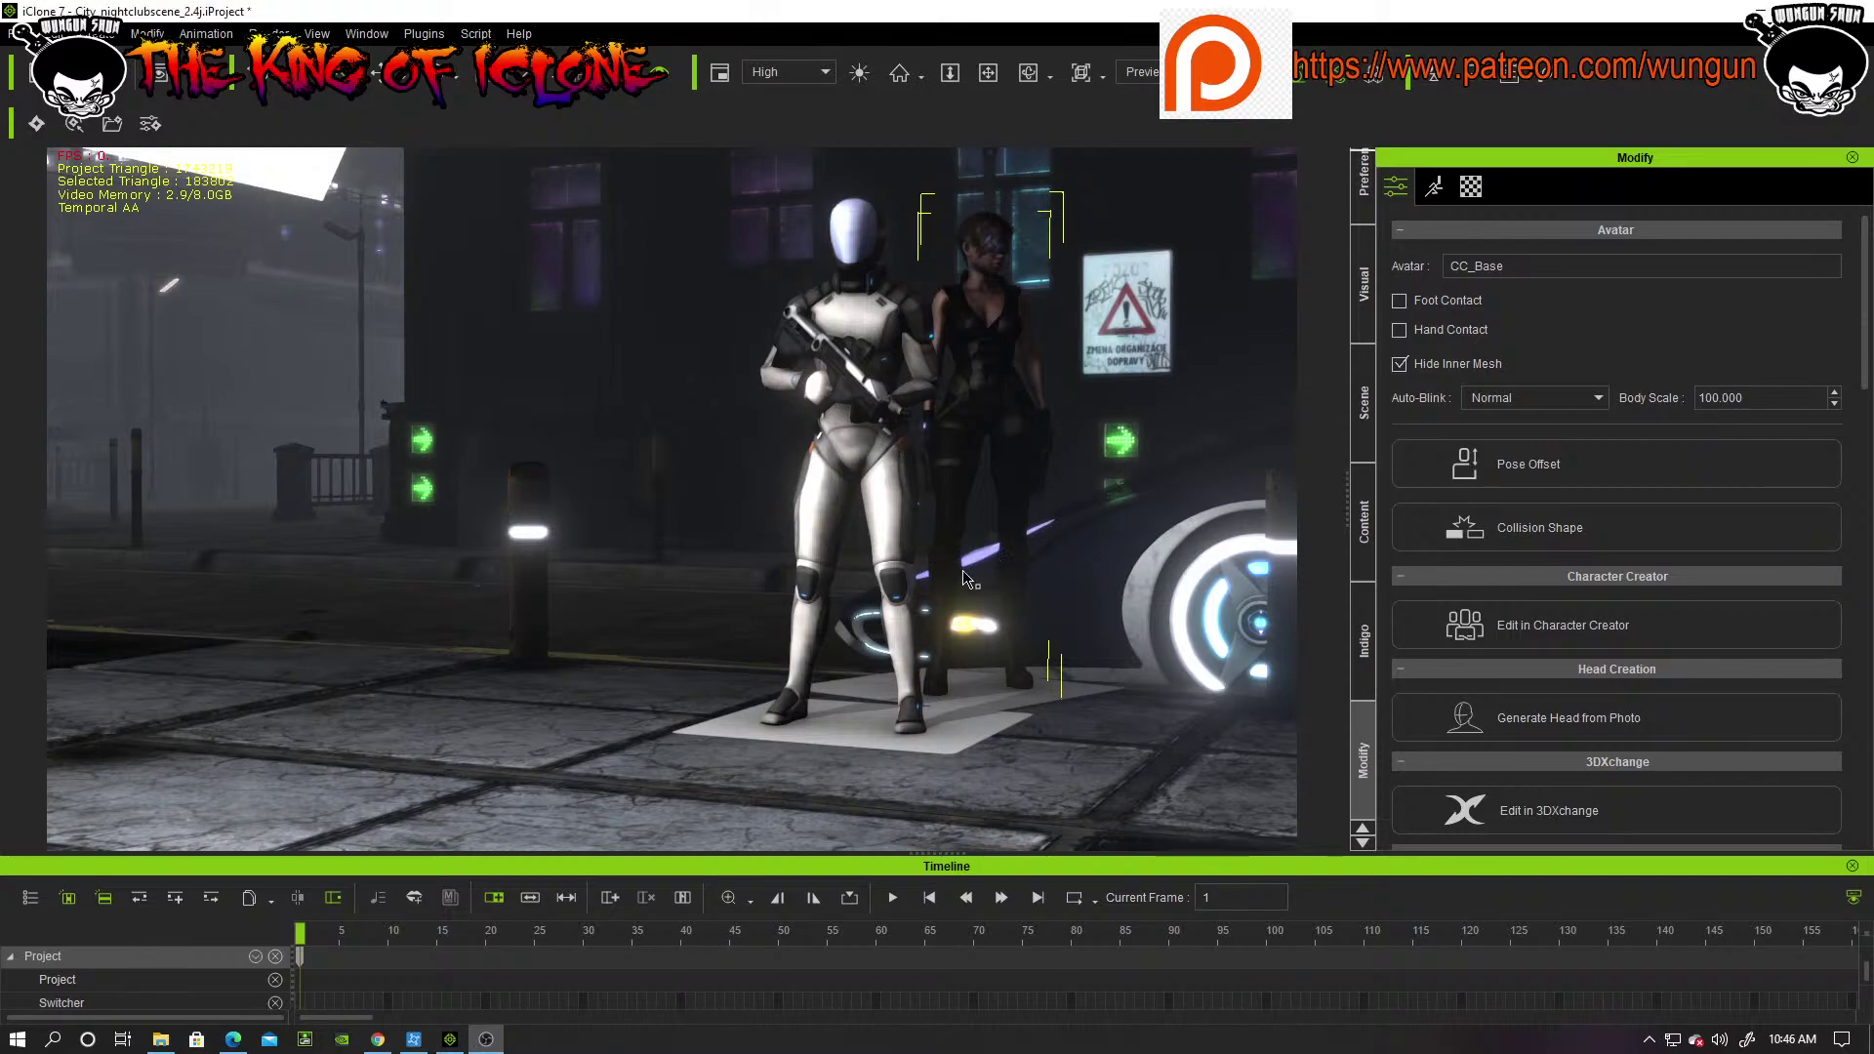
Step: Move the playhead to frame 430 and extend the end of the playback range to about frame 850
scroll(737, 632, up, 5)
scroll(659, 624, down, 5)
middle_drag(795, 498, 741, 489)
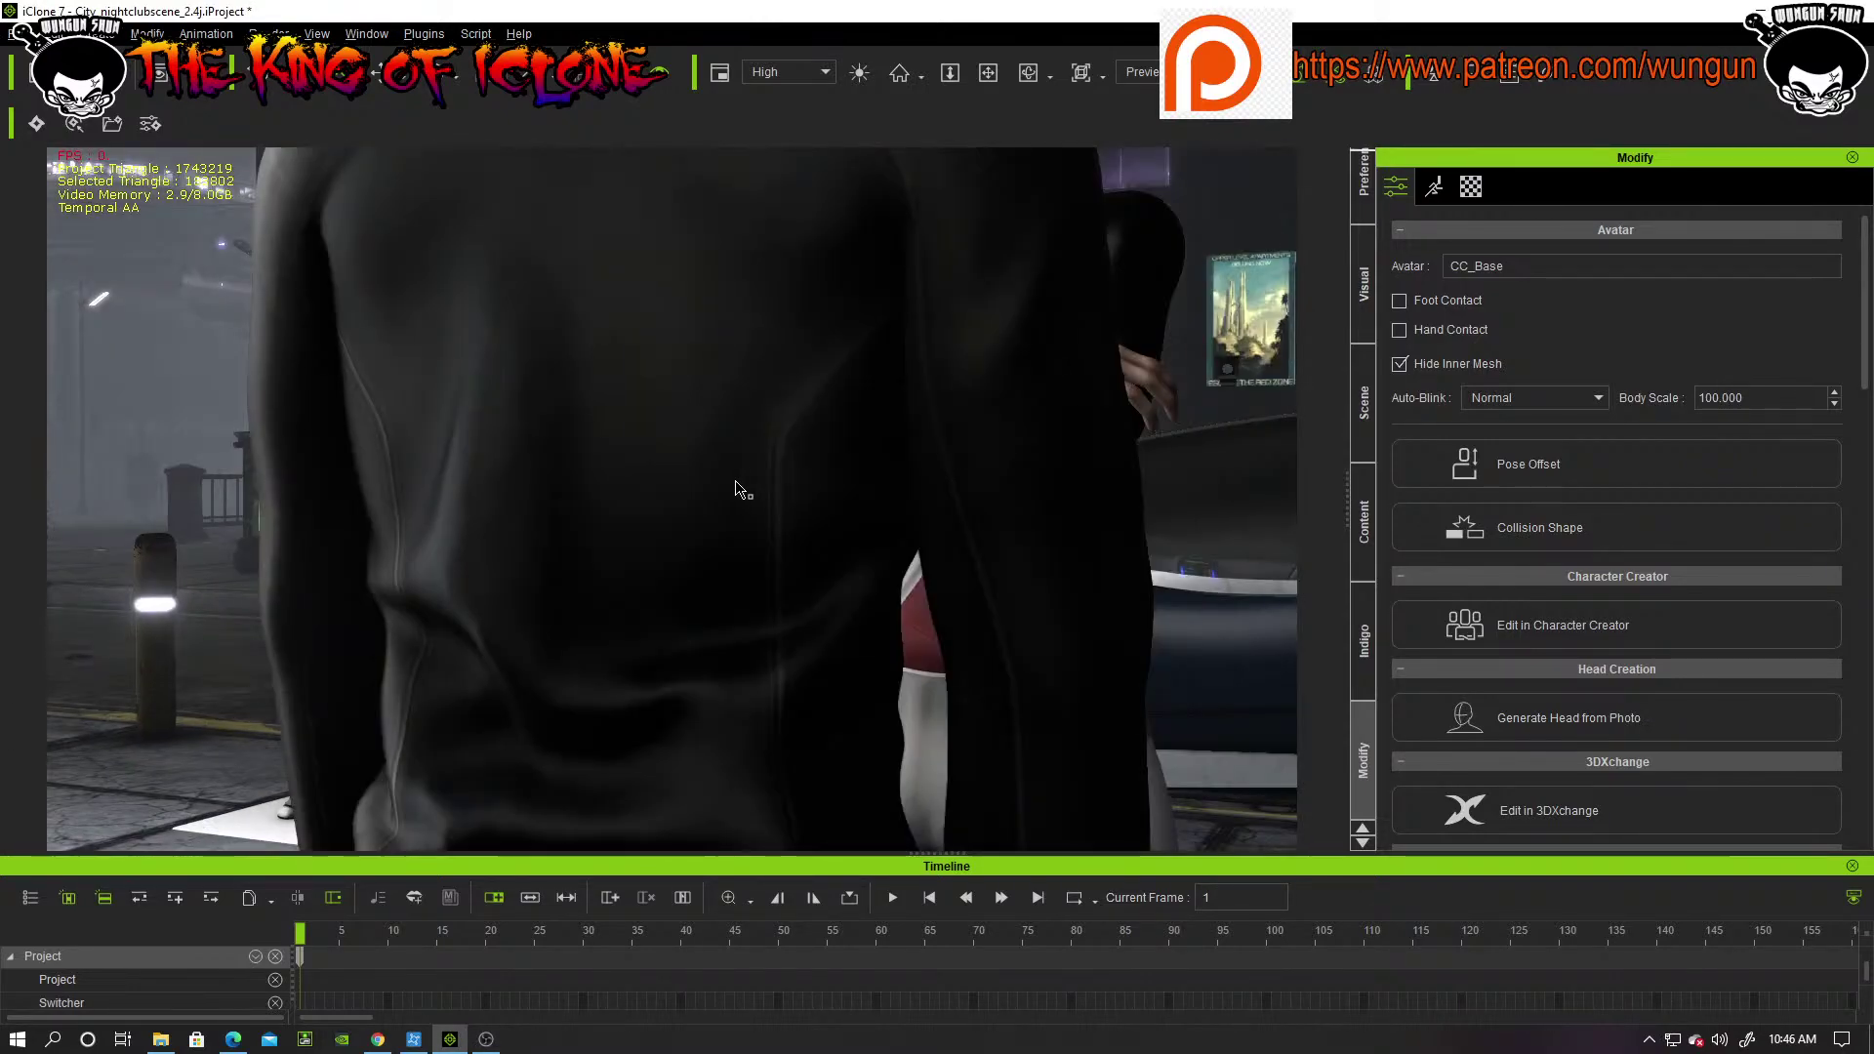
right_drag(736, 556, 619, 511)
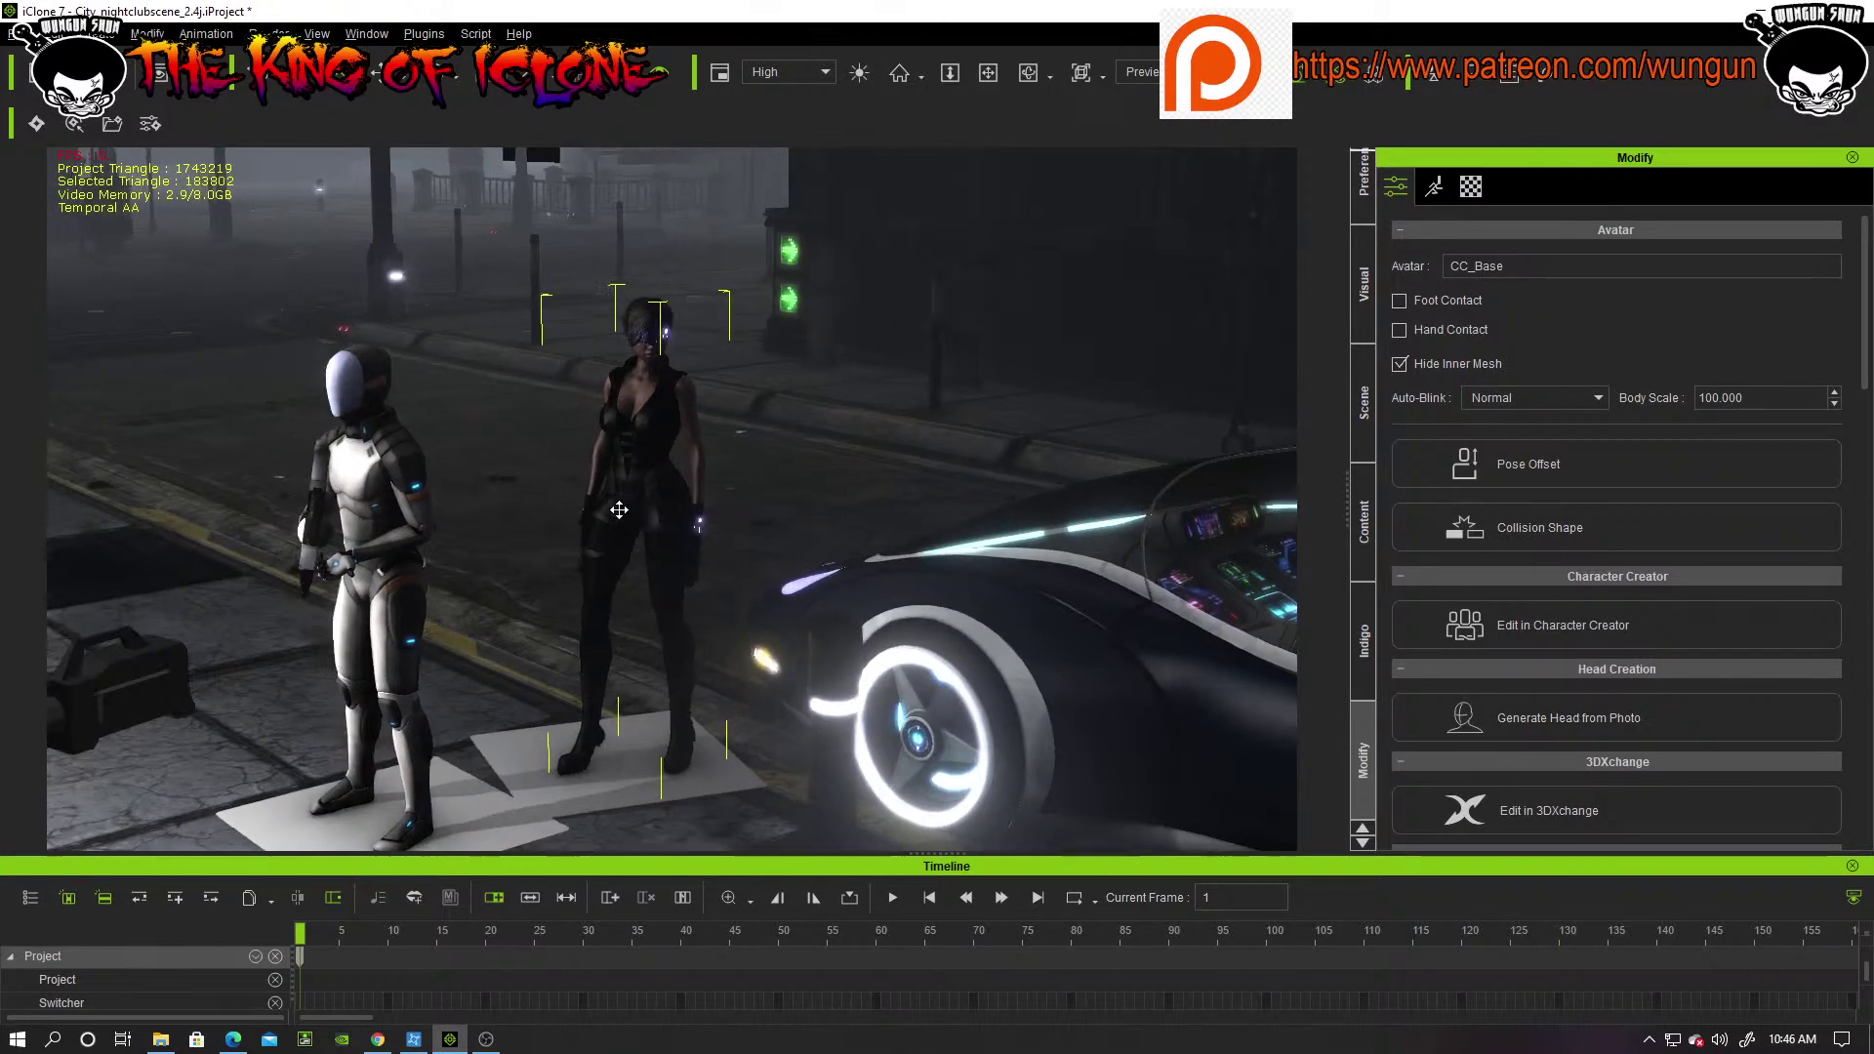
scroll(1092, 952, down, 10)
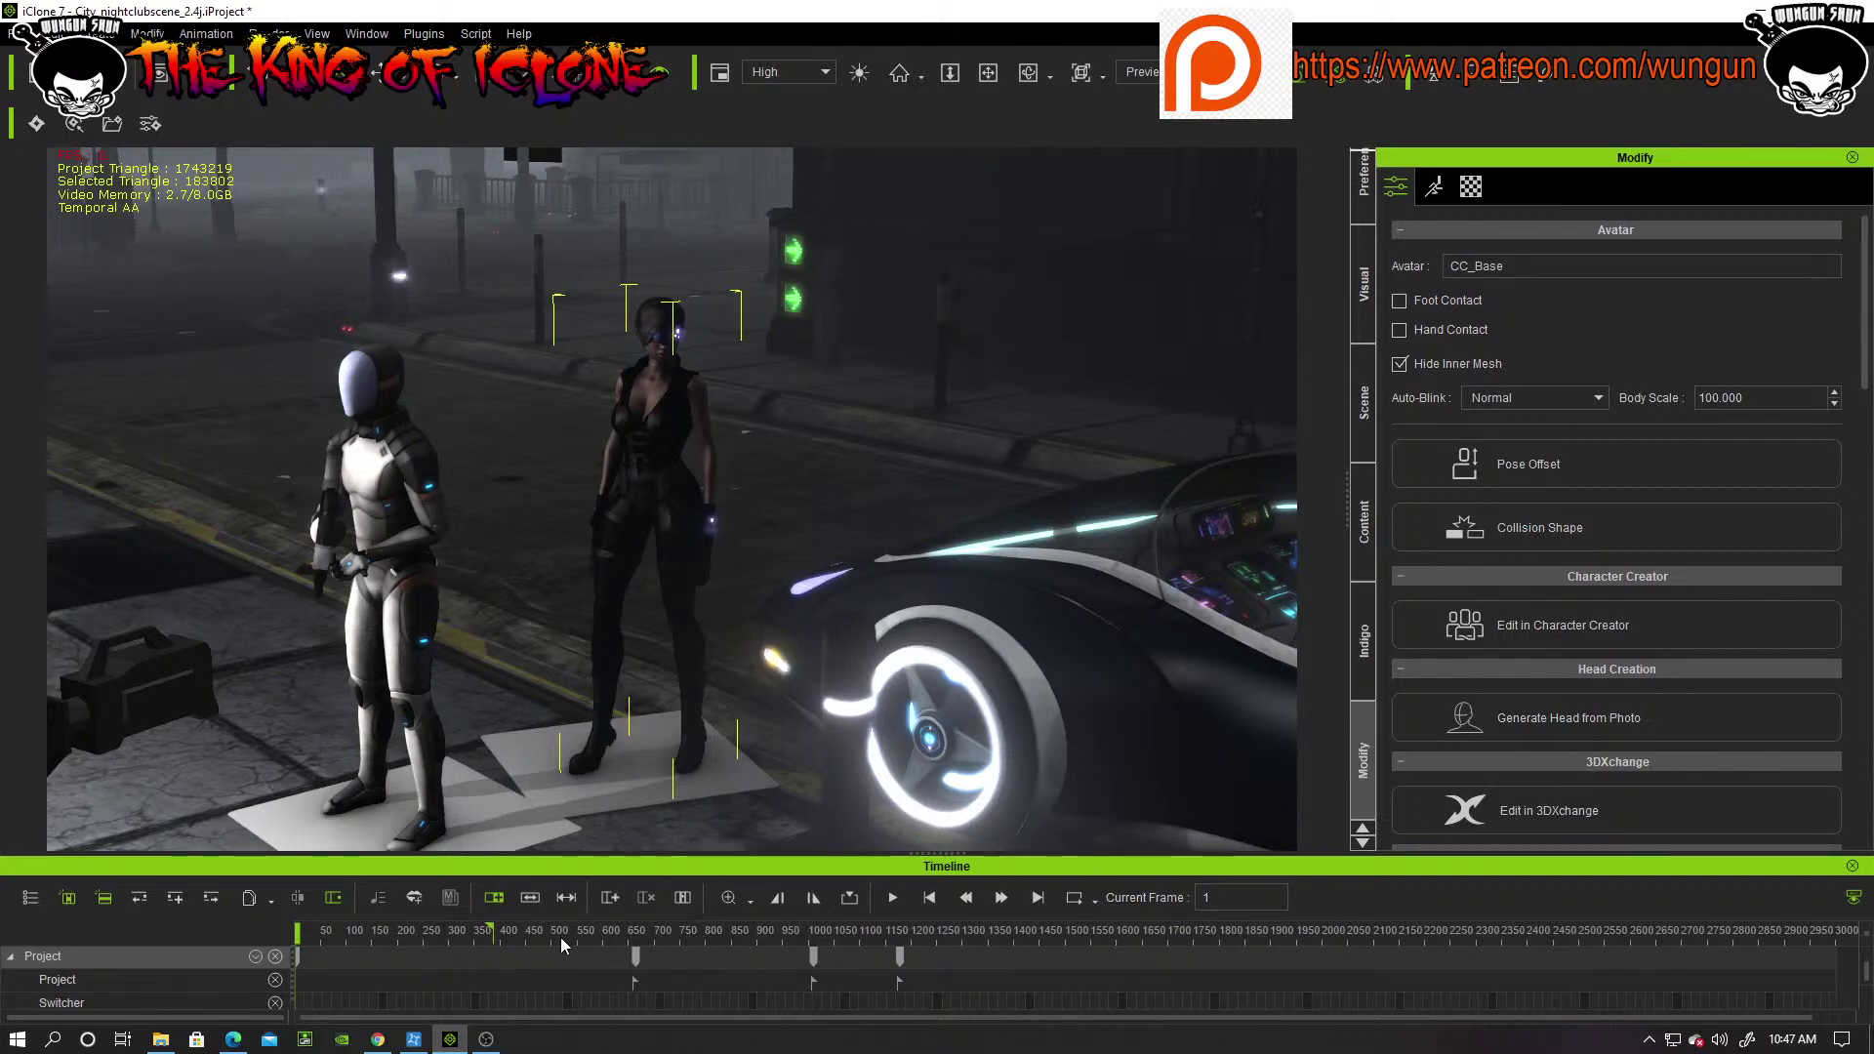
click(515, 940)
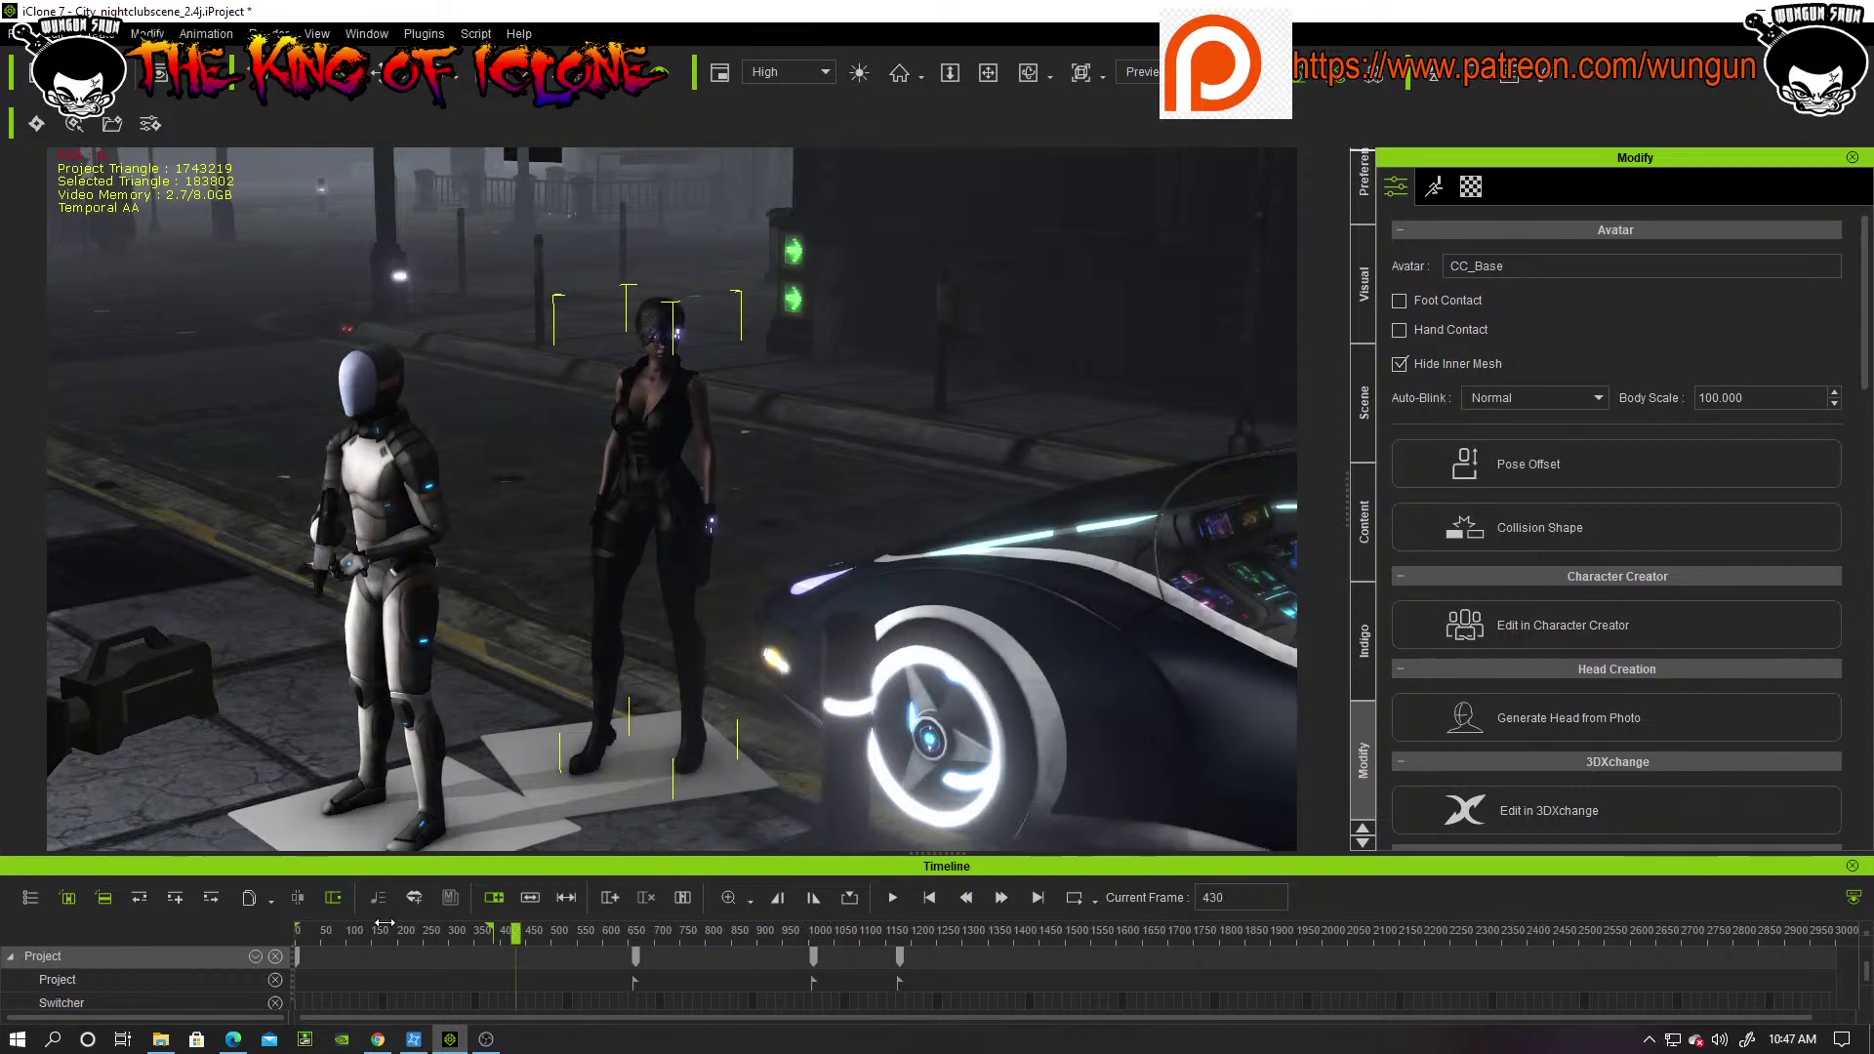
drag(496, 933, 740, 945)
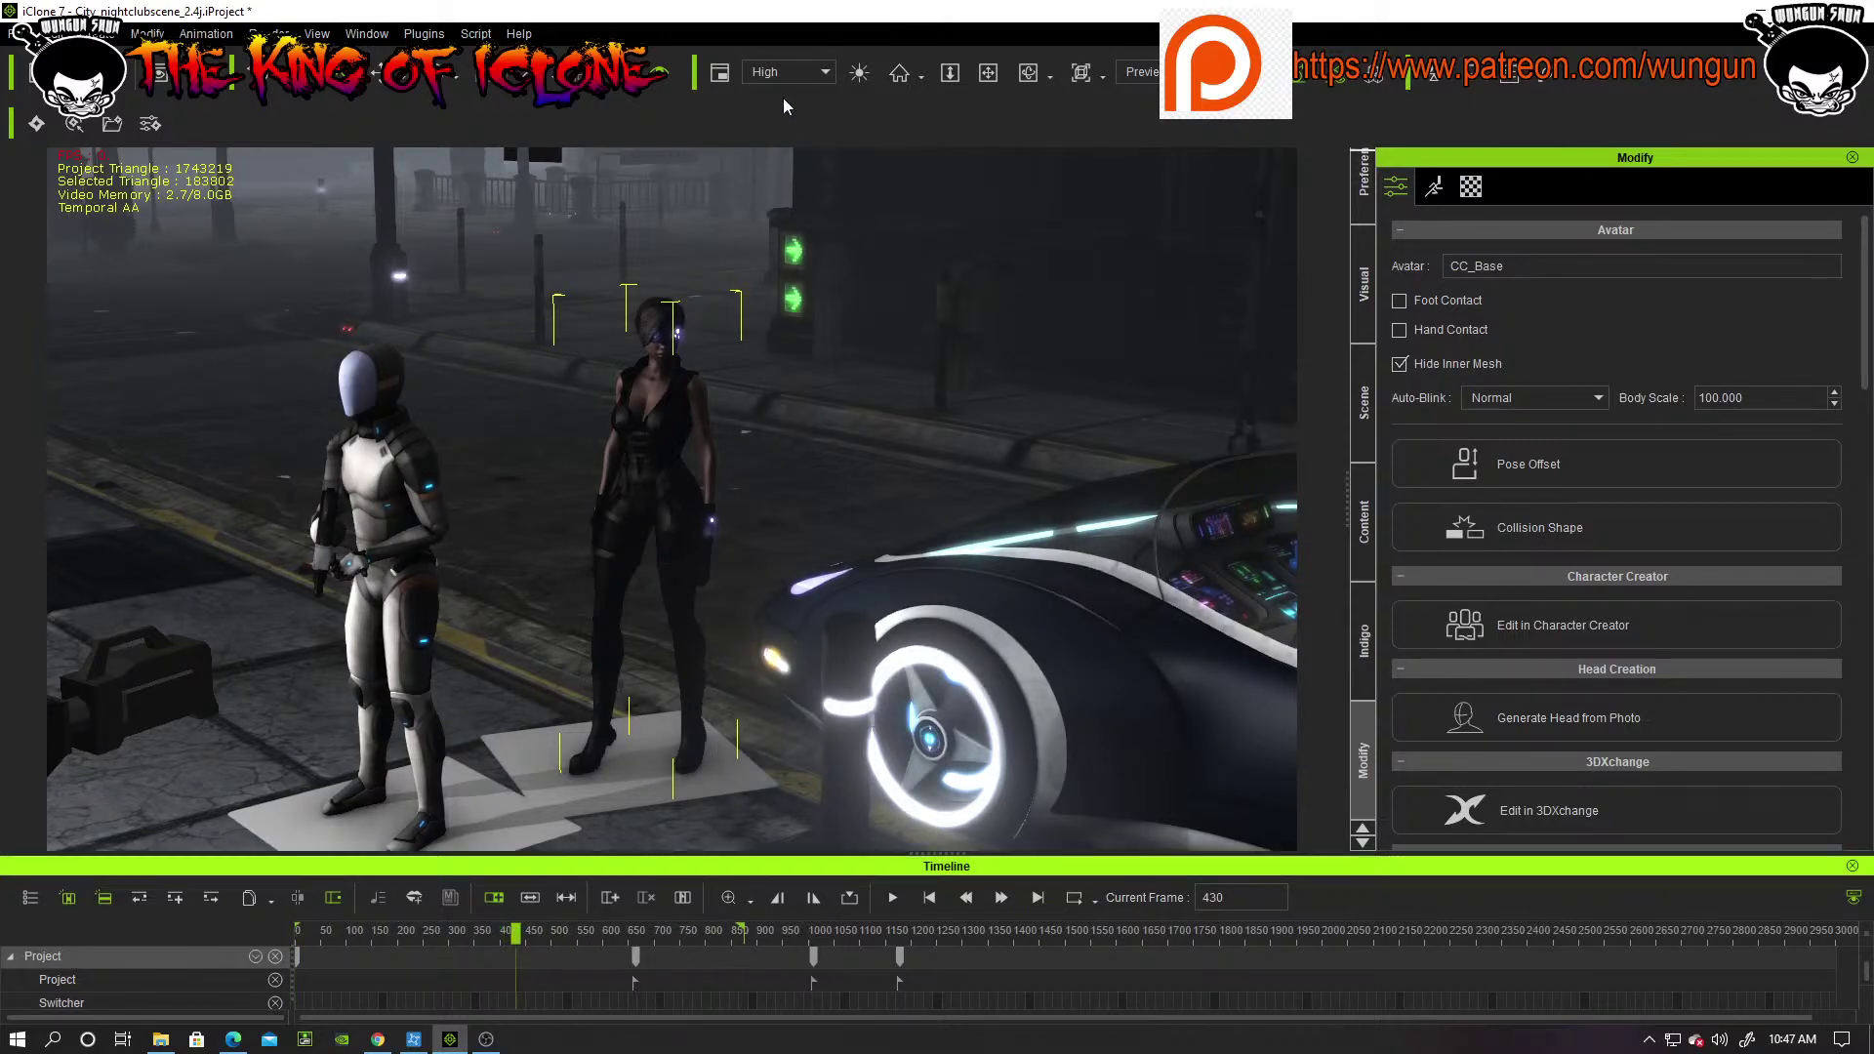
Step: Set the viewport render quality to Minimal and select the futuristic car
click(825, 73)
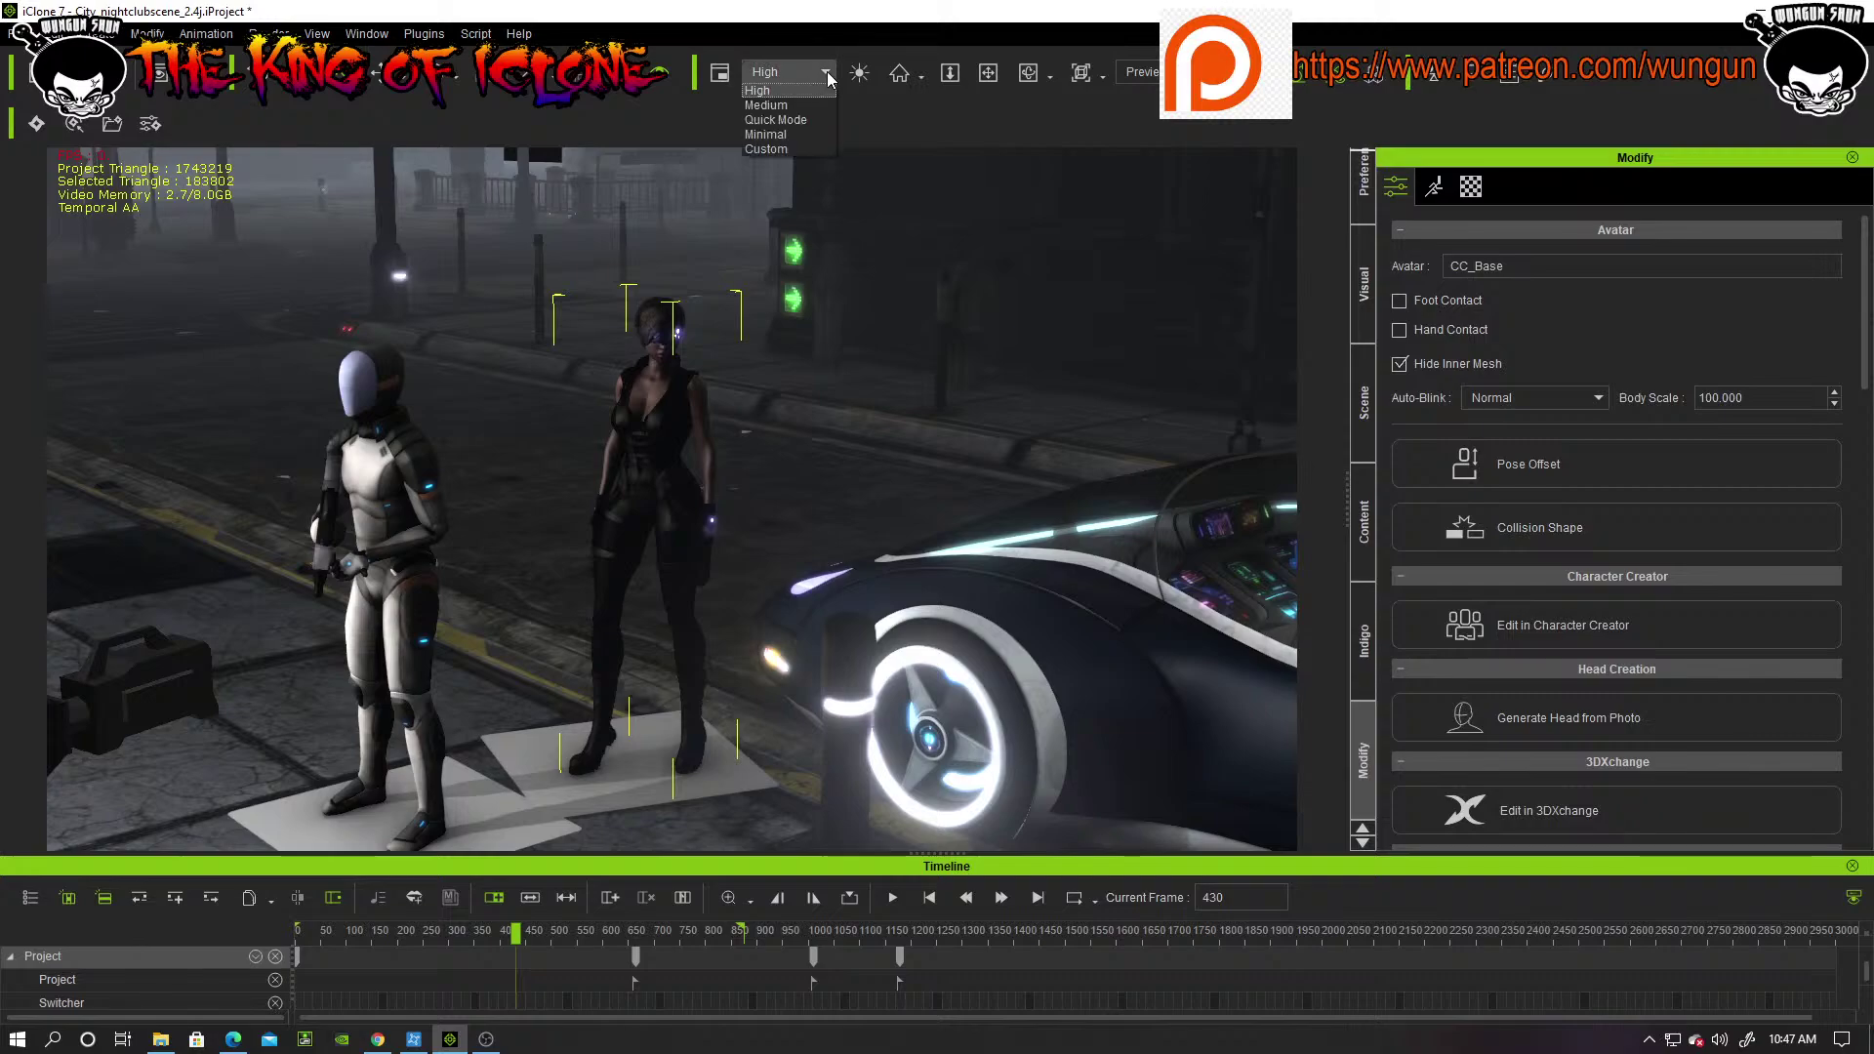
click(781, 134)
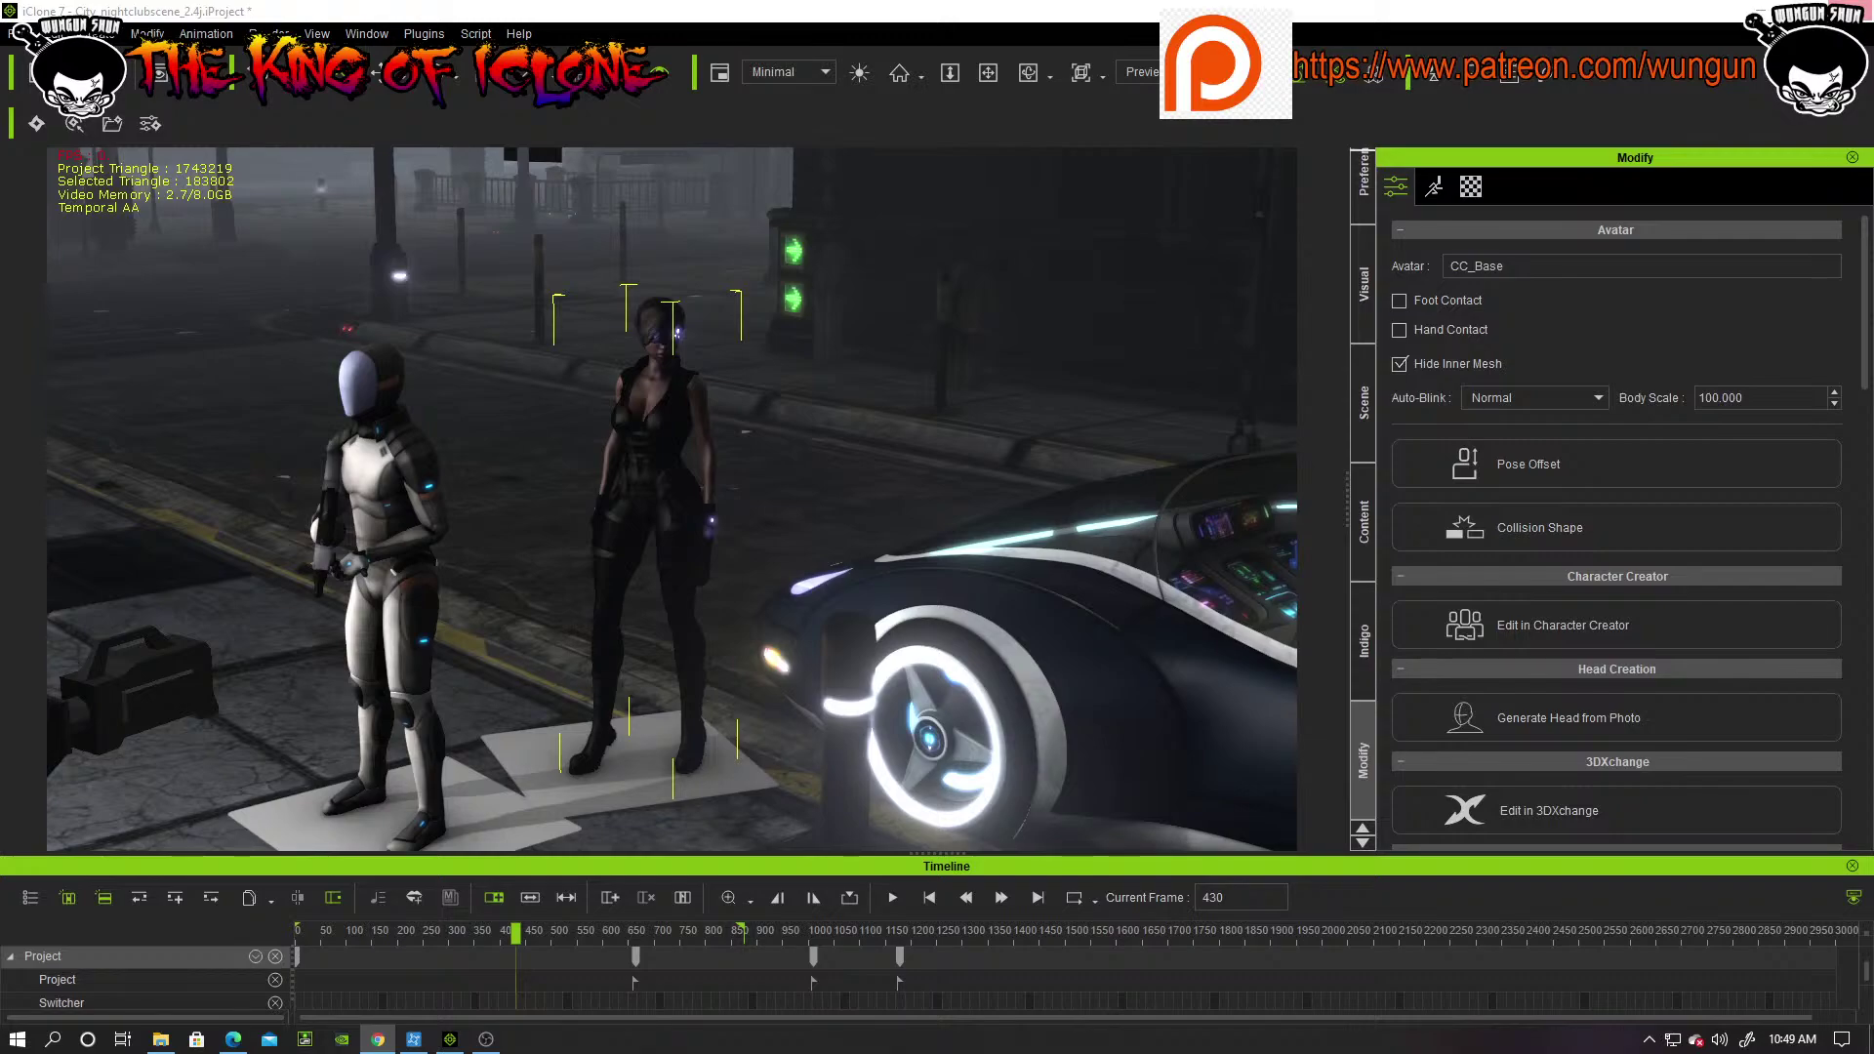
click(1093, 625)
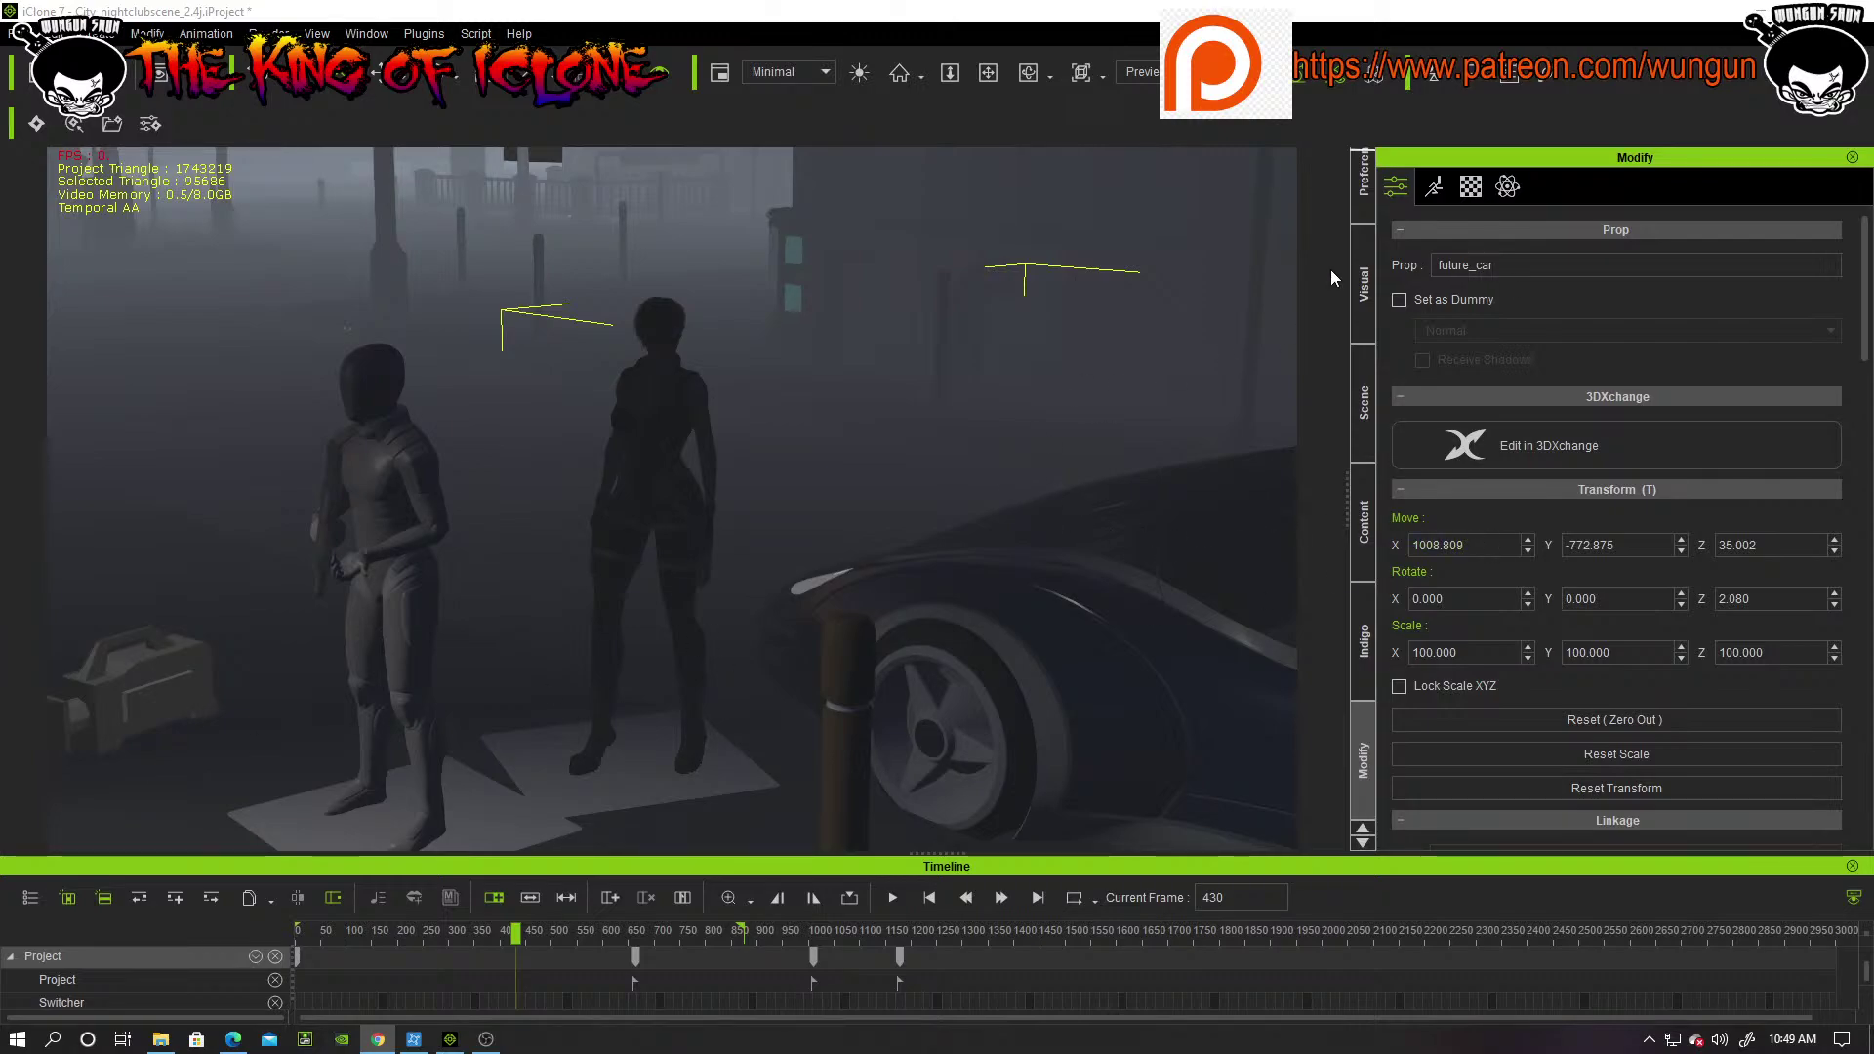
Step: Turn off the scene's Ambient Occlusion, Fog, HDR Effect and image based lighting
click(1363, 283)
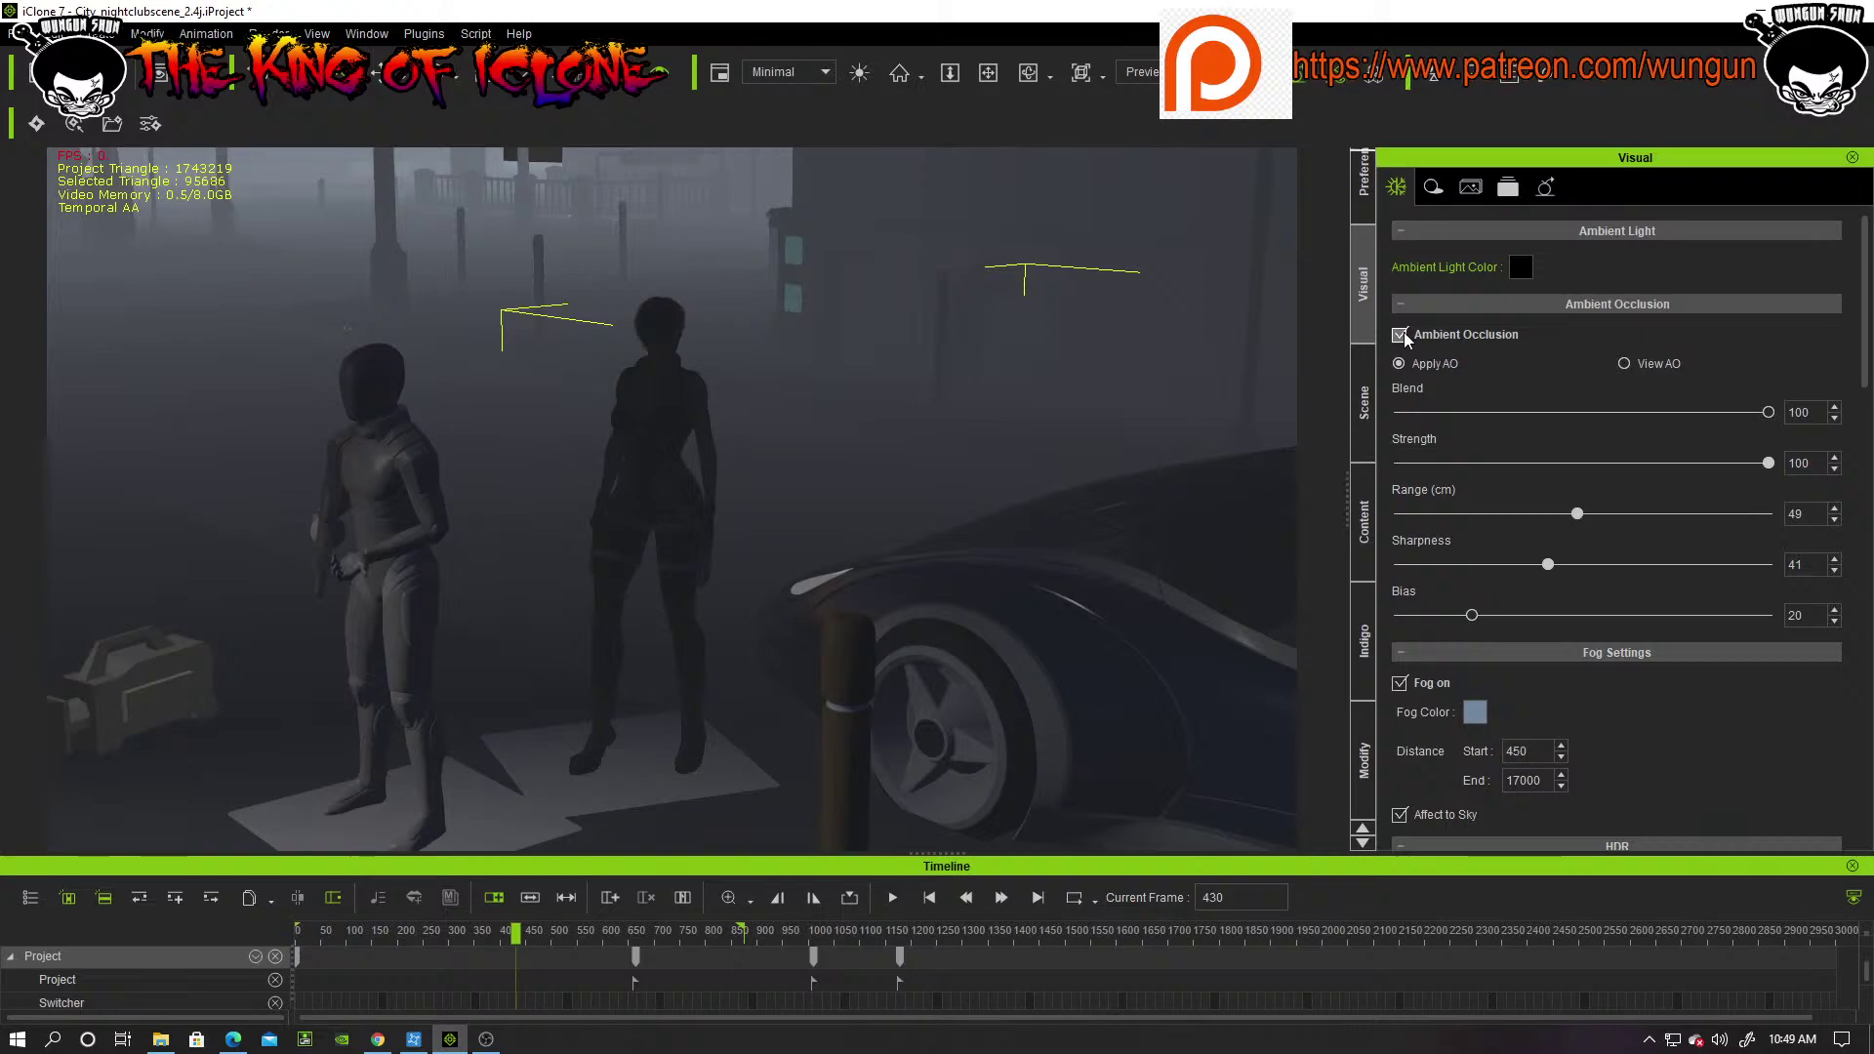
click(1402, 334)
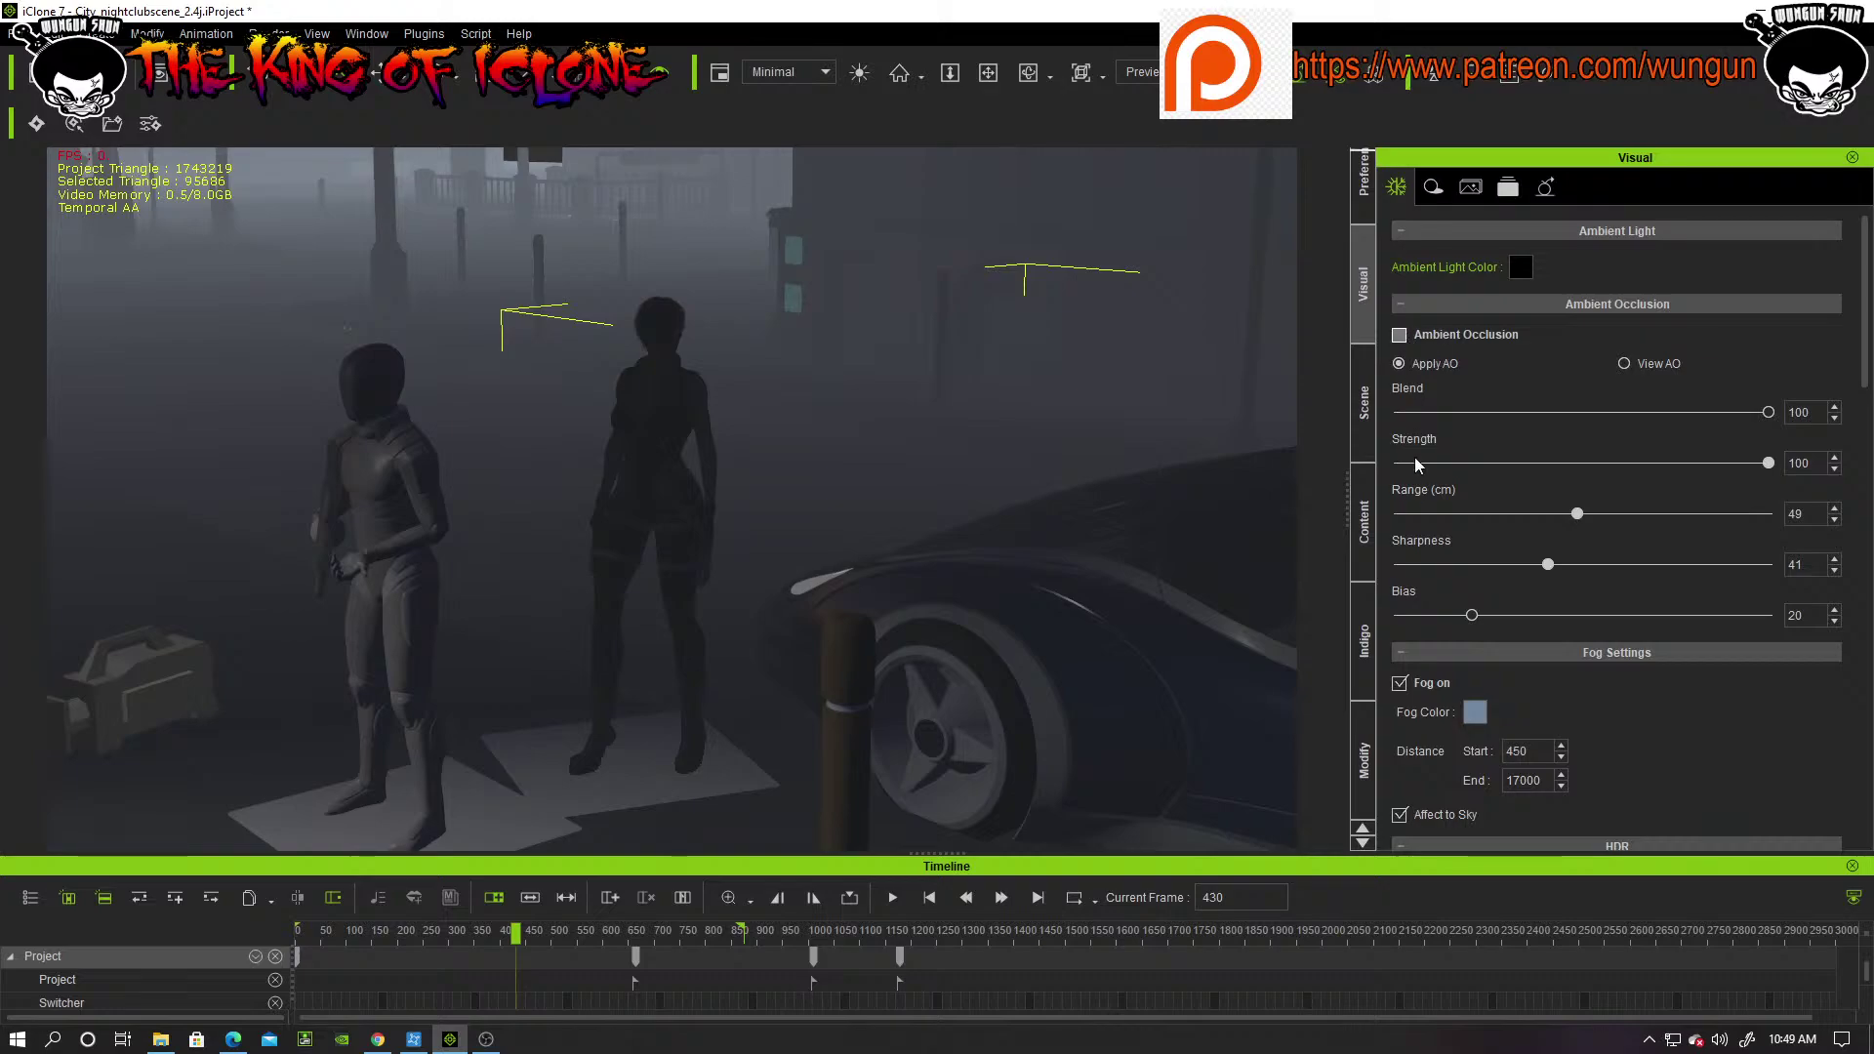
click(1402, 682)
scroll(1617, 693, down, 2)
scroll(1617, 693, down, 2)
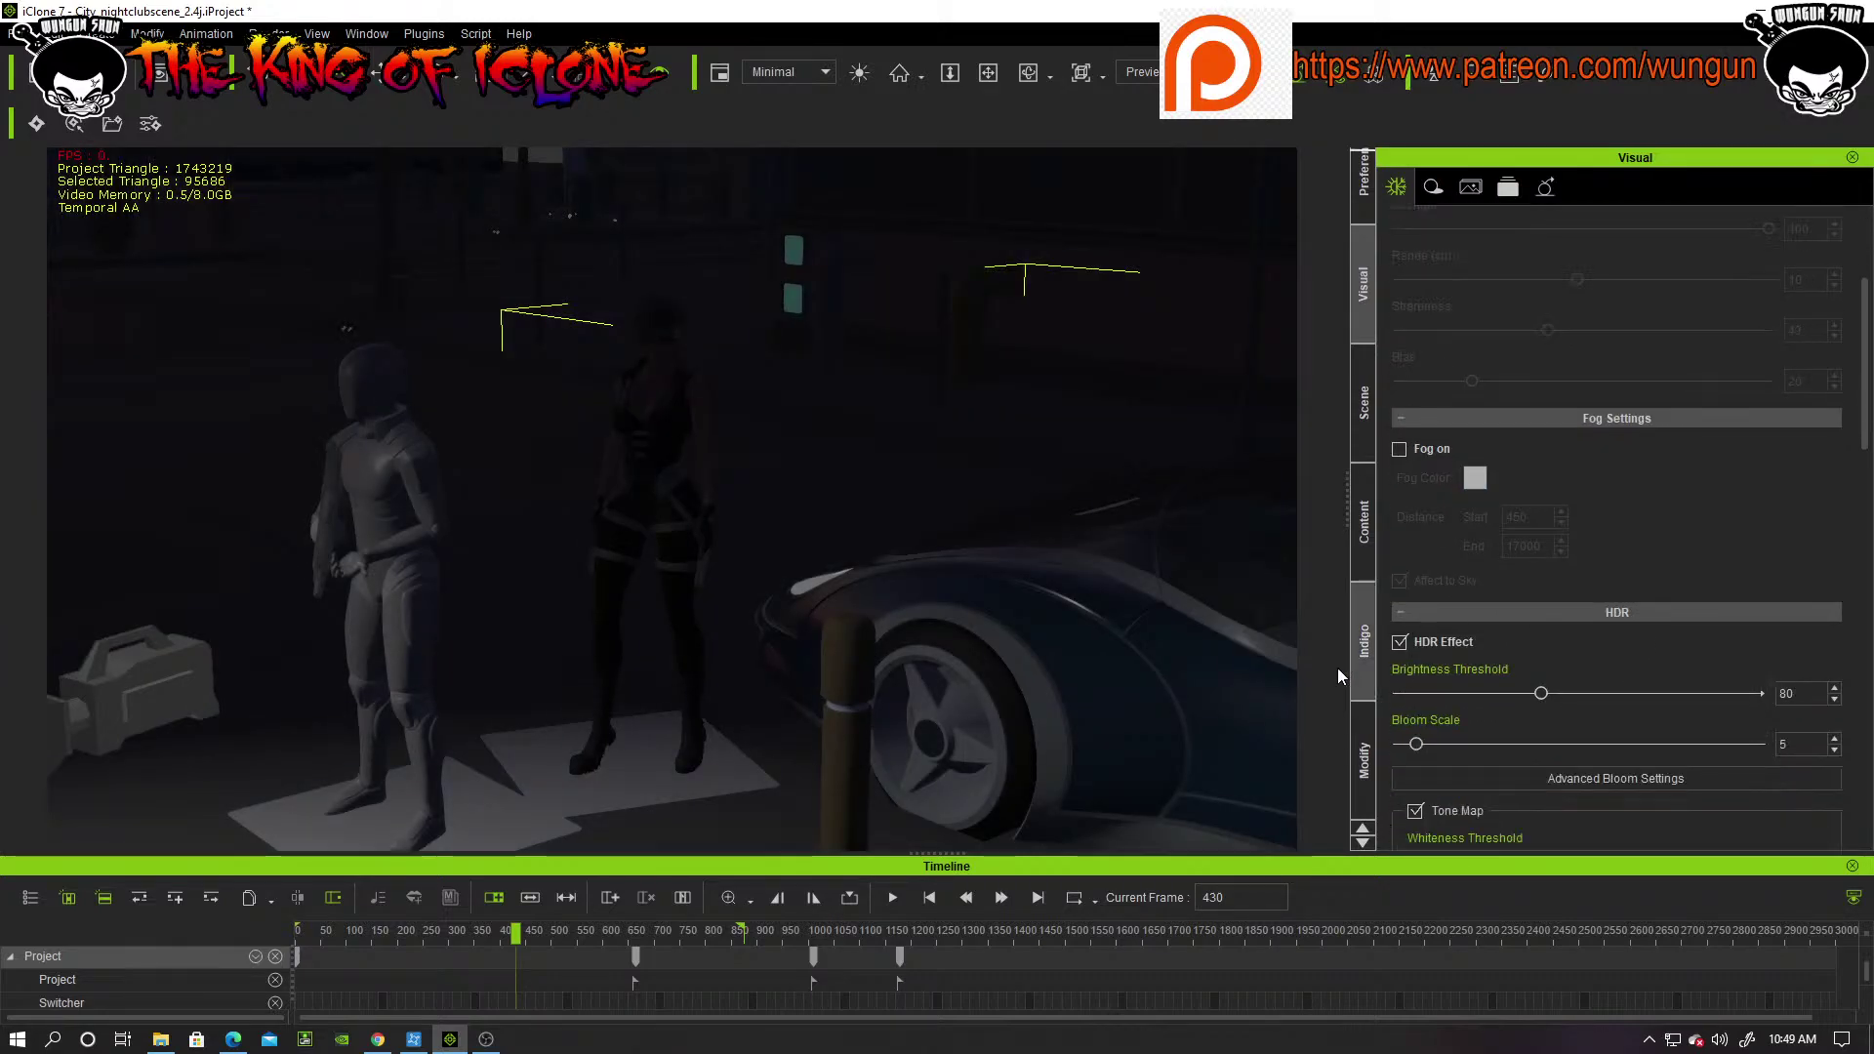
click(1400, 641)
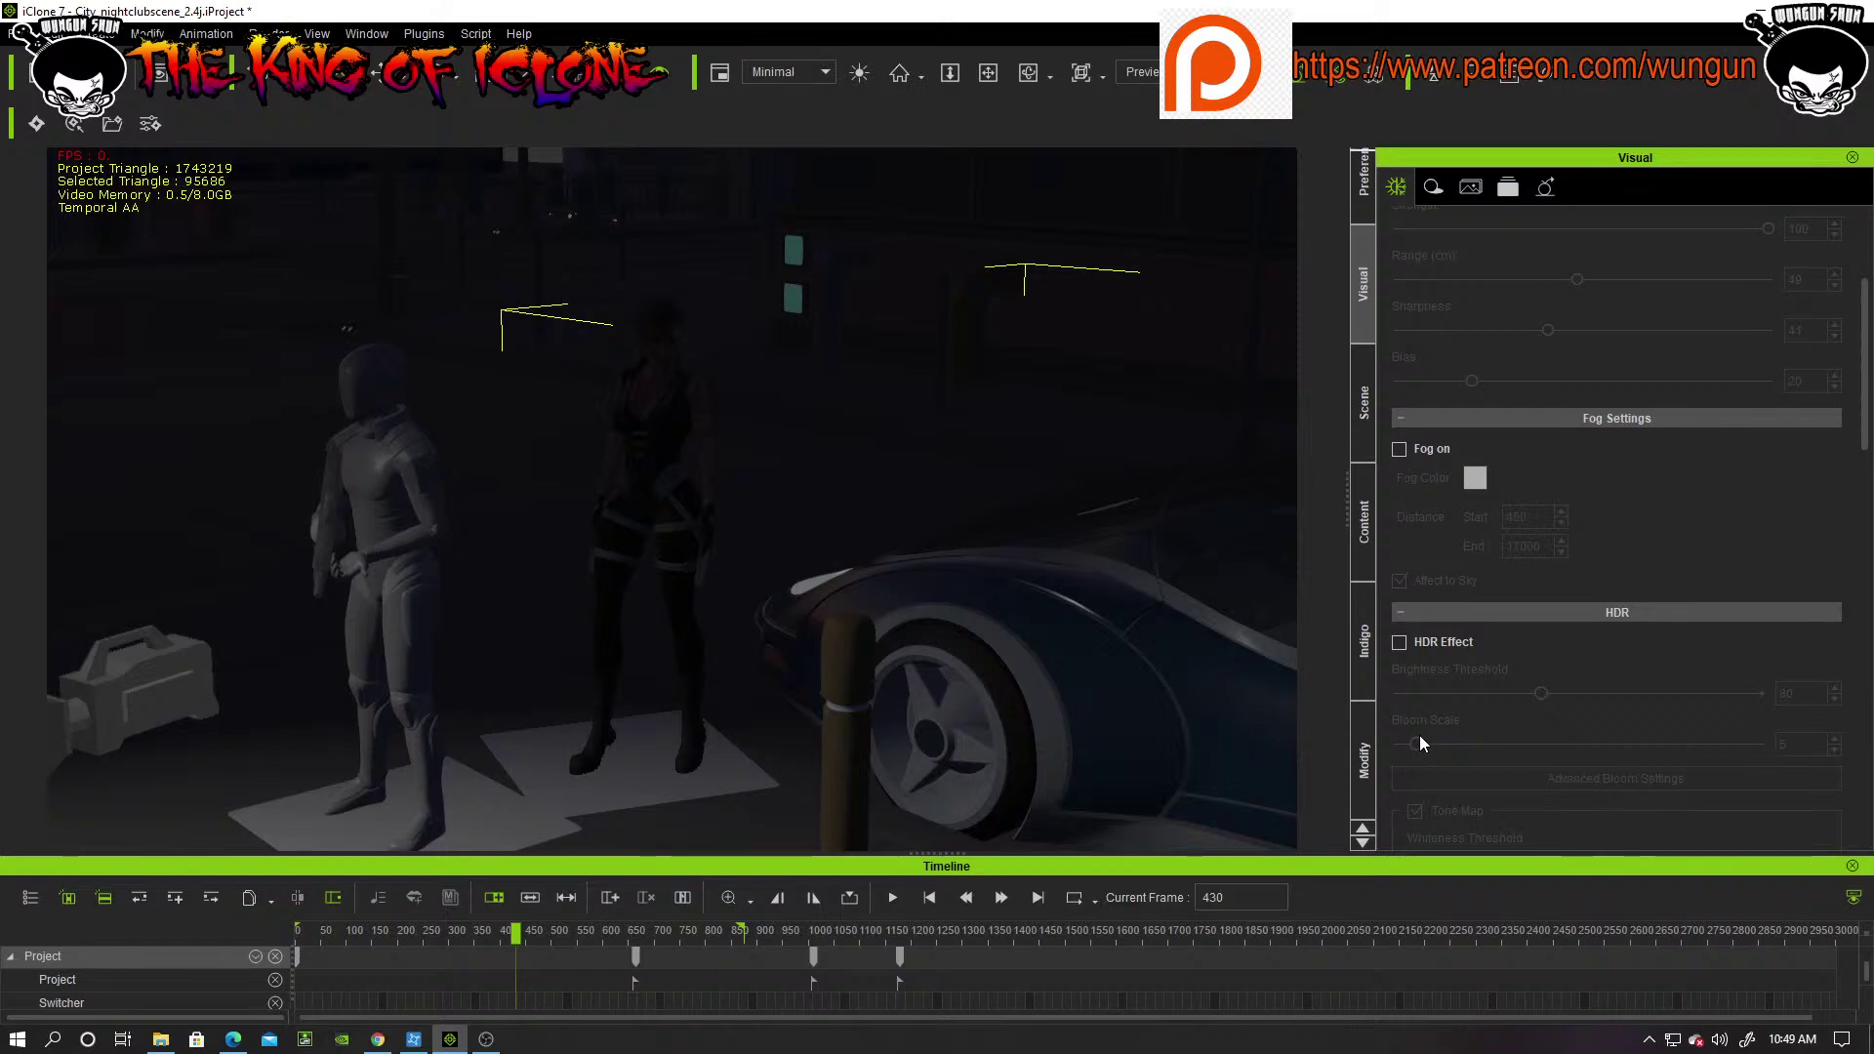
scroll(1426, 727, down, 5)
scroll(1439, 713, down, 1)
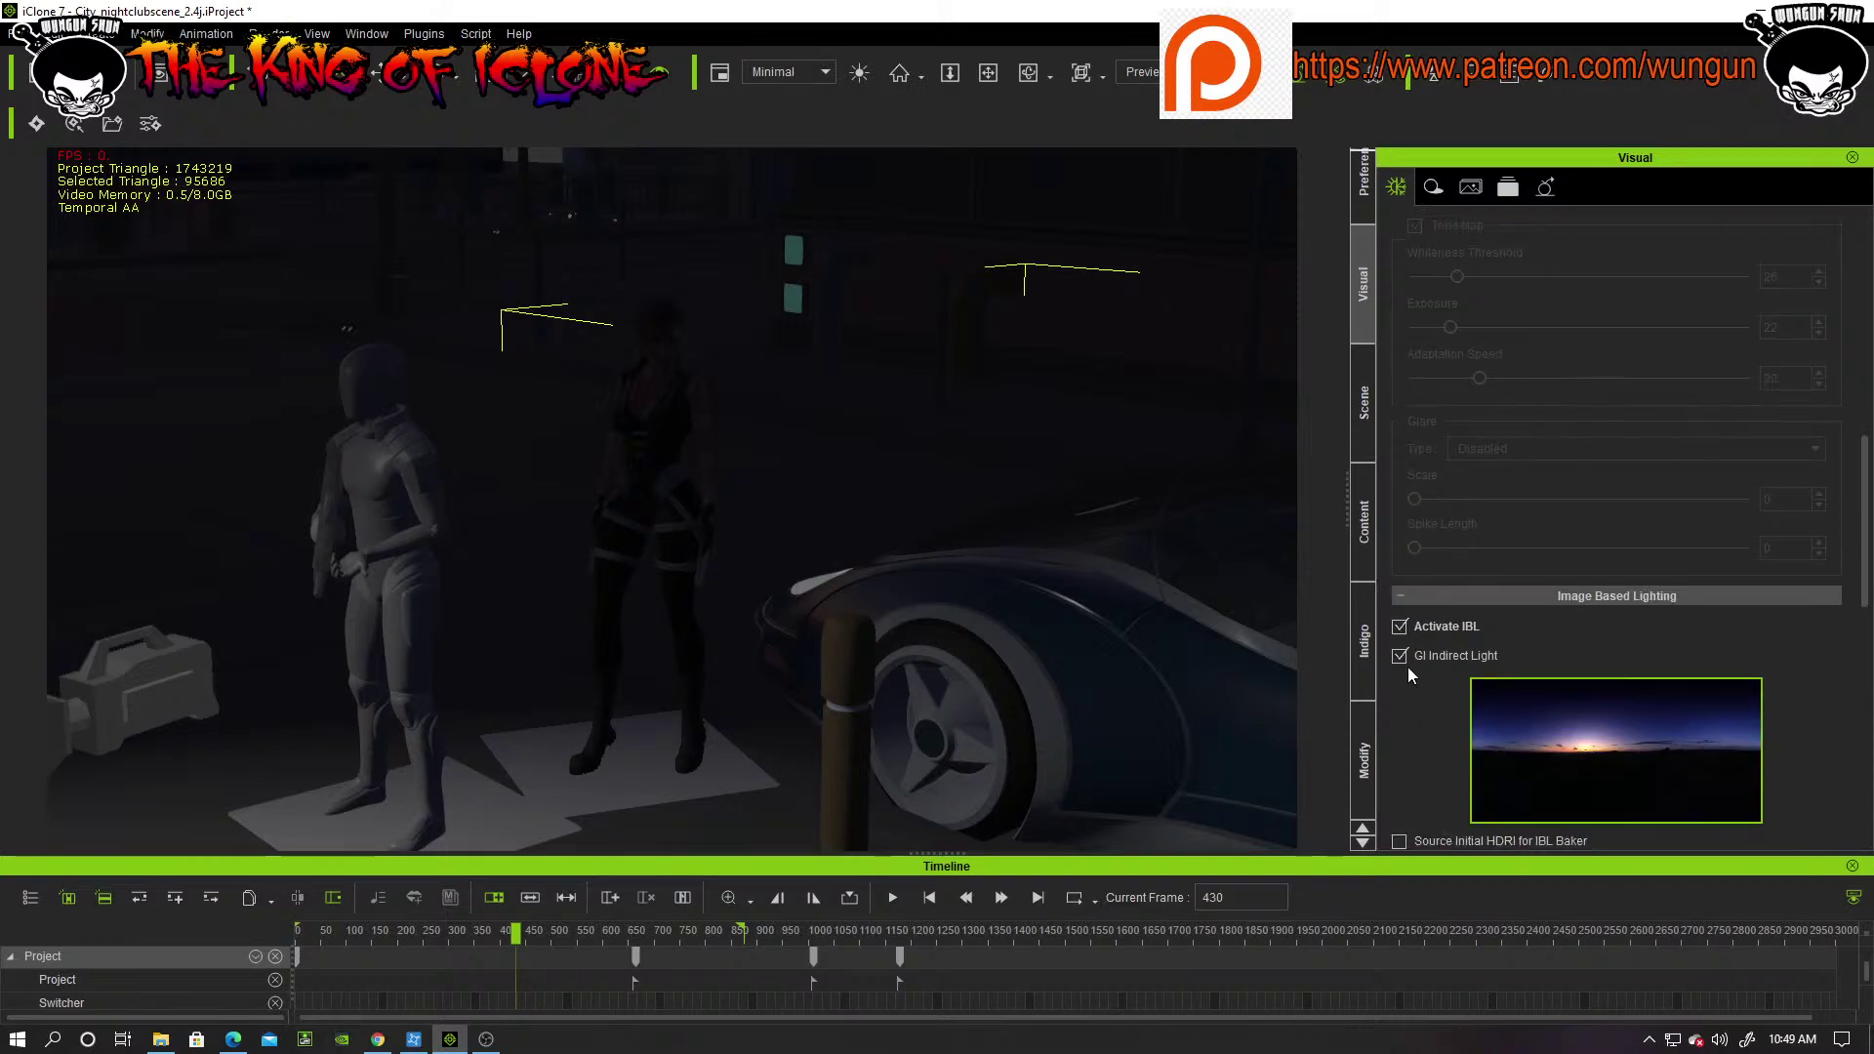
click(1400, 627)
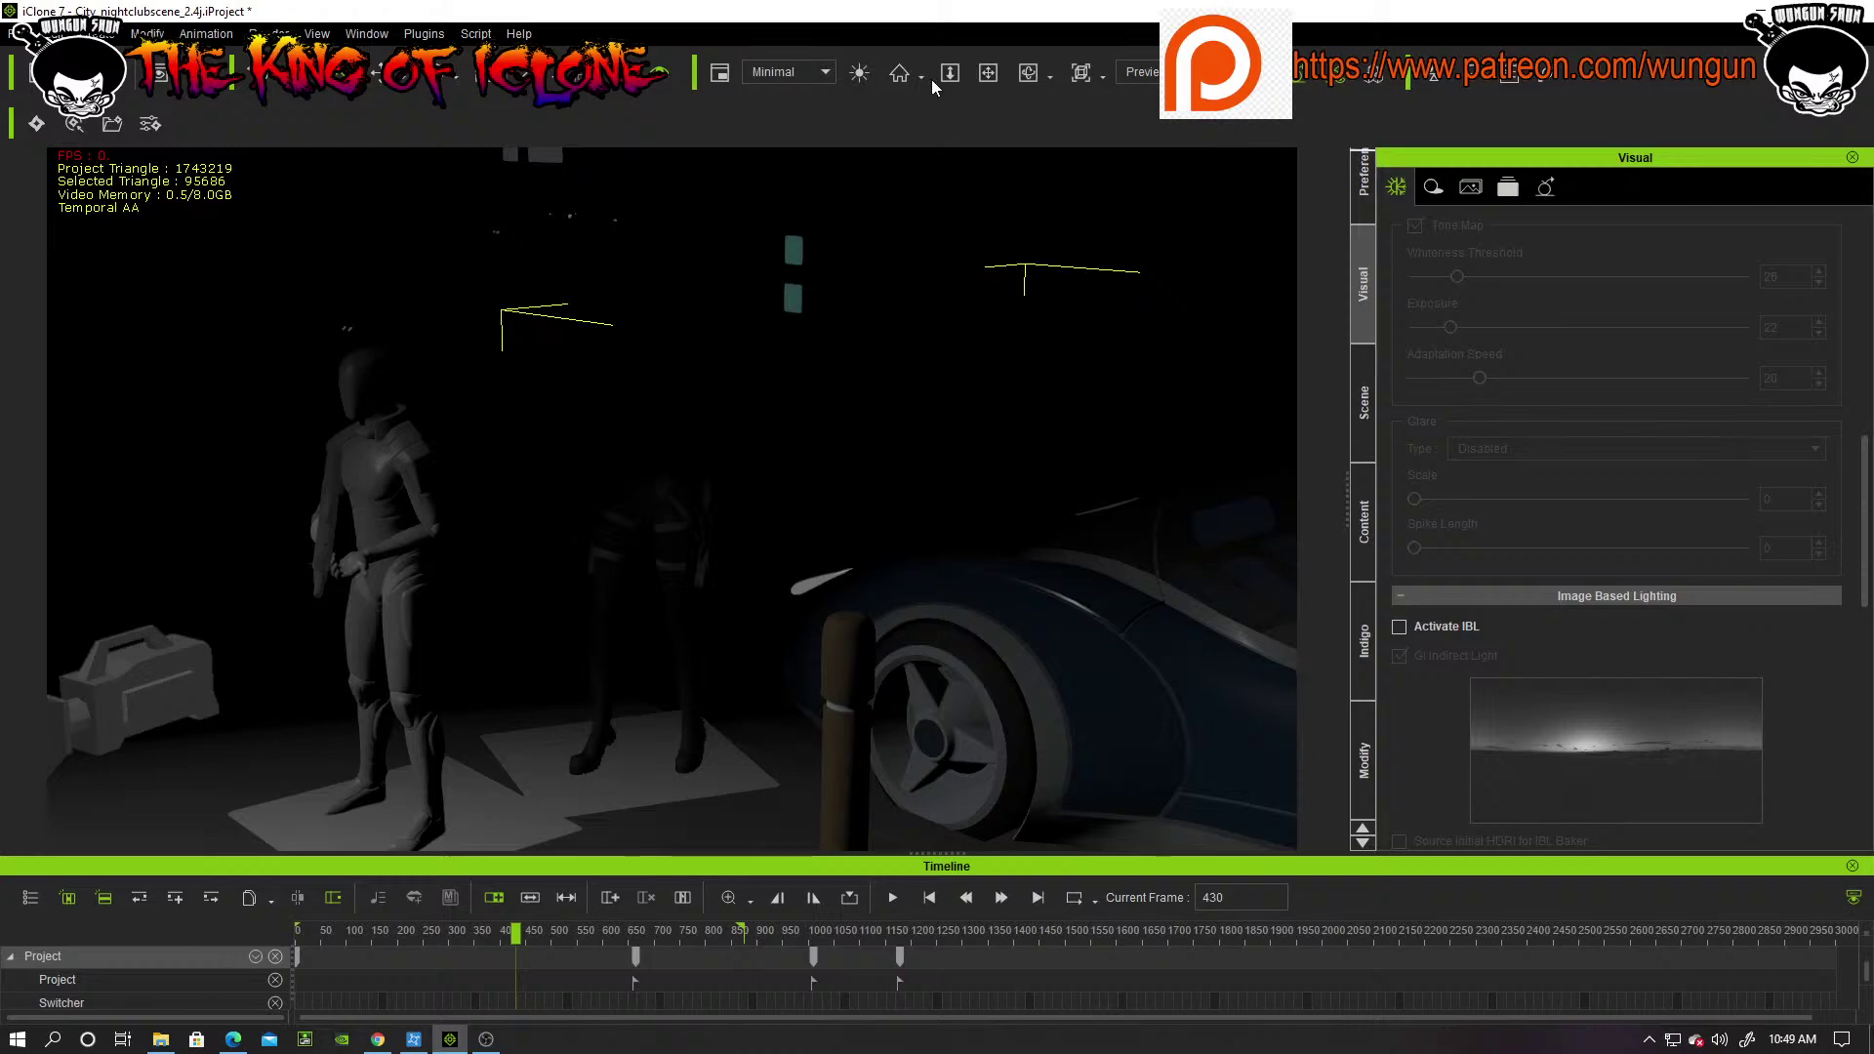
Step: Turn on the auxiliary light and frame both characters beside the car
click(860, 75)
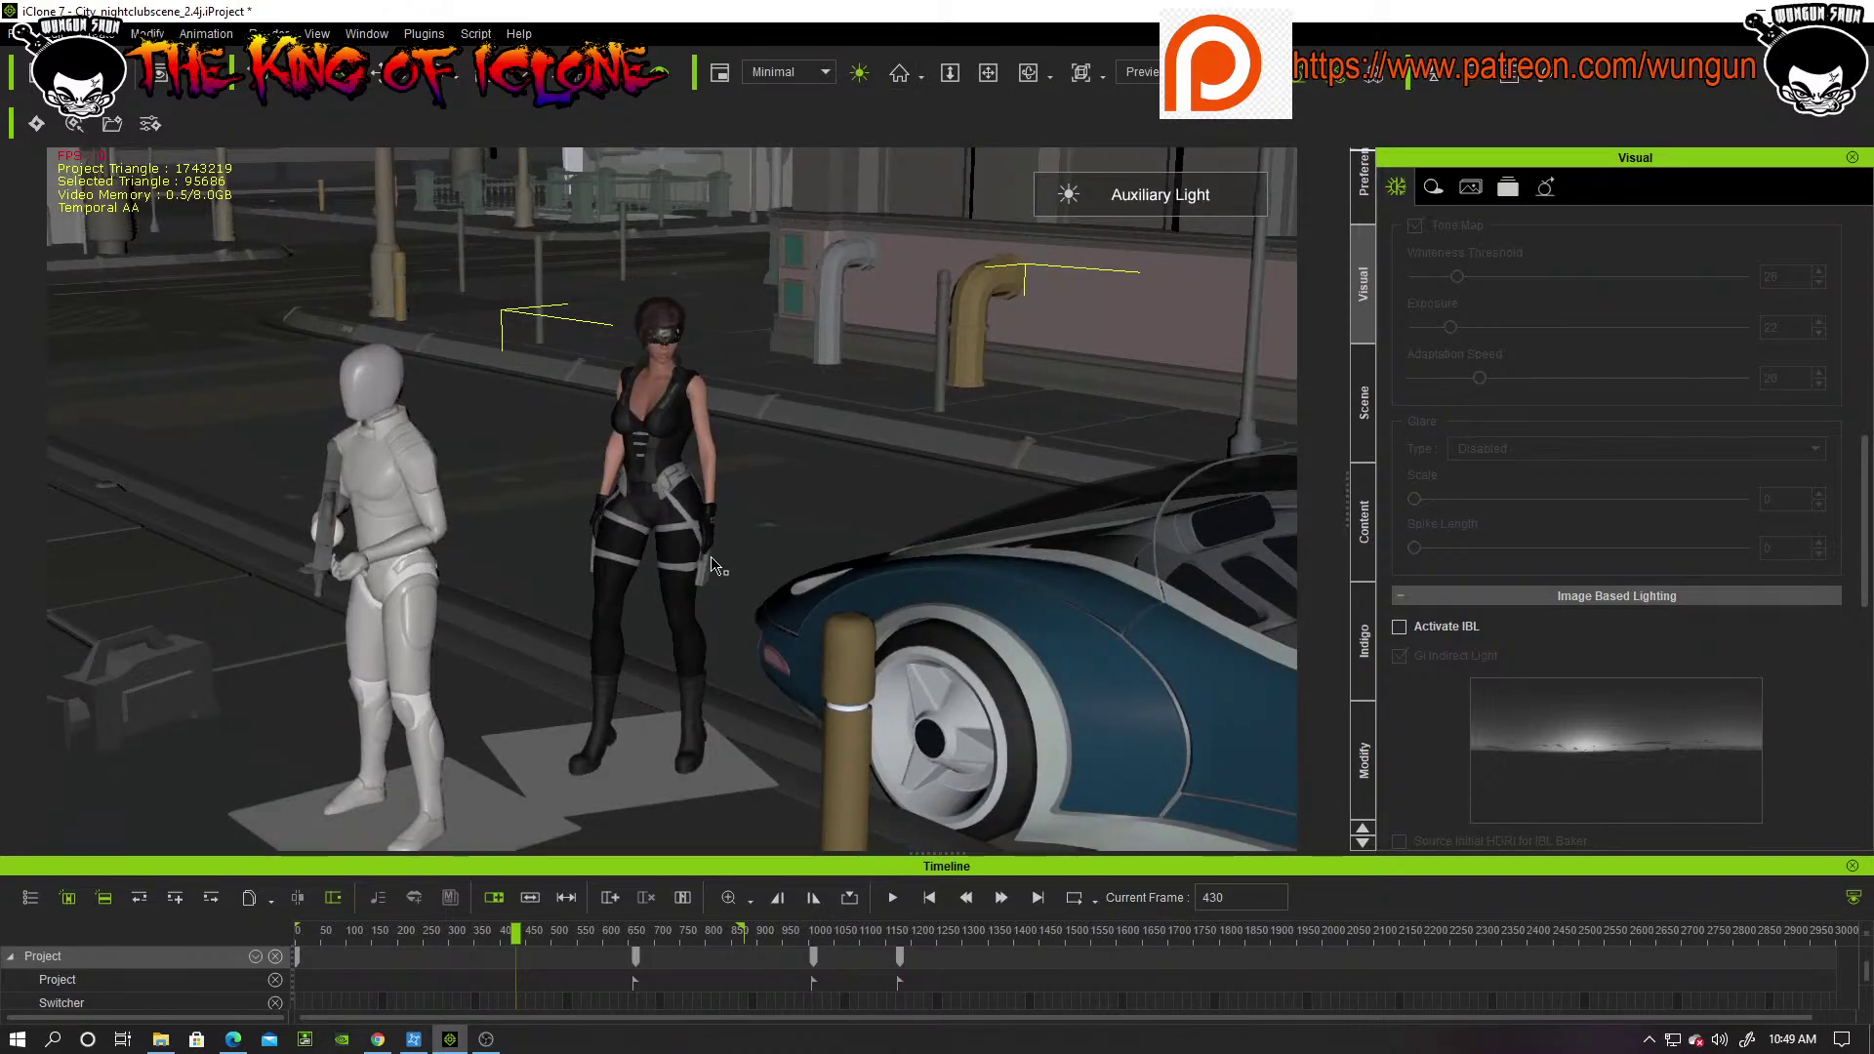
scroll(737, 590, up, 6)
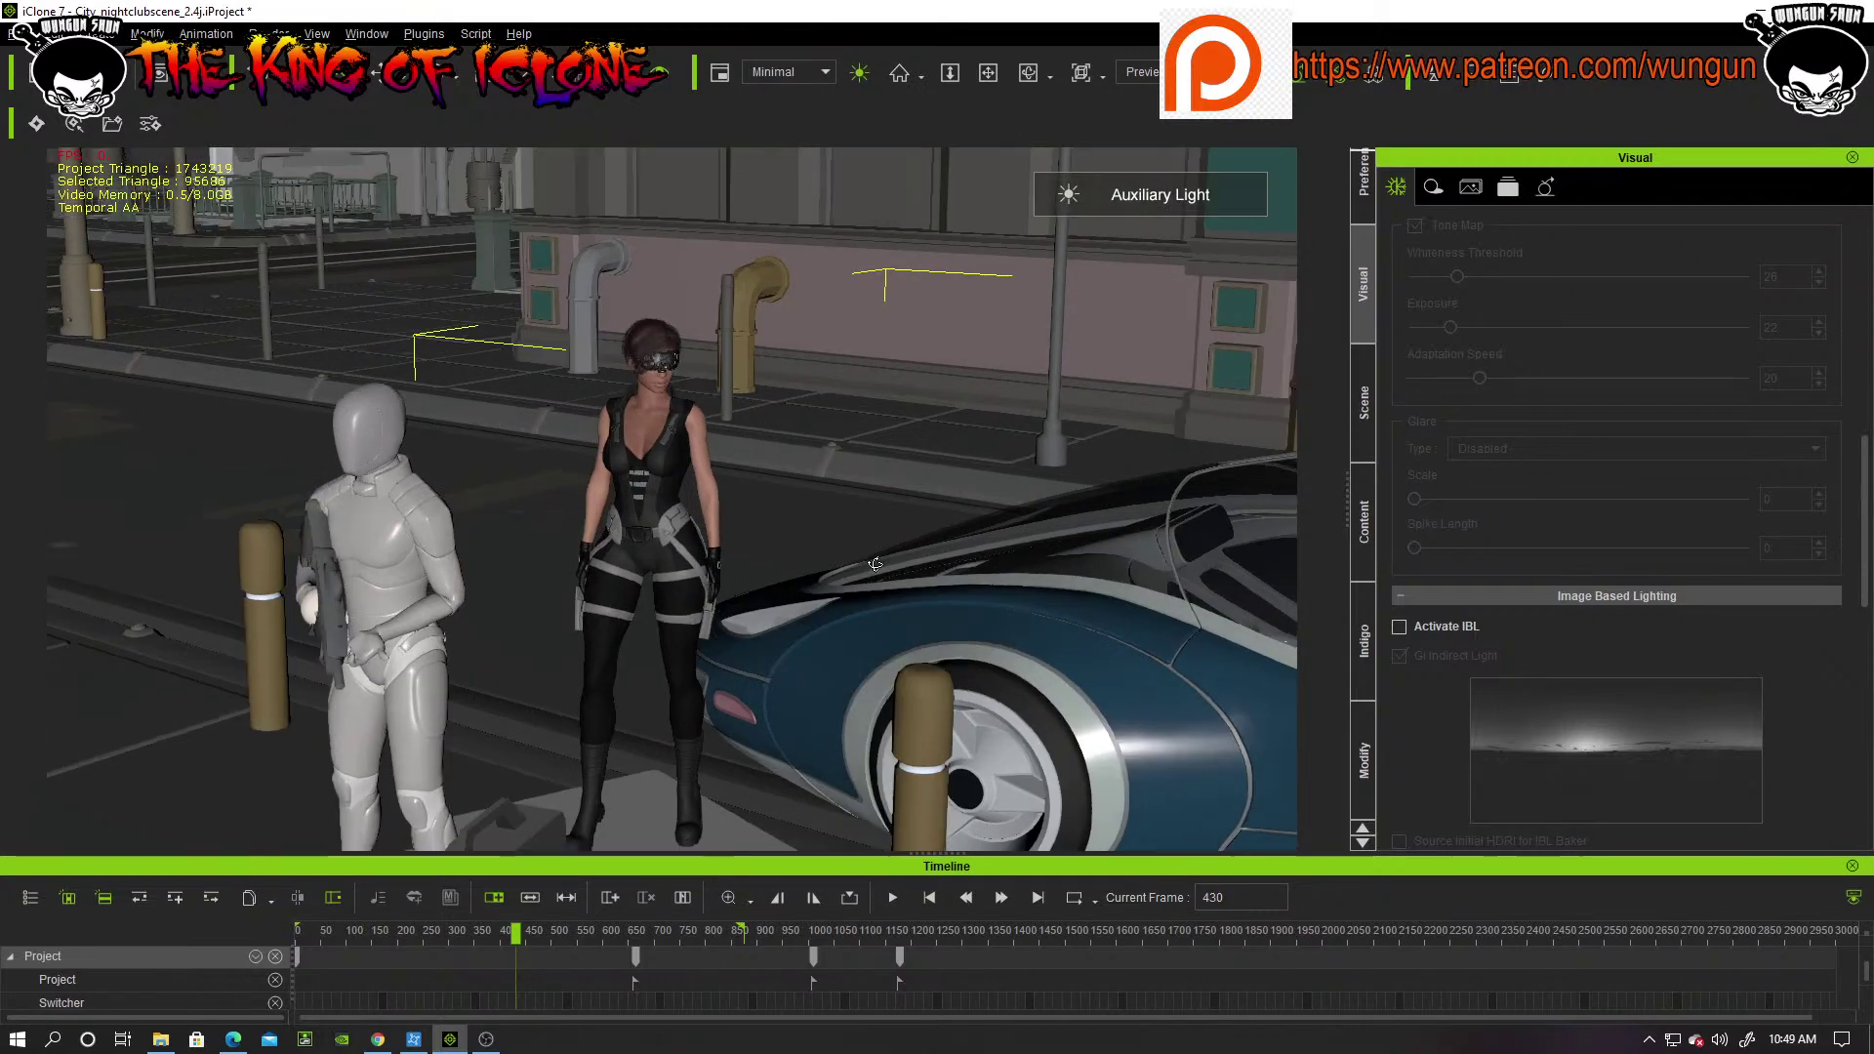
right_drag(1010, 557, 799, 548)
Step: Open the KNife_stealth folder within Finshing_moves in the custom motion library
click(1365, 528)
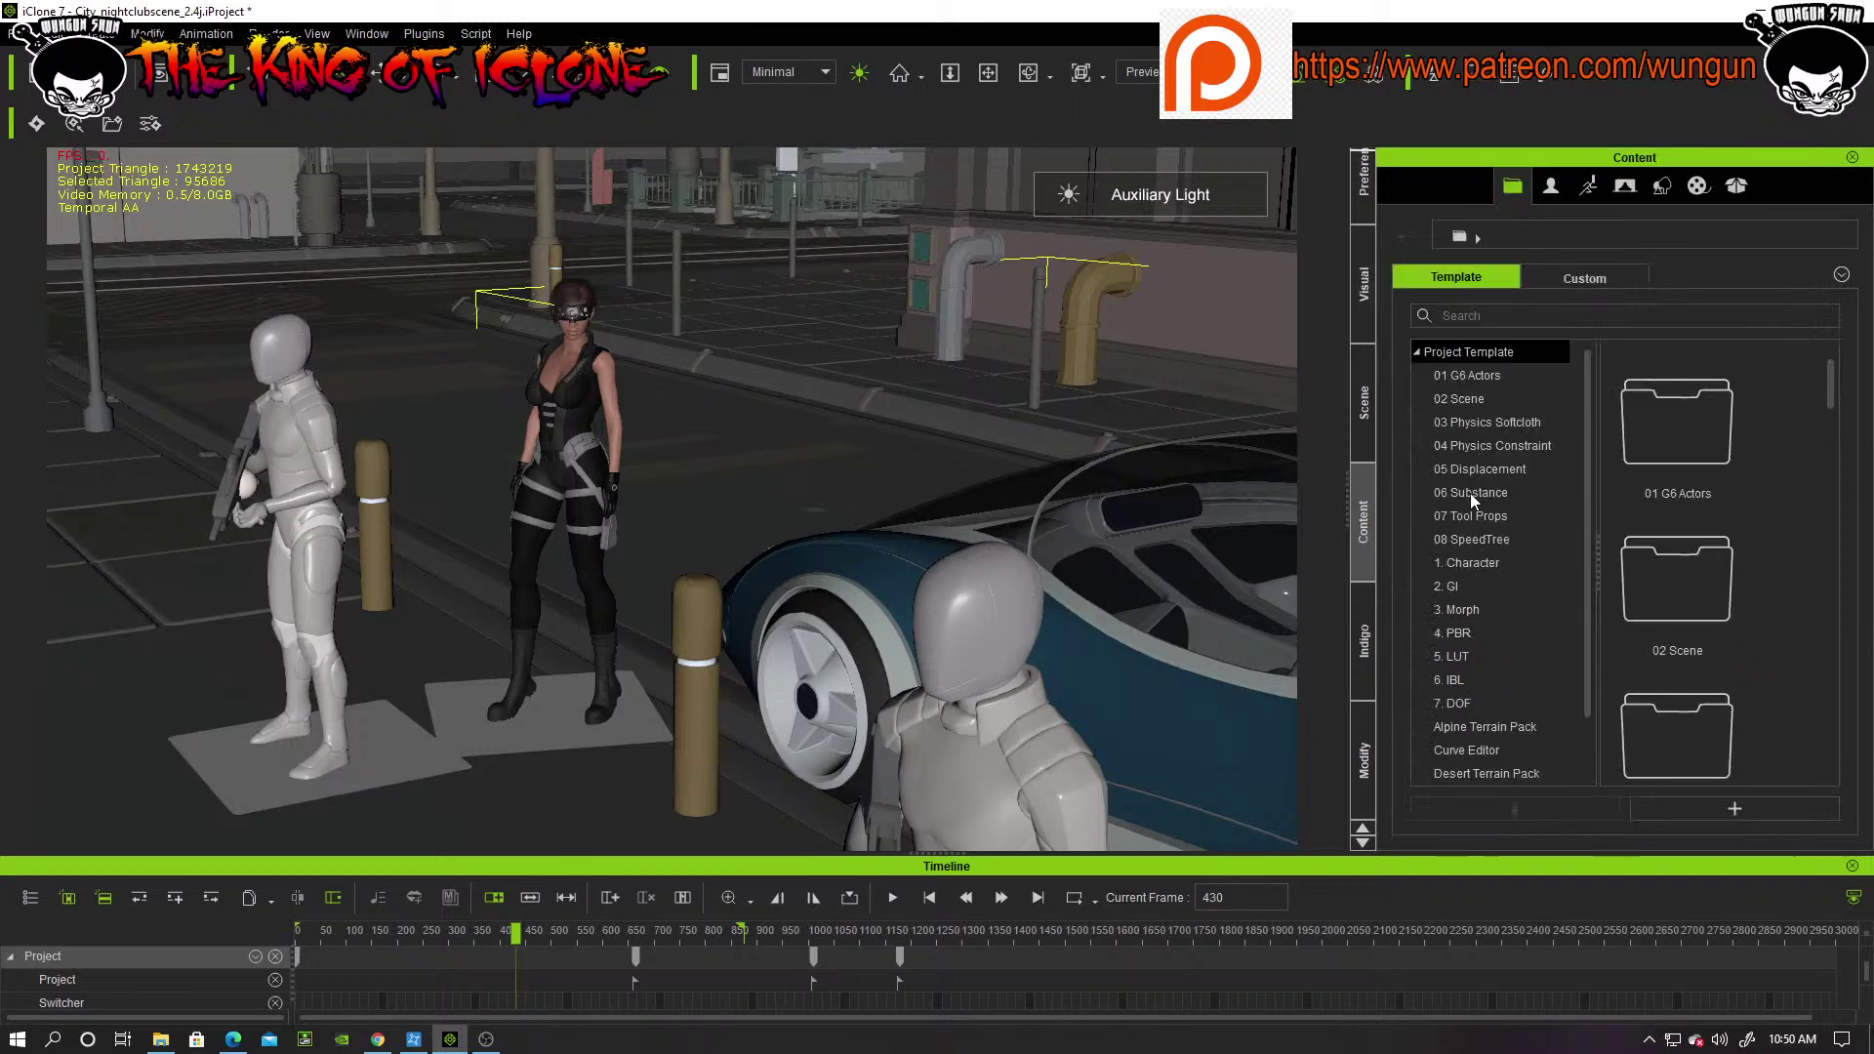
click(1589, 186)
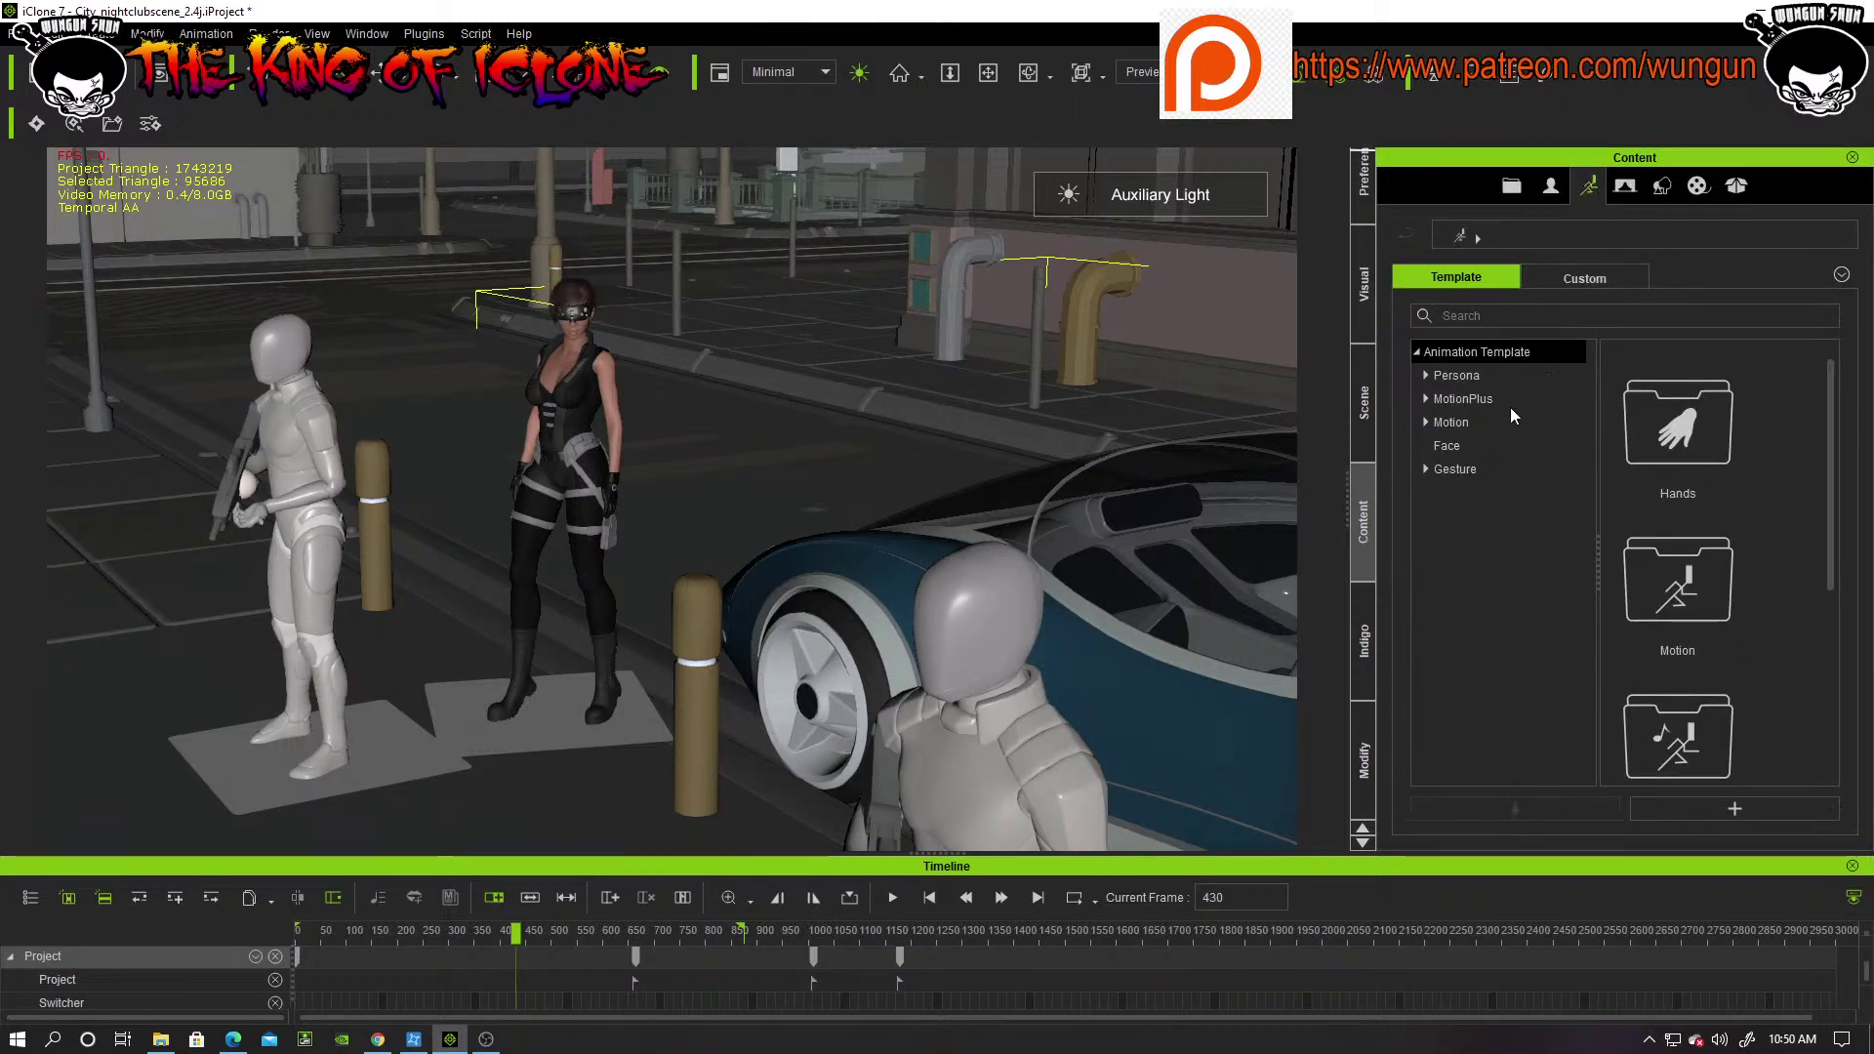
click(1432, 422)
click(1563, 284)
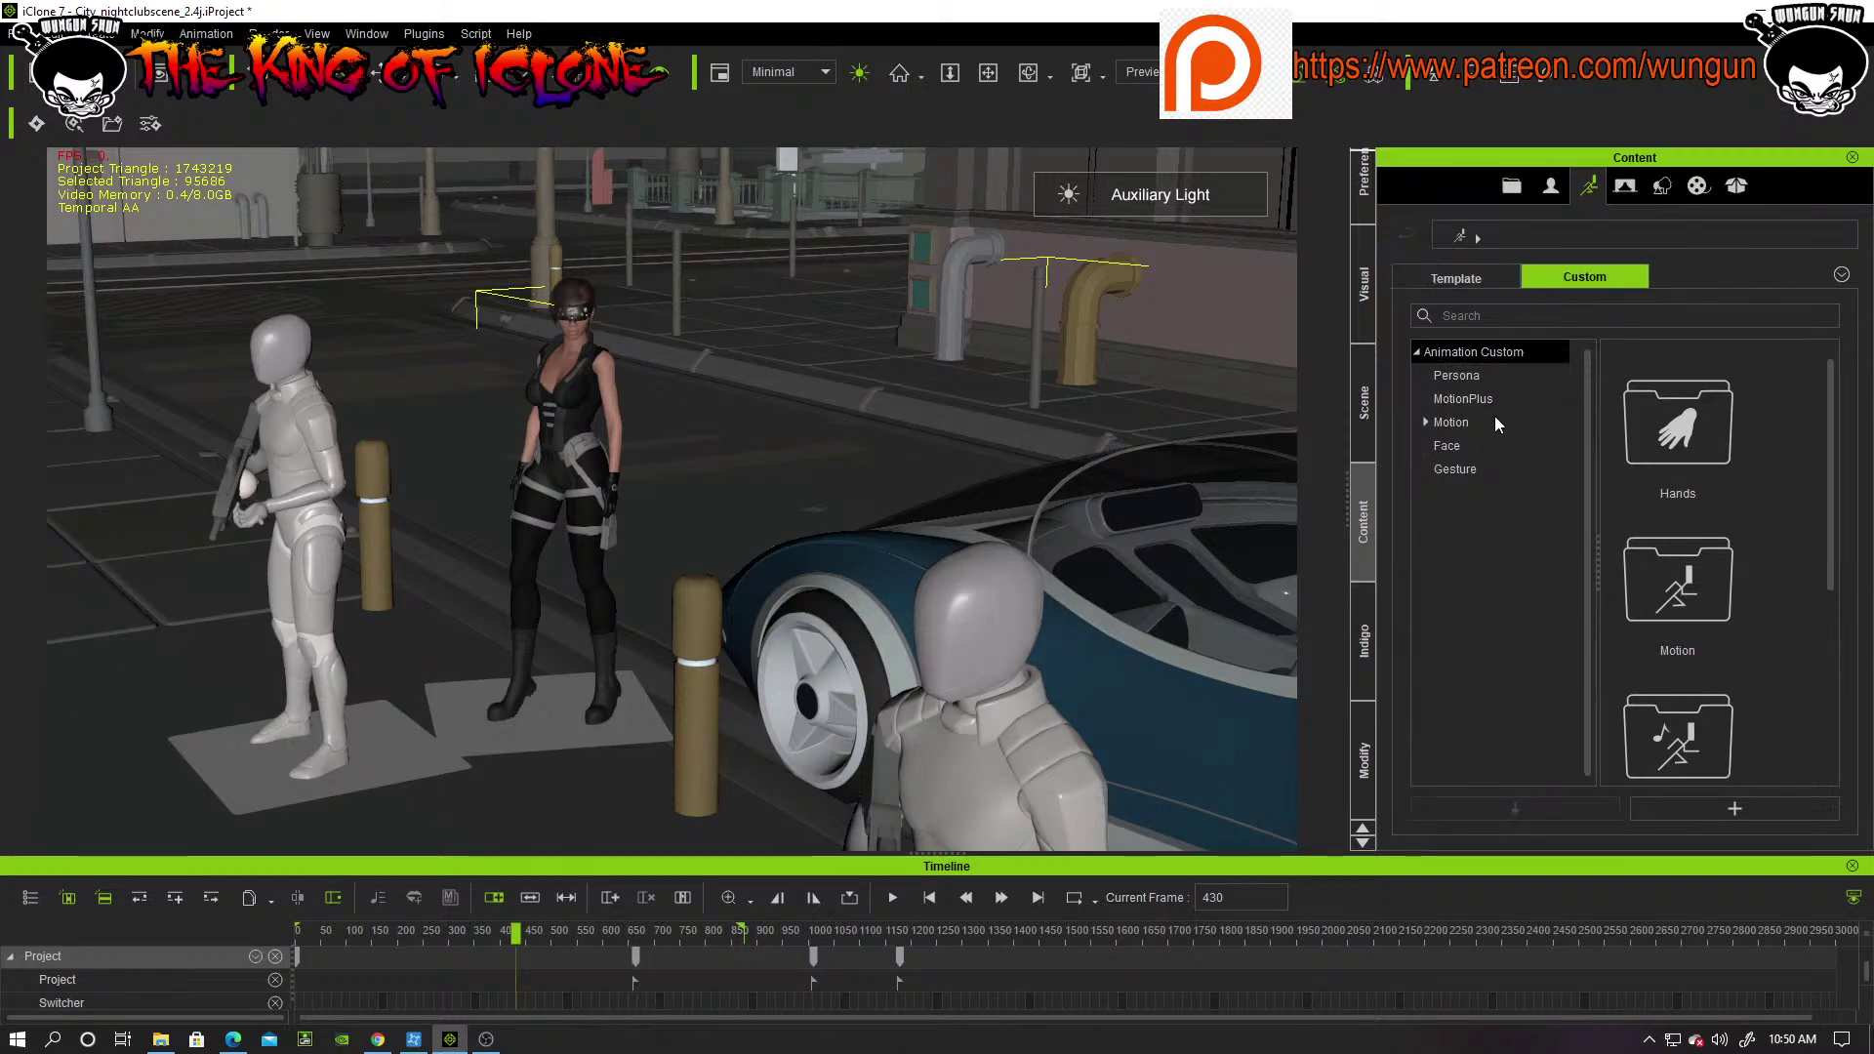
click(1428, 420)
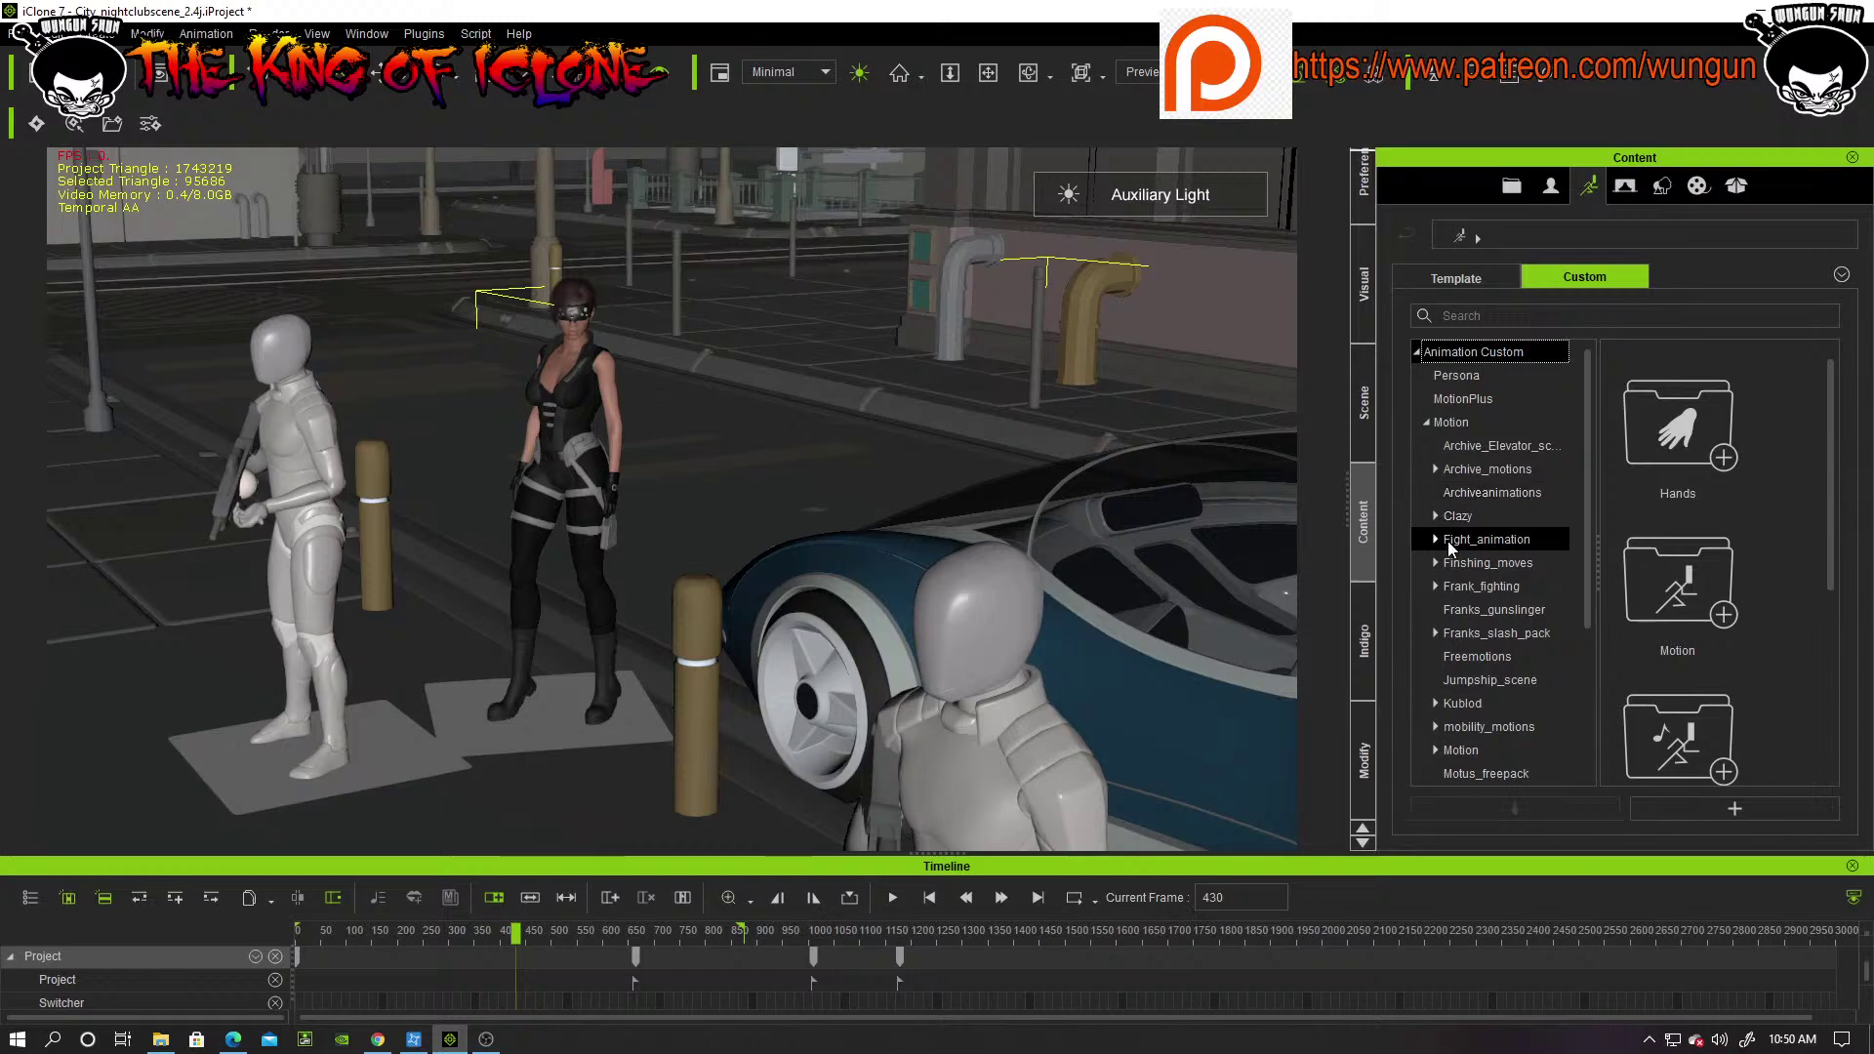
click(1438, 564)
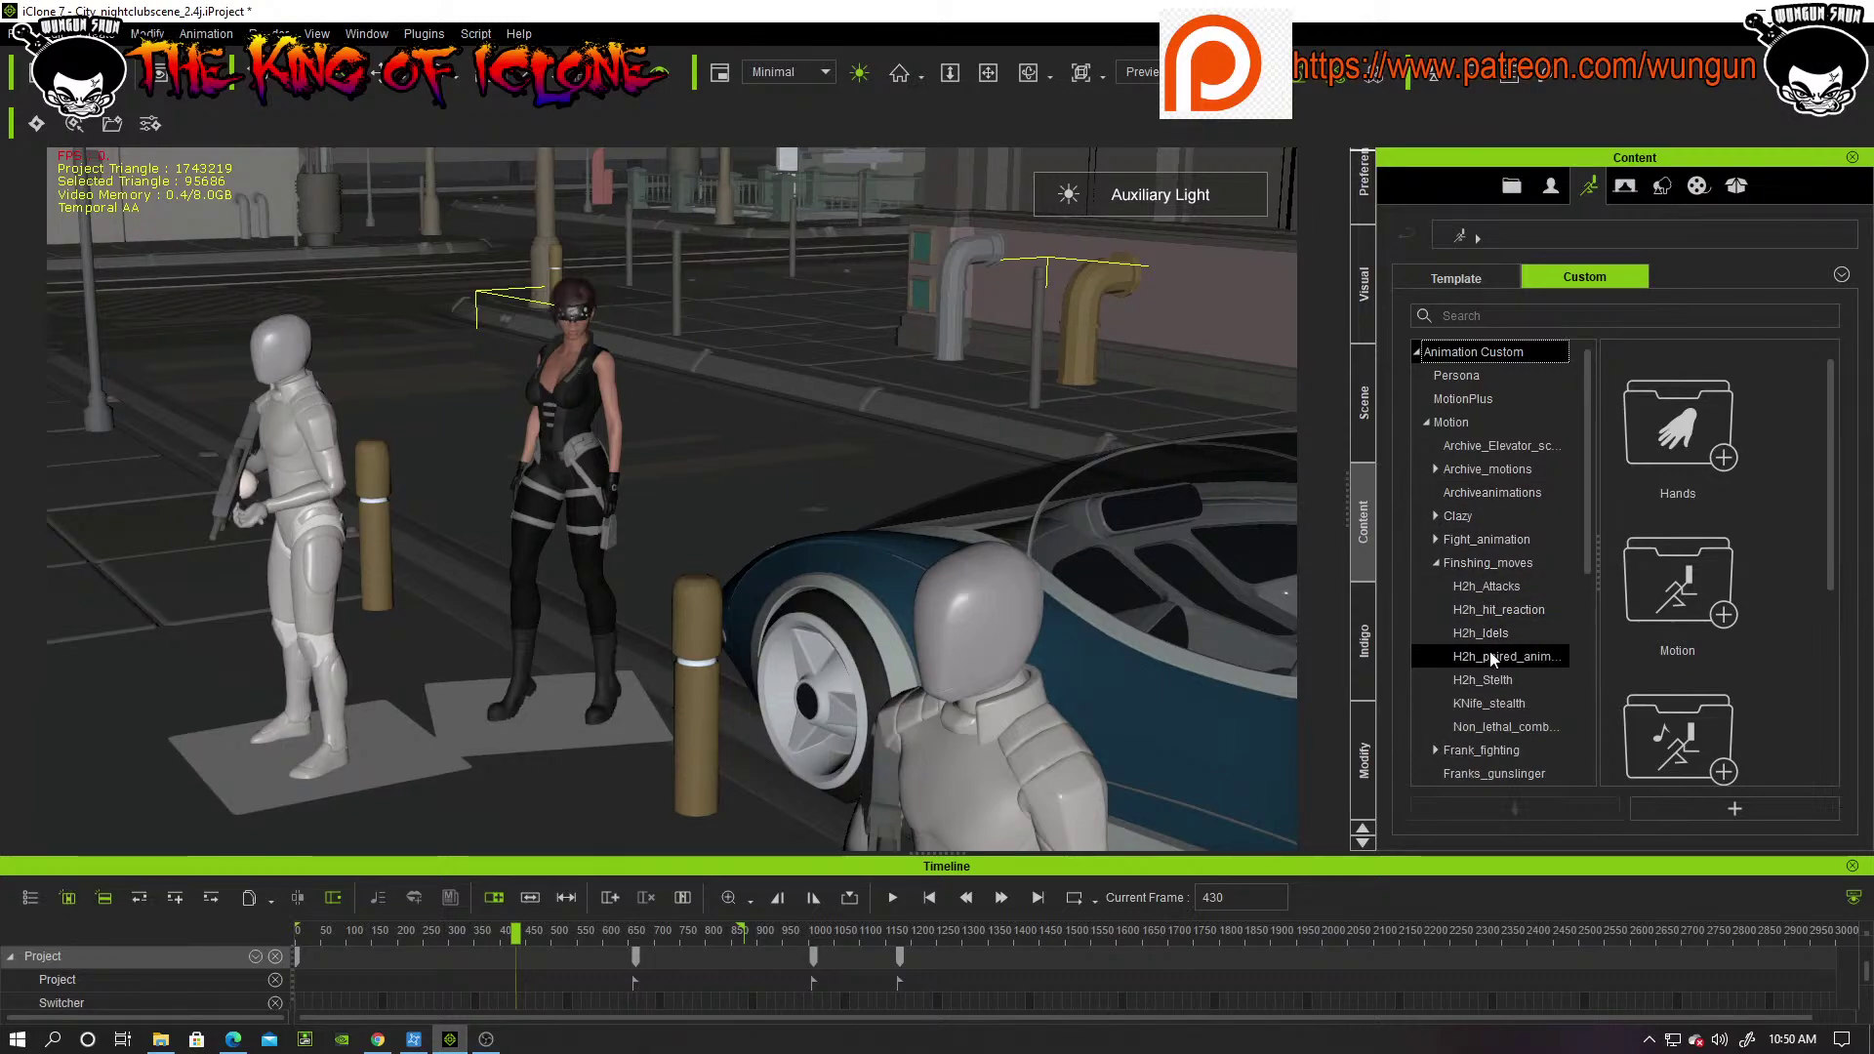
click(1508, 704)
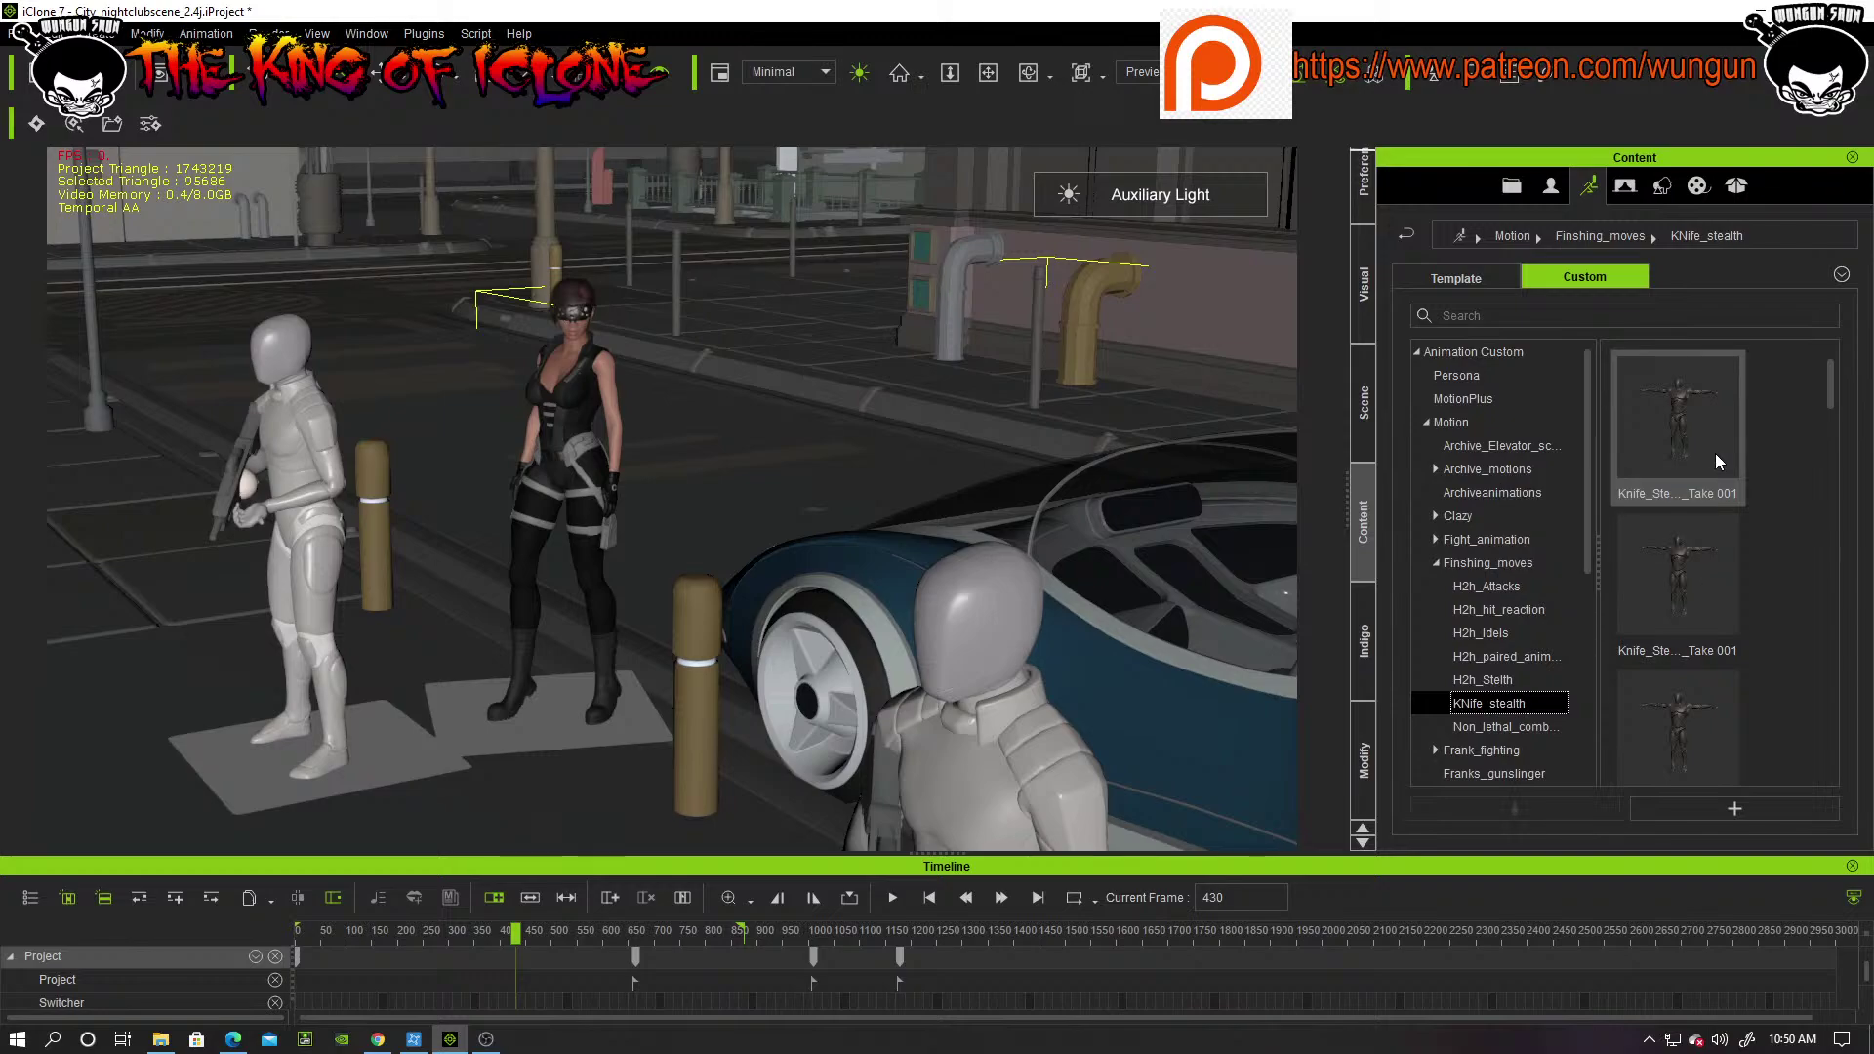
Step: Show the KNife_stealth motions as a detailed list and widen the Name column until the full file names fit
scroll(1720, 463, down, 2)
scroll(1720, 464, down, 3)
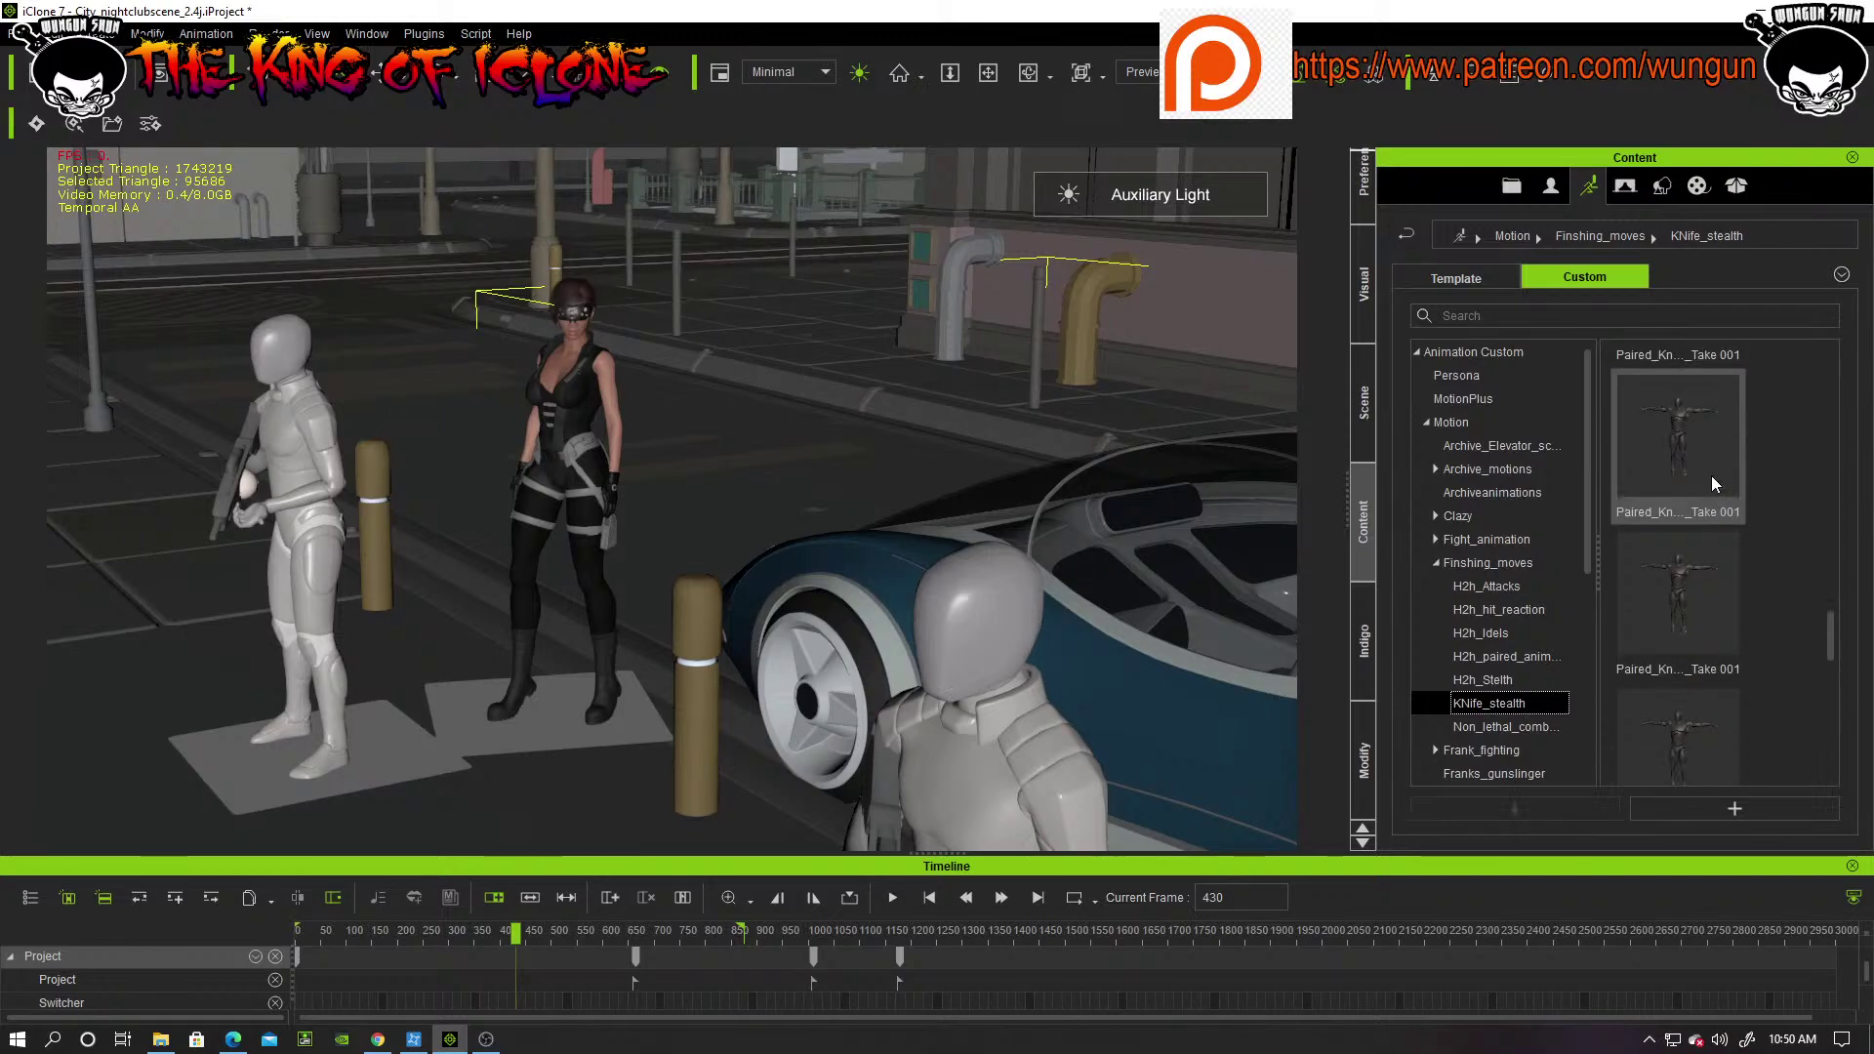
scroll(1715, 483, up, 5)
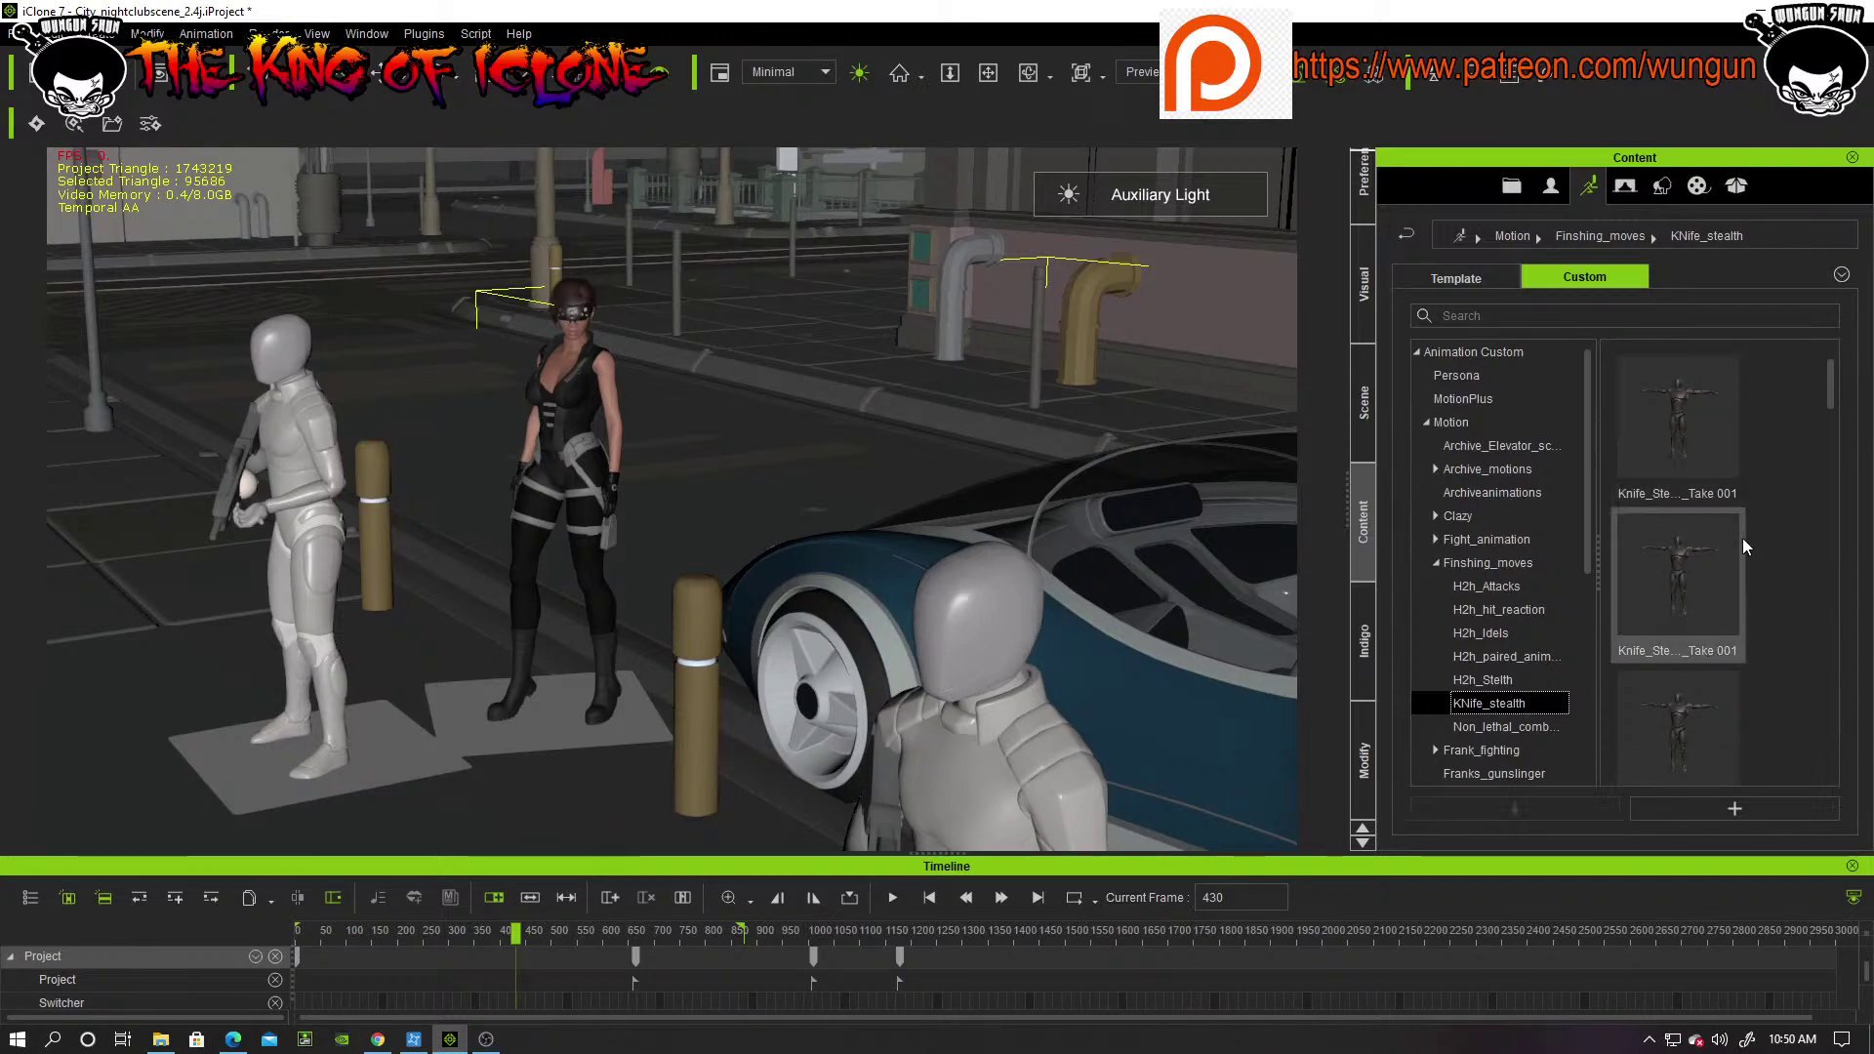
ctrl+scroll(1748, 545, down, 2)
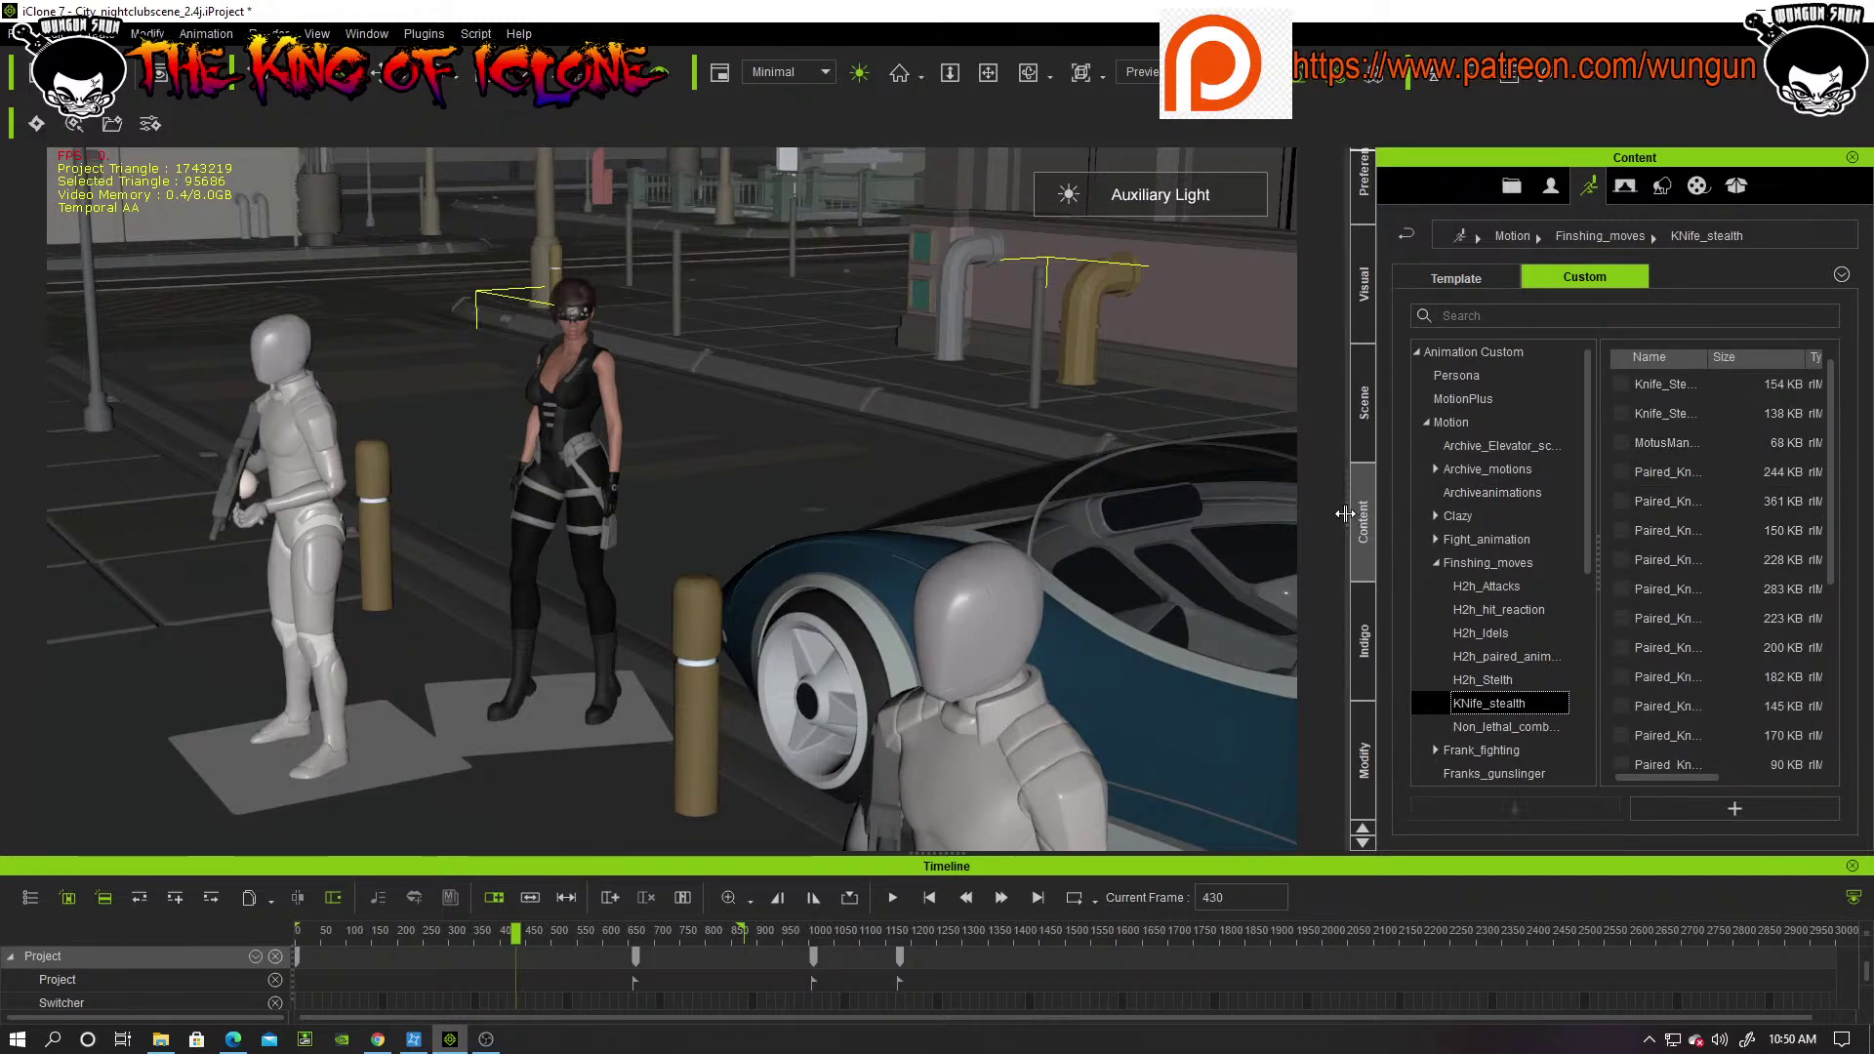
drag(1355, 515, 1113, 504)
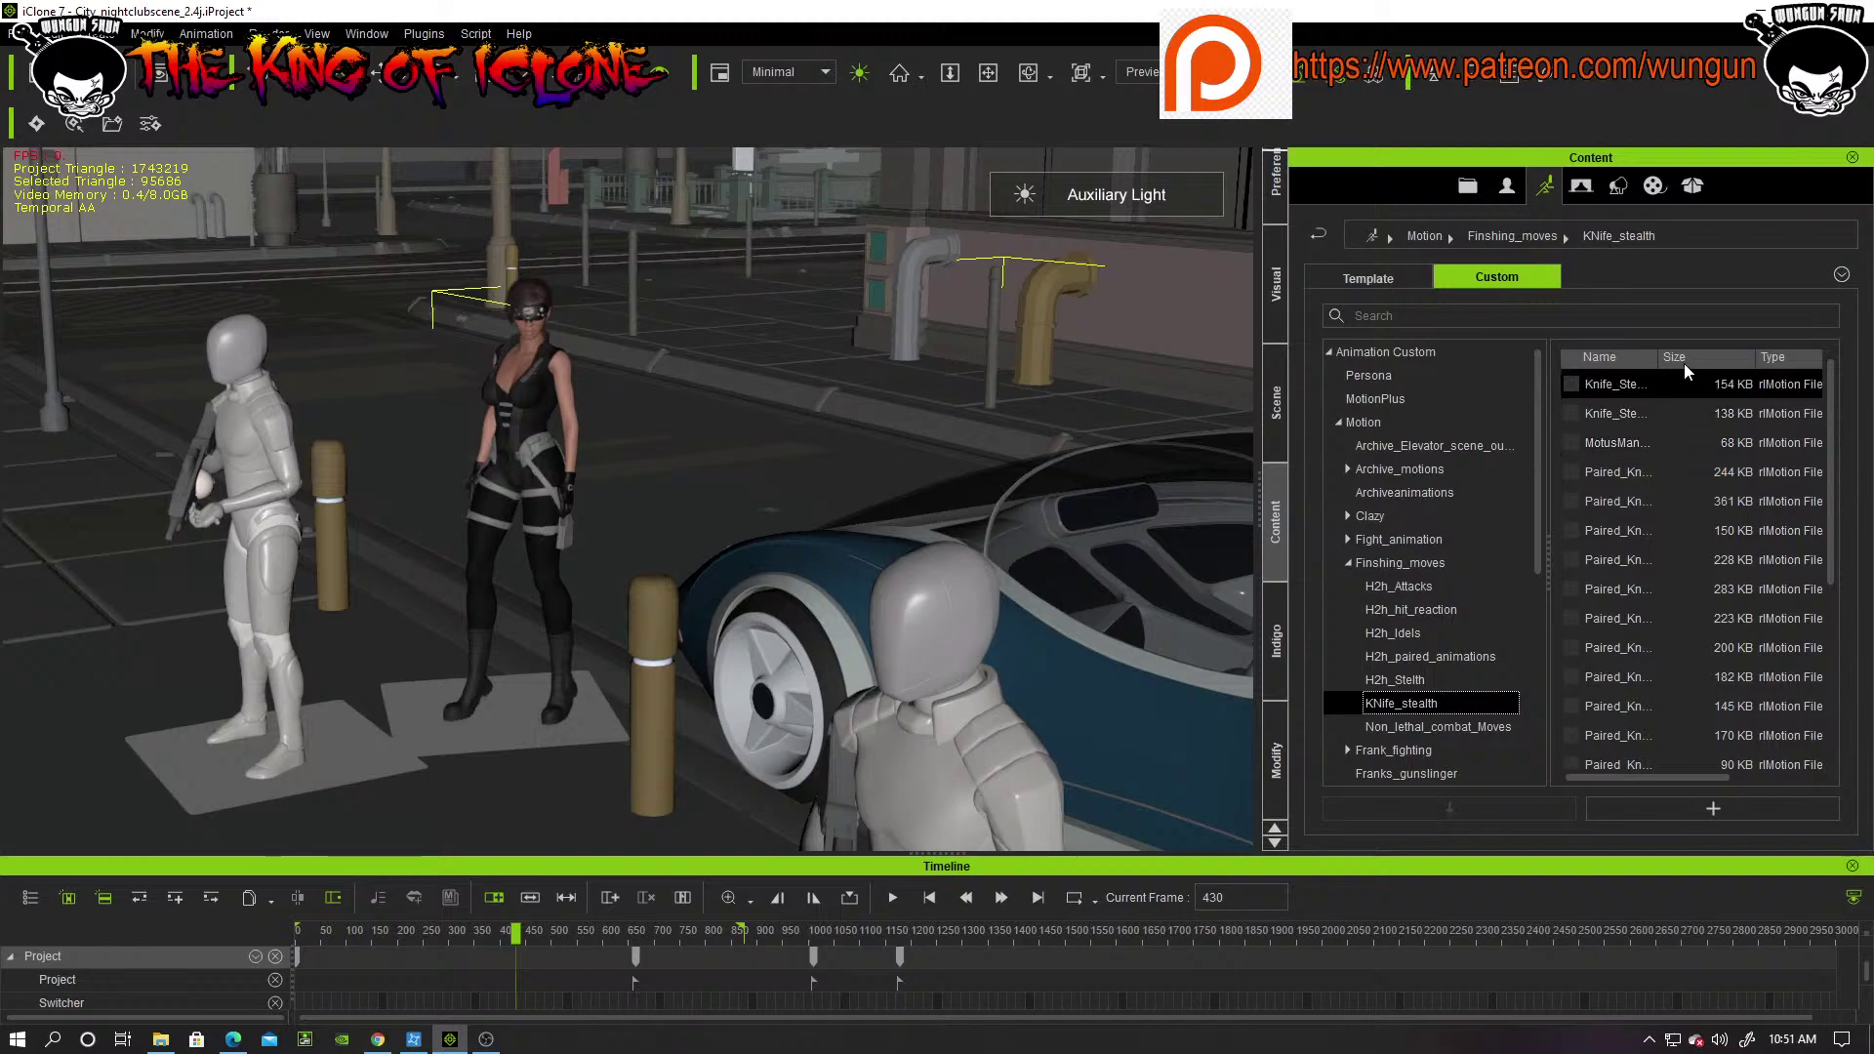
drag(1660, 360, 1786, 359)
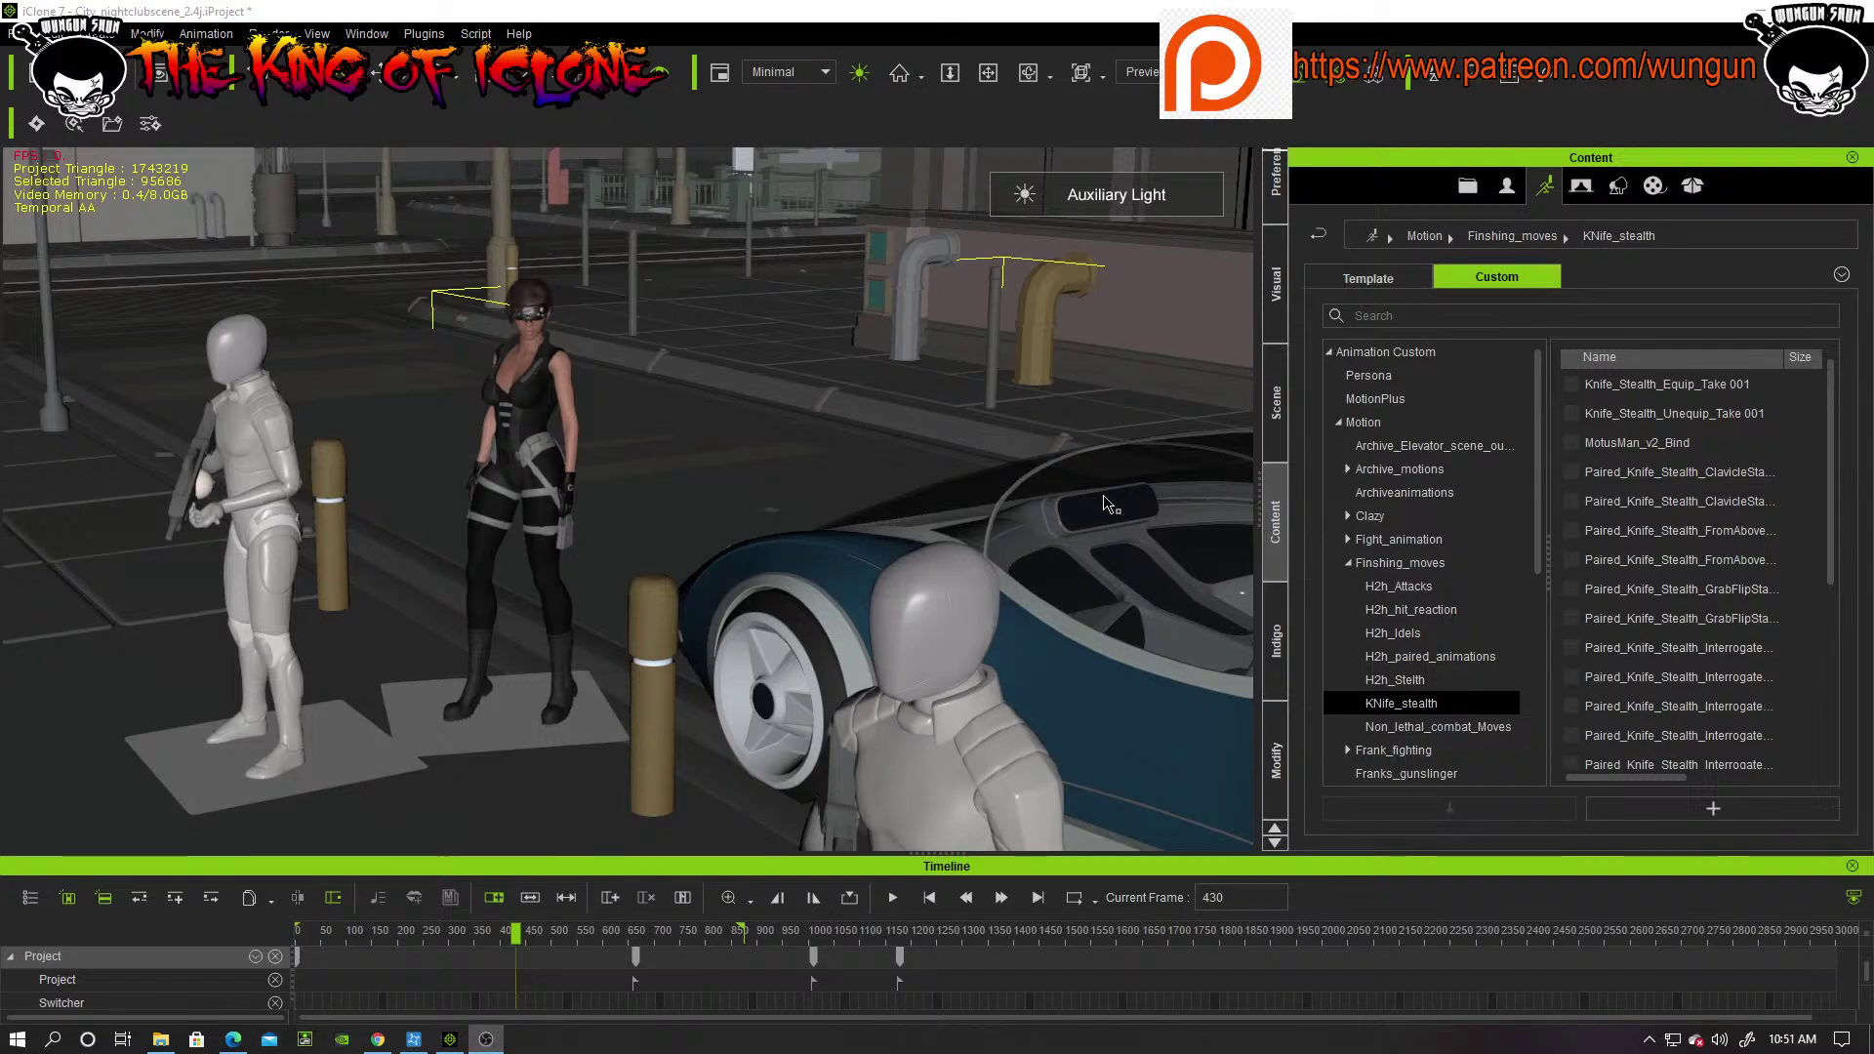
click(1701, 504)
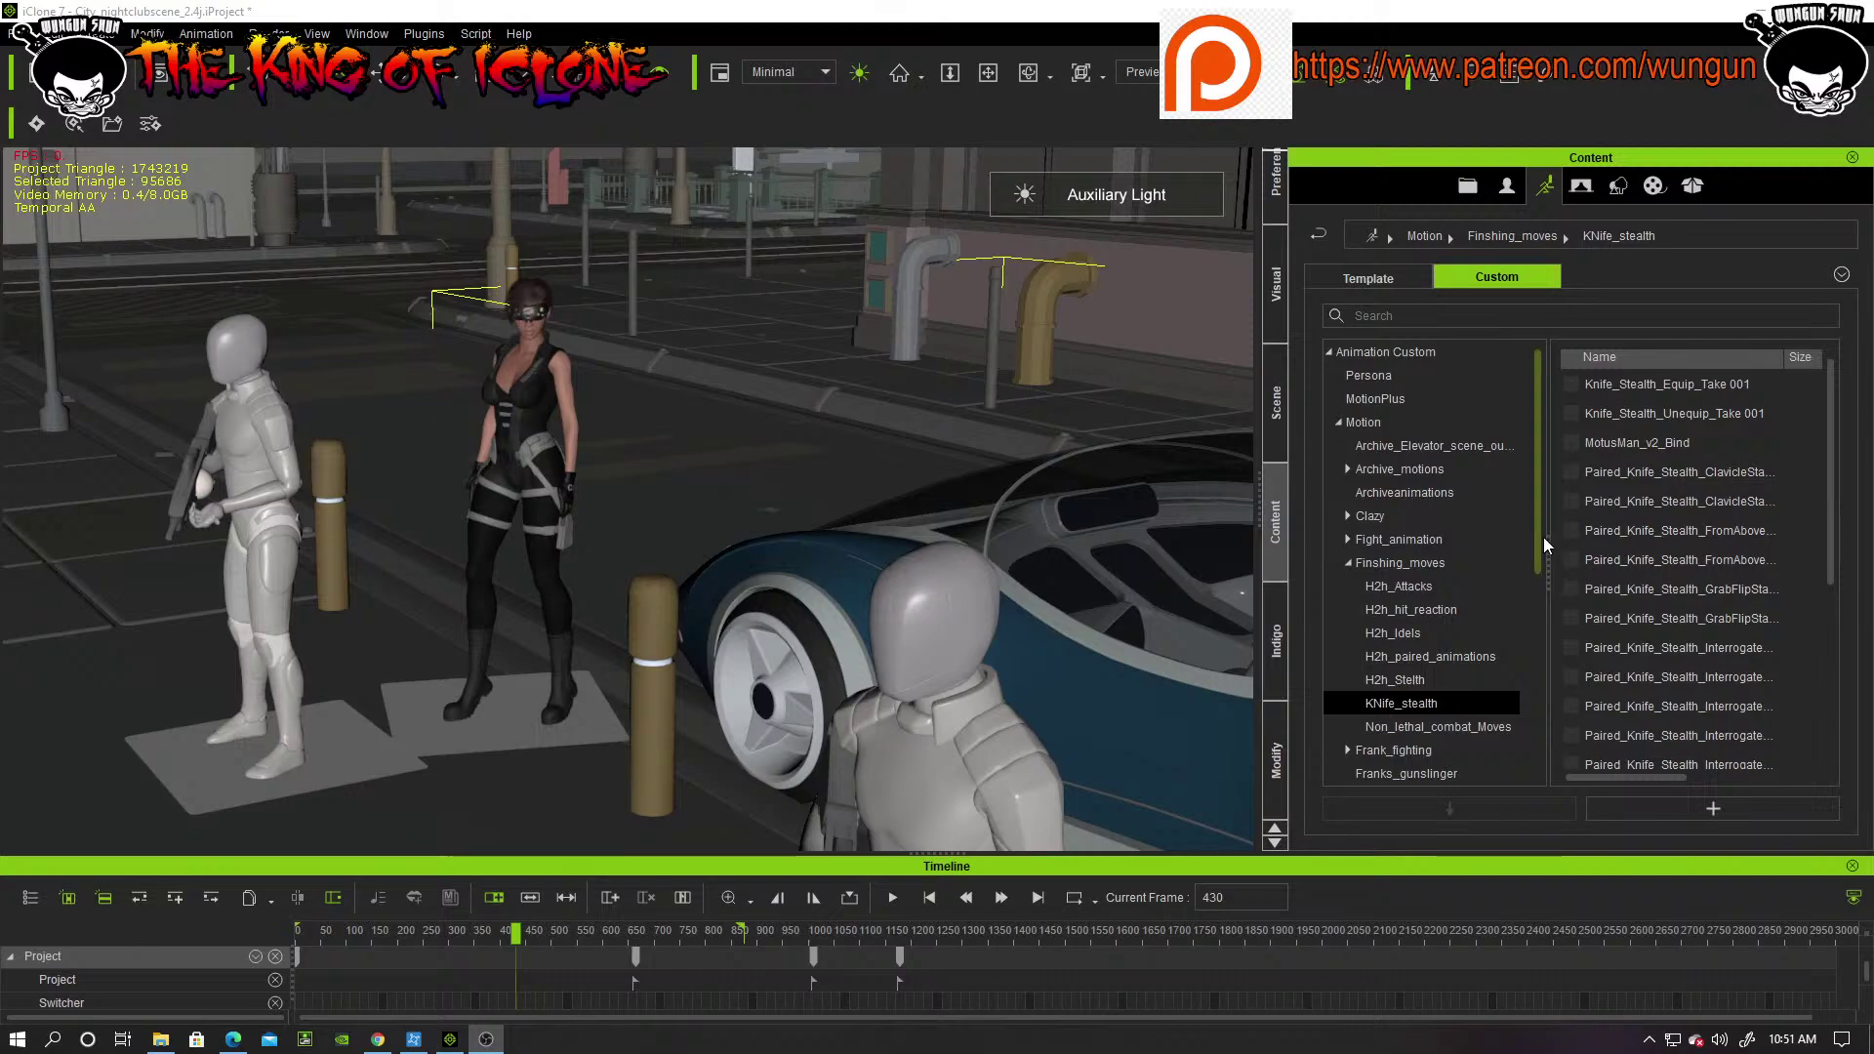
drag(1512, 533, 1427, 533)
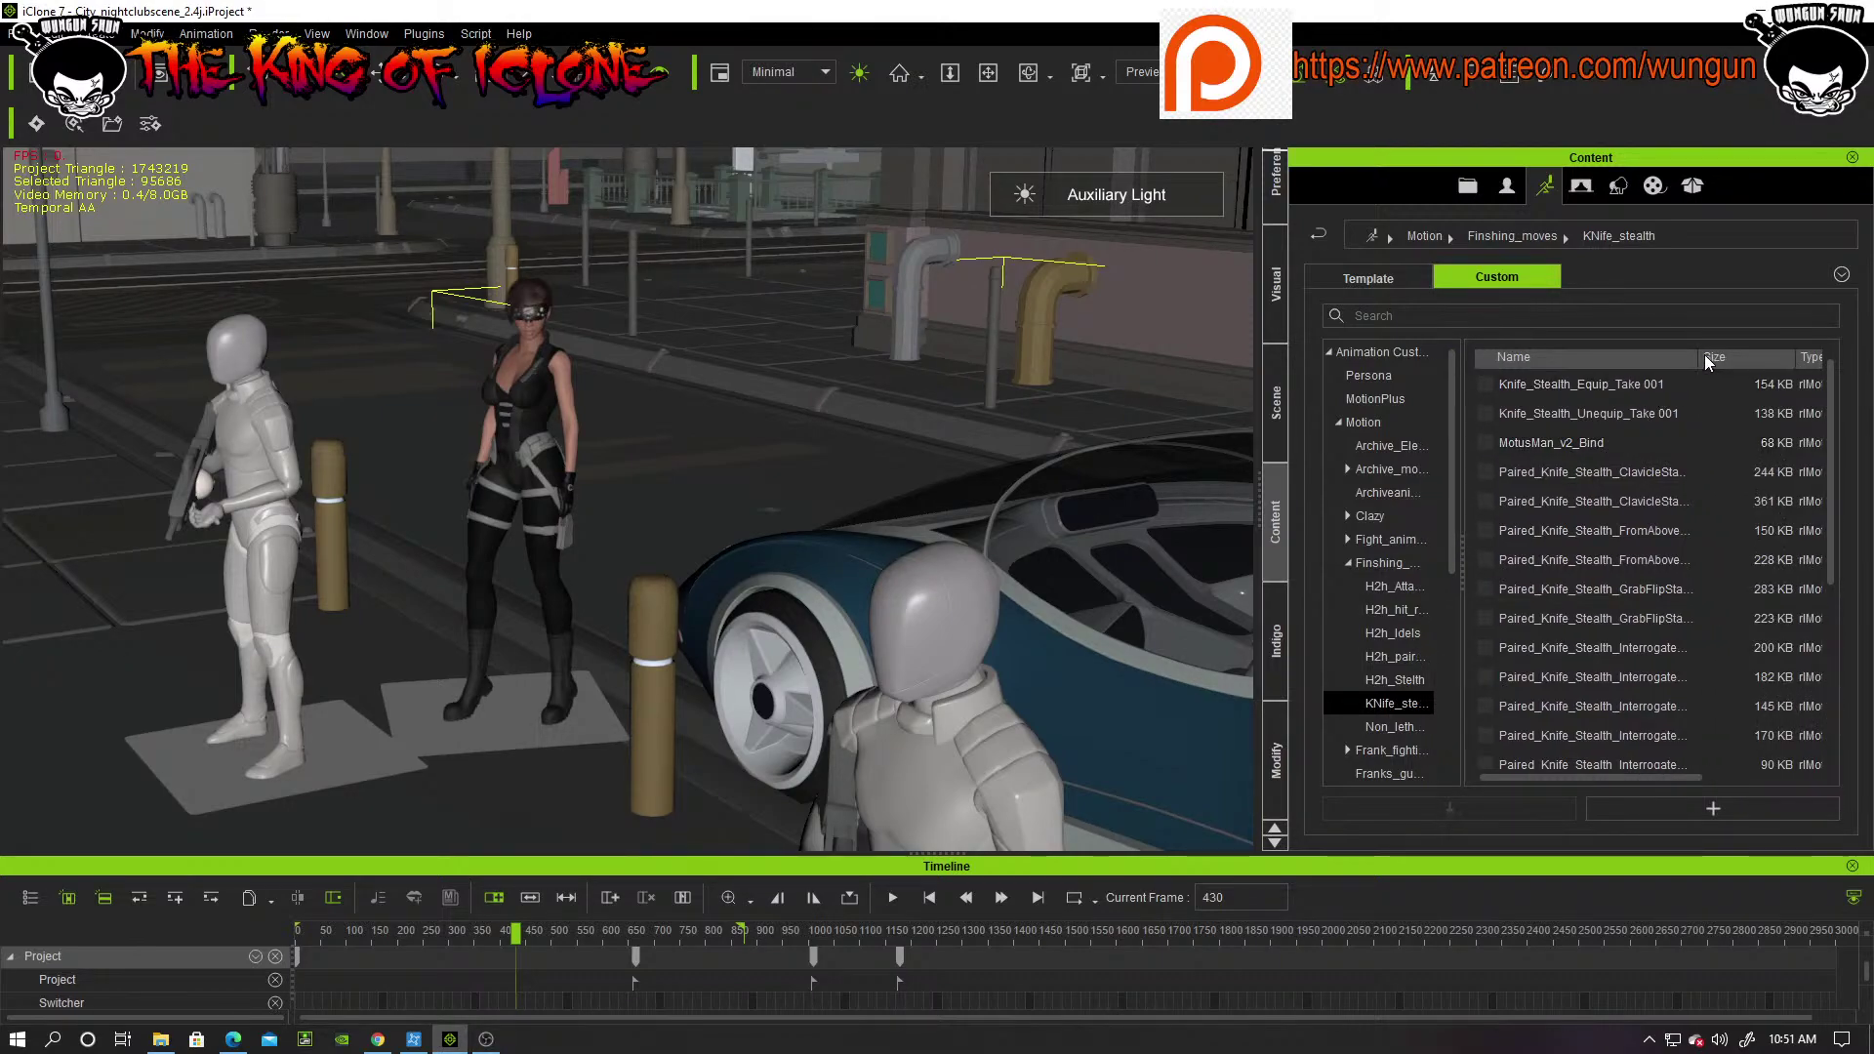
drag(1702, 356, 1807, 361)
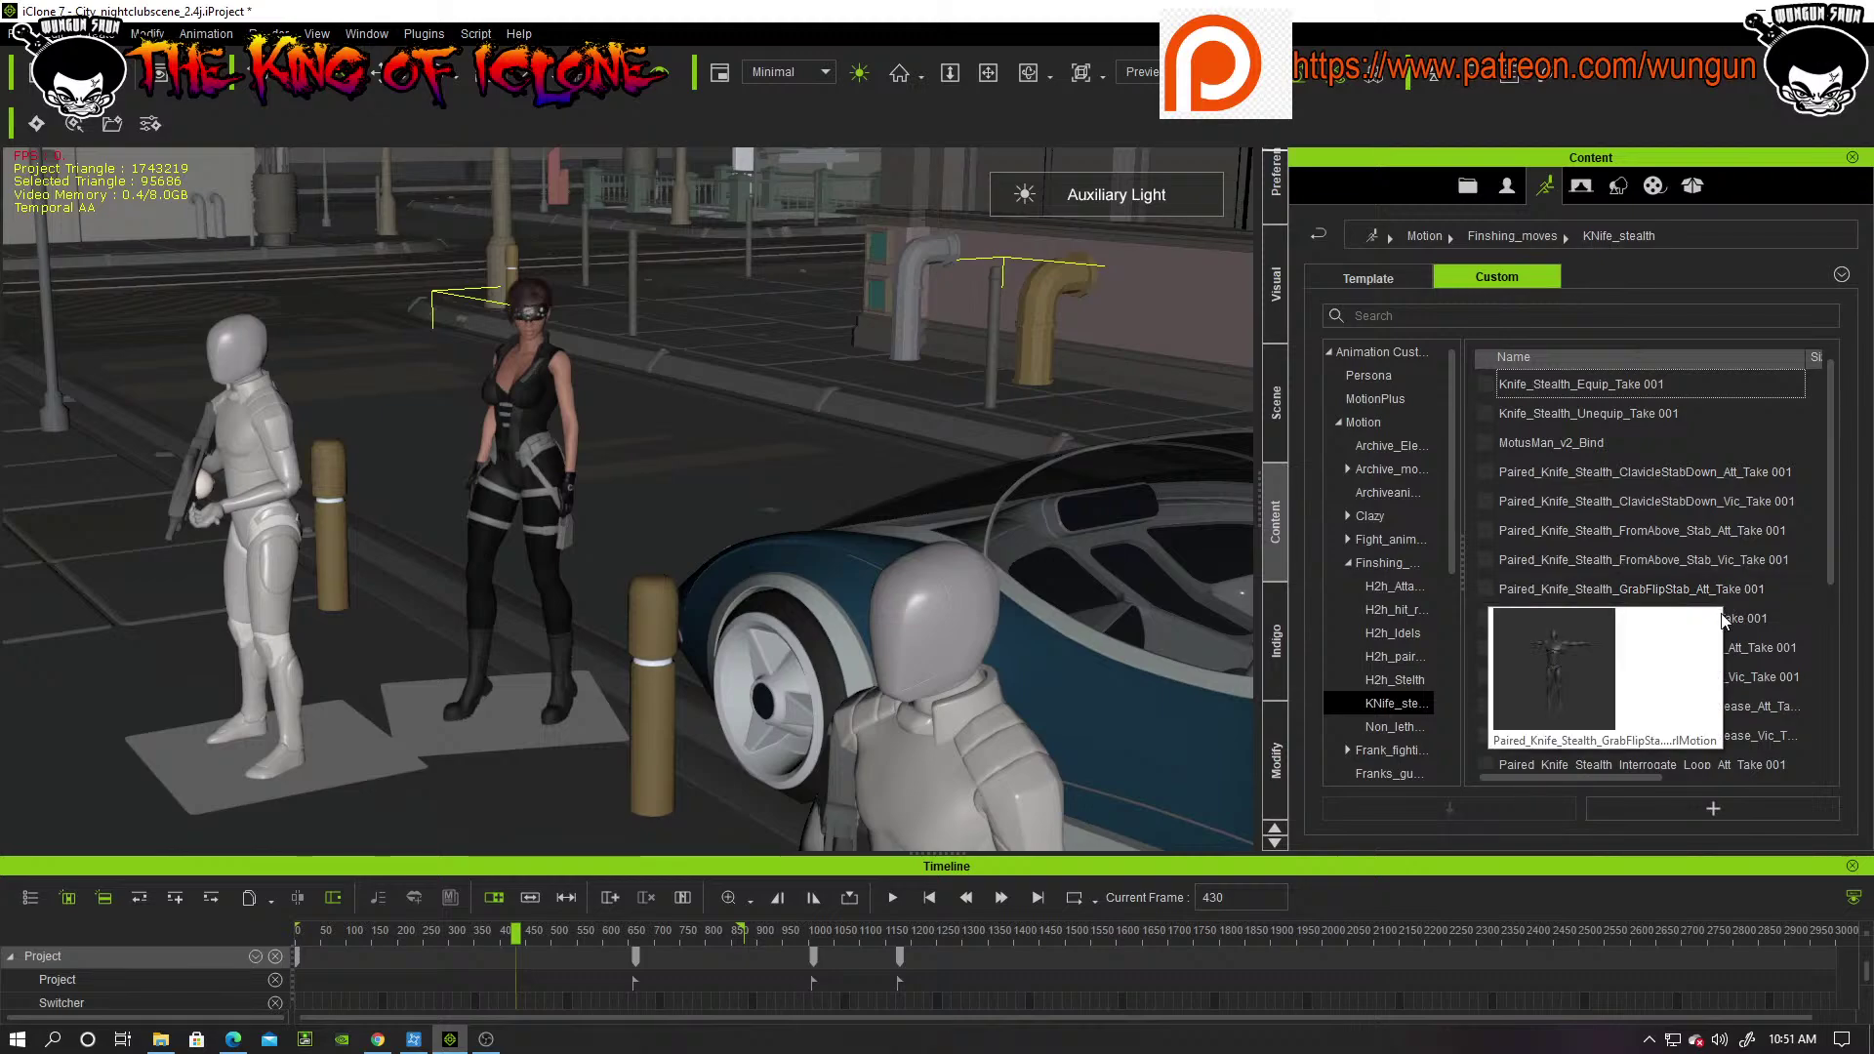
Step: Look through the paired attacker and victim knife motions, highlighting NeckStab_Vic, SpinStab_Att and ThighAndNeckStab_Att
mouse_move(1743, 643)
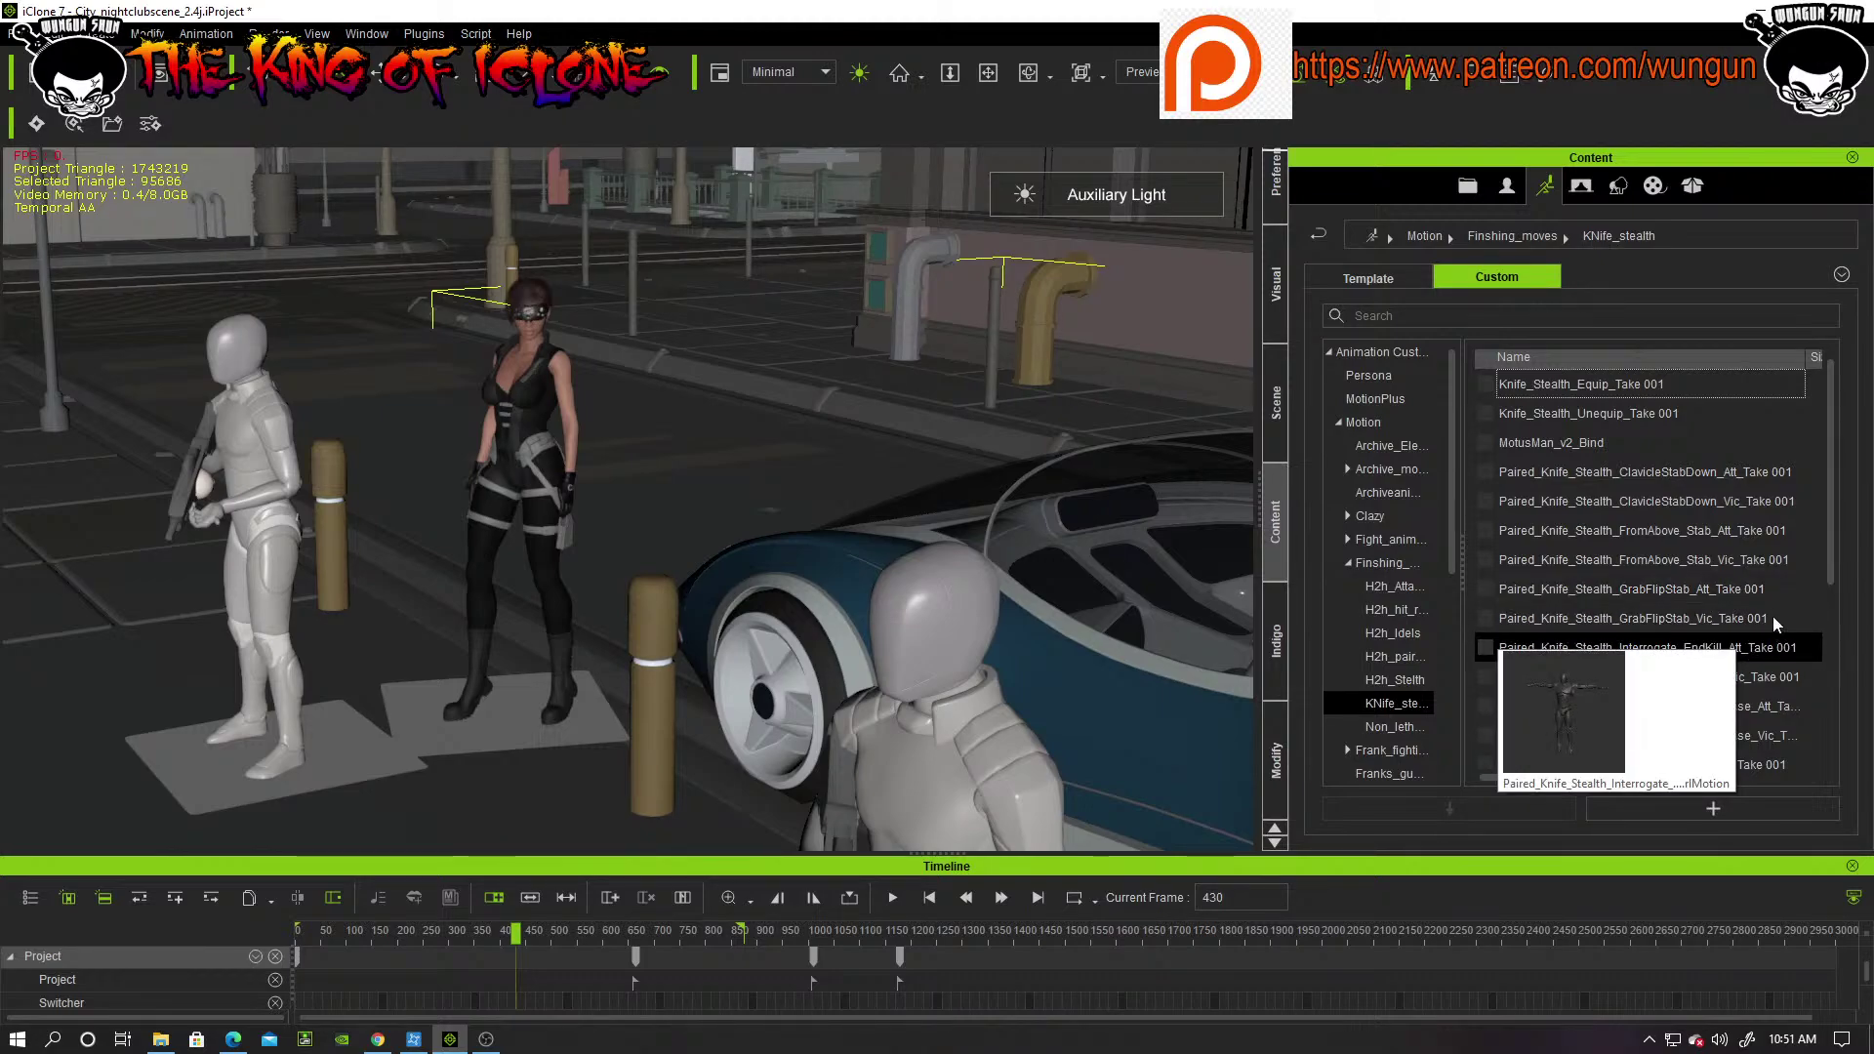
drag(1833, 540, 1829, 677)
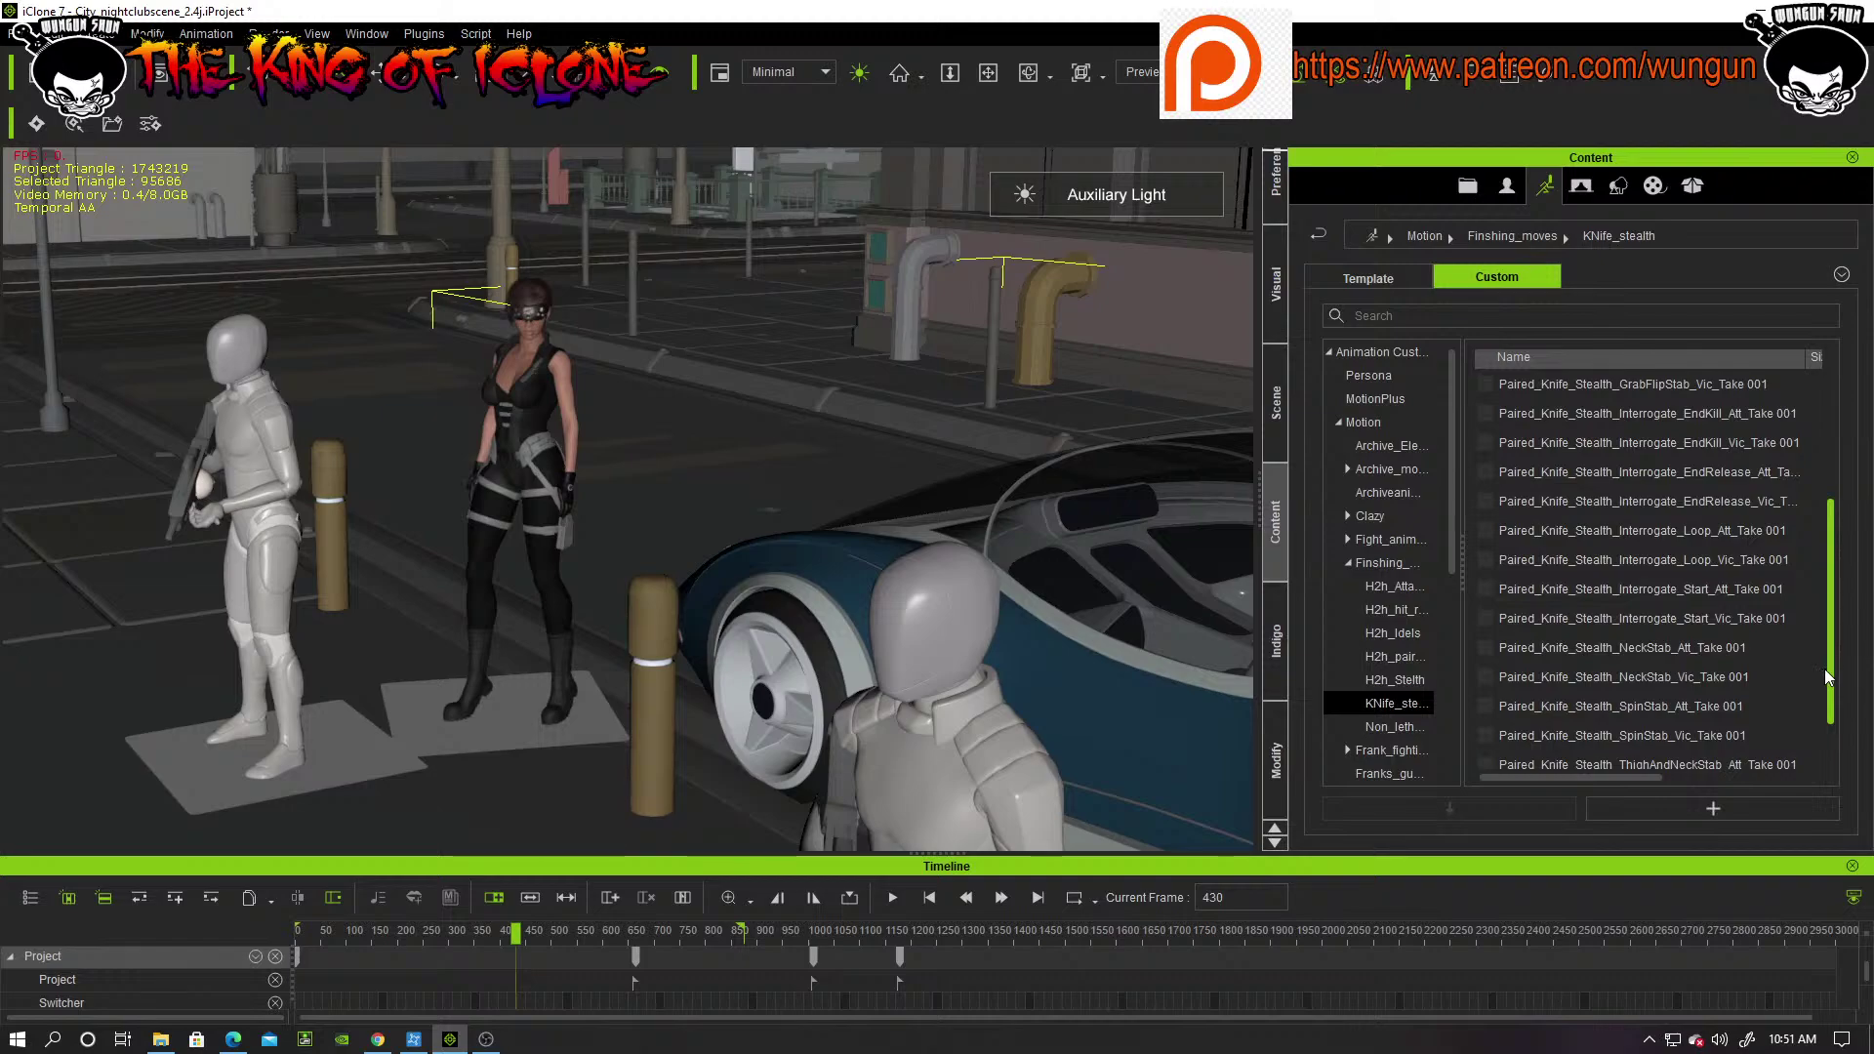
click(1676, 678)
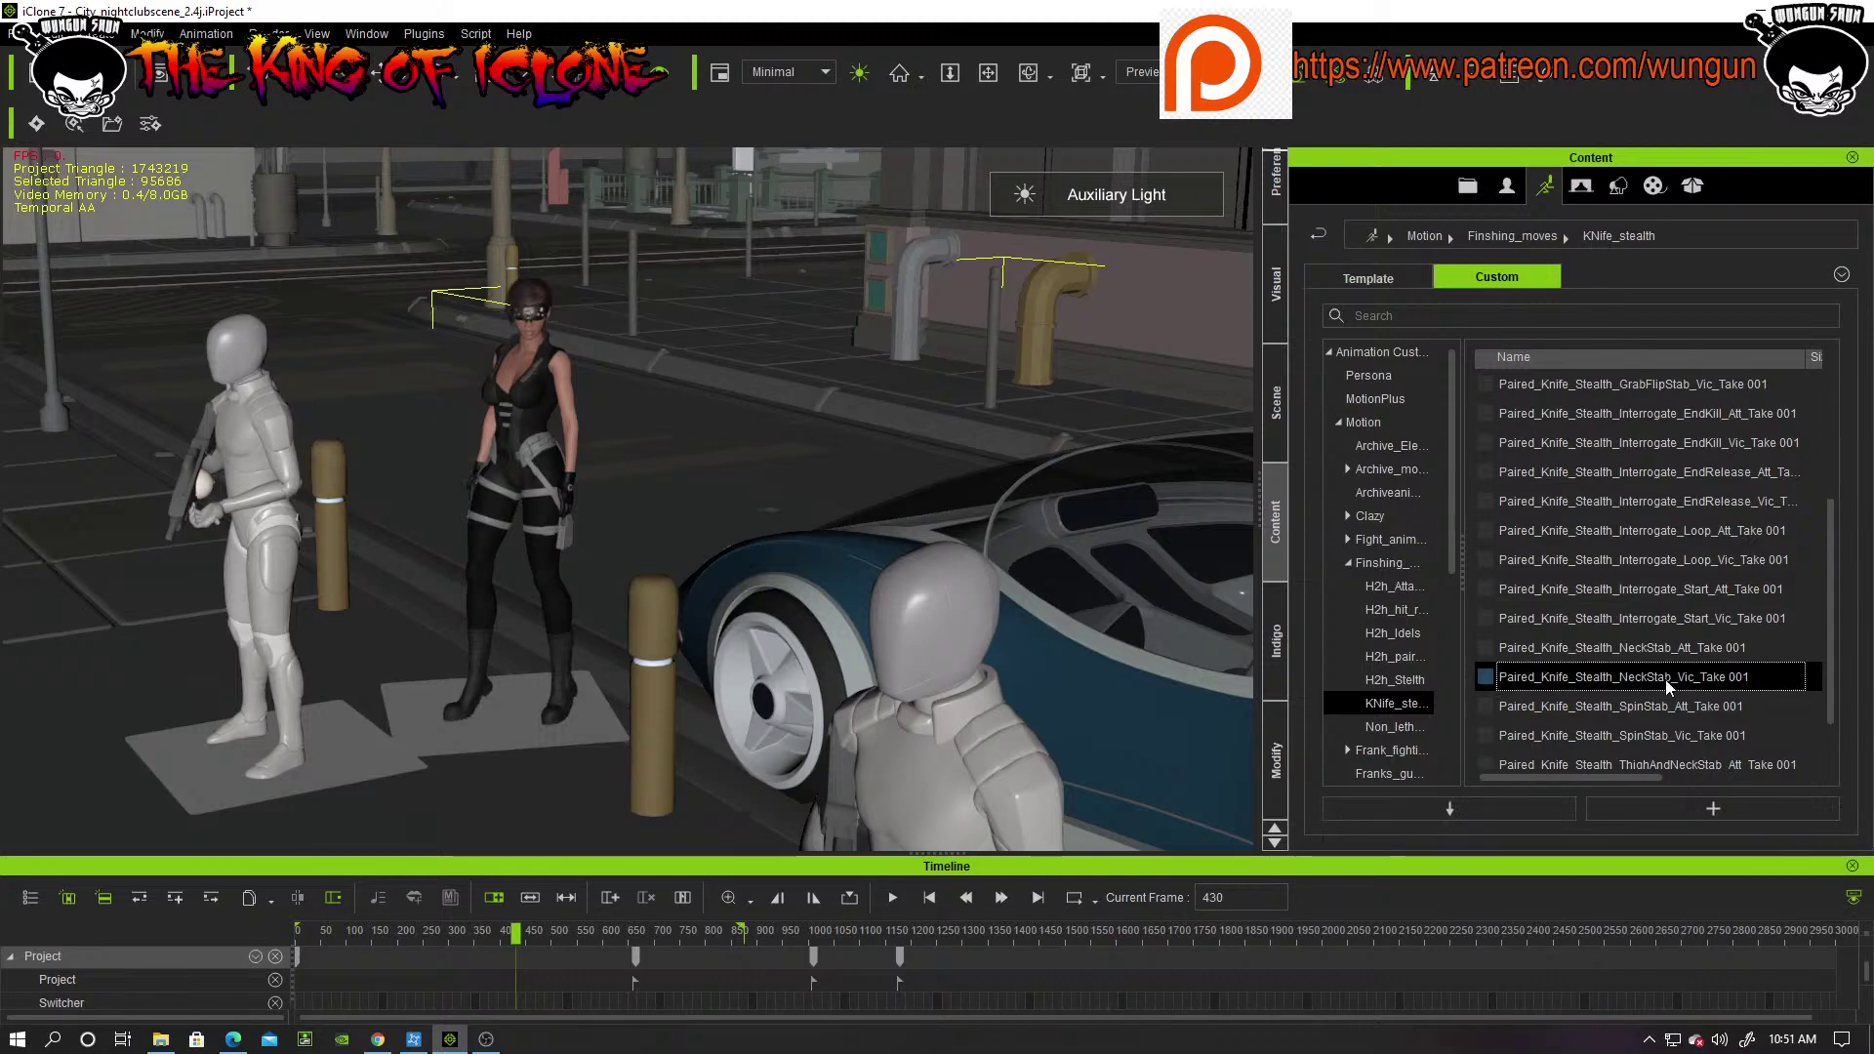
click(1666, 705)
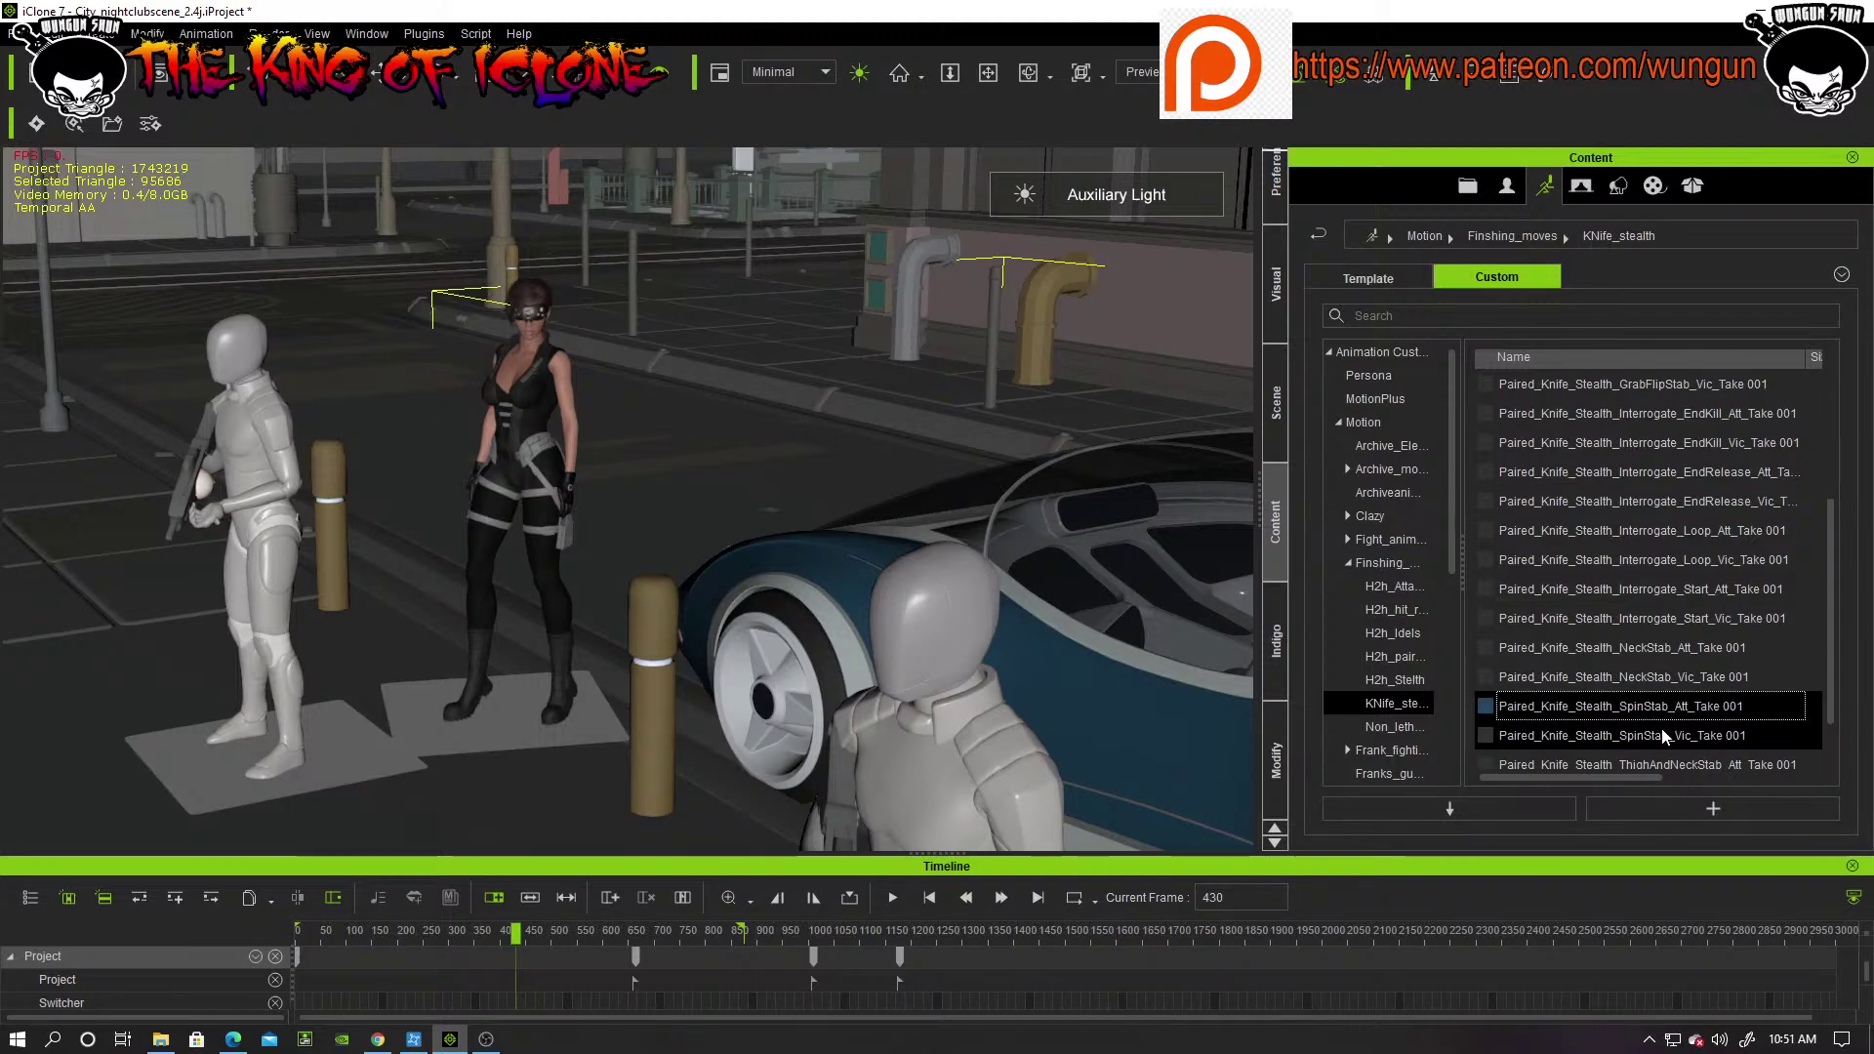
click(1665, 759)
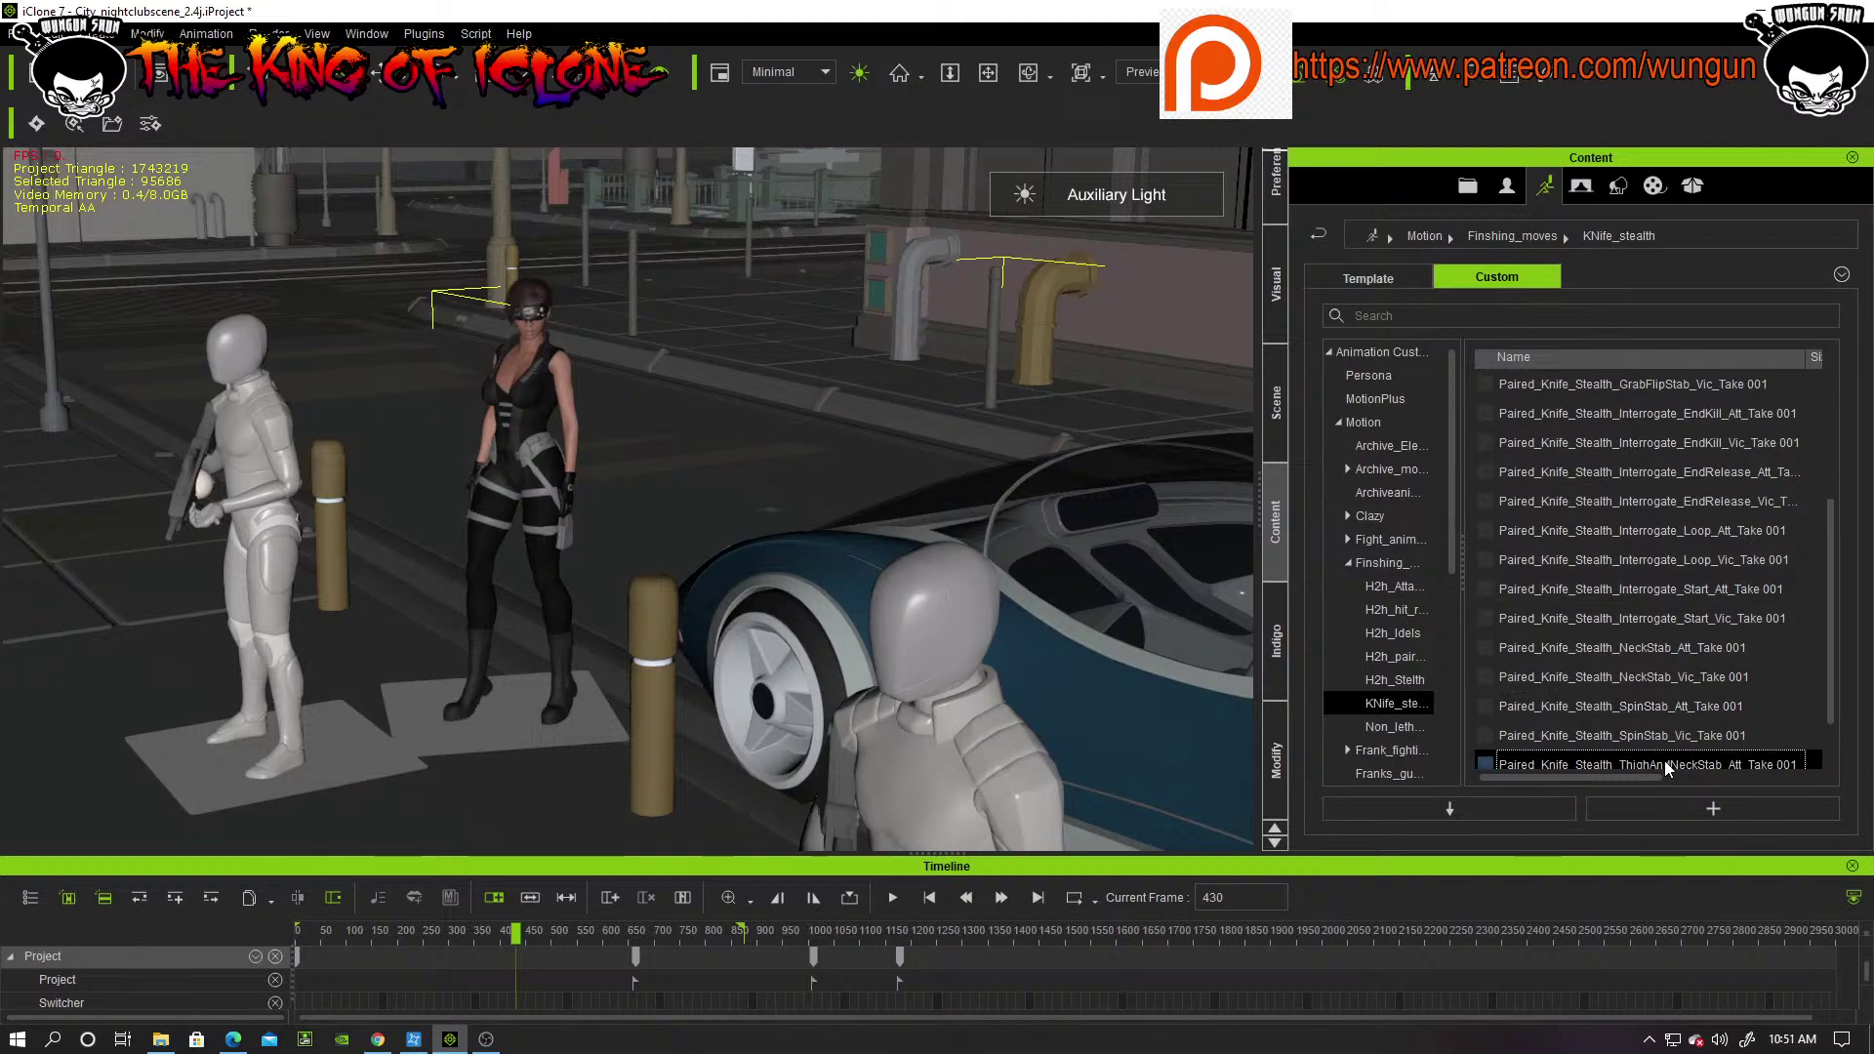
Step: Try the Paired_Knife_Stealth_ThighAndNeckStab_Att motion on the dark-haired female character at frame 430 and watch it play
scroll(1834, 718, down, 1)
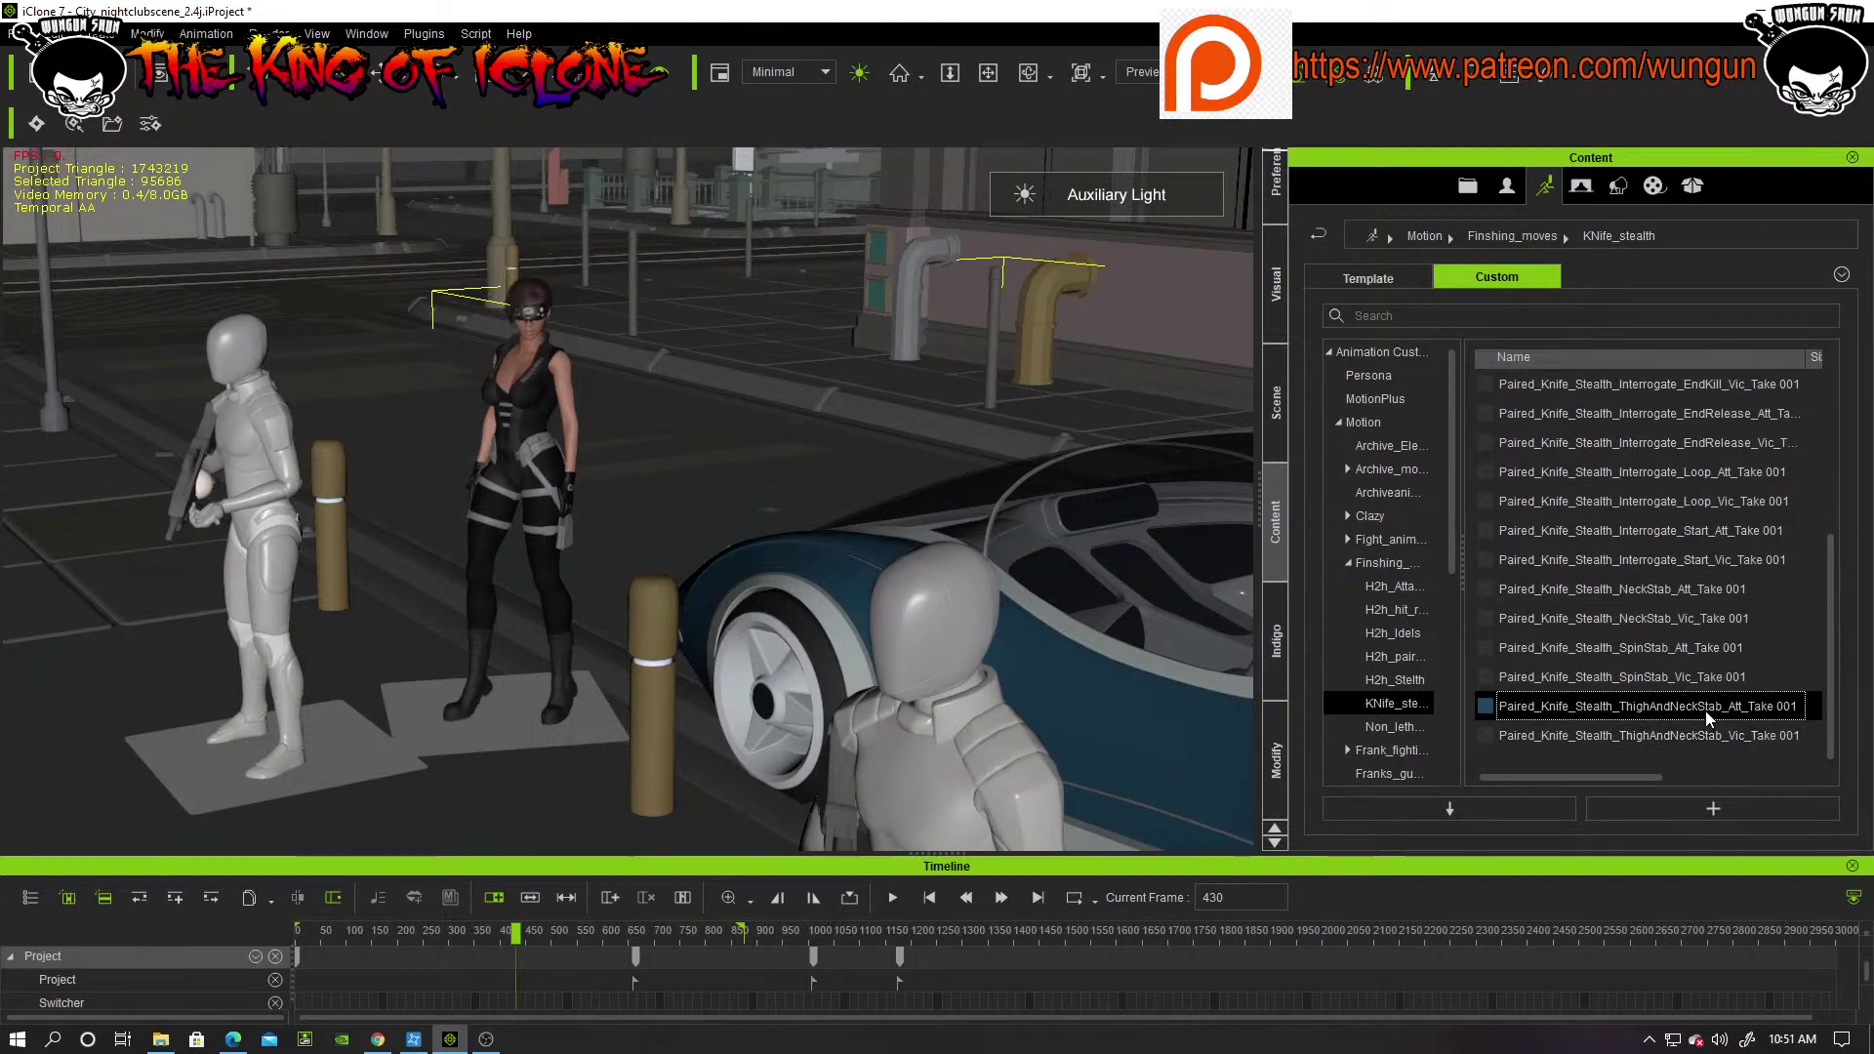
drag(1707, 711, 535, 357)
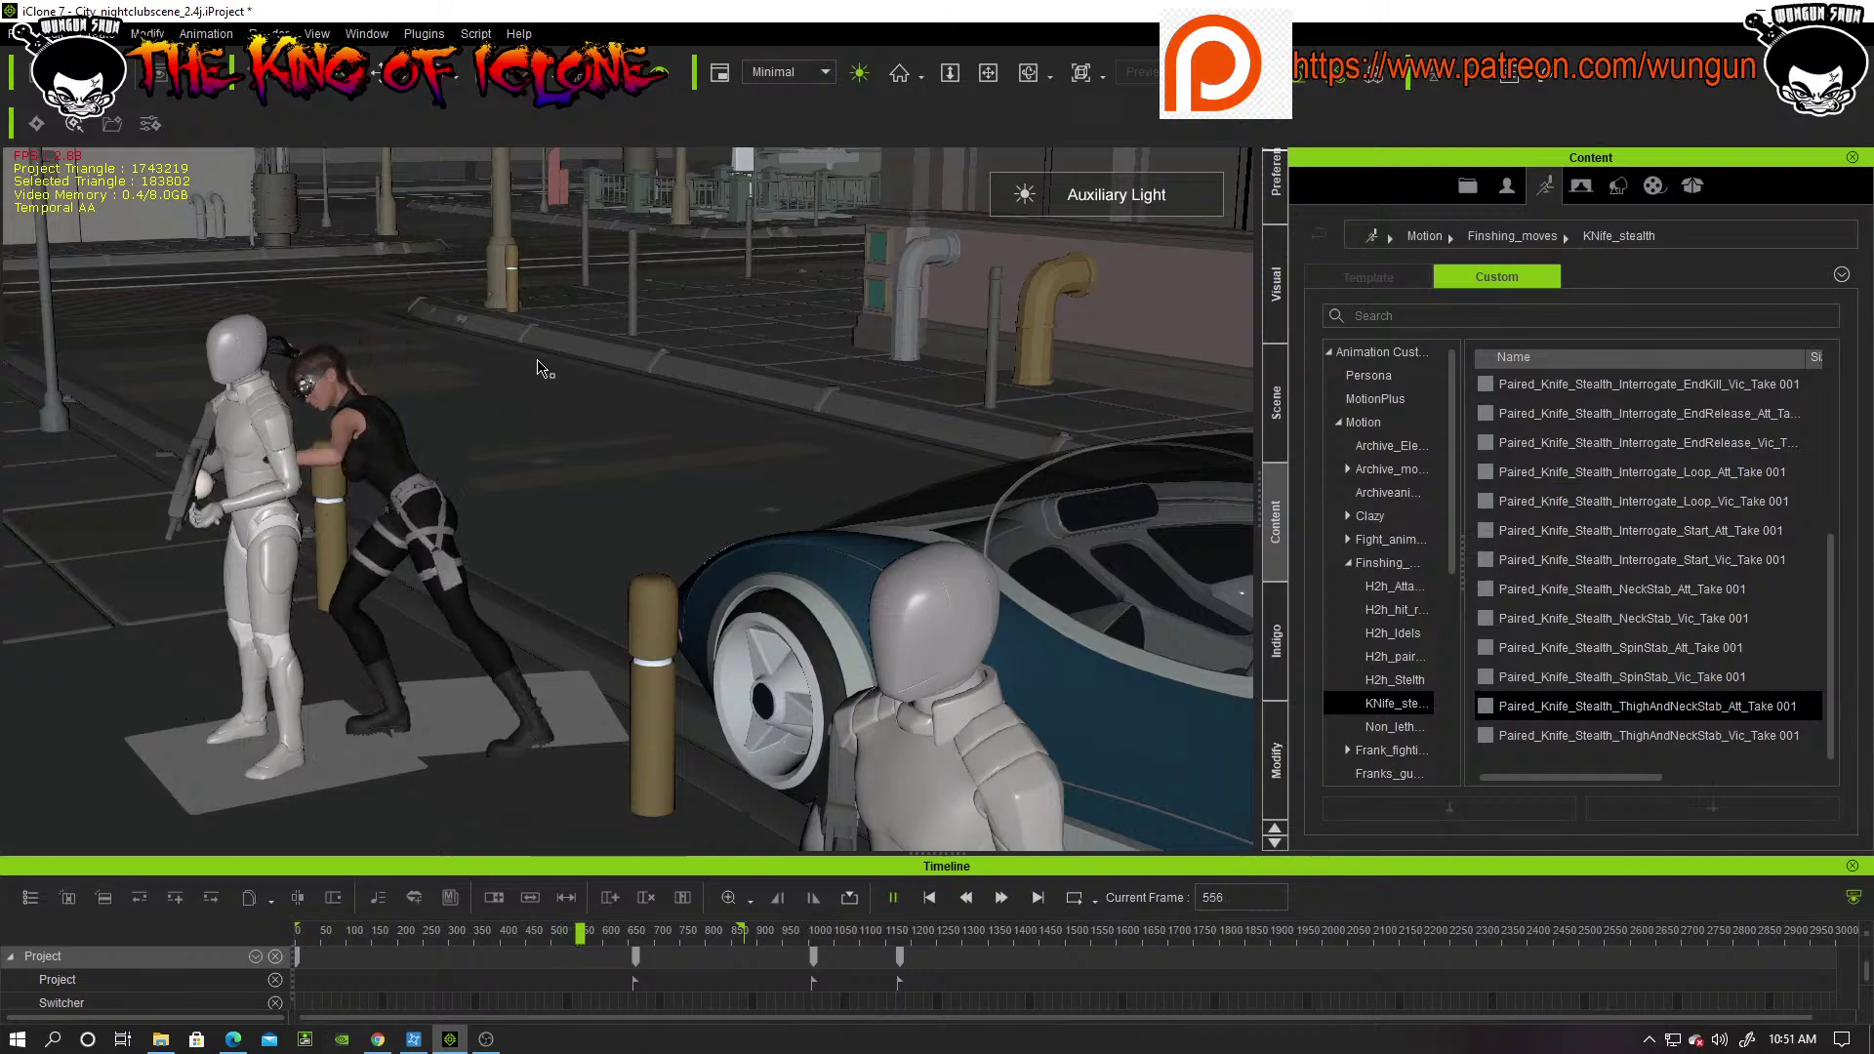
key(space)
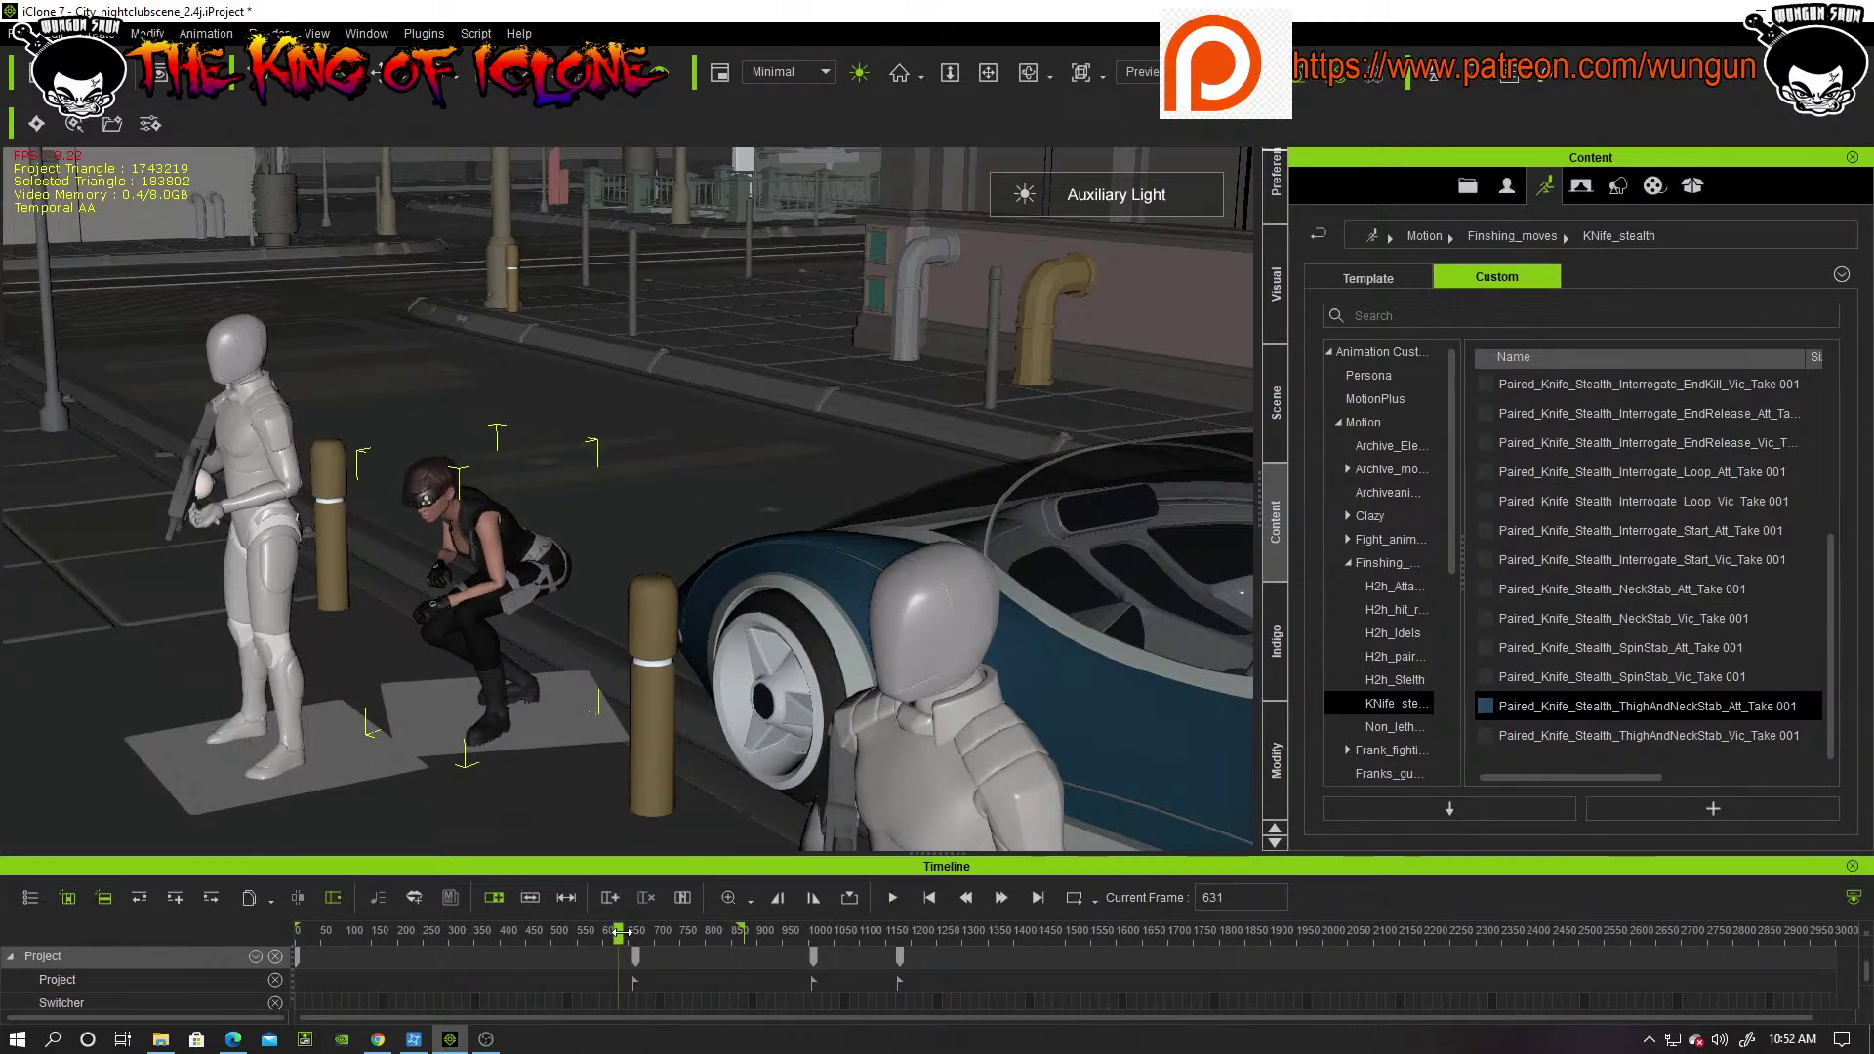
Step: Extend the end of the playback range and set its start at frame 599, temporarily enlarging the timeline for it
drag(607, 930, 278, 917)
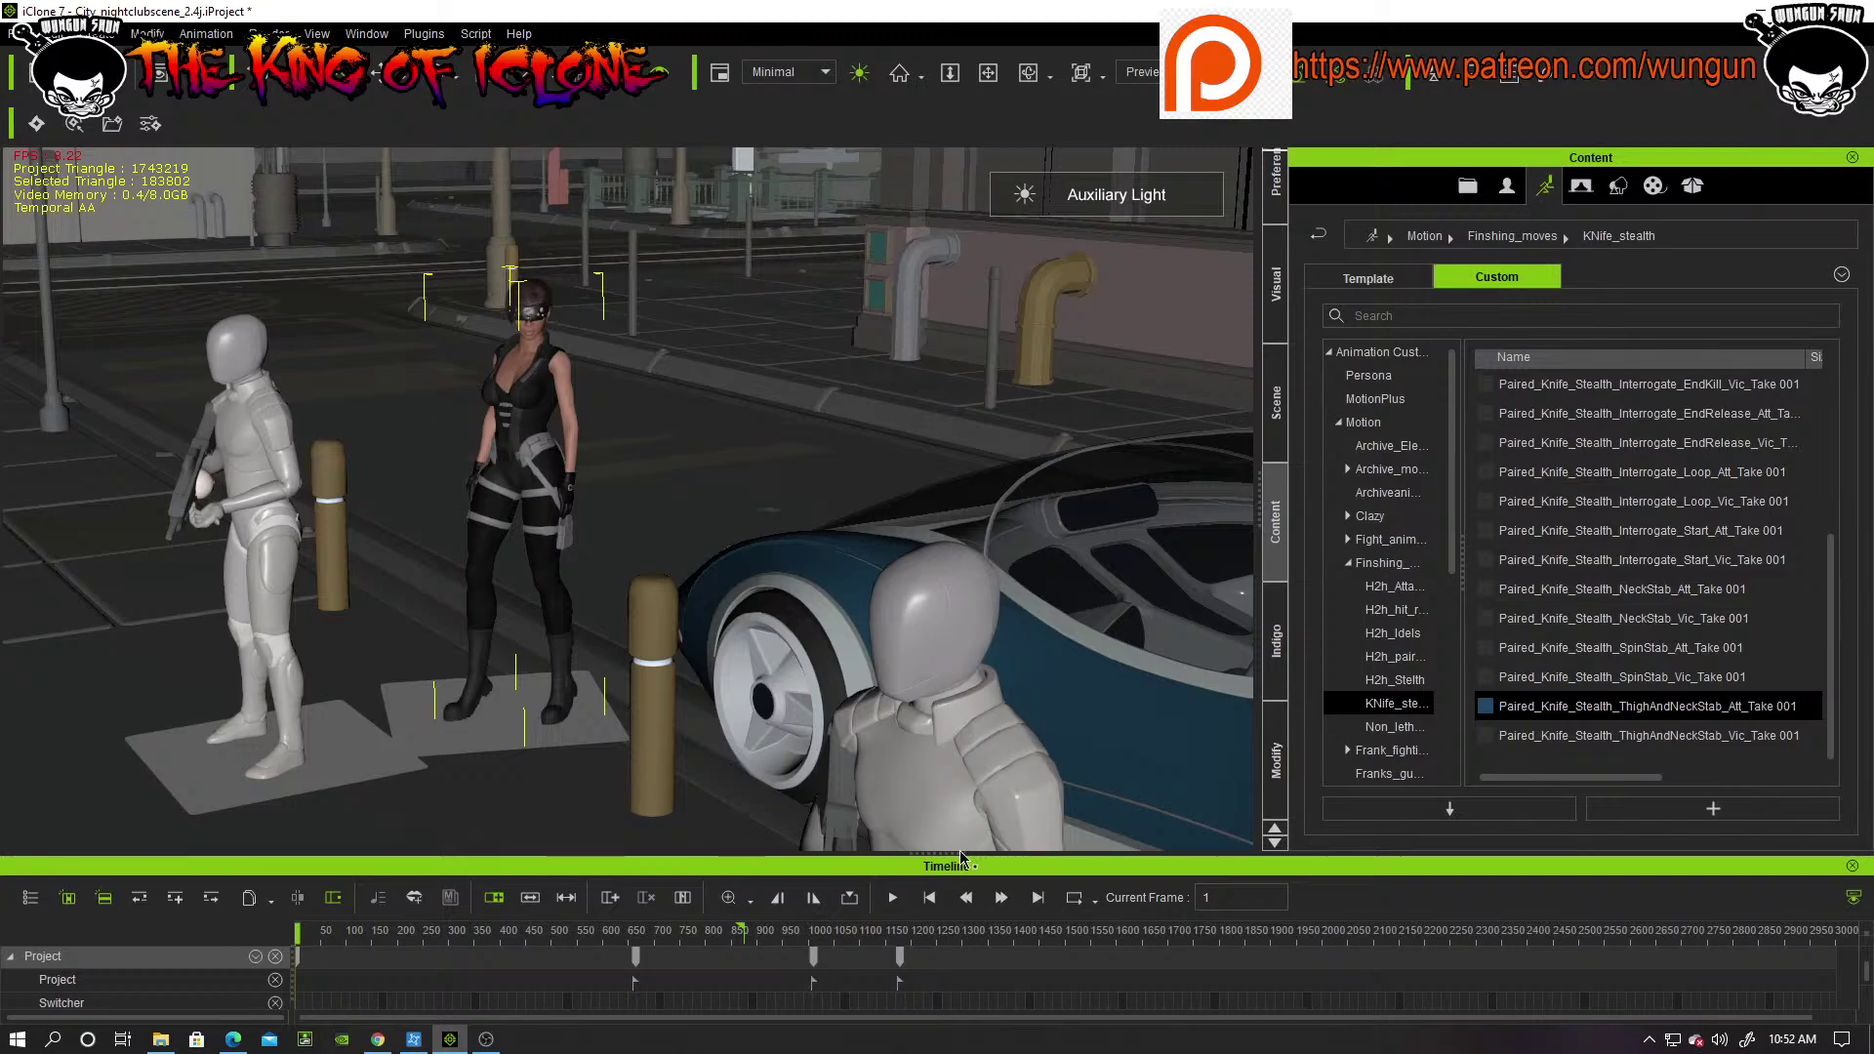
drag(953, 853, 878, 586)
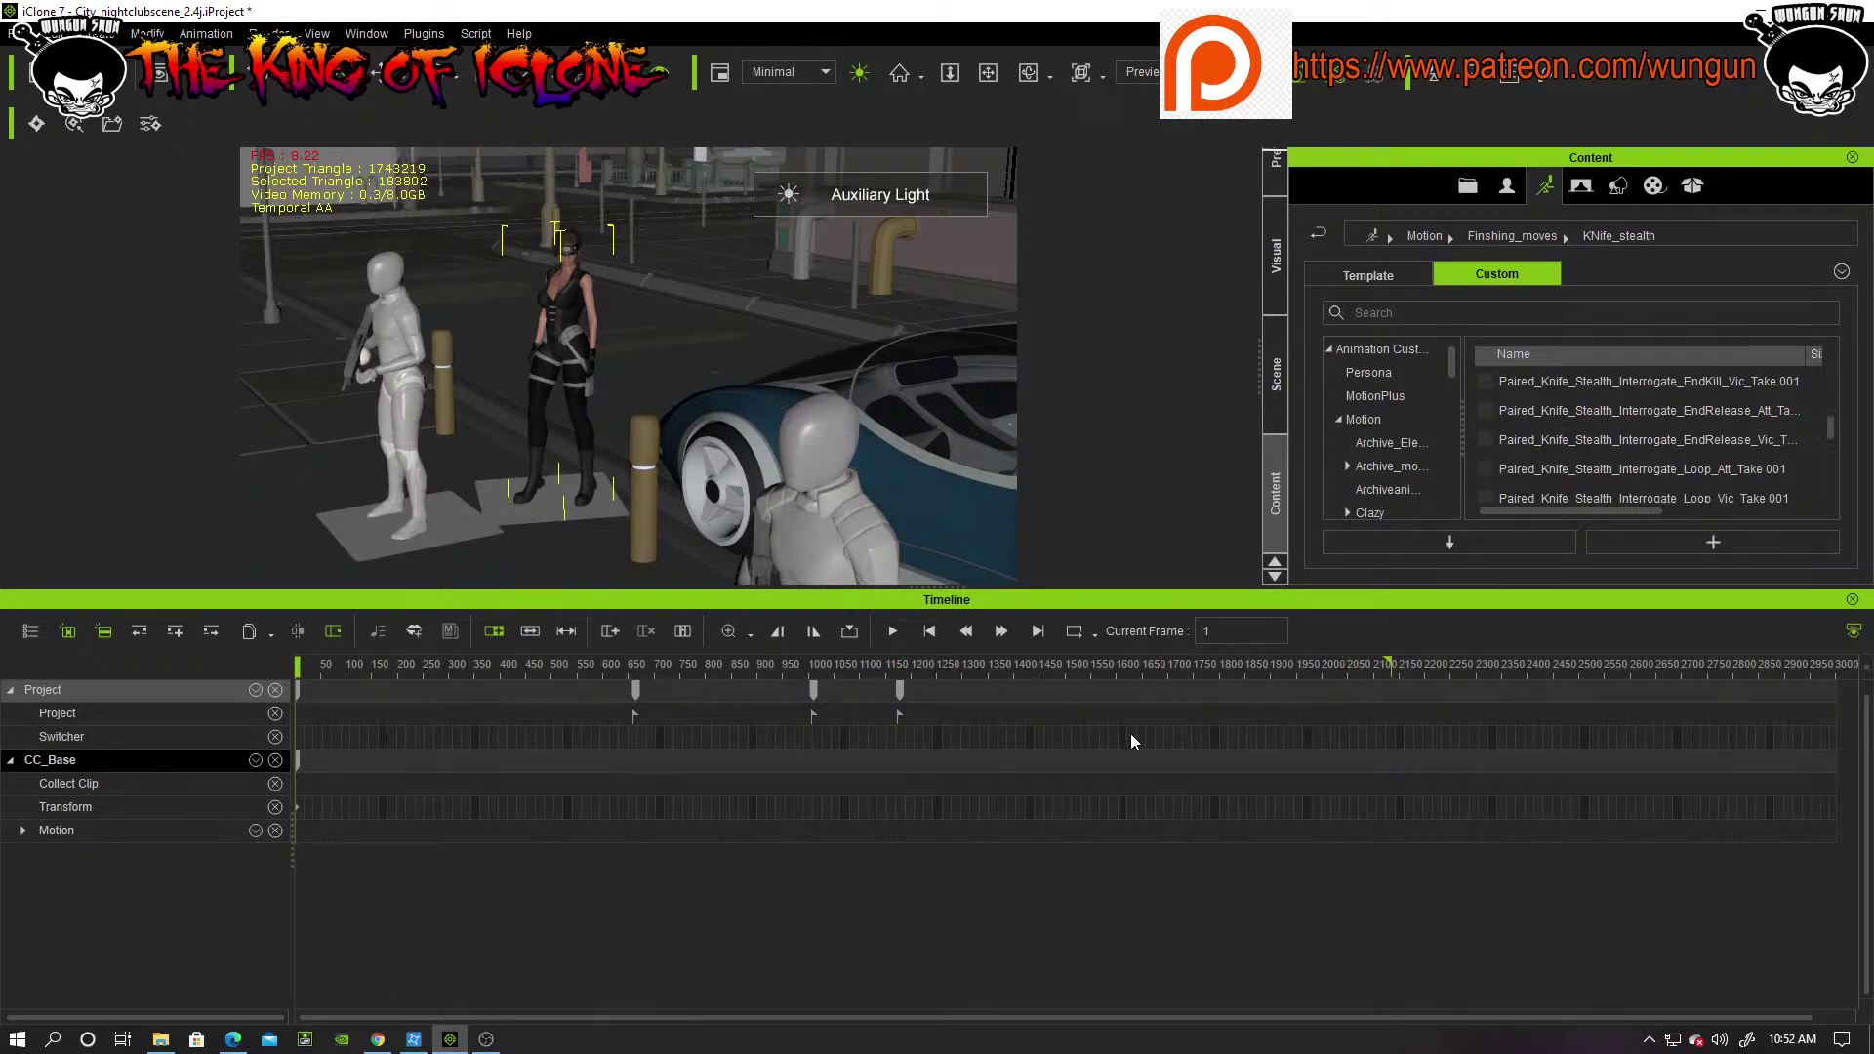
click(696, 664)
click(630, 670)
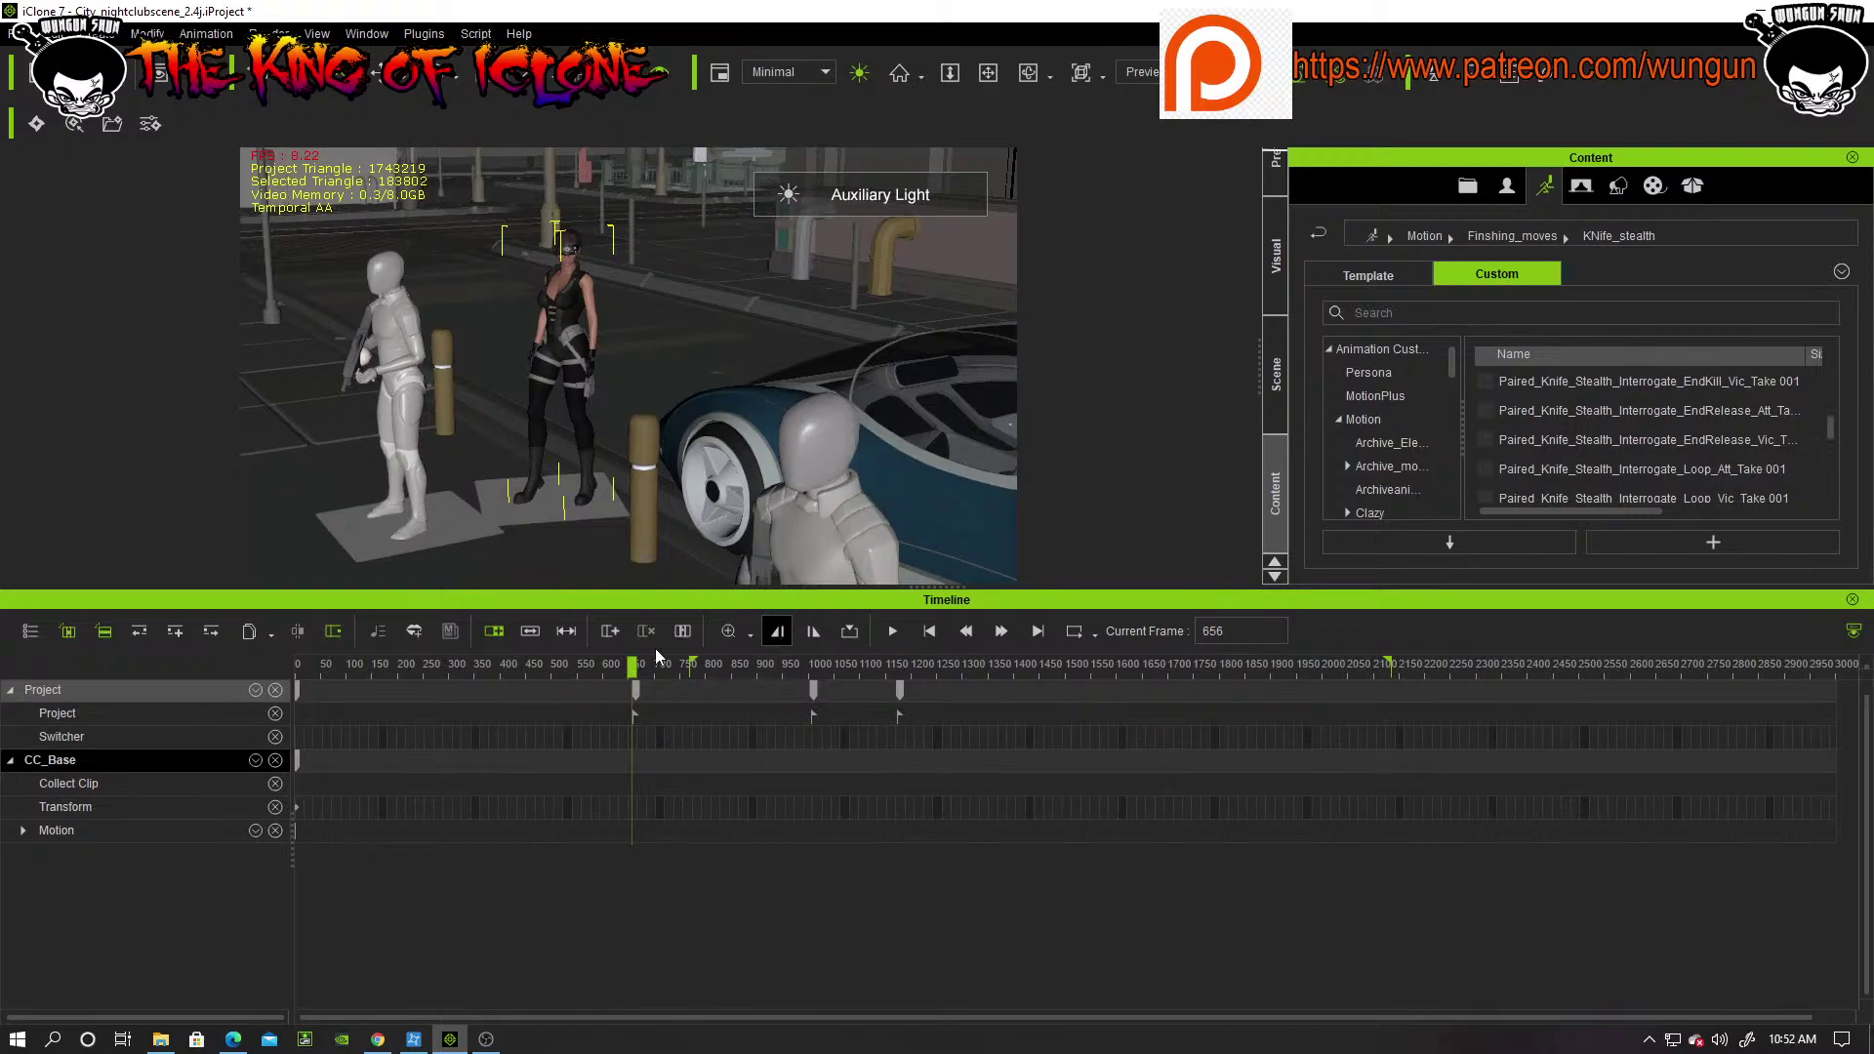
click(602, 671)
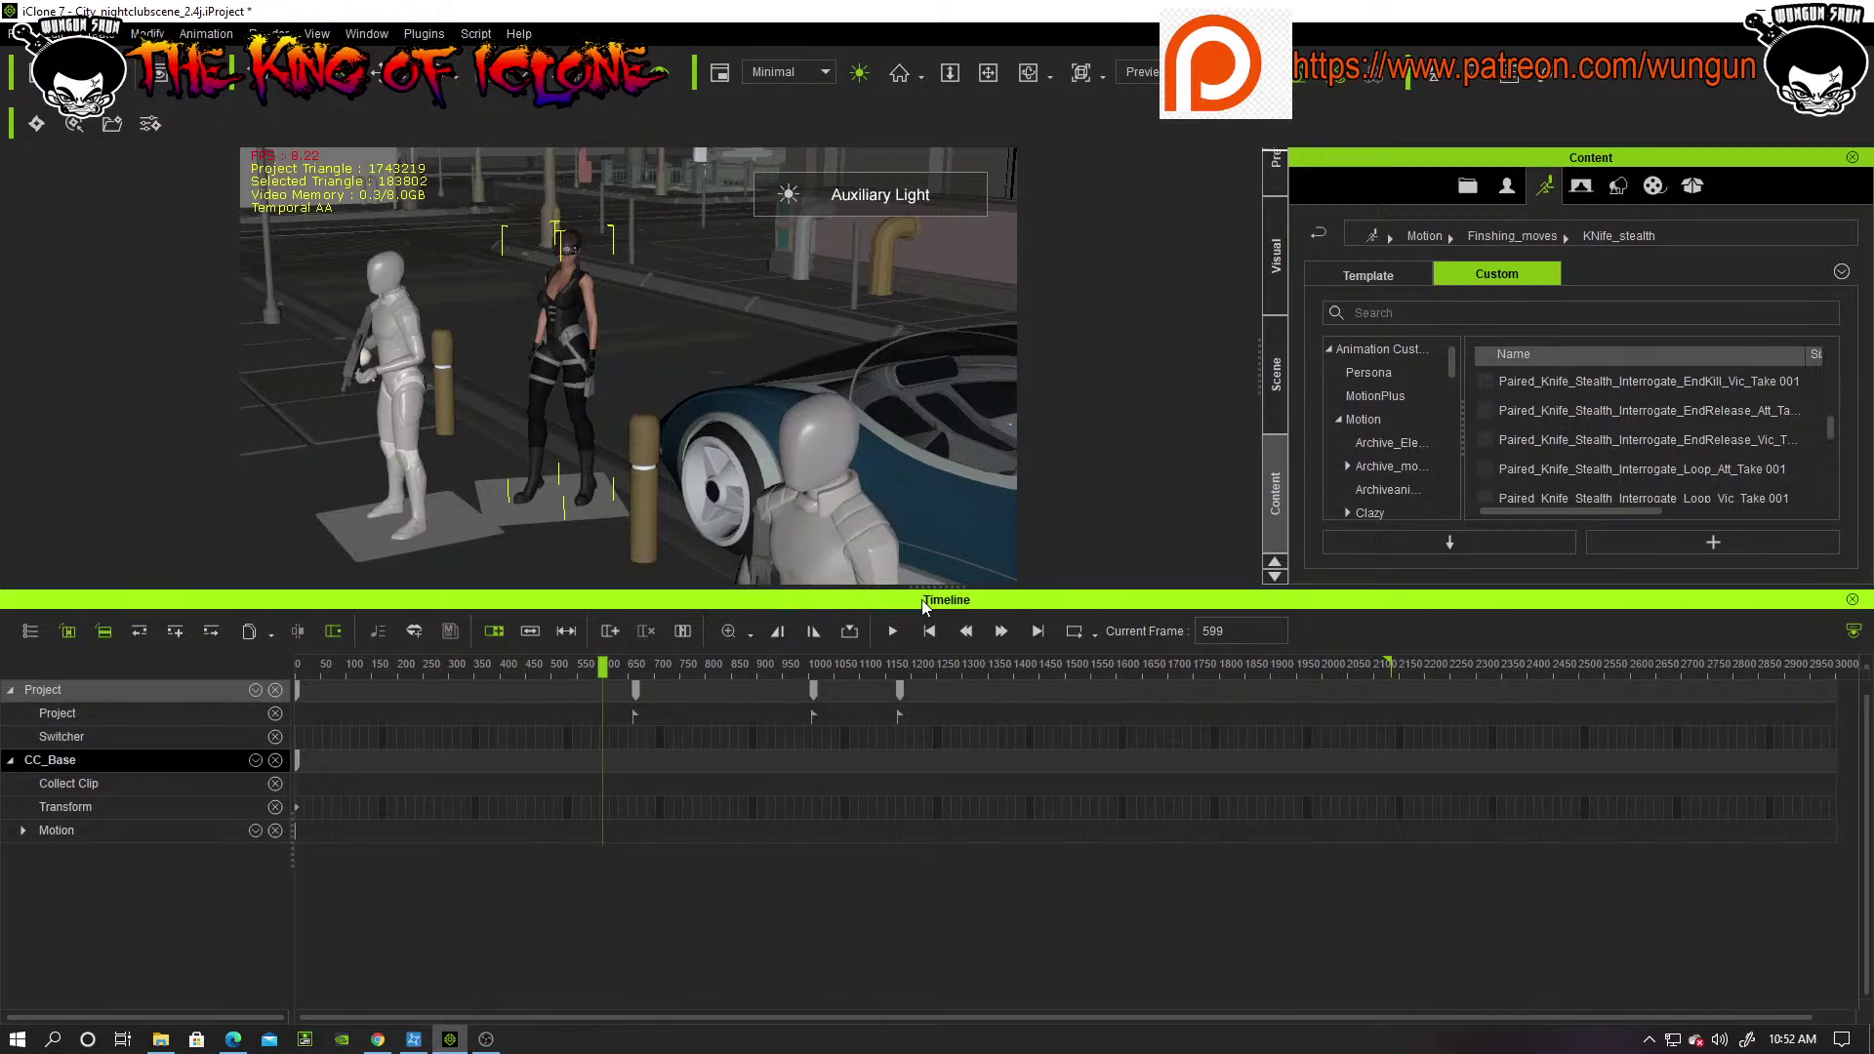
drag(927, 597, 921, 846)
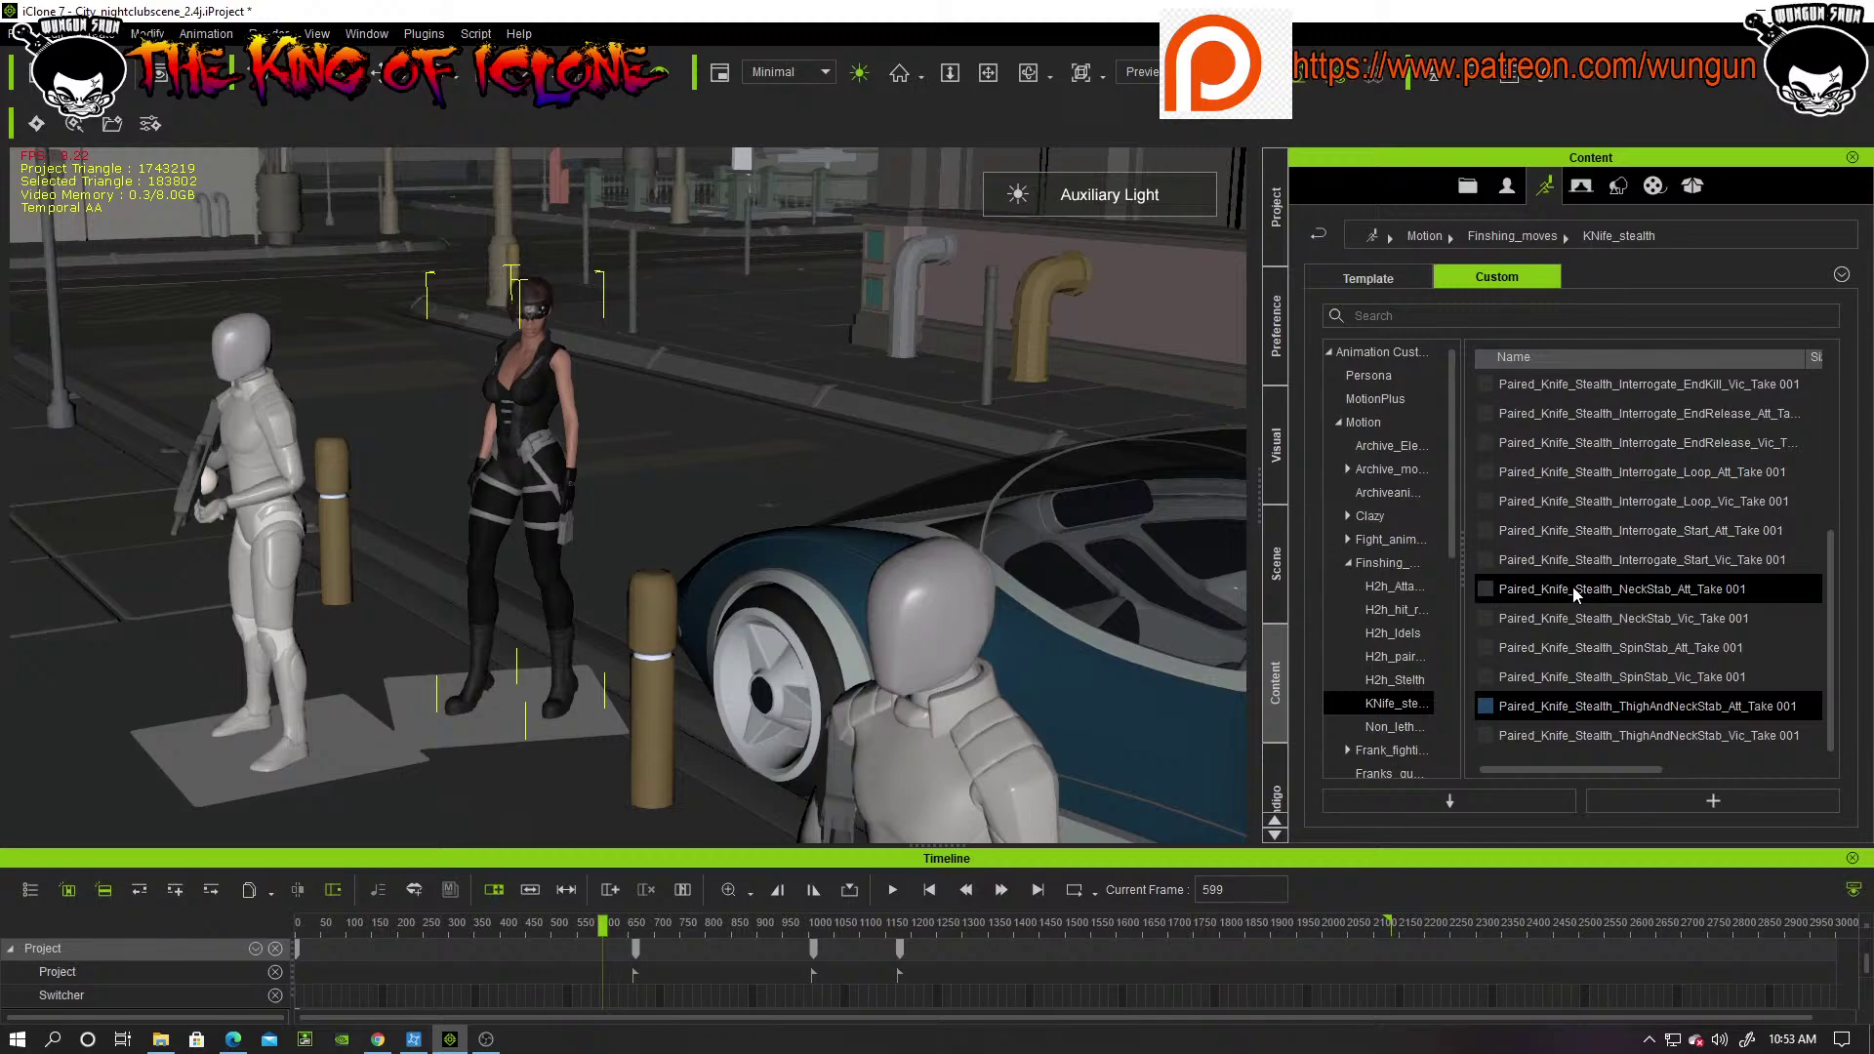
Step: Try the Paired_Knife_Stealth_NeckStab_Att motion on the female character at frame 599 and watch it play
drag(1574, 594, 536, 362)
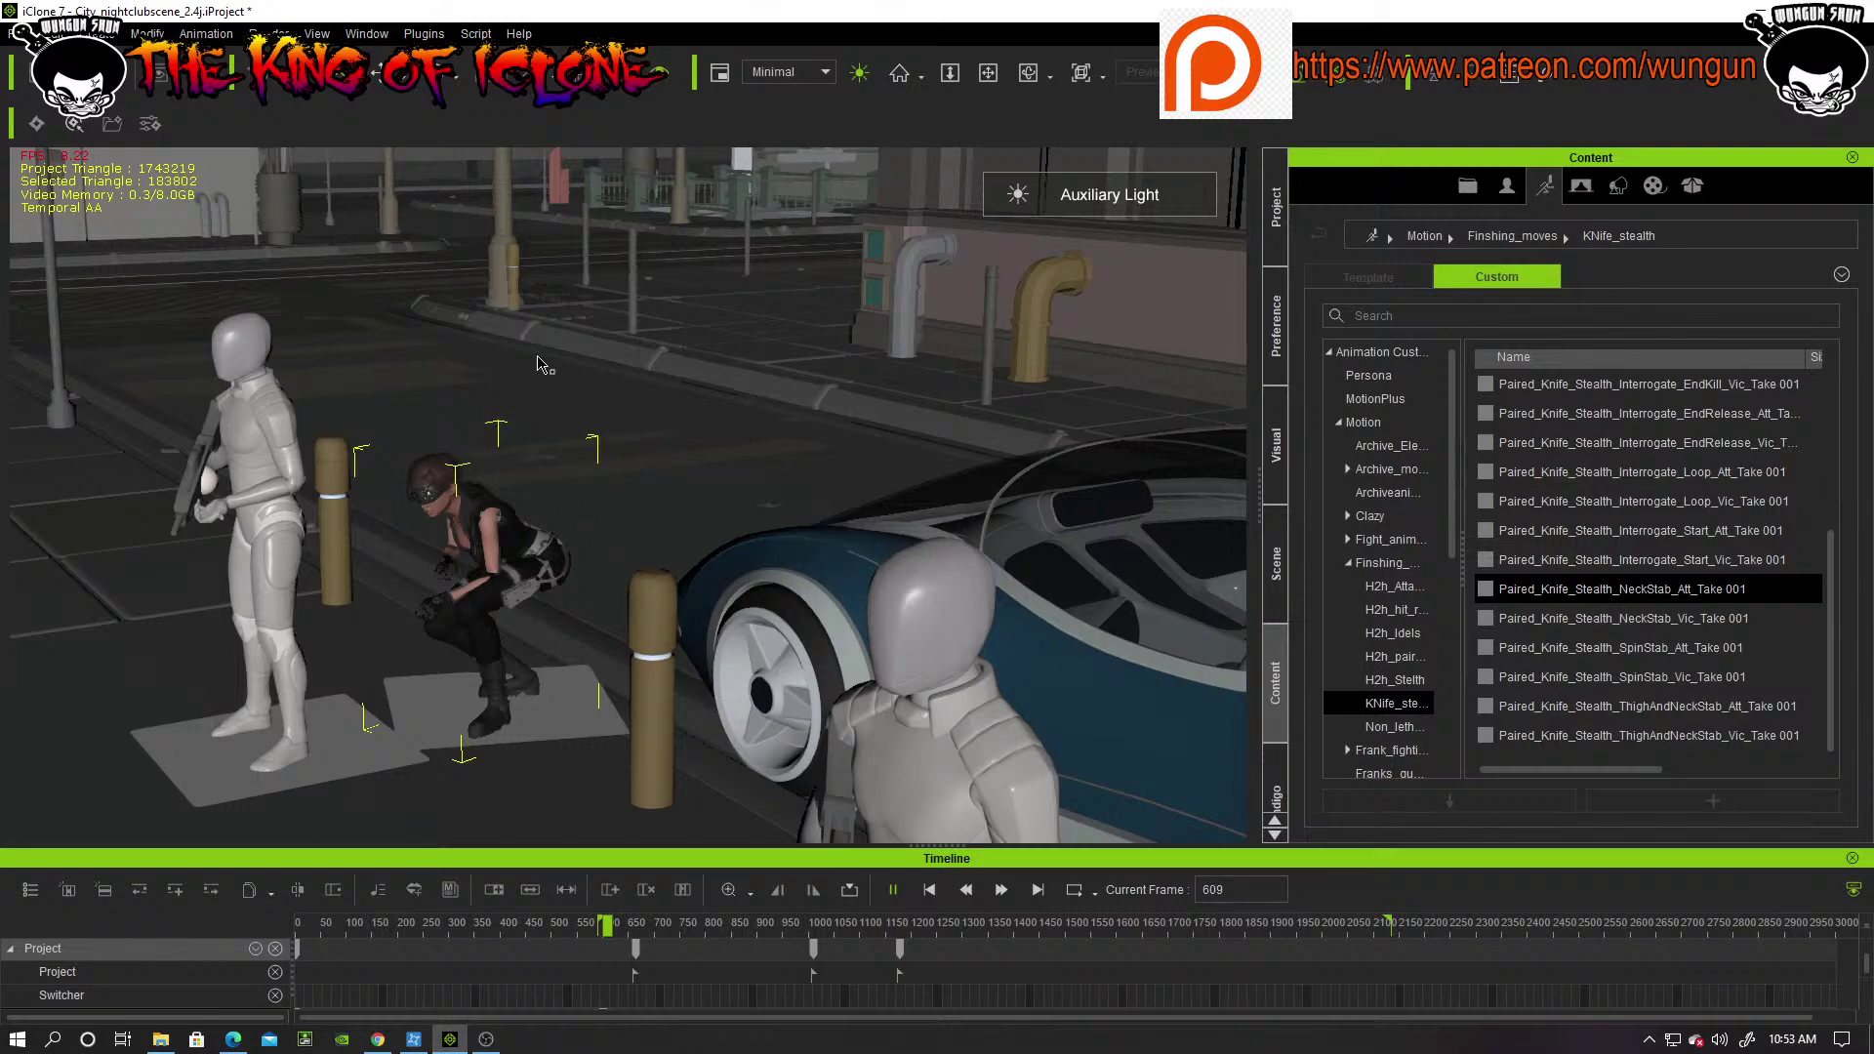
key(space)
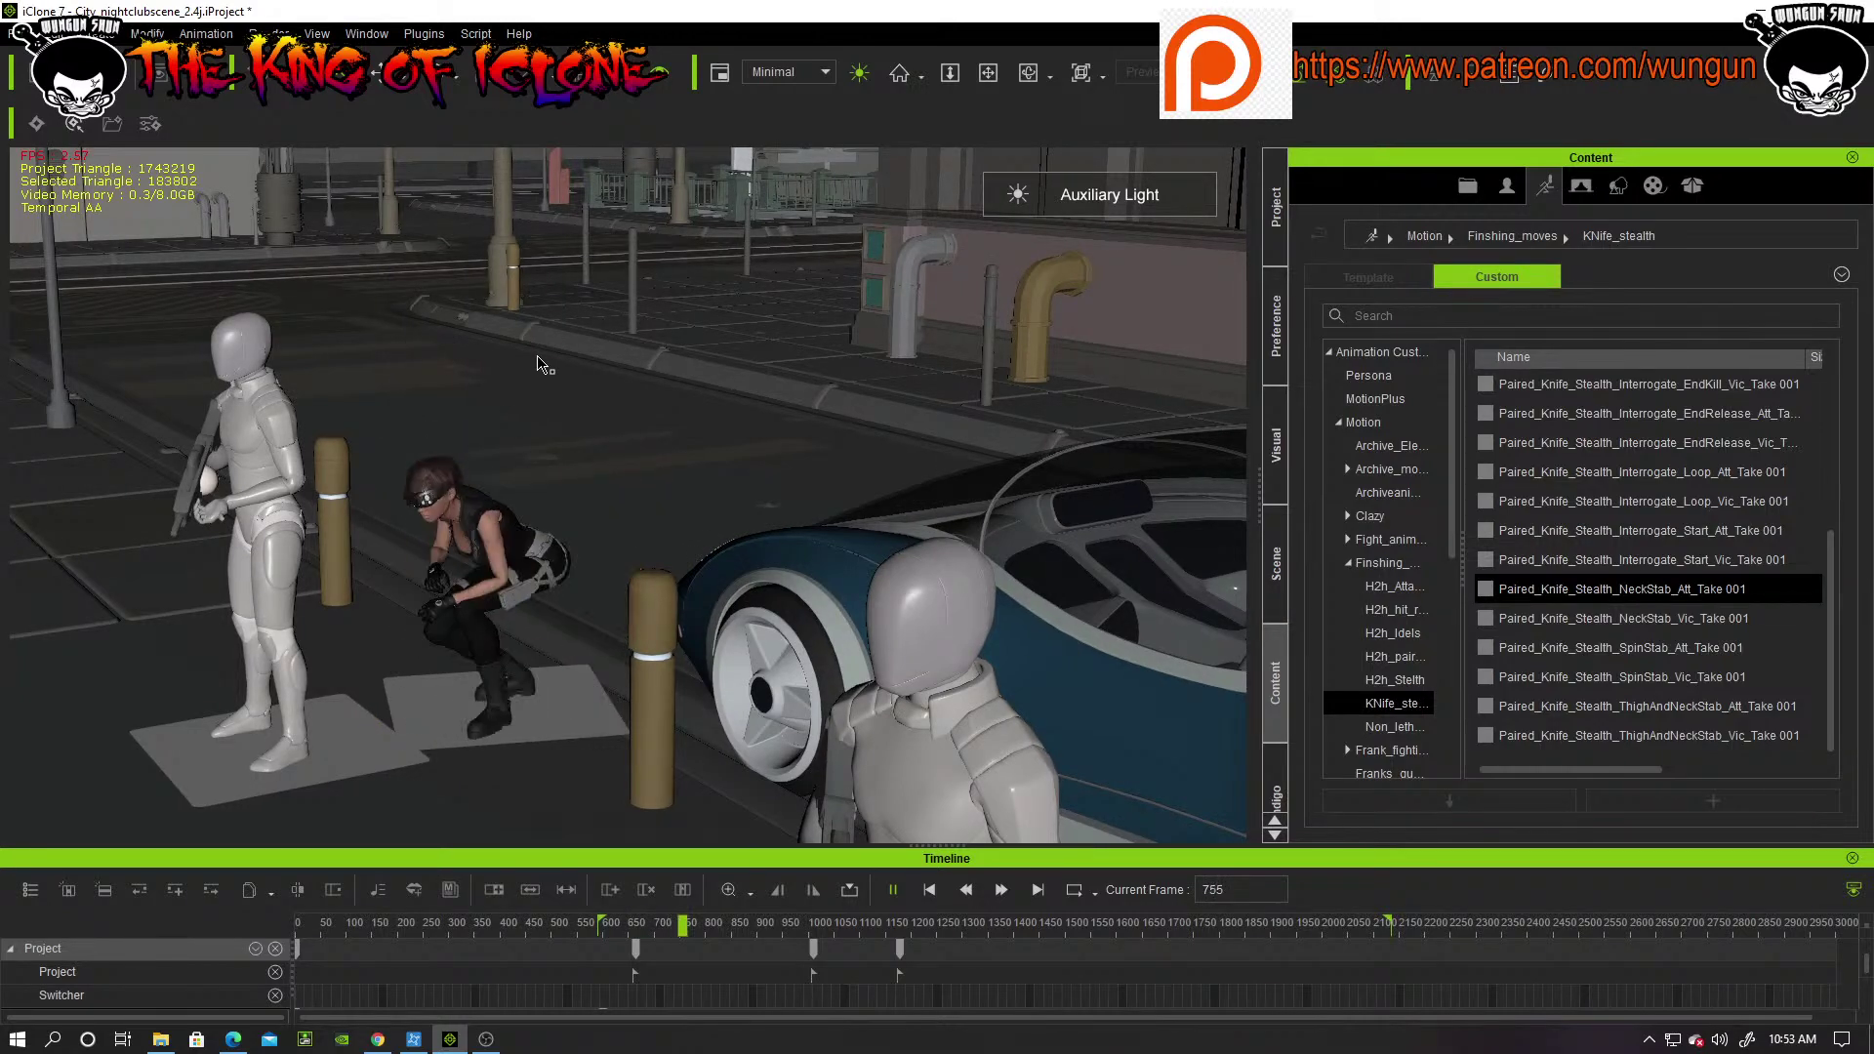
key(space)
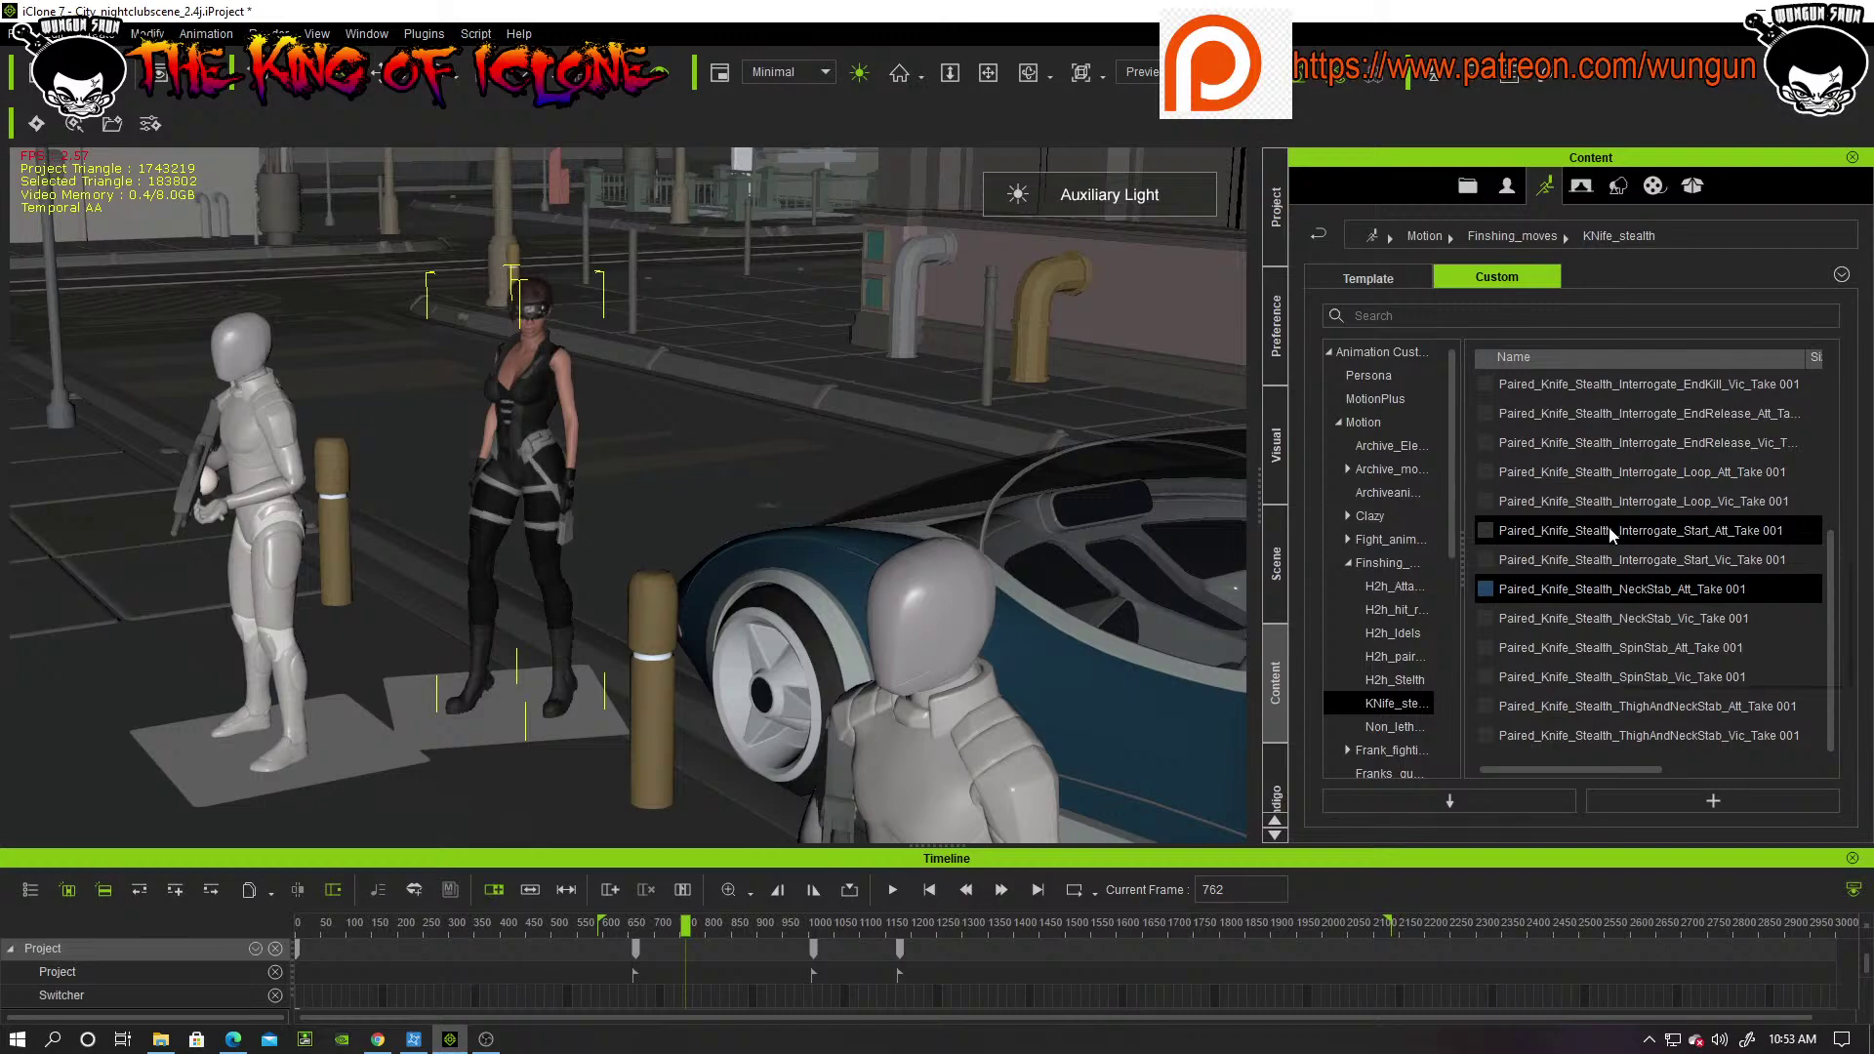
Step: Try the Paired_Knife_Stealth_GrabFlipStab_Att motion on the female character at frame 762 and watch it play
mouse_move(1612, 534)
scroll(1611, 534, up, 1)
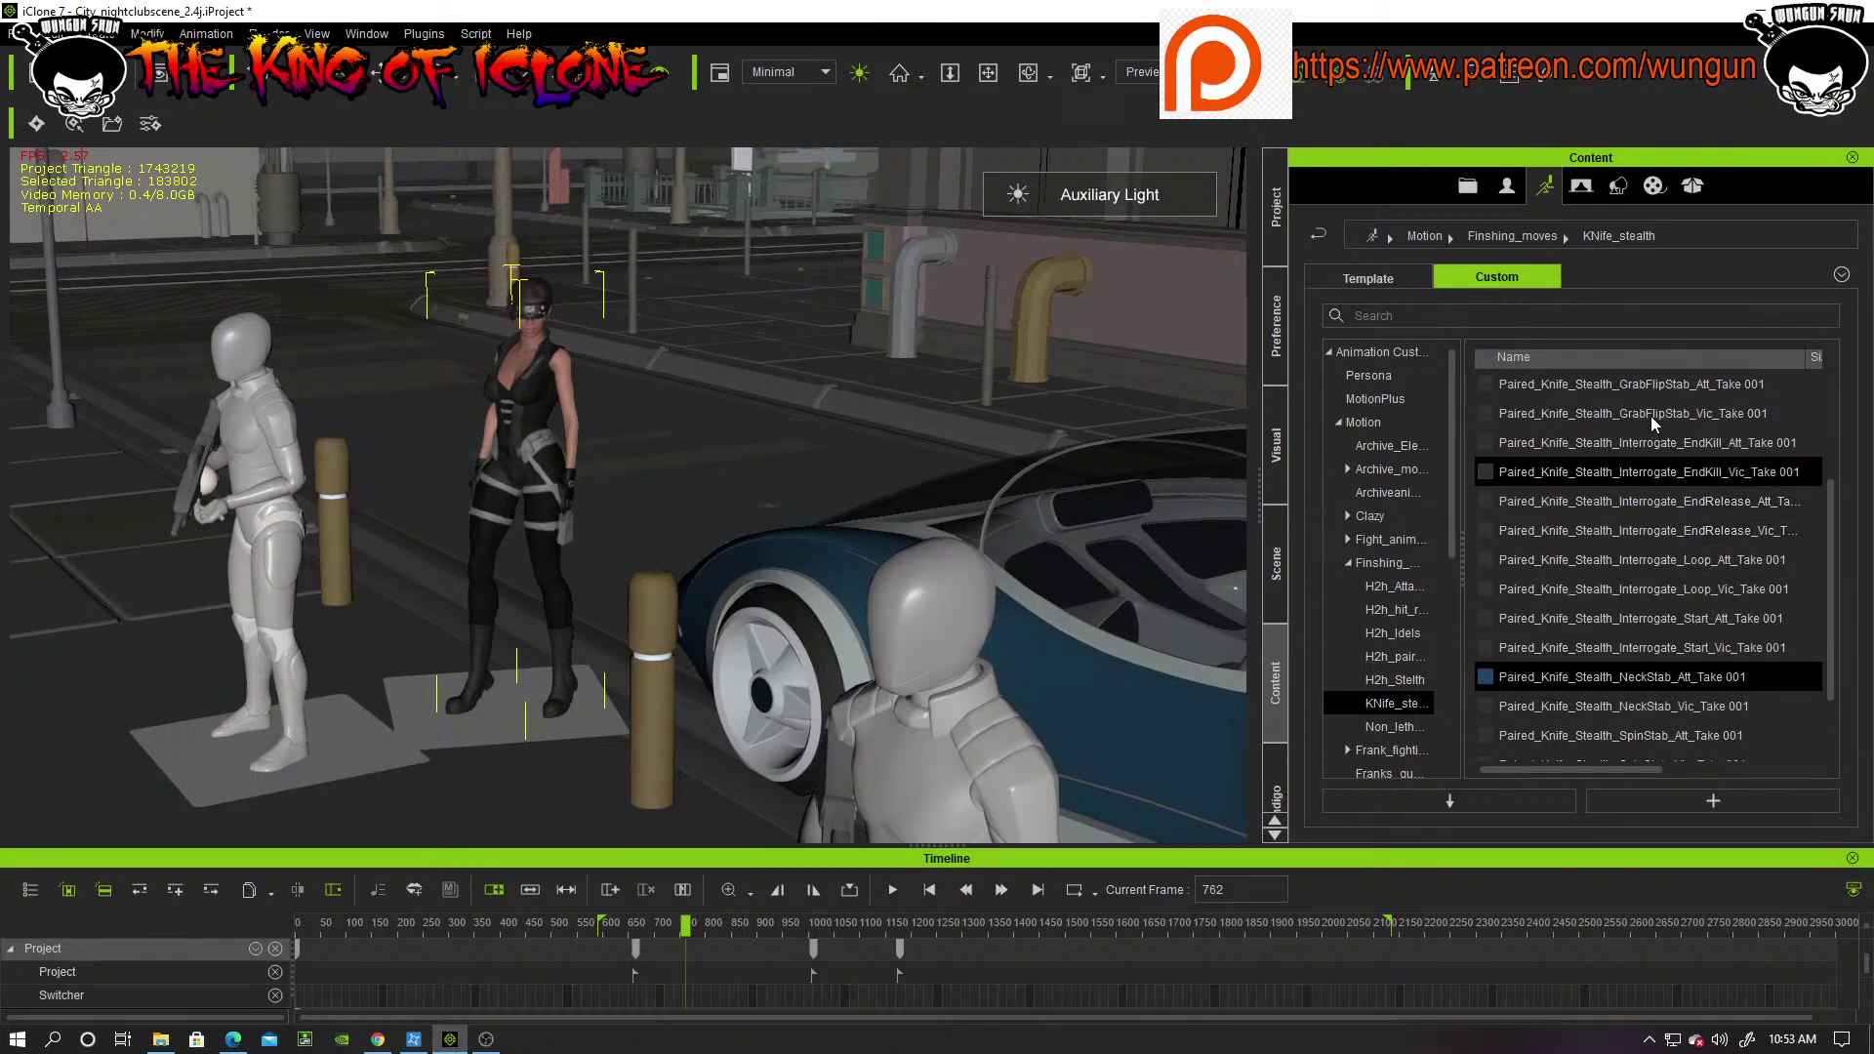
click(1664, 383)
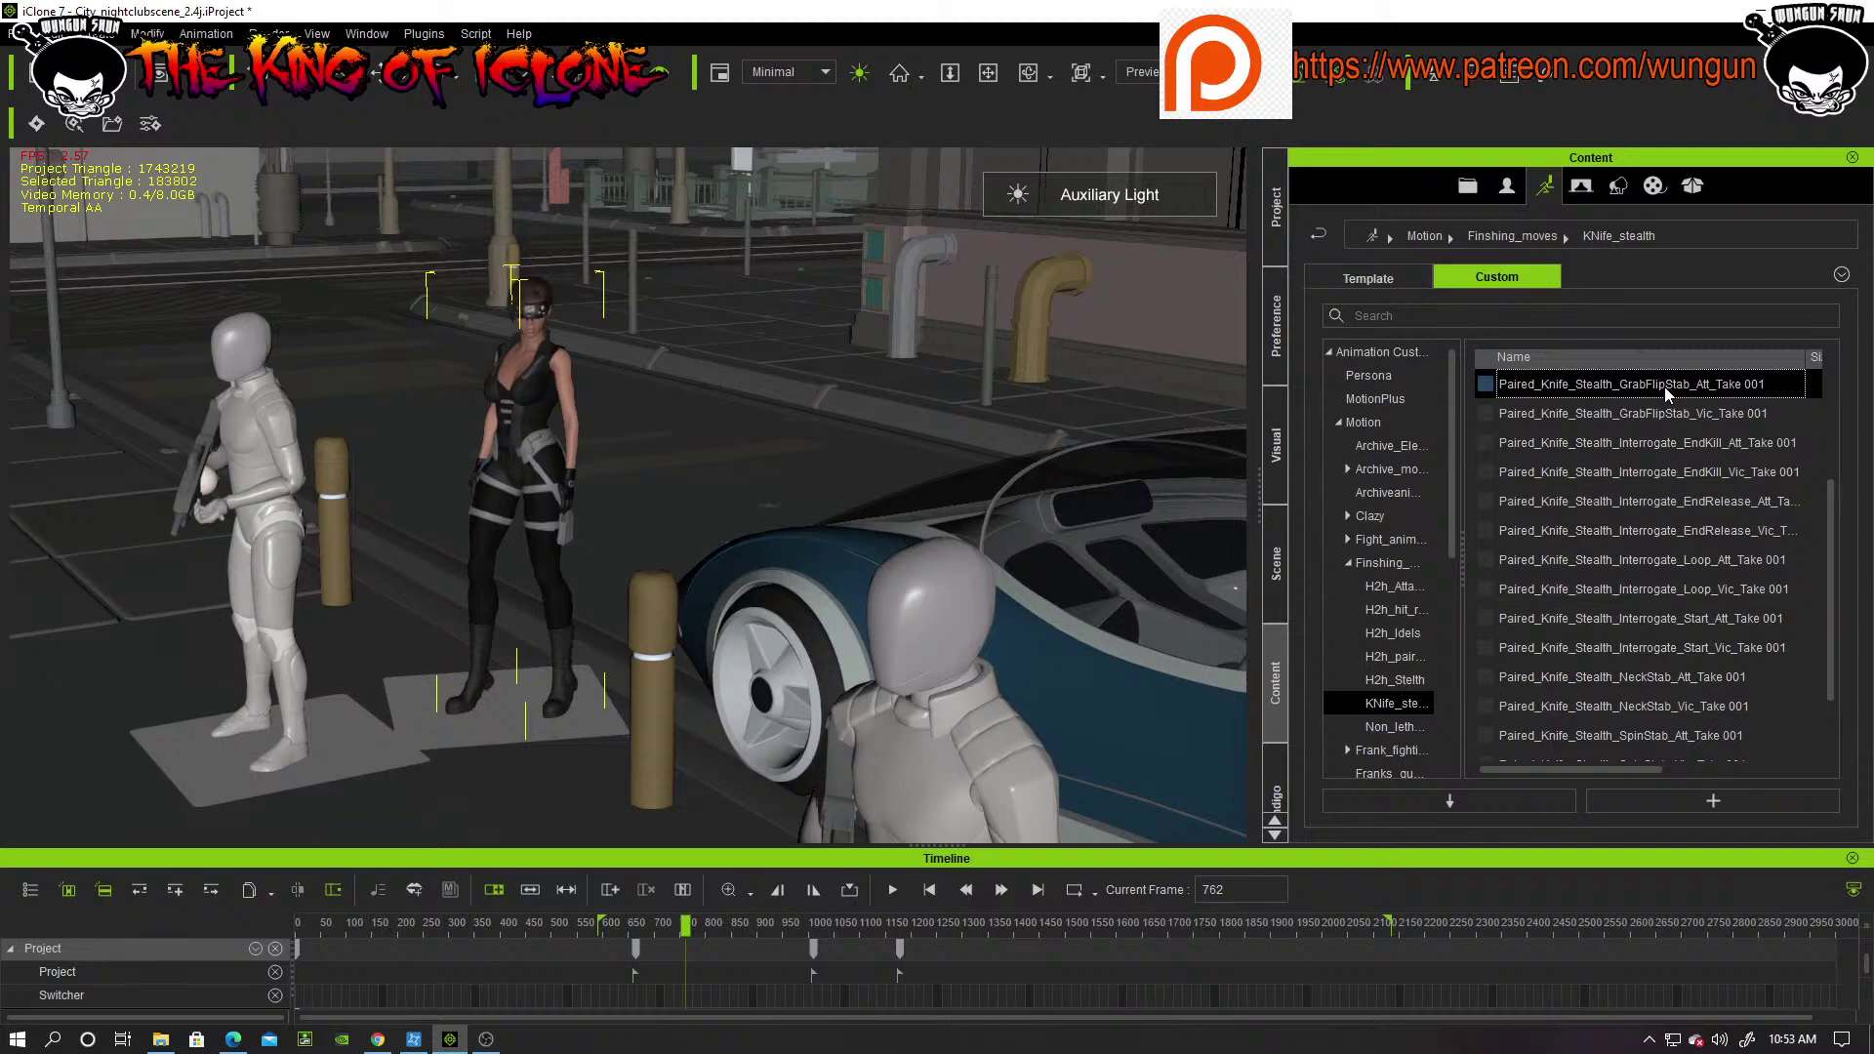
drag(1666, 388, 530, 372)
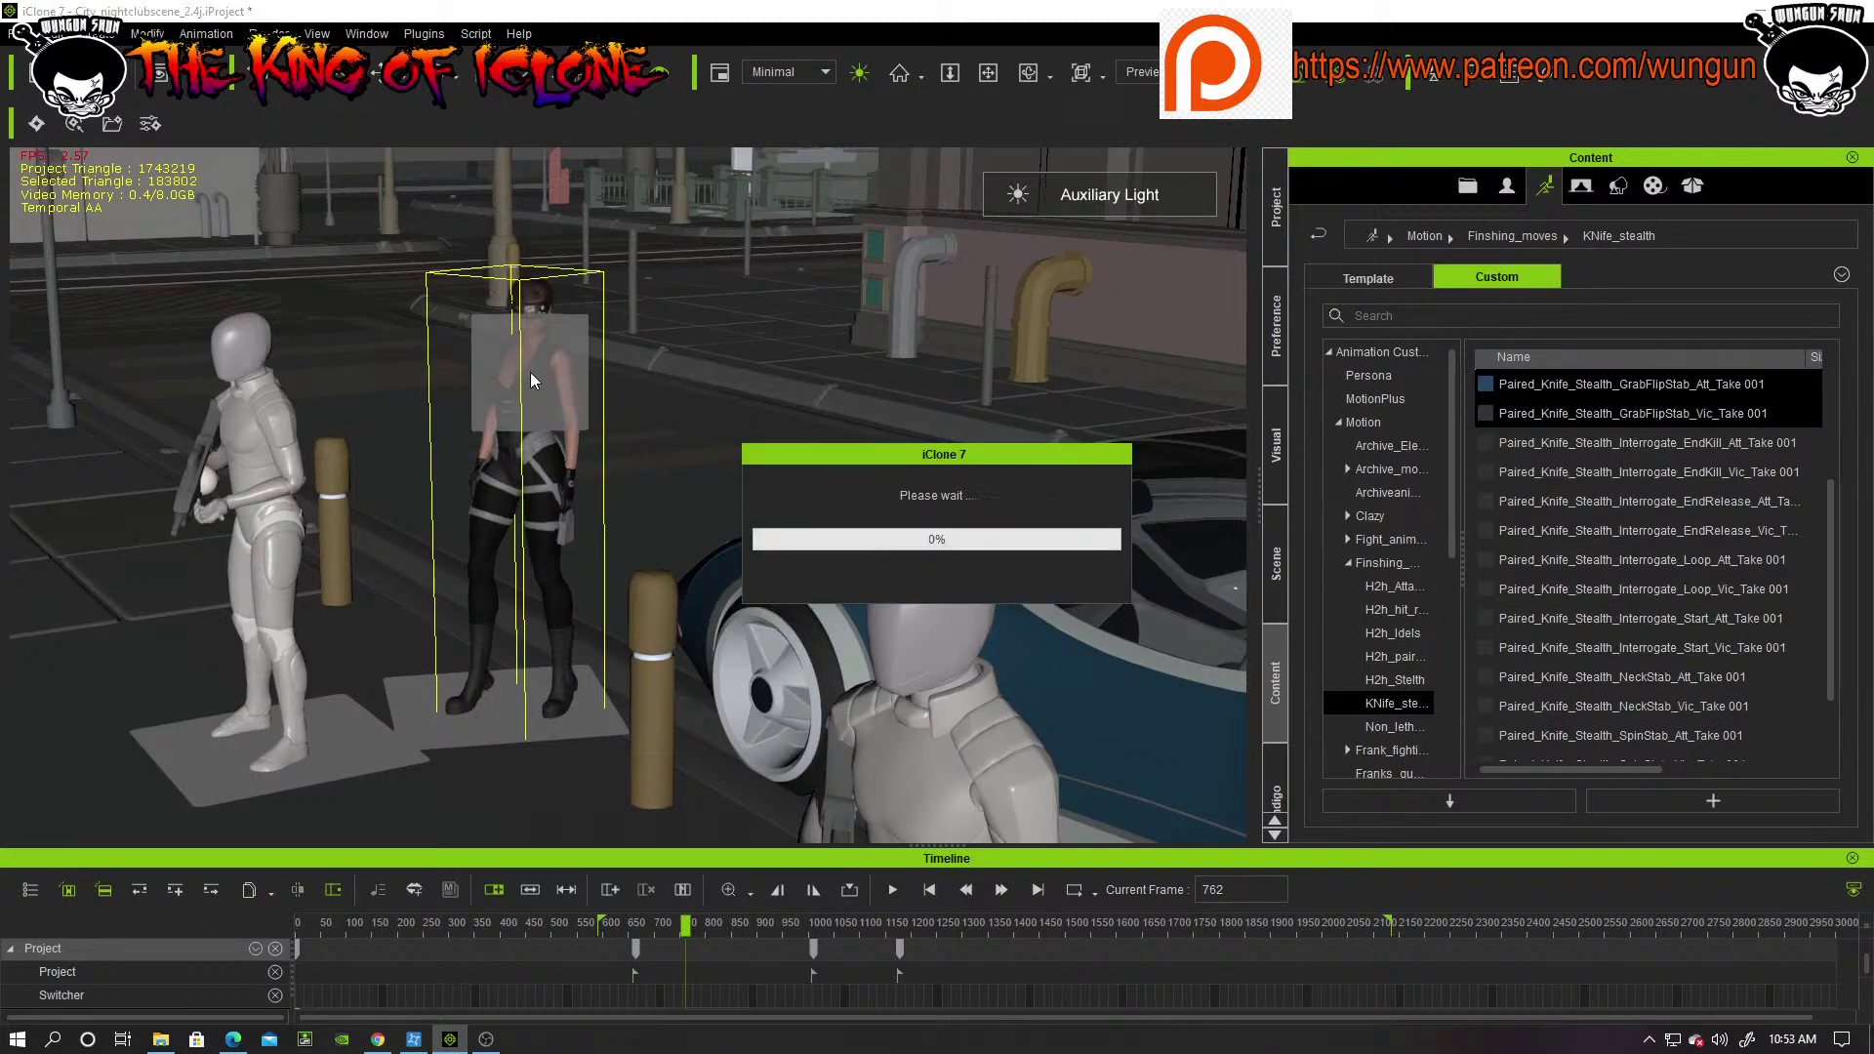
key(space)
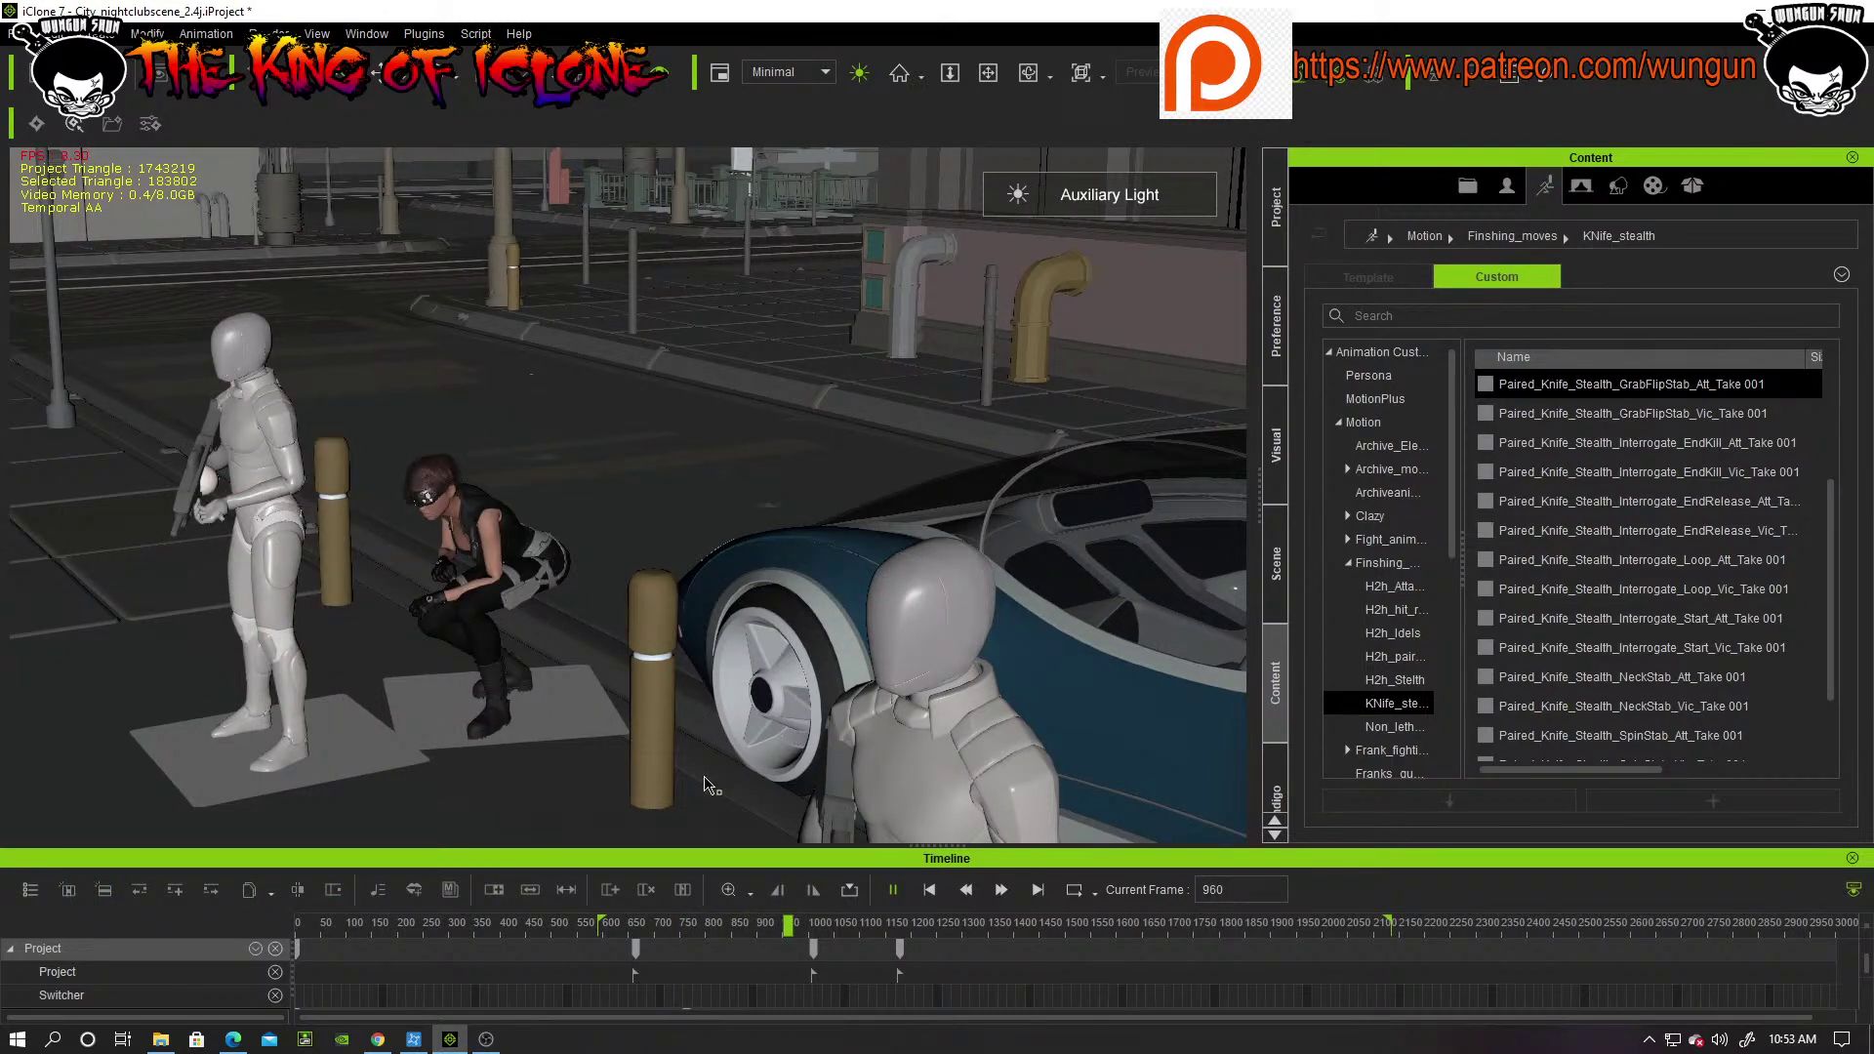
click(459, 528)
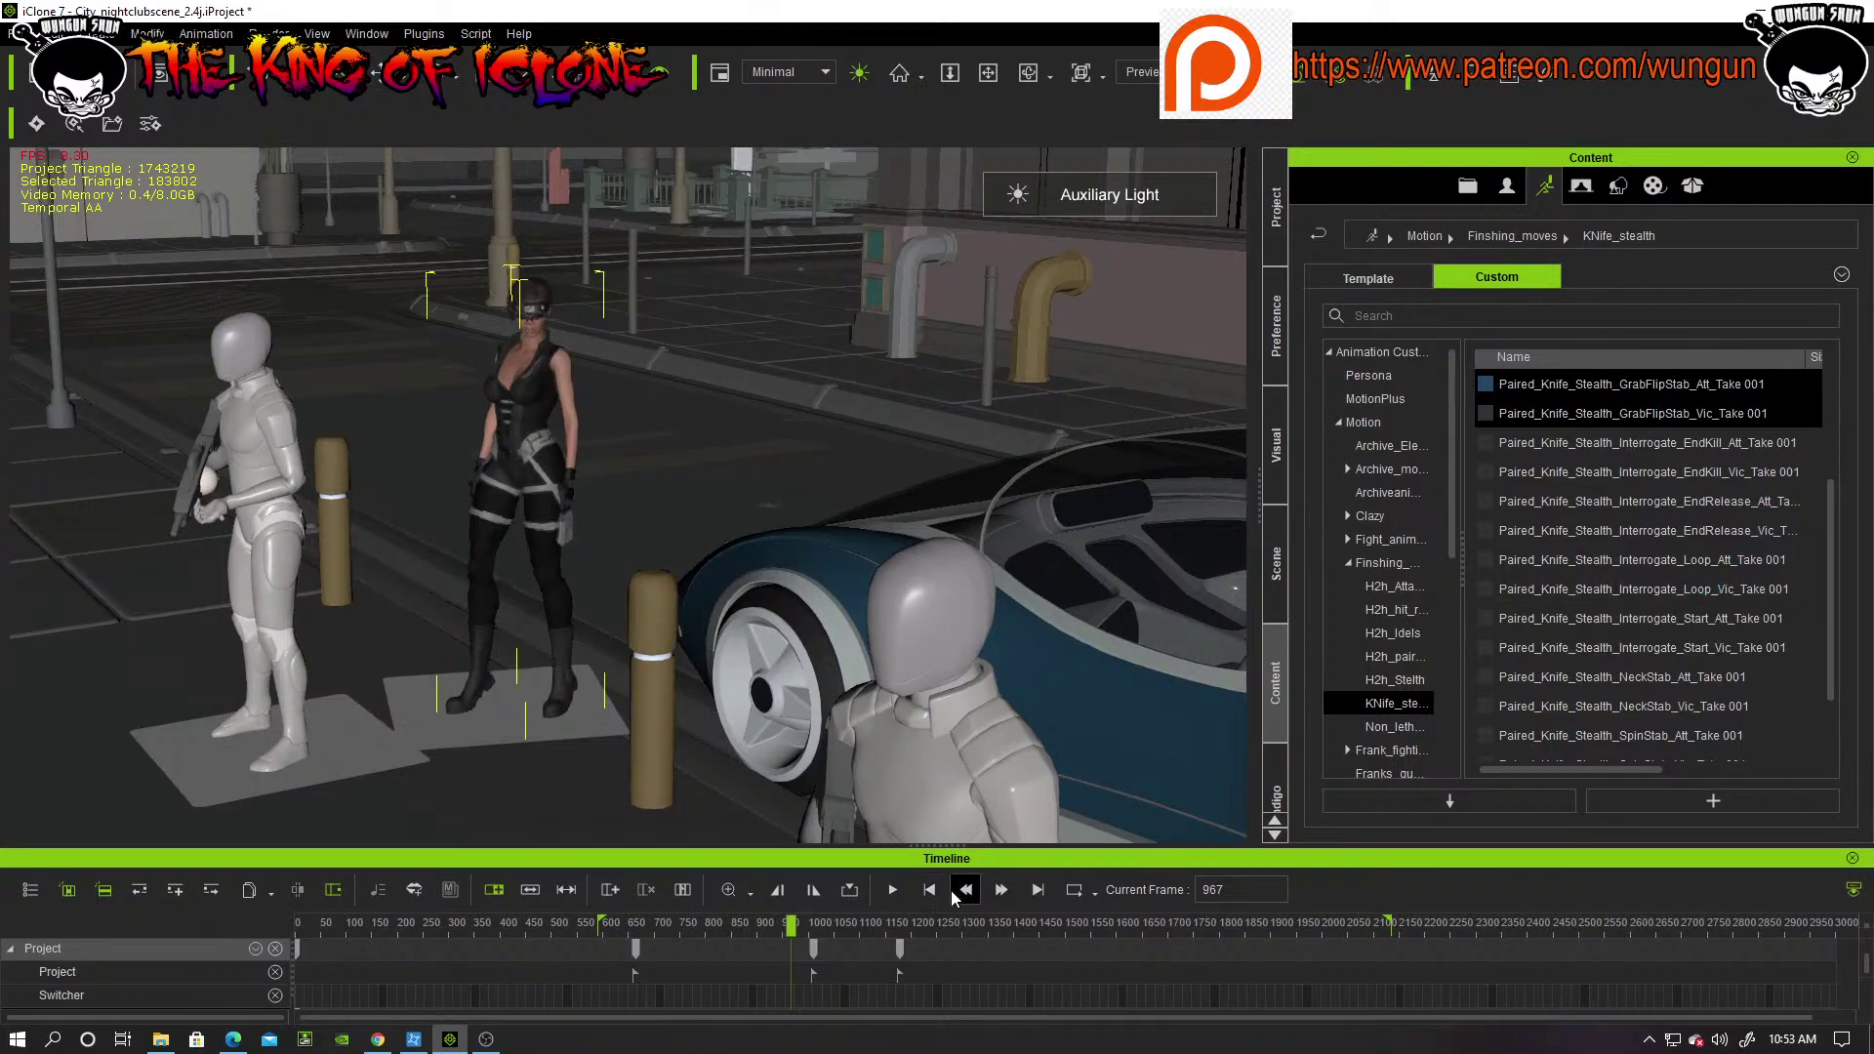
Step: Apply the Paired_Knife_Stealth_ThighAndNeckStab_Vic motion to the white guard beside the female character at frame 599 and play it back
click(1648, 707)
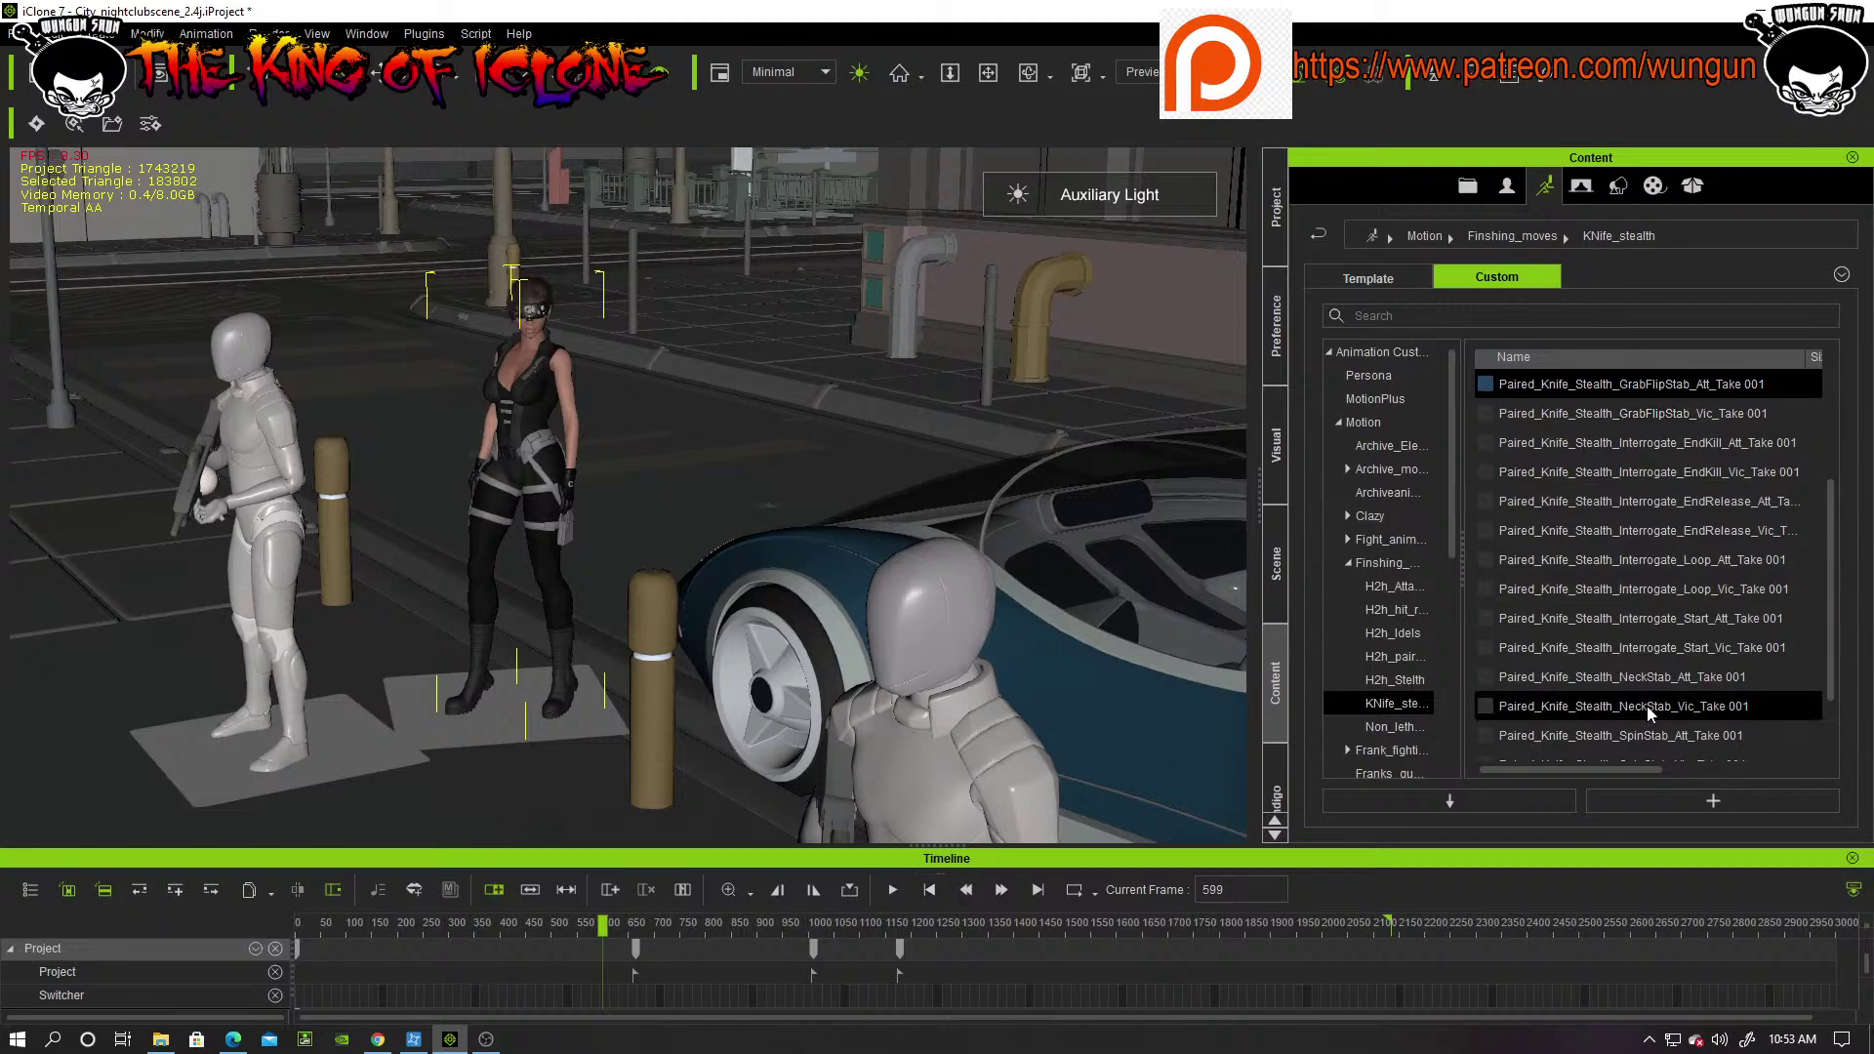
scroll(1648, 721, down, 1)
click(1648, 732)
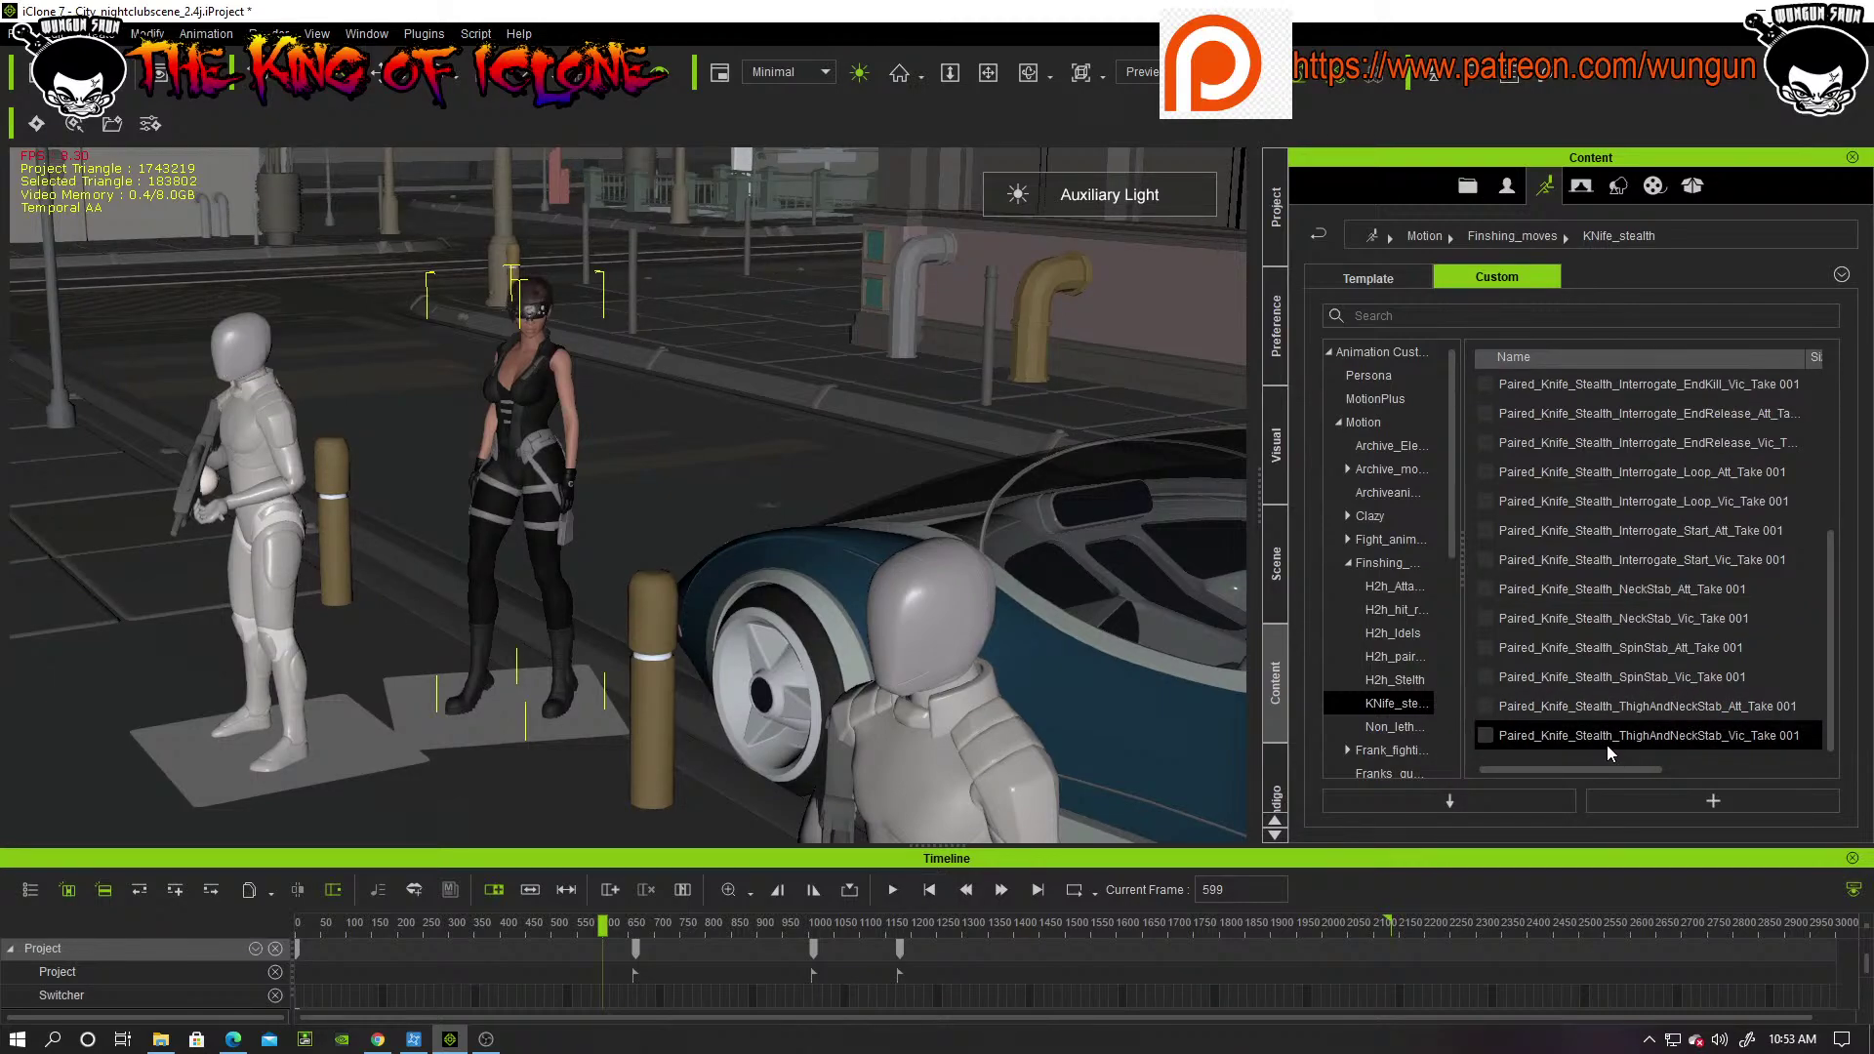
click(1607, 746)
drag(1619, 740, 250, 391)
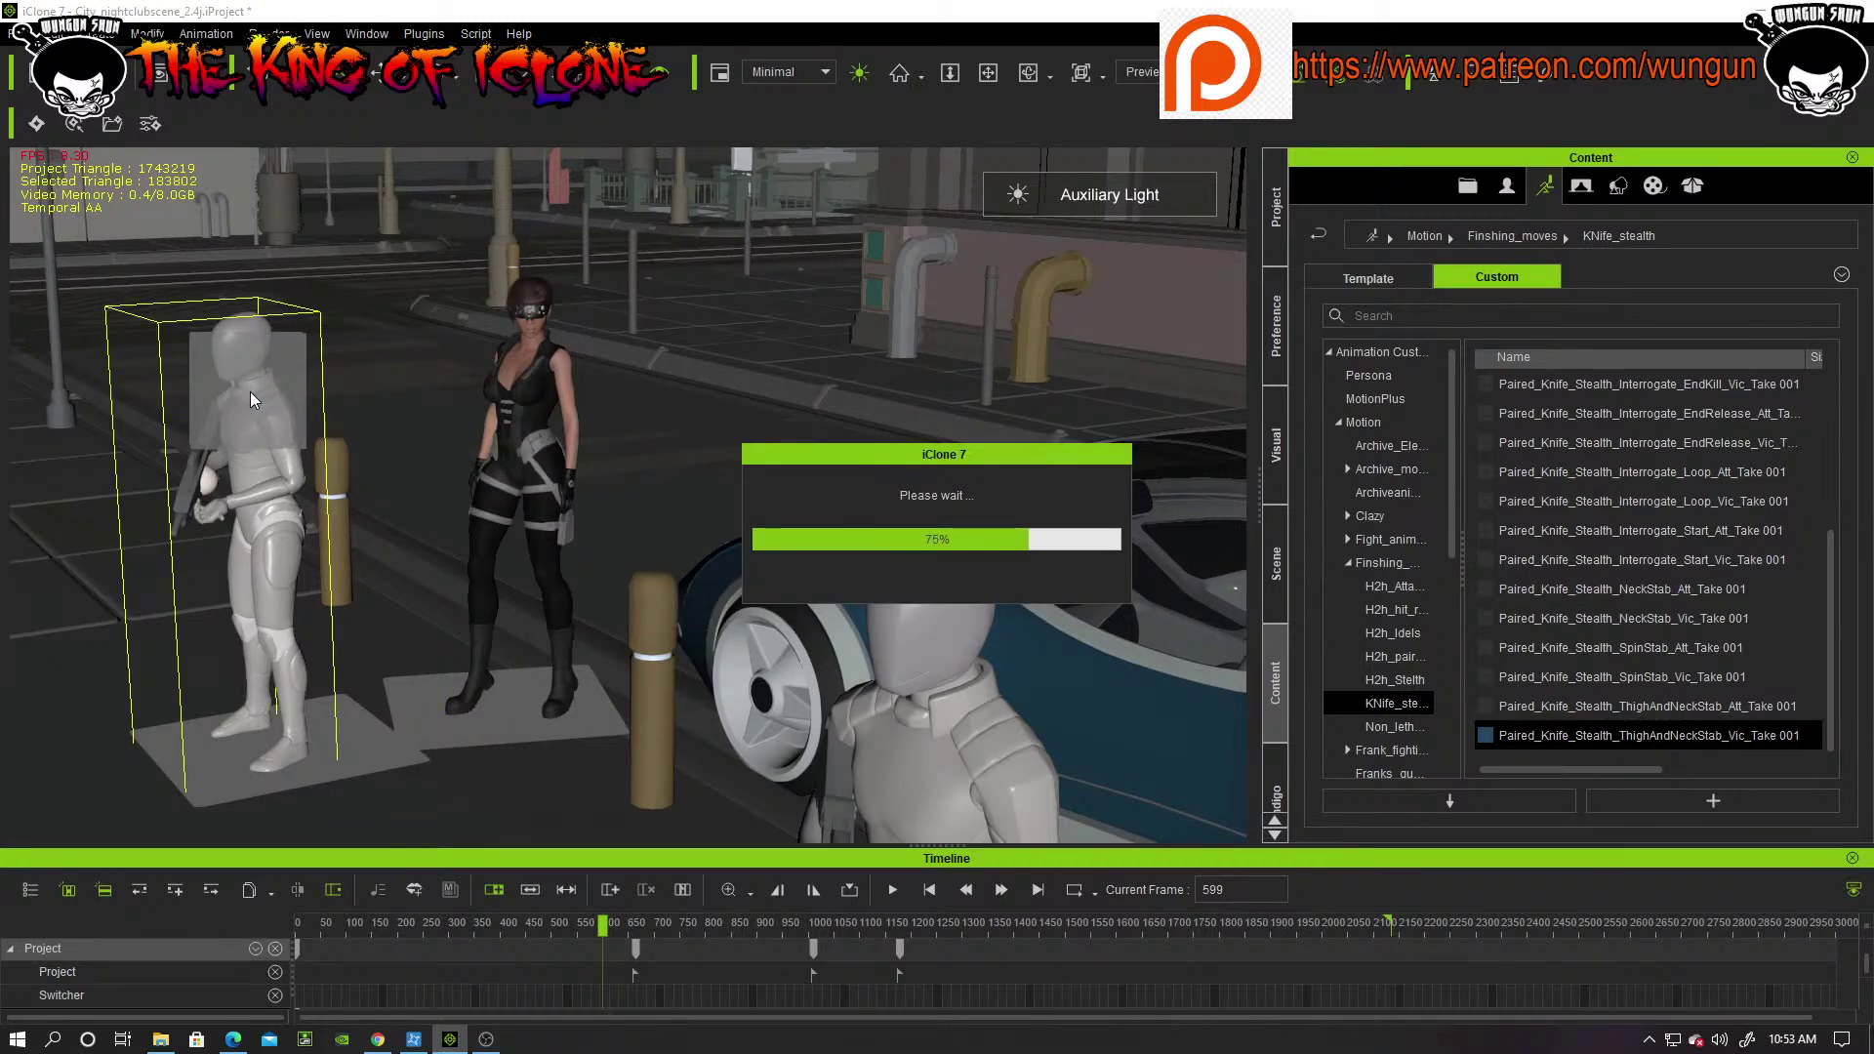
key(space)
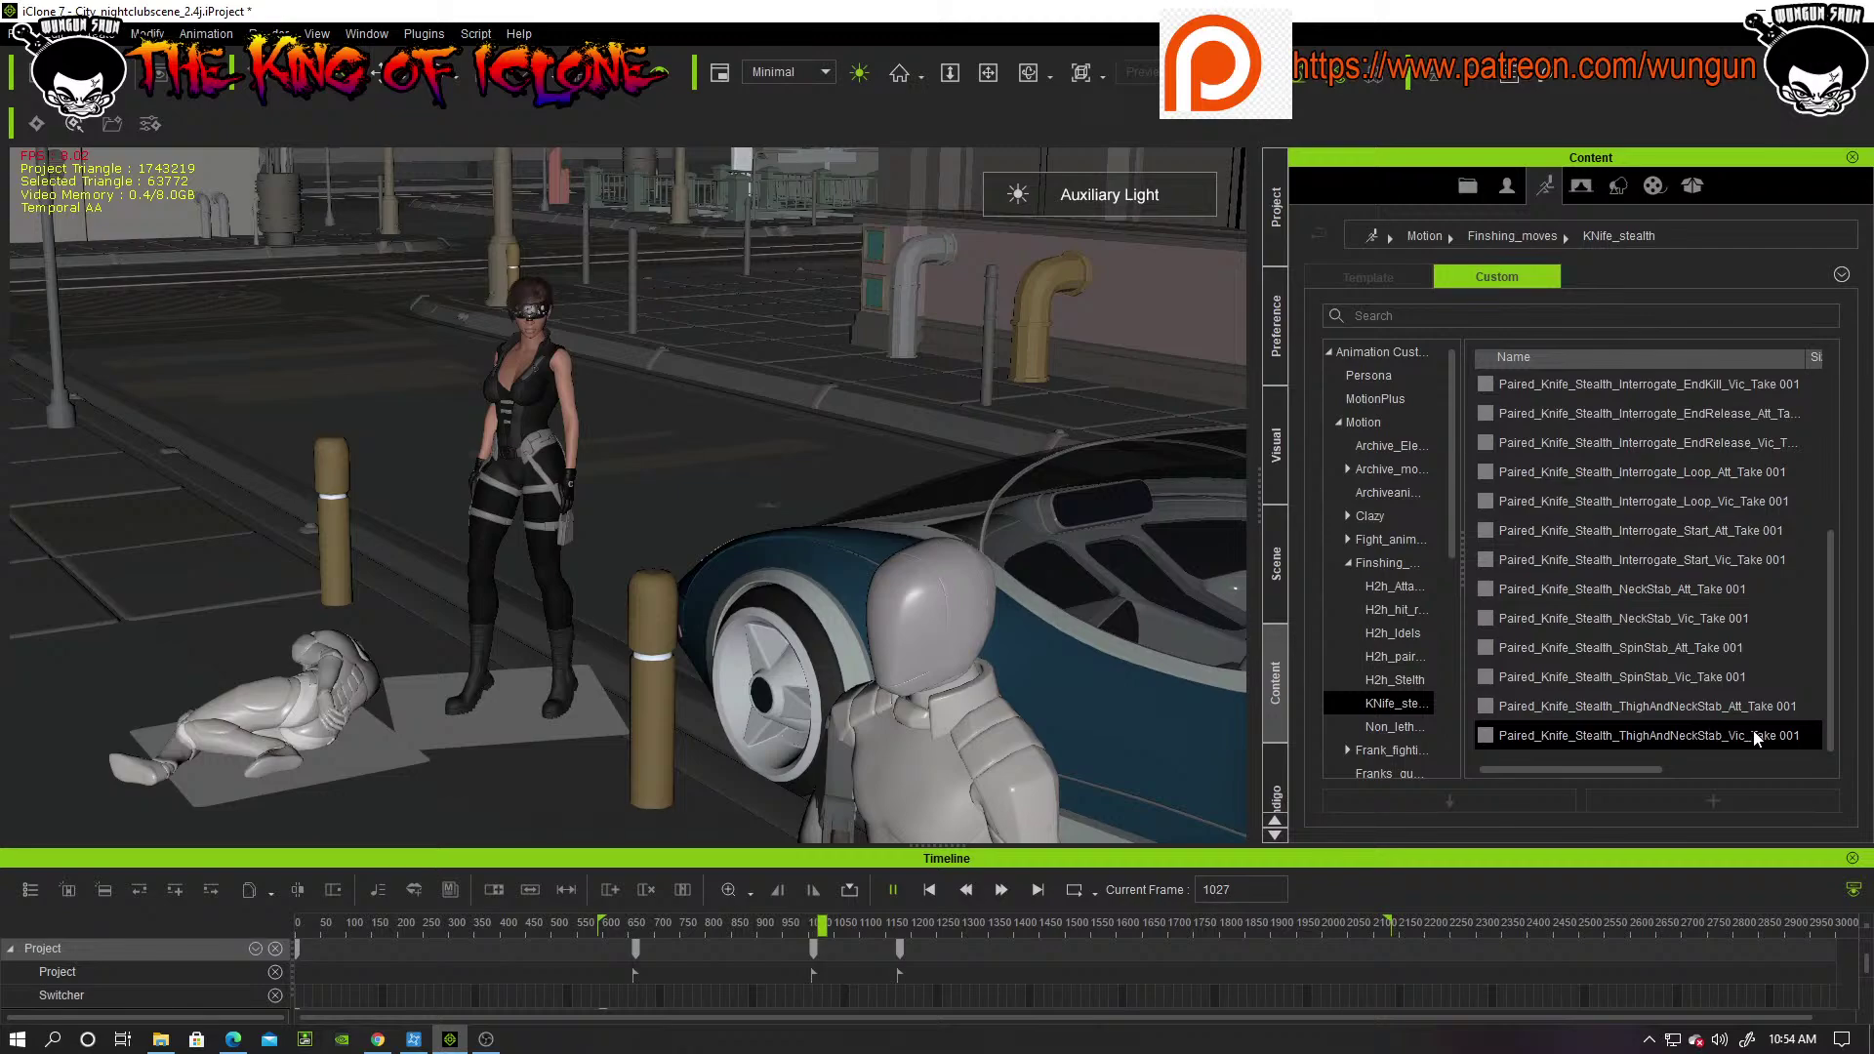
key(space)
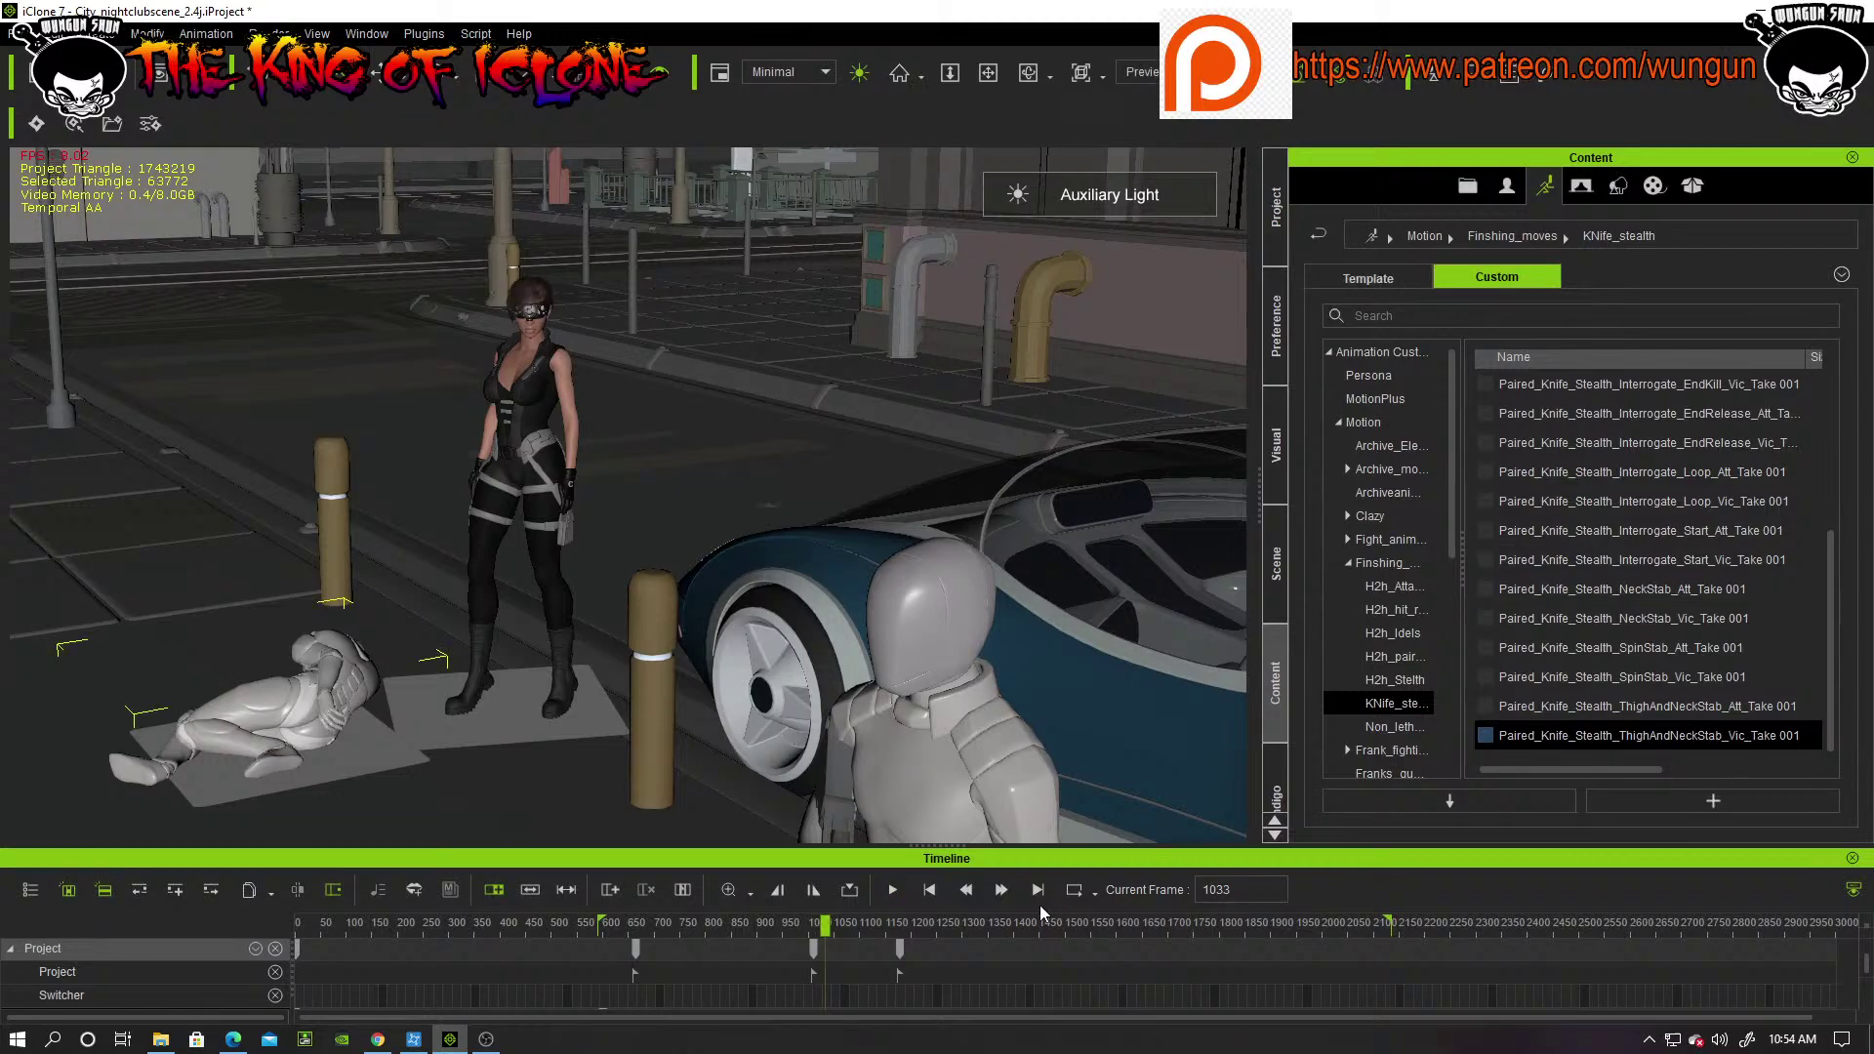
Step: Return to frame 599, apply the matching ThighAndNeckStab_Att motion to the female character, and play both motions together
click(931, 891)
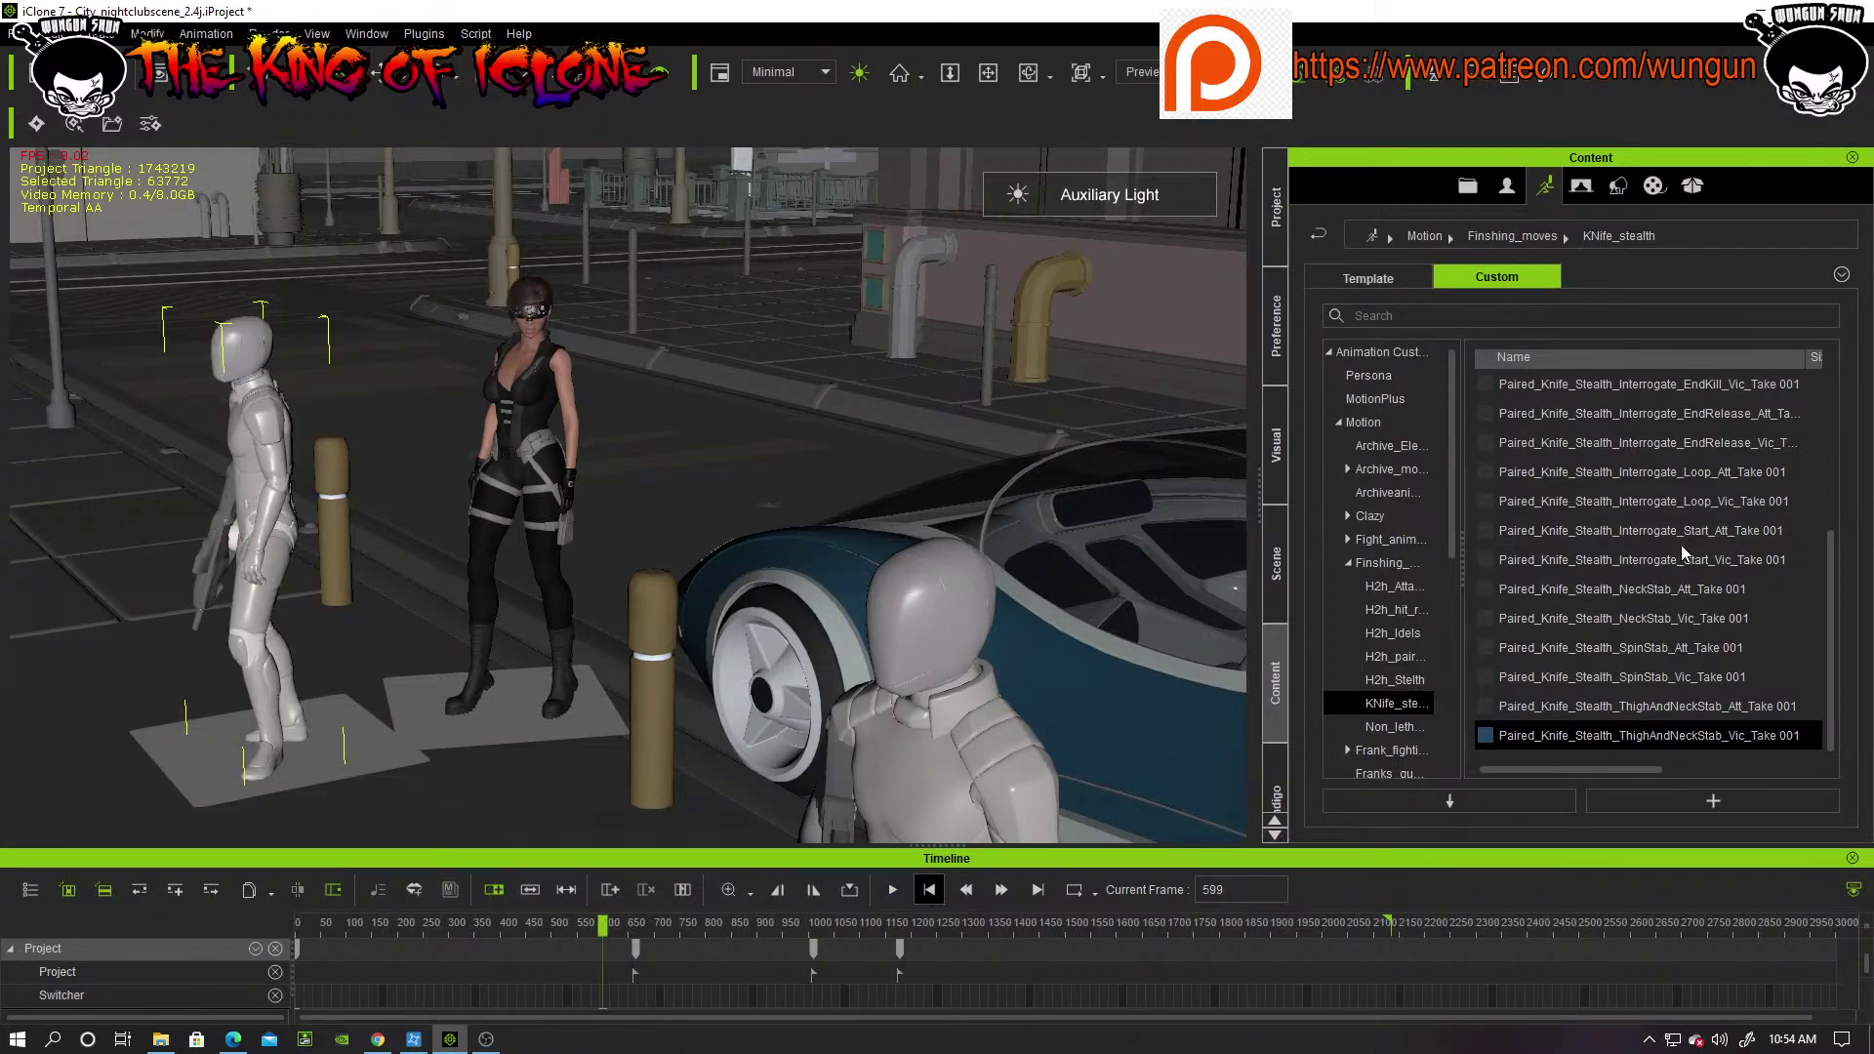
click(1686, 714)
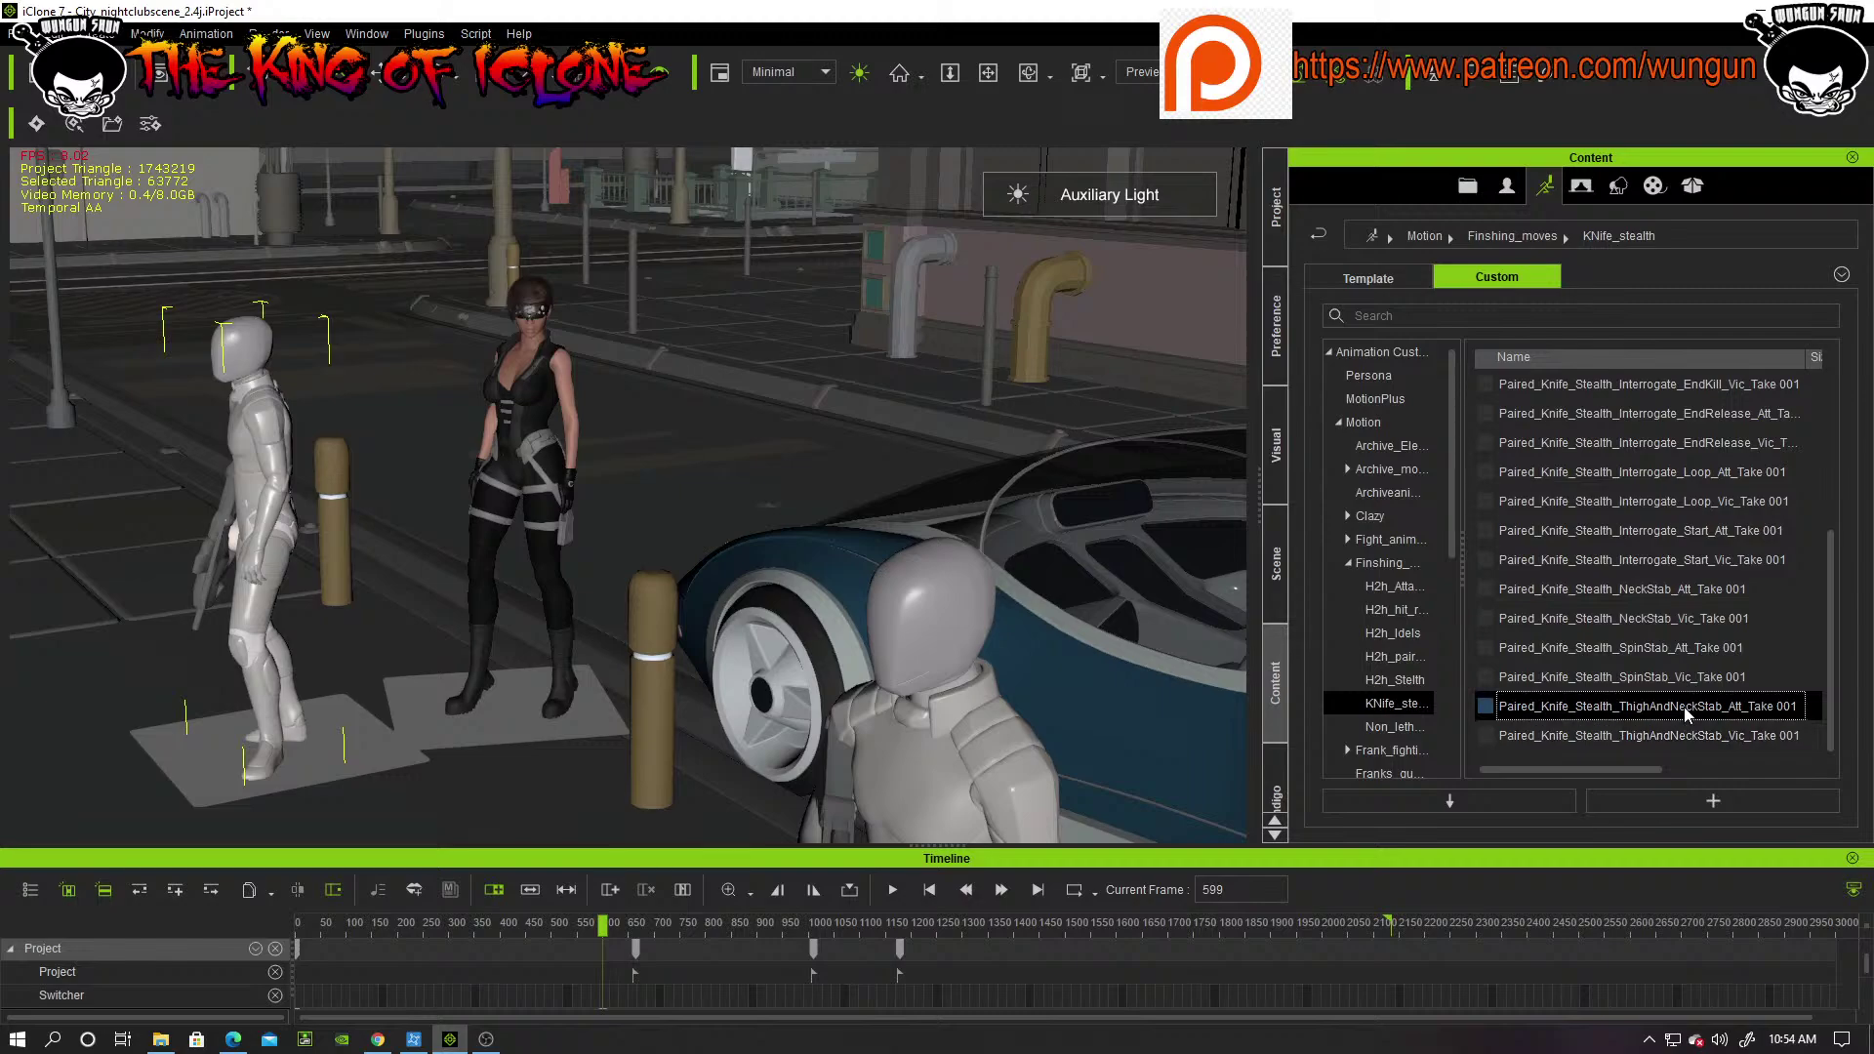
drag(1684, 706, 541, 357)
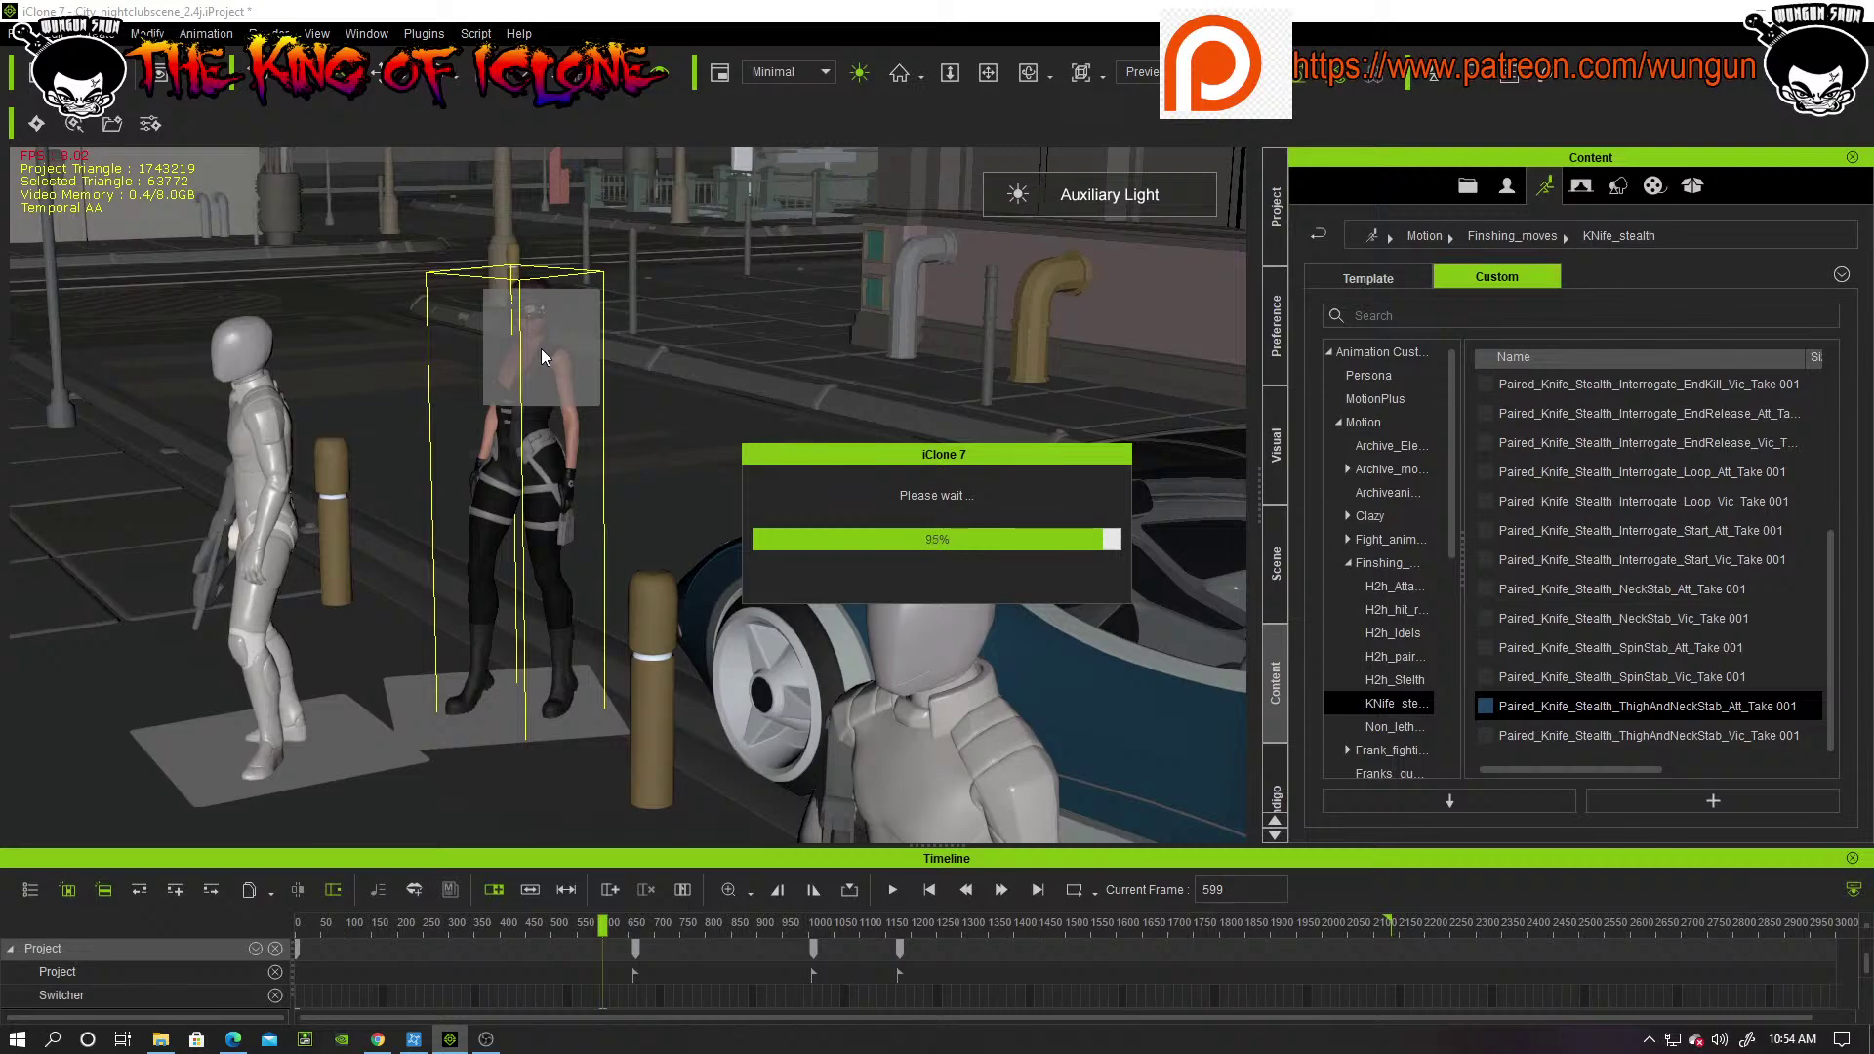
key(space)
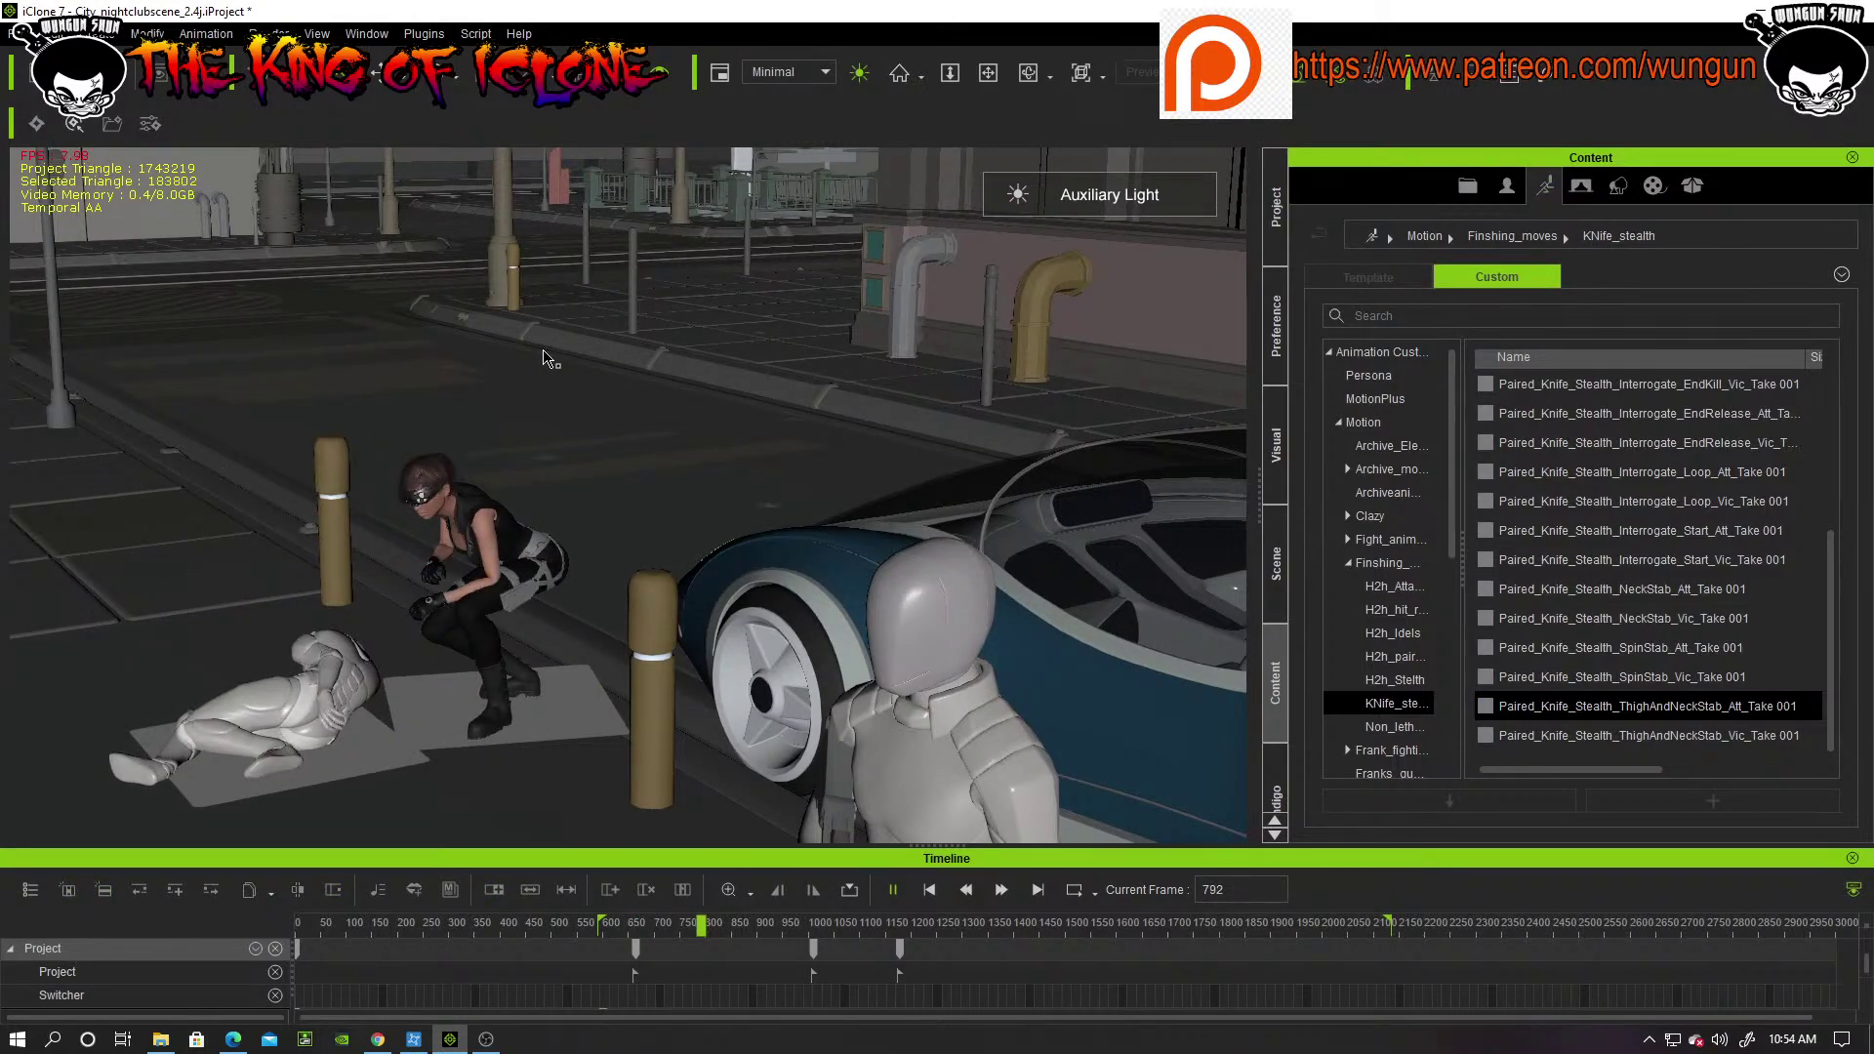
key(space)
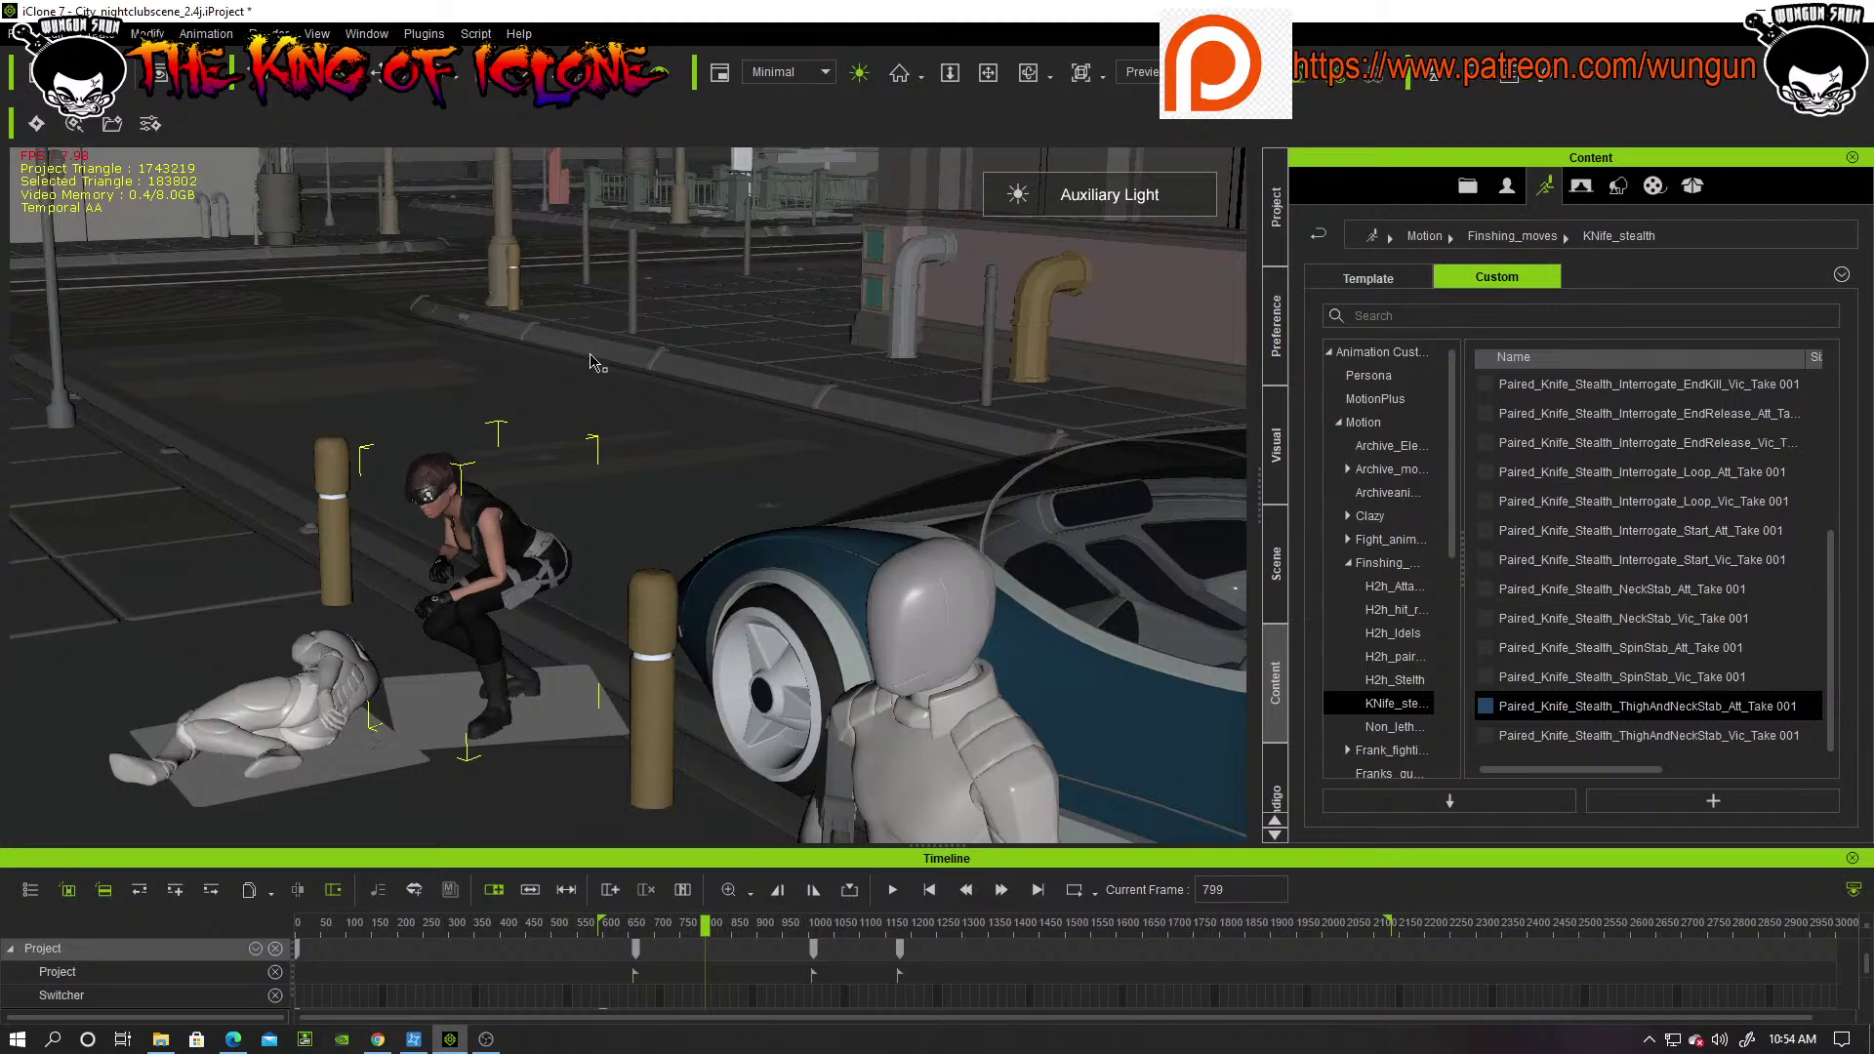
Step: Examine from several angles how the attacker and victim line up during the thigh and neck stab at frames 639, 645 and 700
right_drag(525, 490, 1040, 527)
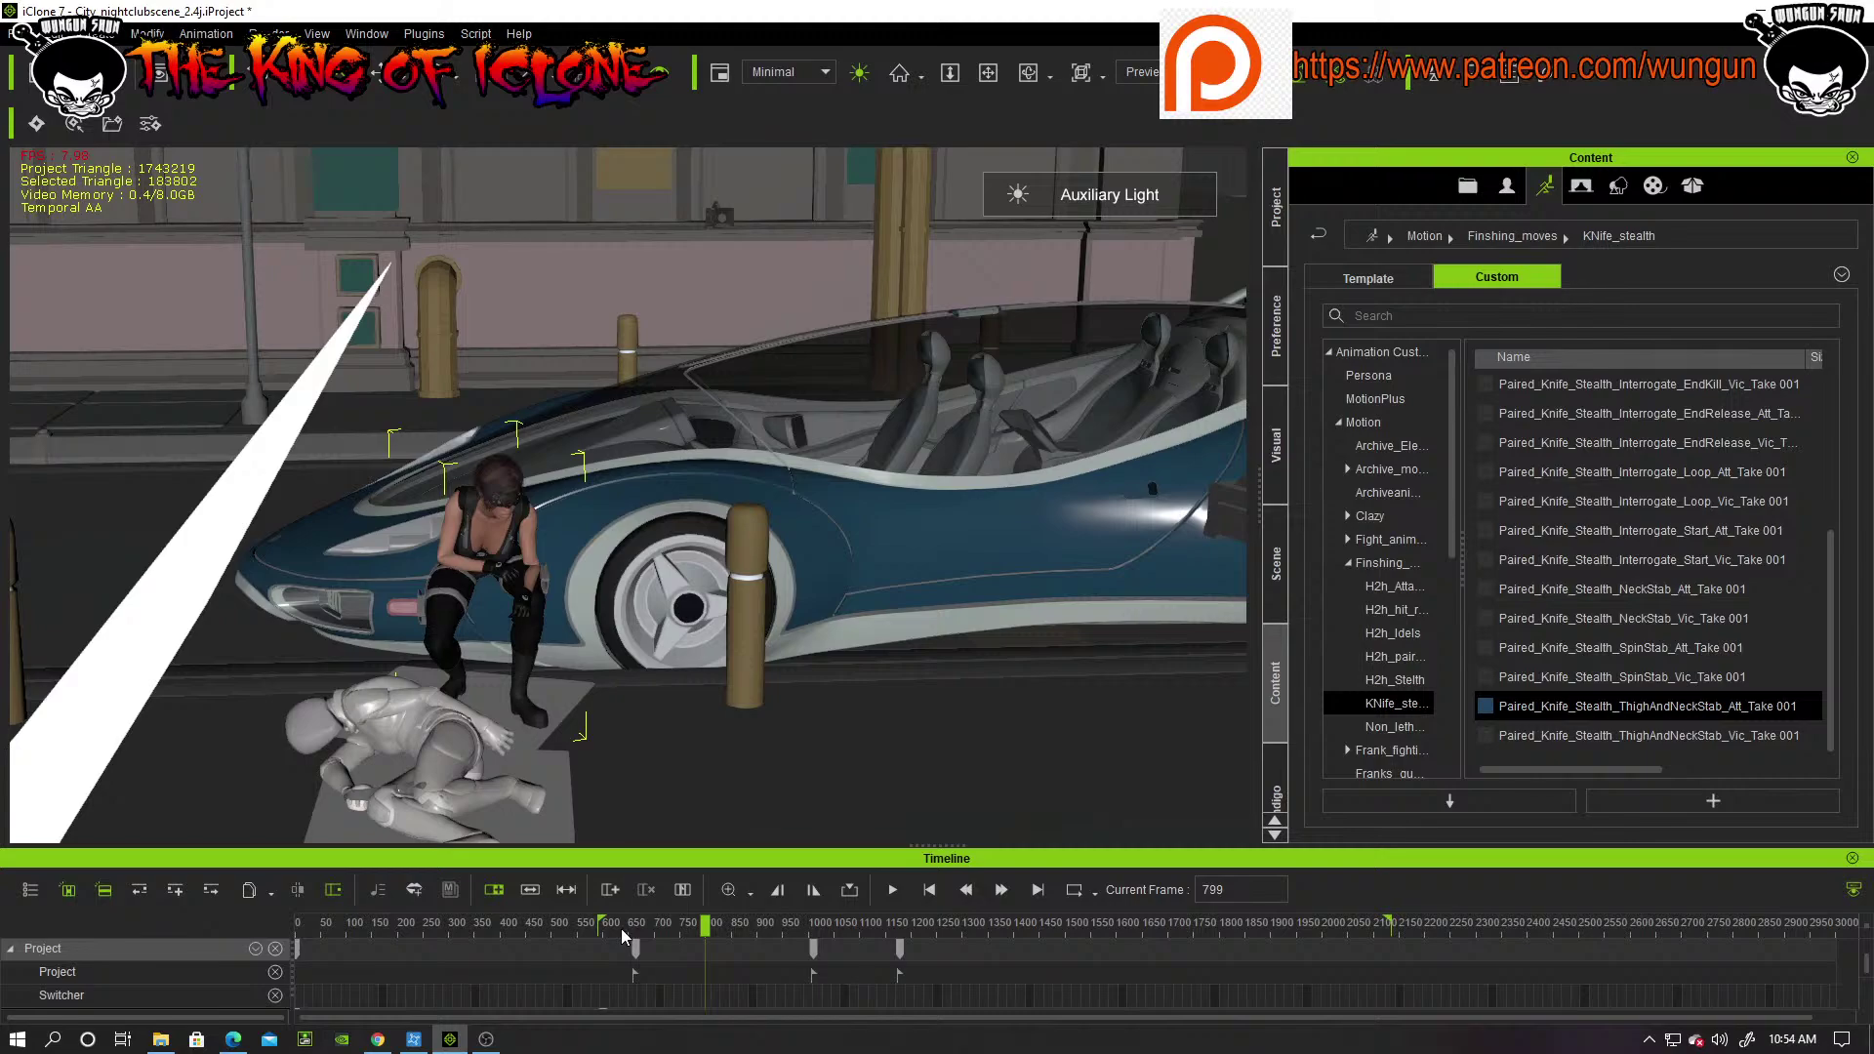
click(622, 936)
mouse_move(620, 937)
mouse_down()
mouse_move(598, 928)
mouse_move(623, 931)
mouse_up()
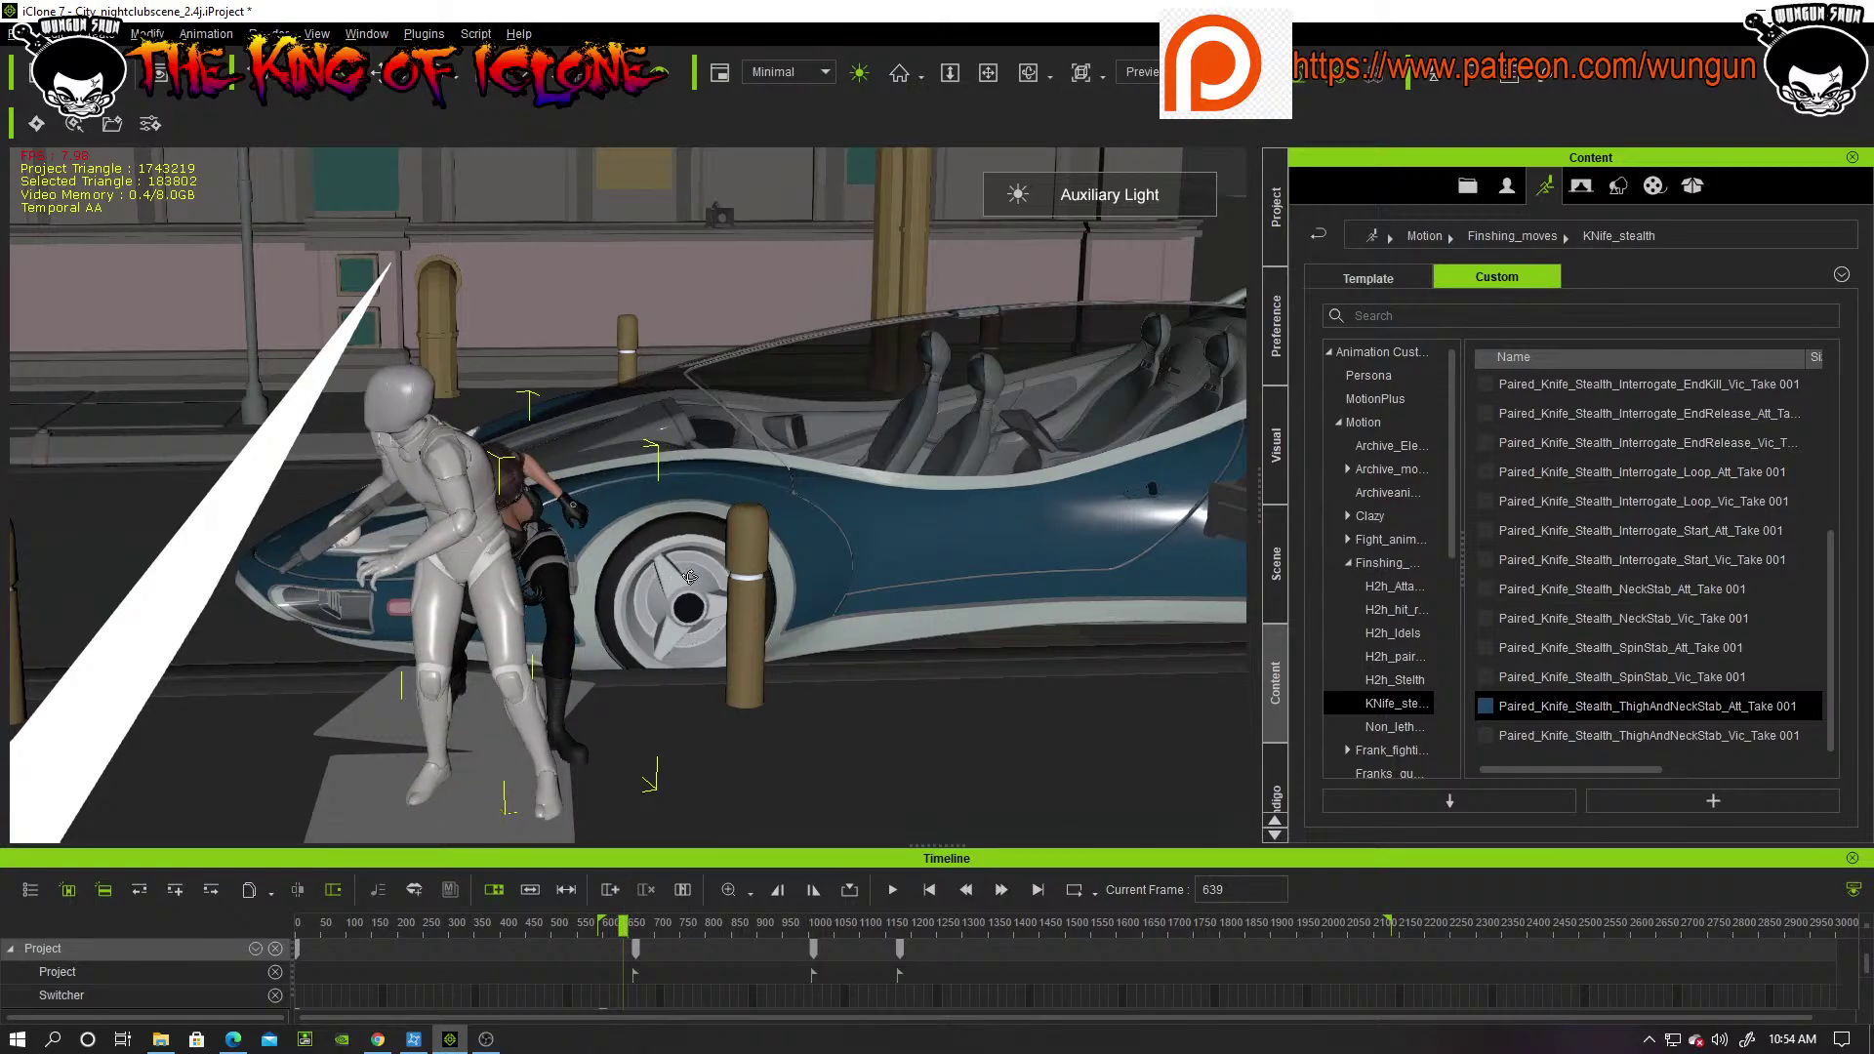
right_drag(689, 577, 1268, 616)
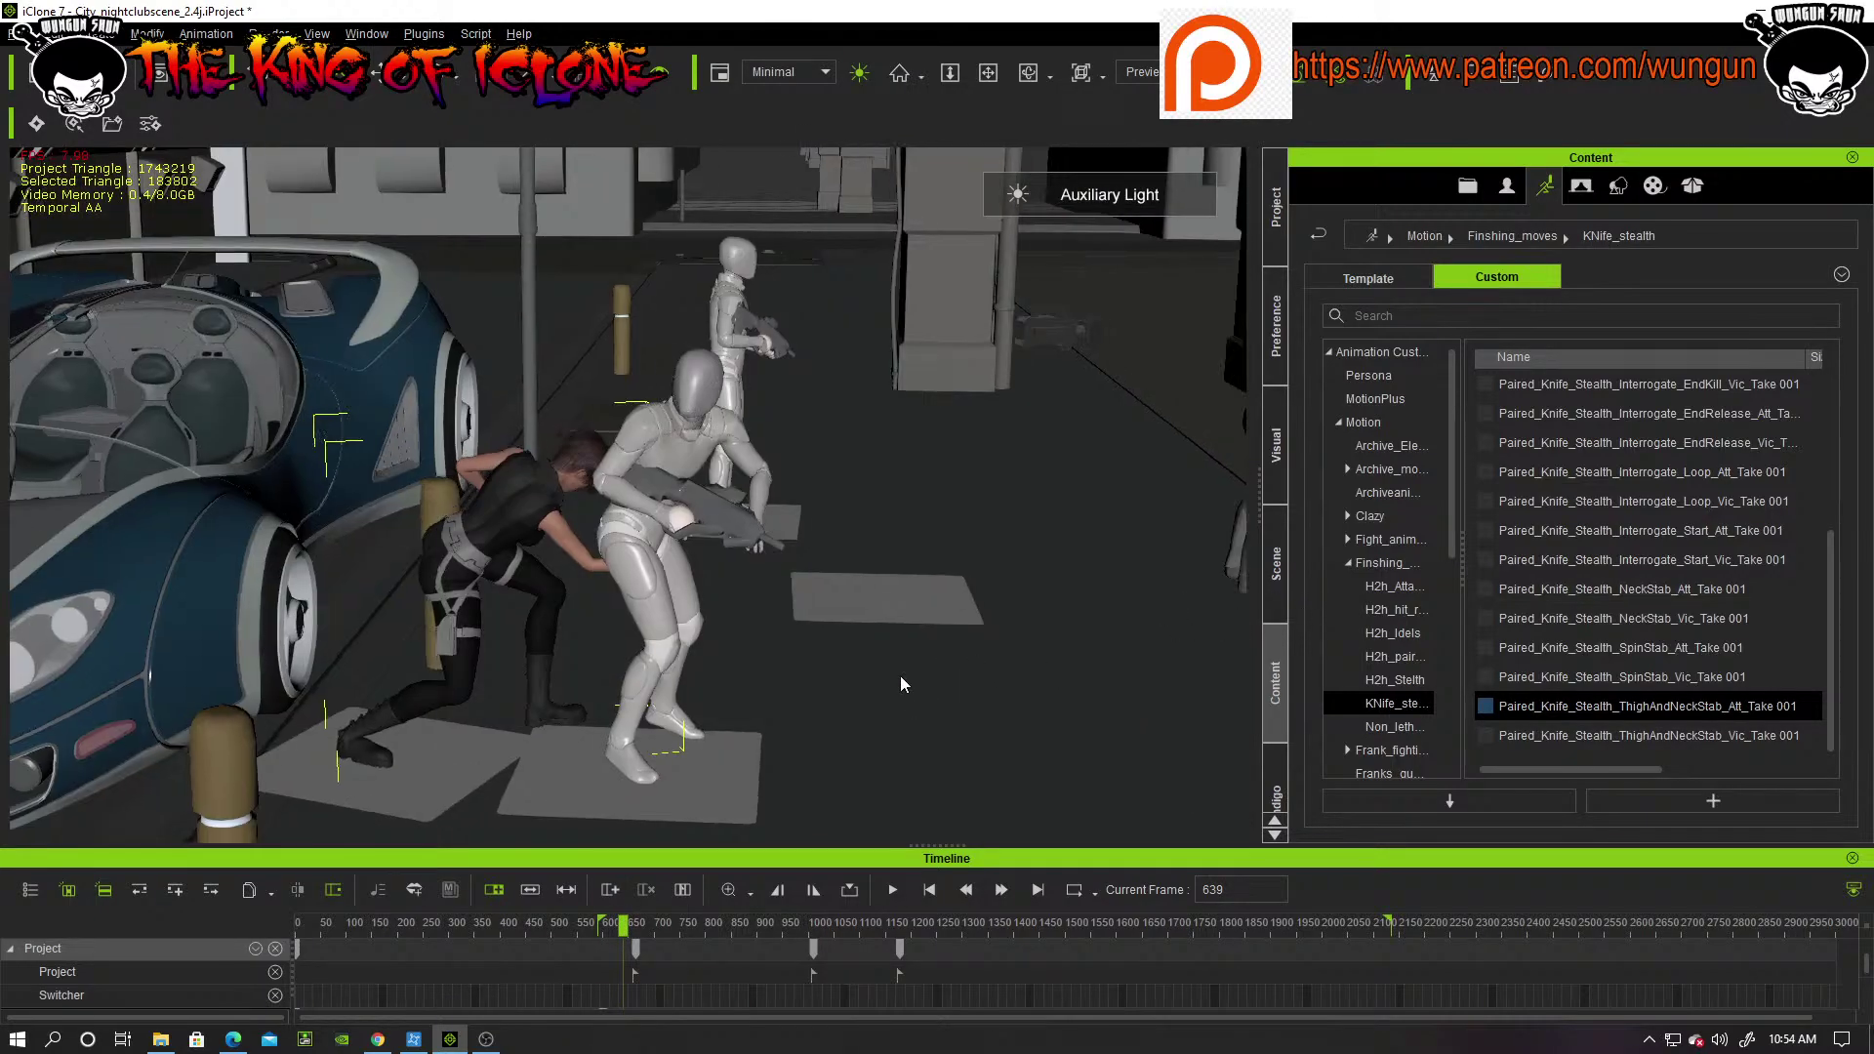
right_drag(901, 685, 1160, 650)
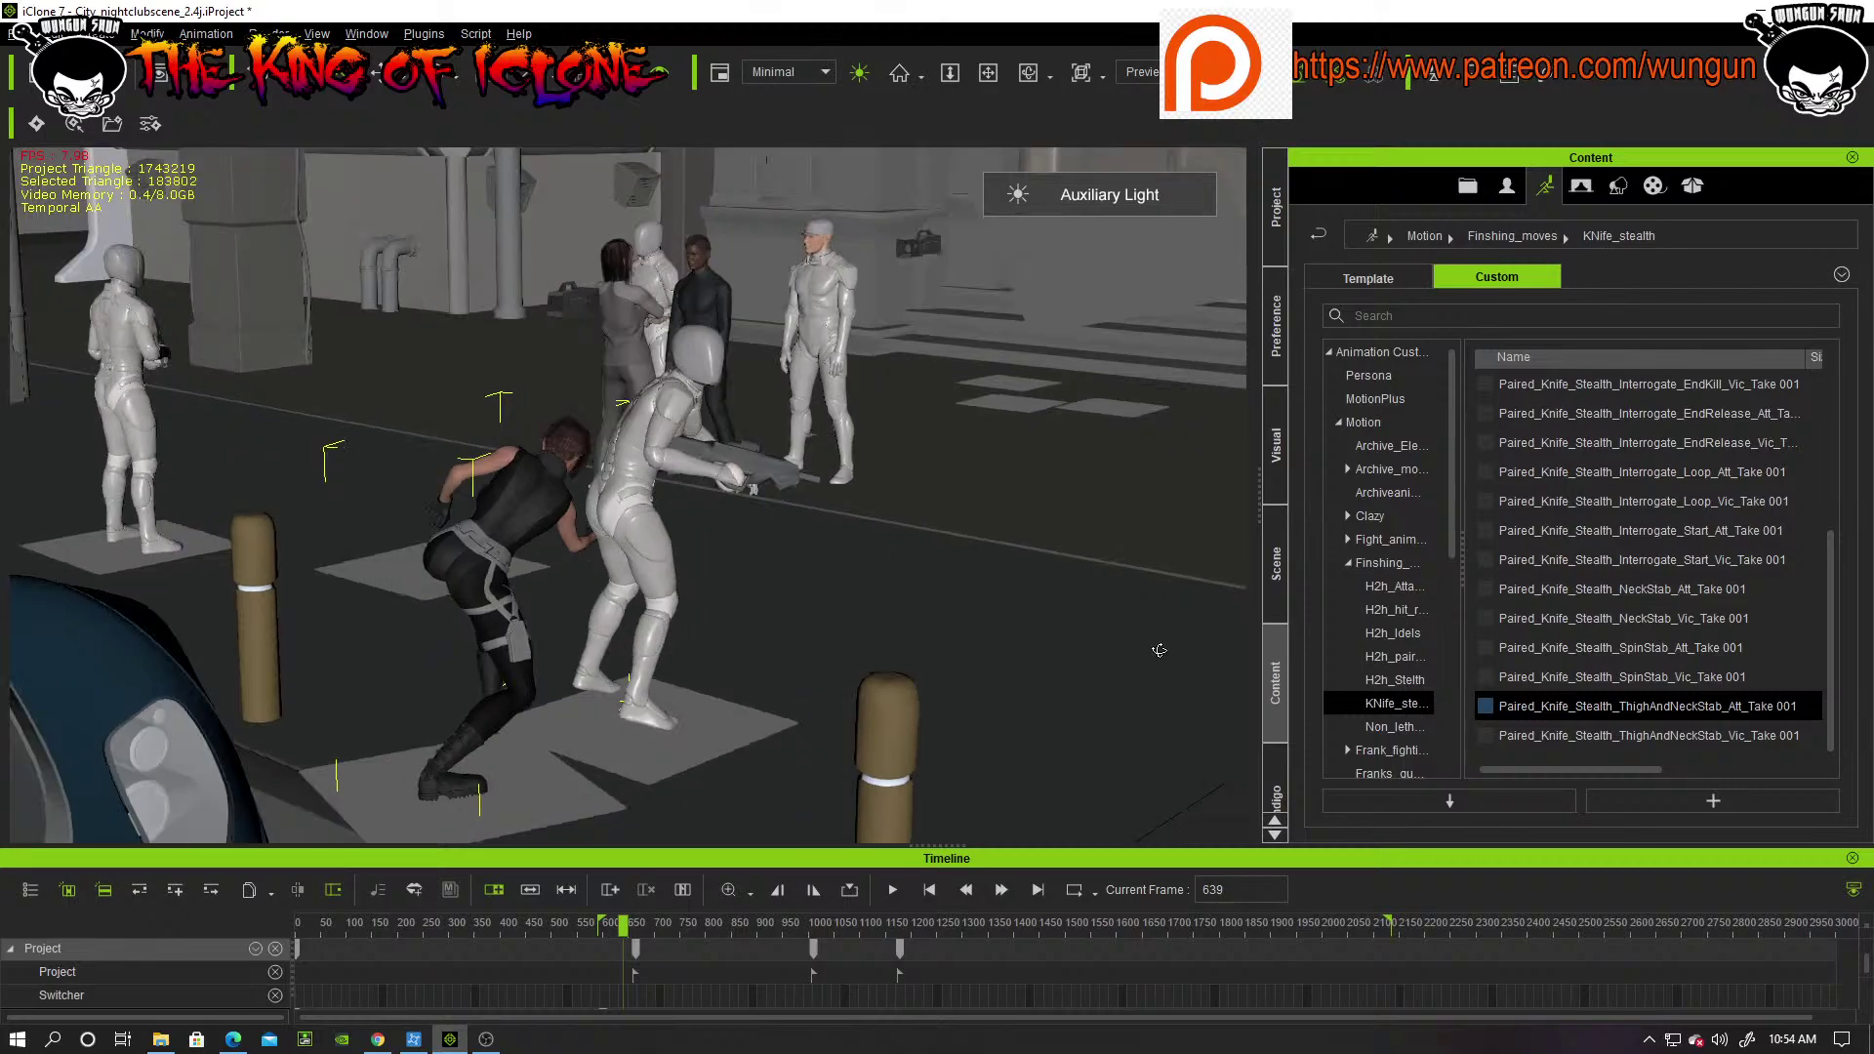
right_drag(1011, 661, 290, 581)
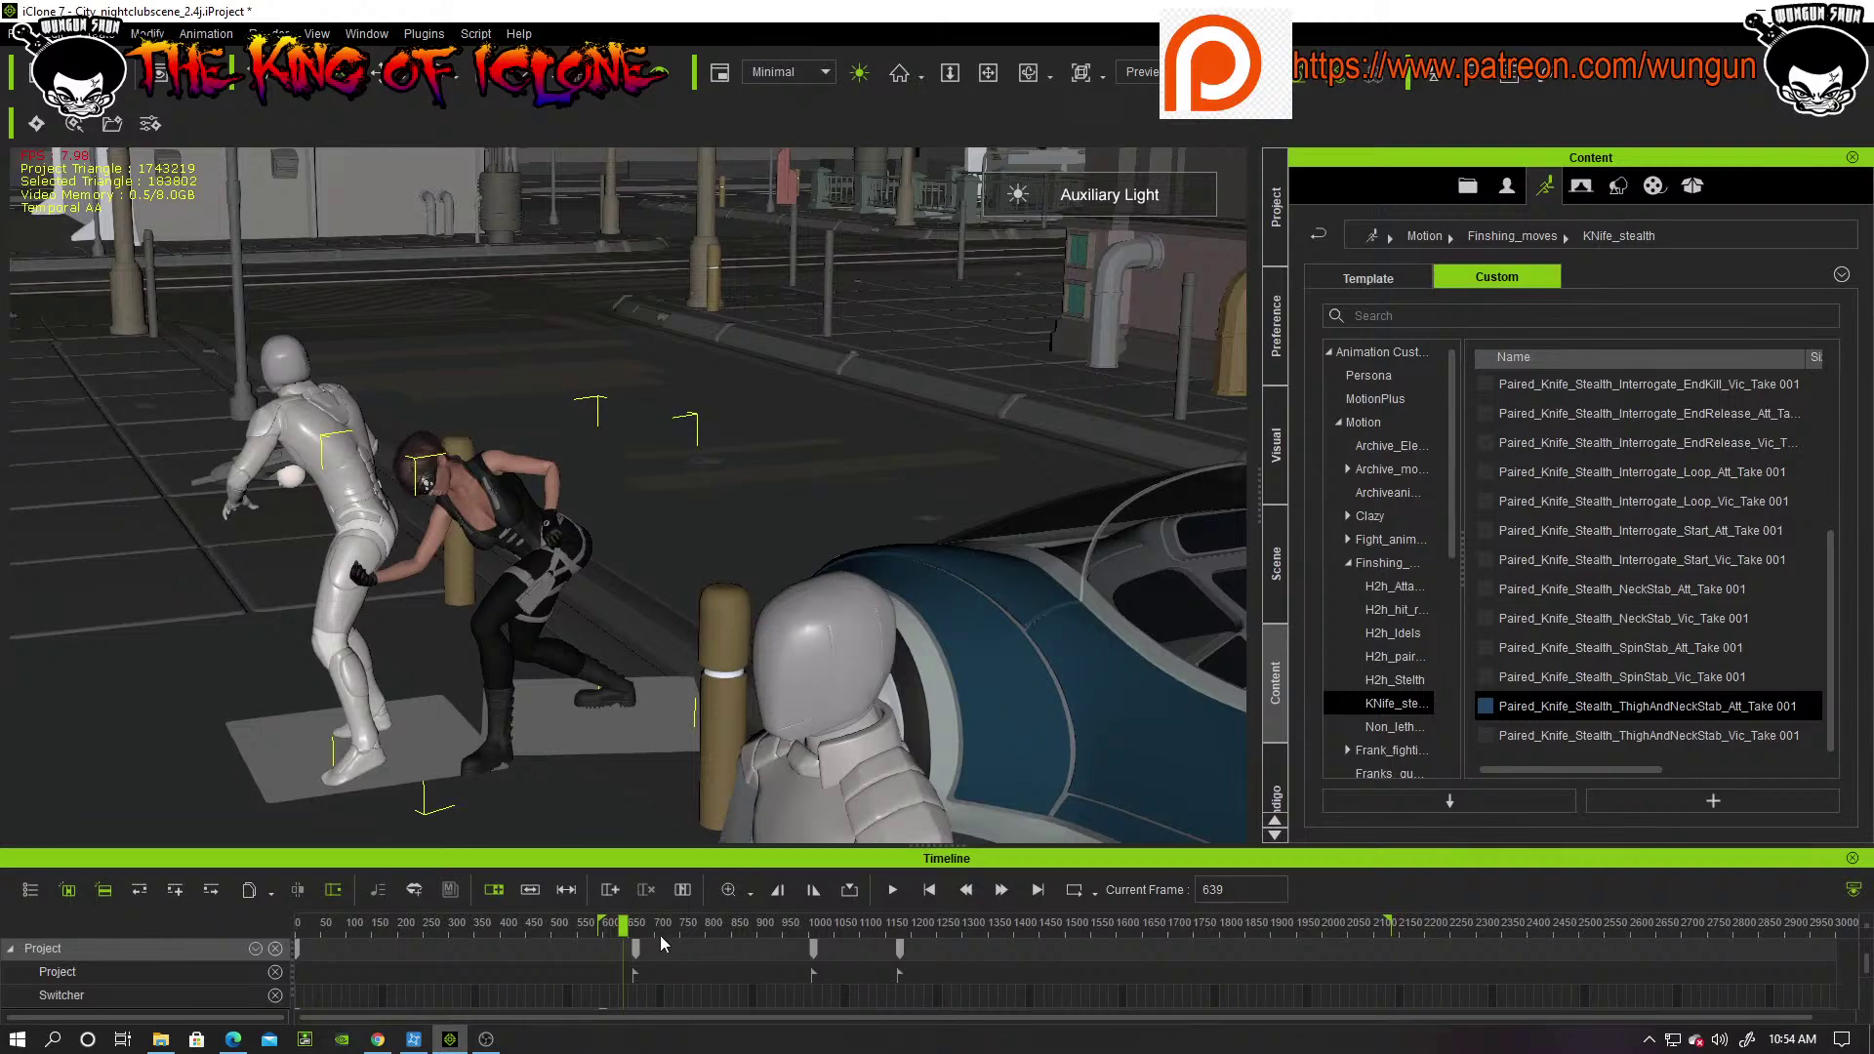
mouse_move(621, 923)
mouse_down()
mouse_move(586, 923)
mouse_move(626, 933)
mouse_up()
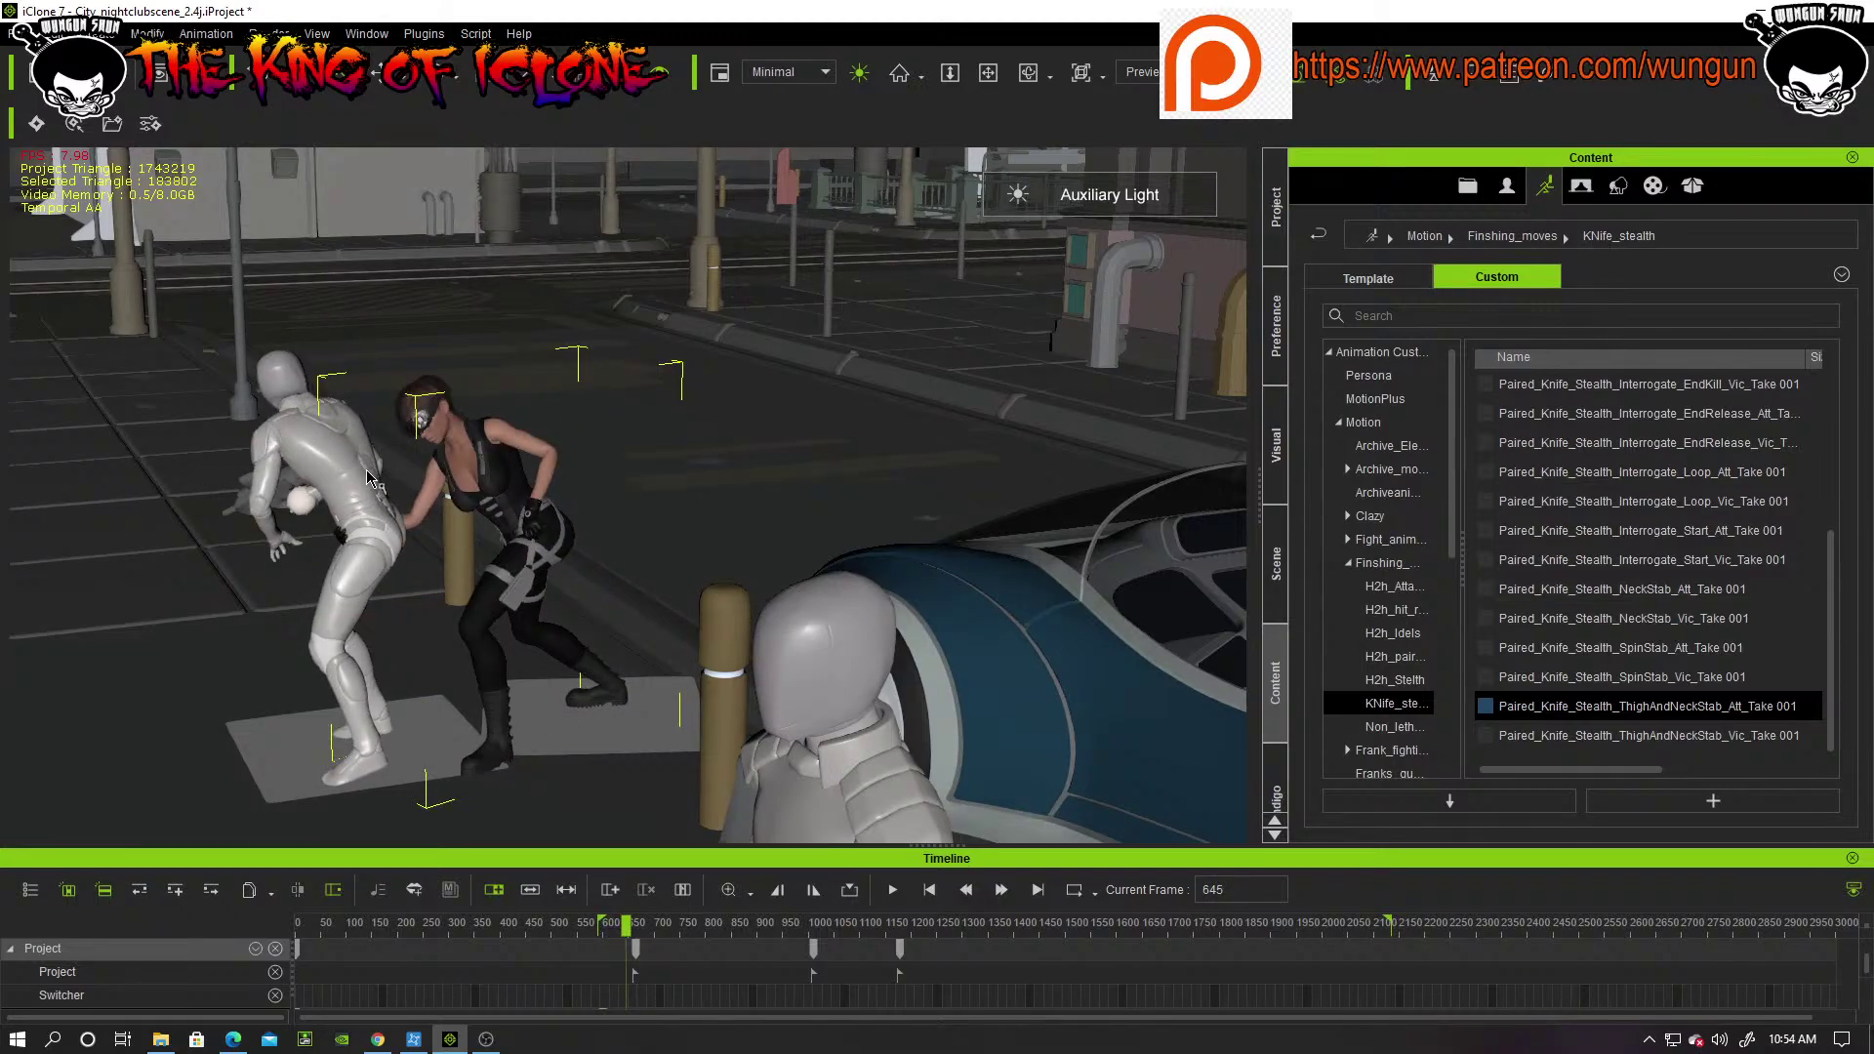
right_drag(369, 478, 1030, 649)
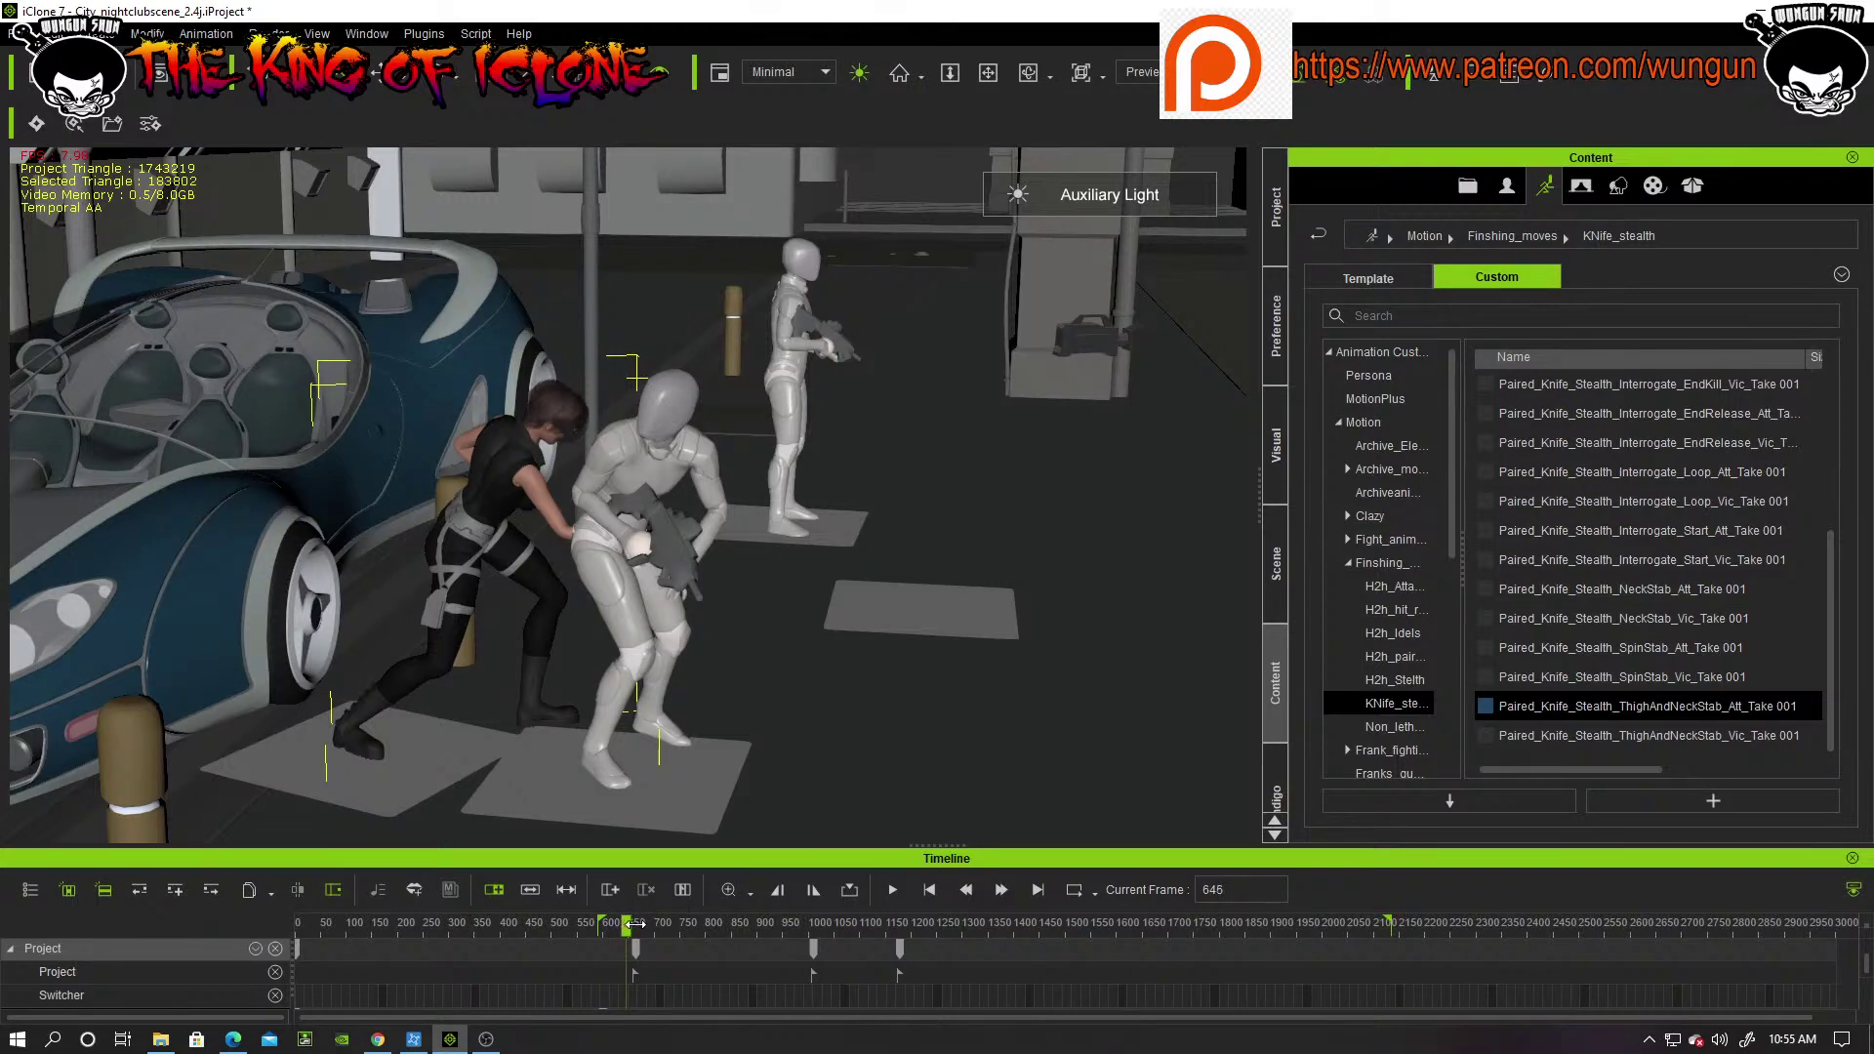
drag(634, 924, 654, 930)
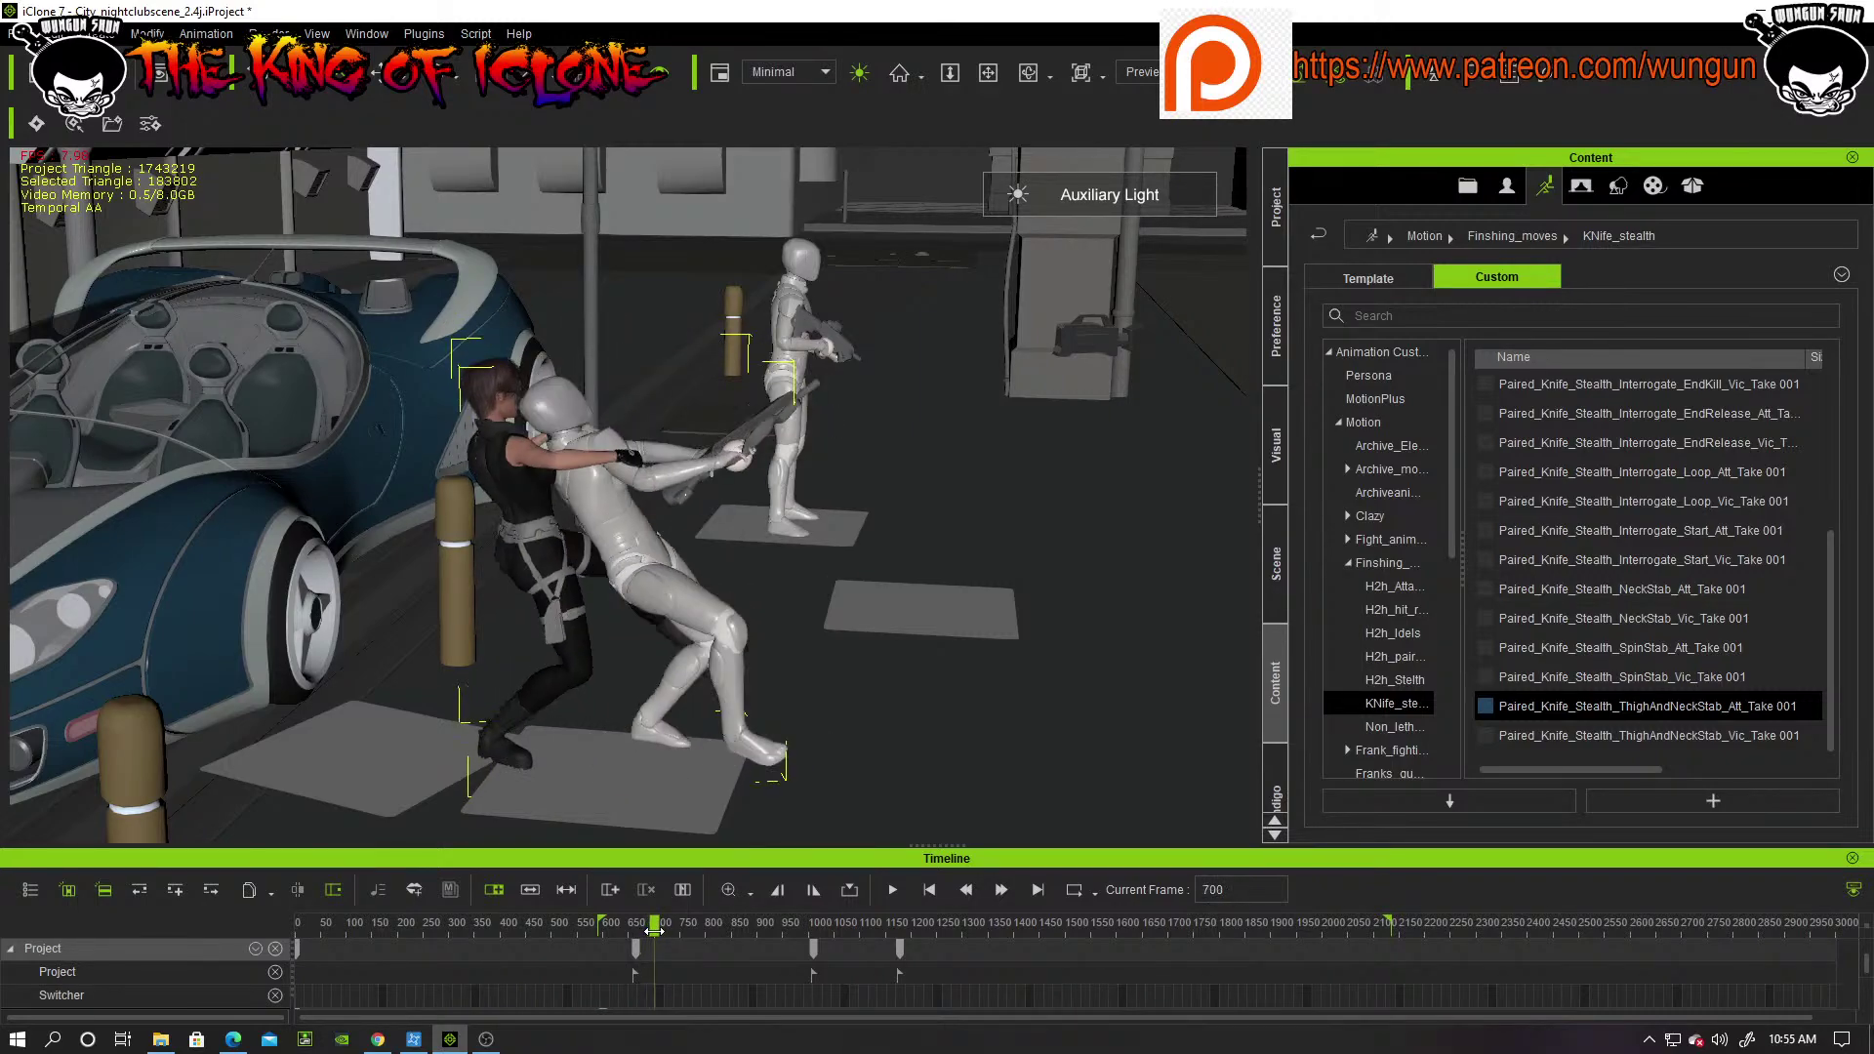
right_drag(878, 687, 695, 468)
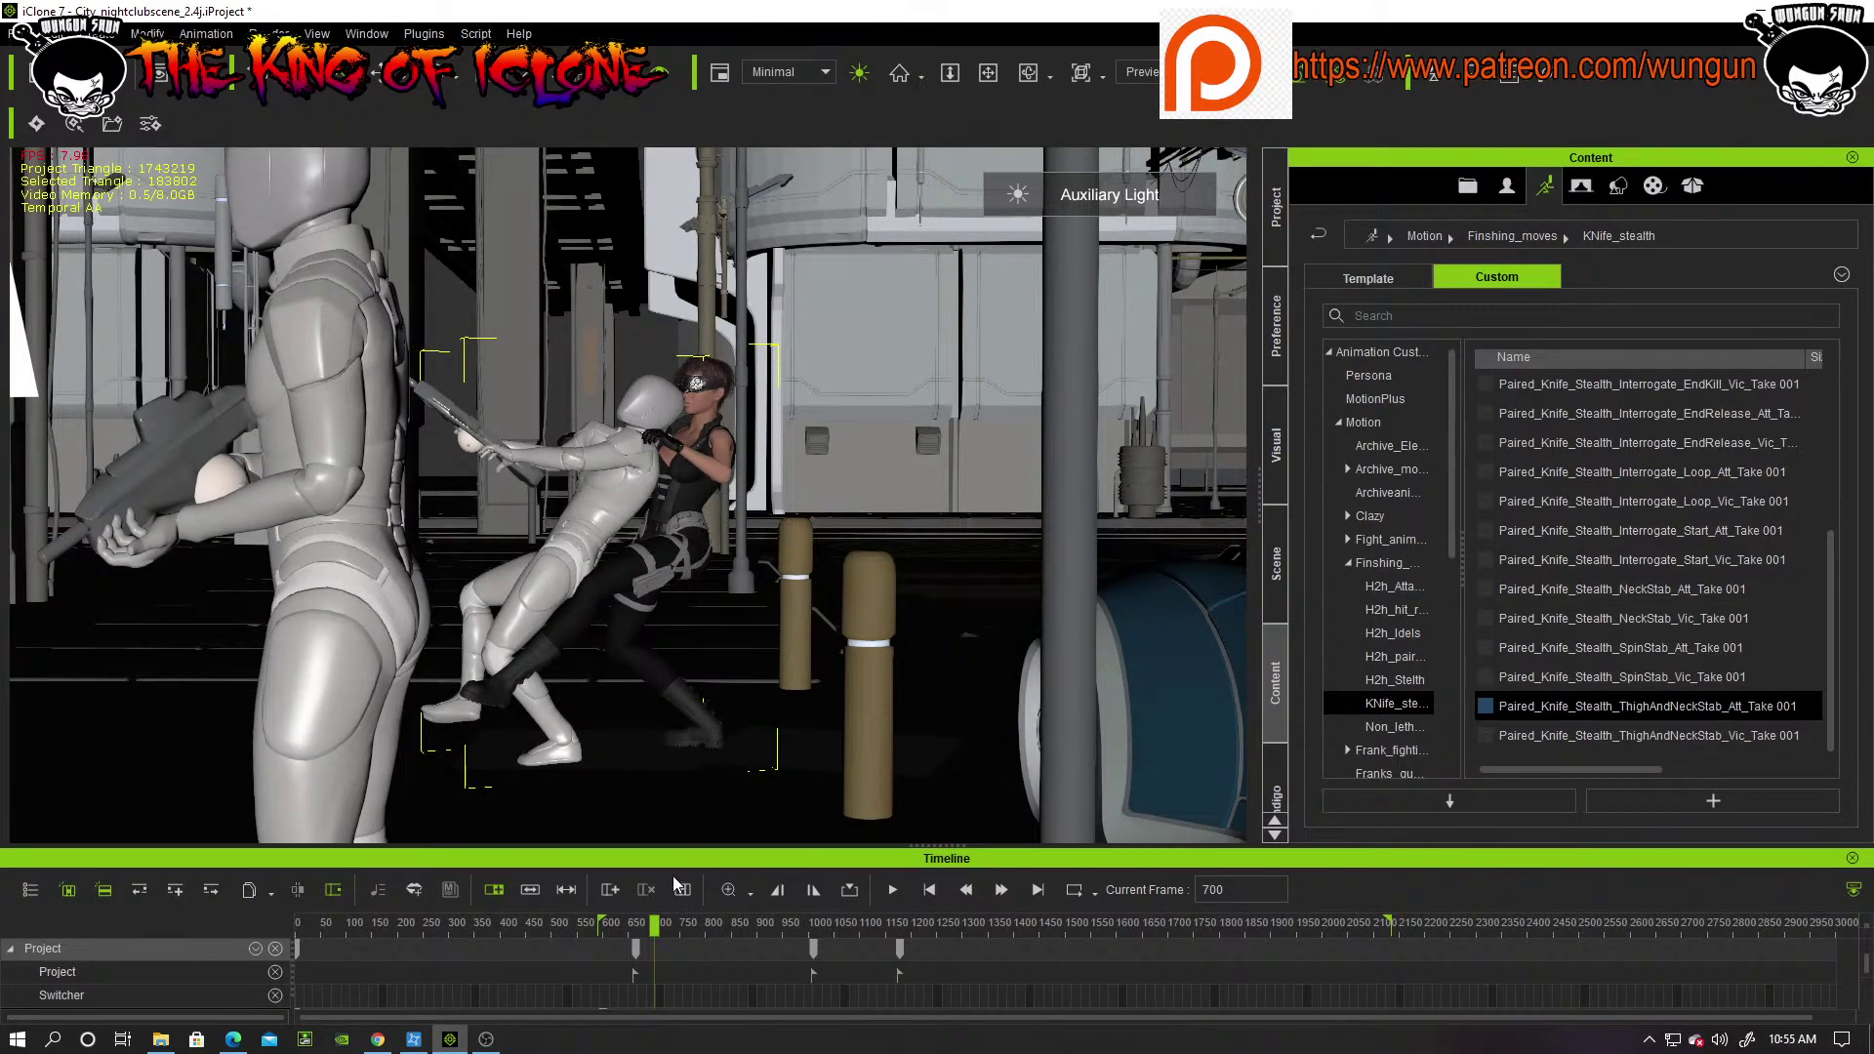
Step: Shift the base plate under the white guard away from the attacker at frame 700 and remove the plate's object animation
right_drag(641, 805, 641, 748)
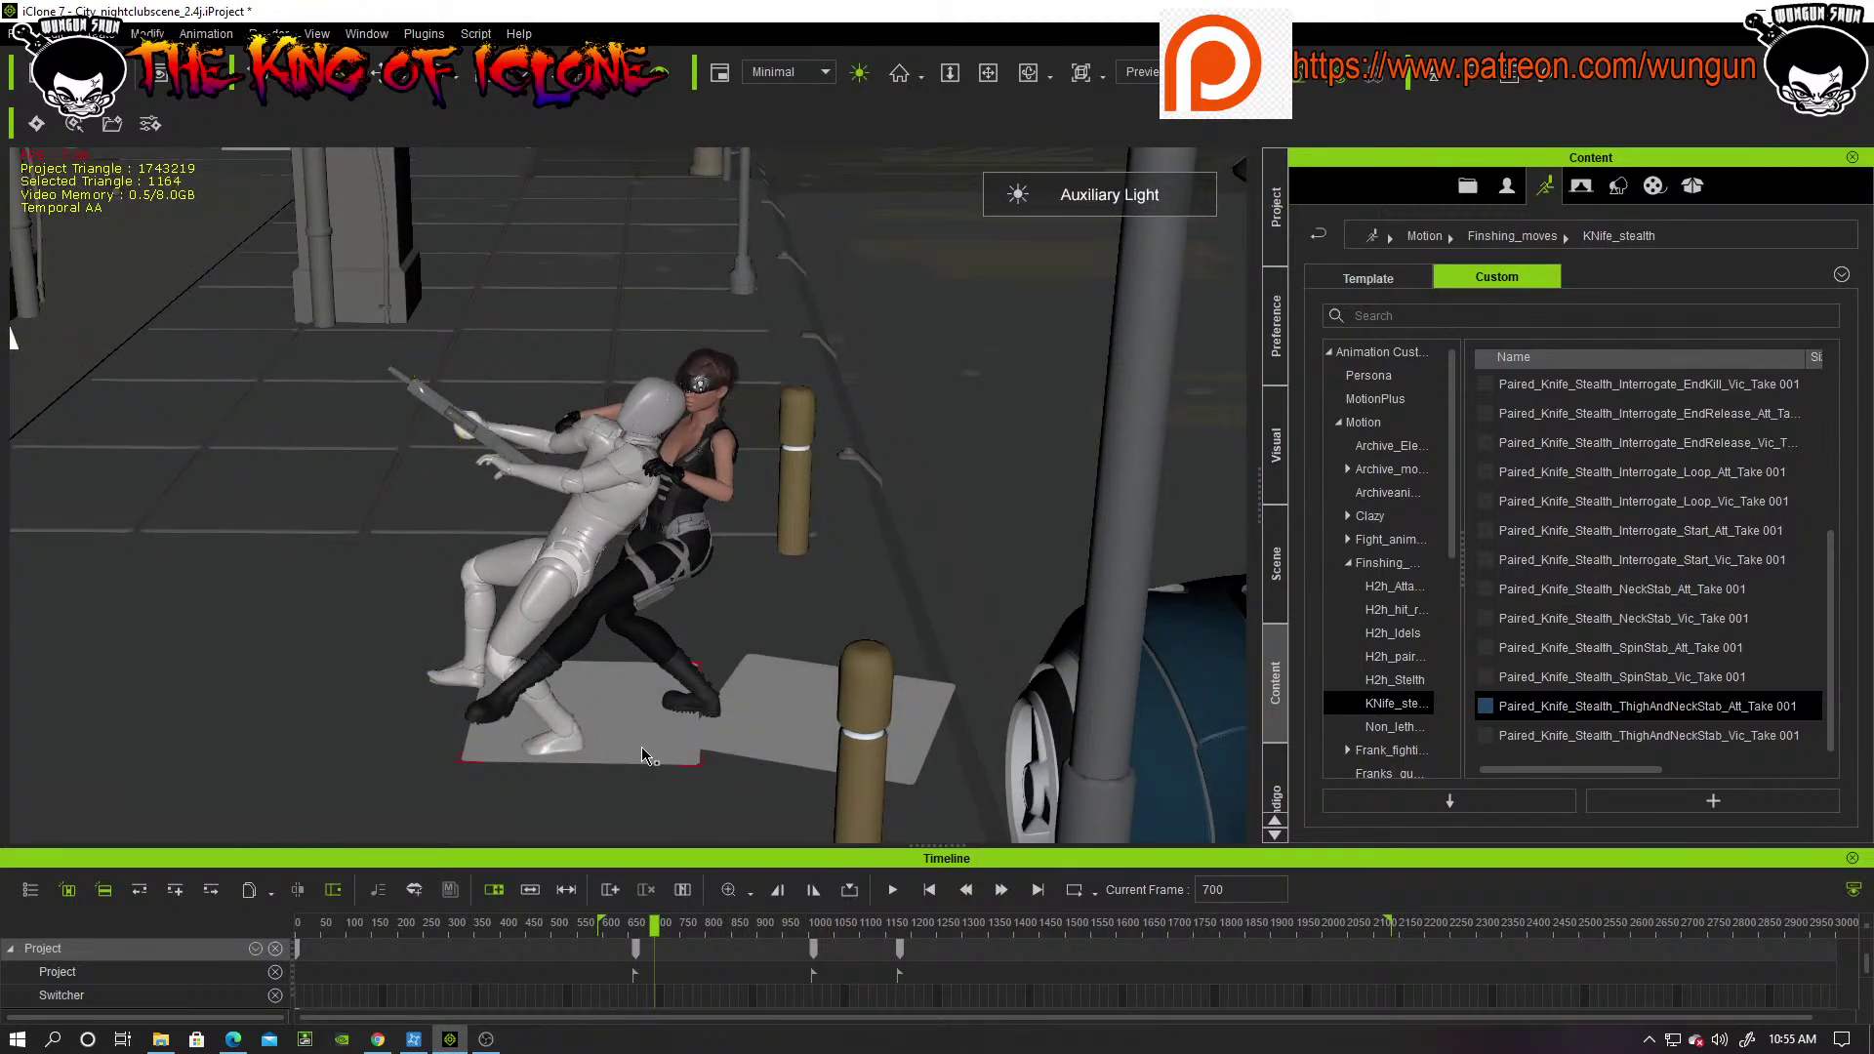
click(384, 83)
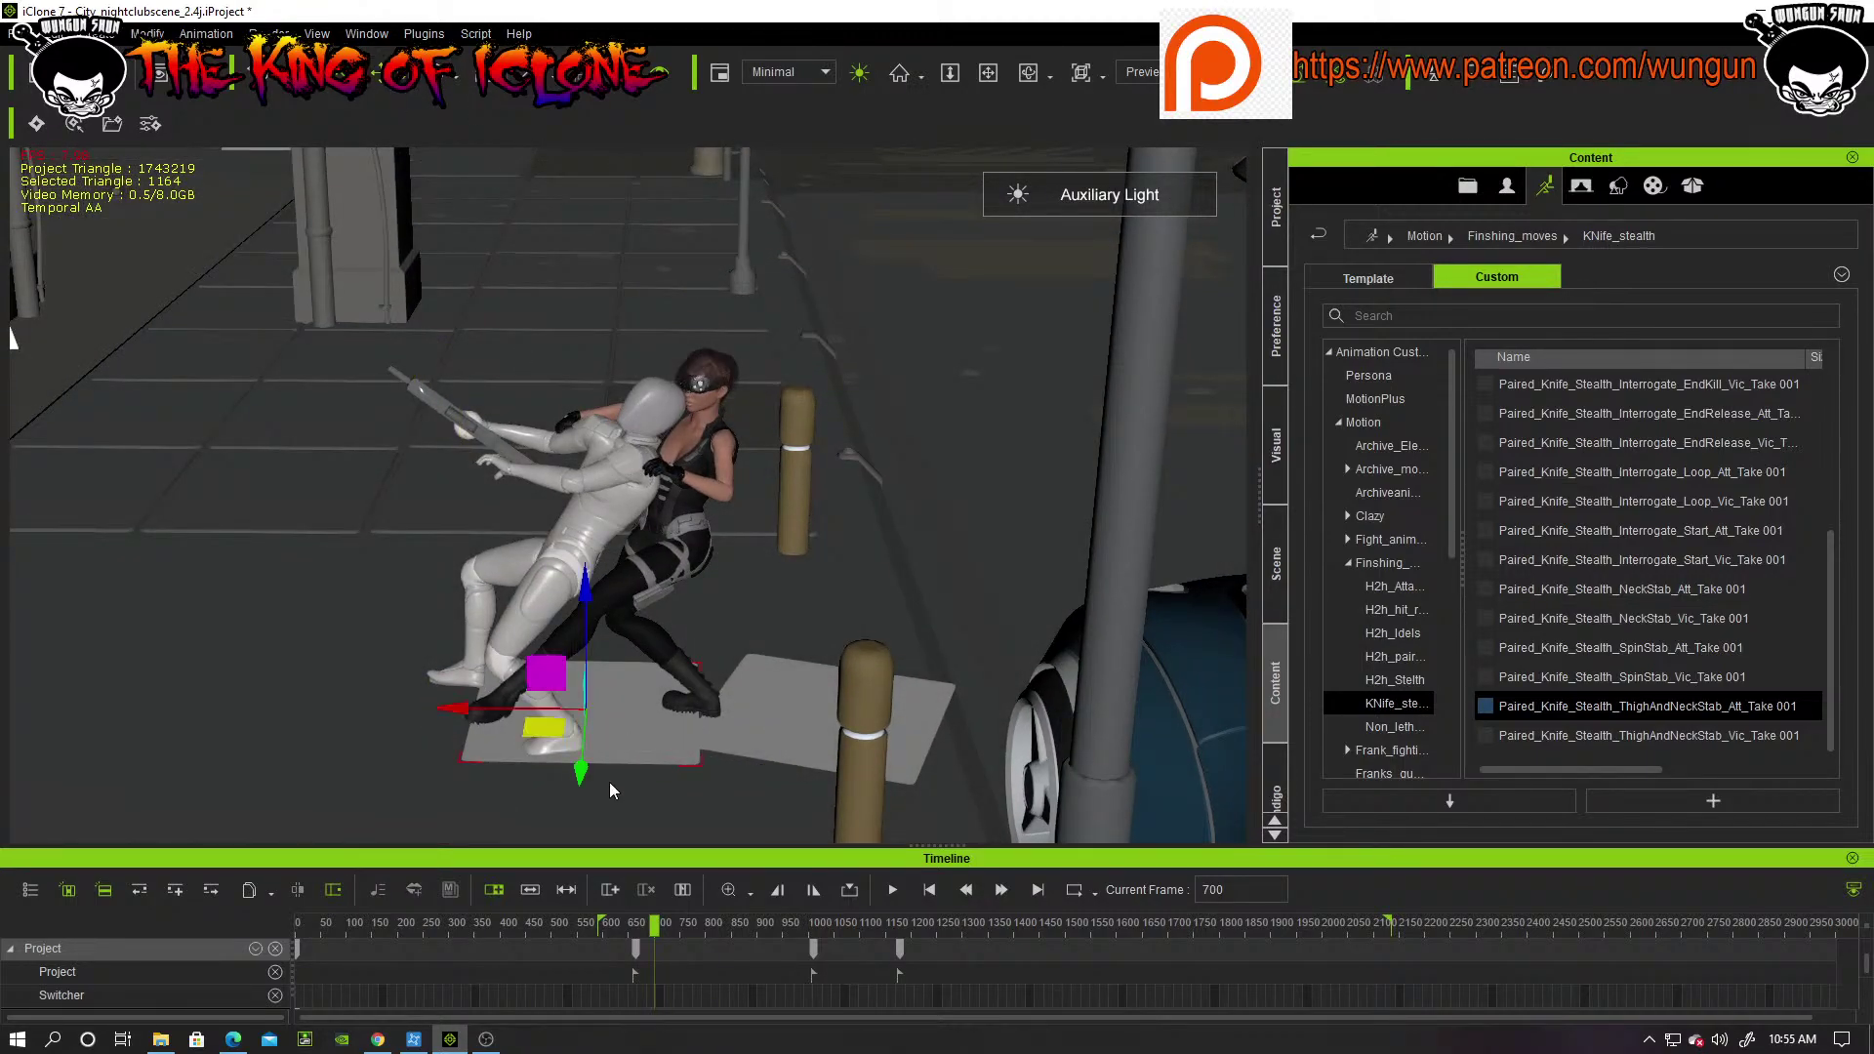
drag(528, 733, 483, 767)
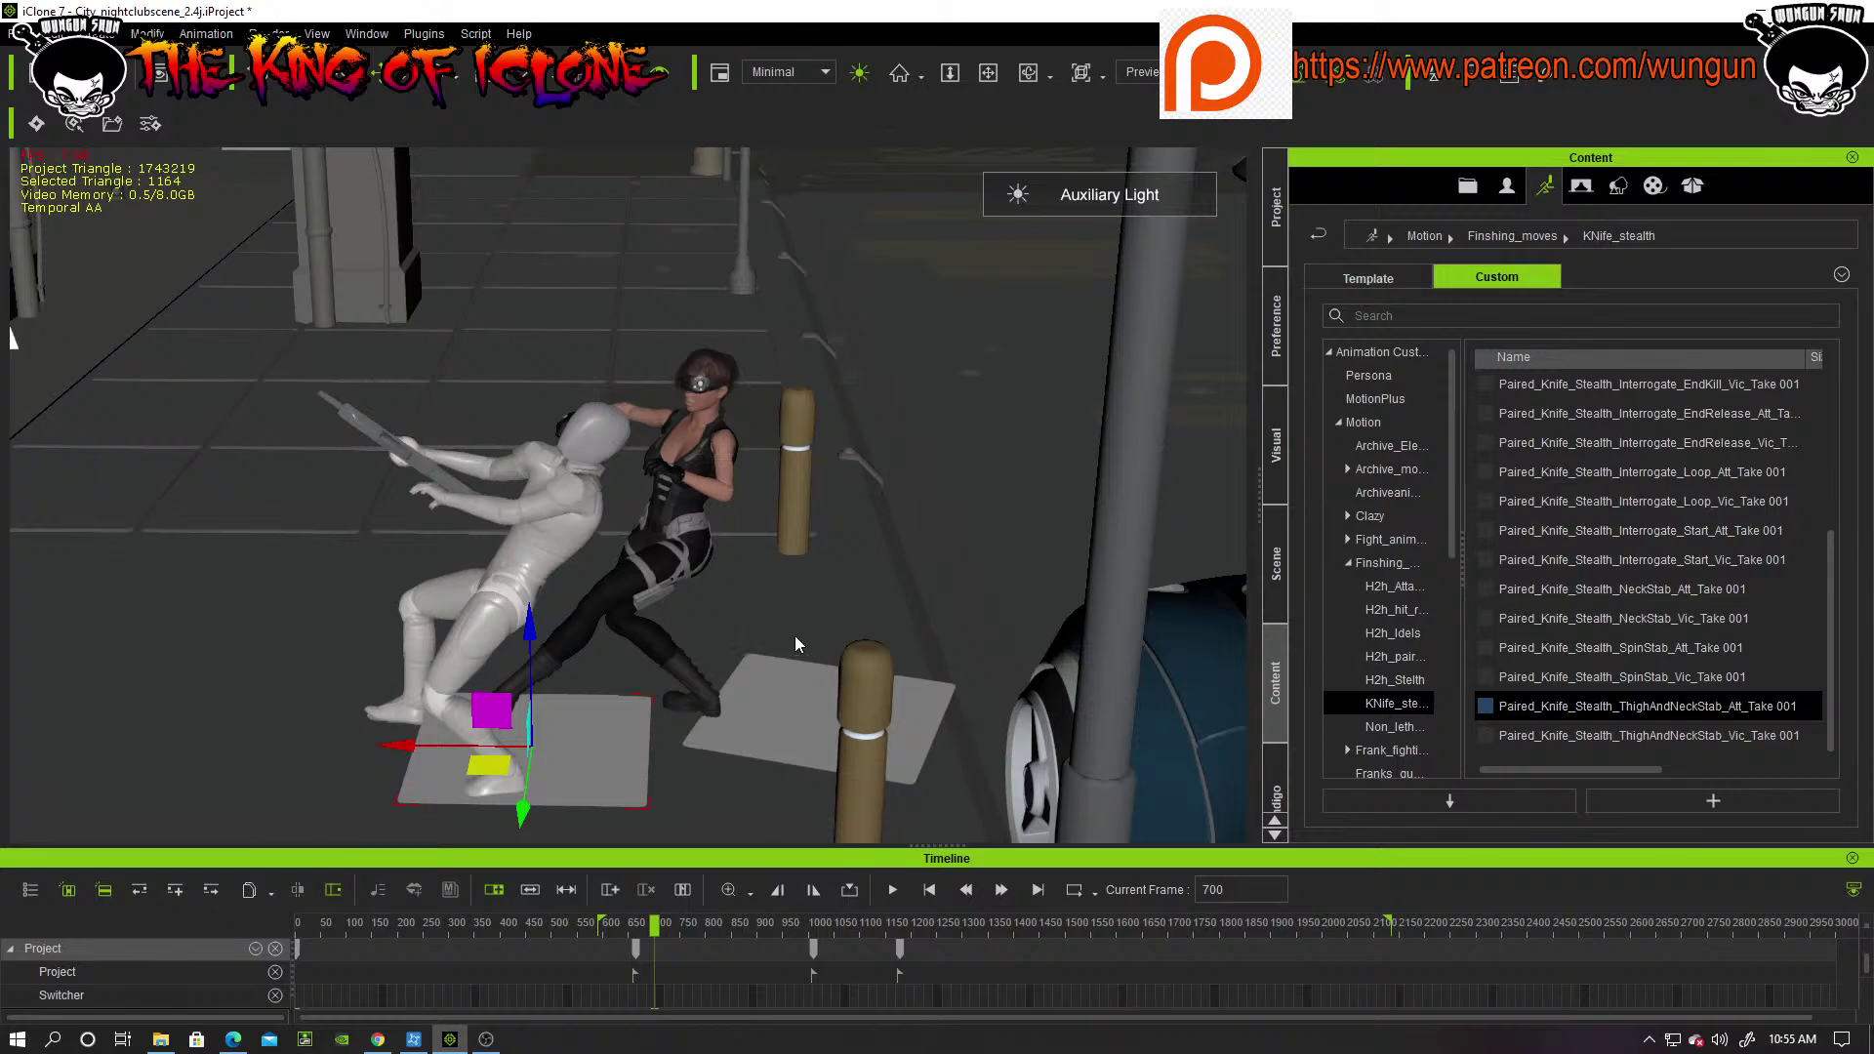
right_drag(910, 645, 542, 698)
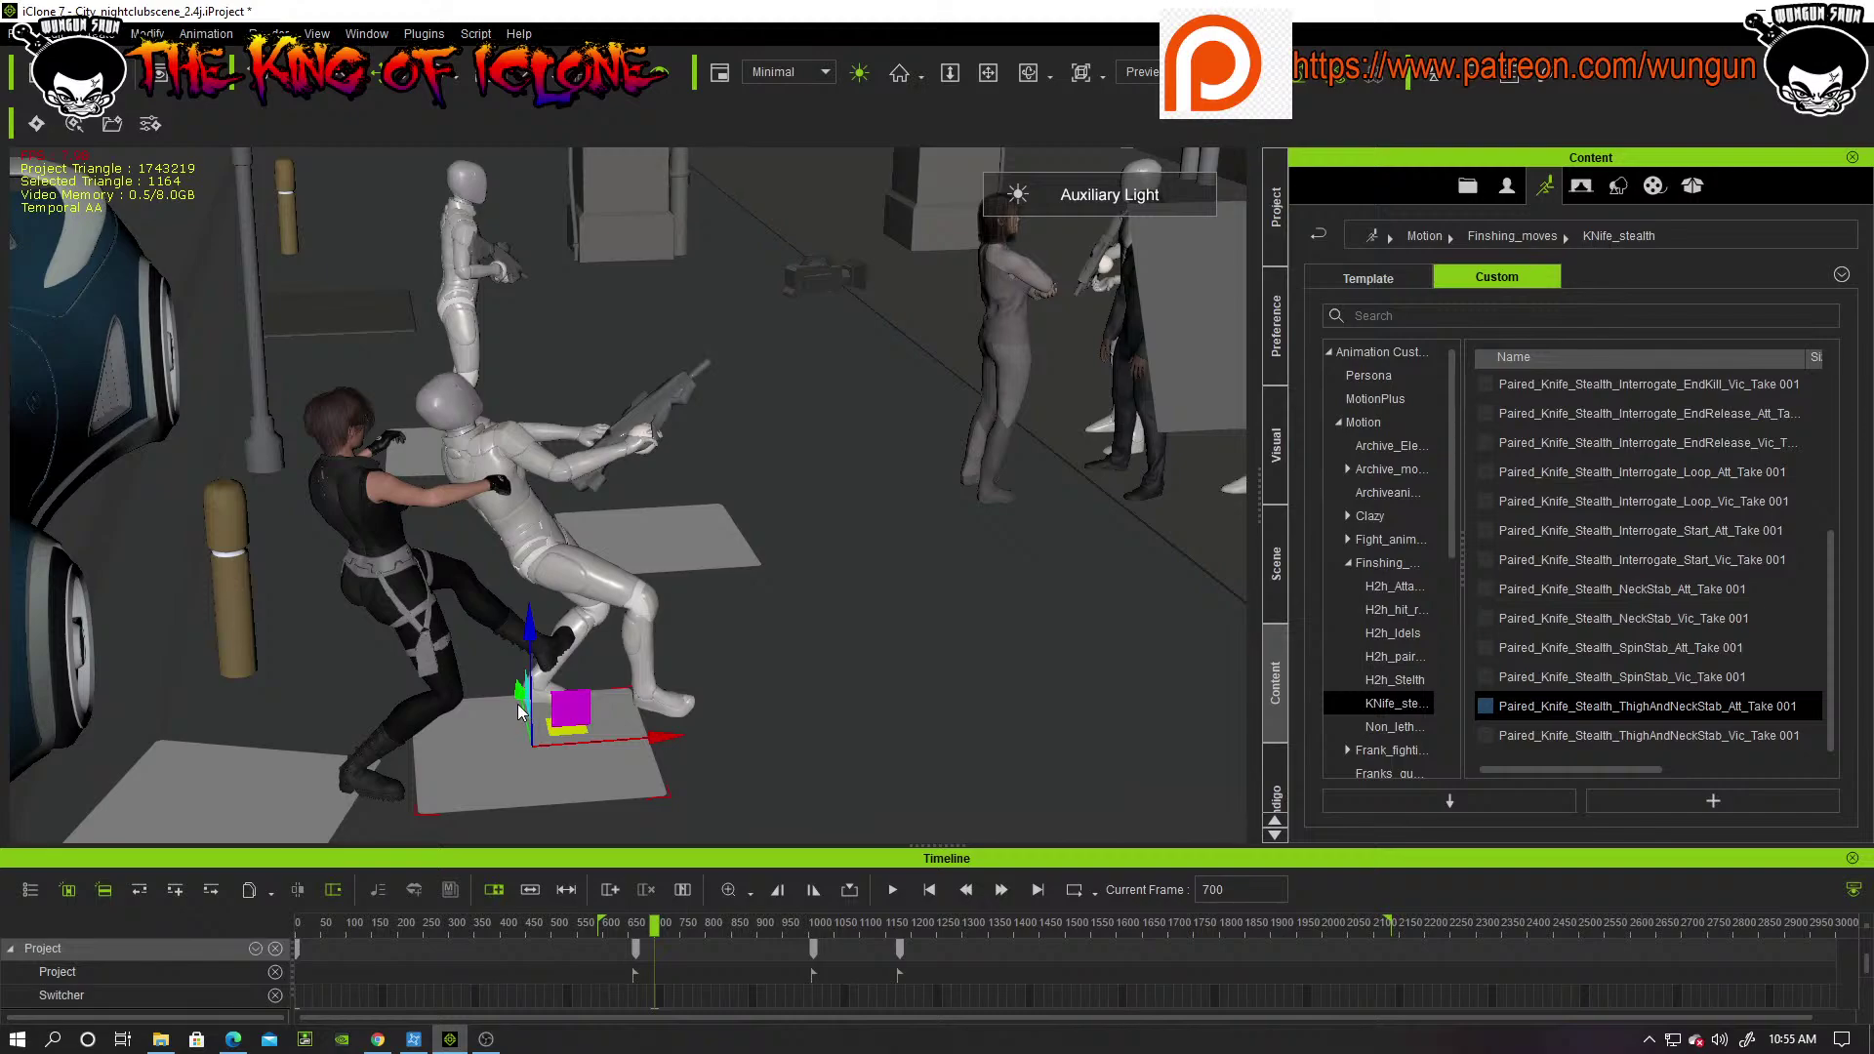
drag(518, 701, 524, 706)
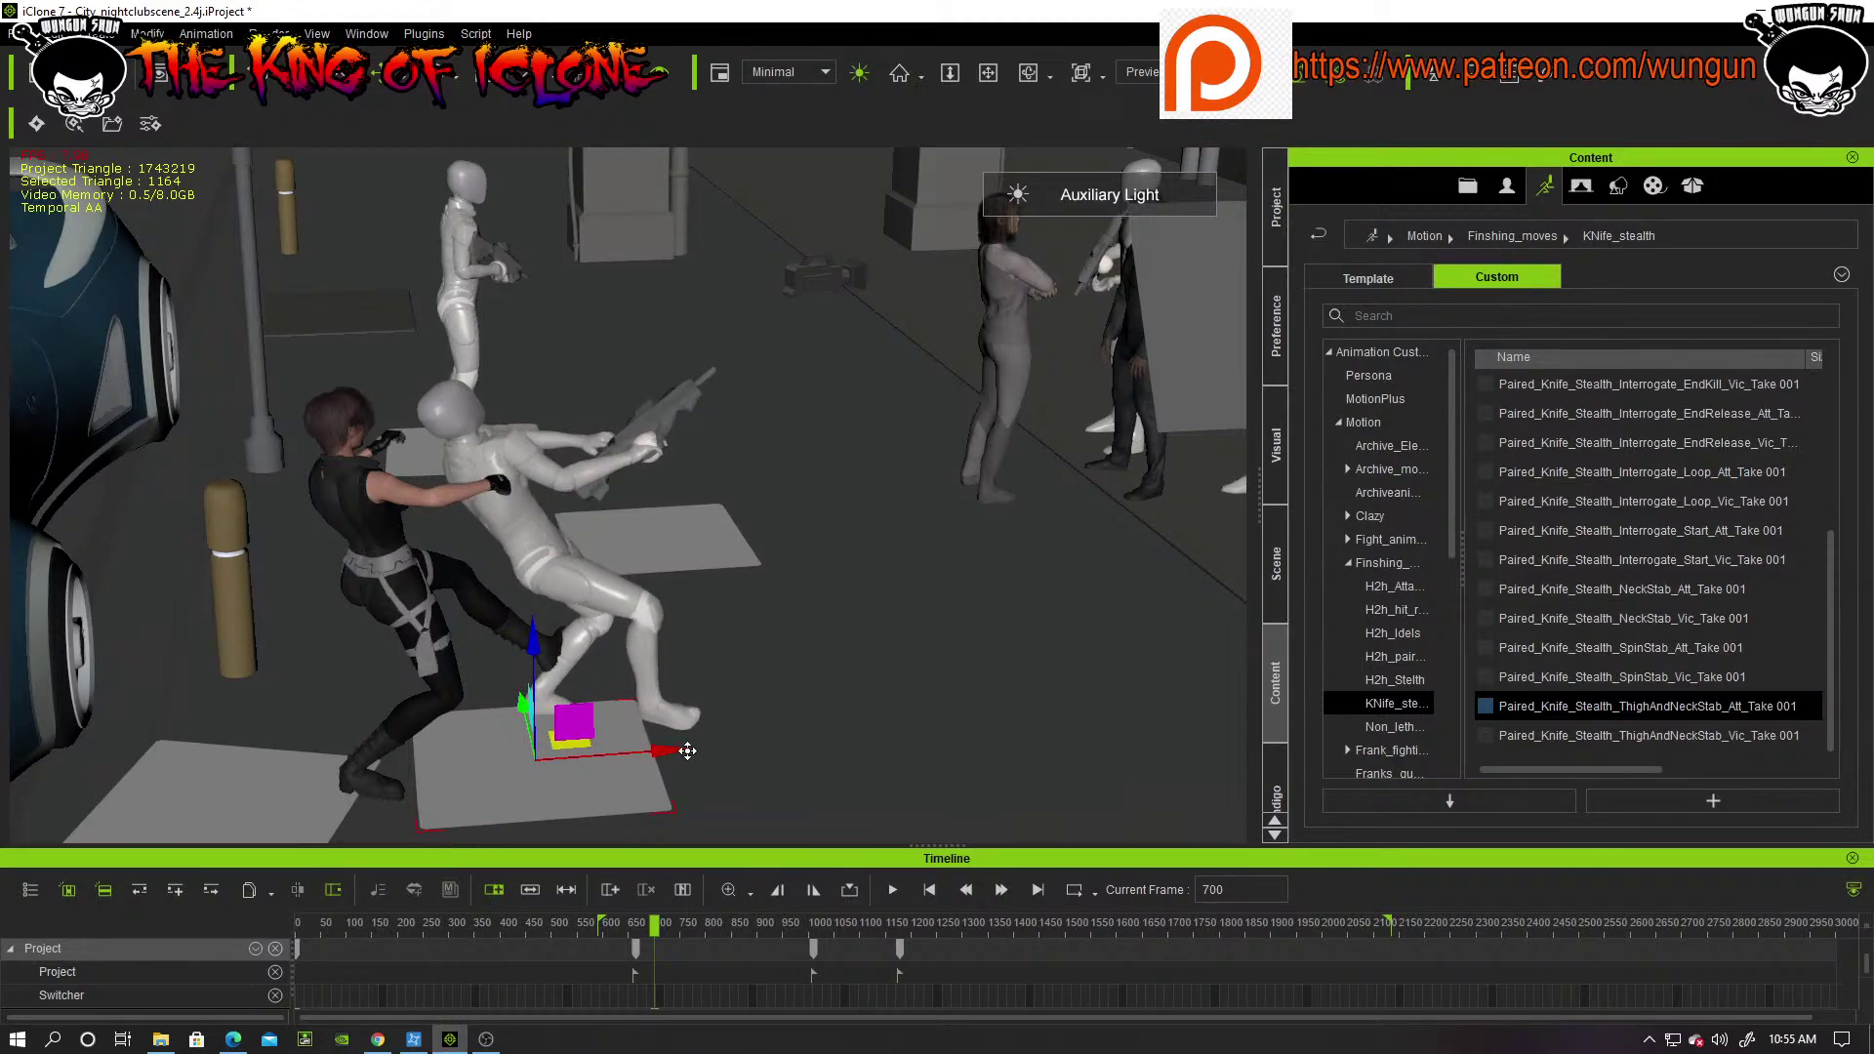
drag(675, 751, 684, 751)
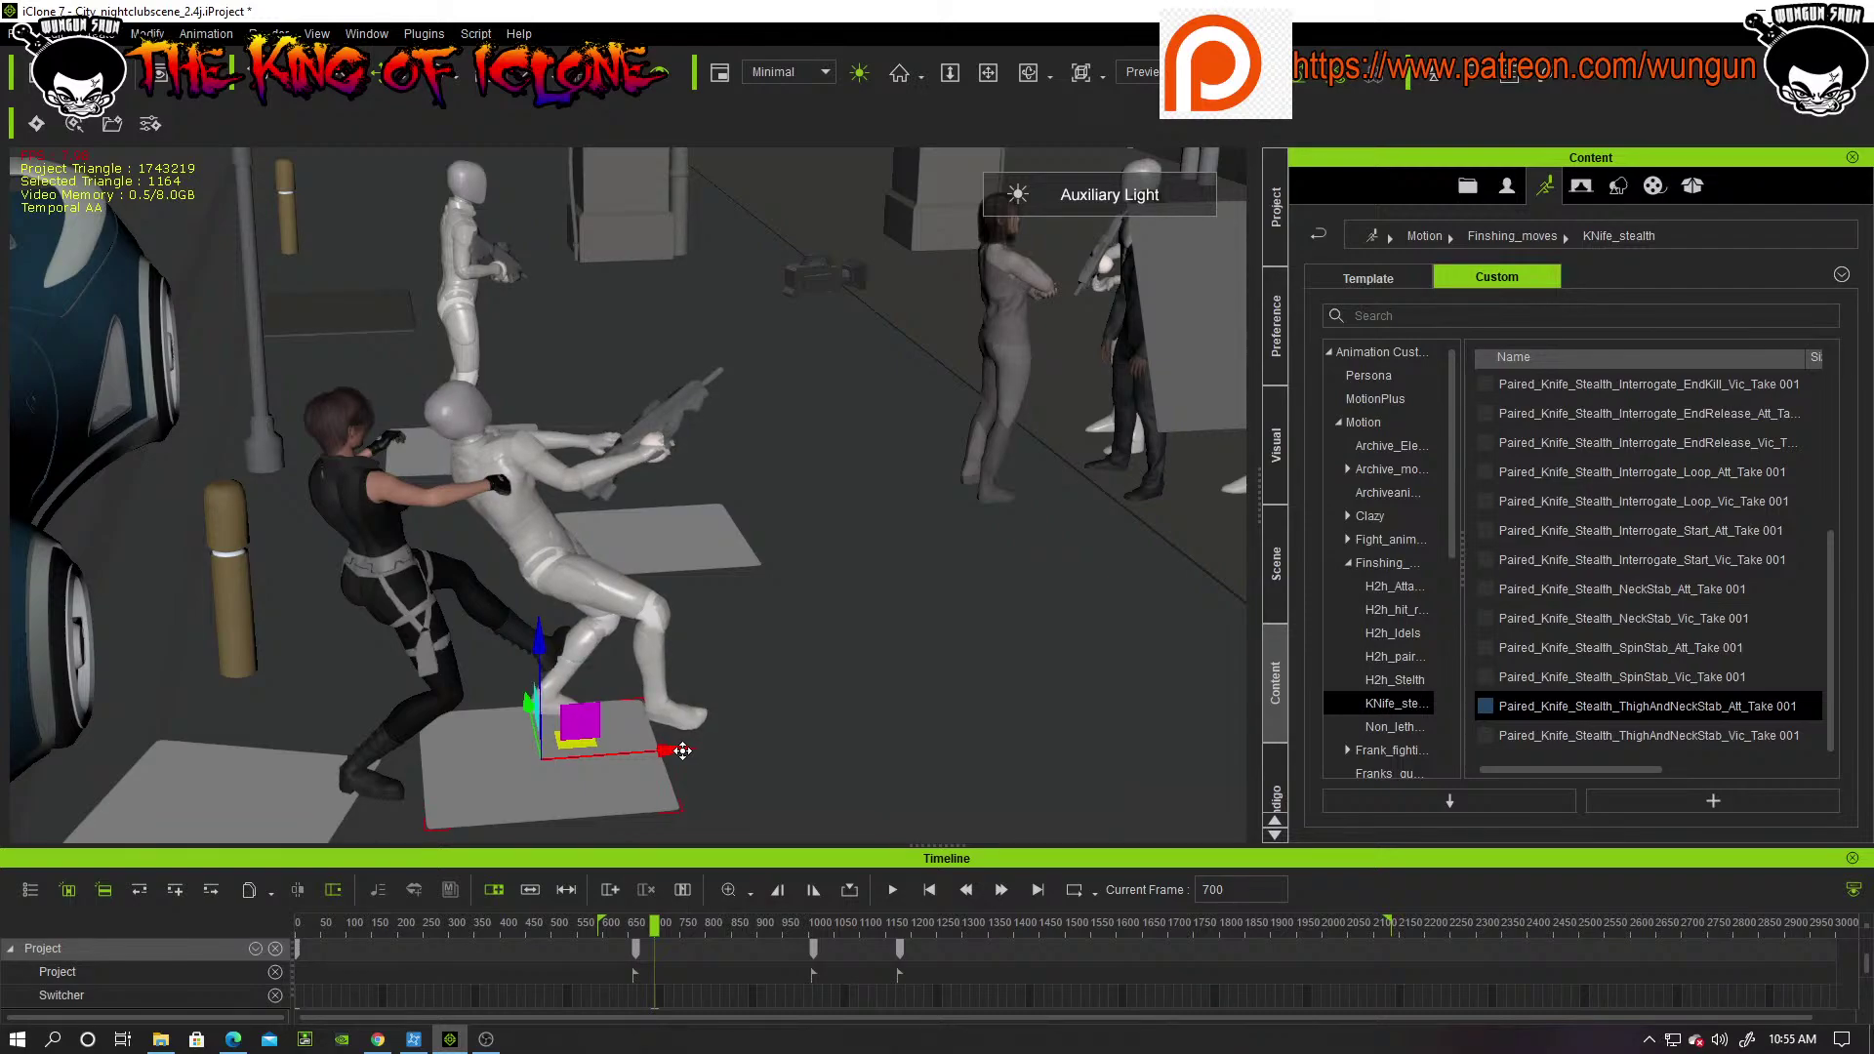
right_click(649, 797)
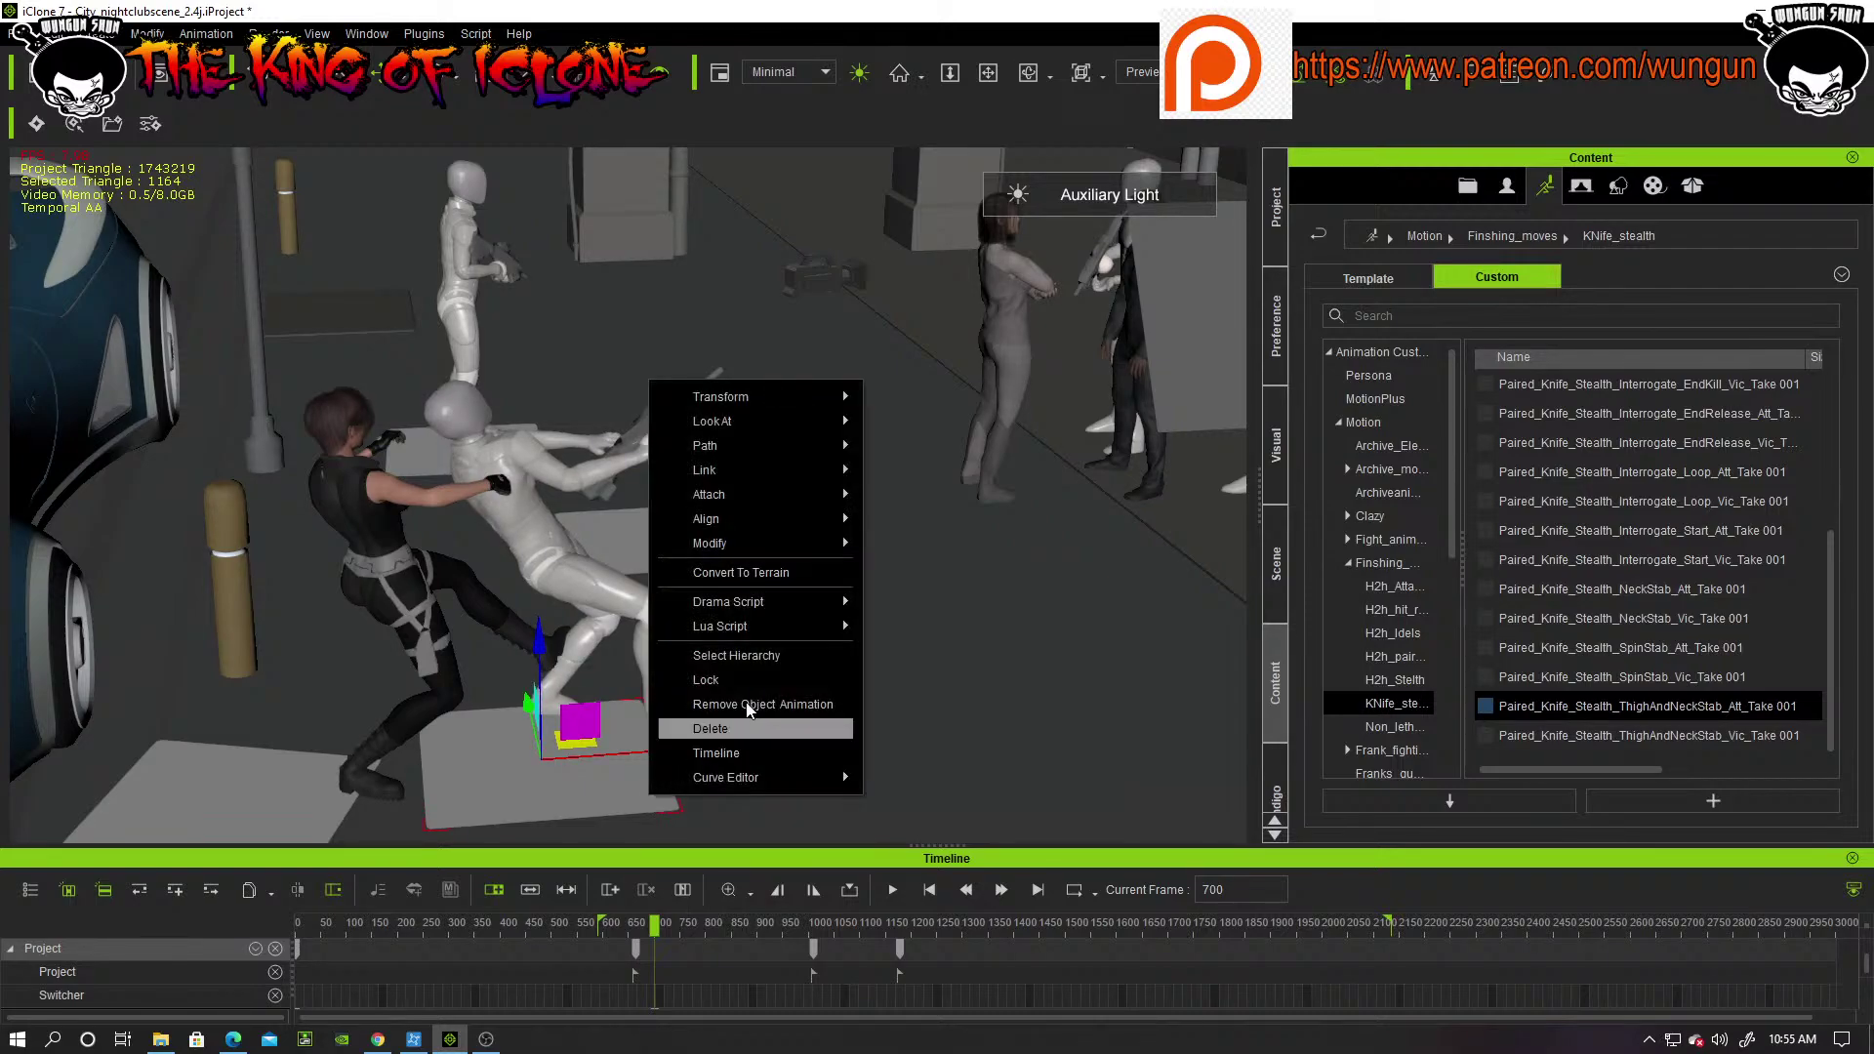
click(752, 704)
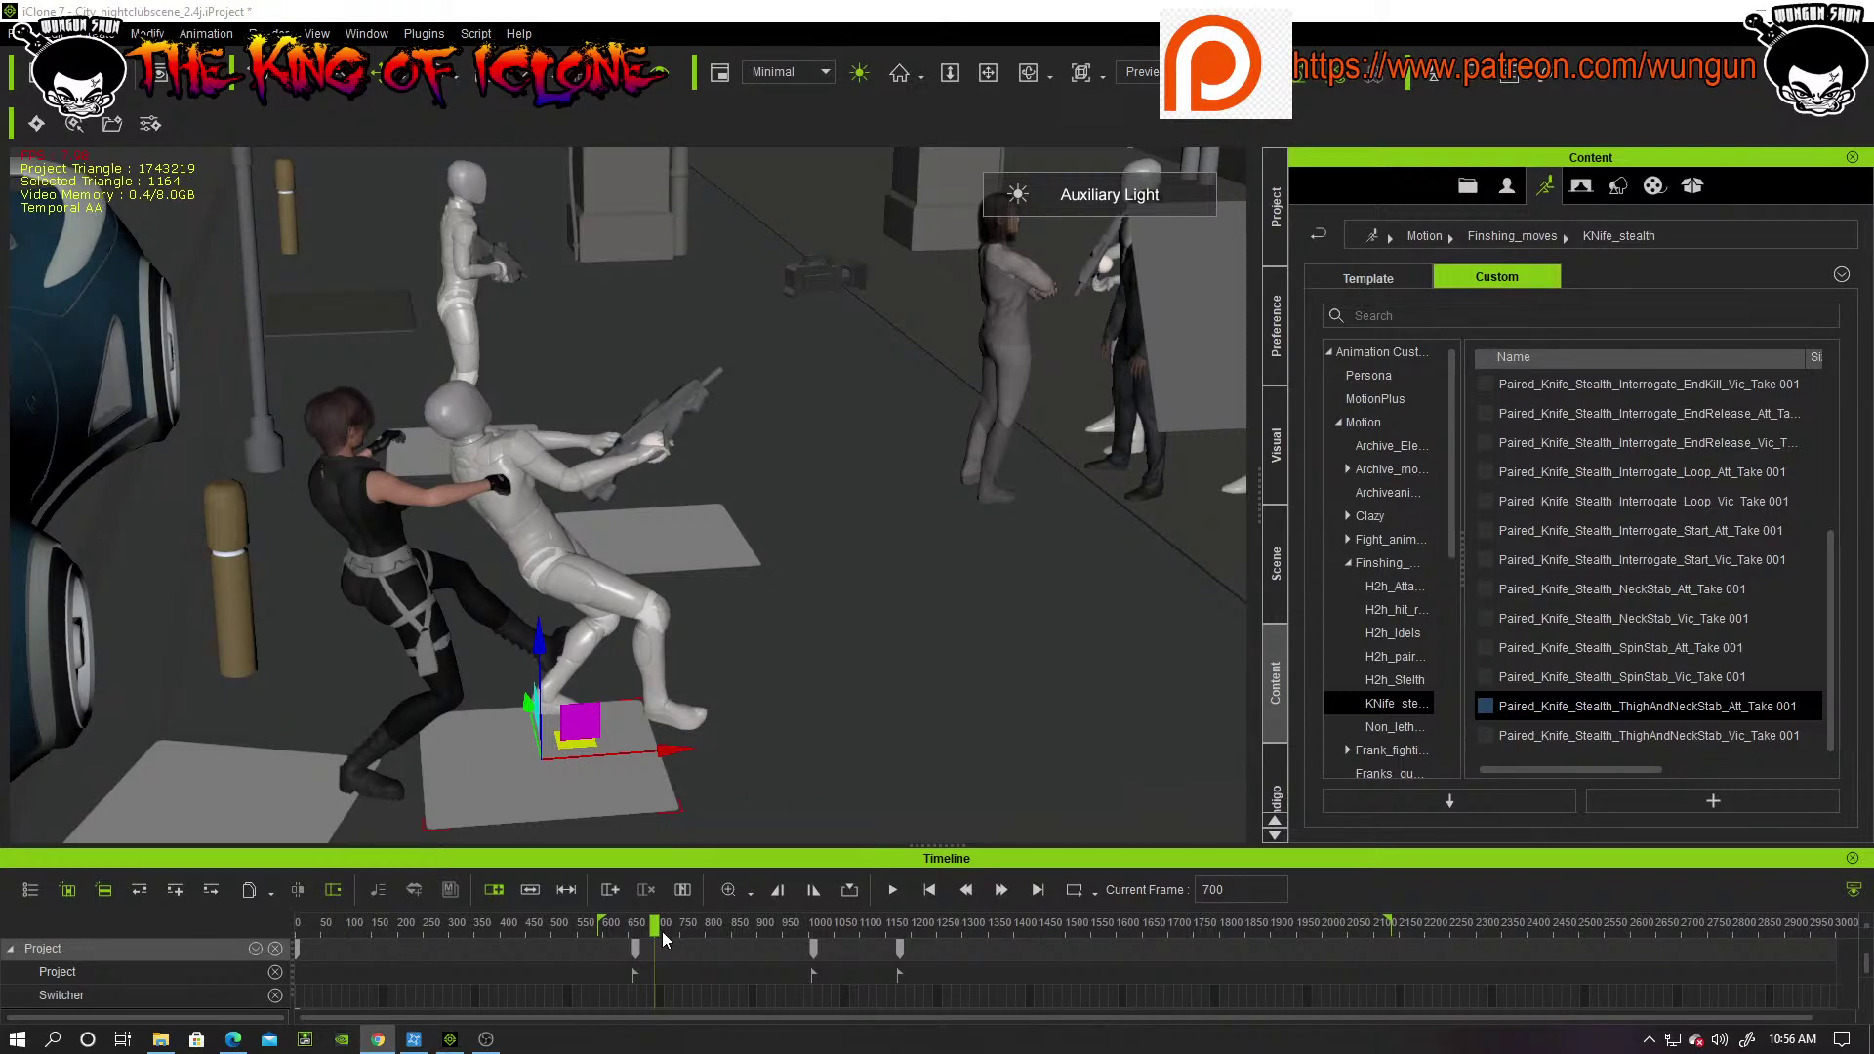
Step: At frame 643, rotate the guard's base plate slightly and move it so the guard lines up with the attacker's reaching hand
drag(657, 924, 626, 915)
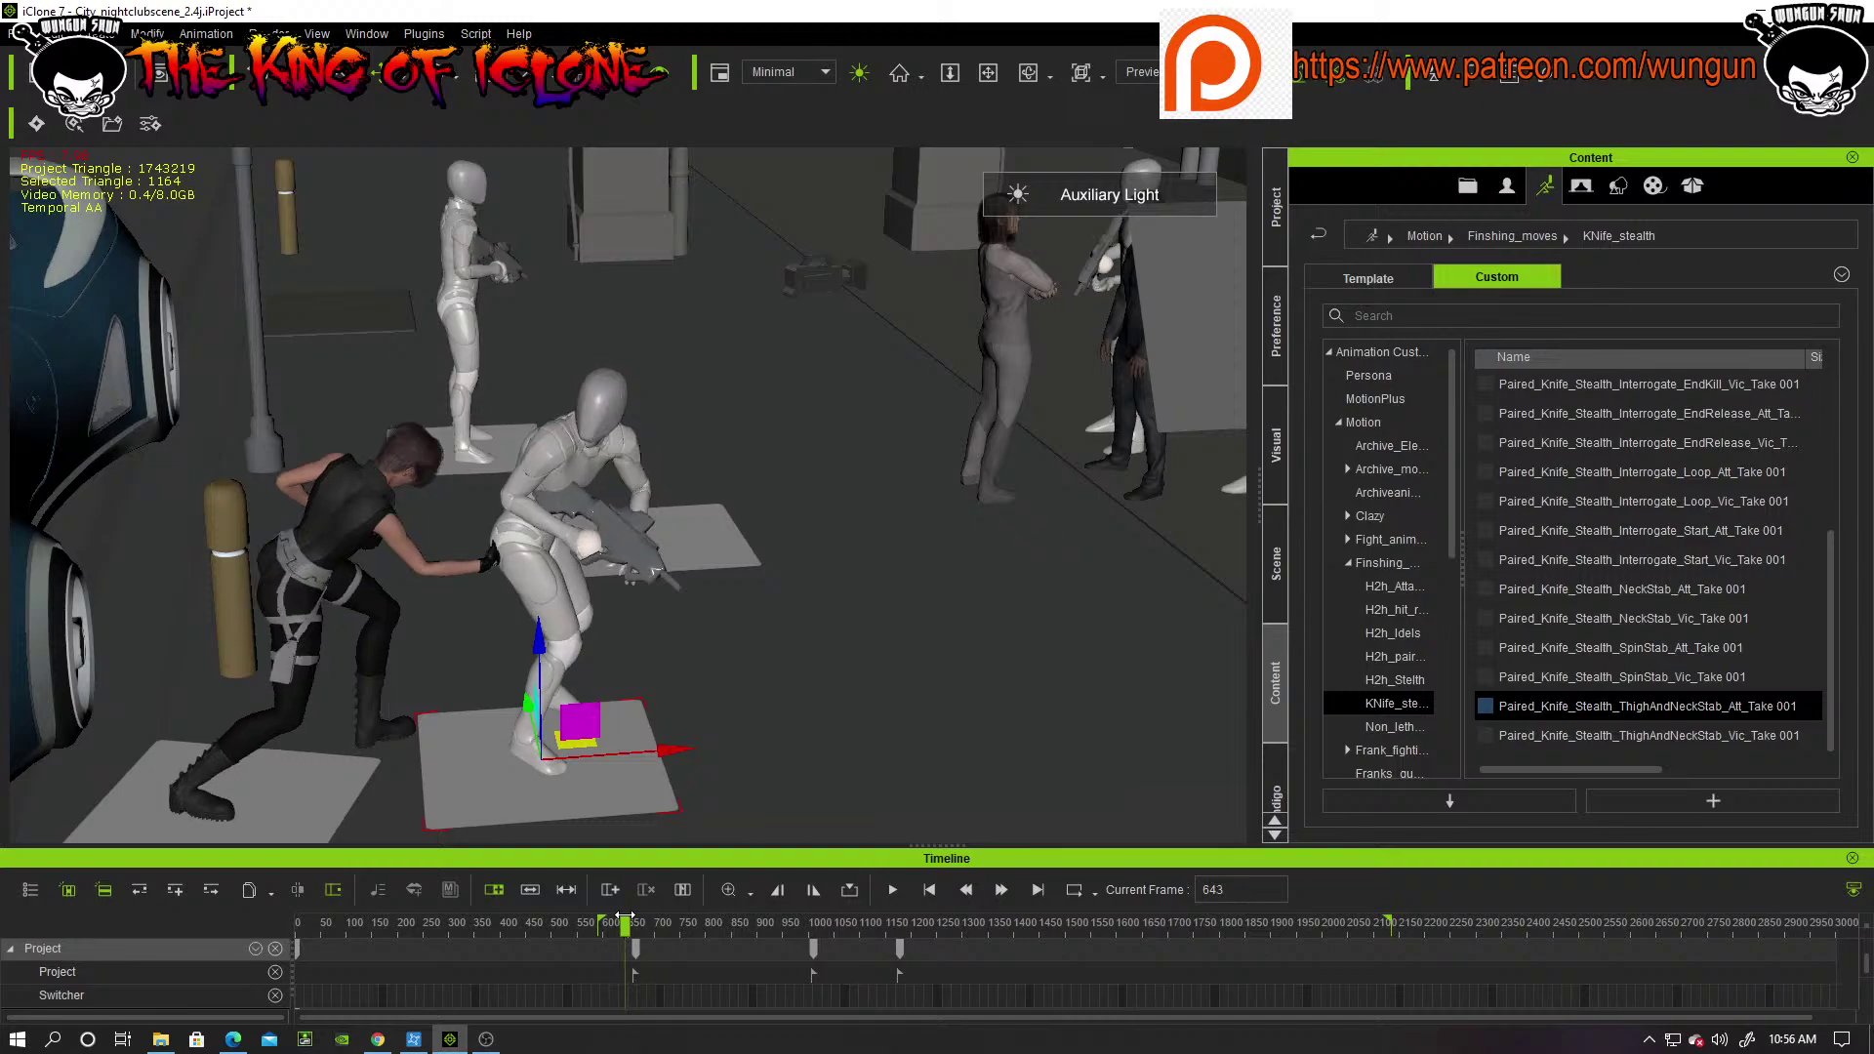
right_drag(477, 616, 511, 543)
right_drag(498, 651, 517, 683)
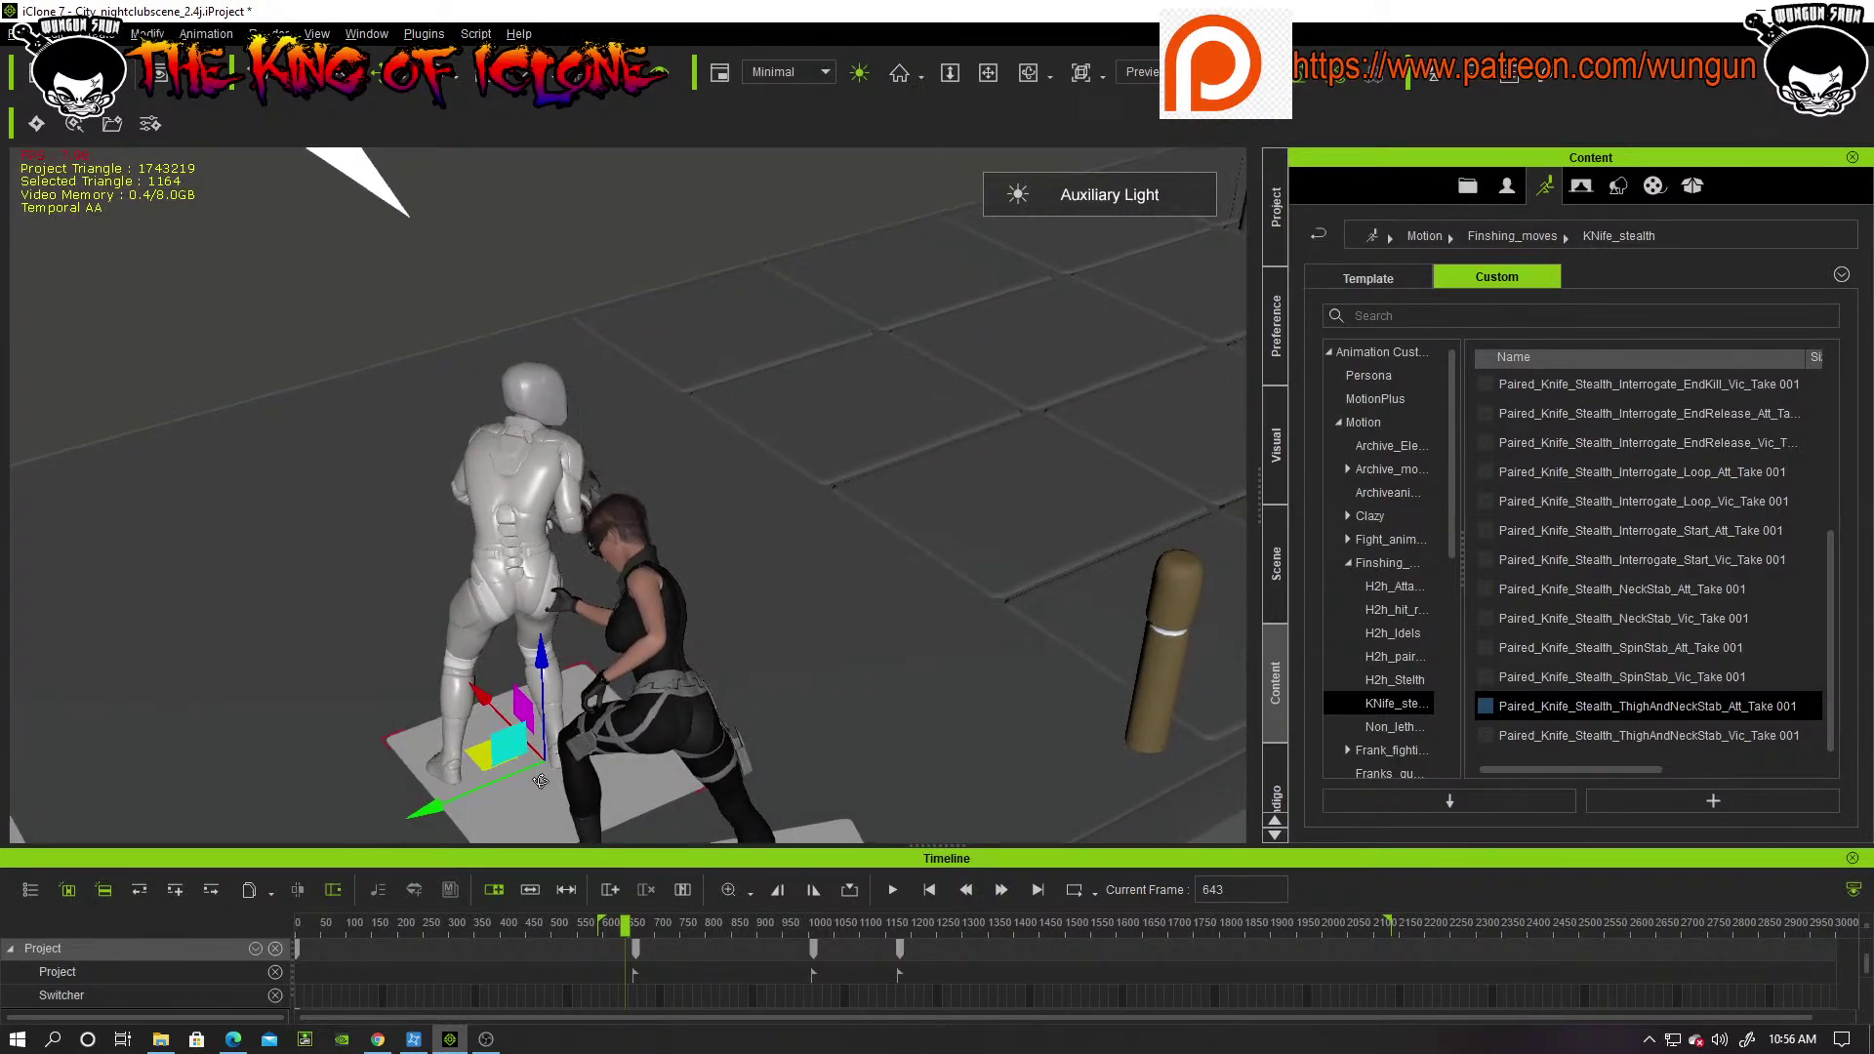
click(450, 73)
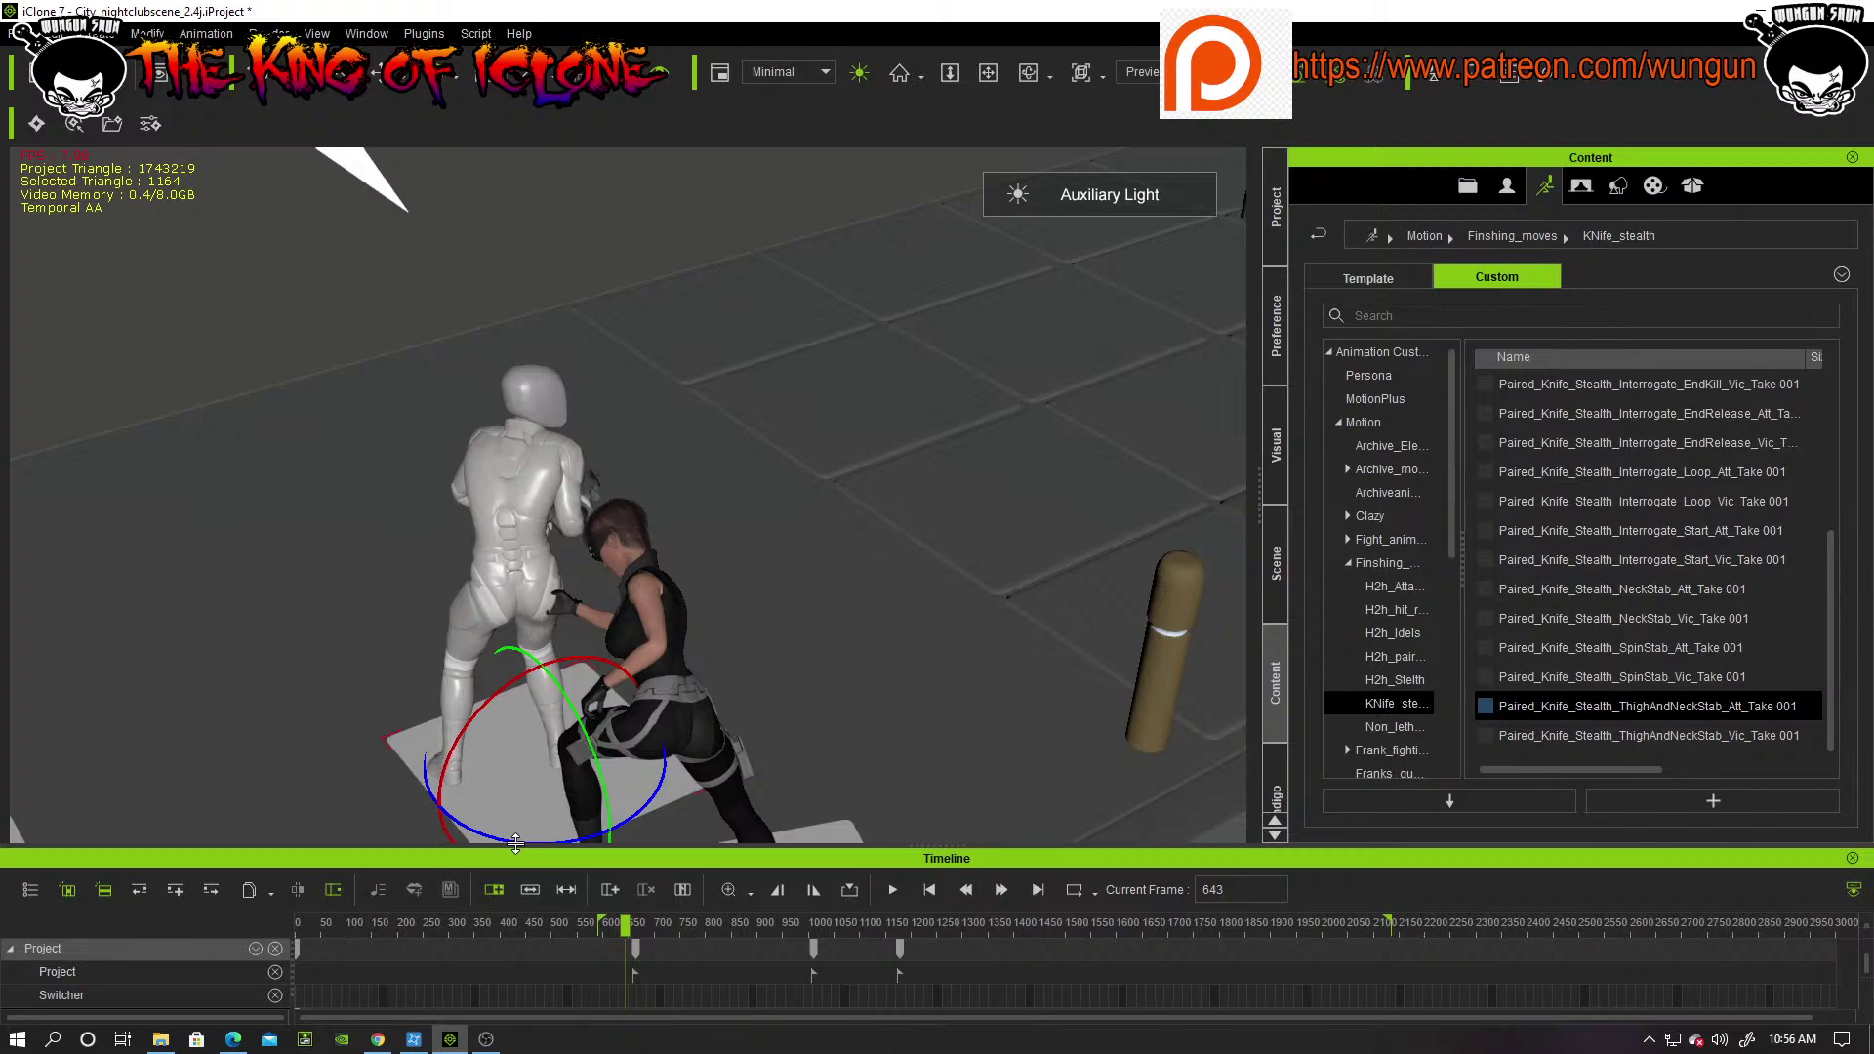
drag(524, 844, 534, 844)
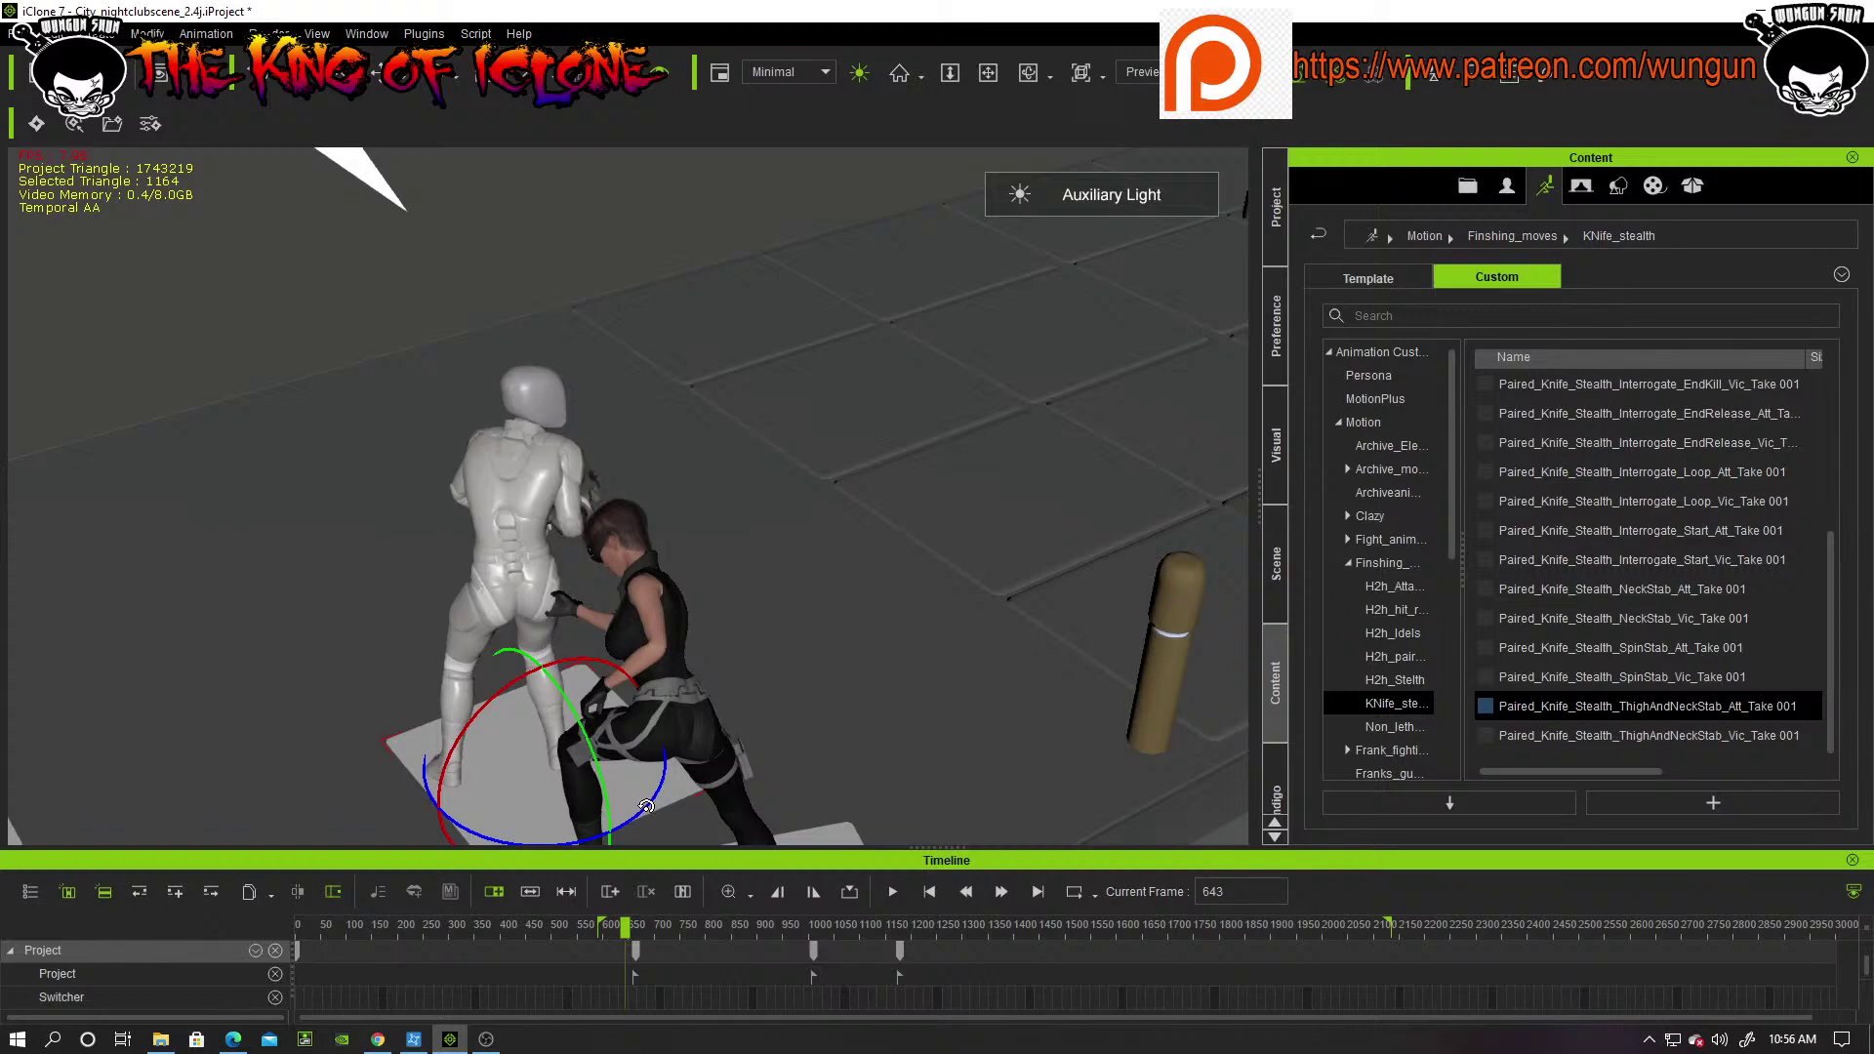
drag(646, 806, 660, 798)
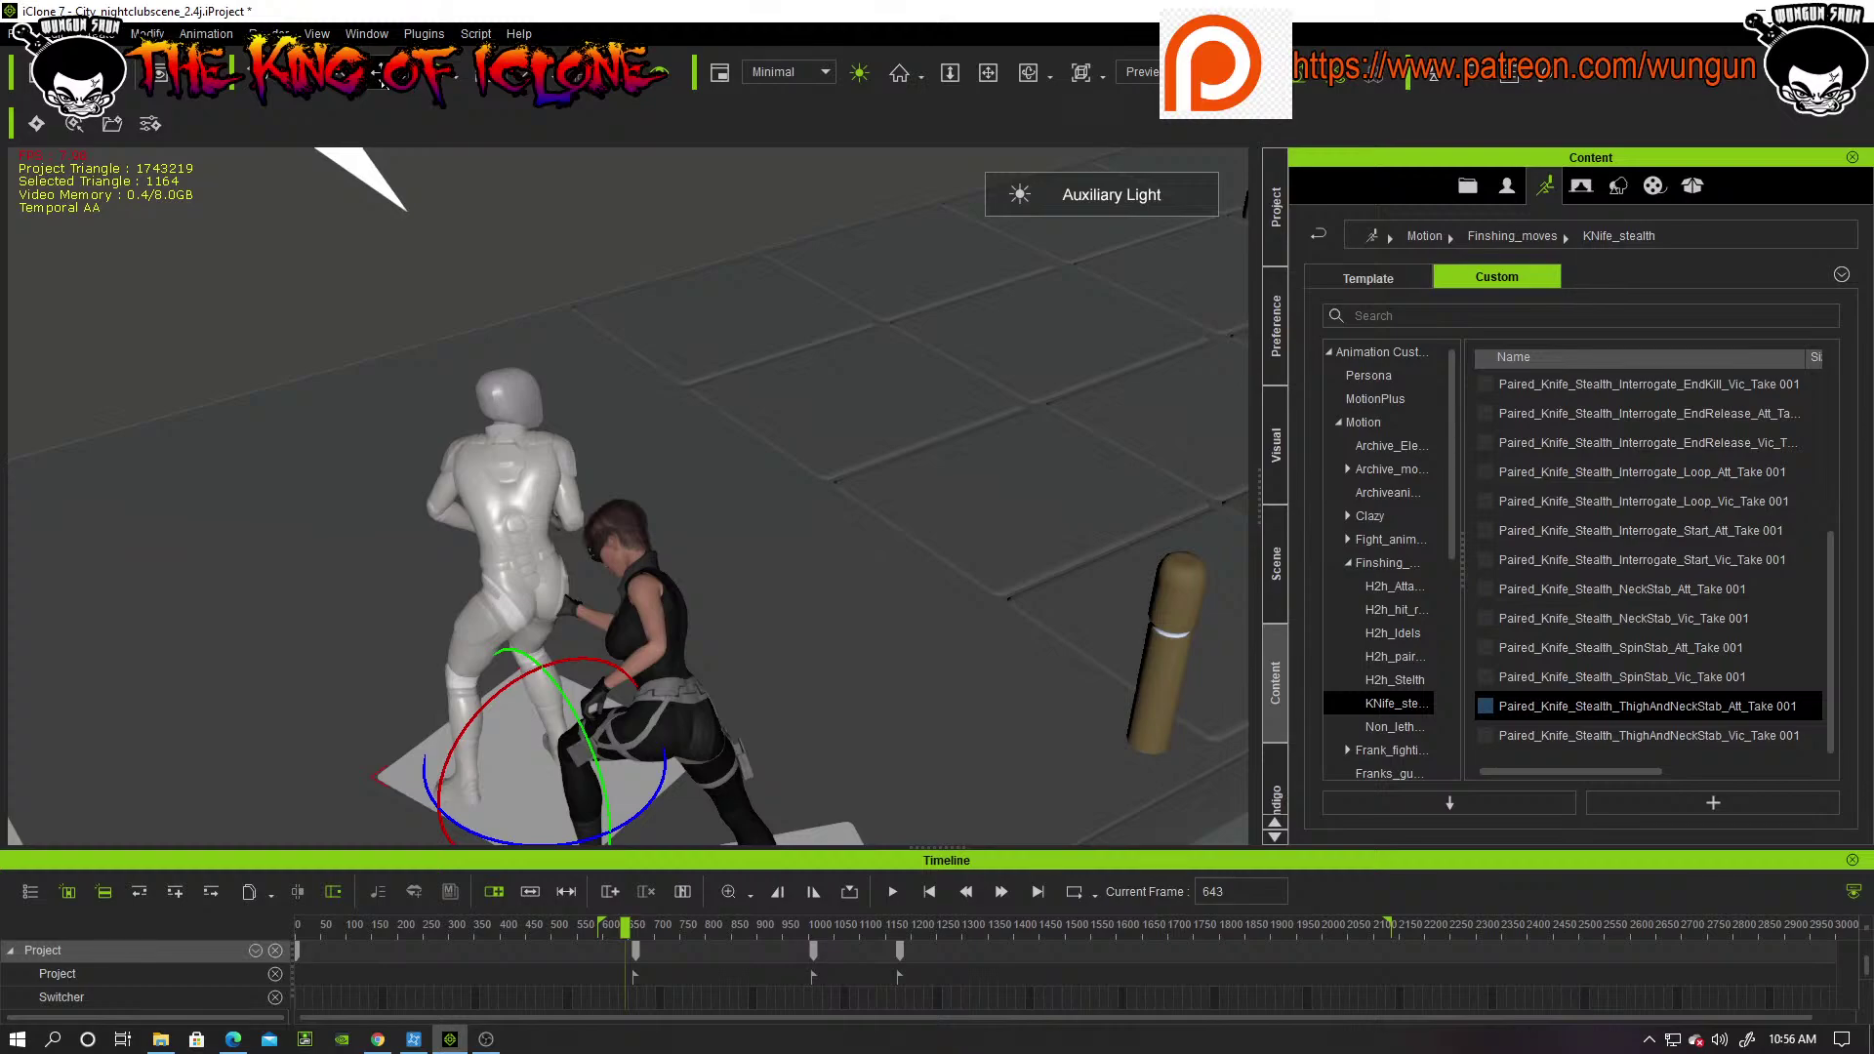
key(w)
drag(502, 760, 463, 753)
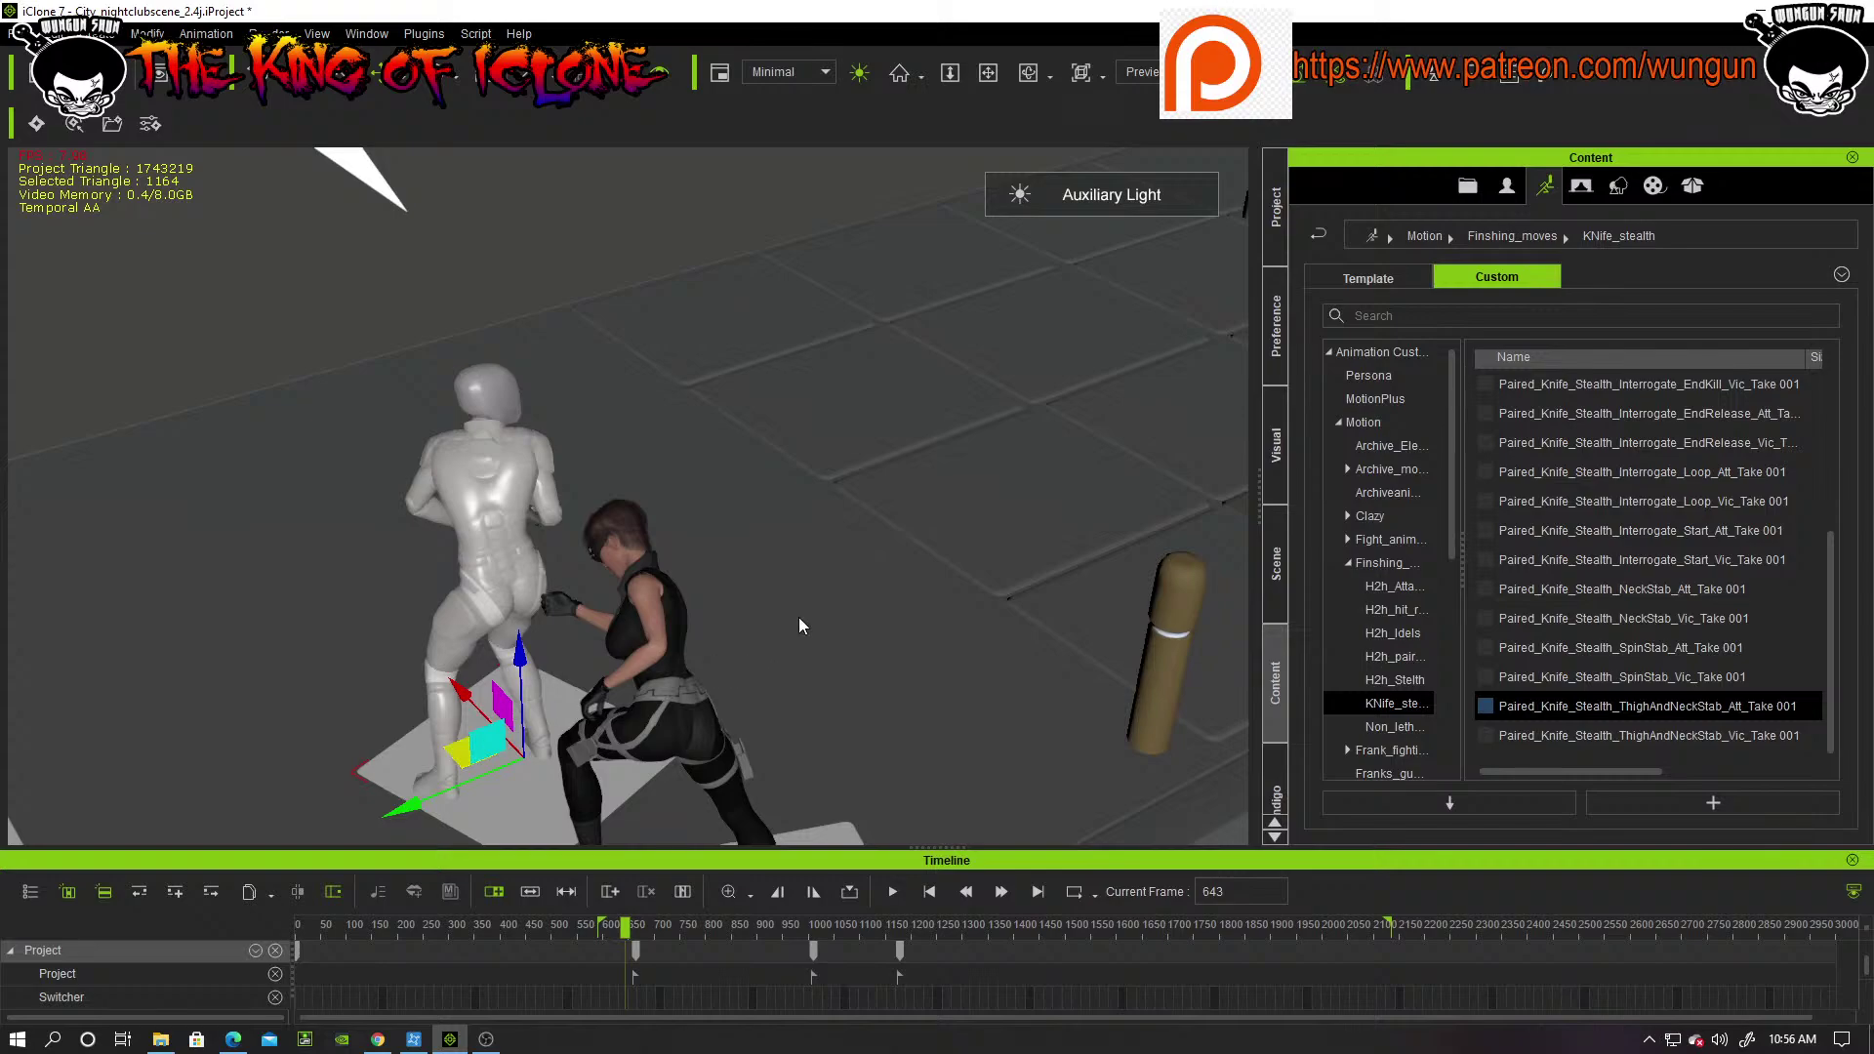
Step: Check the spacing between the attacker and the guard from the side at frames 643 and 633
right_drag(636, 630, 673, 637)
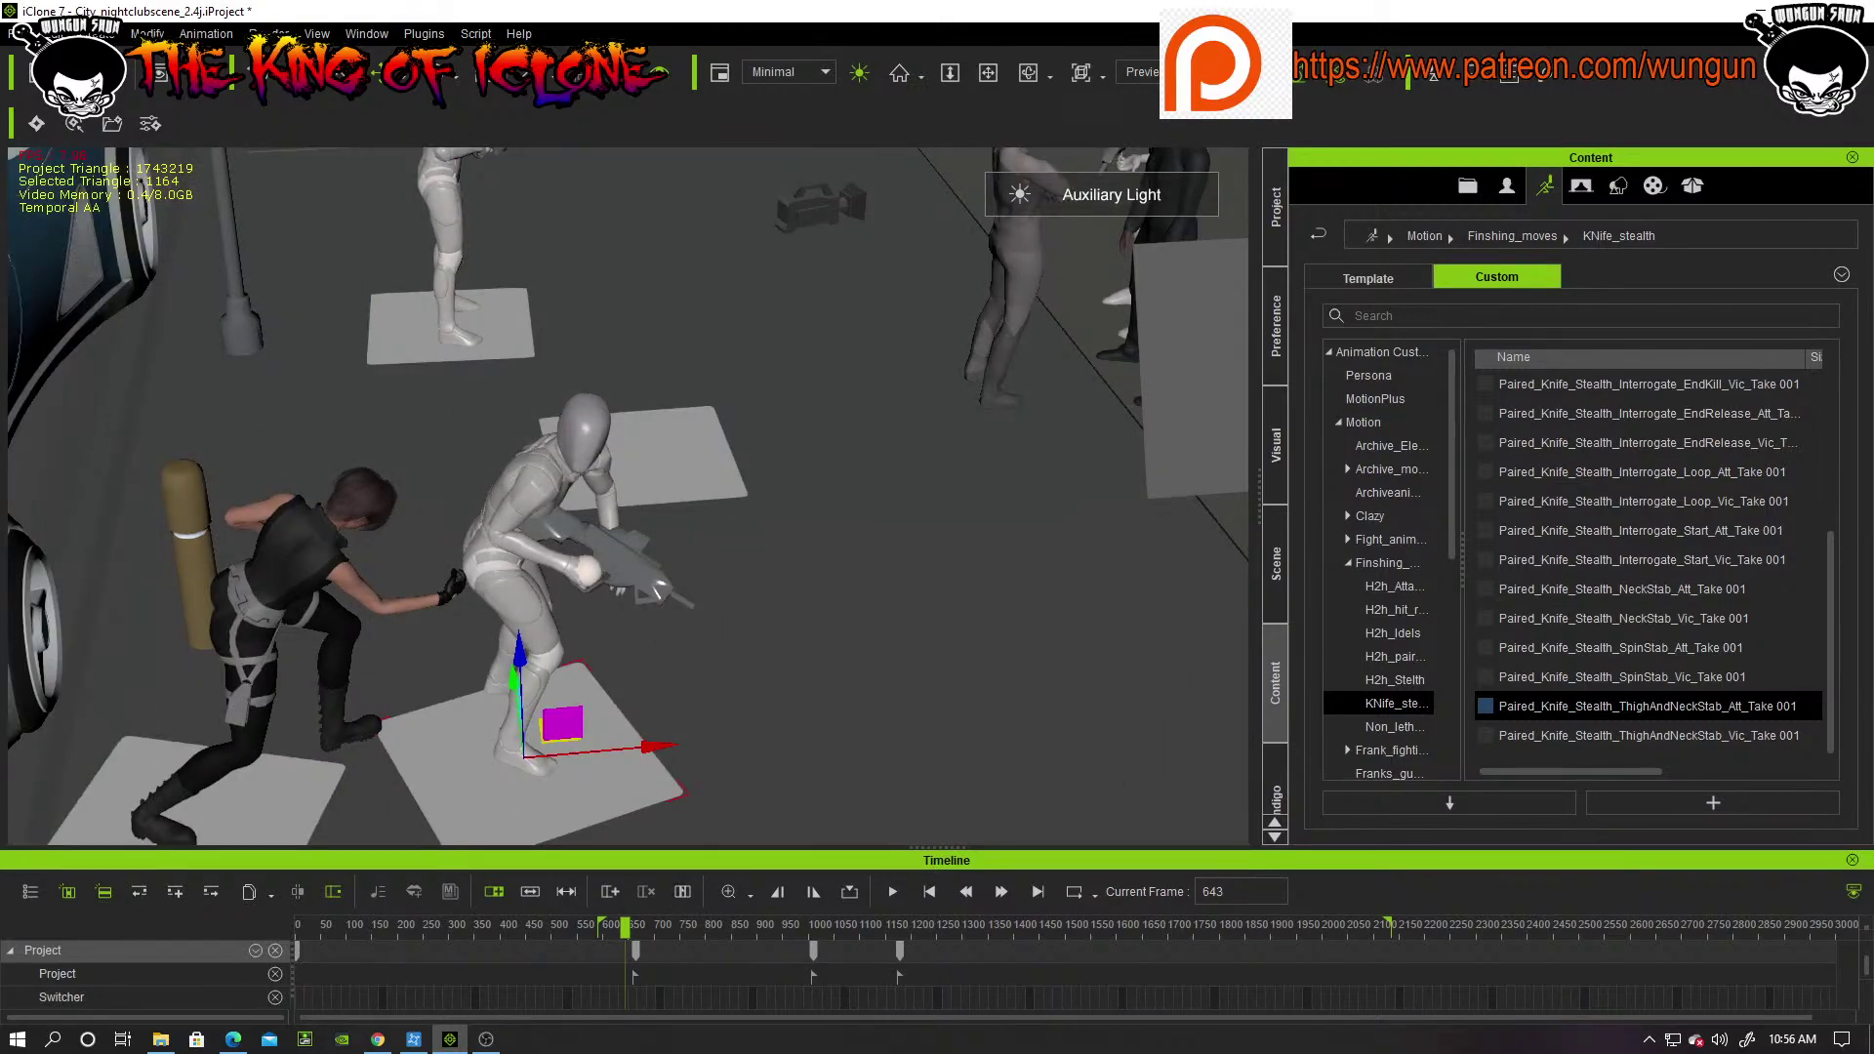
click(378, 1038)
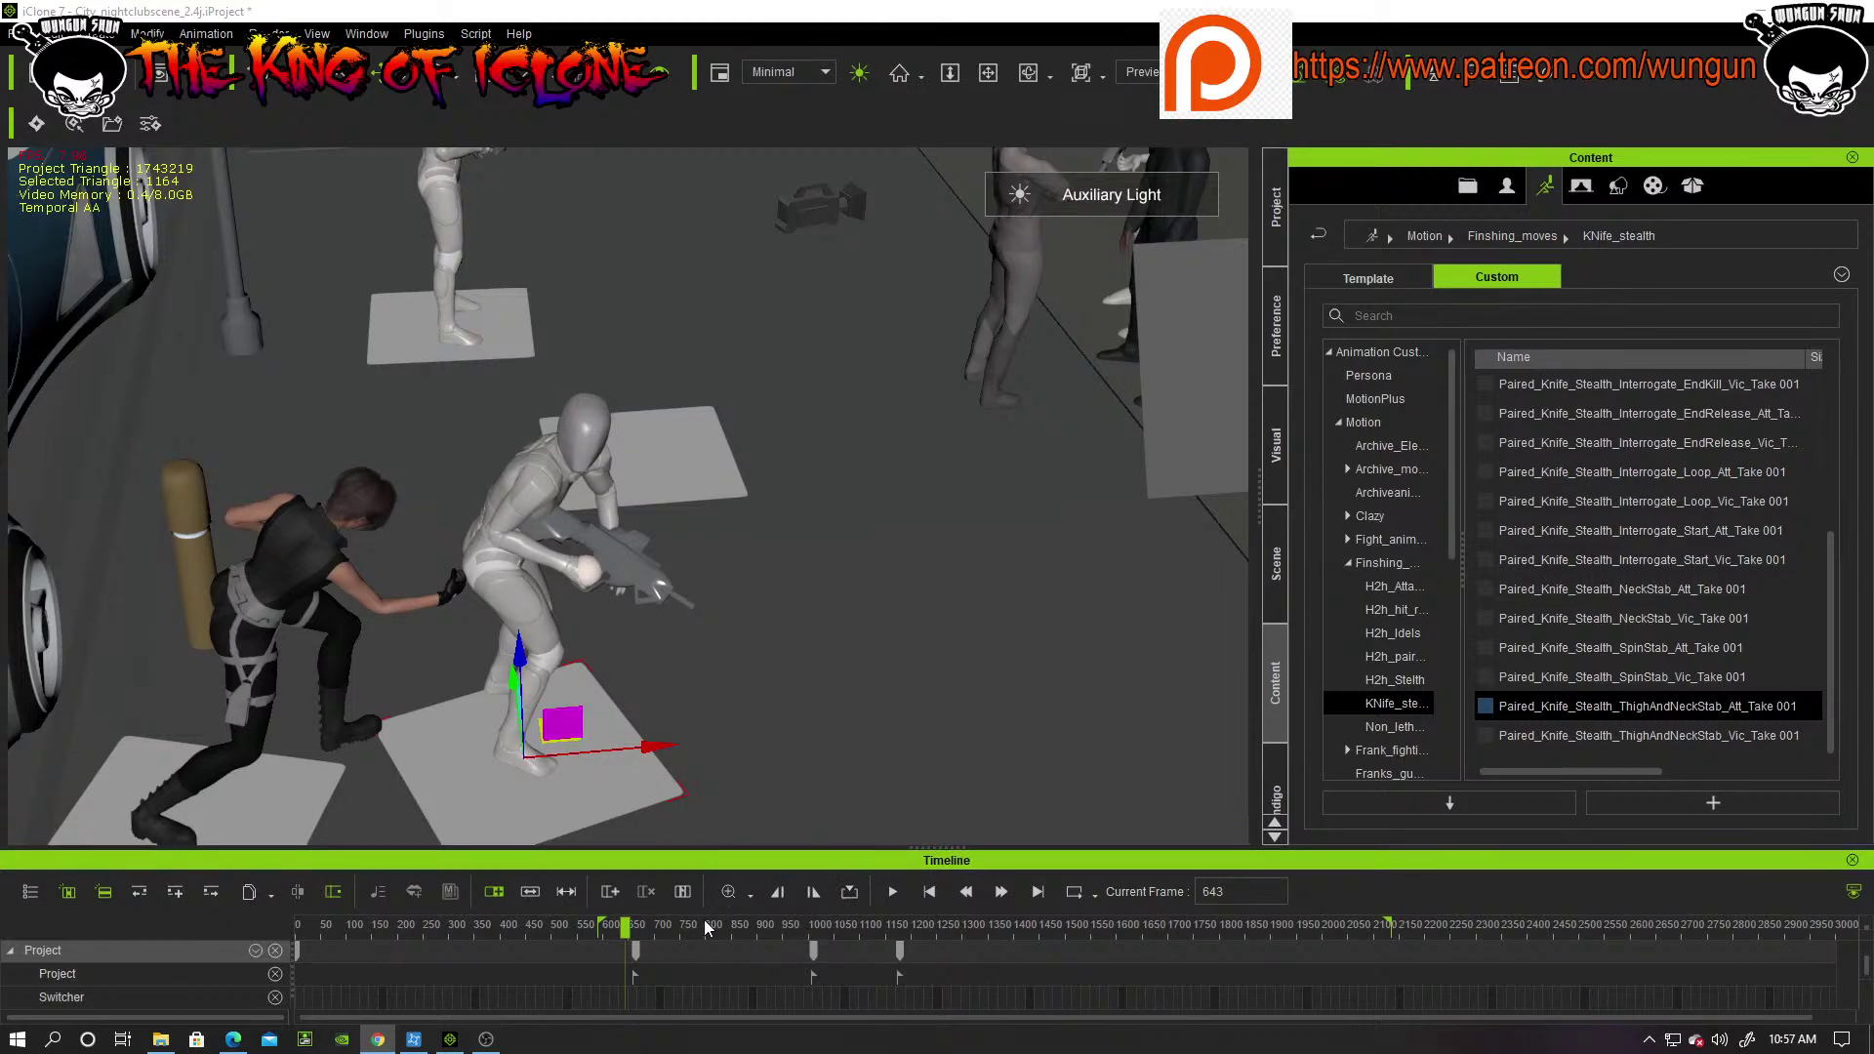
drag(625, 930, 619, 936)
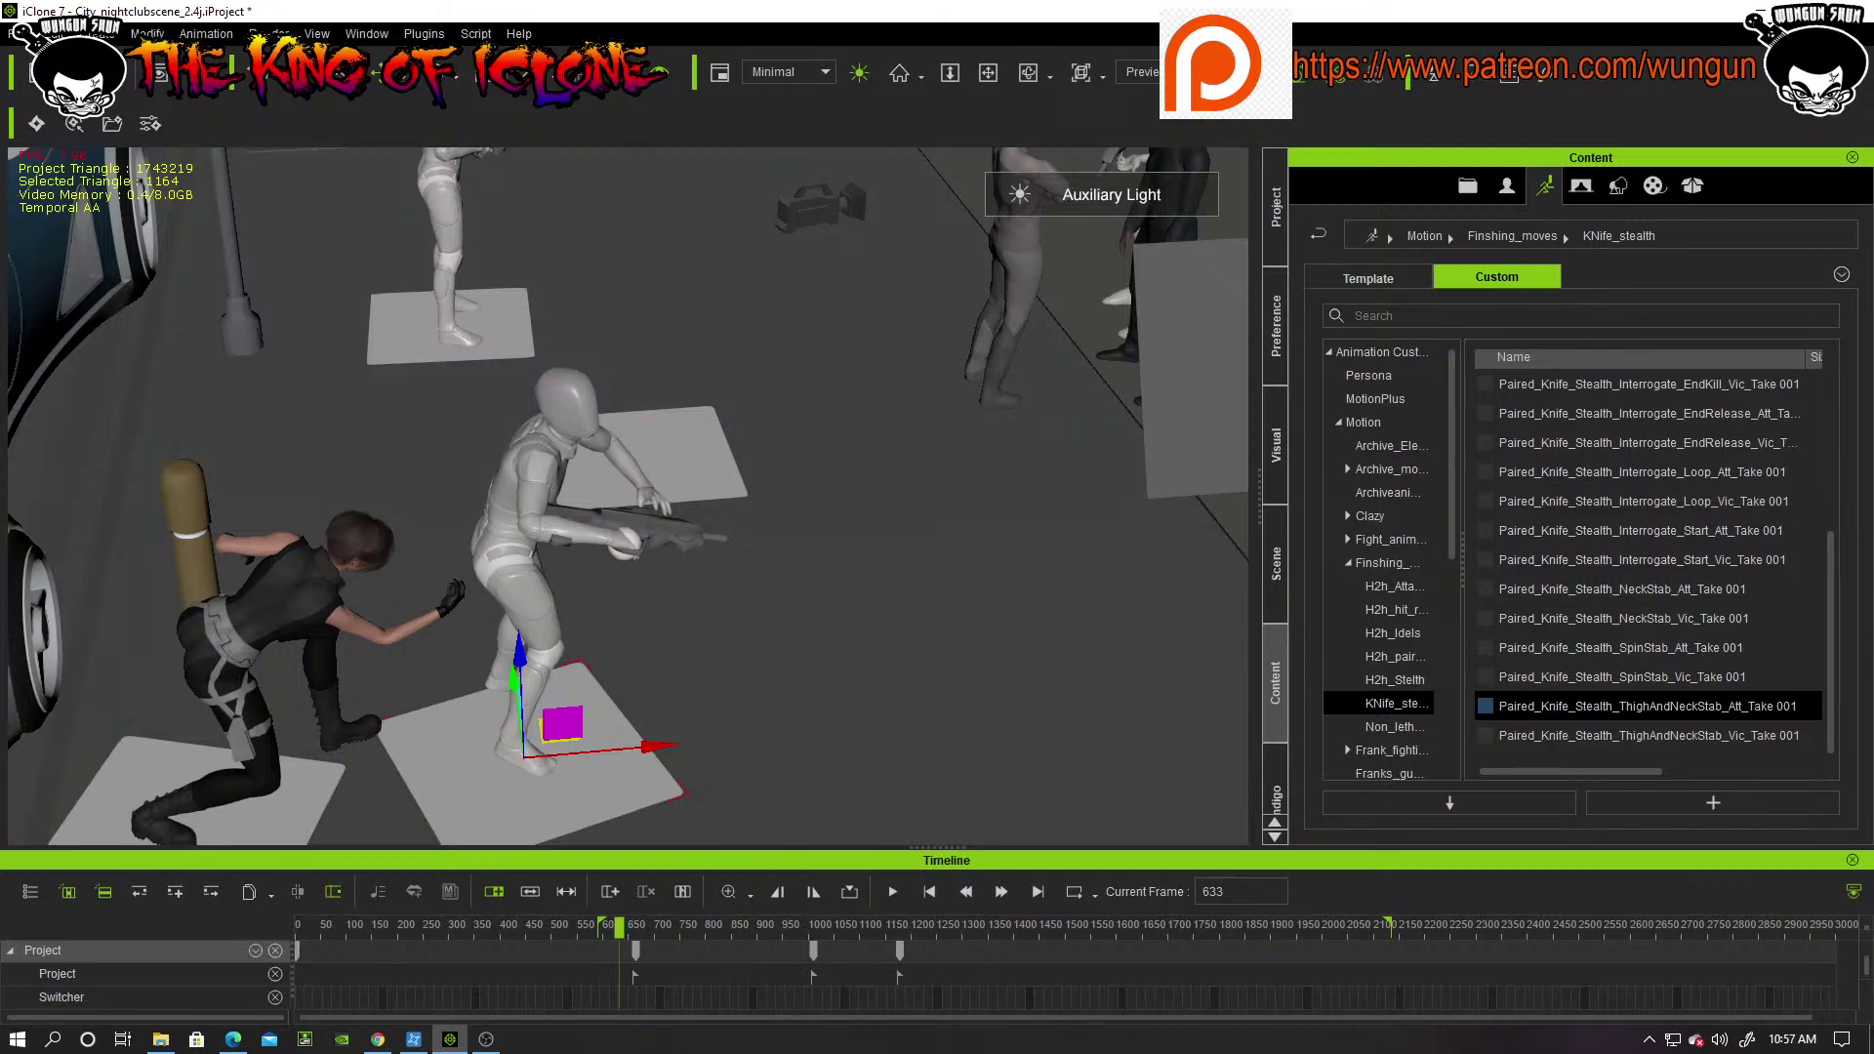
key(alt+Tab)
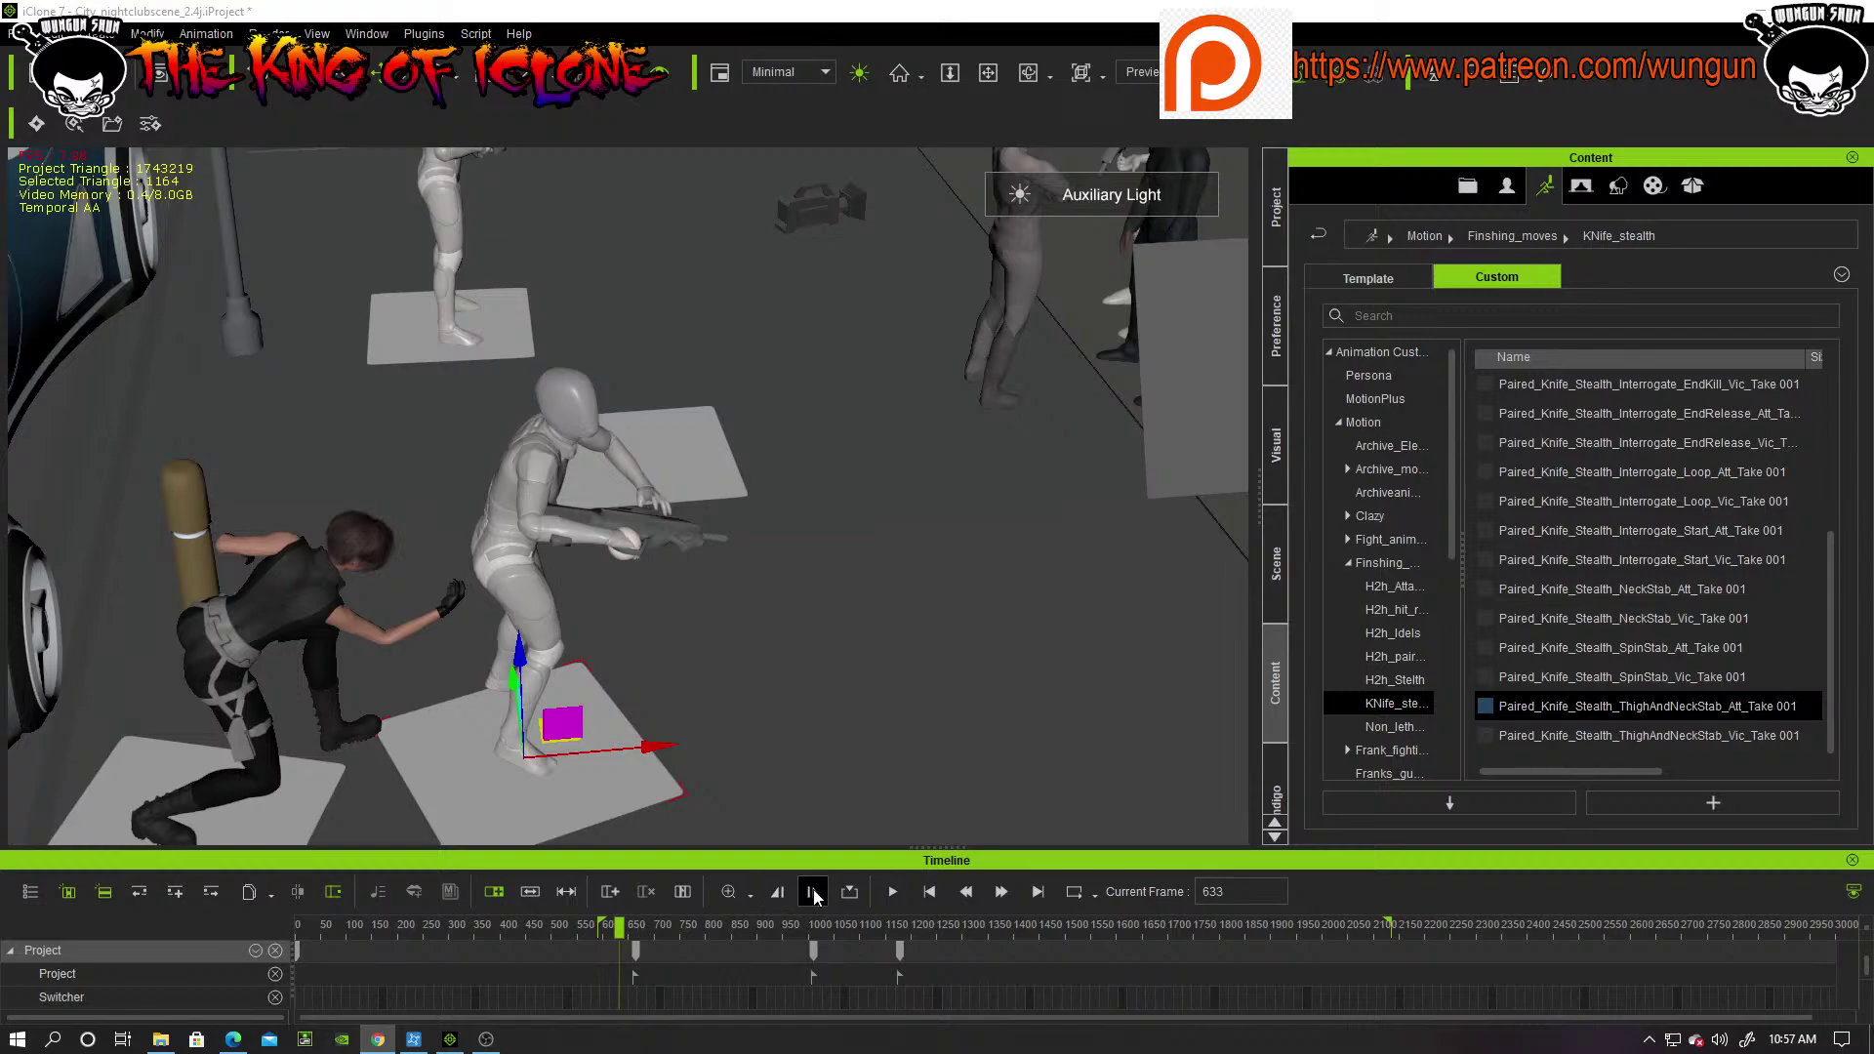
Step: Delete the ThighAndNeckStab_Att motion clip from the female character's motion track
click(930, 892)
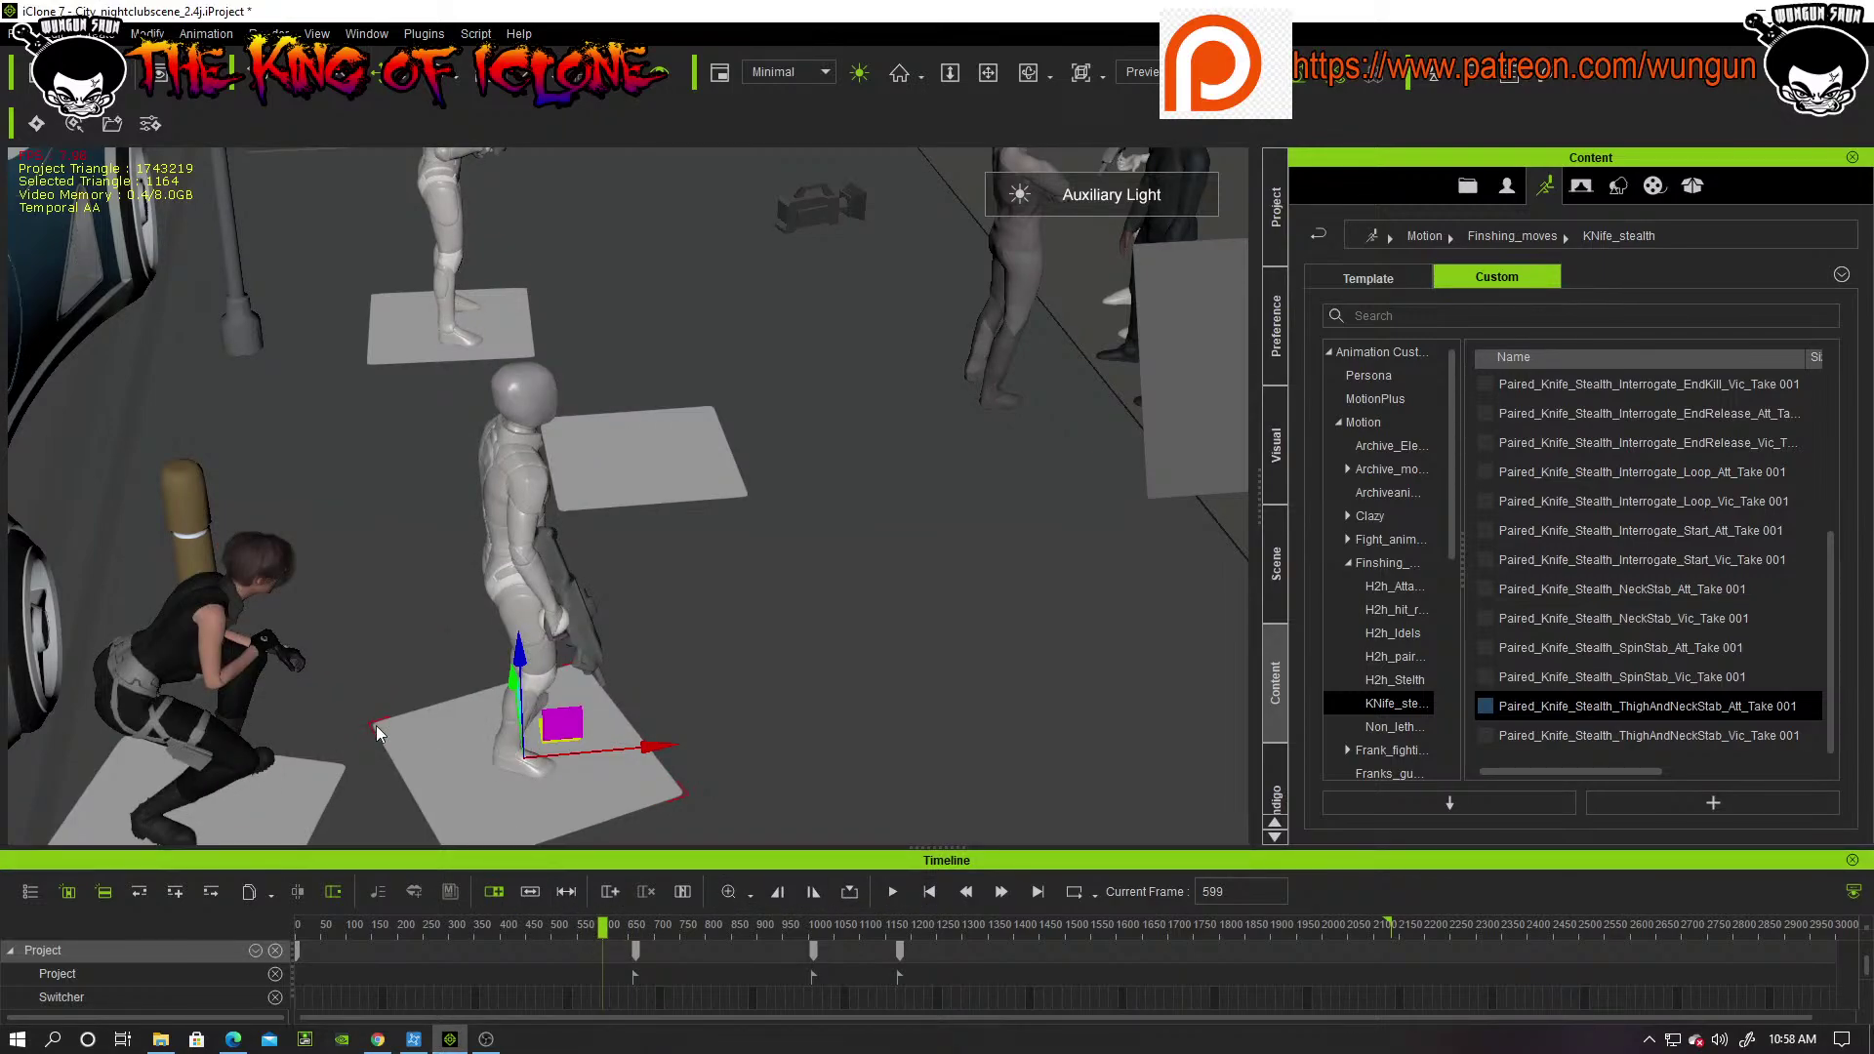
click(209, 643)
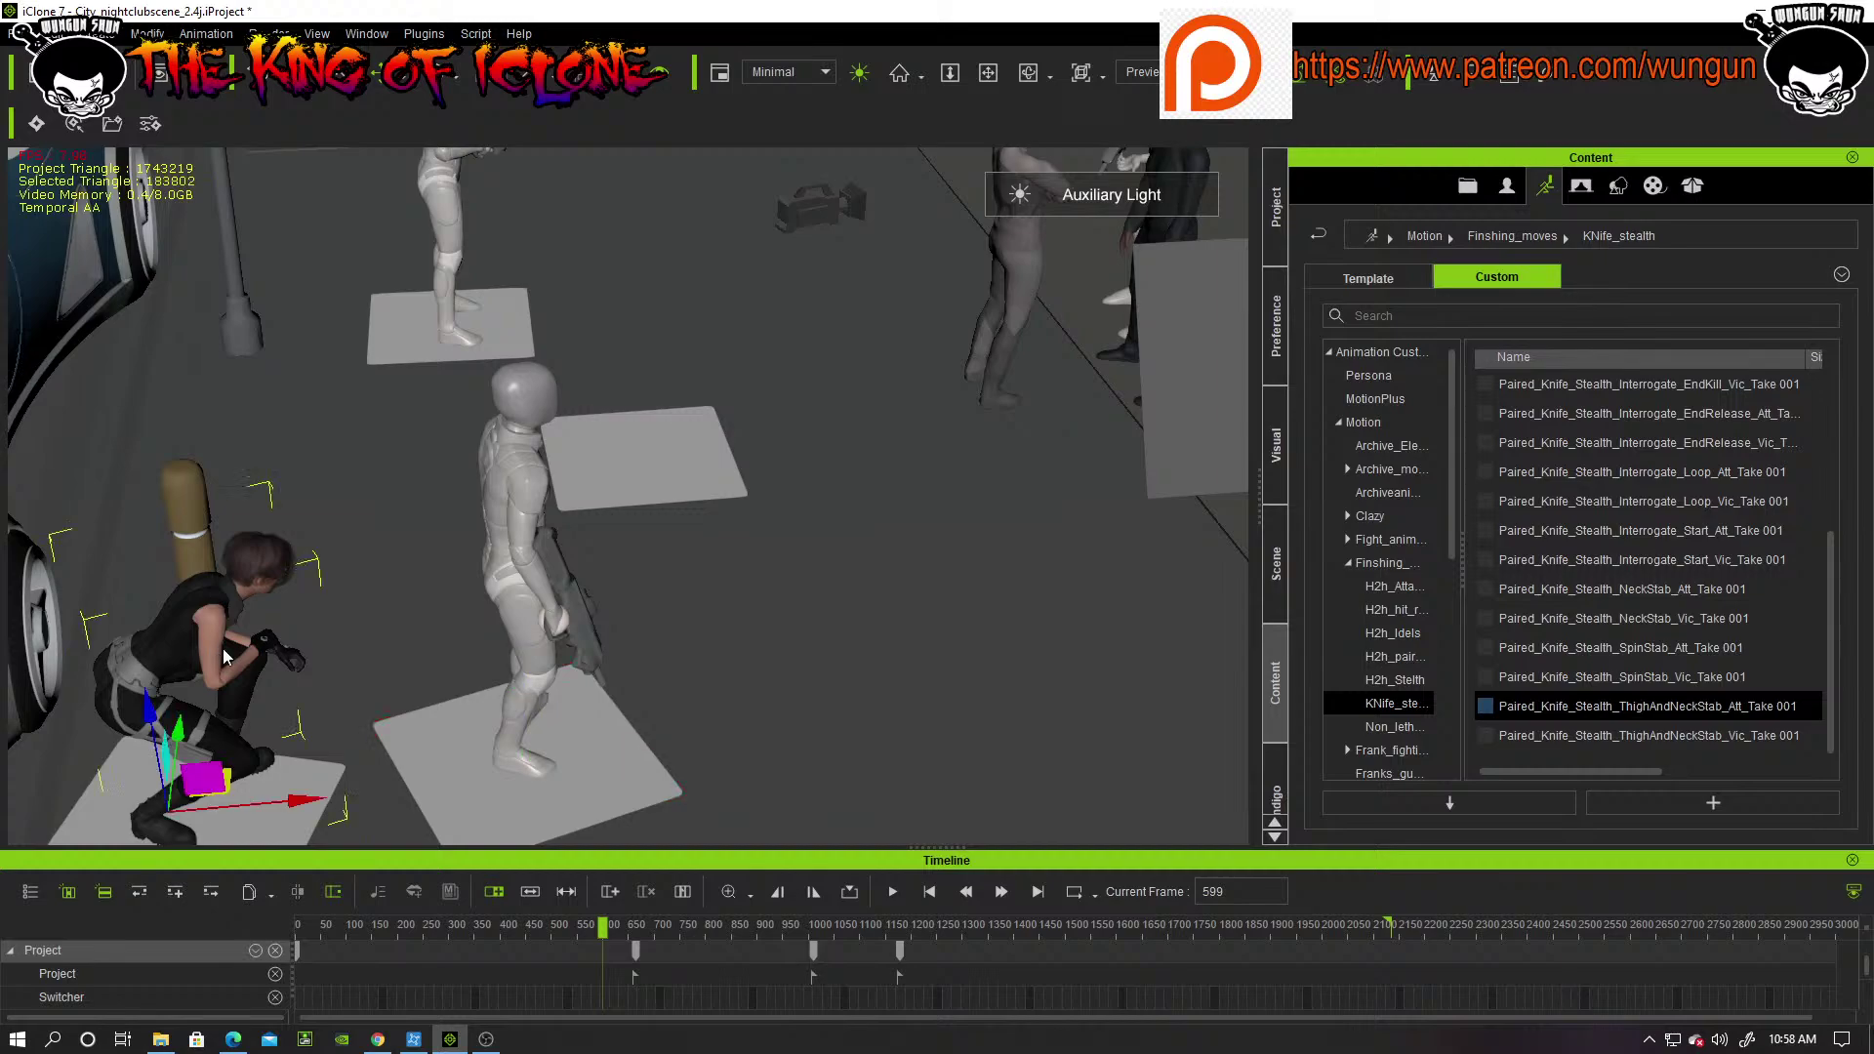
scroll(730, 946, down, 2)
scroll(730, 966, down, 2)
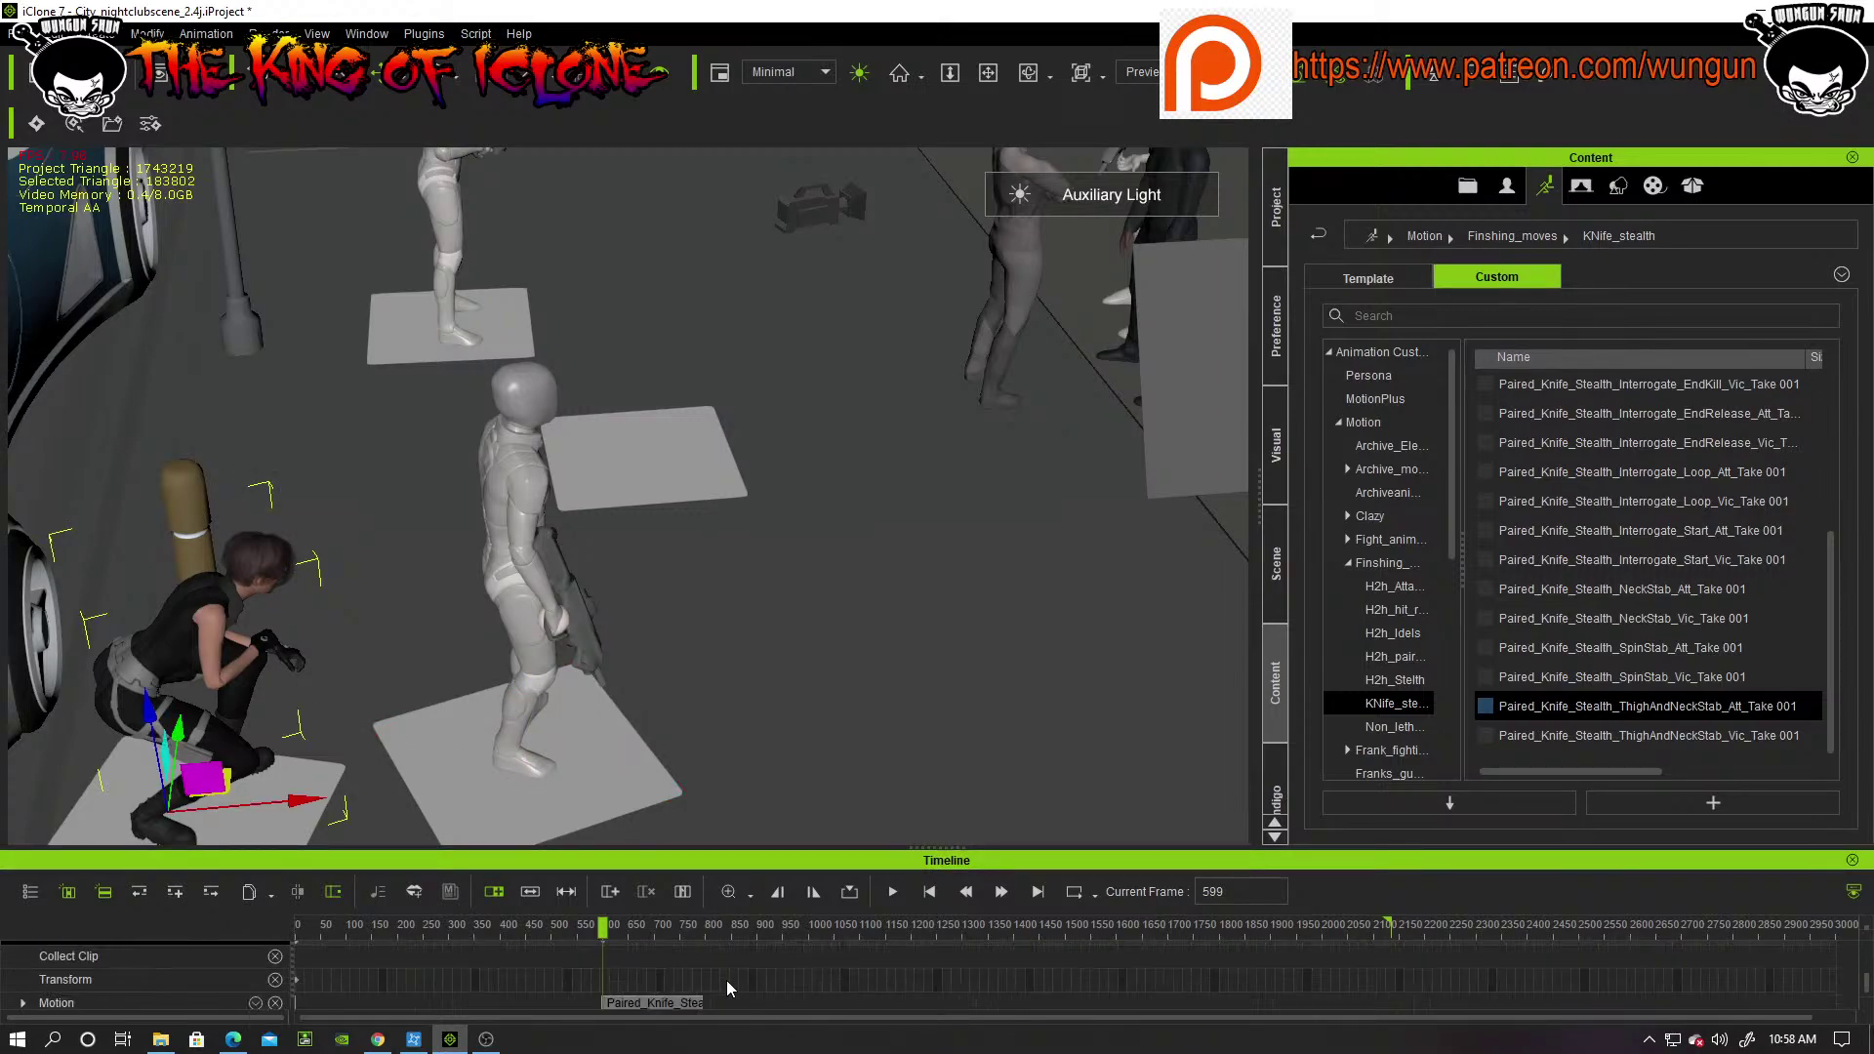
click(674, 1006)
right_click(674, 1006)
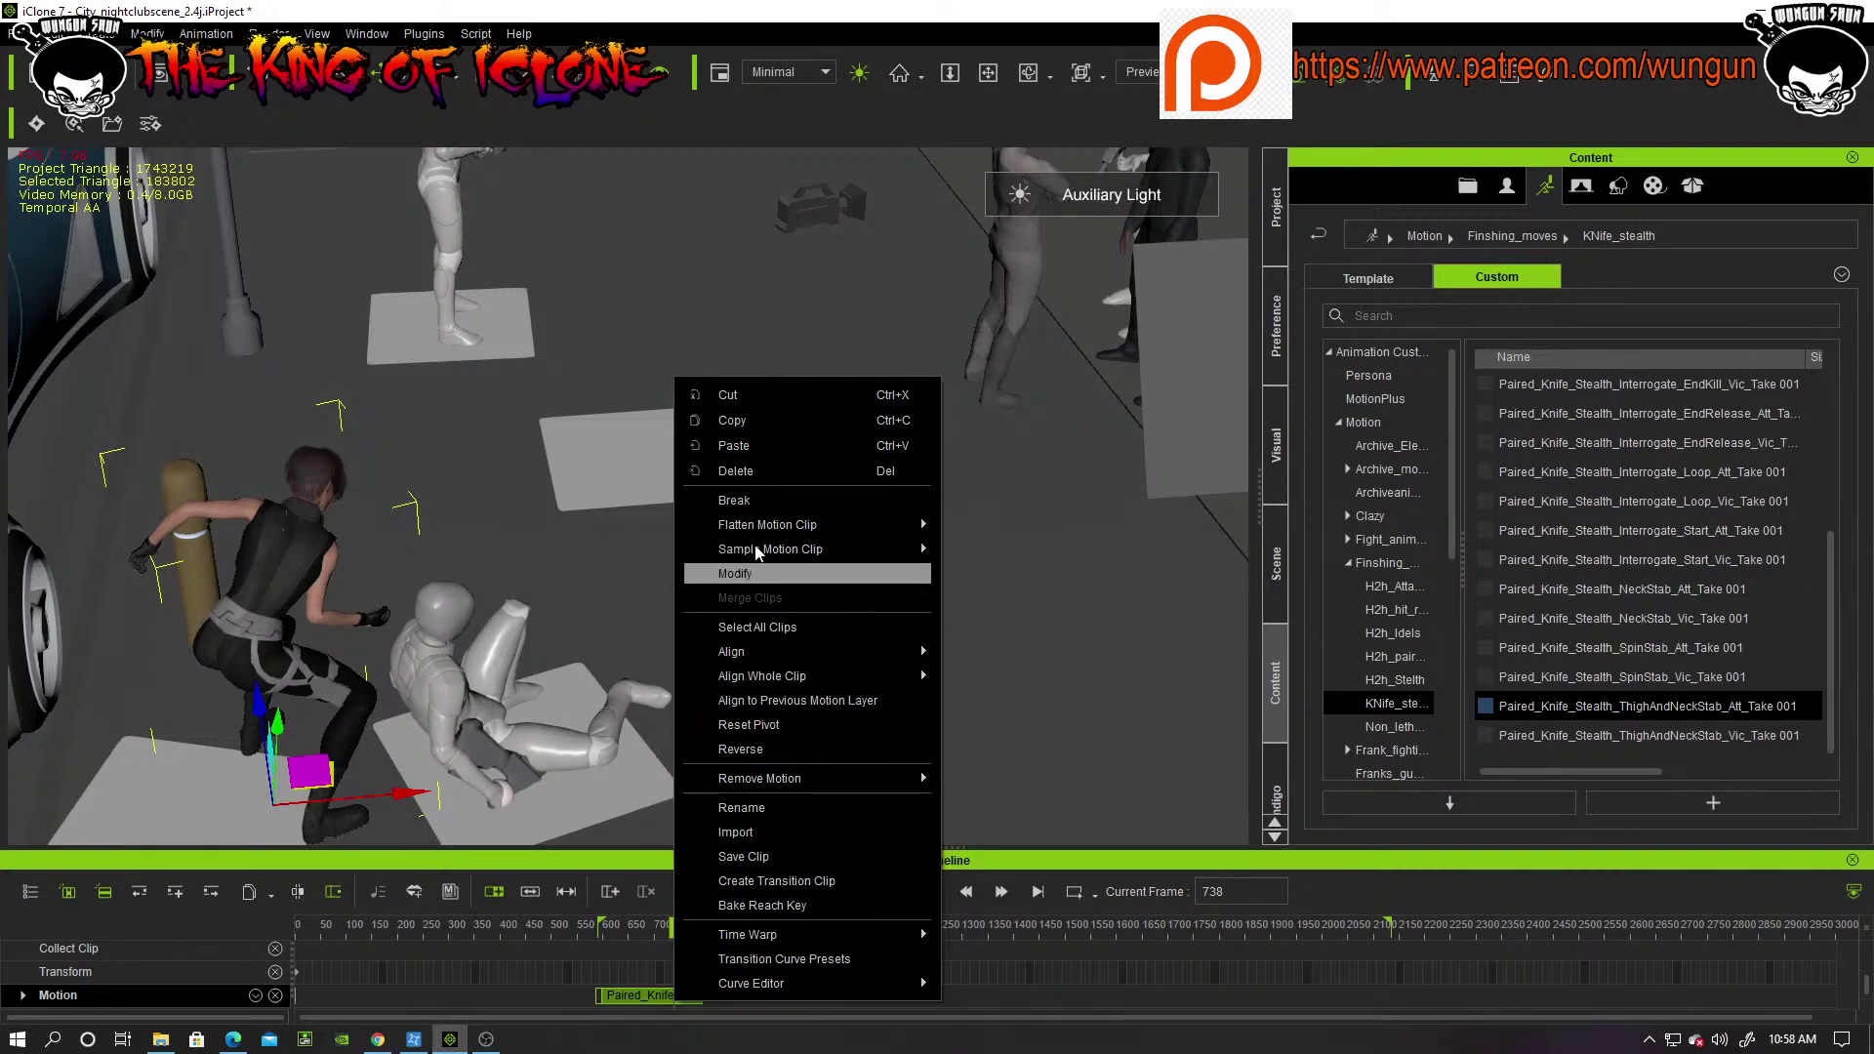
click(754, 475)
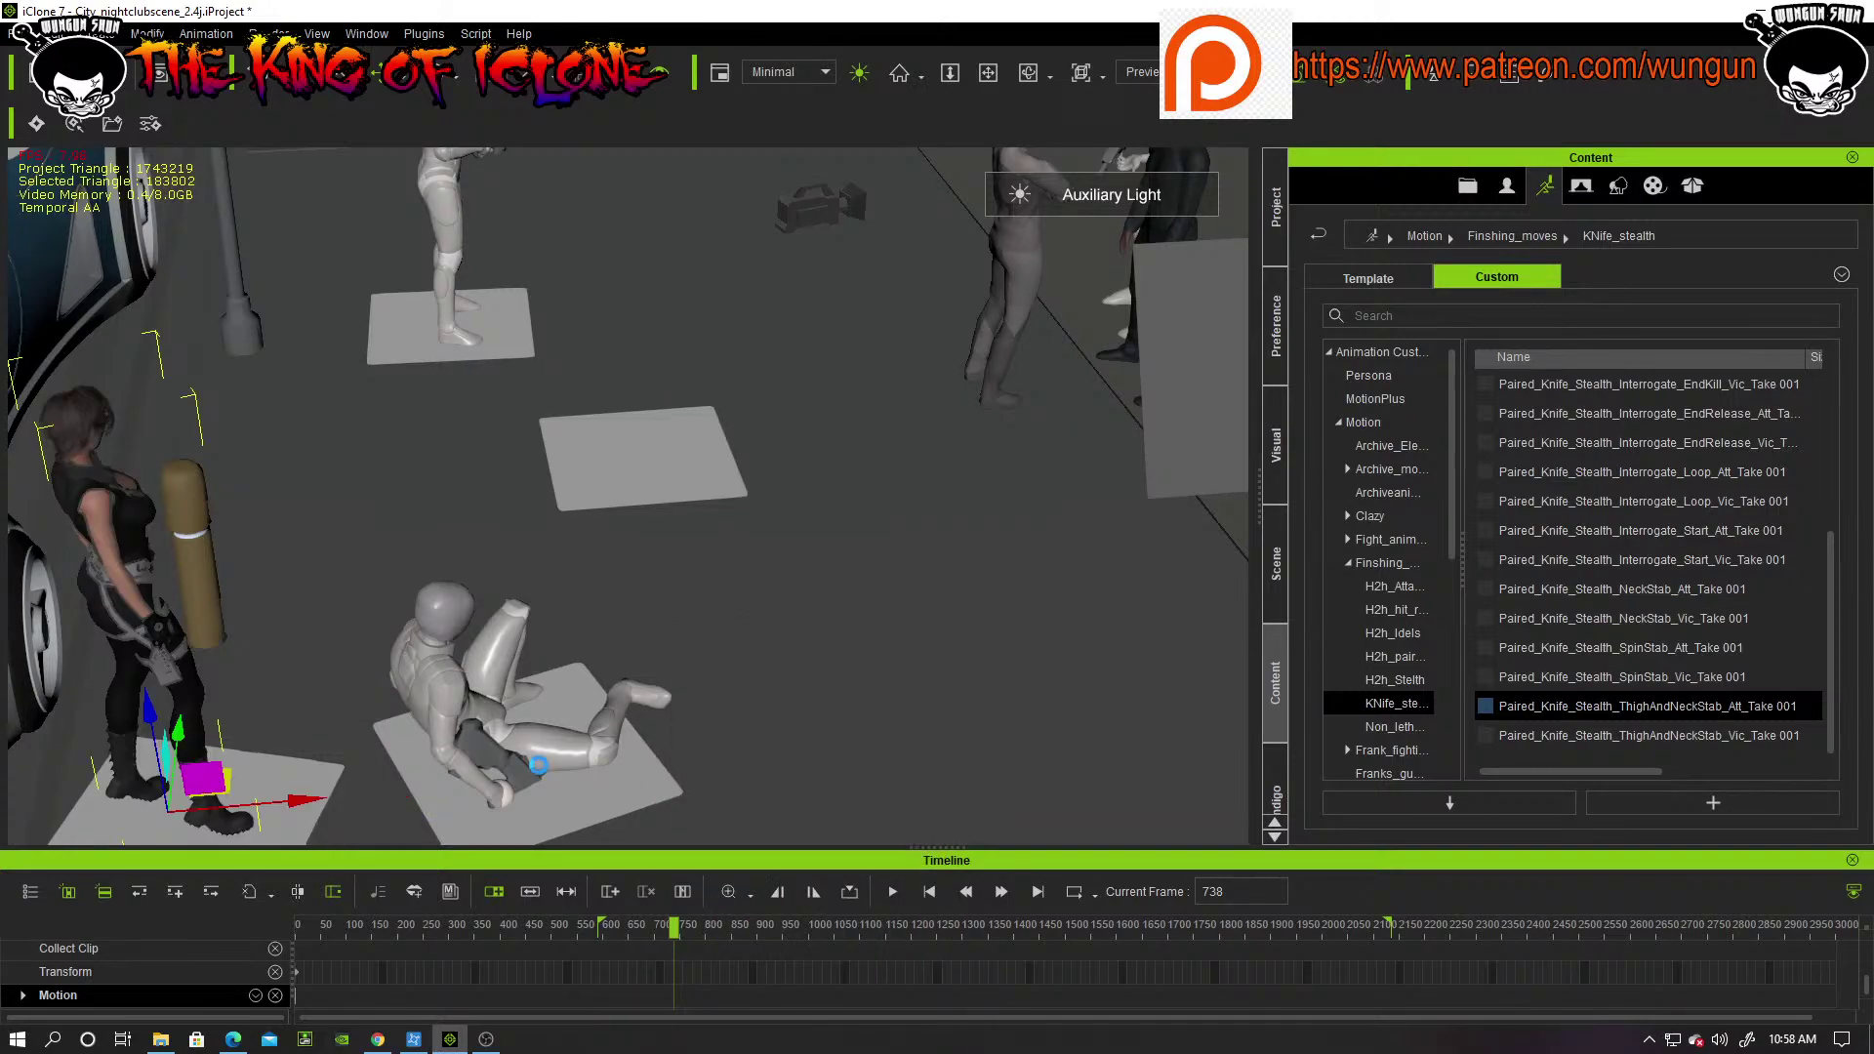
Step: Delete the white guard's ThighAndNeckStab_Vic motion clip and return to frame 599
click(459, 701)
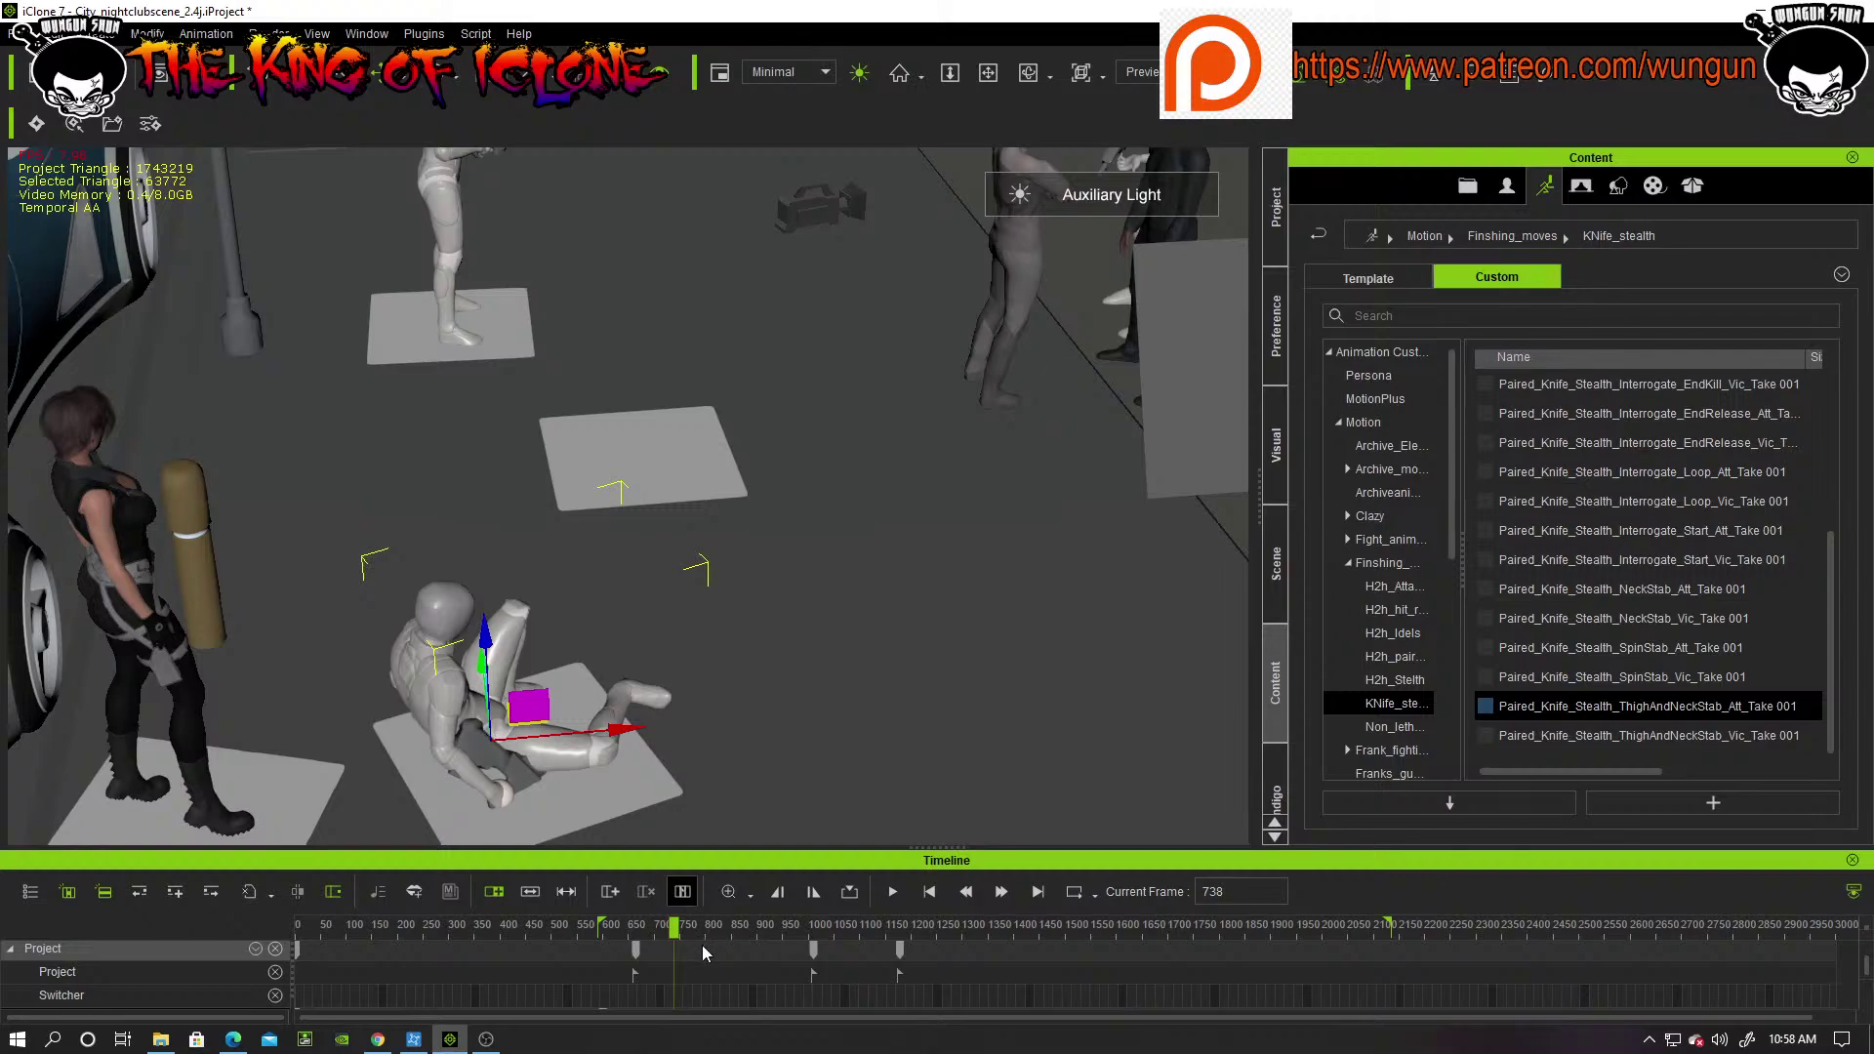
scroll(706, 965, down, 2)
scroll(706, 964, down, 2)
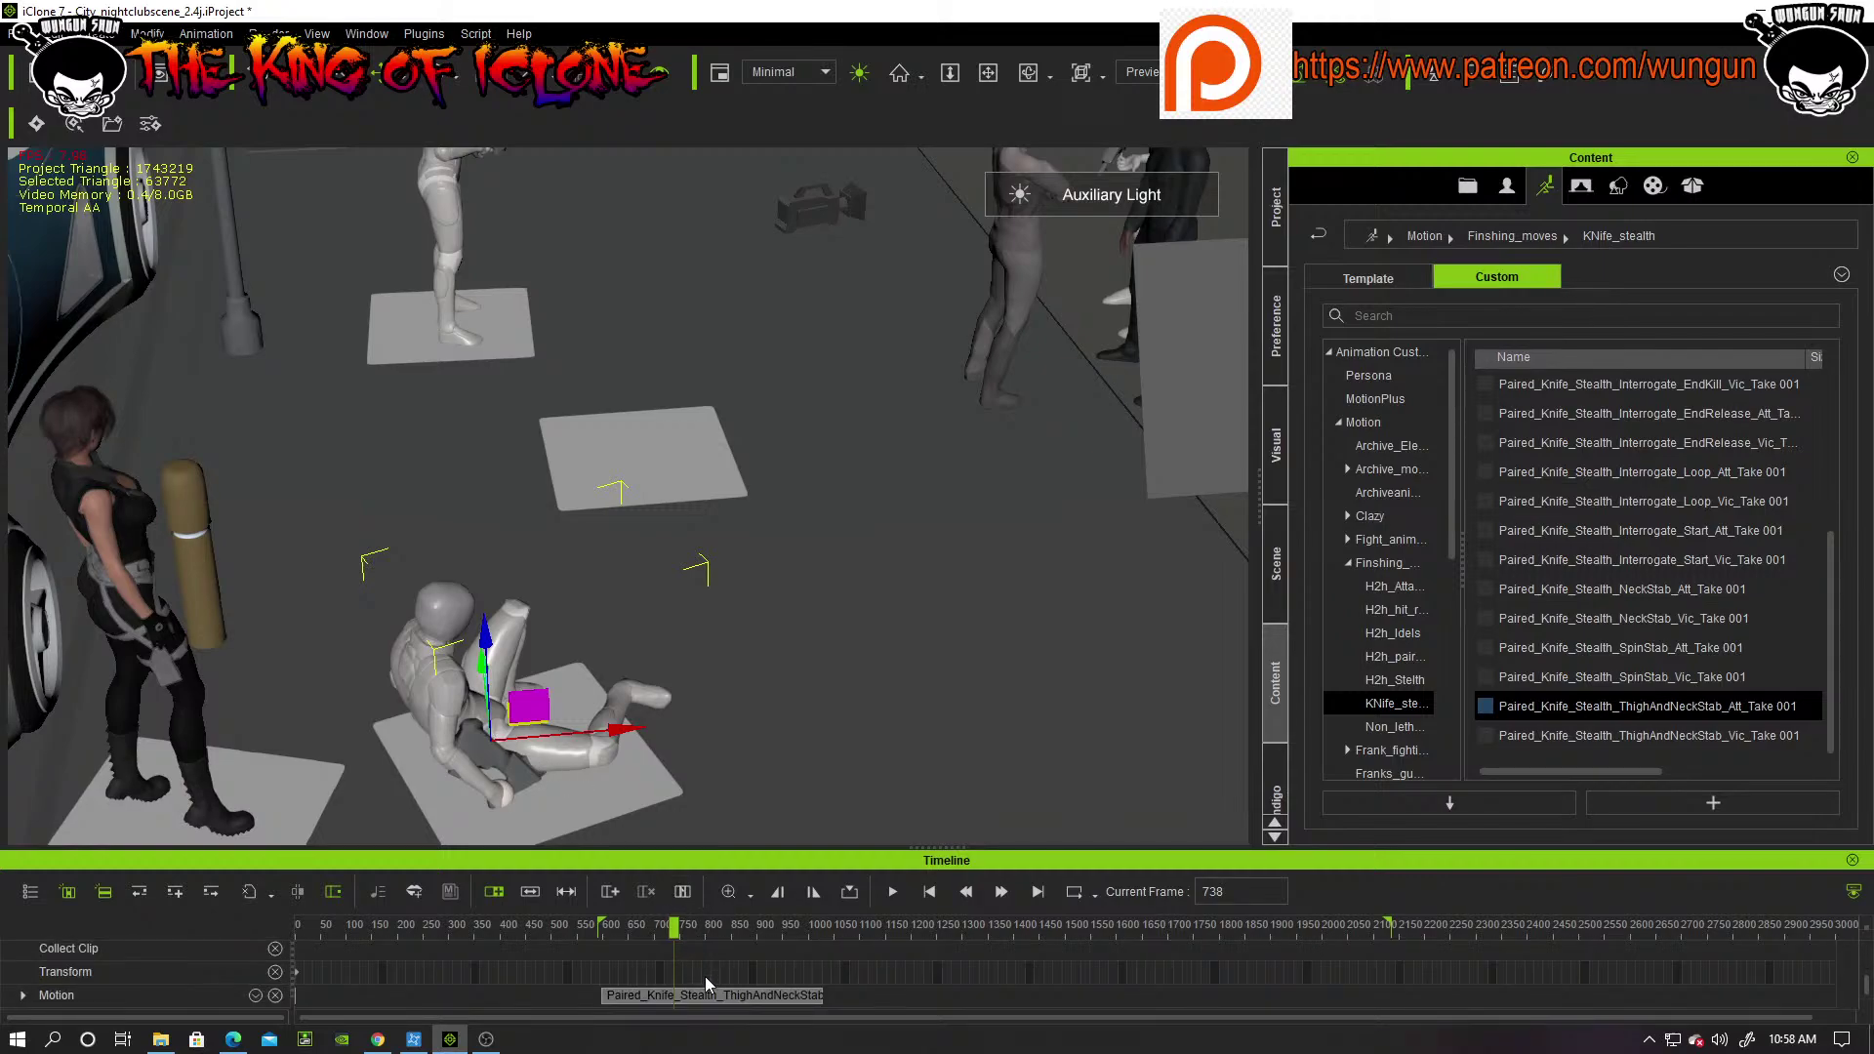
click(701, 992)
right_click(701, 992)
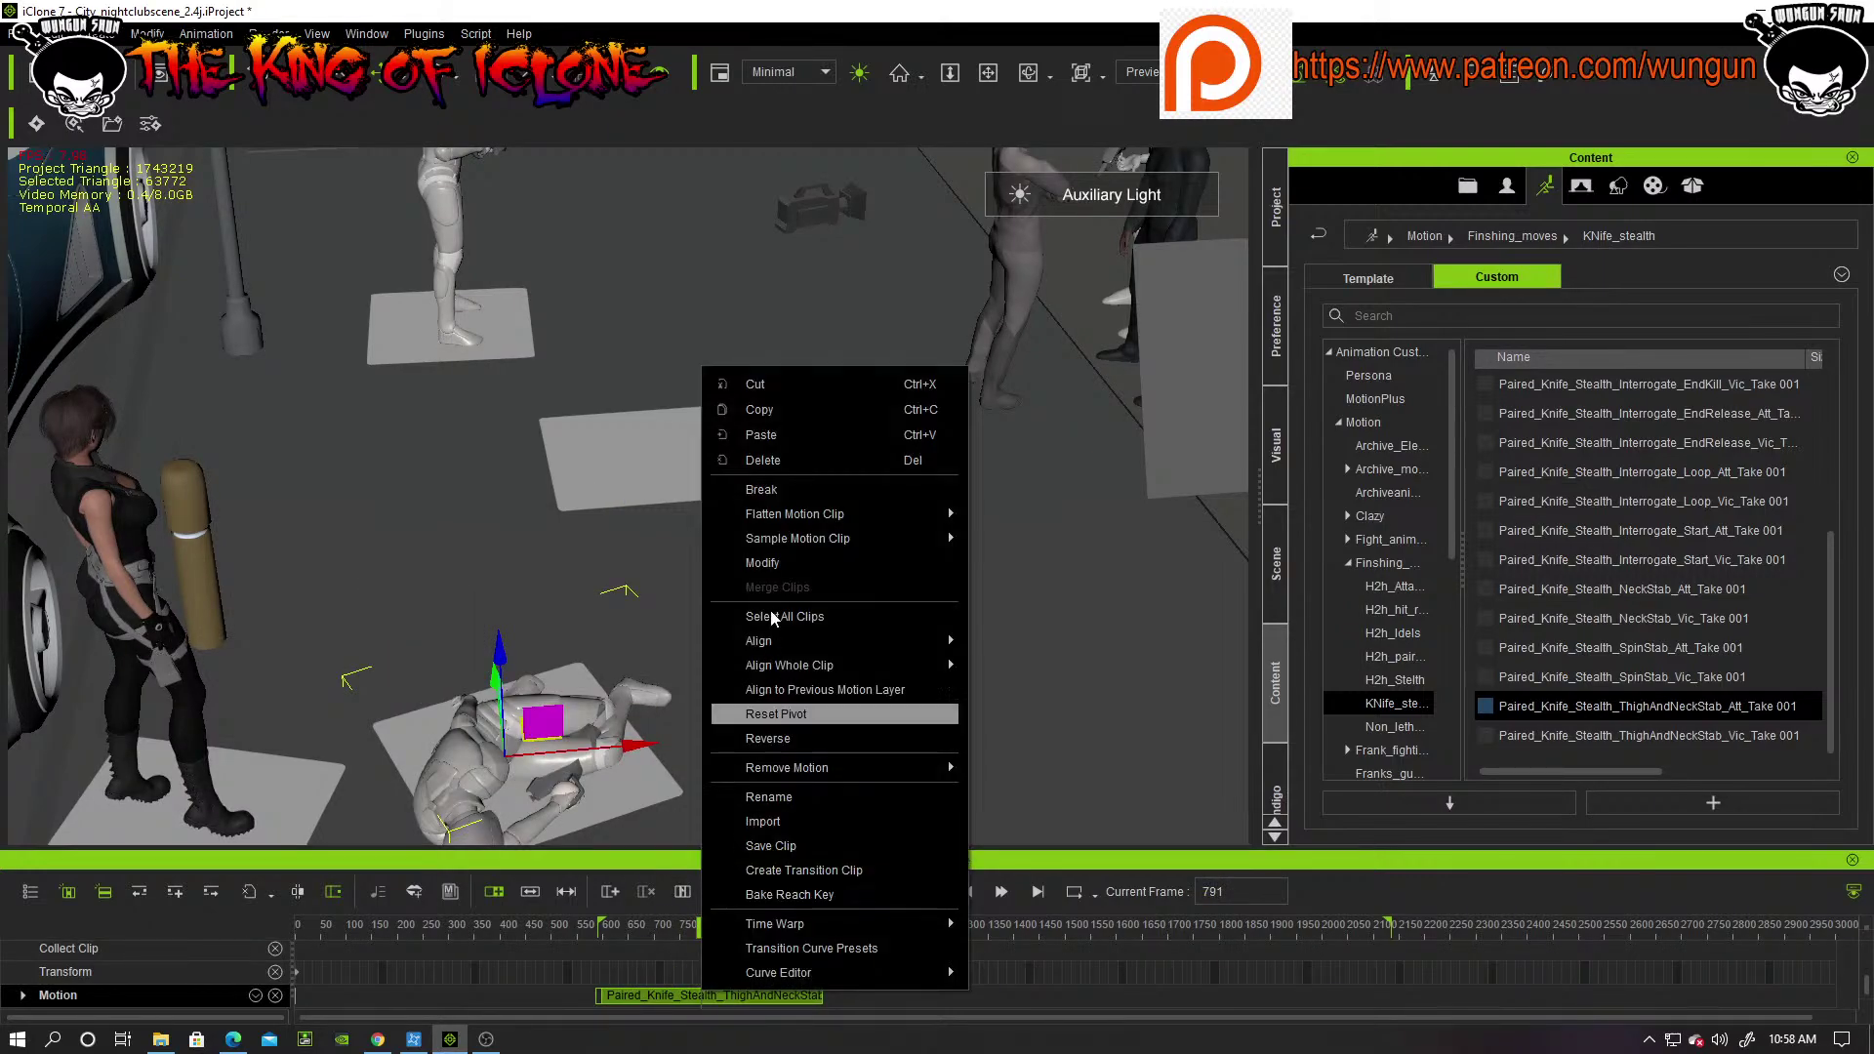
click(778, 460)
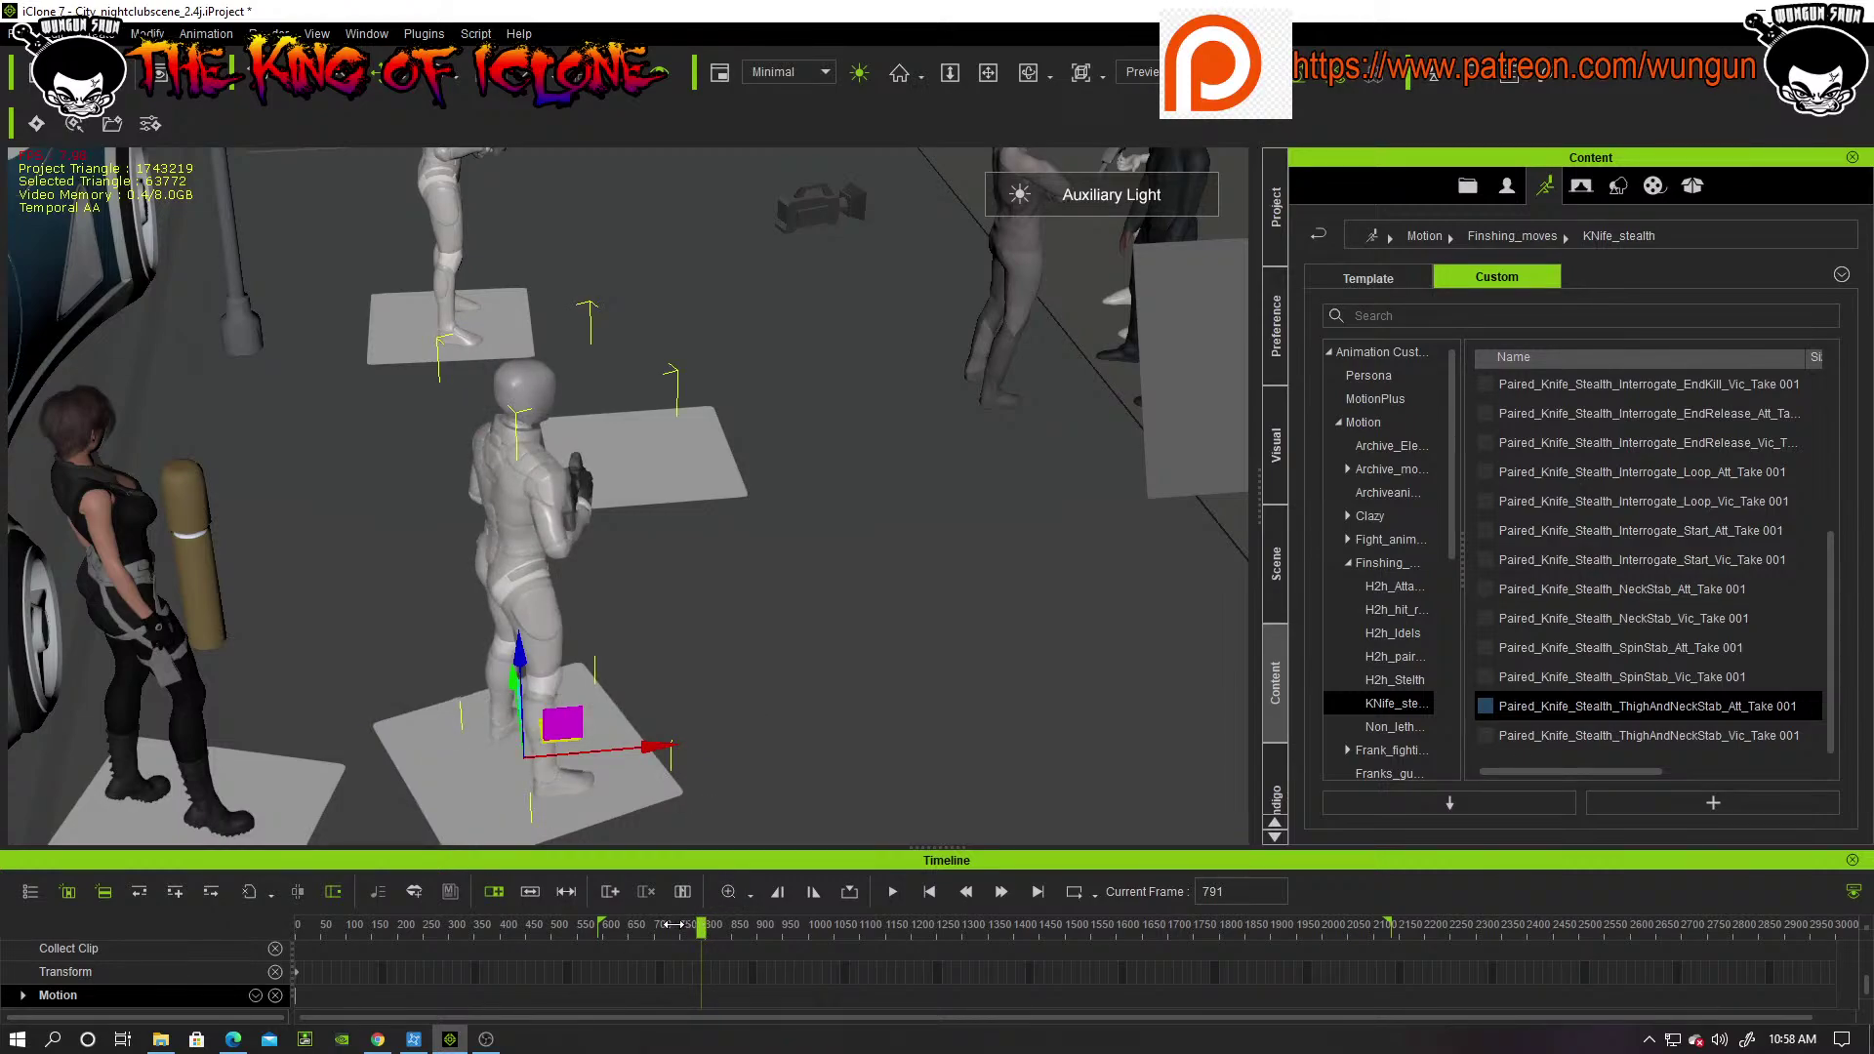
drag(699, 927, 613, 927)
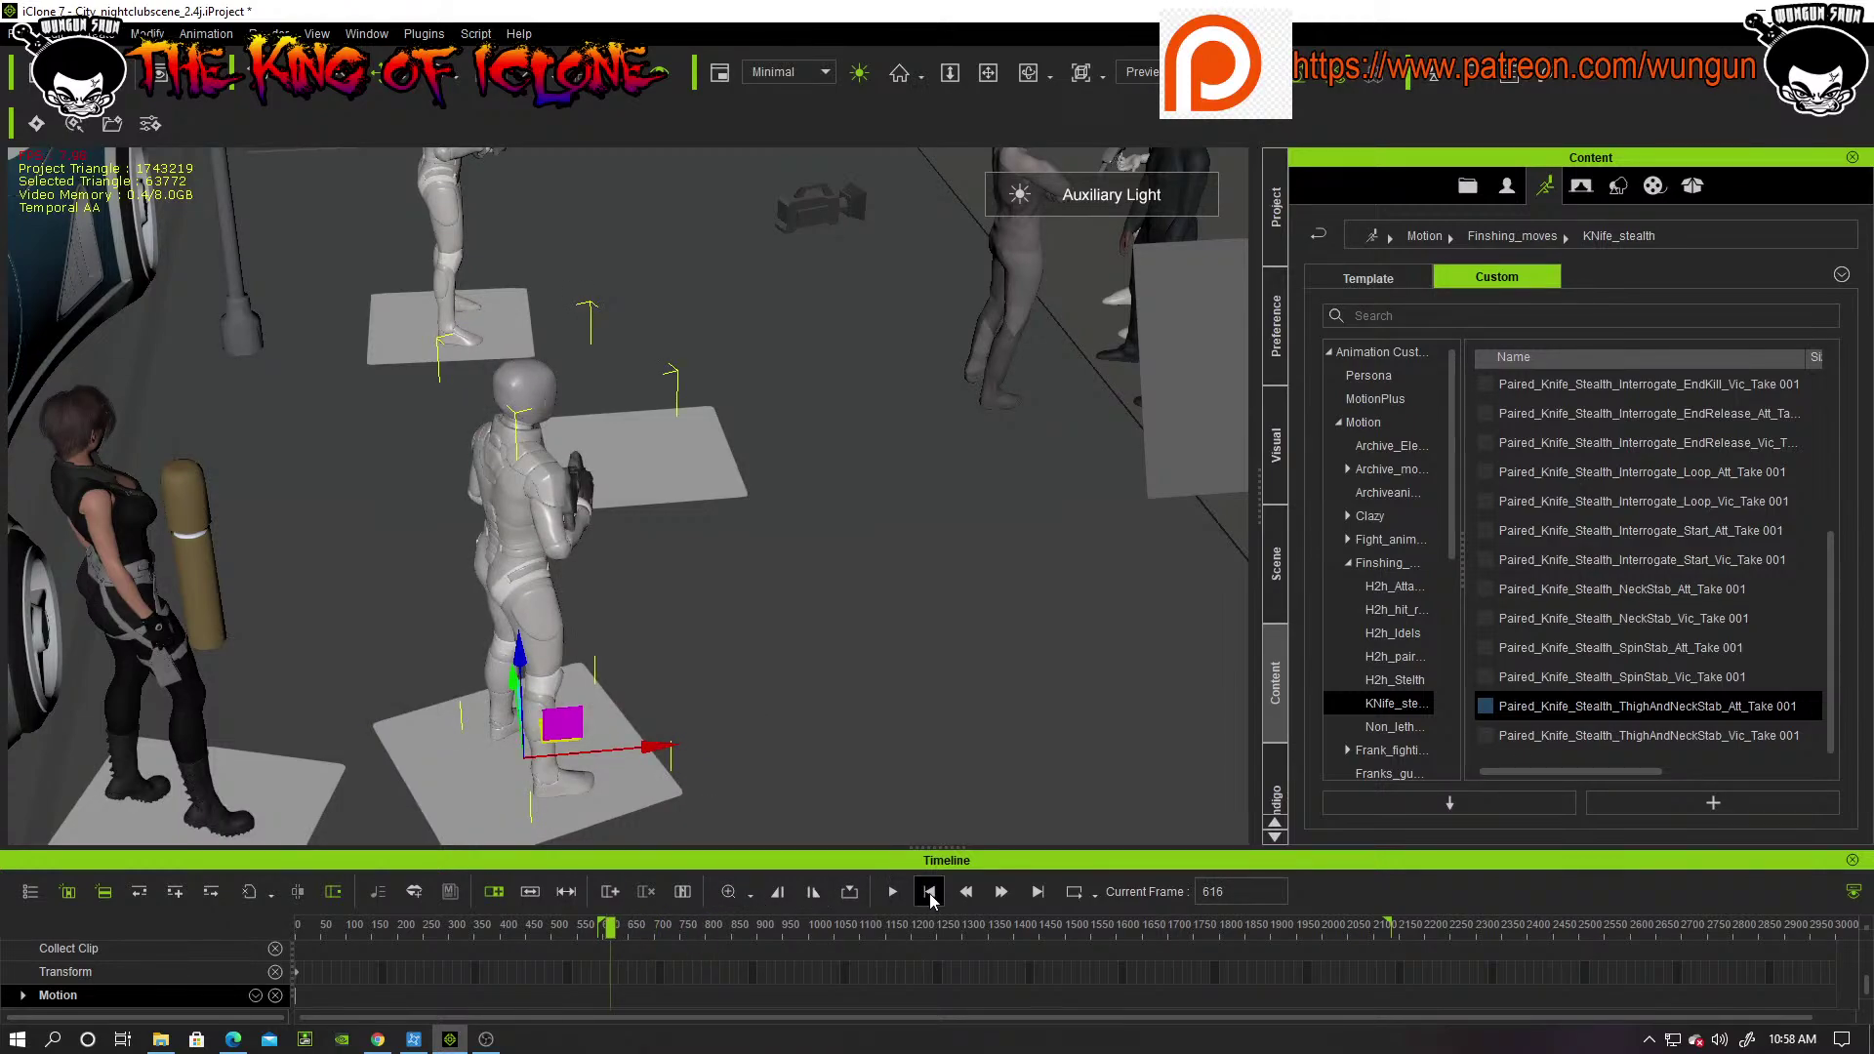
click(930, 892)
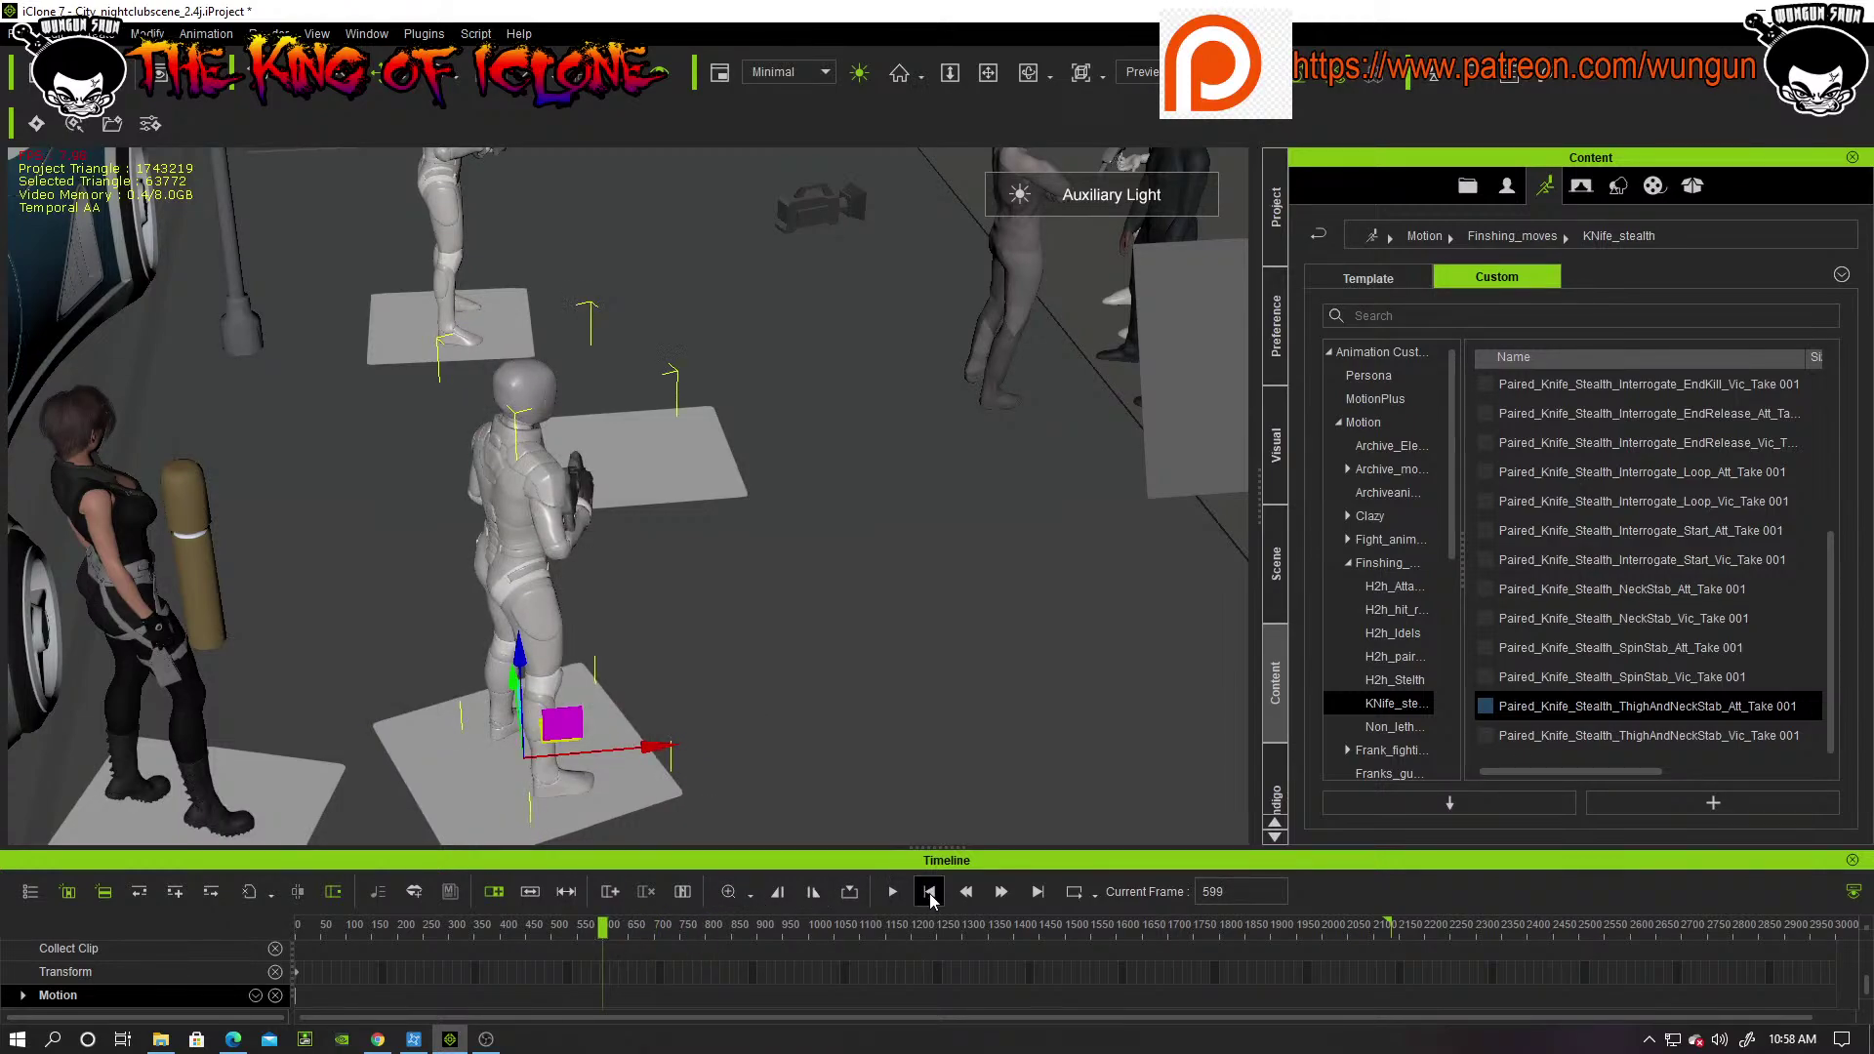
Step: Select the female attacker and open the H2h_Stelth motion folder under Finshing_moves, adjusting the folder column's width
click(103, 539)
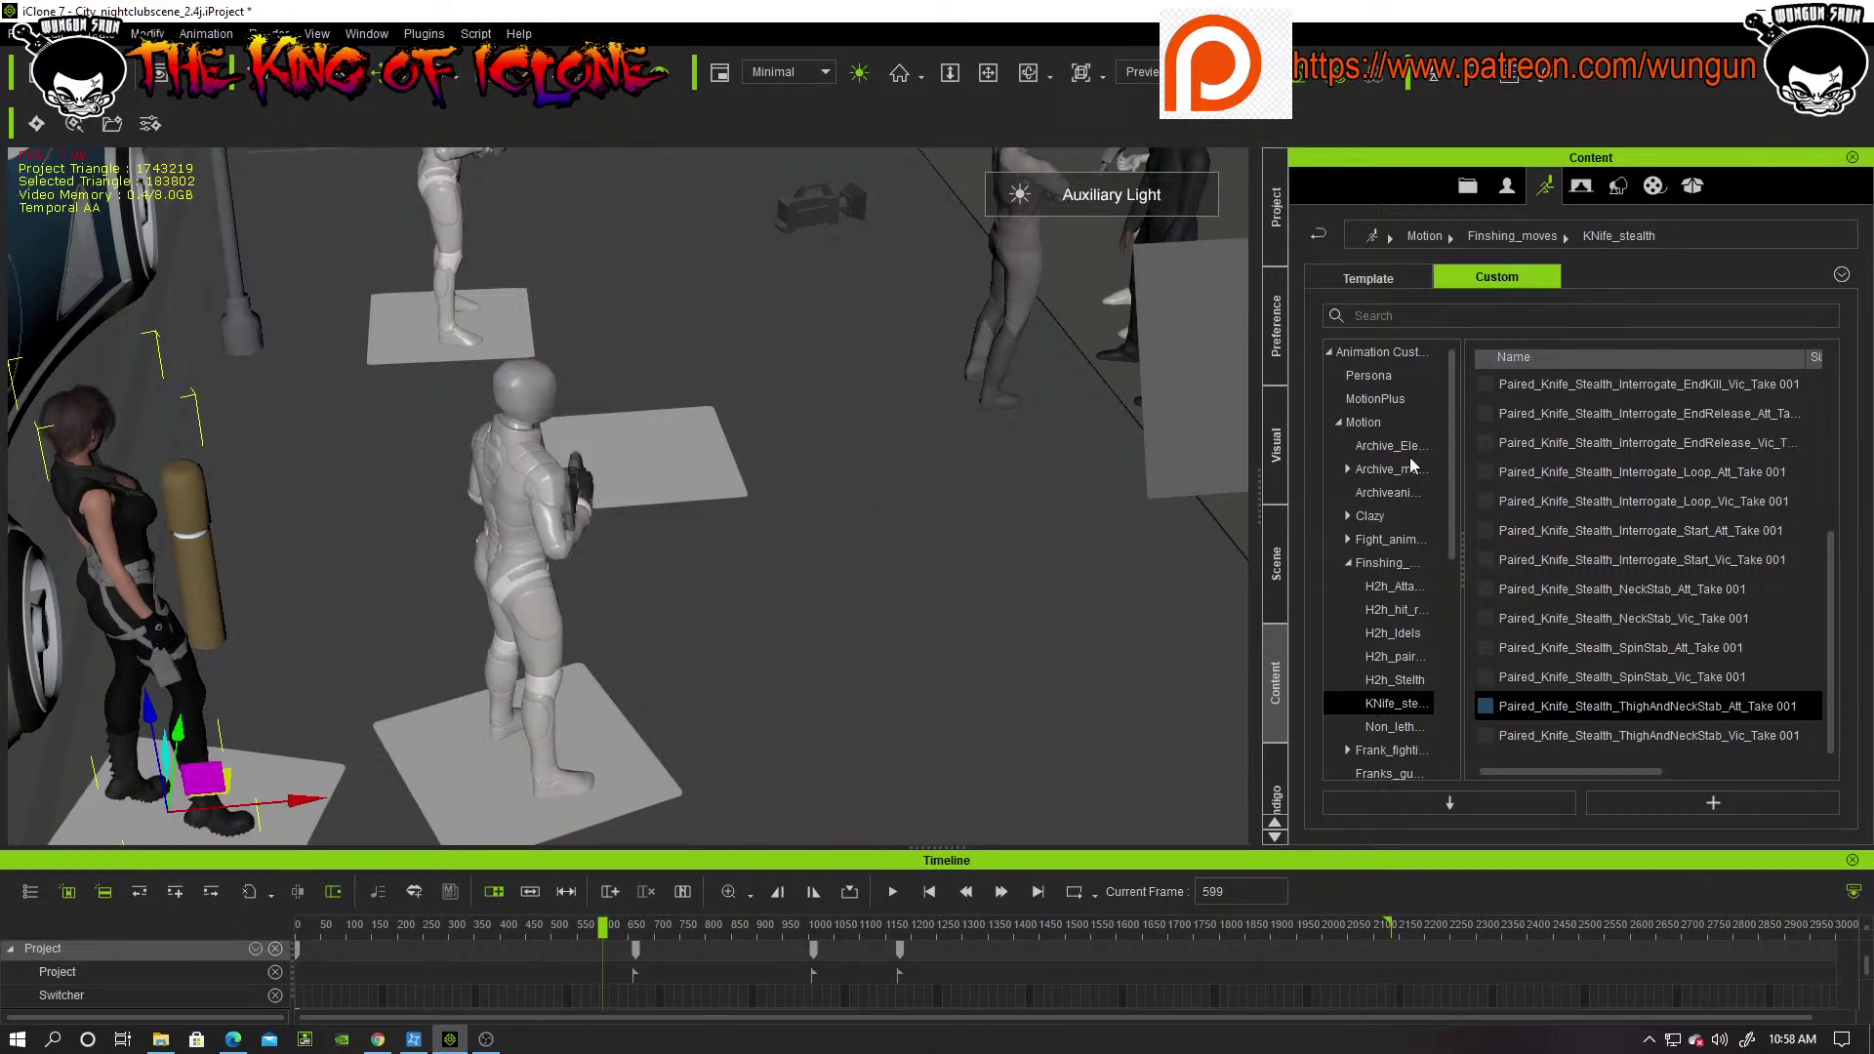
scroll(1660, 459, up, 4)
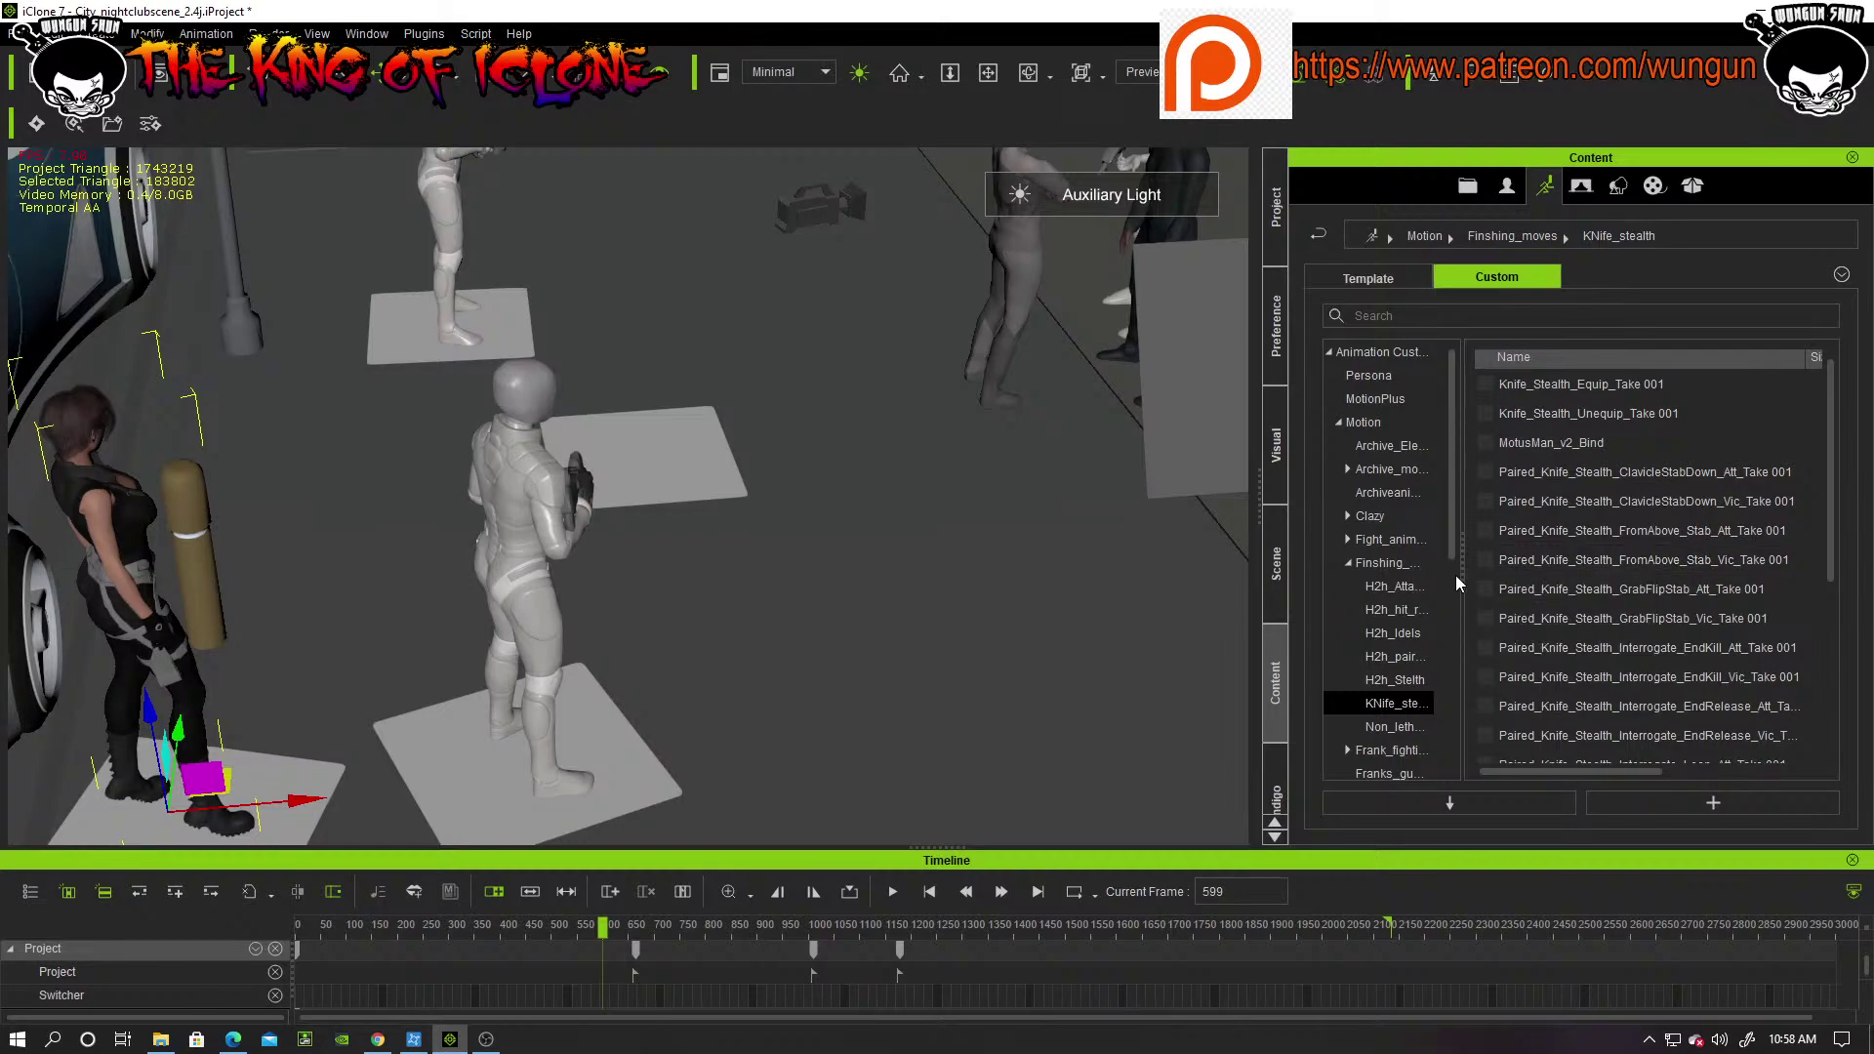
drag(1465, 576, 1632, 579)
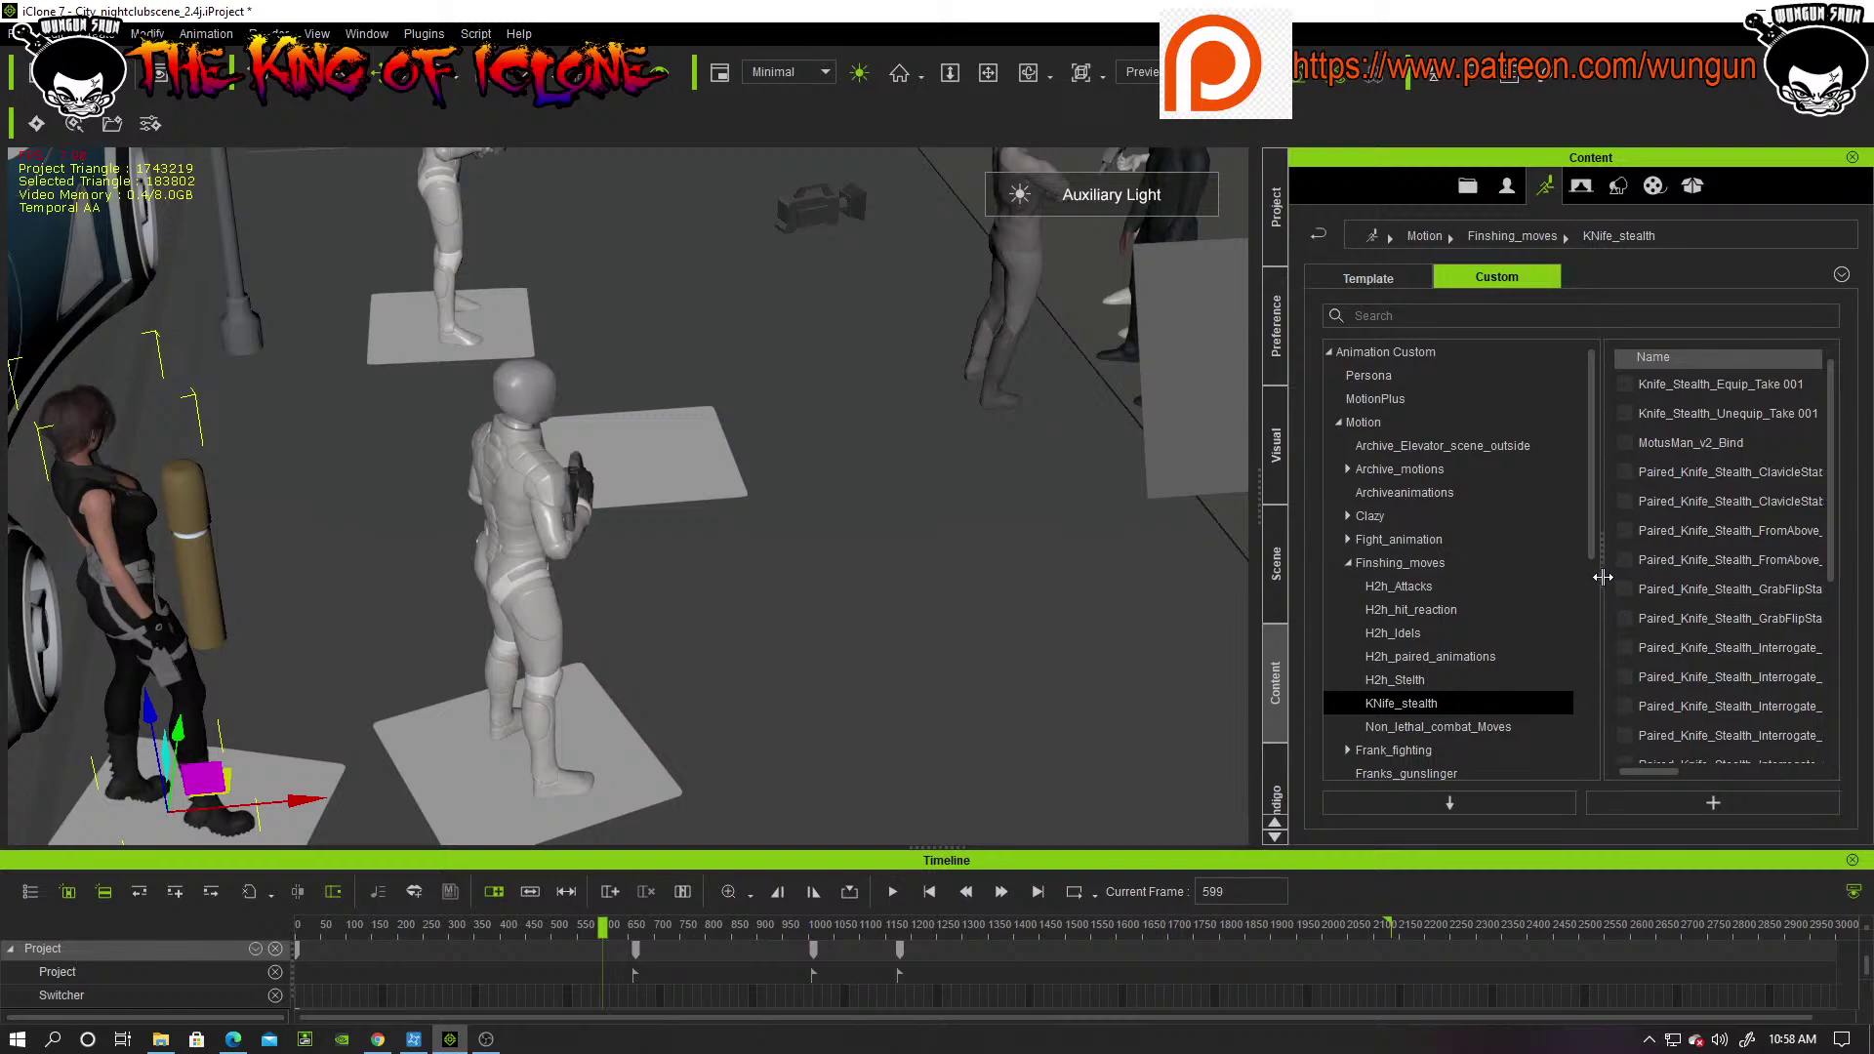
click(1431, 681)
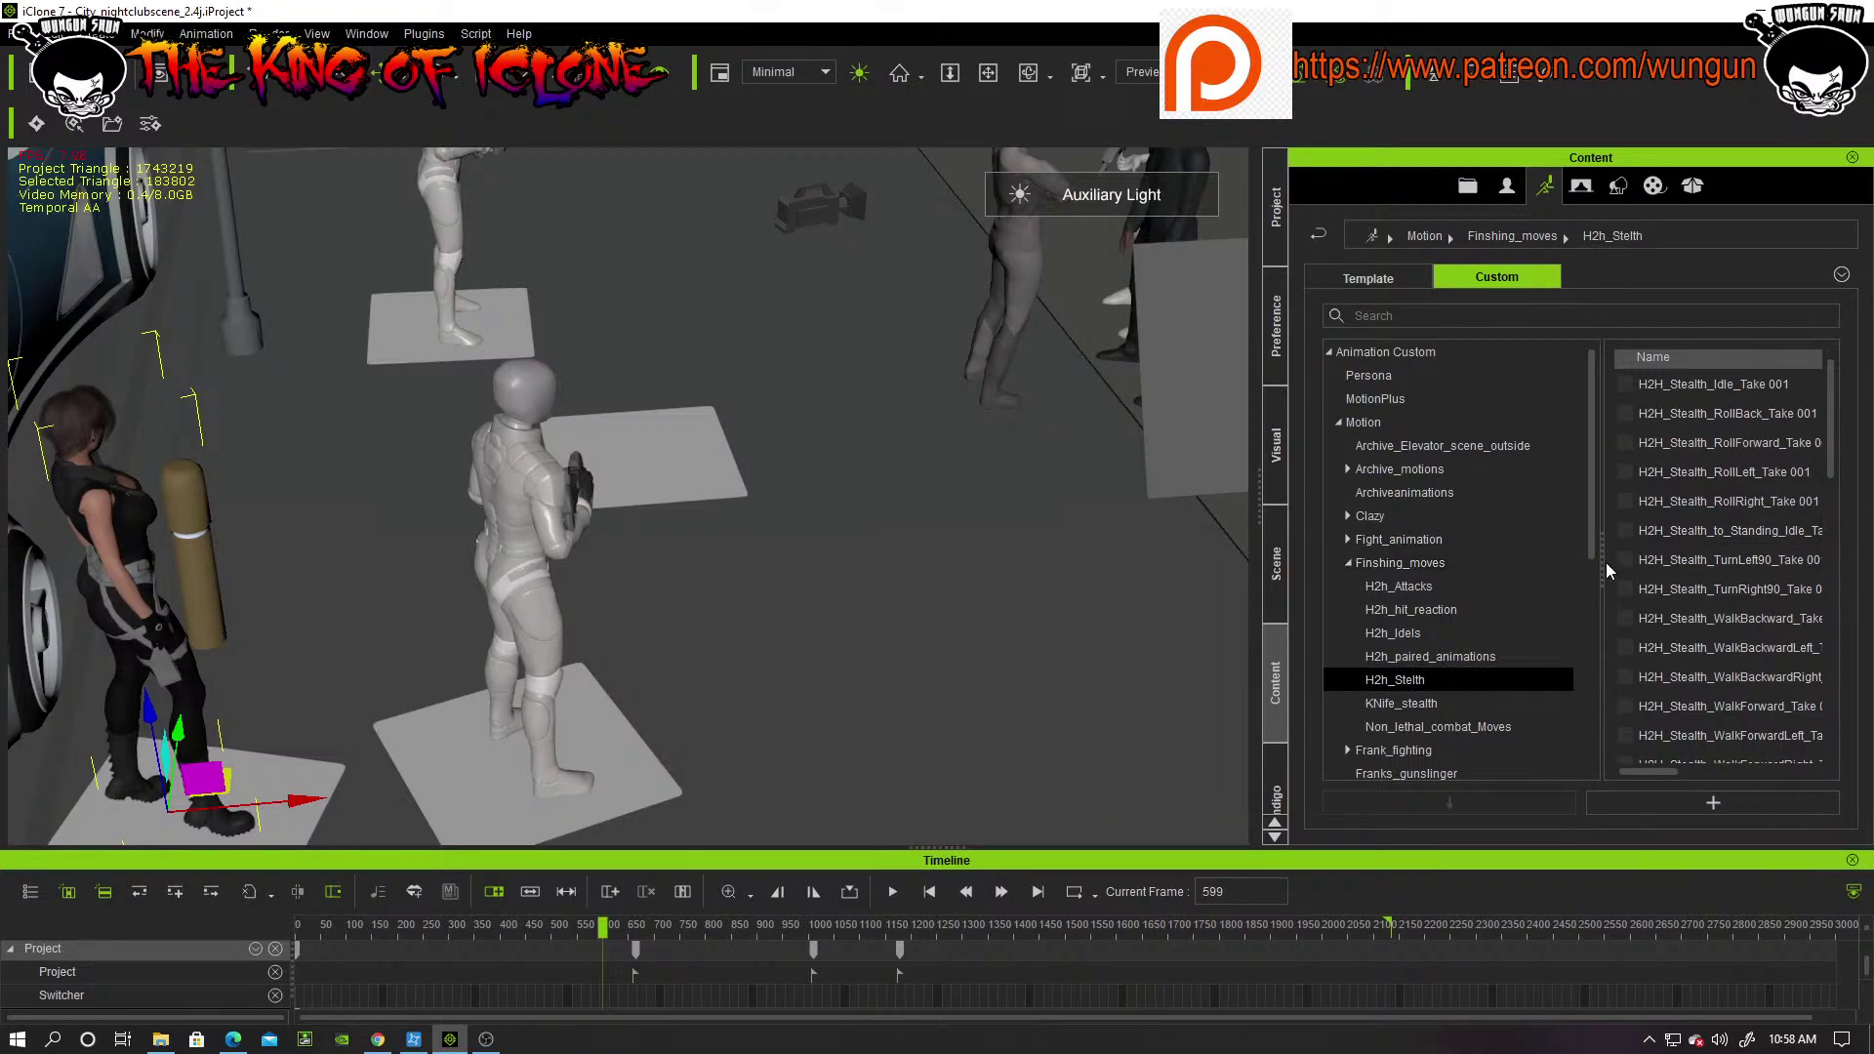
drag(1602, 566, 1500, 576)
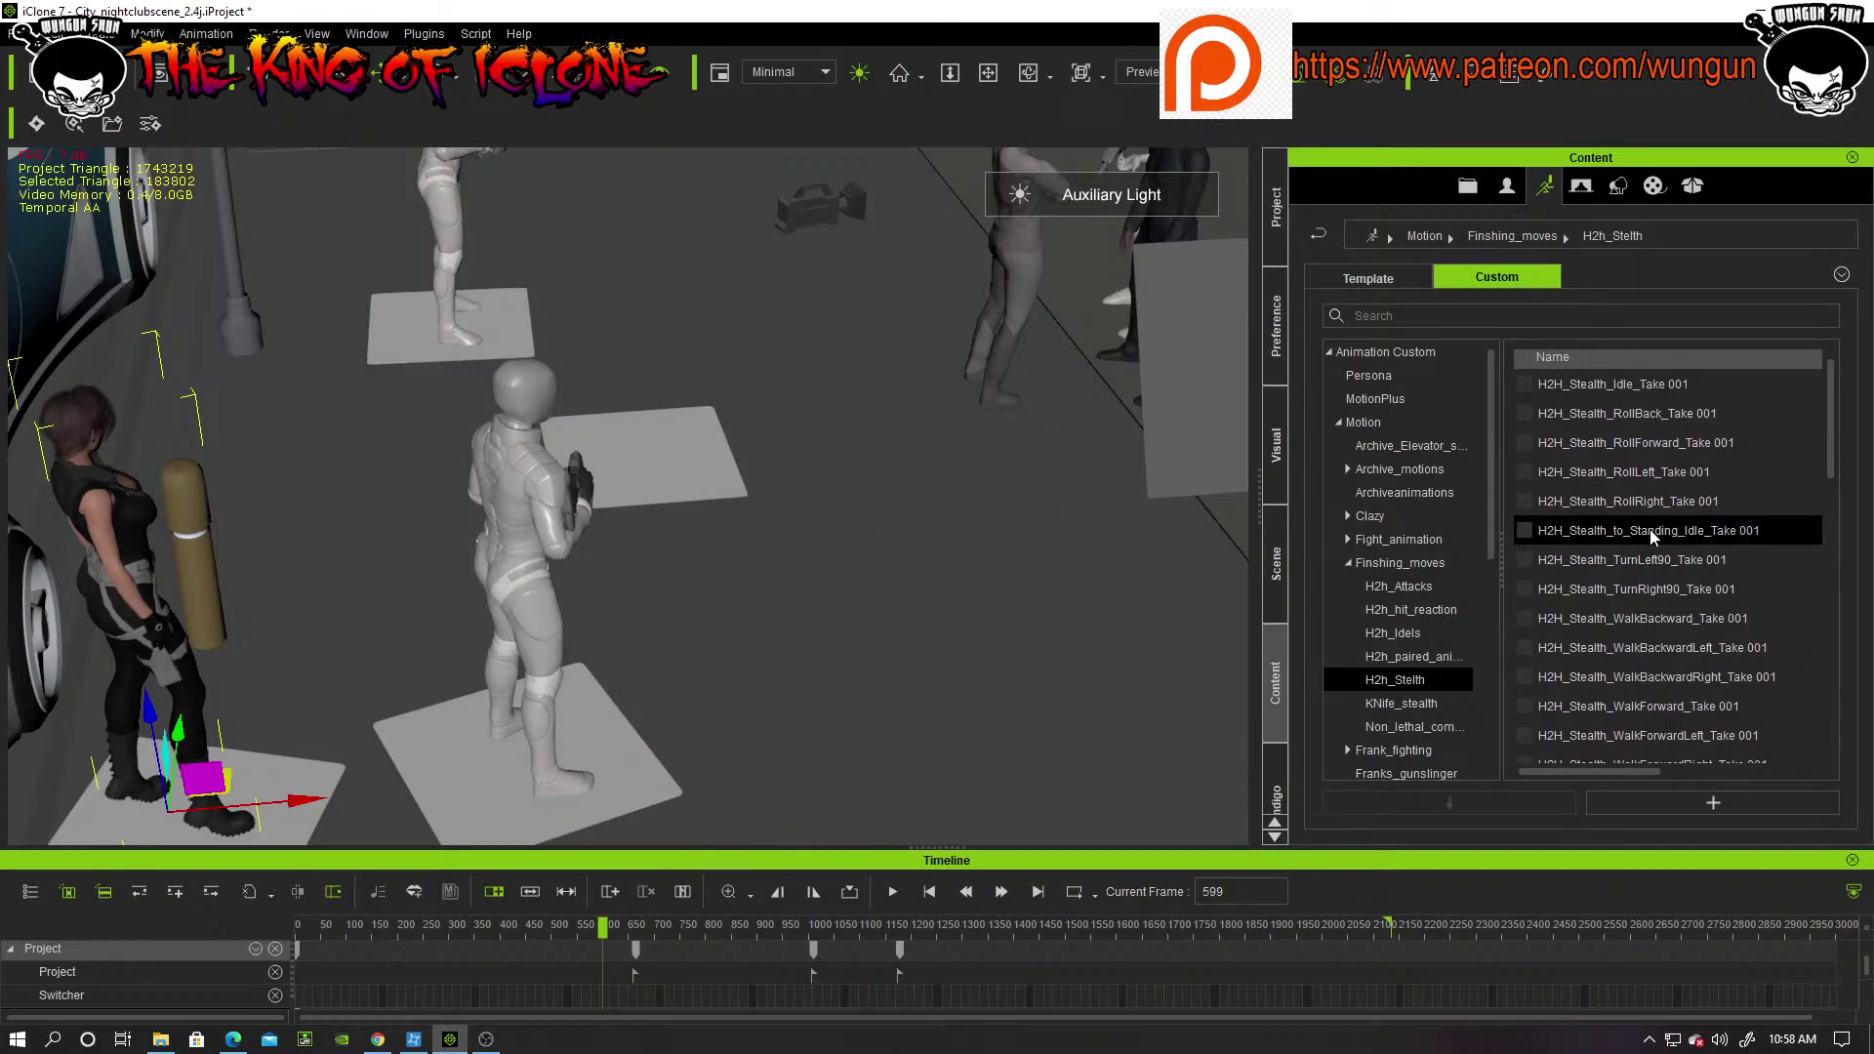
Step: Try the Paired_H2H_Stealth_FromAbove_NeckKick_Att motion on the female attacker at frame 599
click(1667, 559)
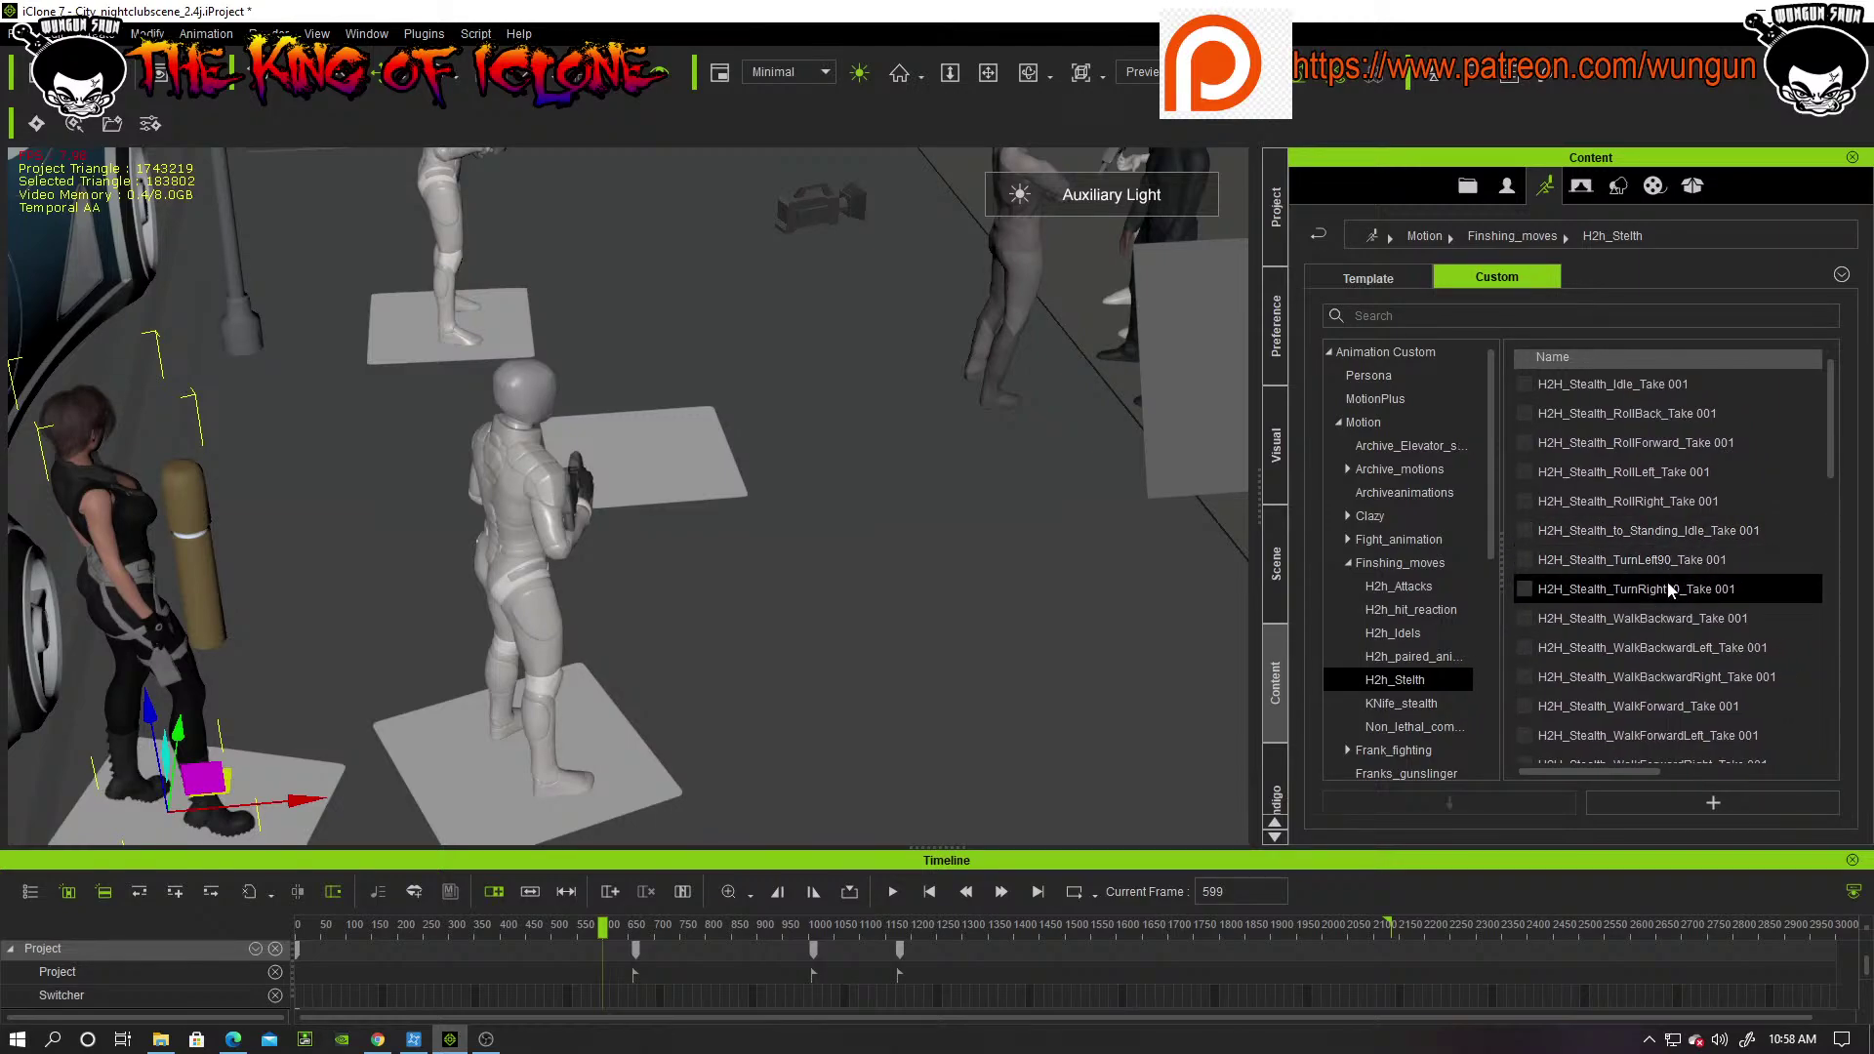
scroll(1664, 619, down, 1)
scroll(1662, 623, down, 4)
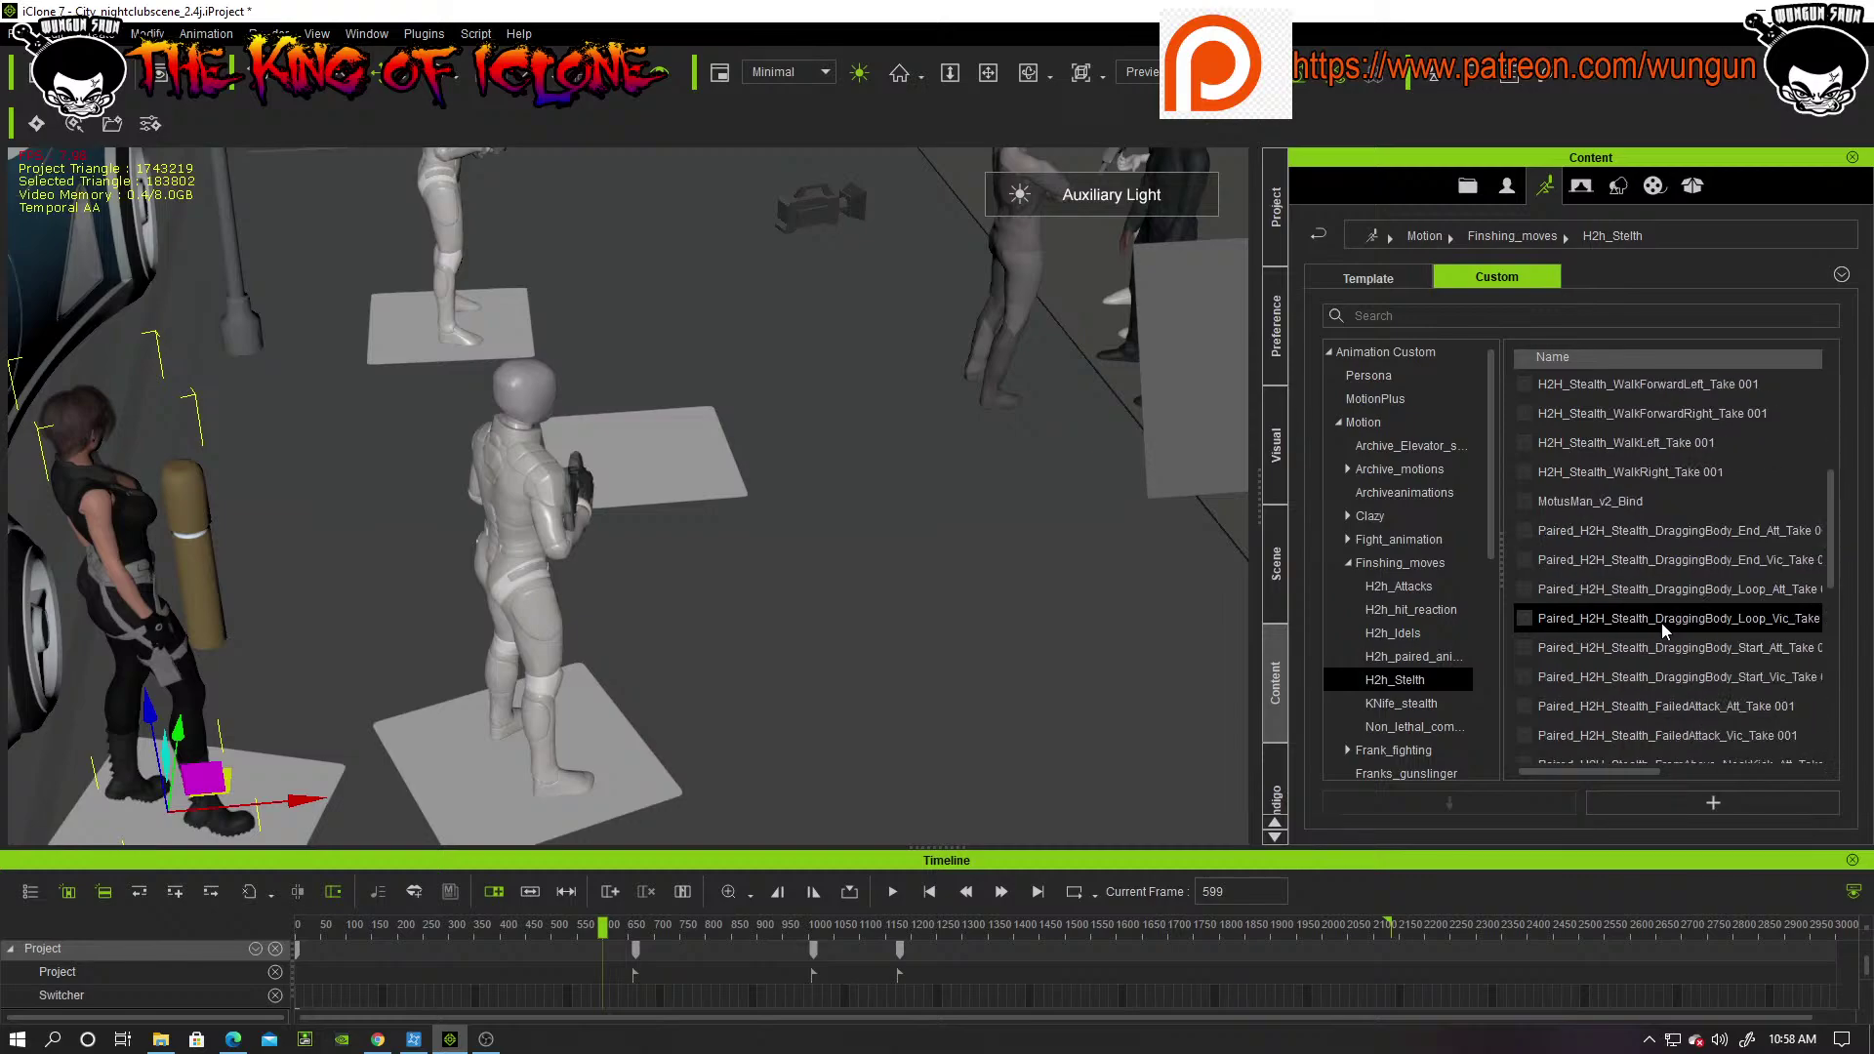
scroll(1661, 623, up, 1)
scroll(1666, 663, down, 1)
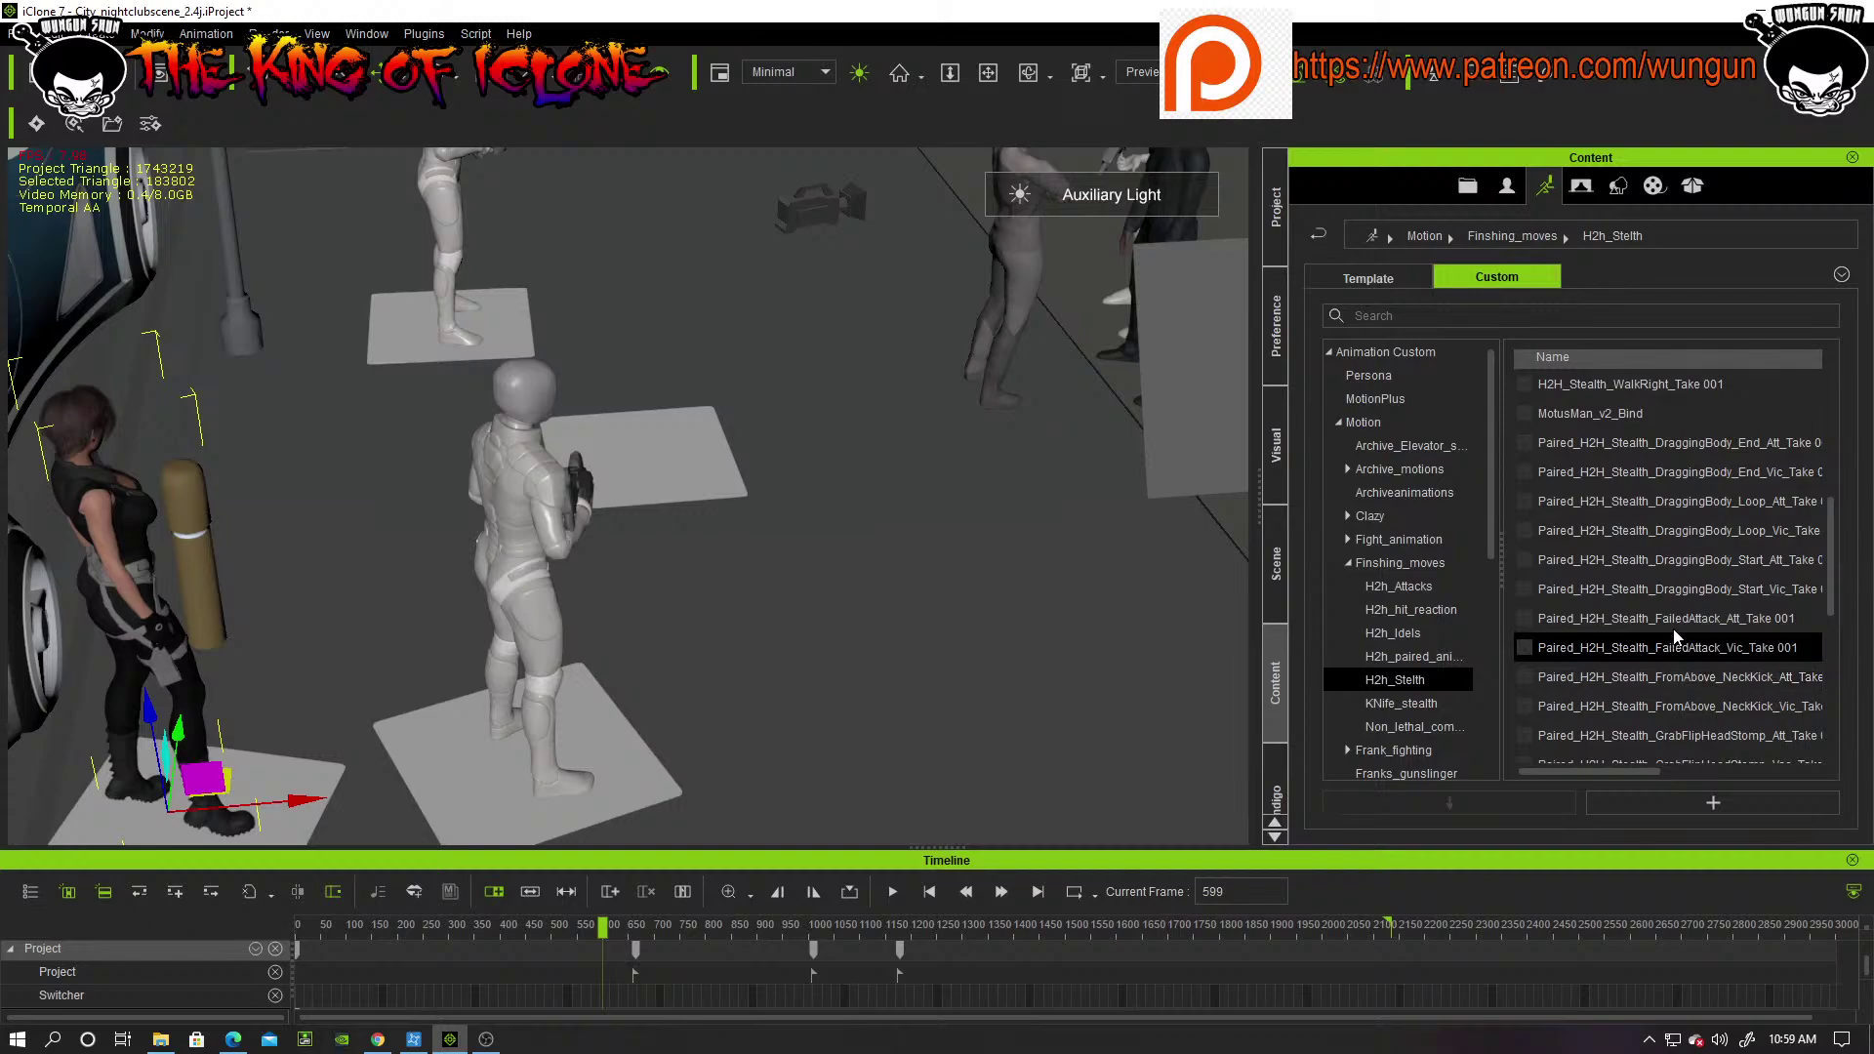
mouse_move(1677, 649)
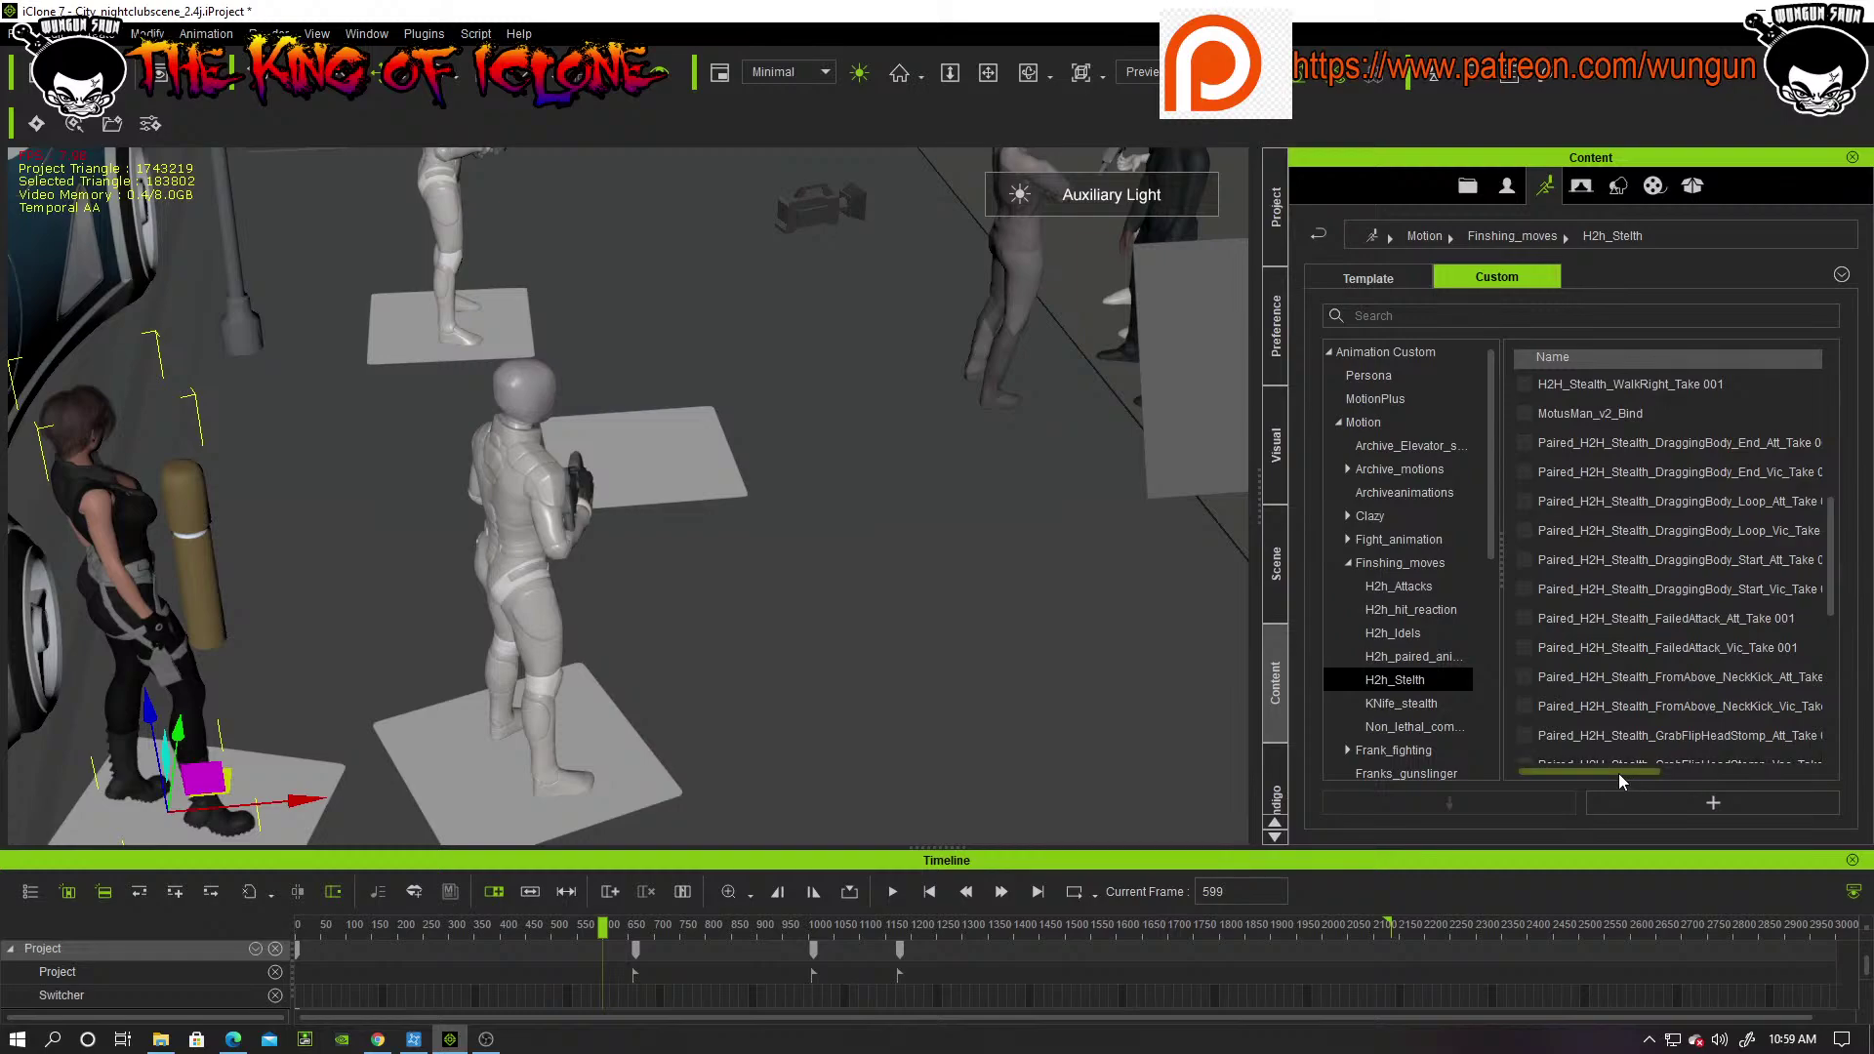
drag(1628, 773, 1637, 782)
click(1679, 688)
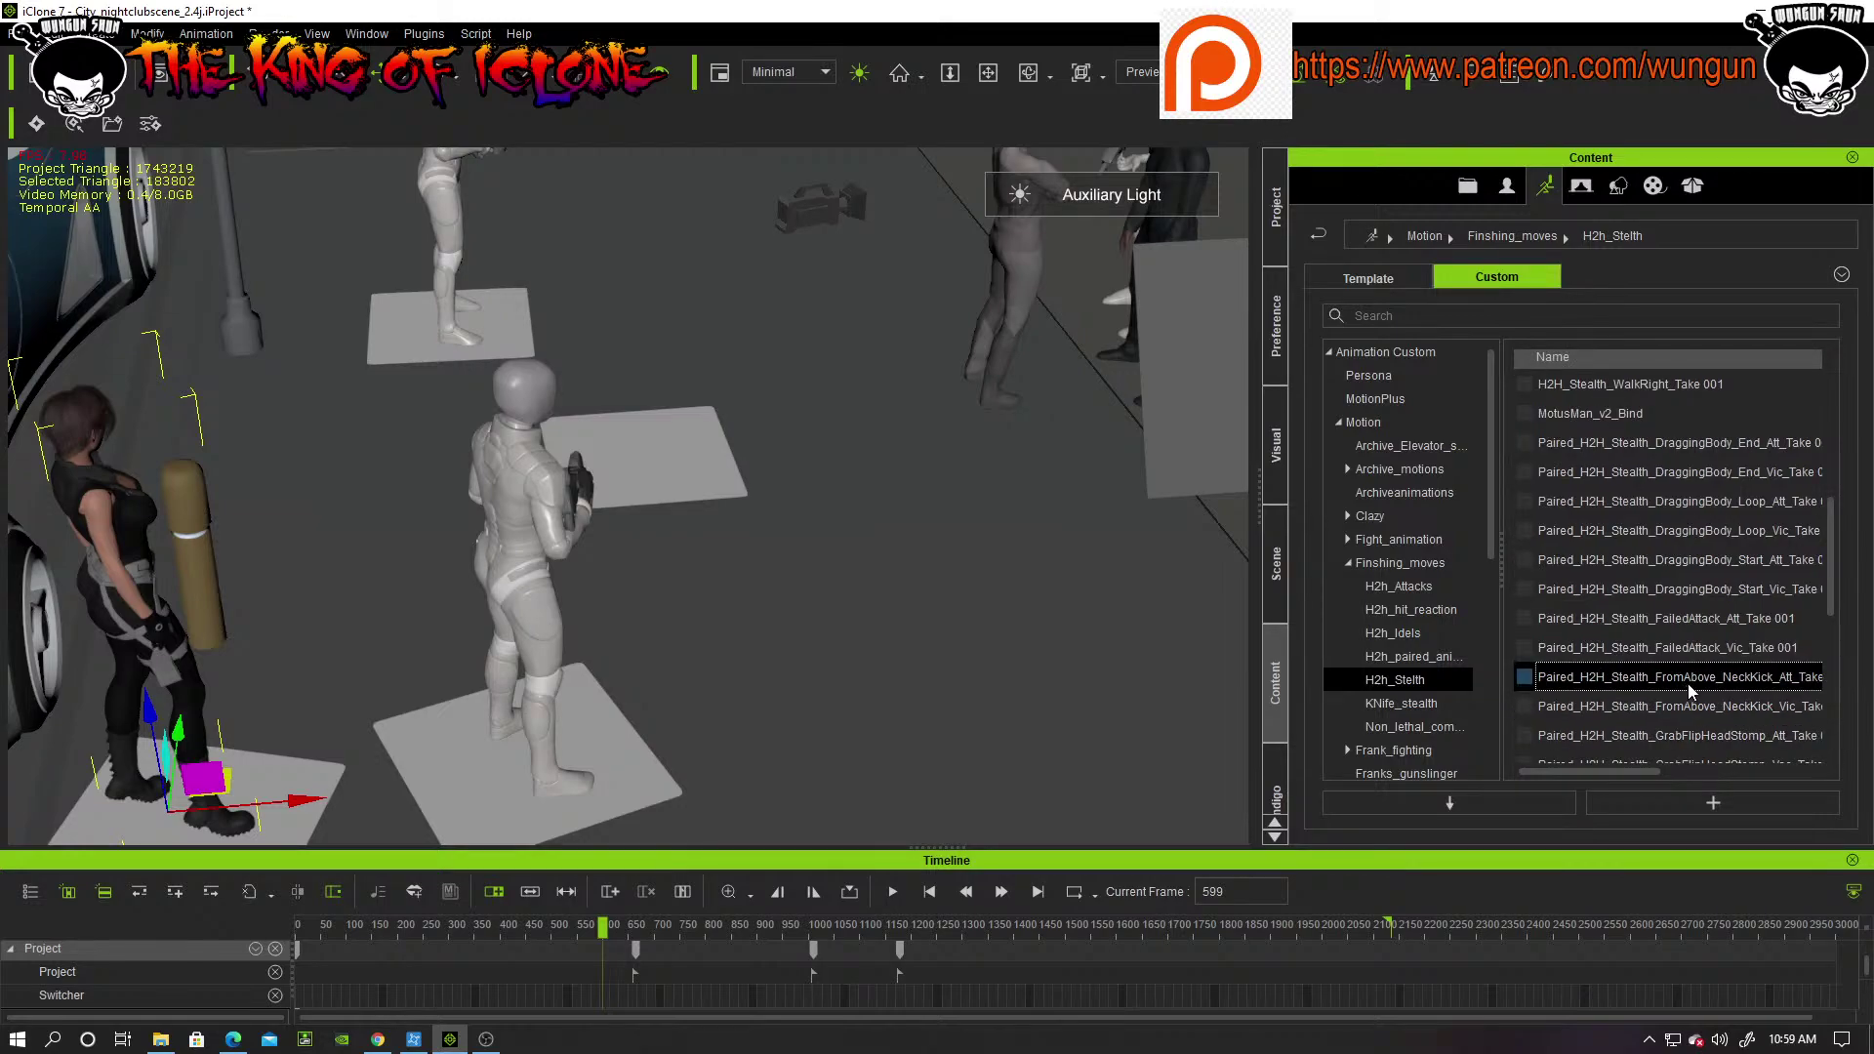
drag(1715, 680, 109, 502)
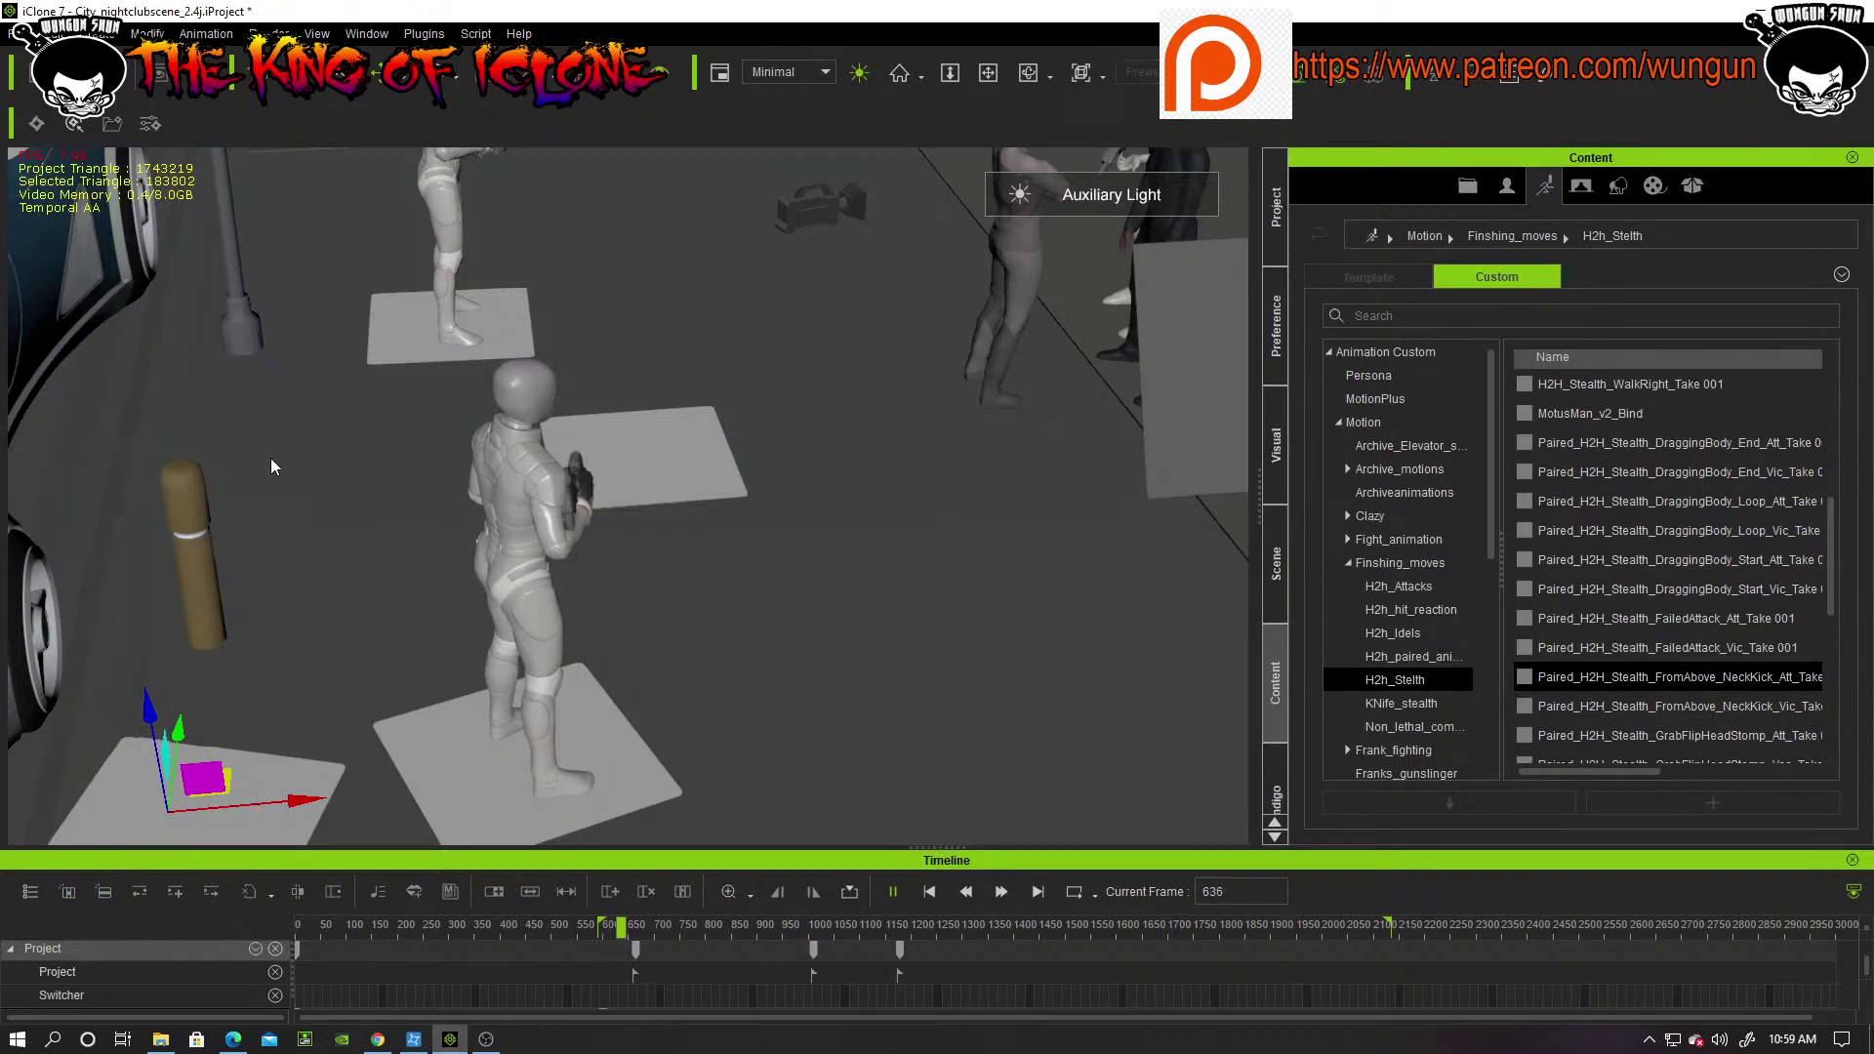
Step: Check the neck-kick motion at frames 668 and 660, discard it and return to frame 599
click(636, 927)
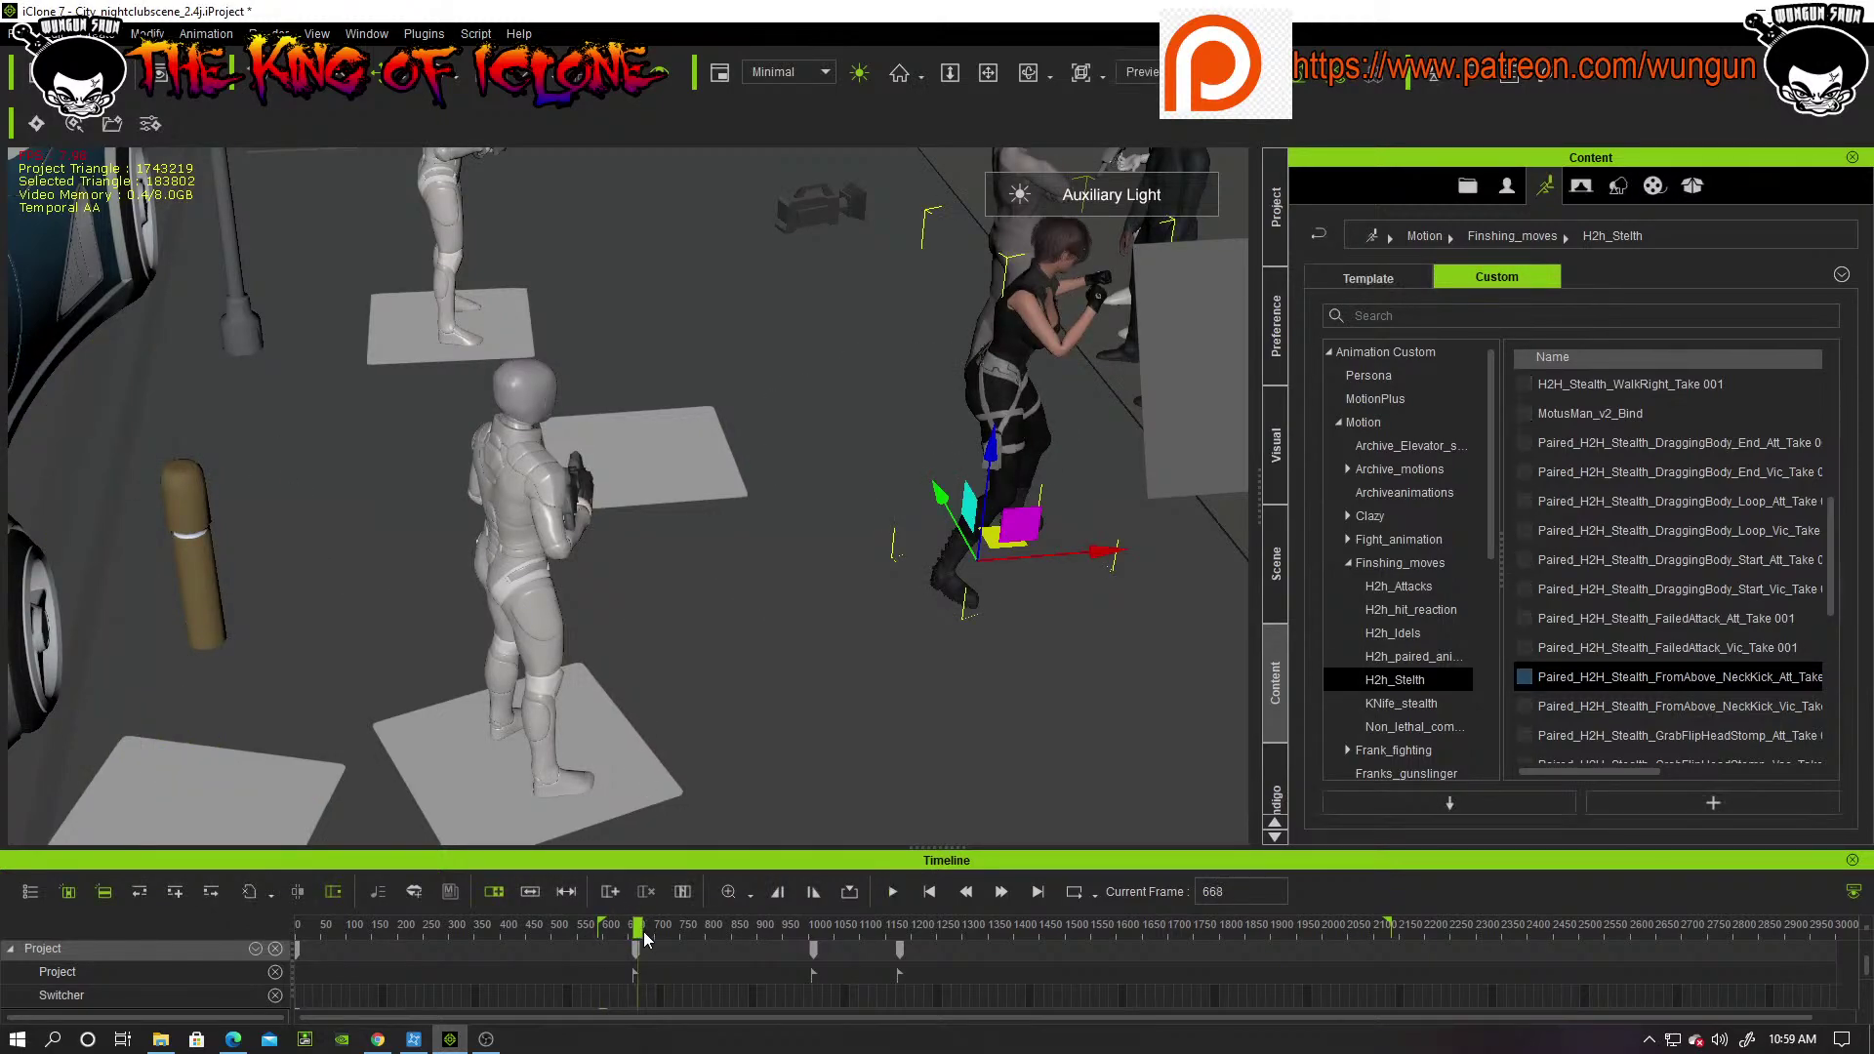
mouse_move(632, 933)
mouse_down()
mouse_move(597, 951)
mouse_move(634, 964)
mouse_up()
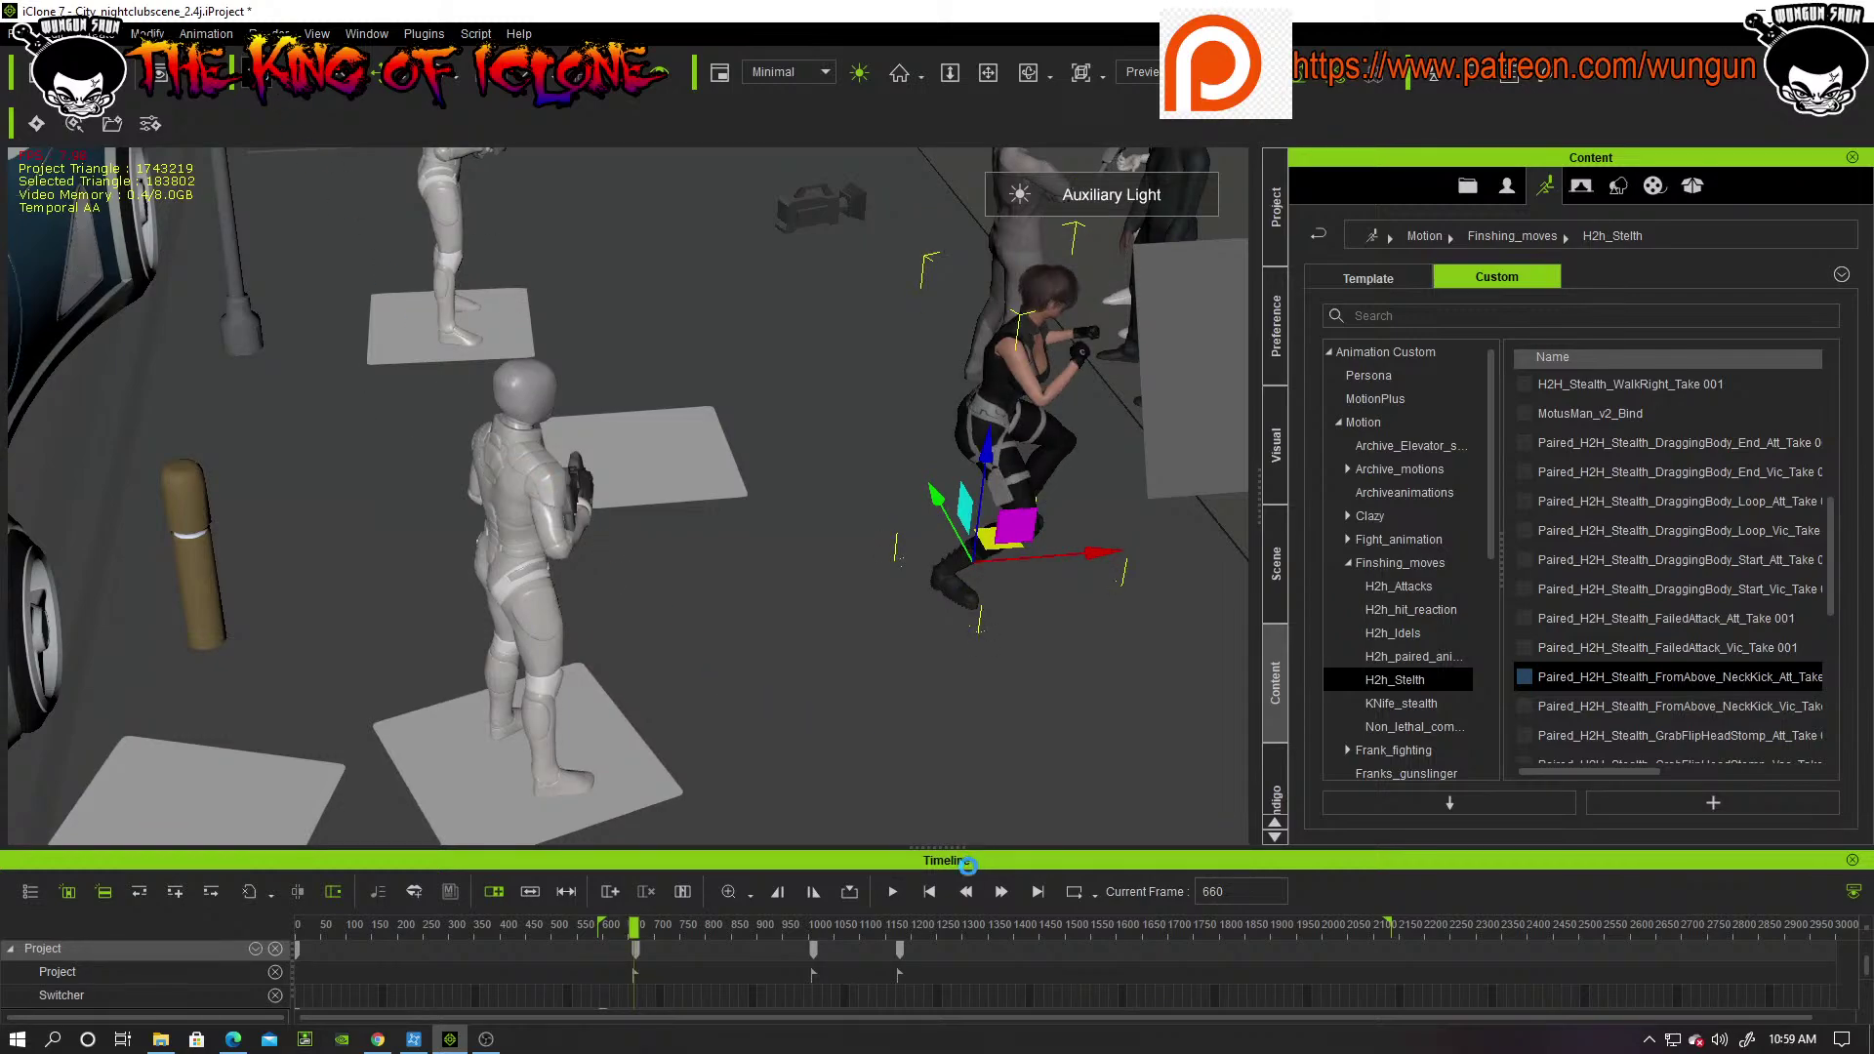
click(933, 894)
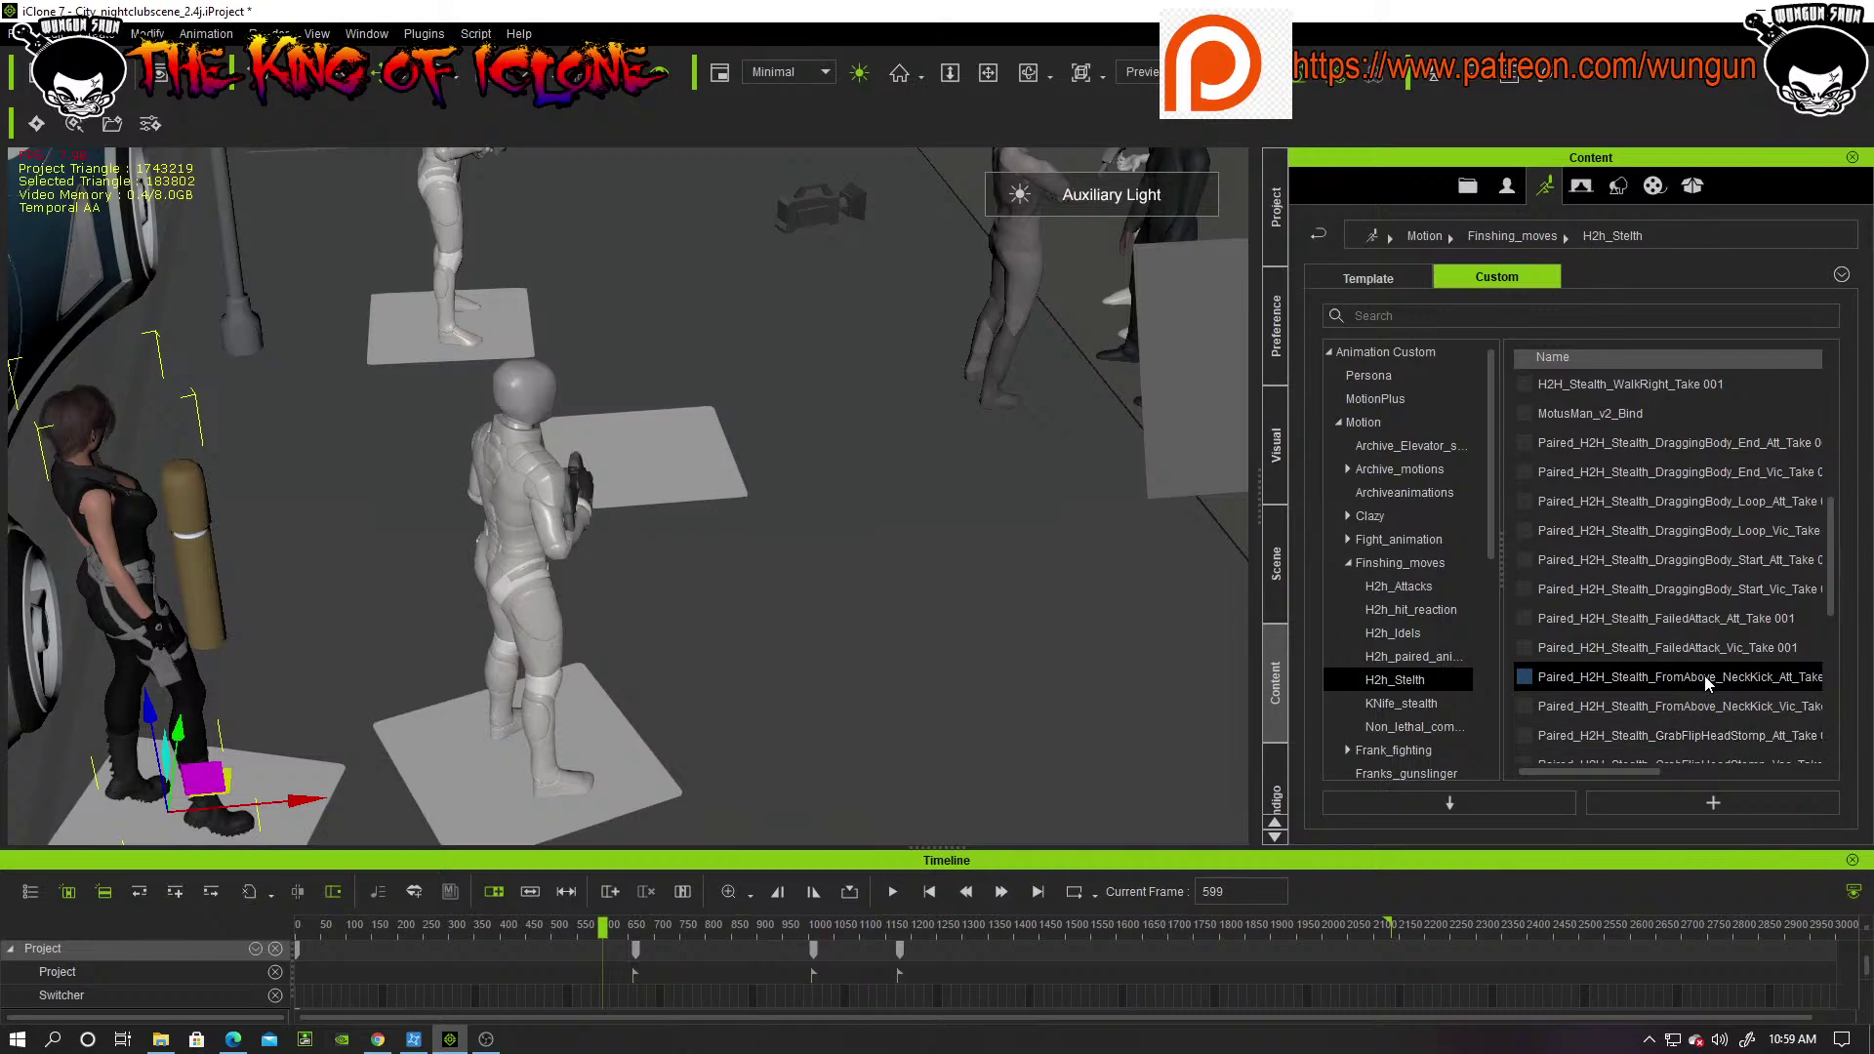
Step: Widen the motion name list and try the Paired_H2H_Stealth_NeckBreak_Att motion on the female attacker at frame 599
scroll(1703, 687, down, 1)
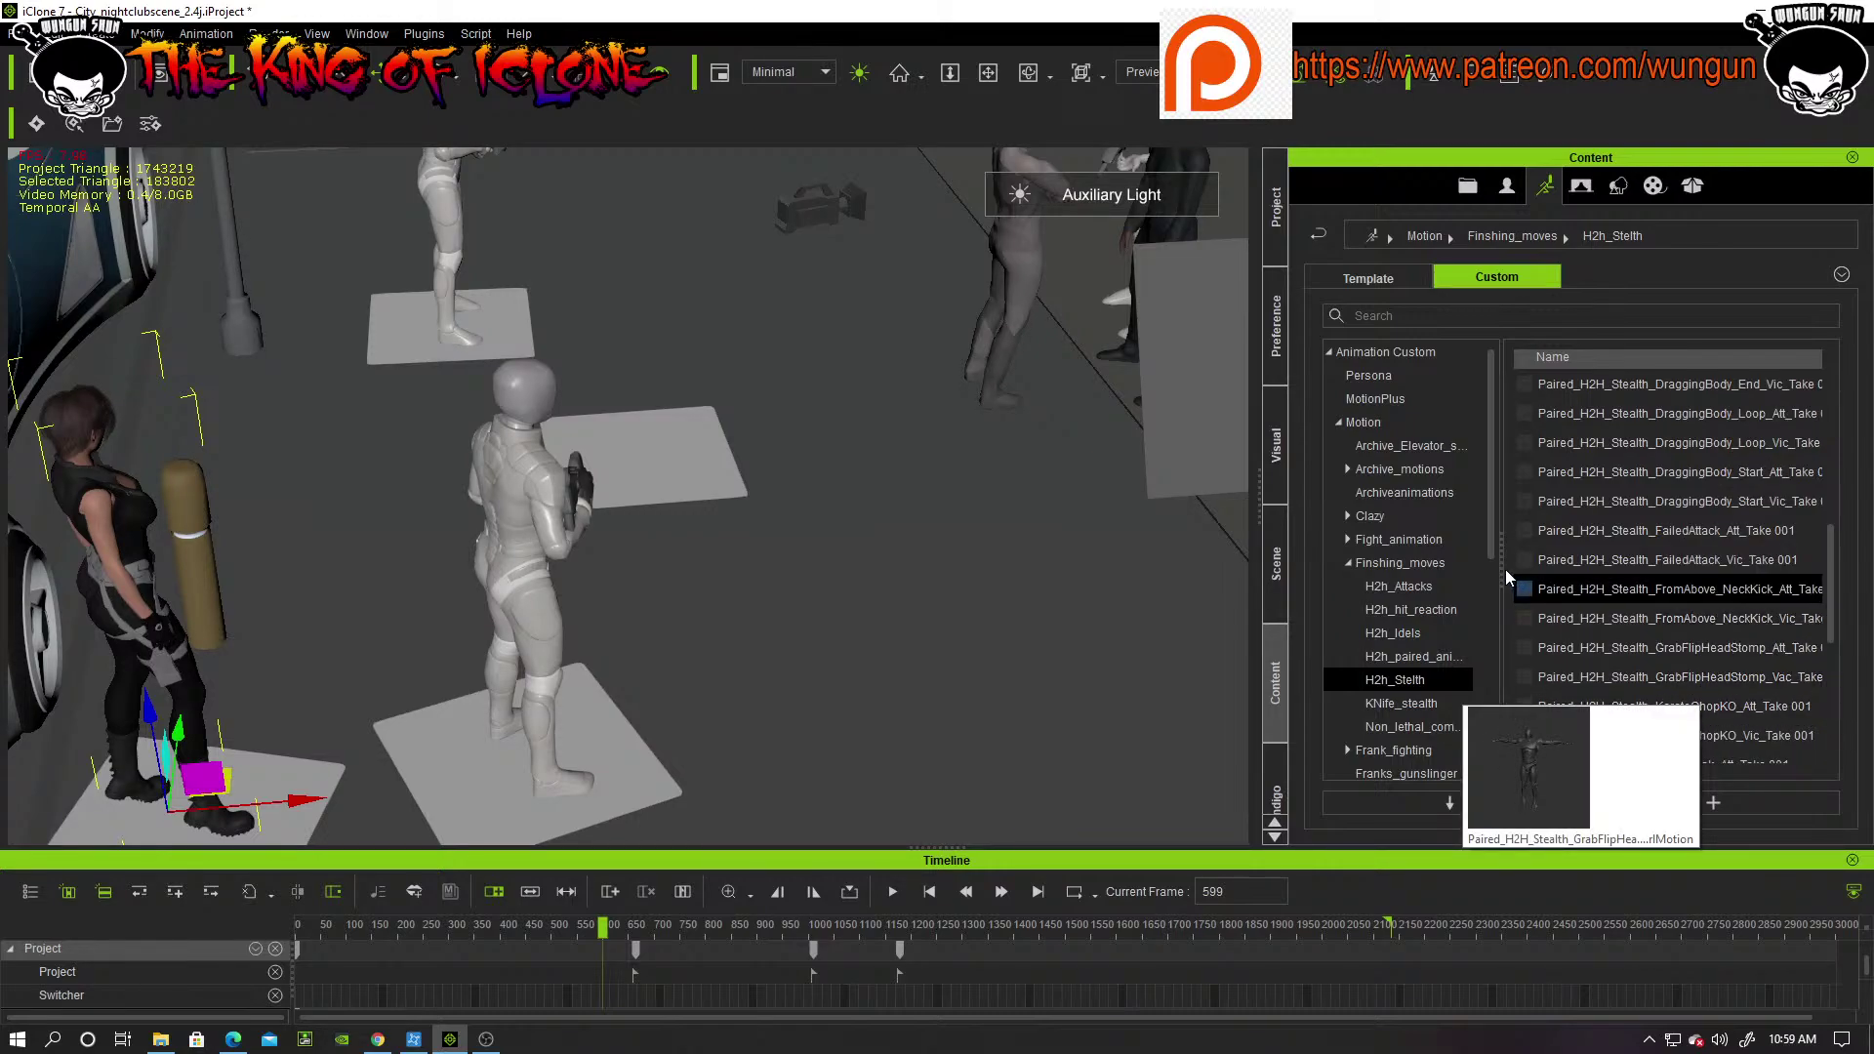
drag(1504, 570, 1410, 573)
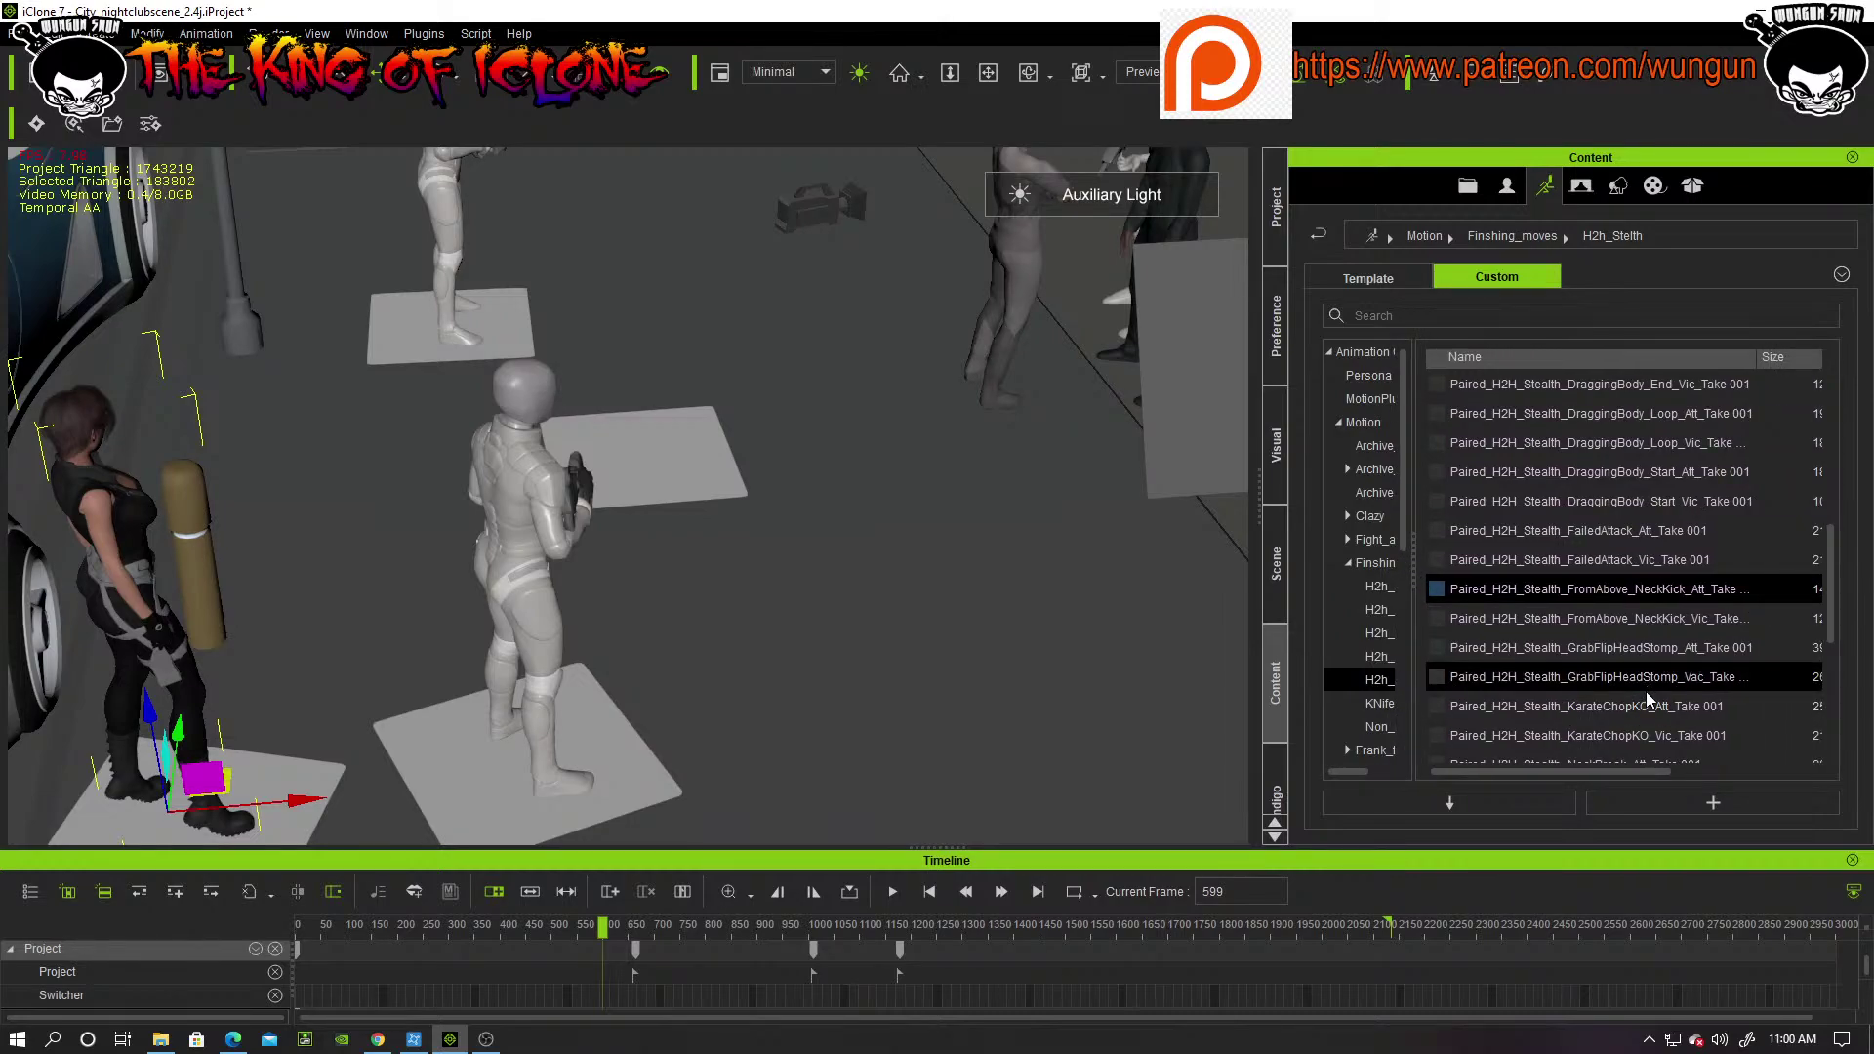
scroll(1646, 691, down, 1)
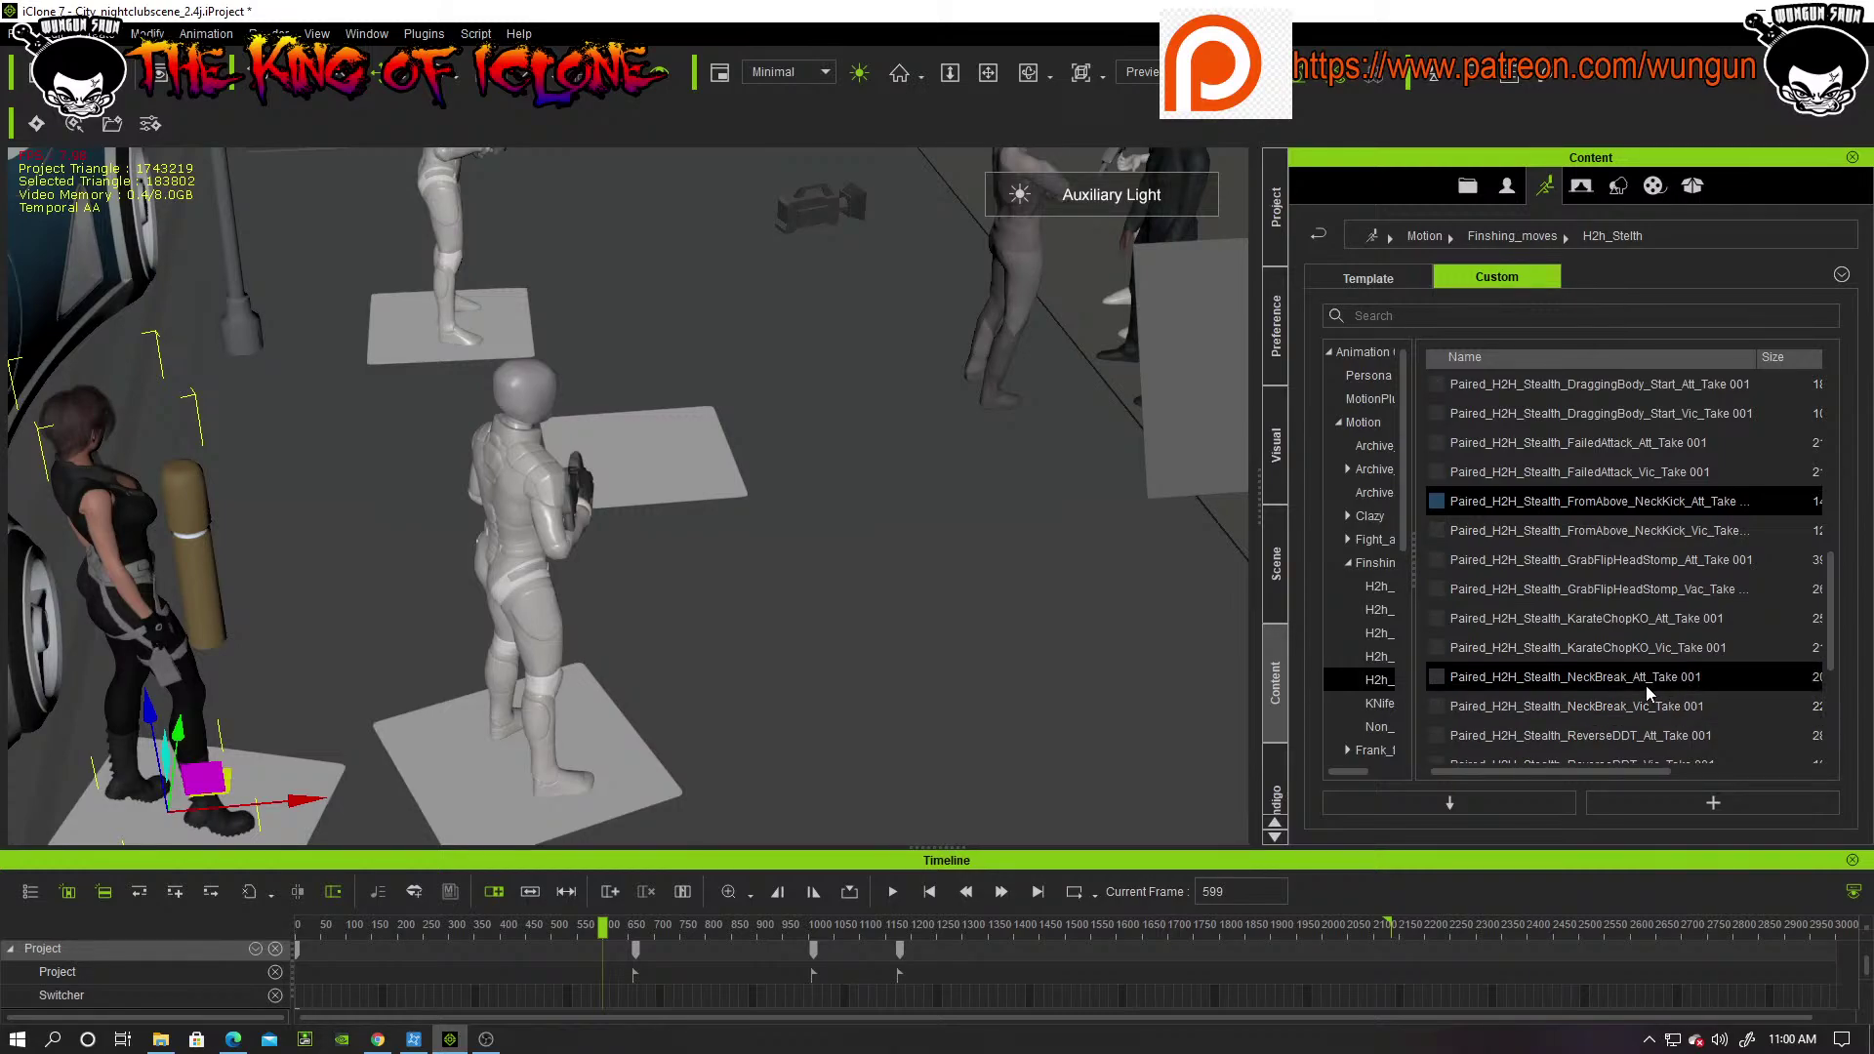
click(1646, 685)
drag(829, 766, 109, 501)
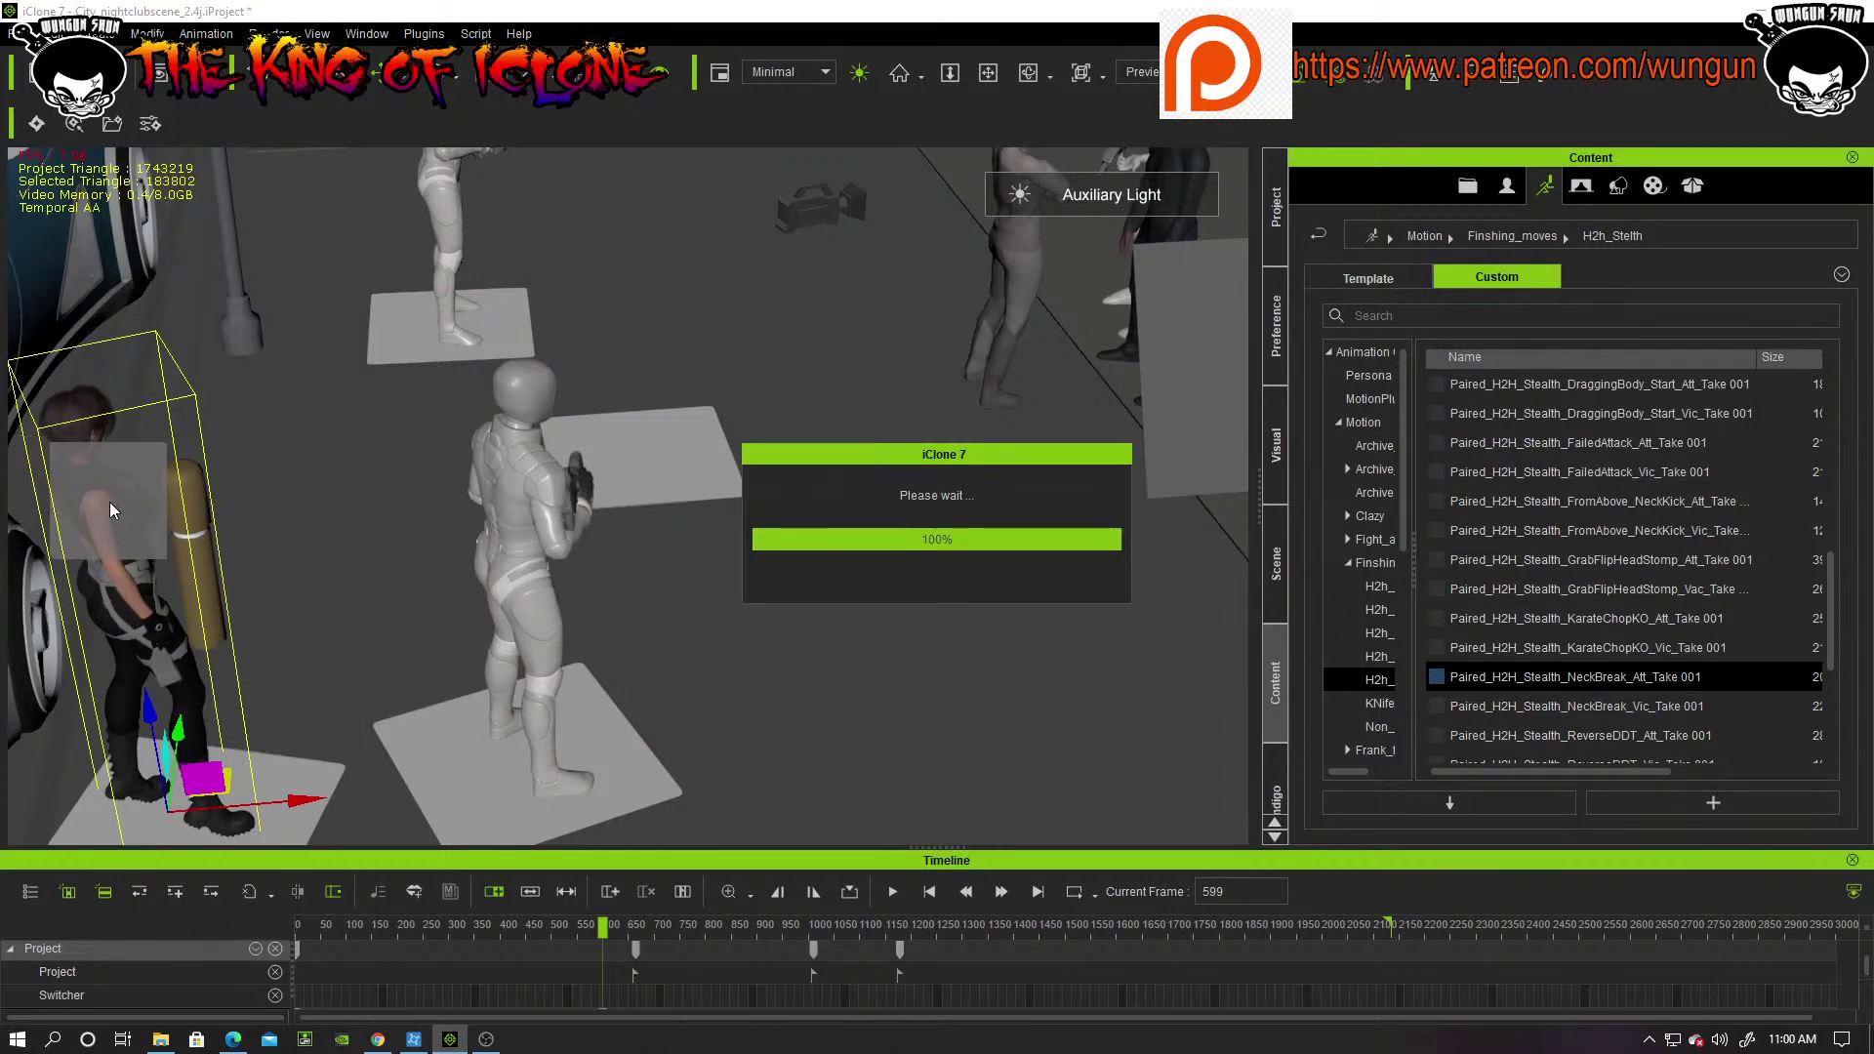
Step: Preview the neck-break motion through frame 718, discard it and set the playhead to frame 646
key(space)
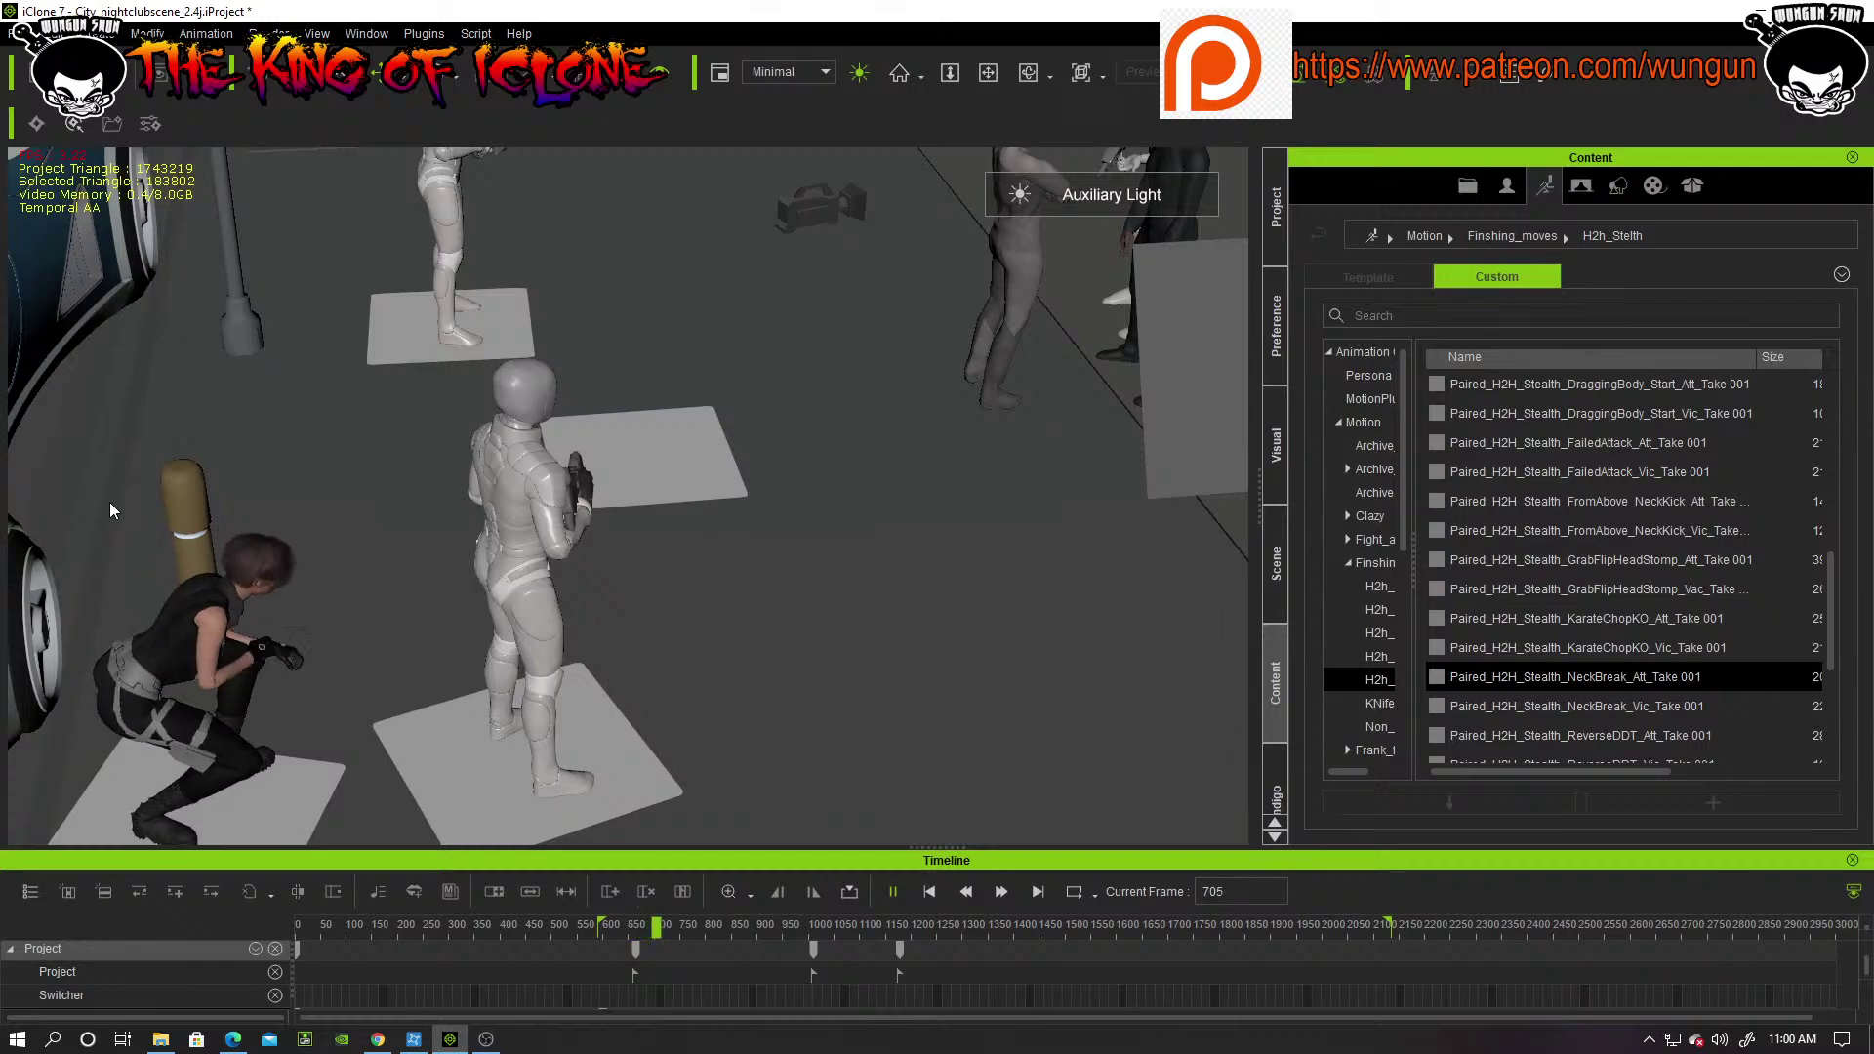
click(166, 565)
key(space)
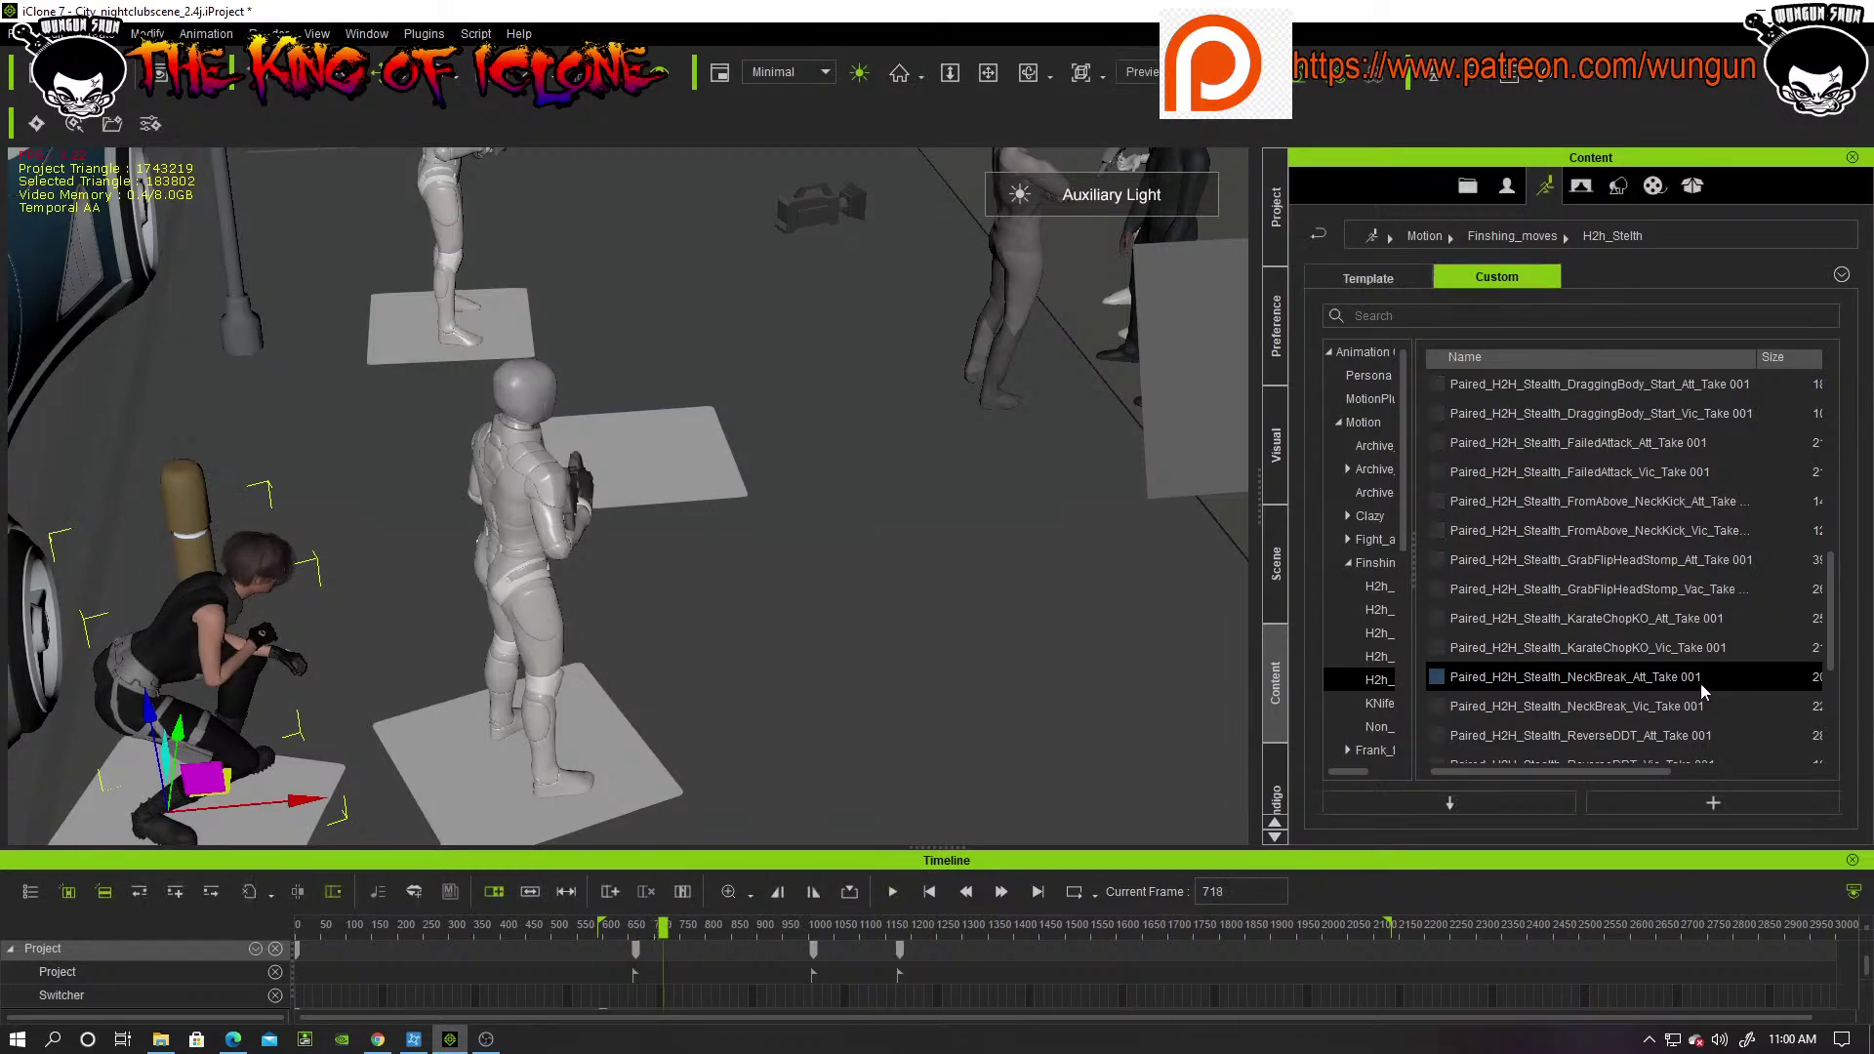
click(619, 925)
mouse_move(609, 924)
mouse_down()
mouse_move(590, 924)
mouse_move(641, 925)
mouse_move(626, 925)
mouse_up()
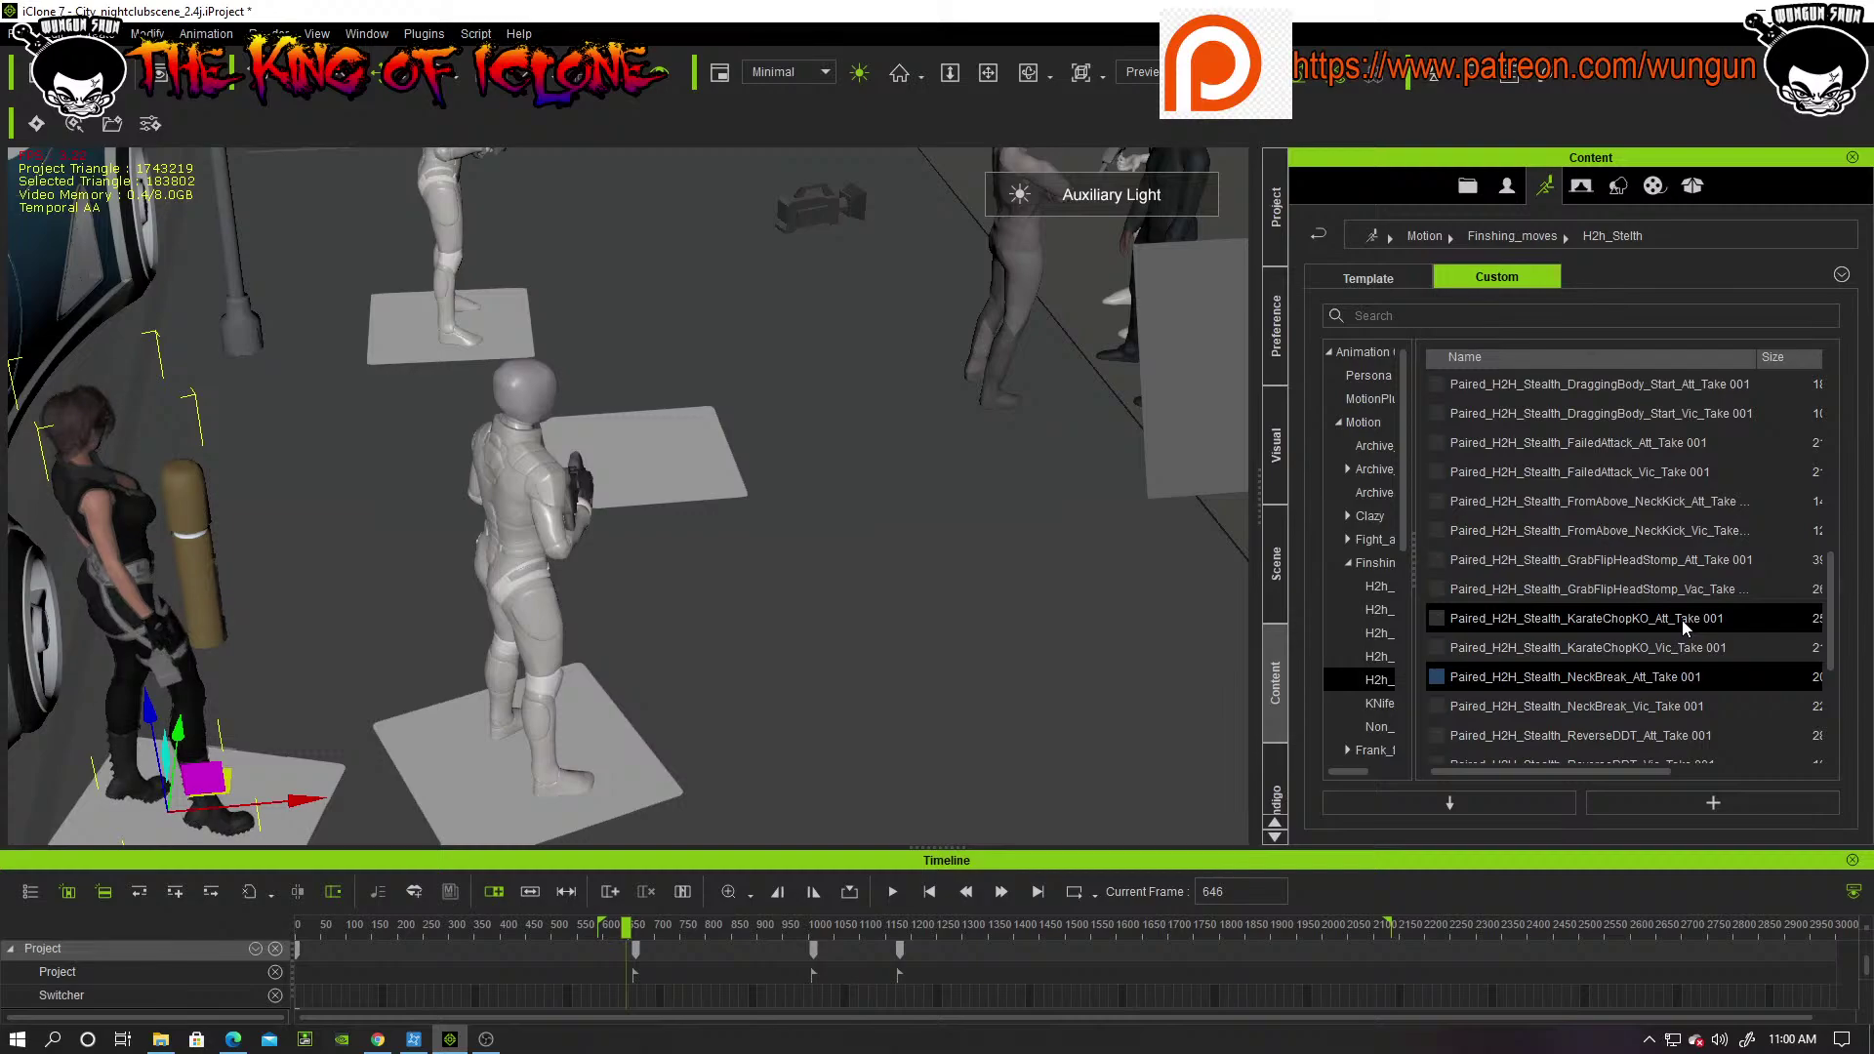
Step: Try the Paired_H2H_Stealth_ReverseDDT_Att motion on the female attacker at frame 646
scroll(1689, 645, down, 1)
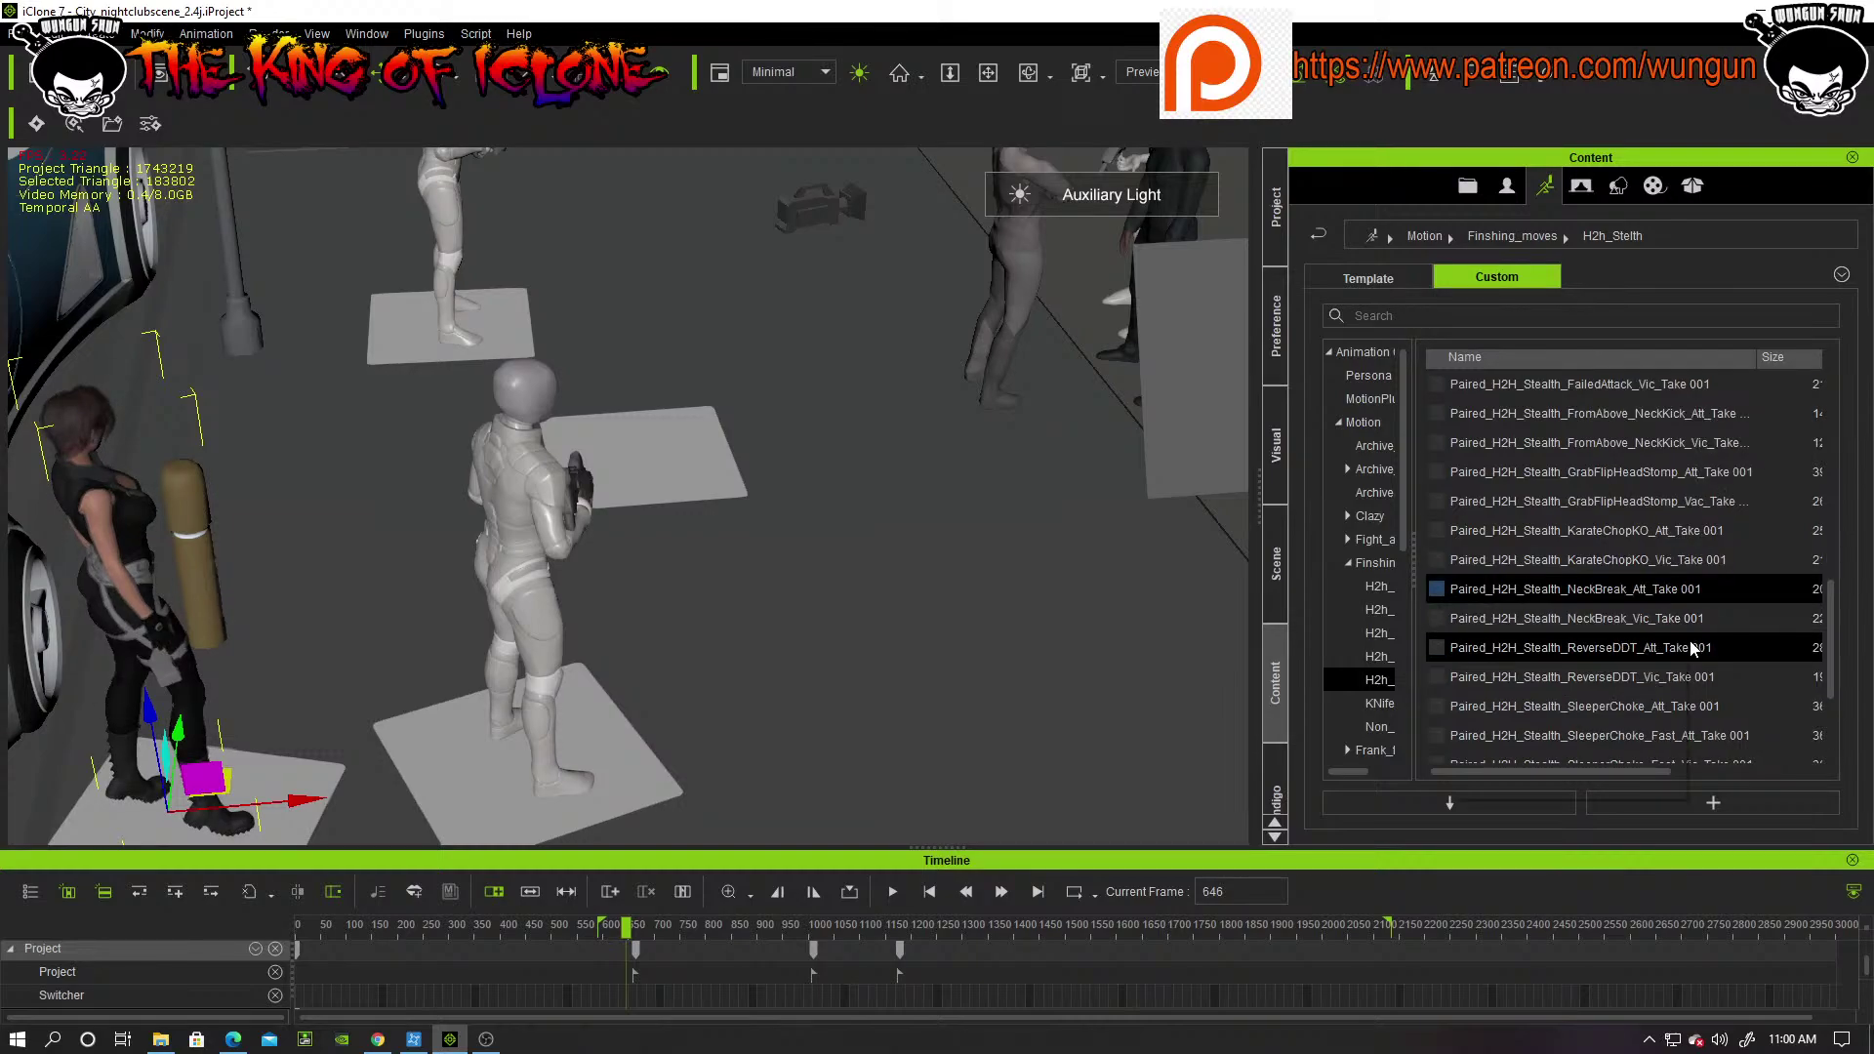
scroll(1748, 654, down, 1)
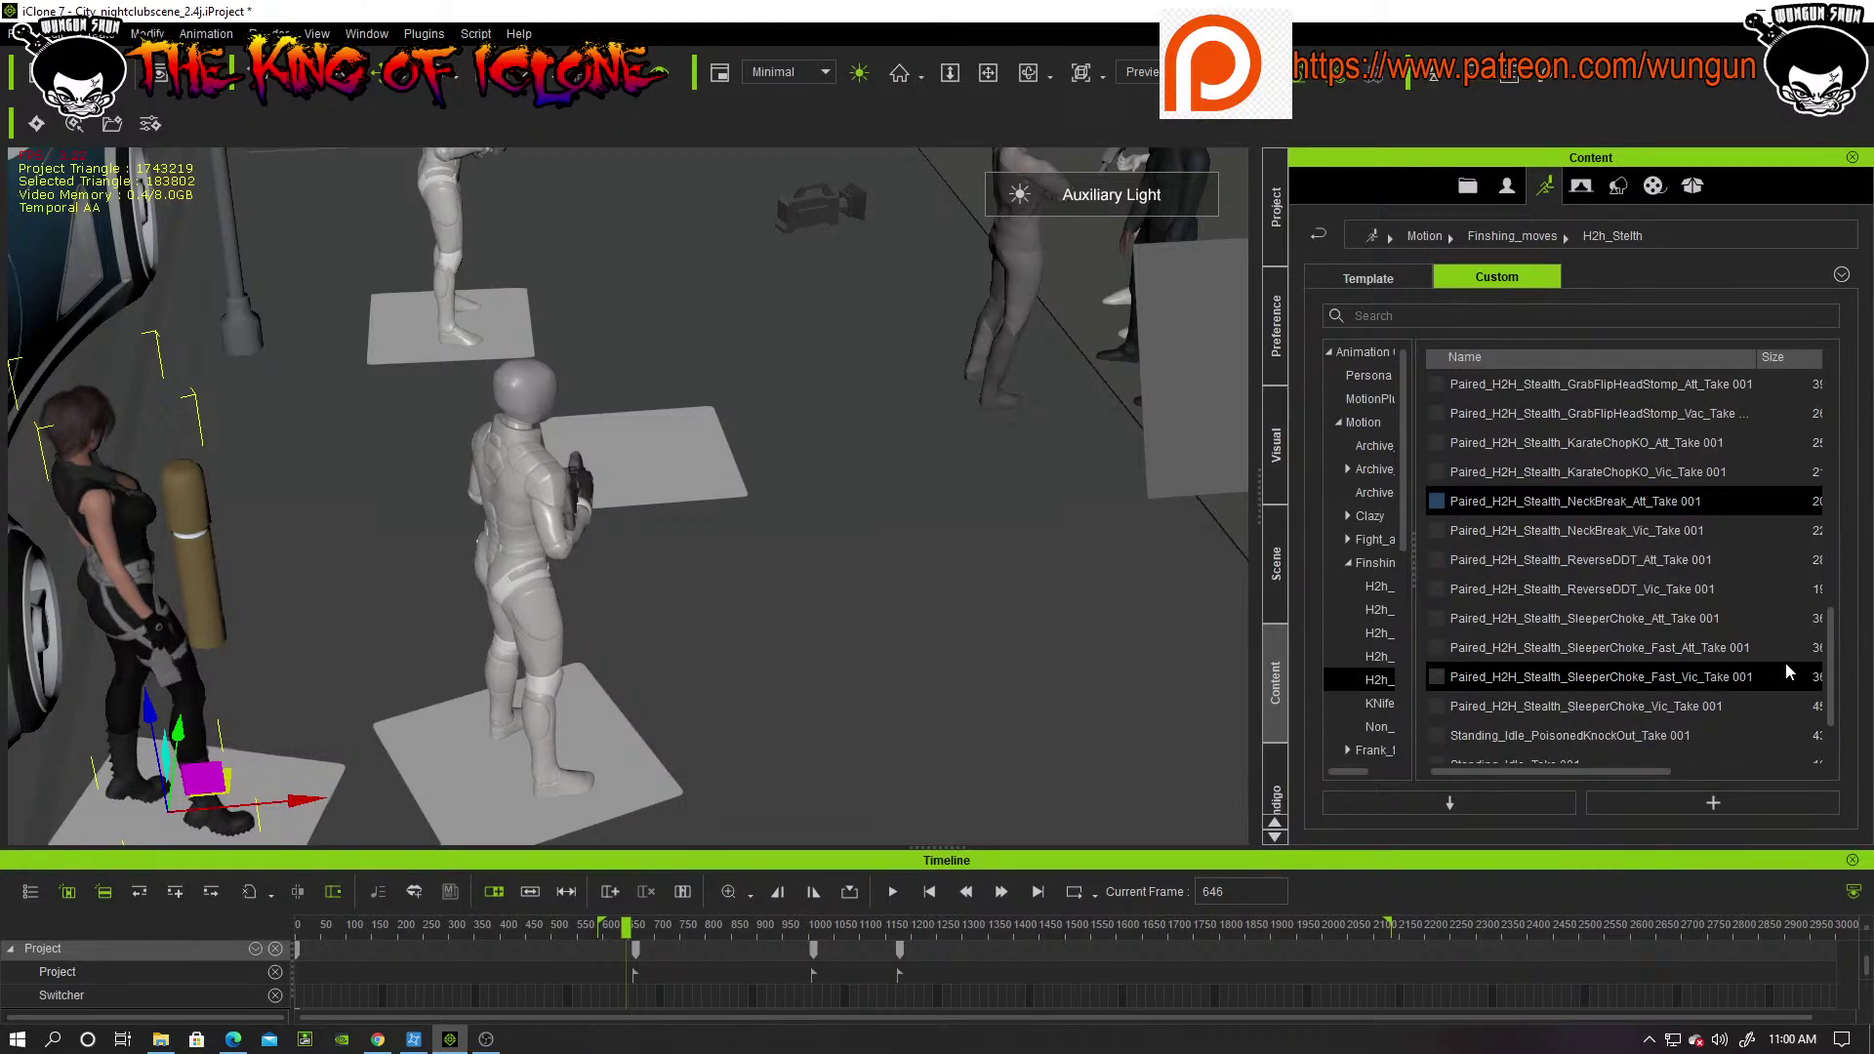
scroll(1785, 662, down, 1)
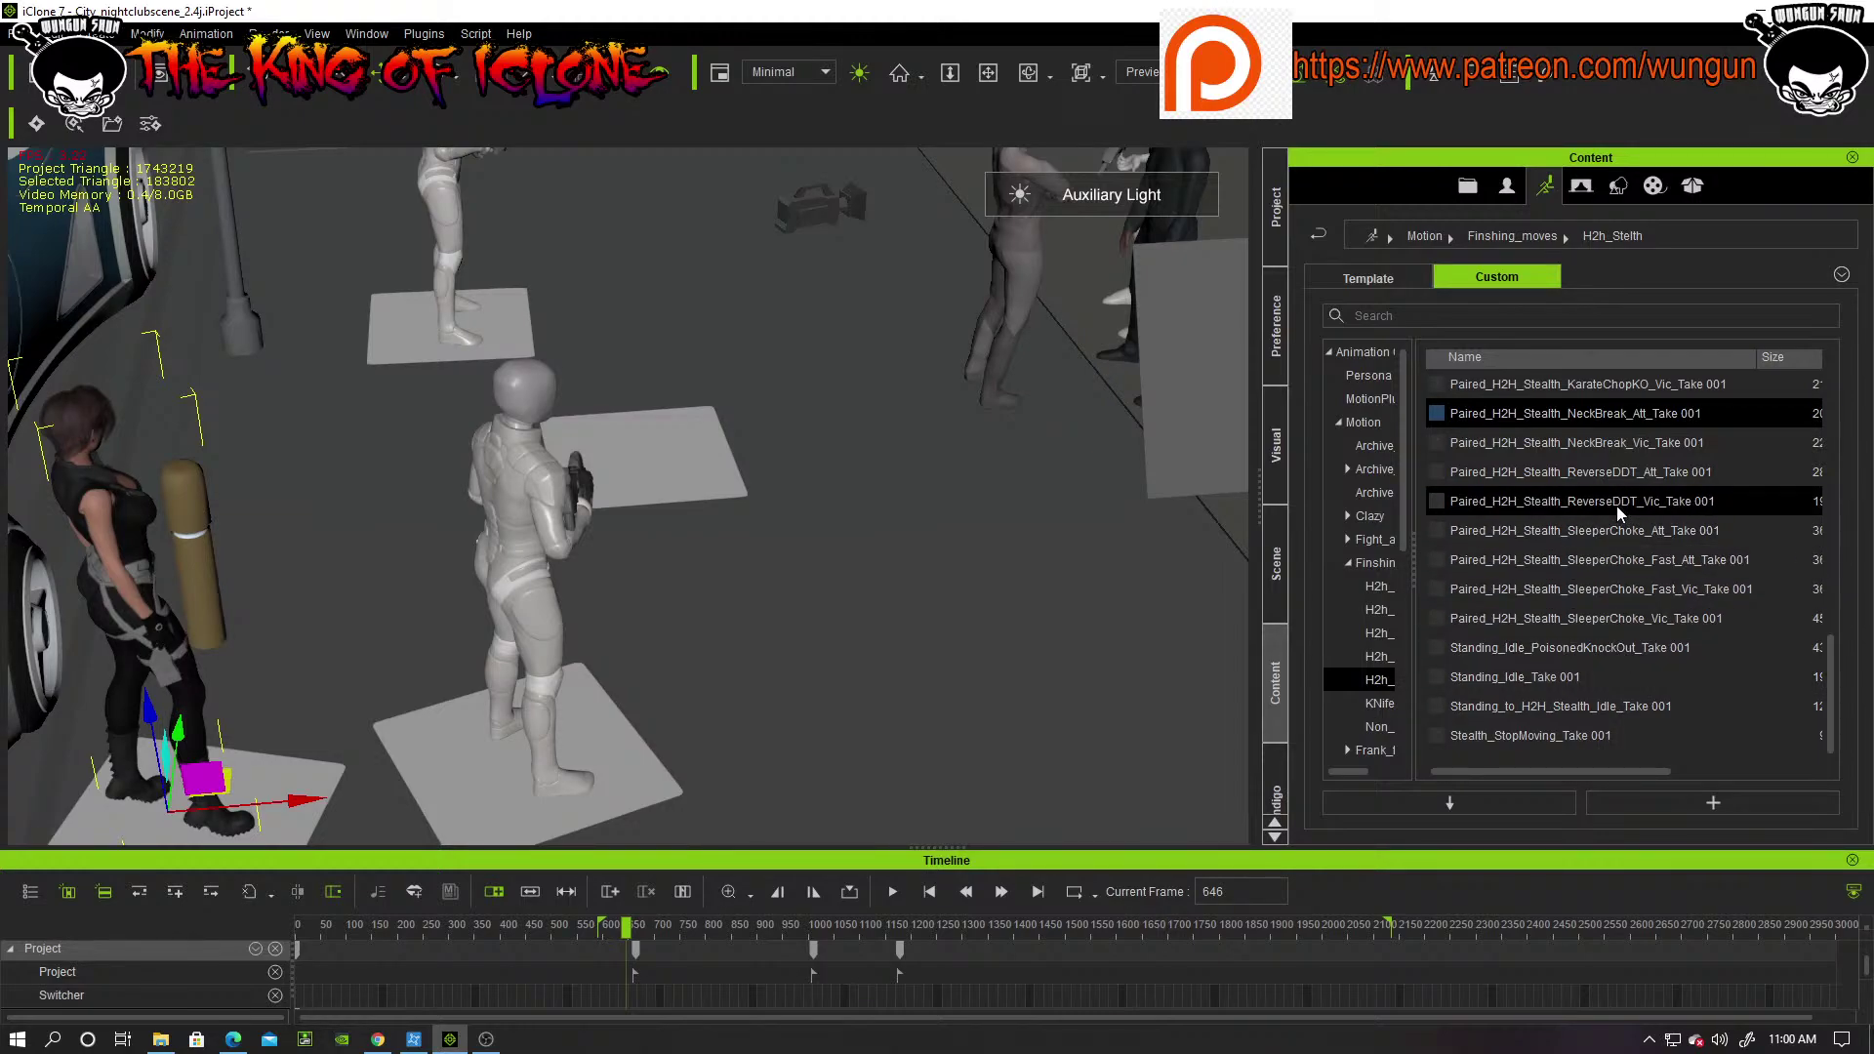
mouse_move(1618, 510)
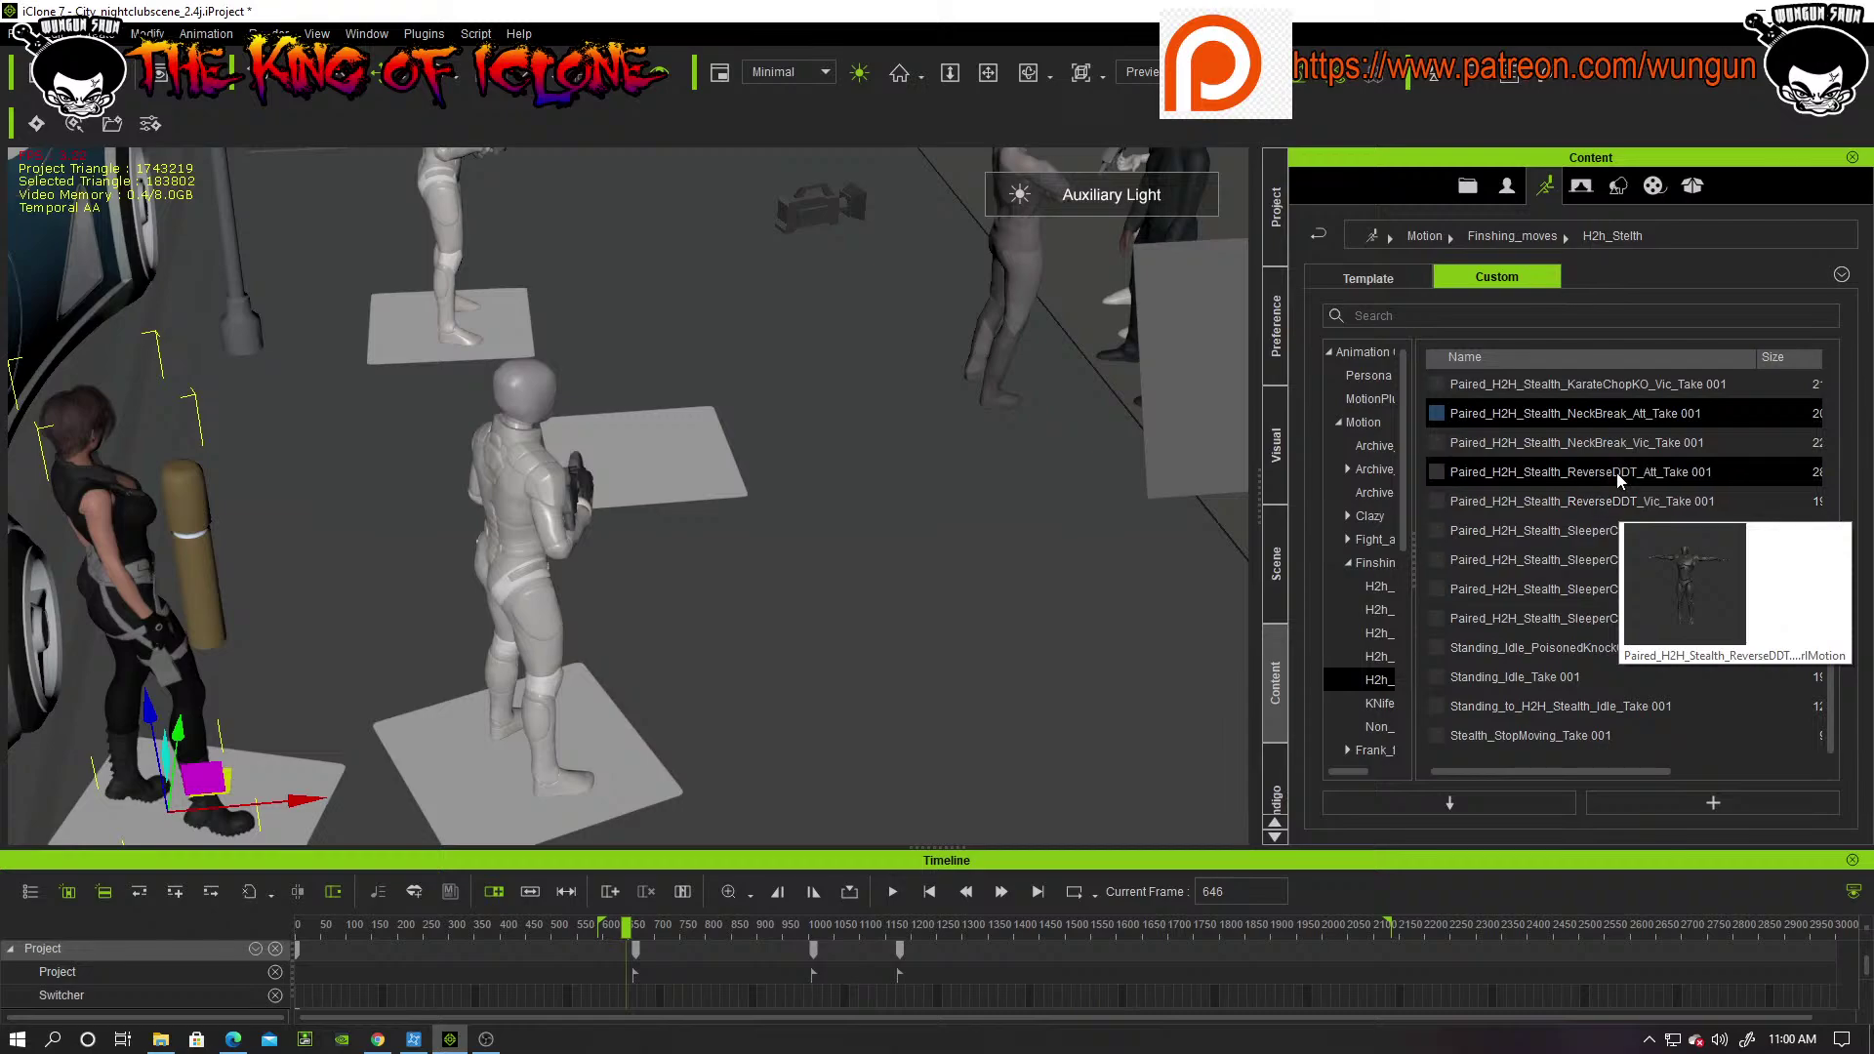
click(1619, 473)
drag(1620, 480, 91, 501)
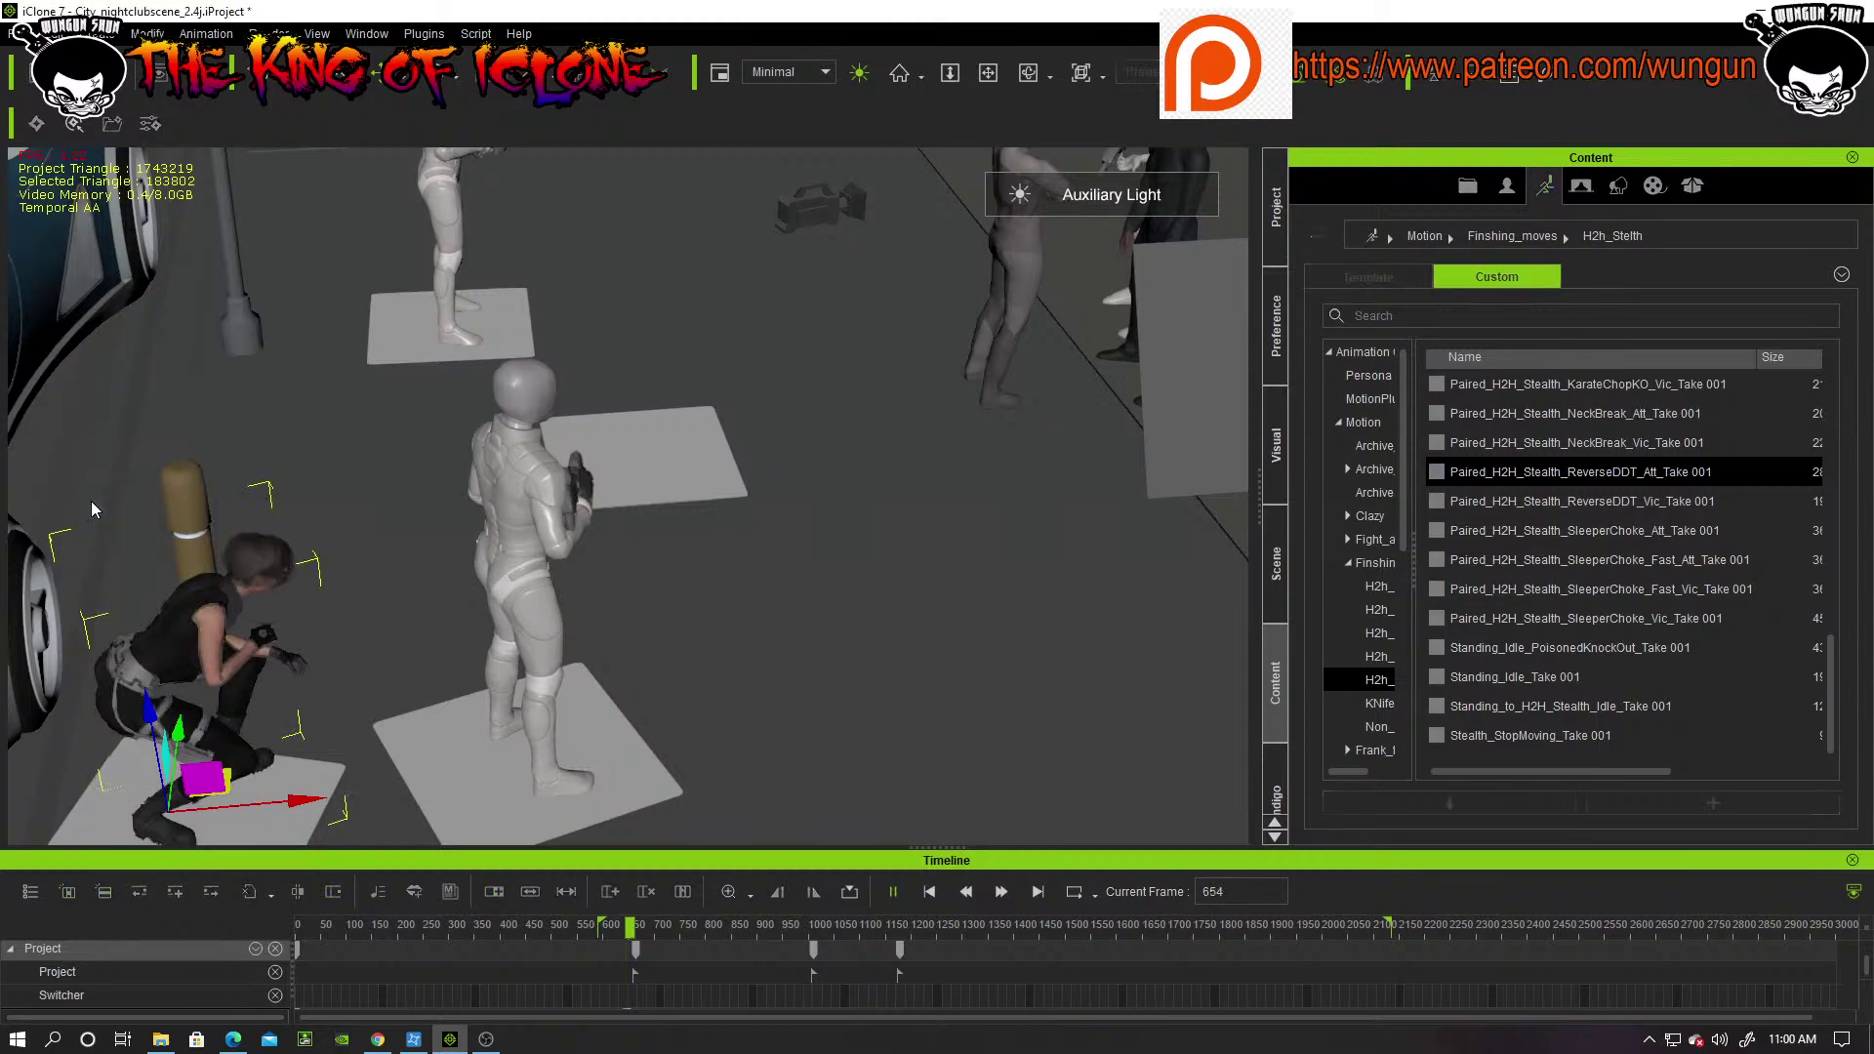
Step: Preview the reverse DDT motion through frame 779 and scrub back to frame 612
key(space)
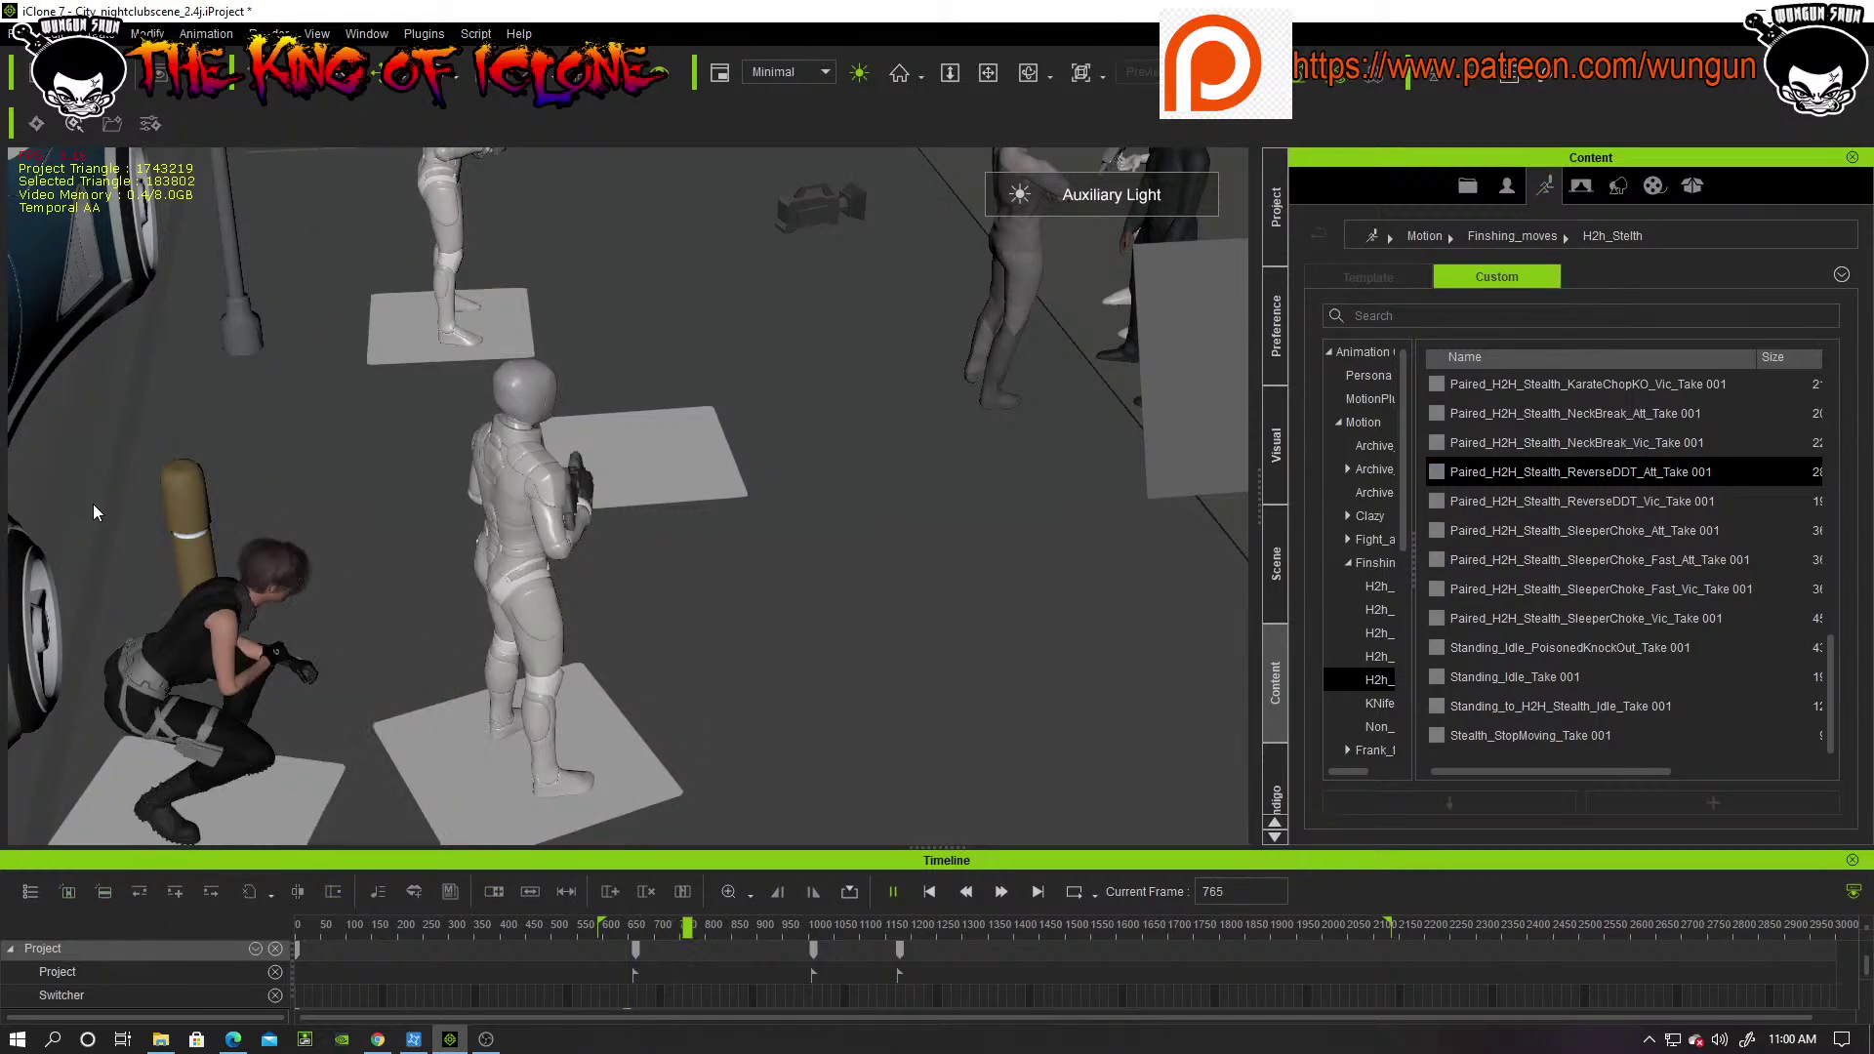
key(space)
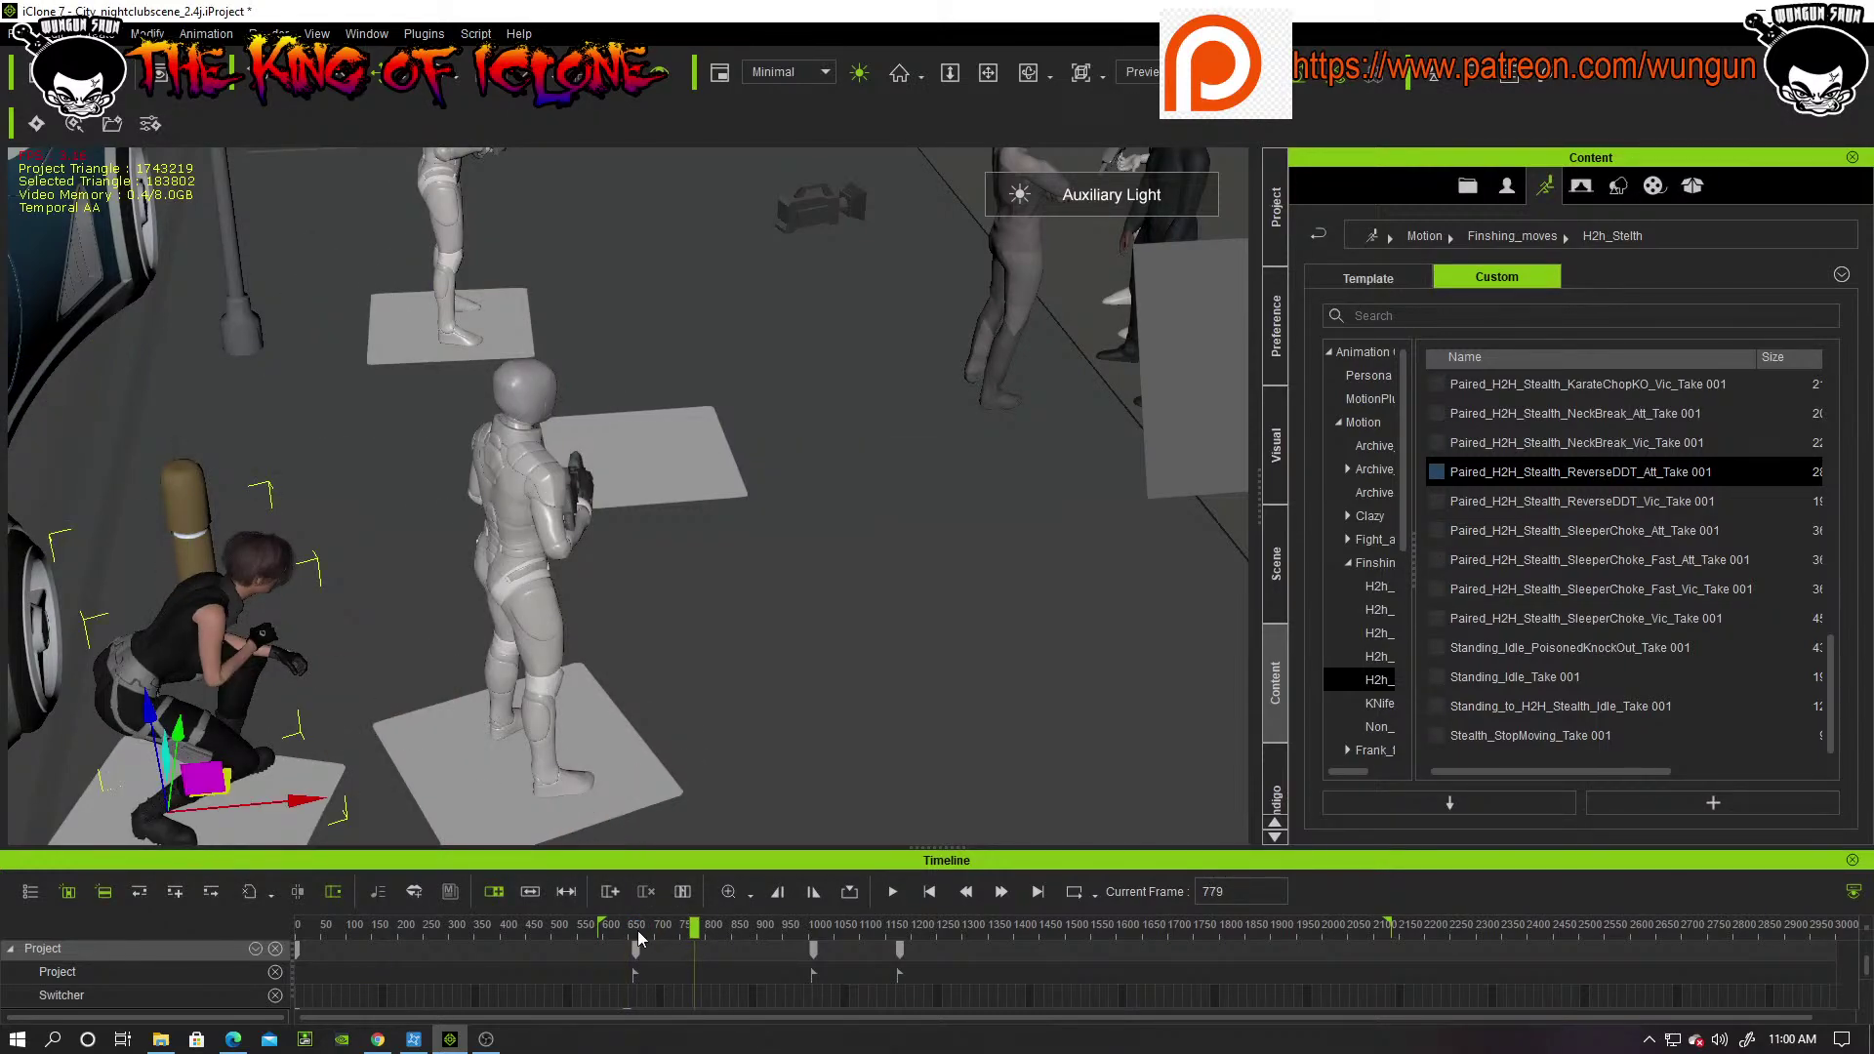
click(638, 937)
mouse_move(624, 930)
mouse_down()
mouse_move(604, 928)
mouse_move(703, 927)
mouse_move(609, 929)
mouse_up()
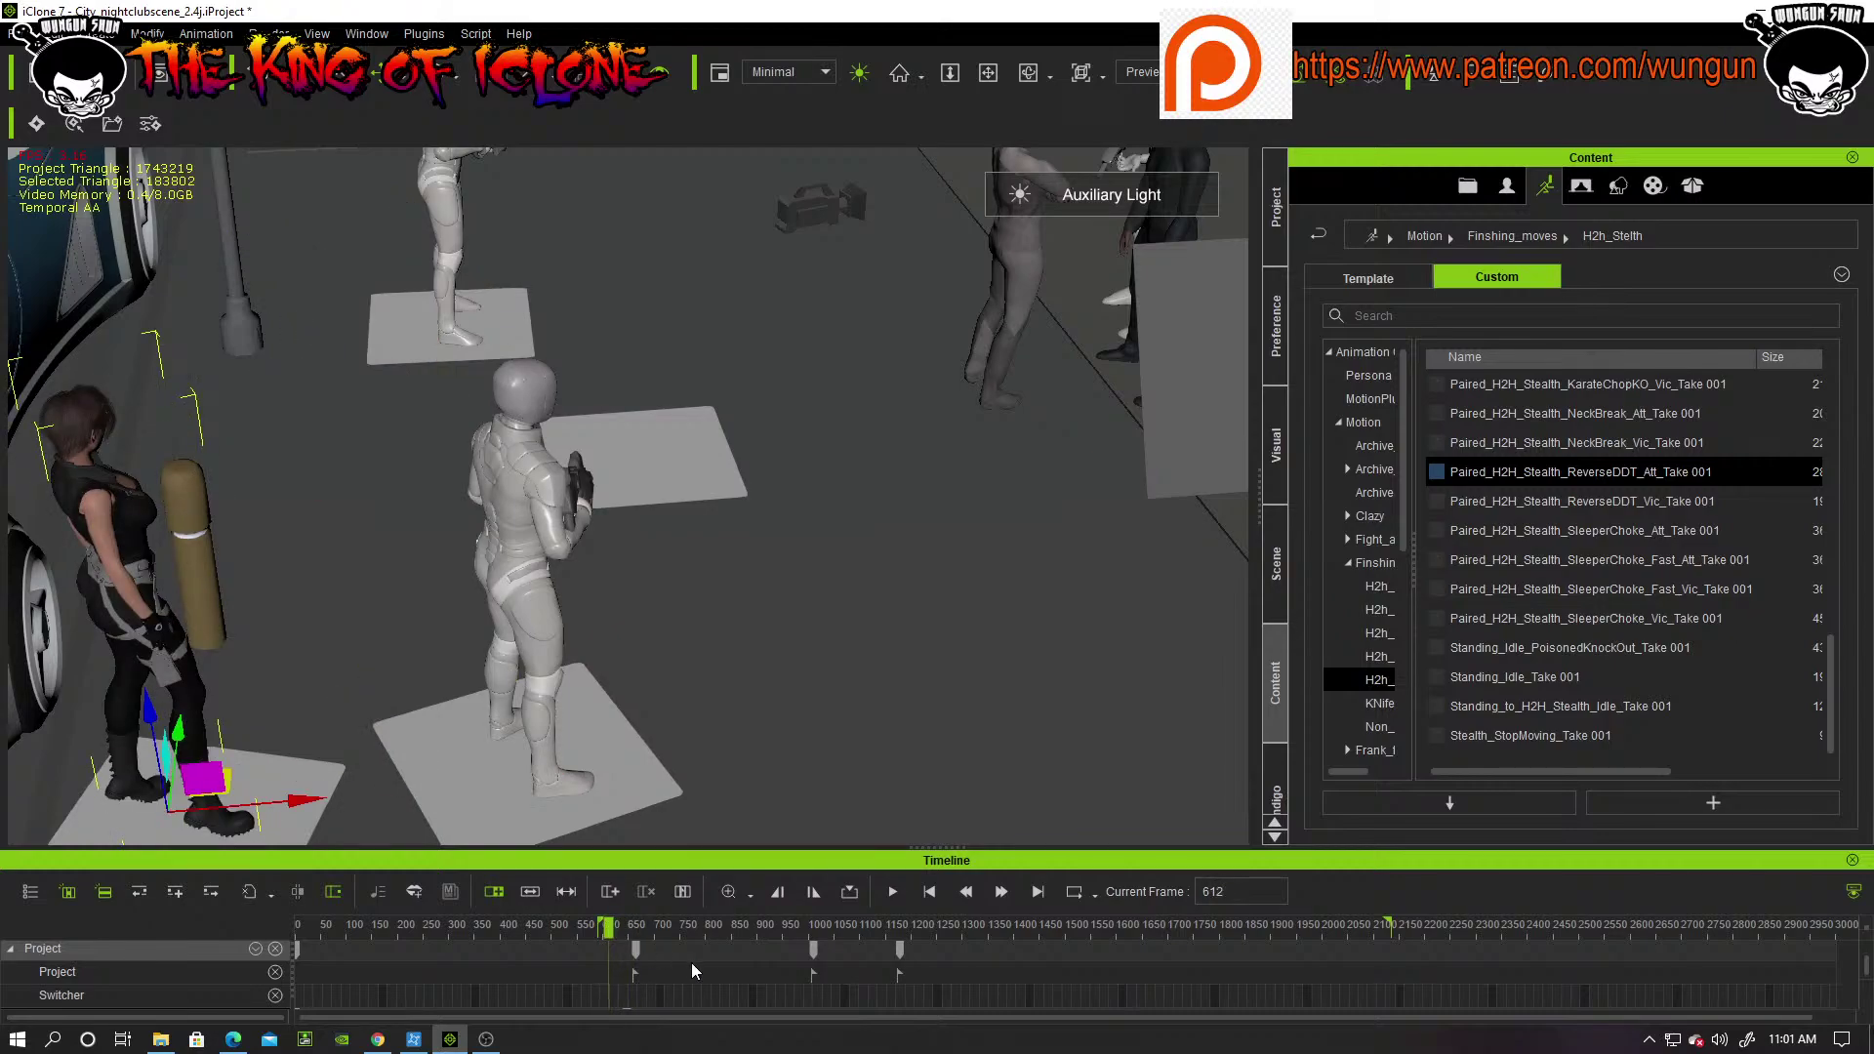
Step: Delete the female attacker's ReverseDDT_Att clip from her motion track and return to frame 599
scroll(695, 969, down, 4)
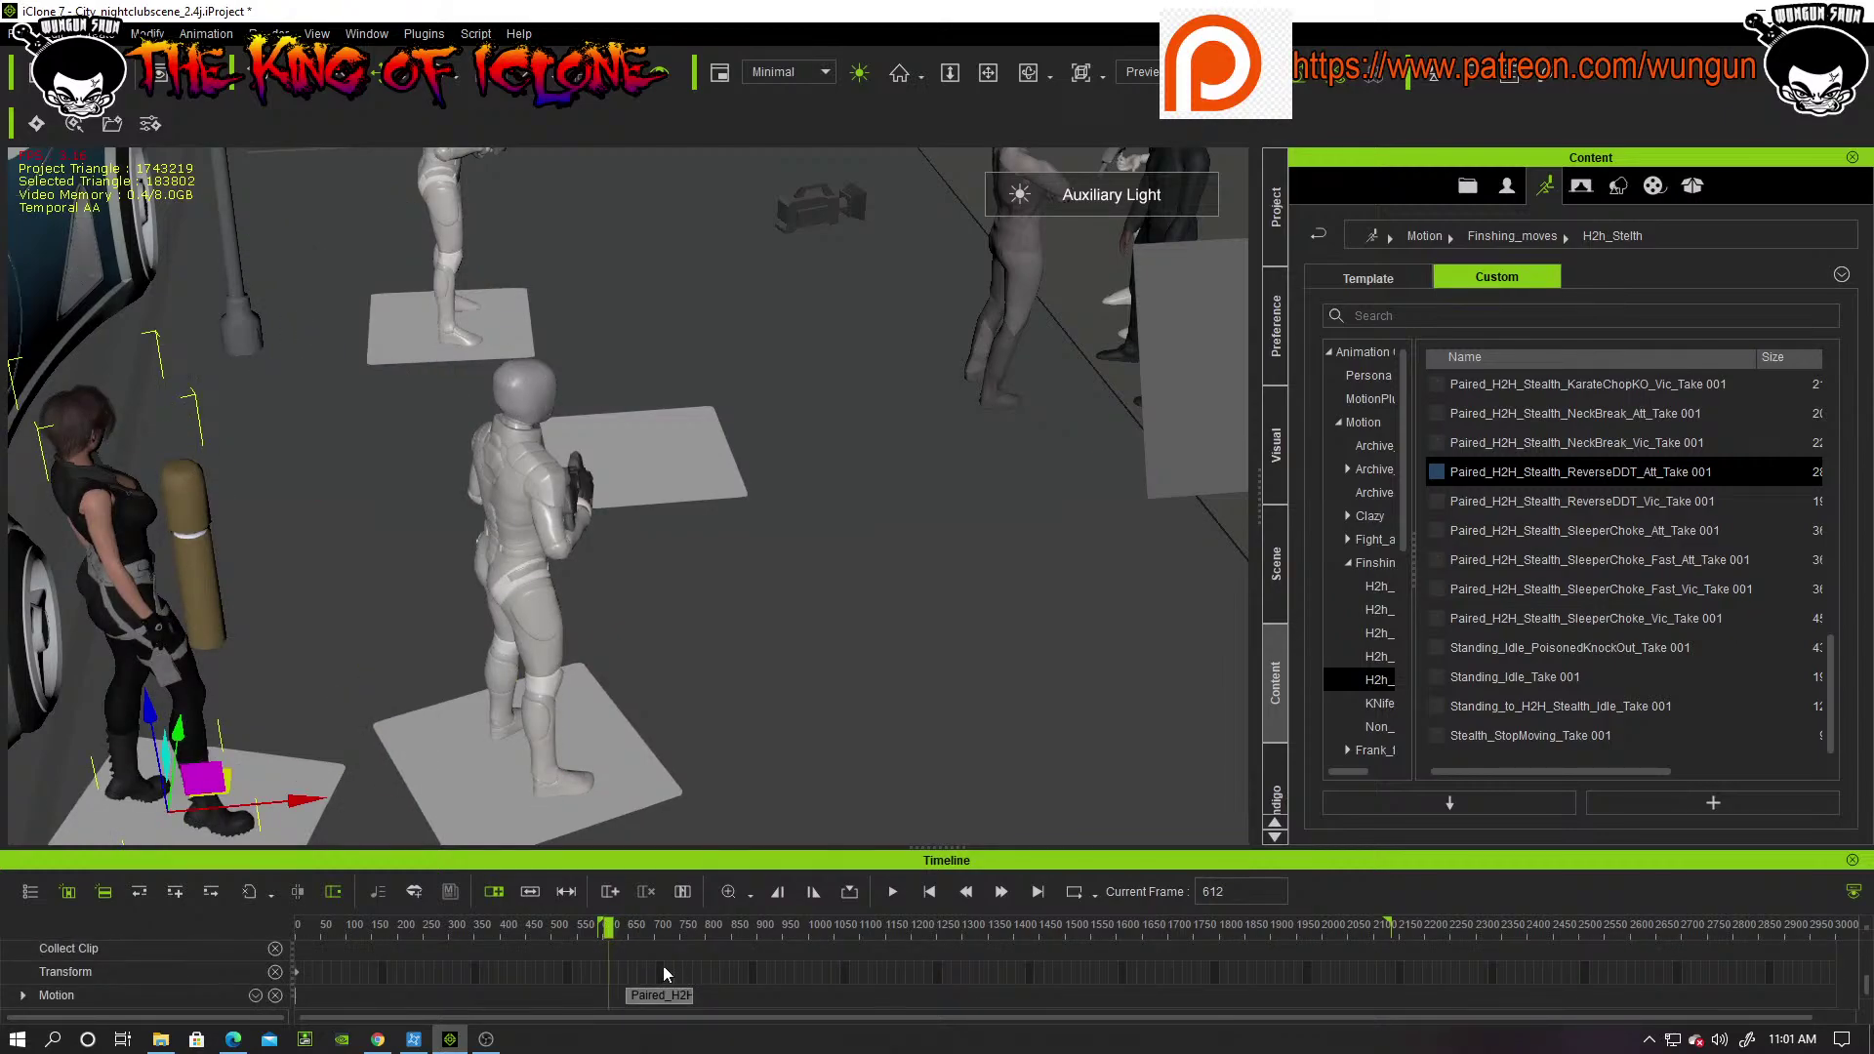
click(647, 994)
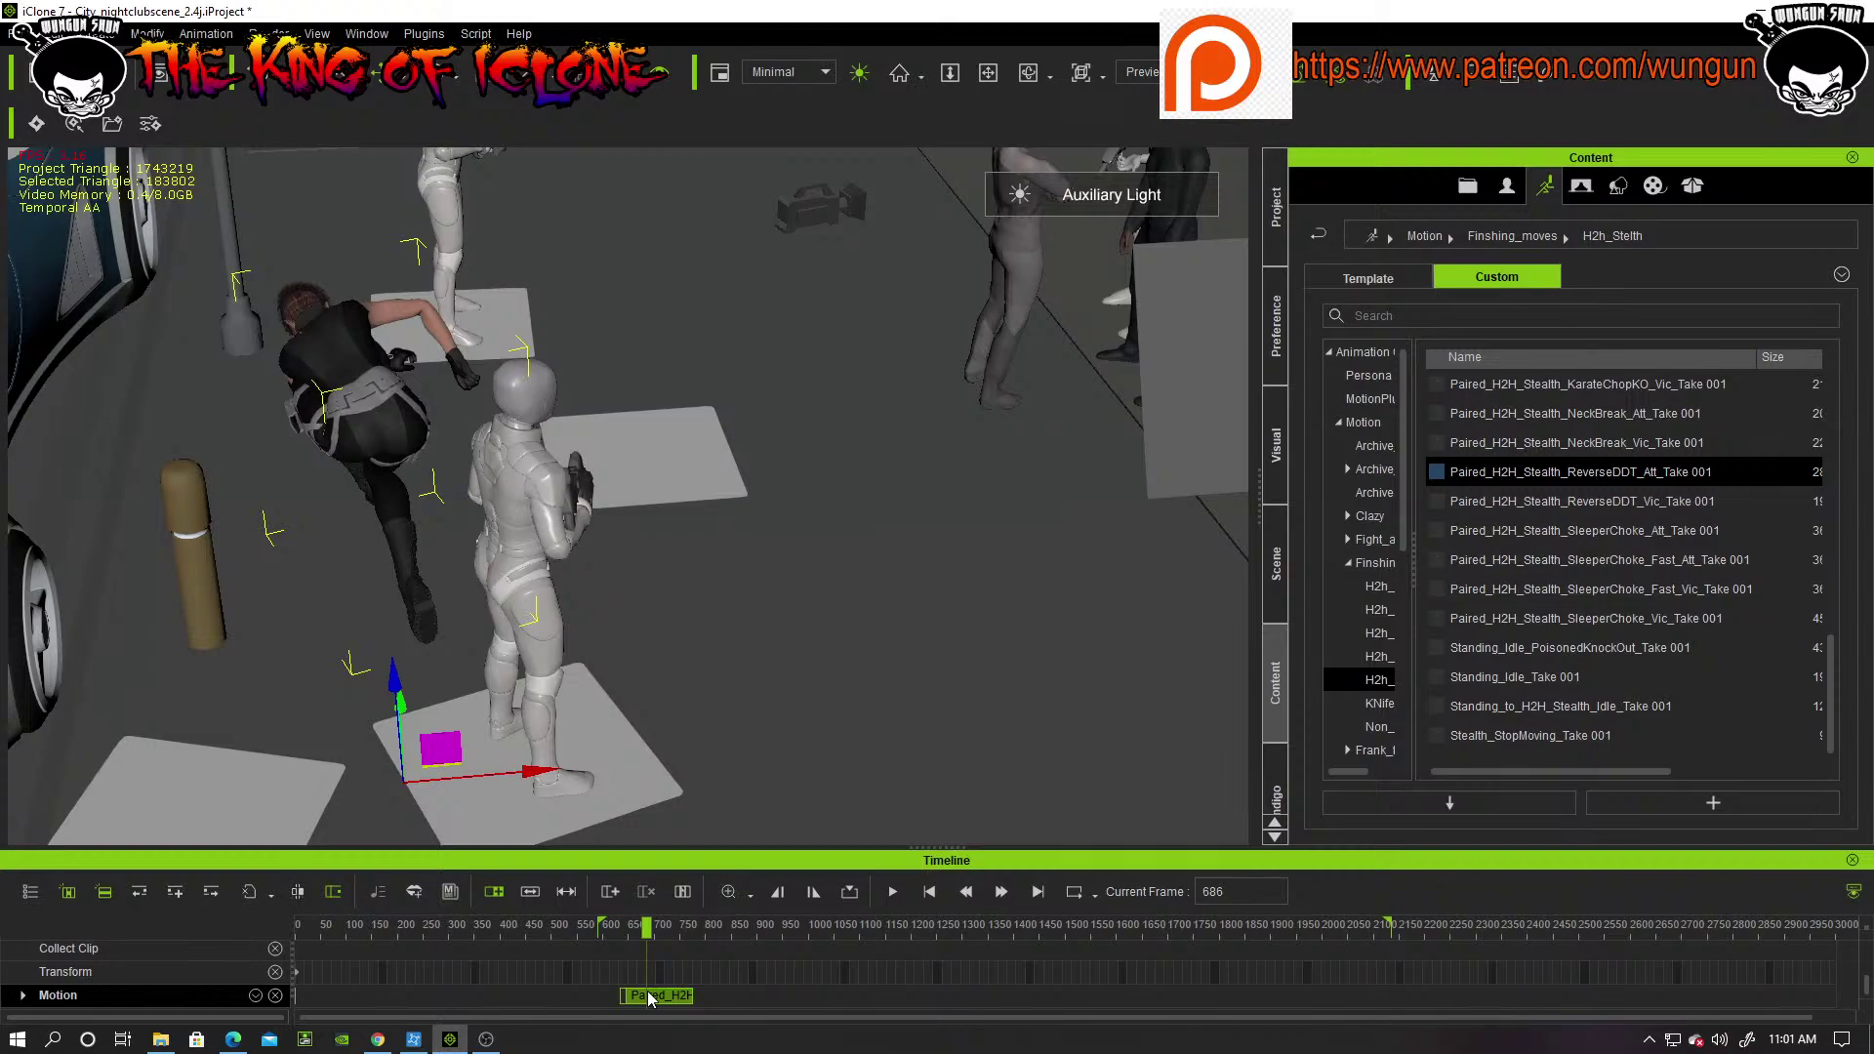
key(Delete)
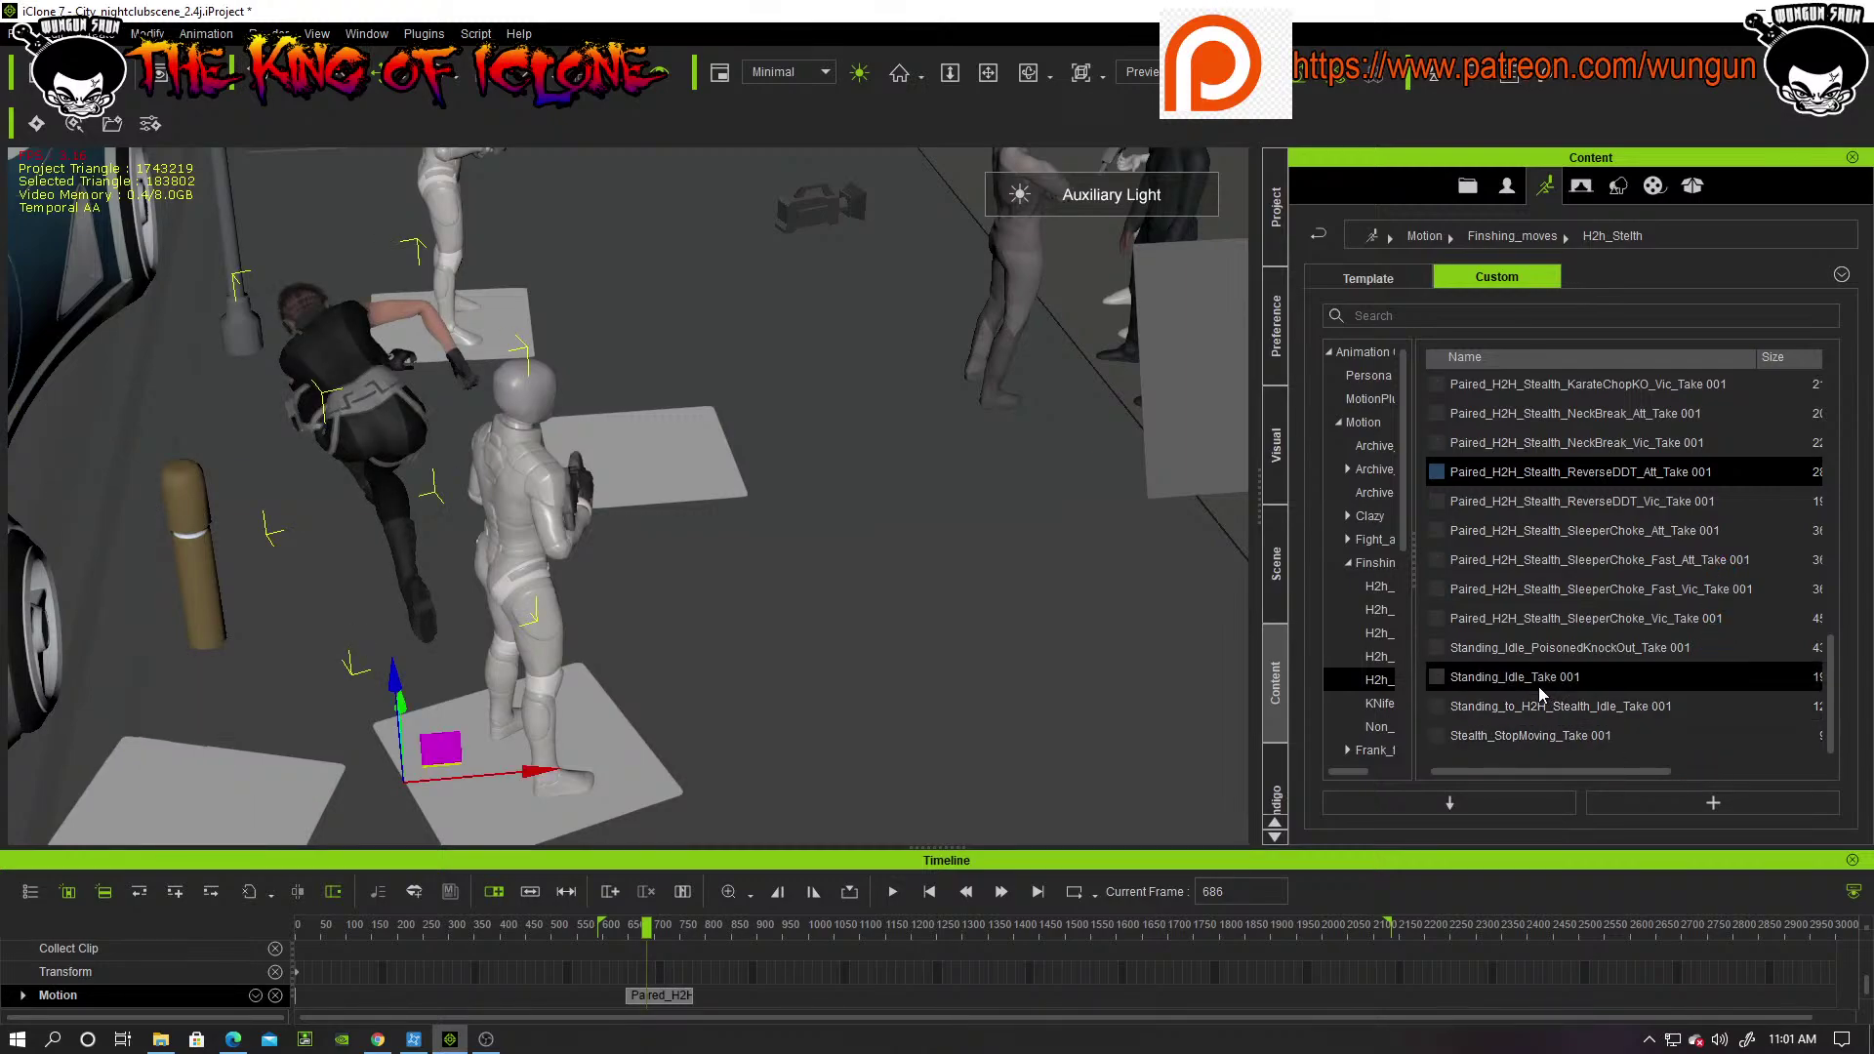
click(653, 1002)
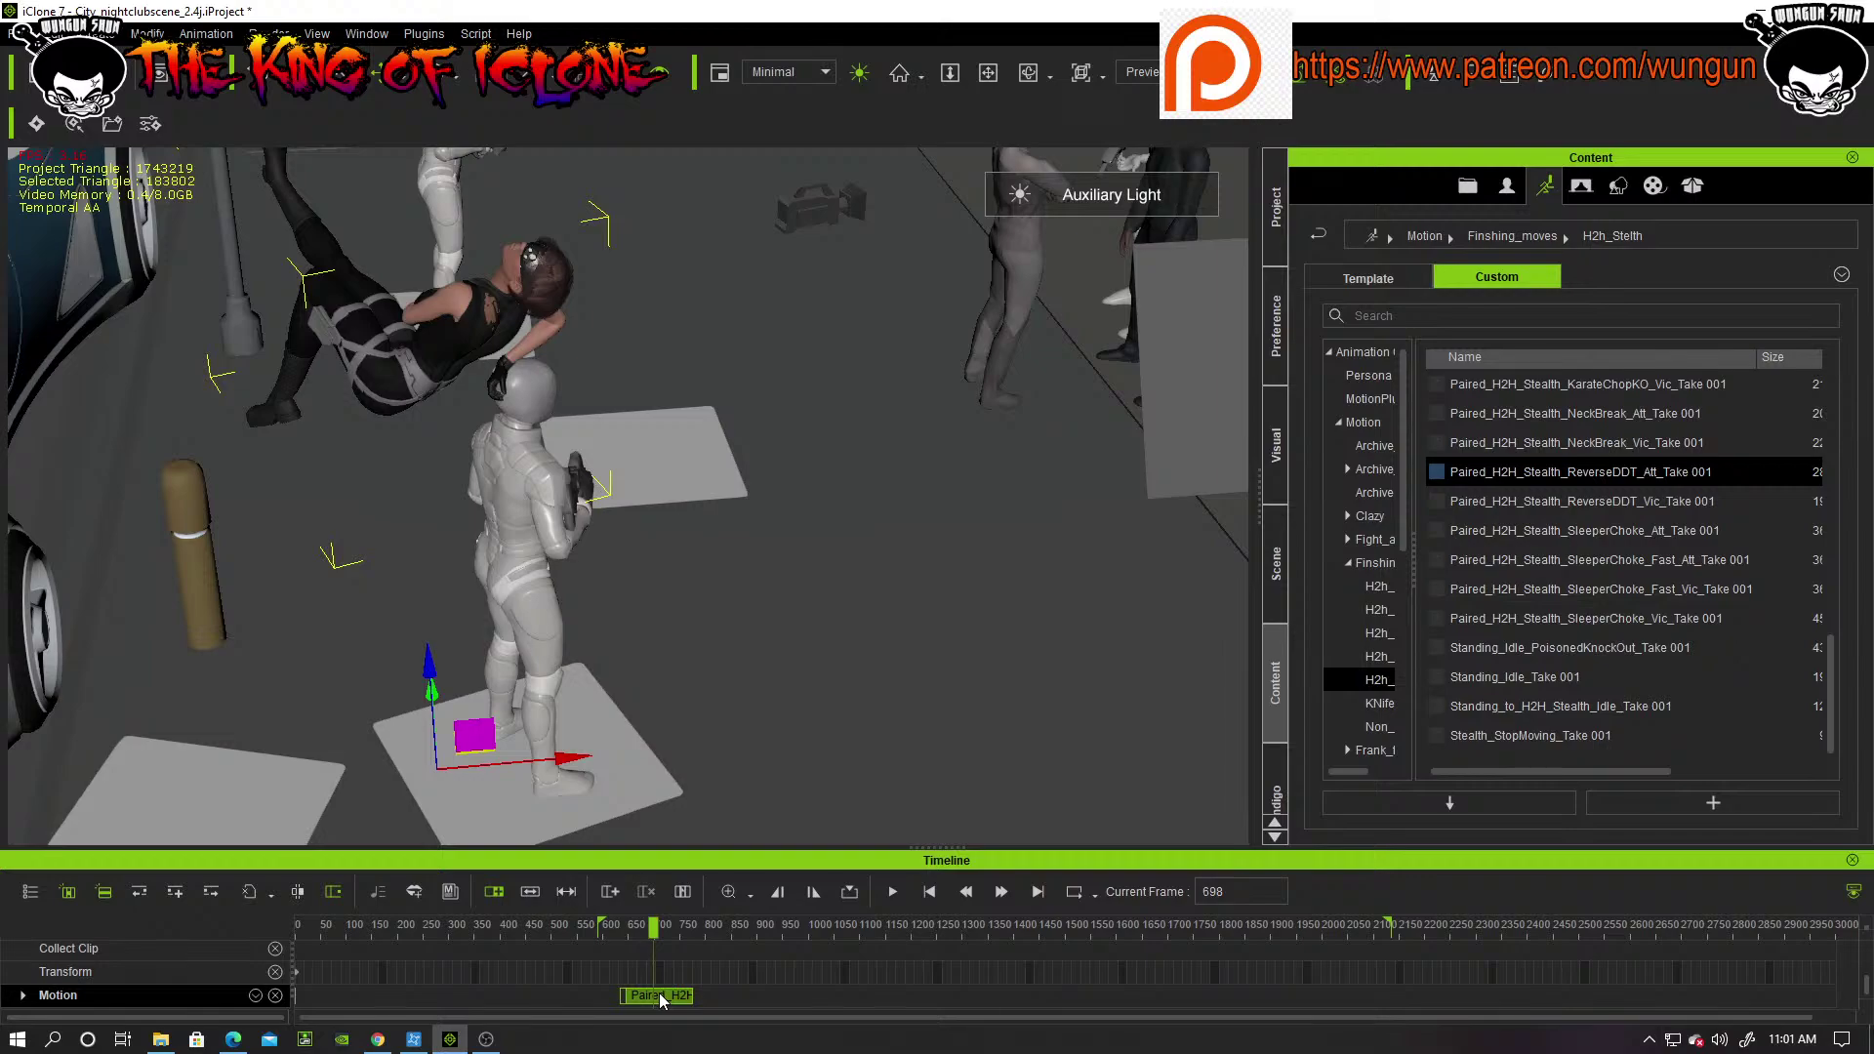
key(Delete)
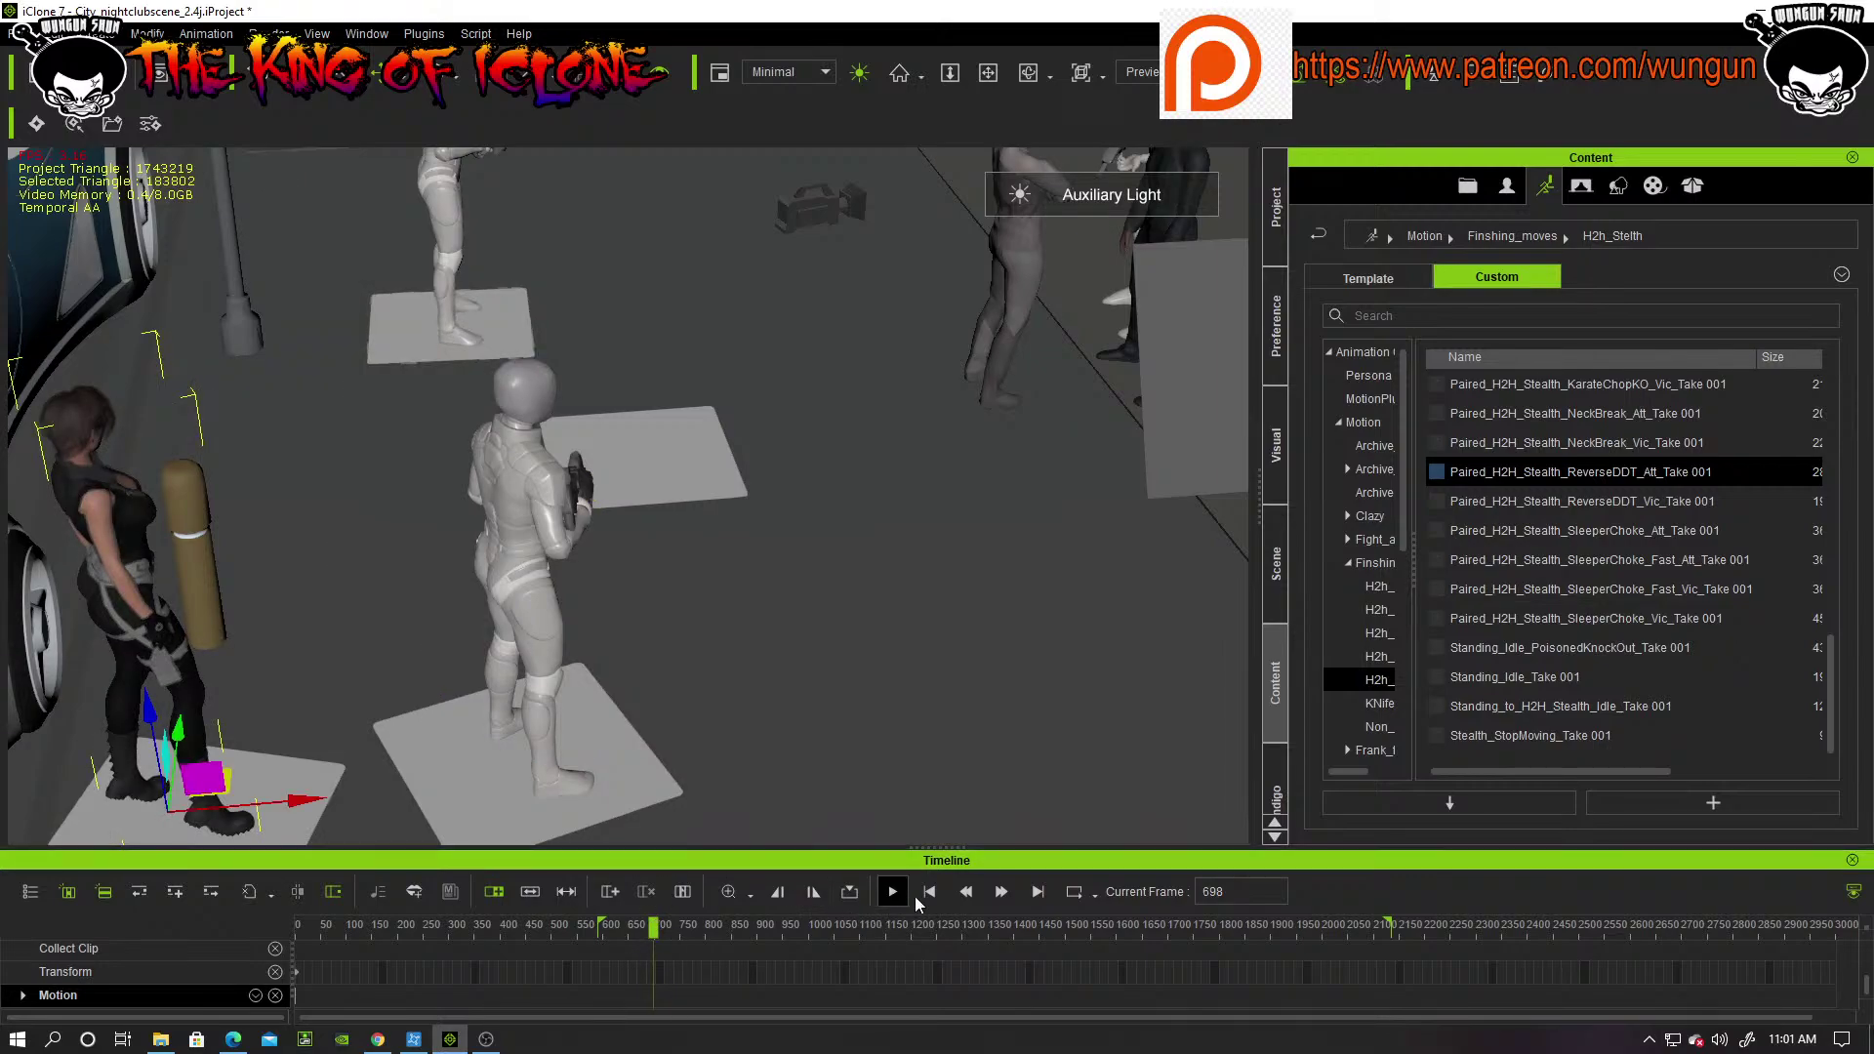
click(940, 892)
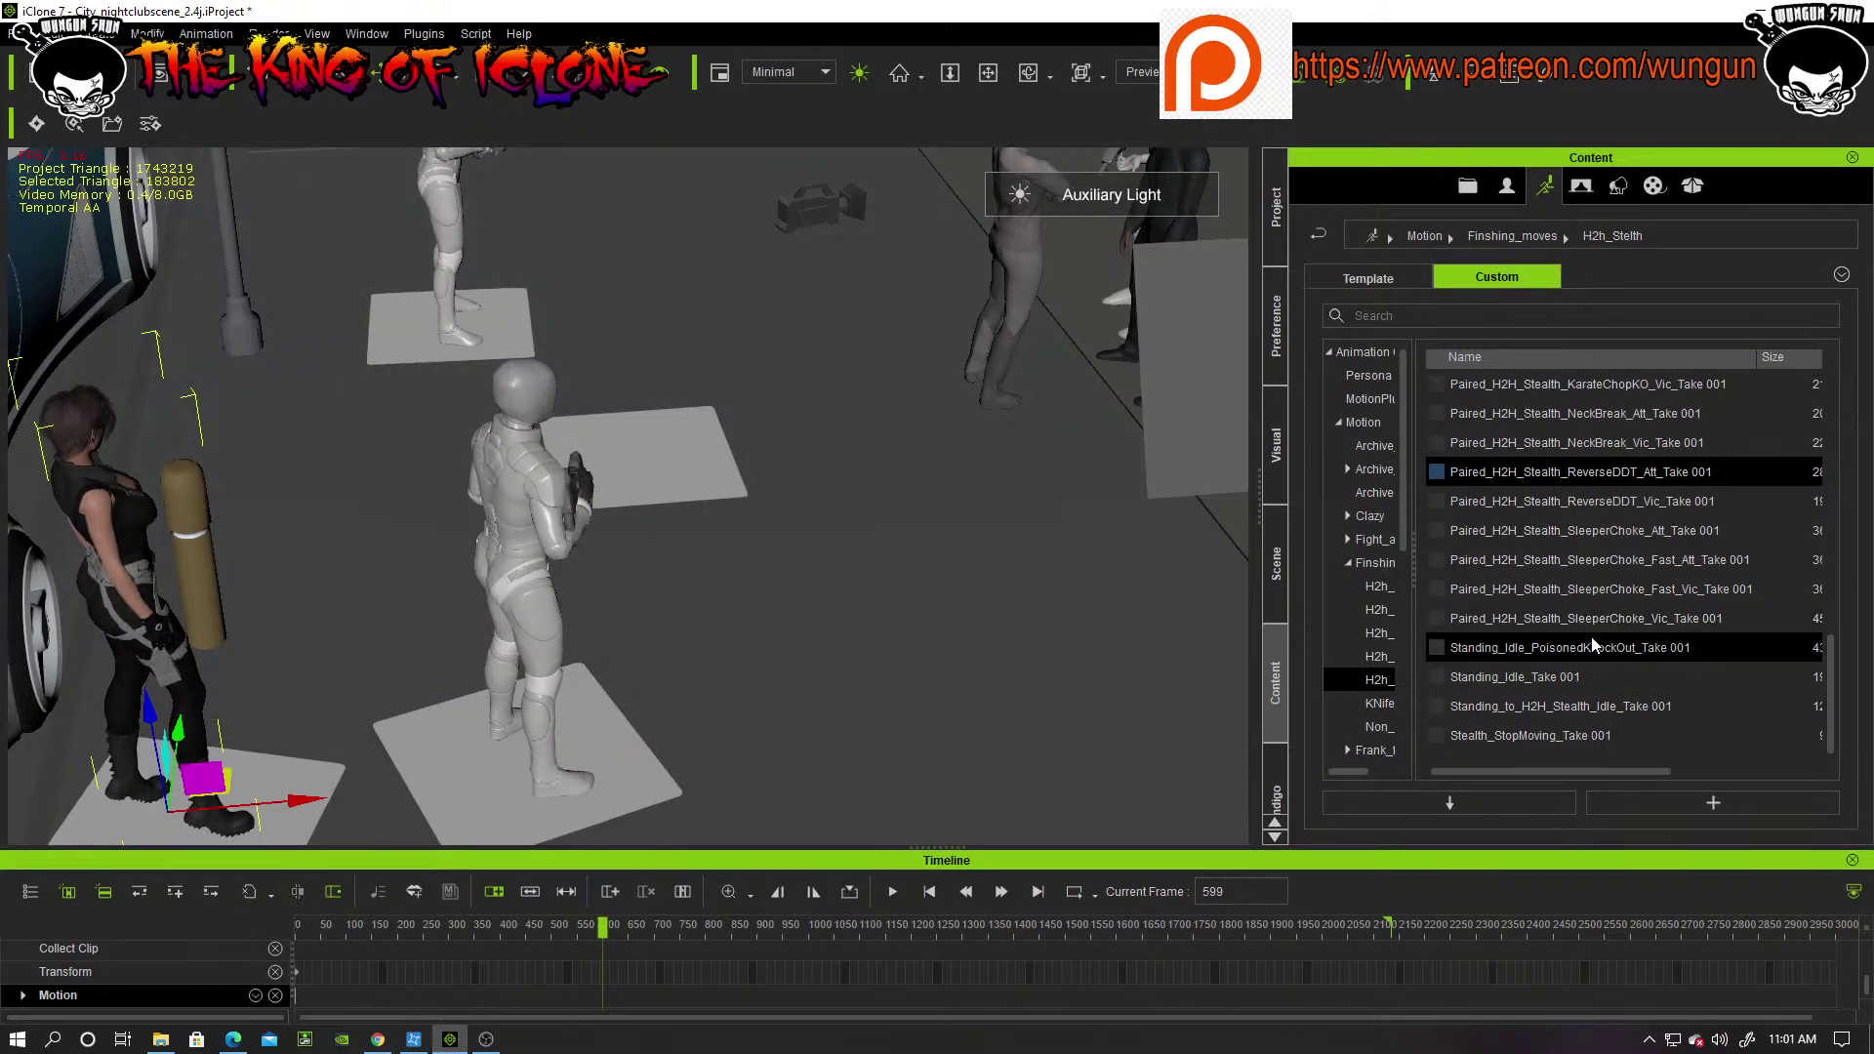
Step: Look through the H2h_Stelth motion list for another paired stealth attack for the female attacker
scroll(1591, 636, up, 1)
scroll(1593, 635, up, 4)
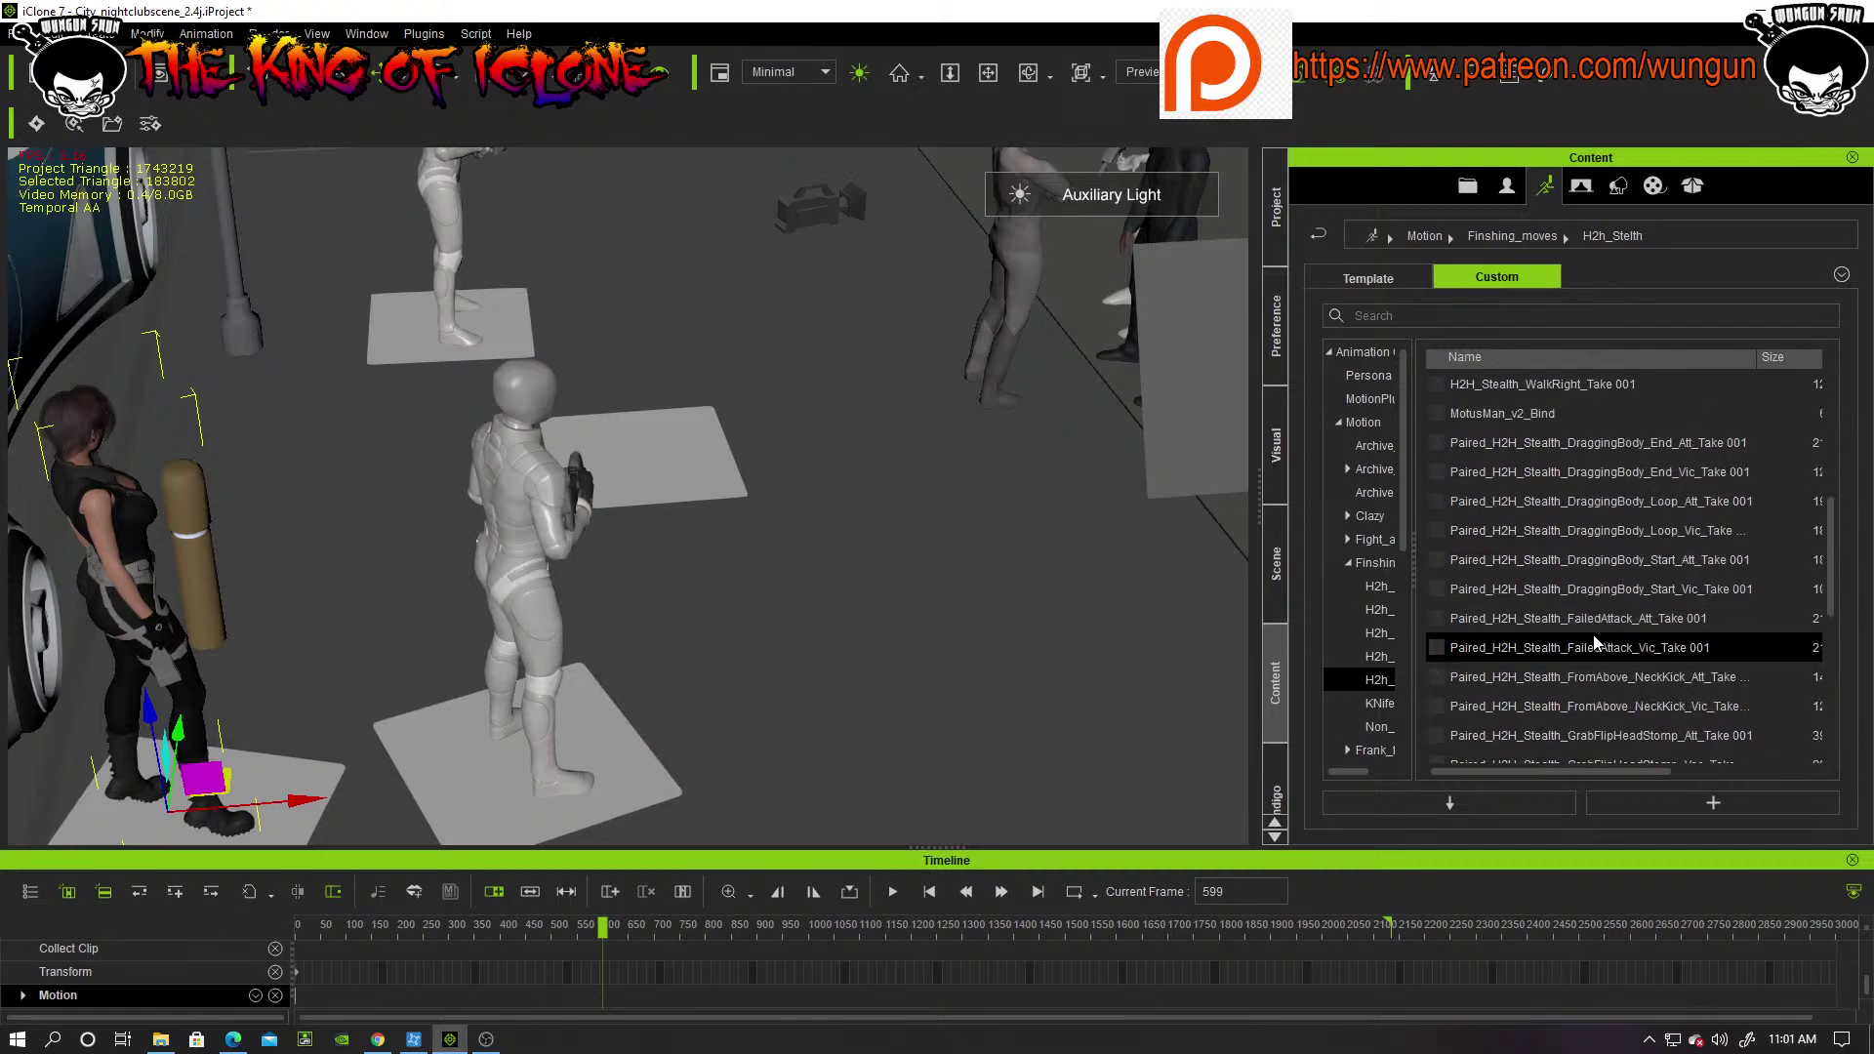
scroll(1593, 634, up, 5)
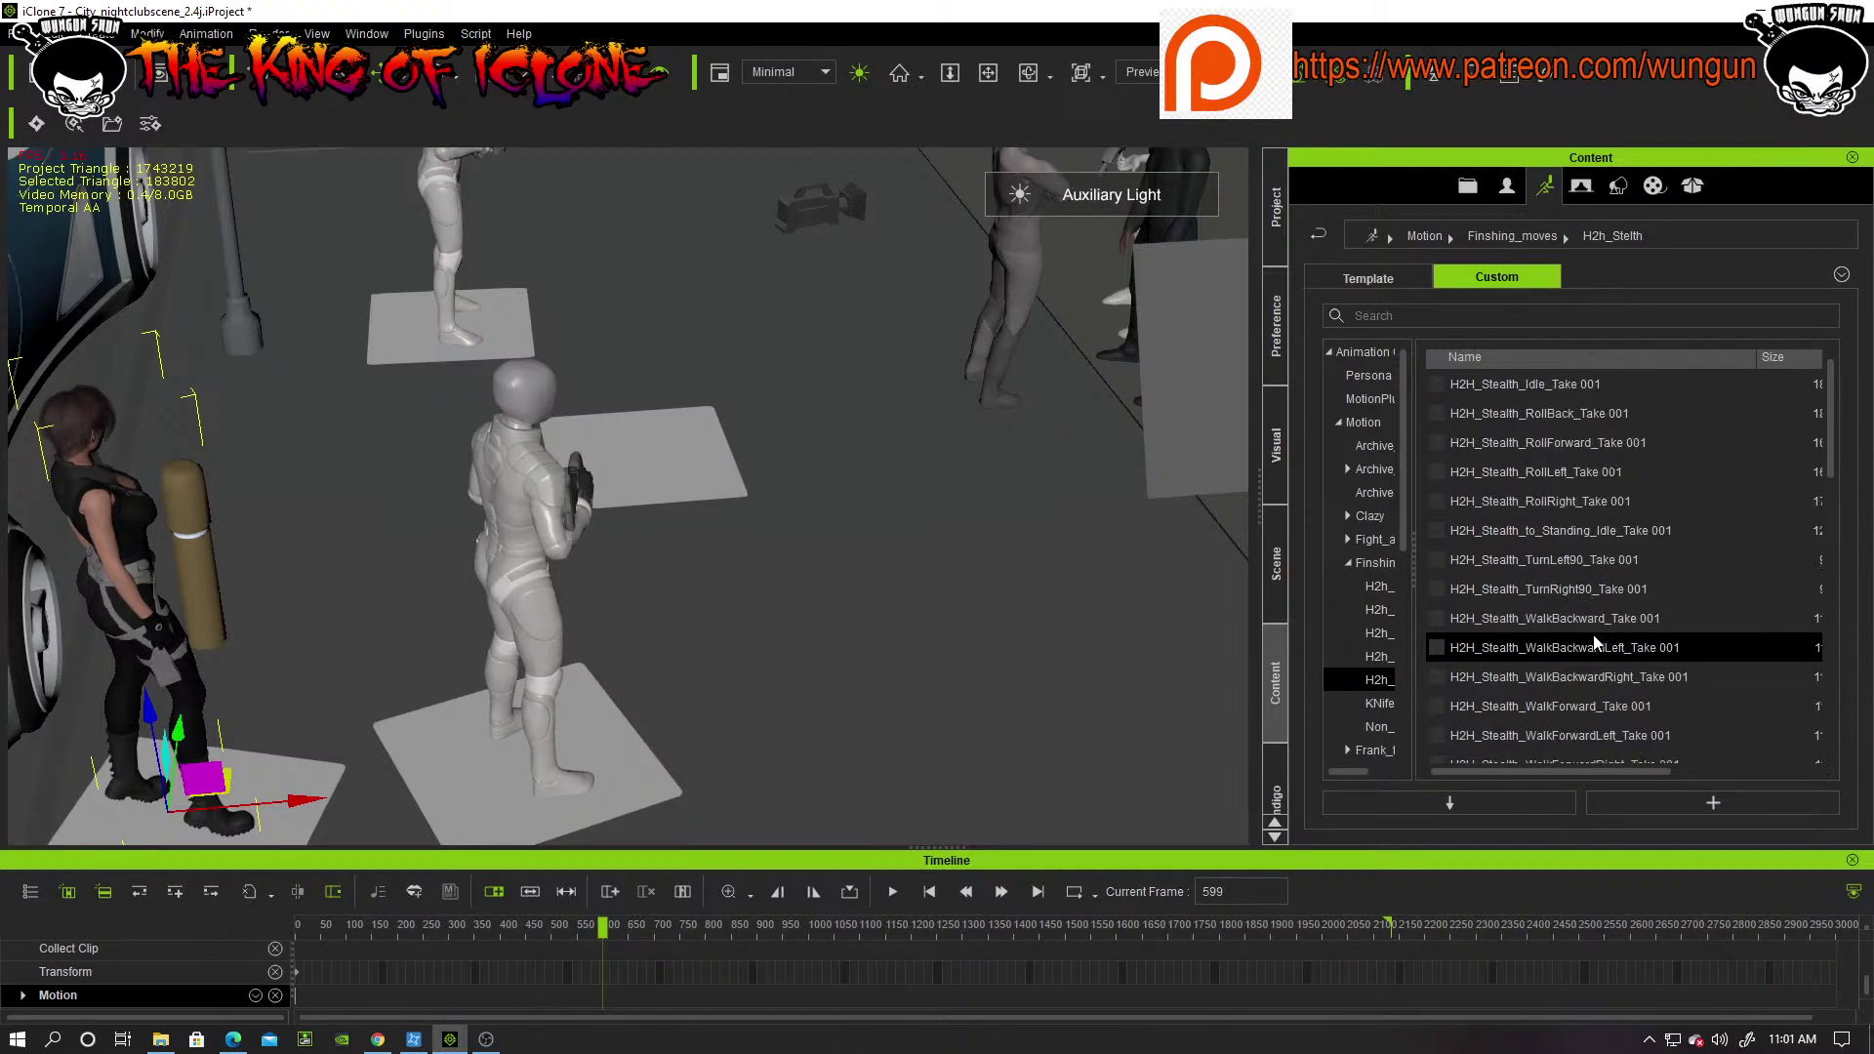
scroll(1593, 635, down, 4)
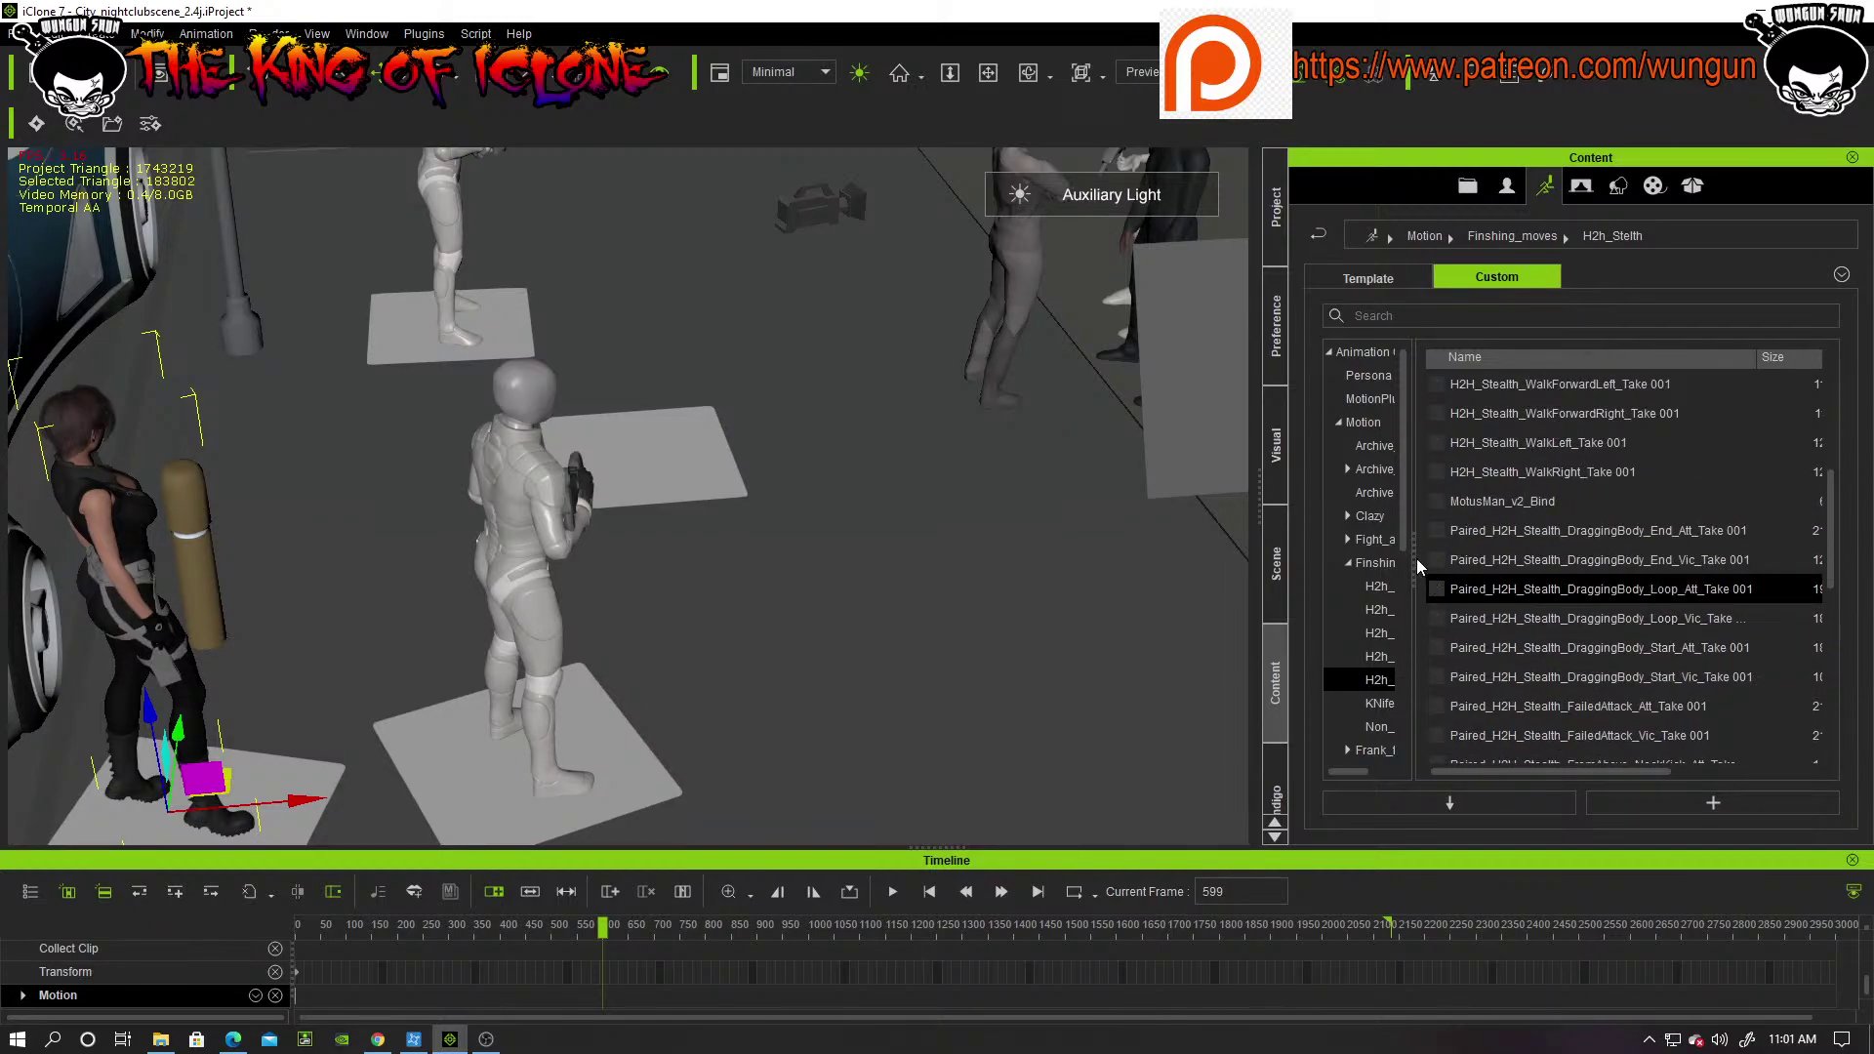
drag(1414, 563, 1561, 564)
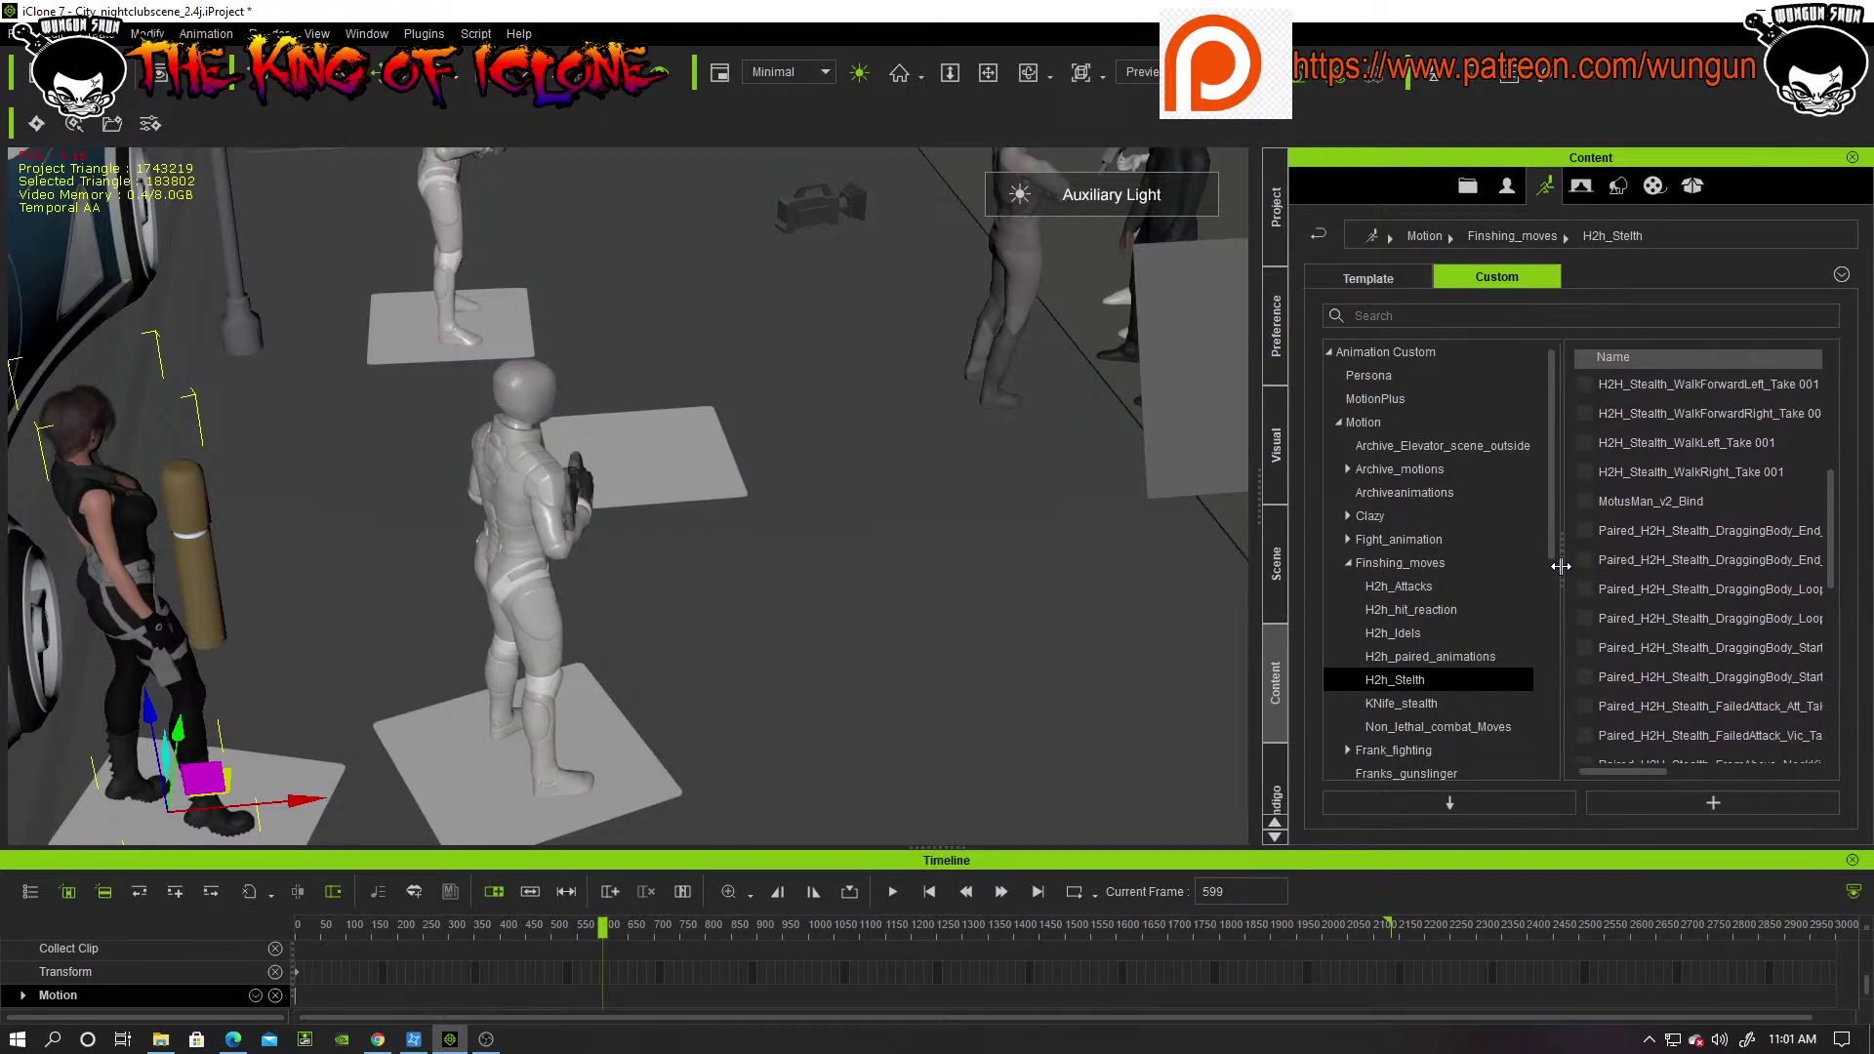
drag(1560, 566, 1559, 566)
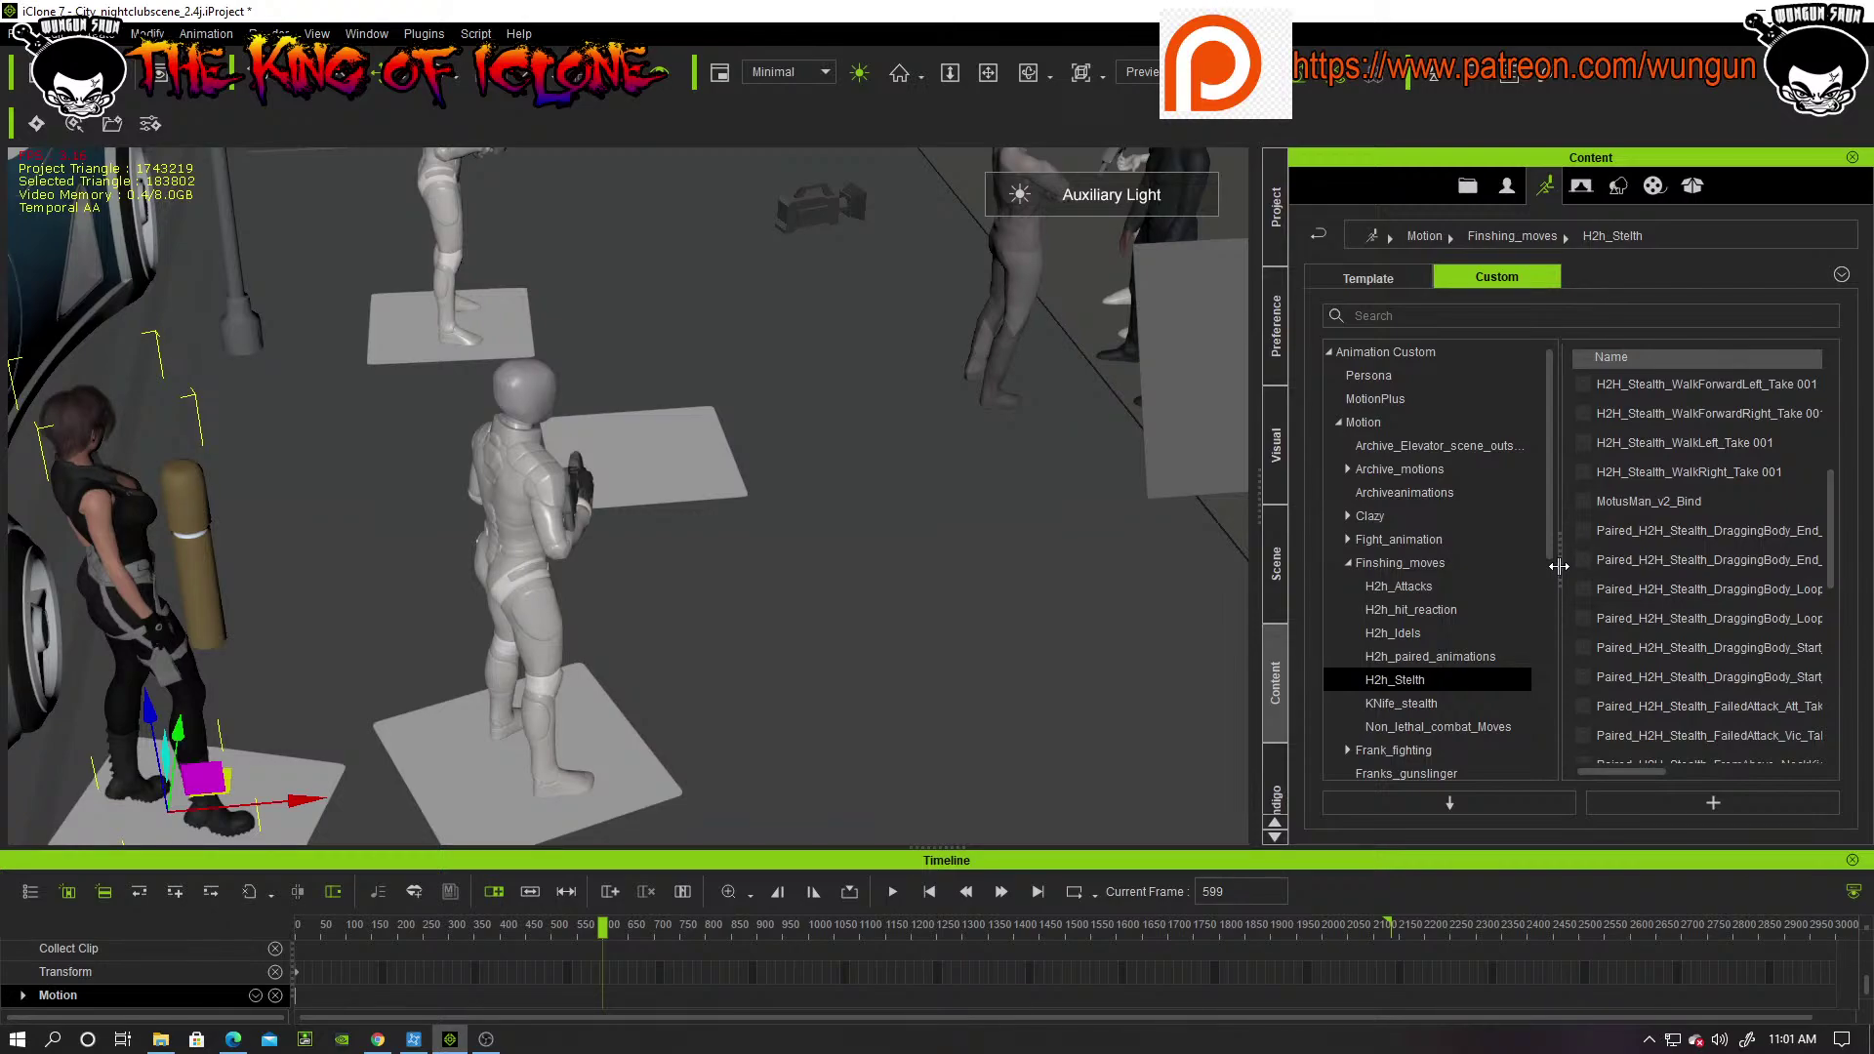
drag(1559, 566, 1415, 583)
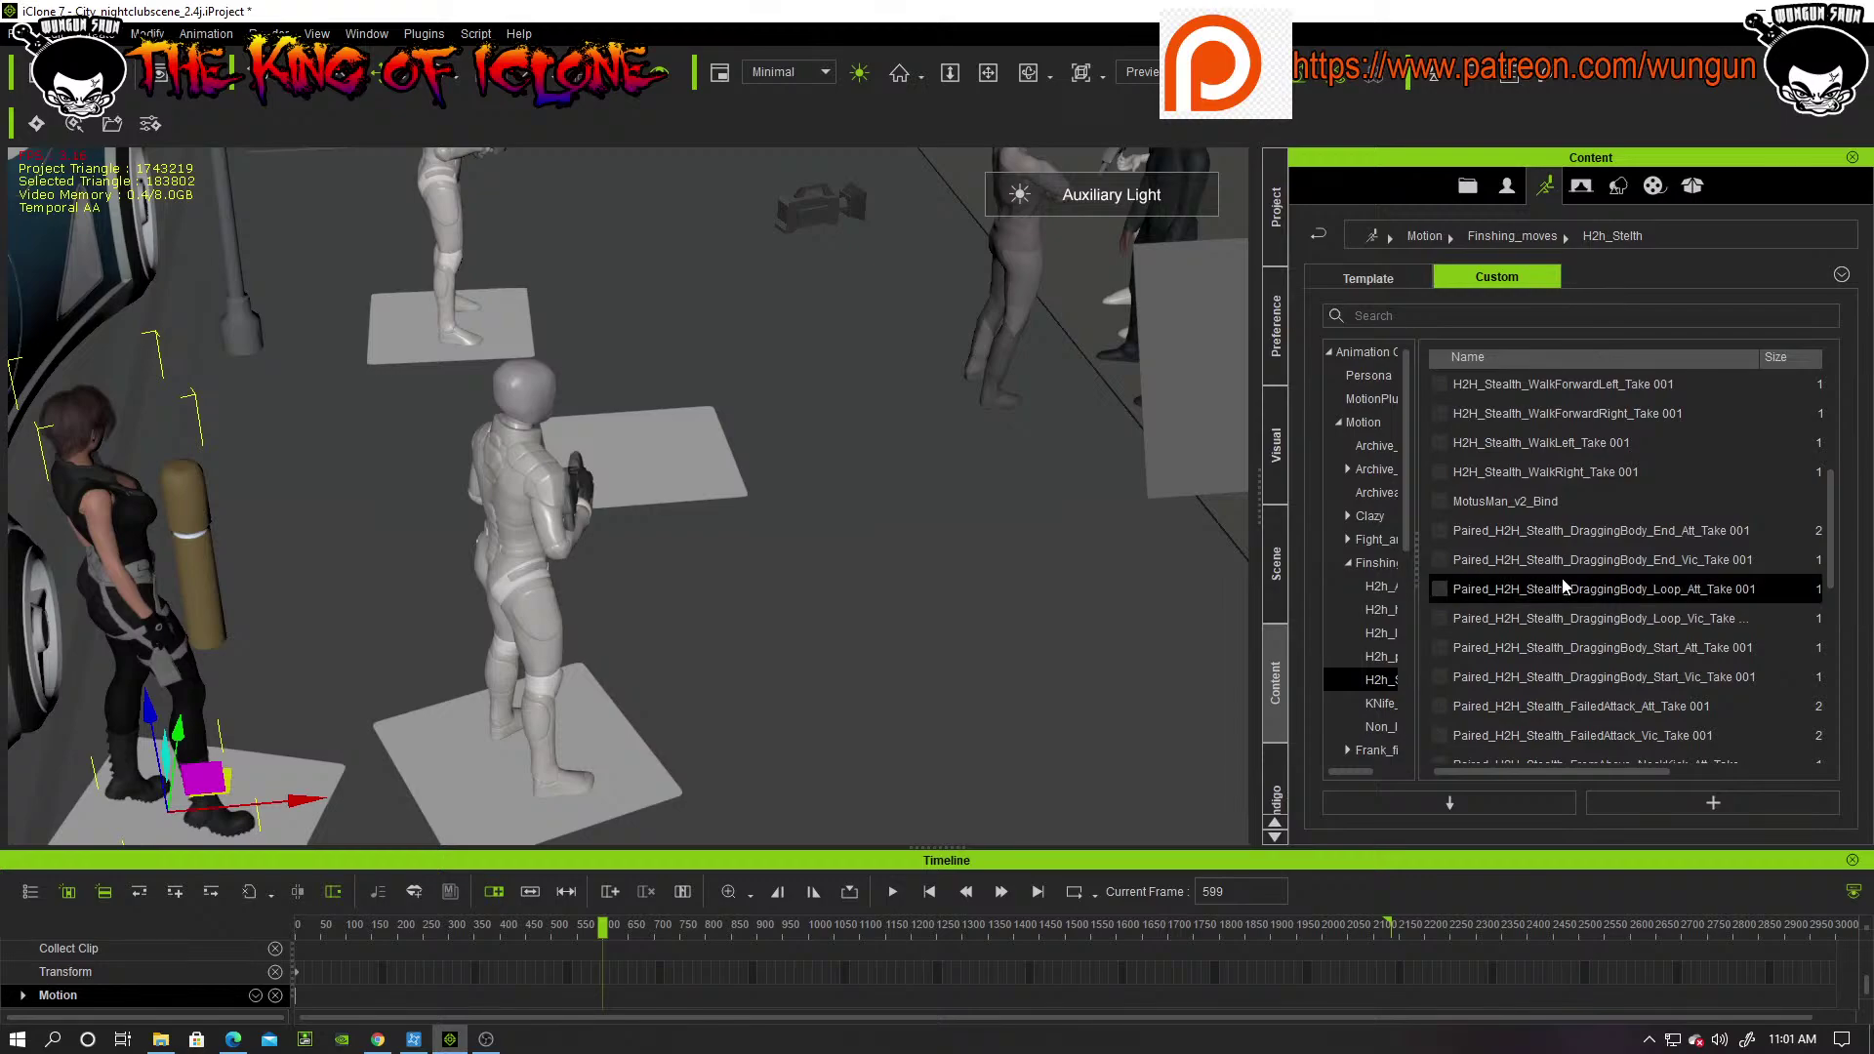
scroll(1598, 682, down, 1)
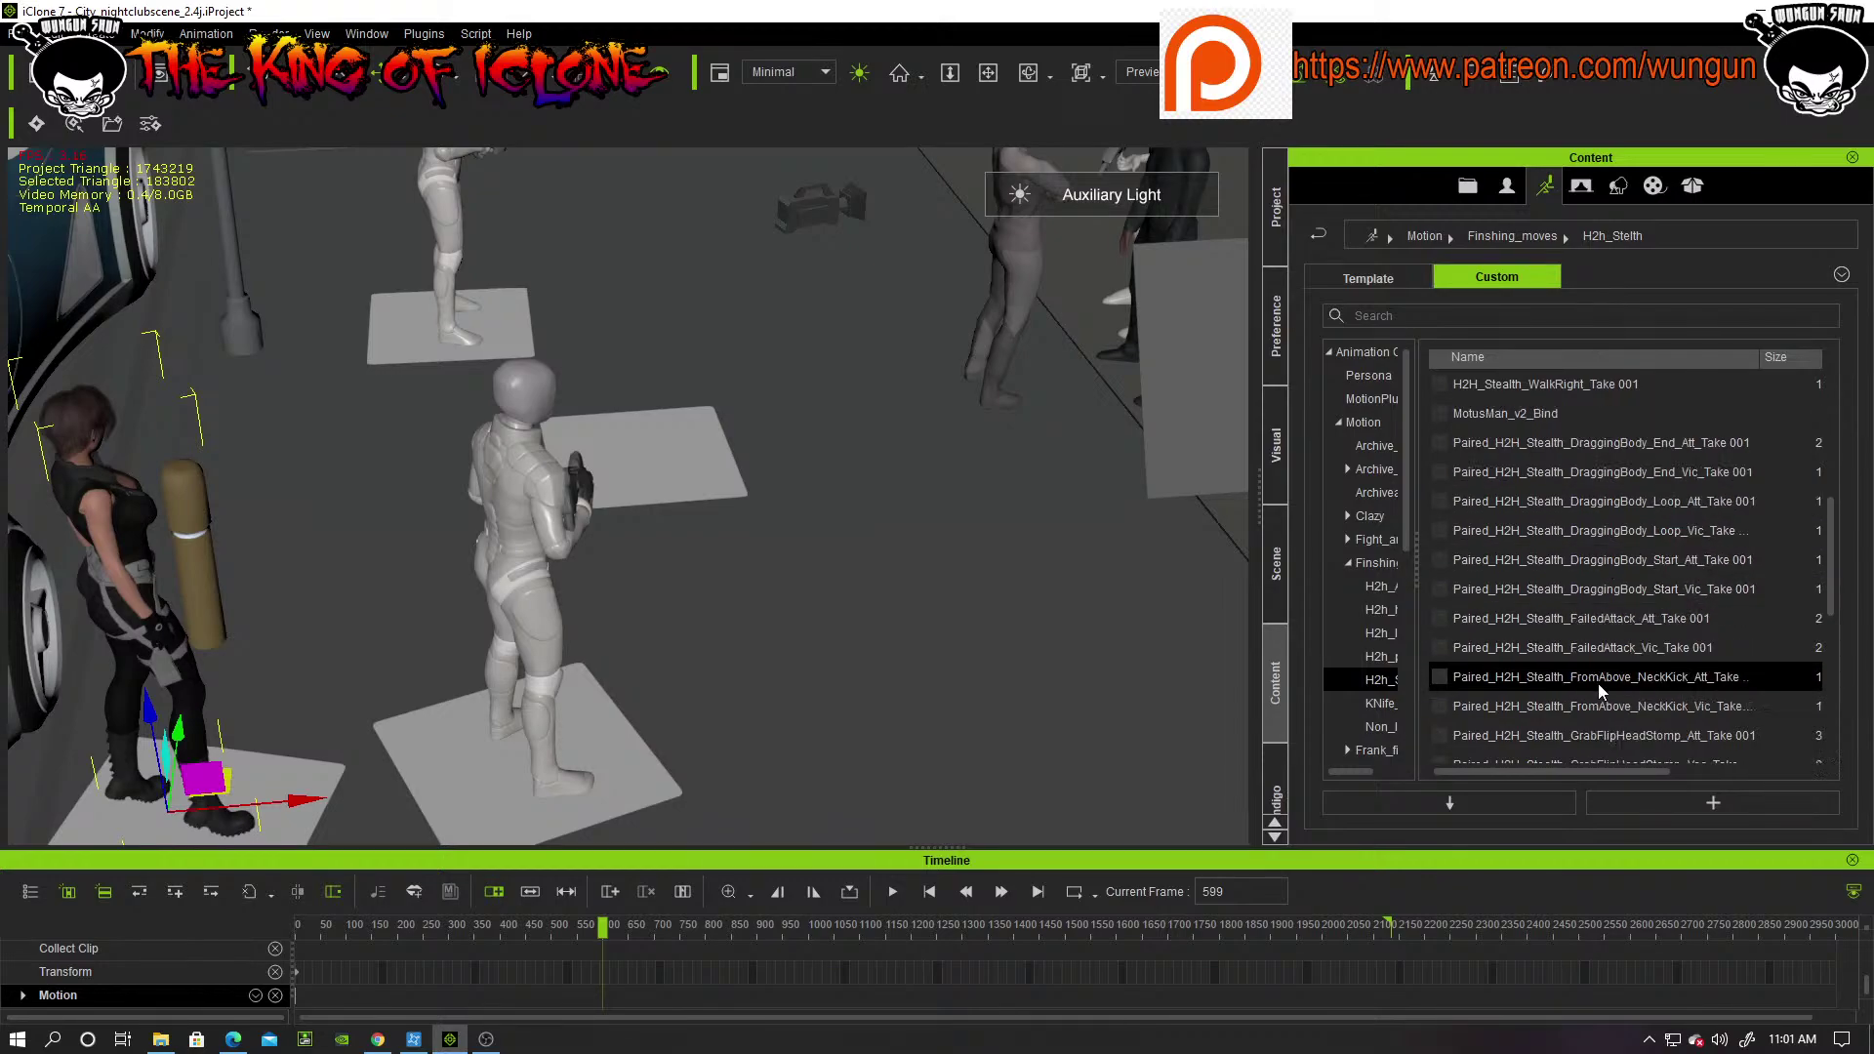
scroll(1597, 685, down, 2)
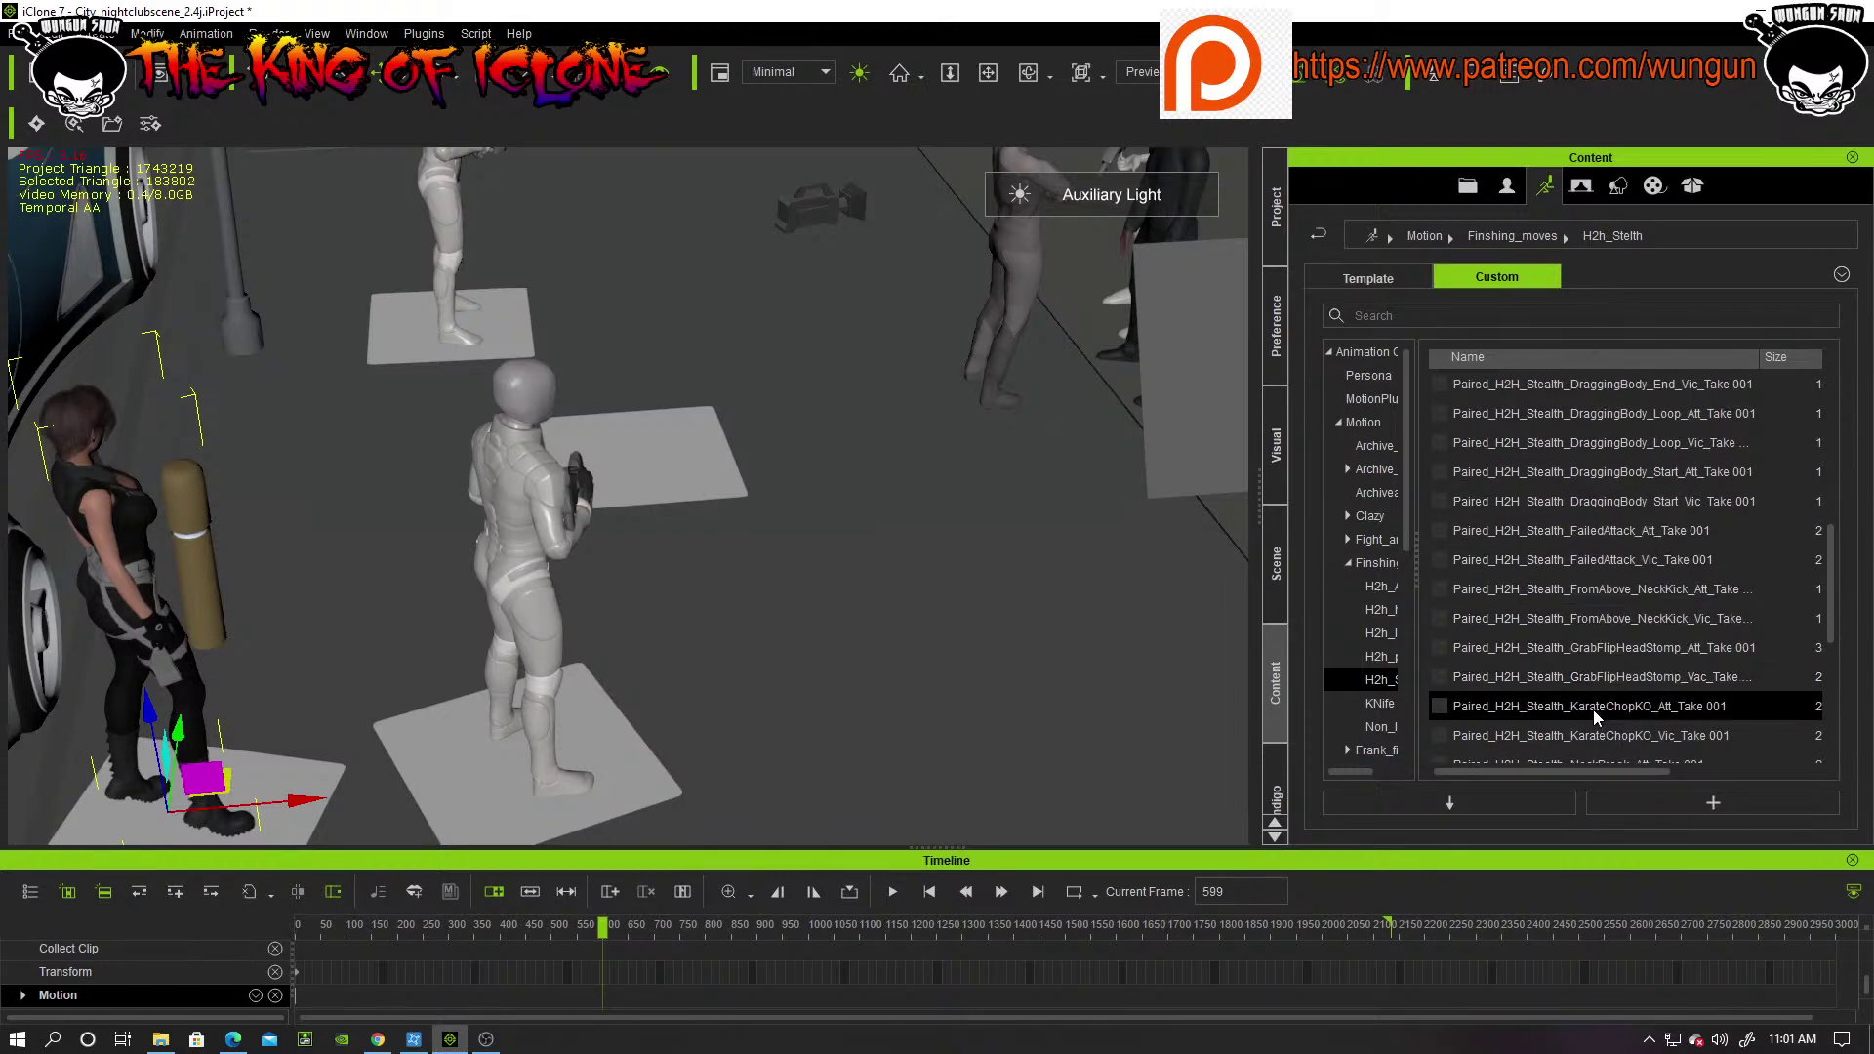
scroll(1596, 718, down, 3)
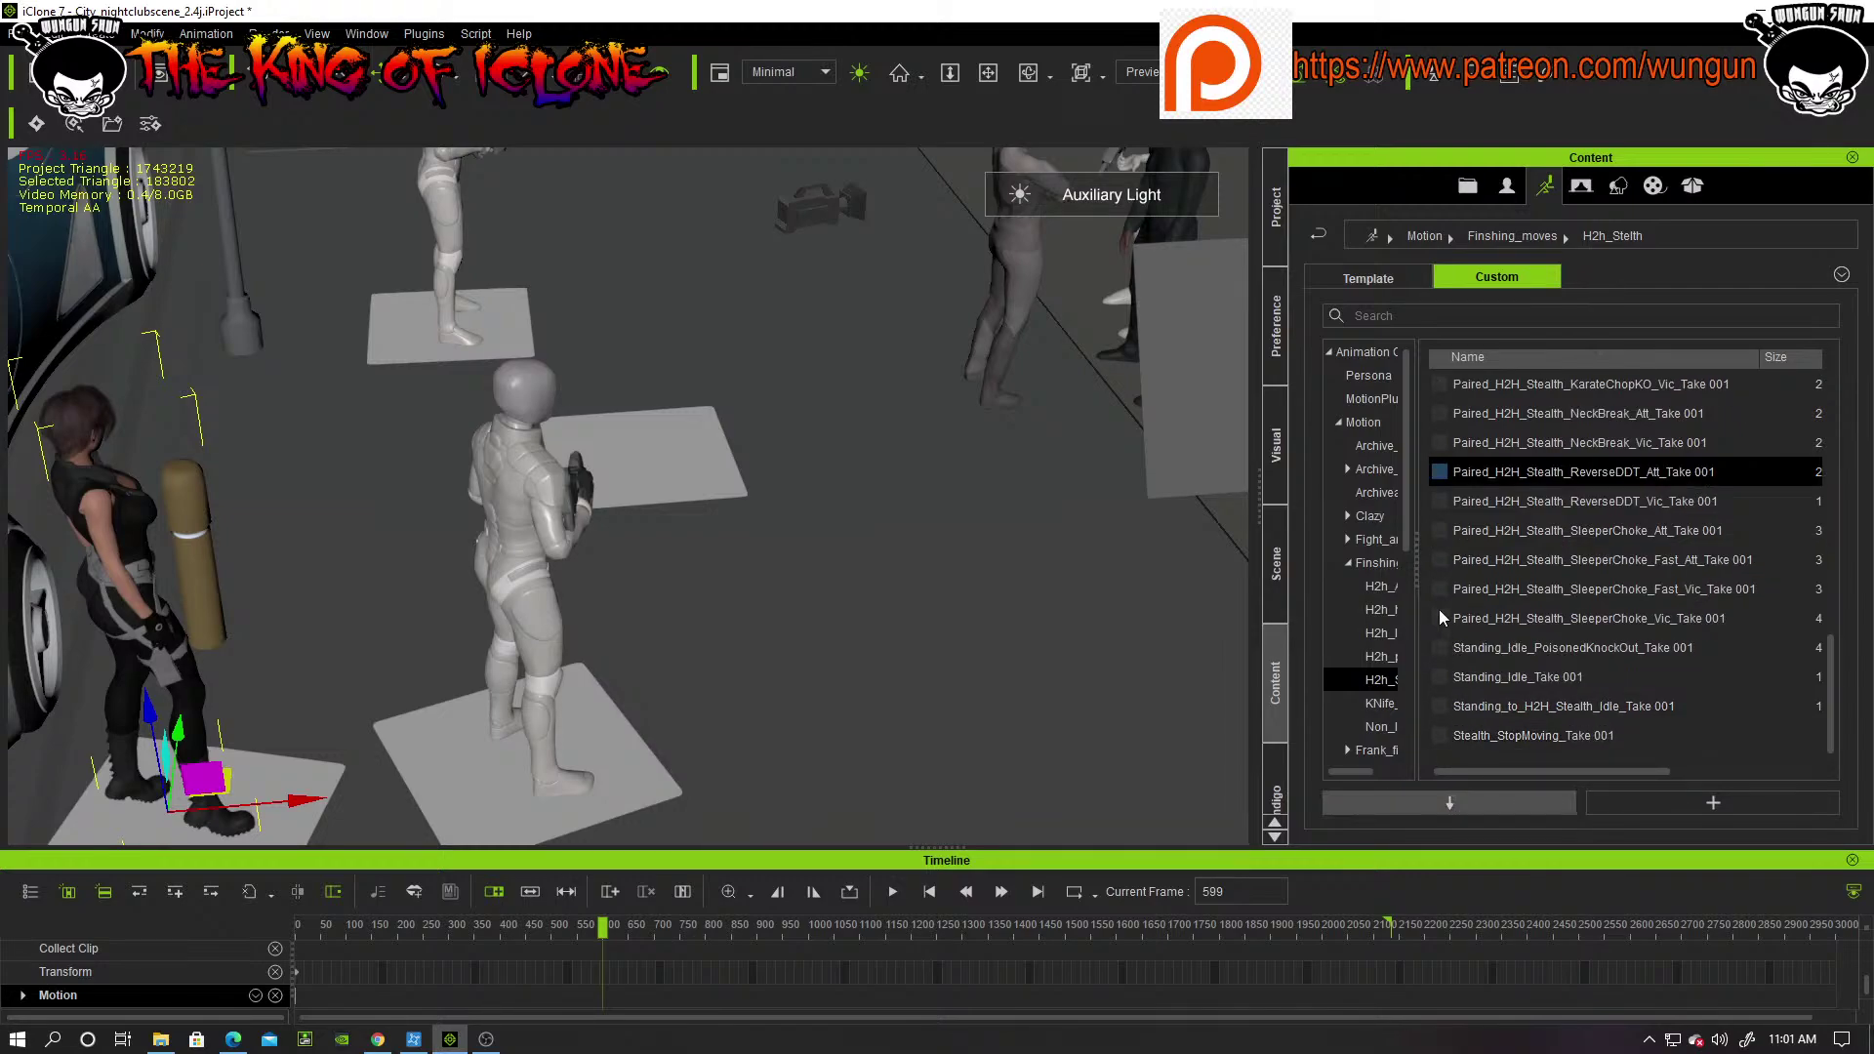
Step: Try the Paired_Knife_Stealth_ClavicleStabDown_Att motion from the KNife_stealth folder on the female attacker at frame 599 and preview it
drag(1418, 542, 1549, 558)
click(1443, 703)
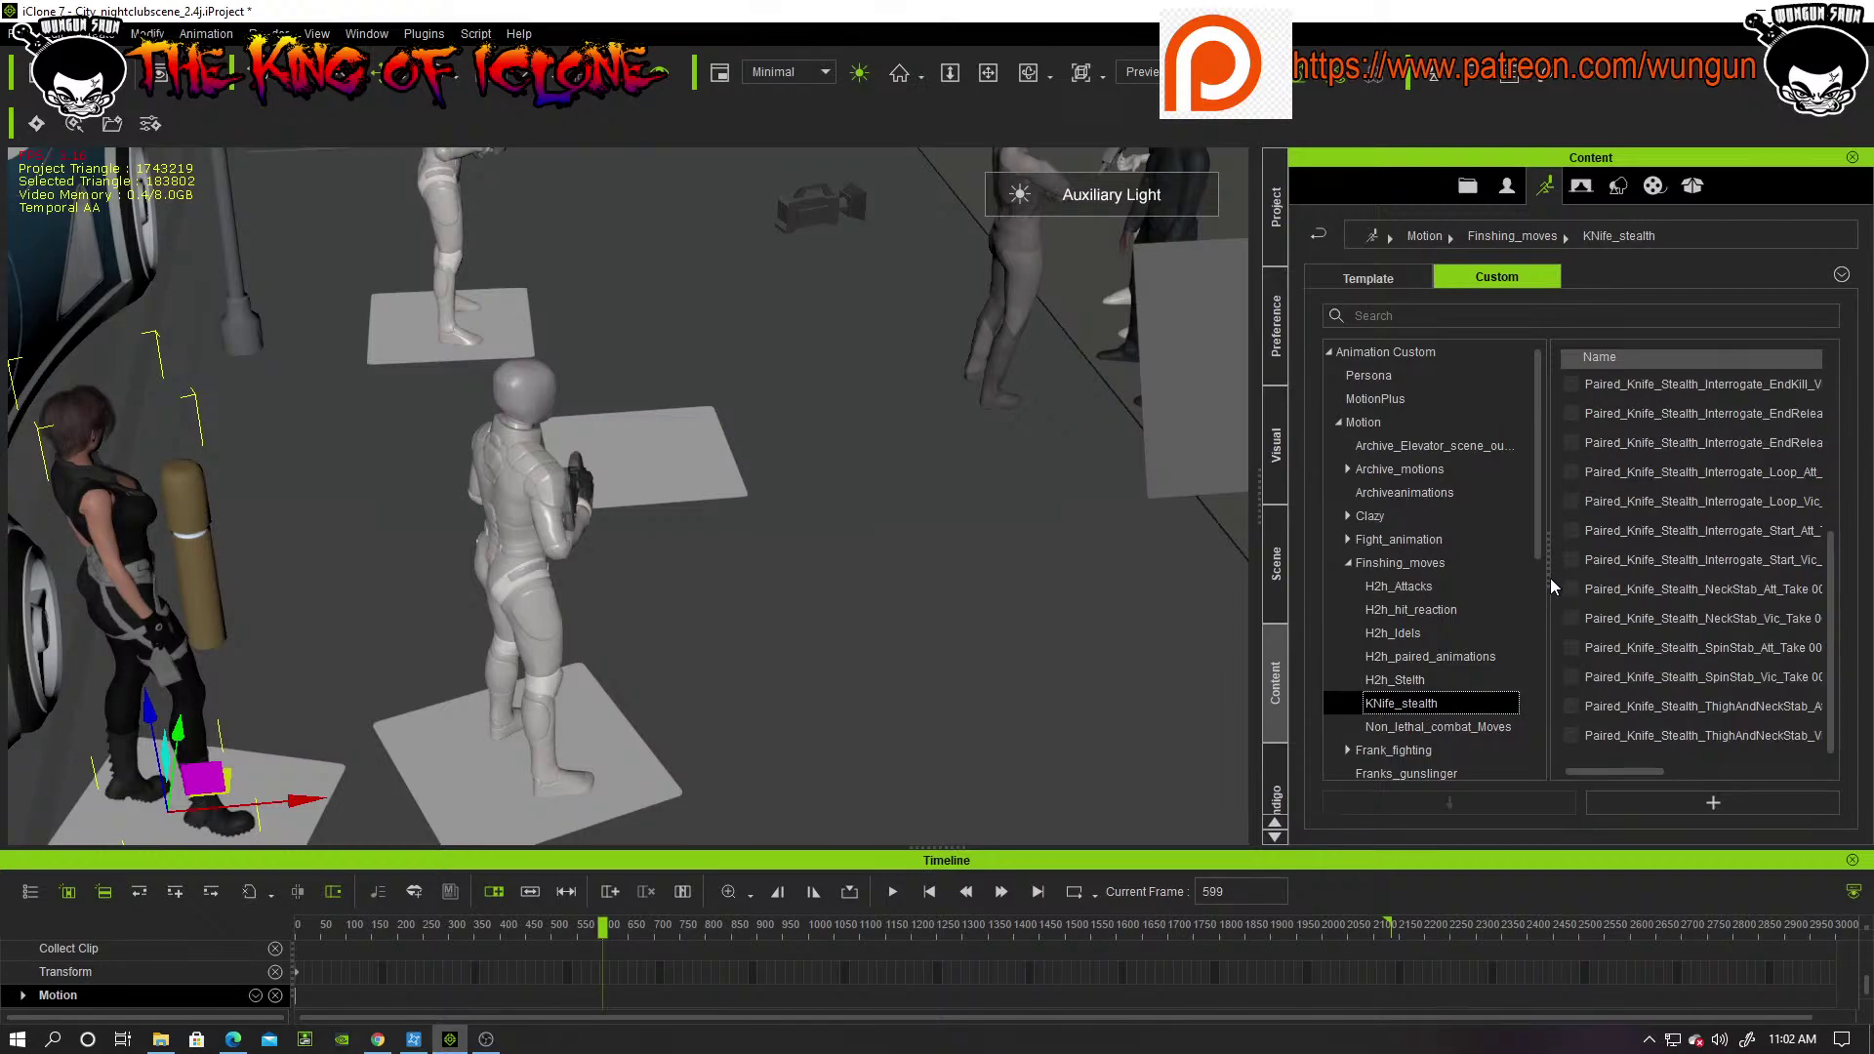
drag(1551, 578, 1418, 568)
scroll(1581, 547, up, 3)
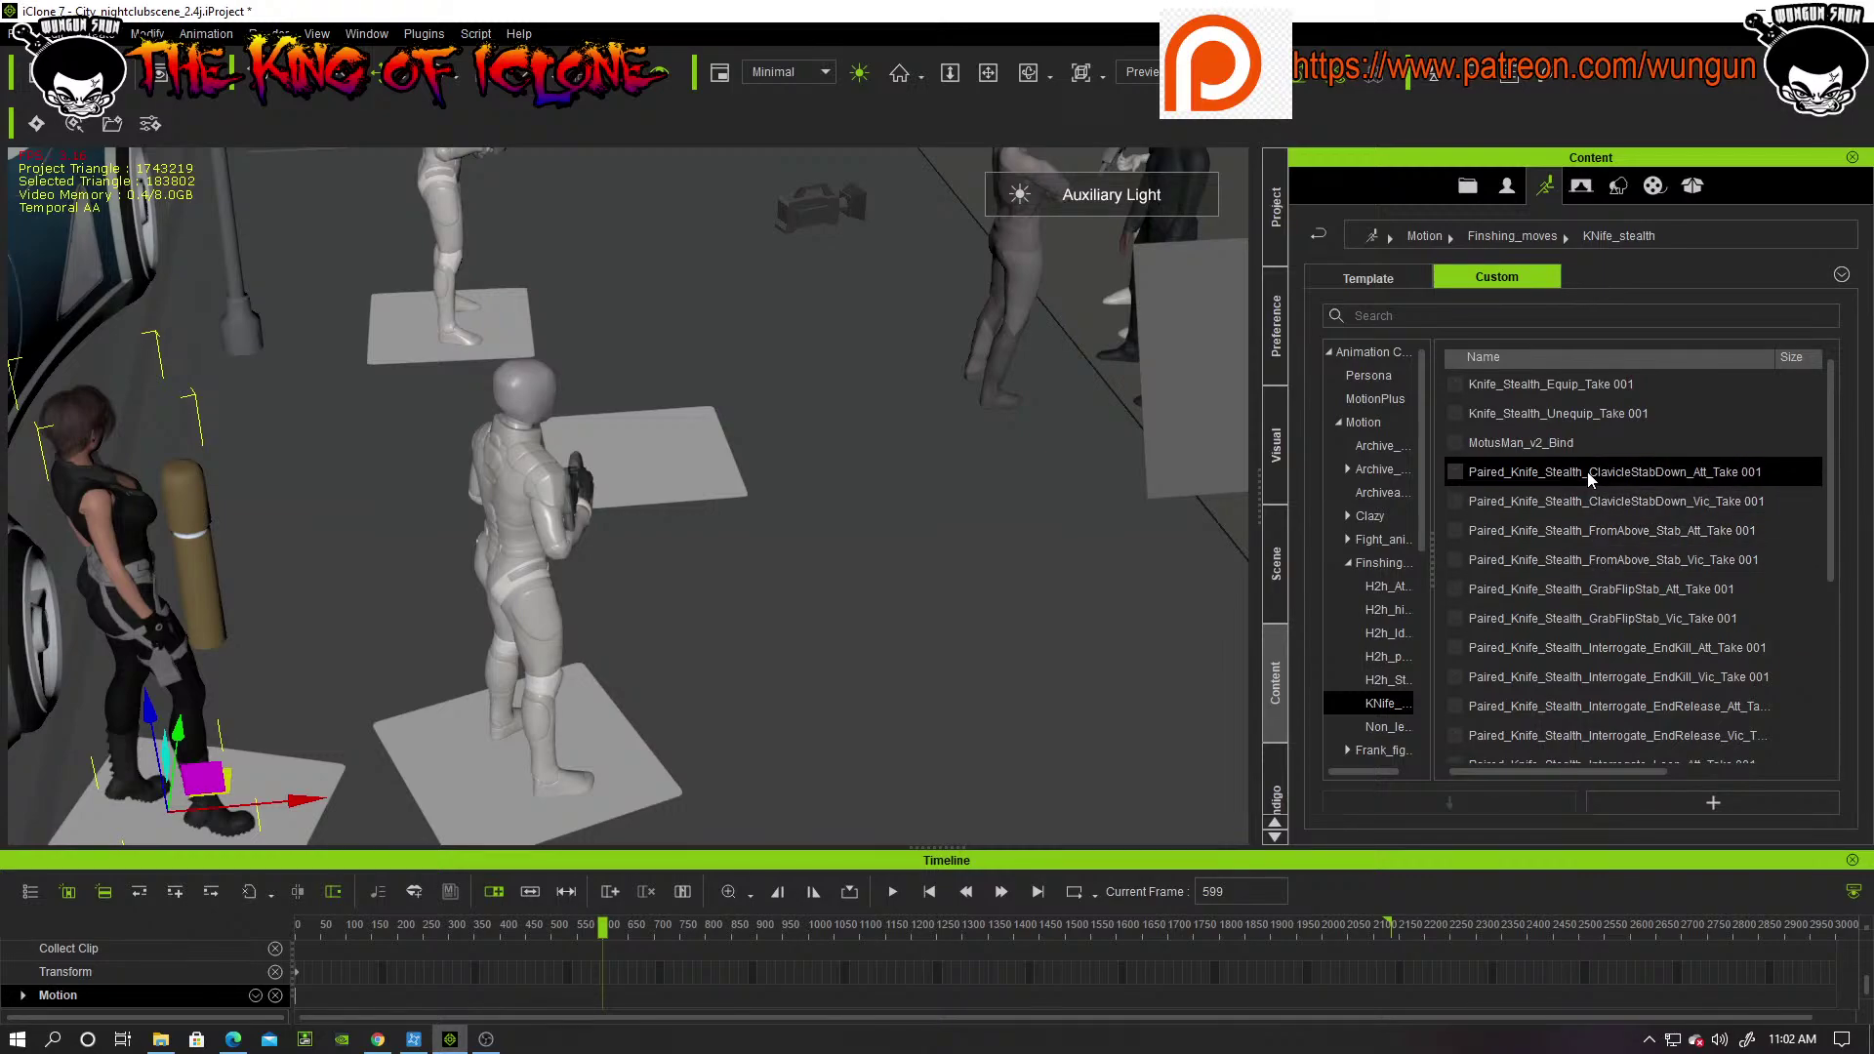
mouse_move(1586, 498)
click(1543, 473)
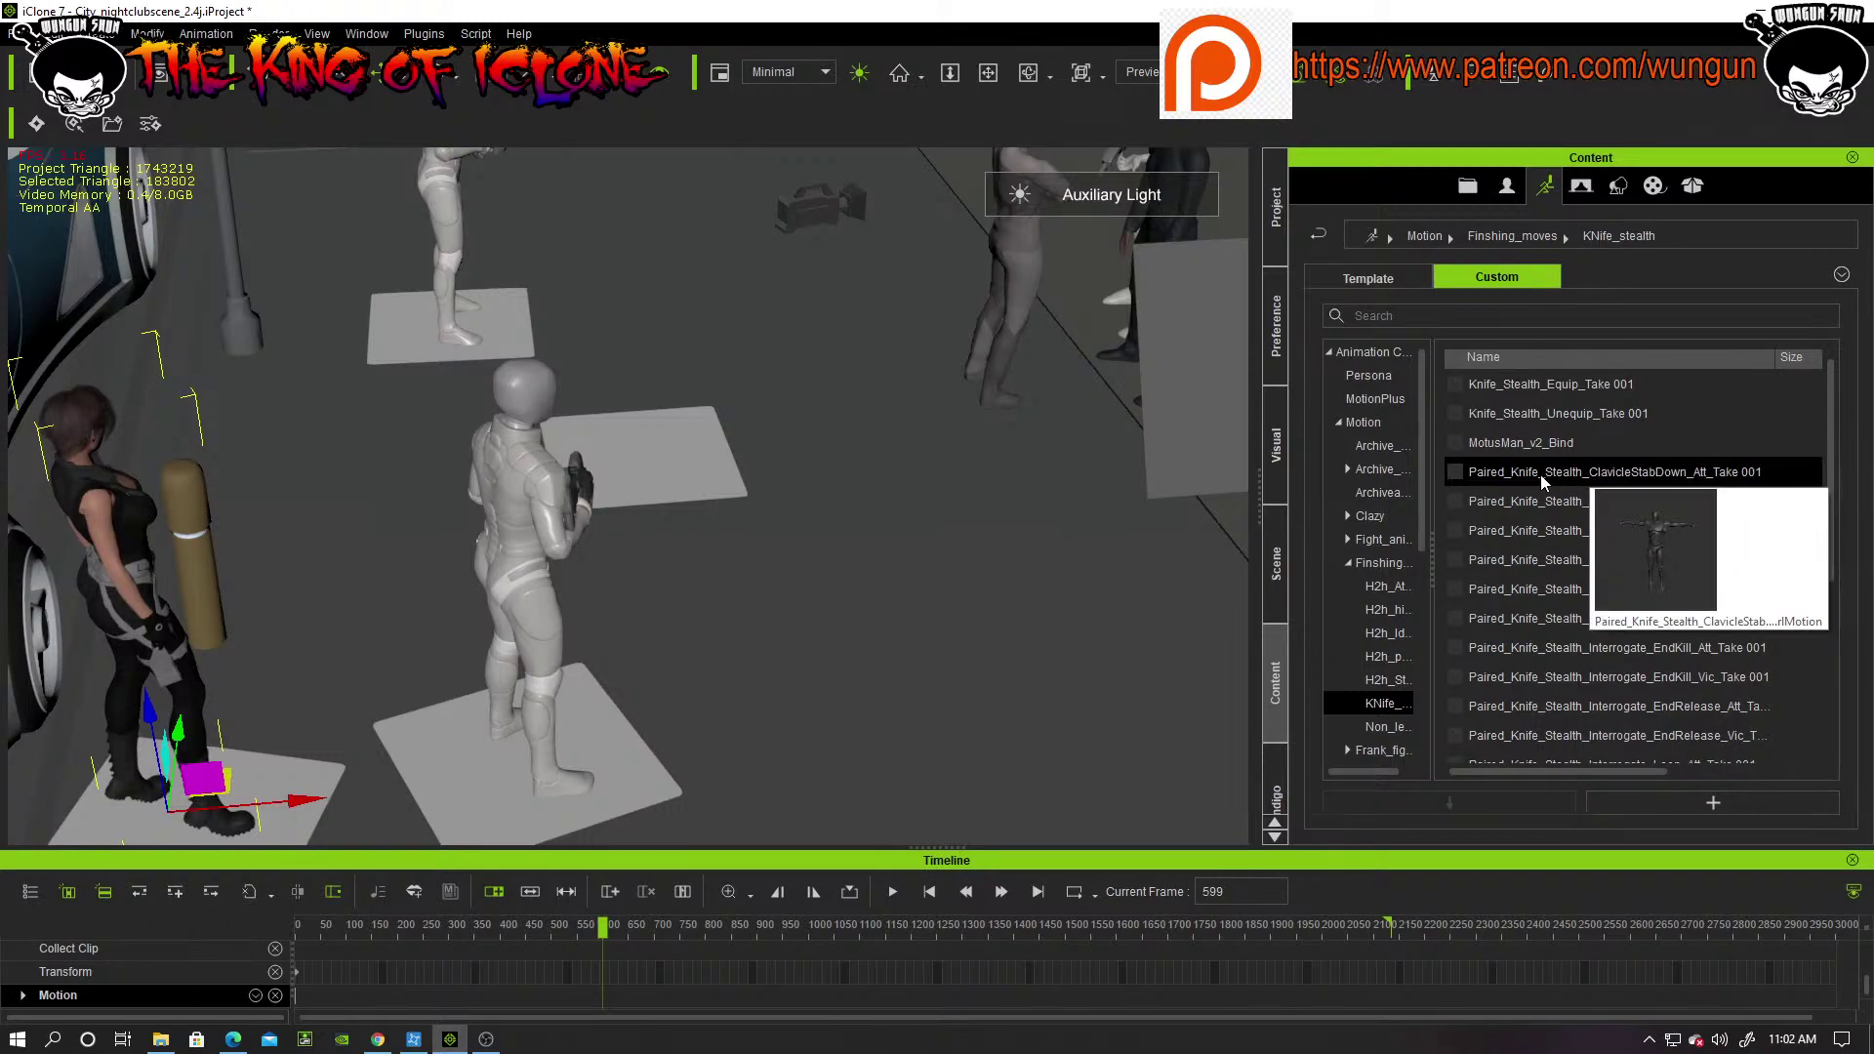
drag(1548, 486, 108, 495)
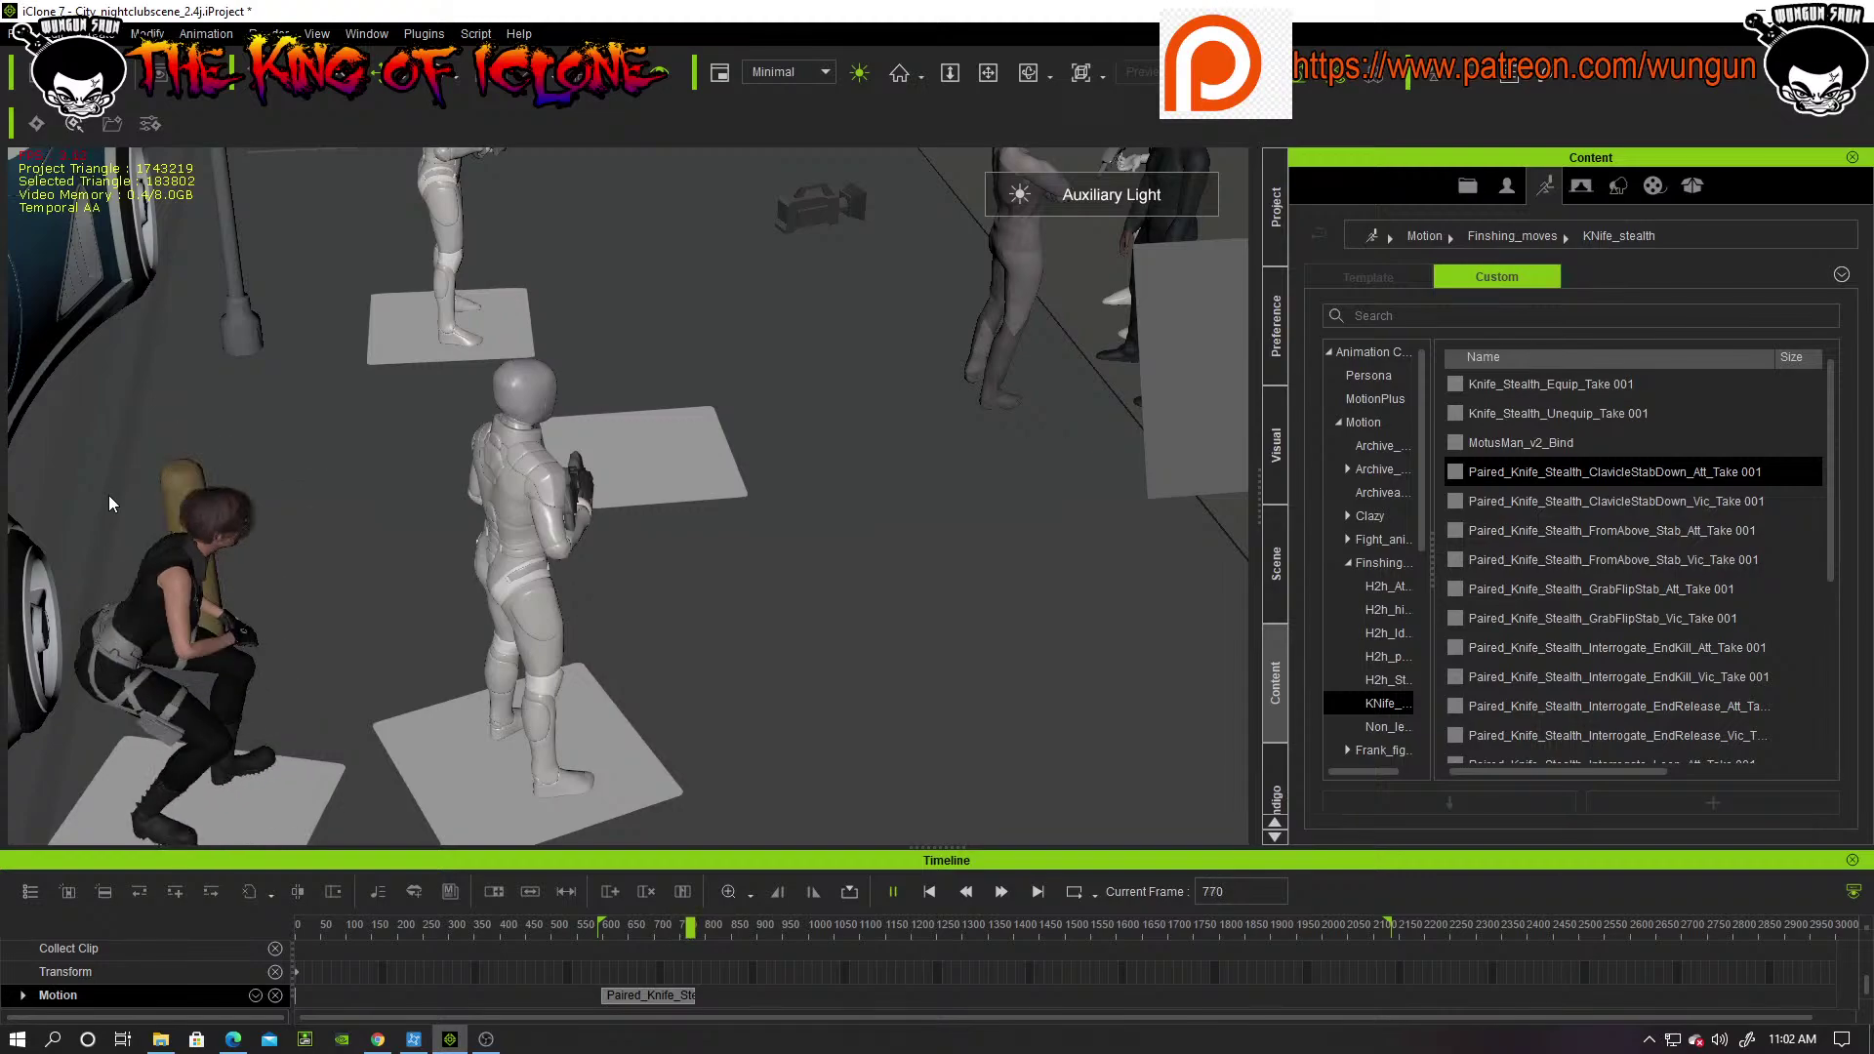
key(space)
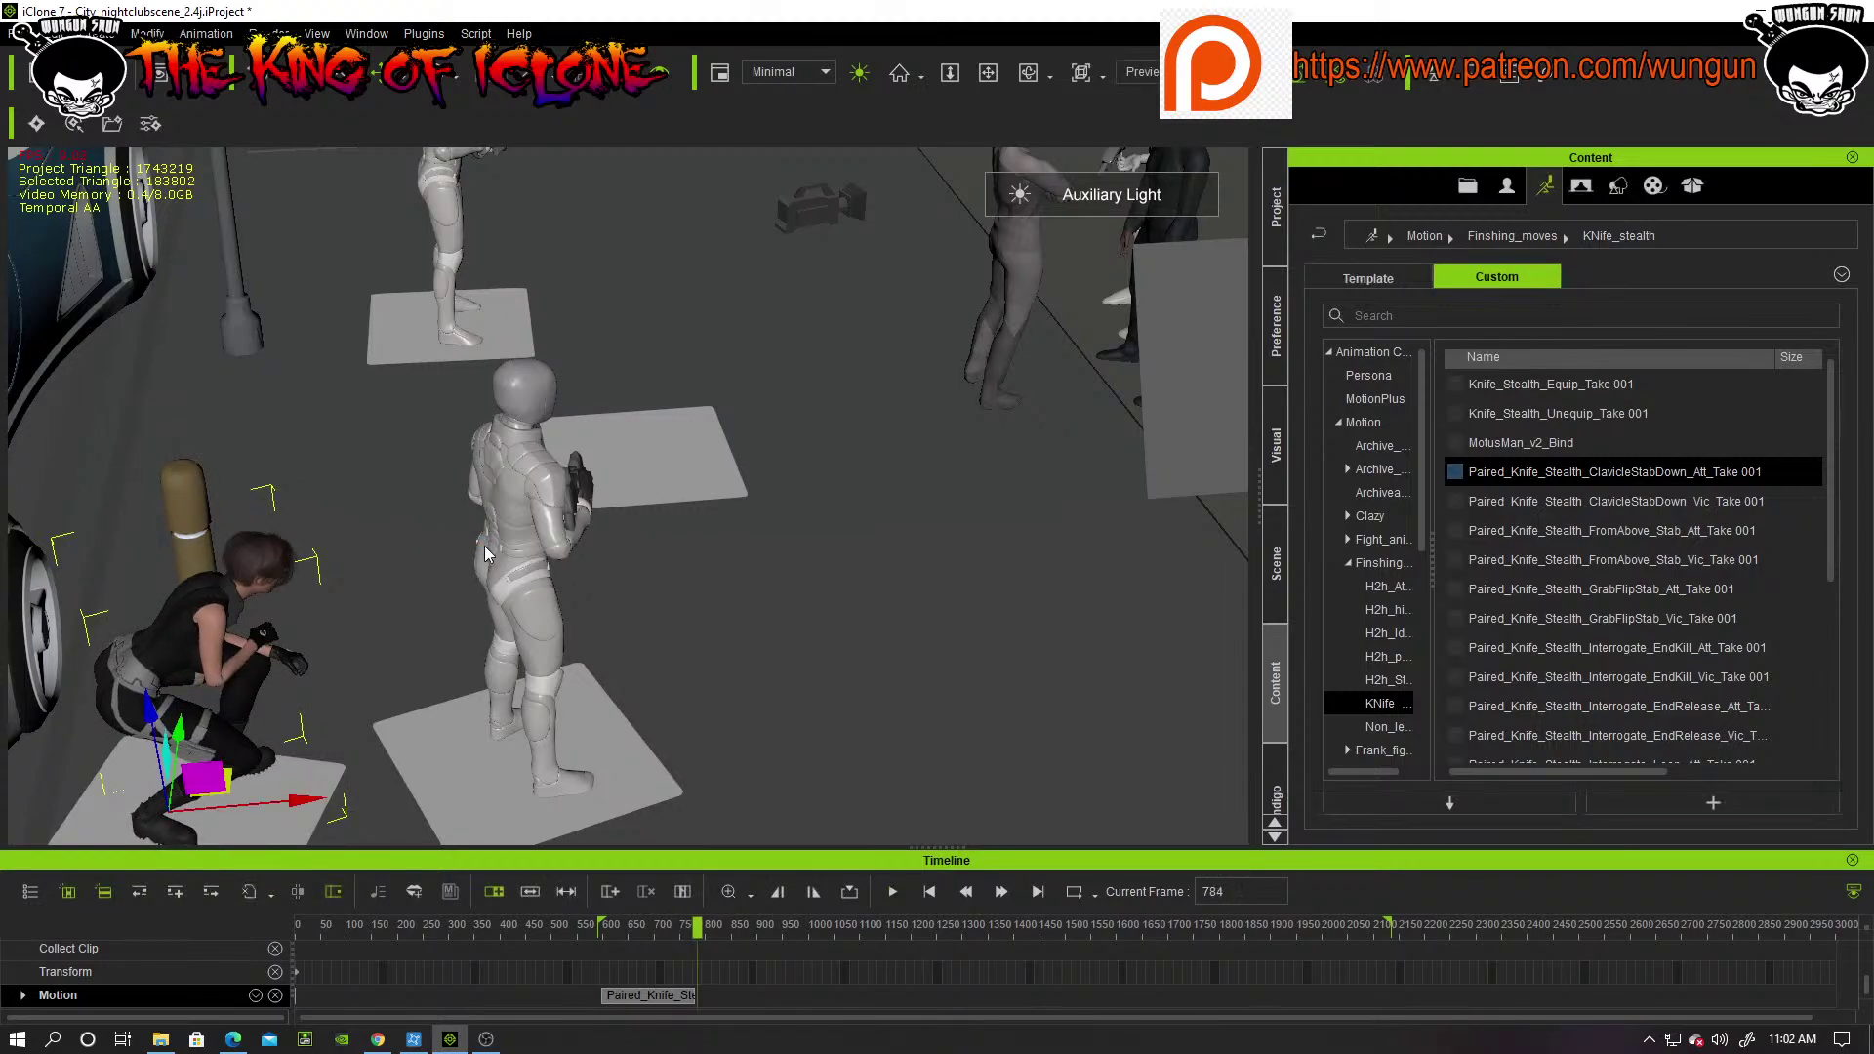
Step: Delete the female attacker's ClavicleStabDown_Att clip from her motion track and return to frame 599
click(676, 997)
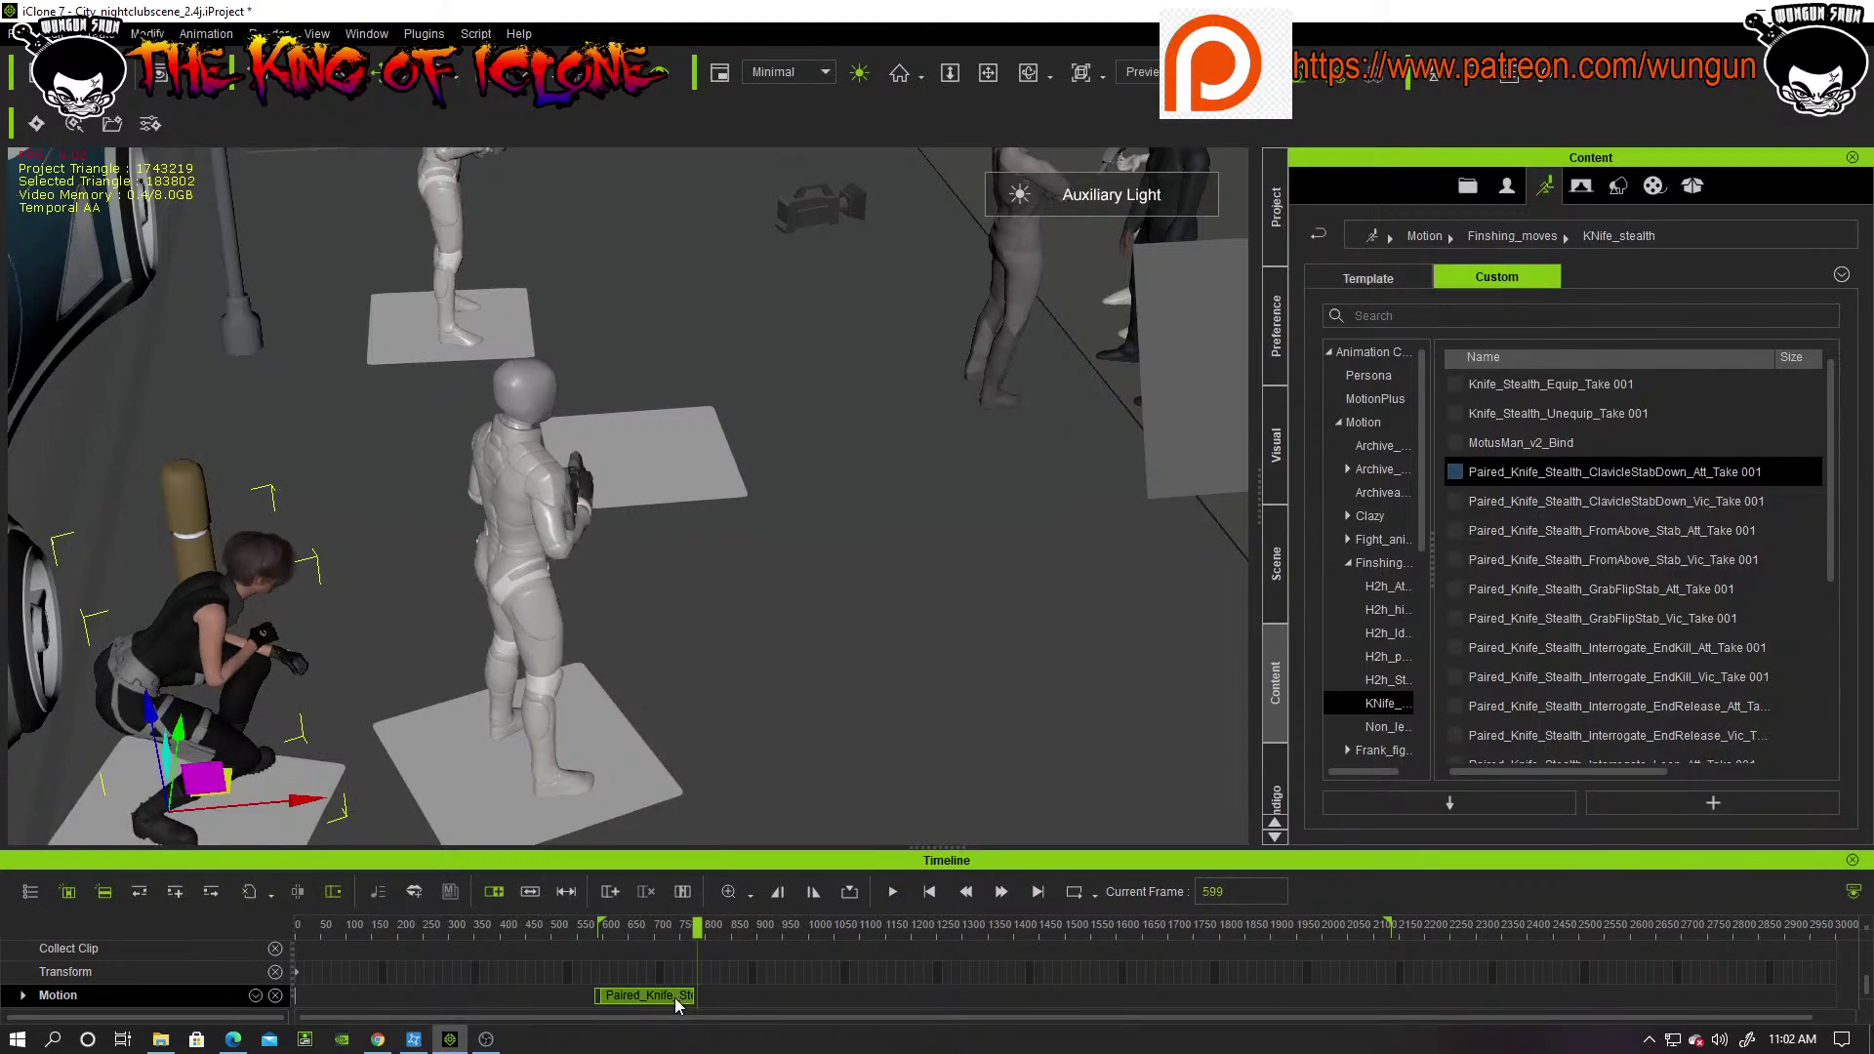
key(Delete)
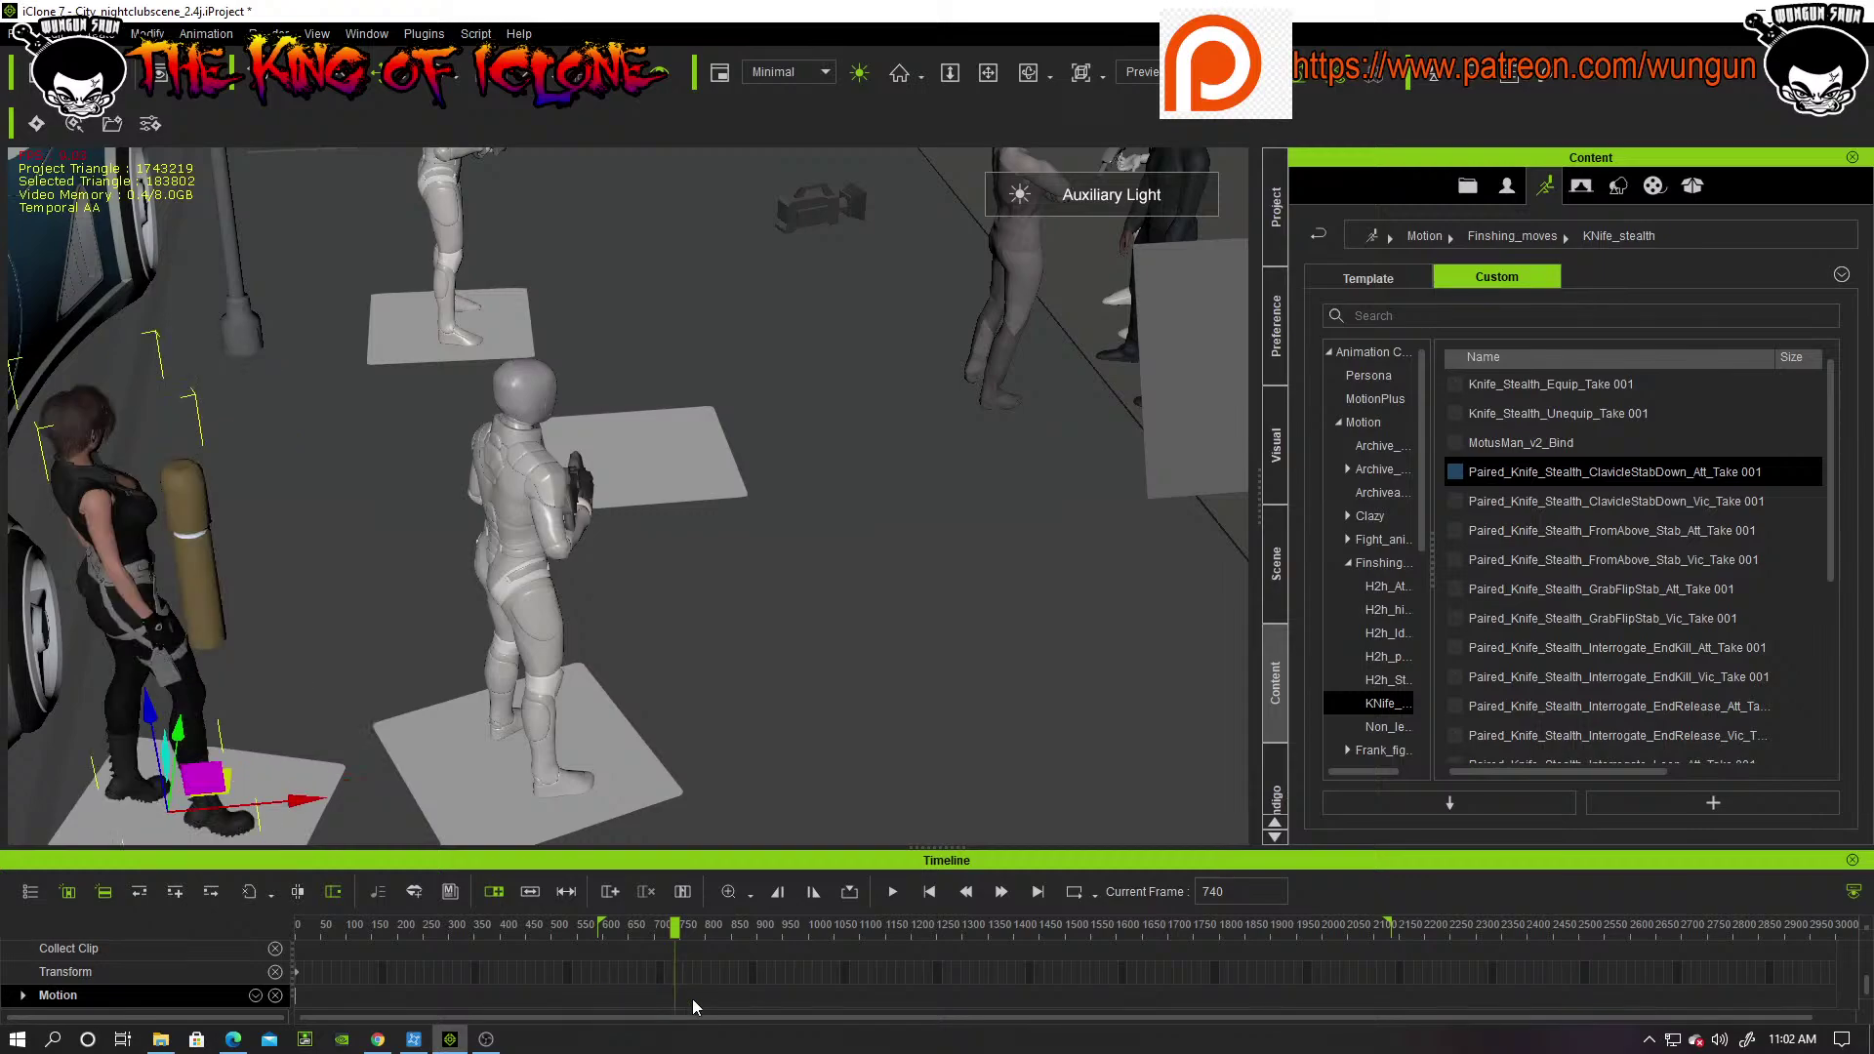
click(933, 894)
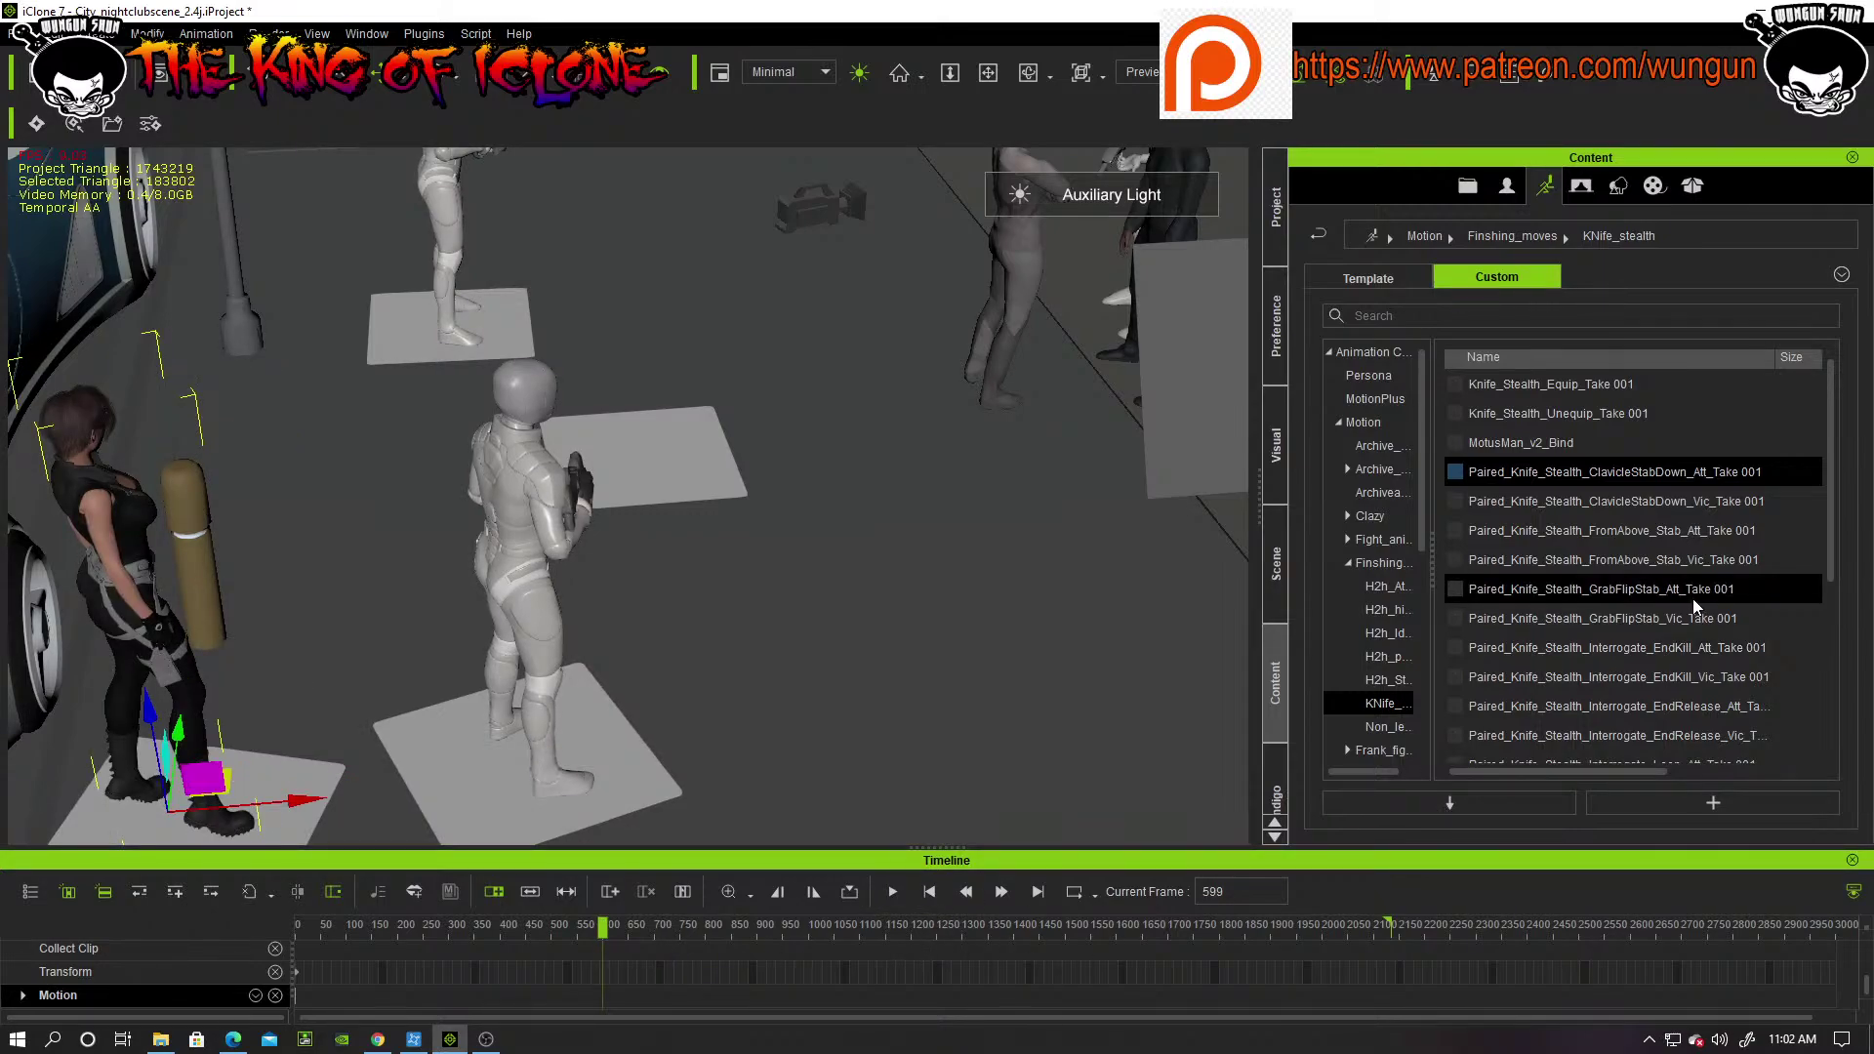
Step: Try the Paired_Knife_Stealth_GrabFlipStab_Att motion on the female attacker at frame 599 and preview it
mouse_move(1689, 598)
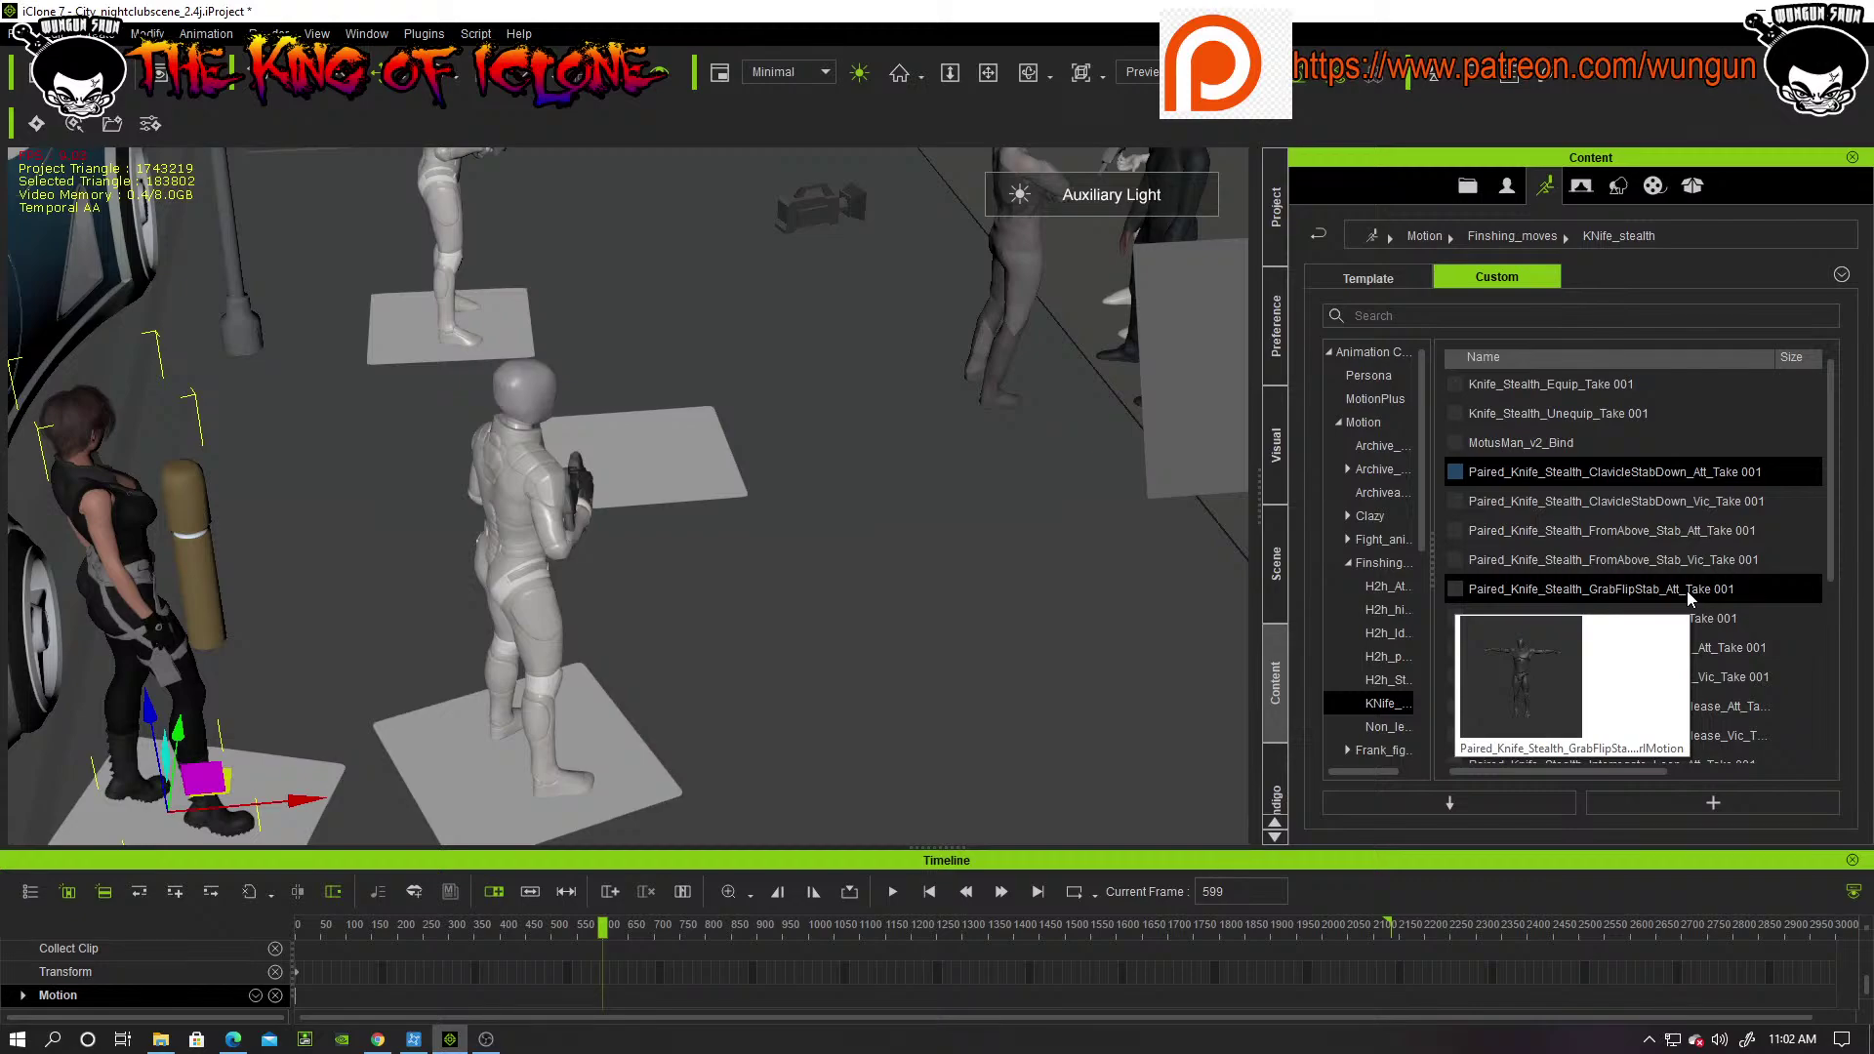
click(1687, 589)
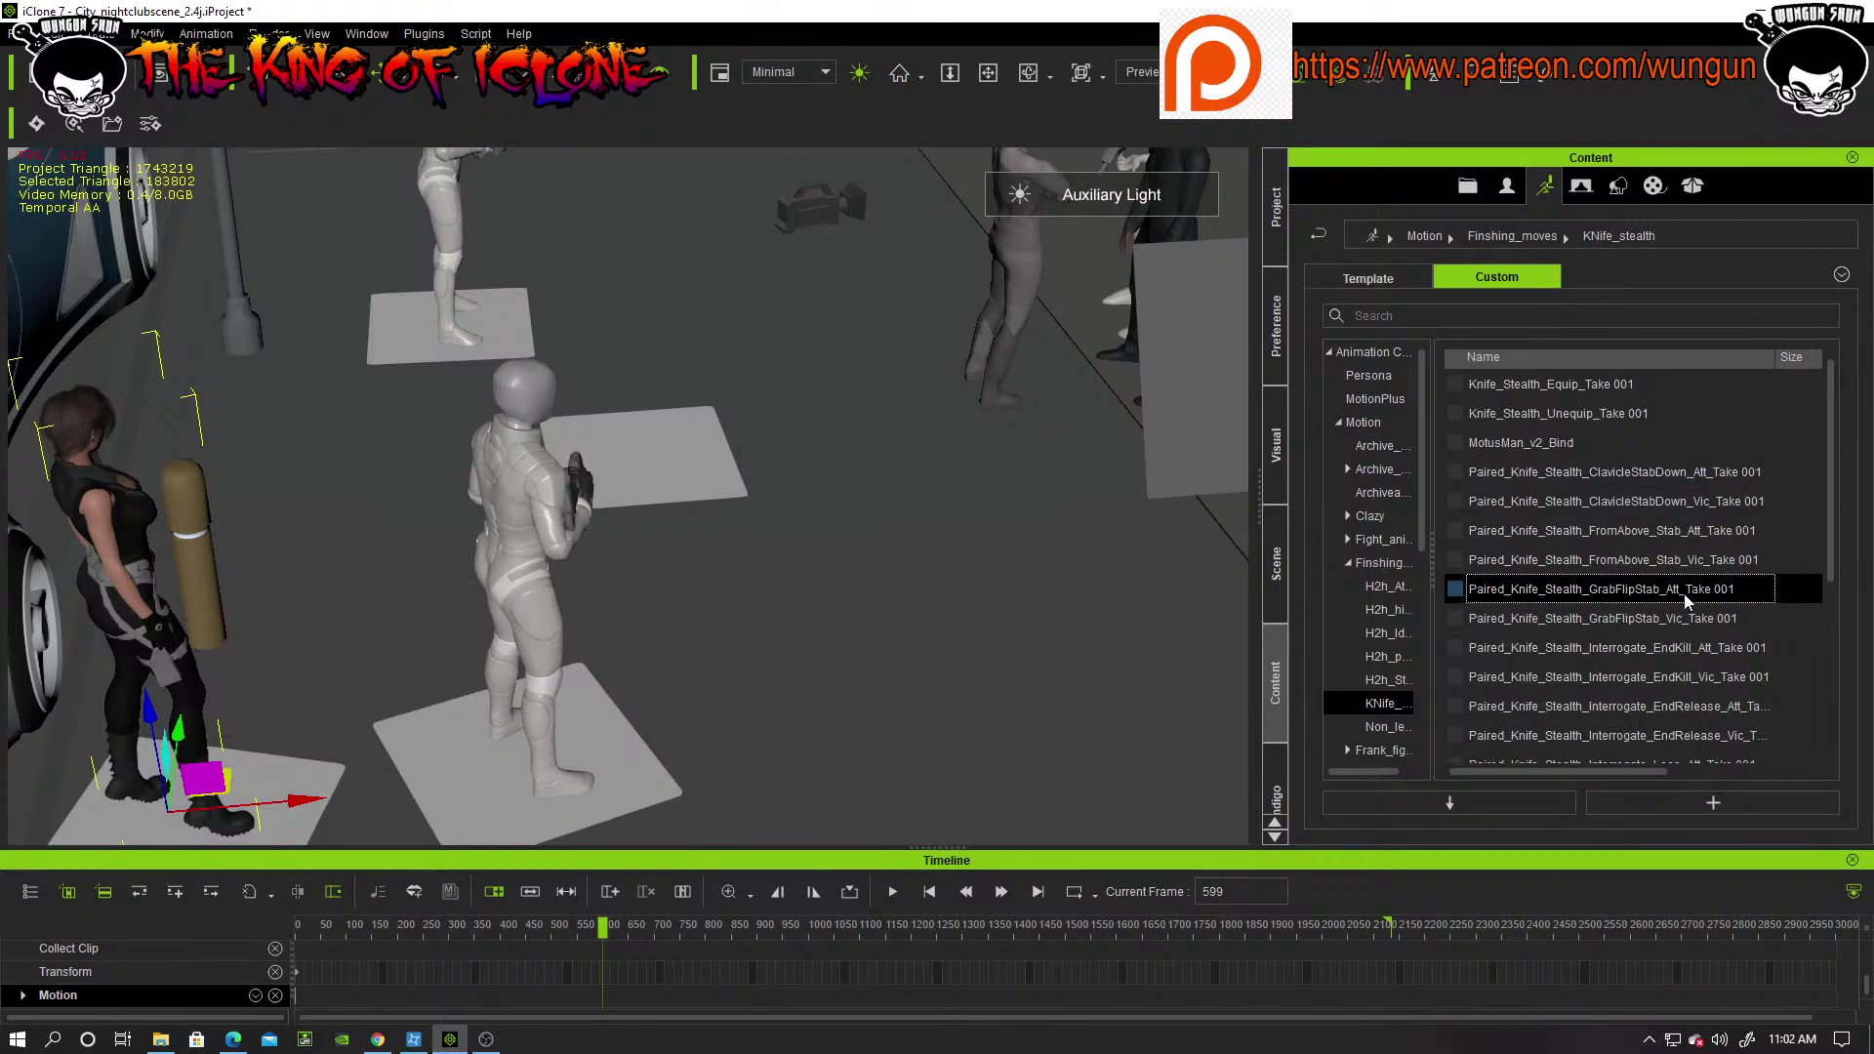
drag(1637, 599, 109, 512)
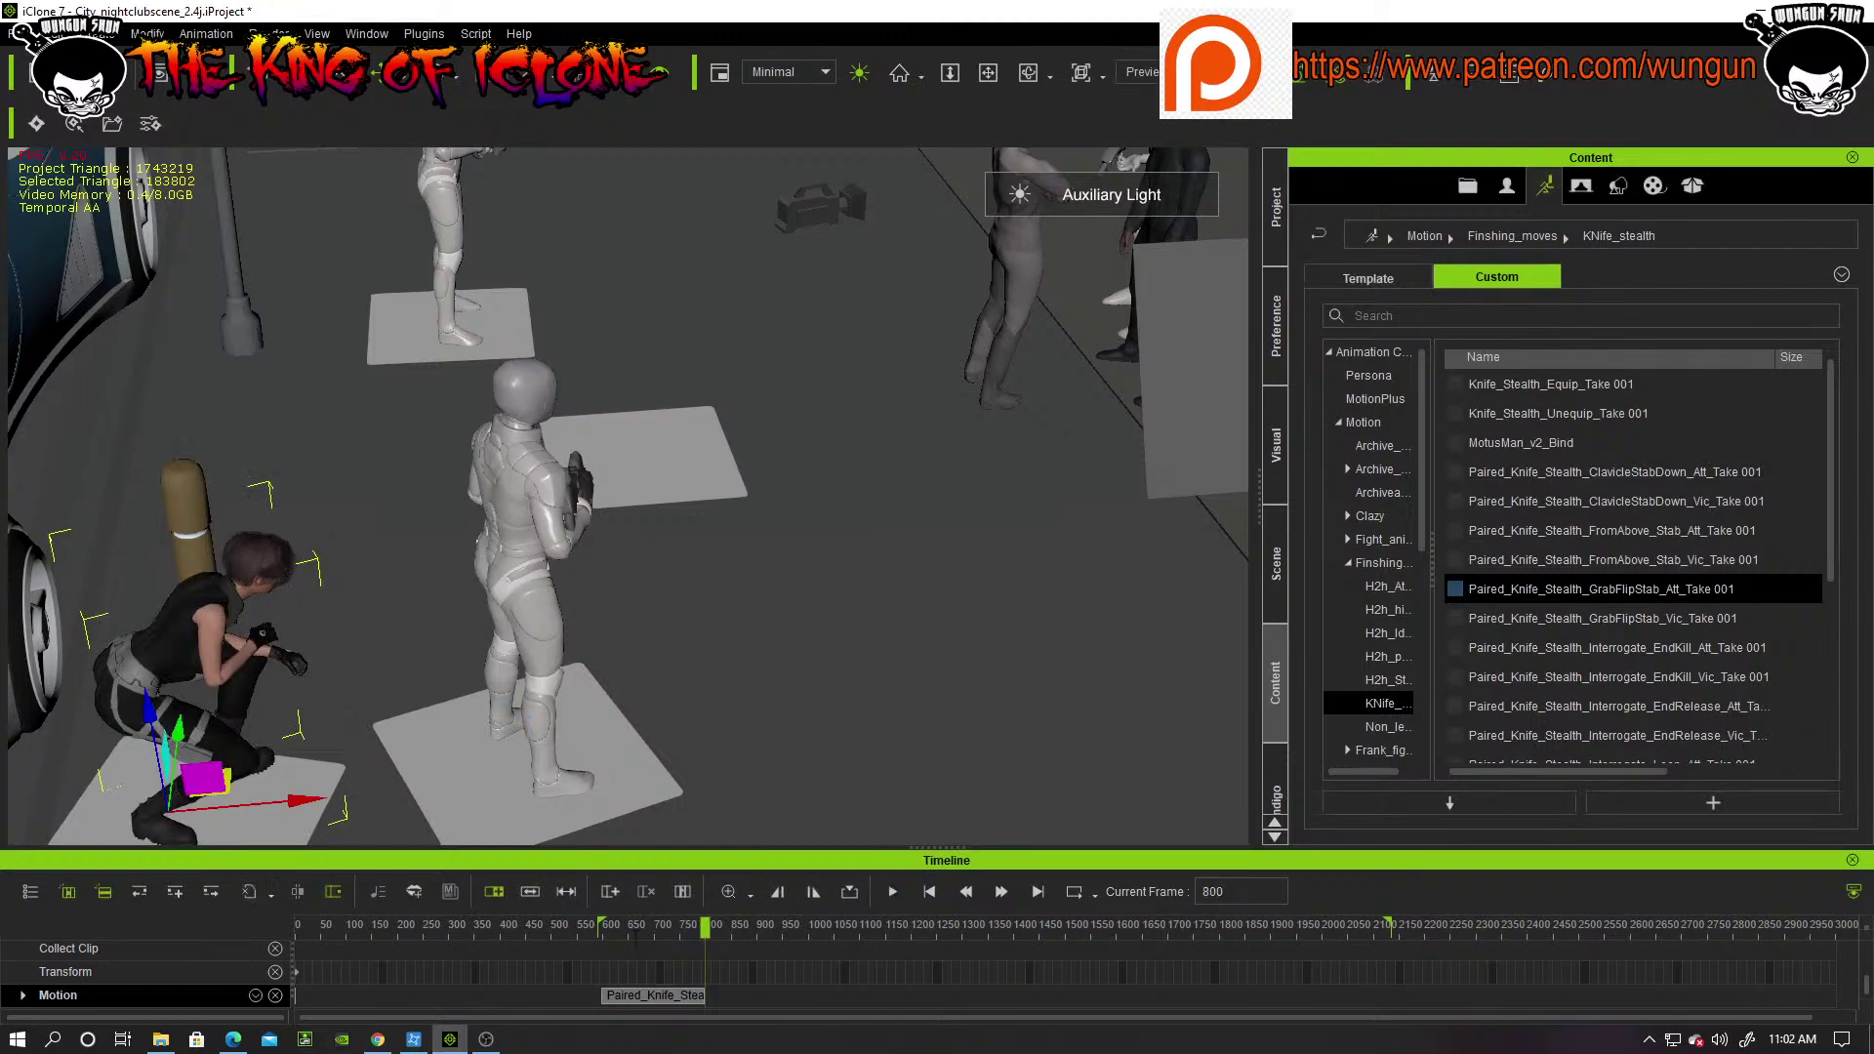
Step: Delete the female attacker's GrabFlipStab_Att clip from her motion track and return to frame 599
click(636, 994)
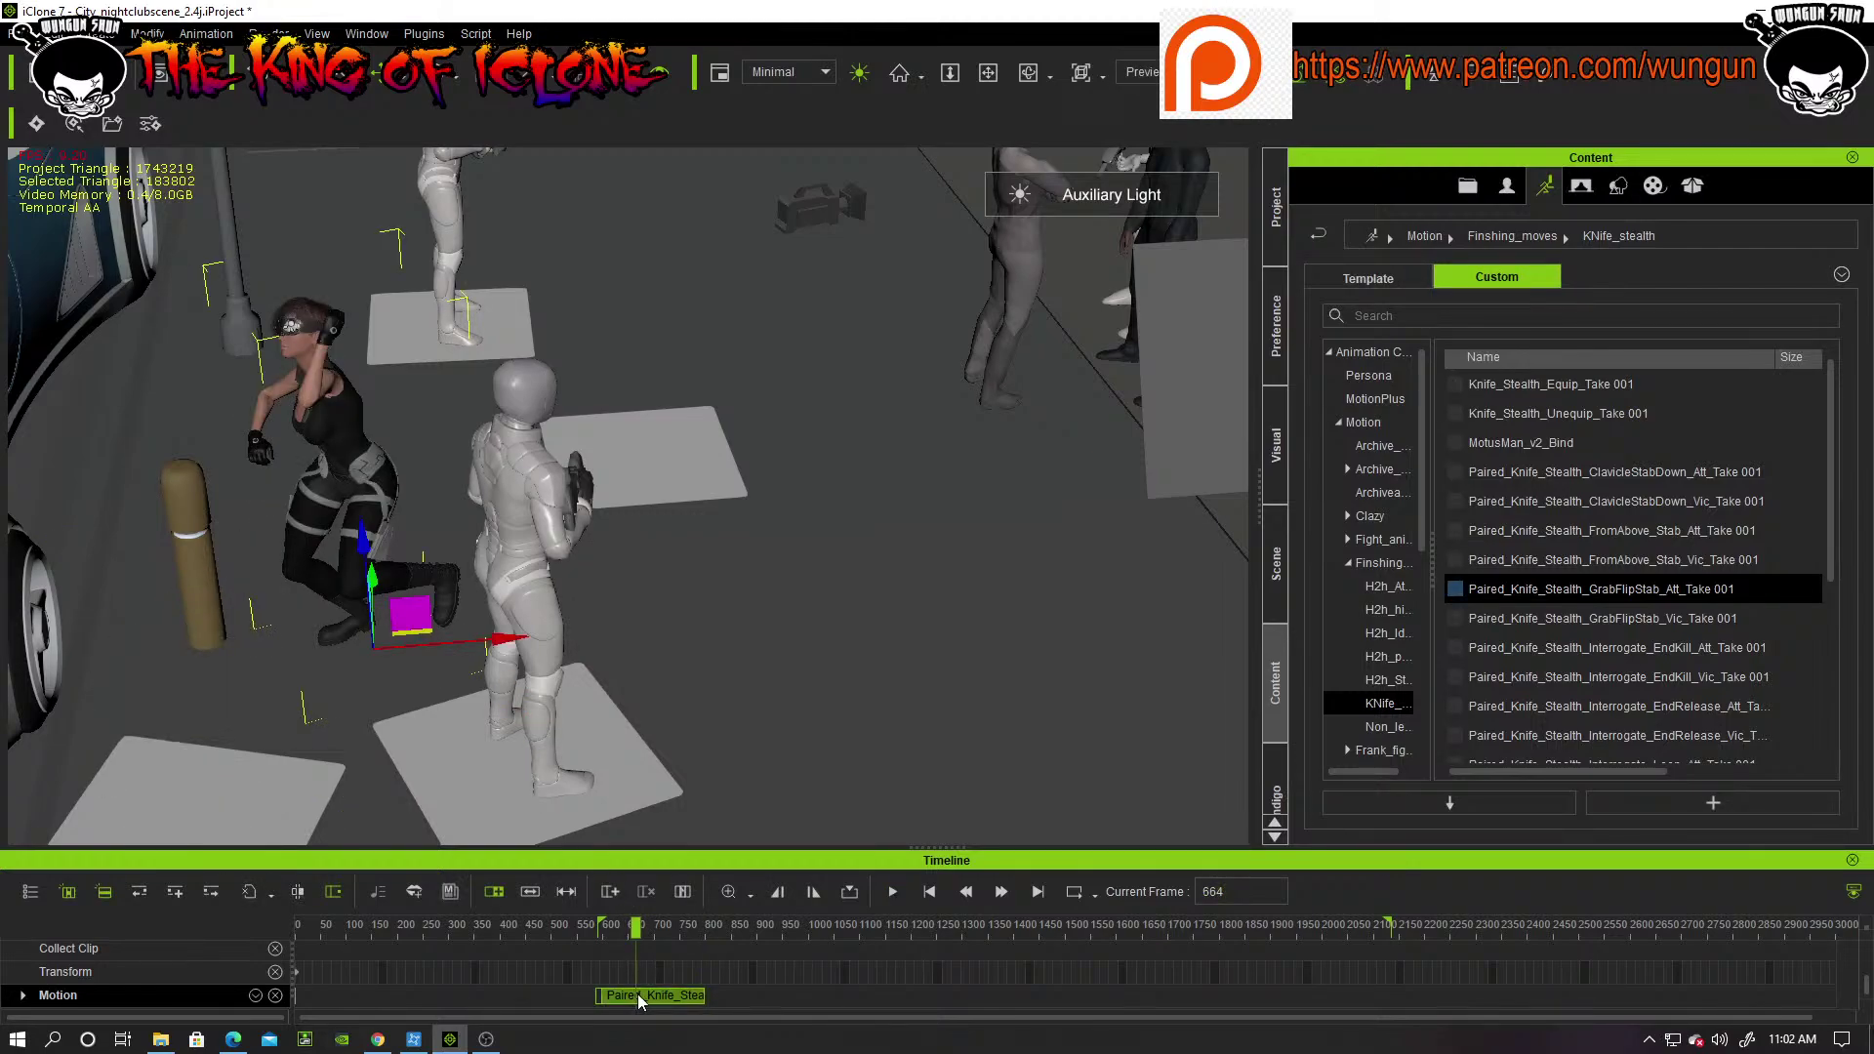
key(Delete)
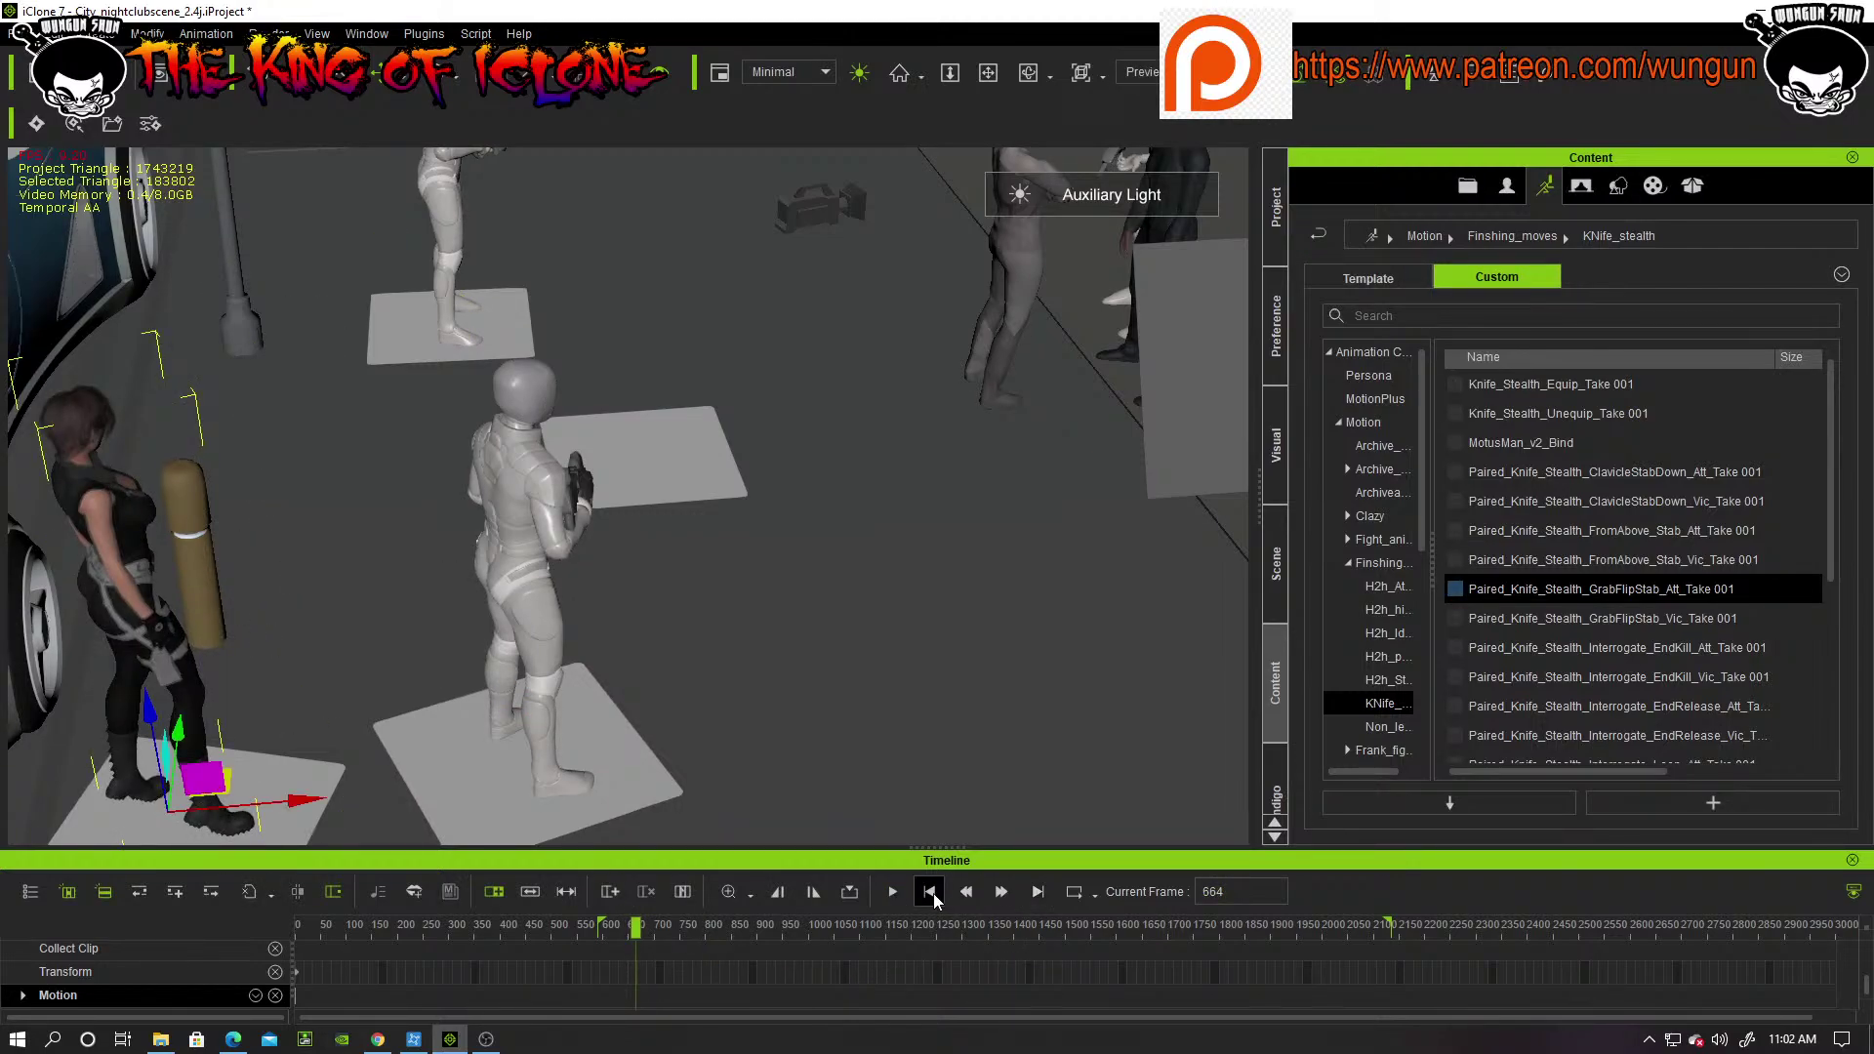
click(931, 893)
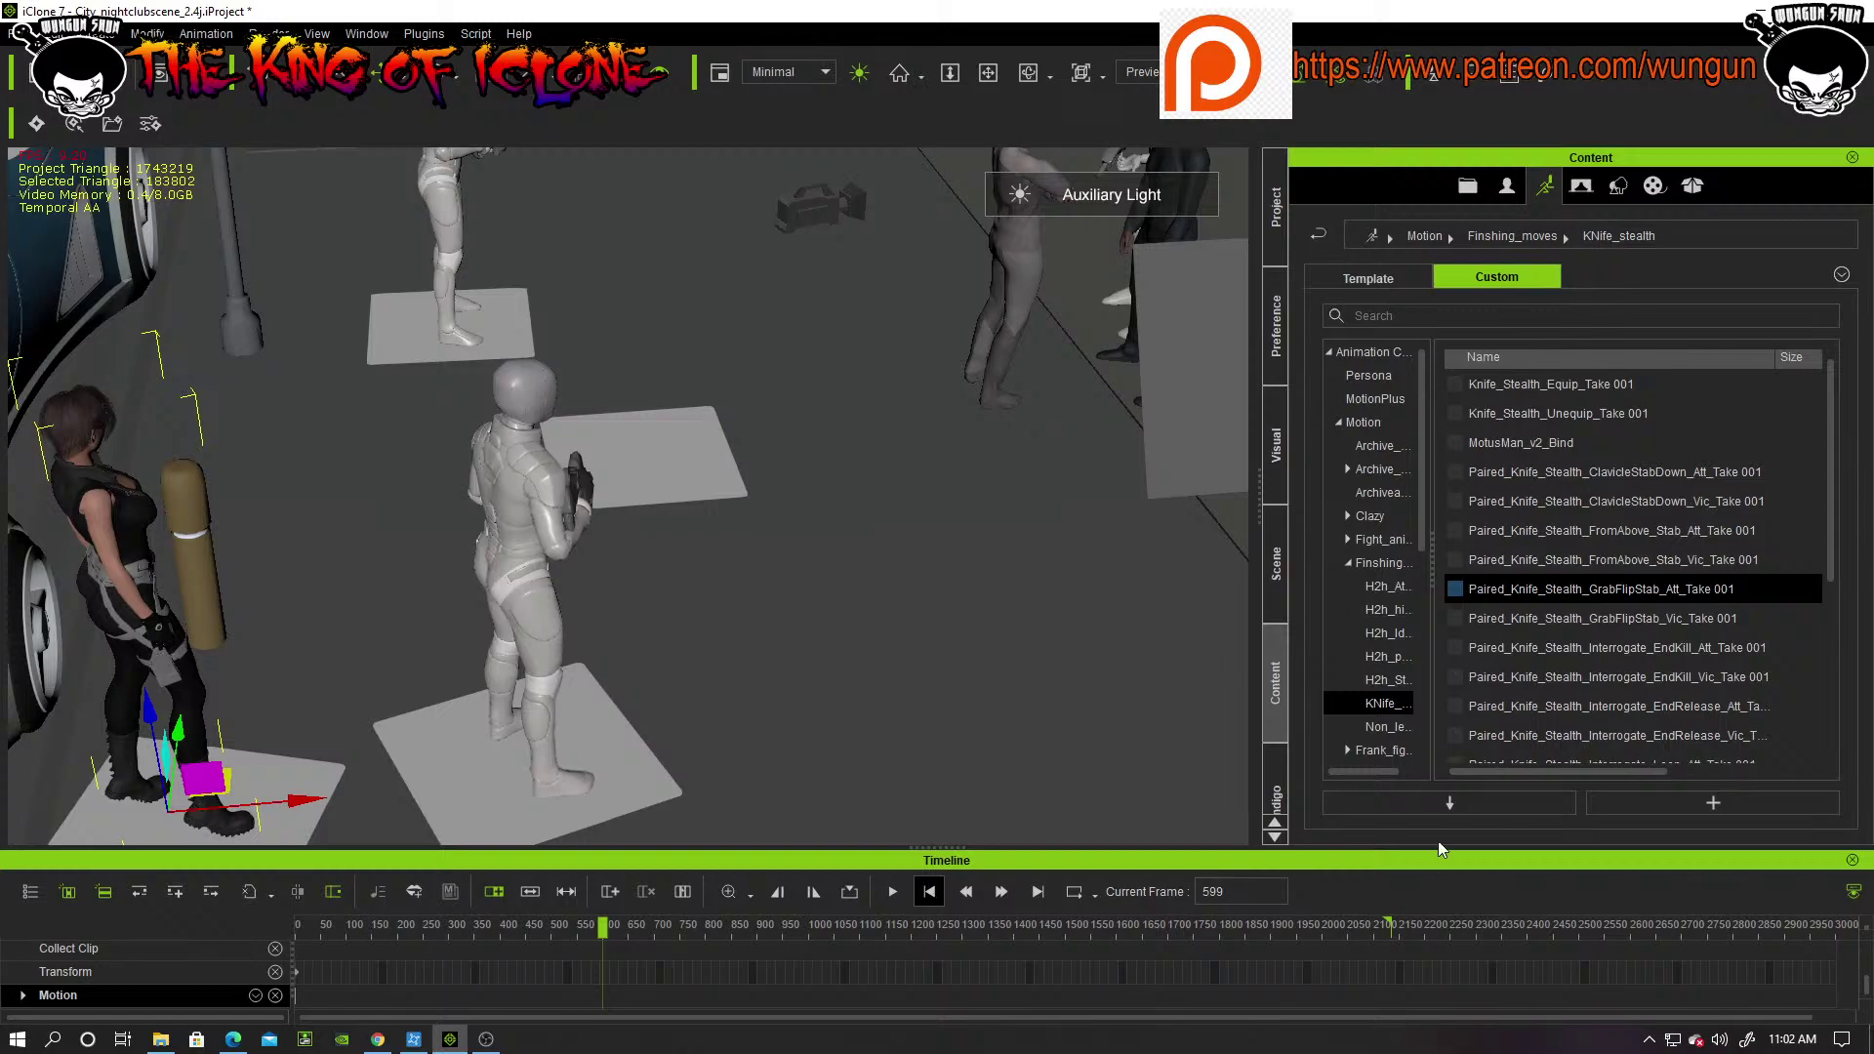
Step: Look over the Interrogate and NeckStab motions in the KNife_stealth folder
click(1584, 654)
click(1583, 675)
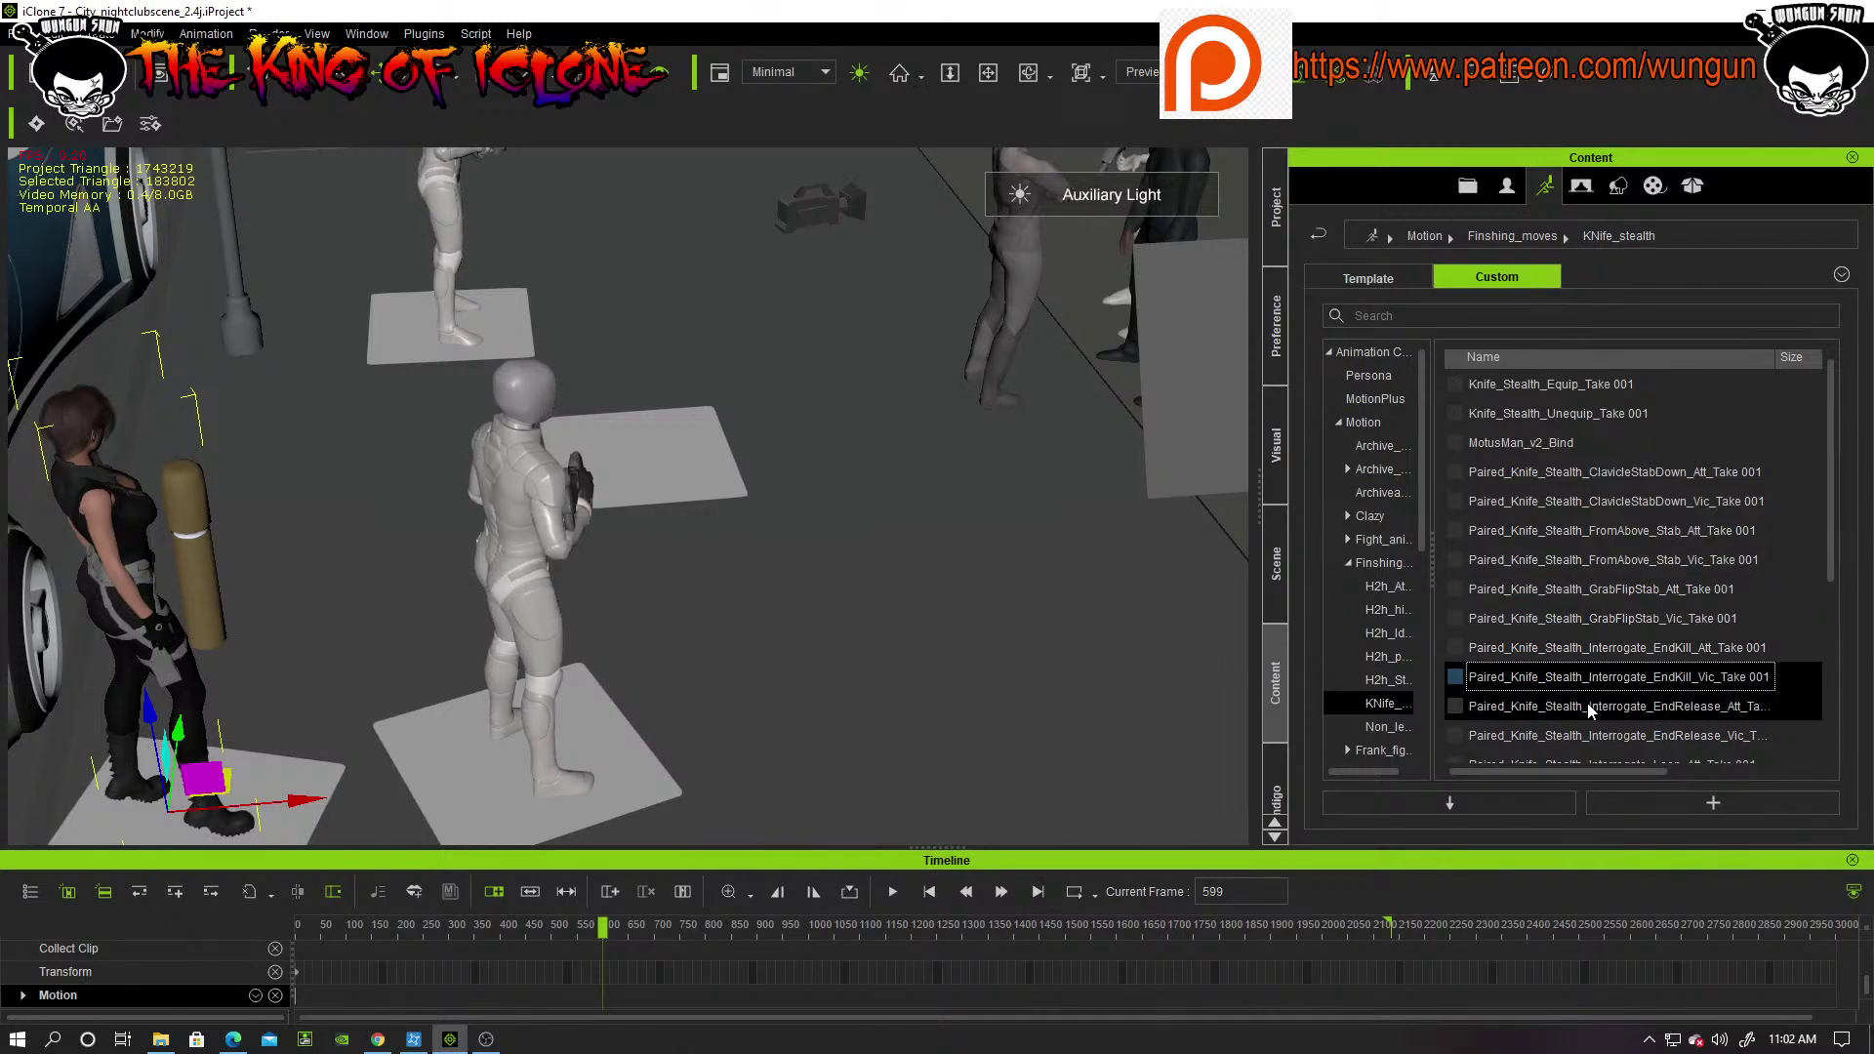
click(1589, 739)
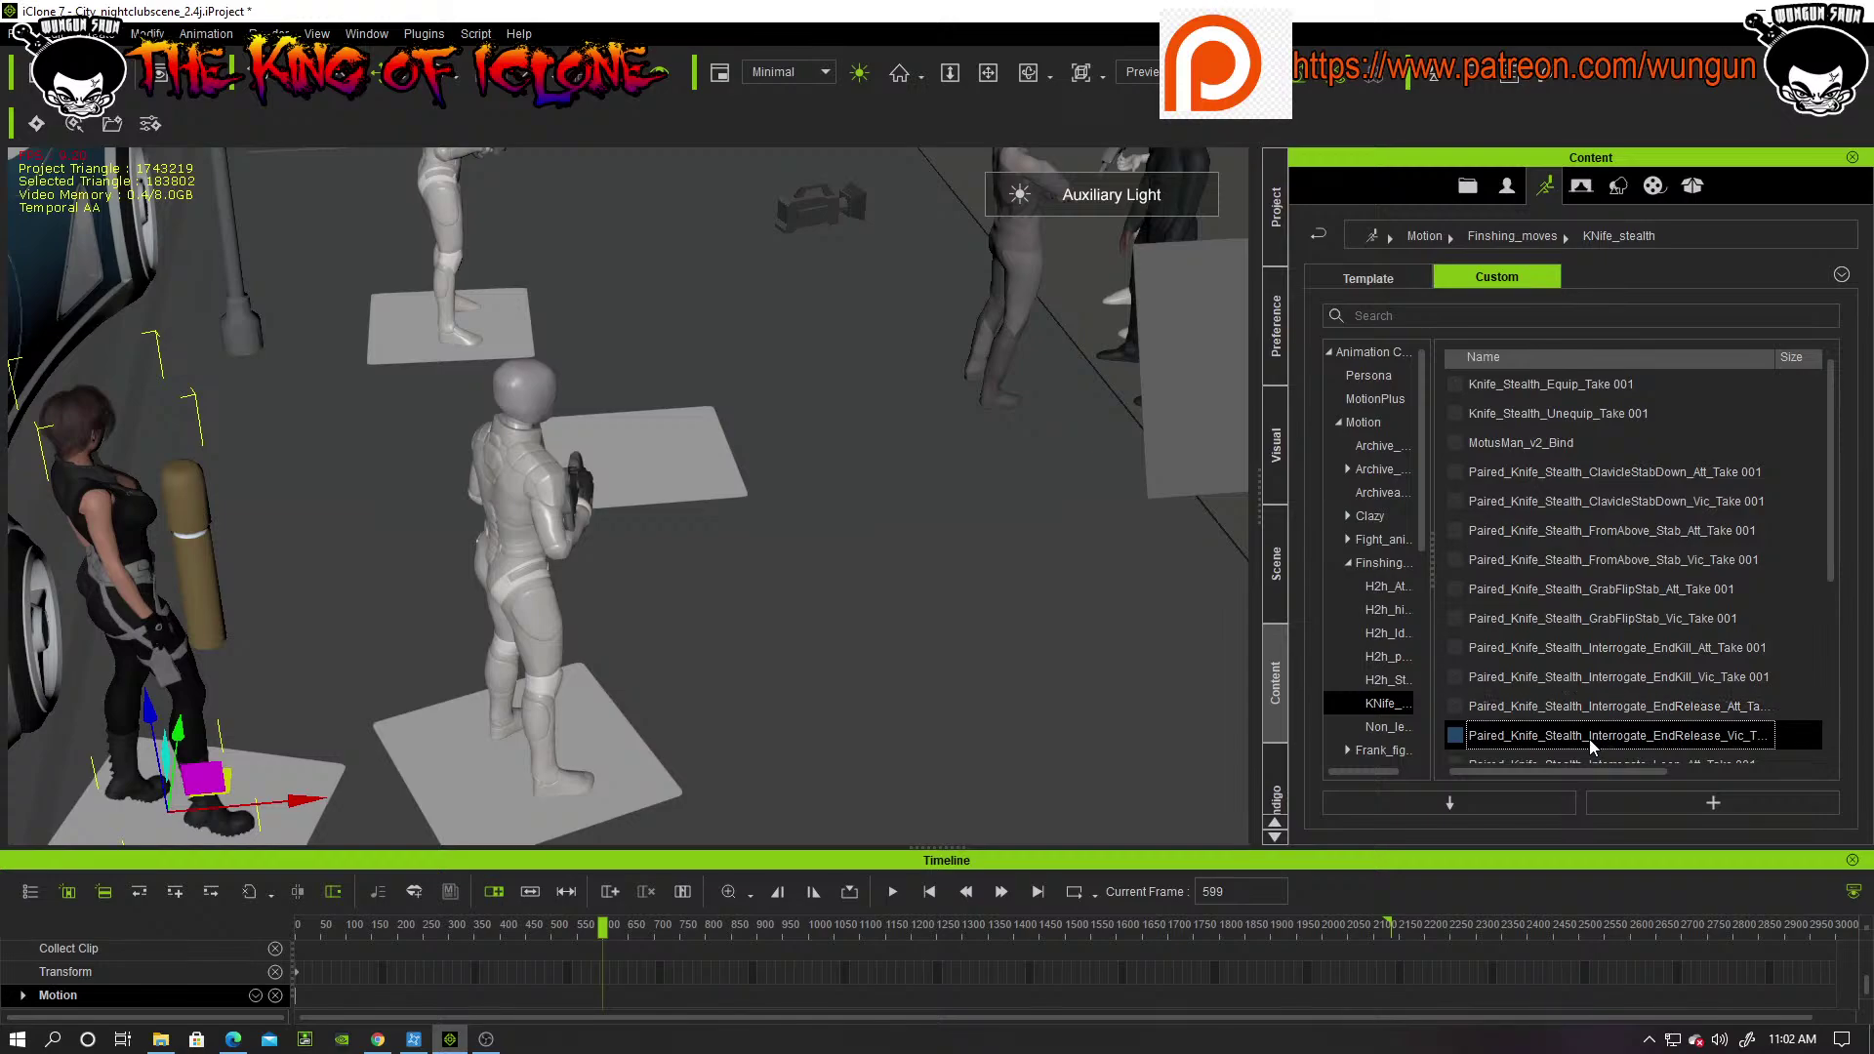
scroll(1590, 748, down, 1)
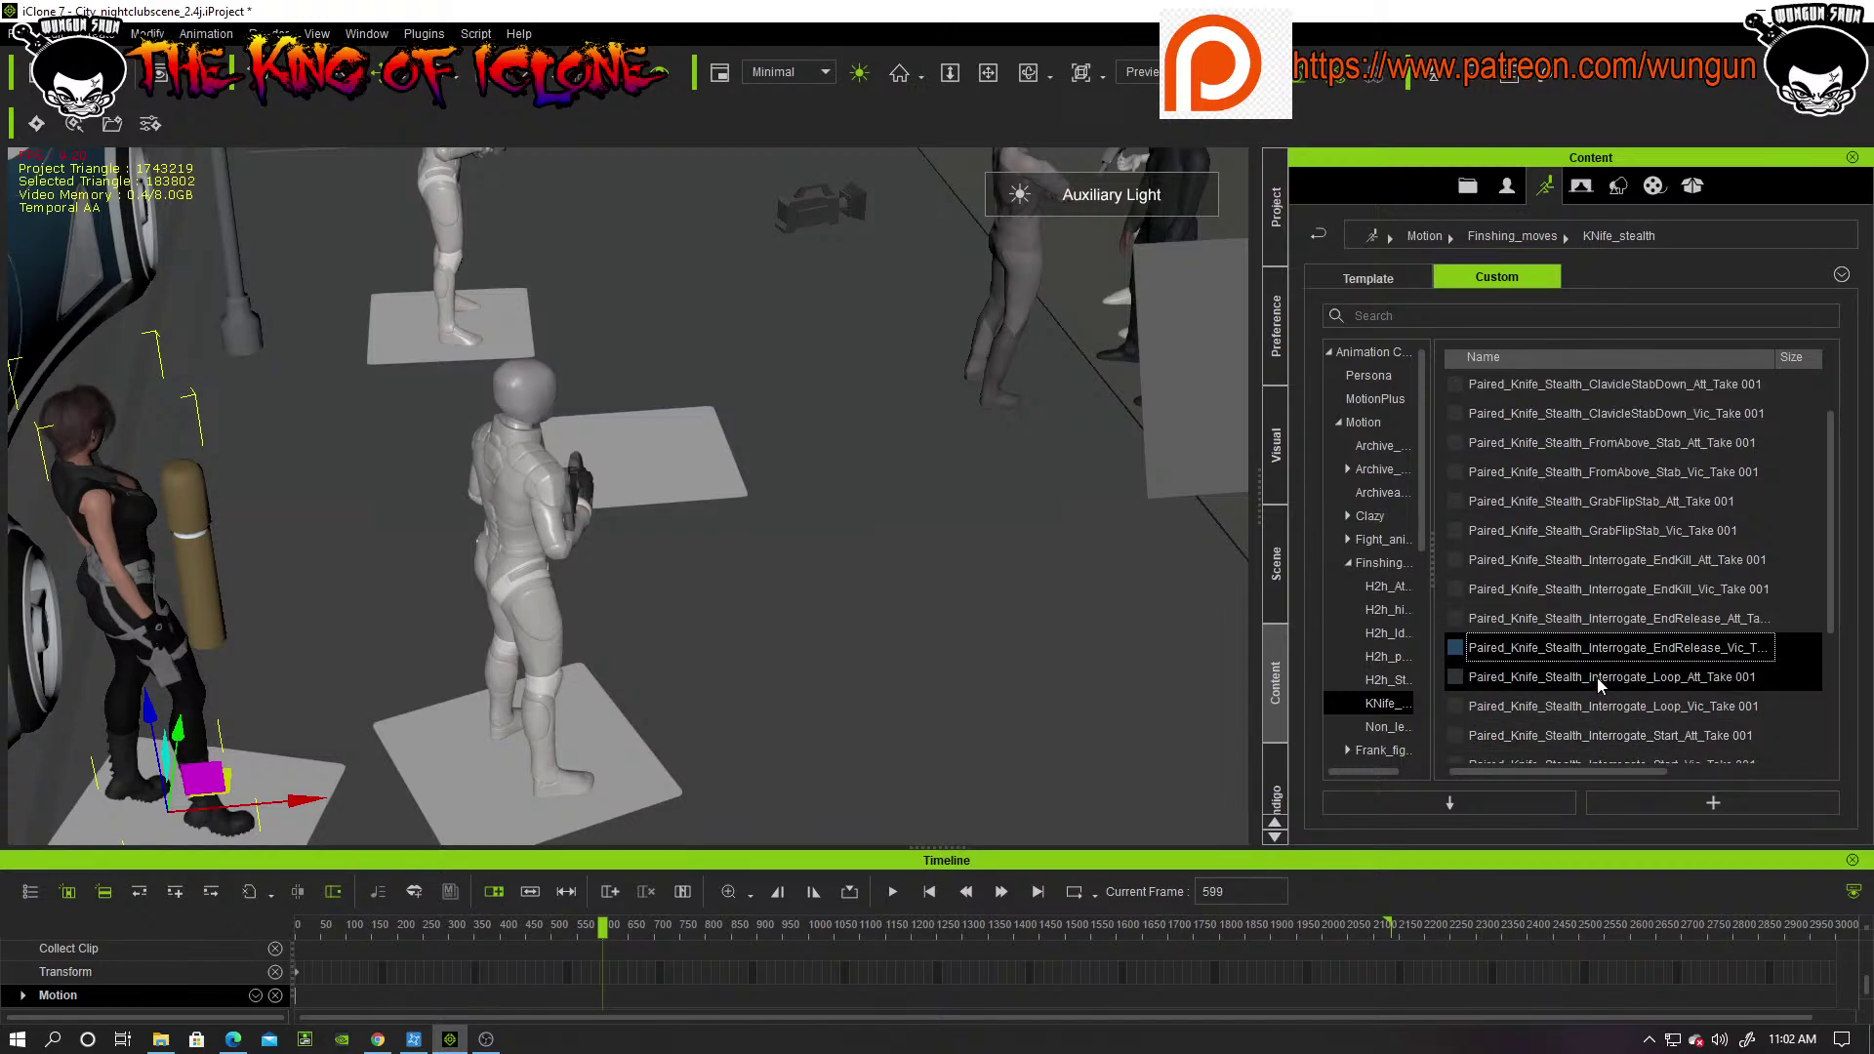
click(1581, 739)
scroll(1582, 742, down, 1)
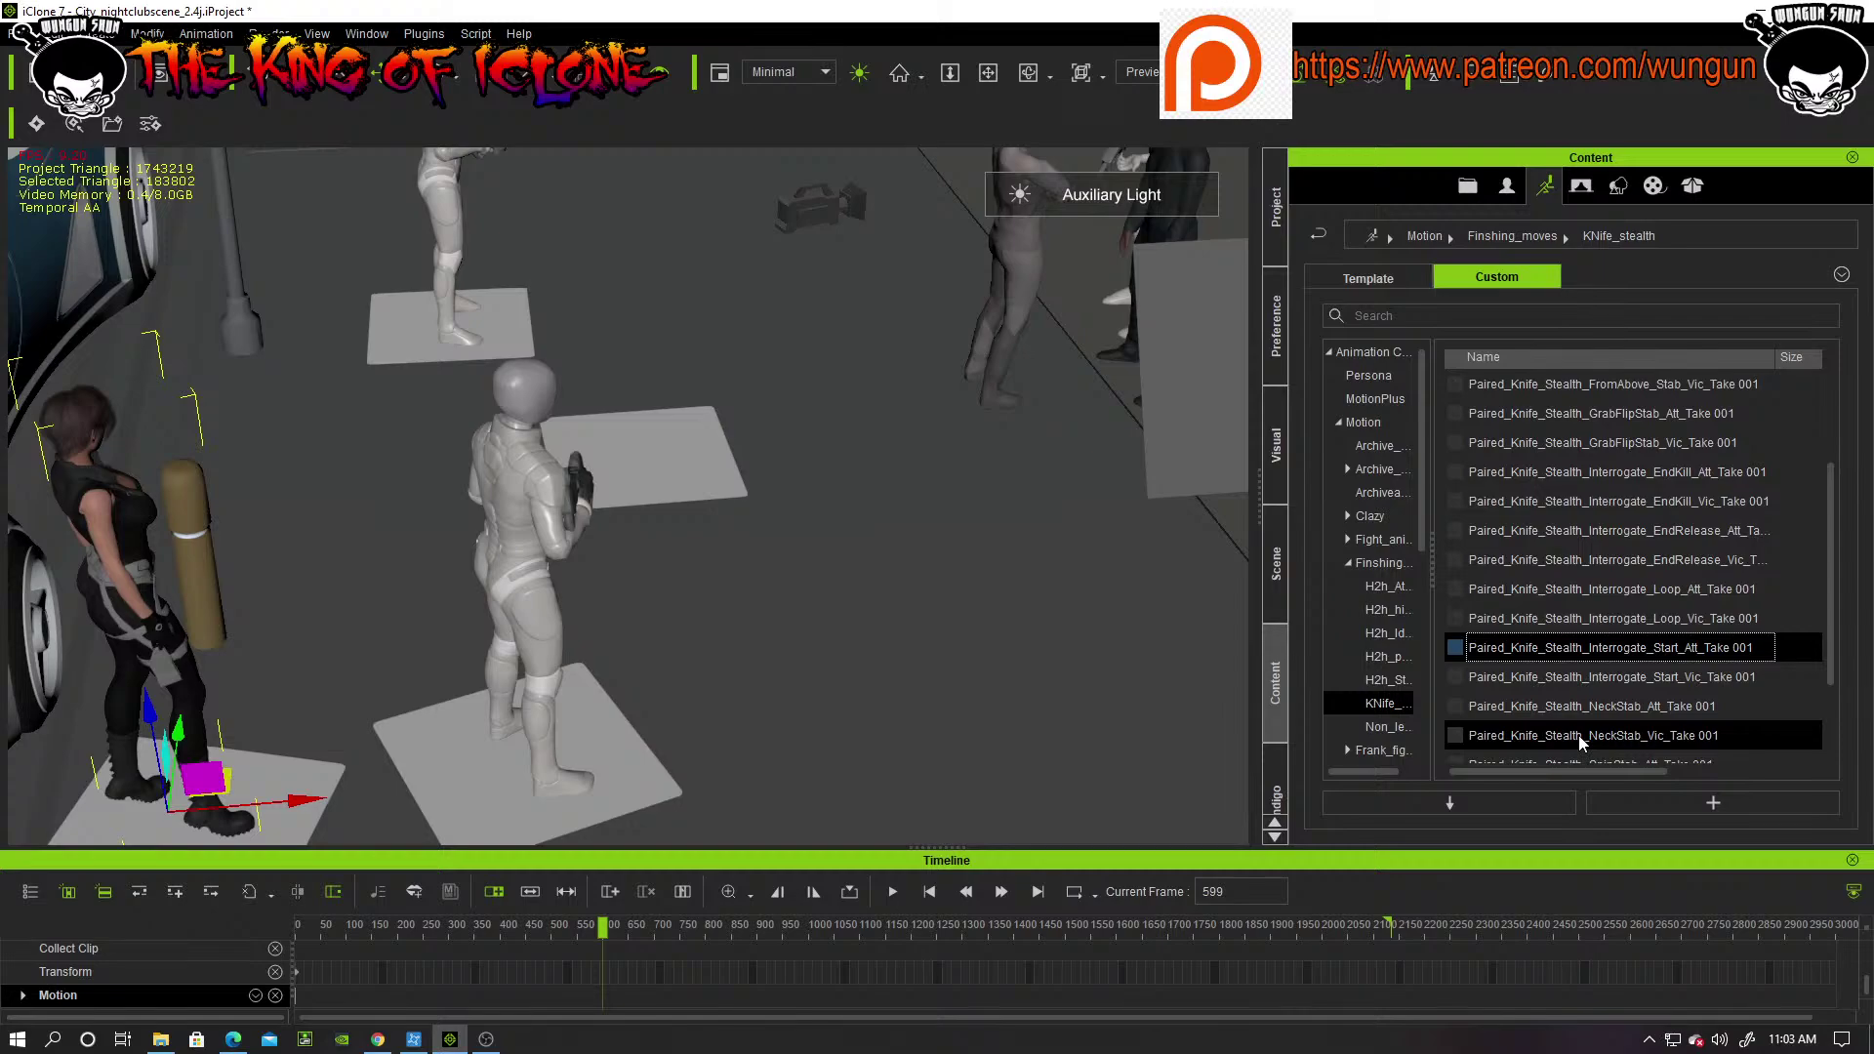
click(1583, 706)
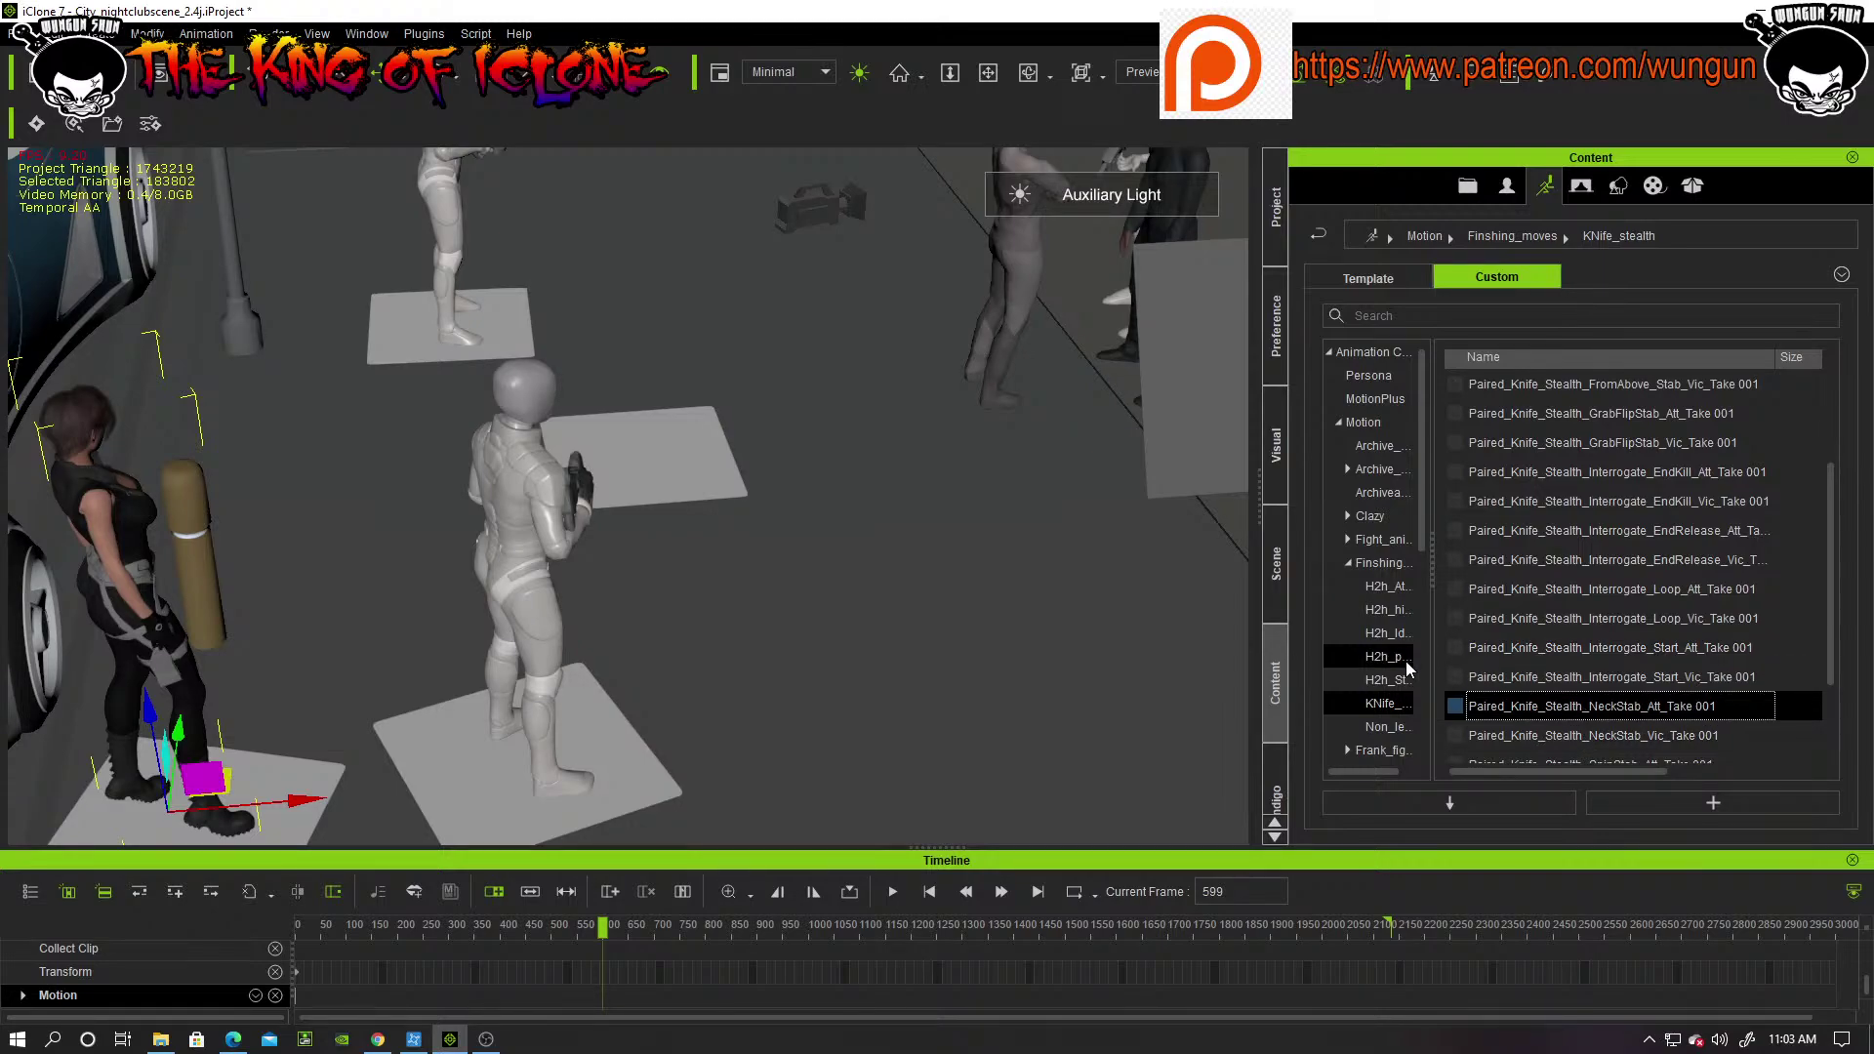
Step: Return to the H2h_Stelth folder and examine its PoisonedKnockOut and SleeperChoke motions
drag(1433, 561, 1547, 561)
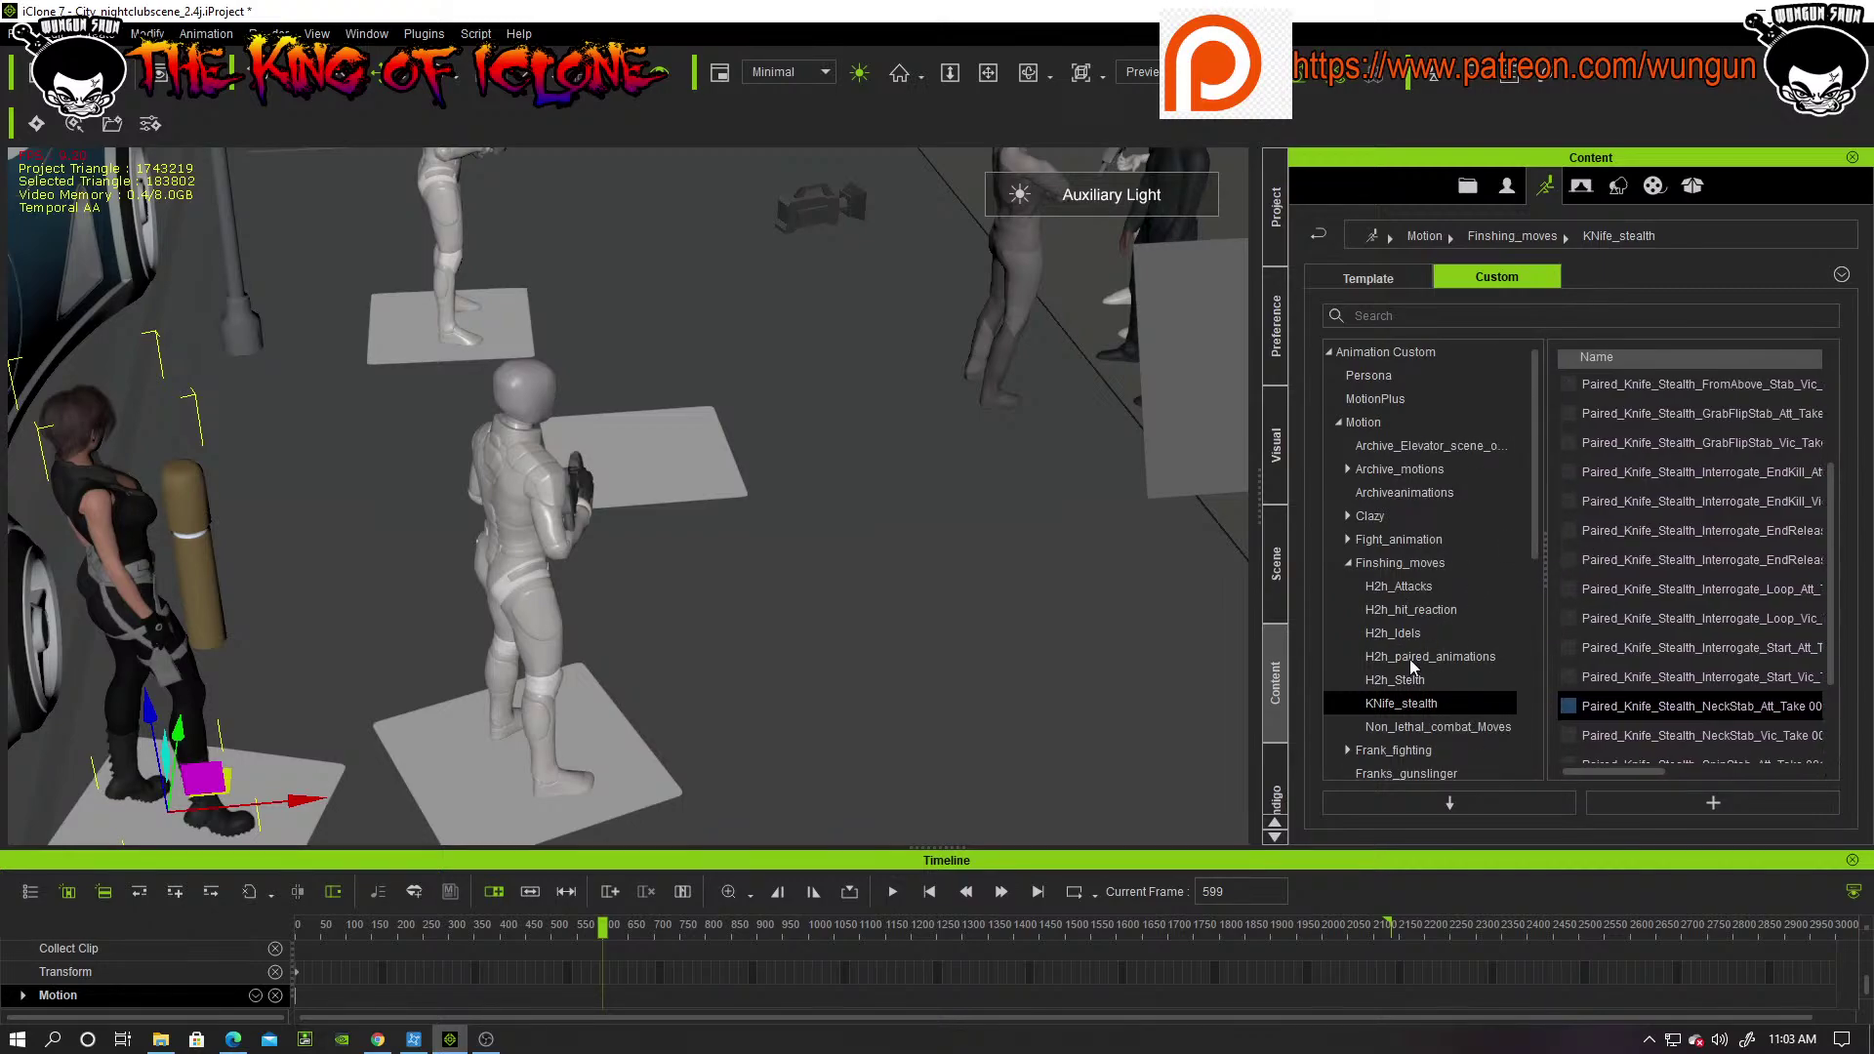
click(1409, 679)
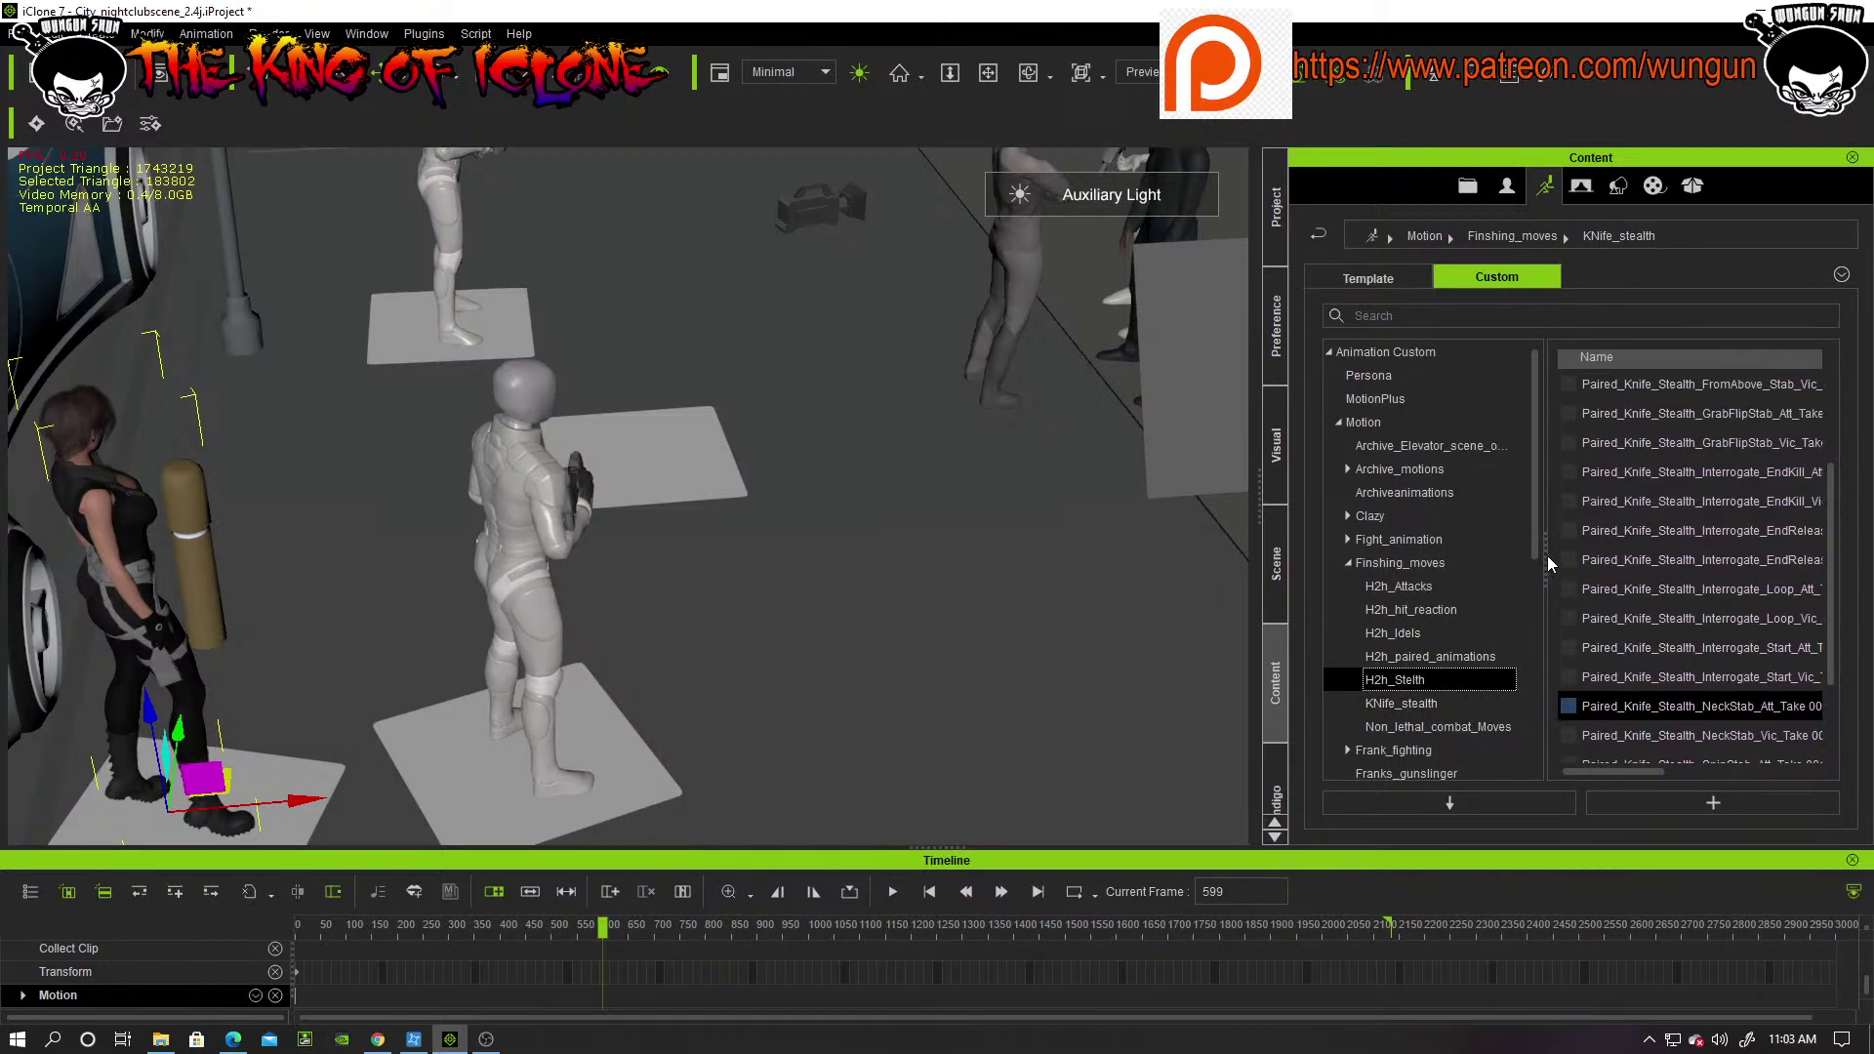
drag(1546, 556, 1408, 564)
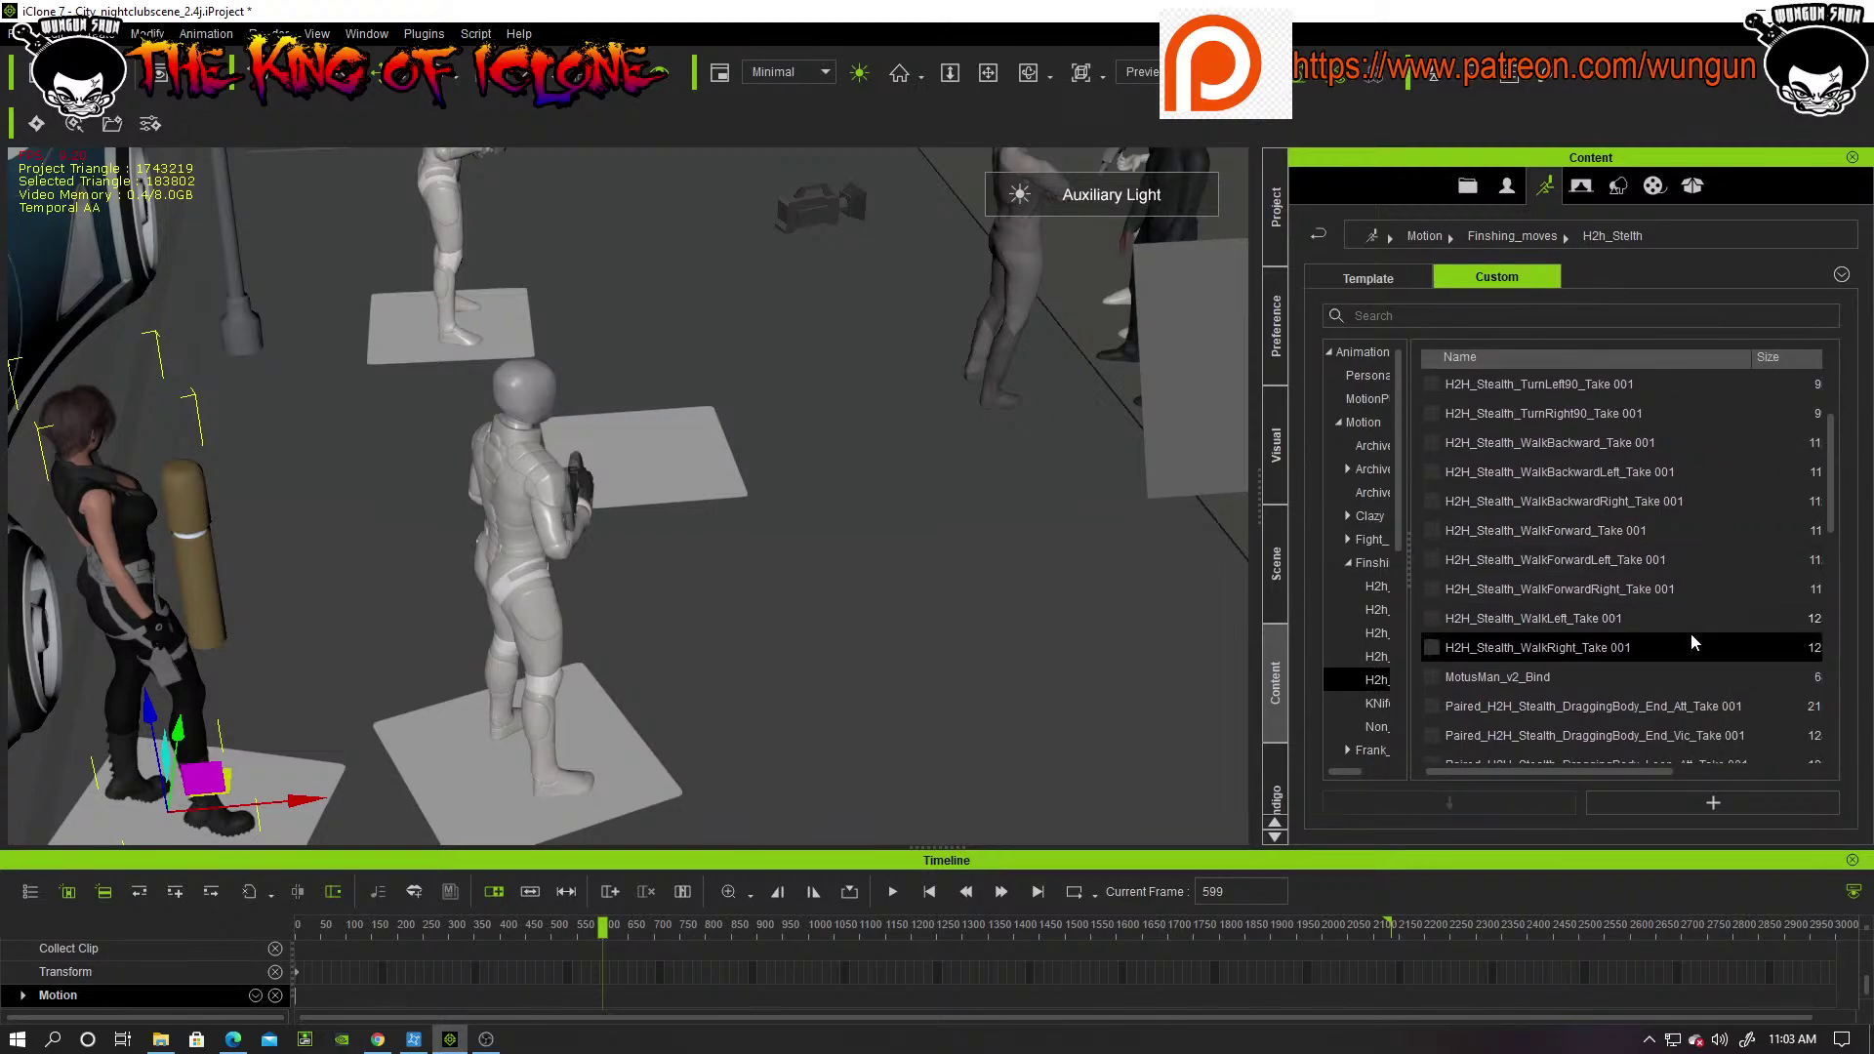
scroll(1694, 640, down, 6)
scroll(1694, 642, down, 2)
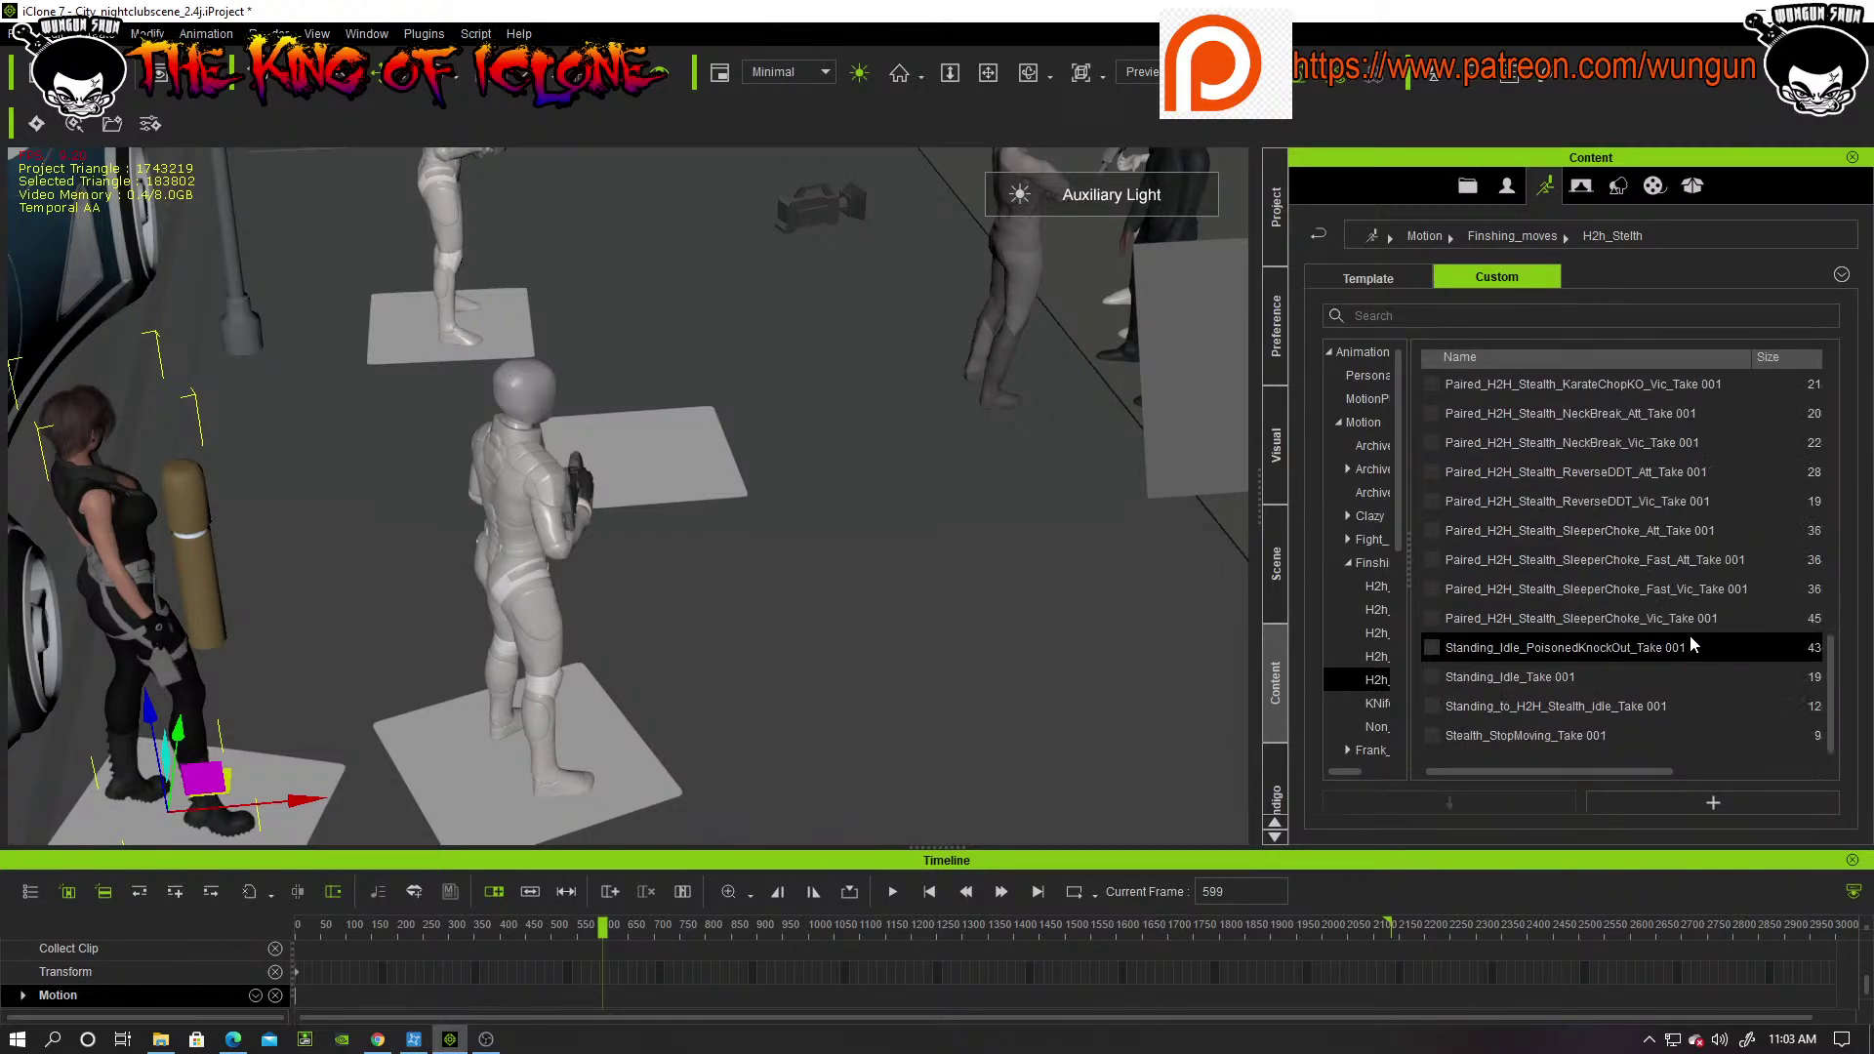
click(1584, 651)
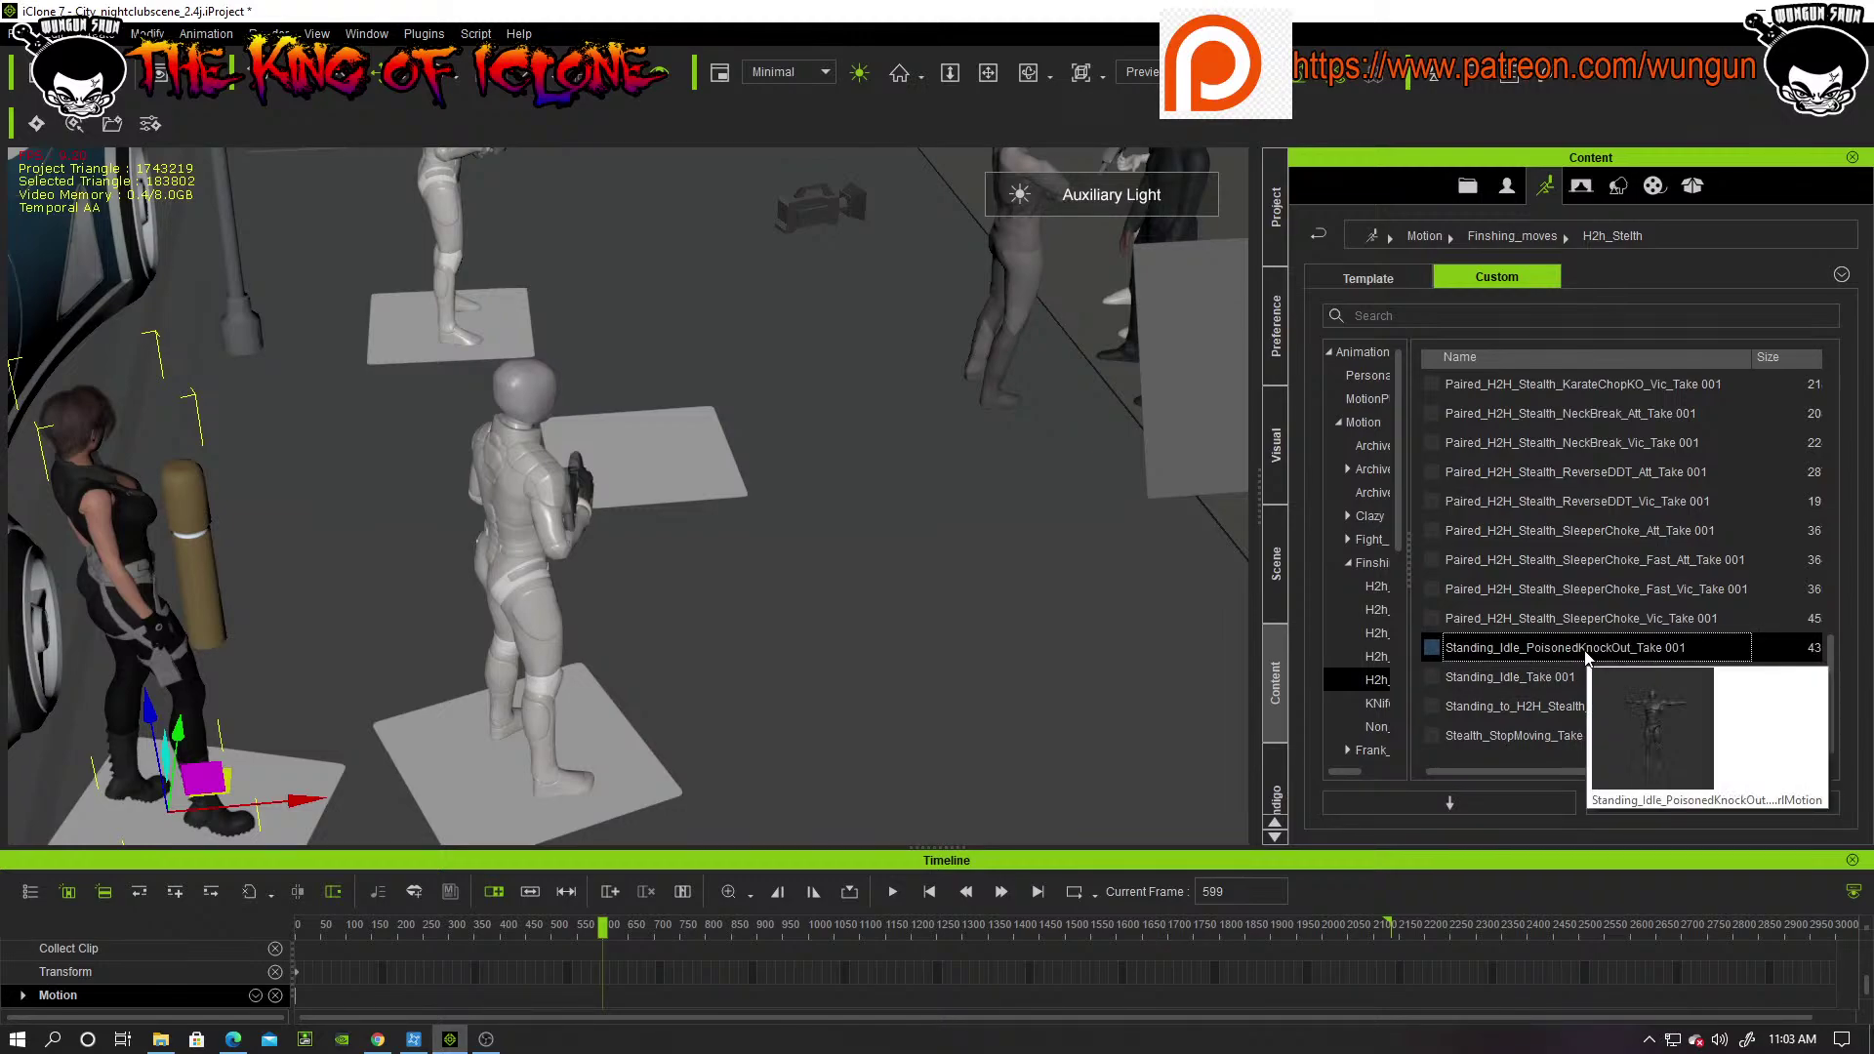
click(1583, 617)
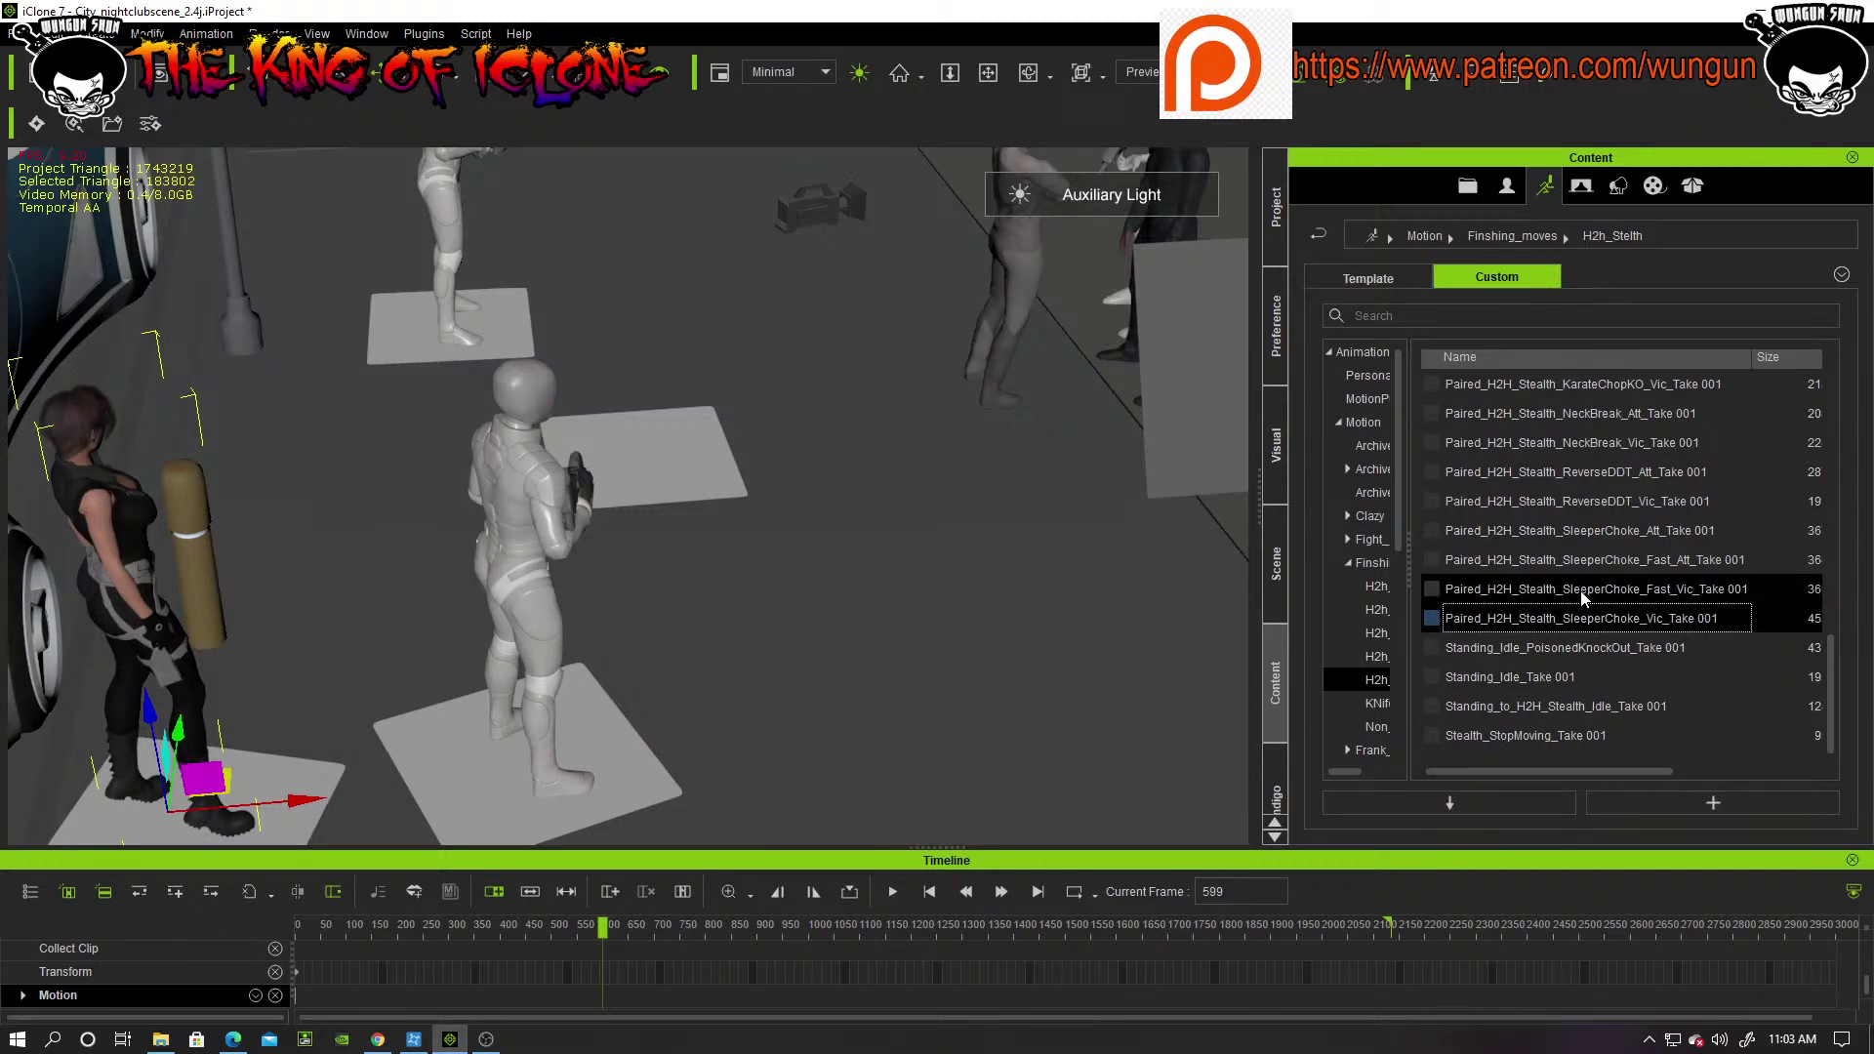
click(1583, 592)
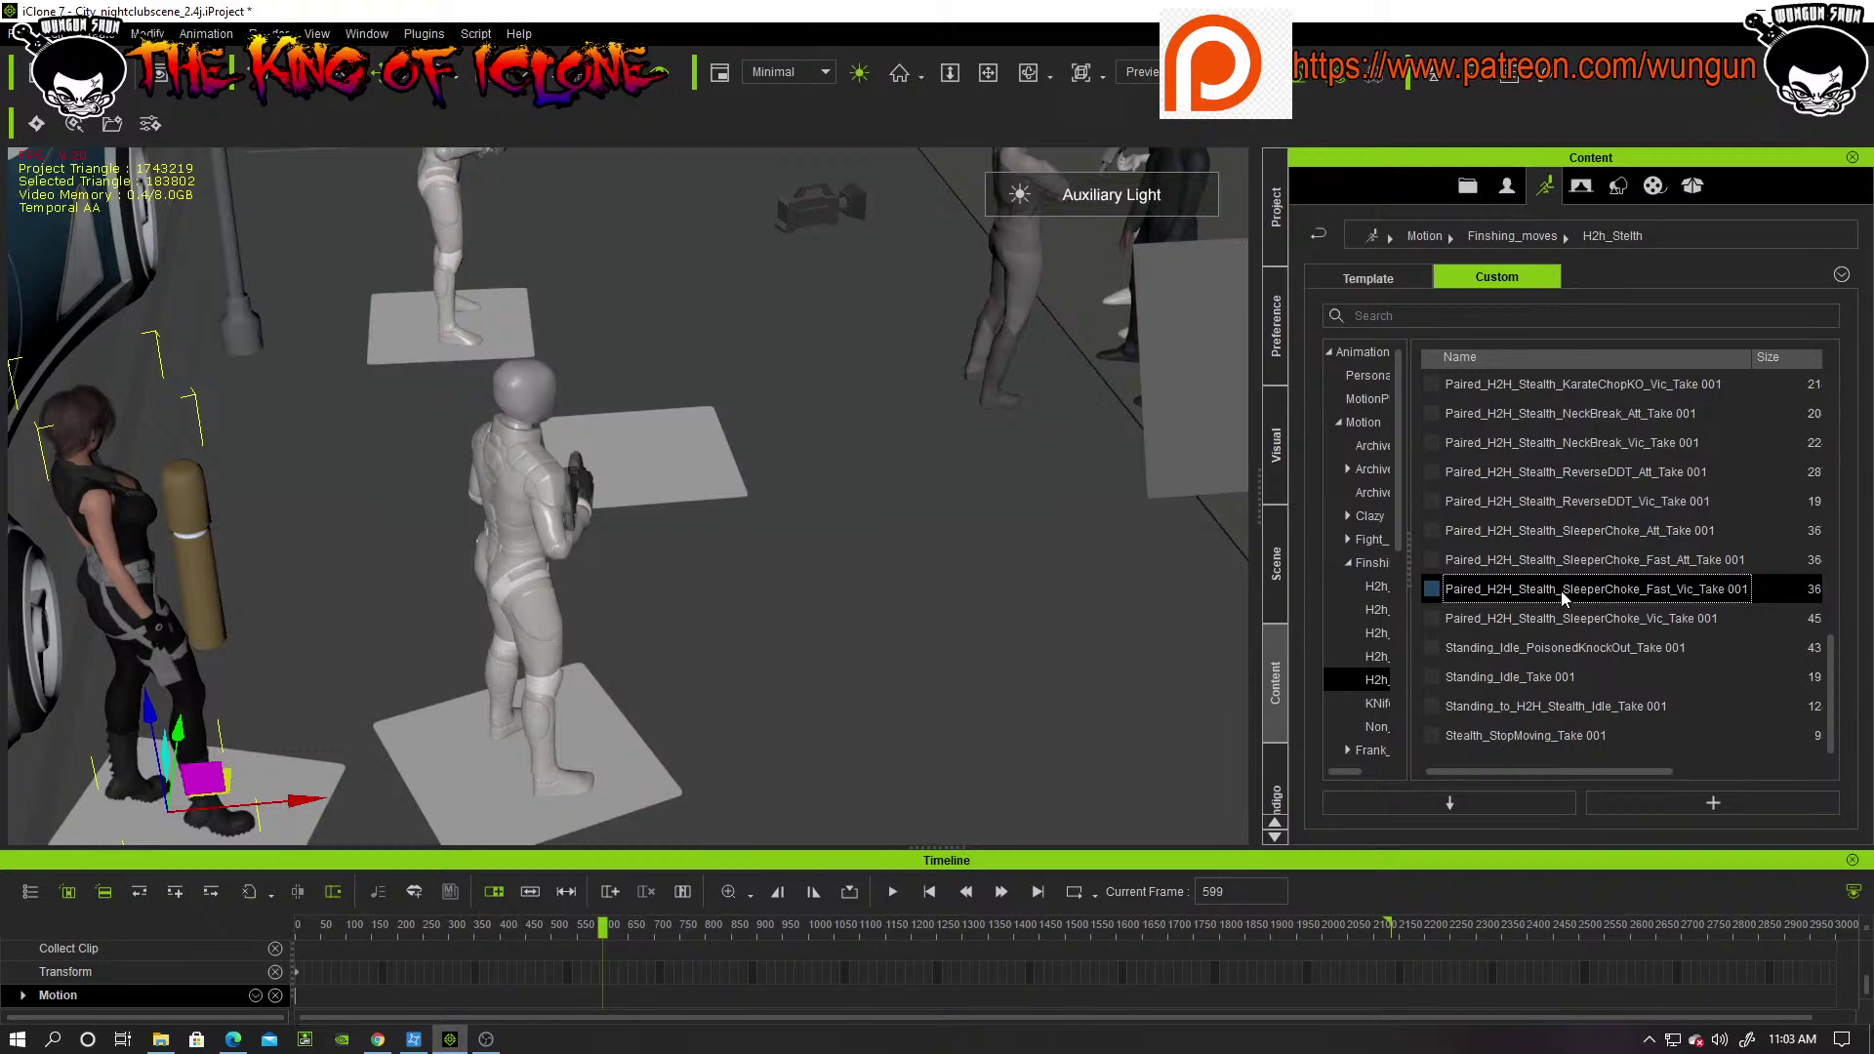
Step: Try the Paired_H2H_Stealth_SleeperChoke_Fast_Vic motion on the female attacker at frame 599, preview it and return to frame 599
drag(1563, 597, 93, 490)
key(space)
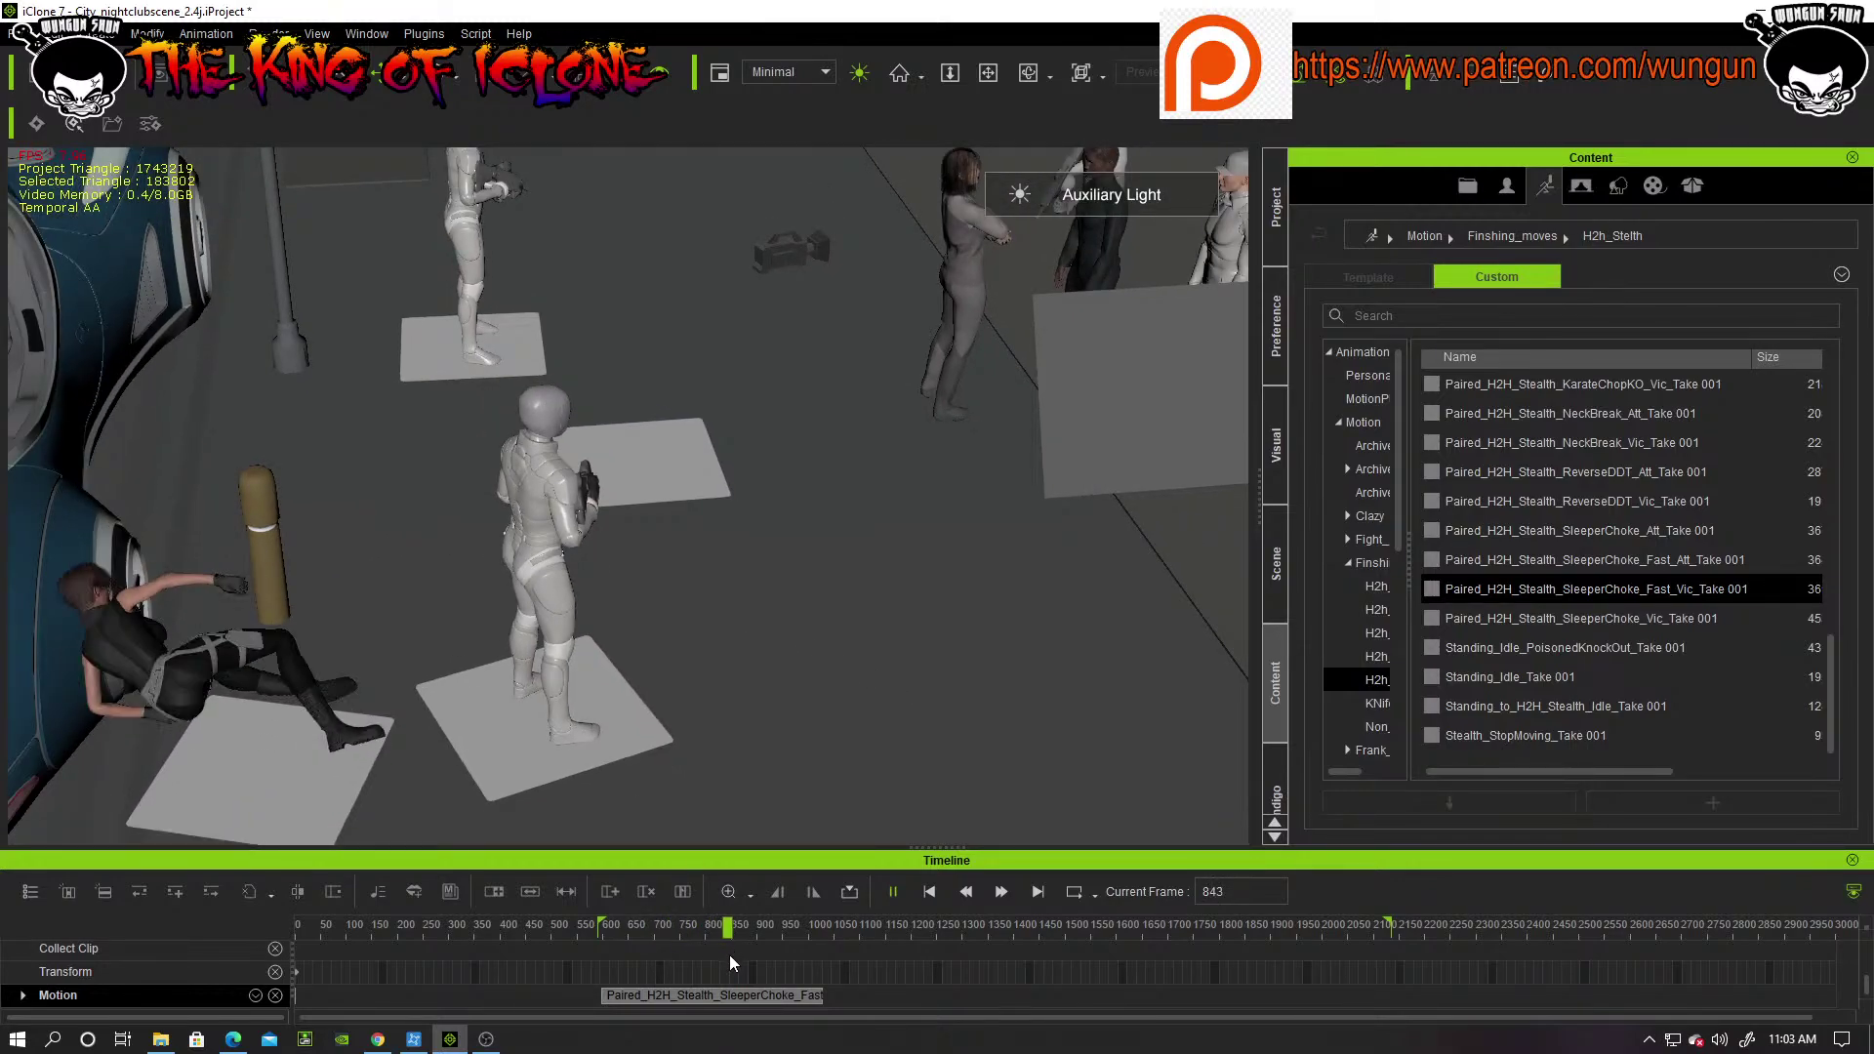
click(930, 892)
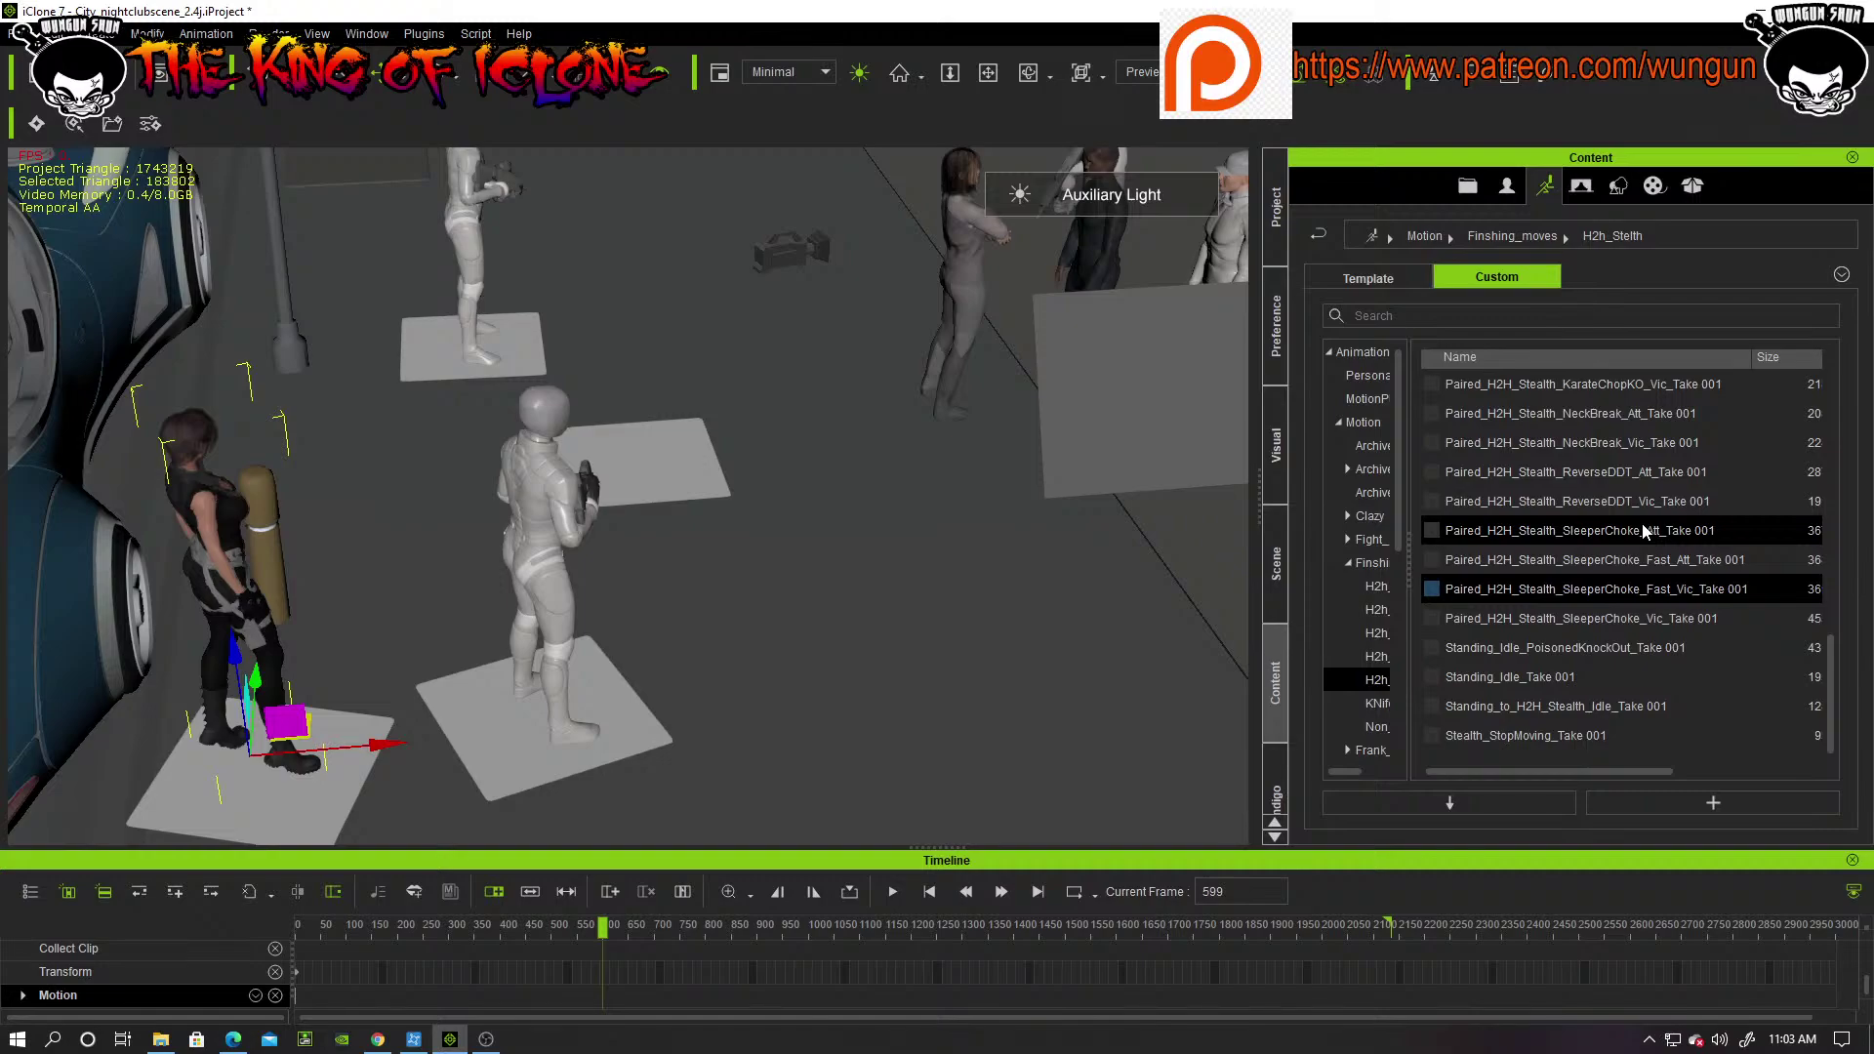
Step: Look through the H2h_Stelth motions, examining the NeckBreak and FromAbove_NeckKick attacker and victim pairs
click(1649, 416)
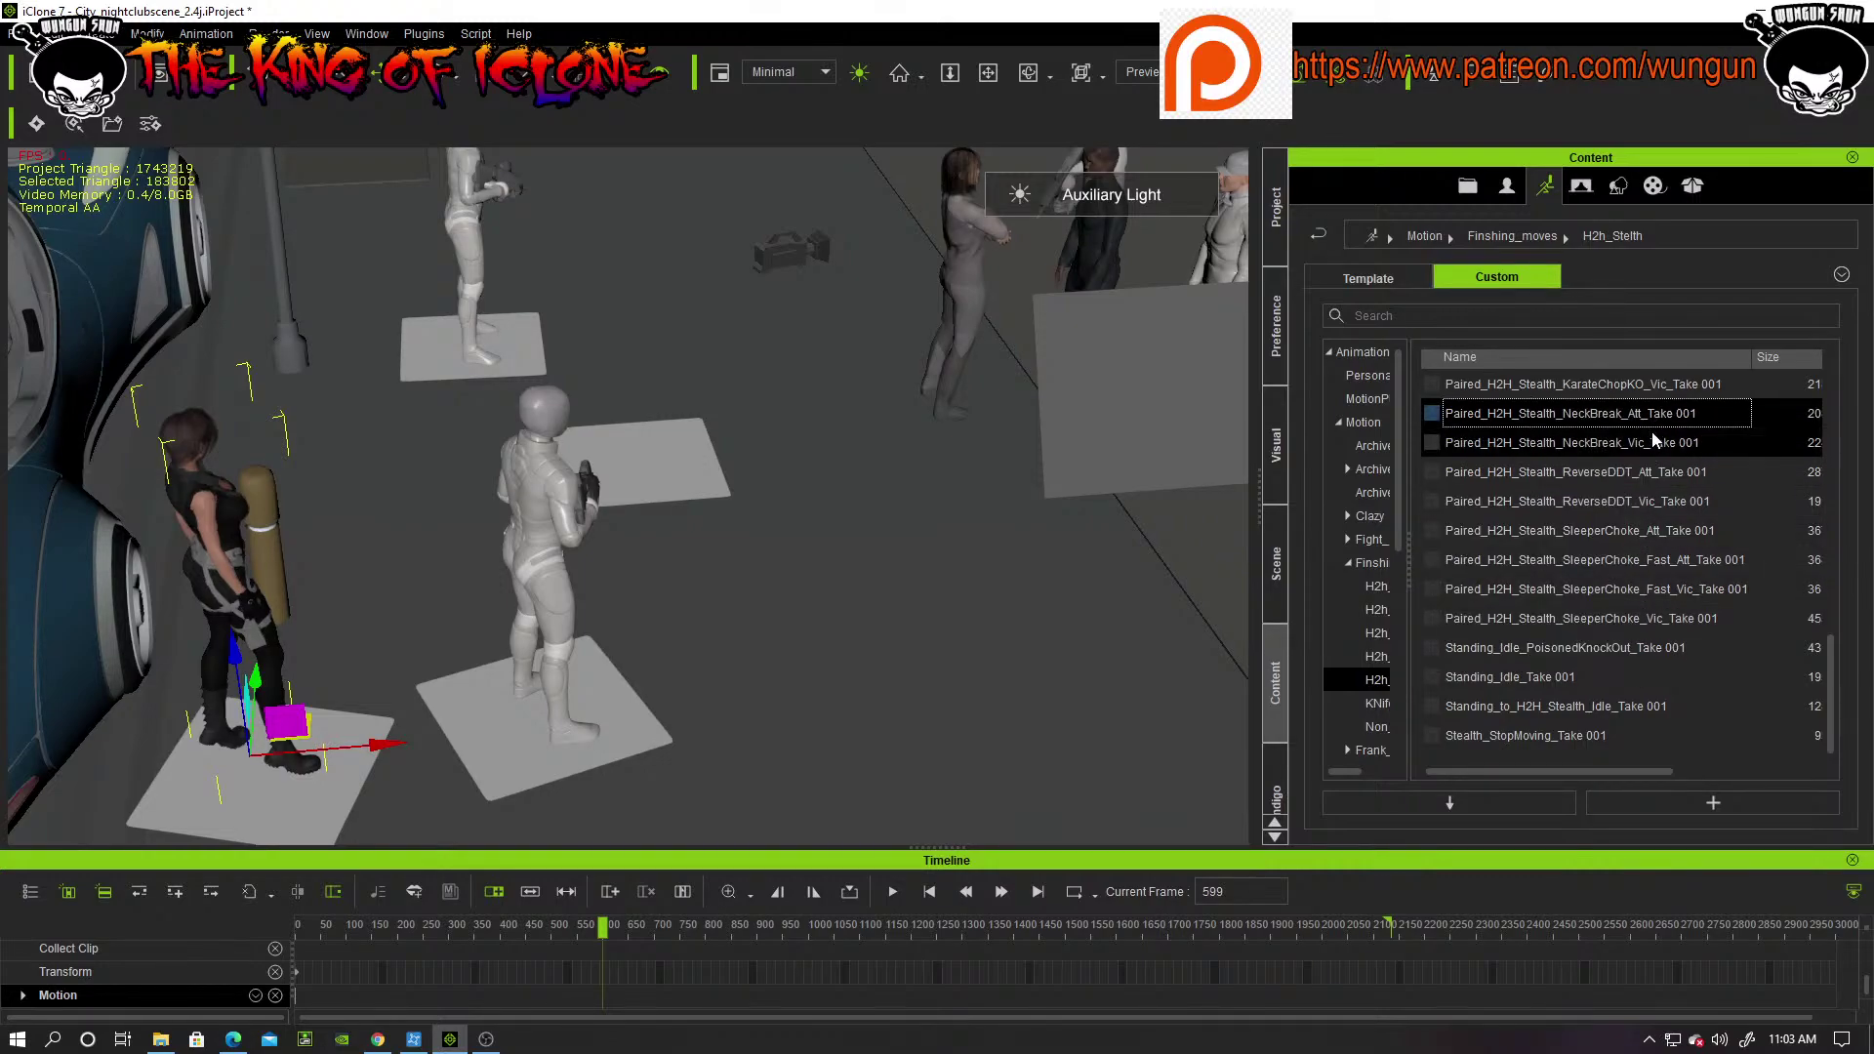
mouse_move(1657, 440)
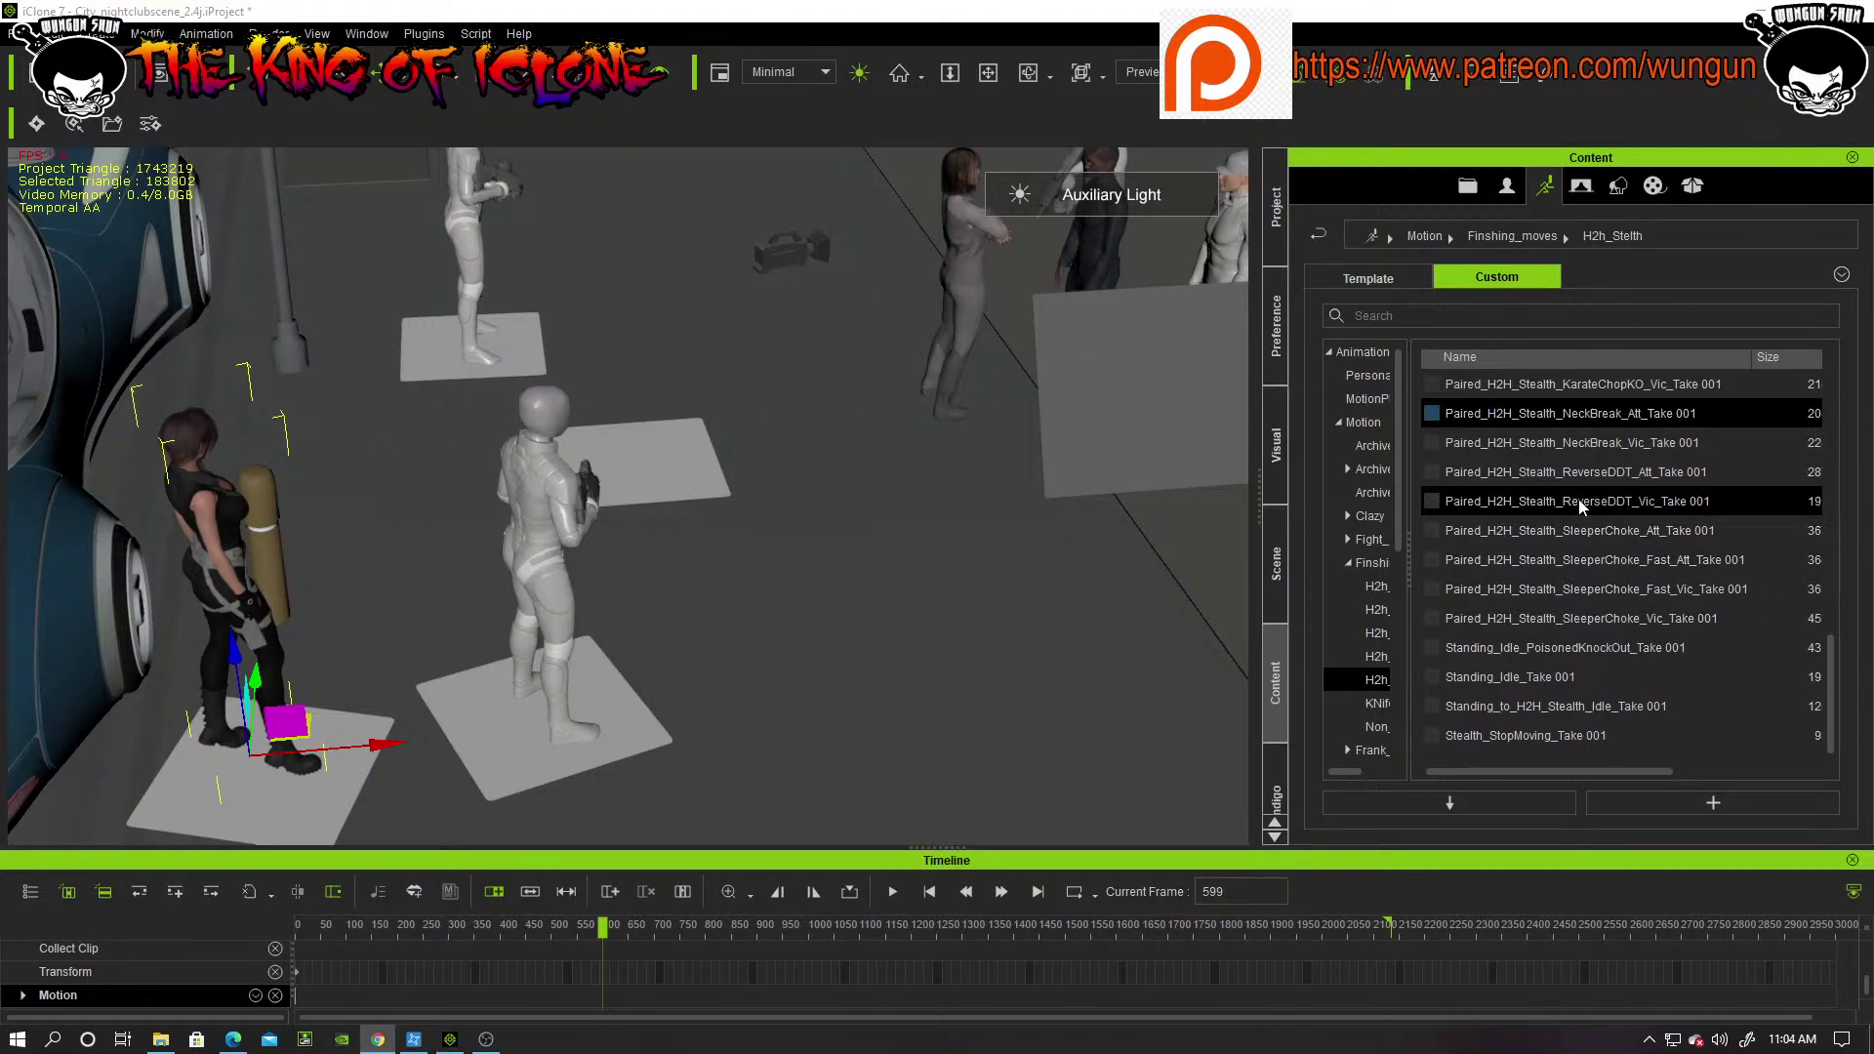
scroll(1581, 505, up, 3)
scroll(1582, 505, up, 3)
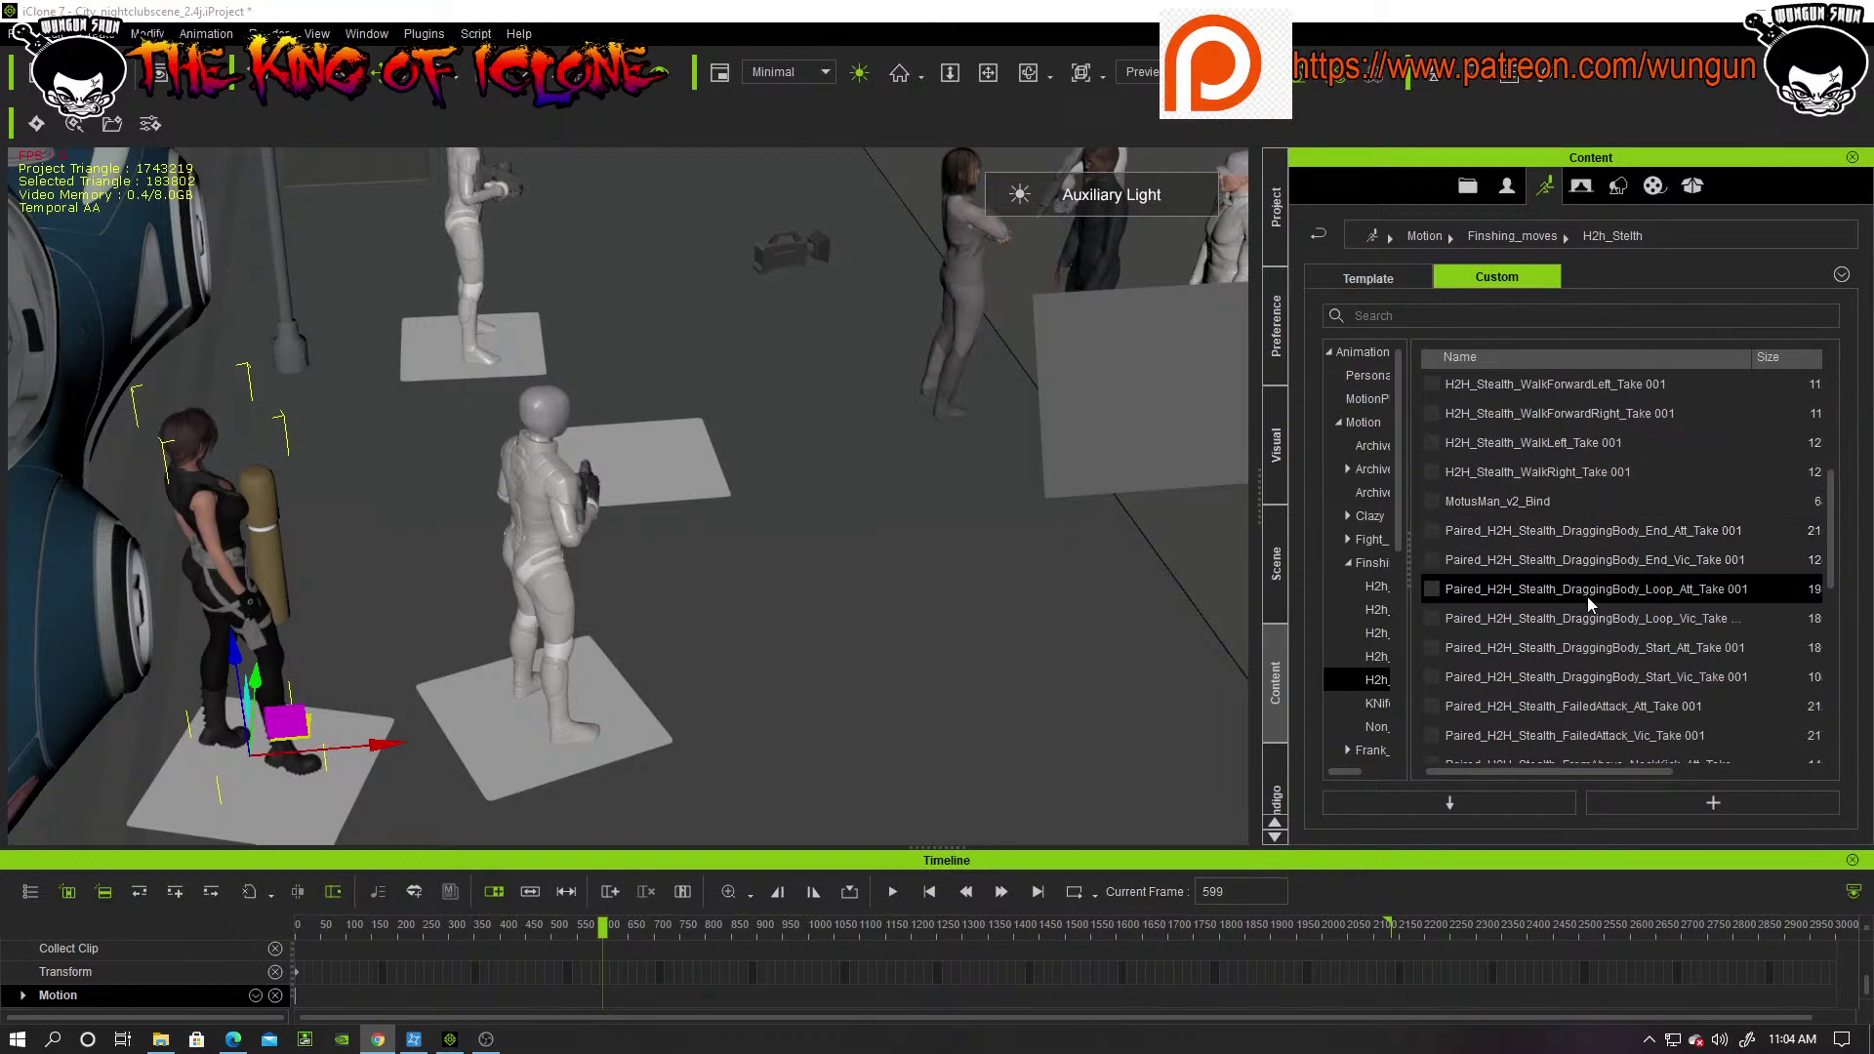
scroll(1591, 674, down, 1)
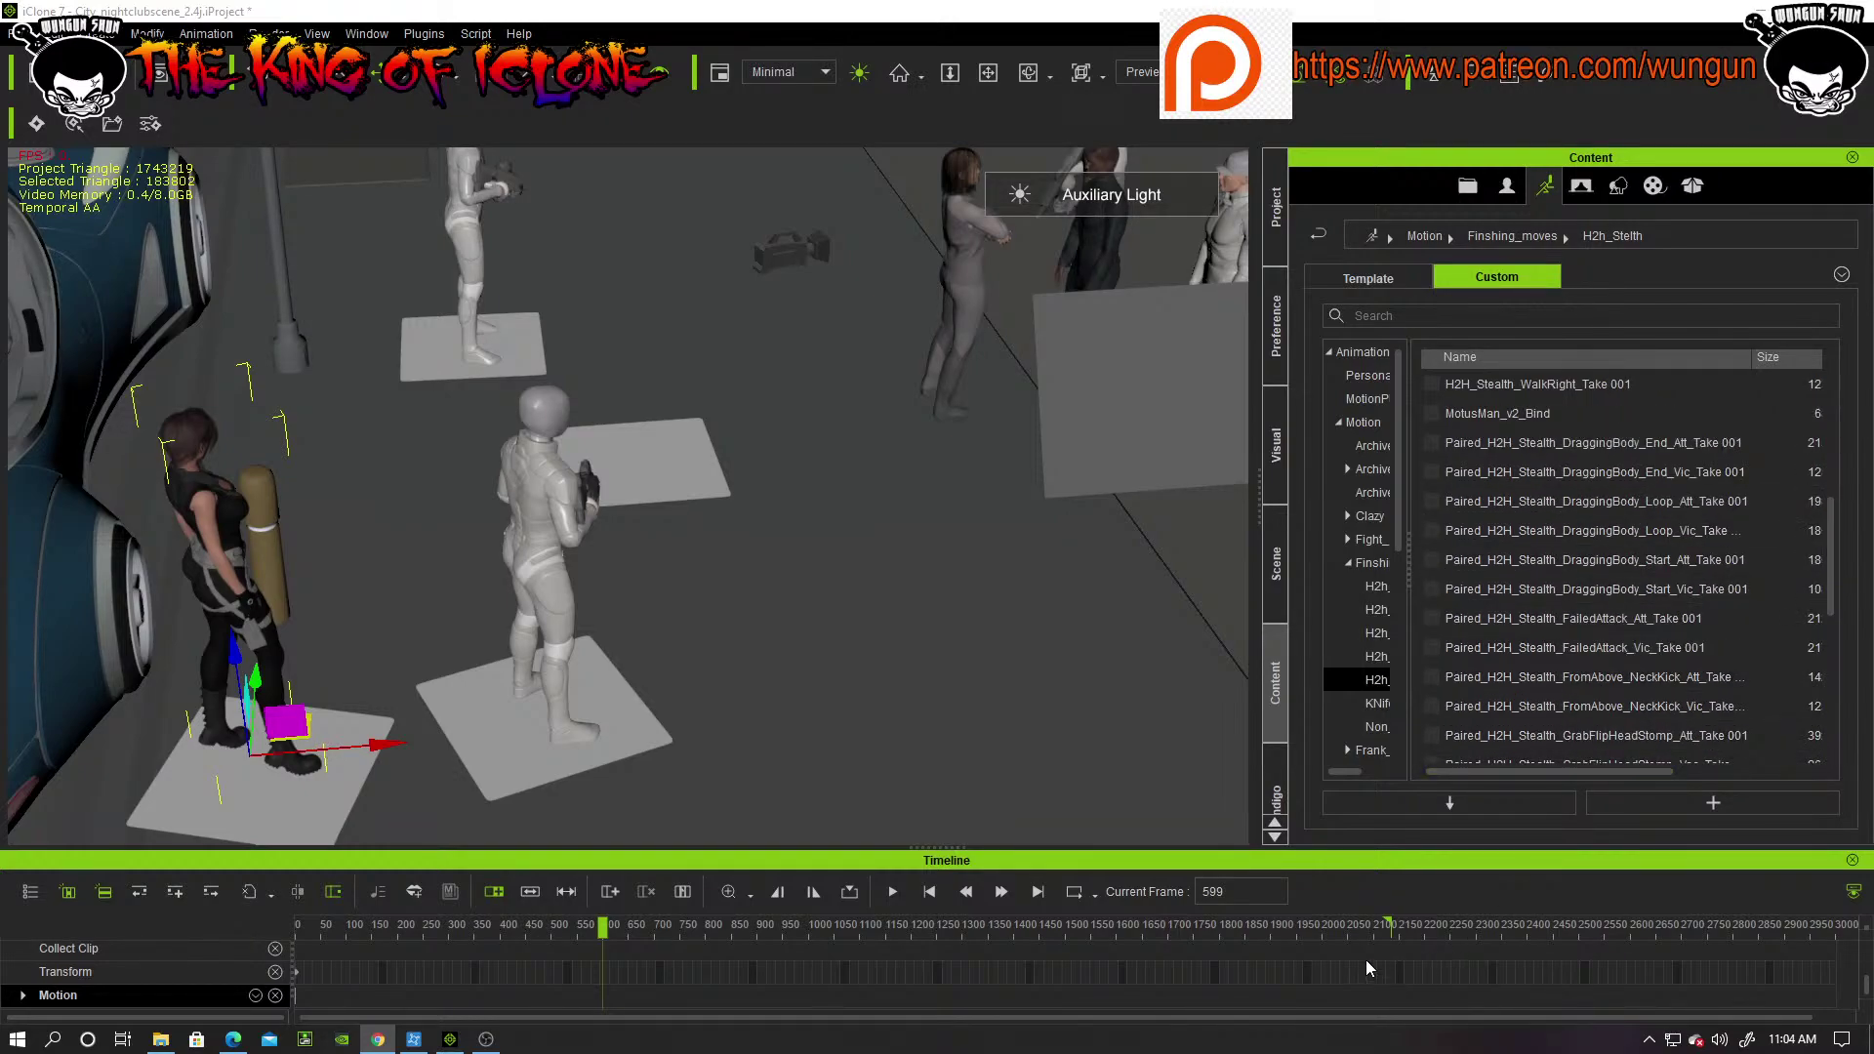
click(1644, 655)
click(1644, 676)
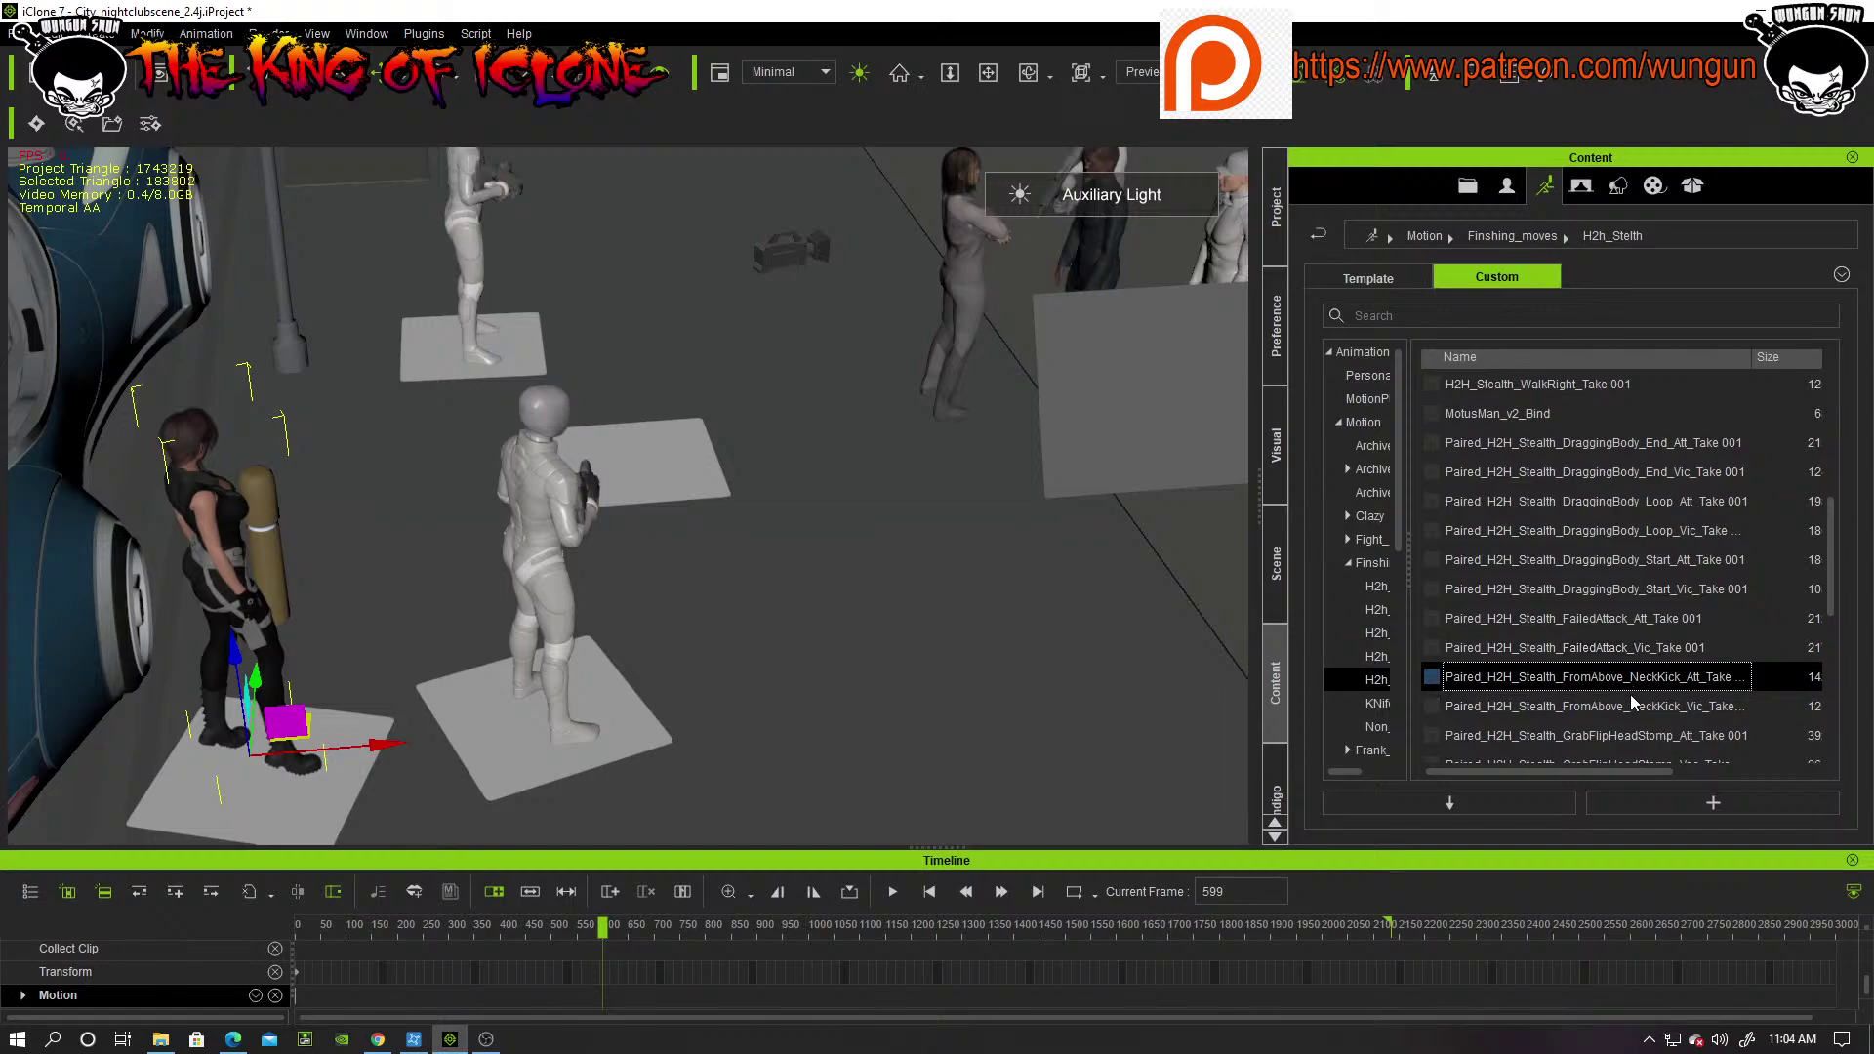
click(1630, 707)
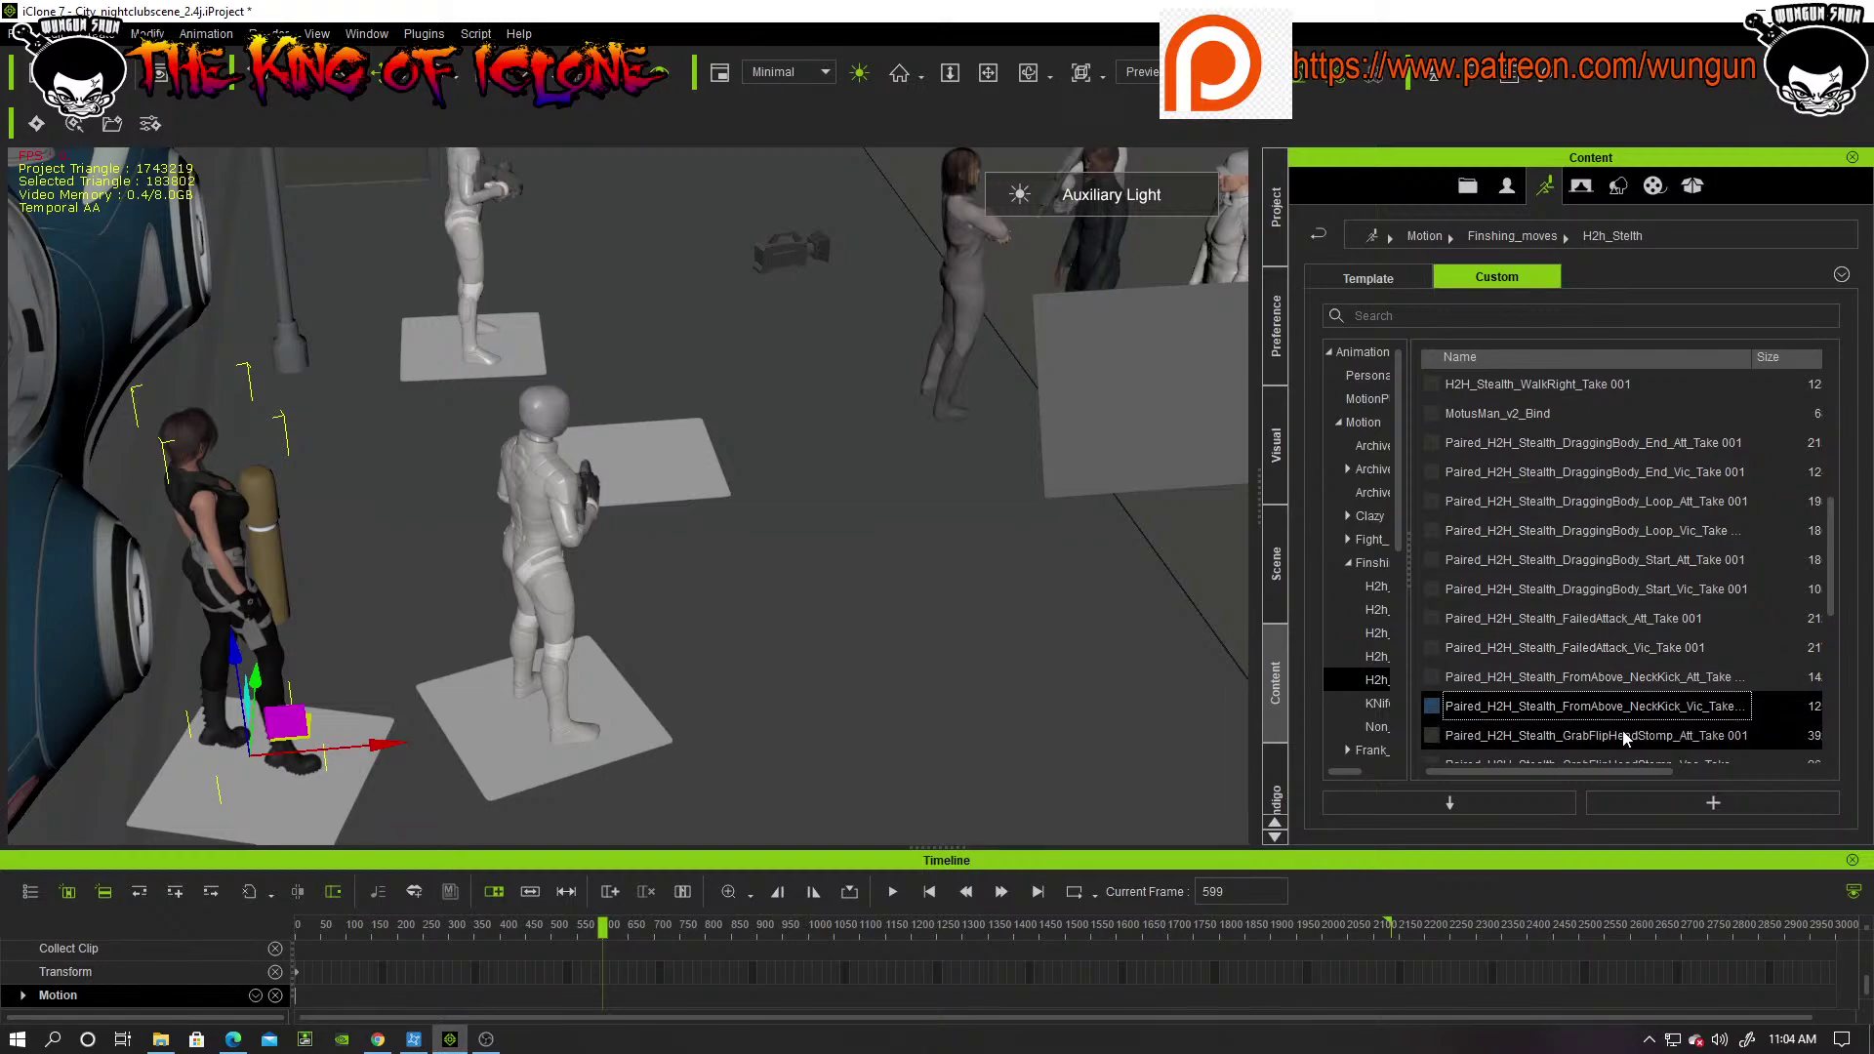
Step: Apply the Paired_H2H_Stealth_GrabFlipHeadStomp_Att motion to the female attacker at frame 599, preview it and return to frame 599
click(1625, 737)
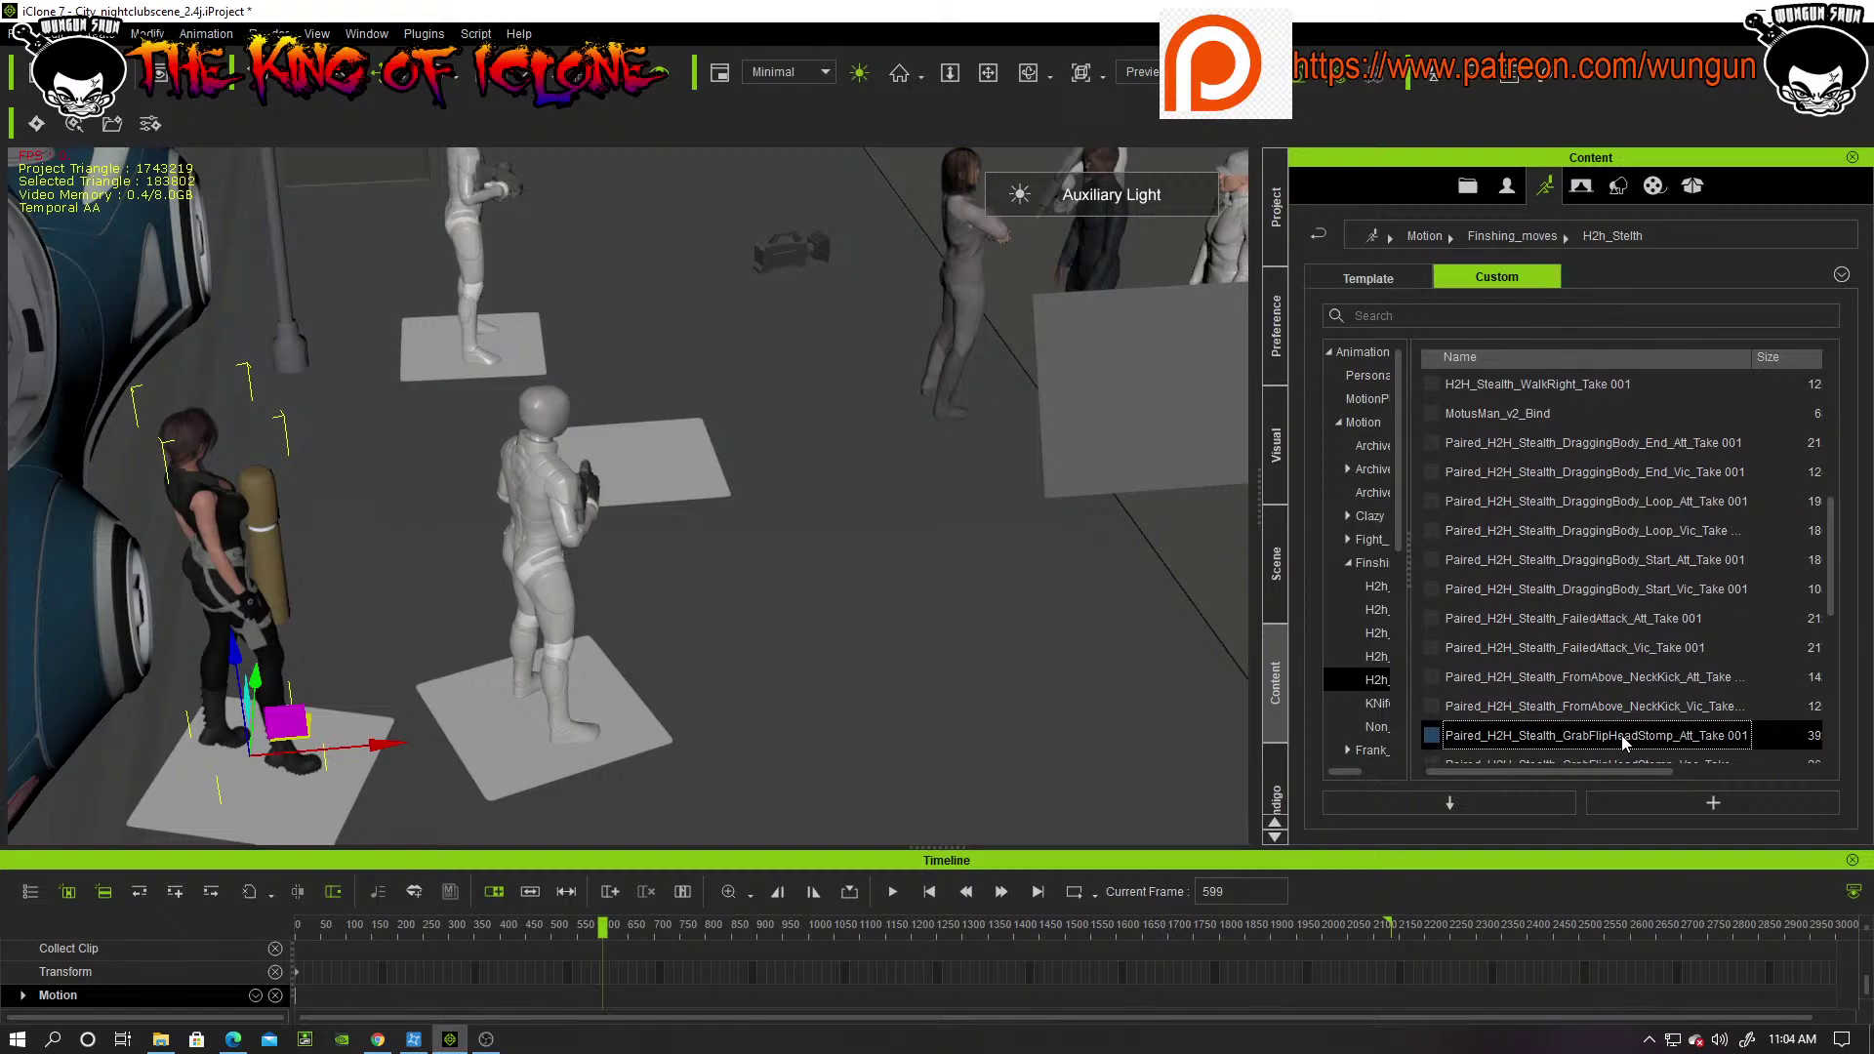
drag(1306, 652, 201, 488)
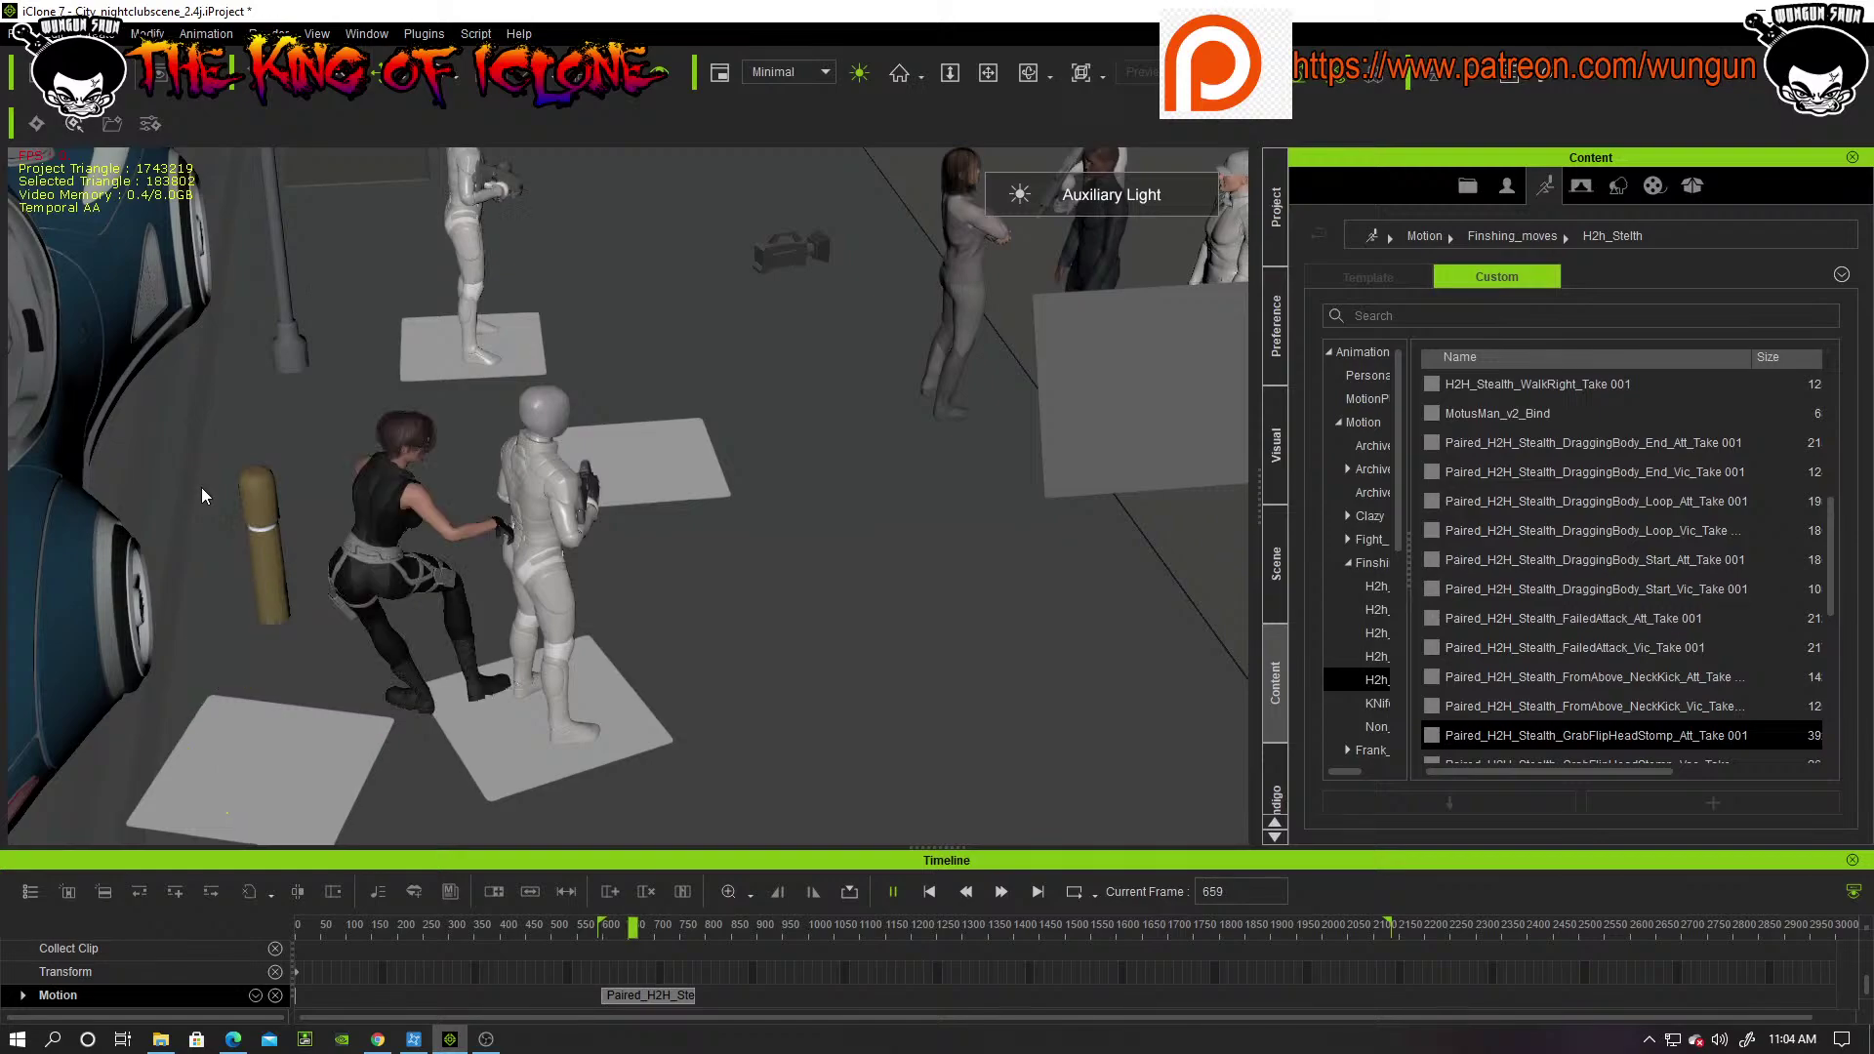
key(space)
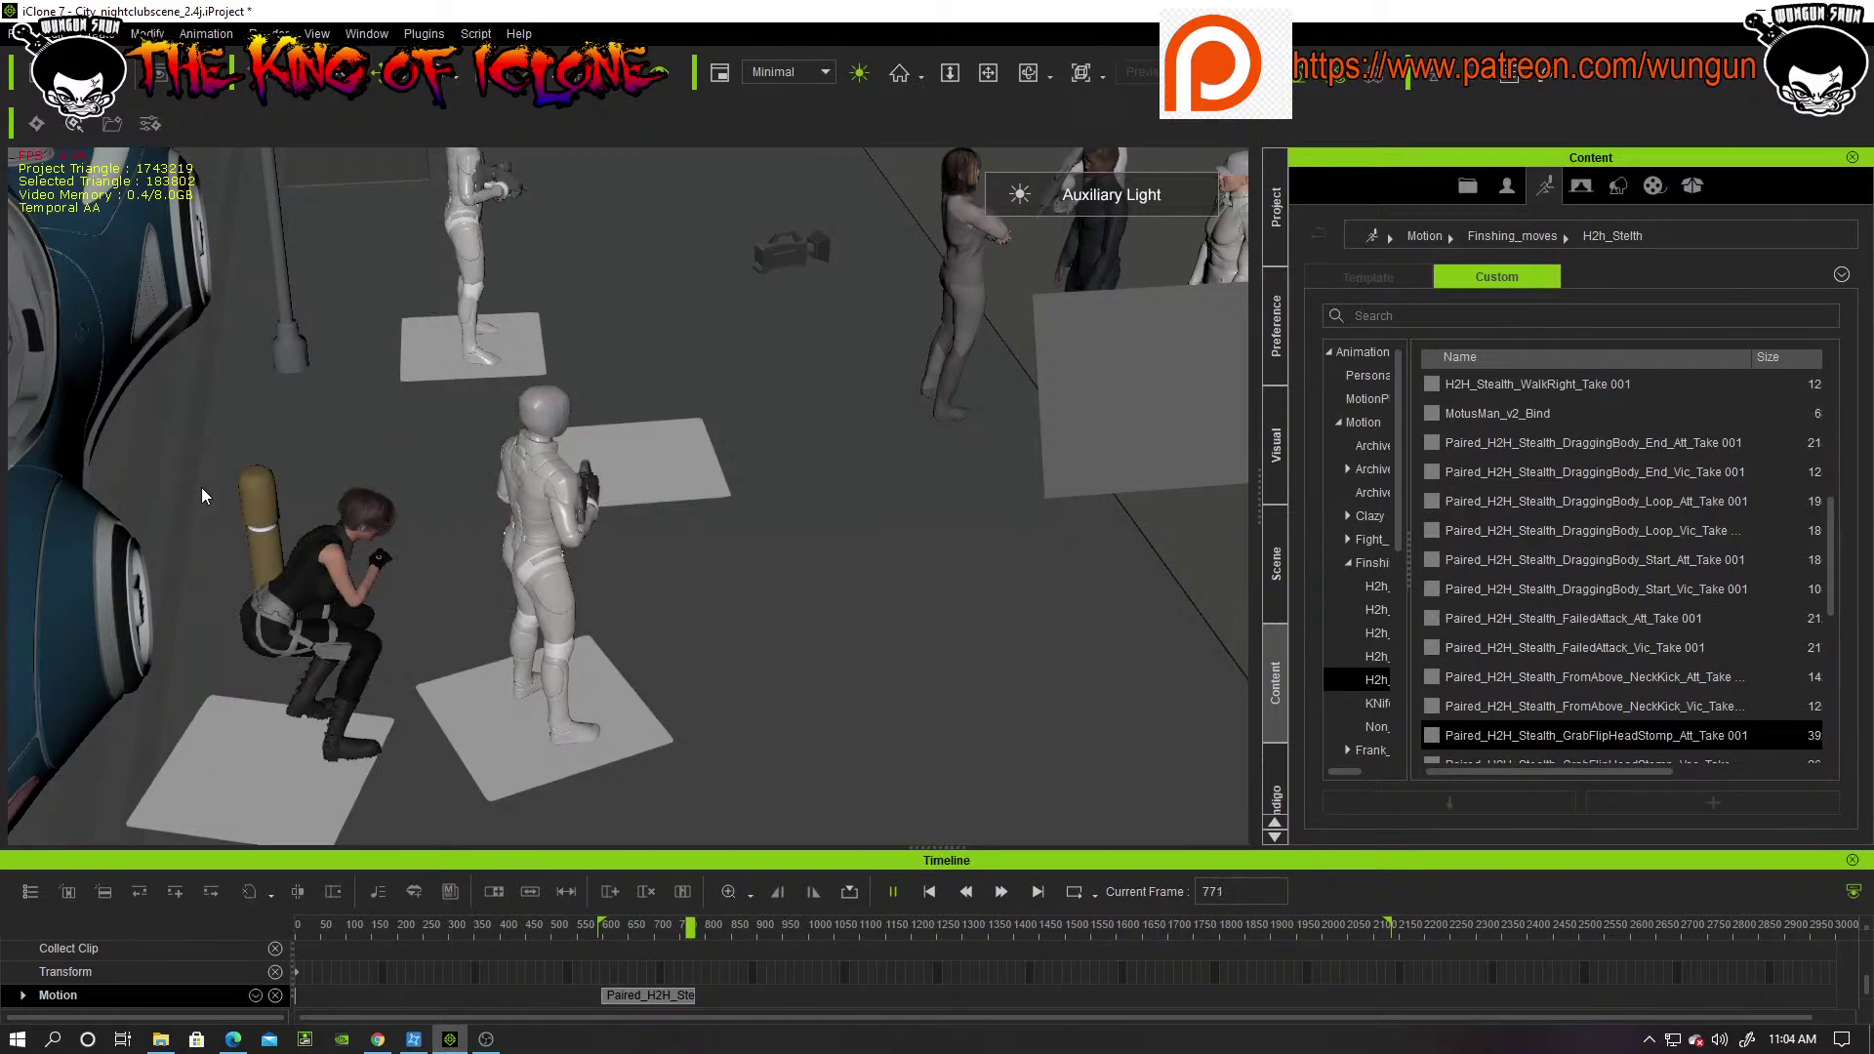
key(space)
click(293, 625)
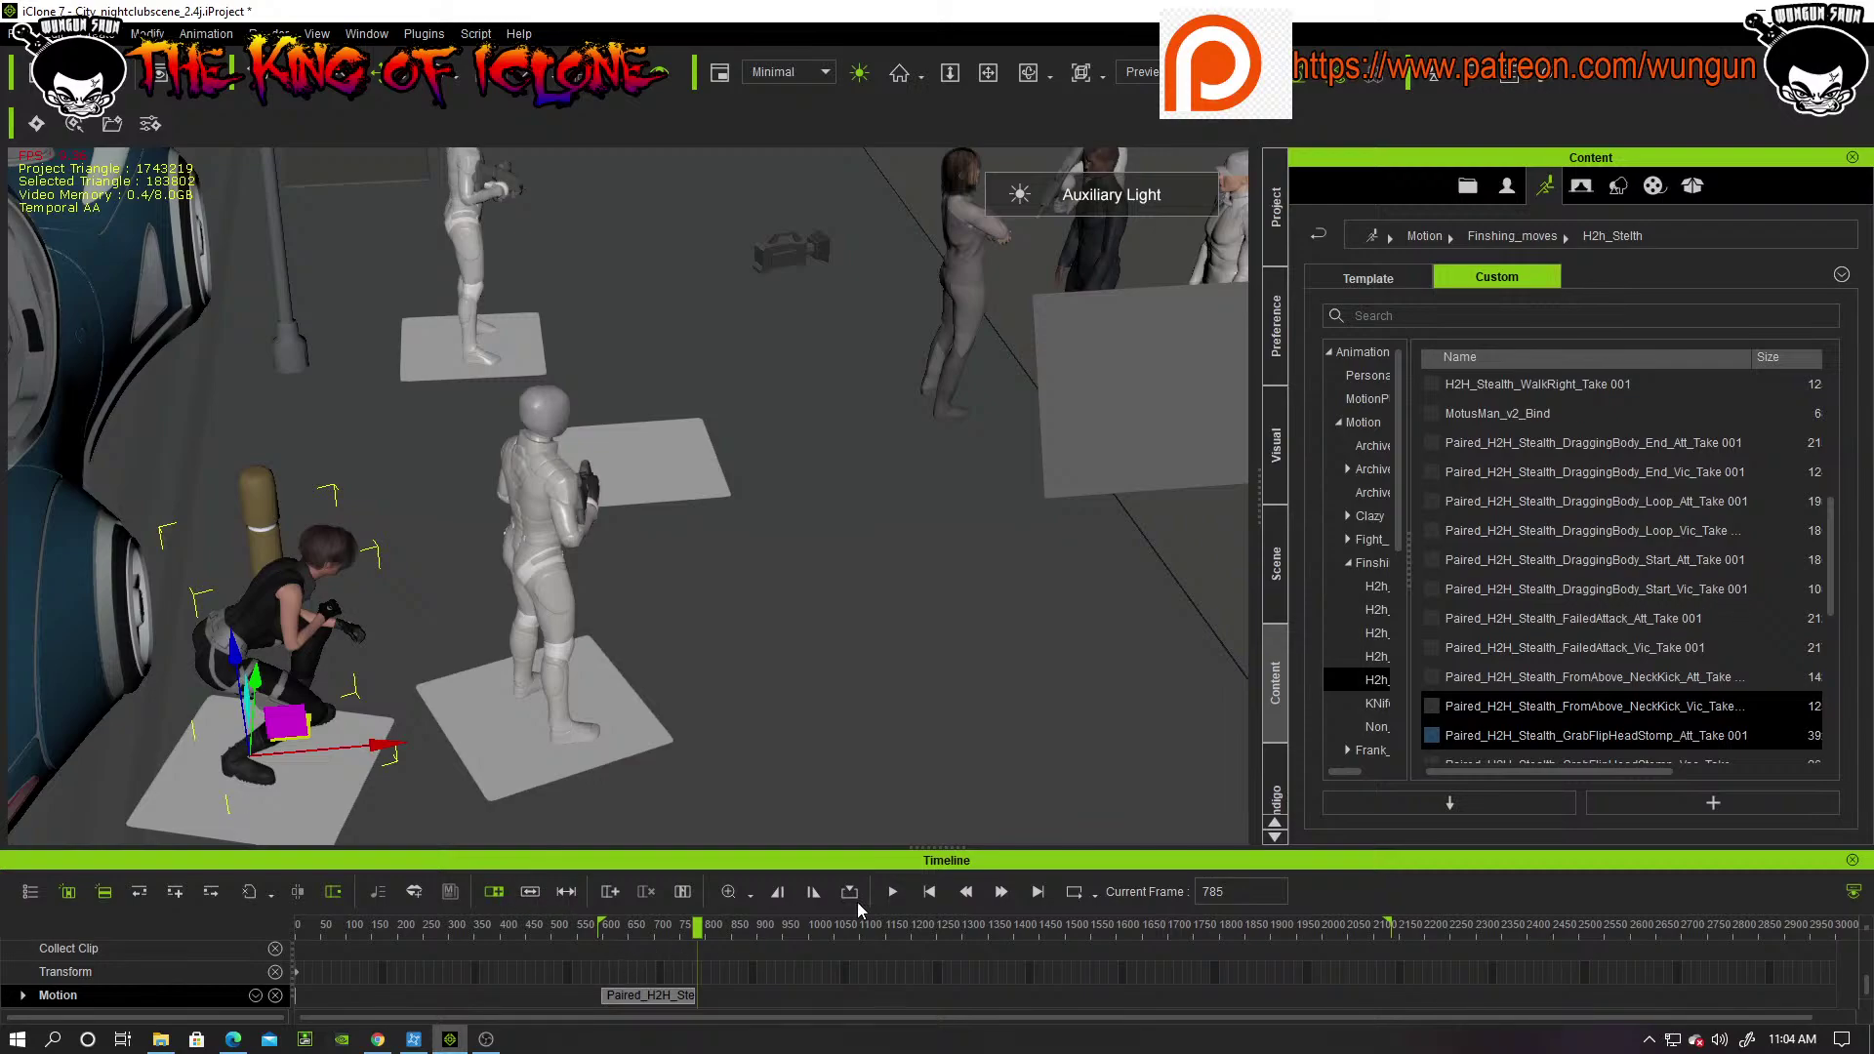
click(929, 893)
Step: Apply the matching Paired_H2H_Stealth_GrabFlipHeadStomp_Vac motion to the guard at frame 599 and preview it
click(545, 553)
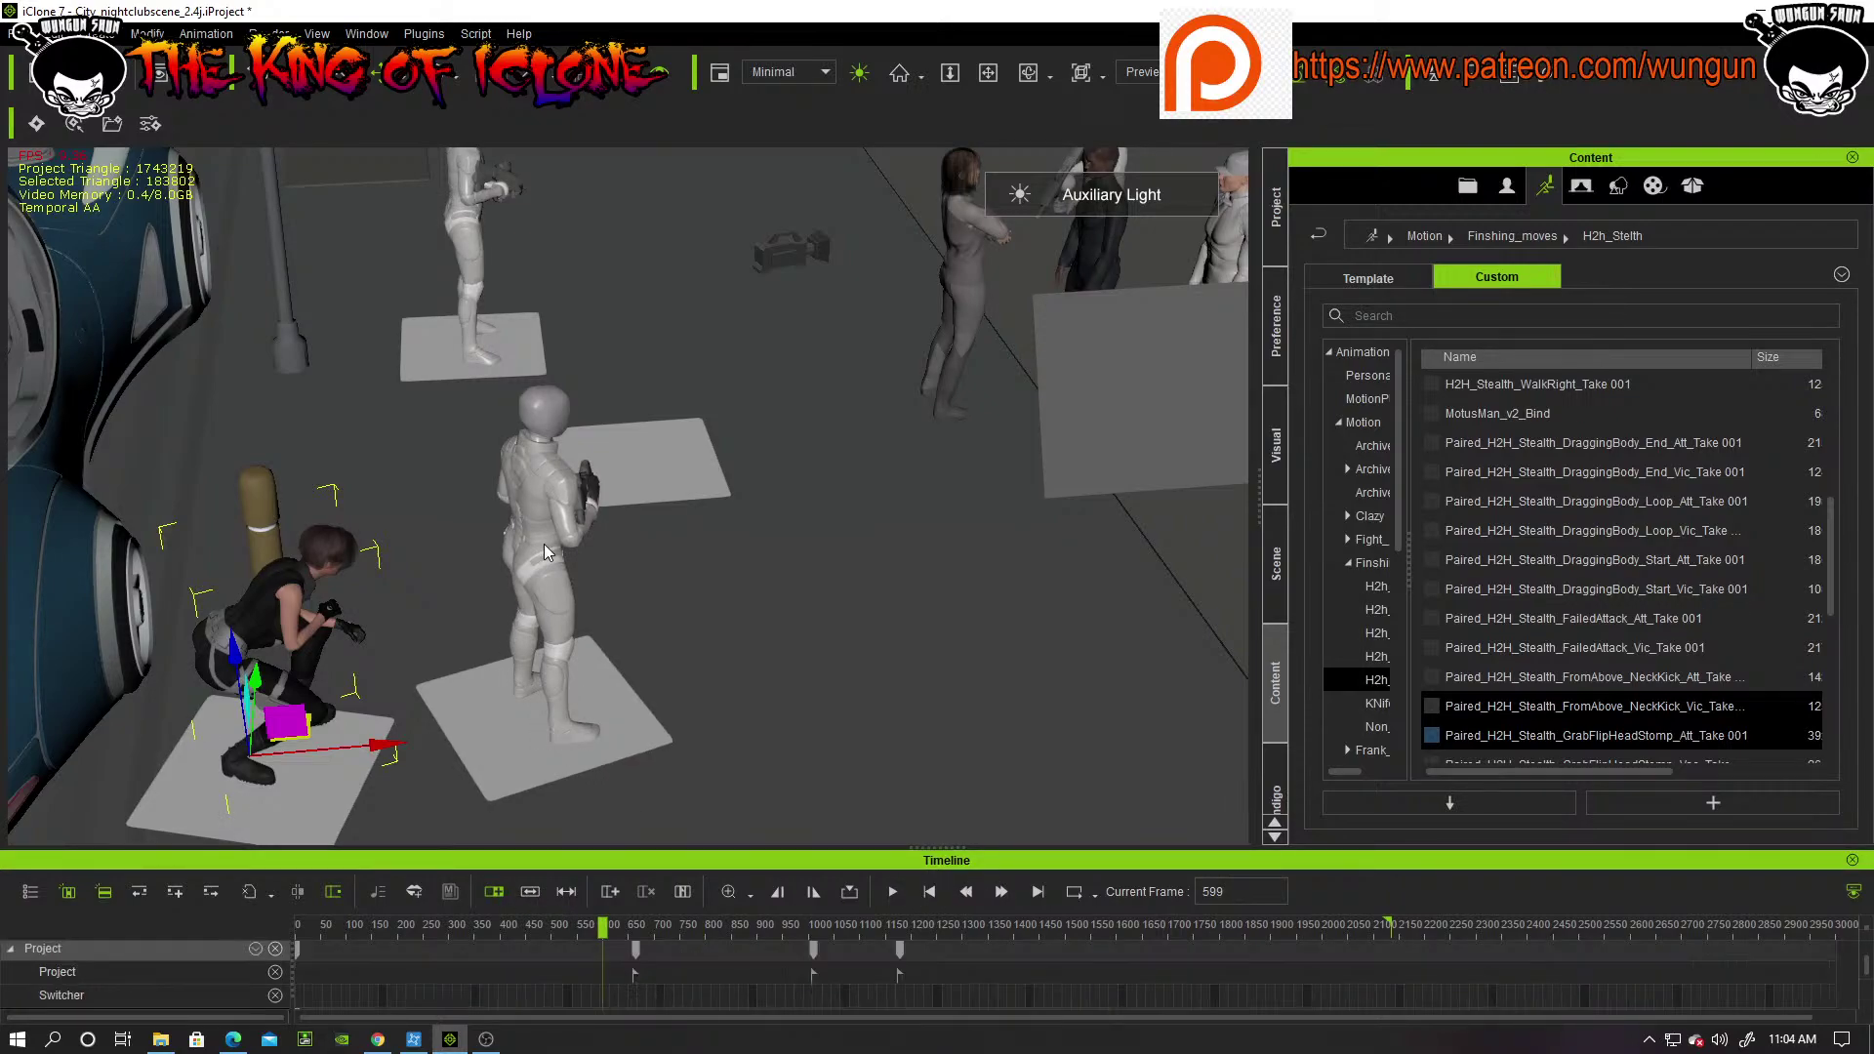
click(1688, 742)
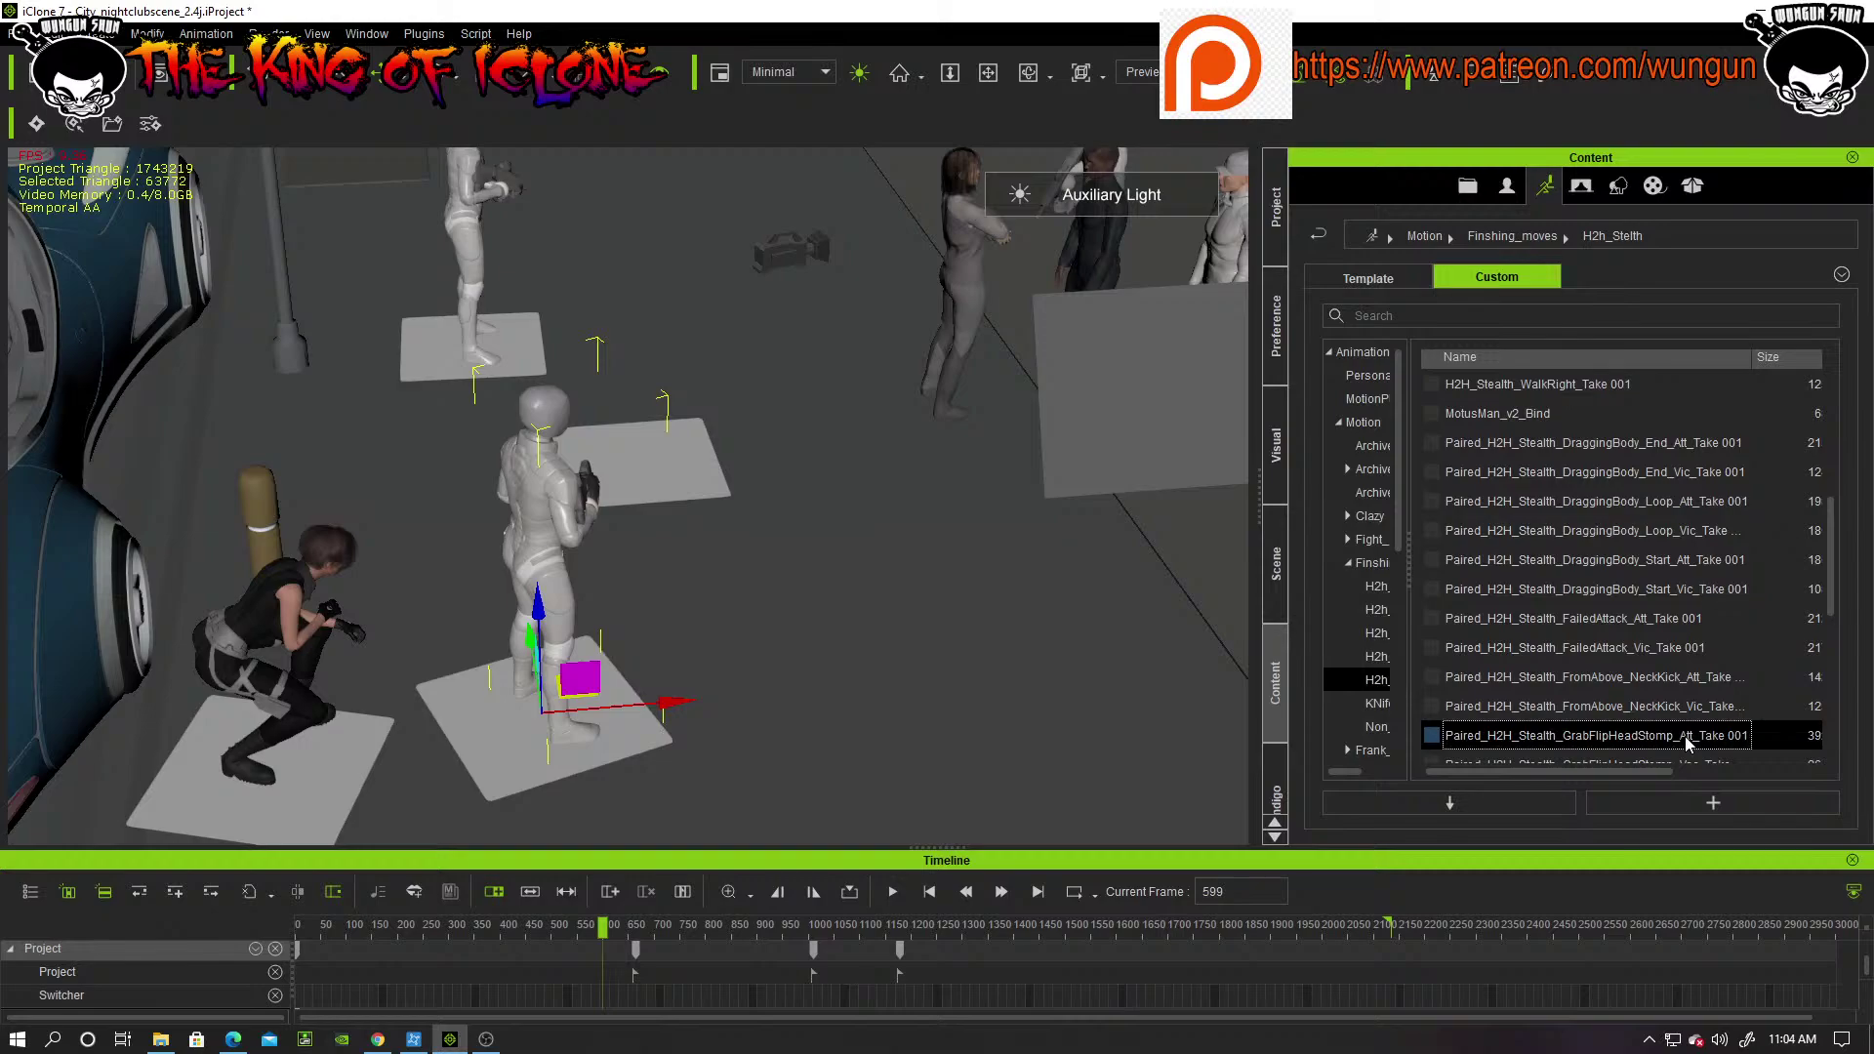
click(1691, 739)
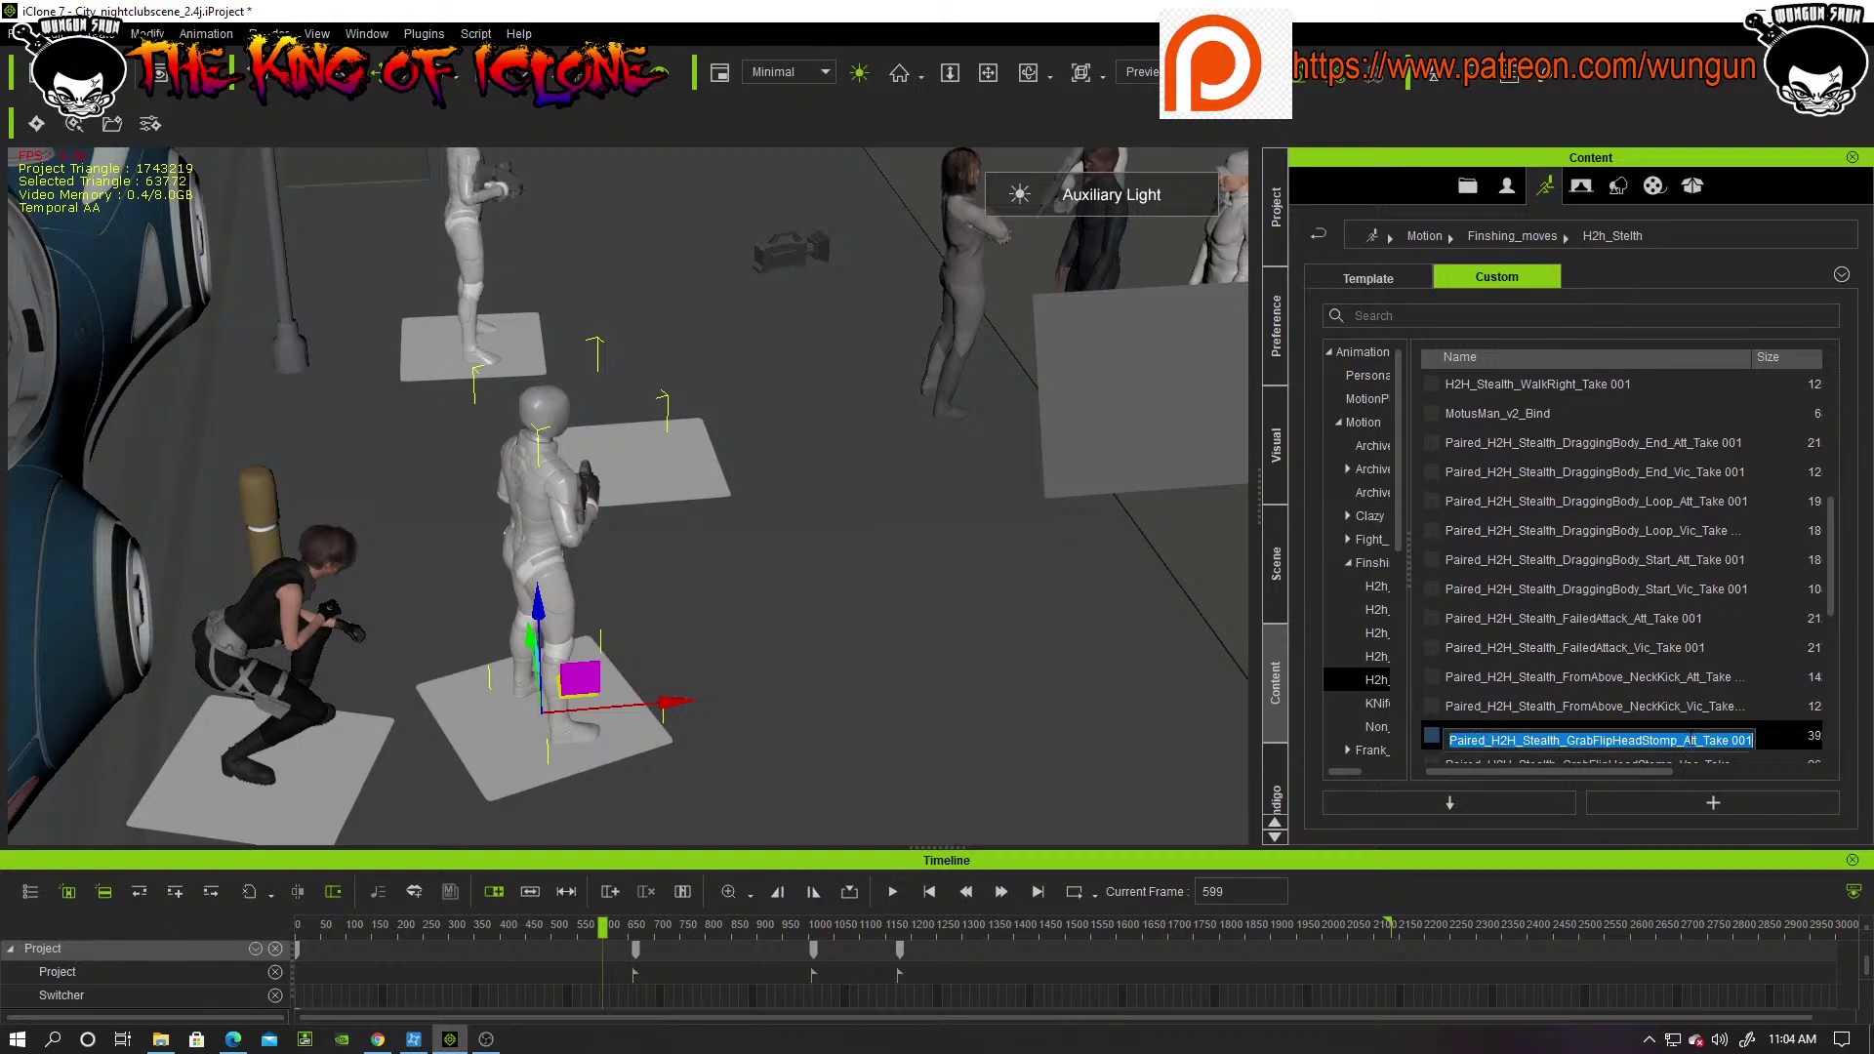
click(1762, 749)
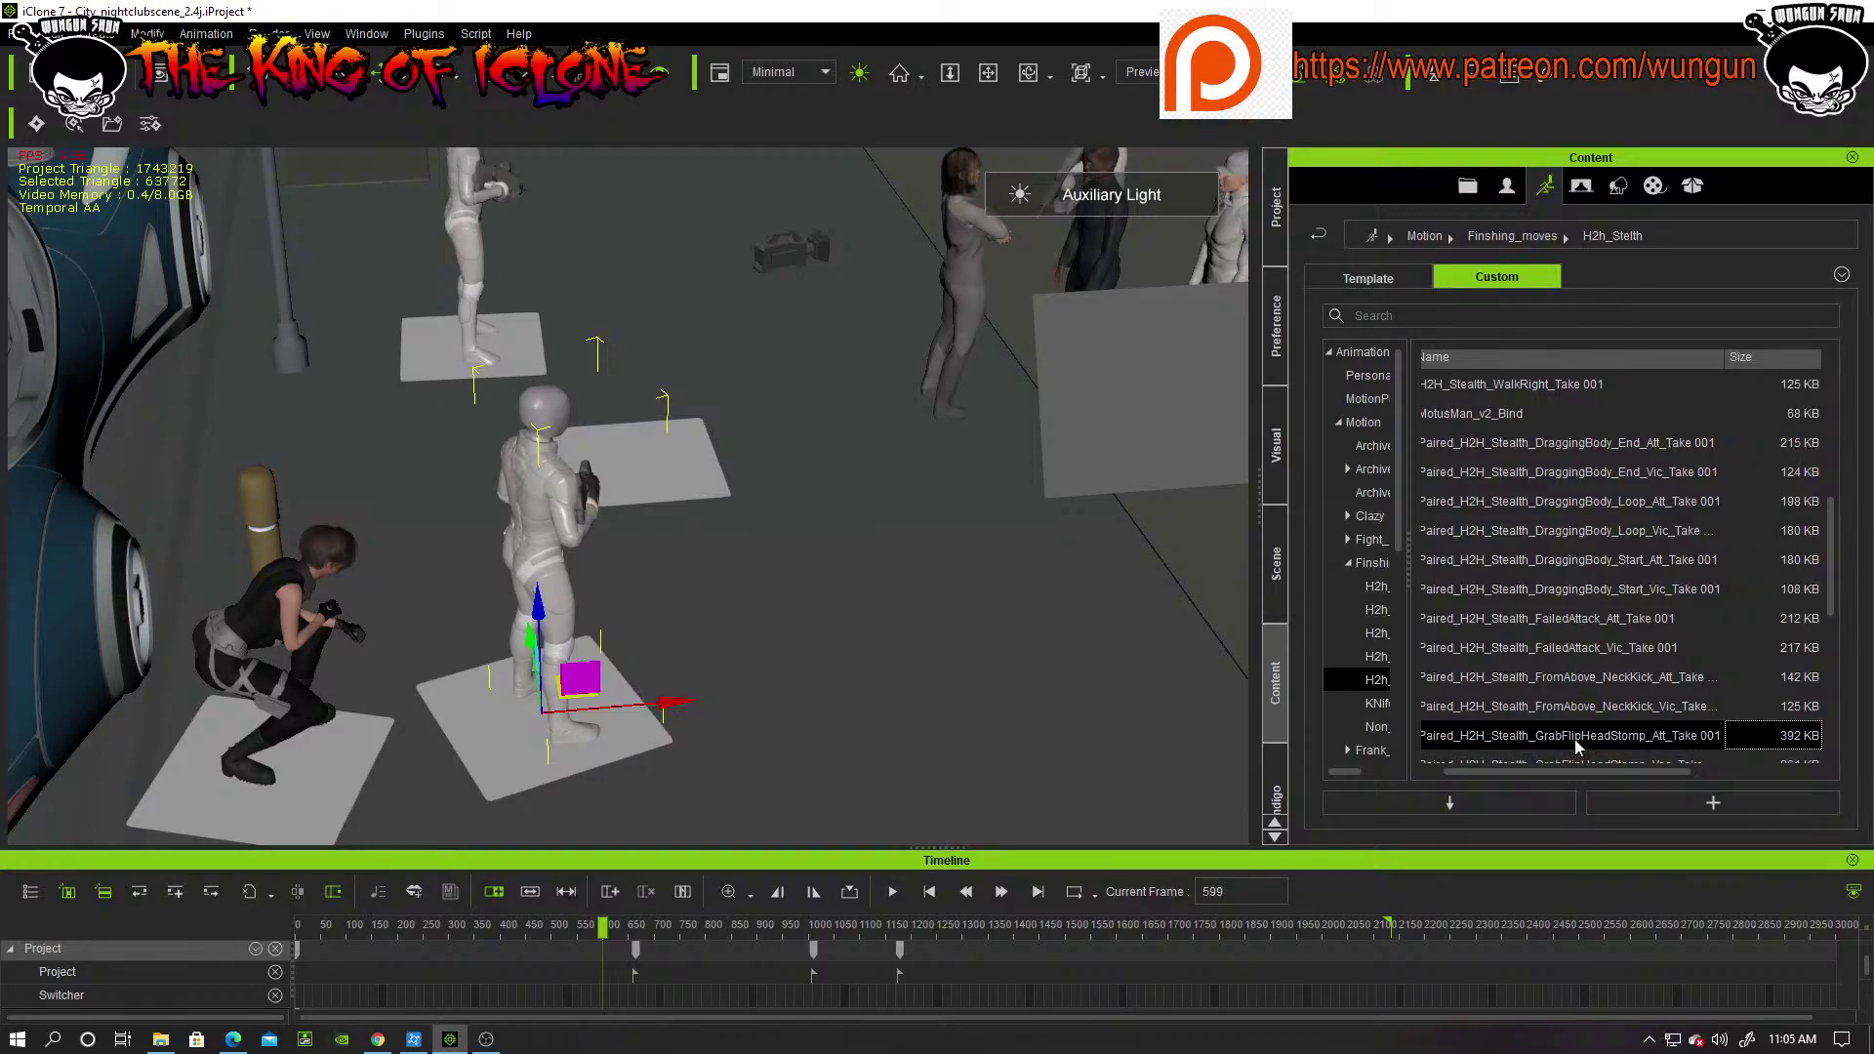
scroll(1601, 744, down, 1)
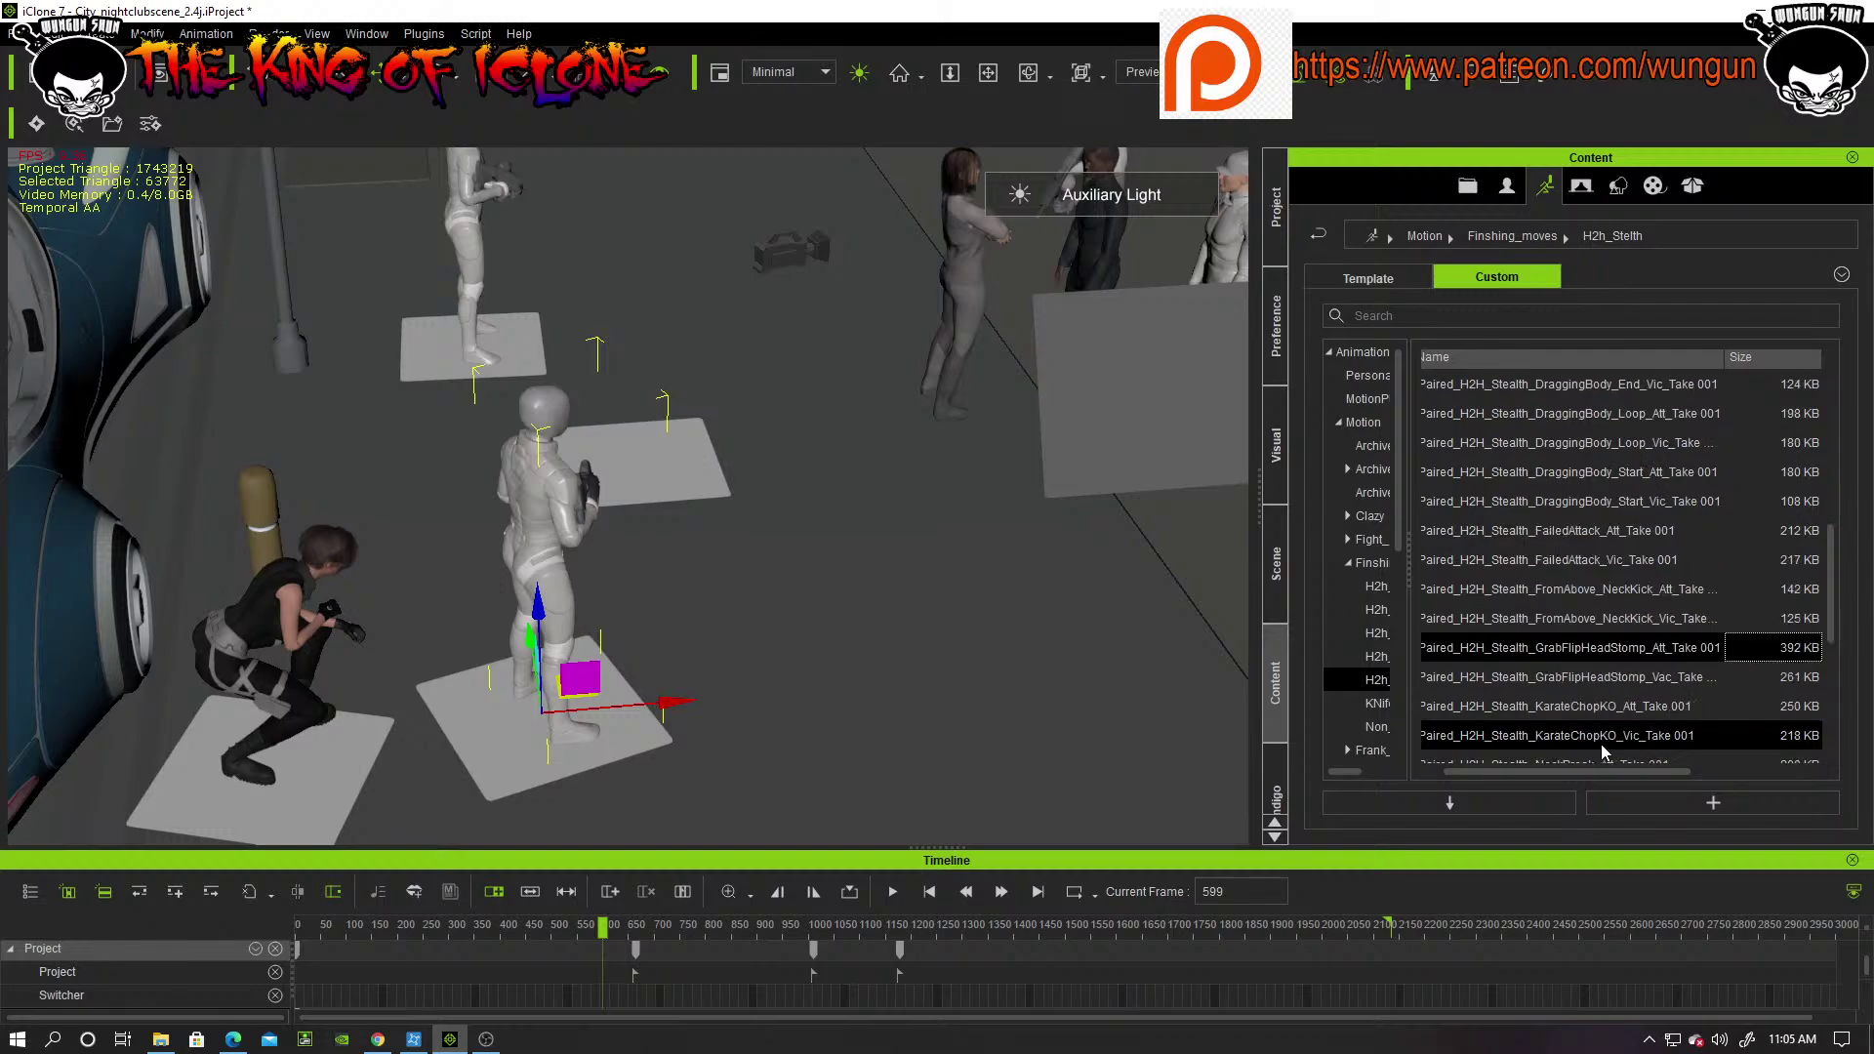
click(1609, 680)
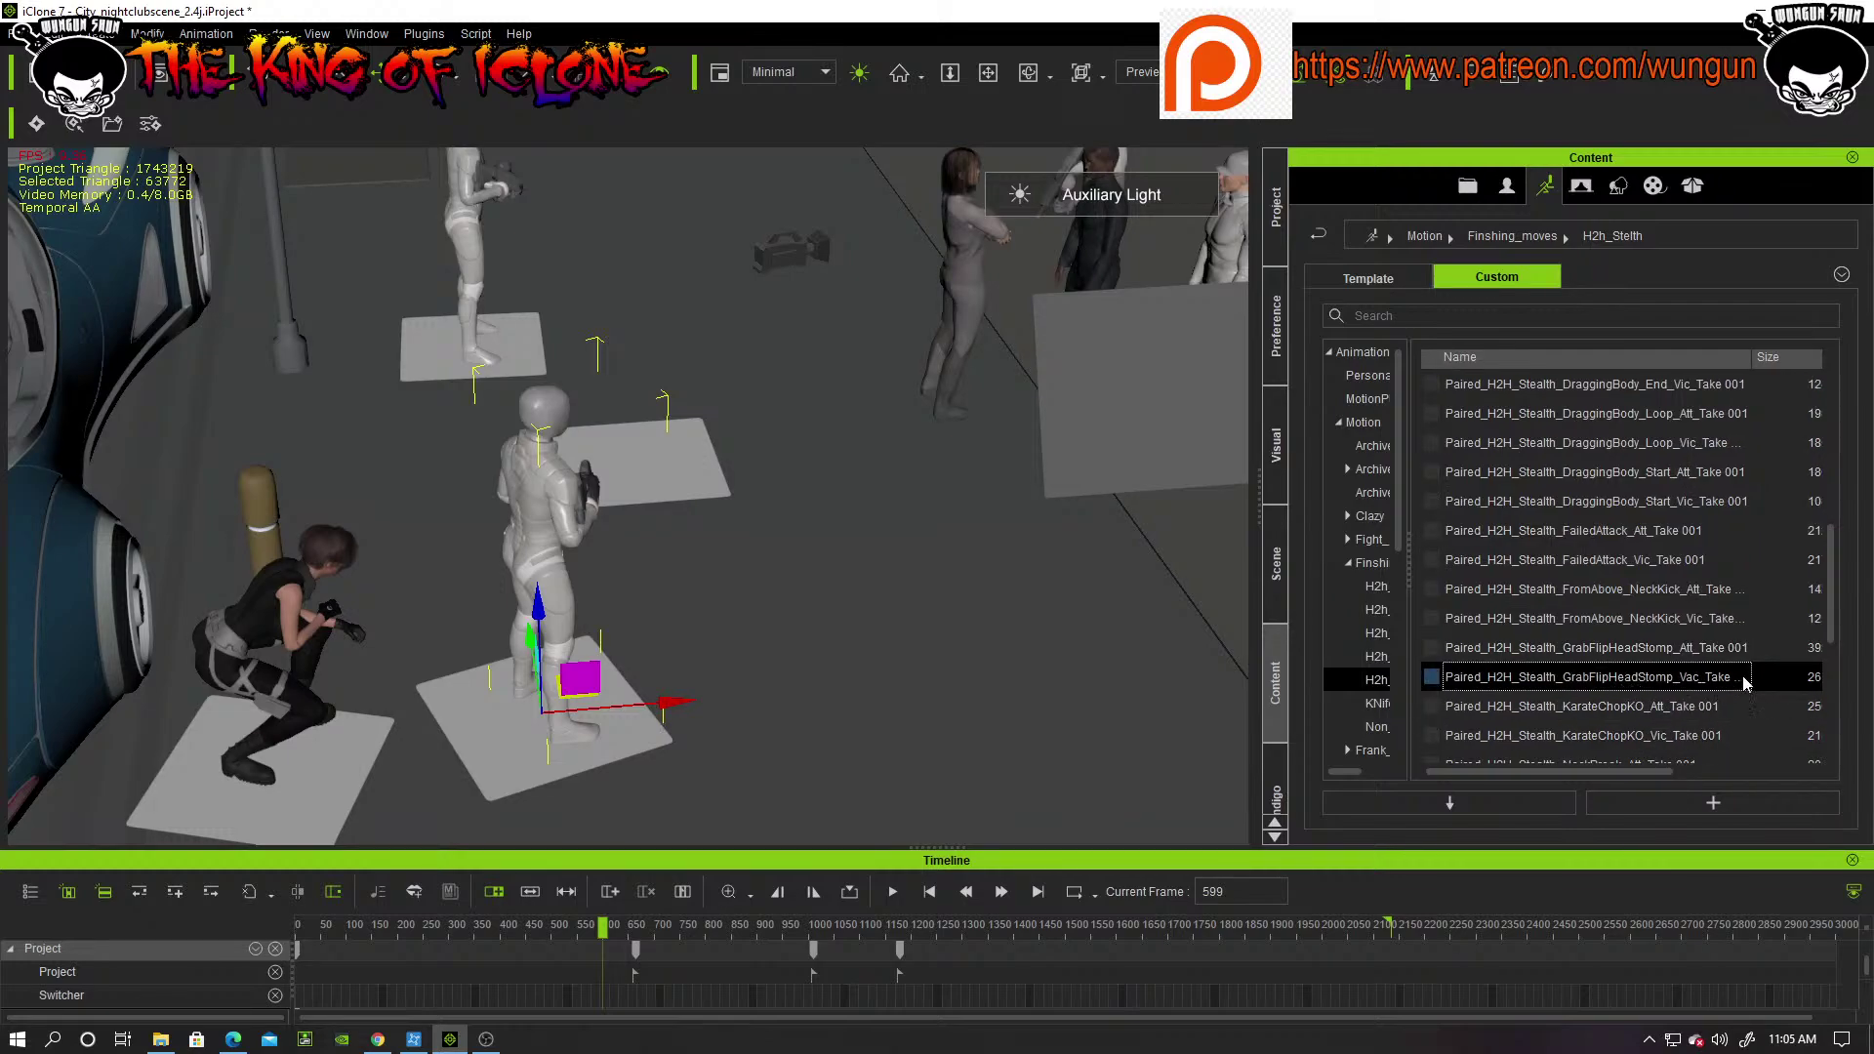
drag(1753, 358, 1801, 361)
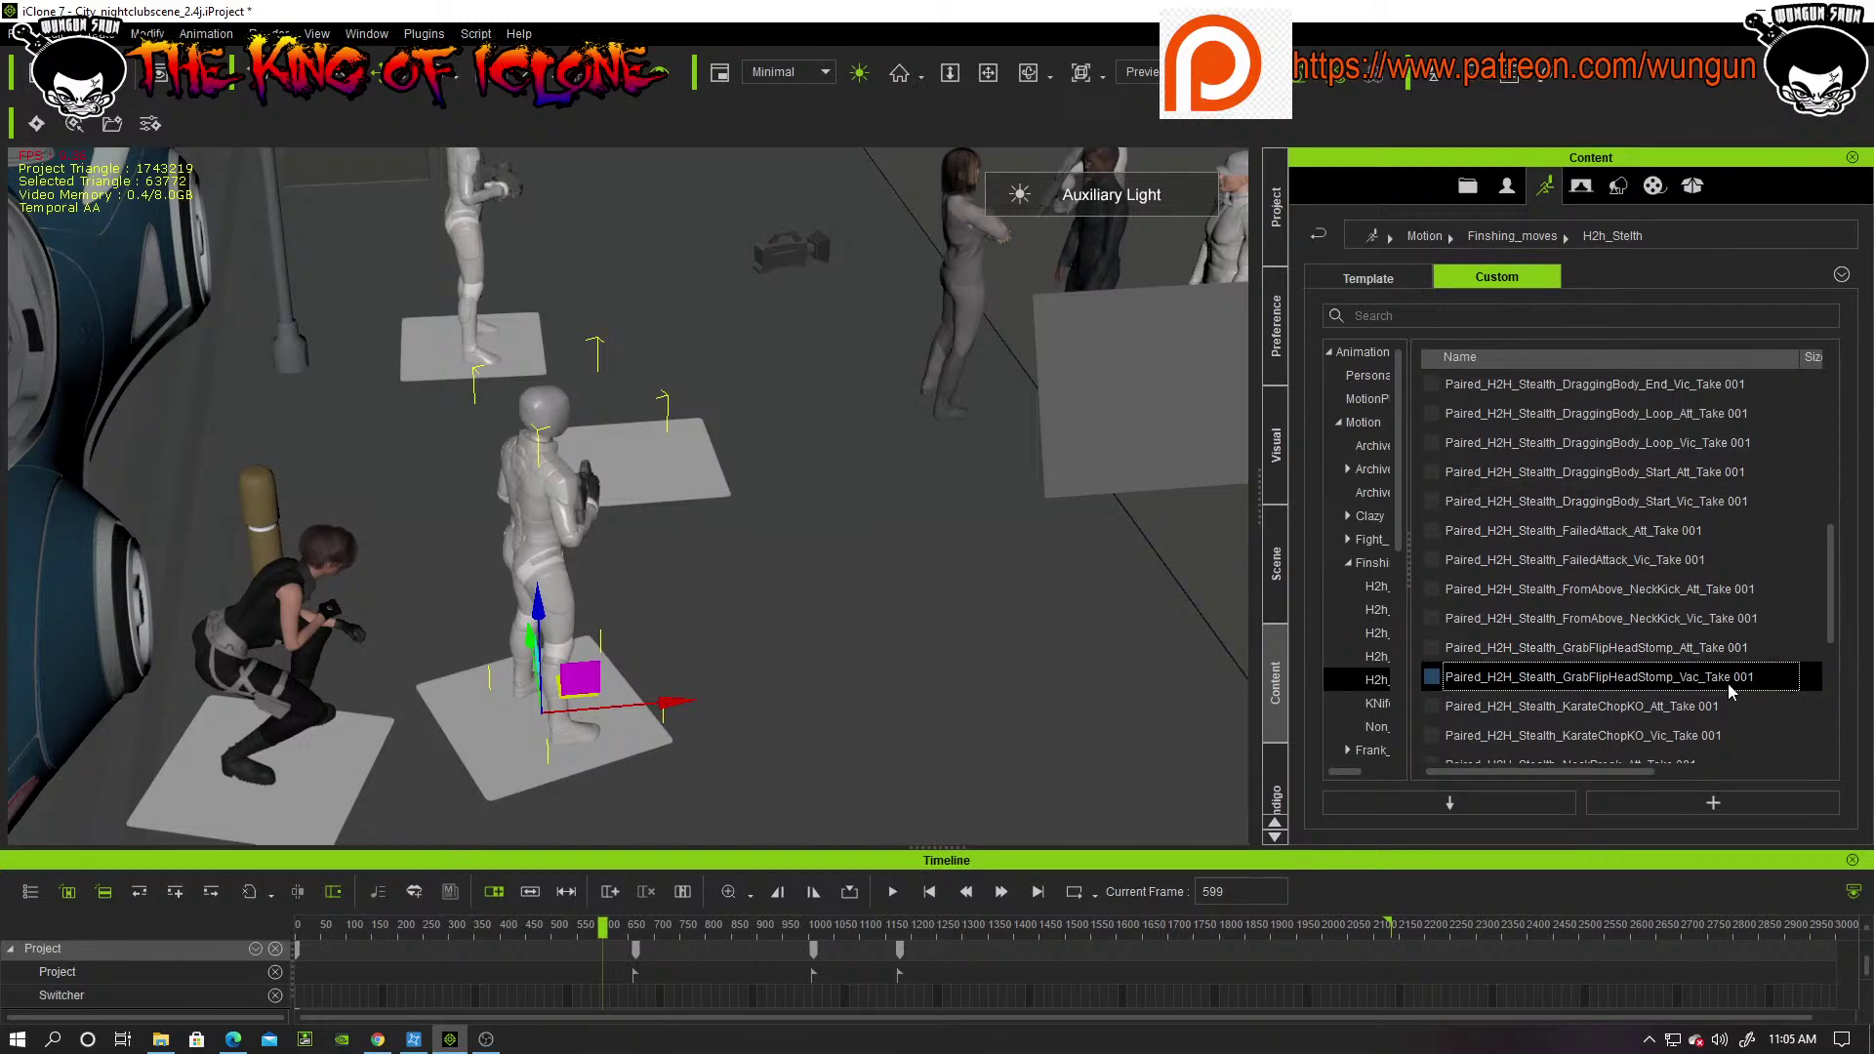
mouse_move(1721, 690)
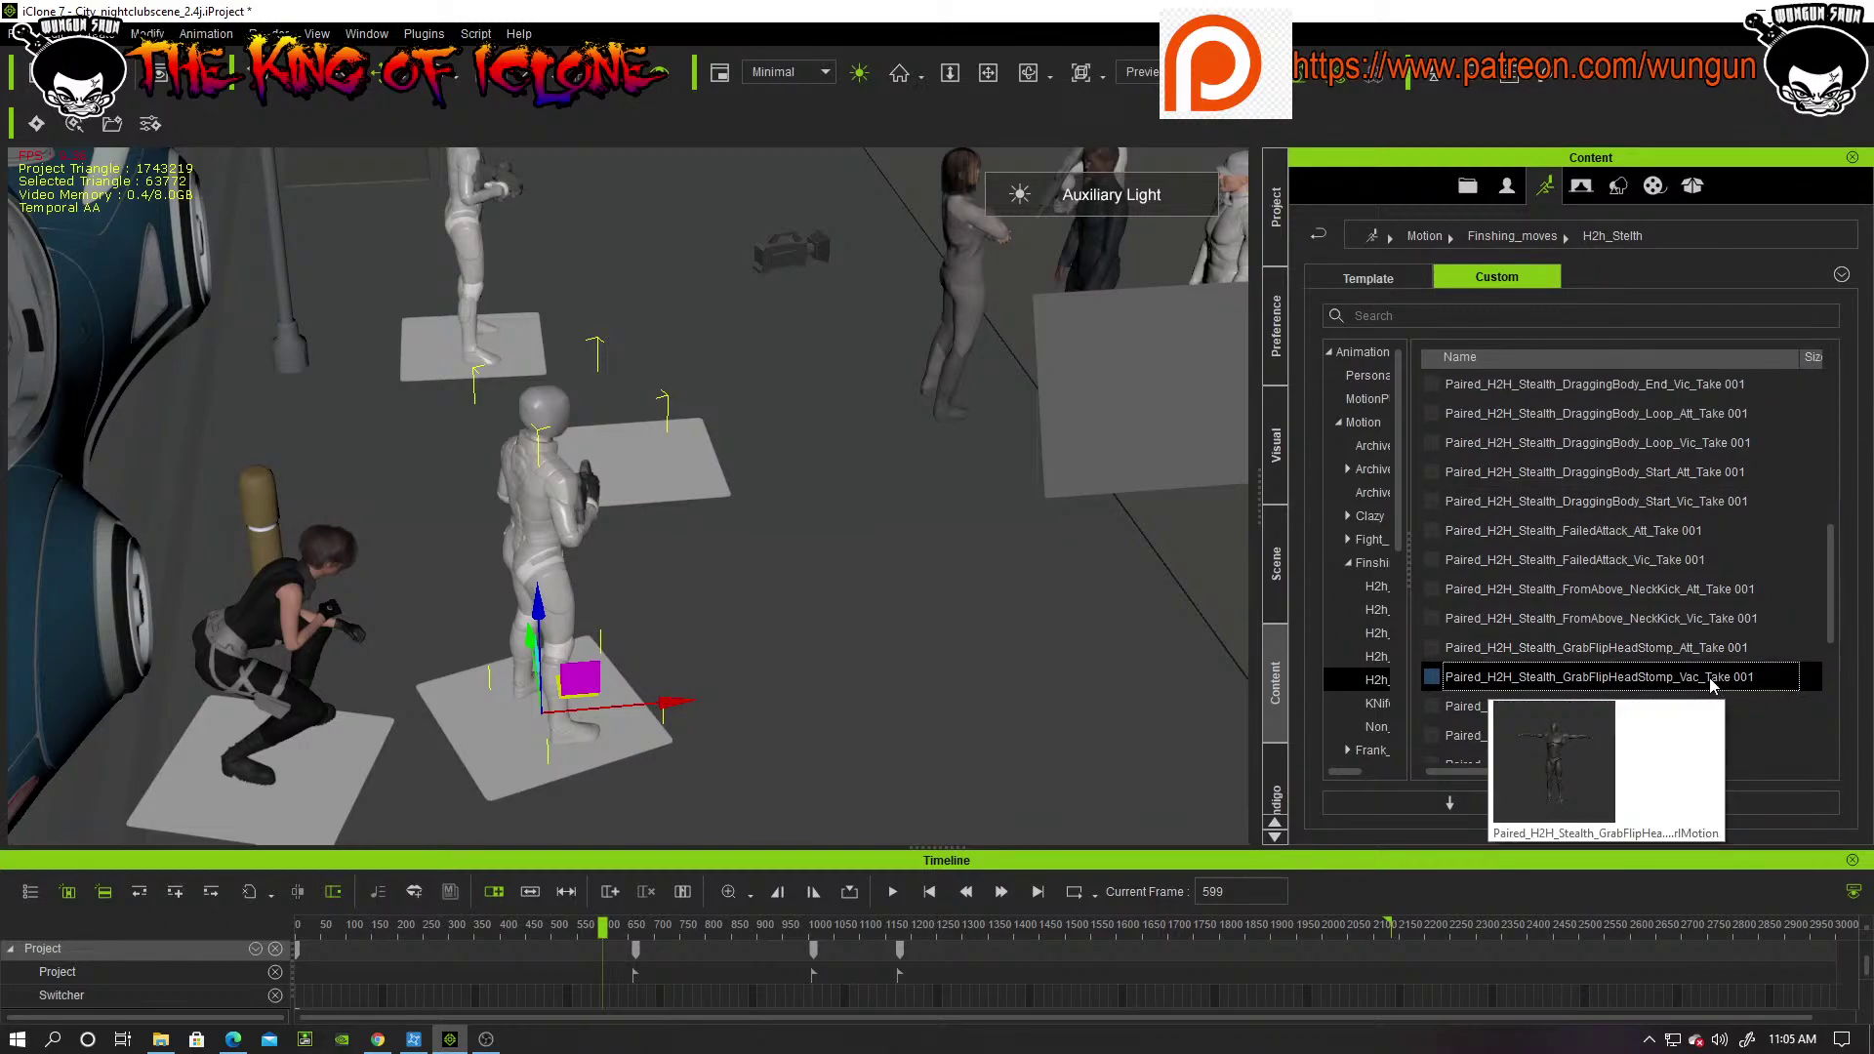
drag(1711, 687, 563, 508)
key(space)
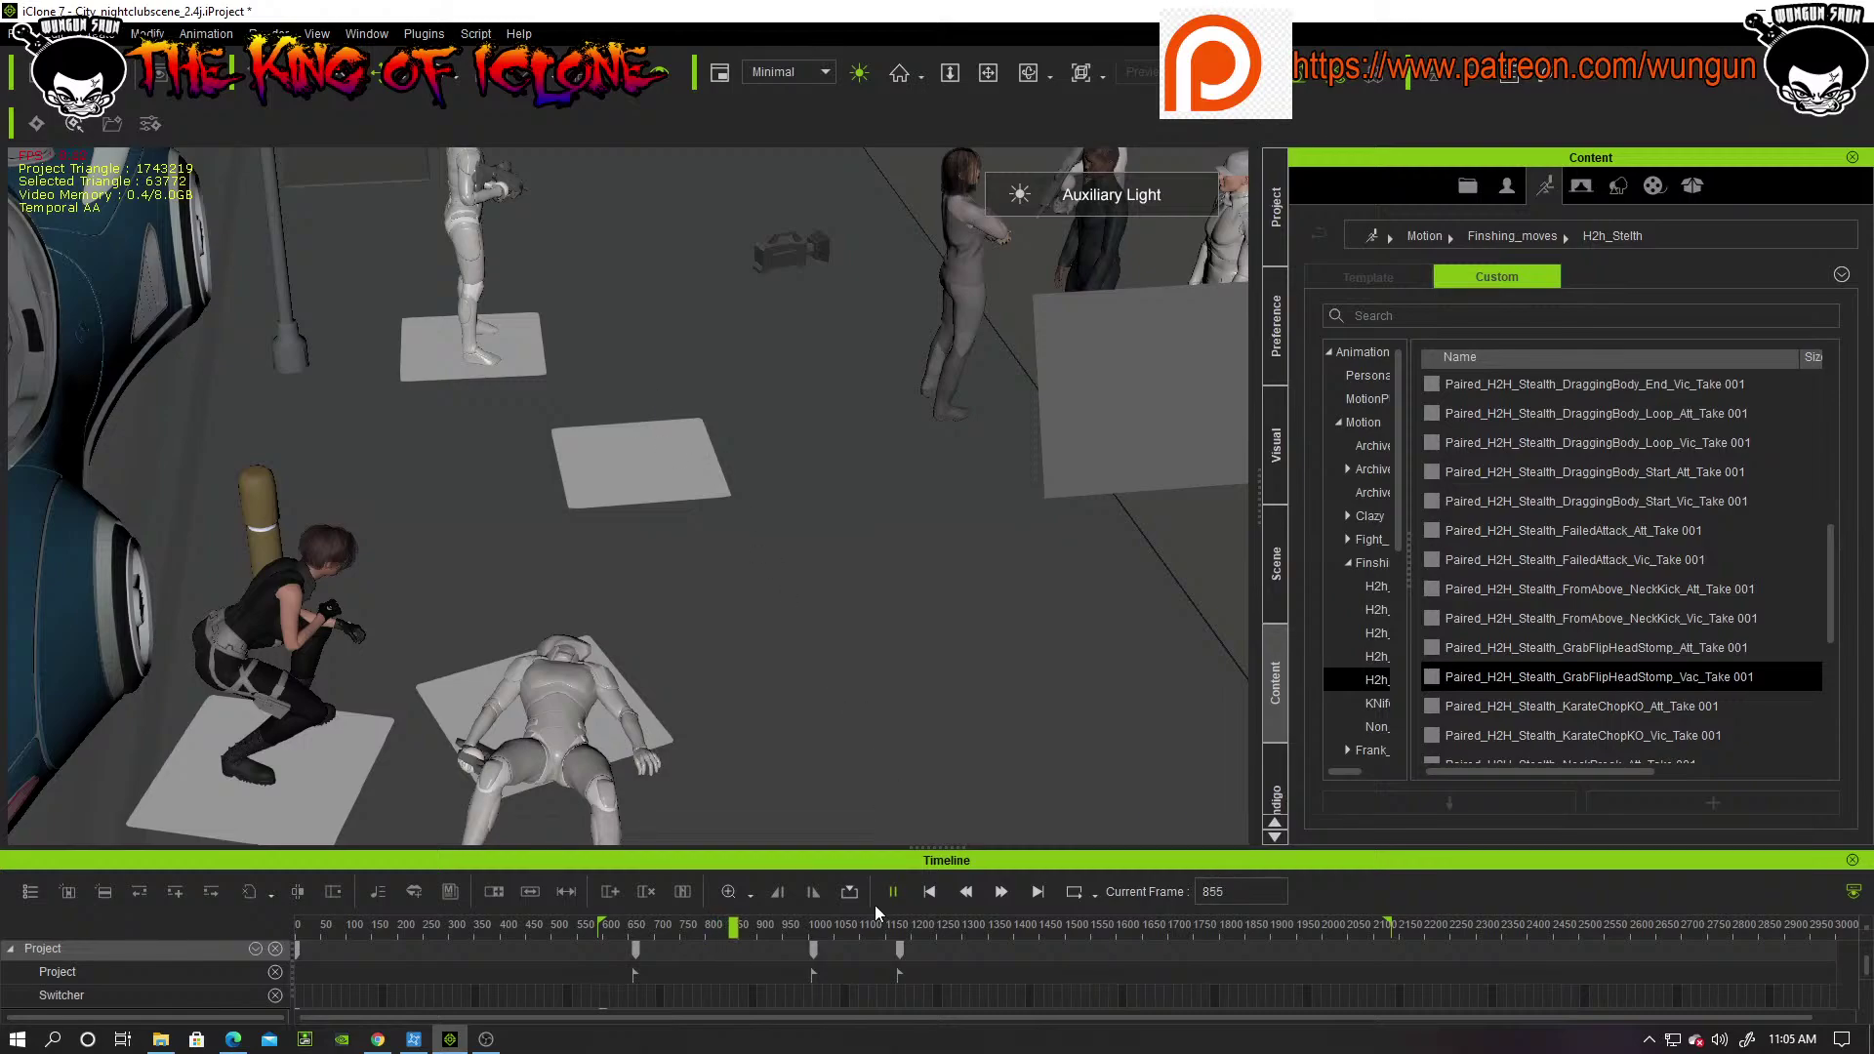
Step: Move the timeline back to frame 591 and clear the large grey plane blocking the view beside the attacker and guard
click(687, 937)
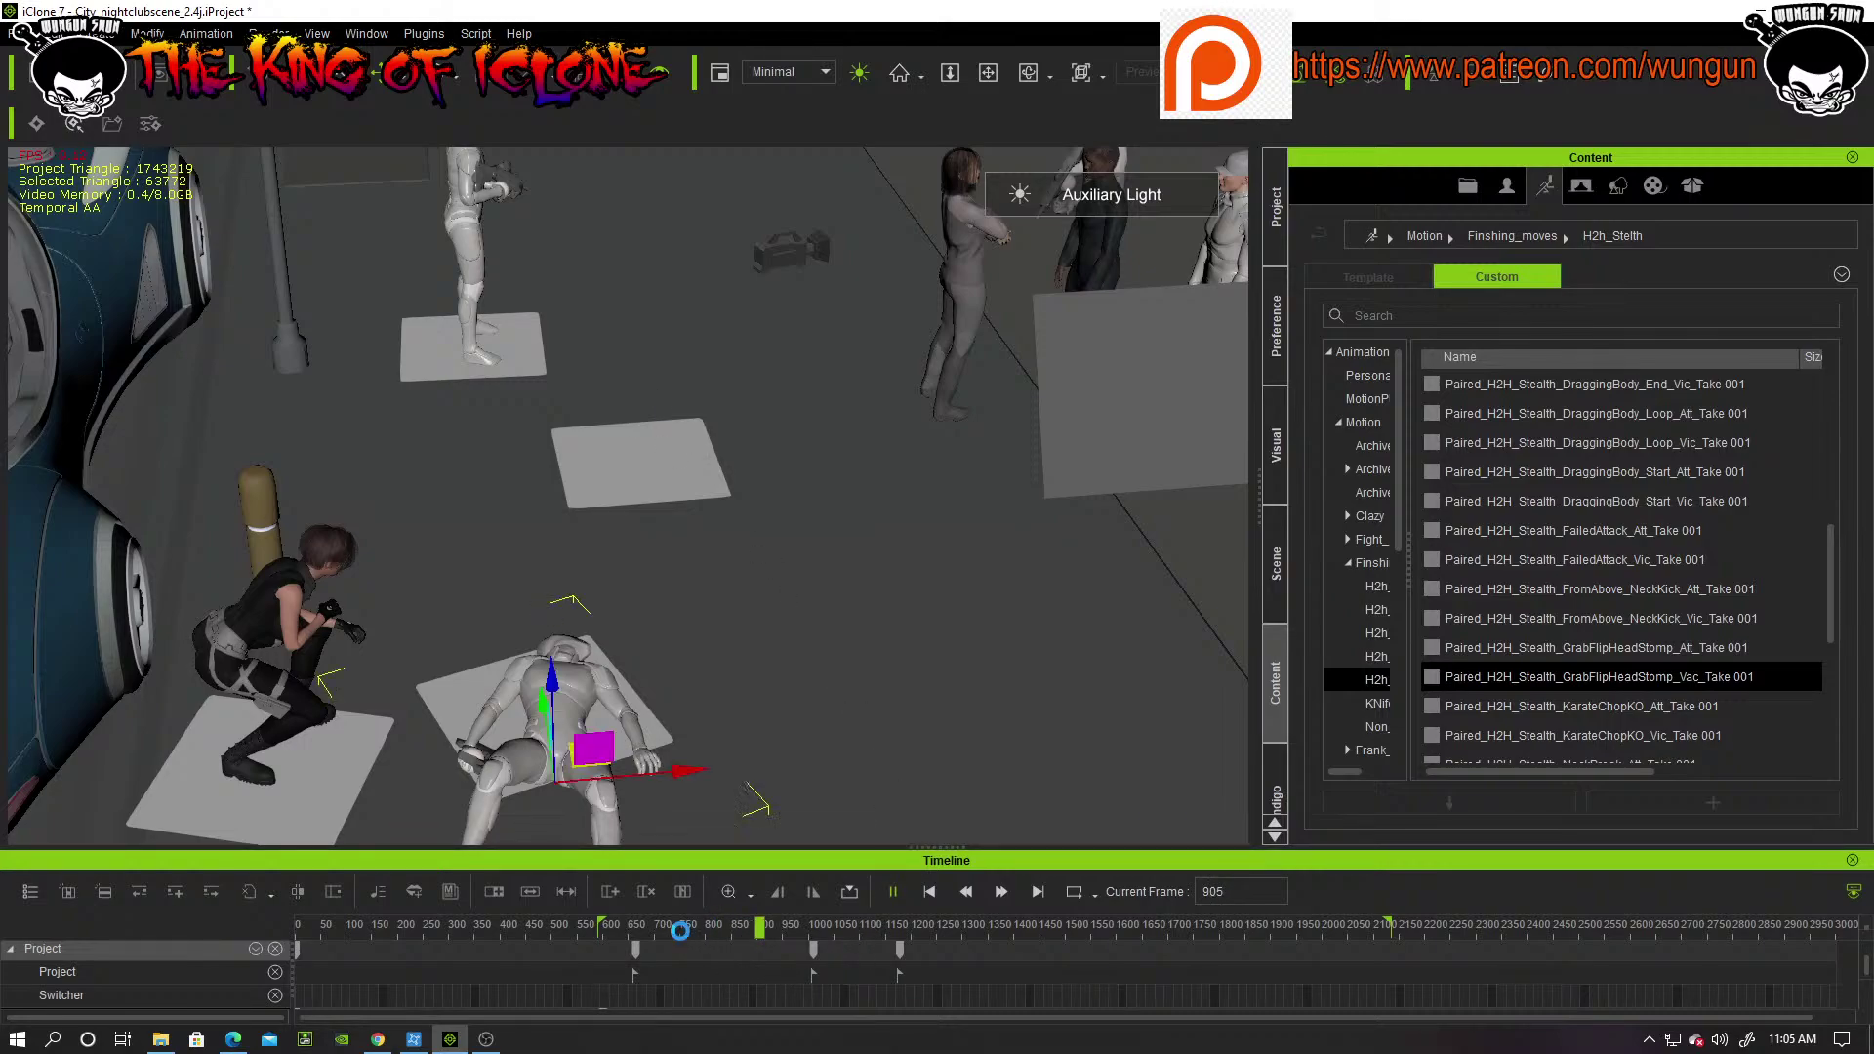
drag(688, 937, 595, 927)
right_drag(574, 602, 487, 516)
right_drag(682, 554, 697, 363)
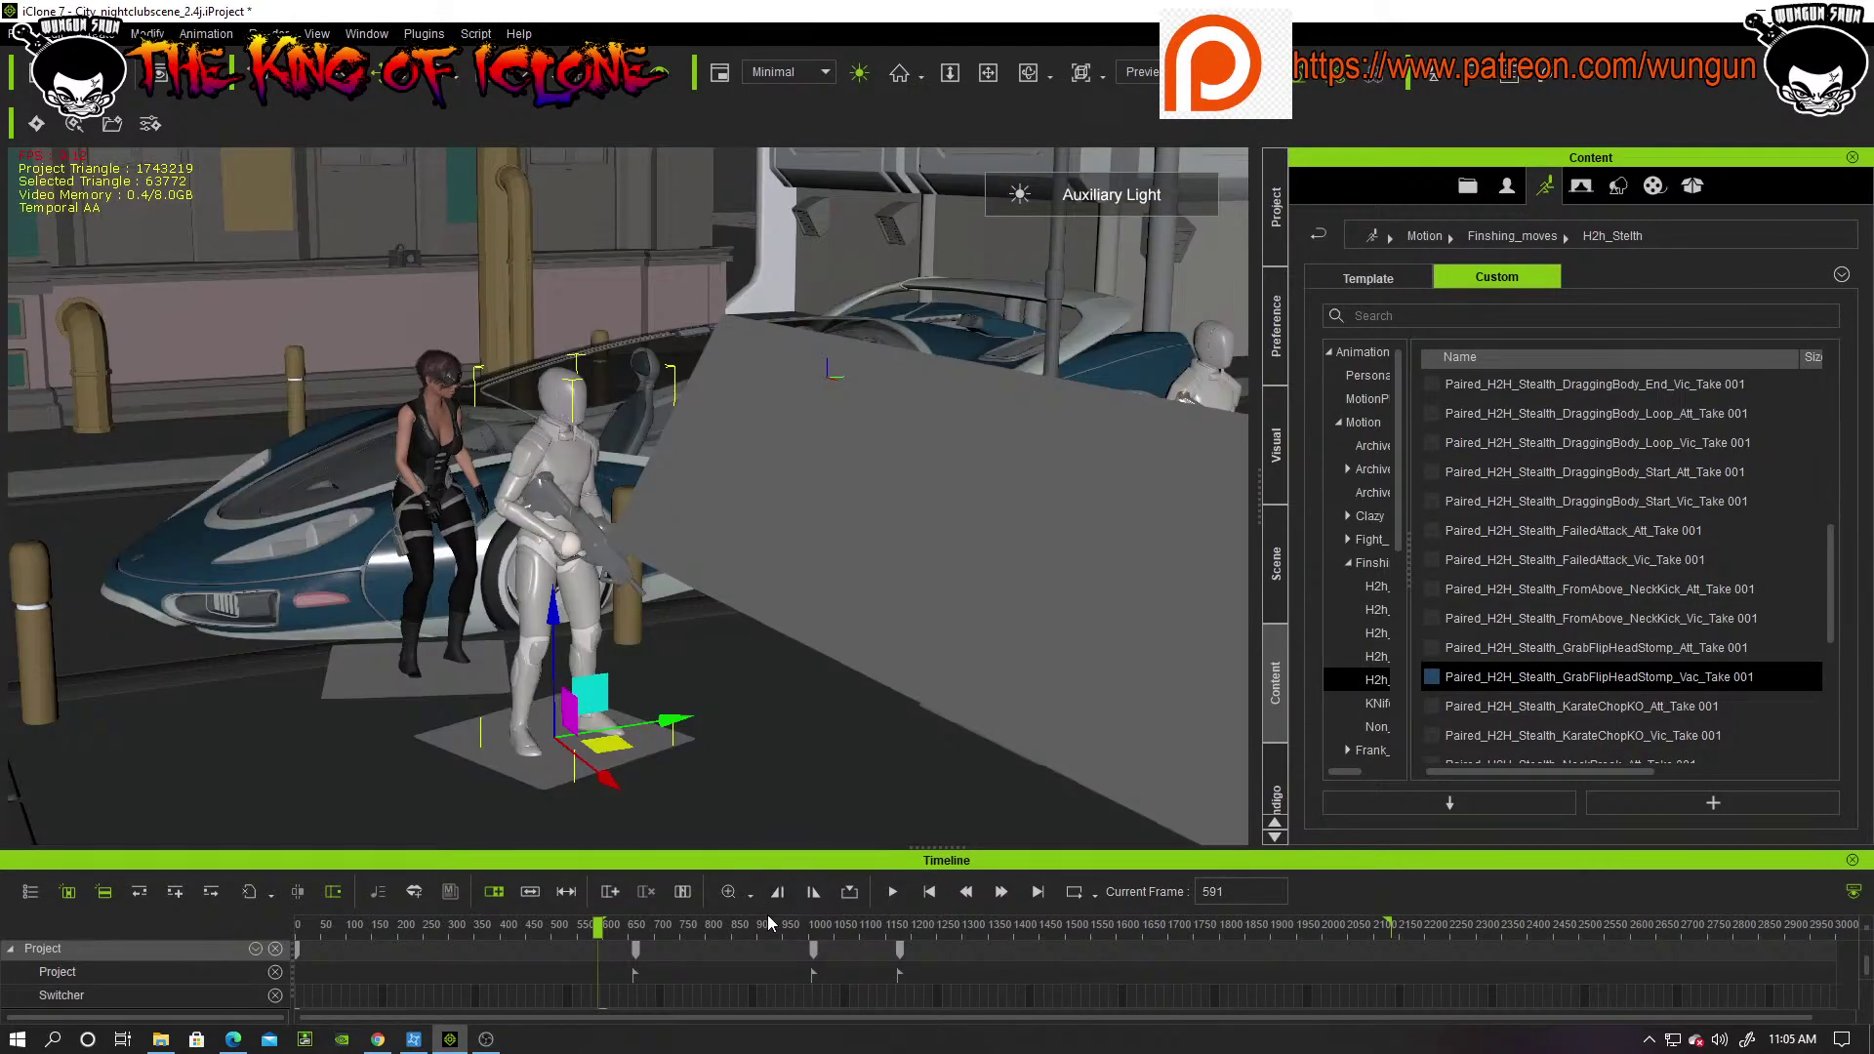
scroll(710, 712, up, 8)
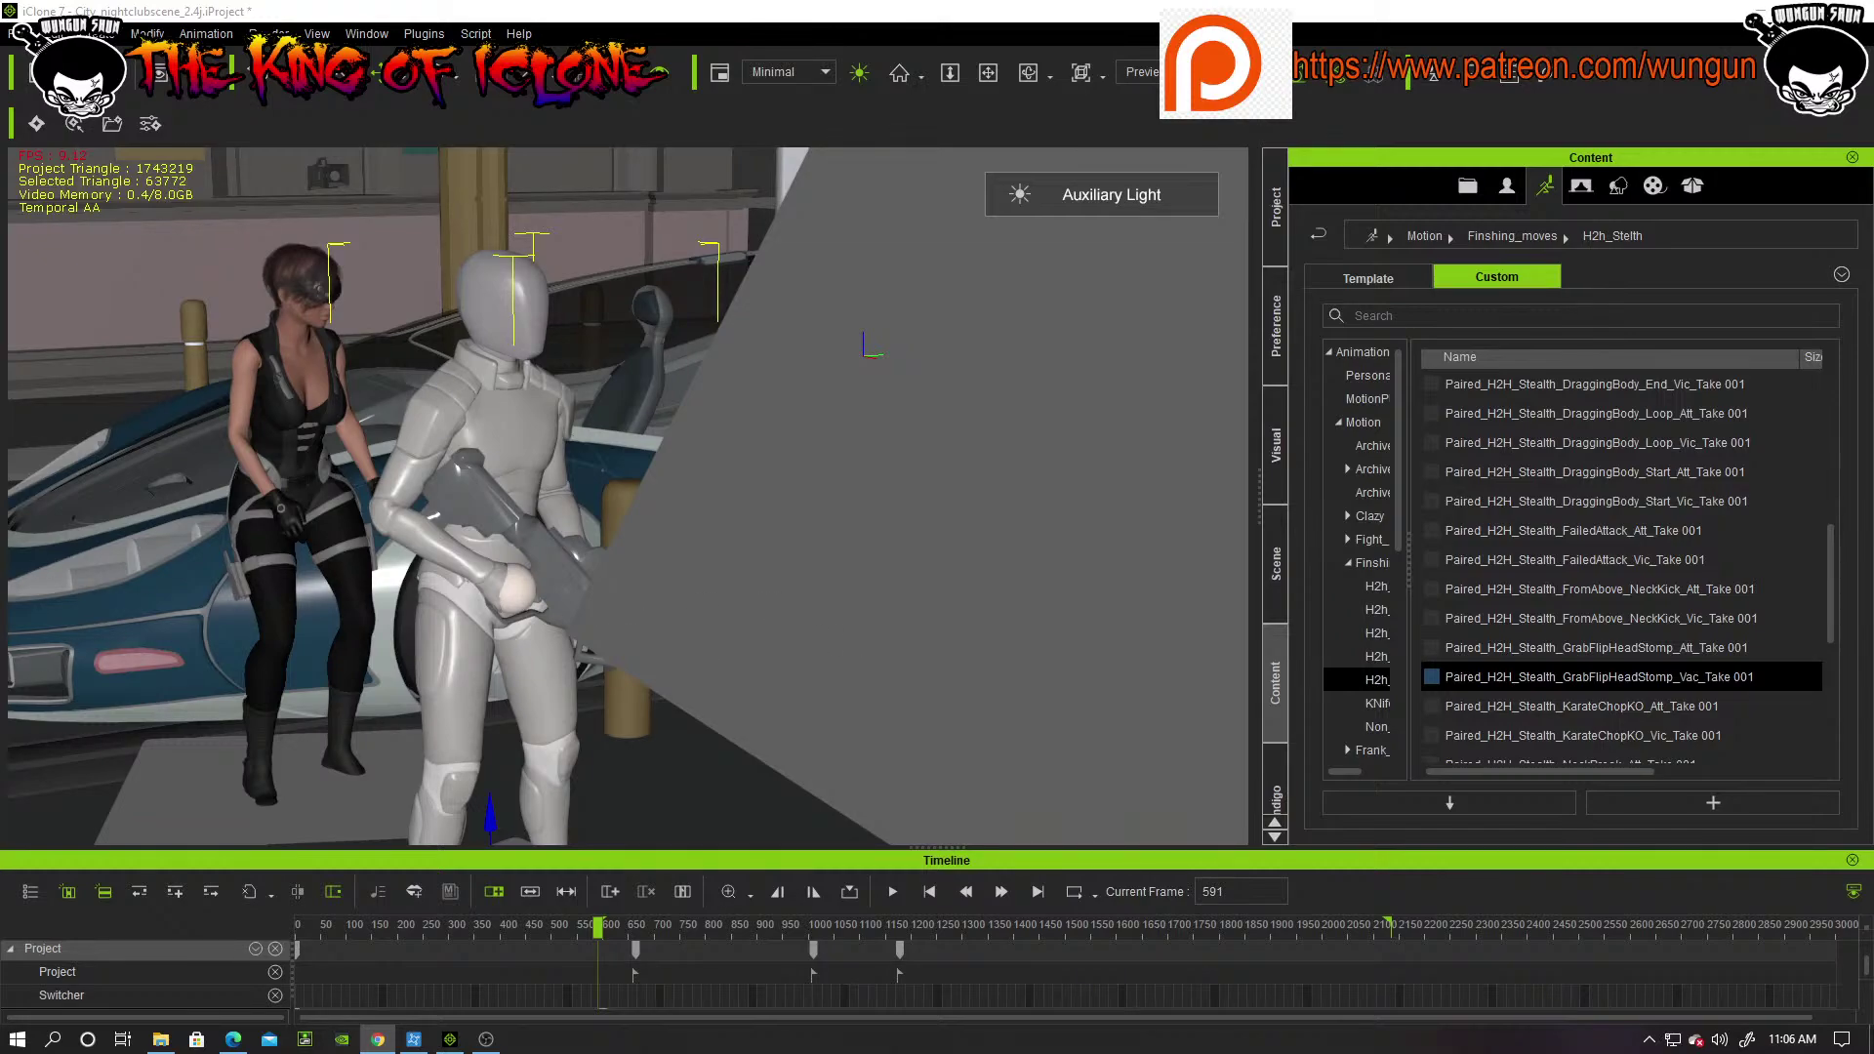
click(830, 246)
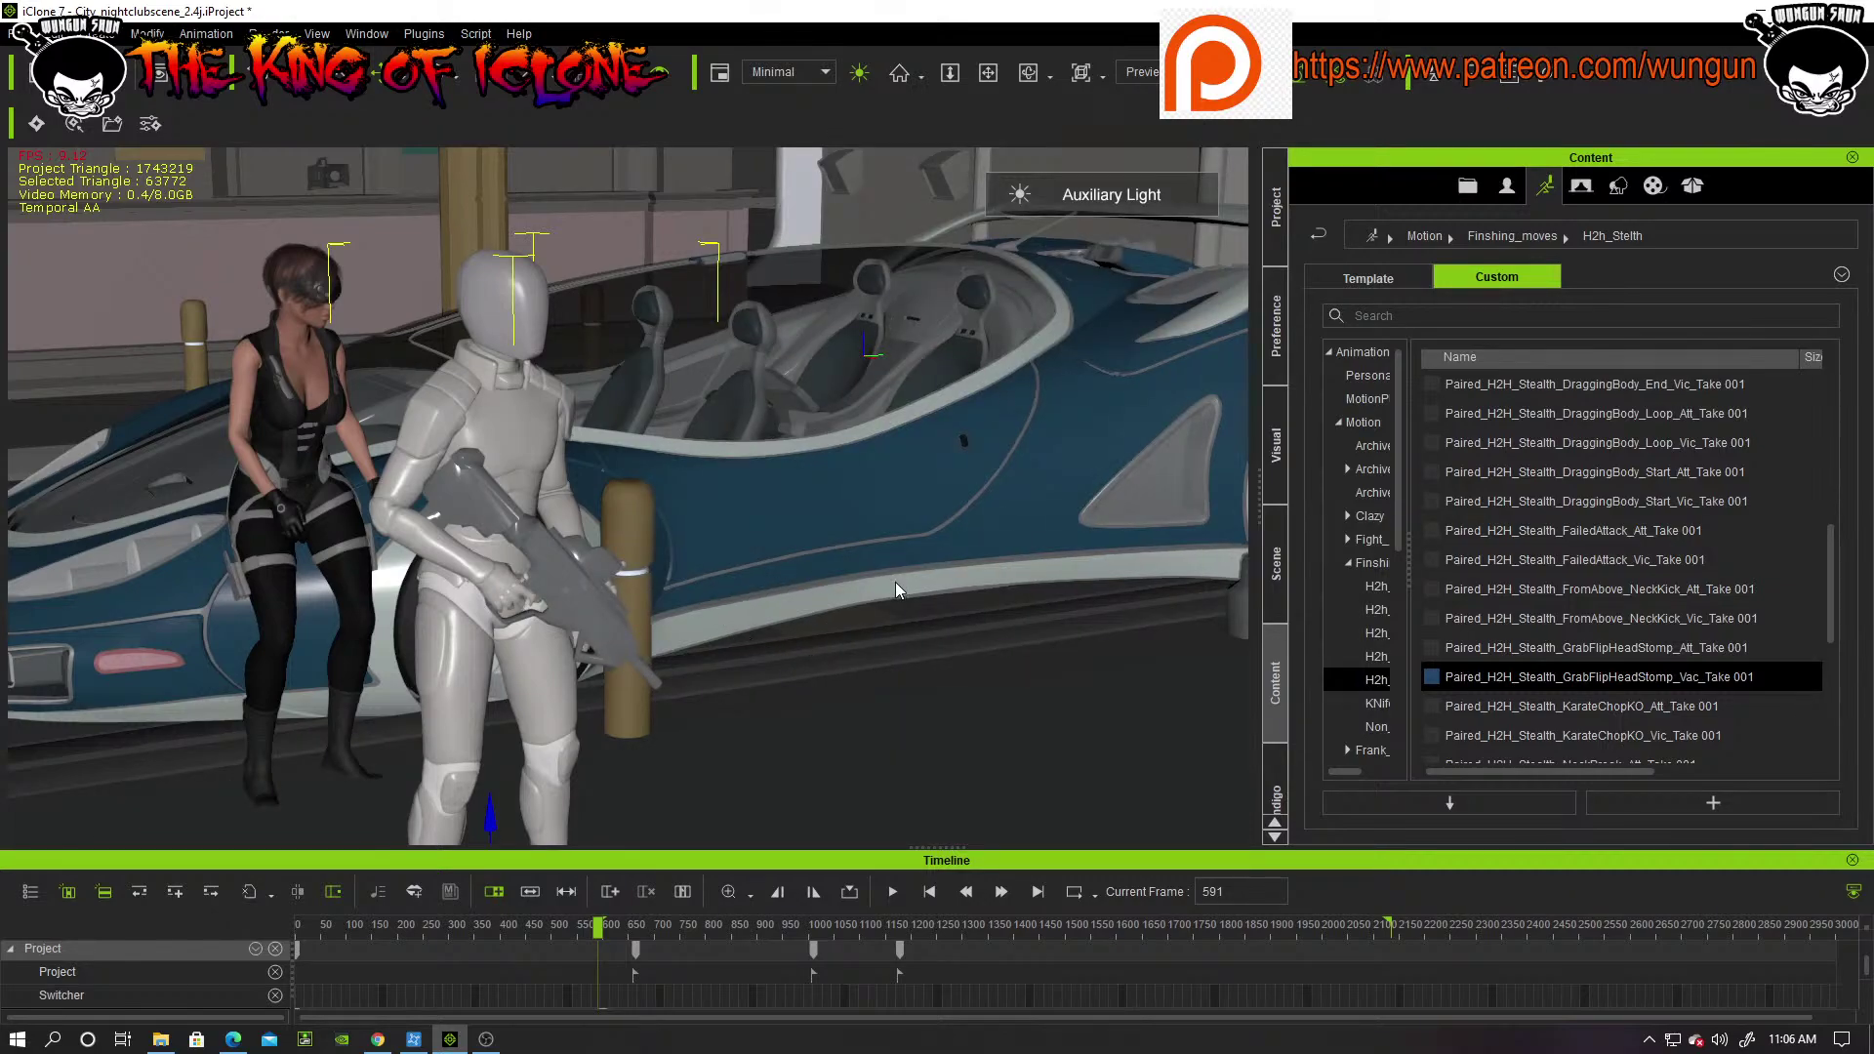
right_drag(623, 611, 811, 493)
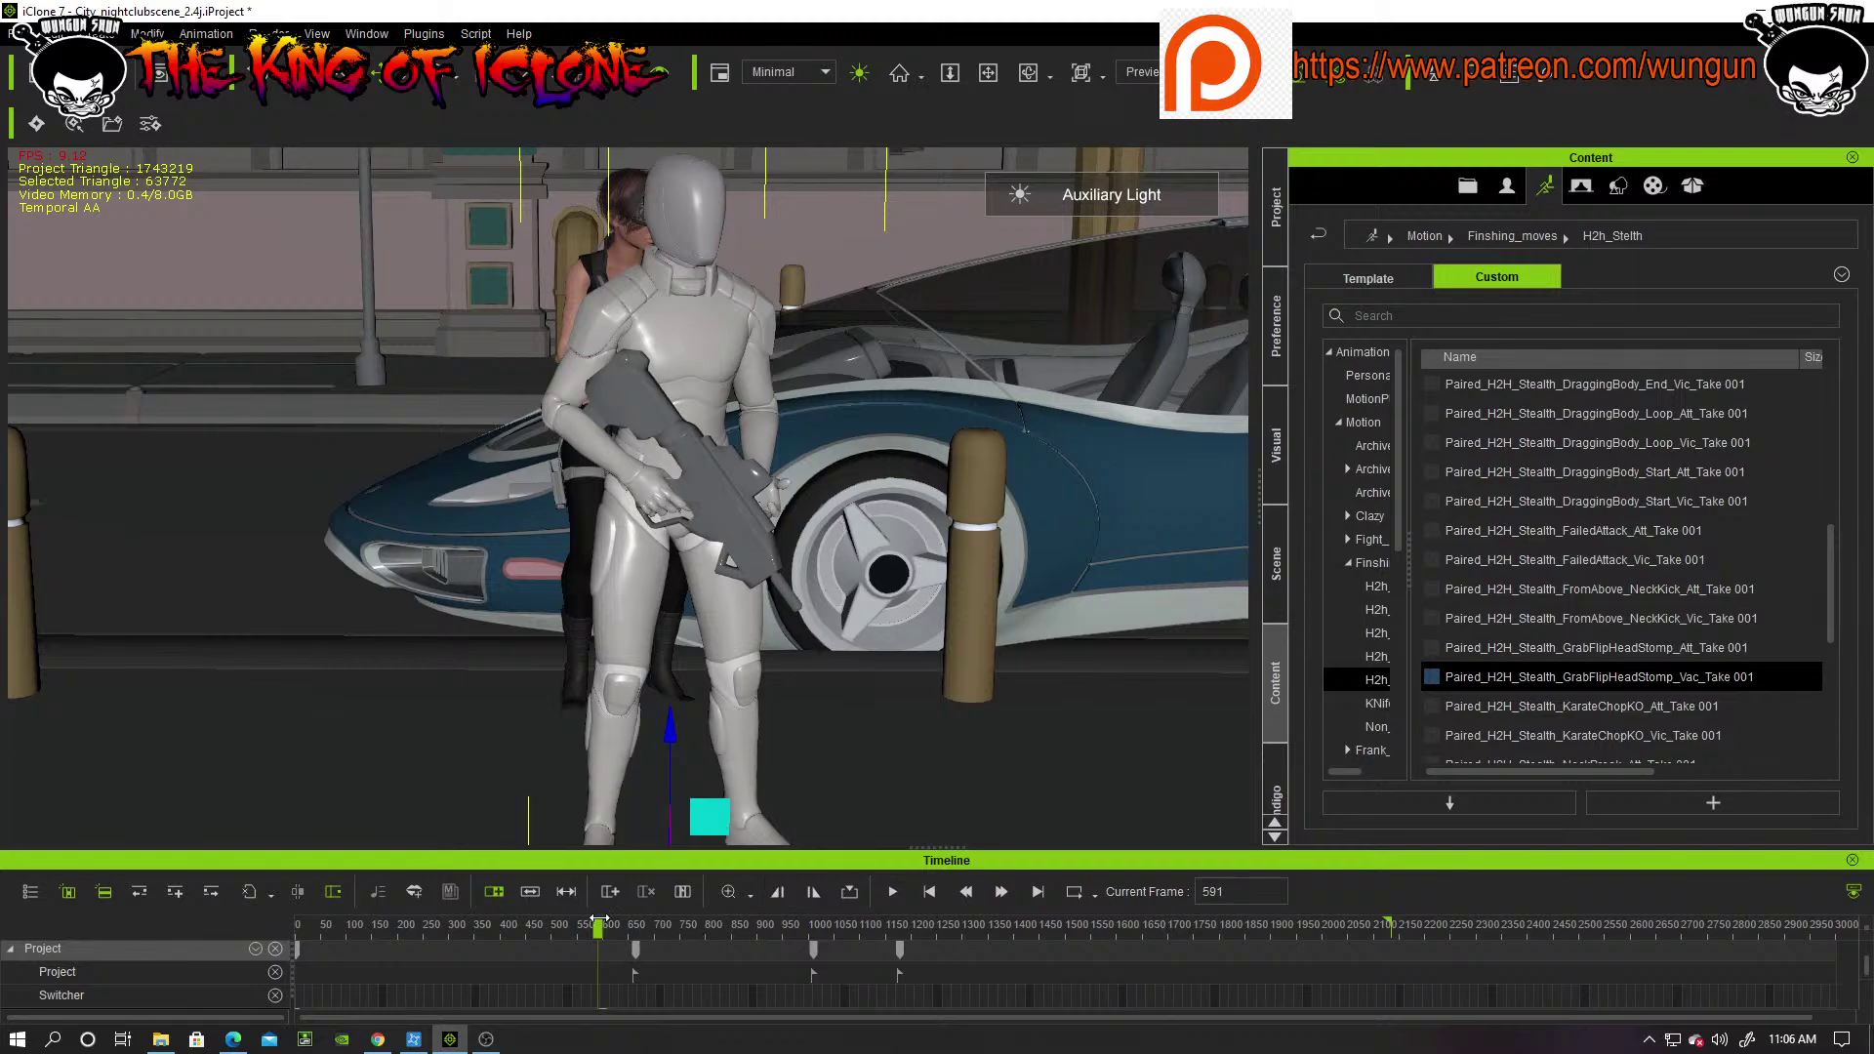
Step: Scrub through the paired head-stomp takedown and inspect the attacker's and guard's poses at frame 736 from several angles
drag(599, 923, 673, 928)
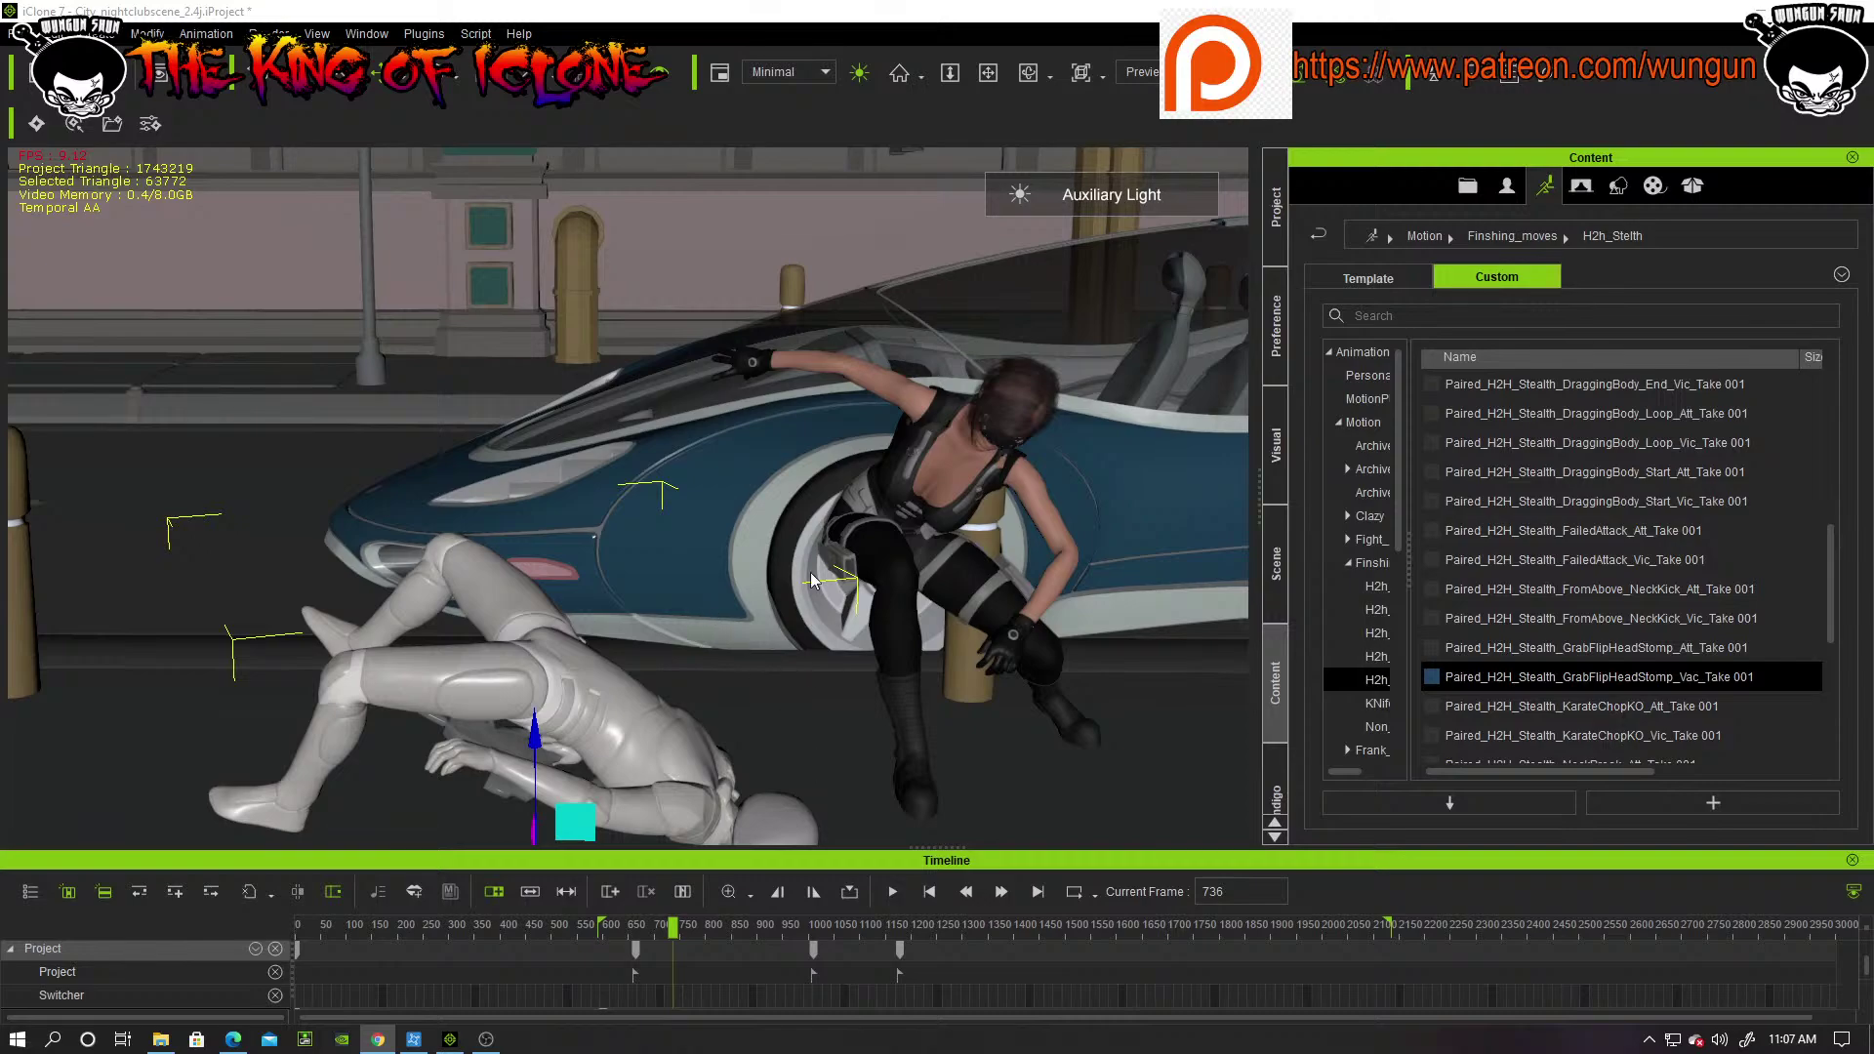
right_drag(810, 574, 813, 540)
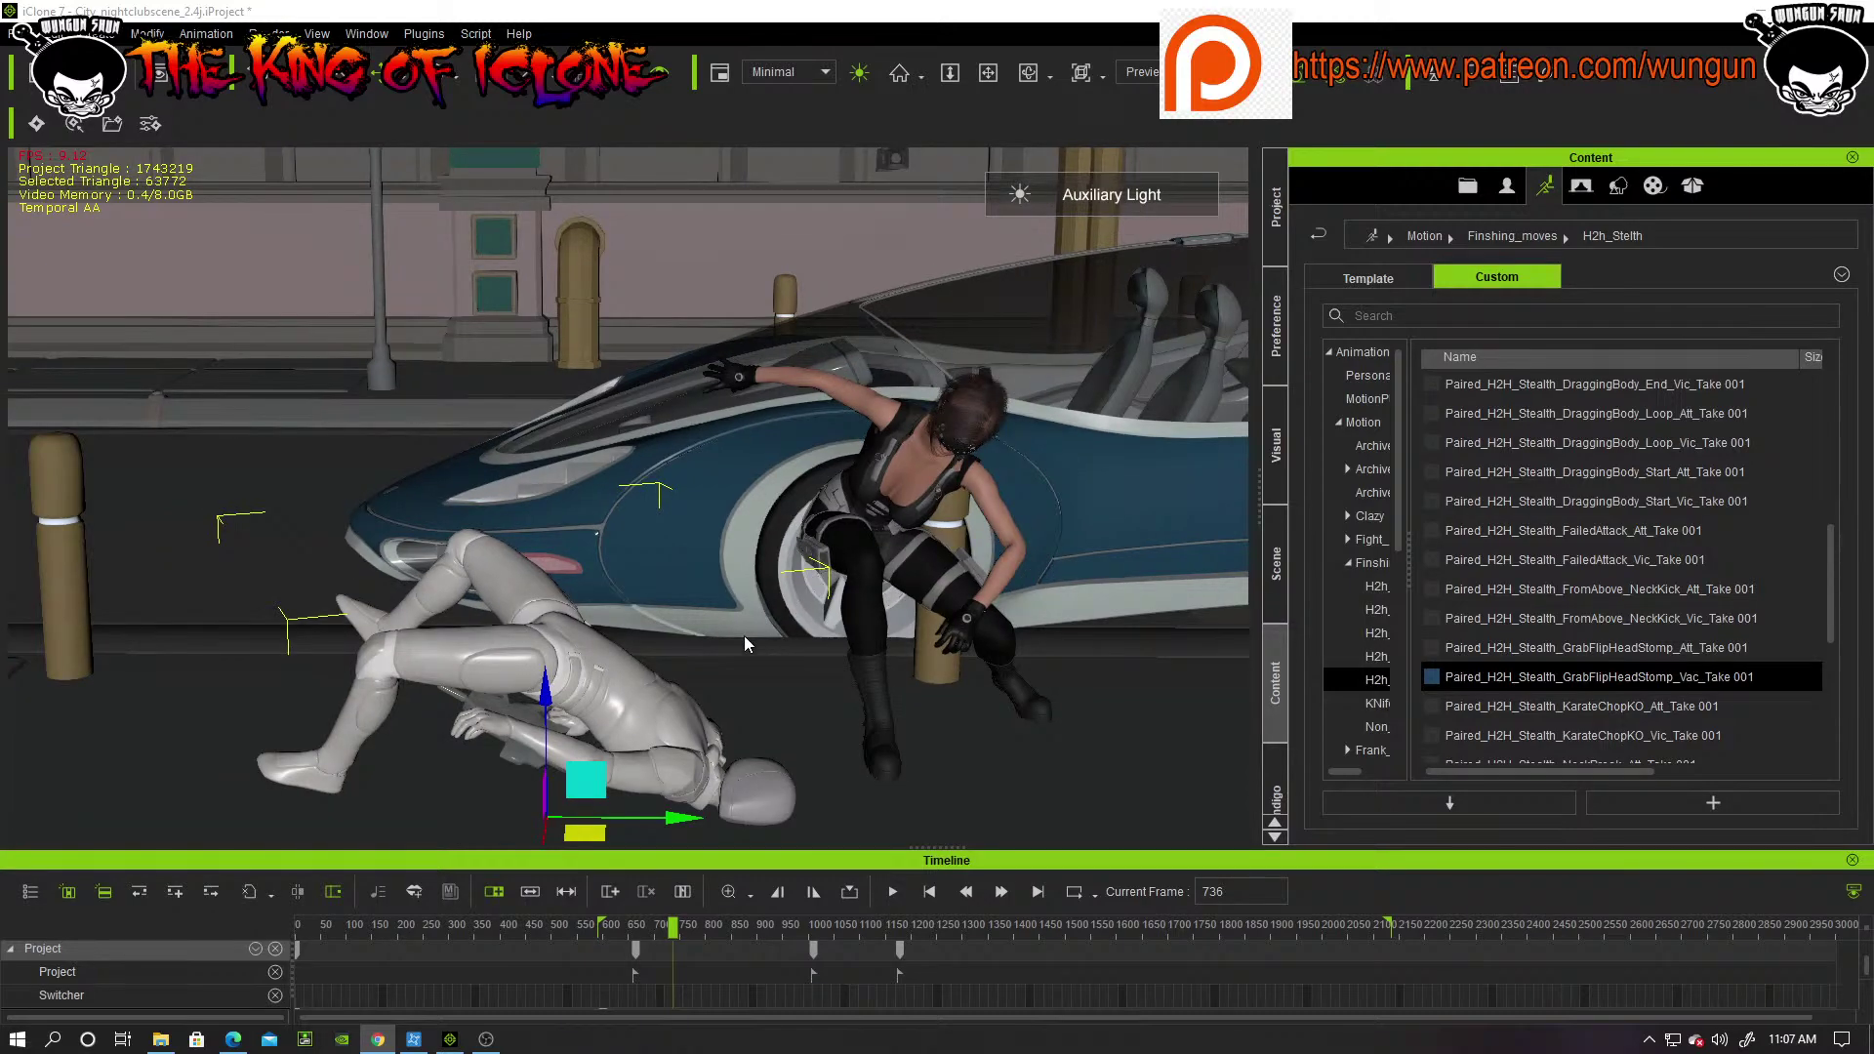
right_drag(701, 634, 998, 644)
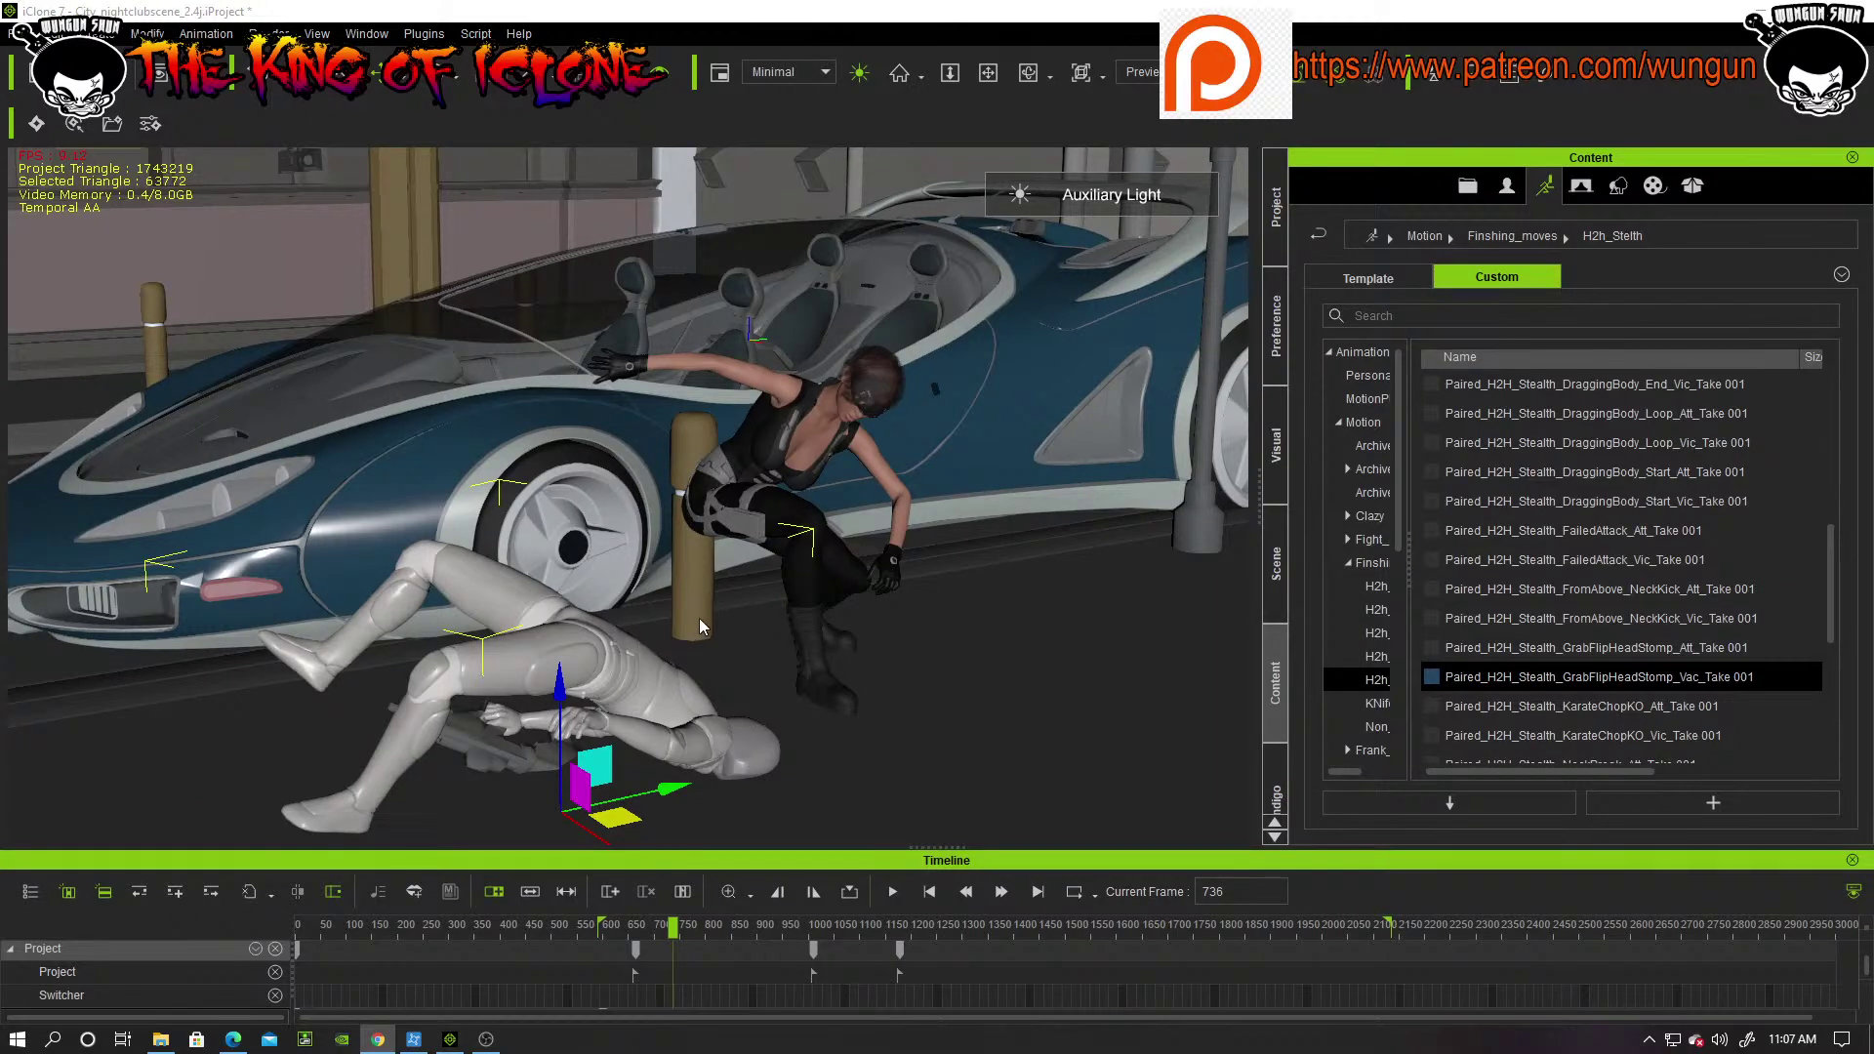
right_drag(598, 630, 805, 844)
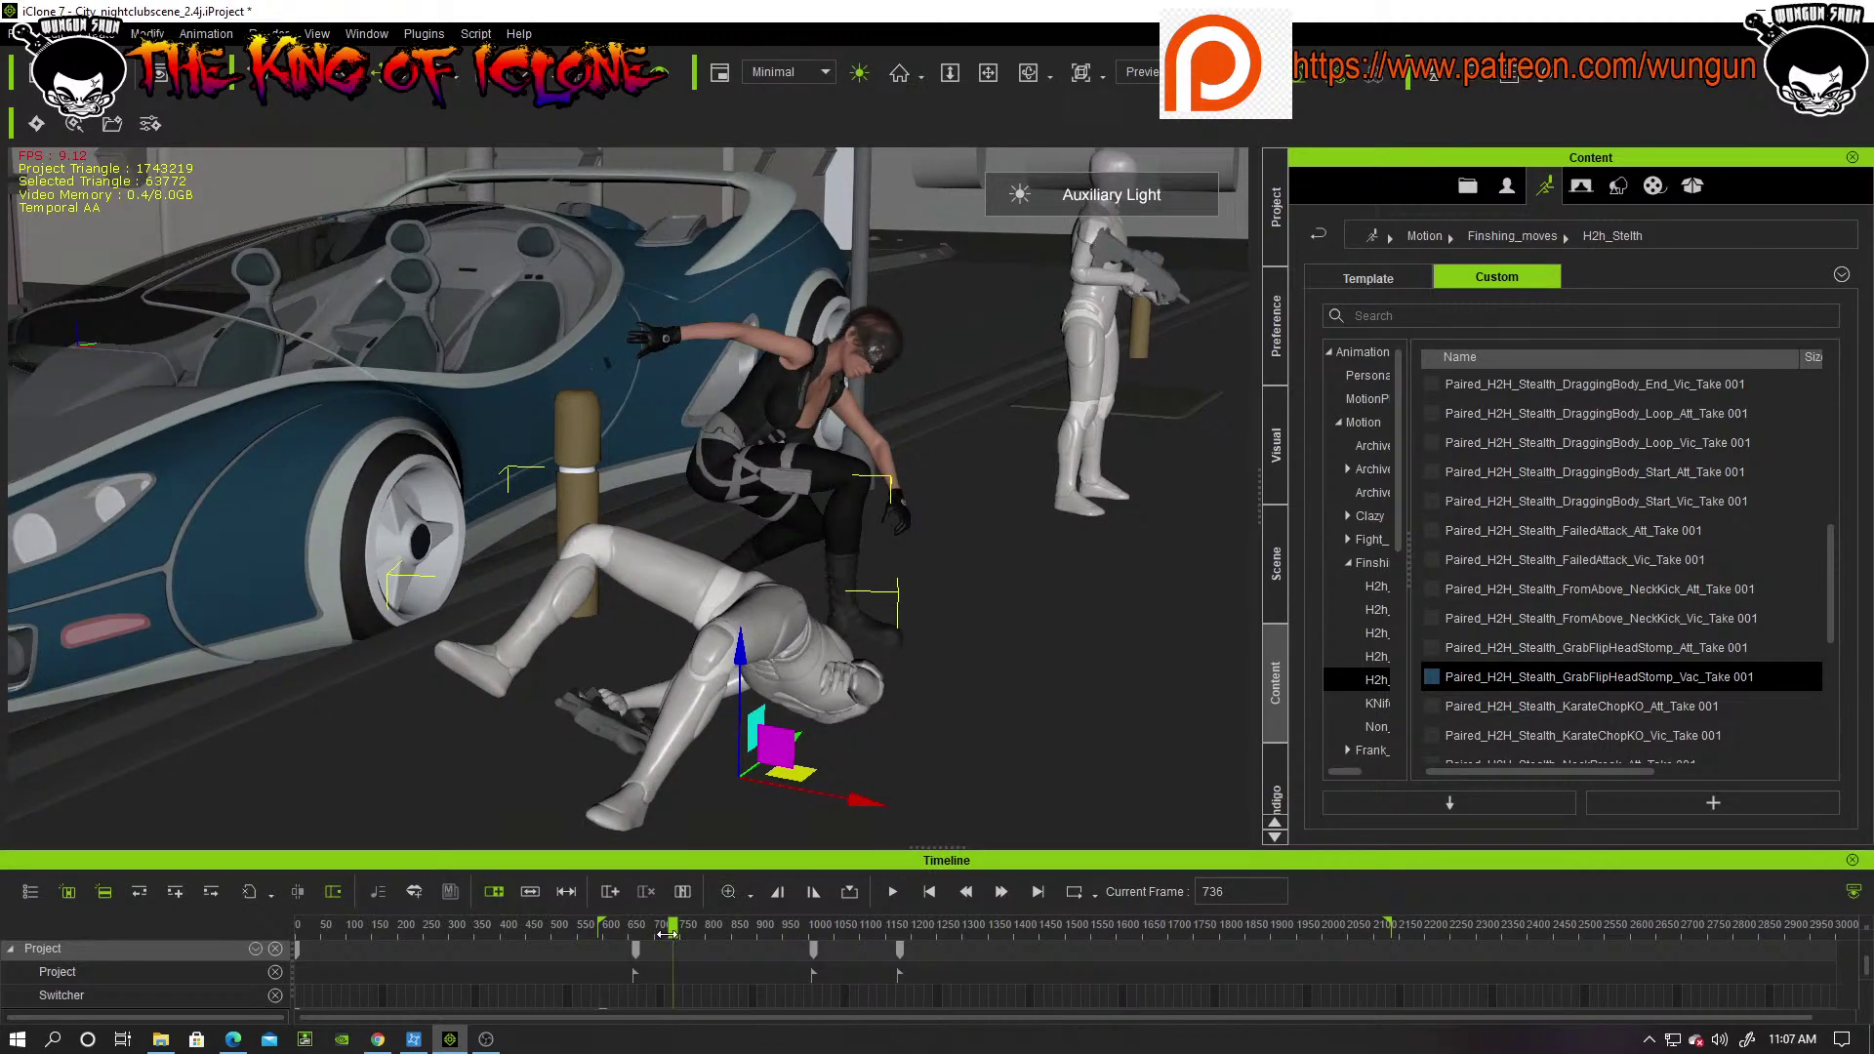
drag(670, 934, 758, 891)
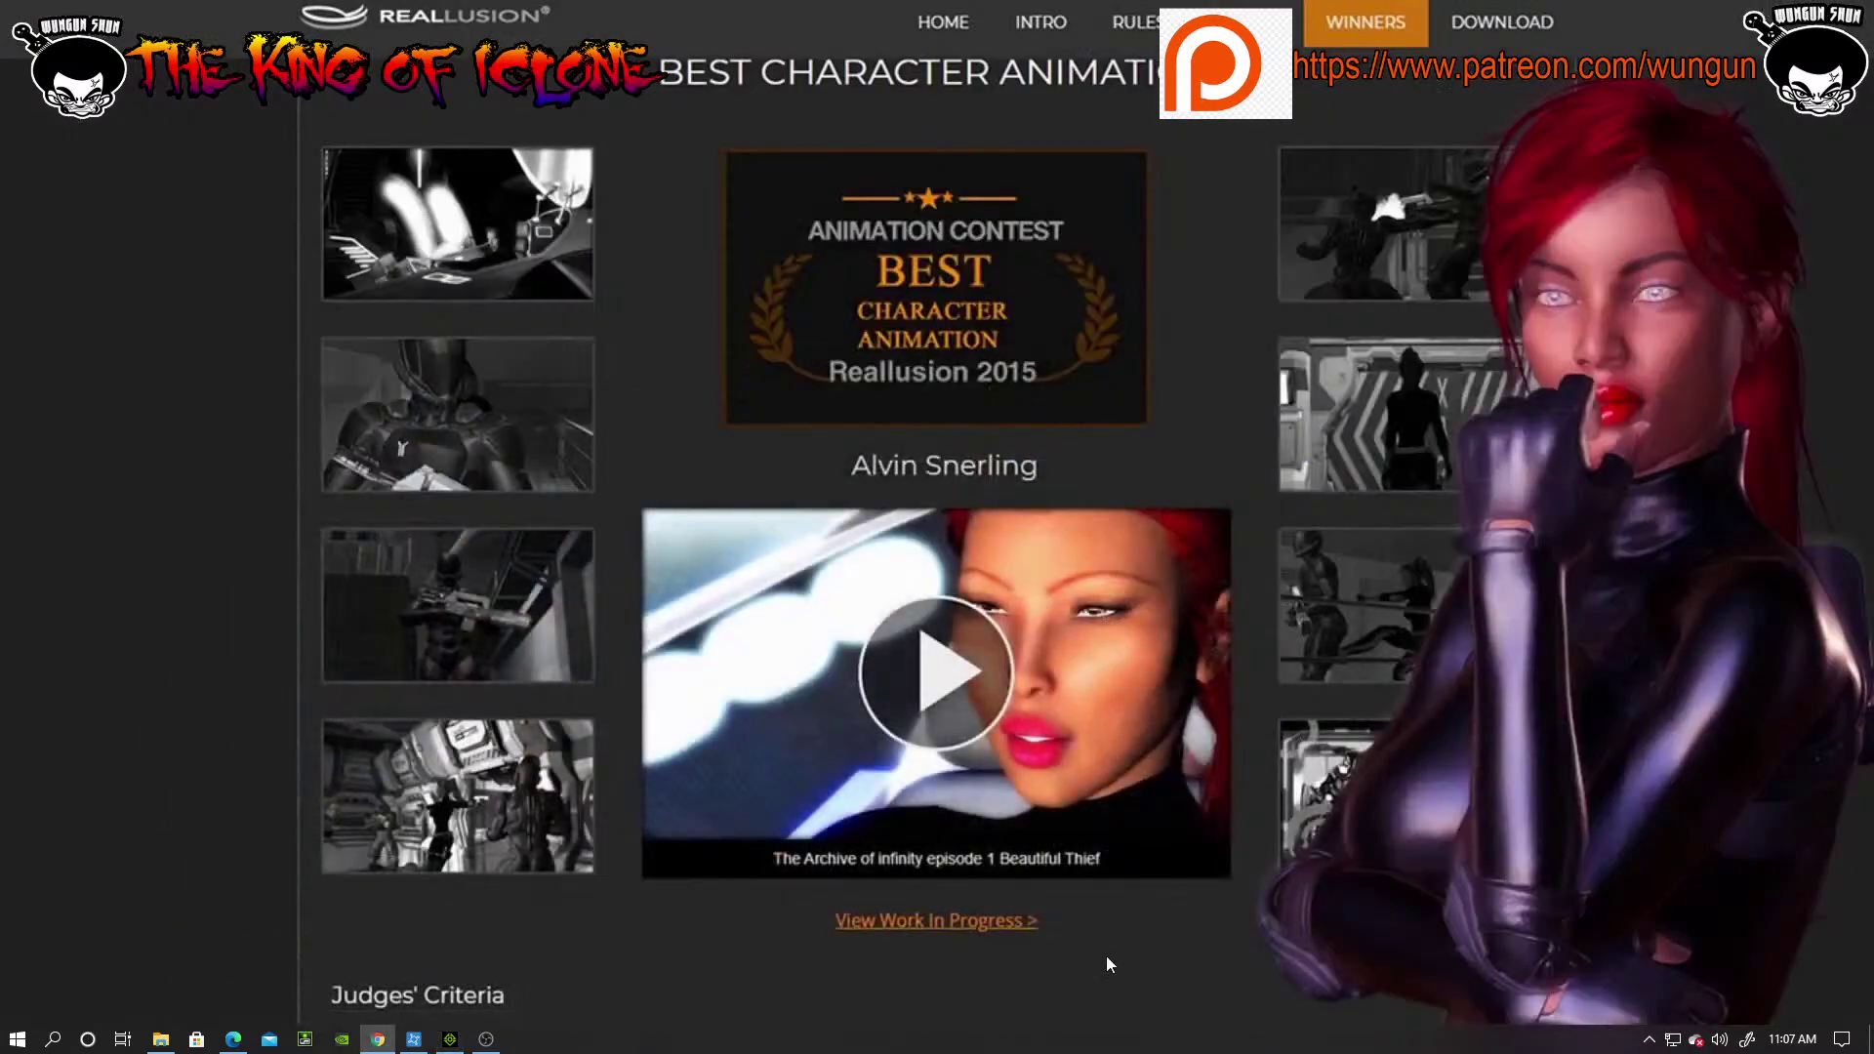
Step: Launch DAZ Studio 4.12 (64-bit) from the DAZ 3D programs
click(18, 1040)
scroll(125, 625, down, 10)
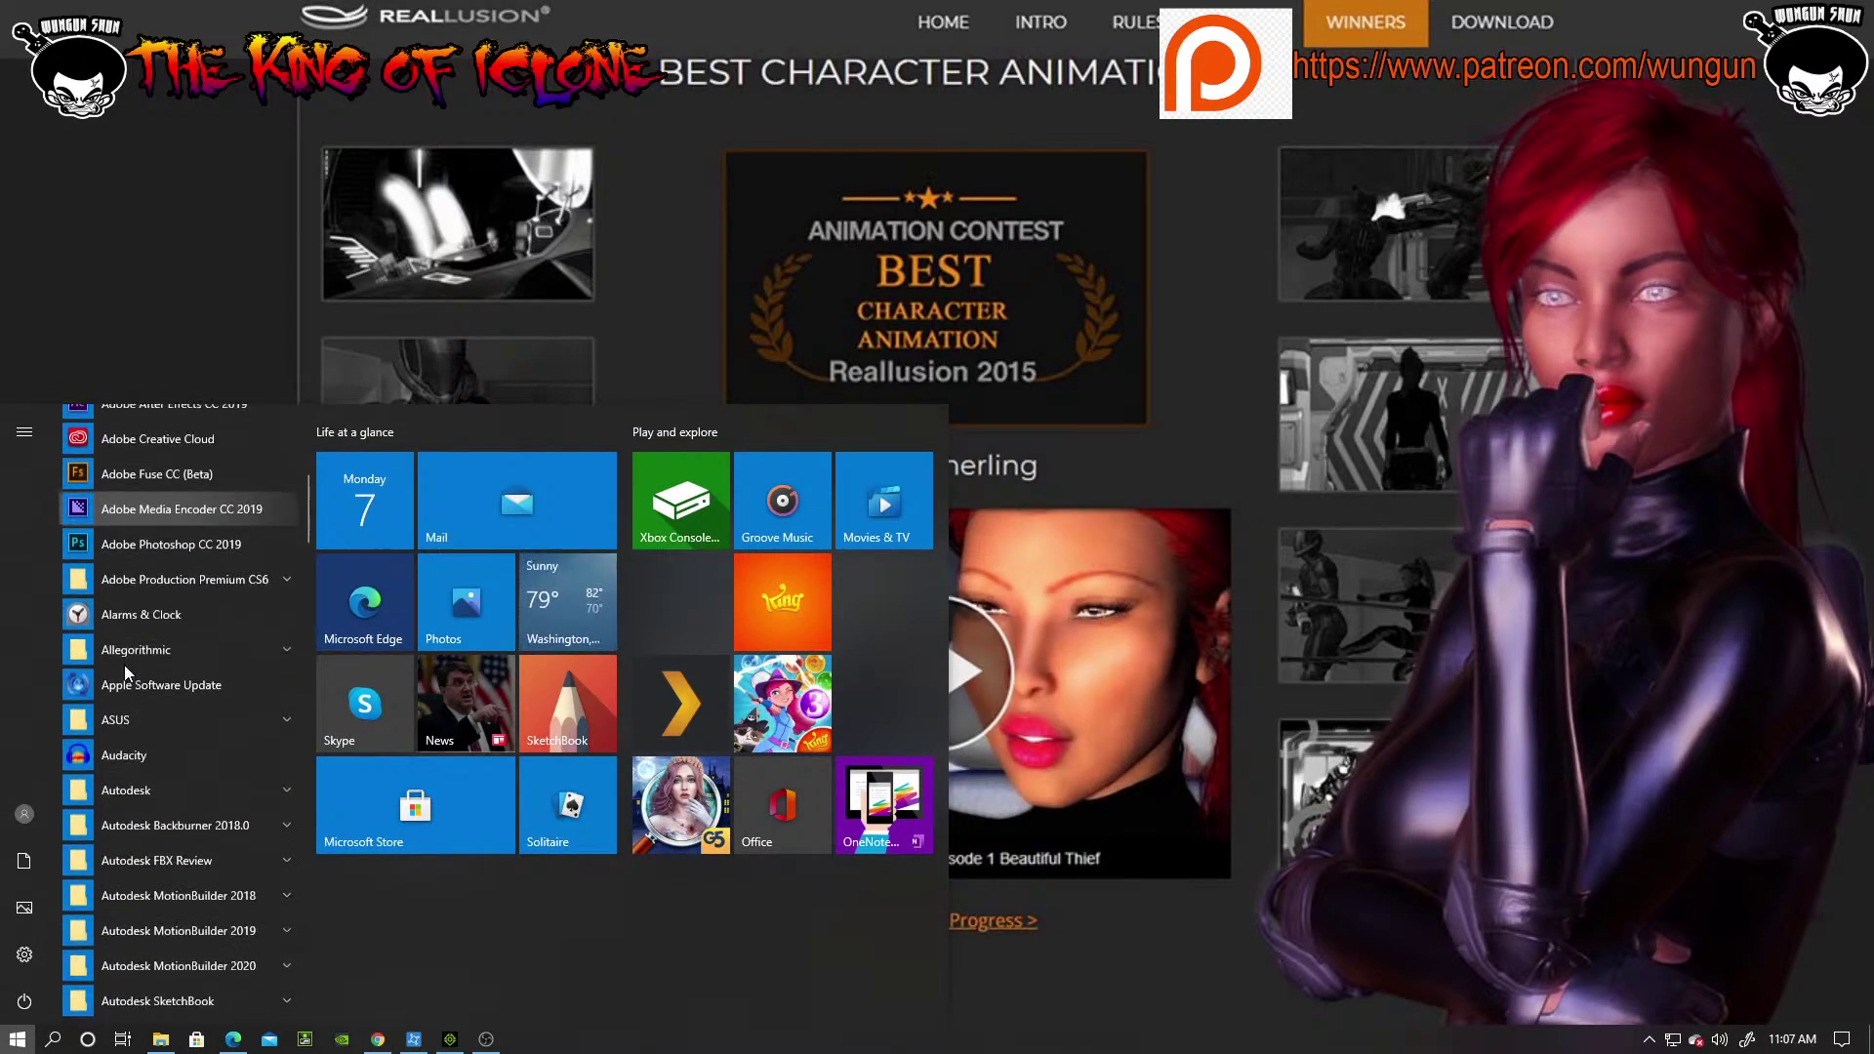
scroll(127, 674, down, 6)
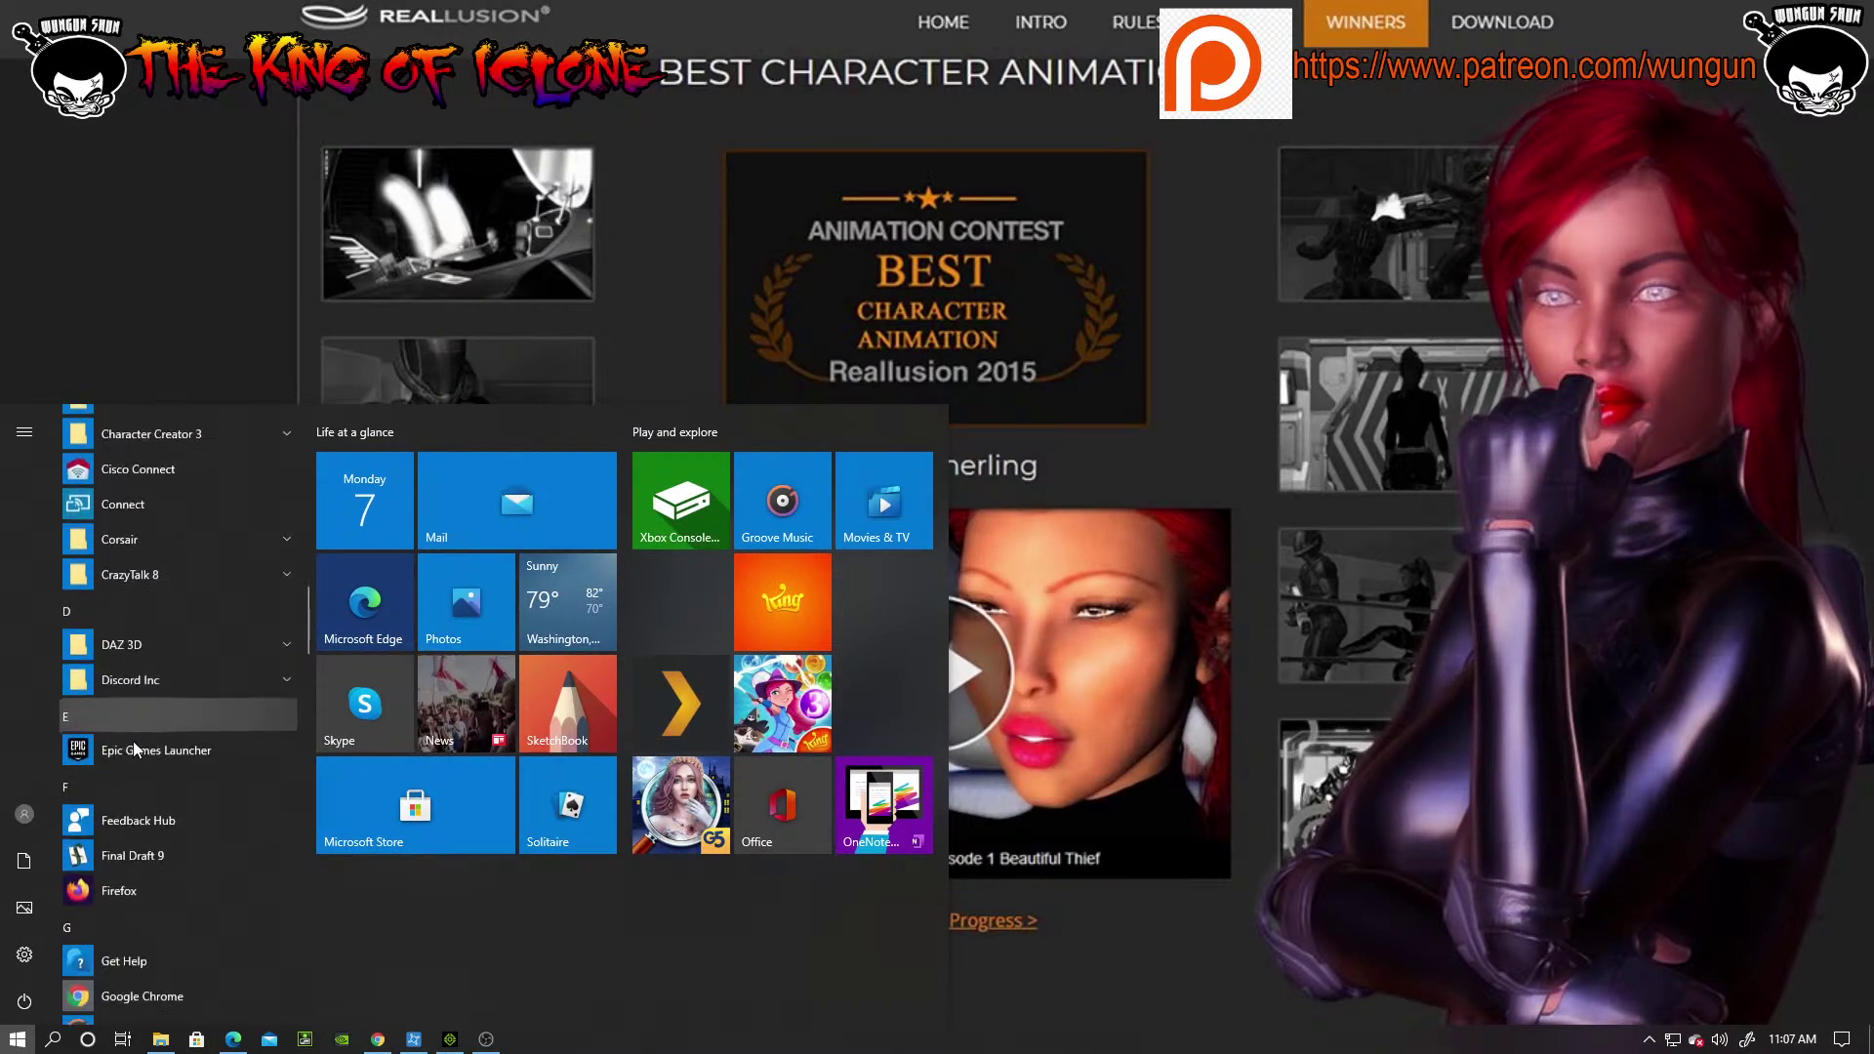
click(131, 641)
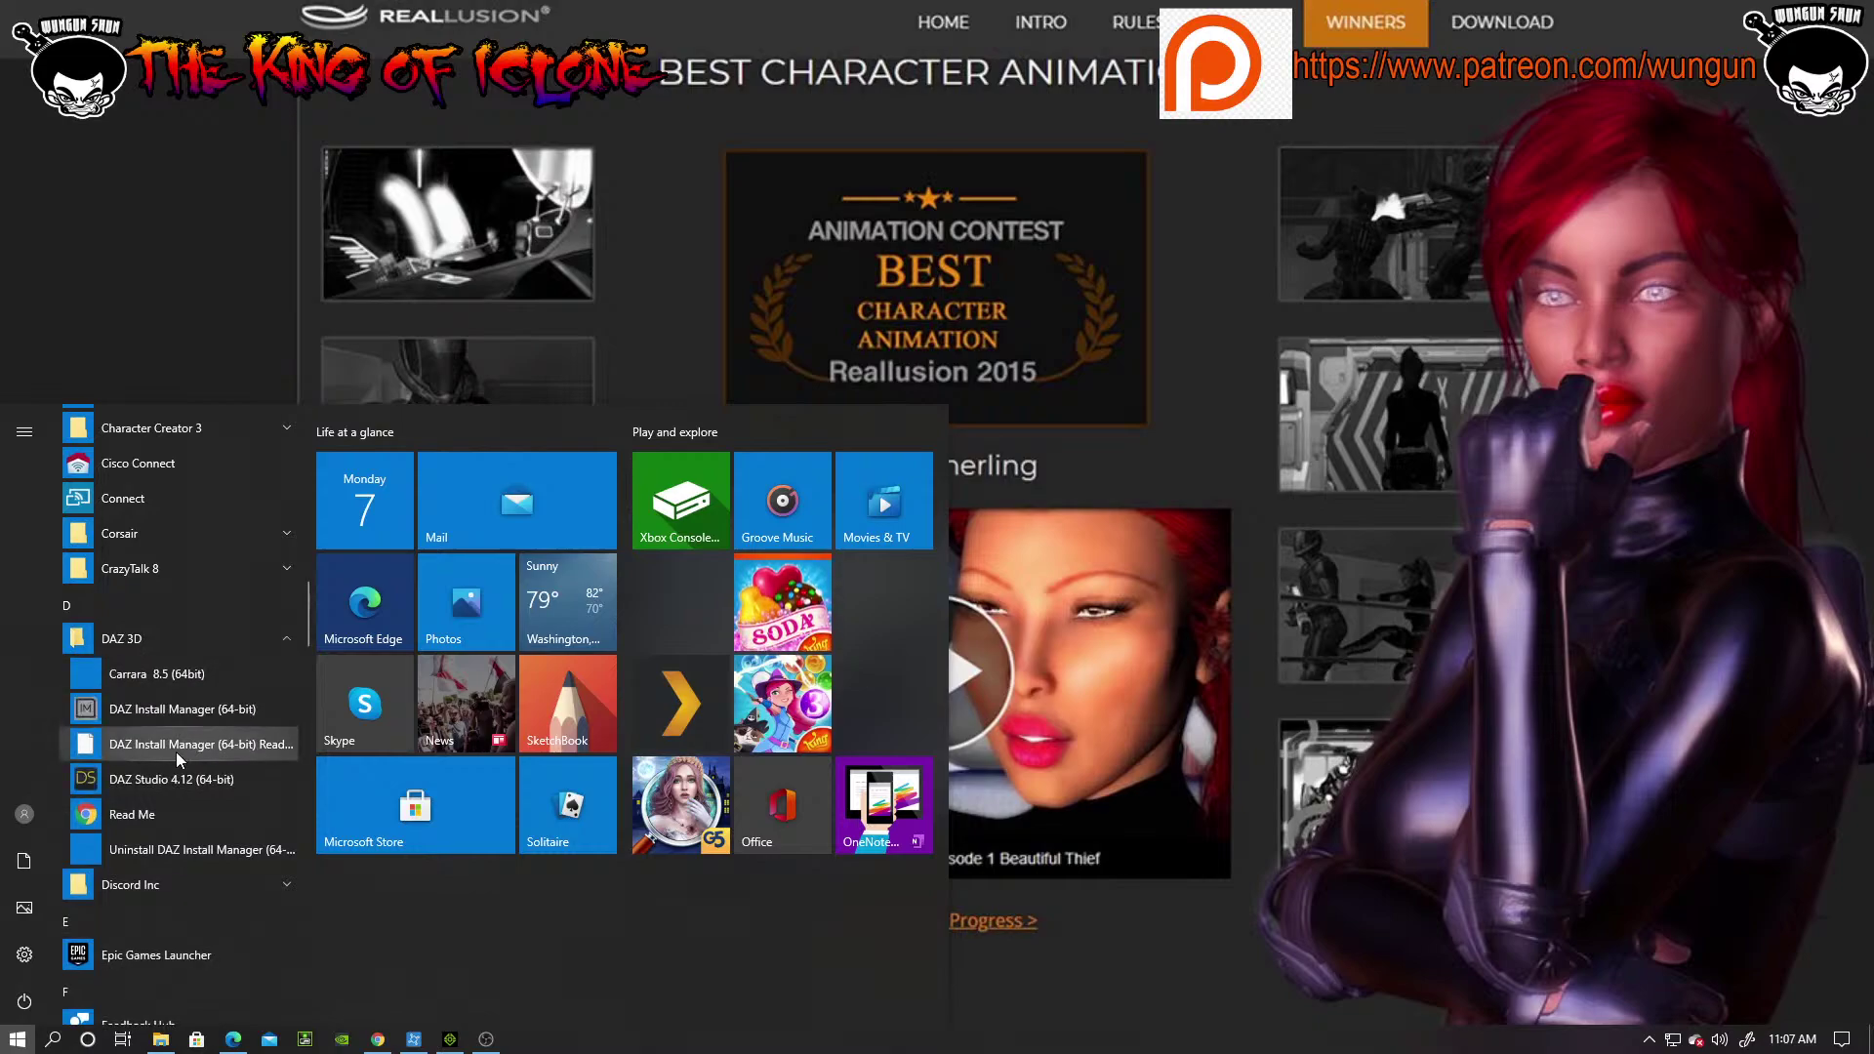
click(162, 780)
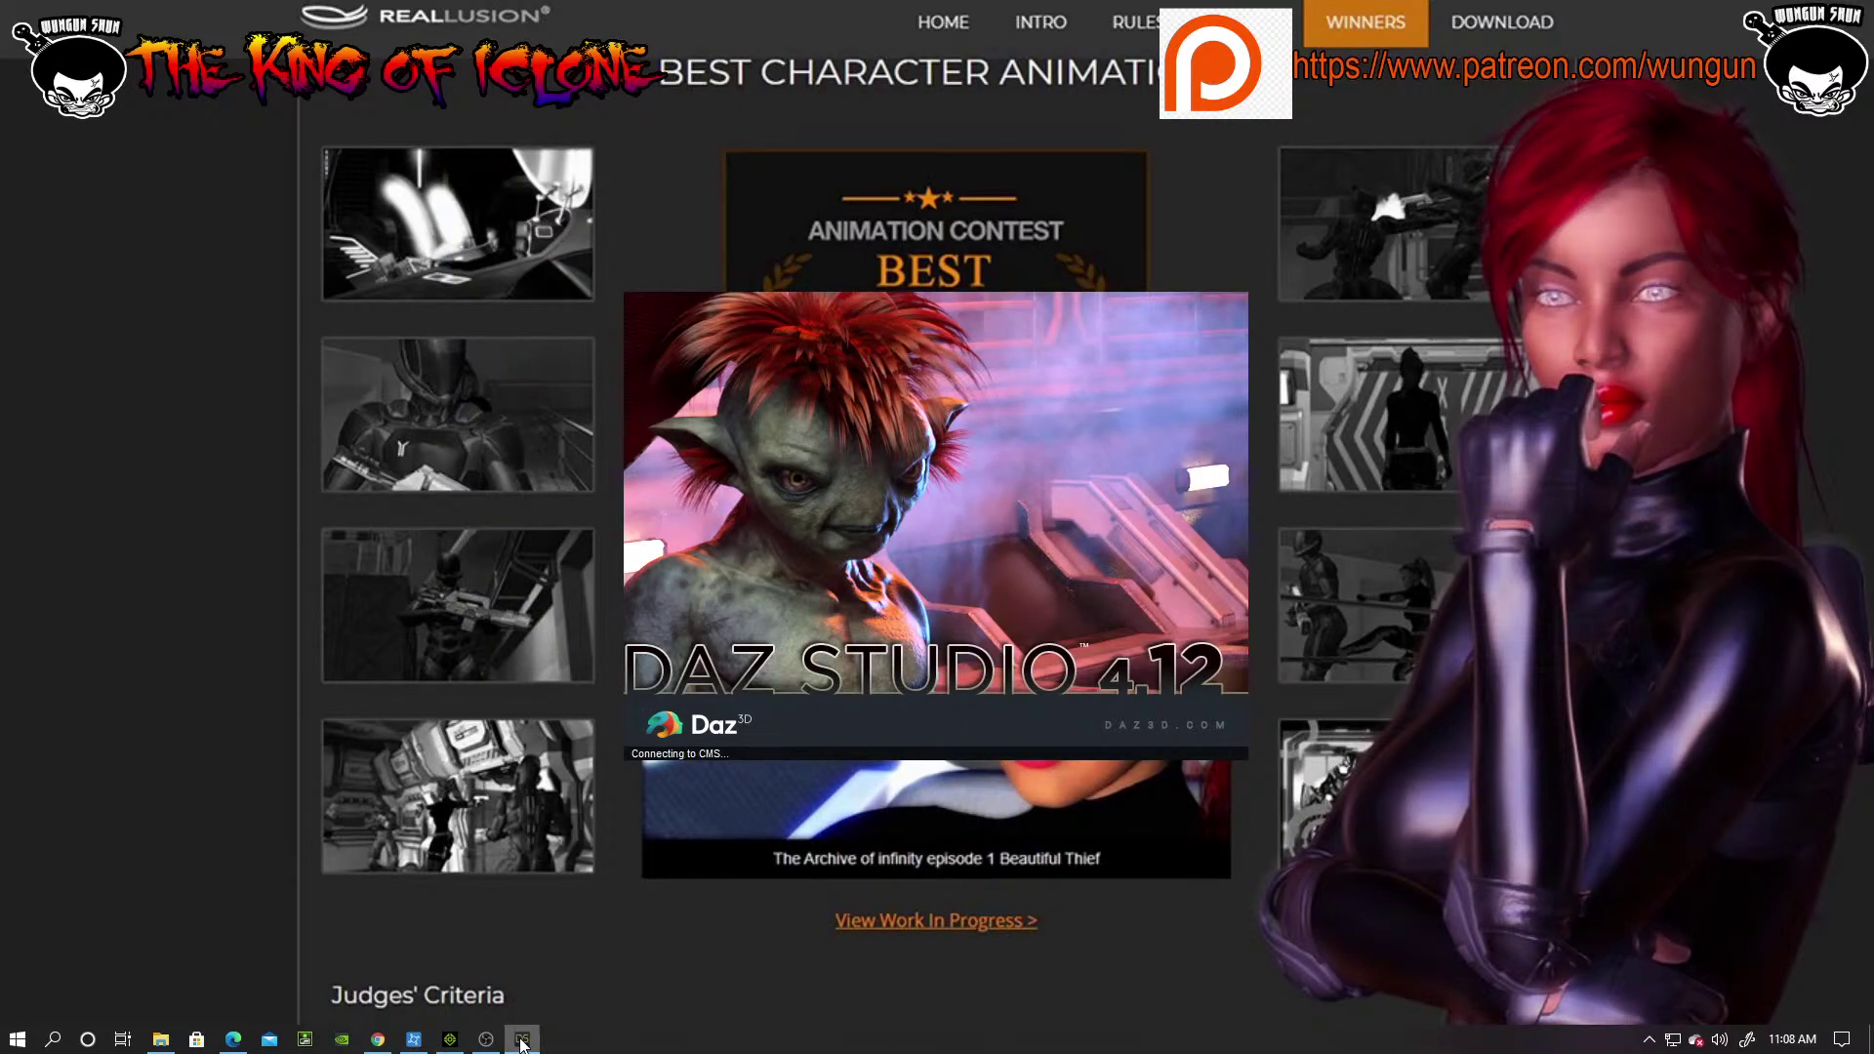
Step: Switch back to iClone and scrub the takedown from frame 593 to 785, checking the attacker's and guard's poses
click(450, 1040)
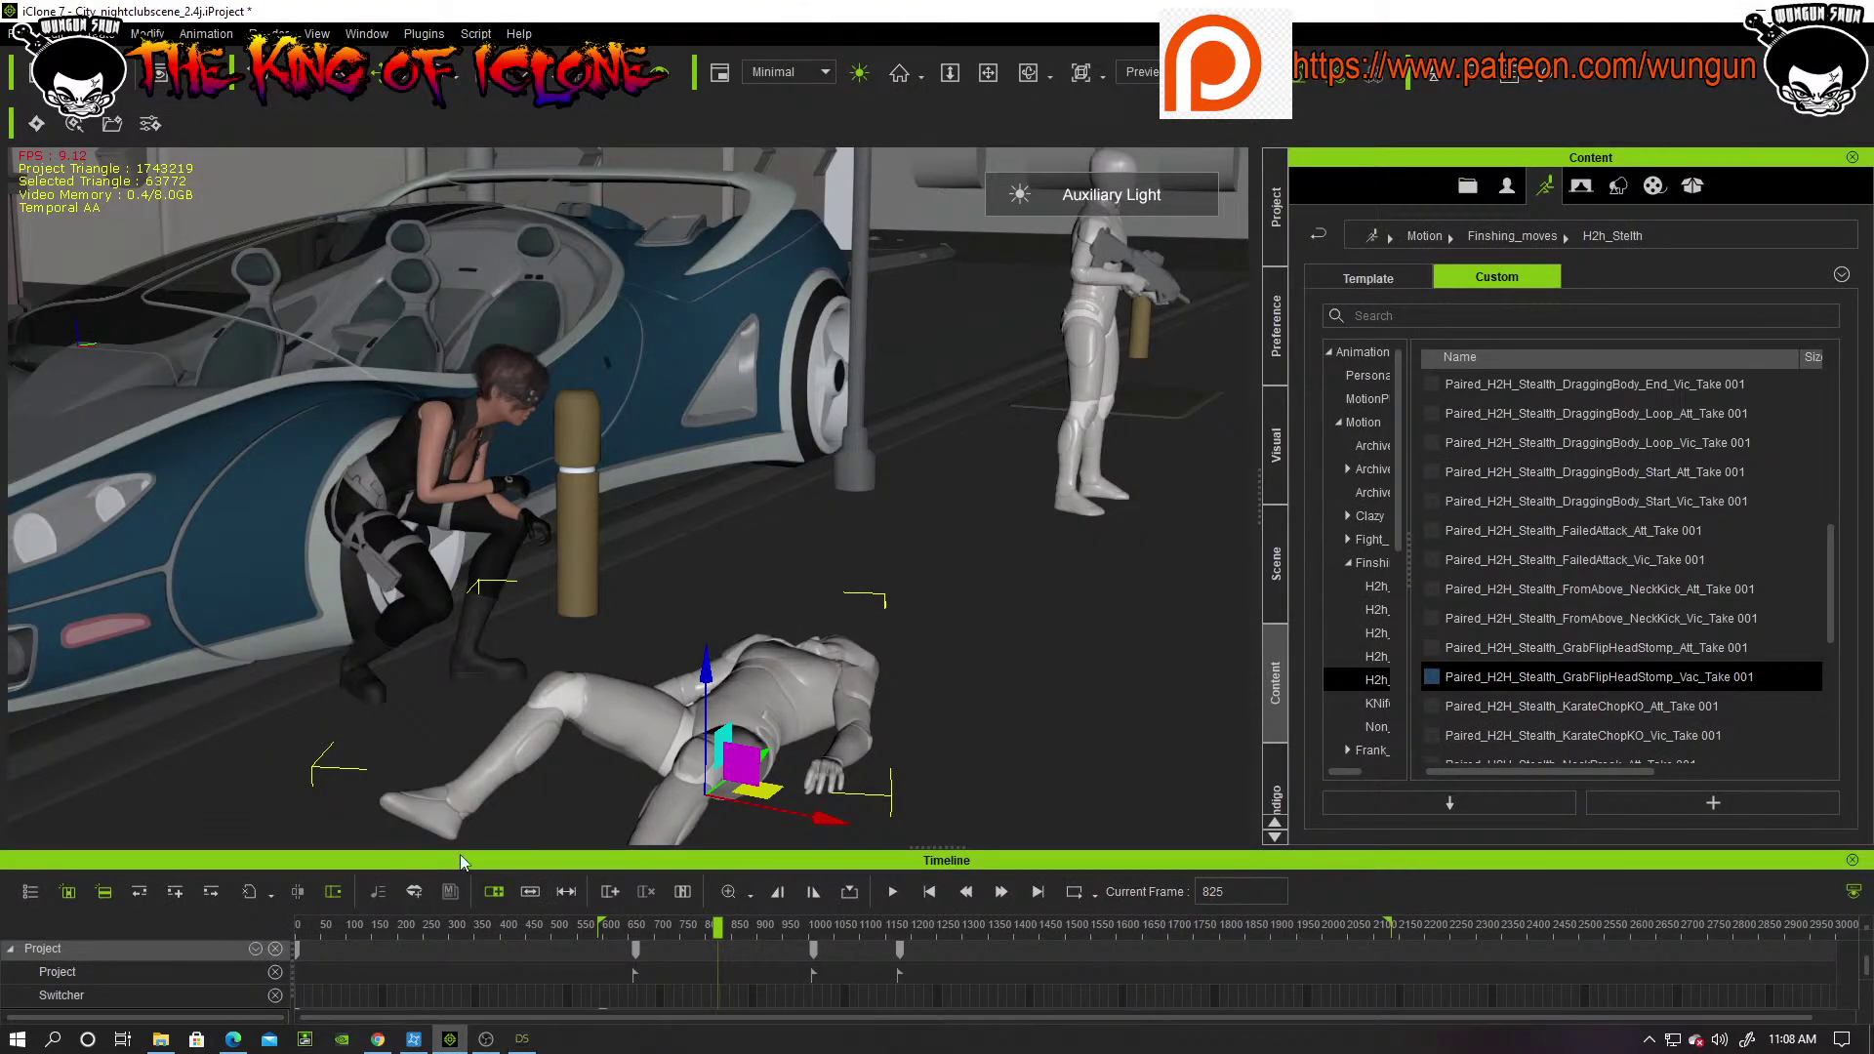
scroll(790, 631, down, 6)
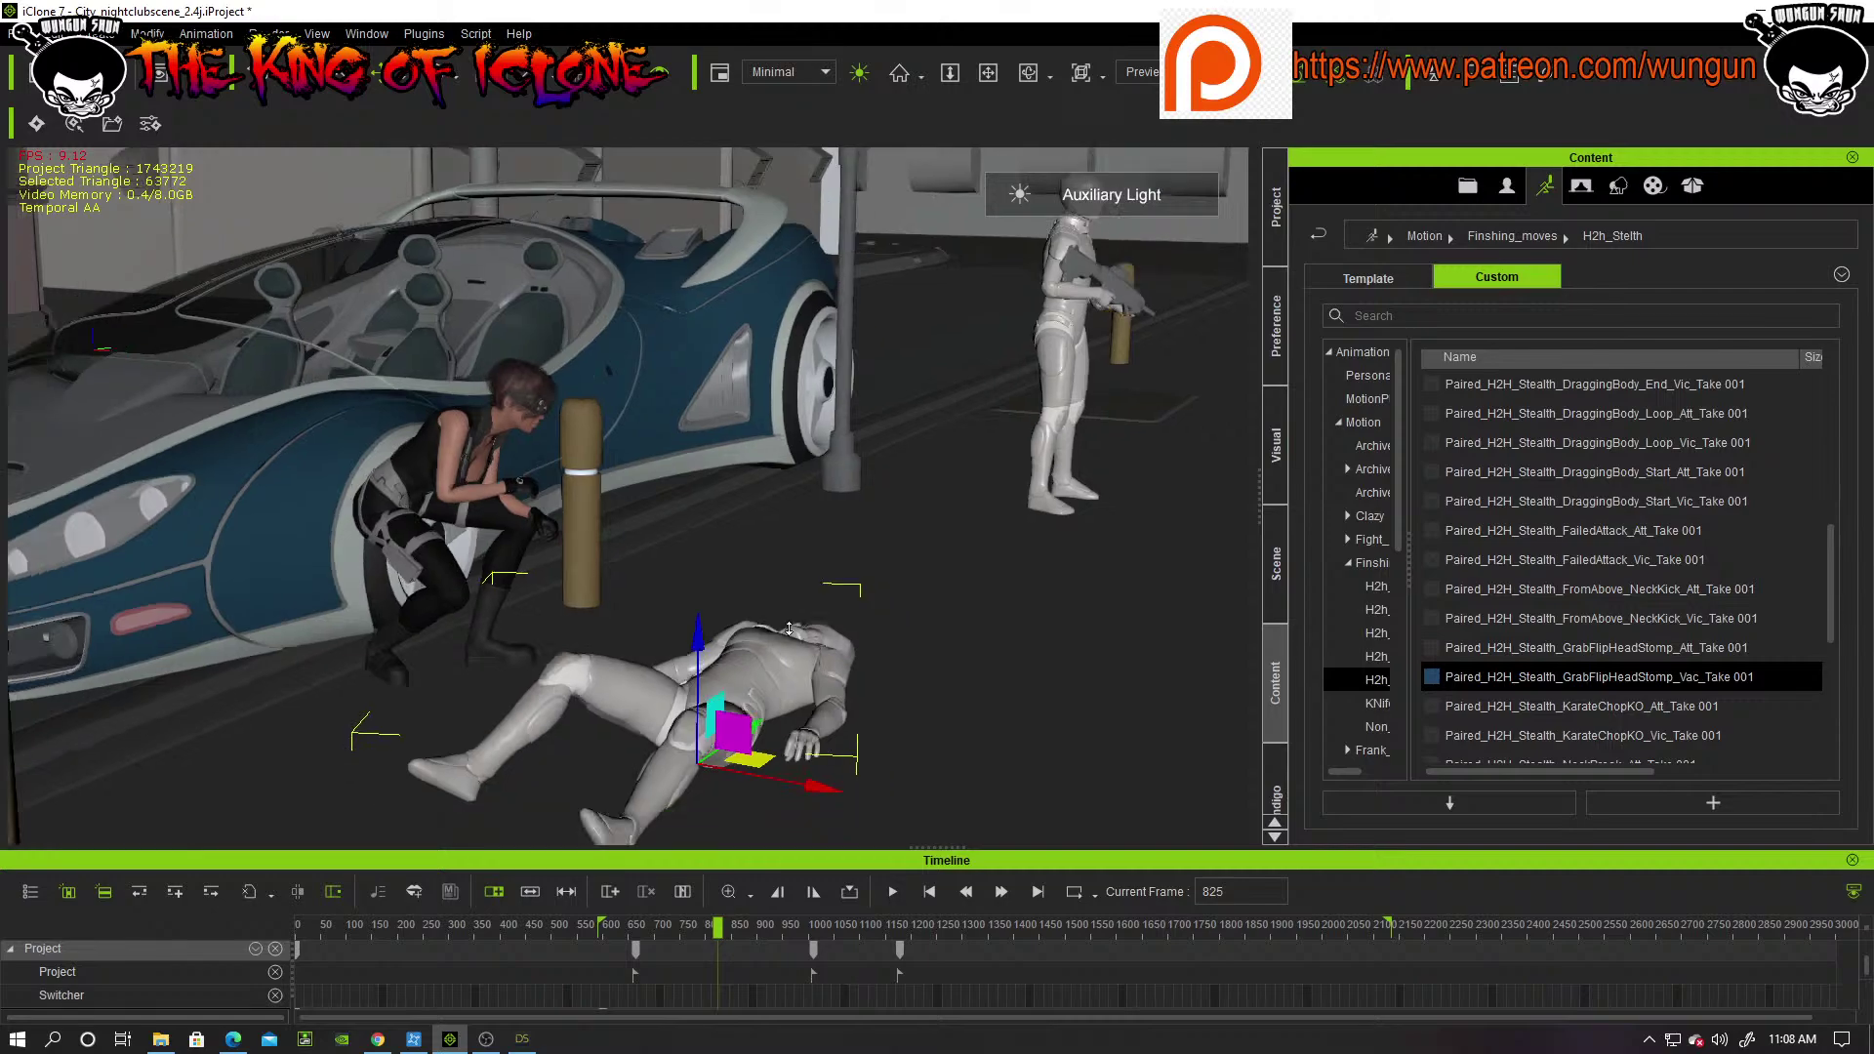
scroll(793, 630, up, 4)
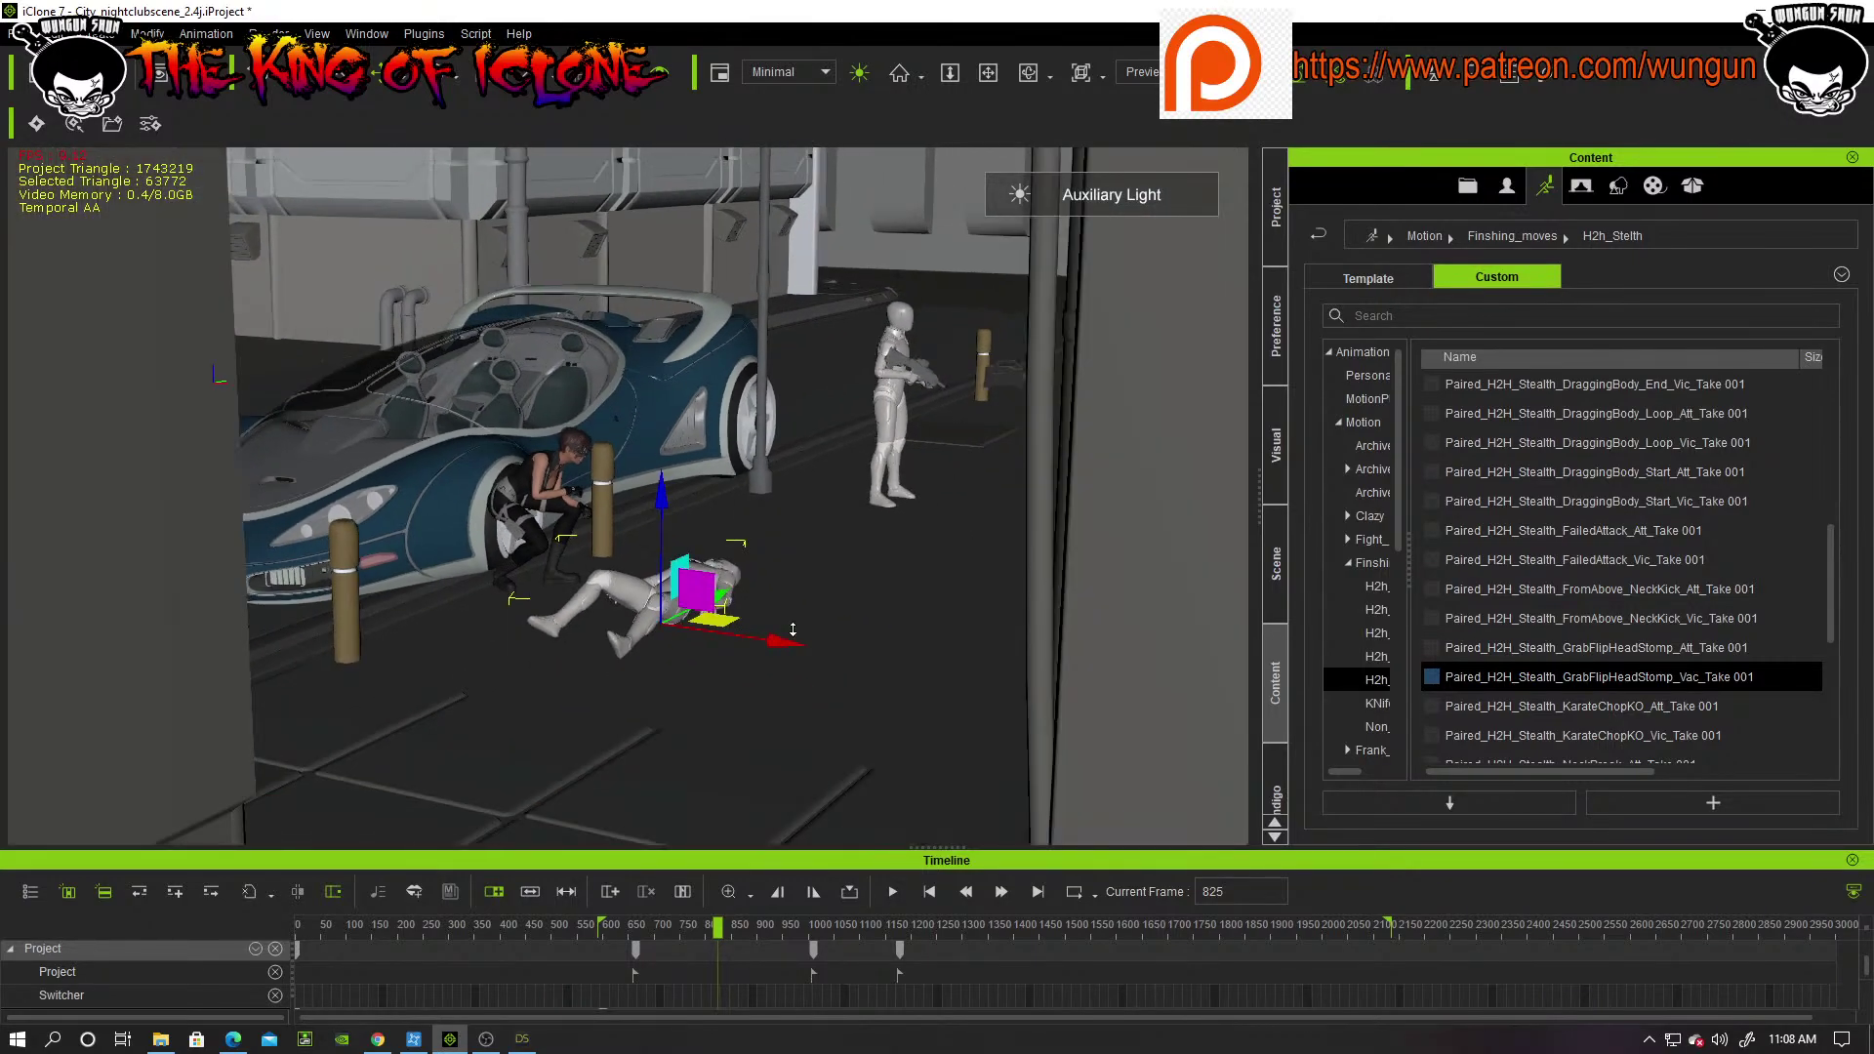
scroll(775, 626, up, 1)
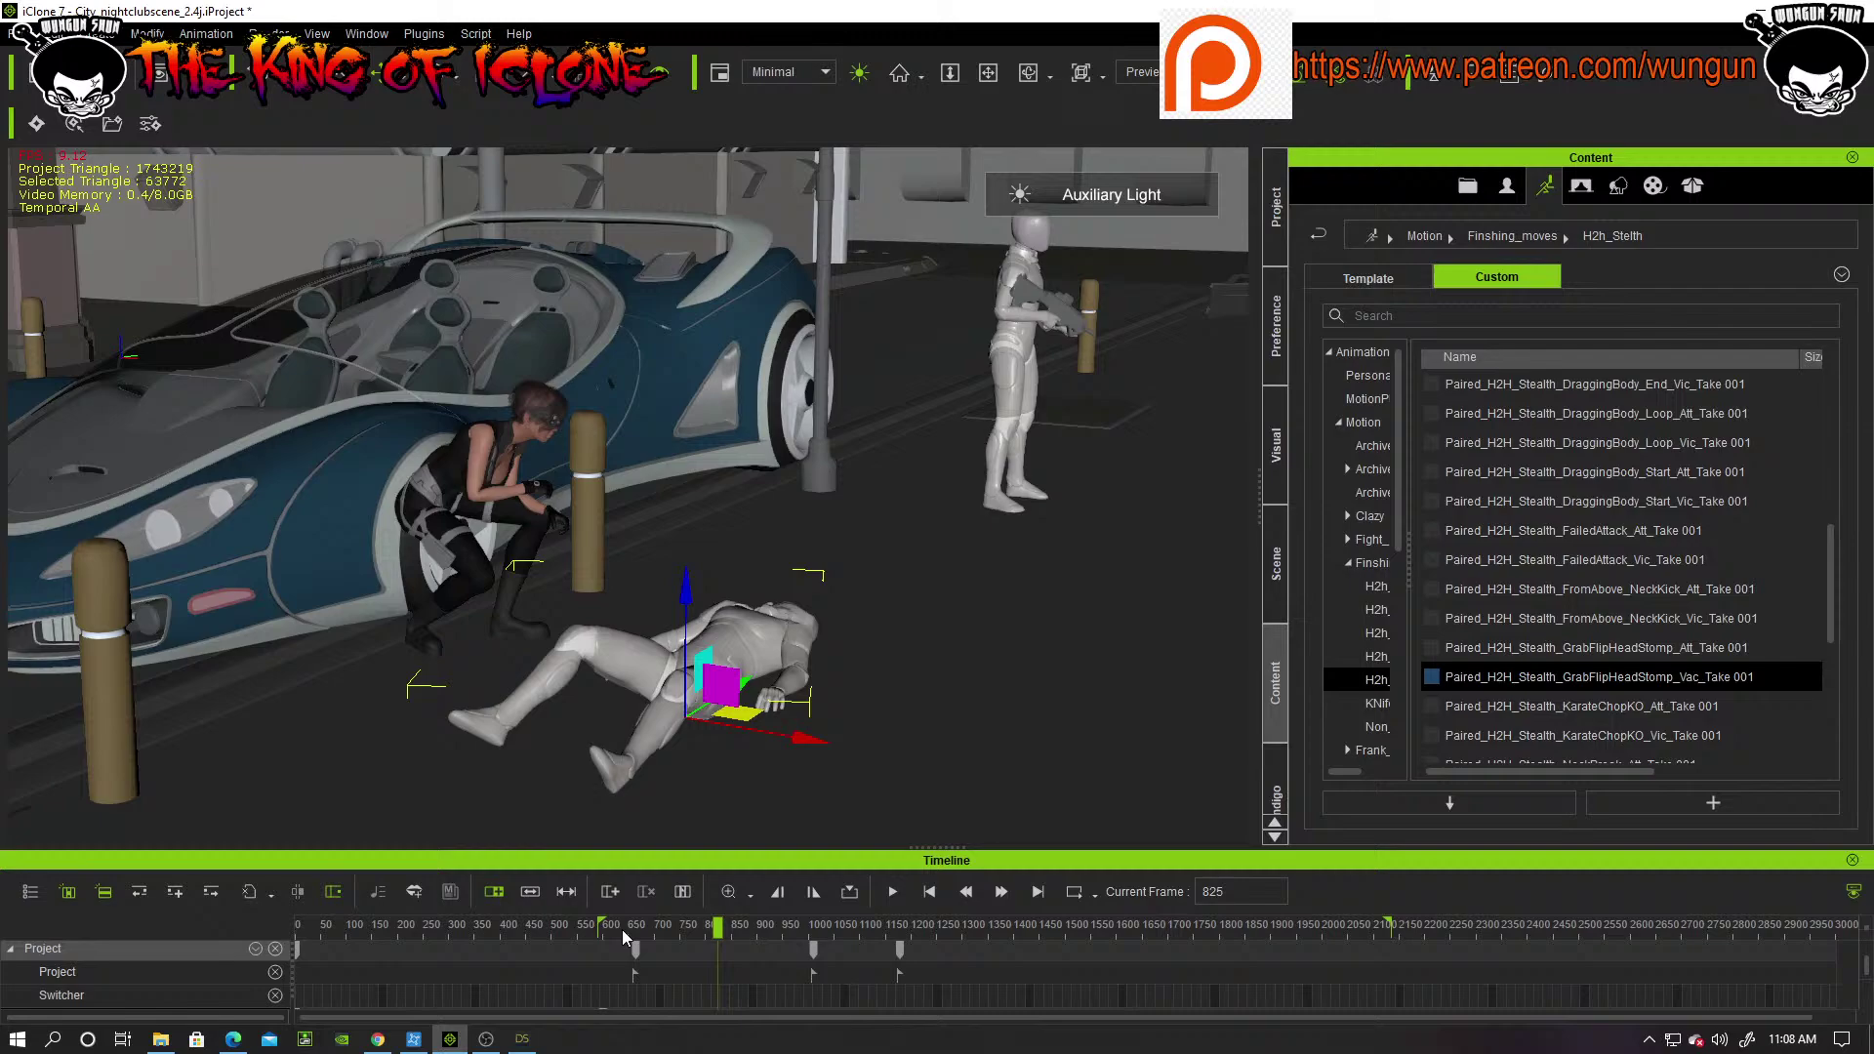
drag(623, 929, 595, 929)
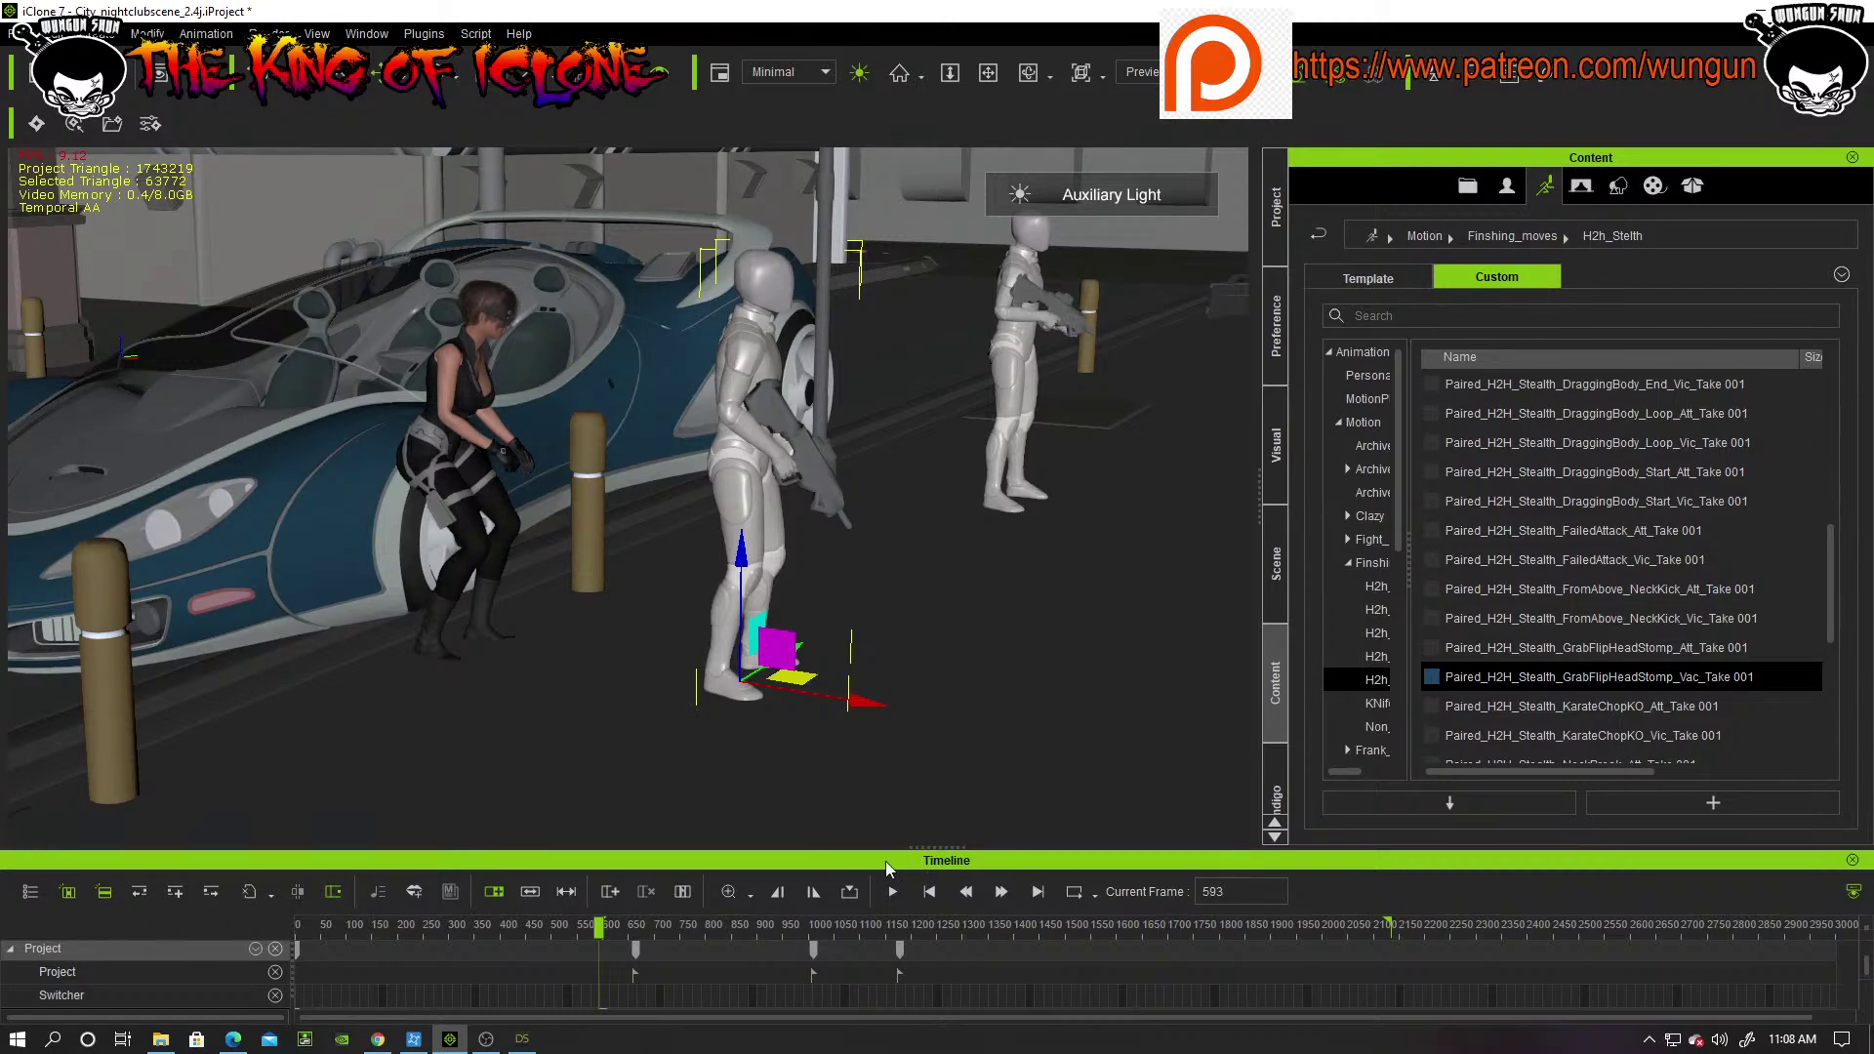
drag(599, 926, 703, 921)
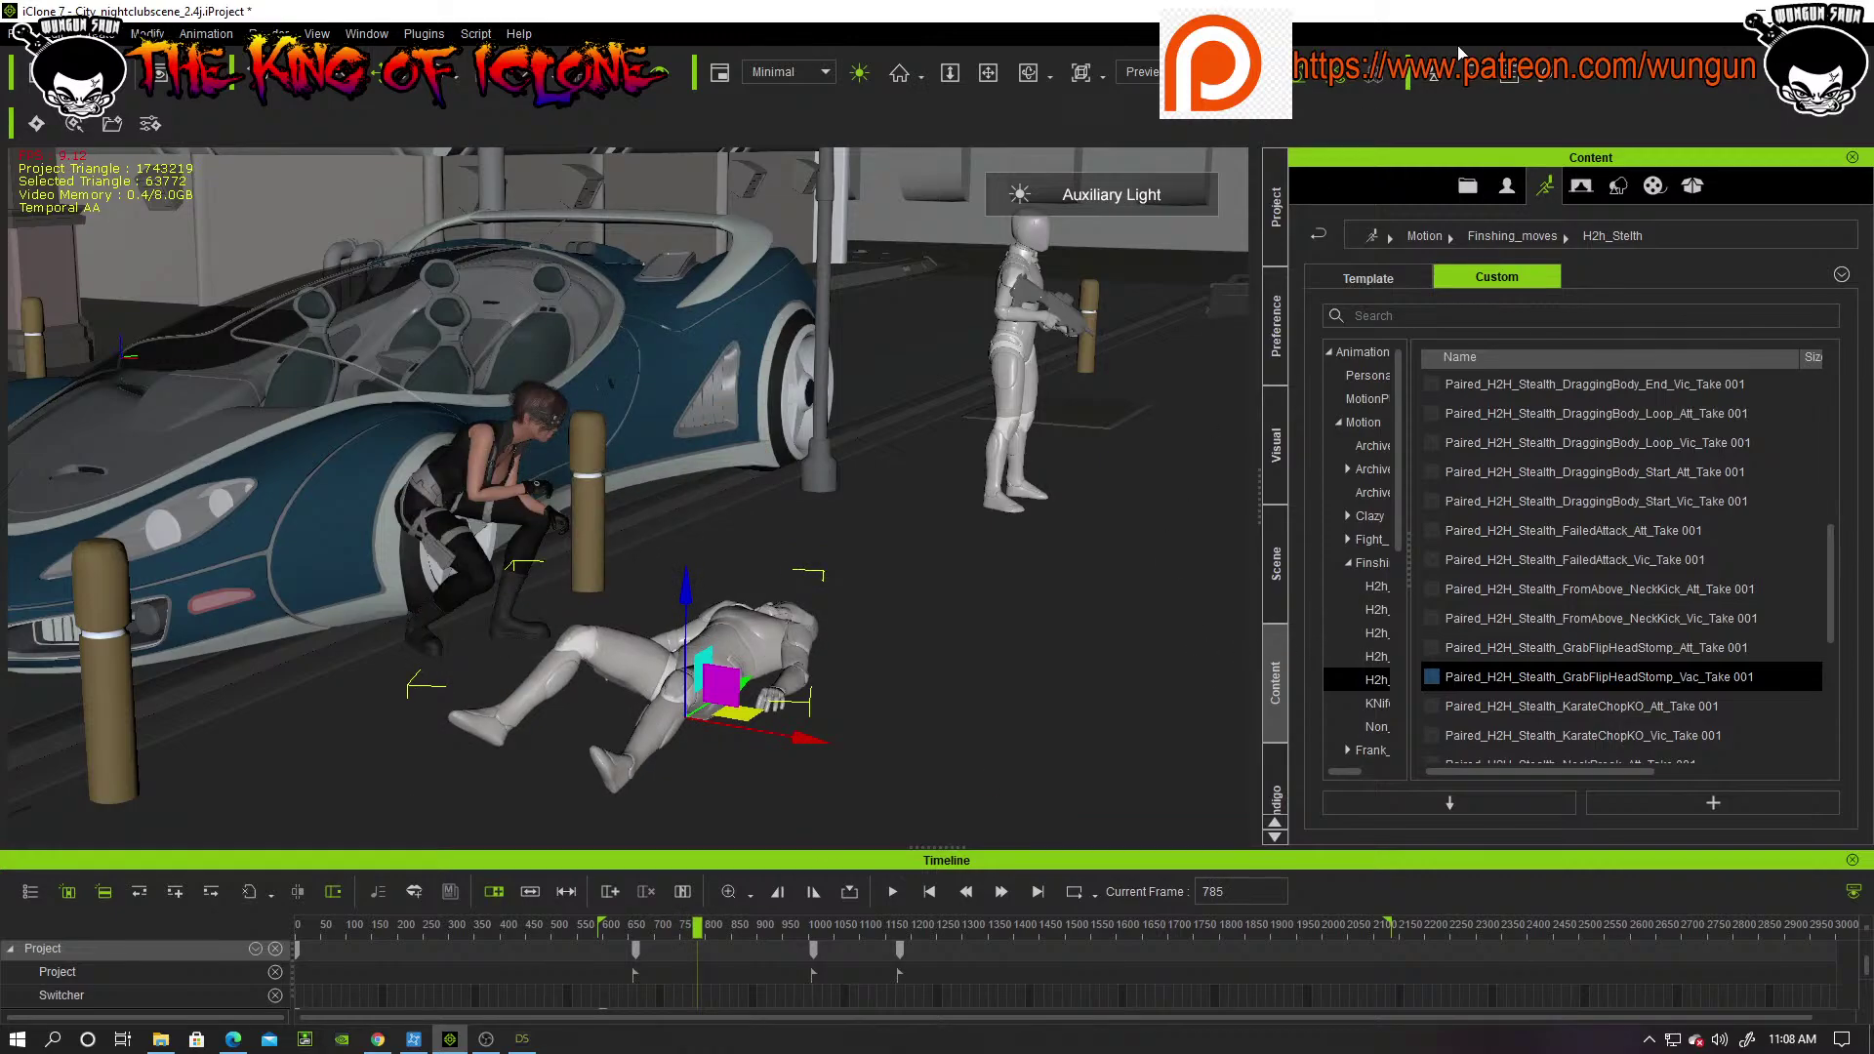
Step: Return to DAZ Studio and set the viewport's draw style to Smooth Shaded
click(1736, 18)
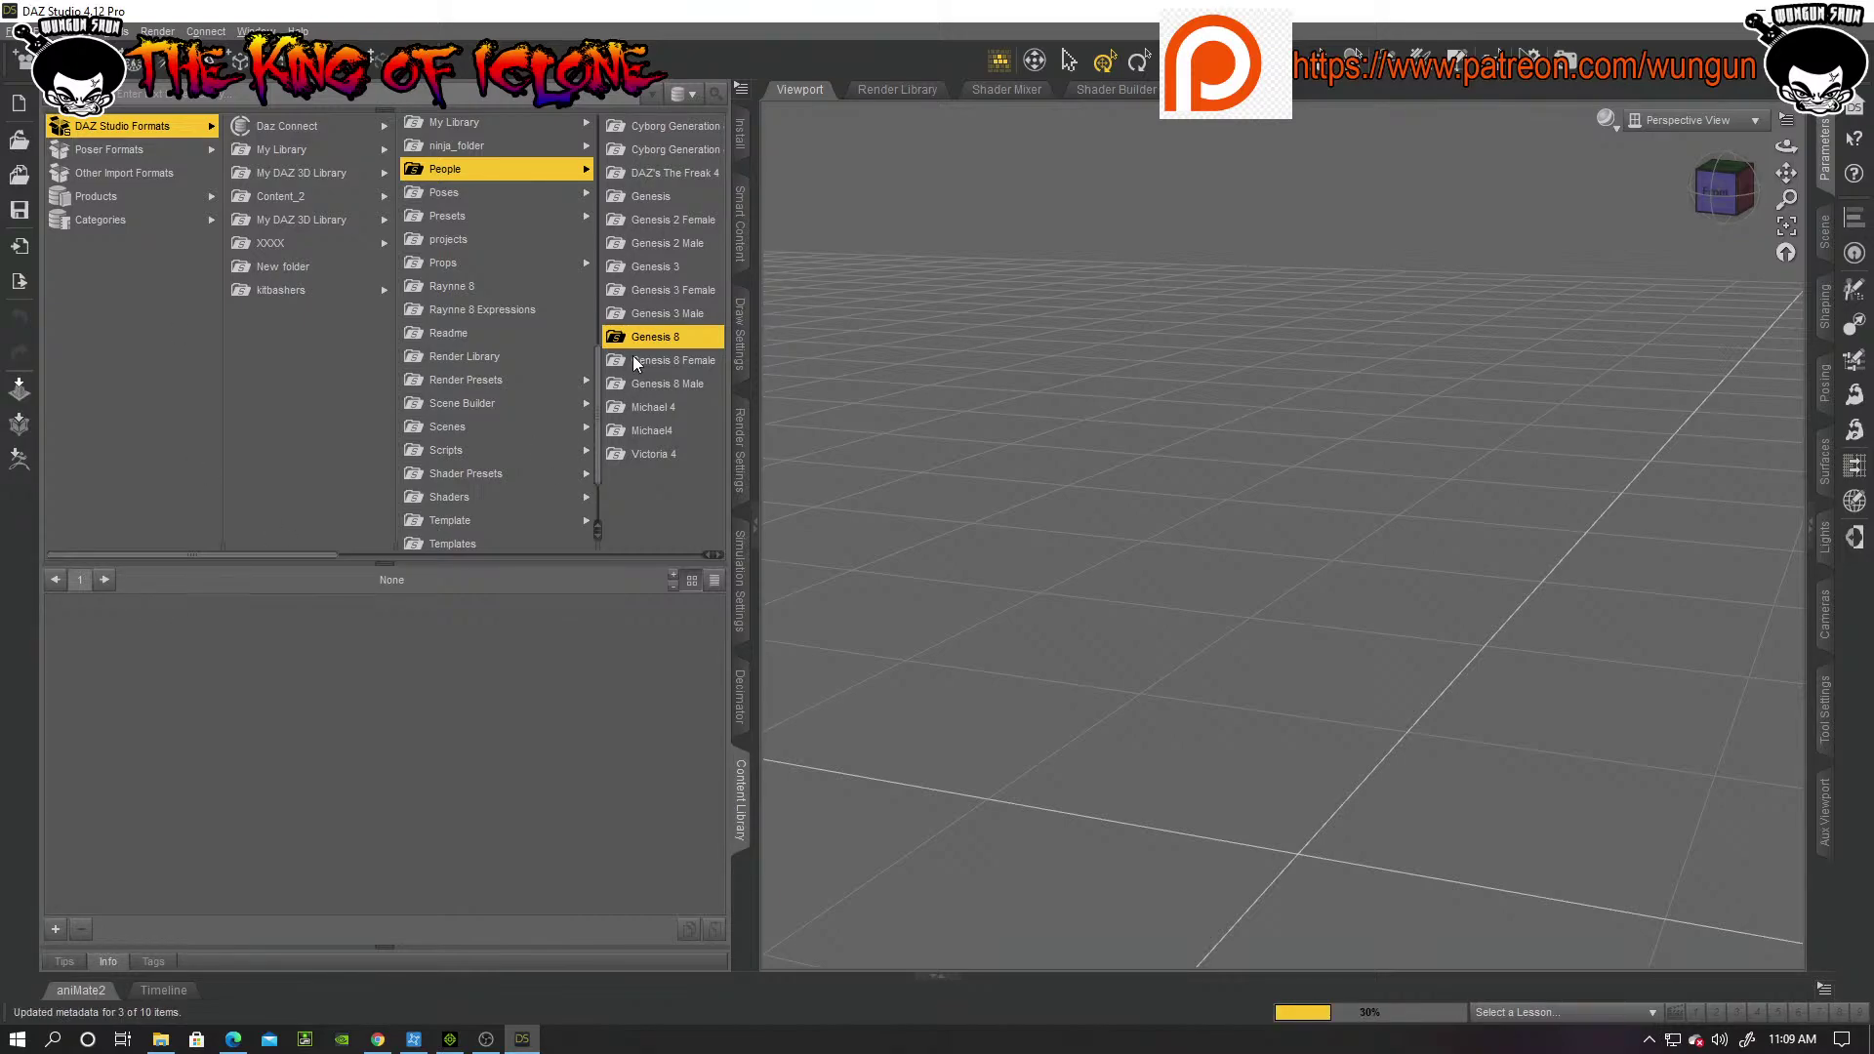
drag(305, 558, 528, 558)
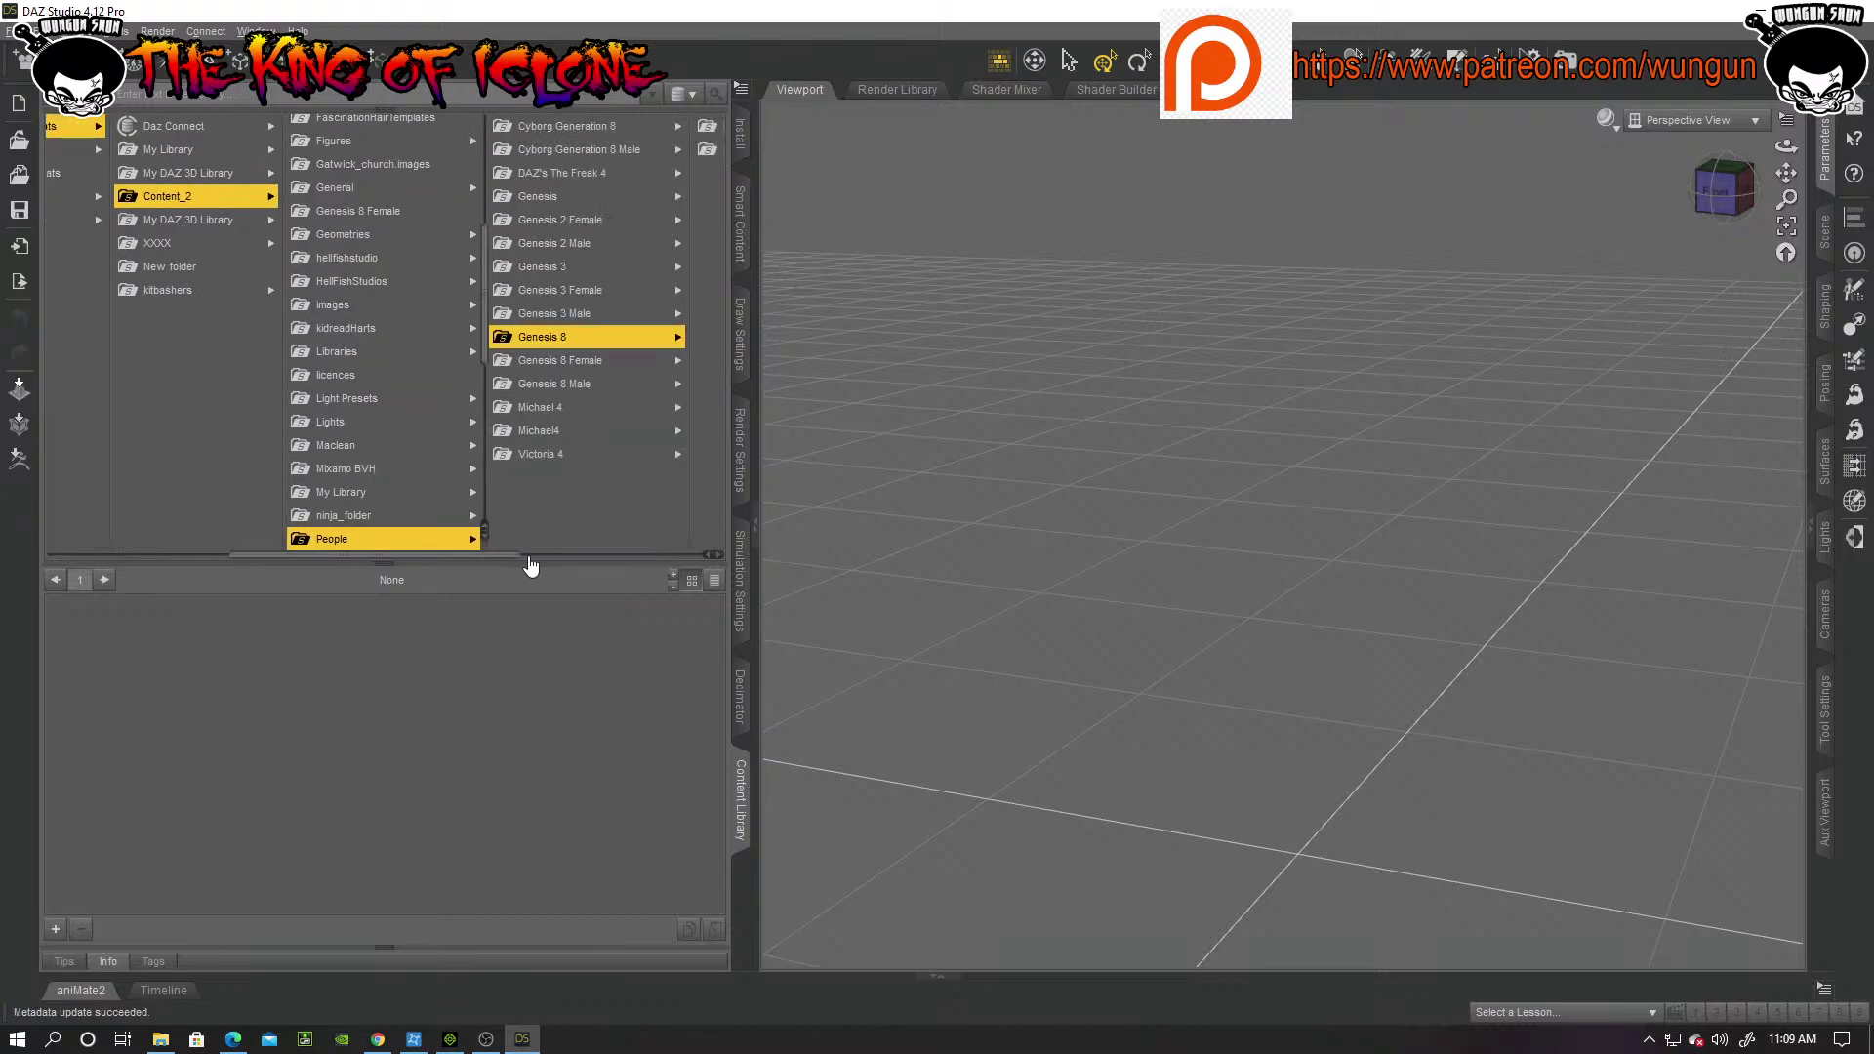
scroll(532, 558, right, 3)
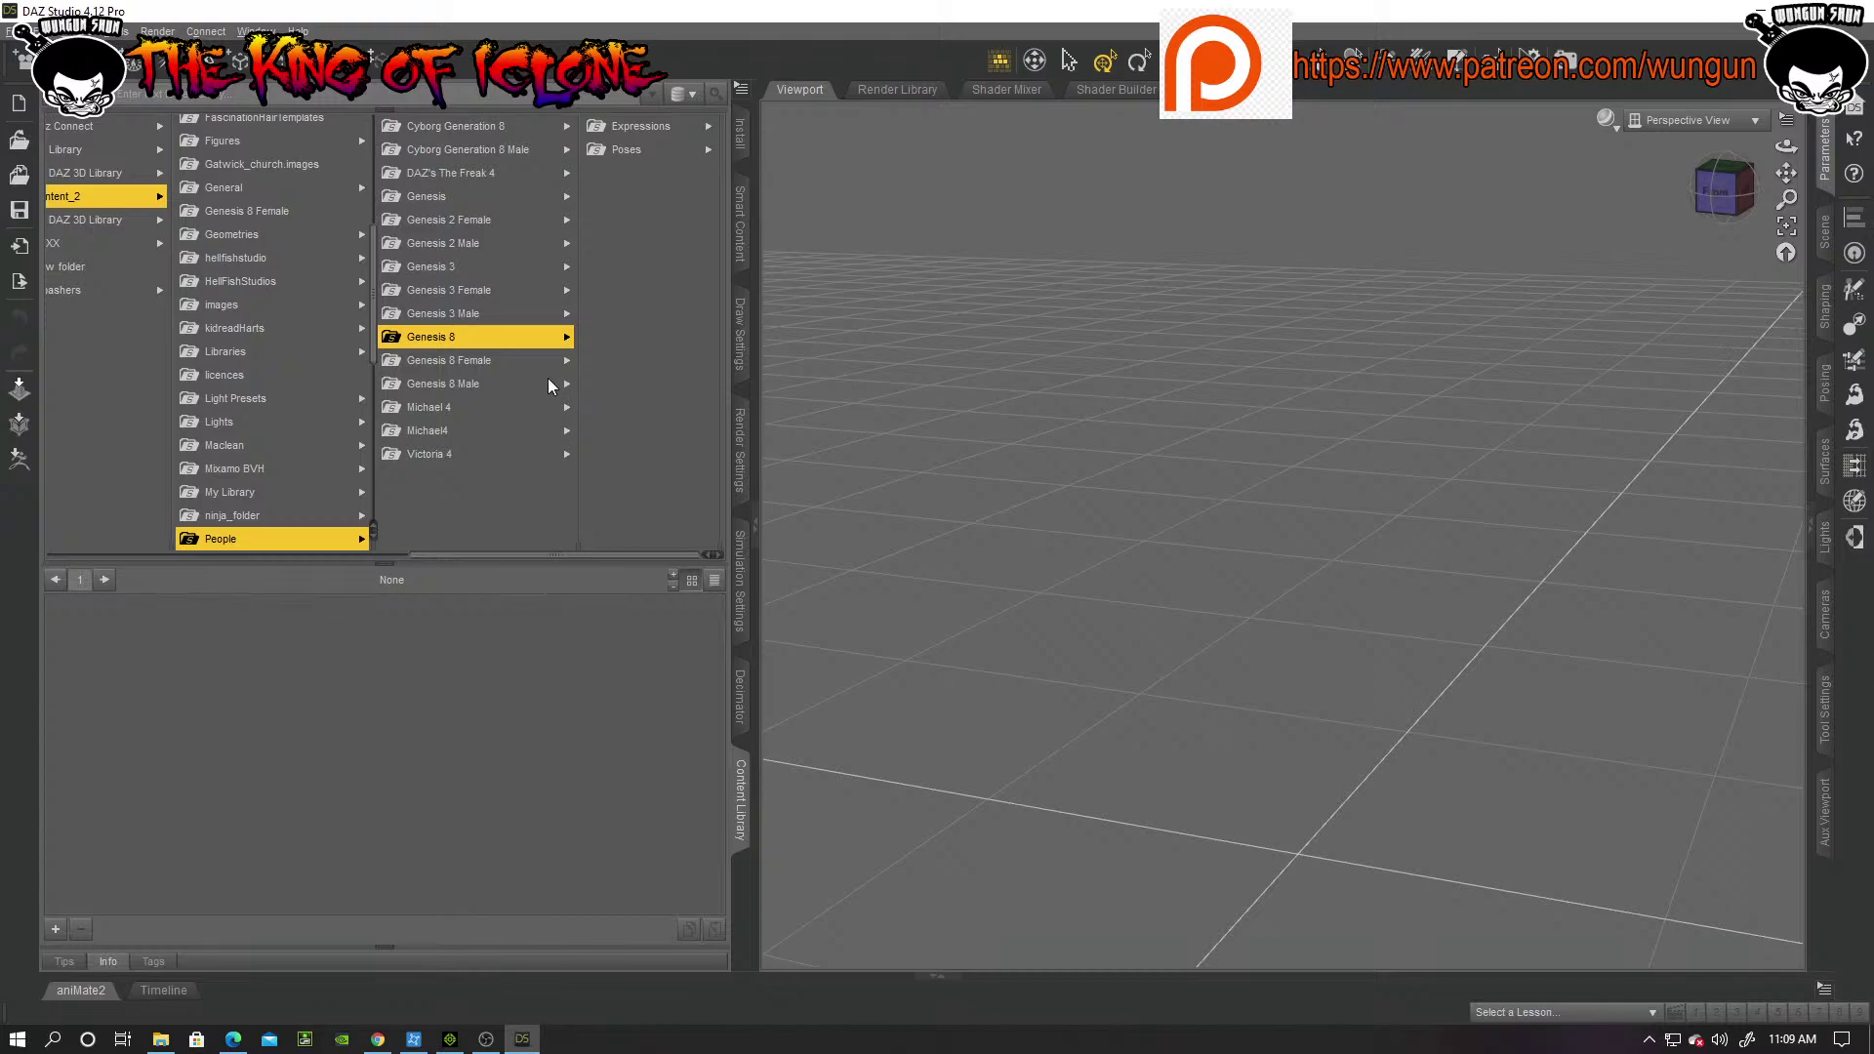
scroll(502, 564, left, 1)
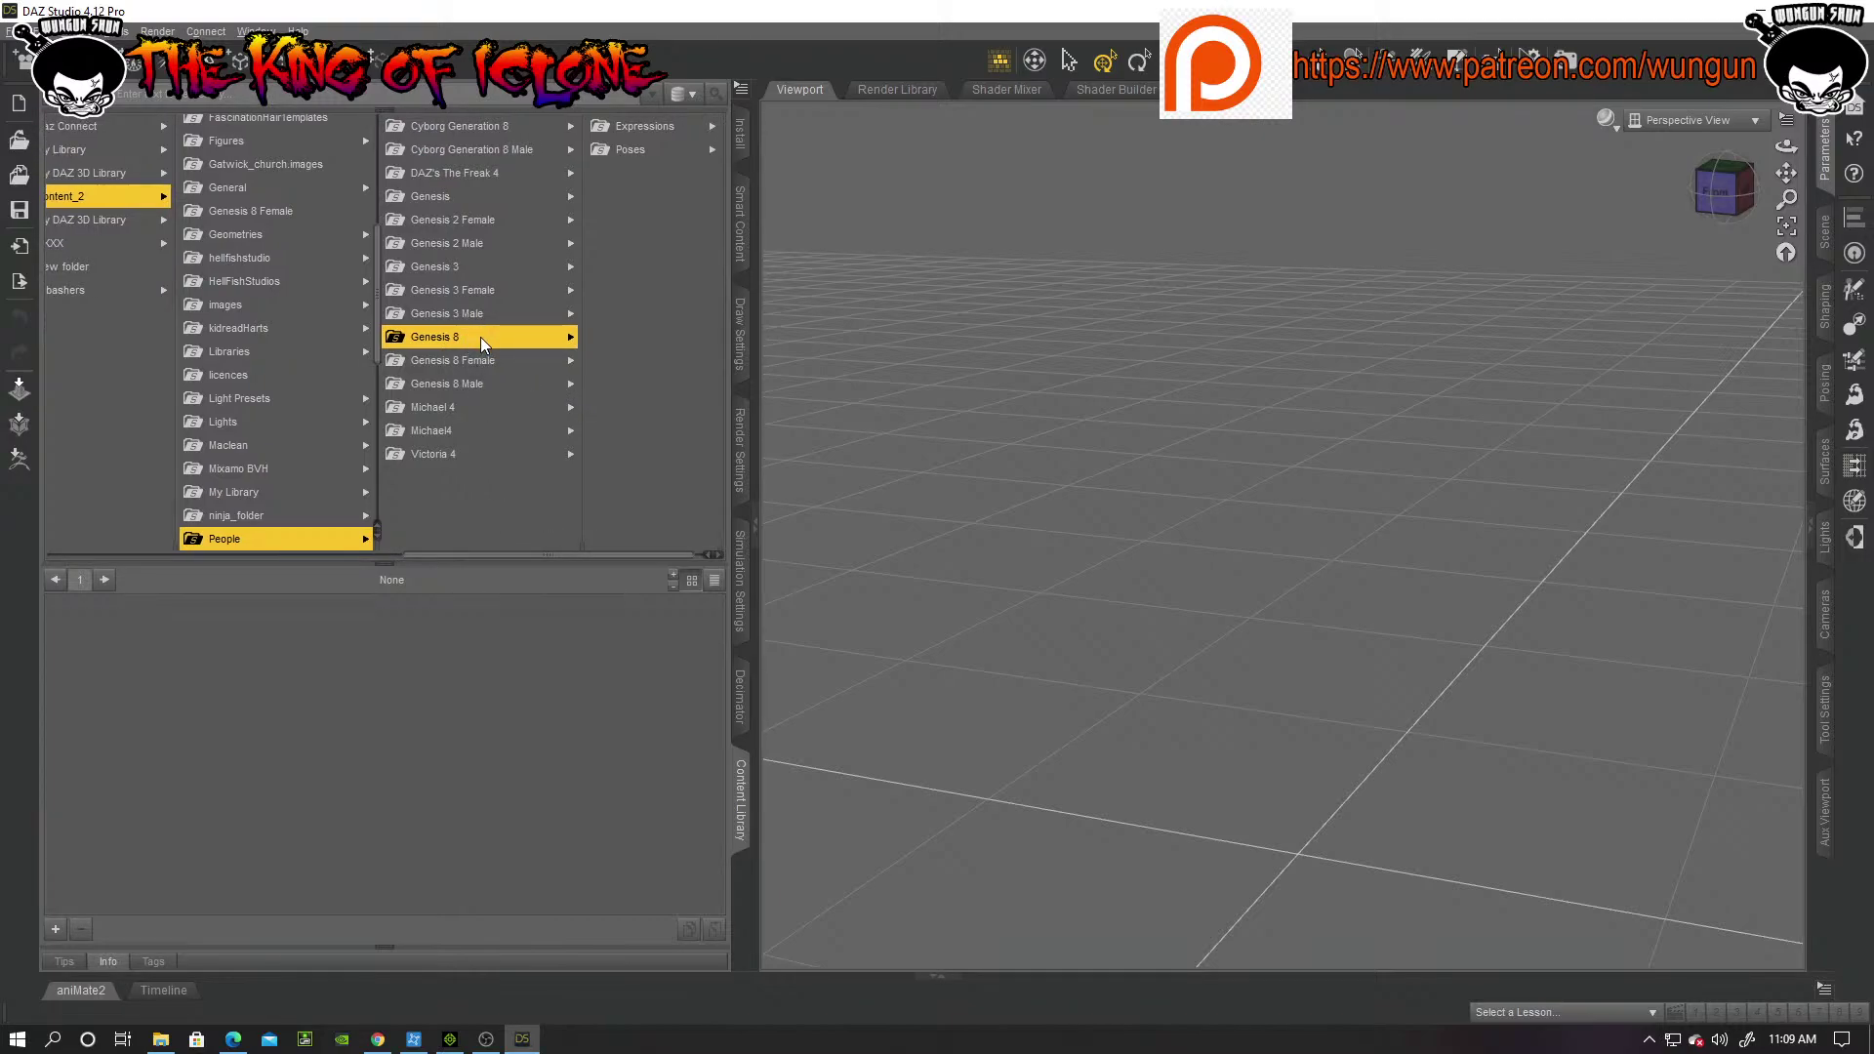
click(1606, 120)
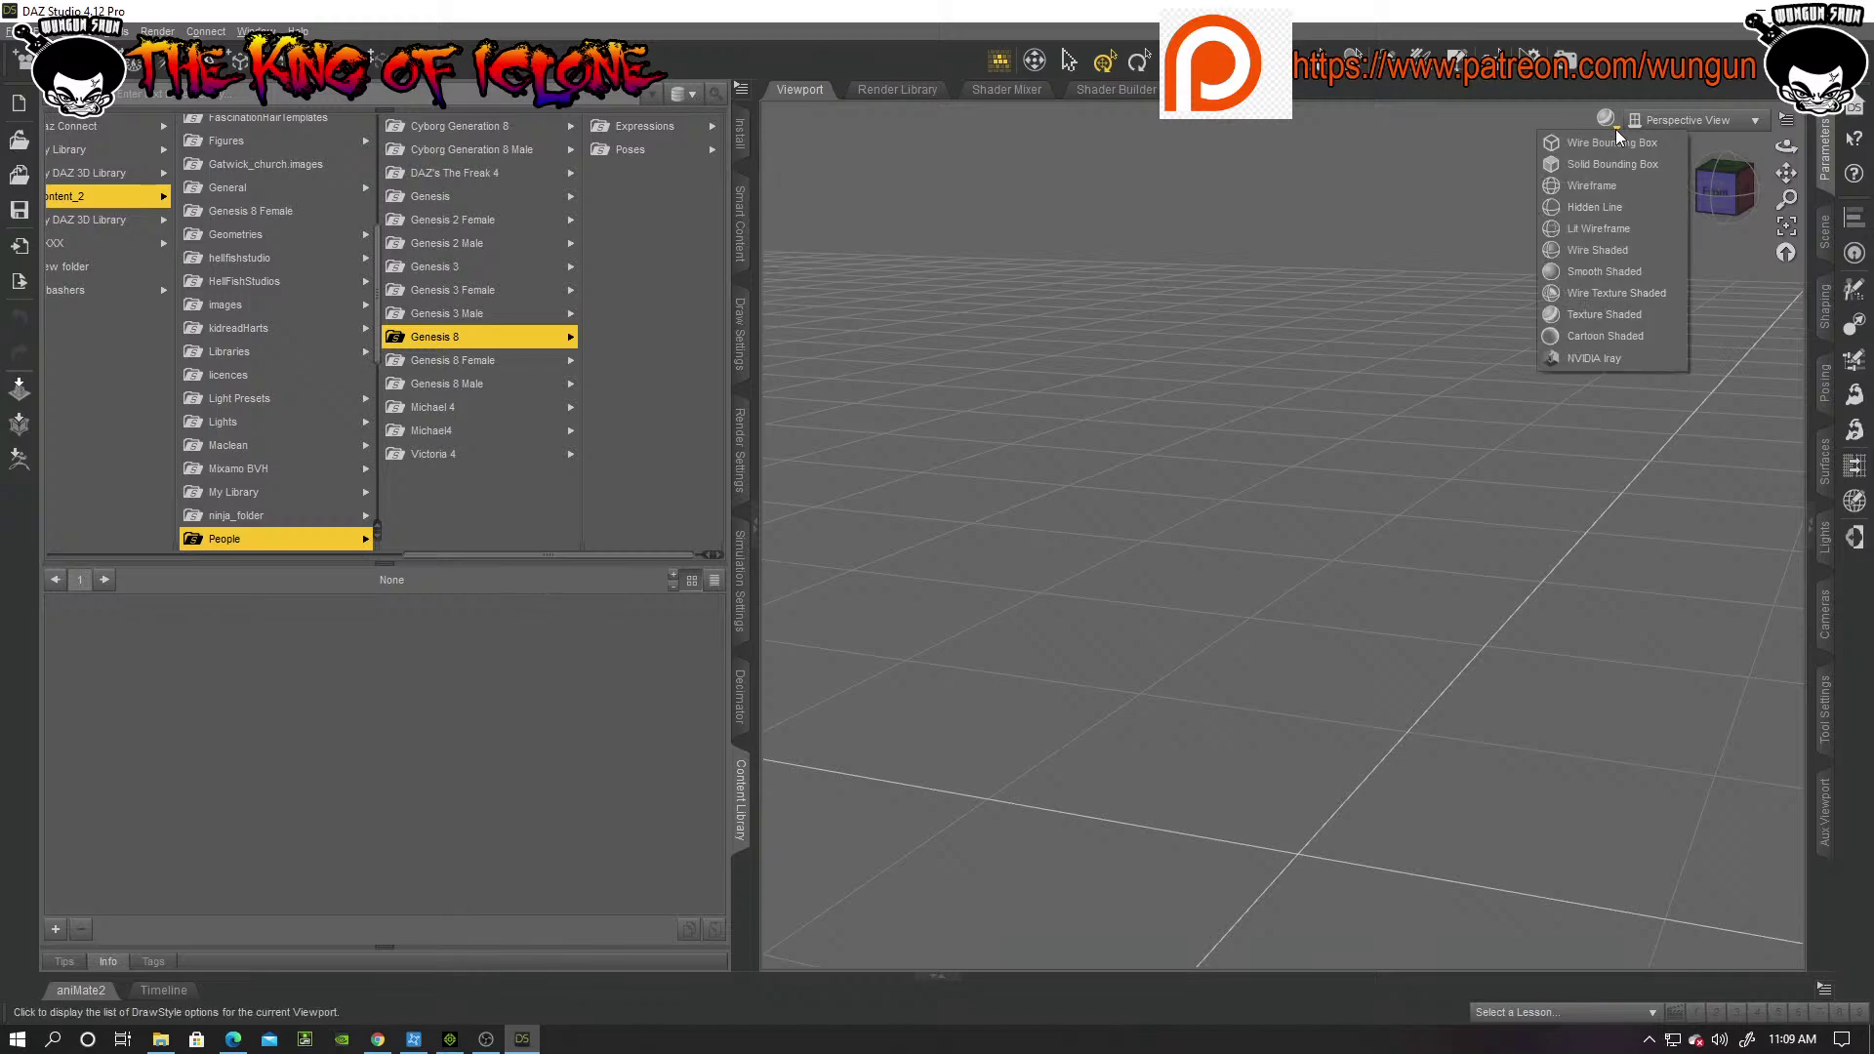
click(1595, 271)
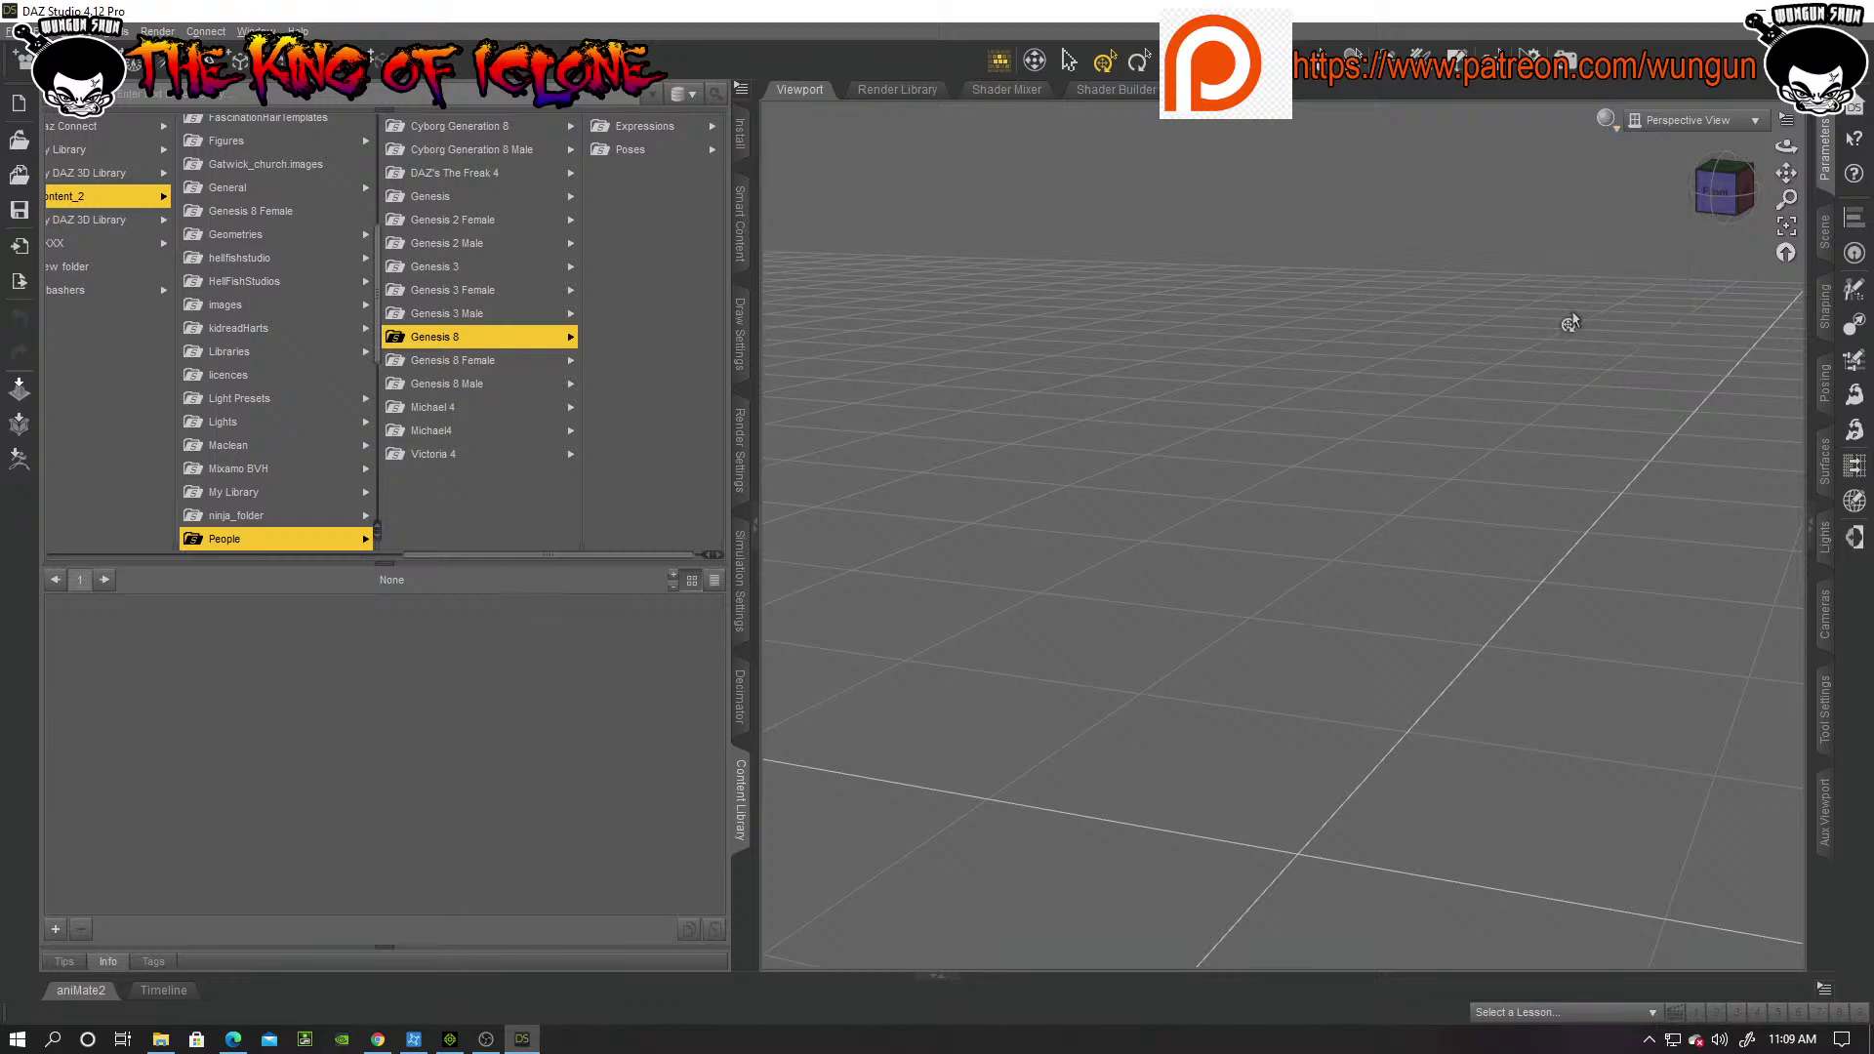
Step: Open the Genesis 3 Male clothing in the content library and show the Galactic Armor Outfit items
click(478, 312)
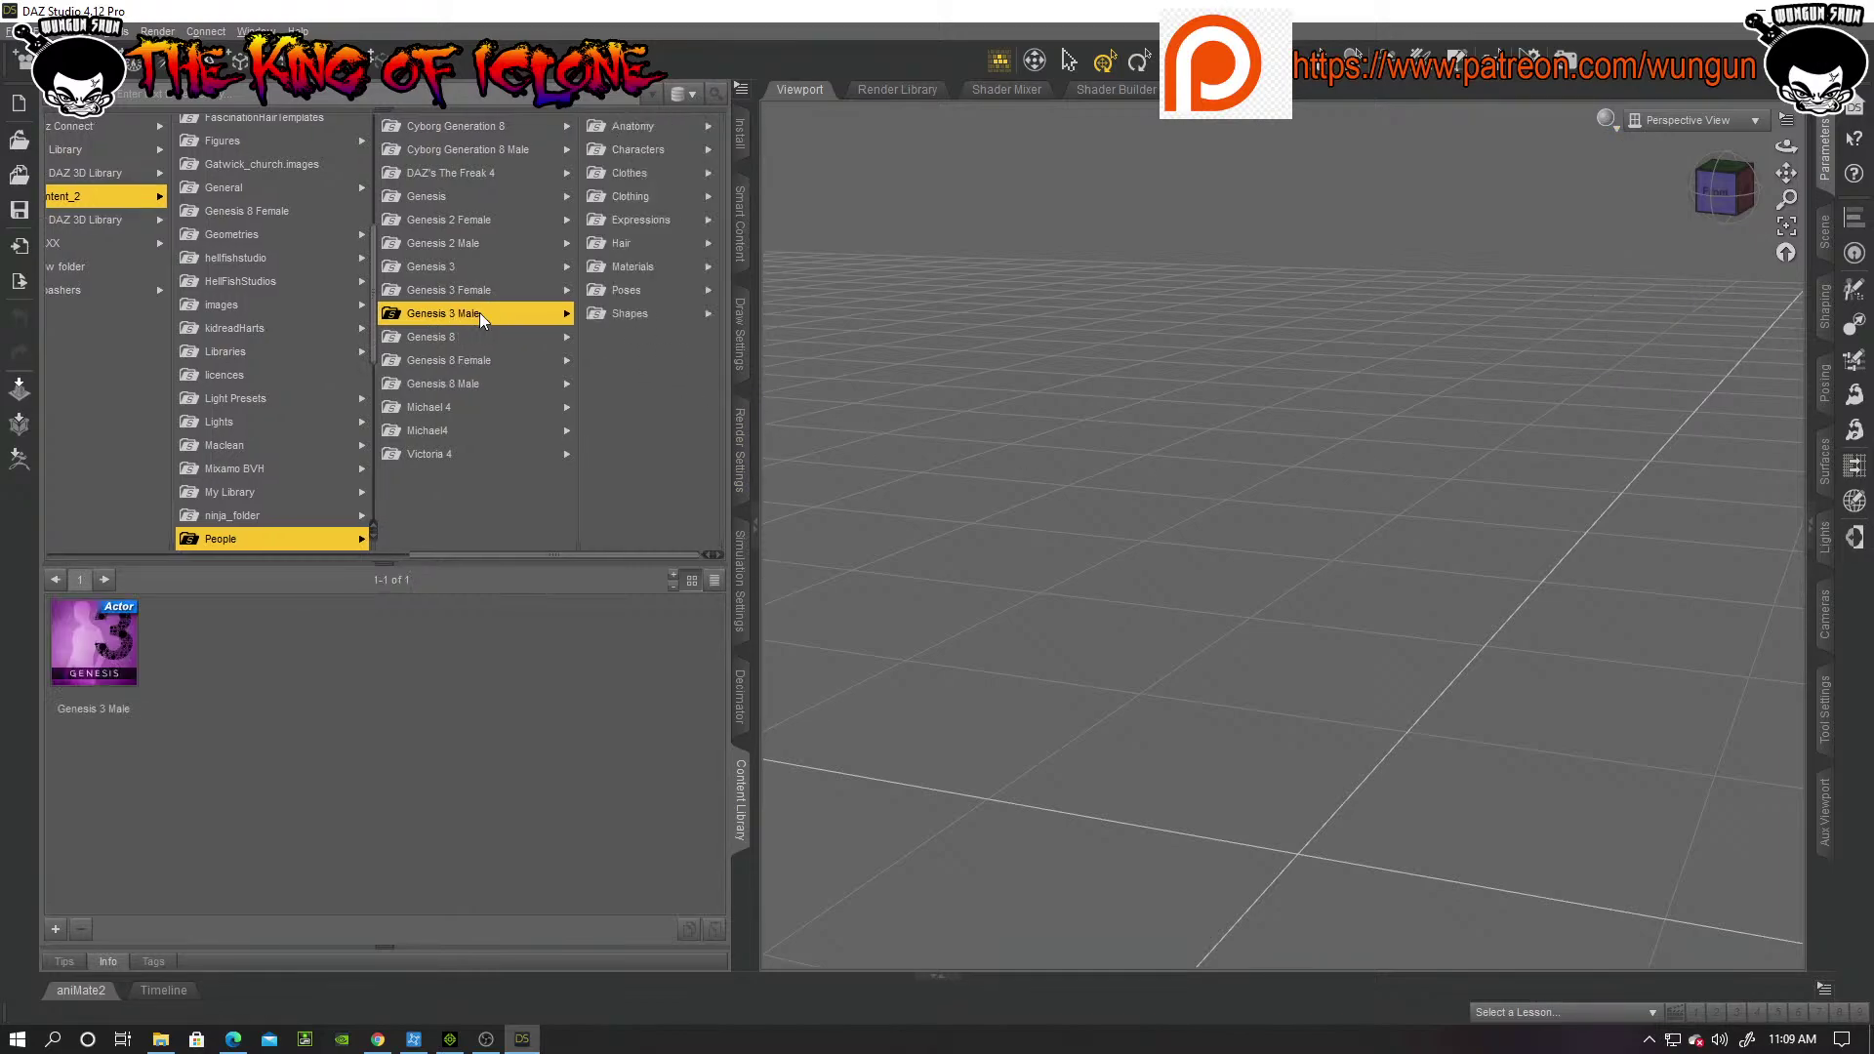
click(633, 172)
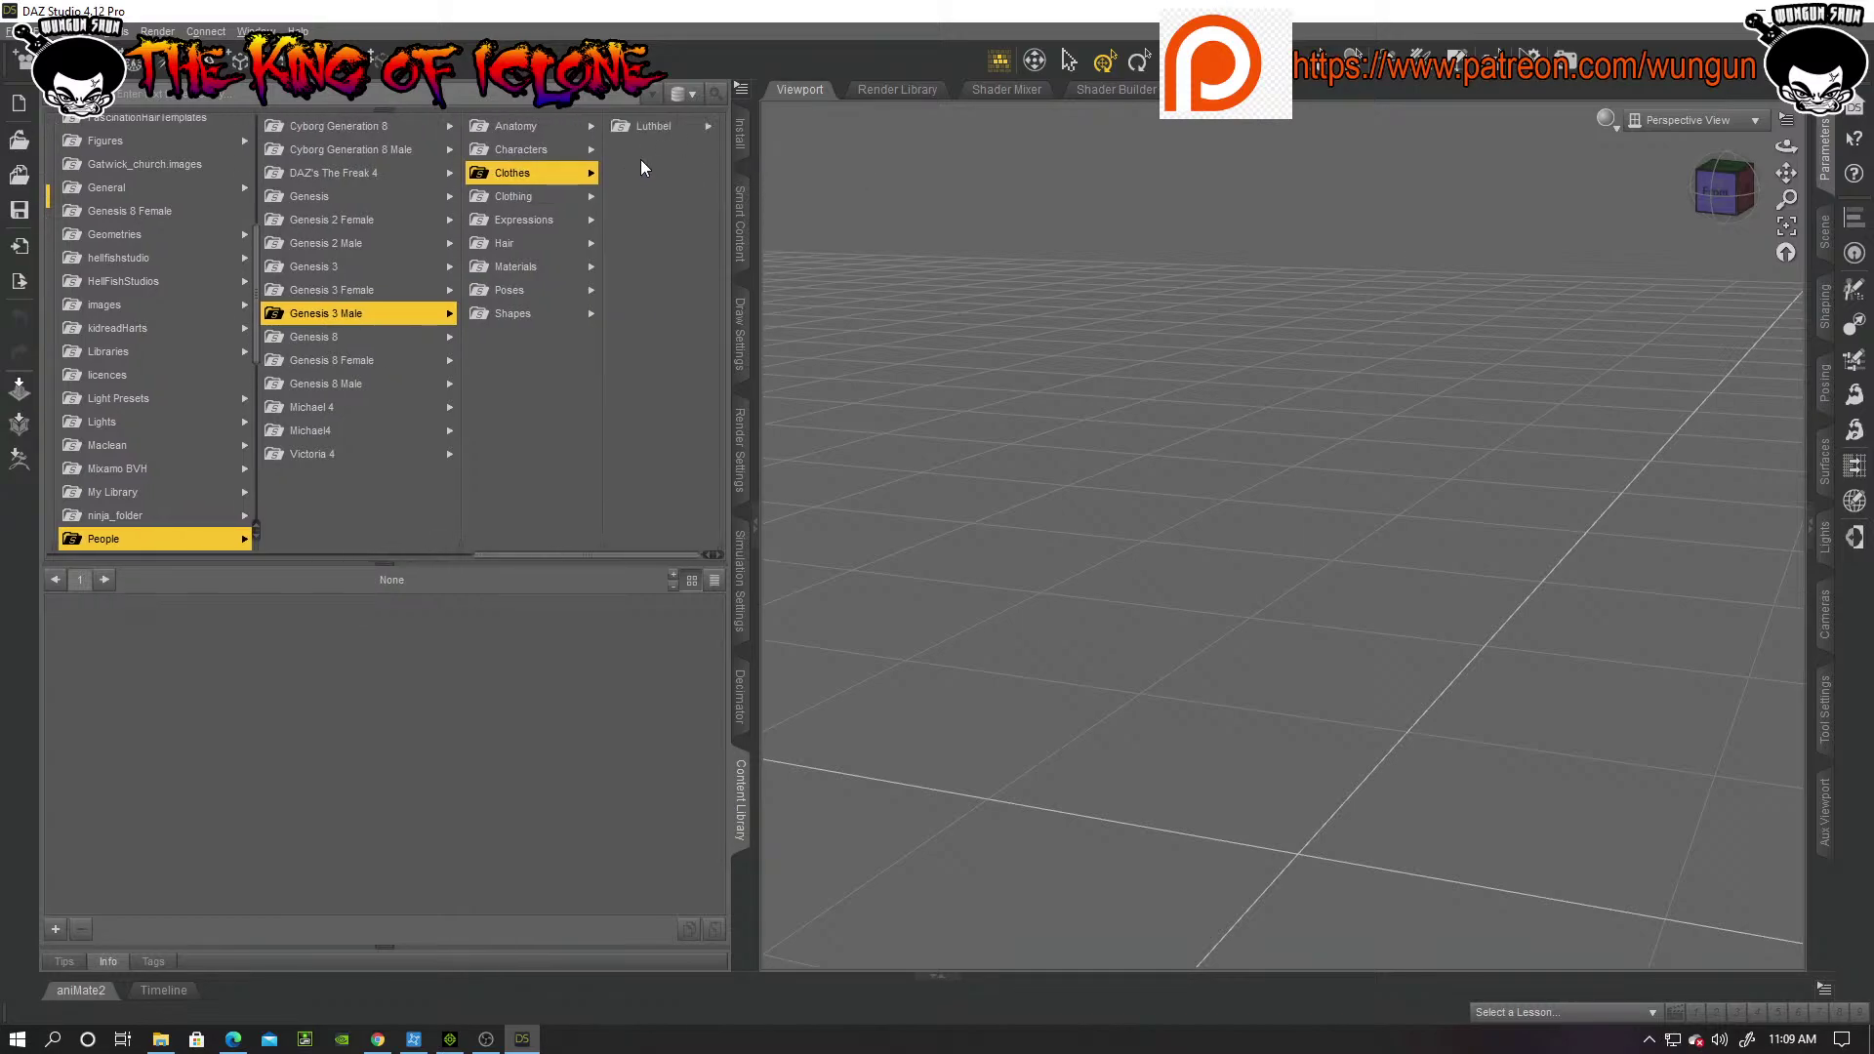
click(537, 198)
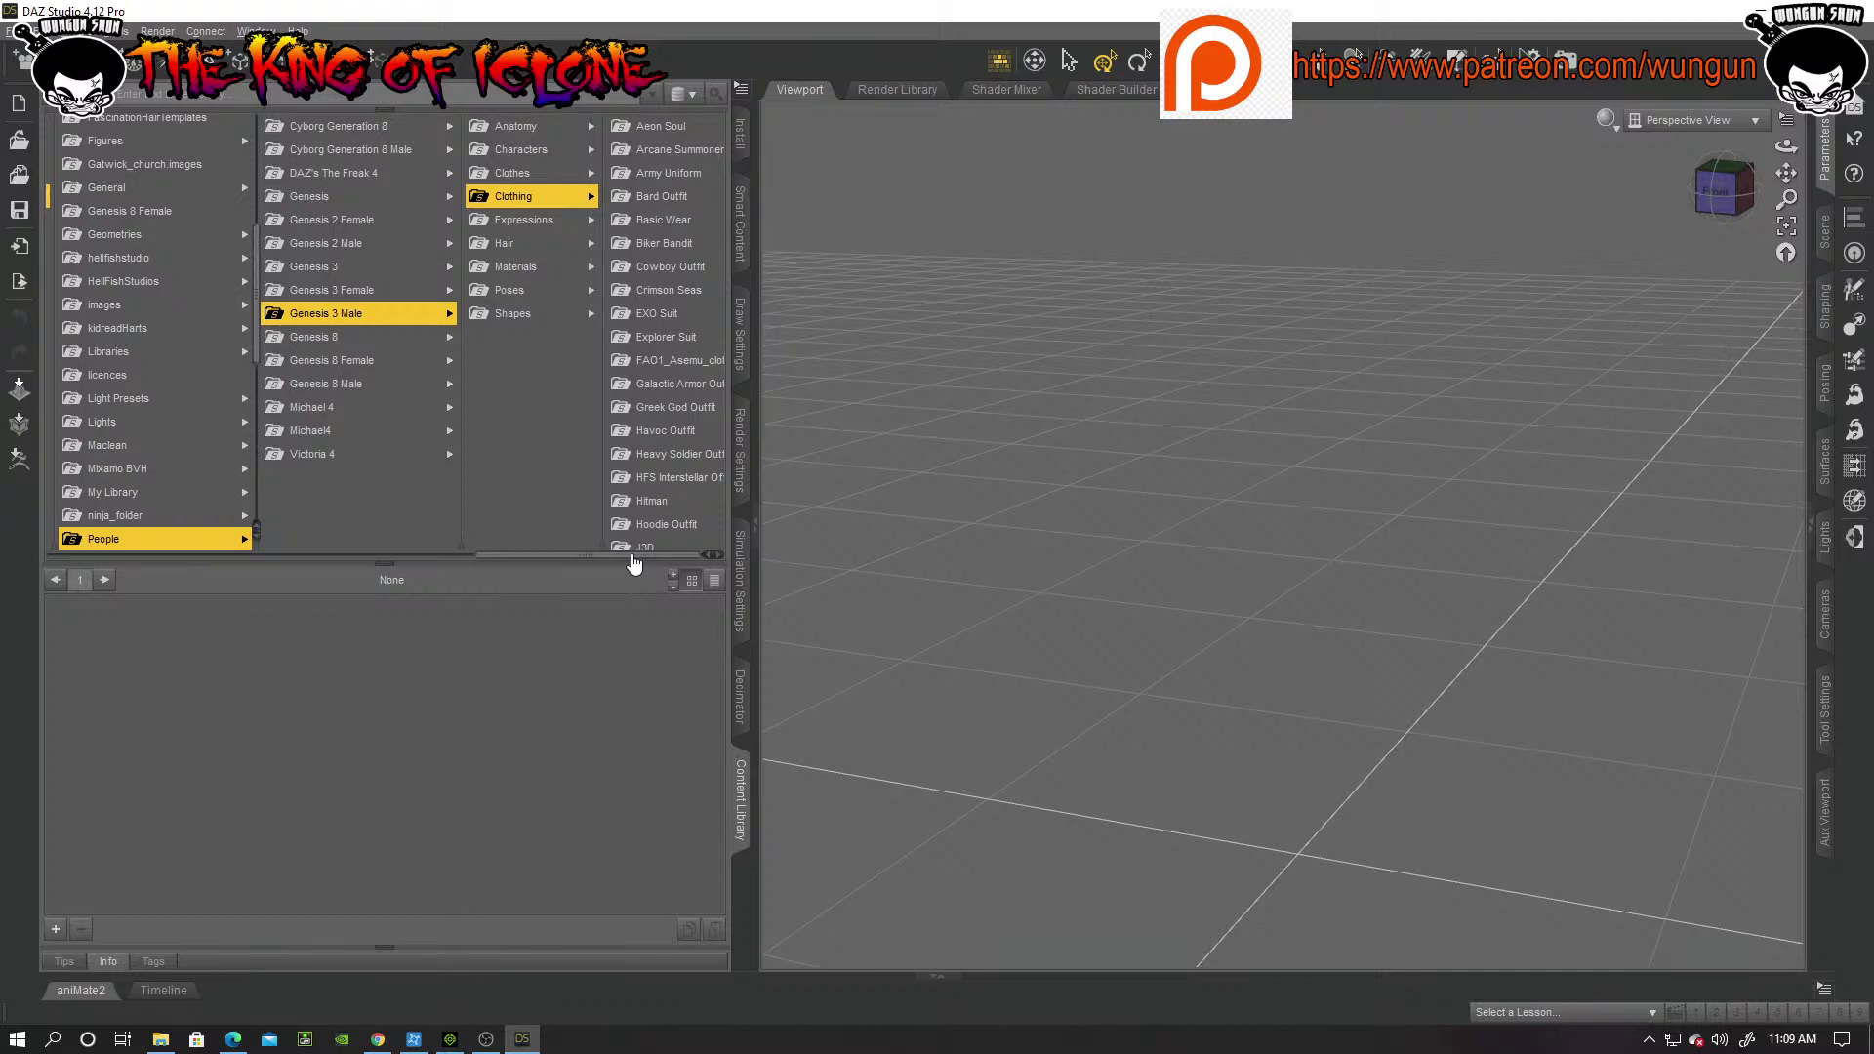
click(652, 389)
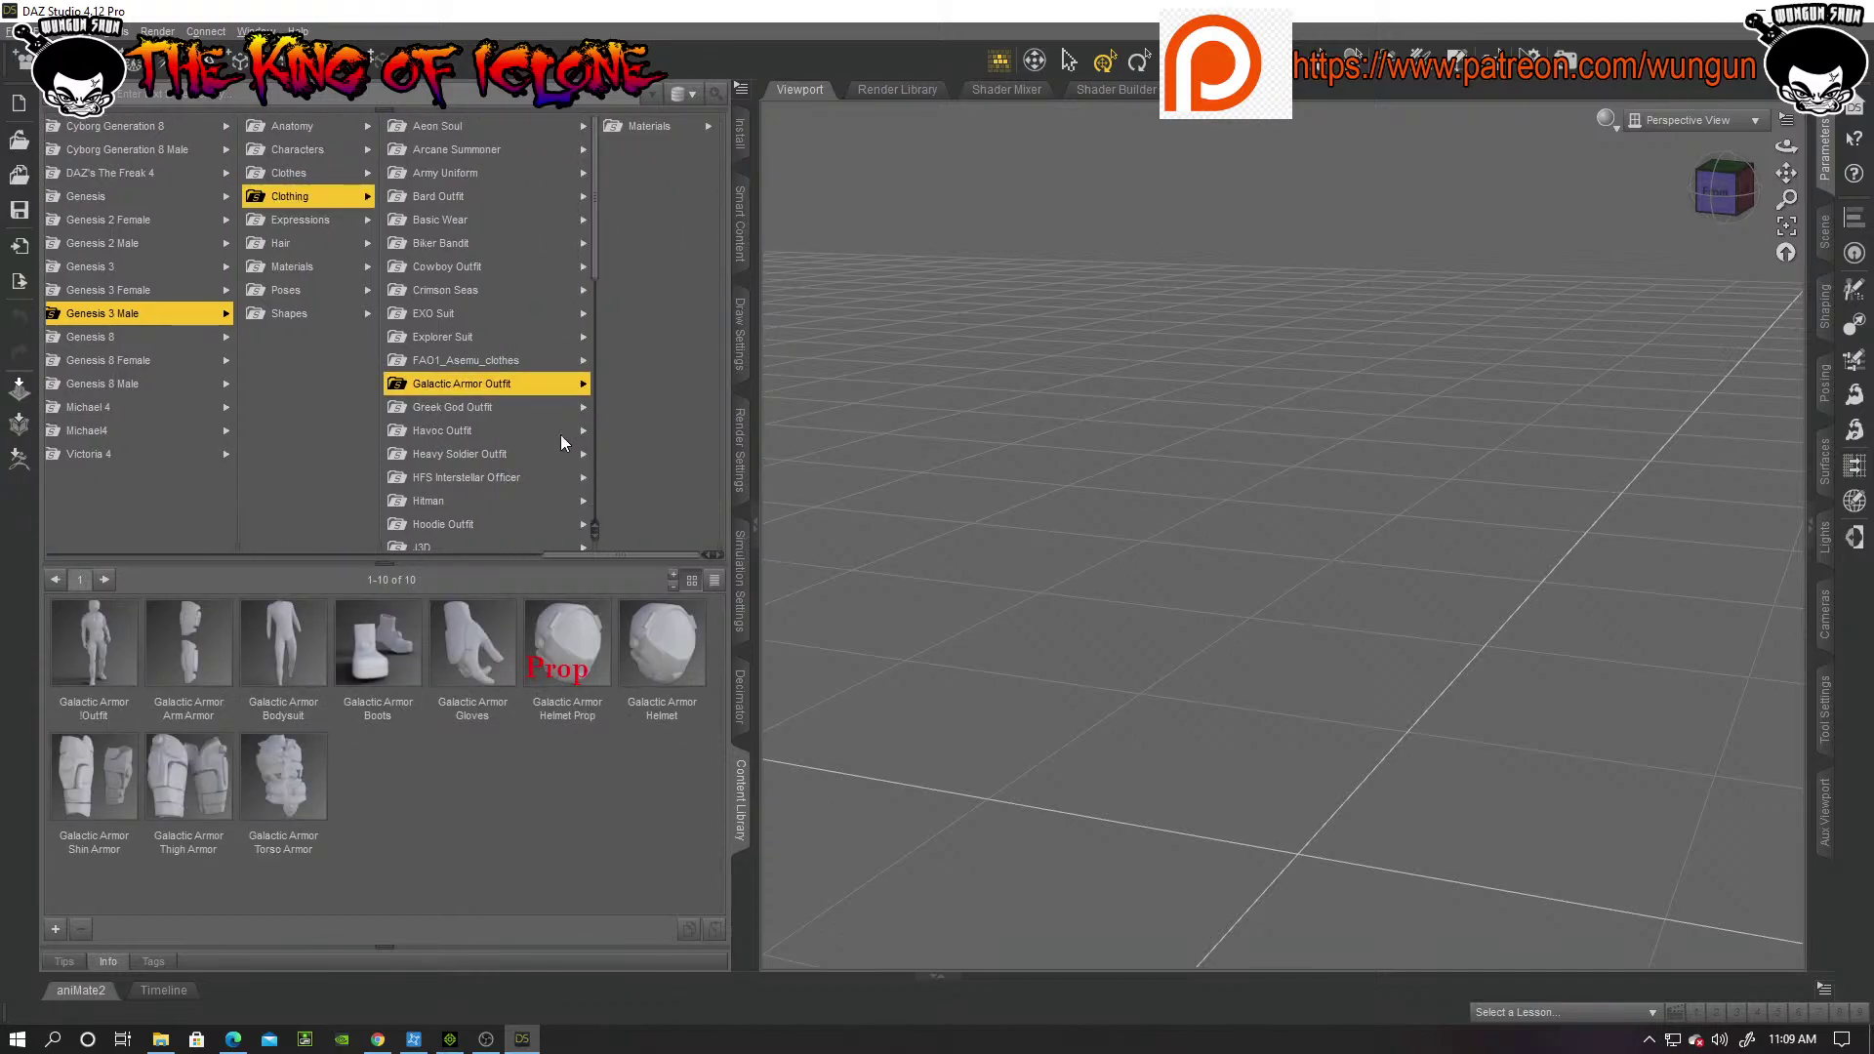
Step: Browse the Genesis 3 Male clothing folders from Vampire Hunter up to HFS Interstellar Officer, examining the outfits for the guard
scroll(532, 478, down, 5)
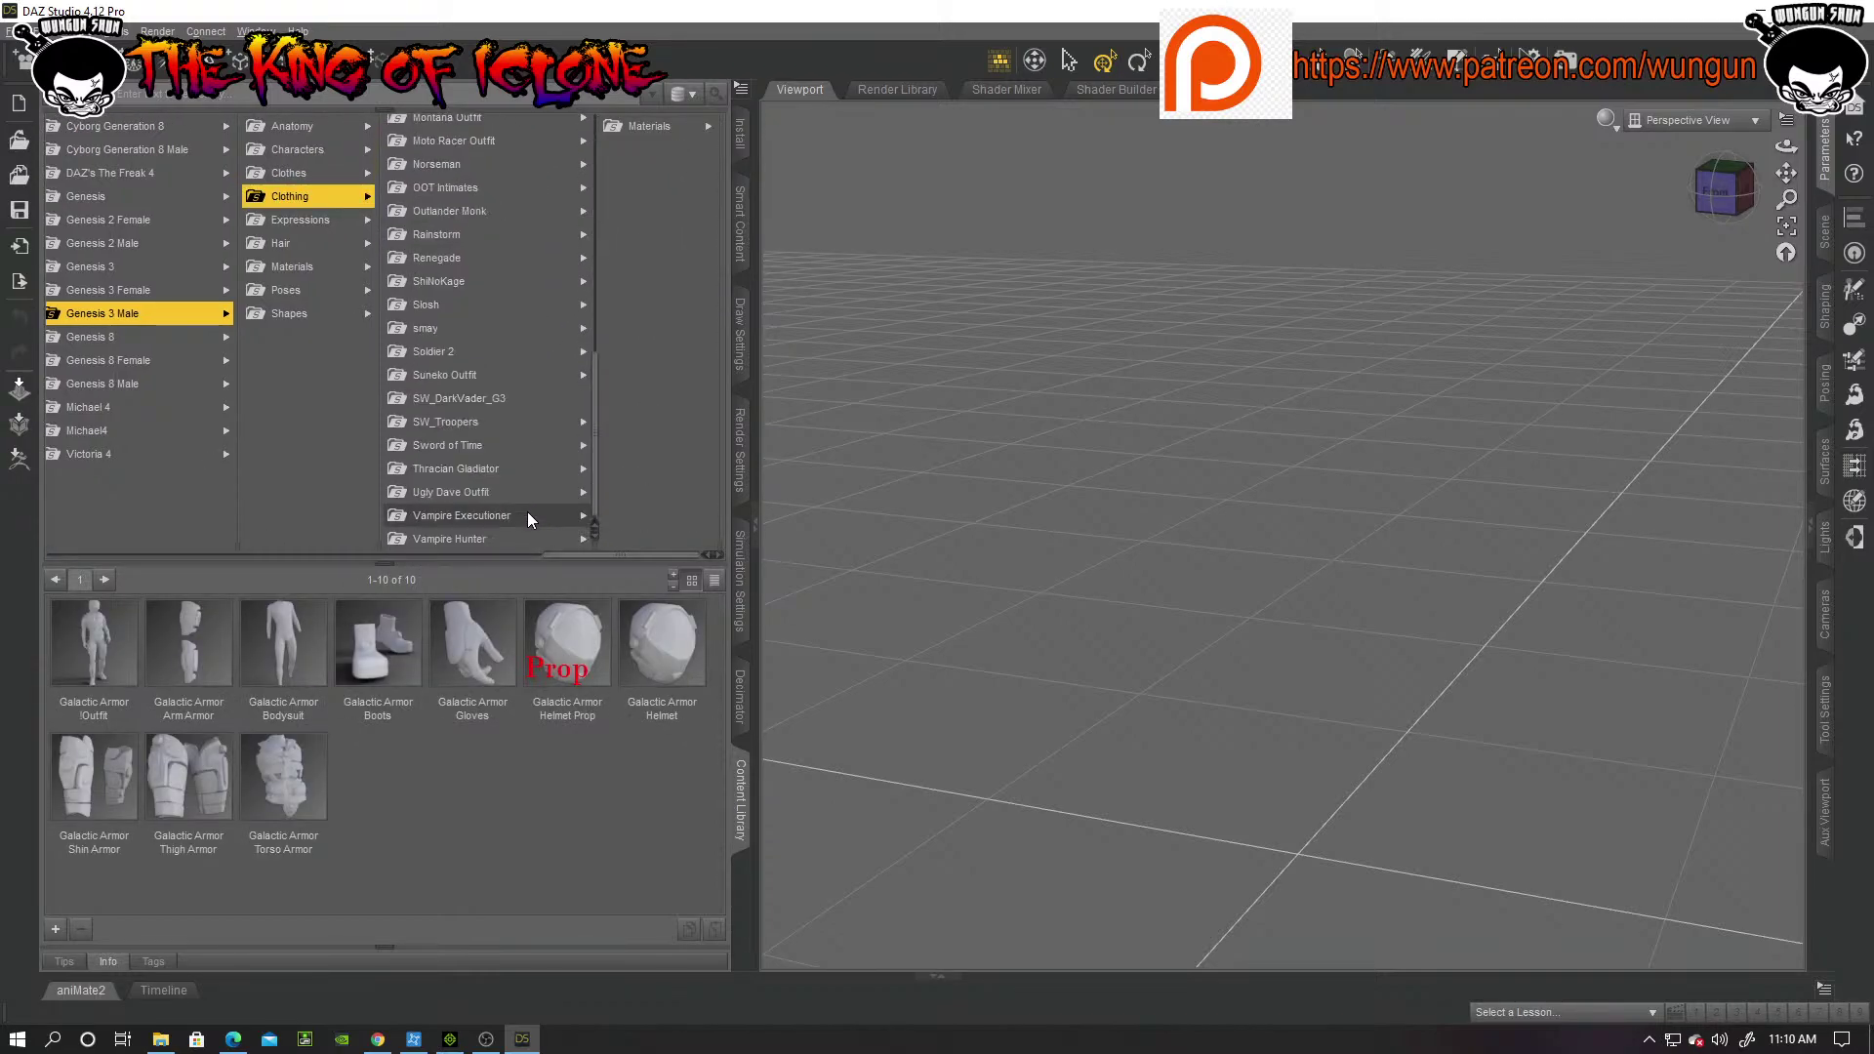
click(507, 540)
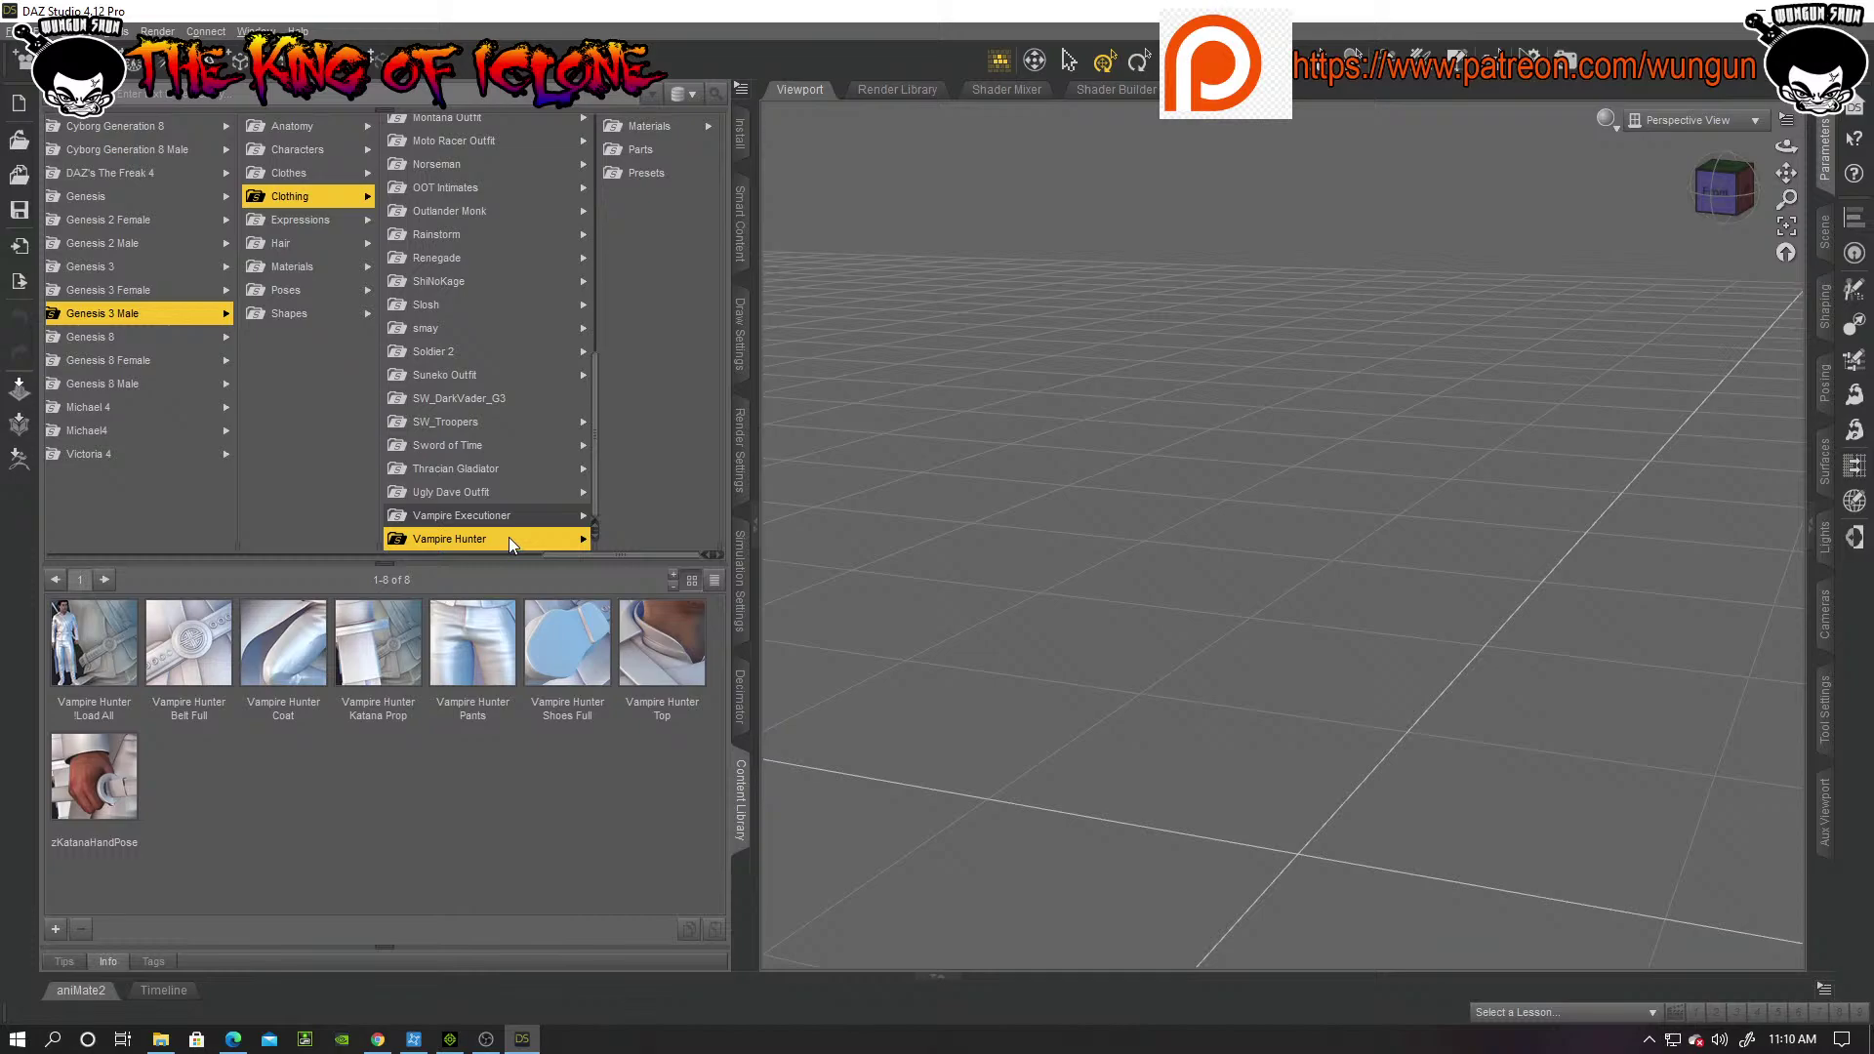
key(Up)
key(Up)
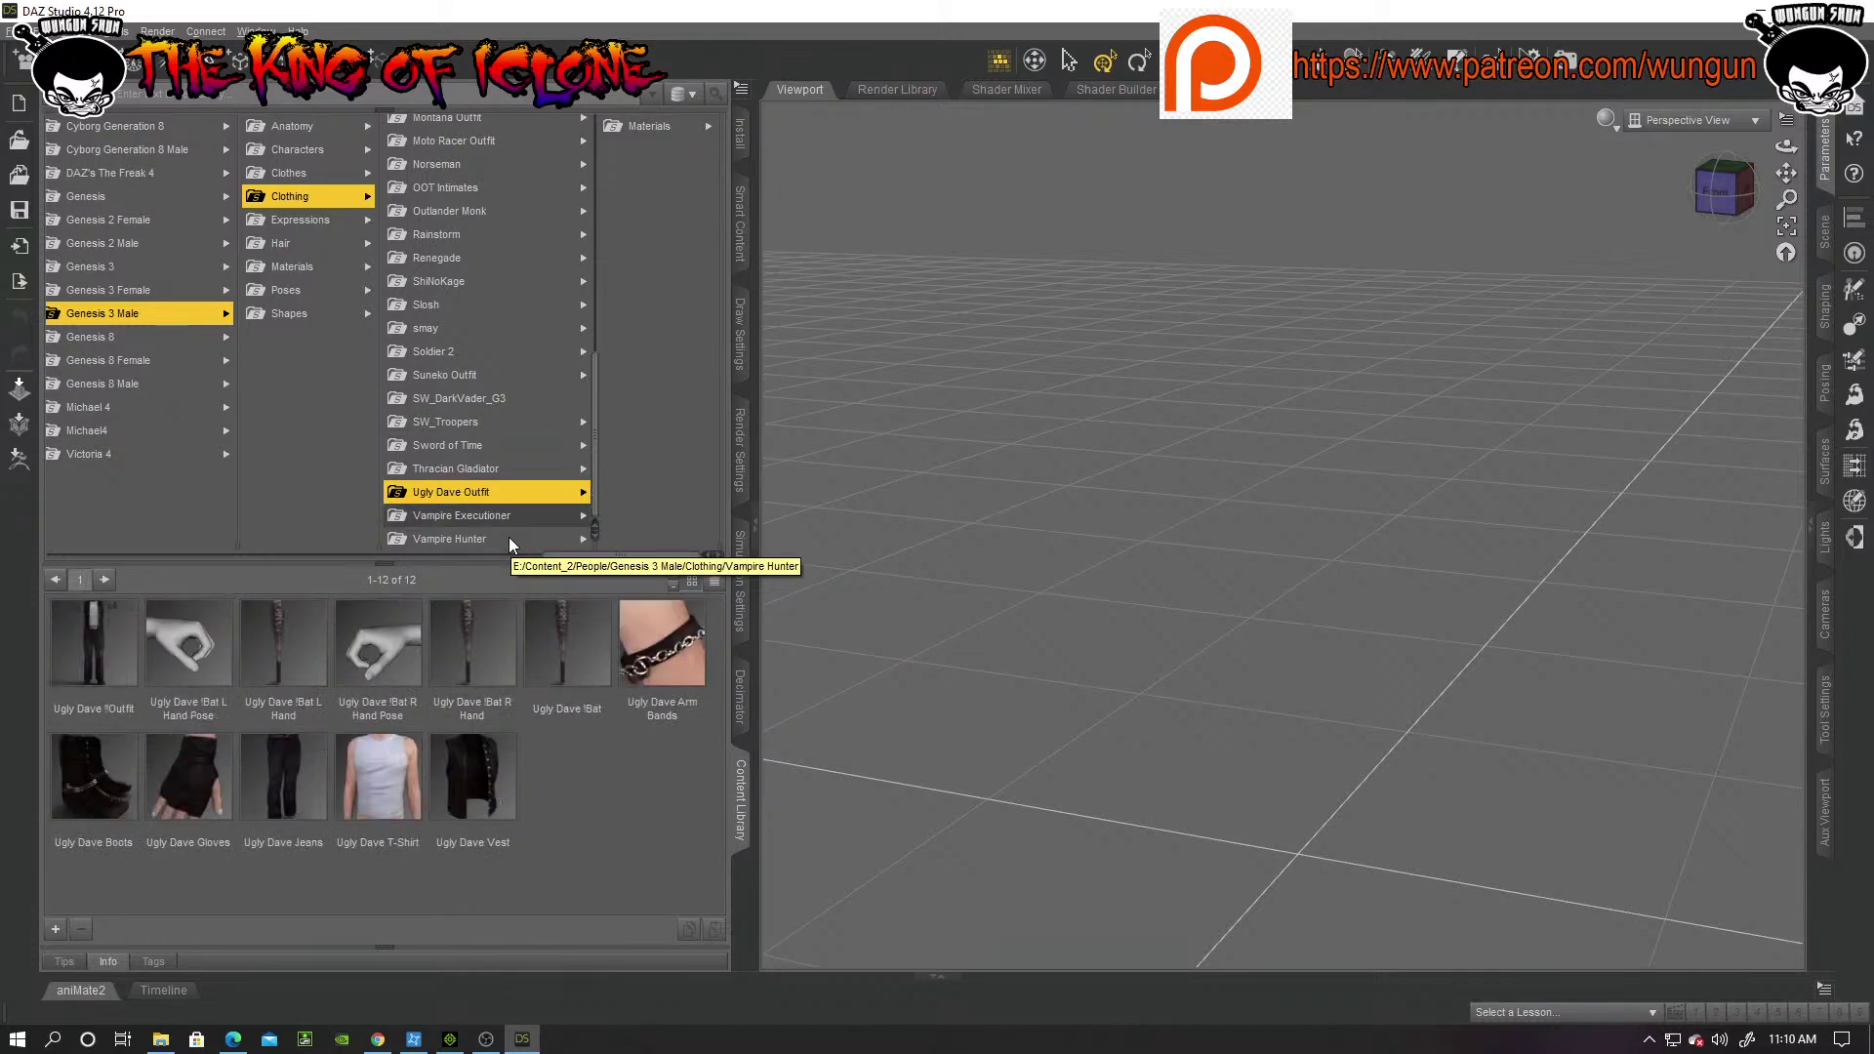
key(Up)
key(Up)
key(Up)
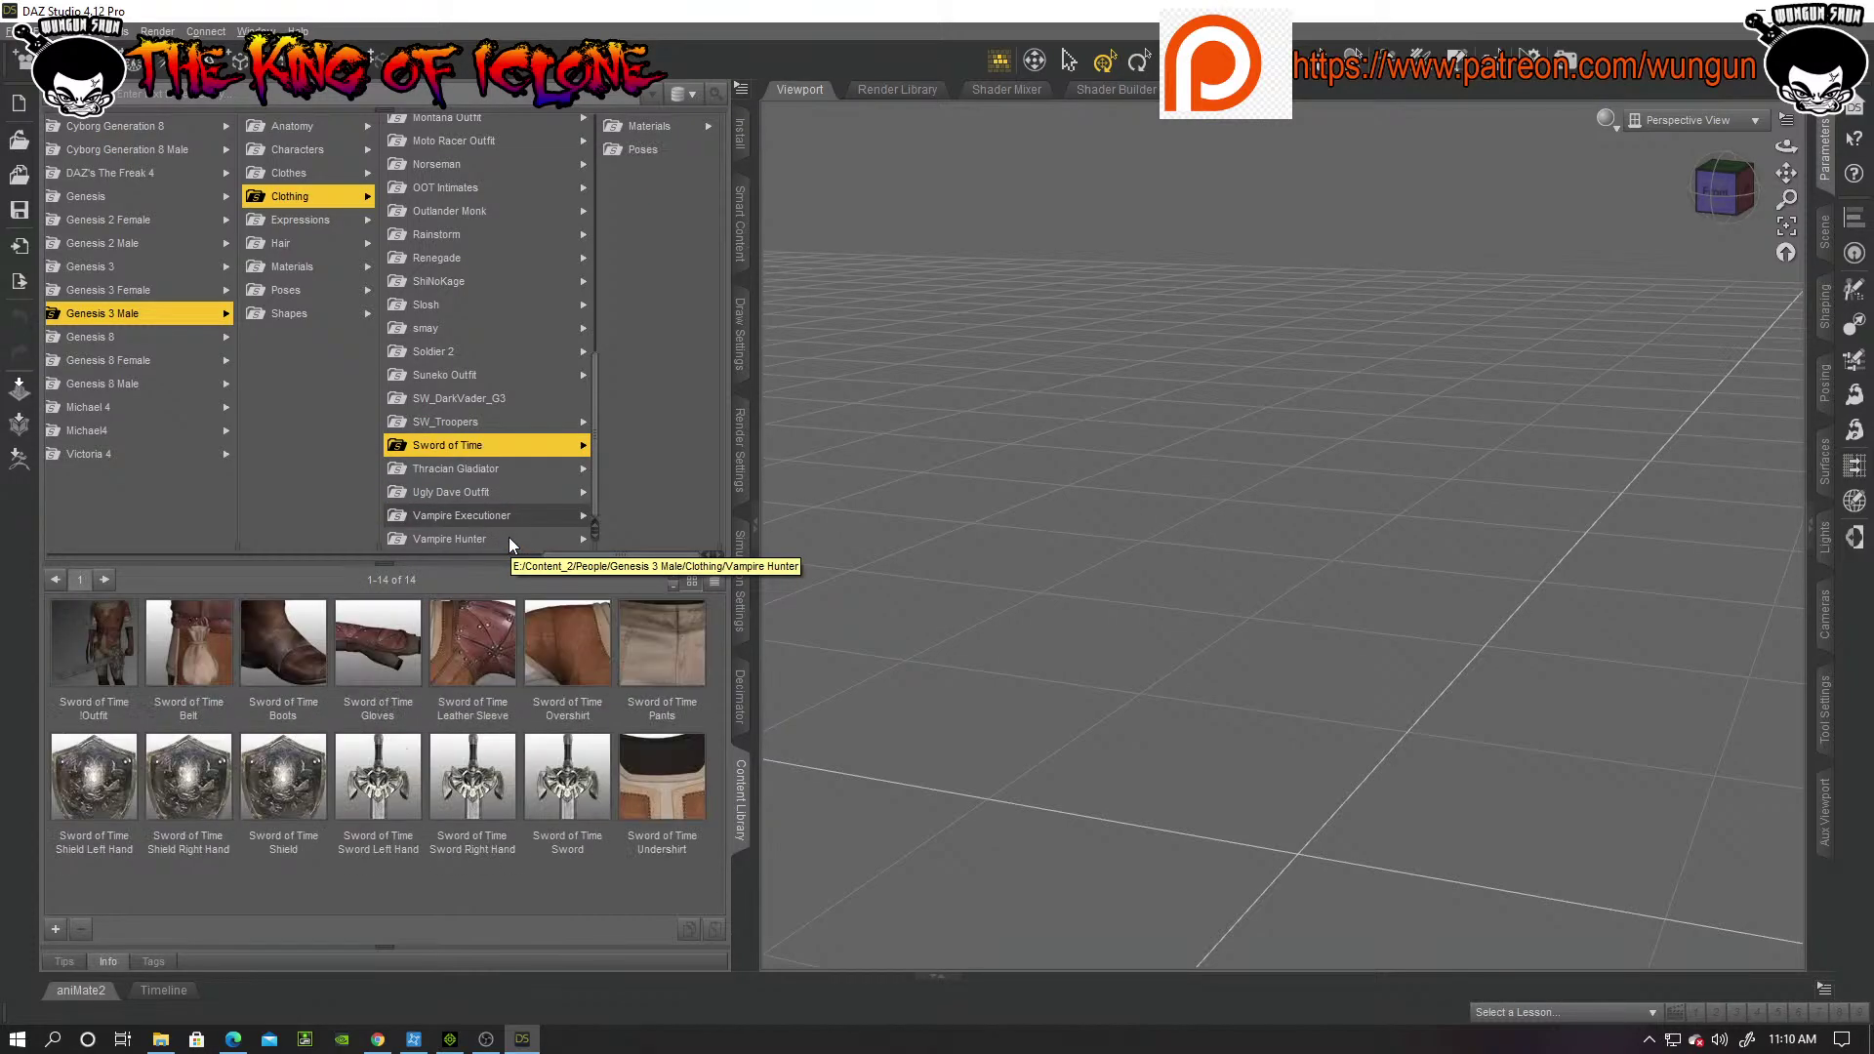
key(Up)
key(Up)
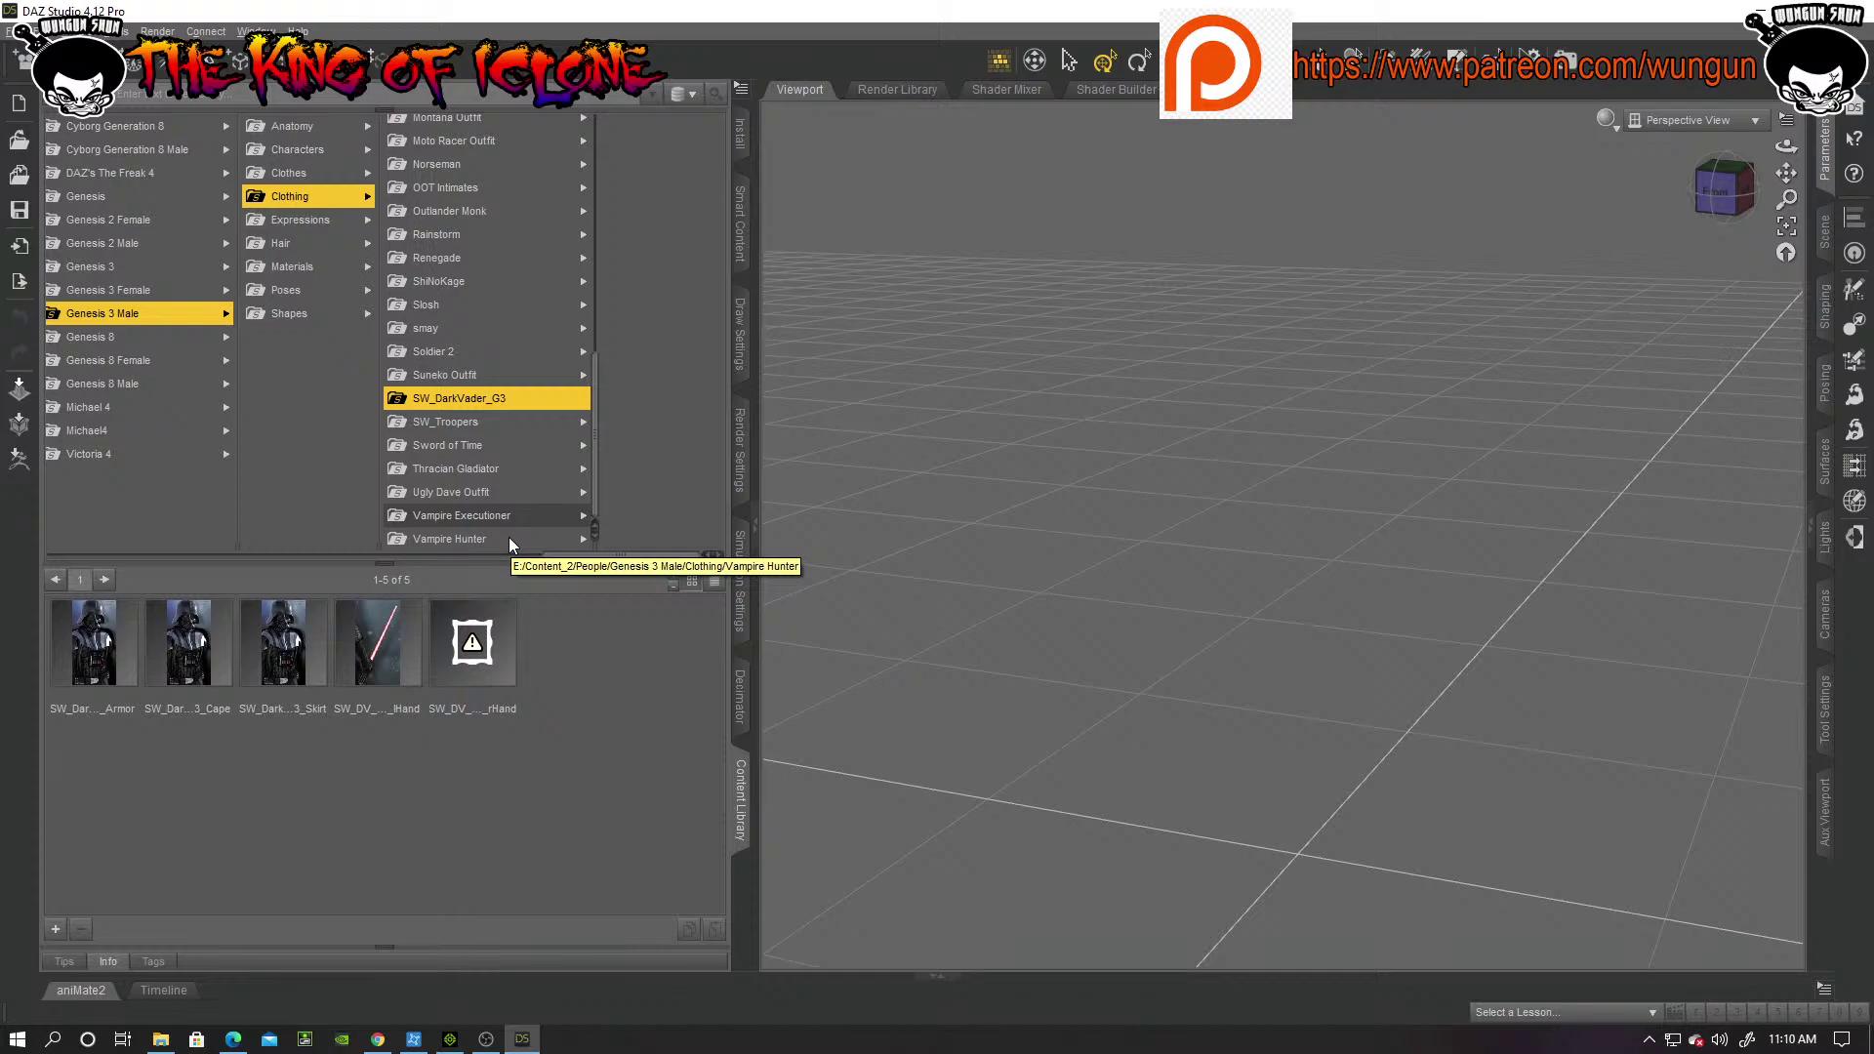
key(Up)
key(Up)
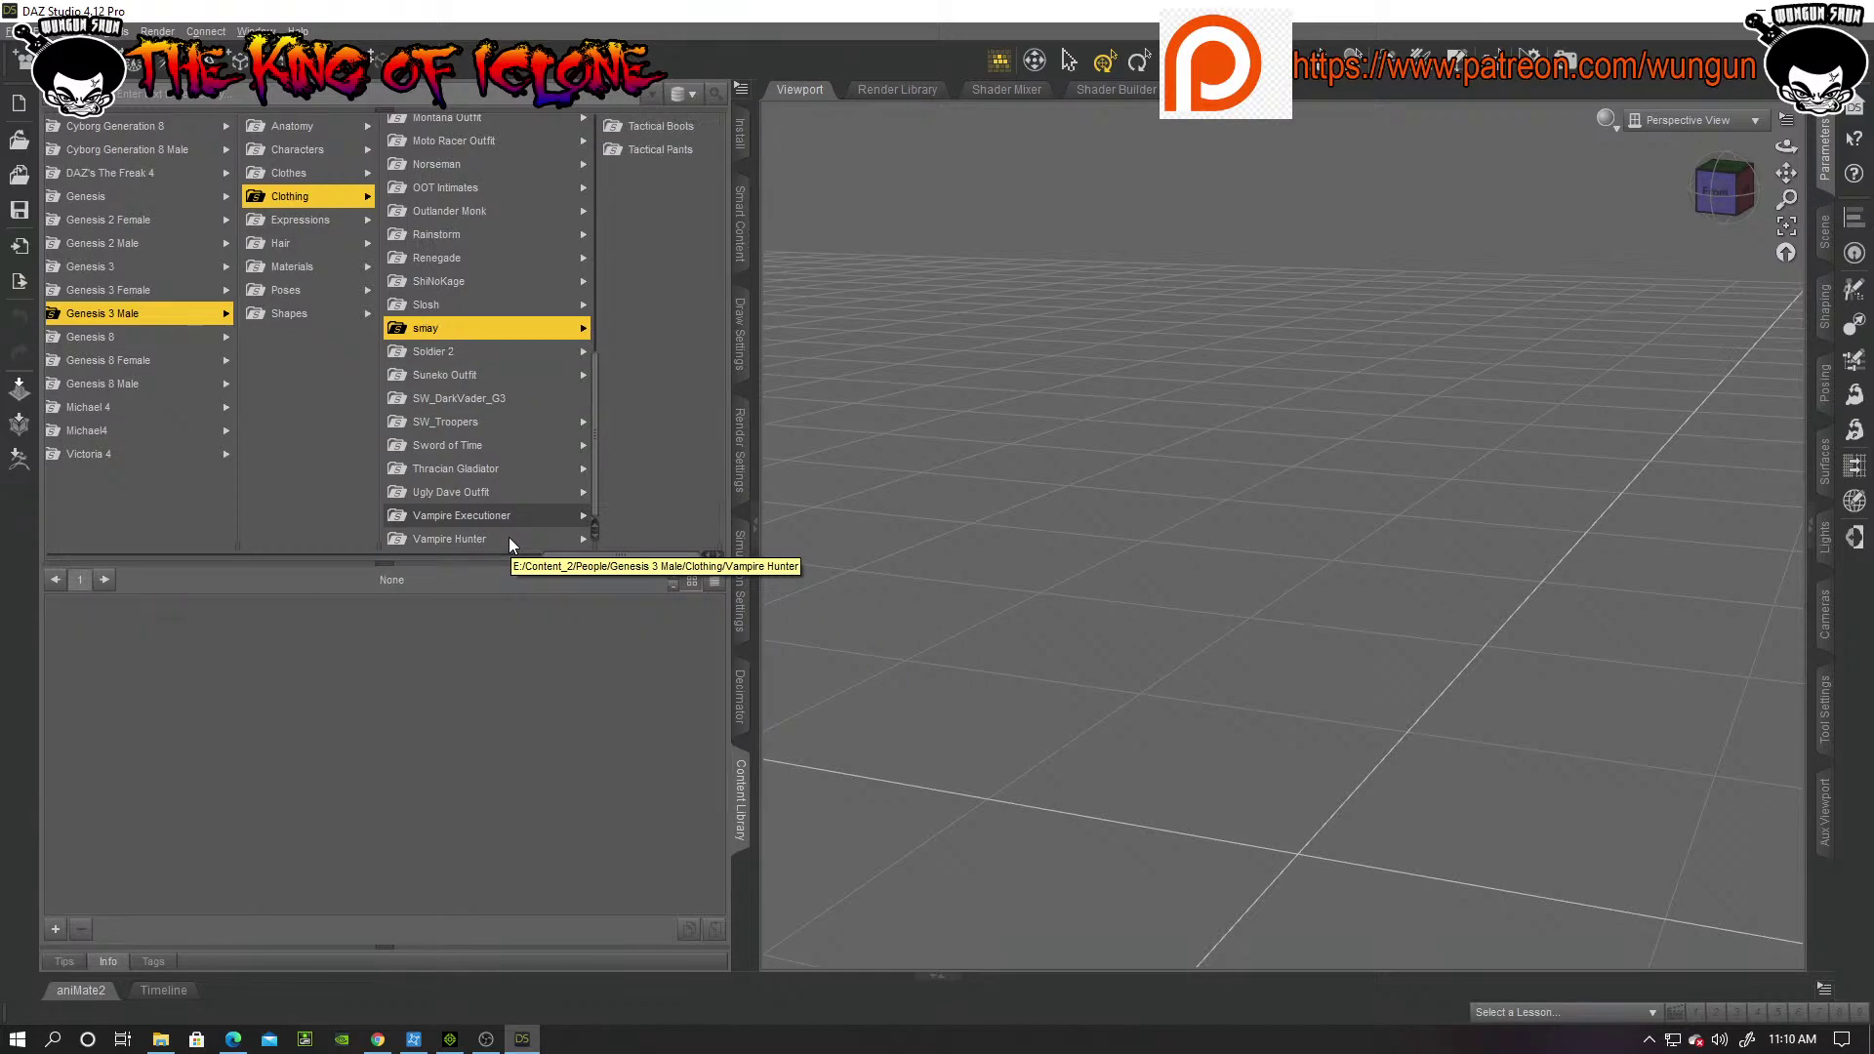
key(Up)
key(Up)
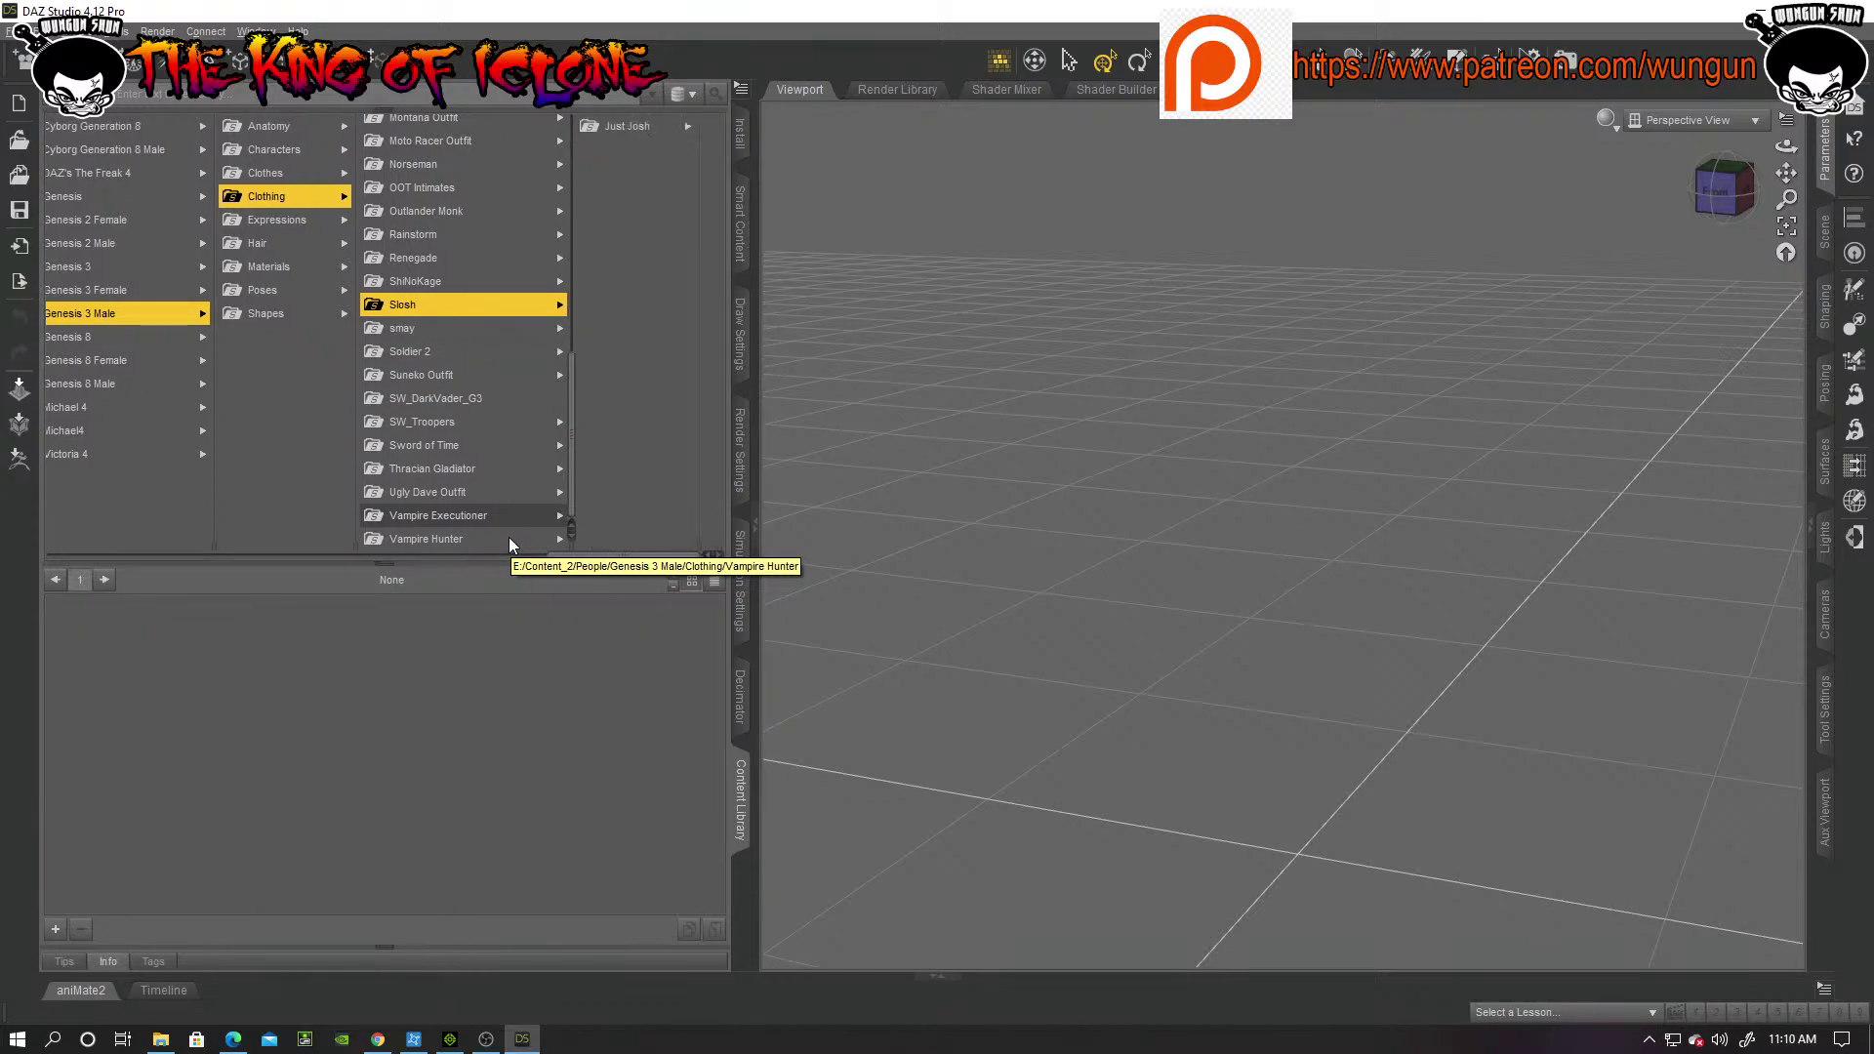
key(Up)
key(Up)
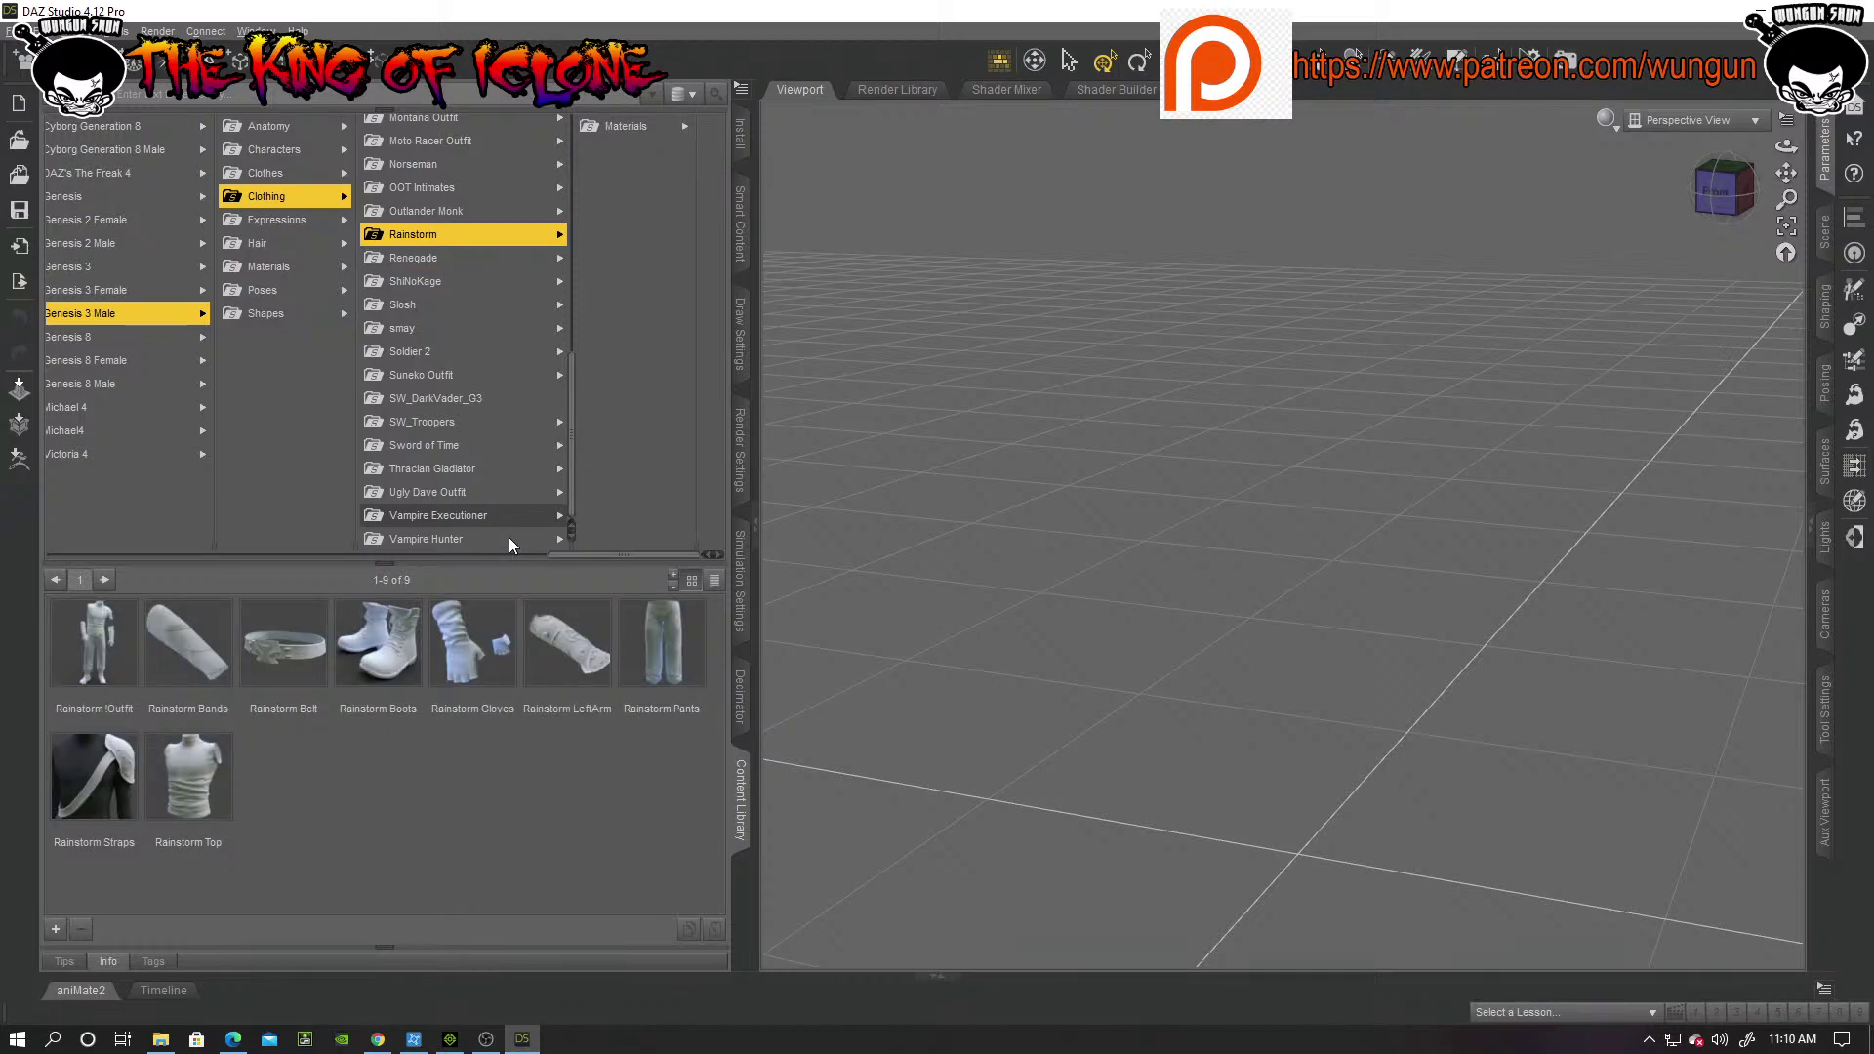
key(Up)
key(Up)
key(Up)
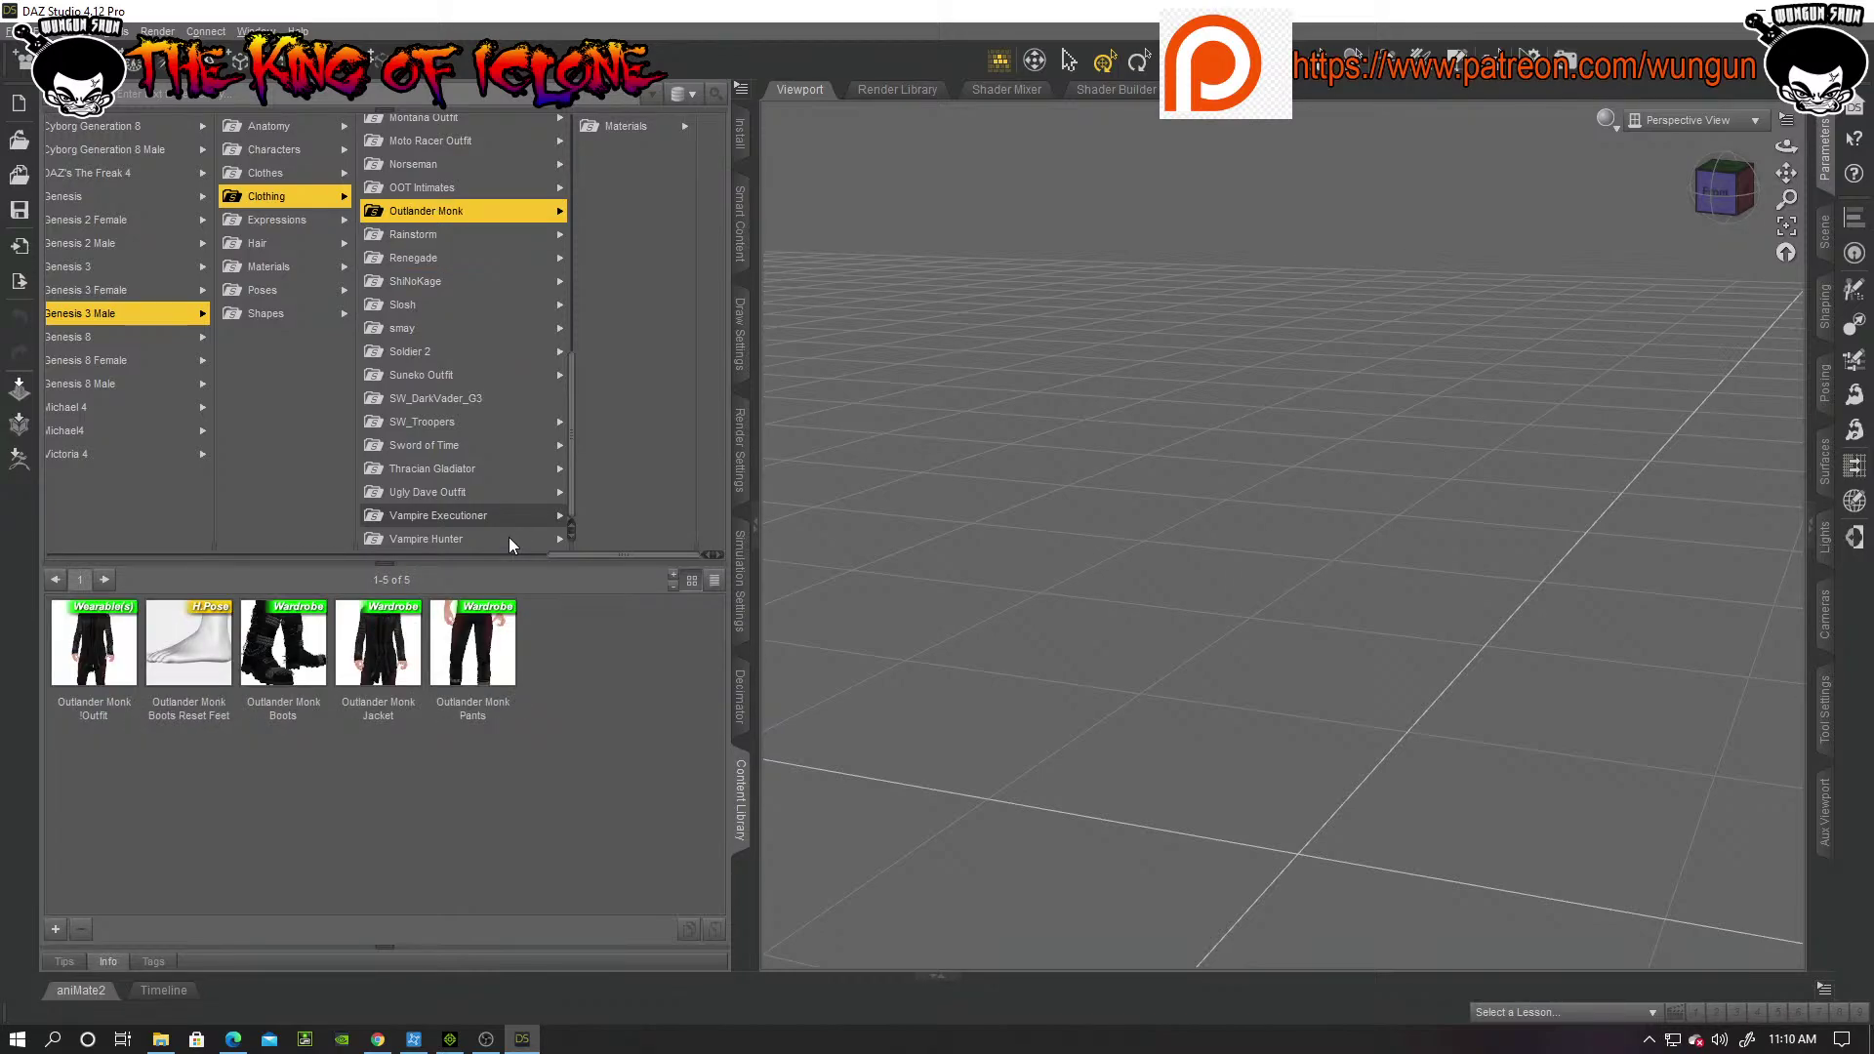
key(Up)
key(Up)
key(Up)
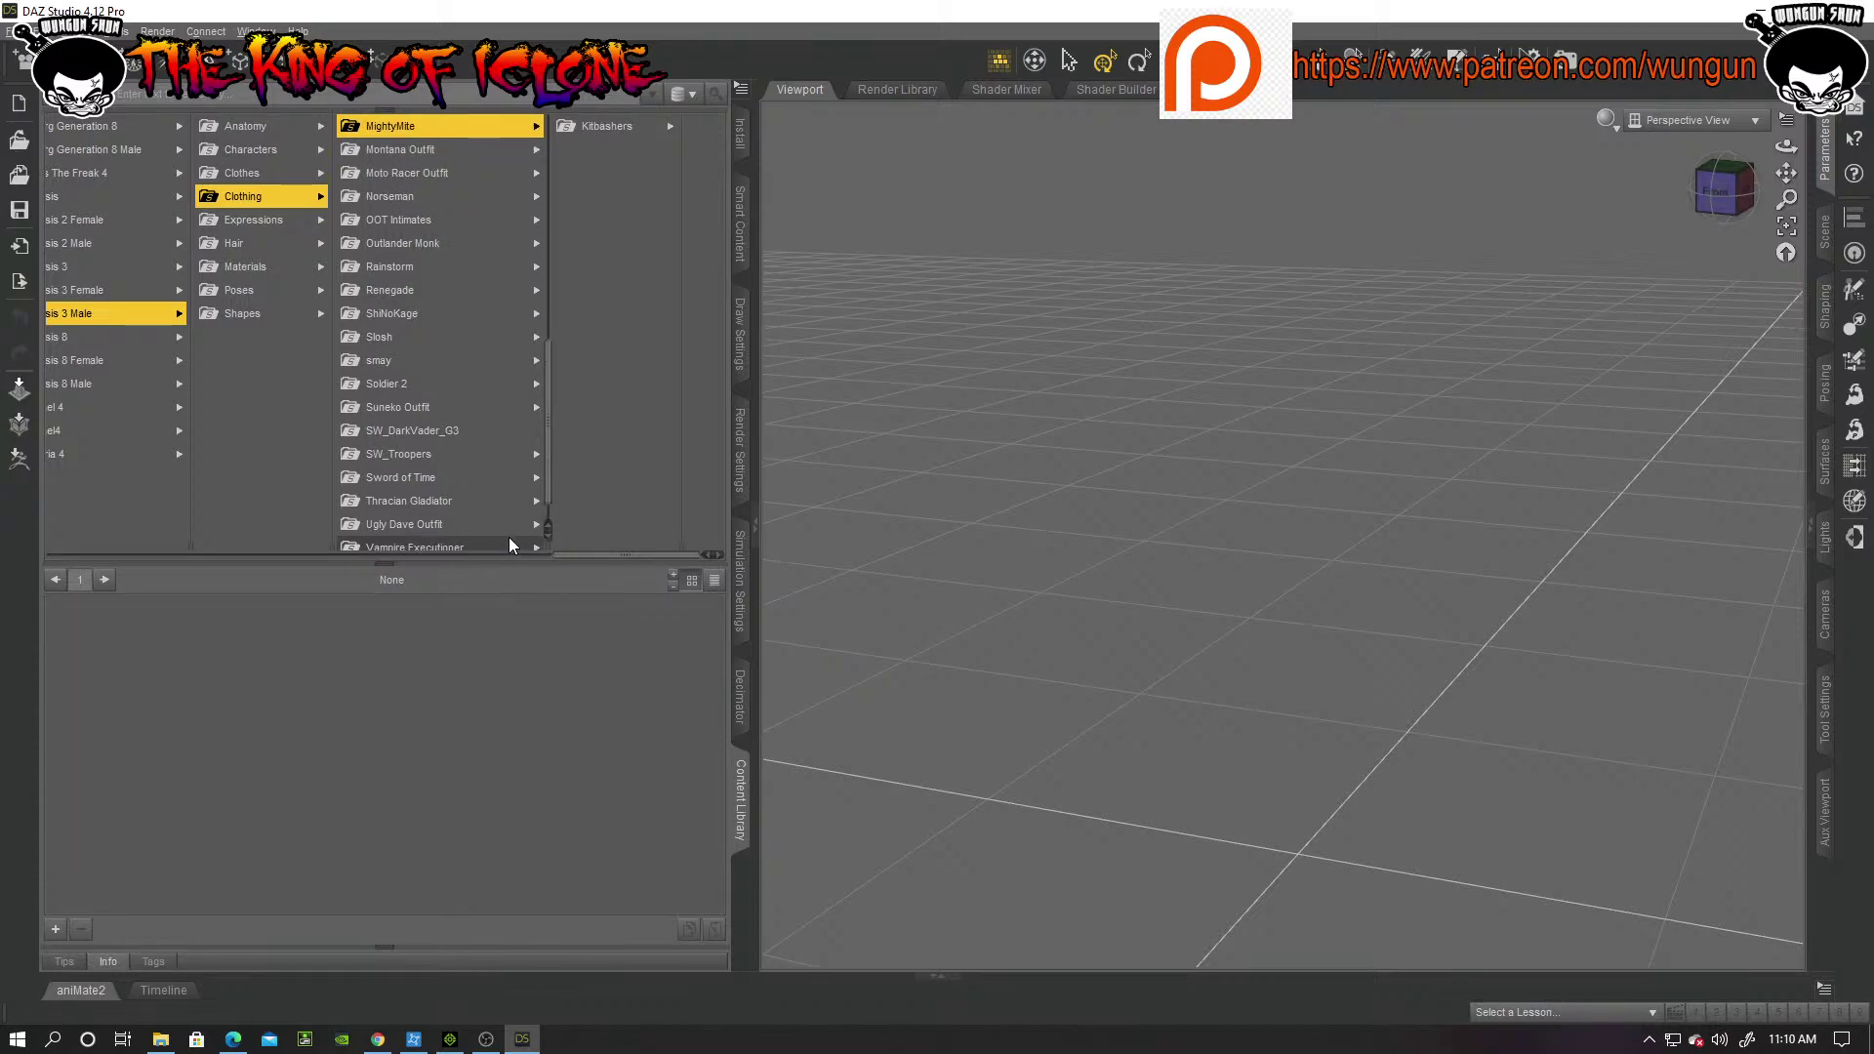
key(Up)
key(Up)
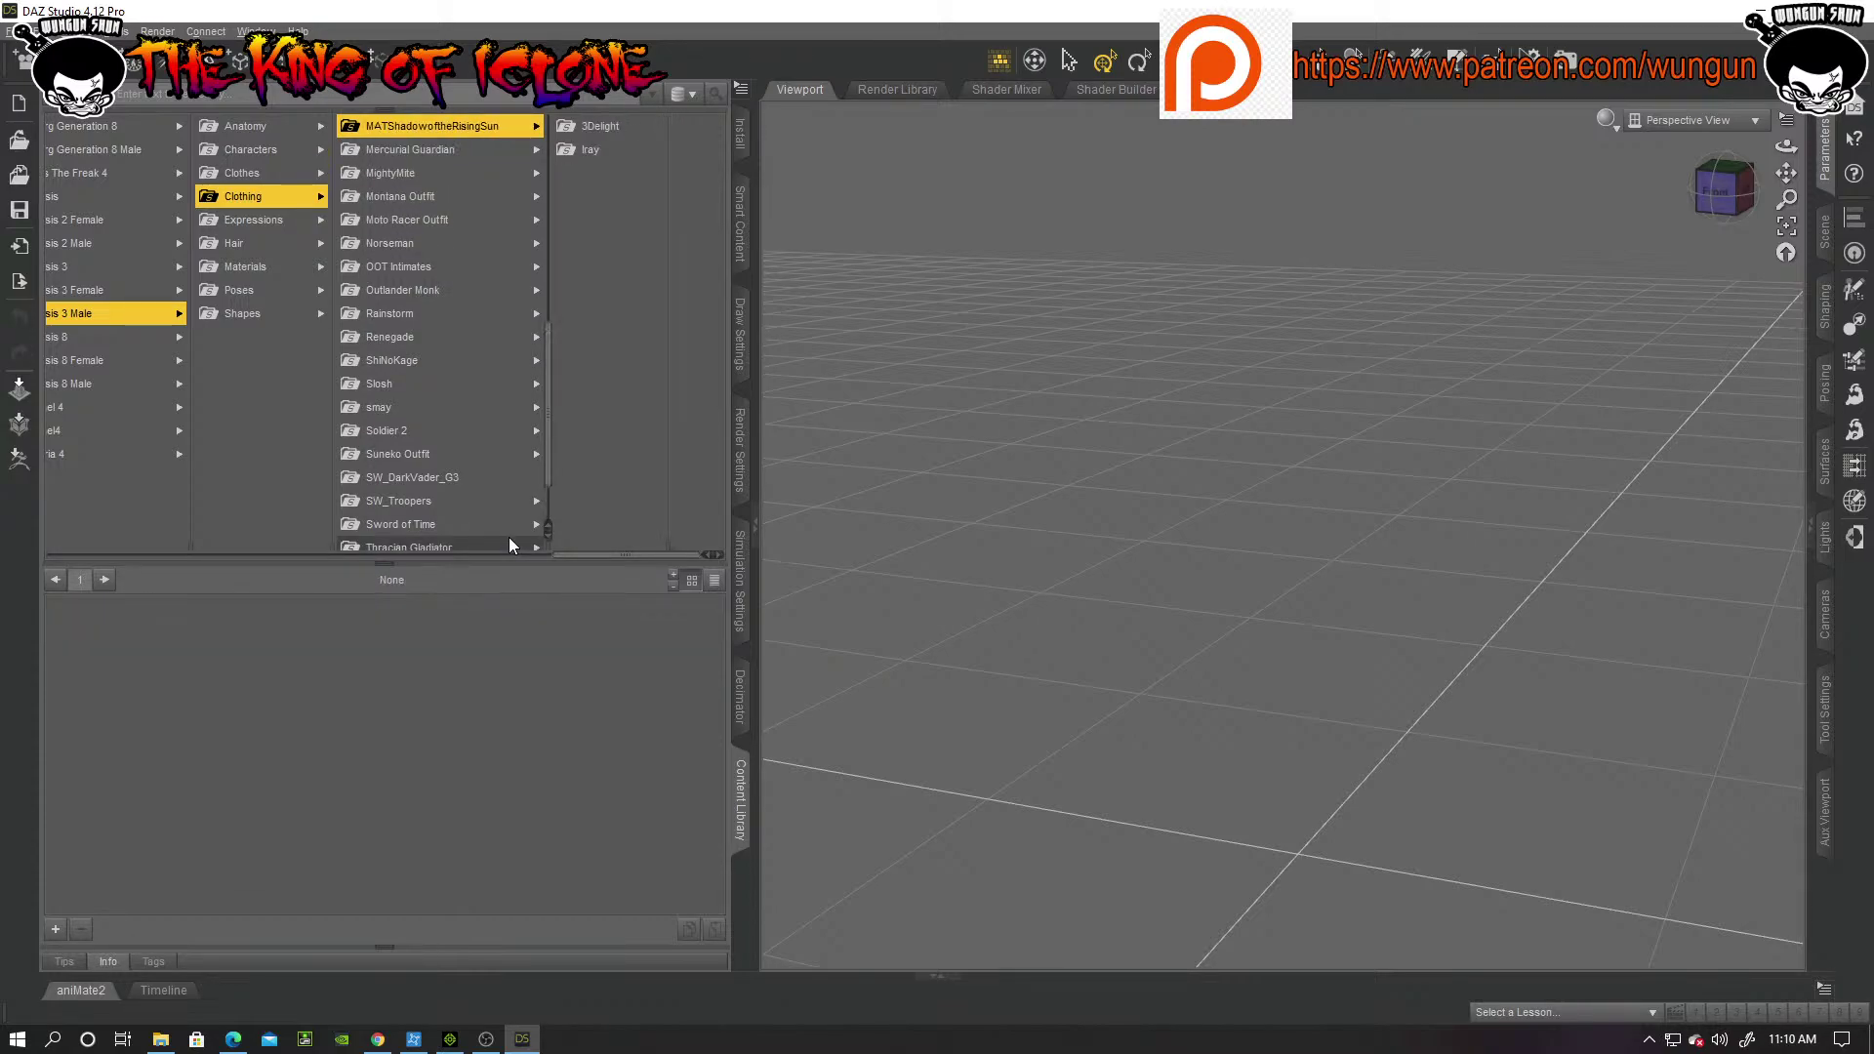
key(Up)
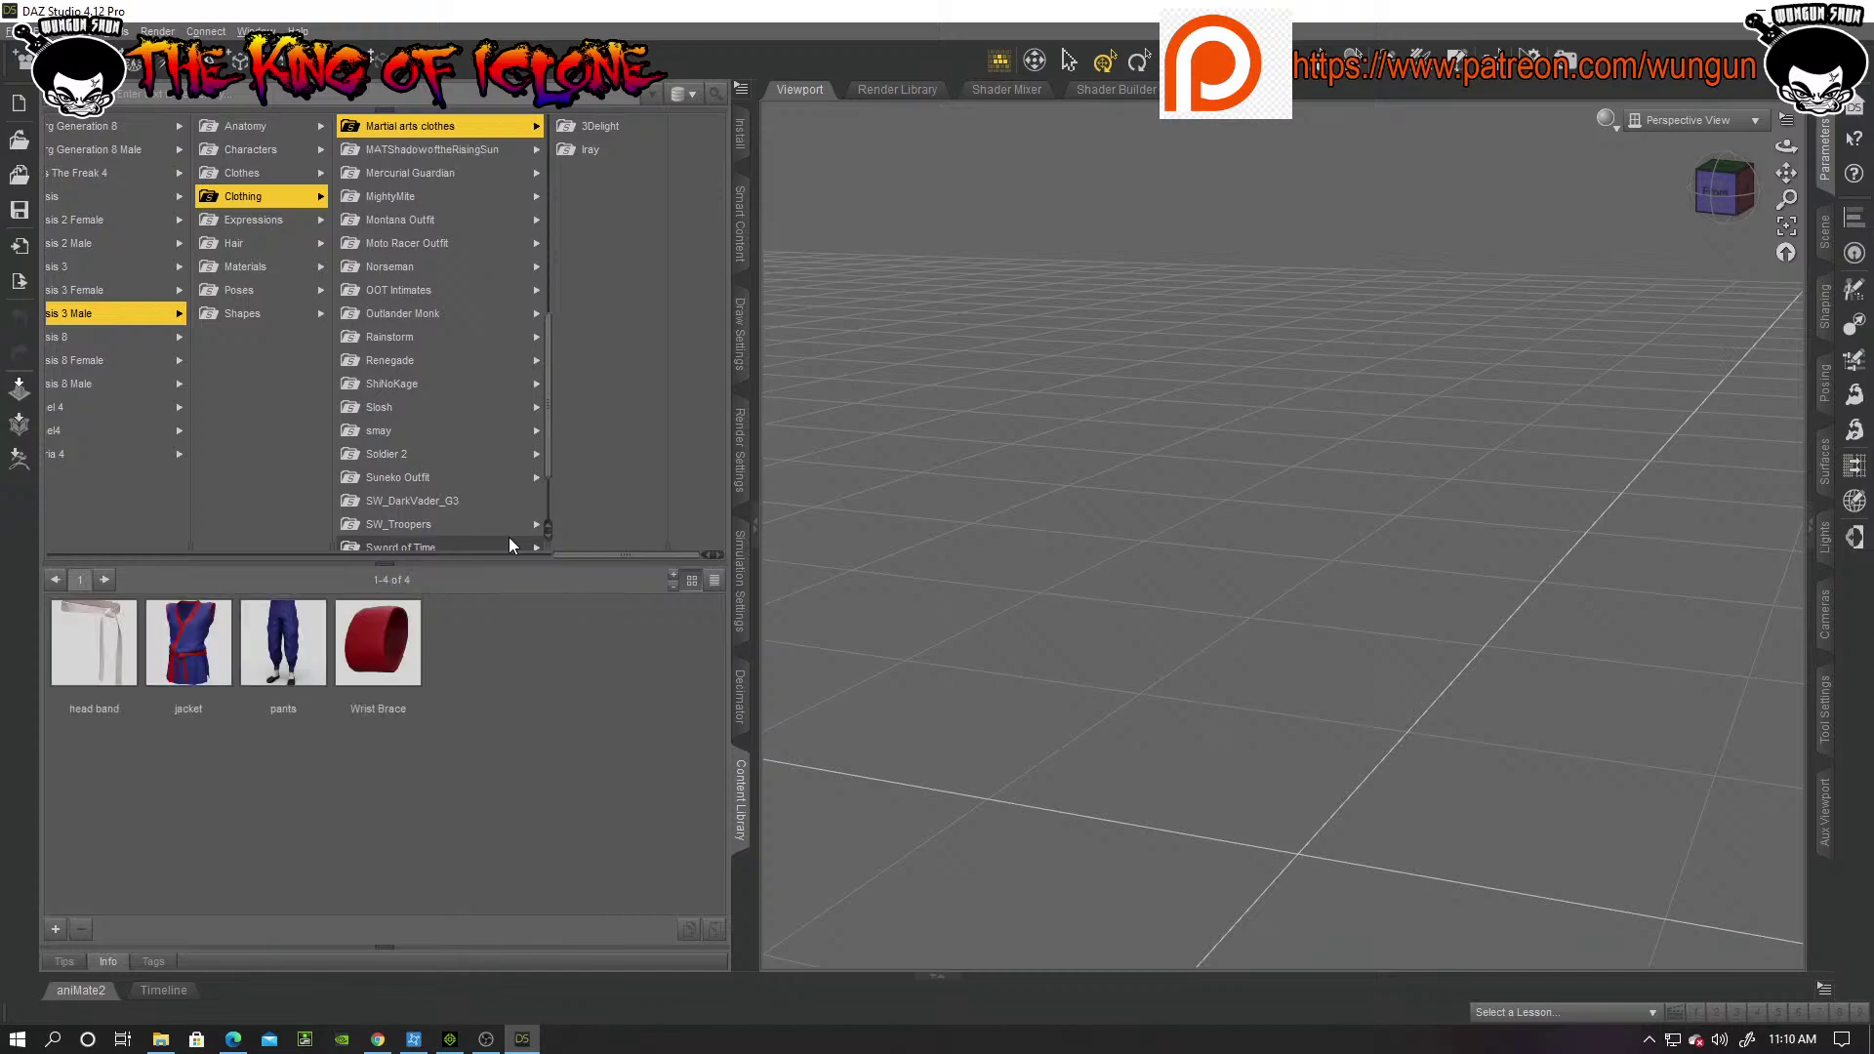
key(Up)
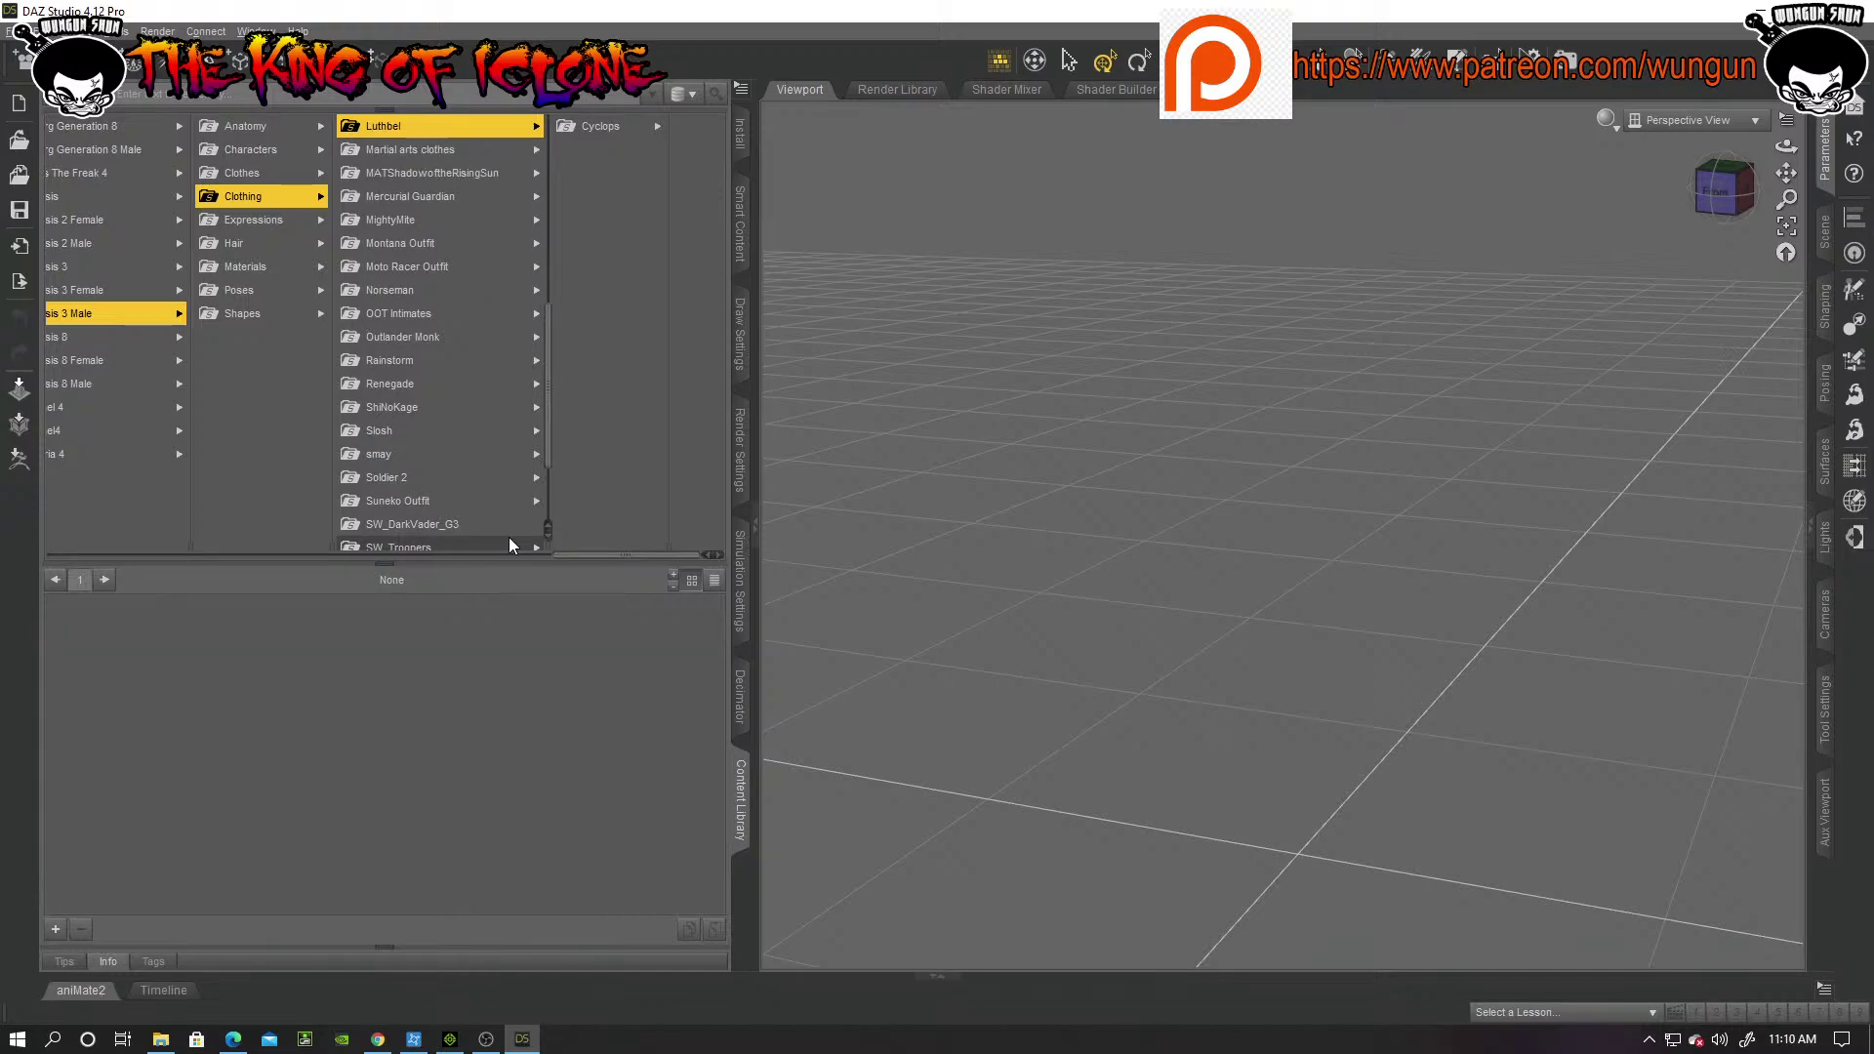
key(Up)
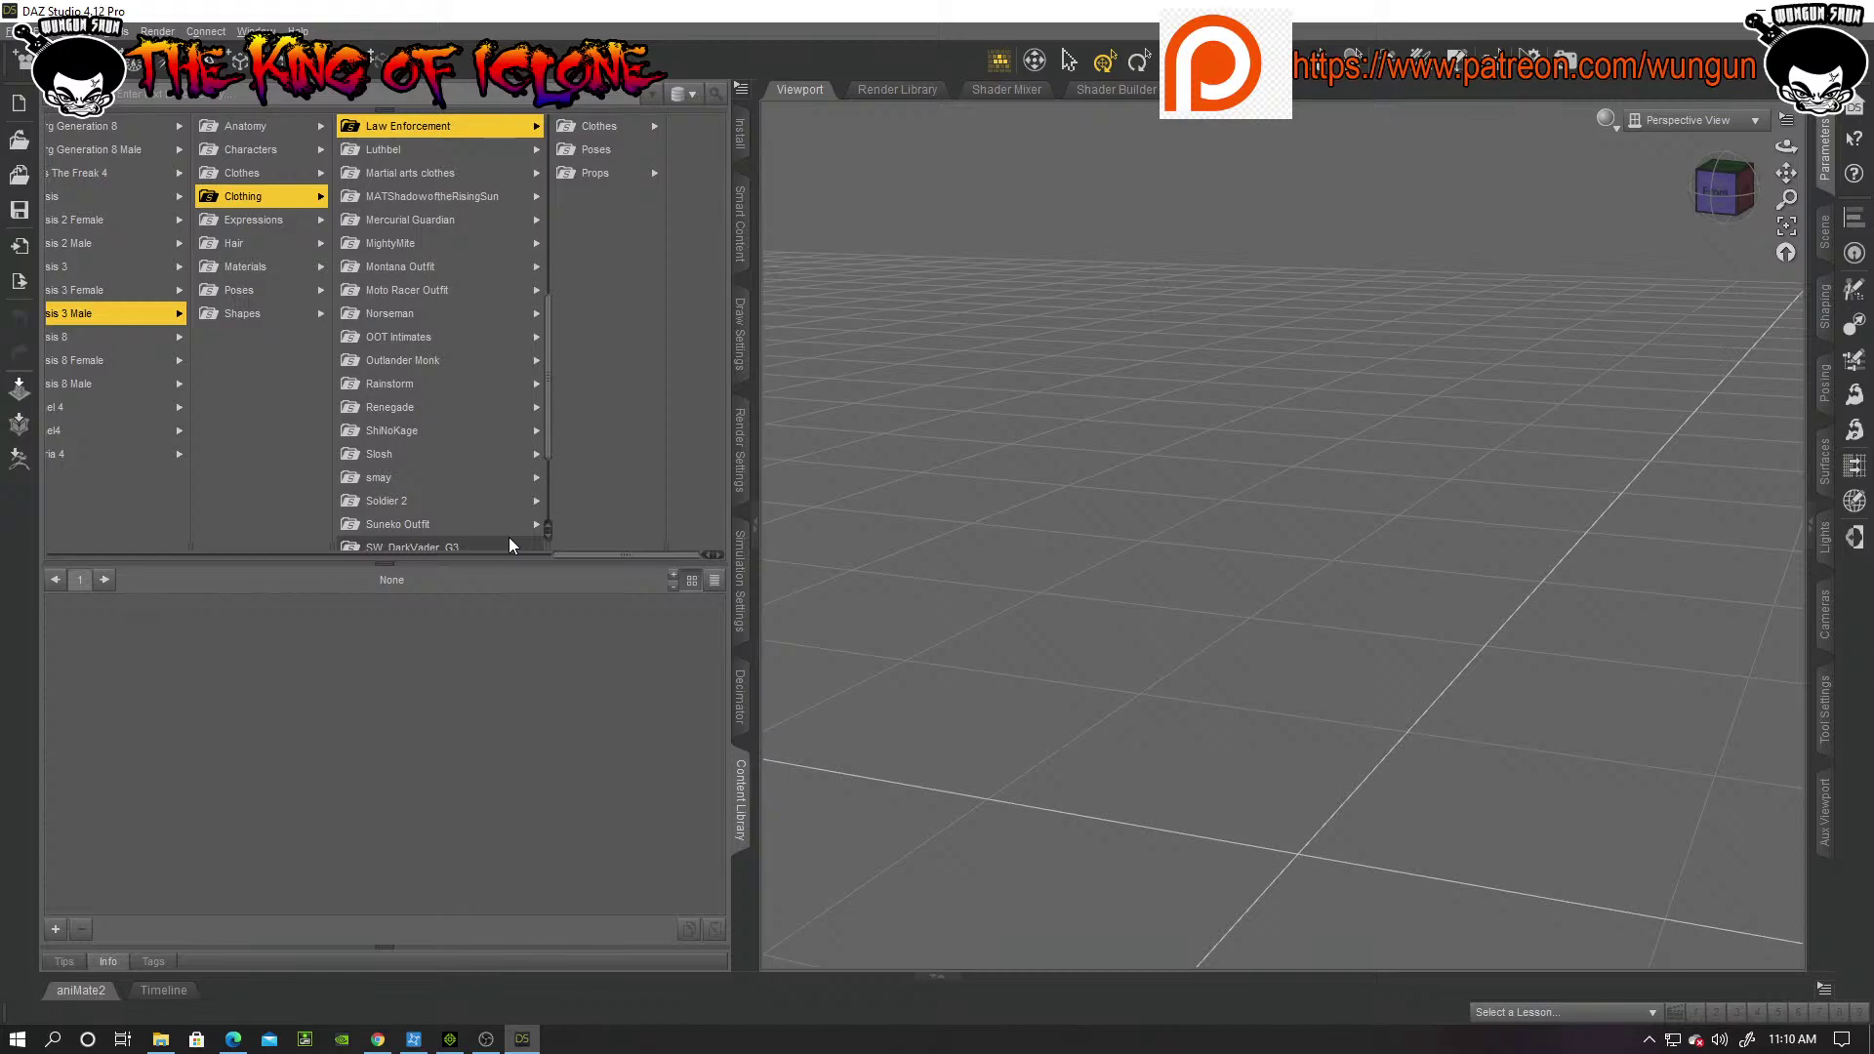
key(Right)
key(Left)
key(Up)
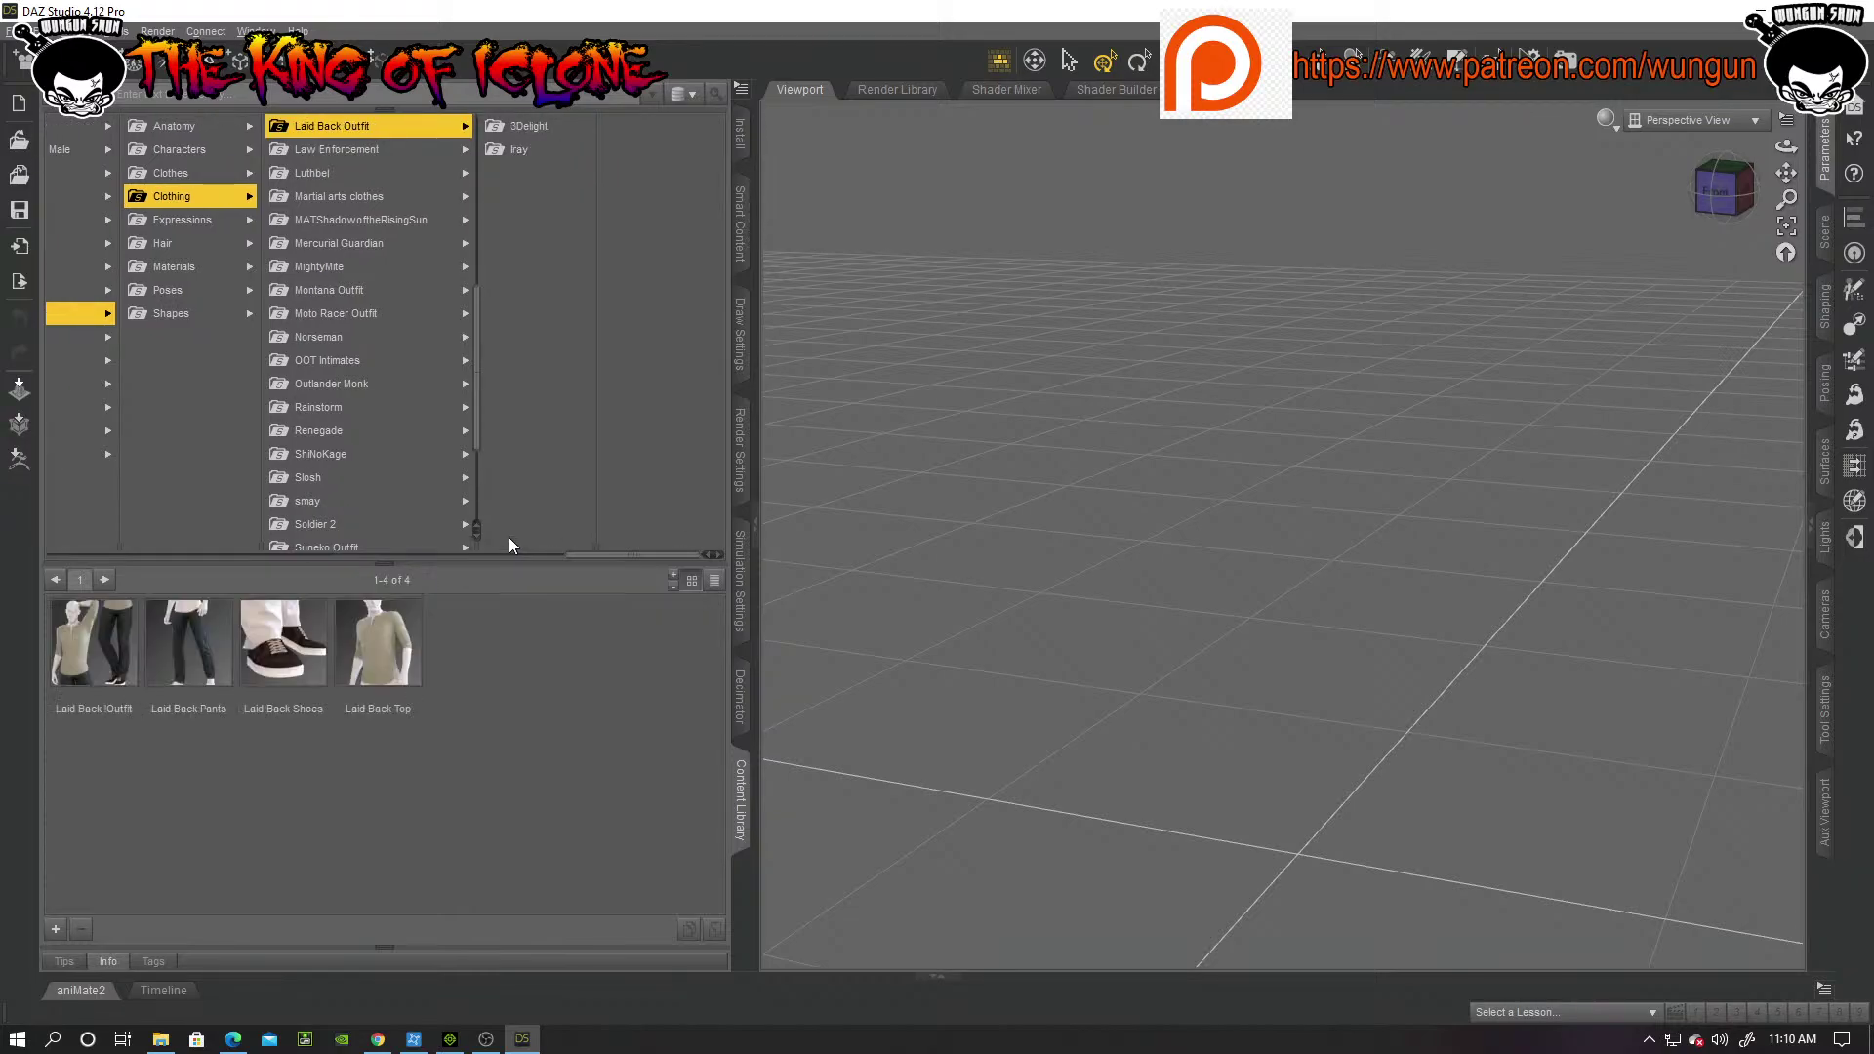
key(Up)
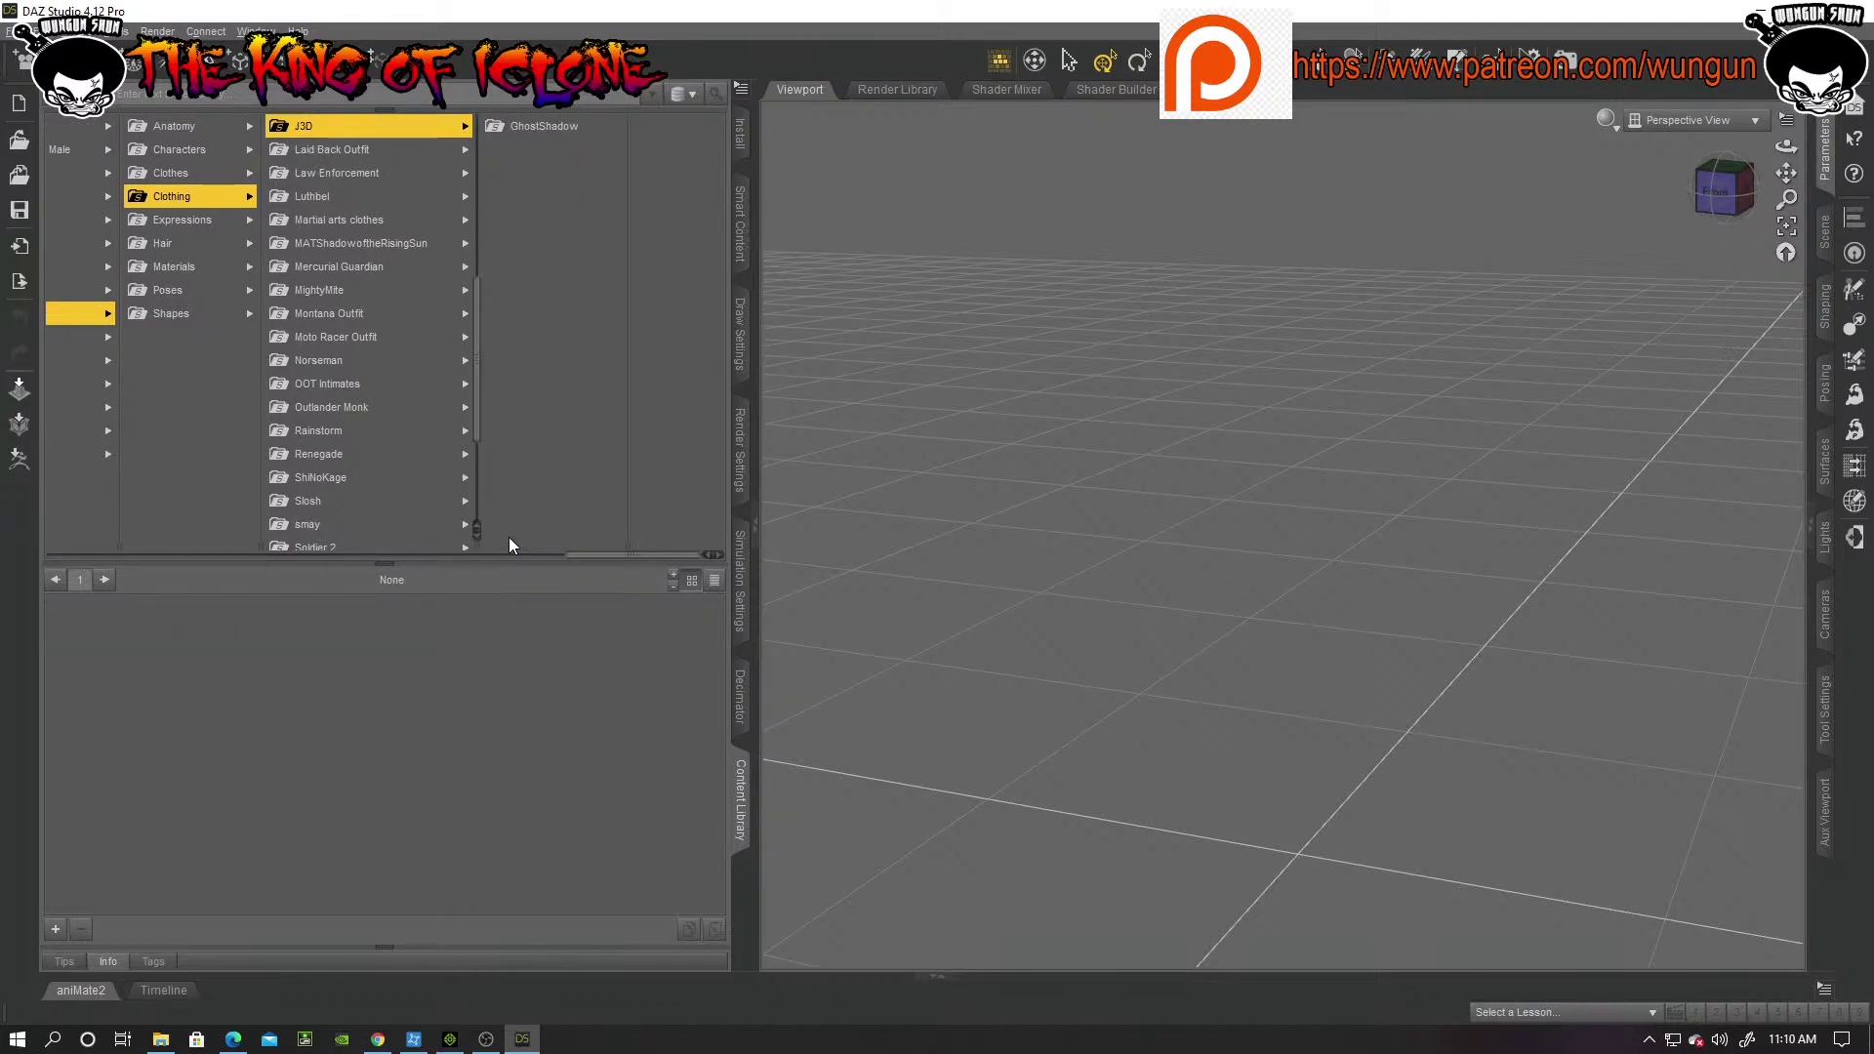
key(Right)
key(Left)
key(Up)
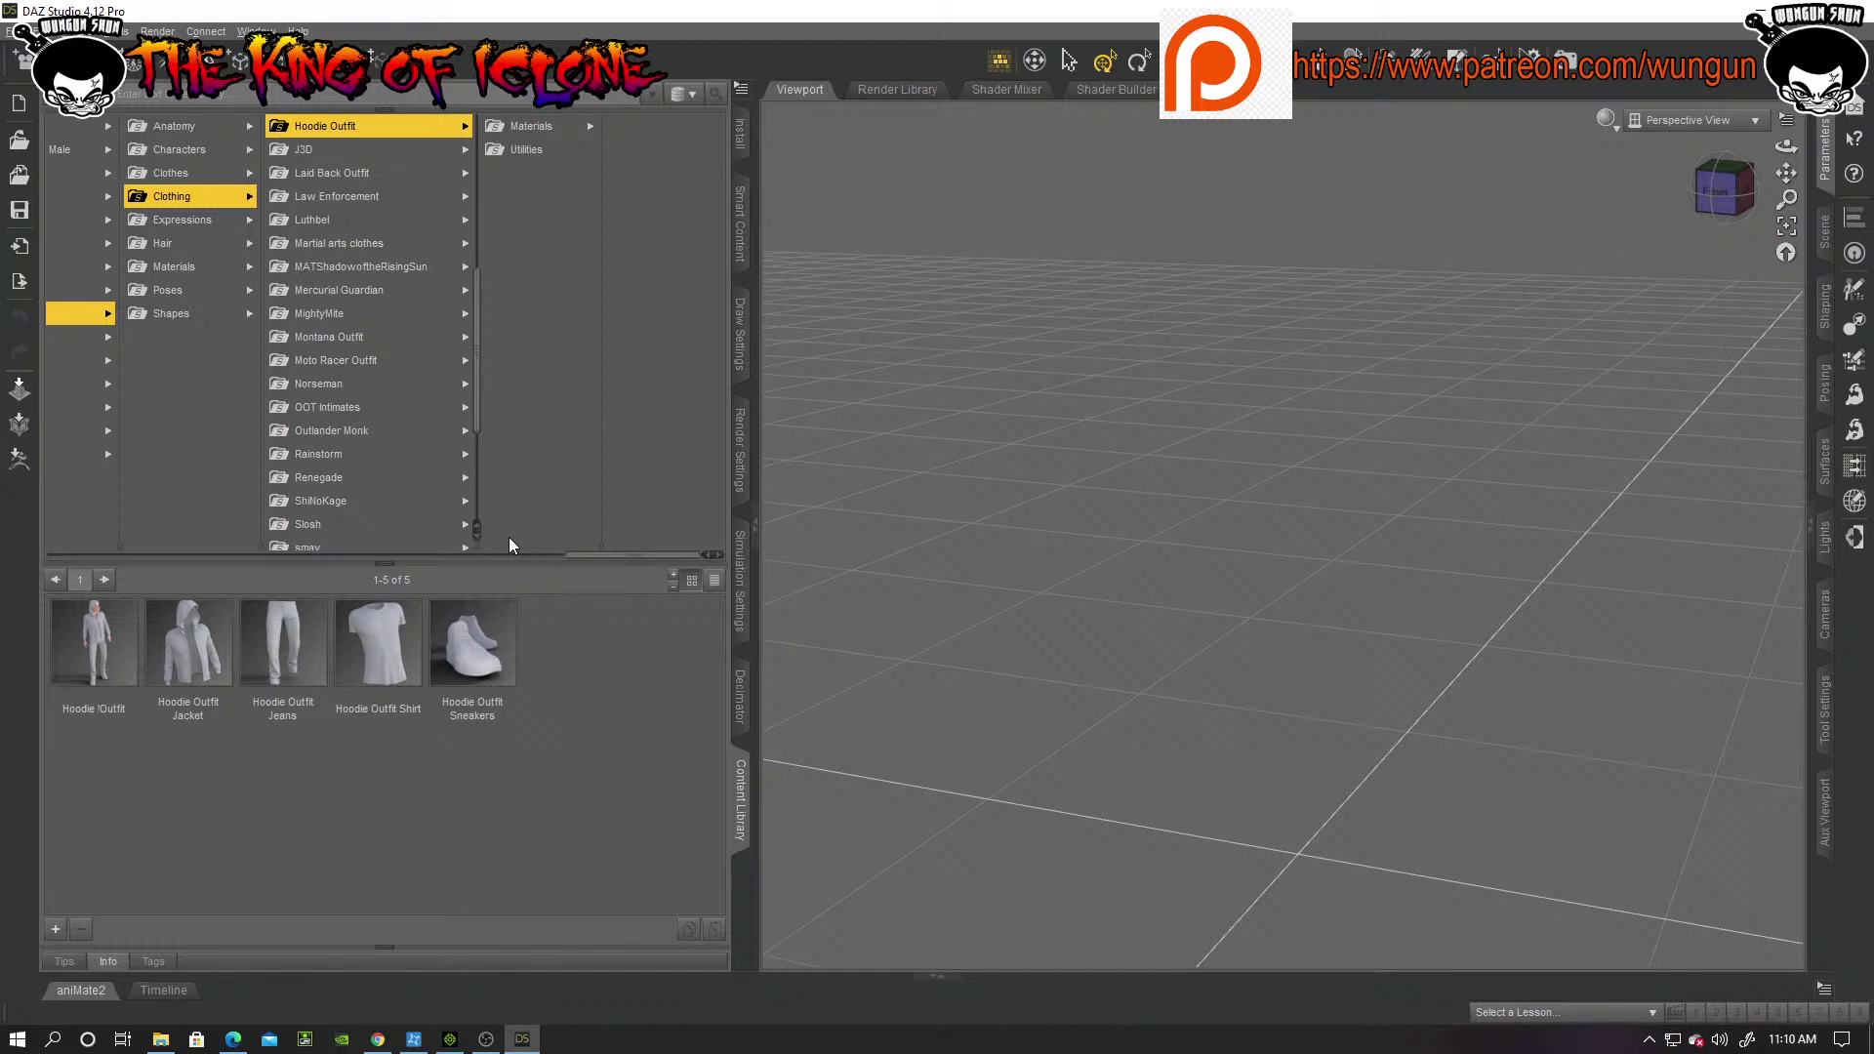
key(Up)
key(Up)
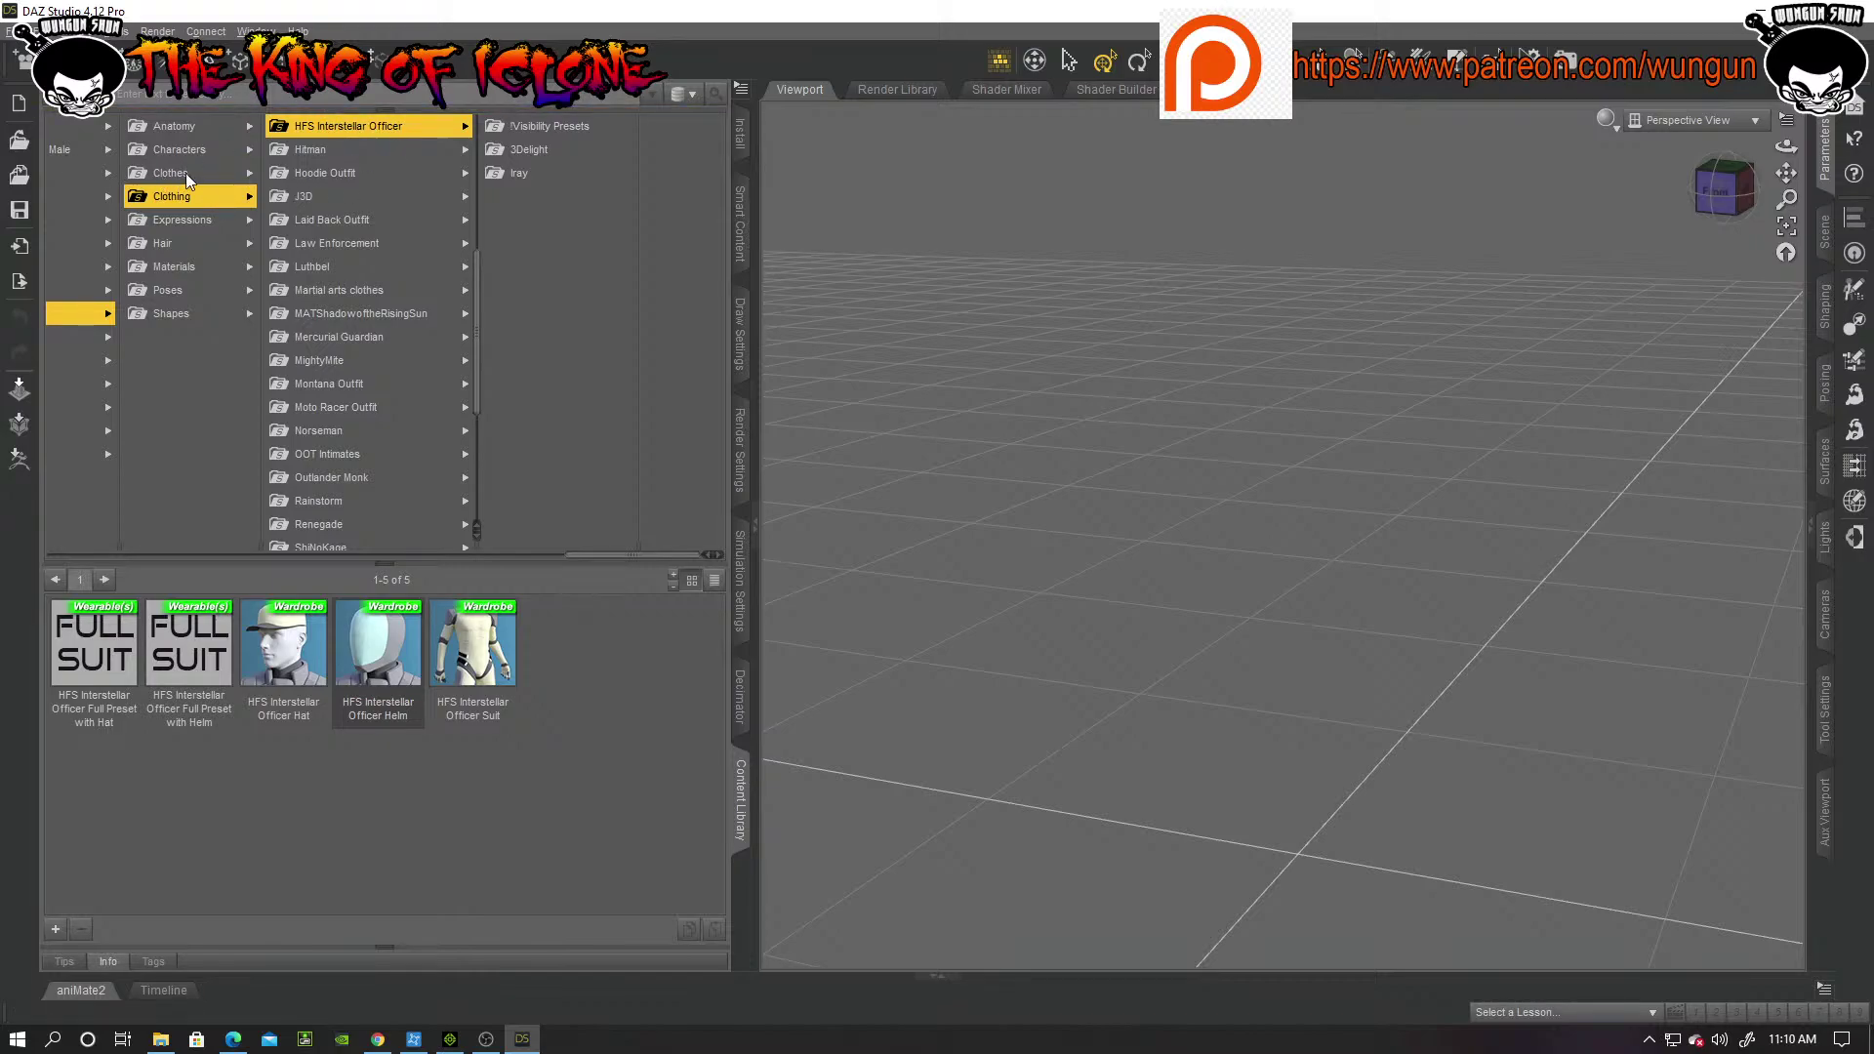
Step: Check the available Genesis 3 Male characters and load the base Genesis 3 Male figure into the scene
click(202, 151)
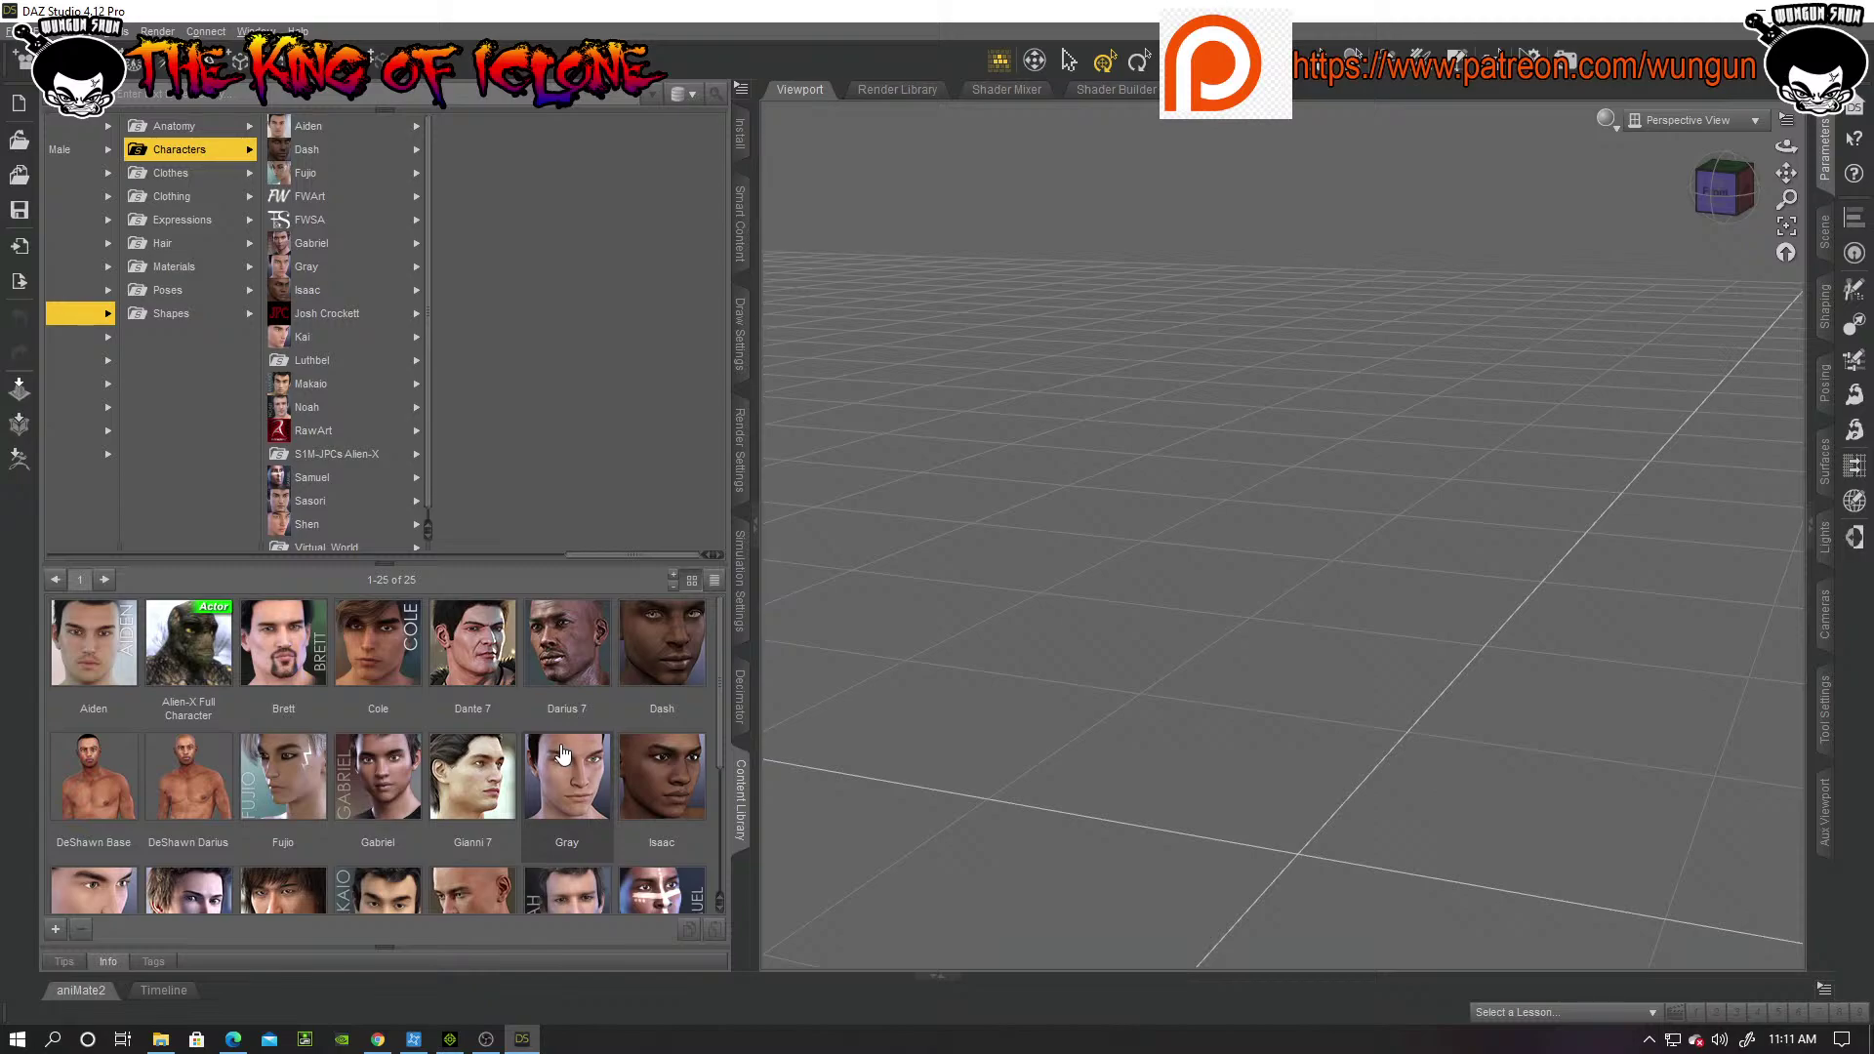
scroll(562, 757, down, 2)
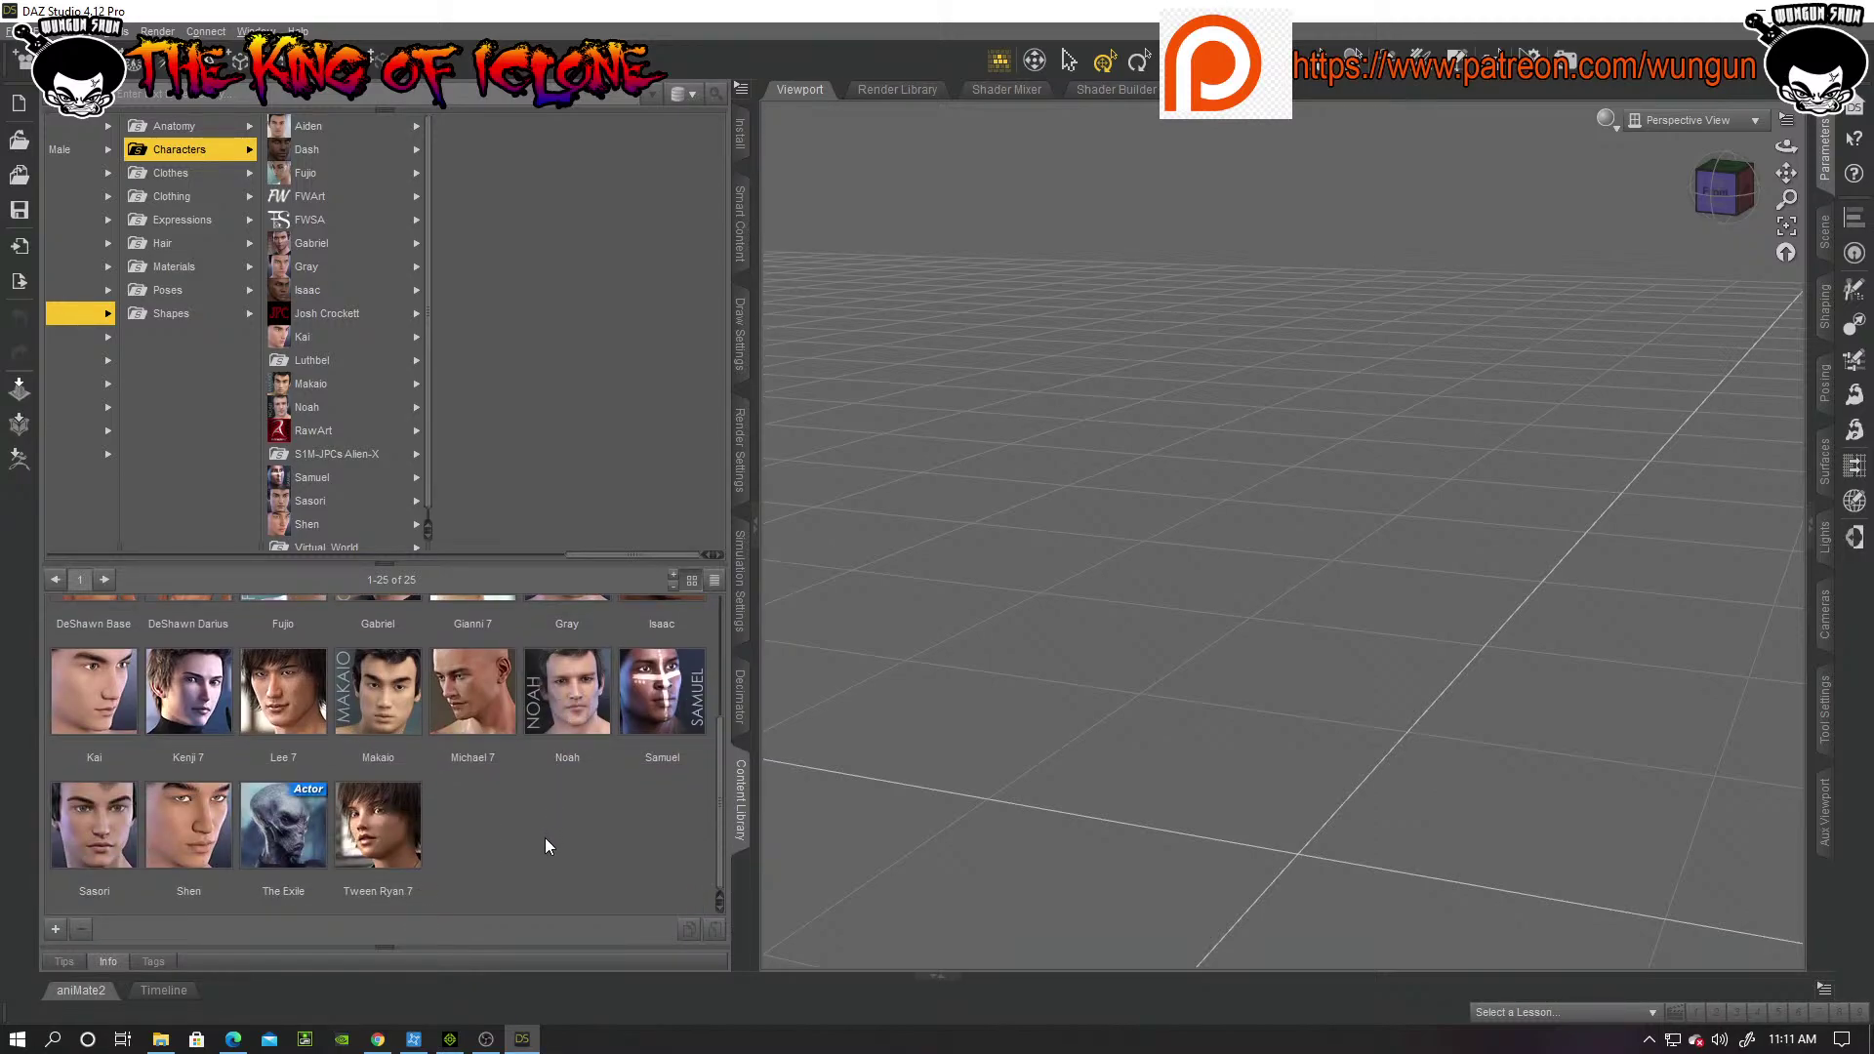
scroll(547, 846, up, 2)
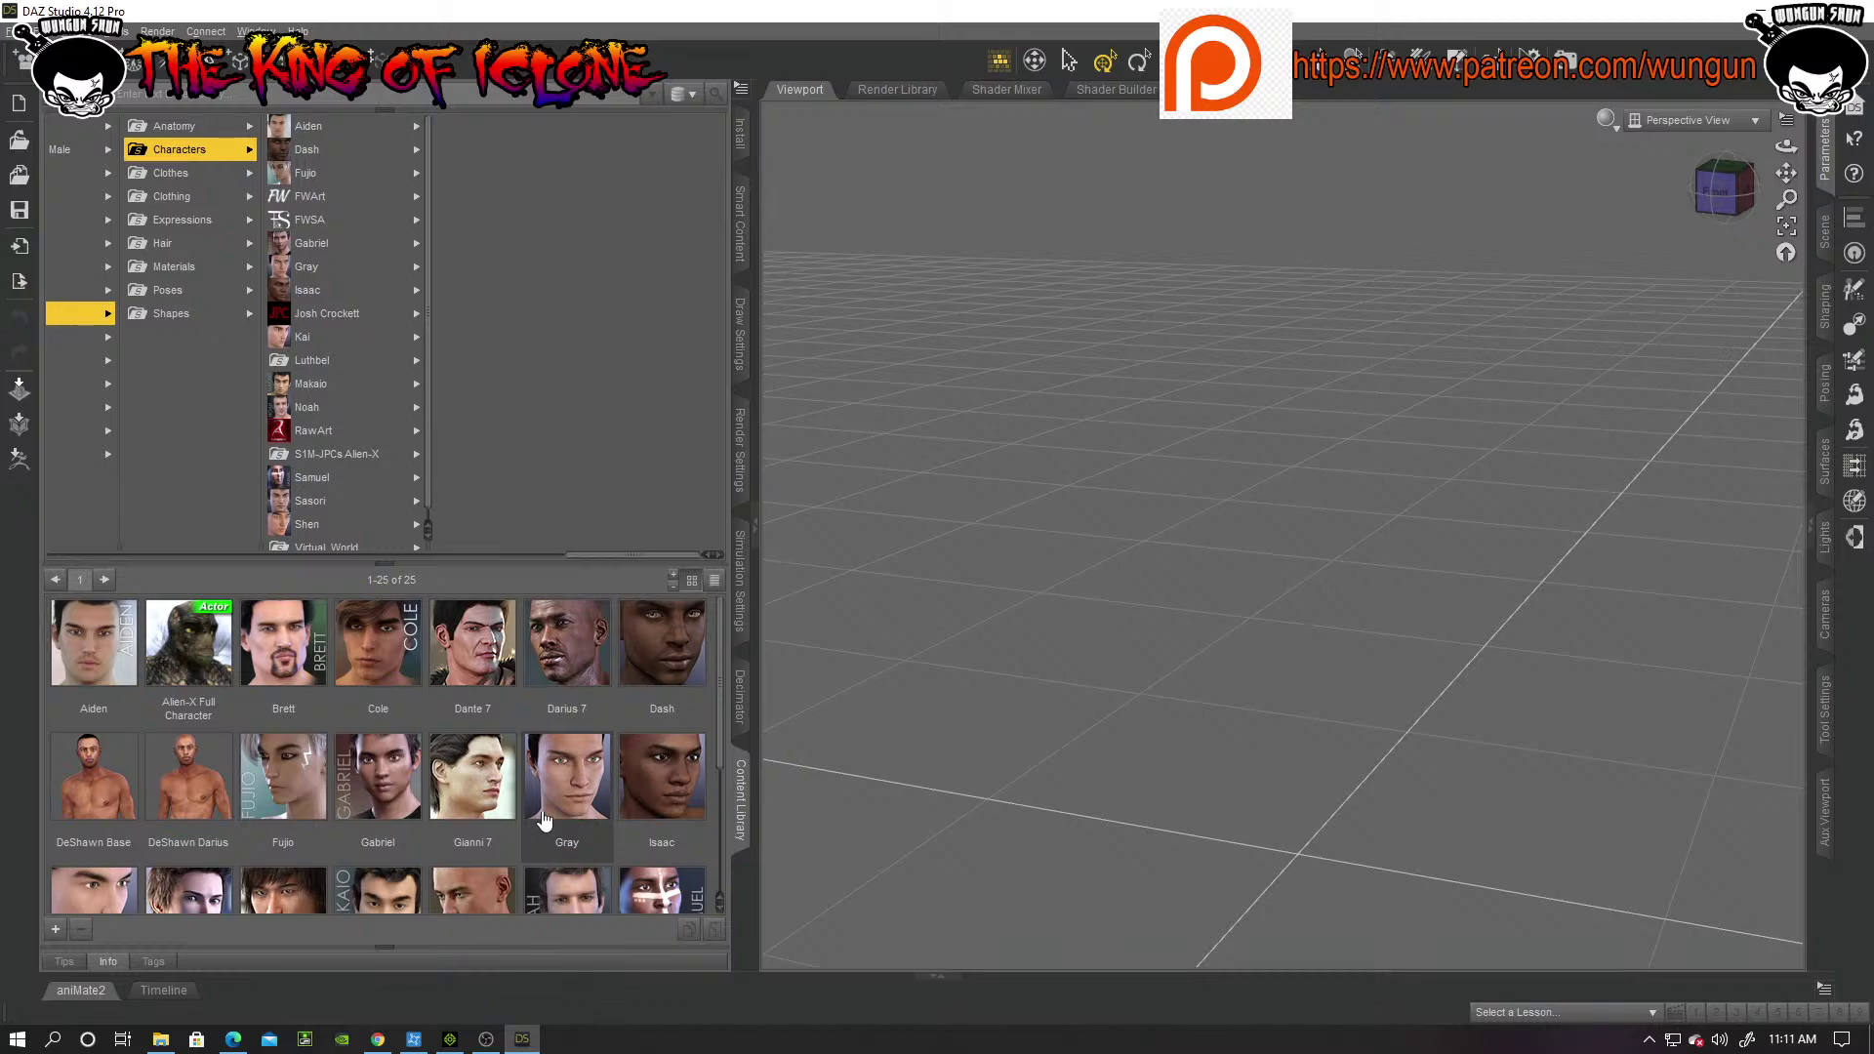
click(84, 316)
double_click(93, 645)
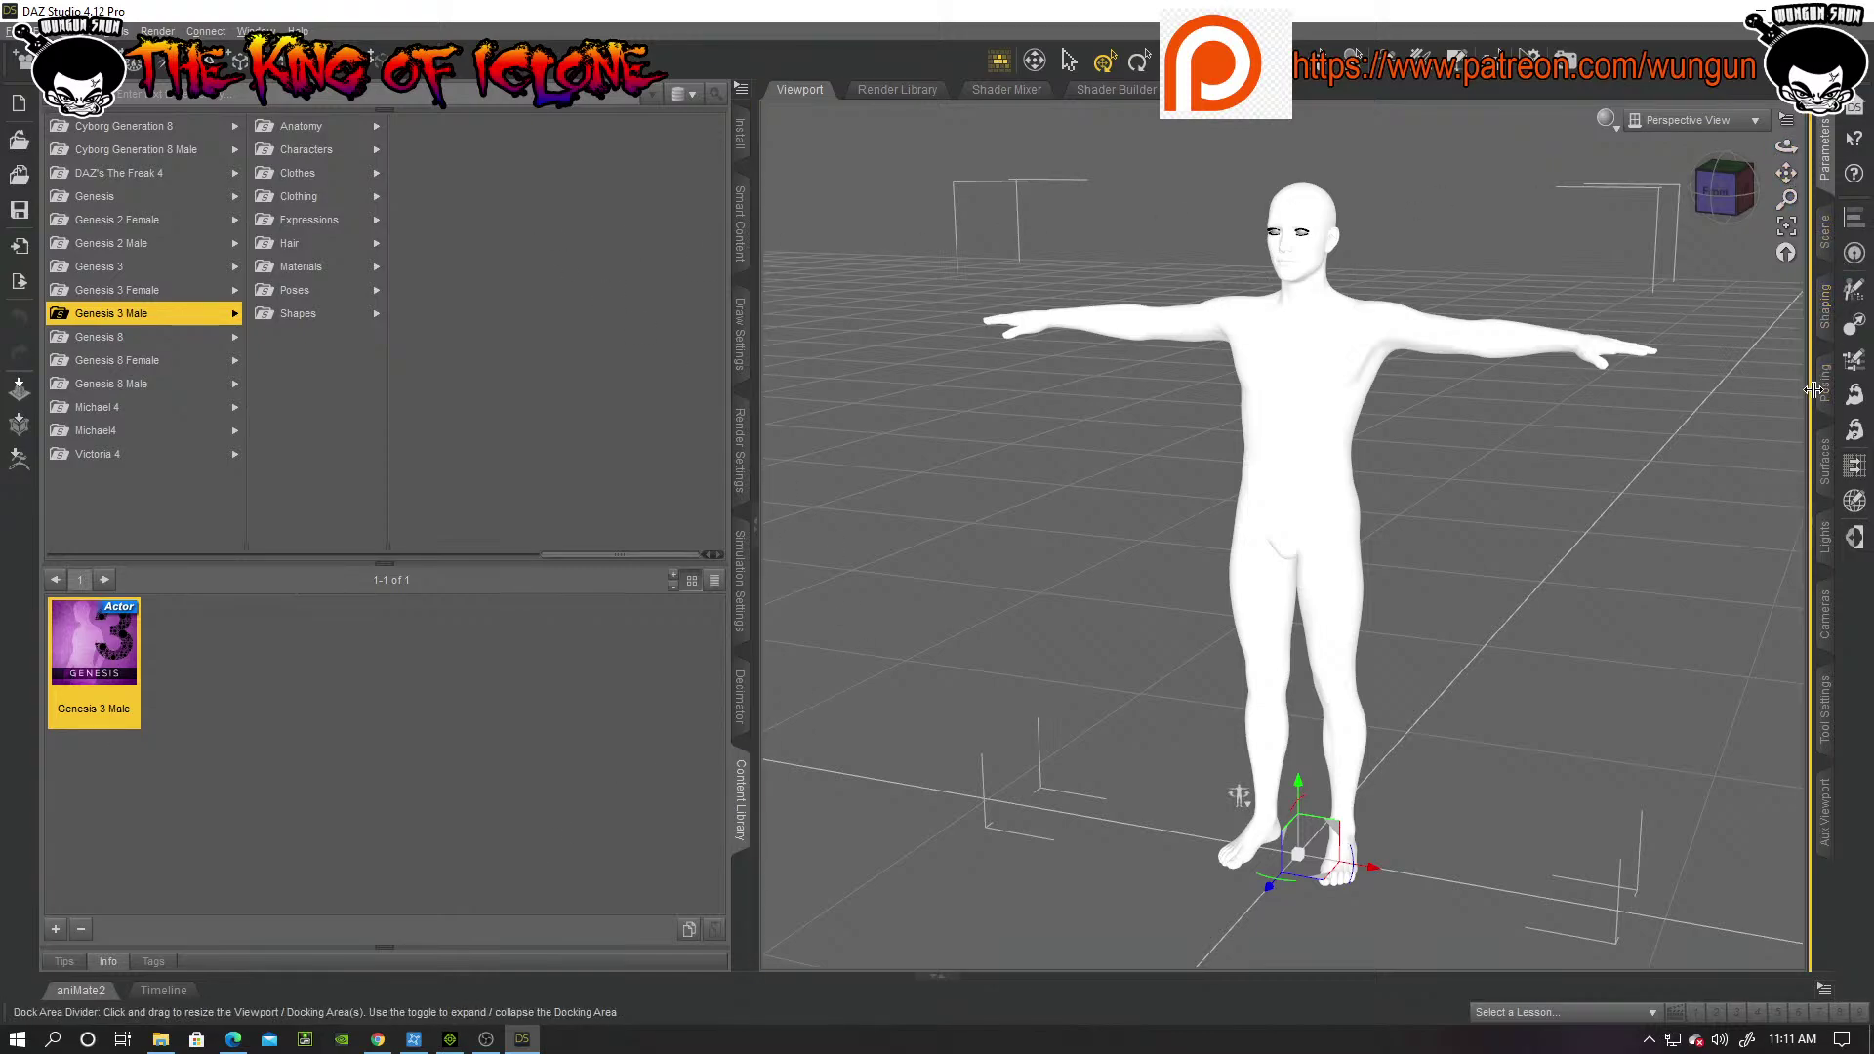
Step: Set the figure's Michael 7 Body shape to 100%
click(1828, 465)
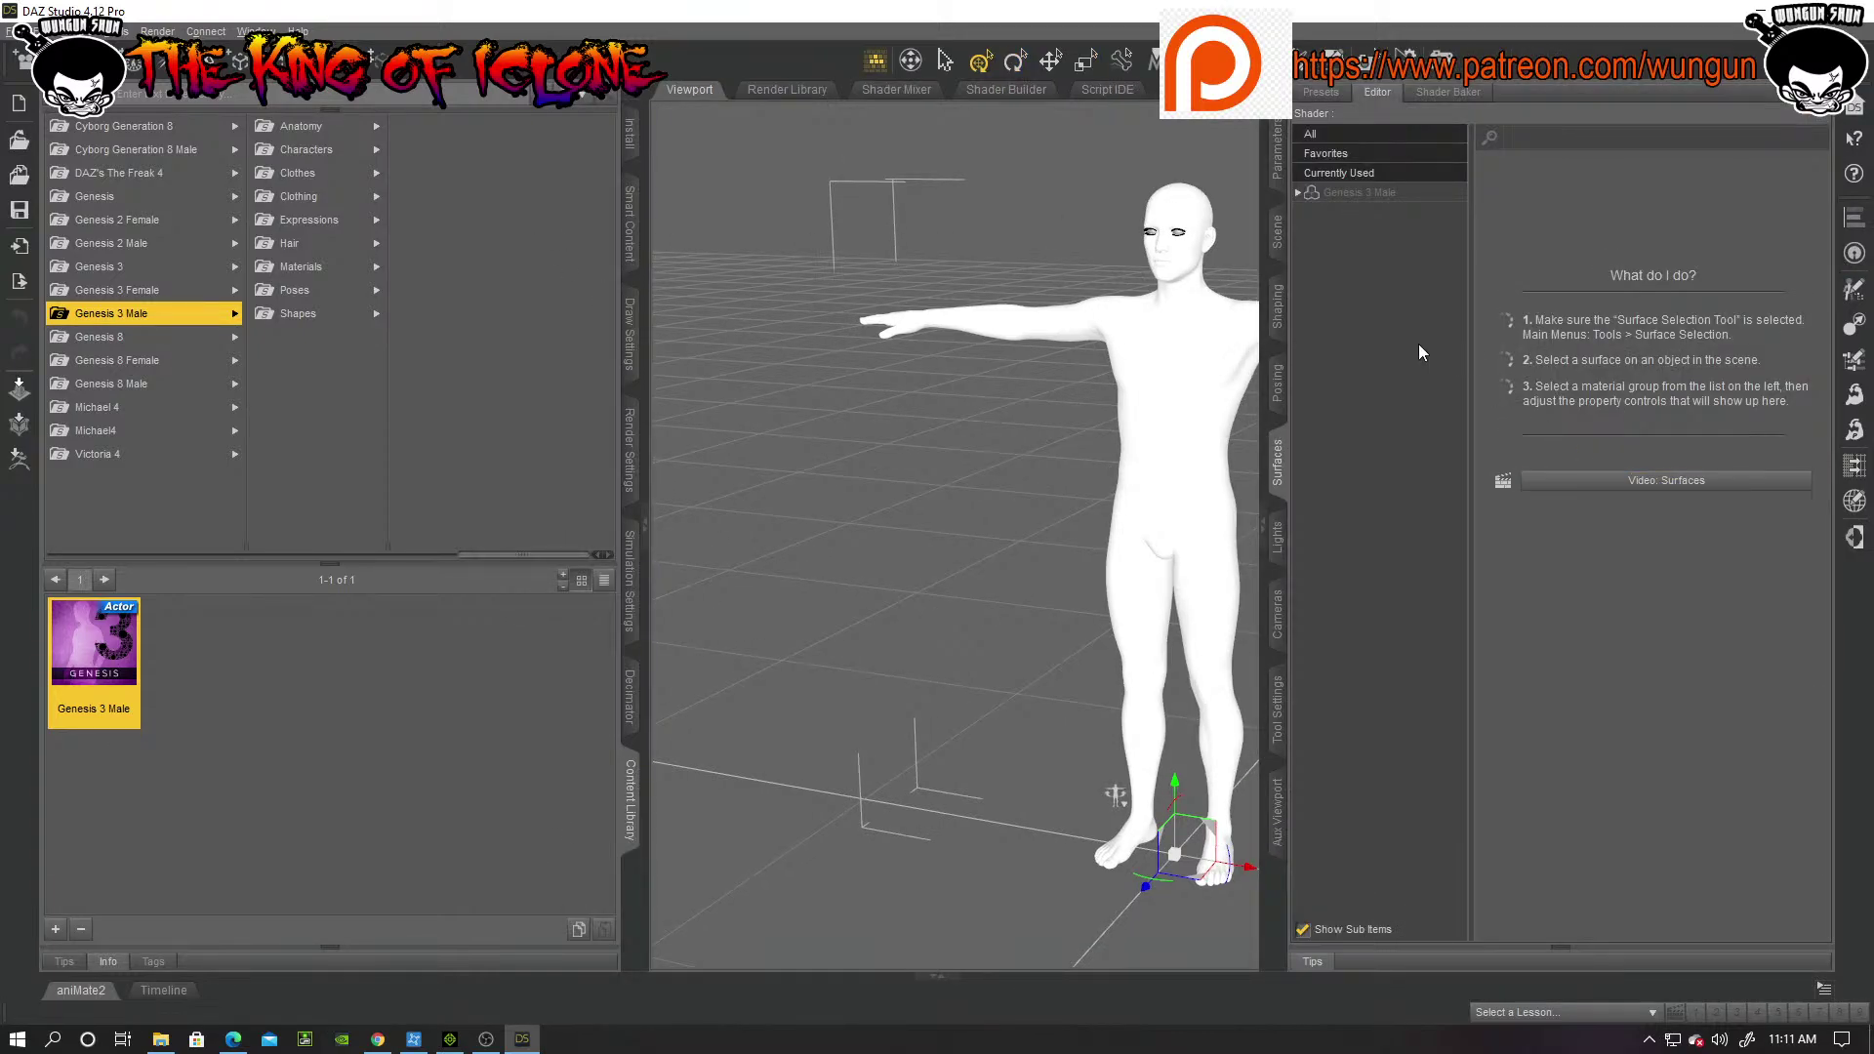
click(1279, 306)
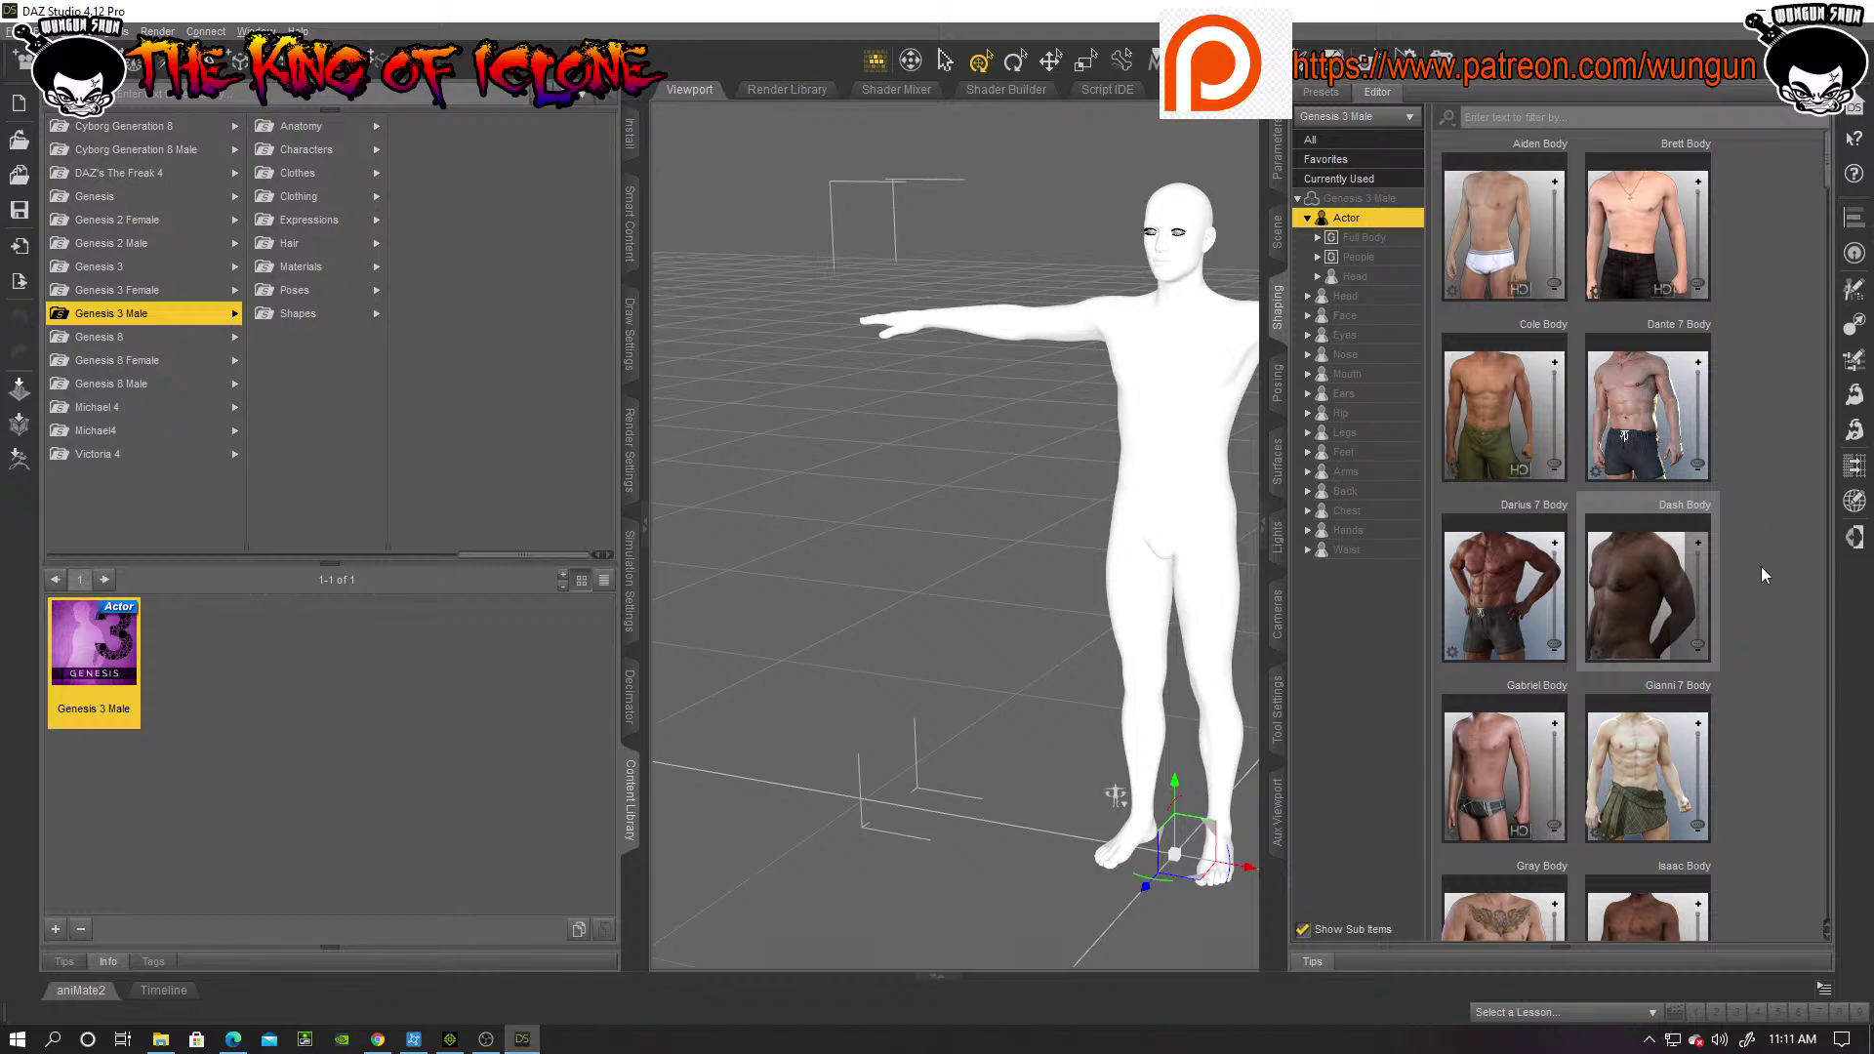
scroll(1764, 569, down, 5)
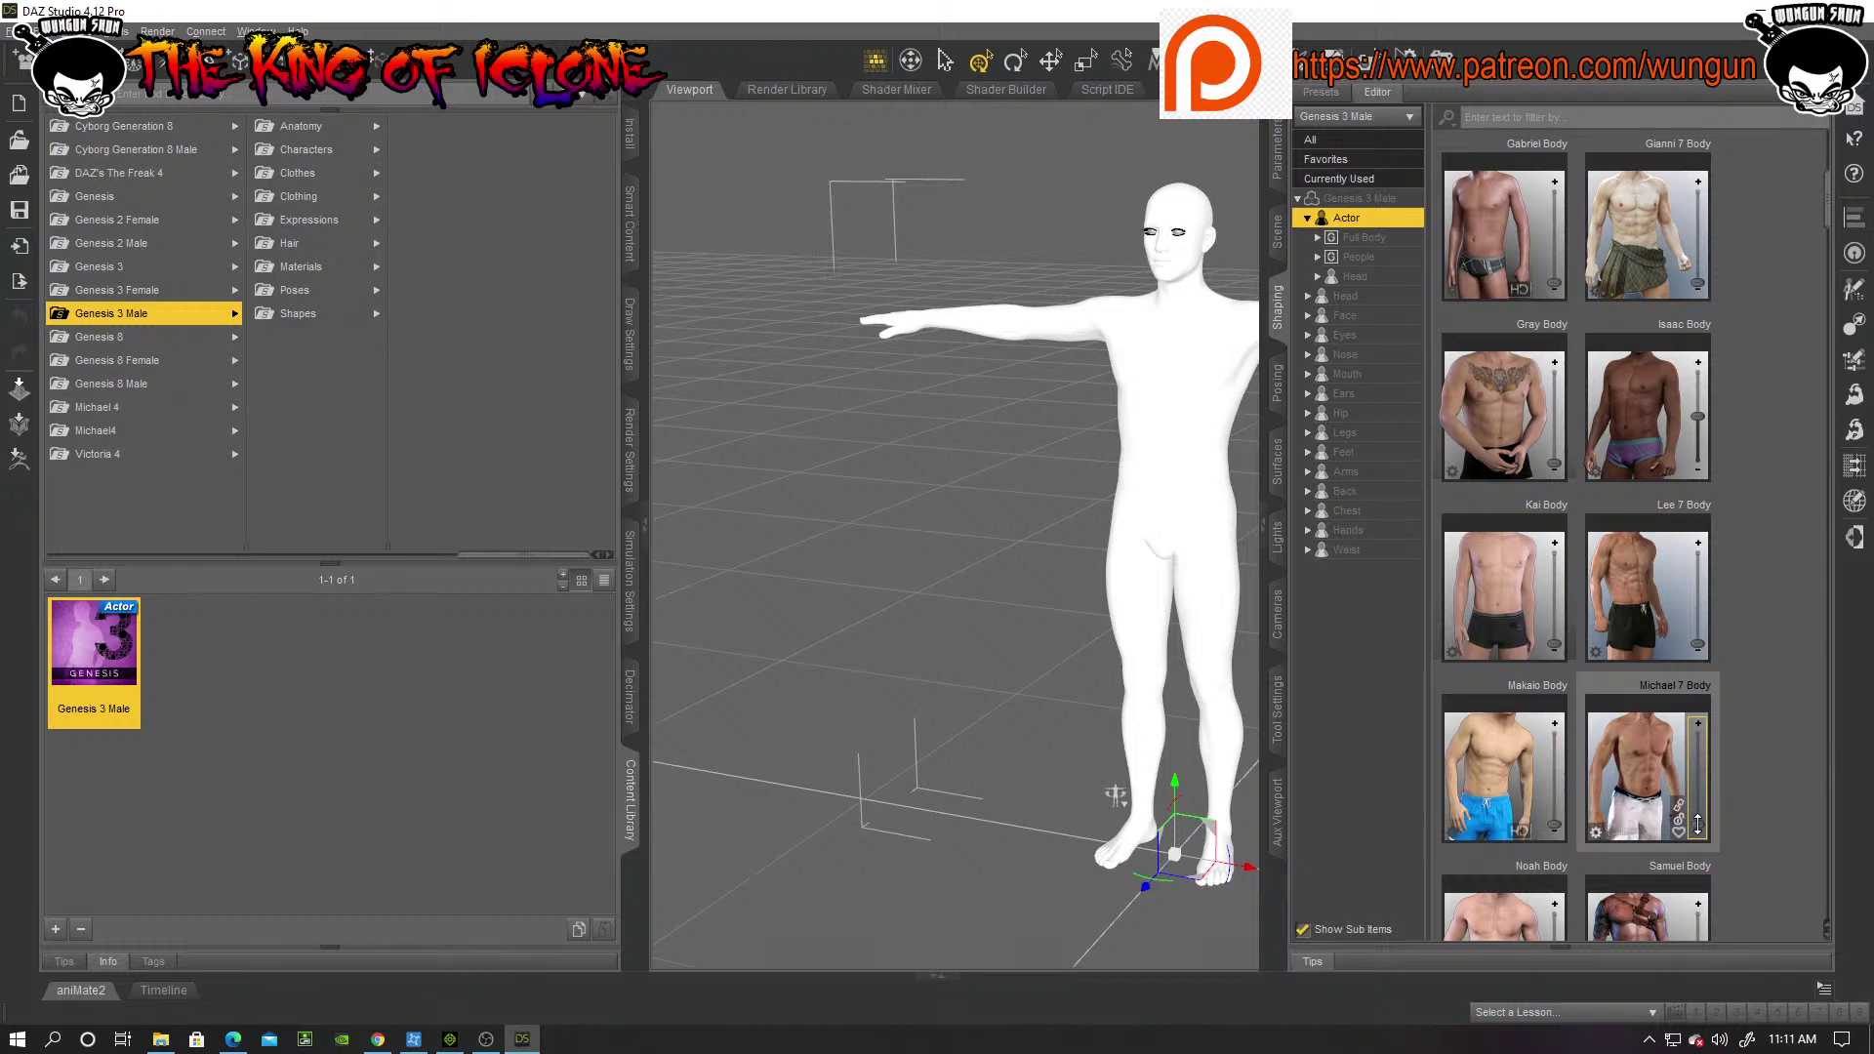
drag(1699, 825, 1714, 719)
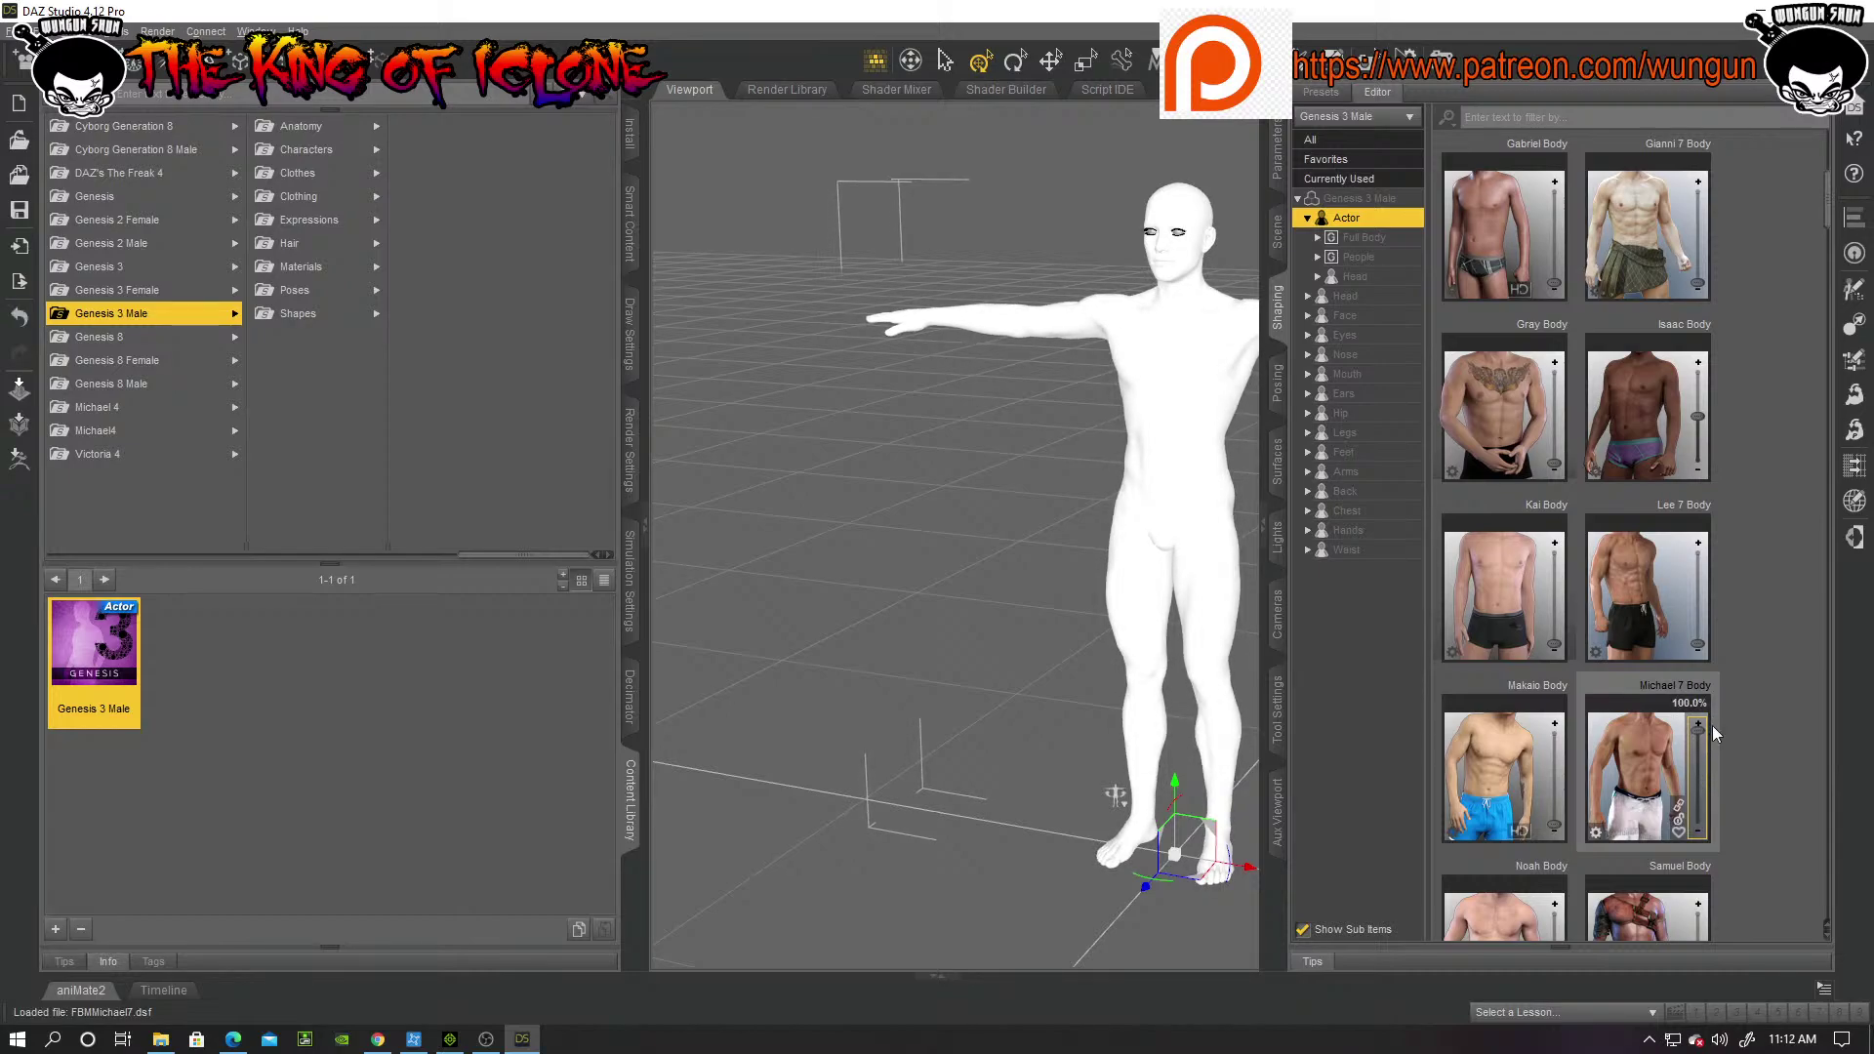
click(1264, 527)
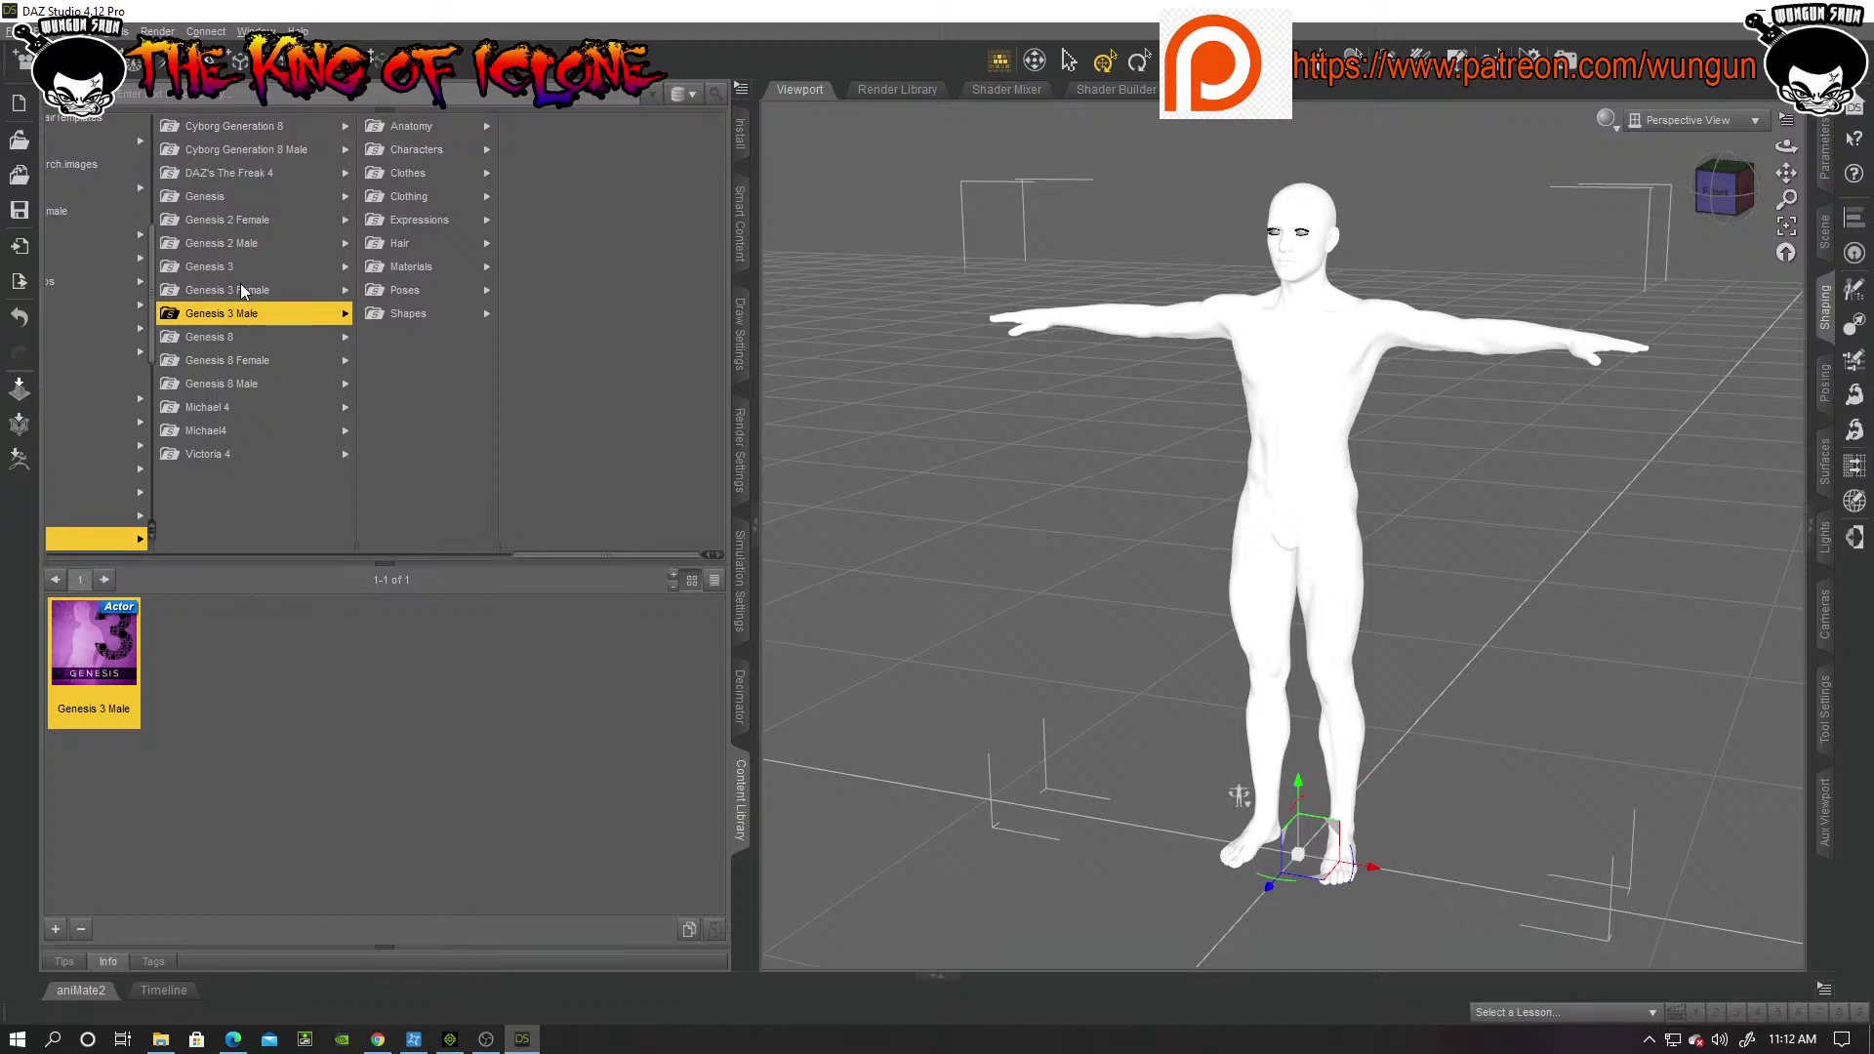
Step: Dress the figure in the HFS Interstellar Officer Suit from the Genesis 3 Male clothing
click(412, 192)
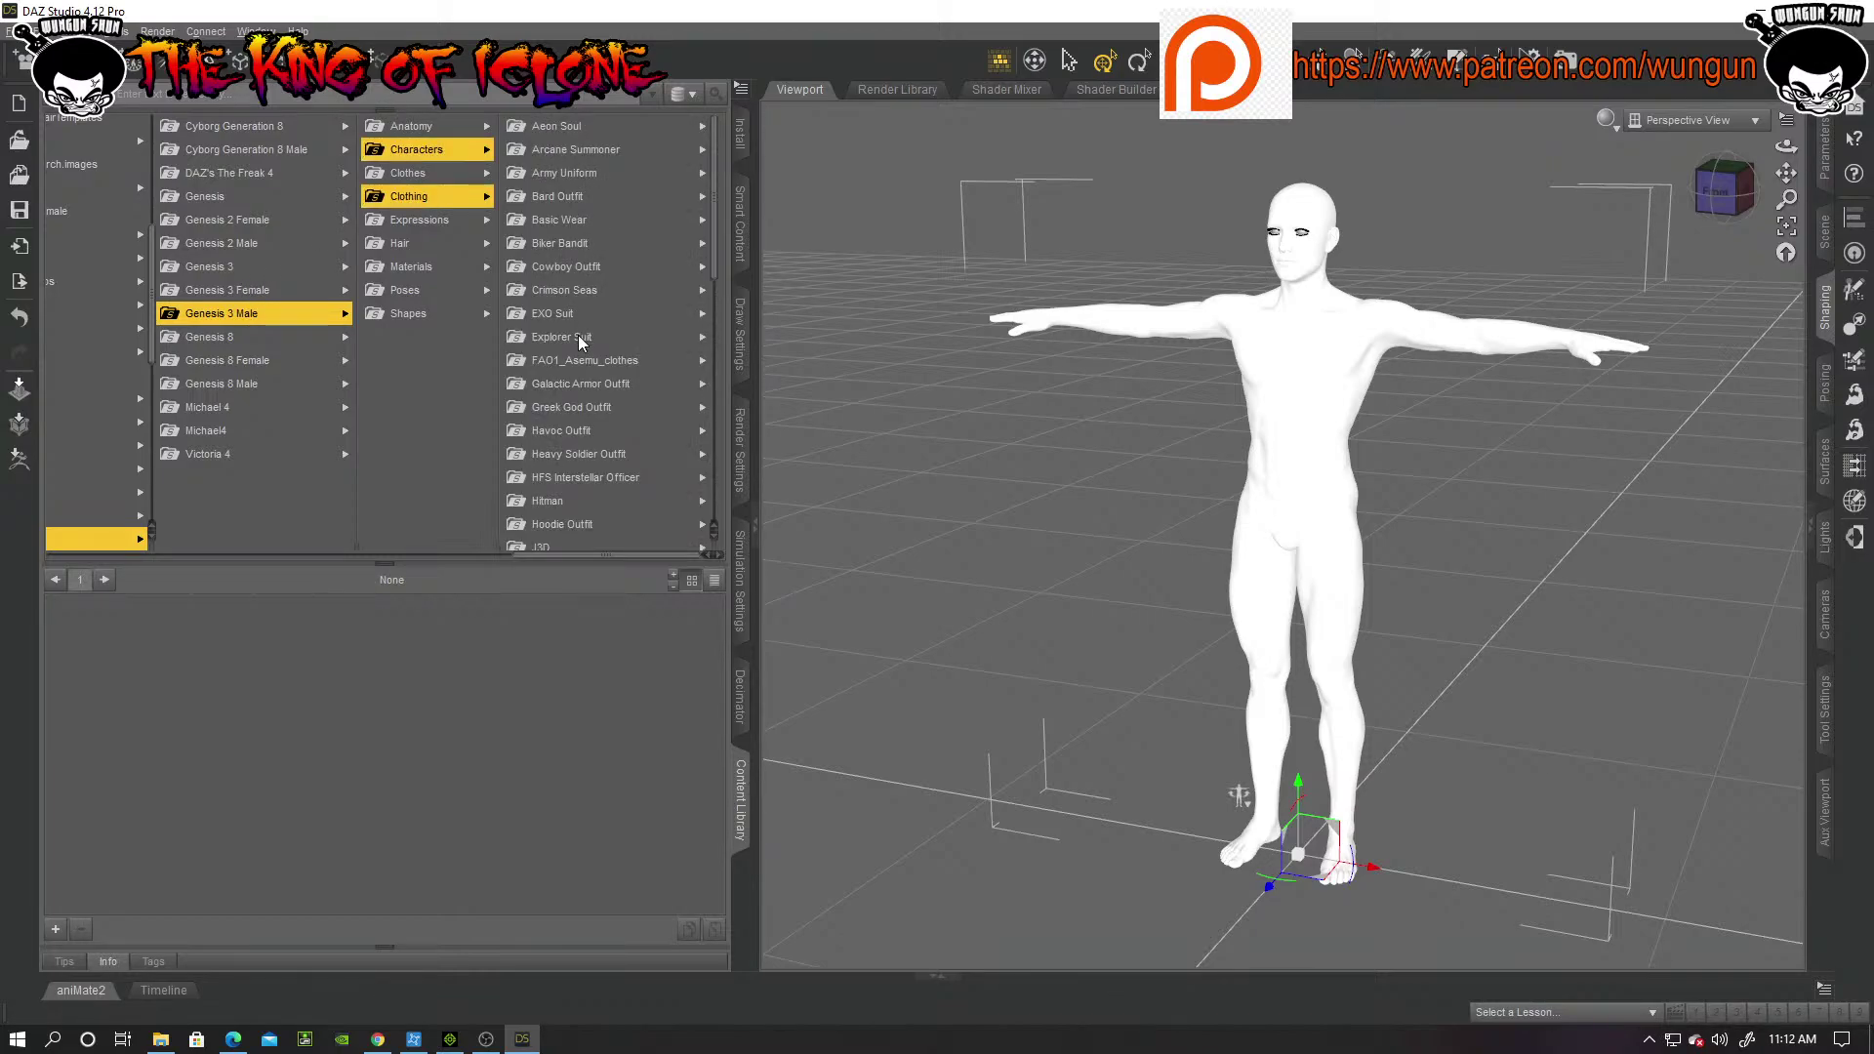
scroll(576, 350, down, 2)
scroll(572, 355, down, 2)
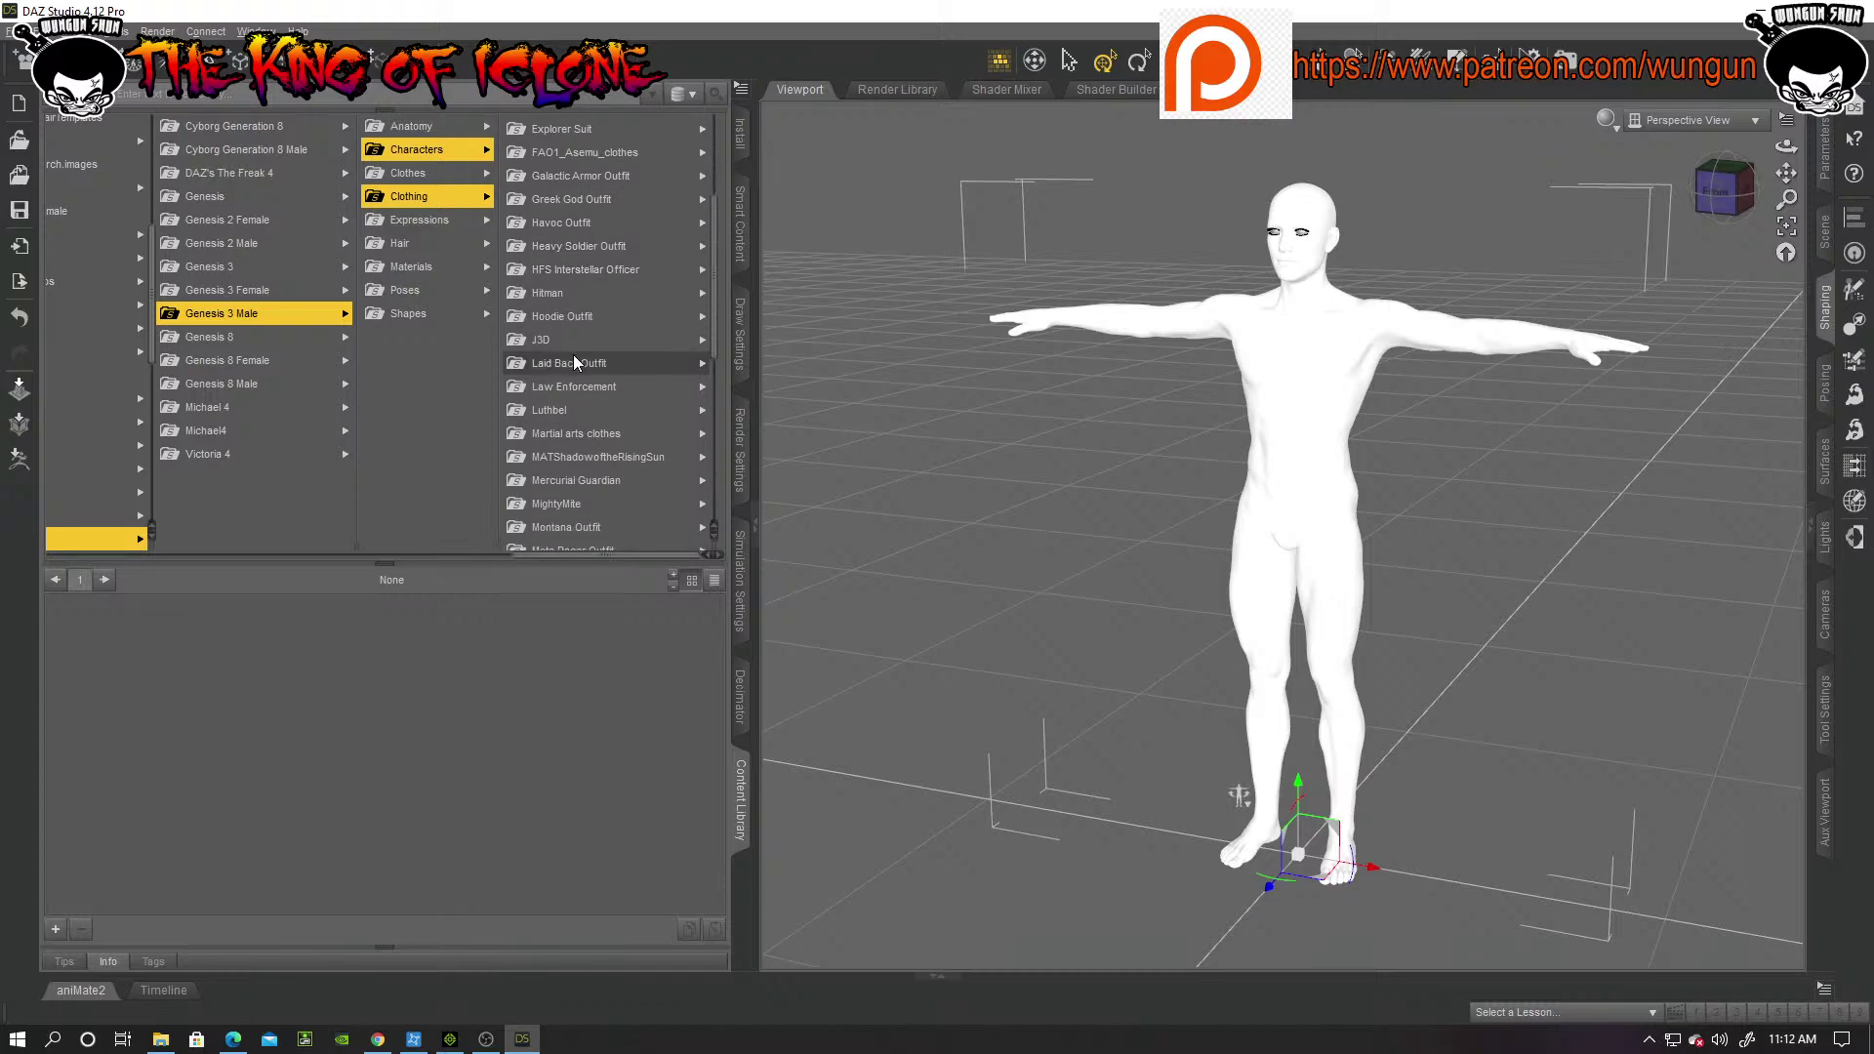
scroll(574, 363, up, 1)
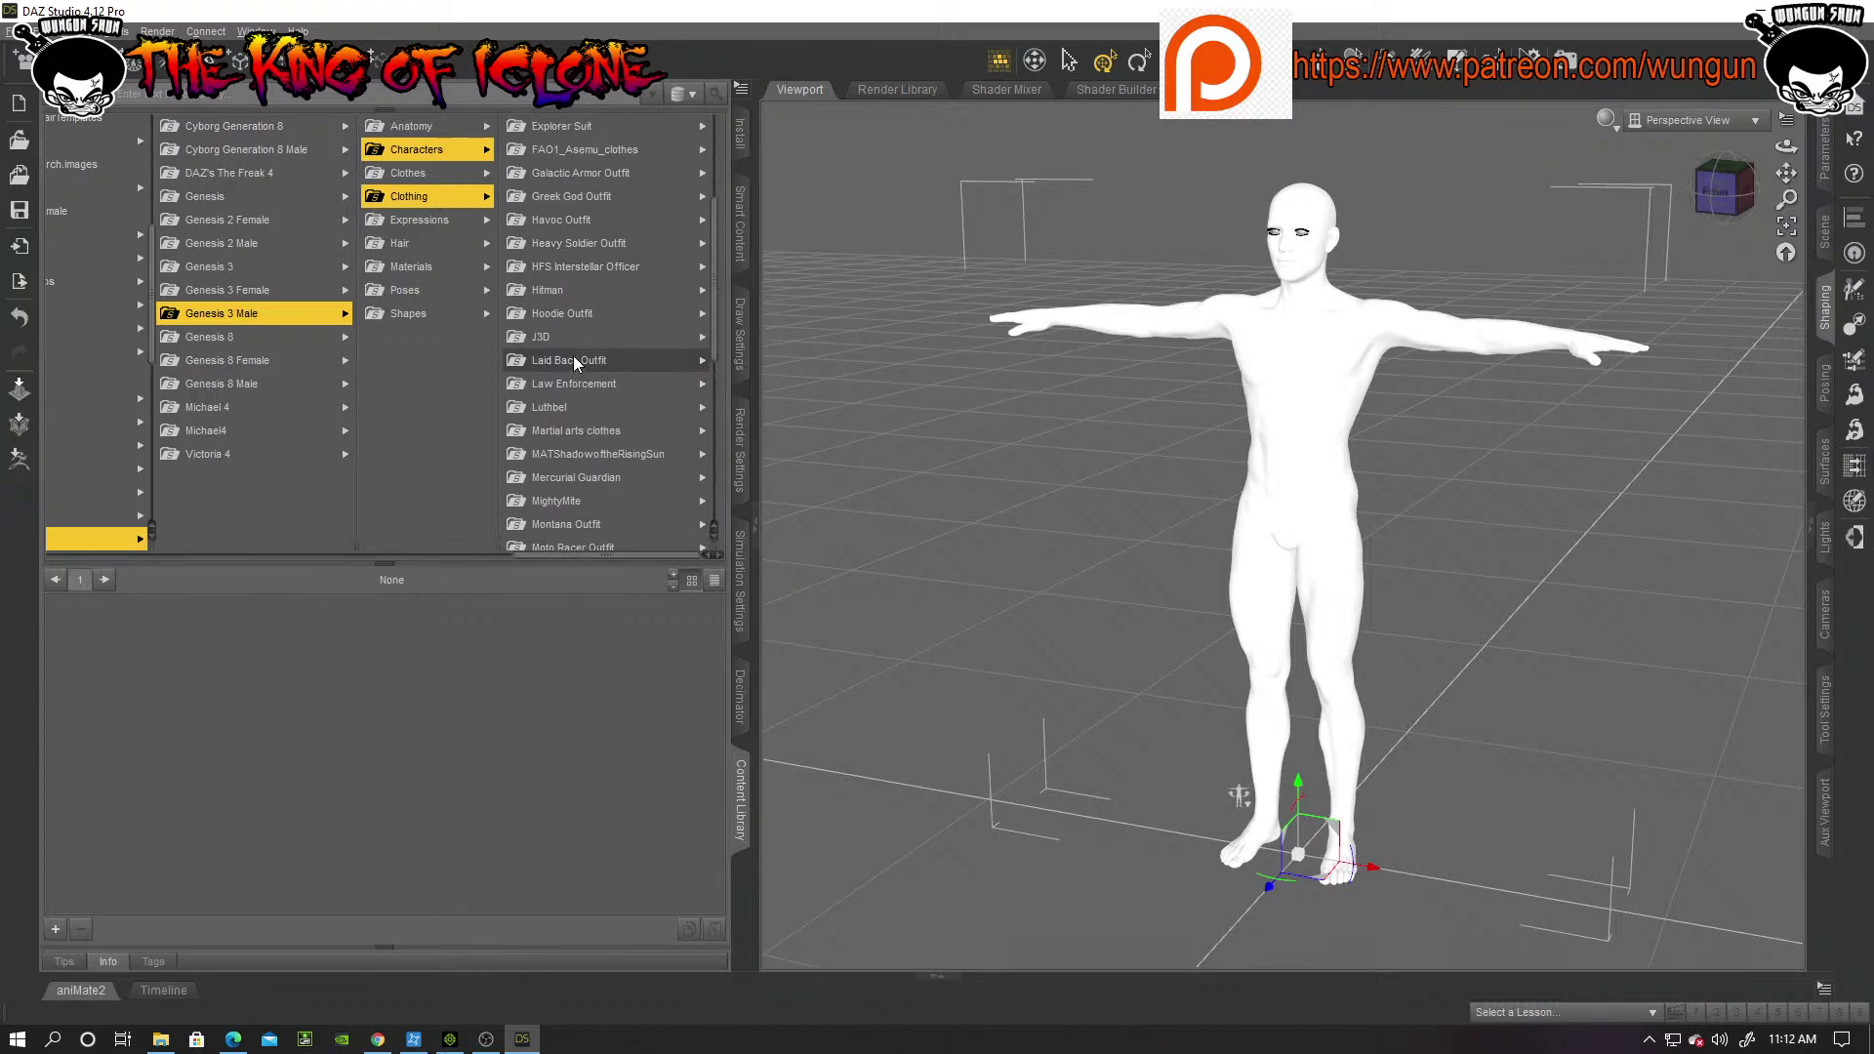
click(580, 263)
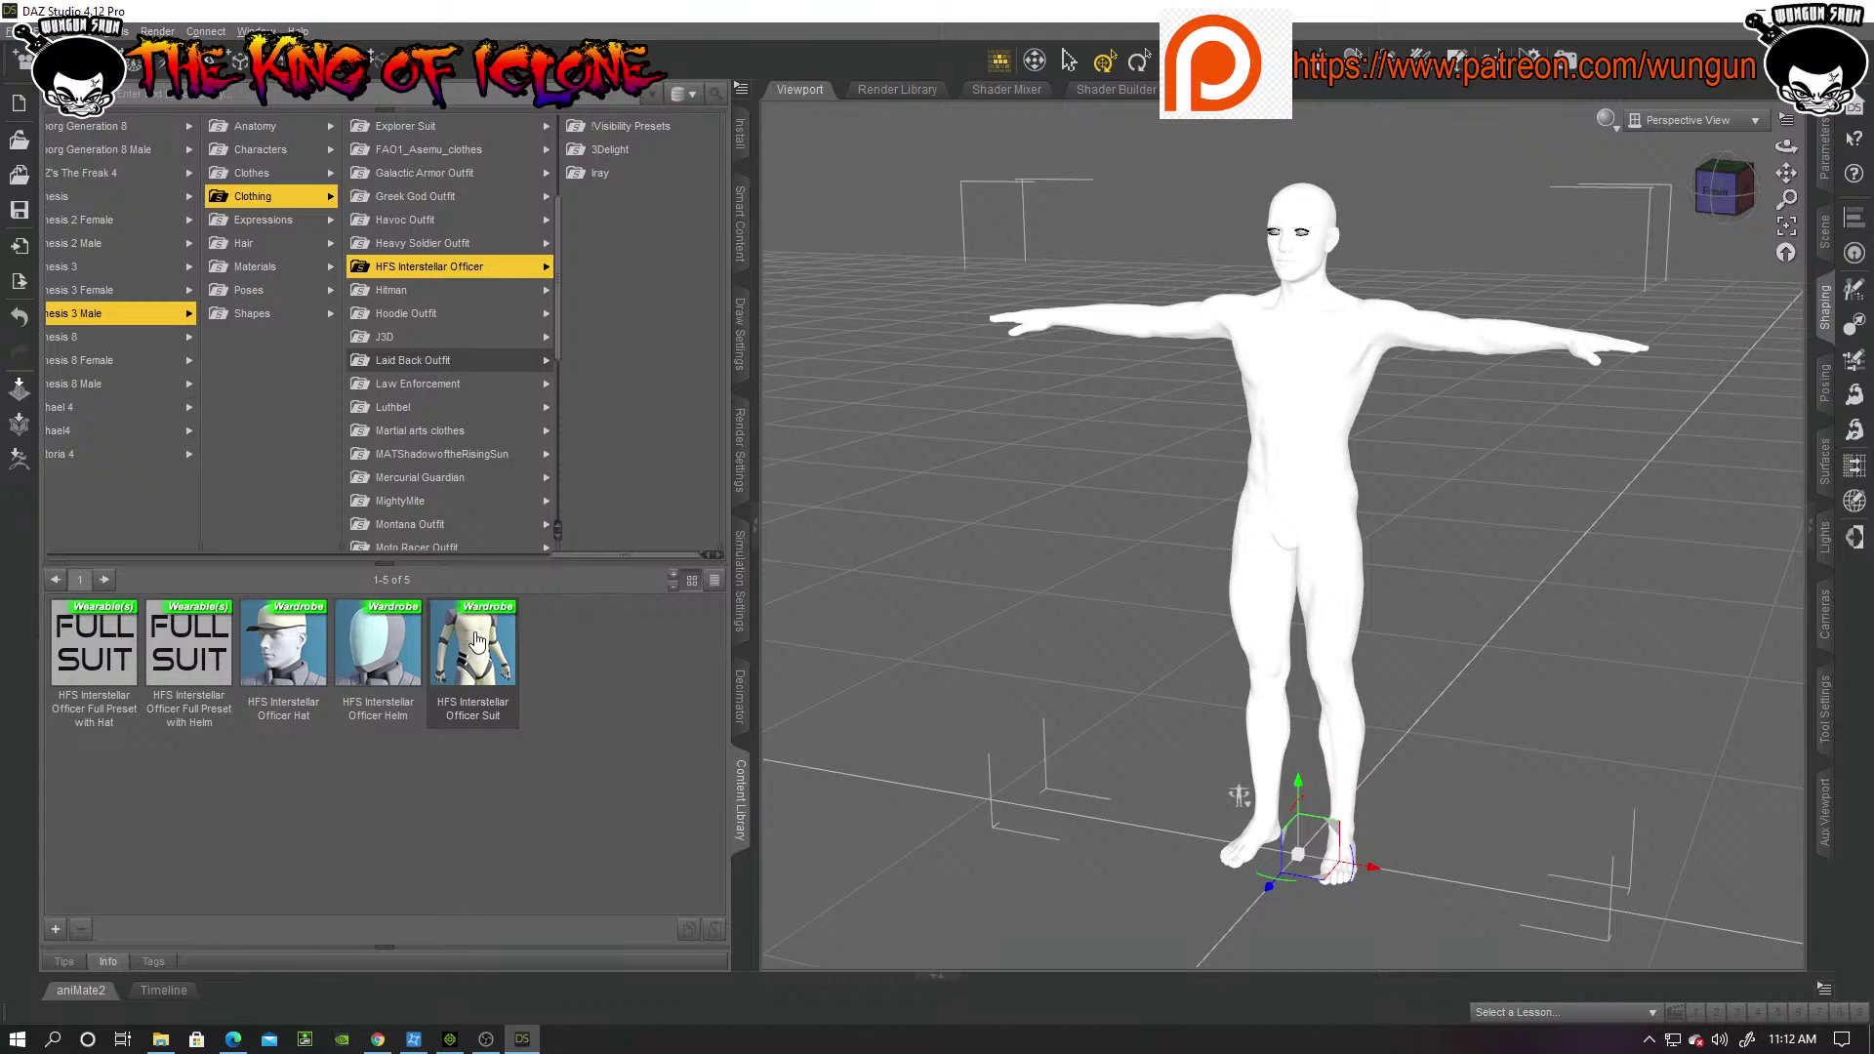
mouse_move(477, 640)
drag(477, 640, 1333, 470)
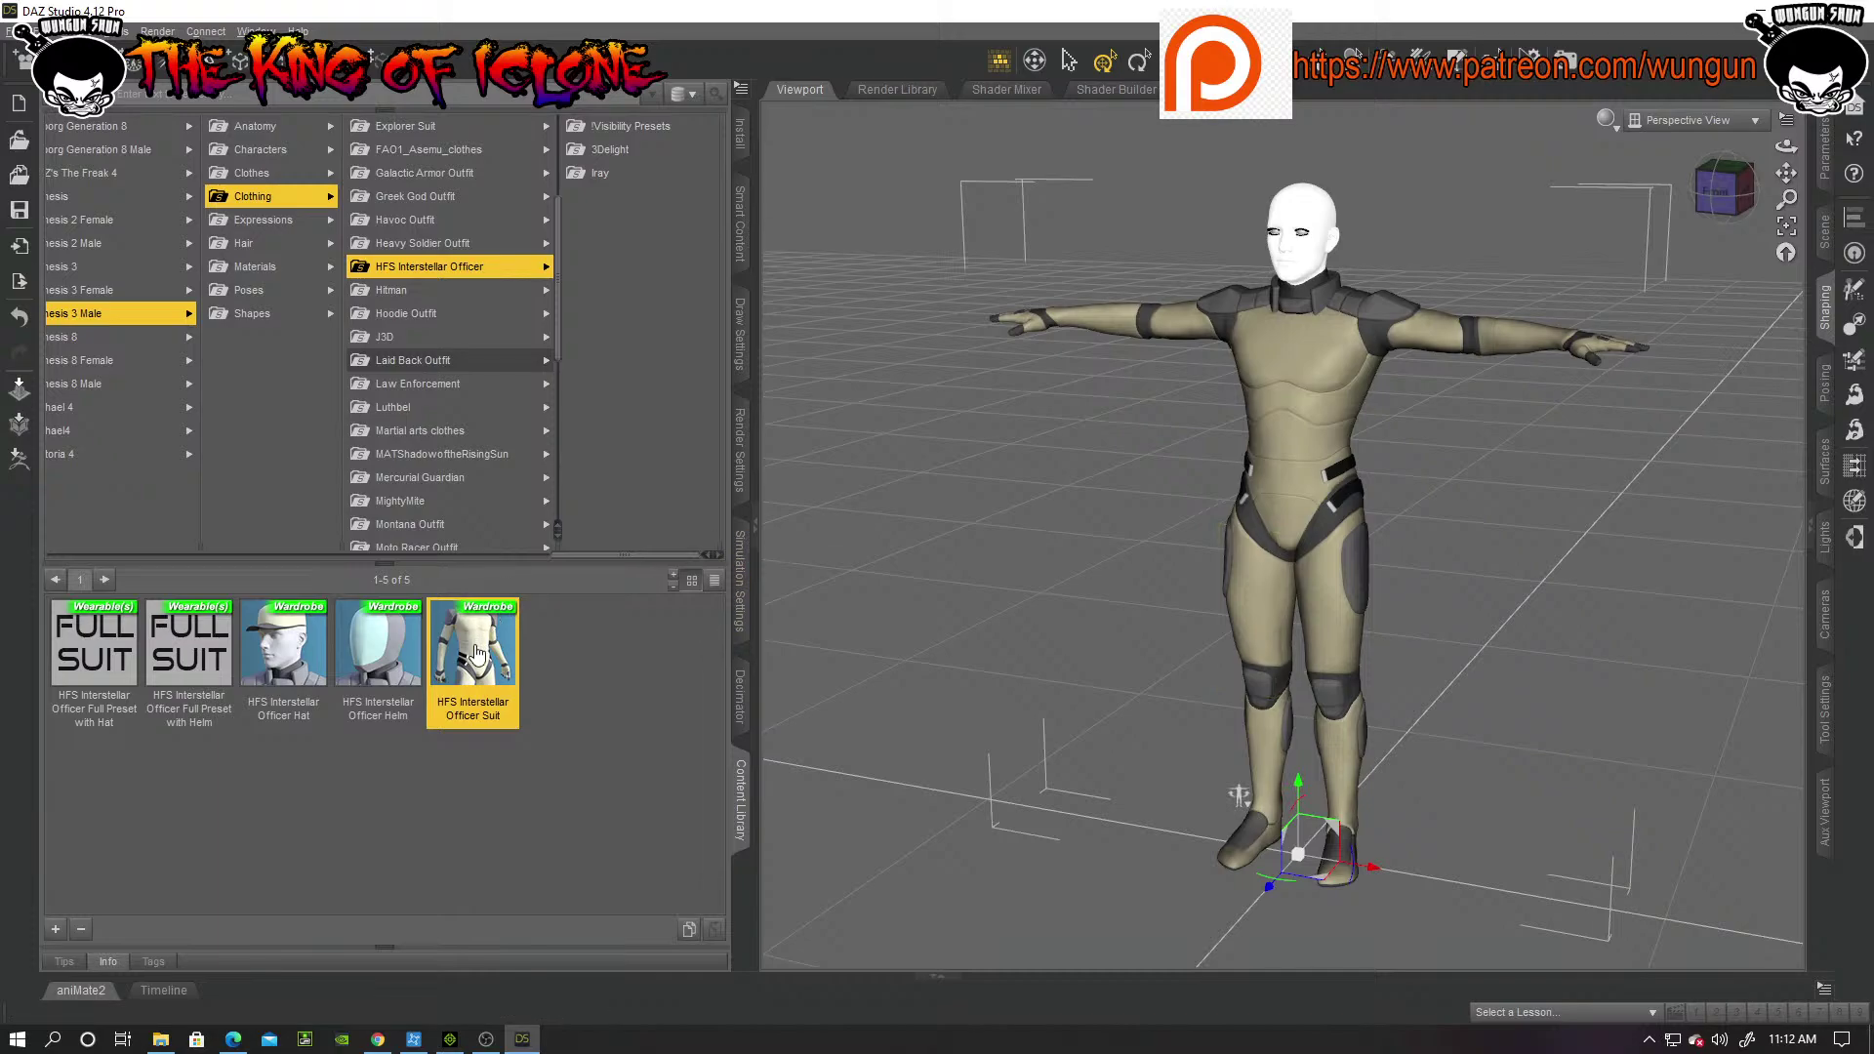
Step: Apply the Iray HFS Interstellar Officer Suit MAT01 material to the suit and add the HFS Interstellar Officer Helm to the figure
click(611, 173)
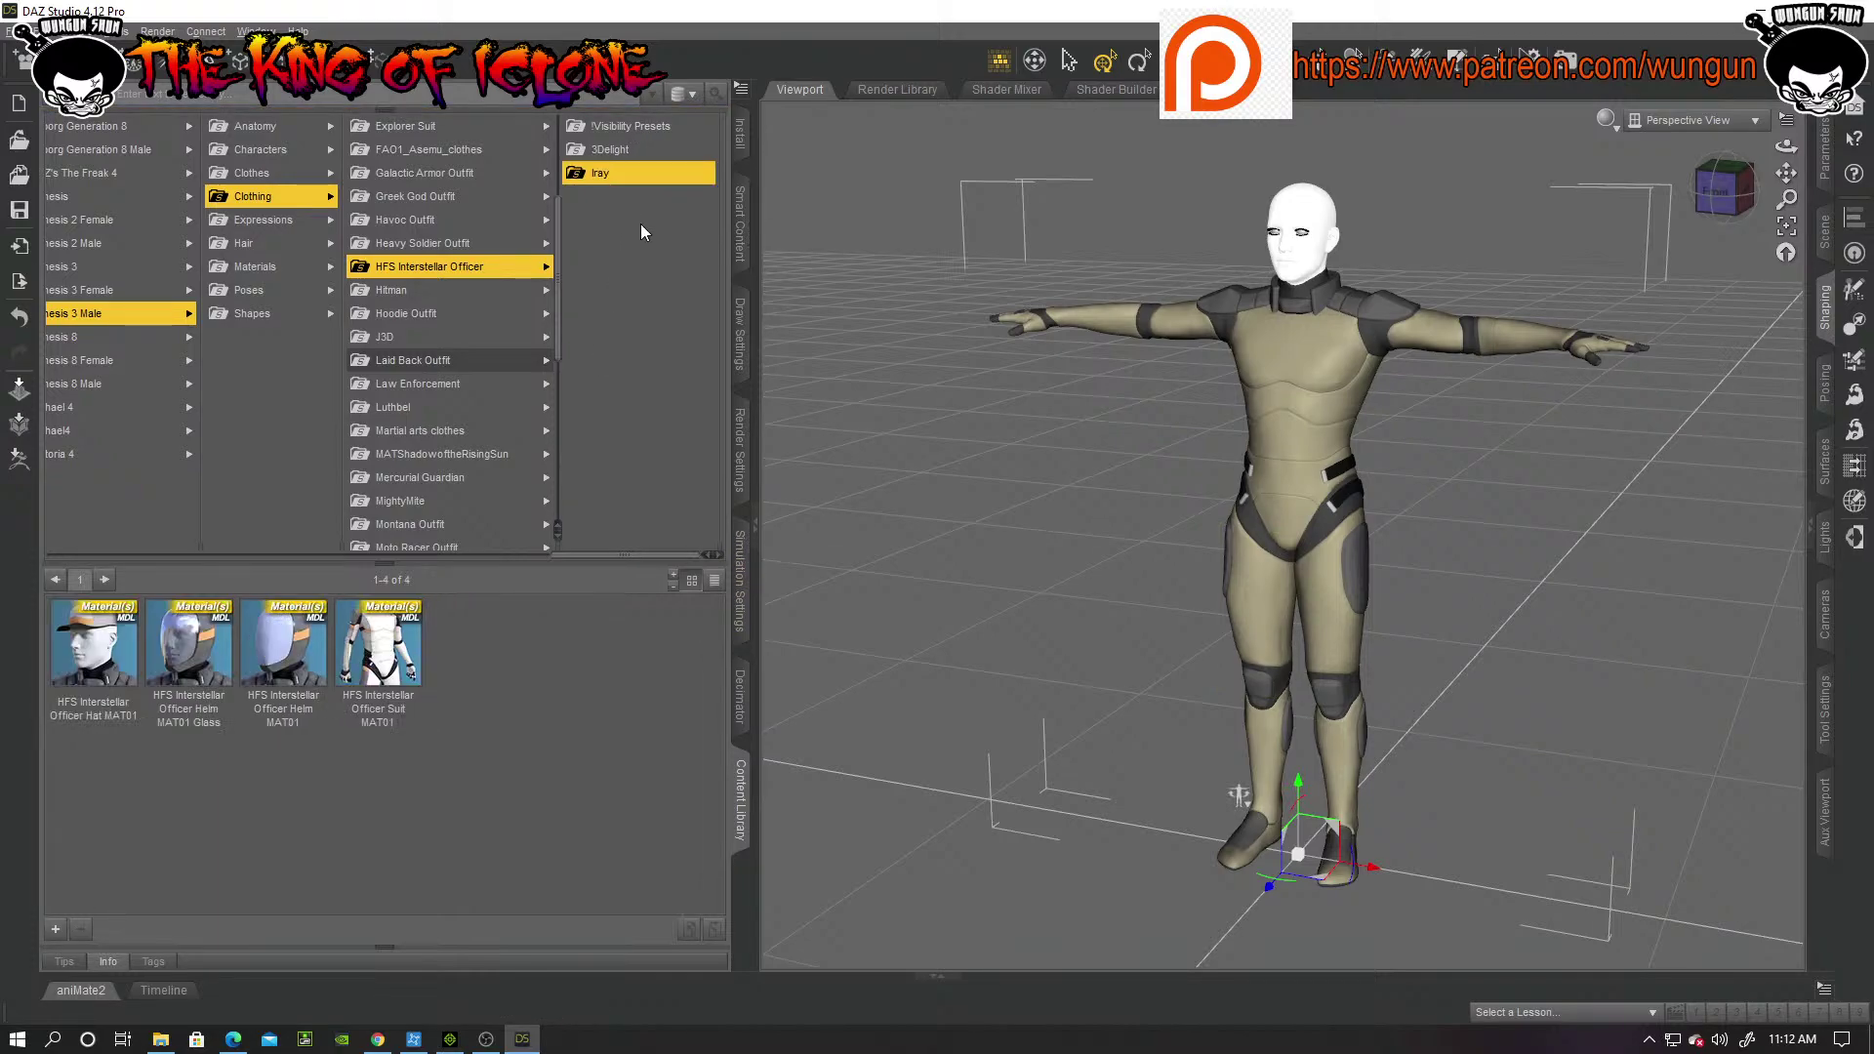
click(1273, 385)
click(397, 668)
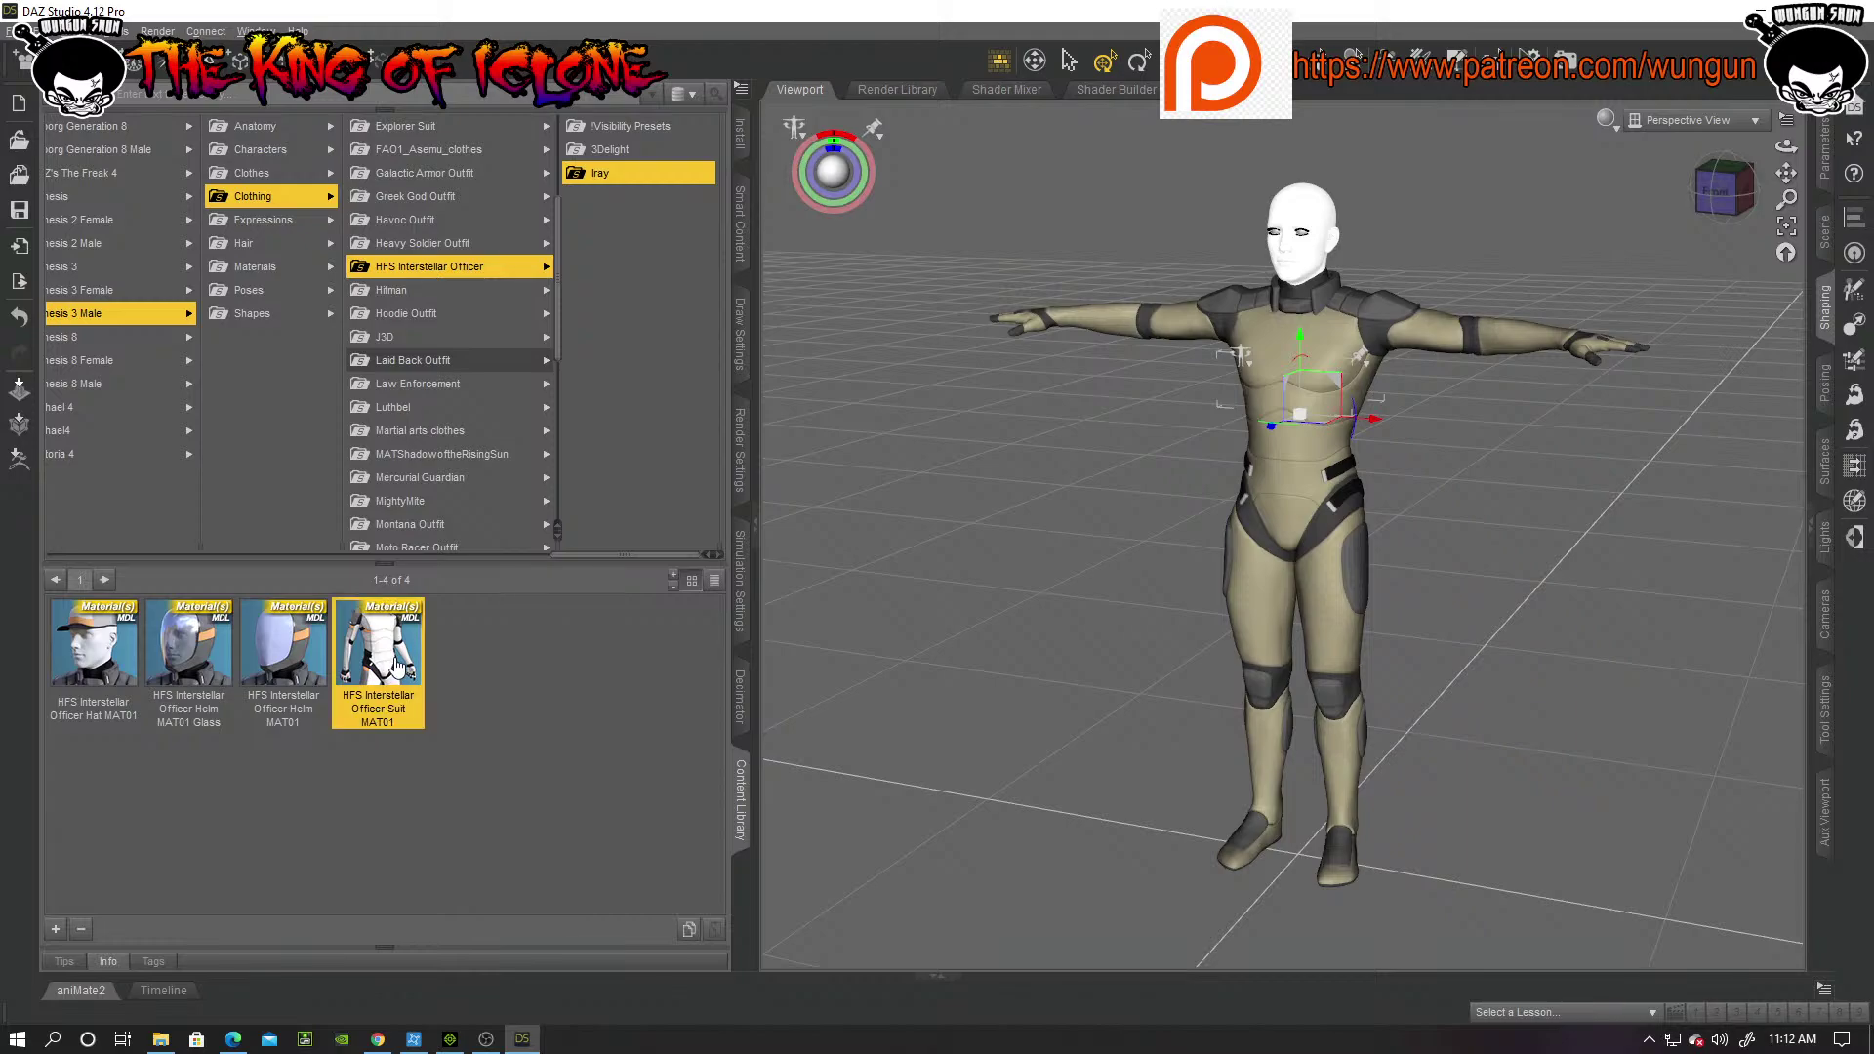
double_click(400, 666)
click(459, 273)
double_click(379, 649)
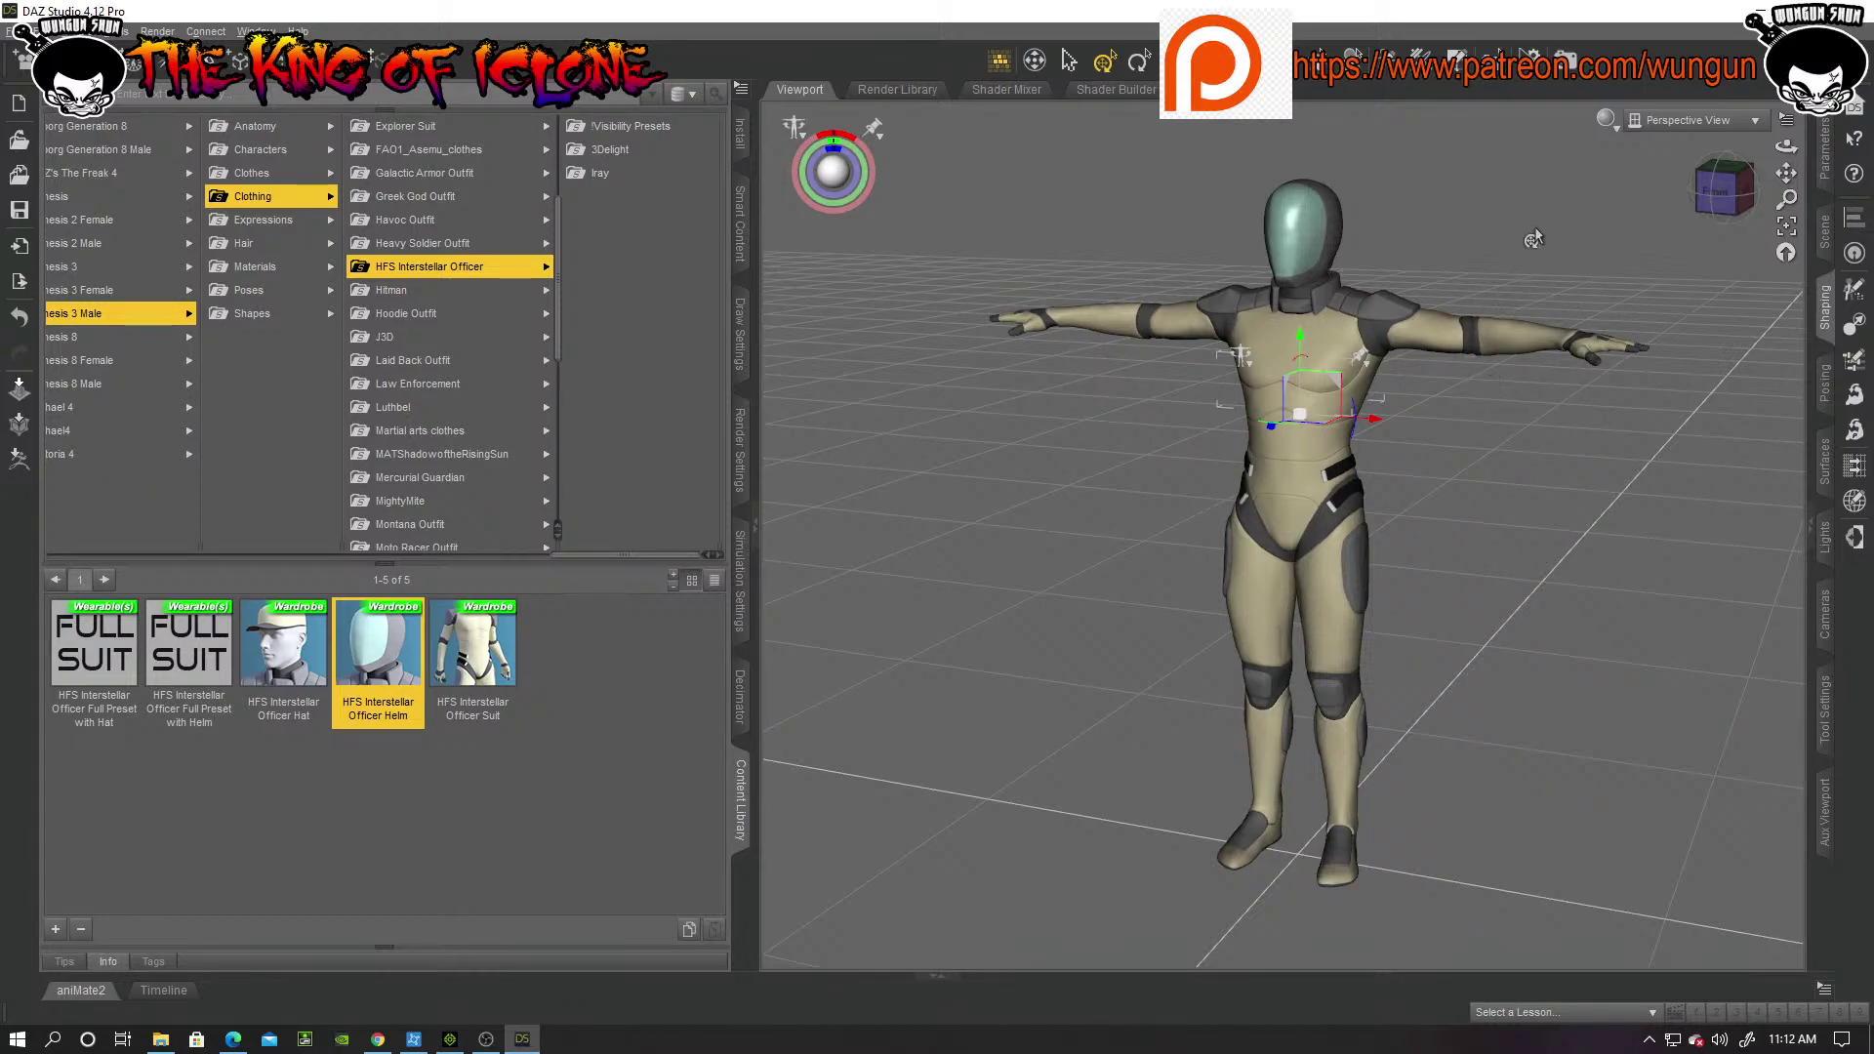
Step: Examine the officer's helm, shoulder armour and suit up close from the front and the side
drag(1721, 195, 1325, 149)
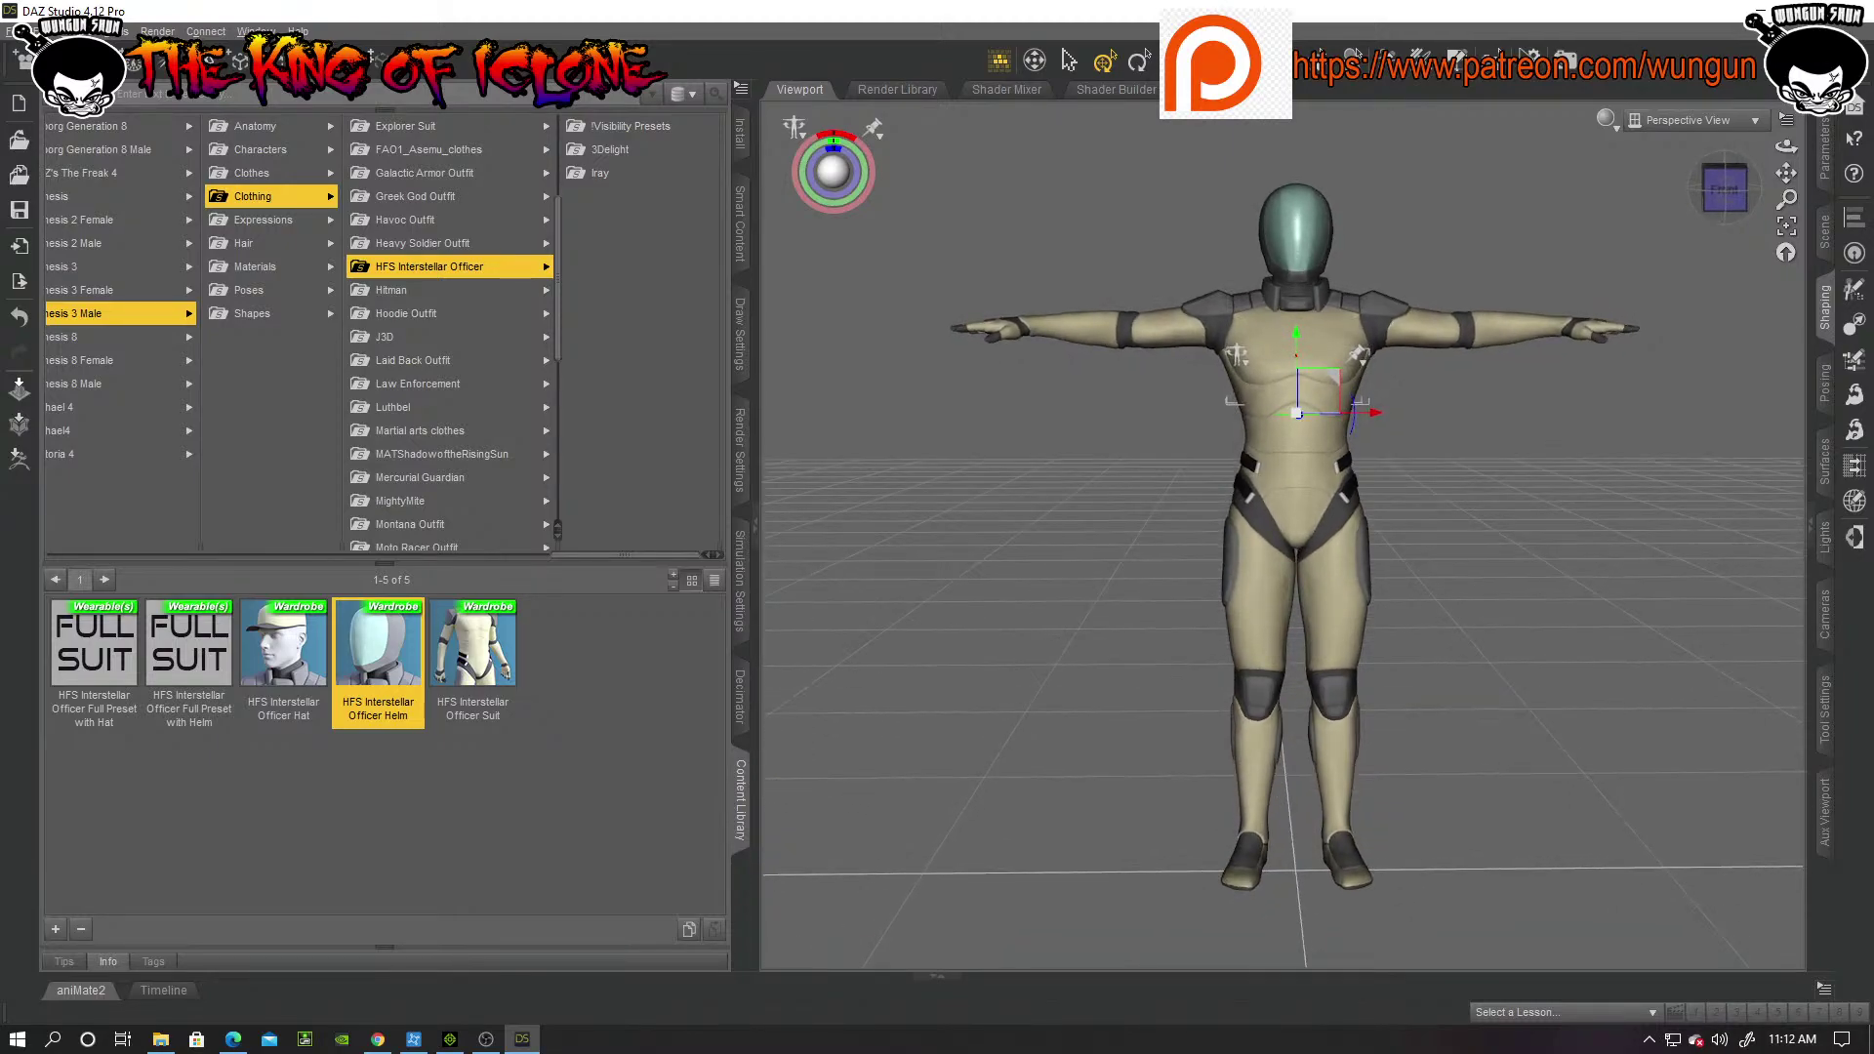
scroll(1647, 404, up, 3)
scroll(1647, 404, up, 3)
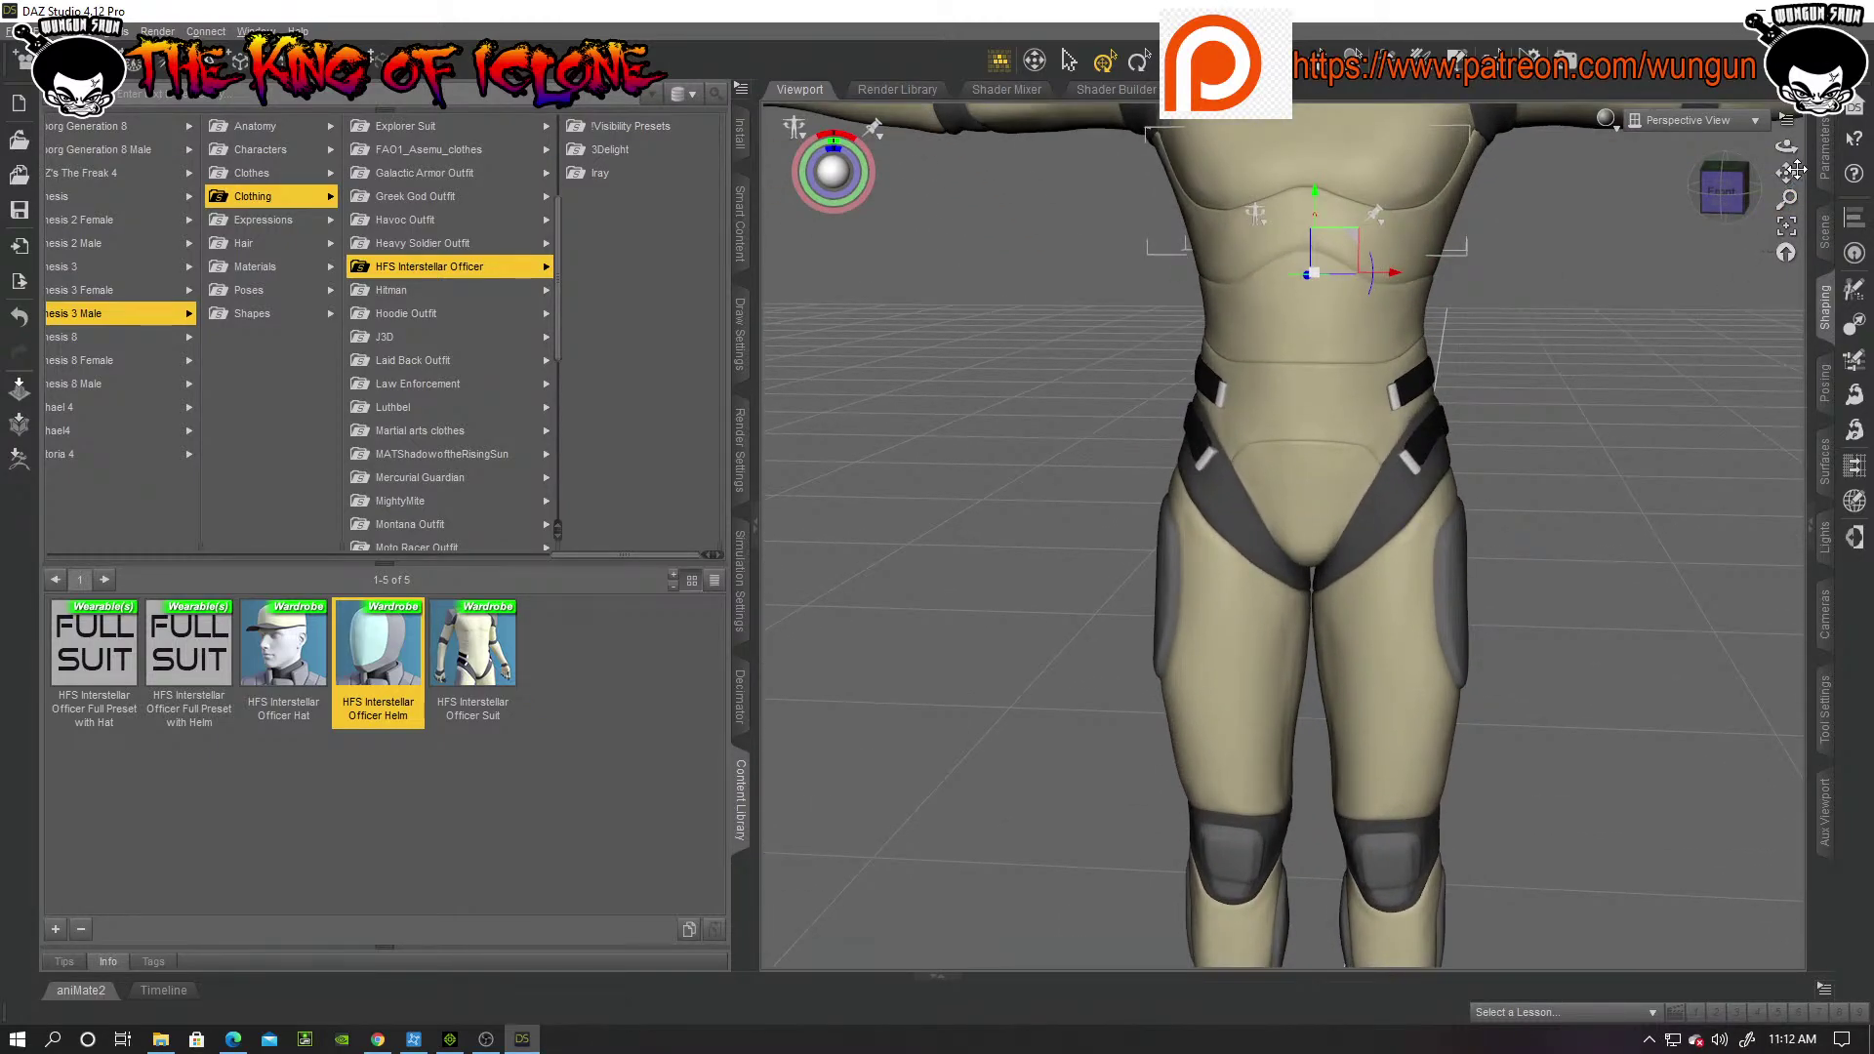
drag(1786, 172, 1787, 256)
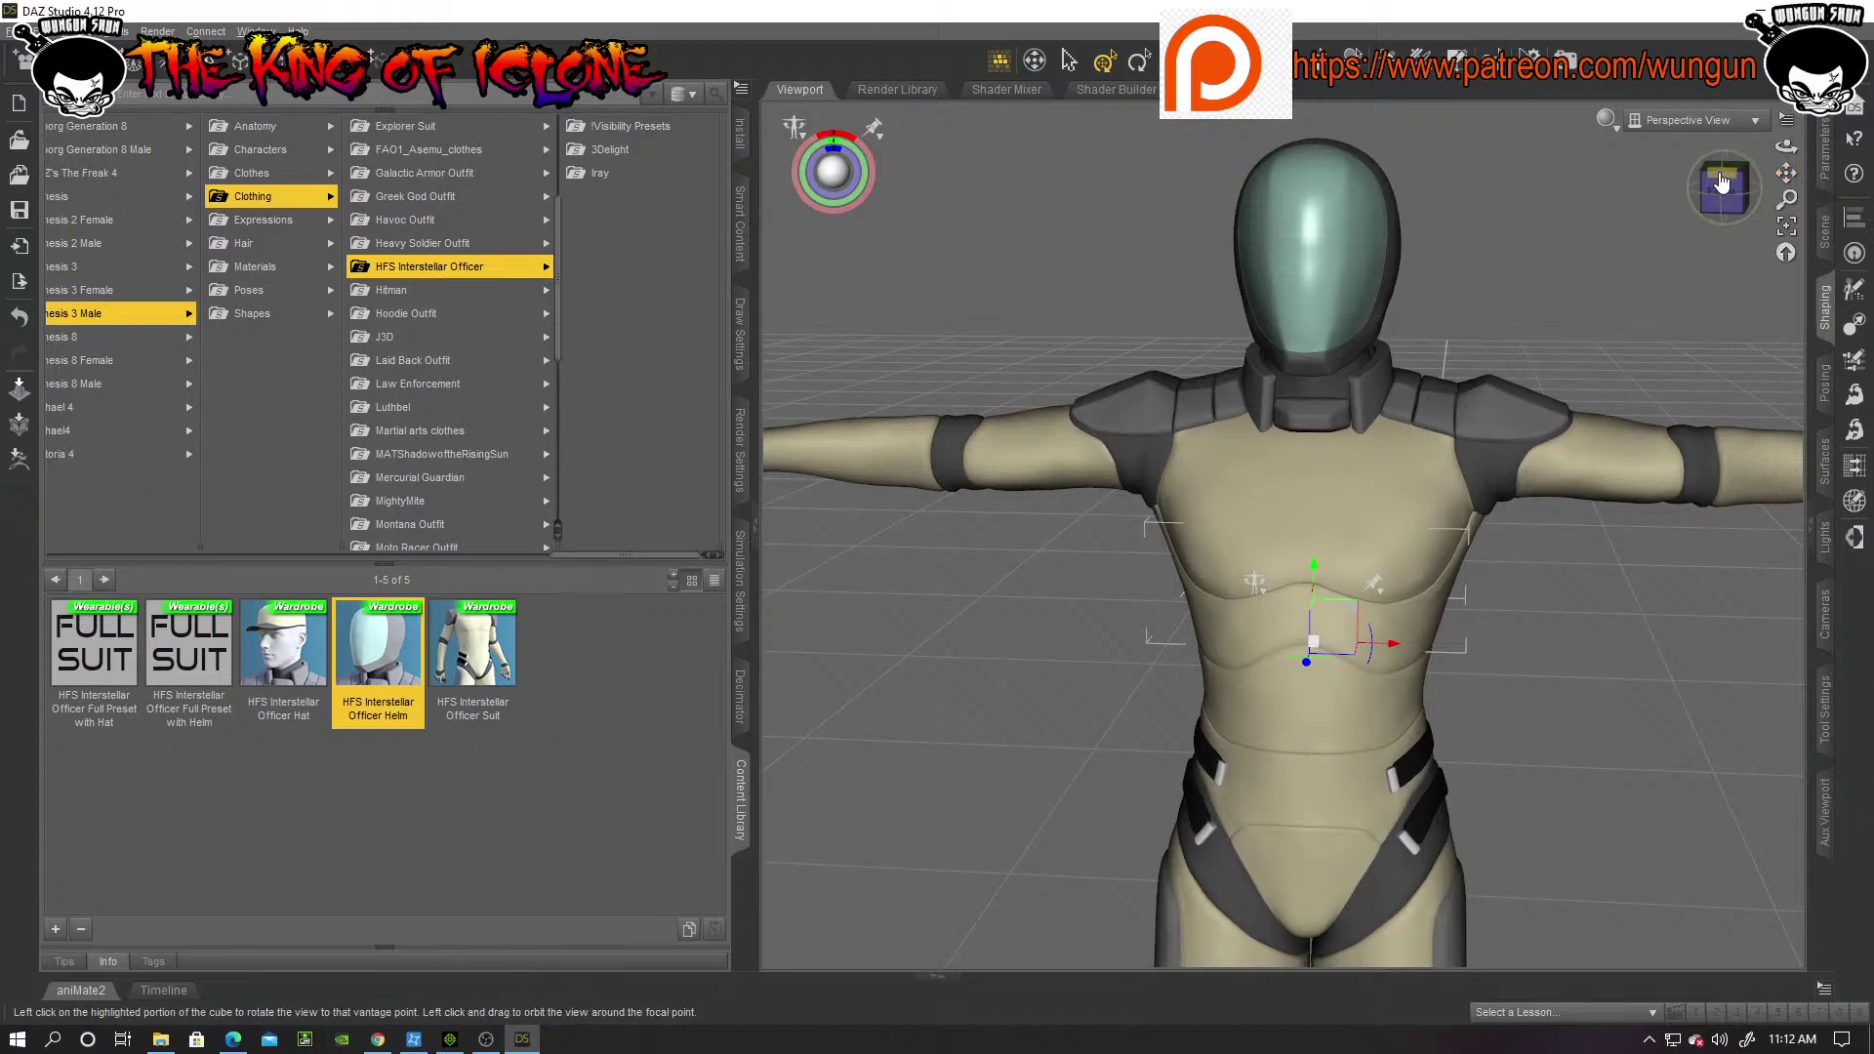
mouse_move(1722, 188)
mouse_down()
mouse_move(1632, 199)
mouse_move(1726, 200)
mouse_up()
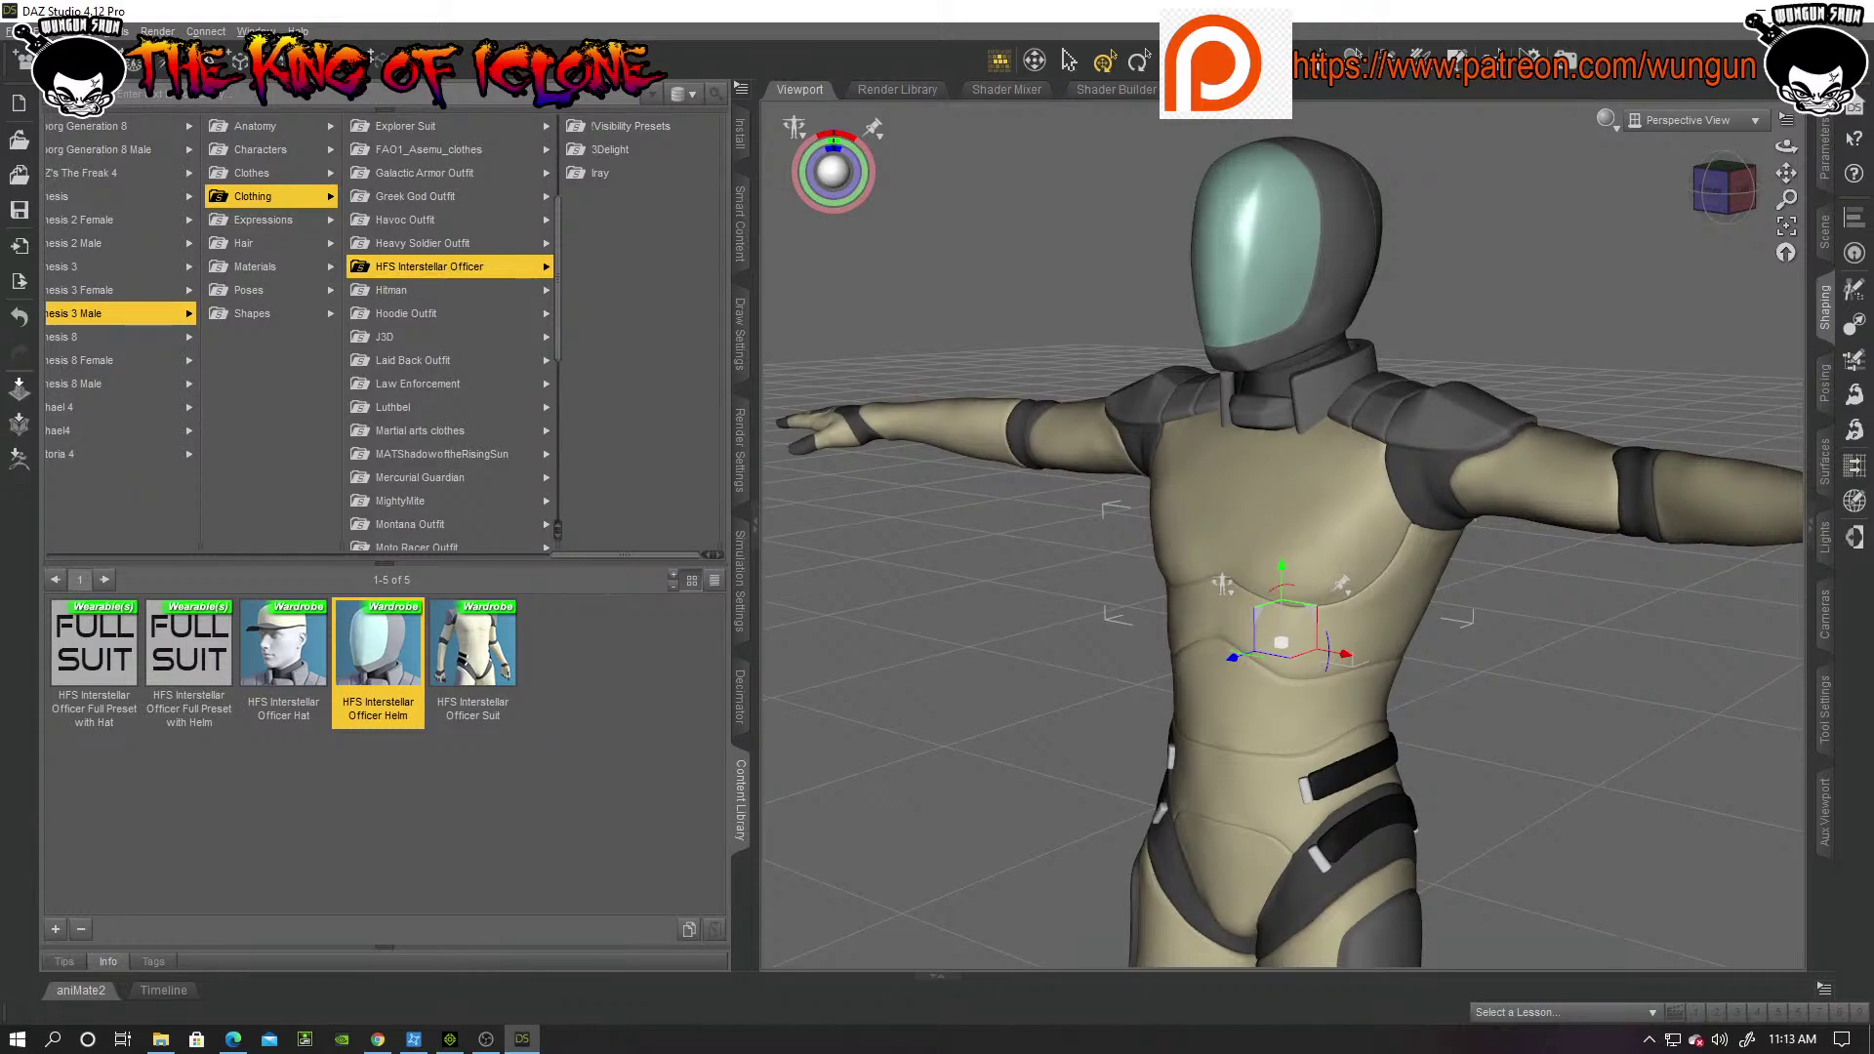
mouse_move(1727, 201)
mouse_down()
mouse_move(1691, 201)
mouse_move(1721, 183)
mouse_up()
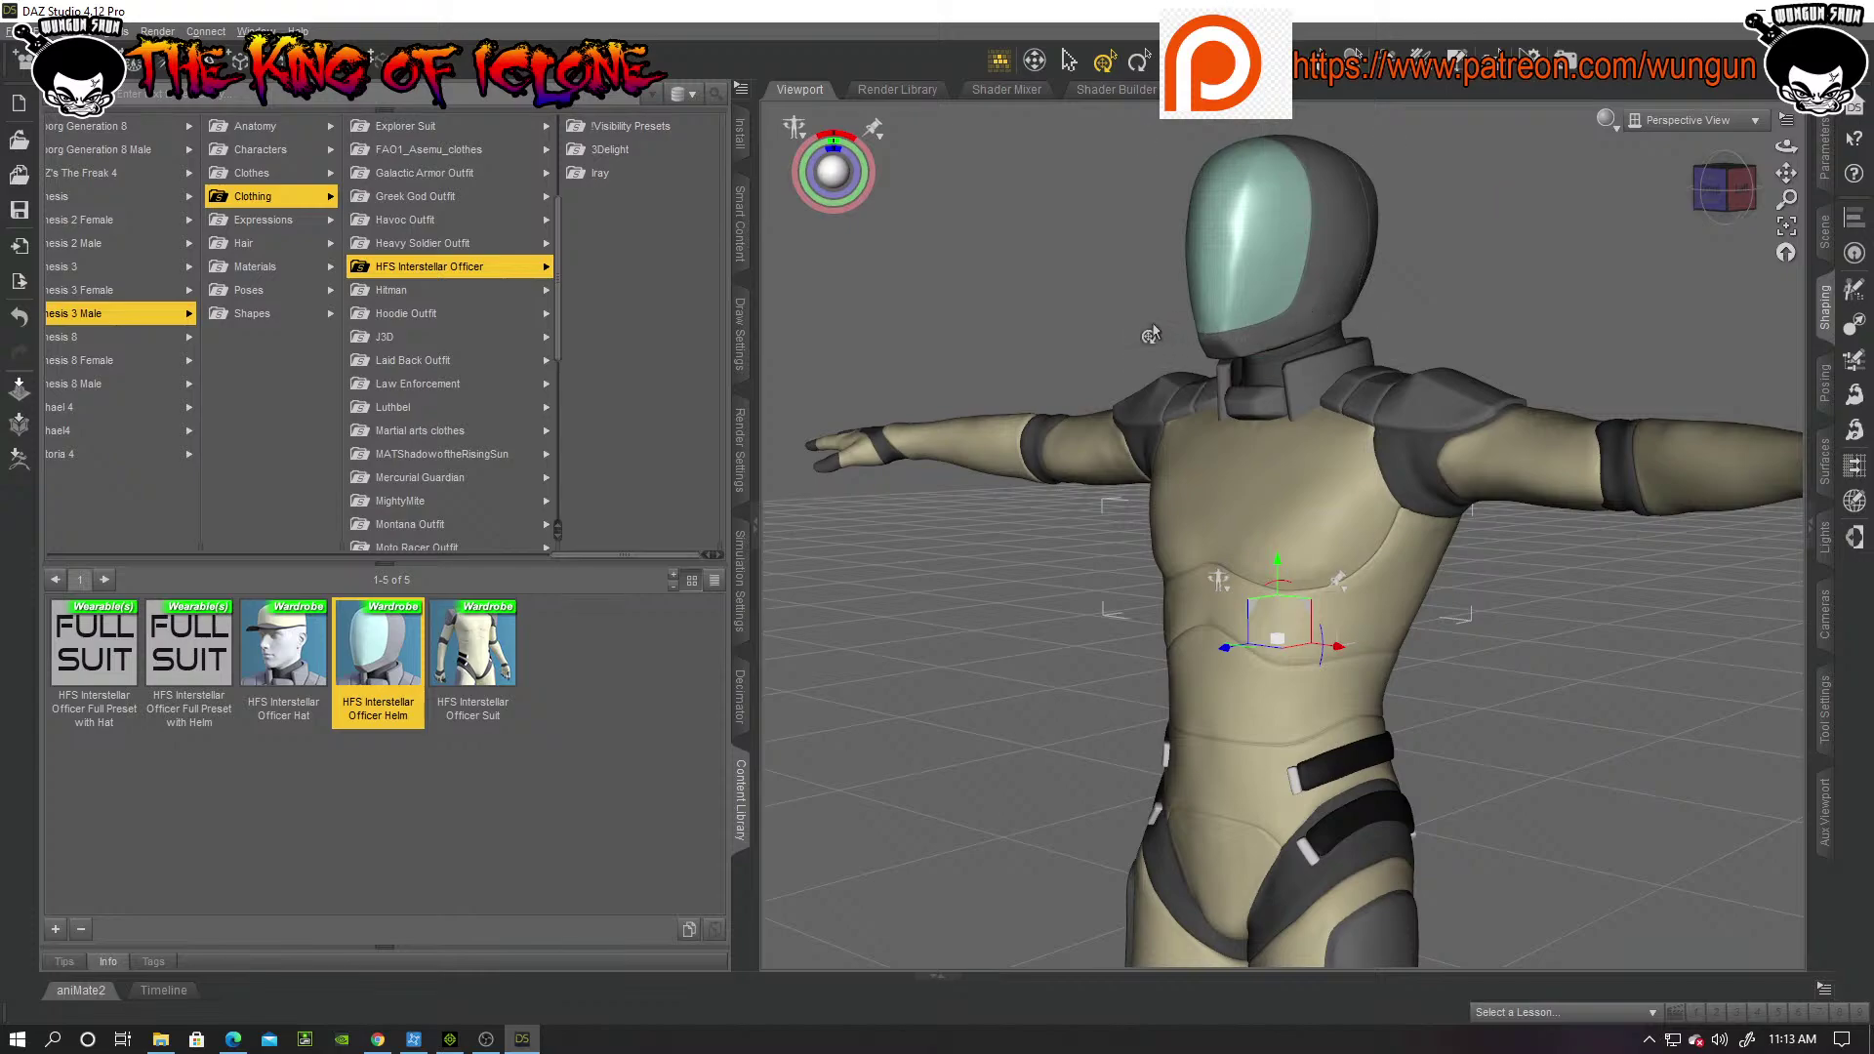
click(1708, 196)
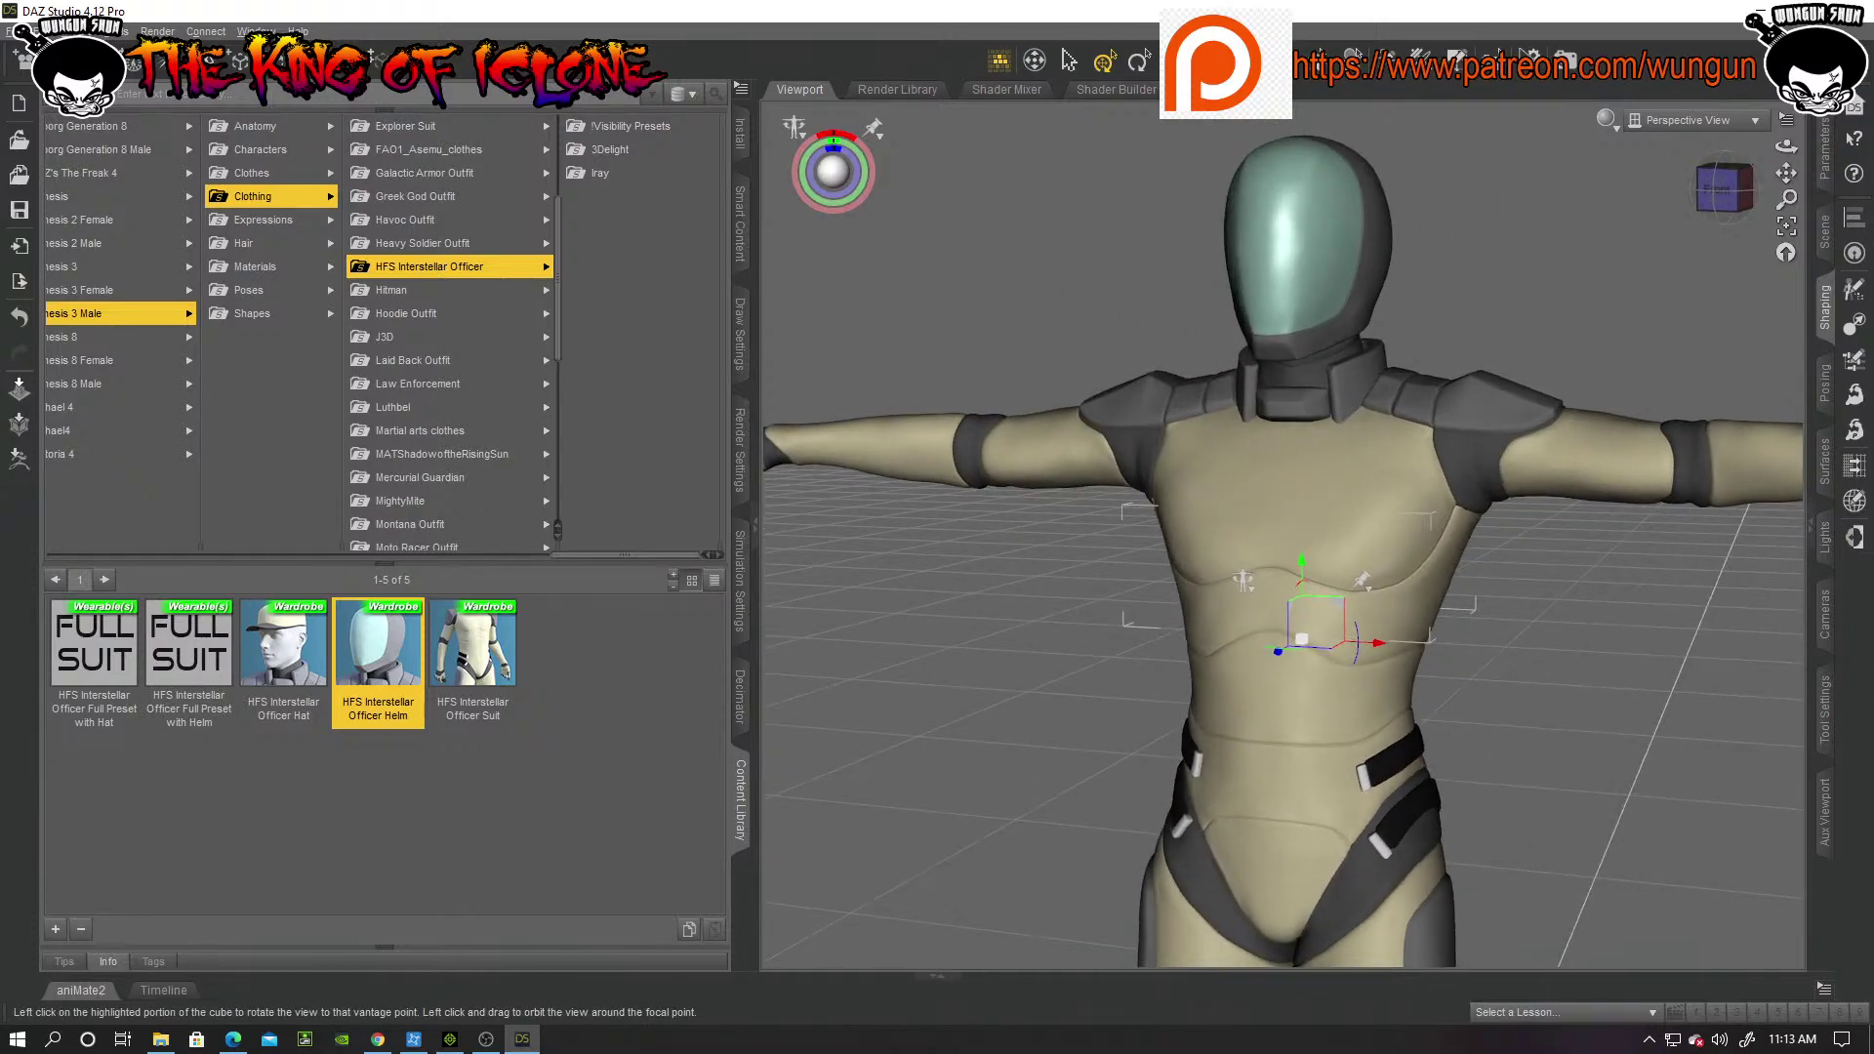
click(1725, 190)
click(1725, 190)
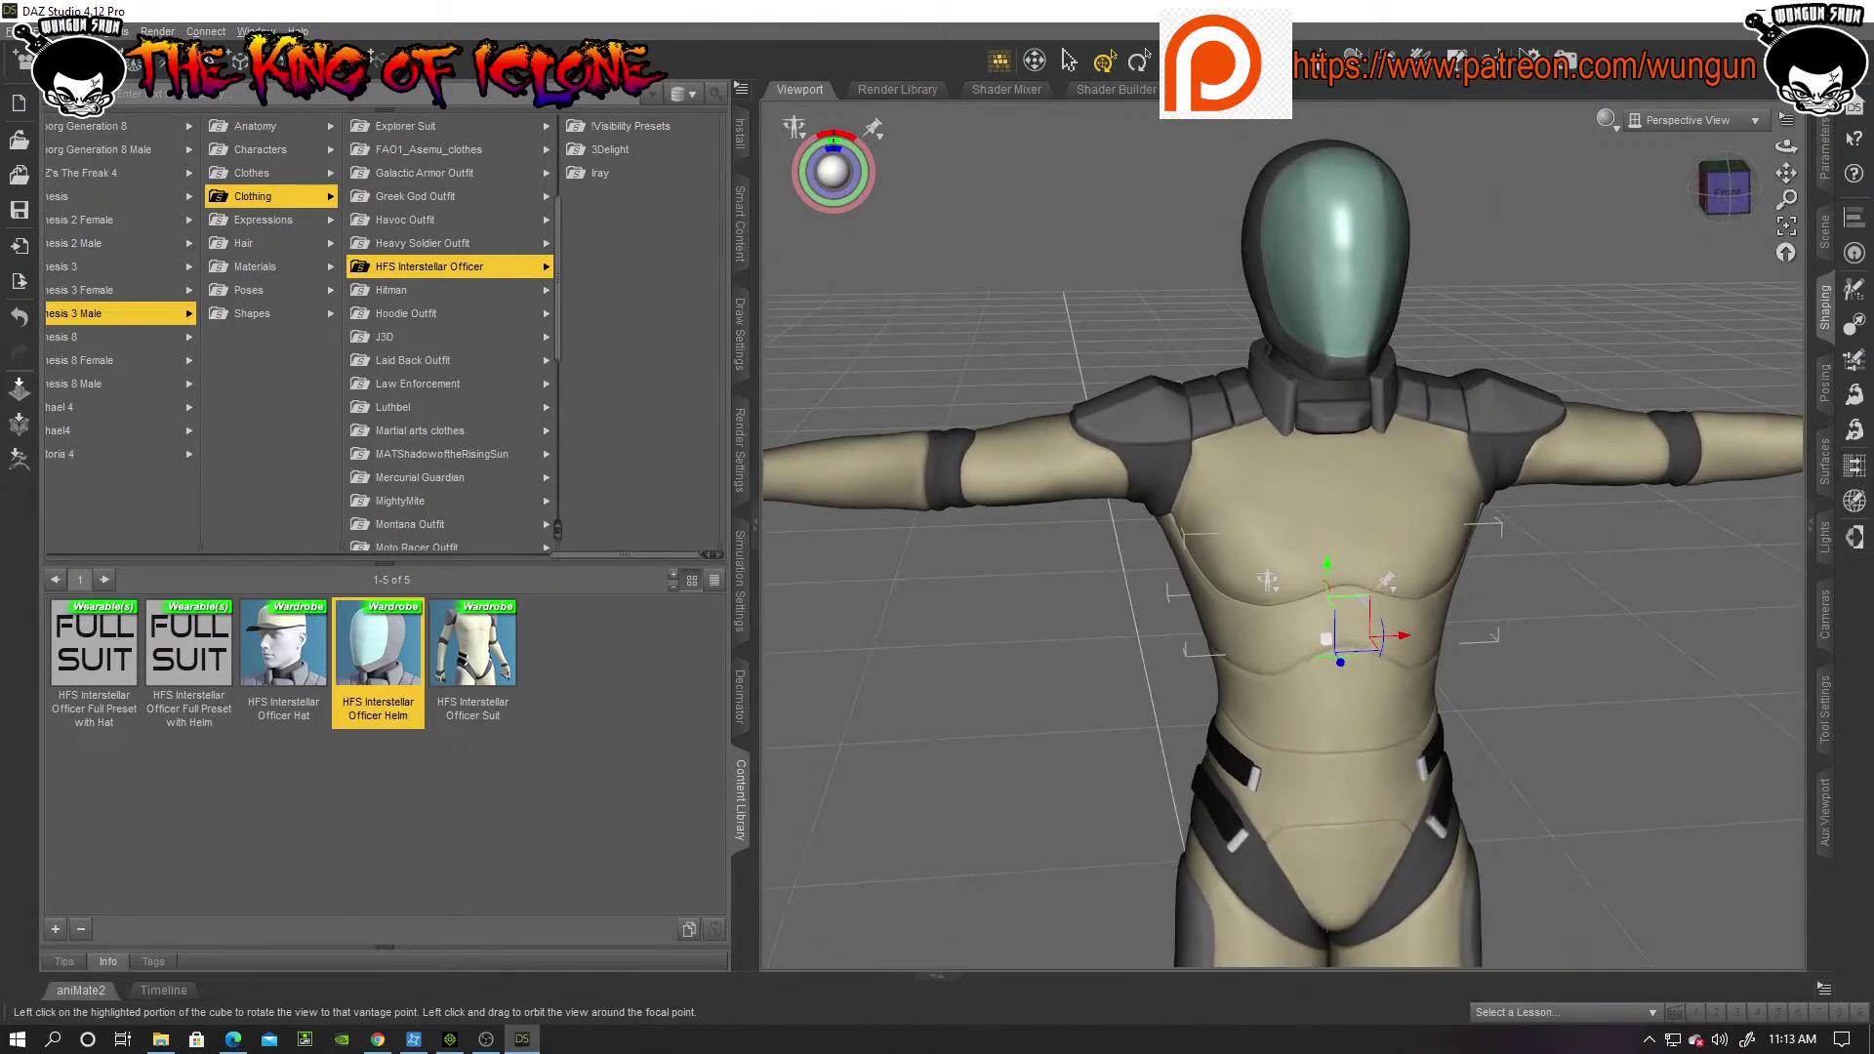
scroll(1545, 454, down, 5)
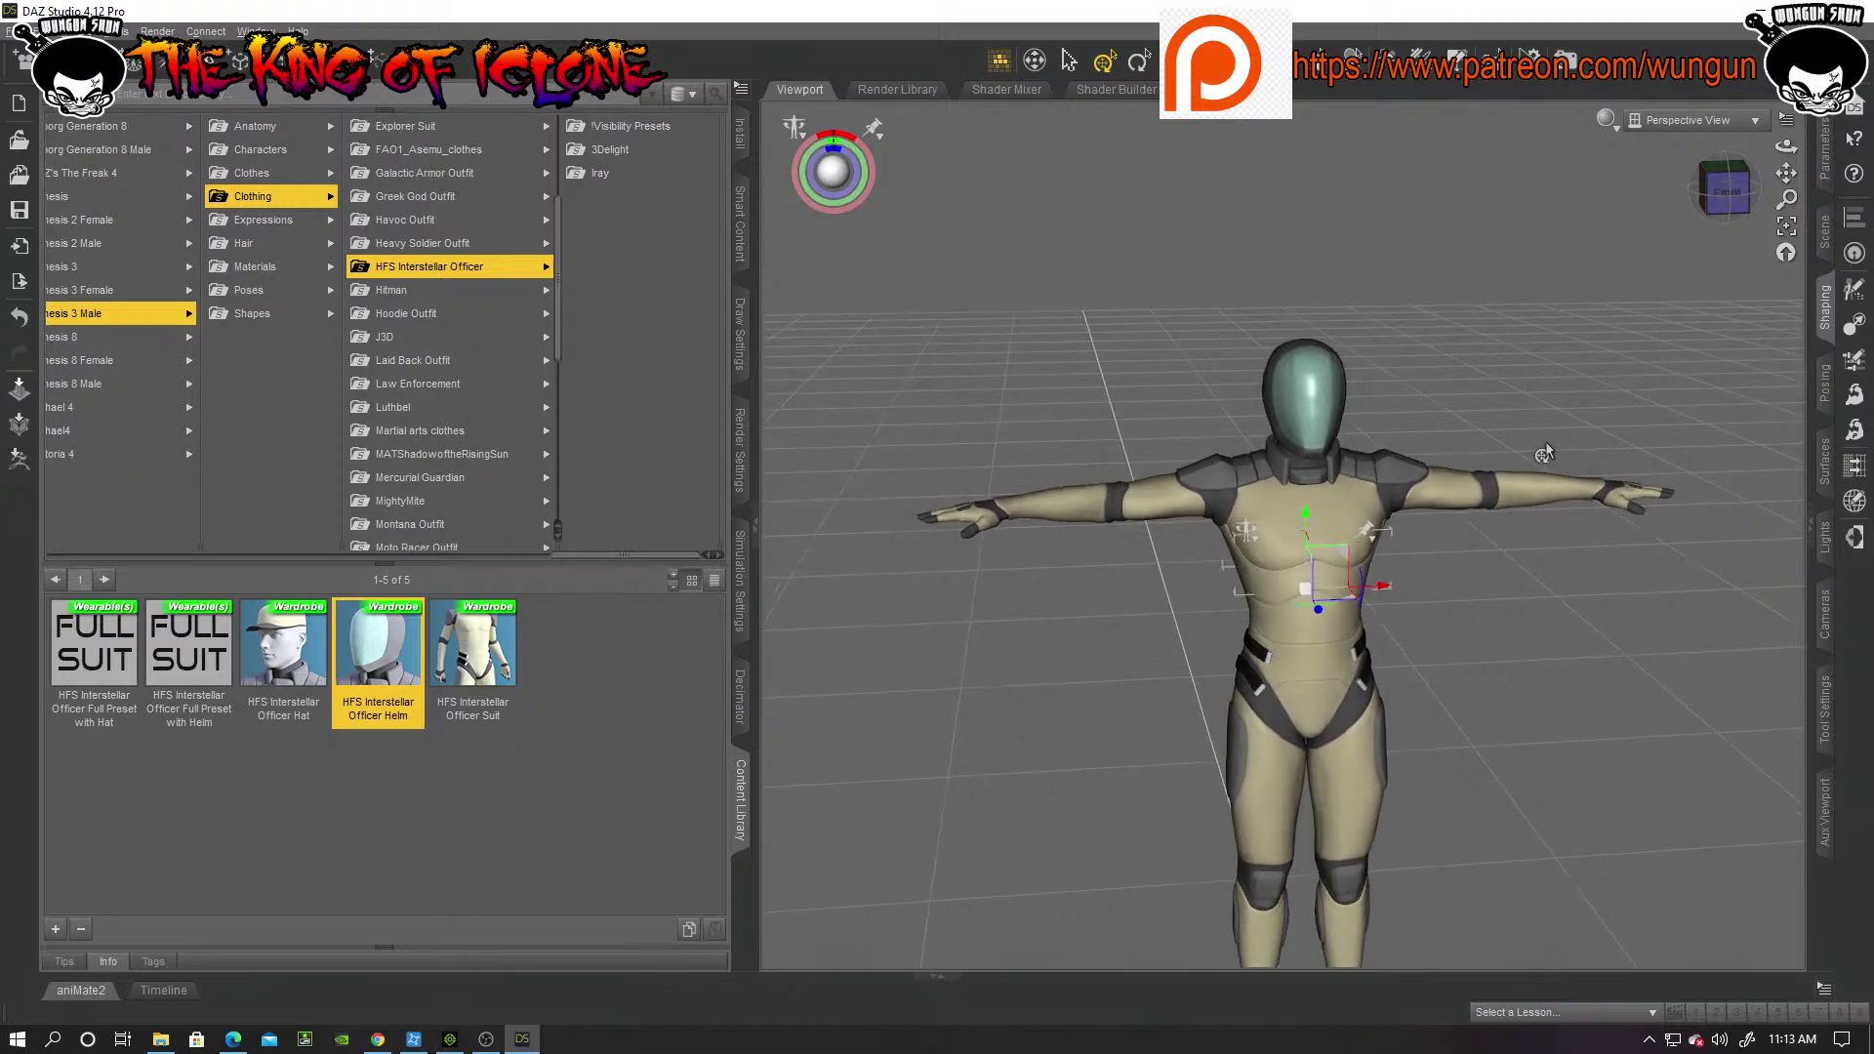
click(1725, 190)
click(1725, 190)
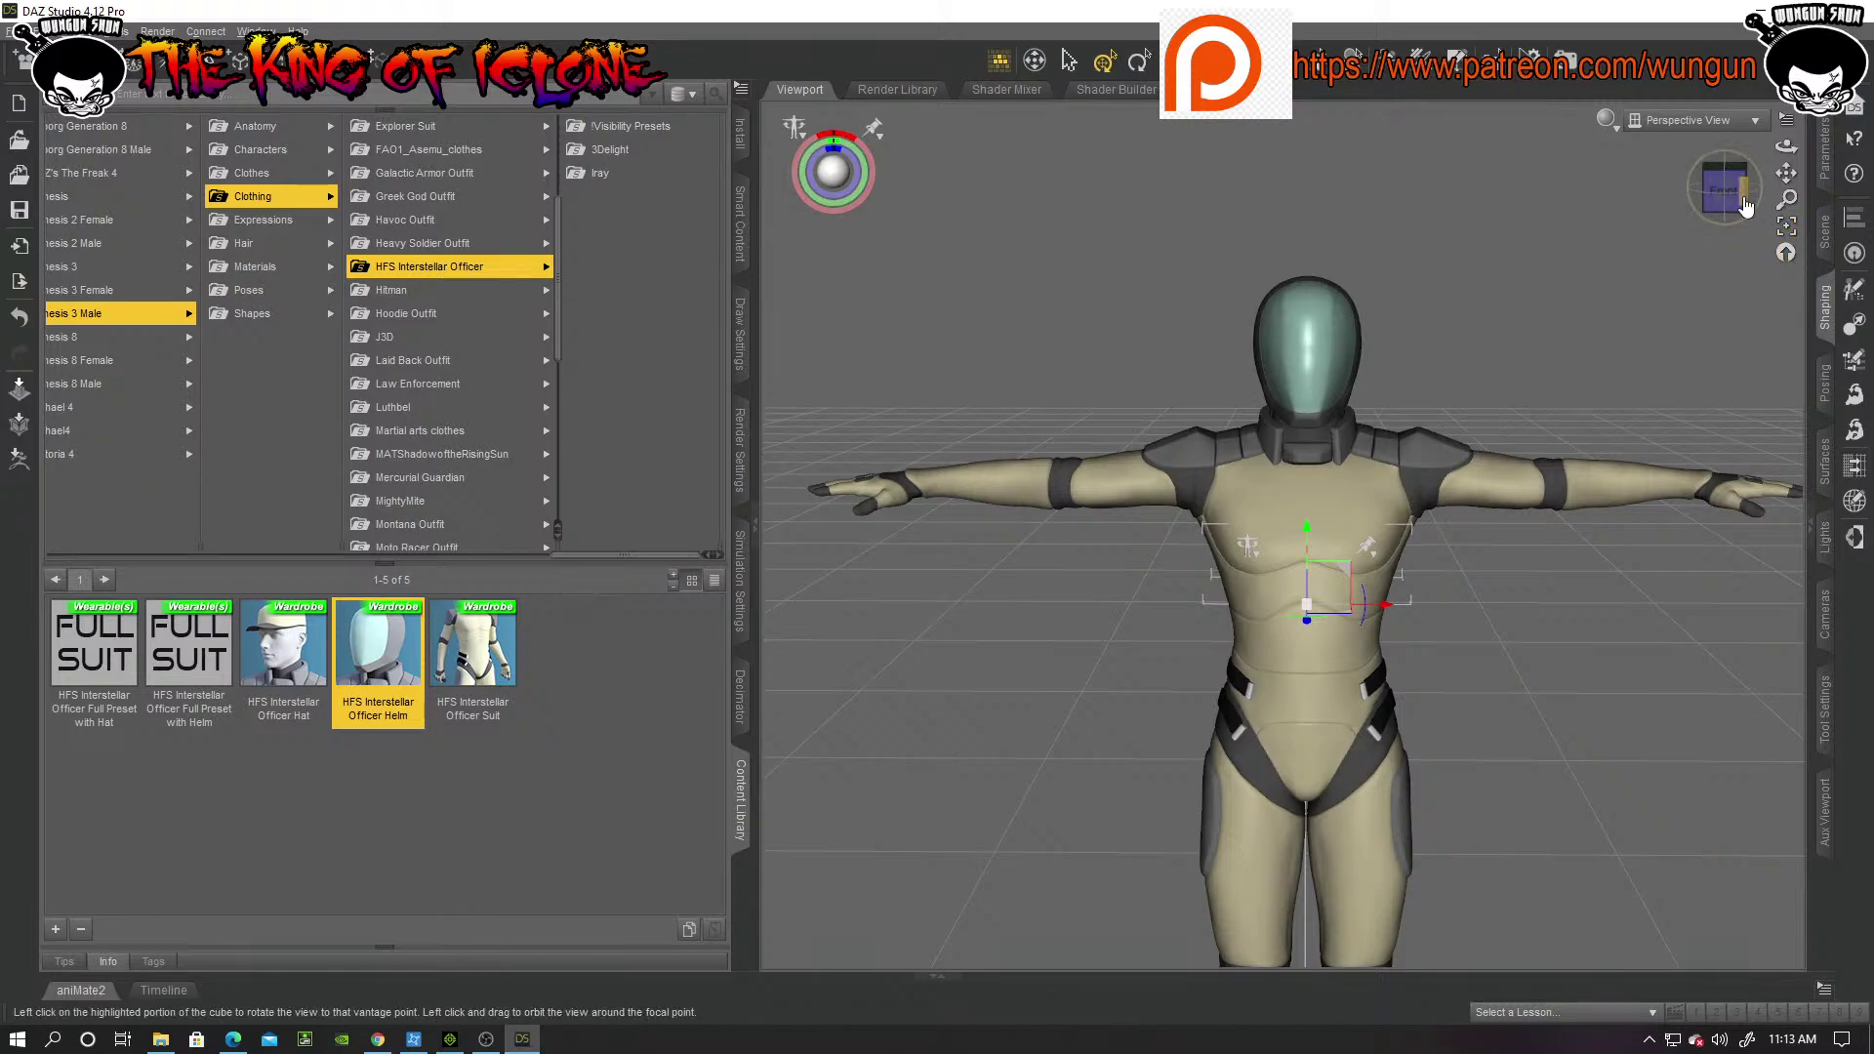
drag(1746, 205, 1730, 217)
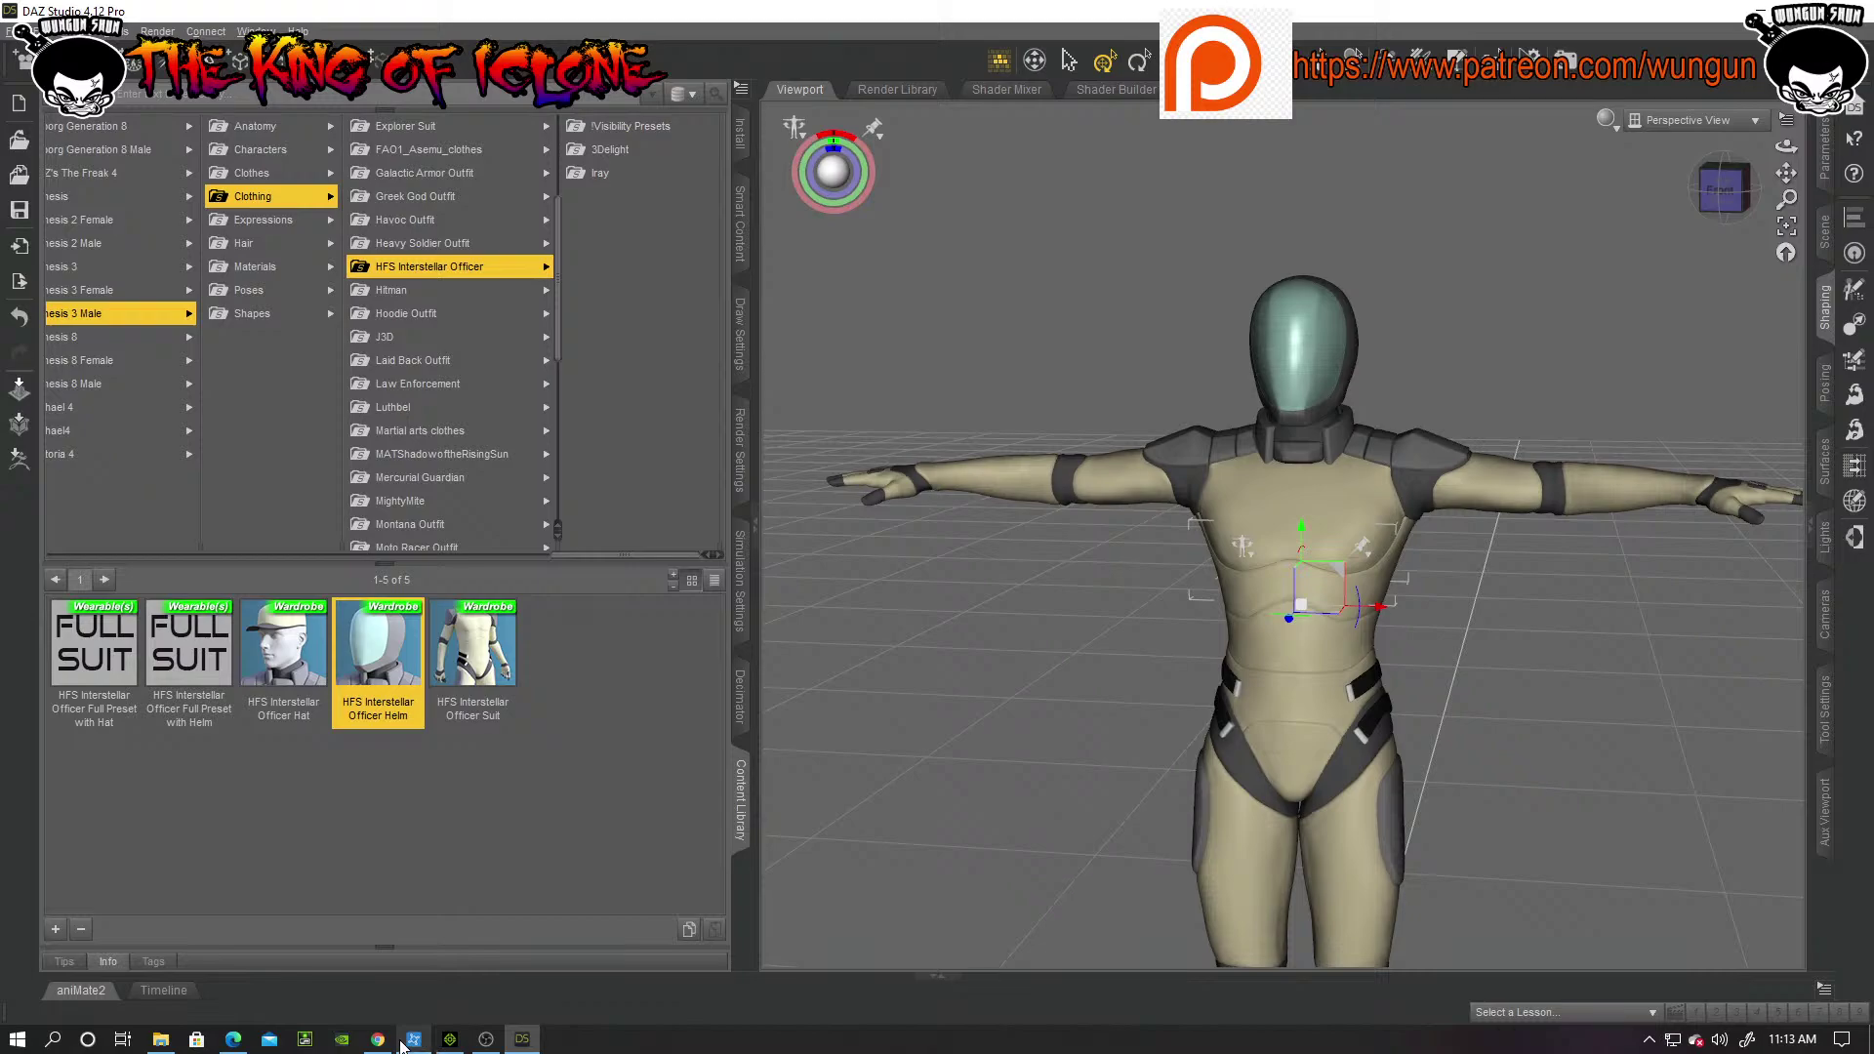
Step: Apply a pose file from File Explorer to the figure, lowering its arms into an A-pose
click(160, 1039)
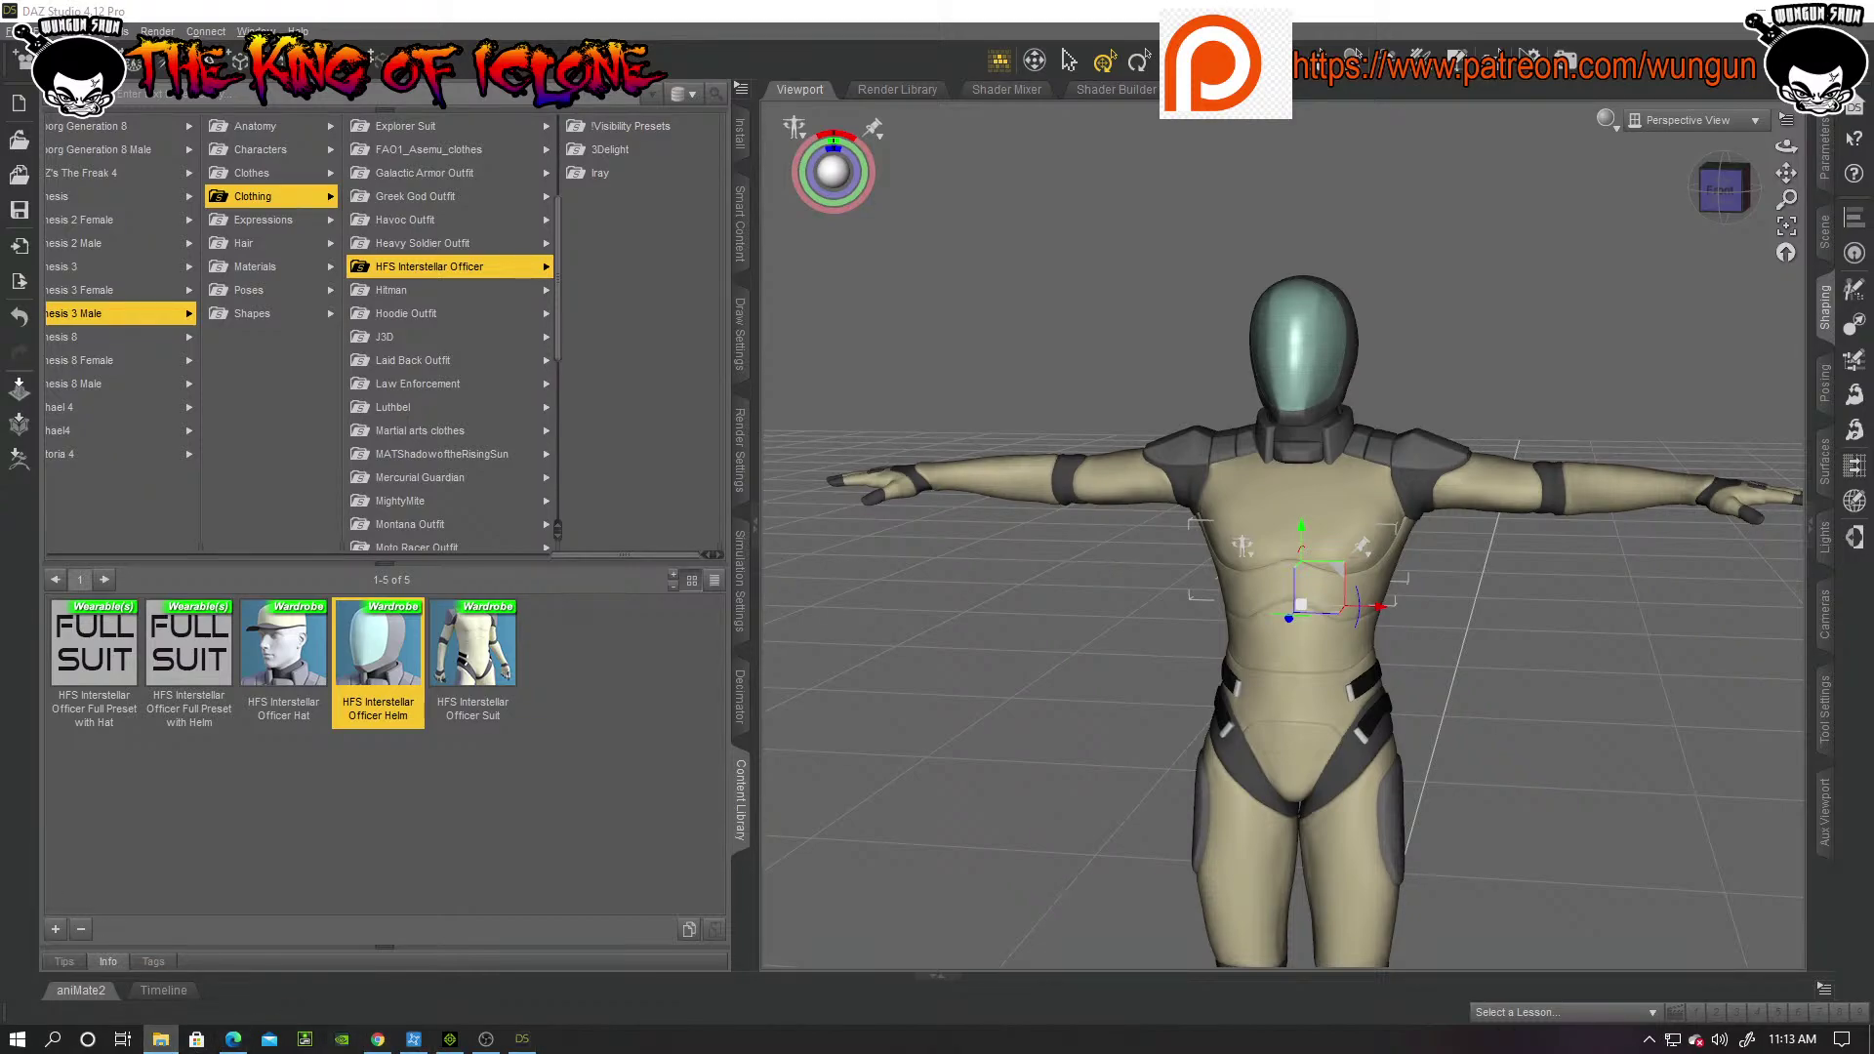
drag(0, 248, 0, 246)
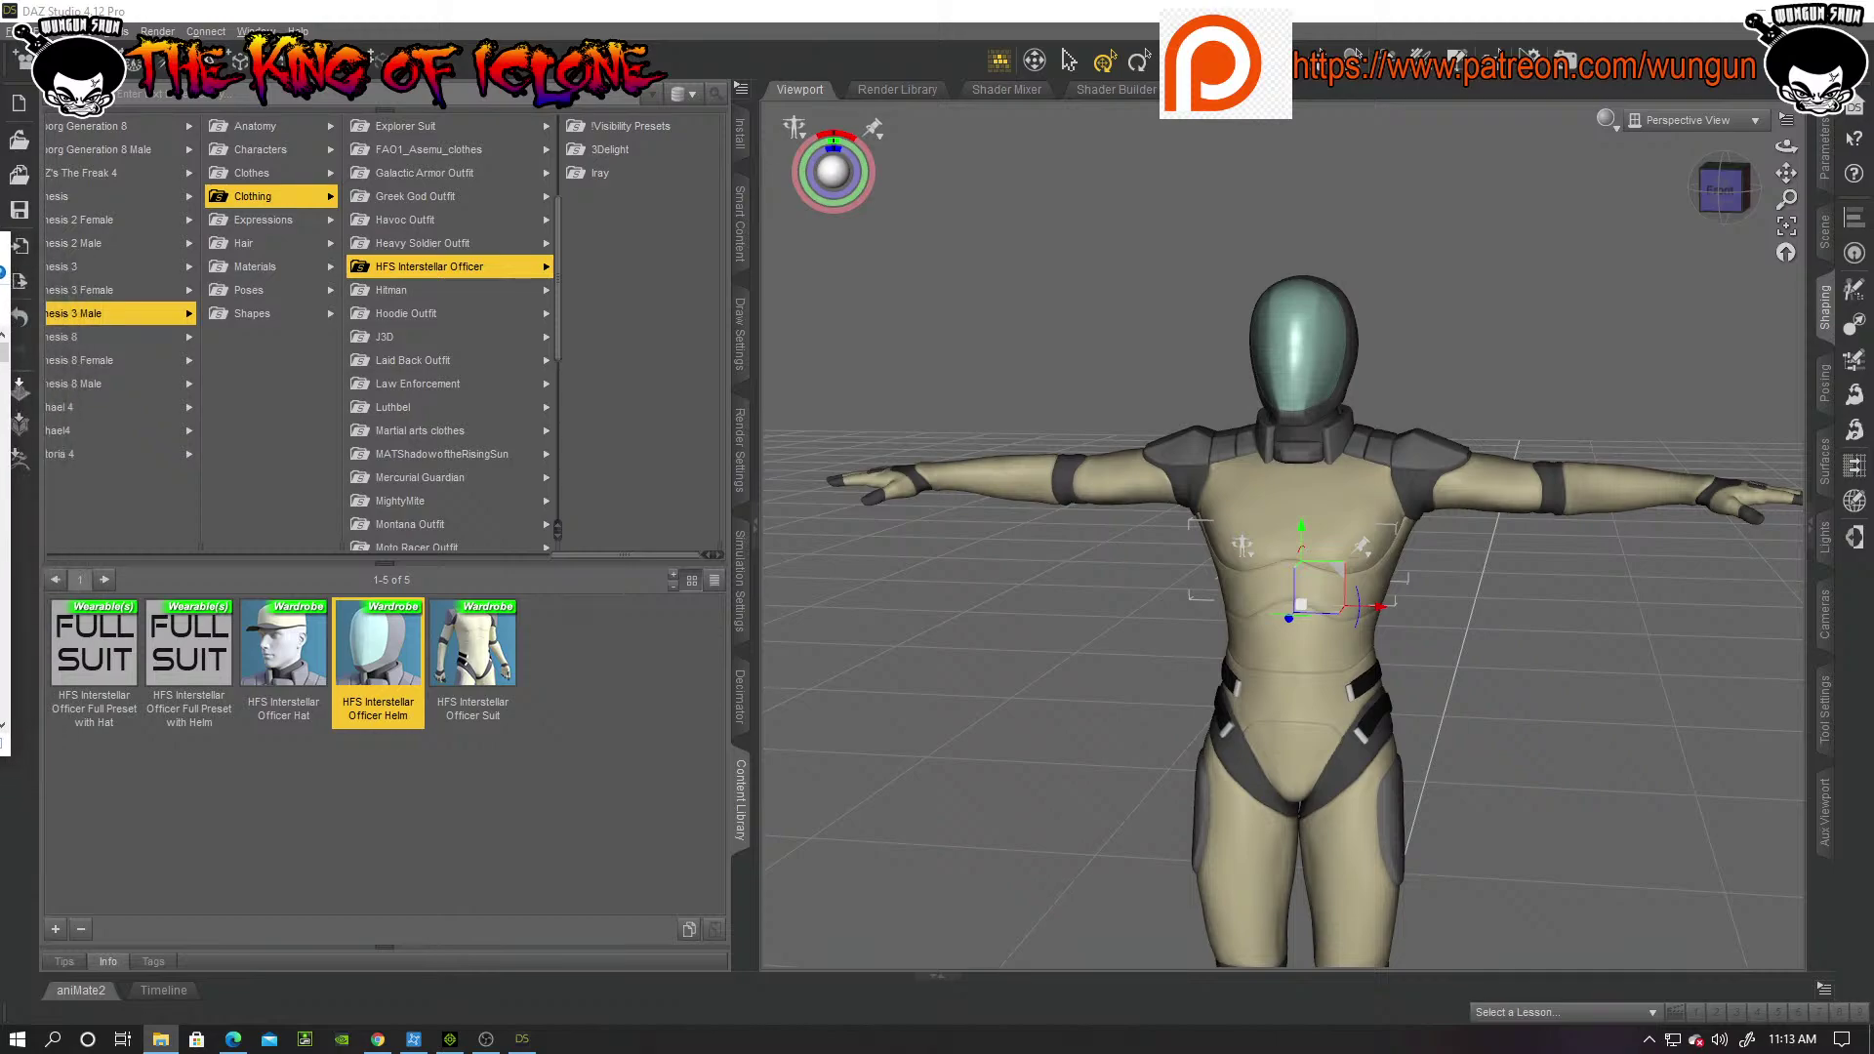
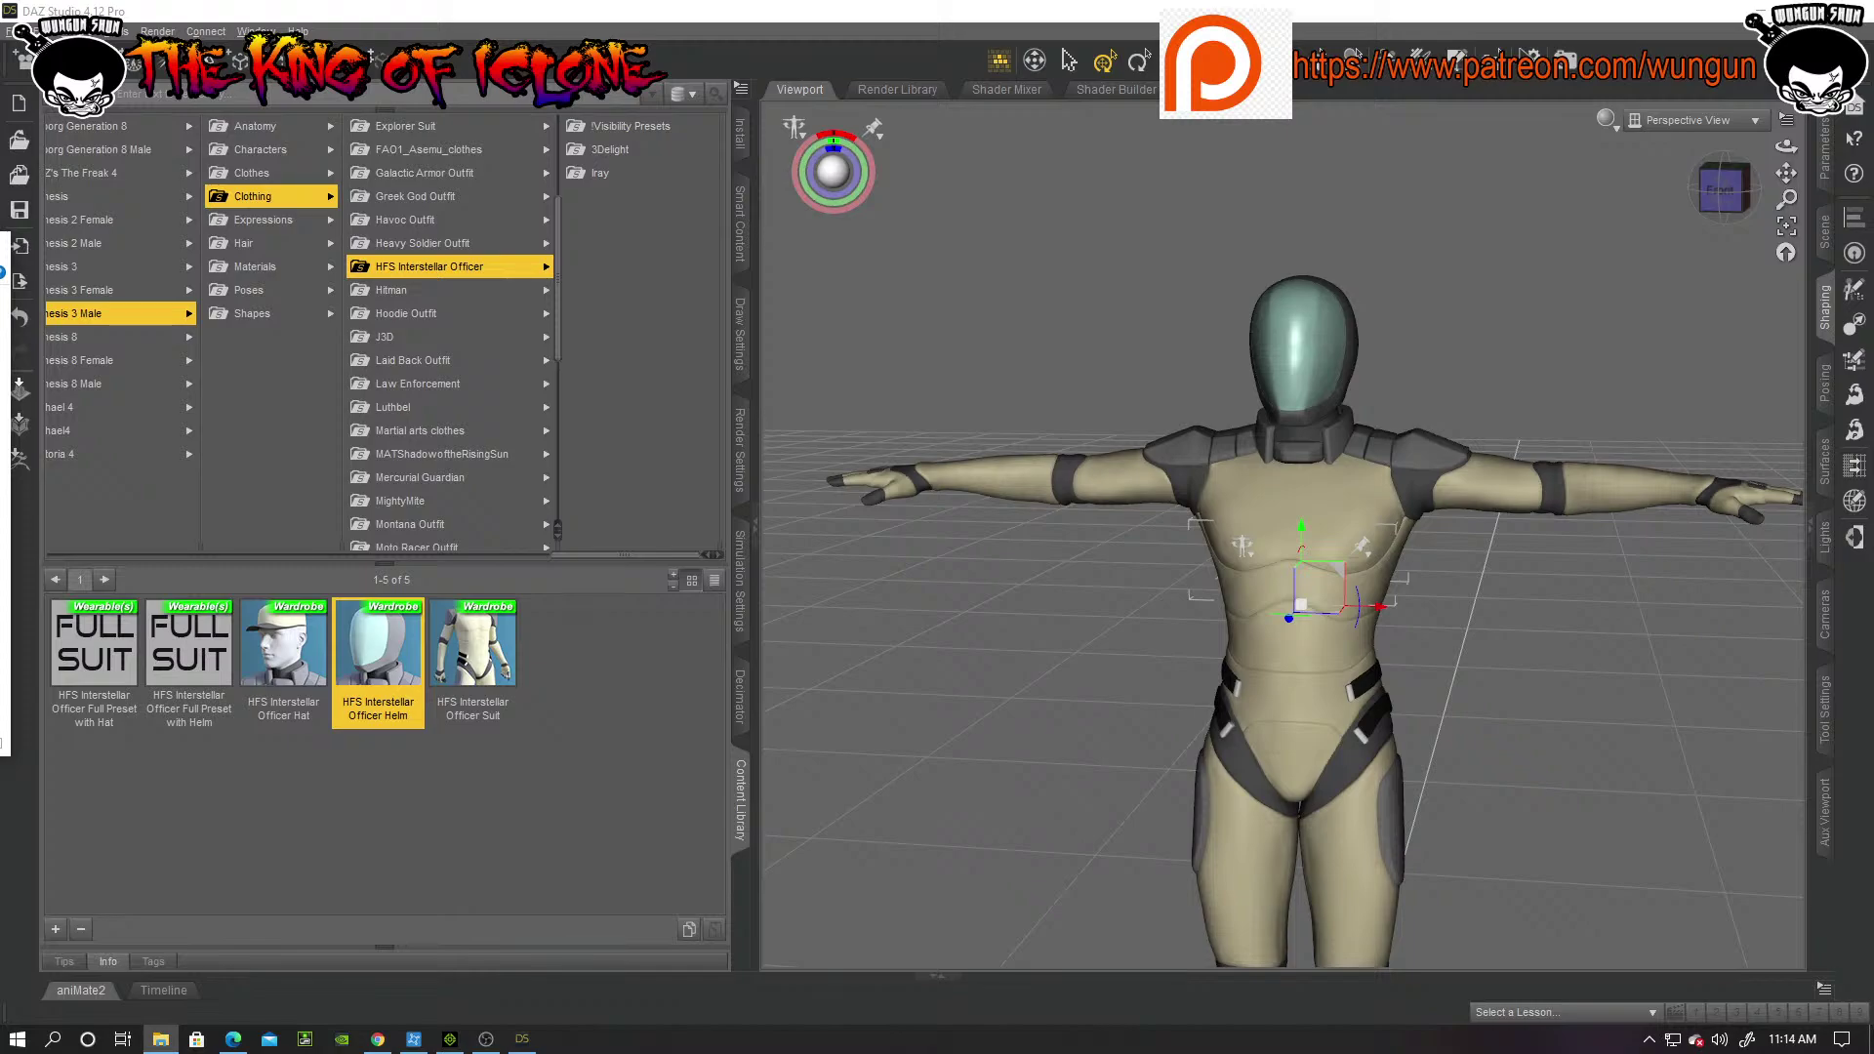
drag(378, 649, 1058, 613)
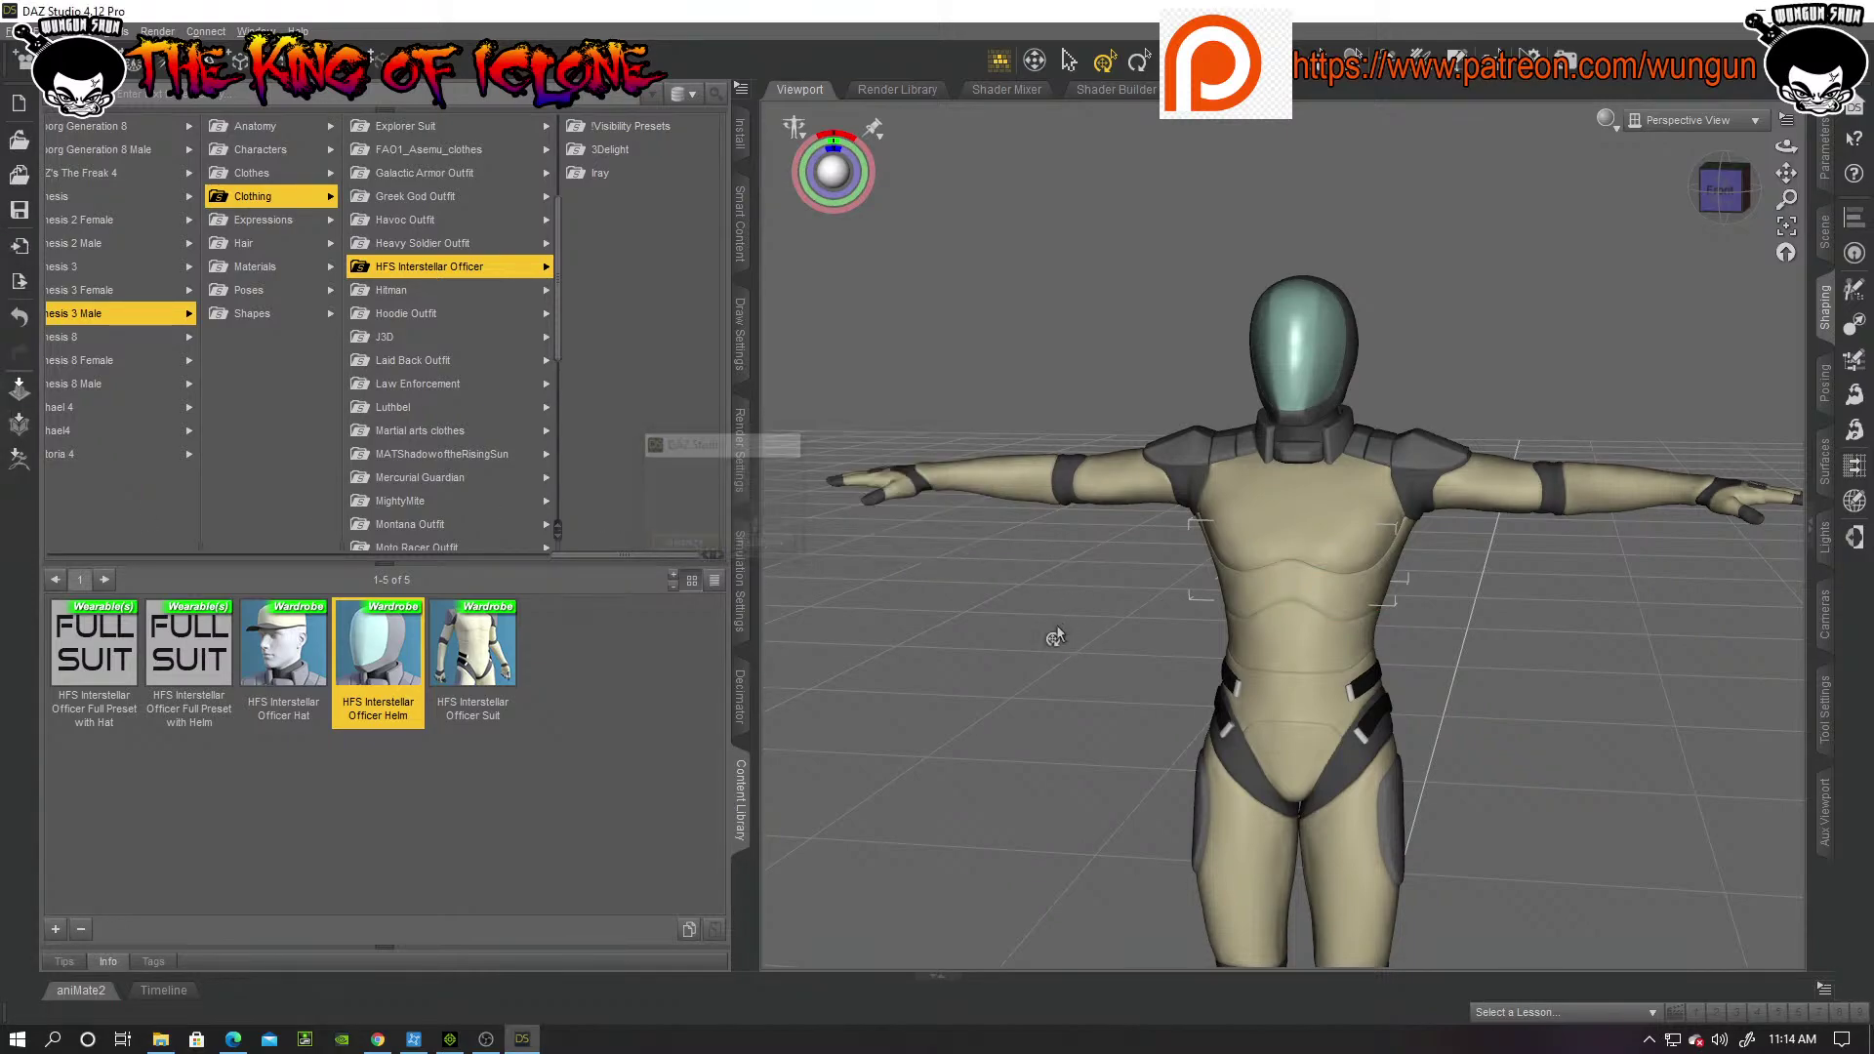
scroll(1060, 673, down, 5)
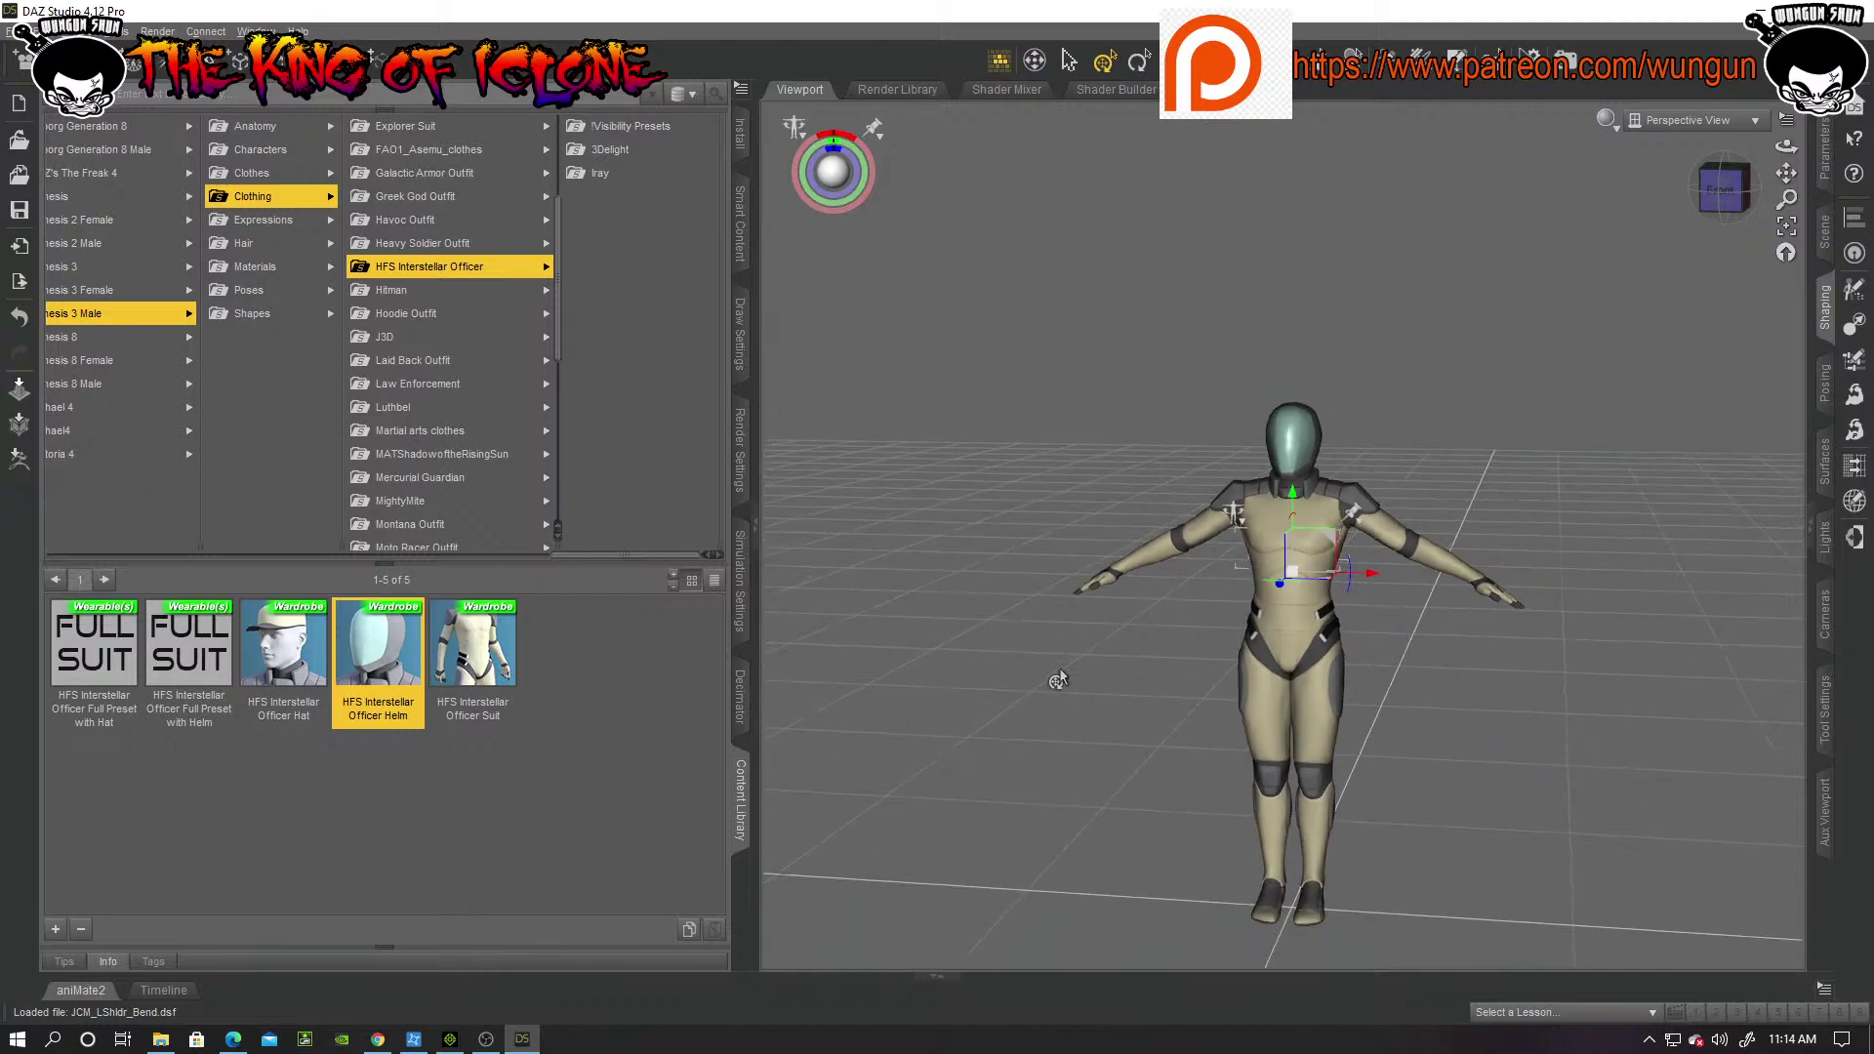
scroll(1059, 680, up, 5)
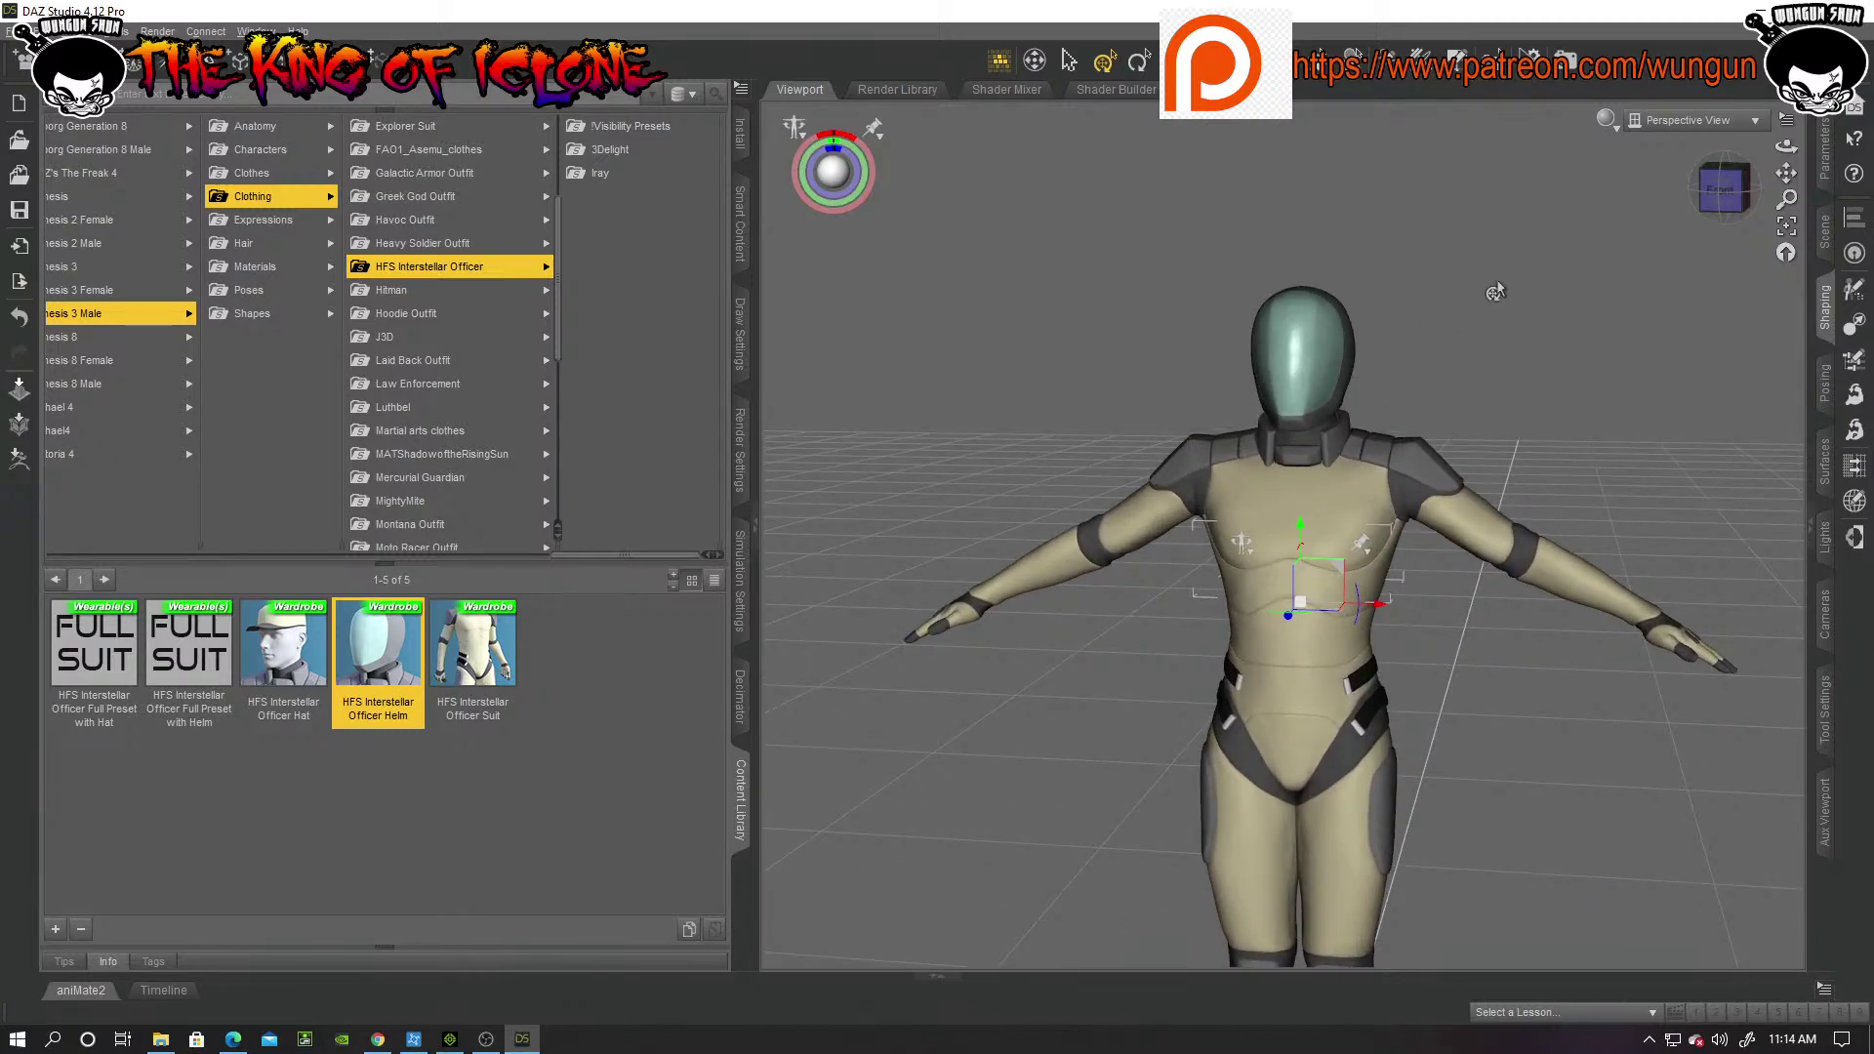
drag(1722, 203, 1447, 203)
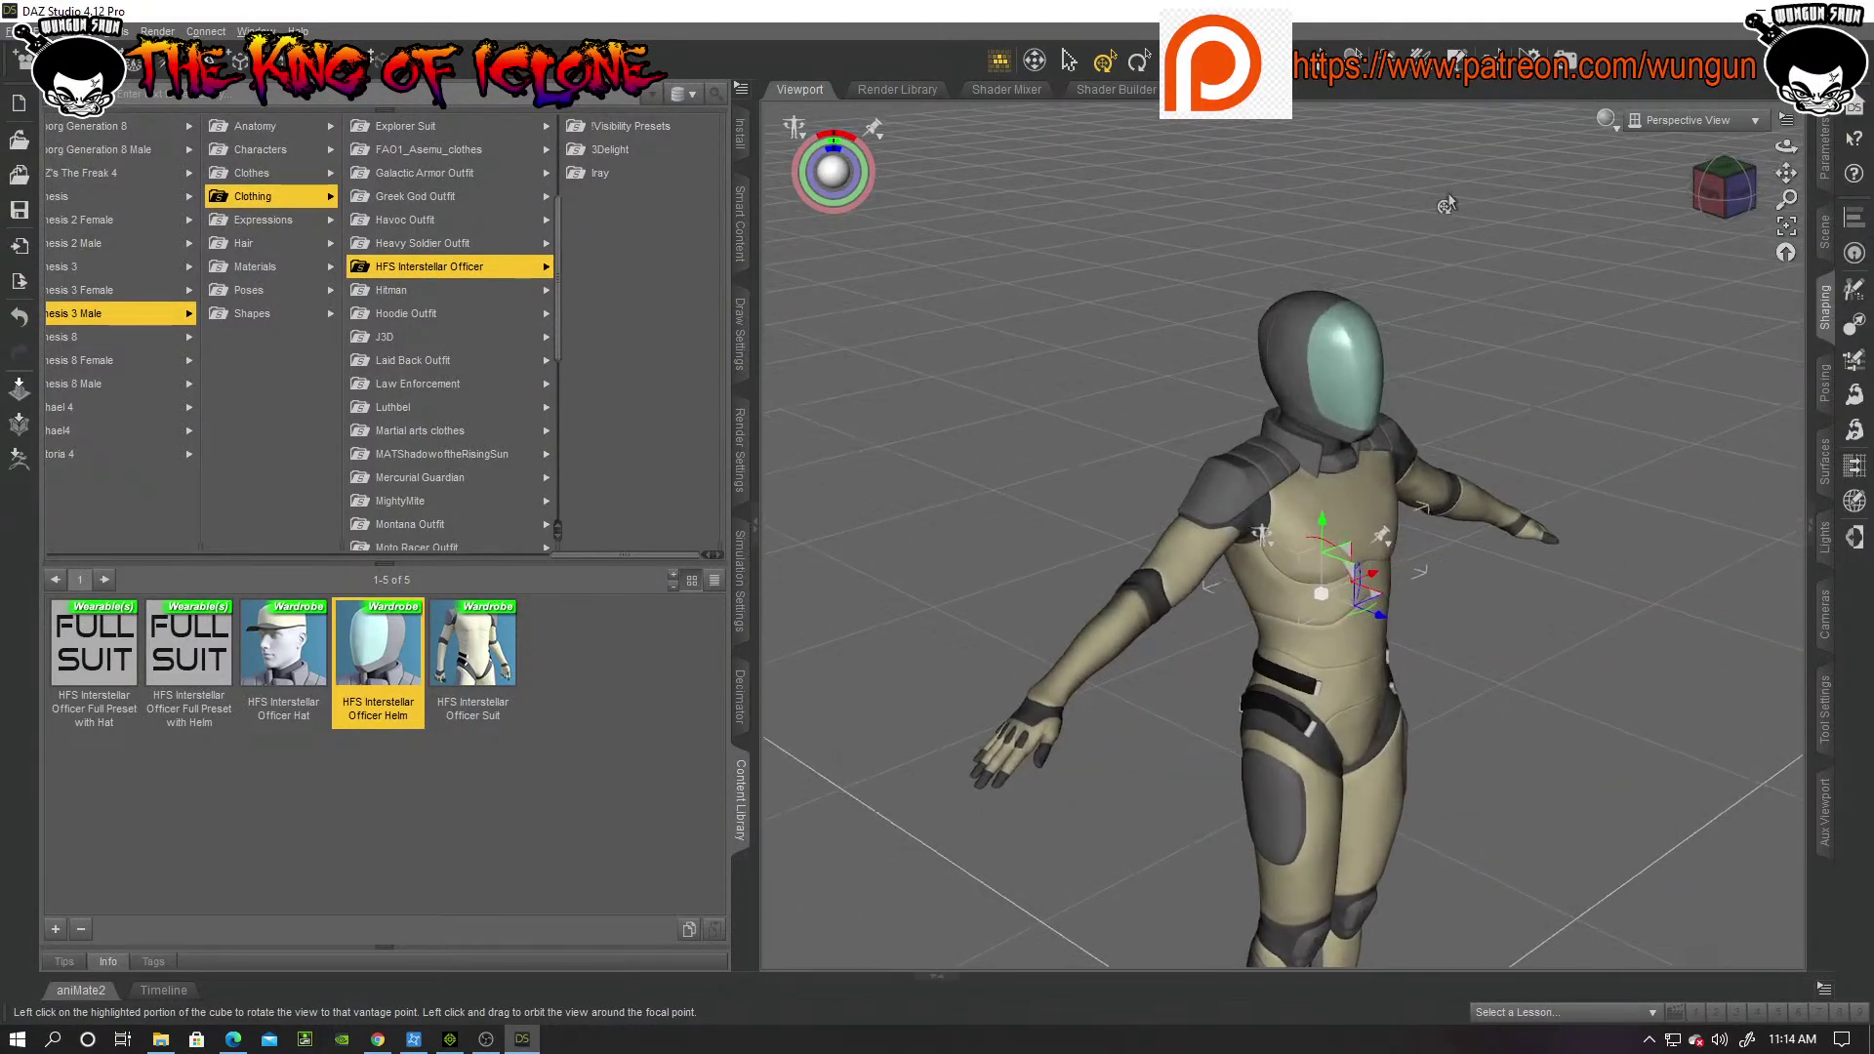
click(603, 173)
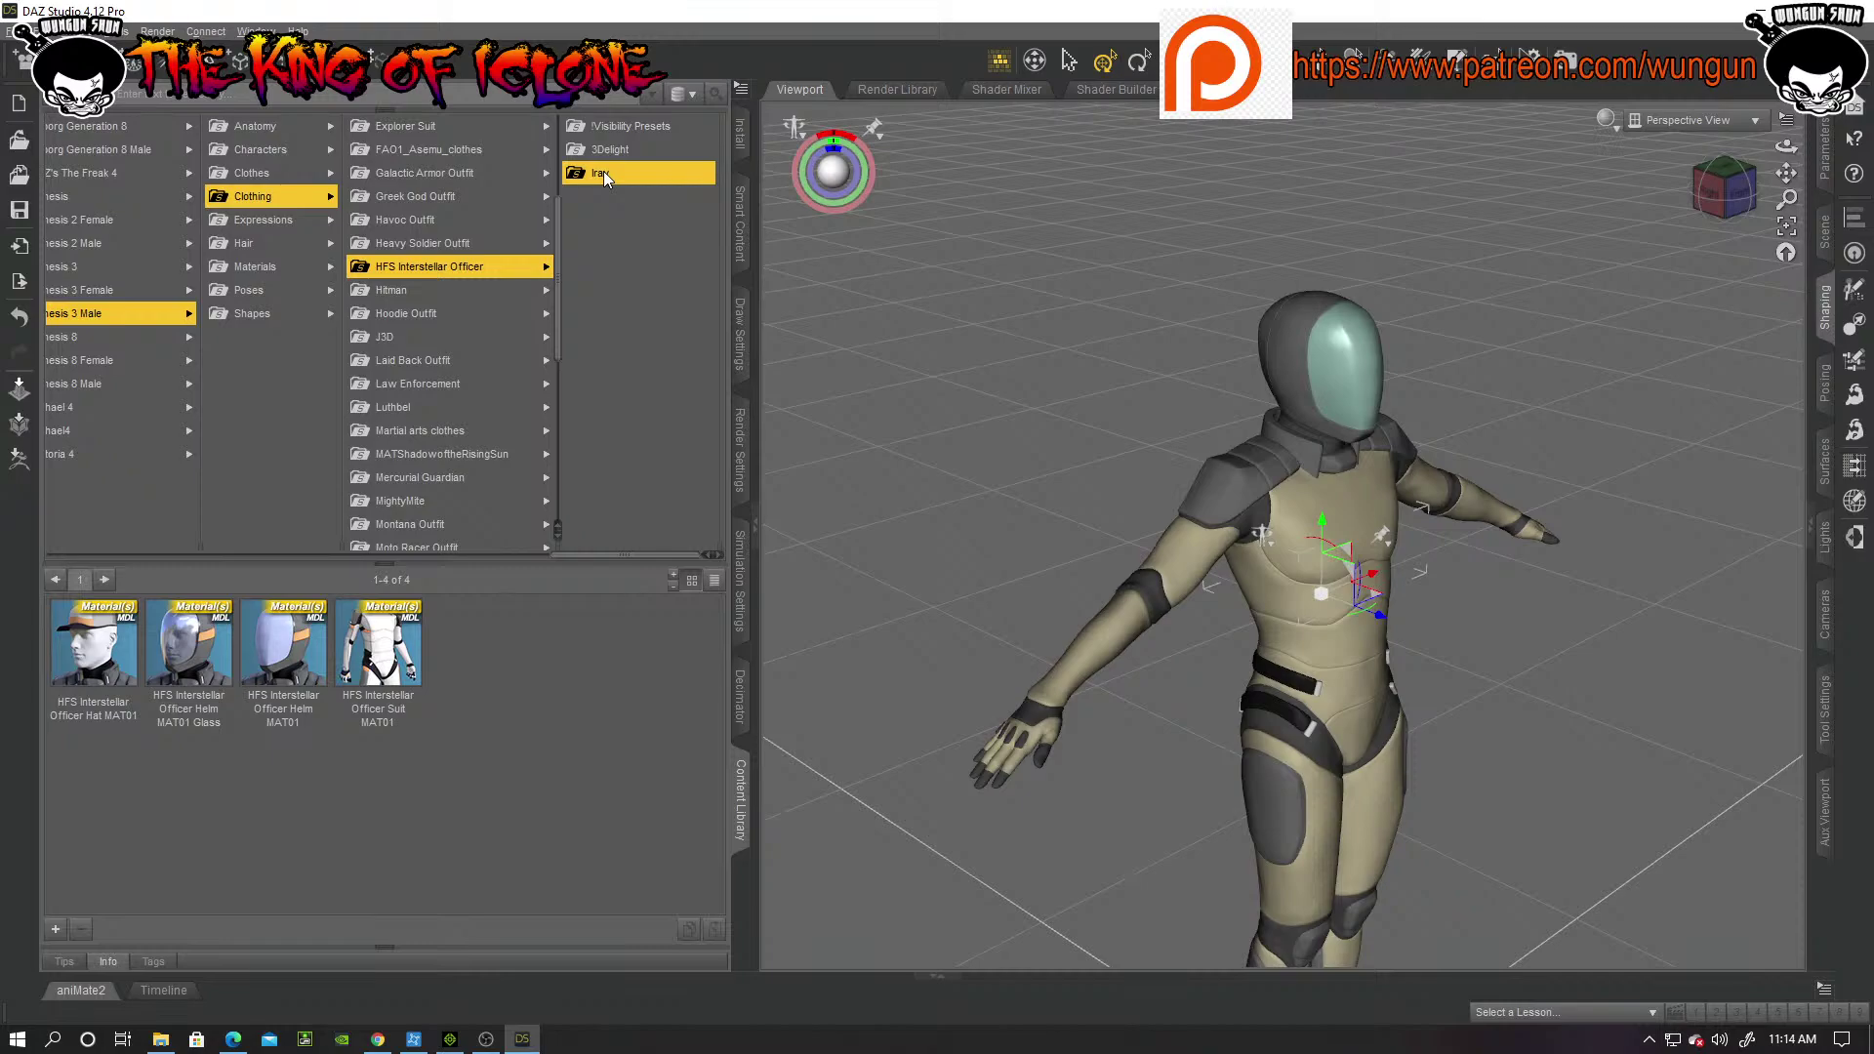
click(1723, 195)
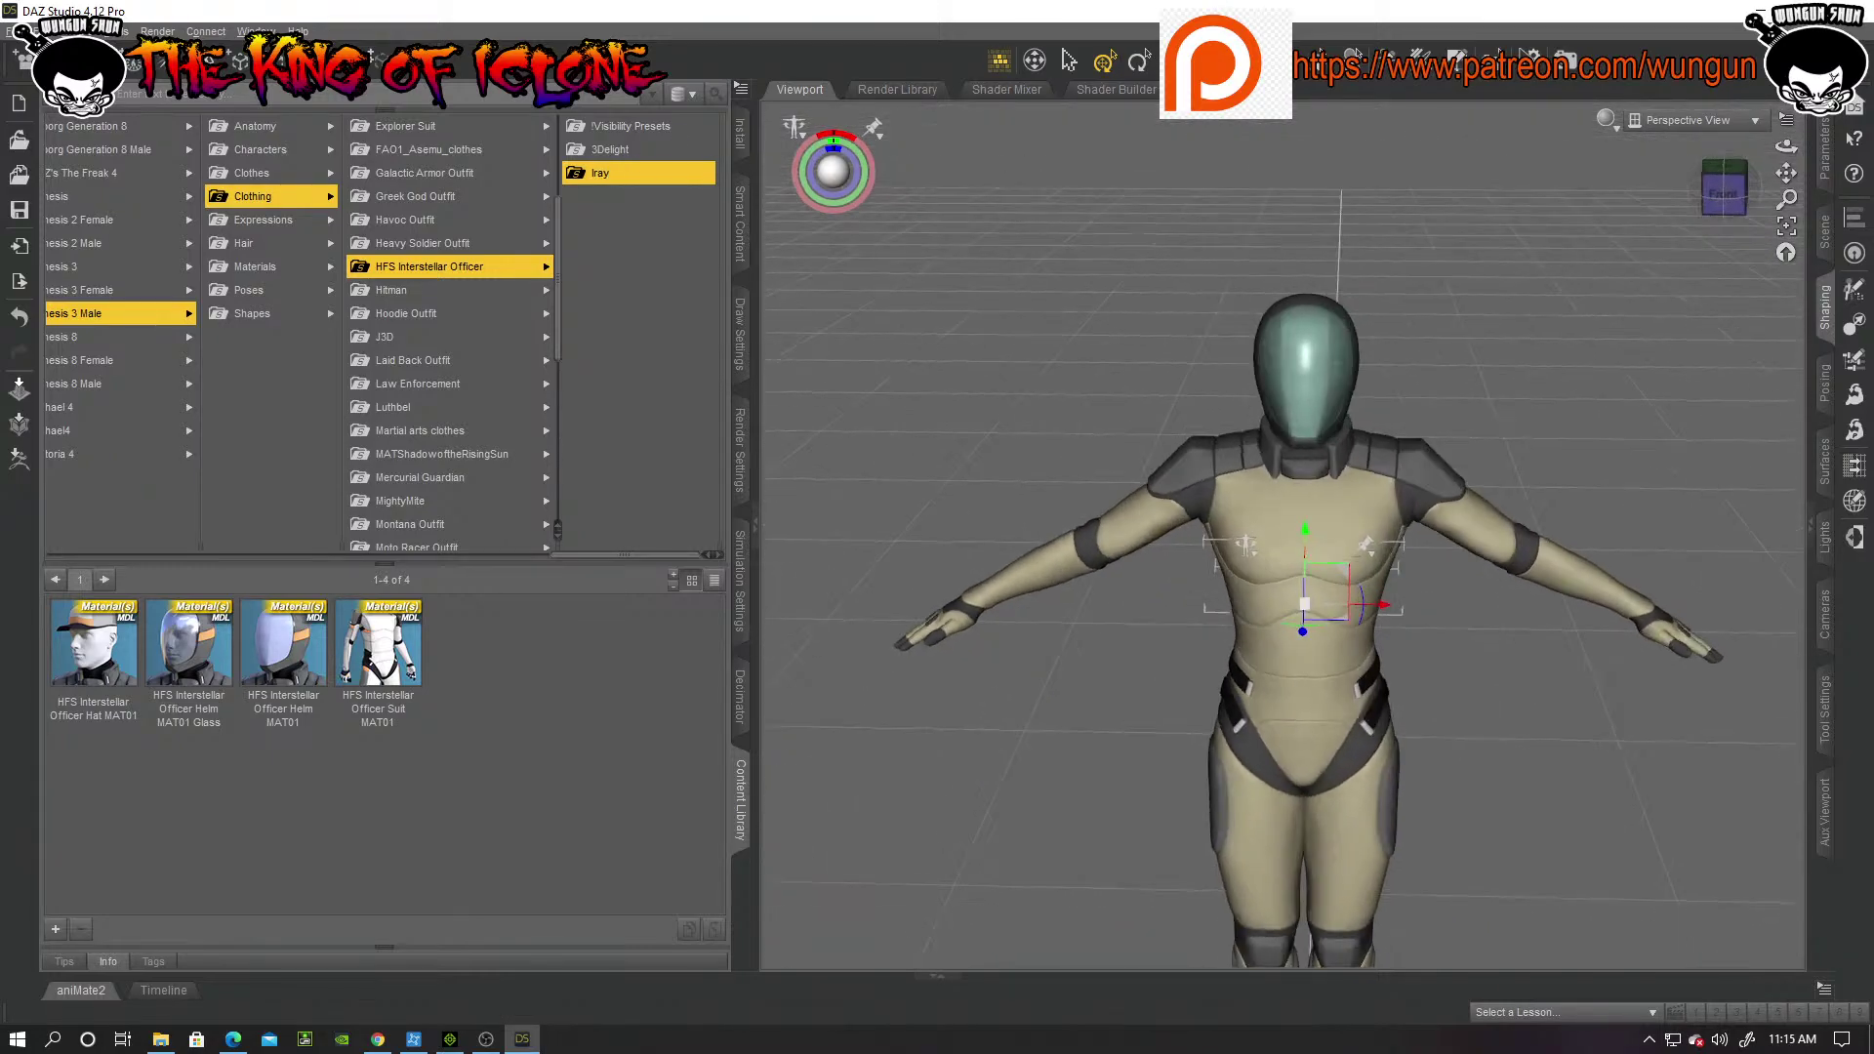
Step: Check the bare body under the Interstellar Officer outfit by temporarily hiding the helm and suit in the scene, restoring both
click(1825, 232)
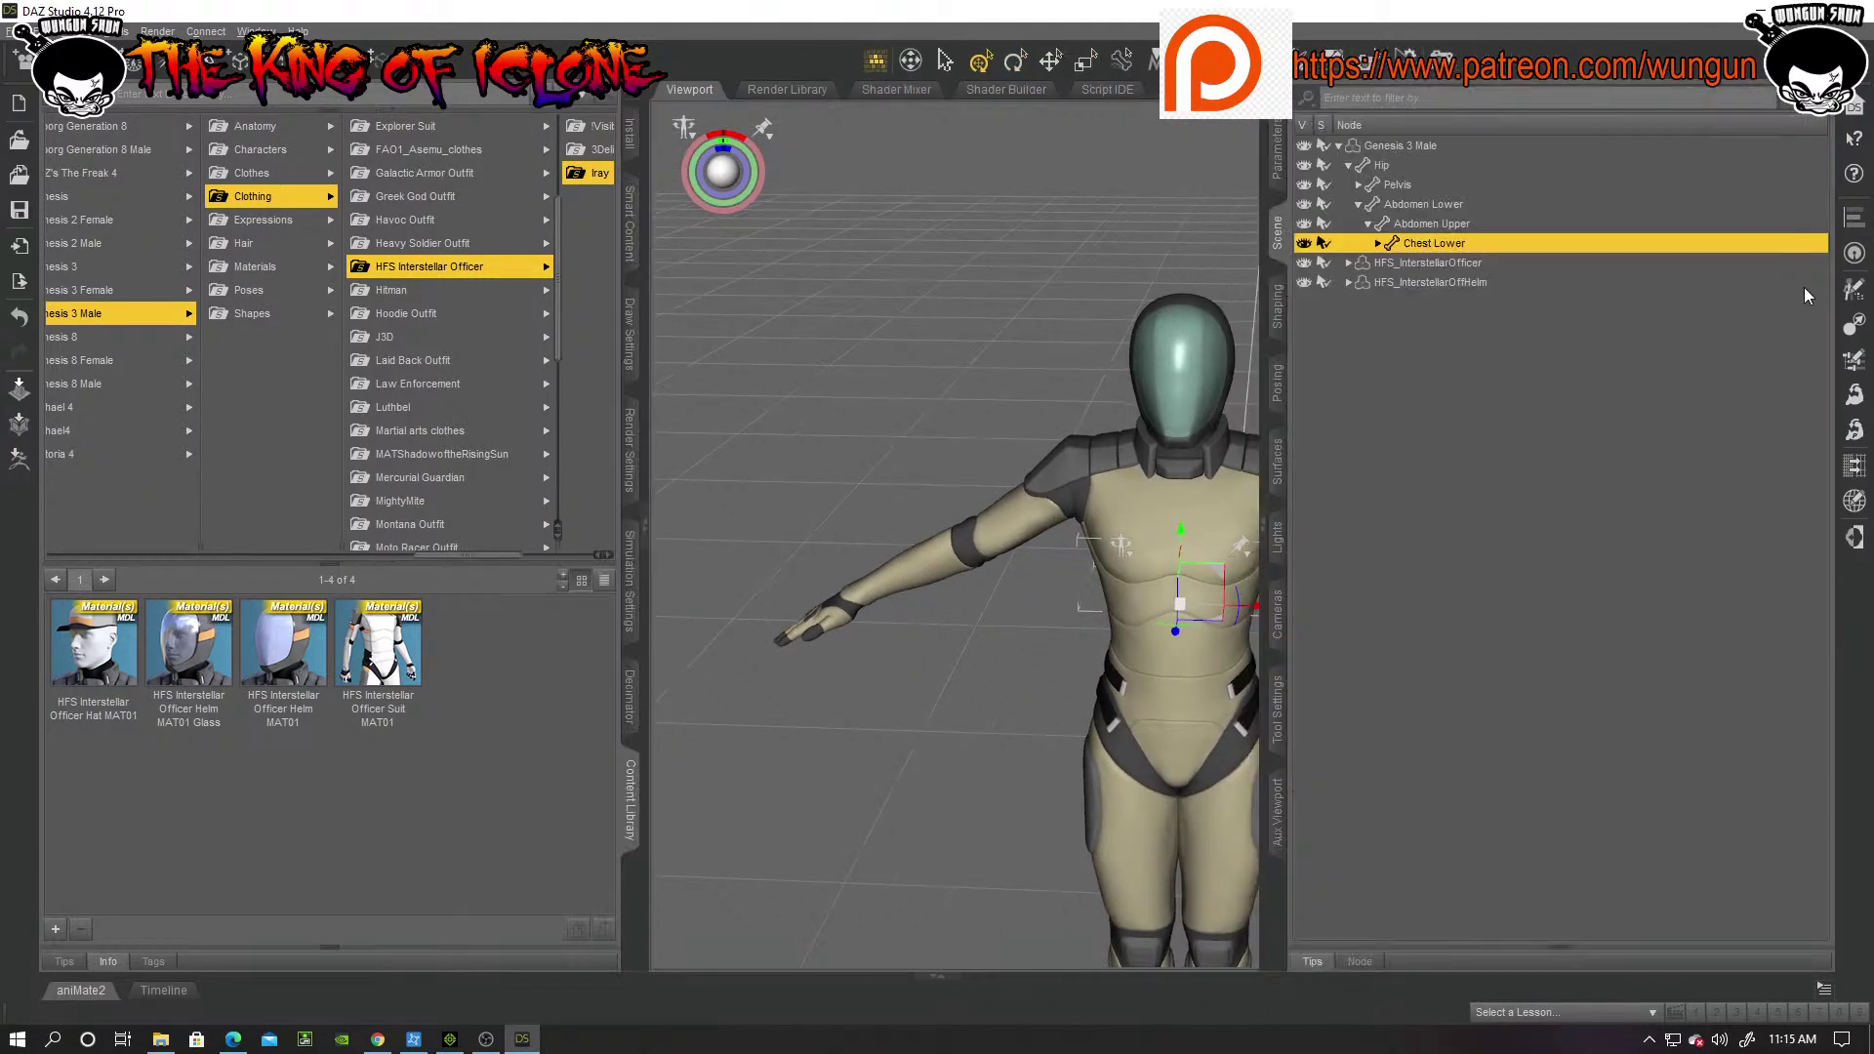
click(1304, 282)
click(1303, 282)
click(1304, 264)
click(1305, 264)
click(1304, 264)
alt+drag(918, 468, 991, 510)
scroll(992, 510, down, 2)
scroll(992, 509, up, 4)
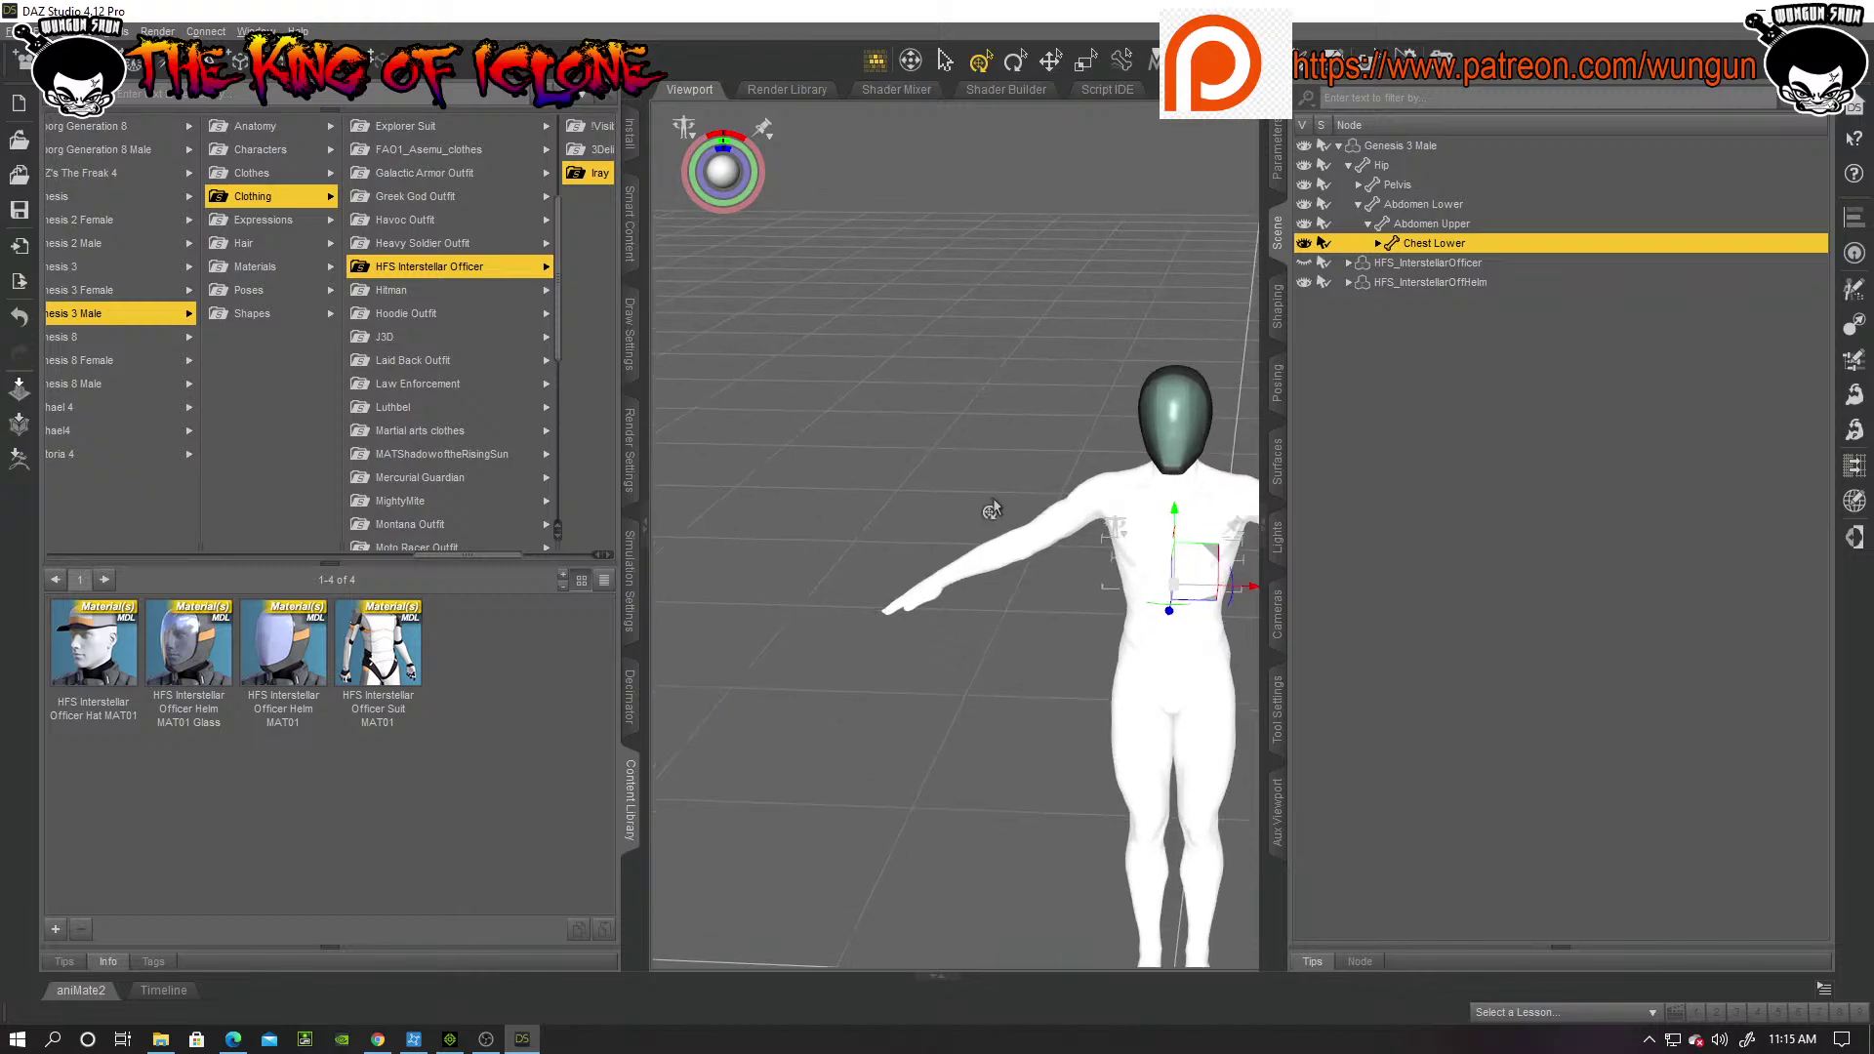
click(1305, 266)
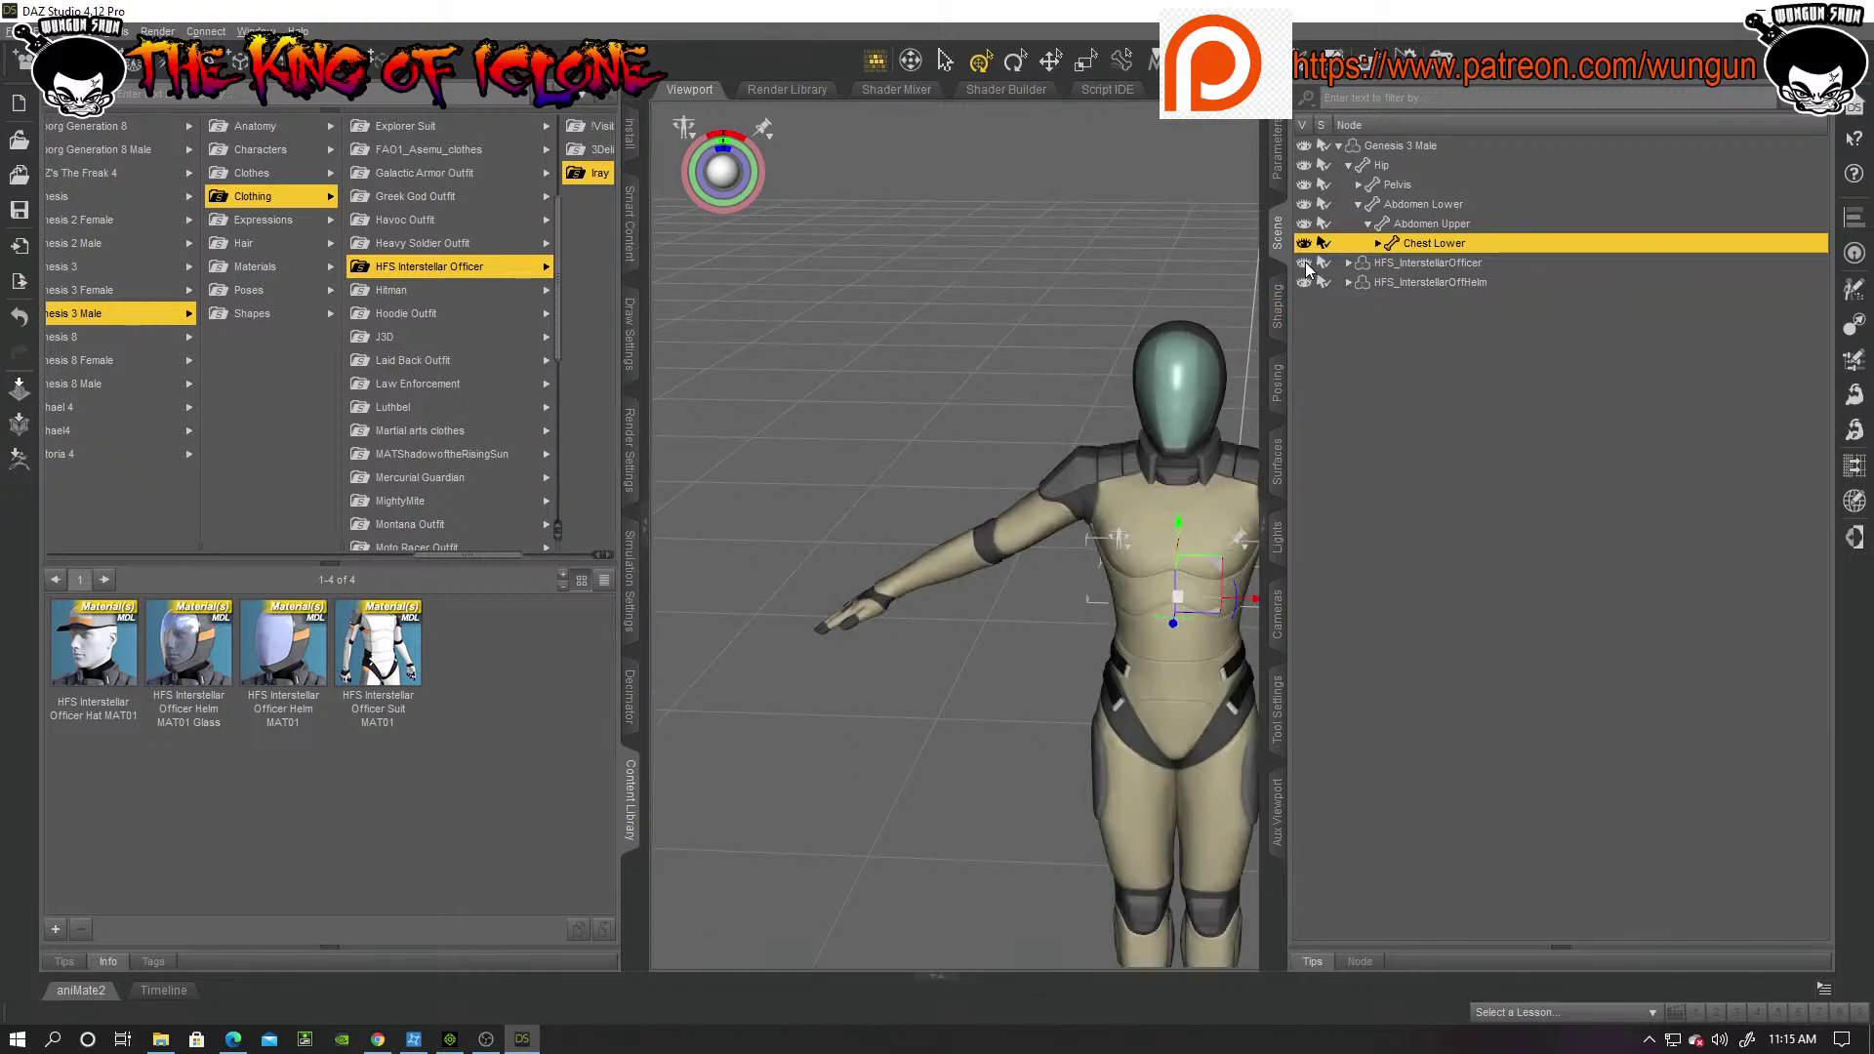
scroll(918, 451, up, 2)
scroll(918, 451, down, 3)
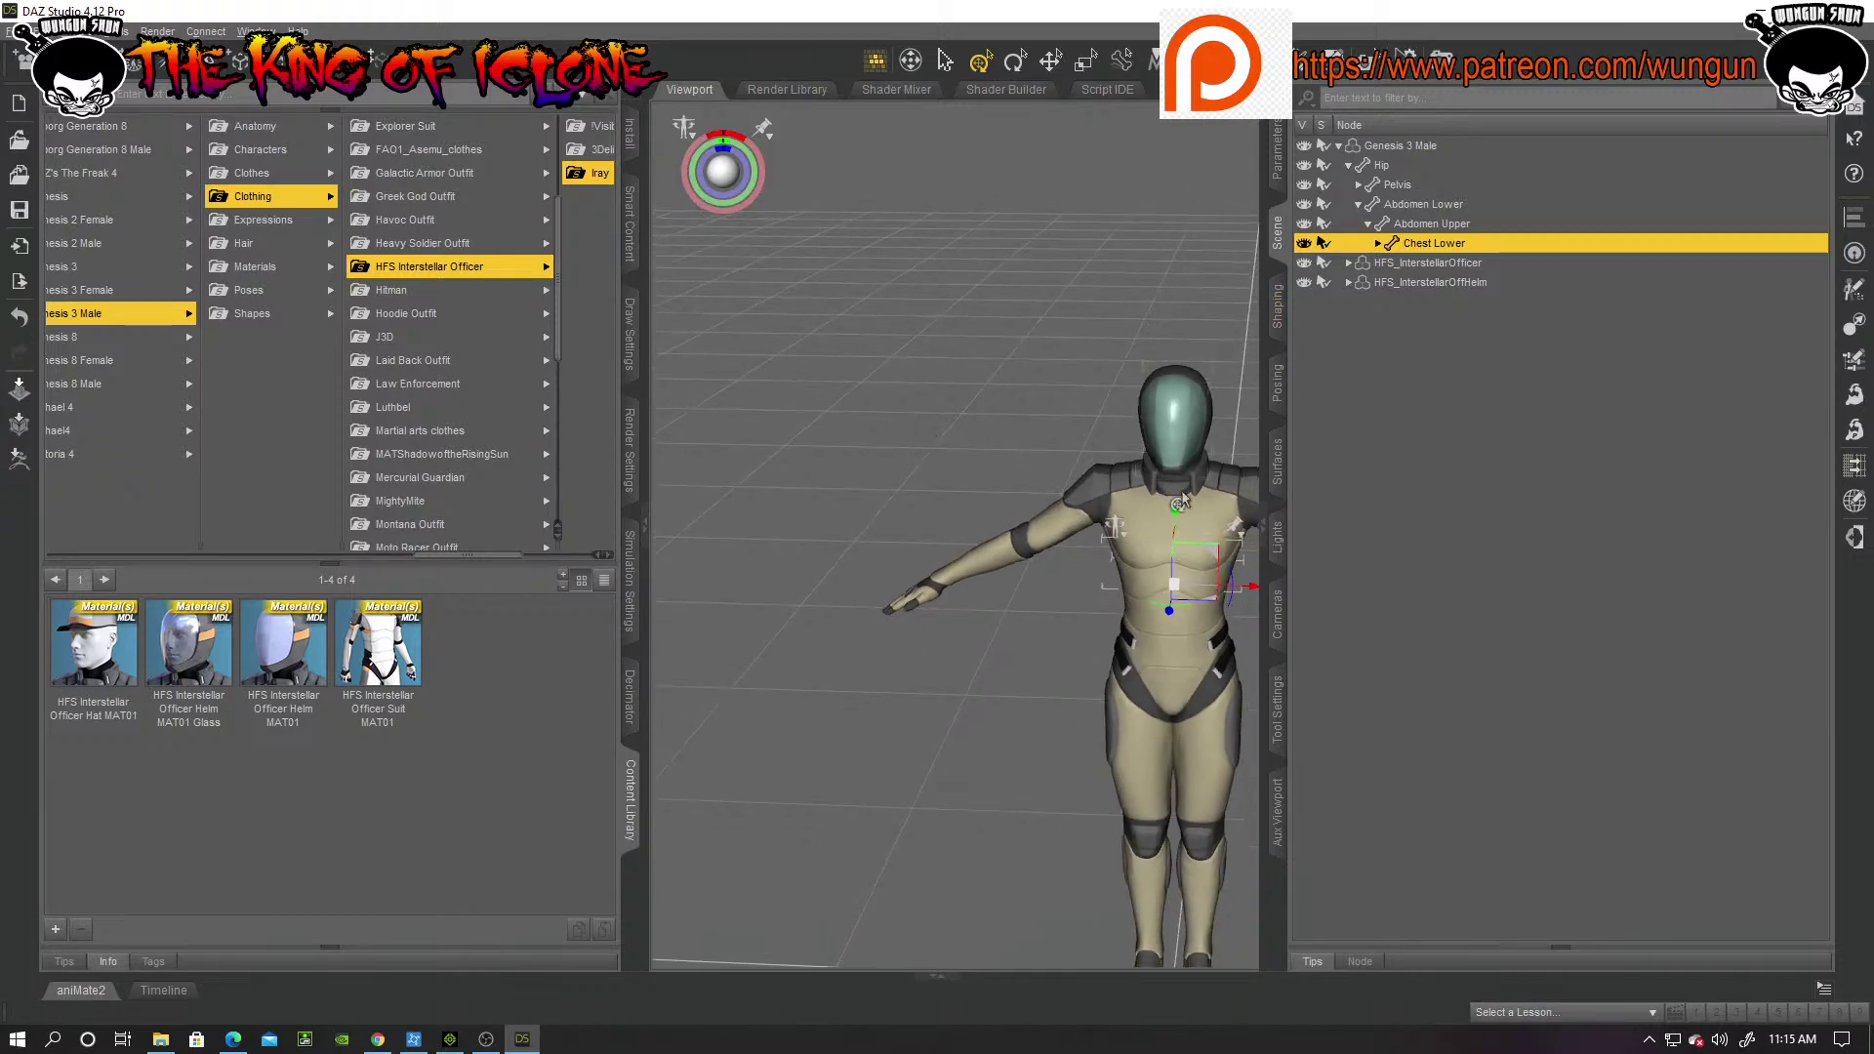
click(1266, 533)
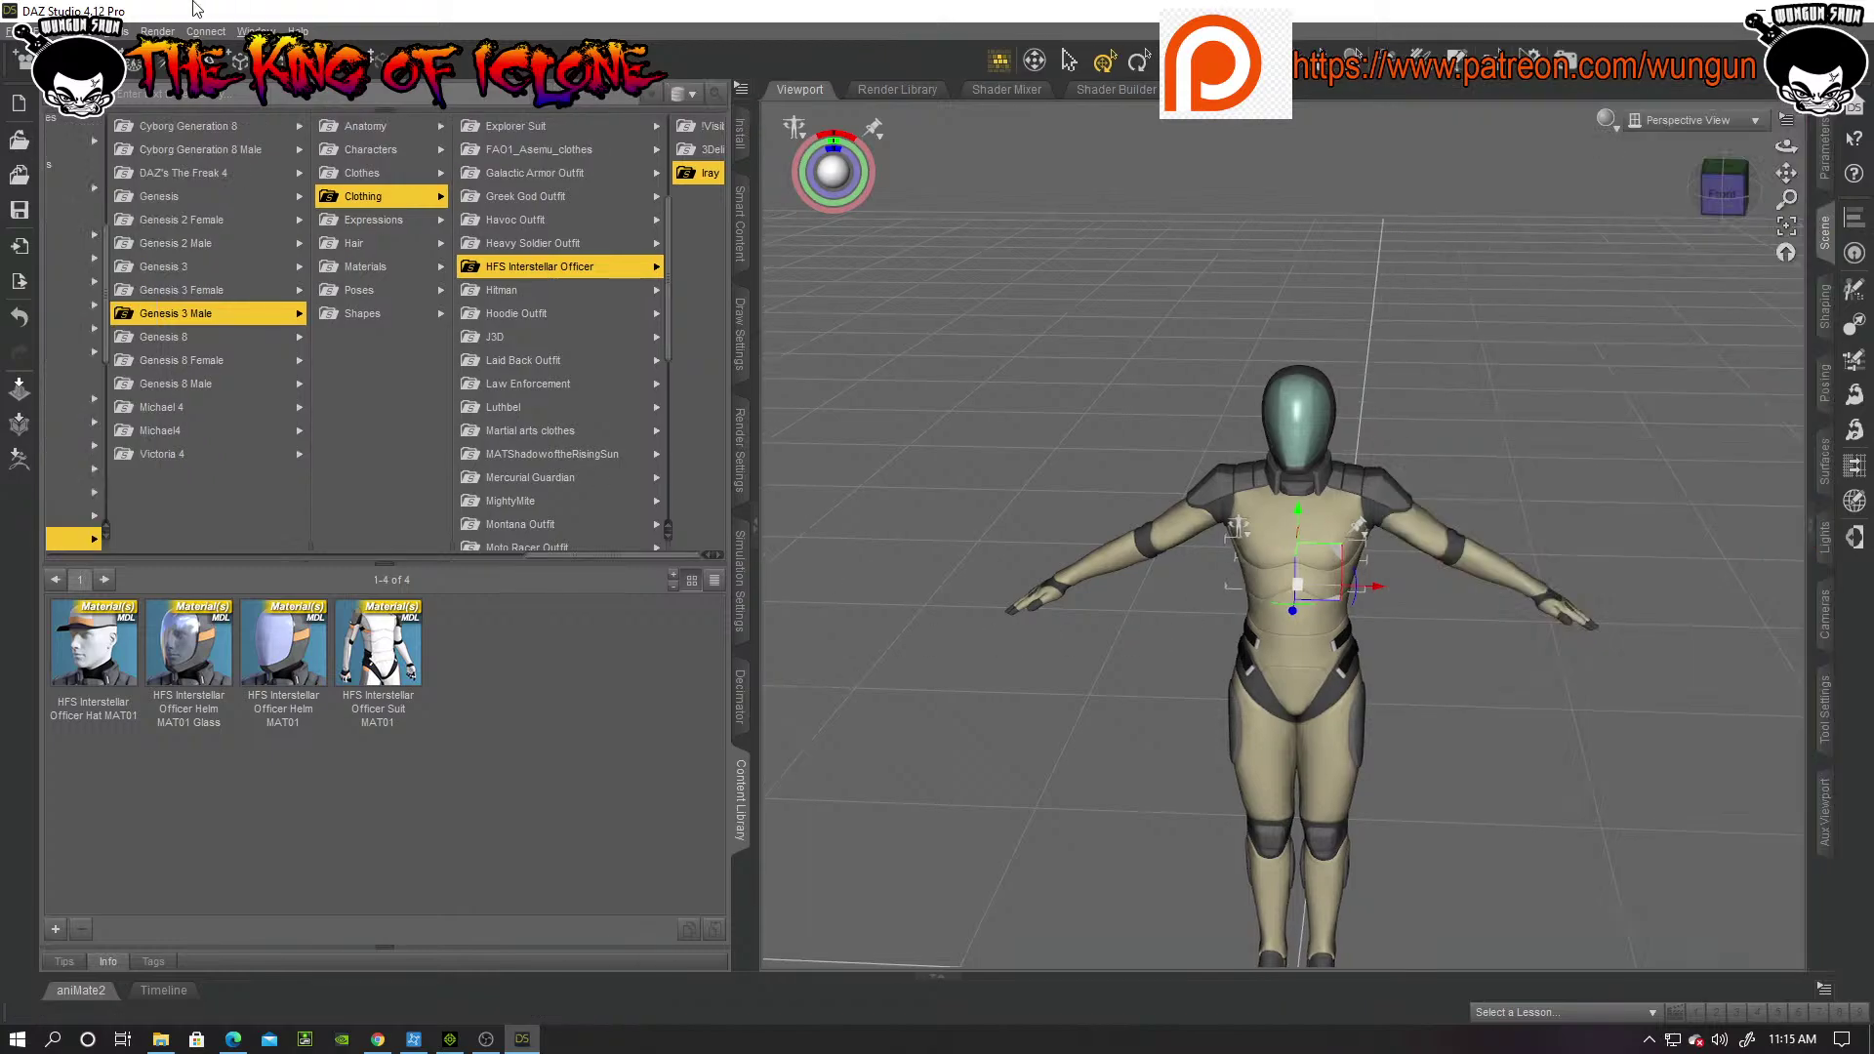
Step: Export the dressed figure as the FBX file Hfs_guard in the folder above Battle_1, keeping the offered export options
click(29, 31)
mouse_move(71, 242)
mouse_move(11, 31)
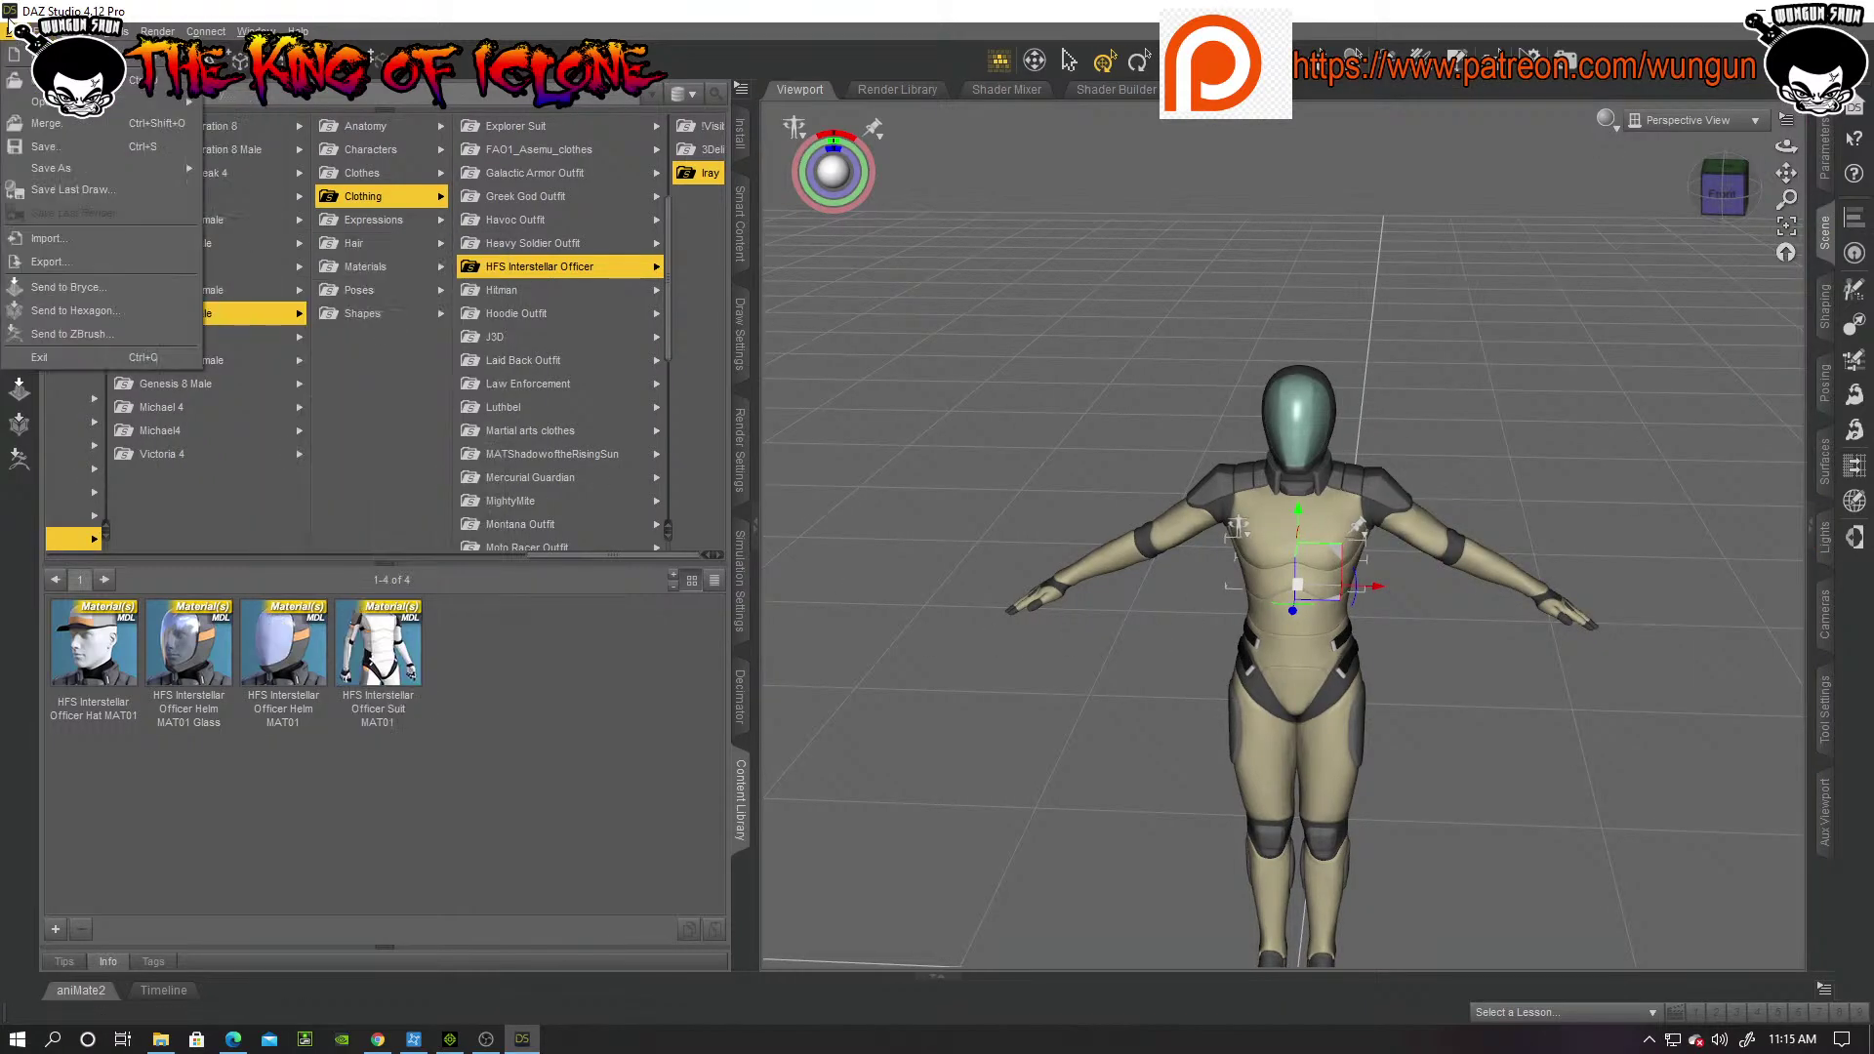
click(56, 262)
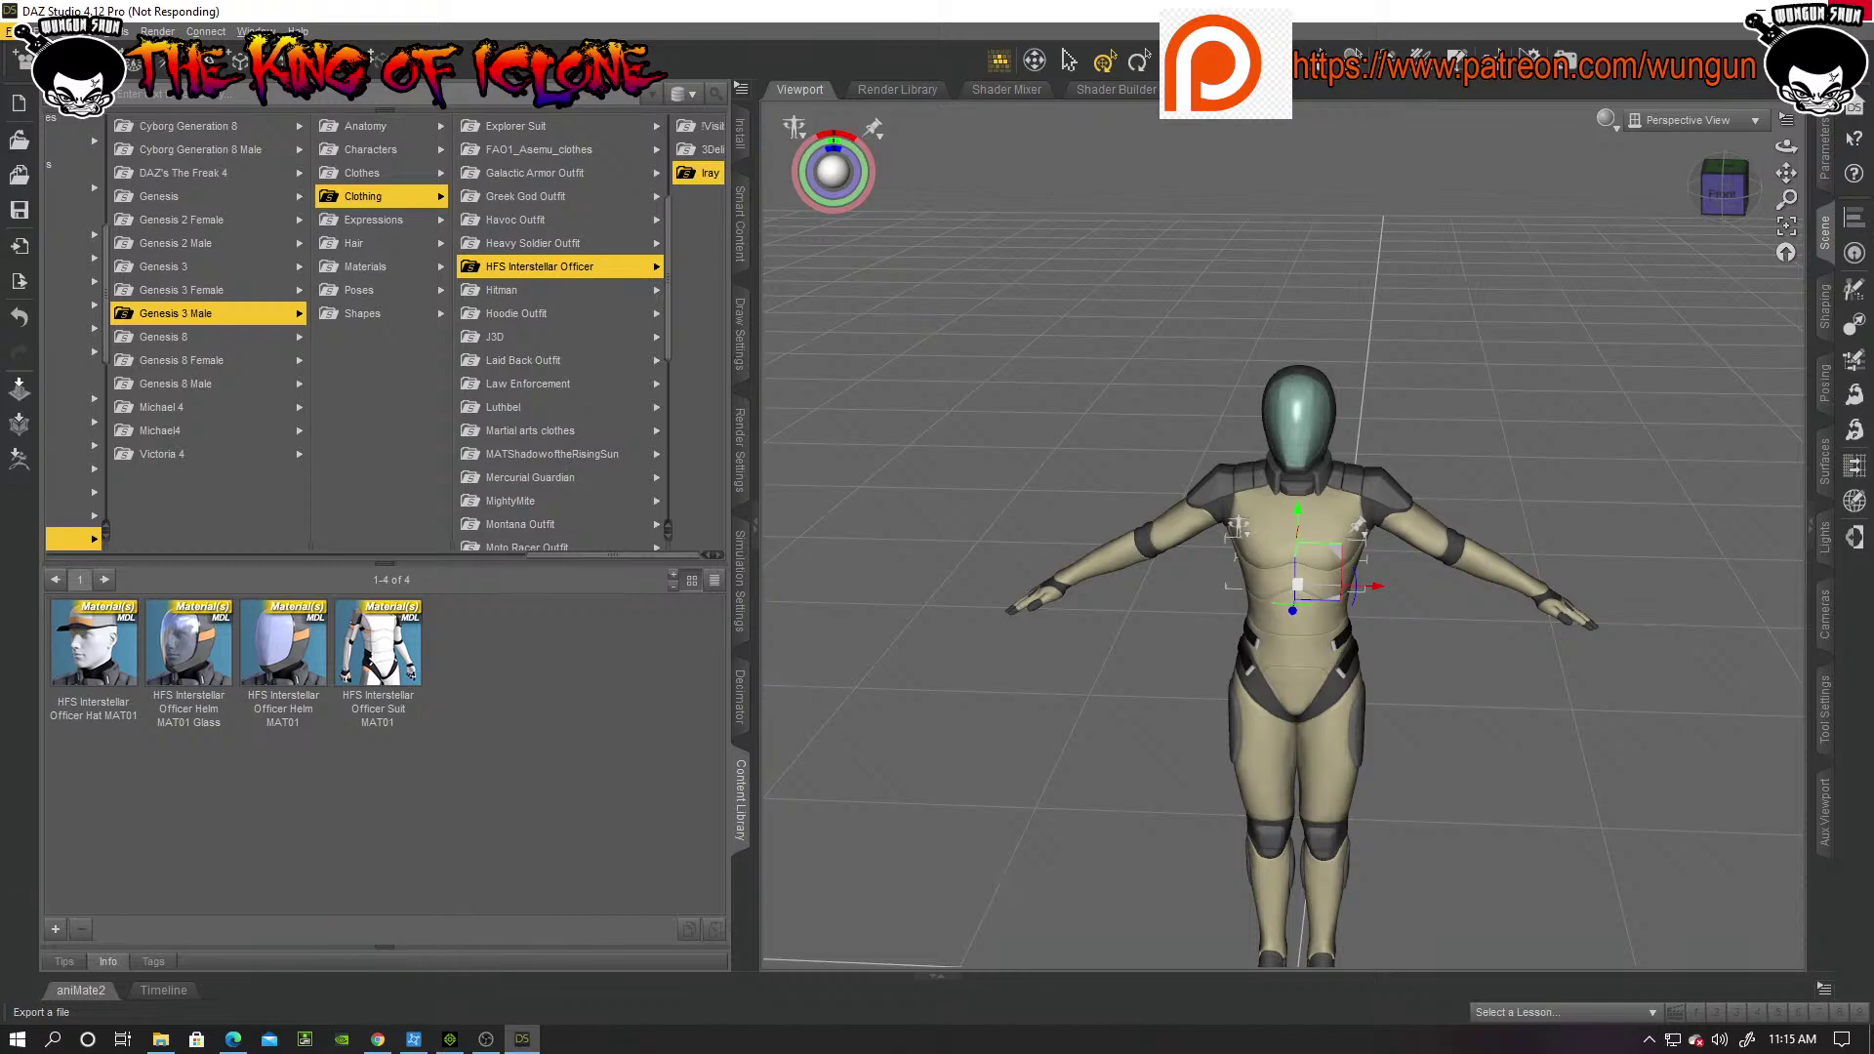
key(alt+Tab)
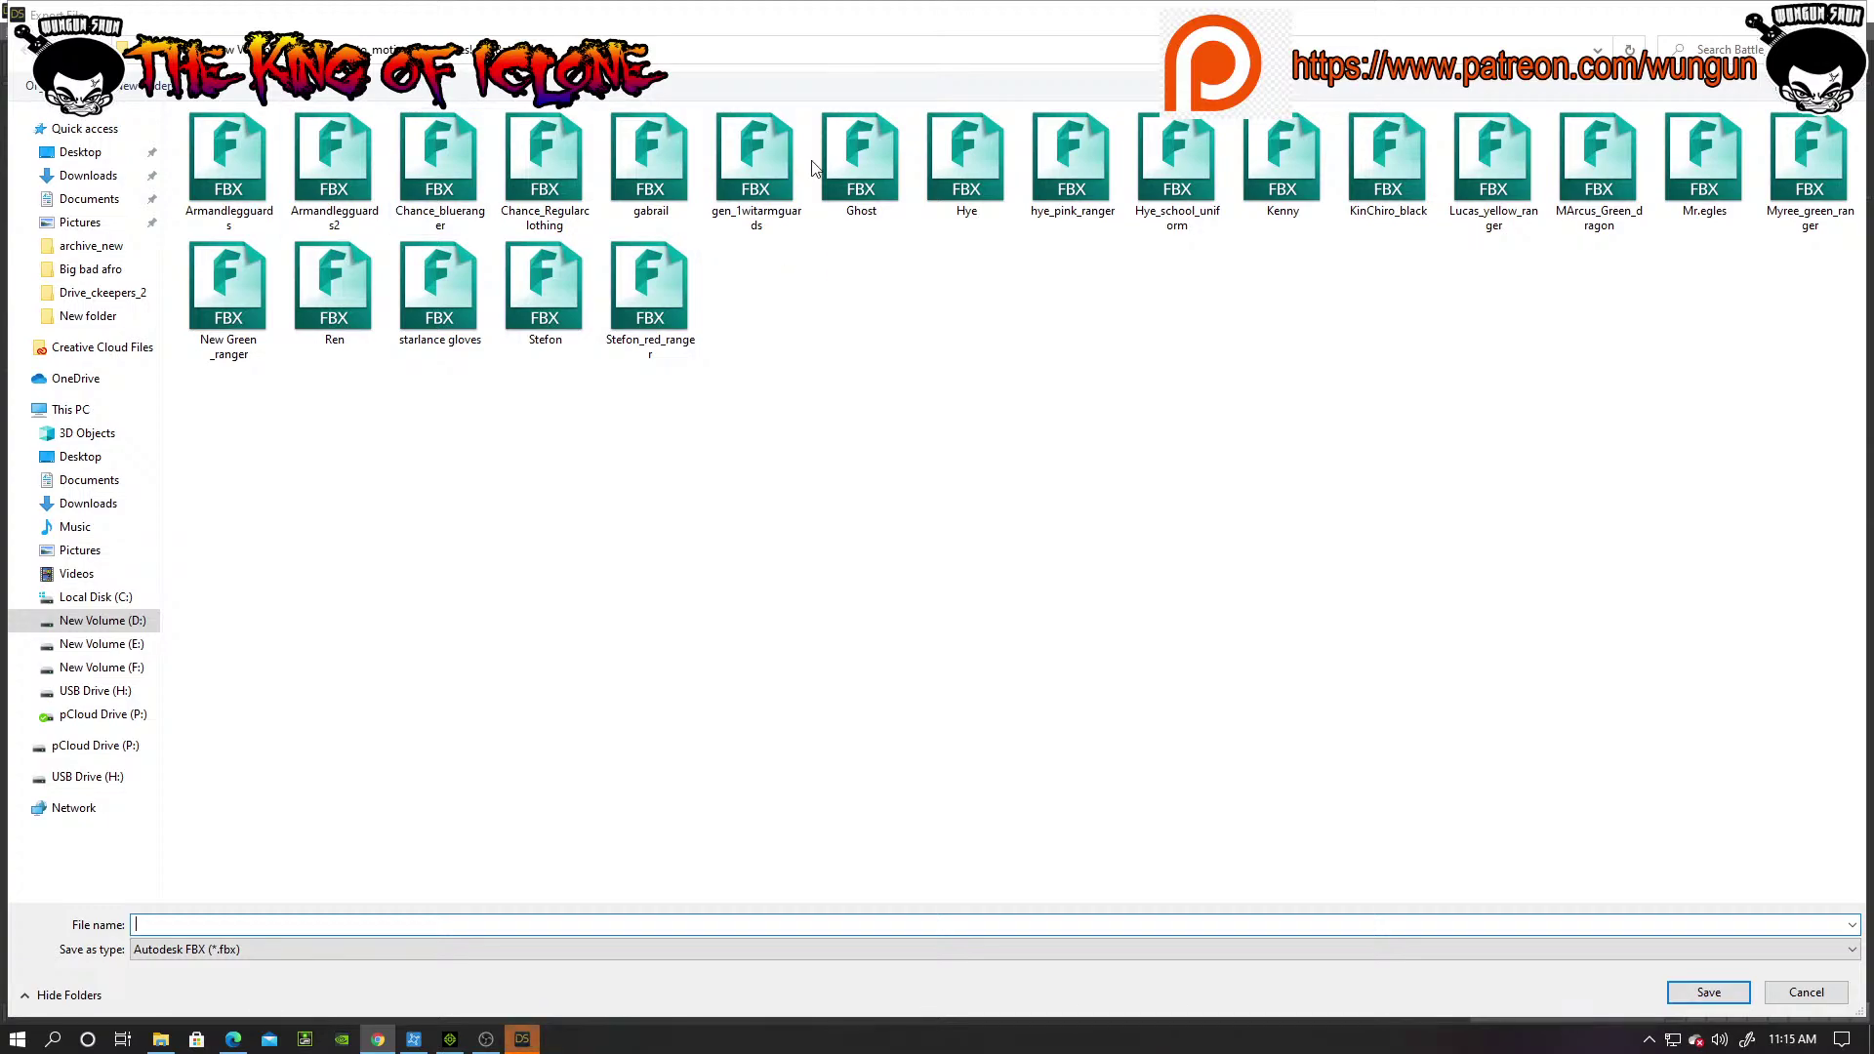
click(377, 56)
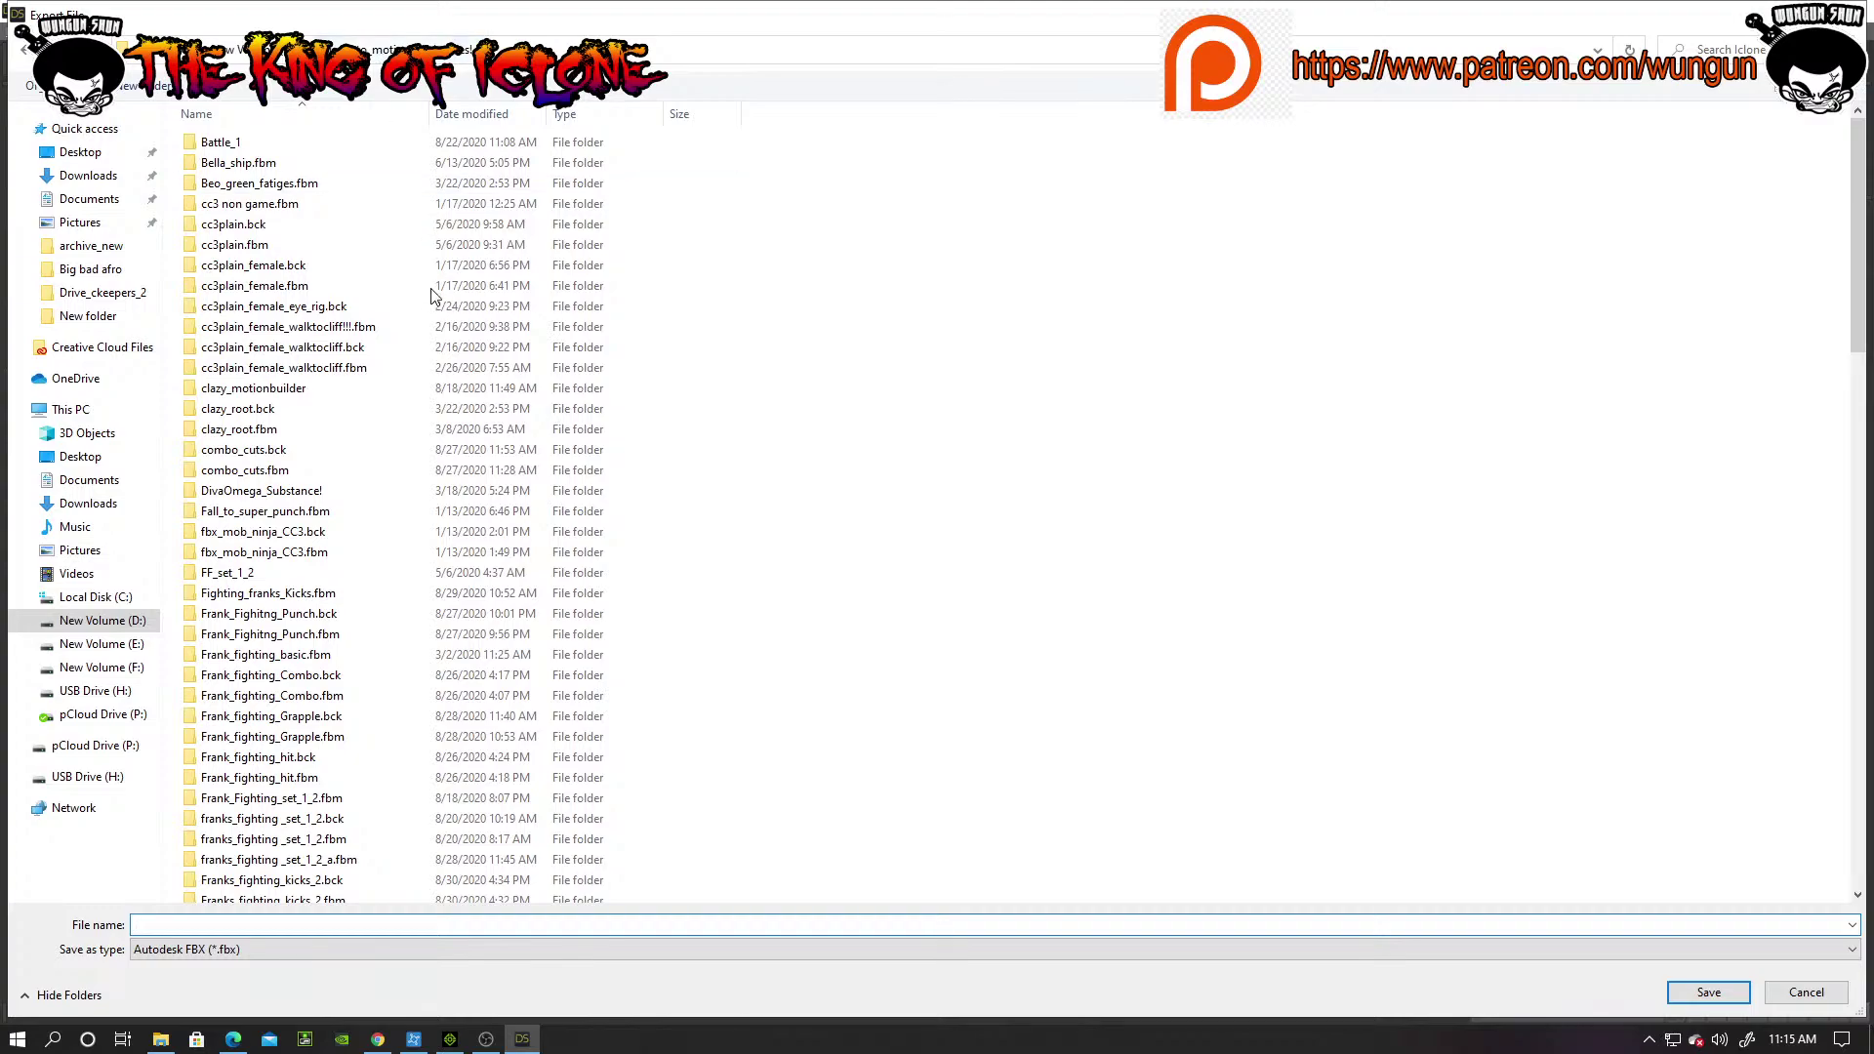
scroll(451, 659, down, 5)
scroll(451, 659, down, 20)
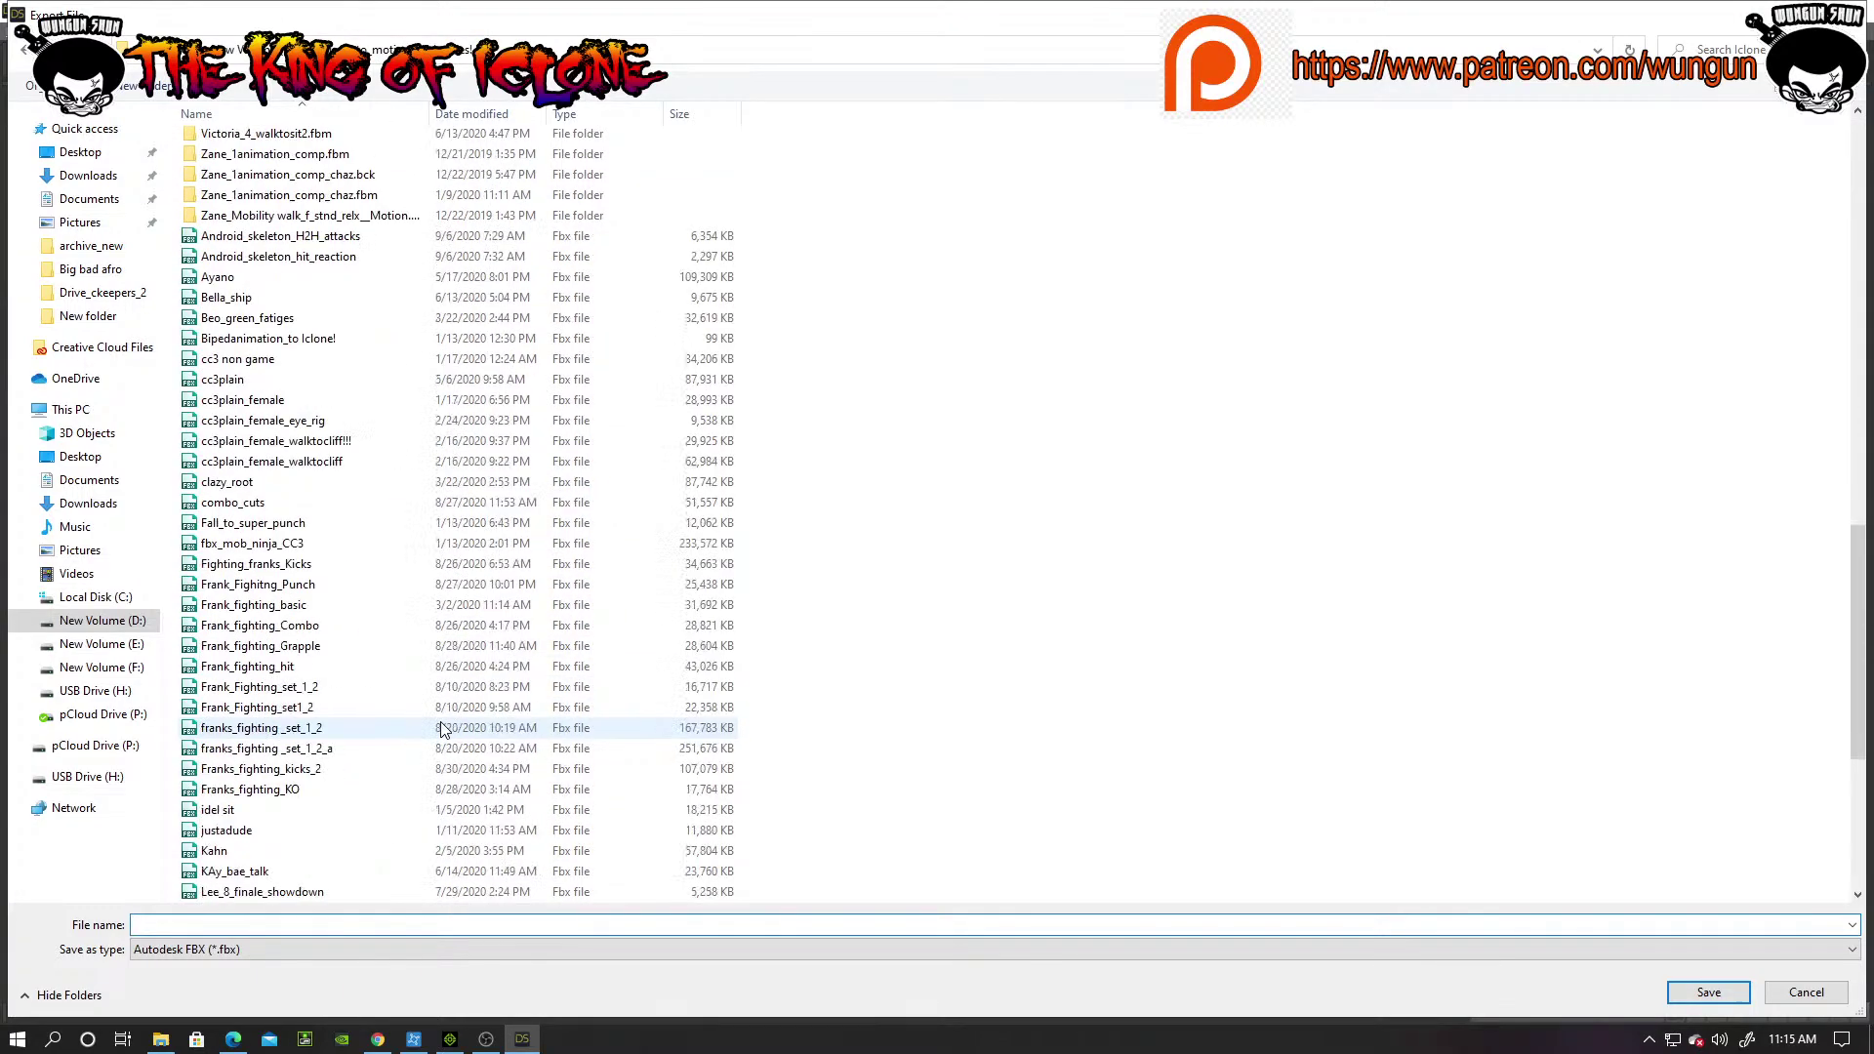
scroll(441, 730, up, 7)
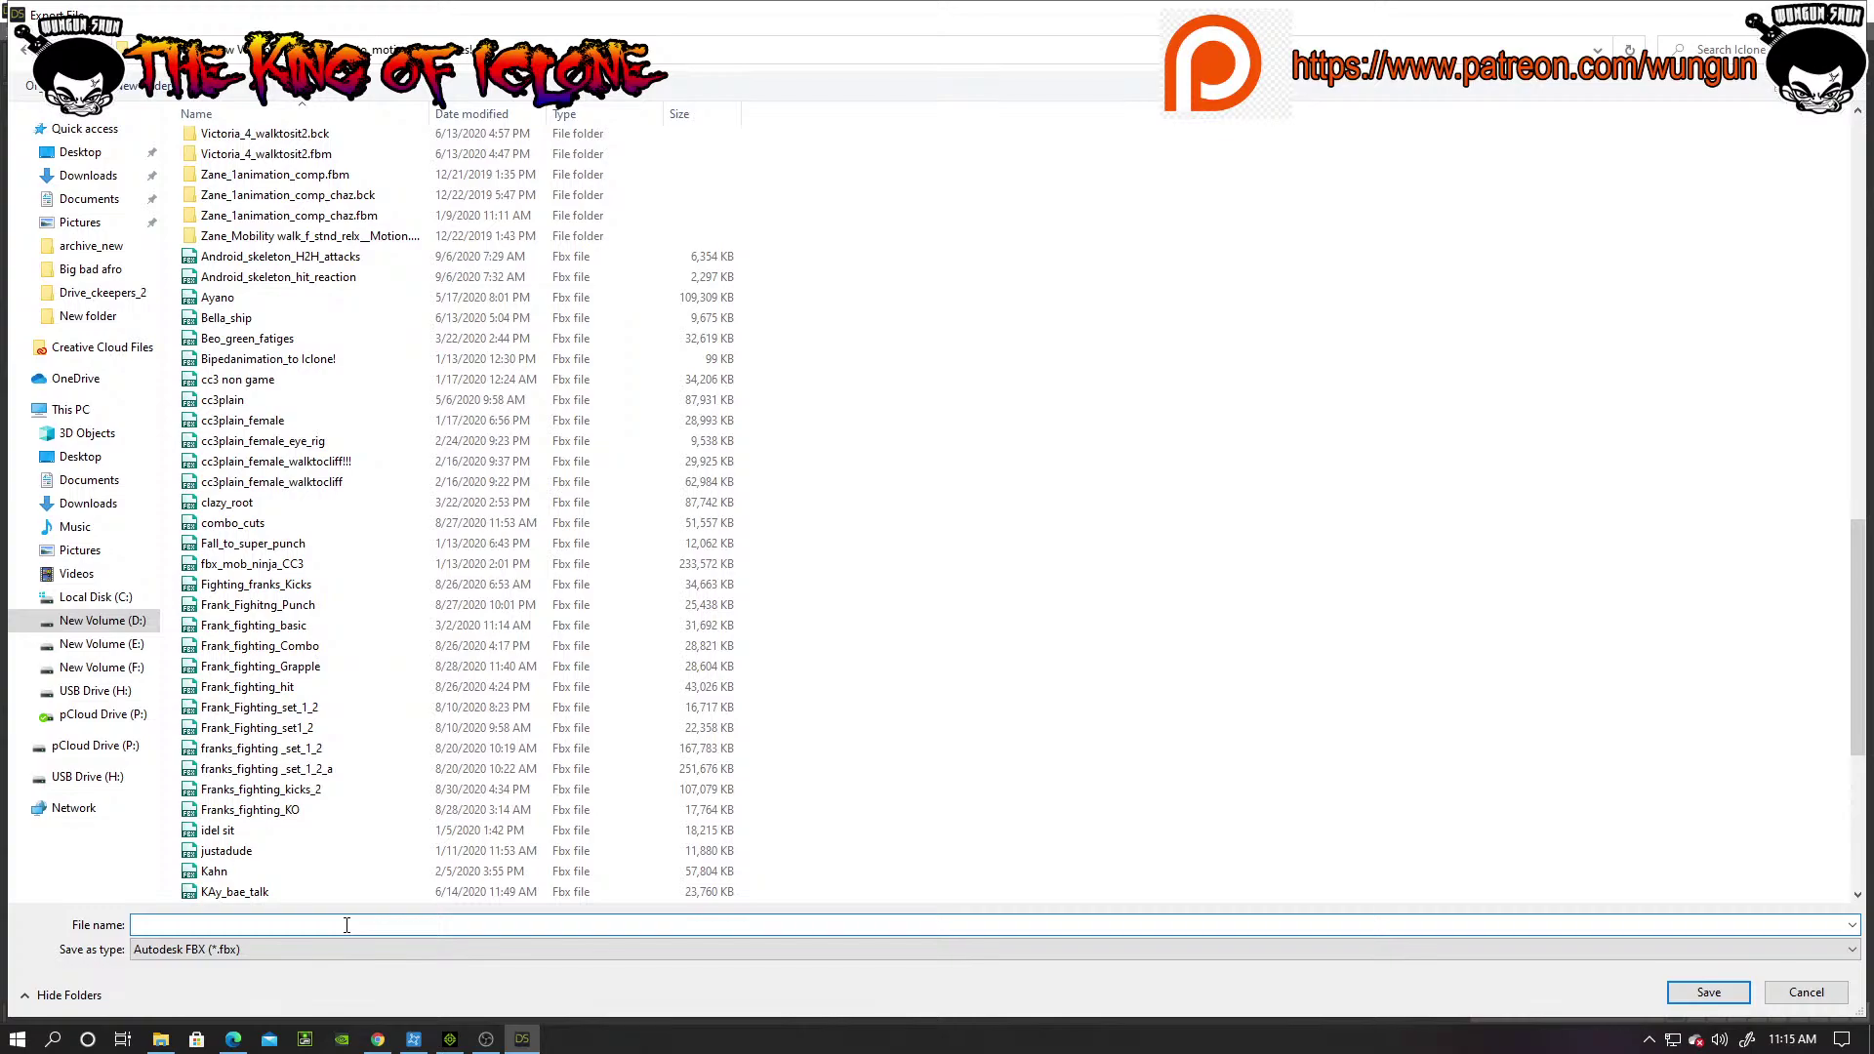
text(Hfs_guard)
key(Return)
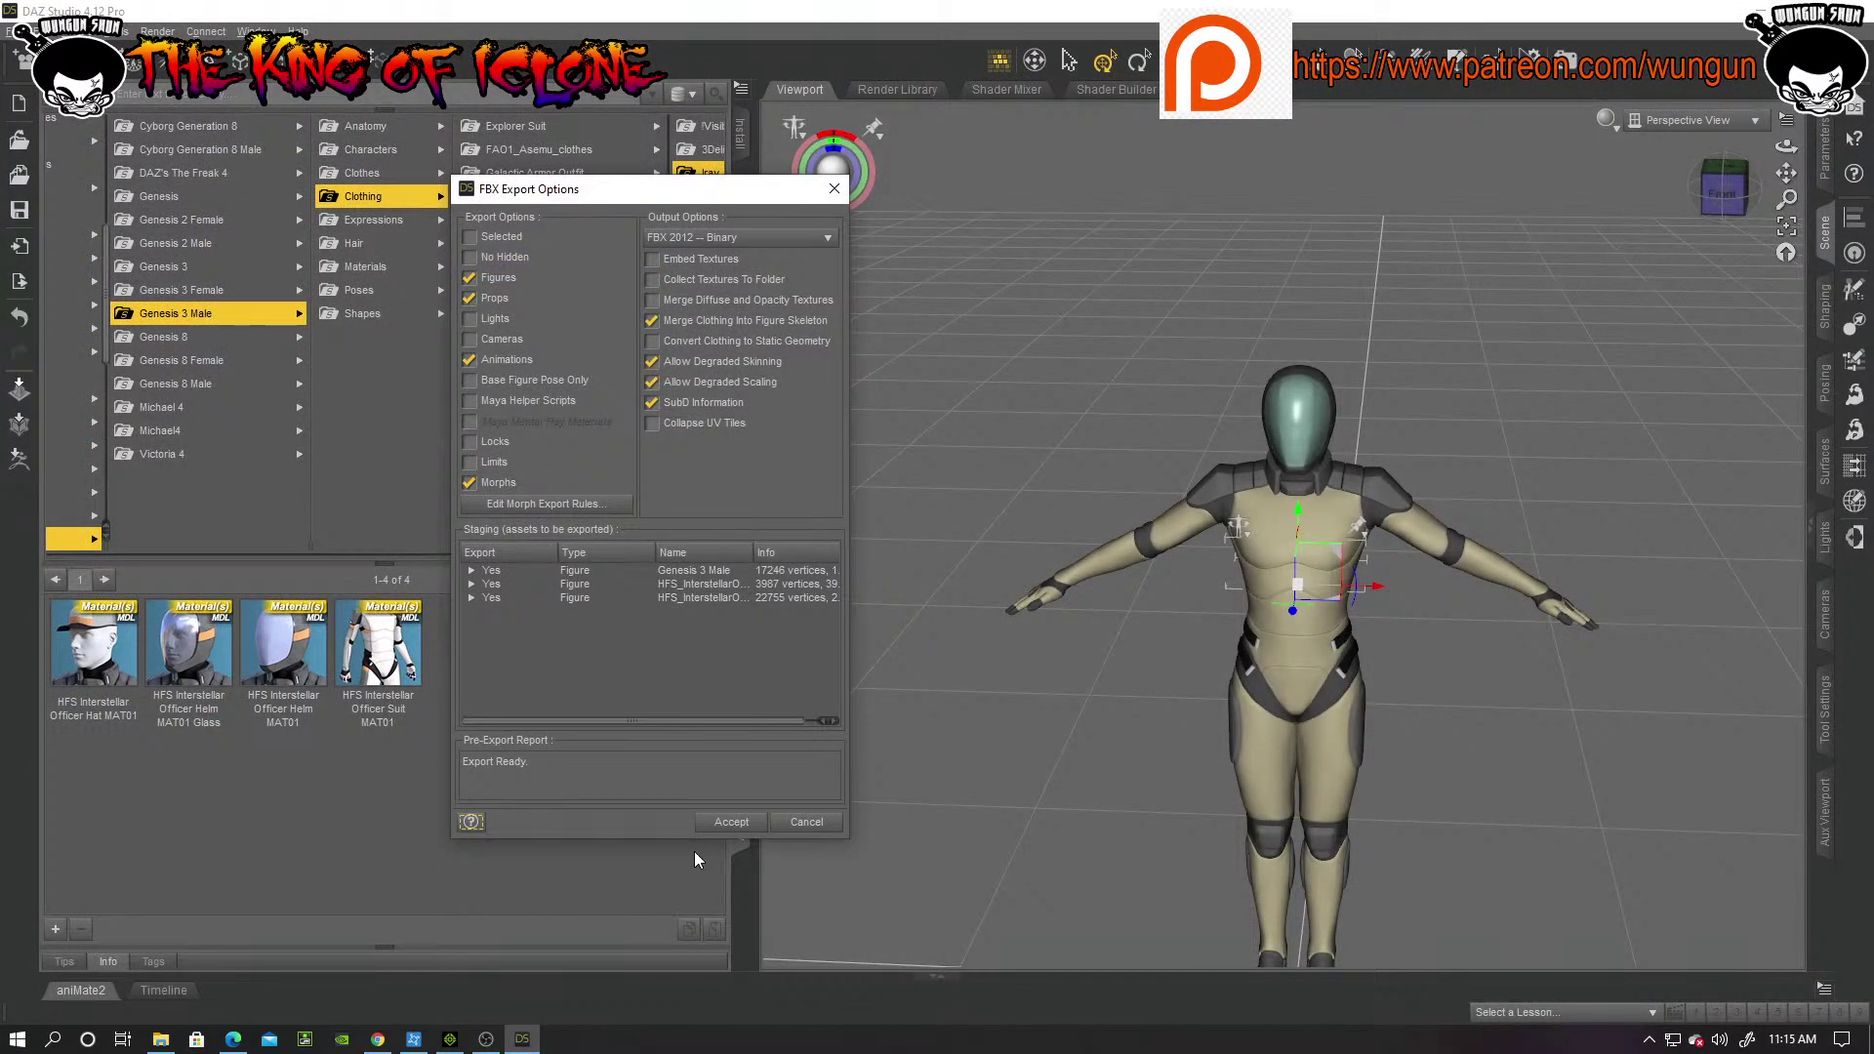
click(727, 822)
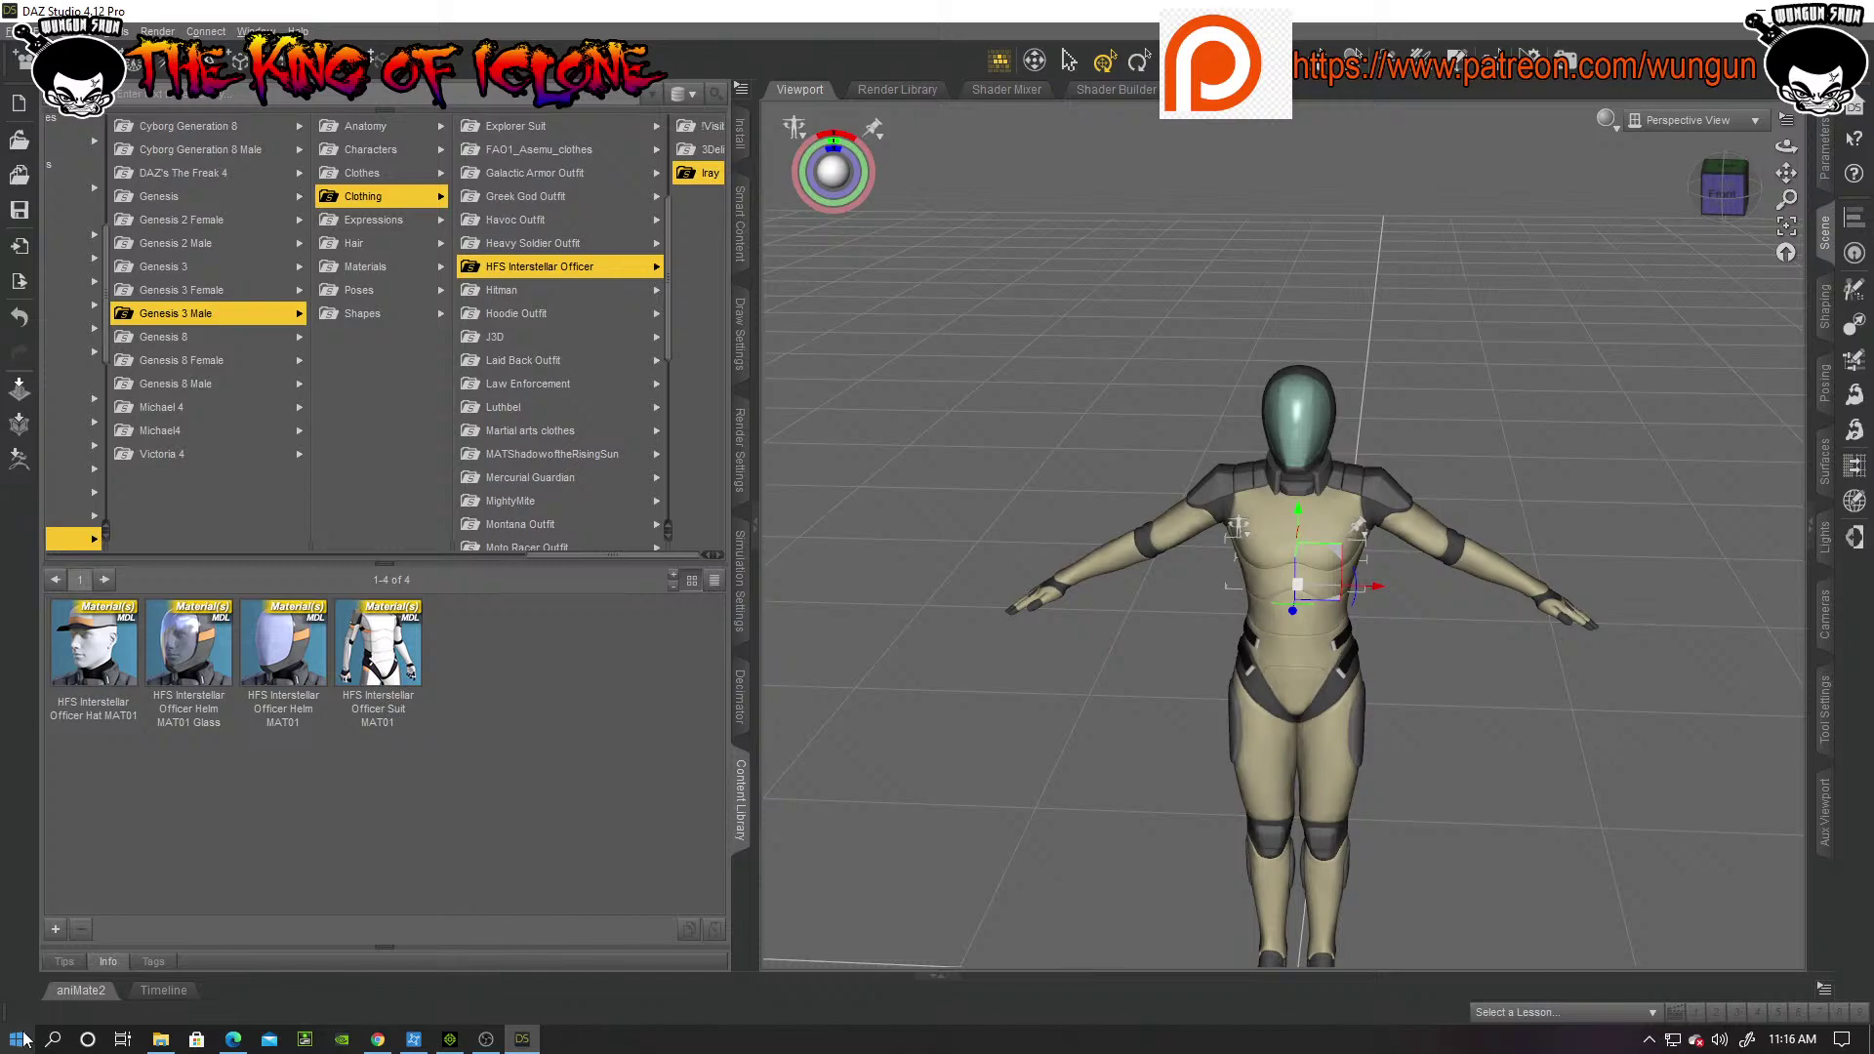
Step: Launch Character Creator v3.31 and dismiss its content update notice
mouse_move(161, 1039)
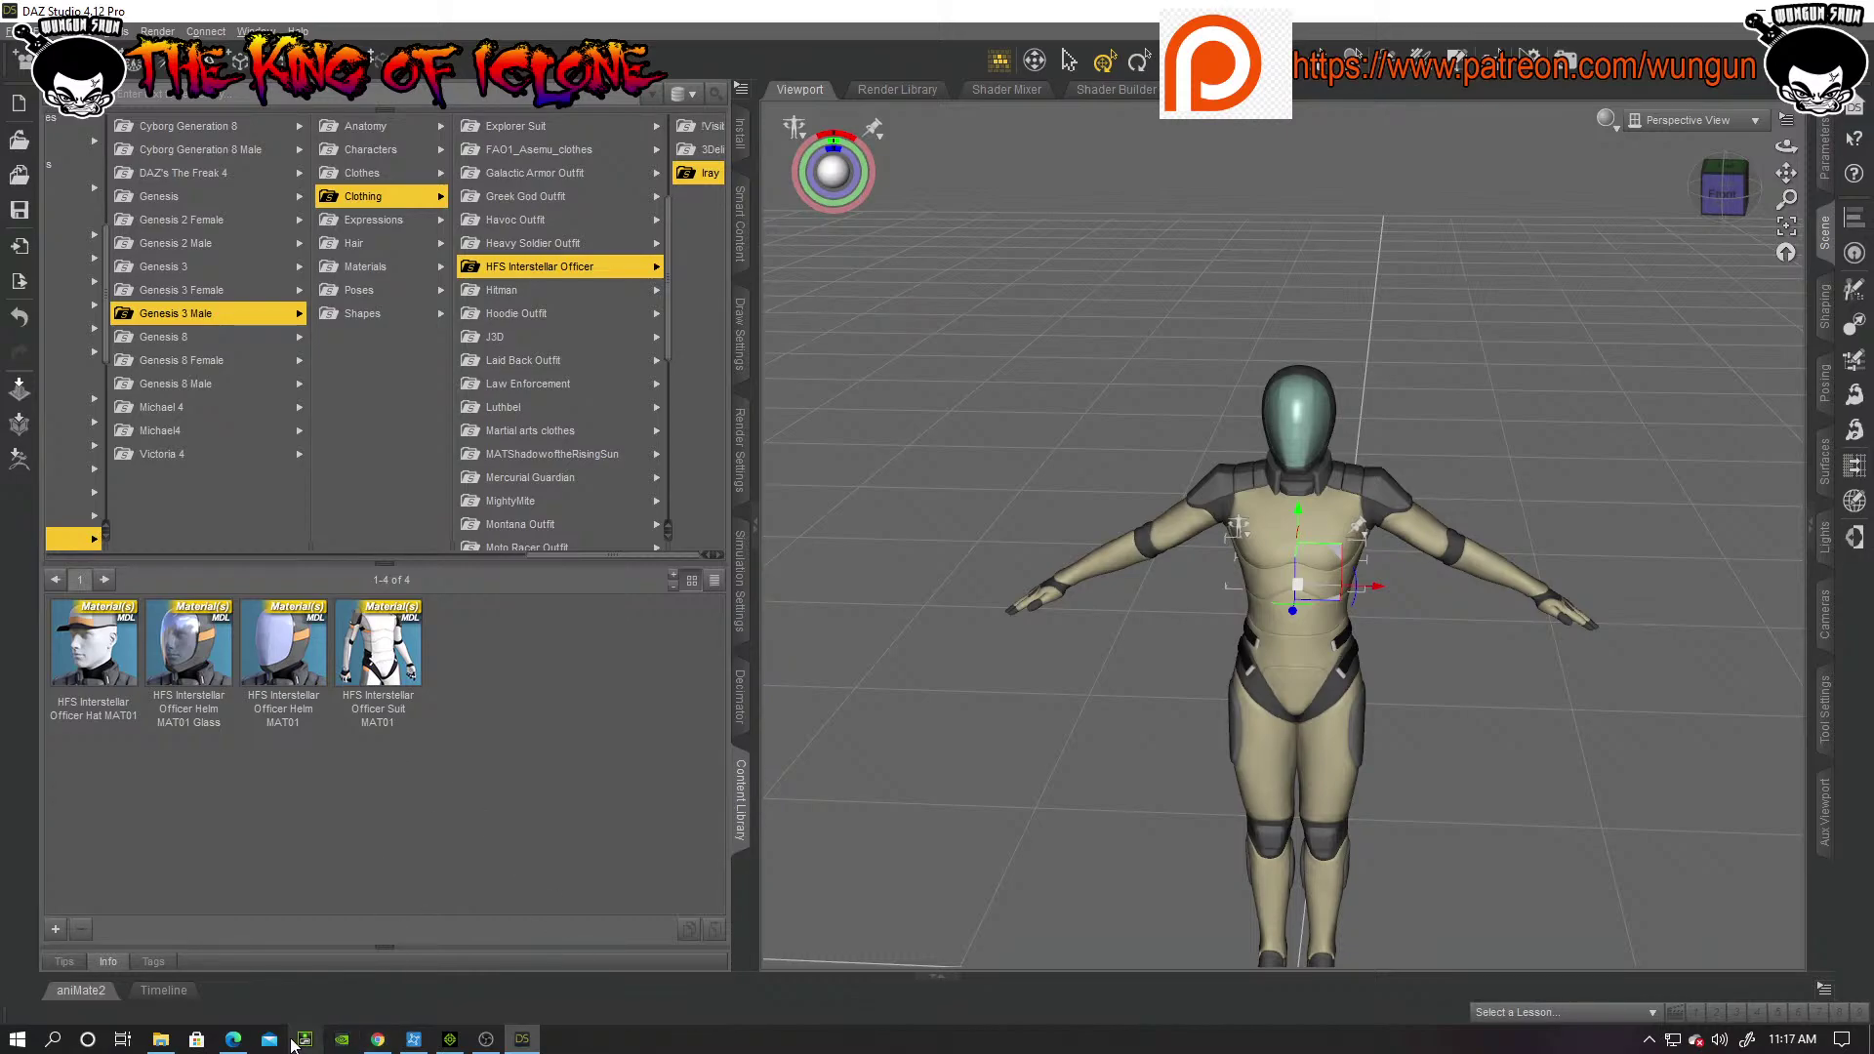
mouse_move(447, 1043)
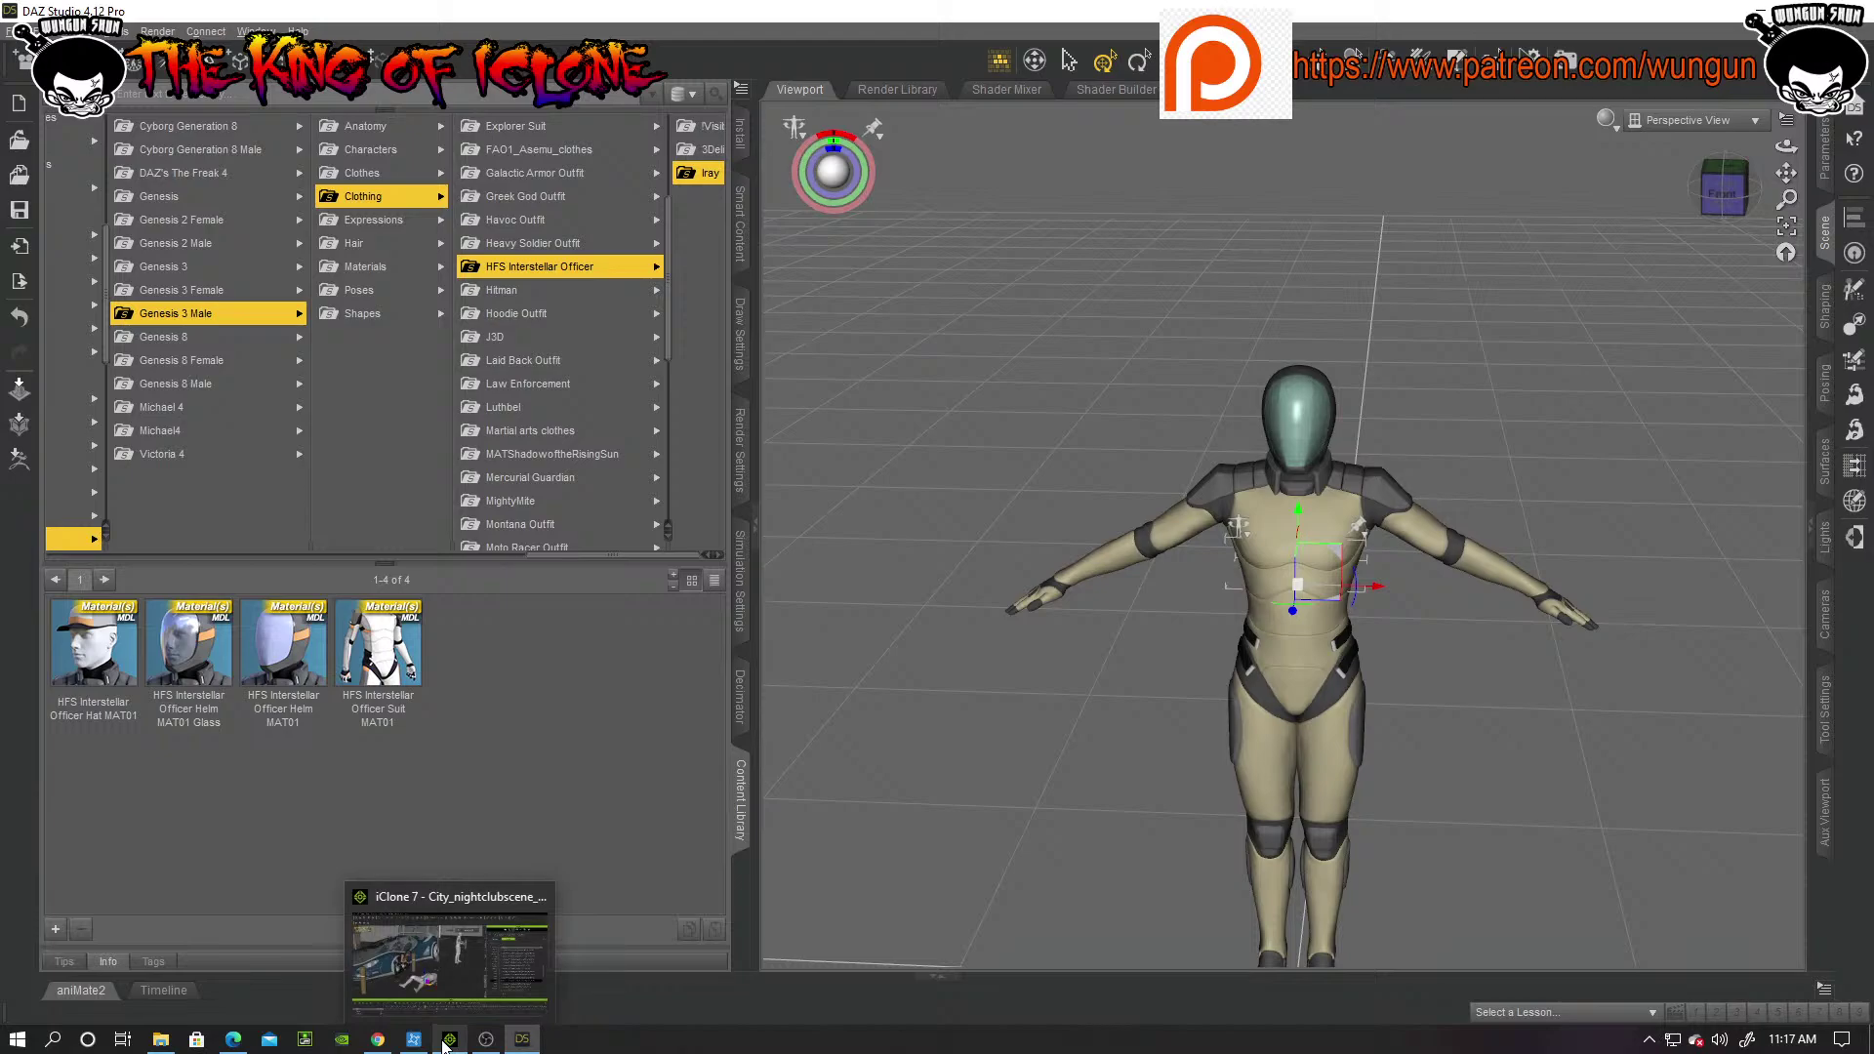
click(384, 1047)
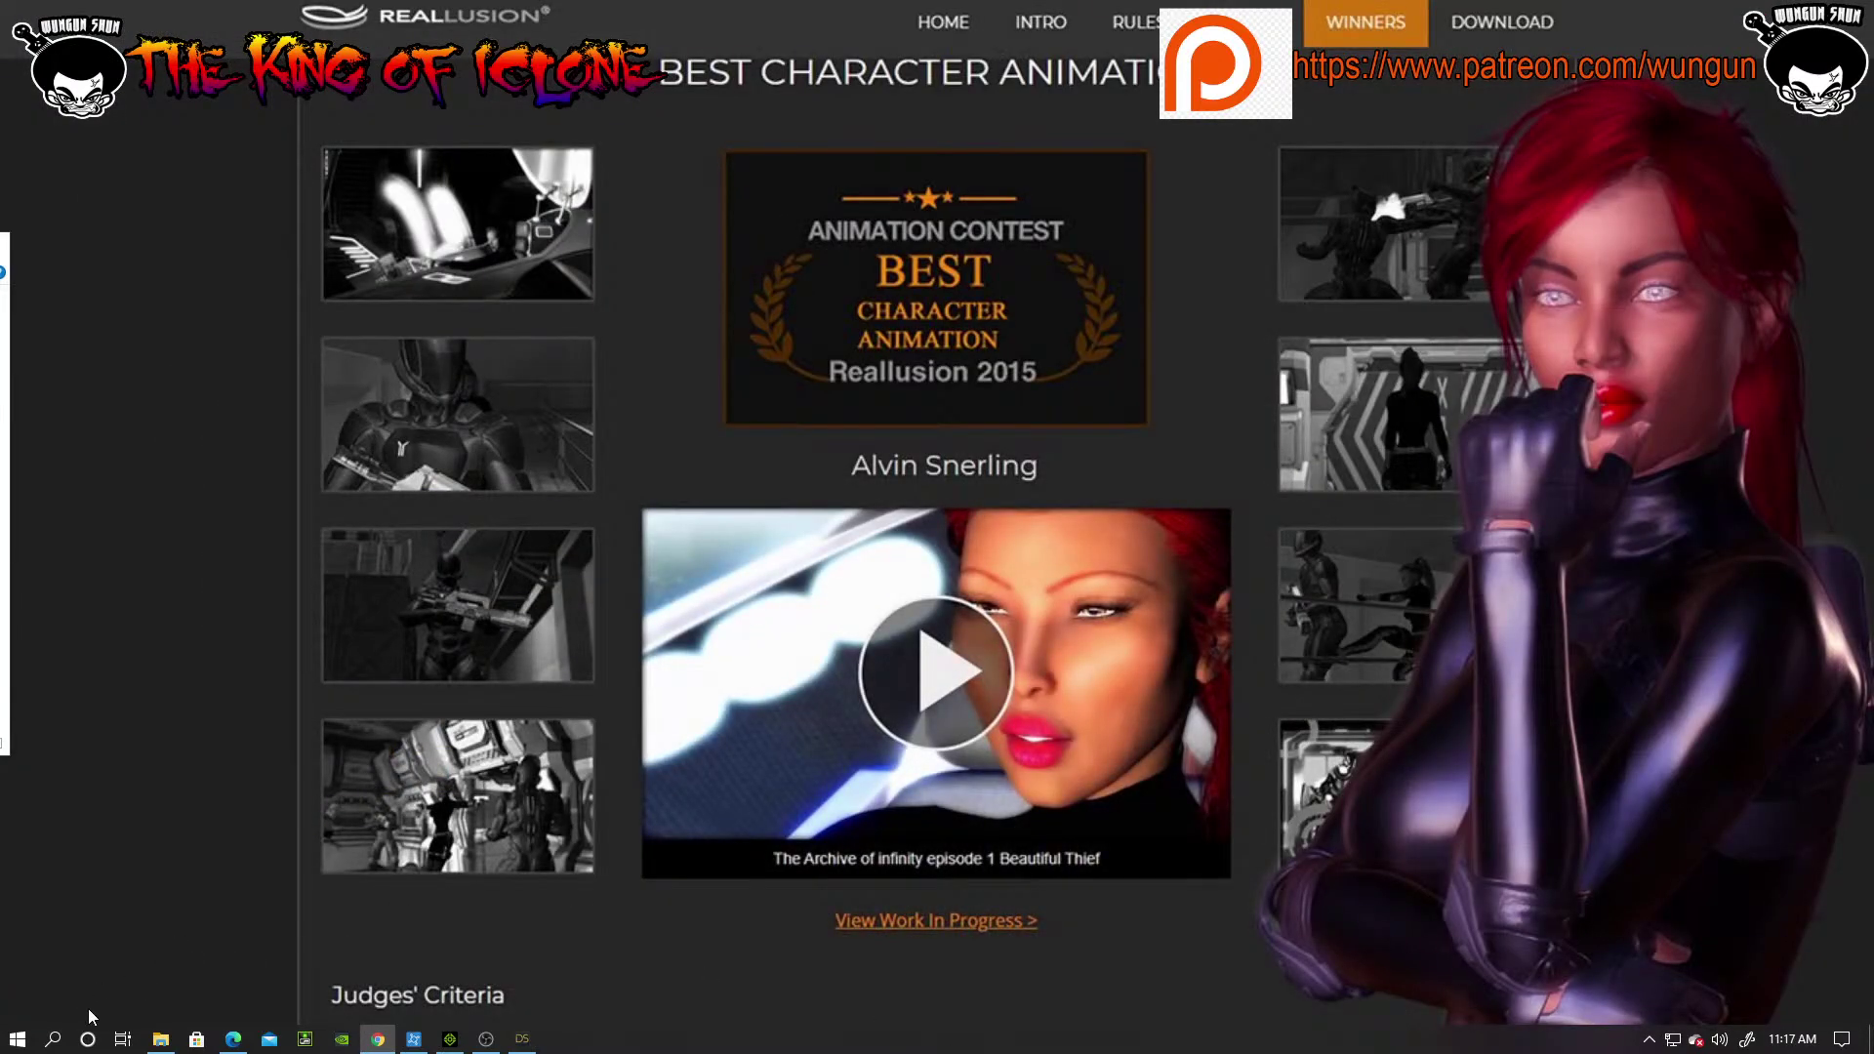
click(17, 1039)
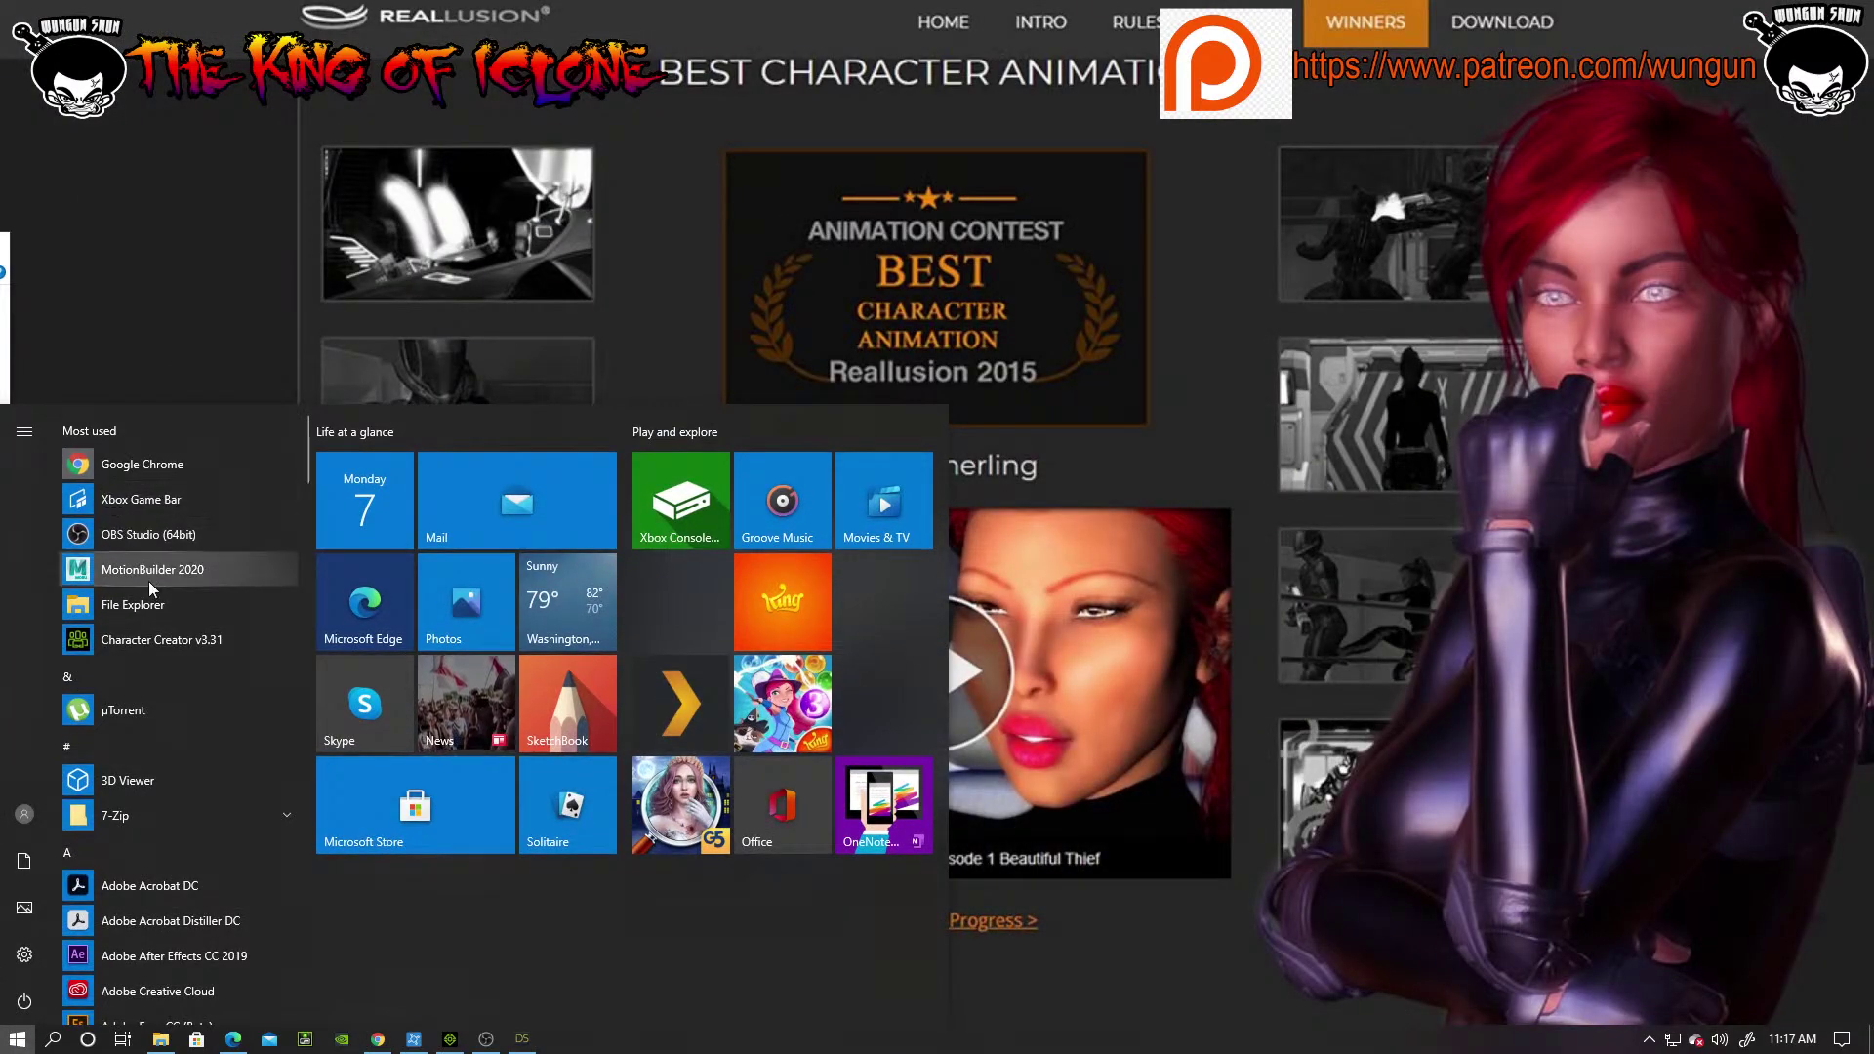
click(166, 641)
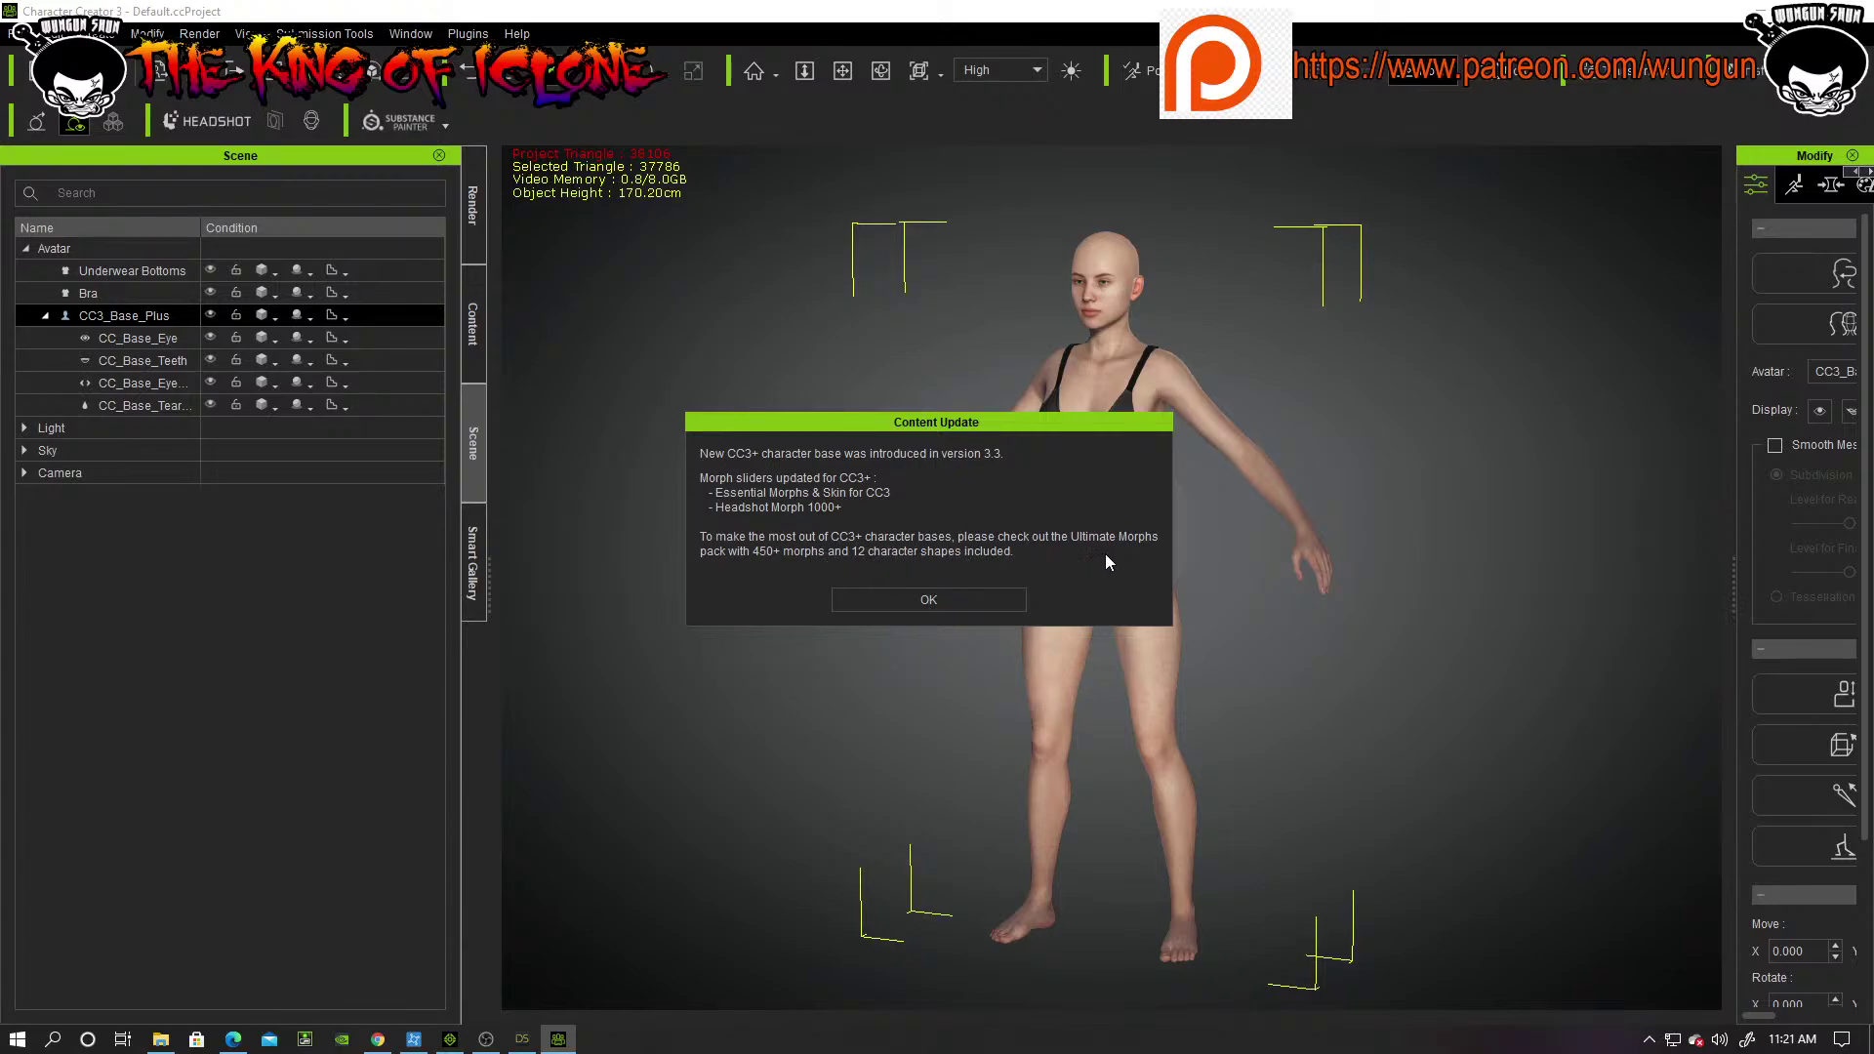
click(927, 600)
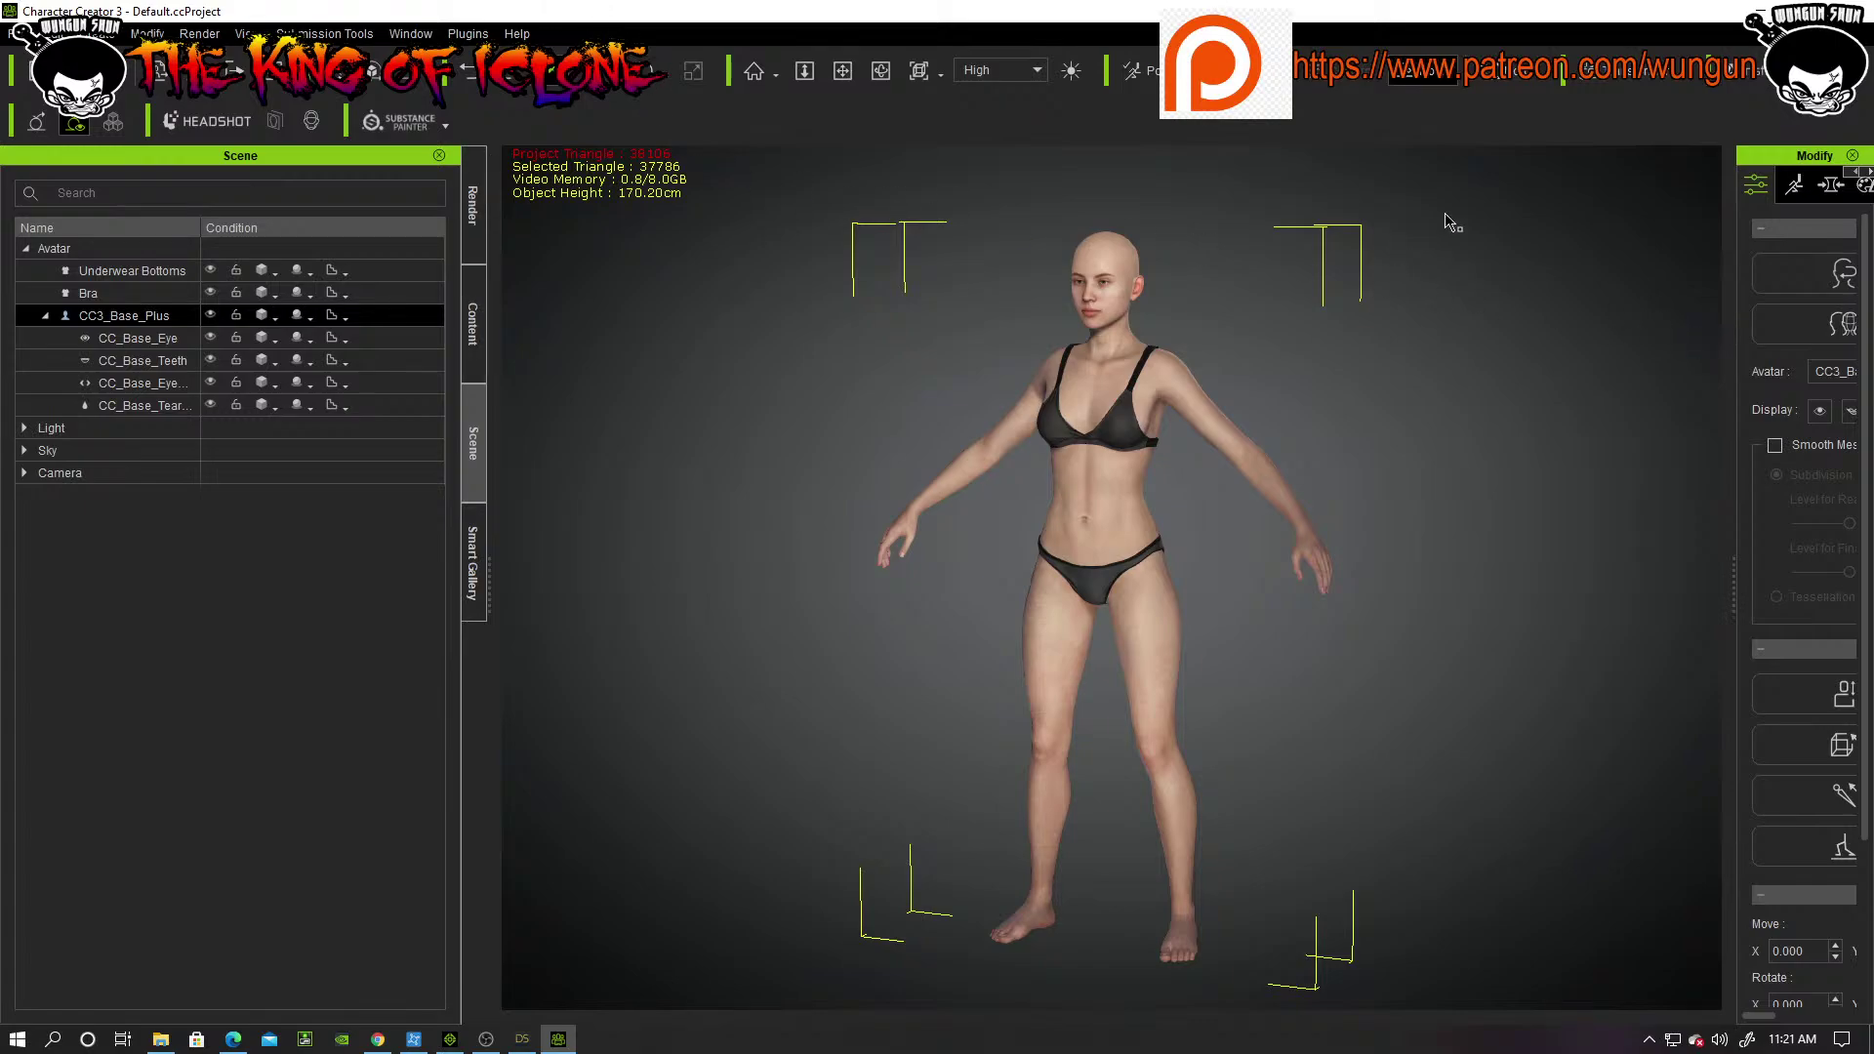
Step: Import the Hfs_guard FBX from the folder above Battle_1, using the Advanced option to load all DAZ textures
click(1655, 78)
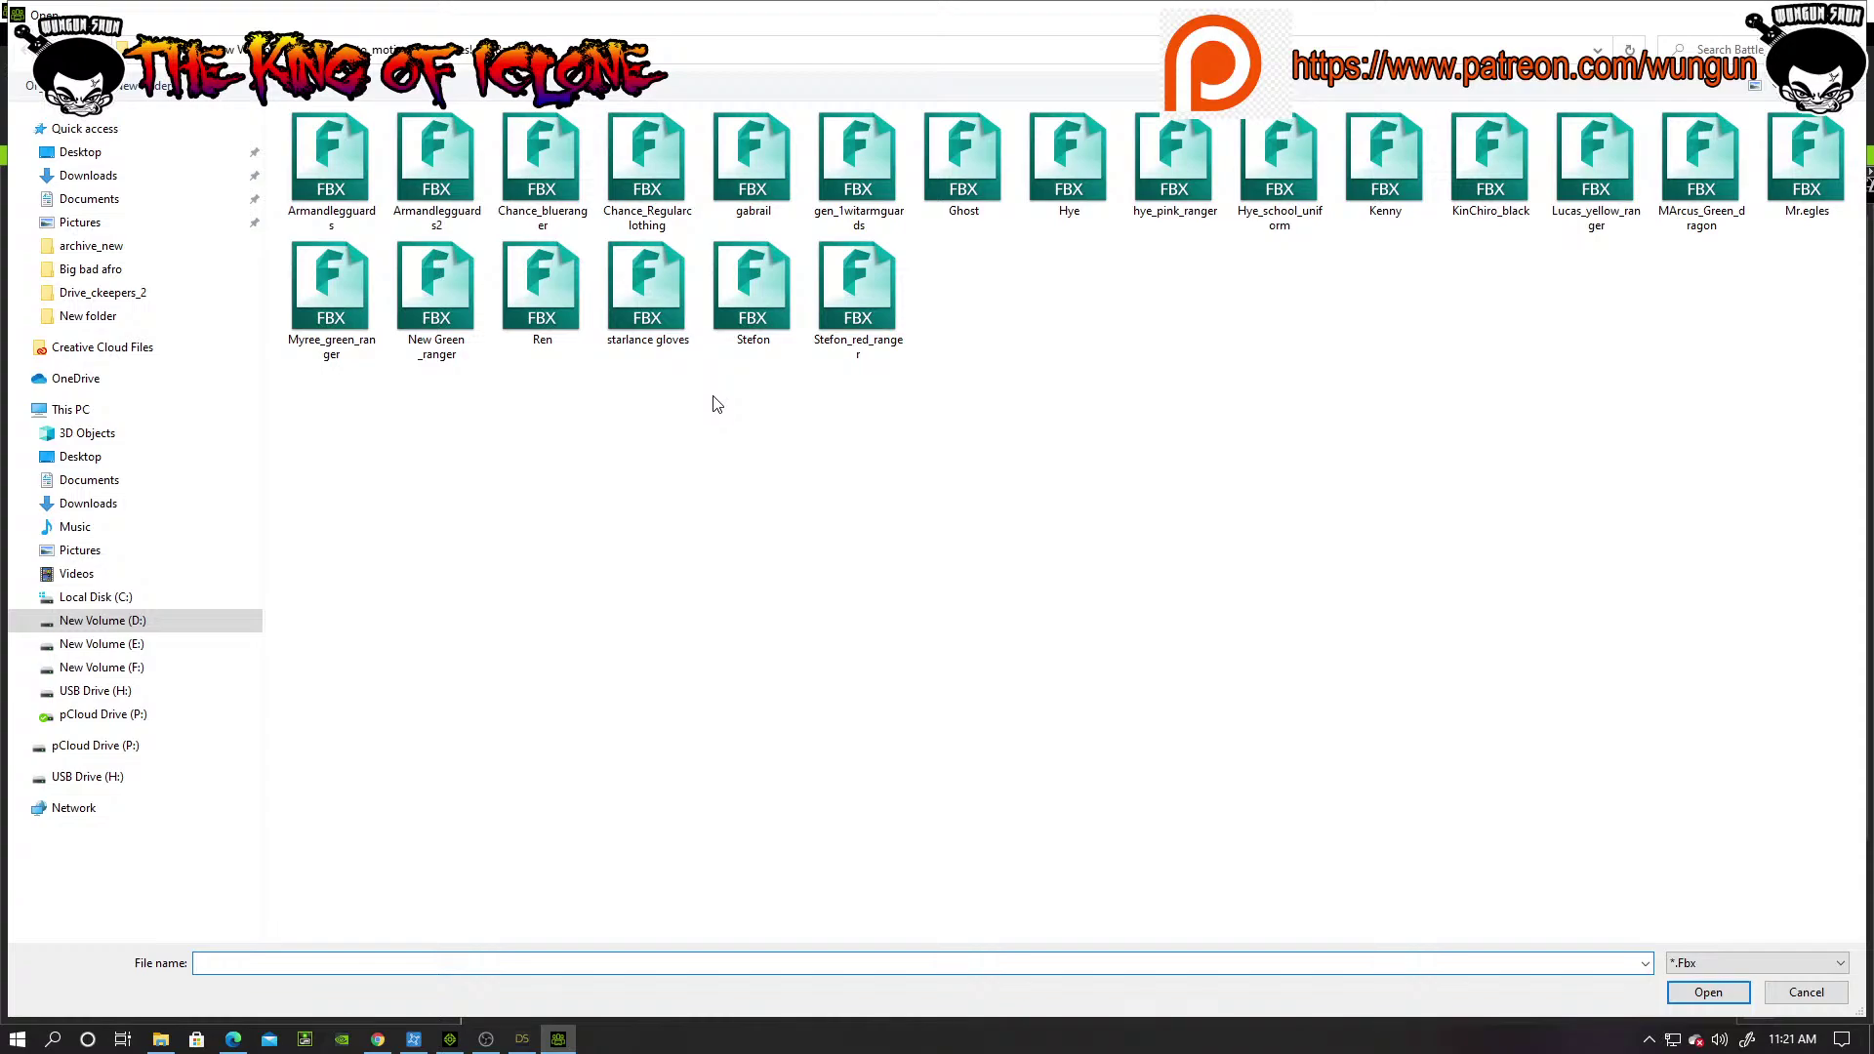
click(420, 50)
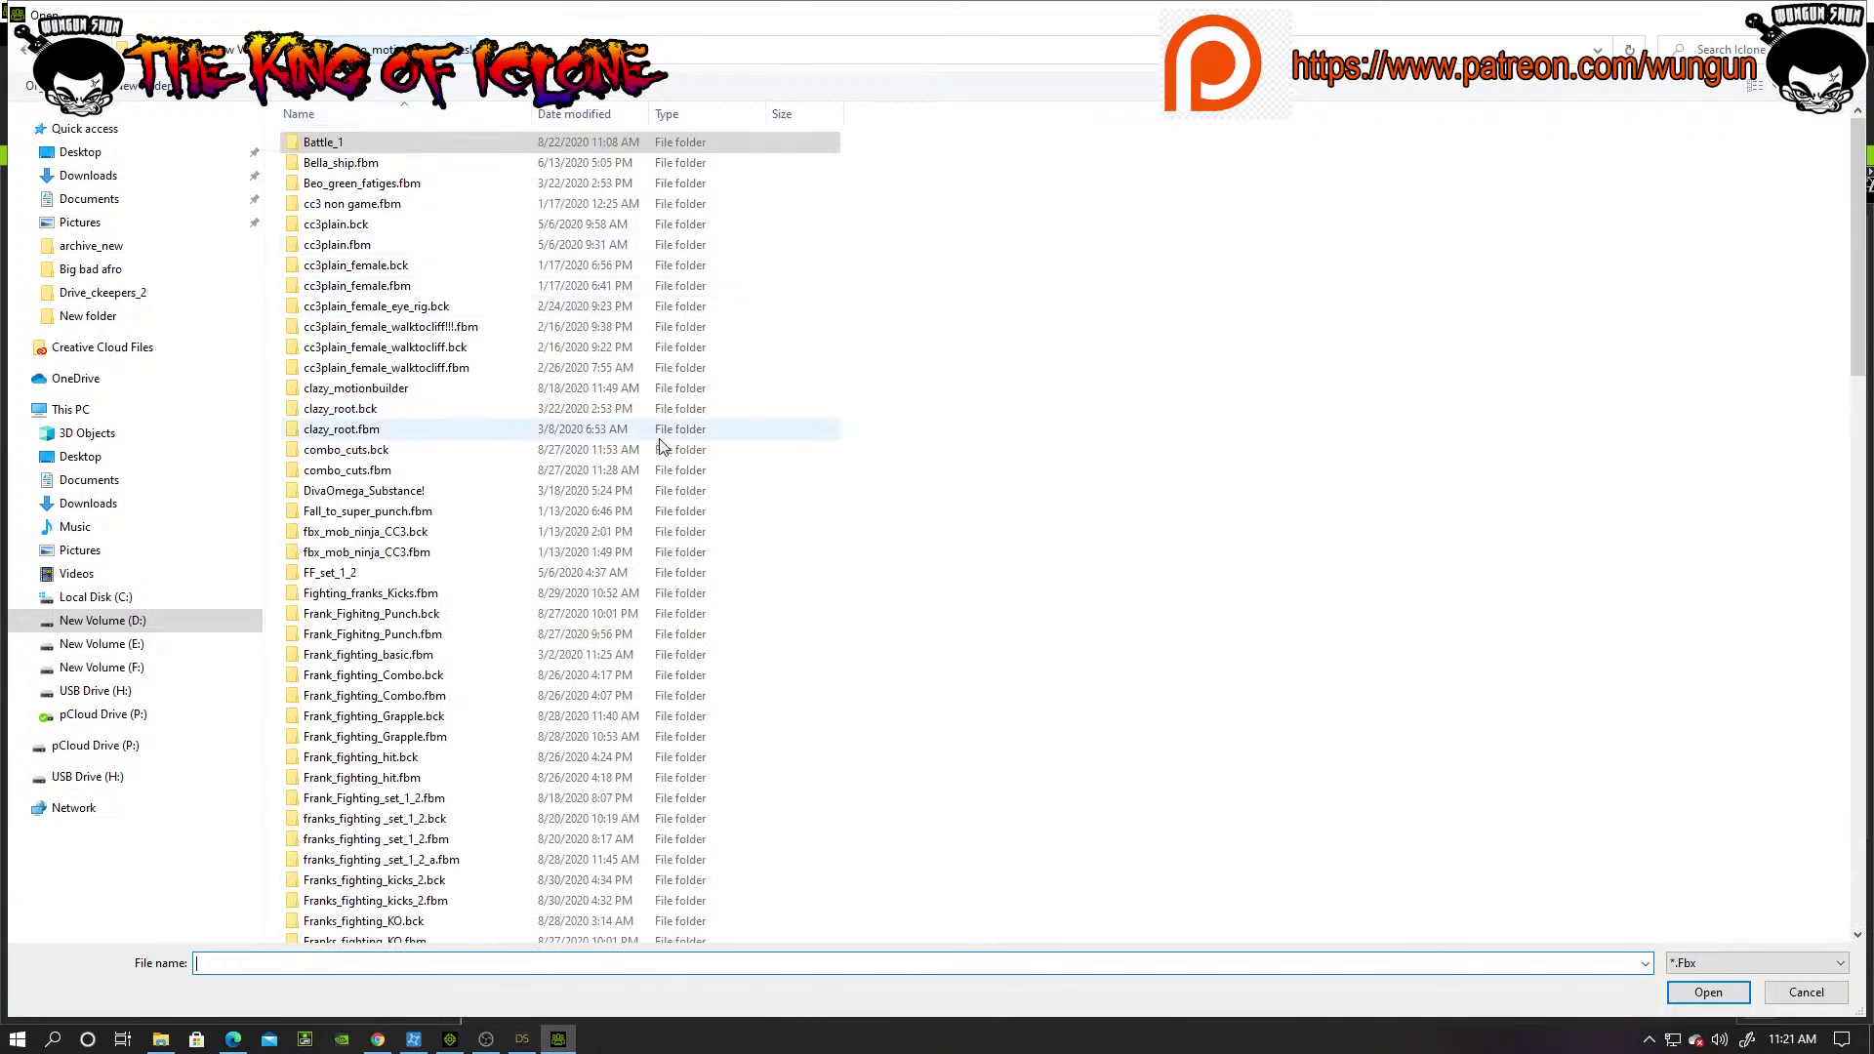
scroll(596, 619, down, 15)
scroll(597, 644, down, 13)
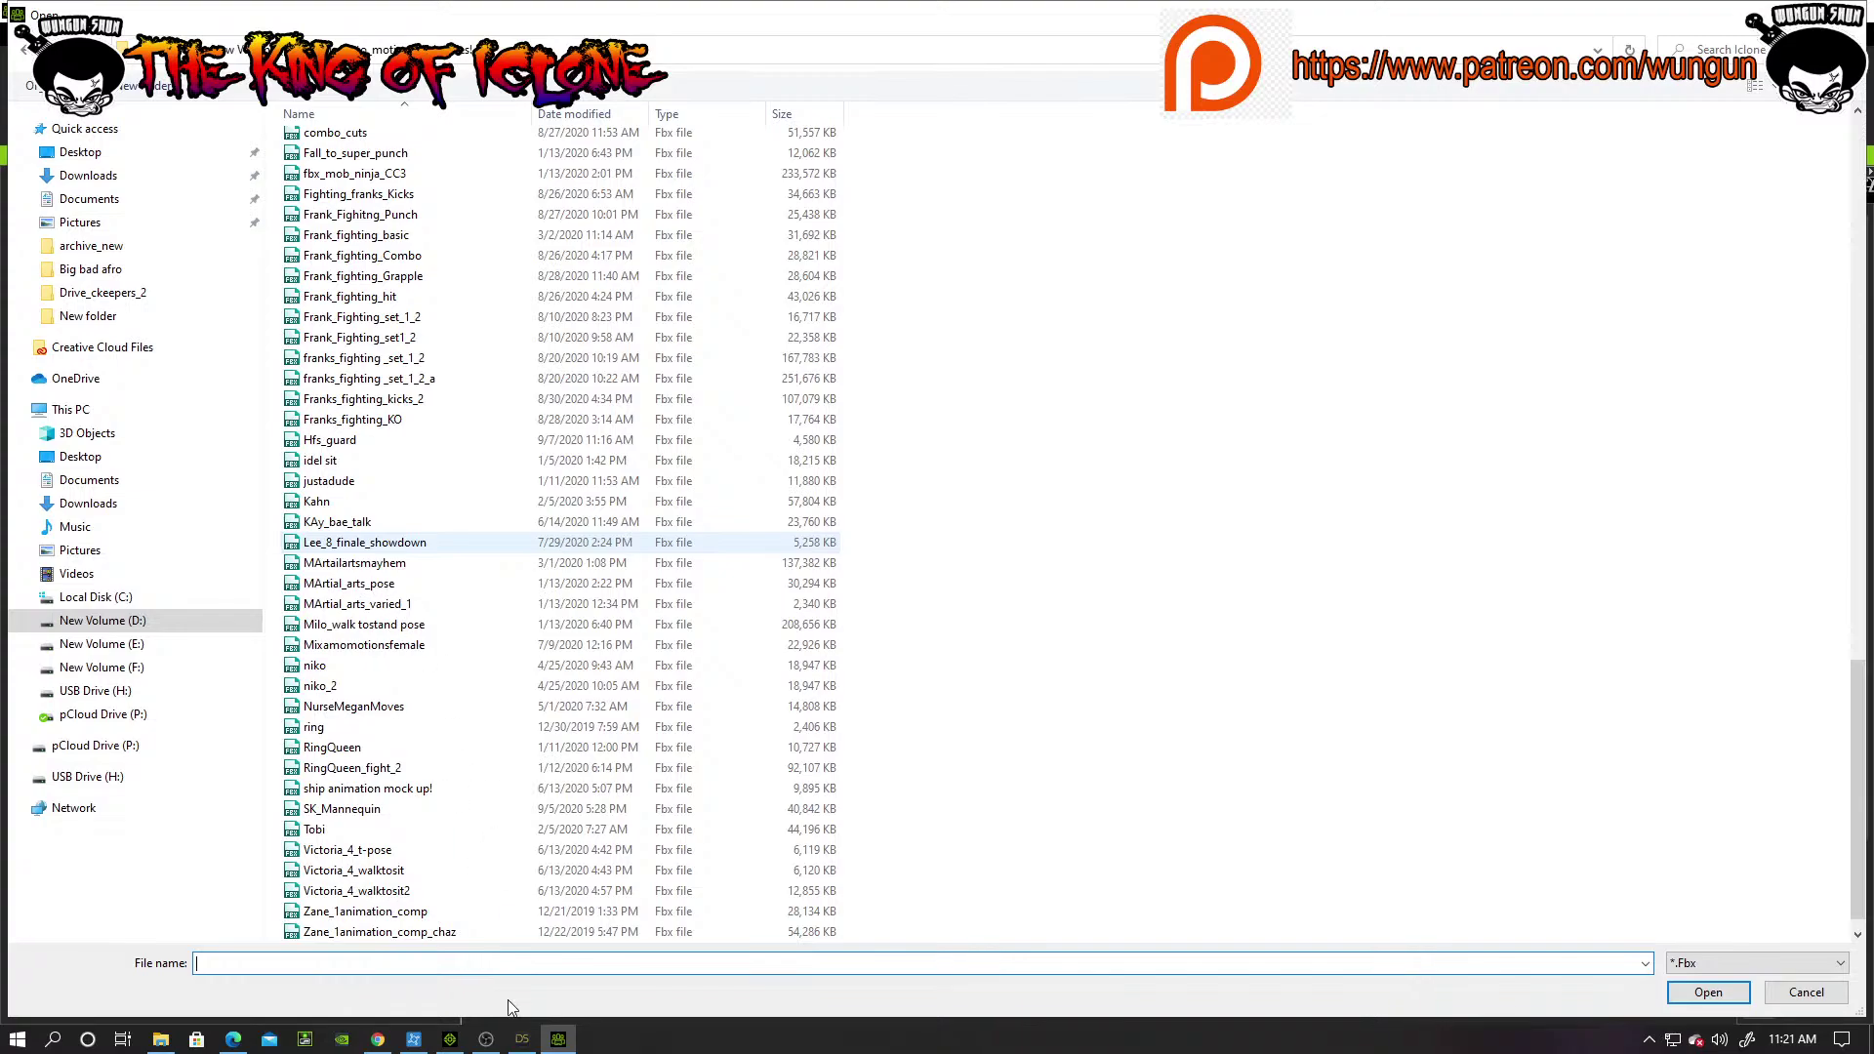
click(523, 1041)
click(524, 1040)
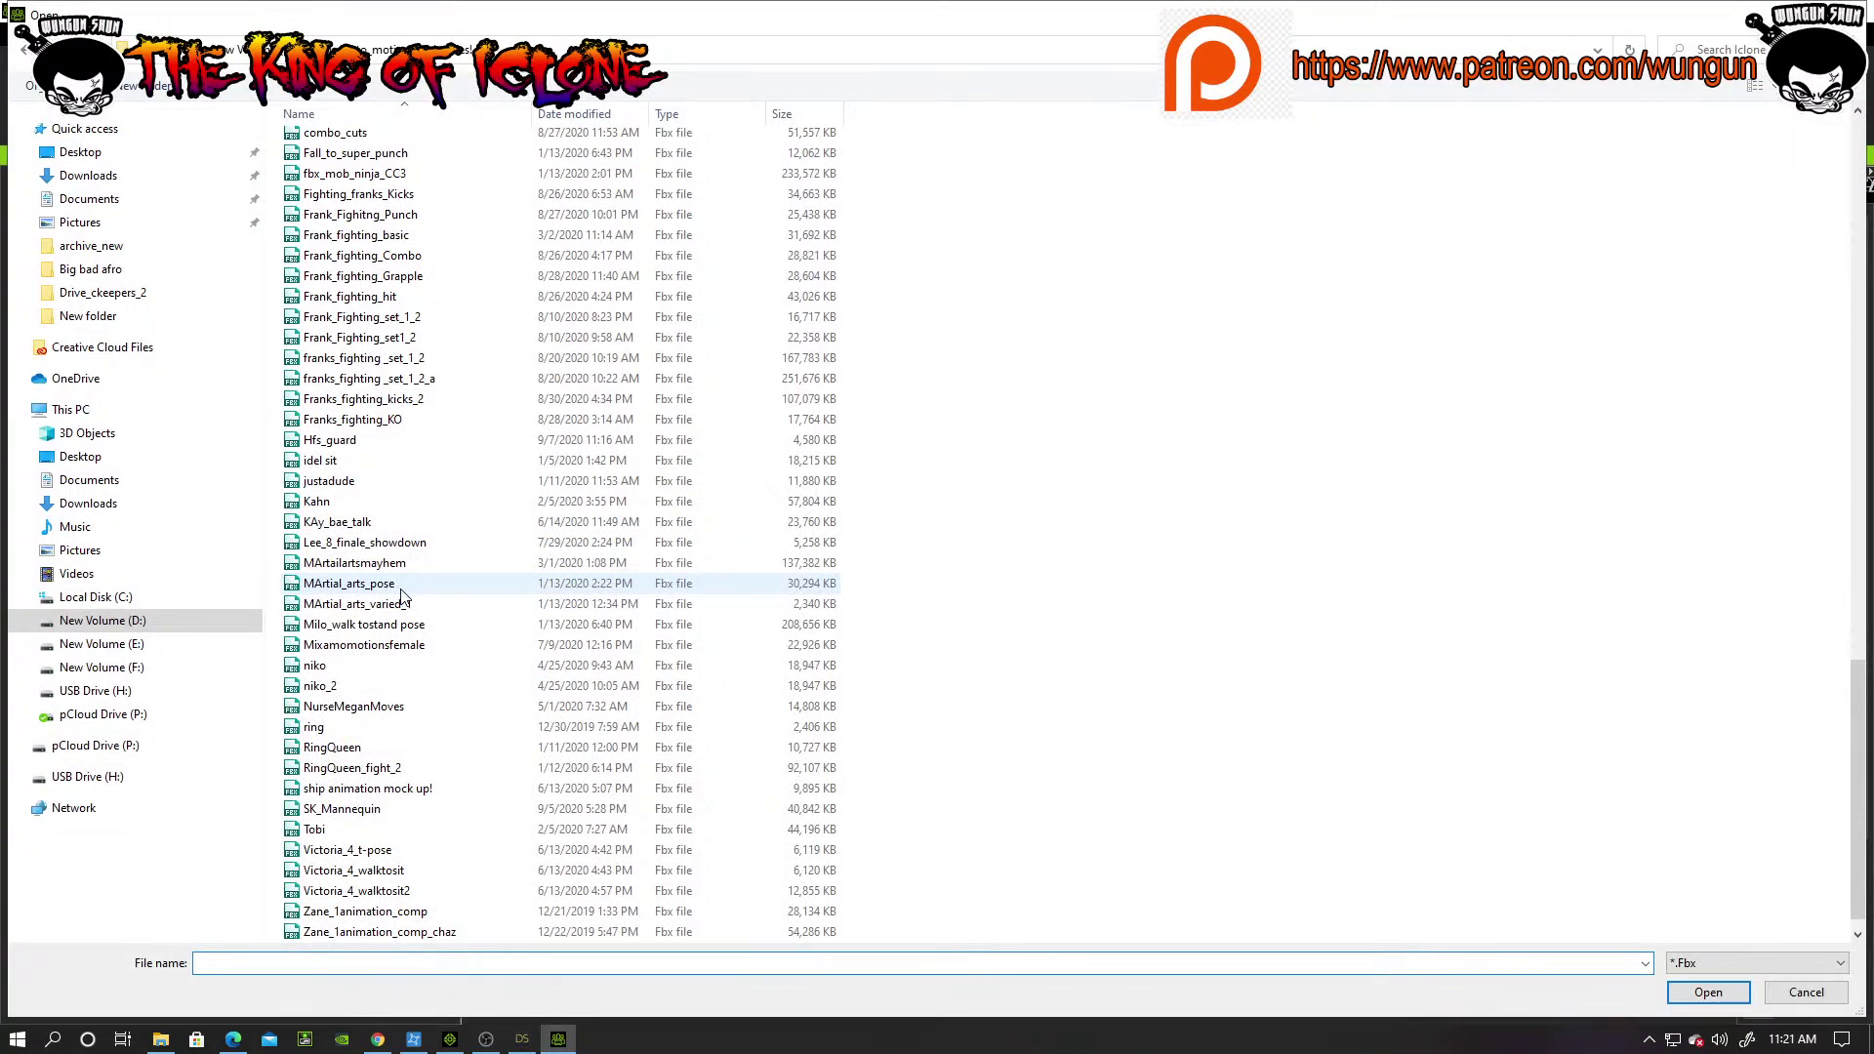
click(363, 441)
click(1731, 998)
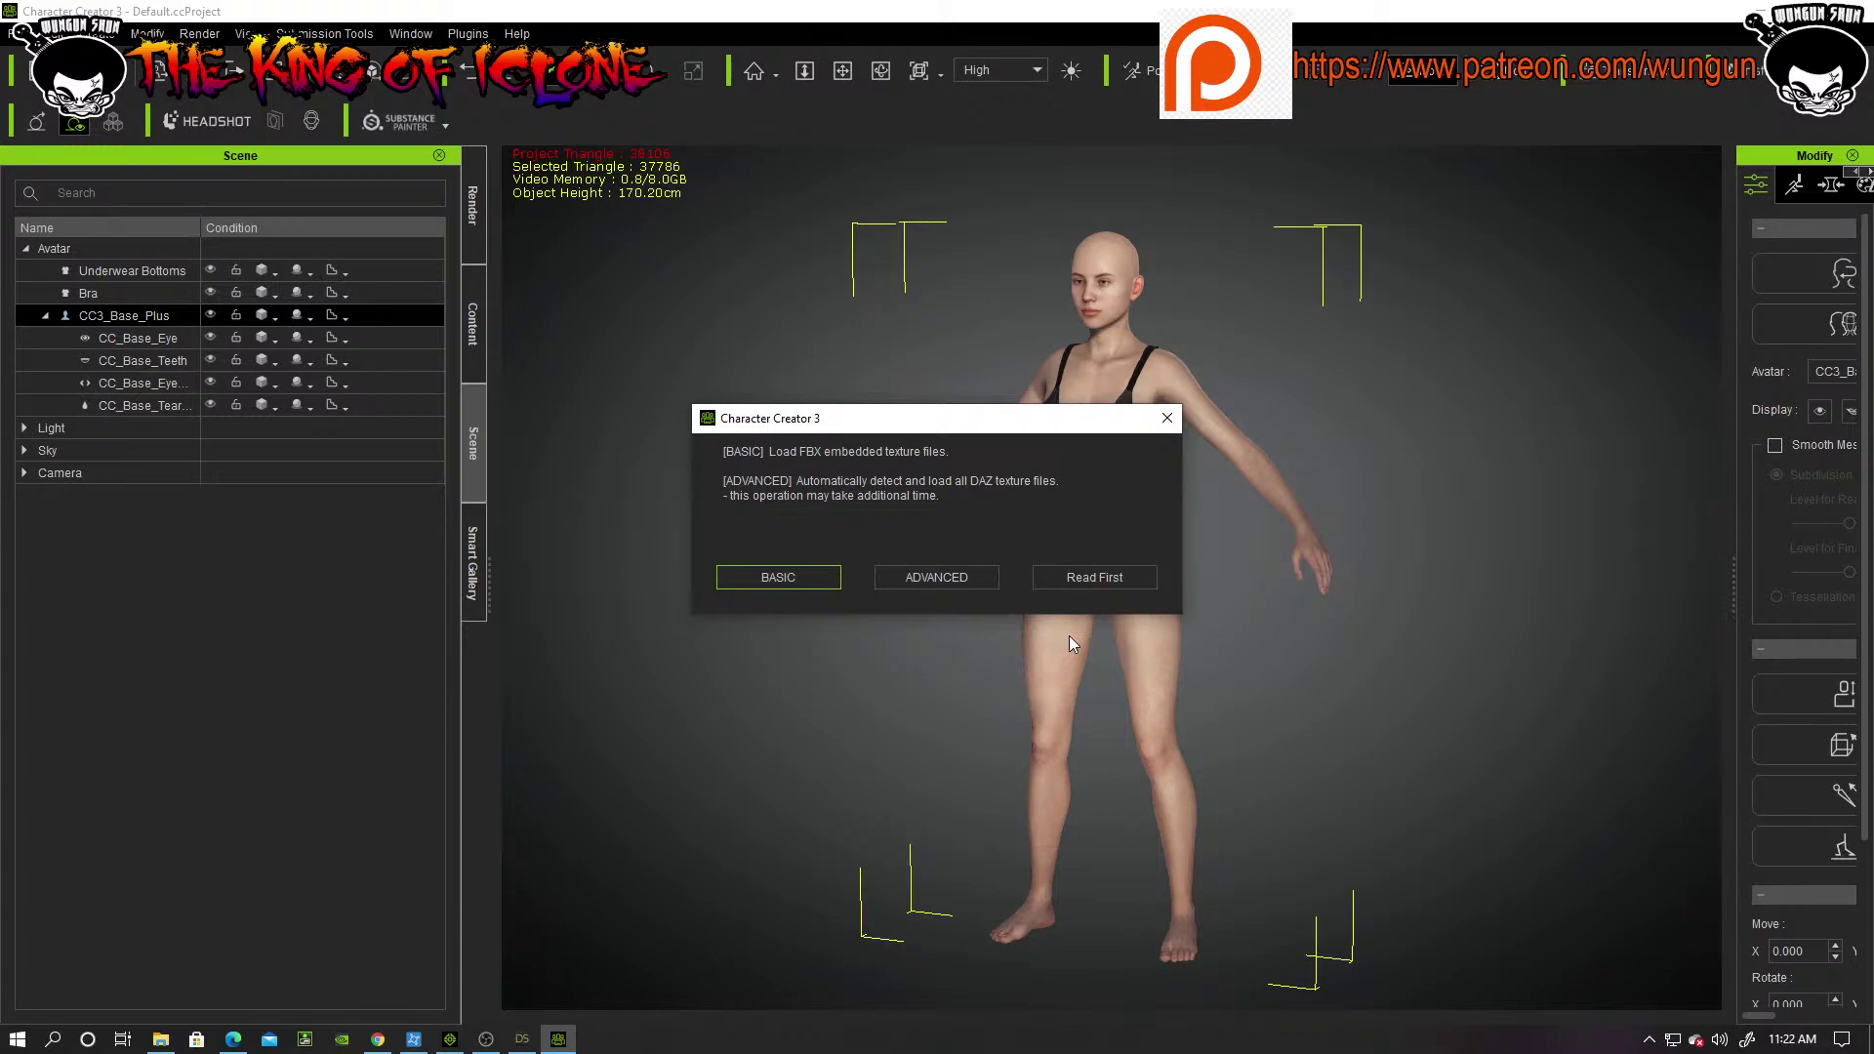
click(940, 572)
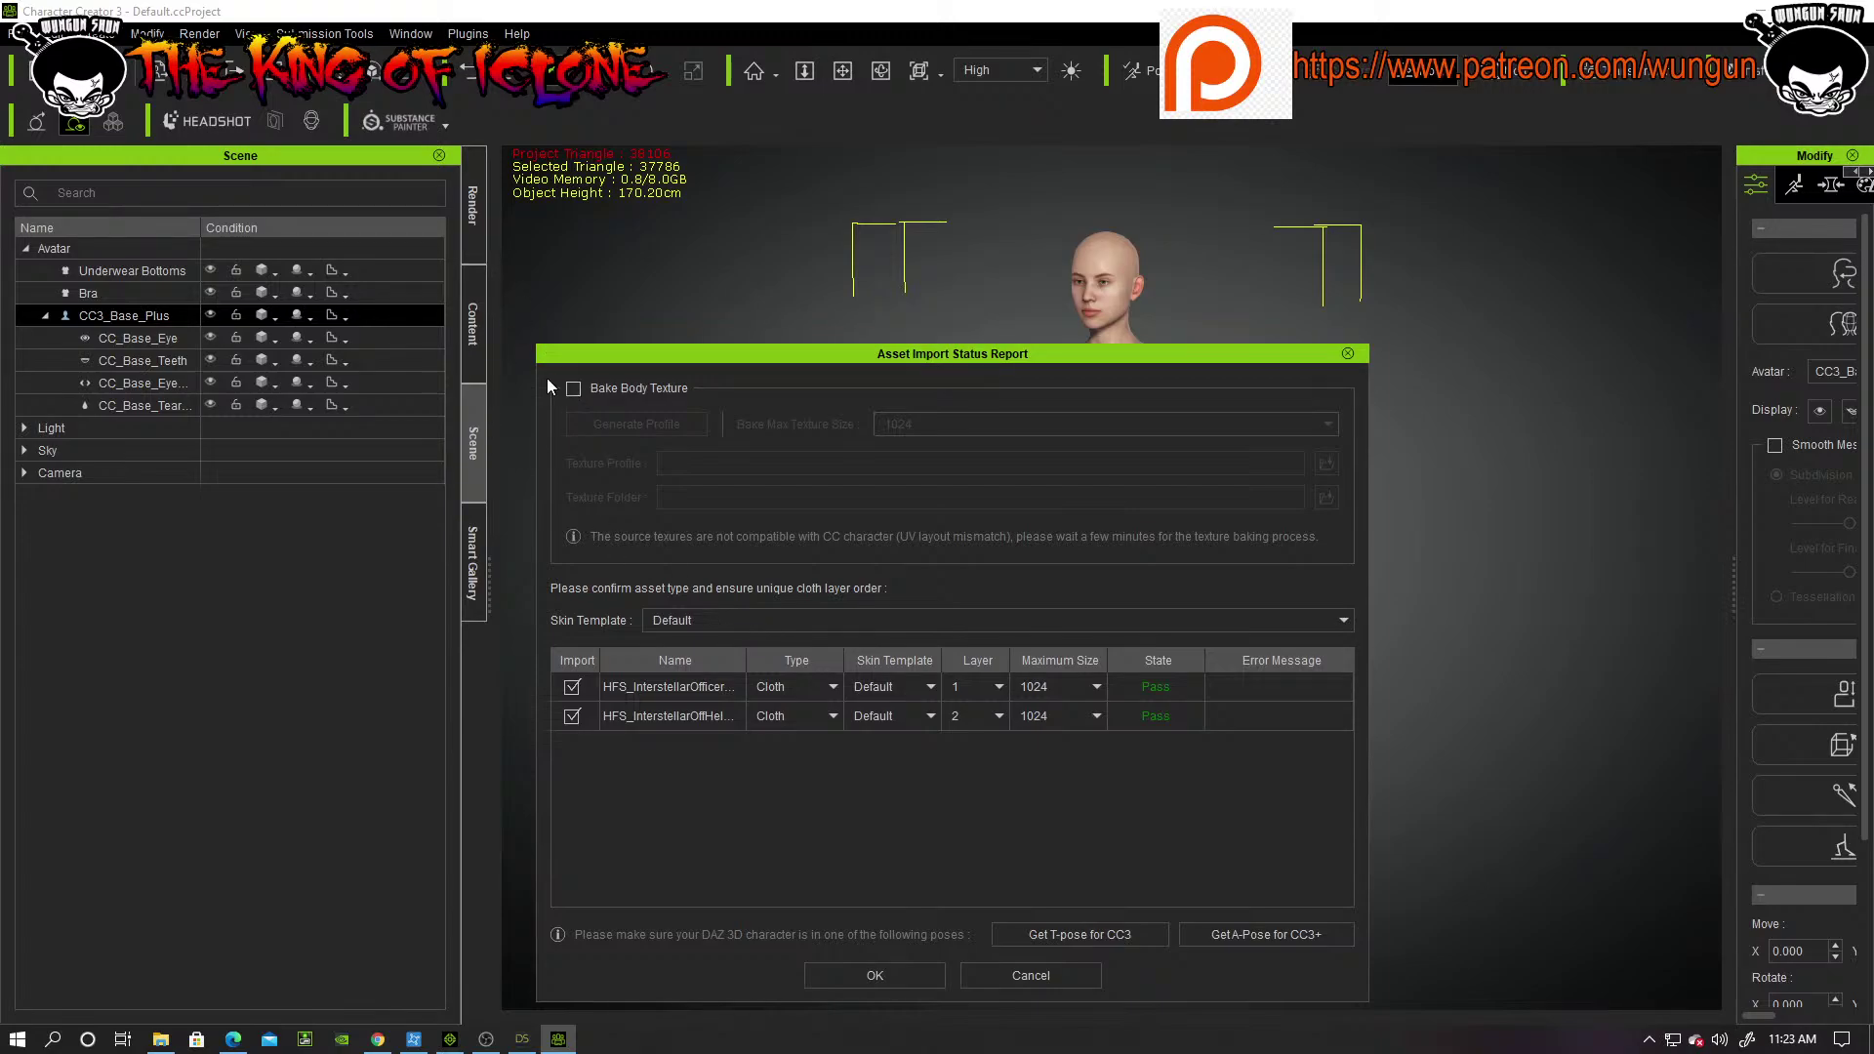
Step: Enable Bake Body Texture for the import and generate a texture profile, entering genmale as its file name
click(573, 389)
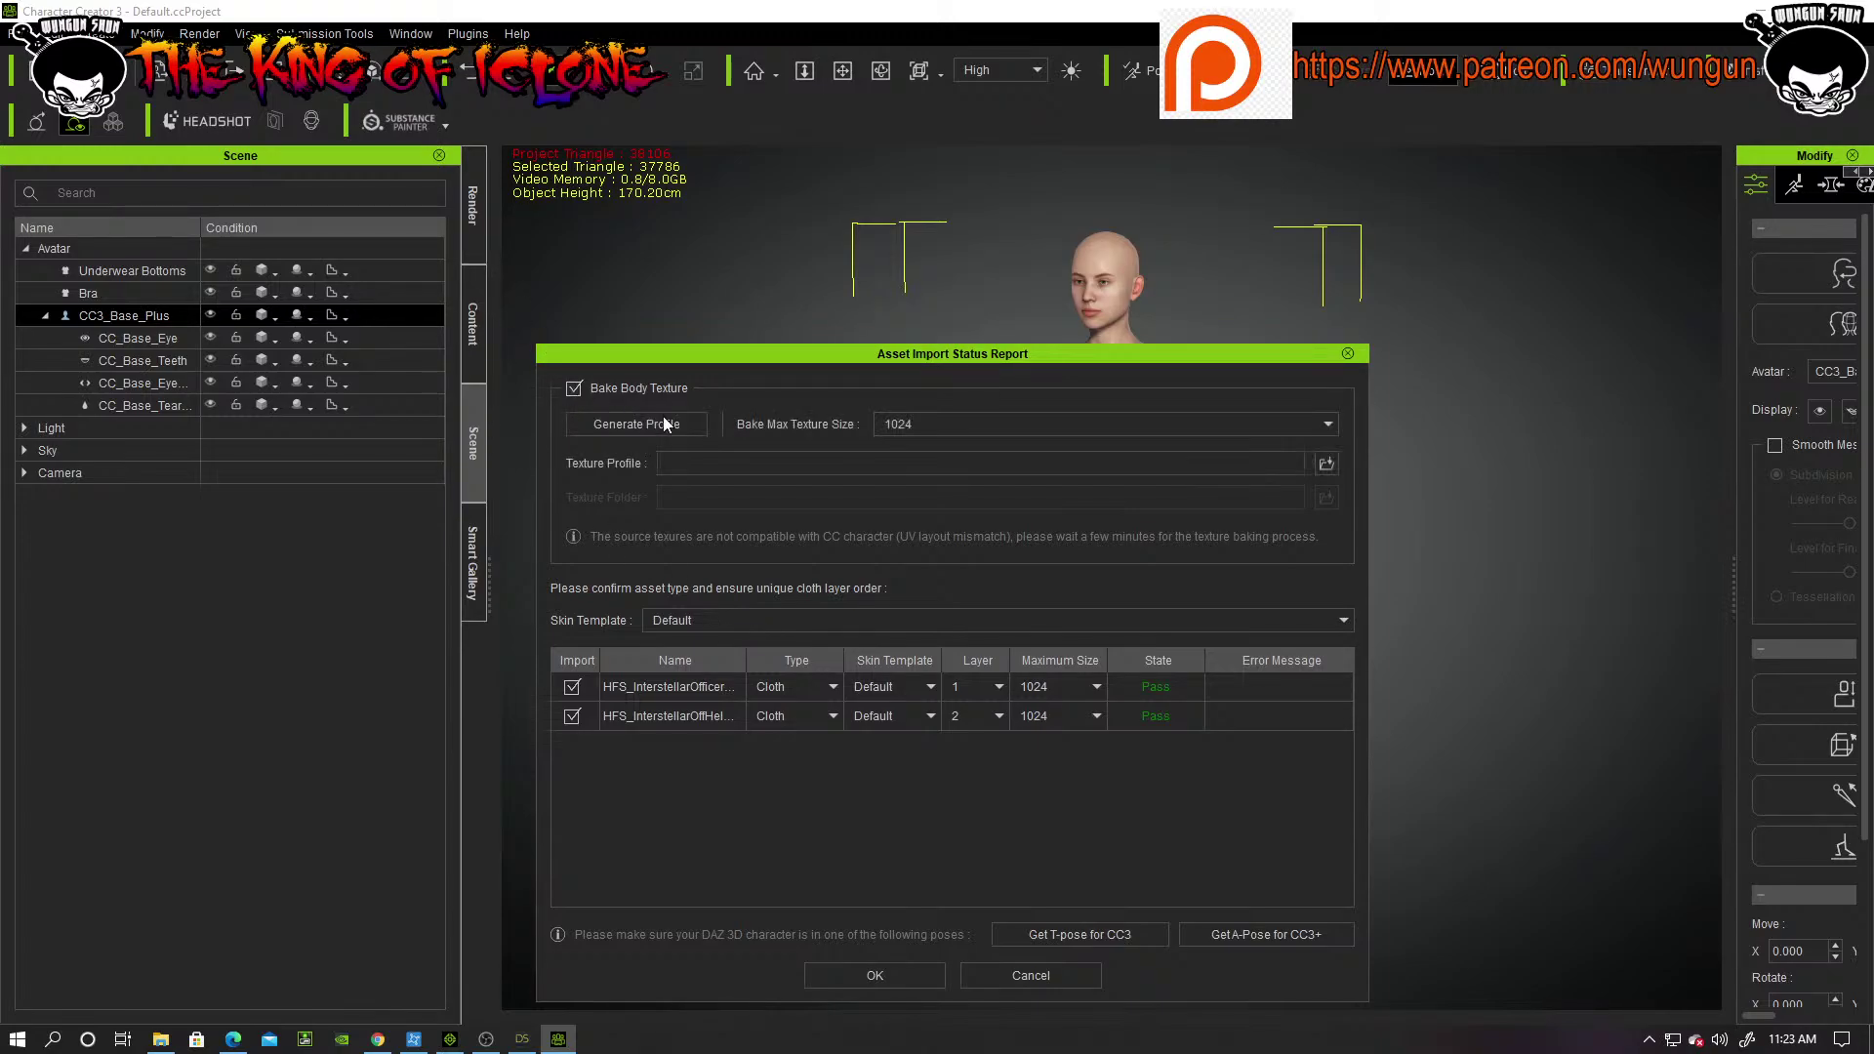
click(646, 424)
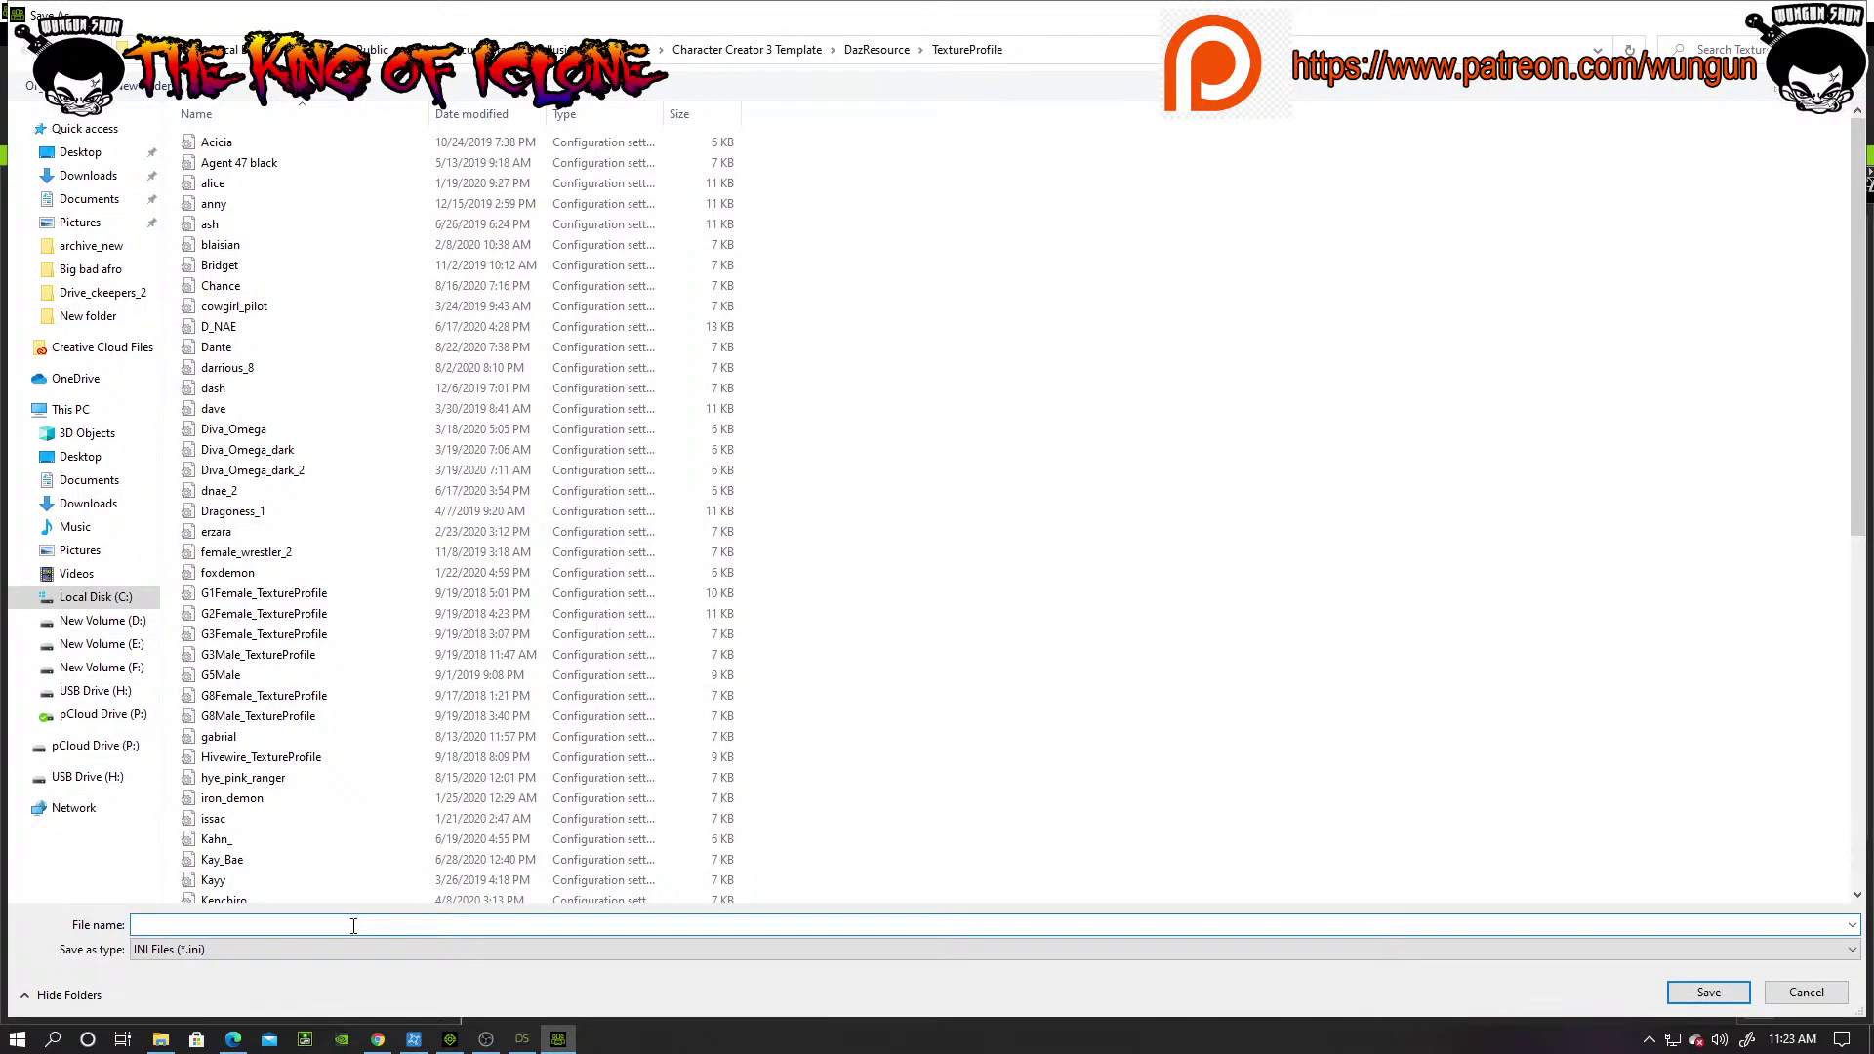
text(genmale)
Step: Switch to DAZ Studio and hide the HFS_InterstellarOfficer suit on the Genesis 3 Male in the scene
click(522, 1039)
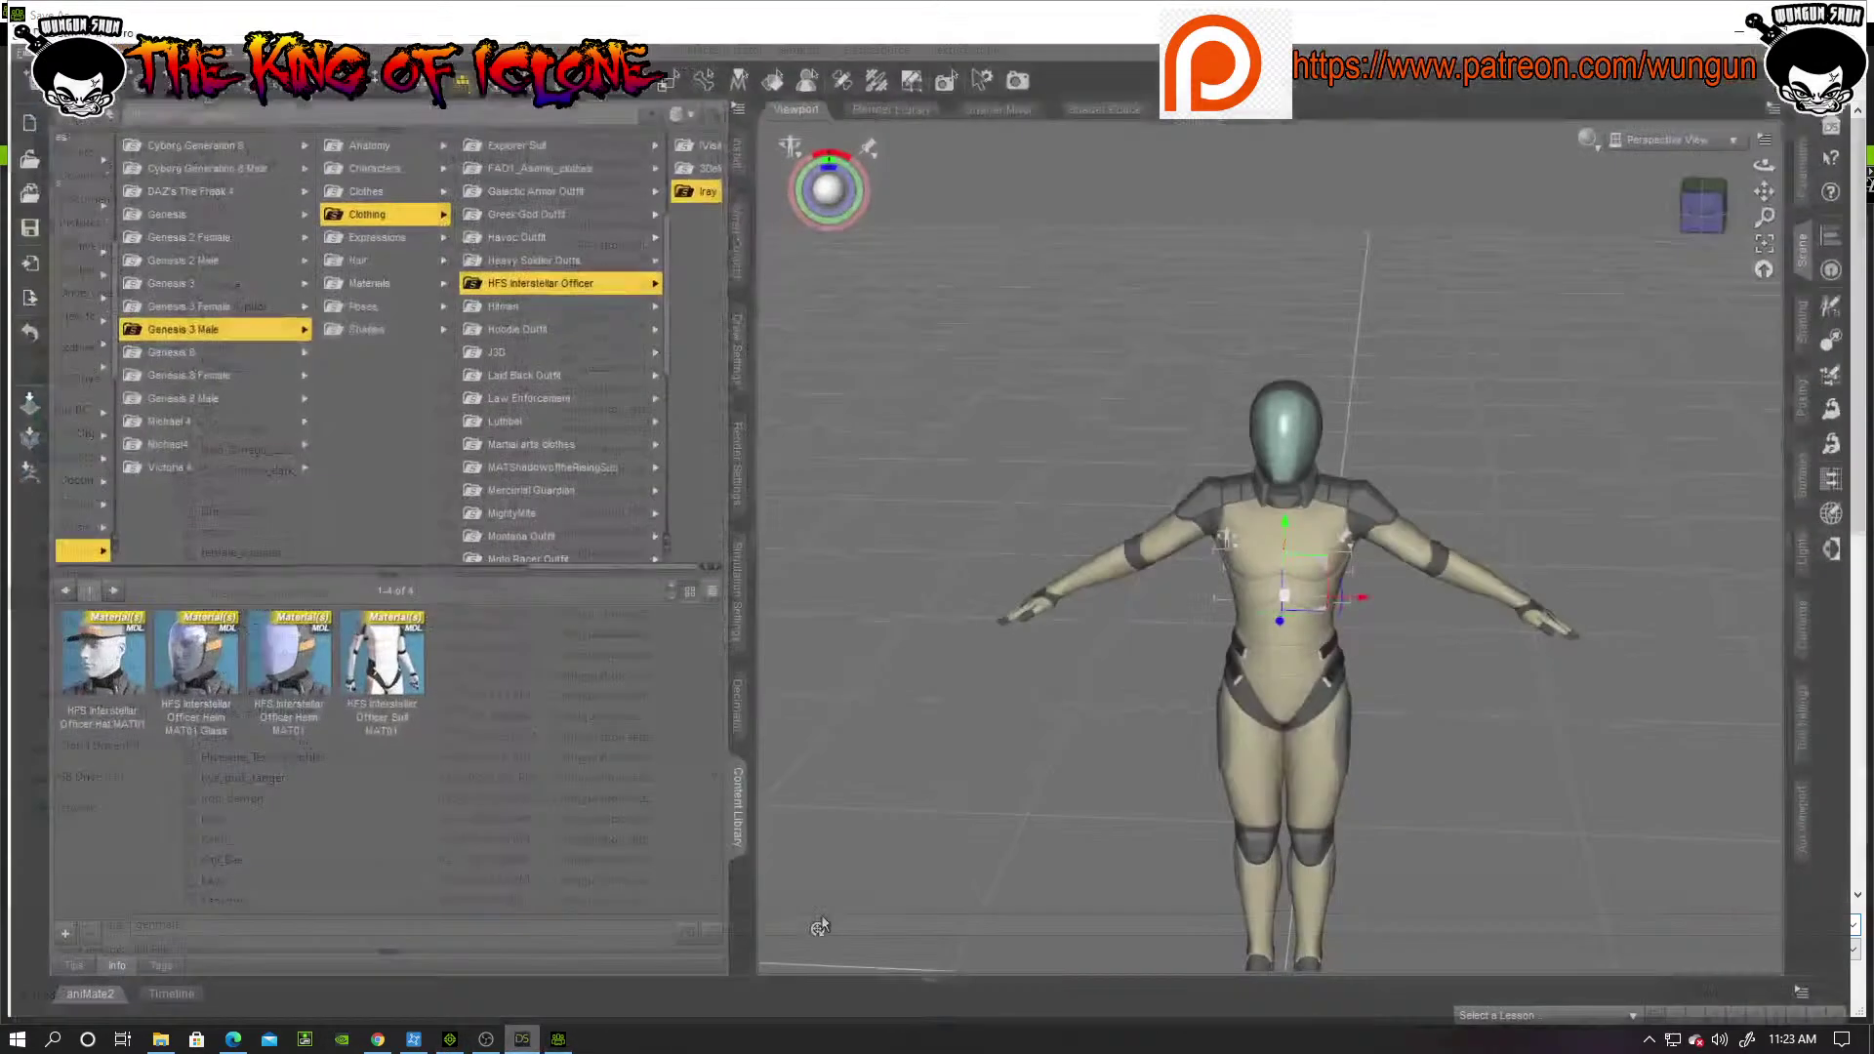
click(1829, 232)
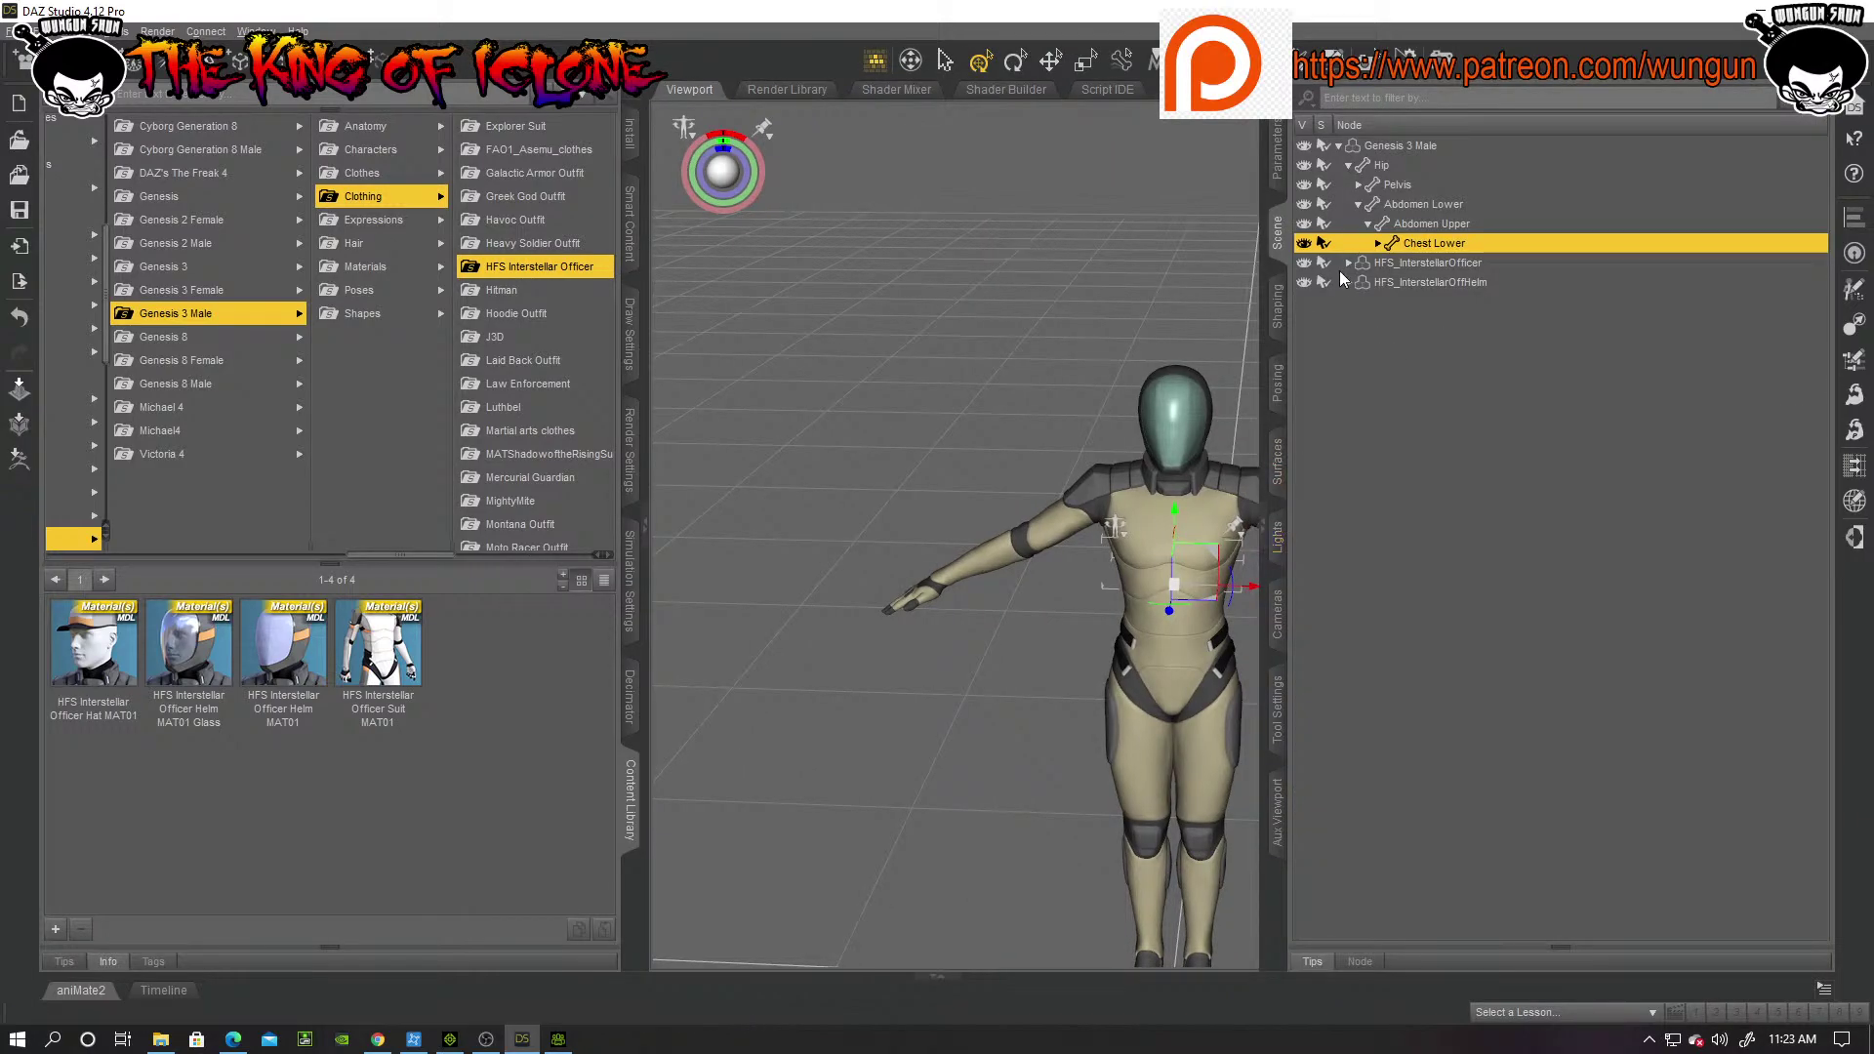
click(1305, 264)
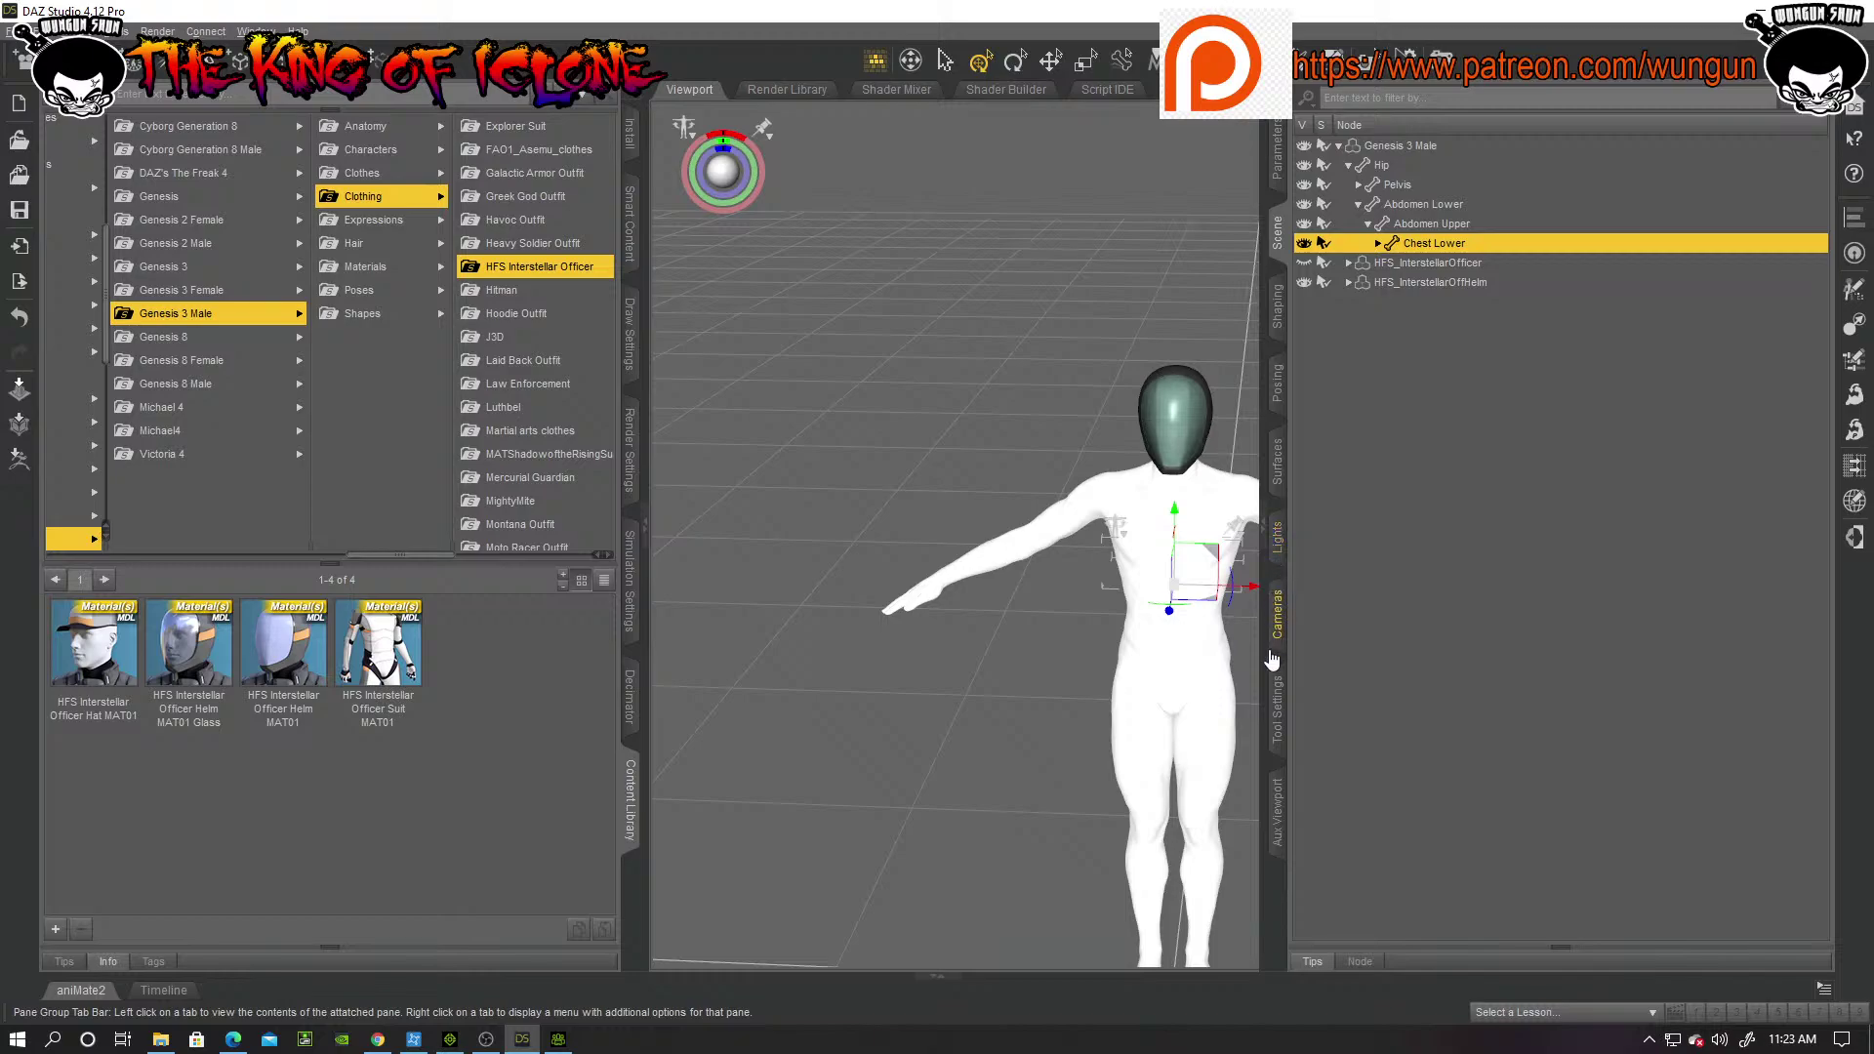
Step: Examine the surface settings of the HFS_InterstellarOffHelm and the bare Genesis 3 Male body, checking for missing skin textures
click(1279, 467)
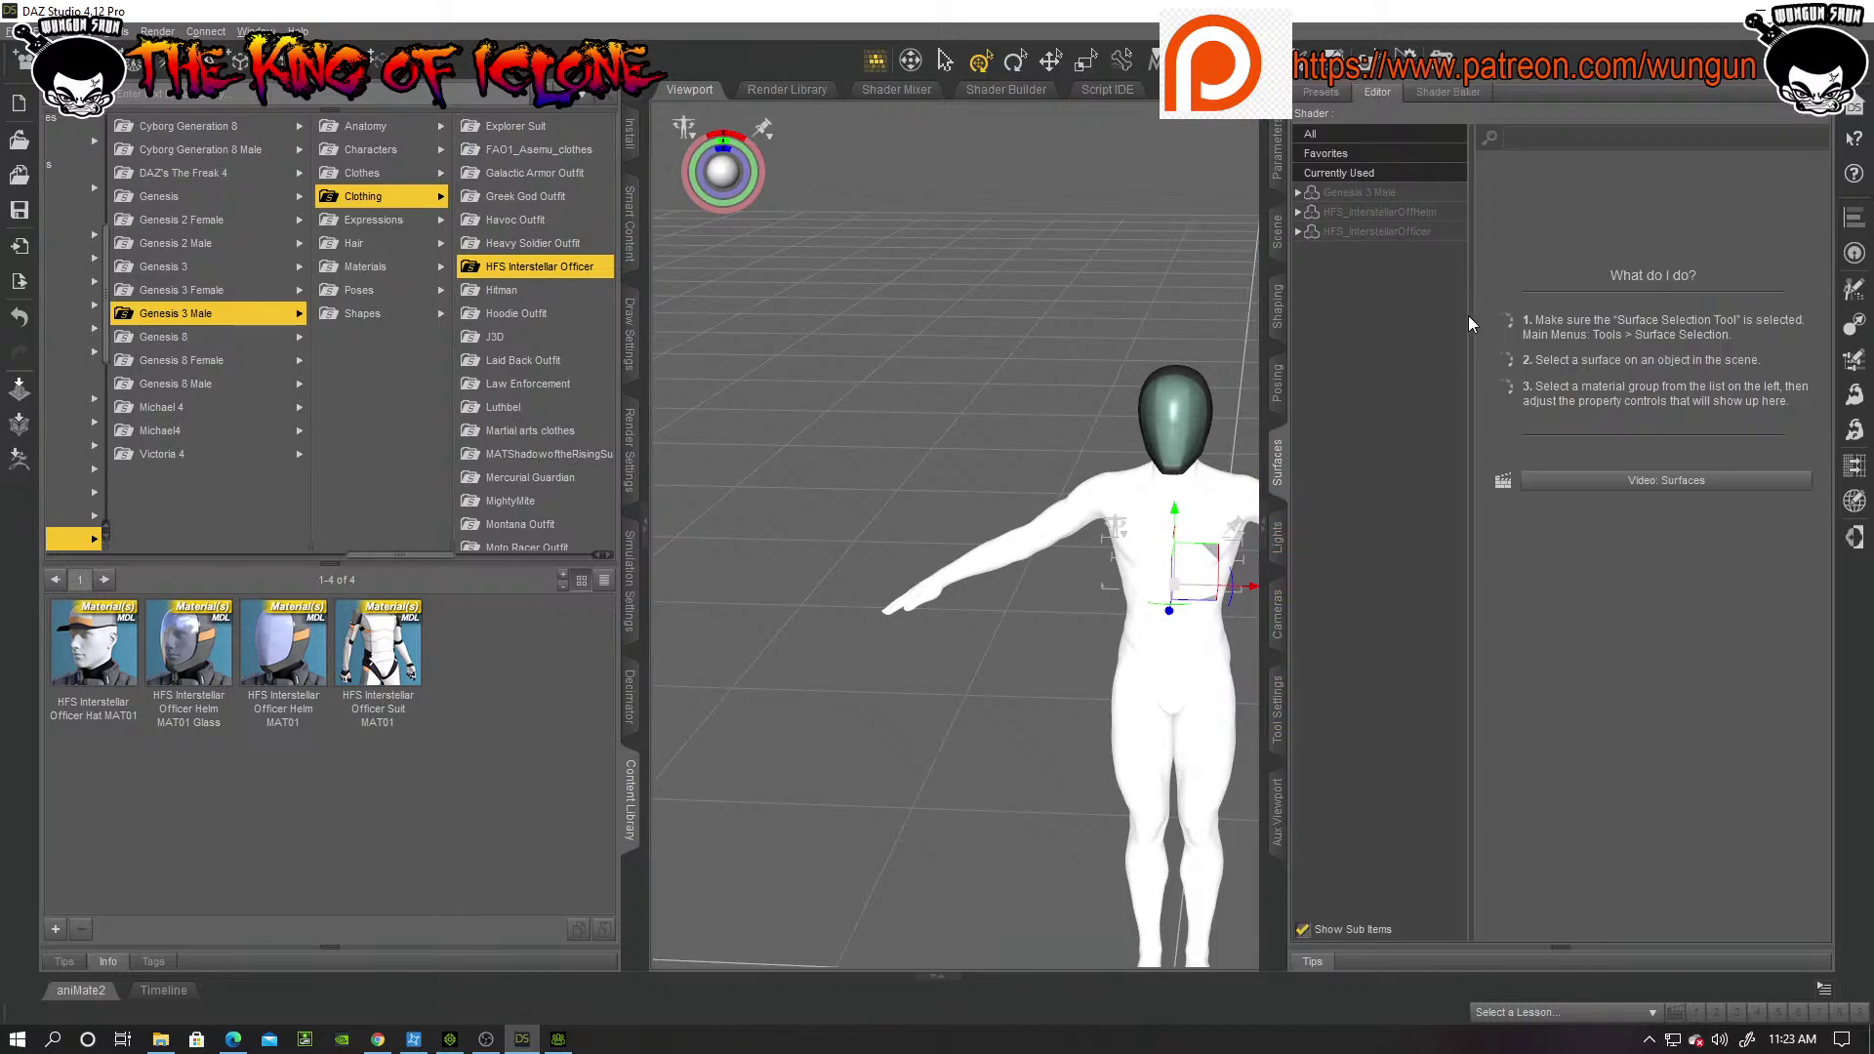
click(1307, 214)
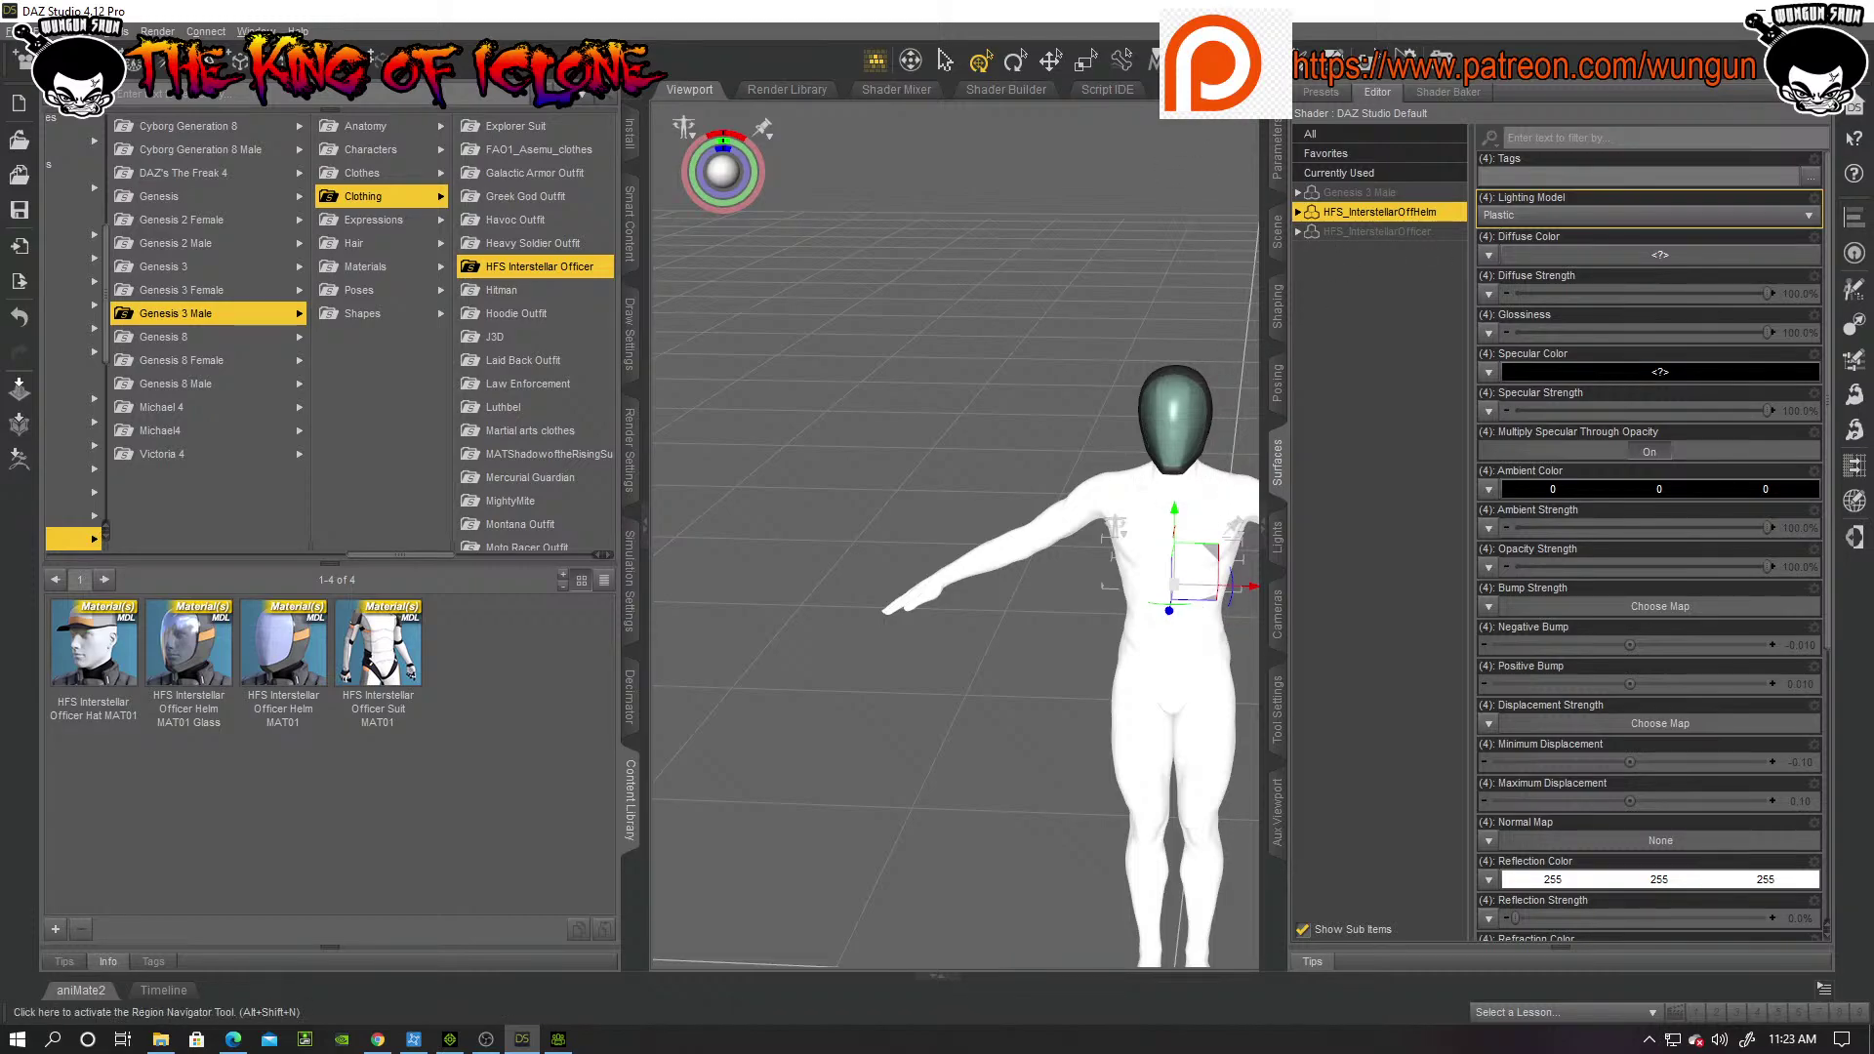
click(1199, 528)
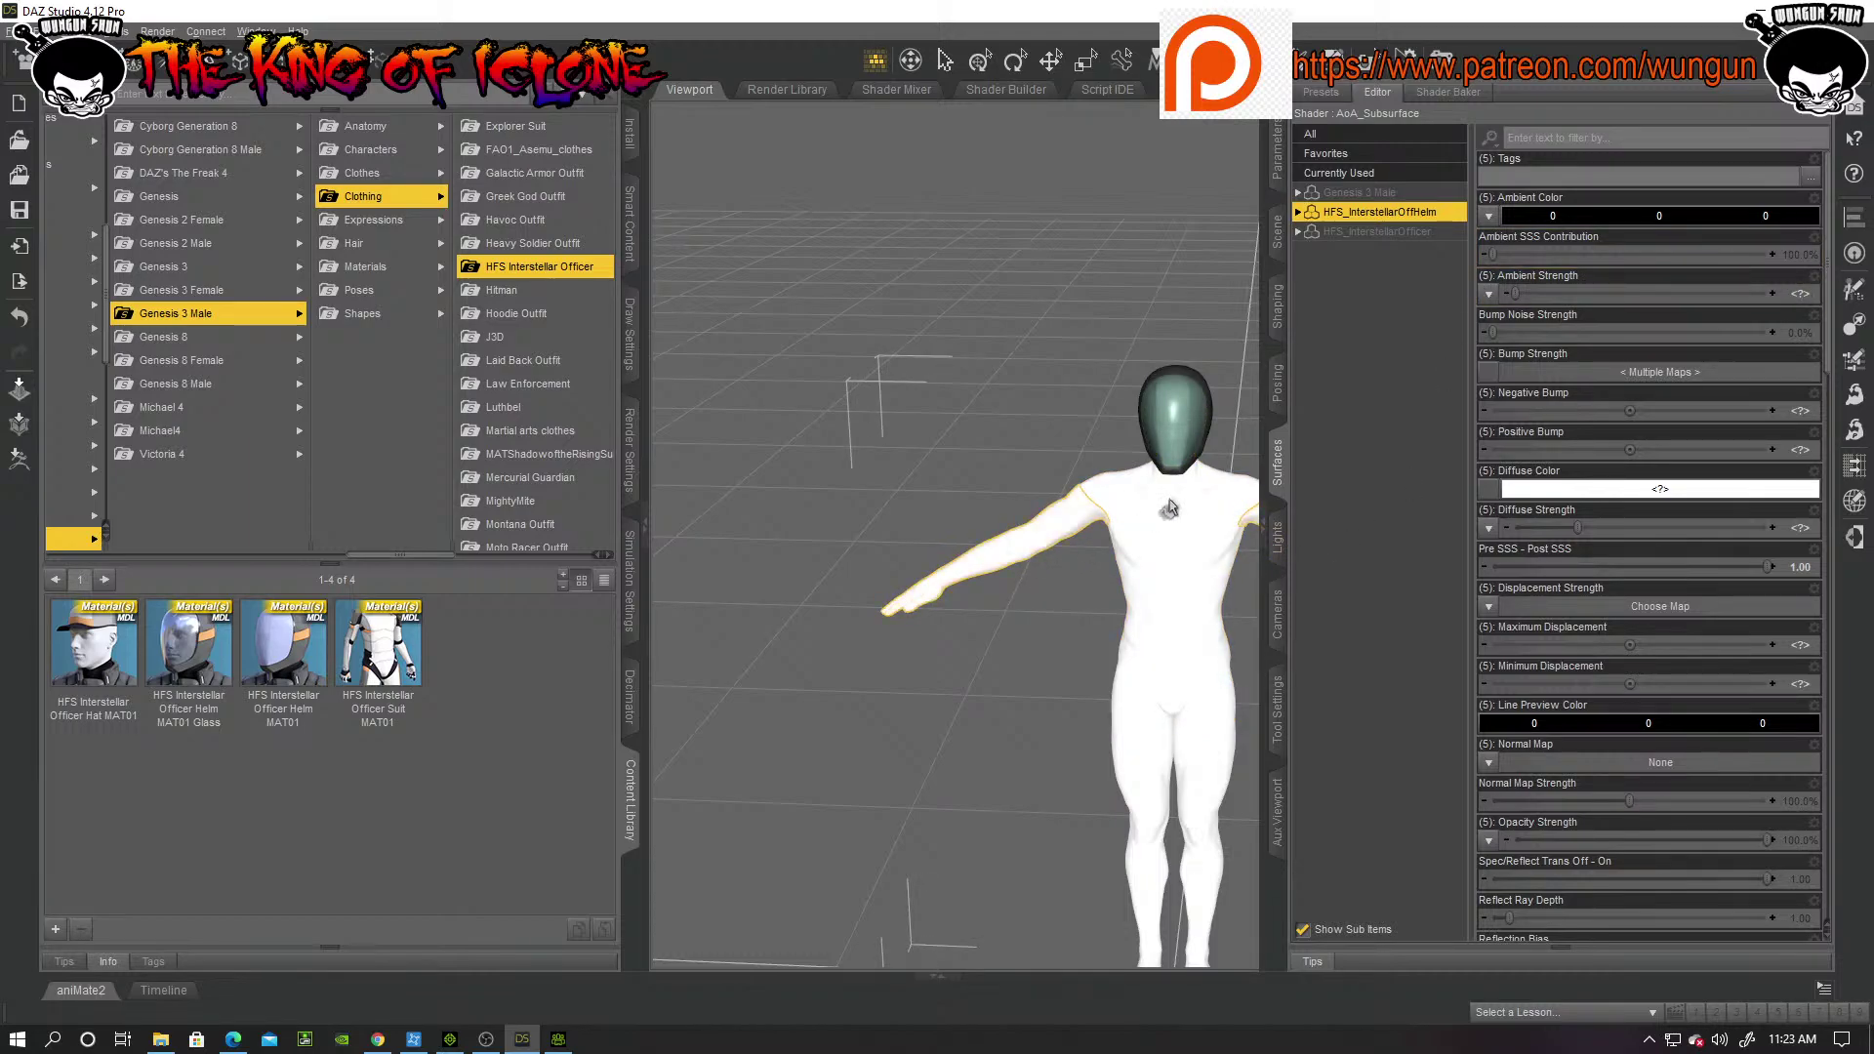
scroll(1500, 479, down, 3)
scroll(1500, 478, up, 3)
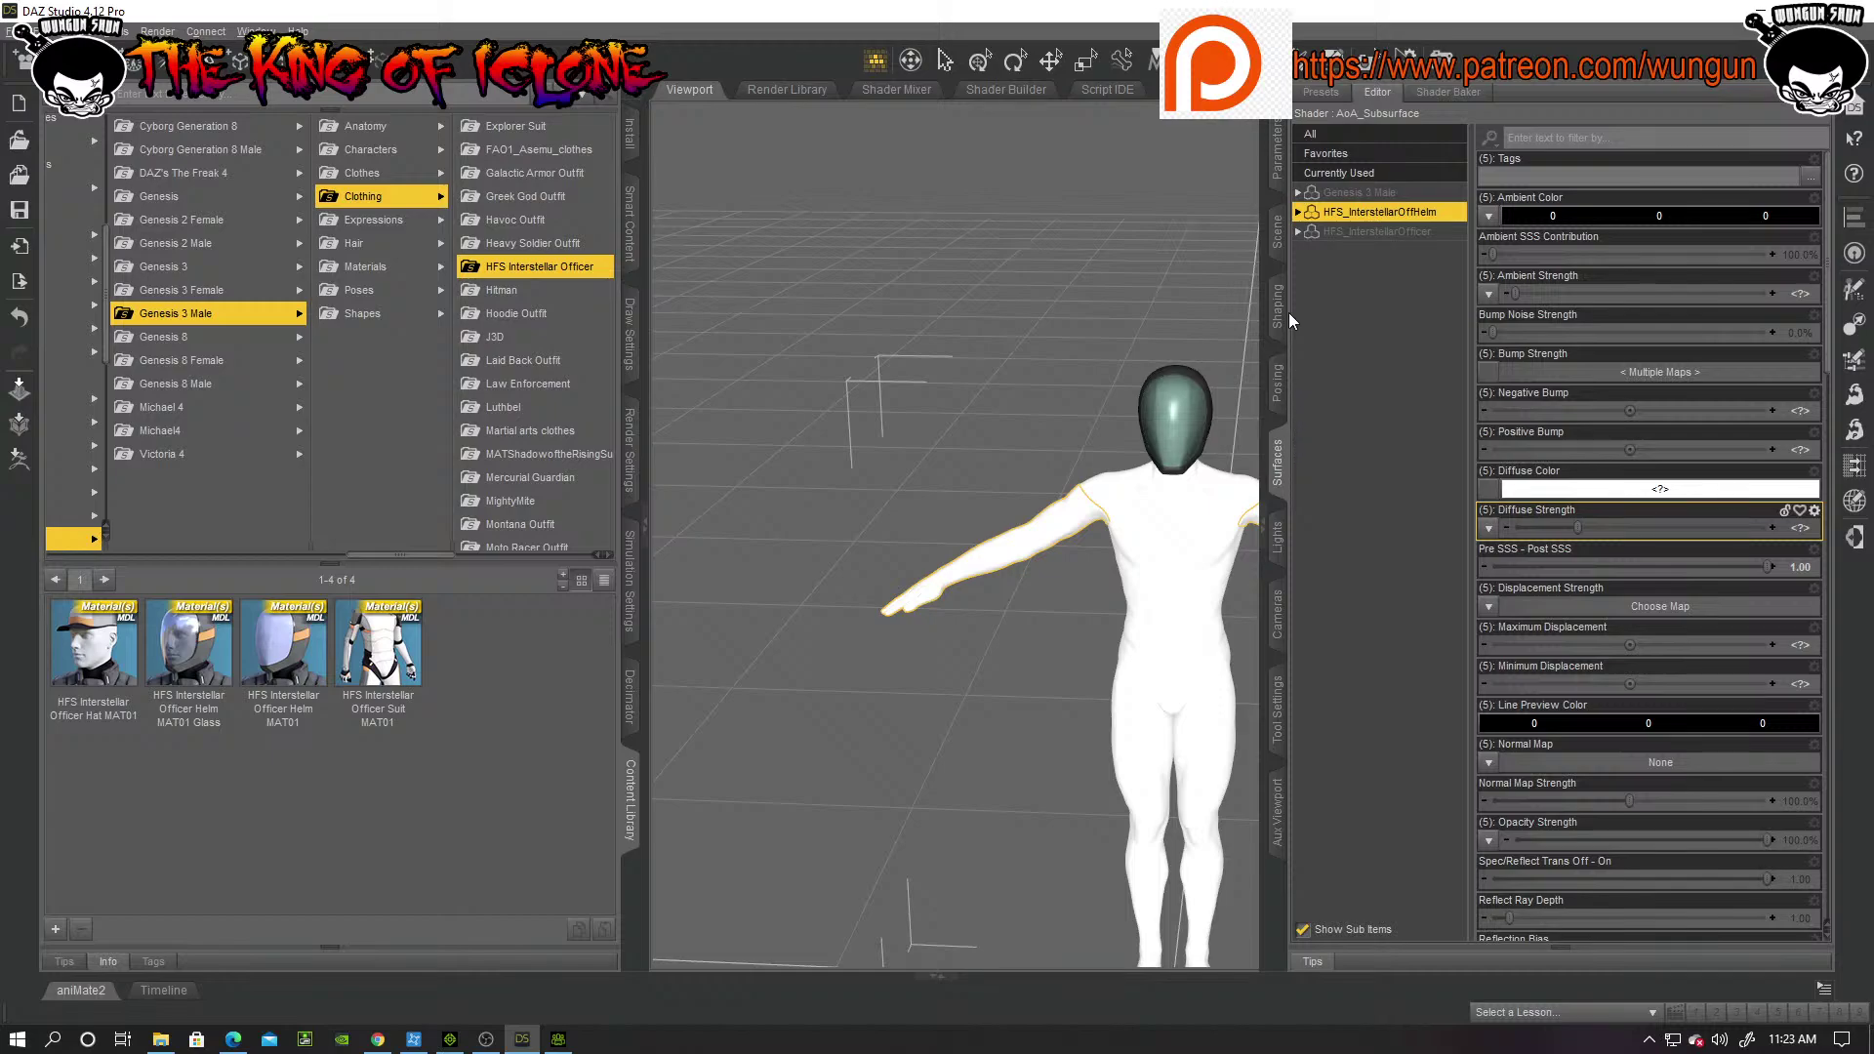
click(1277, 151)
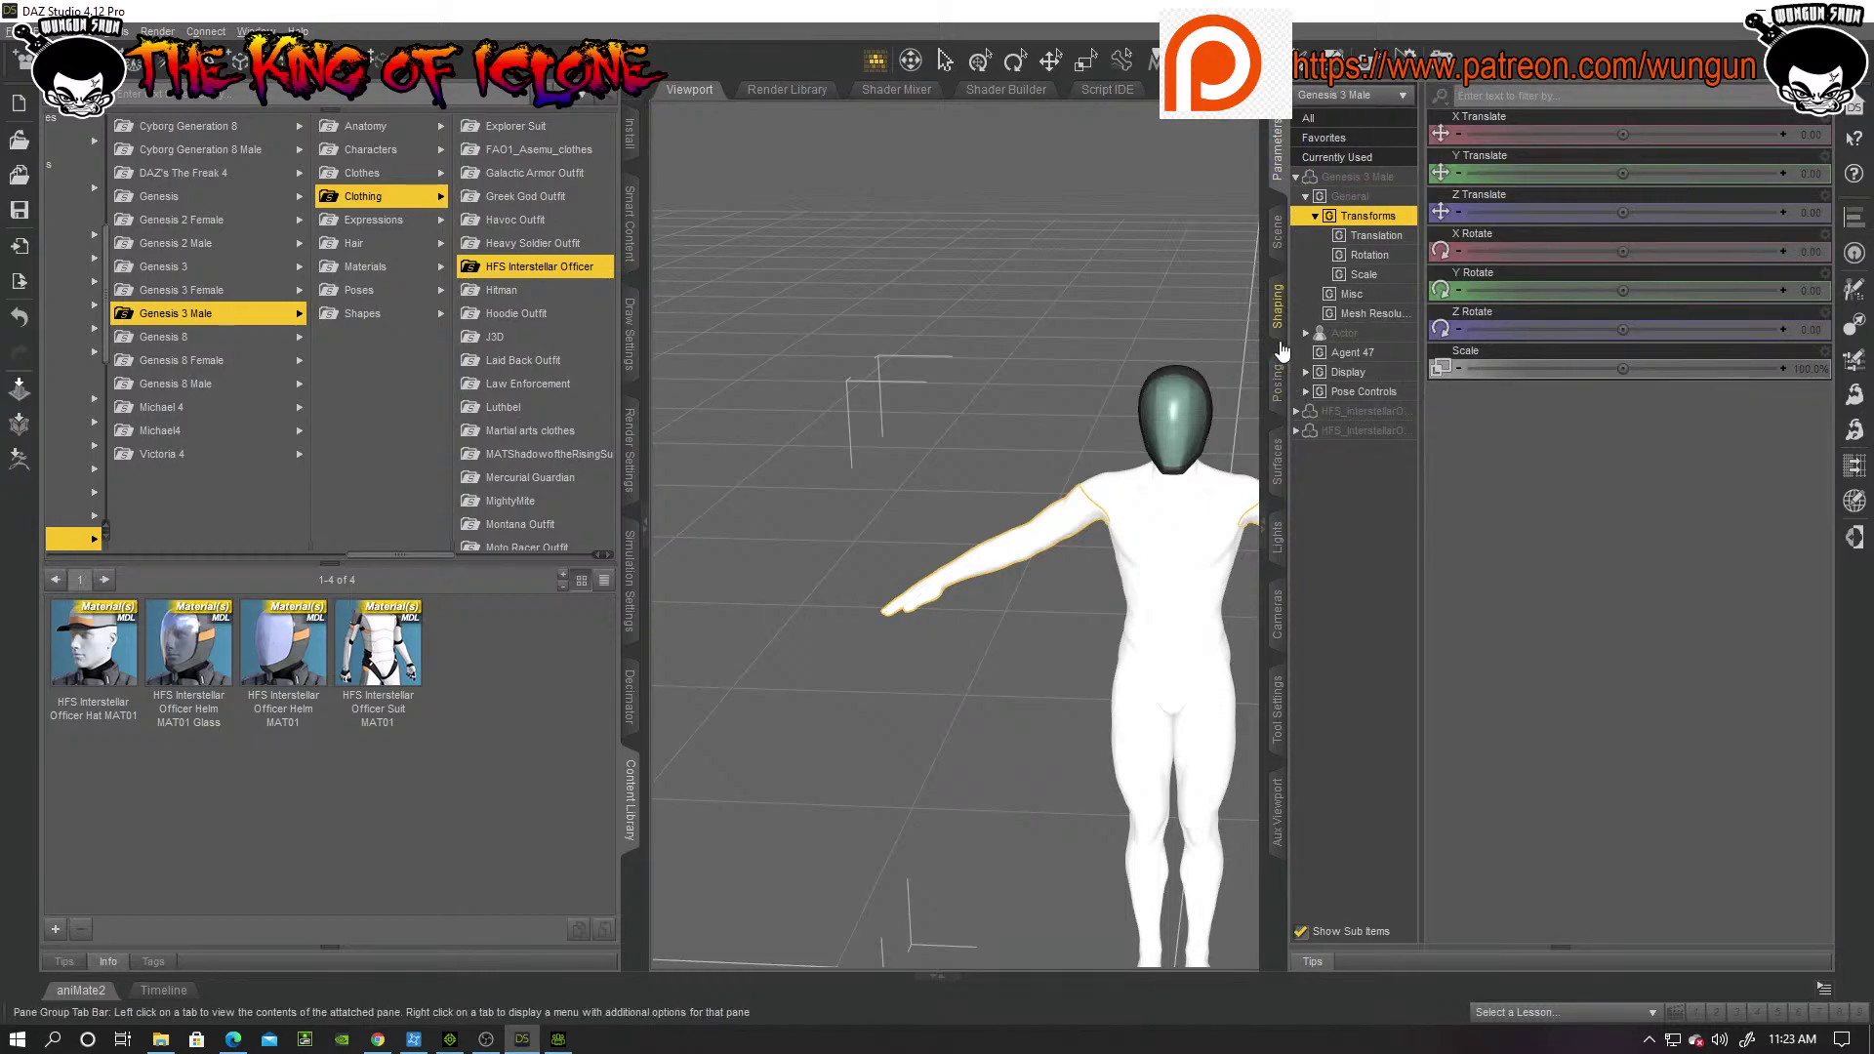
click(1277, 232)
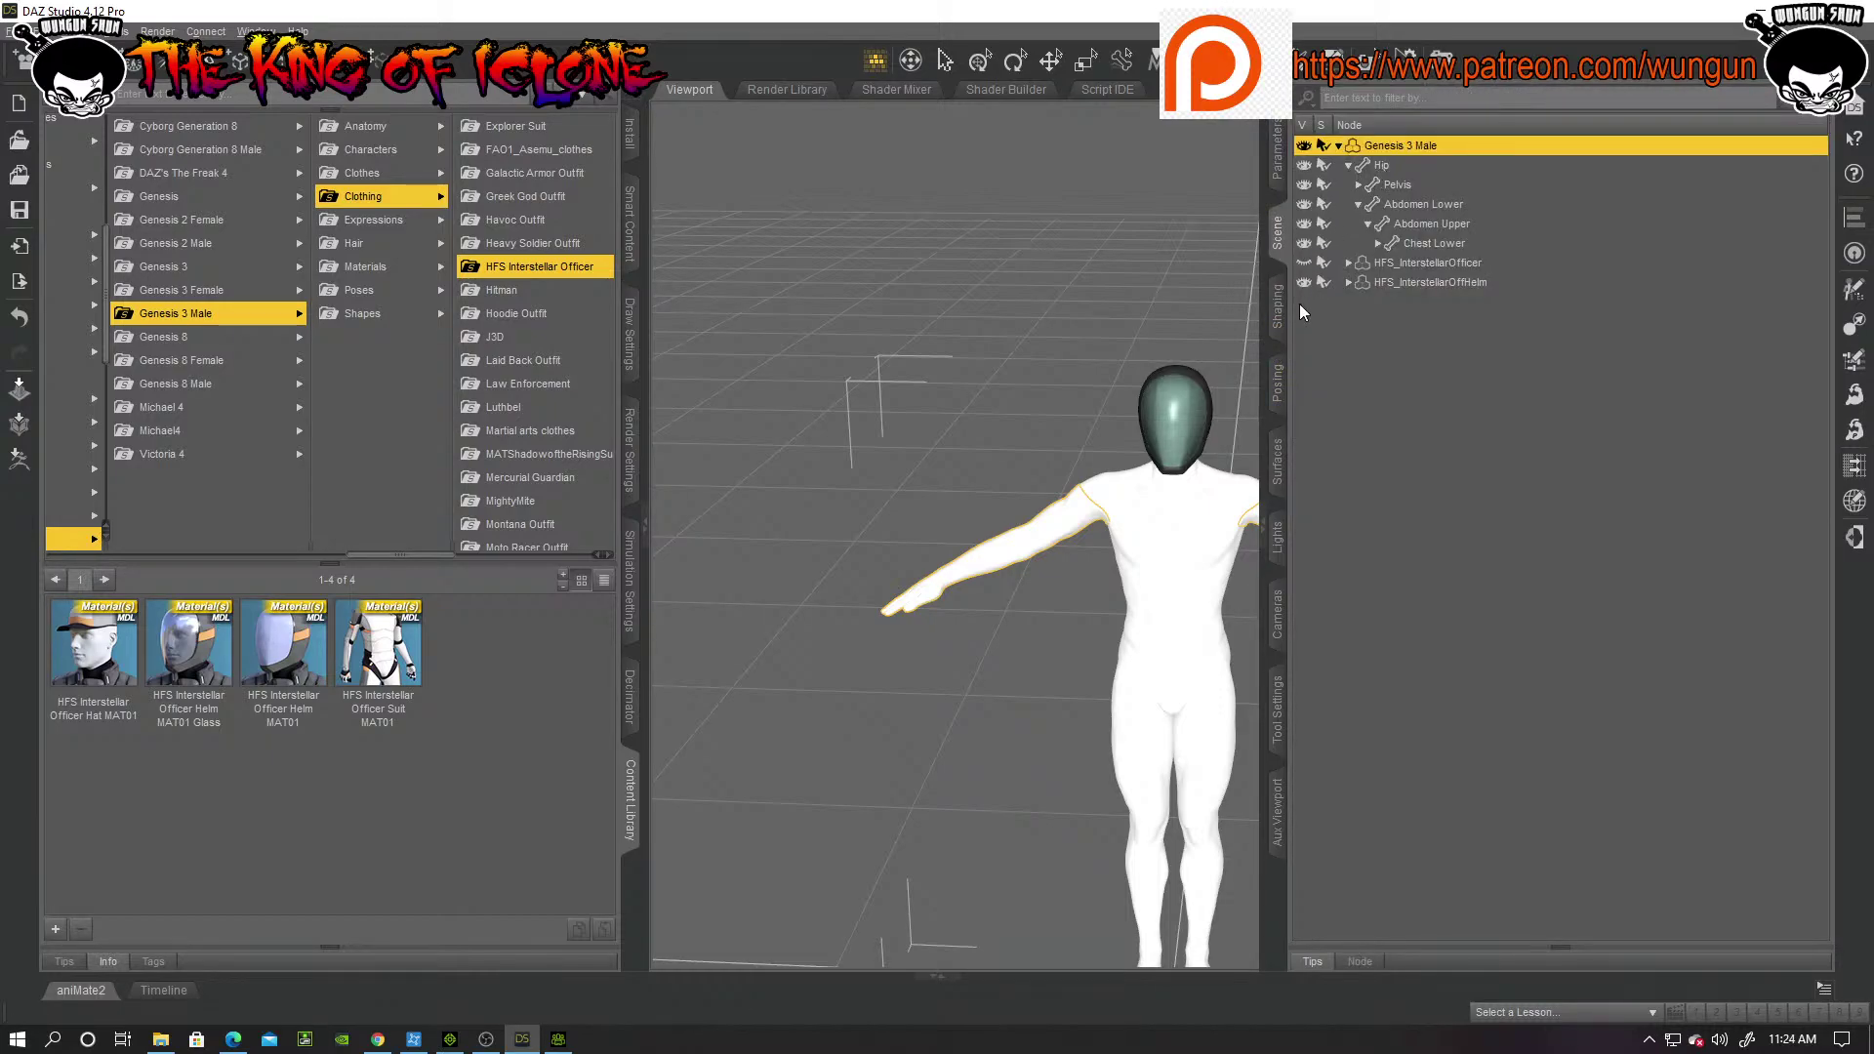
click(1264, 527)
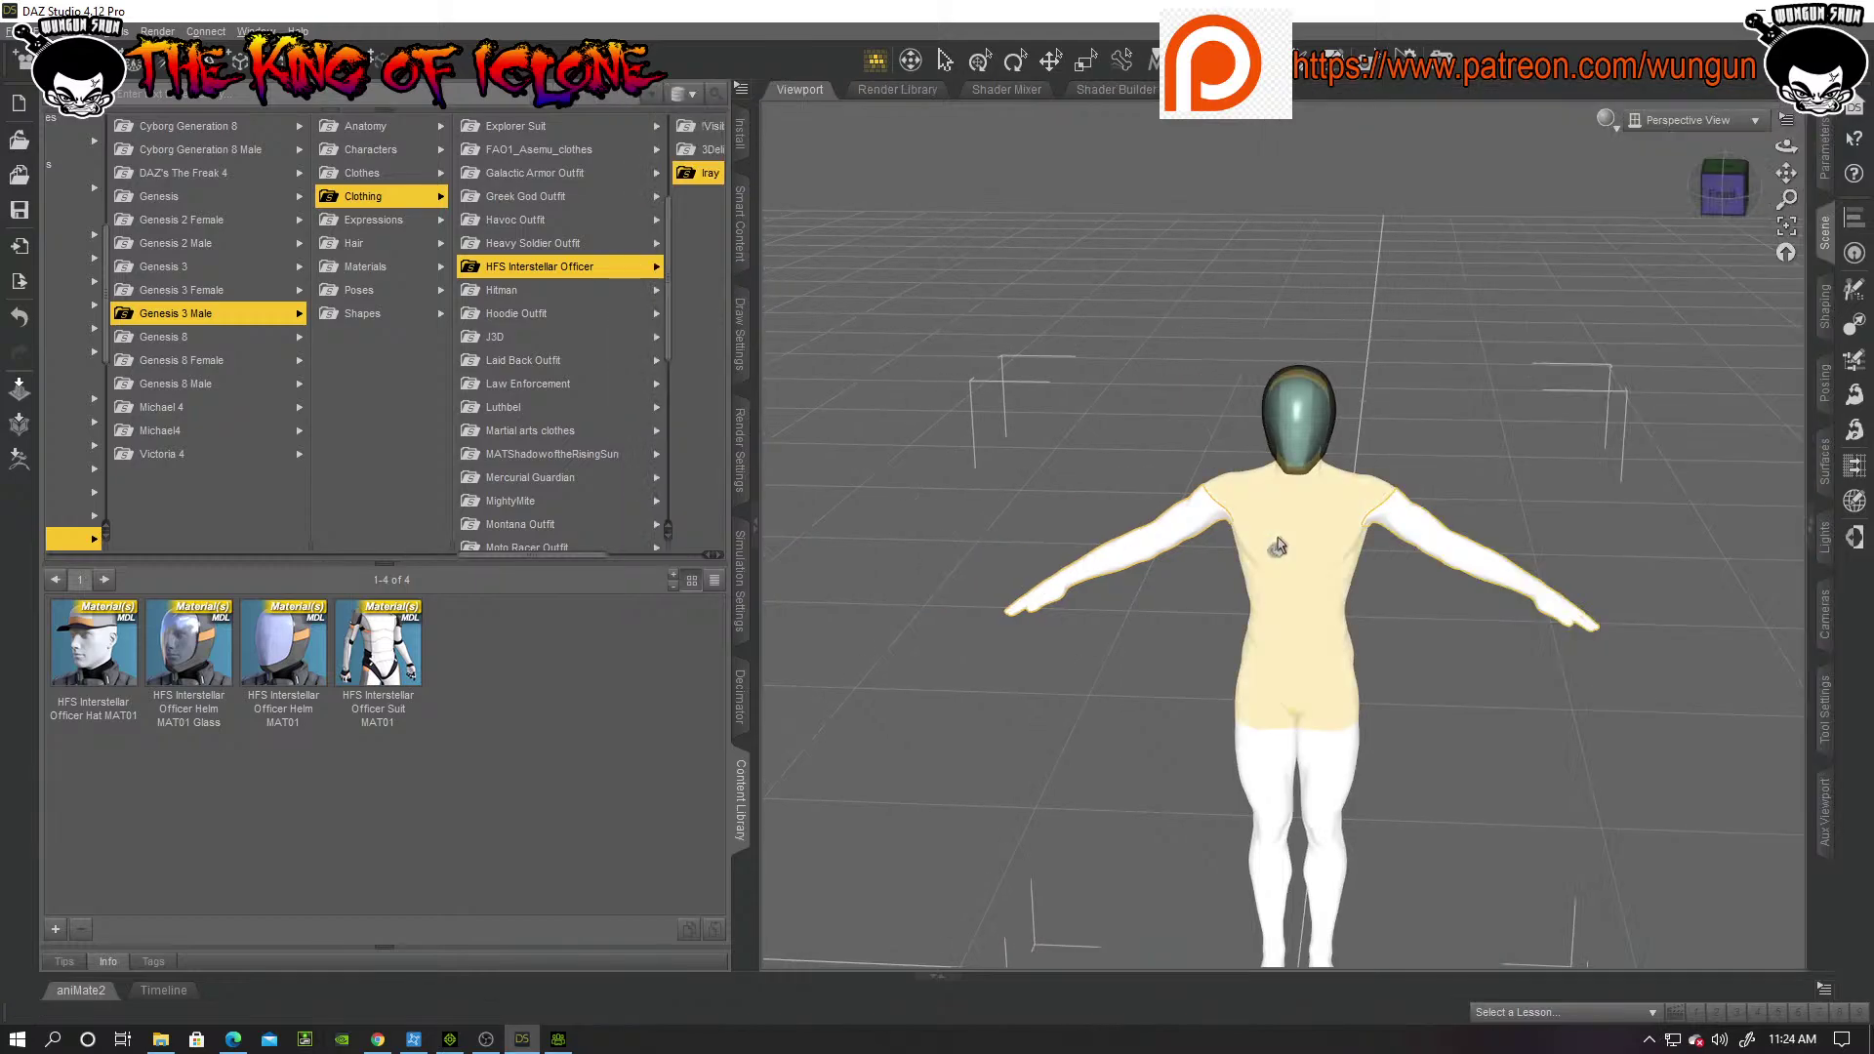
click(1324, 554)
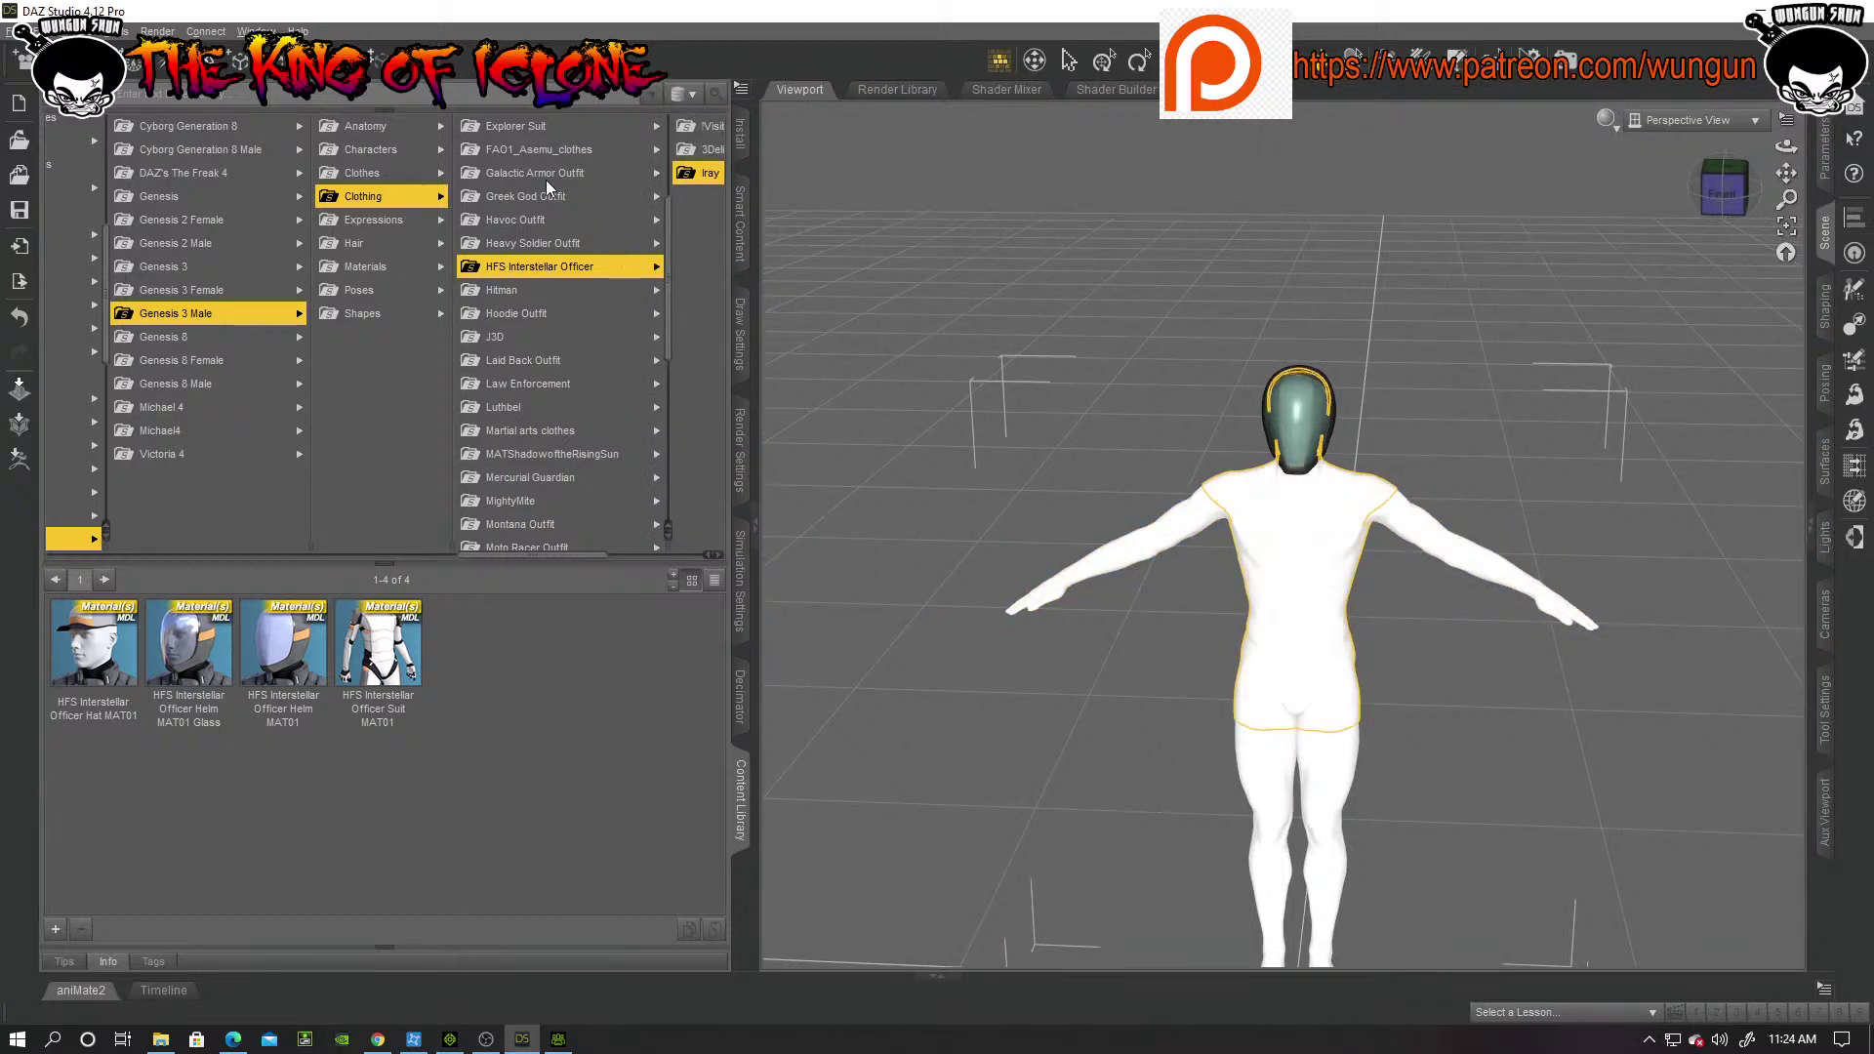
click(363, 151)
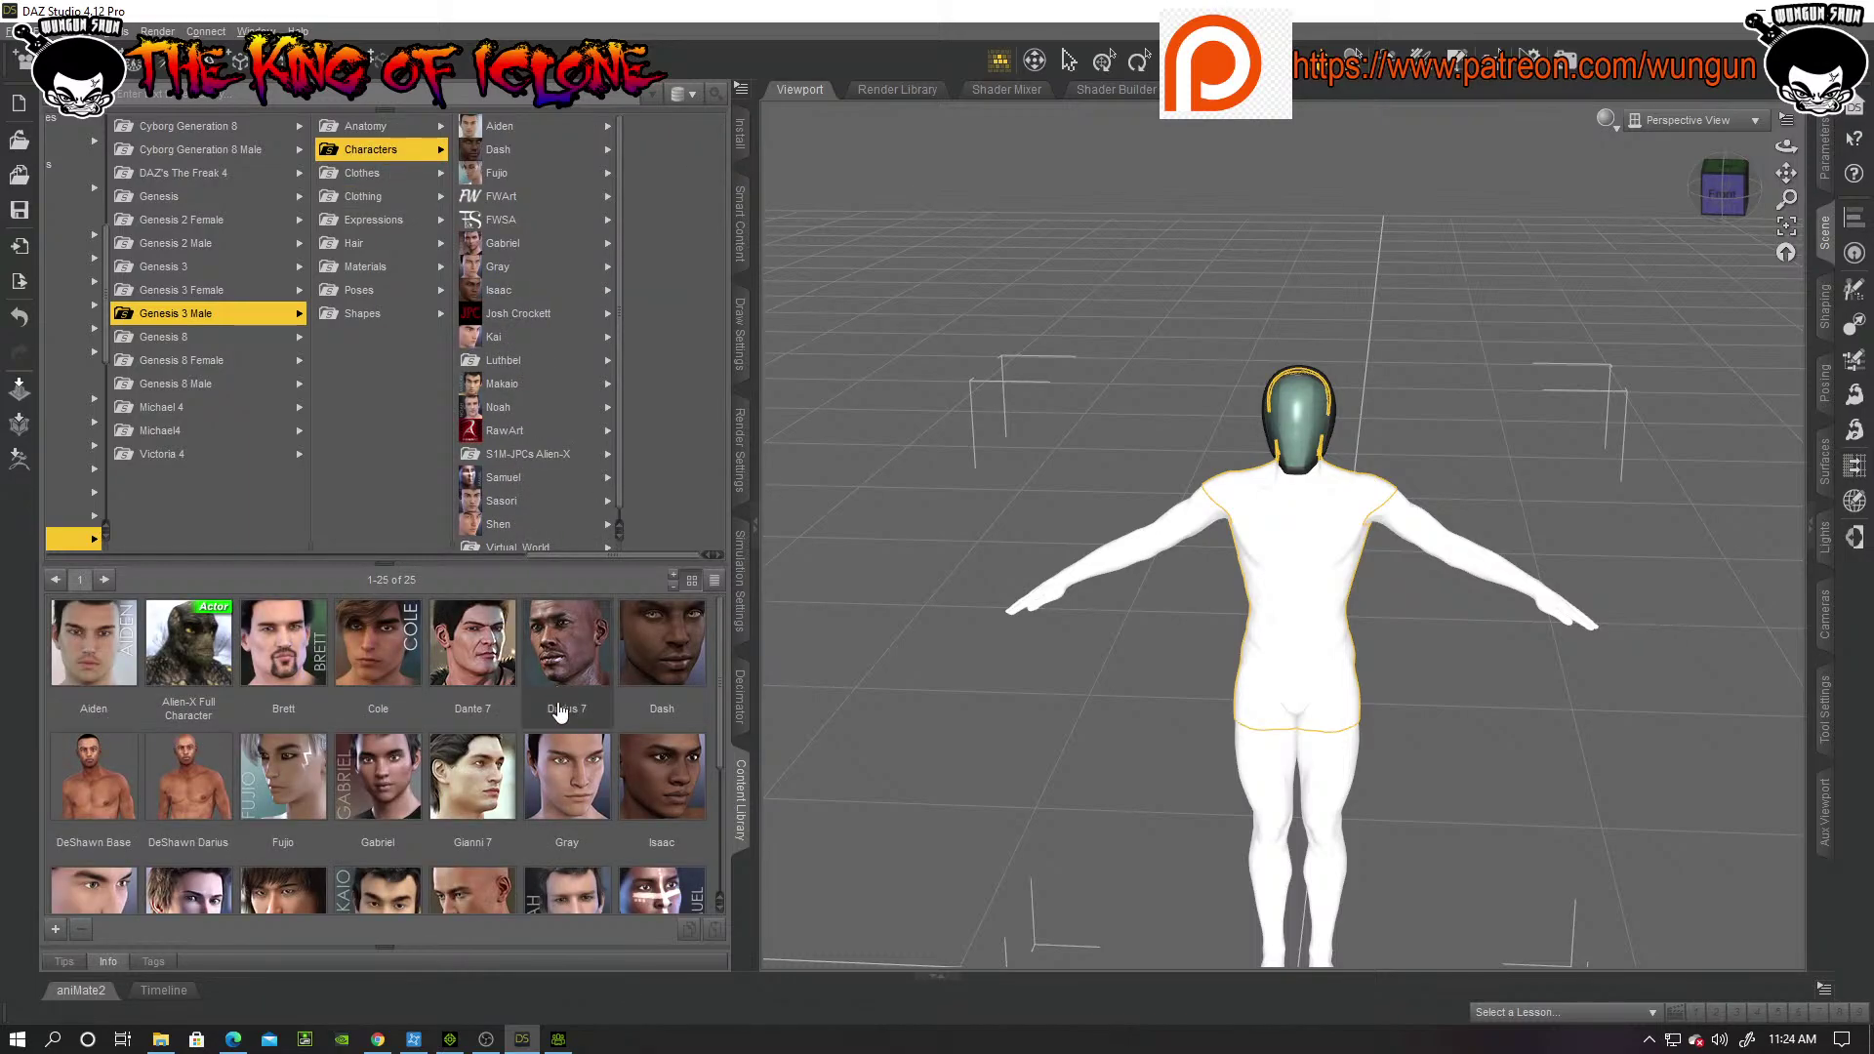
scroll(557, 690, down, 3)
double_click(474, 714)
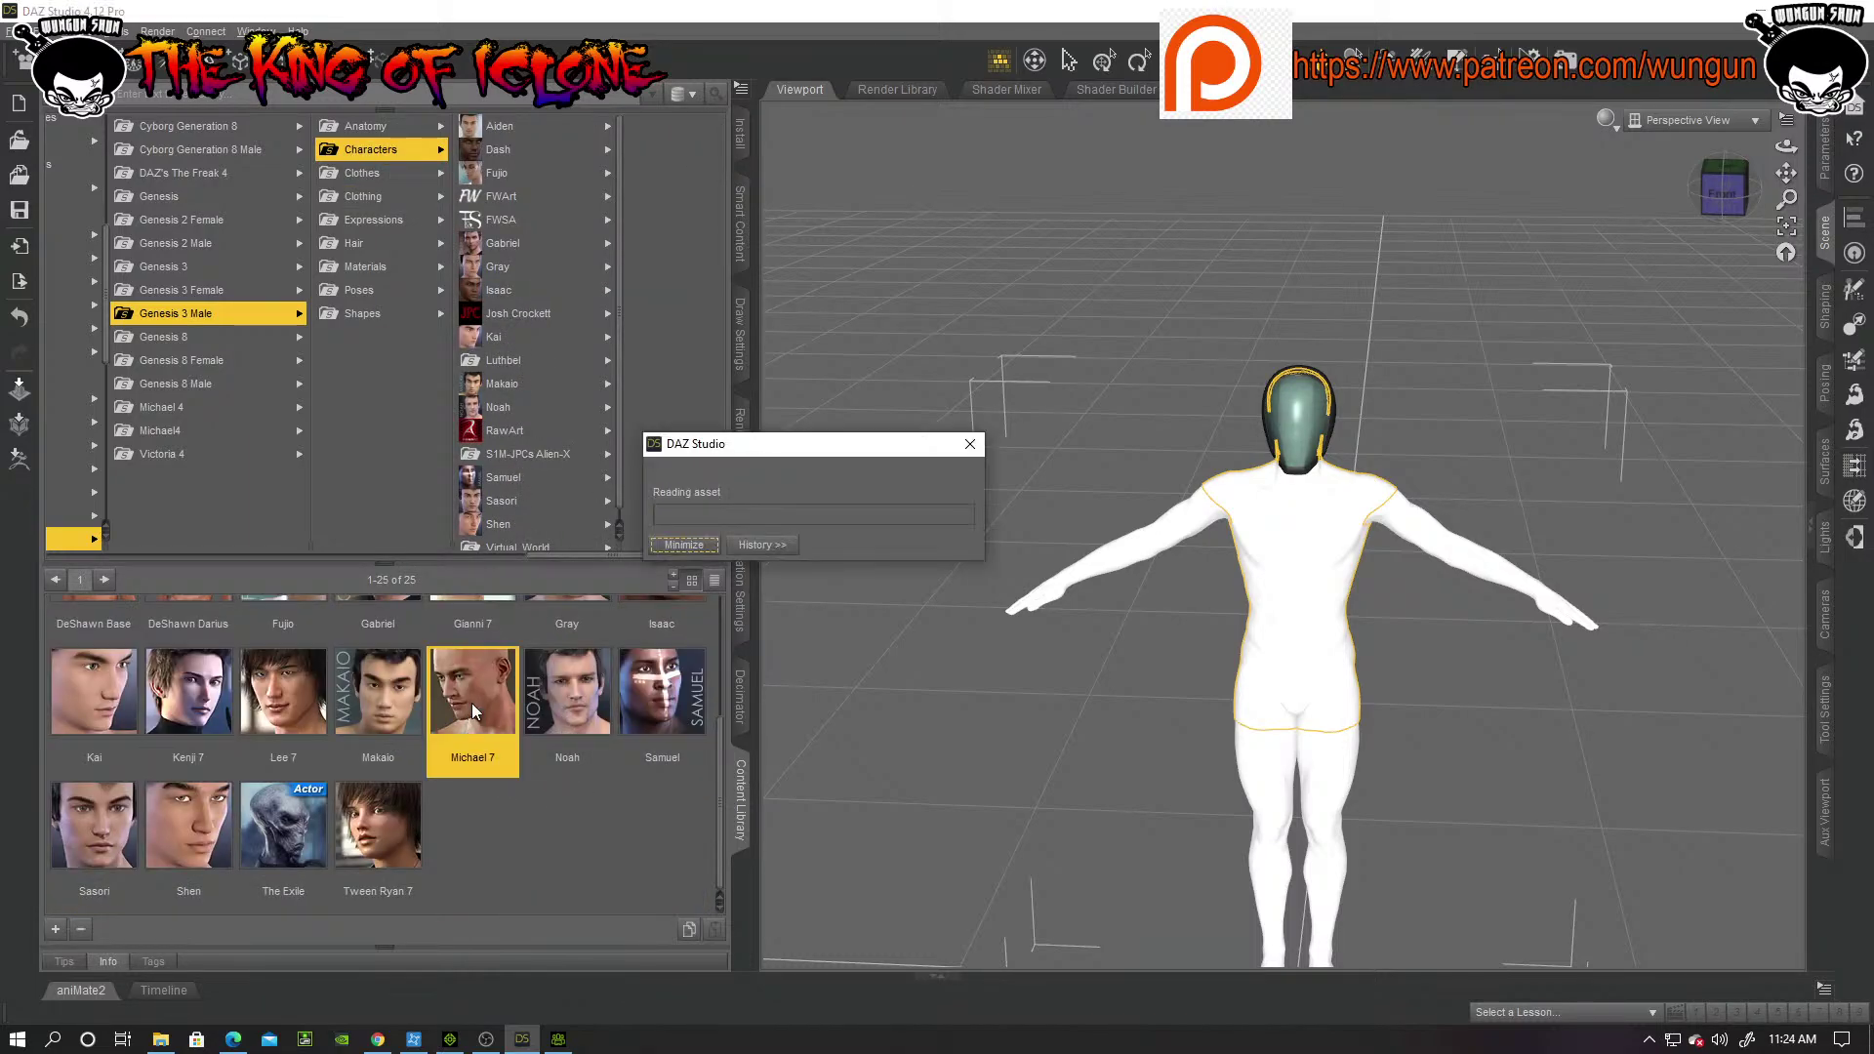
click(1102, 605)
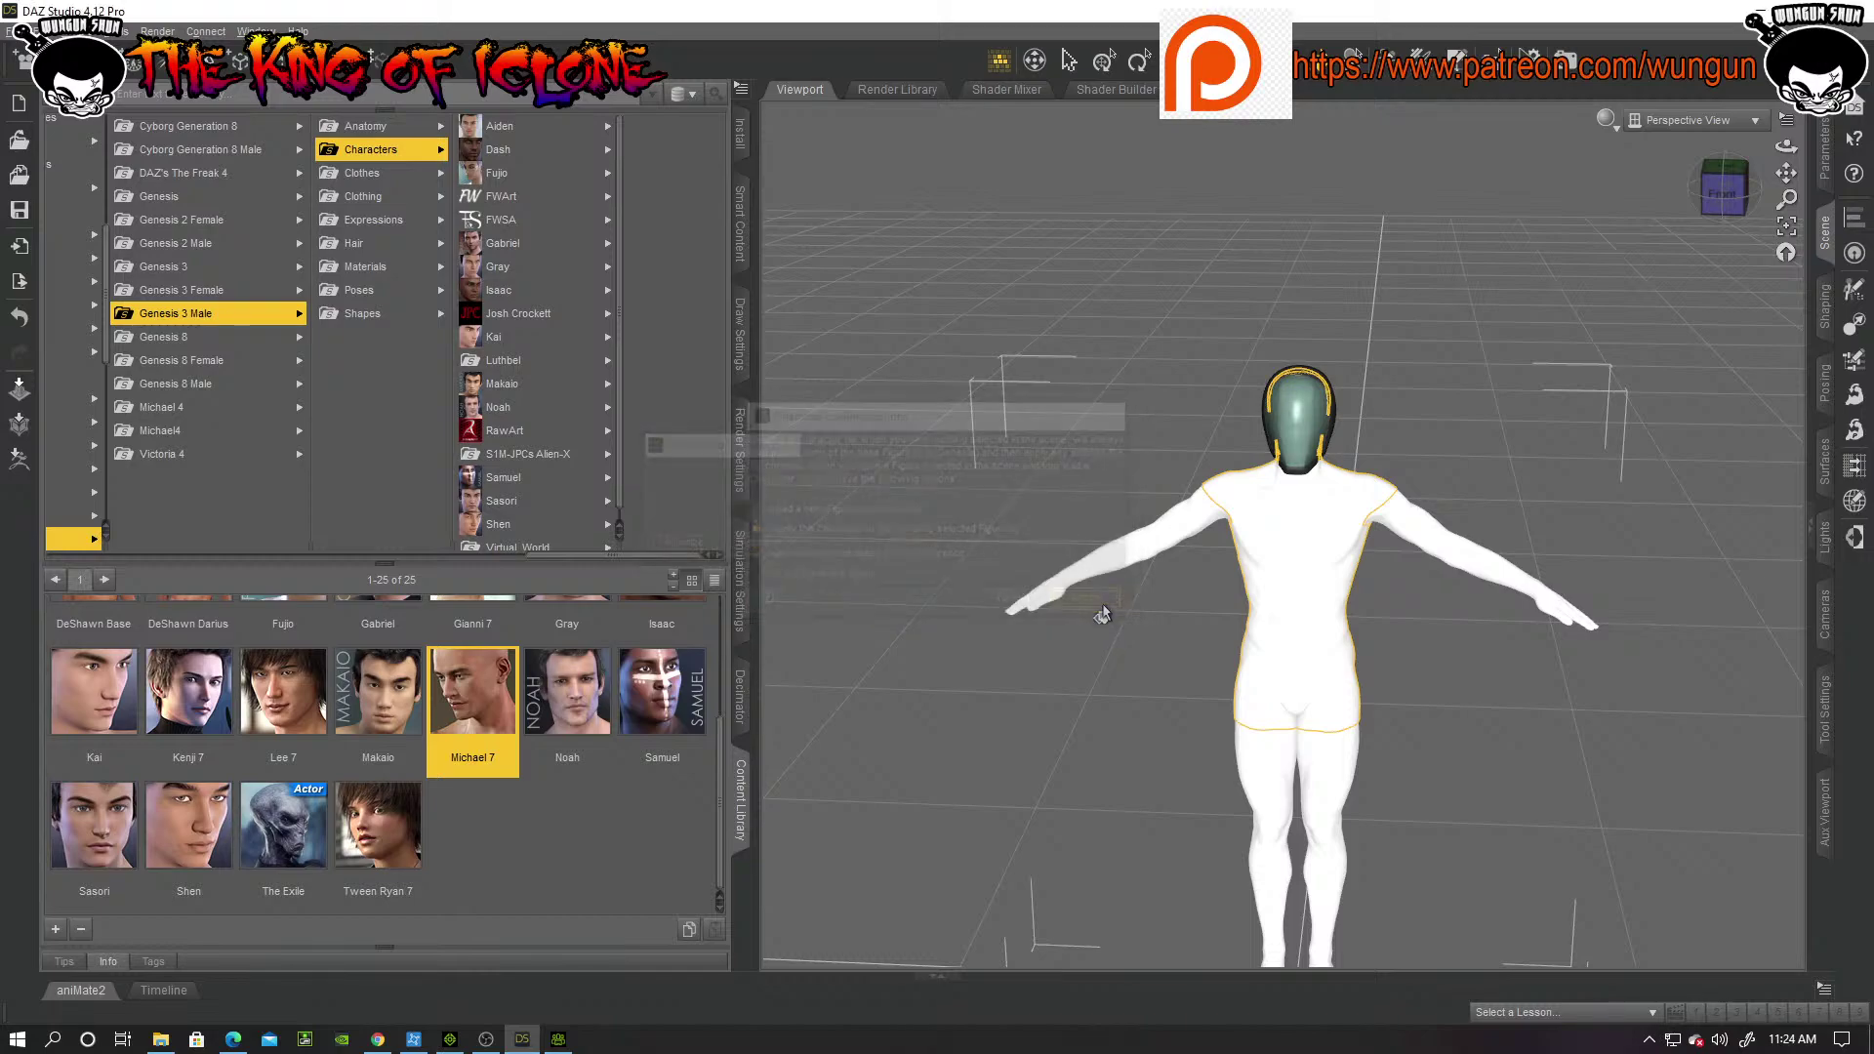
scroll(533, 509, down, 1)
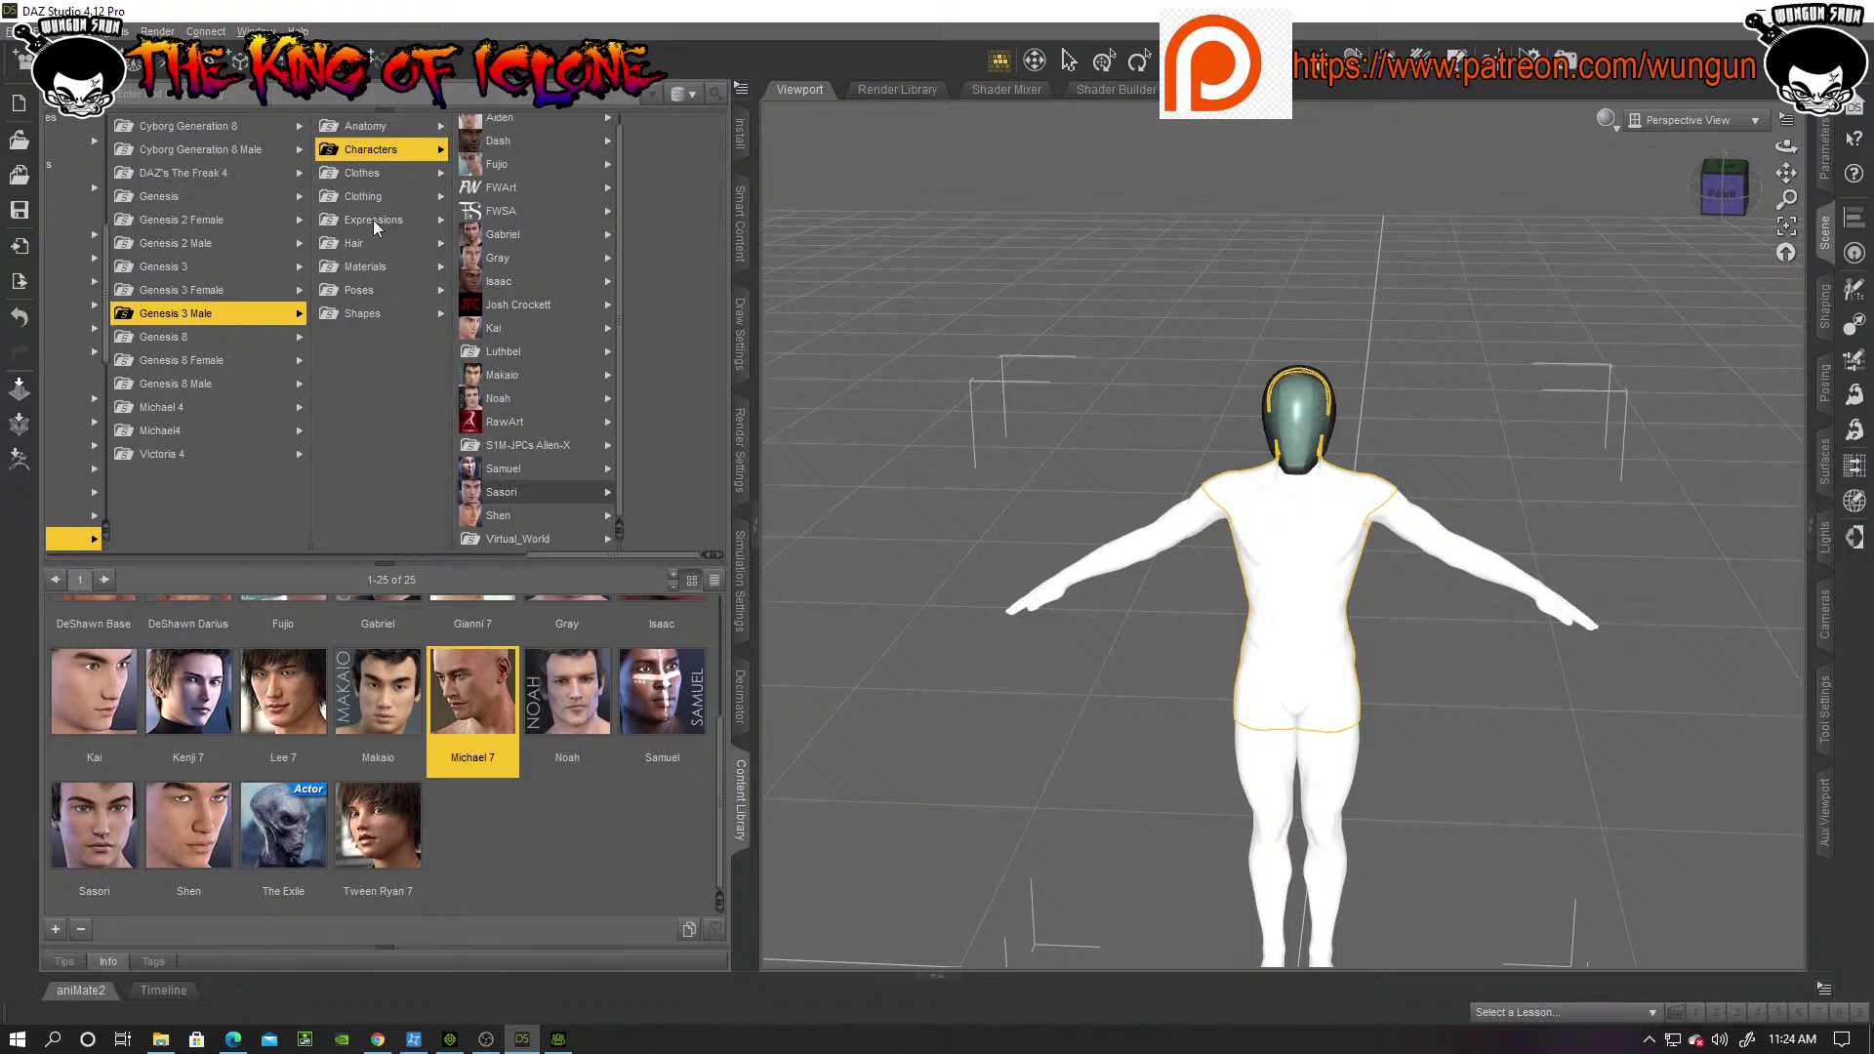
Step: Apply the Iray Michael 7 All Maps material to the Genesis 3 Male body and open its surface settings
click(372, 268)
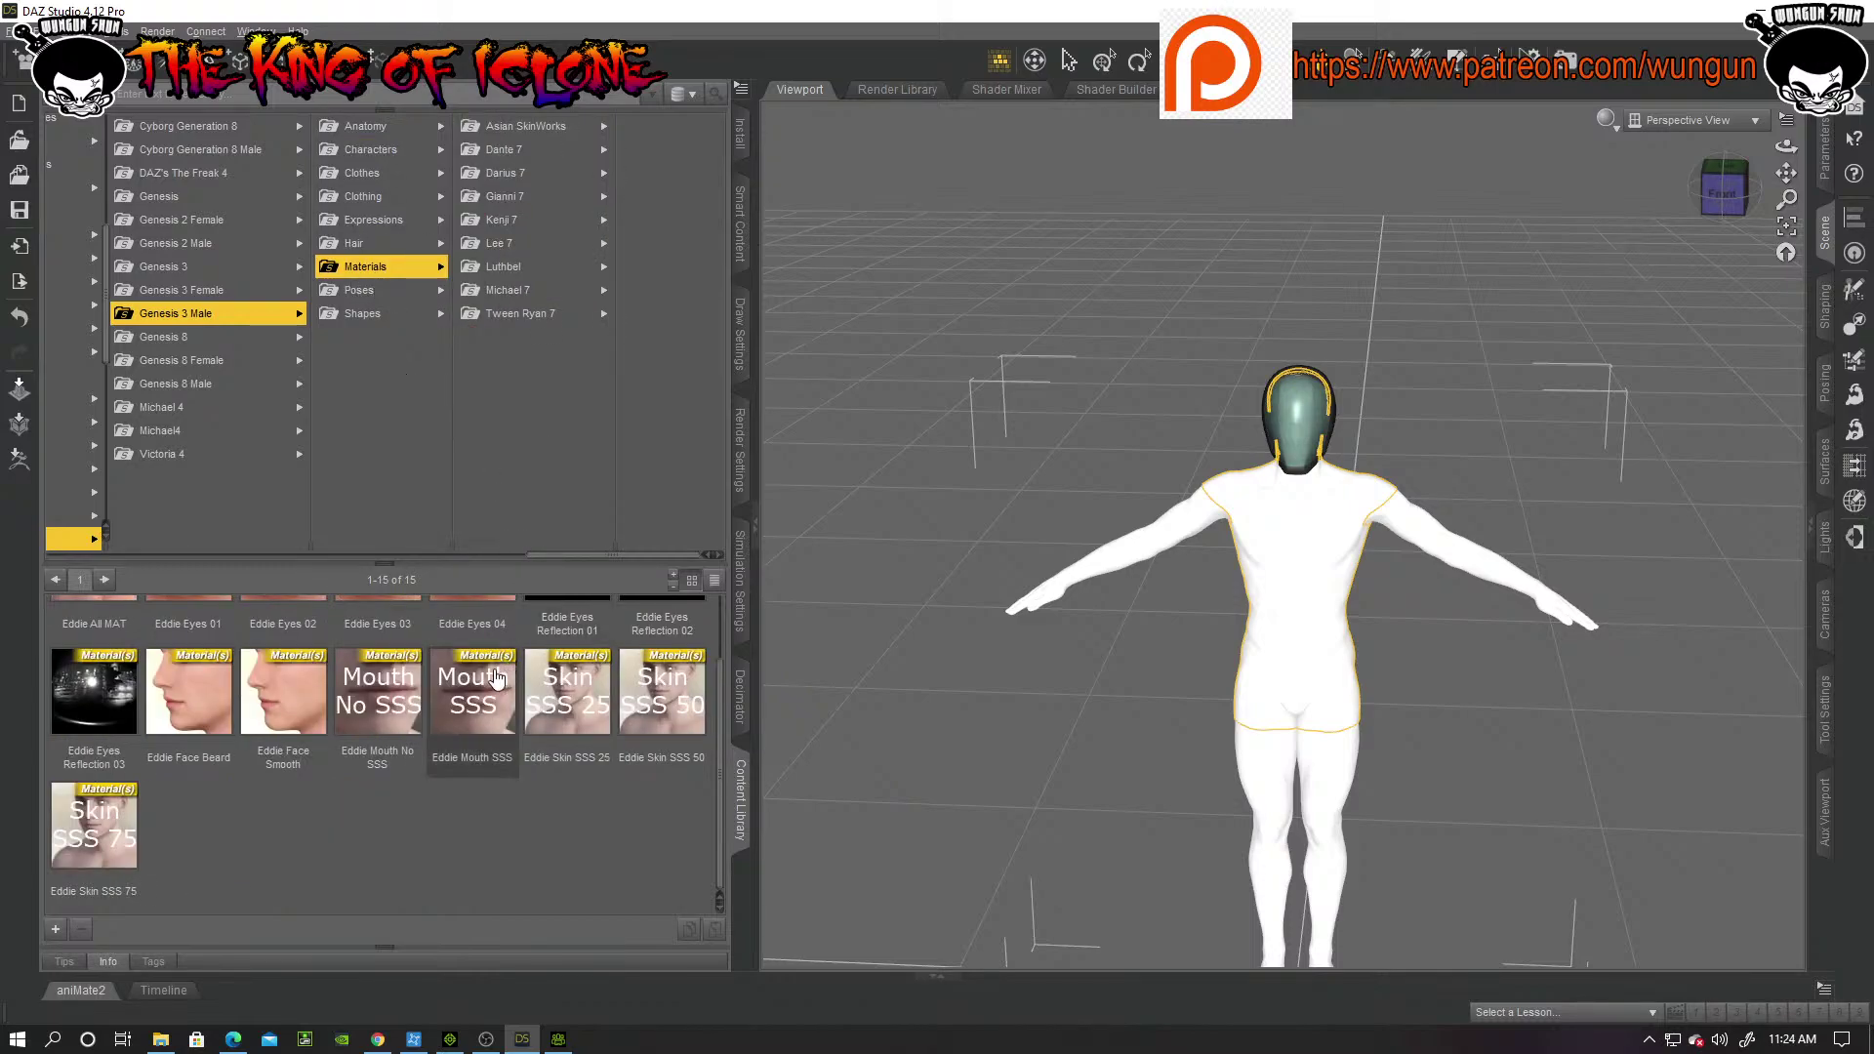
scroll(381, 693, up, 1)
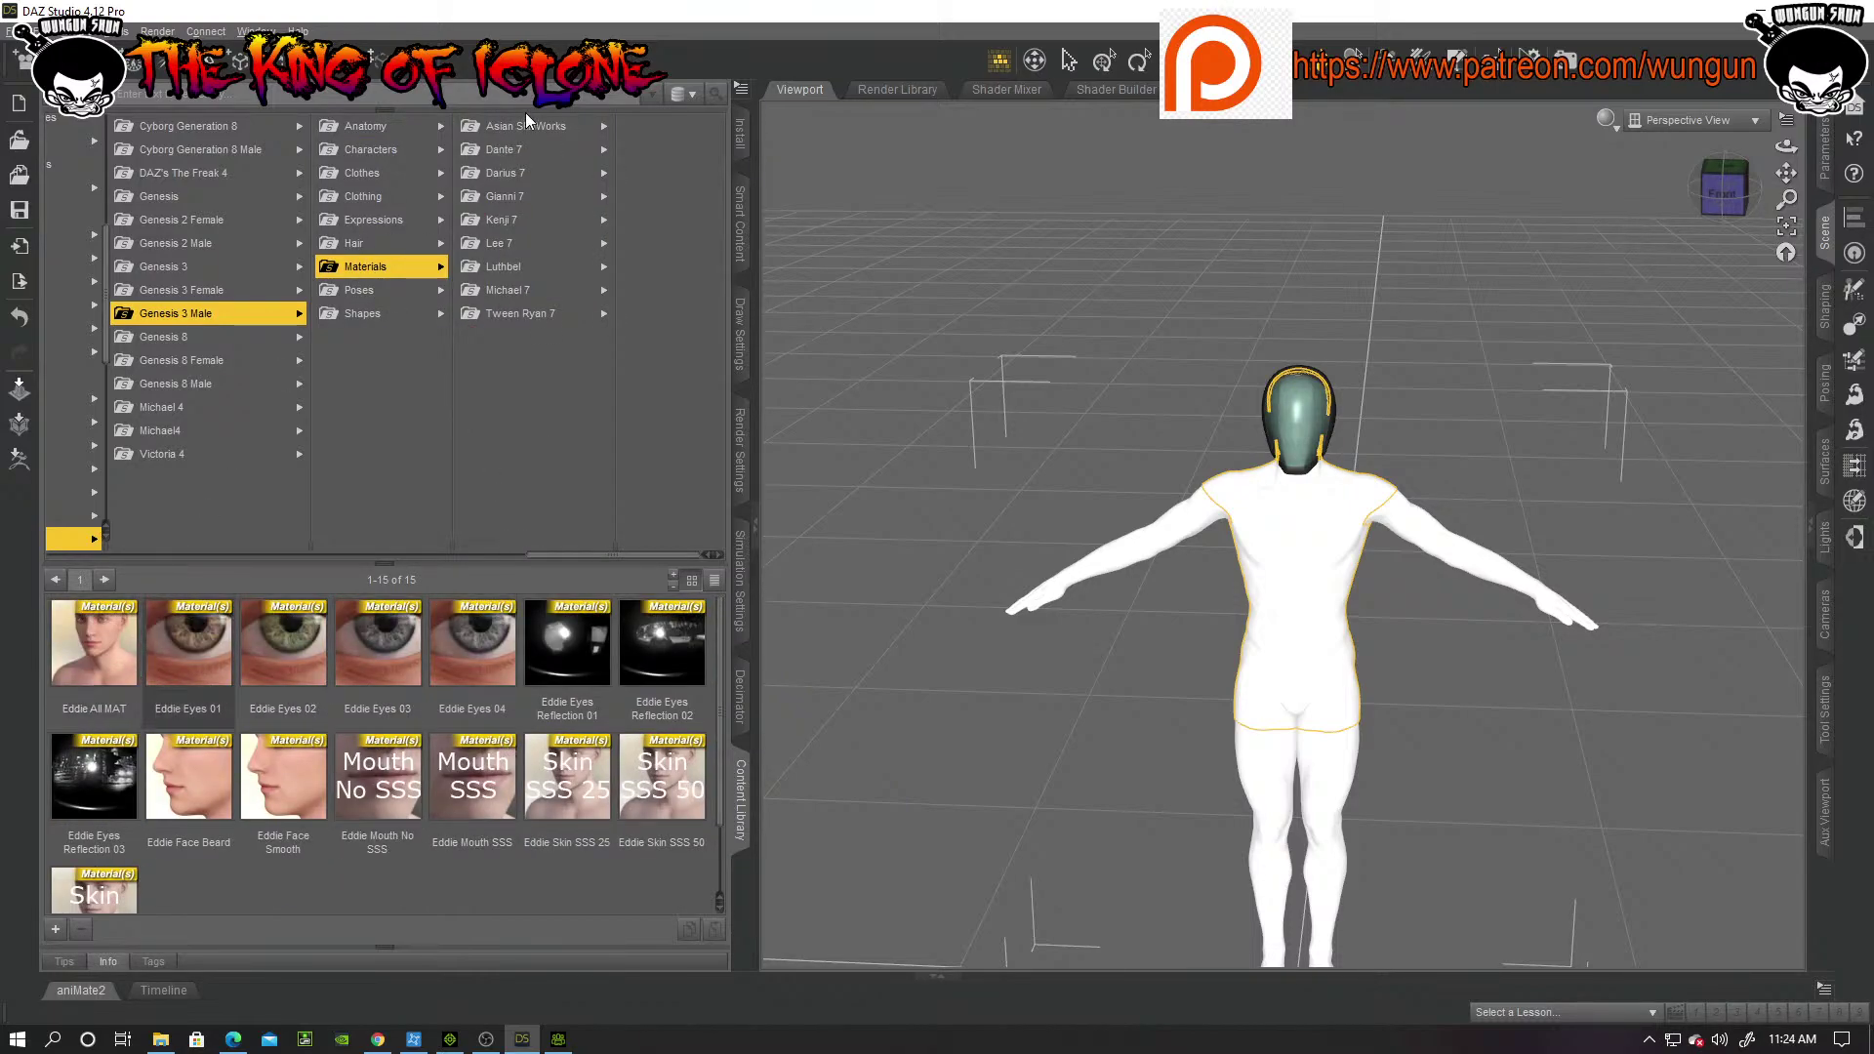
click(512, 292)
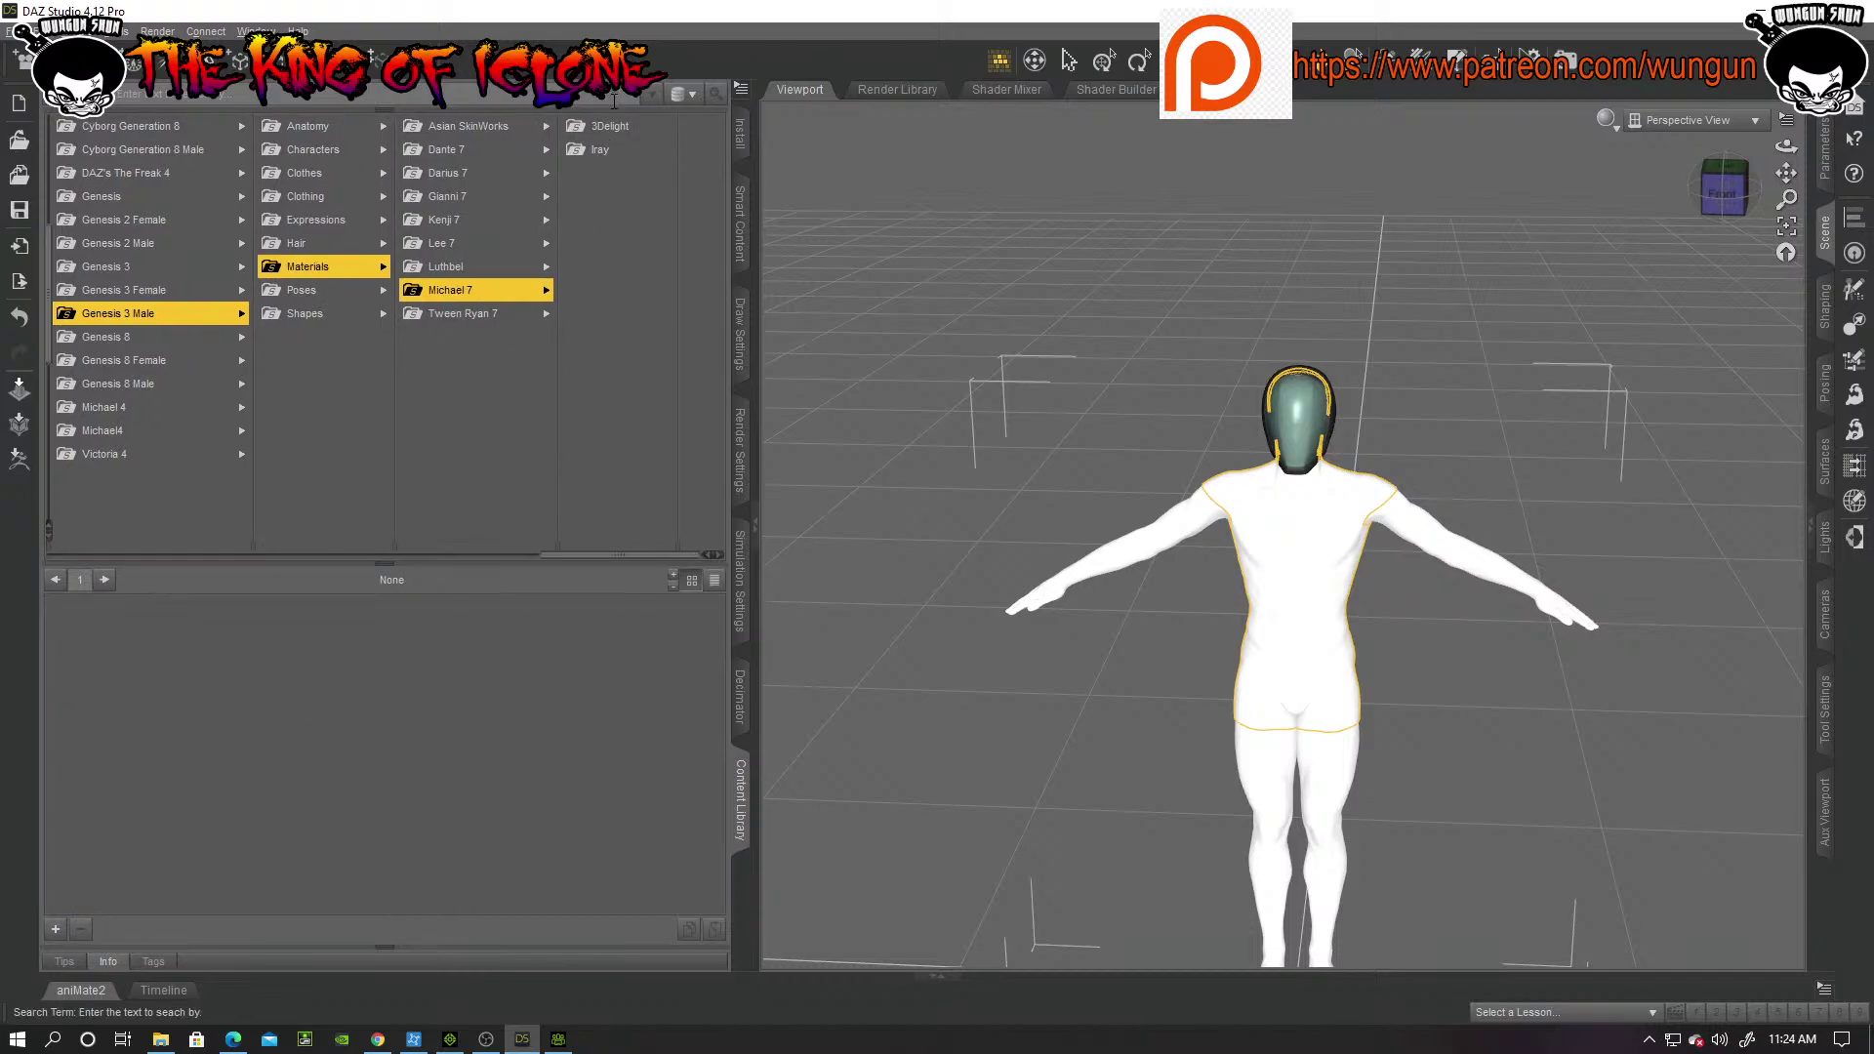
click(599, 152)
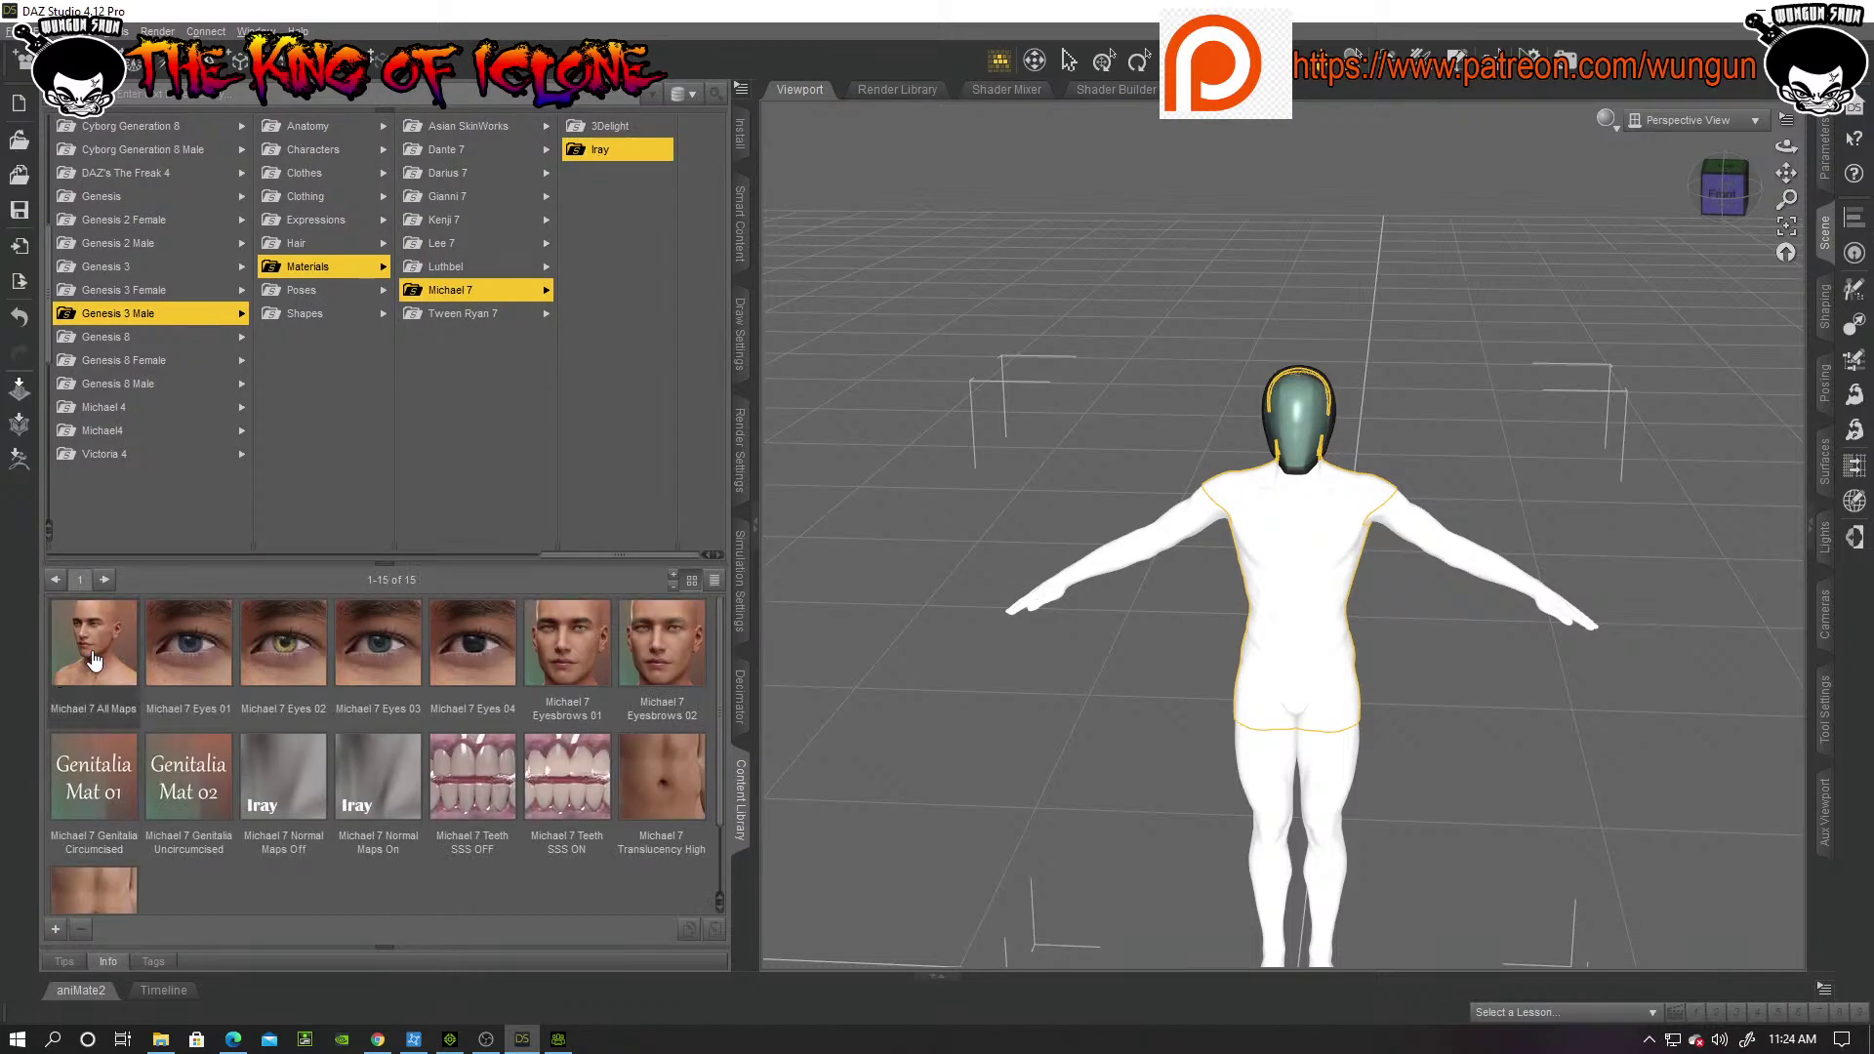
double_click(94, 661)
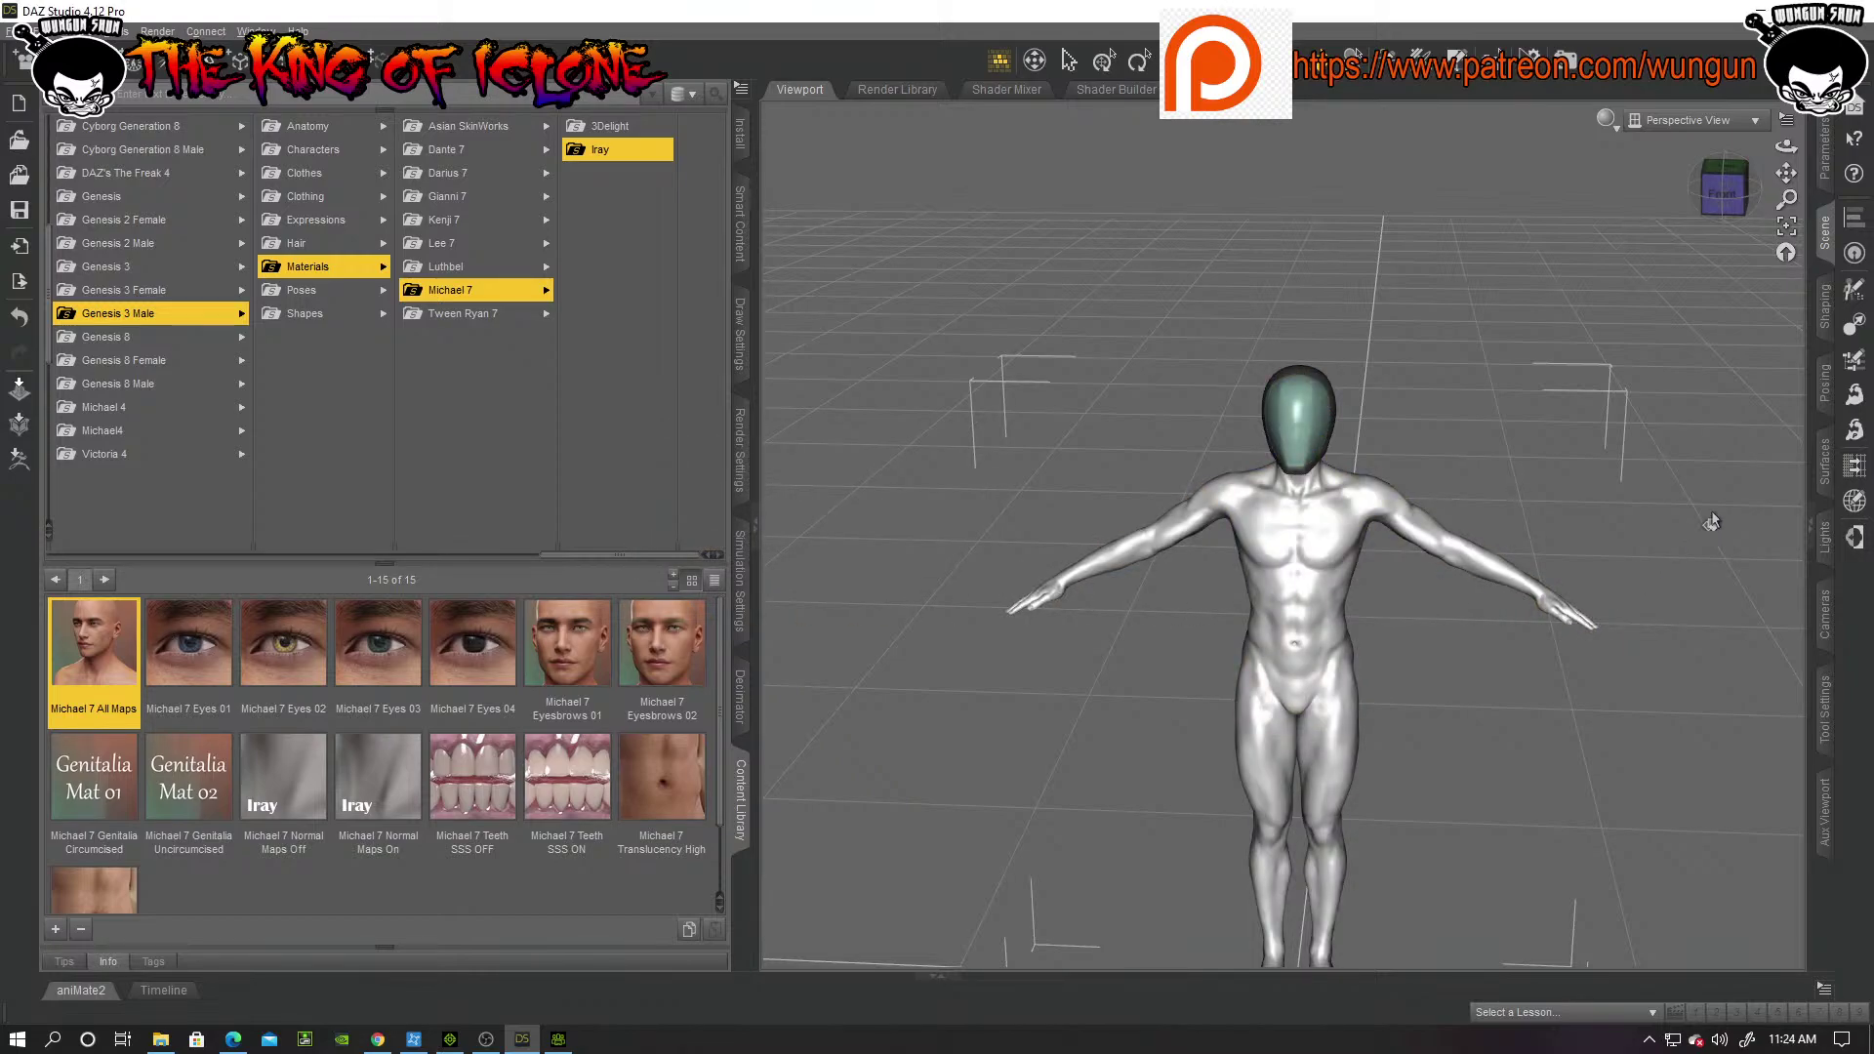
click(1823, 464)
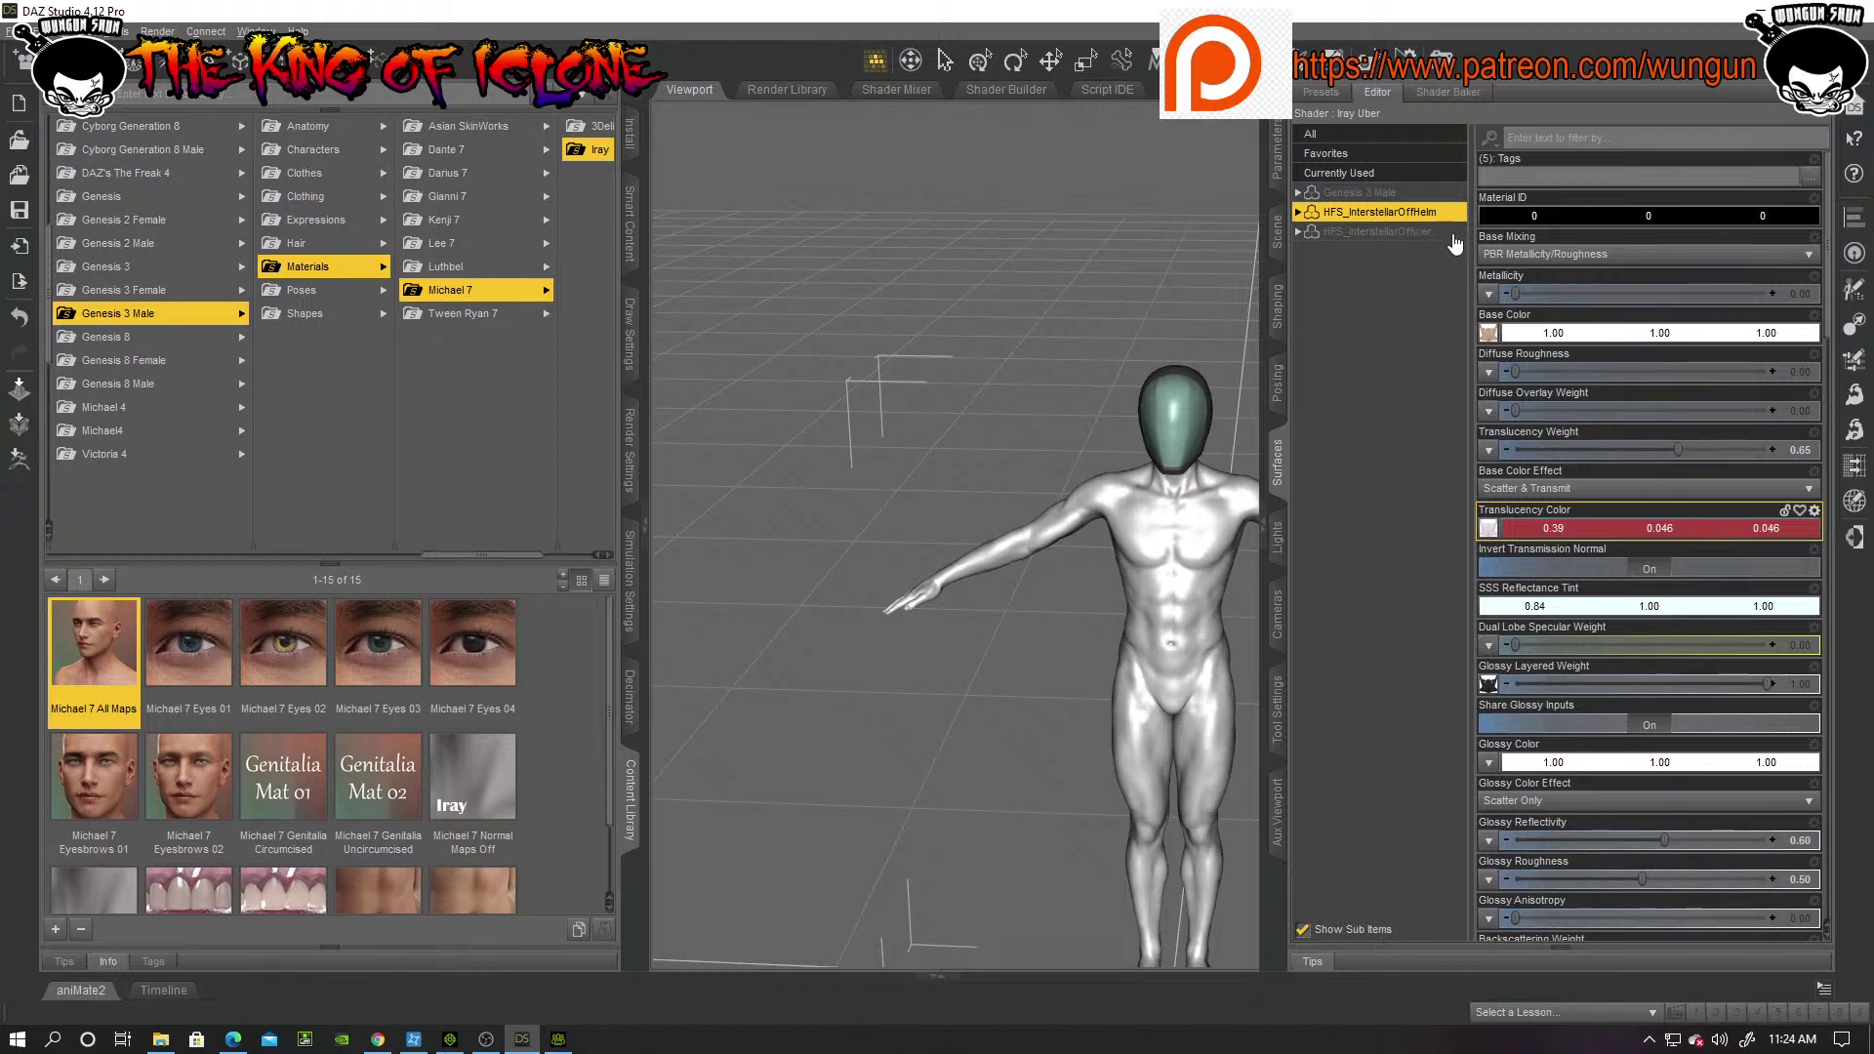
Step: Browse for the helmet's Base Color image to copy the Michael7 texture folder's path, leaving the image unchanged
click(1488, 333)
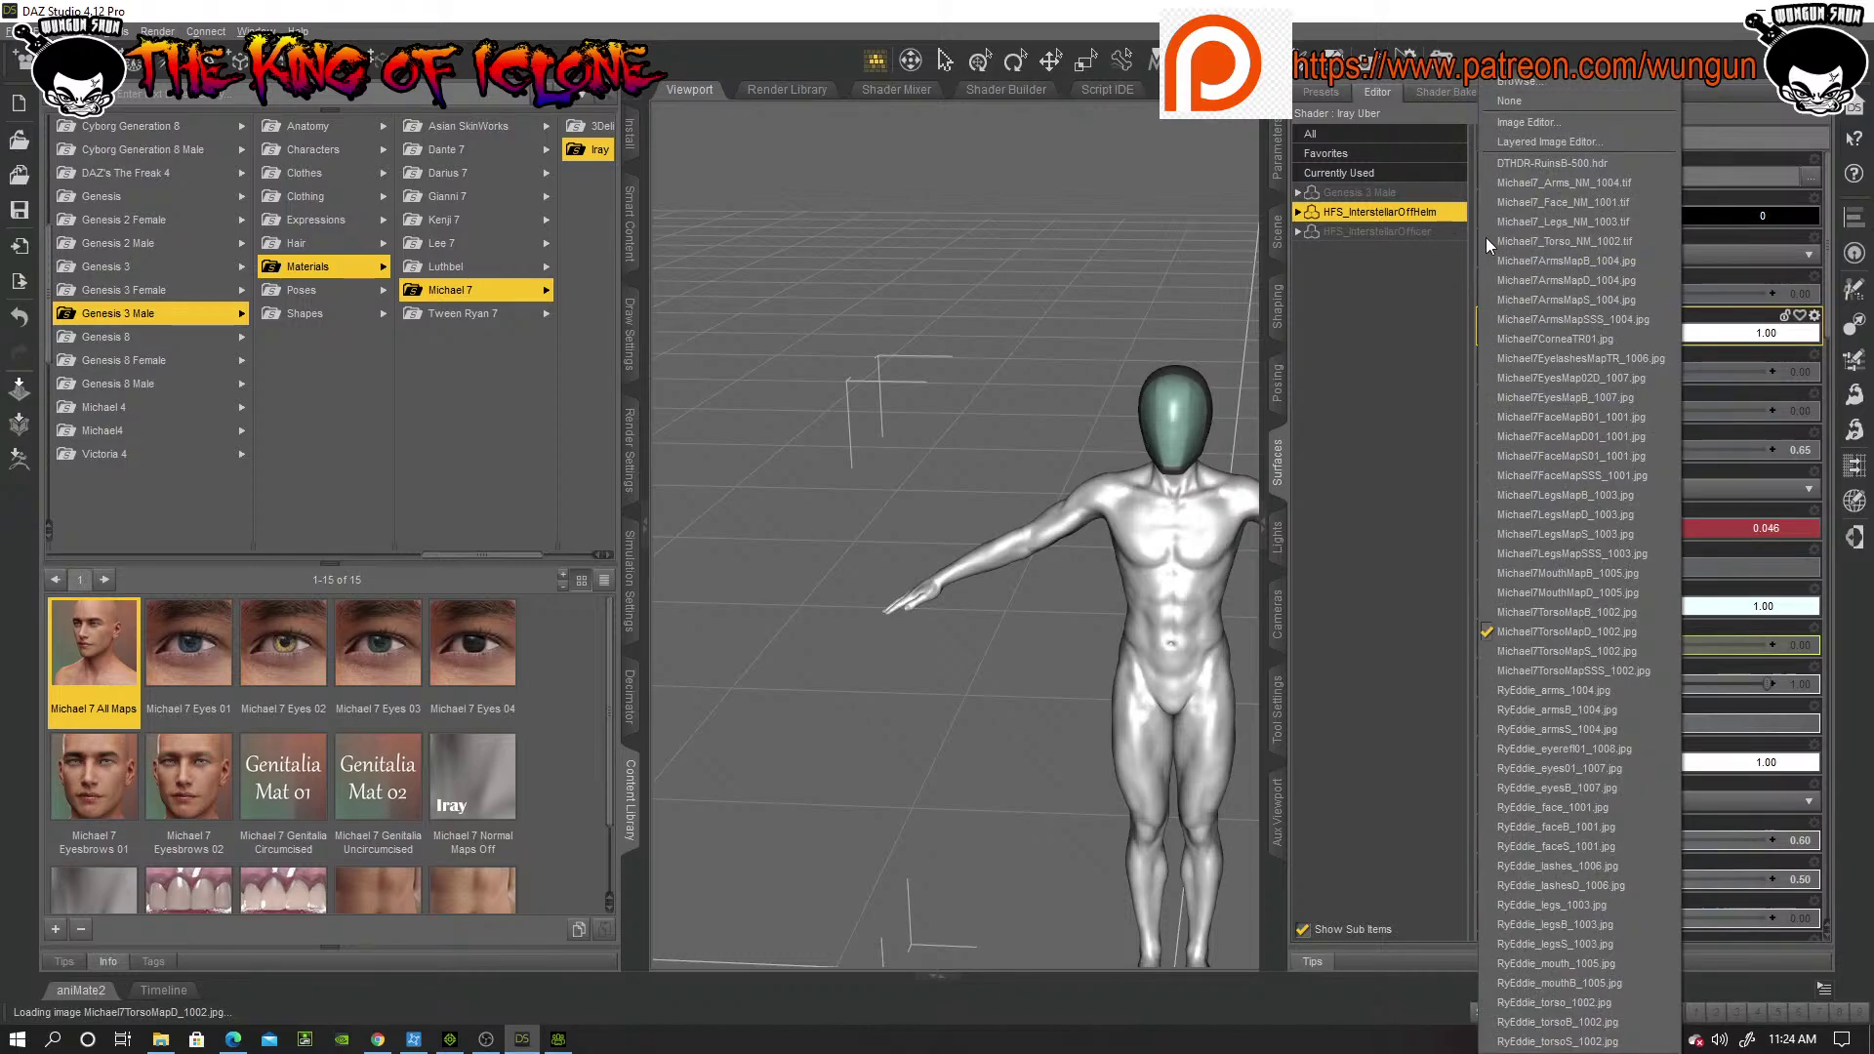
click(1516, 81)
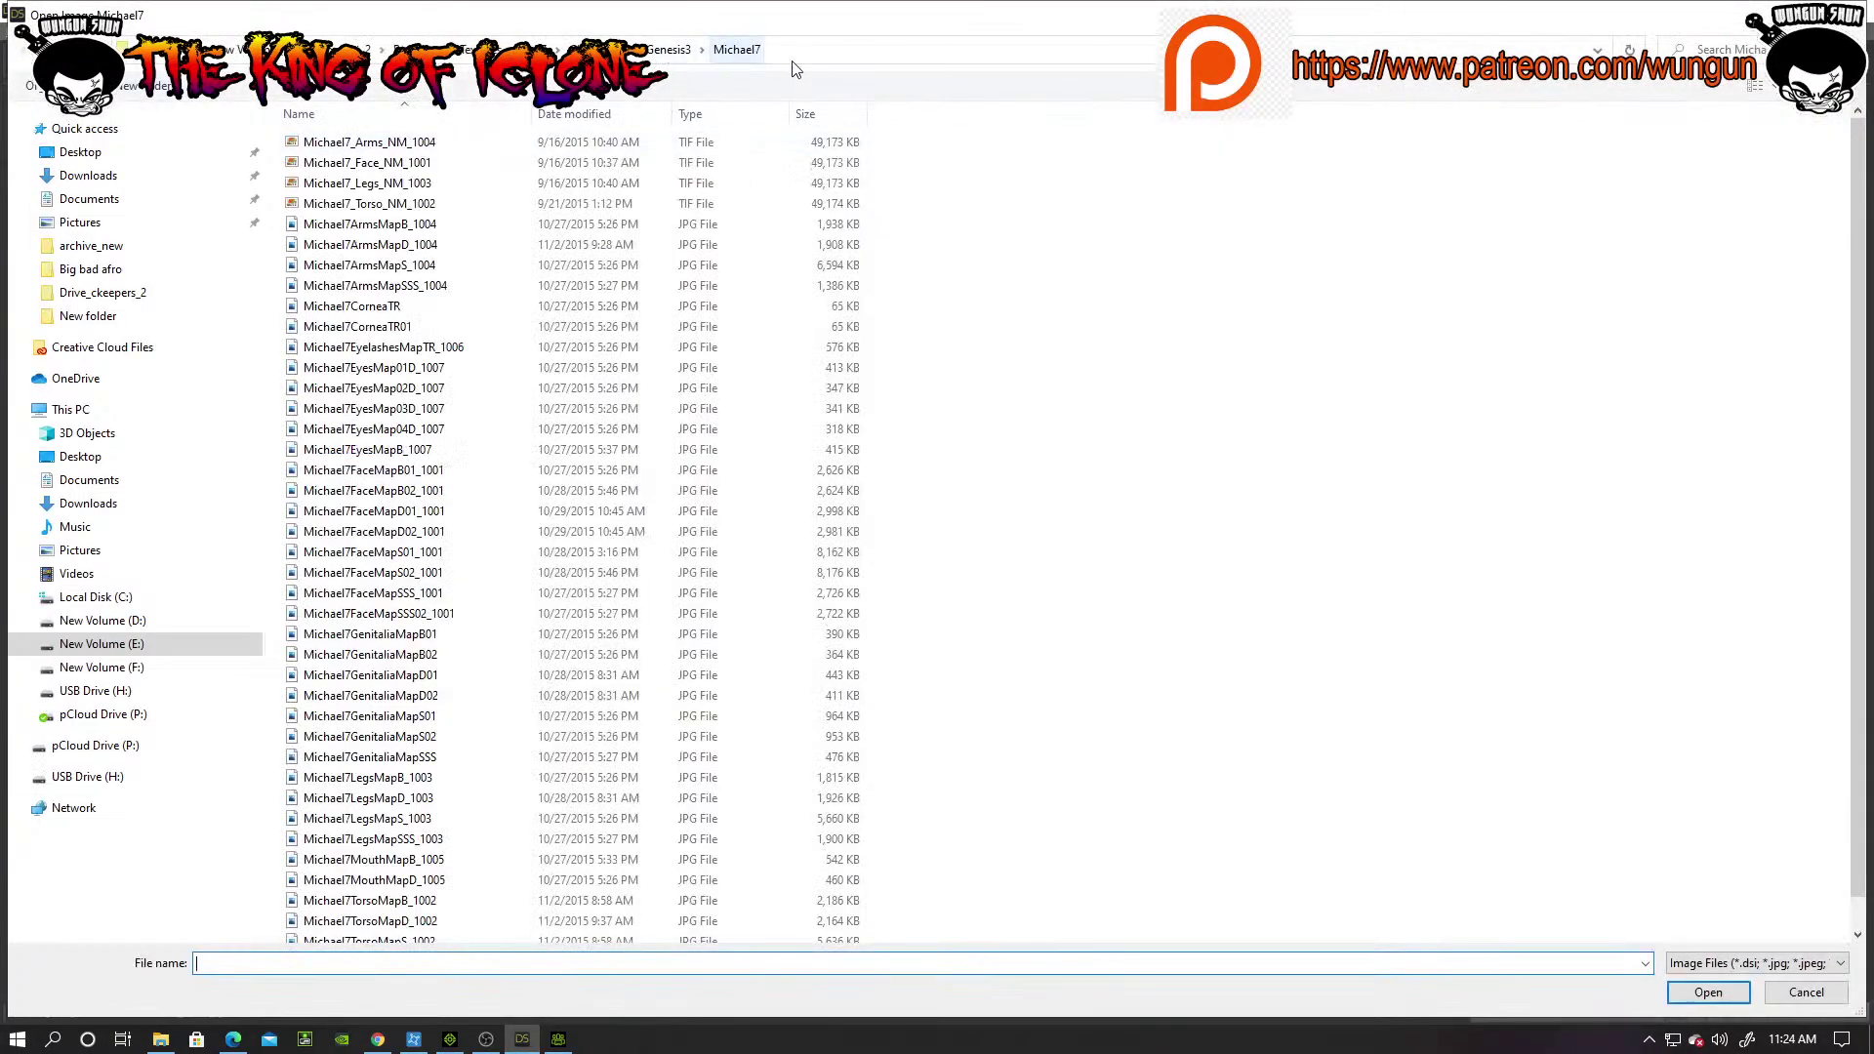
click(822, 53)
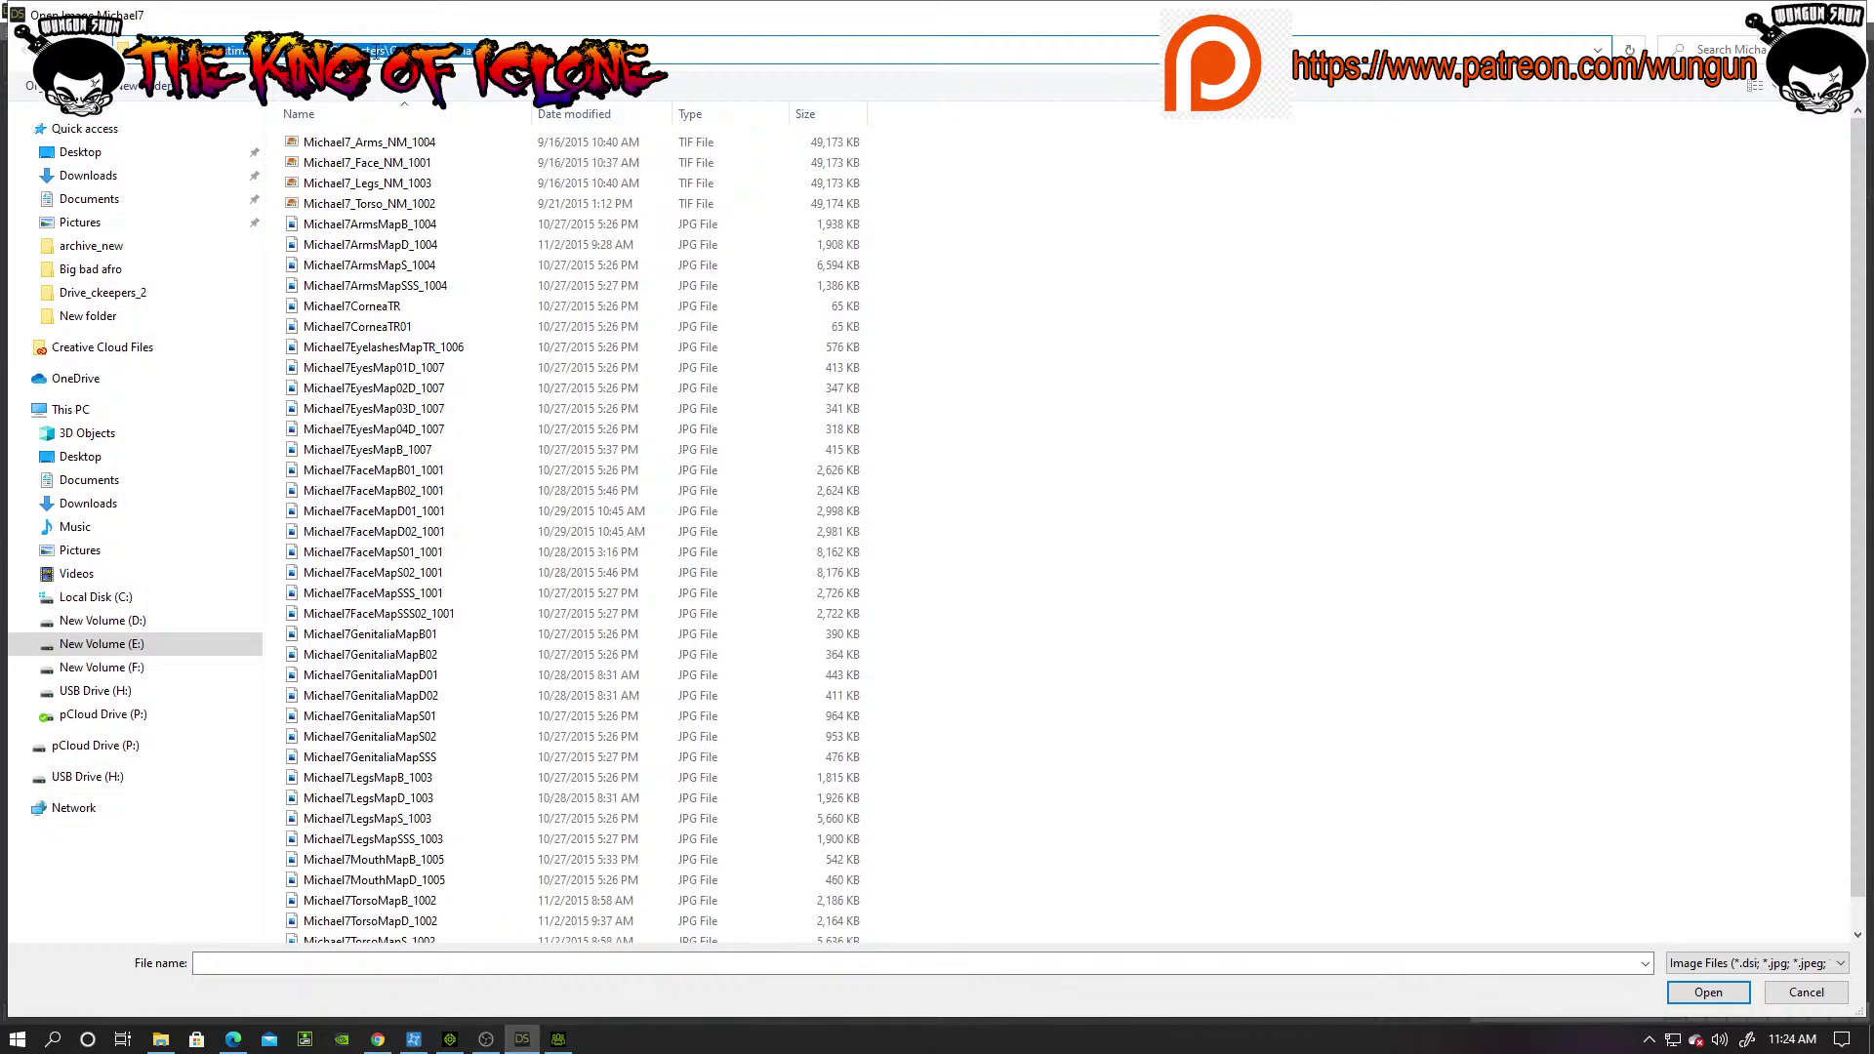
right_click(377, 56)
click(277, 120)
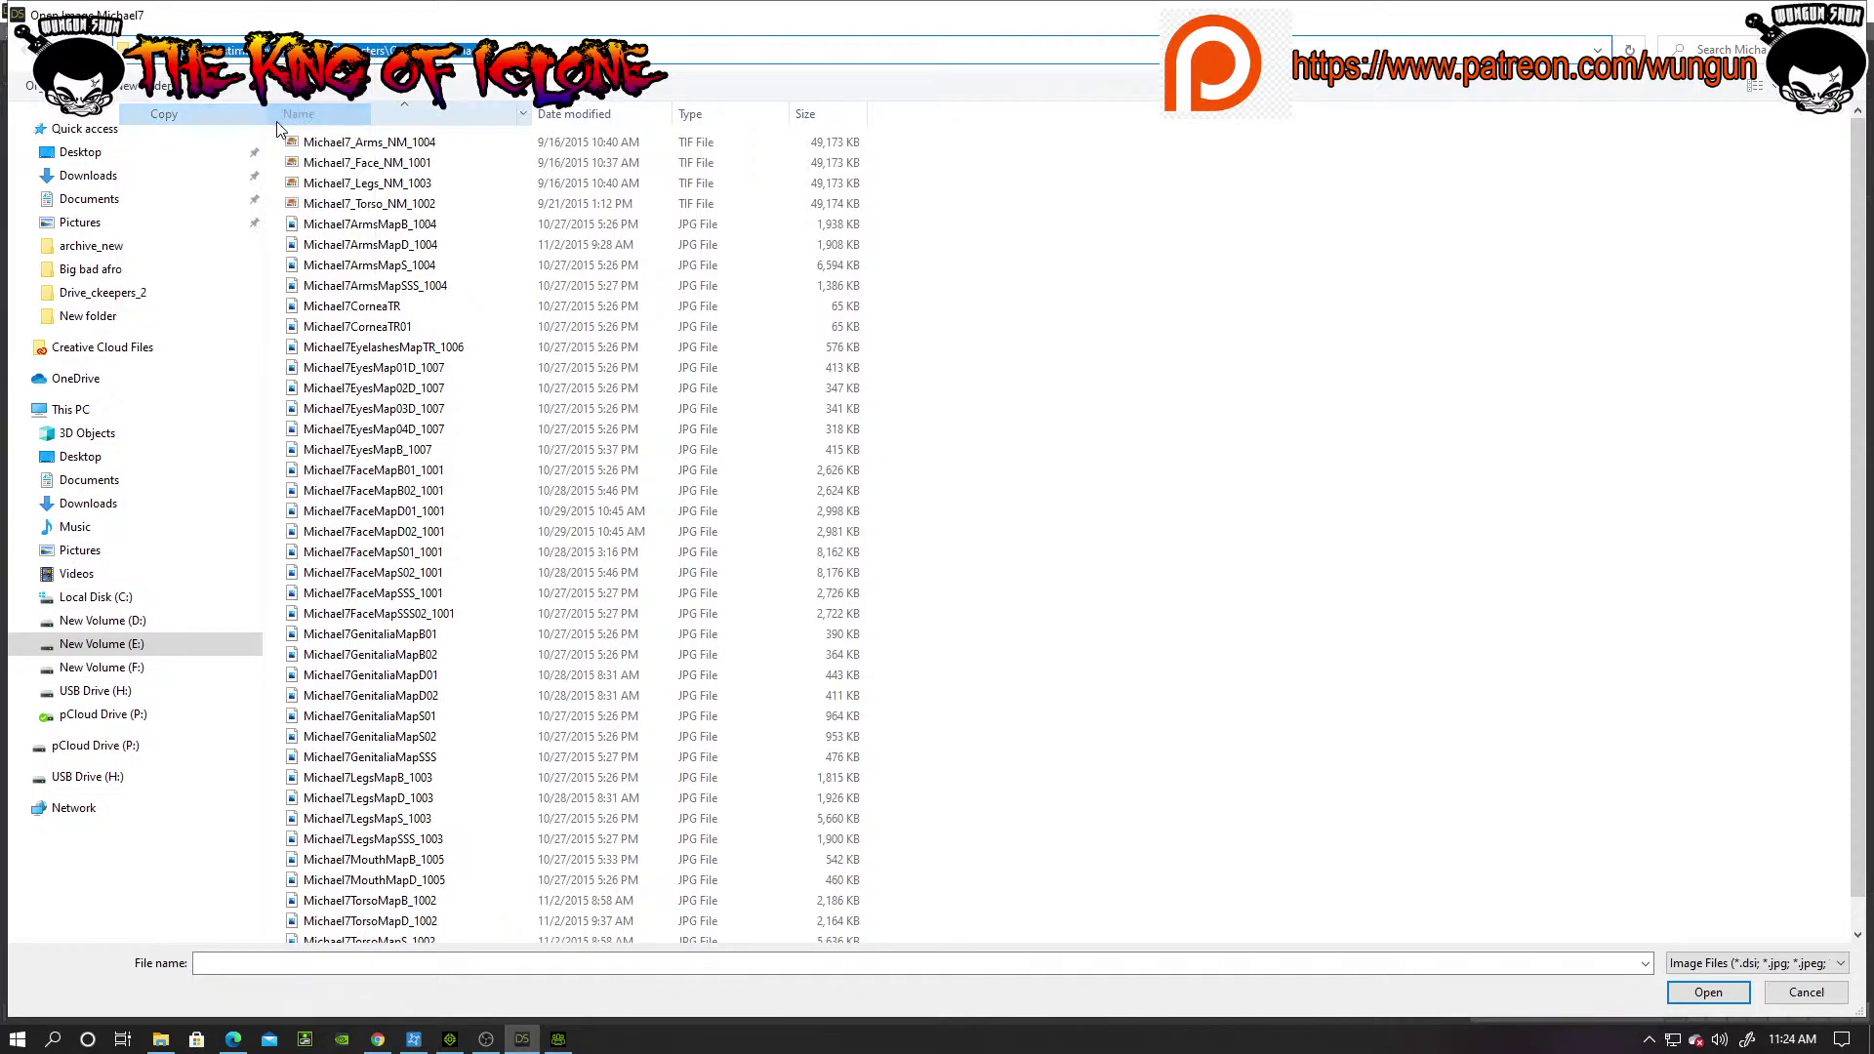
click(1851, 22)
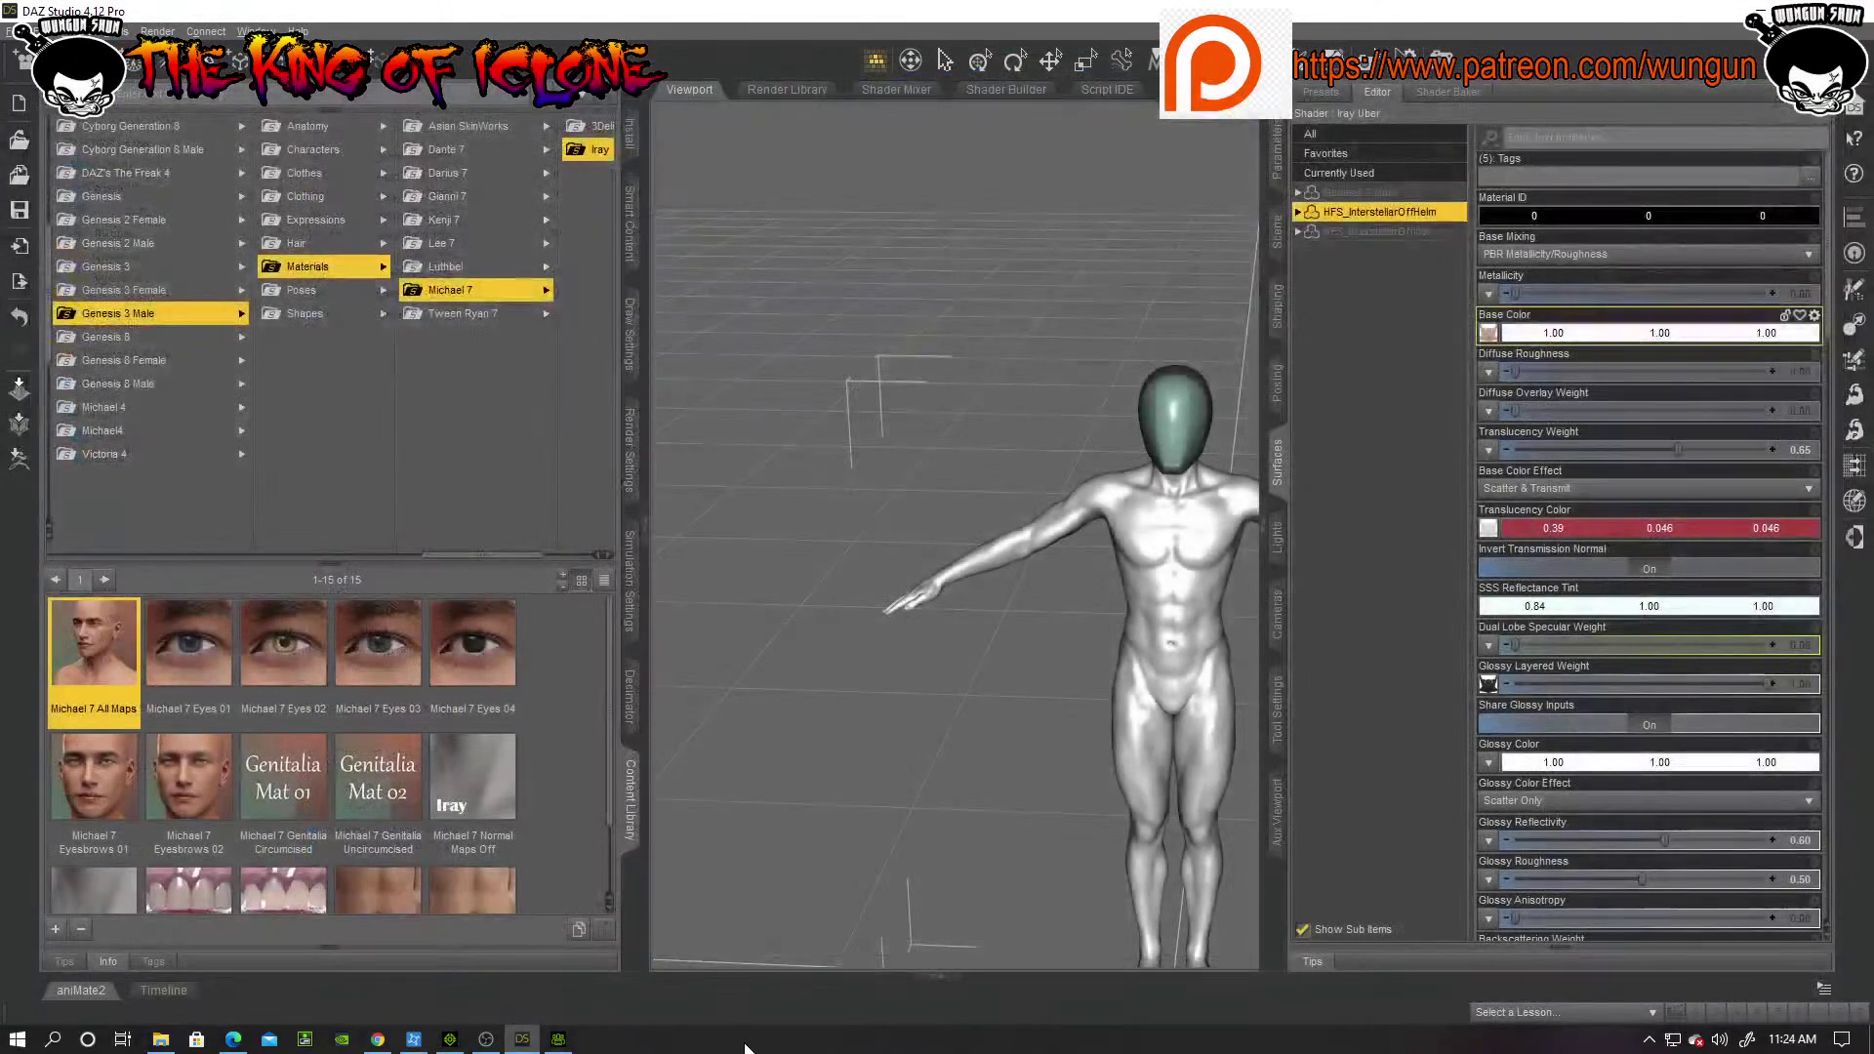
Step: Switch to Character Creator 3 and save the generated texture profile as genmale.ini in the TextureProfile folder
click(477, 1050)
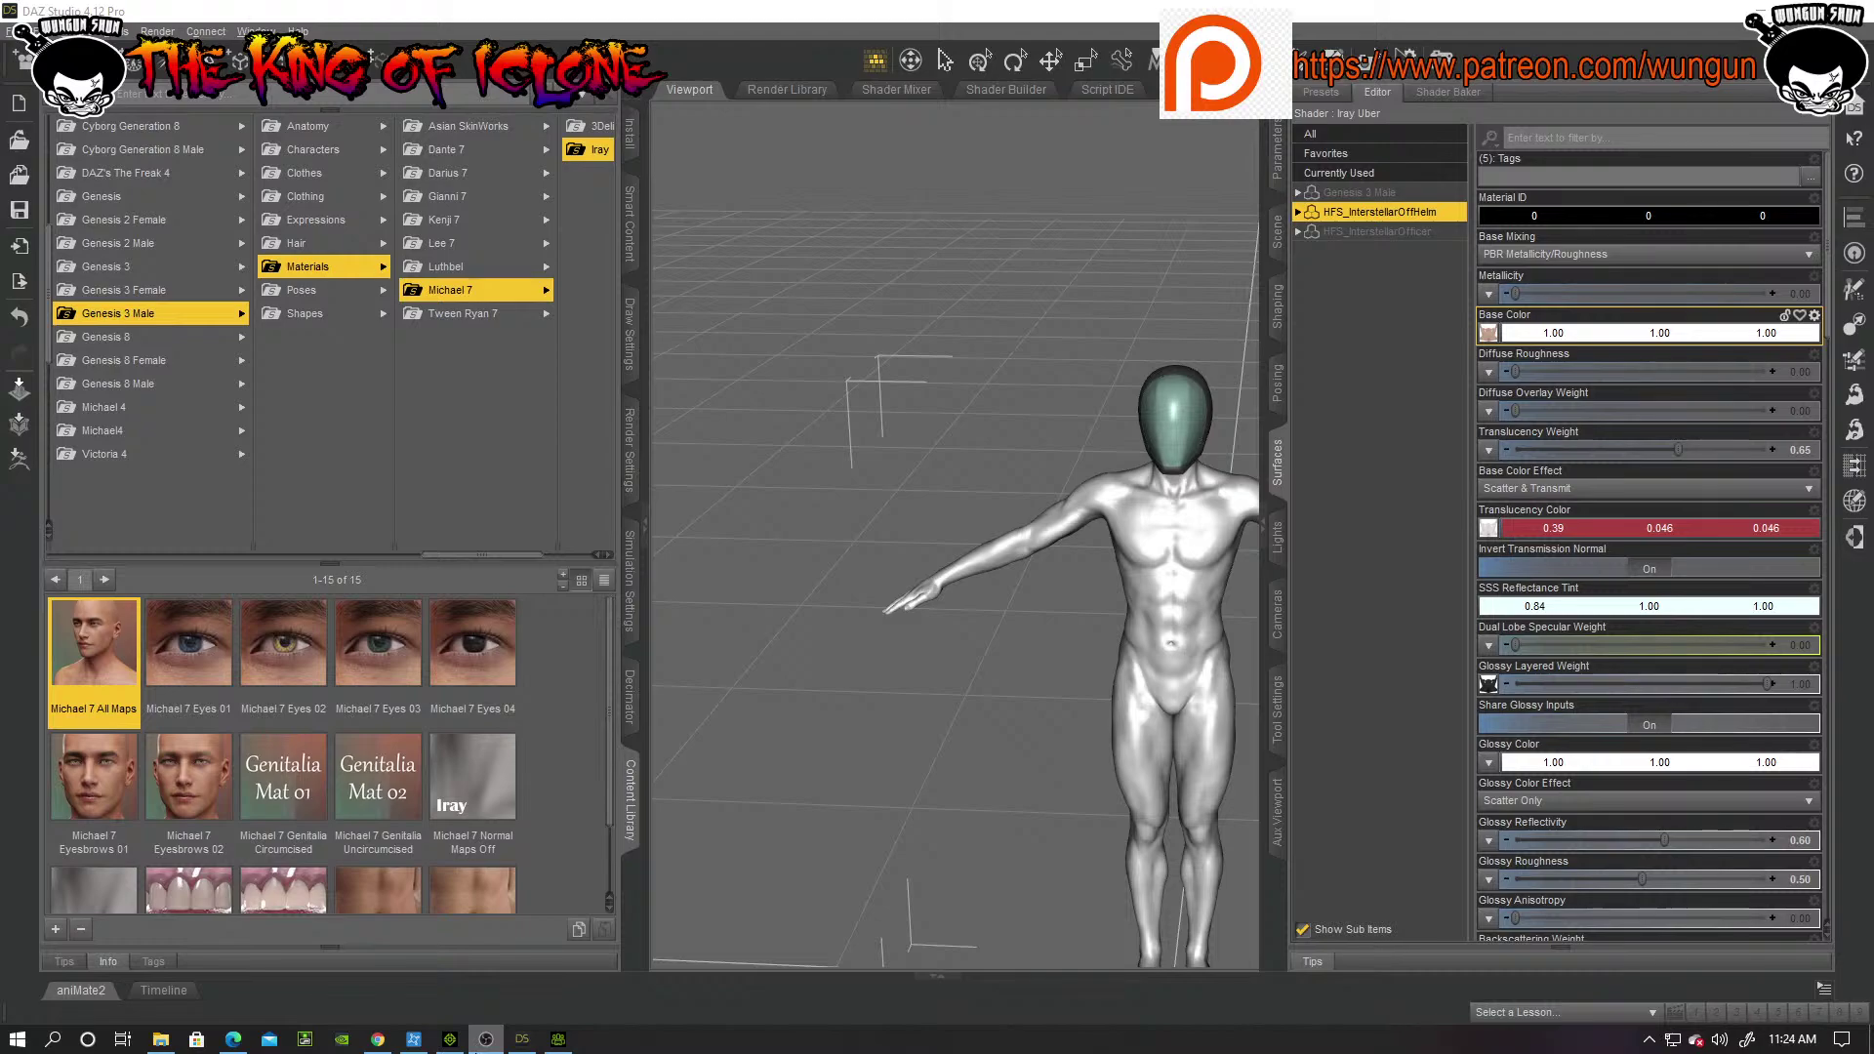
click(476, 1052)
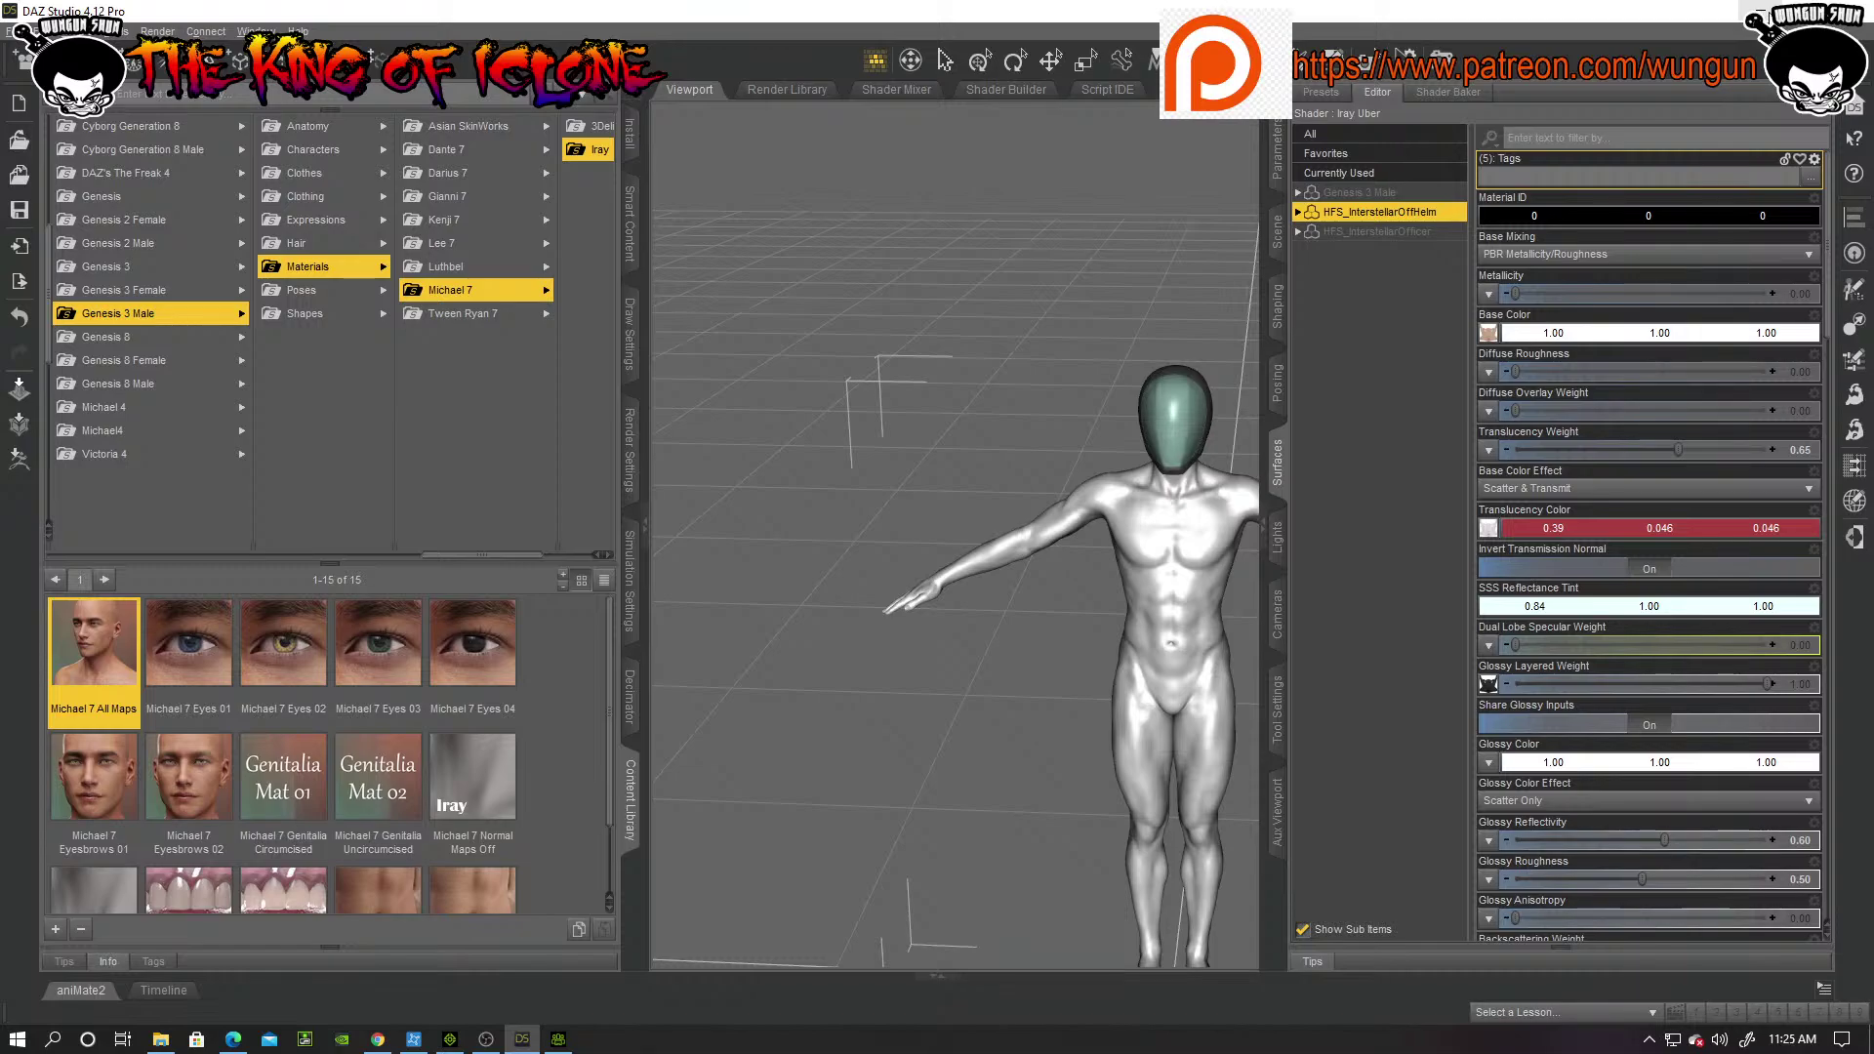
click(1762, 11)
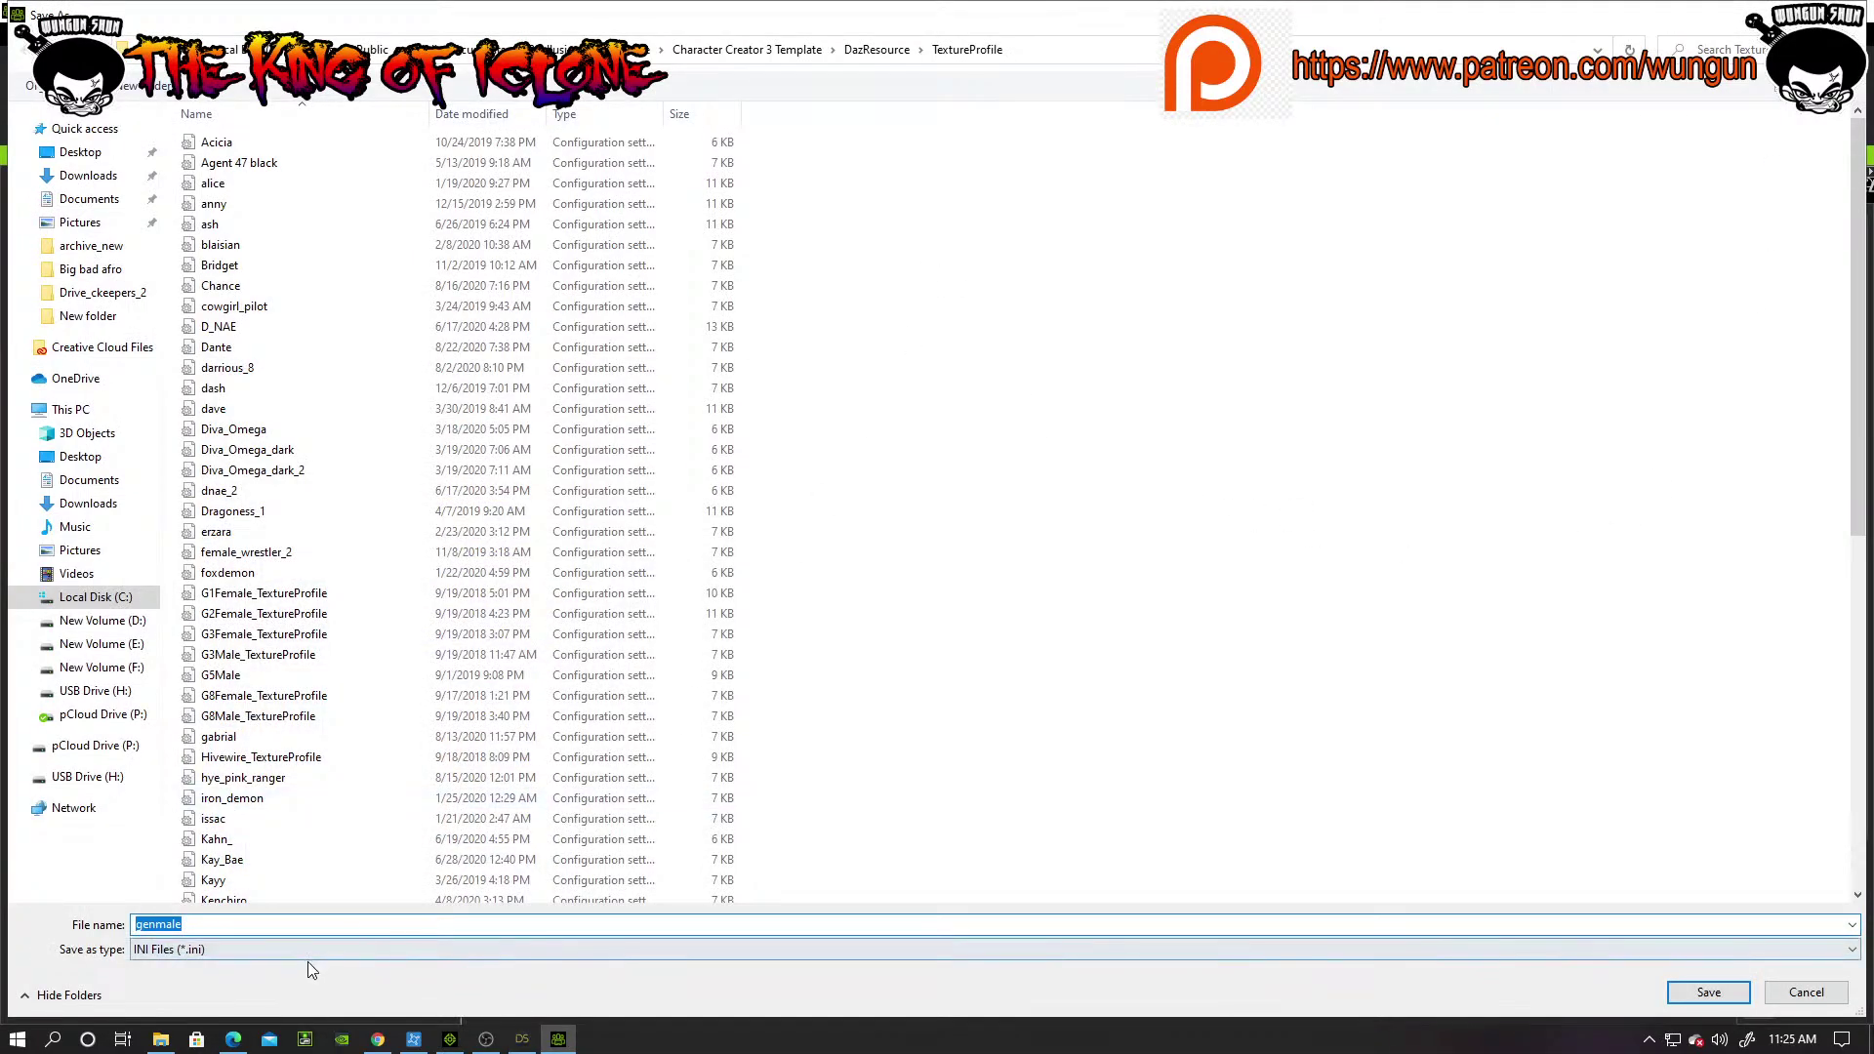
click(1718, 1002)
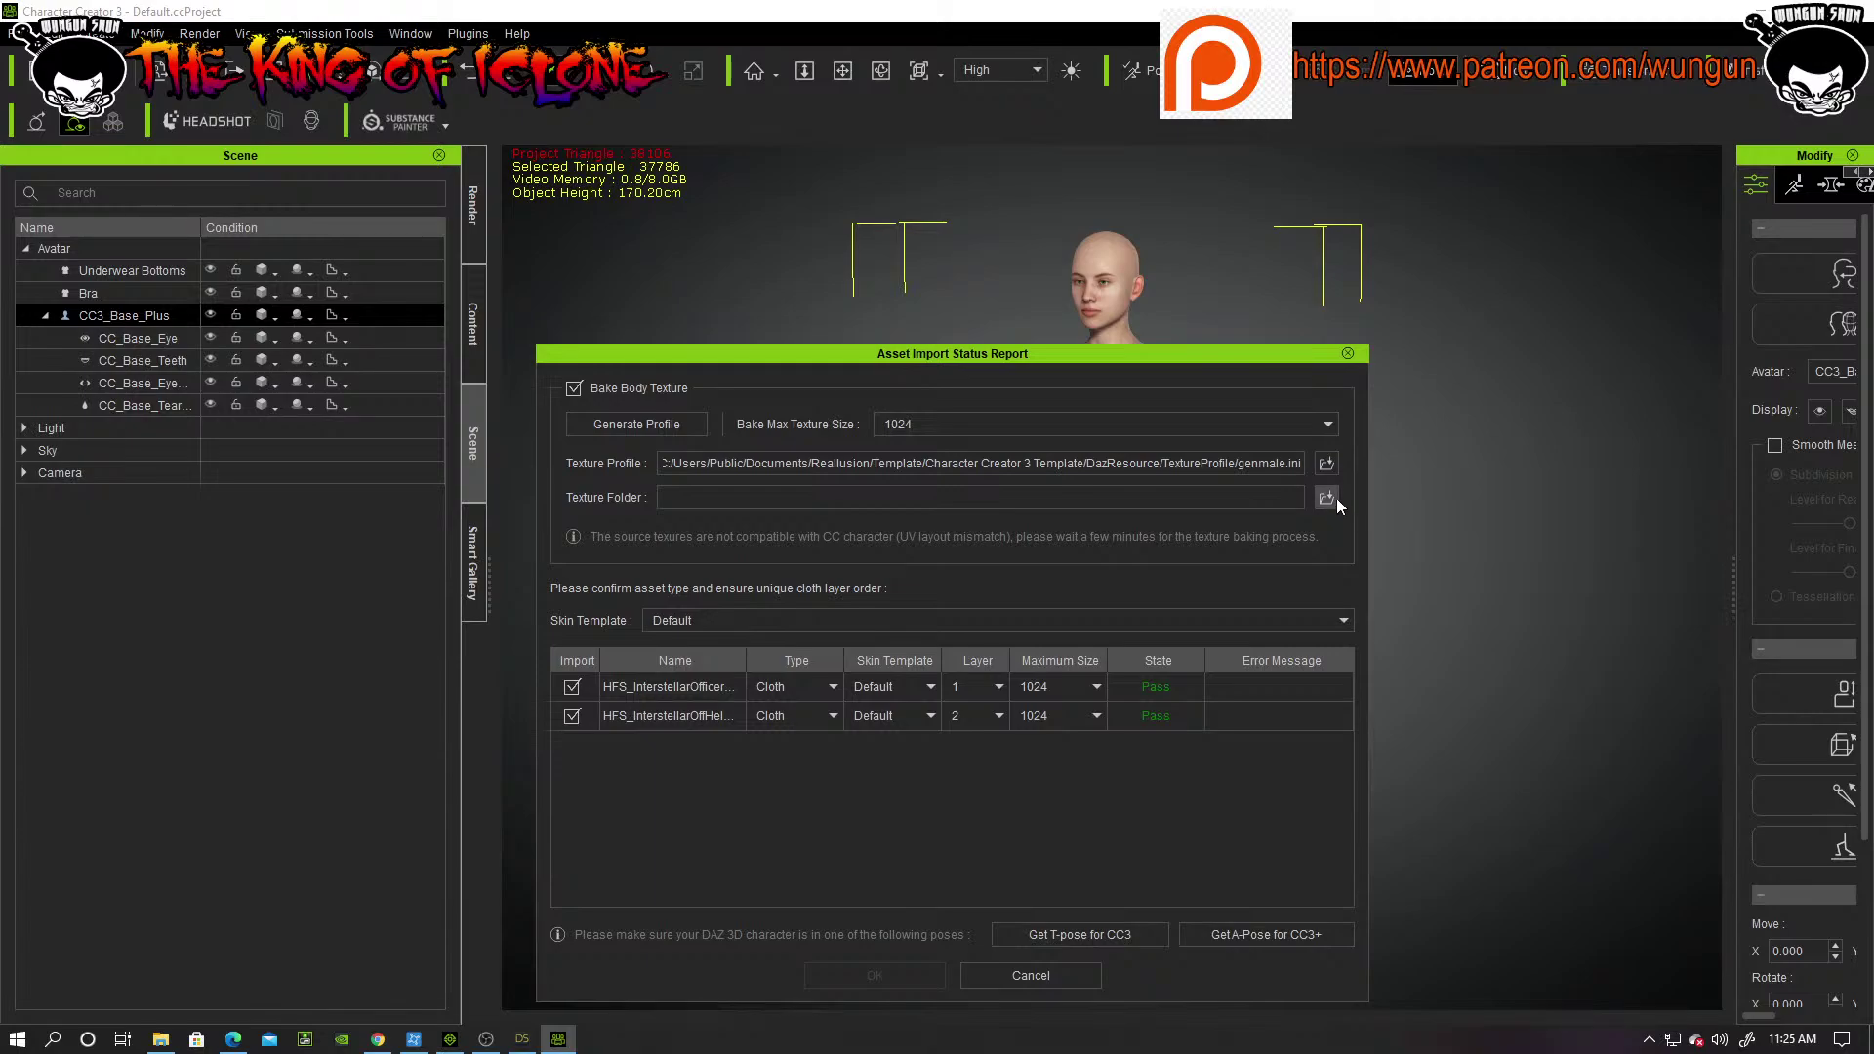
Step: Set the texture folder to the copied Michael7 path and import the DAZ character with its two cloth items
click(1327, 498)
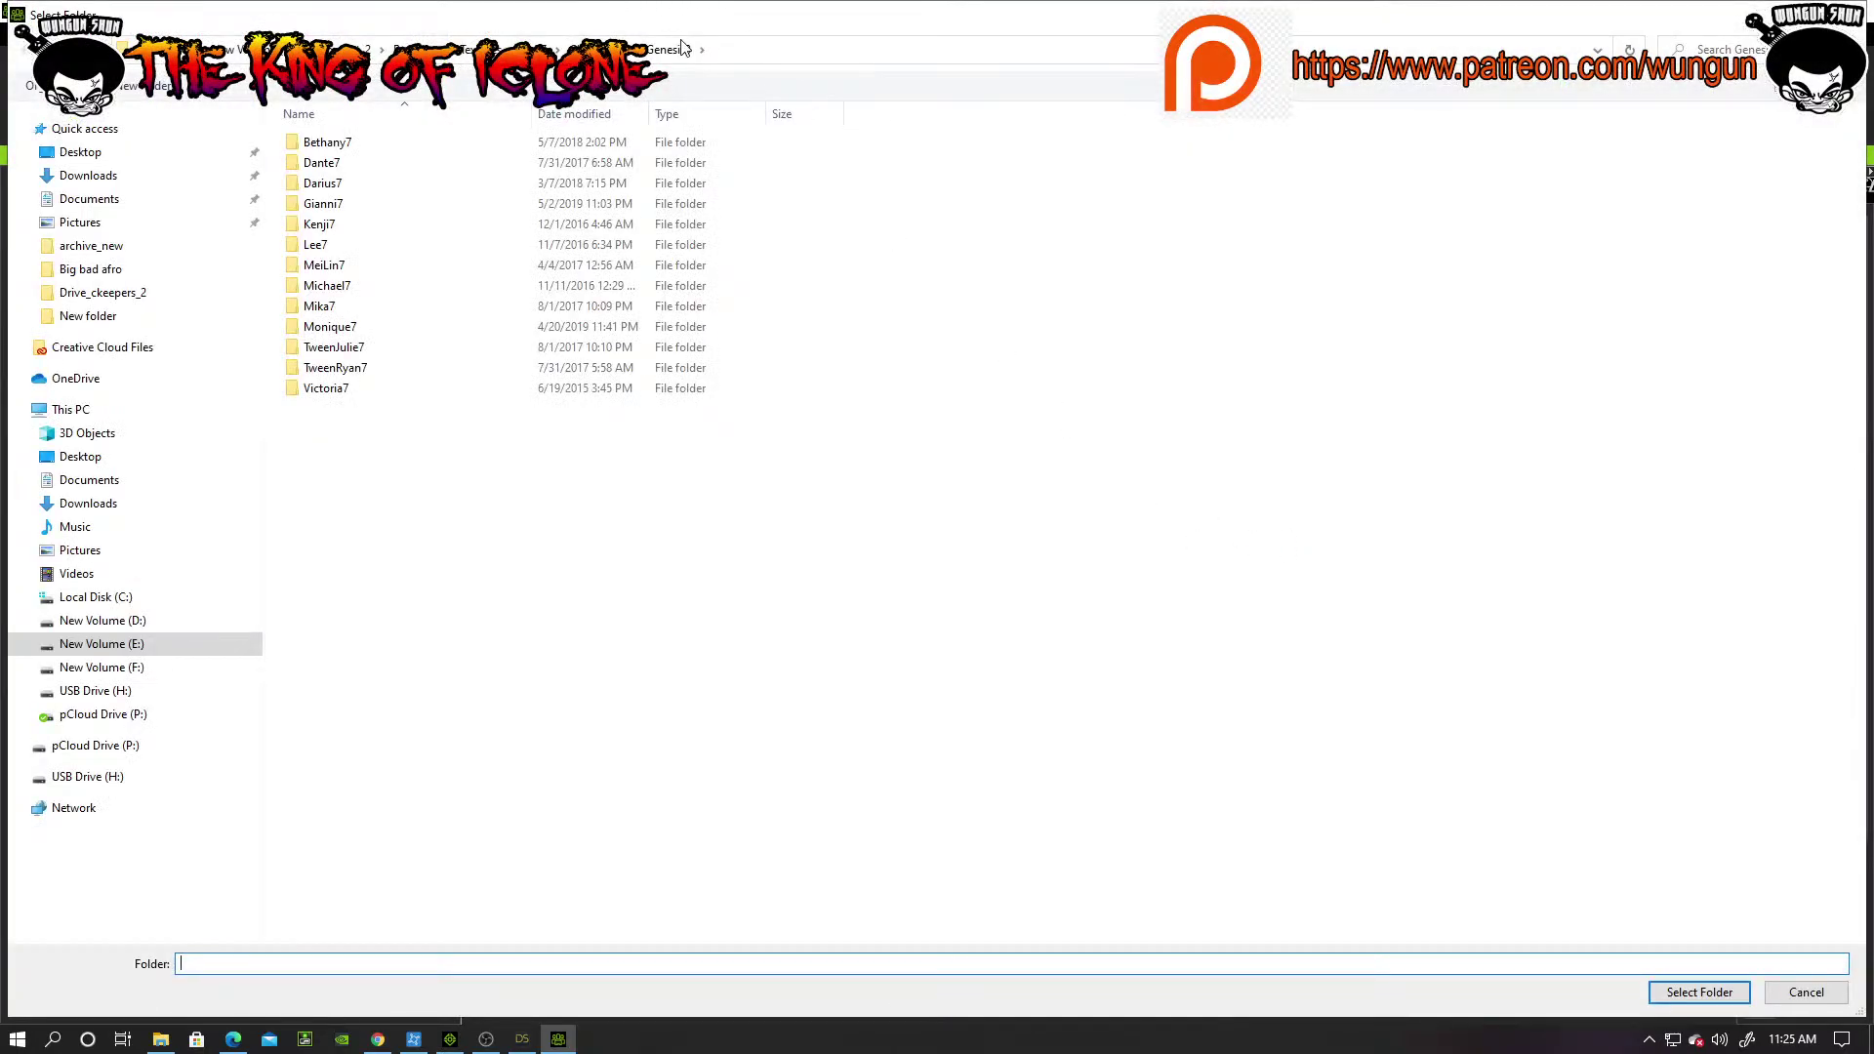
click(734, 50)
right_click(380, 41)
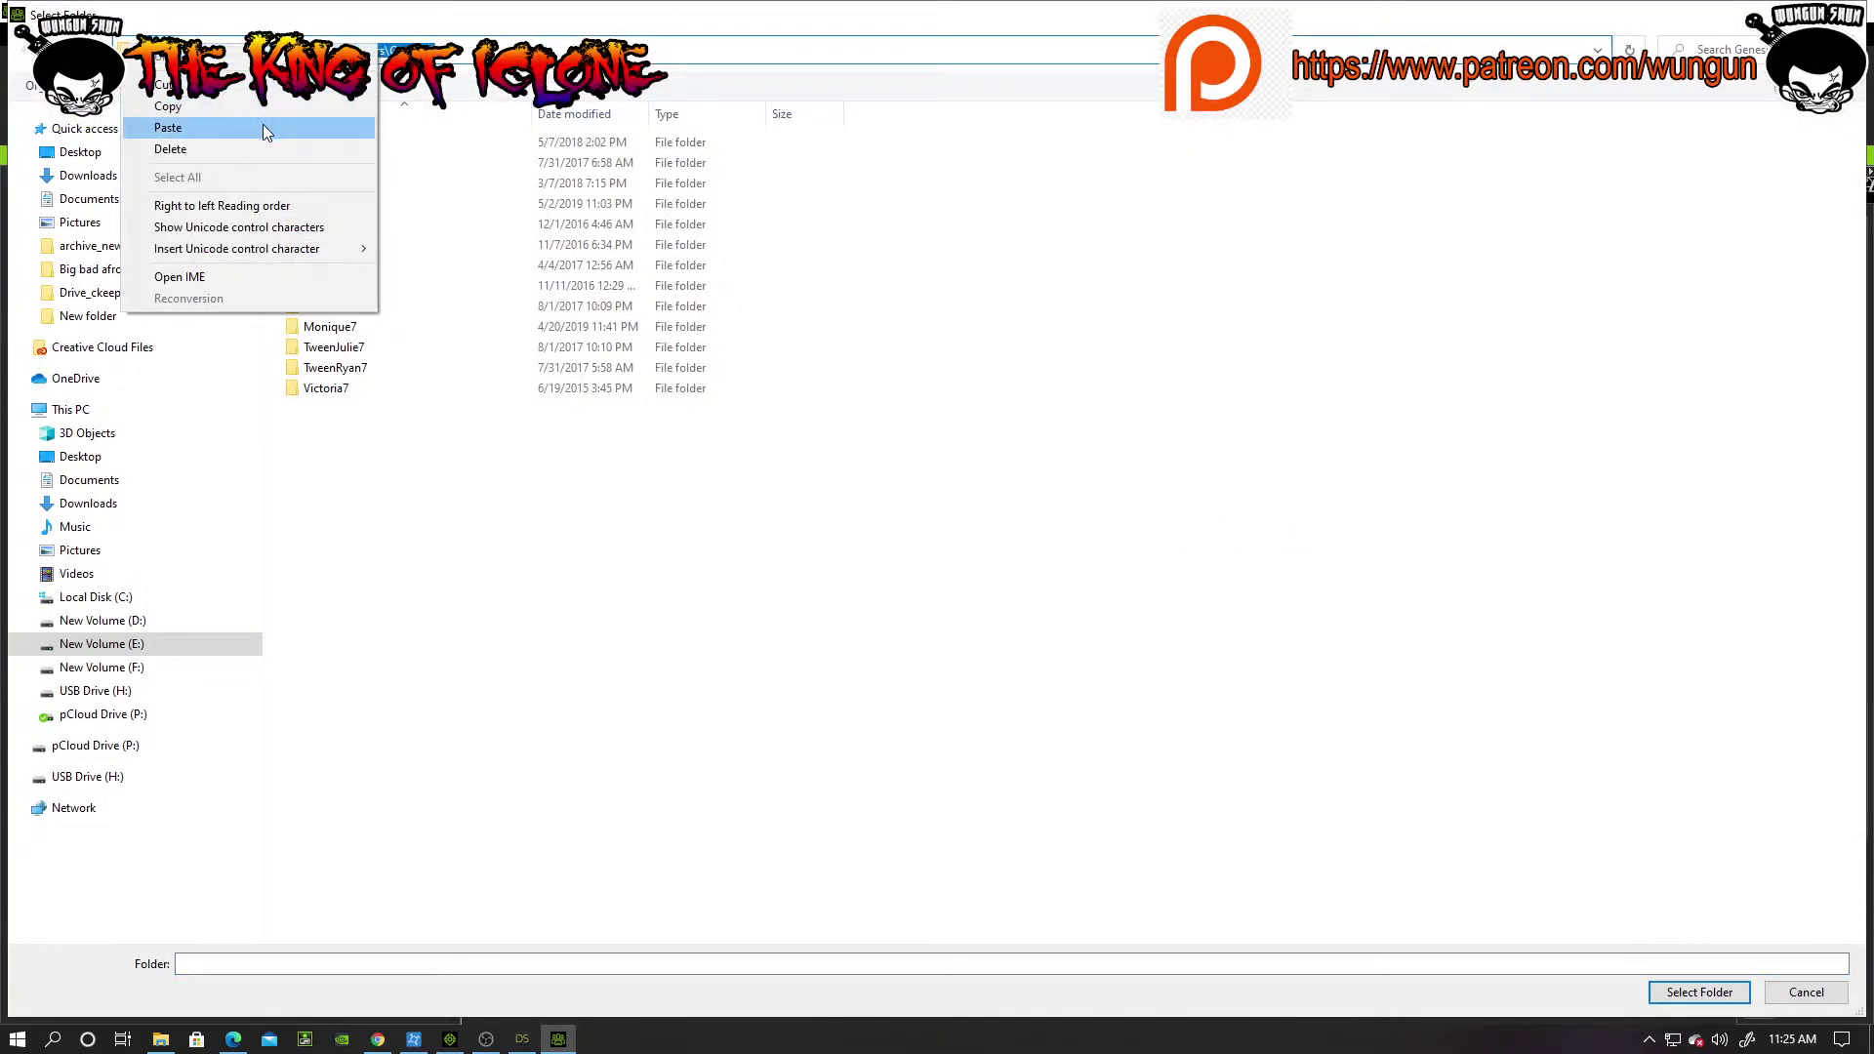
click(262, 125)
click(1629, 51)
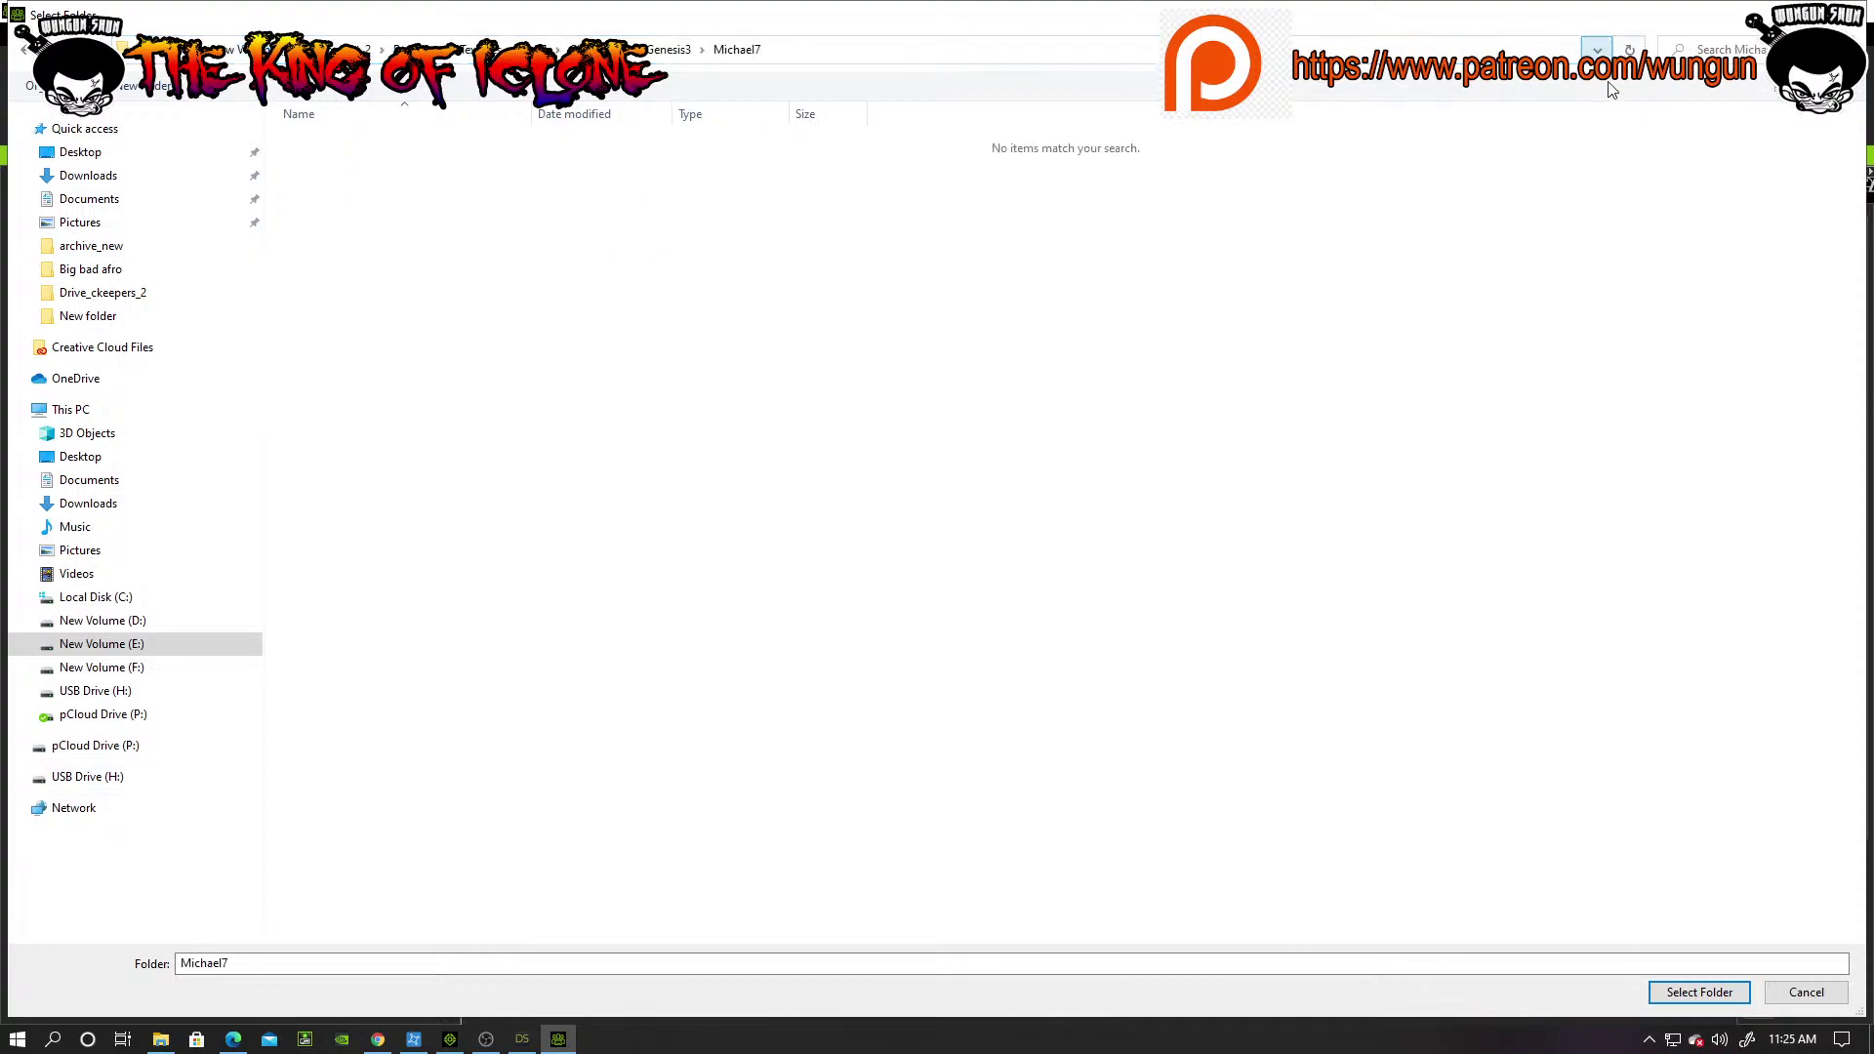
click(1699, 993)
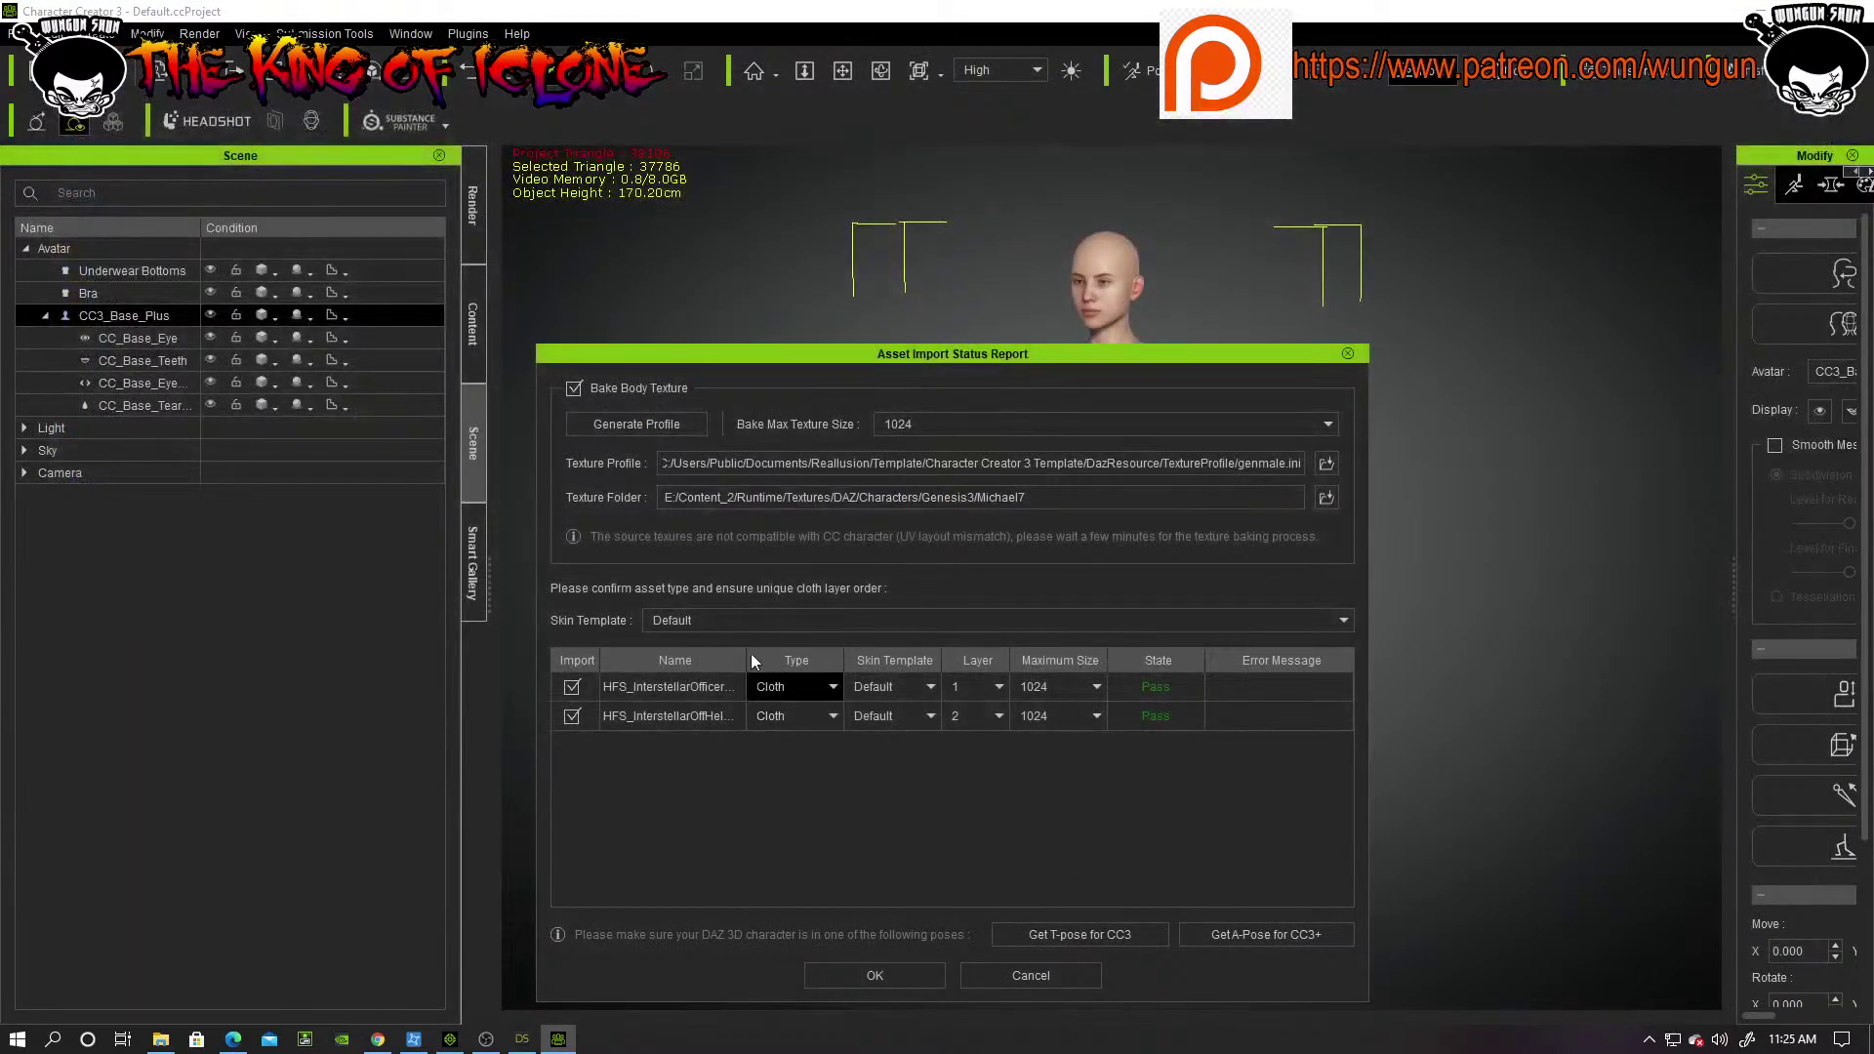
click(872, 975)
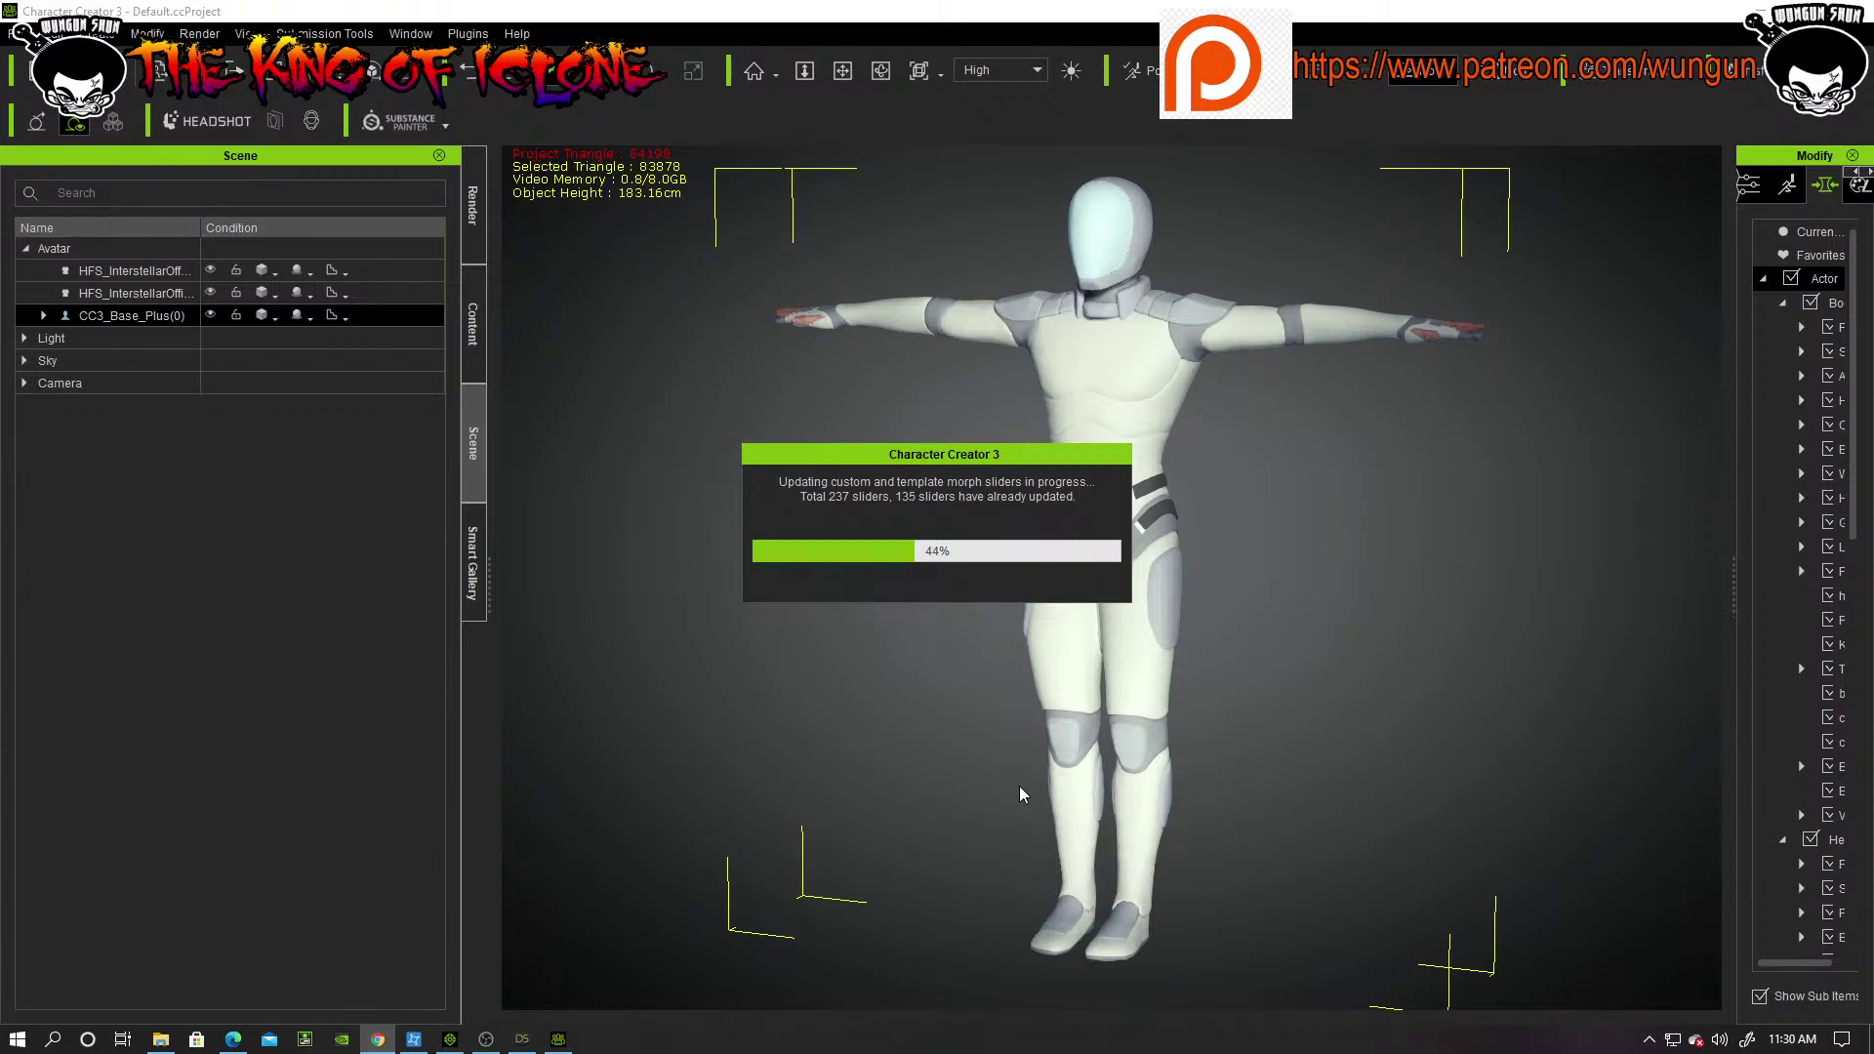
click(523, 1039)
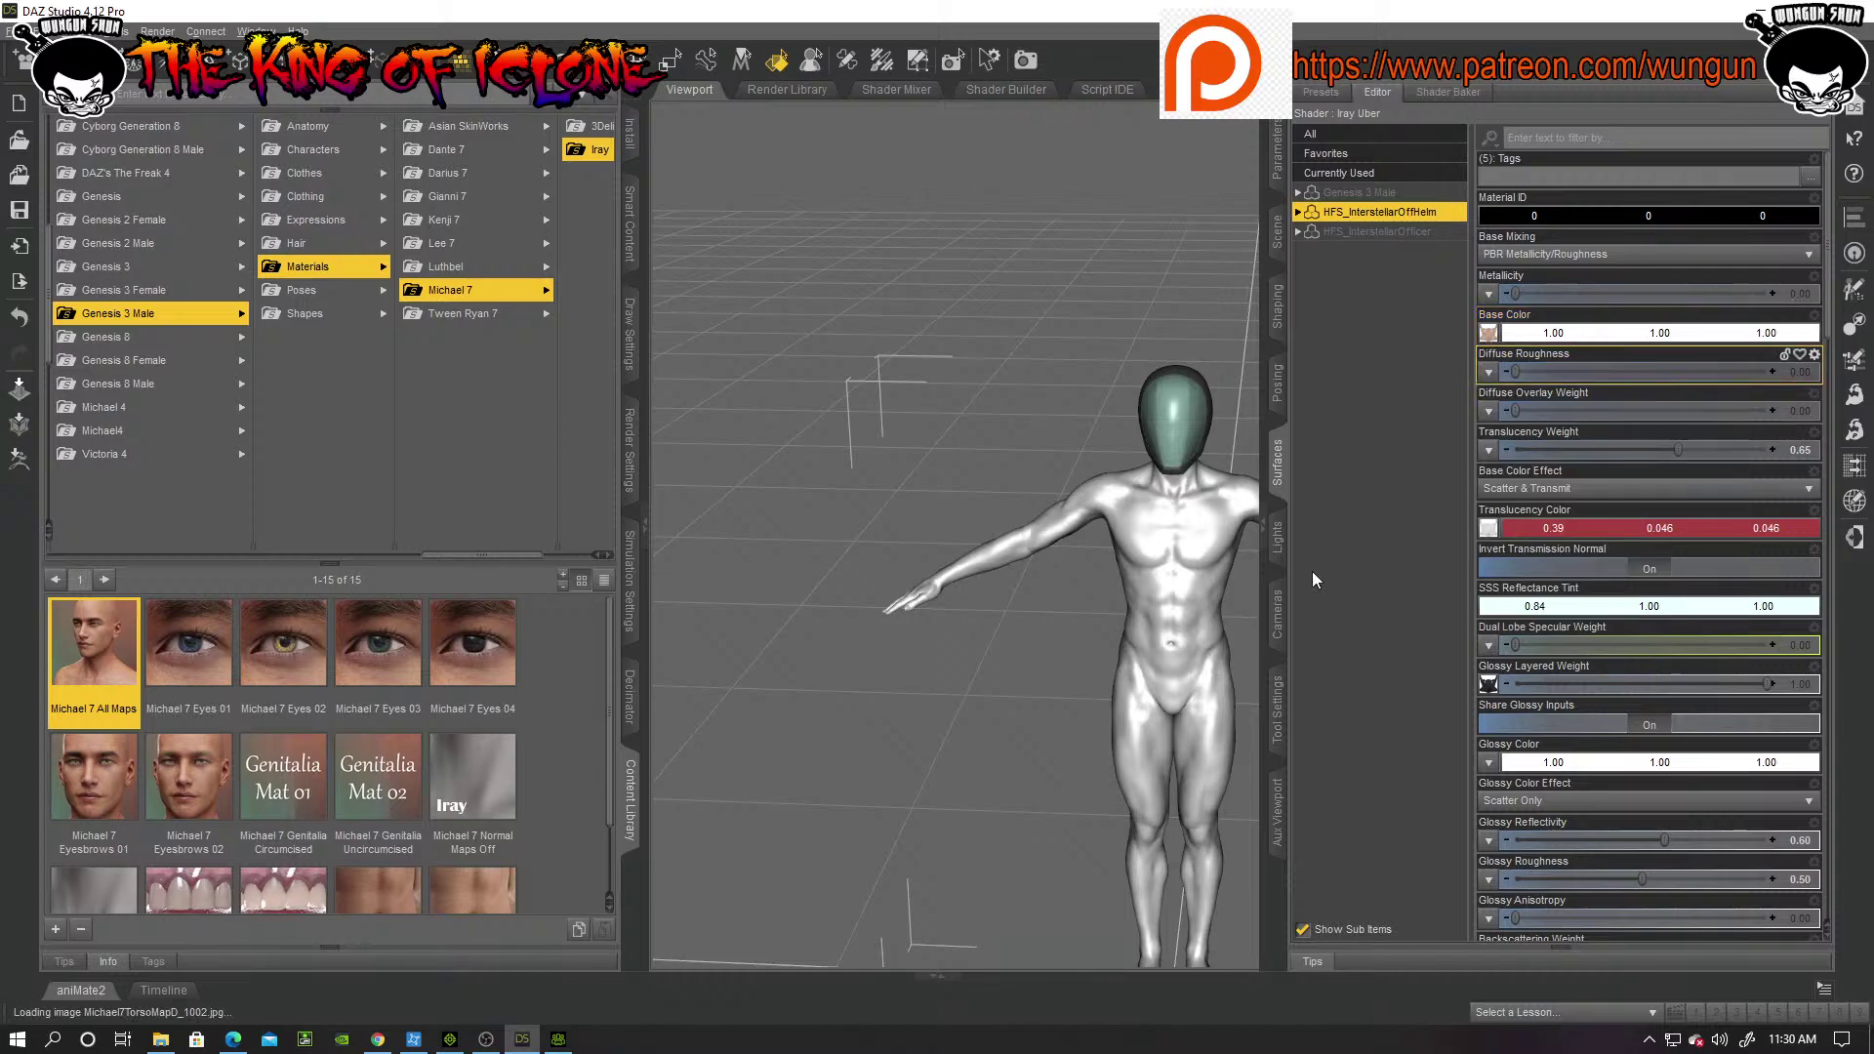
click(559, 1040)
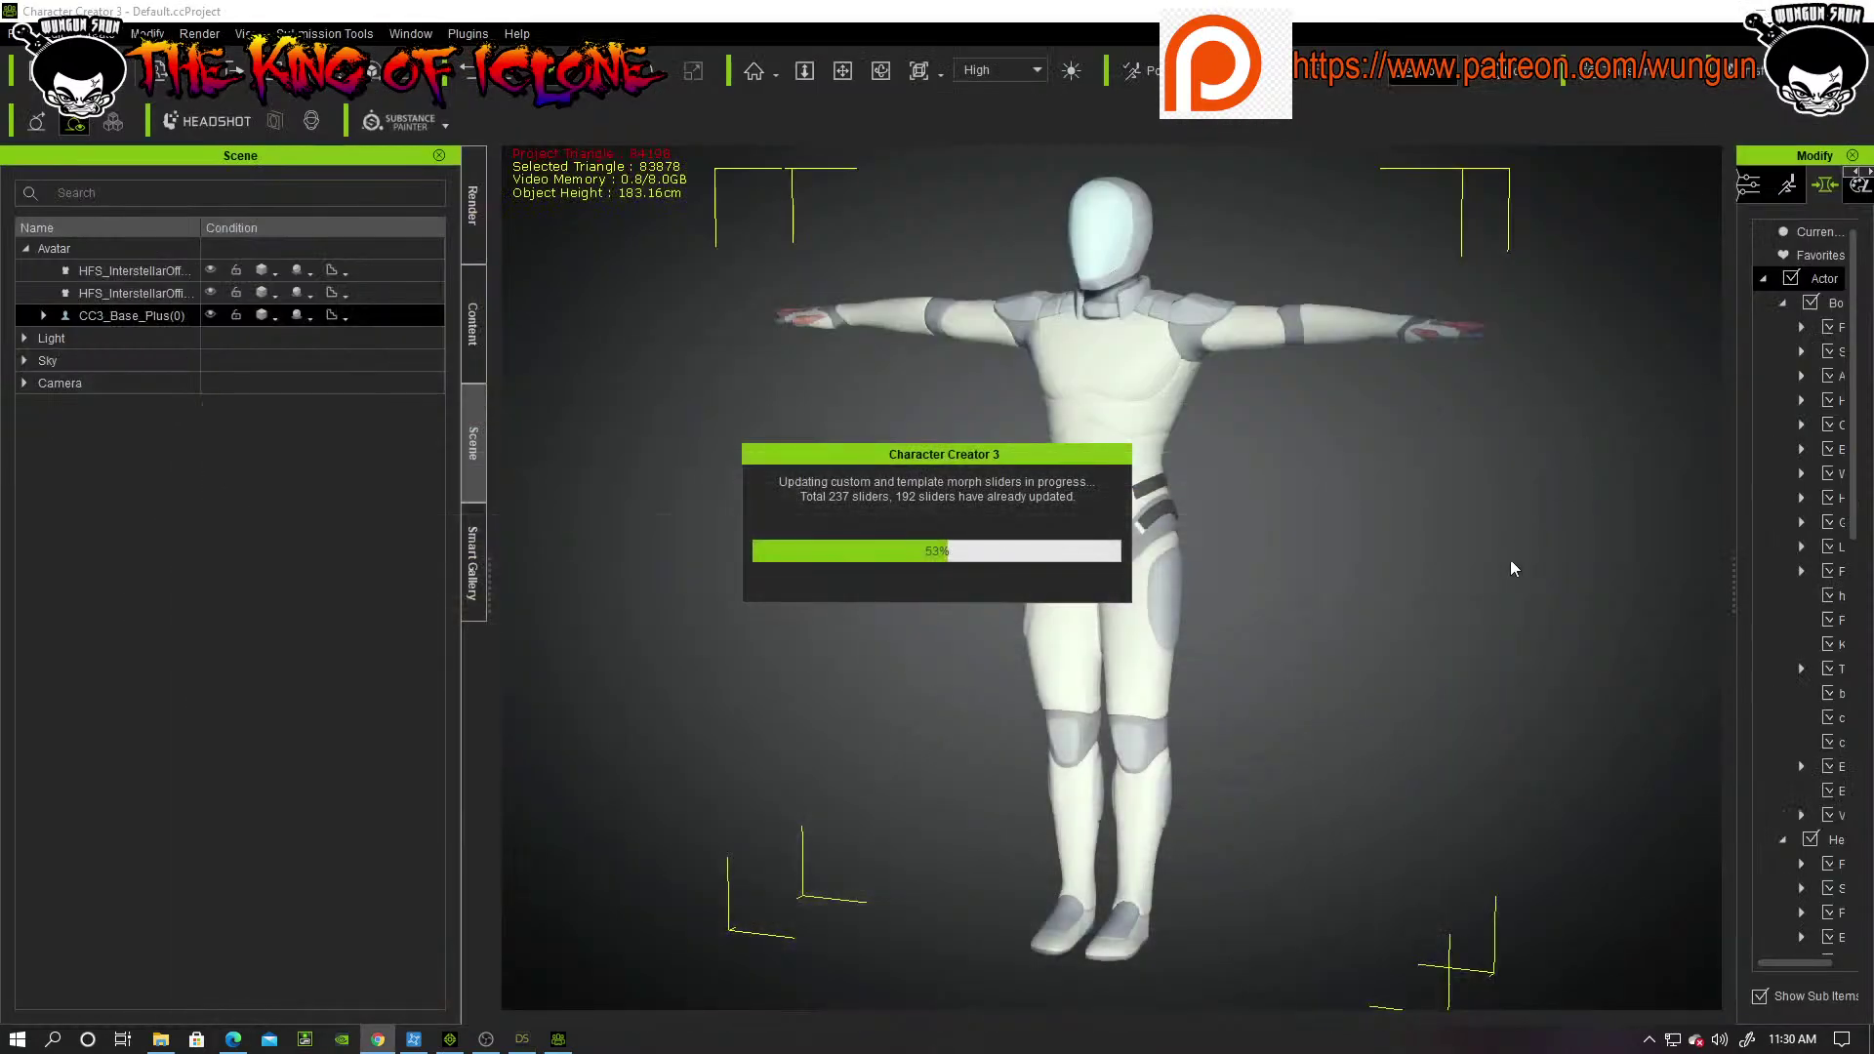
click(522, 1040)
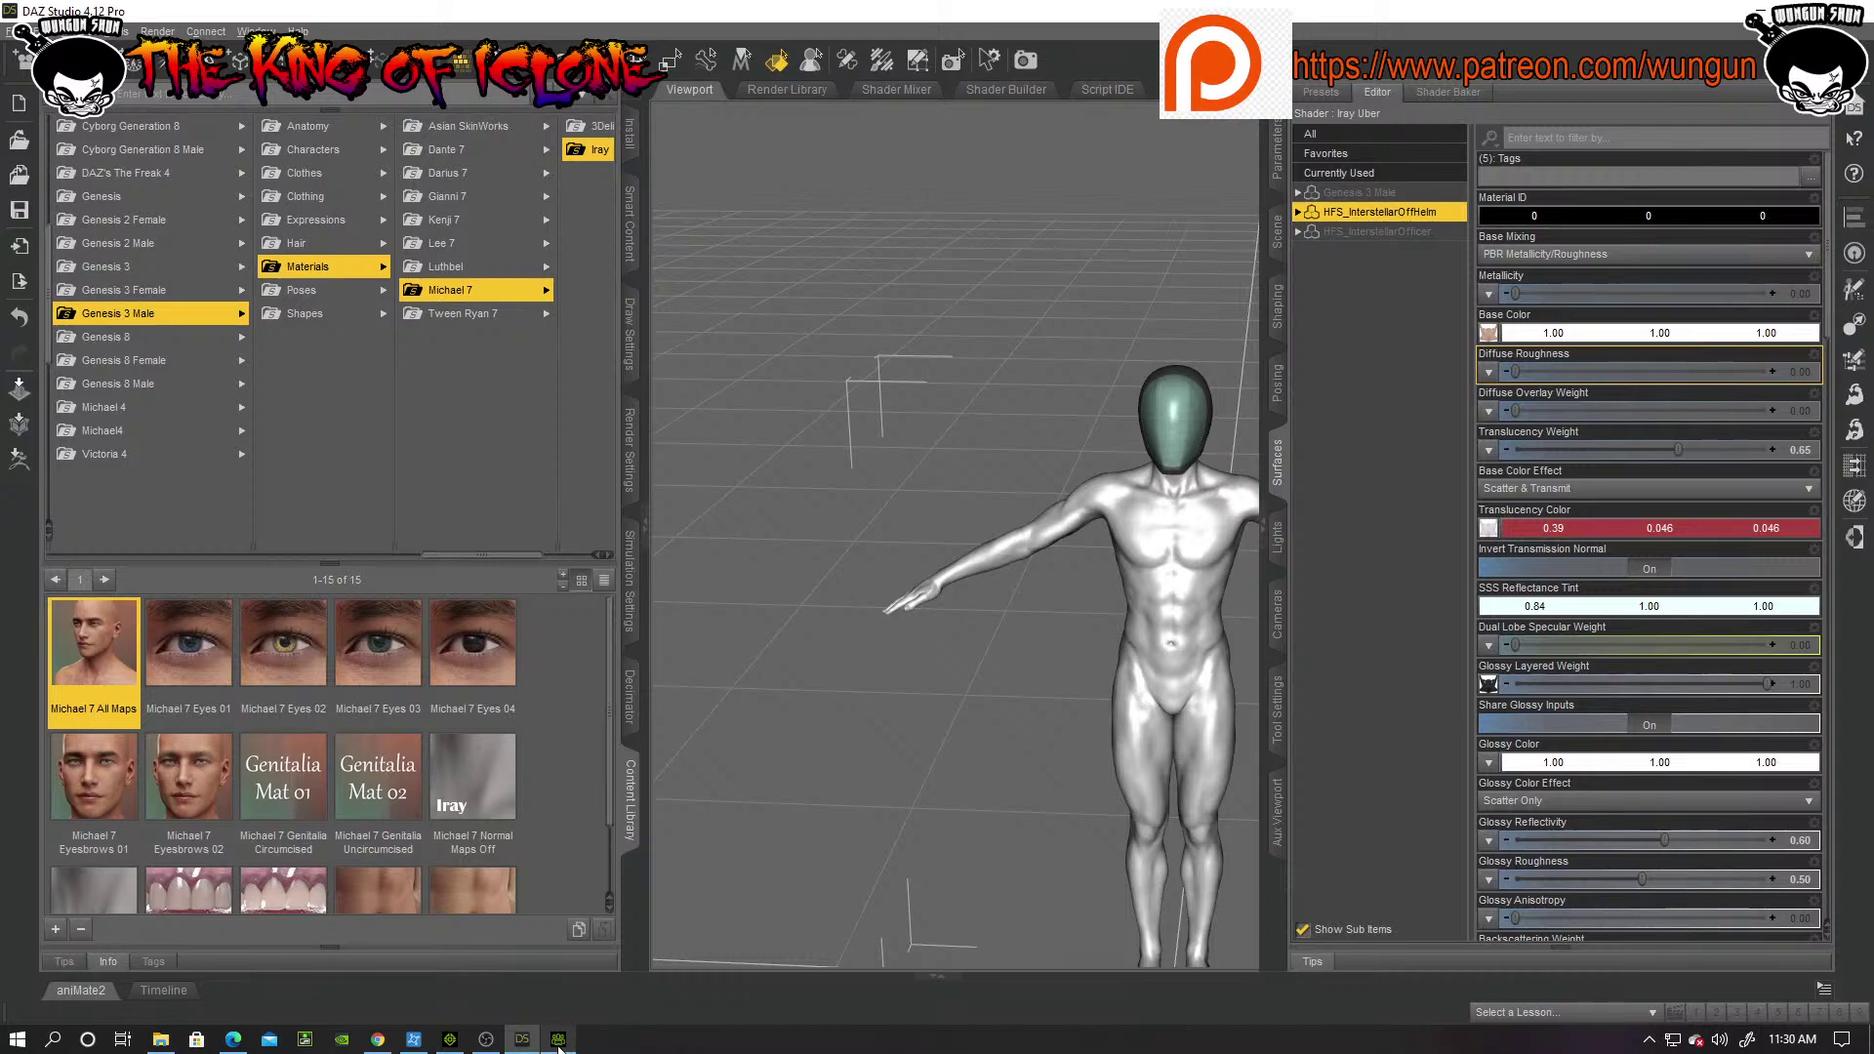
Step: Switch to iClone and scrub the city nightclub scene's fight animation back to frame 629
click(451, 1041)
click(451, 1041)
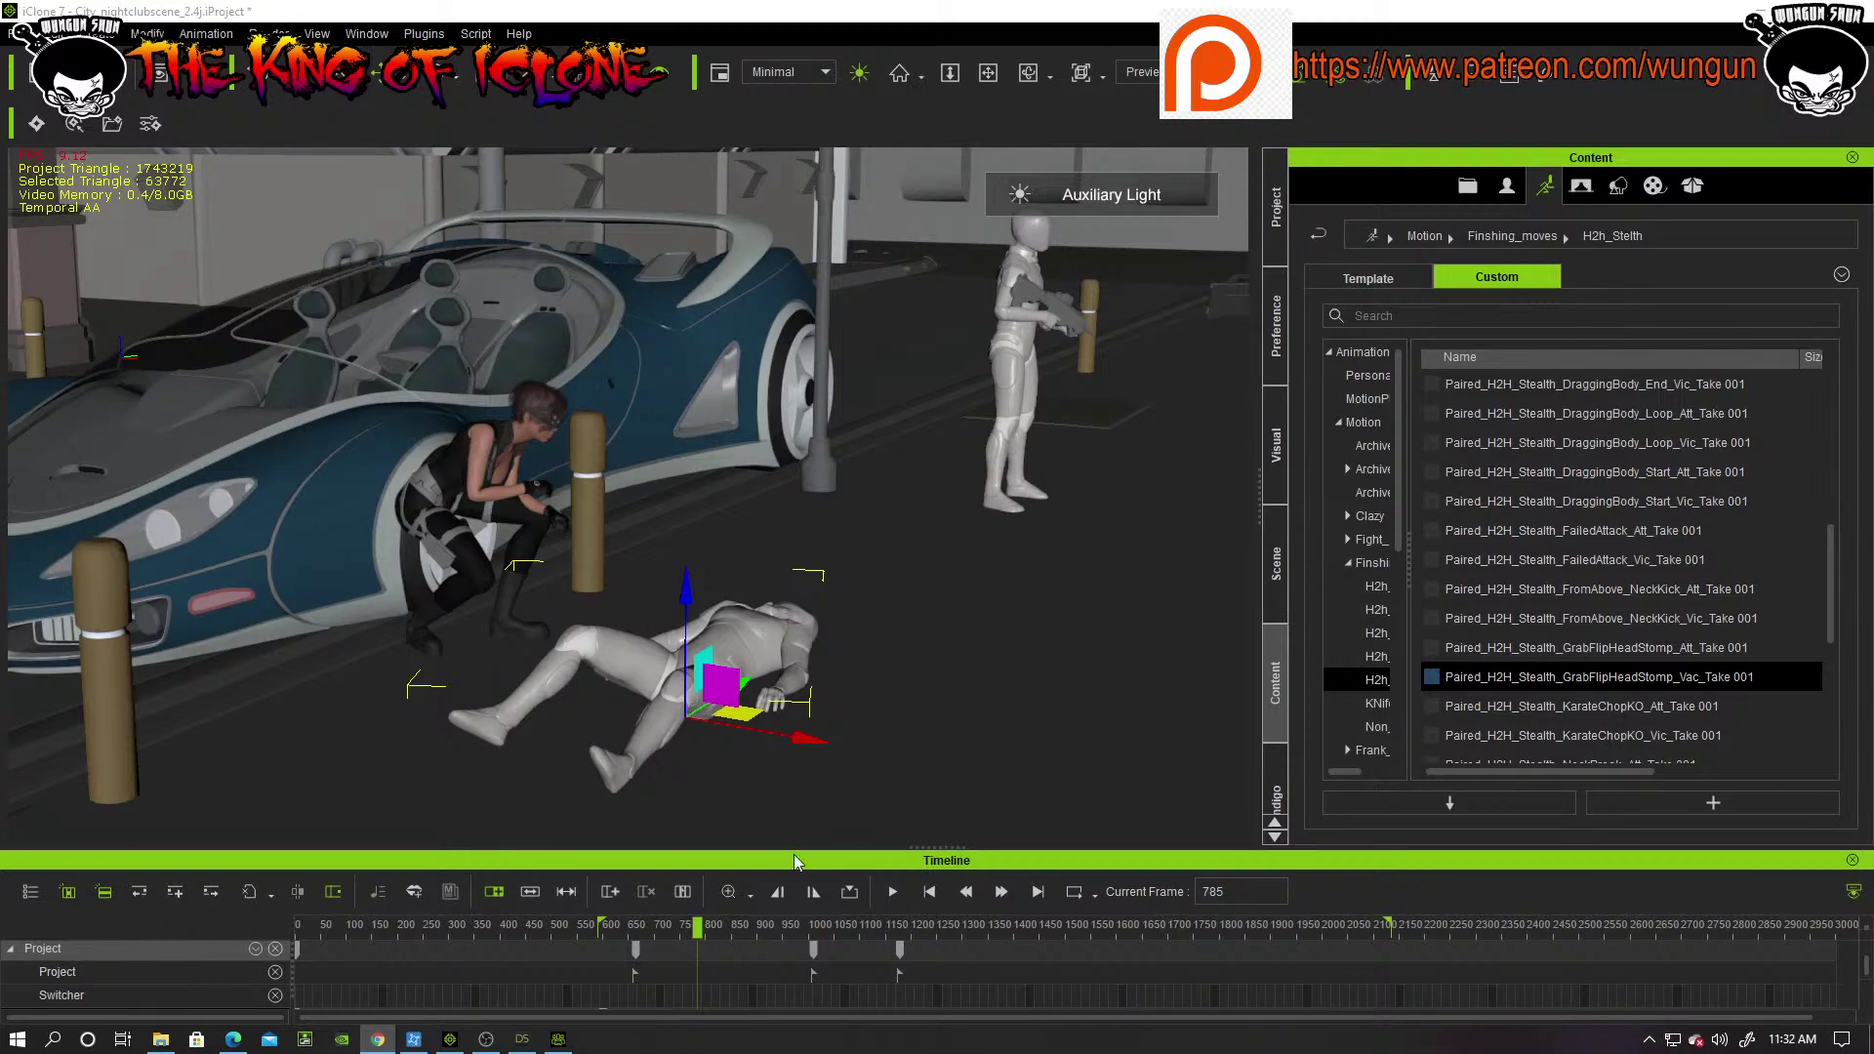
click(675, 935)
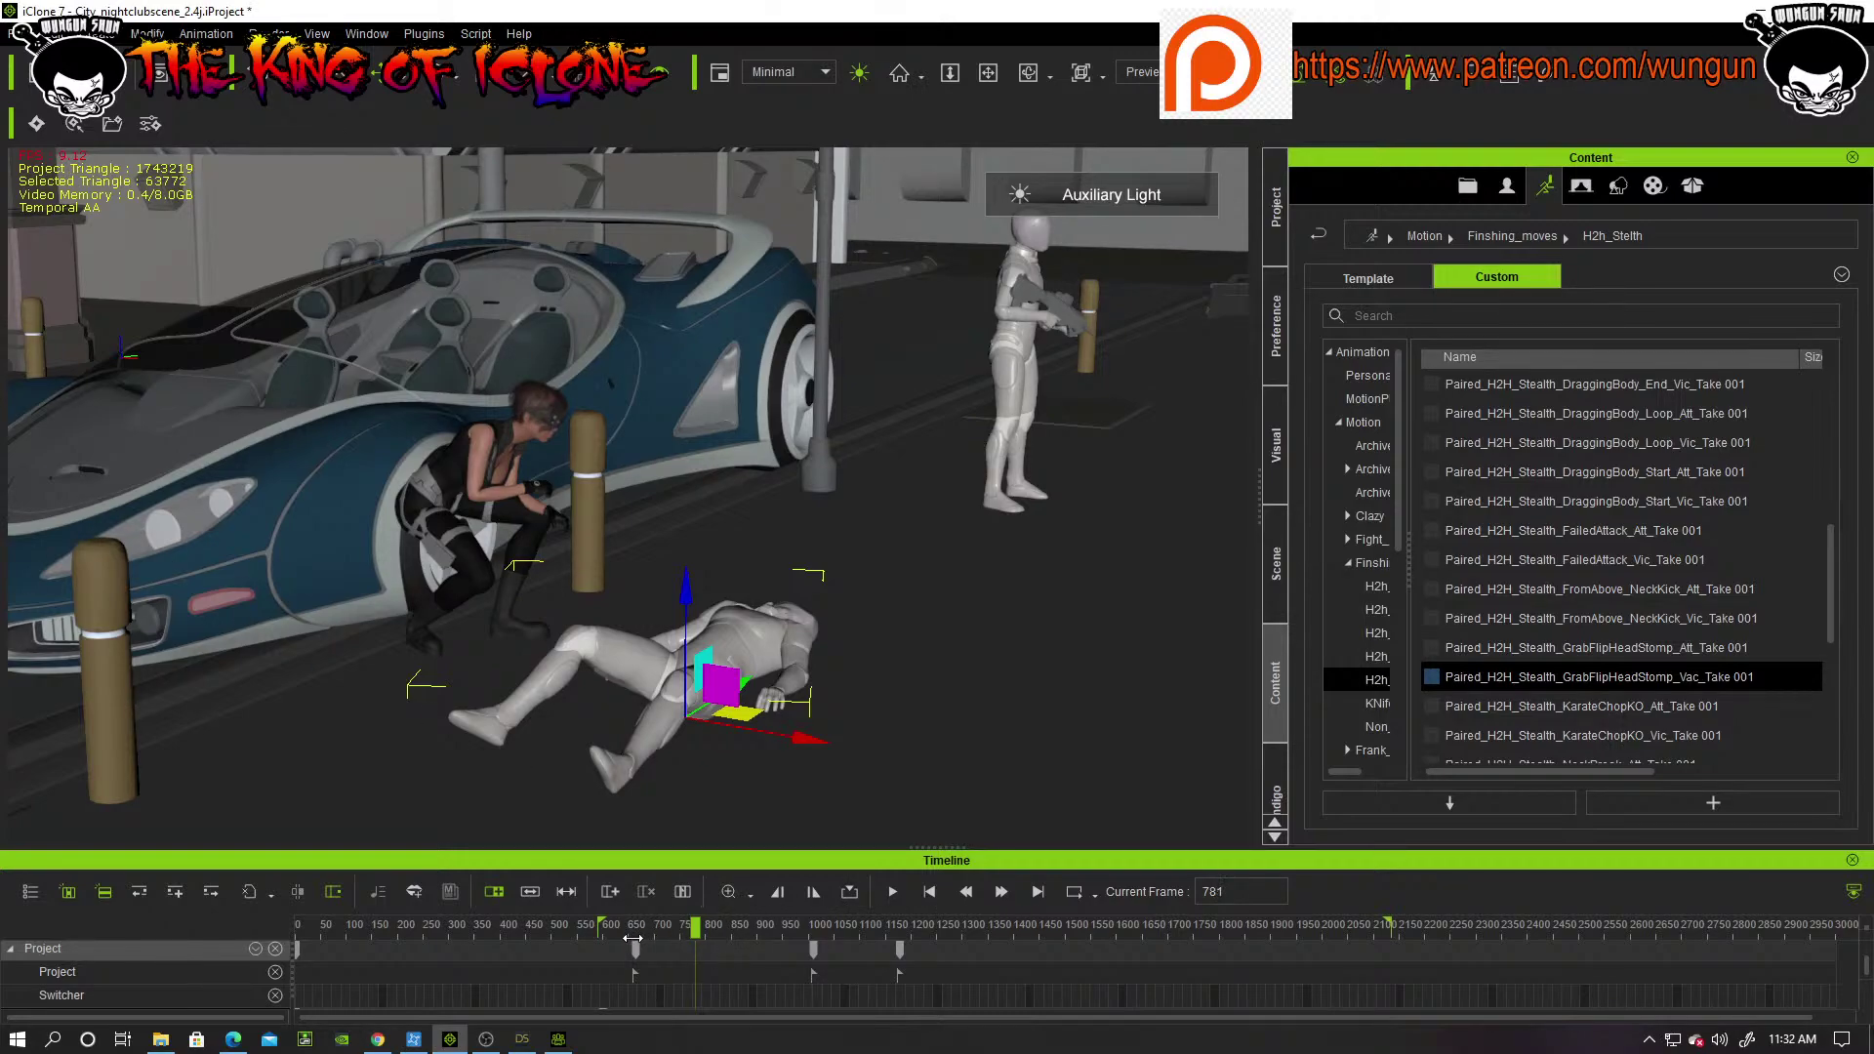
drag(654, 935, 619, 934)
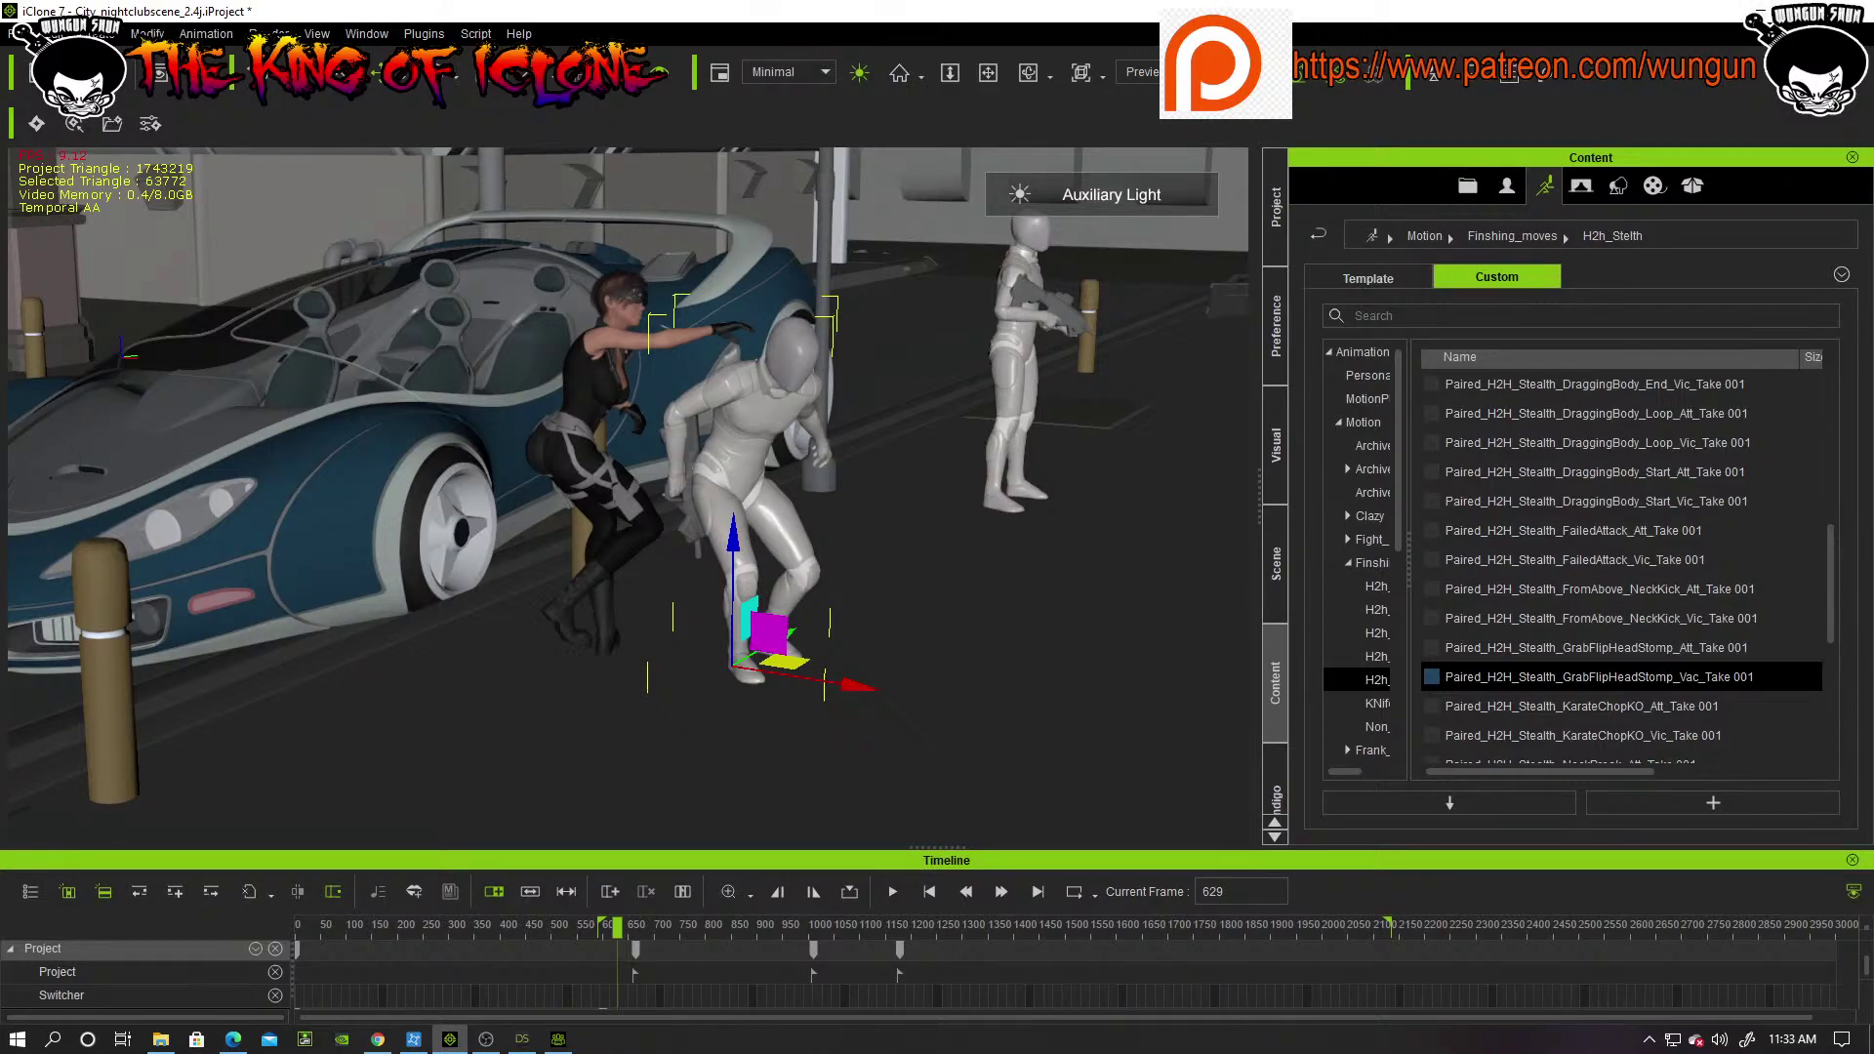
Step: Replace the open nightclub scene with a new empty project, without saving the changes
key(ctrl+o)
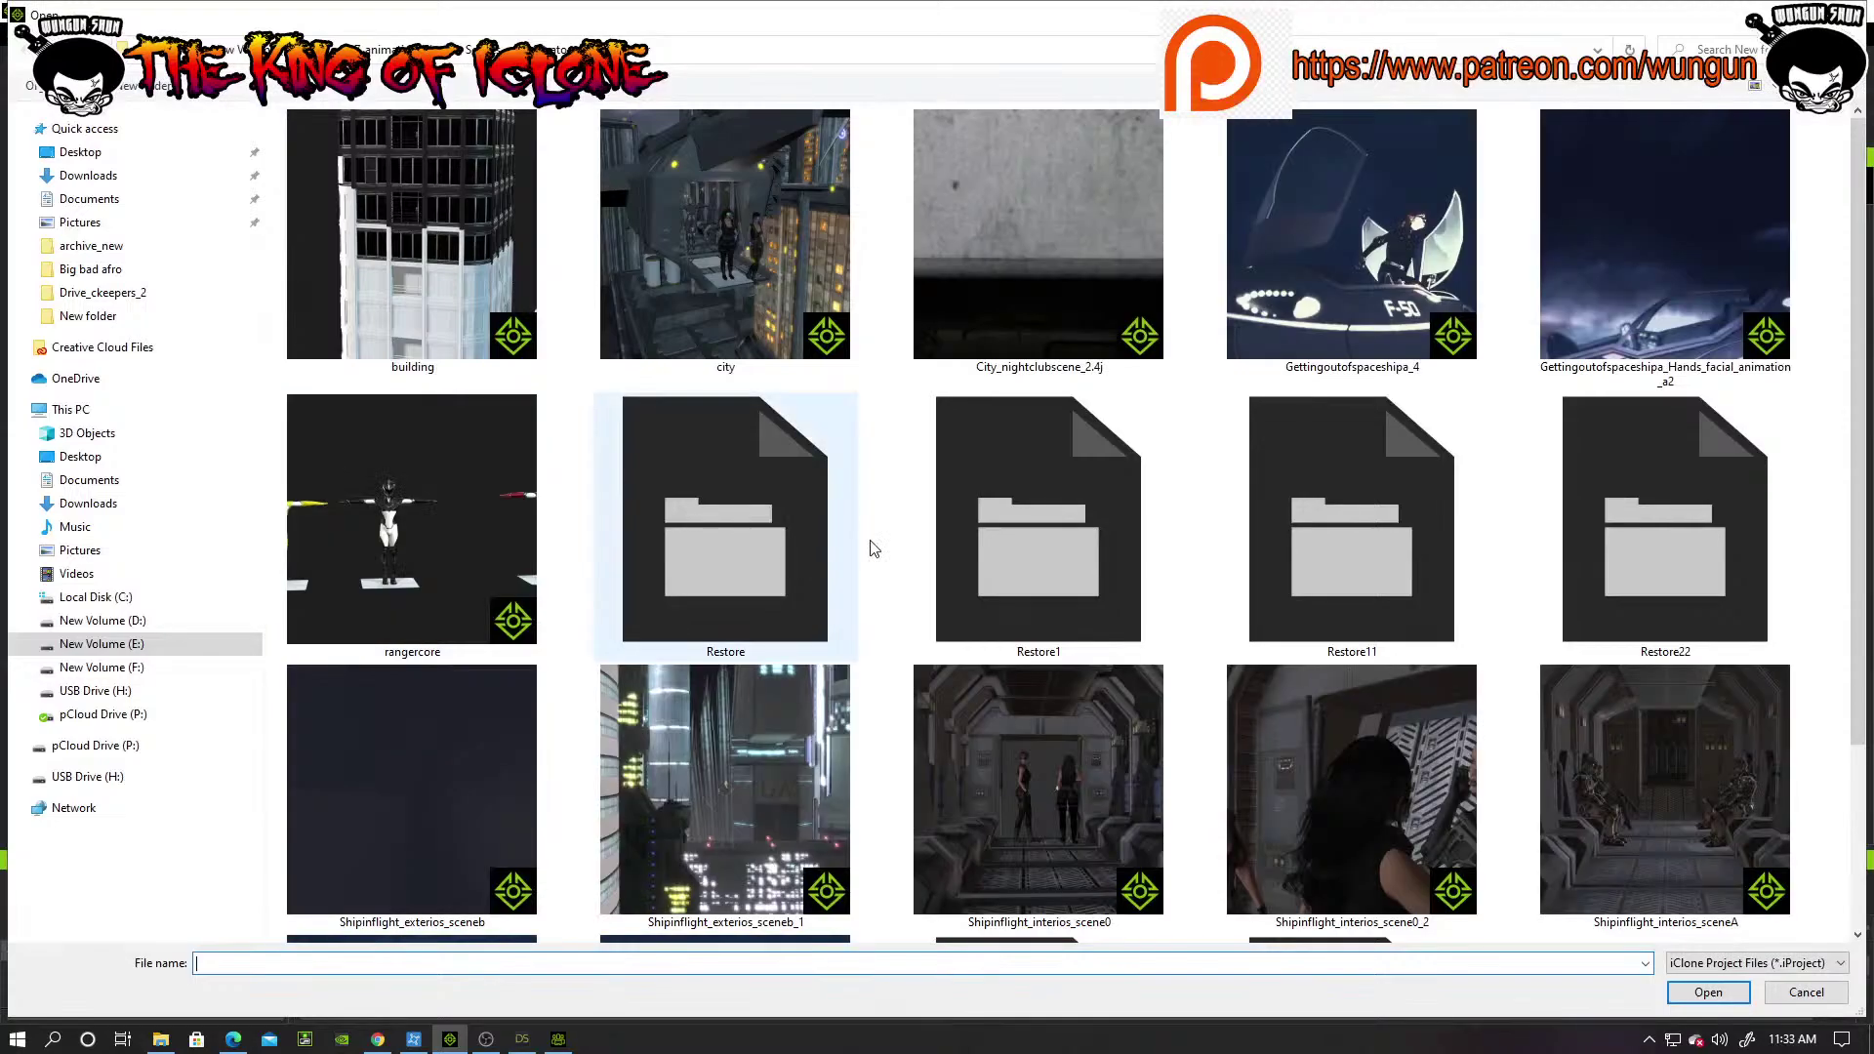
click(1854, 14)
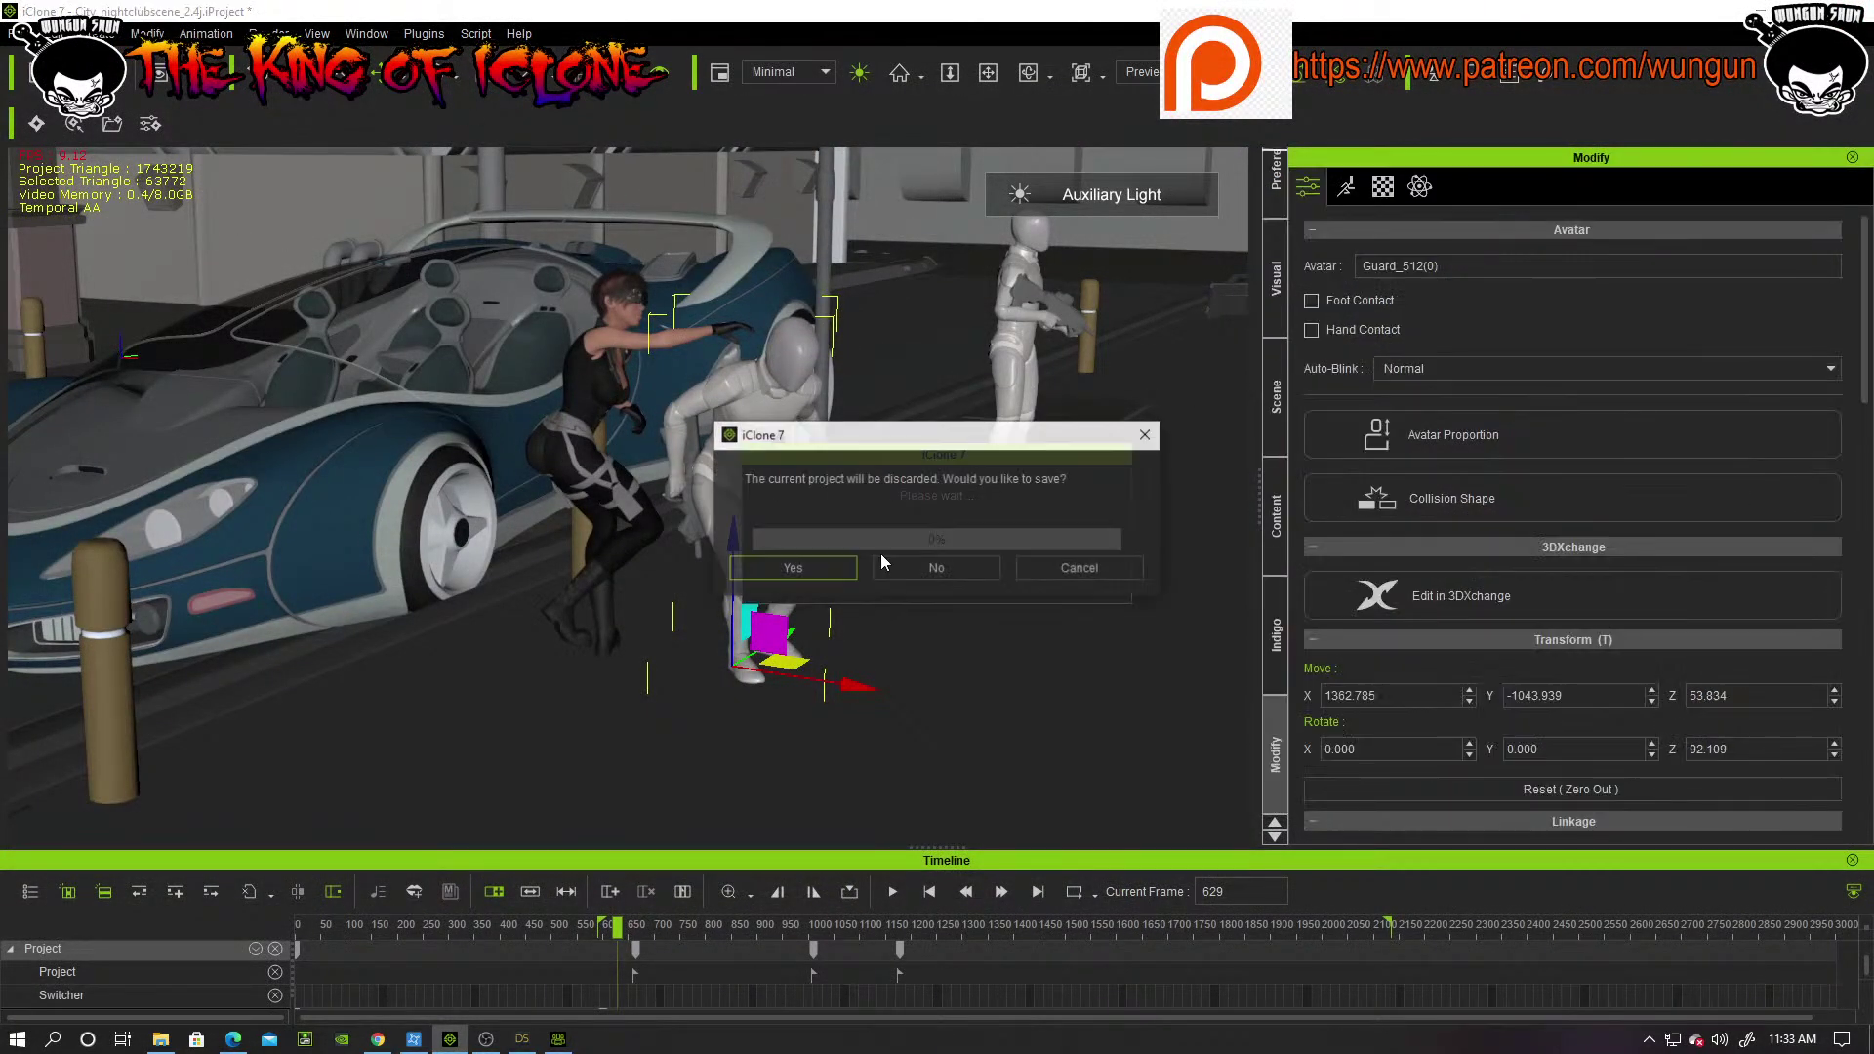
click(941, 574)
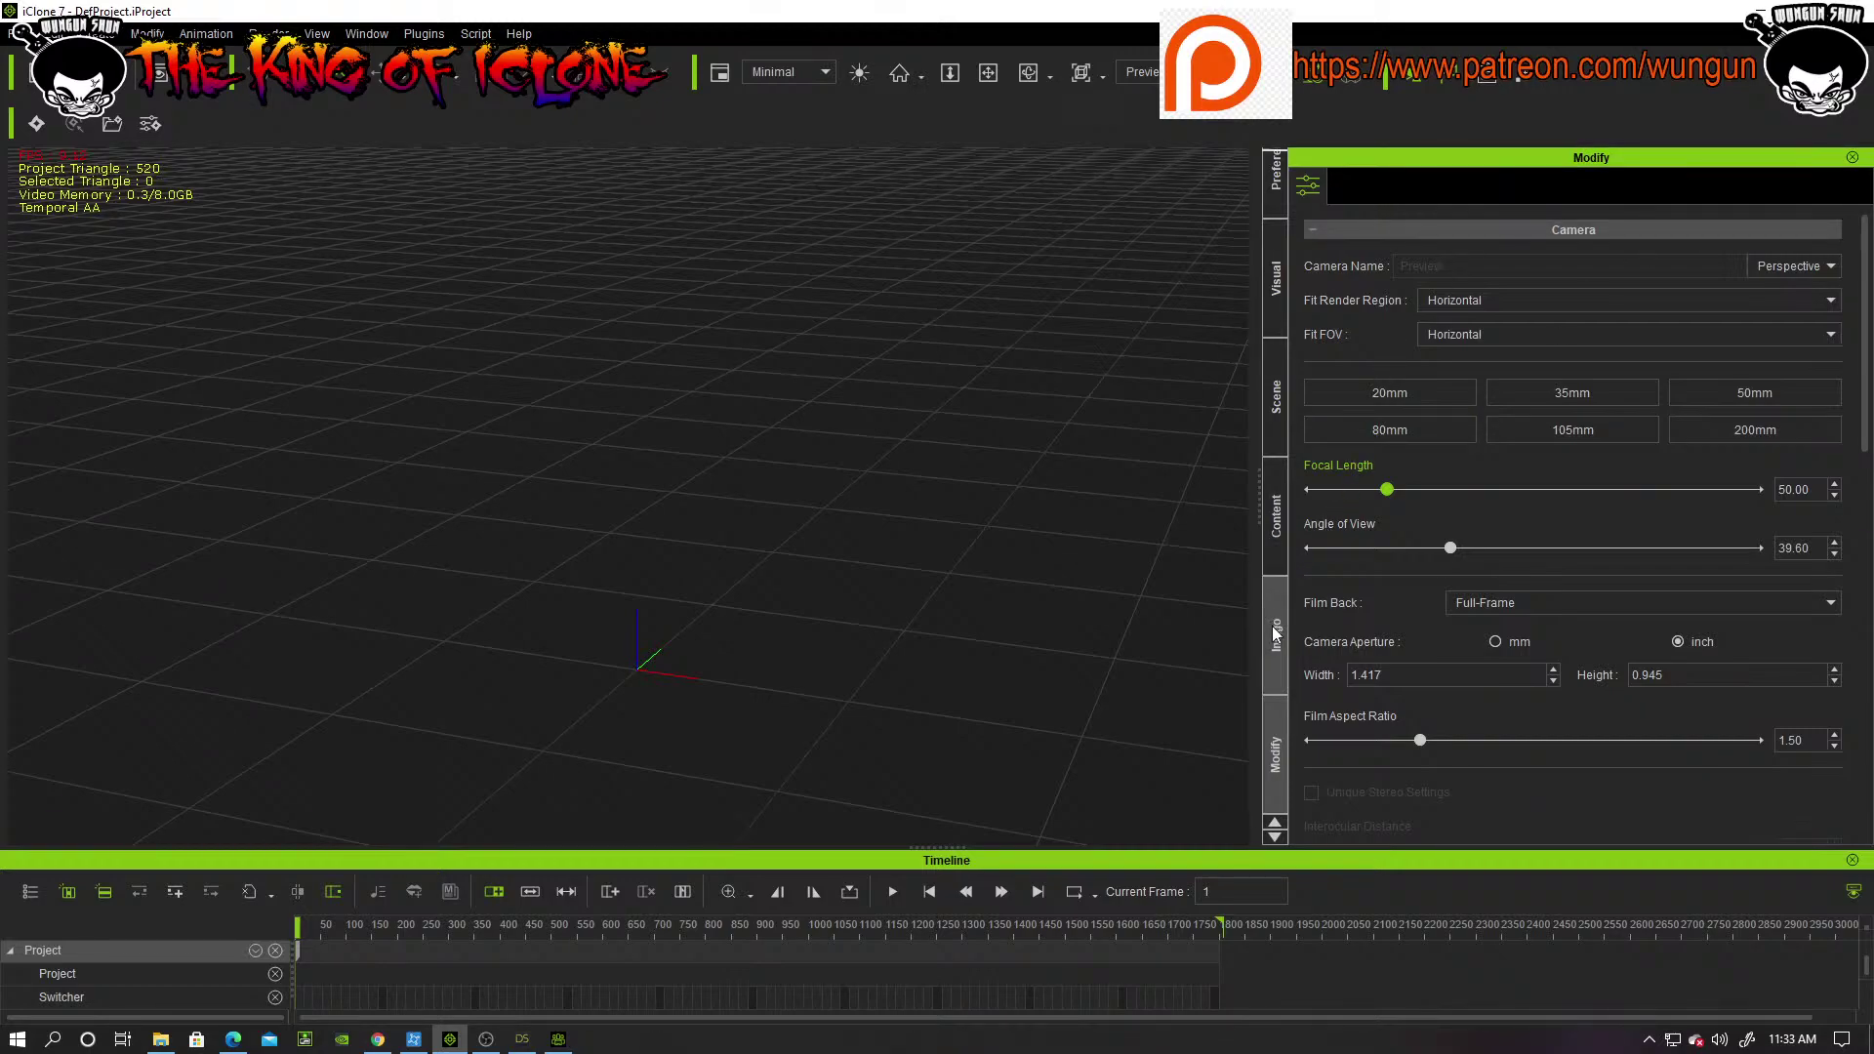
Step: Show the custom motion library with a wider folder tree and examine its motion folders, including Finshing_moves
scroll(1268, 672, down, 1)
click(1269, 678)
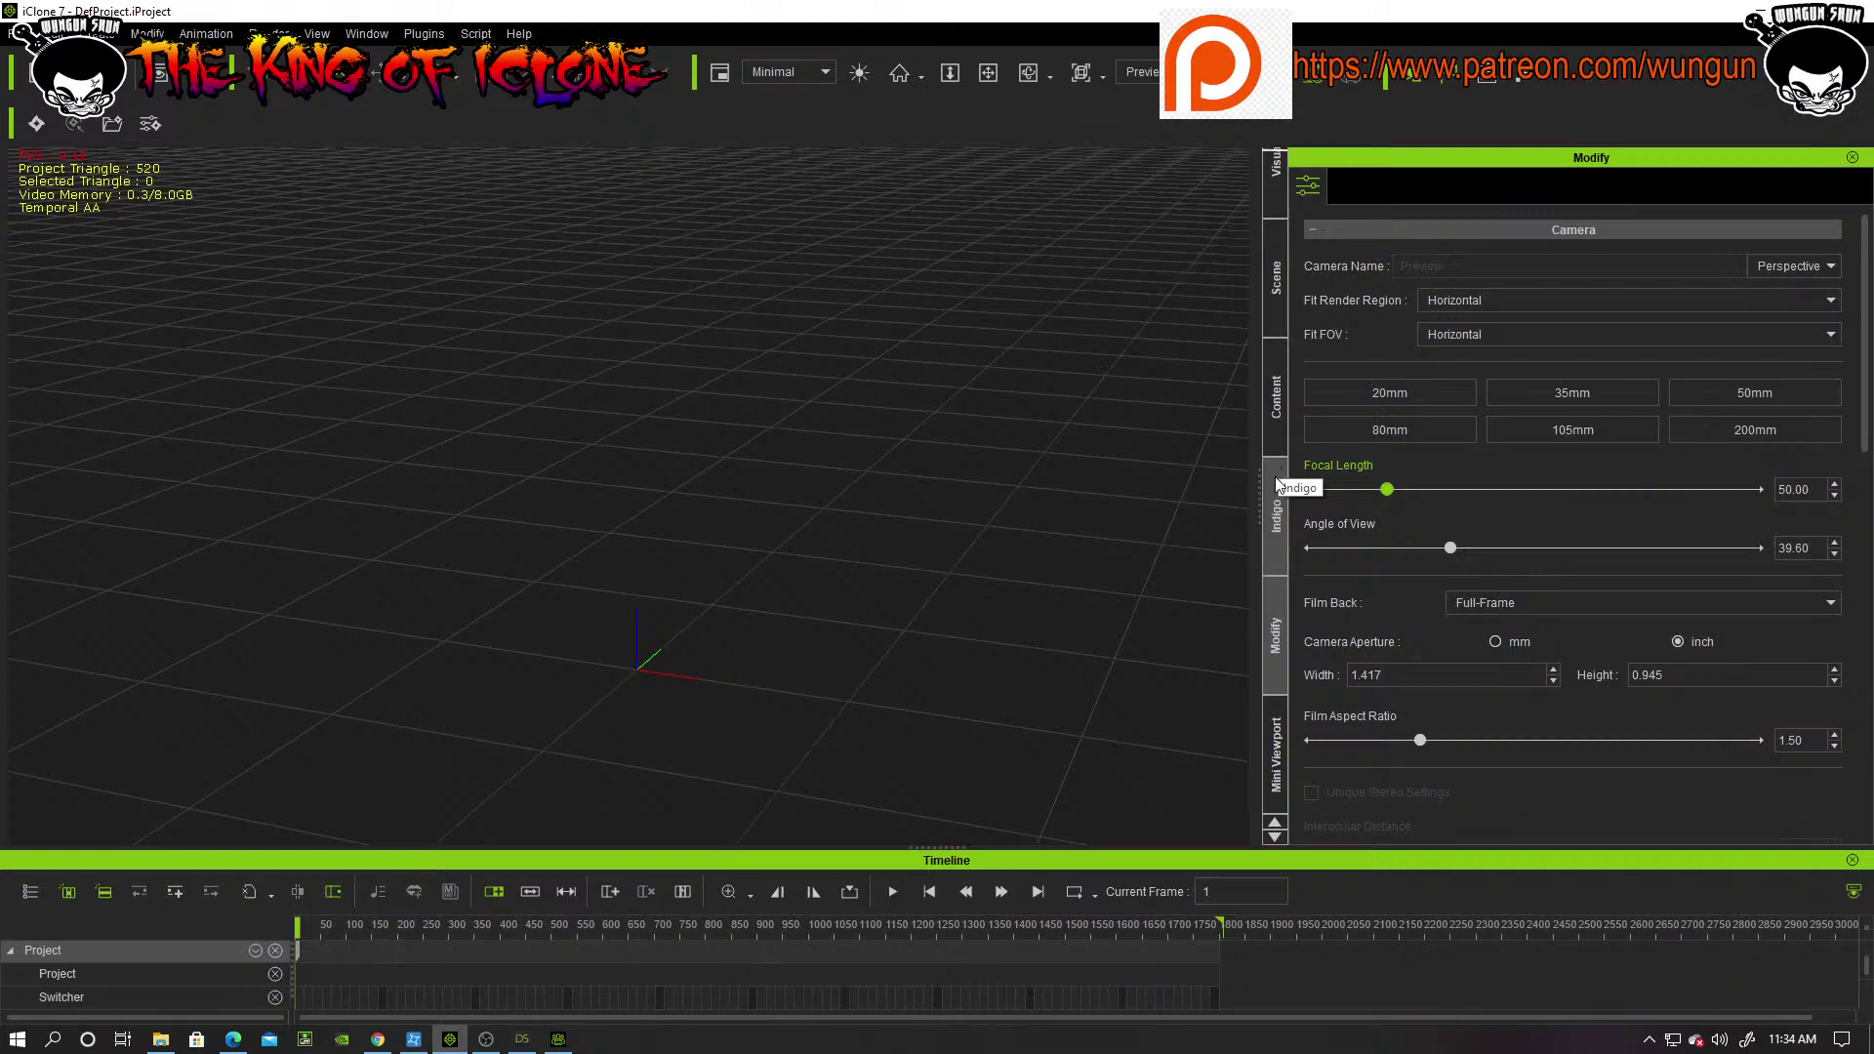
click(1270, 412)
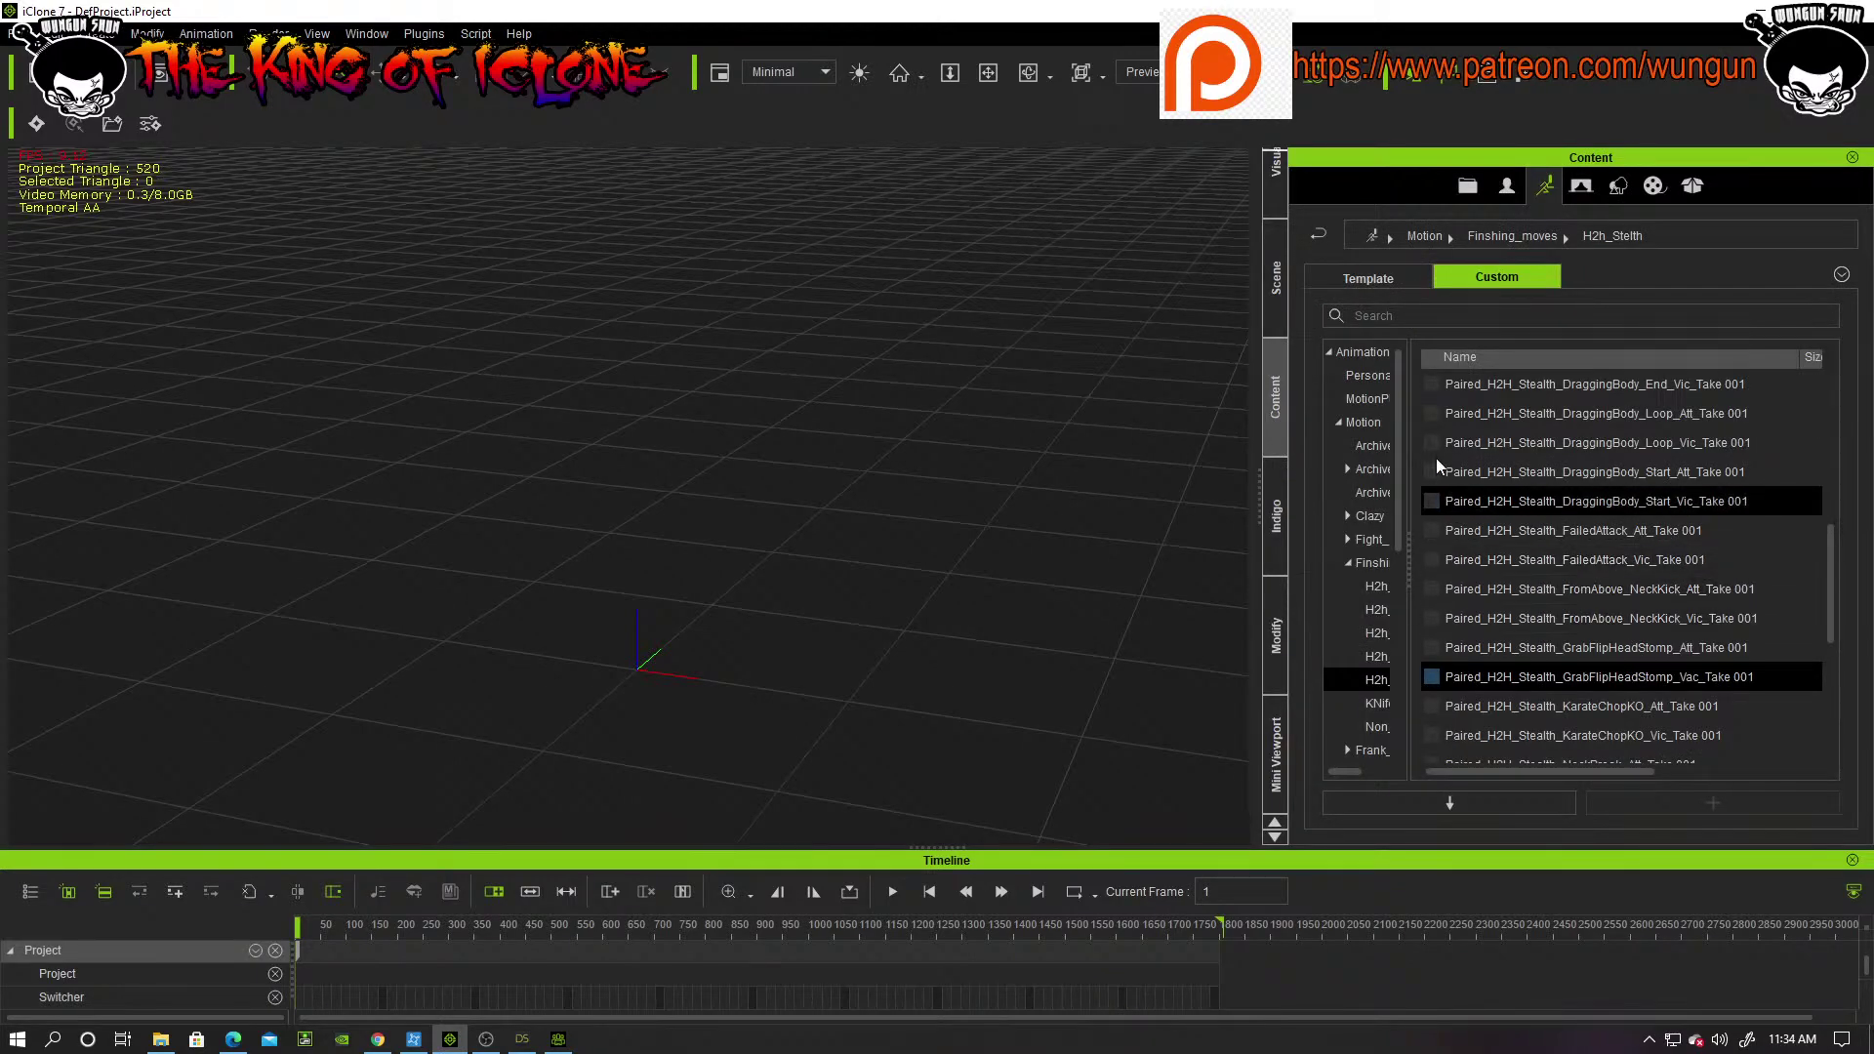
drag(1409, 543, 1538, 561)
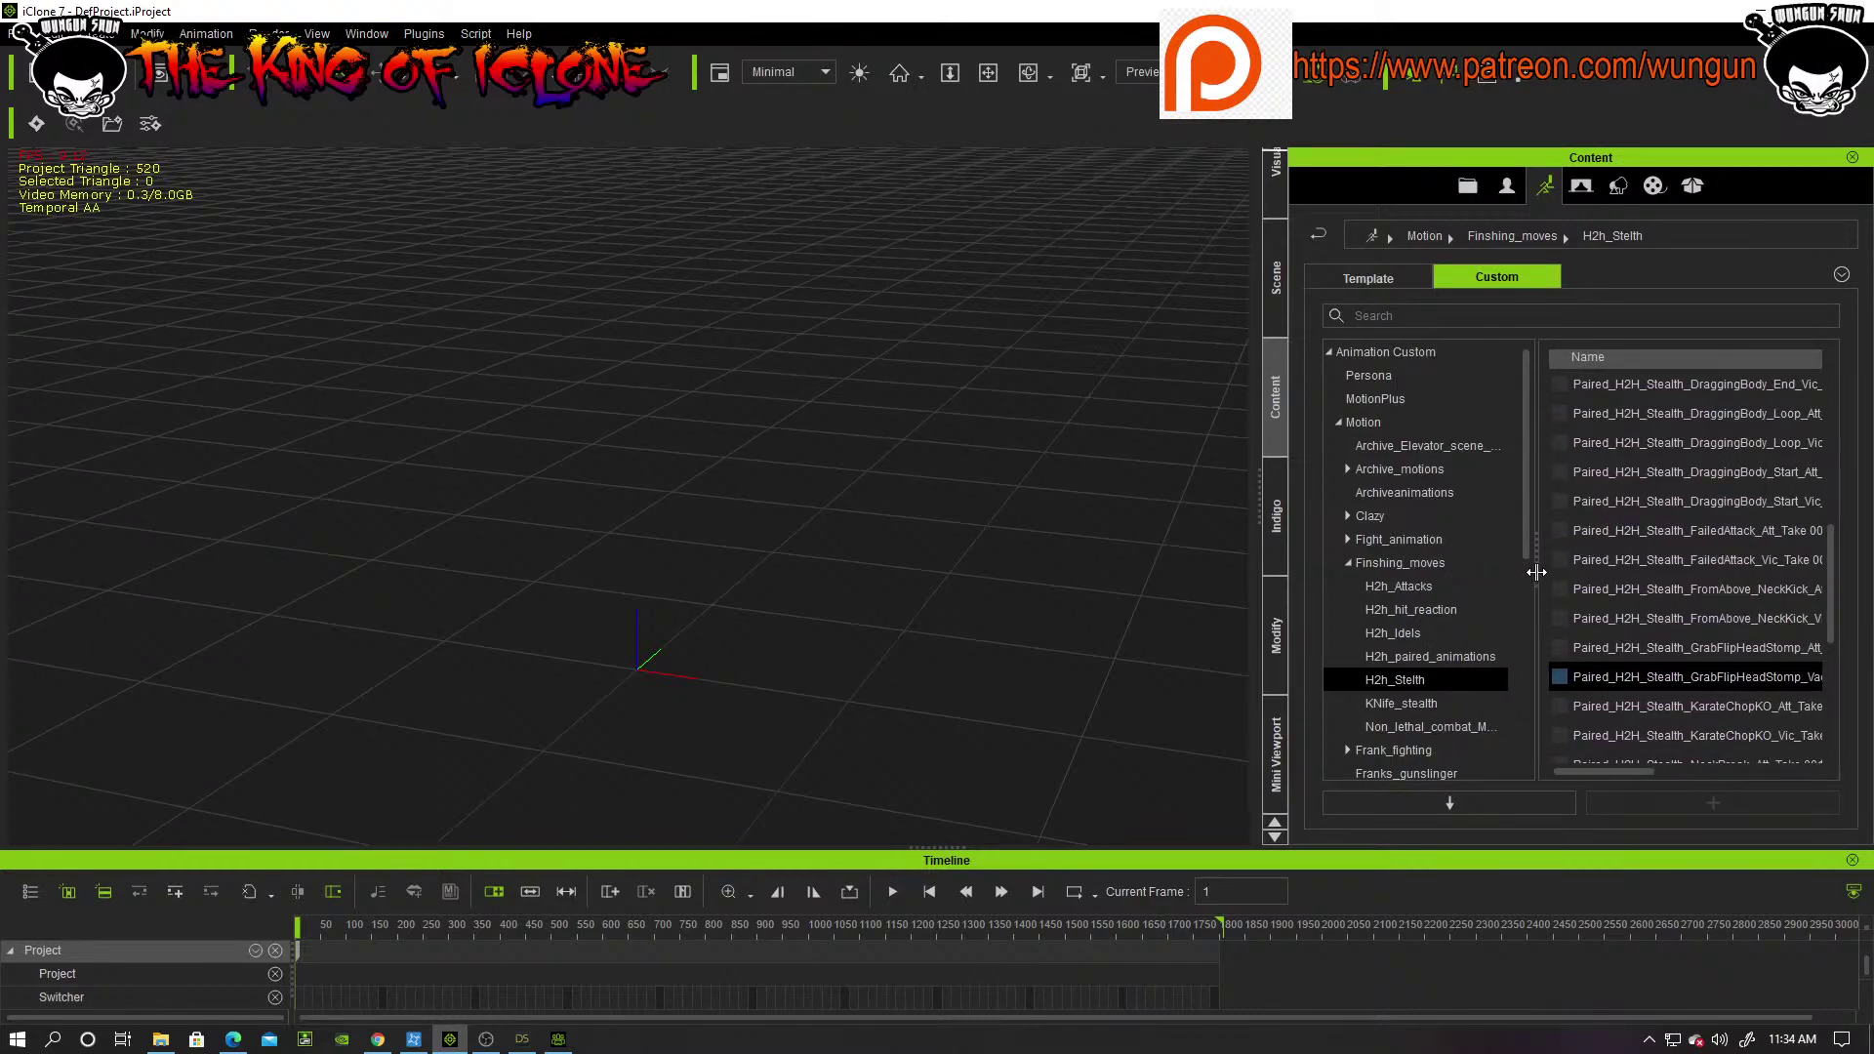
drag(1540, 571, 1597, 570)
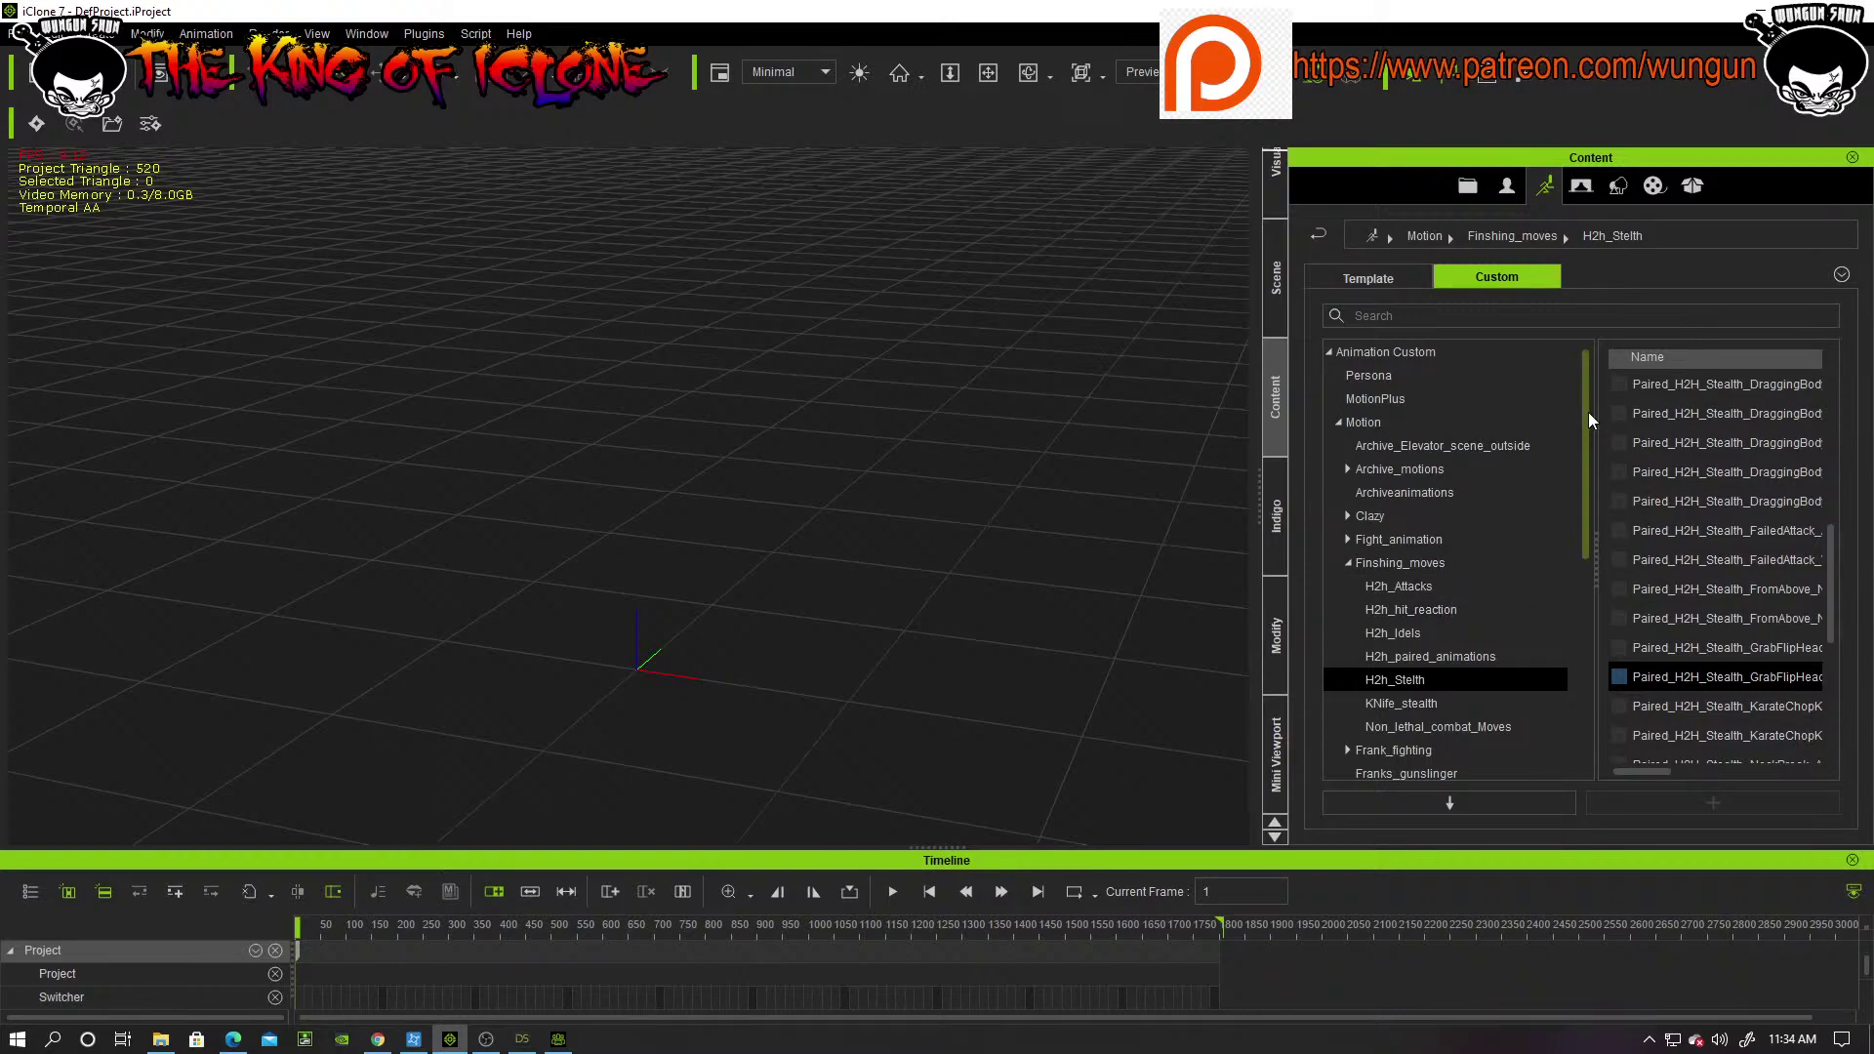
mouse_move(1588, 414)
mouse_down()
mouse_move(1577, 541)
mouse_move(1597, 414)
mouse_up()
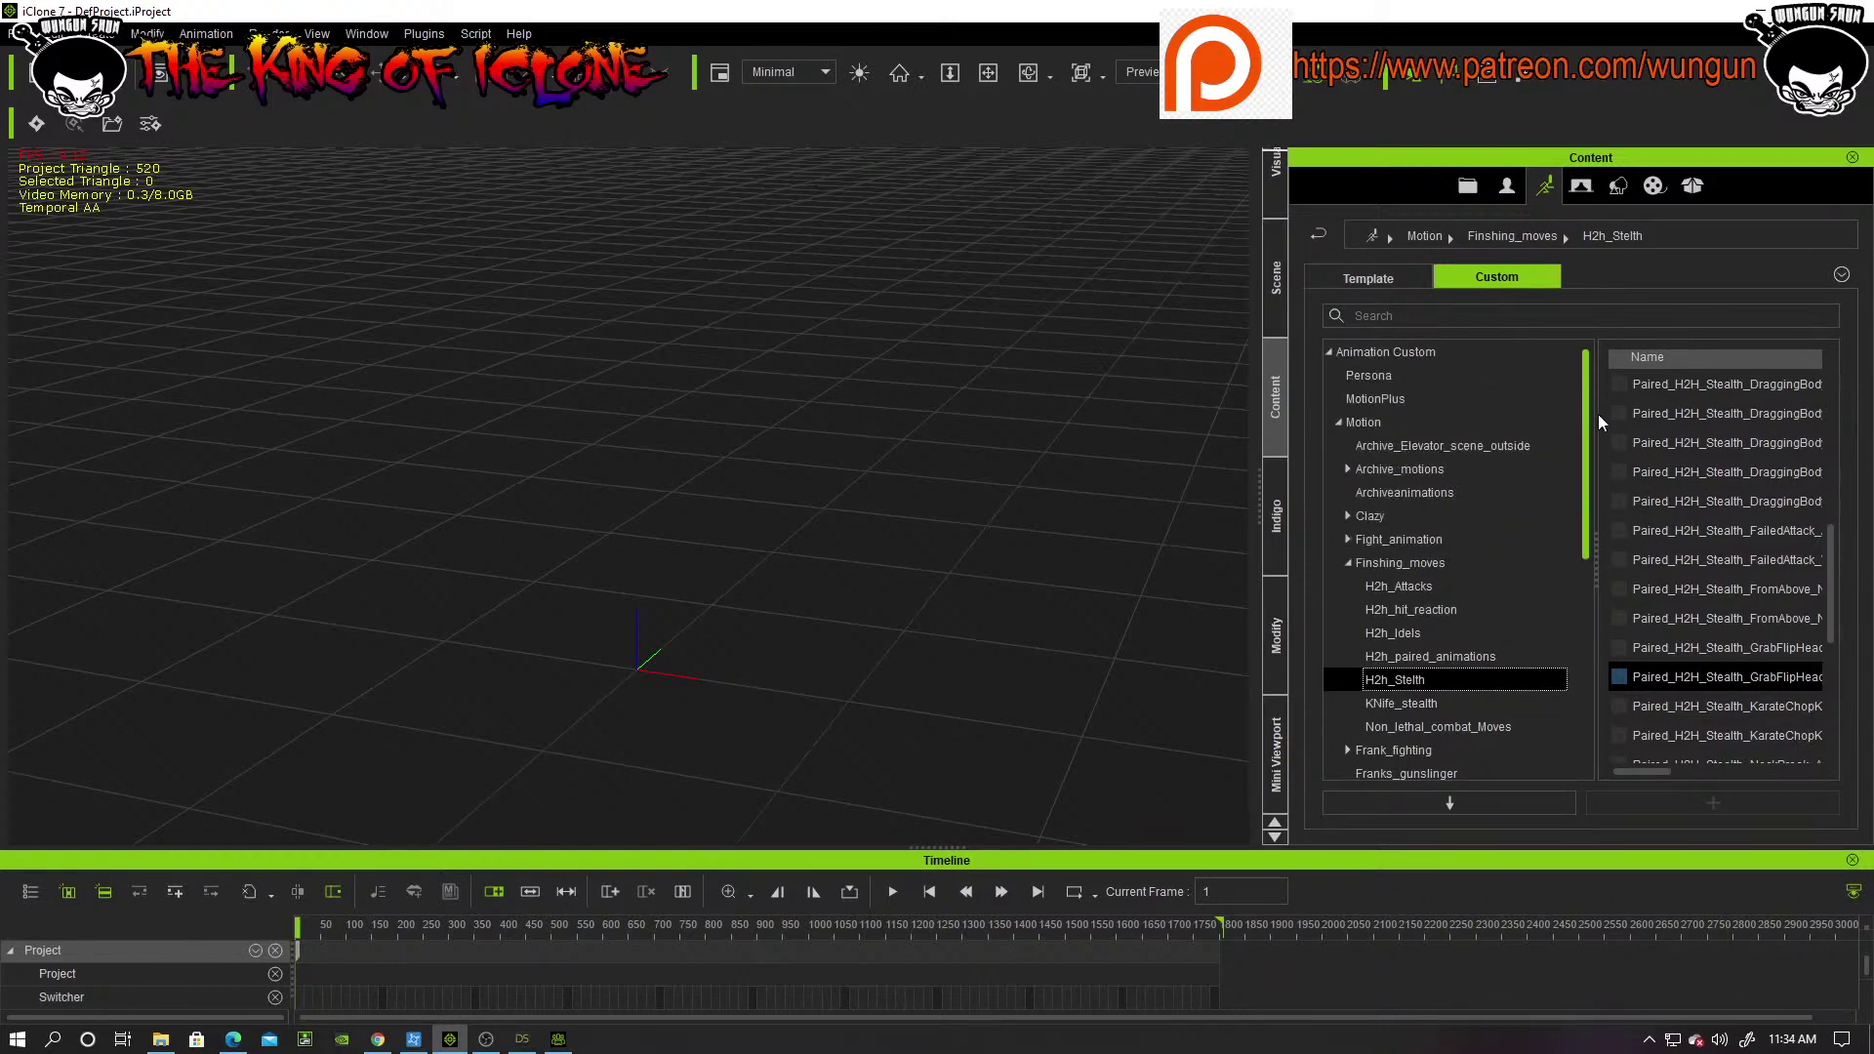
scroll(1477, 580, down, 2)
scroll(1469, 623, down, 1)
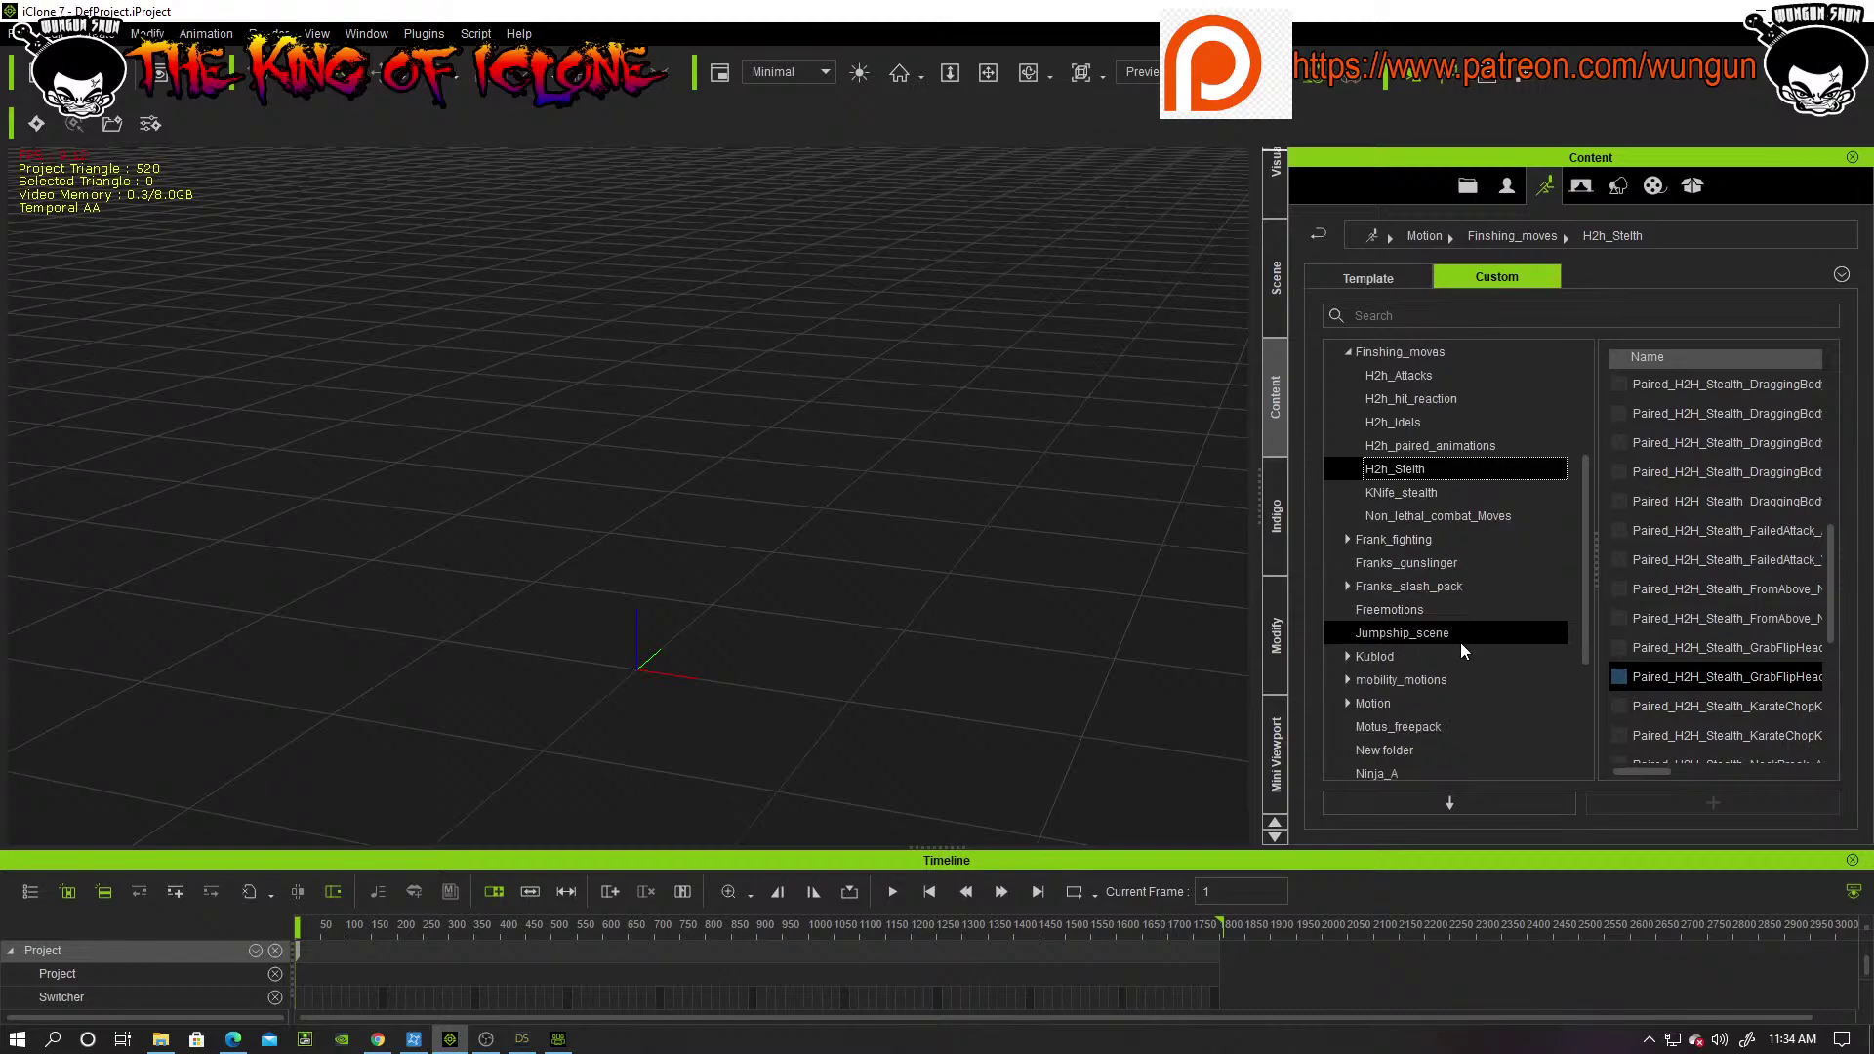
scroll(1453, 674, up, 3)
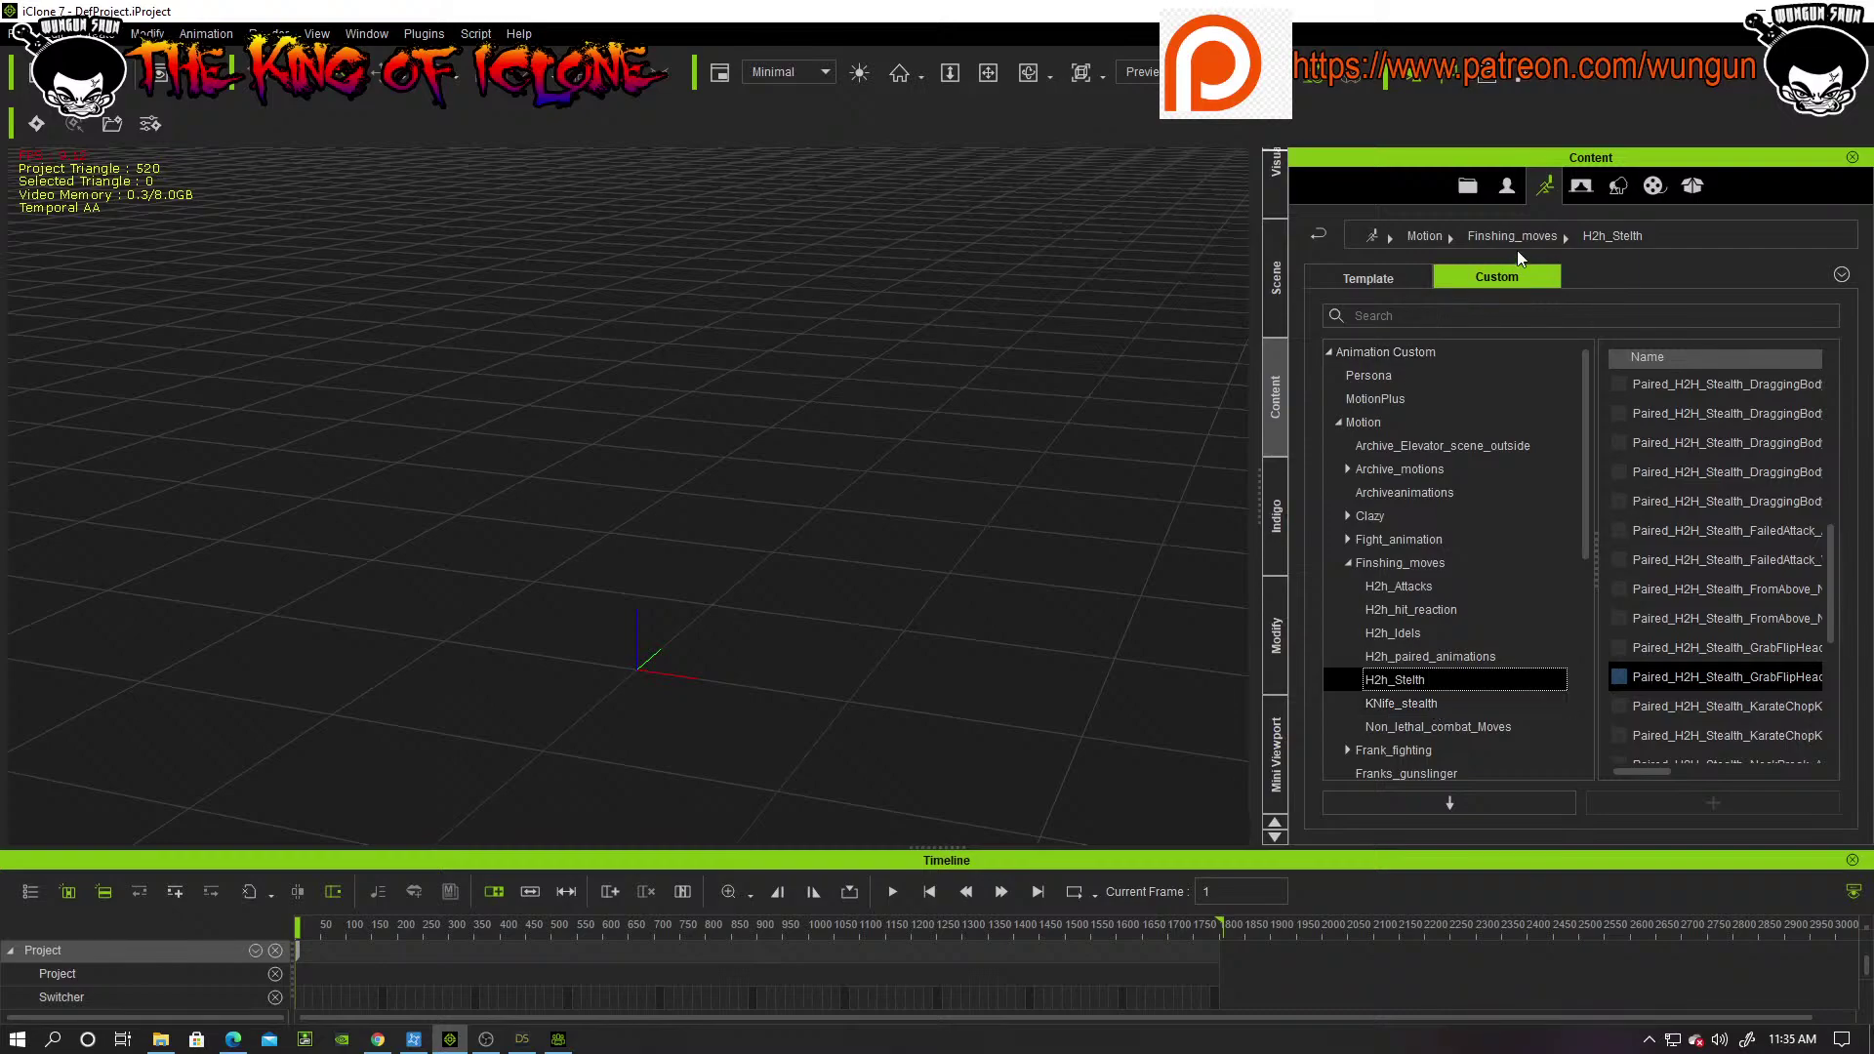
Step: Open the Avatar folder of the custom avatar library and narrow the folder tree to show its items
click(1511, 195)
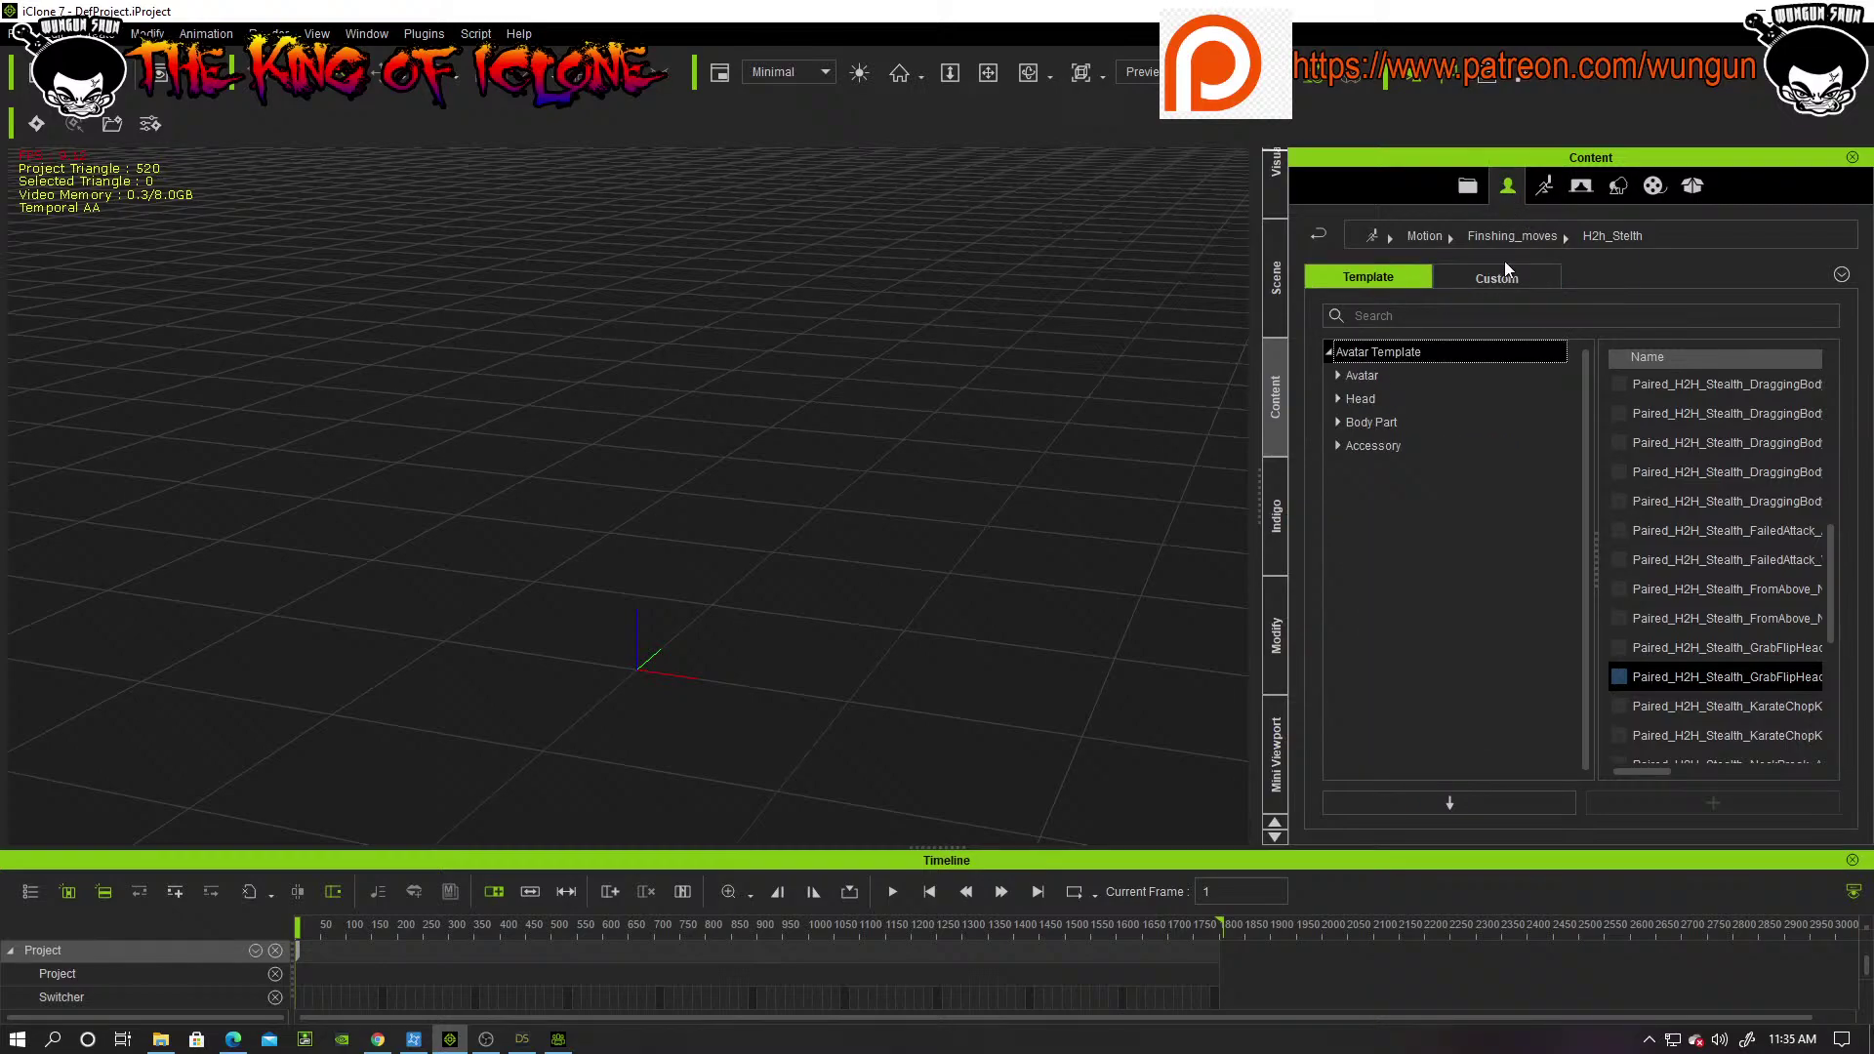
click(1379, 377)
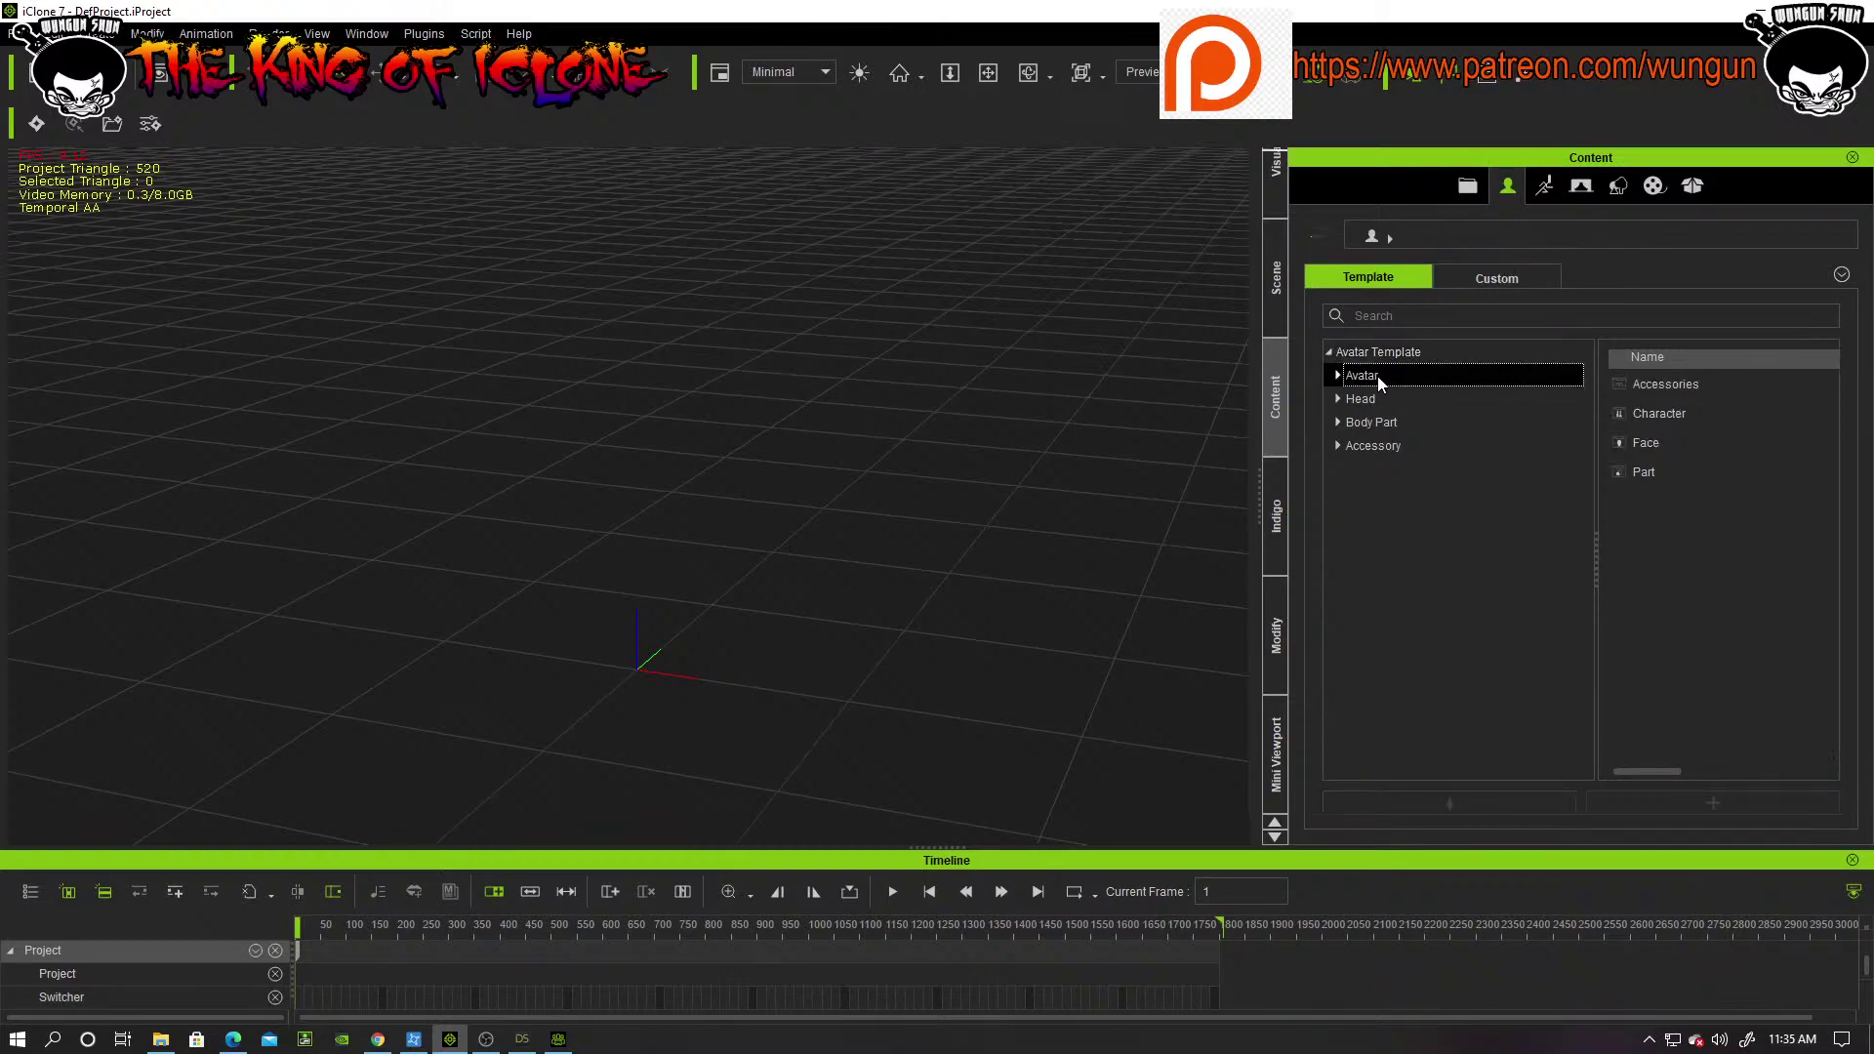
click(1496, 273)
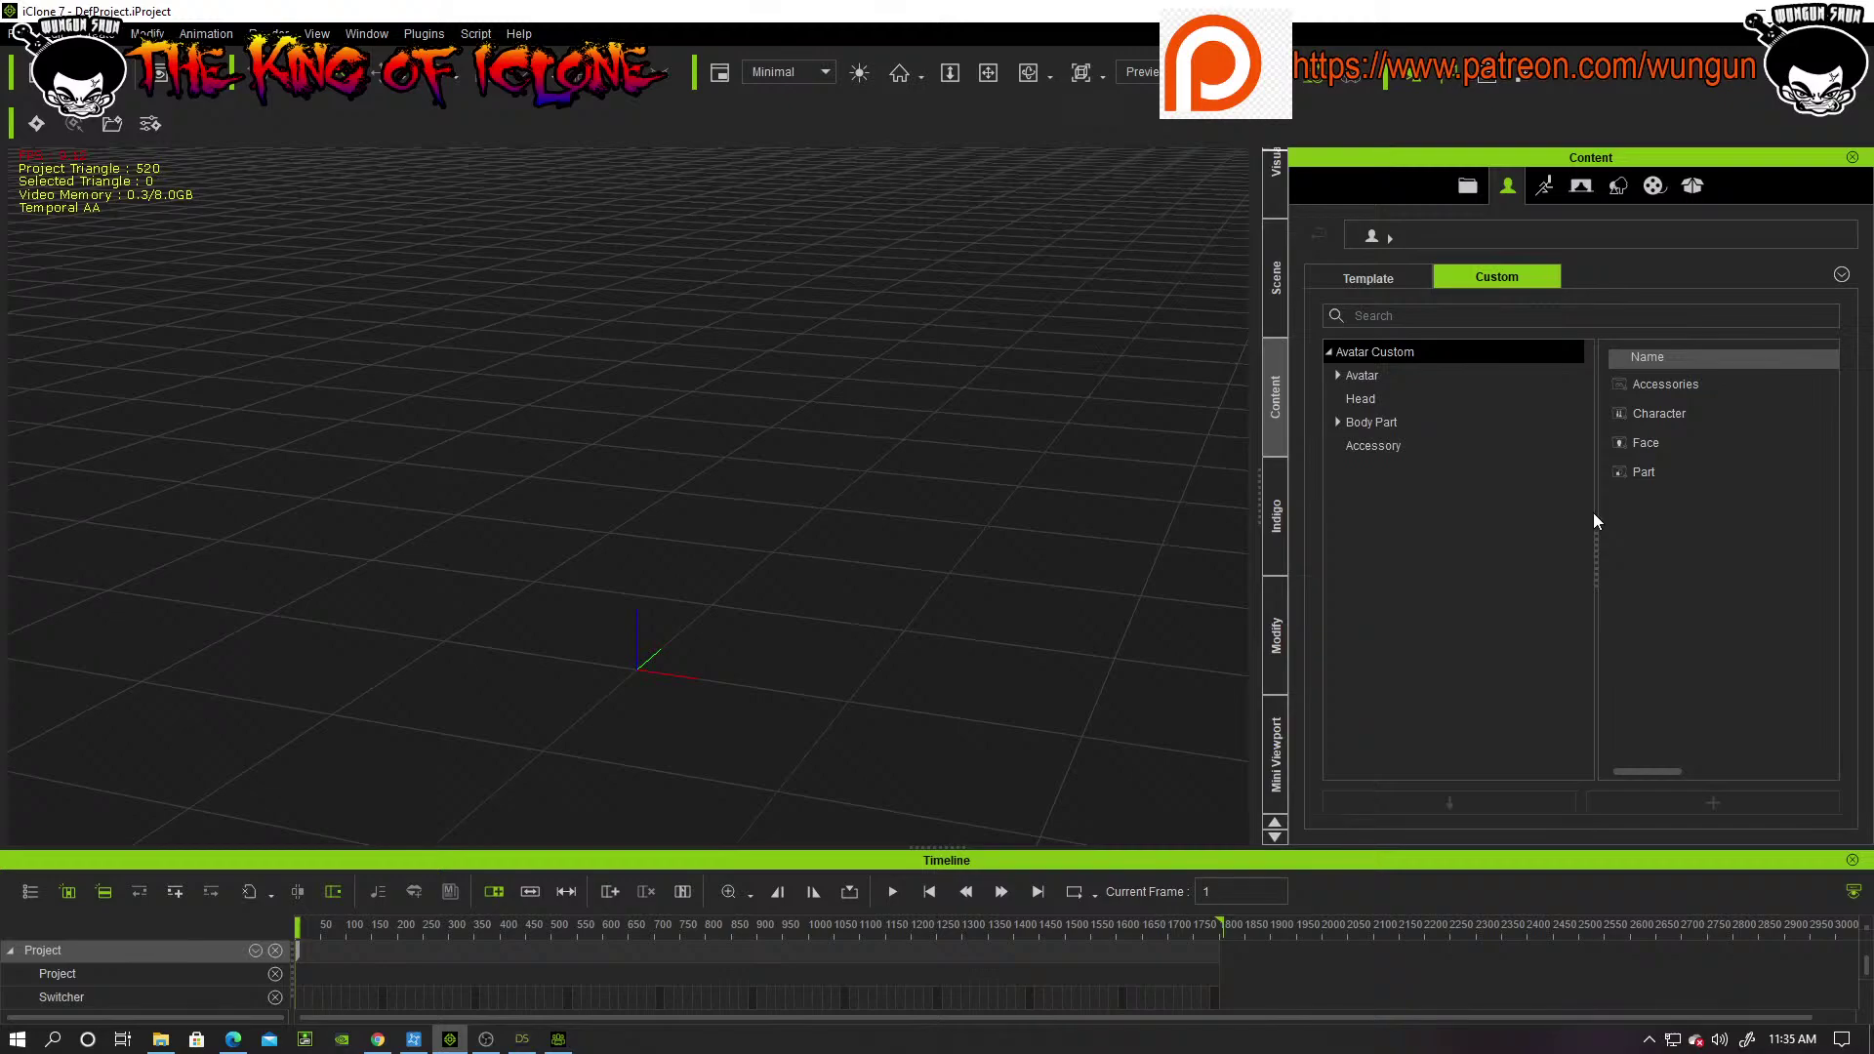
drag(1593, 517, 1481, 518)
click(1376, 422)
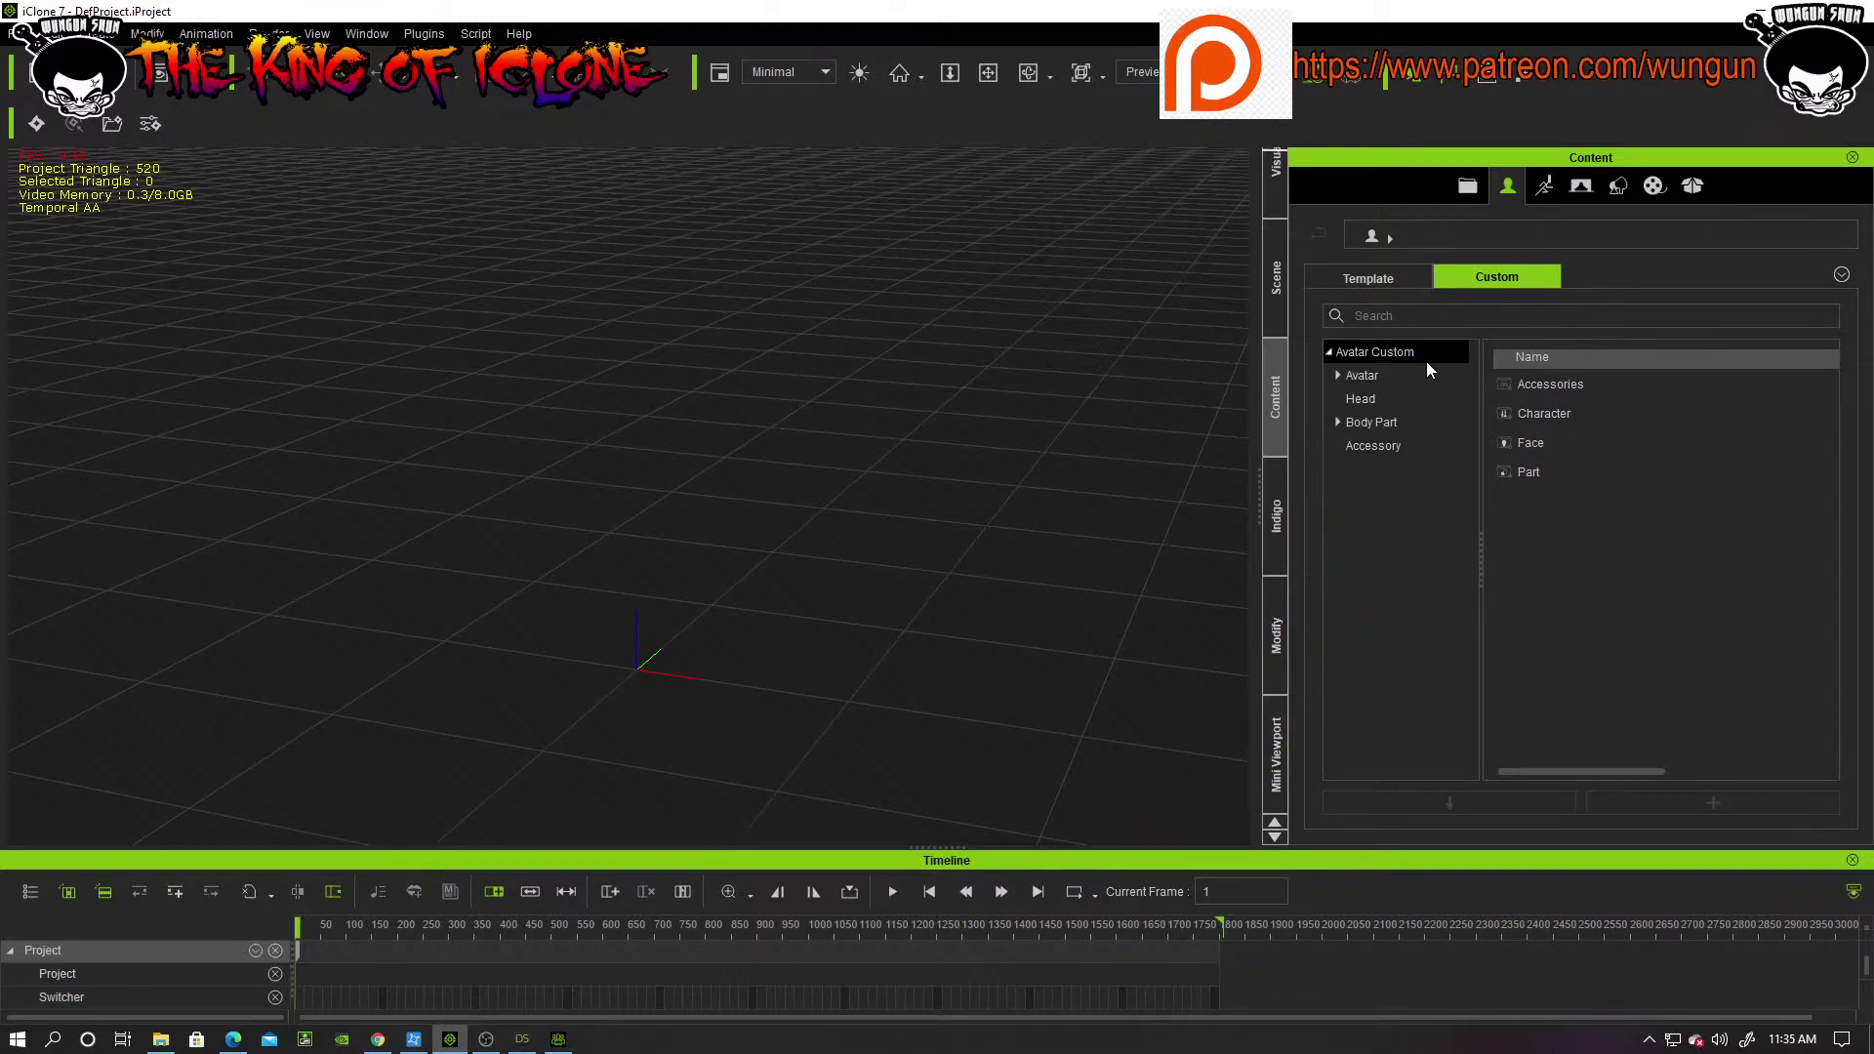
click(1369, 380)
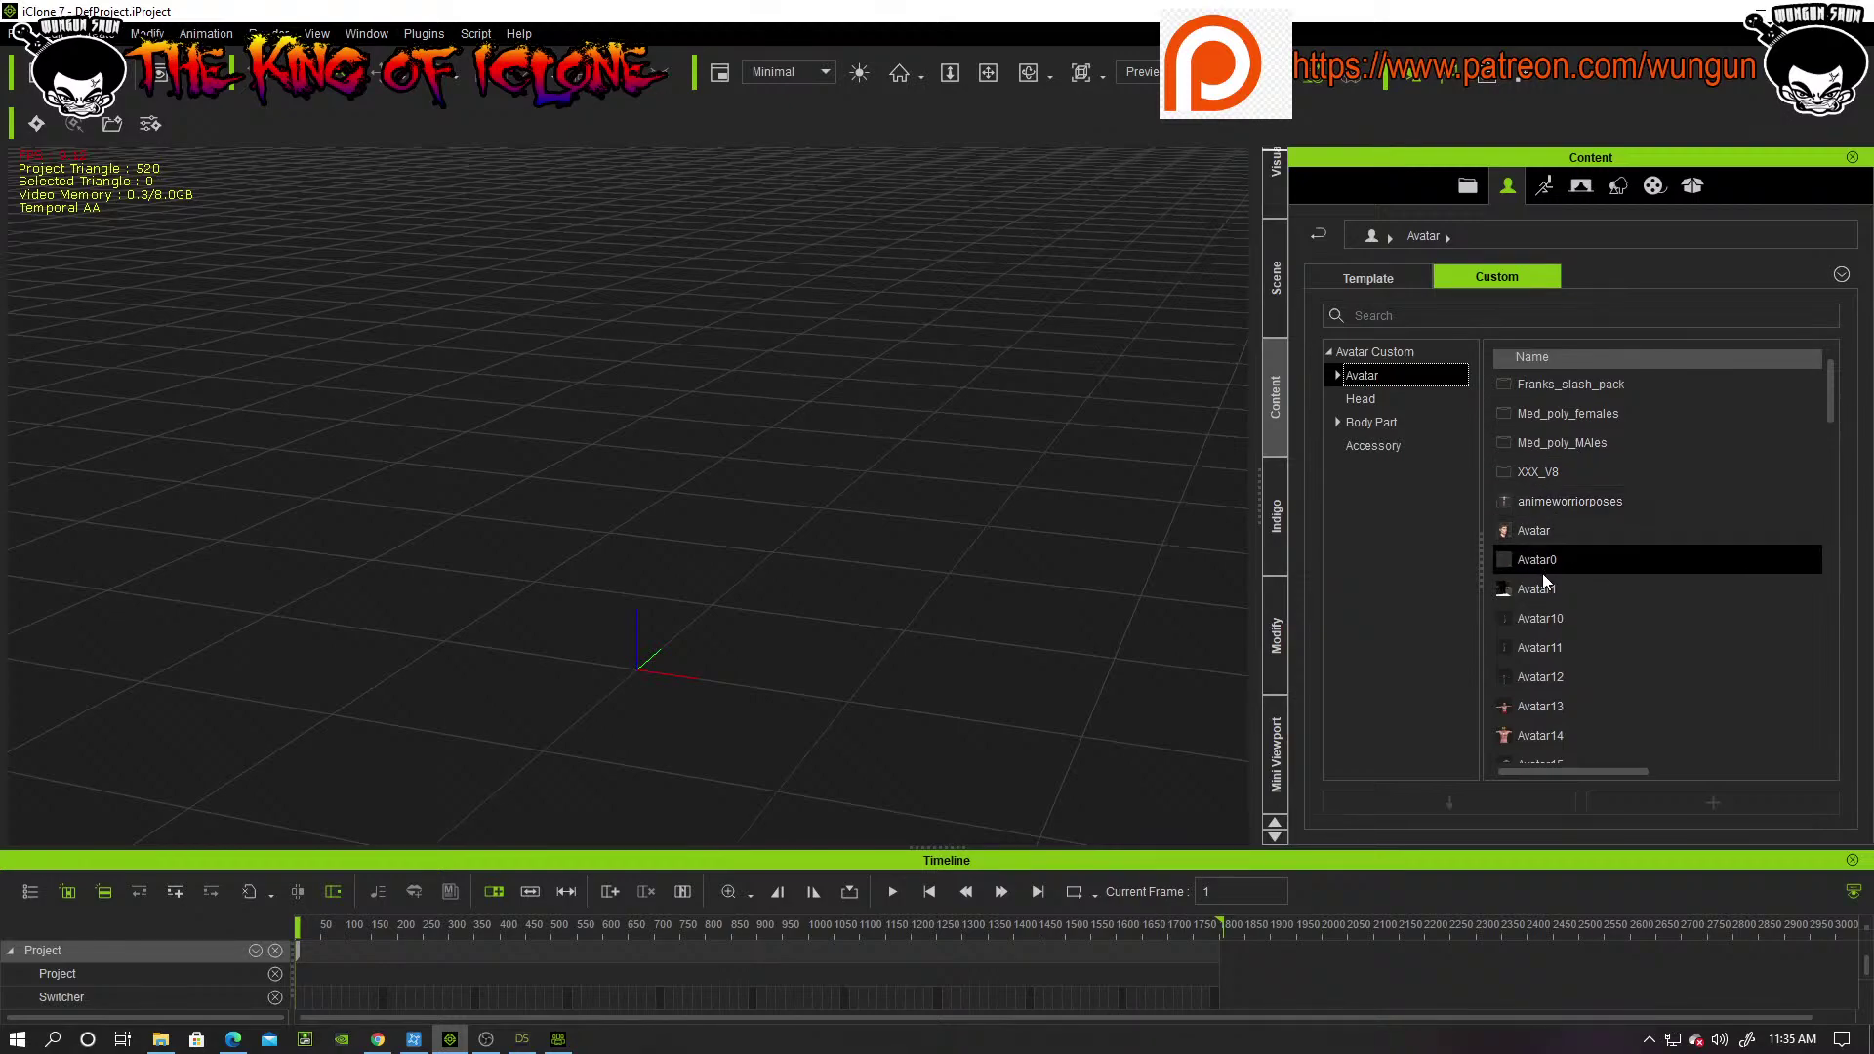
Step: Look through the custom avatar list and switch its items to large thumbnails
mouse_move(1560, 578)
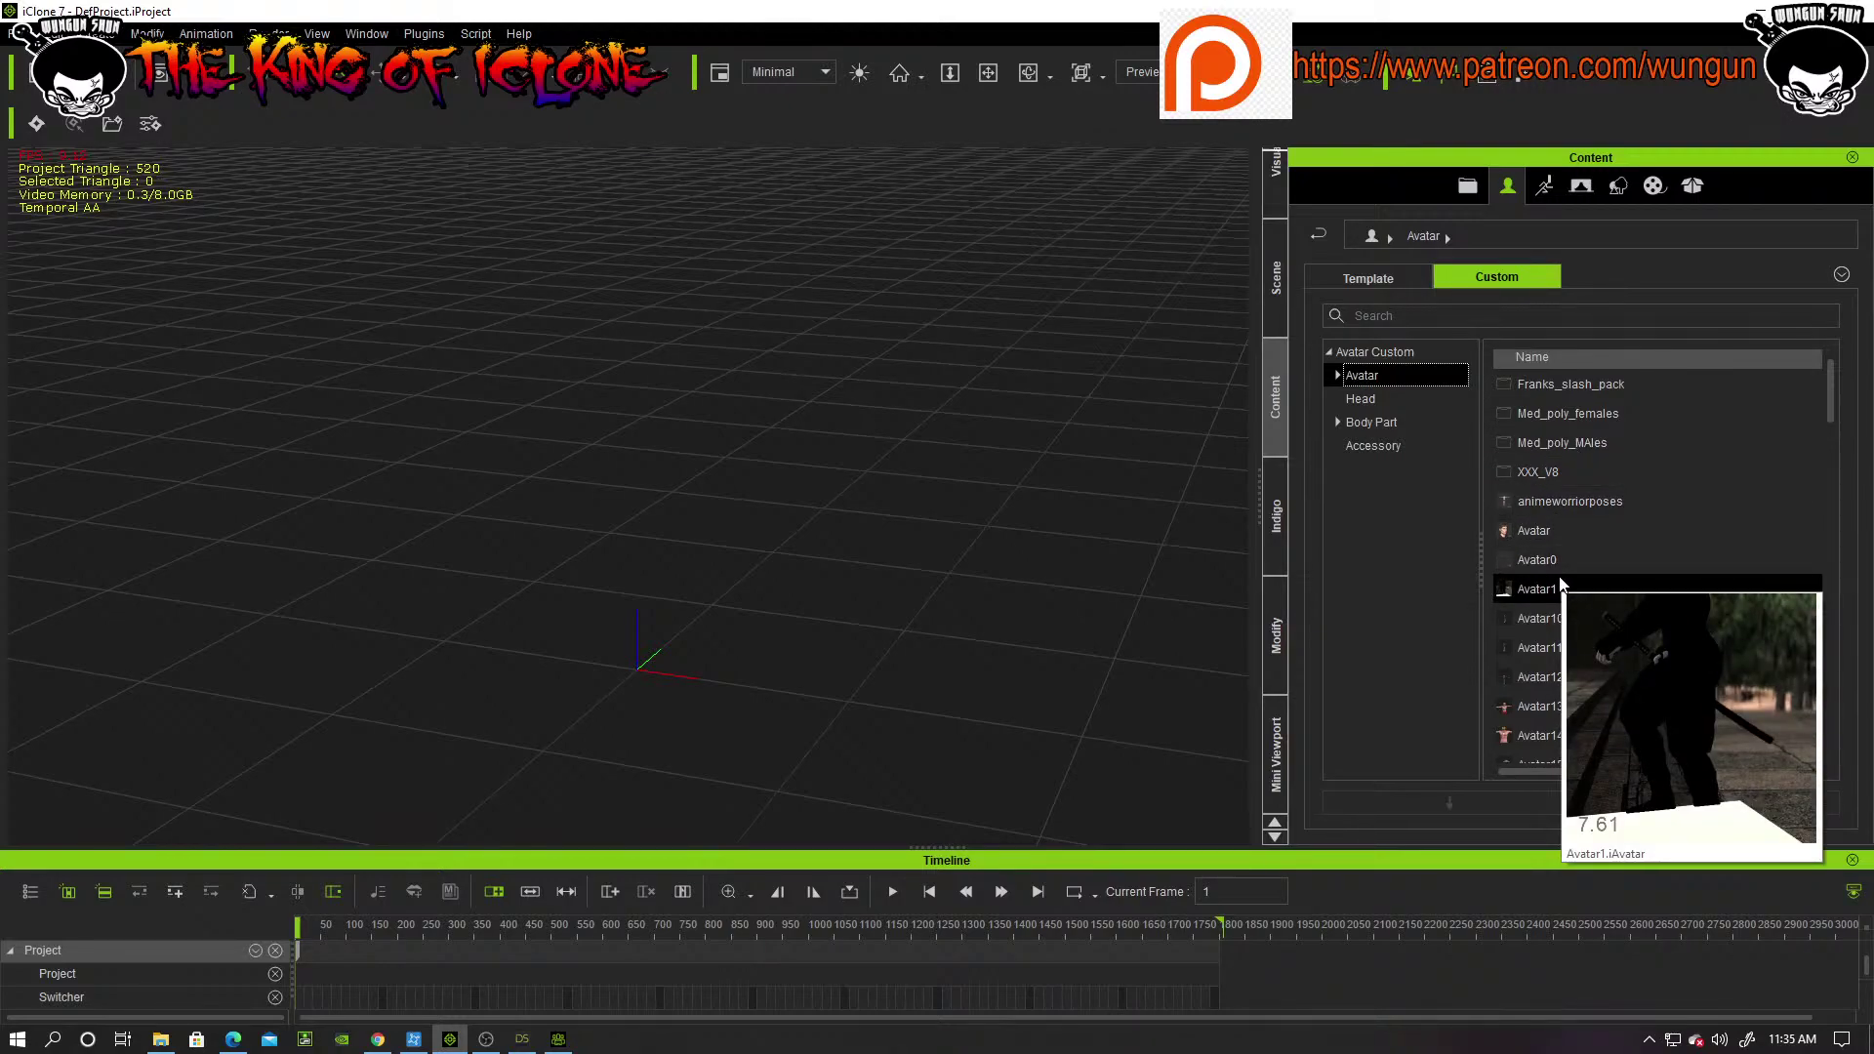
scroll(1562, 566, down, 1)
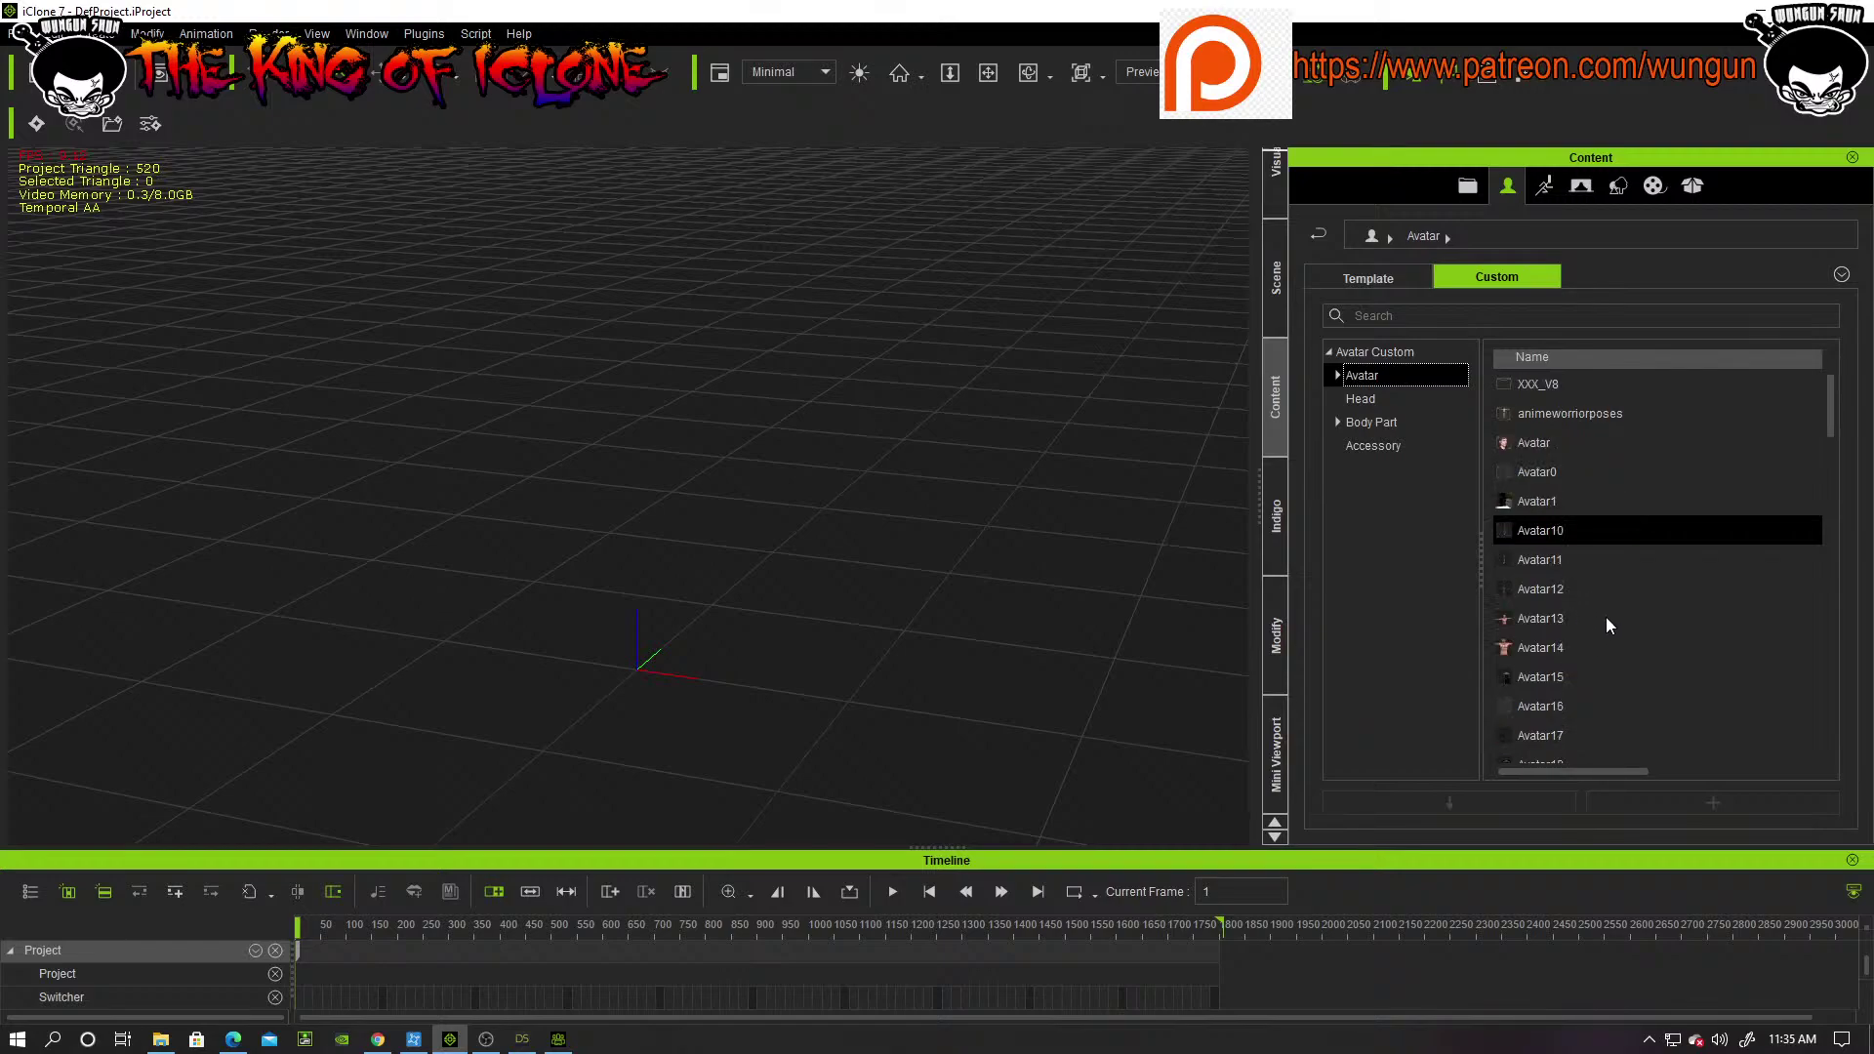
scroll(1684, 594, down, 5)
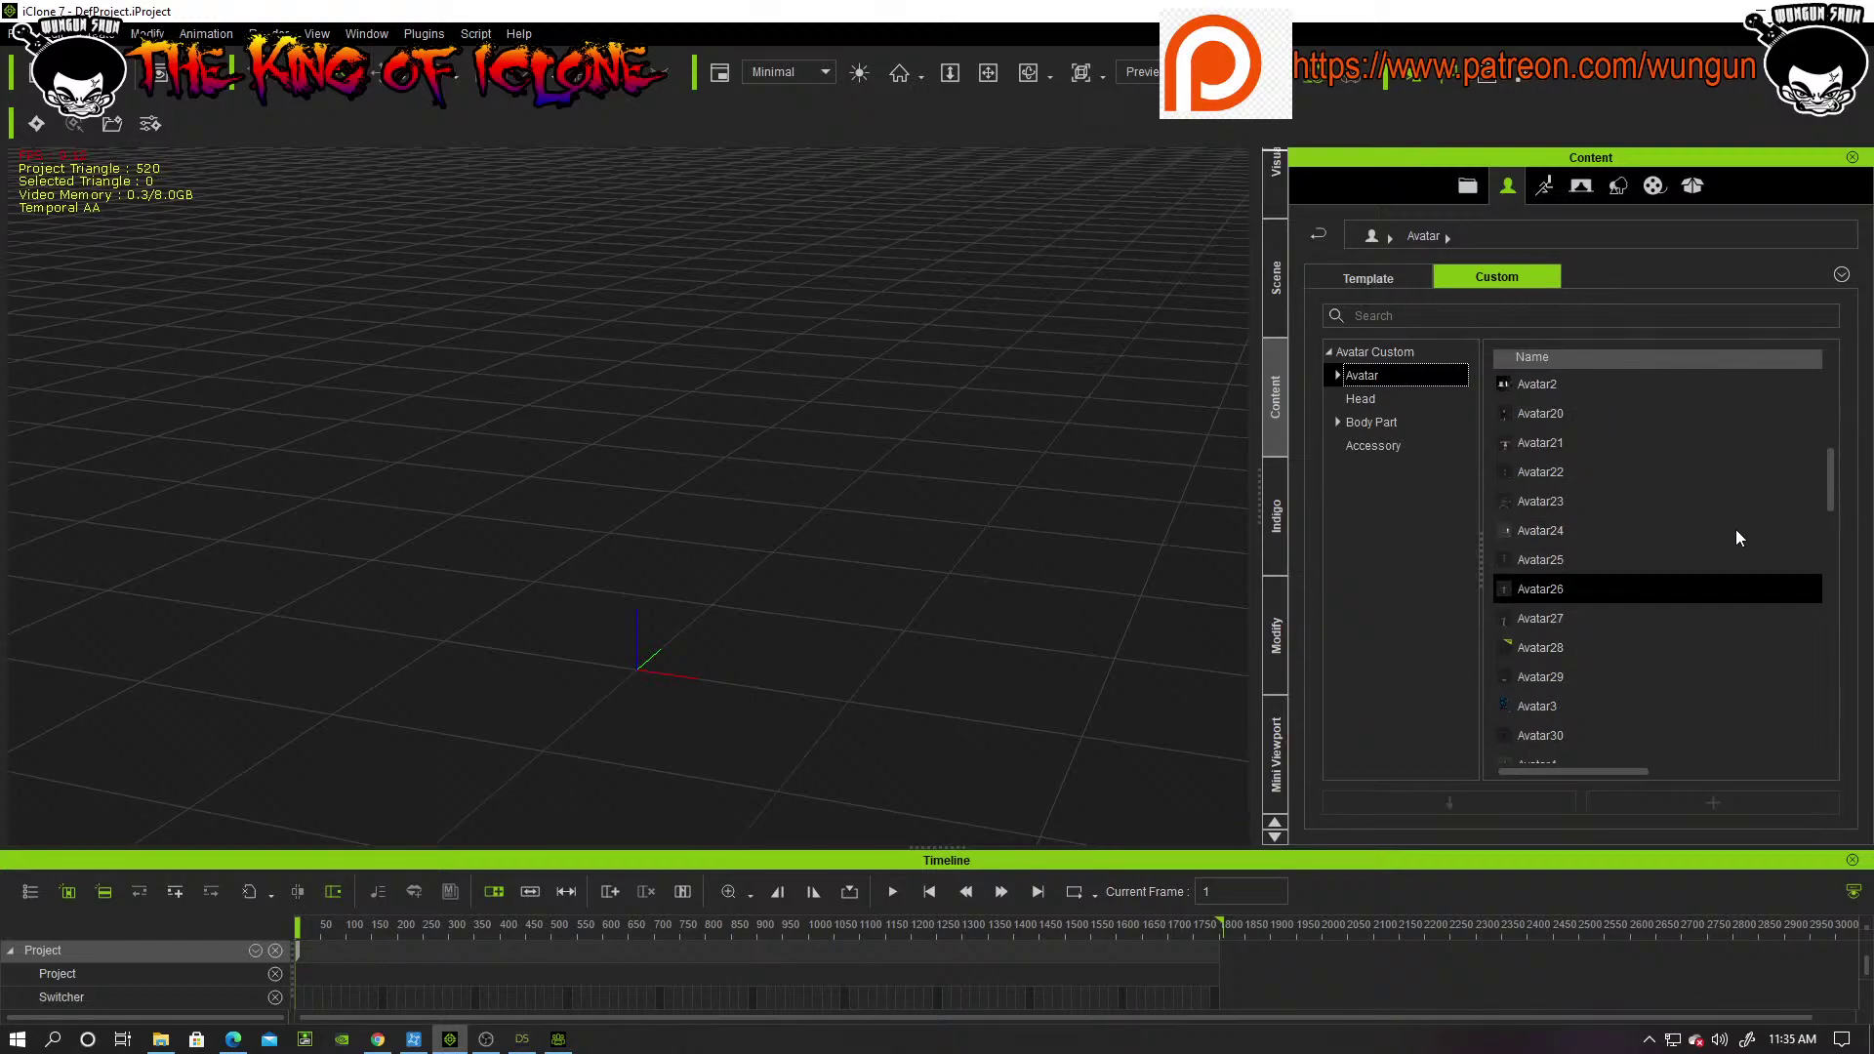
scroll(1738, 556, down, 4)
scroll(1714, 658, down, 4)
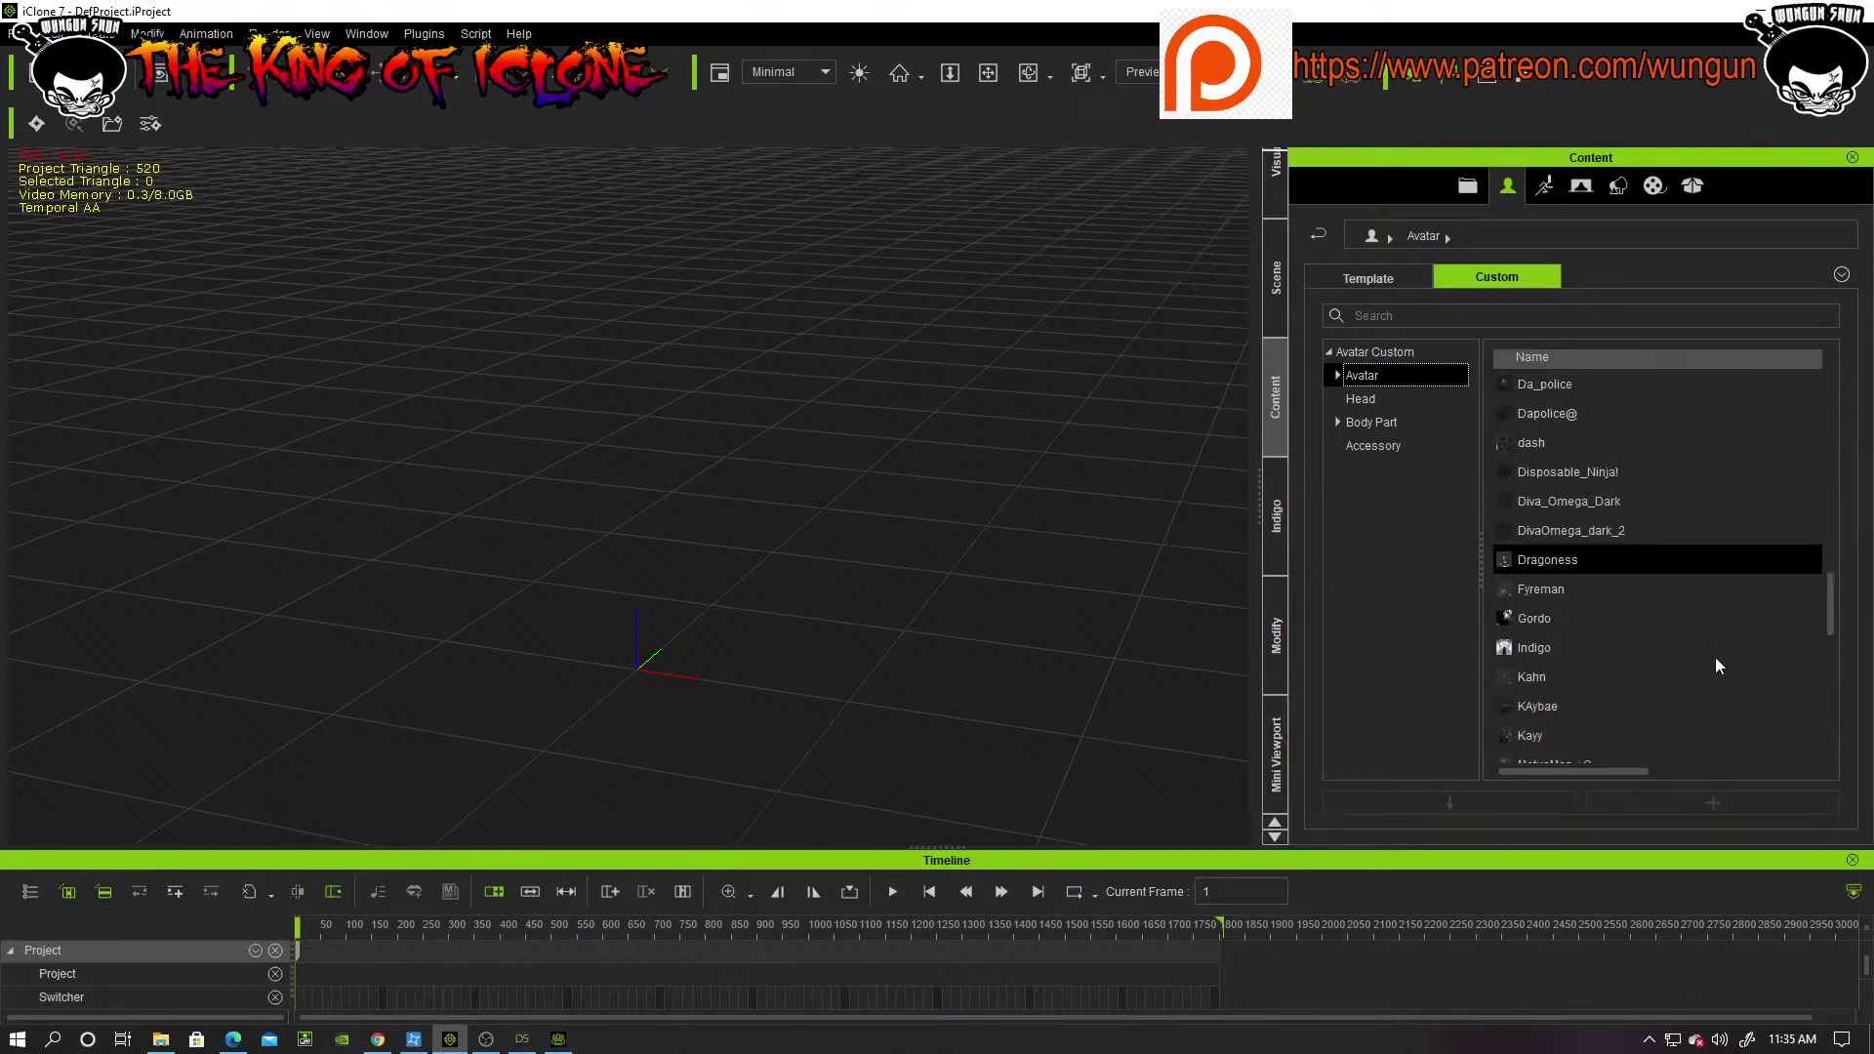
scroll(1601, 613, down, 2)
scroll(1603, 615, down, 4)
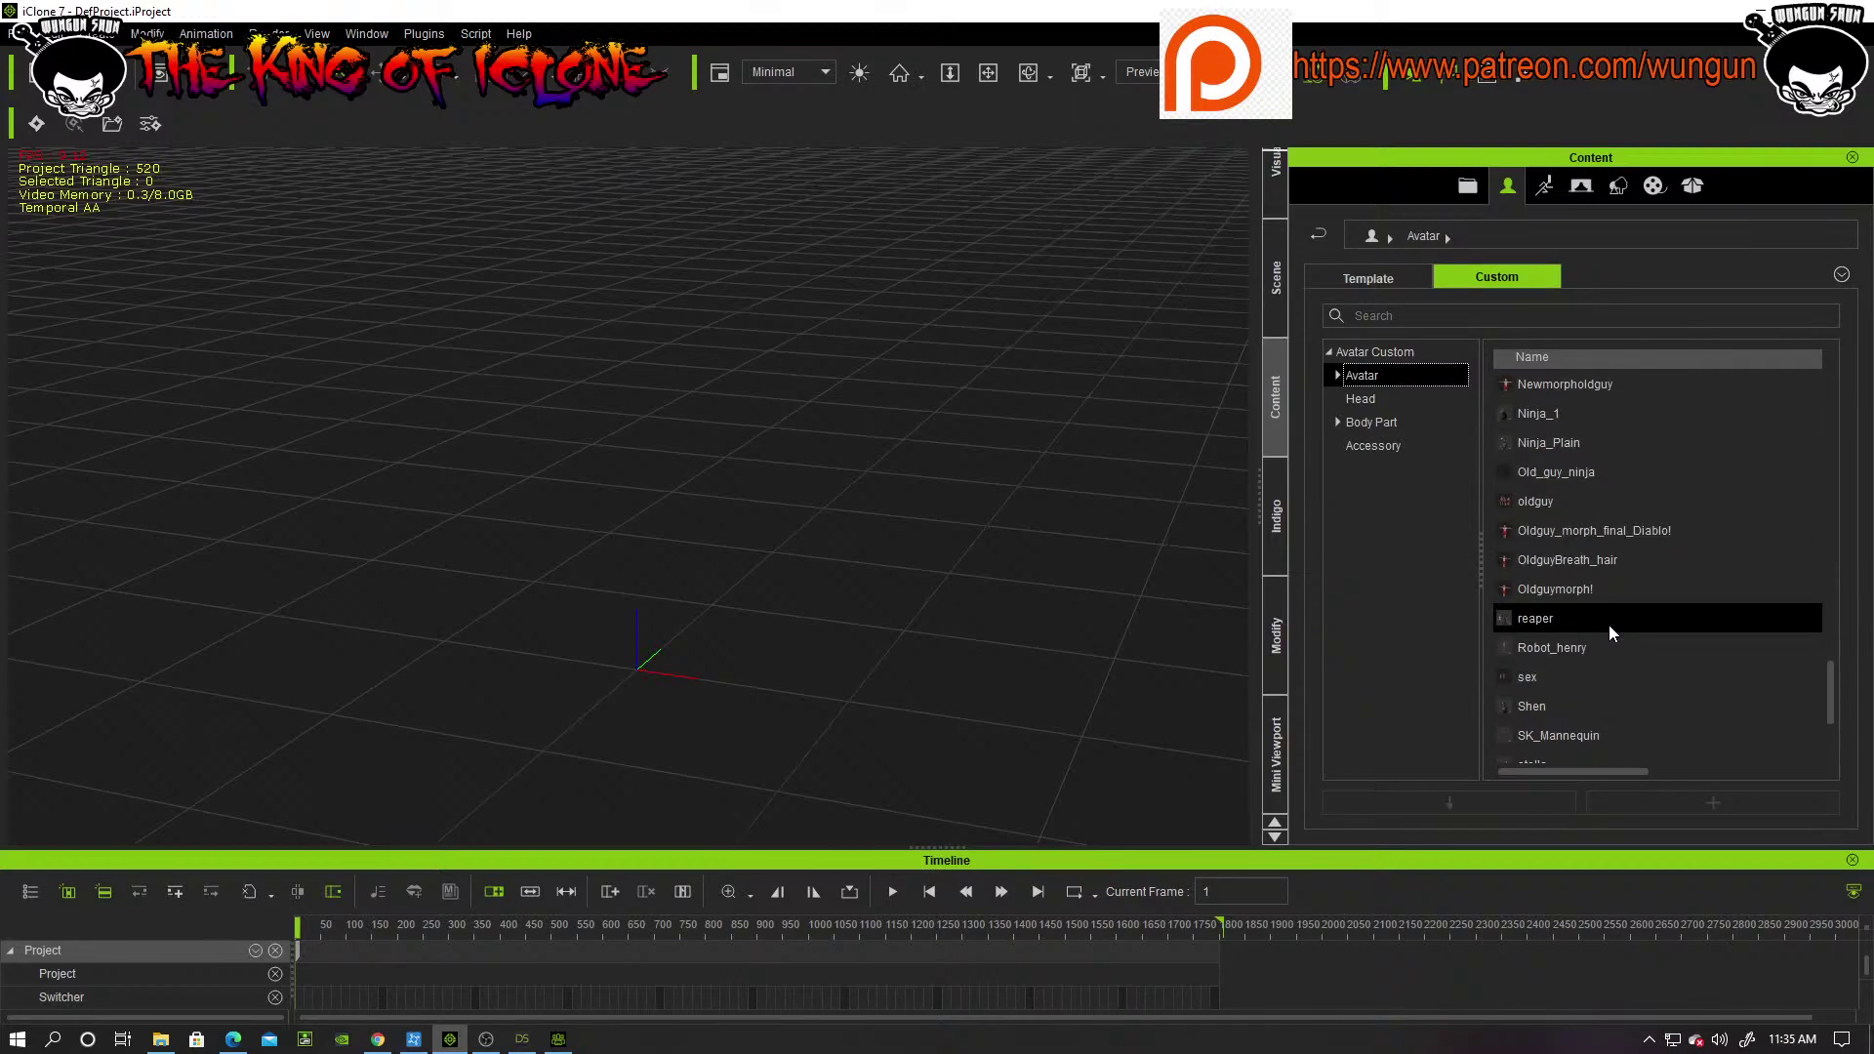
ctrl+scroll(1609, 625, up, 1)
ctrl+scroll(1703, 558, up, 1)
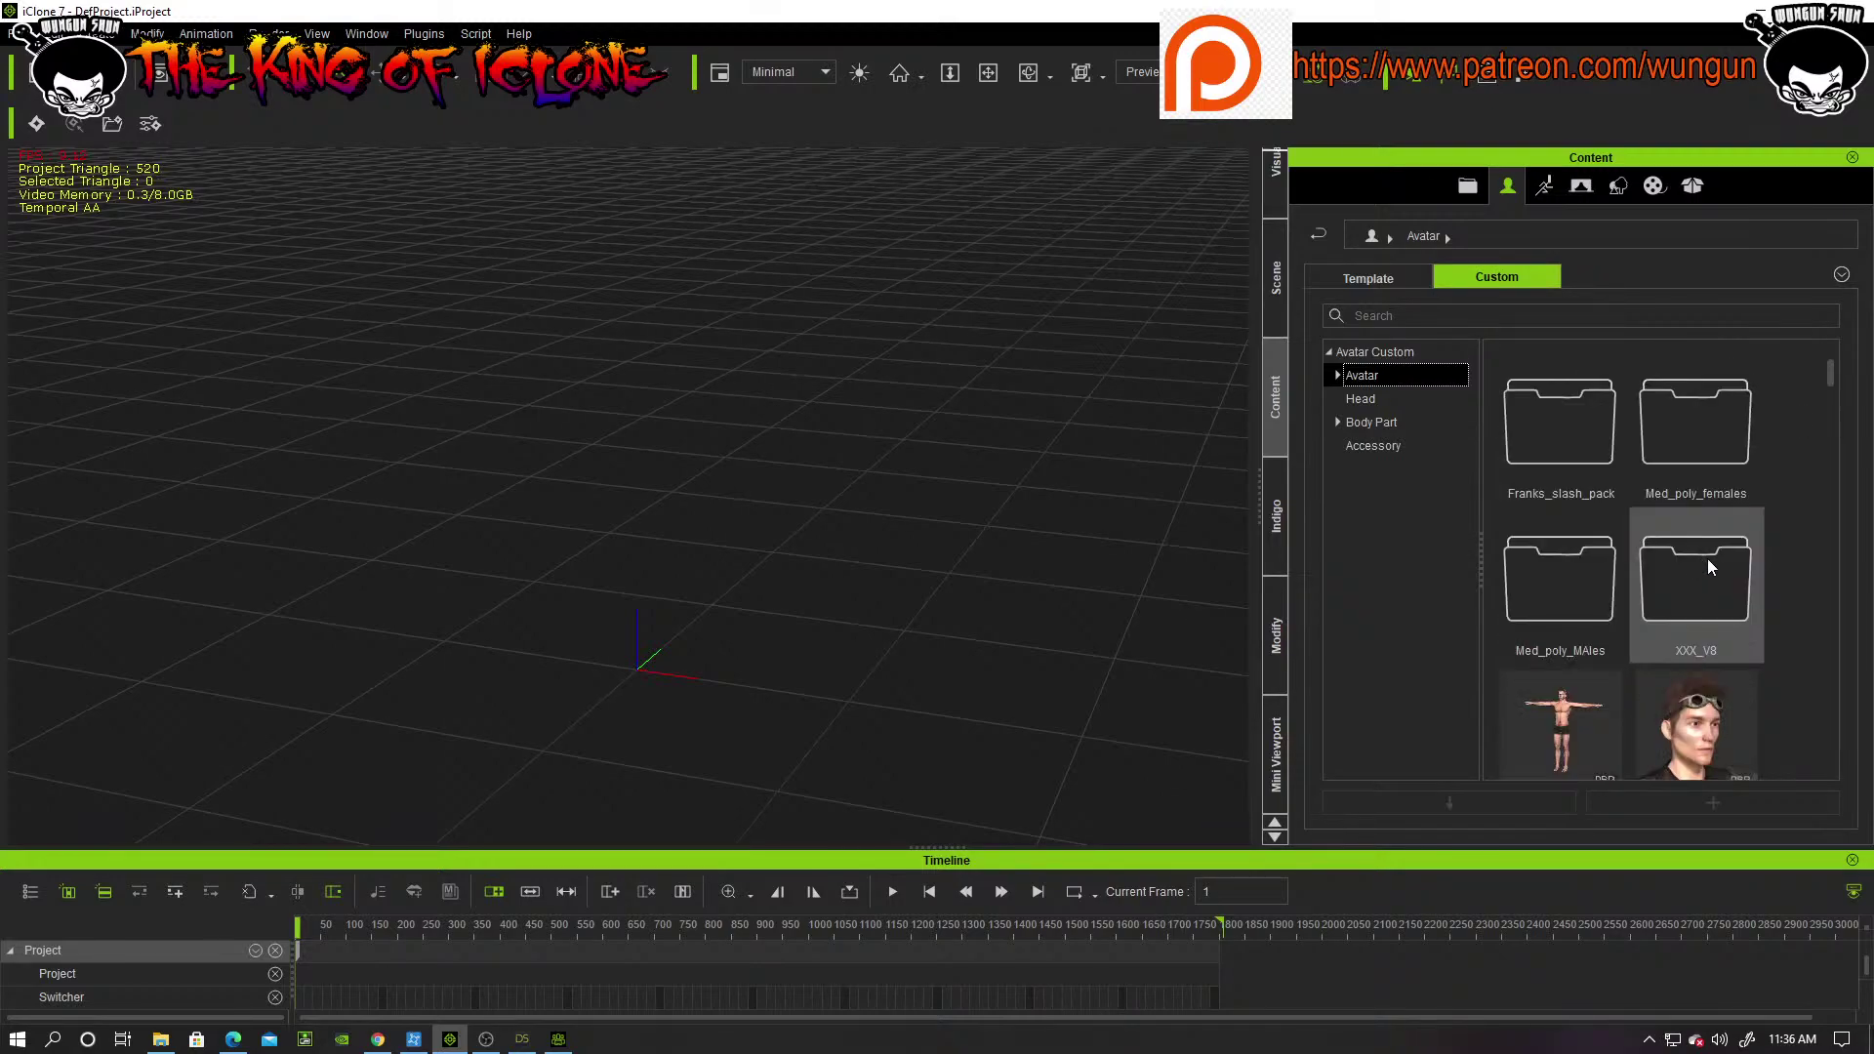
ctrl+scroll(1788, 618, up, 2)
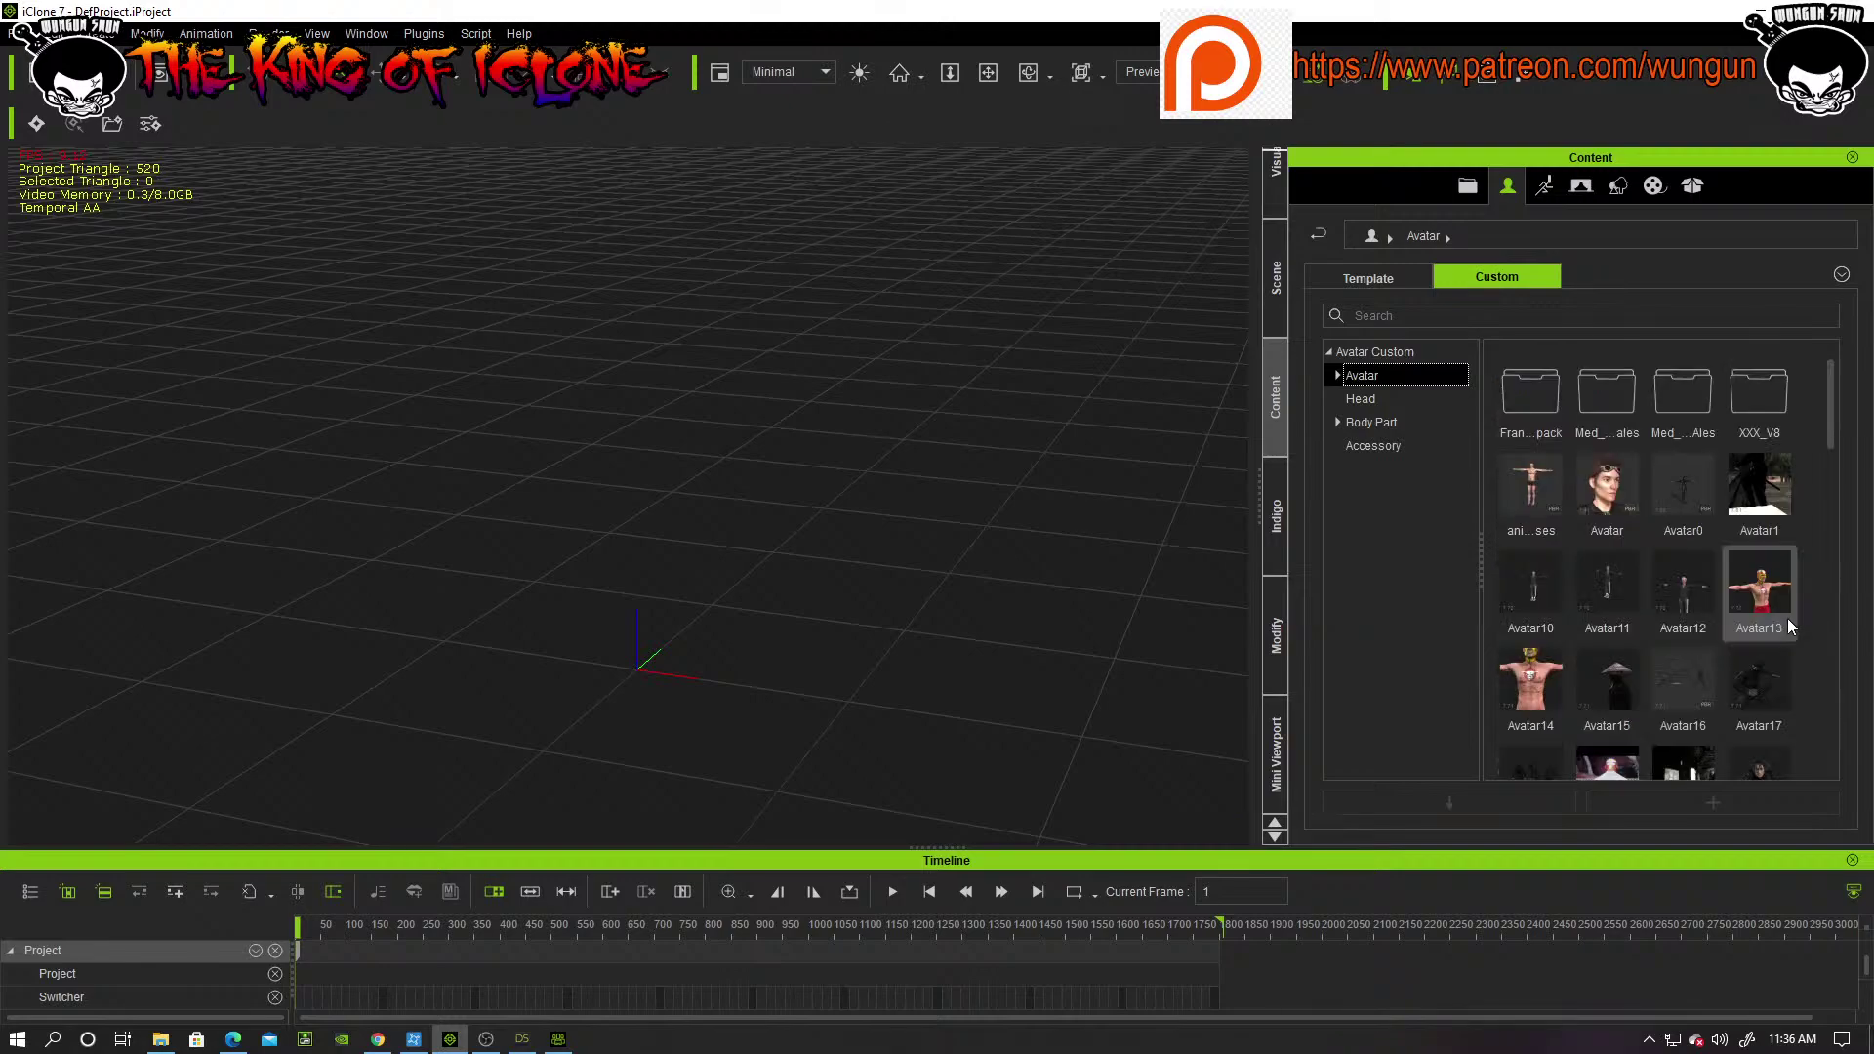
ctrl+scroll(1788, 618, up, 1)
Step: Find the D_NAE2.0 avatar among the custom avatars and load it into the empty scene
scroll(1789, 618, down, 3)
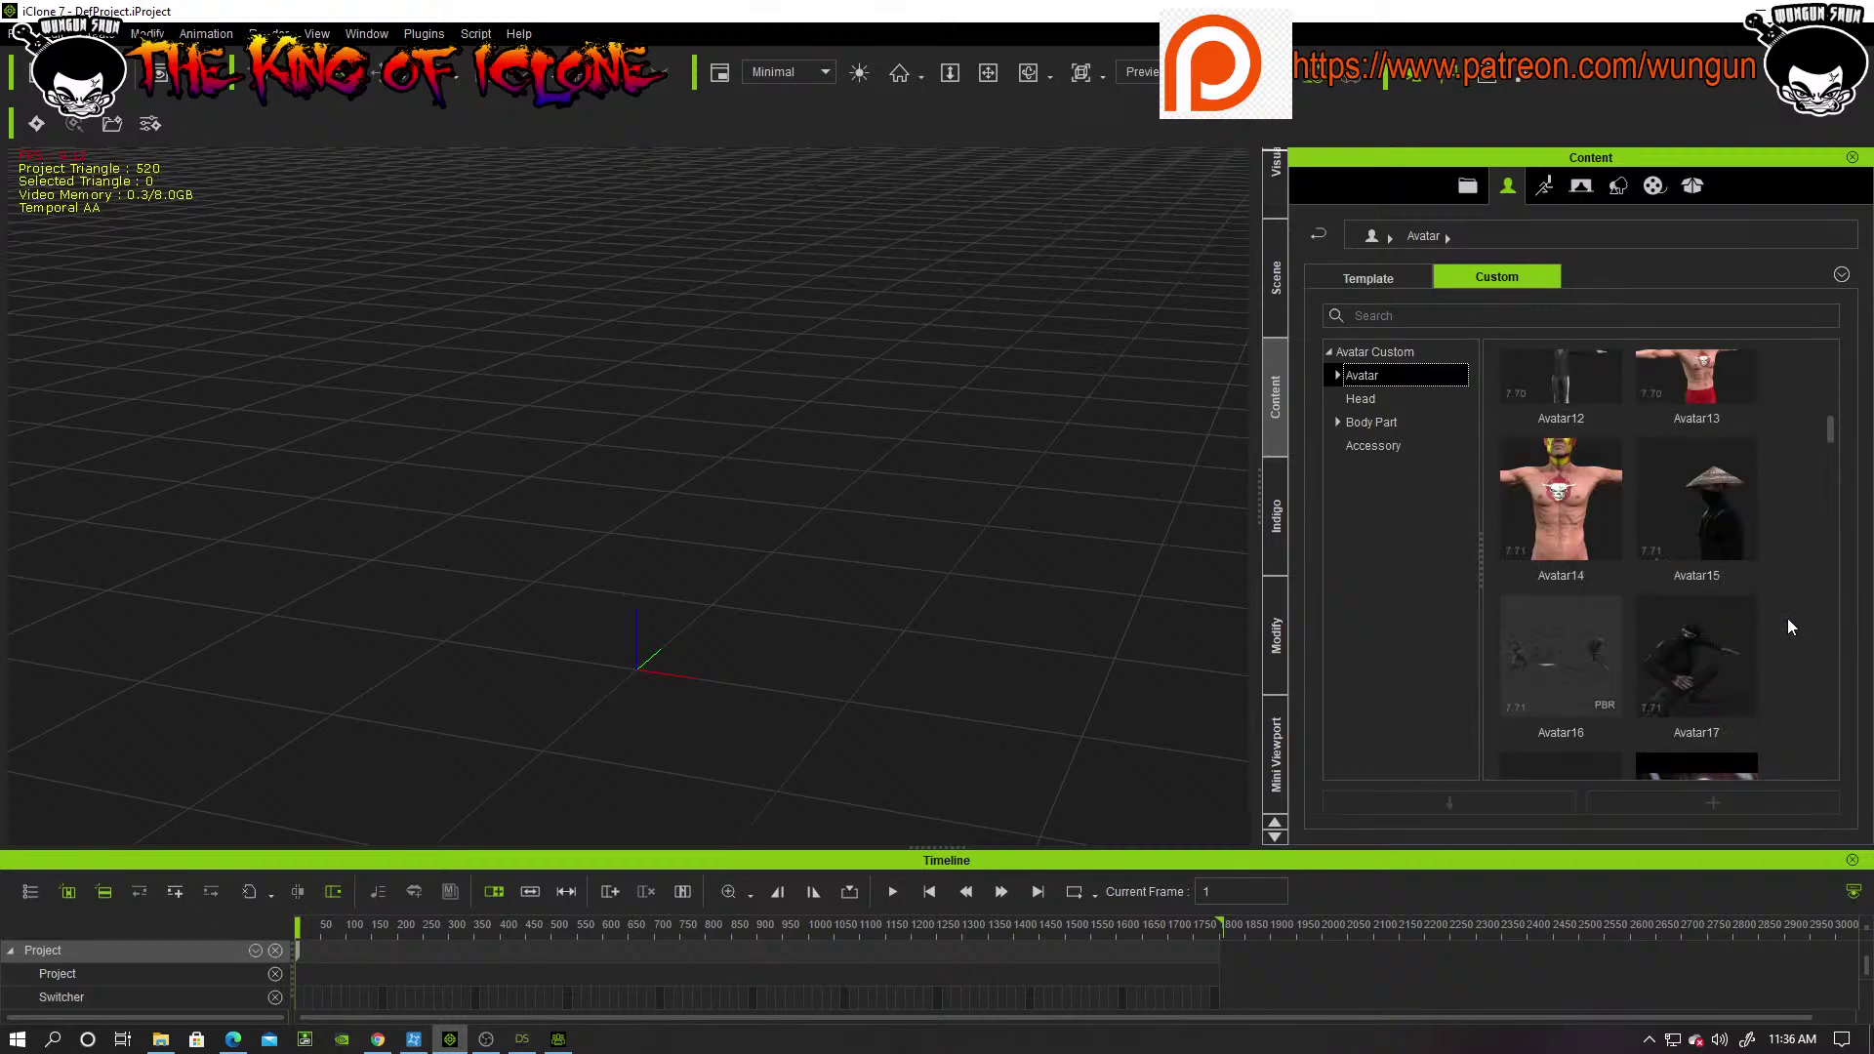
scroll(1790, 620, down, 5)
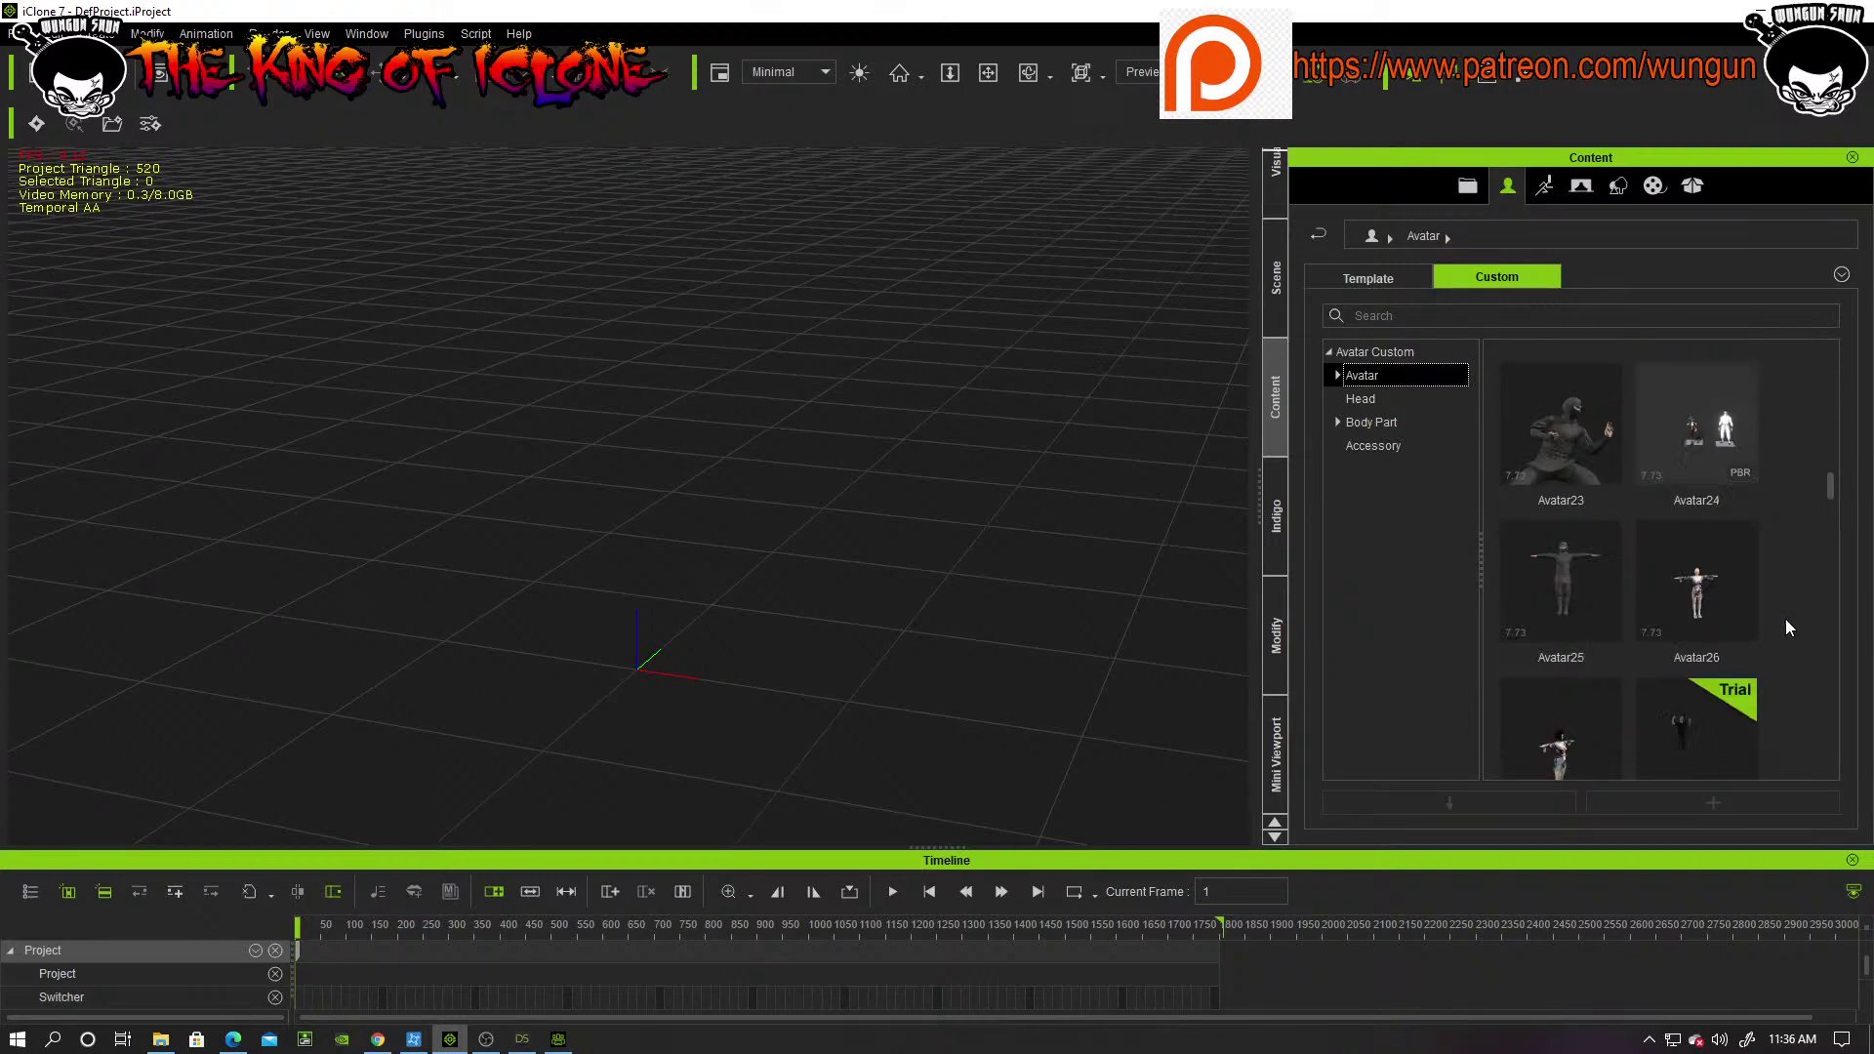
scroll(1788, 628, down, 5)
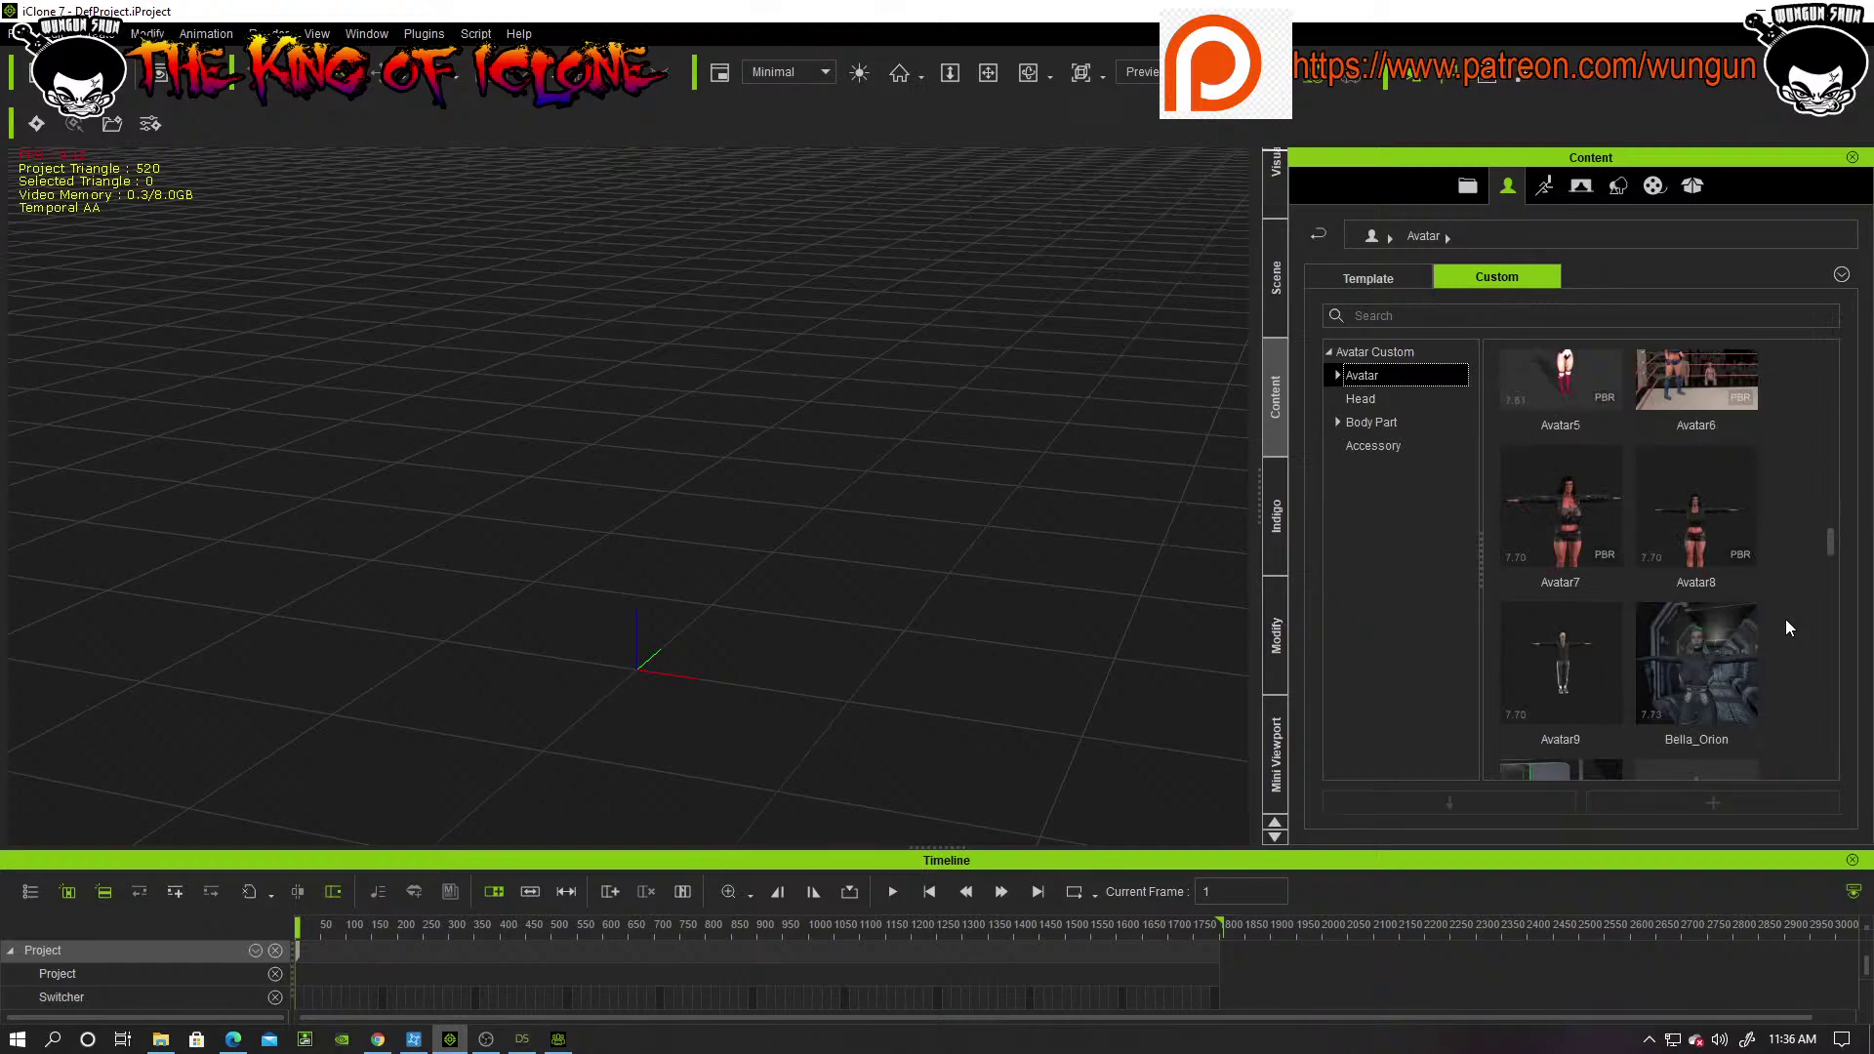
scroll(1790, 628, up, 3)
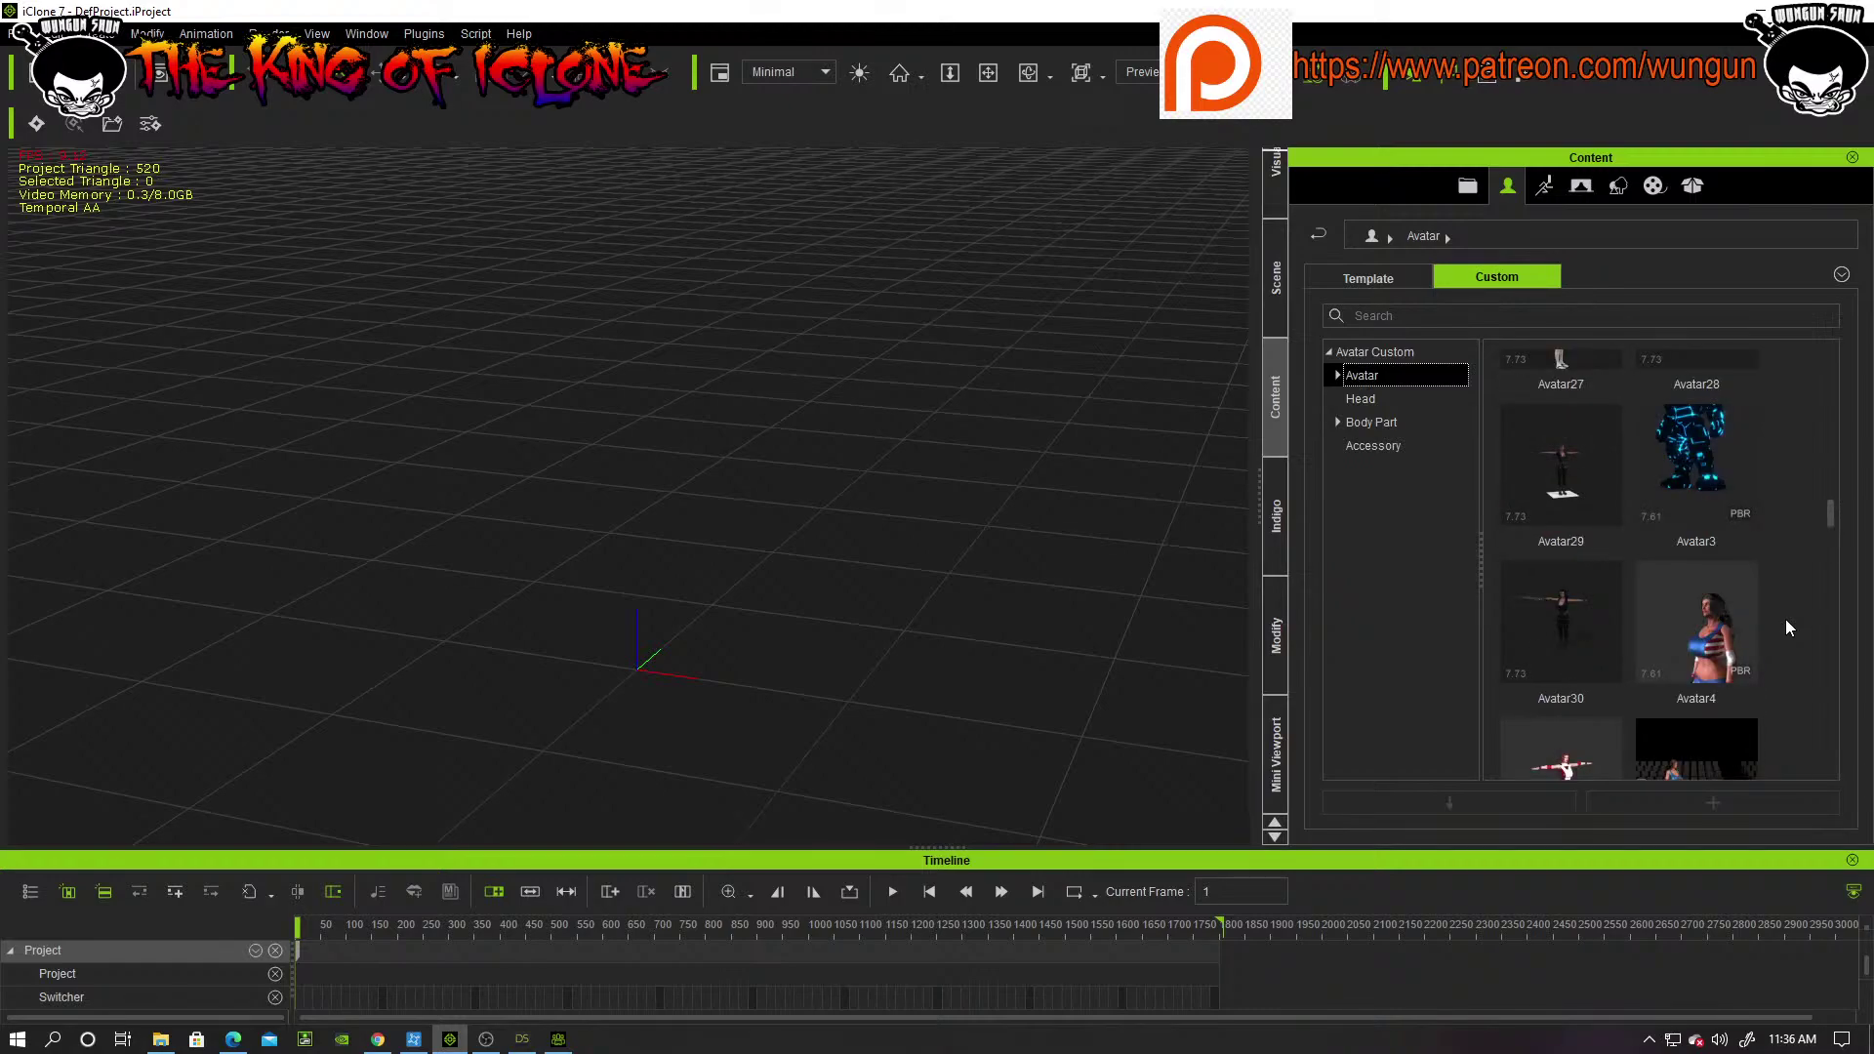
scroll(1804, 622, up, 2)
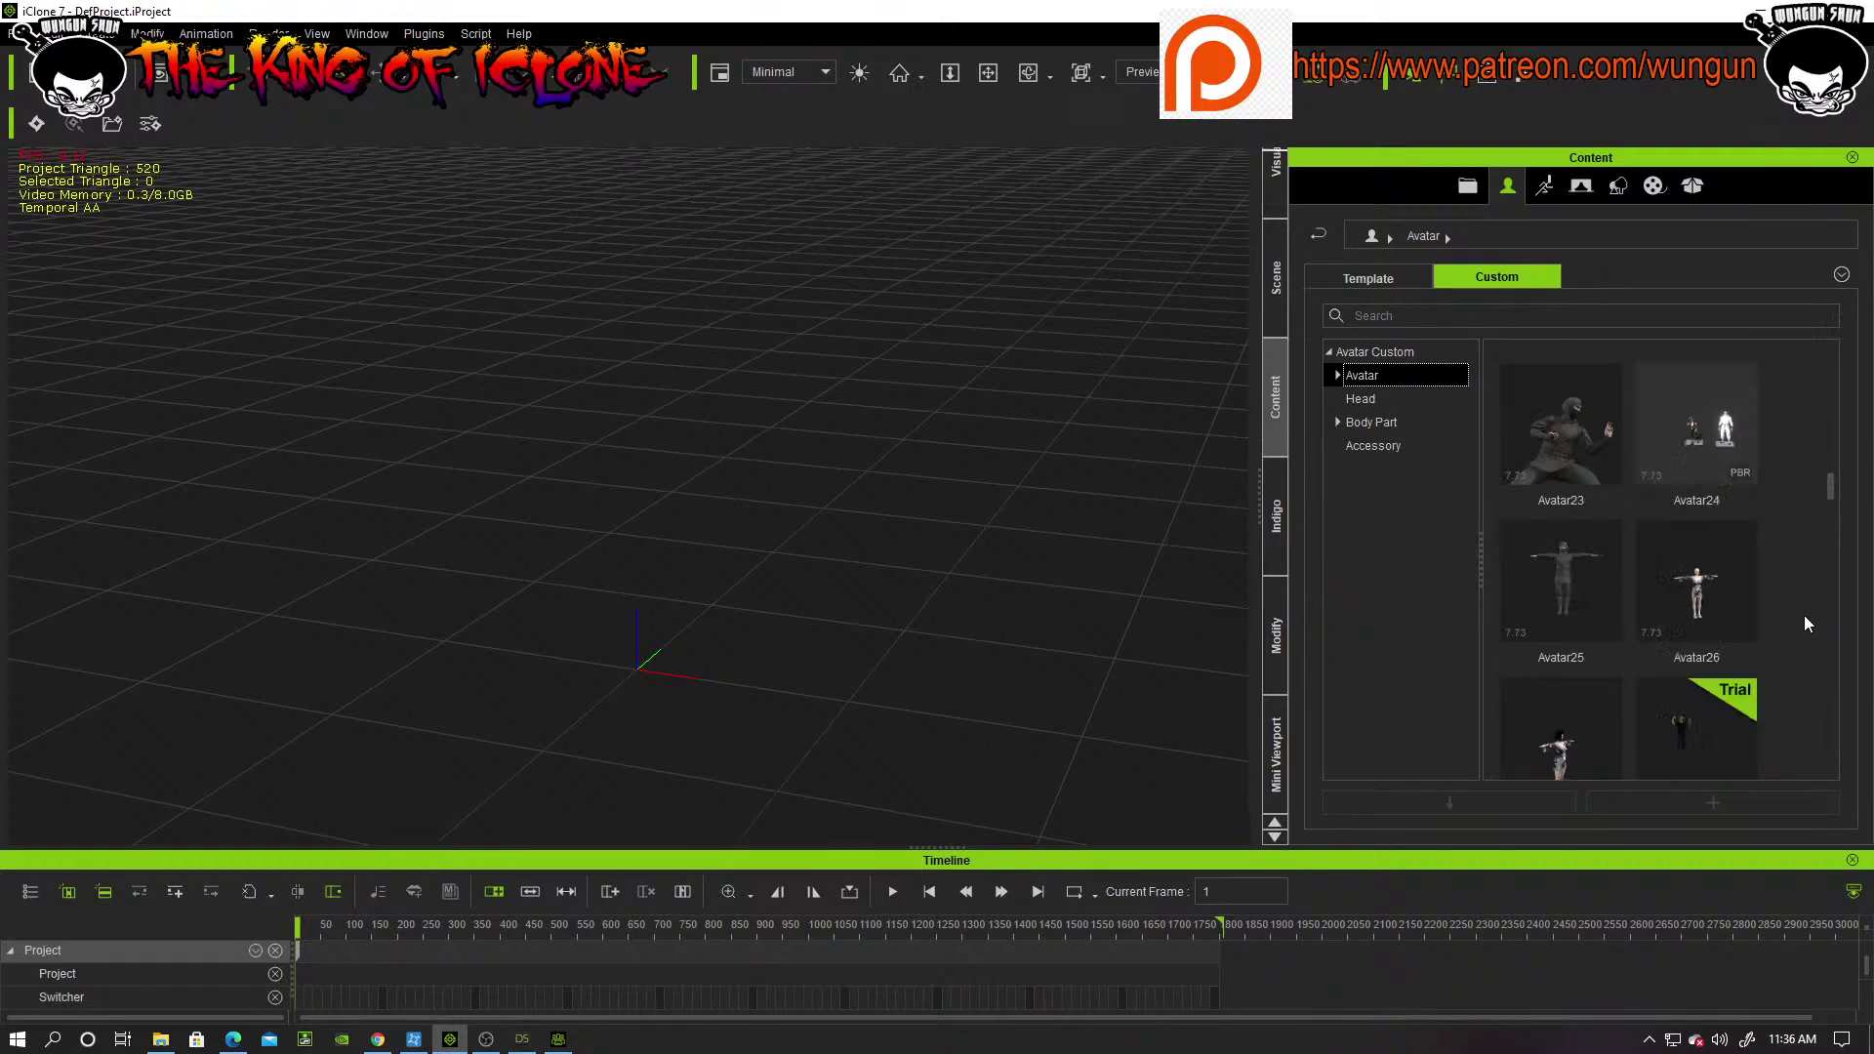
scroll(1806, 615, down, 5)
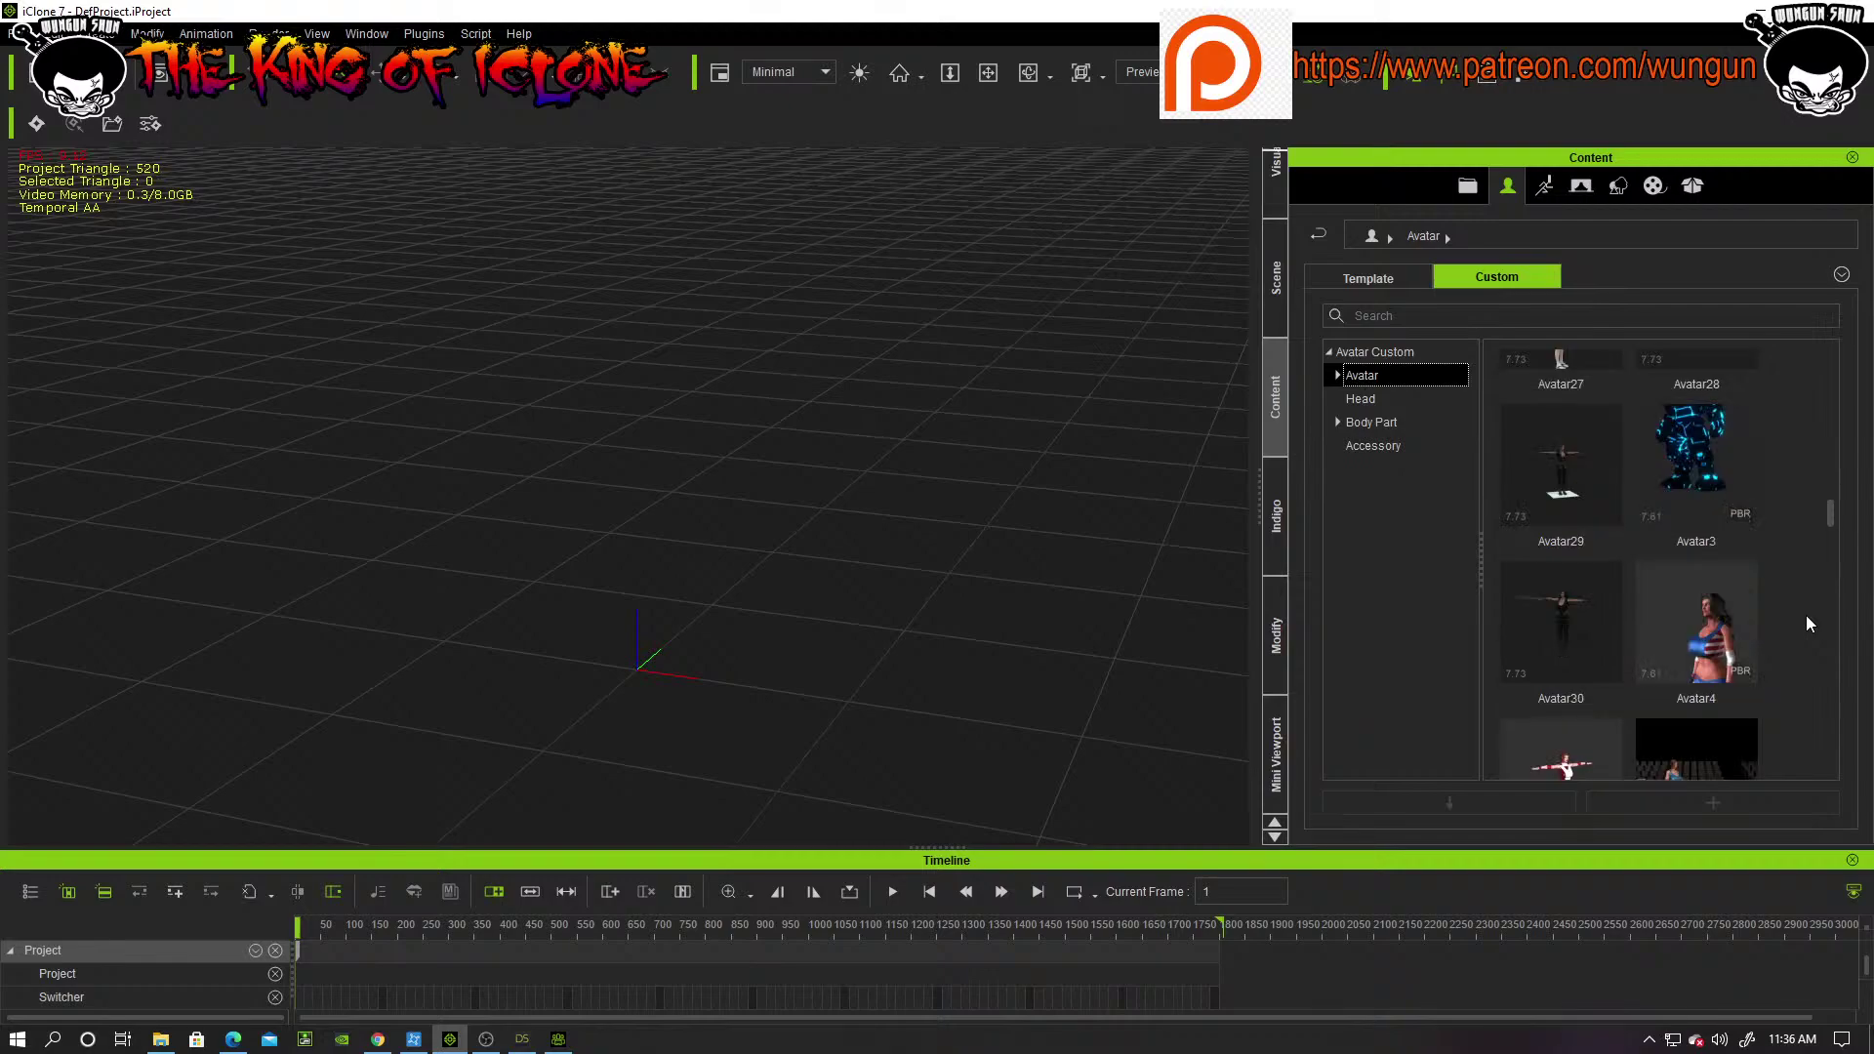
scroll(1807, 624, down, 3)
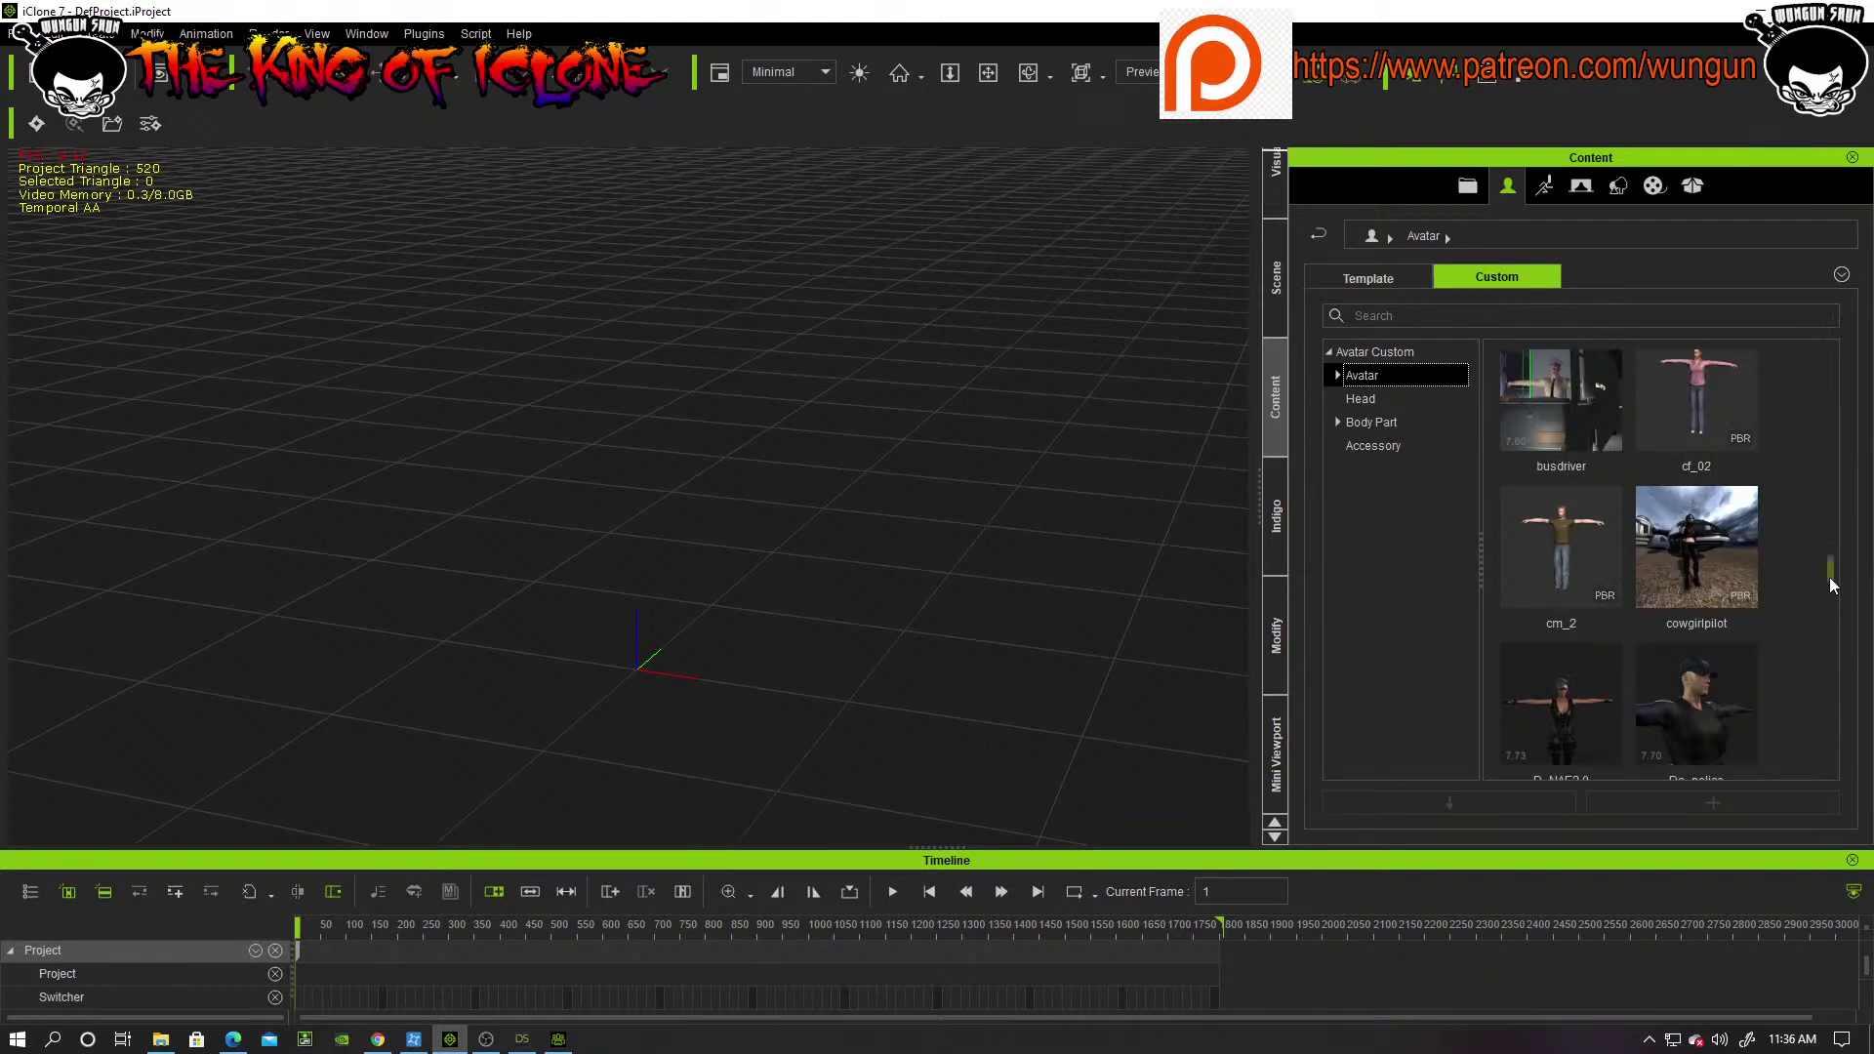
scroll(1828, 592, down, 1)
double_click(1567, 558)
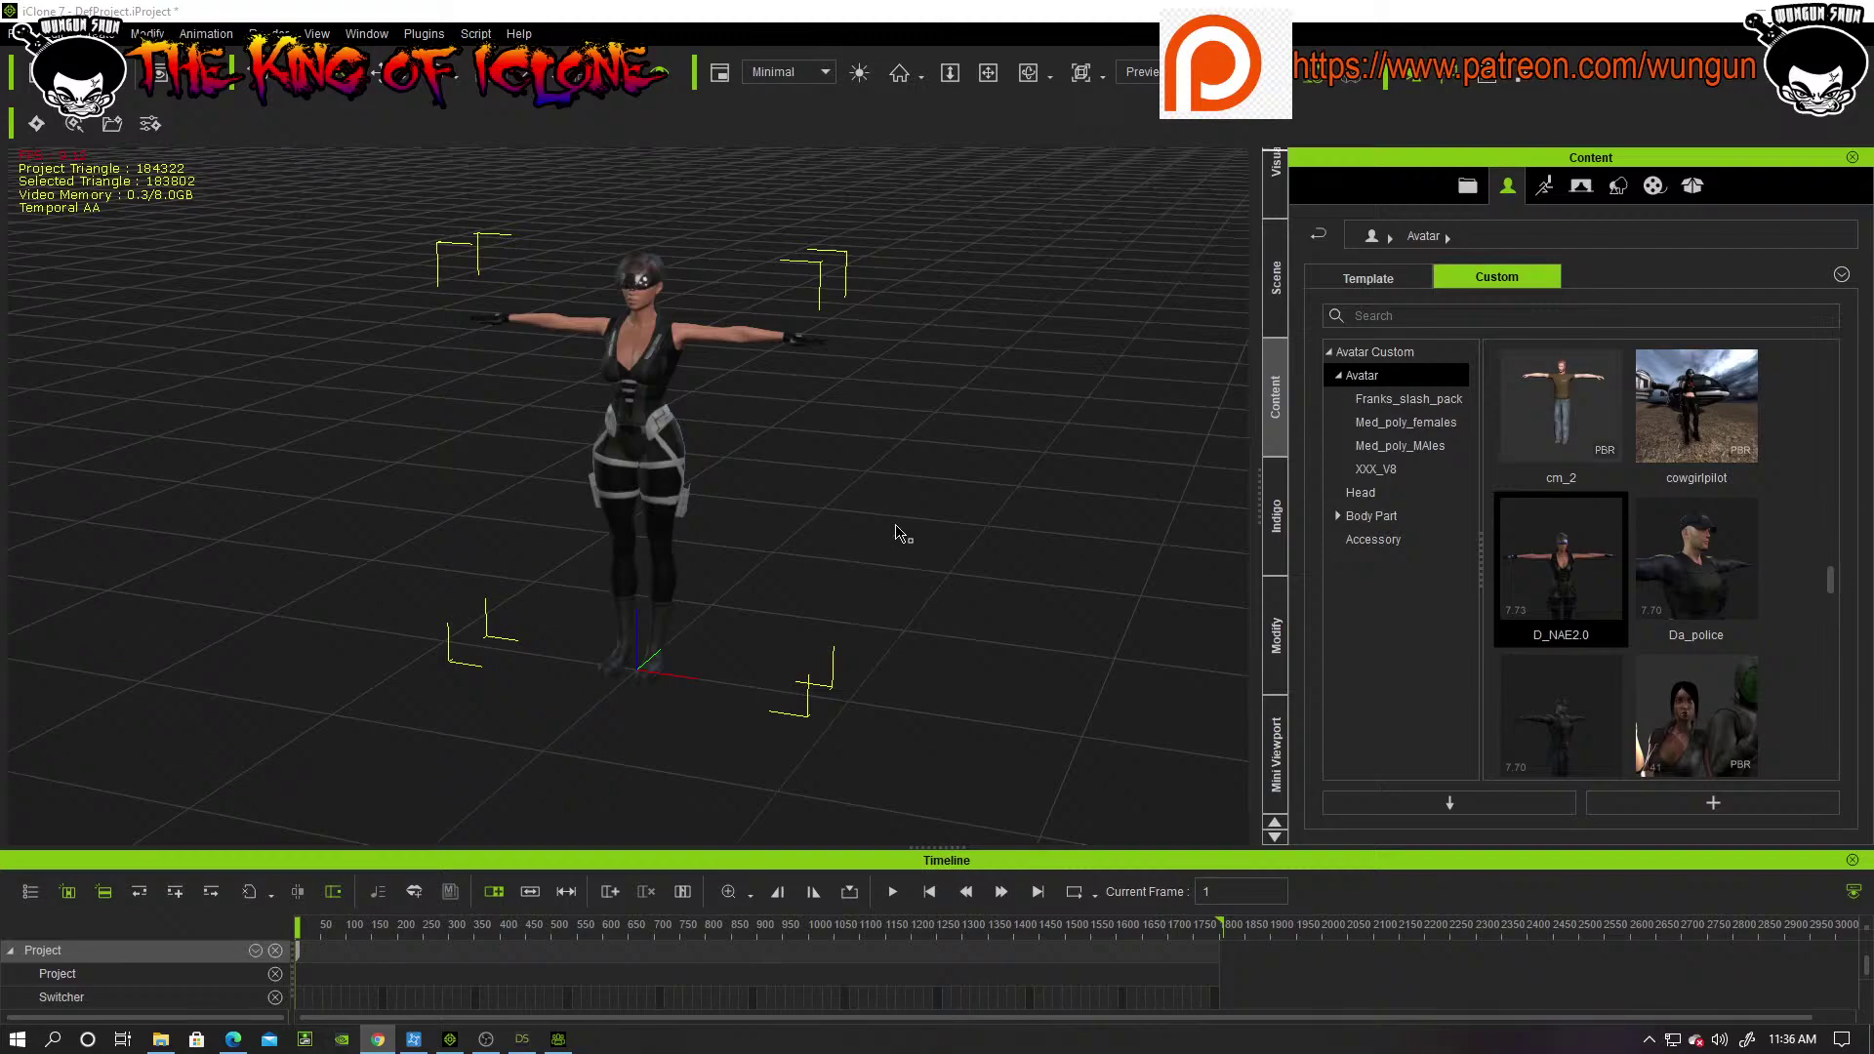
Step: Examine the loaded avatar from the front, from full figure to a close view of the upper body
scroll(842, 502, up, 2)
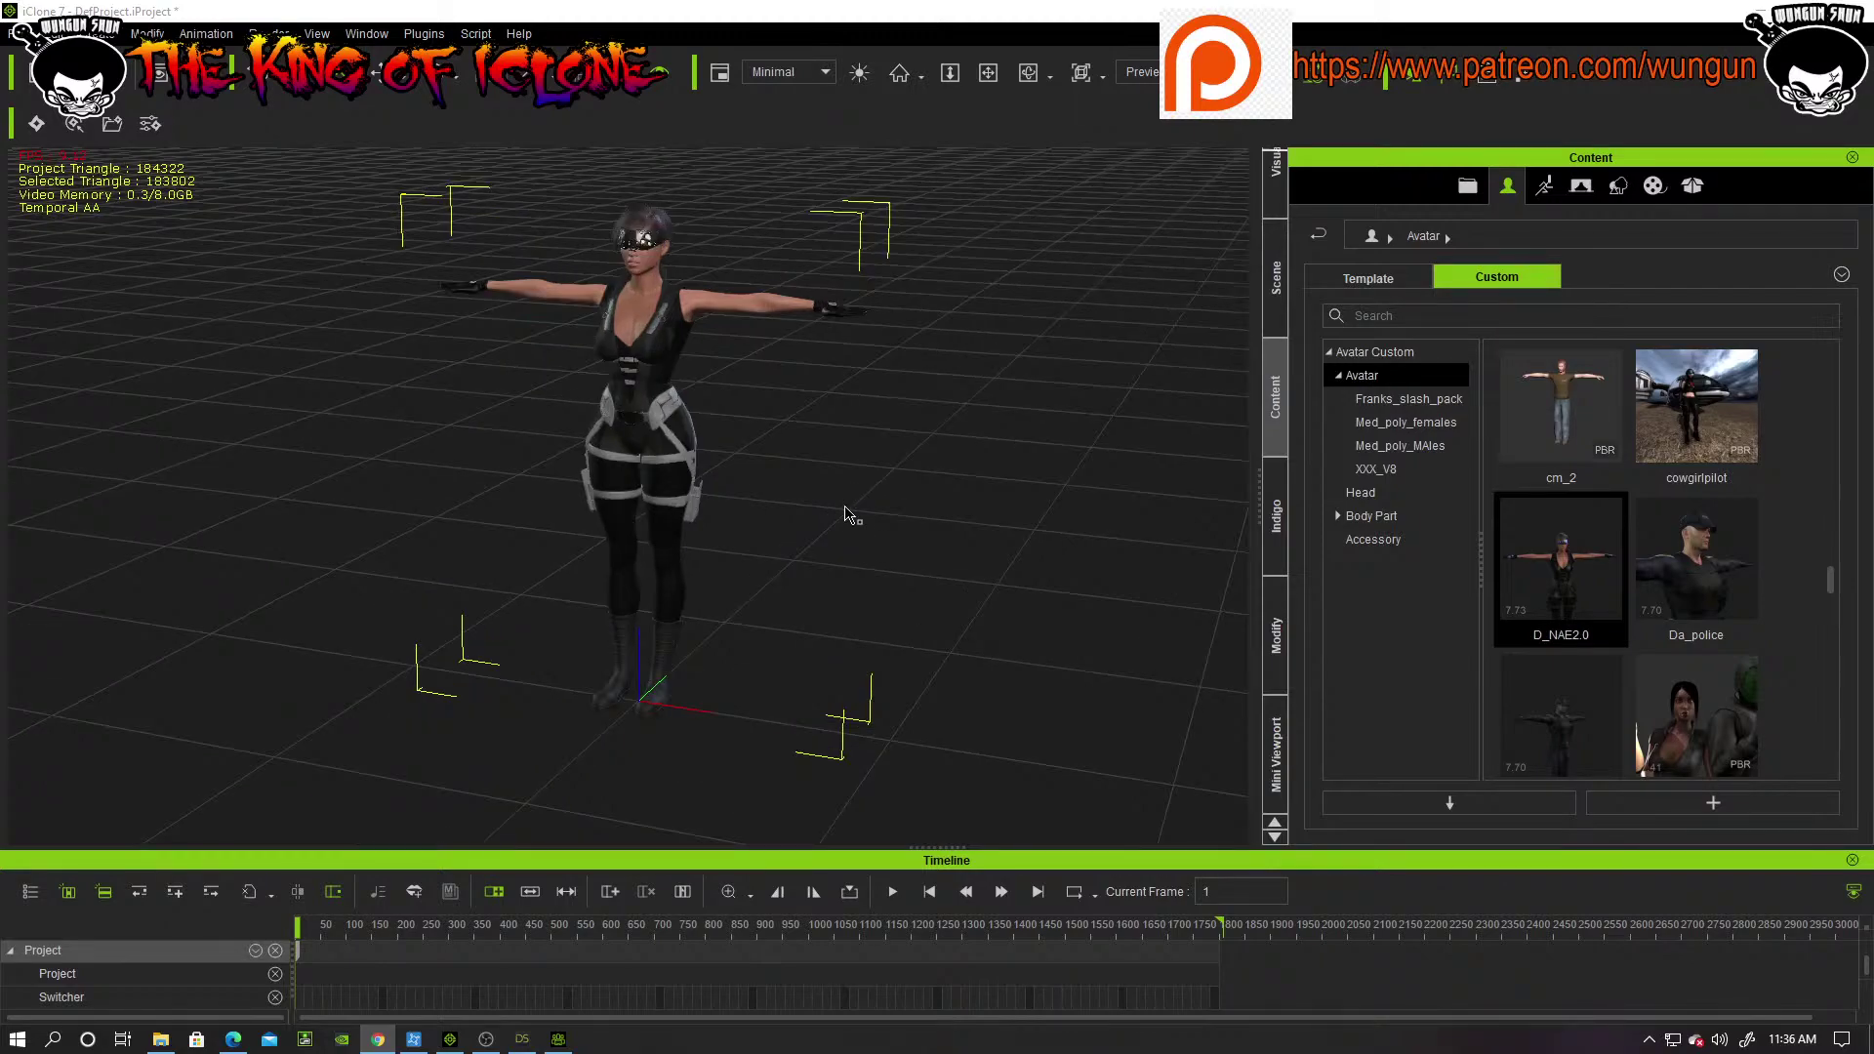
right_drag(850, 549, 931, 479)
scroll(937, 506, up, 3)
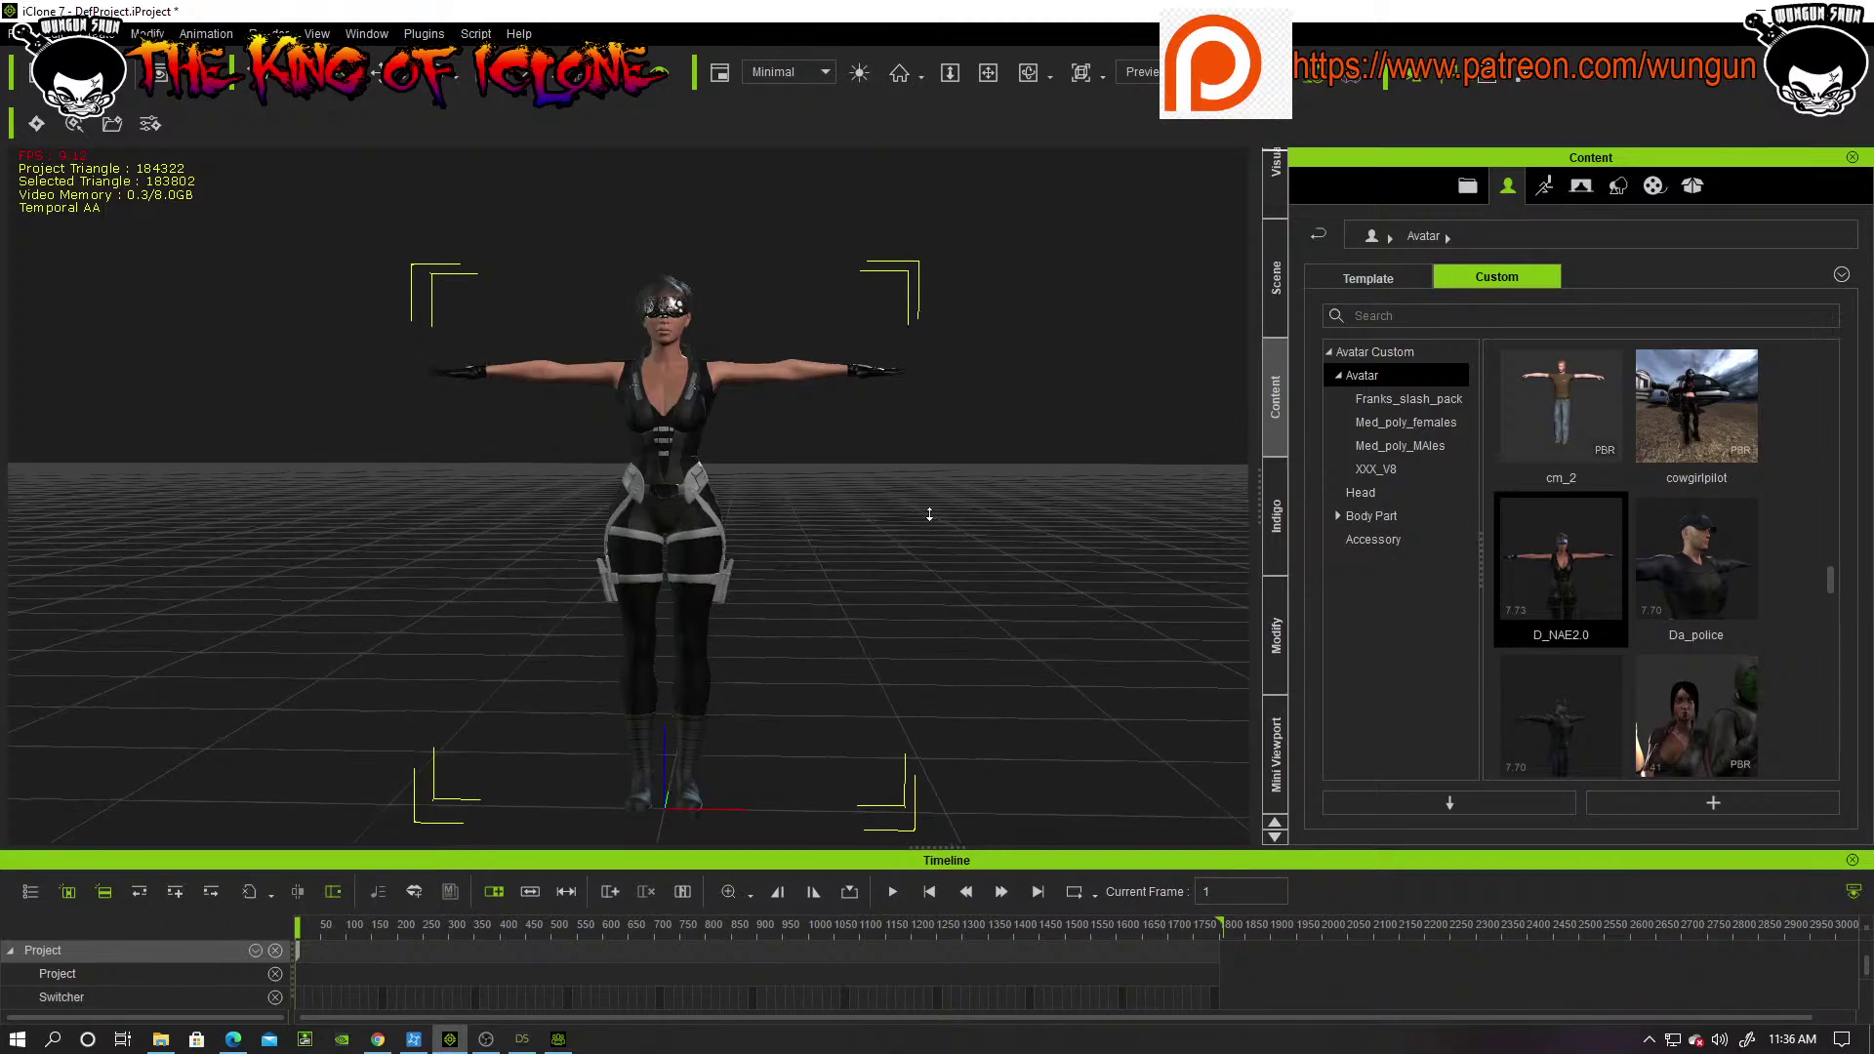
scroll(929, 514, up, 2)
scroll(1025, 489, up, 3)
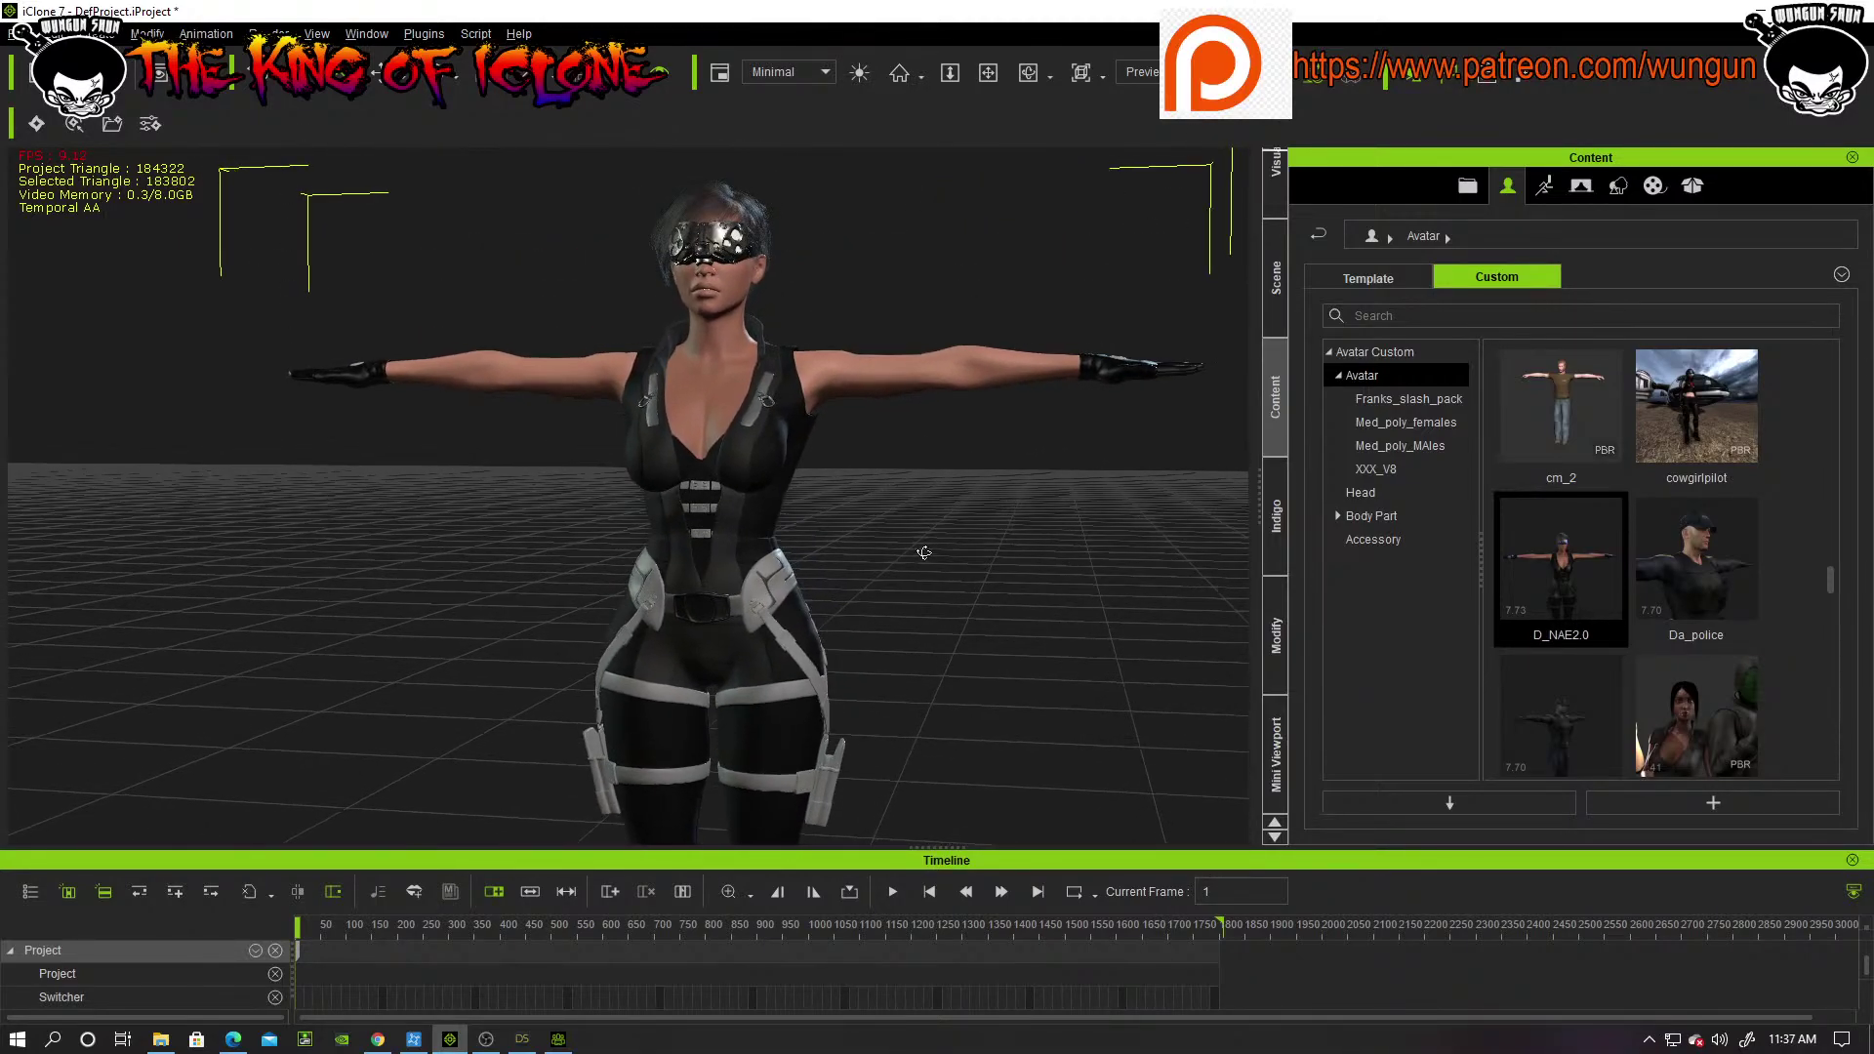
right_drag(925, 552, 962, 578)
scroll(962, 578, down, 2)
right_drag(858, 544, 428, 598)
scroll(933, 566, up, 6)
scroll(846, 611, down, 3)
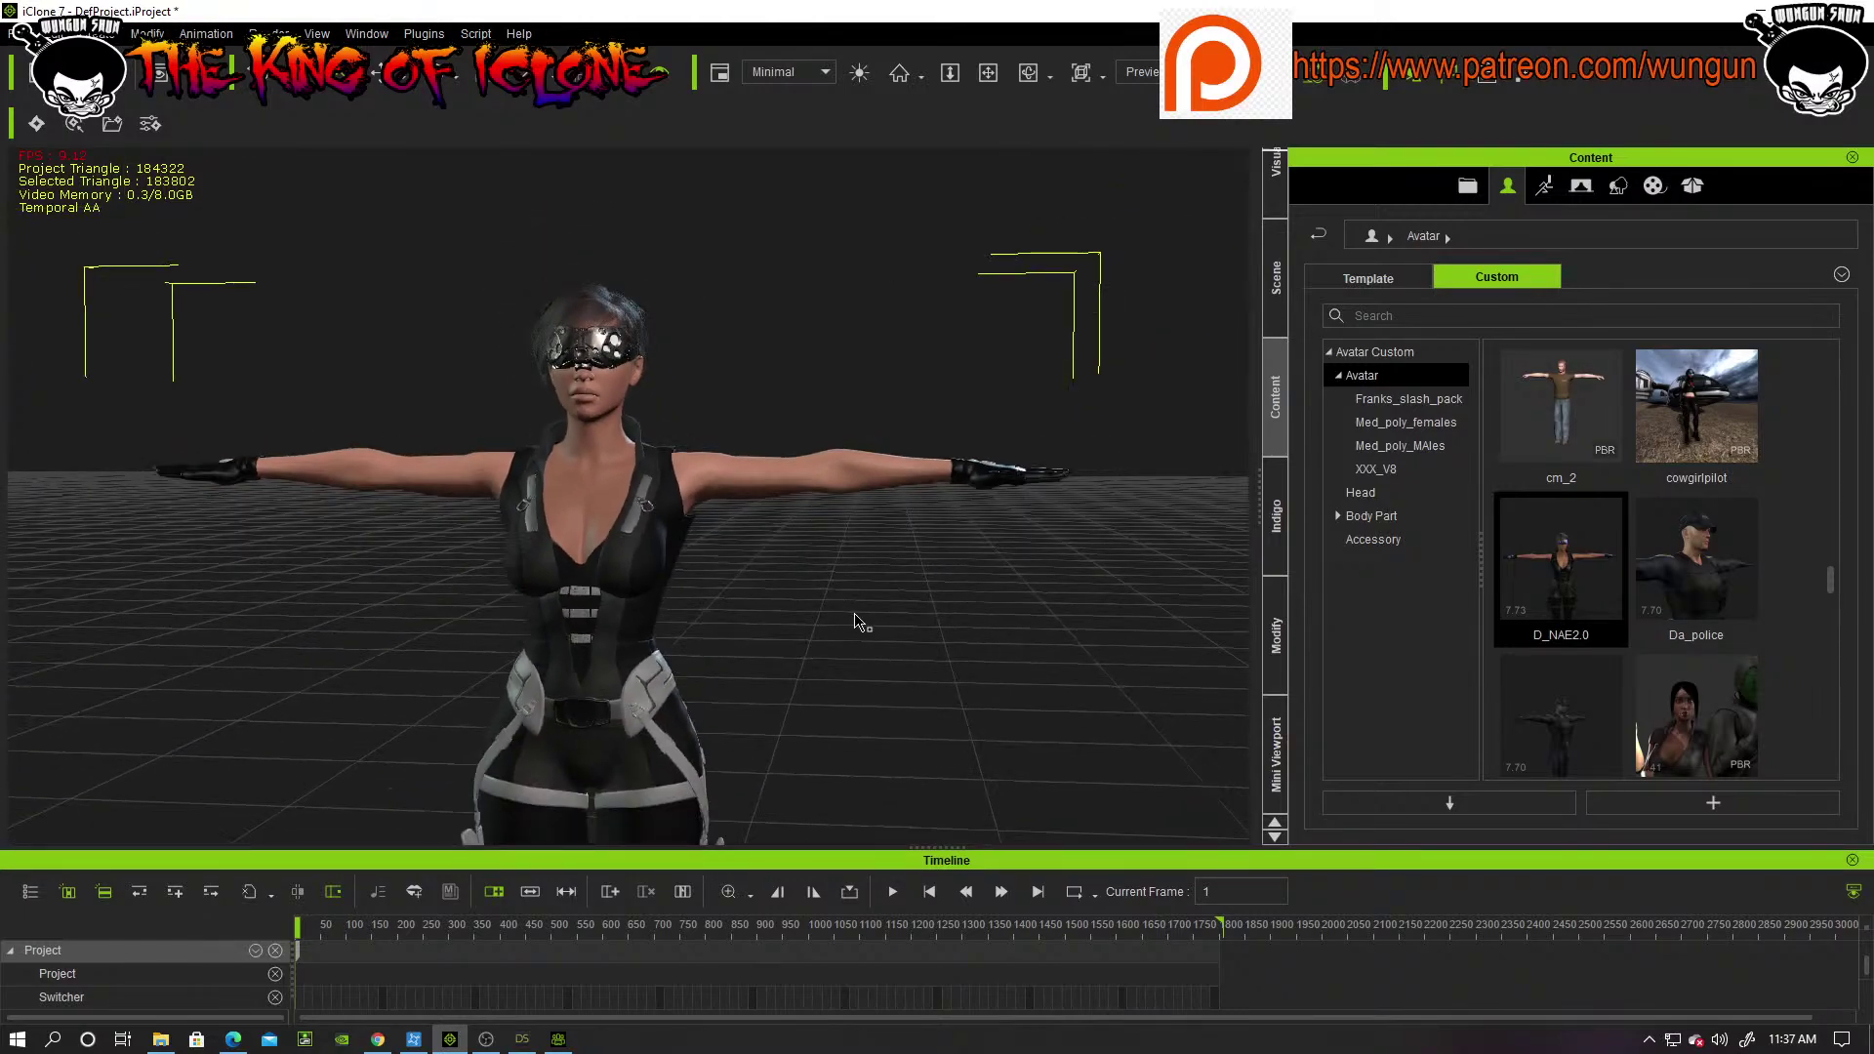
Step: Inspect the avatar's outfit, visor and hair from both sides
middle_drag(921, 626, 920, 589)
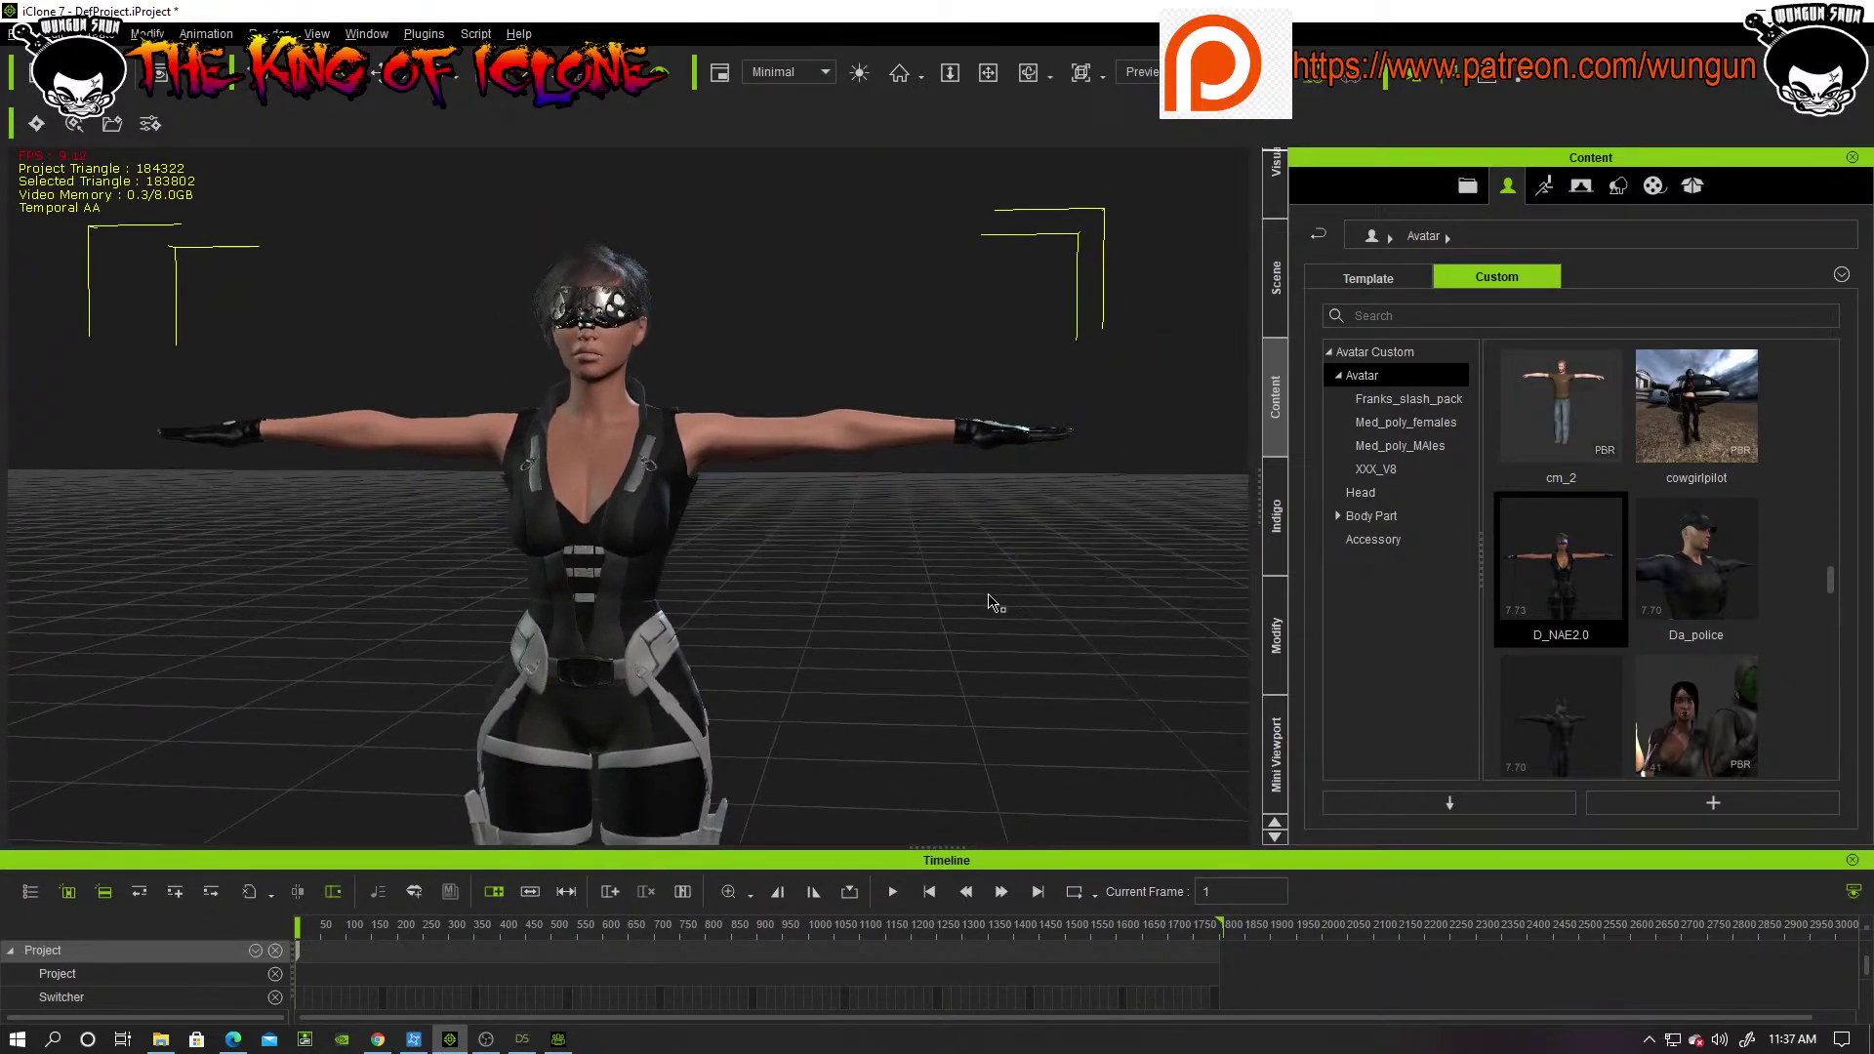
right_drag(991, 600, 915, 586)
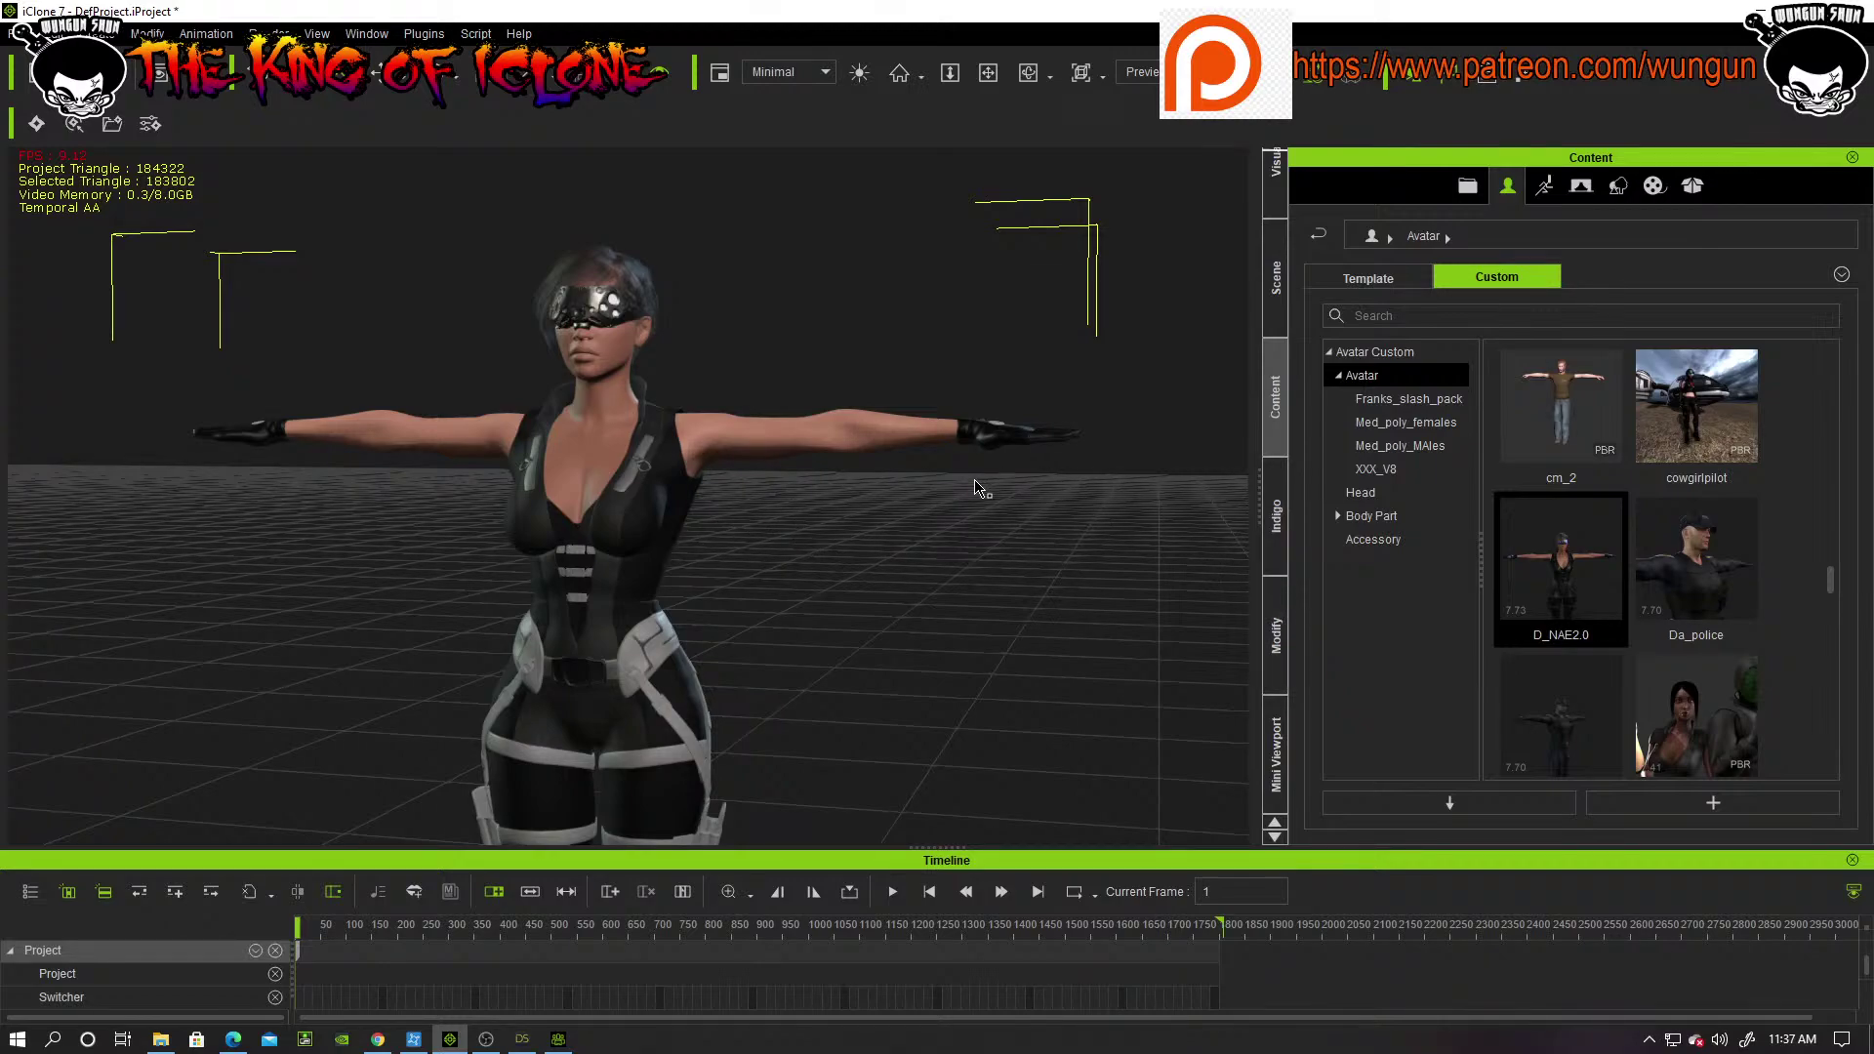
right_drag(974, 491, 1007, 534)
middle_drag(1007, 534, 1007, 512)
right_drag(1006, 512, 789, 518)
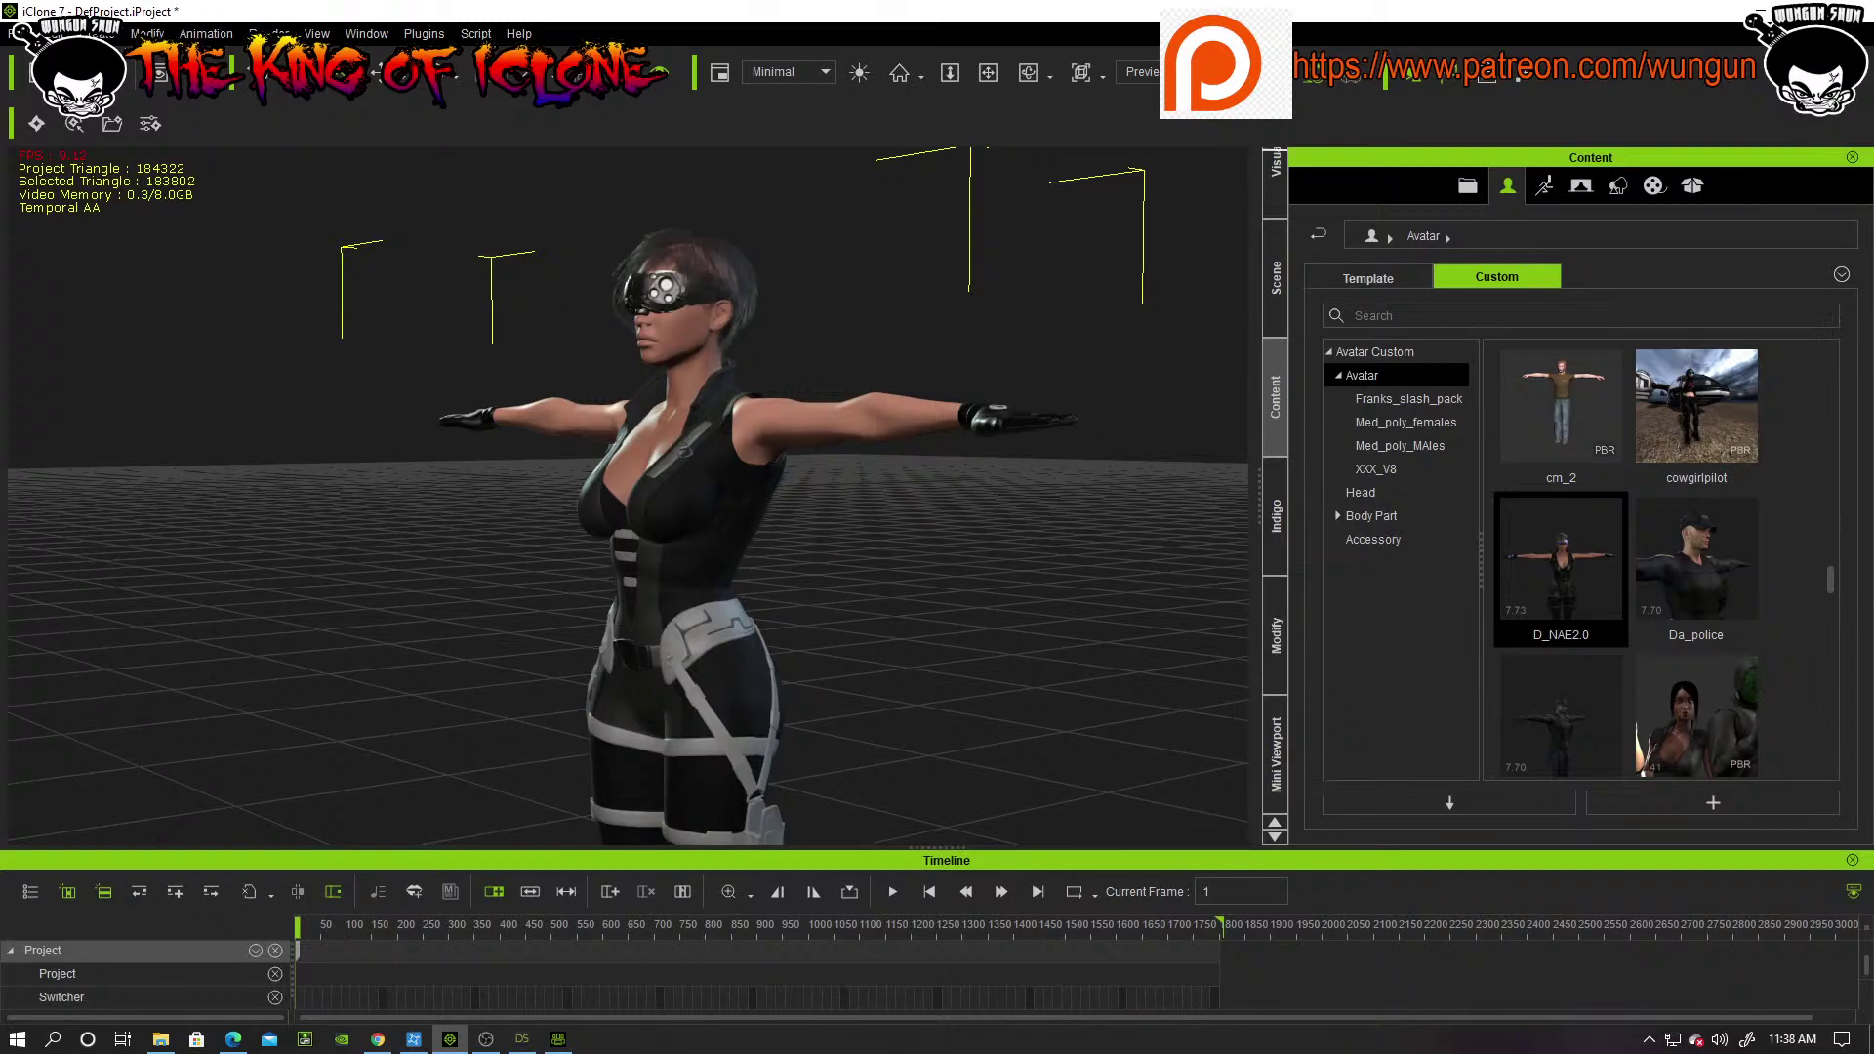
click(14, 33)
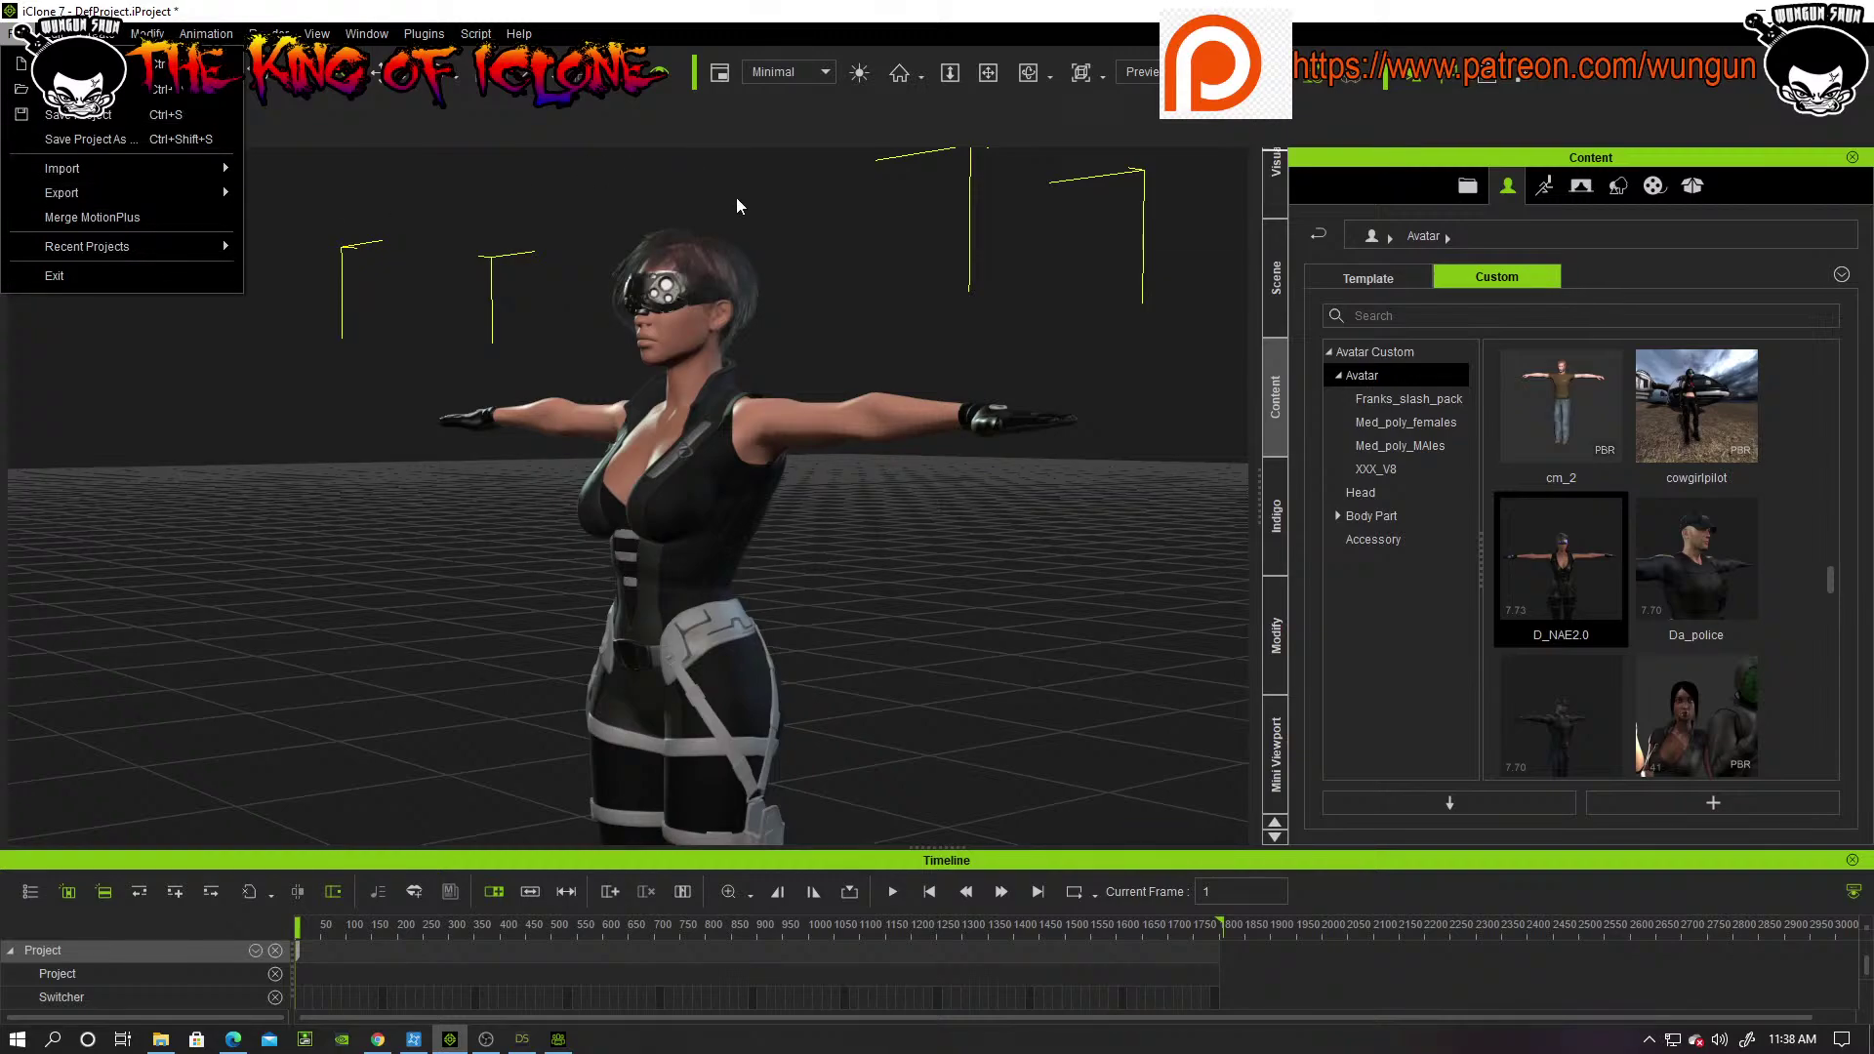
click(844, 300)
right_drag(844, 299, 1233, 353)
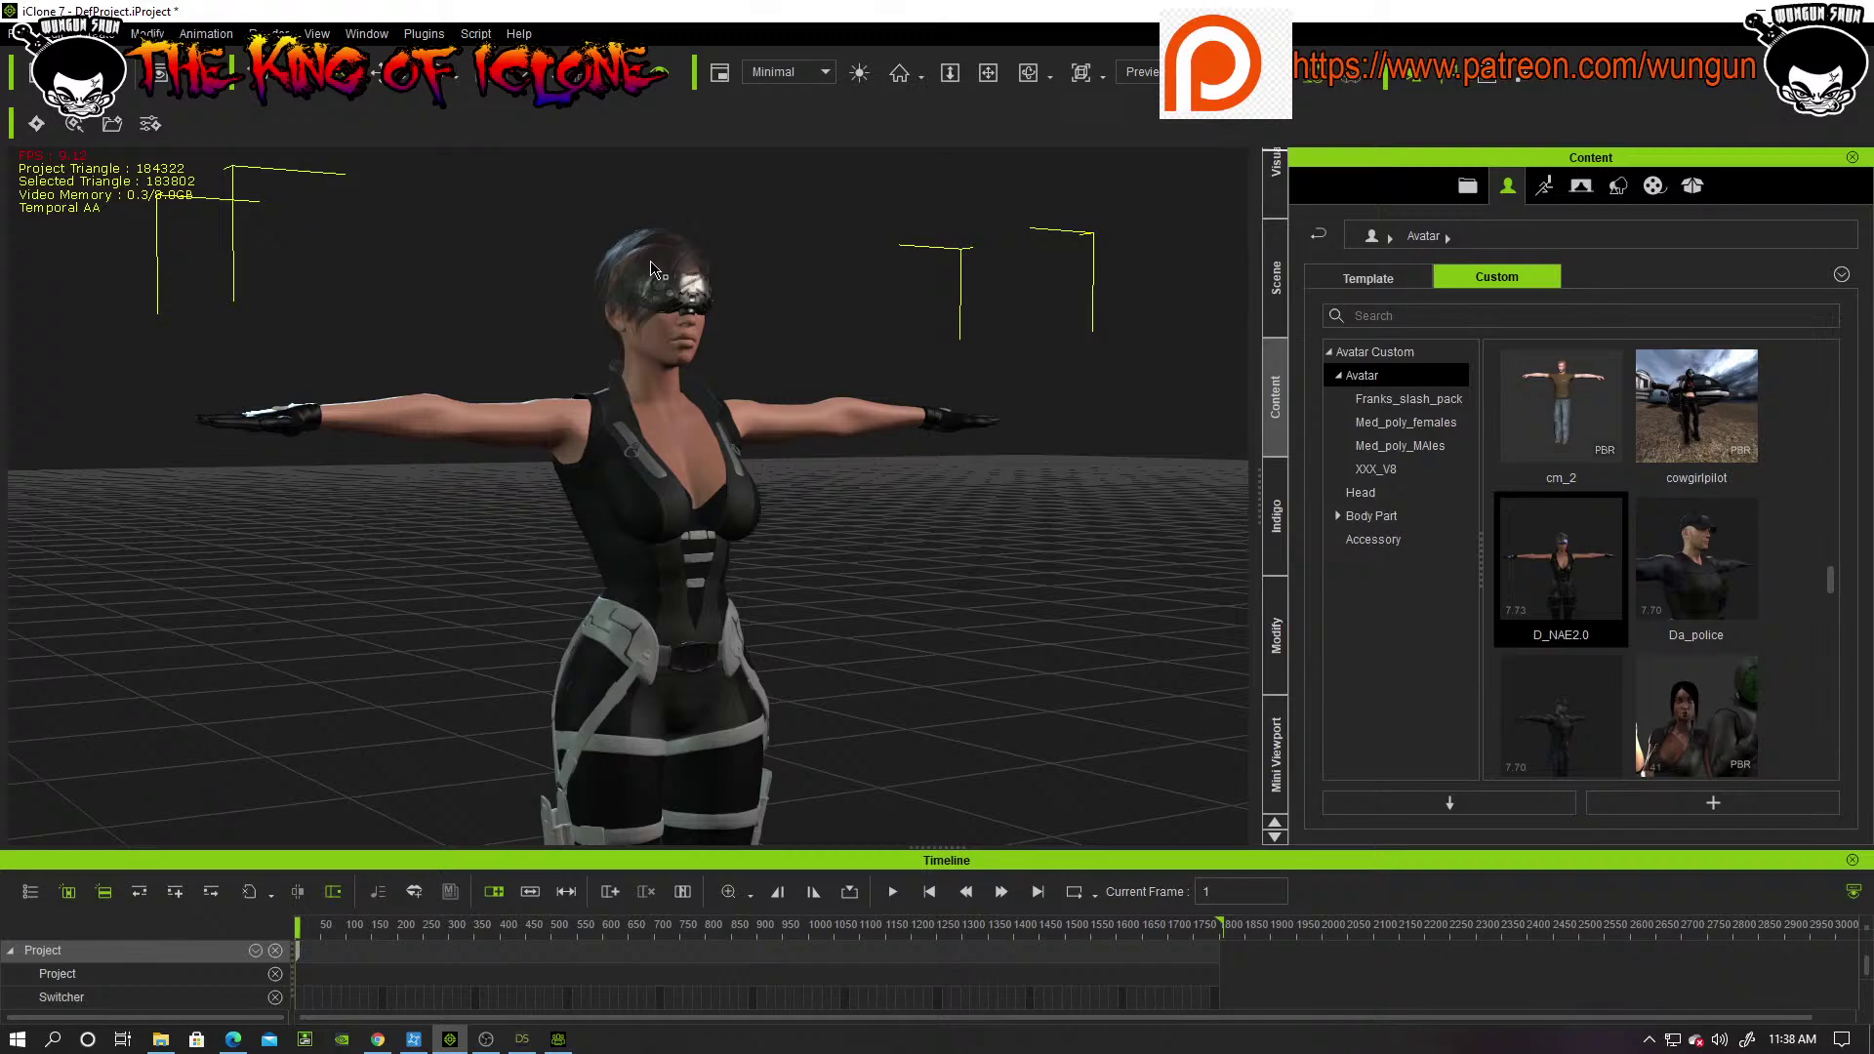
Step: Expand the CC_Base avatar in the scene list and widen the Name column to show its part names
click(1277, 644)
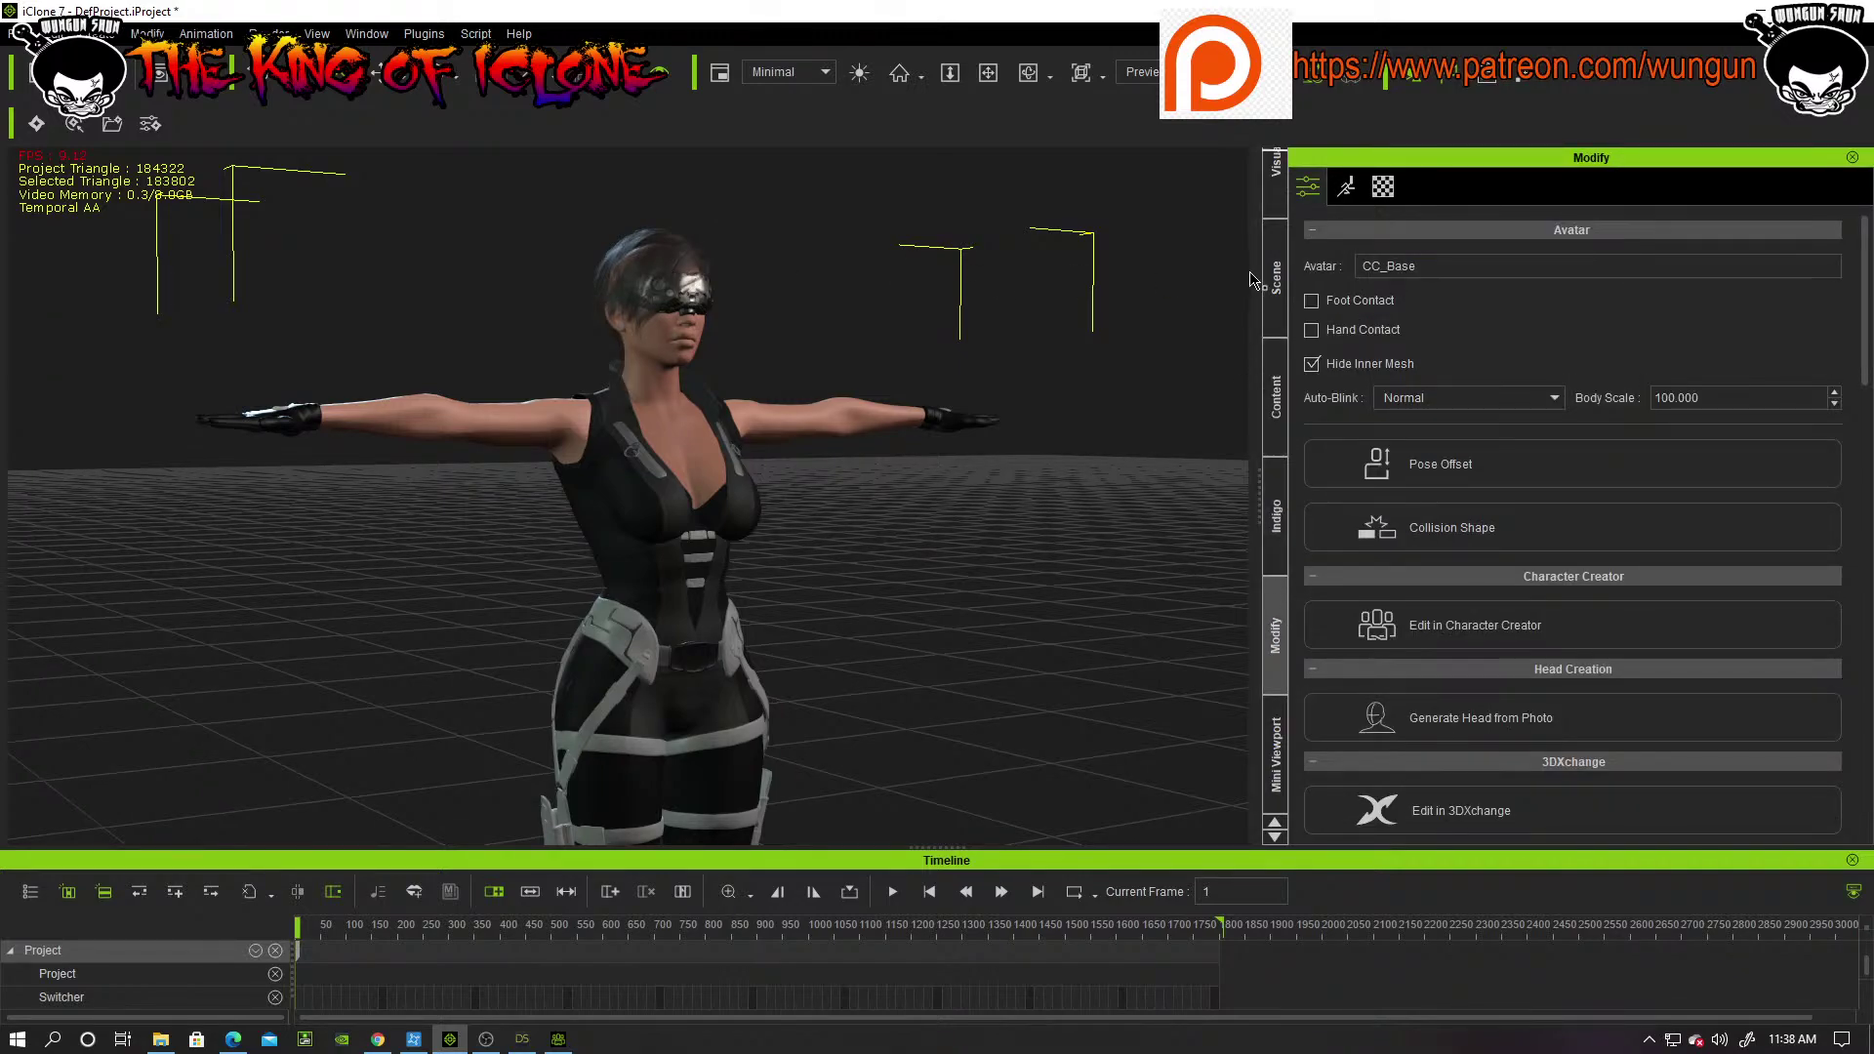
click(1277, 266)
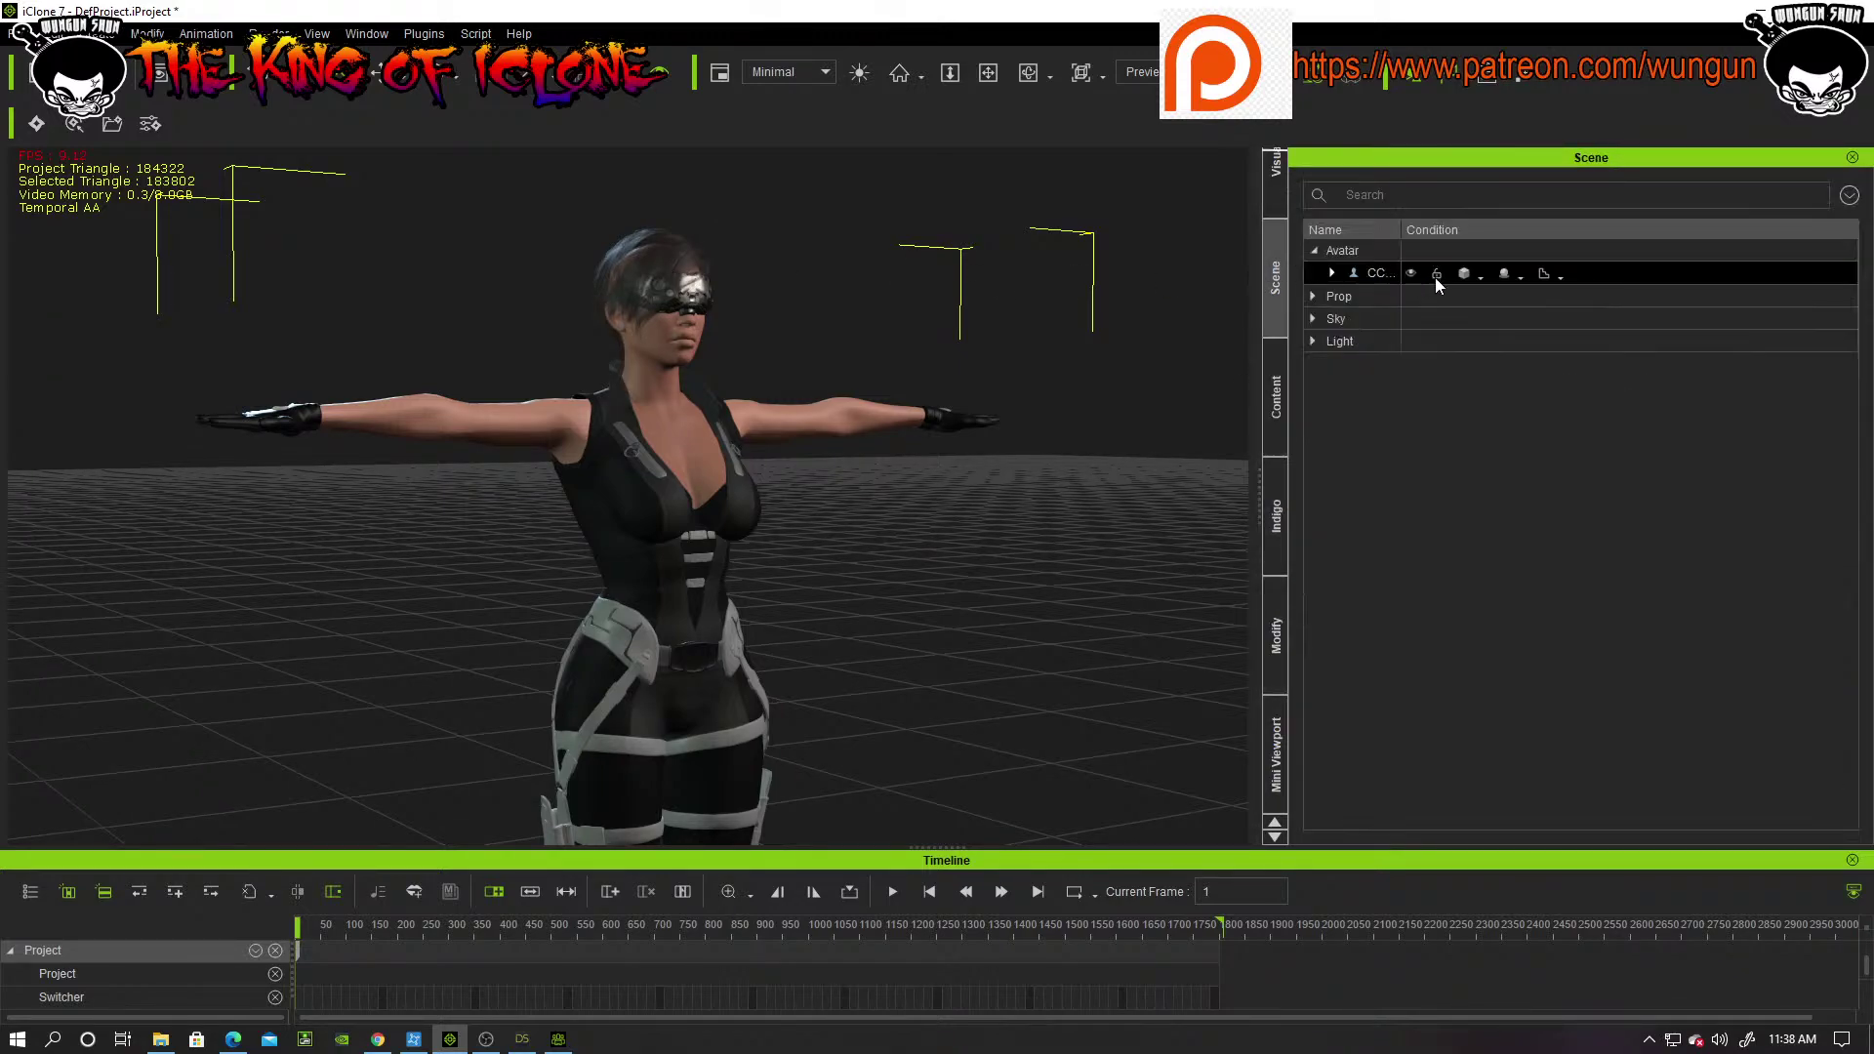
click(1334, 273)
drag(1402, 235, 1633, 234)
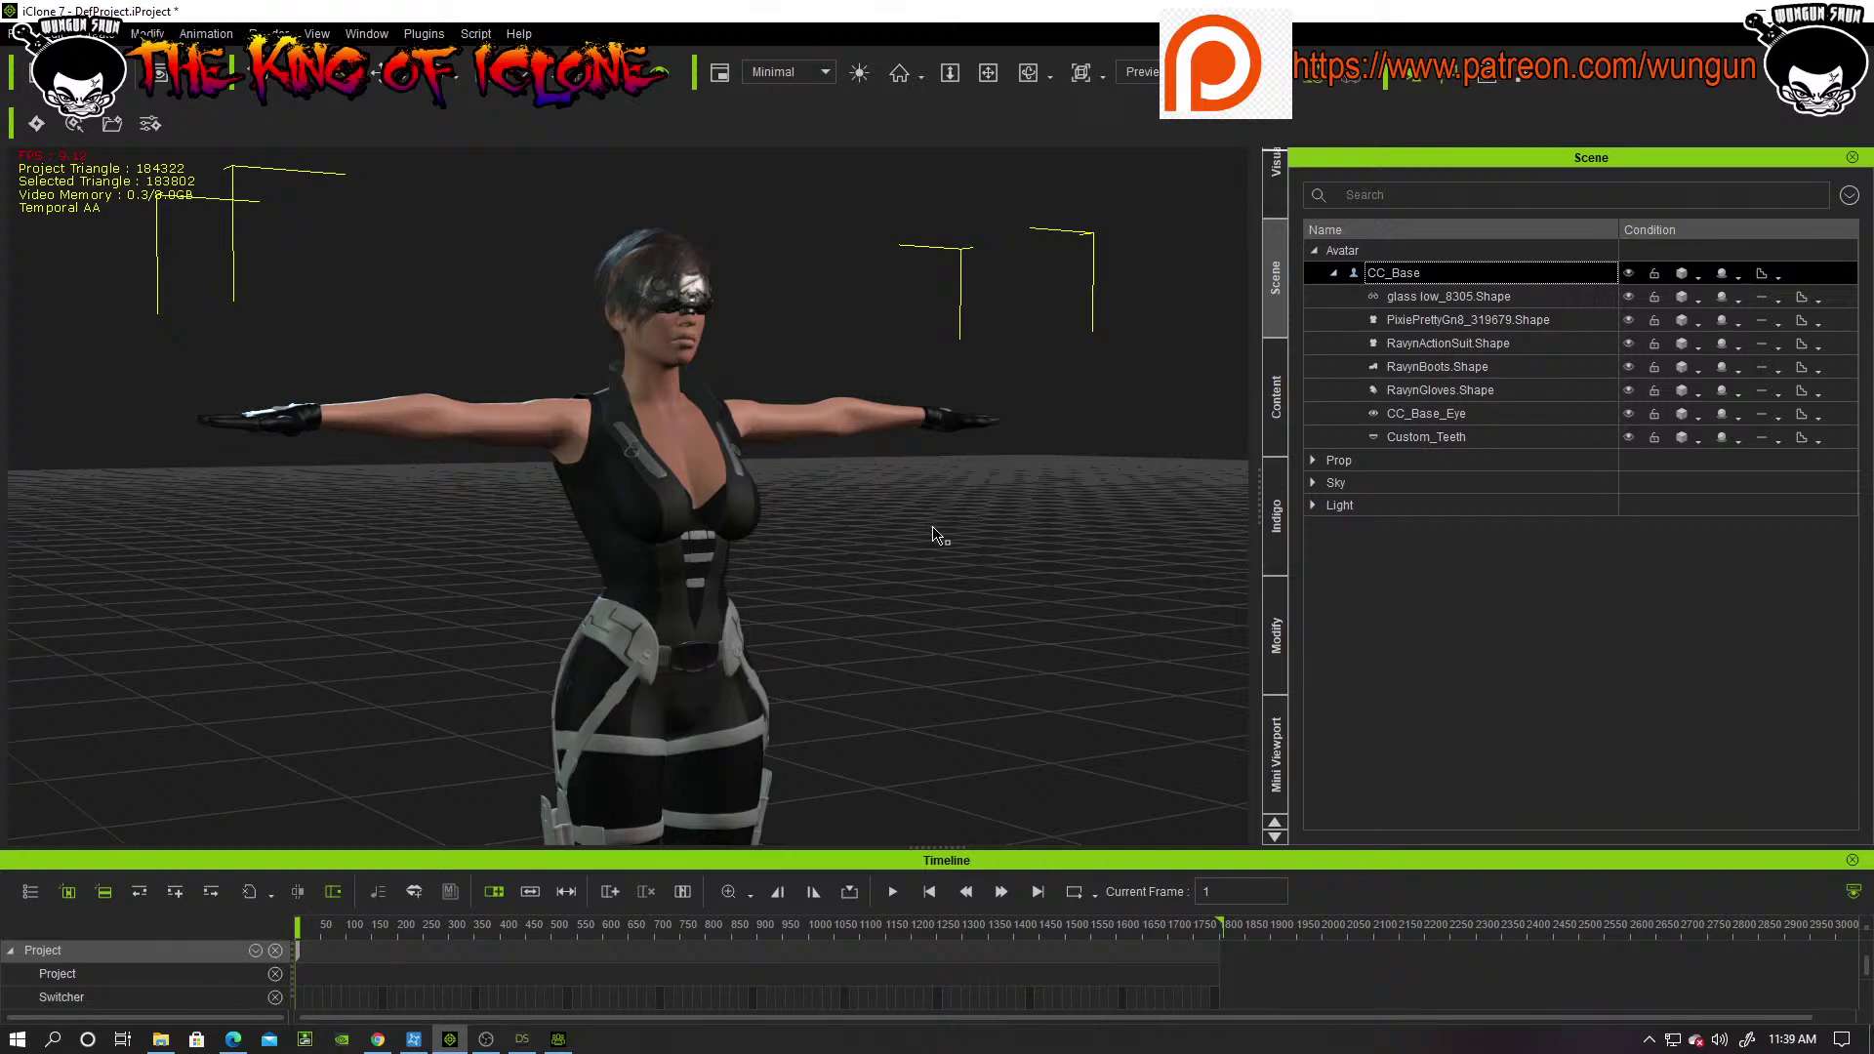
Step: Examine the avatar's head and torso close up from the front
scroll(947, 541, down, 5)
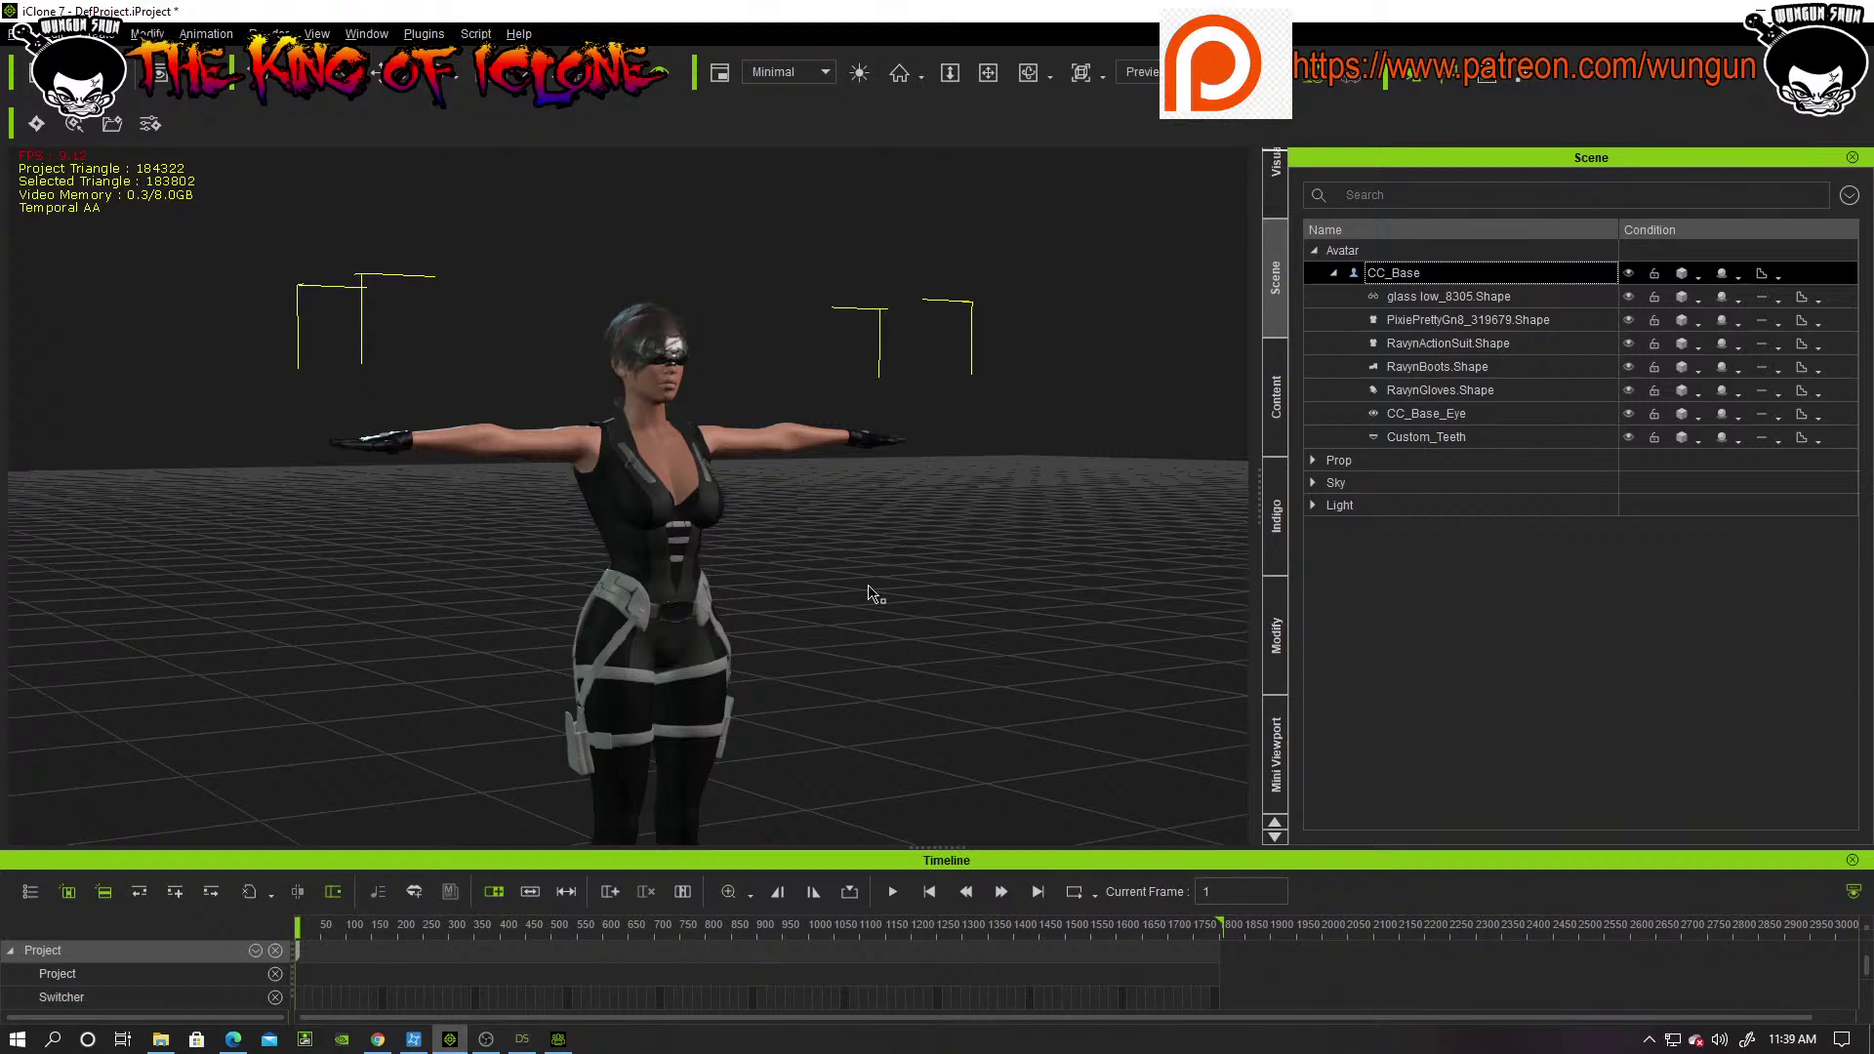
scroll(560, 577, up, 8)
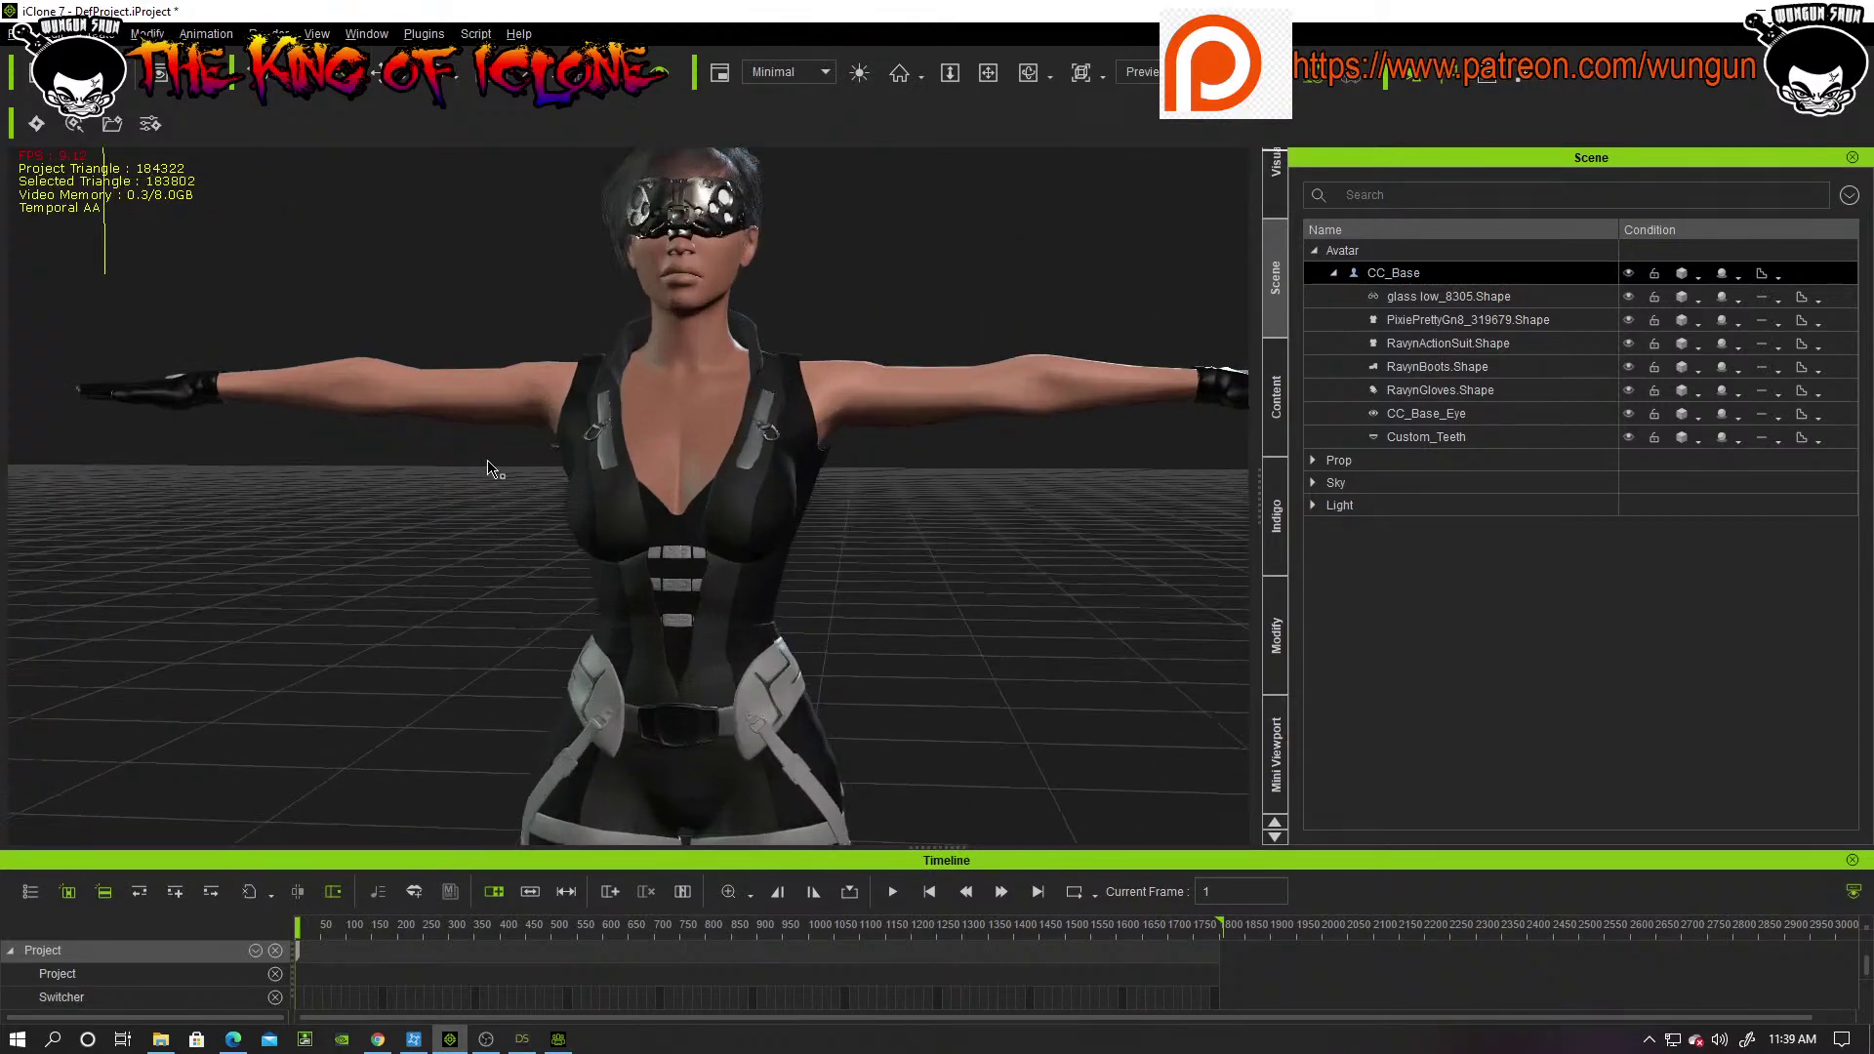
middle_drag(491, 468, 488, 571)
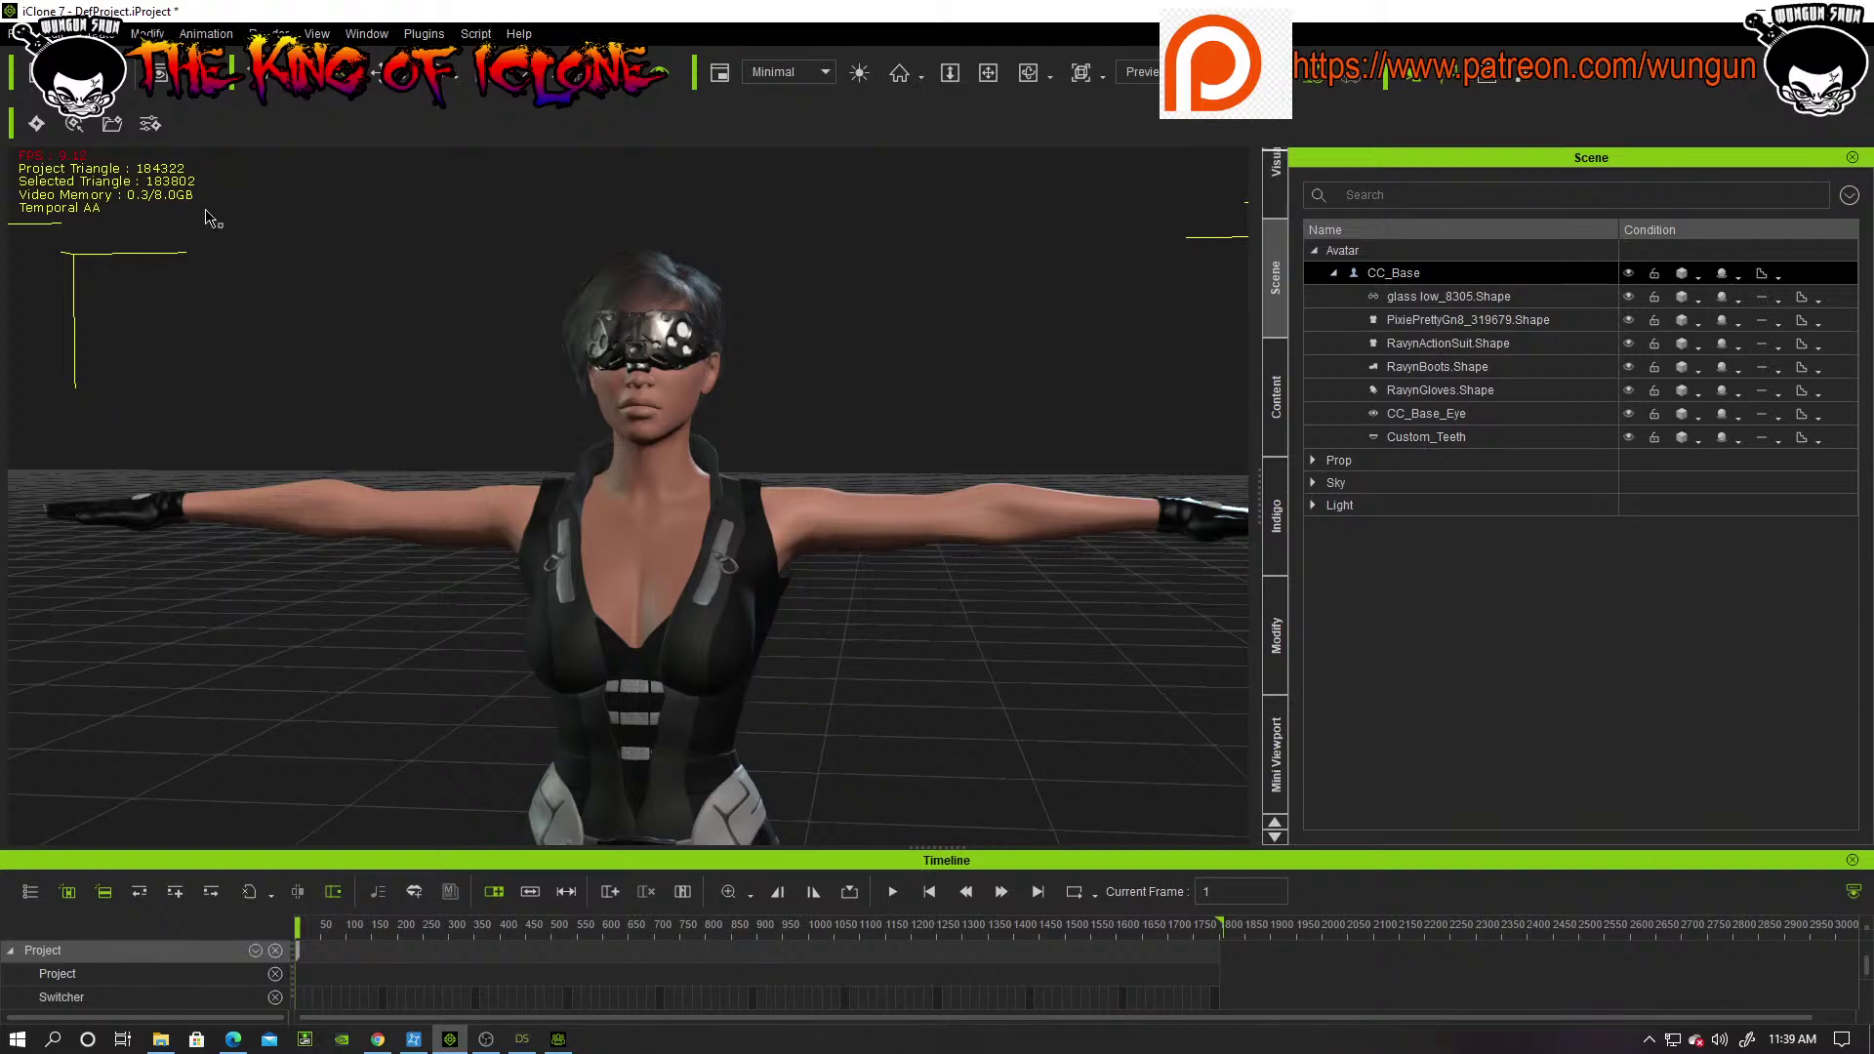
Step: Send the CC_Base avatar to 3DXchange for editing
click(20, 37)
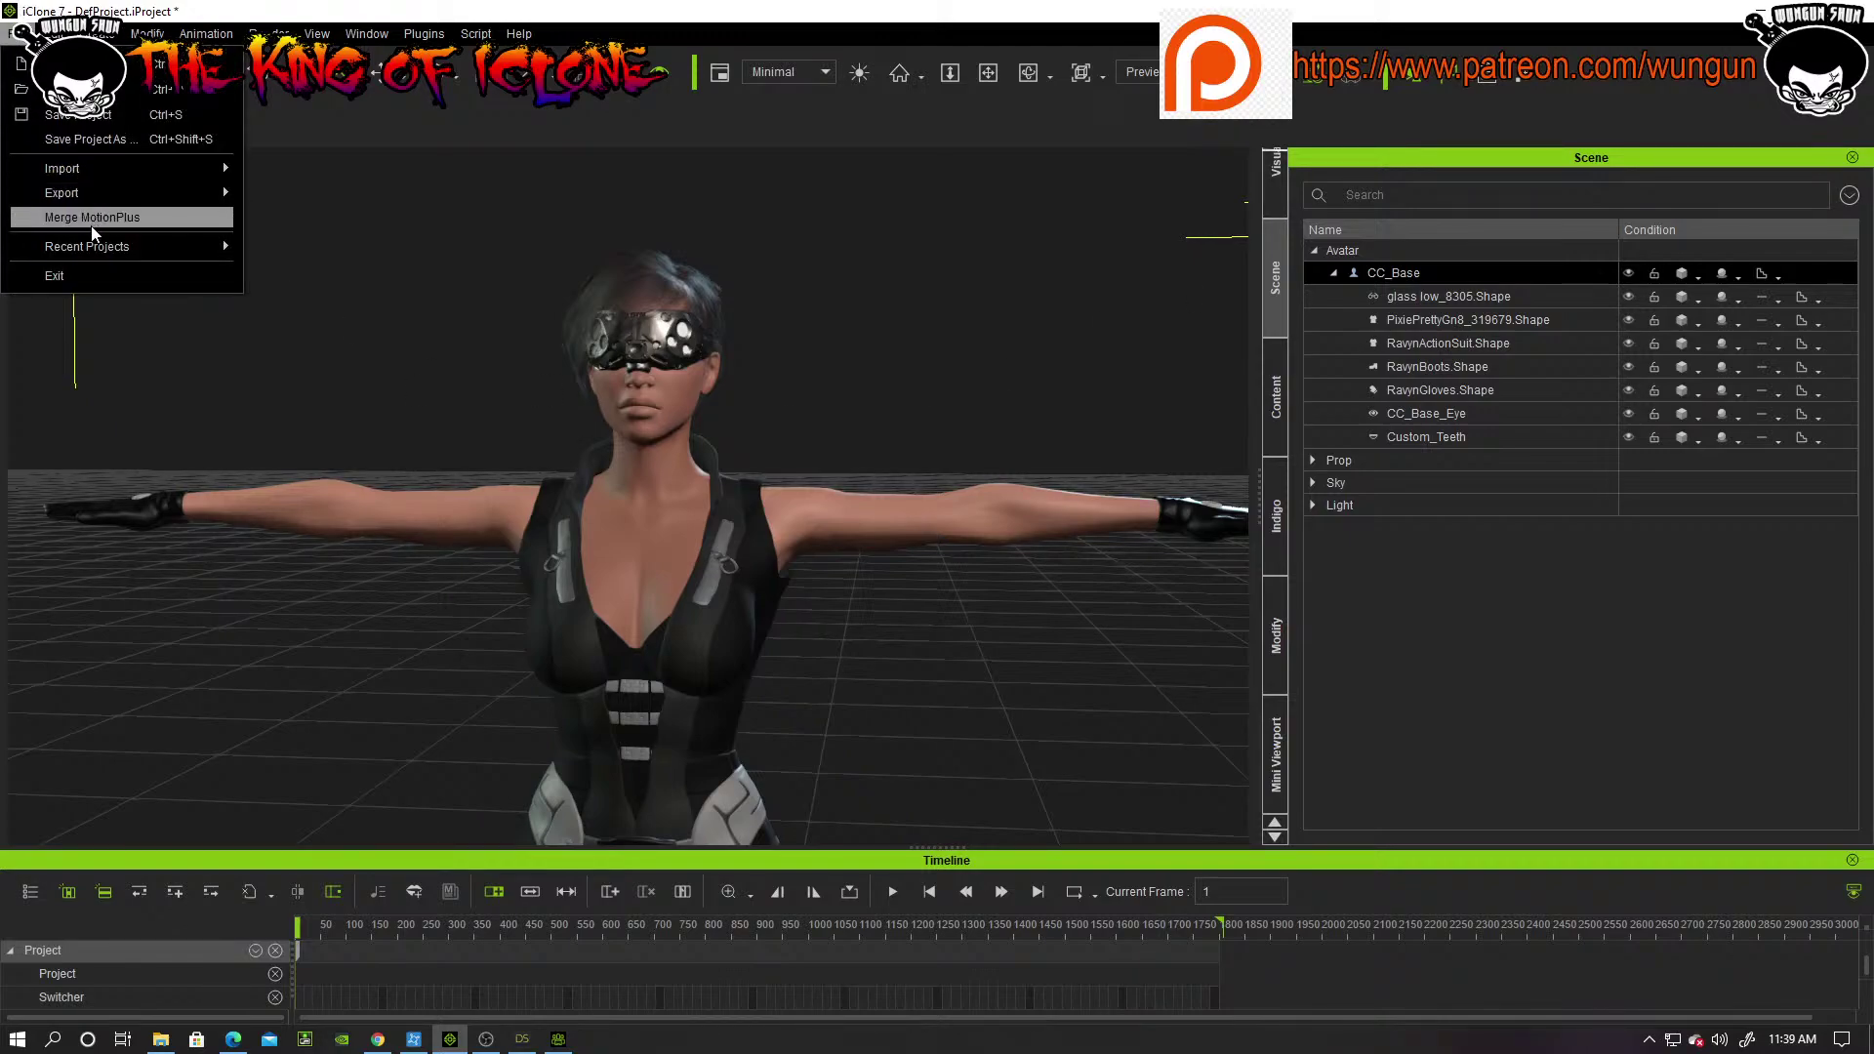
click(1275, 639)
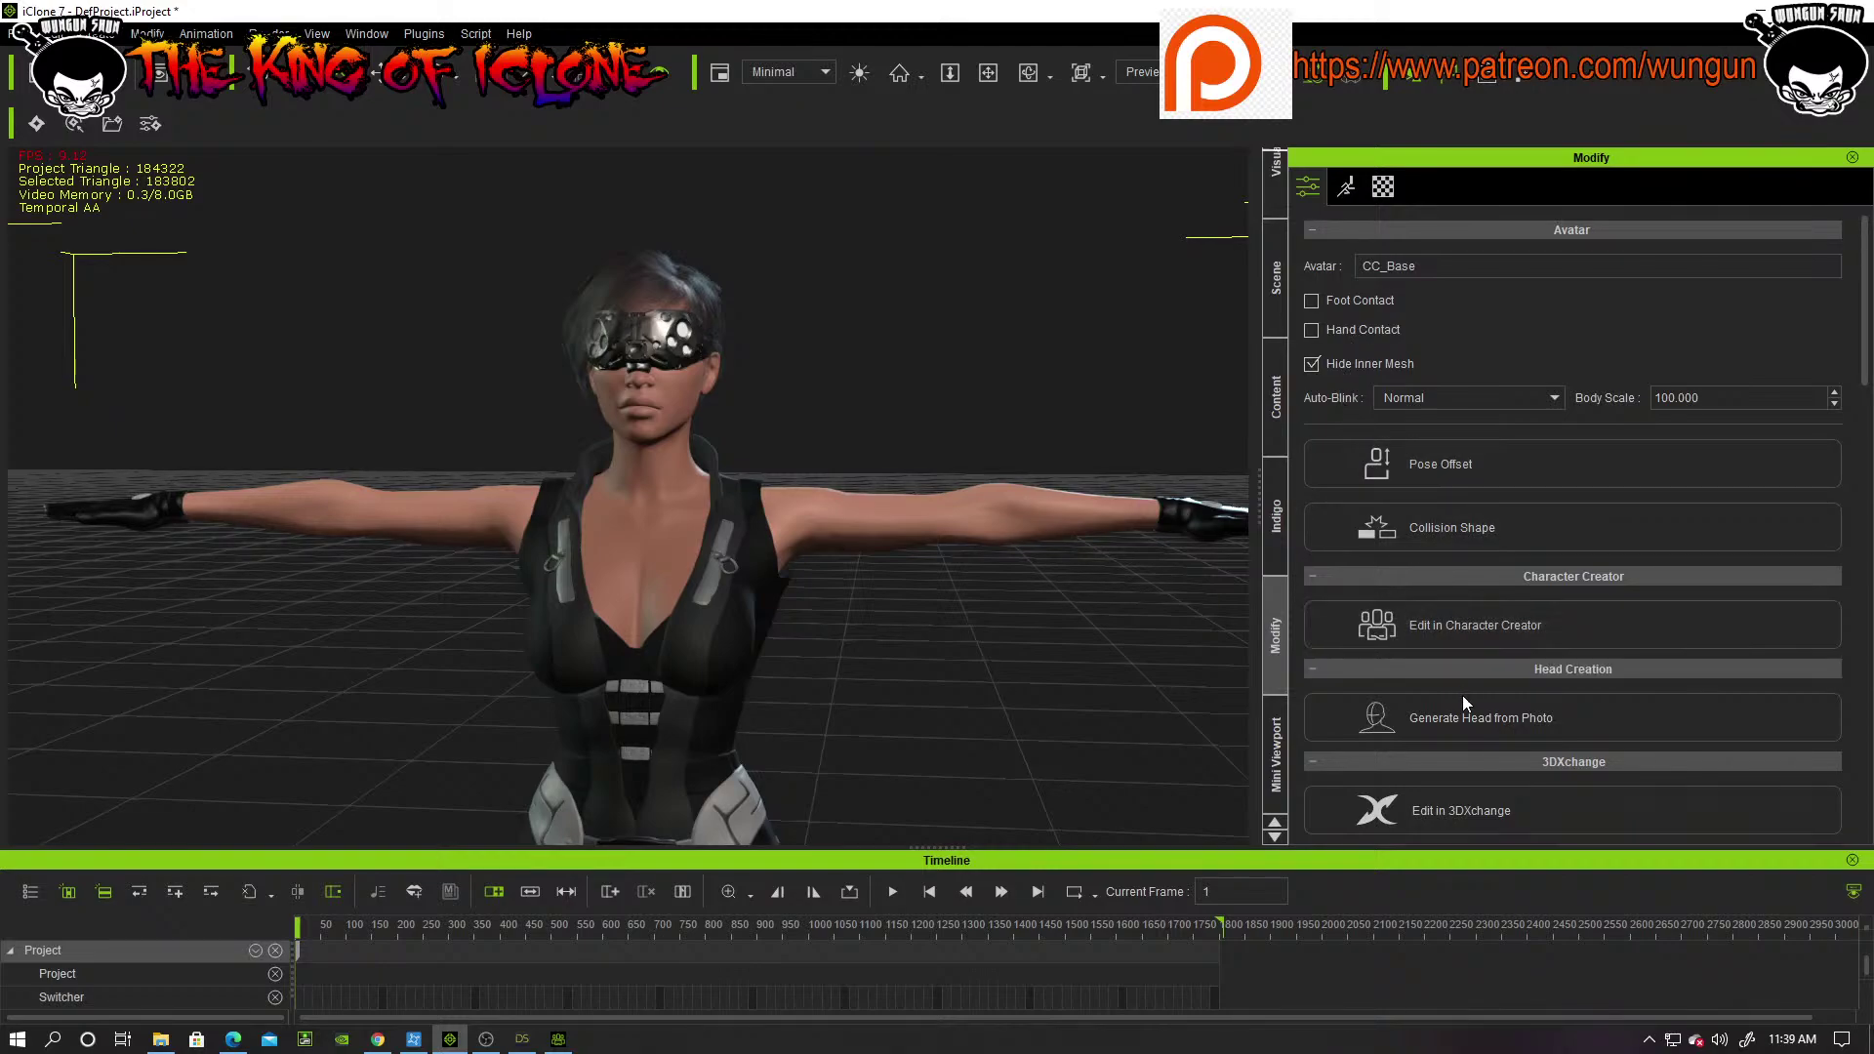
scroll(1461, 726, down, 1)
click(1459, 740)
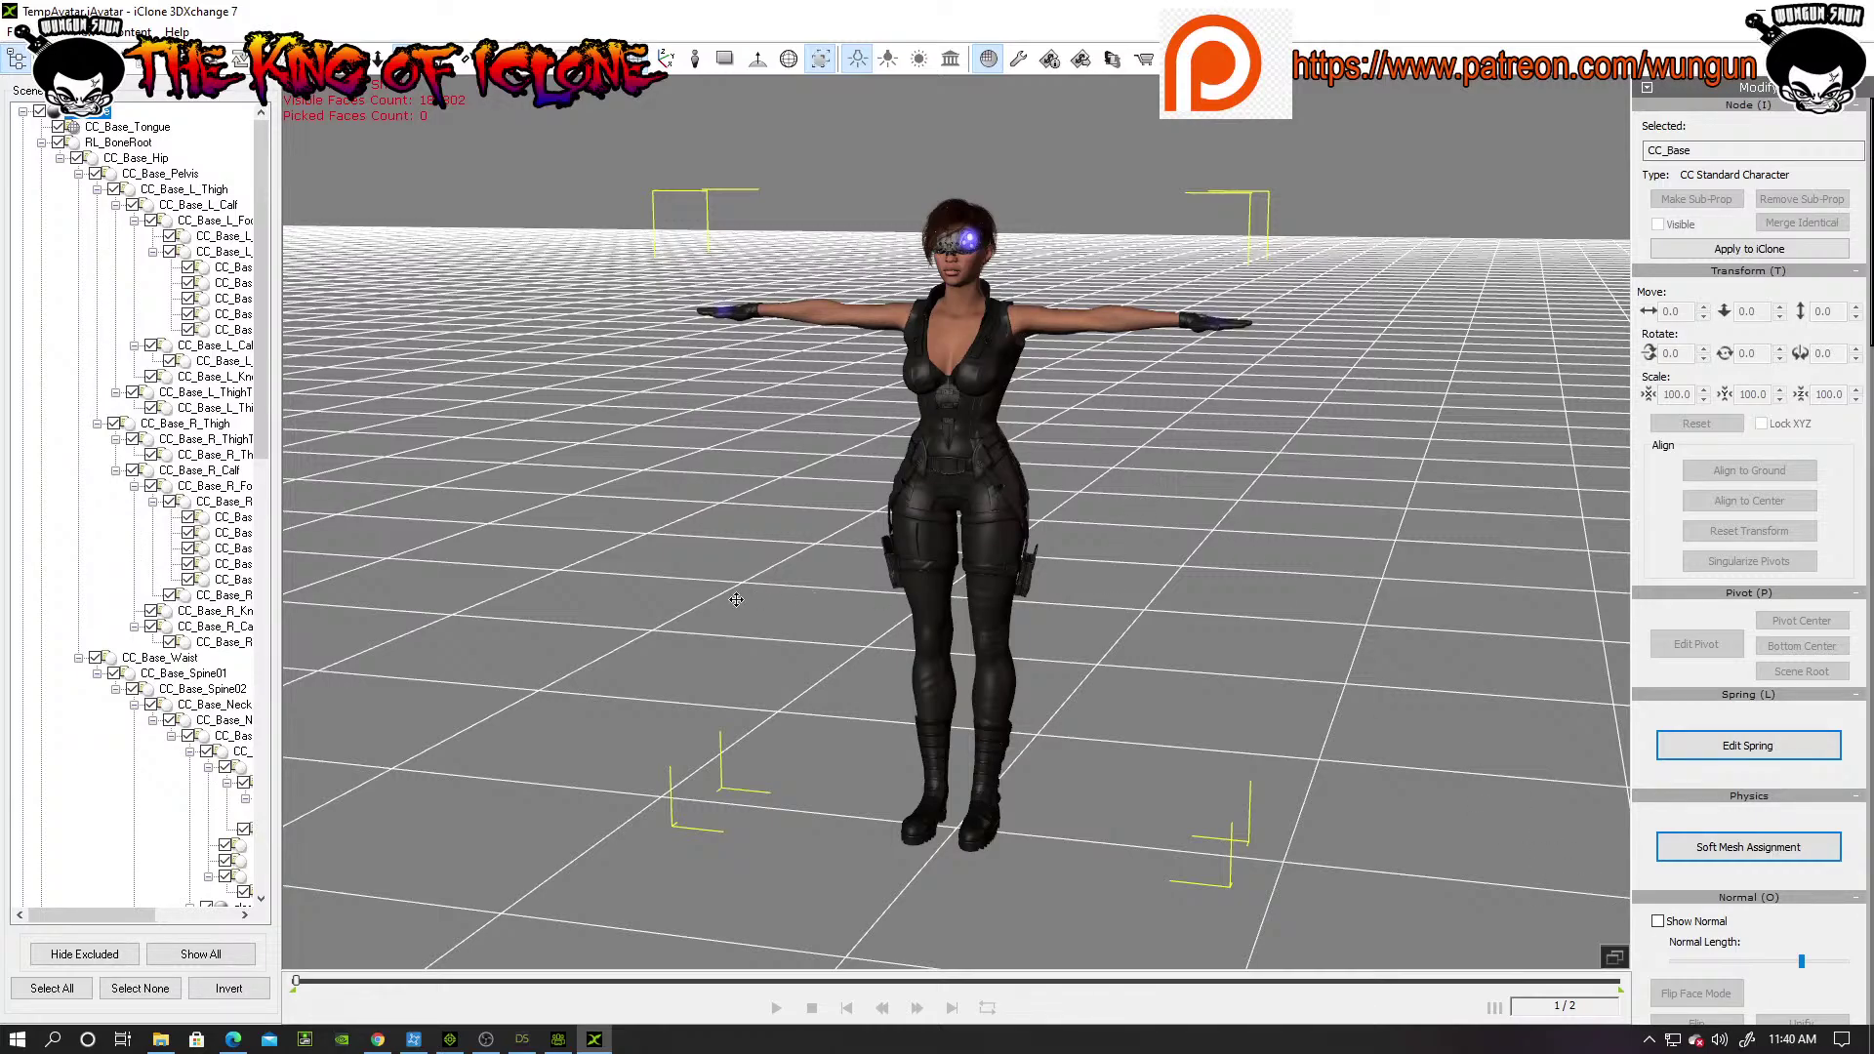
Step: Inspect the avatar's suit textures, chest and face close up in 3DXchange
right_drag(735, 601, 881, 576)
scroll(879, 368, up, 10)
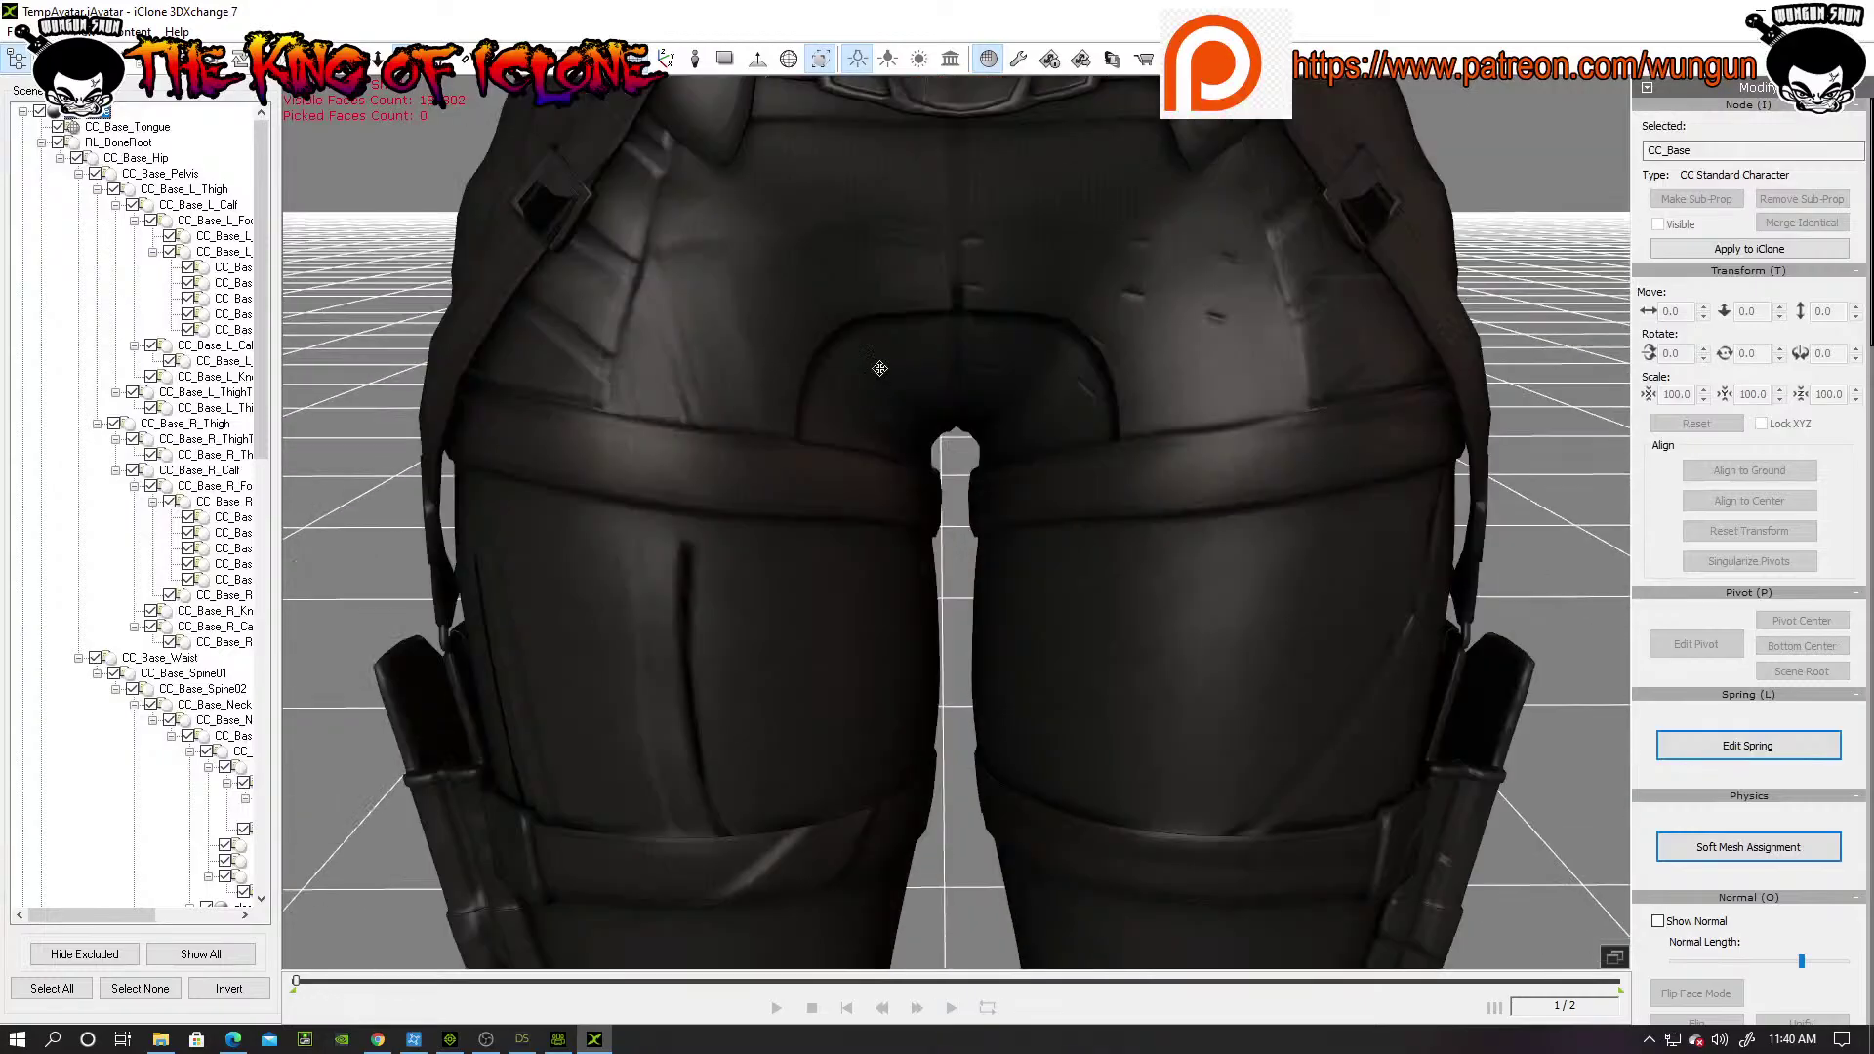
scroll(887, 303, down, 6)
middle_drag(889, 292, 914, 556)
scroll(914, 557, up, 6)
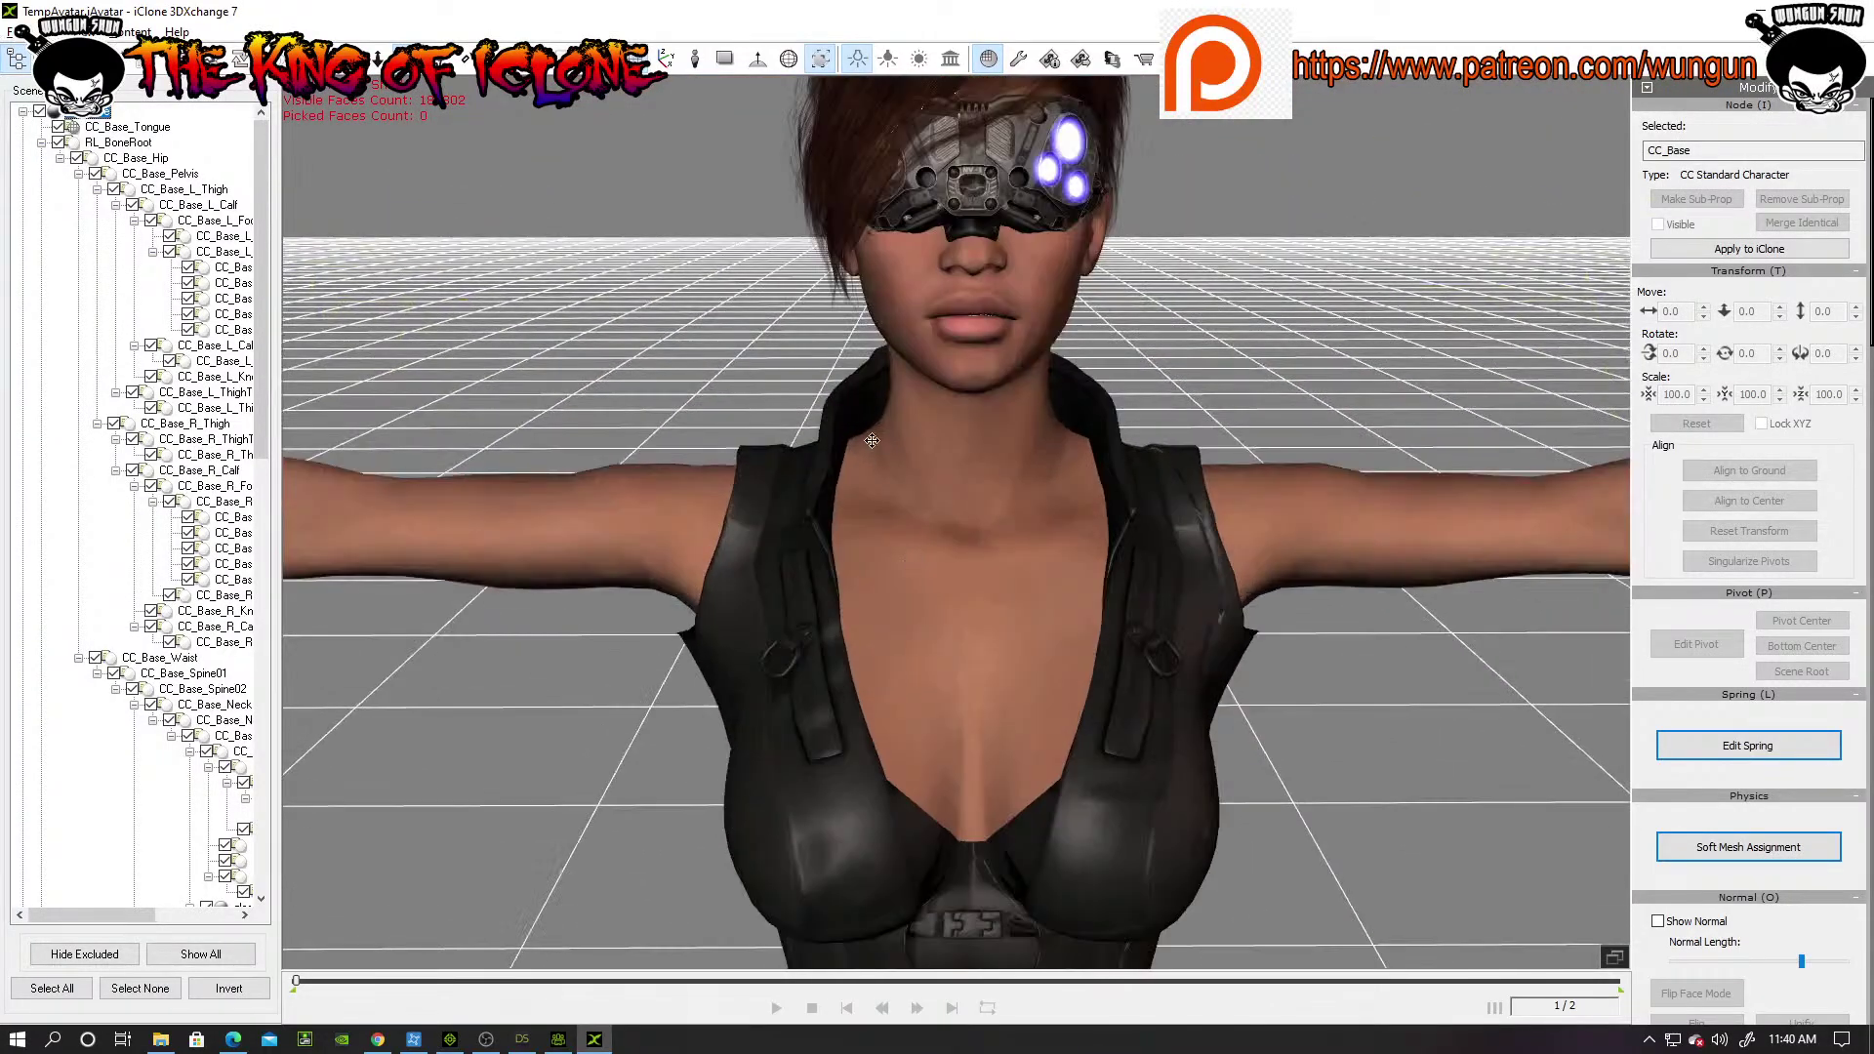
Step: Inspect the avatar's head, visor and vest from a three-quarter angle and from the front
right_drag(872, 440, 923, 481)
middle_drag(923, 449, 922, 625)
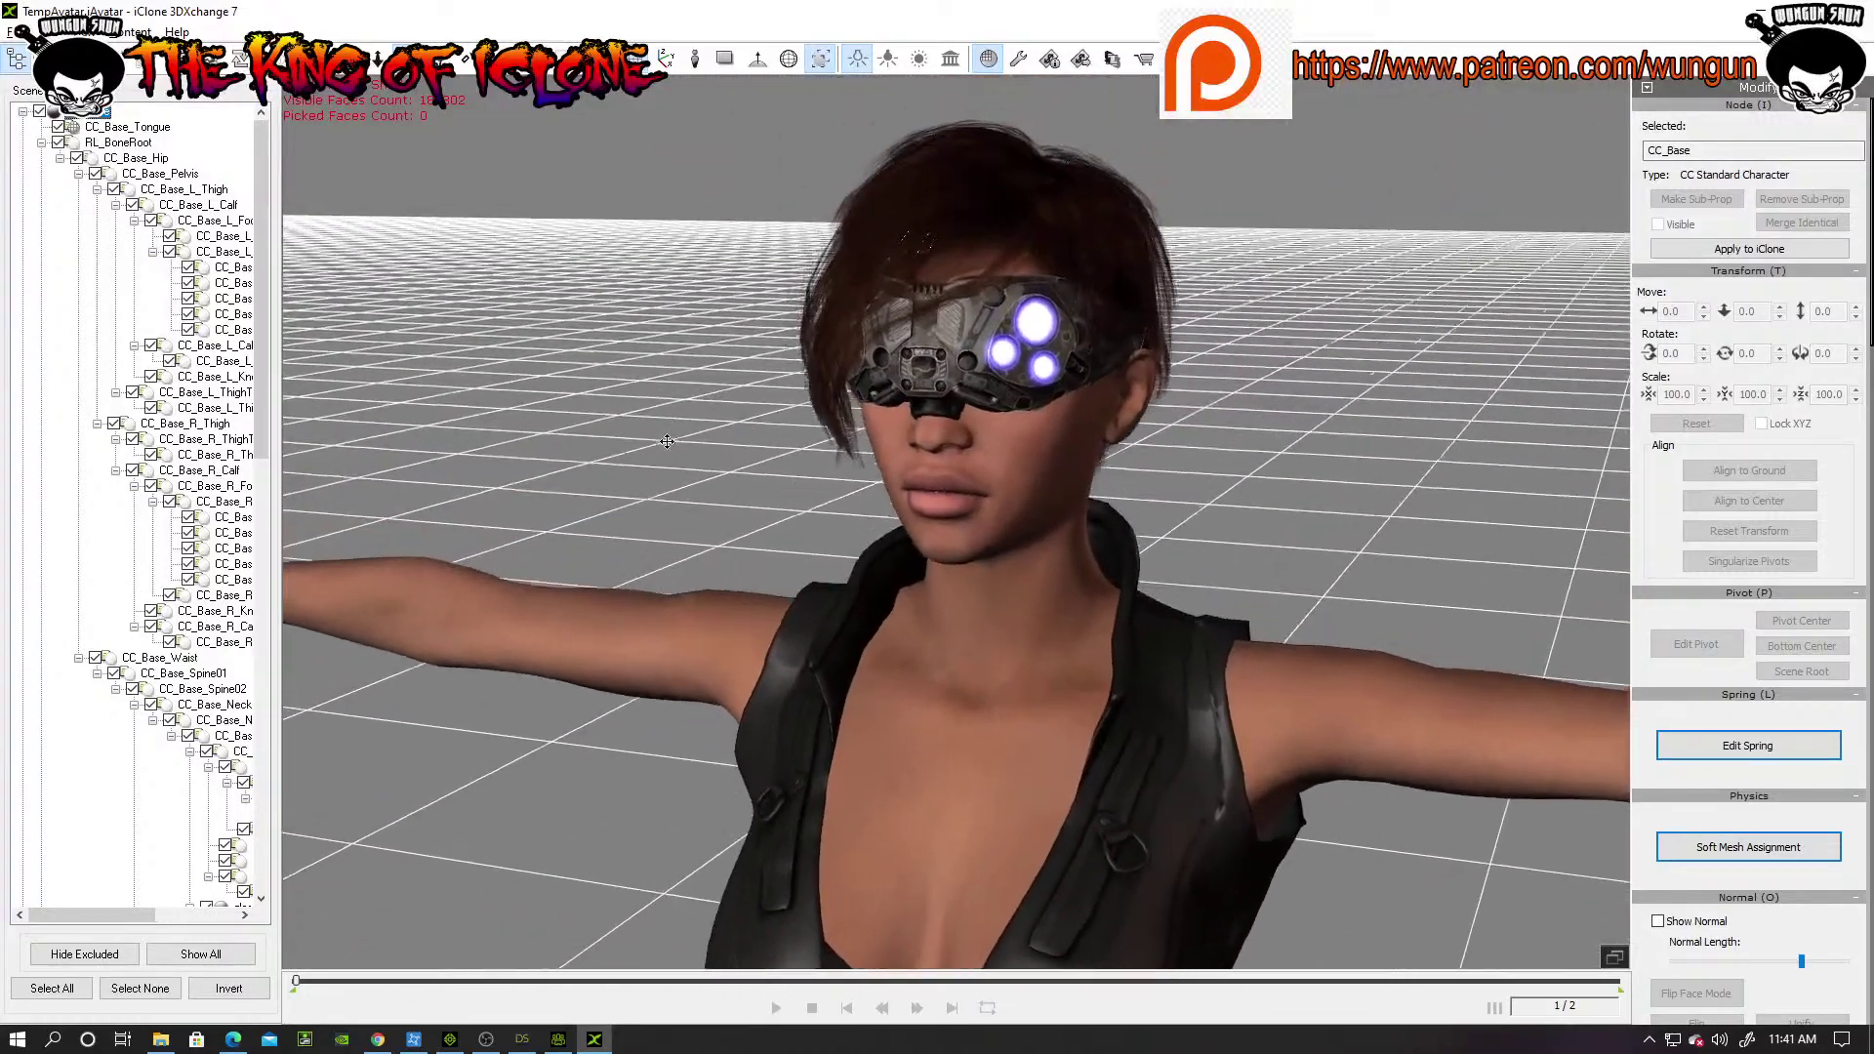
scroll(923, 625, down, 2)
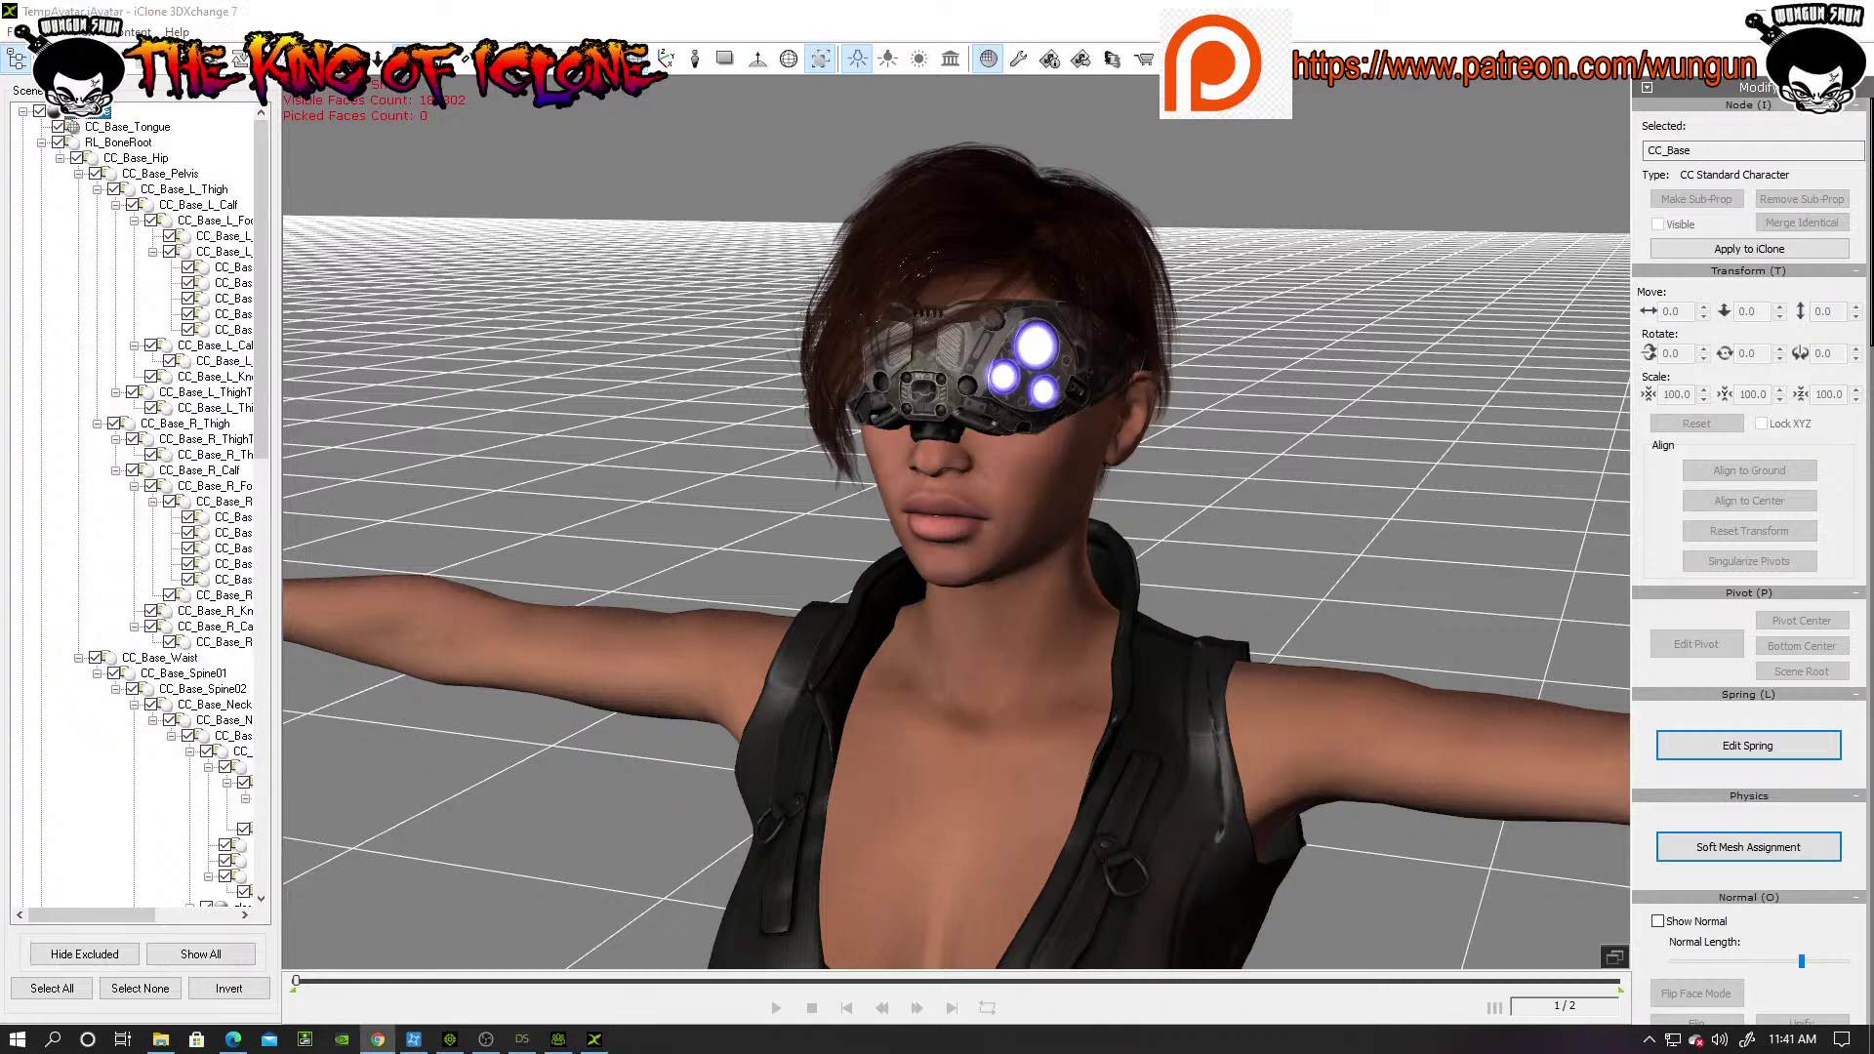
drag(0, 311, 830, 1)
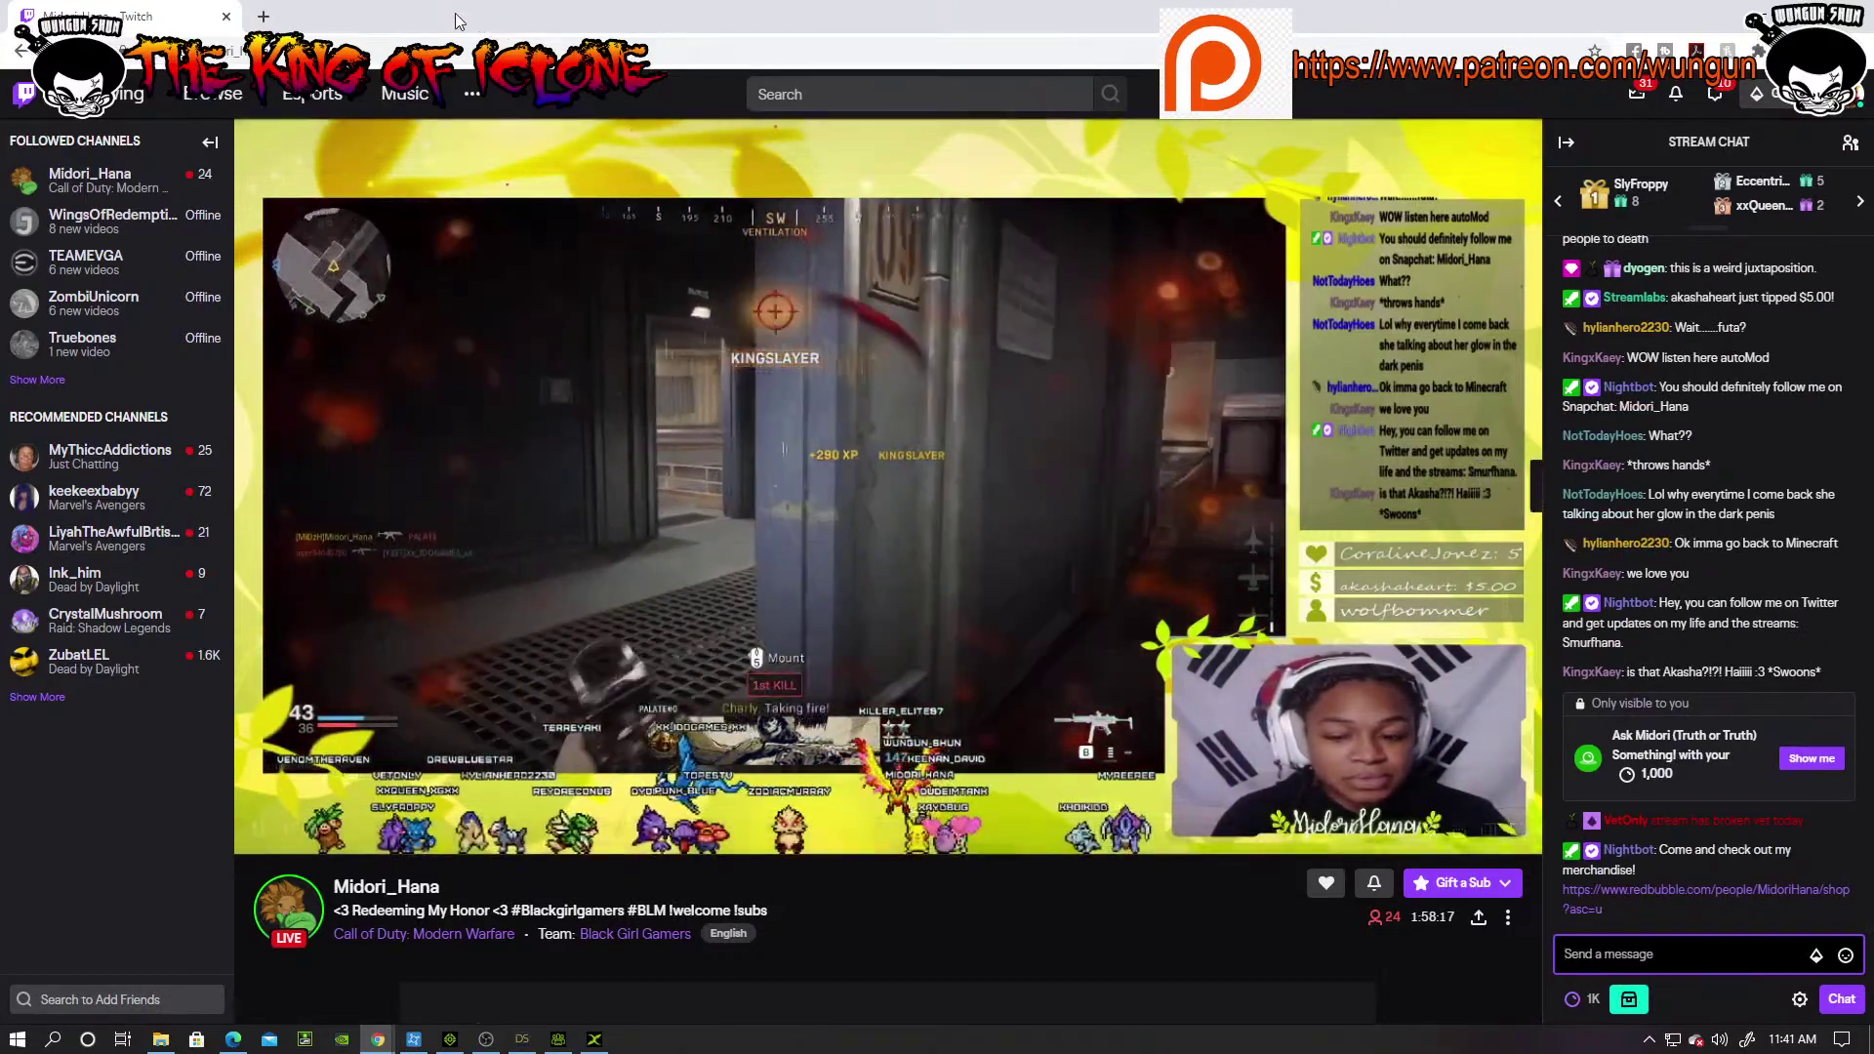
drag(124, 12, 0, 457)
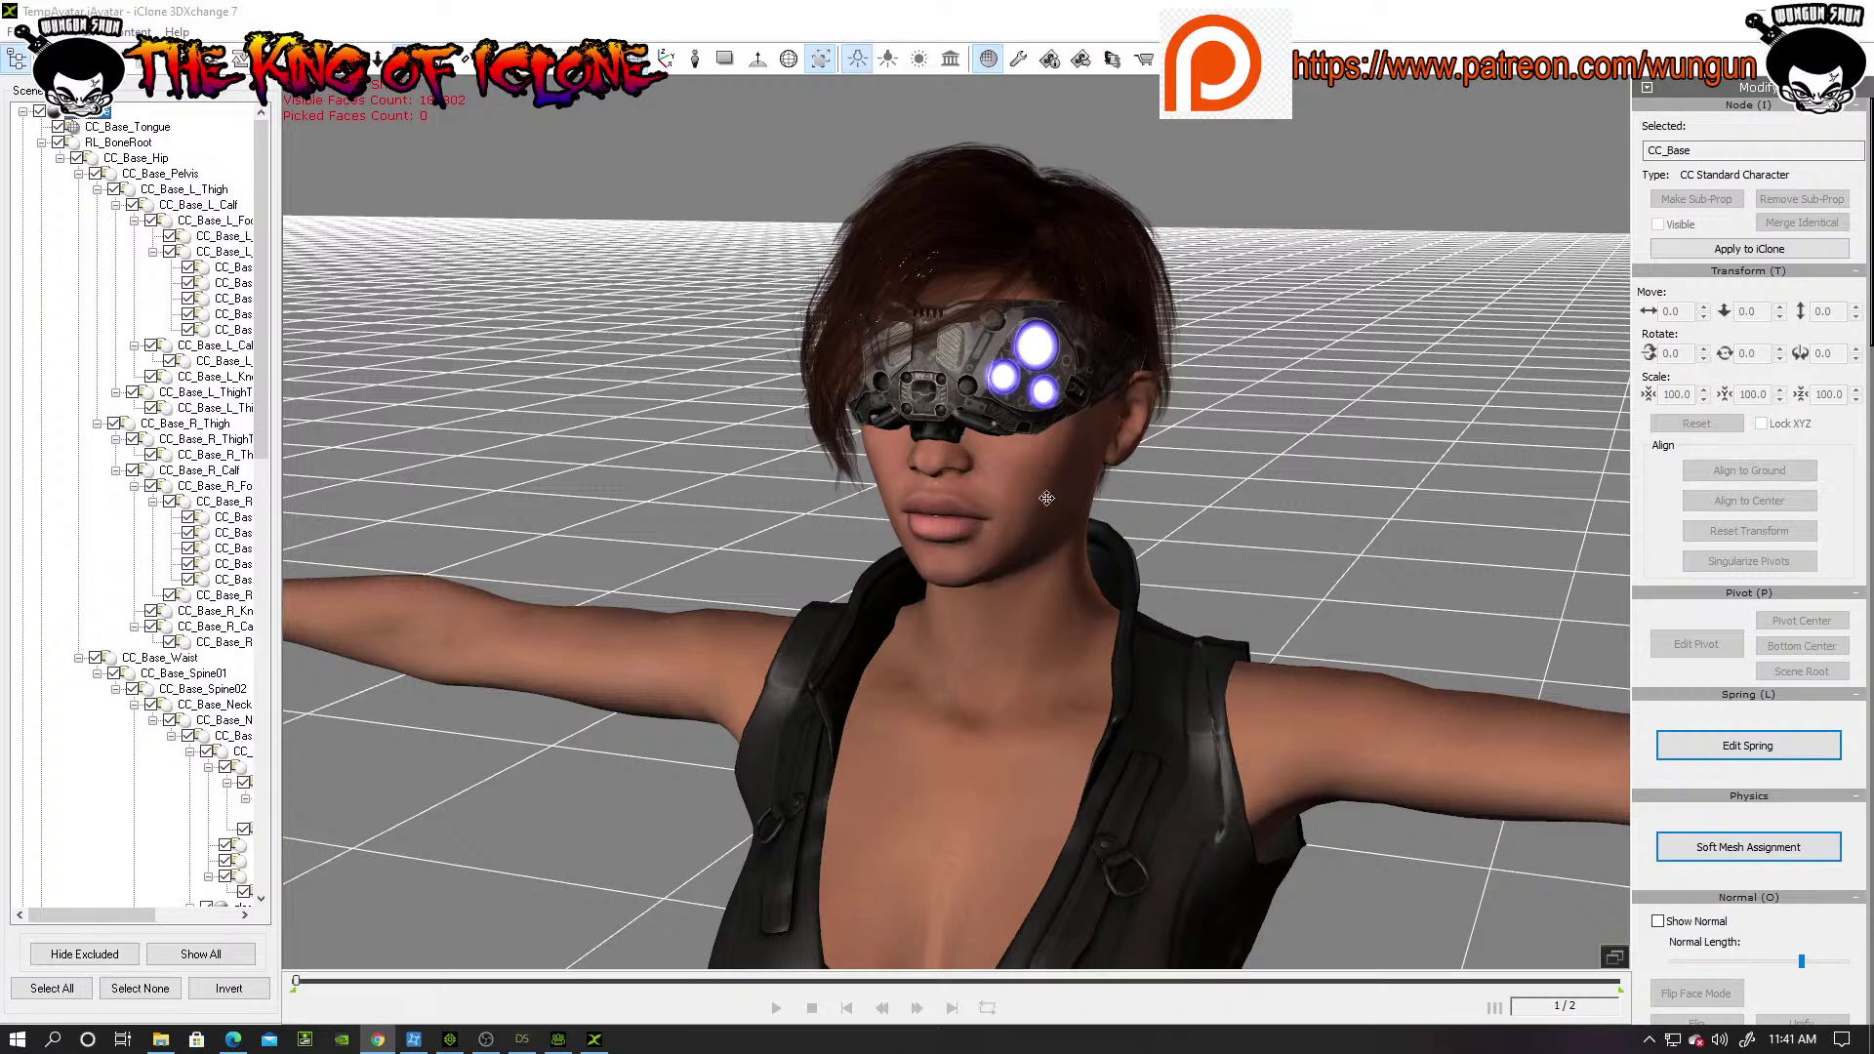
right_drag(1349, 458, 1391, 423)
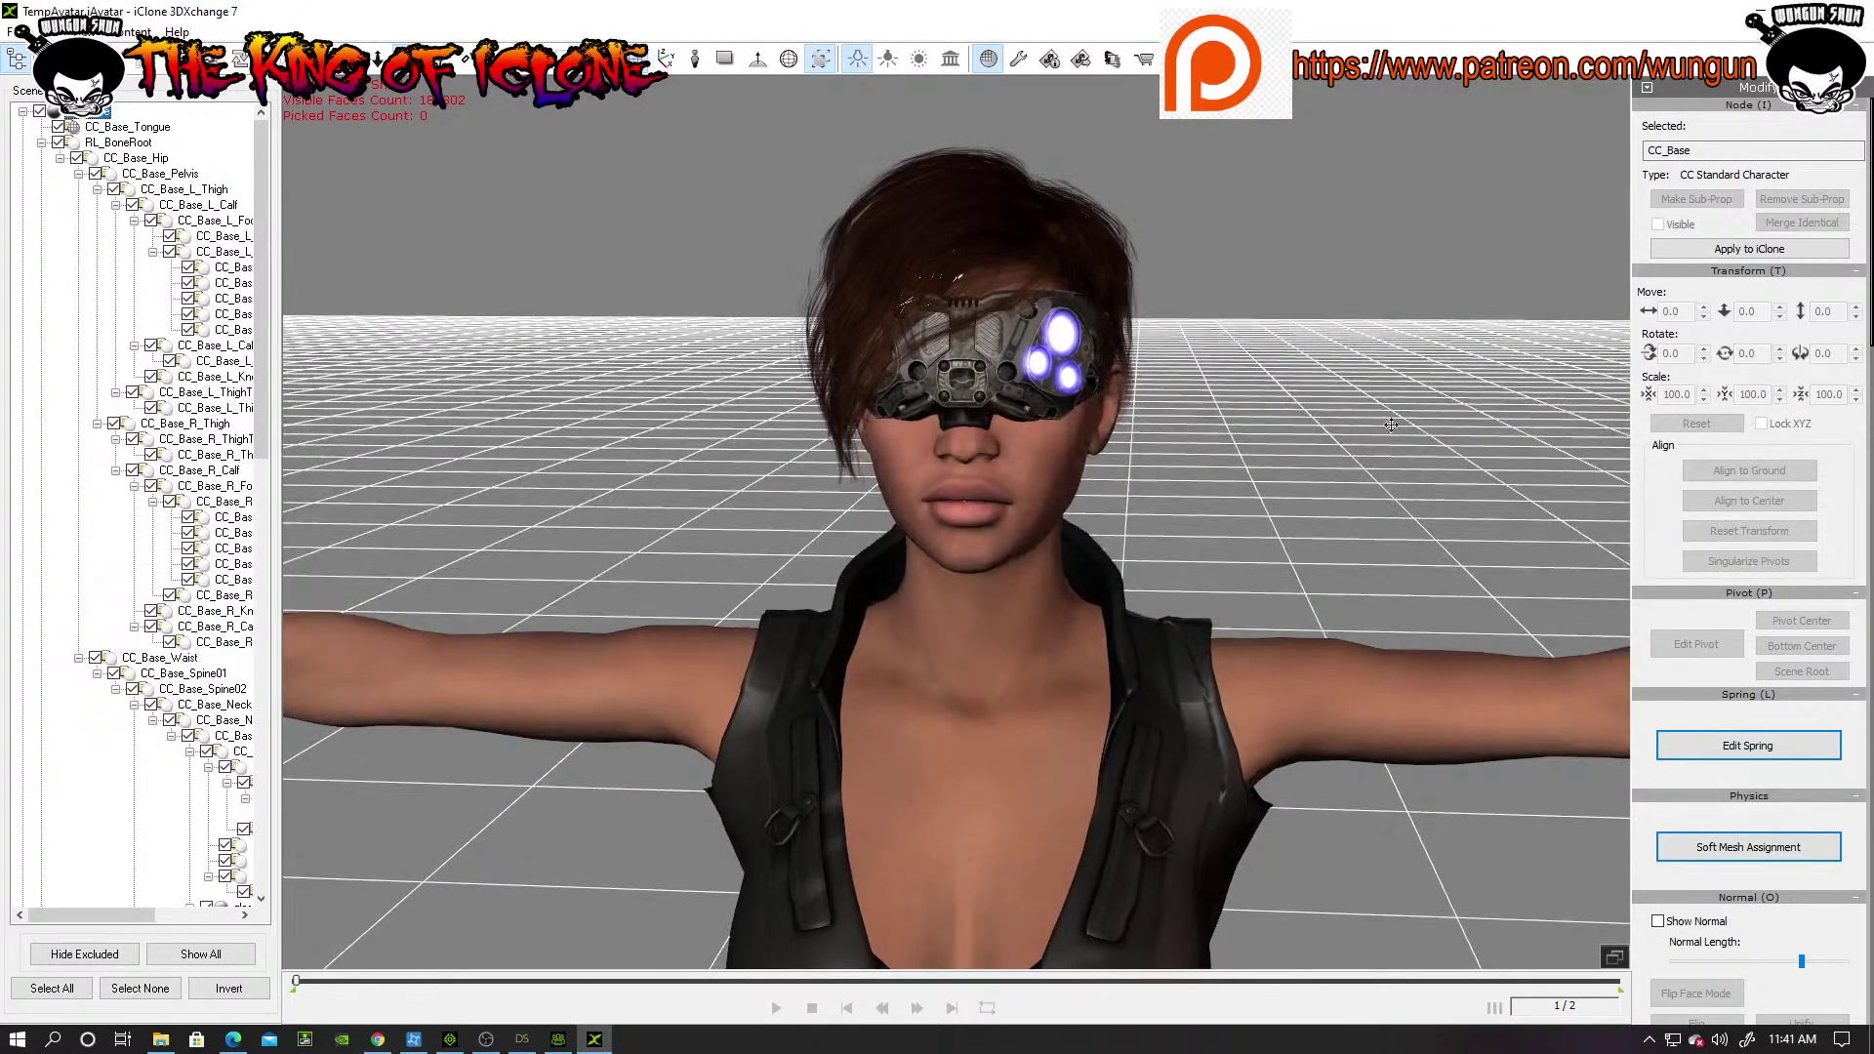
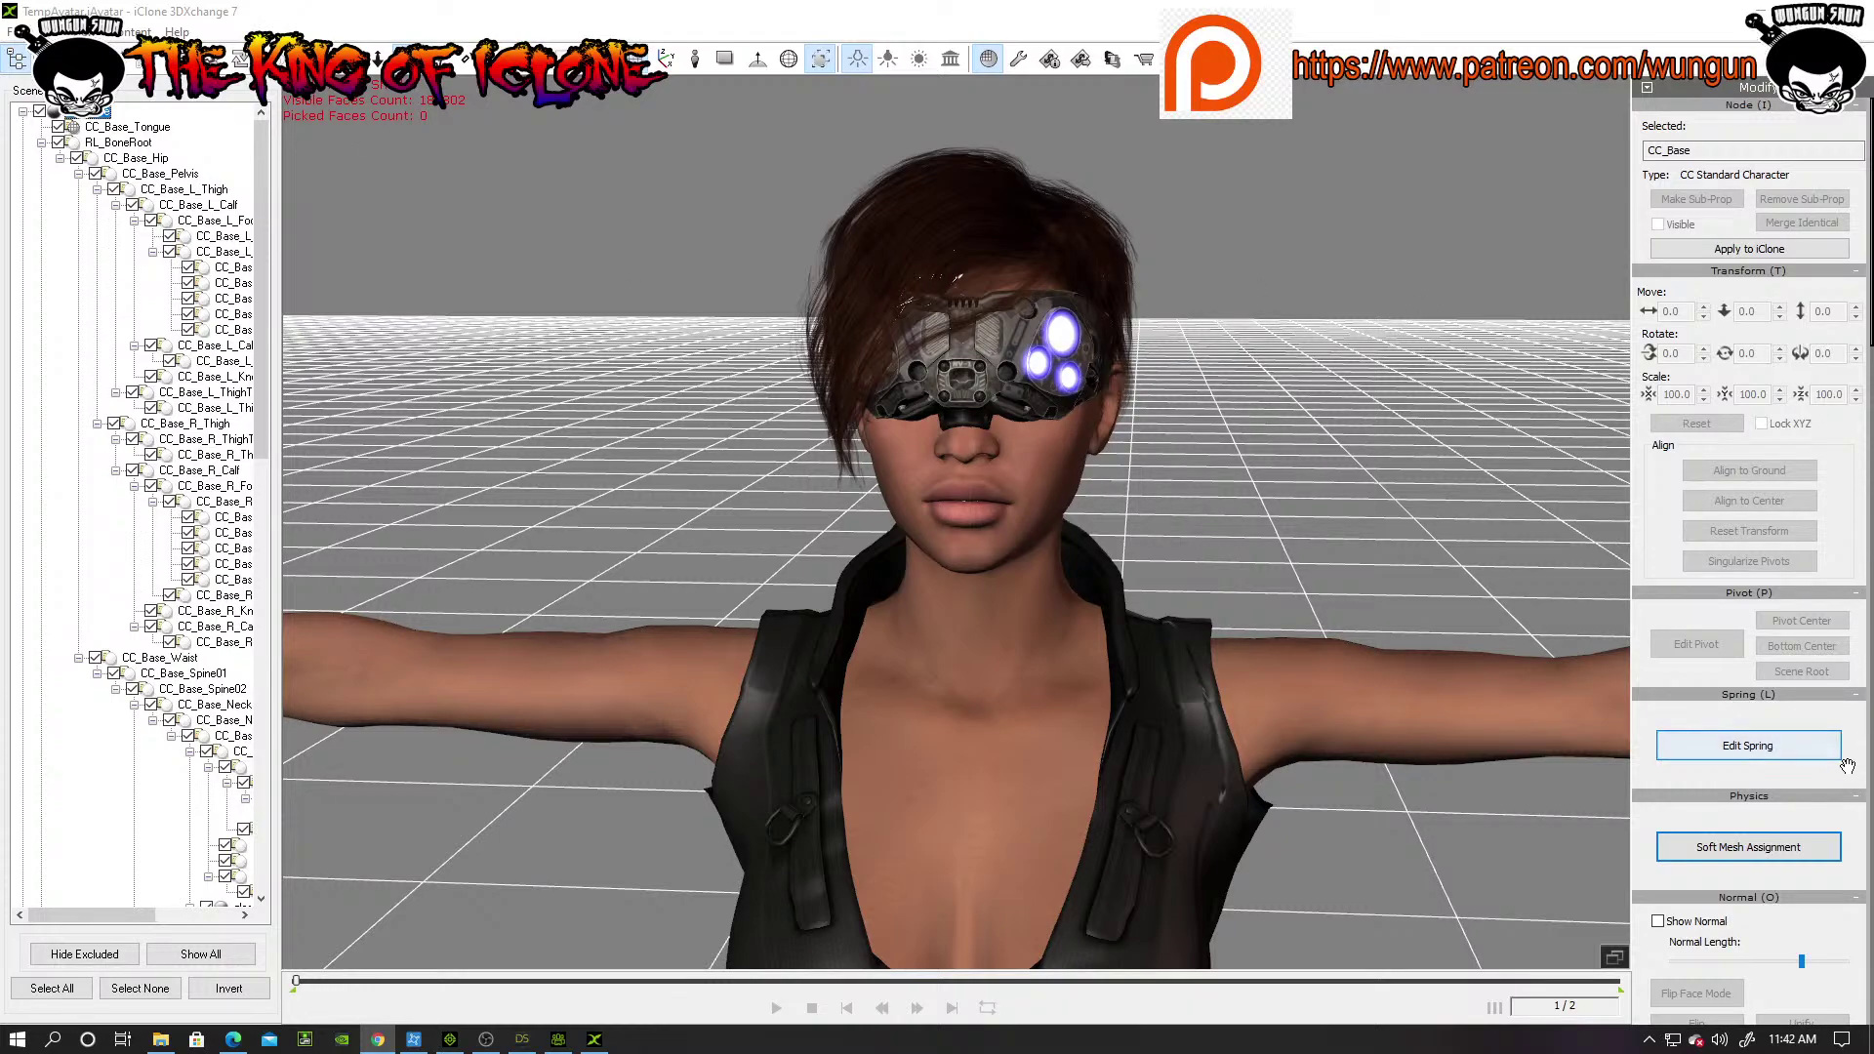
Step: Import the MotusMan_v2_Bind motion file into the avatar's motion library
scroll(1842, 532, down, 3)
scroll(1842, 532, down, 5)
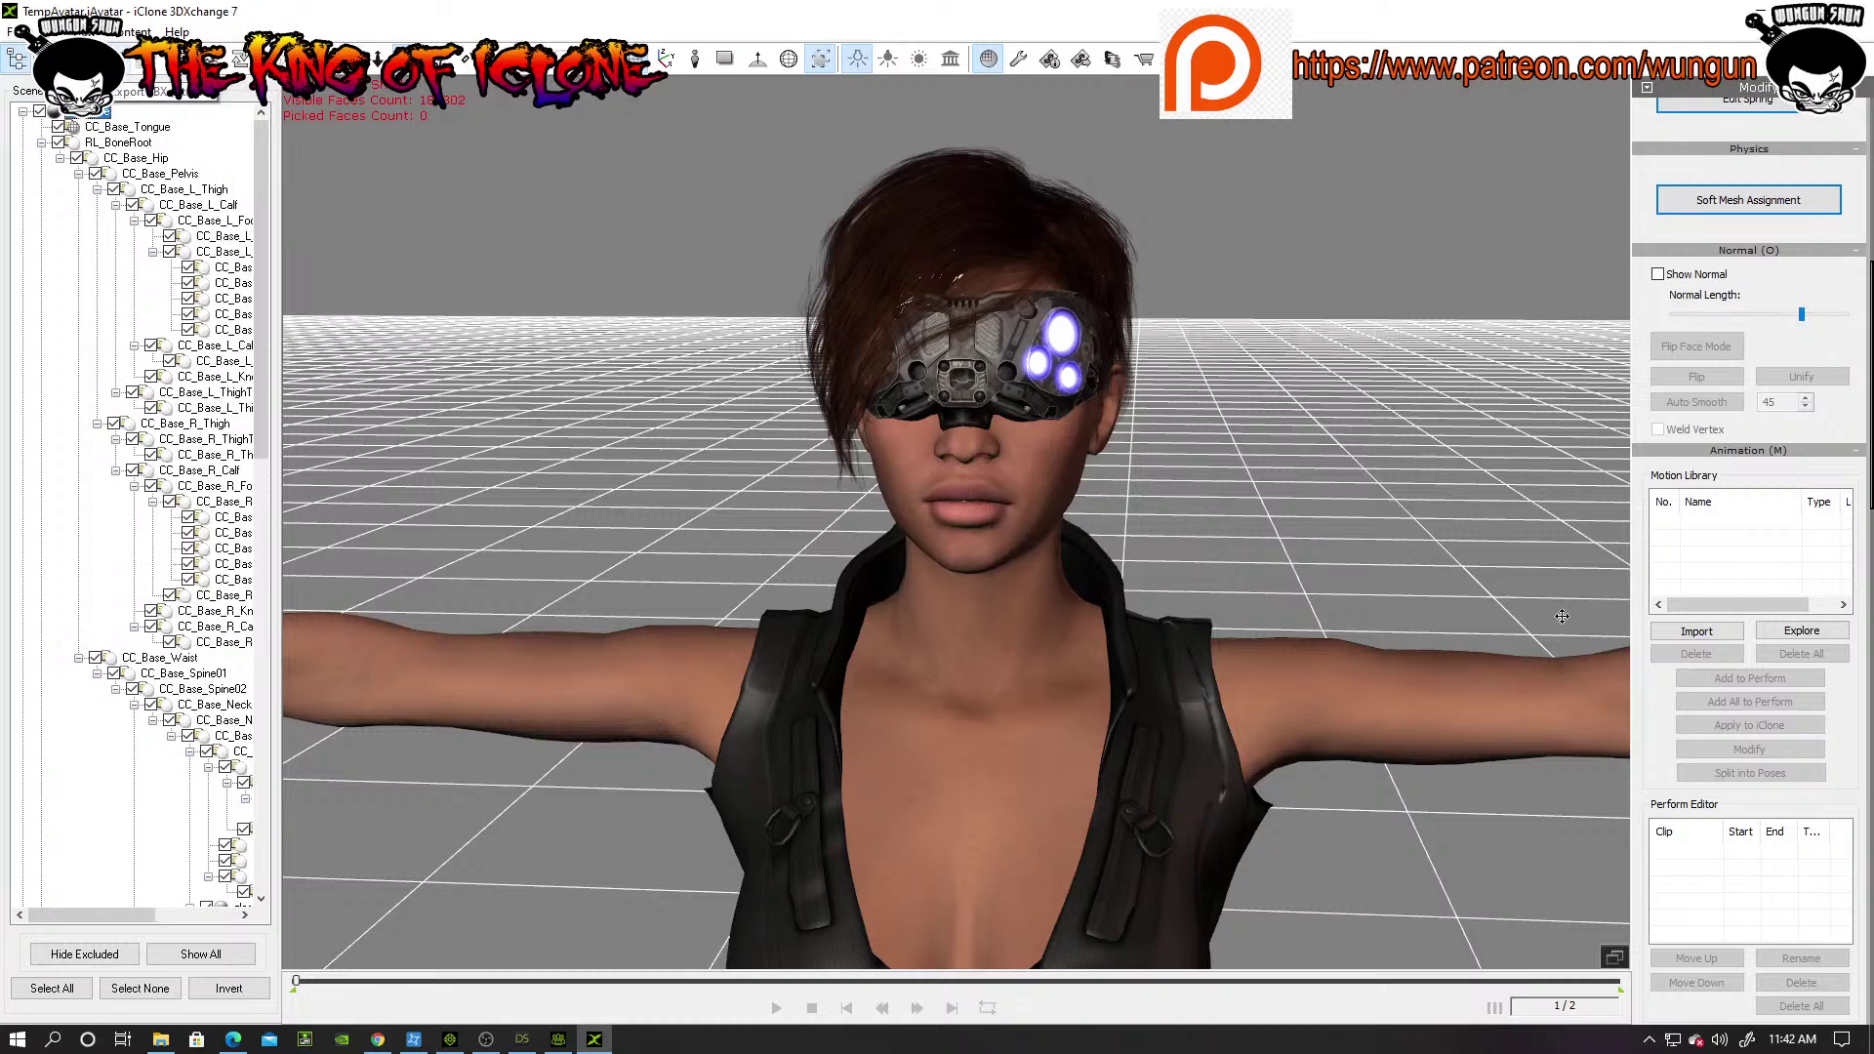
click(1698, 632)
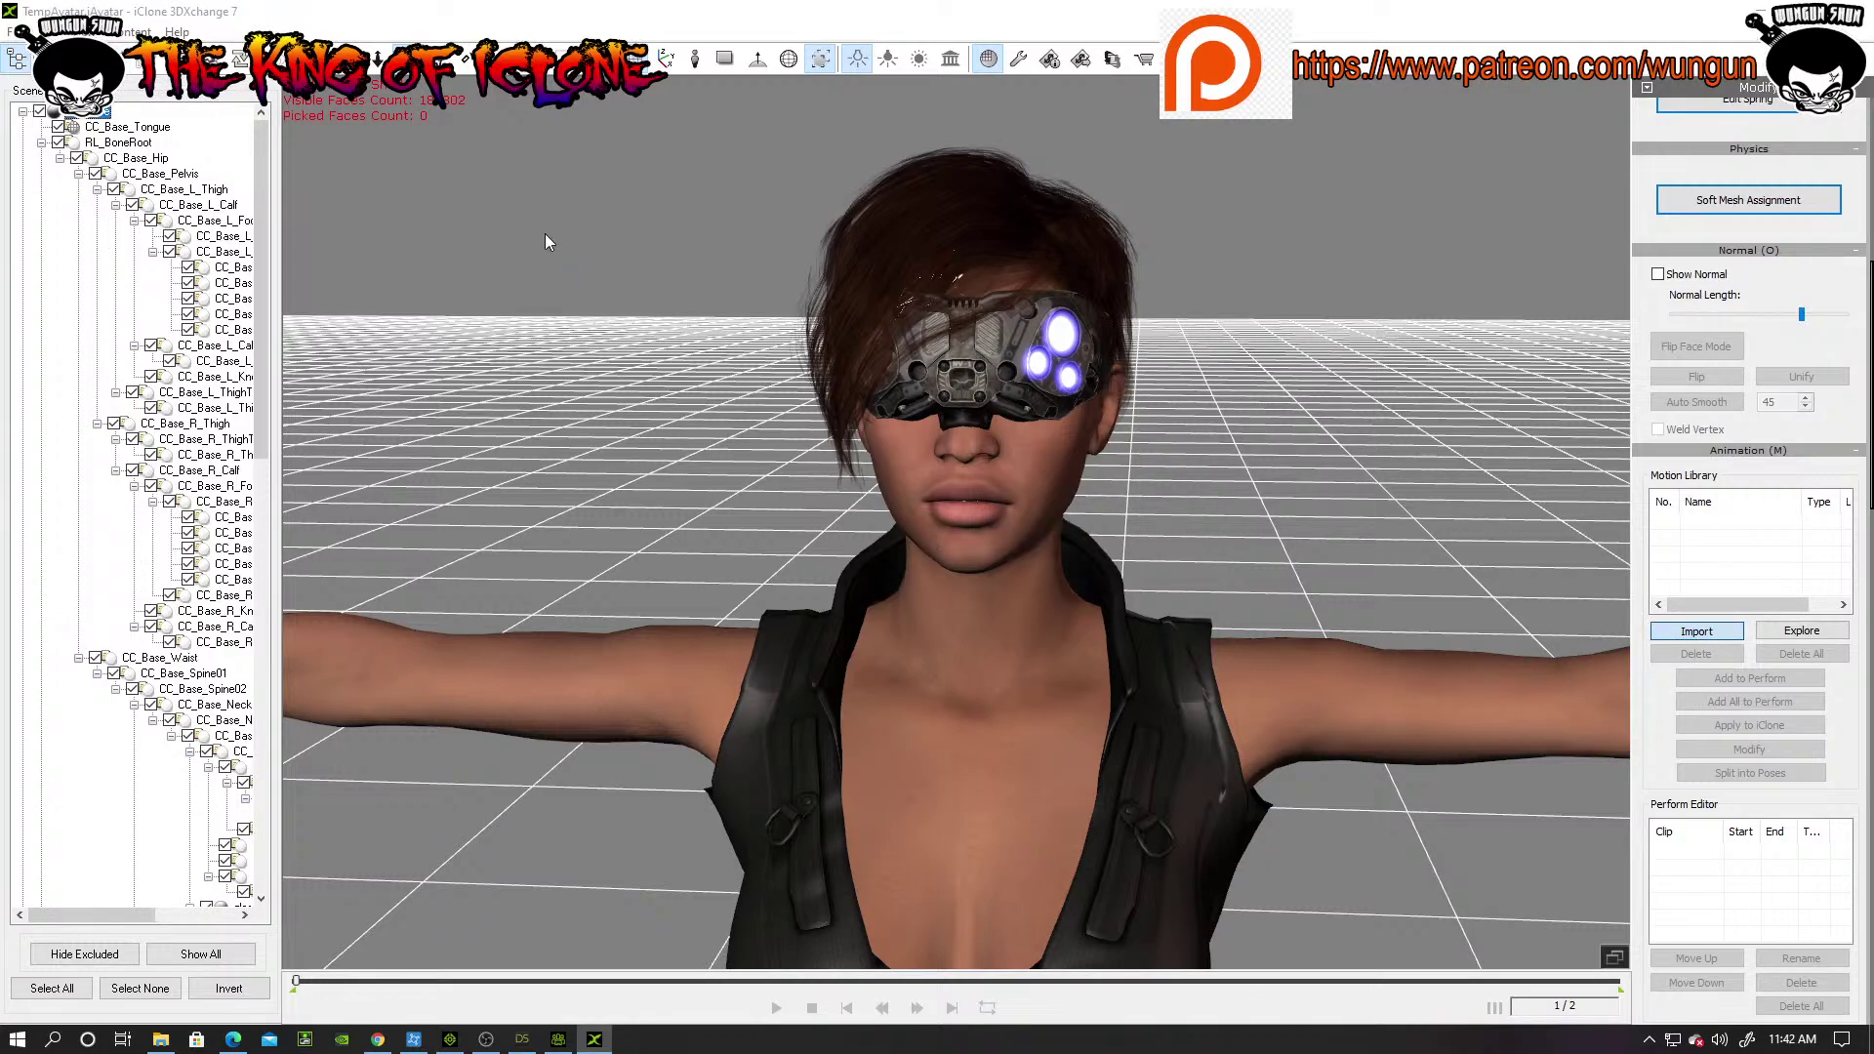
double_click(855, 485)
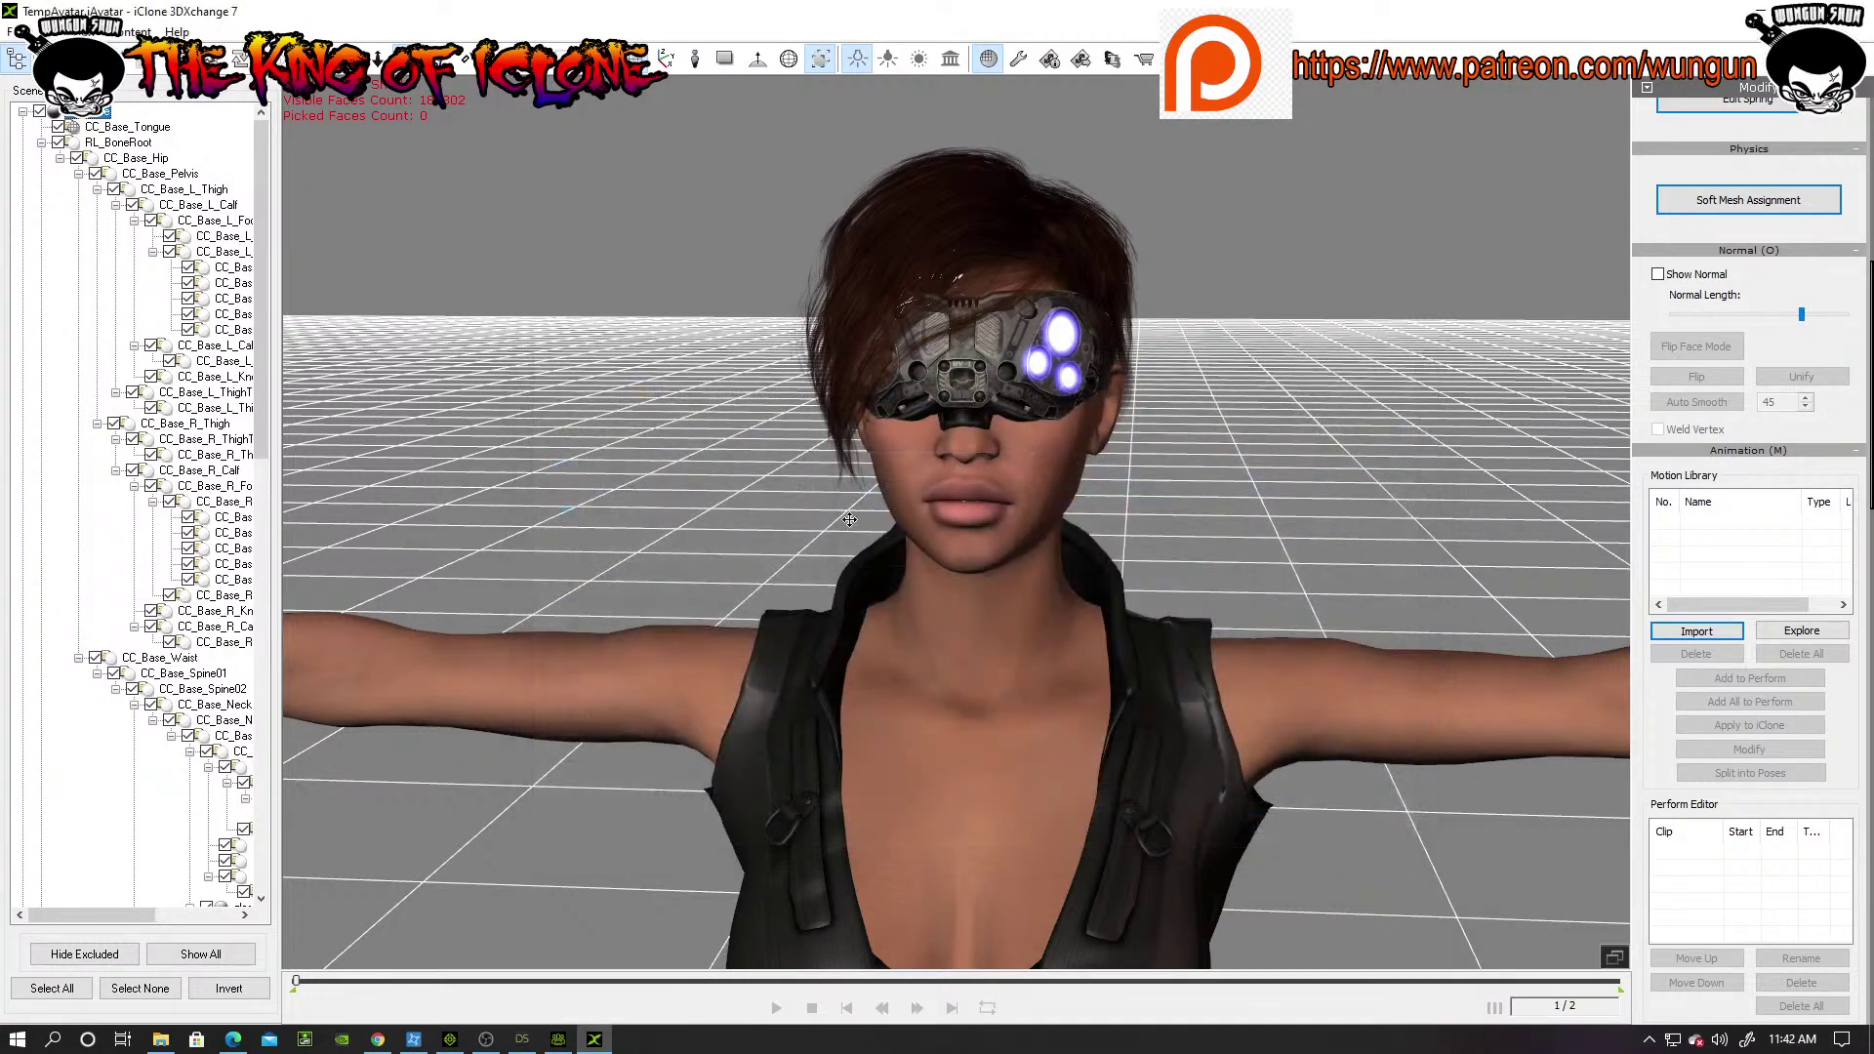
Step: Start another motion import and browse to the KNife_stealth folder inside Motion\Finshing_moves
click(1683, 632)
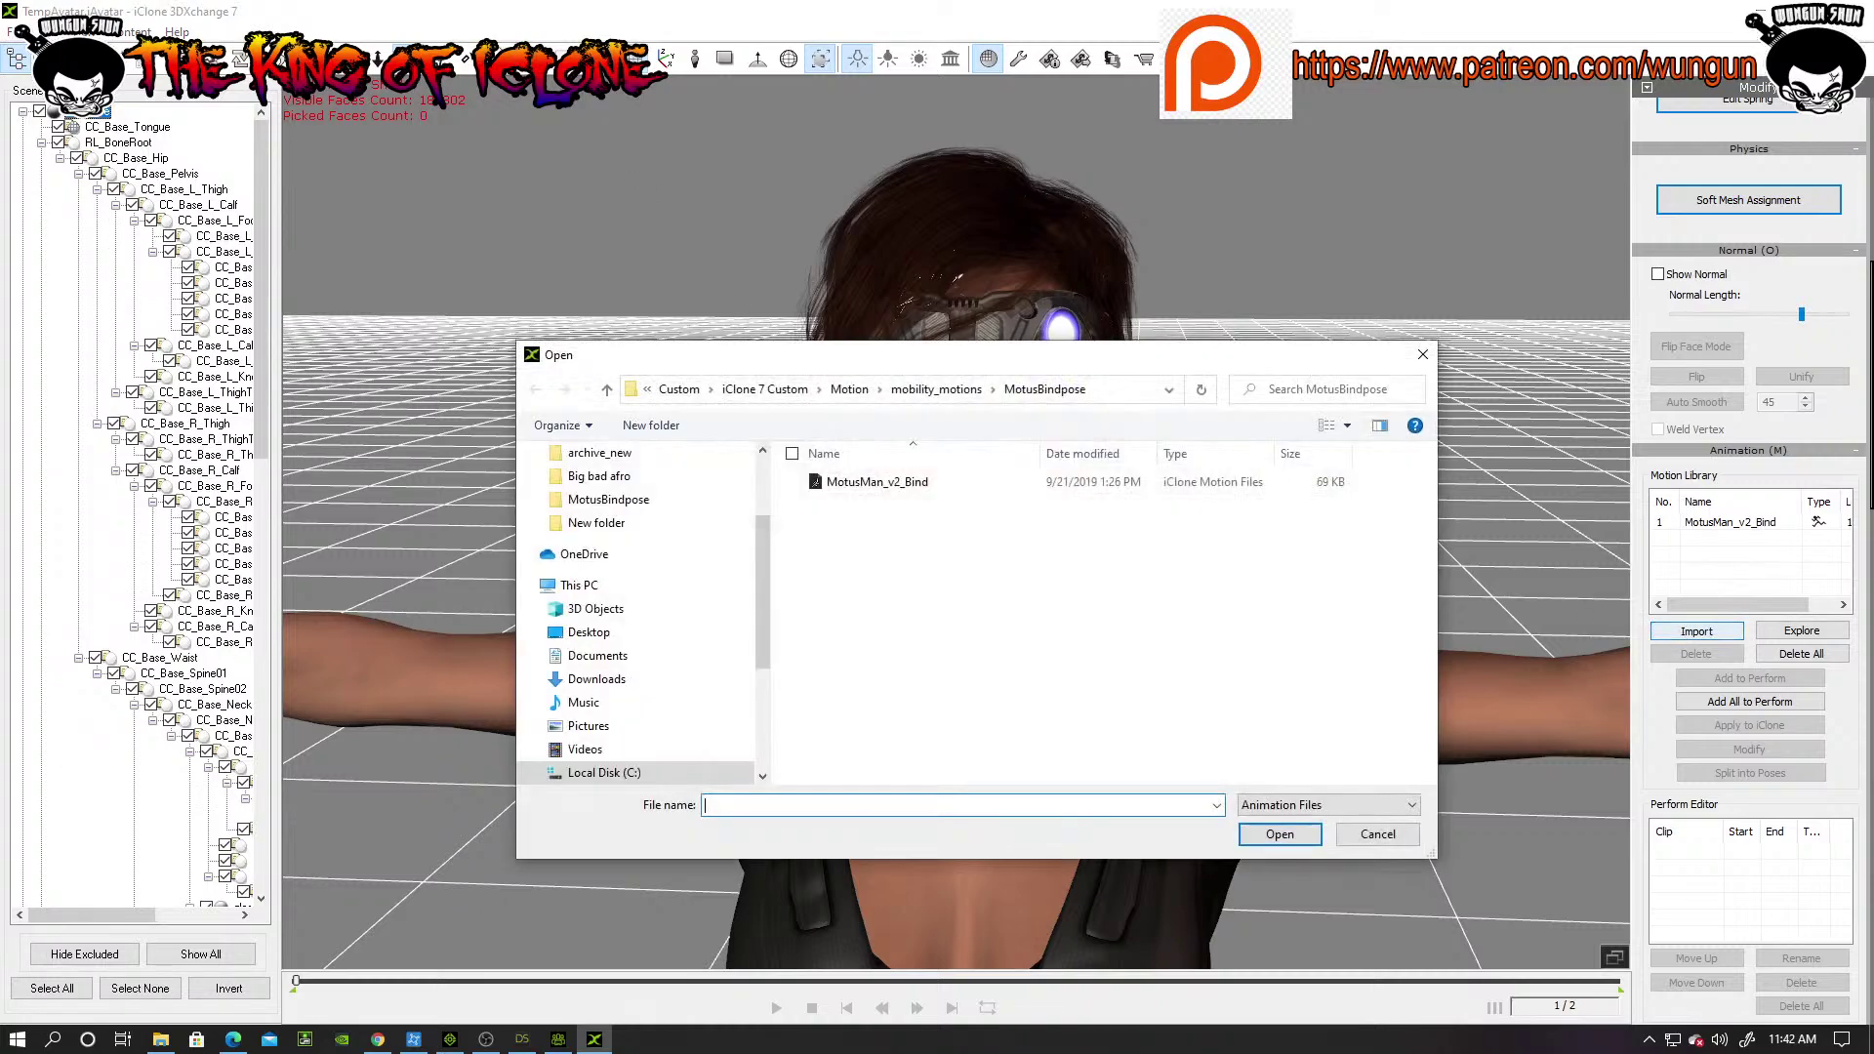
click(936, 389)
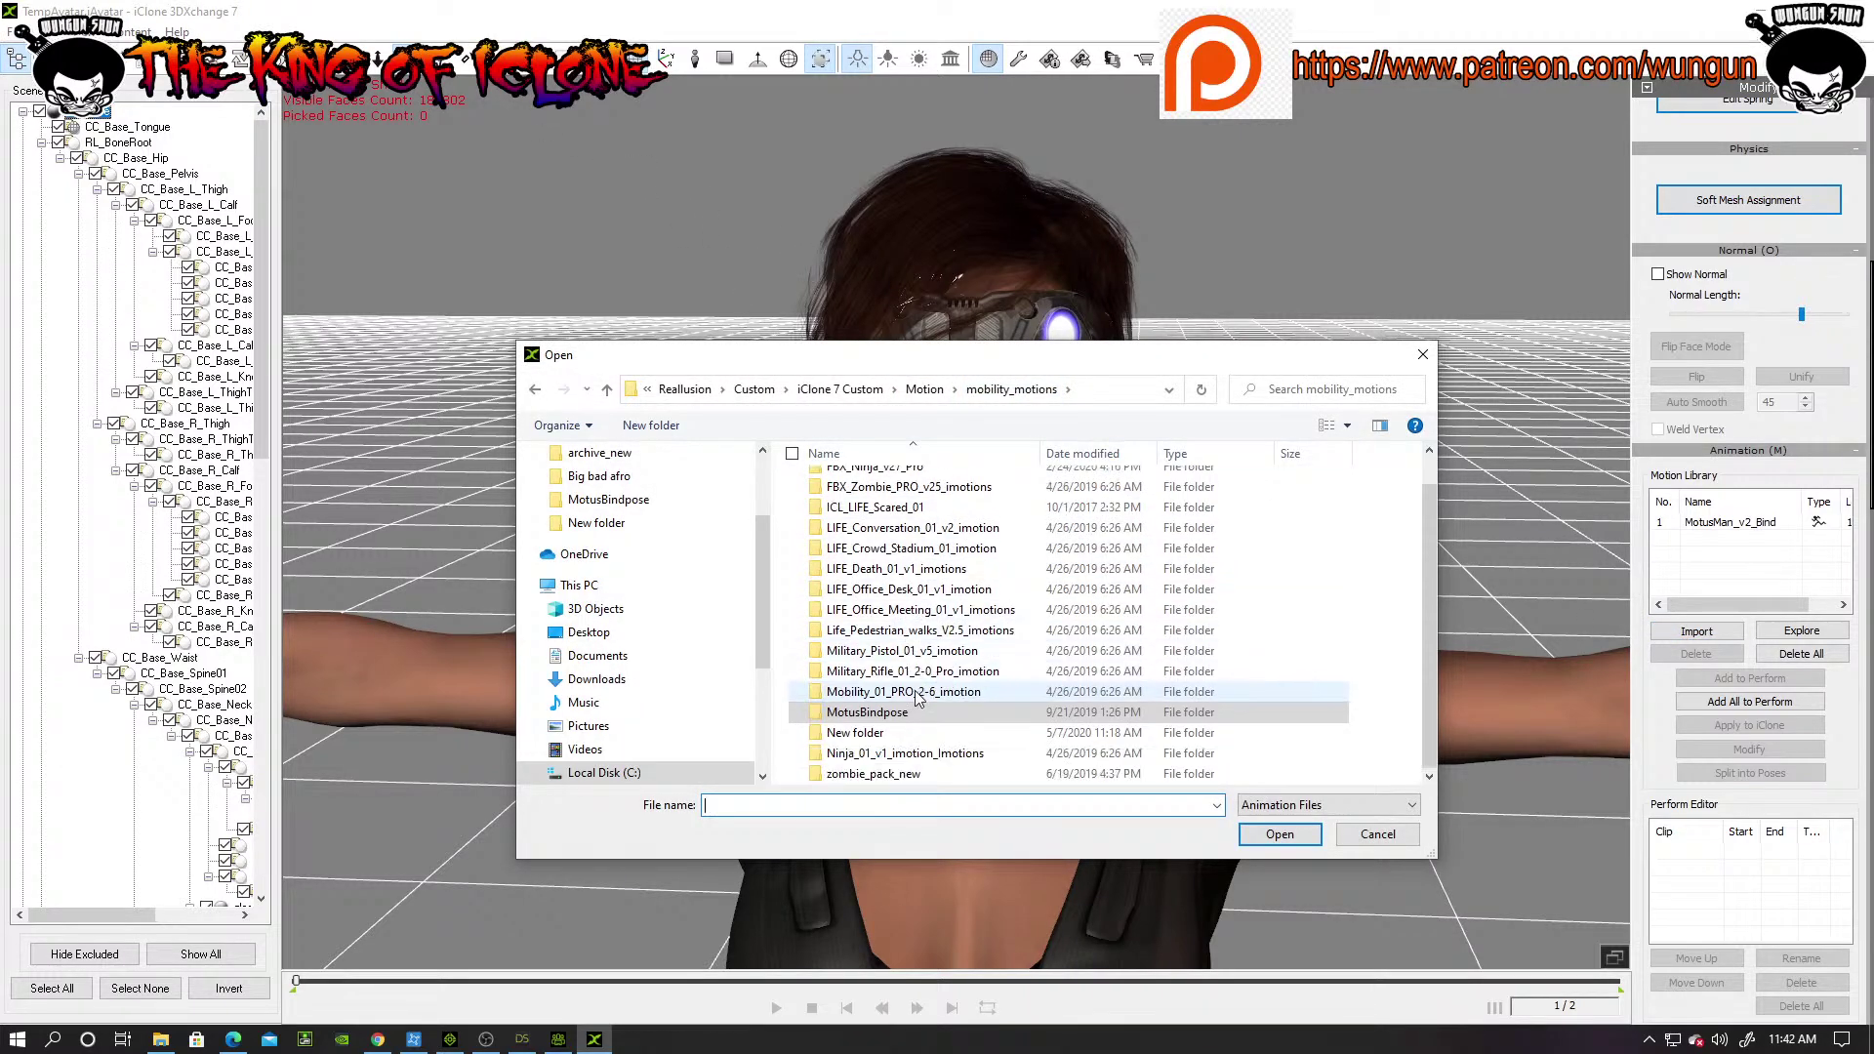
click(925, 388)
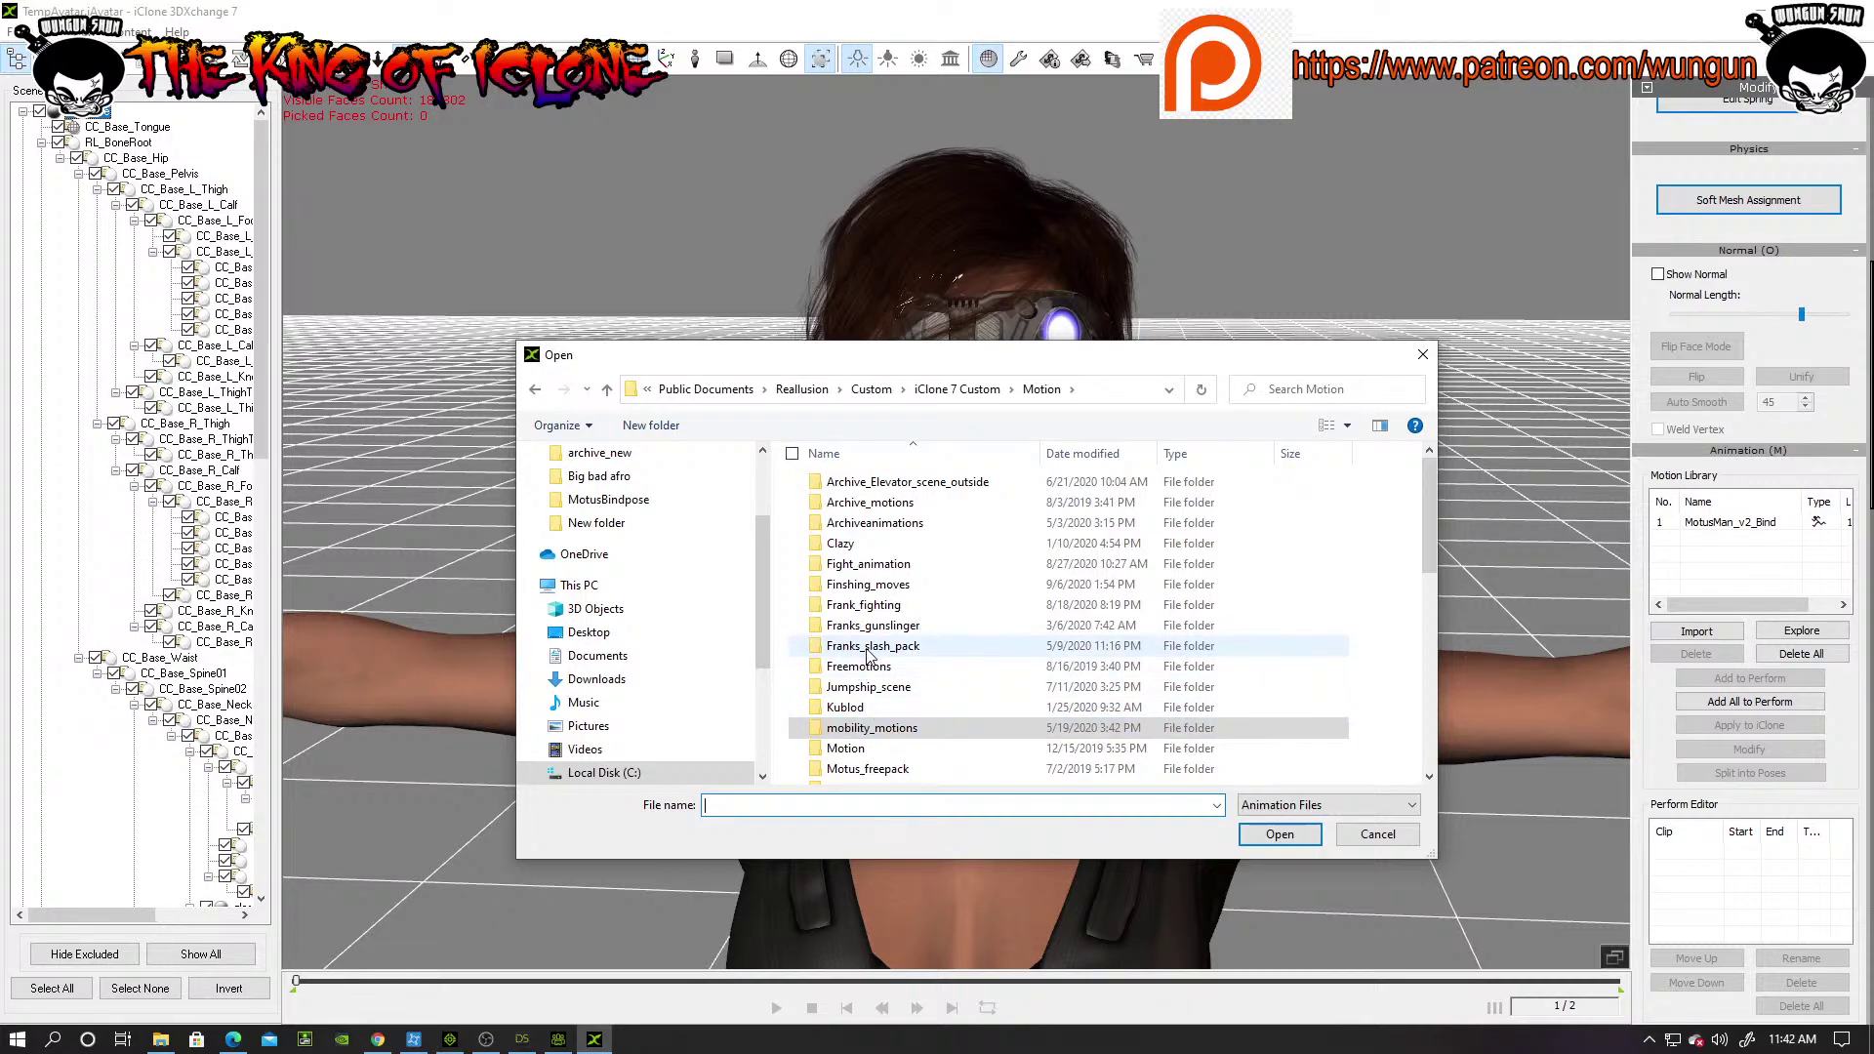
double_click(877, 587)
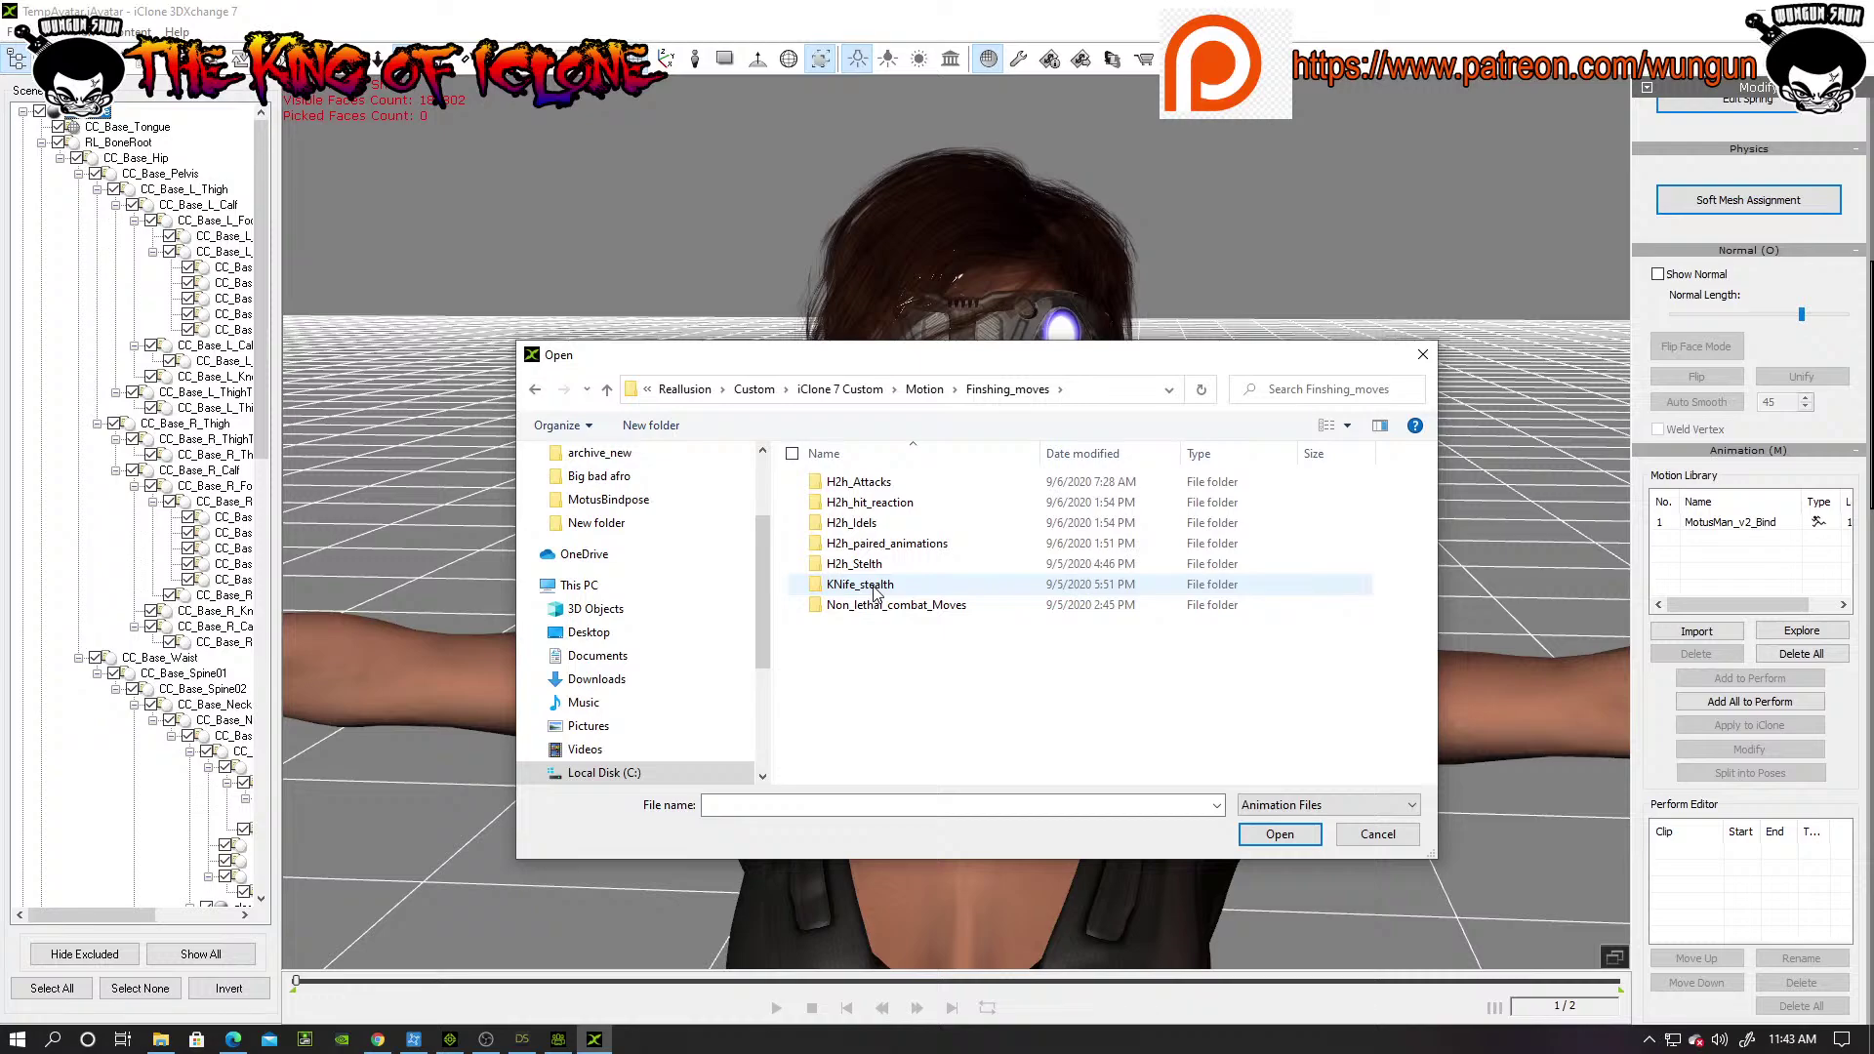
double_click(876, 593)
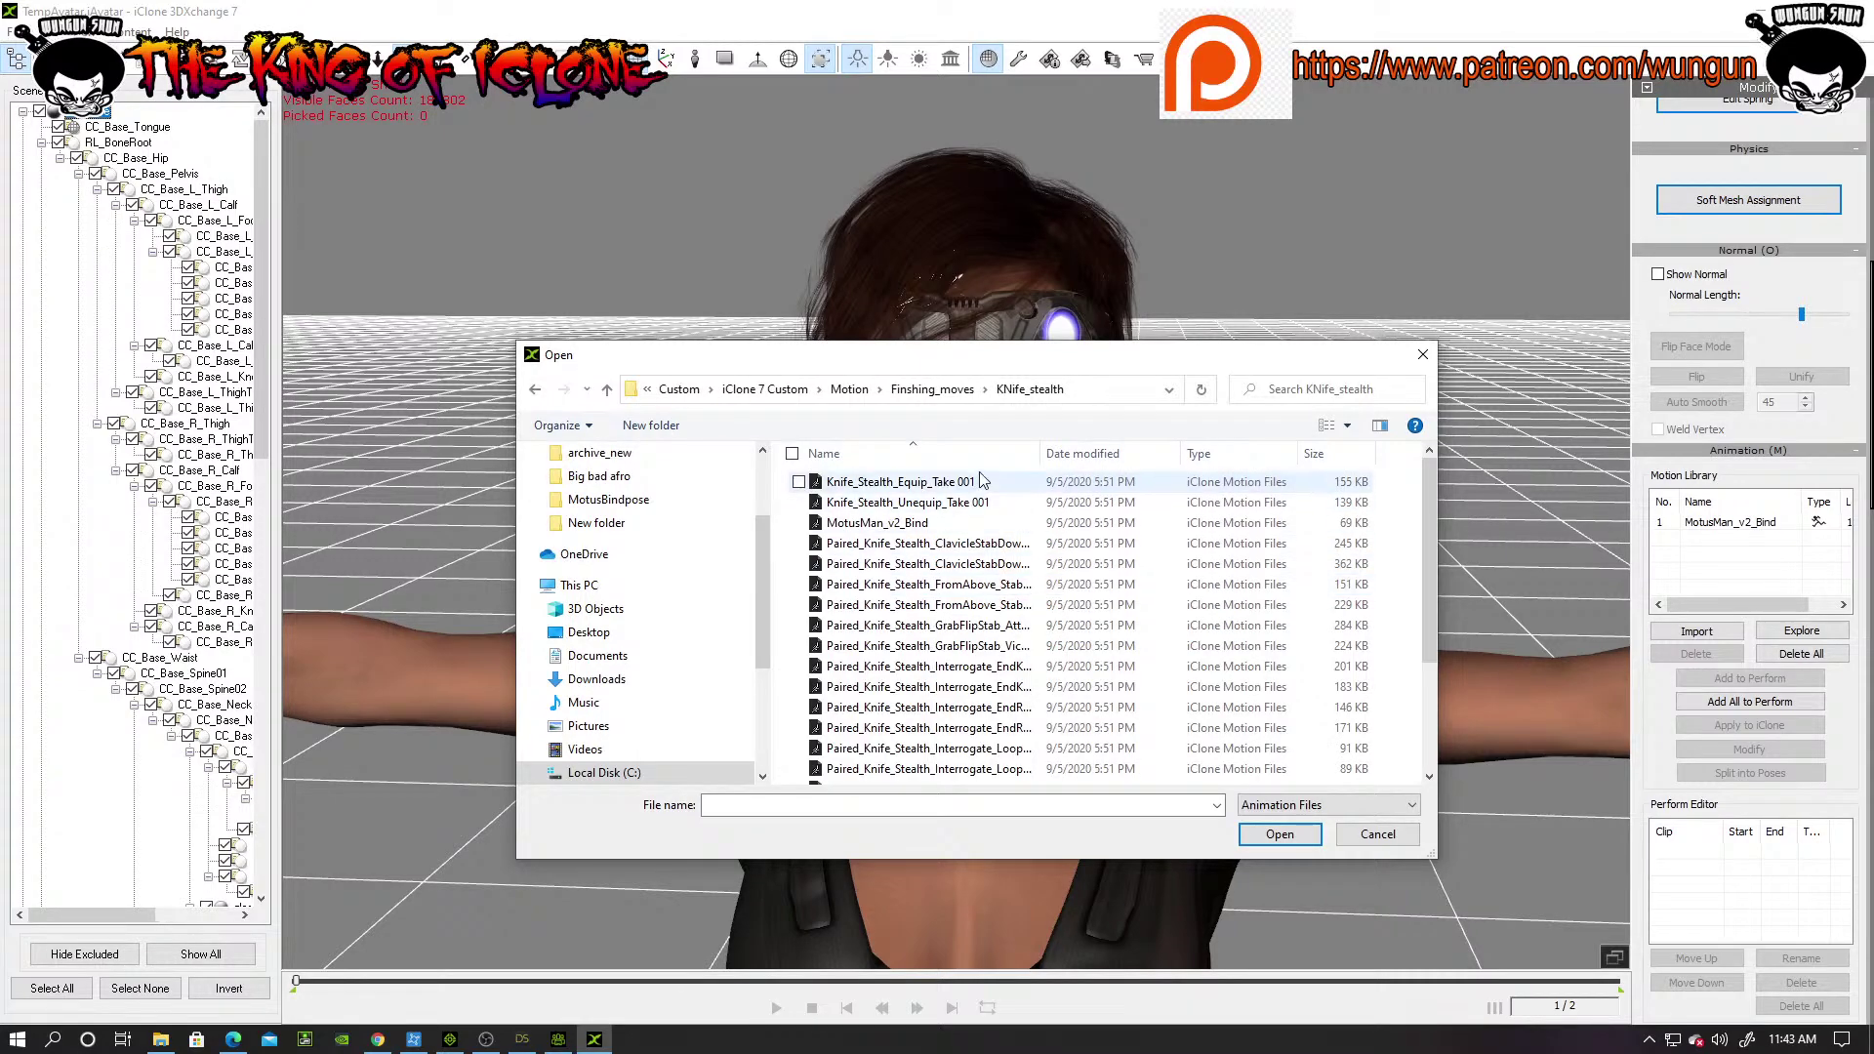
Step: Widen the file list's Name column and review the full names of the knife stealth motions
scroll(981, 589, down, 3)
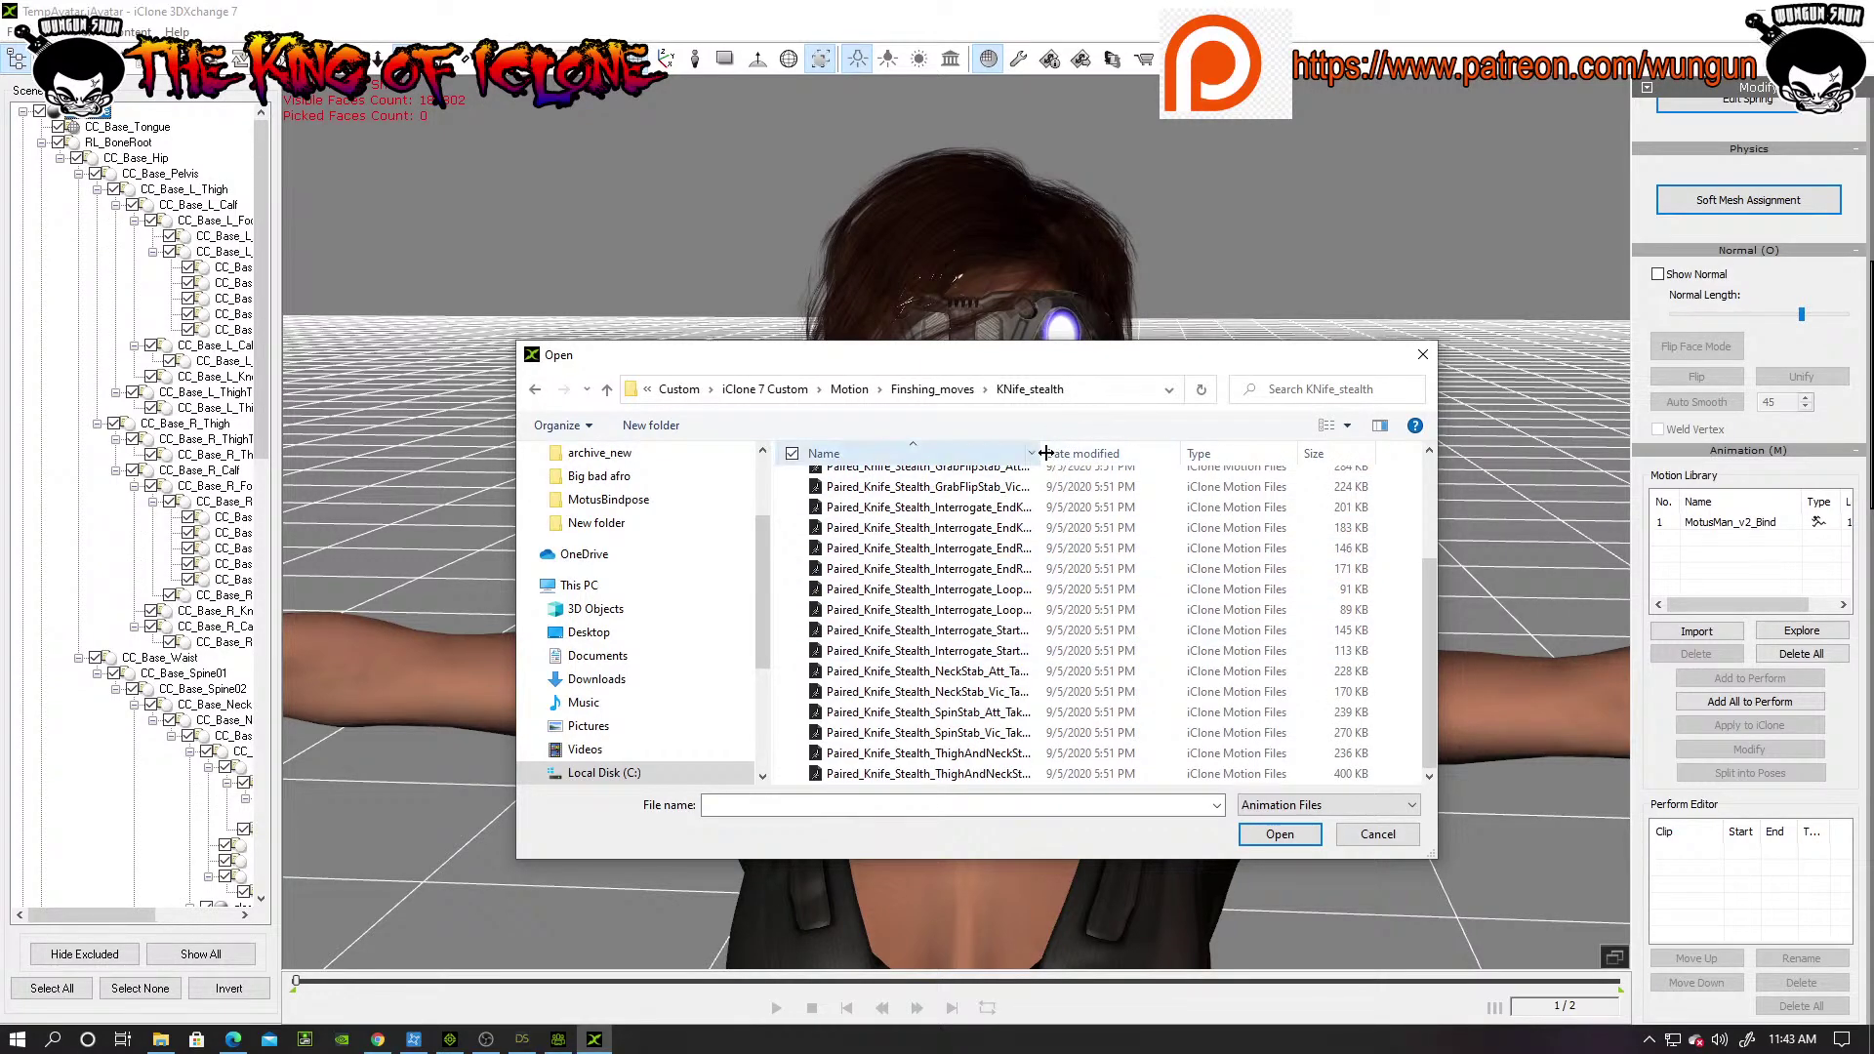
drag(1043, 454, 1220, 455)
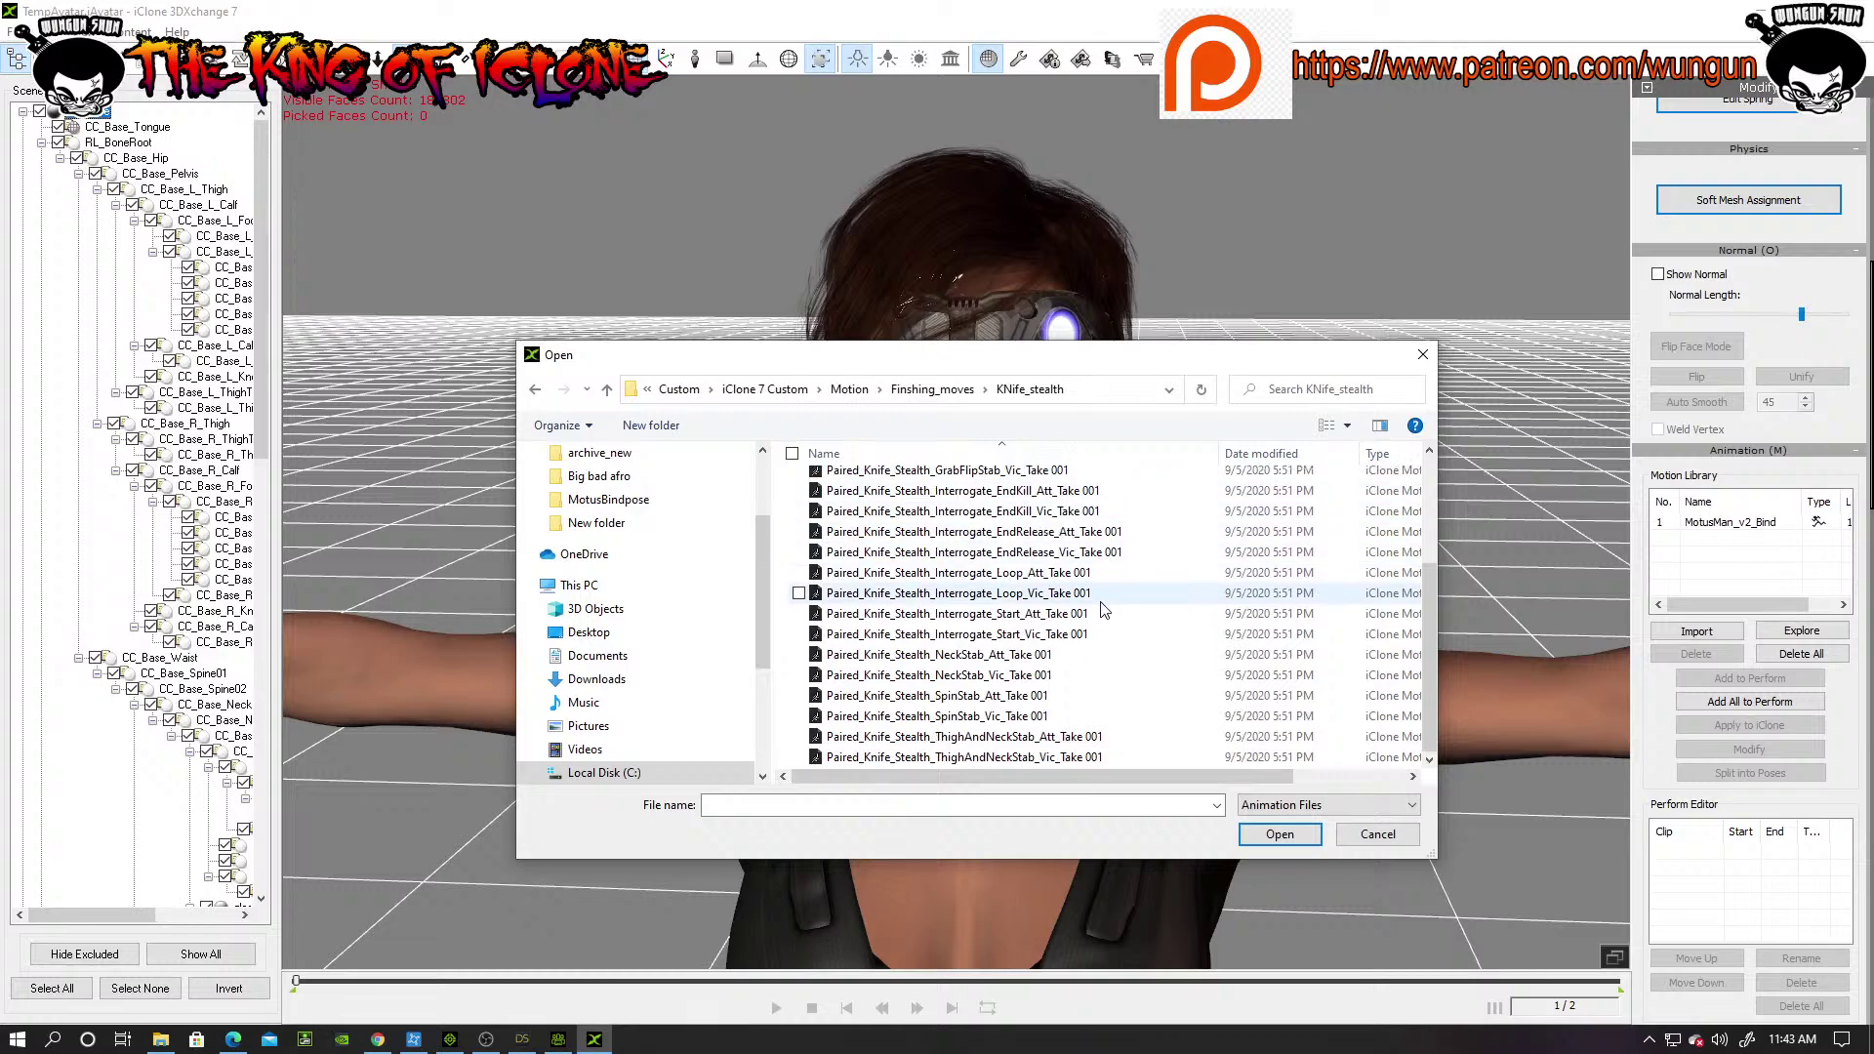
scroll(1084, 652, up, 3)
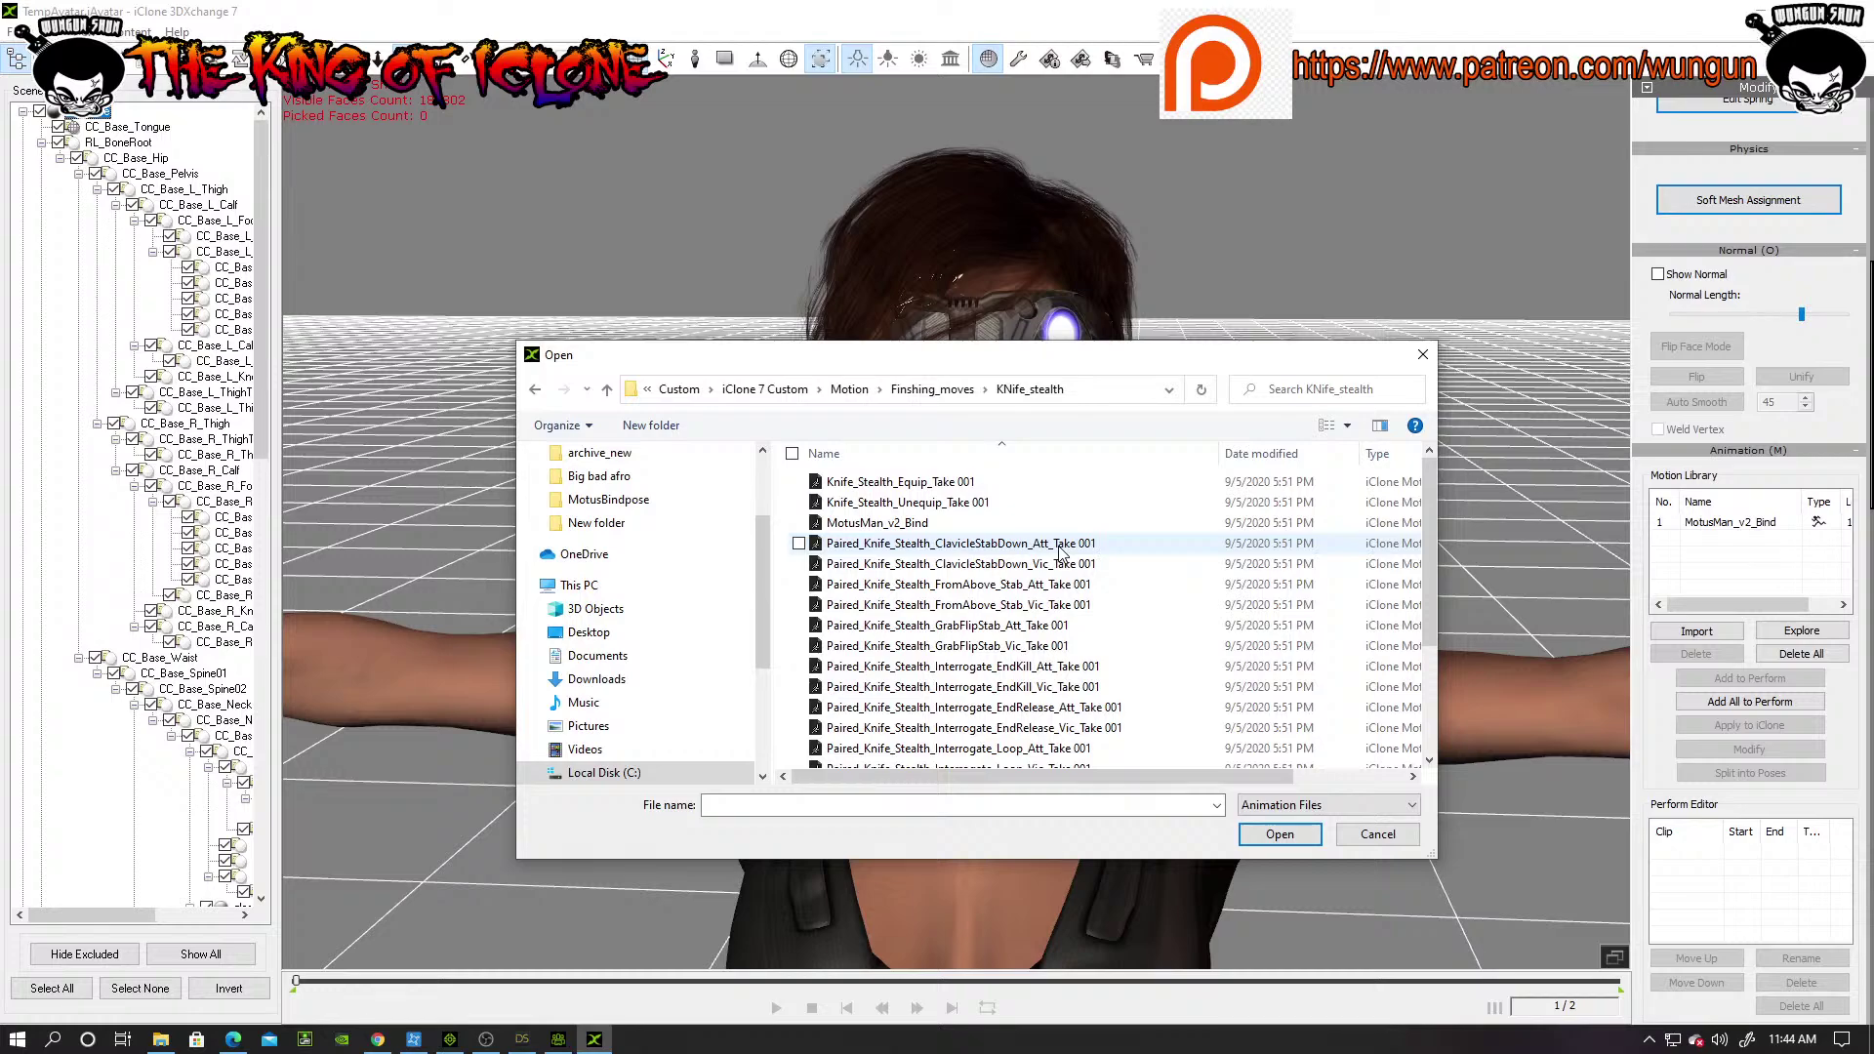
scroll(969, 572, down, 4)
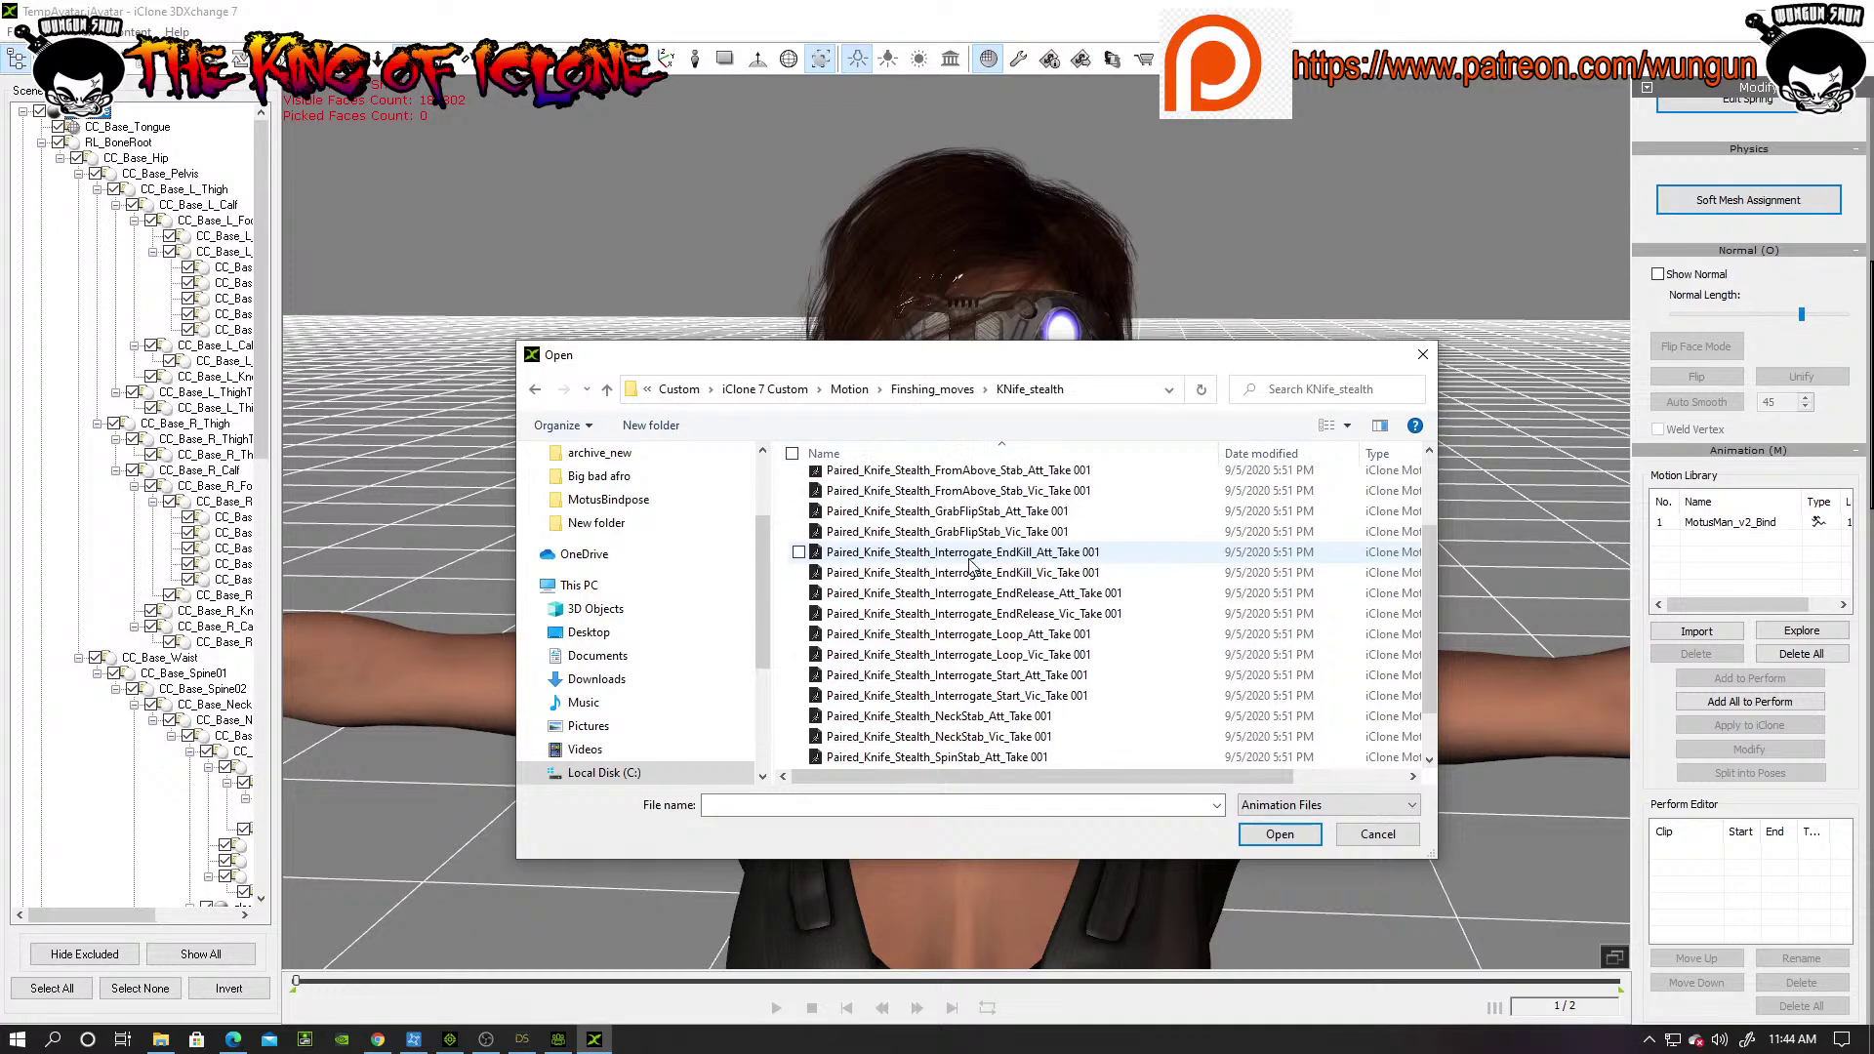
scroll(967, 591, up, 3)
scroll(967, 593, up, 1)
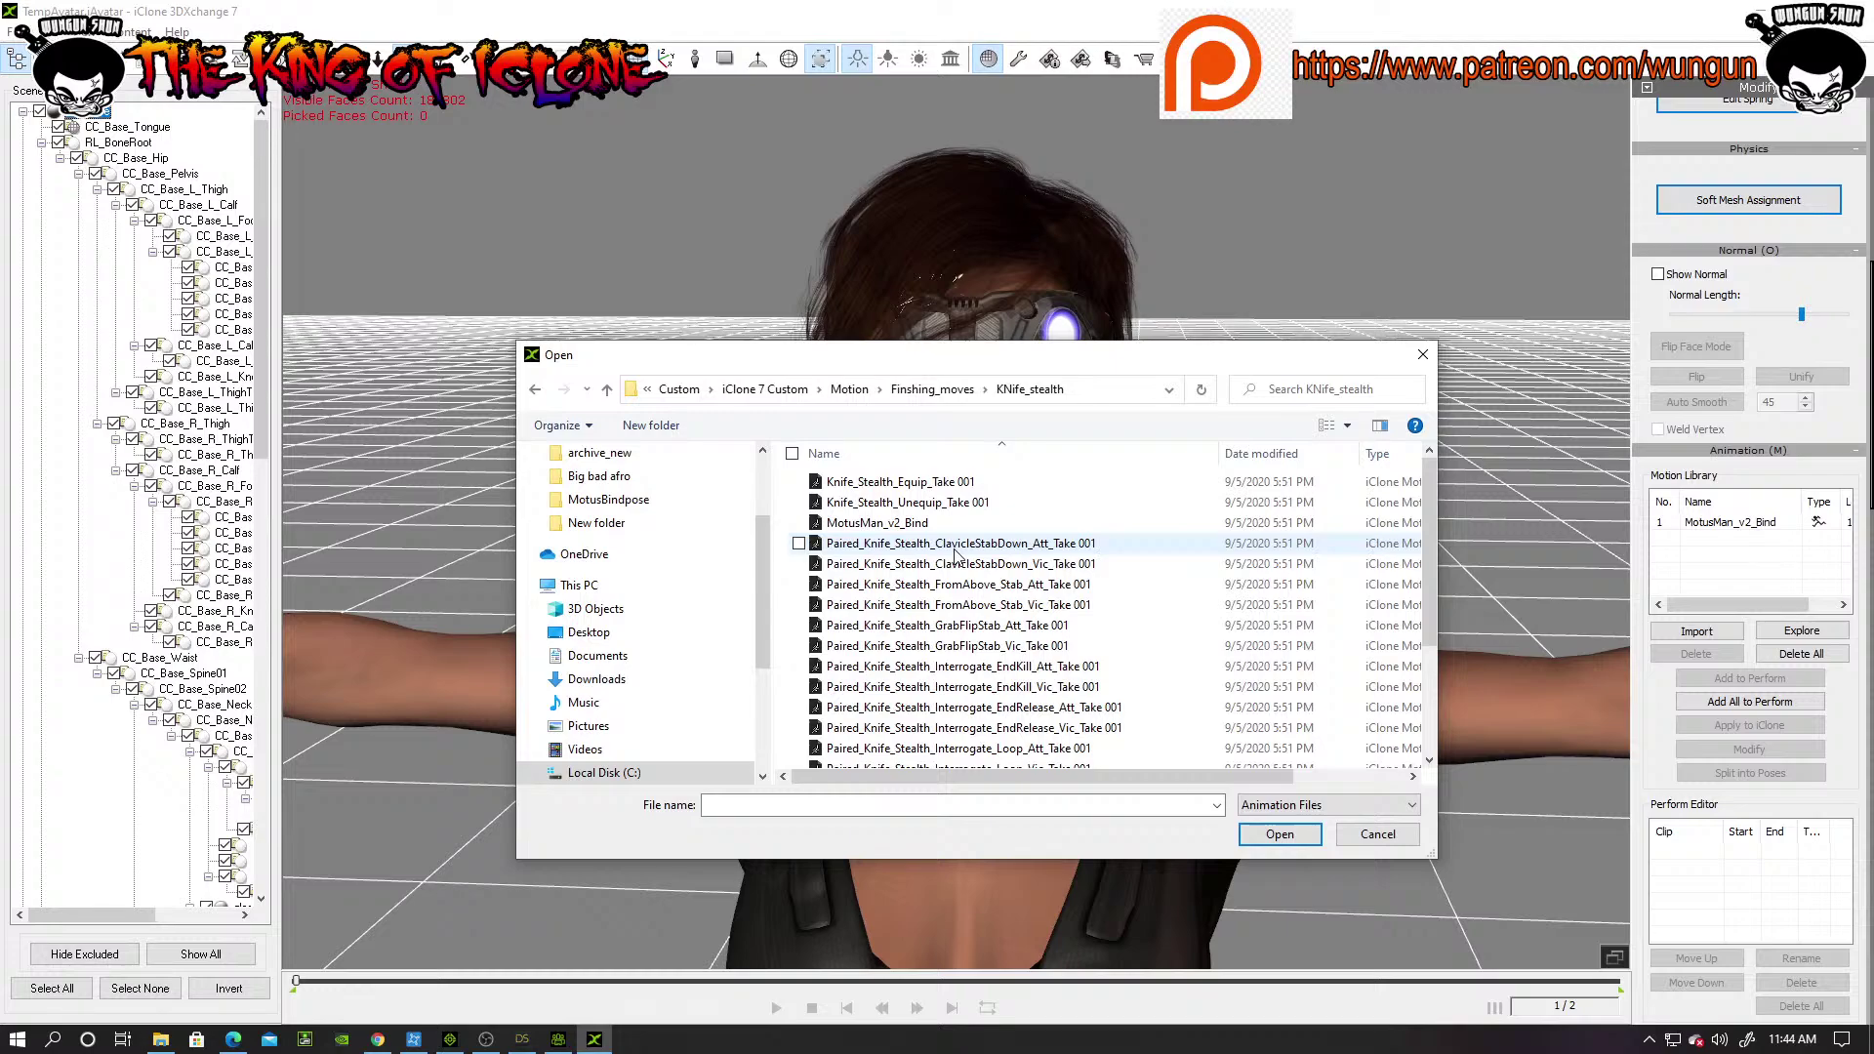
click(956, 553)
scroll(957, 586, down, 3)
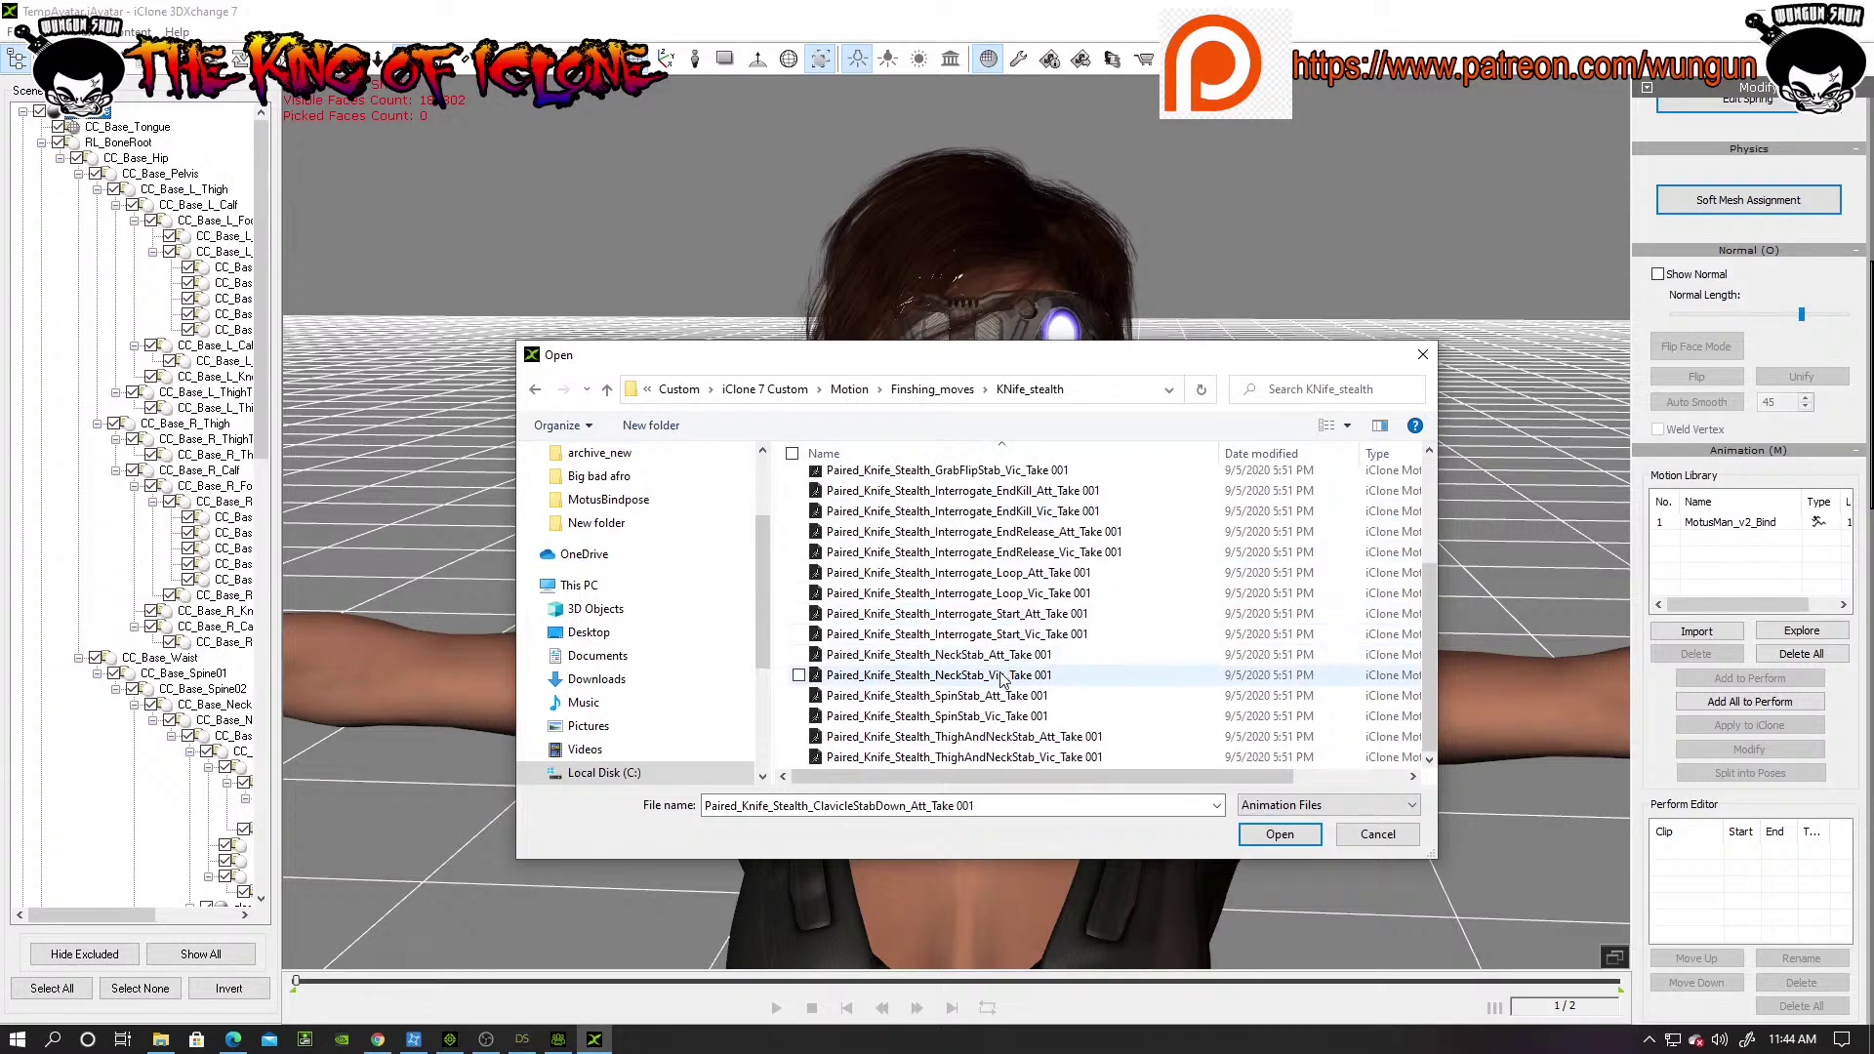
shift+click(993, 758)
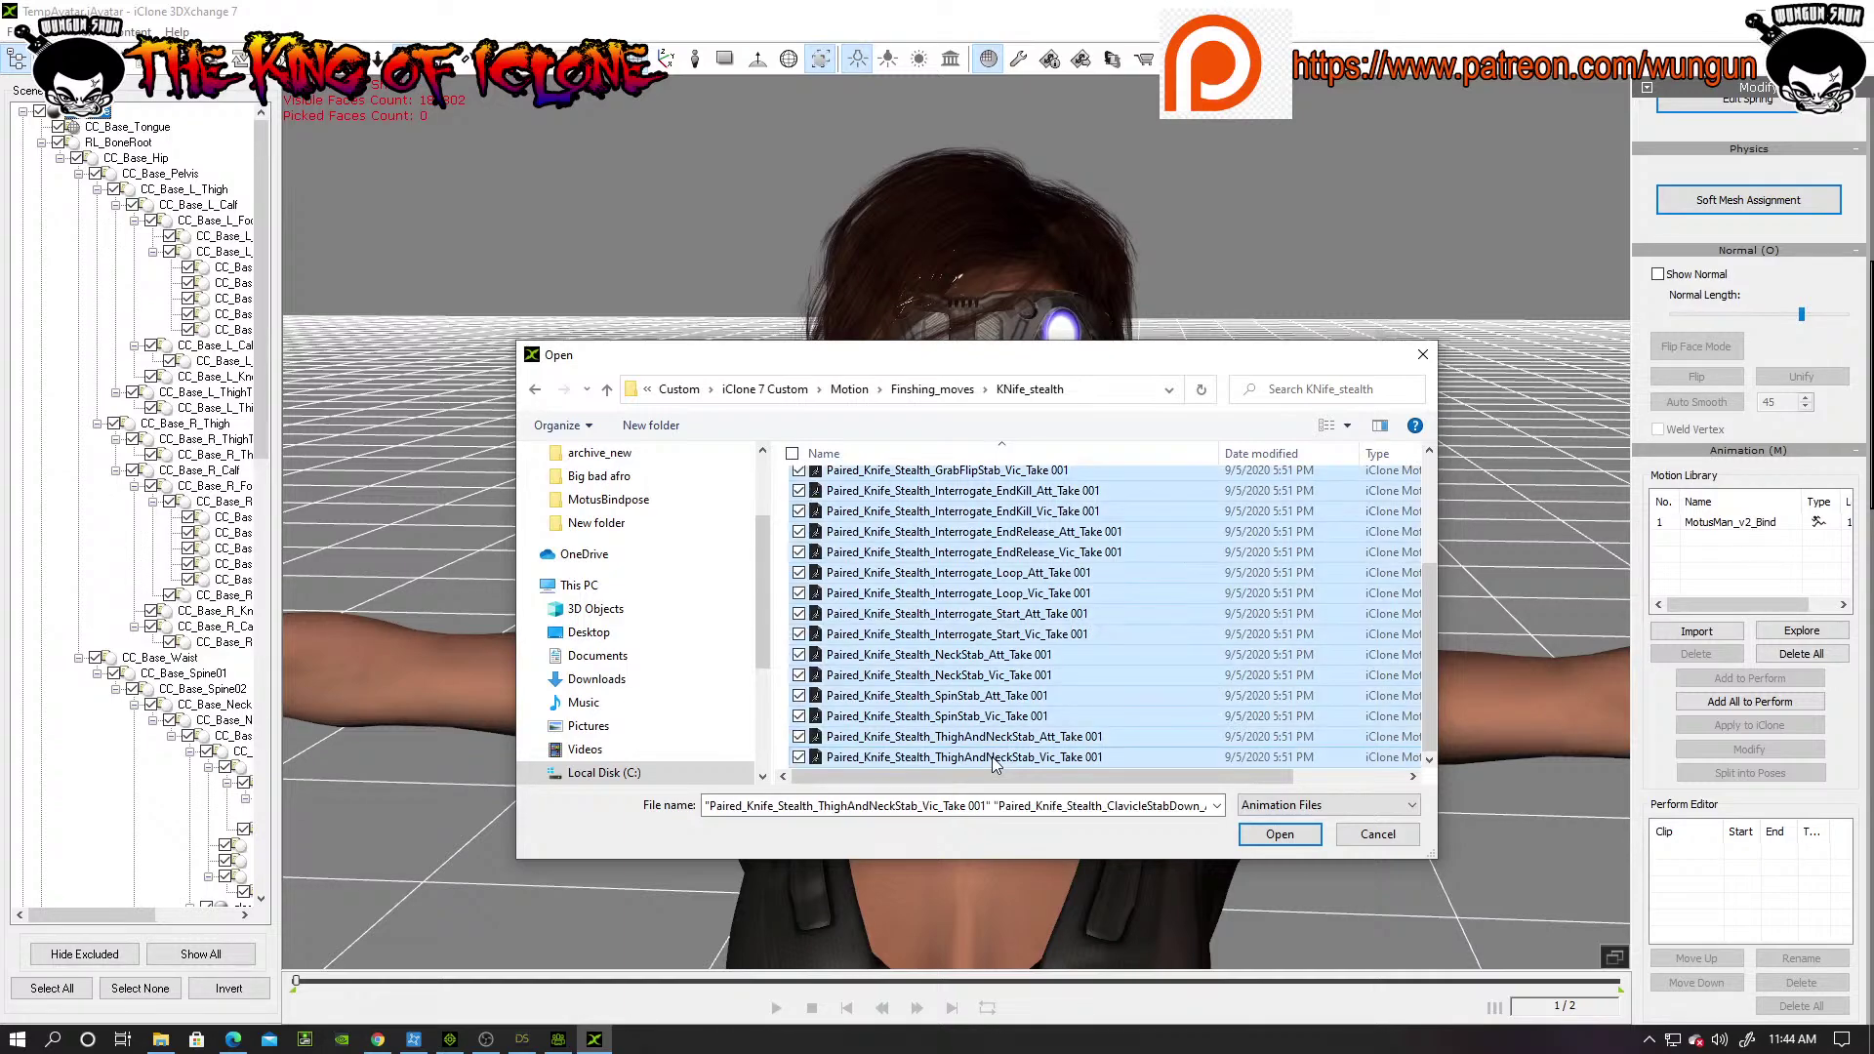
scroll(1012, 657, up, 3)
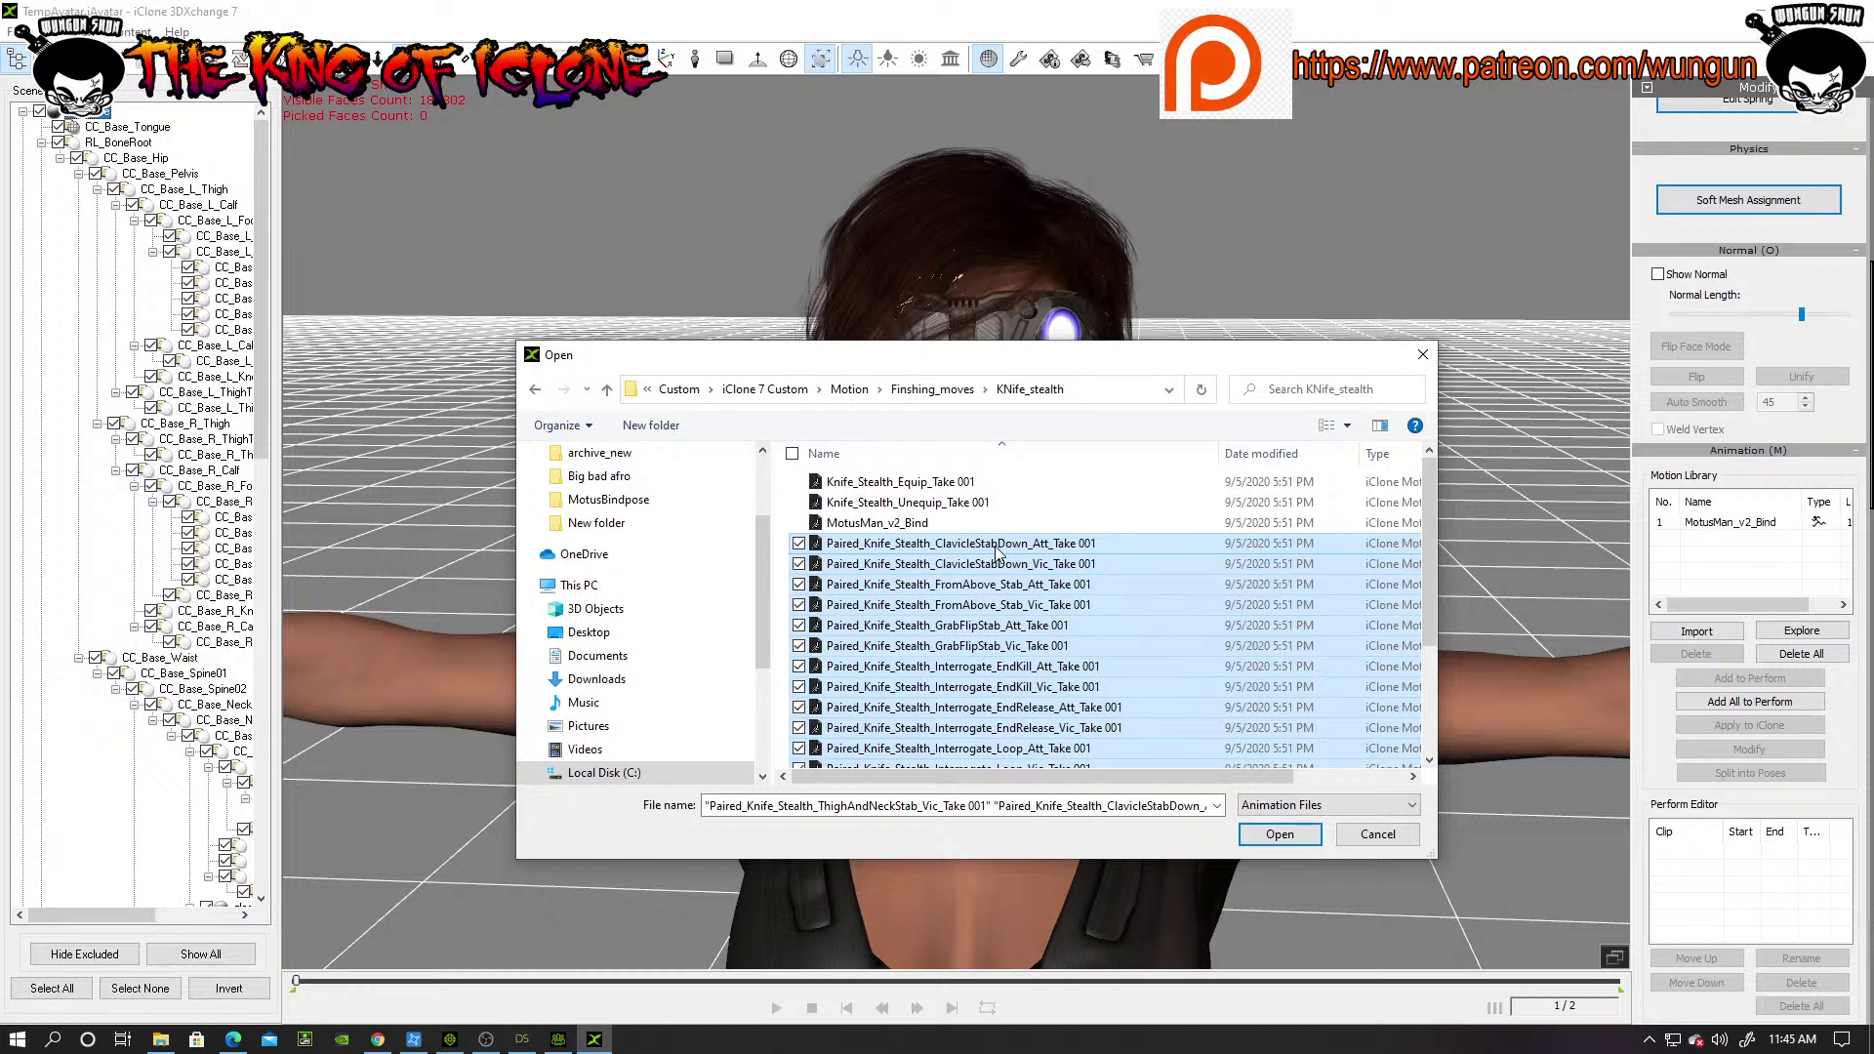
drag(996, 552, 1718, 537)
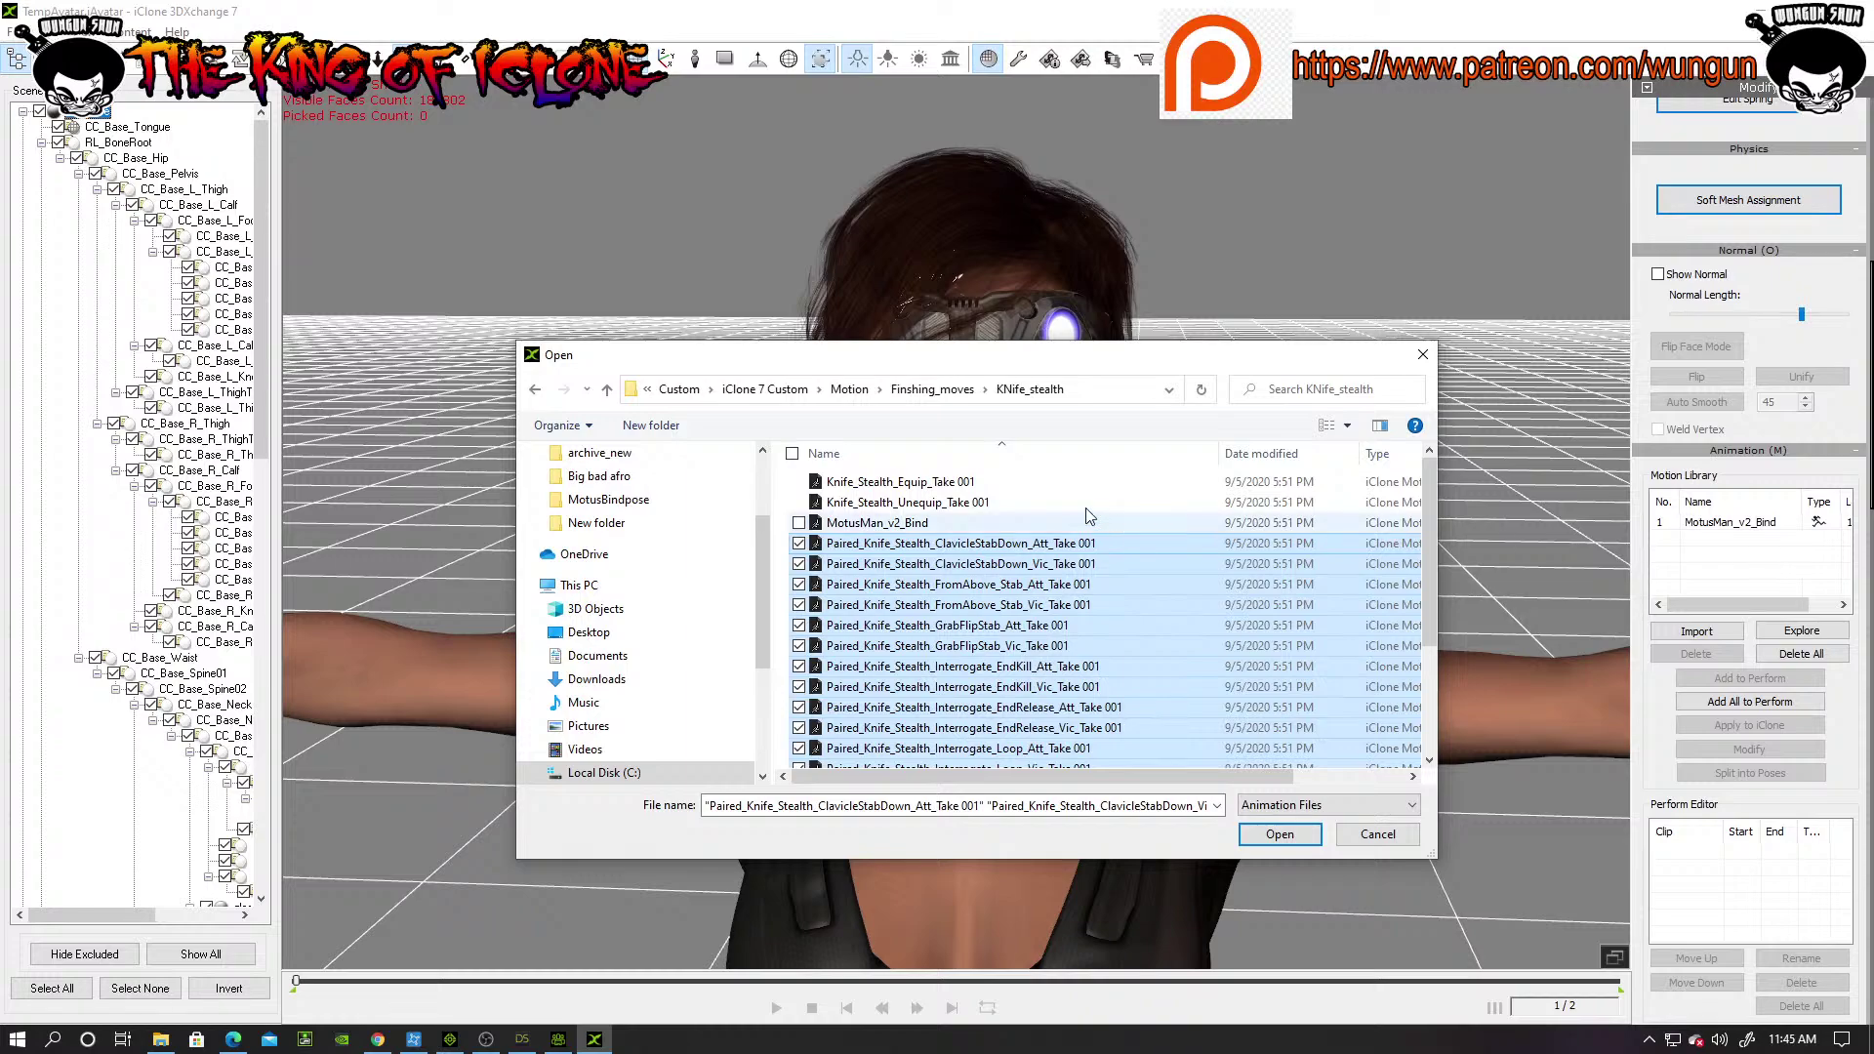
click(994, 545)
drag(984, 548, 986, 683)
drag(1076, 565, 991, 632)
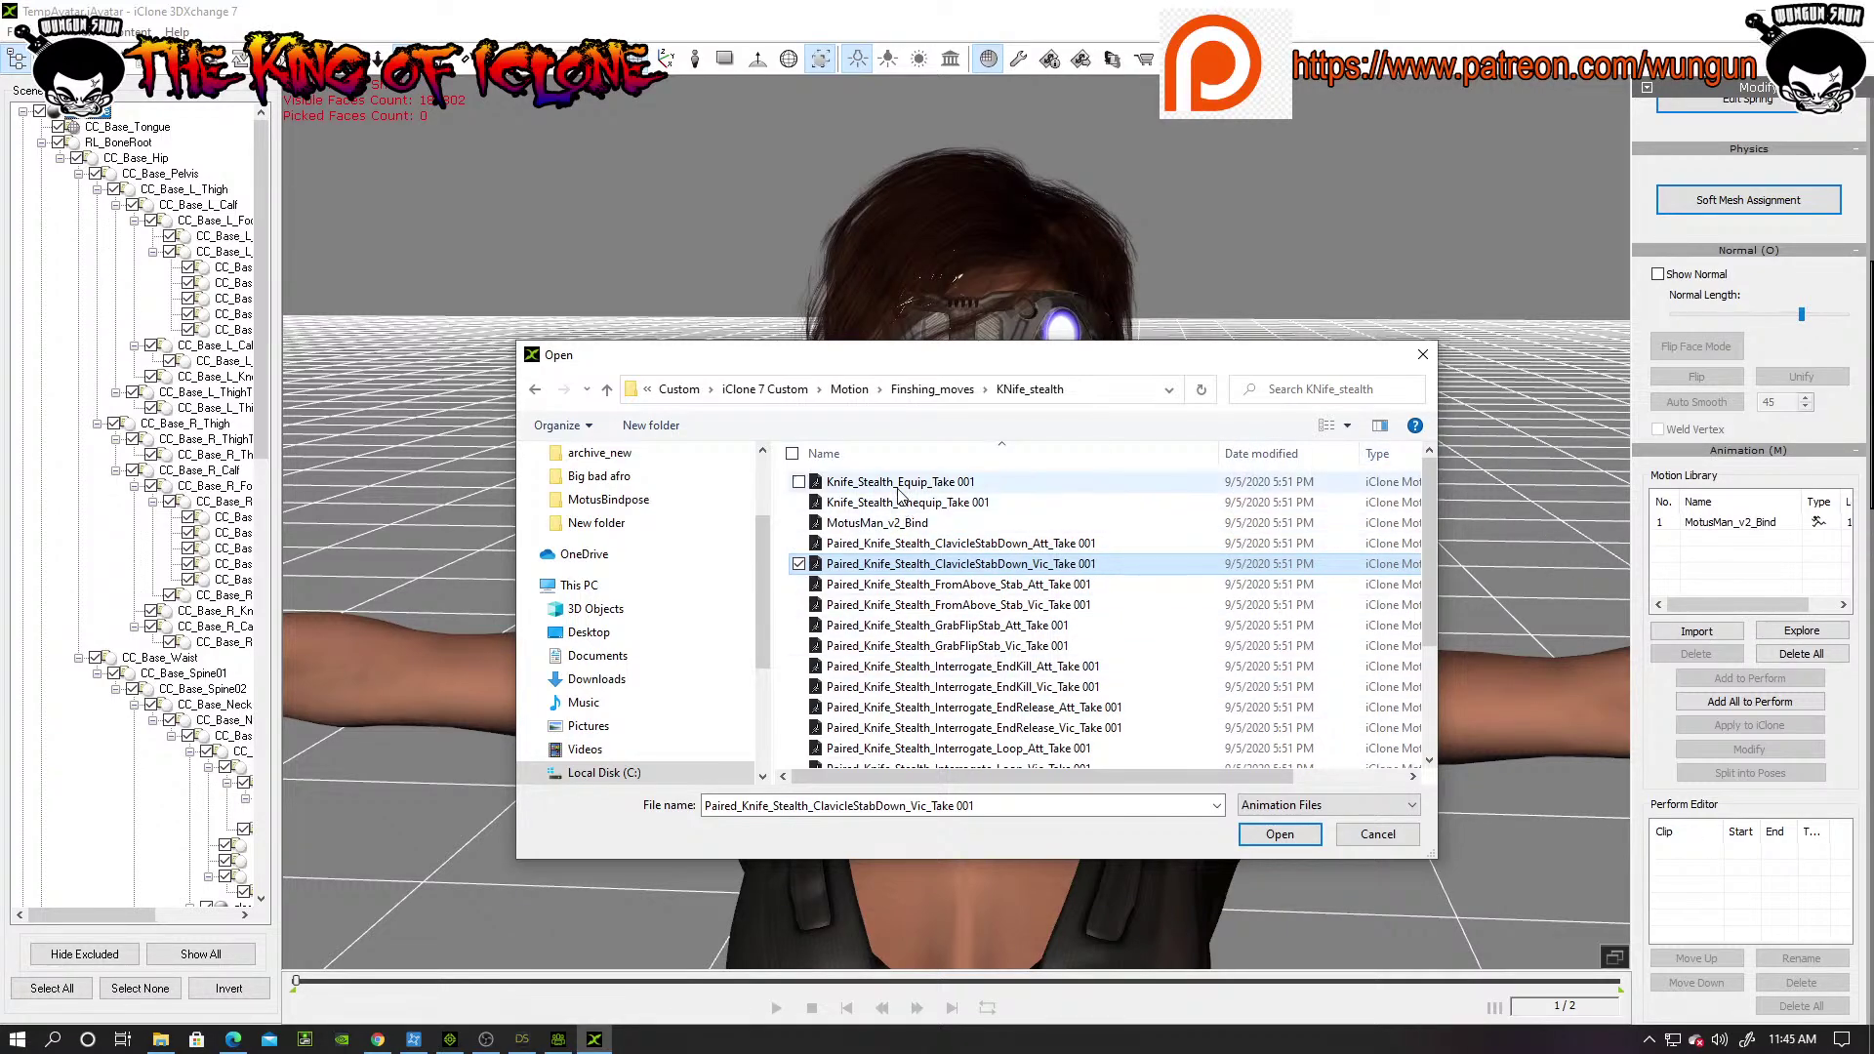
Step: Import all Paired_Knife_Stealth motions, from ClavicleStabDown_Att_Take 001 through ThighAndNeckStab_Vic_Take 001, into the motion library
click(935, 544)
scroll(935, 550, down, 1)
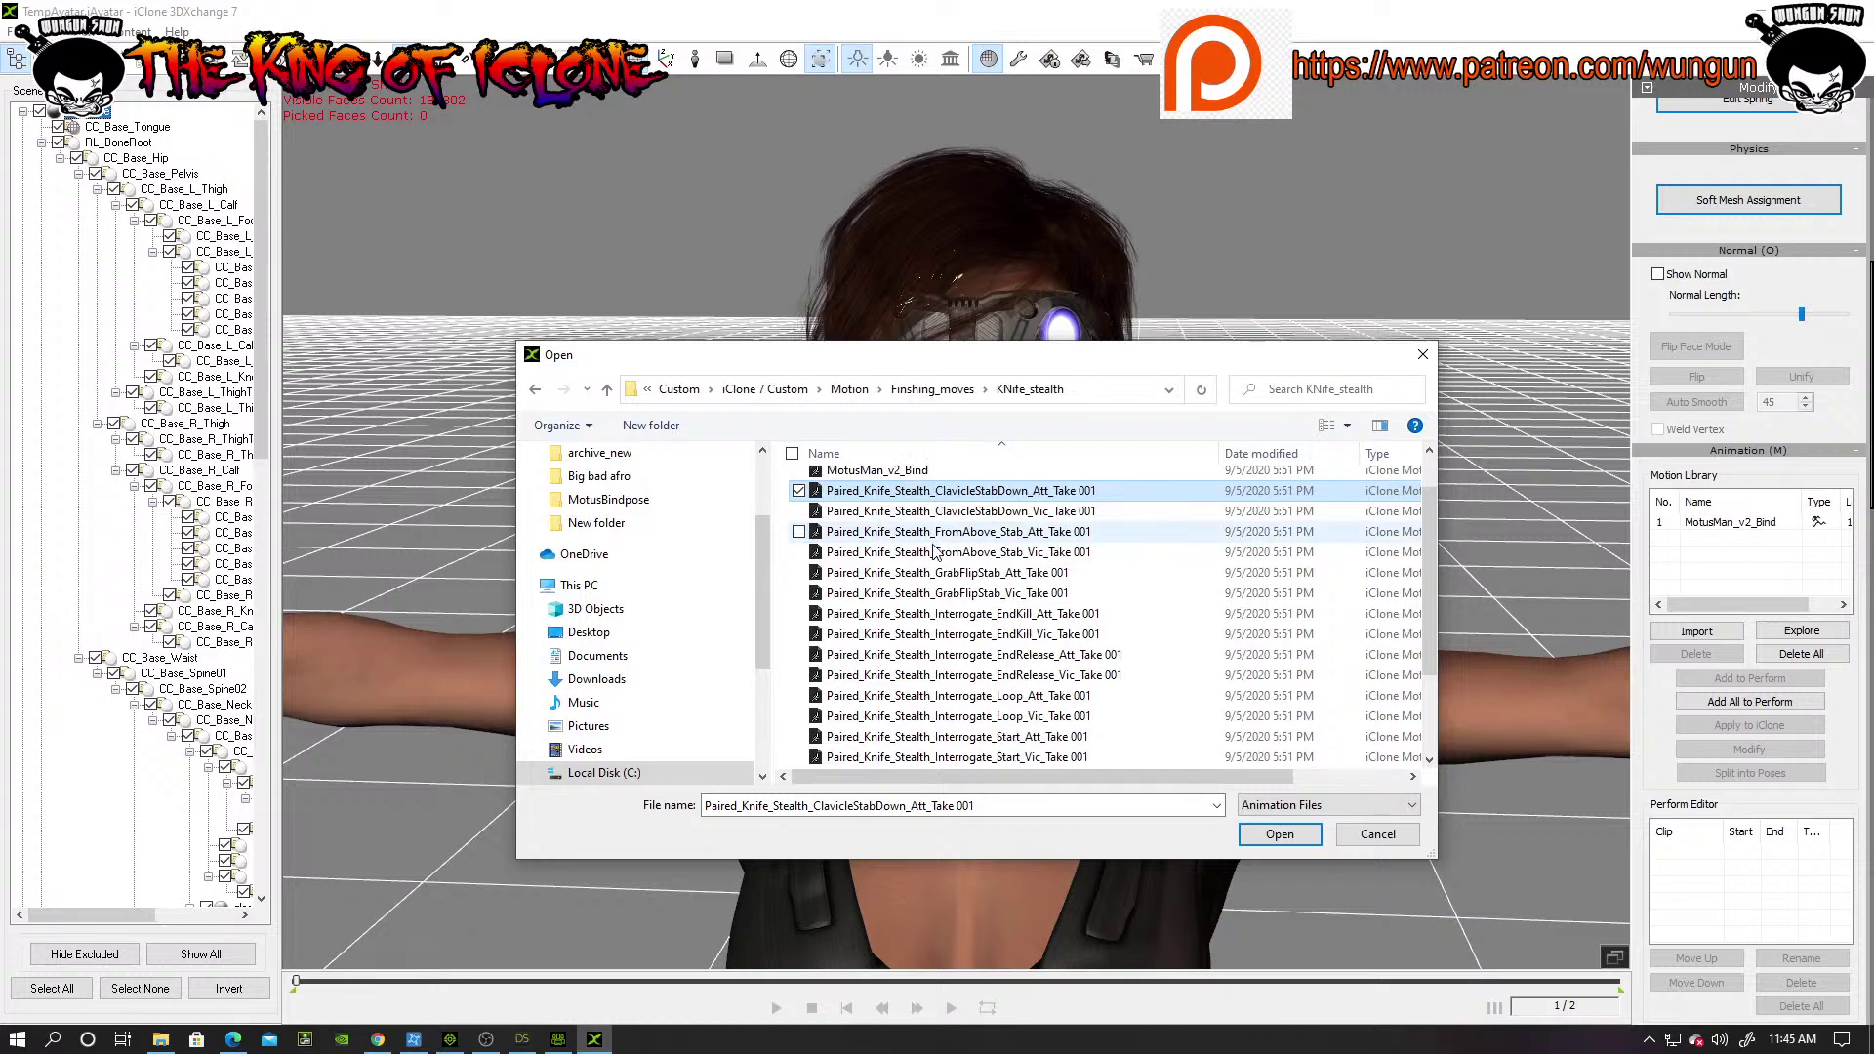
scroll(935, 552, down, 2)
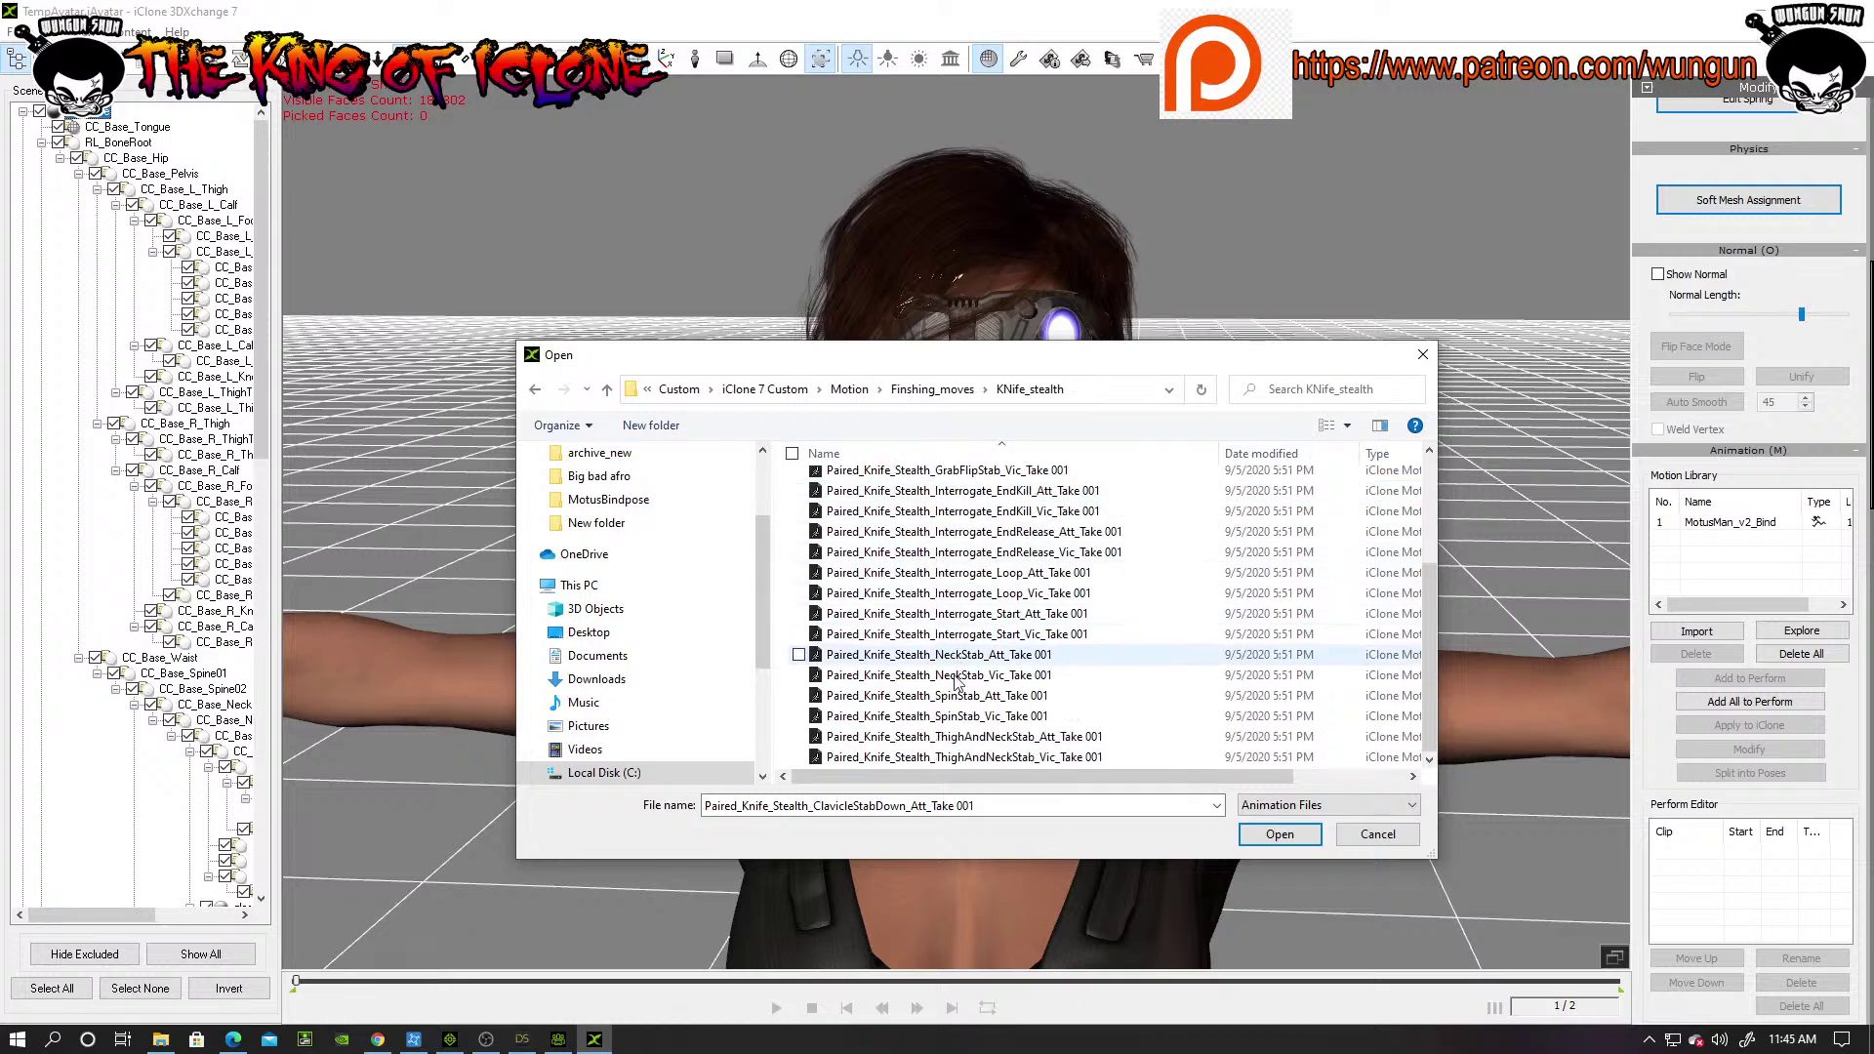
shift+click(990, 759)
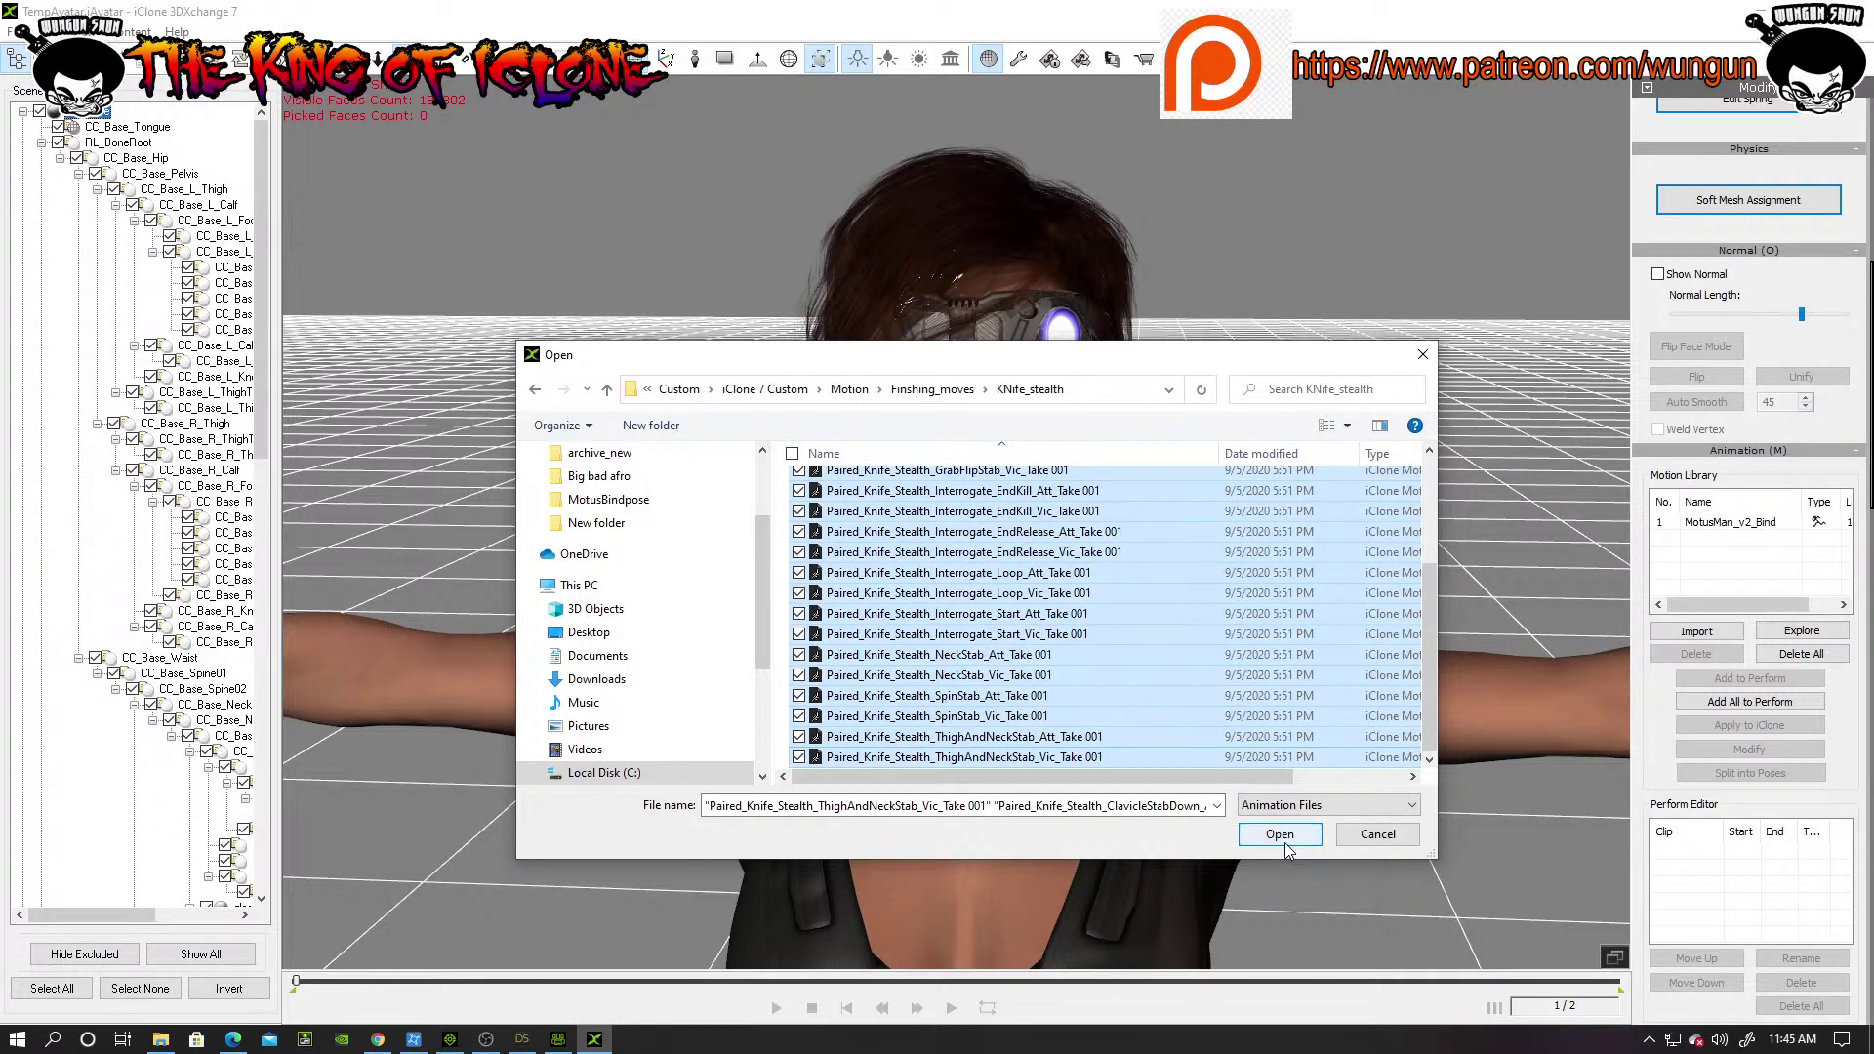
scroll(992, 690, up, 3)
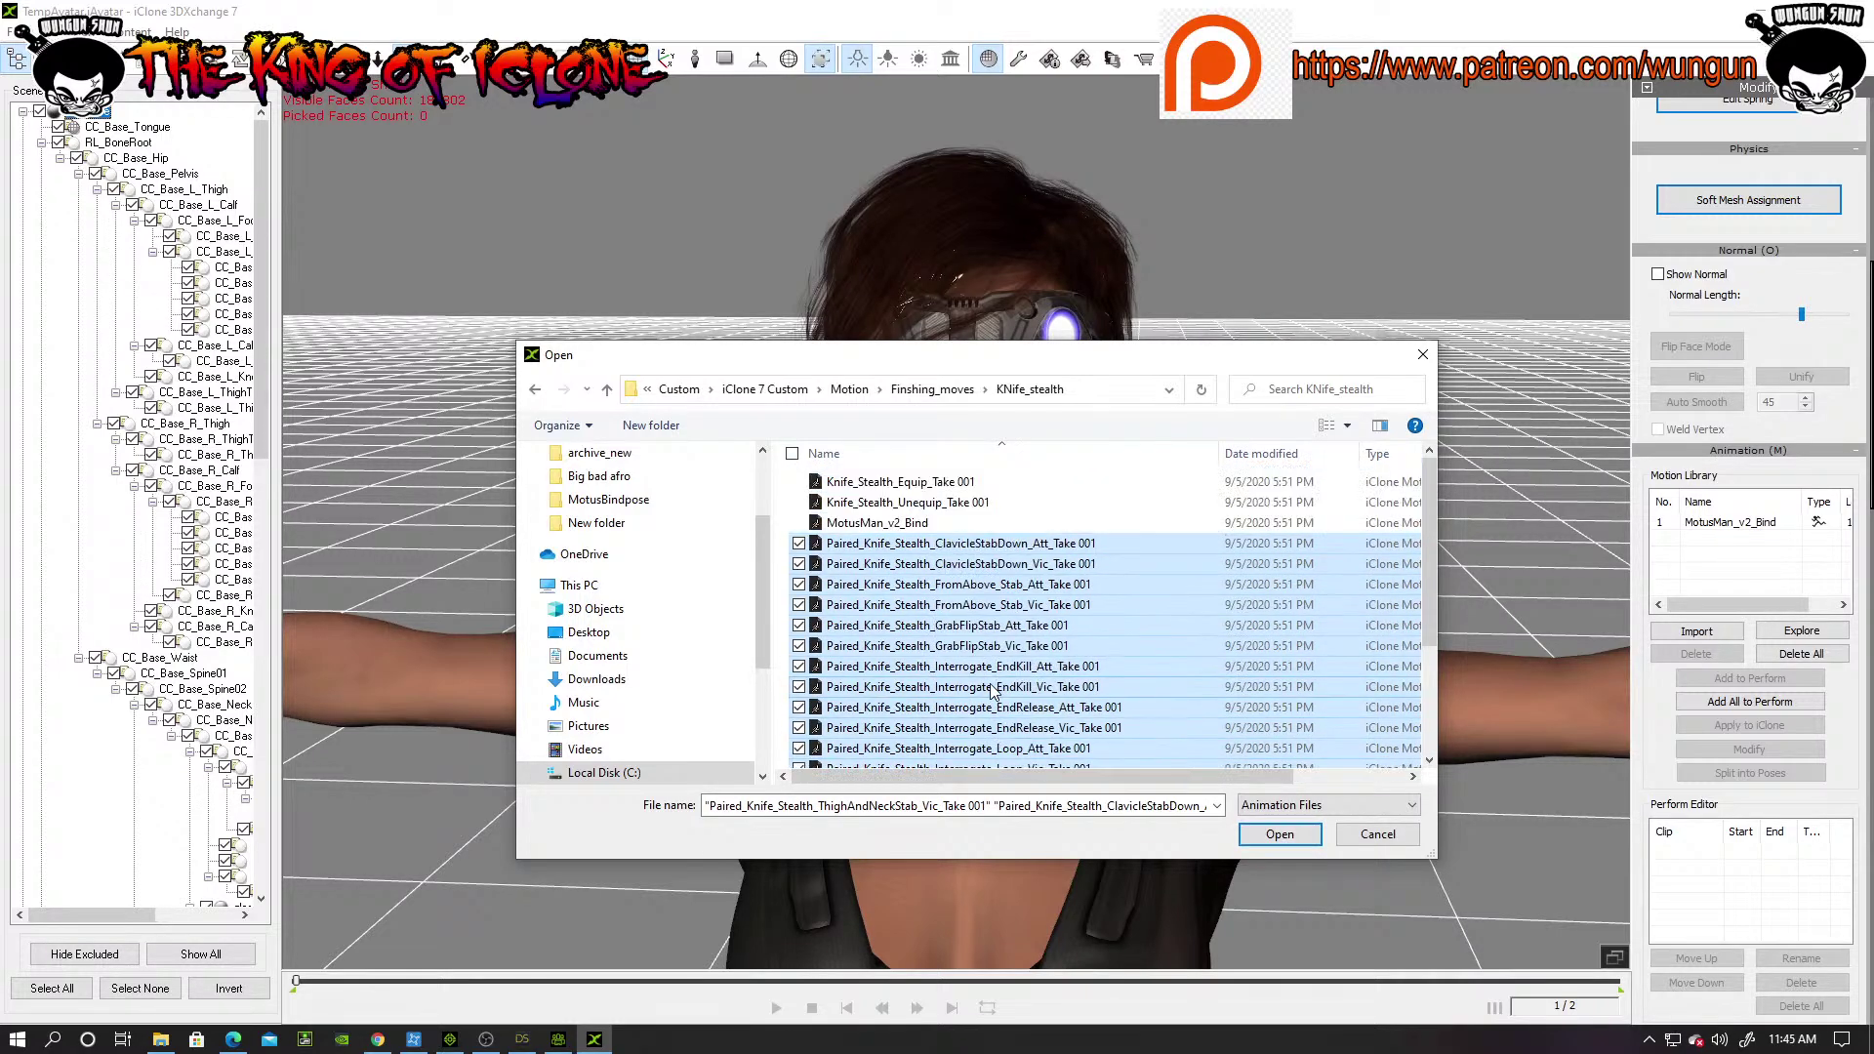
shift+click(871, 481)
scroll(927, 629, down, 3)
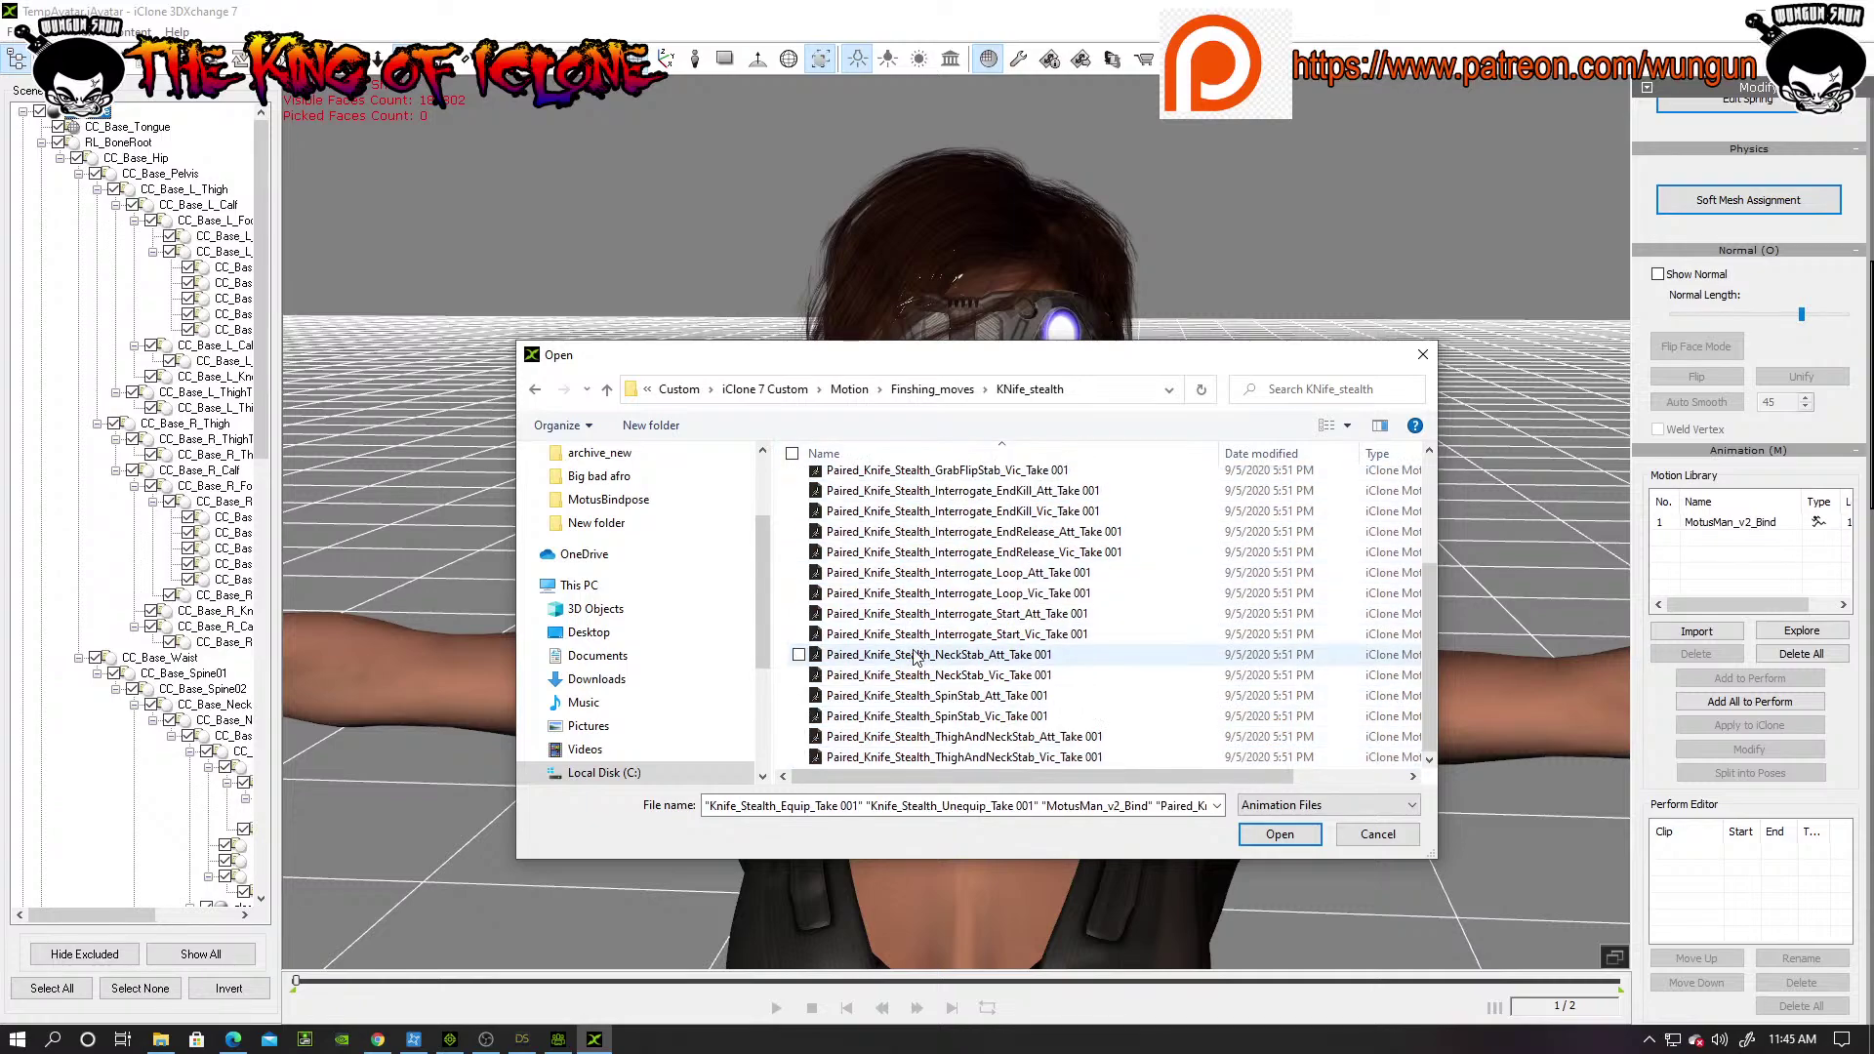
shift+click(952, 757)
scroll(937, 625, up, 5)
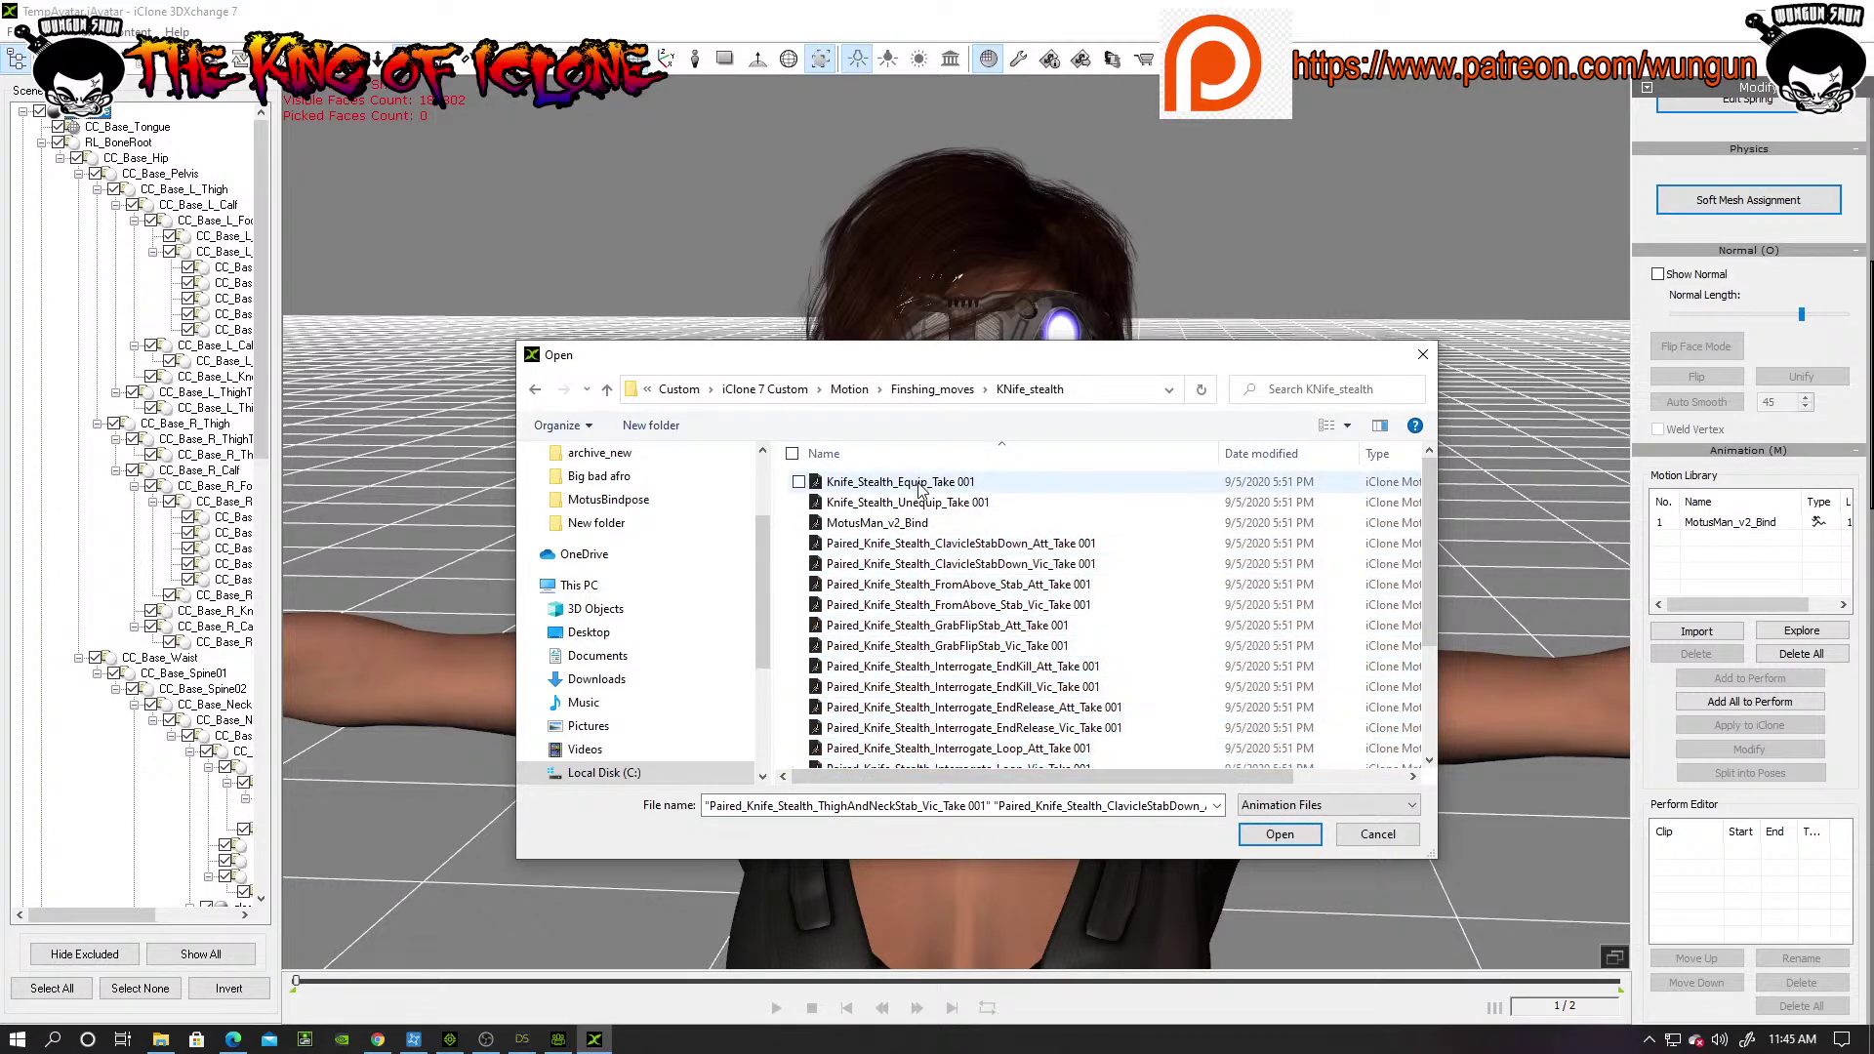
scroll(977, 625, down, 3)
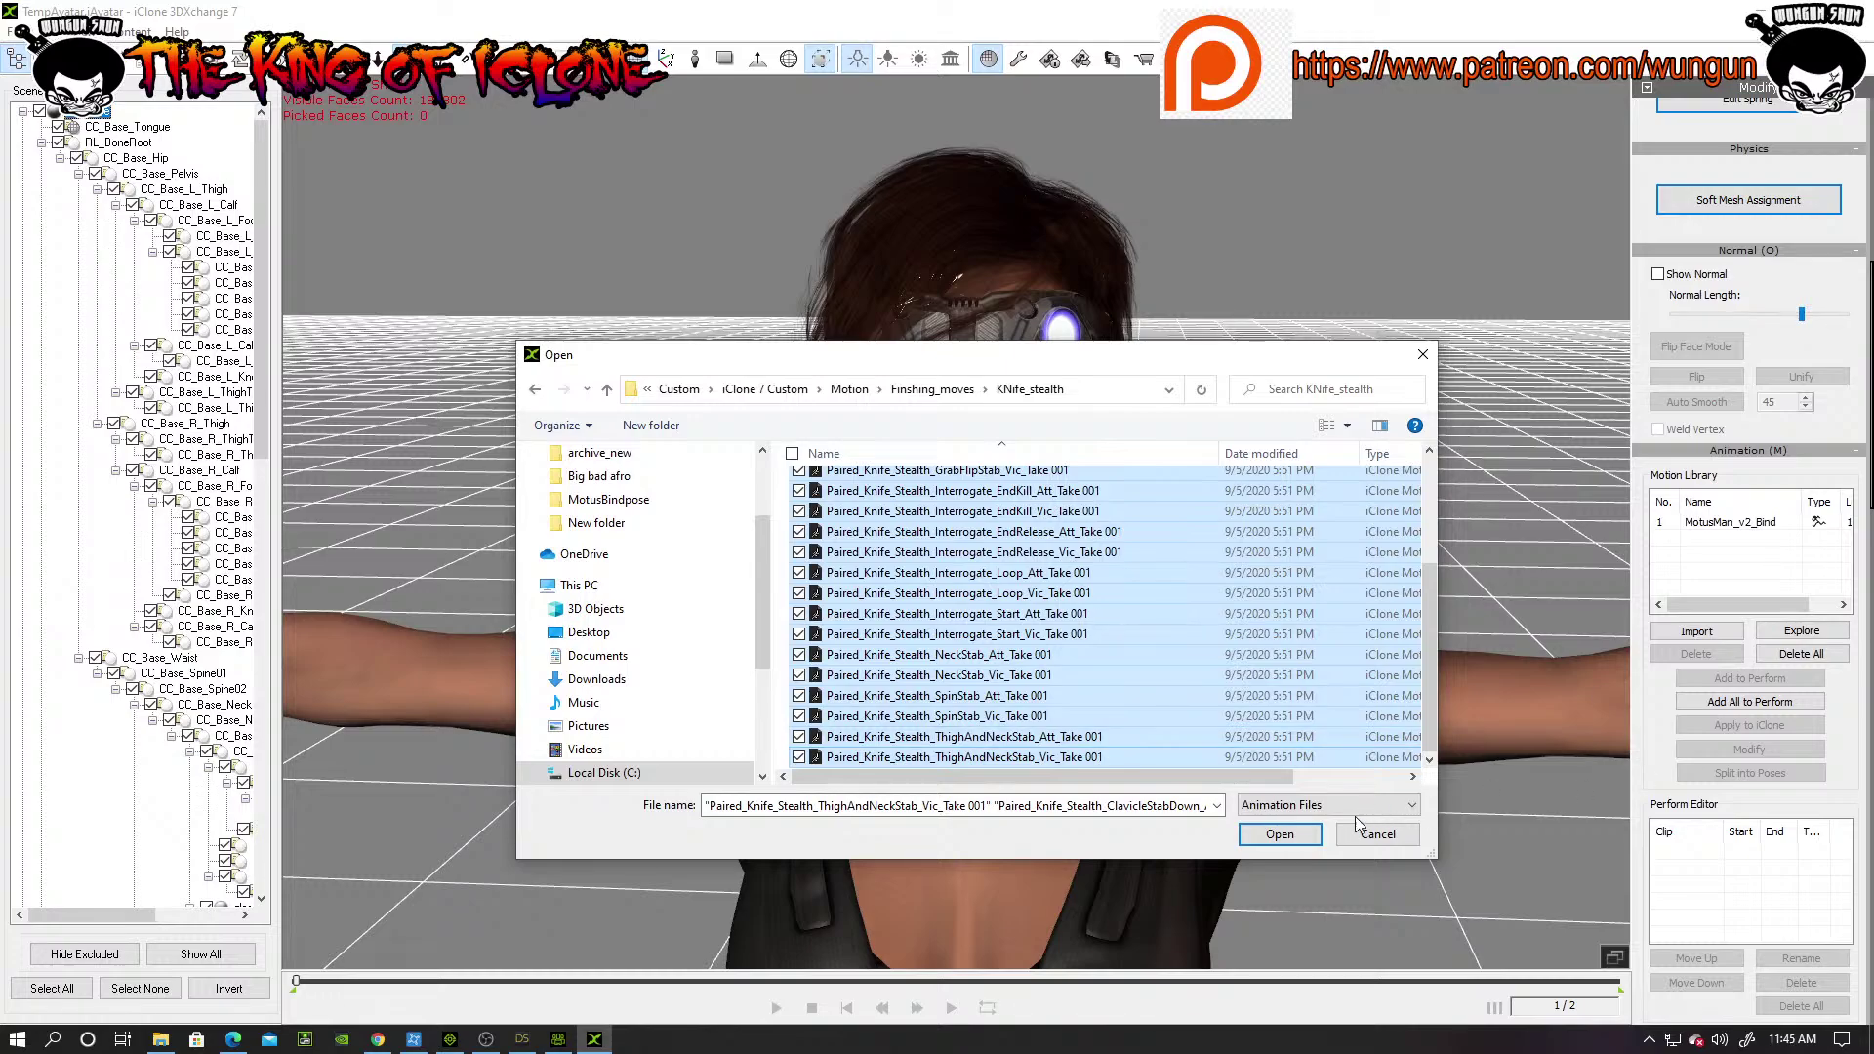
click(1314, 834)
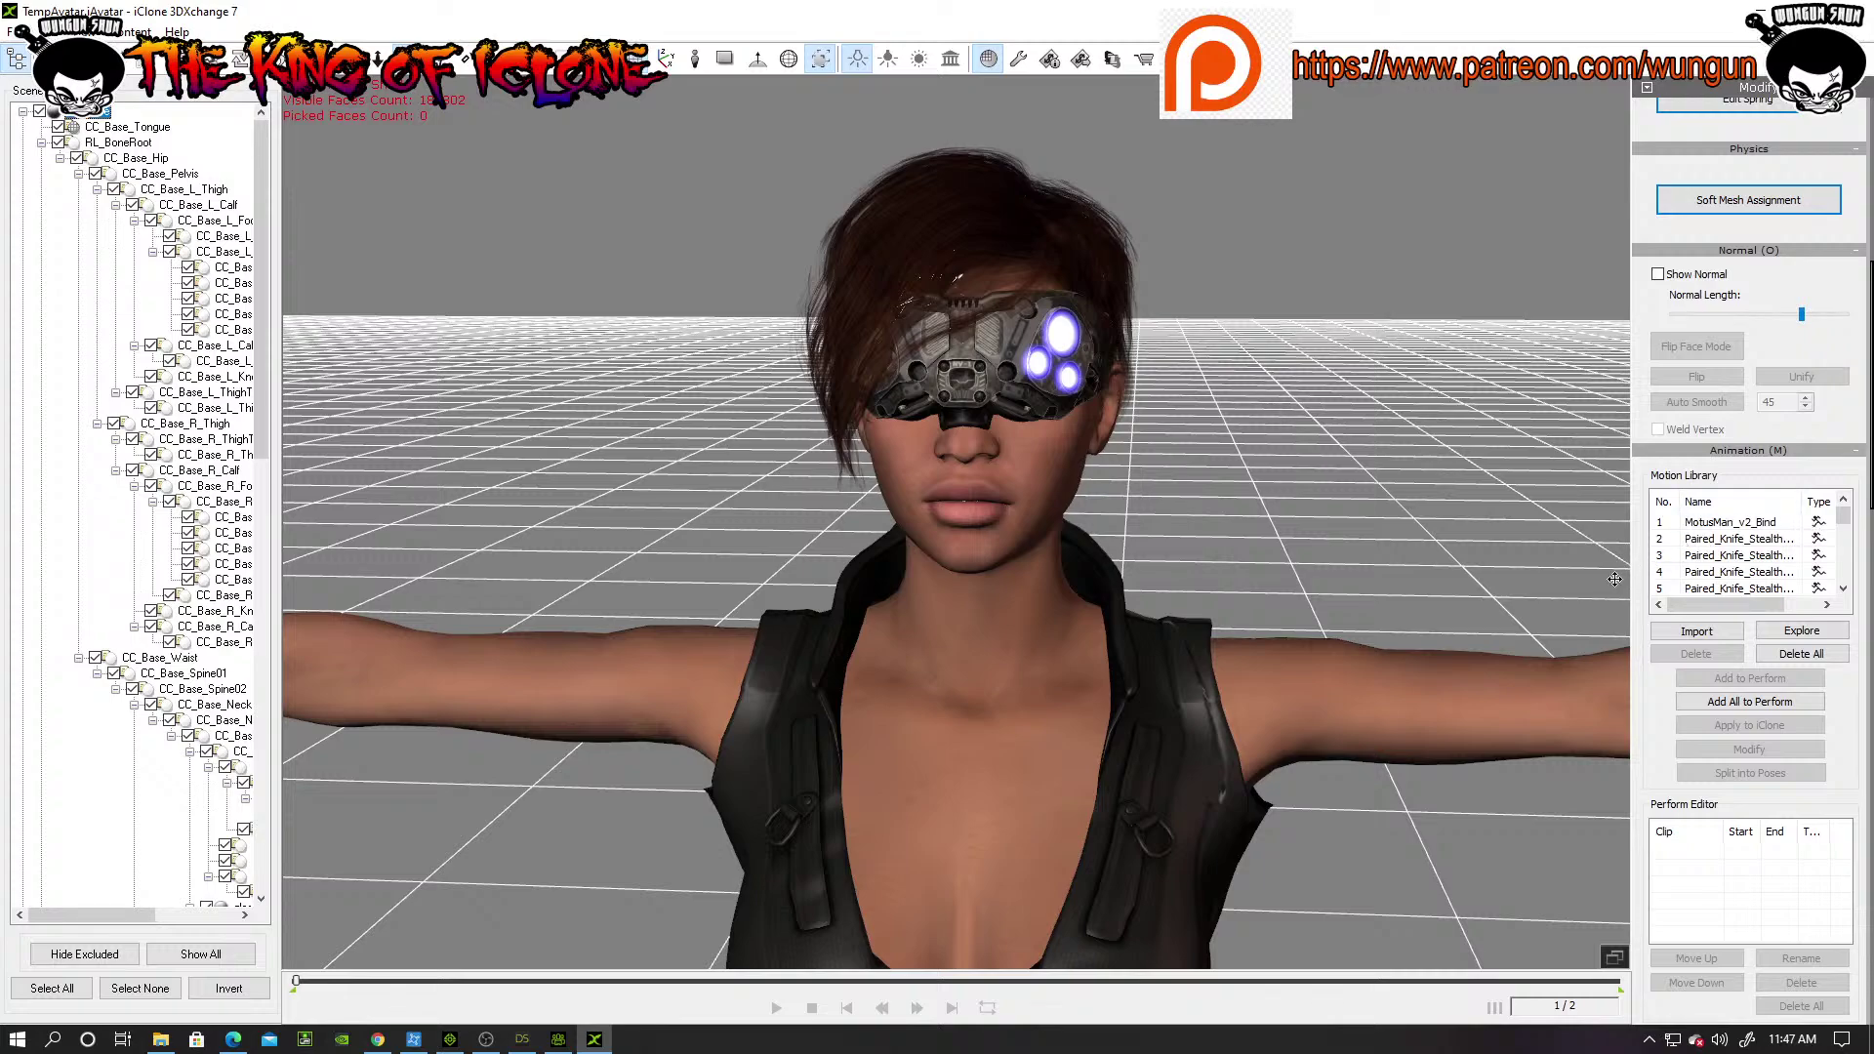
Step: Add all clips in the motion library to the avatar's perform list
scroll(1396, 533, up, 3)
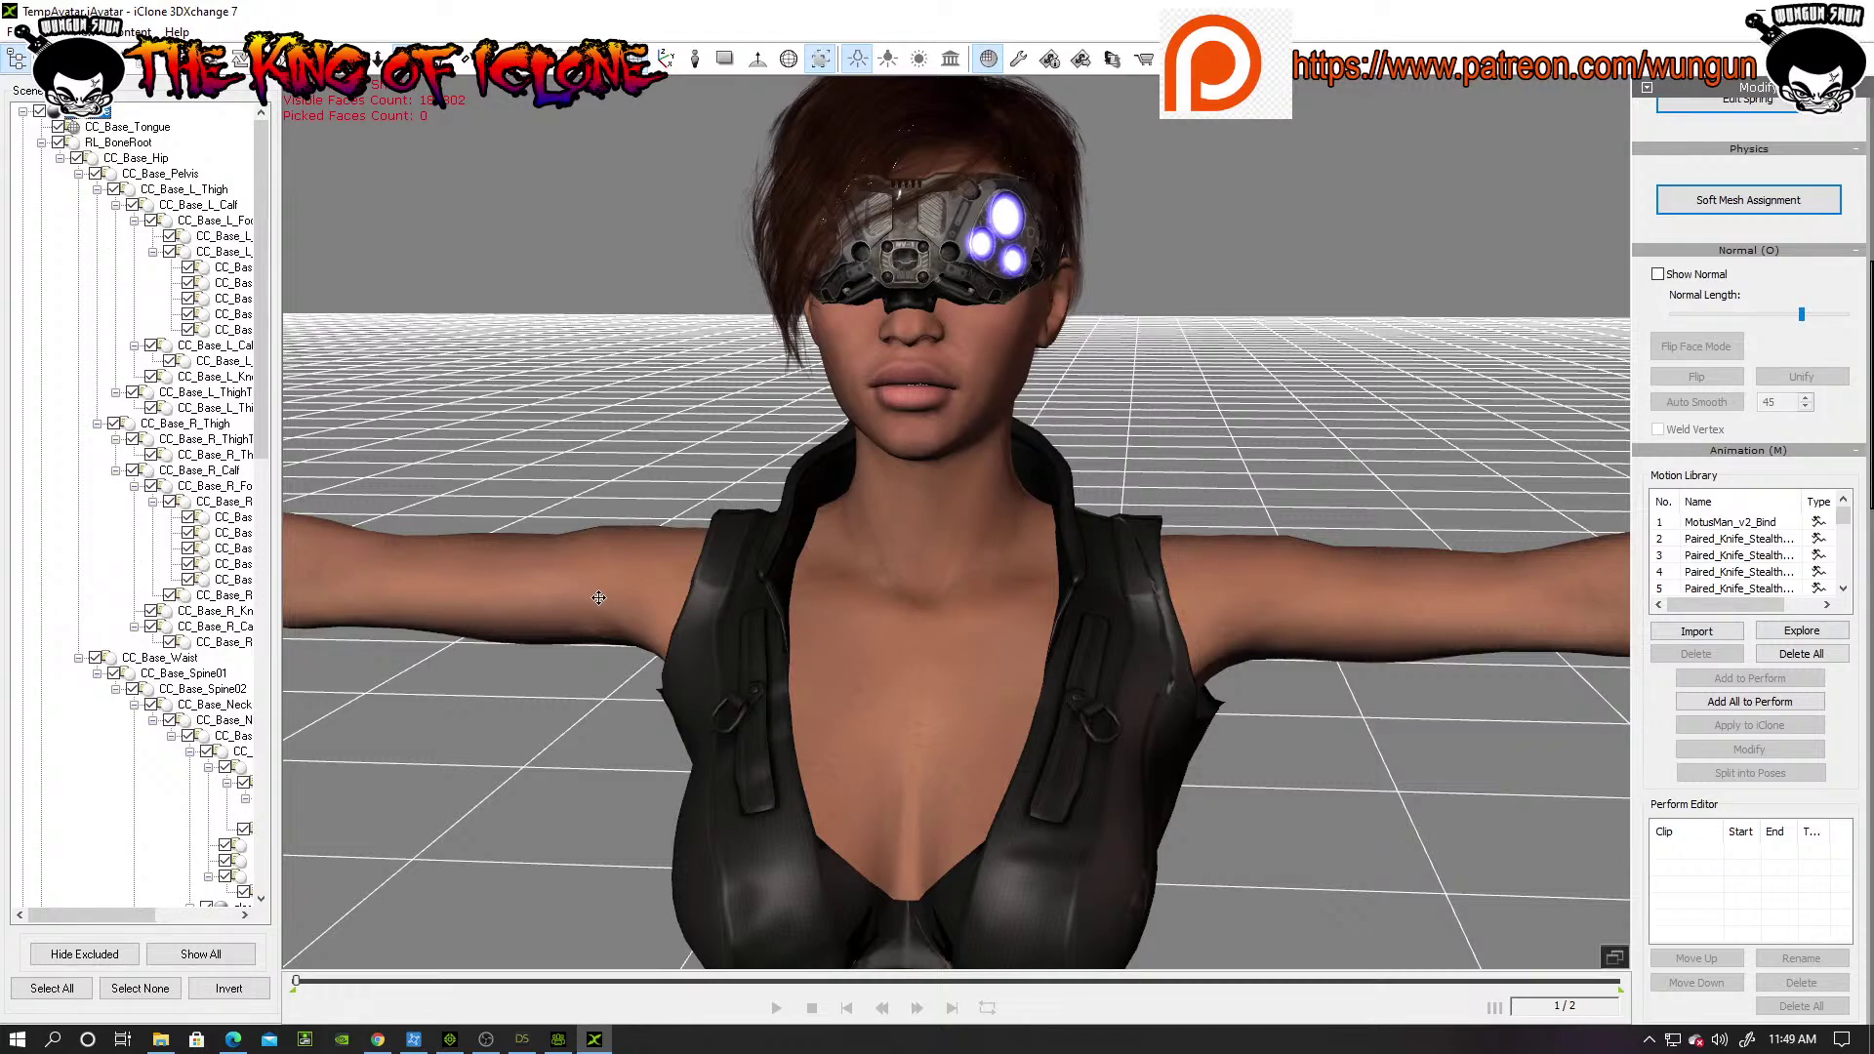
scroll(621, 591, down, 4)
scroll(657, 594, up, 4)
scroll(734, 605, down, 5)
right_drag(734, 605, 677, 577)
right_drag(1360, 678, 1718, 674)
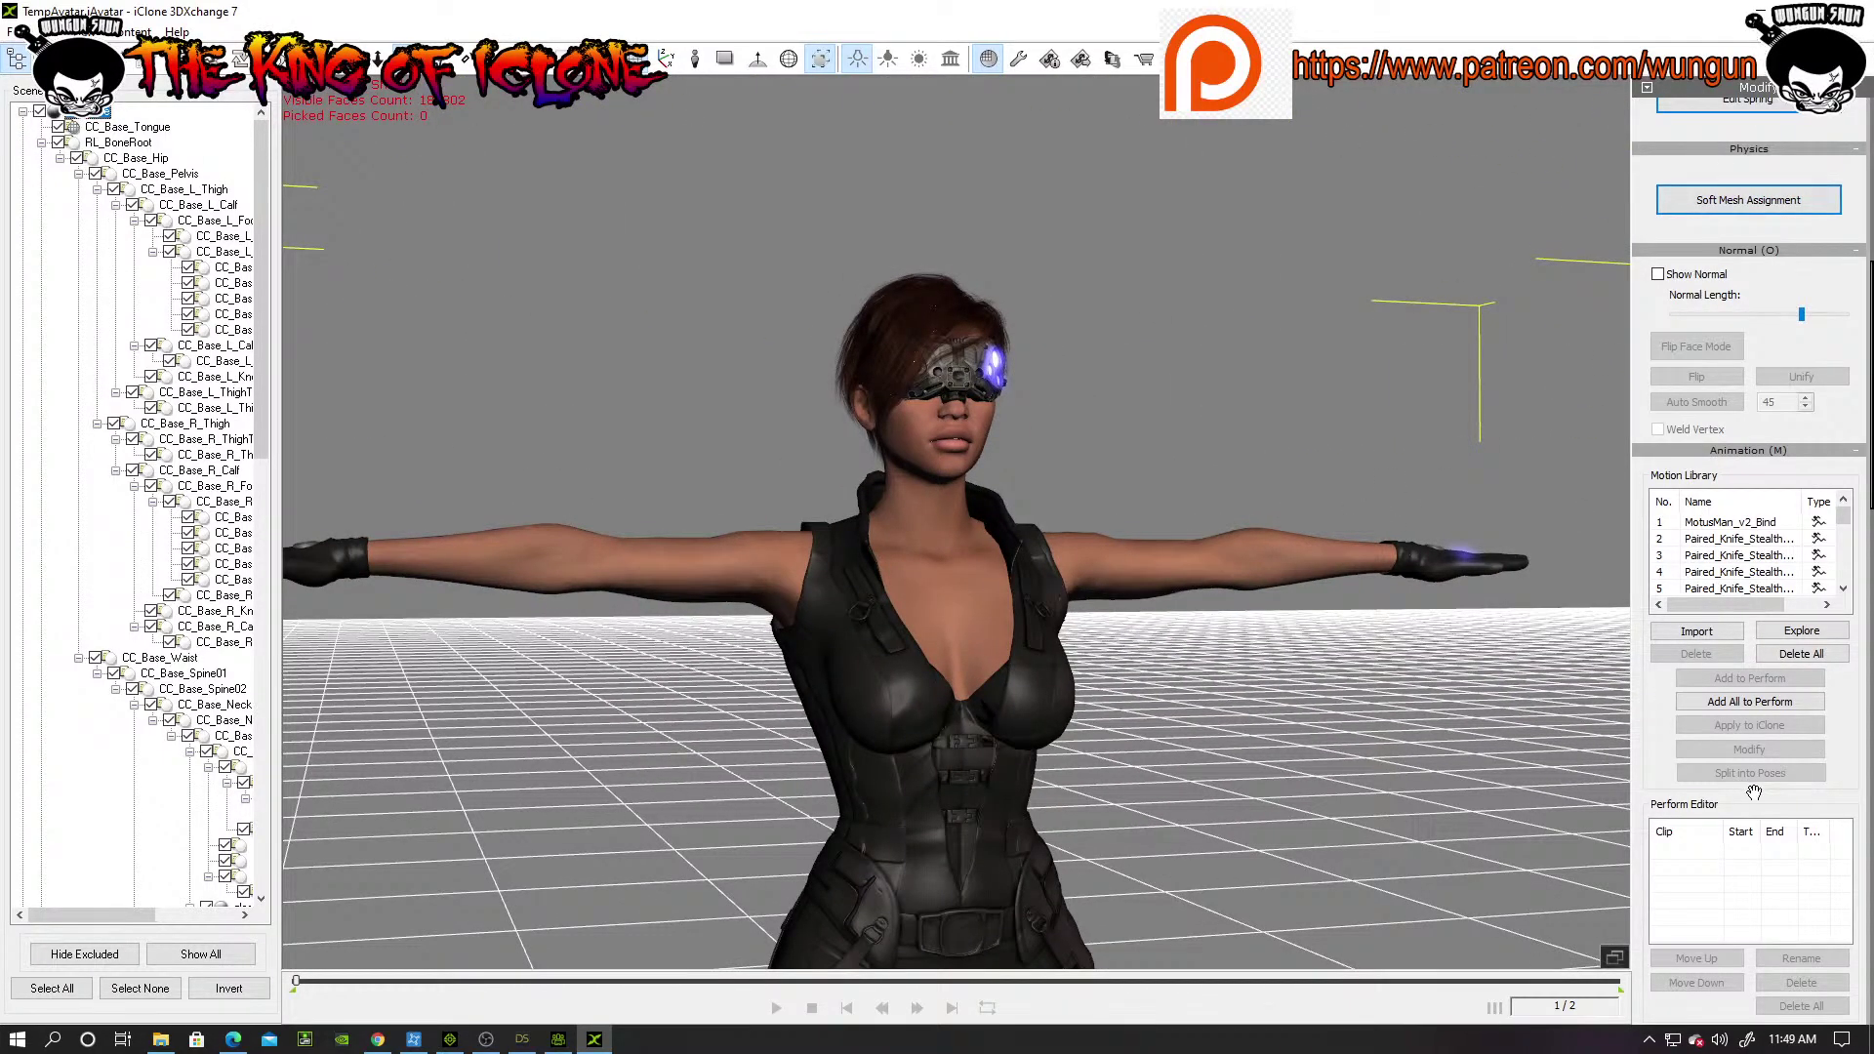
click(1726, 703)
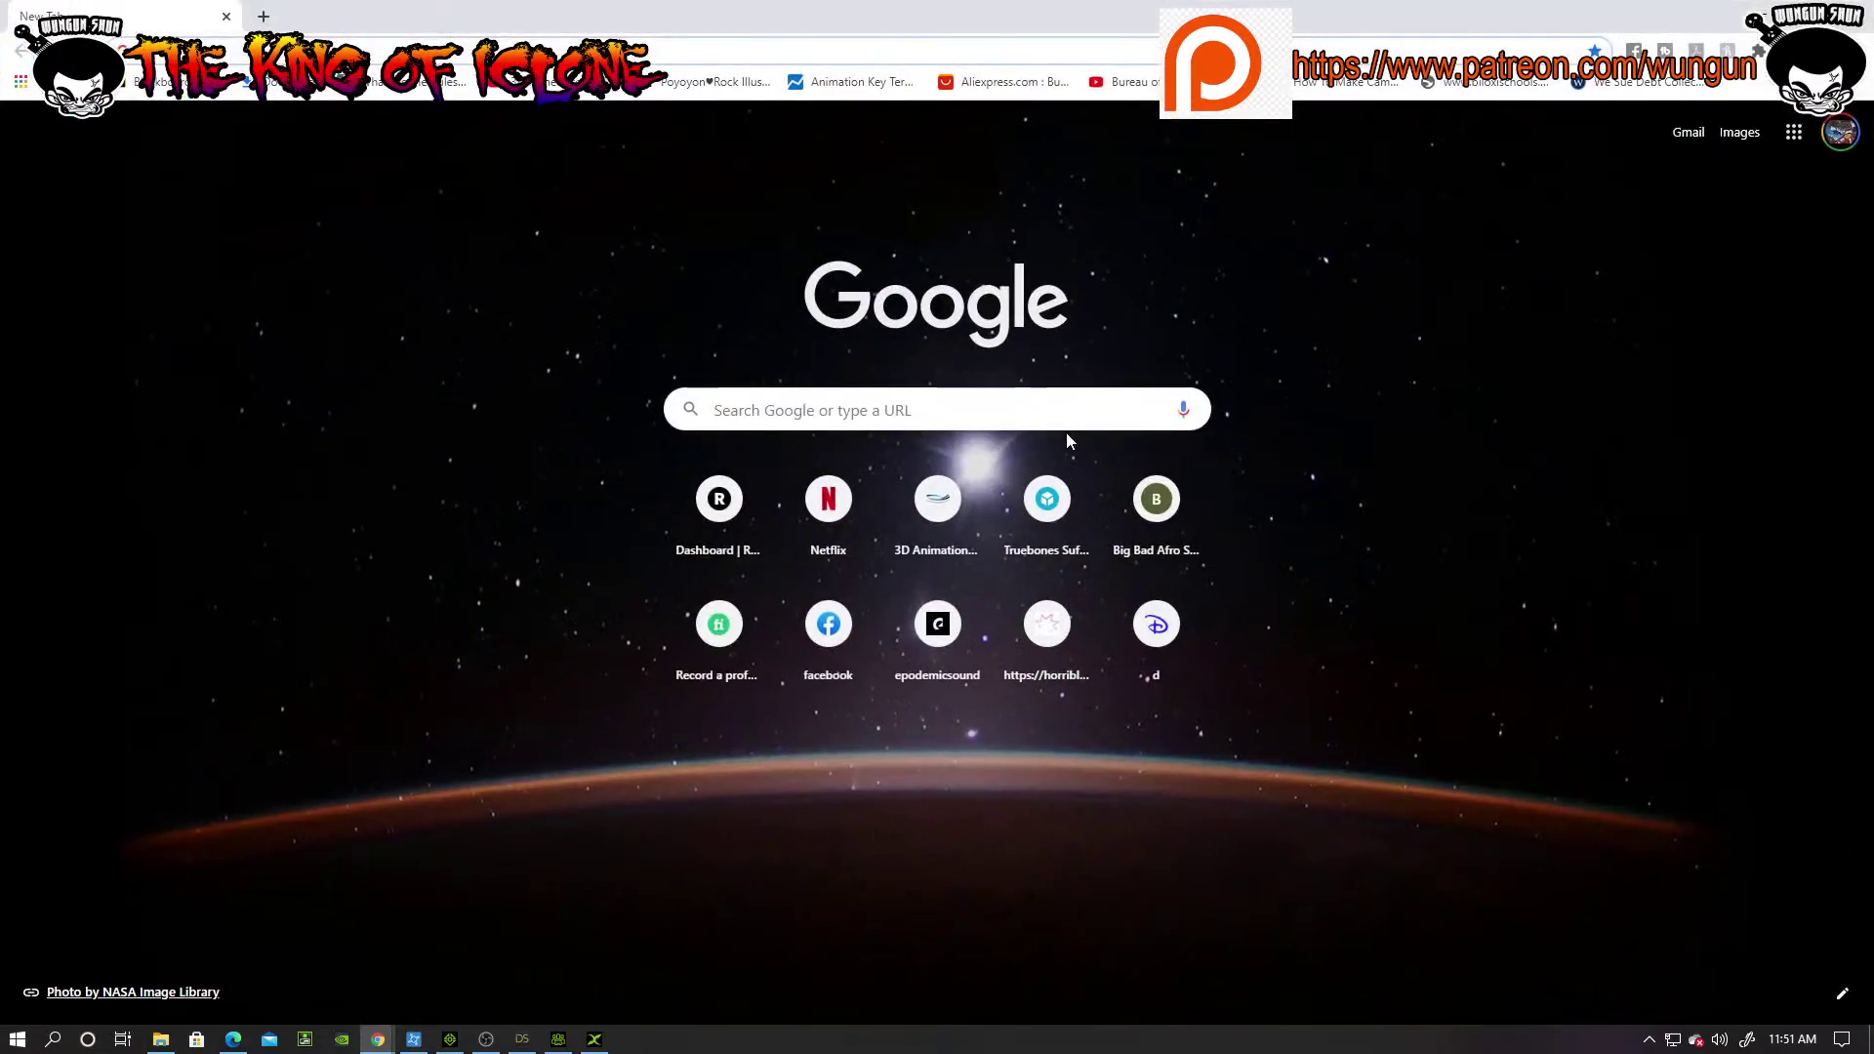
Step: Search Google for "Fantastic four 347-349"
click(1066, 420)
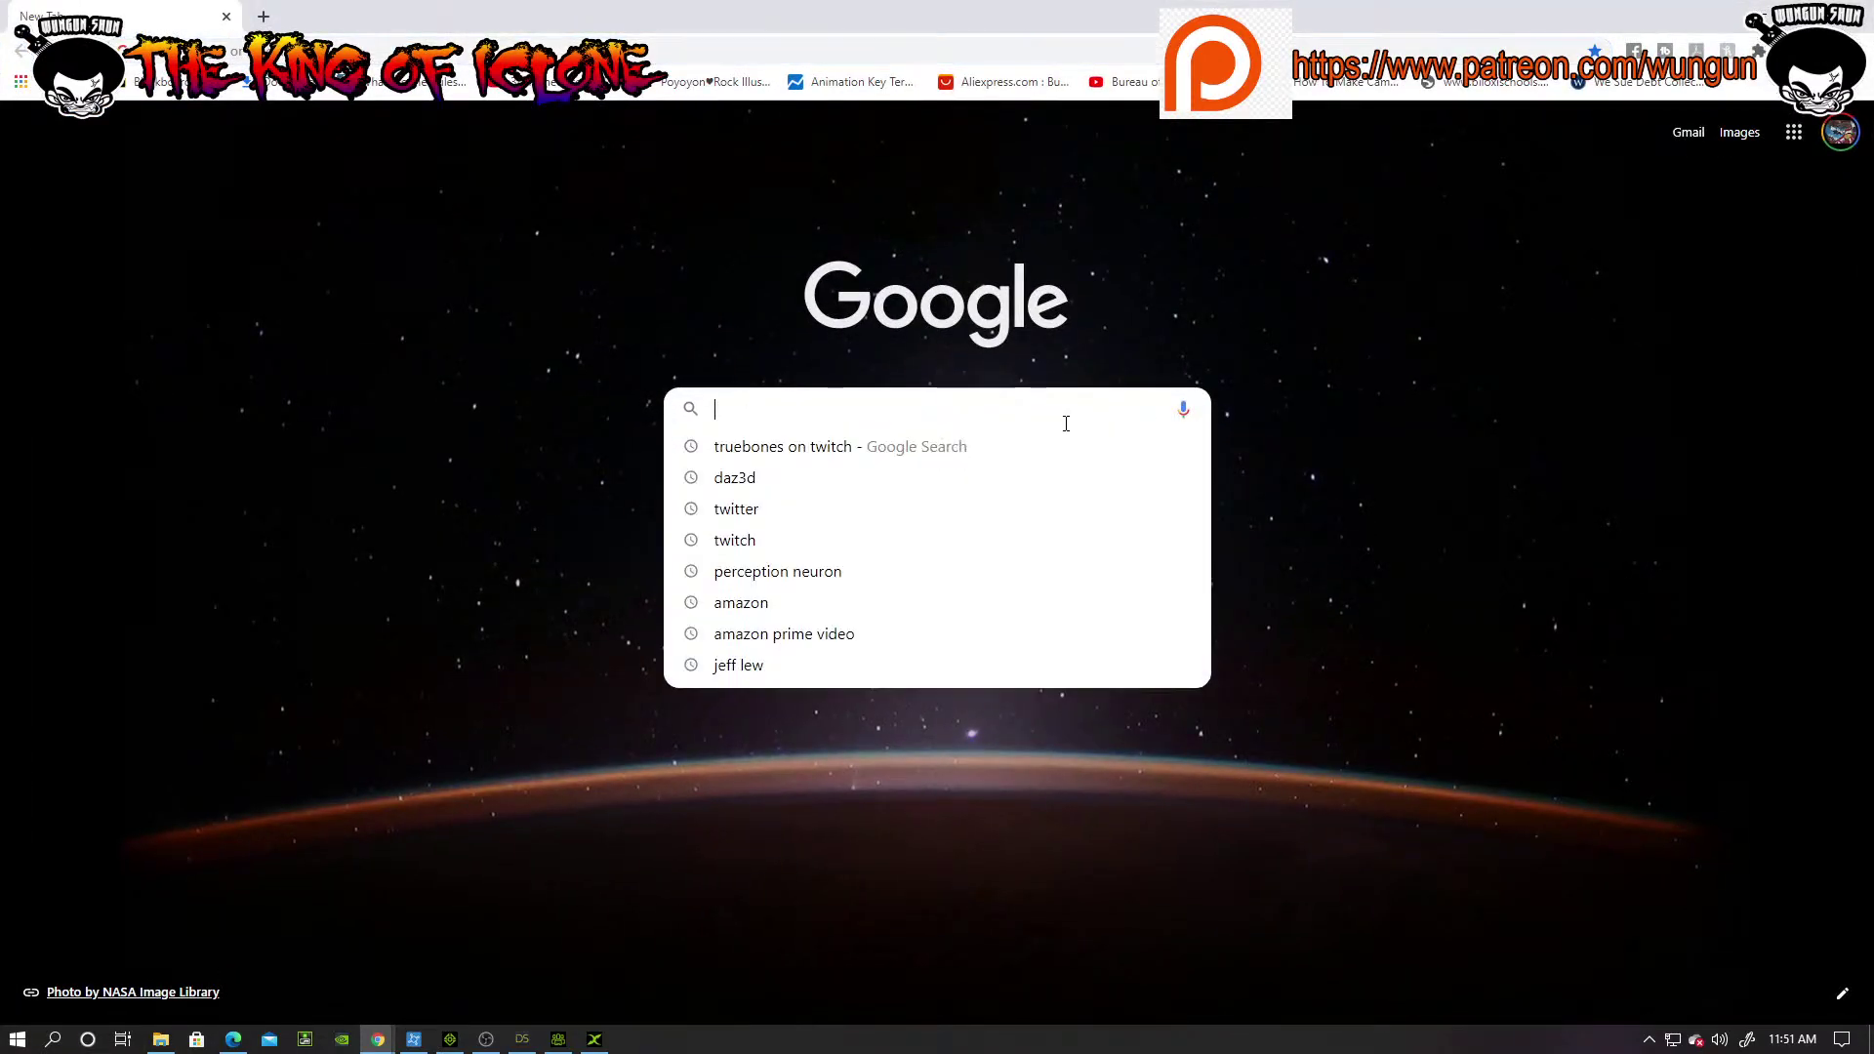
text(F)
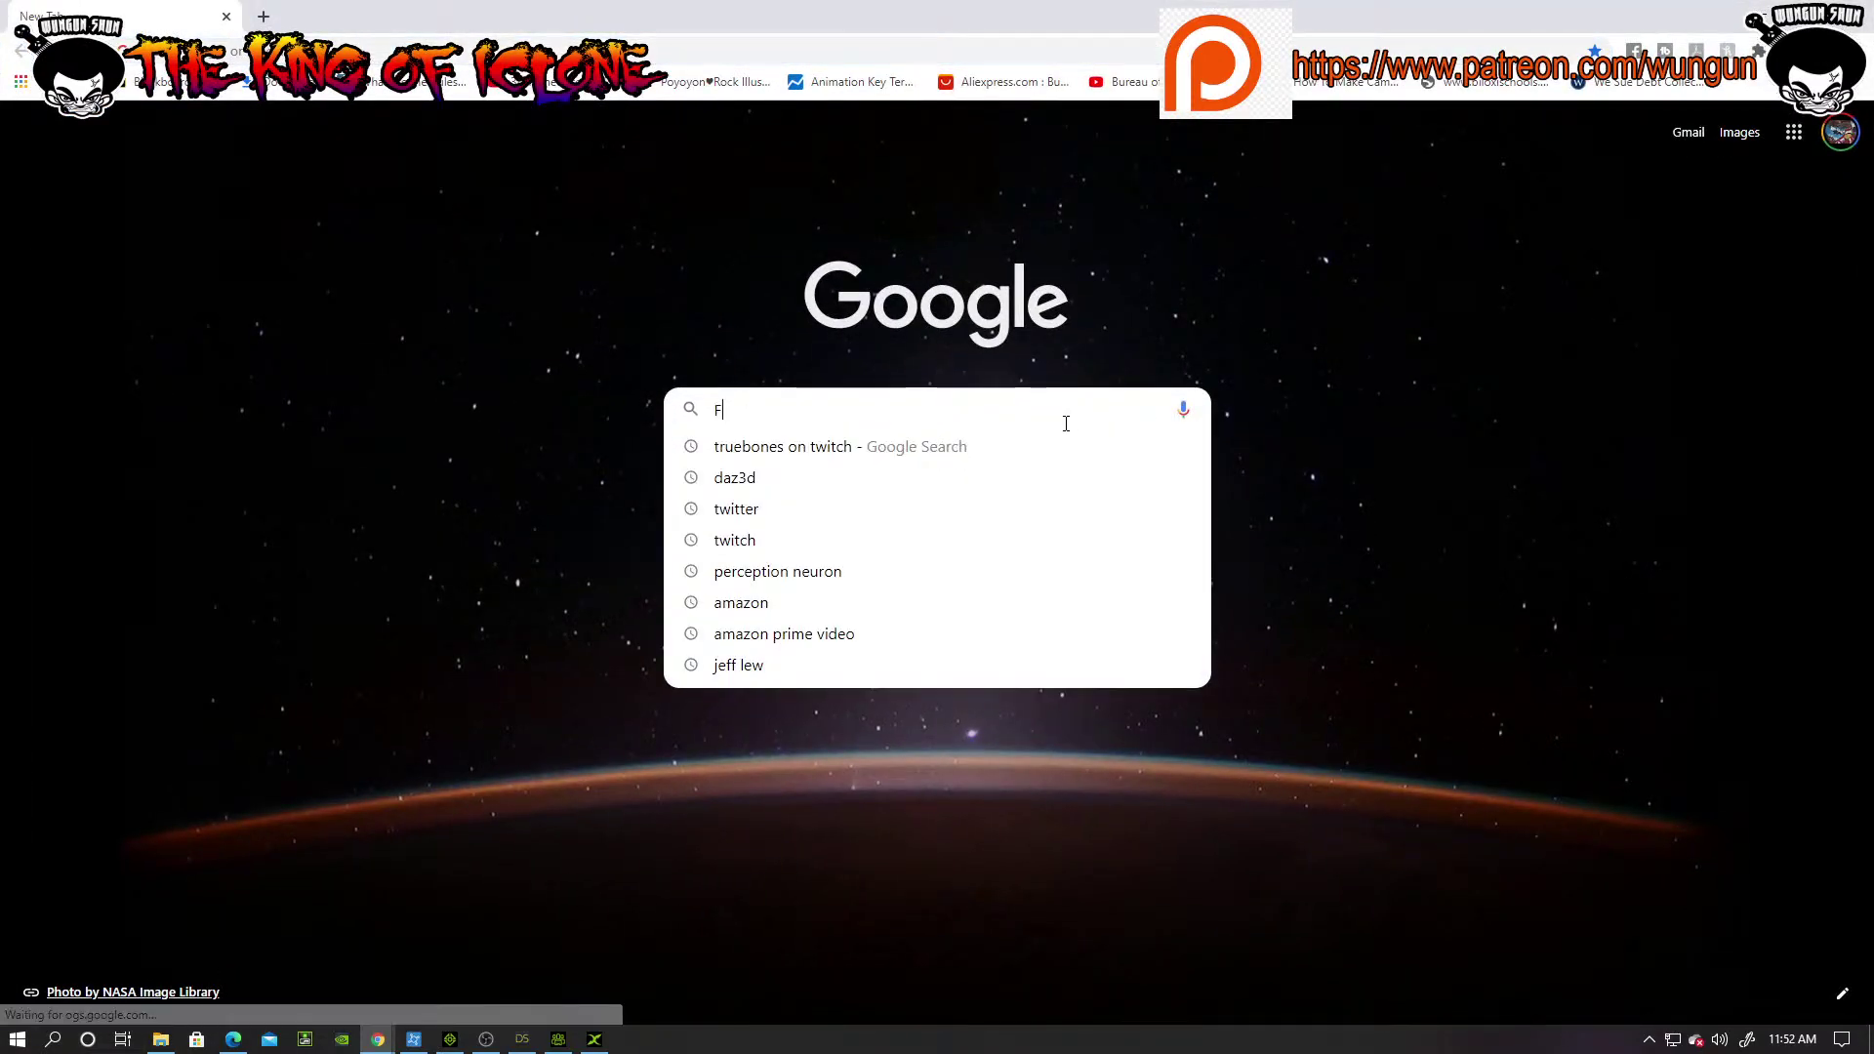
text(antas)
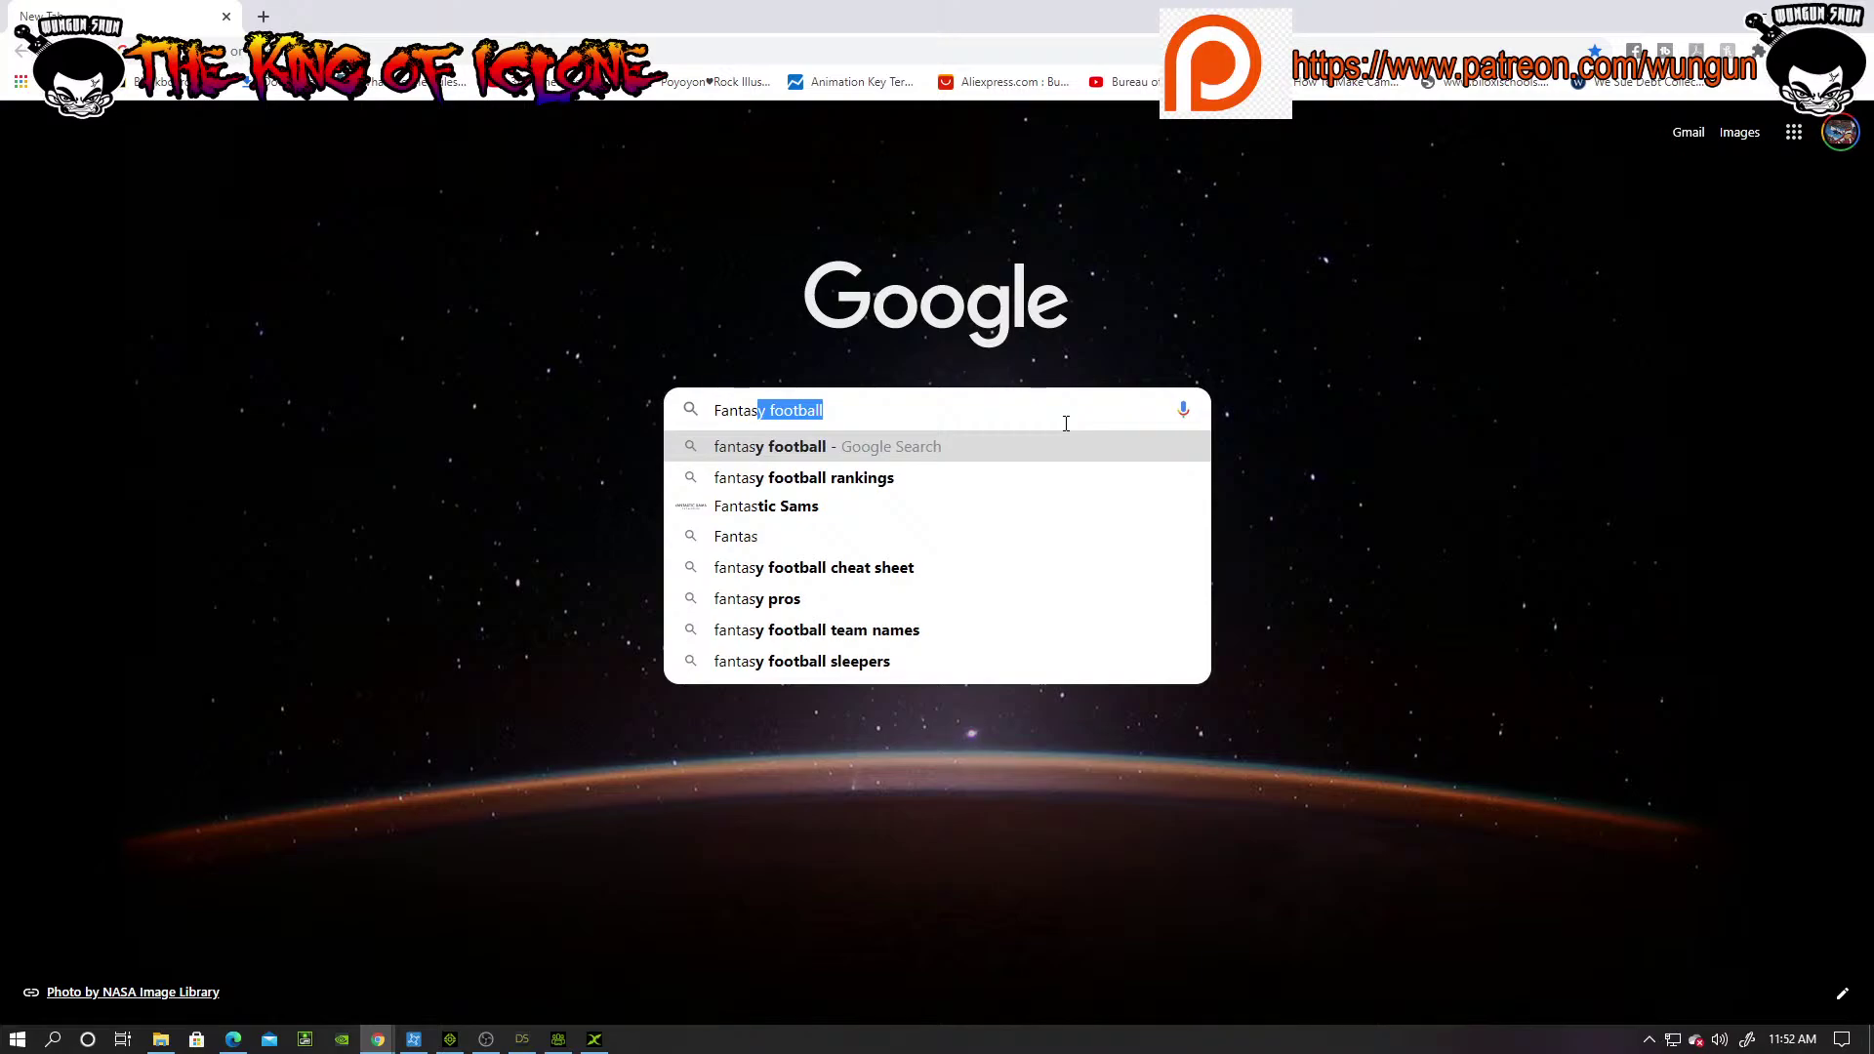
text(tic four)
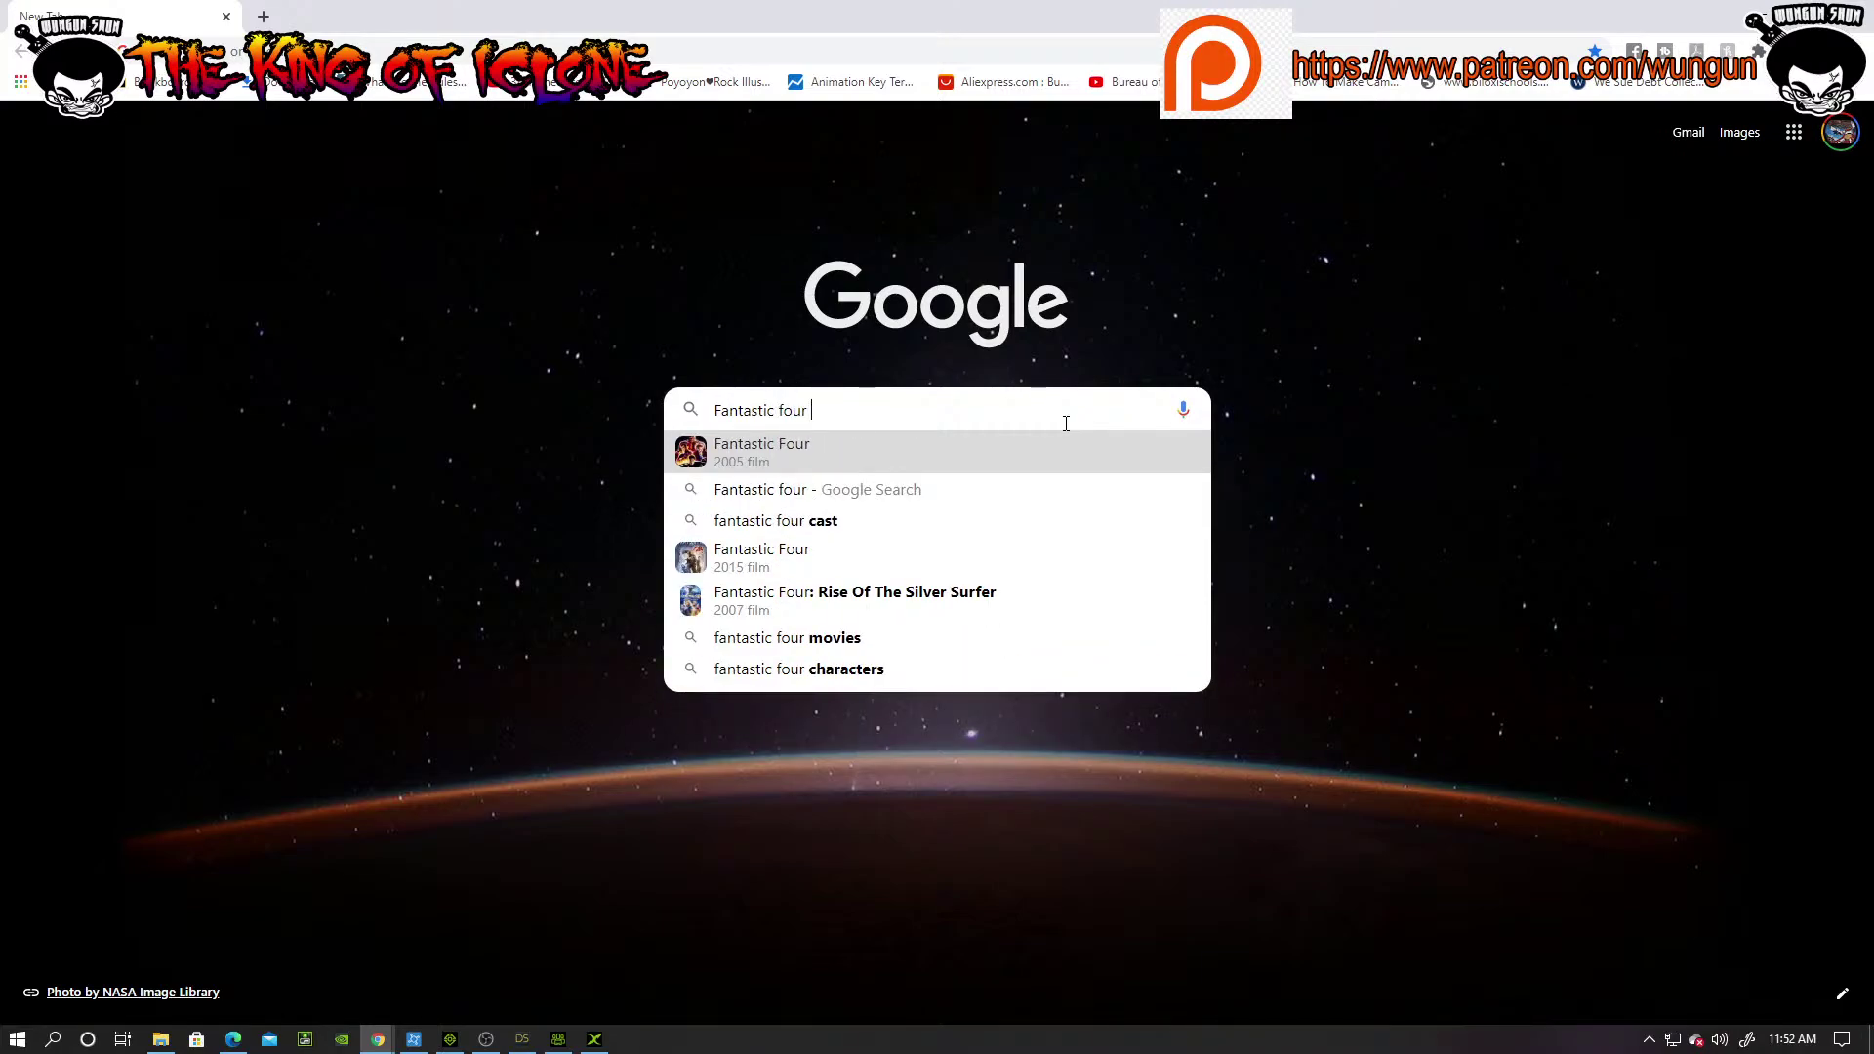
text( 347)
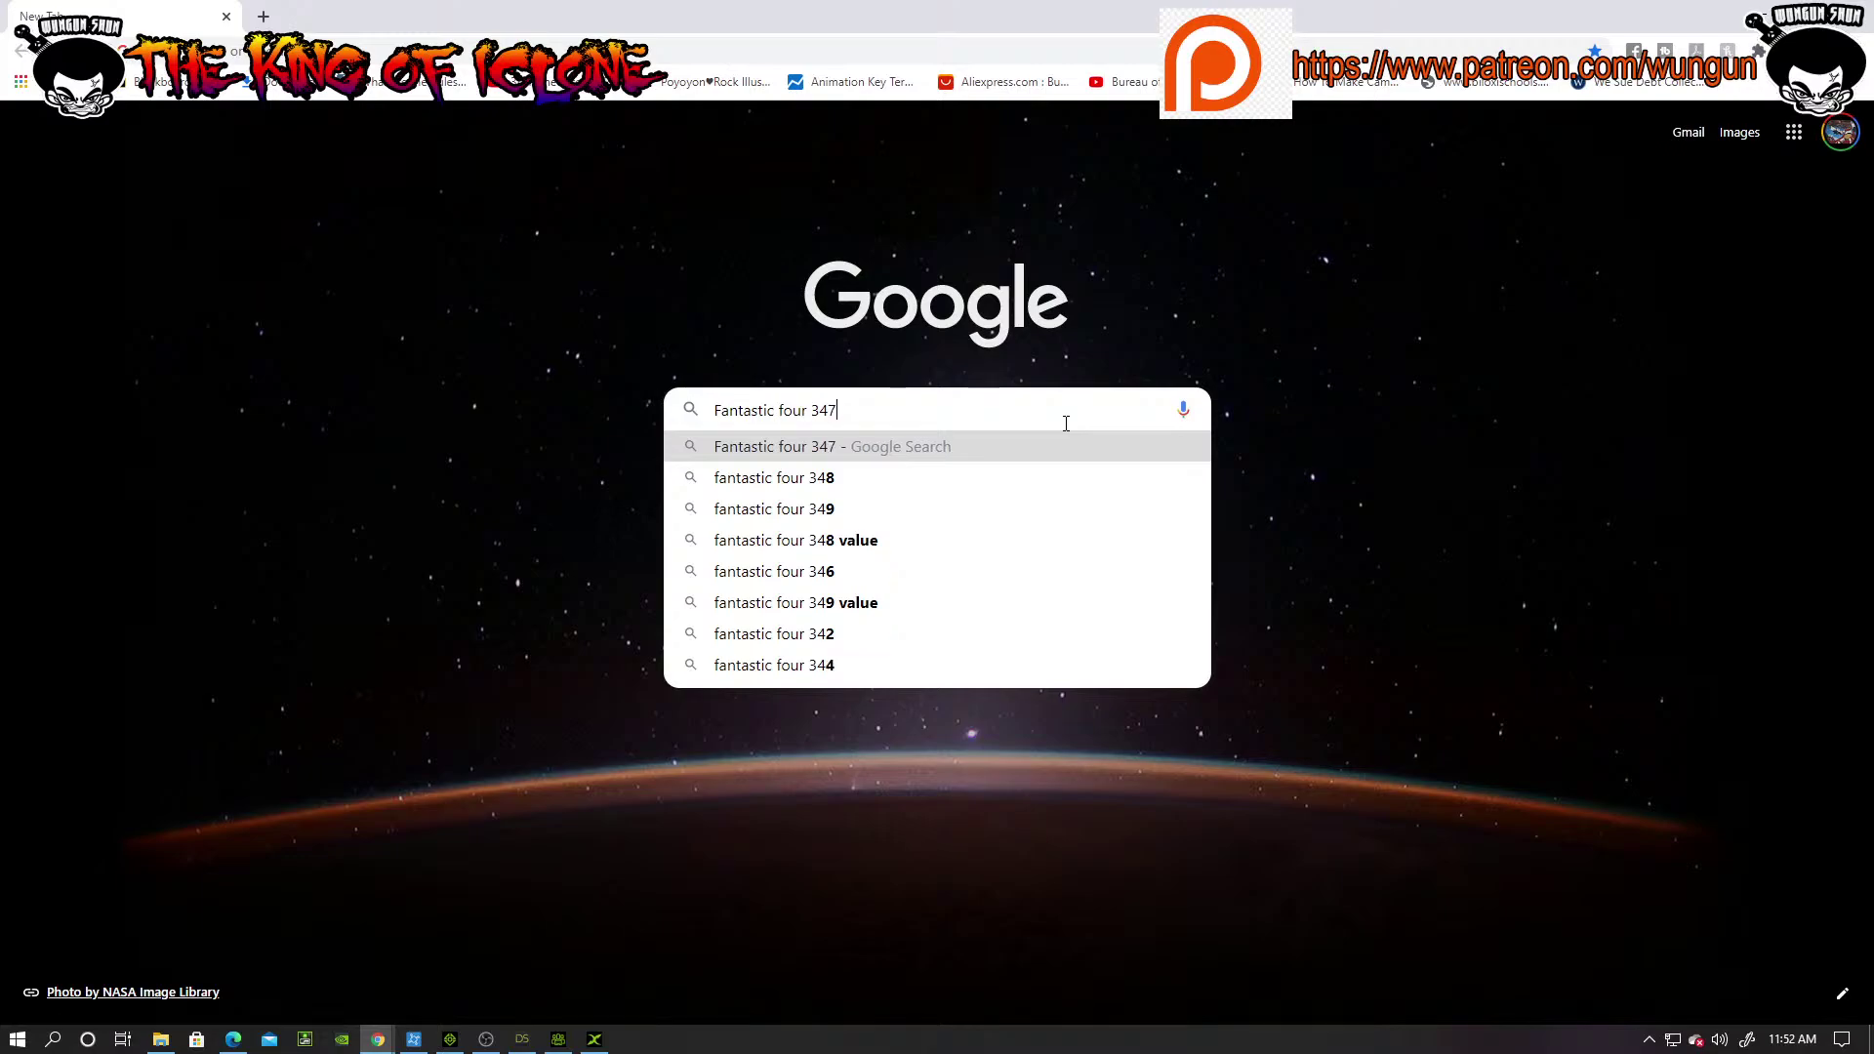
text(-)
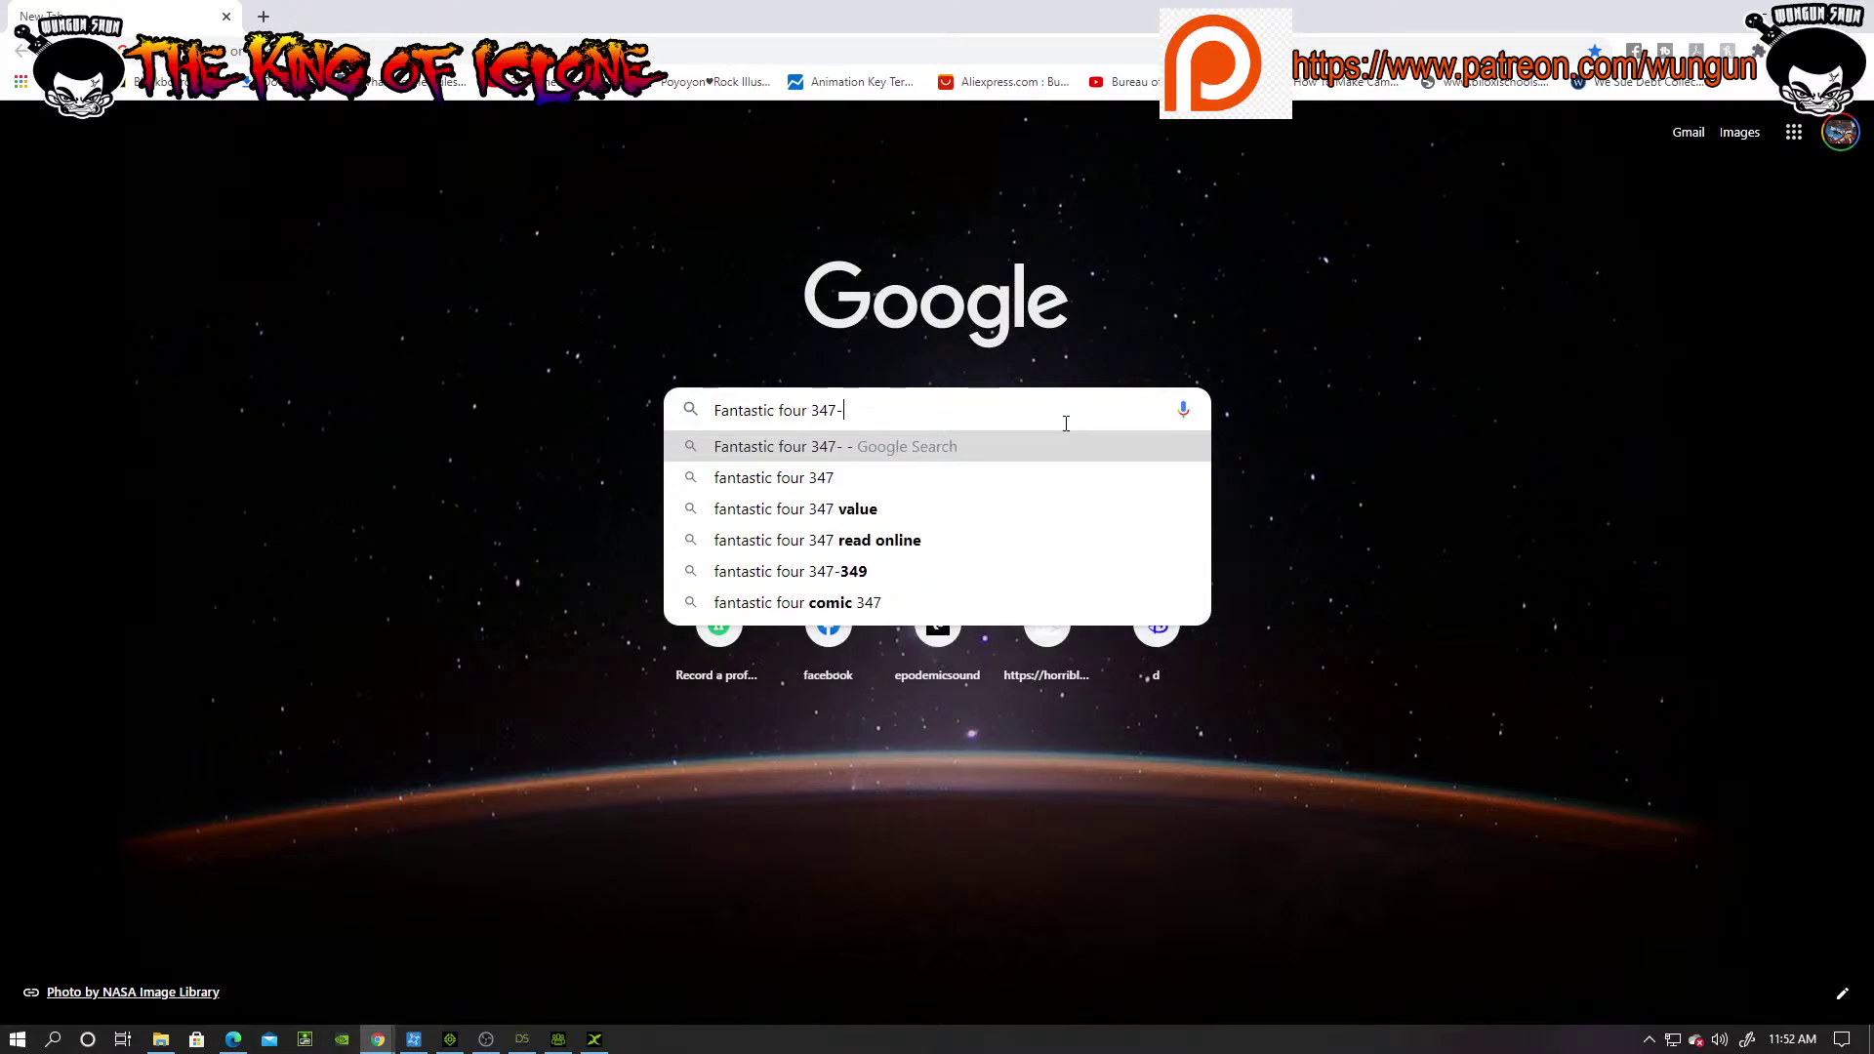
text(349)
key(Return)
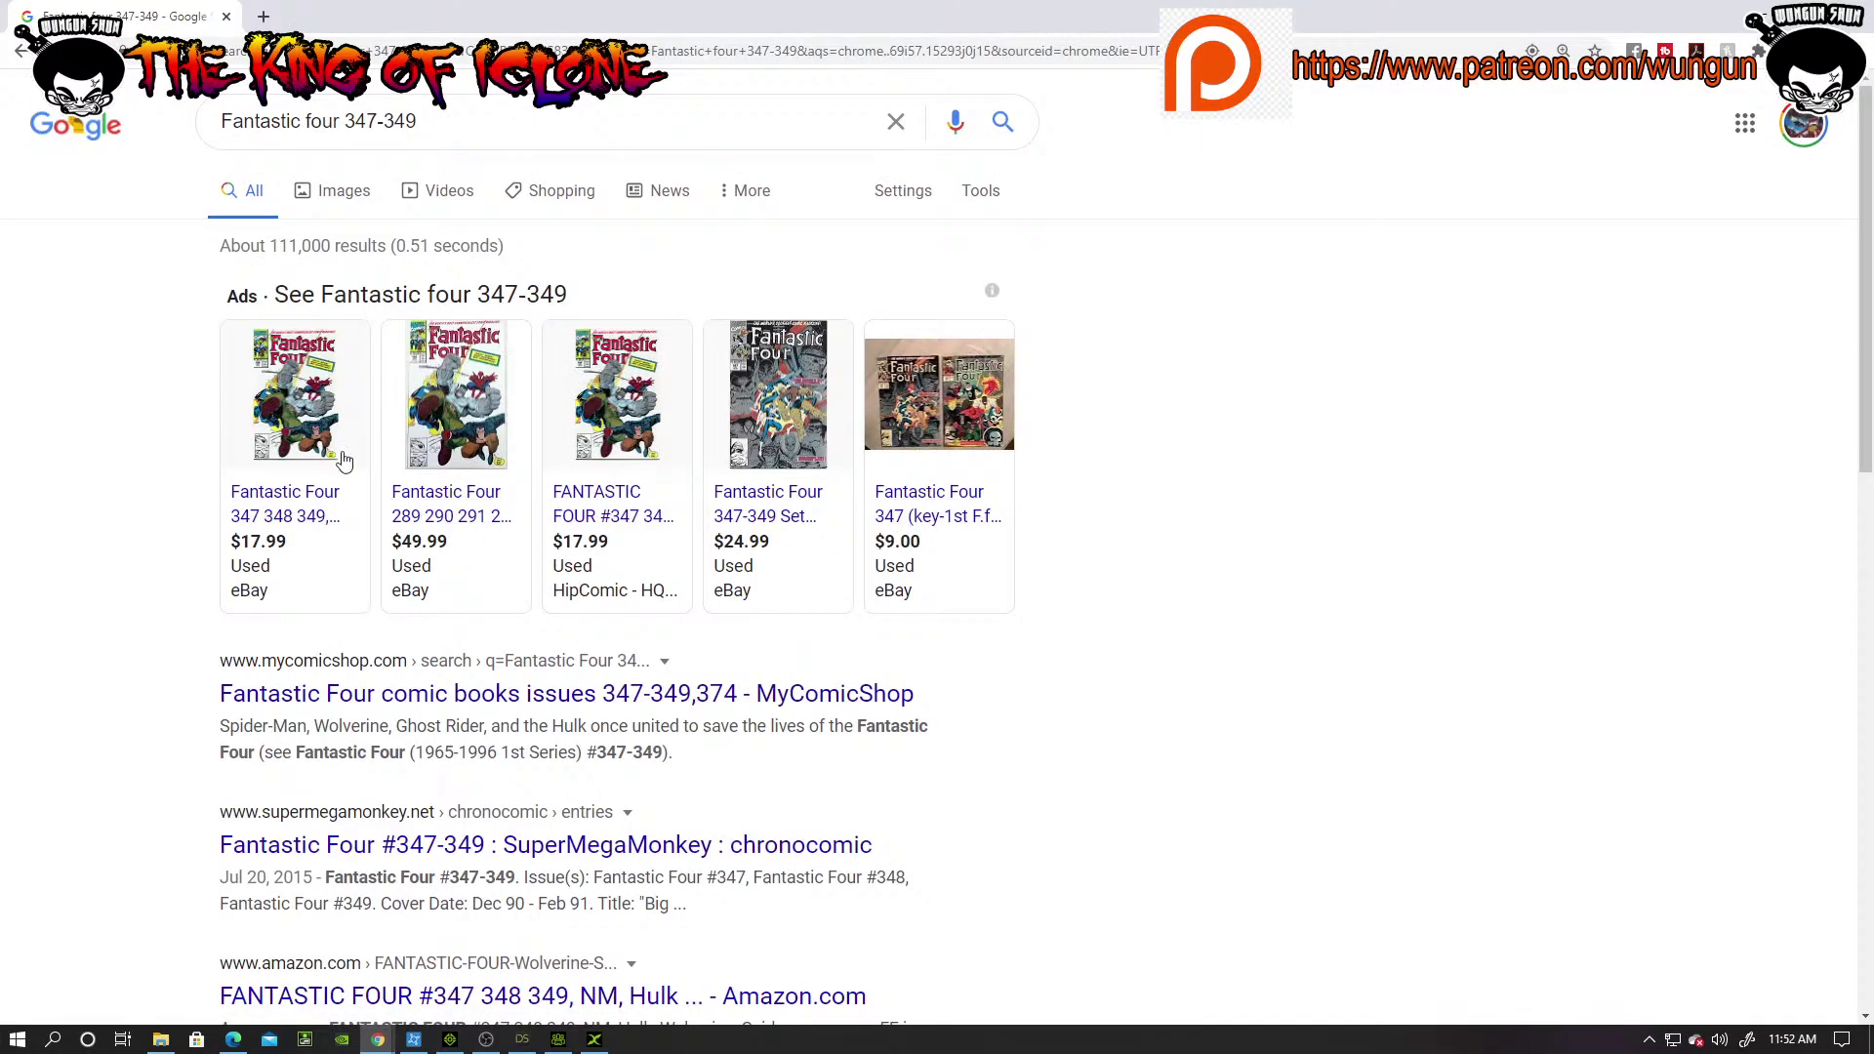
Step: Open the first eBay listing for Fantastic Four 347 348 349, view its cover image enlarged, and return to the search results
mouse_move(300, 398)
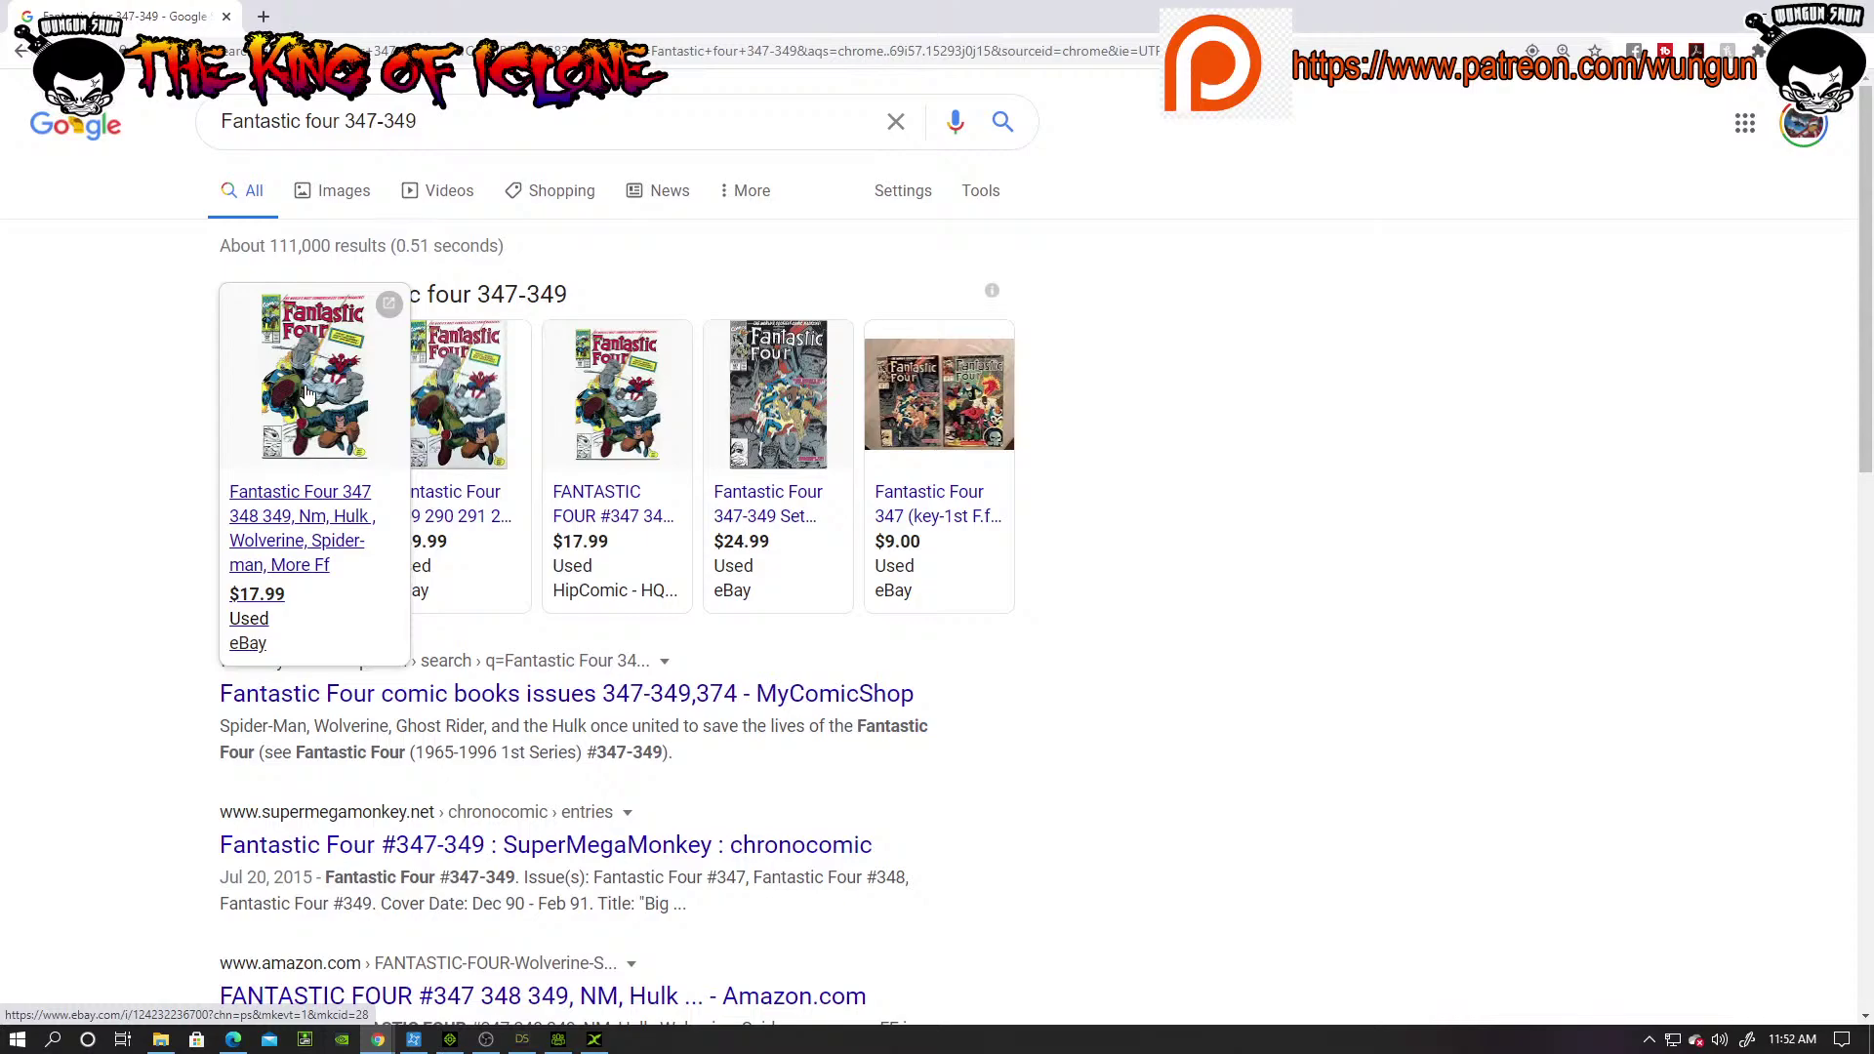
click(305, 396)
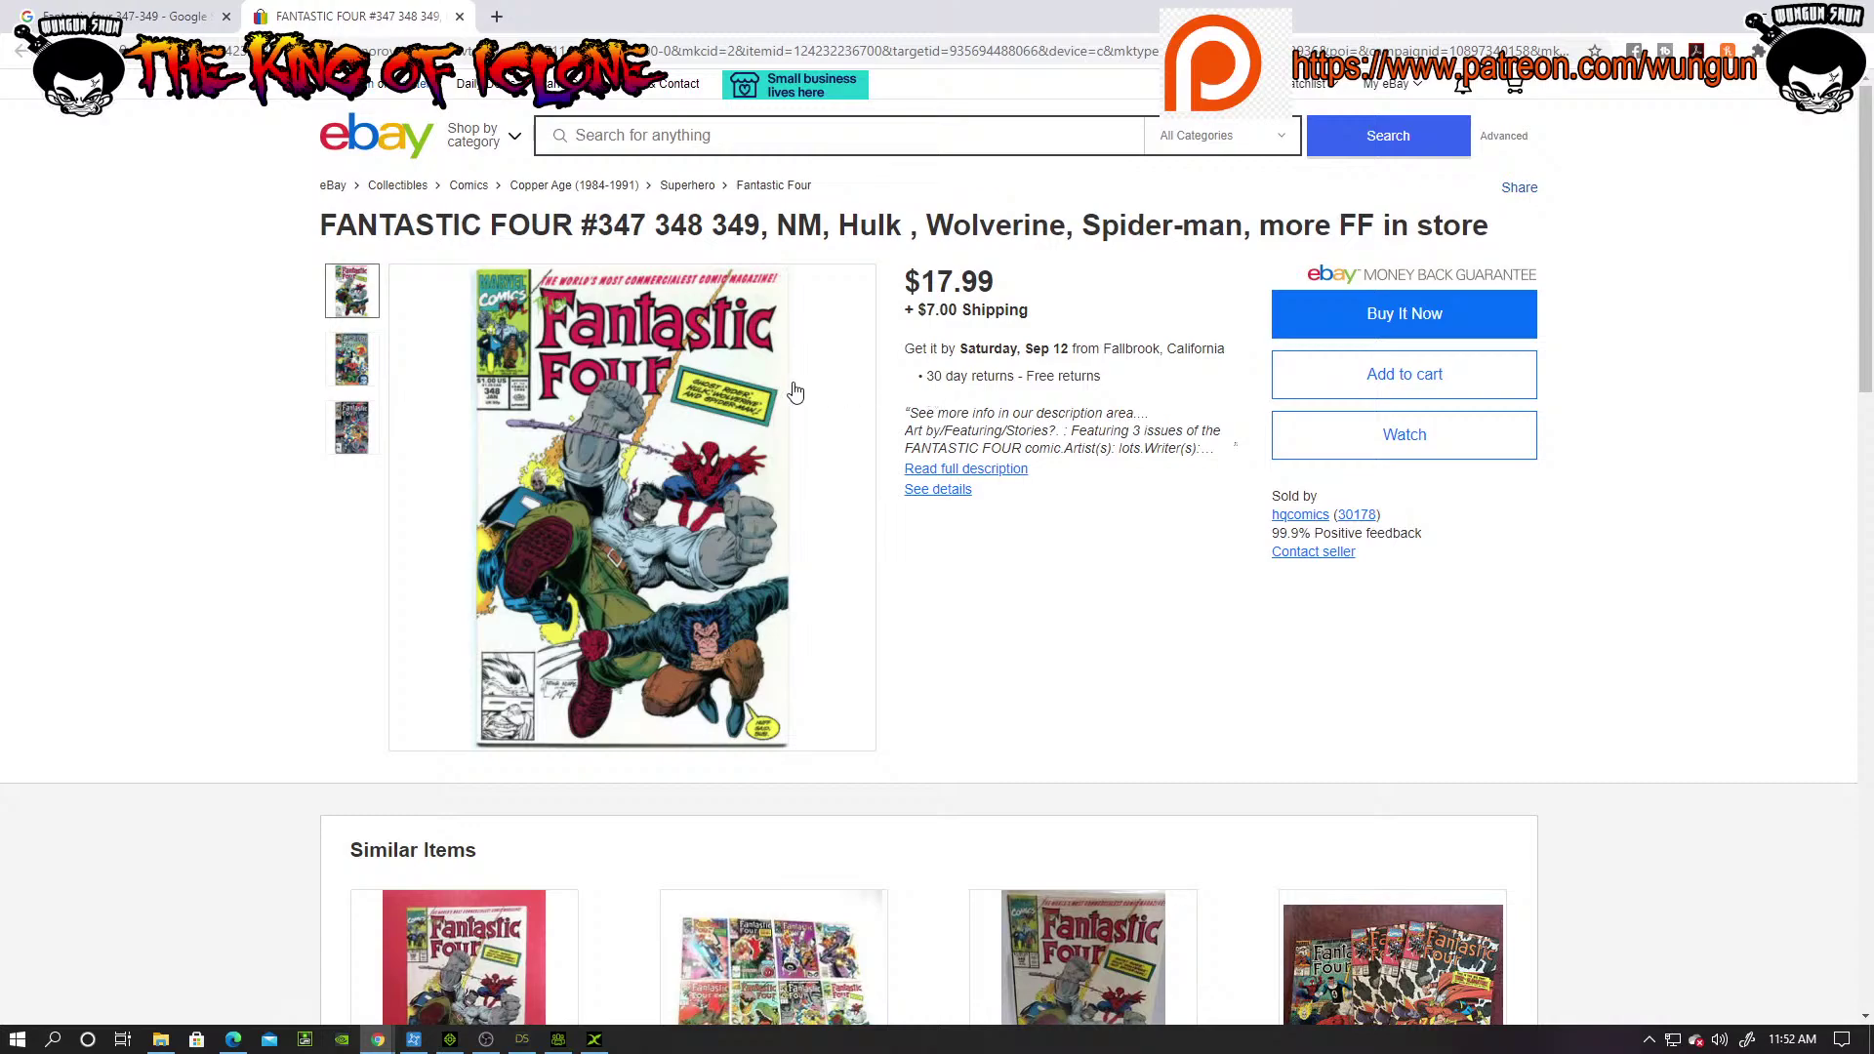
scroll(693, 429, down, 1)
scroll(690, 458, up, 1)
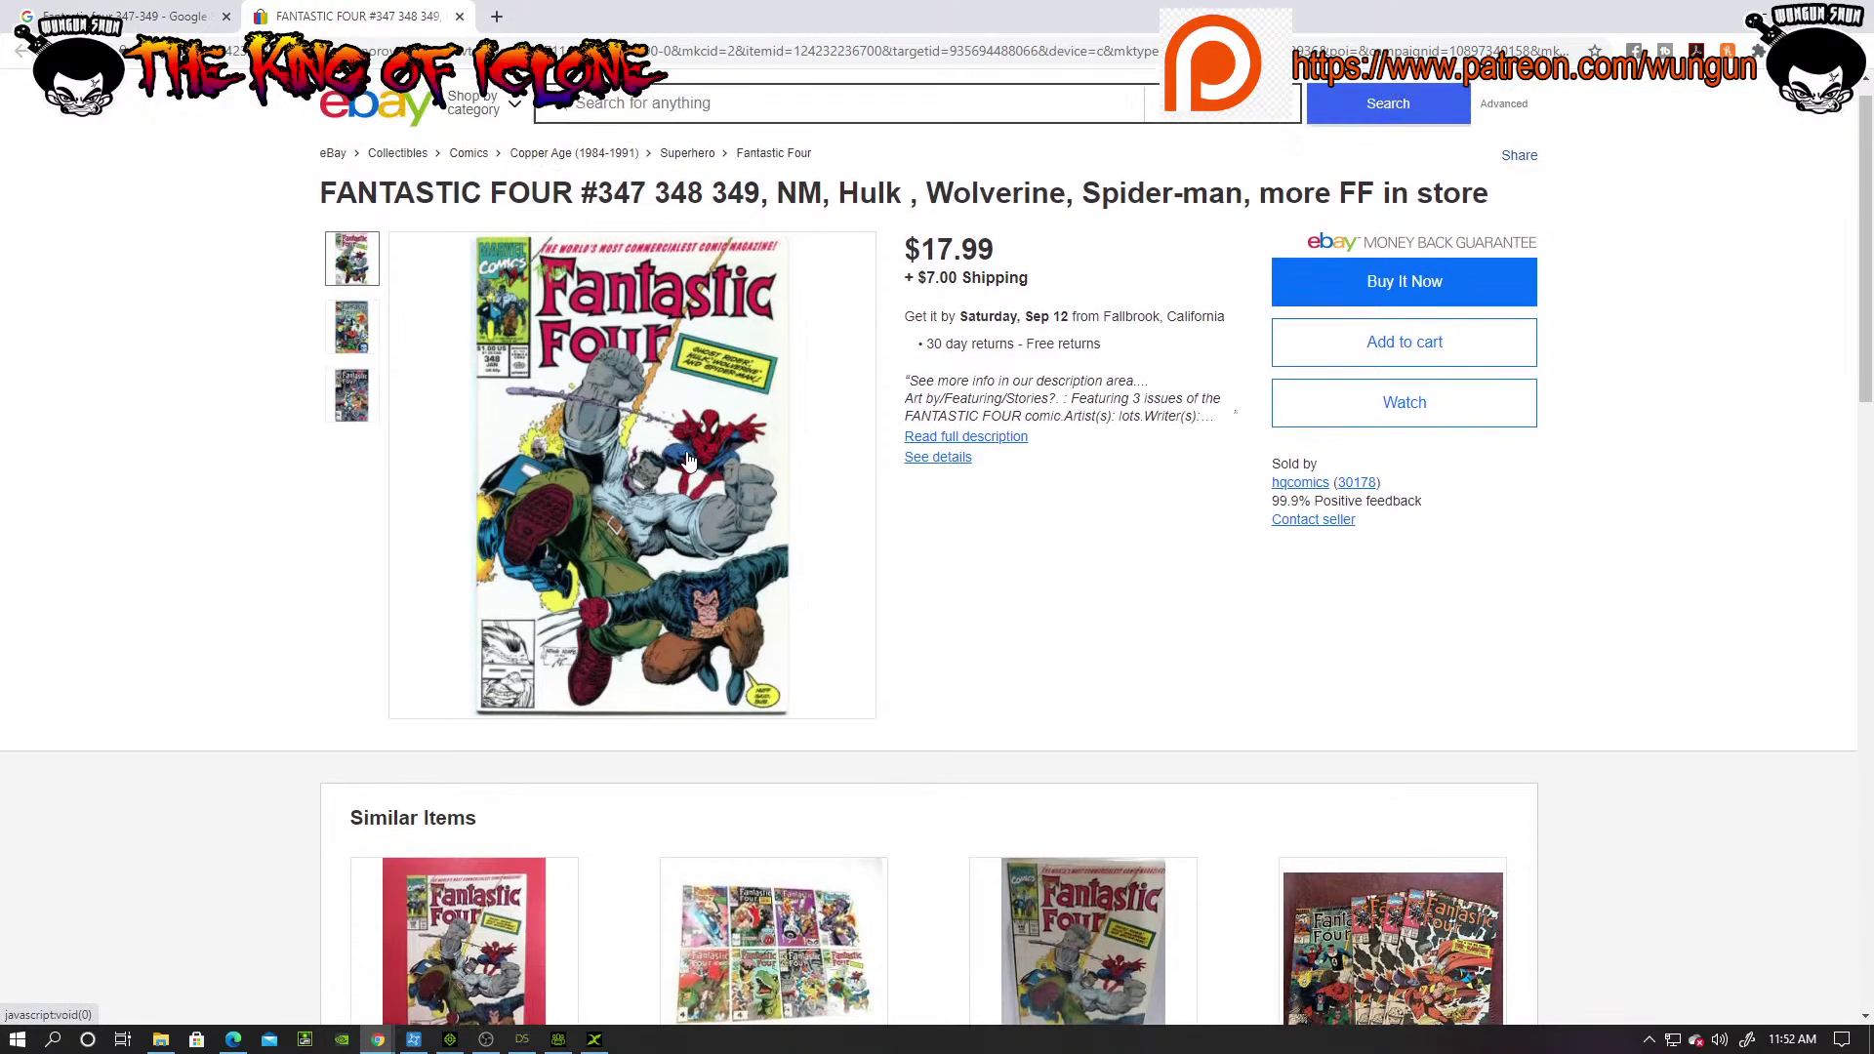
click(661, 478)
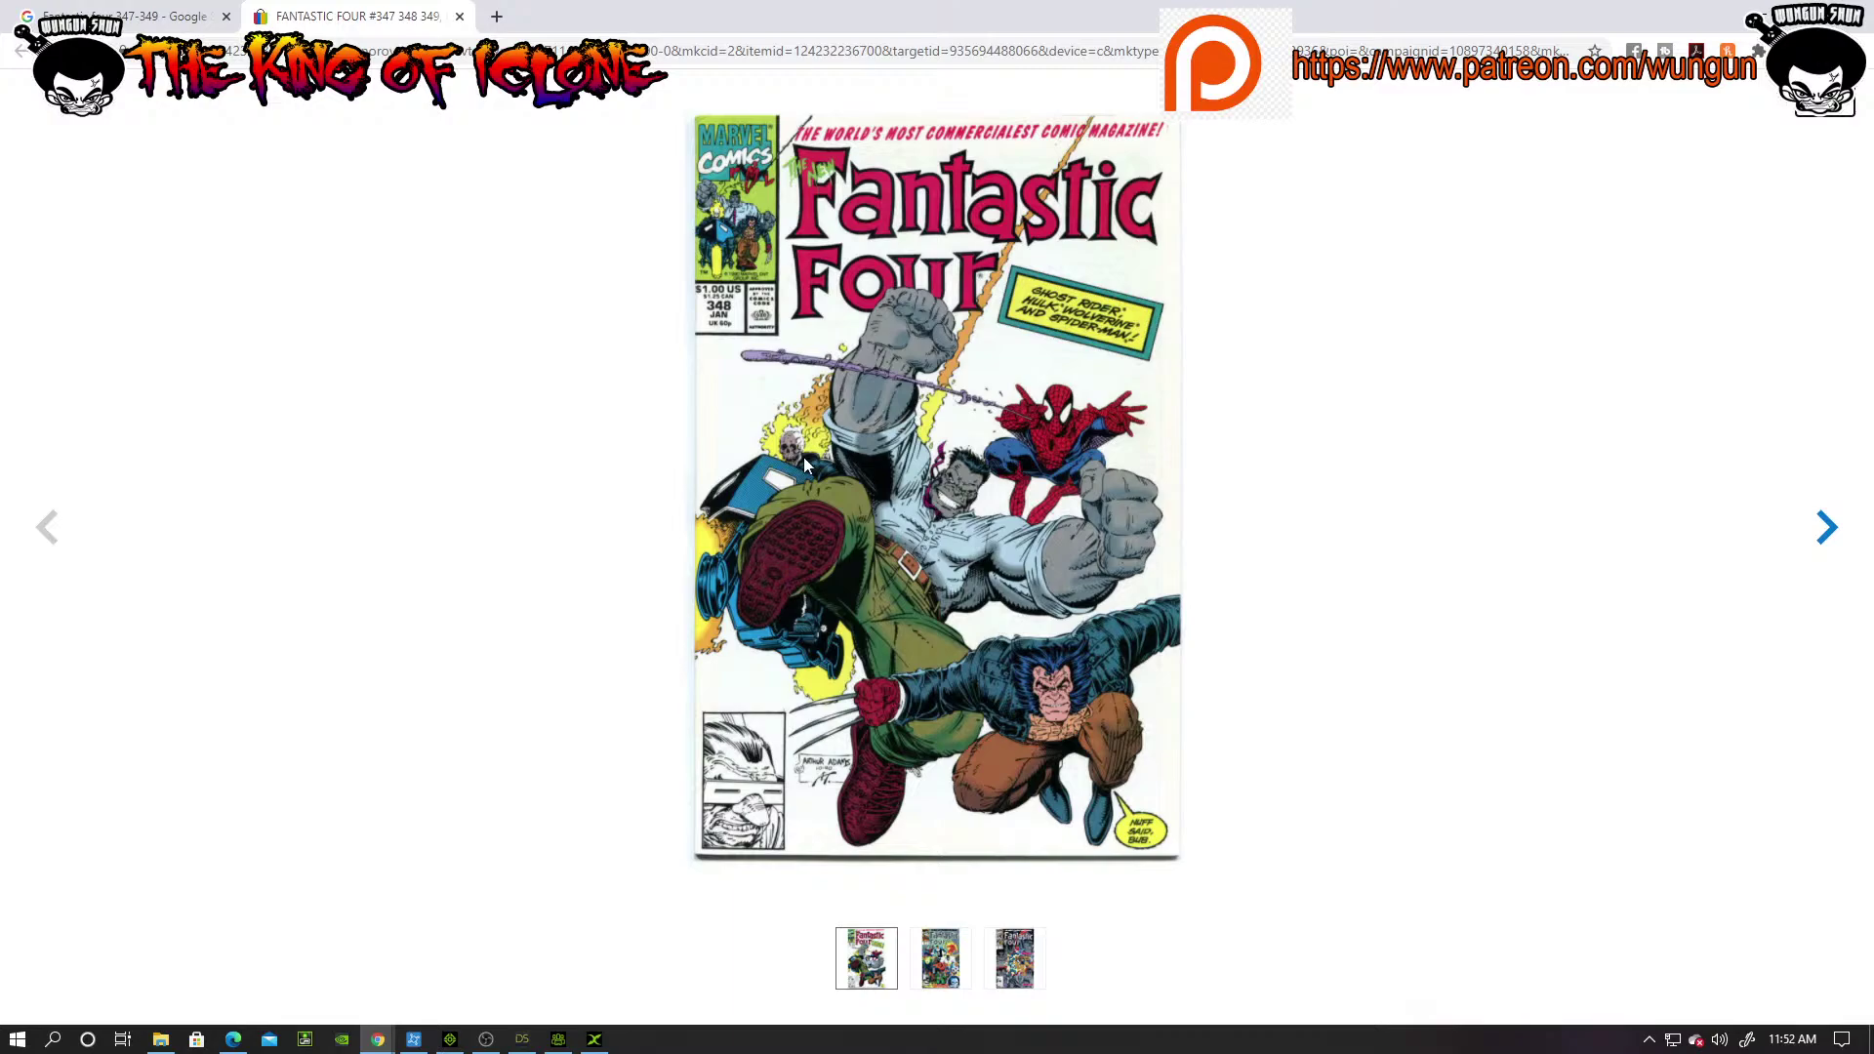
click(461, 19)
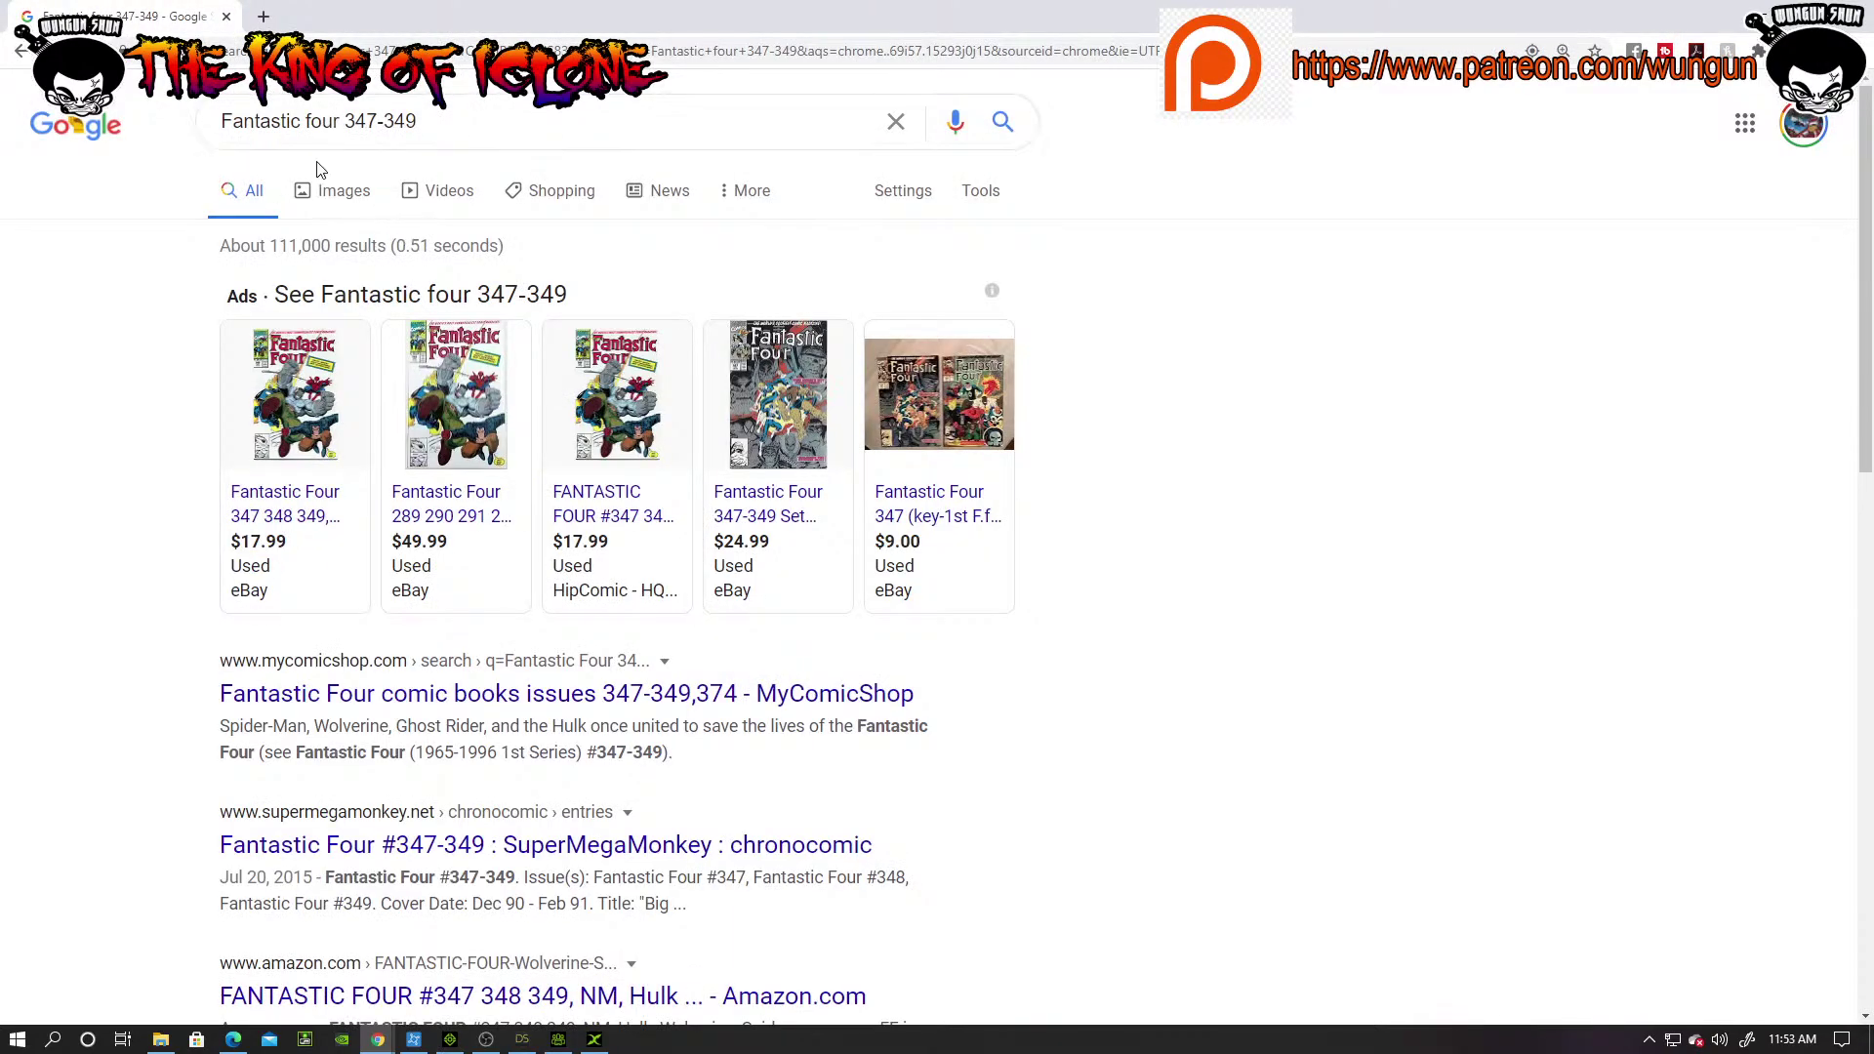
scroll(303, 401, down, 2)
scroll(317, 449, up, 2)
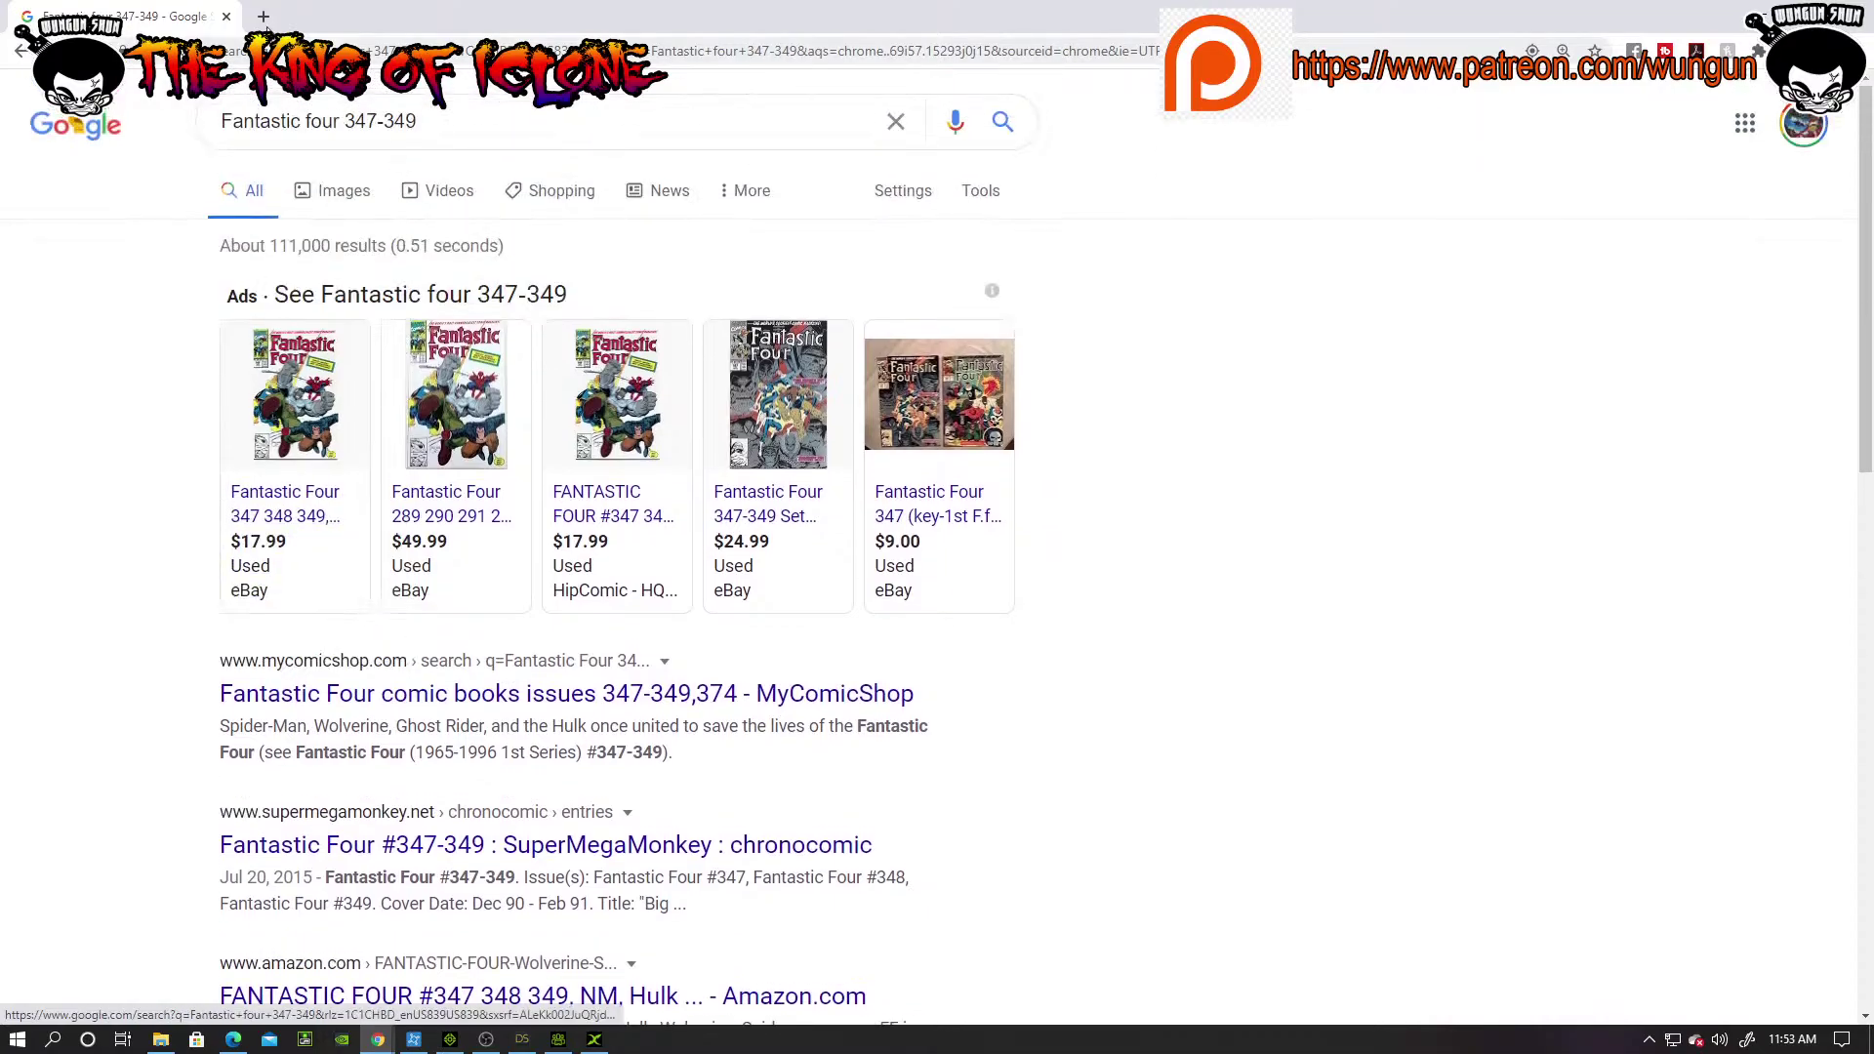
Step: Search Google for "cover browser" in a new browser tab and open the Cover Browser website
click(261, 18)
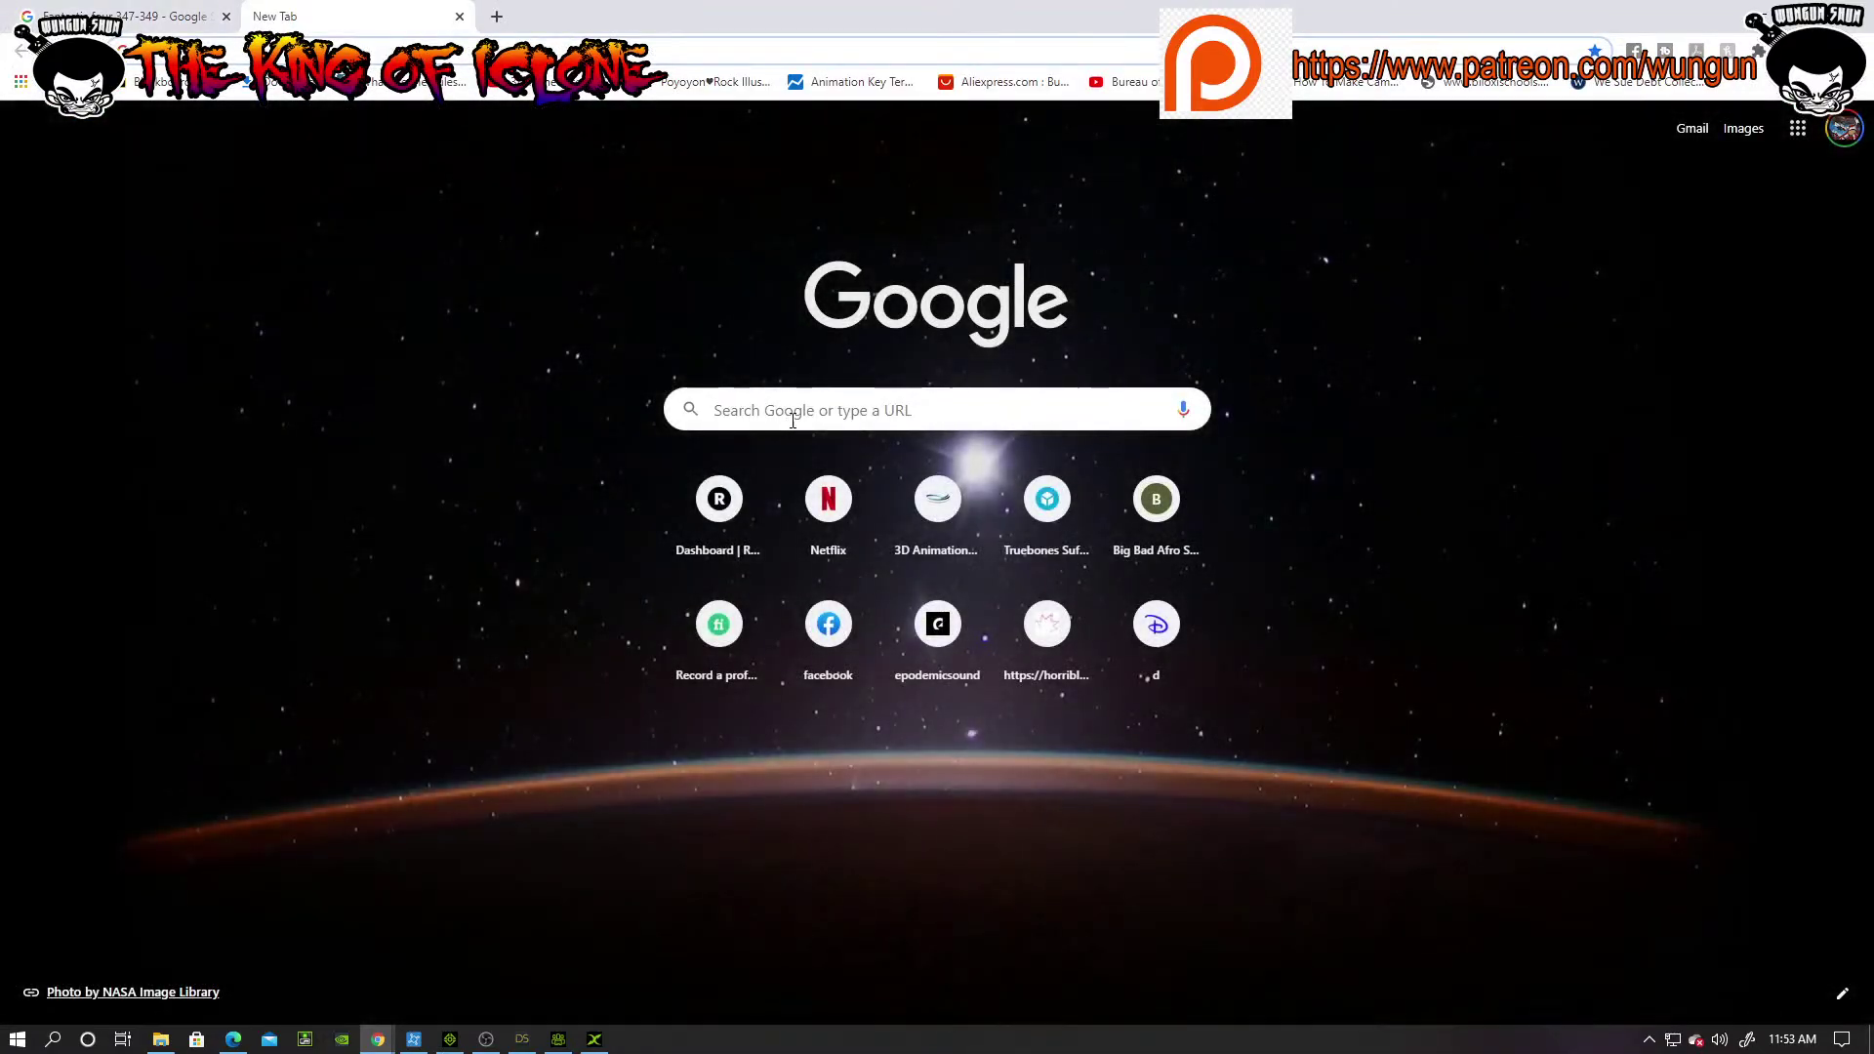
click(795, 419)
text(cover)
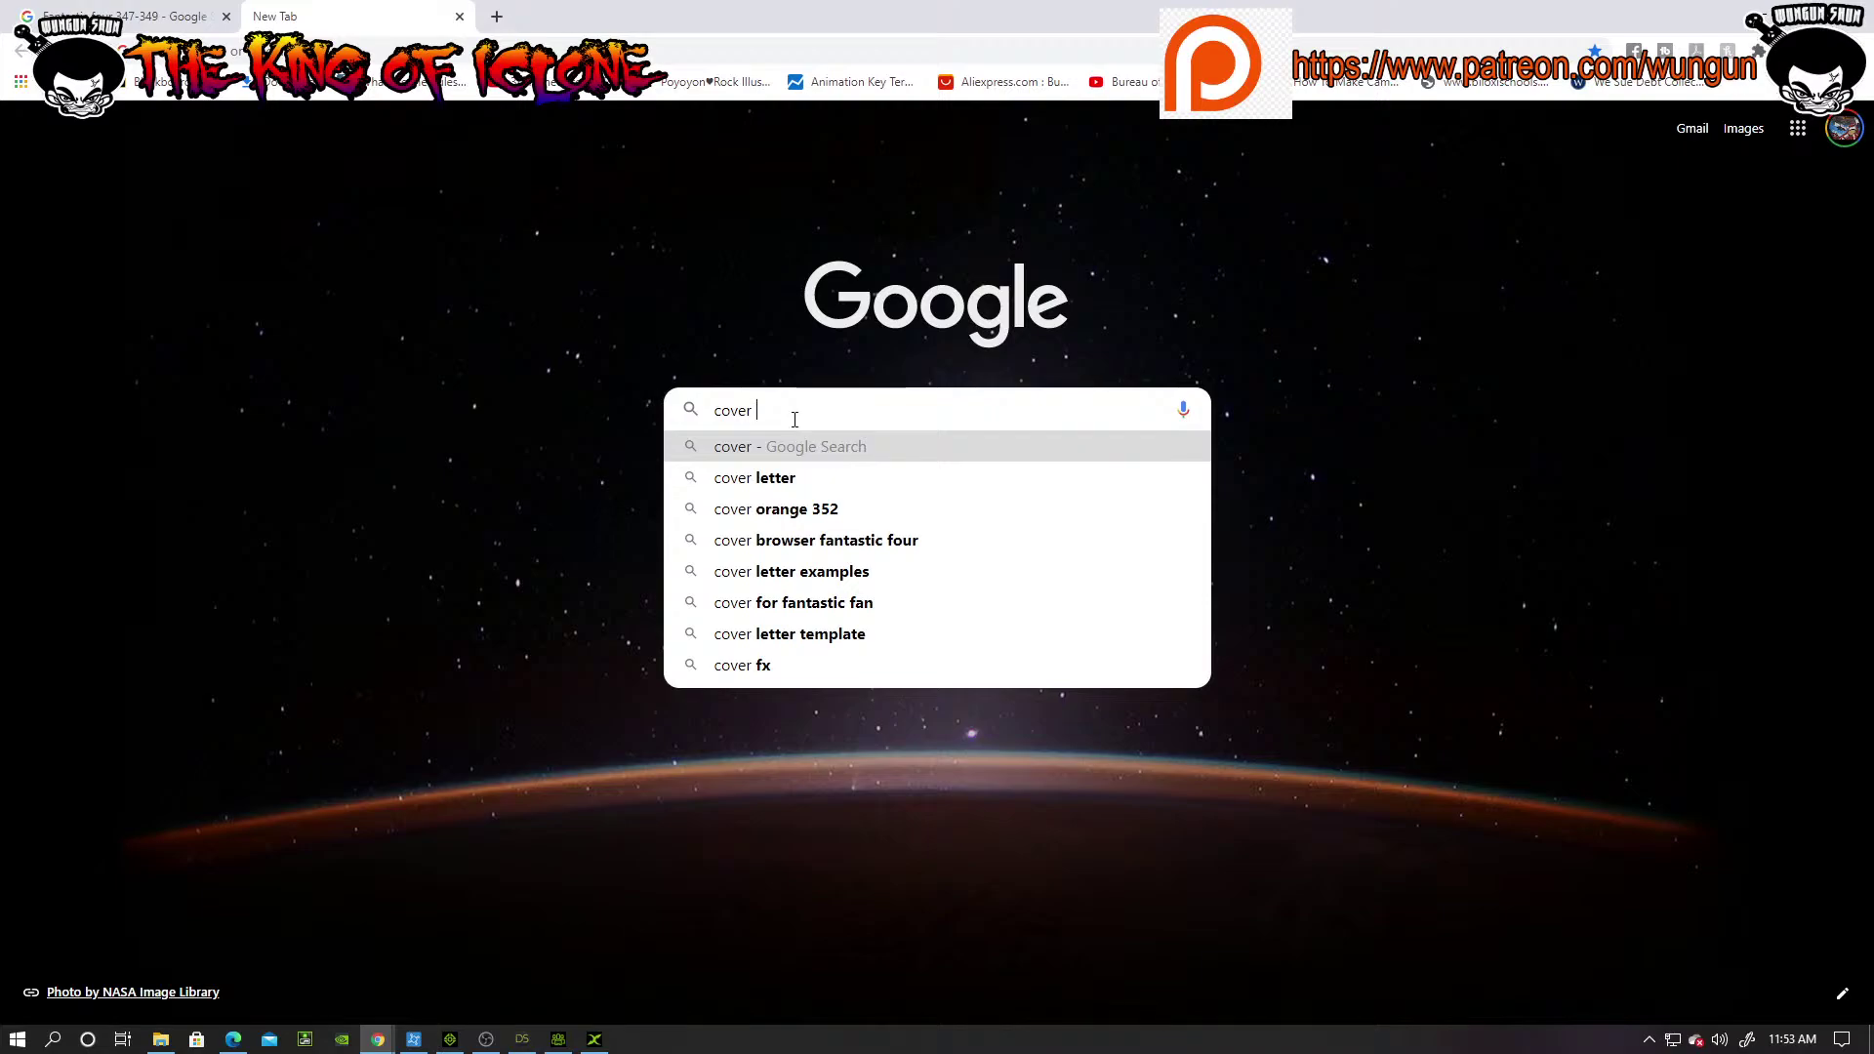
text( bro)
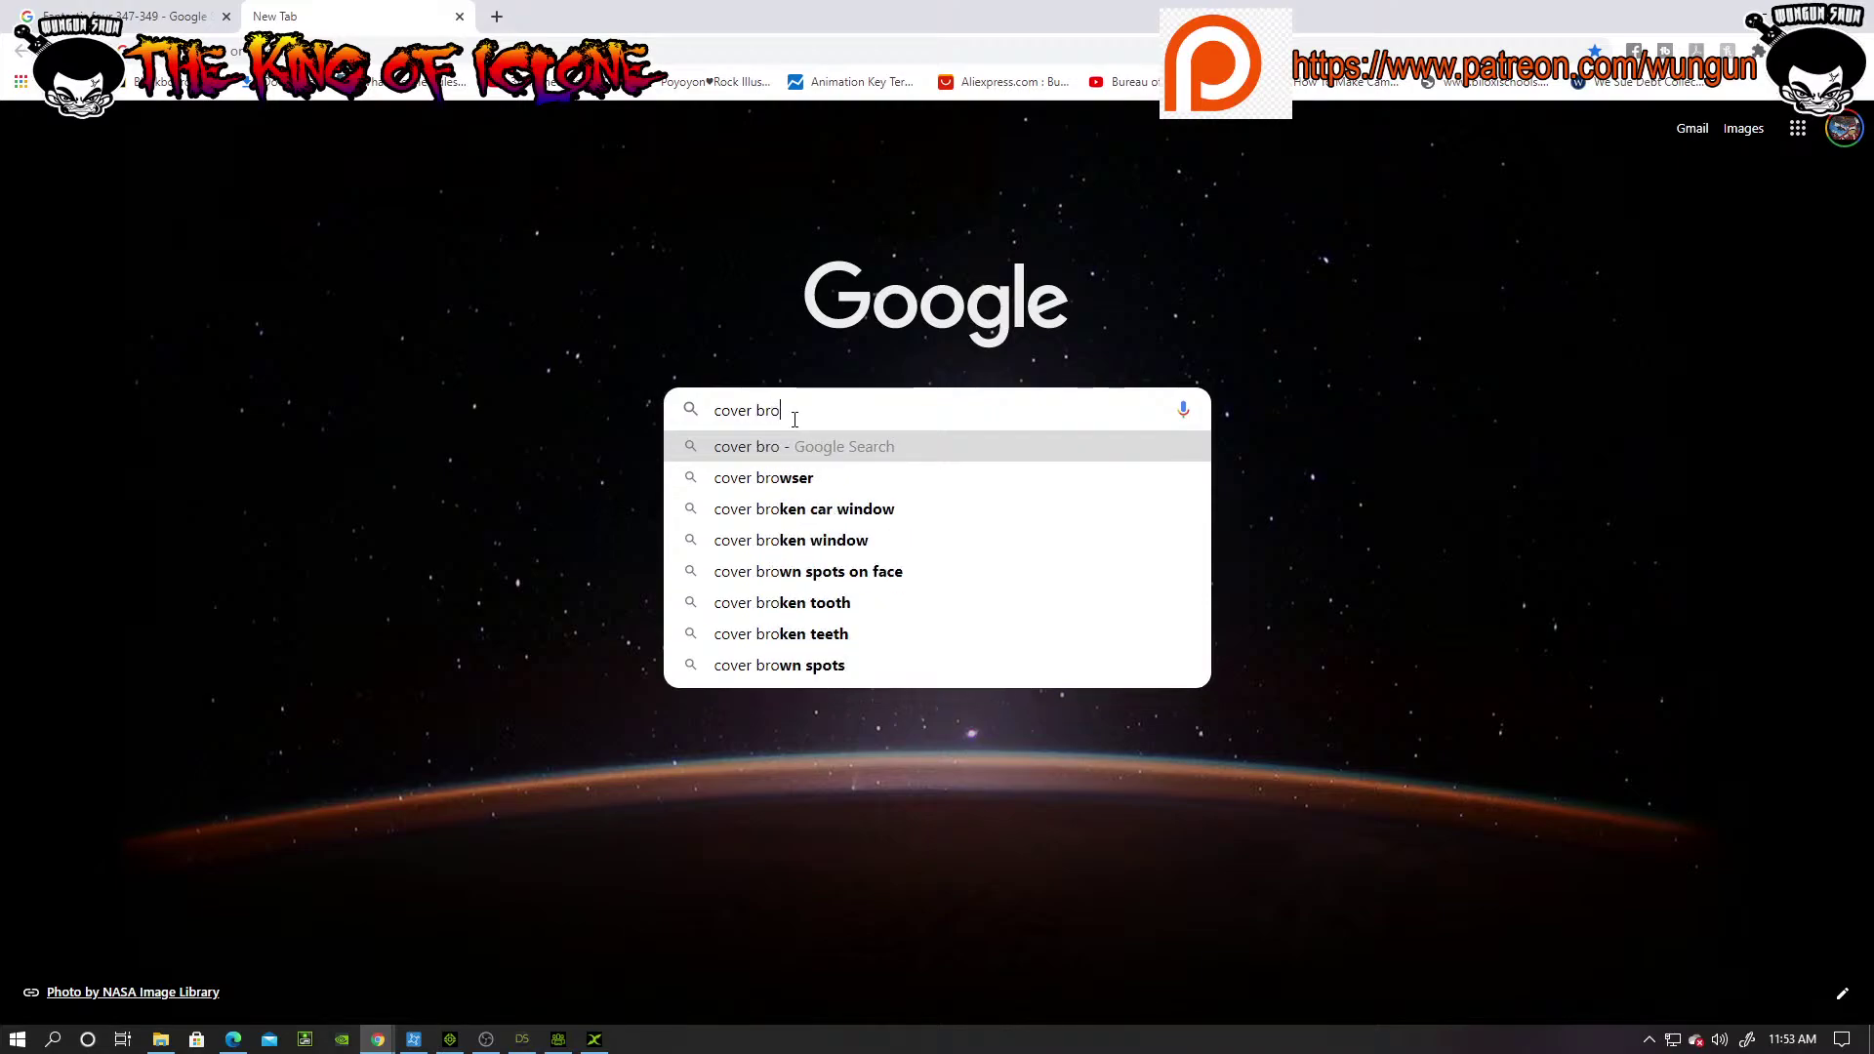
text(wser)
key(Return)
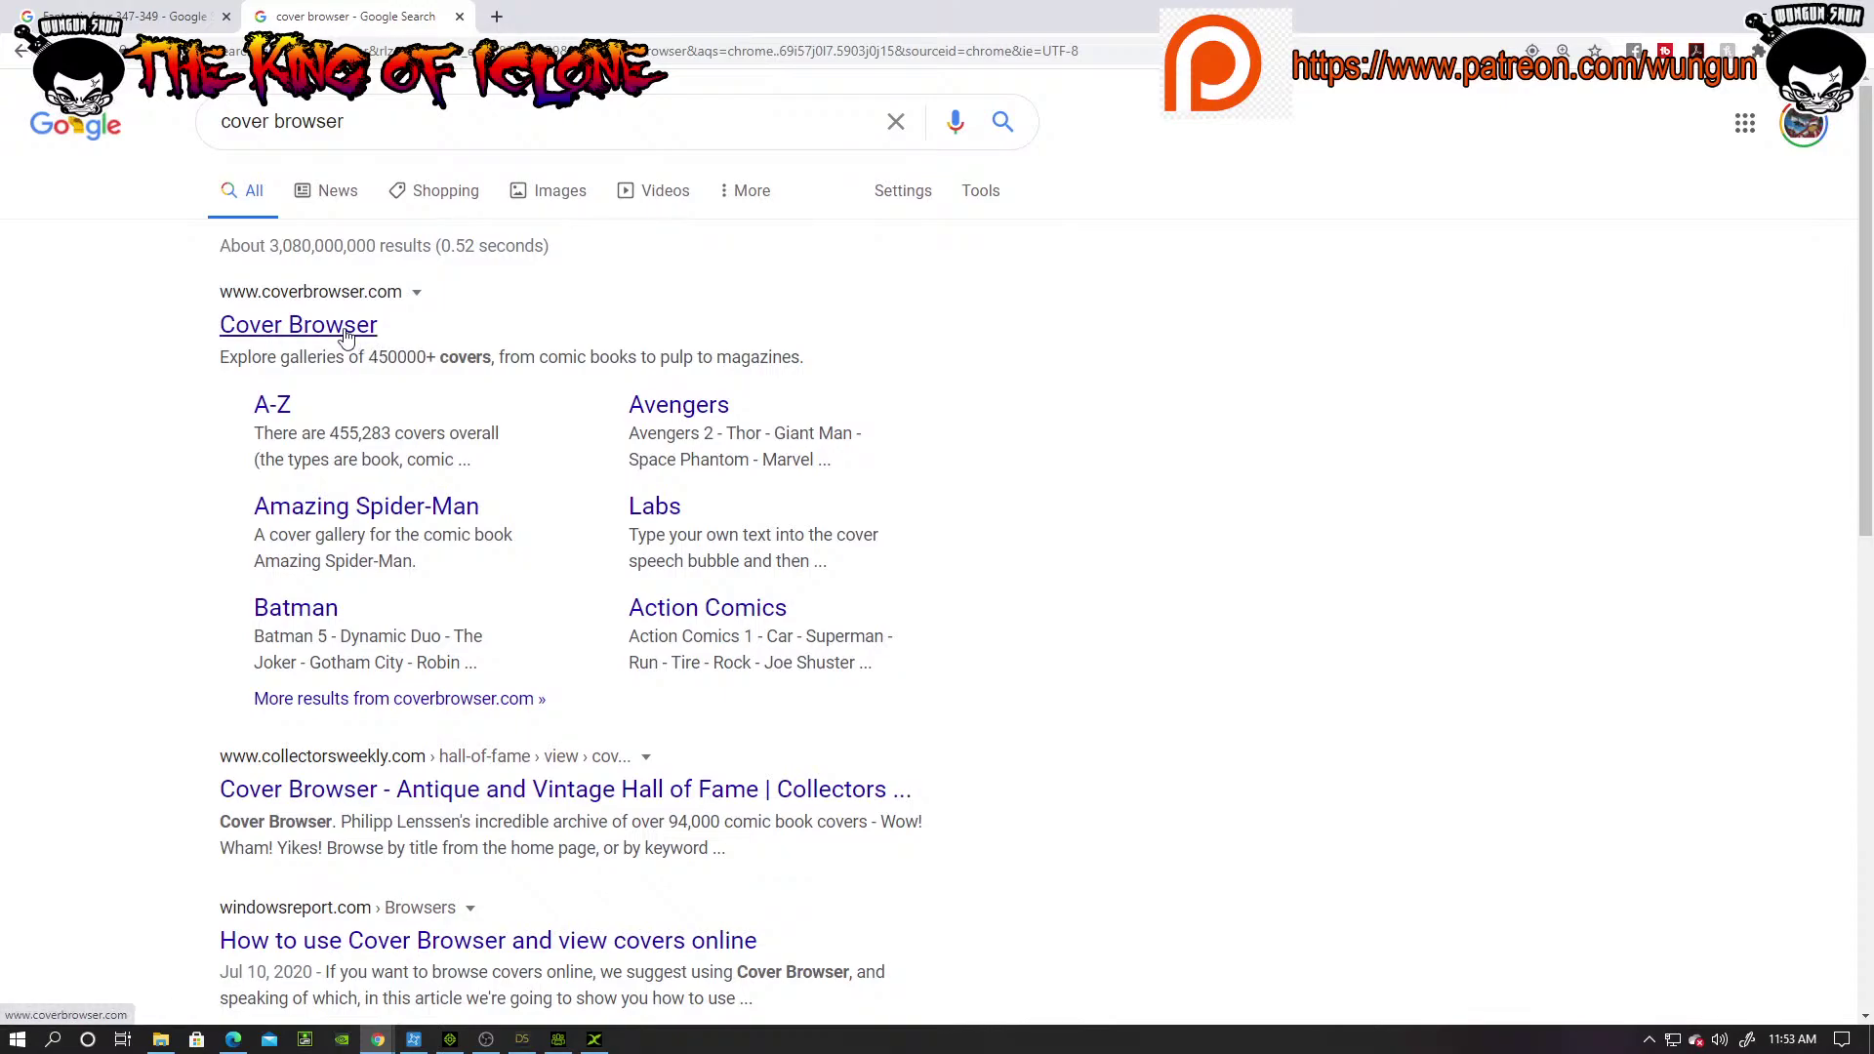
click(347, 331)
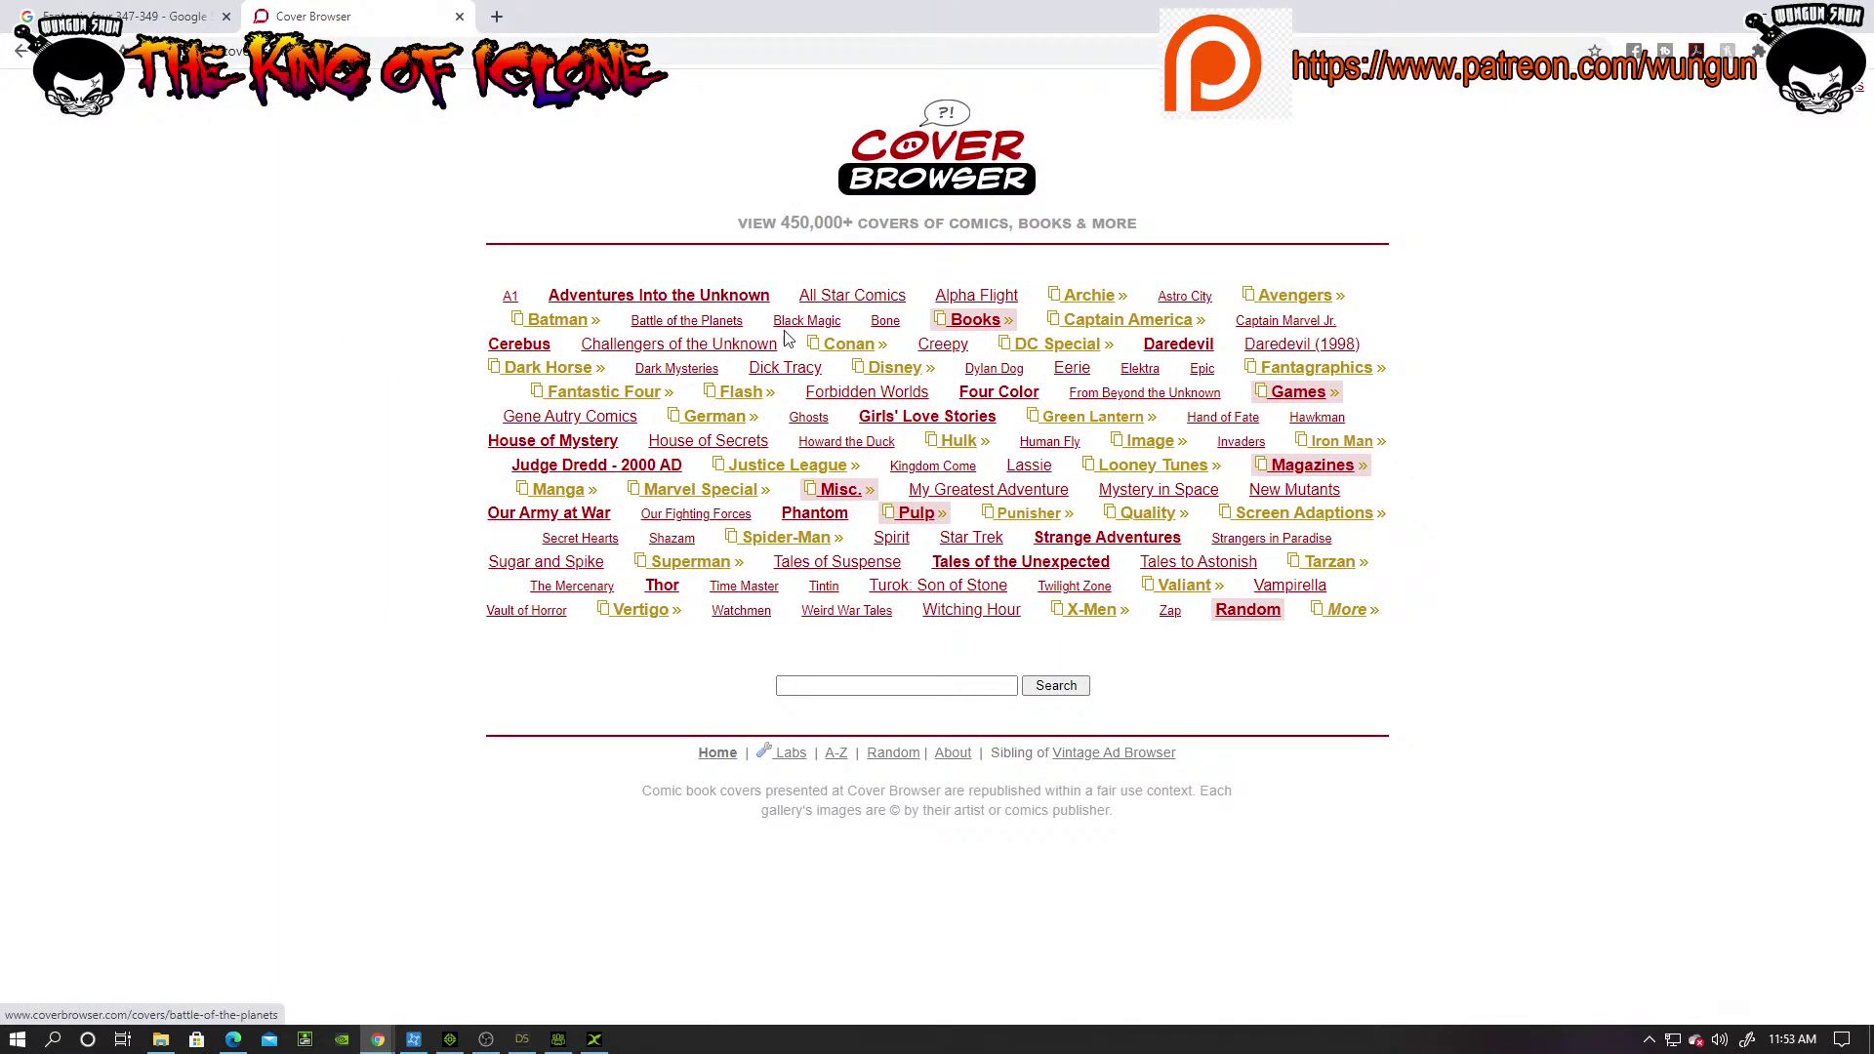
Step: Search Cover Browser for "fantastic 4 347-349" and repeat the search with the results limited to Comics only
click(939, 687)
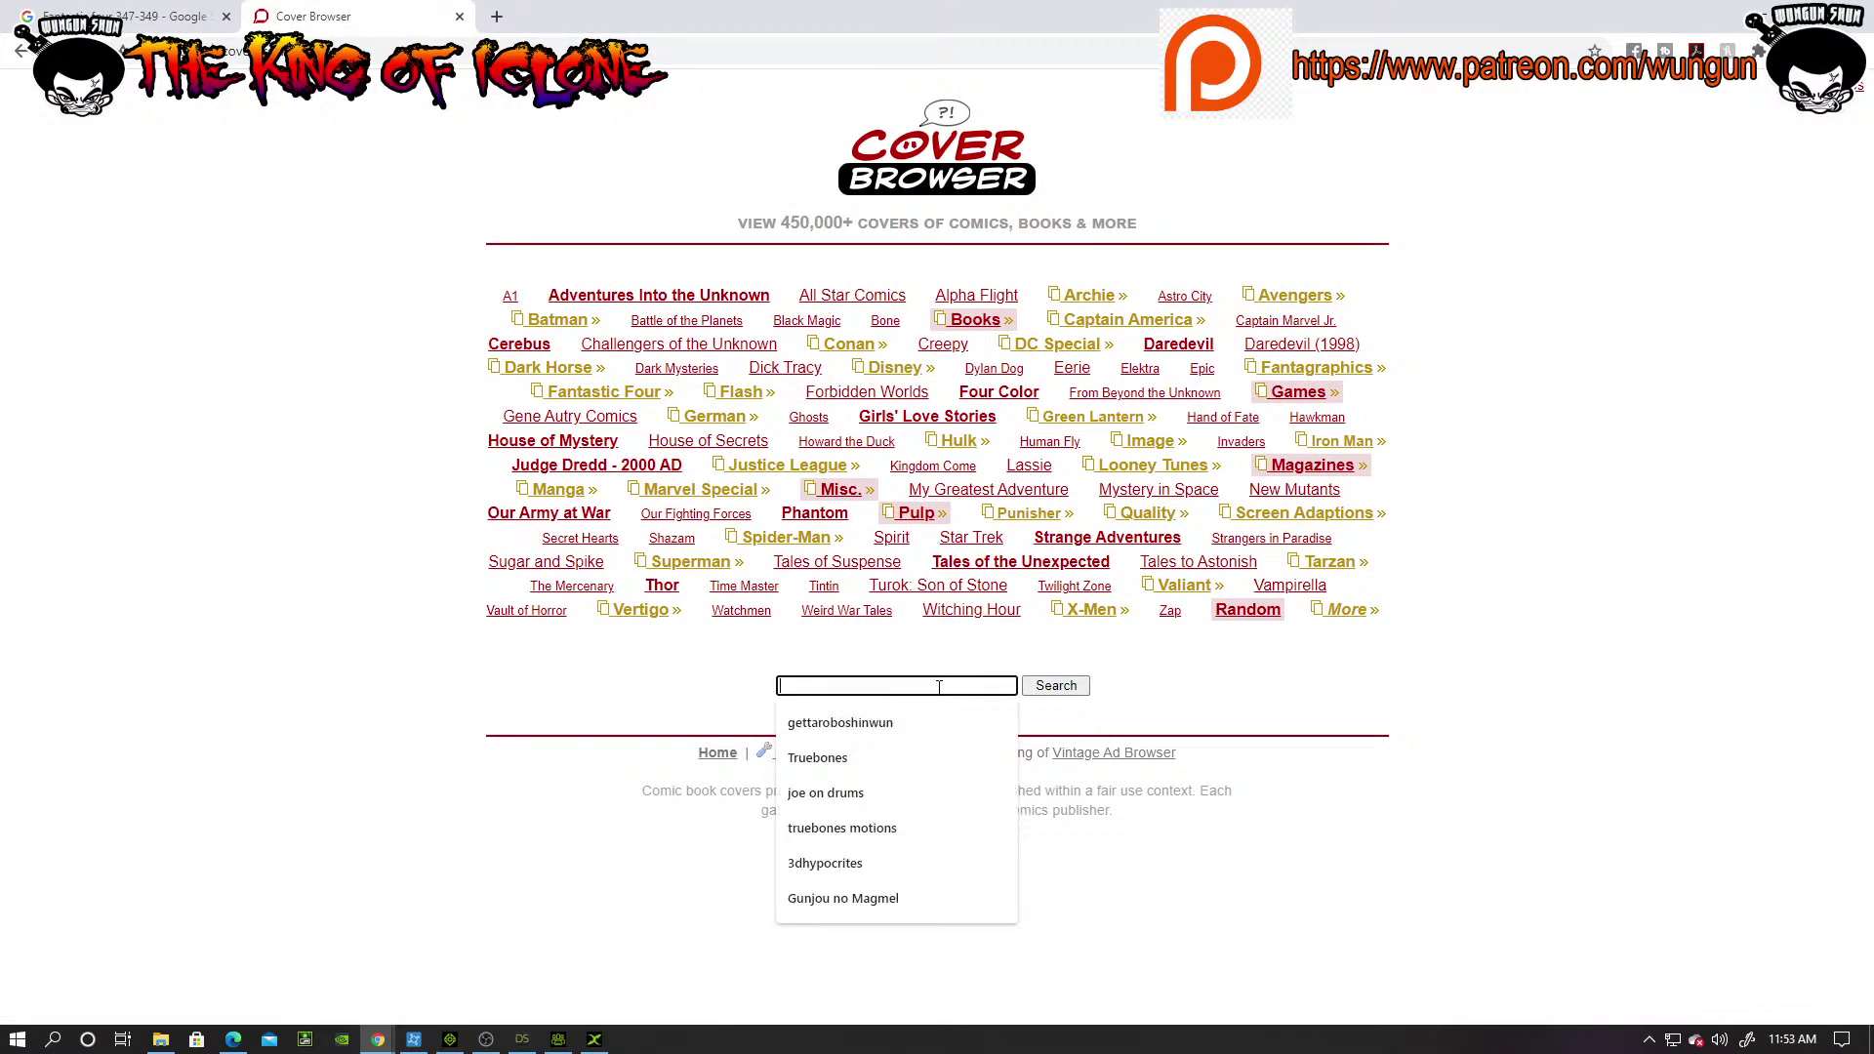
text(fantastic 4 347-349)
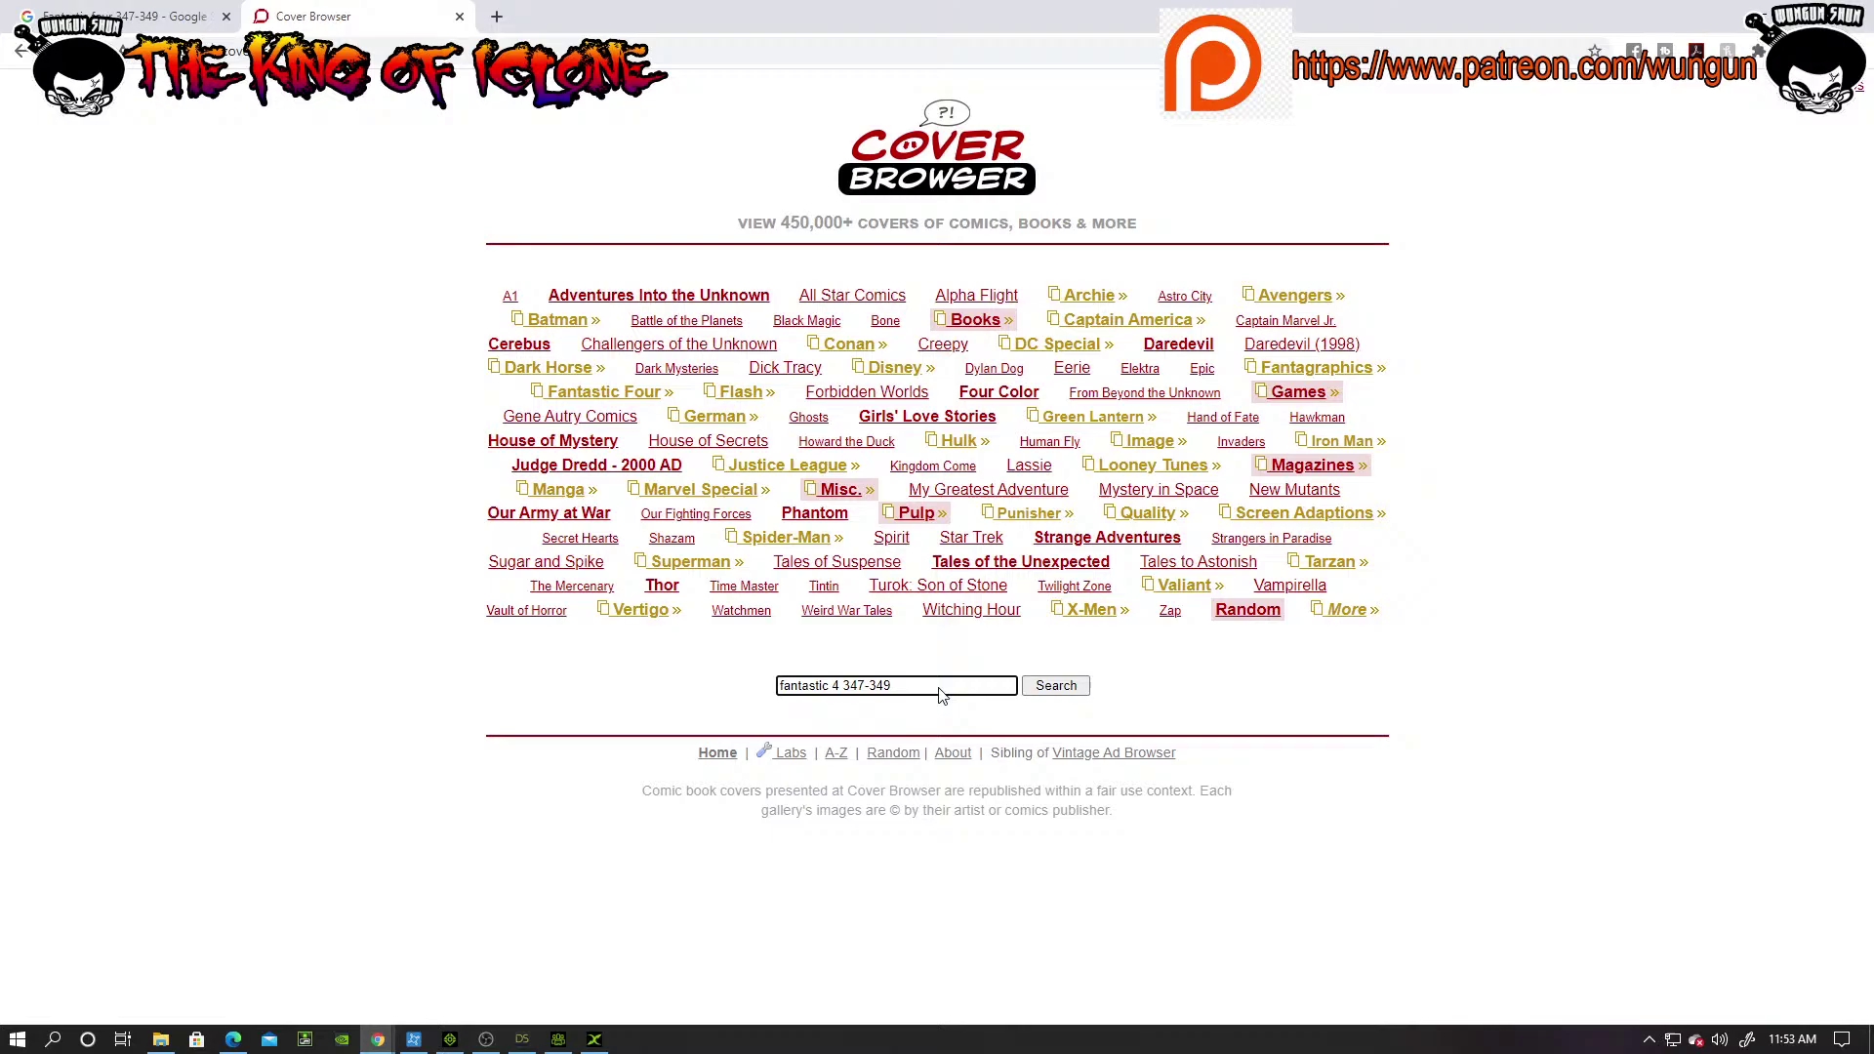
key(Return)
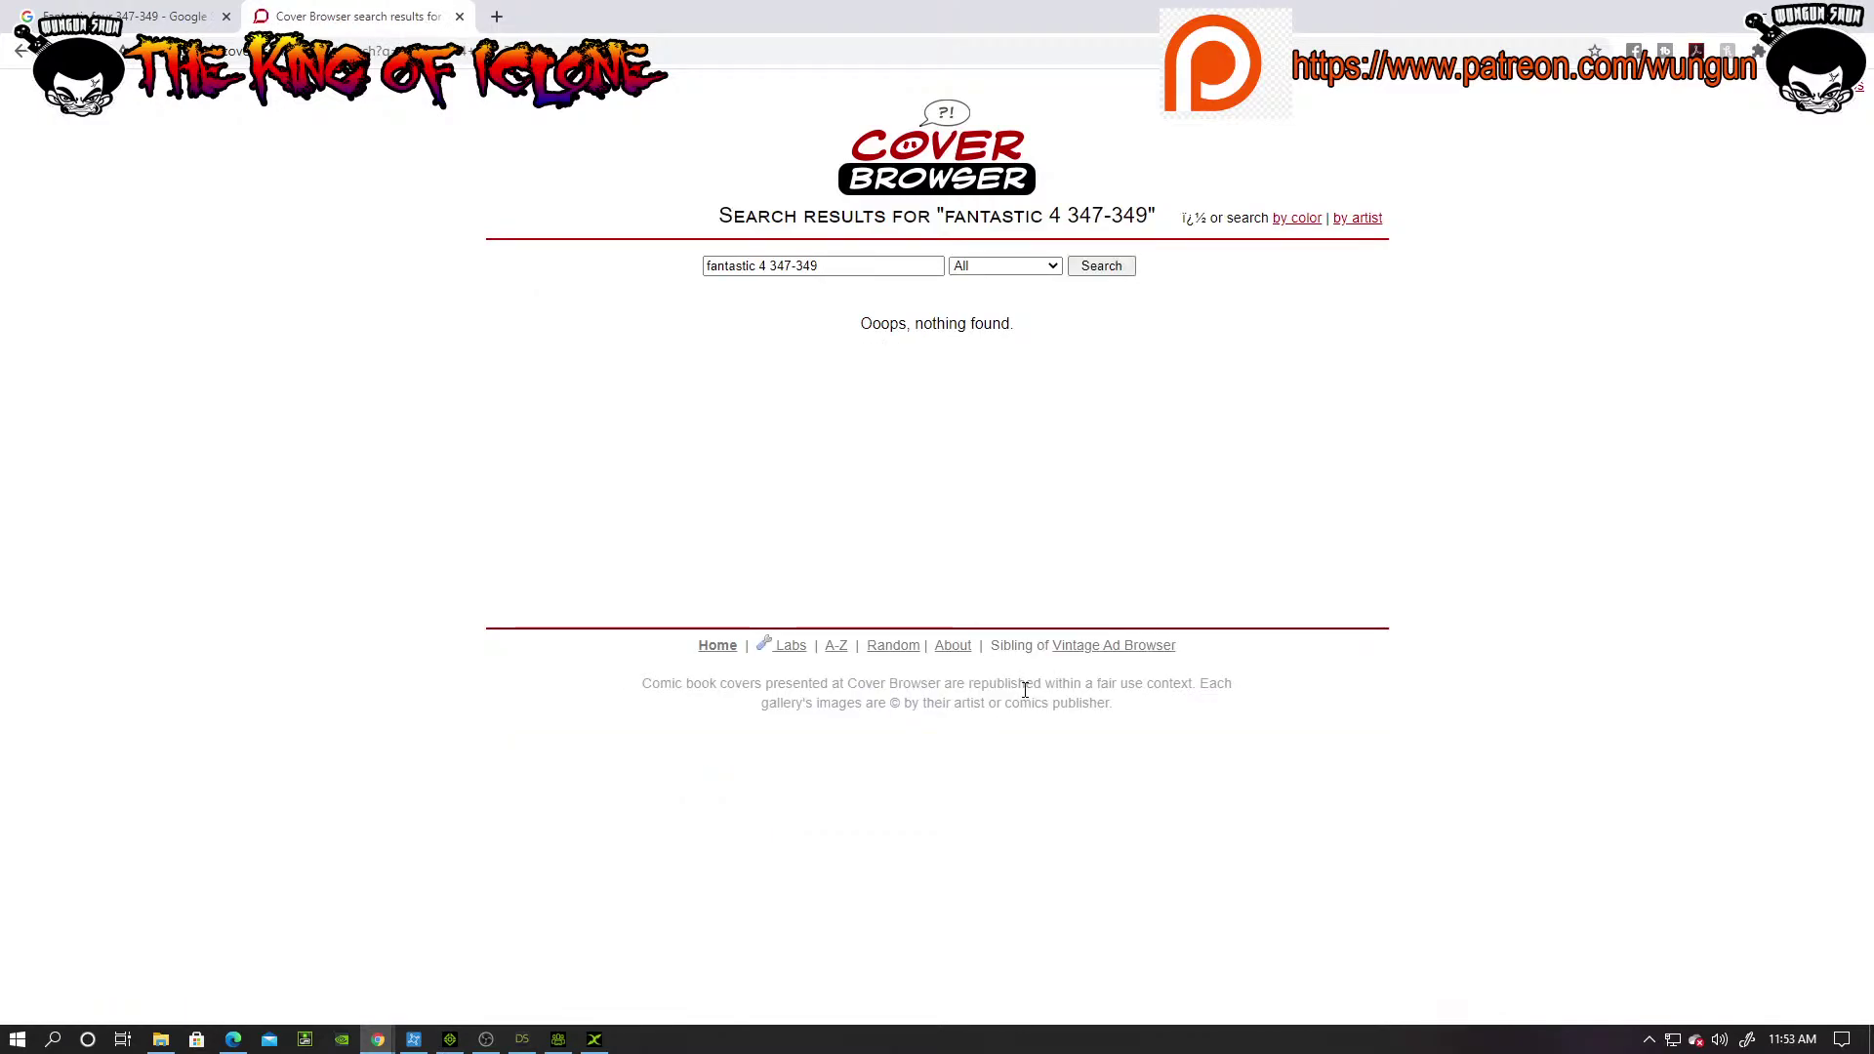
click(998, 268)
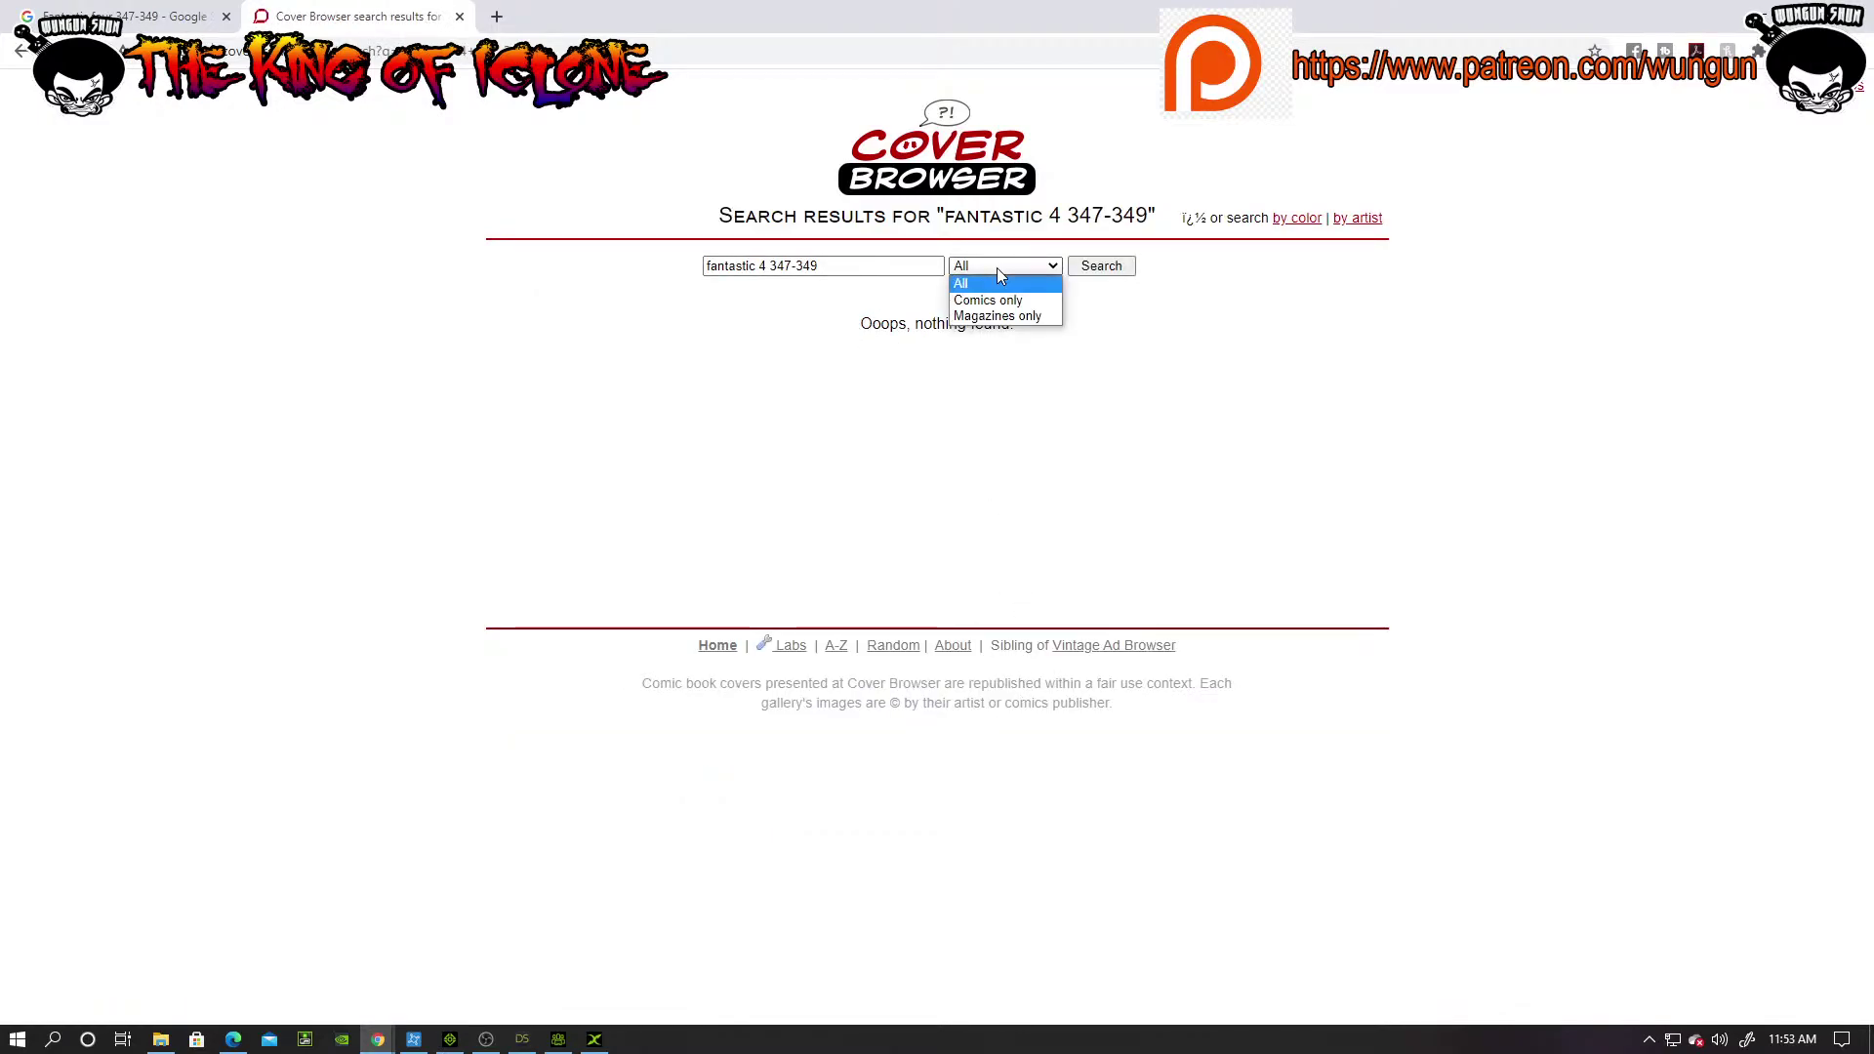
click(1004, 300)
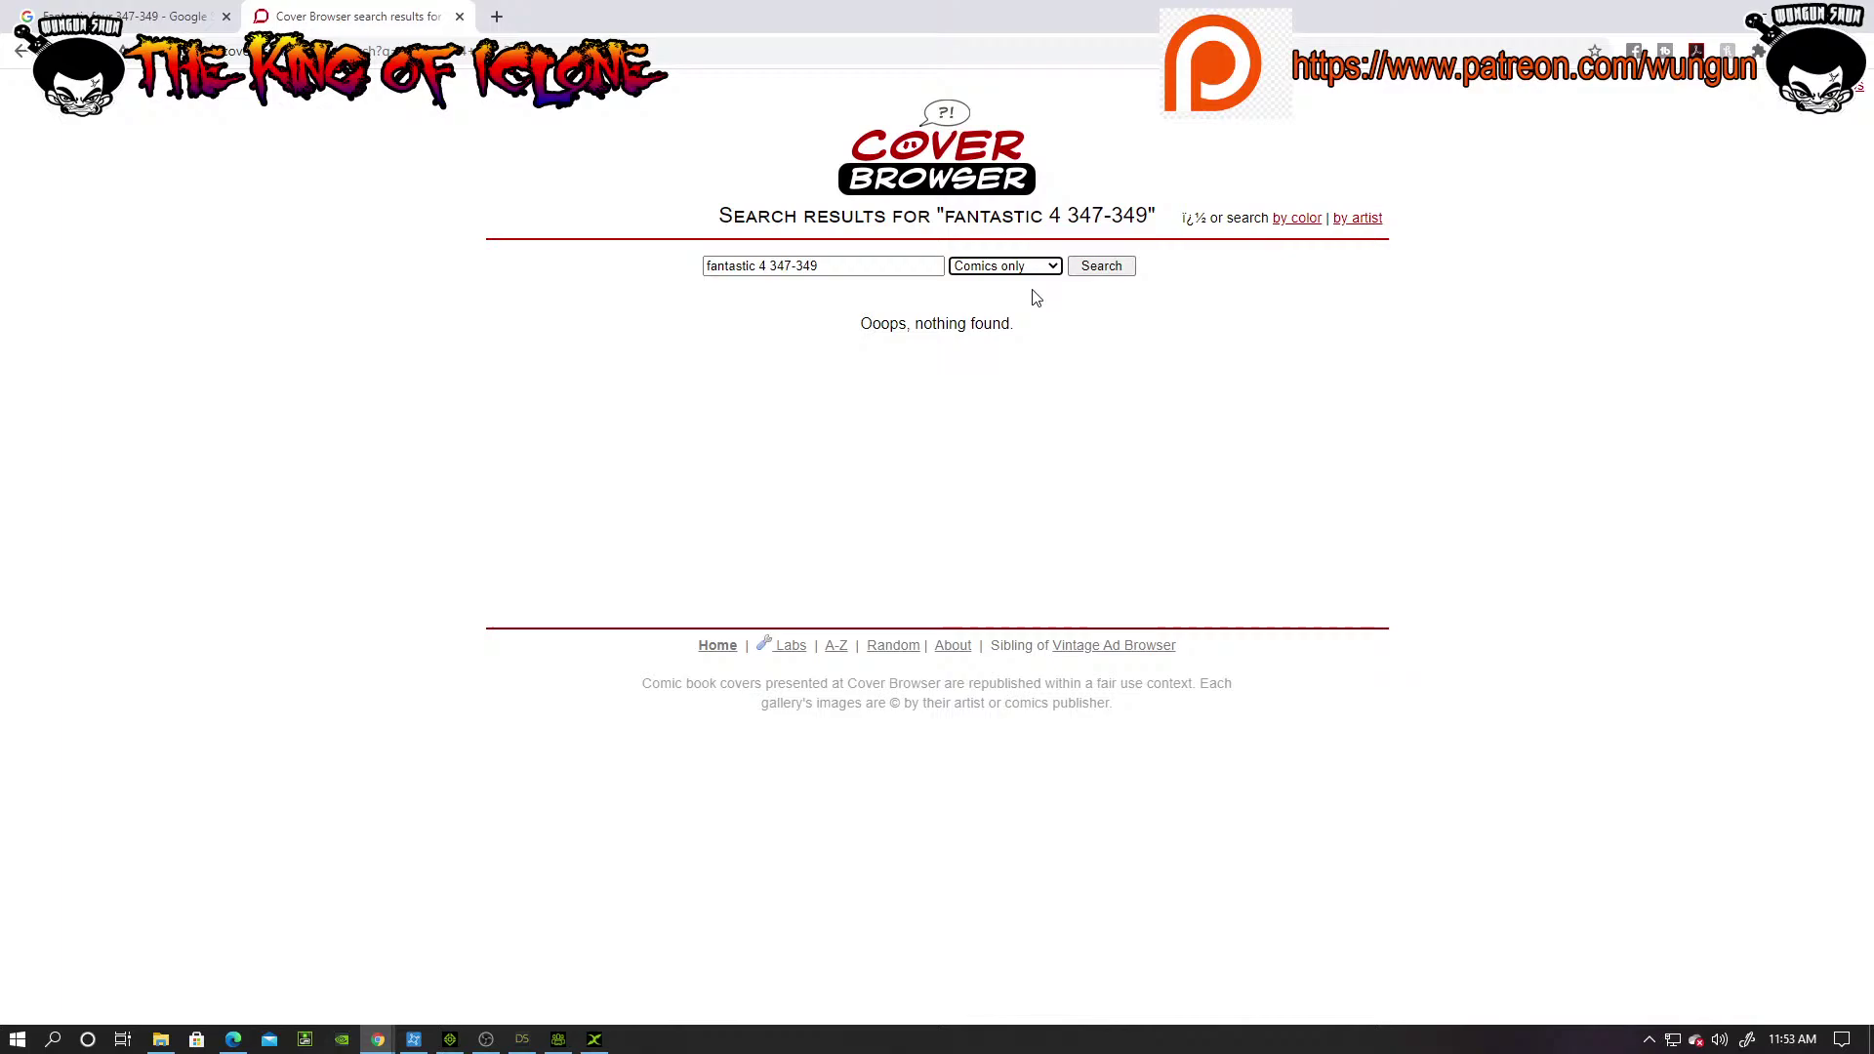
click(1093, 267)
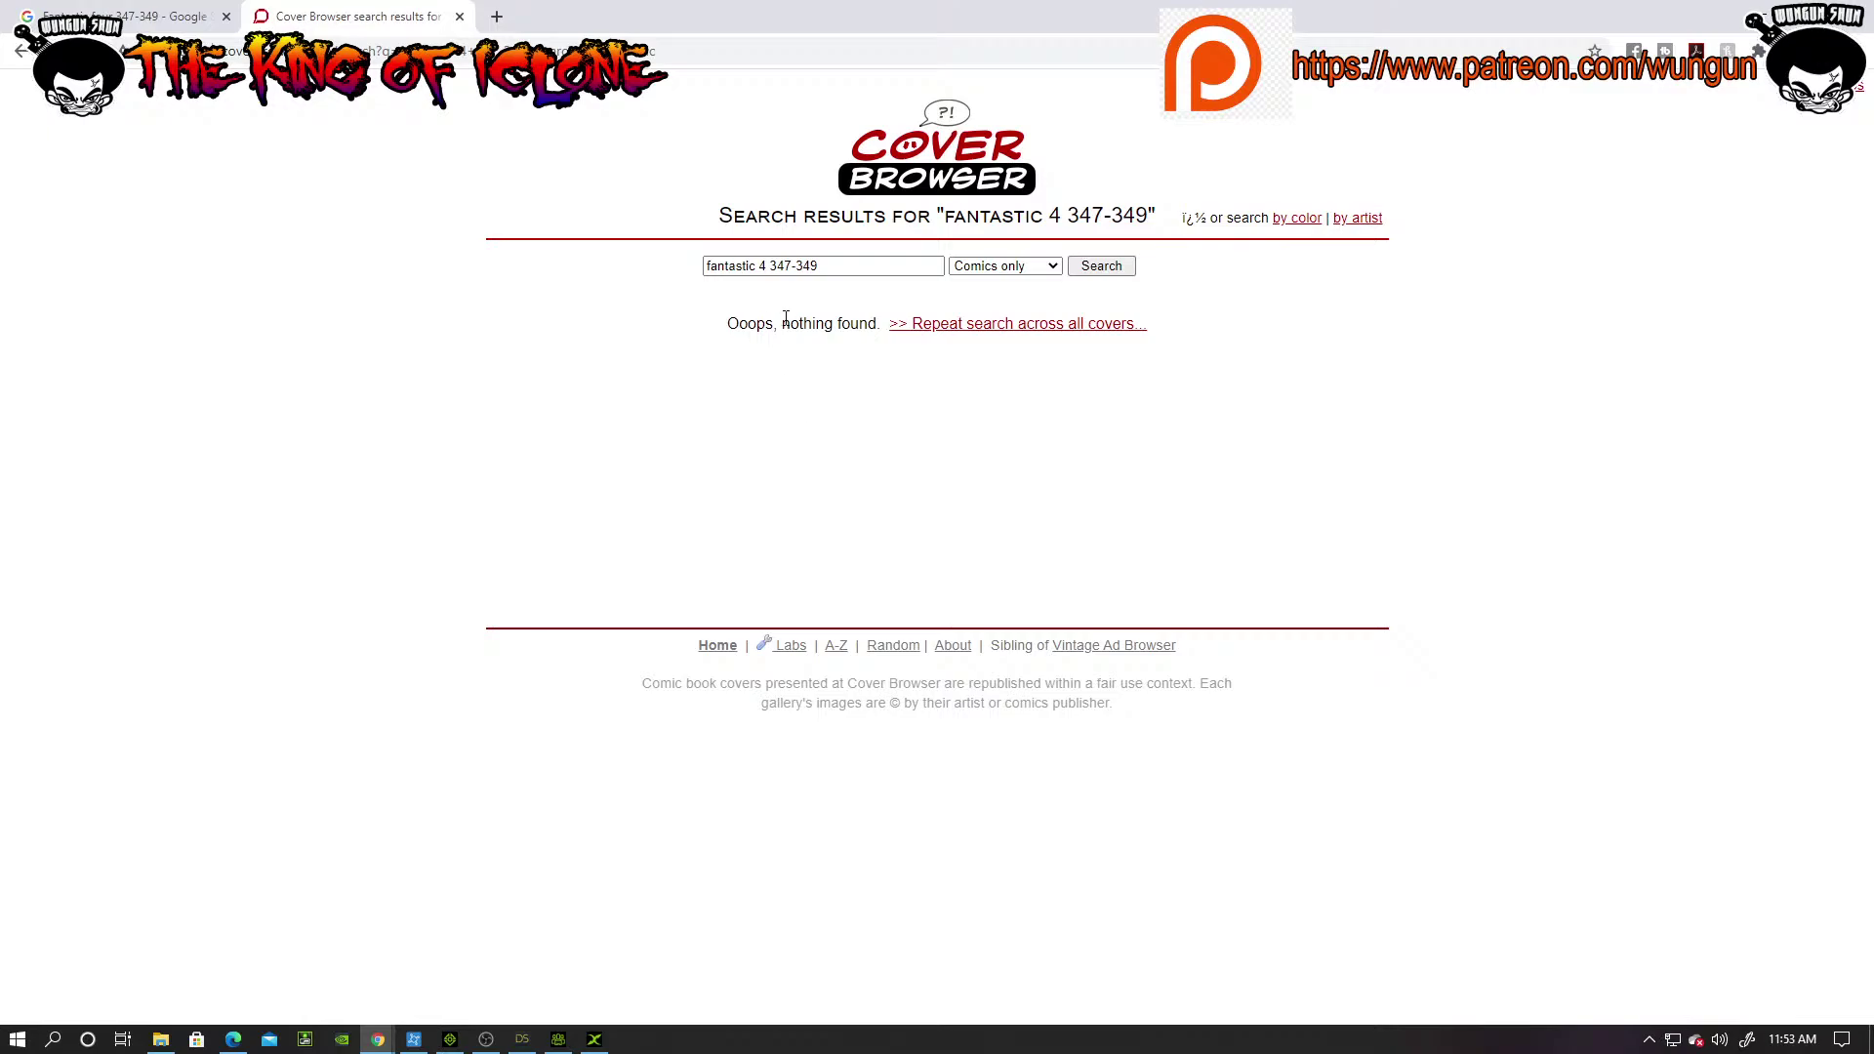
Step: Shorten the cover search to "fantastic 4" by removing the issue numbers, and look through the resulting covers
click(772, 267)
drag(773, 266, 849, 266)
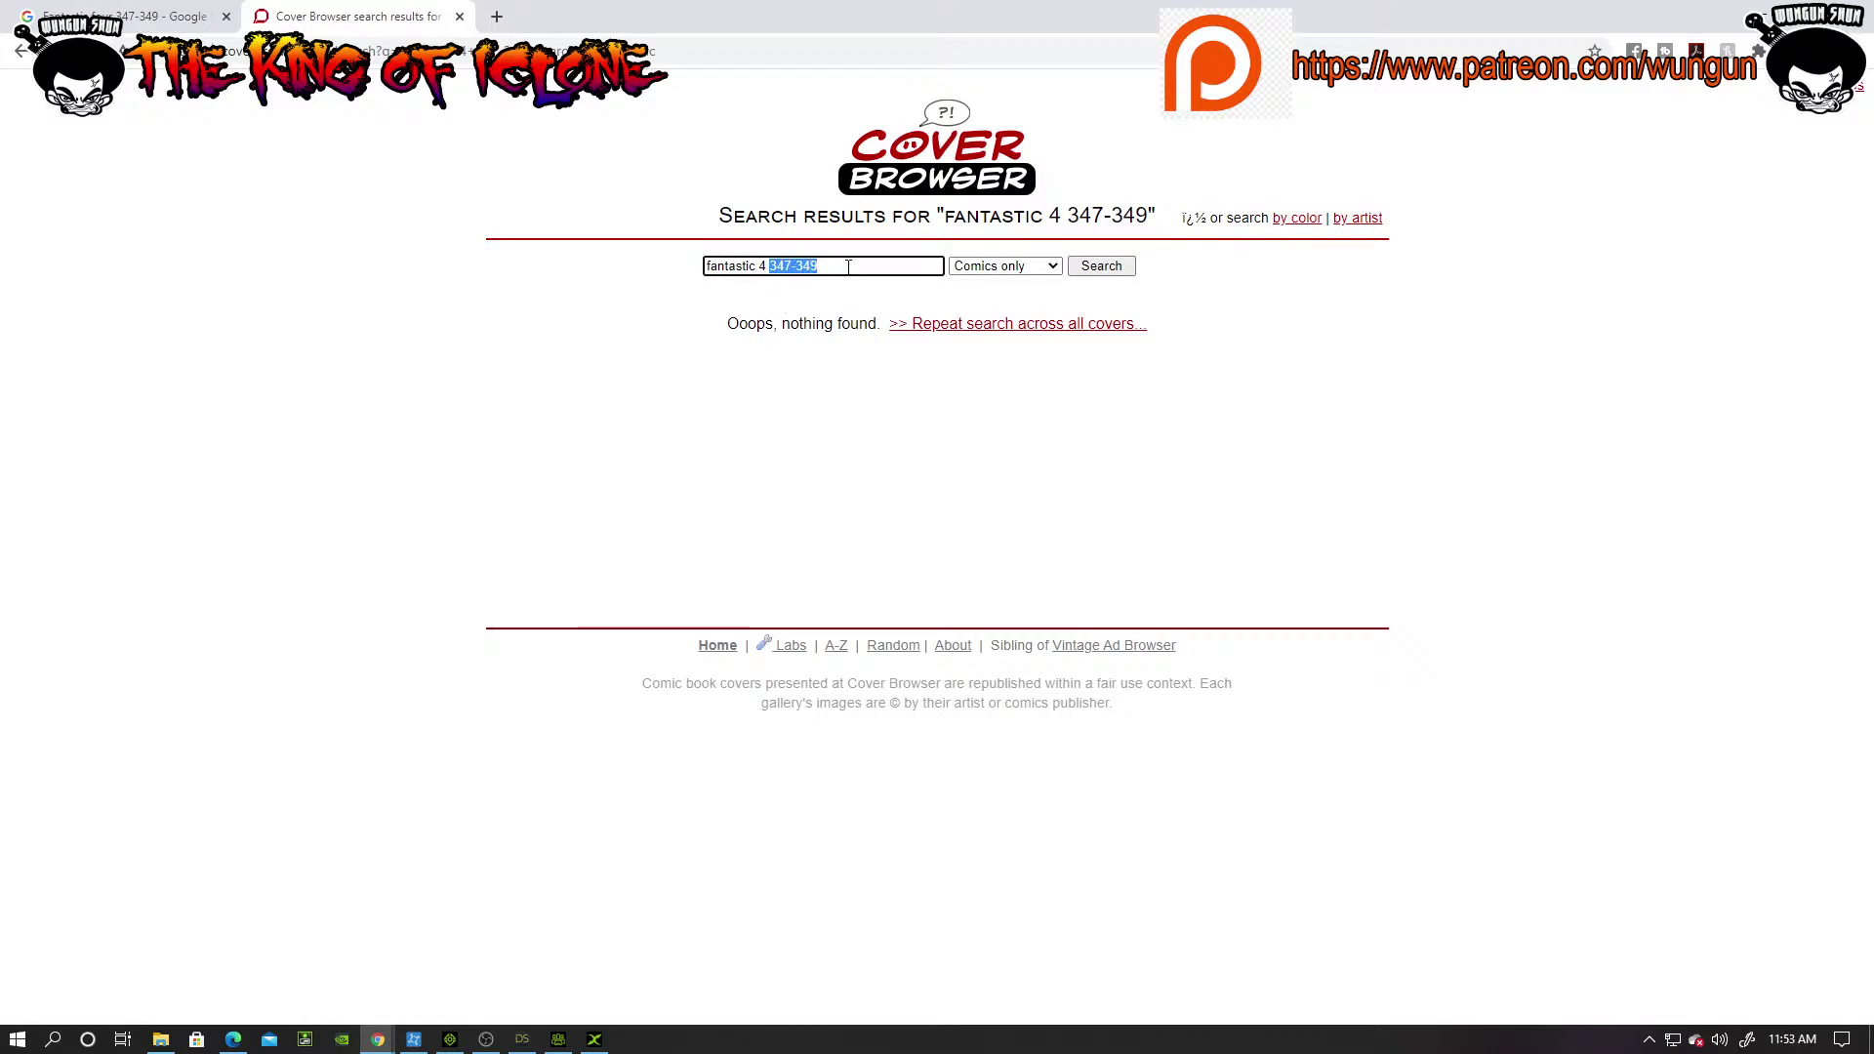
key(BackSpace)
key(Return)
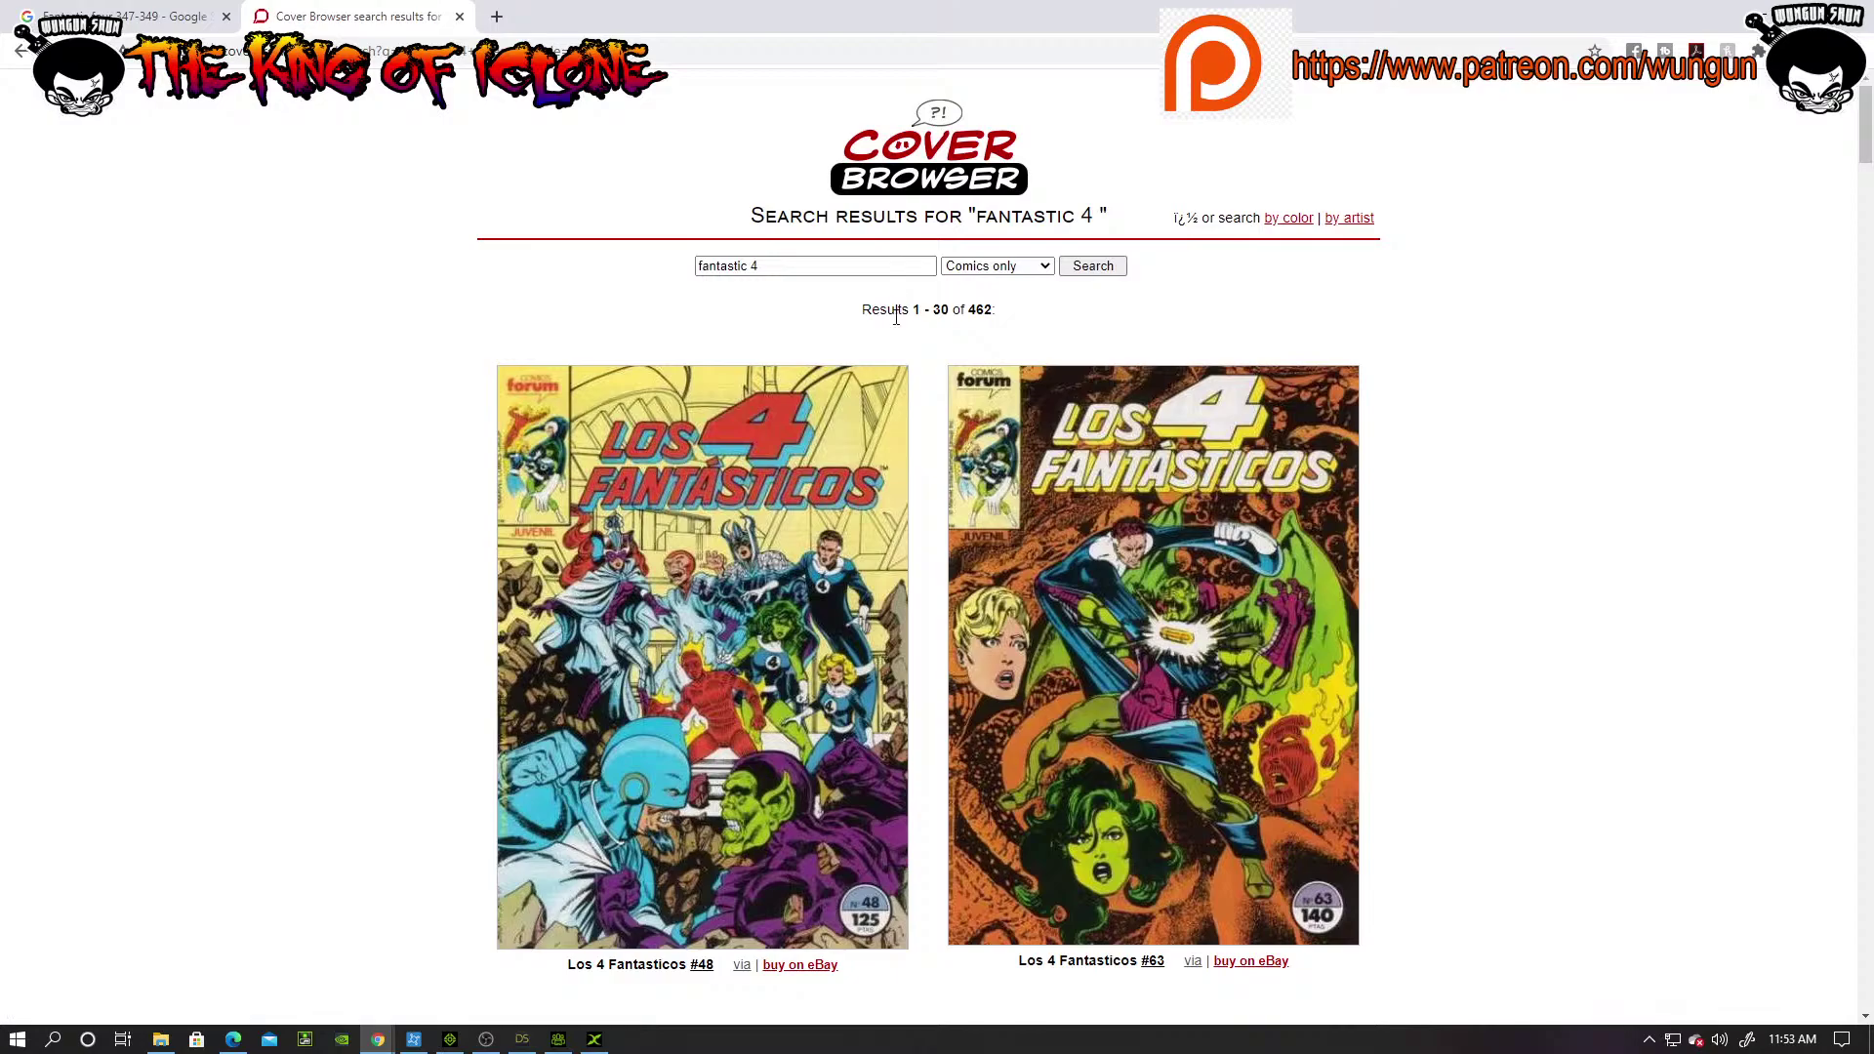
scroll(1435, 598, down, 2)
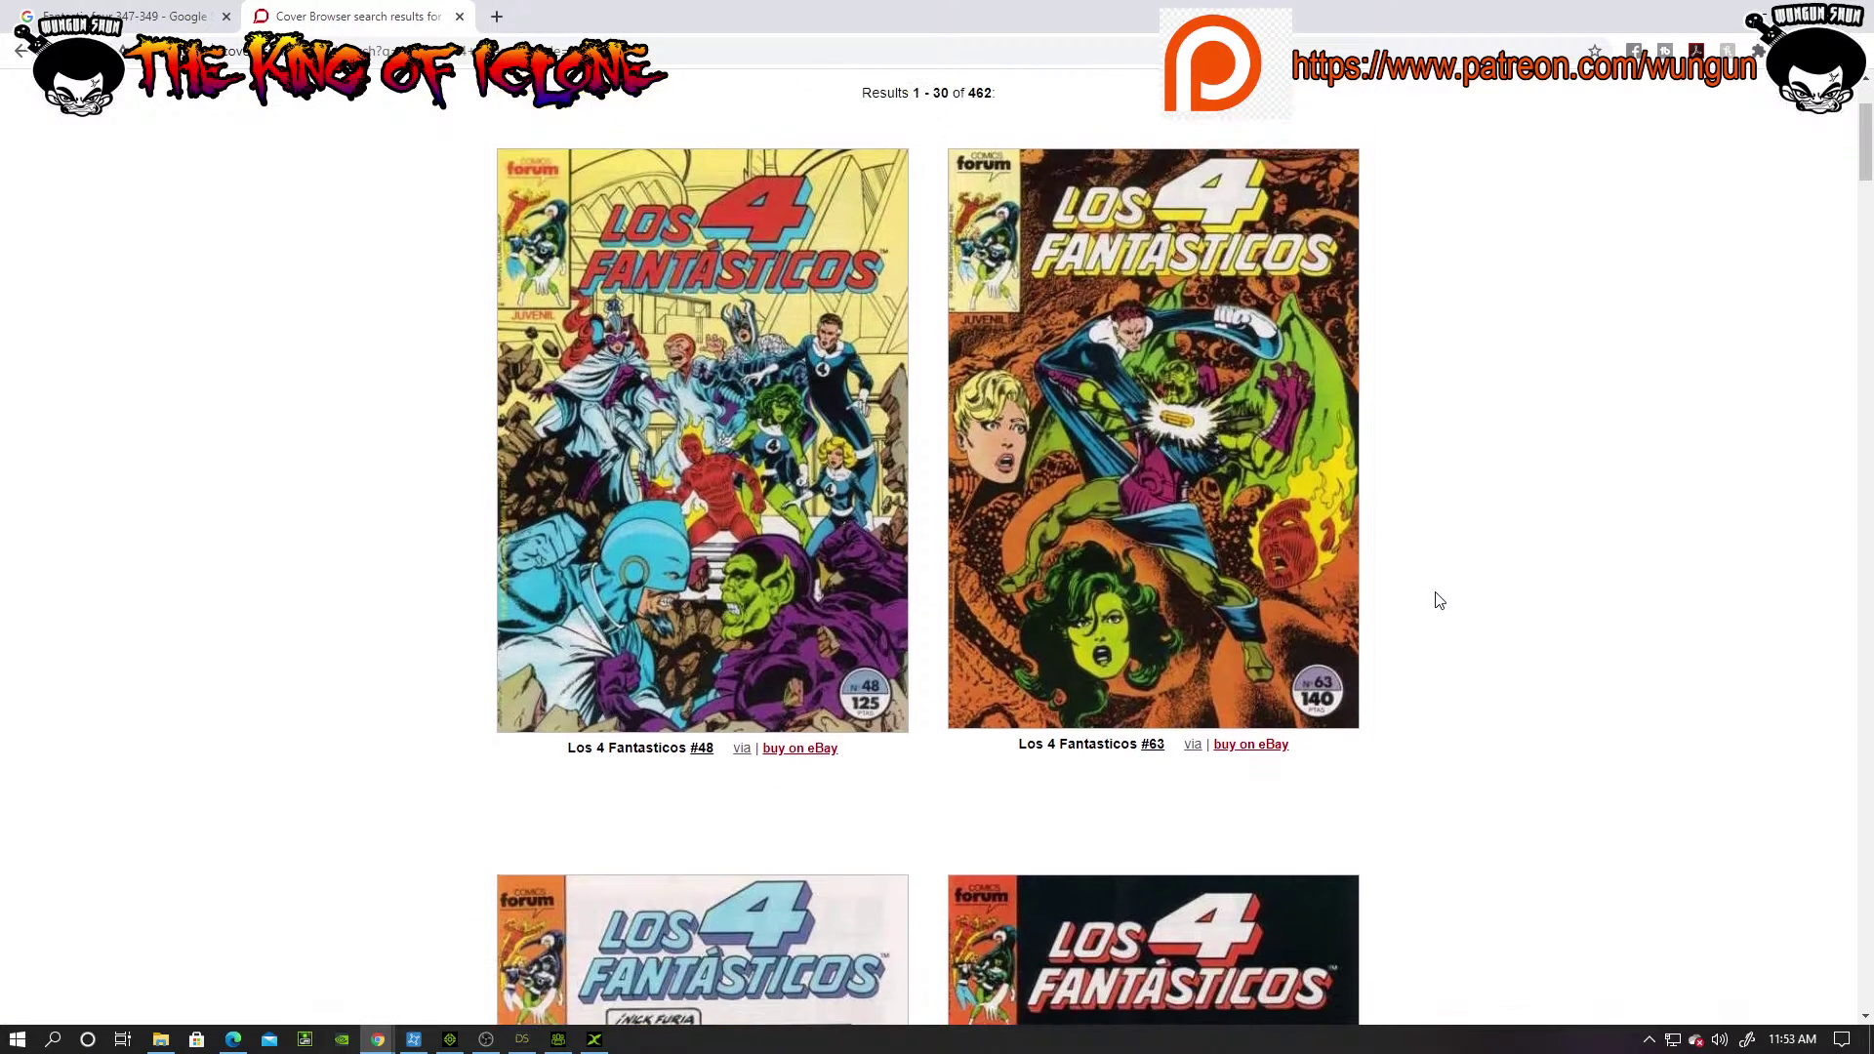
scroll(1437, 599, up, 2)
scroll(1439, 599, down, 6)
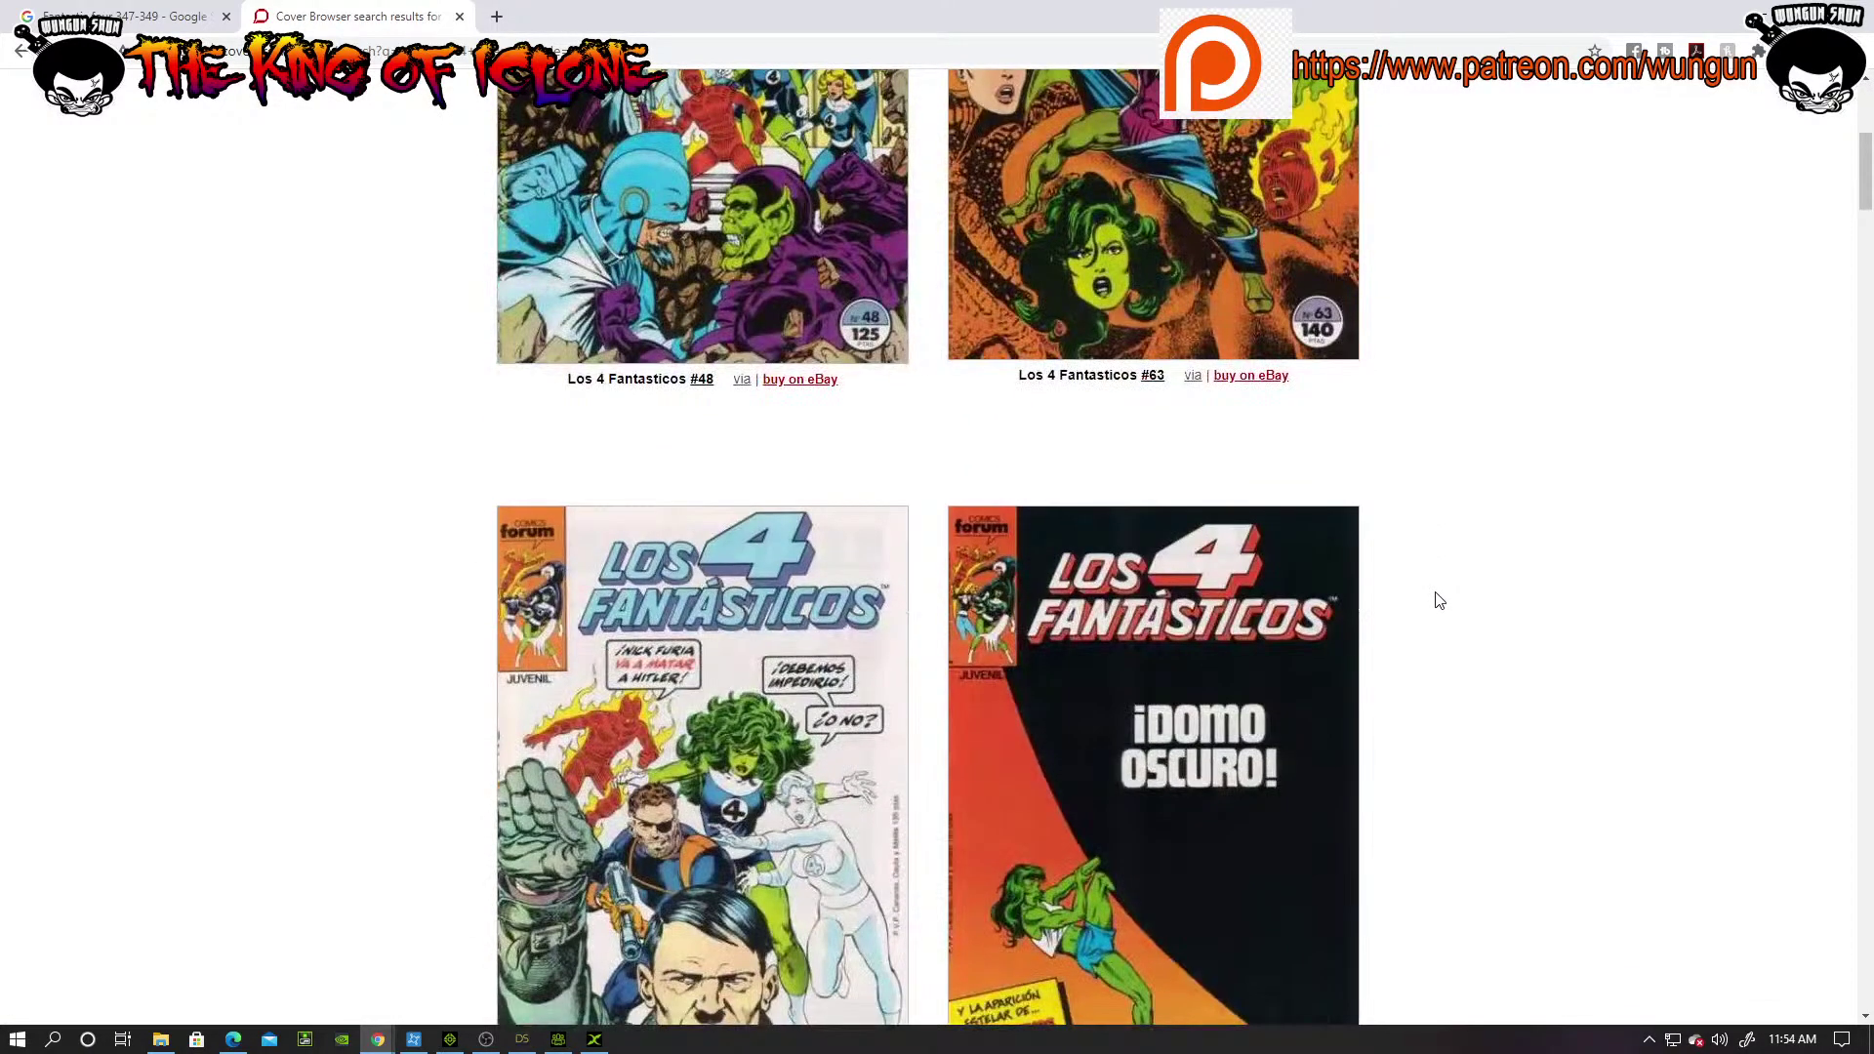
scroll(350, 427, down, 5)
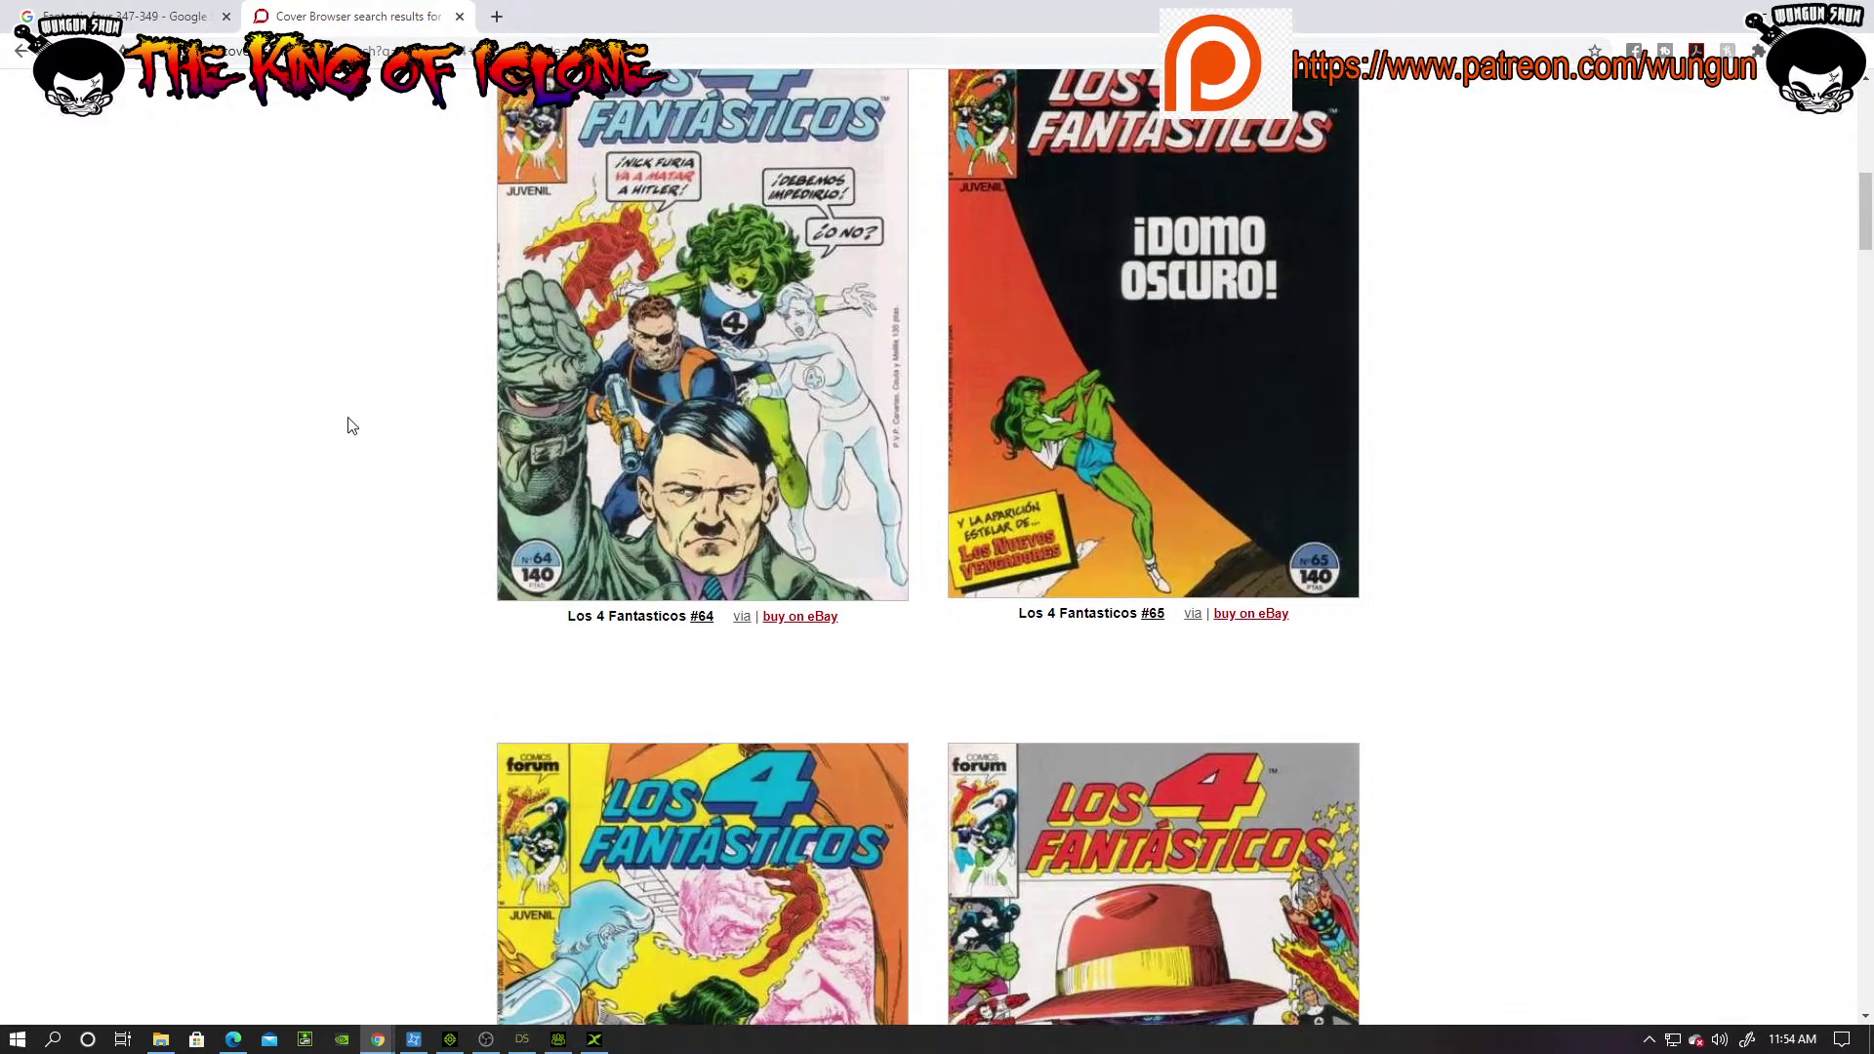
scroll(351, 427, up, 11)
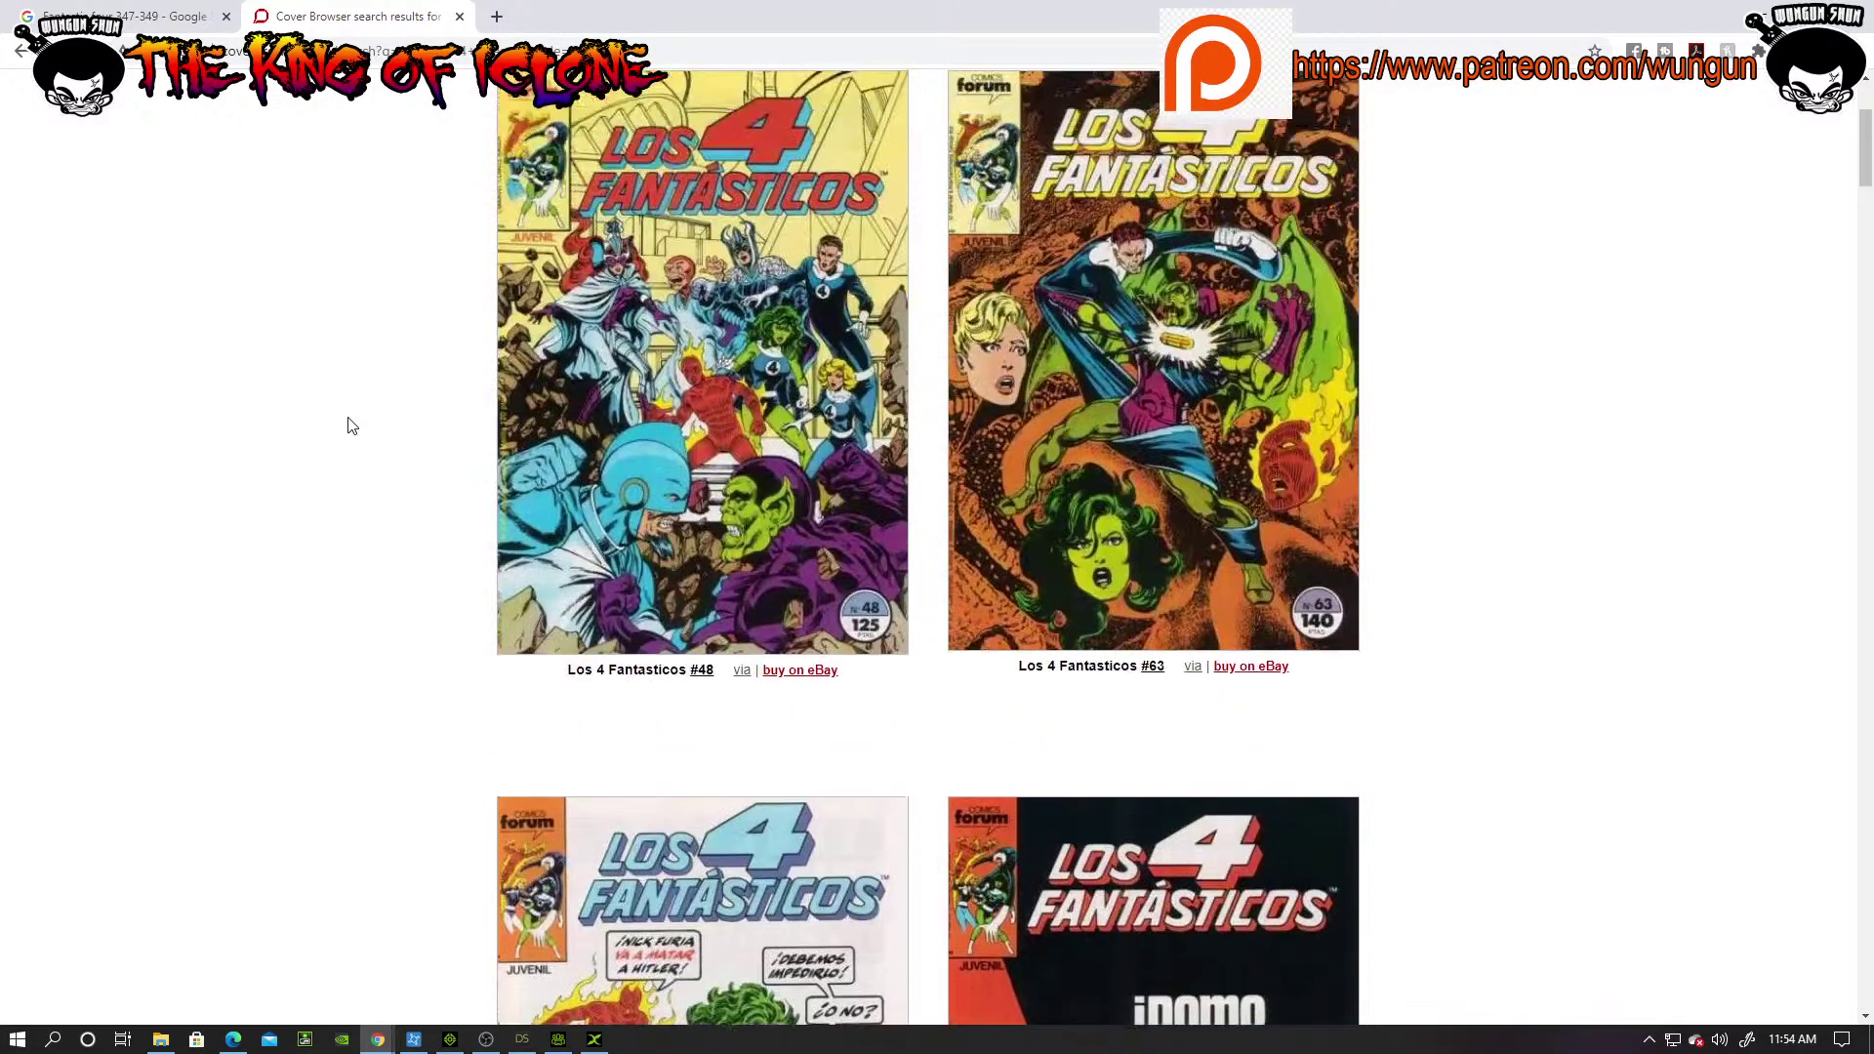
Step: Change the cover search to "fantastic Four" and look through the results for issues 347 to 349
click(791, 268)
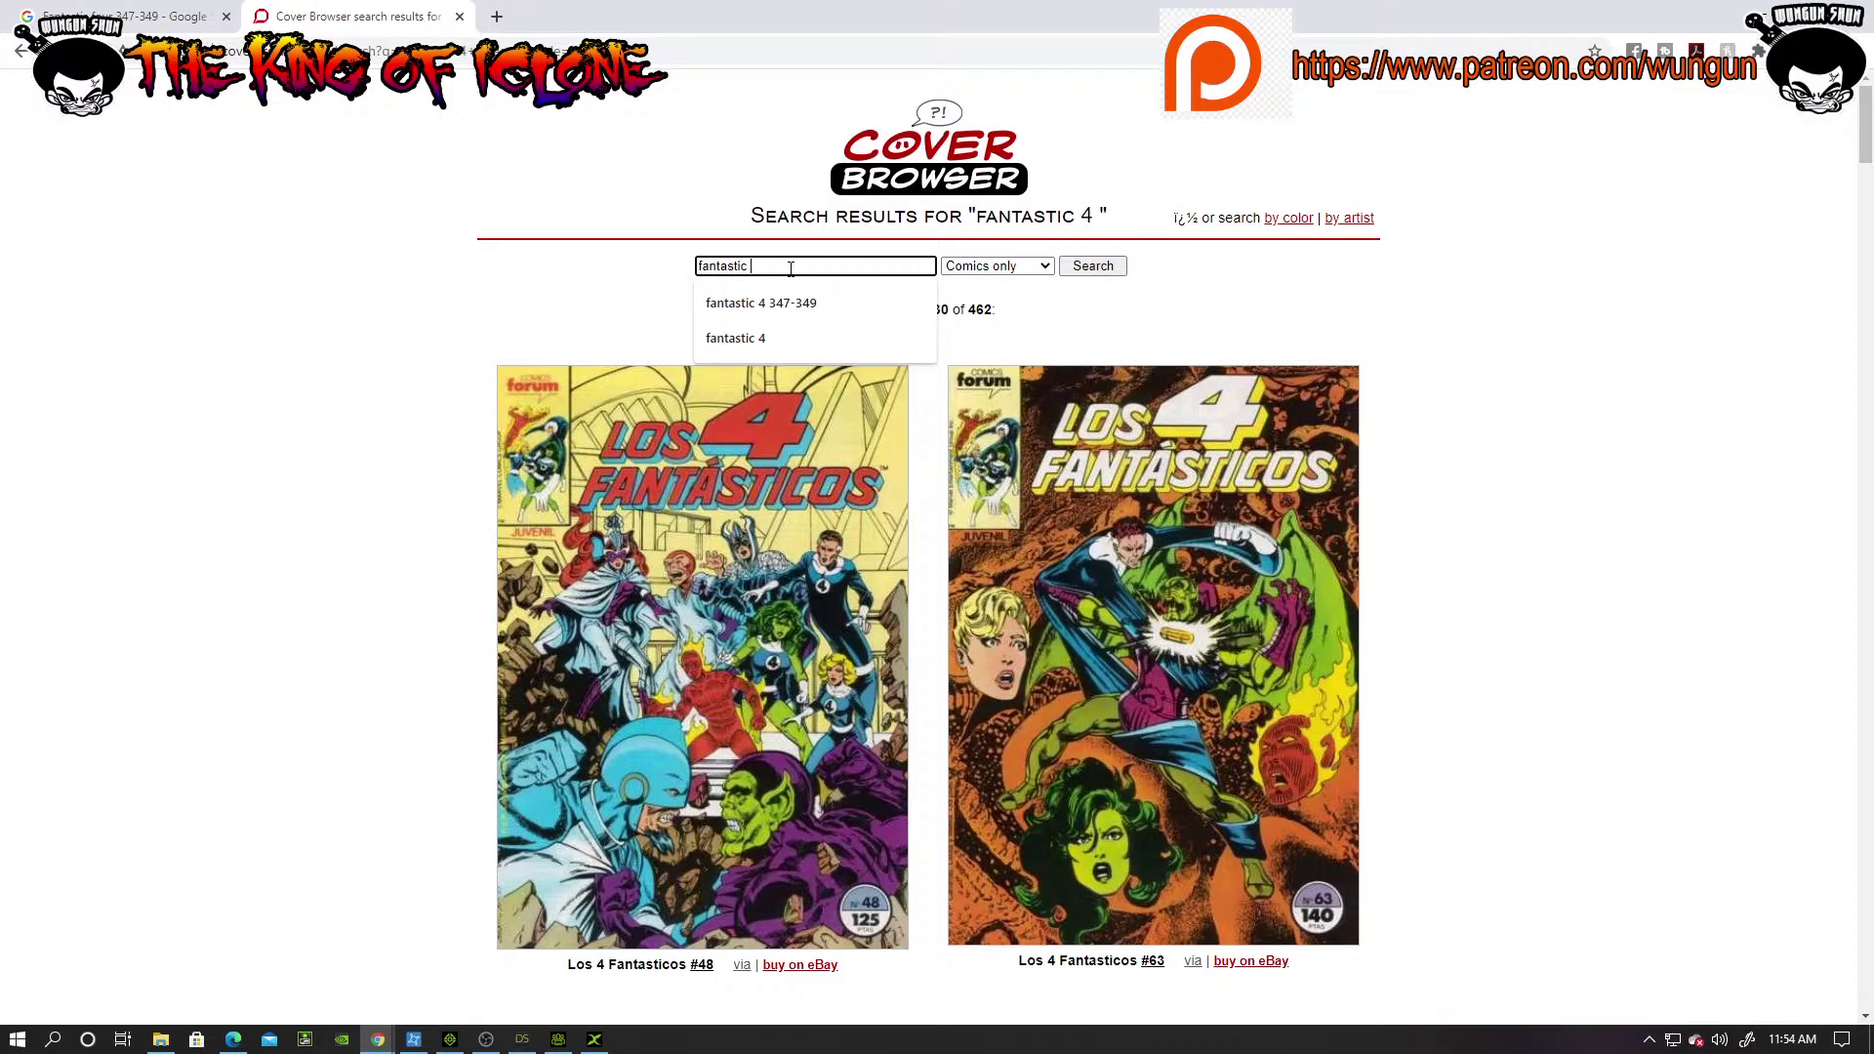
text(Four)
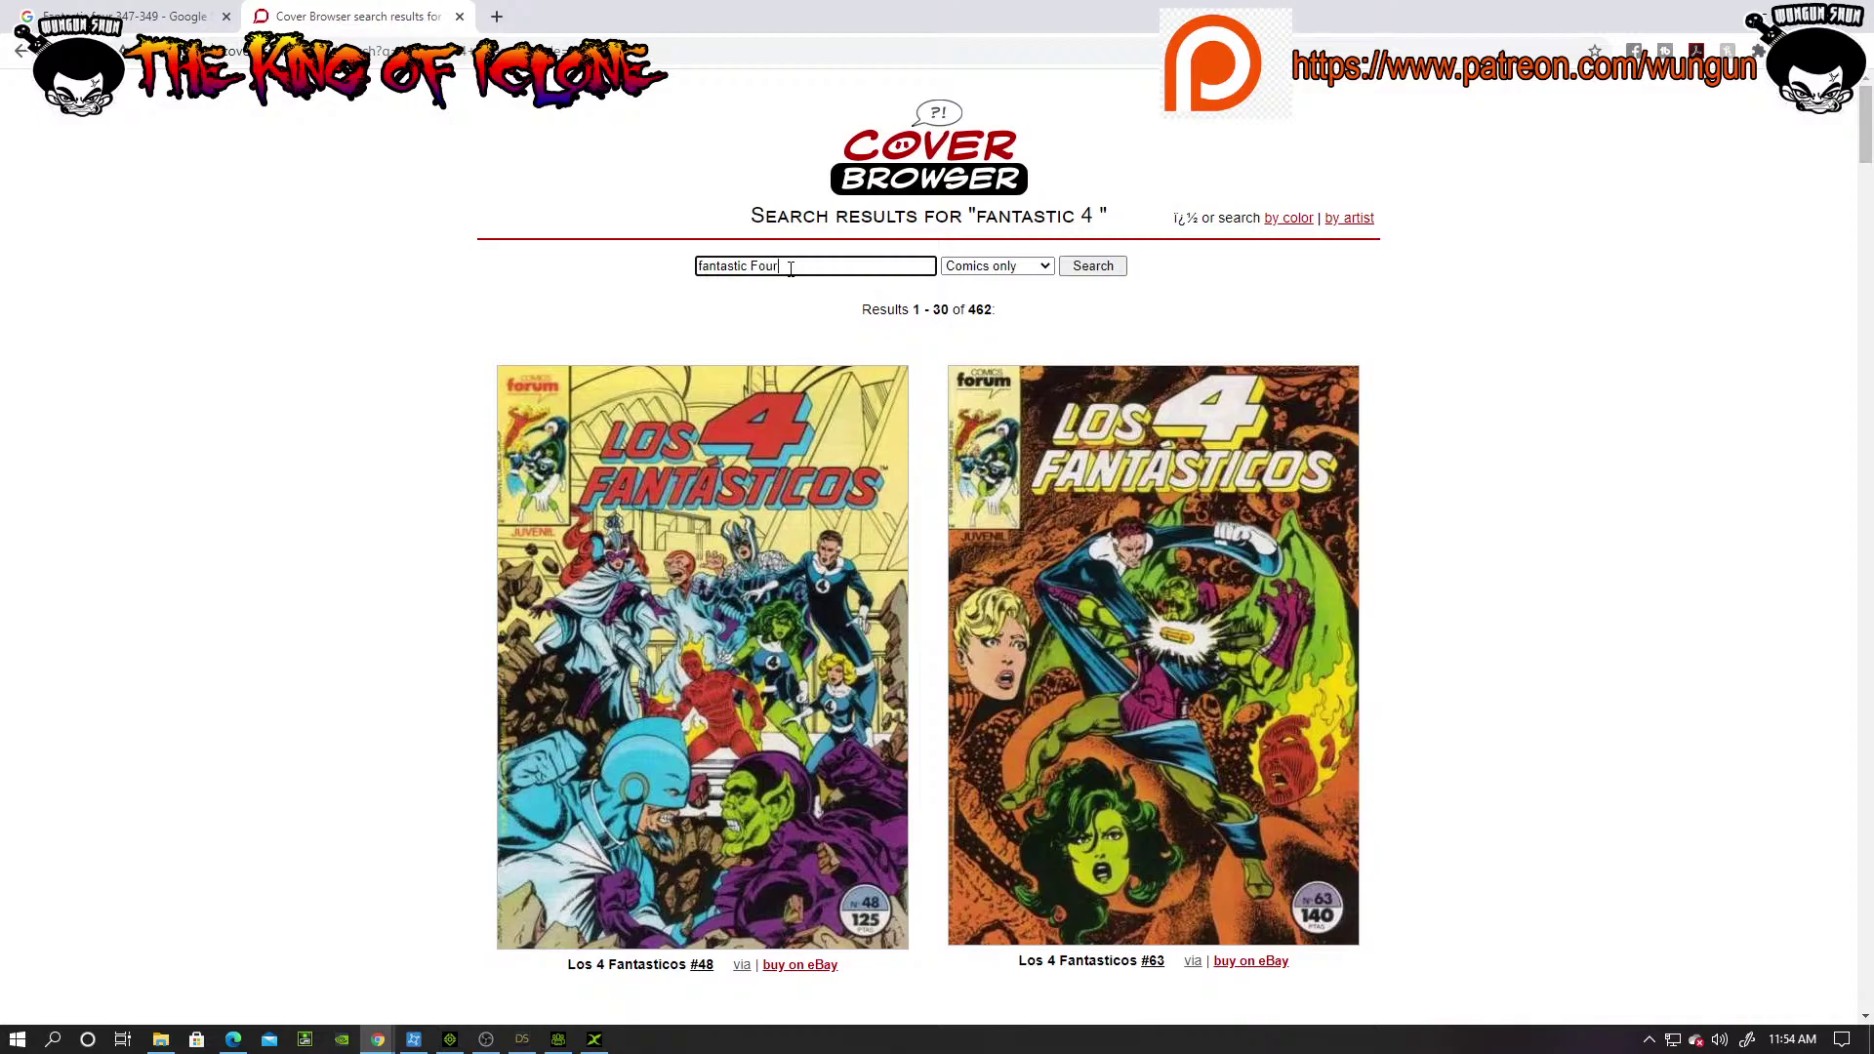
key(Return)
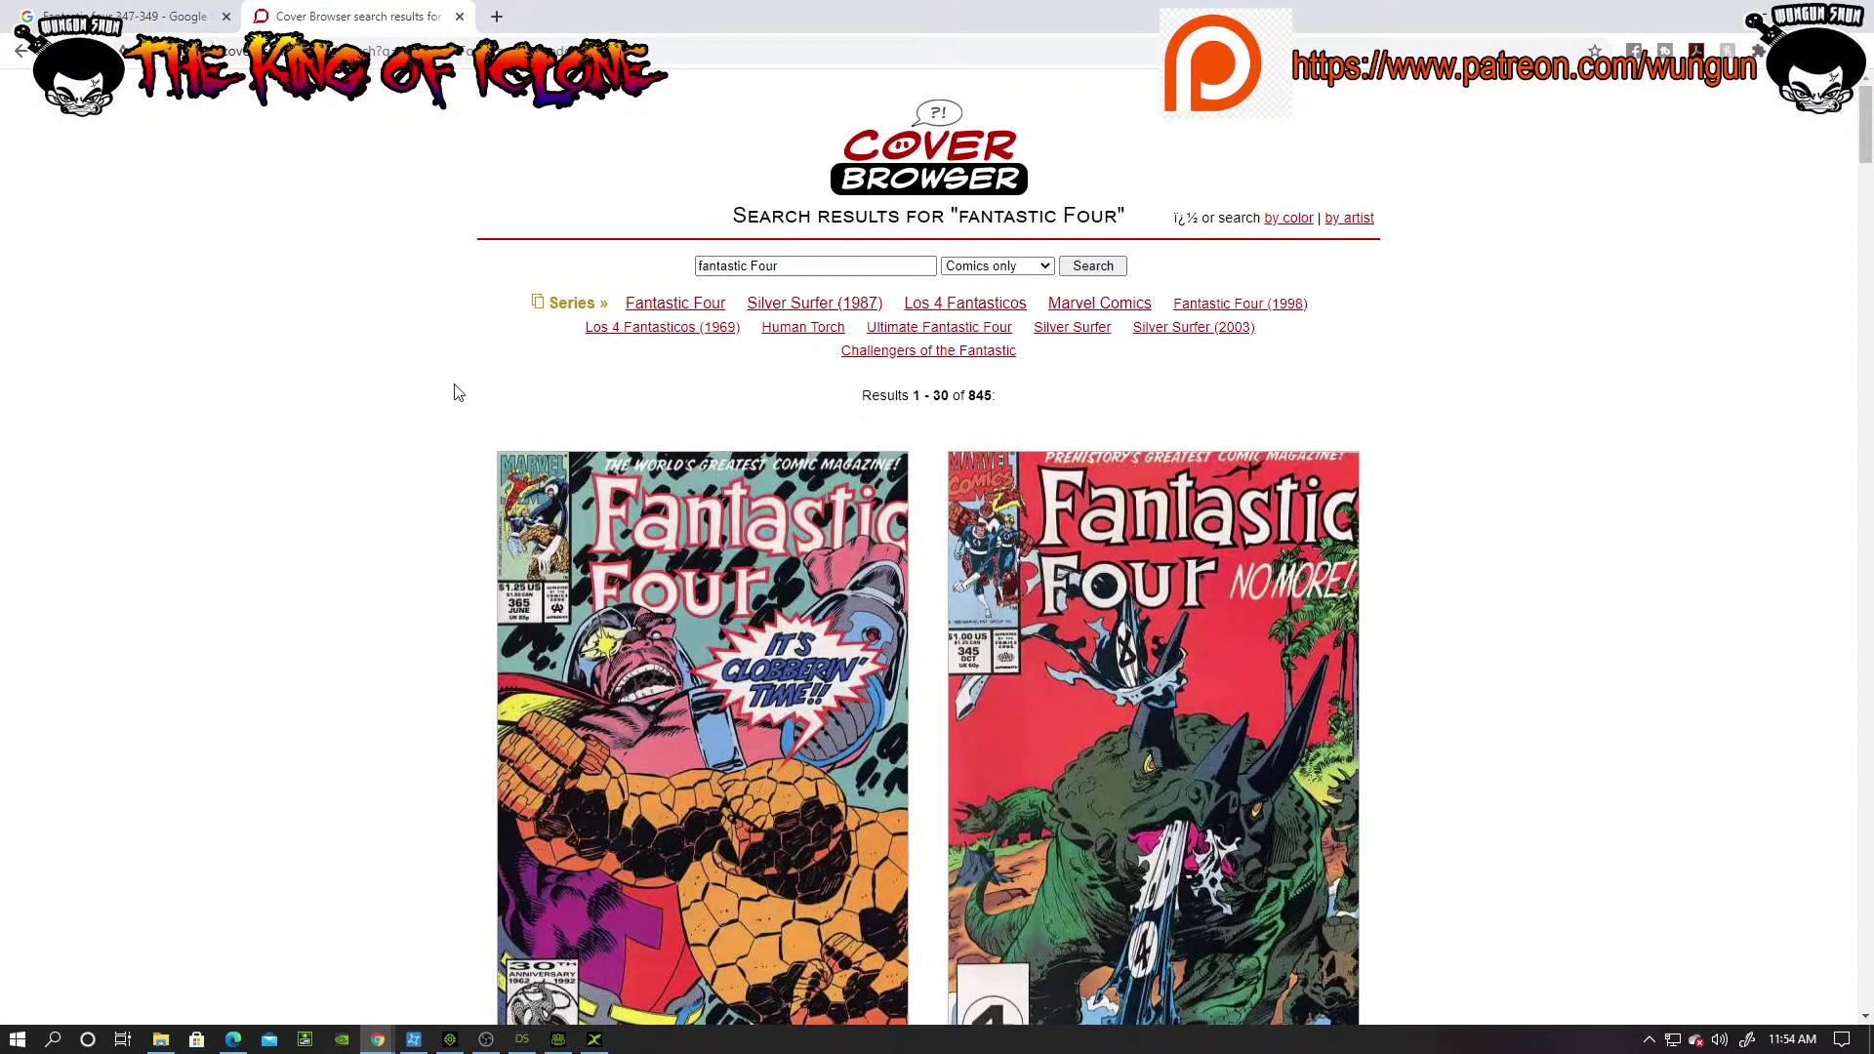
scroll(458, 392, down, 1)
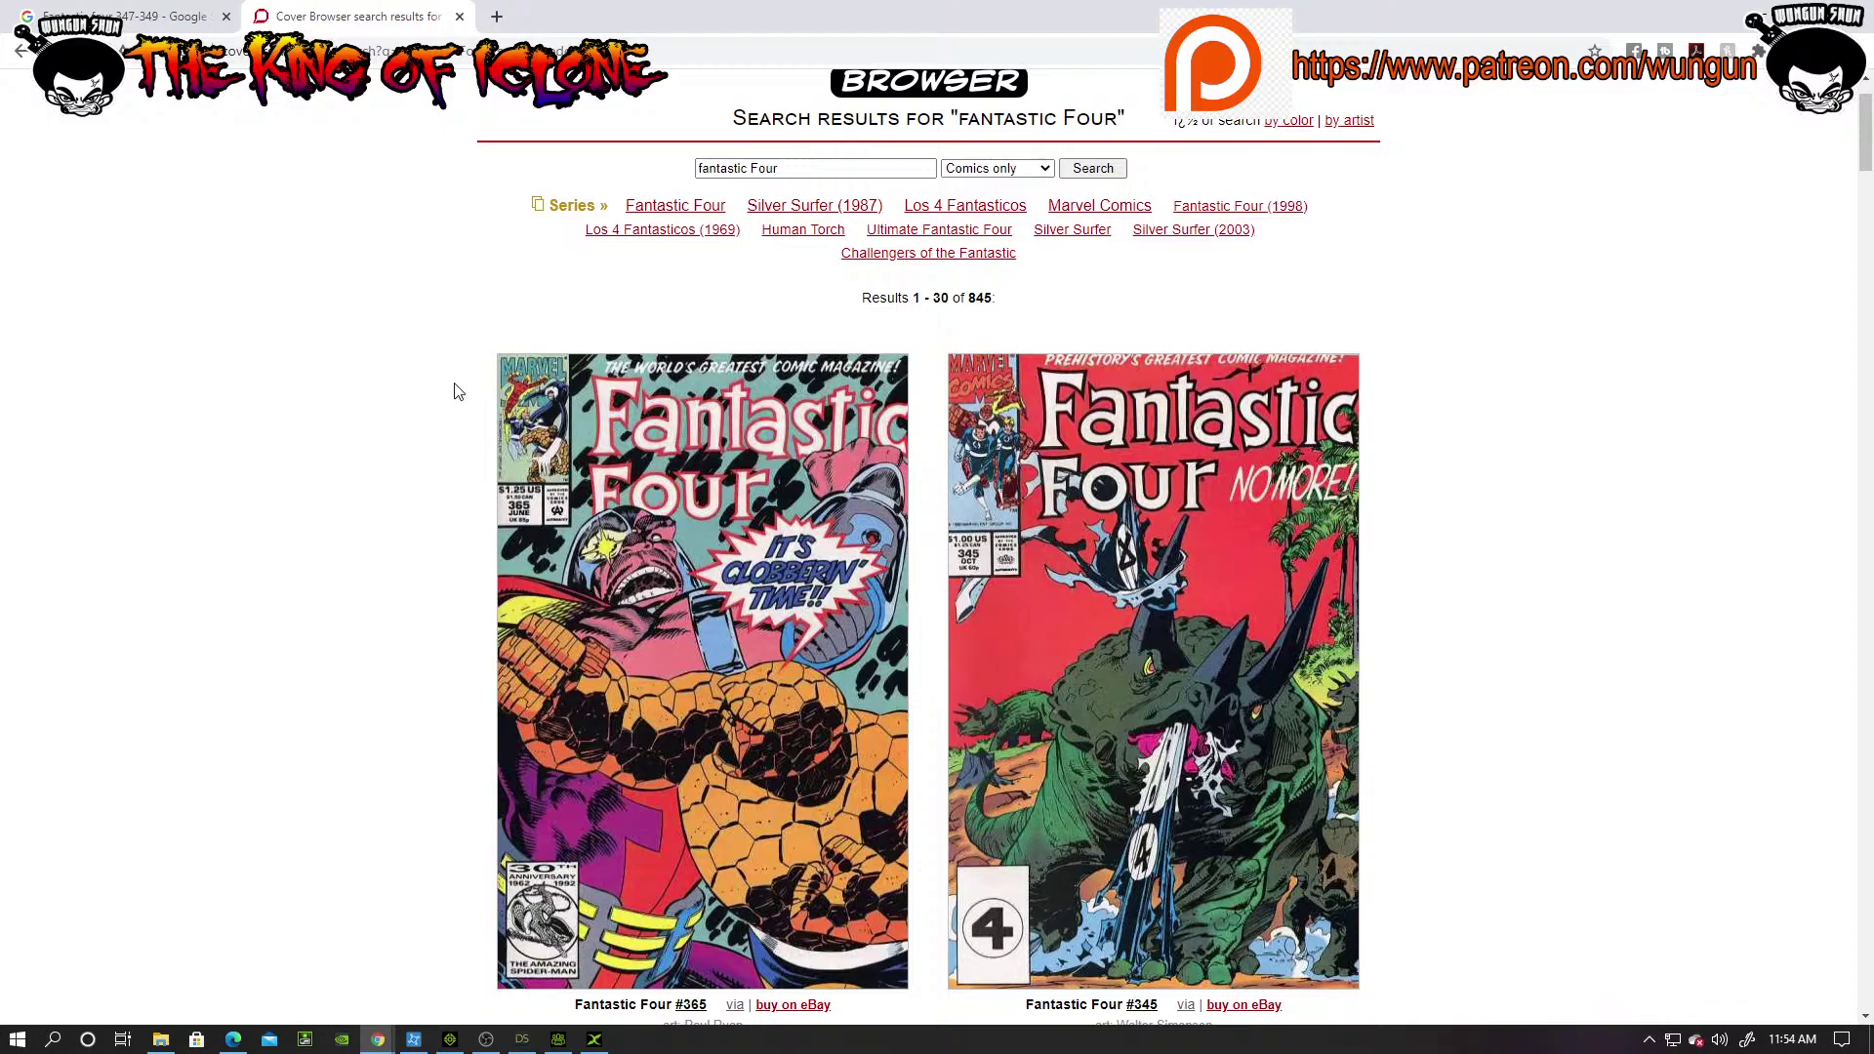
scroll(458, 392, down, 10)
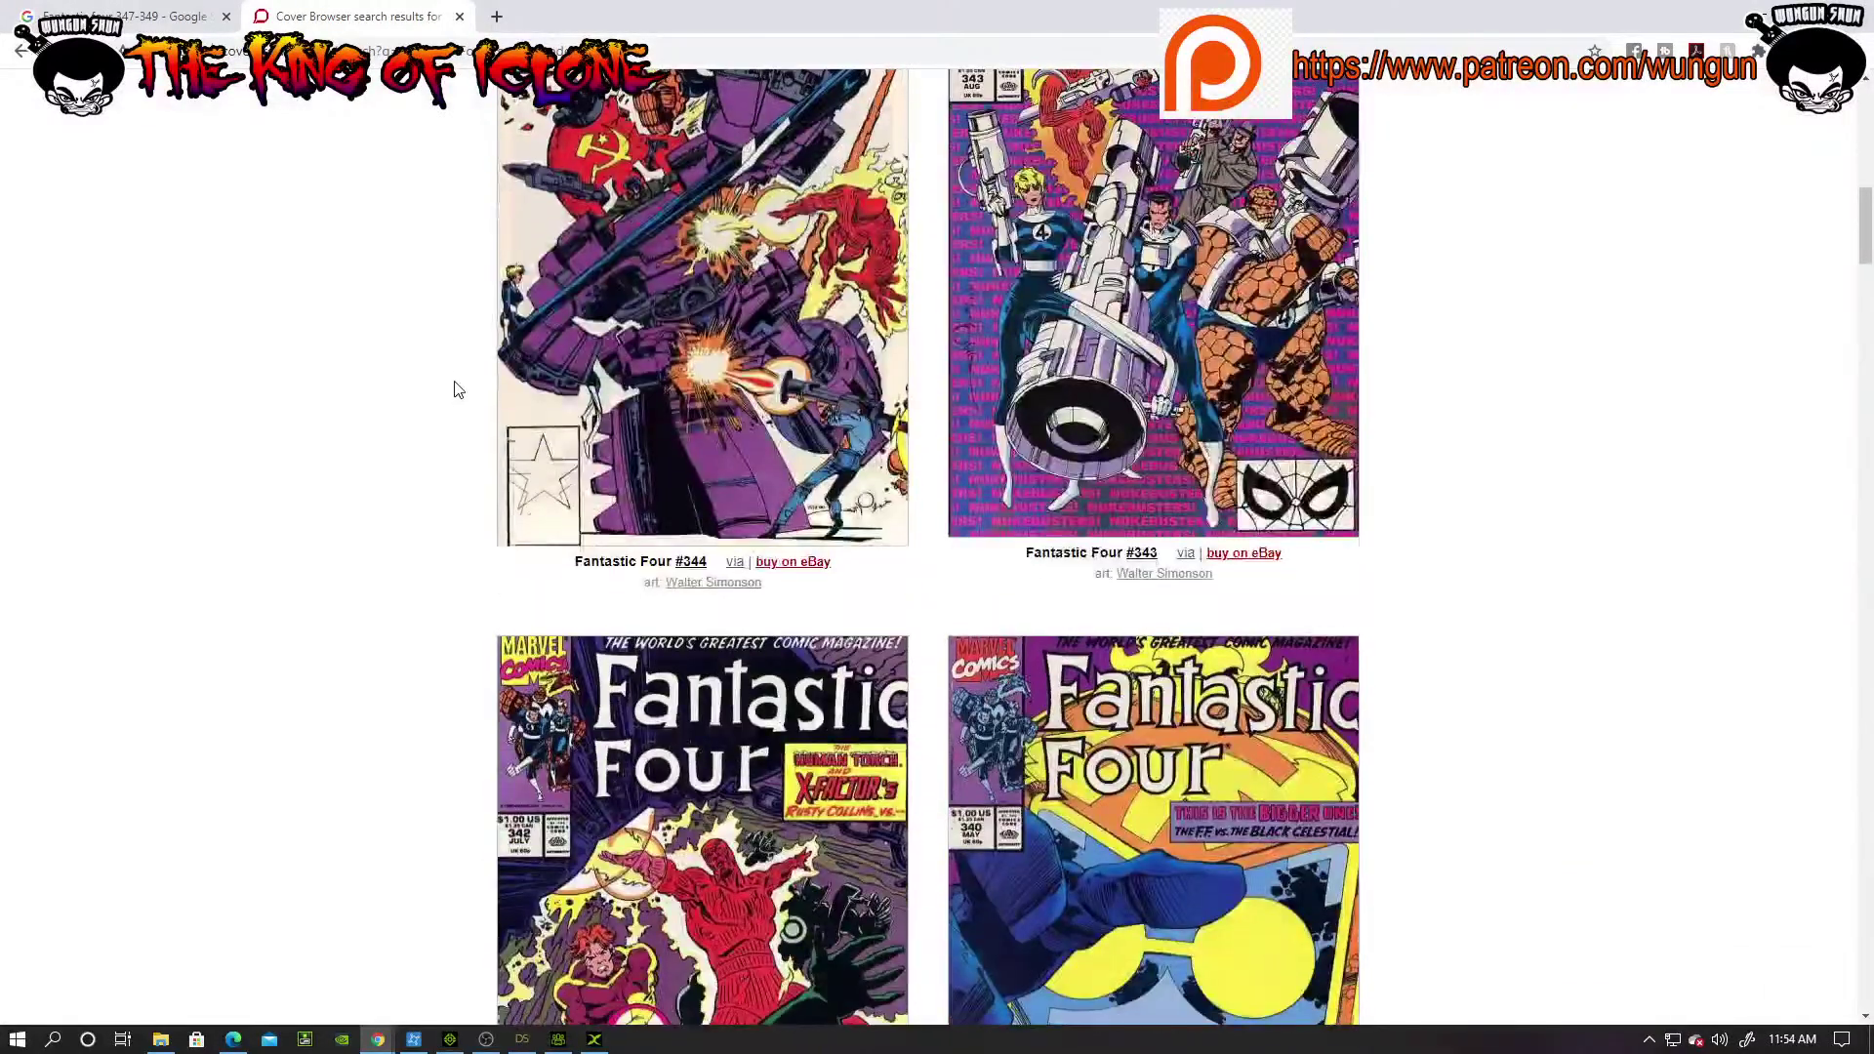
Step: Look through the search results for Fantastic Four #347 and open its cover in the #300-349 gallery
scroll(458, 392, up, 3)
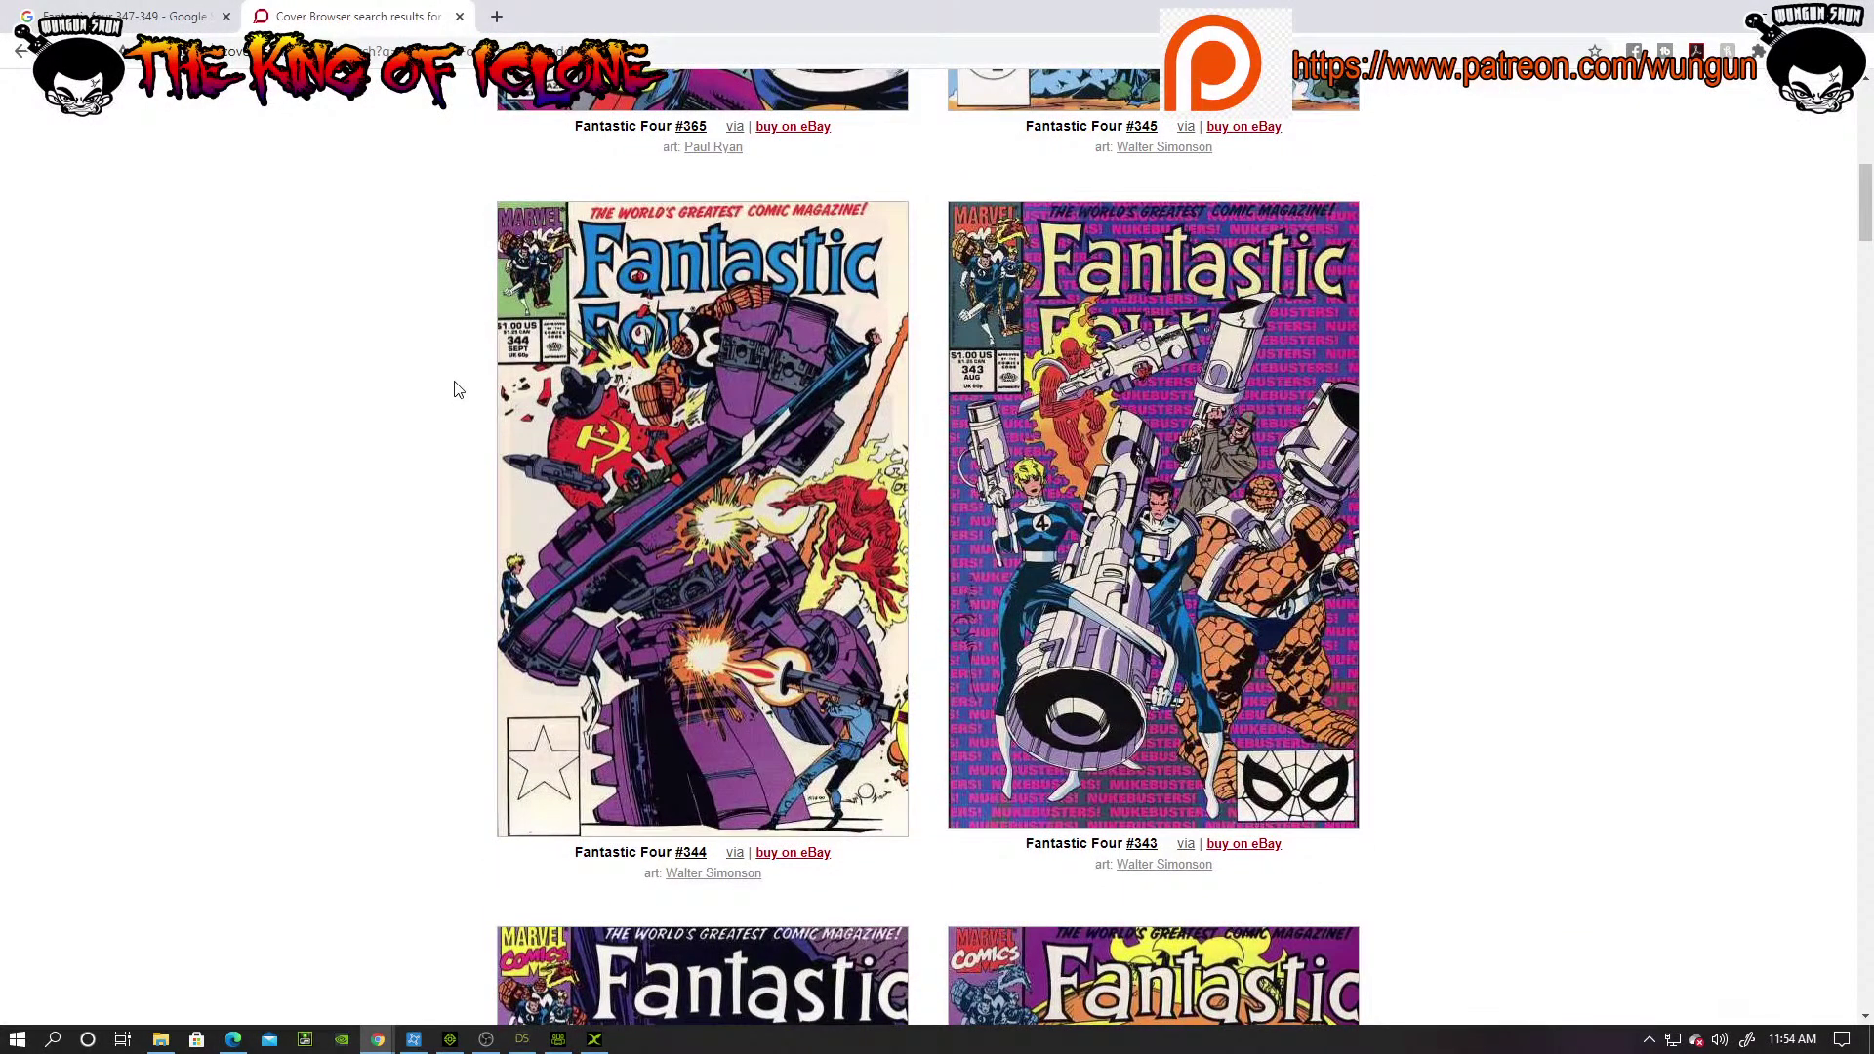
scroll(458, 390, down, 7)
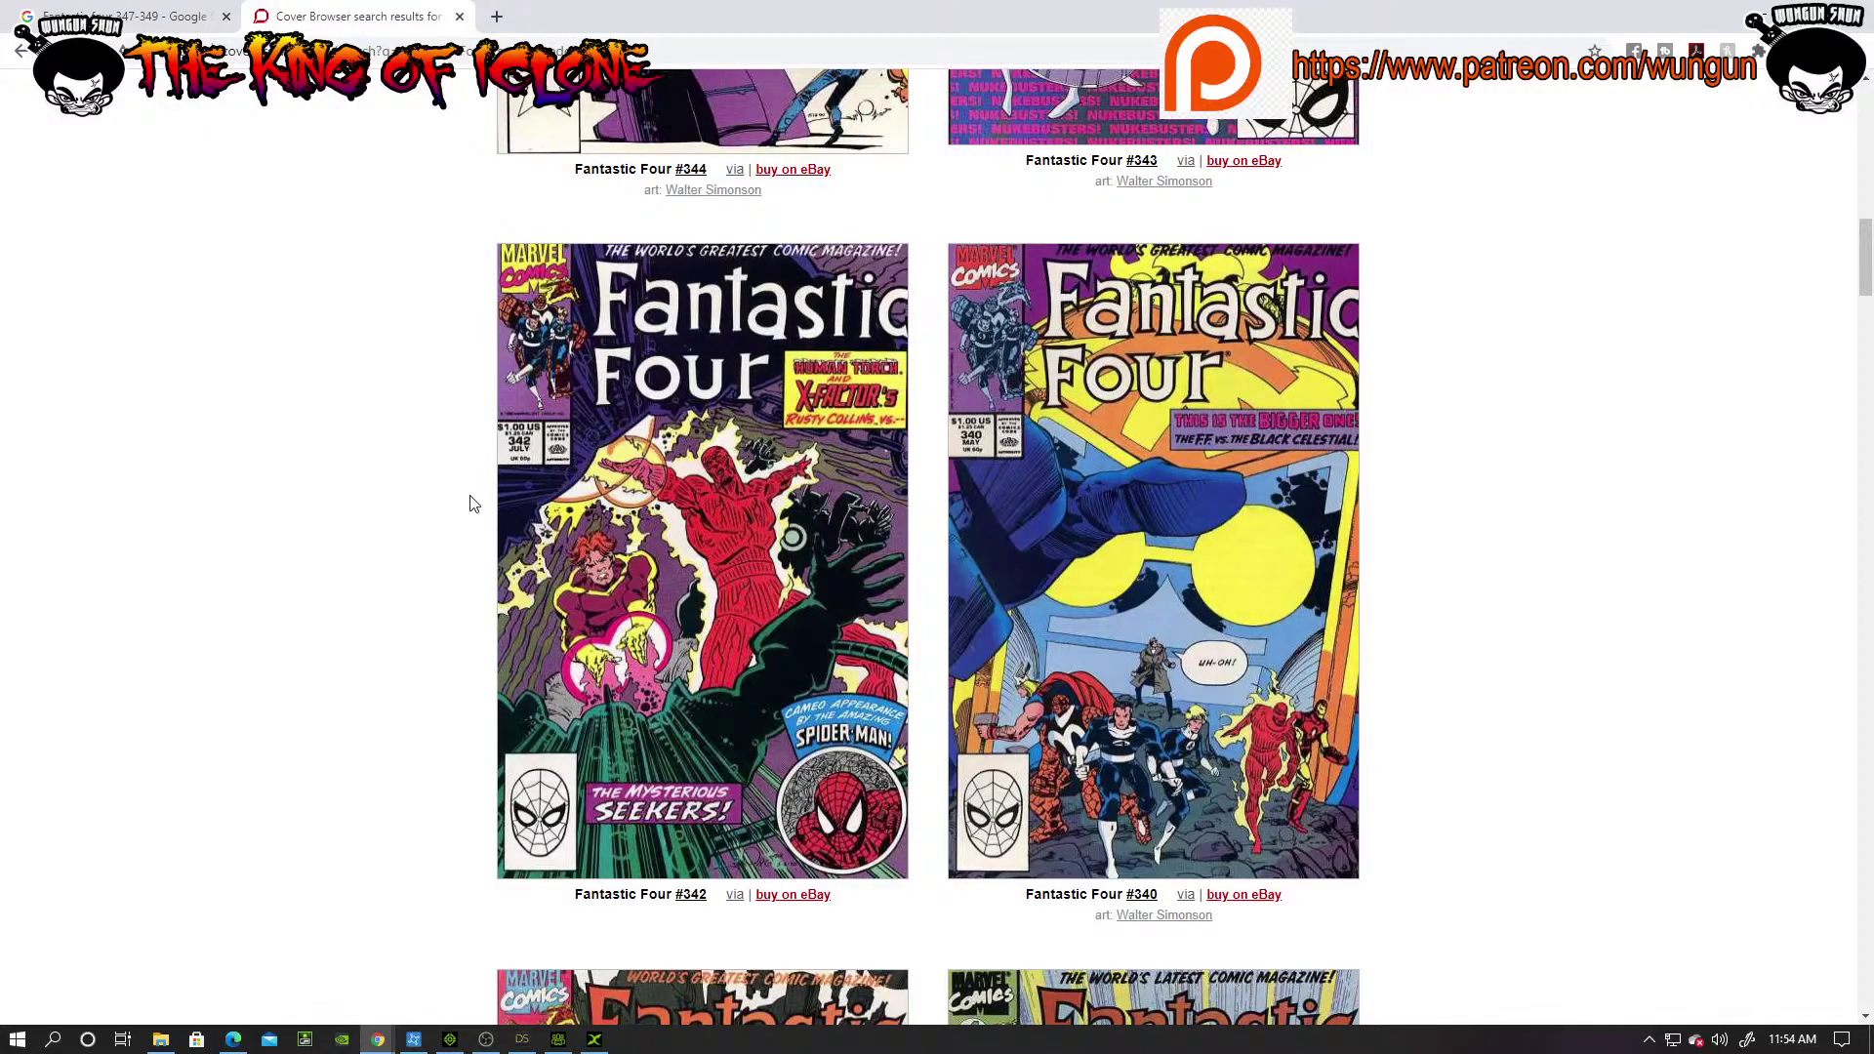
scroll(470, 503, down, 5)
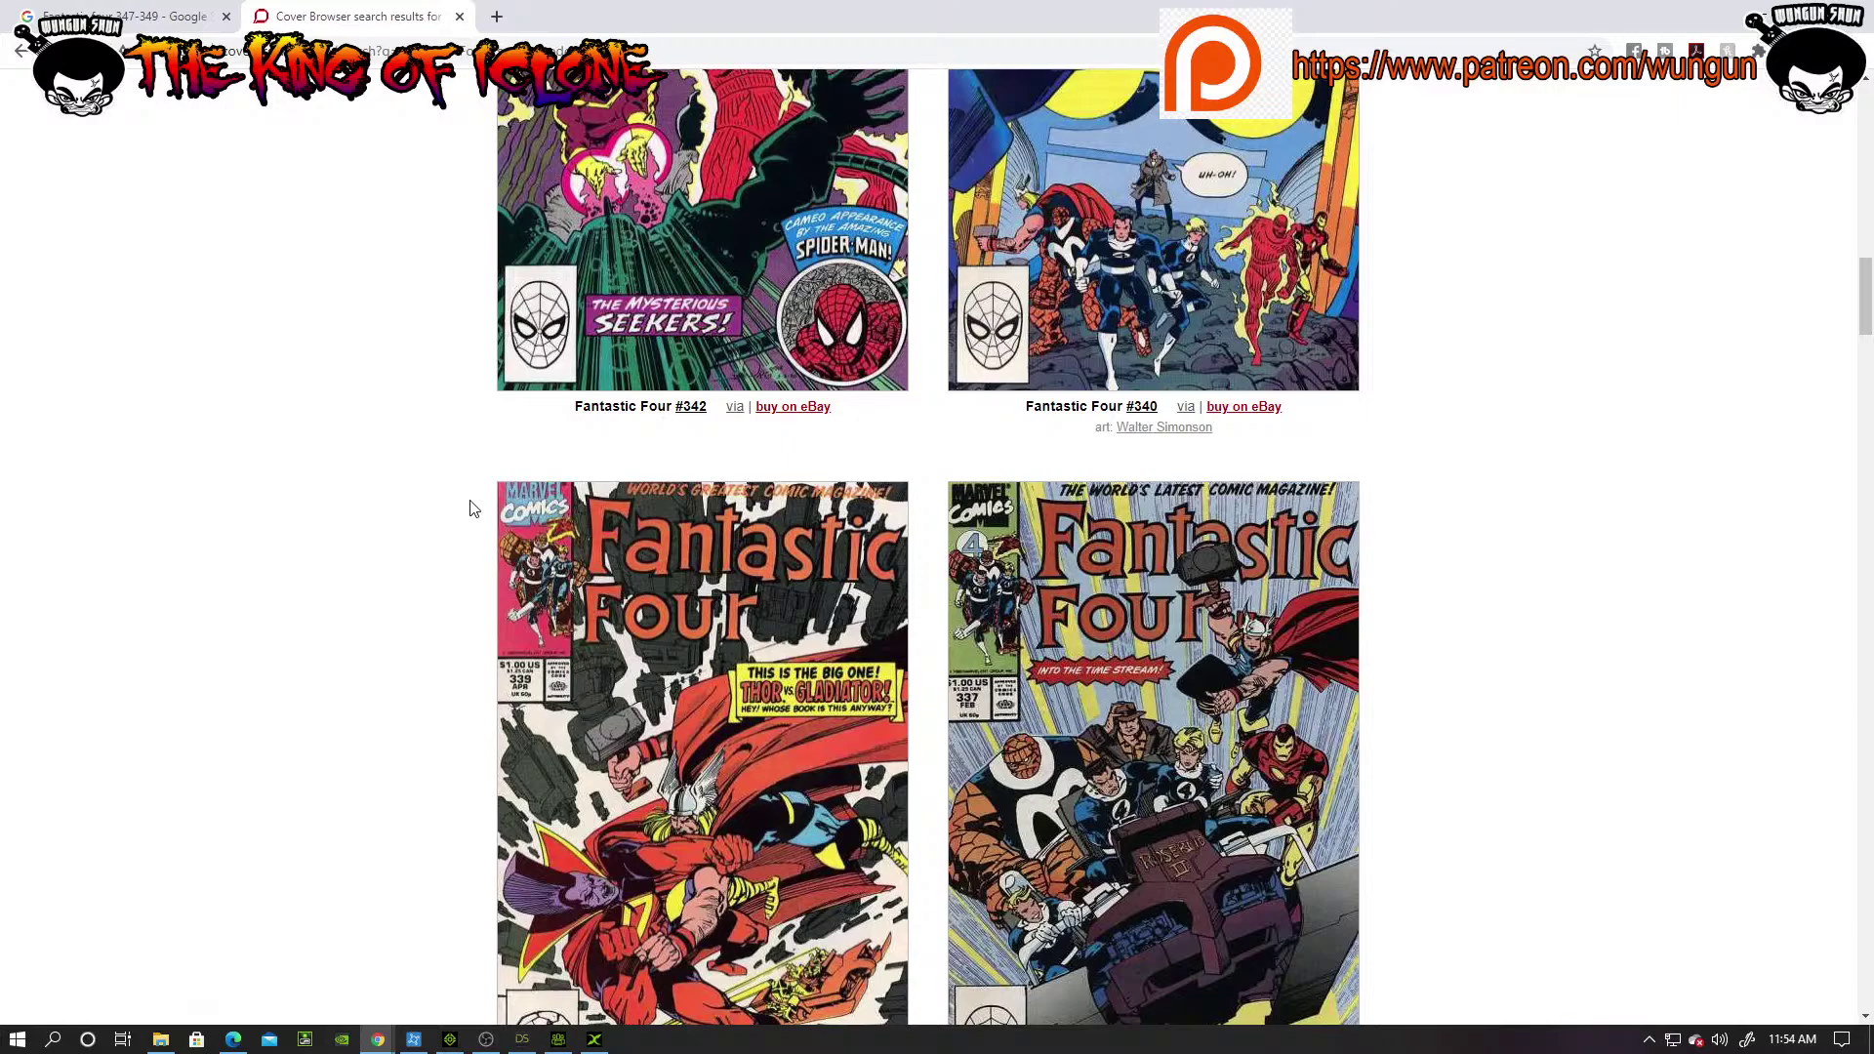
scroll(470, 507, down, 9)
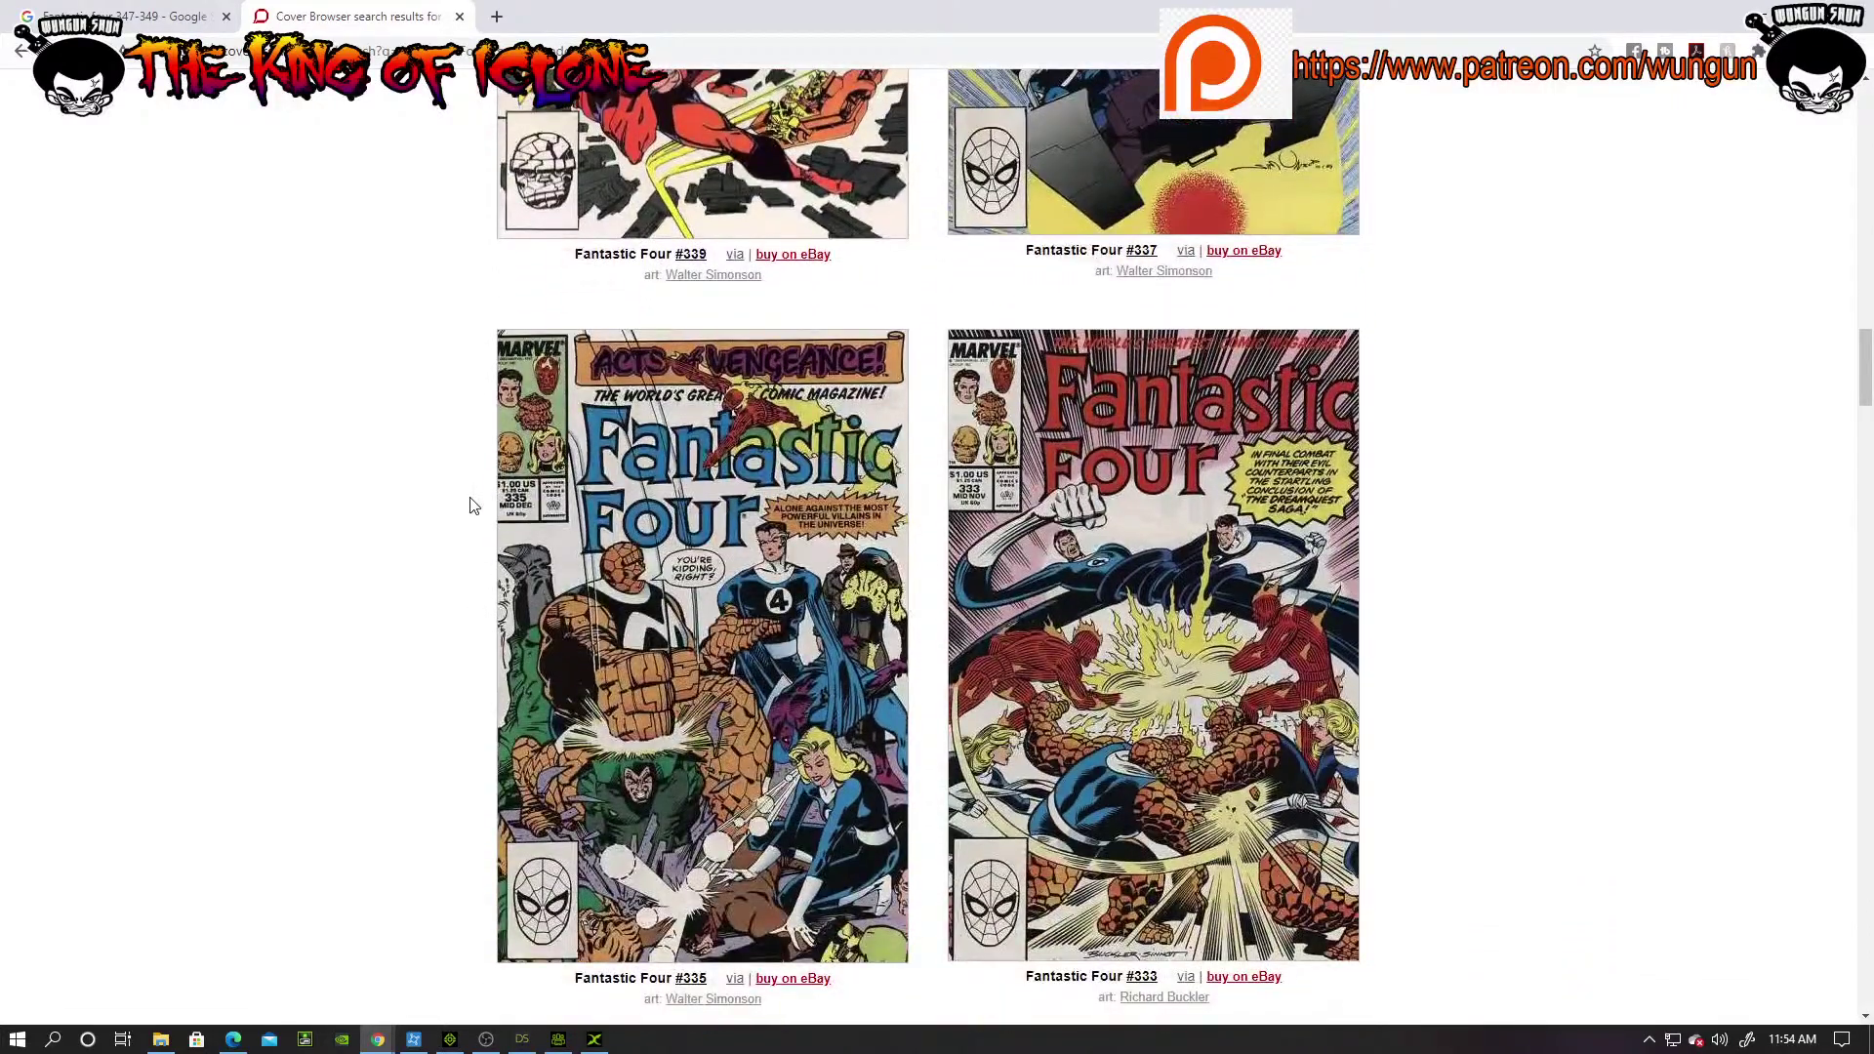
scroll(463, 486, down, 6)
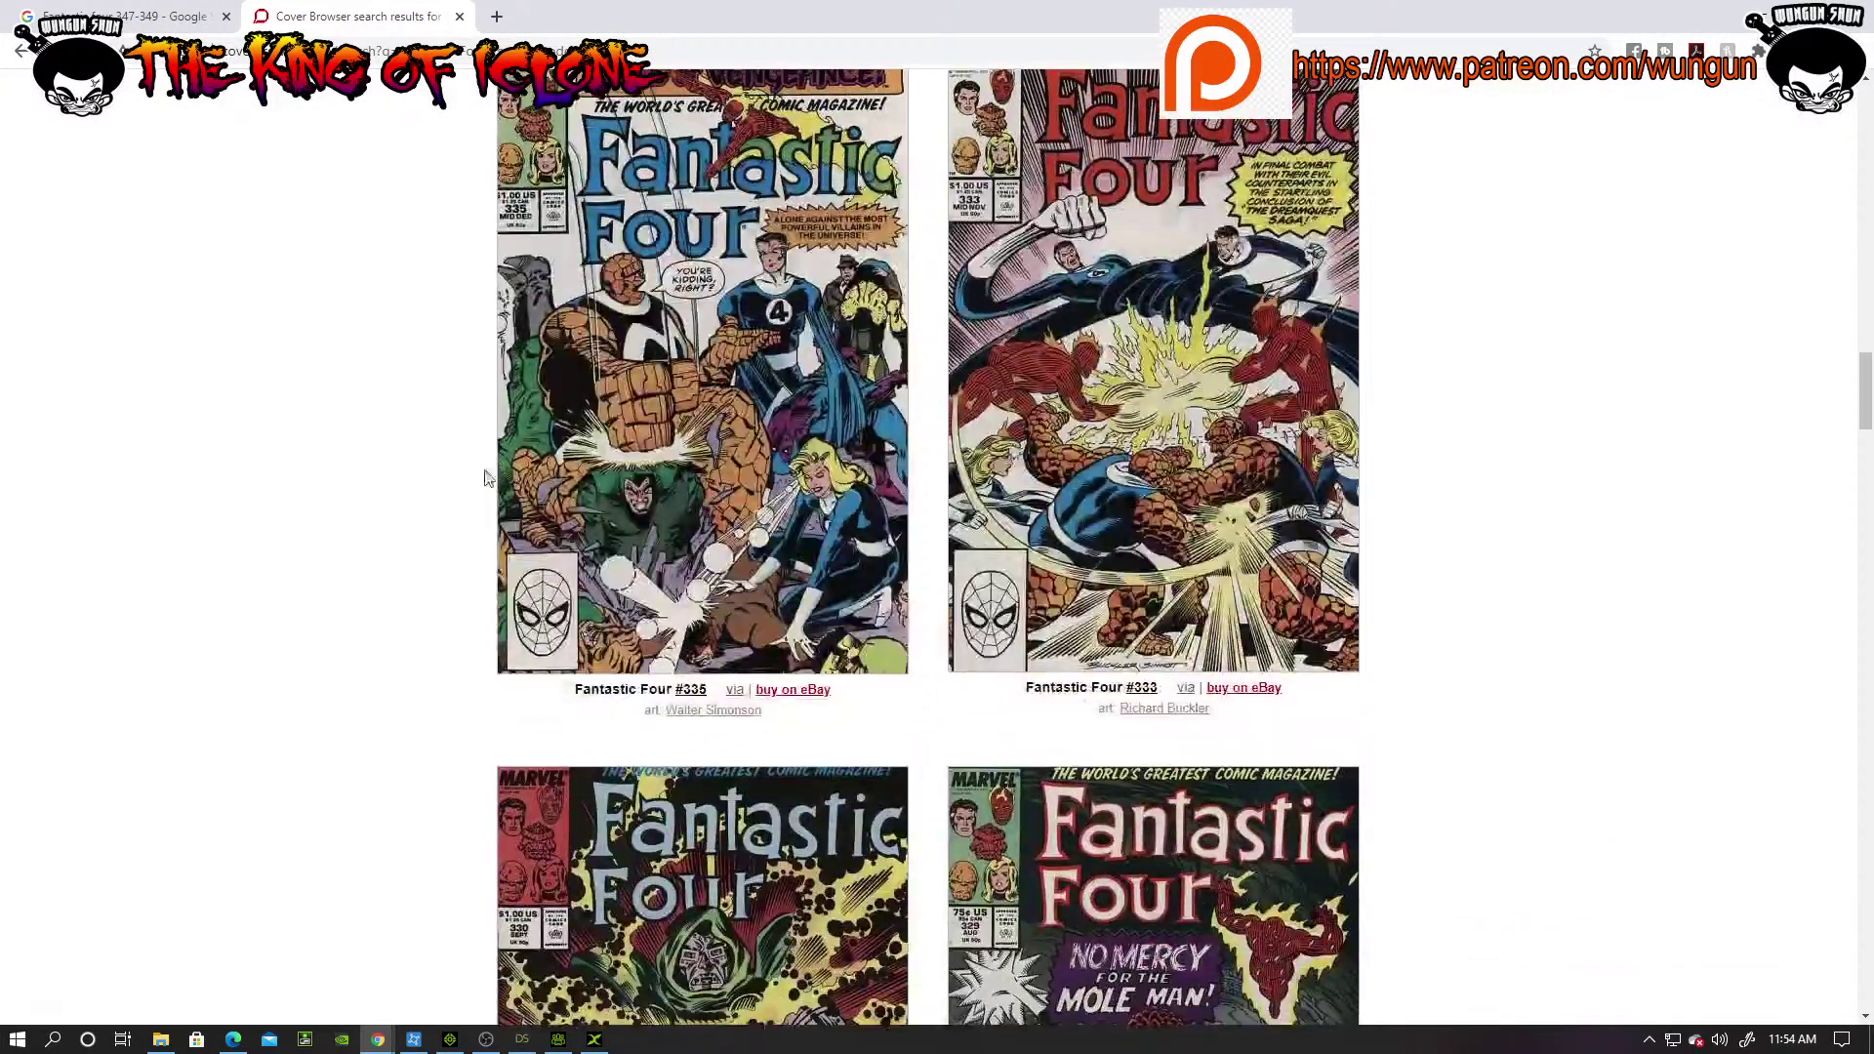
scroll(463, 486, down, 8)
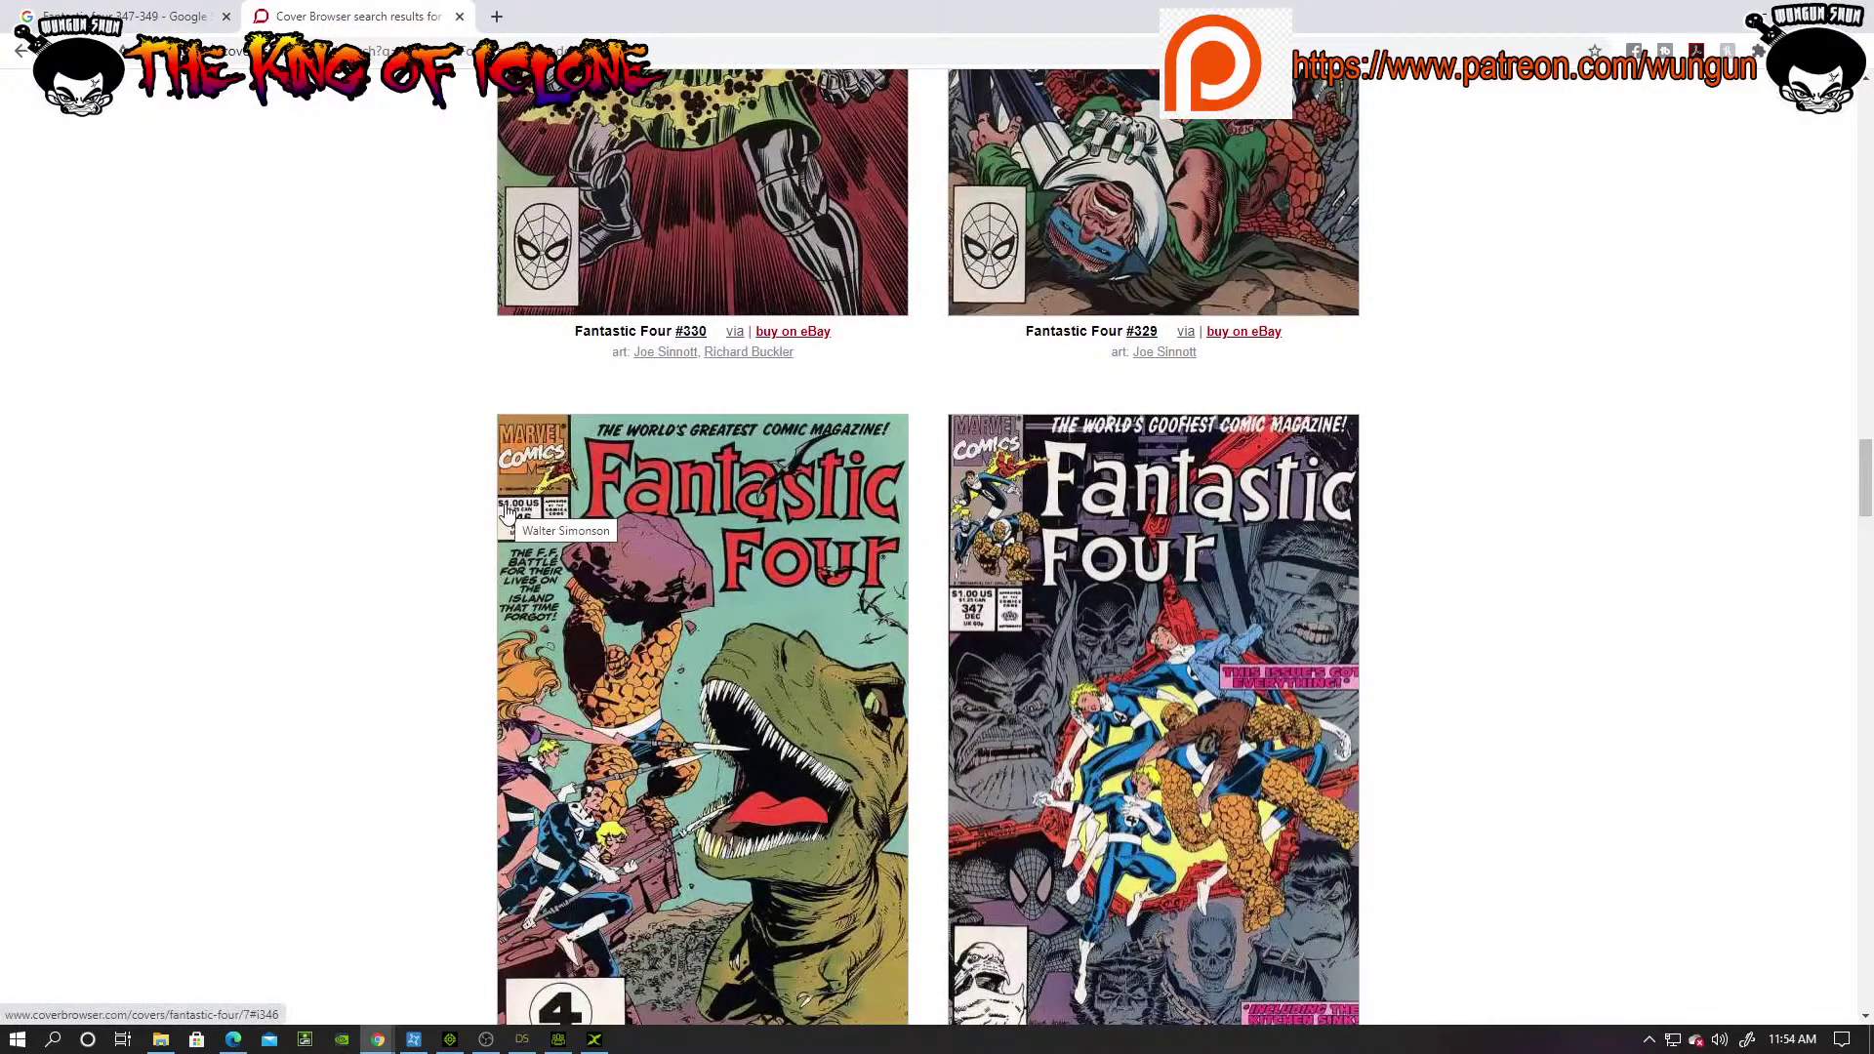
scroll(1232, 605, down, 2)
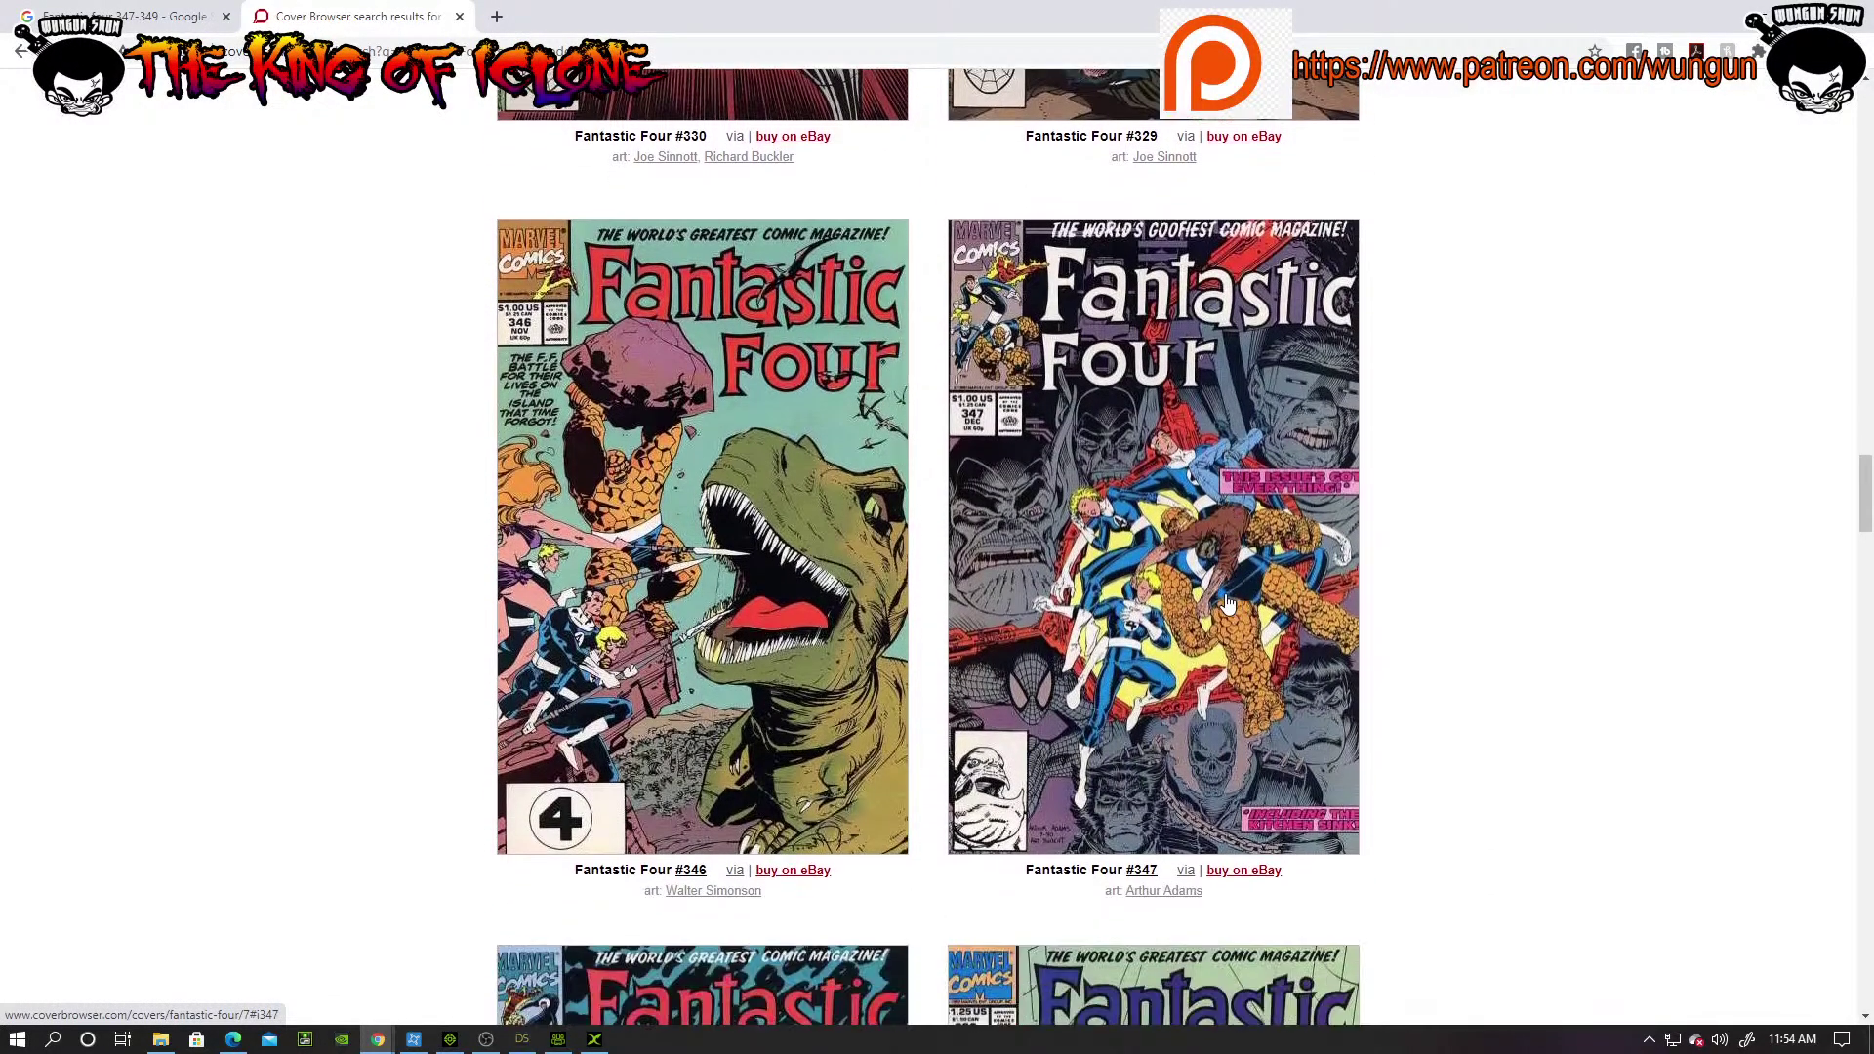
click(1123, 469)
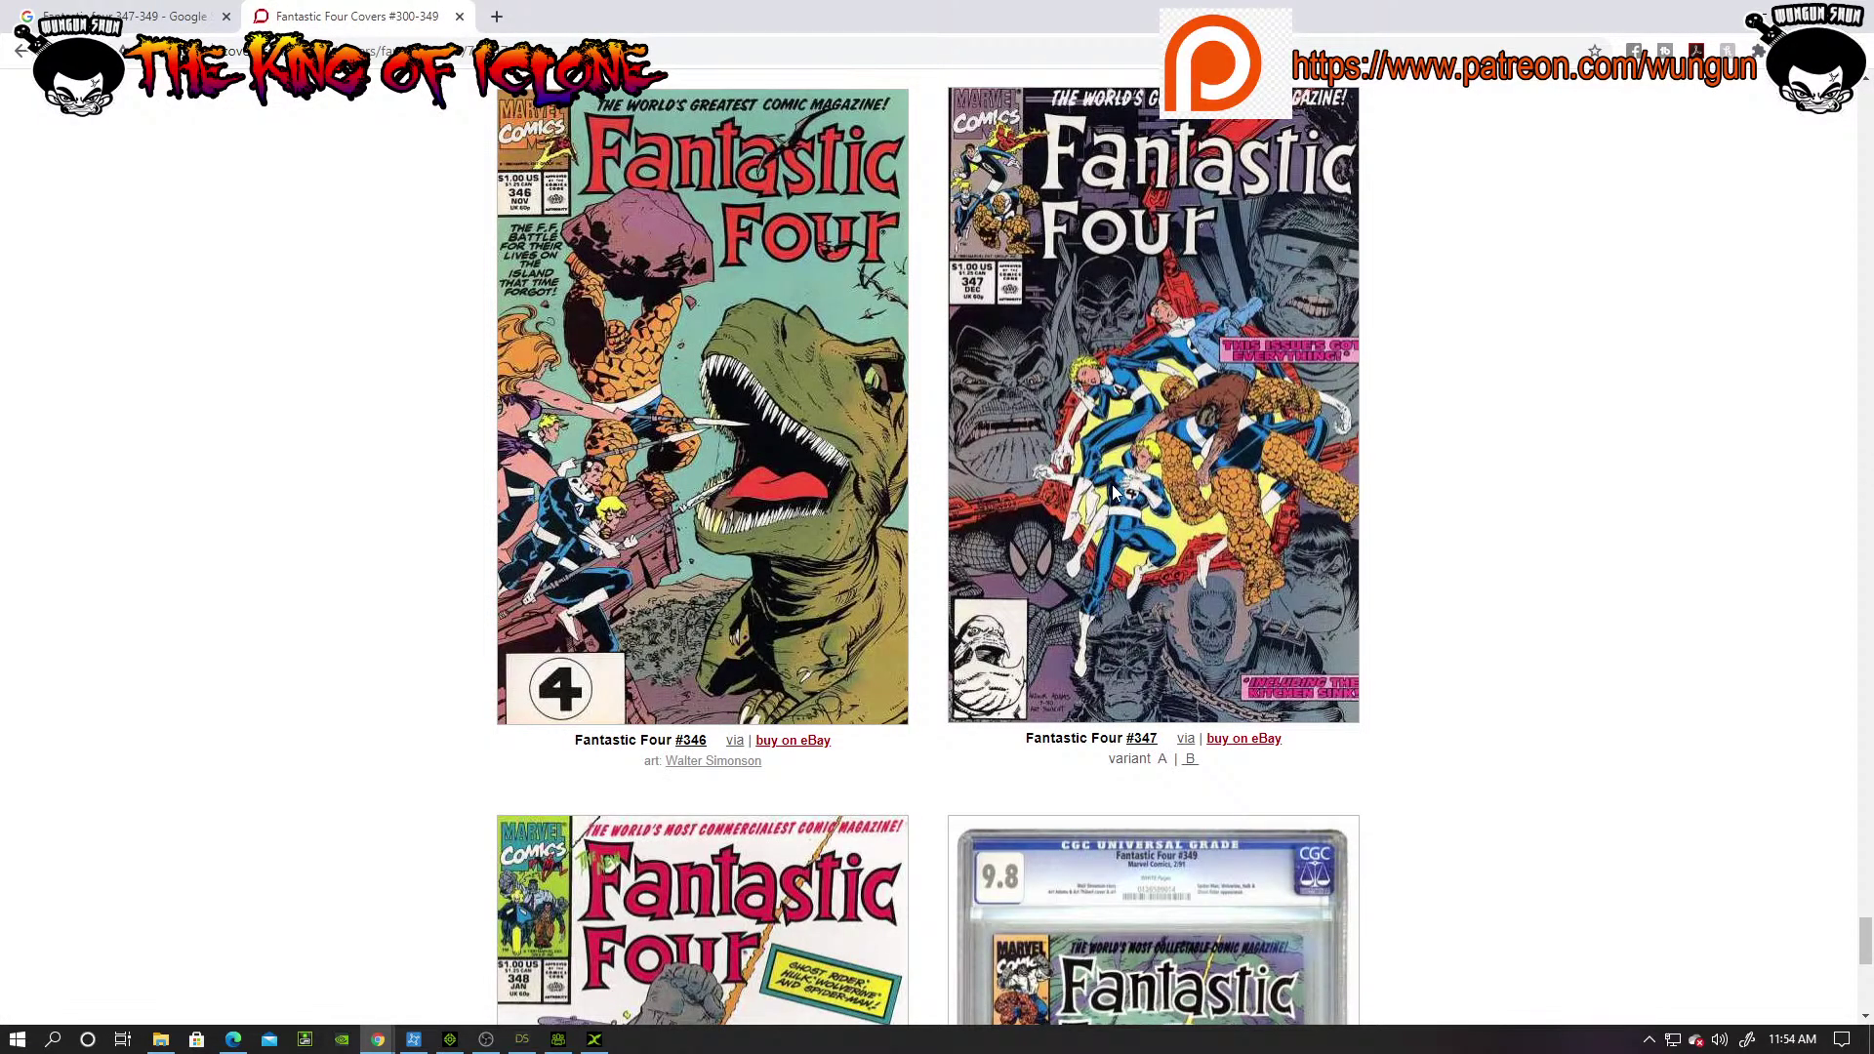
scroll(1116, 479, down, 4)
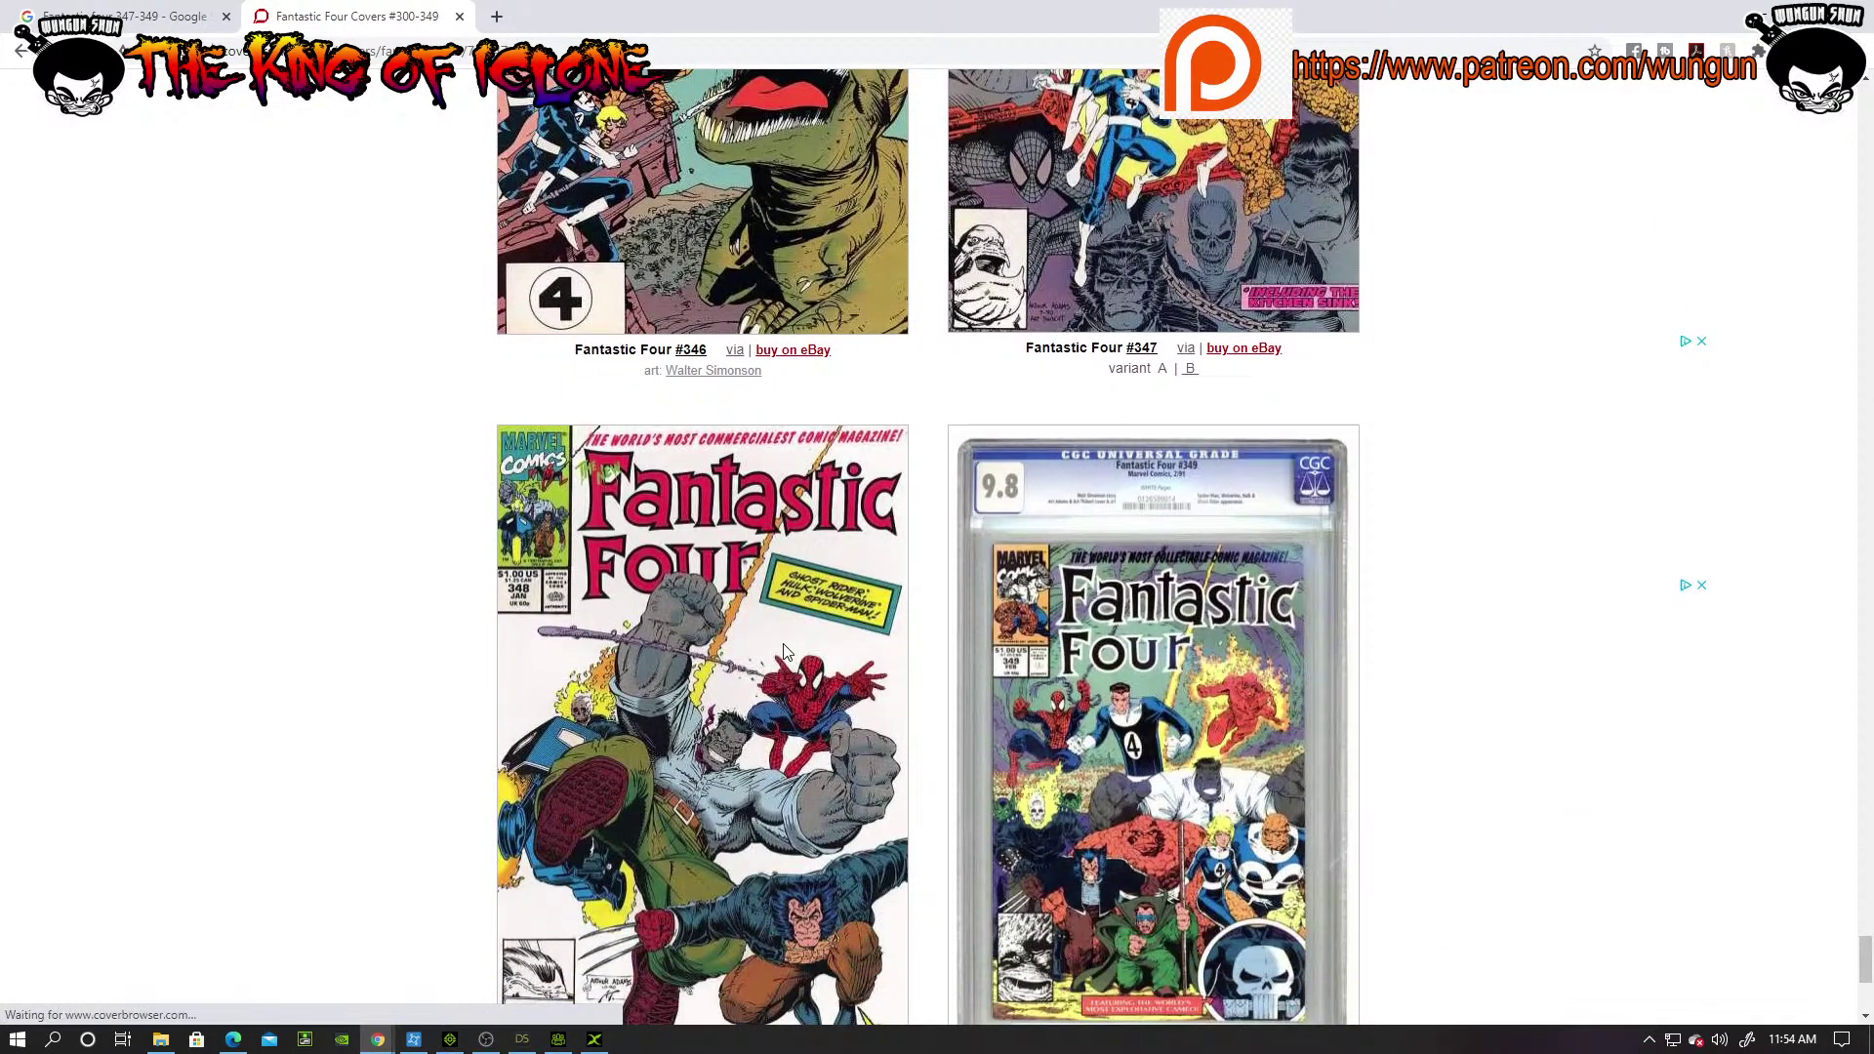
Step: Return to the cover search results and check the covers listed just after Fantastic Four #347
click(15, 50)
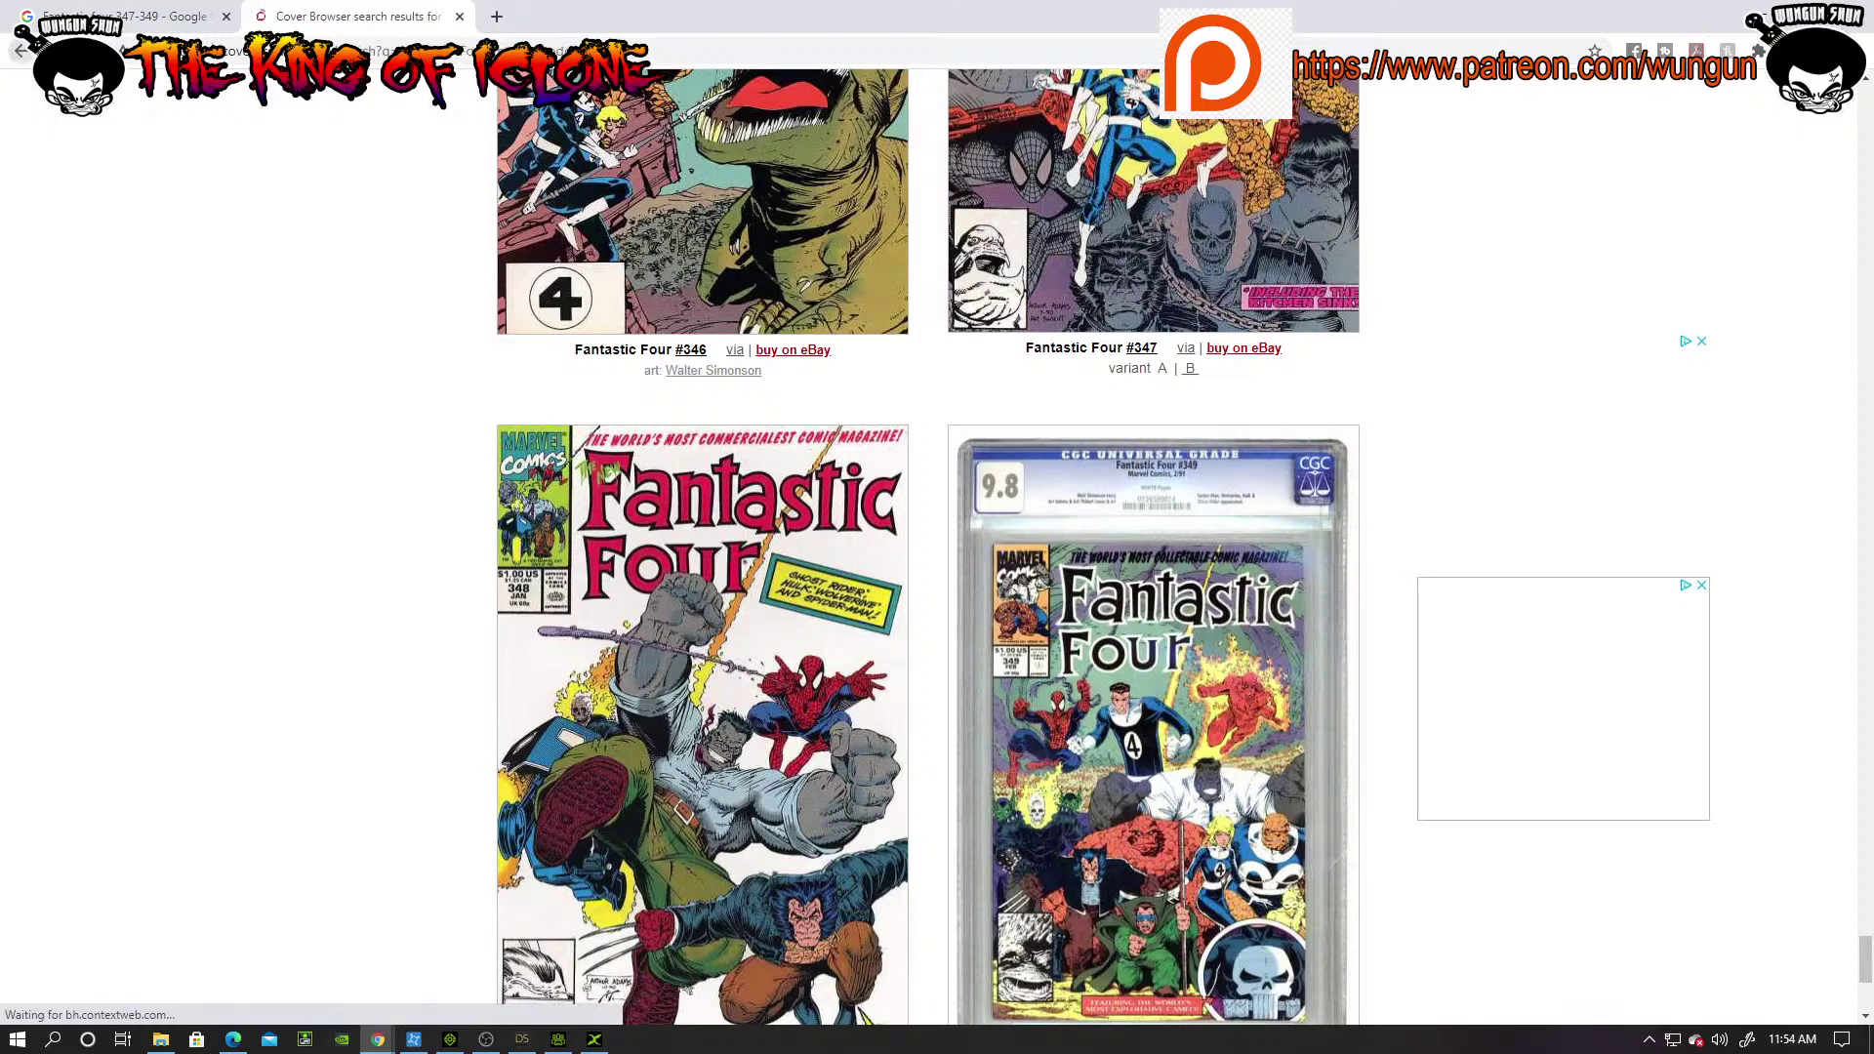
scroll(1601, 511, down, 5)
scroll(1601, 511, down, 2)
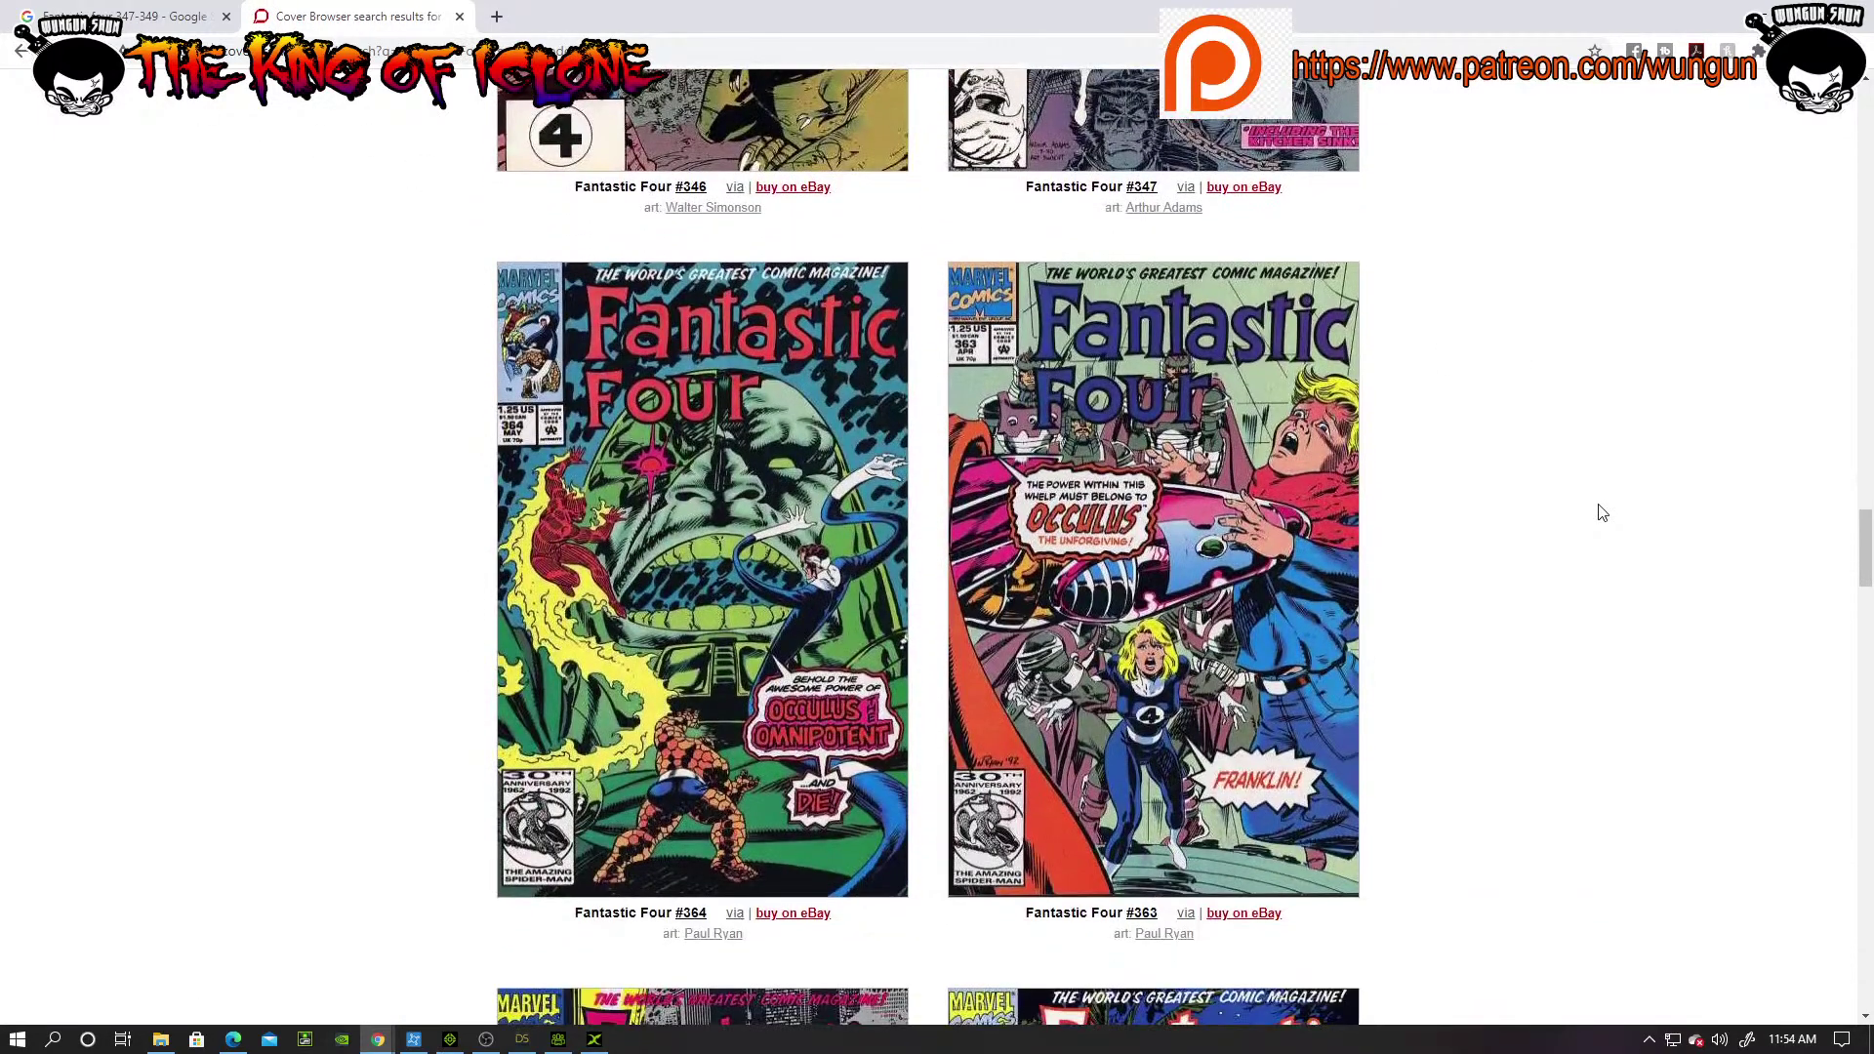
scroll(1602, 511, up, 3)
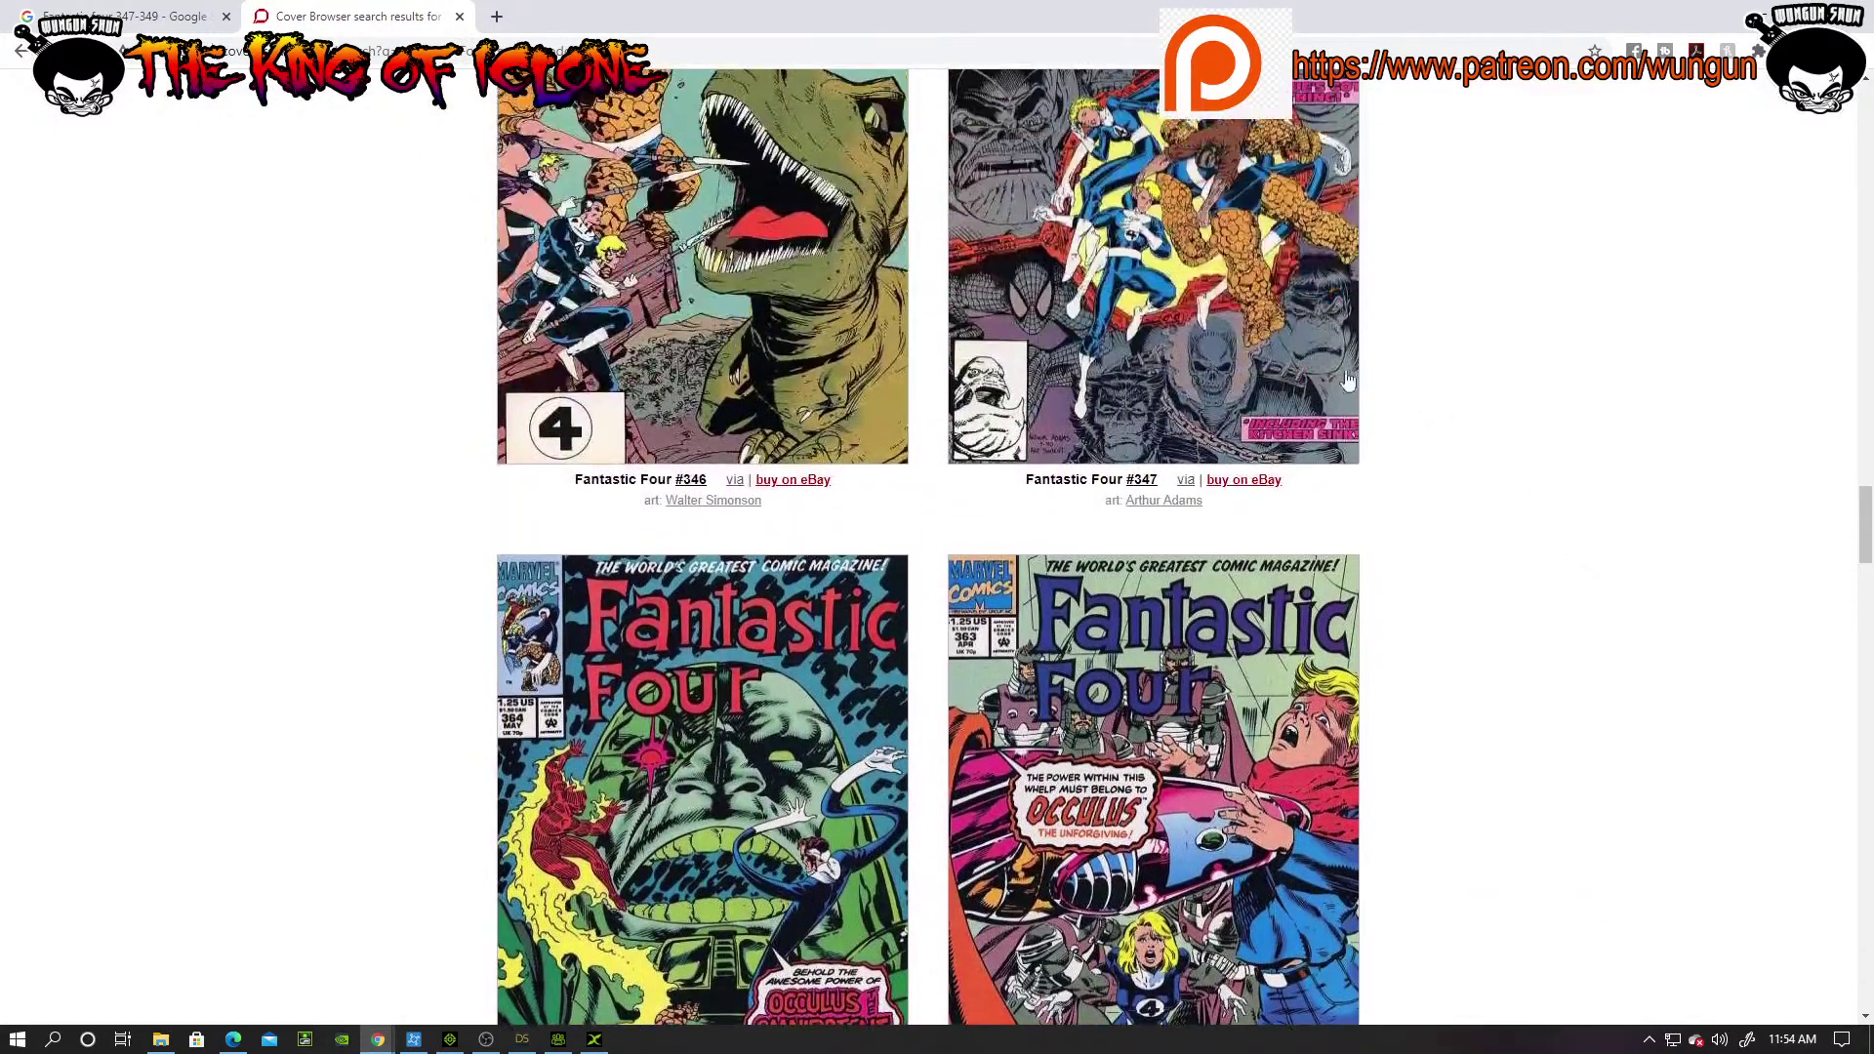
Step: Reopen the Fantastic Four #347 cover in its gallery and examine the covers of issues 347 to 349
click(1181, 290)
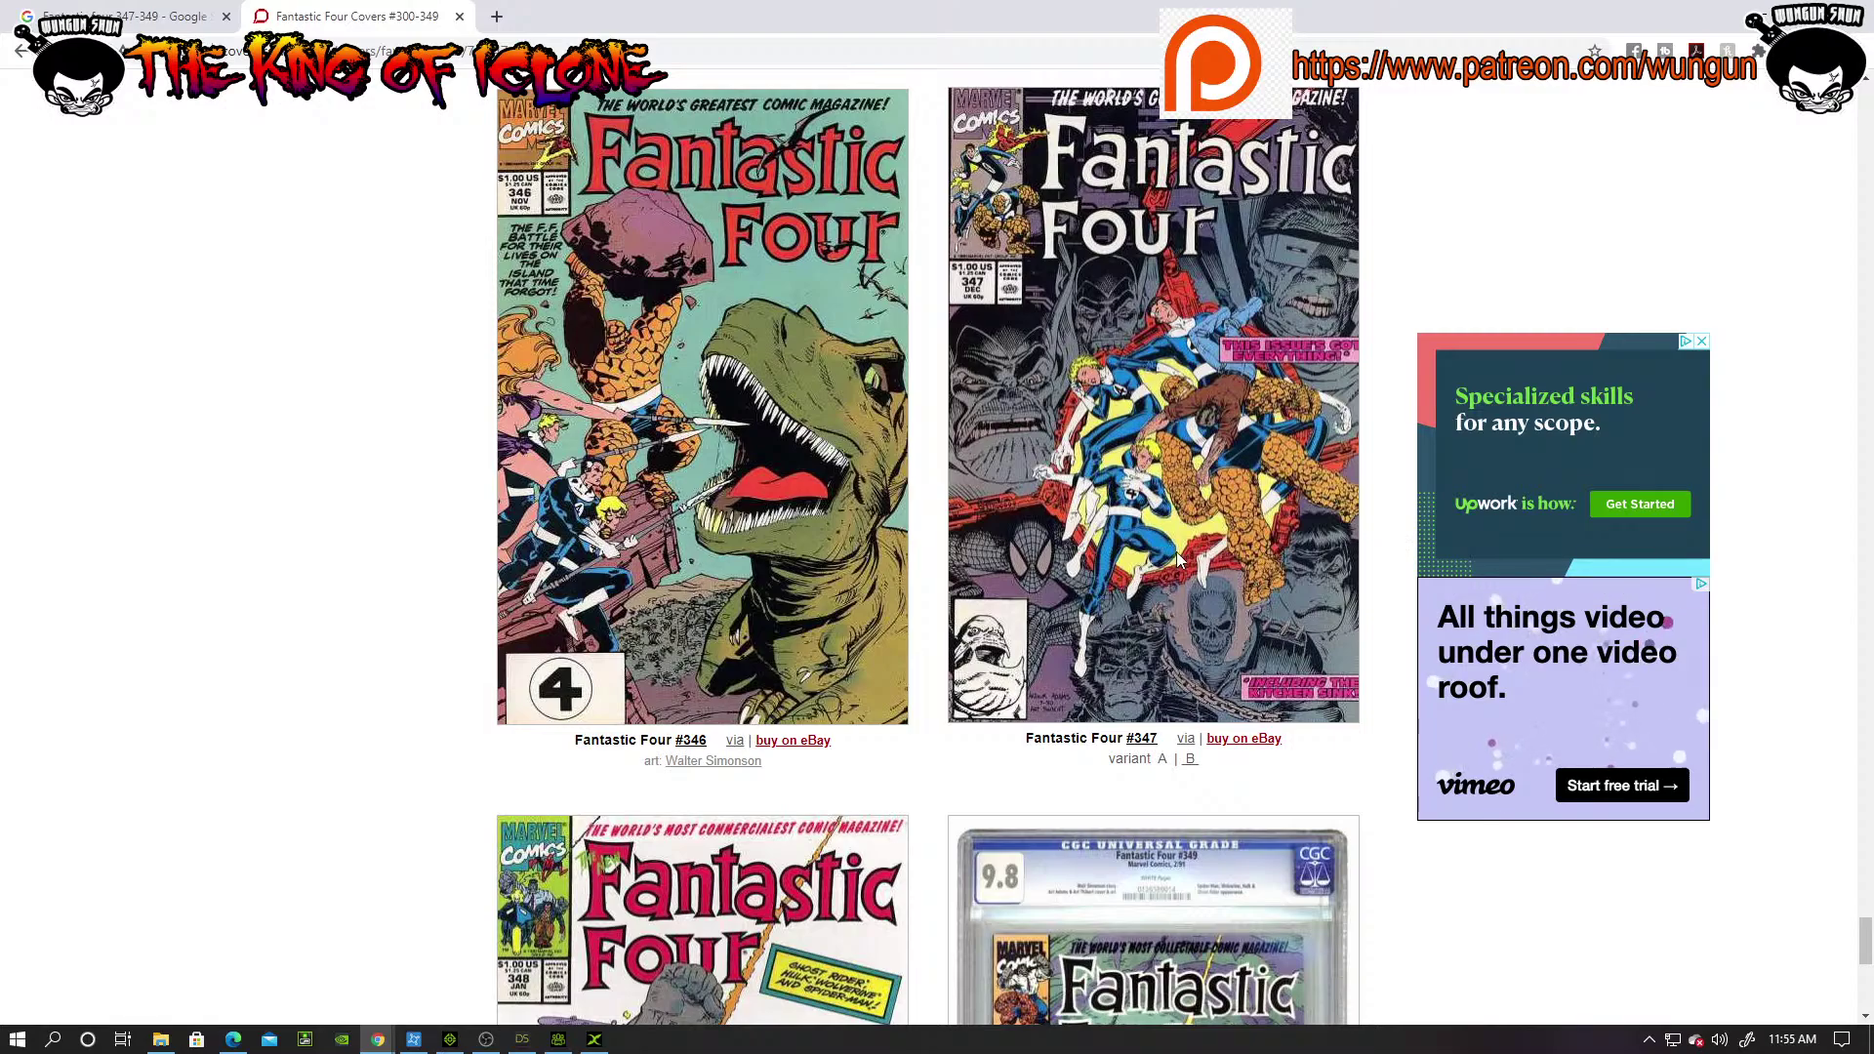
scroll(1181, 547, down, 6)
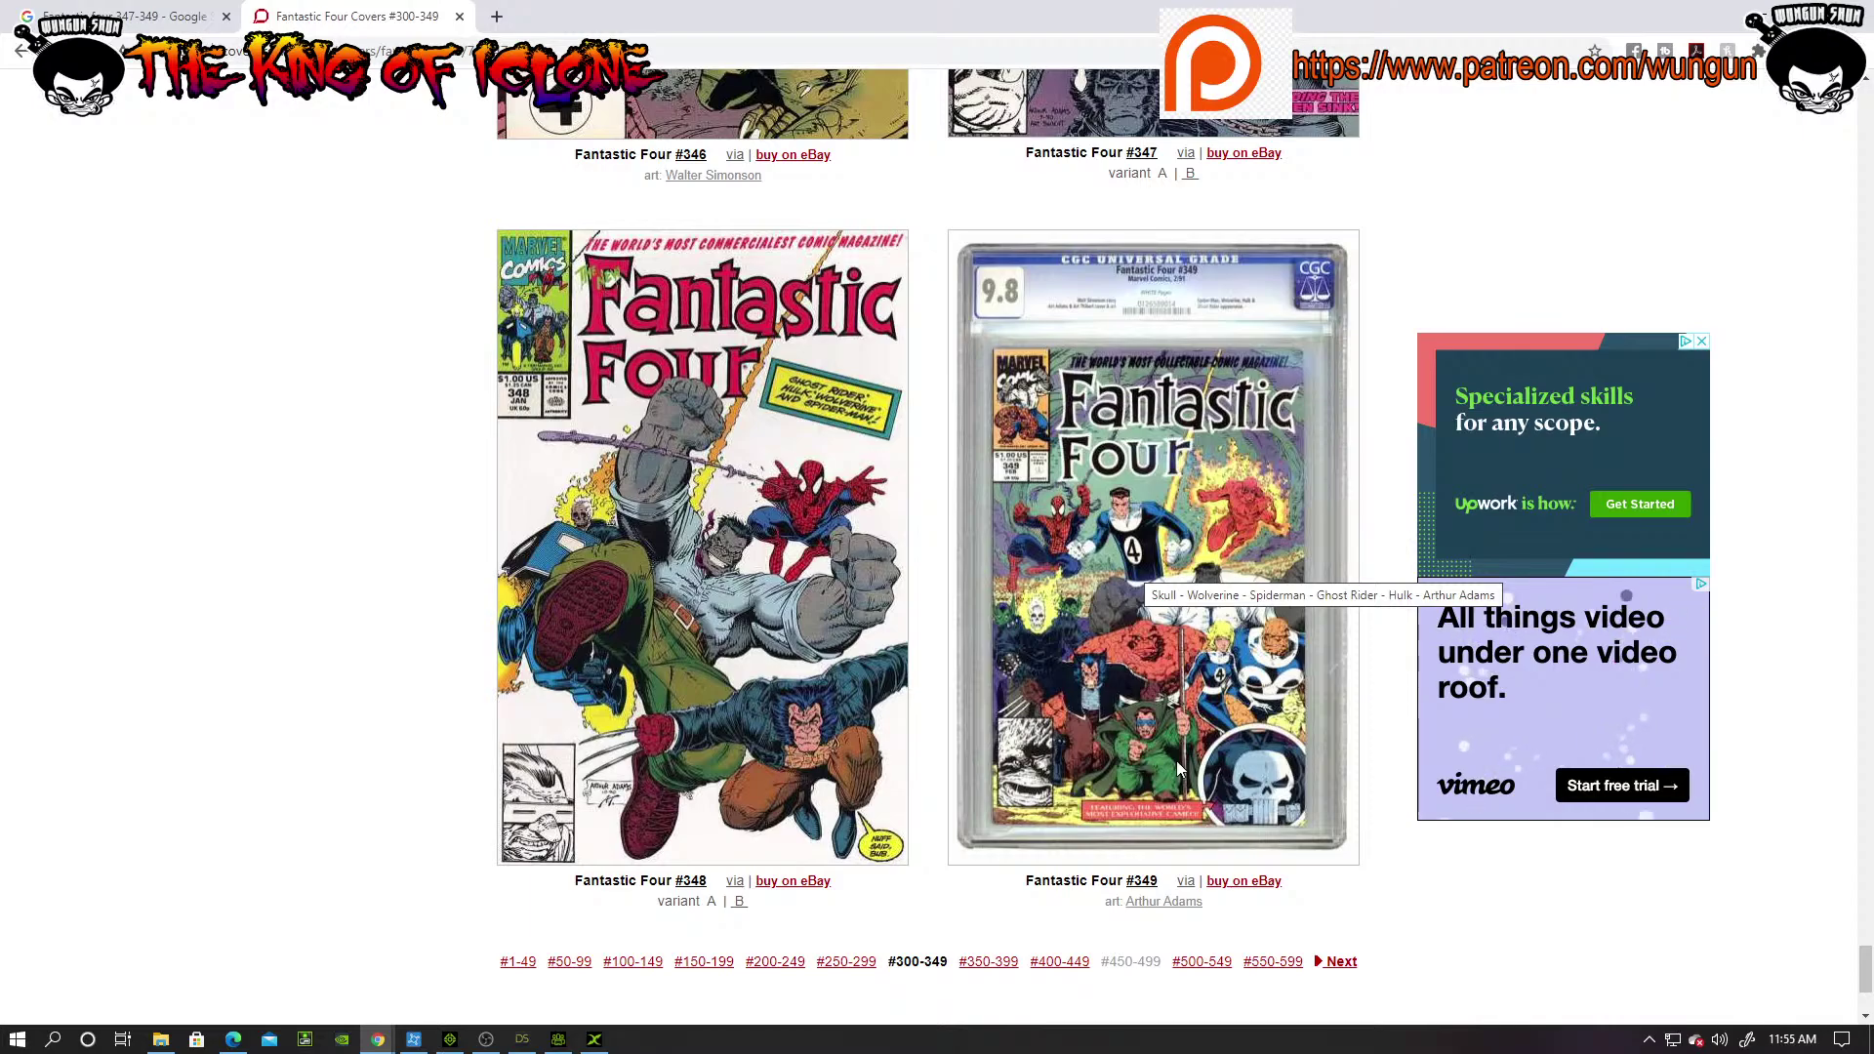
scroll(1176, 760, down, 2)
scroll(1127, 586, up, 4)
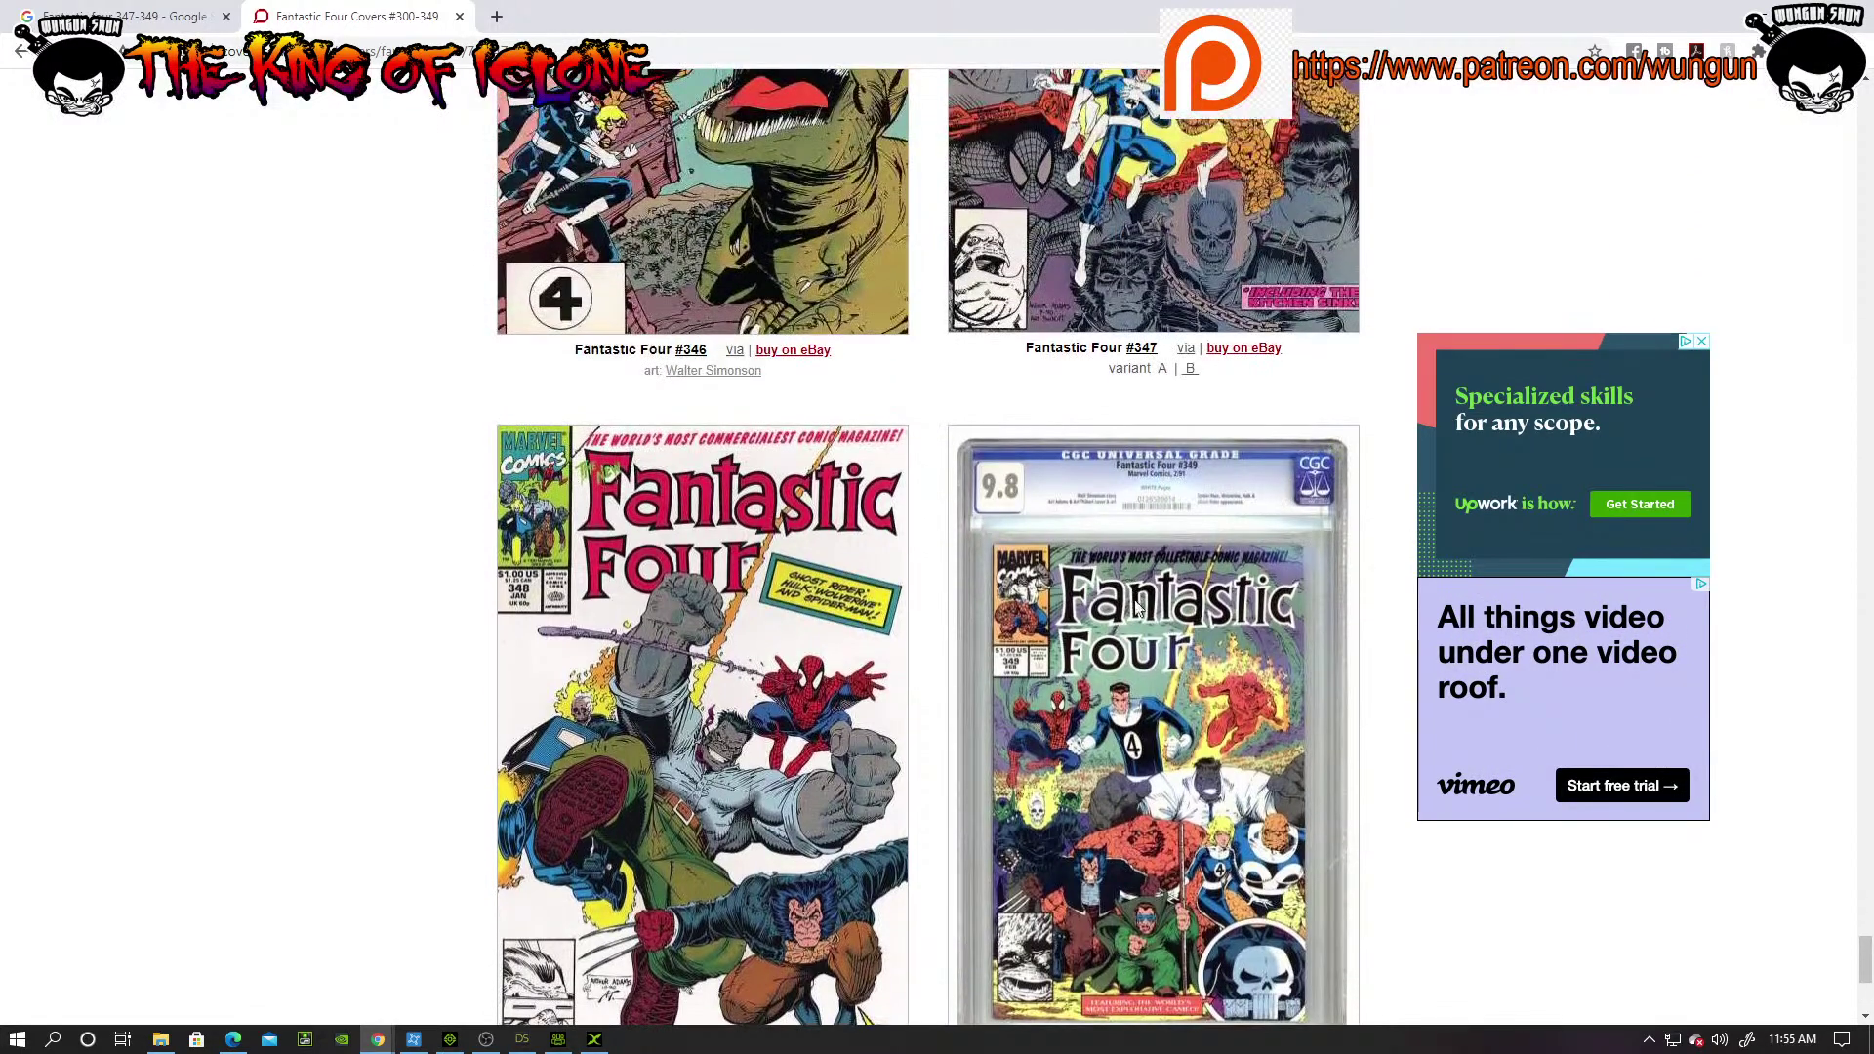
scroll(1138, 607, down, 1)
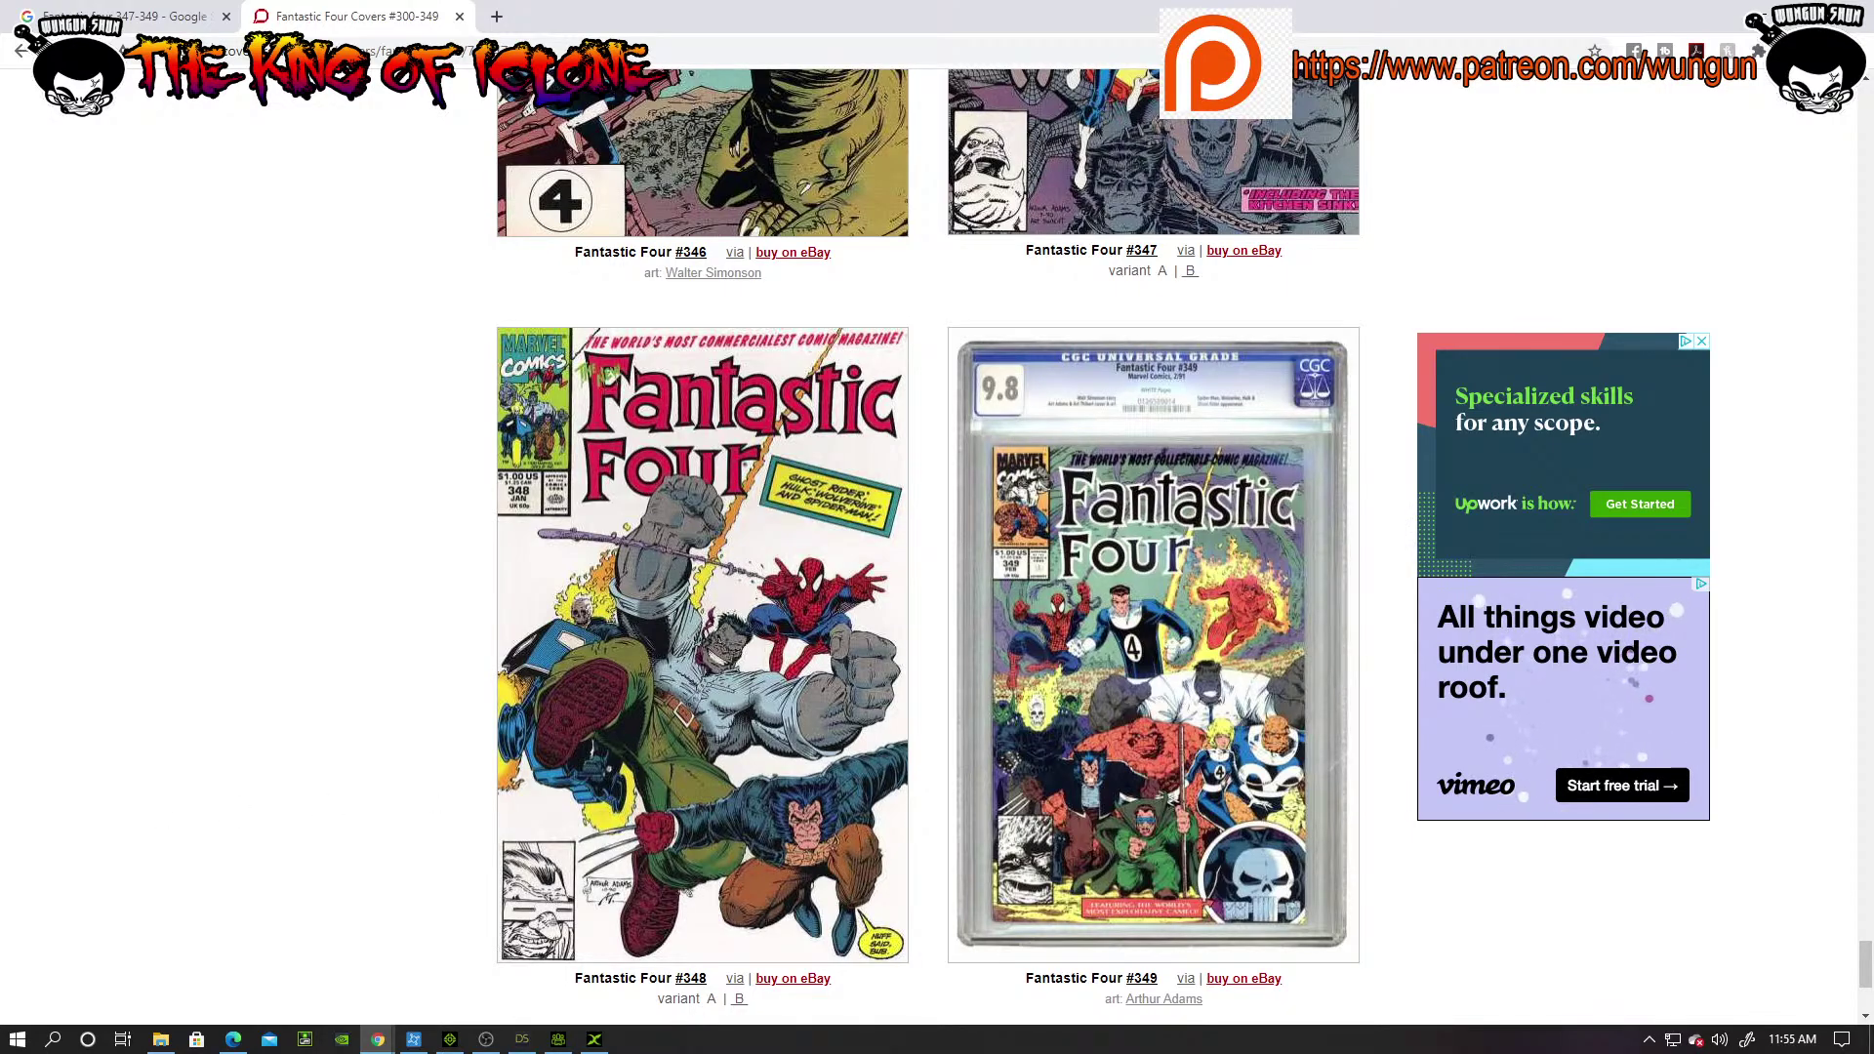
scroll(1279, 406, down, 4)
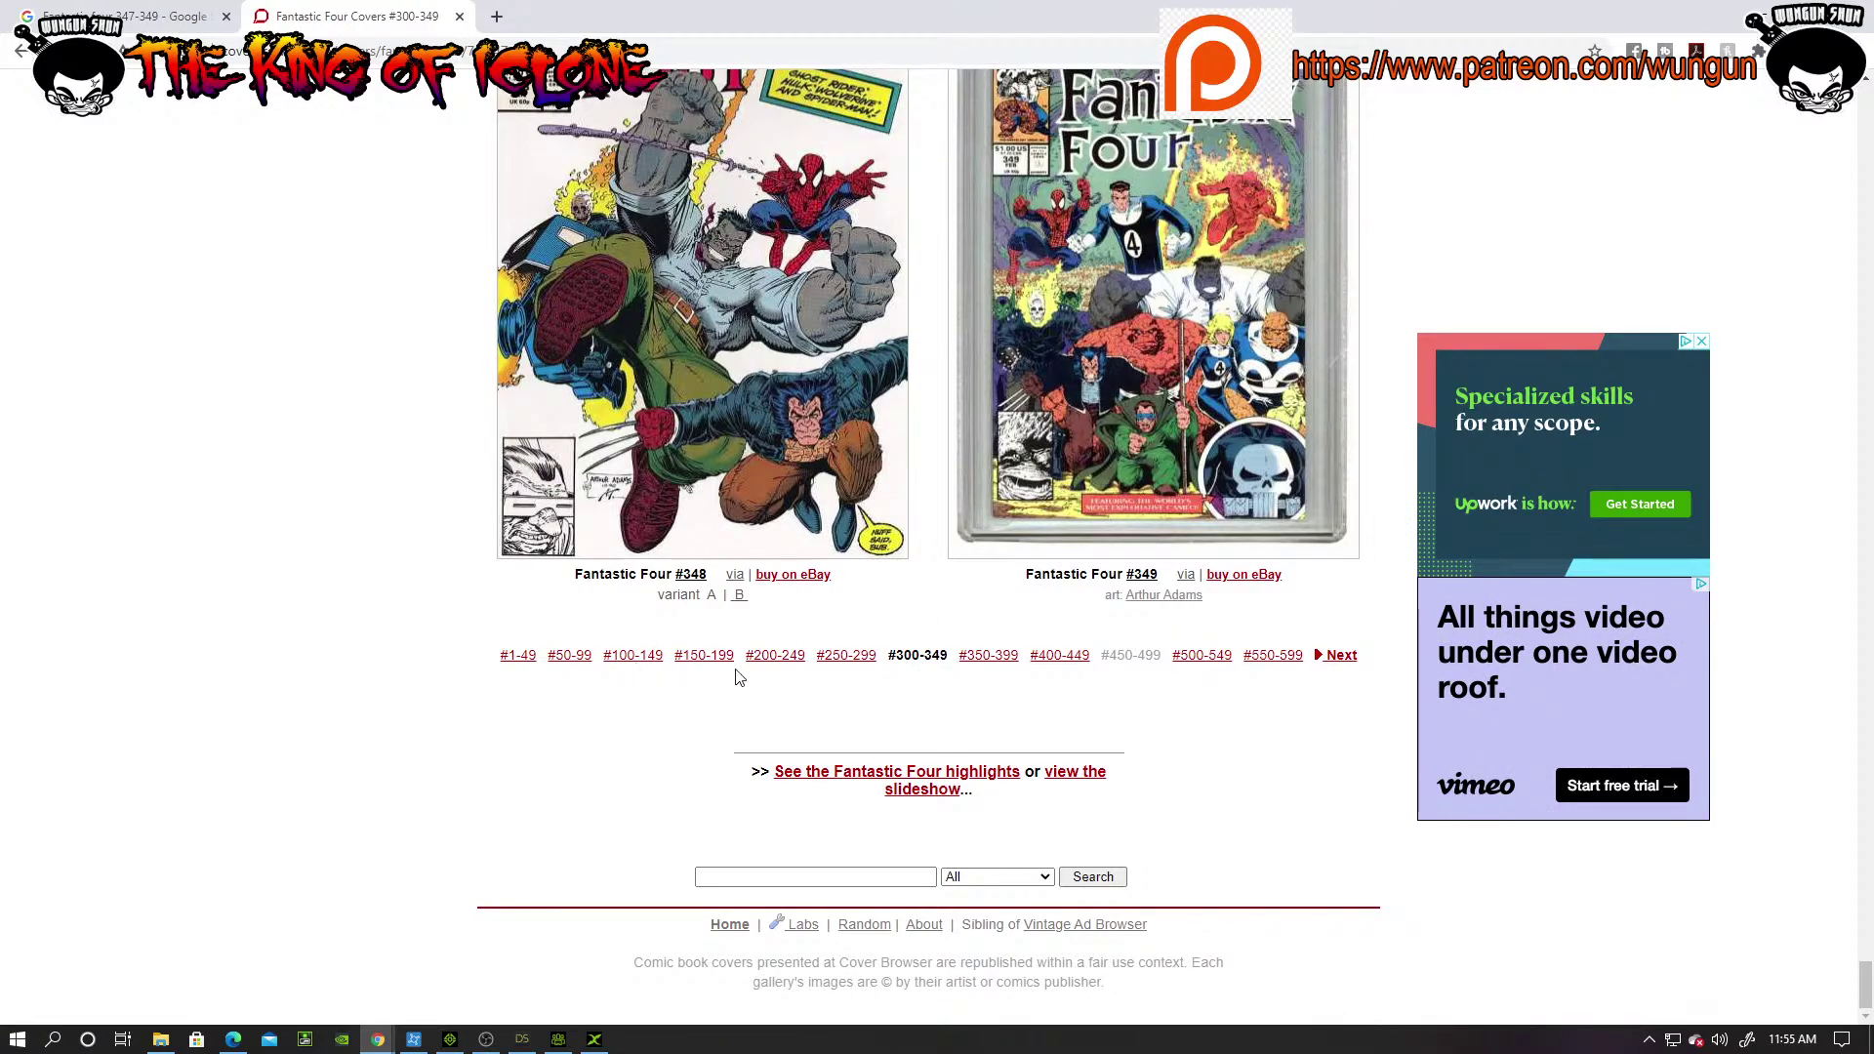
Step: Go back to the search results and look through the Fantastic Four covers listed around issues 346 and 347
click(21, 51)
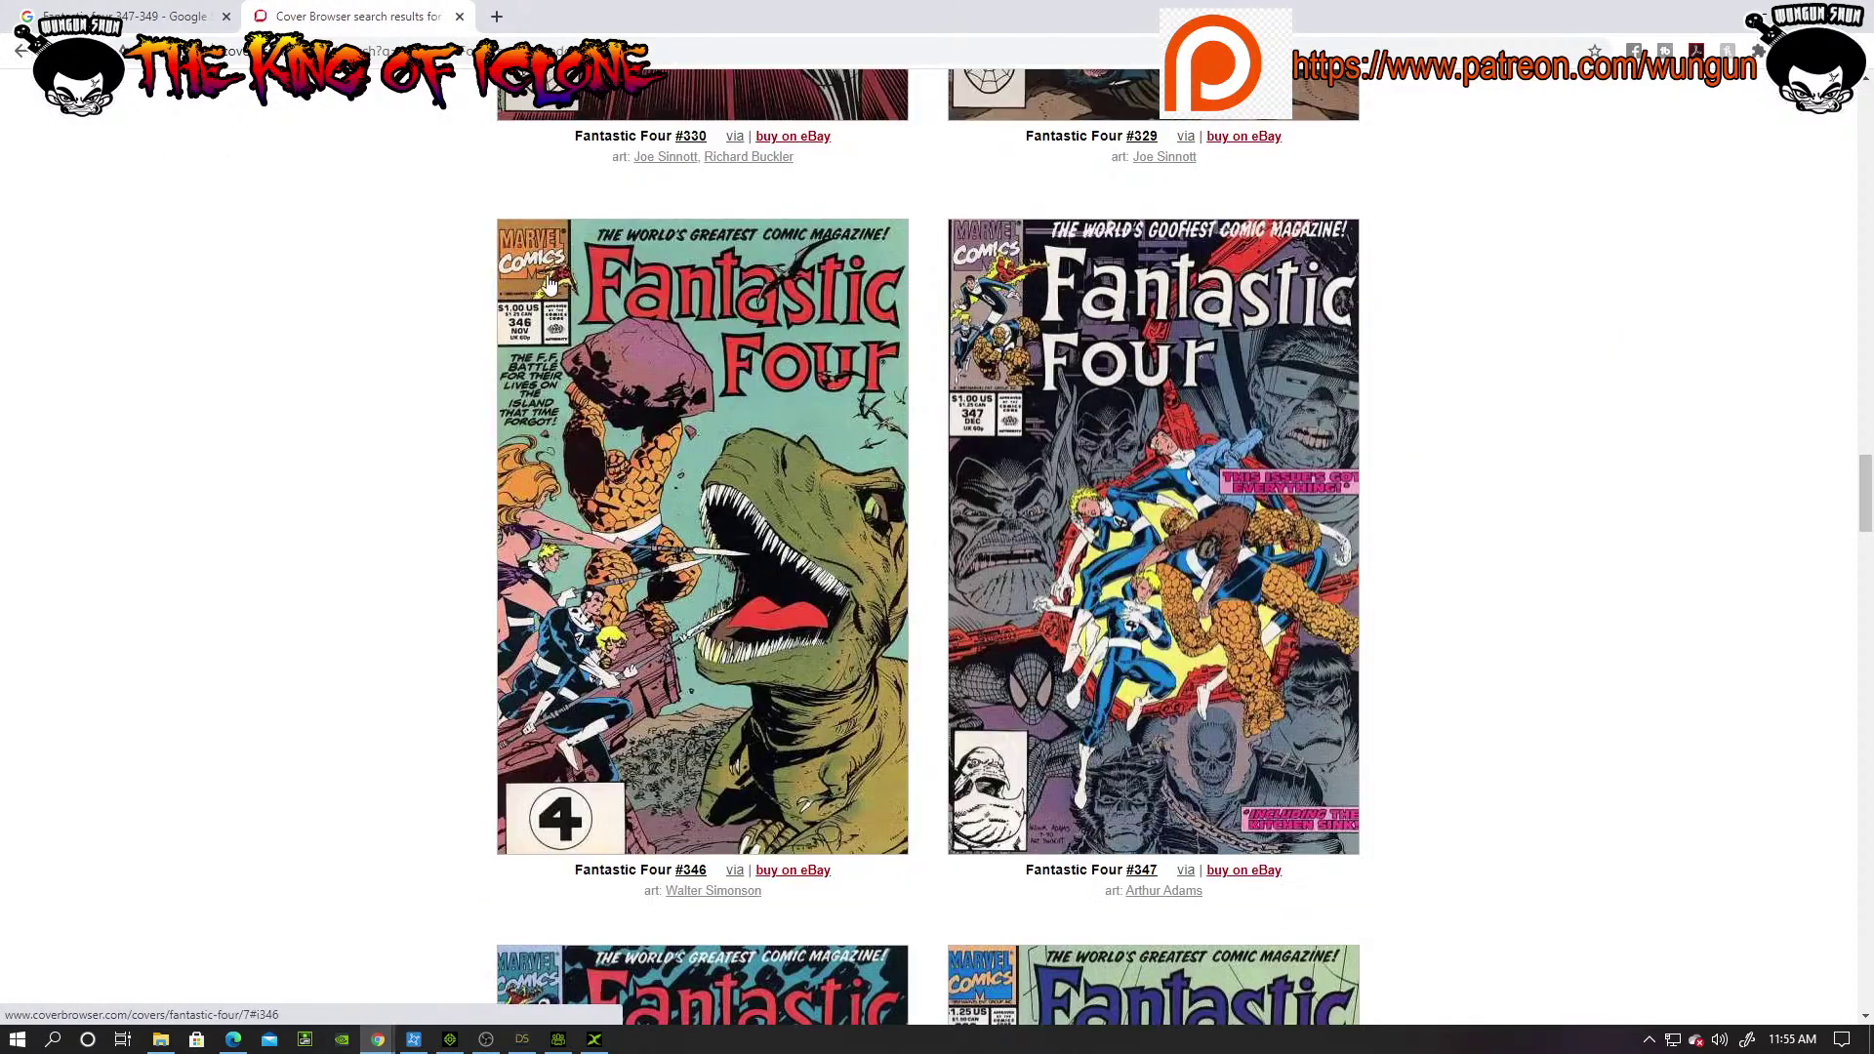
scroll(460, 310, down, 10)
scroll(464, 310, up, 4)
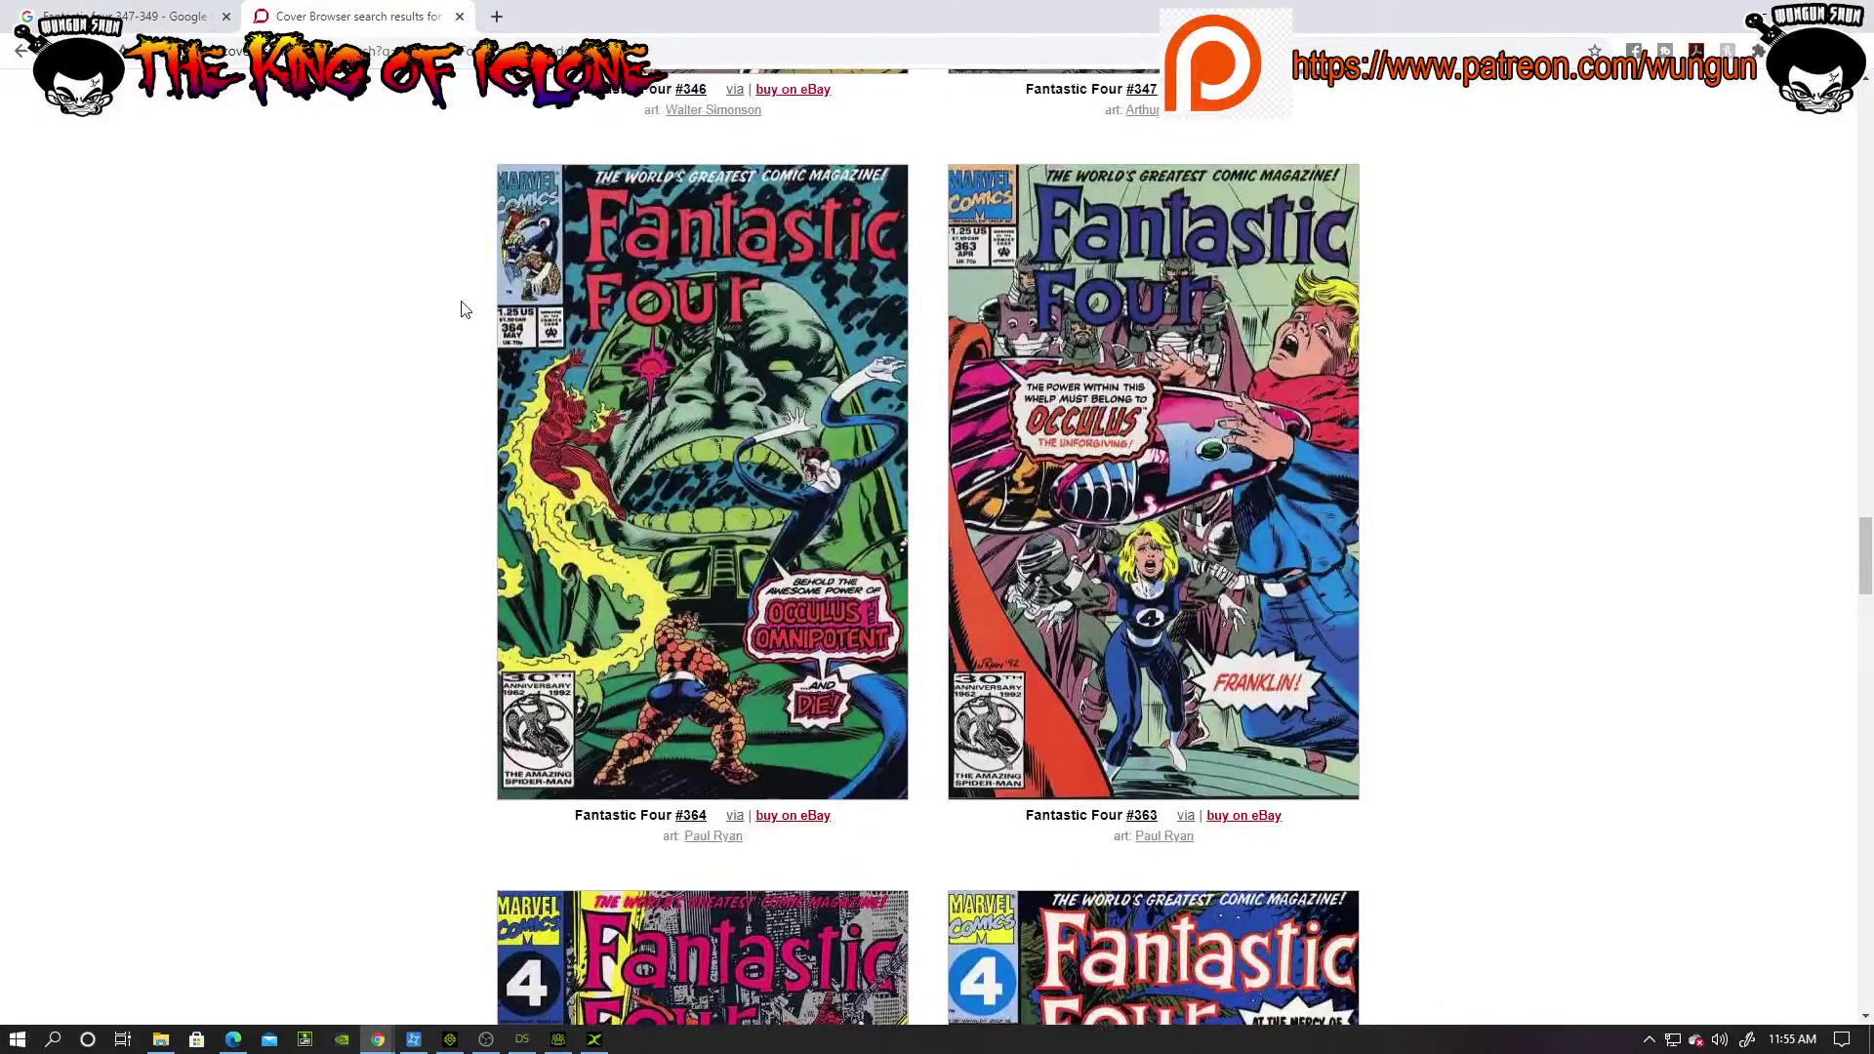
scroll(466, 310, down, 5)
scroll(465, 308, down, 3)
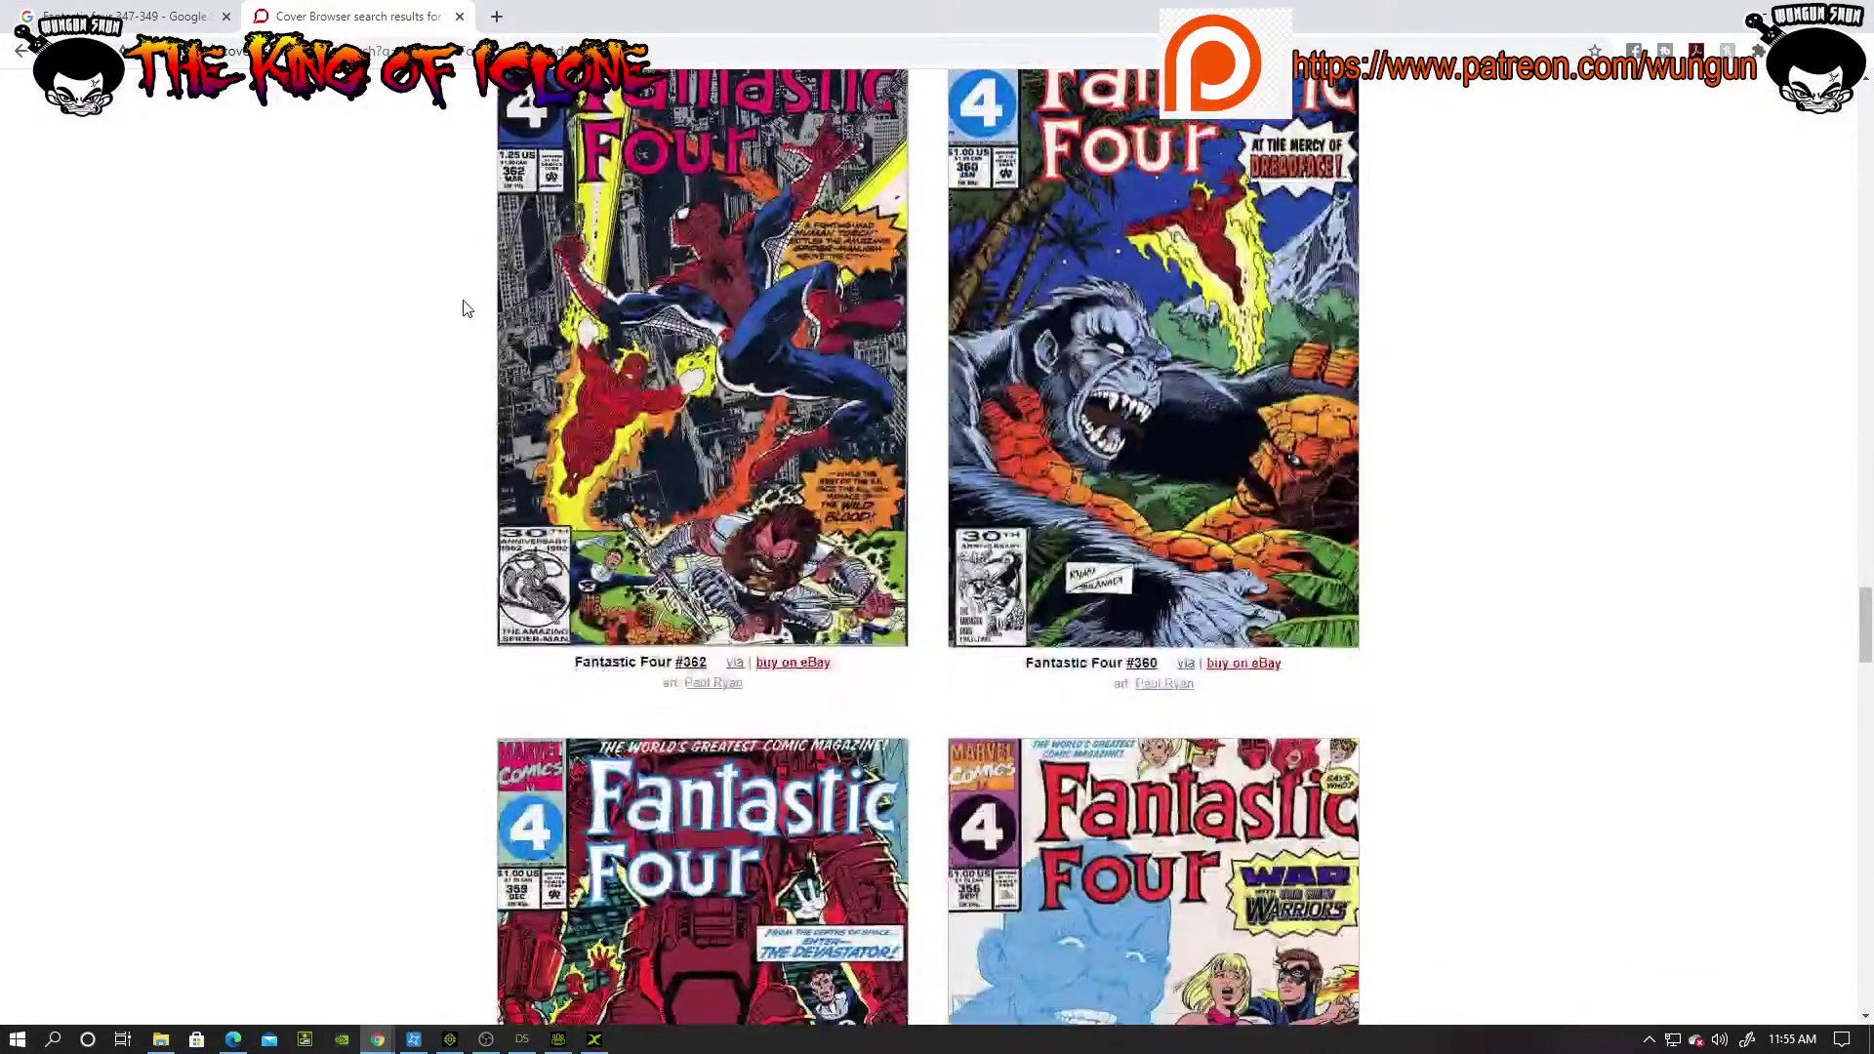
scroll(722, 292, up, 2)
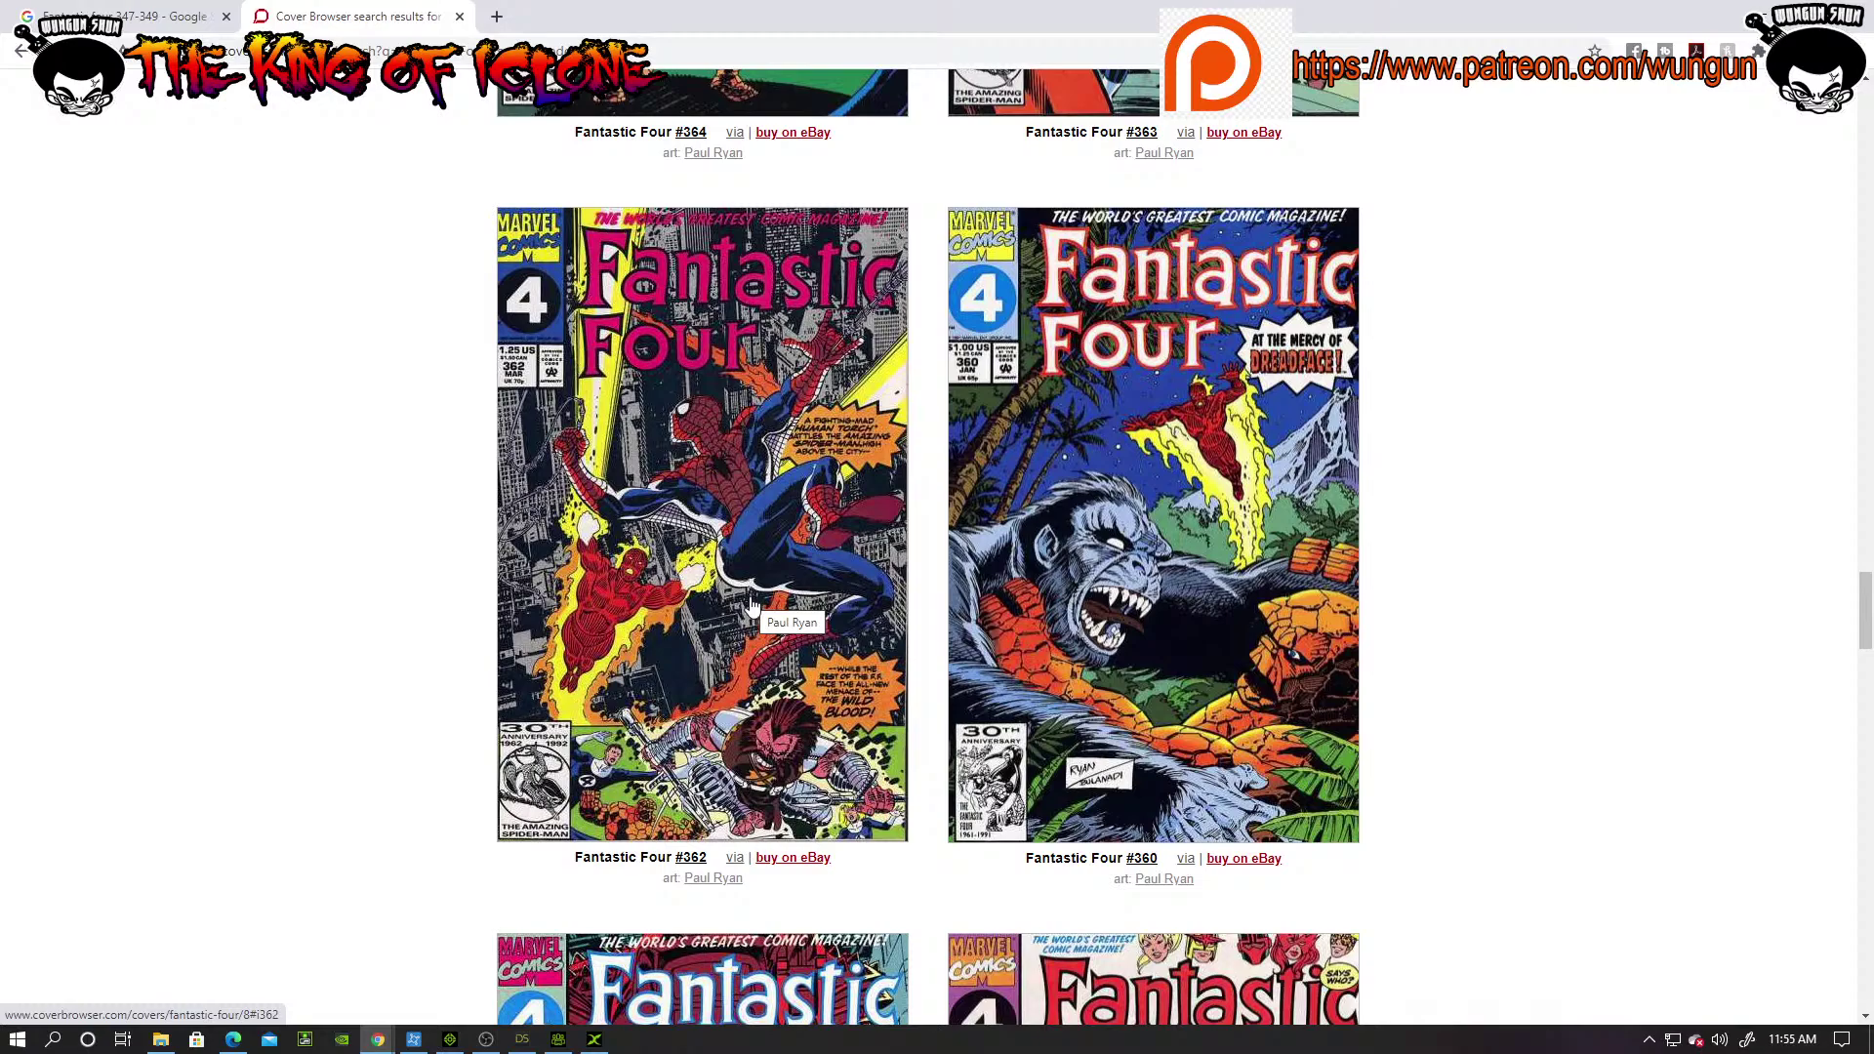
scroll(1157, 576, up, 8)
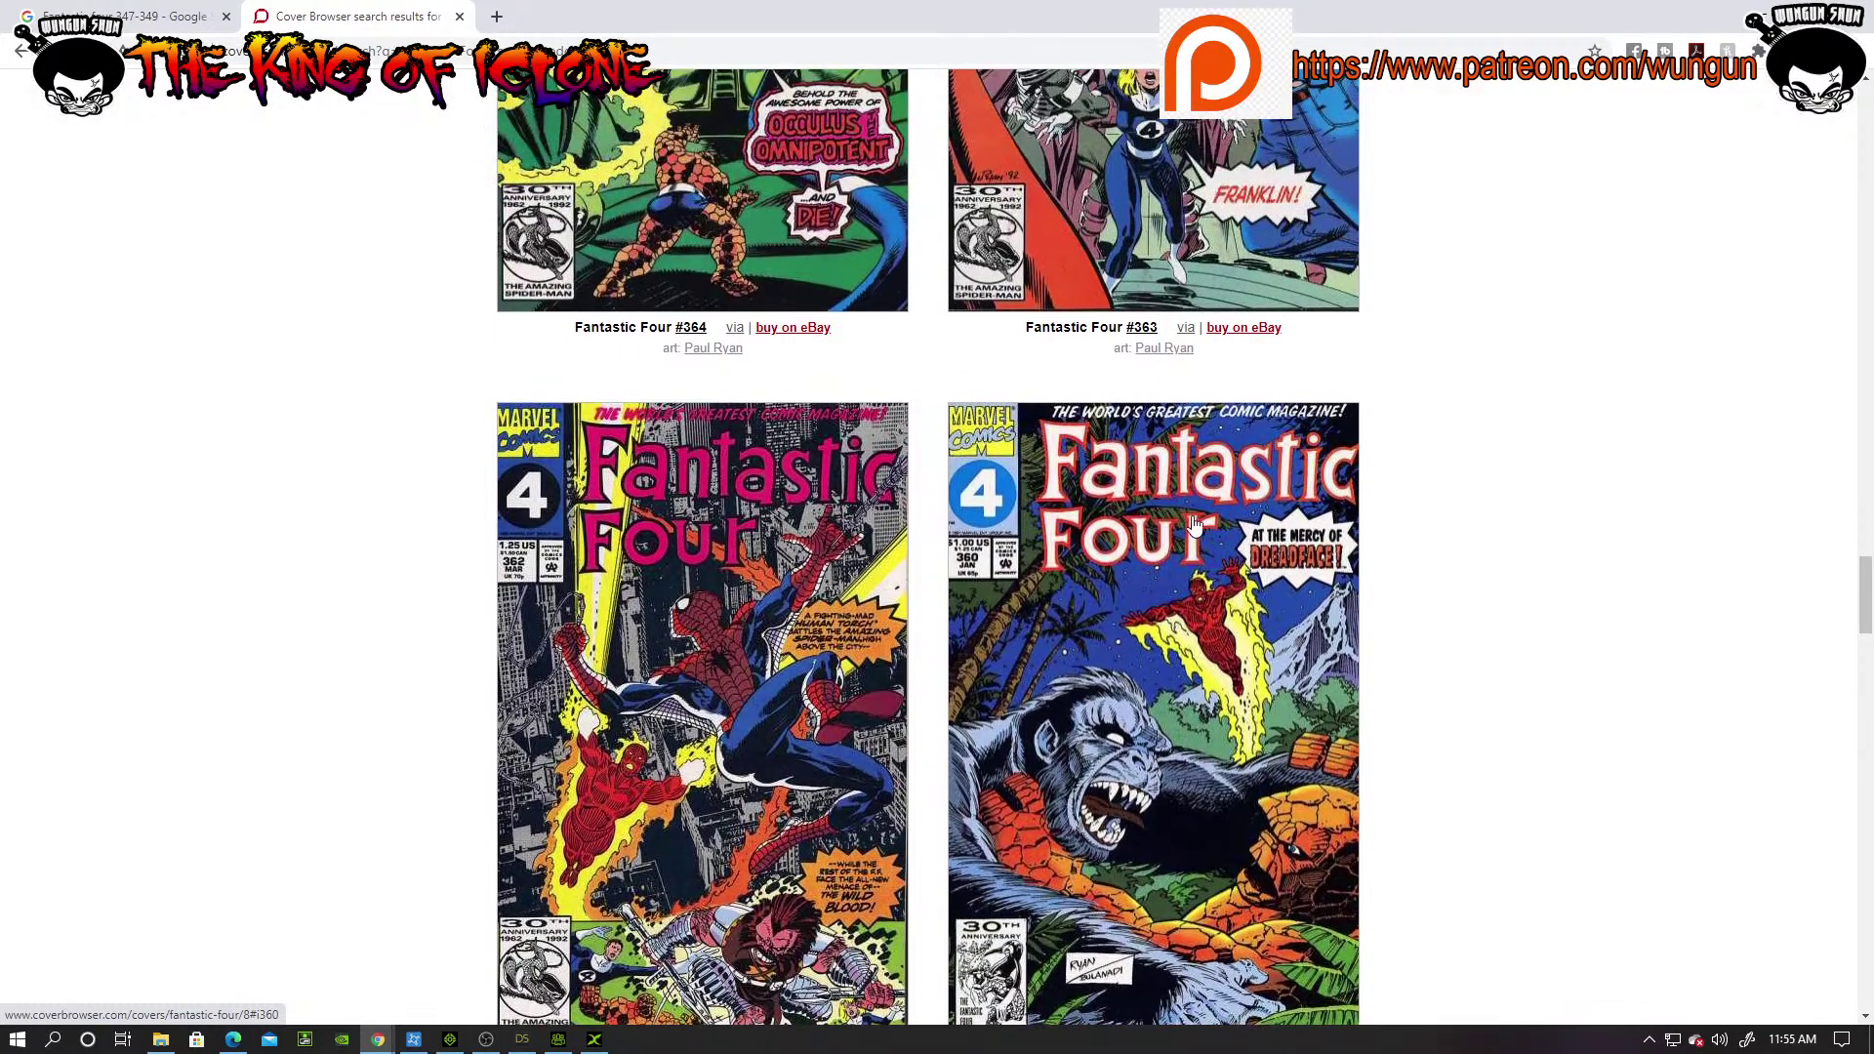
scroll(1153, 402, up, 1)
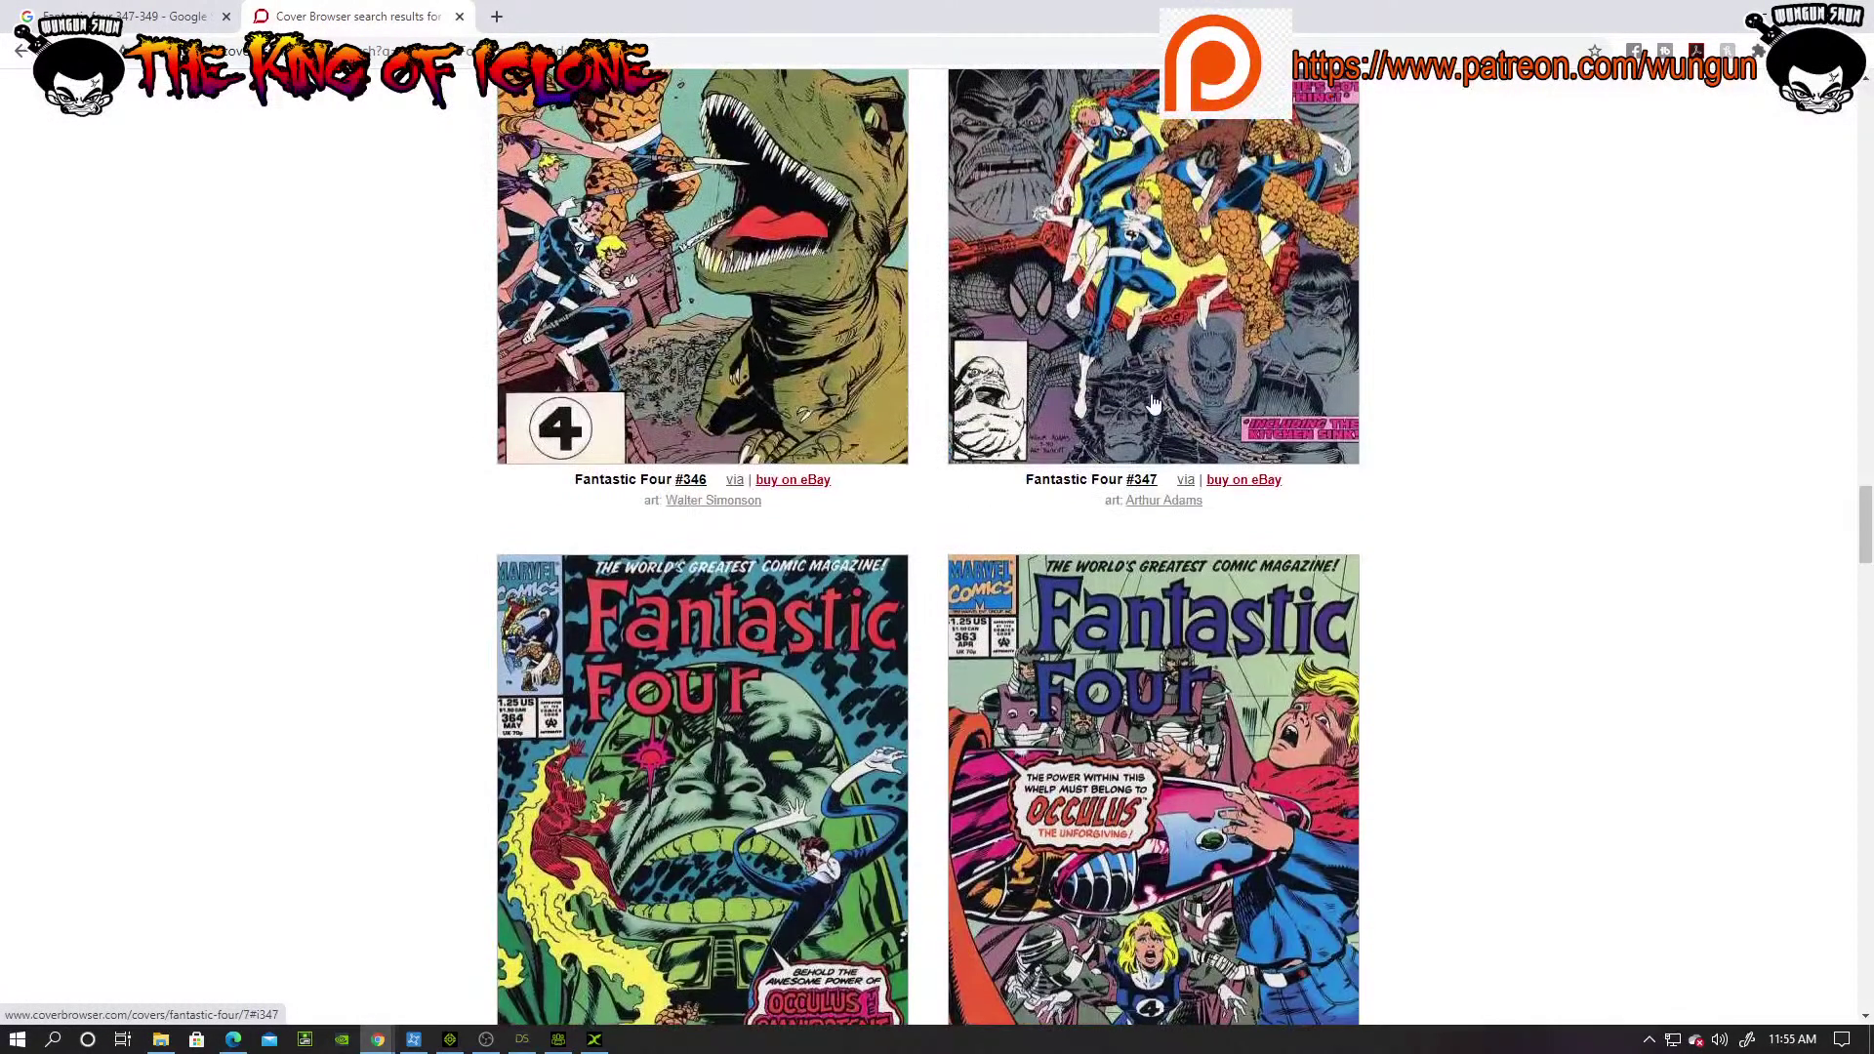
scroll(1152, 478, up, 8)
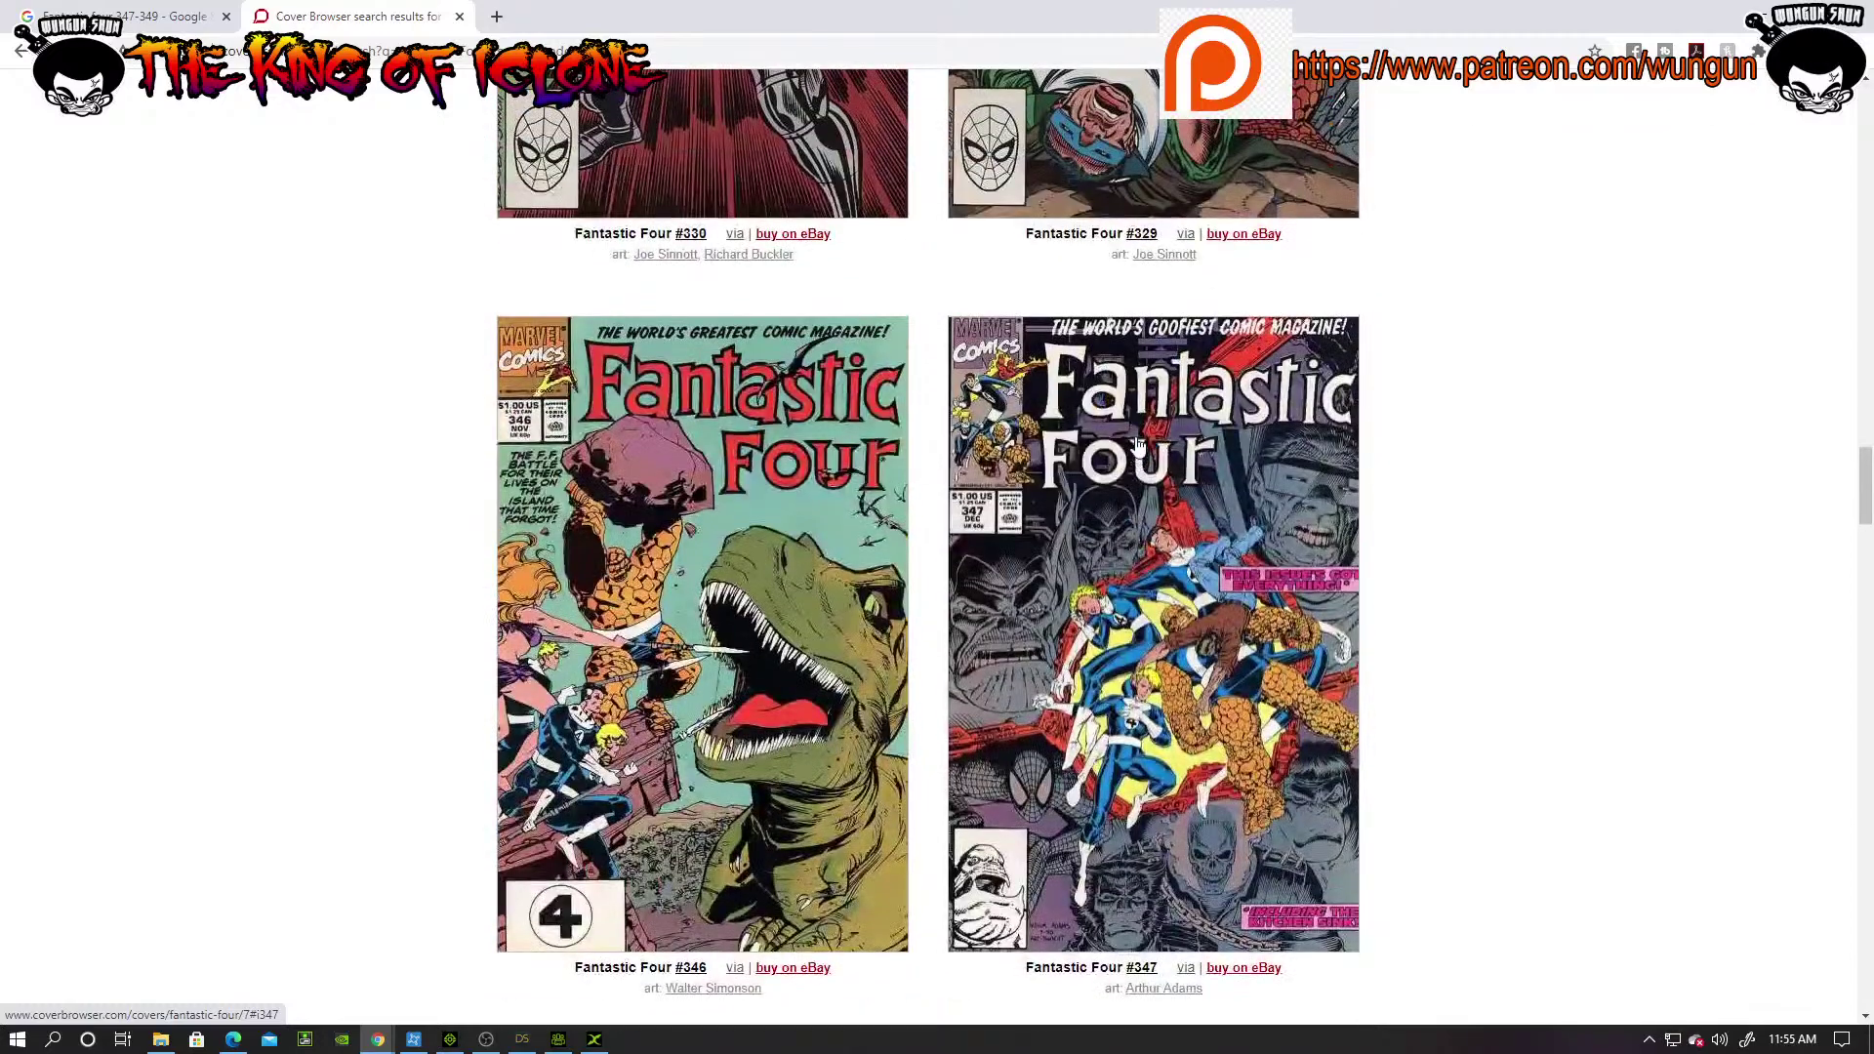
scroll(1144, 473, down, 5)
scroll(1169, 625, down, 3)
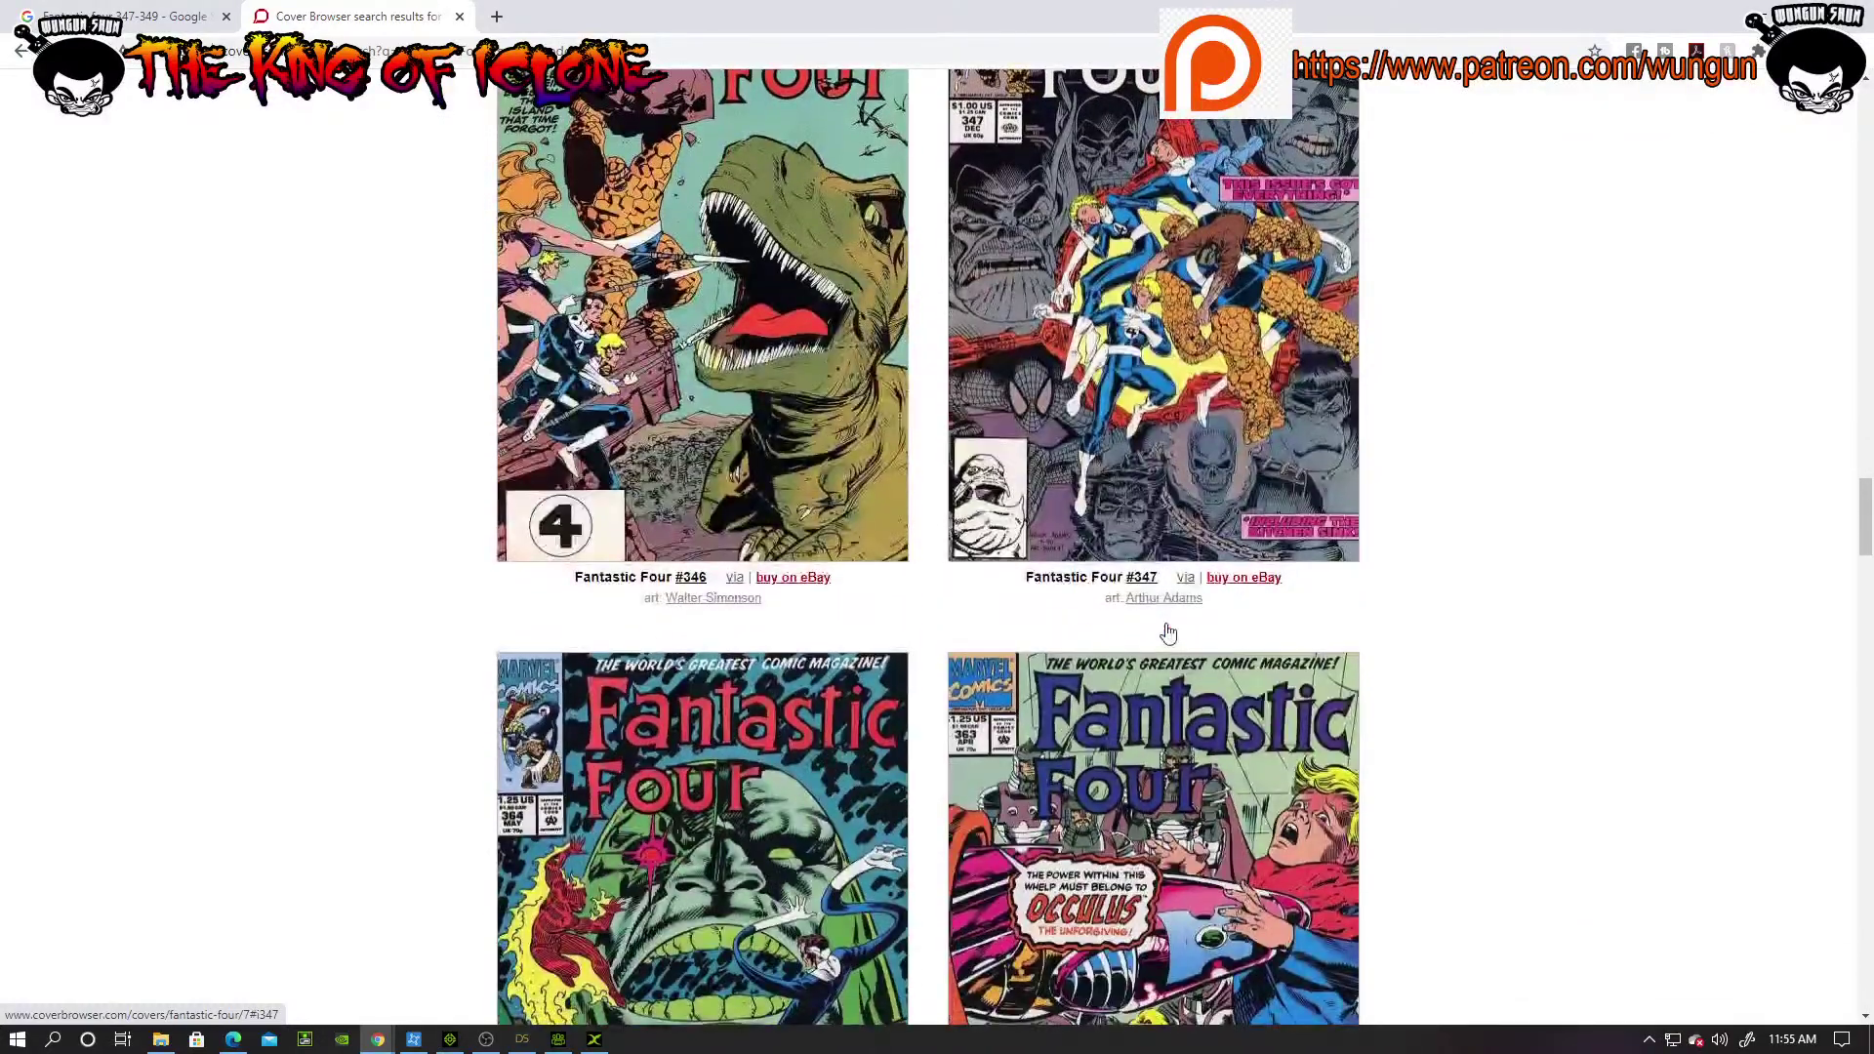
Step: Open the cover search for the artist credited on Fantastic Four #347 and look through the resulting comic covers
click(1168, 599)
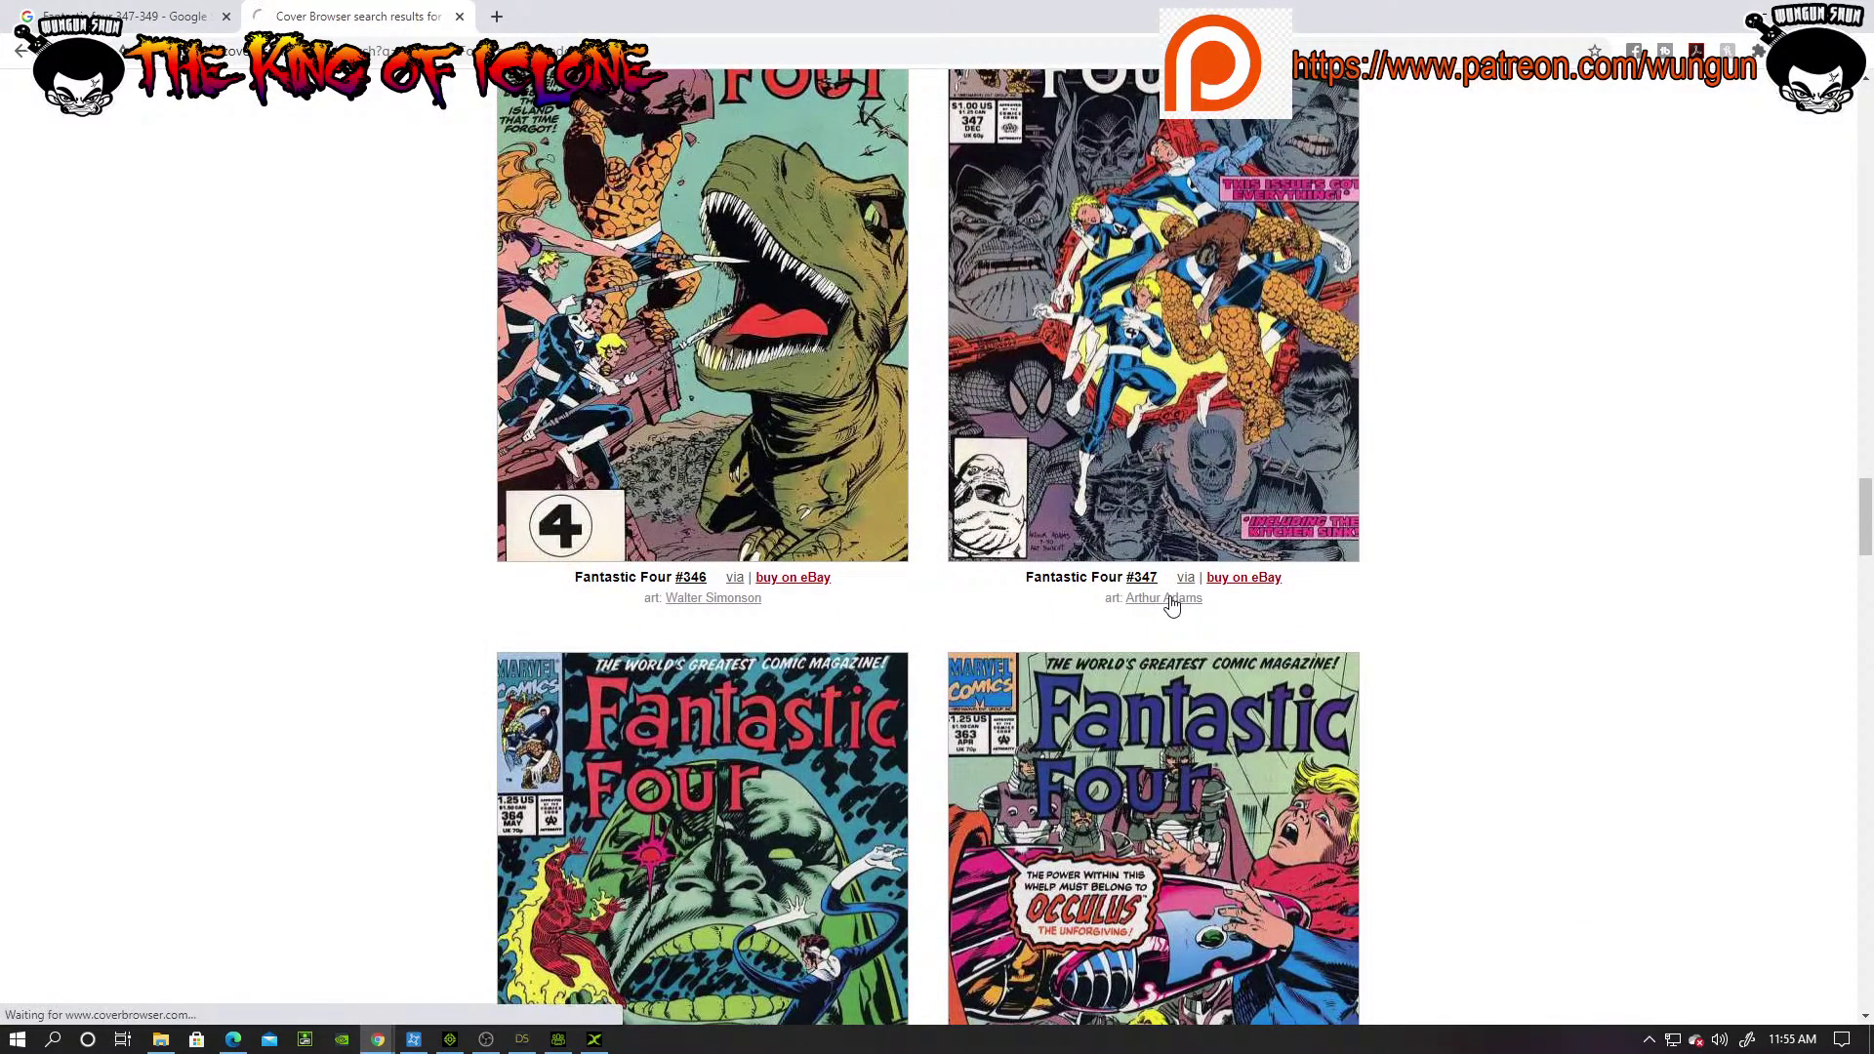
scroll(890, 528, down, 3)
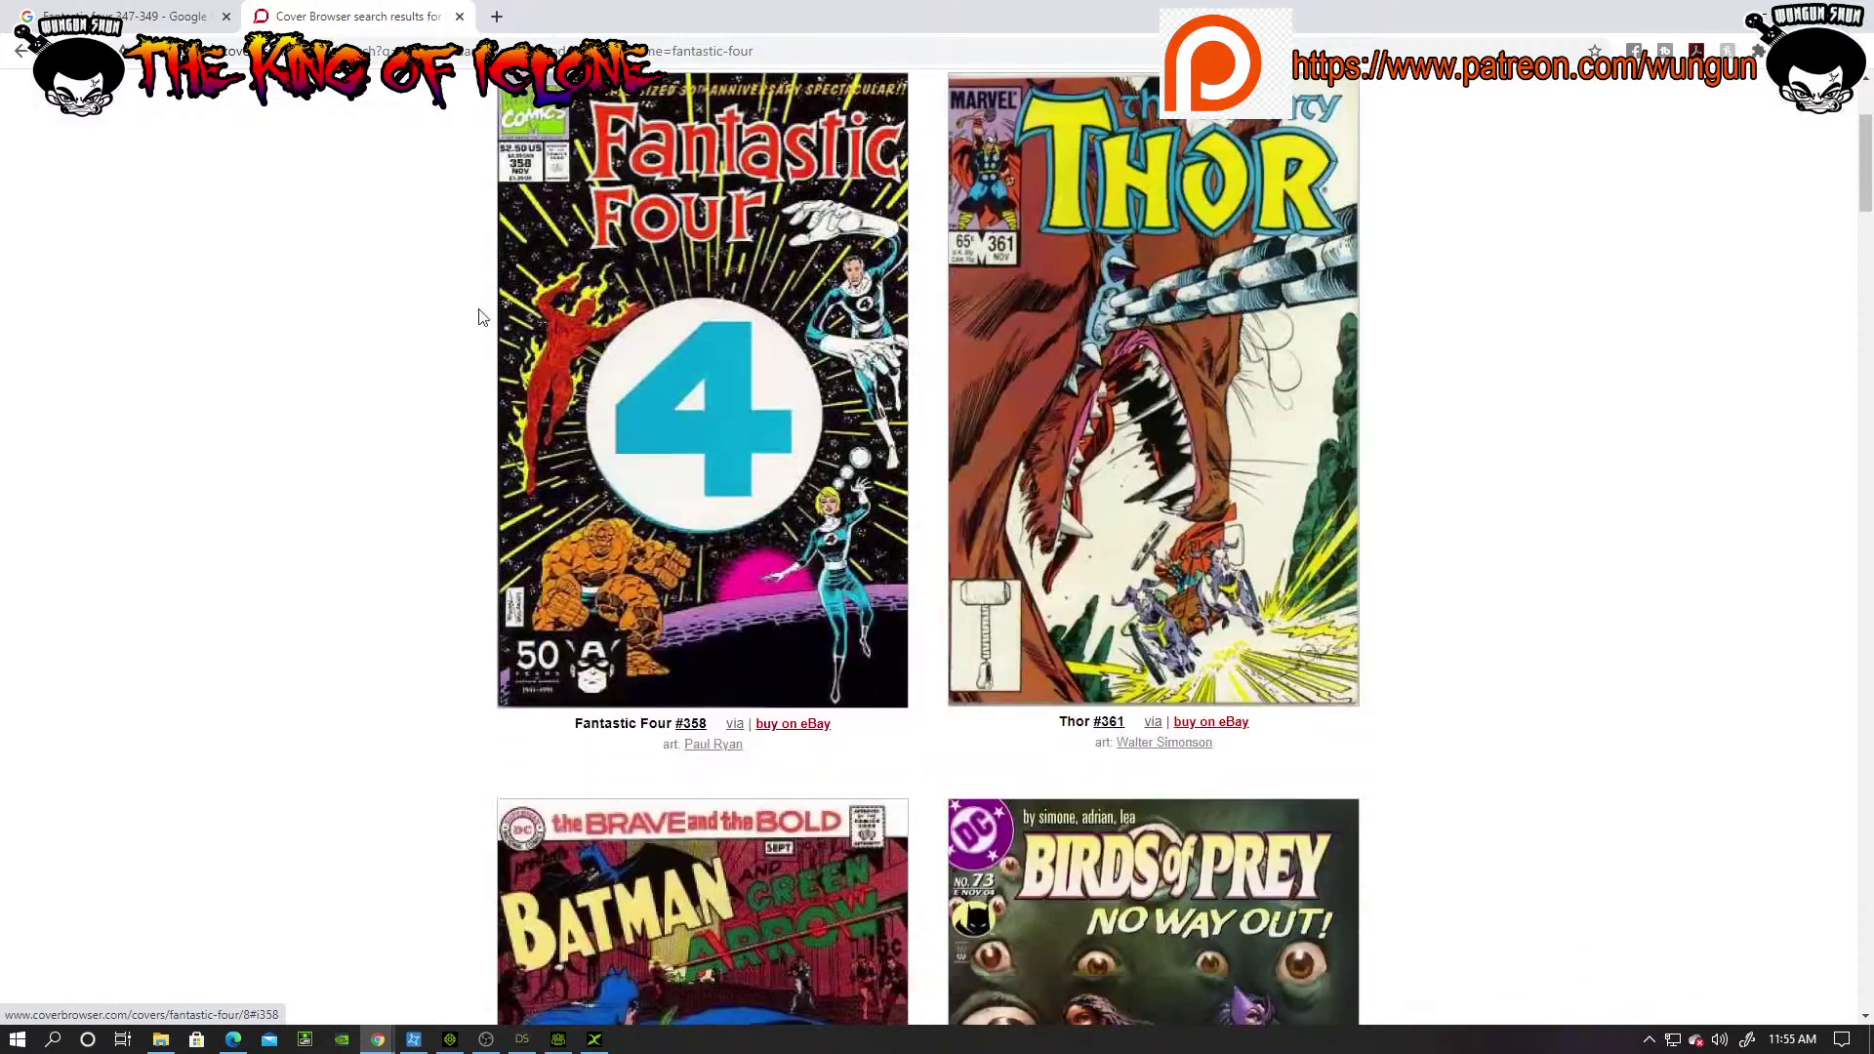
scroll(447, 249, down, 9)
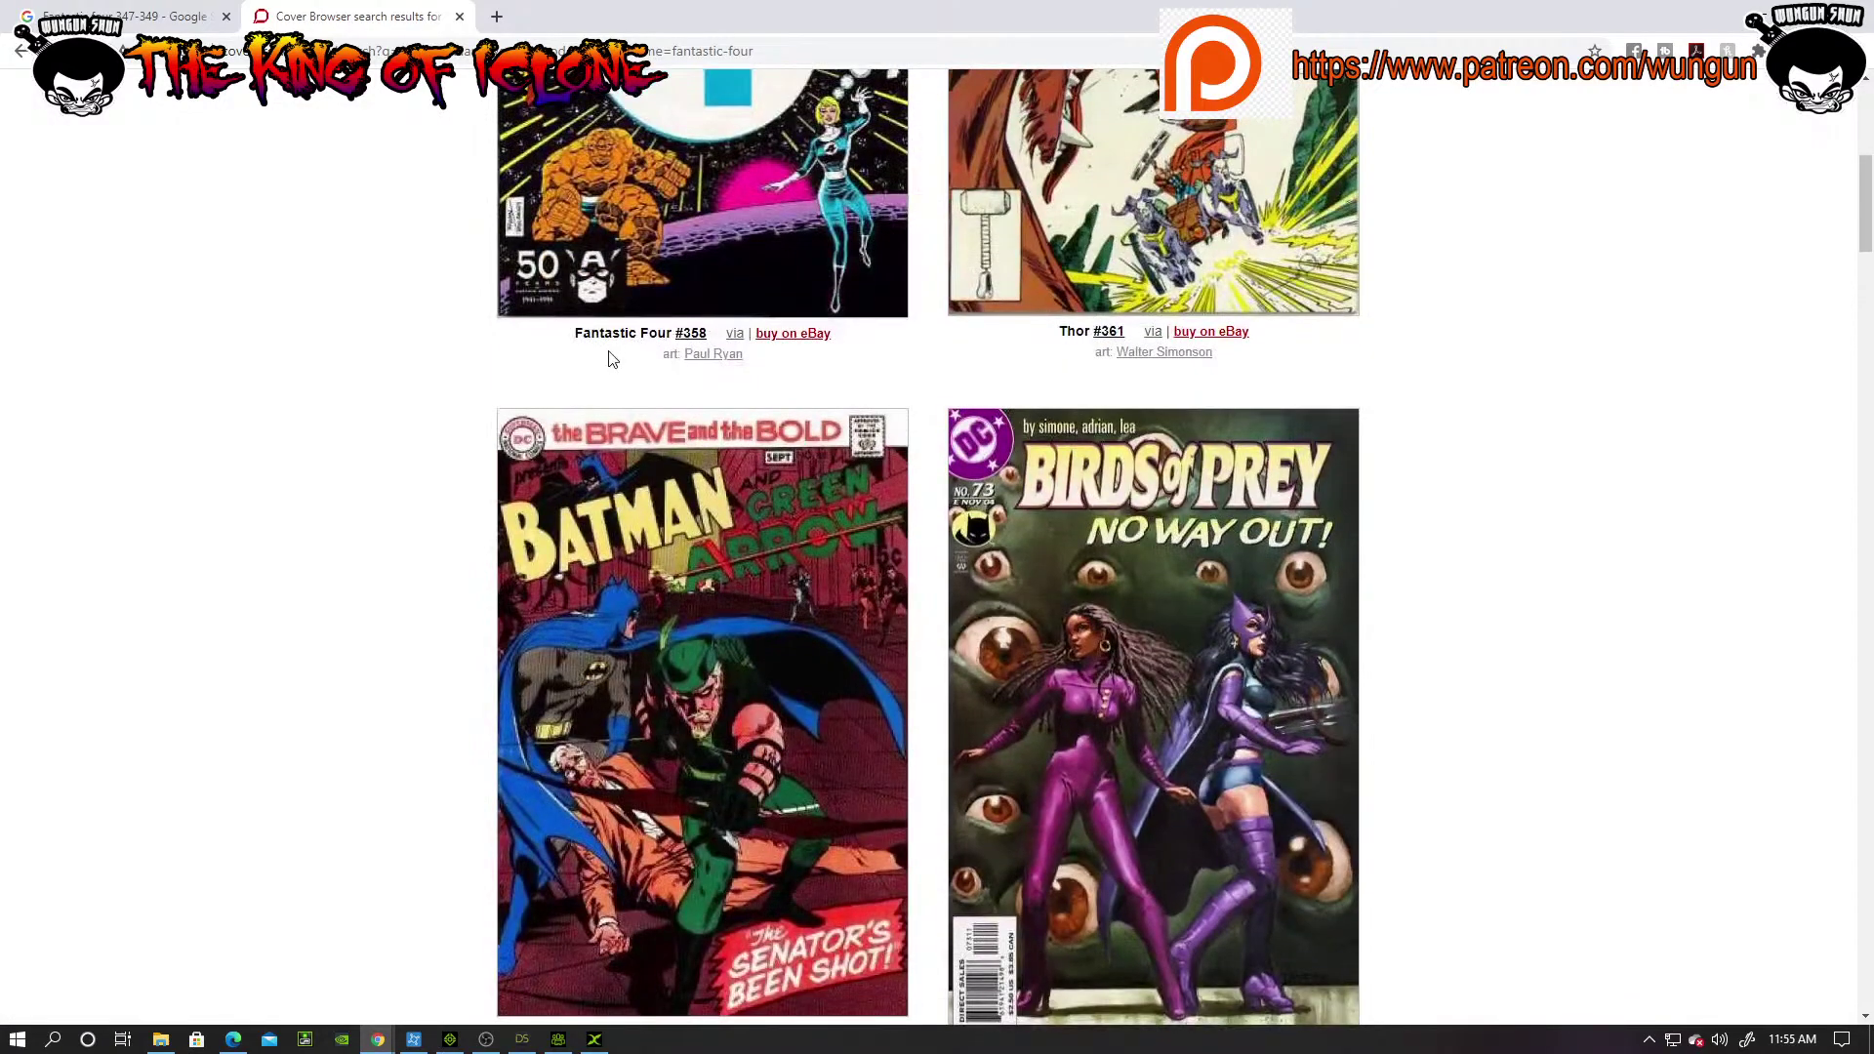
scroll(397, 353, down, 11)
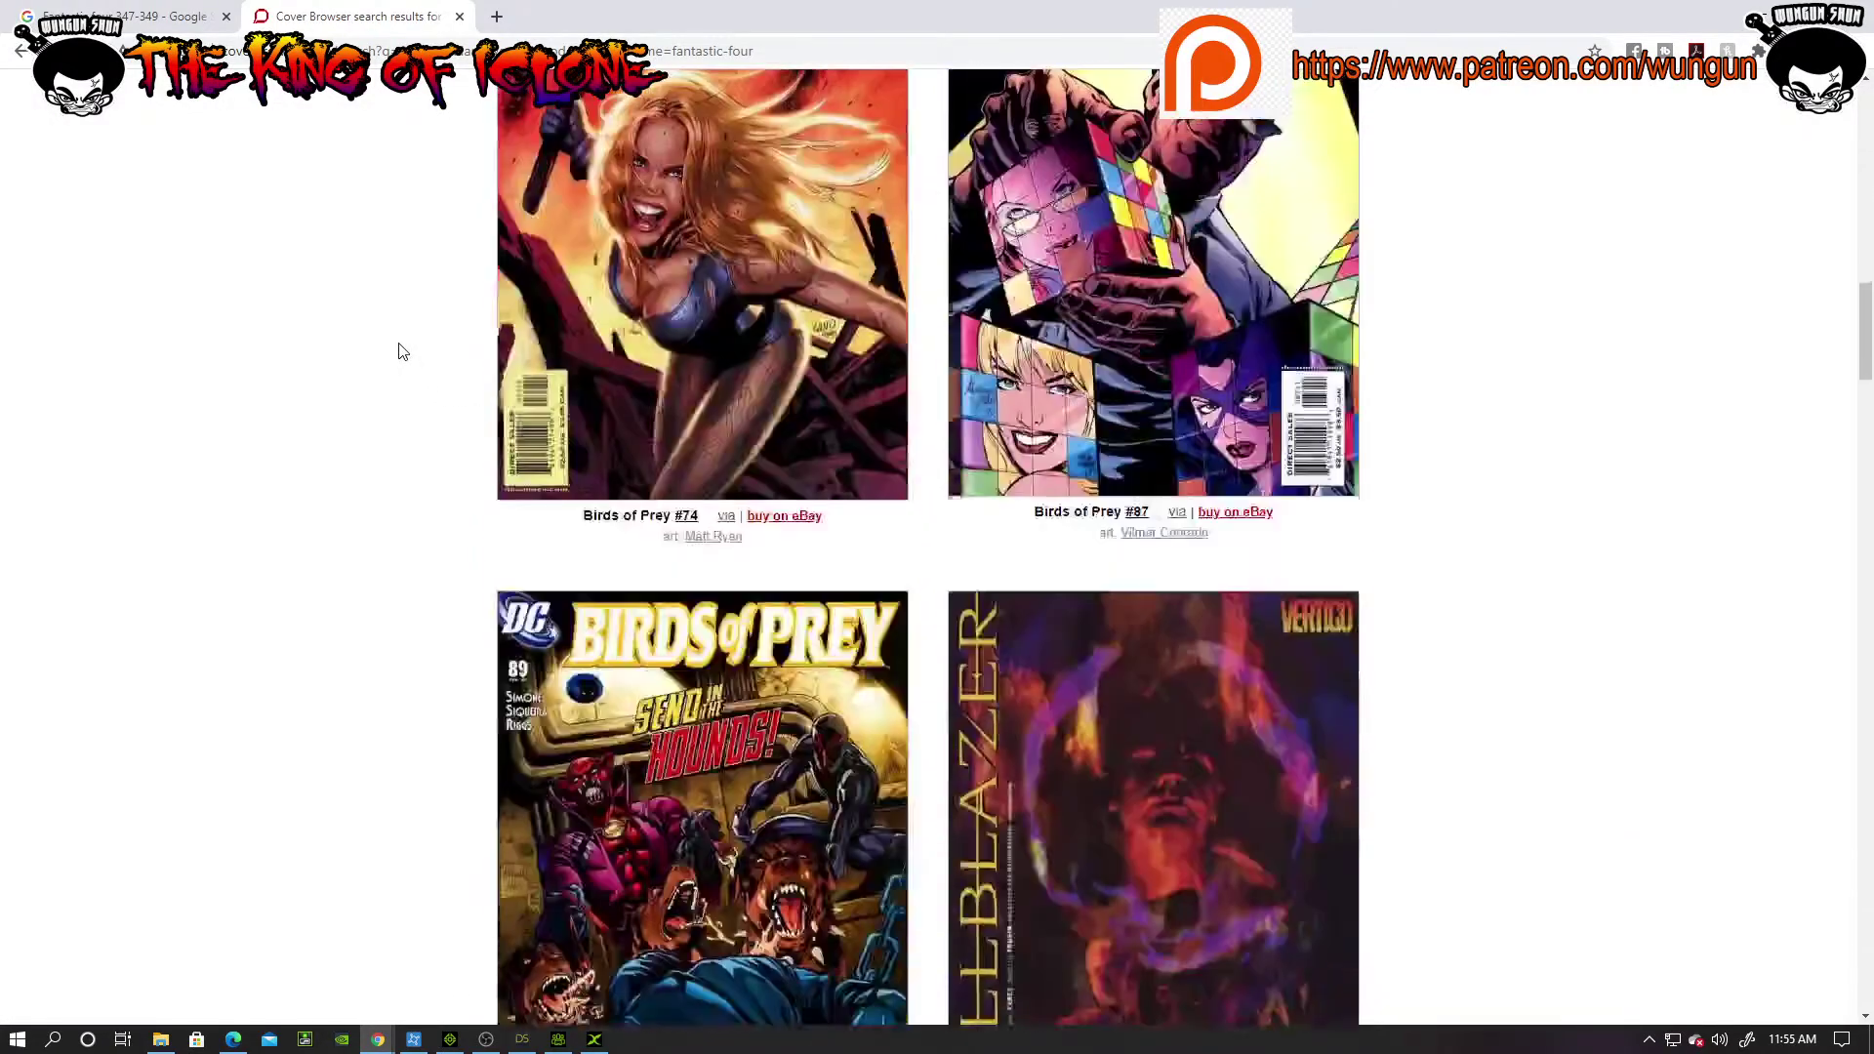
scroll(404, 349, down, 7)
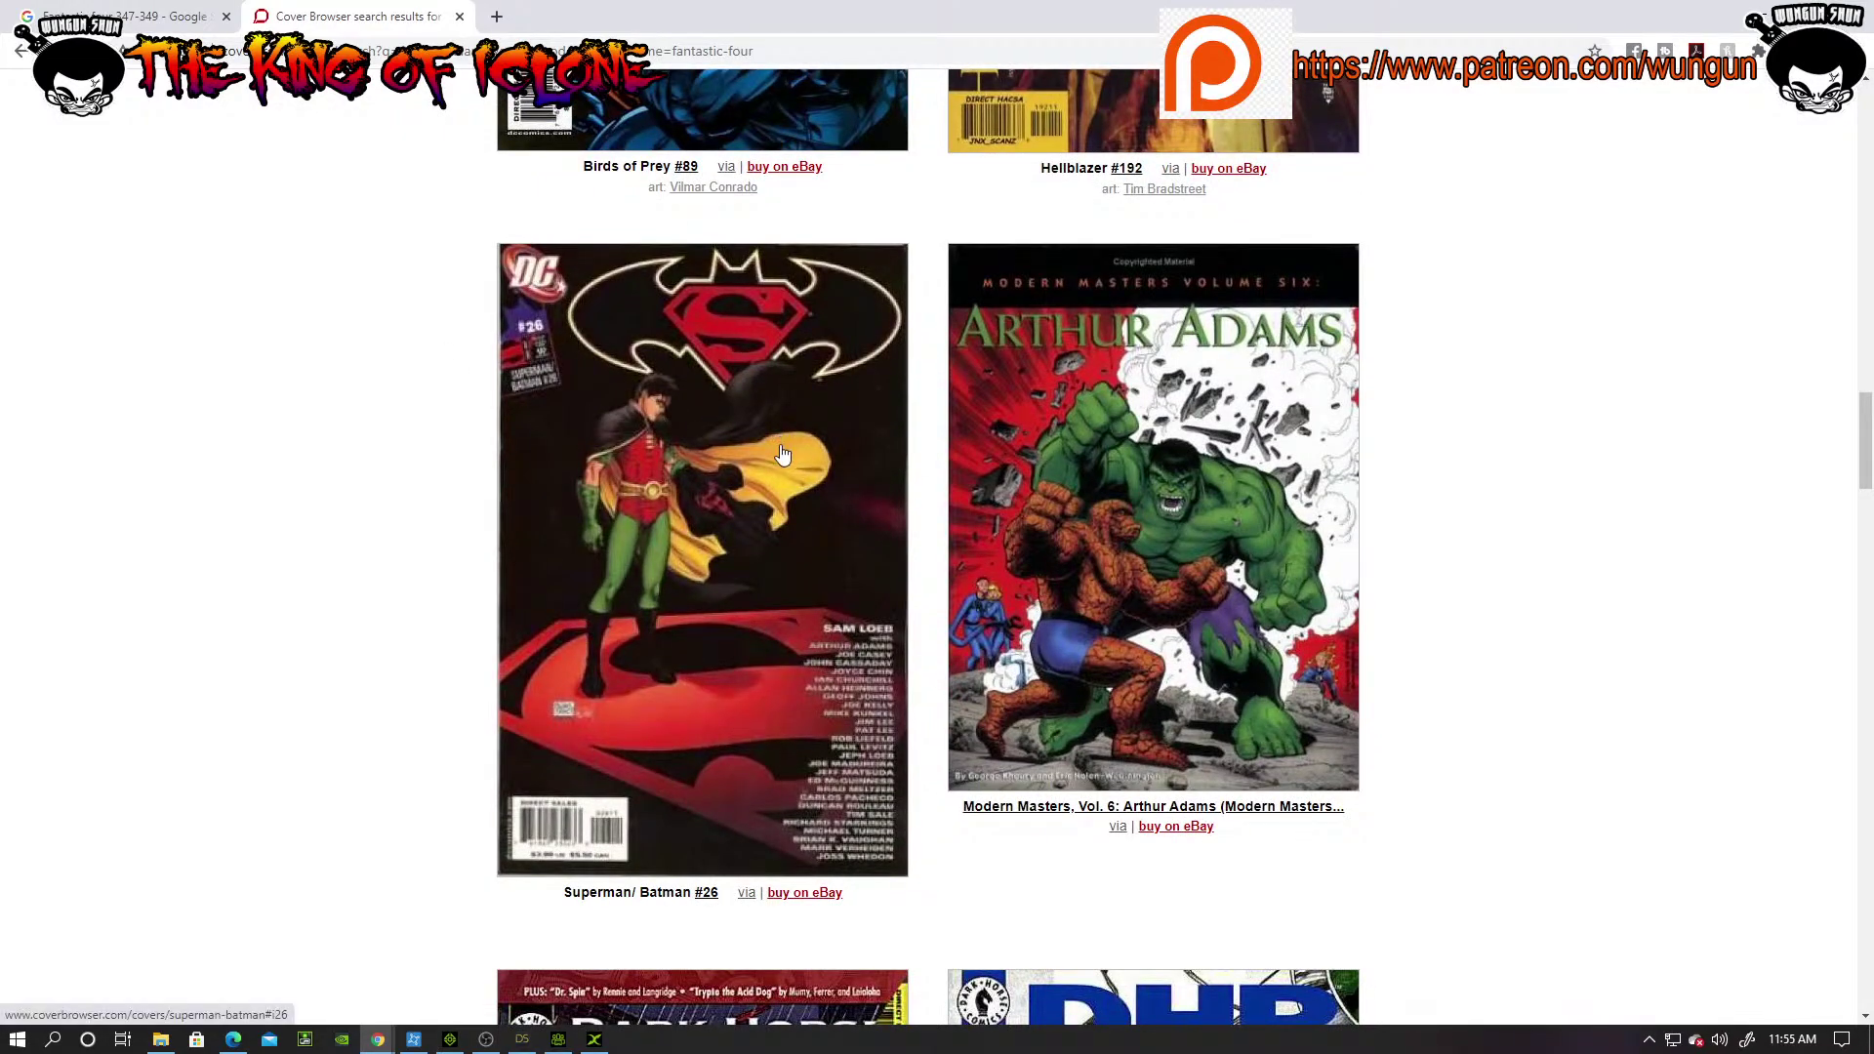
scroll(781, 461, down, 1)
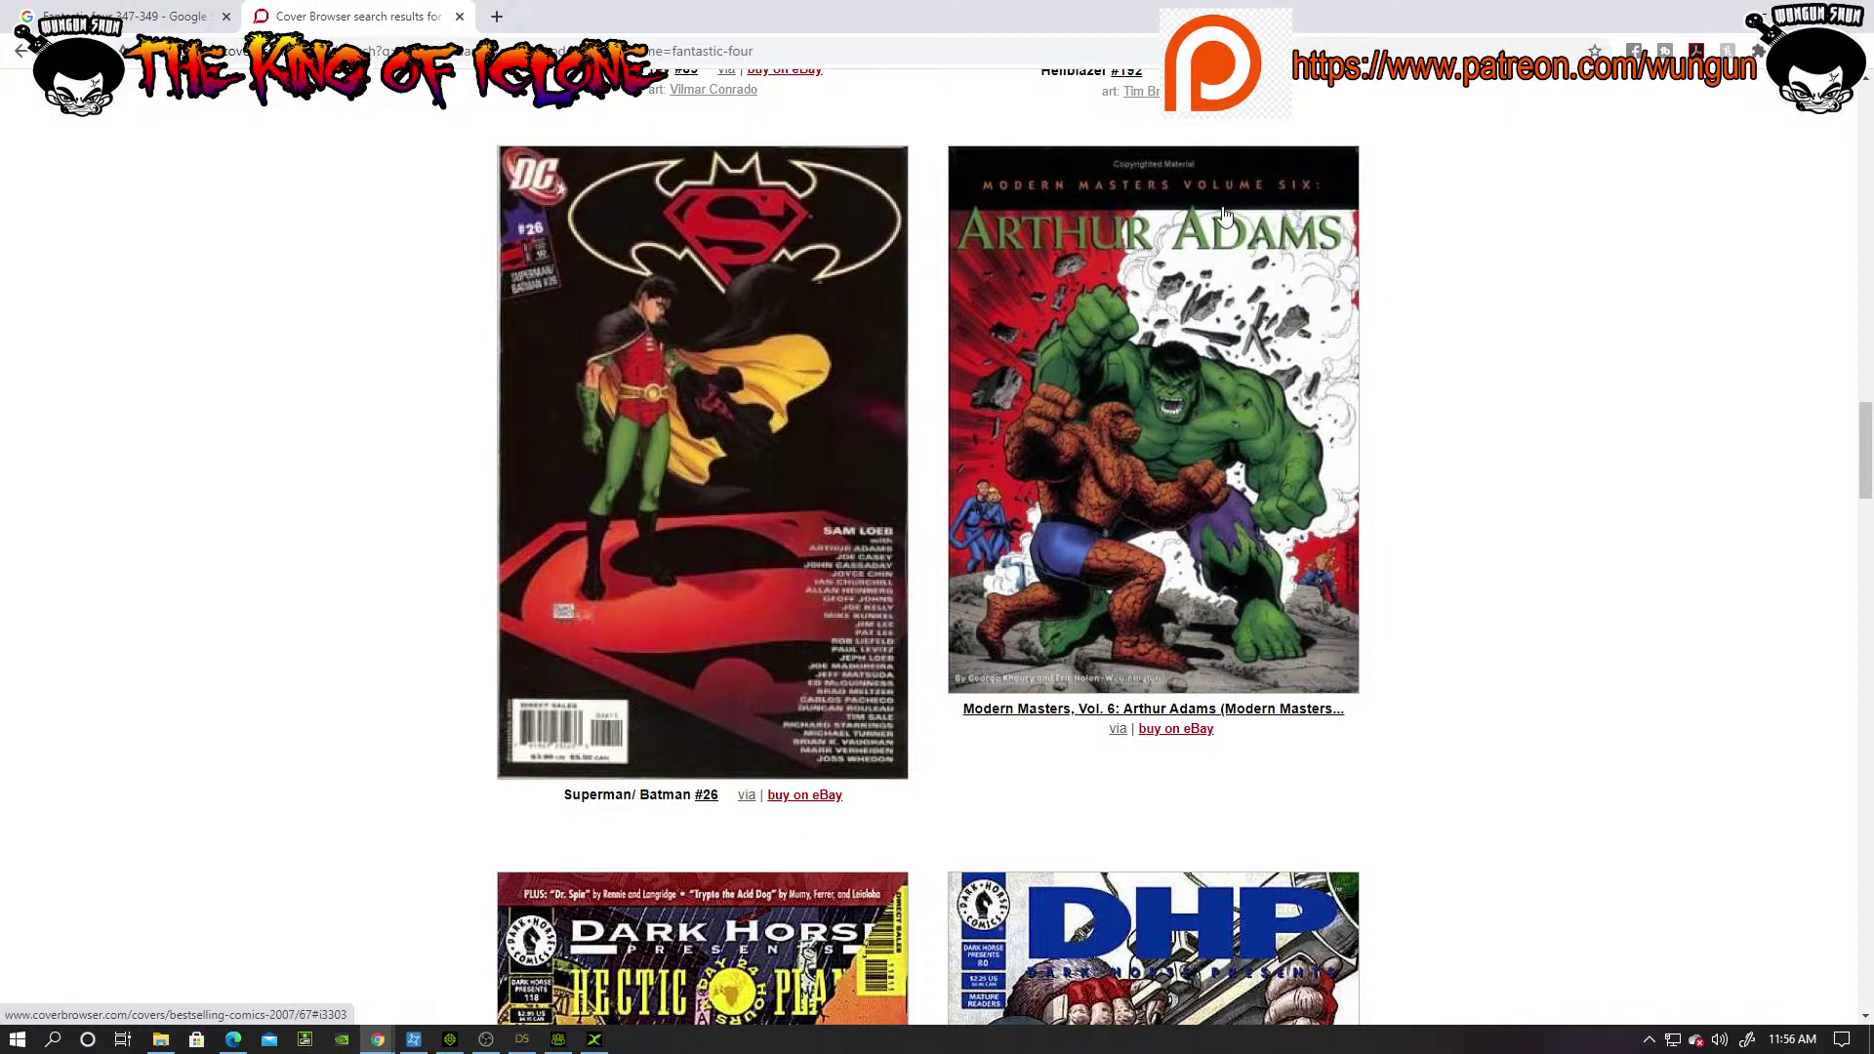
scroll(1248, 538, down, 9)
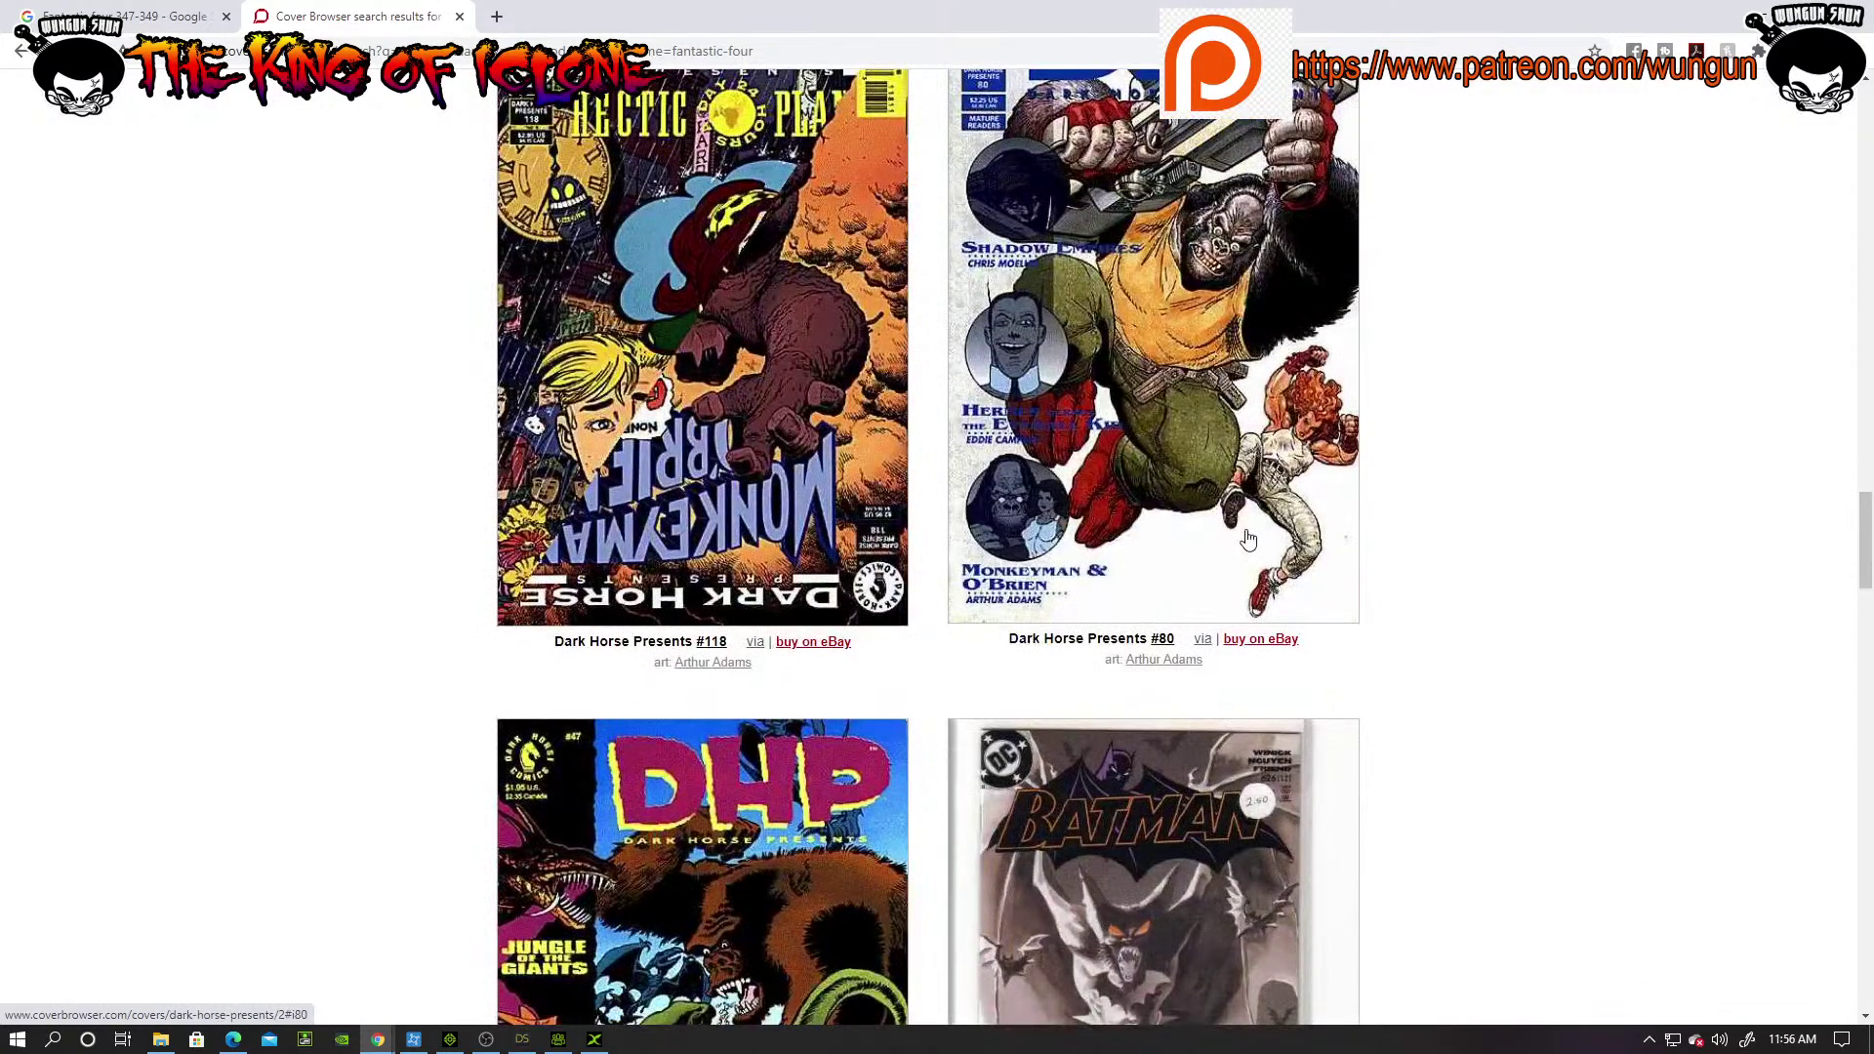
scroll(1248, 538, up, 2)
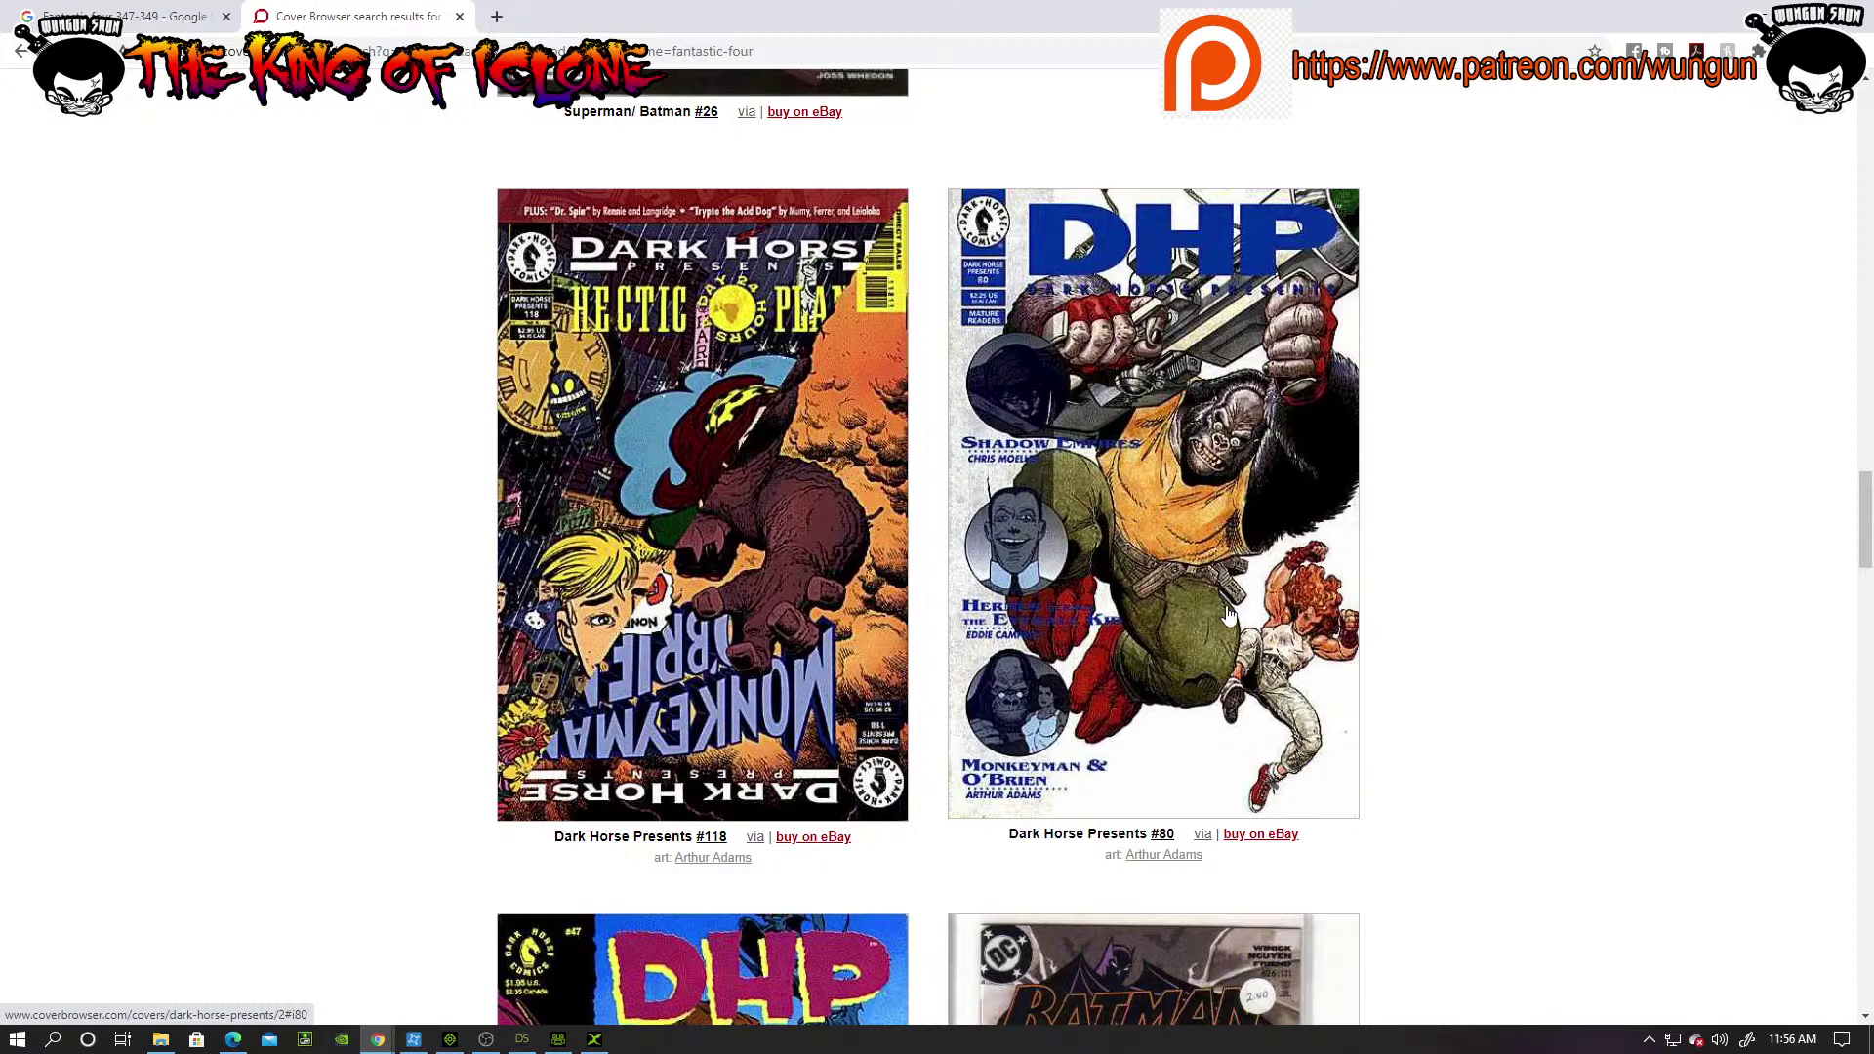
scroll(1228, 635, down, 10)
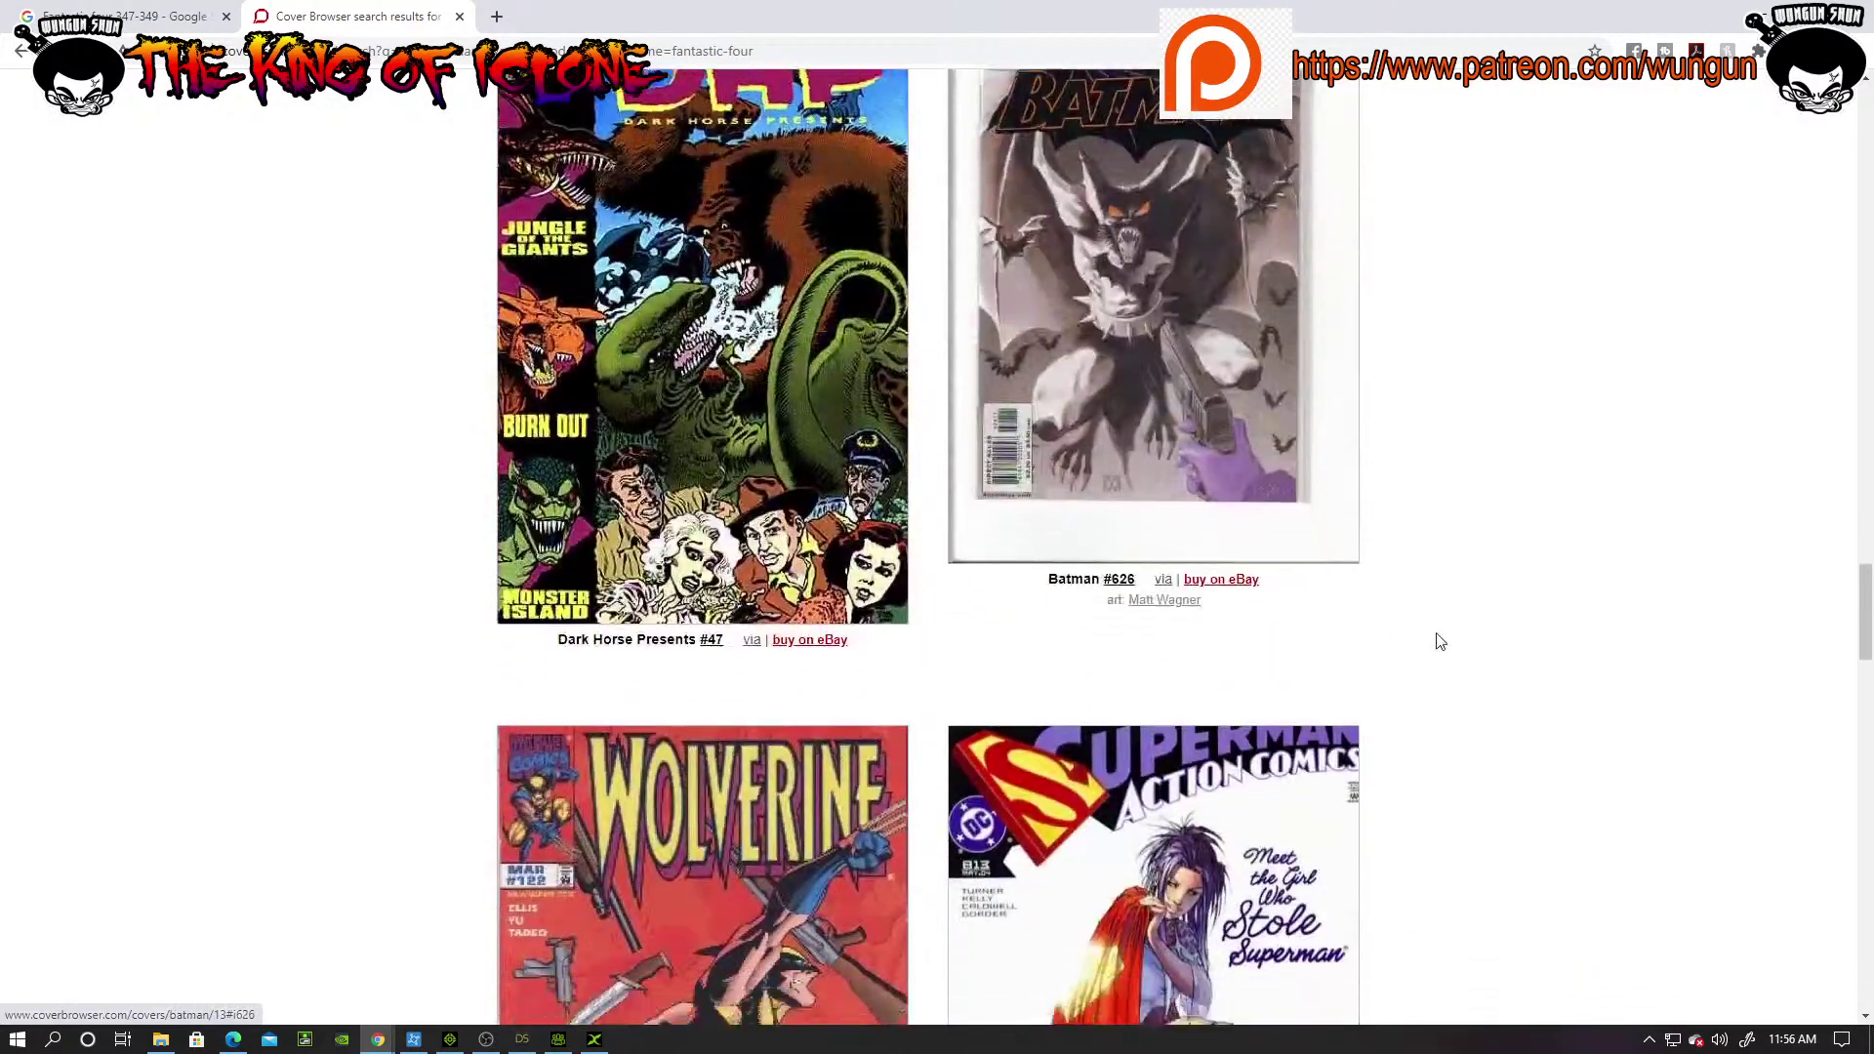
scroll(1439, 641, down, 5)
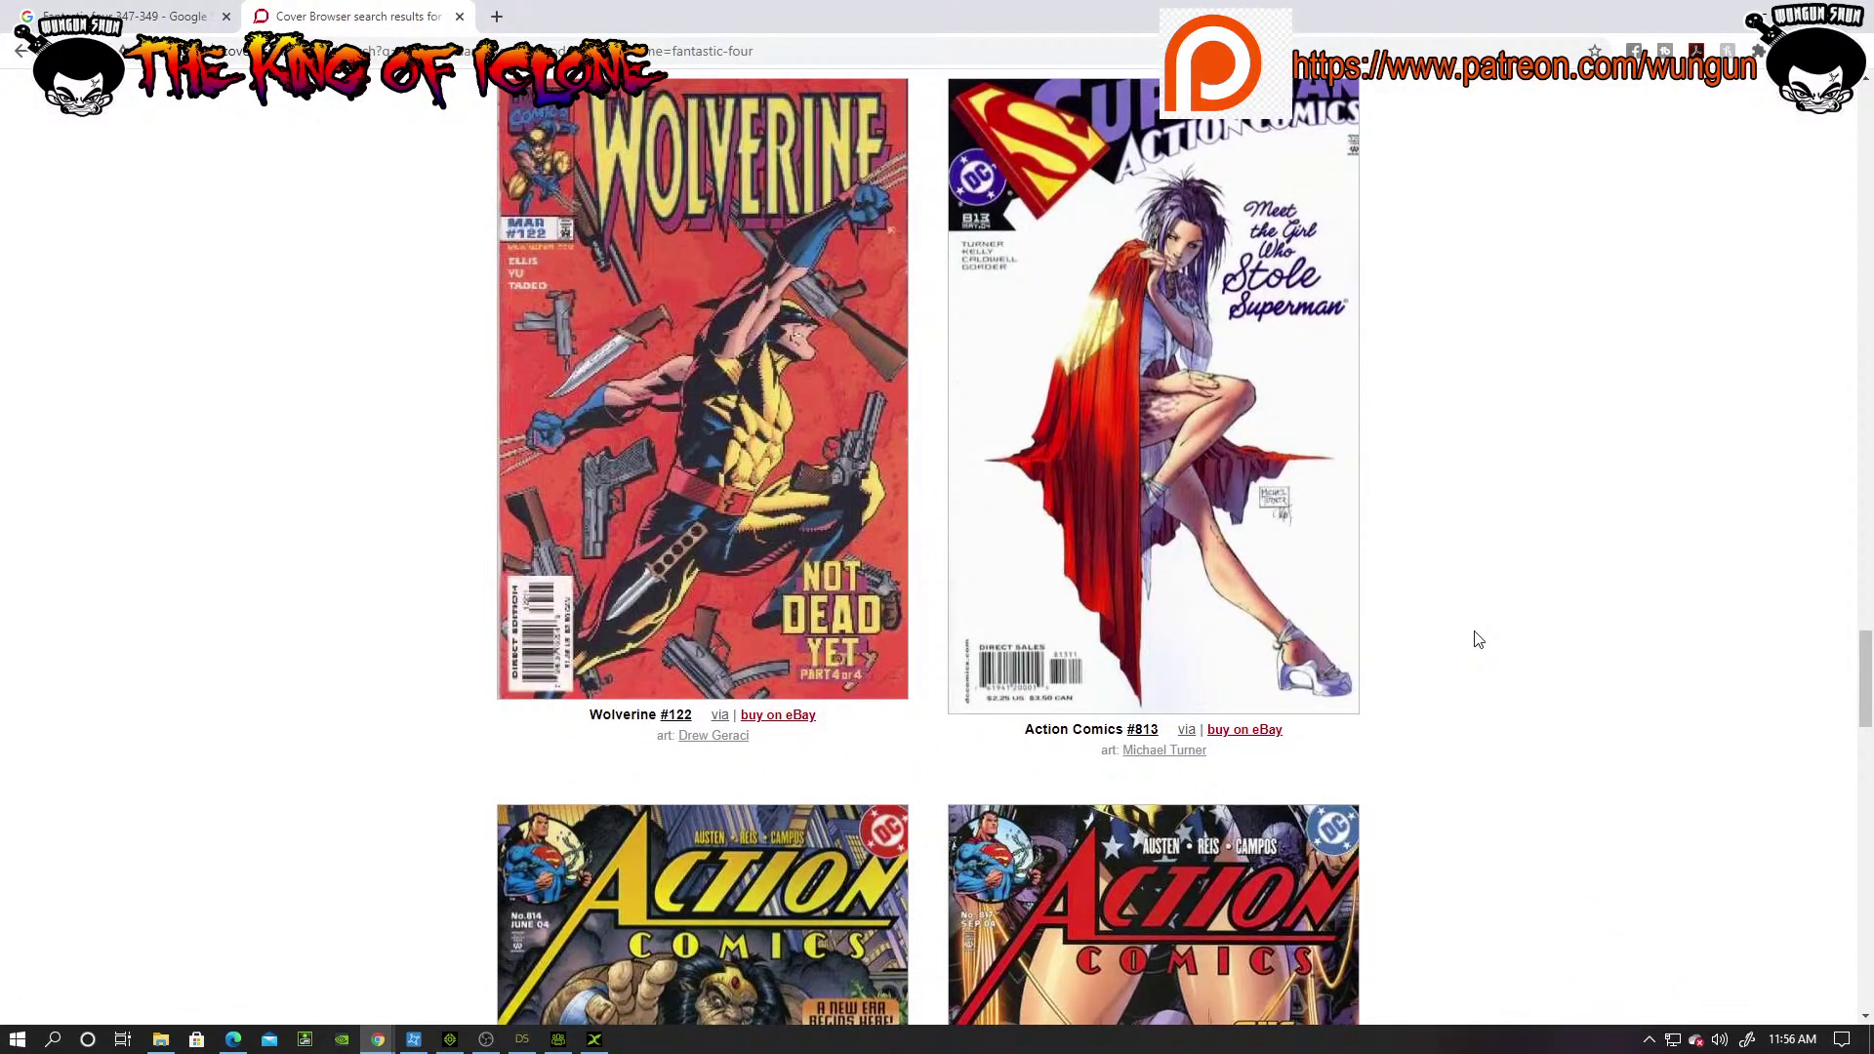
Step: Examine the artist's search-result covers from the Dark Horse Presents issues through Wolverine #122 and Action Comics #813, #814 and #817
scroll(1476, 639, up, 13)
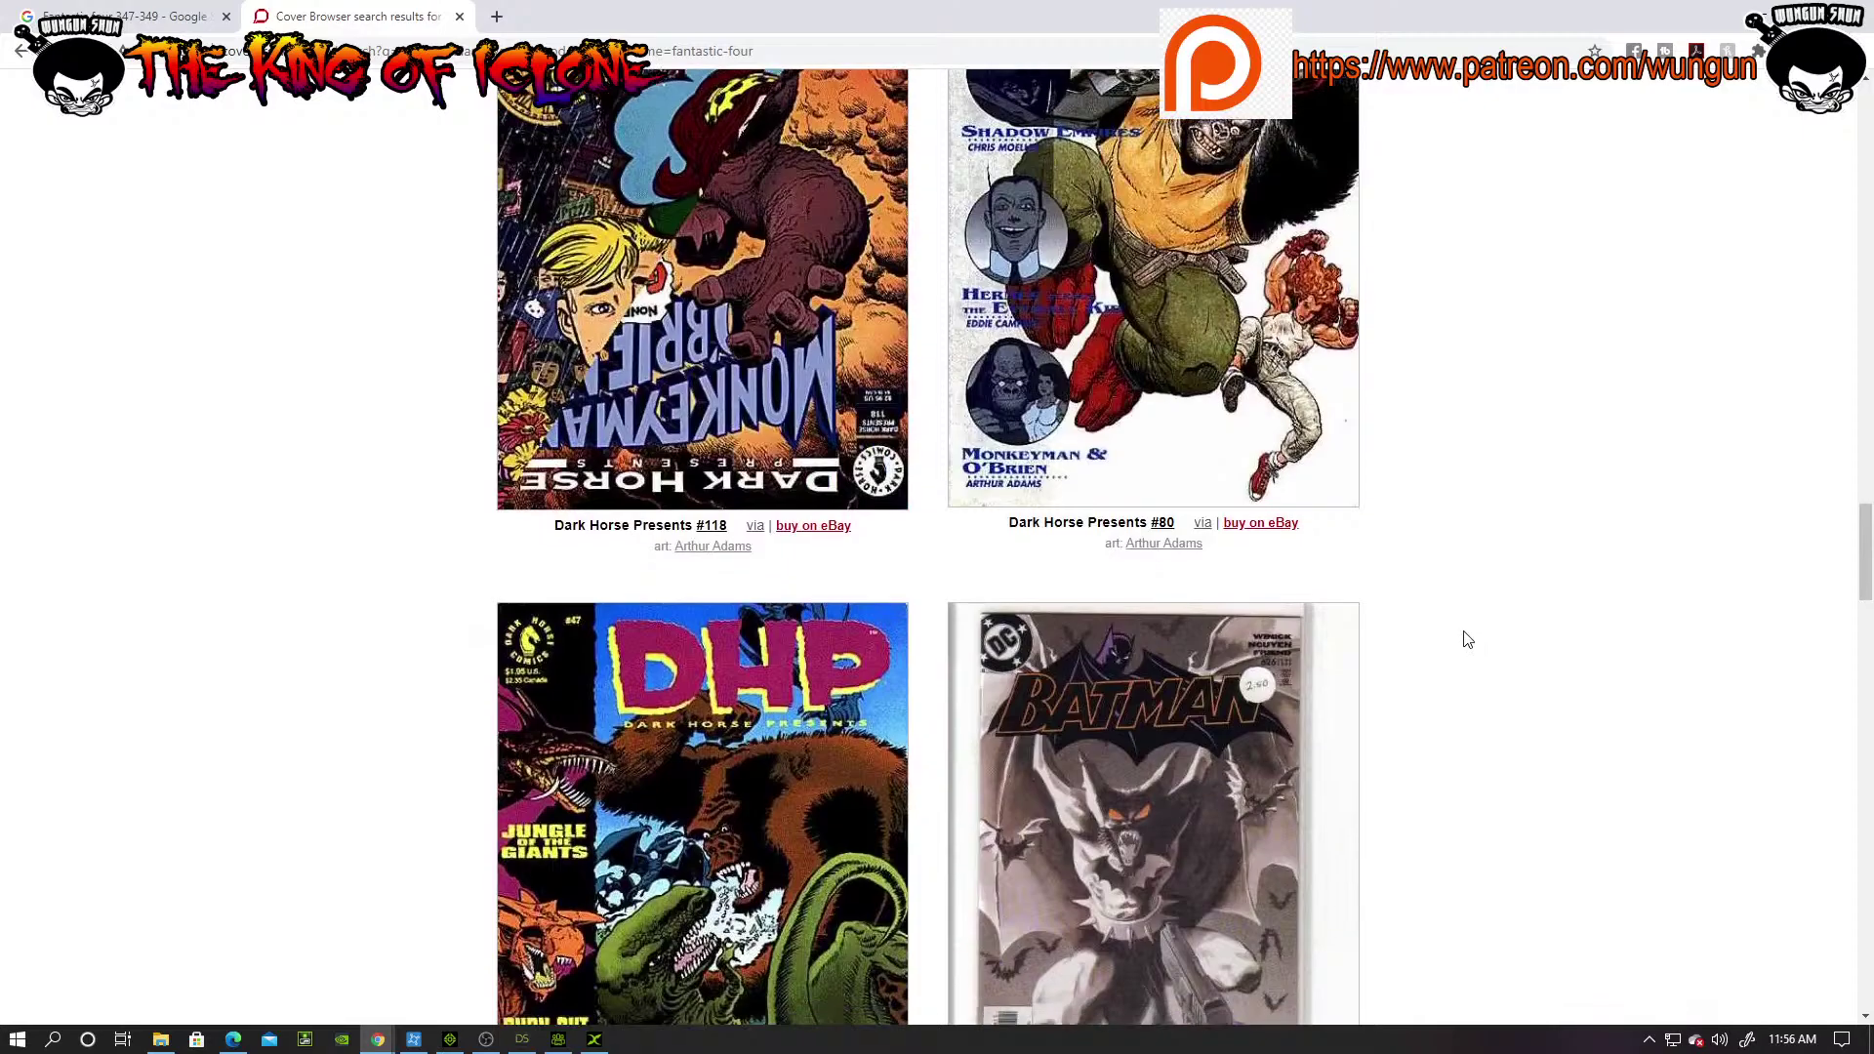
scroll(1470, 639, down, 12)
scroll(1464, 639, down, 2)
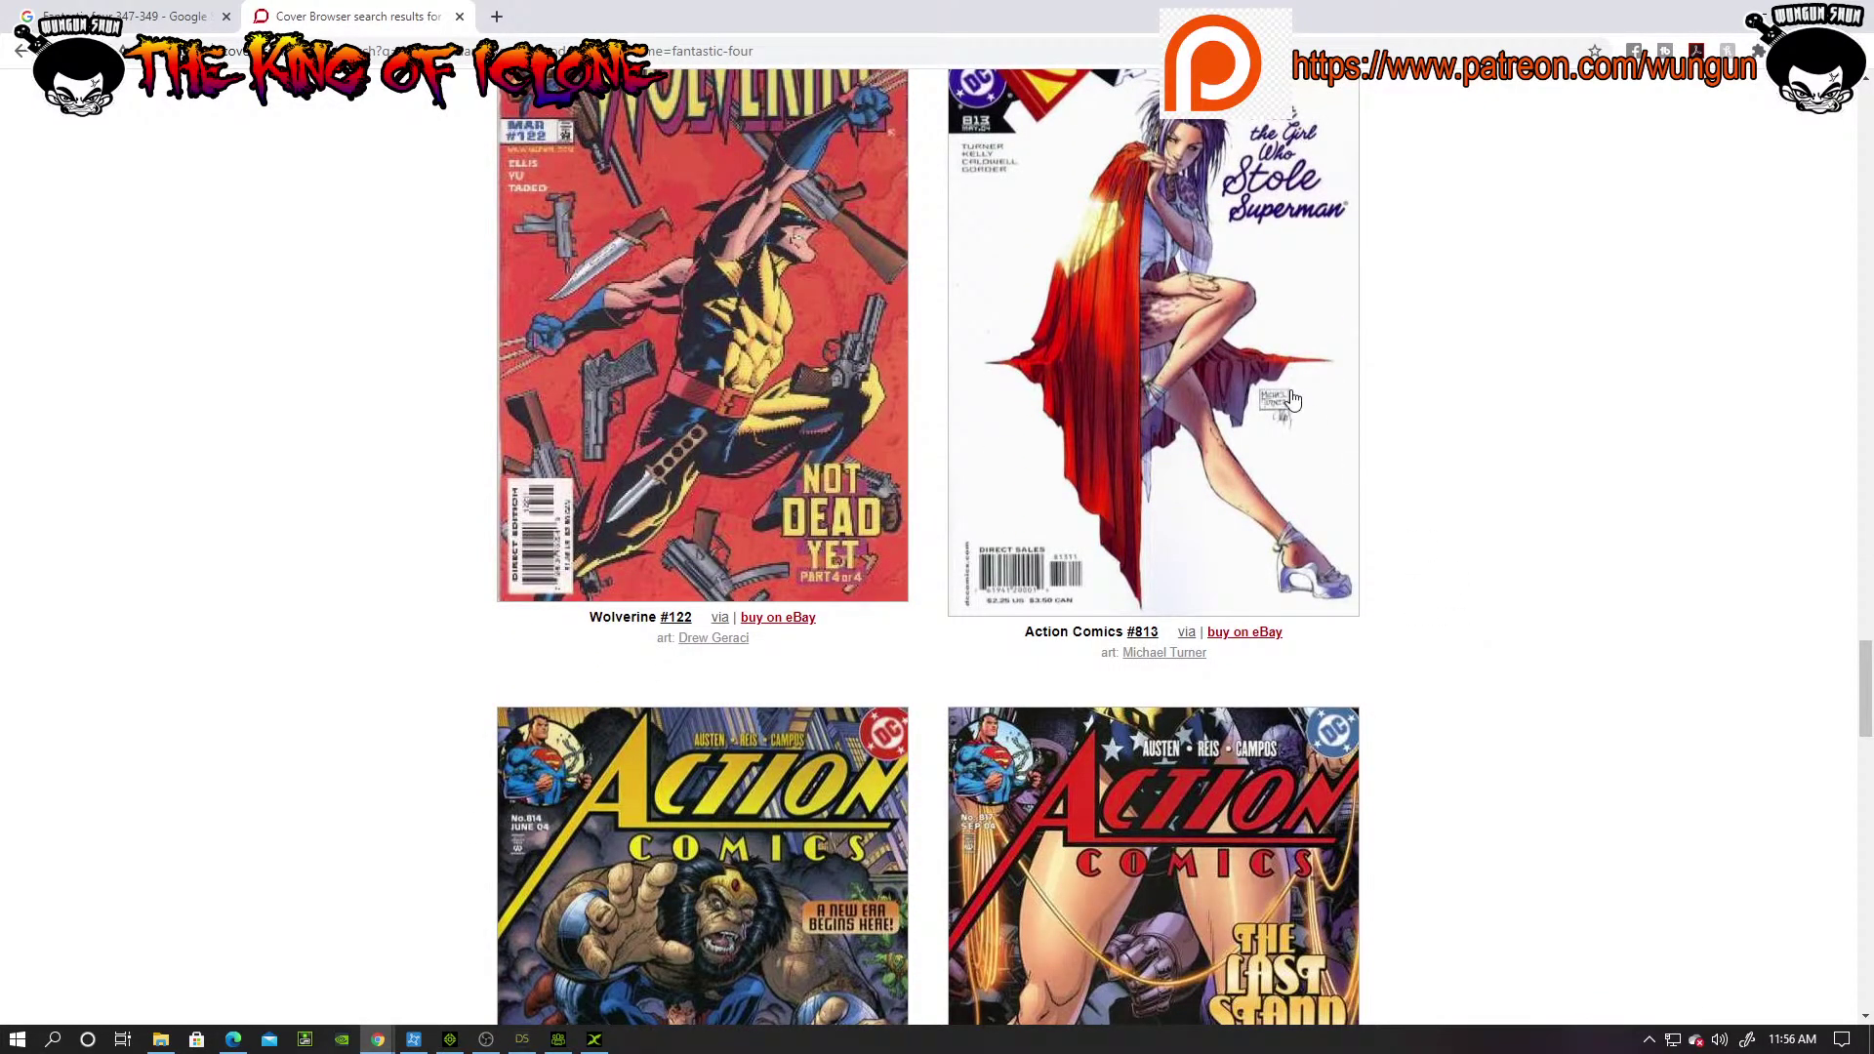
scroll(1289, 400, up, 2)
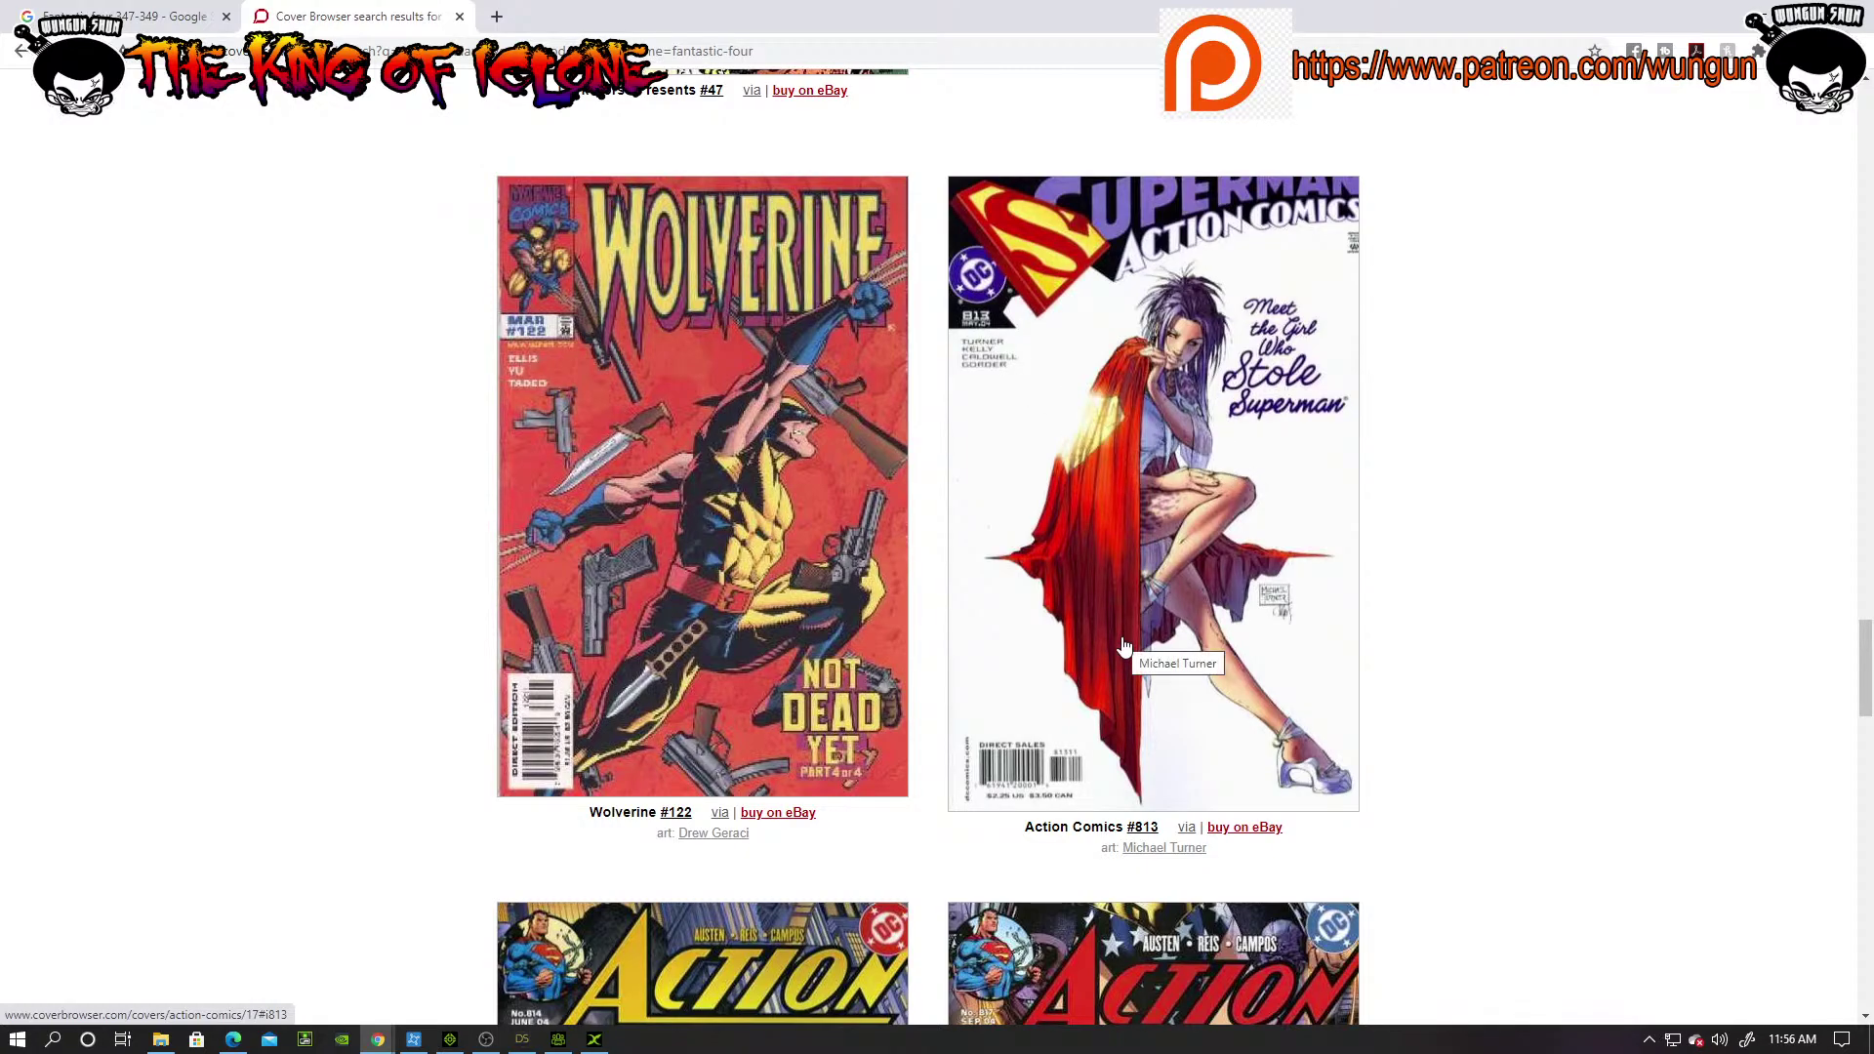
scroll(682, 422, down, 10)
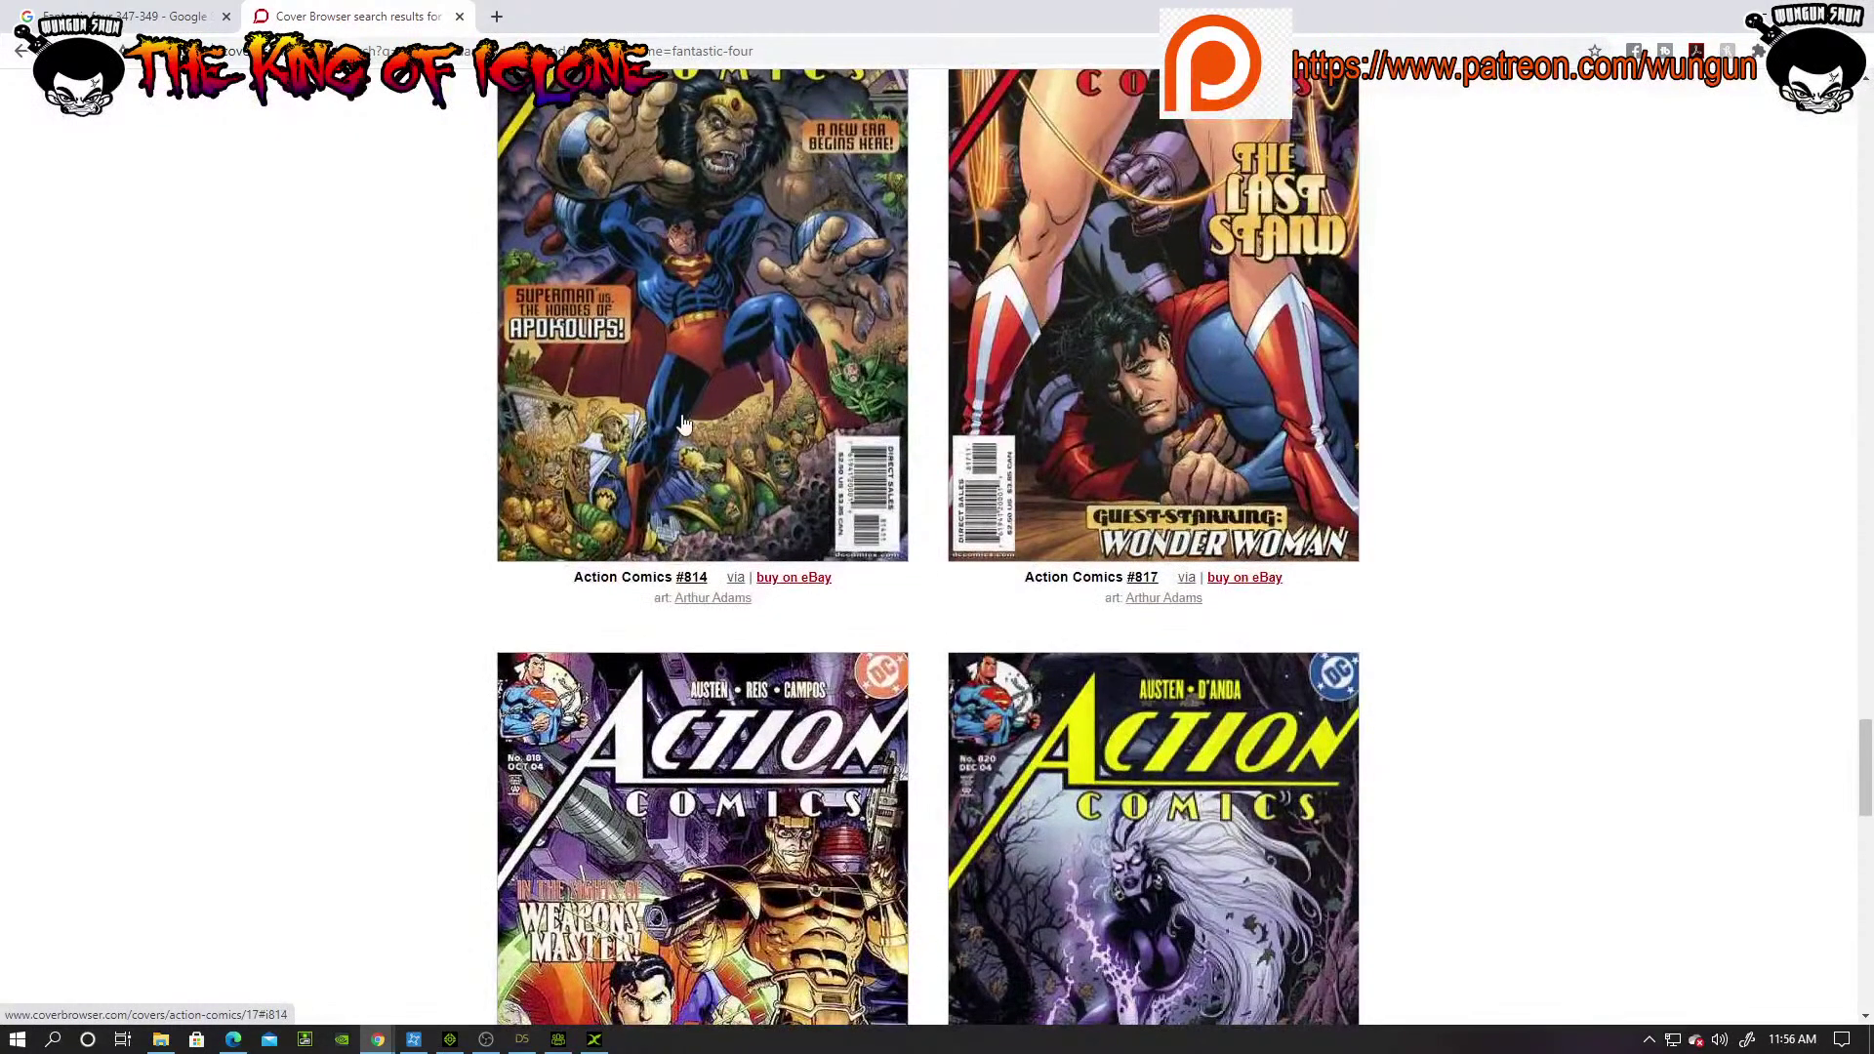
scroll(681, 422, up, 1)
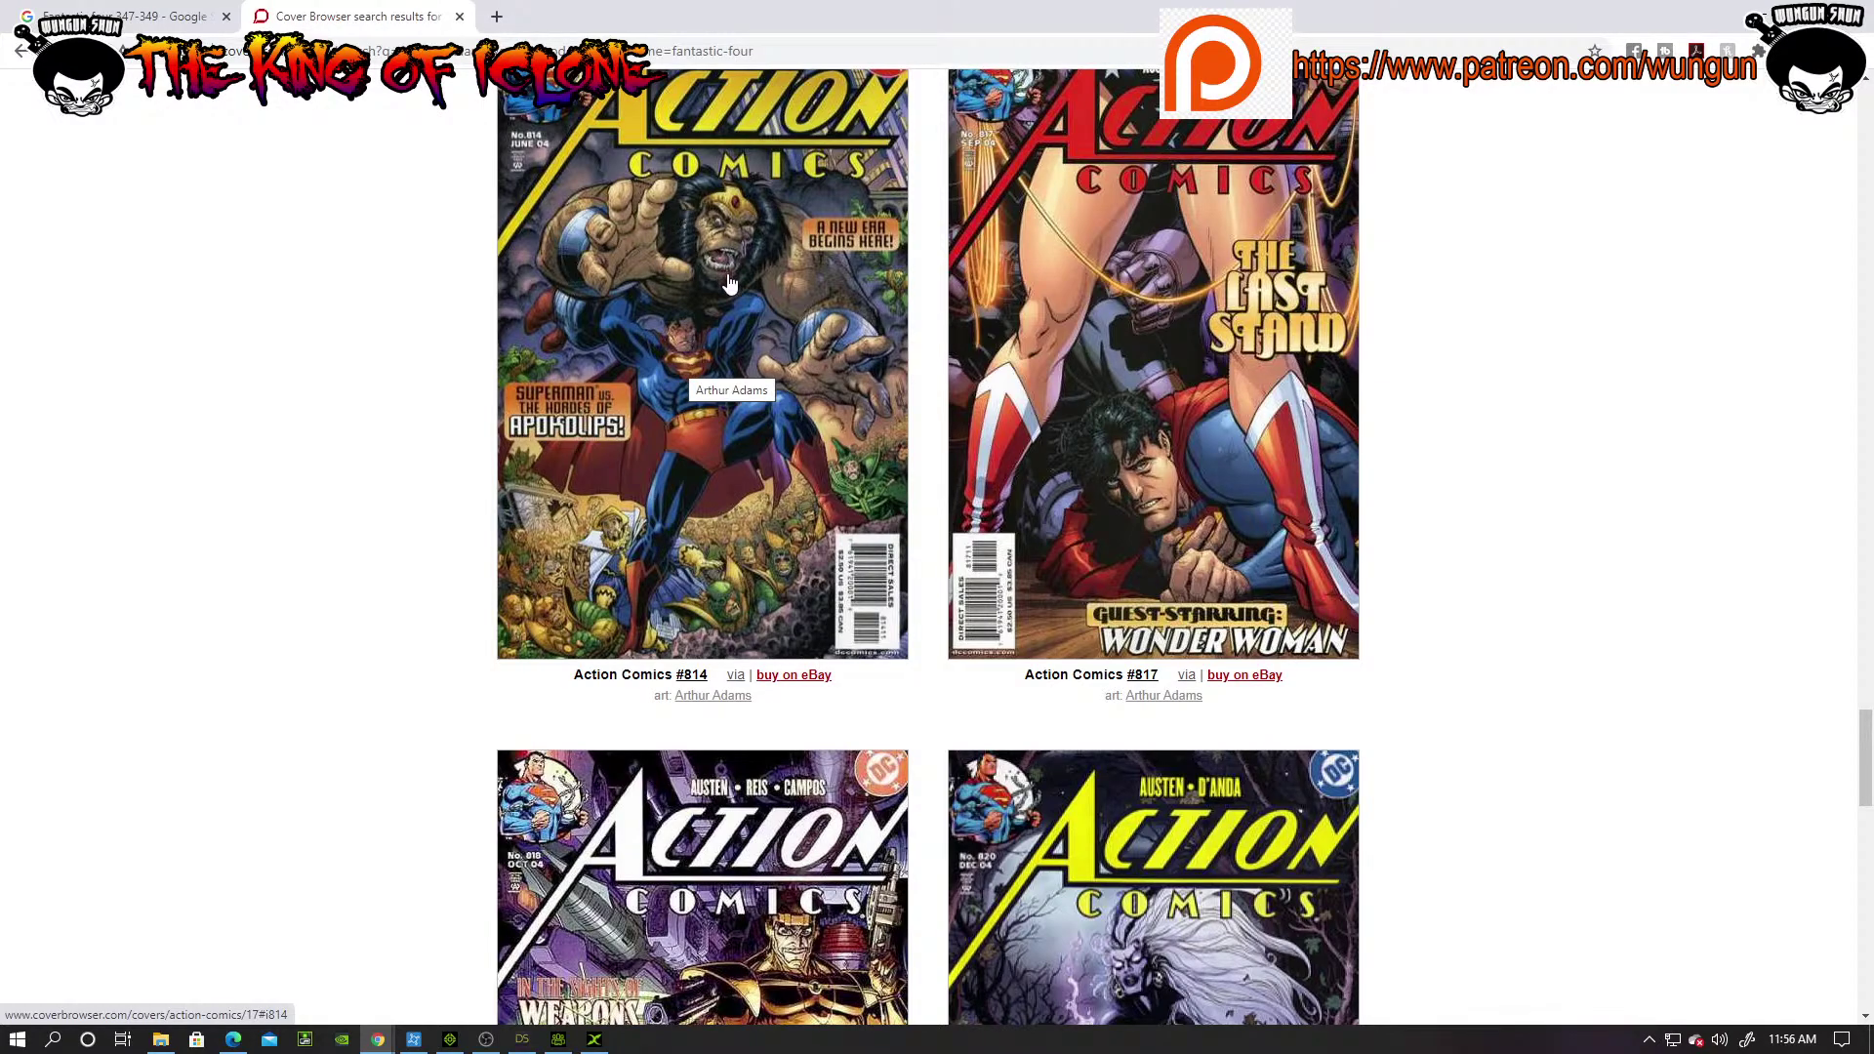
scroll(742, 372, up, 2)
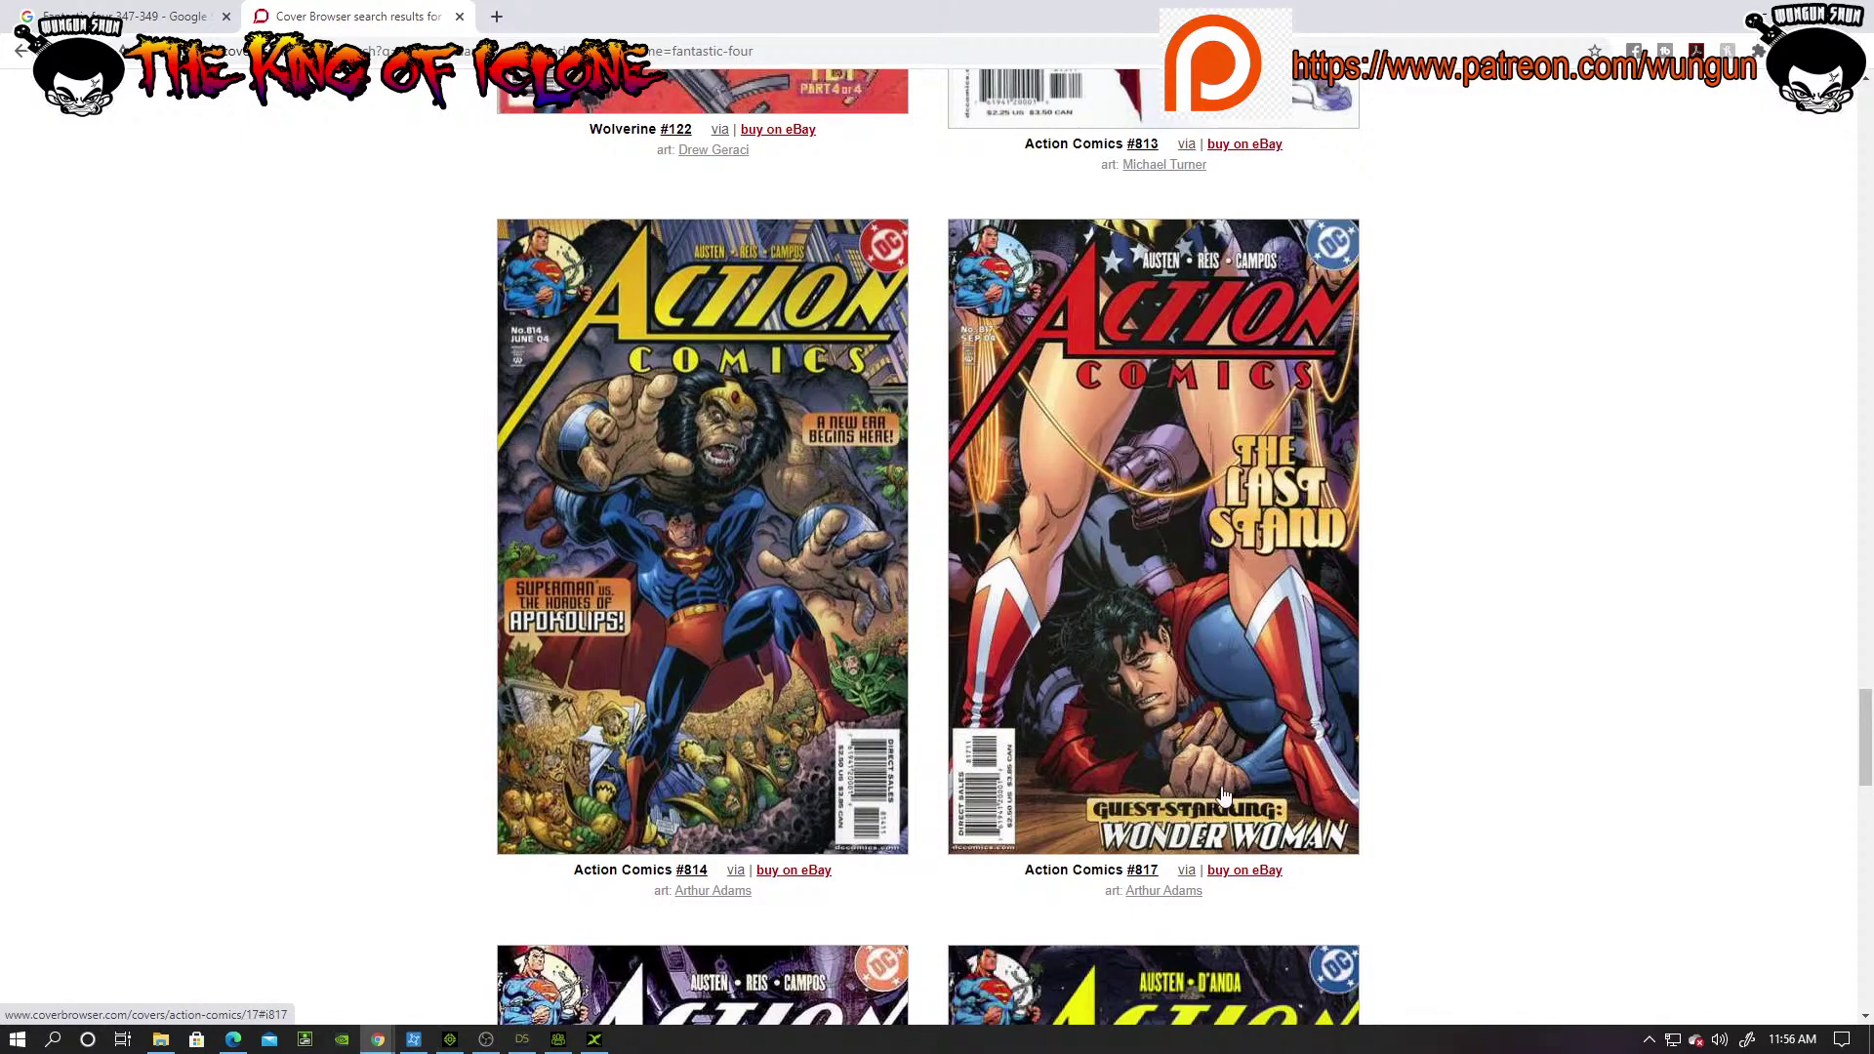
Step: Look through the remaining covers from Action Comics #818 to Tom Strong's Terrific Tales #3, ending back at the start of the results
scroll(996, 557, down, 7)
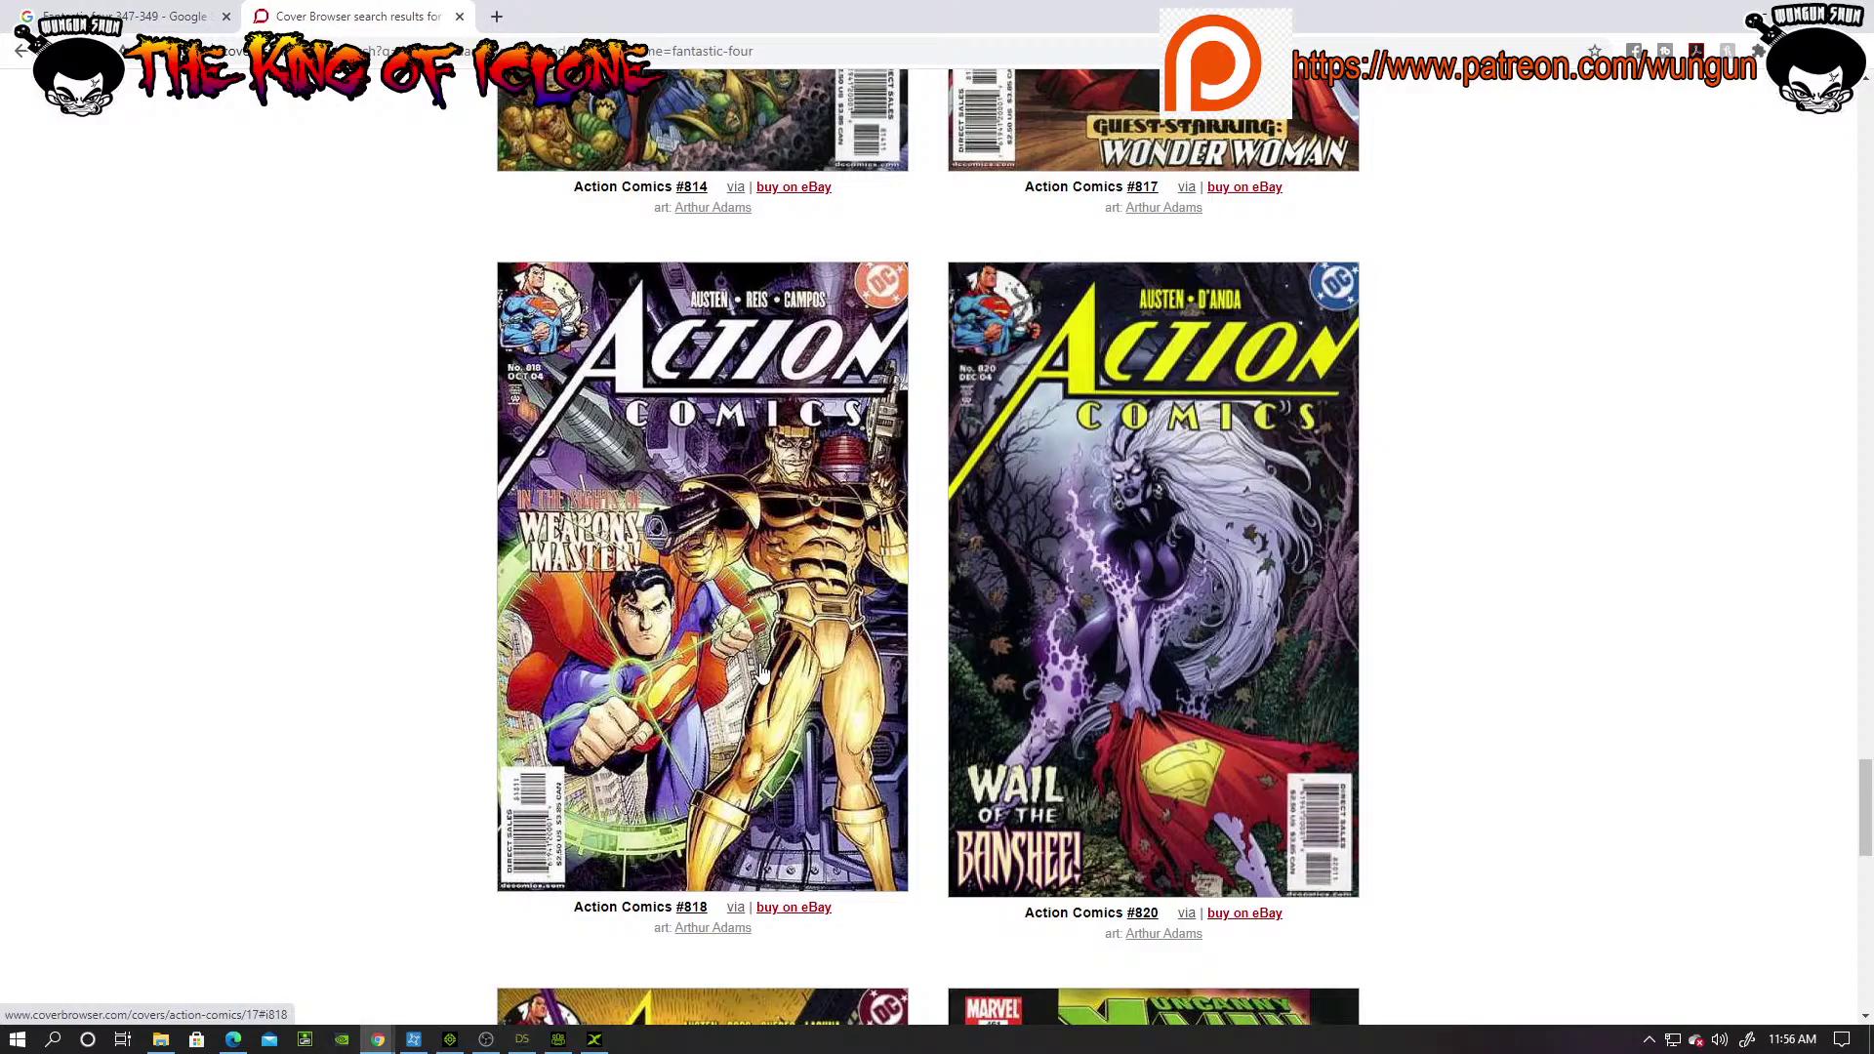
scroll(806, 689, down, 7)
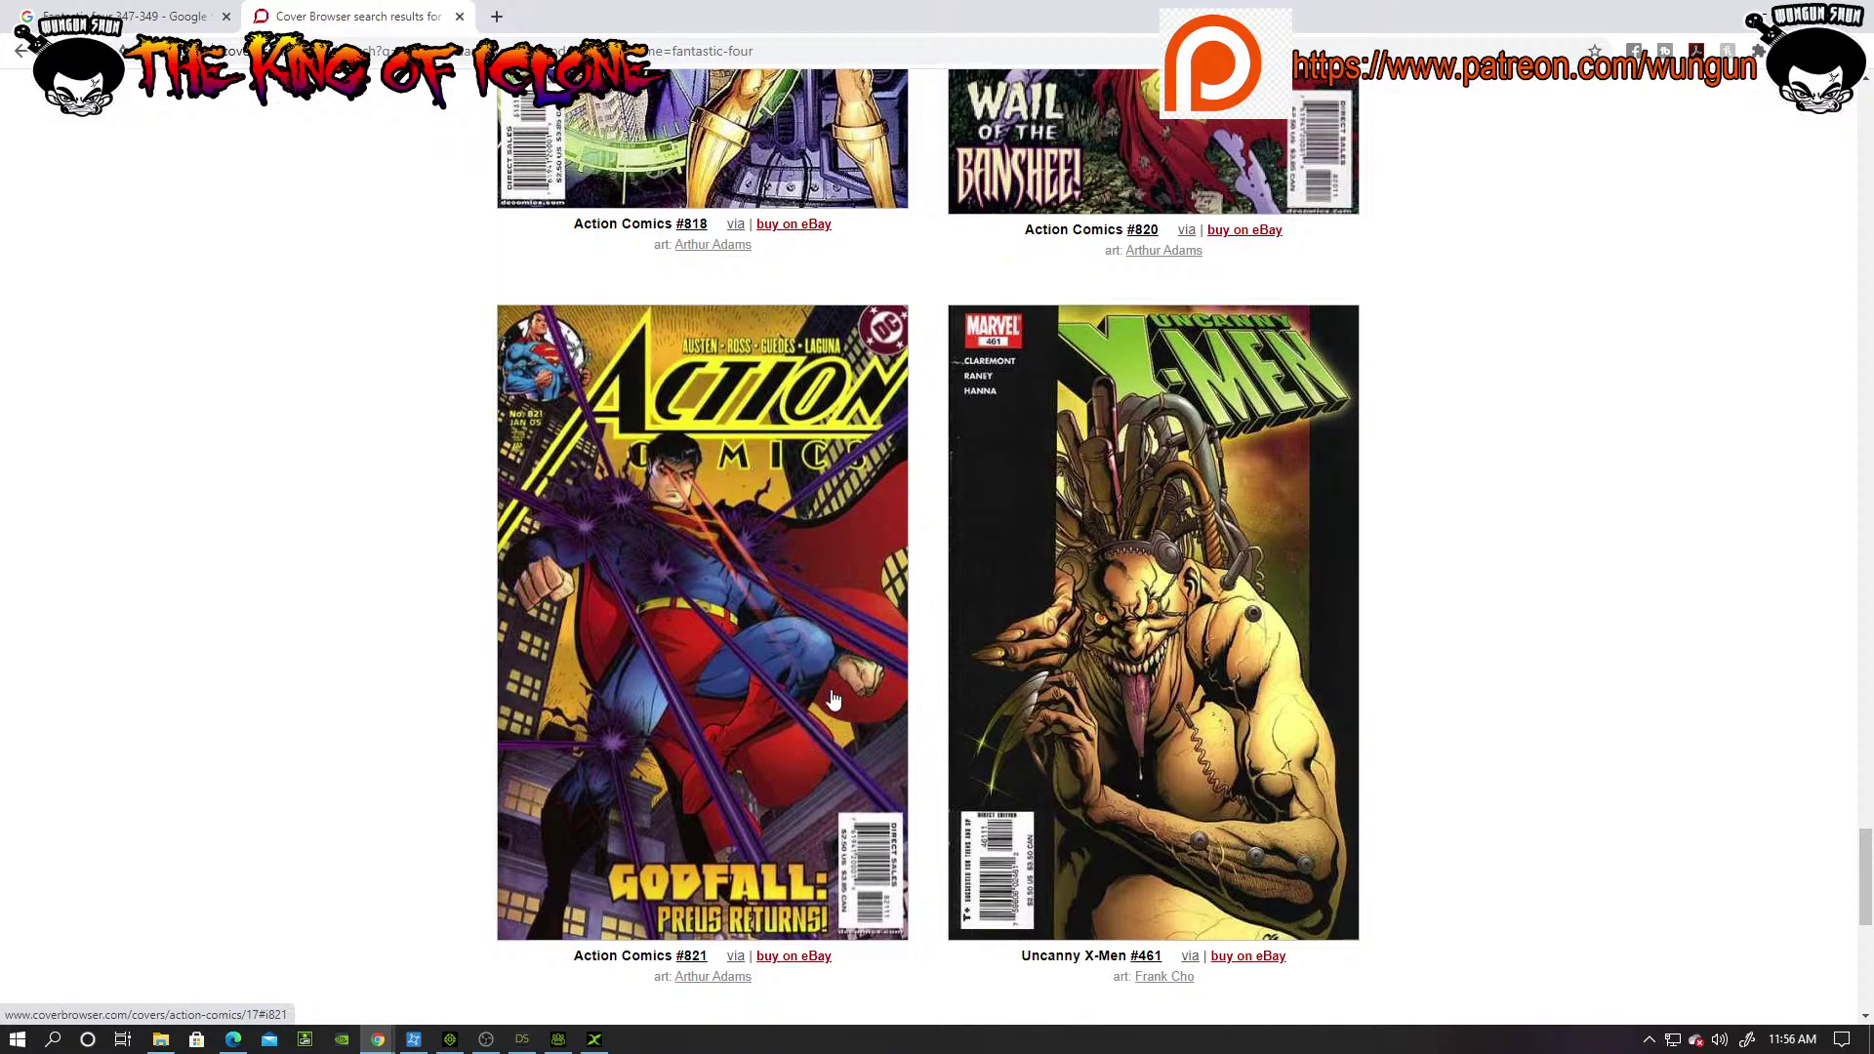
scroll(845, 717, down, 5)
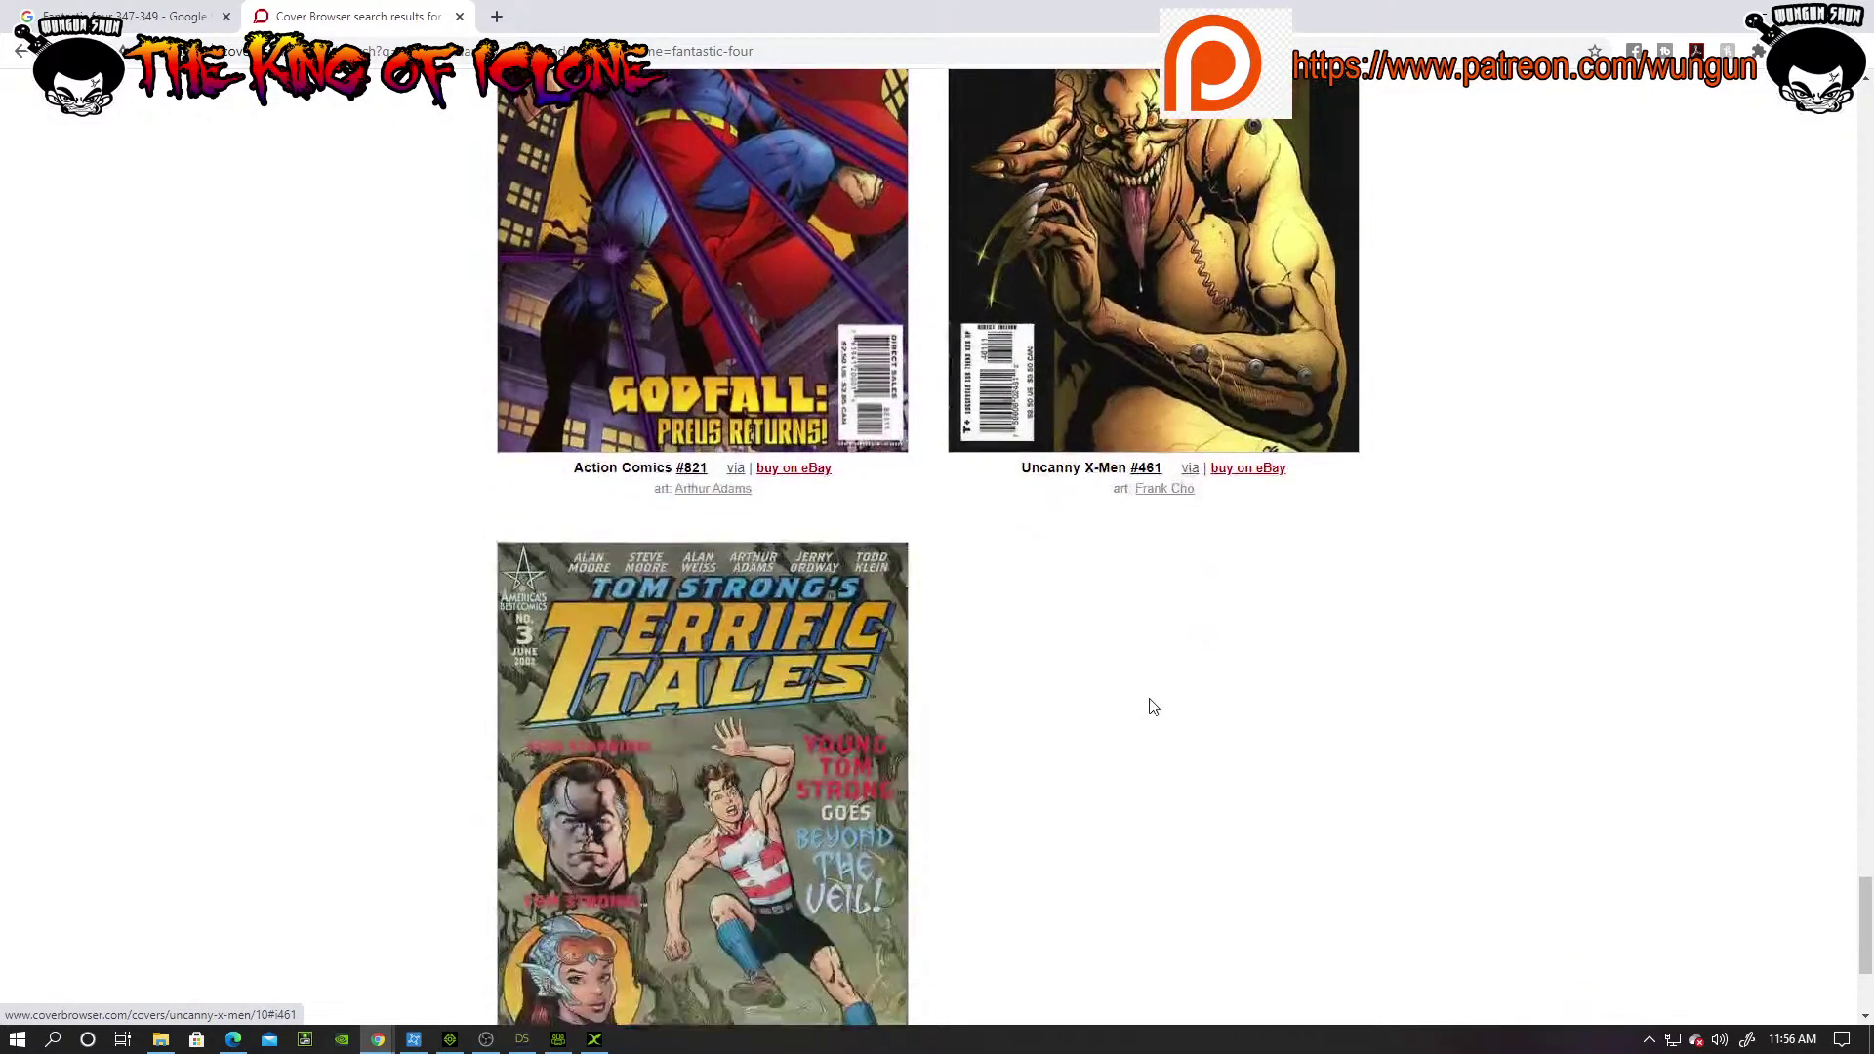
scroll(1152, 708, up, 4)
scroll(1158, 719, down, 6)
scroll(1155, 719, up, 6)
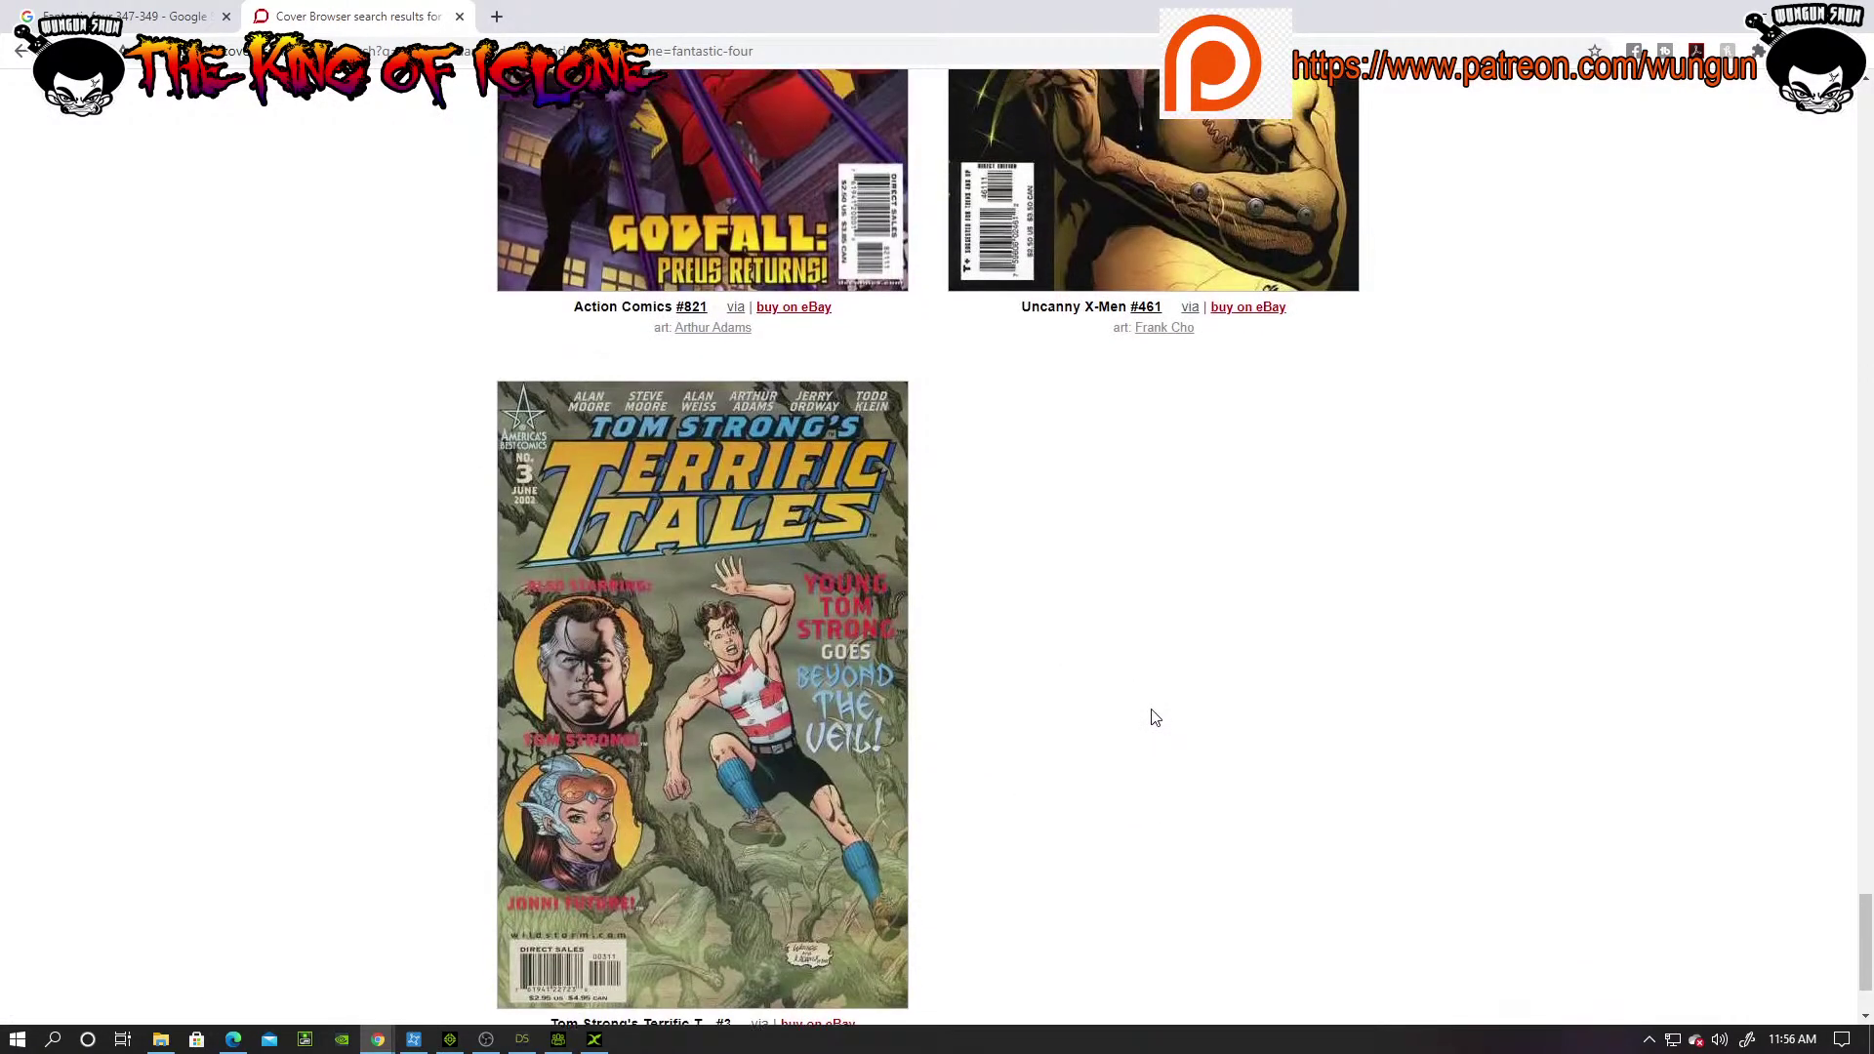
scroll(1176, 712, down, 7)
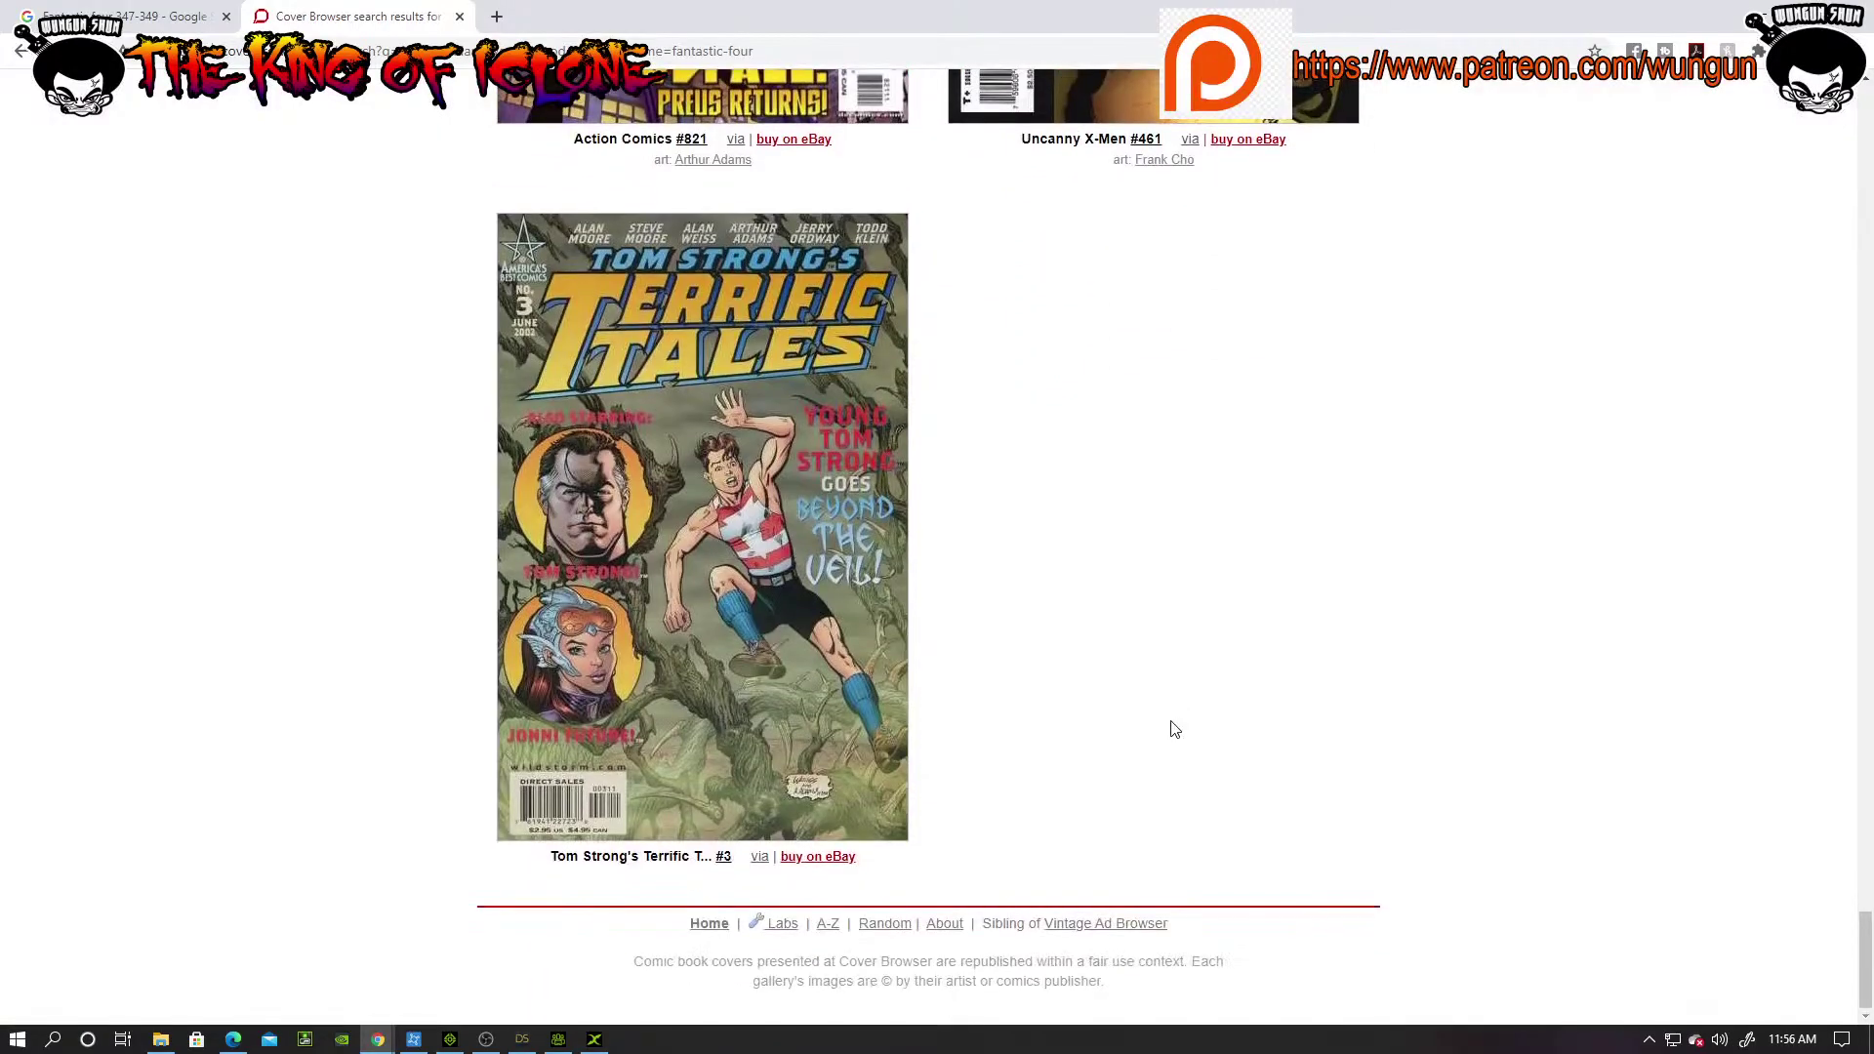
scroll(1173, 735, up, 1)
scroll(1171, 730, up, 20)
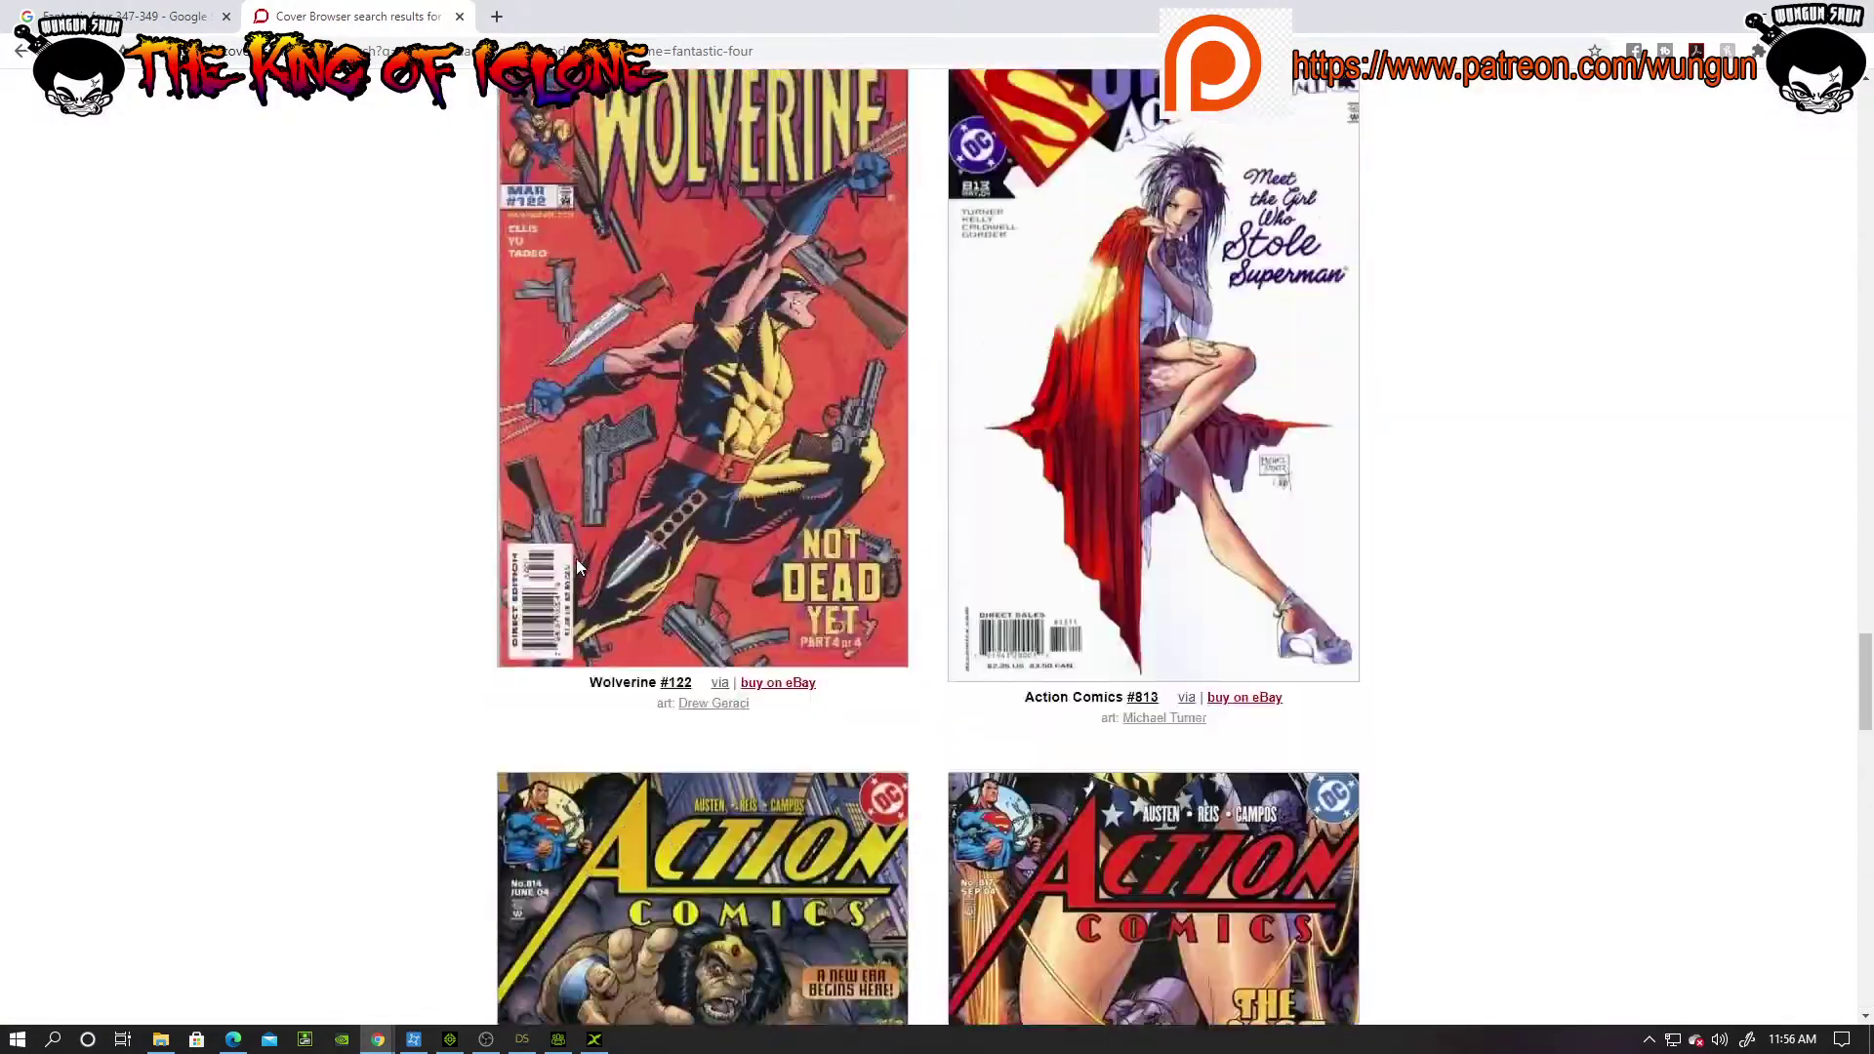
scroll(410, 527, up, 20)
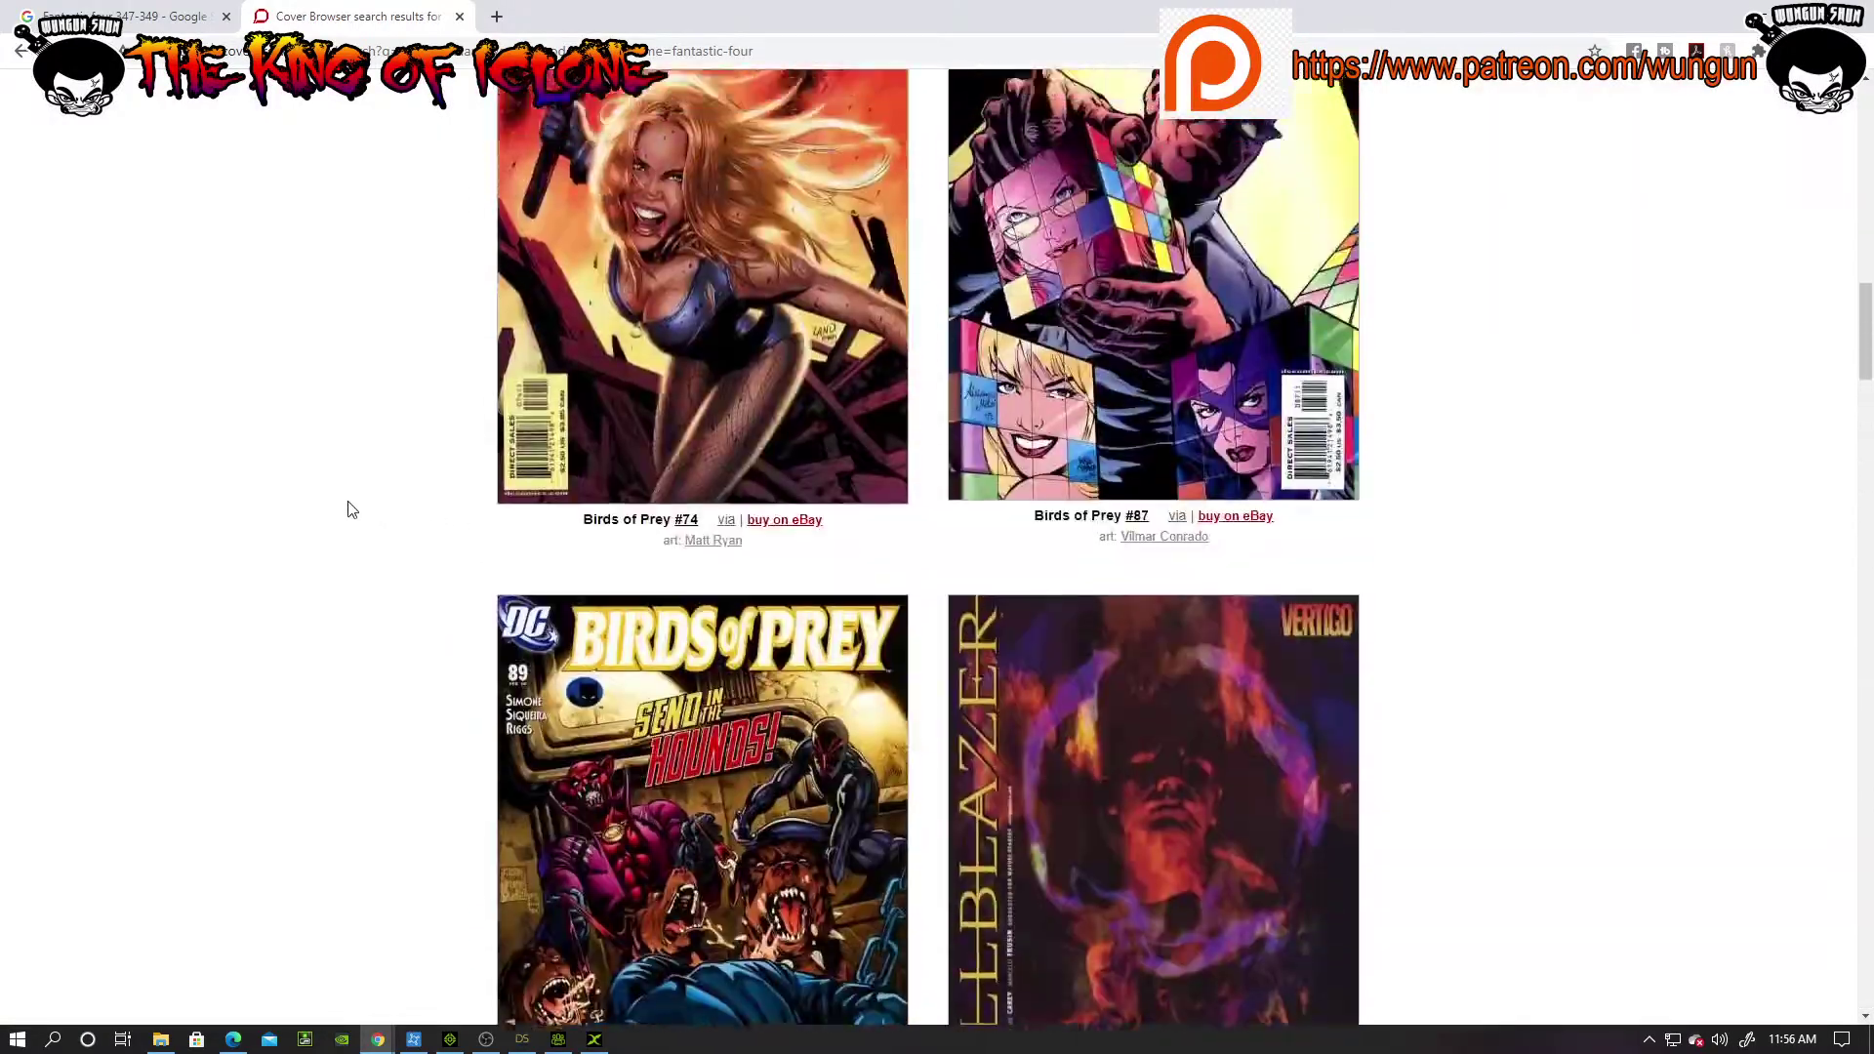
scroll(352, 509, up, 10)
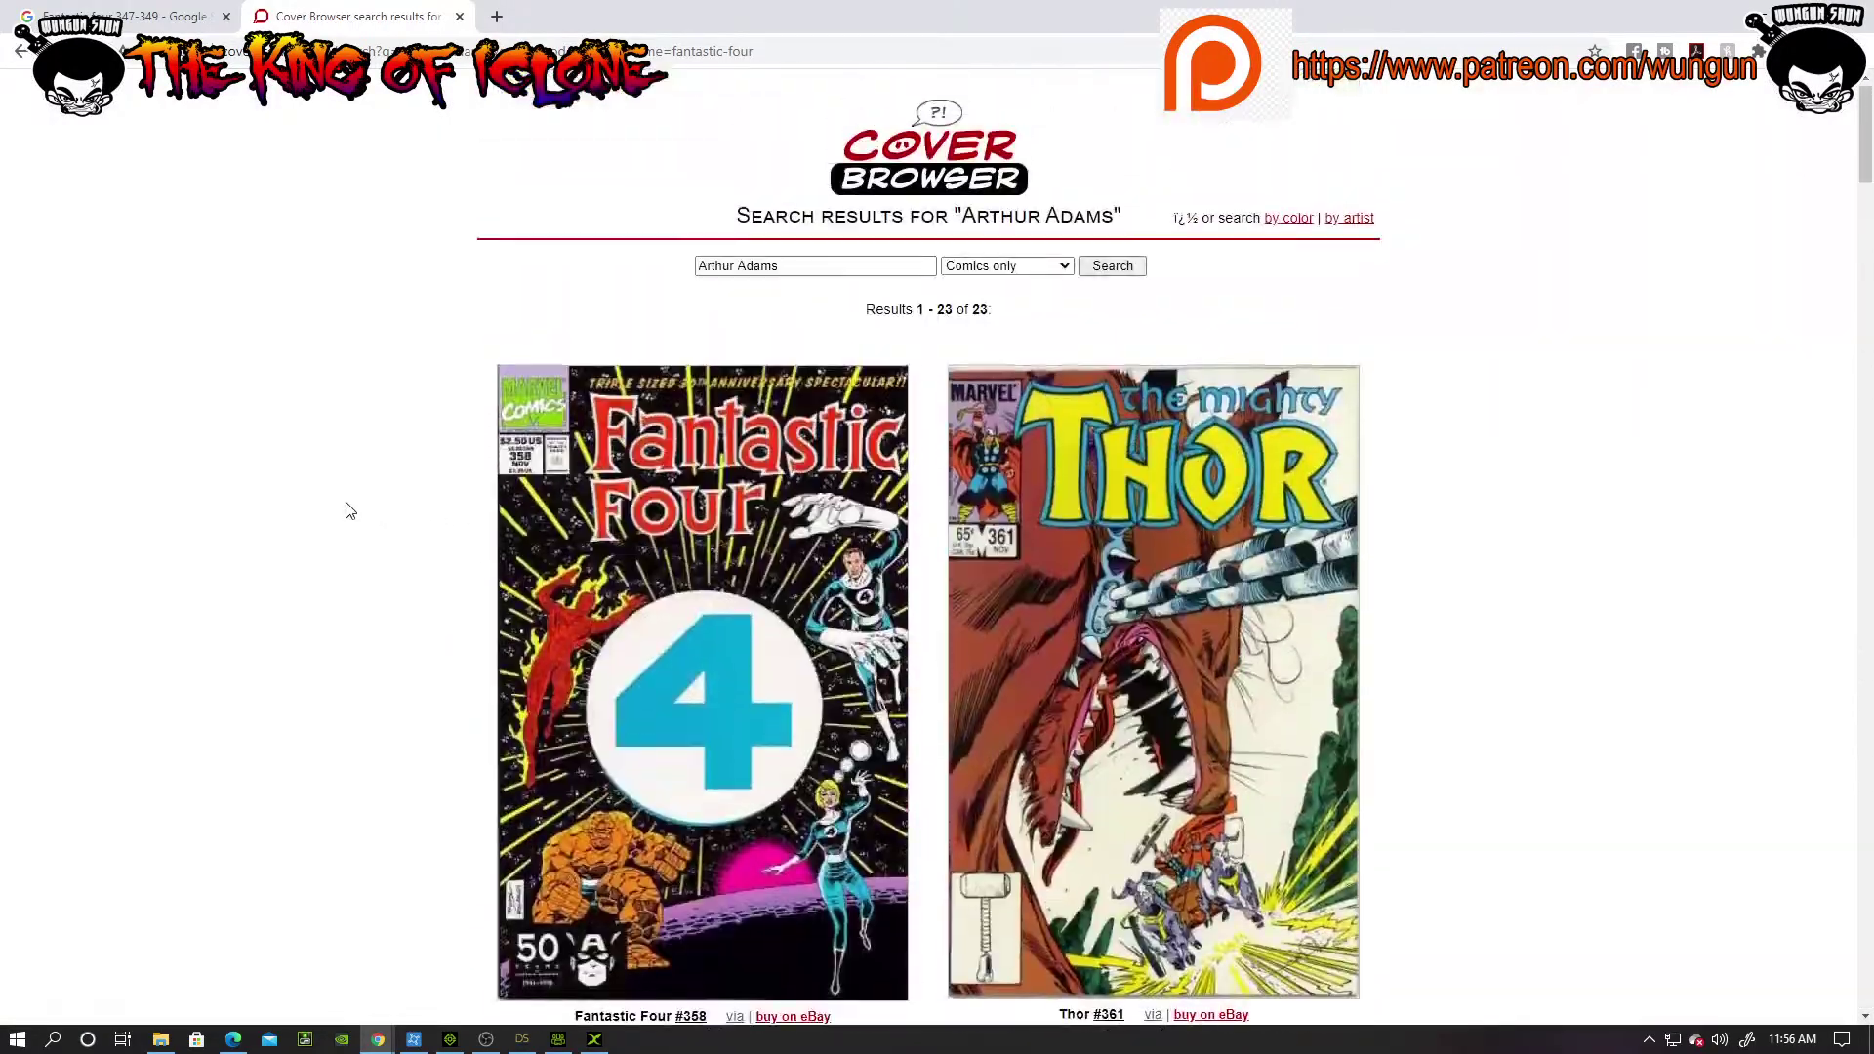
Step: Go back to the Fantastic Four search results and open the #300-349 gallery from issue #347 to view the #348 and #349 covers
click(17, 51)
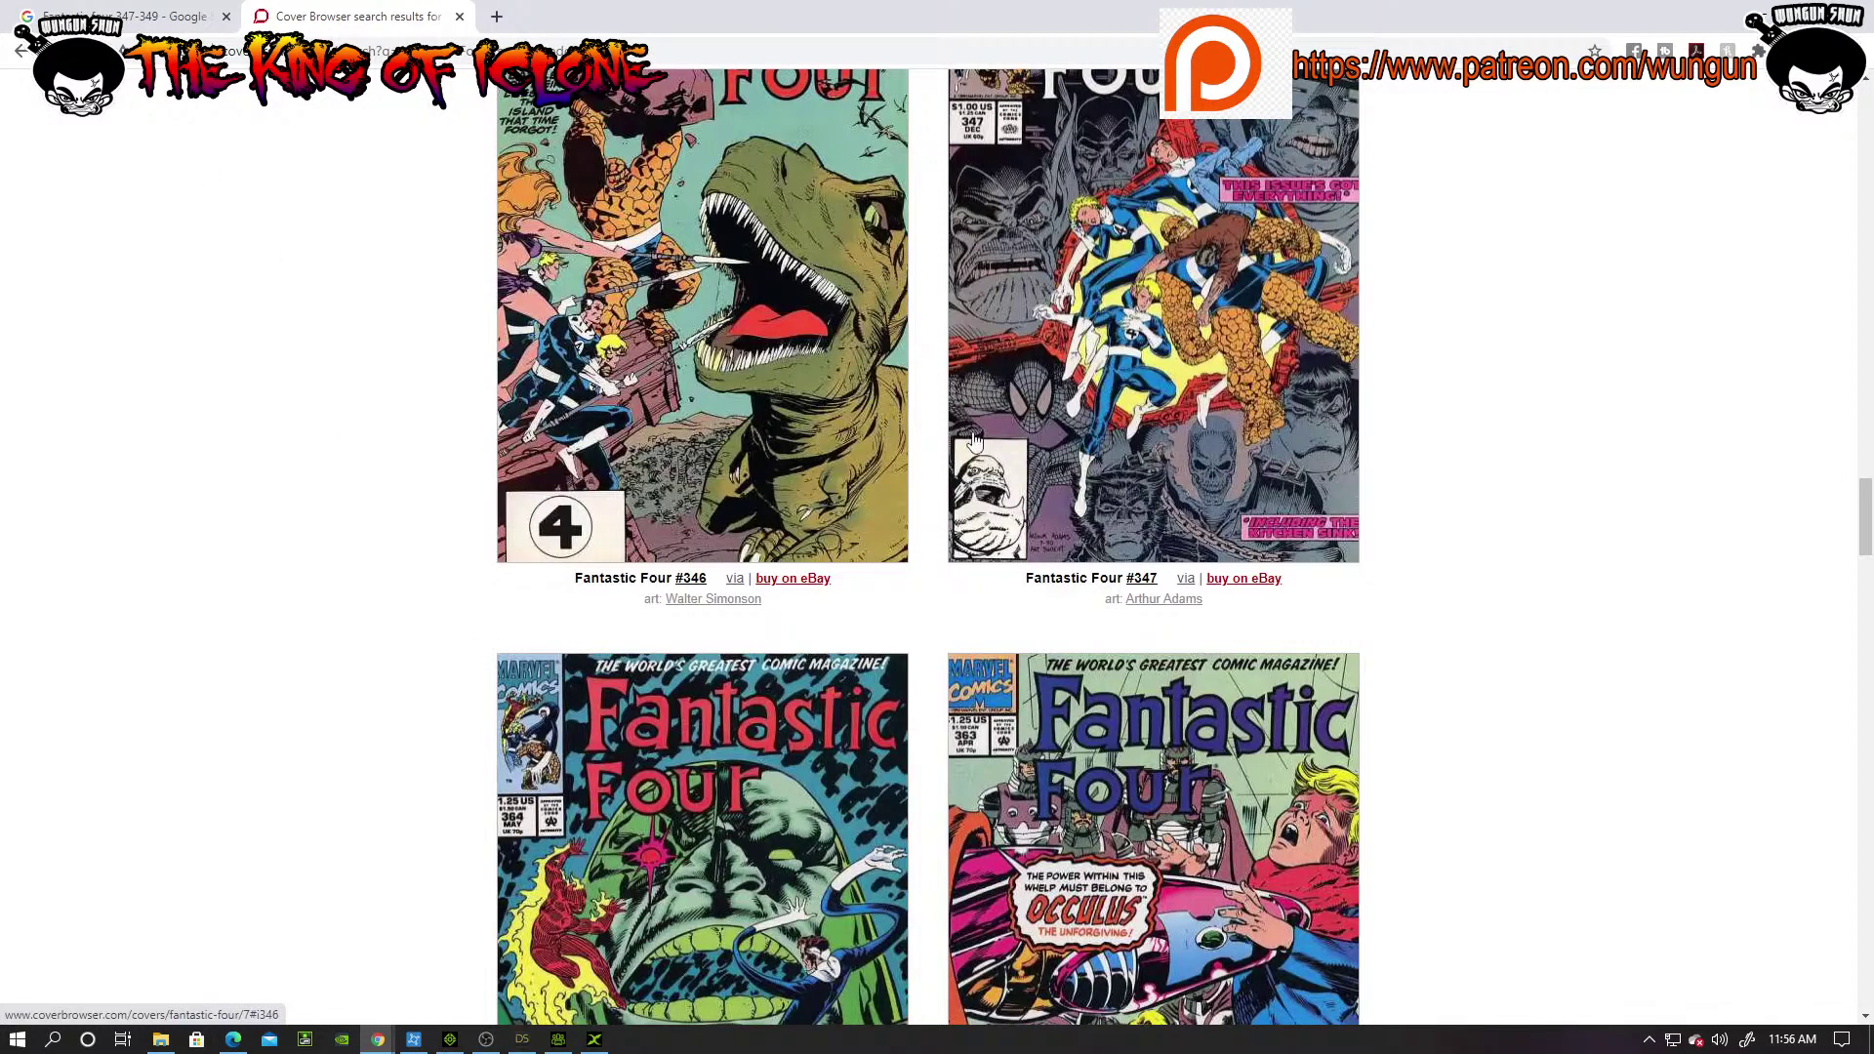
click(1201, 376)
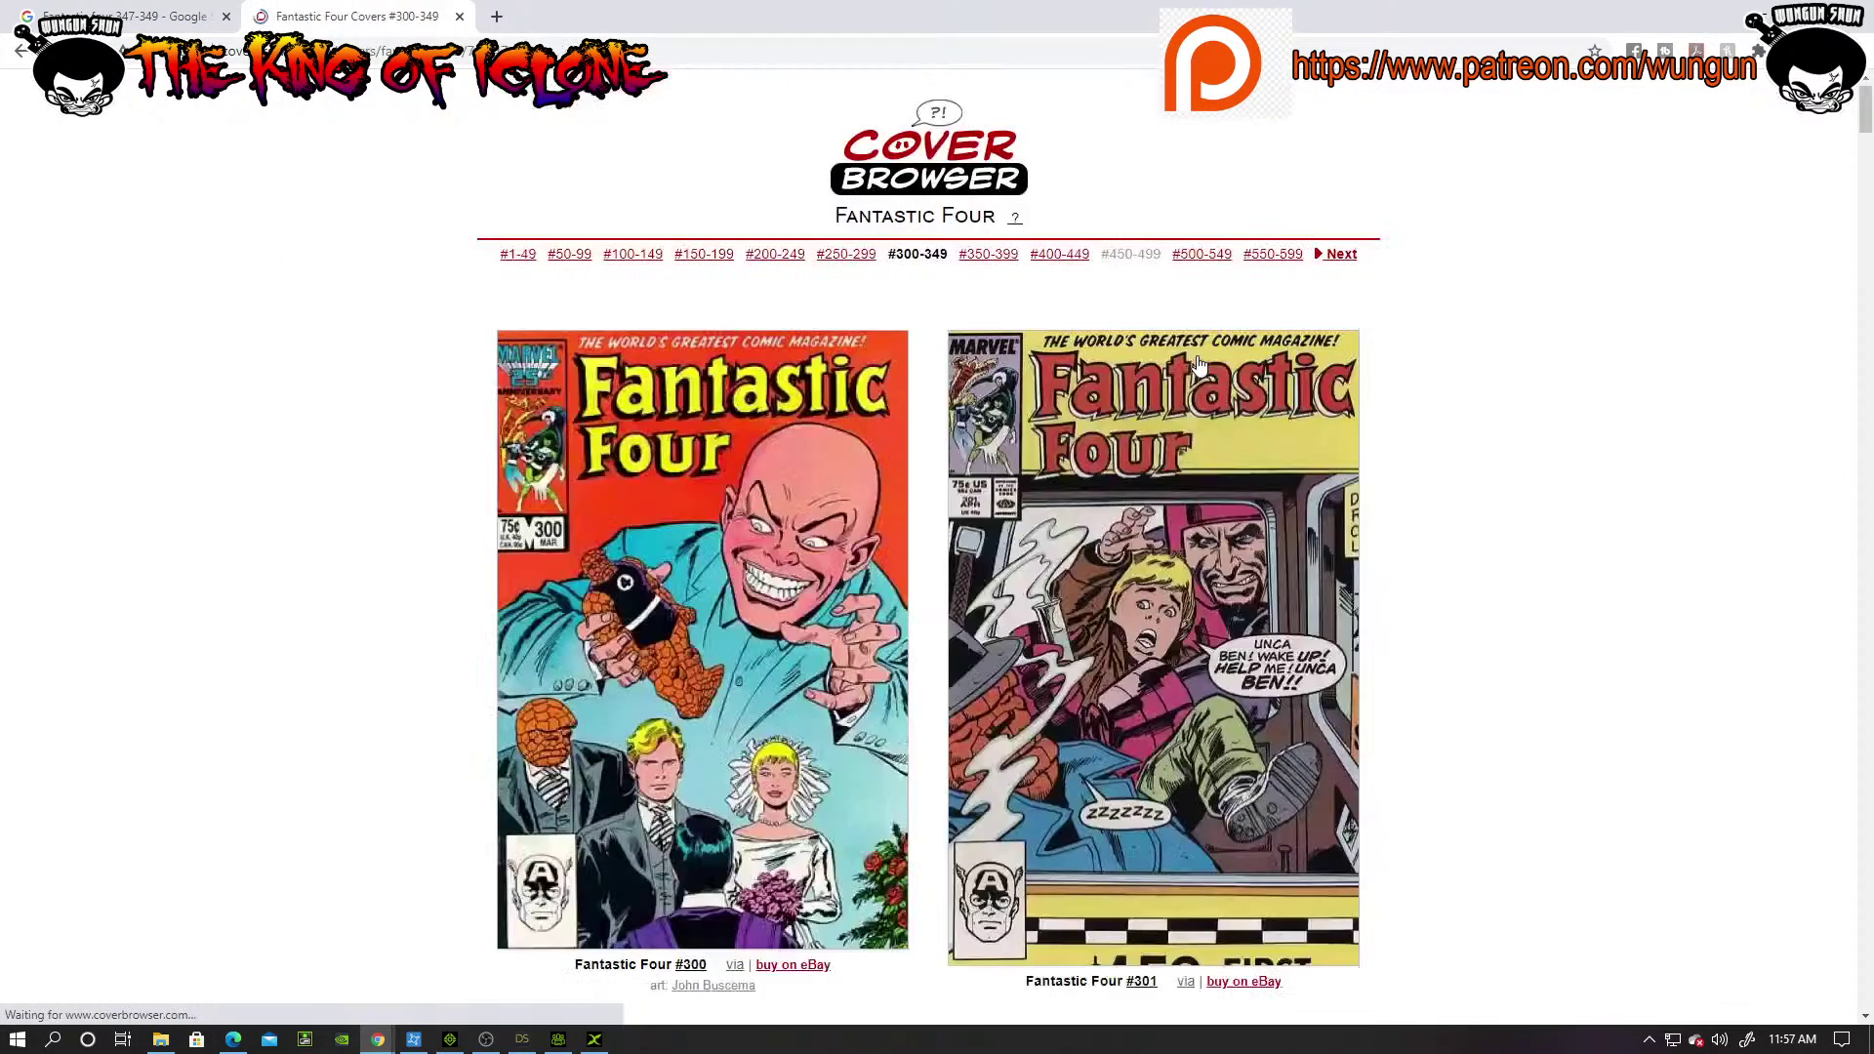
scroll(877, 491, down, 5)
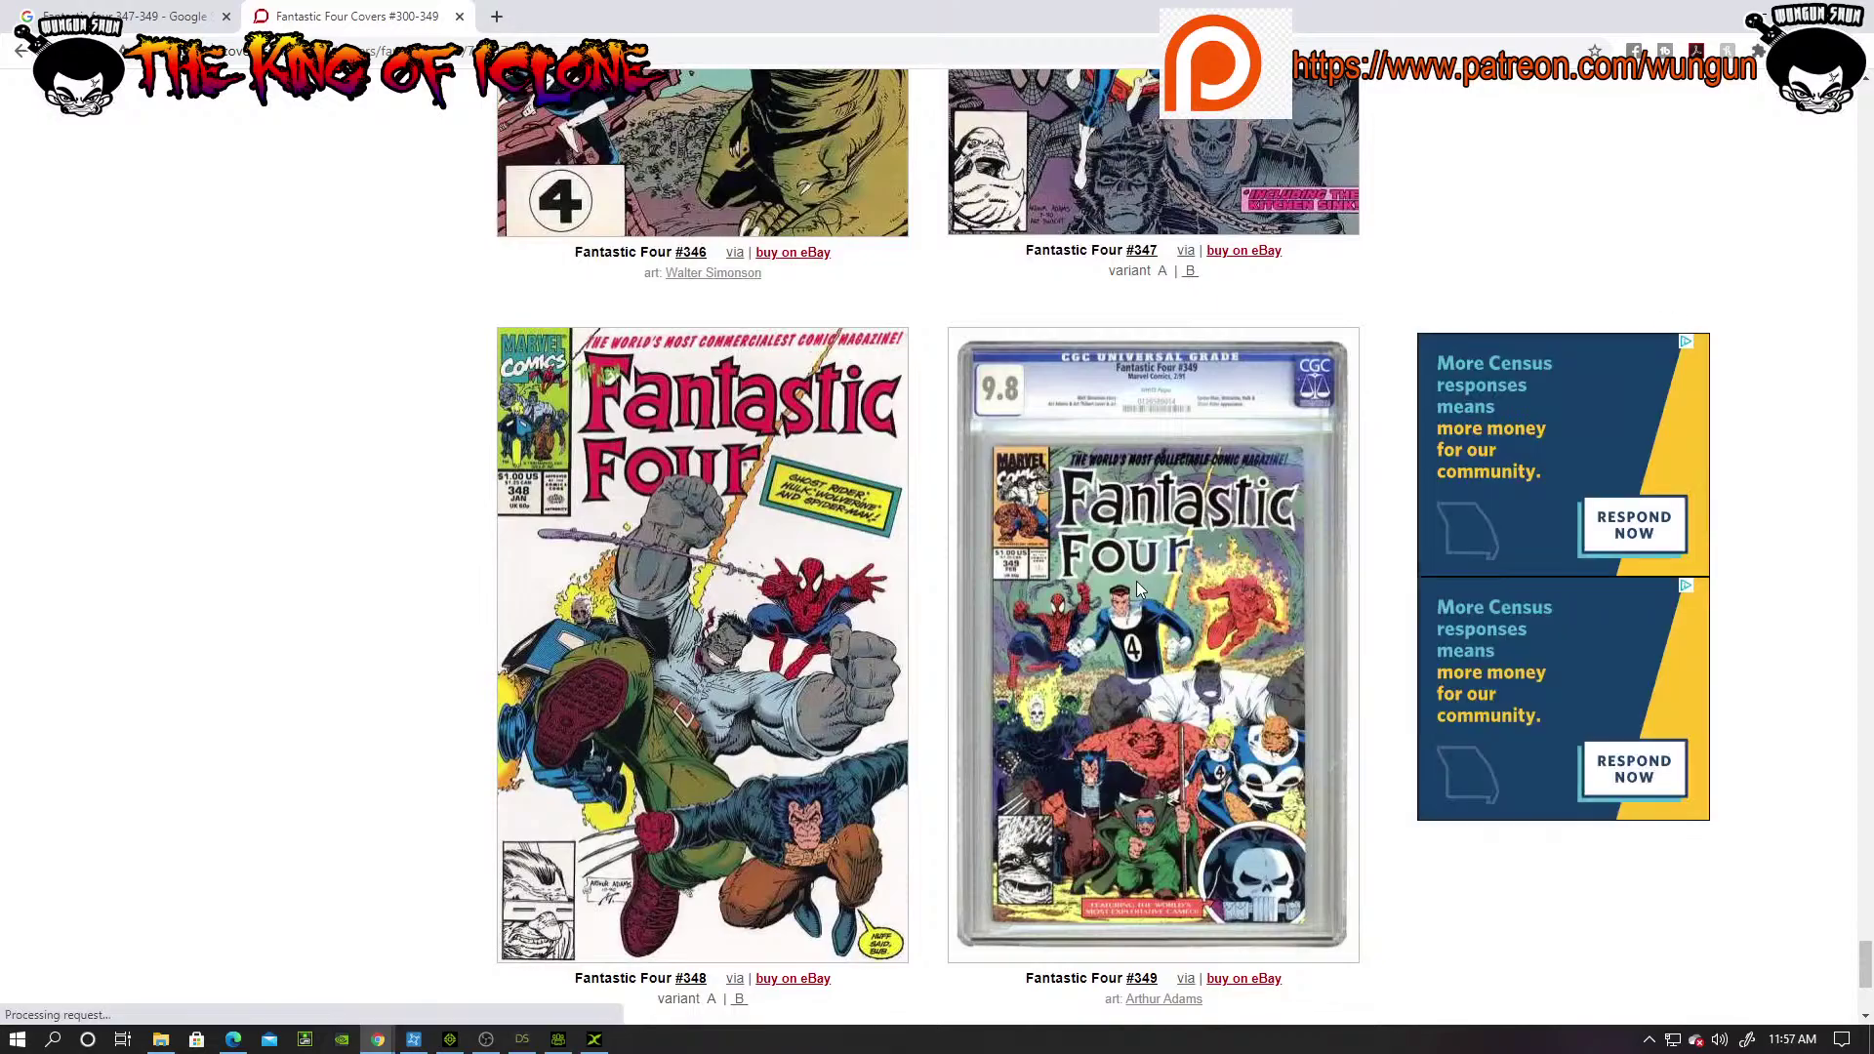
scroll(1135, 589, down, 3)
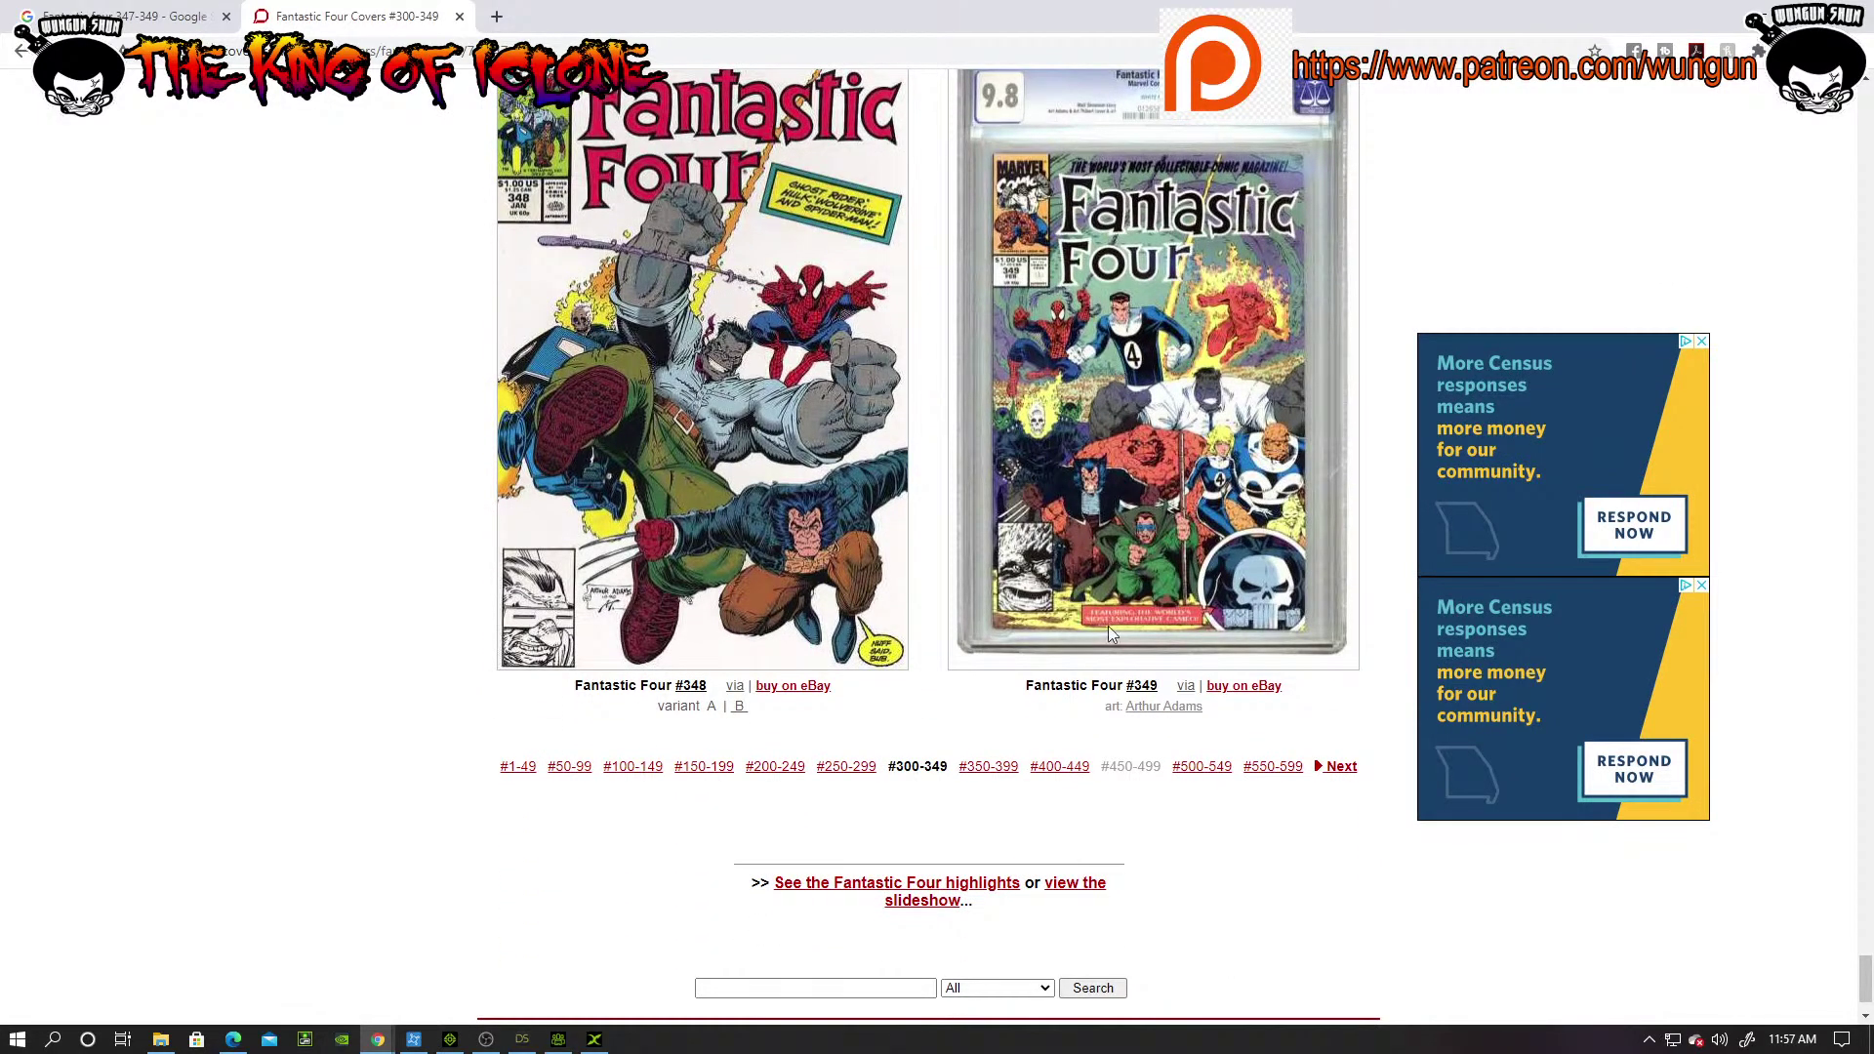
Step: Show variant B of the Fantastic Four #348 cover and examine it
click(739, 706)
scroll(834, 867, up, 5)
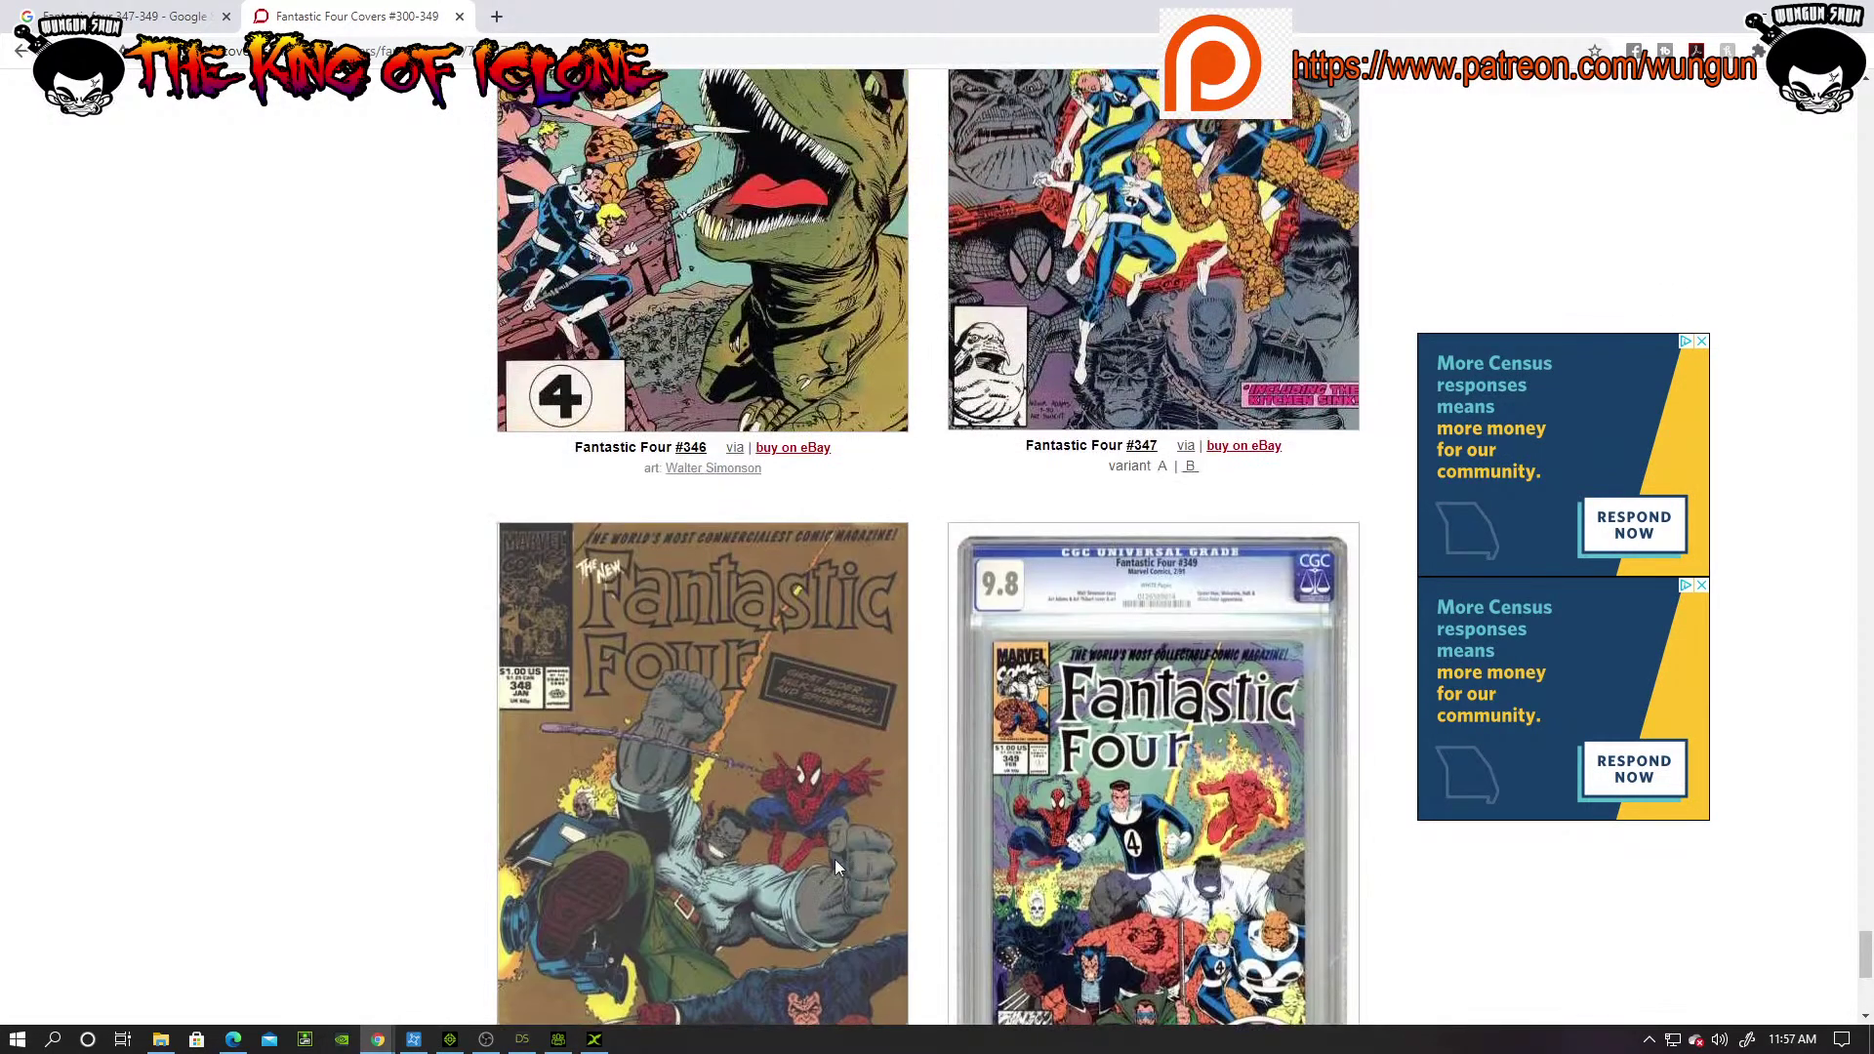
scroll(558, 499, down, 4)
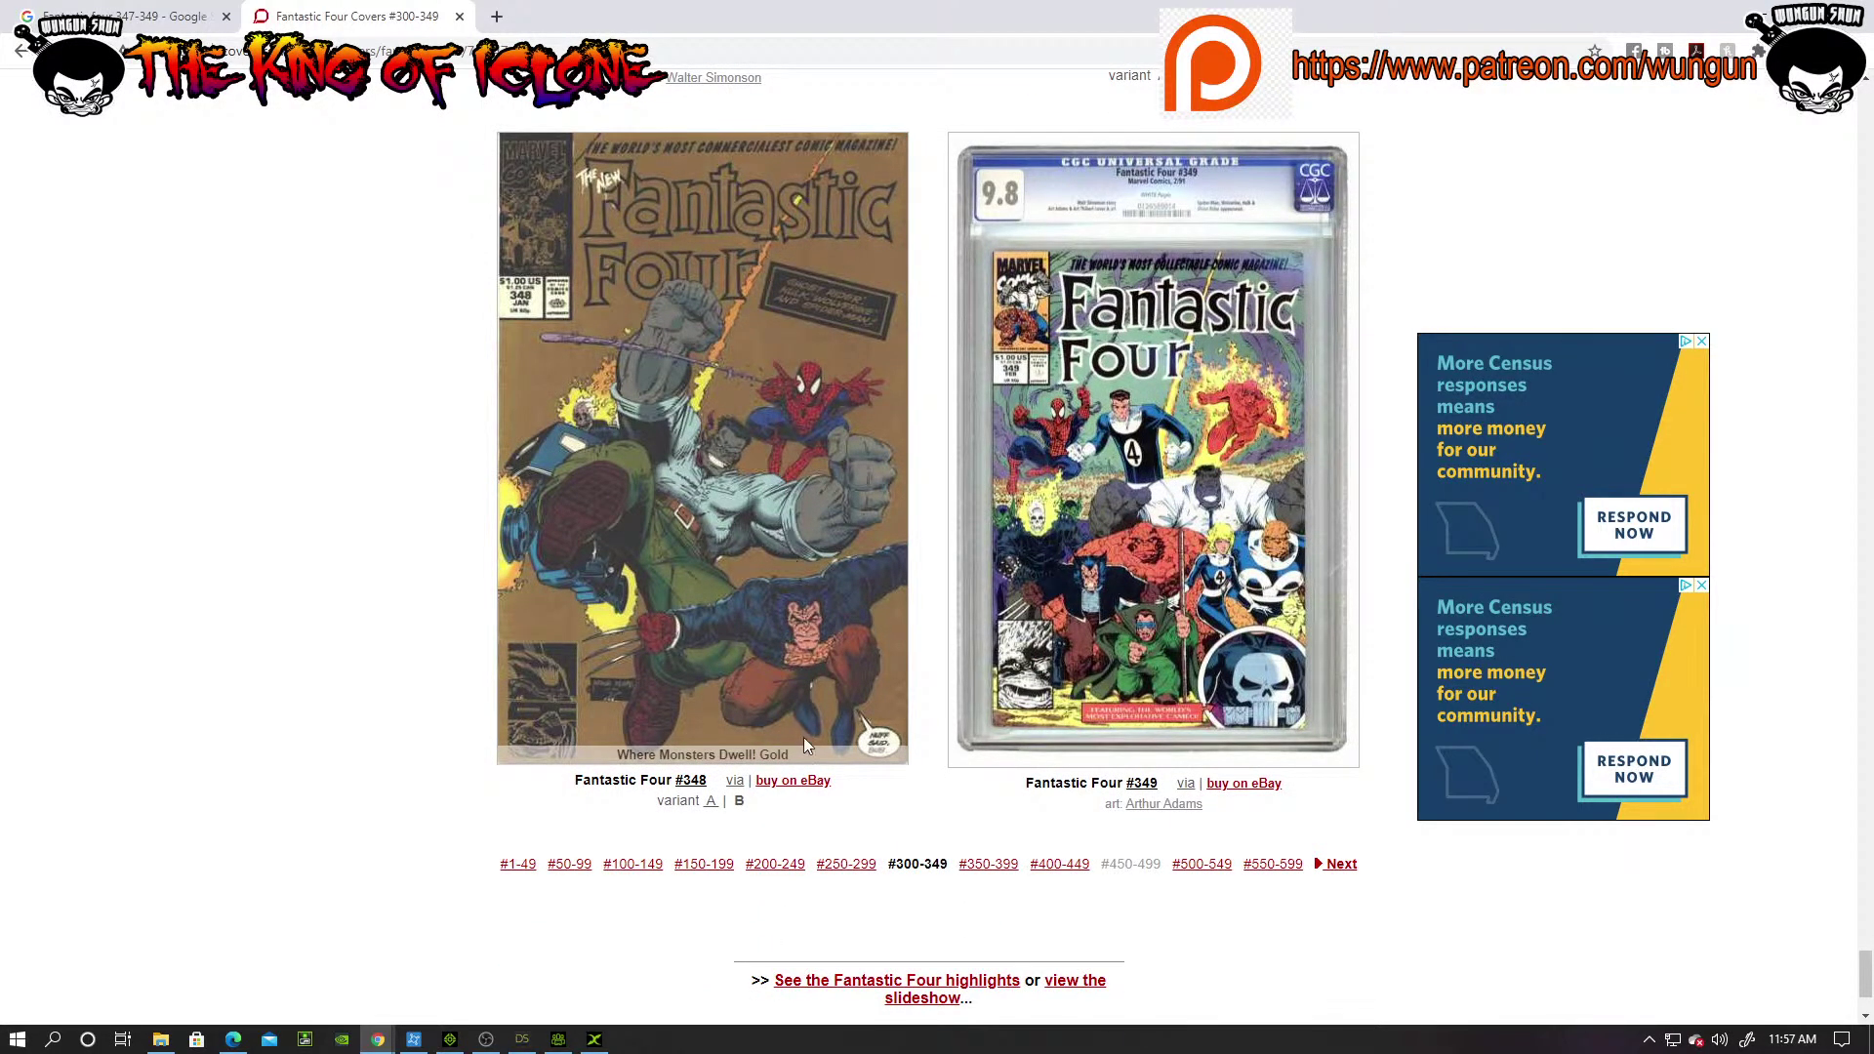
Step: Open the eBay listings for Fantastic Four #349 and view the enlarged cover photo of the $2.00 1991 VF copy
click(1239, 789)
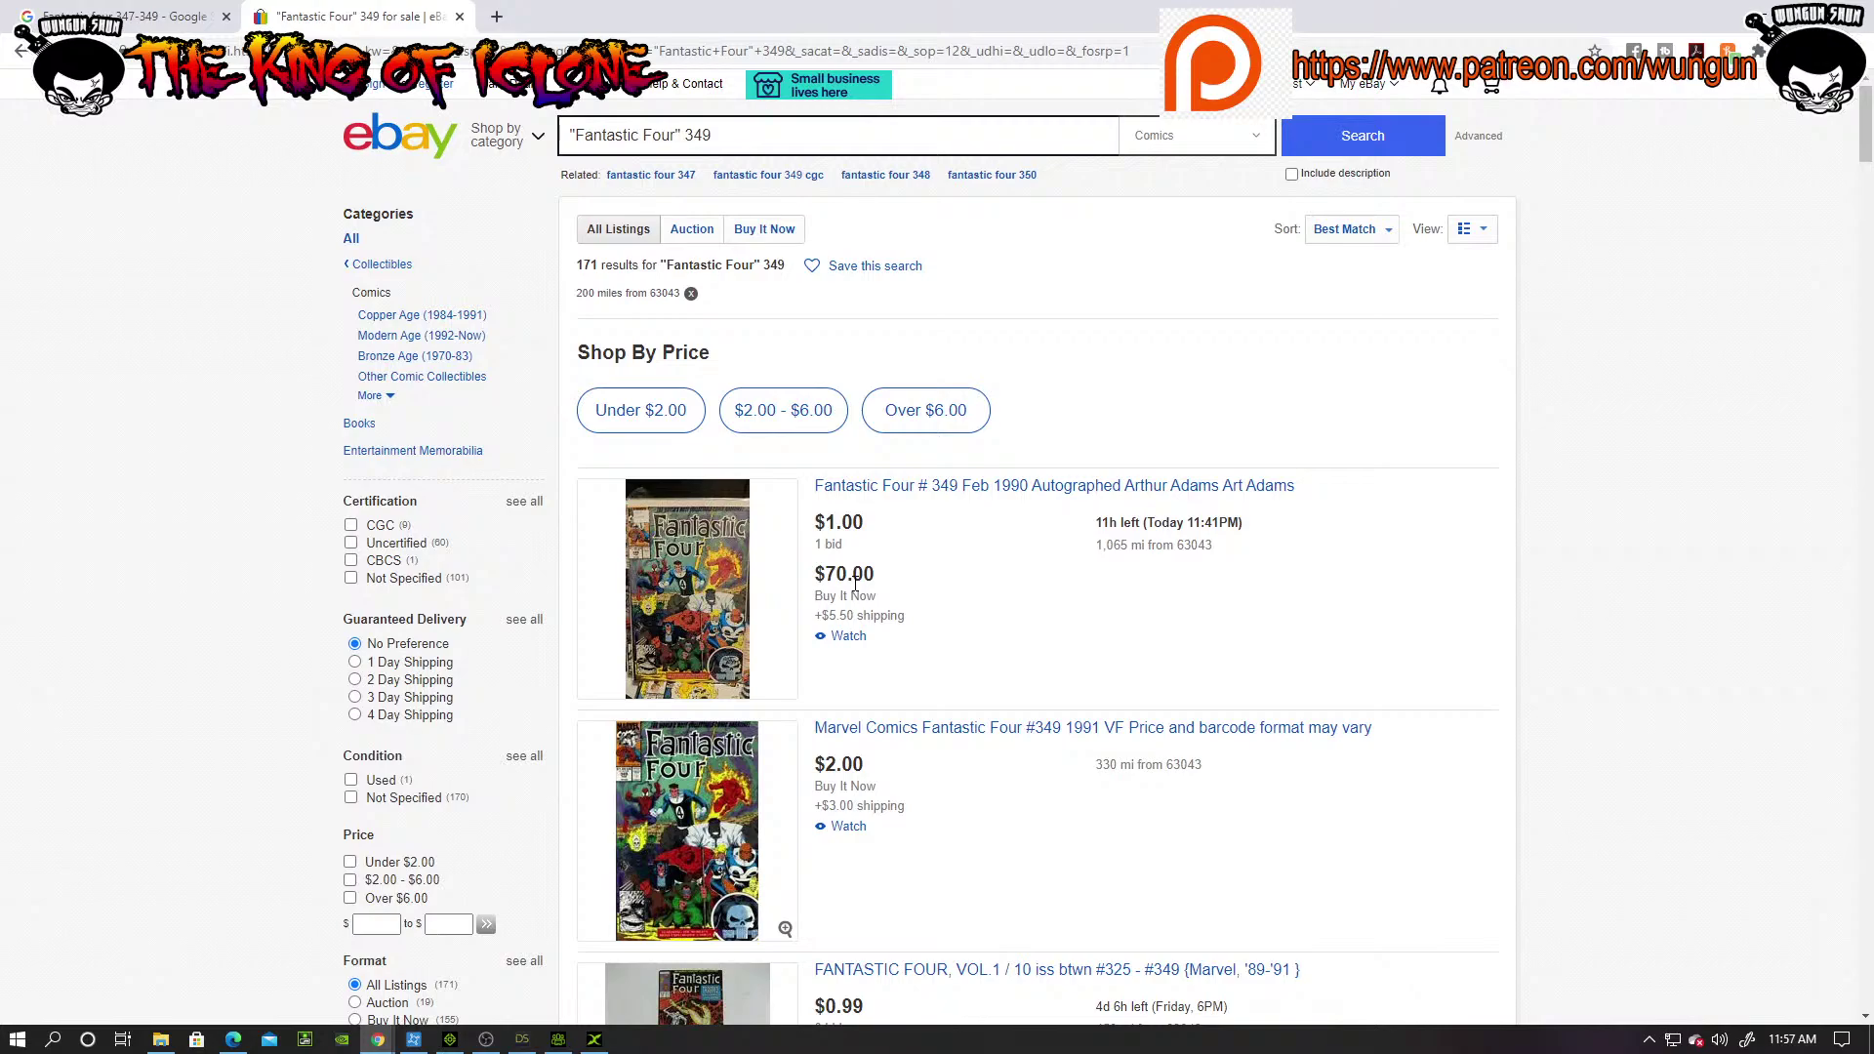
scroll(856, 582, down, 2)
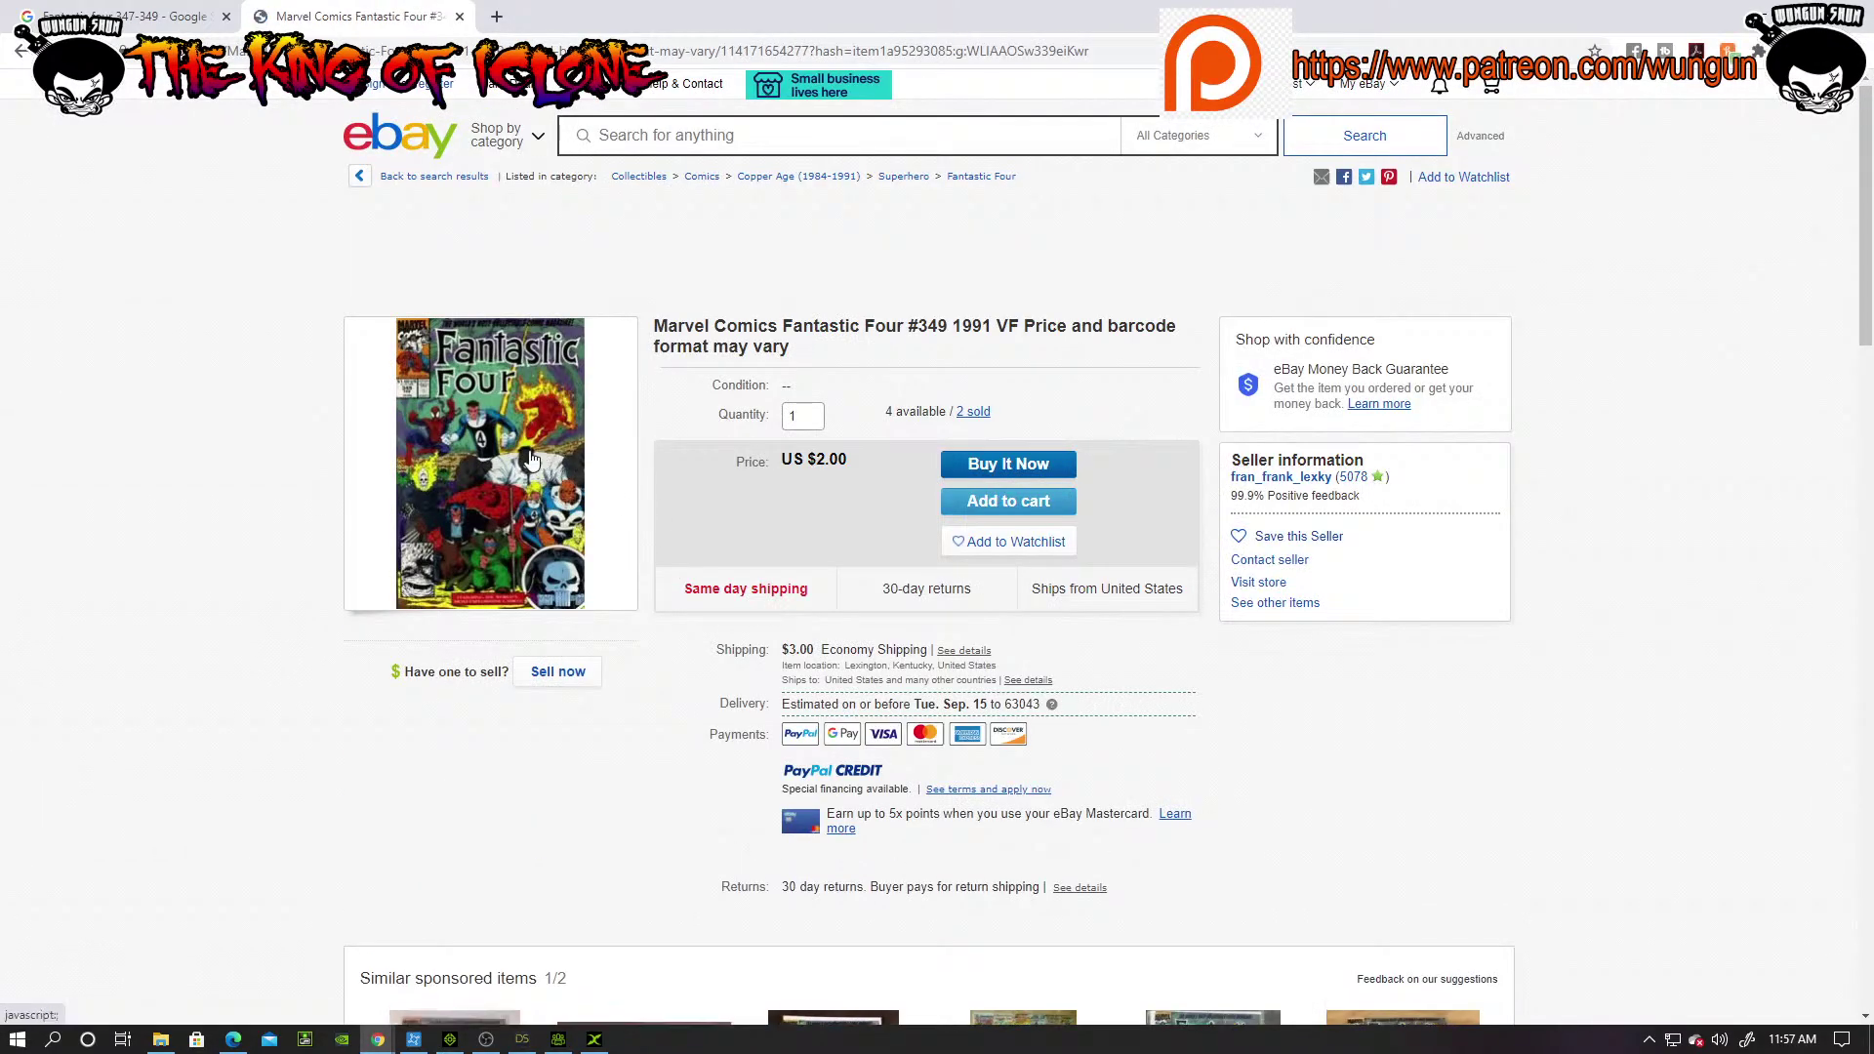
click(531, 456)
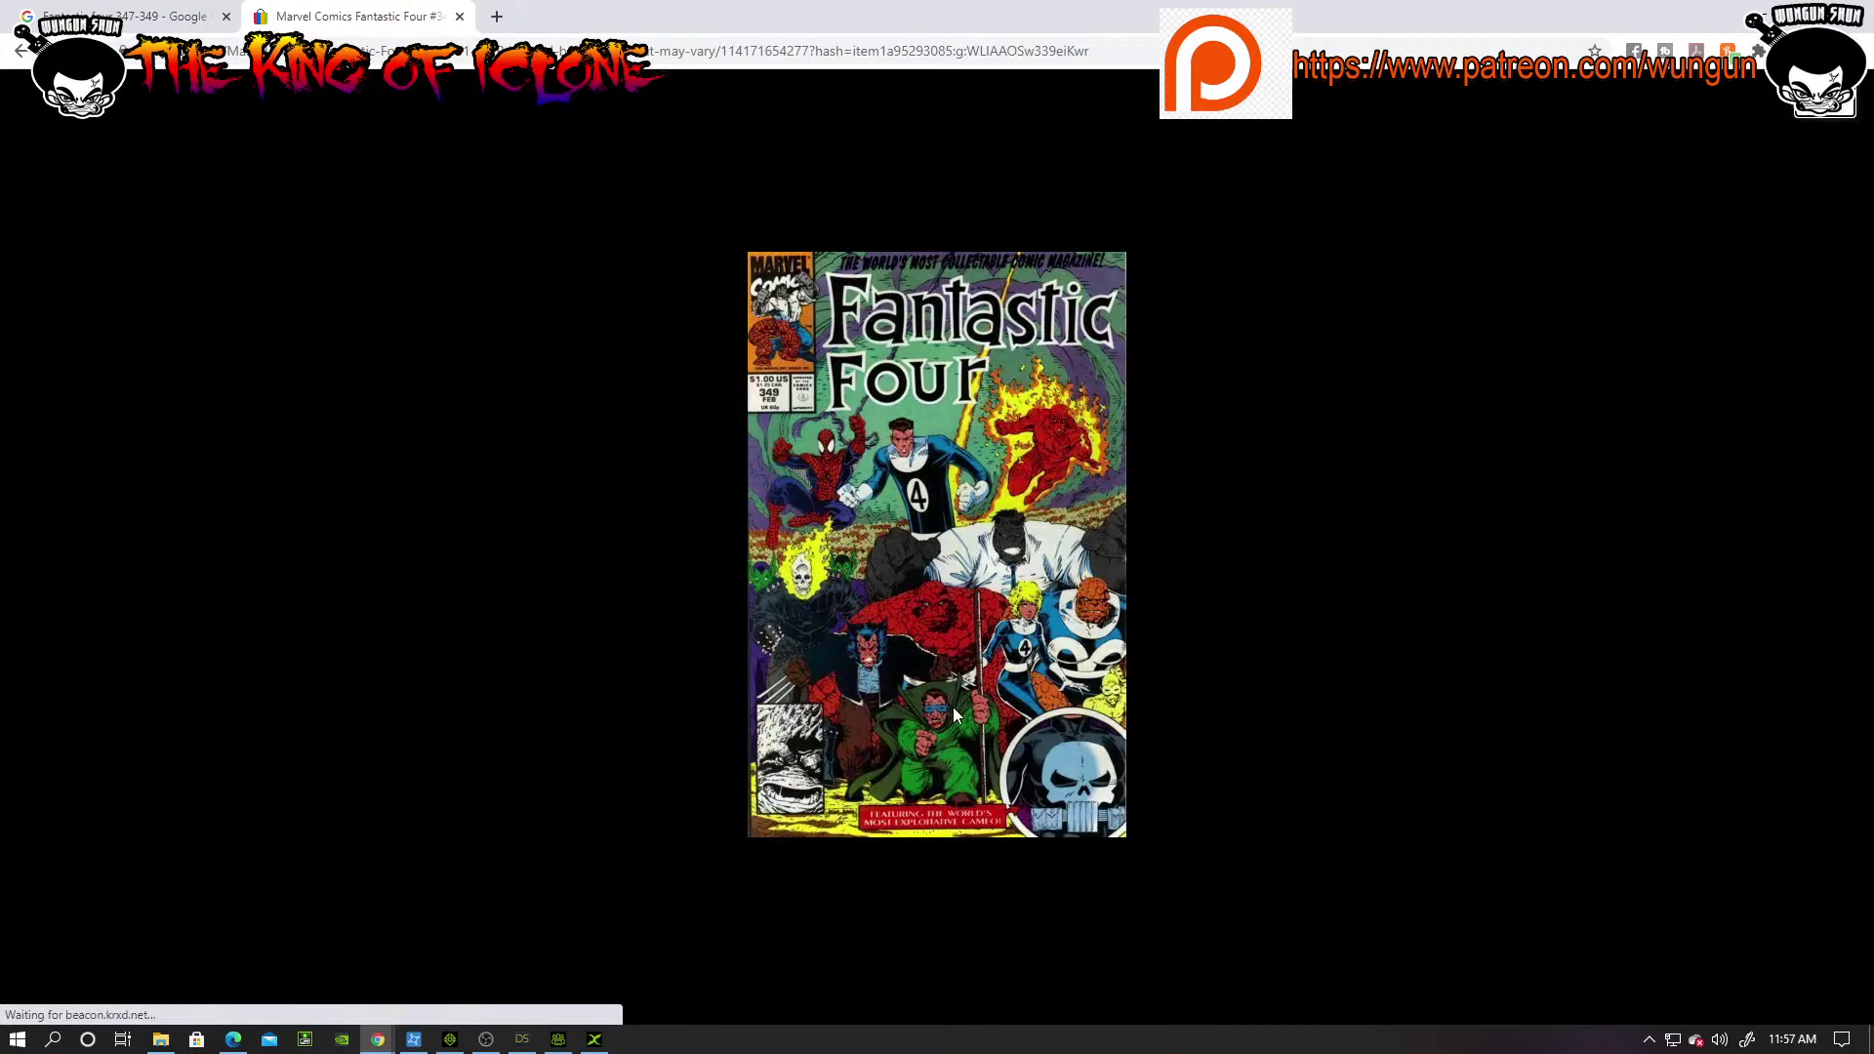
click(20, 50)
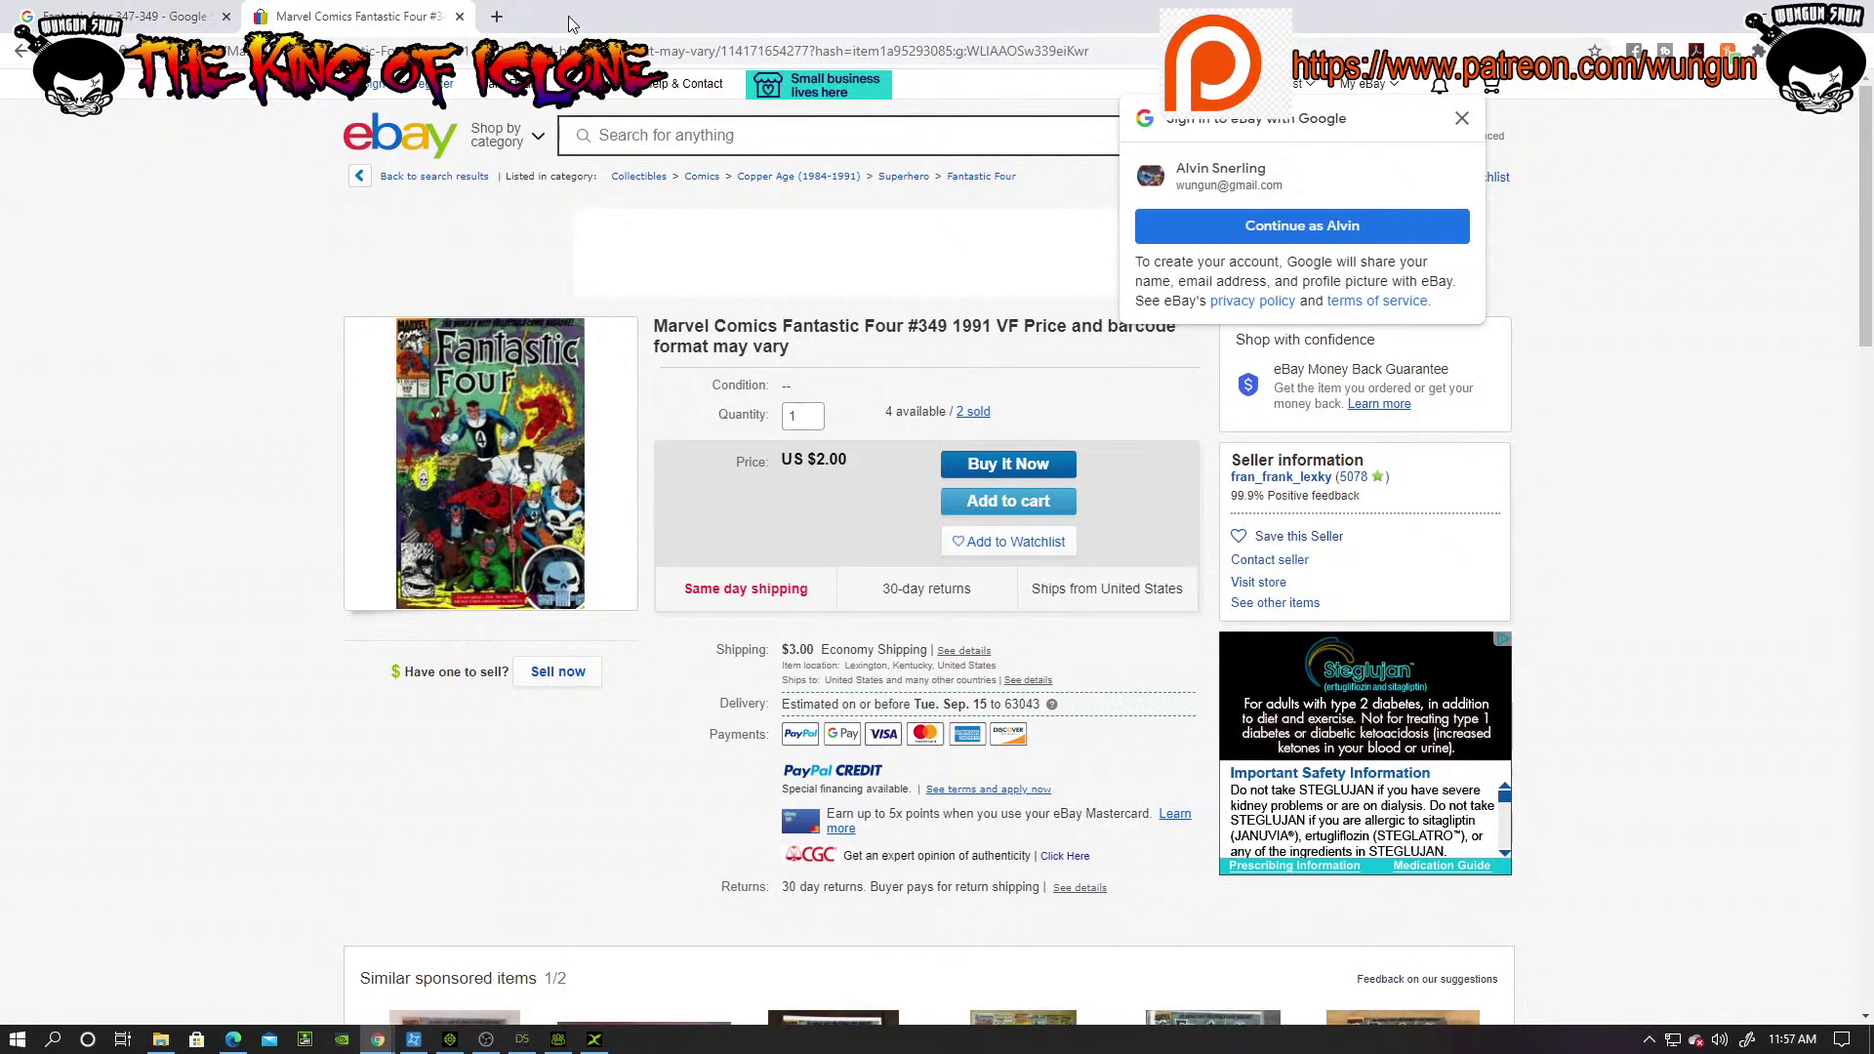
Step: Search Google for "new fantastic four" in a new tab
click(507, 18)
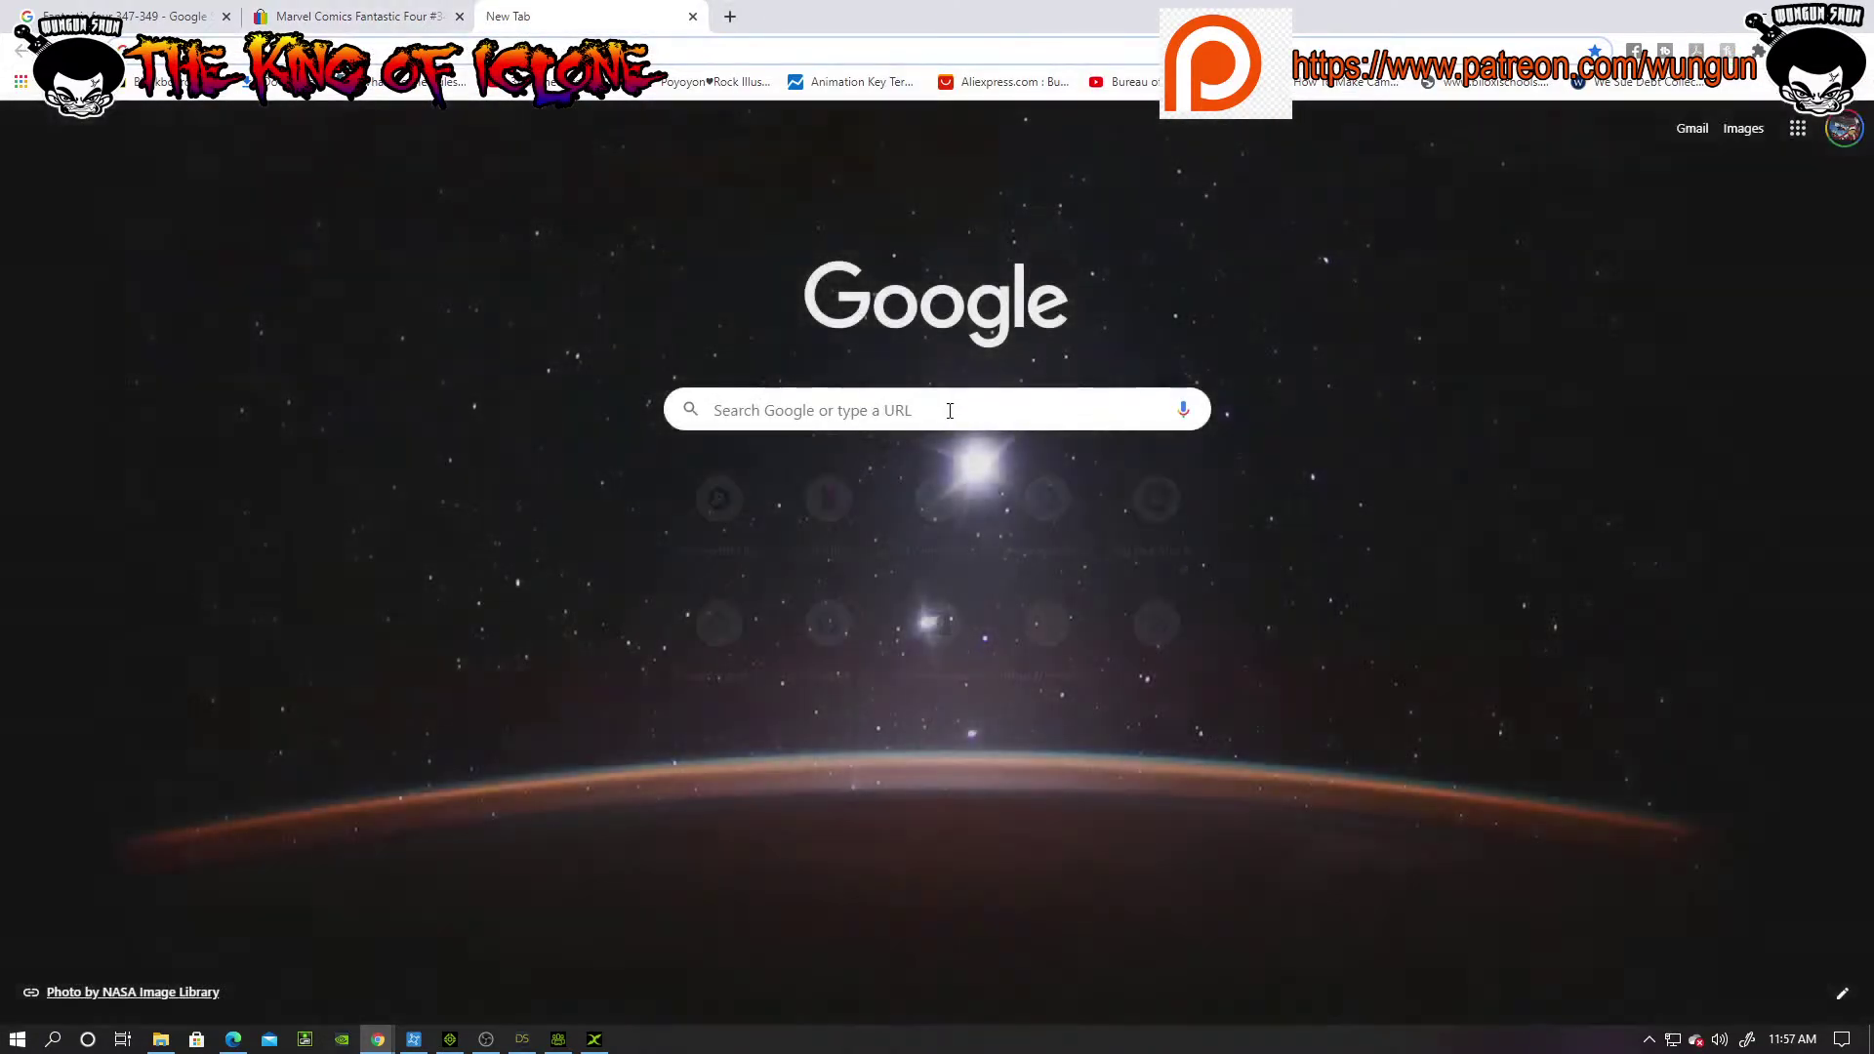
click(949, 411)
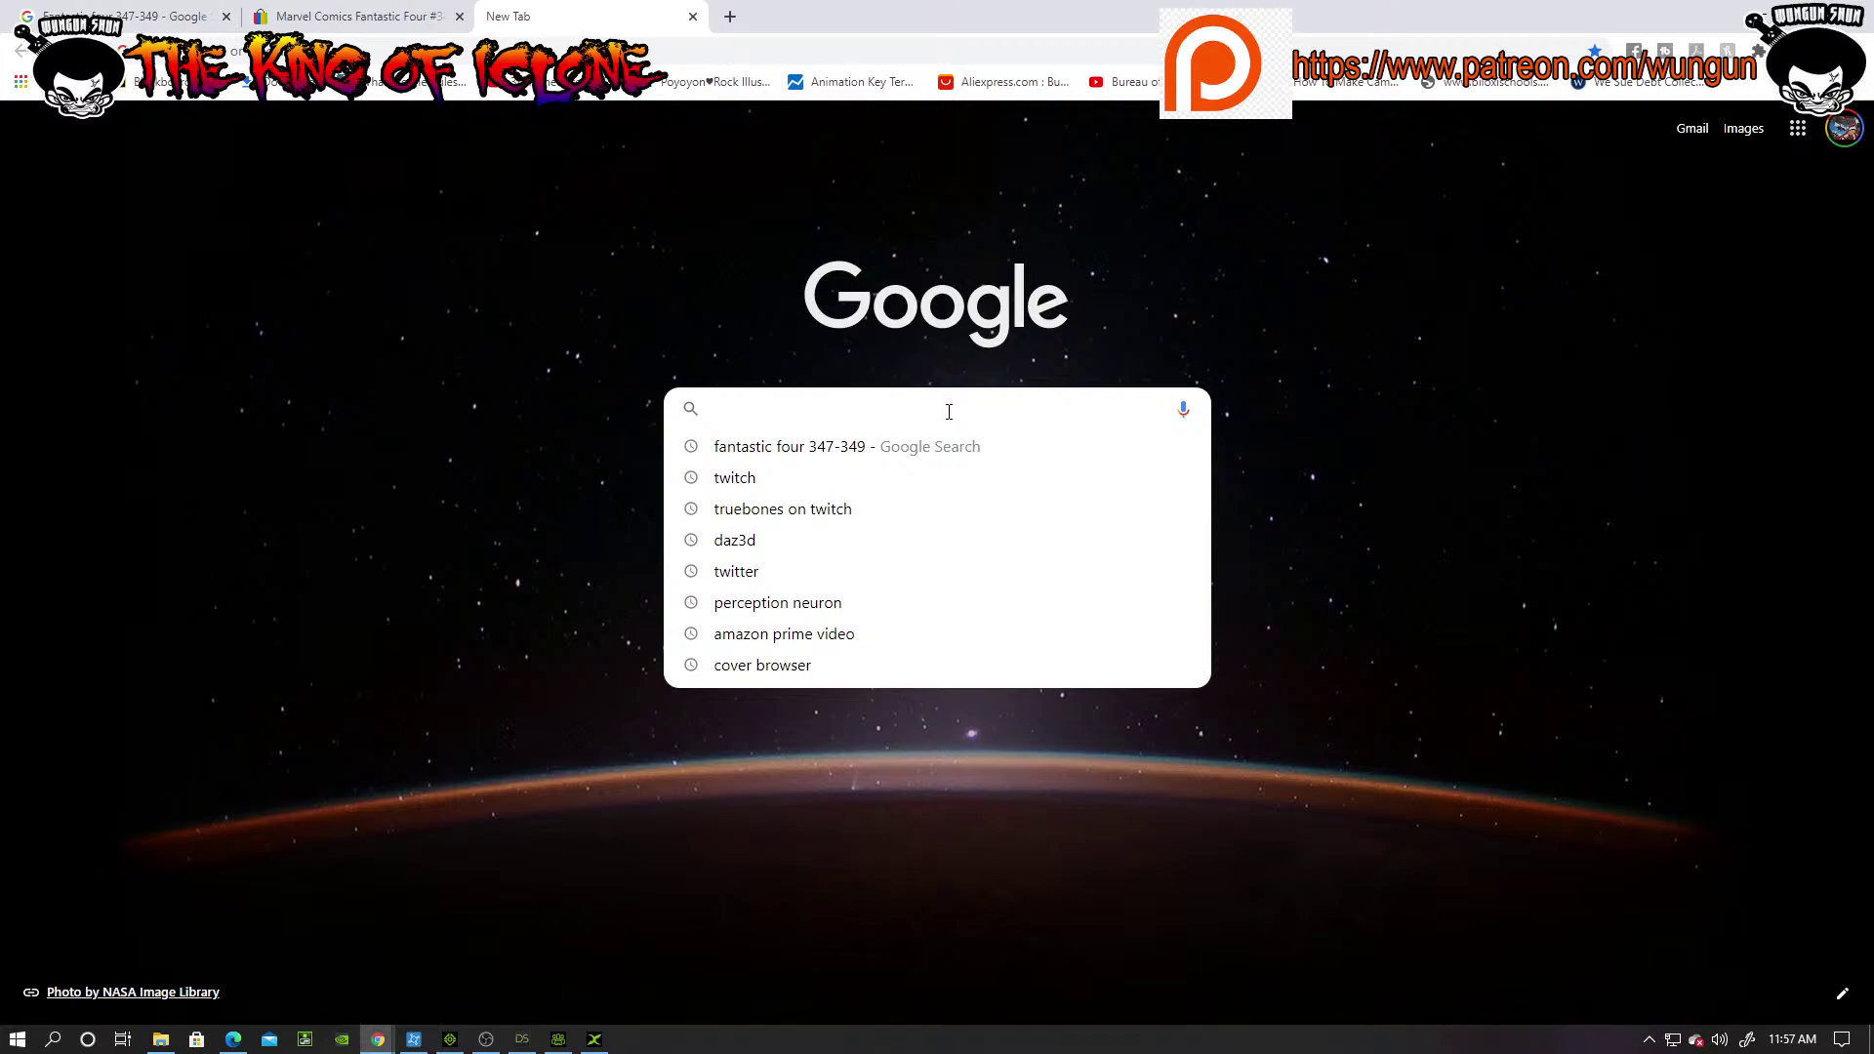
text(new)
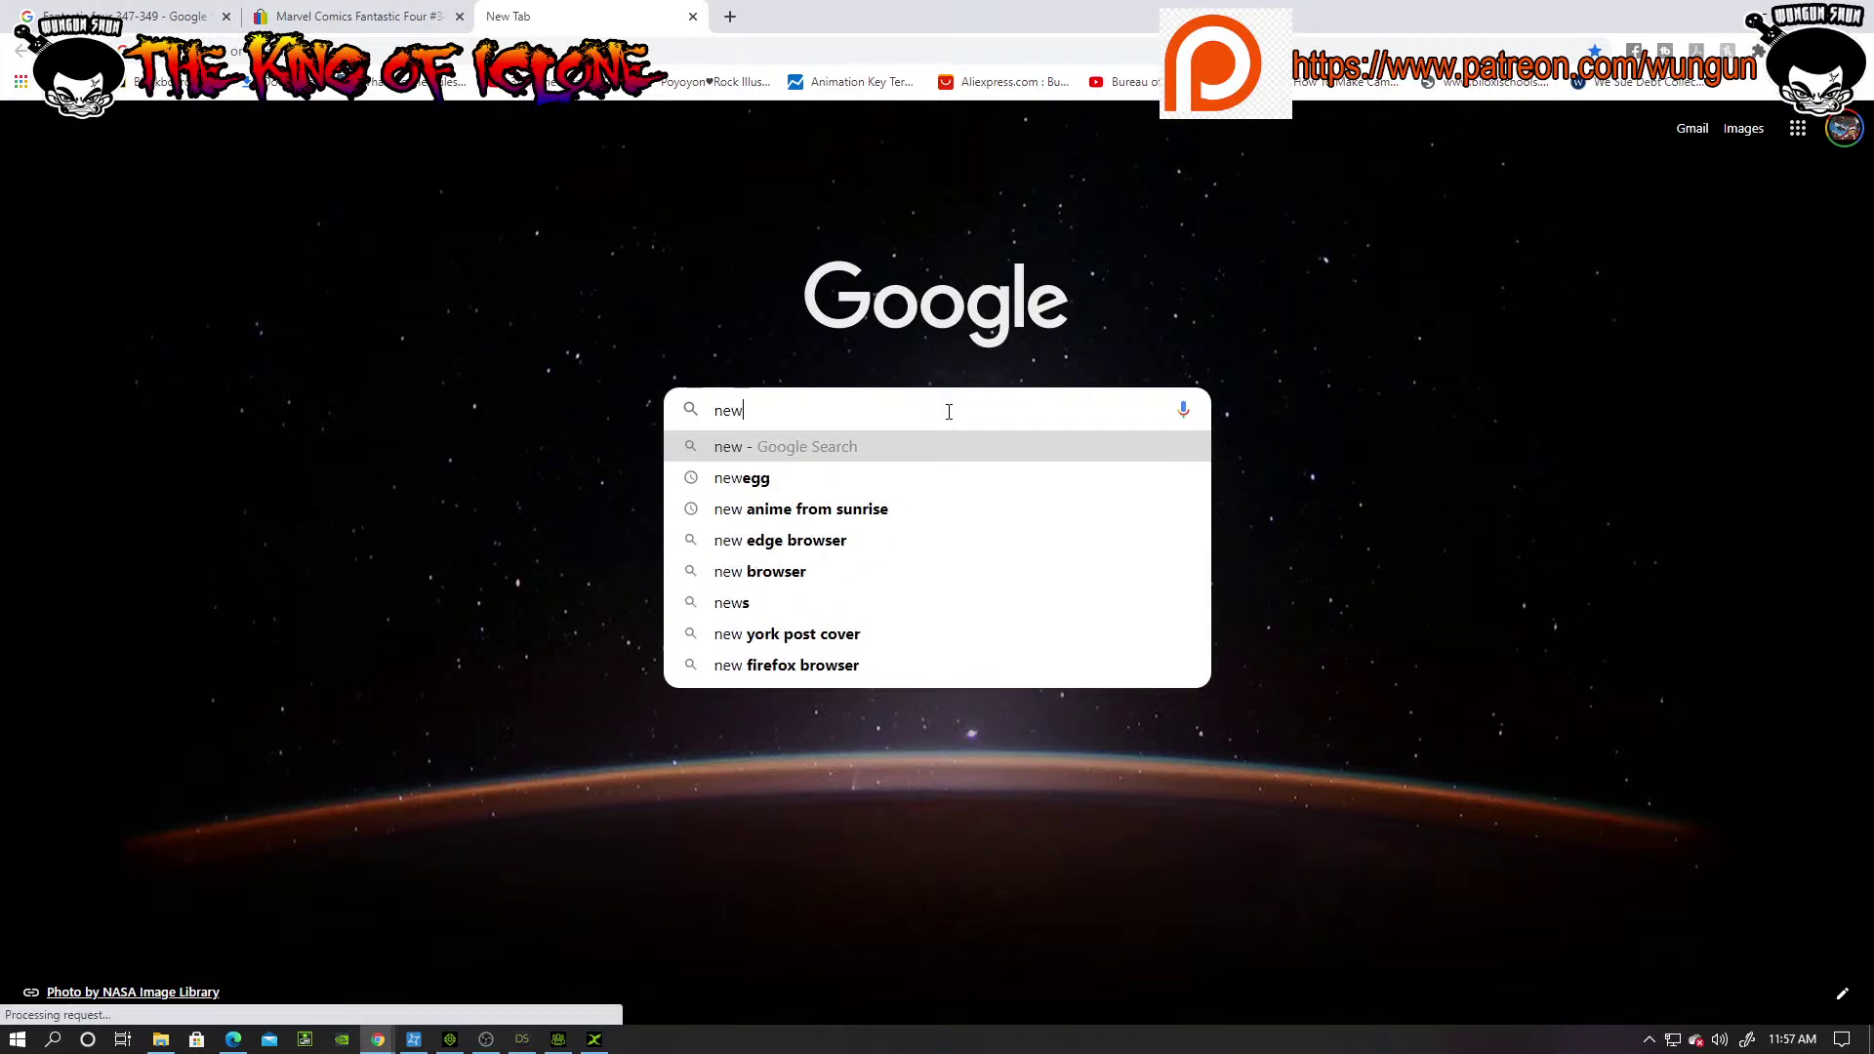
text( fanta)
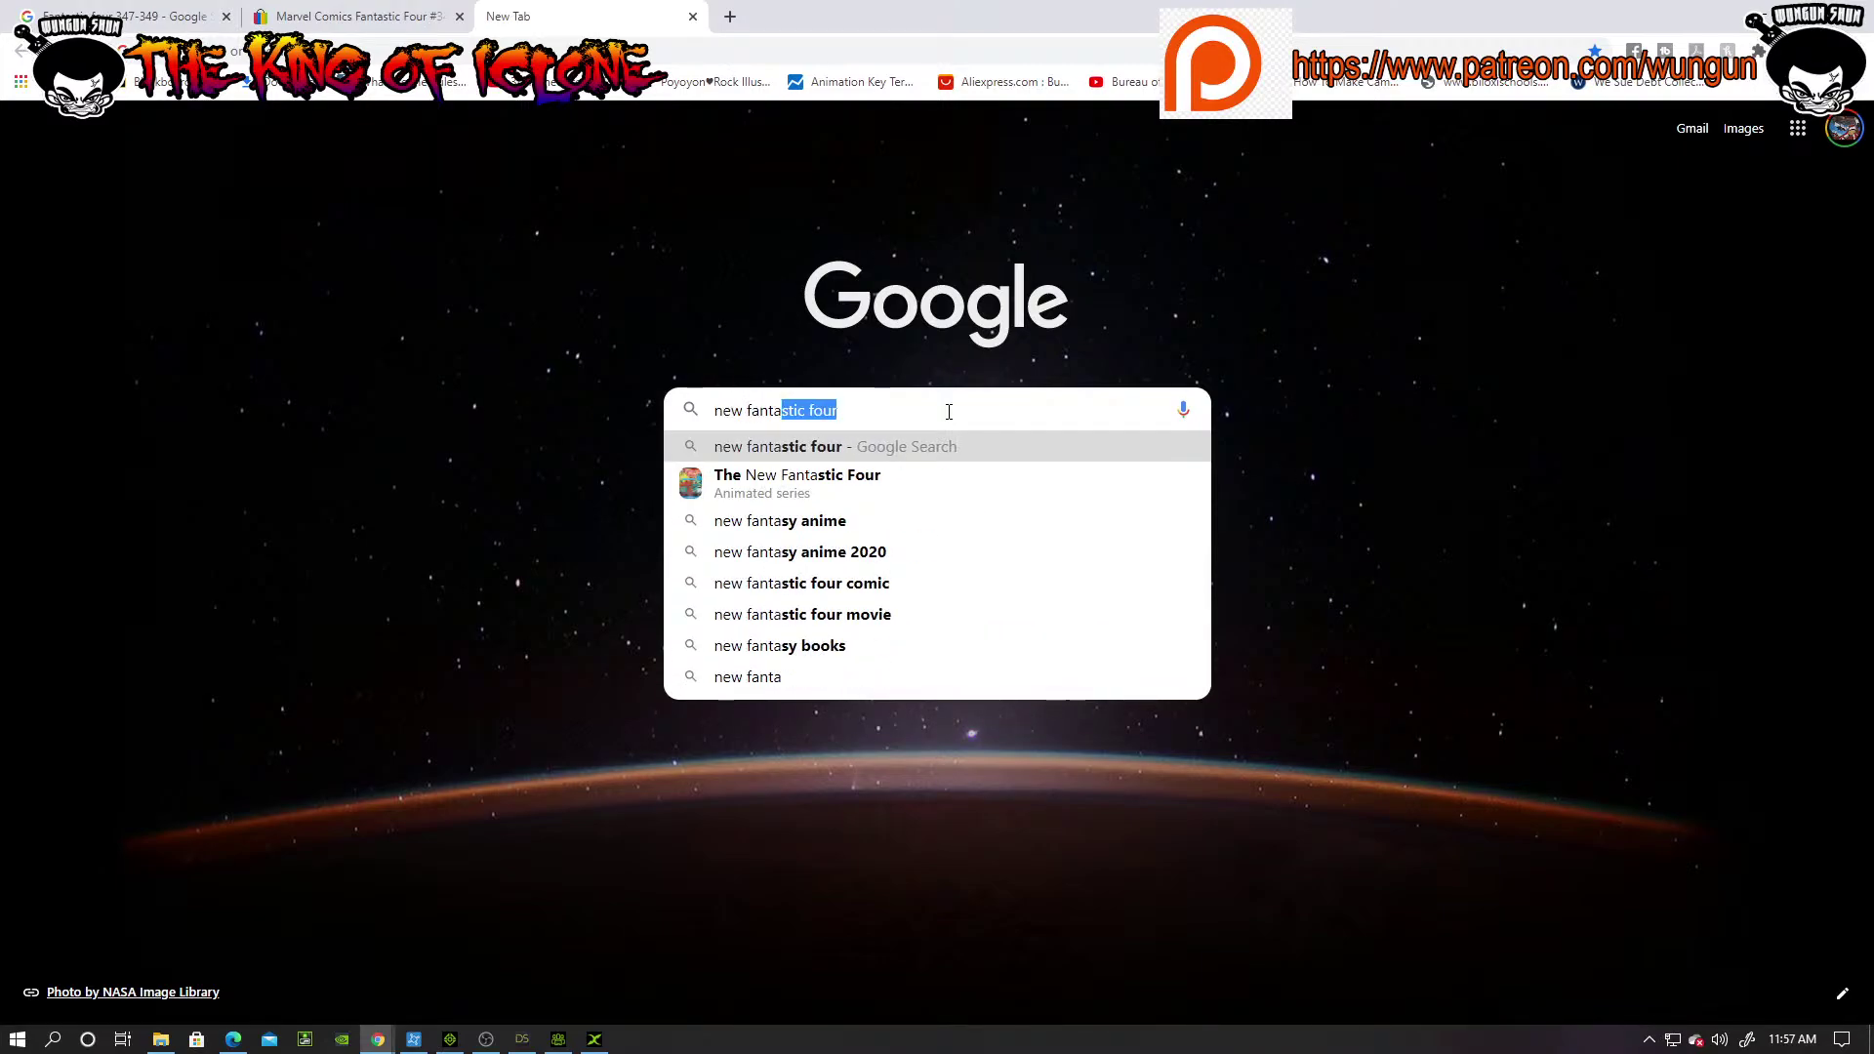
text(stic)
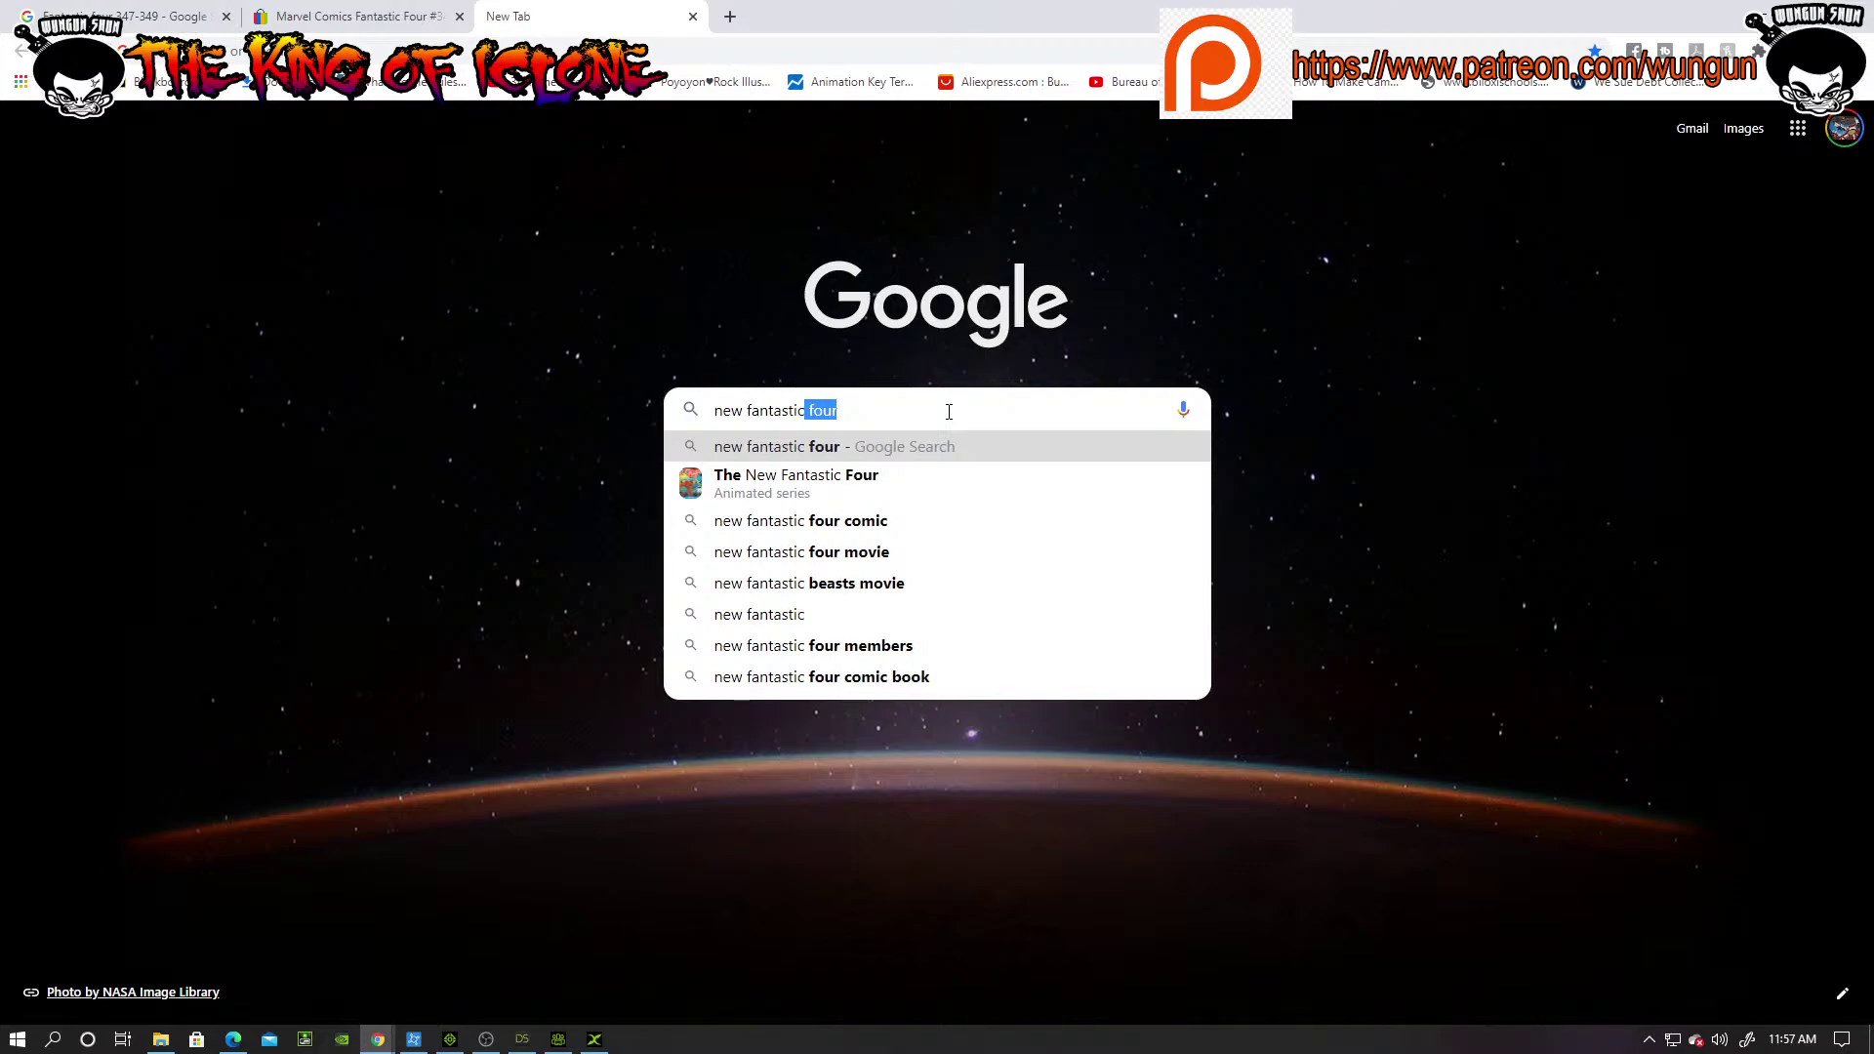
text( four)
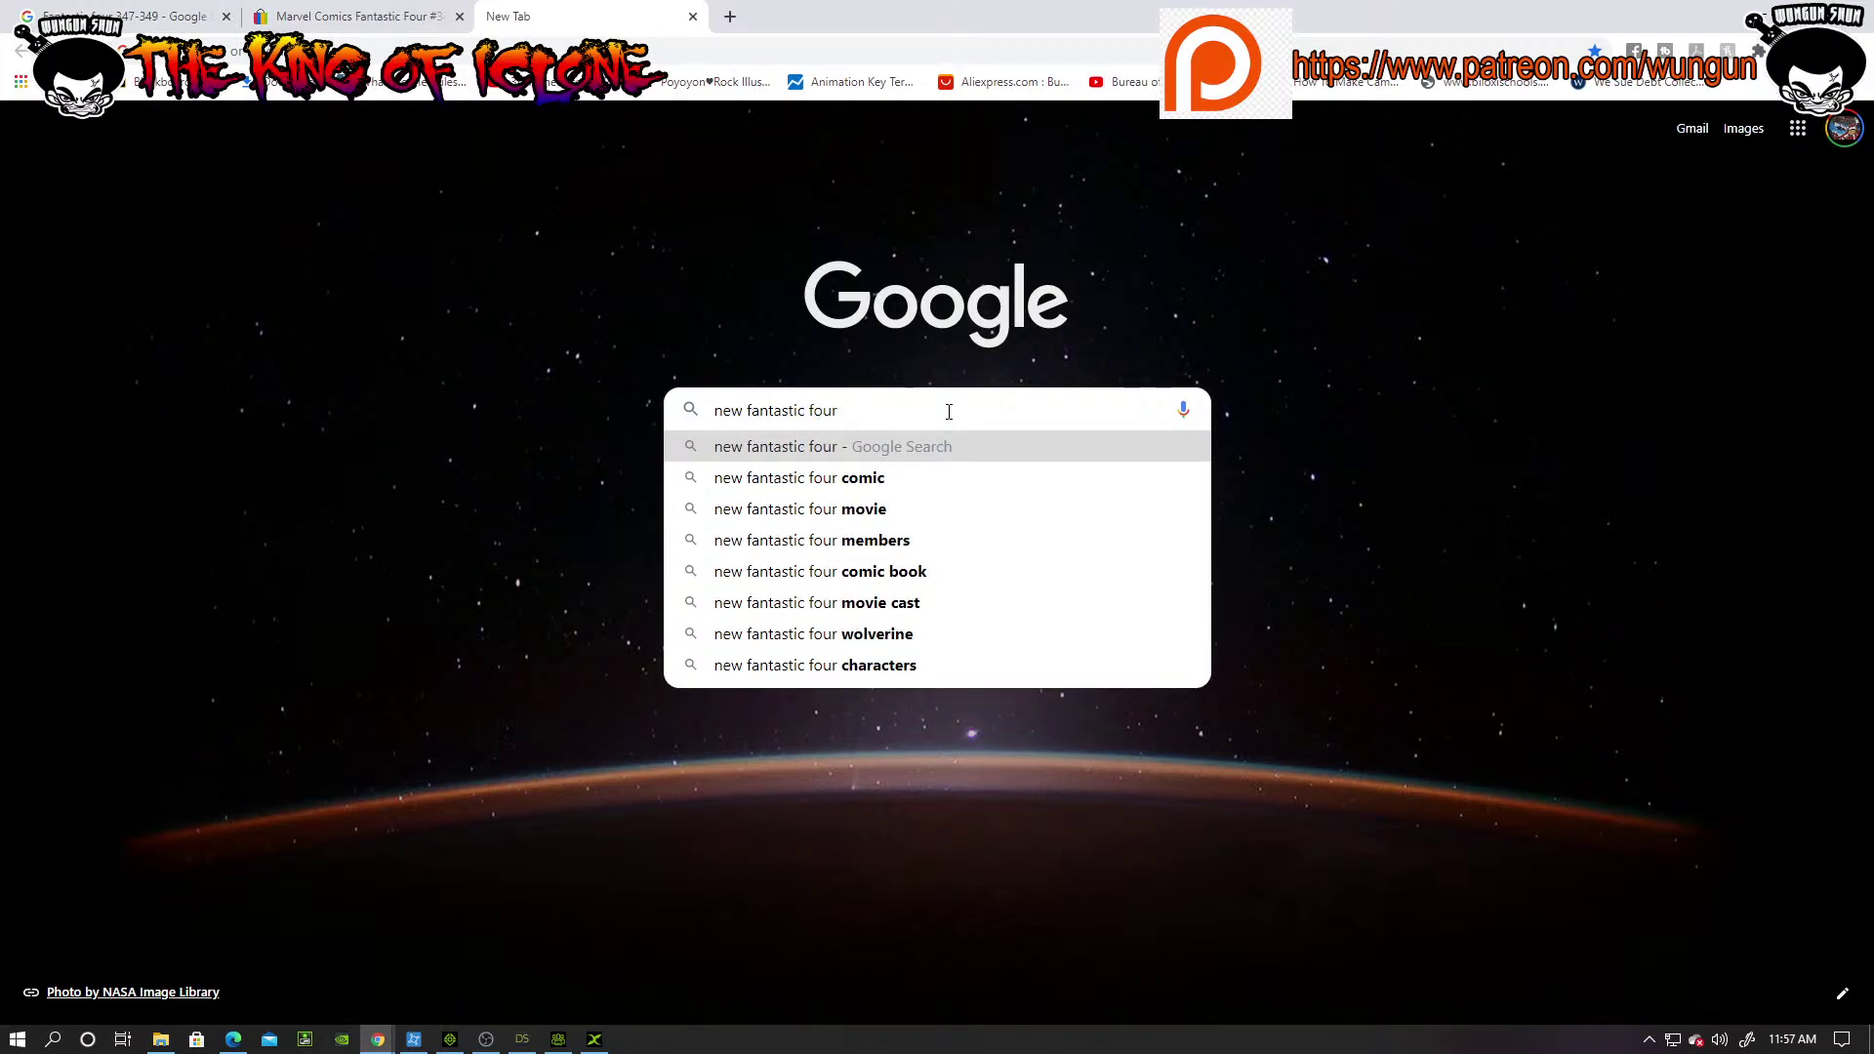
key(Return)
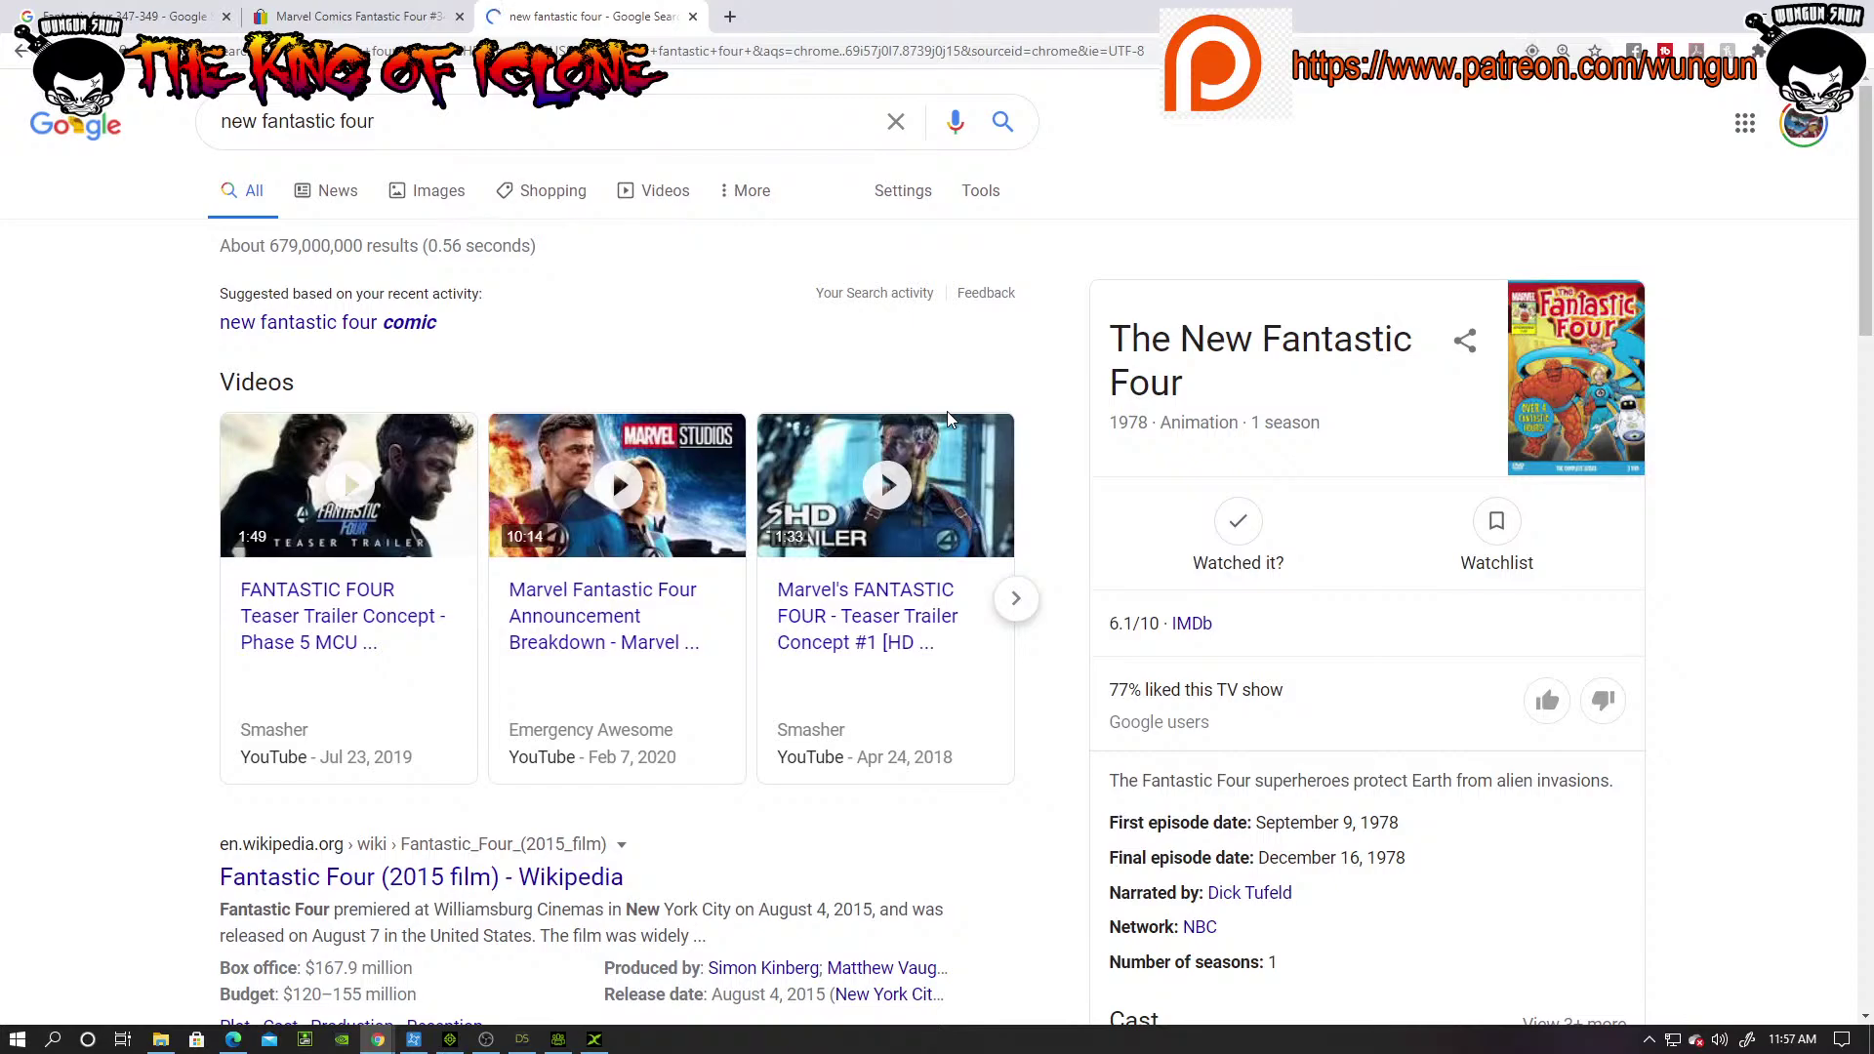
Step: Switch to the suggested search "new fantastic four comic" and look through its cover images and web results
scroll(804, 355, down, 1)
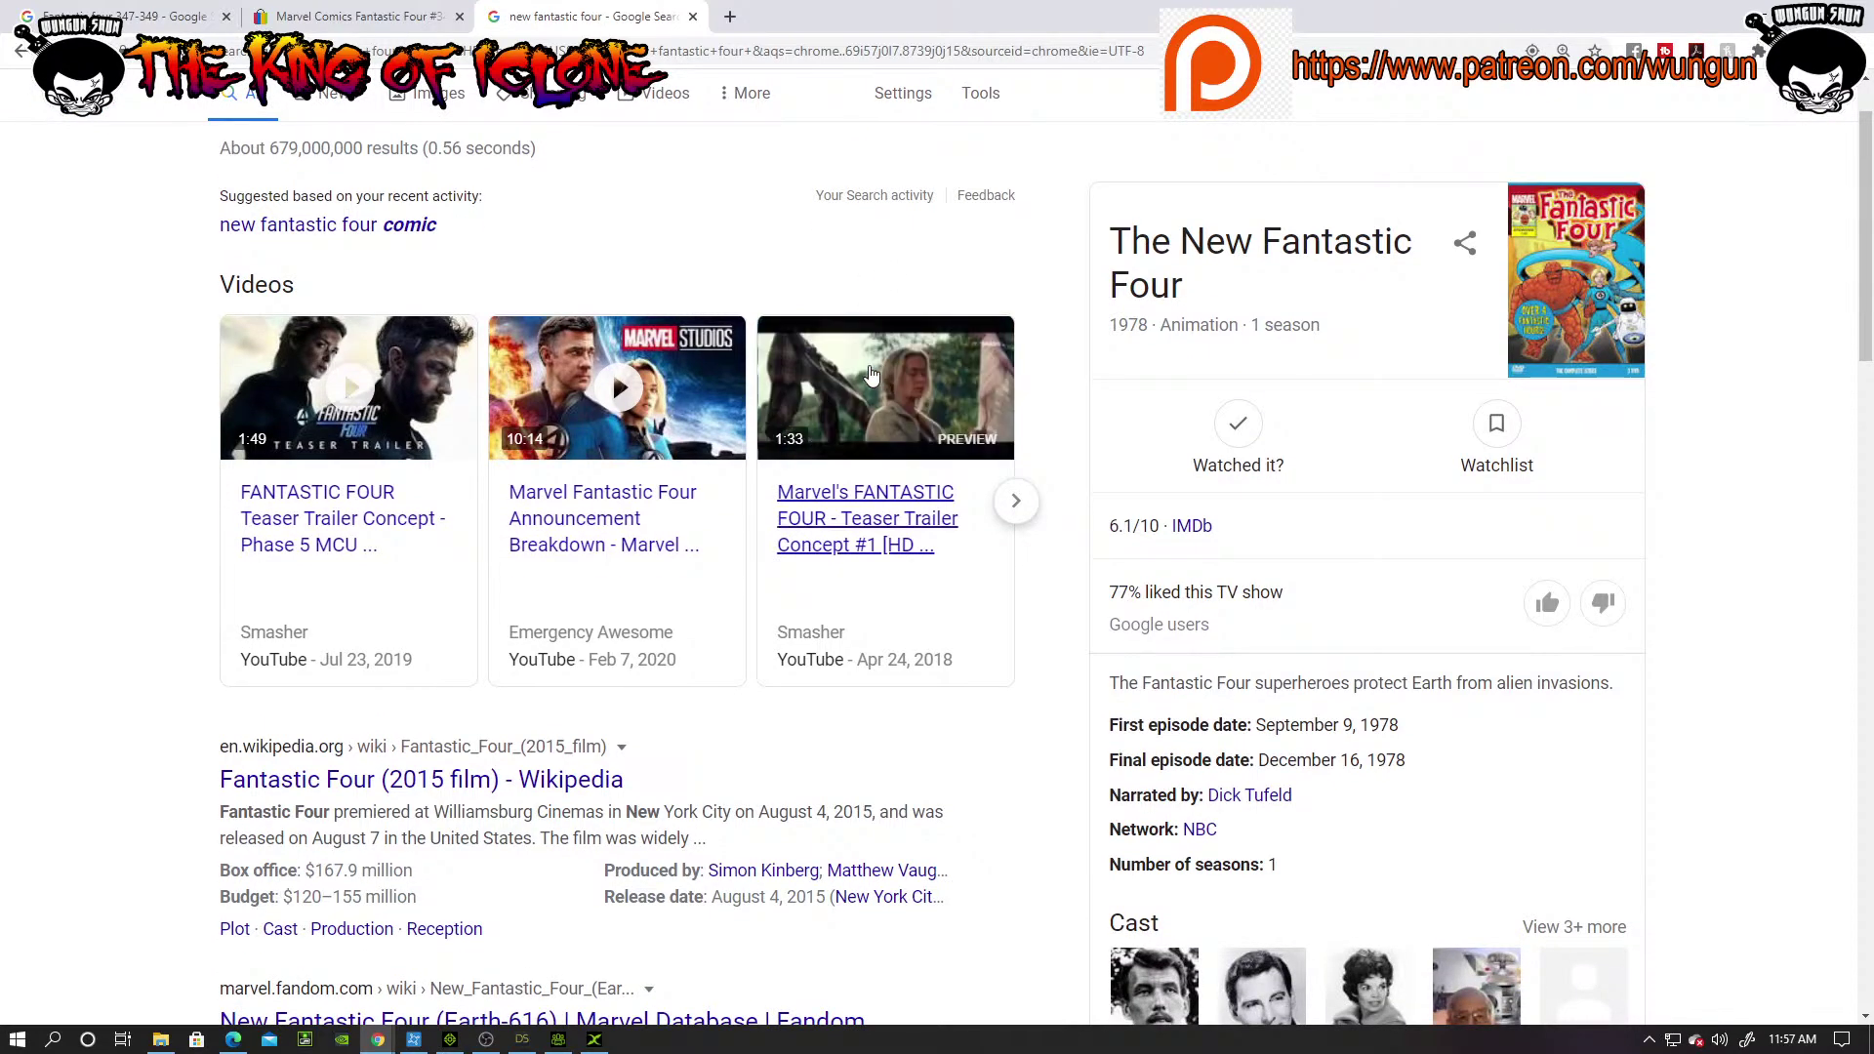
click(418, 236)
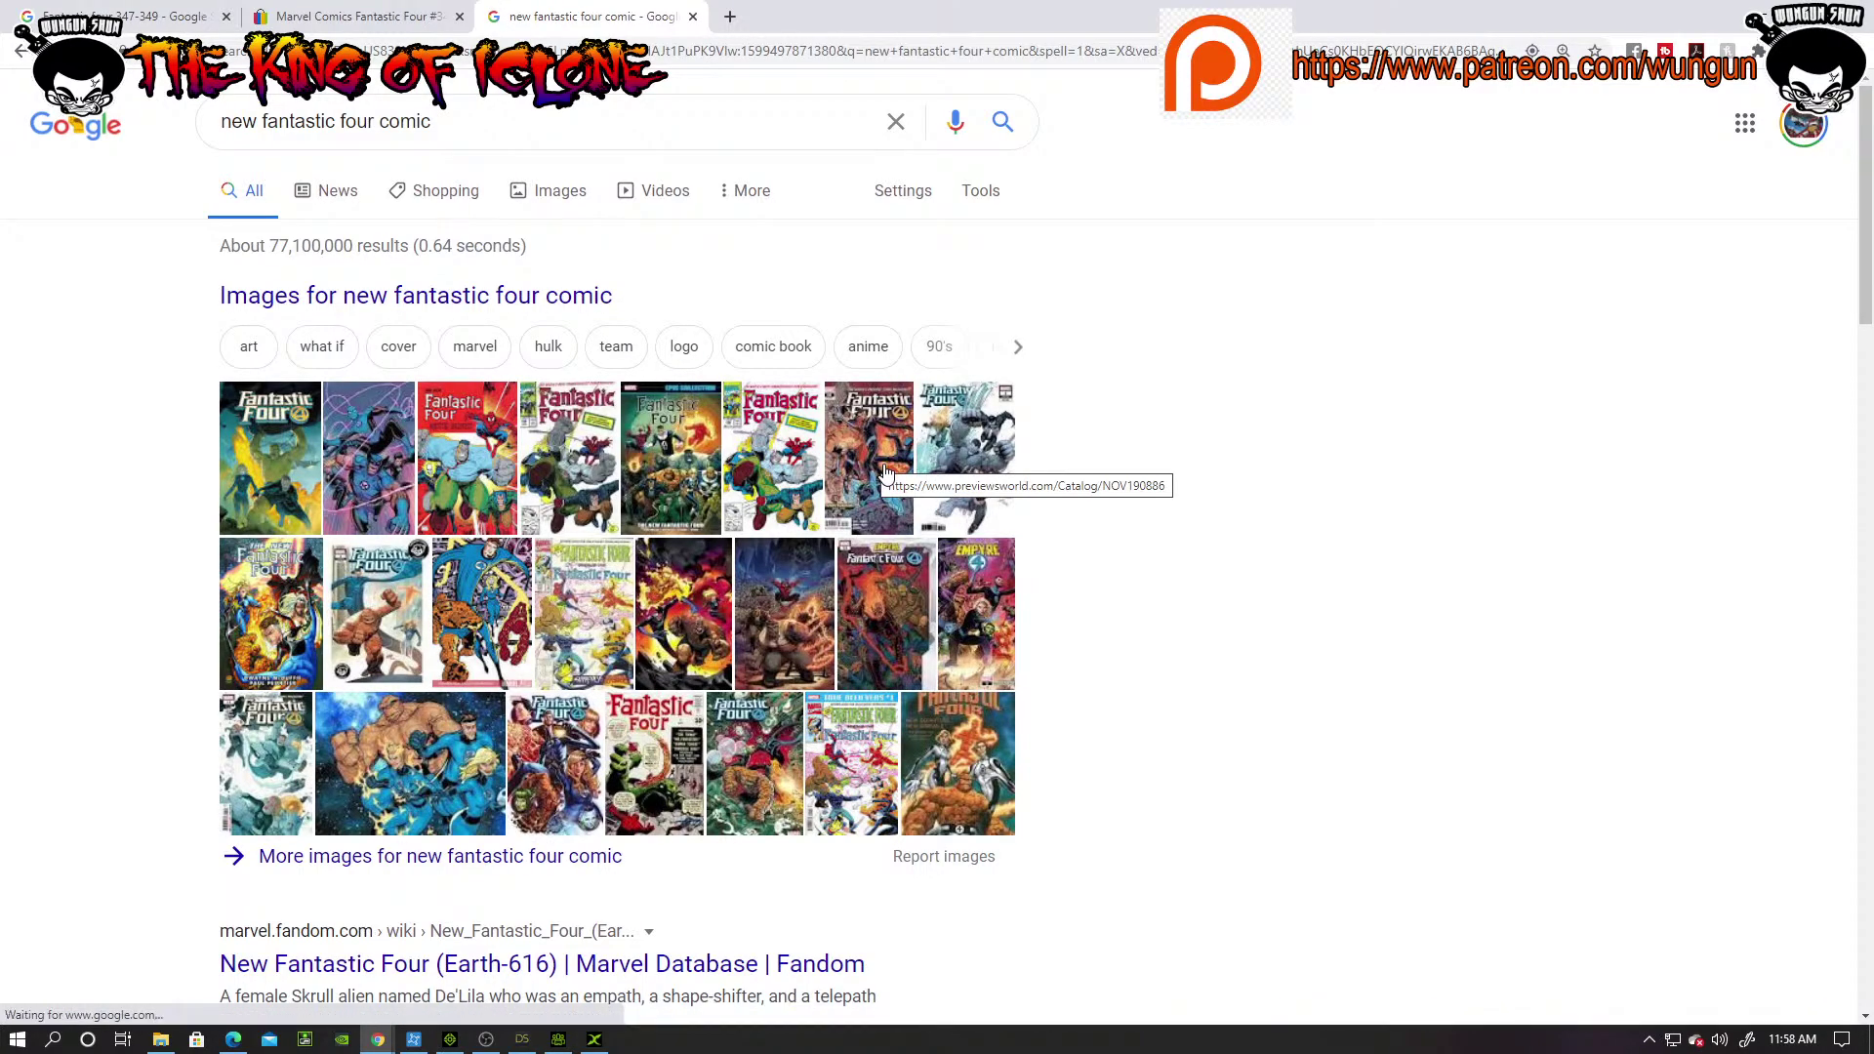
scroll(886, 473, down, 2)
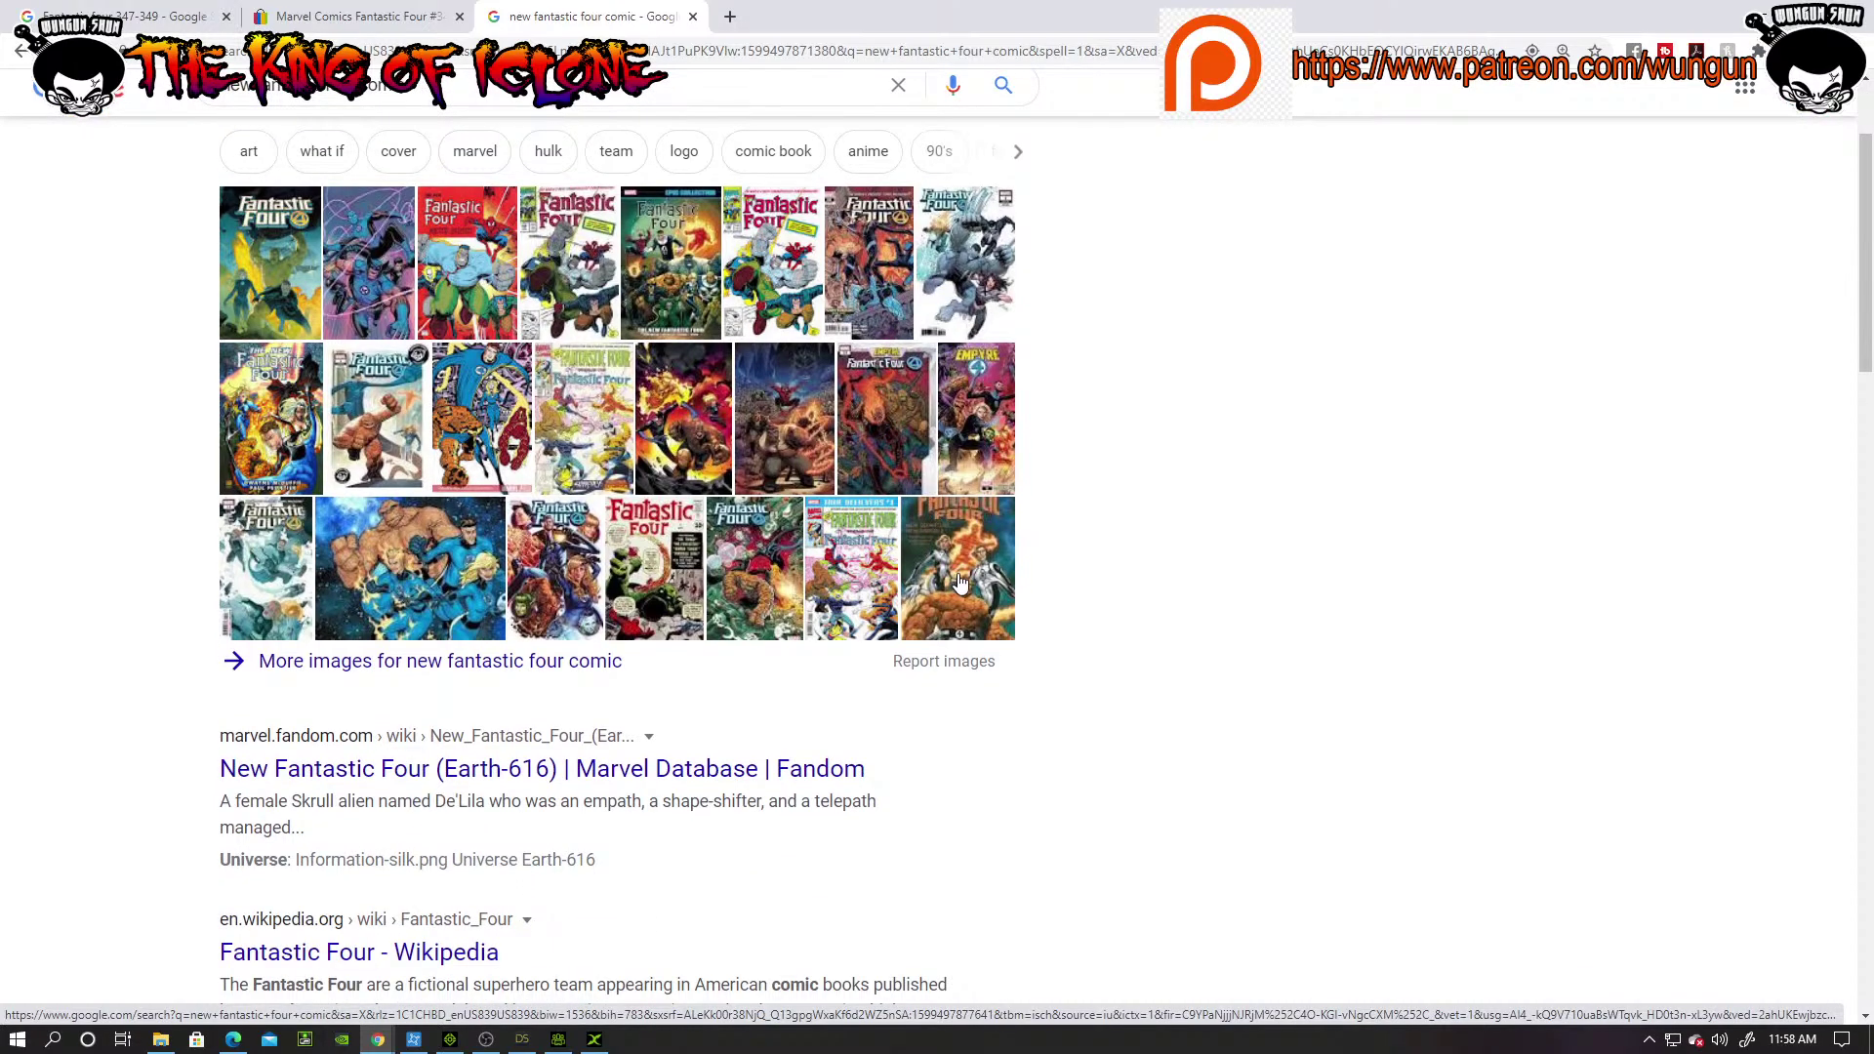
scroll(952, 582, down, 4)
scroll(475, 481, up, 1)
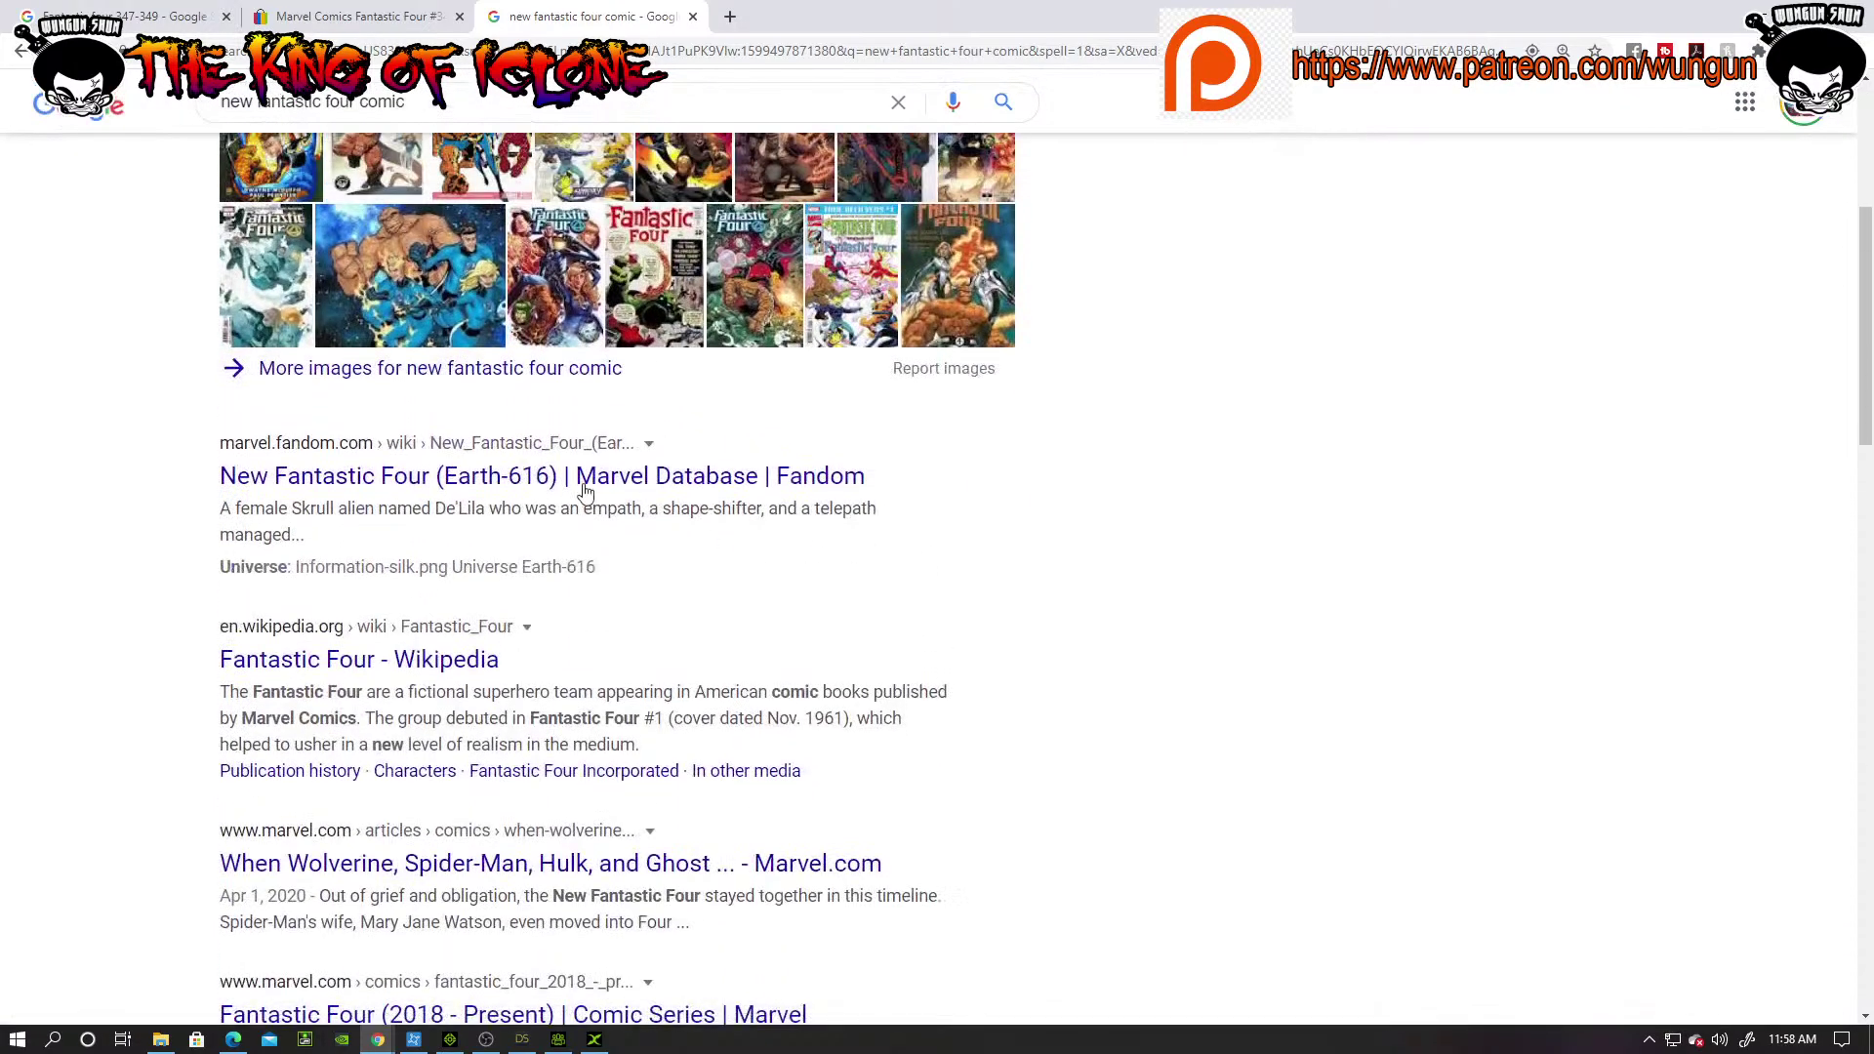
Step: Look through the Marvel Database page on New Fantastic Four (Earth-616) and return to the "new fantastic four" results
click(469, 486)
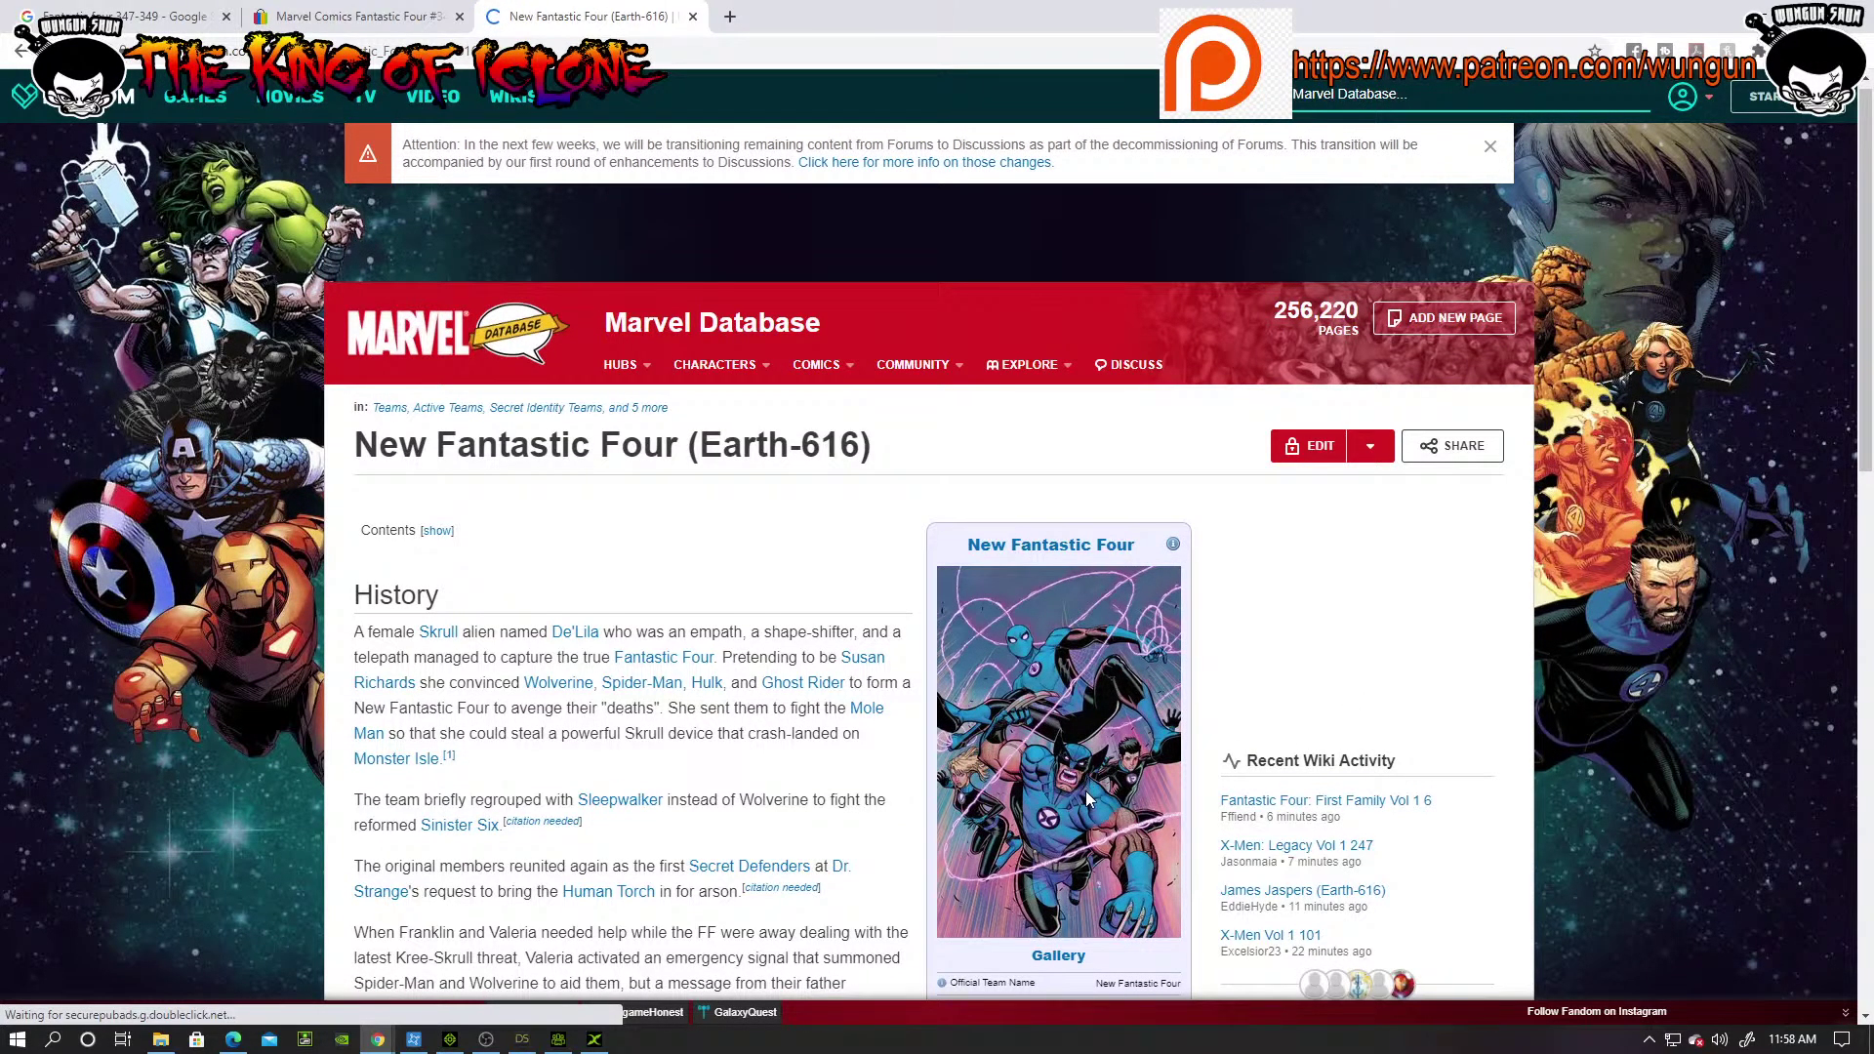
scroll(683, 493, down, 9)
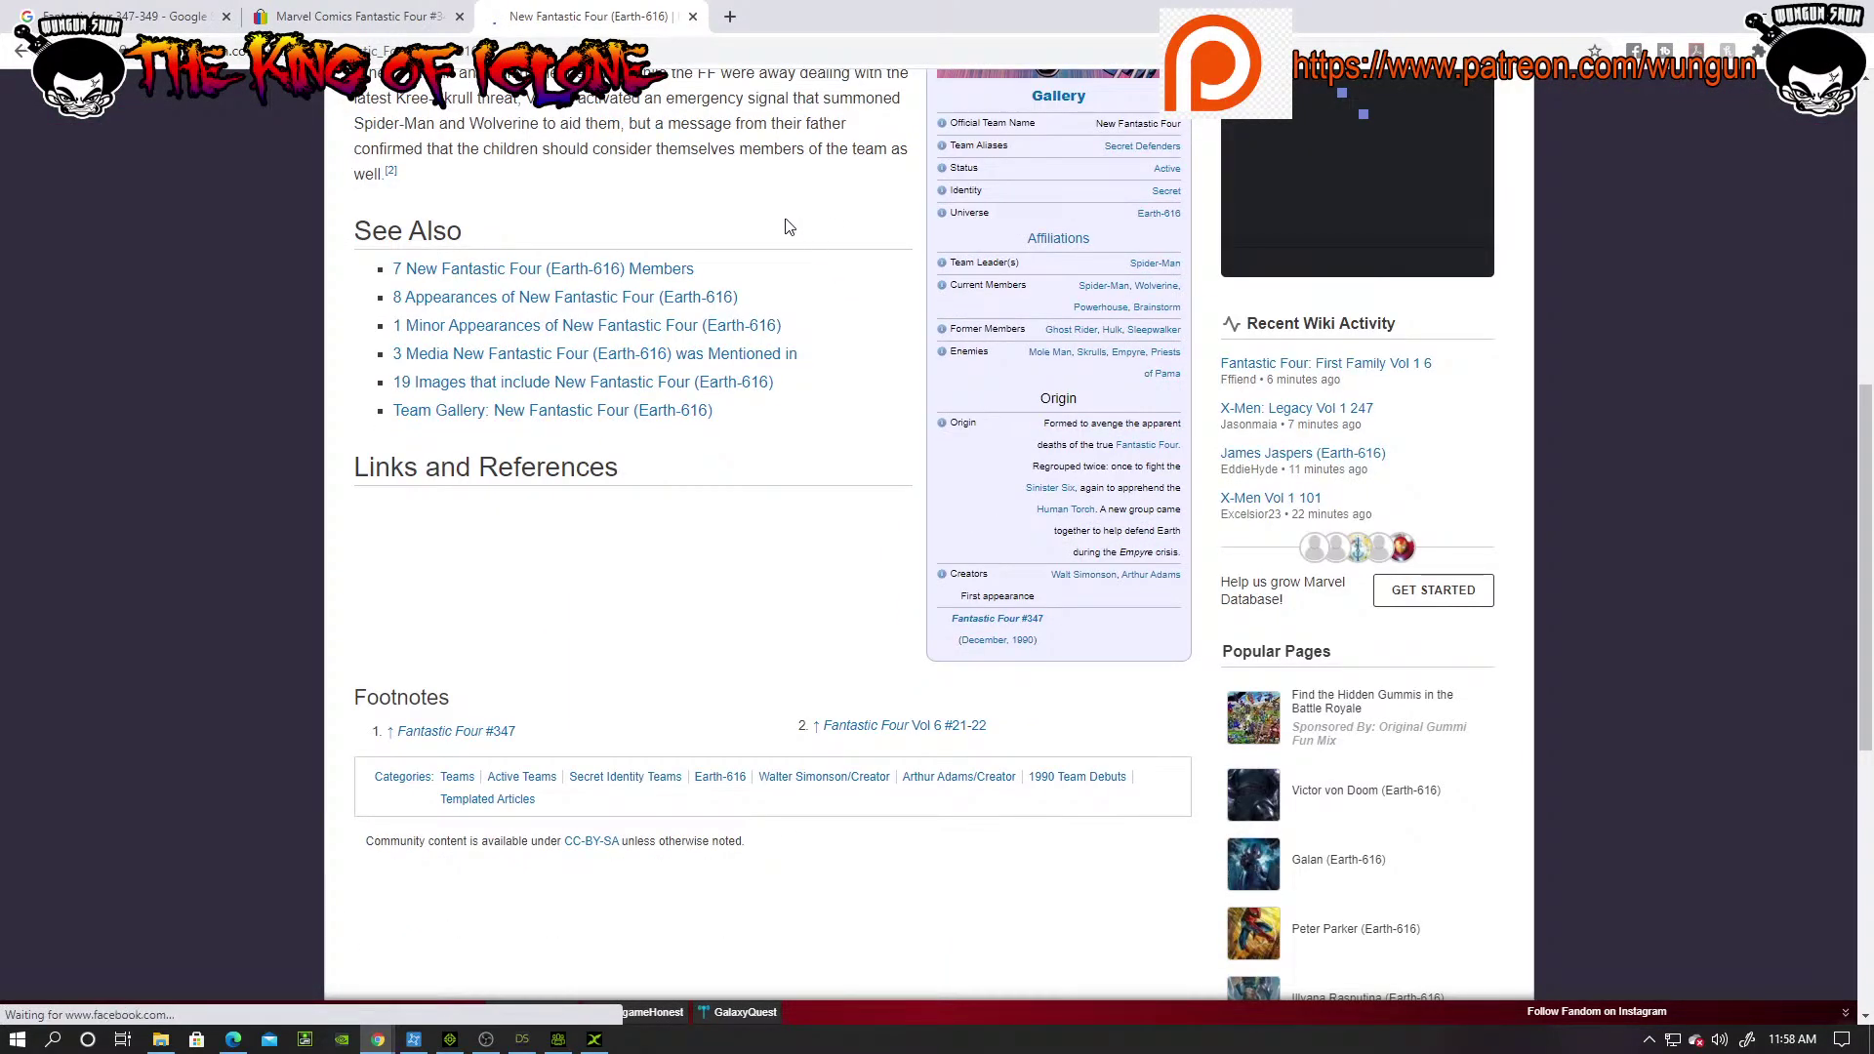
click(18, 50)
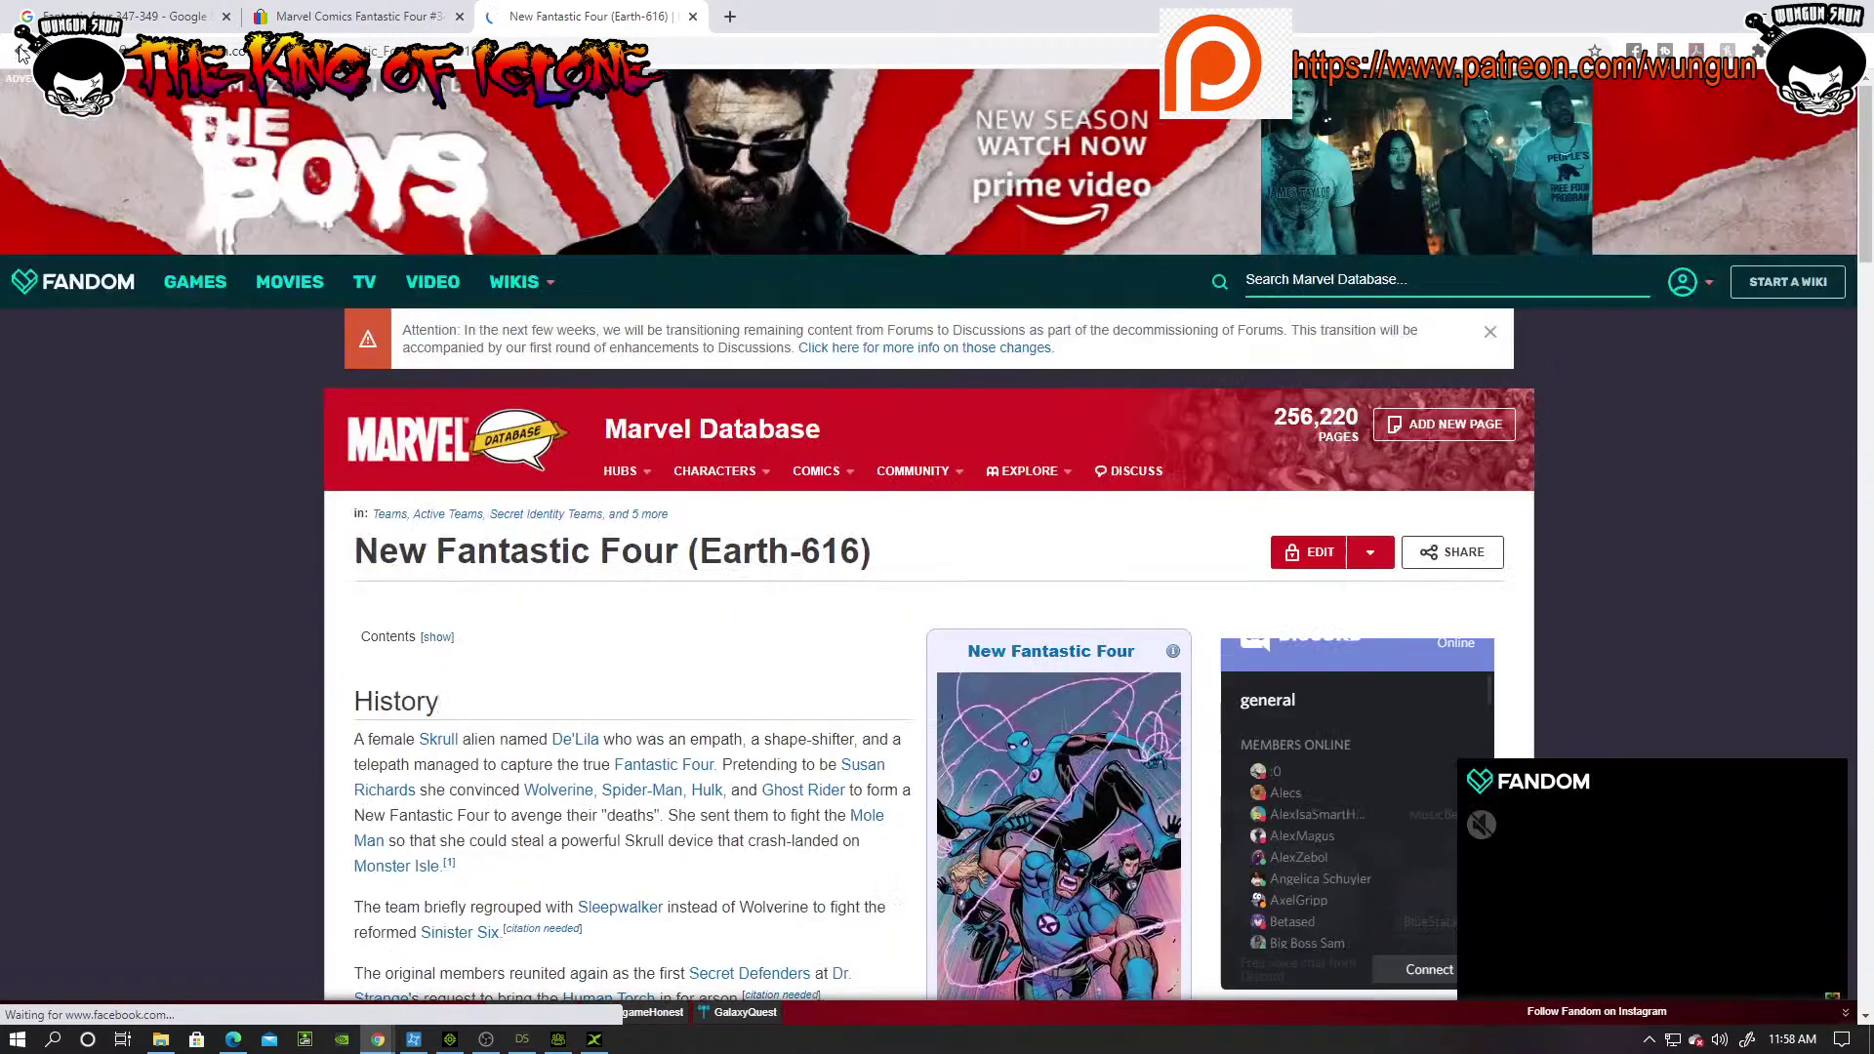
click(19, 52)
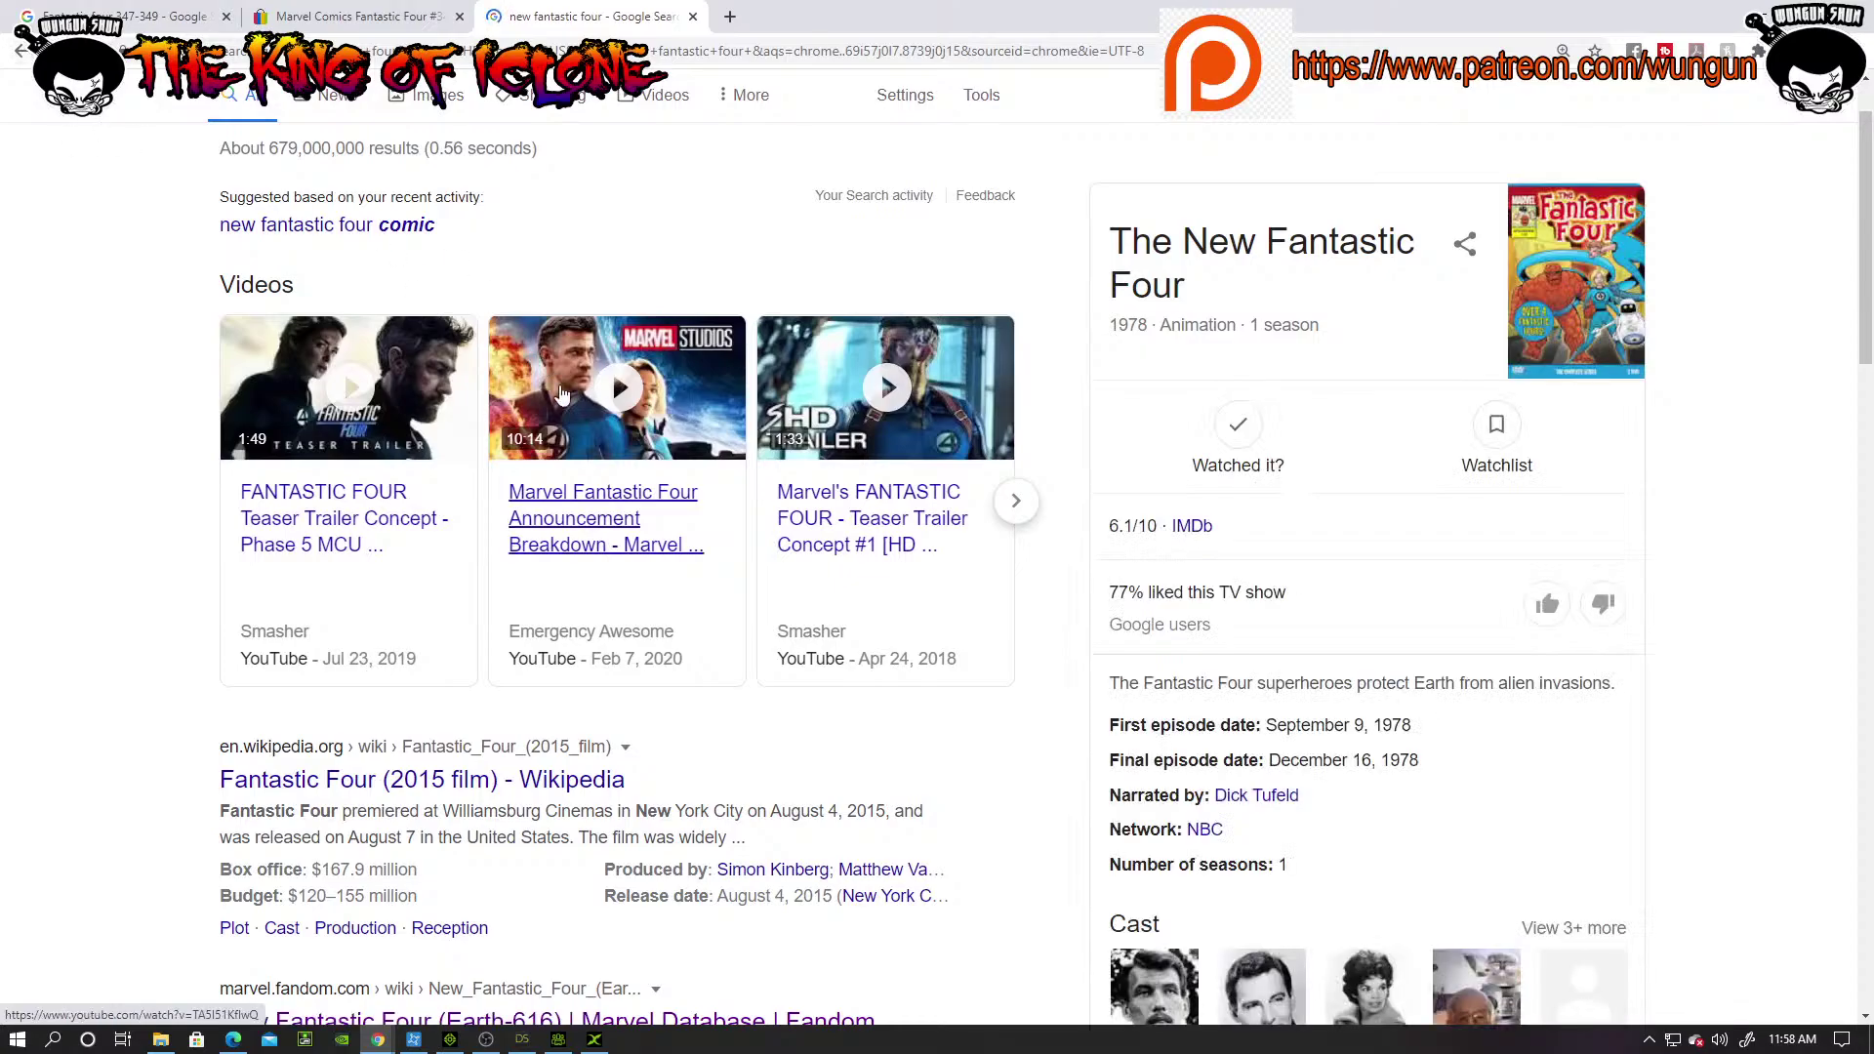
Step: Find the Screen Rant article "Wolverine & Spider-Man Lead Marvel's NEW Fantastic Four" among the results and open it
scroll(154, 480, down, 9)
scroll(386, 543, down, 5)
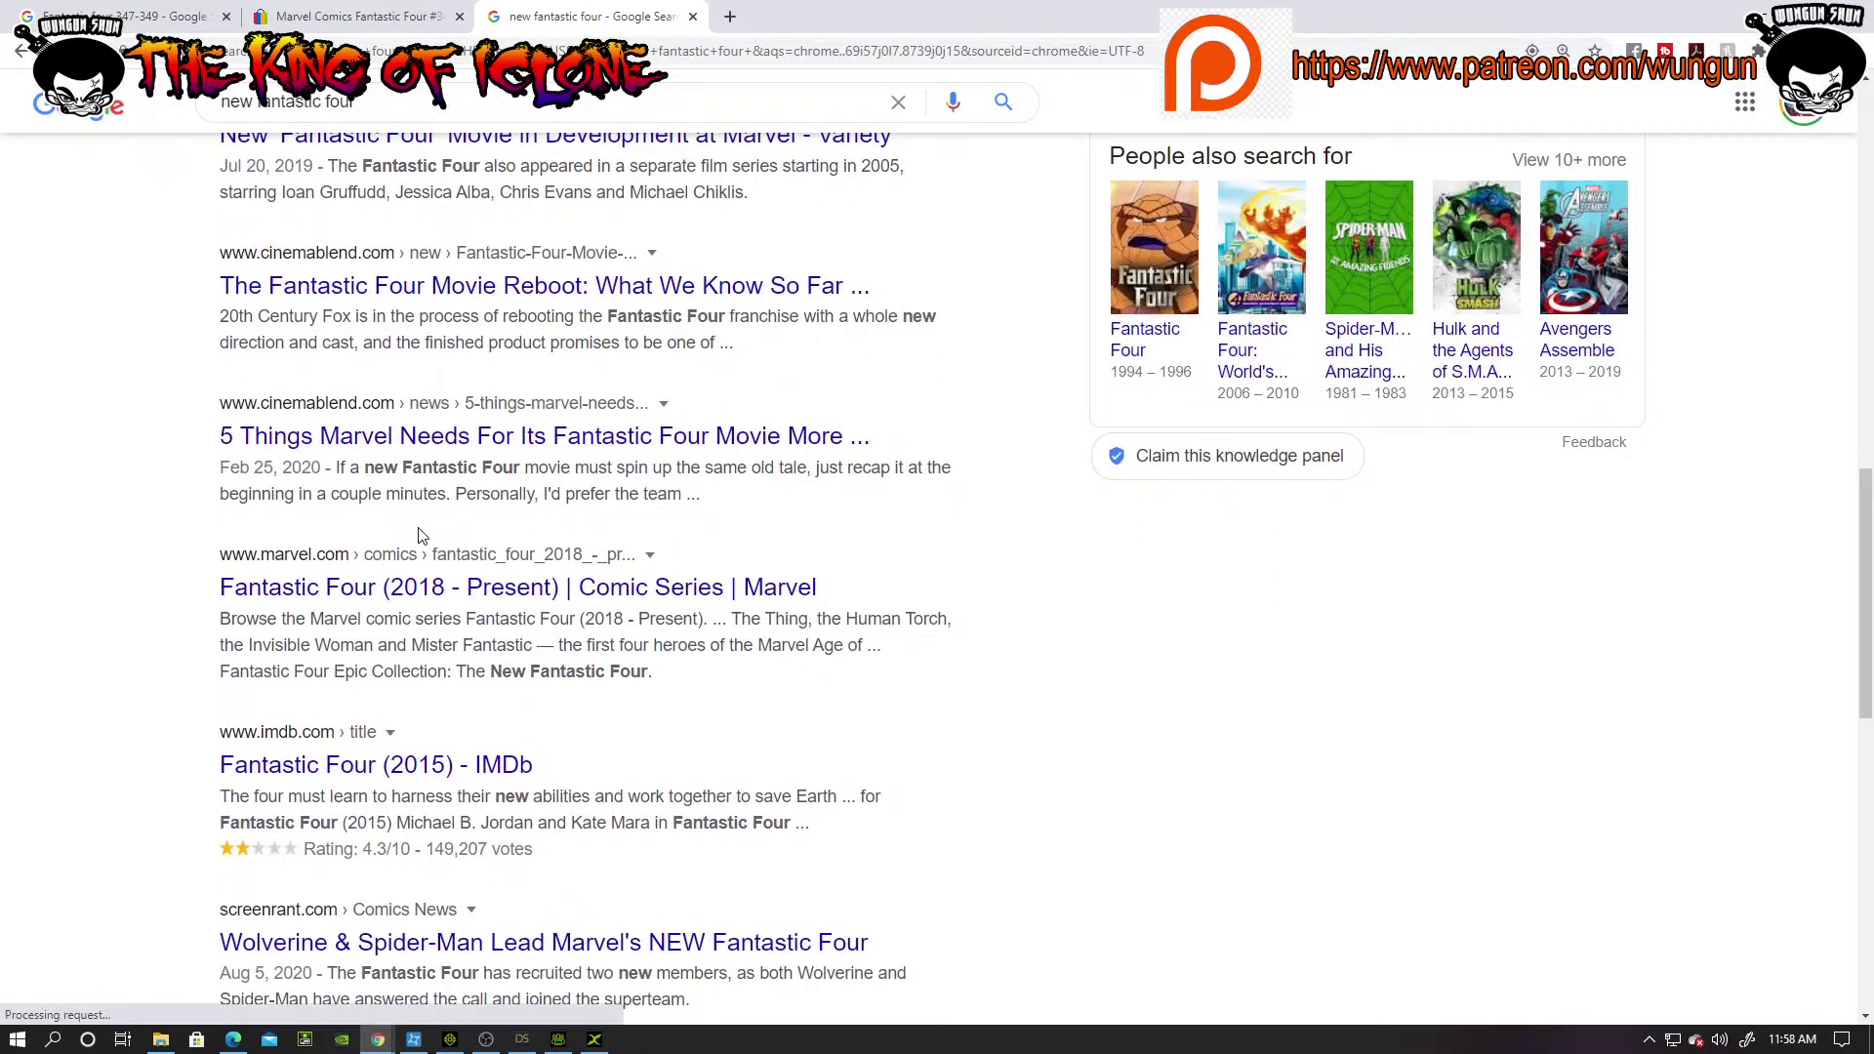
scroll(421, 536, down, 4)
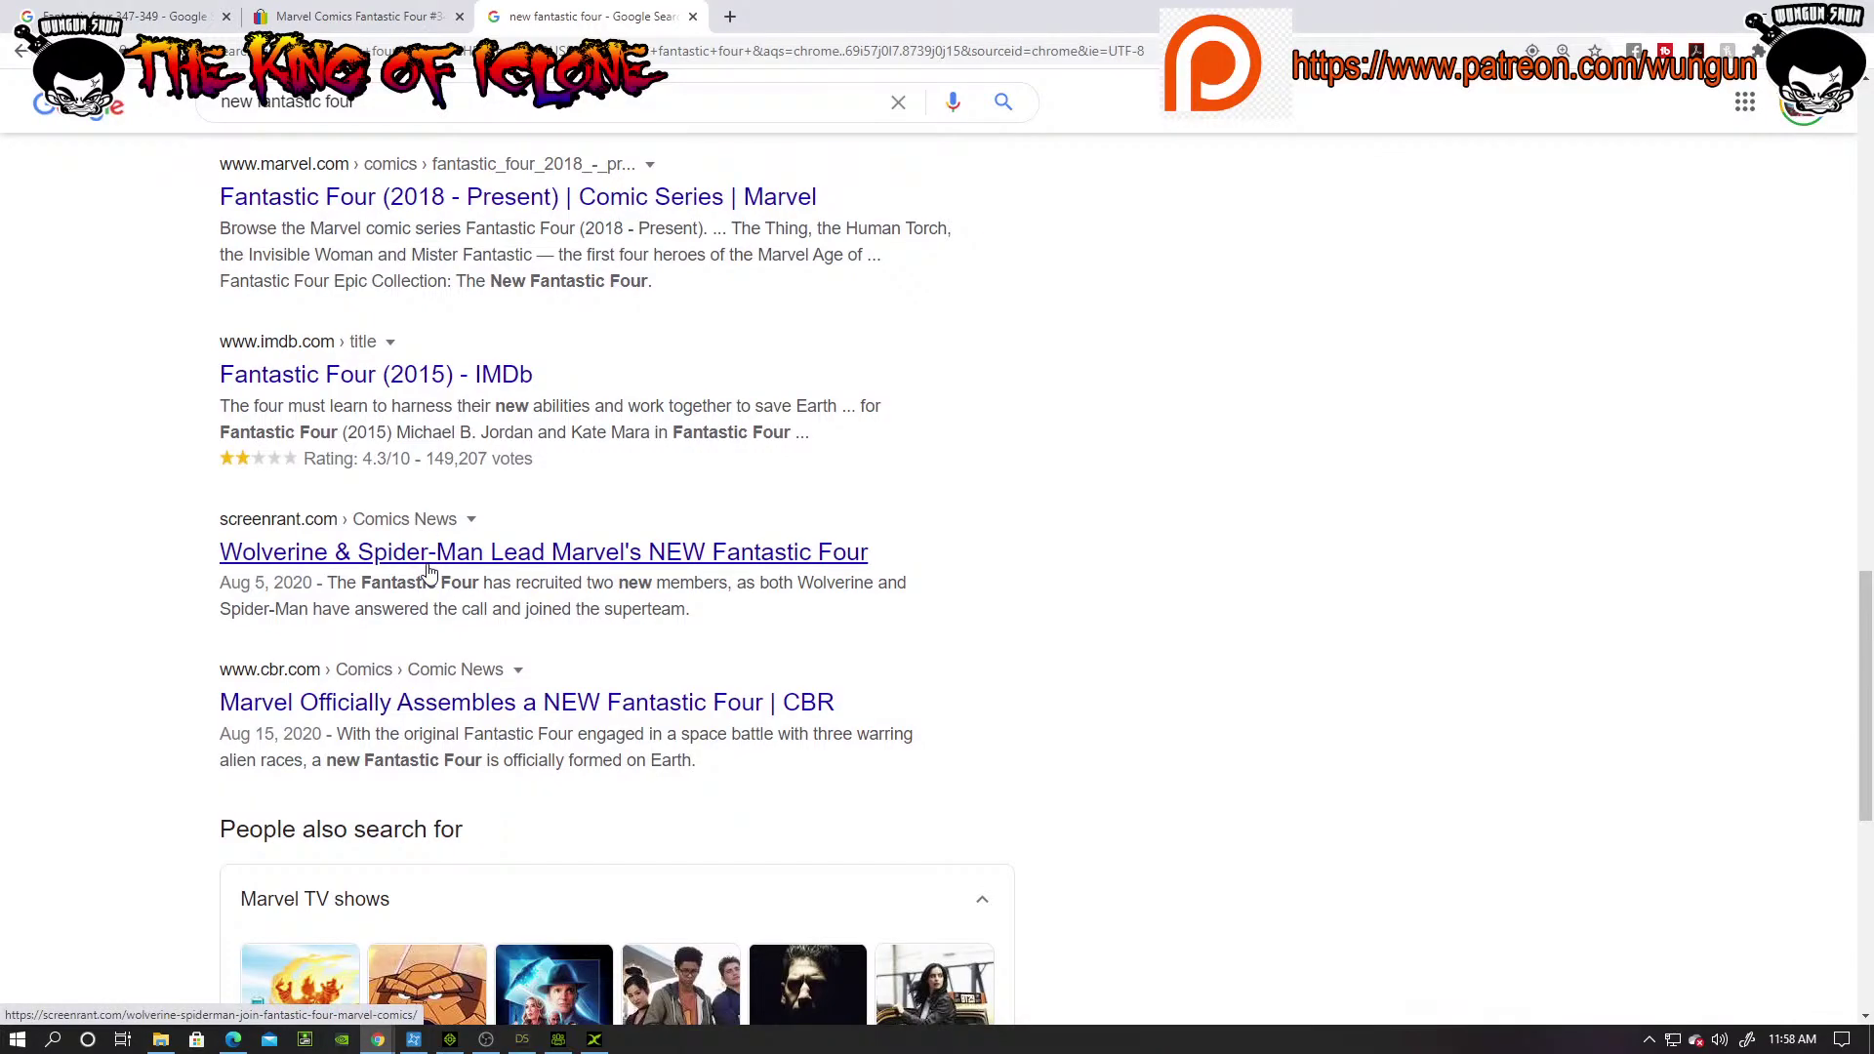
click(436, 553)
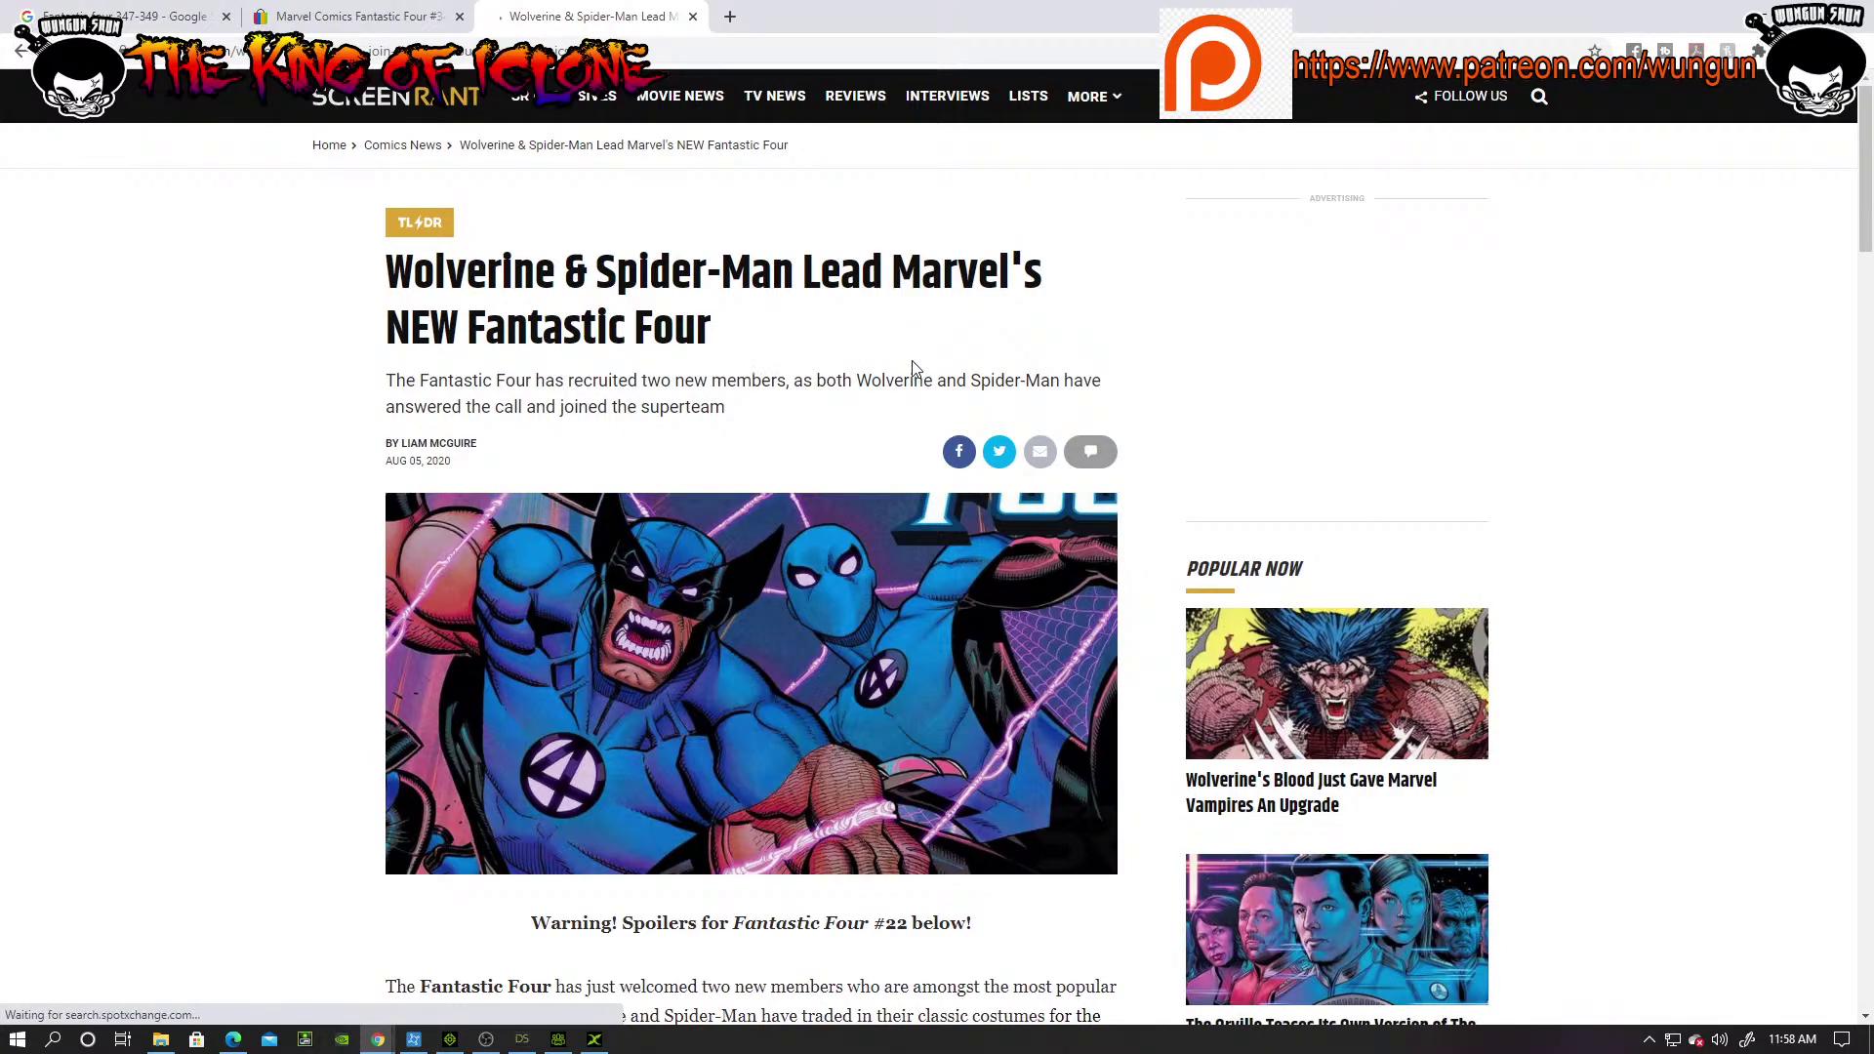
Step: Examine the article's lead artwork and its paragraphs about the new team members, and return to the search results
scroll(466, 392, down, 3)
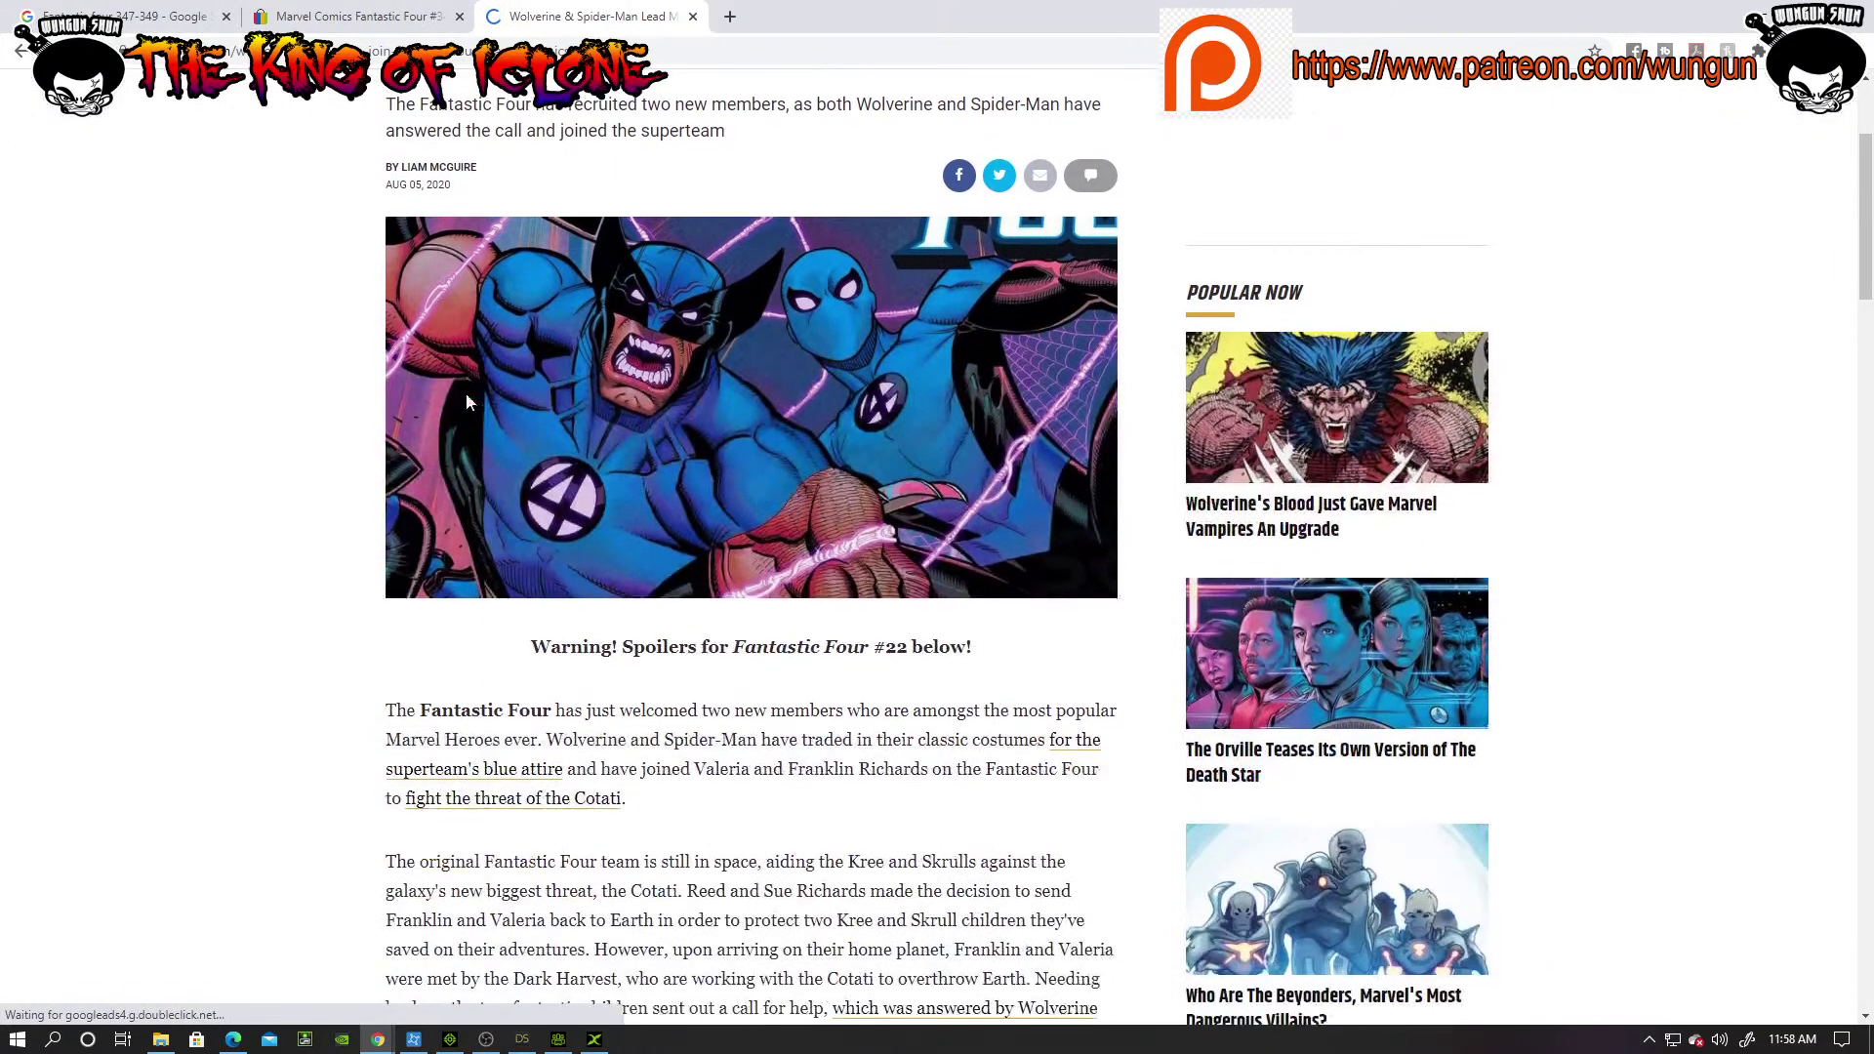
scroll(444, 400, down, 4)
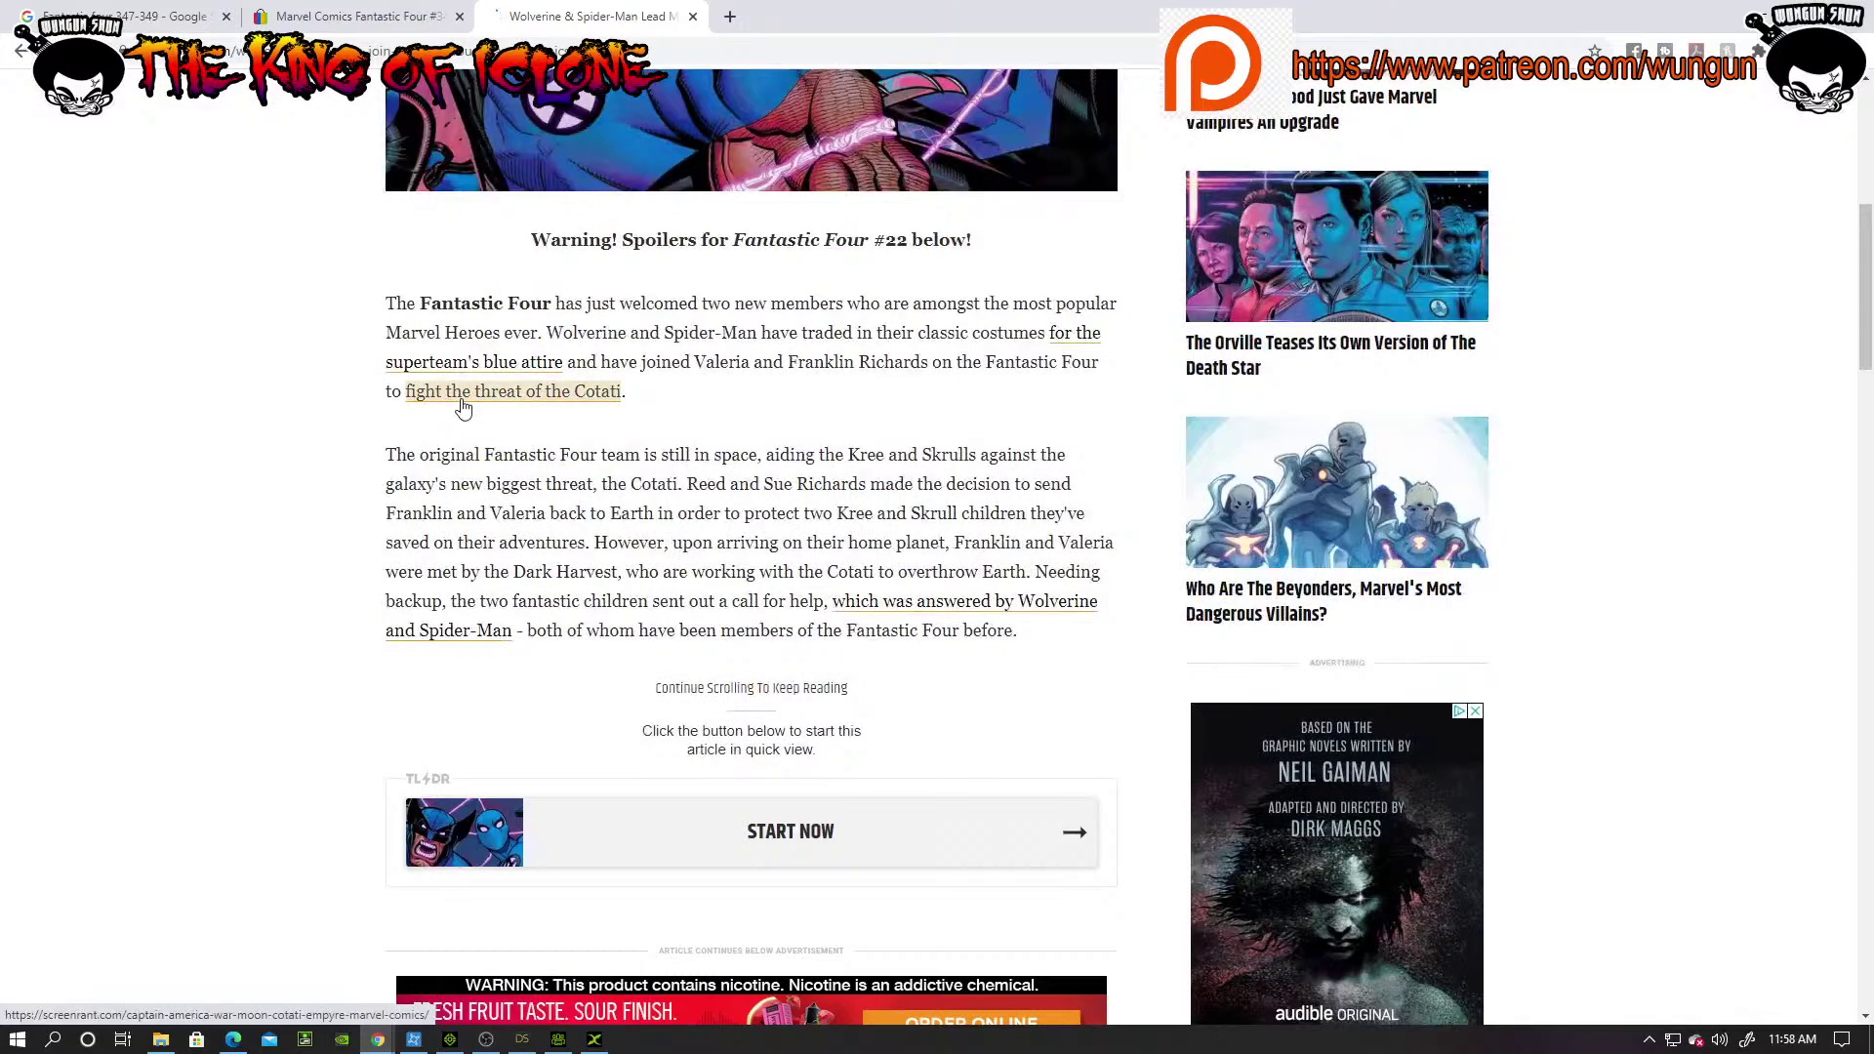
scroll(401, 418, down, 1)
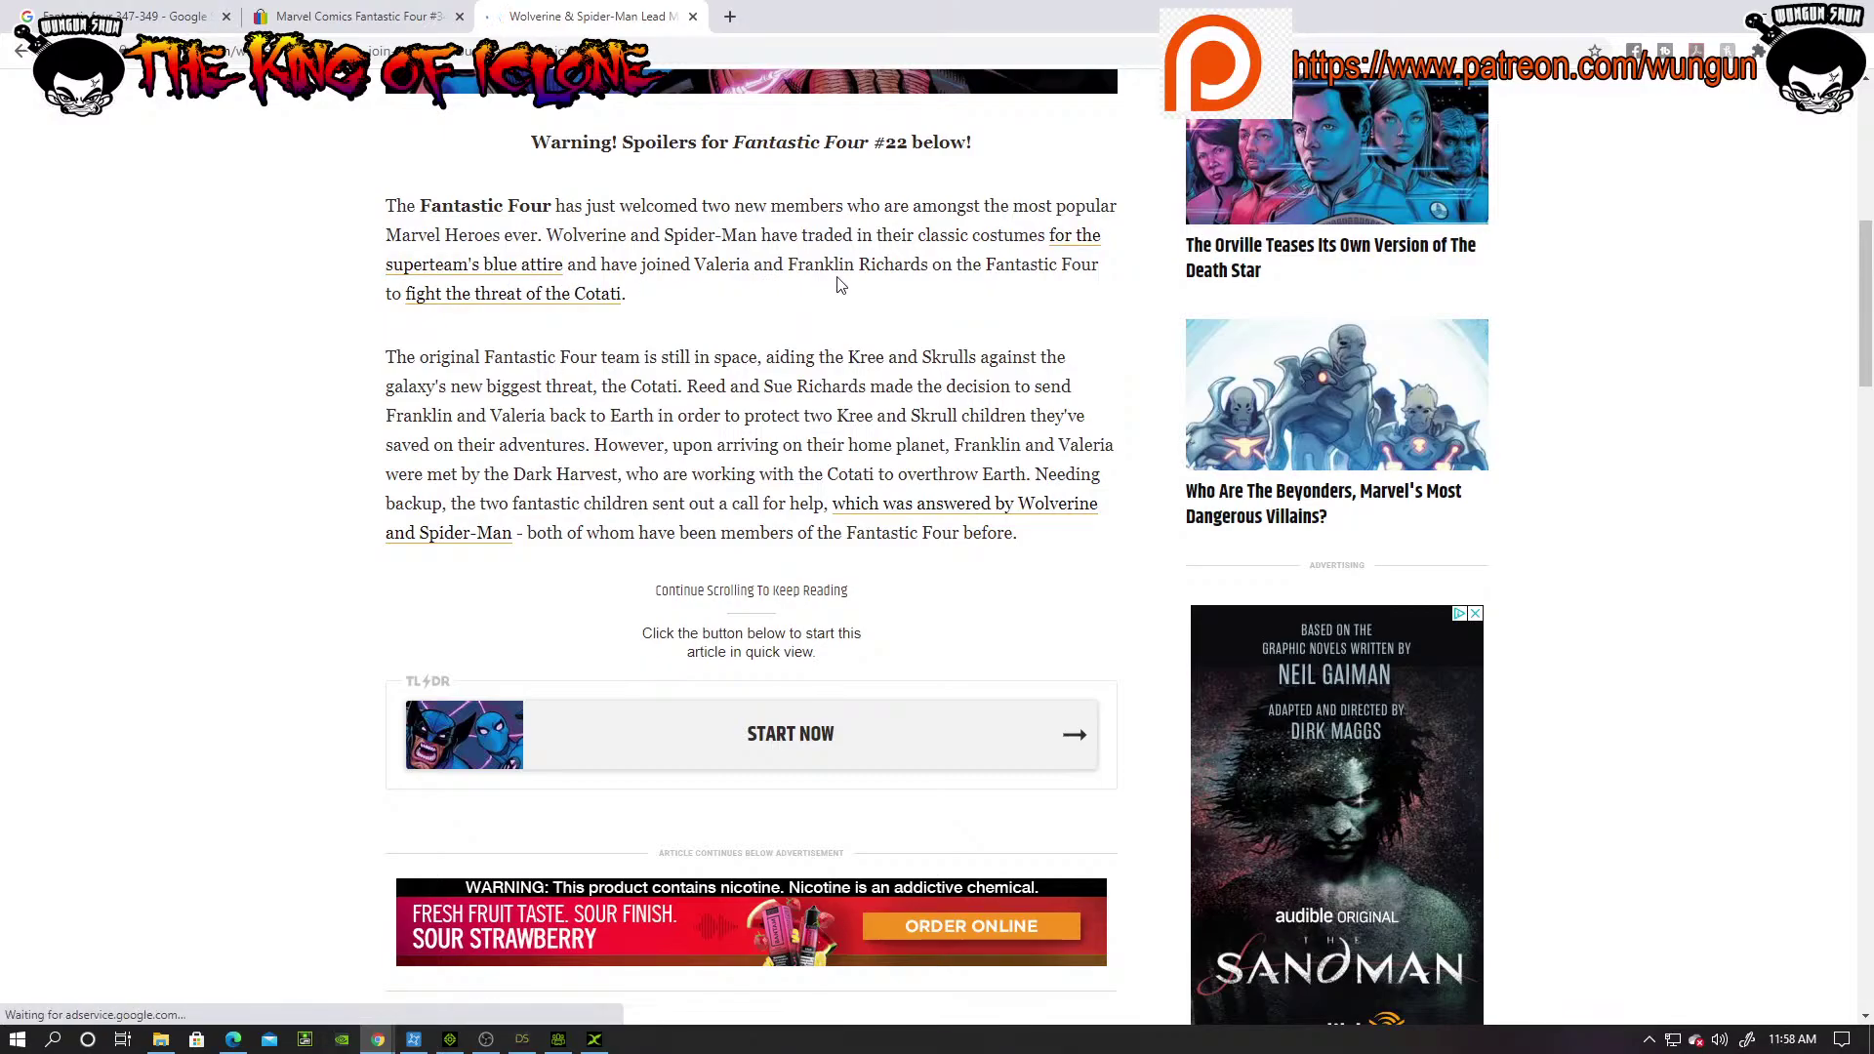
scroll(840, 283, up, 5)
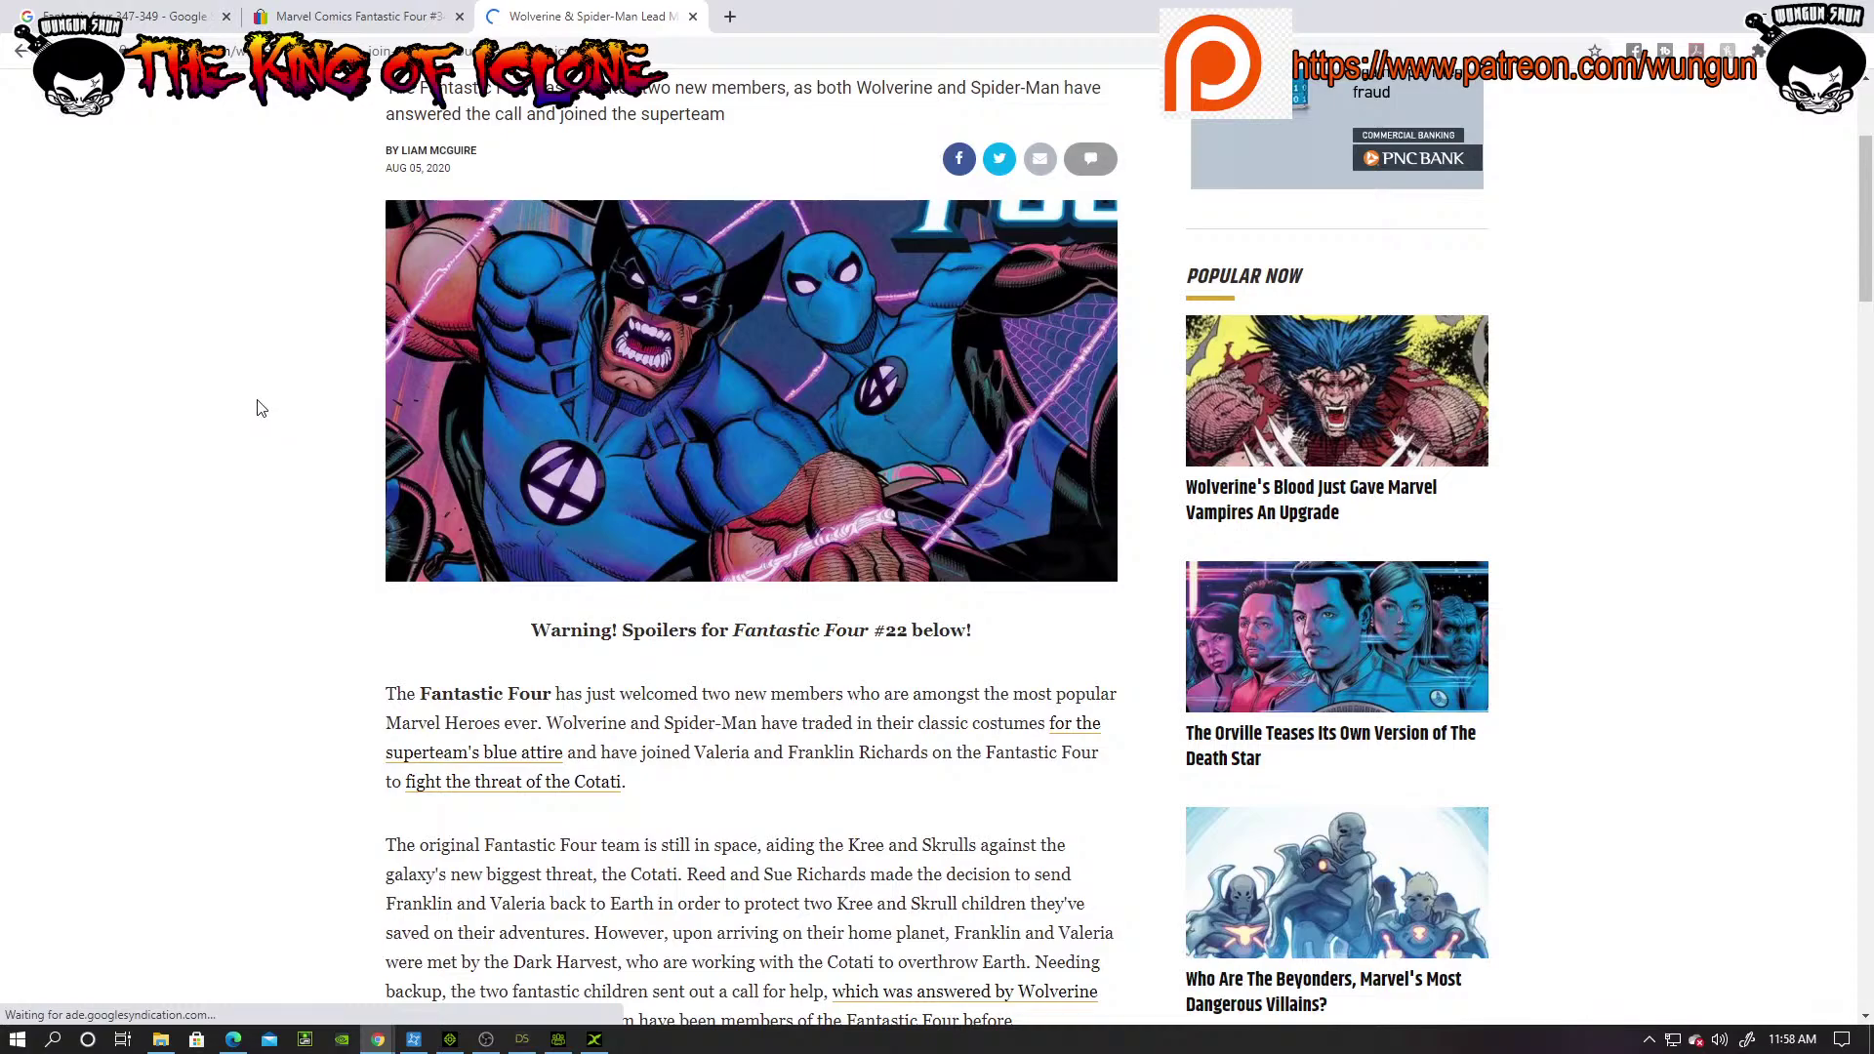
scroll(261, 408, down, 10)
scroll(260, 392, up, 9)
scroll(407, 191, up, 3)
scroll(303, 338, down, 4)
scroll(302, 338, down, 6)
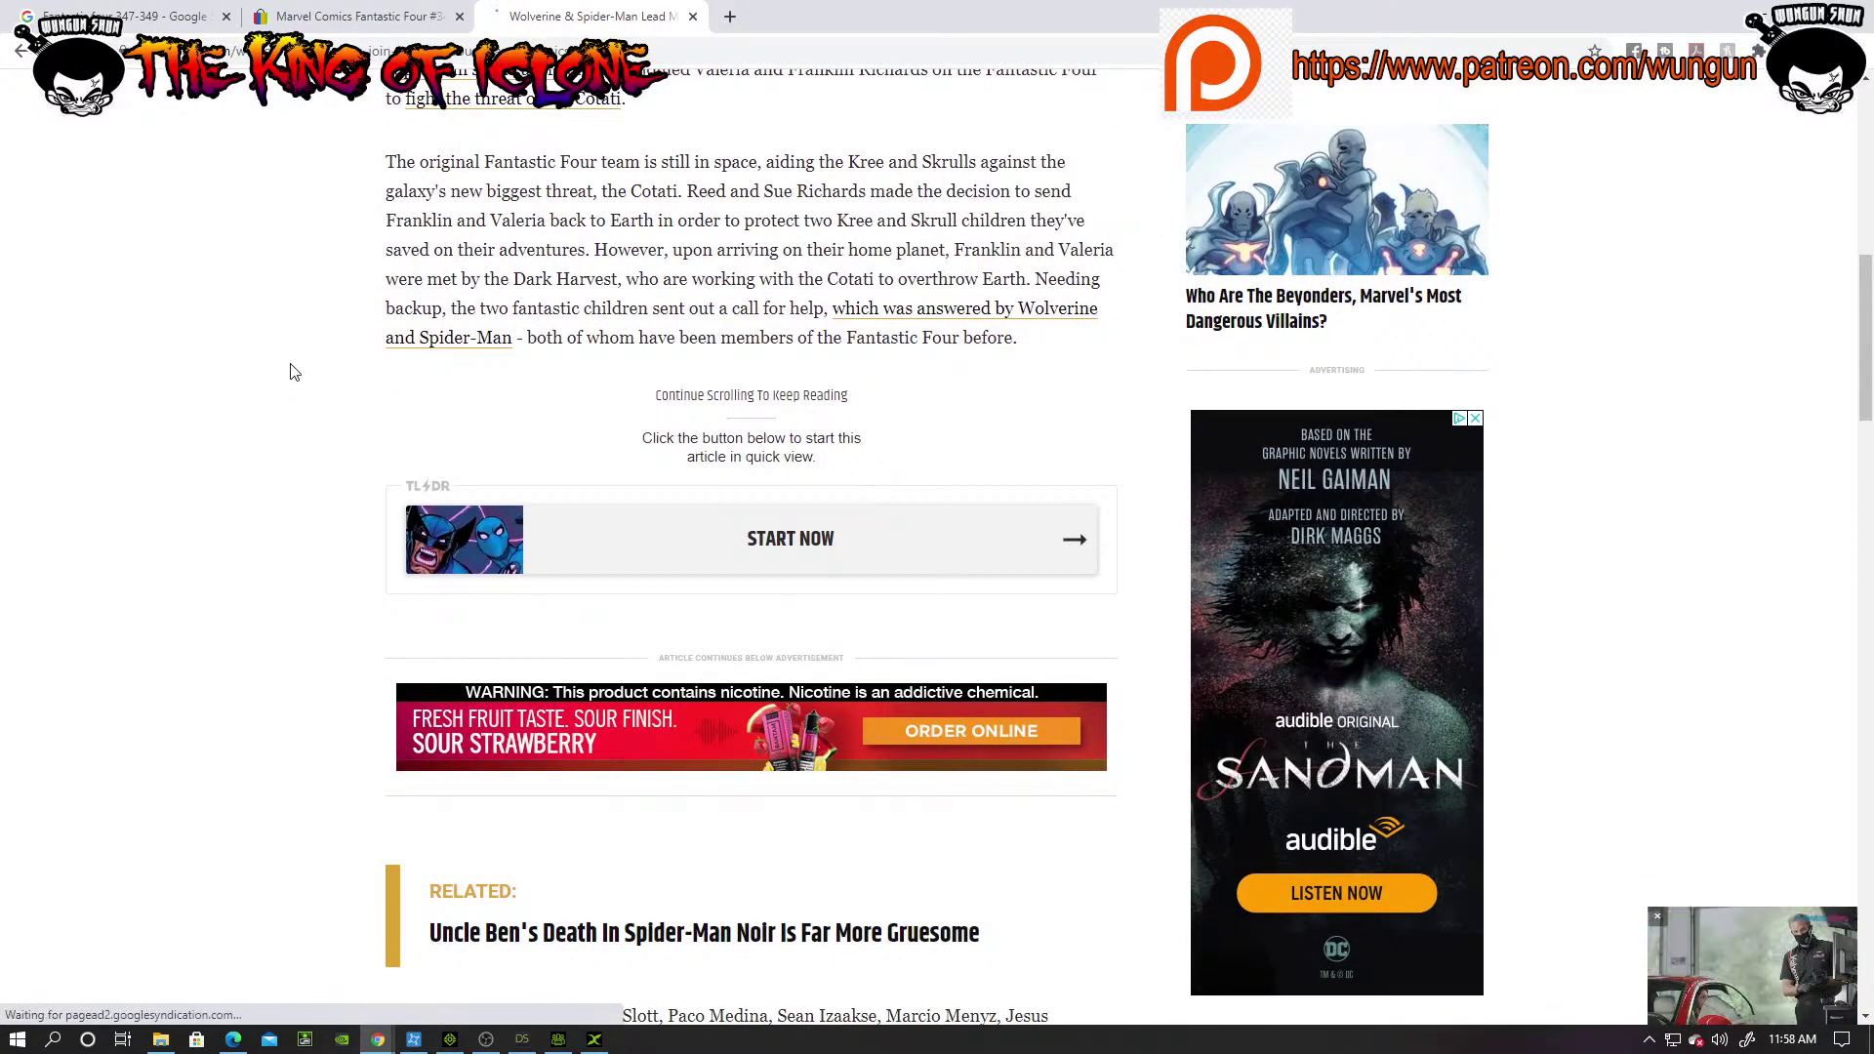
scroll(295, 371, up, 8)
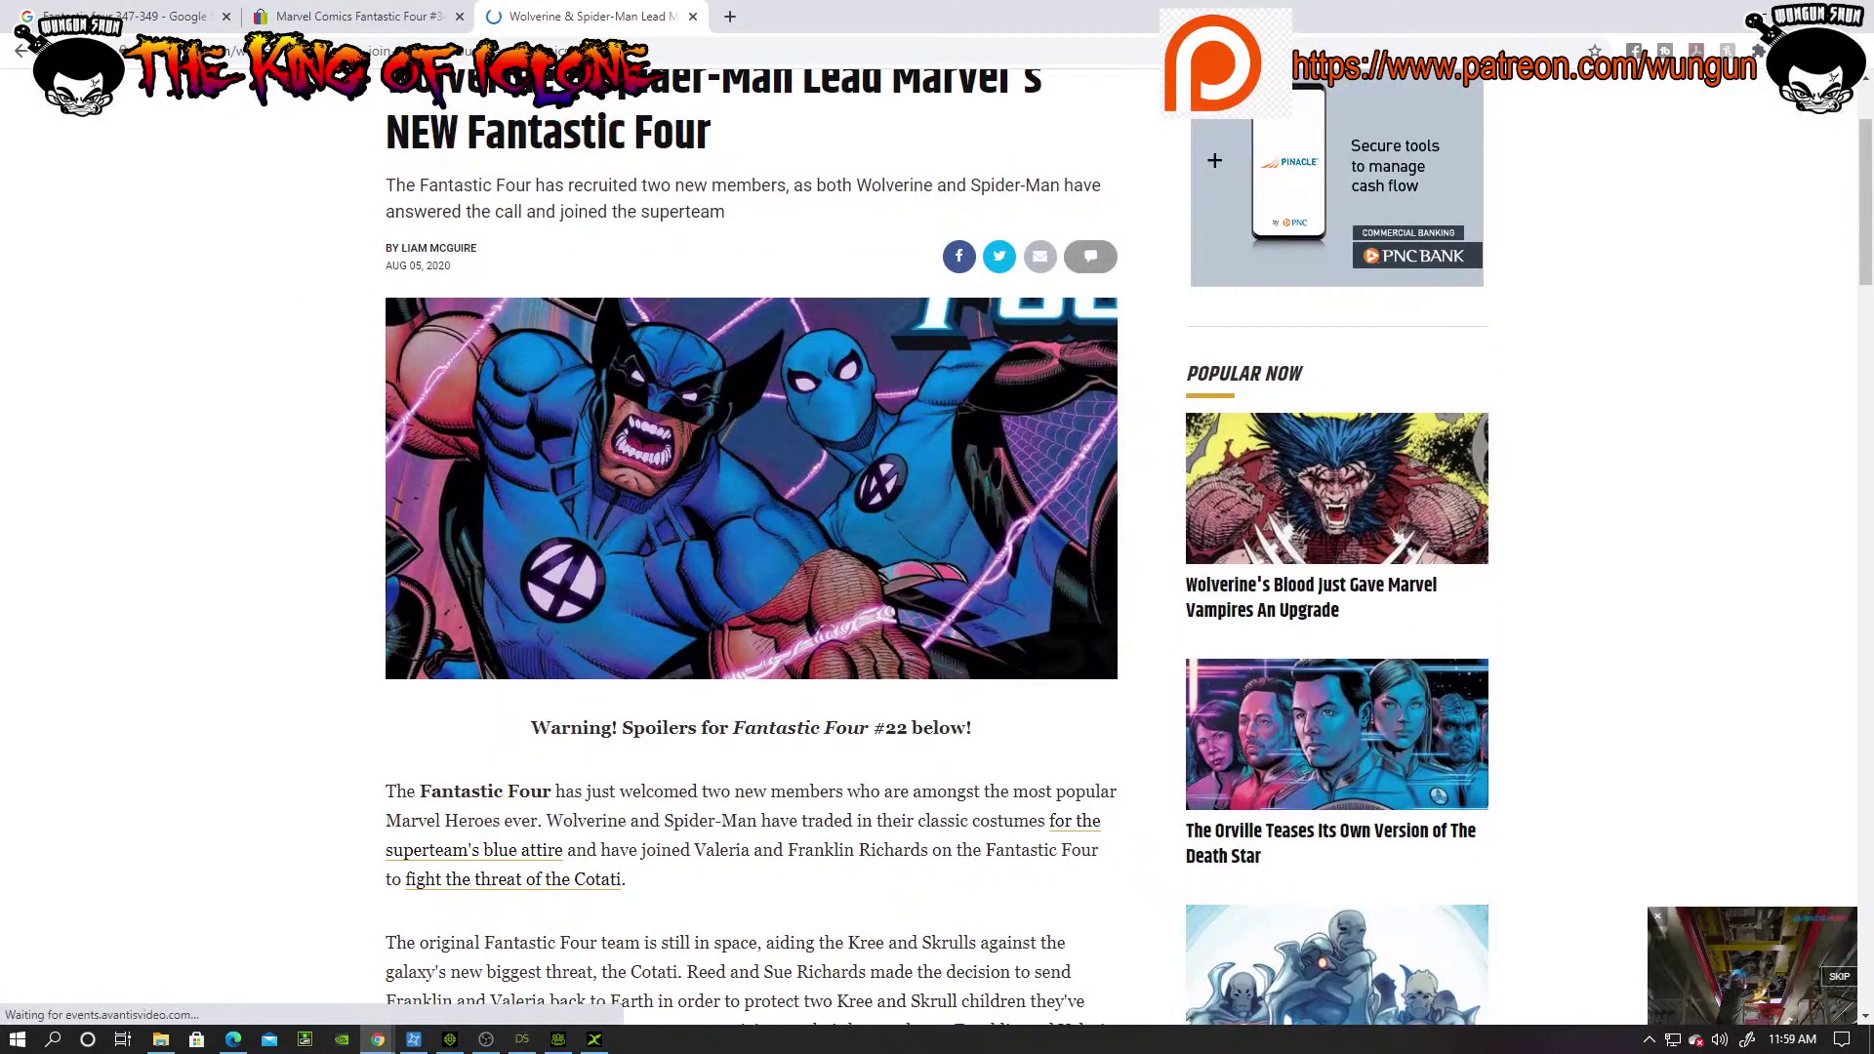
key(alt+Left)
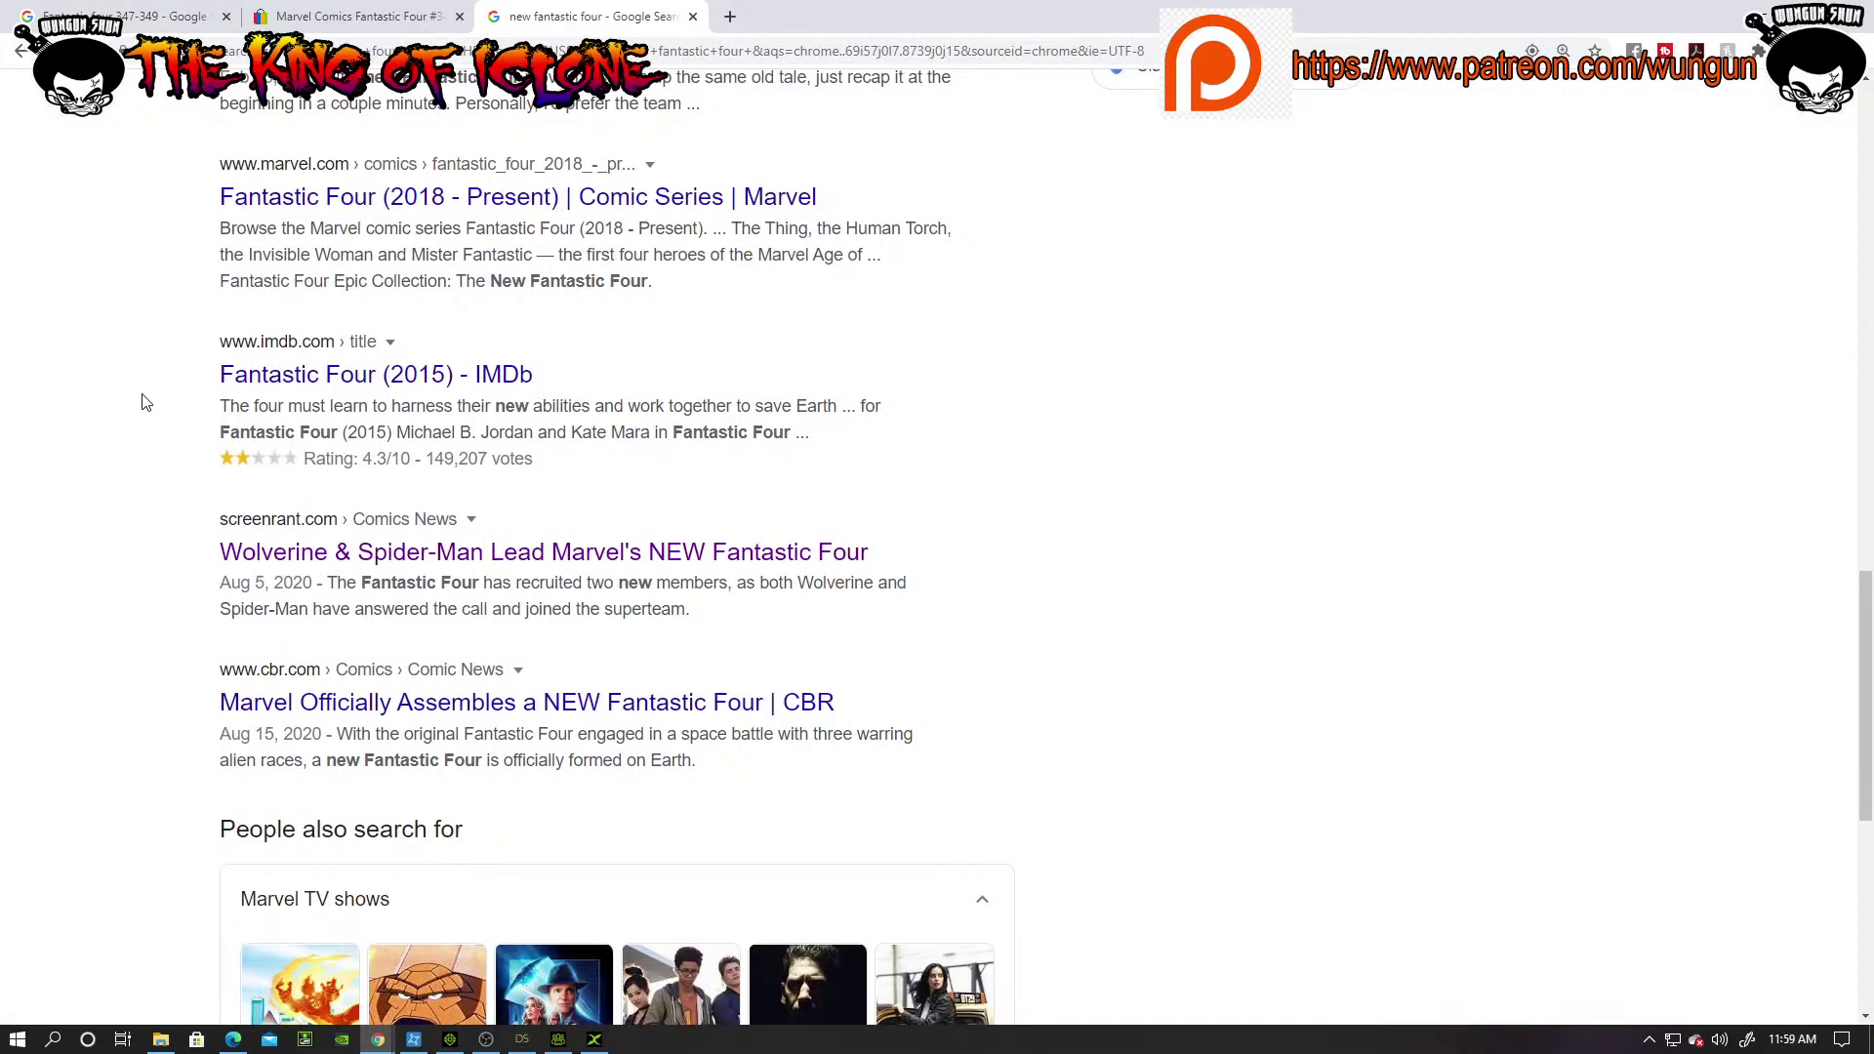
Step: Extend the Google search to "new fantastic four with all females"
scroll(162, 498, down, 3)
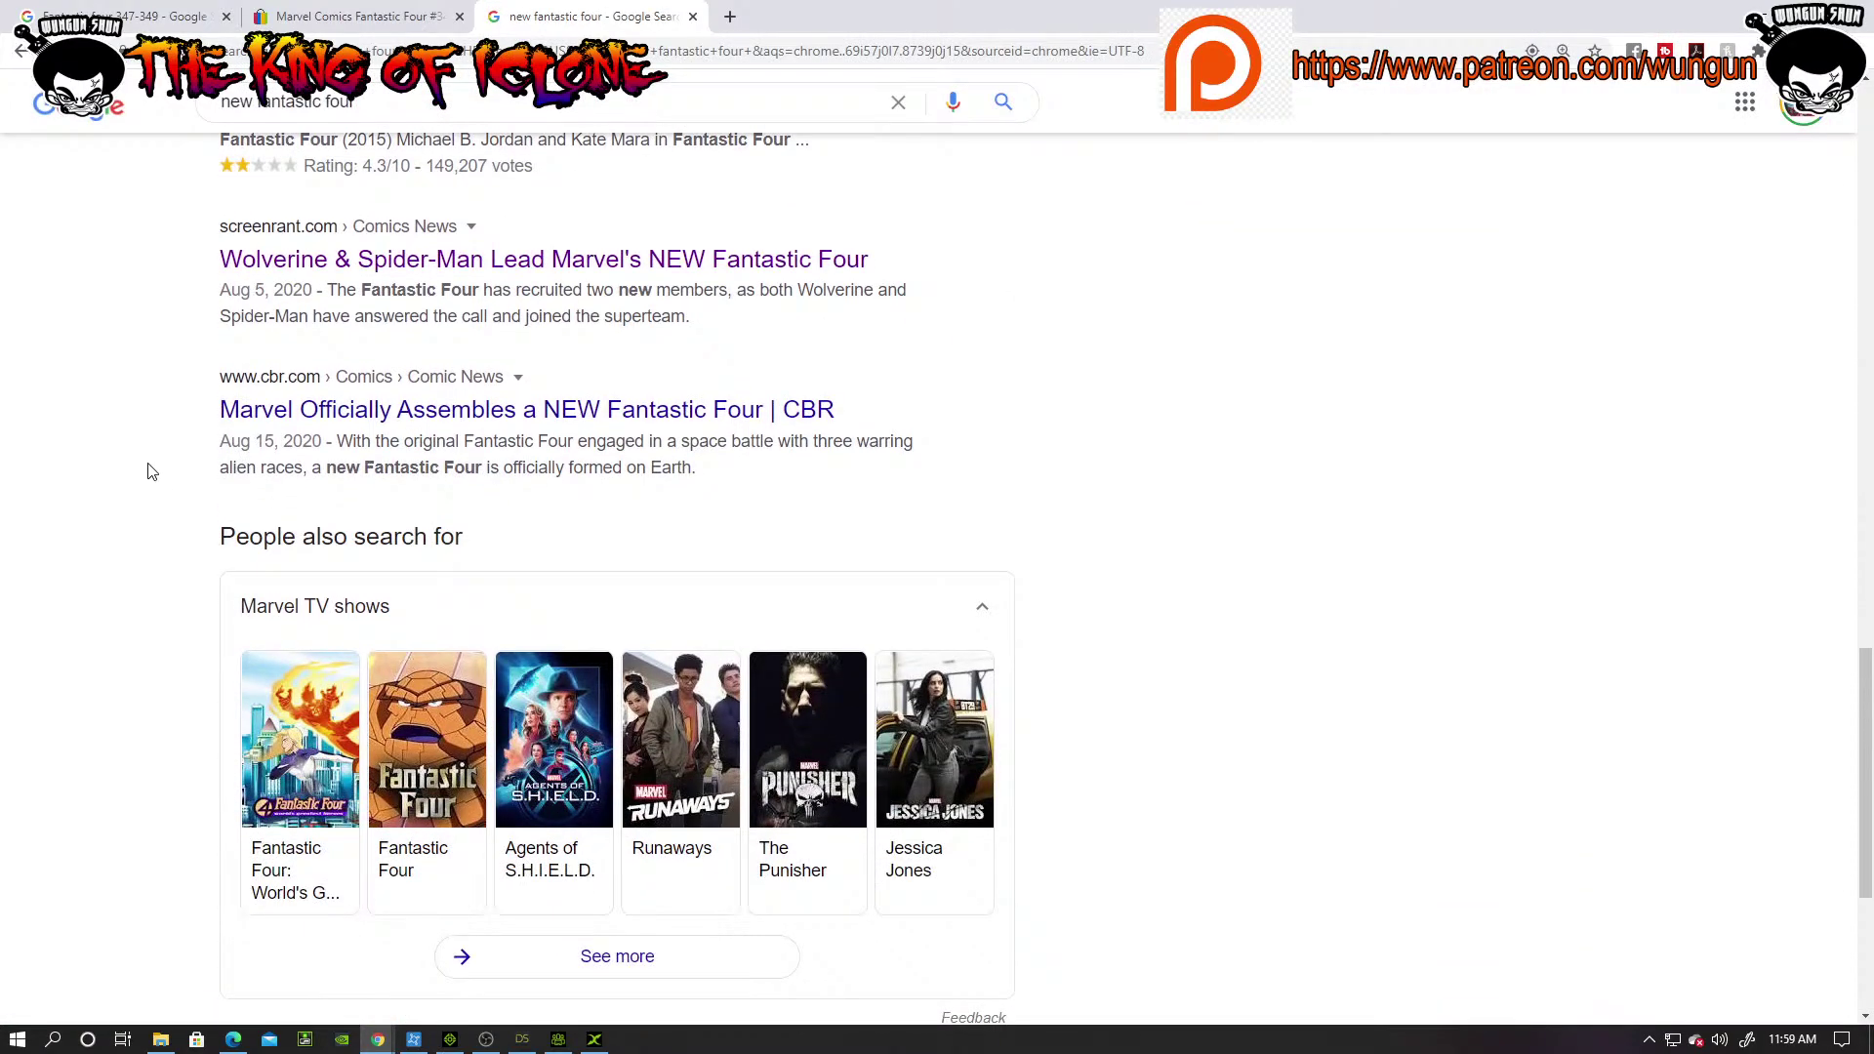
scroll(314, 269, up, 7)
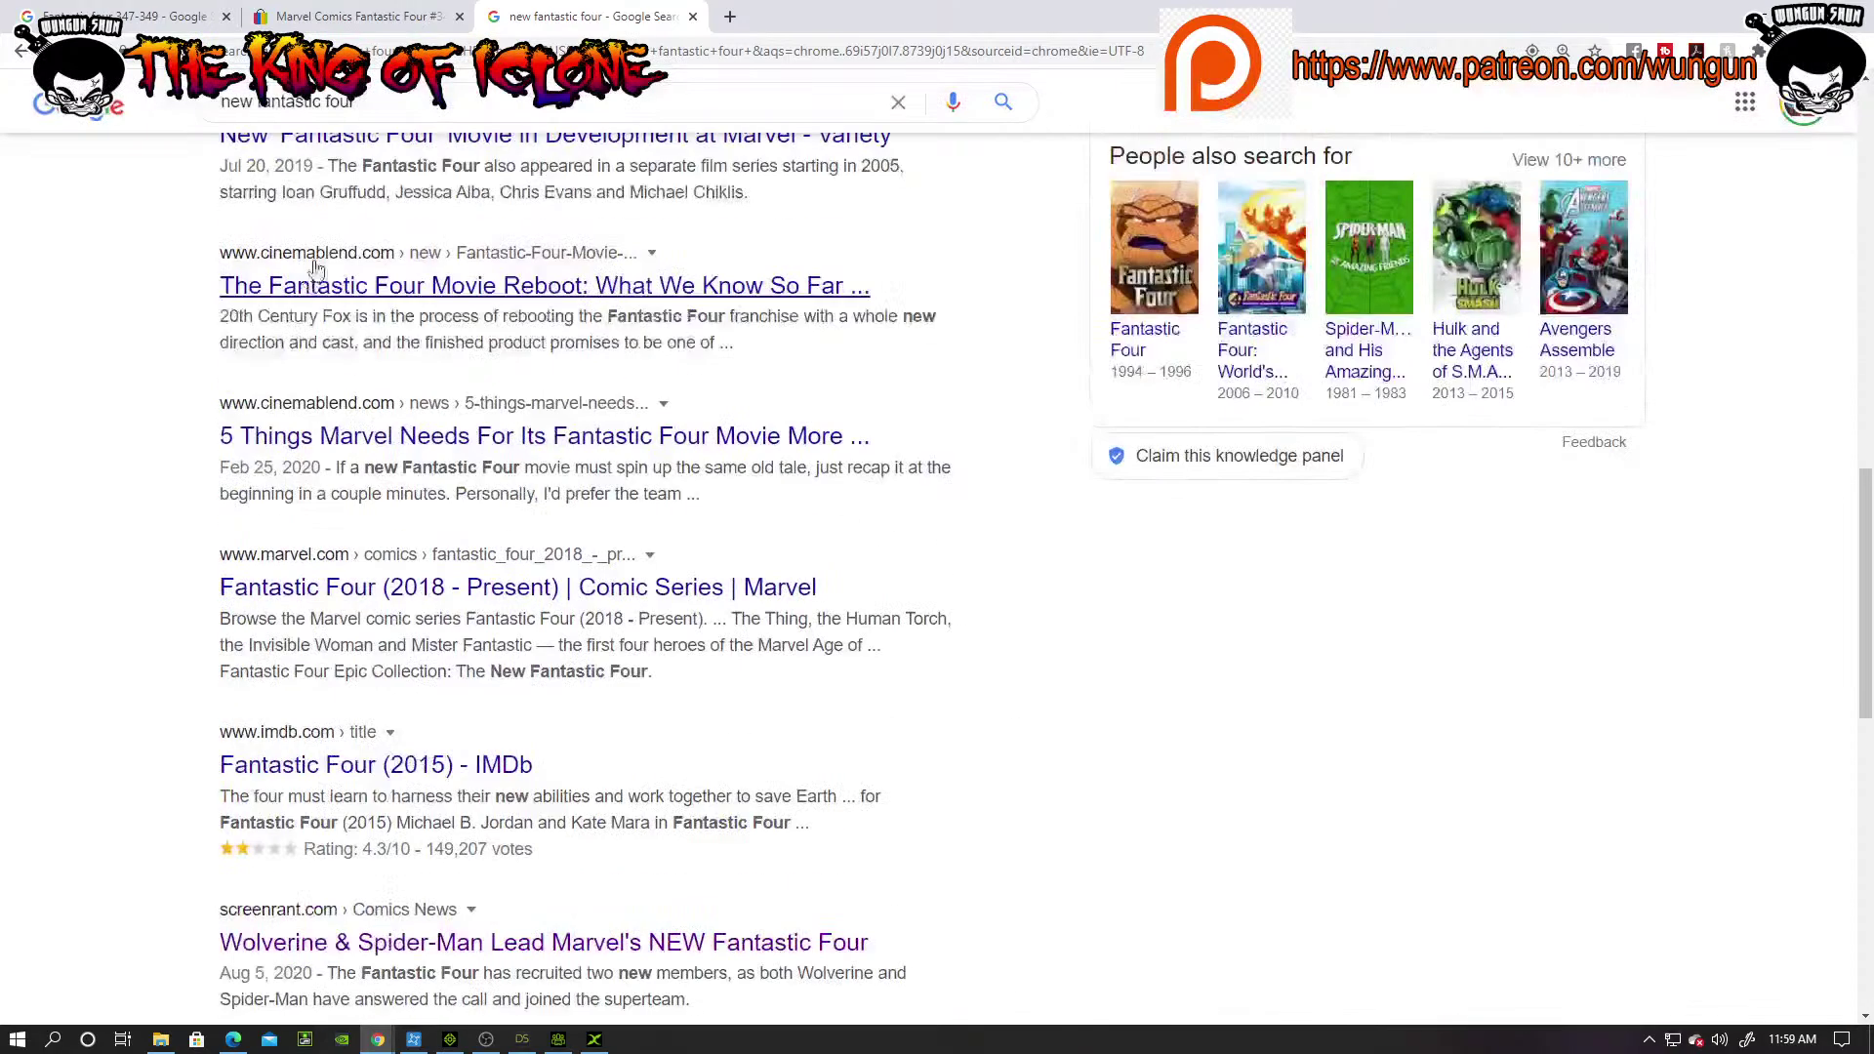
scroll(315, 268, up, 8)
click(391, 86)
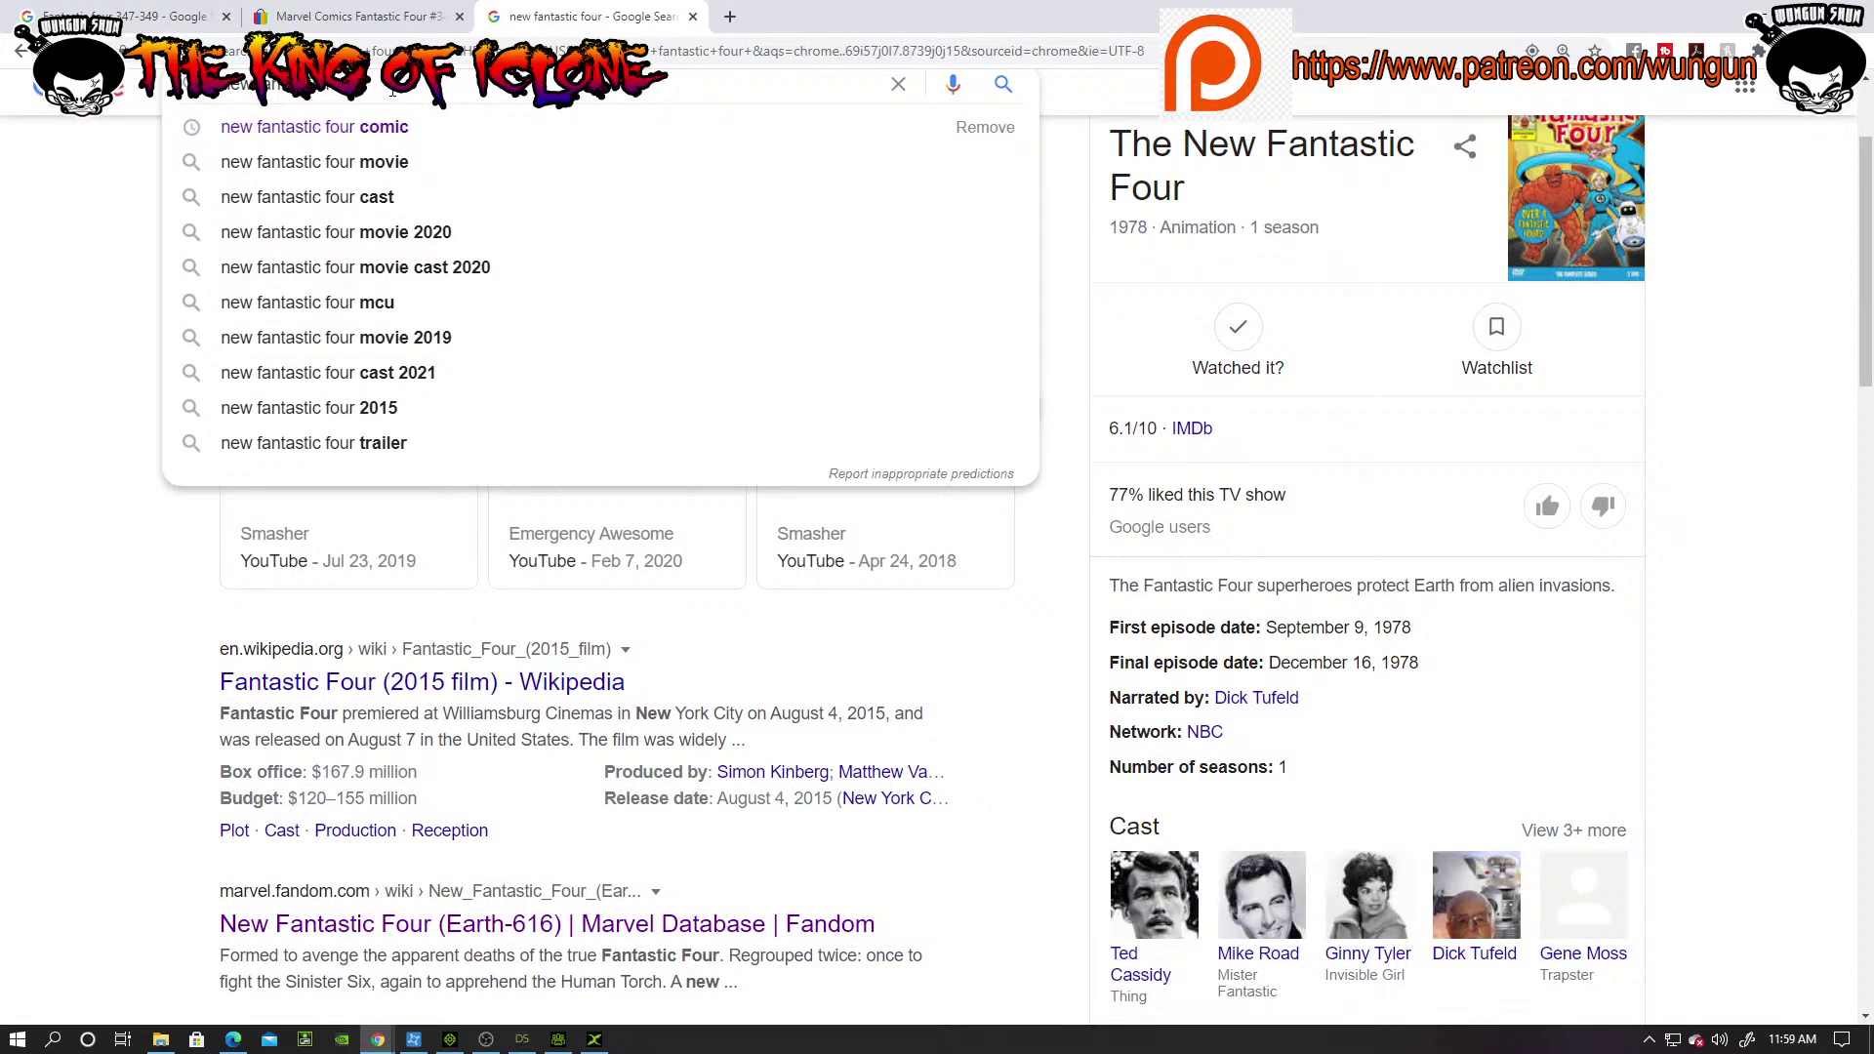
text(with all)
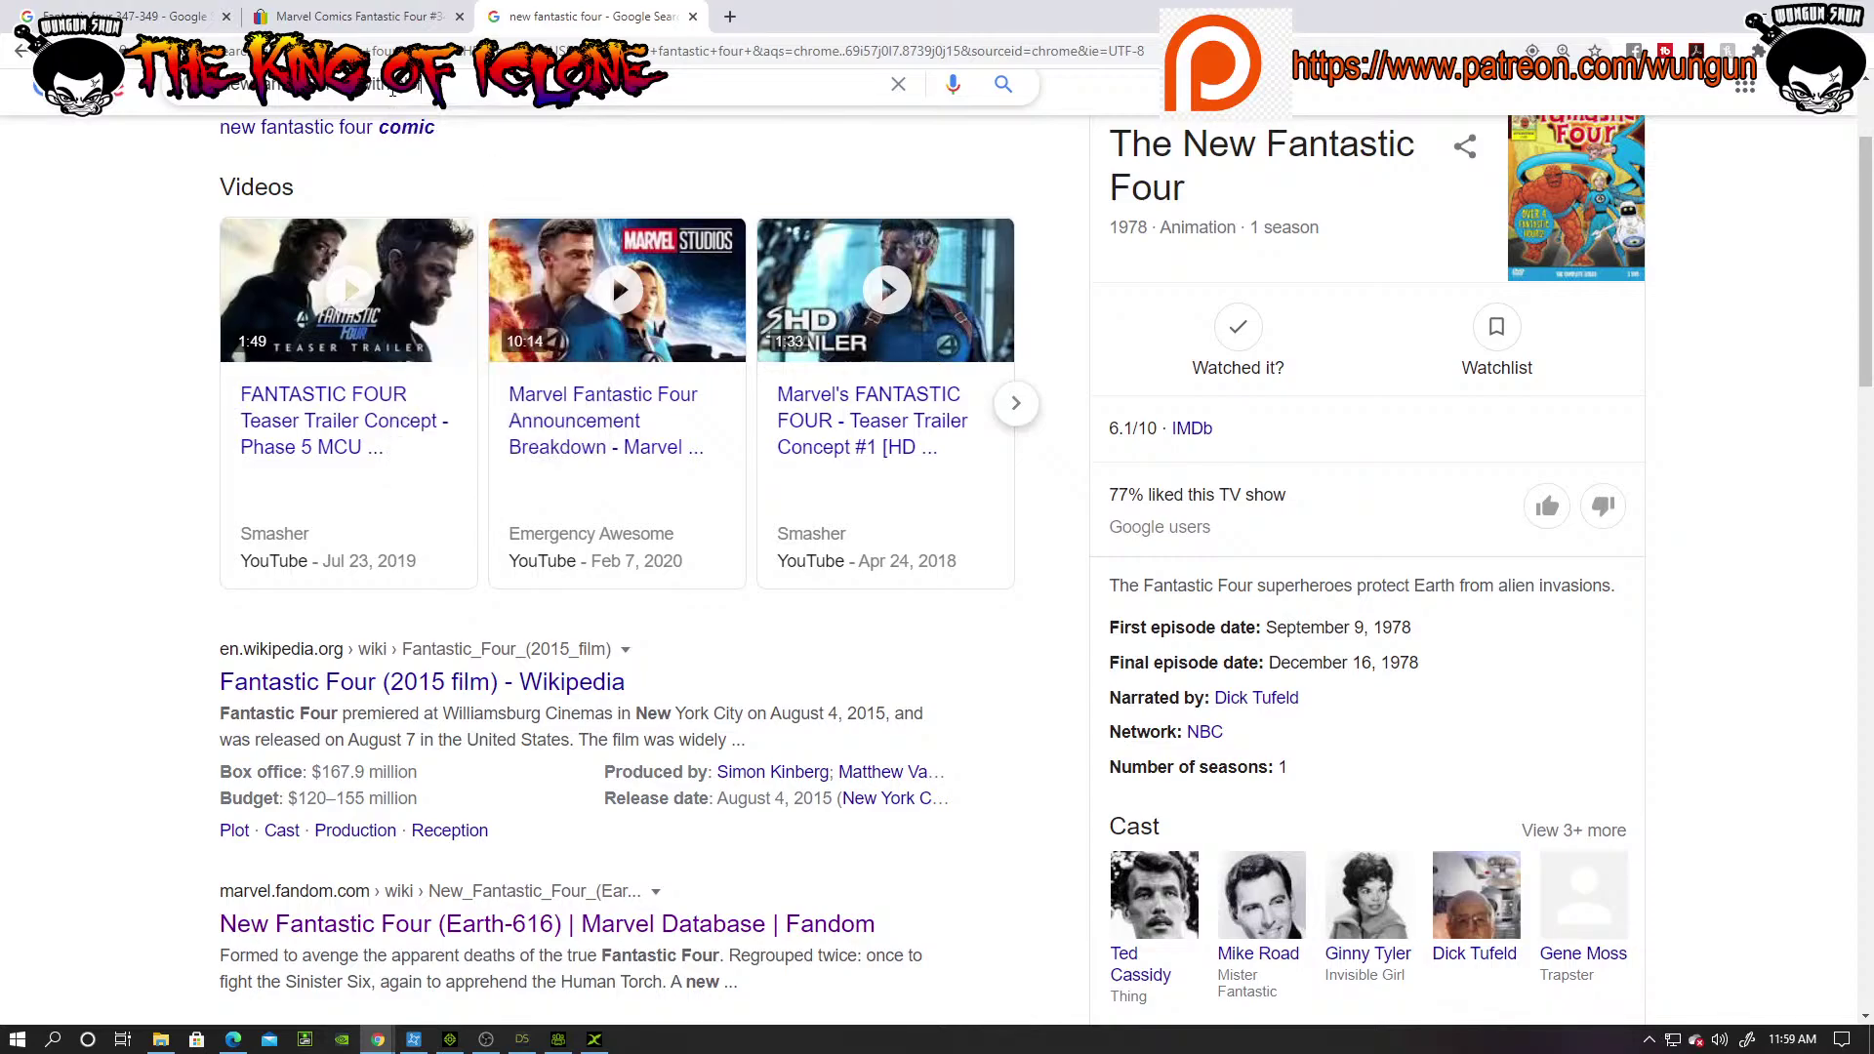
text( females)
key(Return)
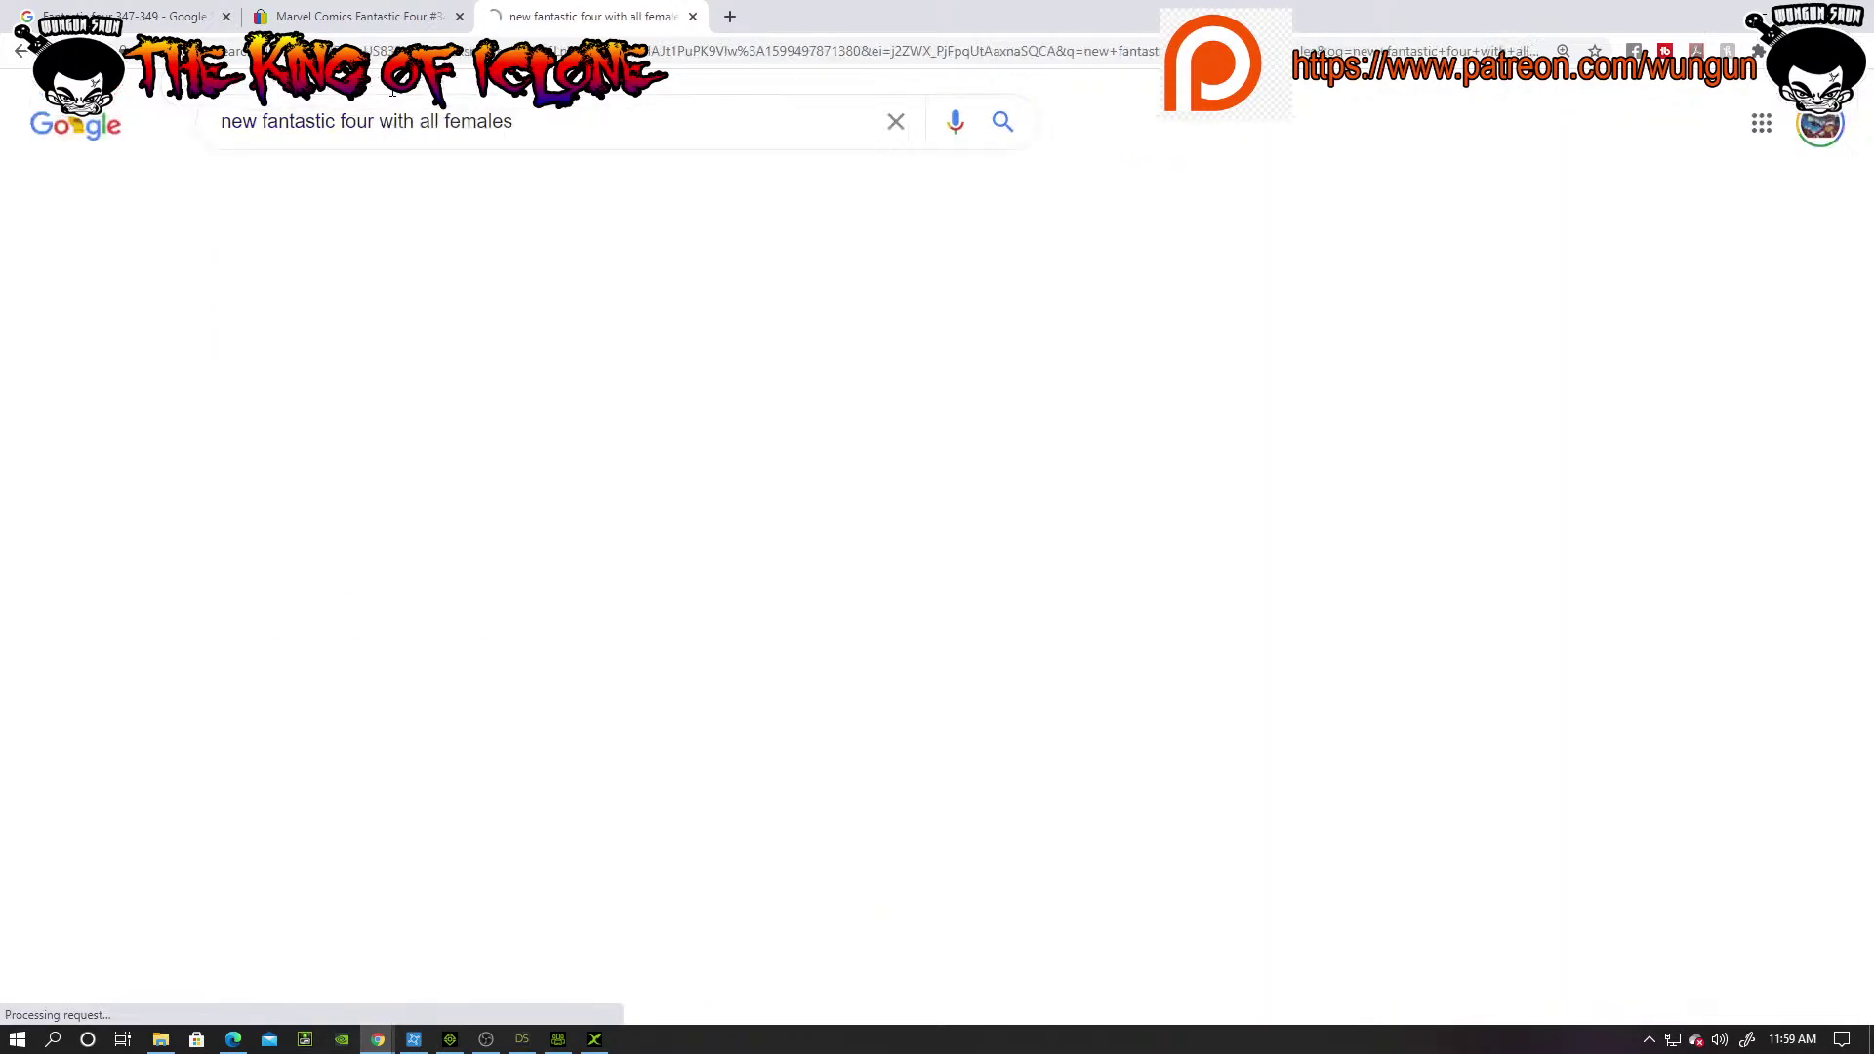
Step: Look through the videos, images, web results and related searches for an all-female Fantastic Four team
scroll(352, 413, down, 5)
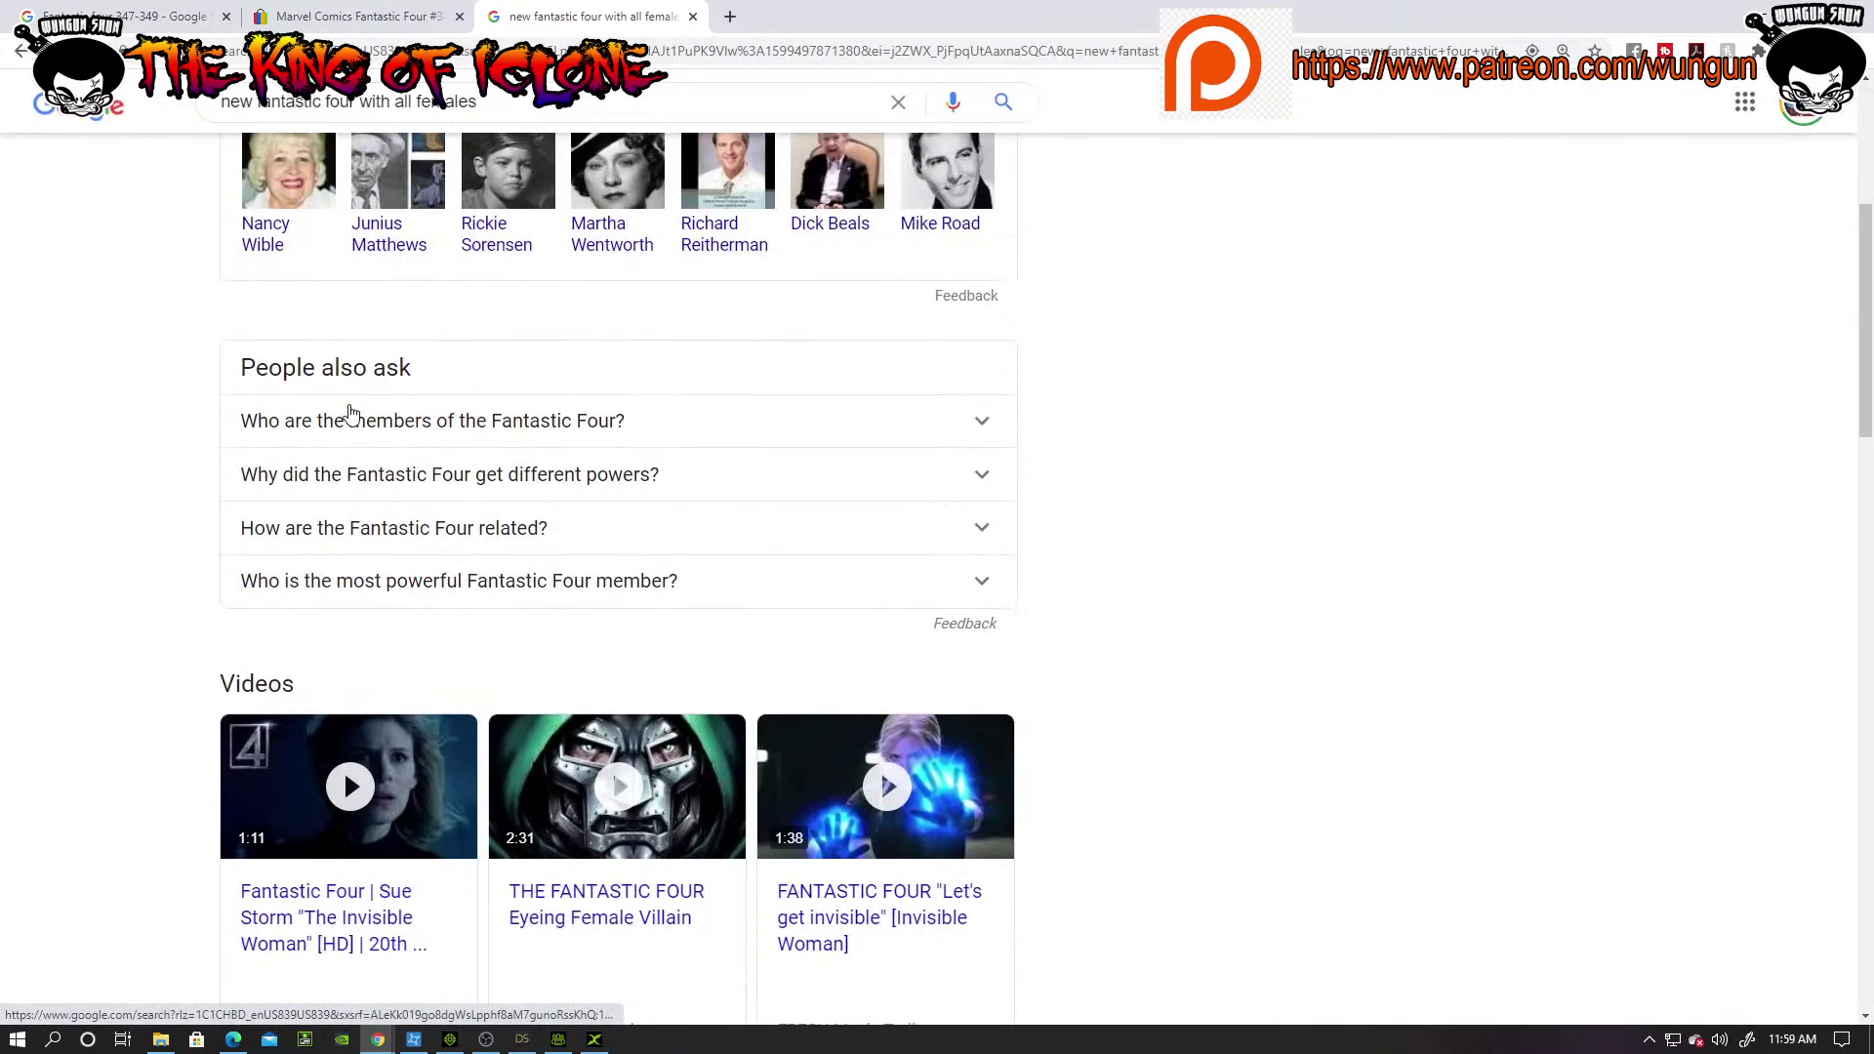
scroll(349, 413, down, 7)
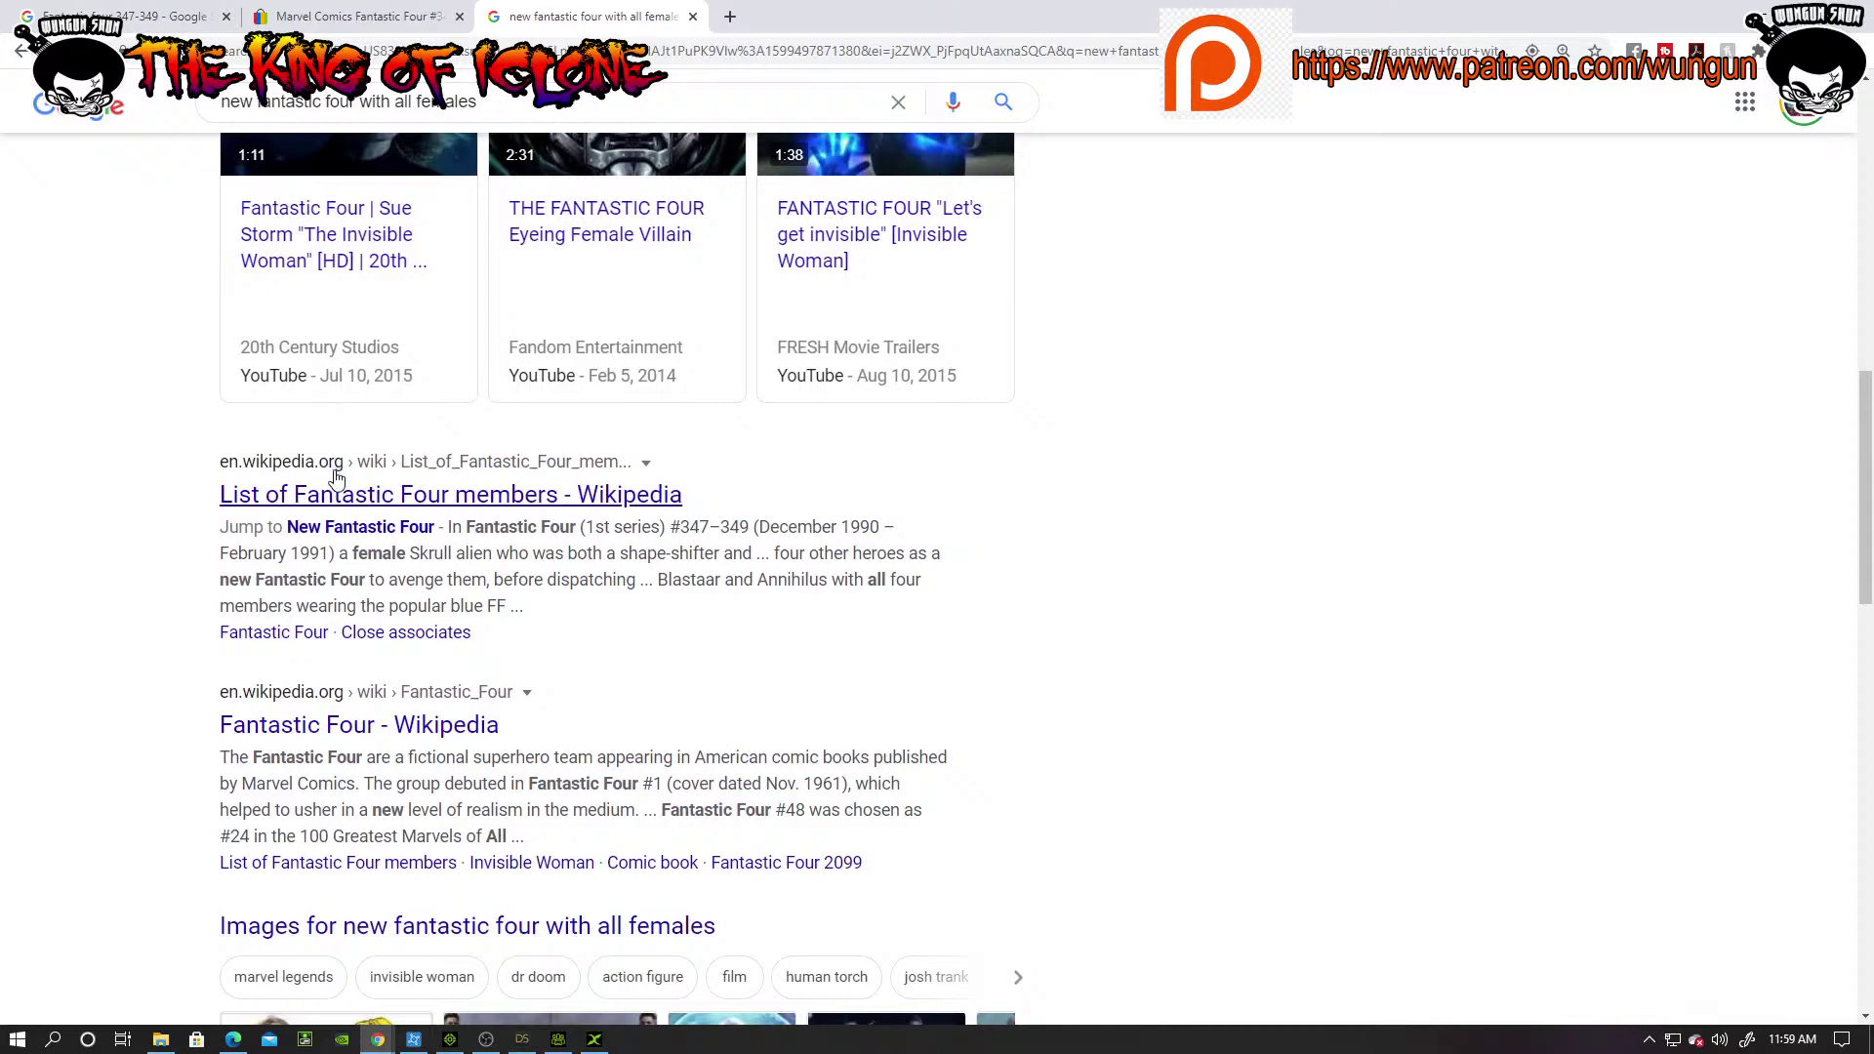
scroll(336, 483, down, 5)
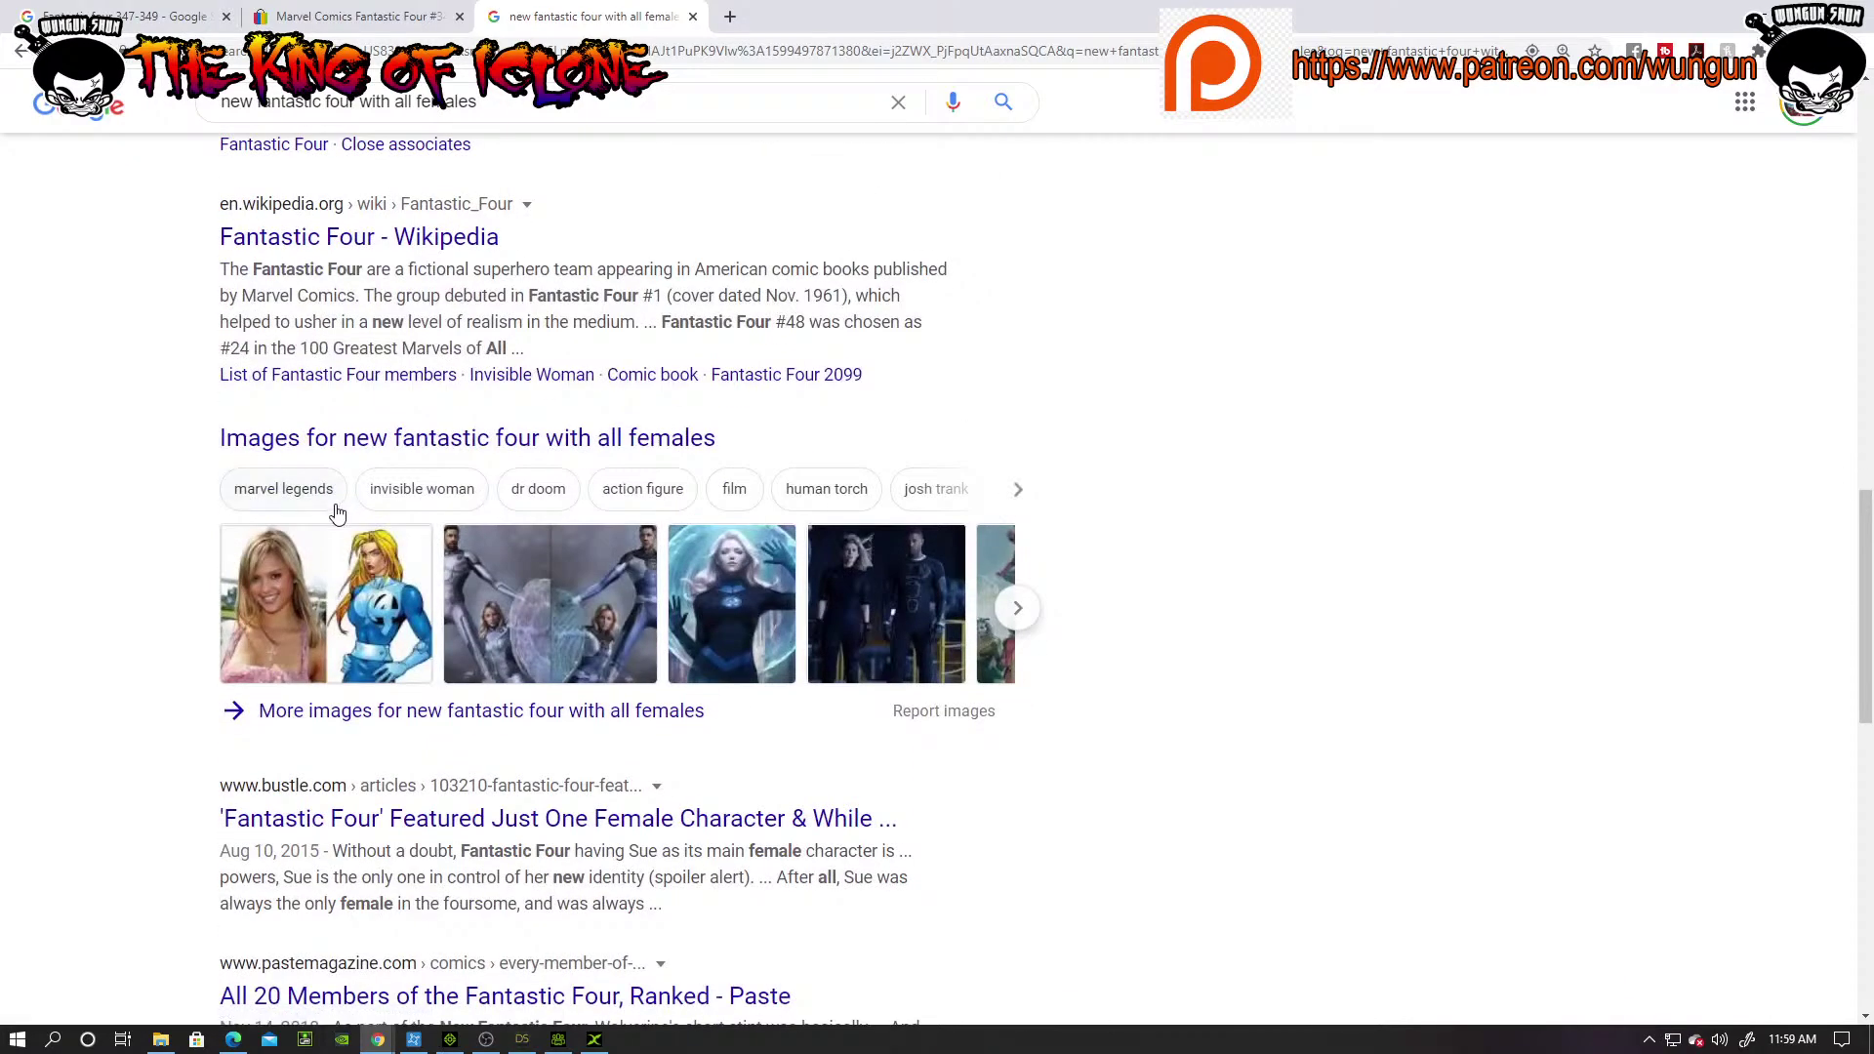
scroll(164, 493, down, 5)
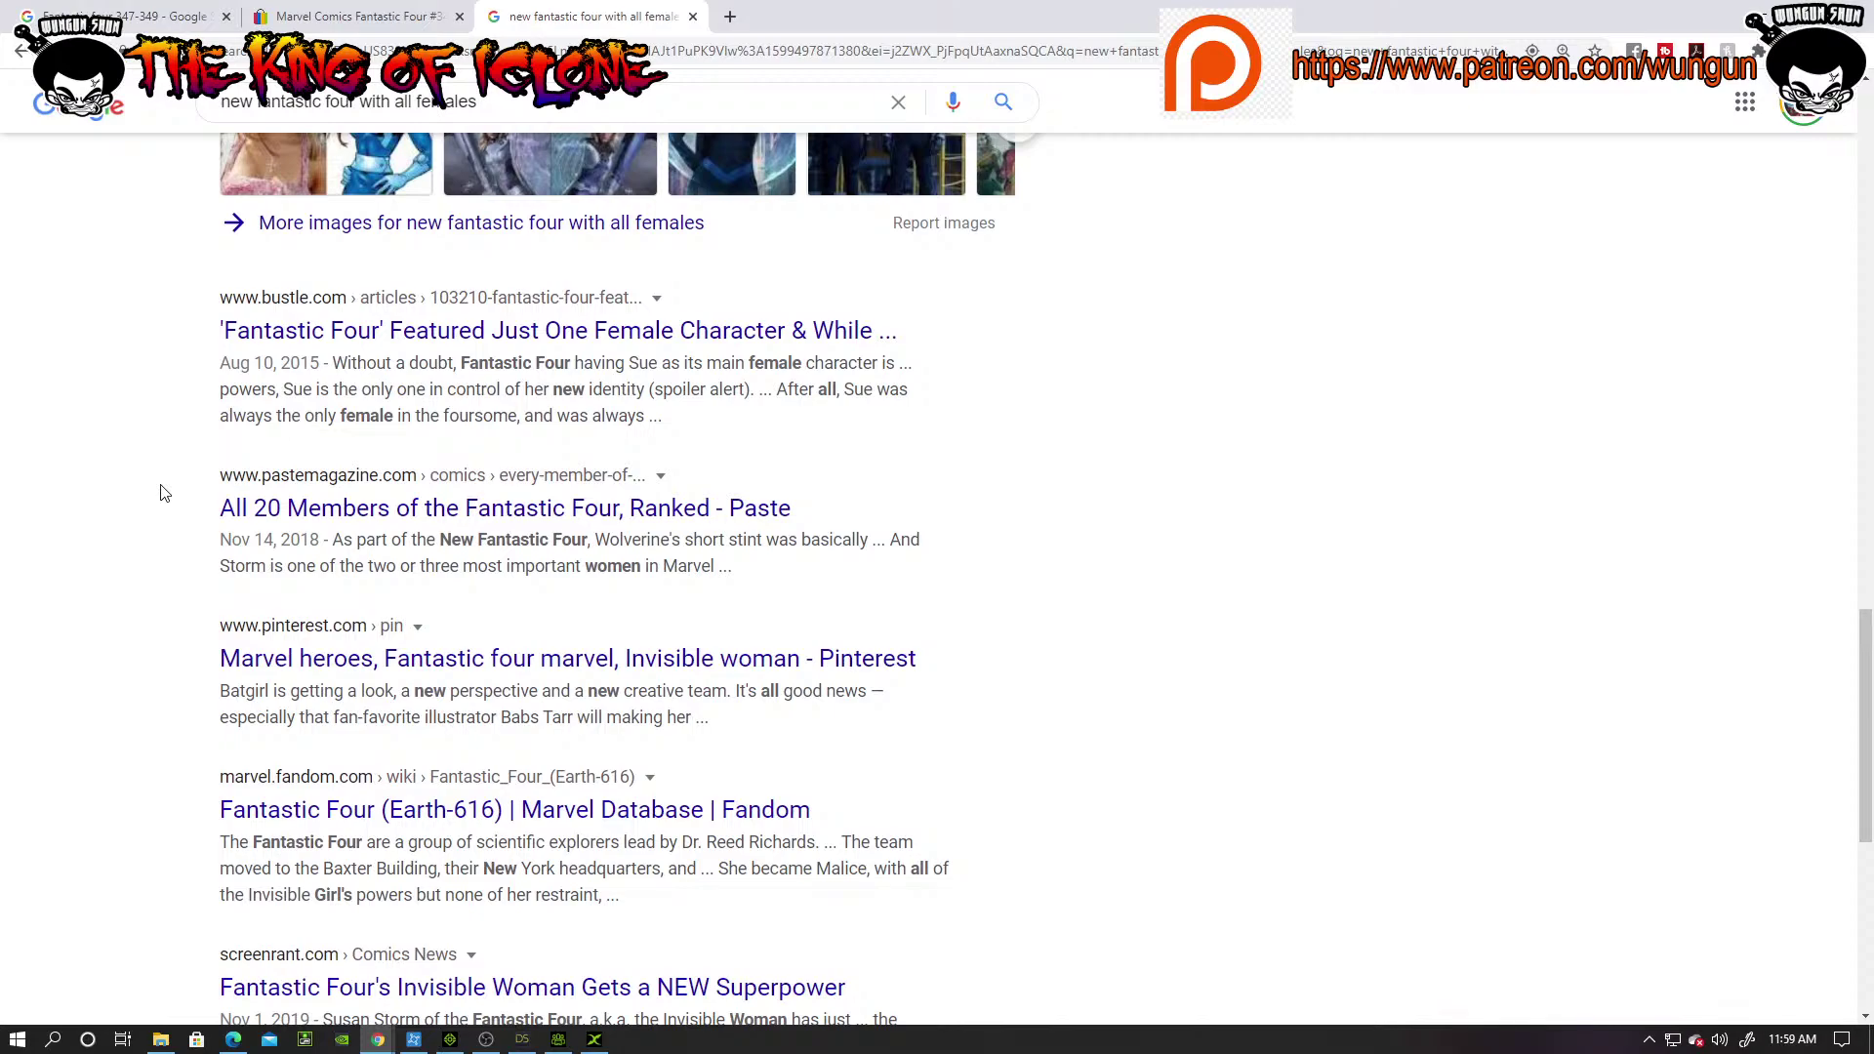
scroll(168, 434, down, 4)
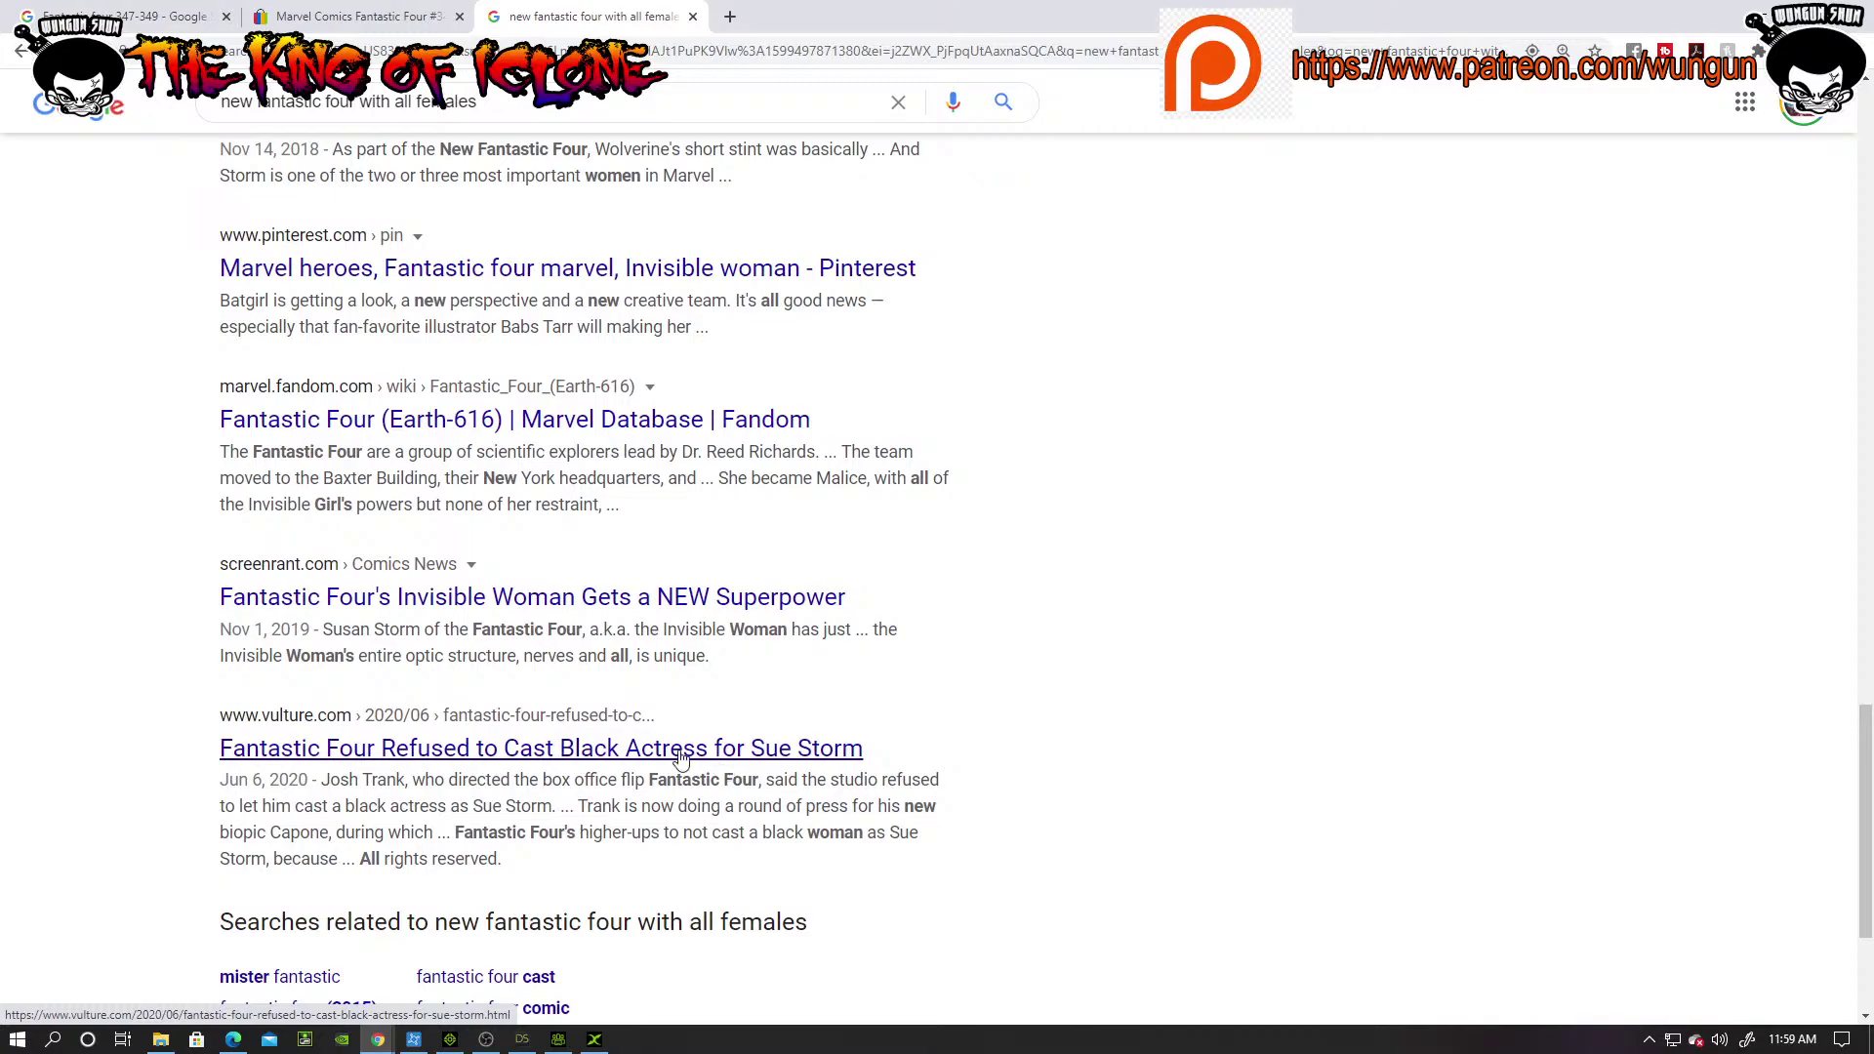
scroll(976, 752, down, 3)
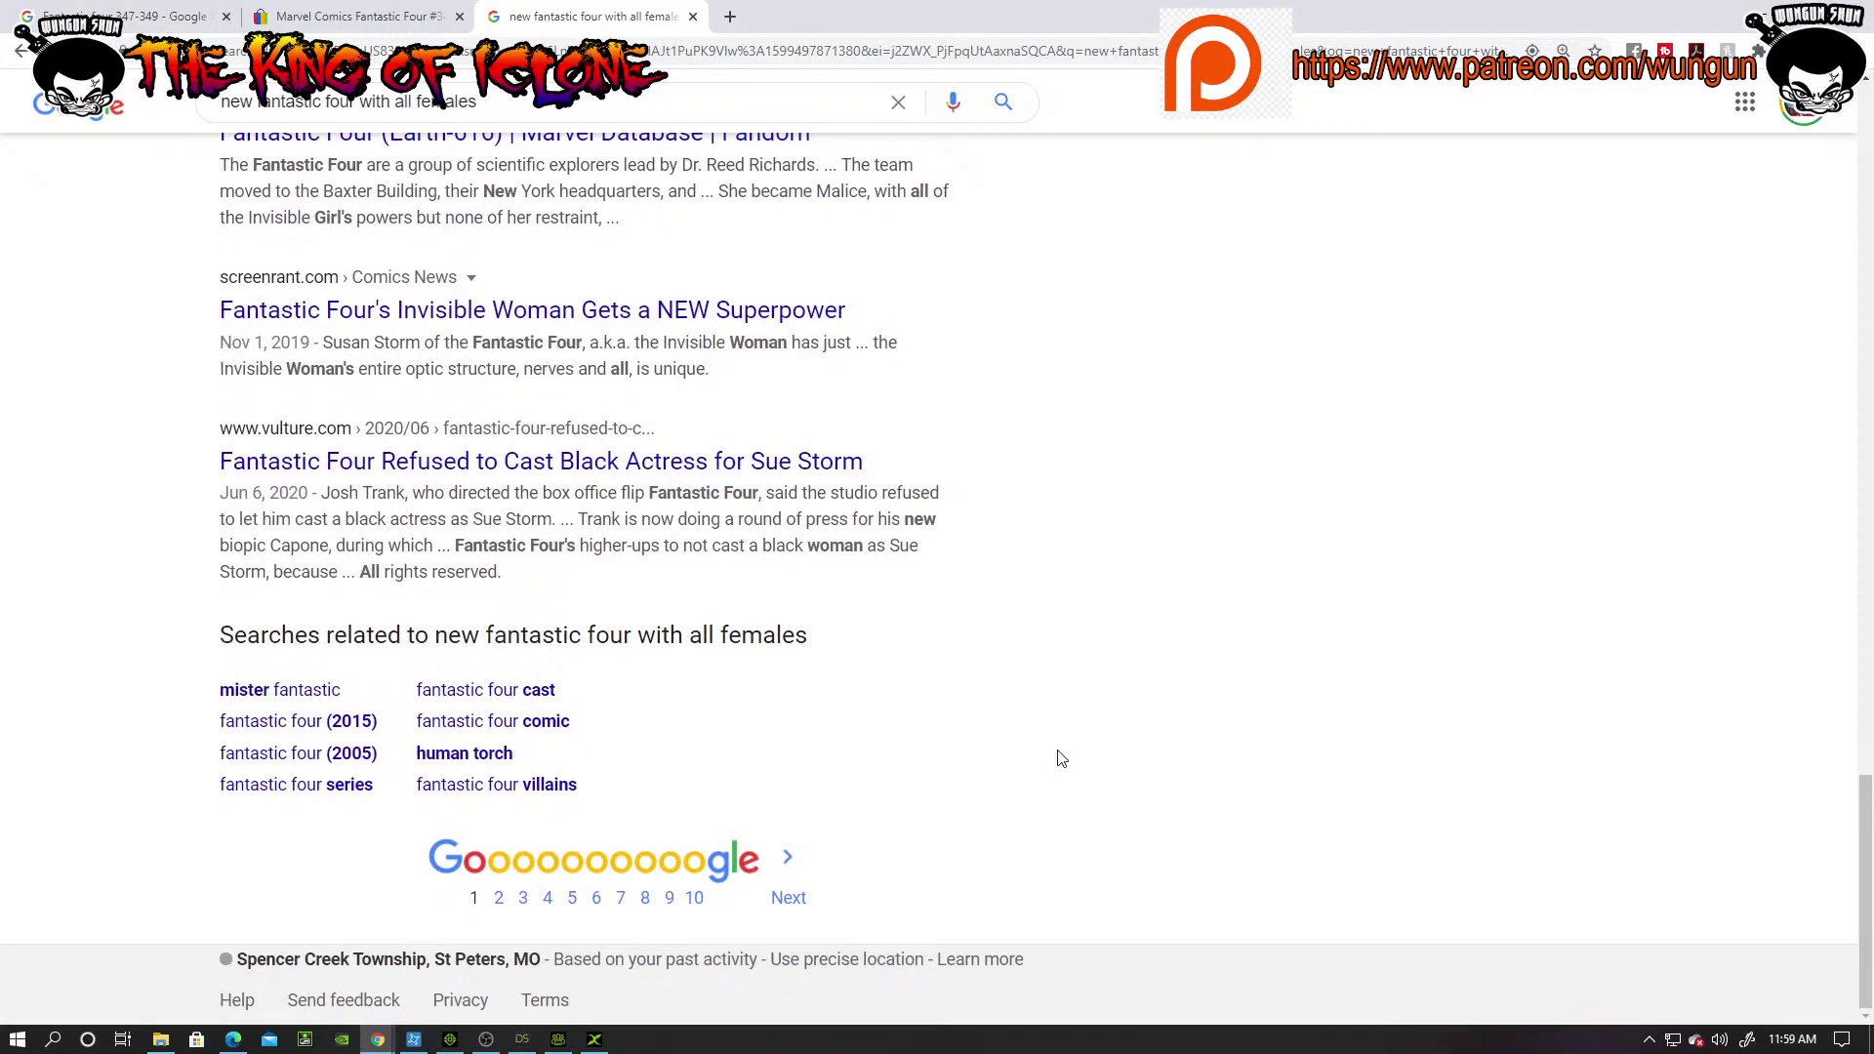
scroll(49, 351, up, 15)
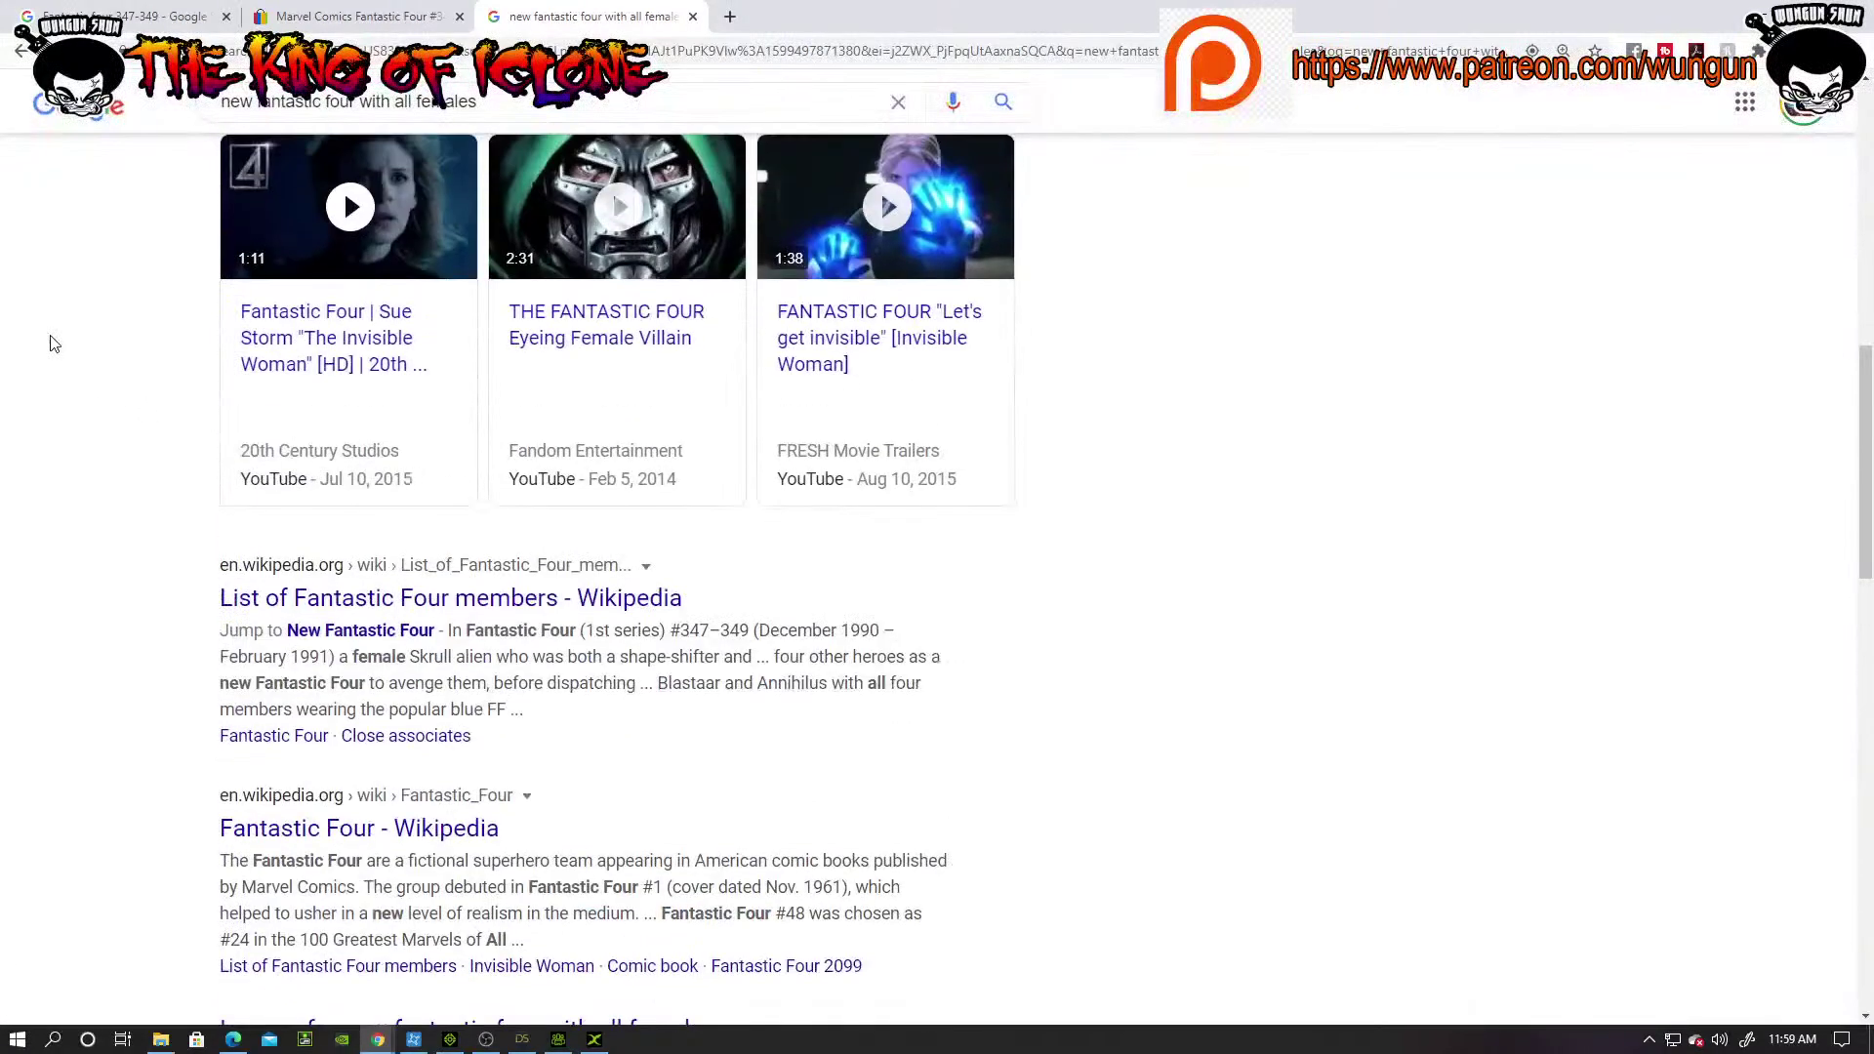
scroll(50, 344, up, 10)
Step: Go back through the earlier "new fantastic four" results to the blank new tab page
click(21, 53)
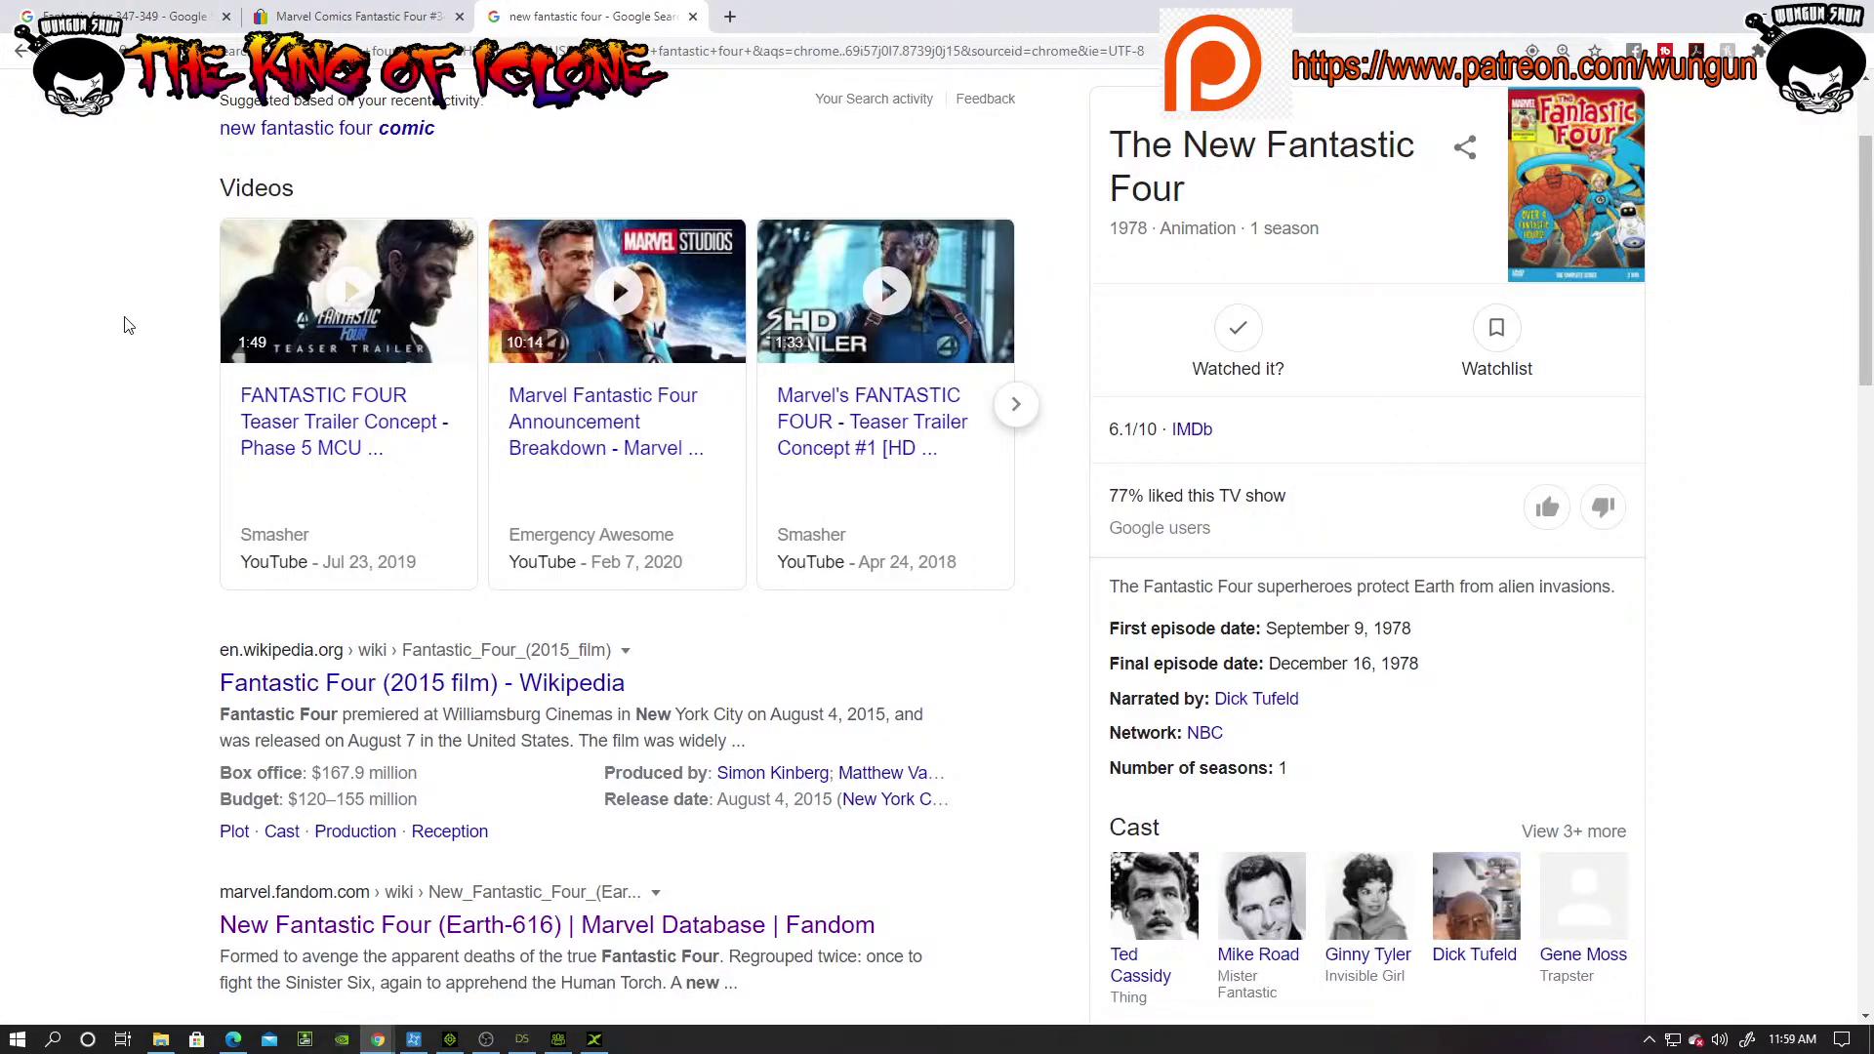
scroll(125, 325, up, 2)
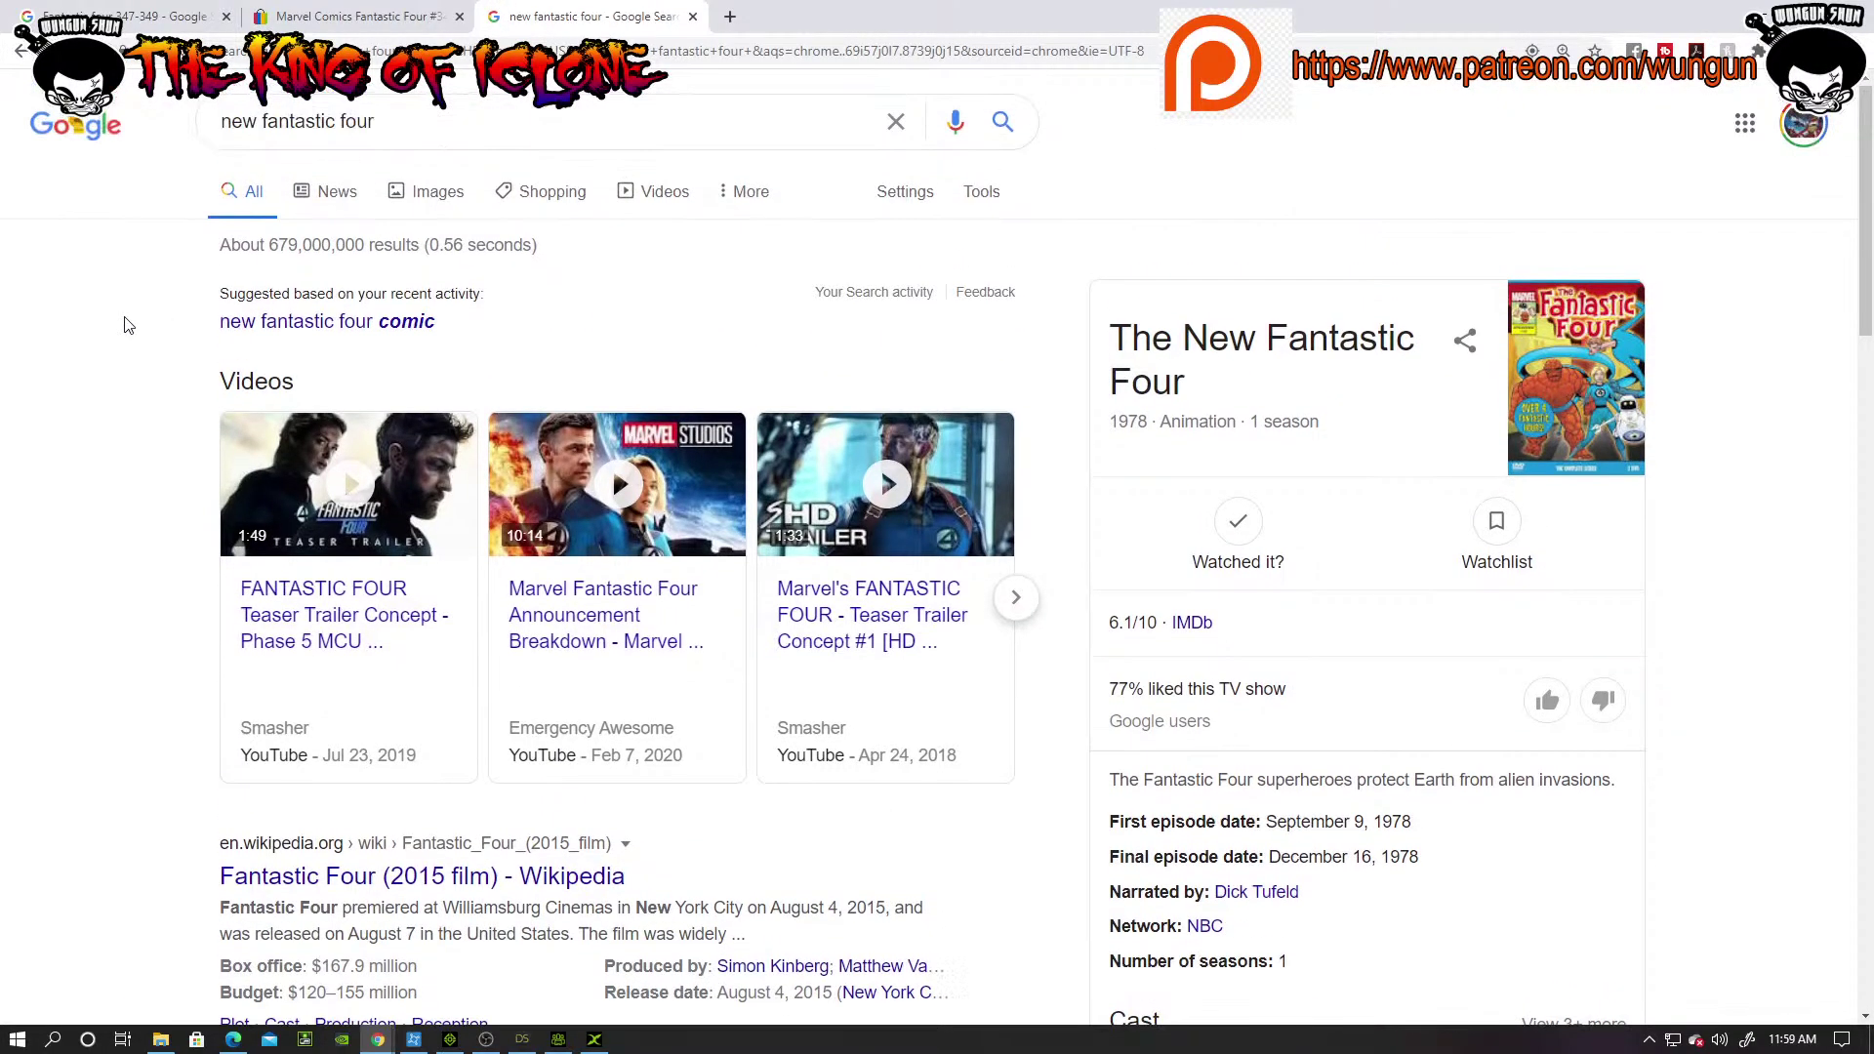
click(22, 51)
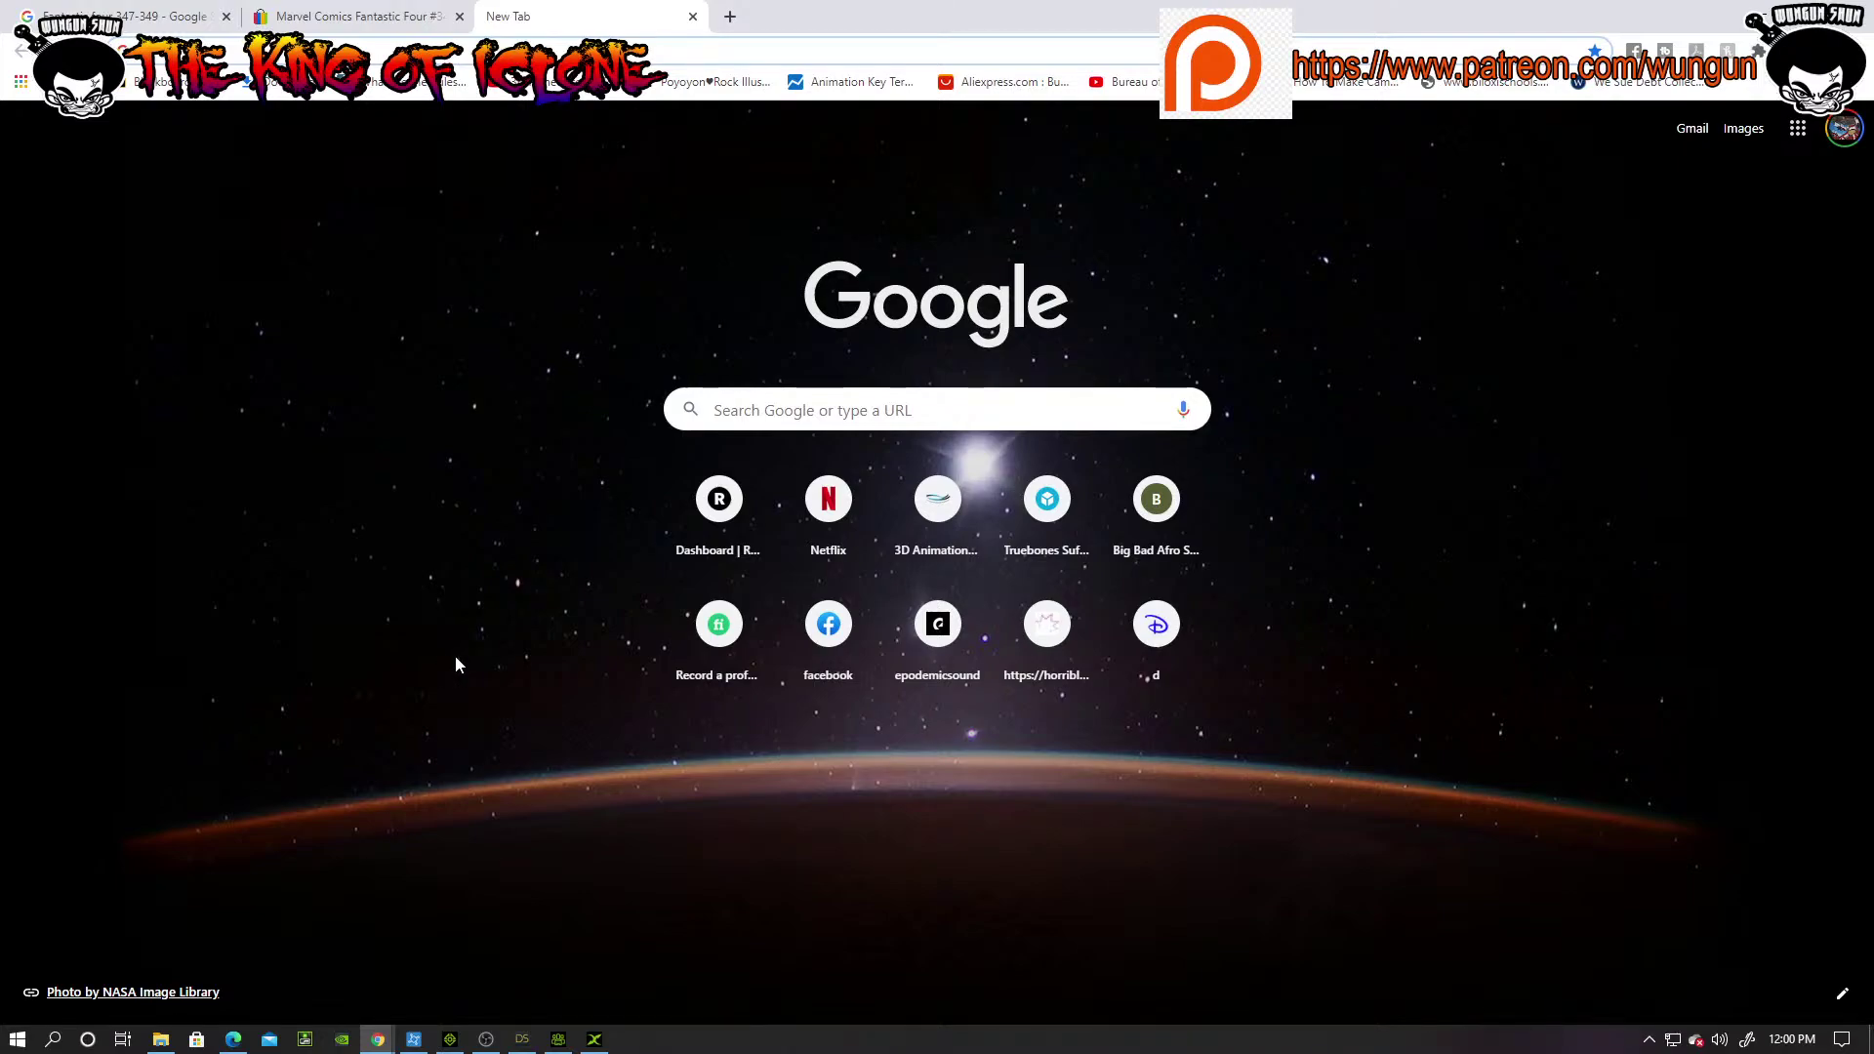
click(898, 414)
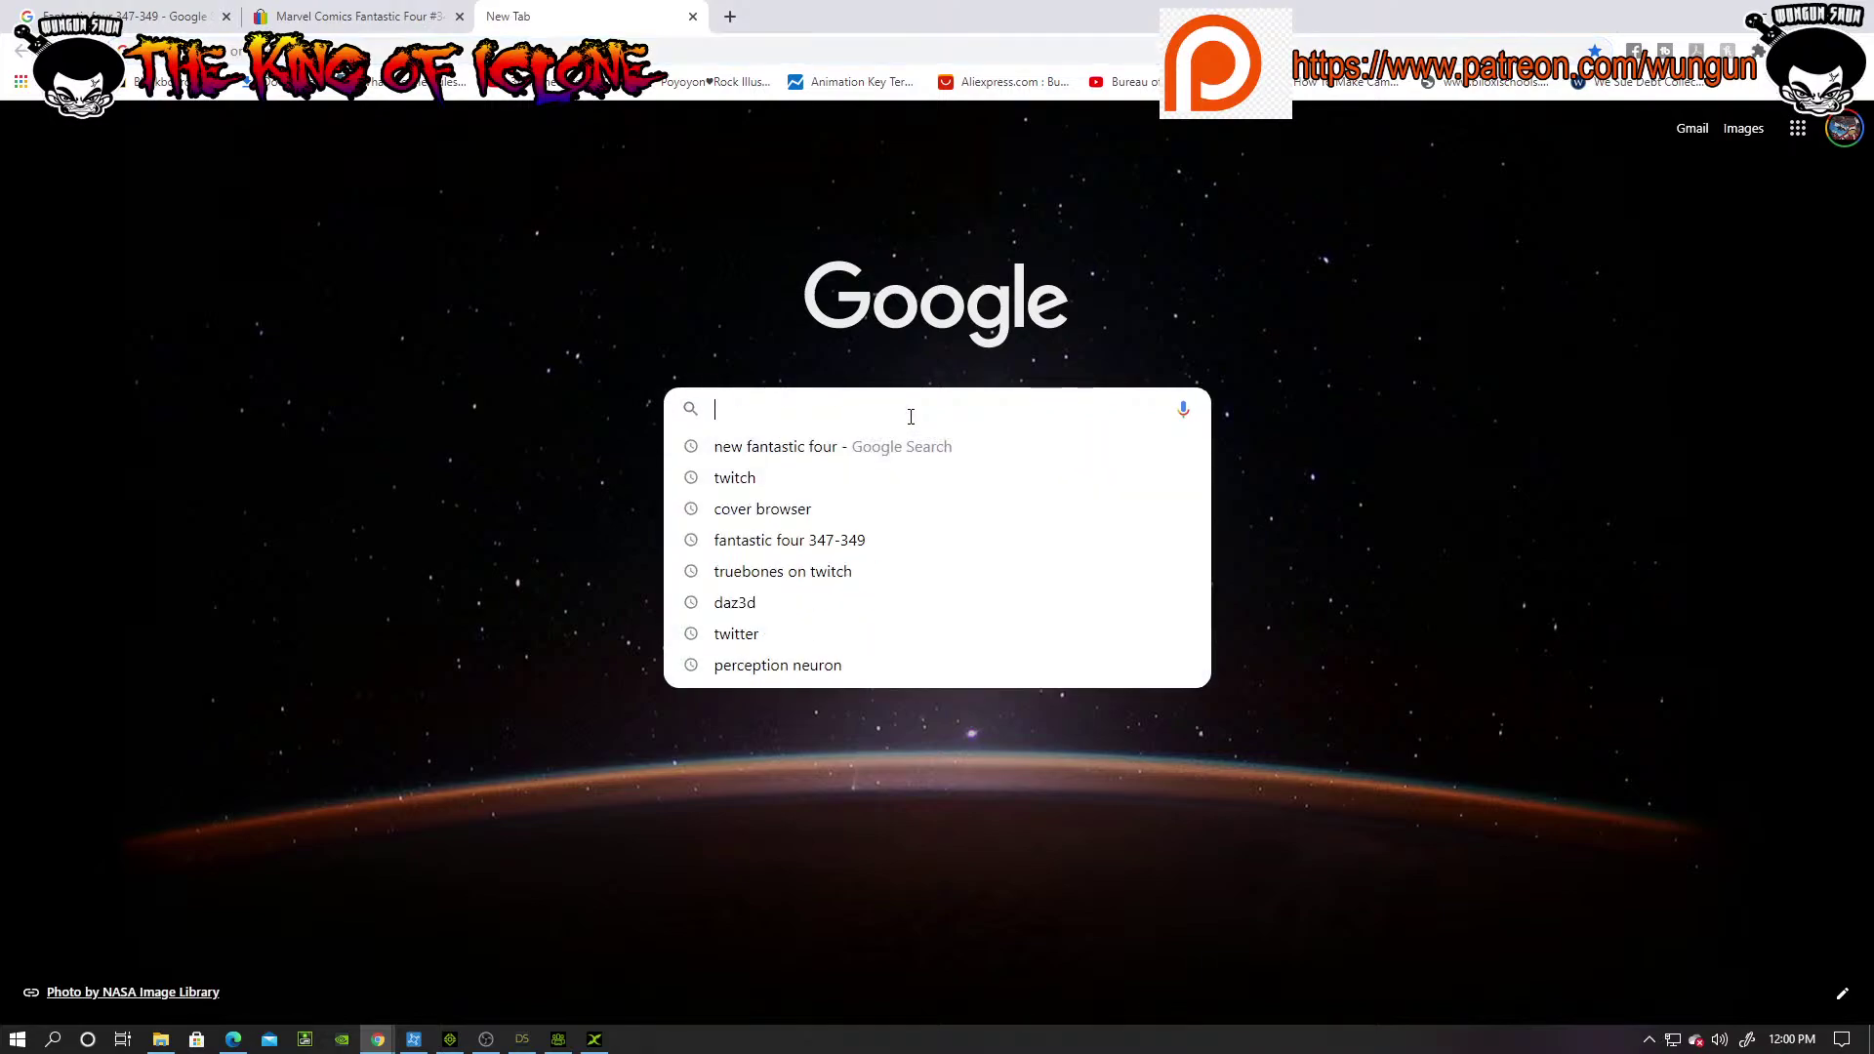
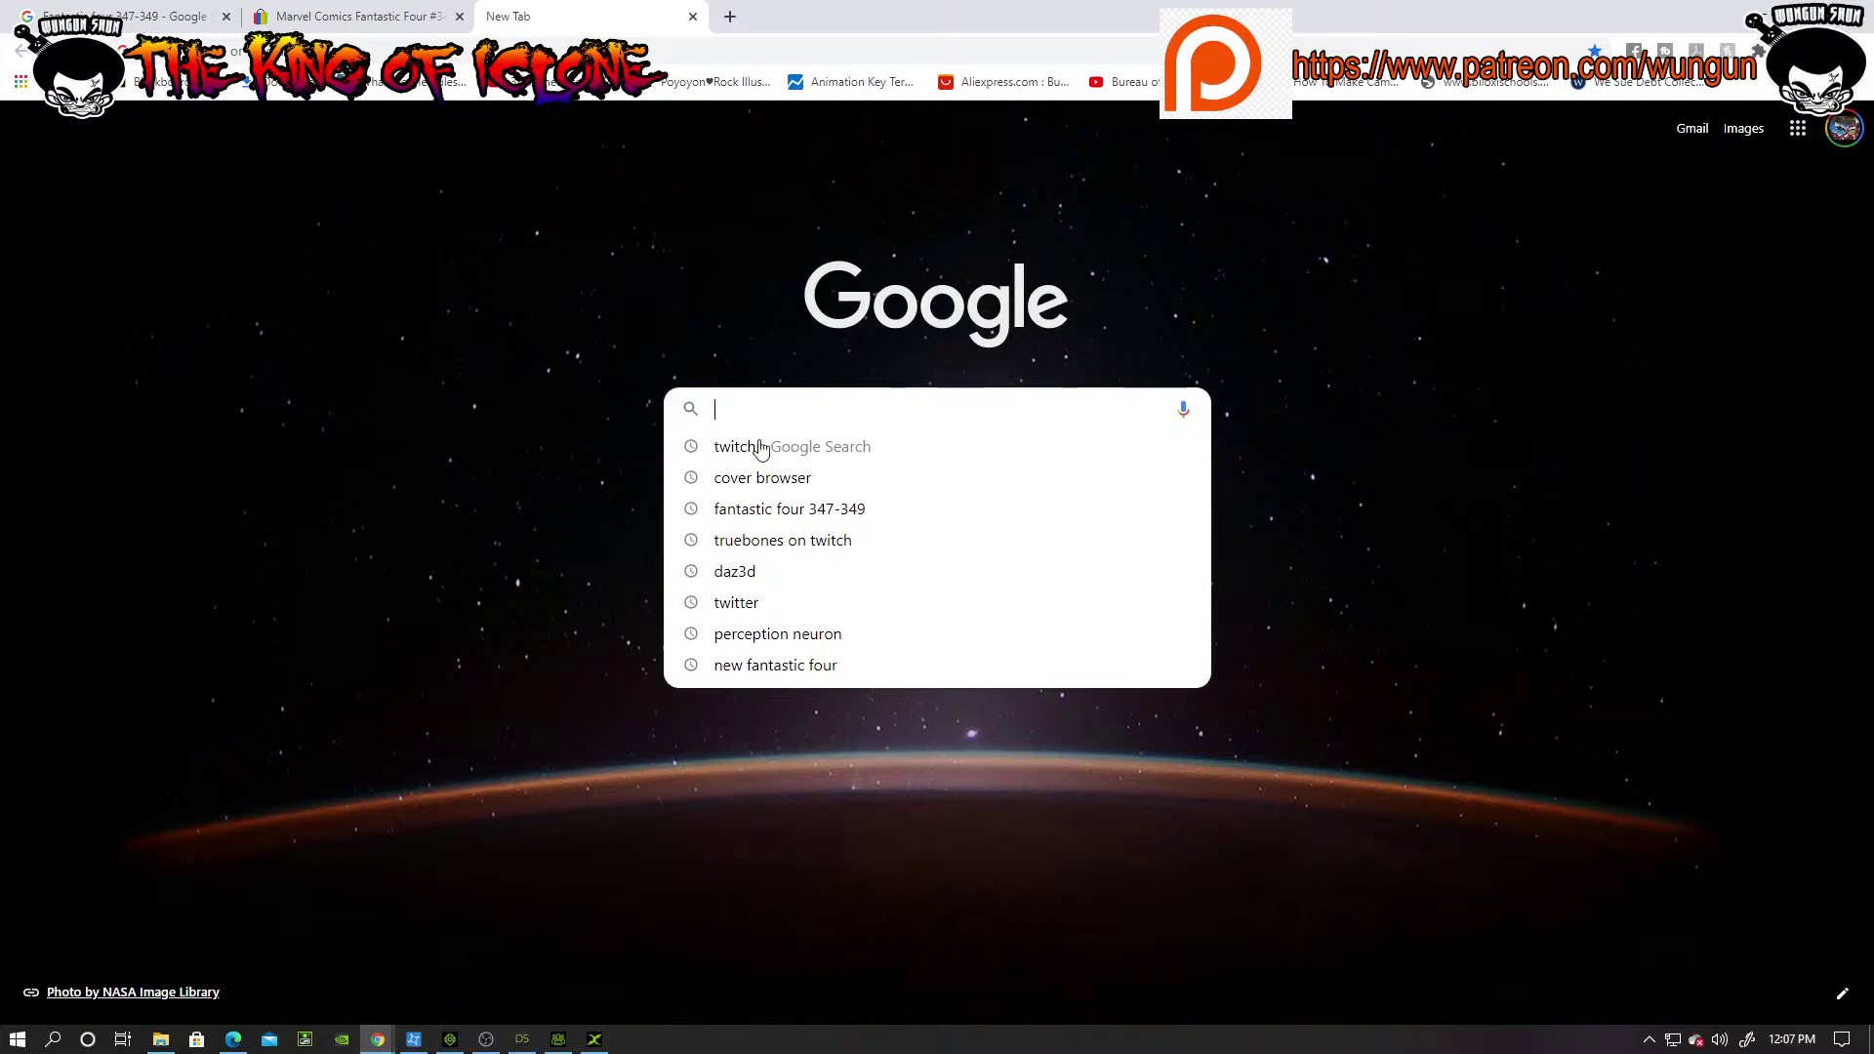
click(425, 271)
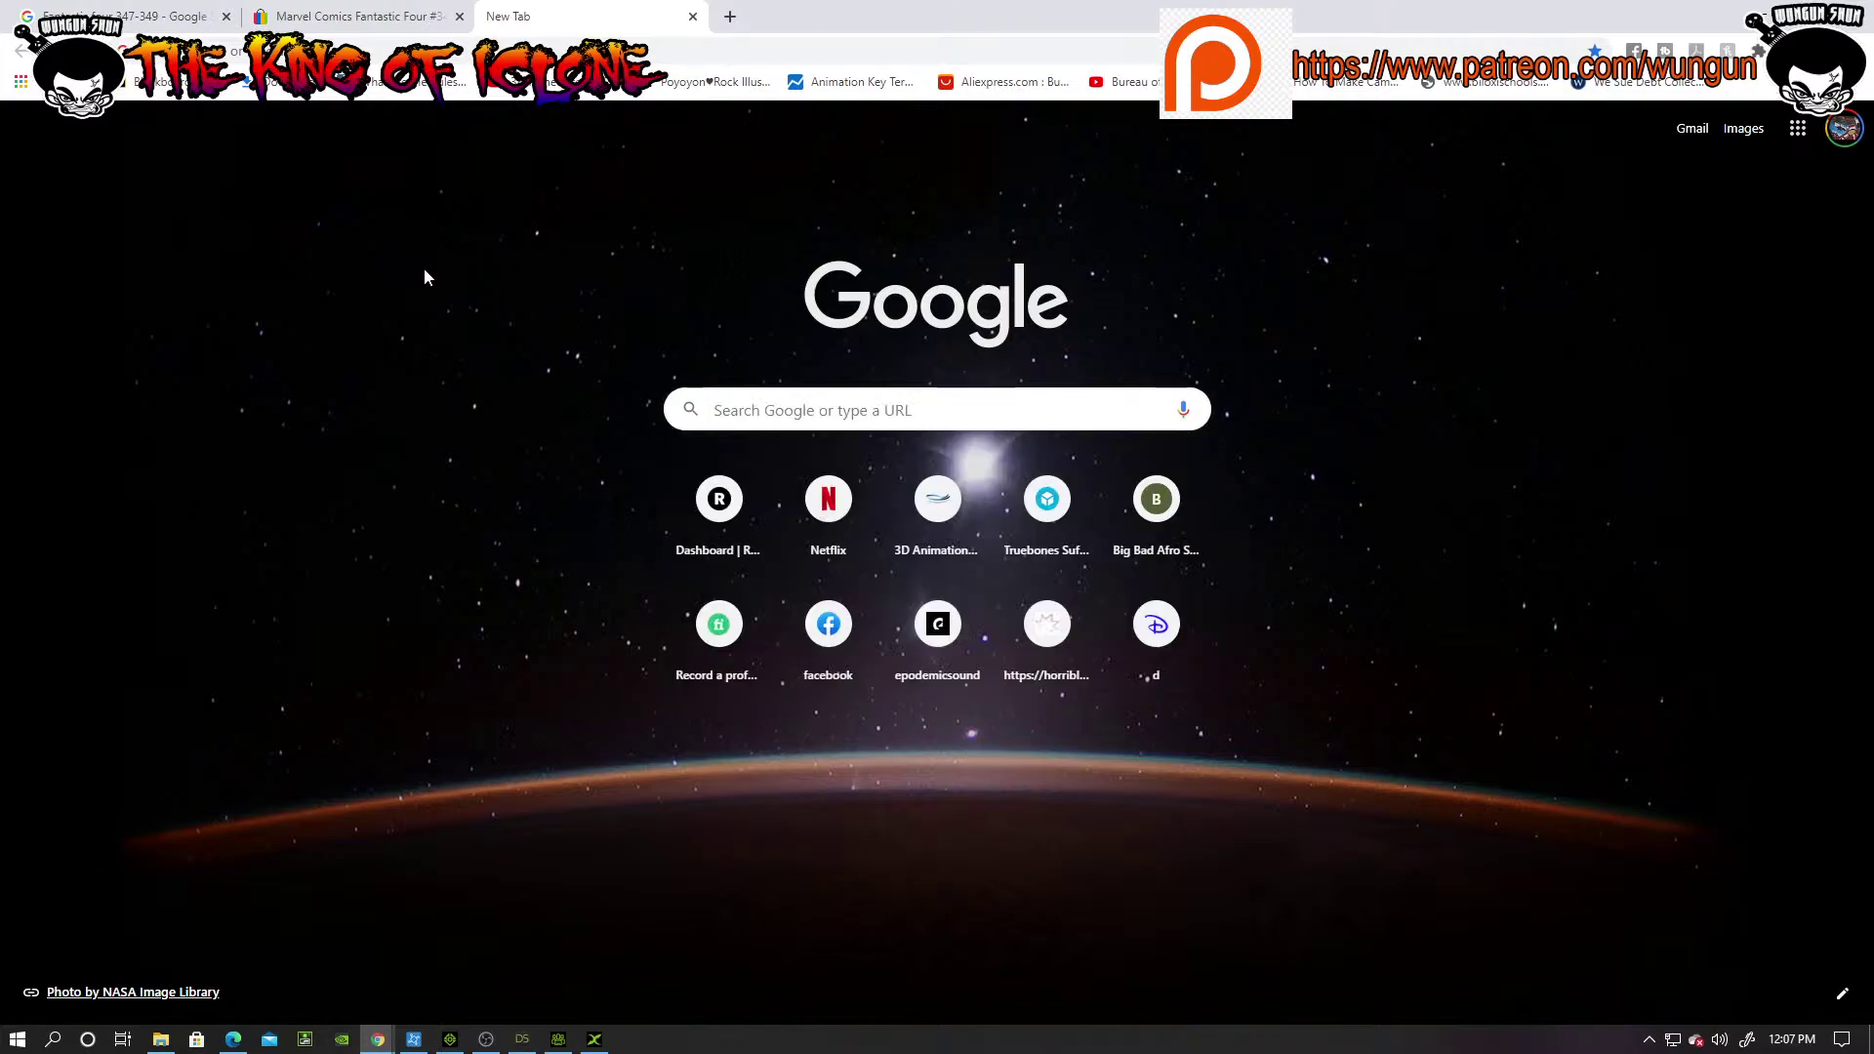
Step: Switch from the browser to 3DXchange and close it without exporting the loaded character's data
click(352, 16)
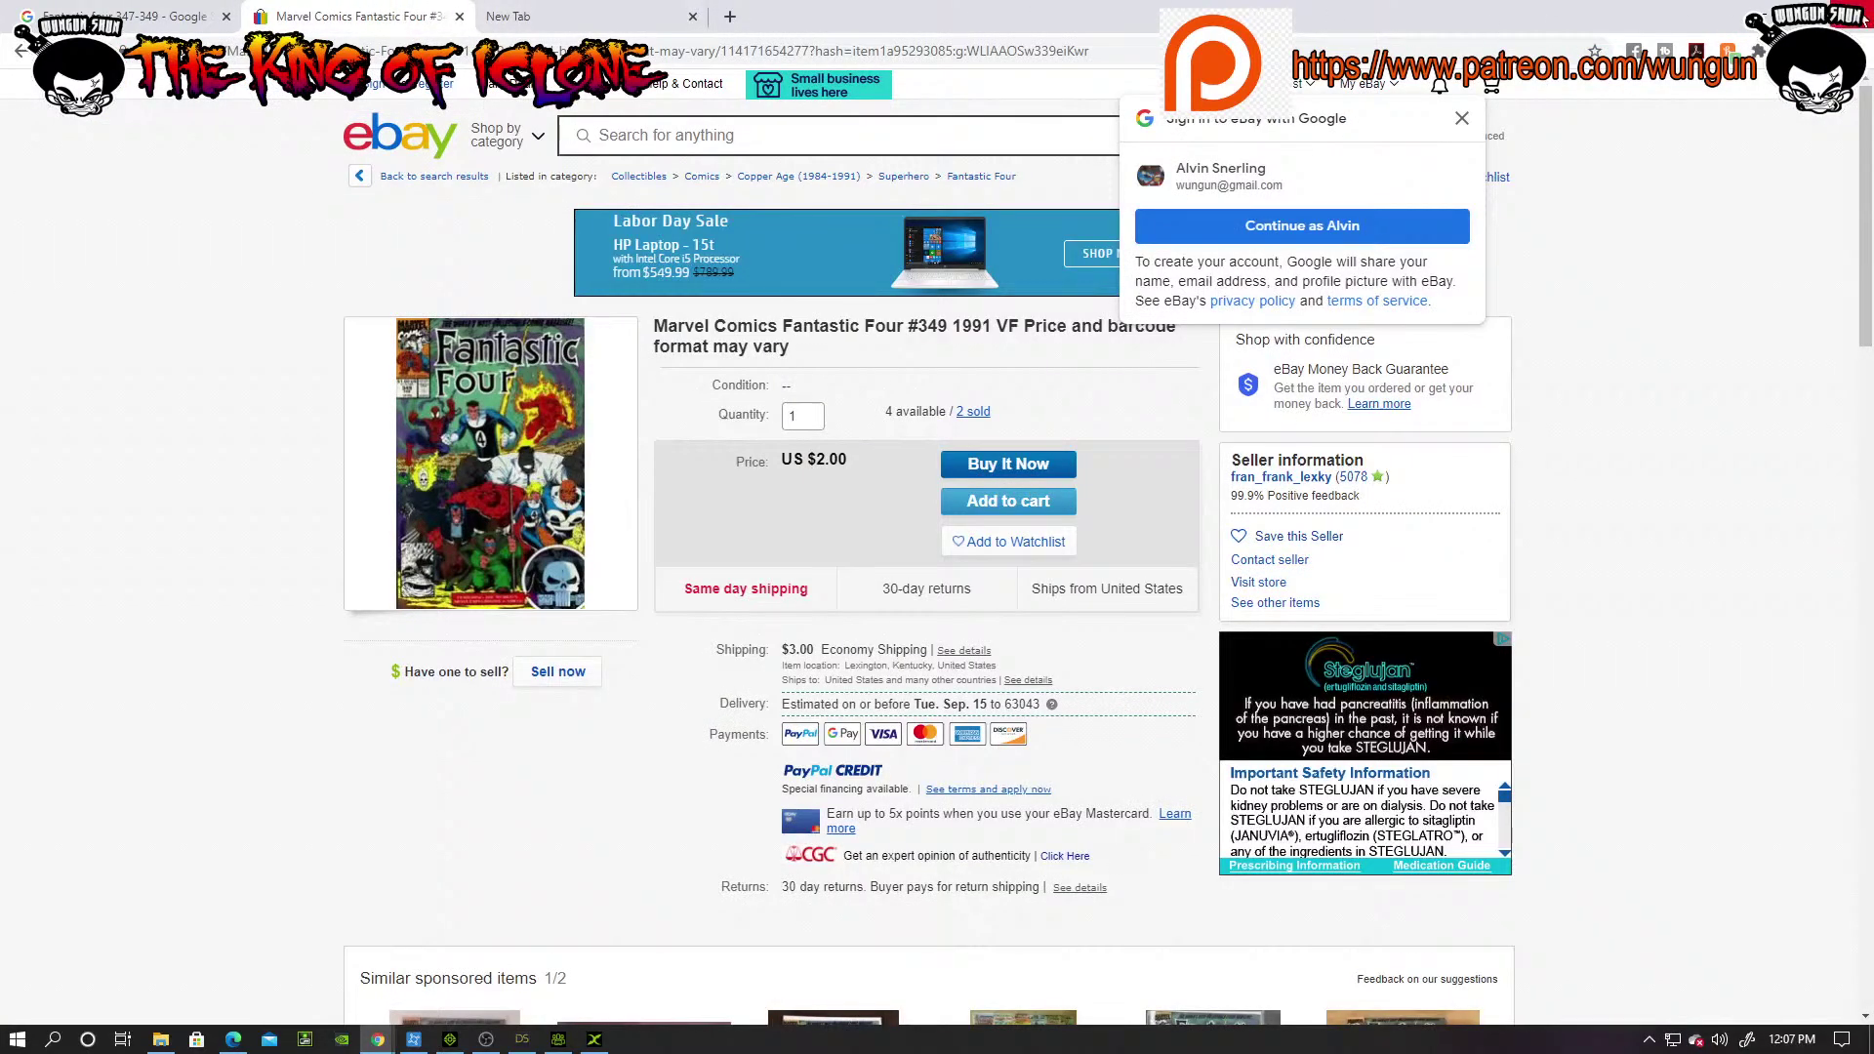
key(alt+Tab)
scroll(1025, 281, down, 6)
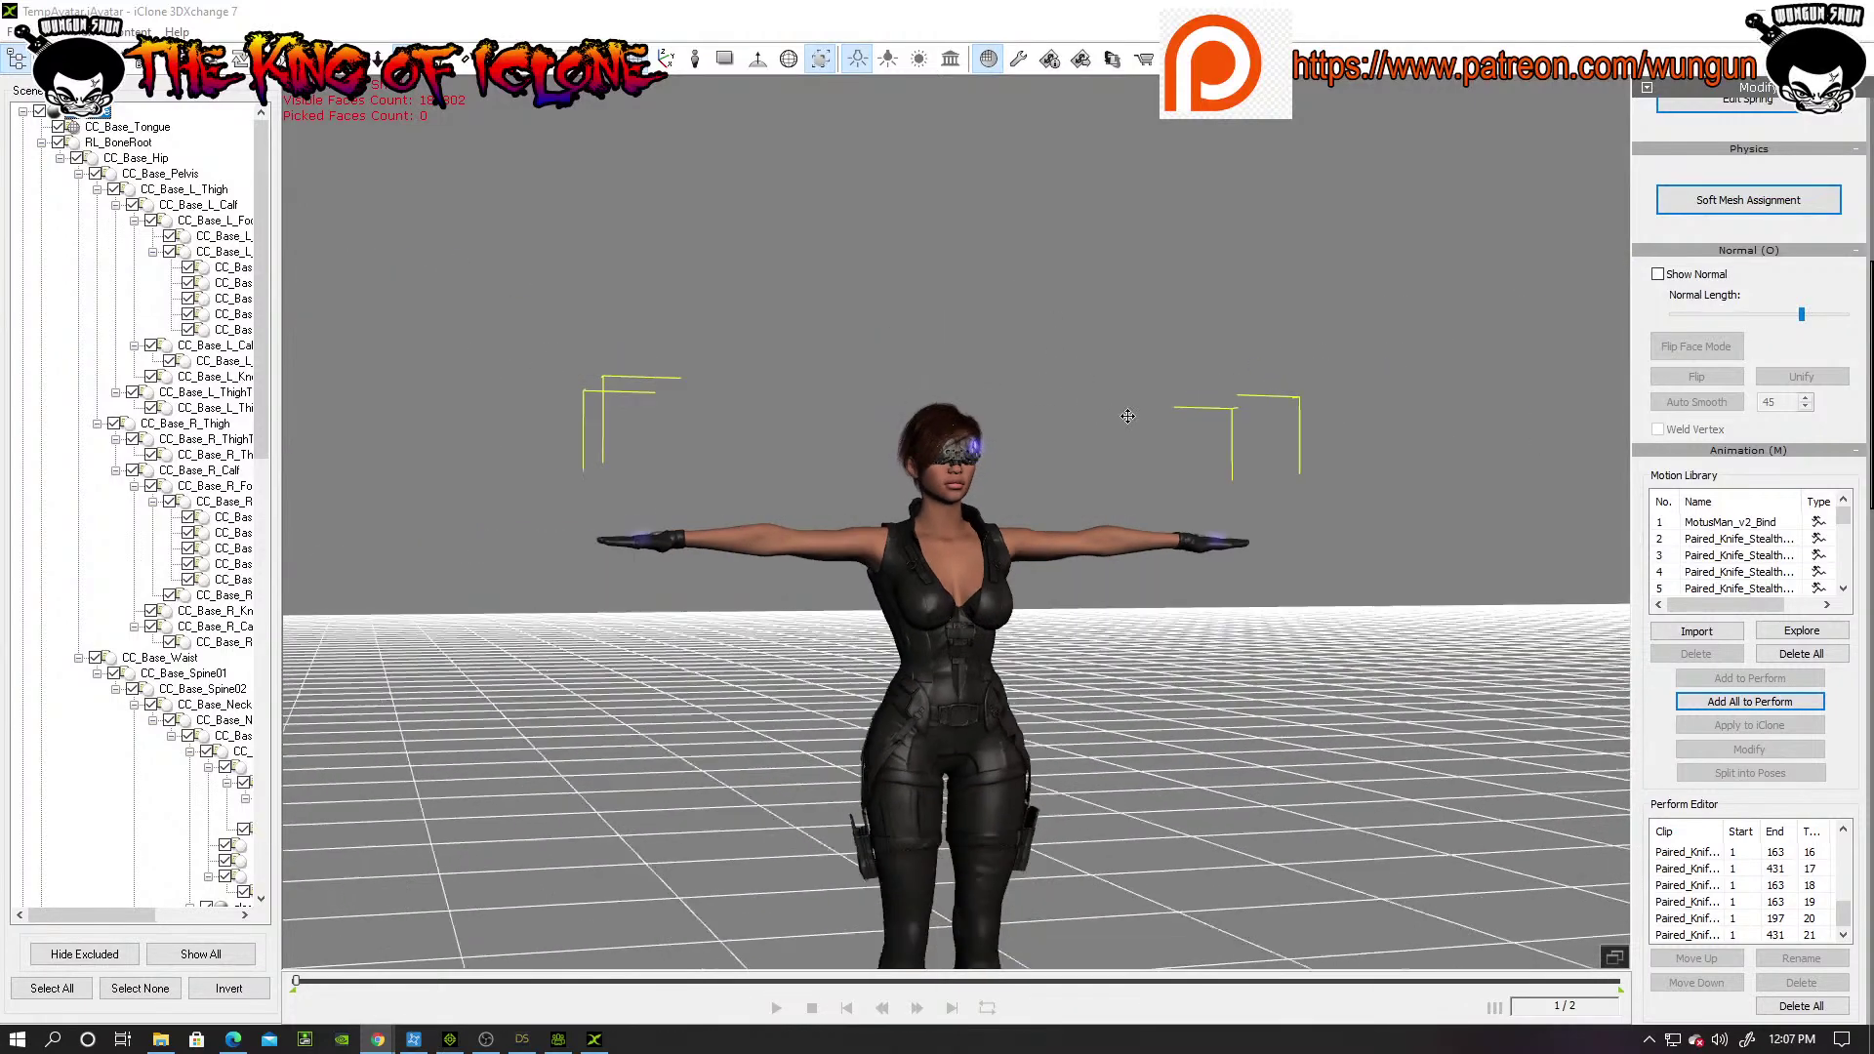
click(1850, 9)
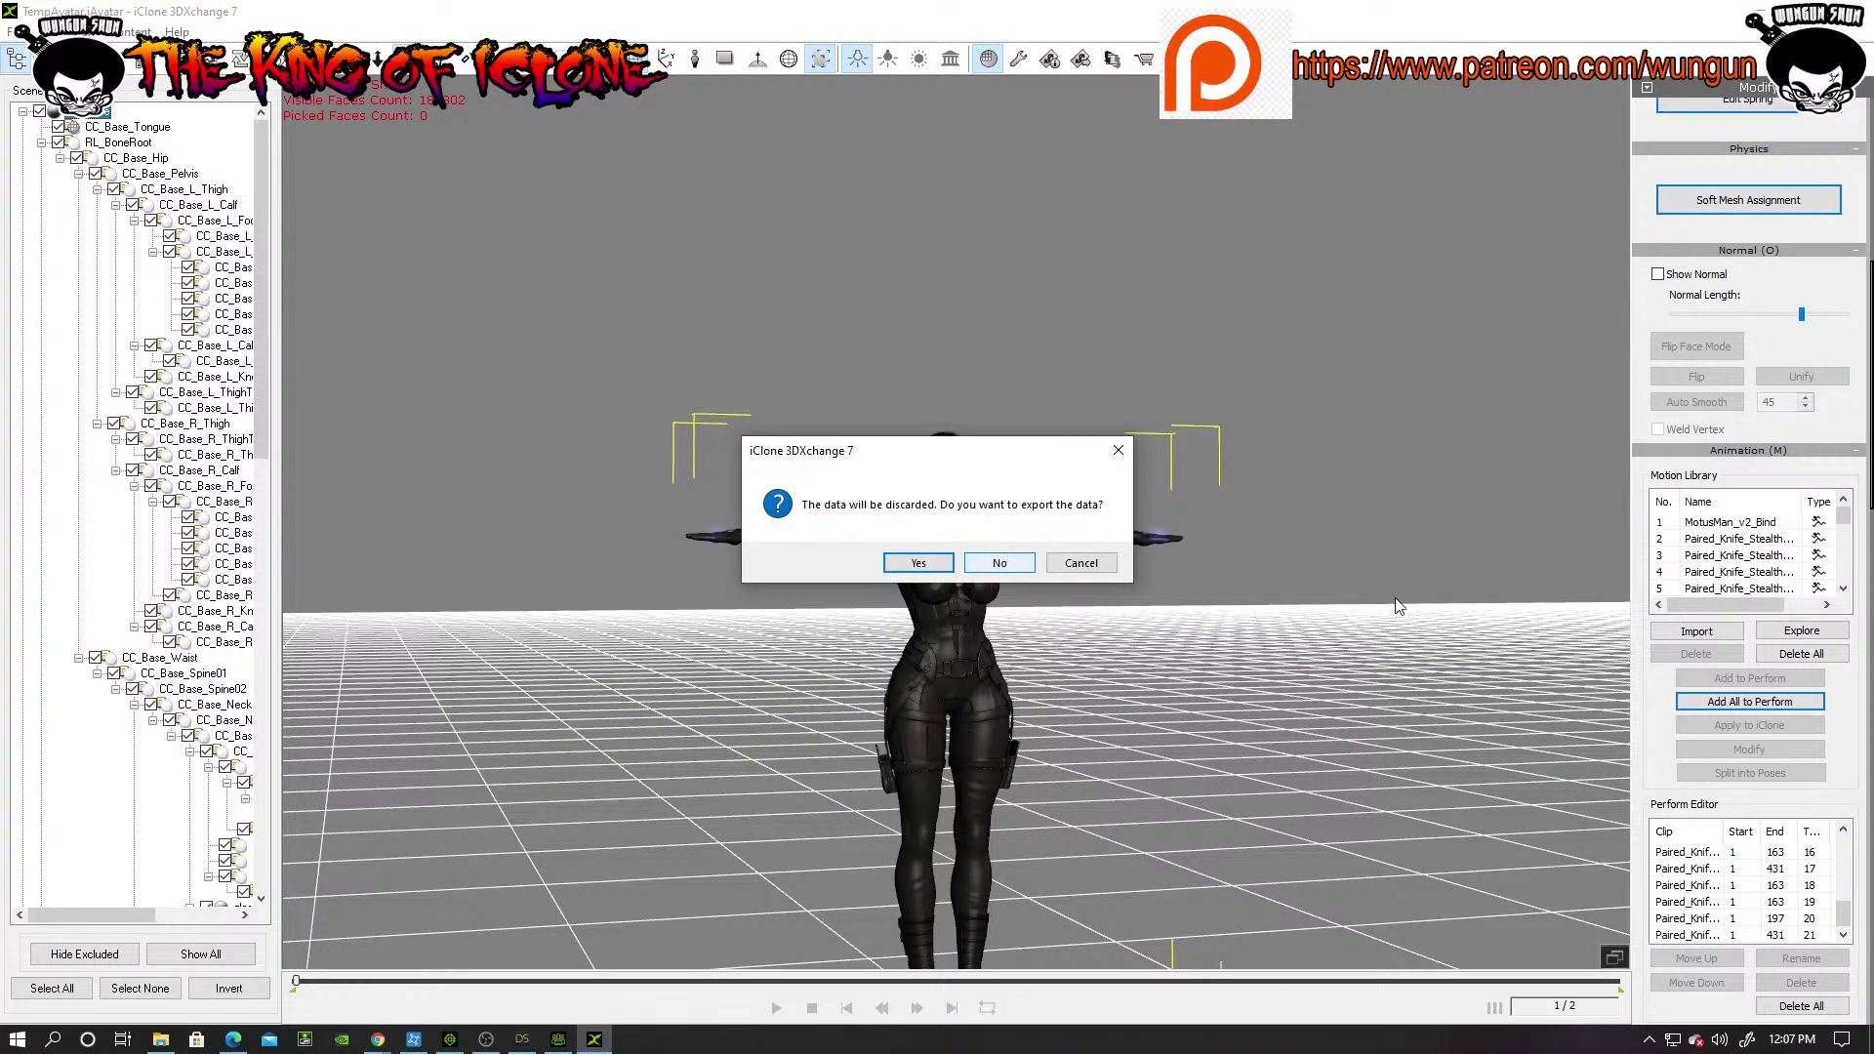
click(1118, 450)
scroll(1804, 569, down, 1)
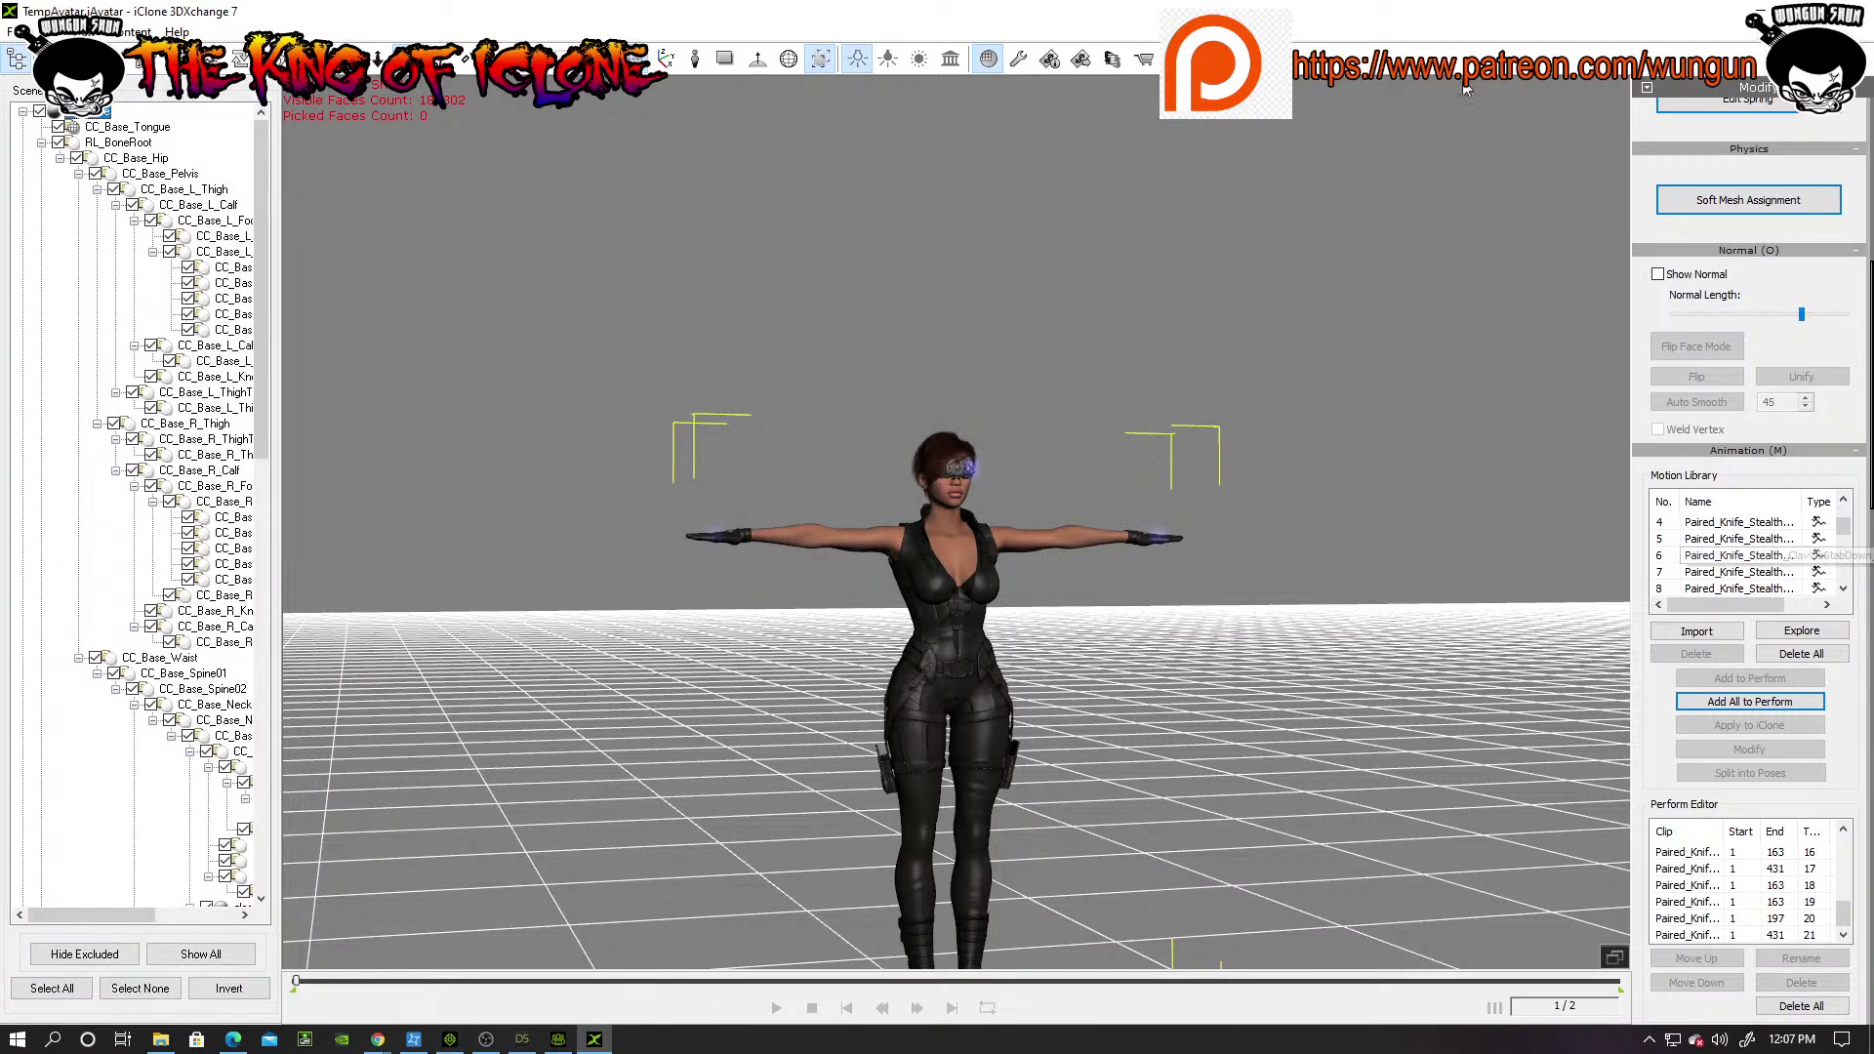
click(1862, 14)
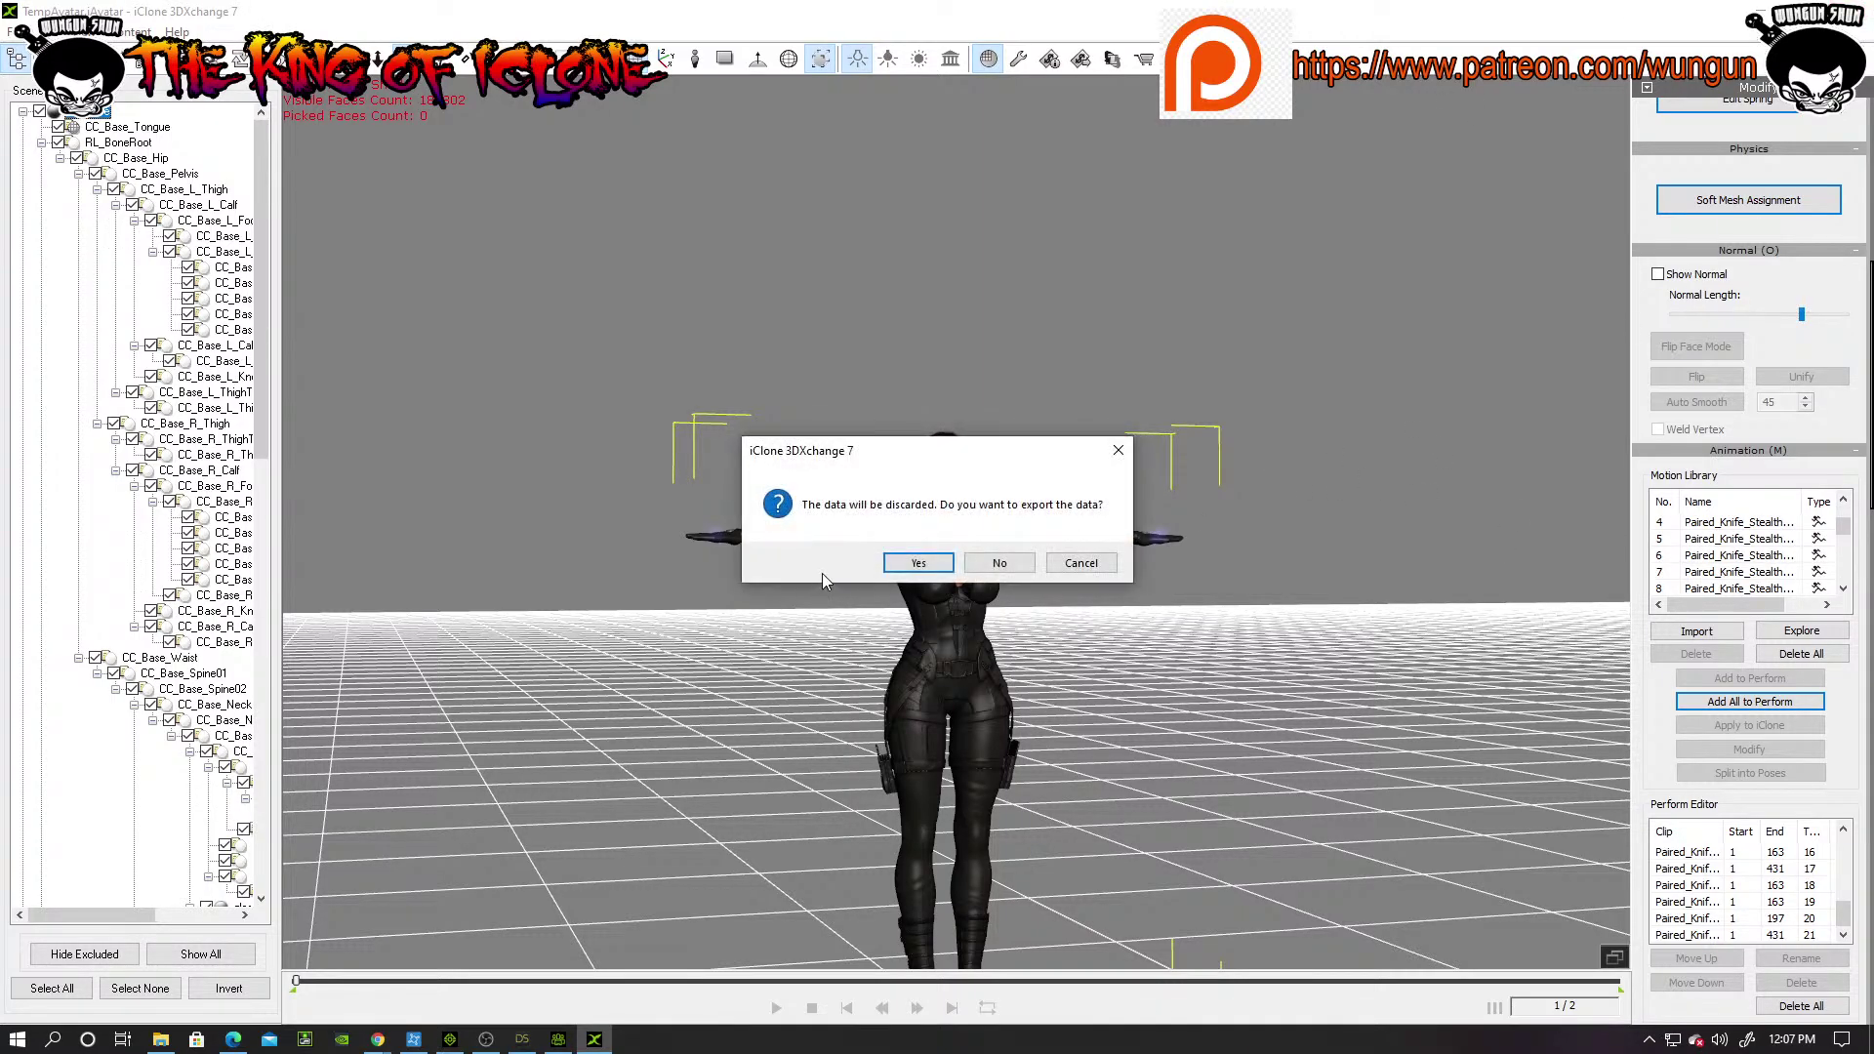
click(1017, 559)
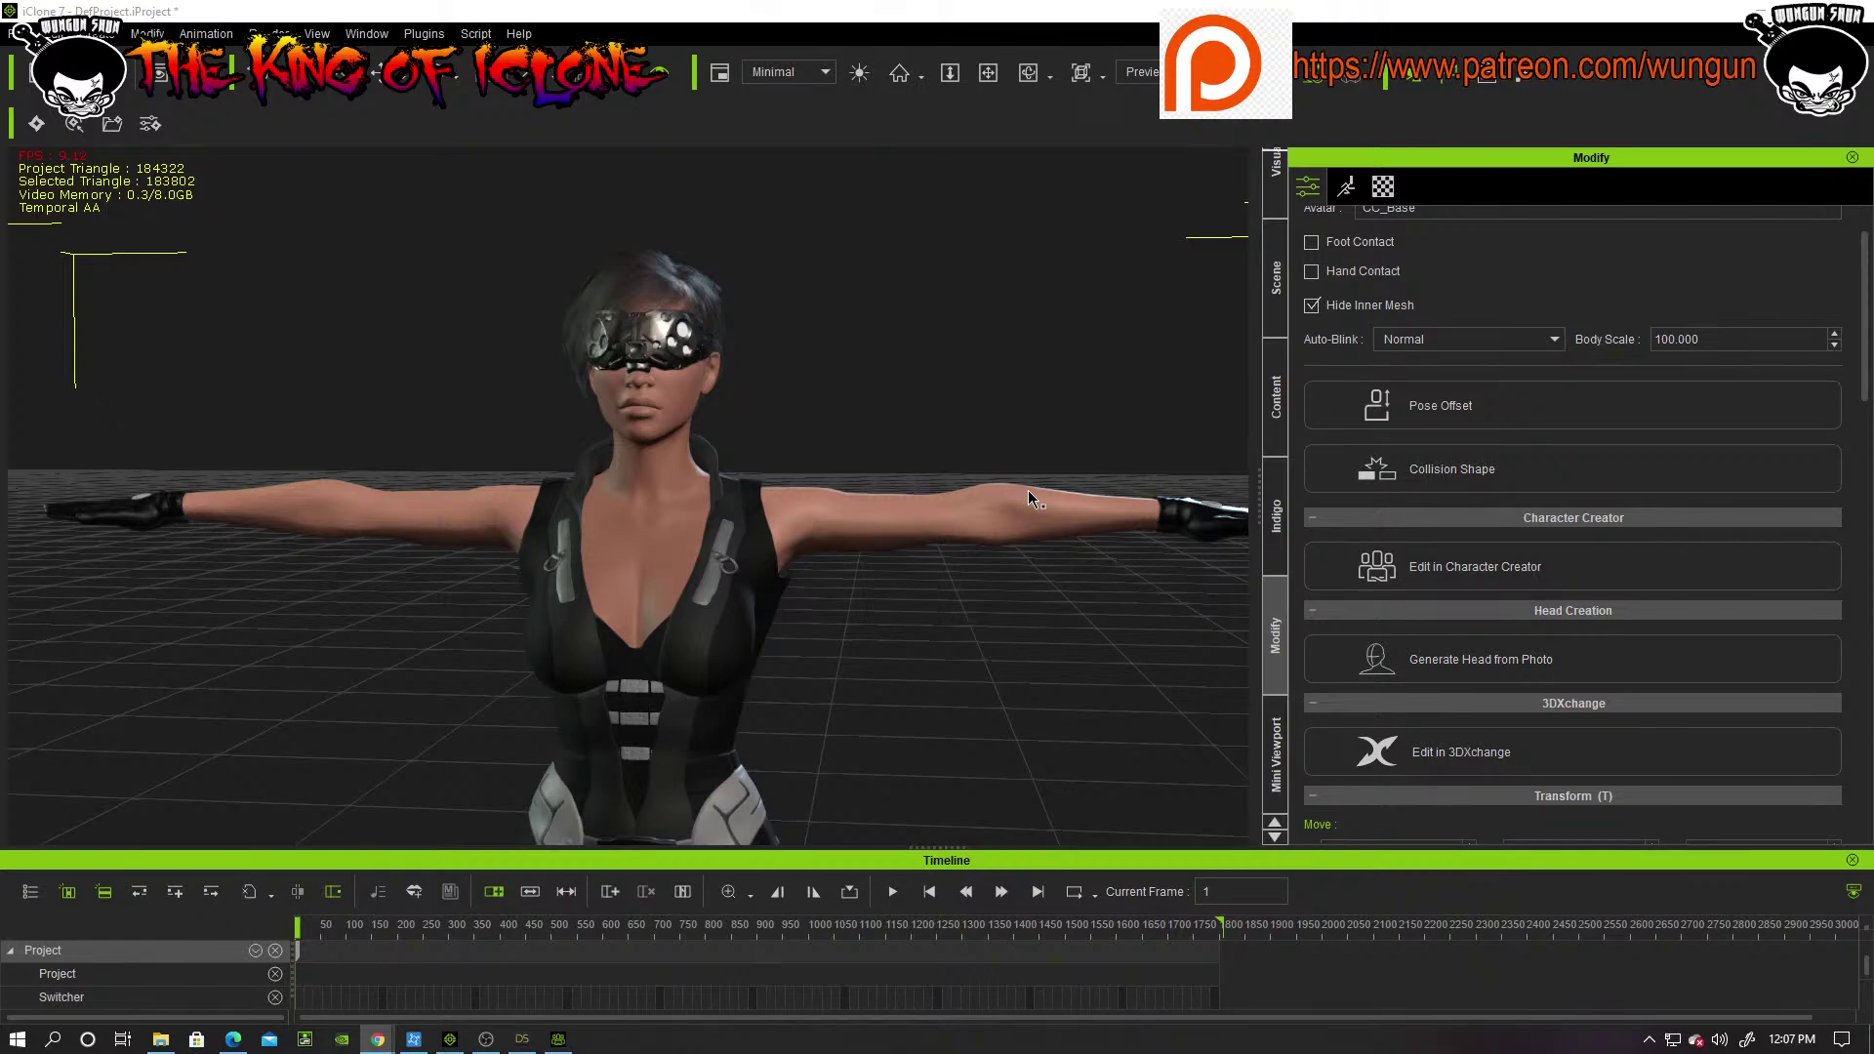
scroll(1035, 578, down, 3)
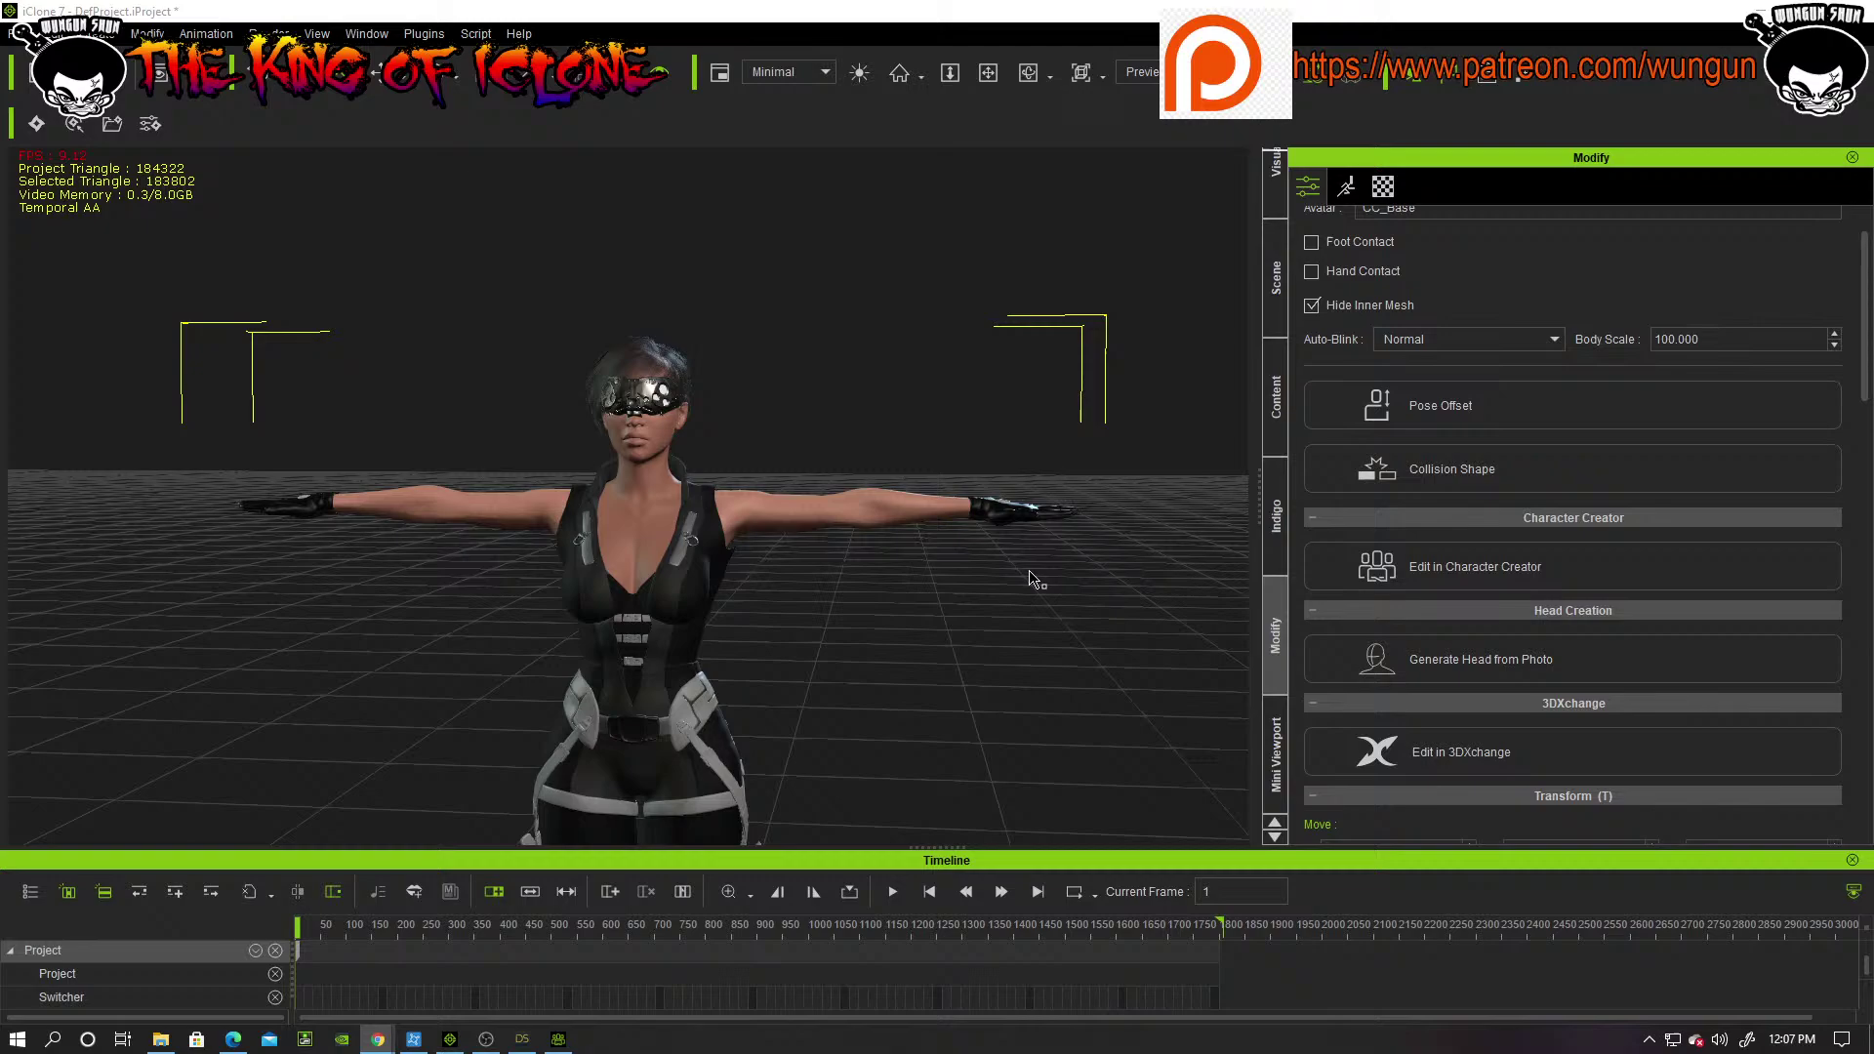
scroll(1010, 598, down, 2)
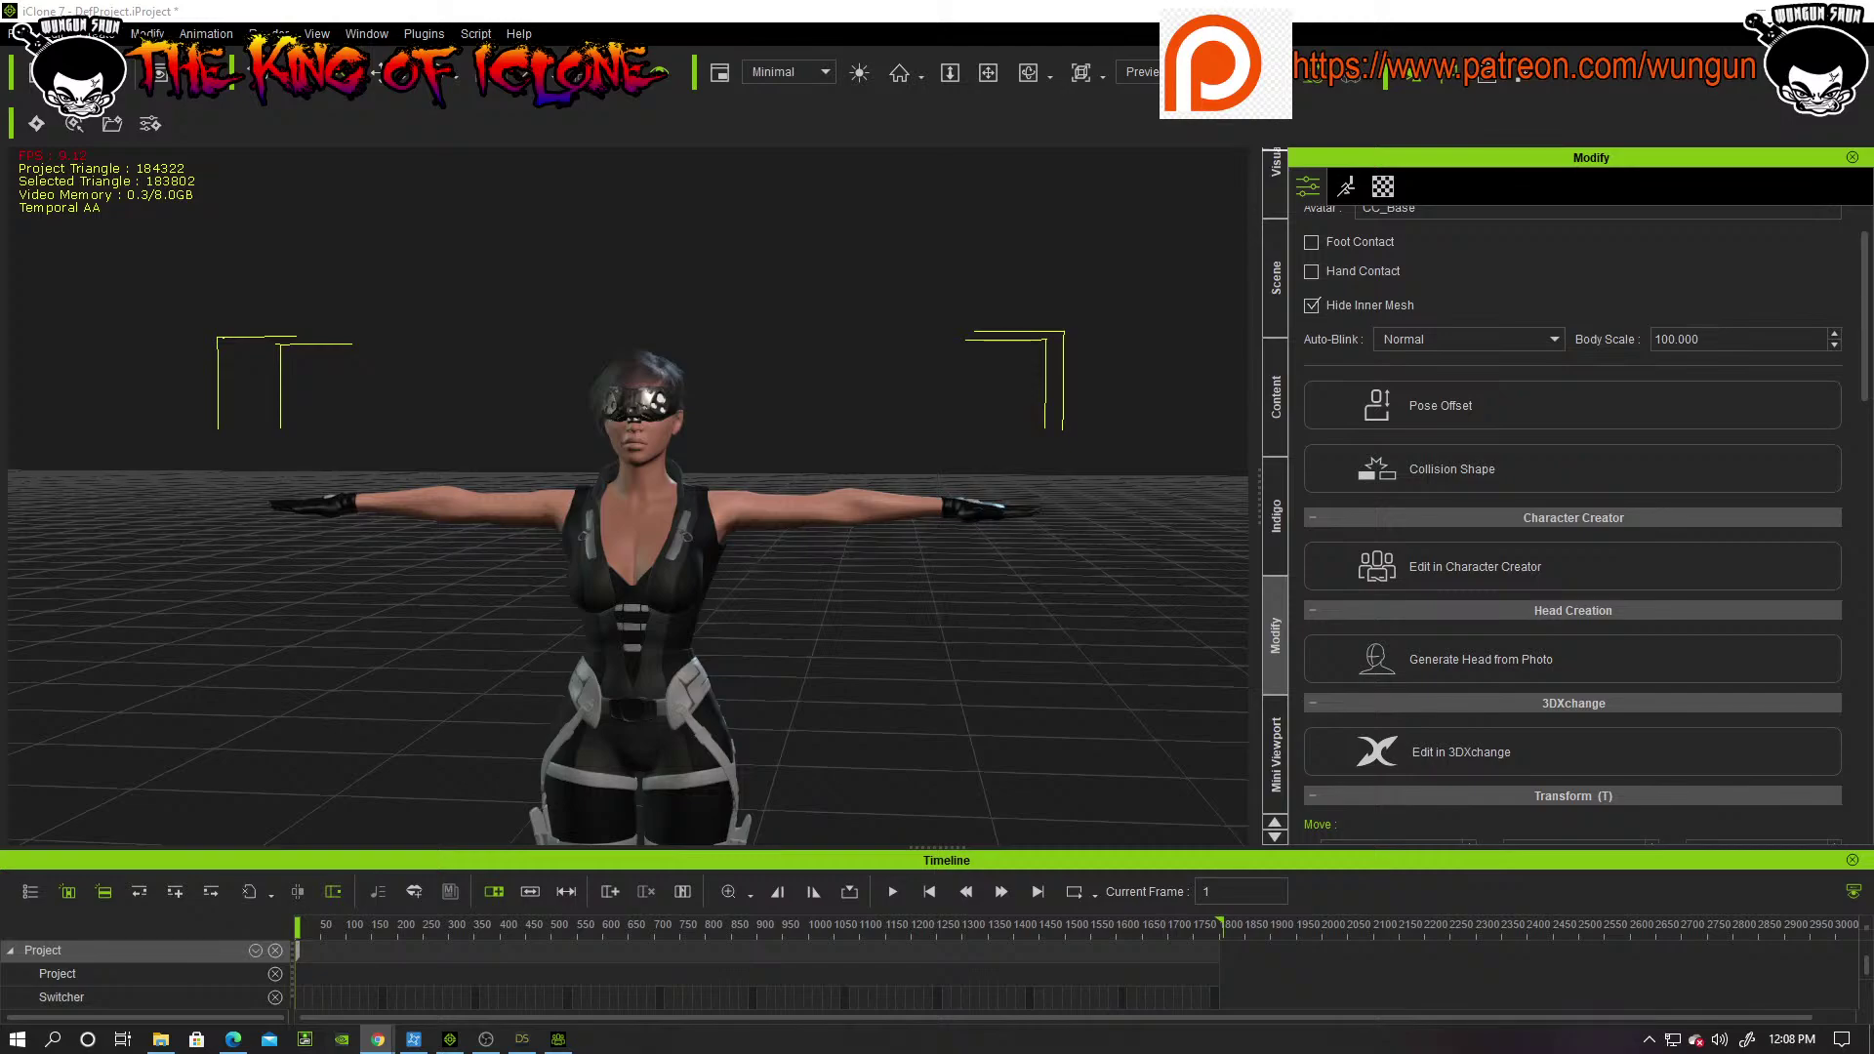
scroll(408, 1008, down, 1)
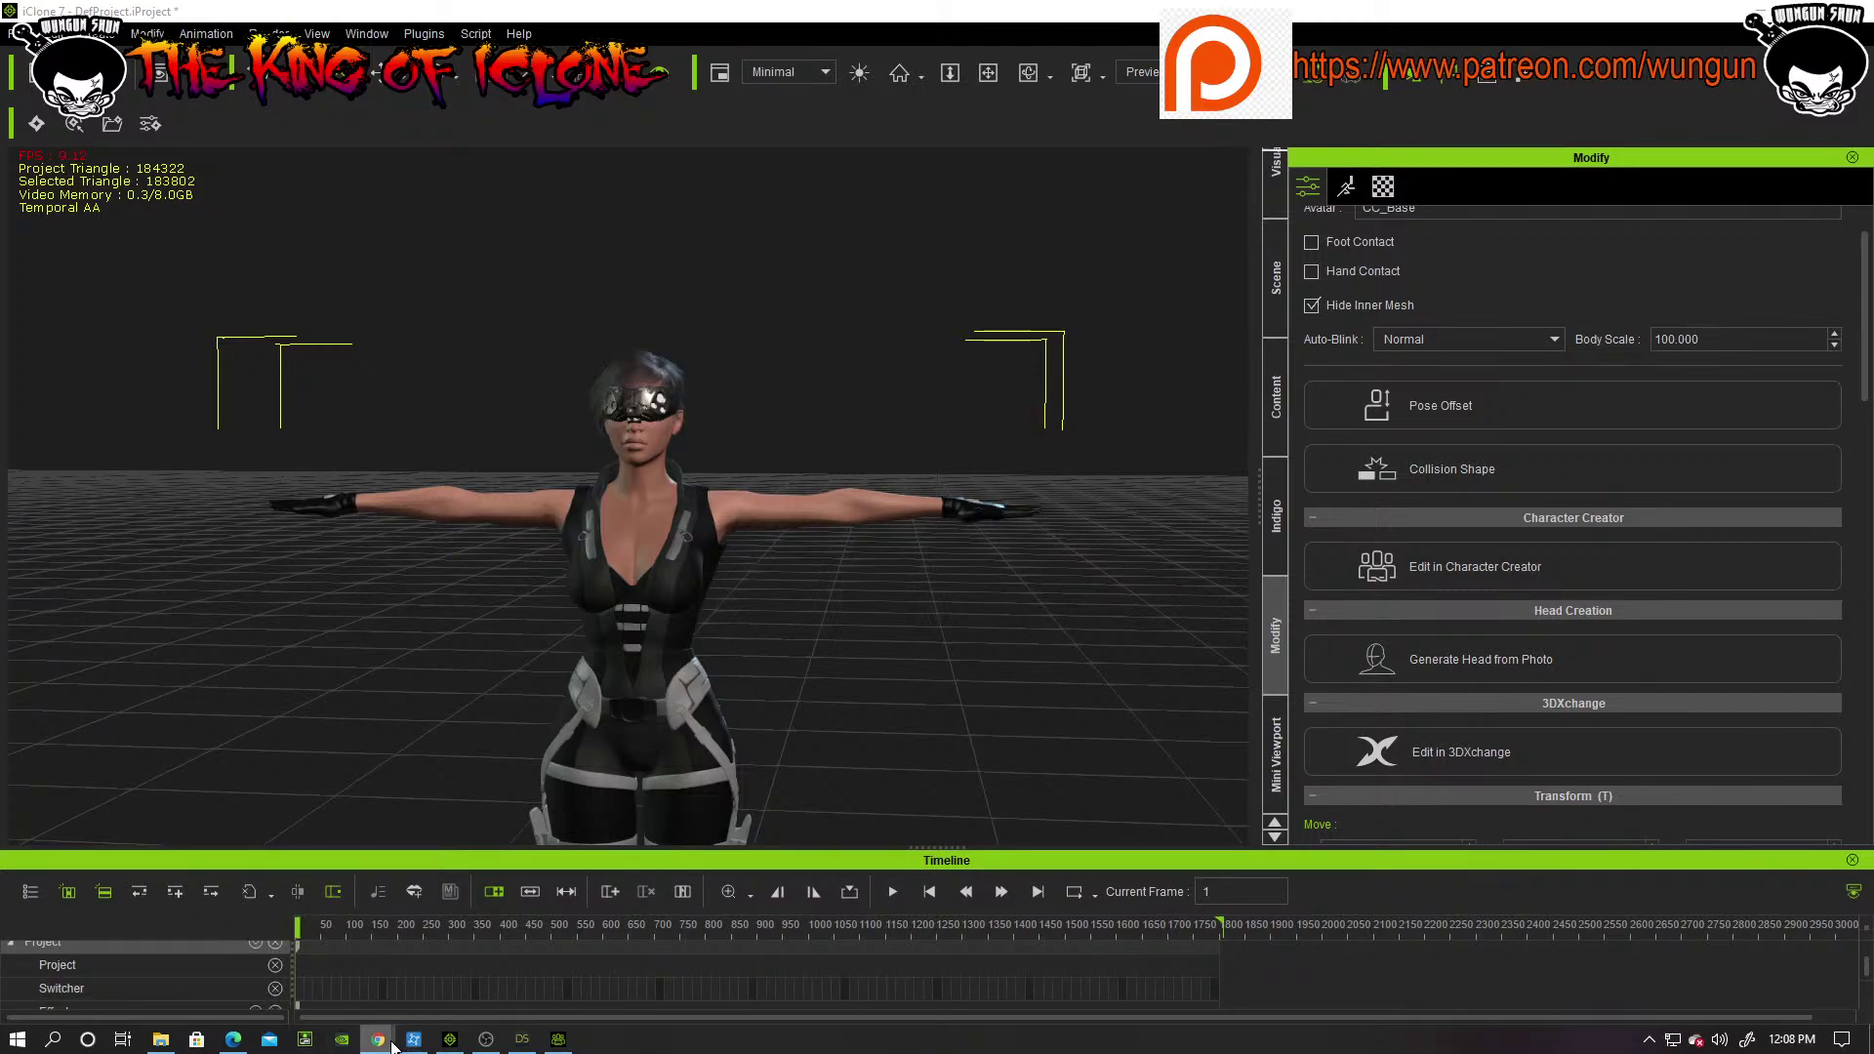
mouse_move(382, 1045)
scroll(532, 463, down, 3)
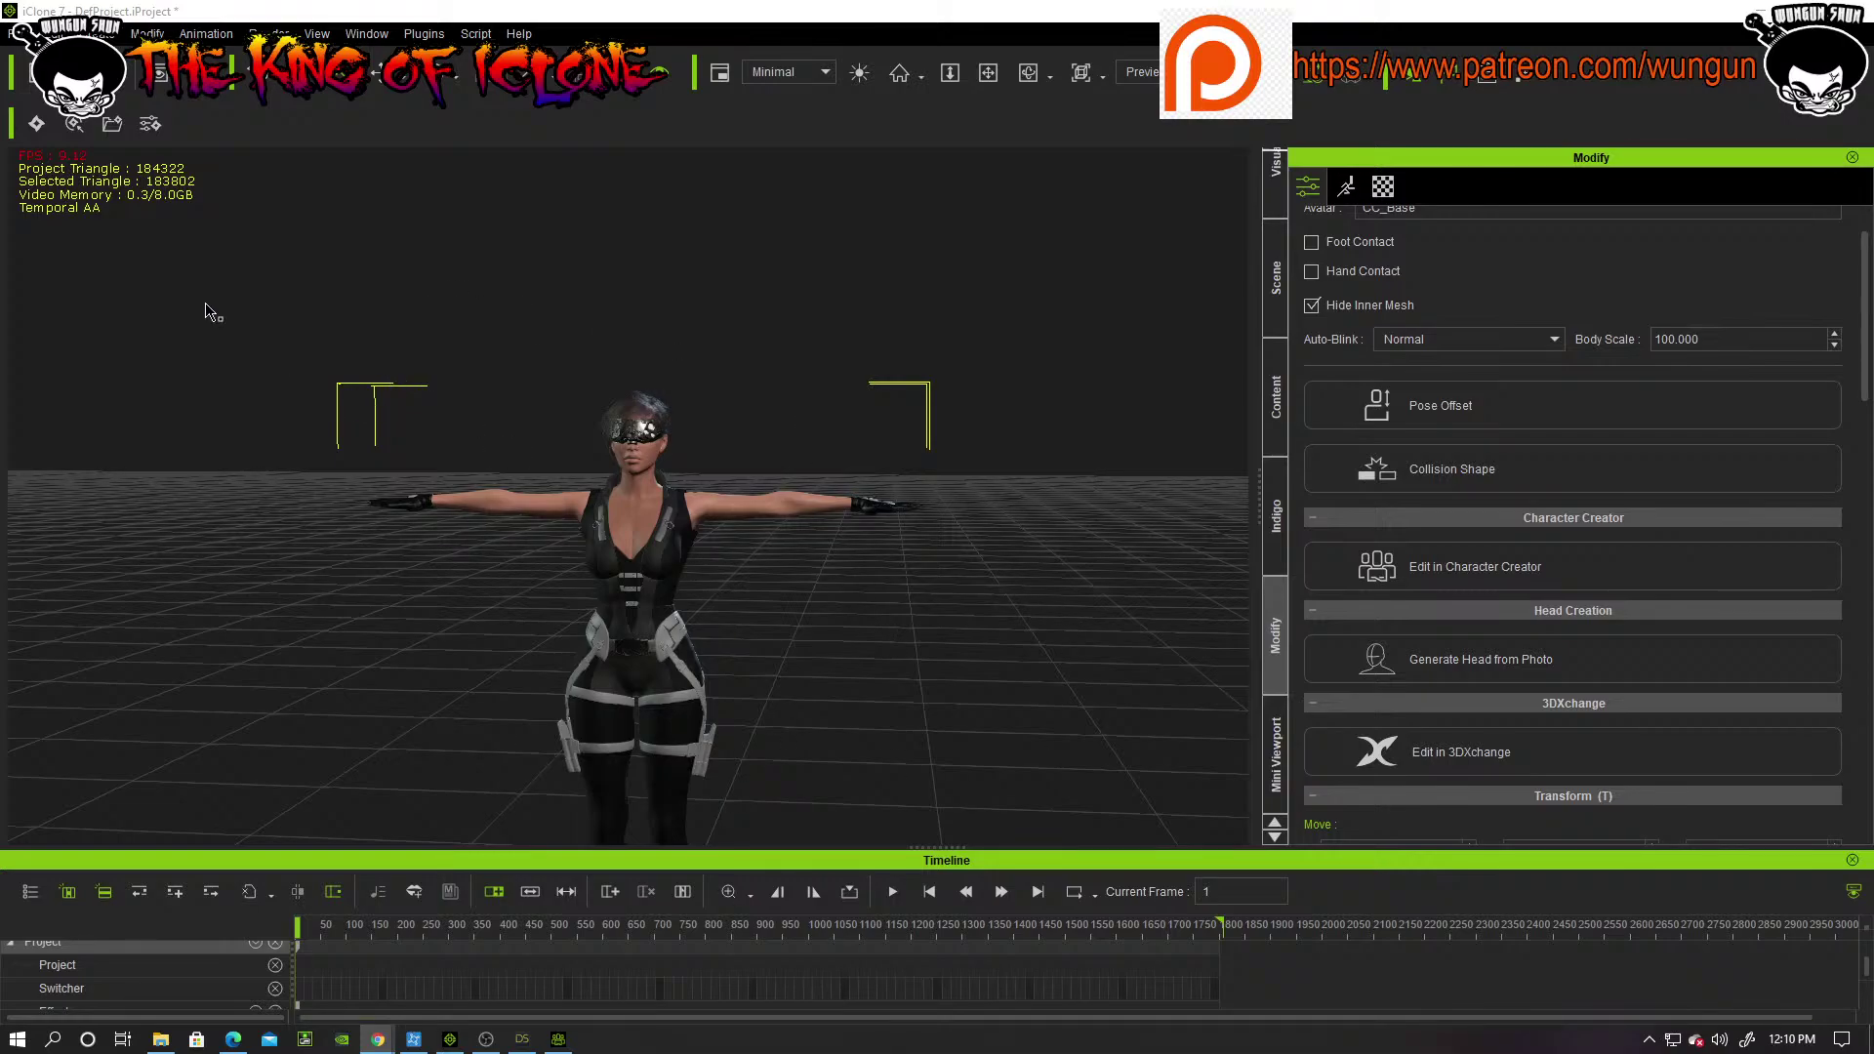
Step: Open the City_nightclubscene_2.4j project in iClone, discarding the current project without saving
click(74, 73)
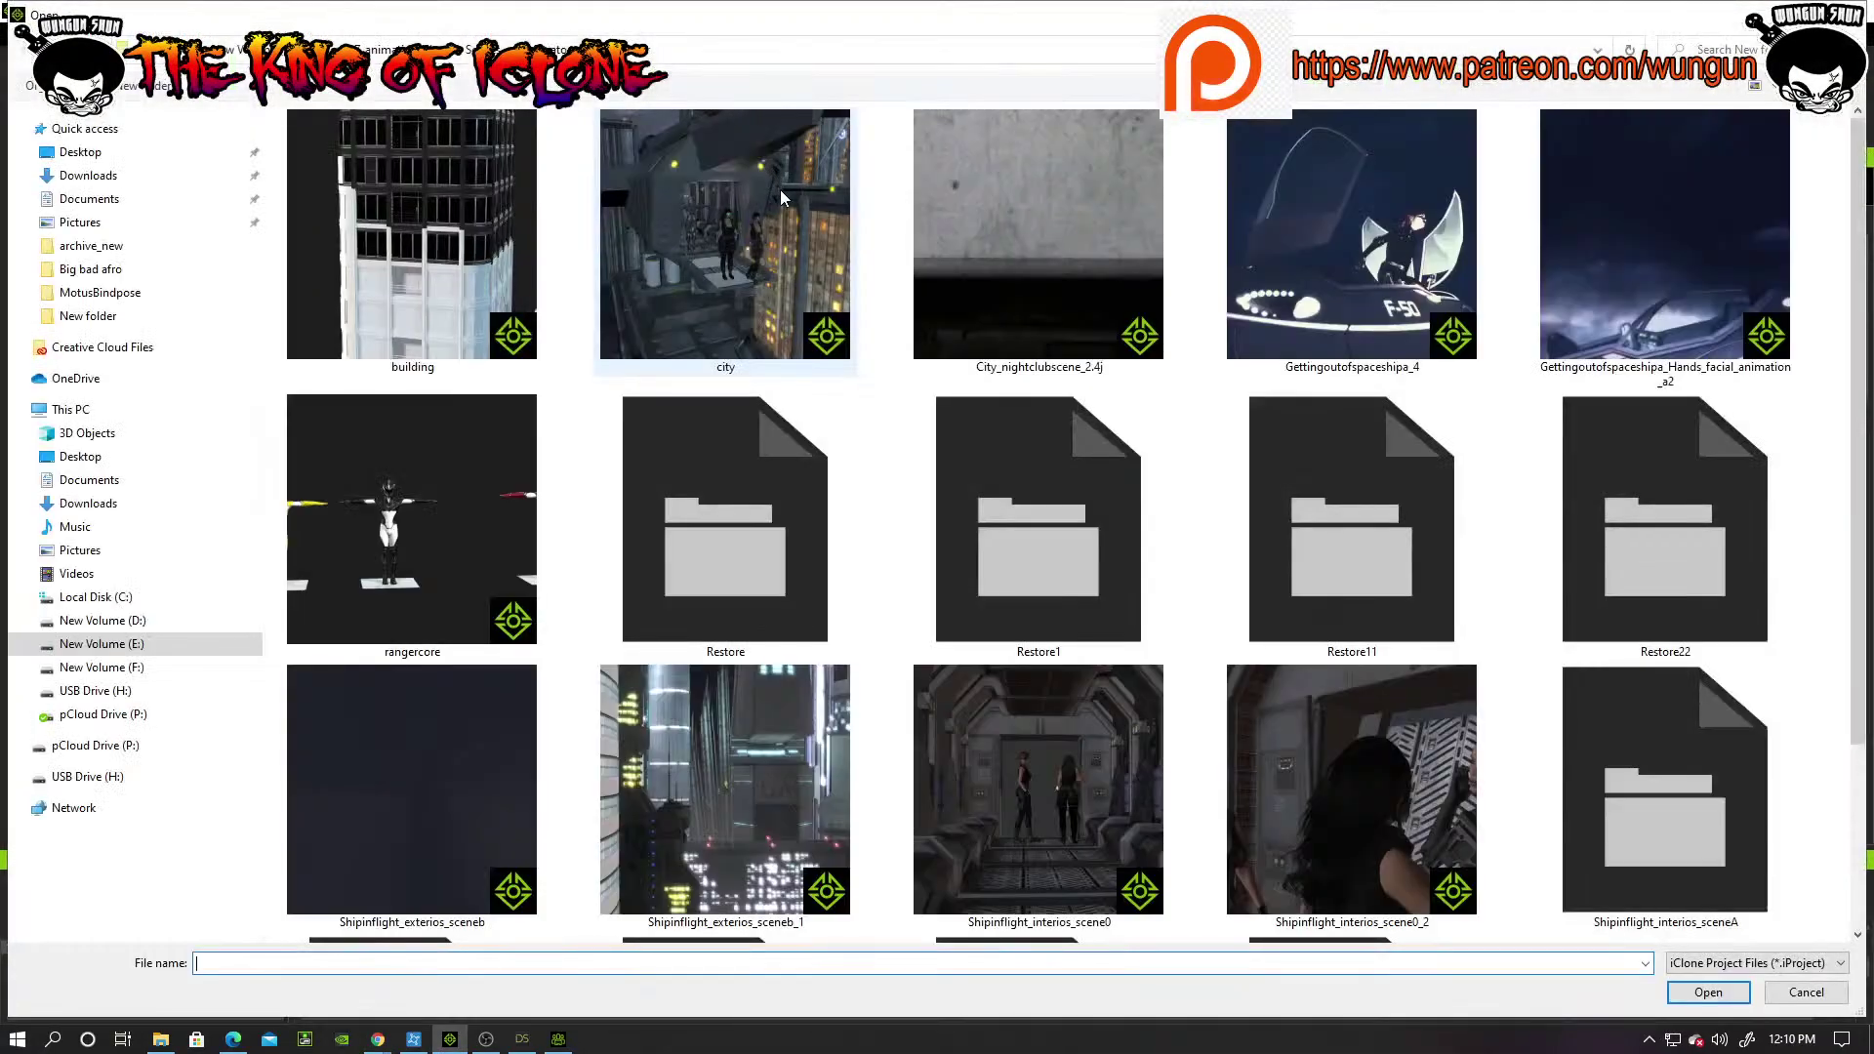
scroll(1210, 518, down, 2)
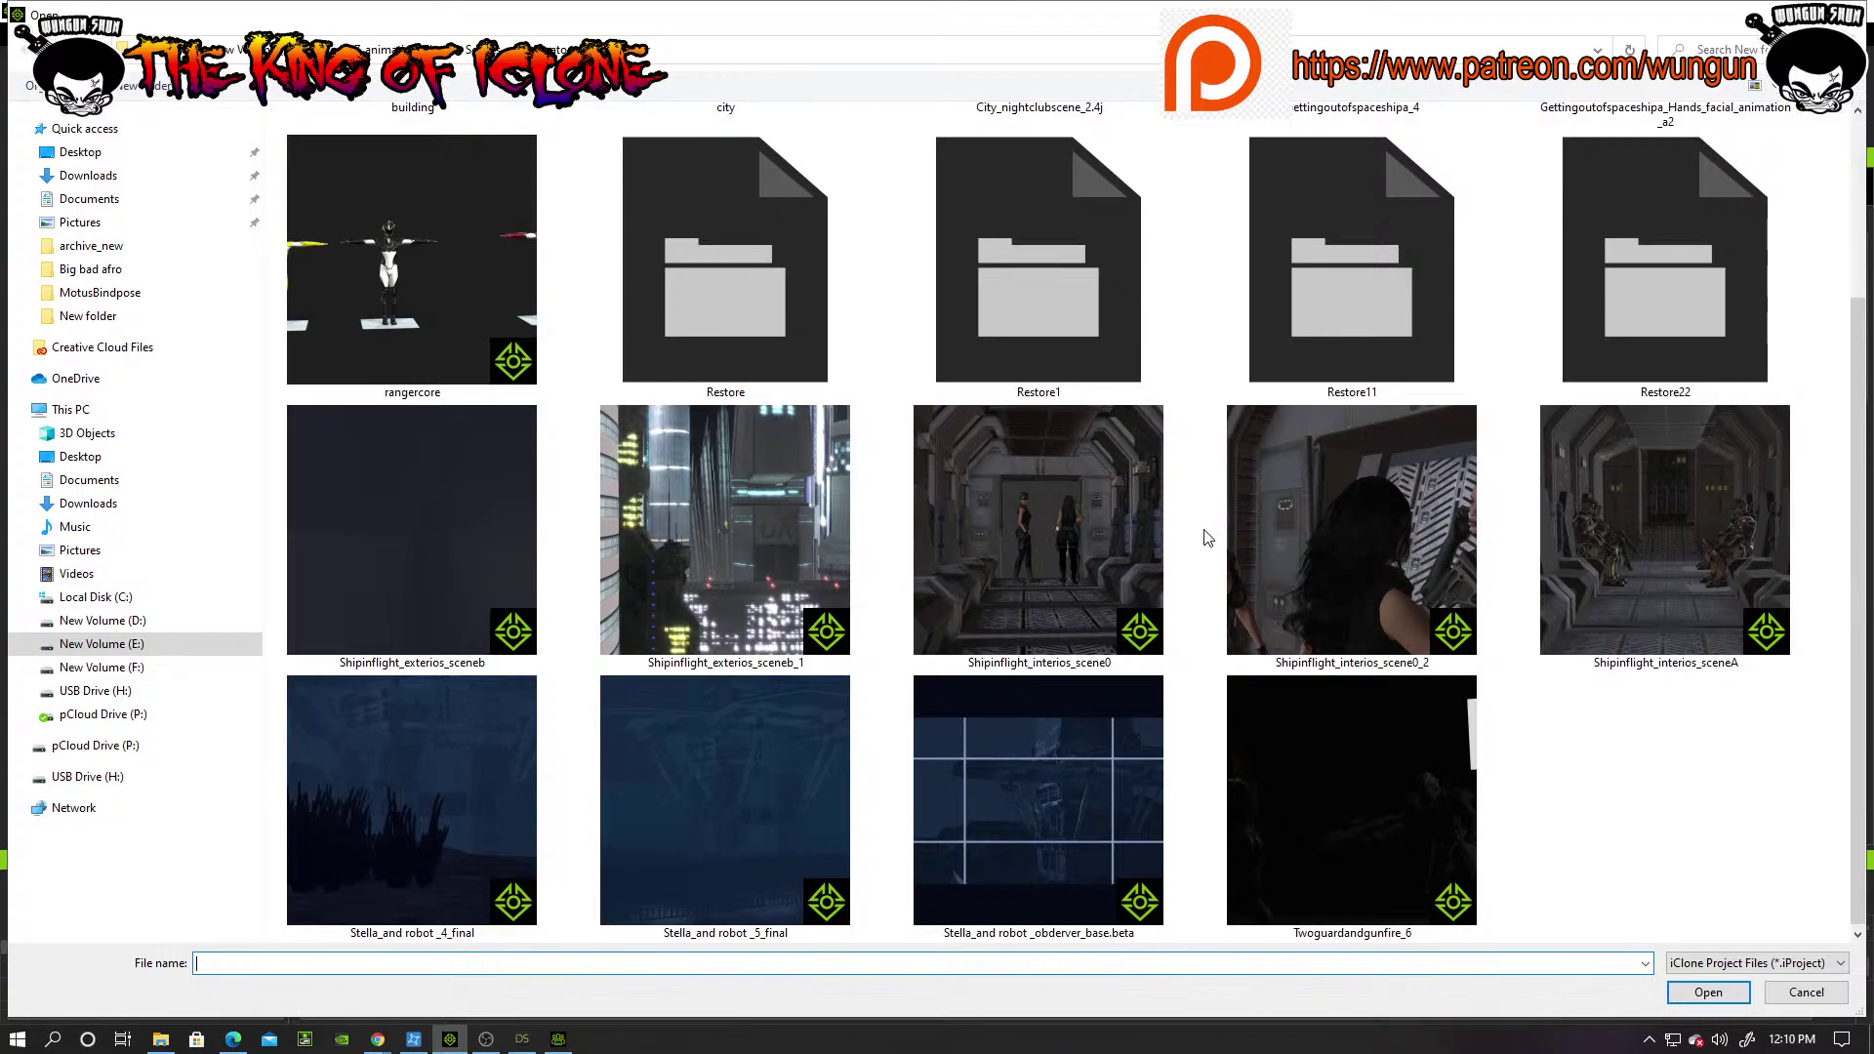
scroll(1171, 539, up, 2)
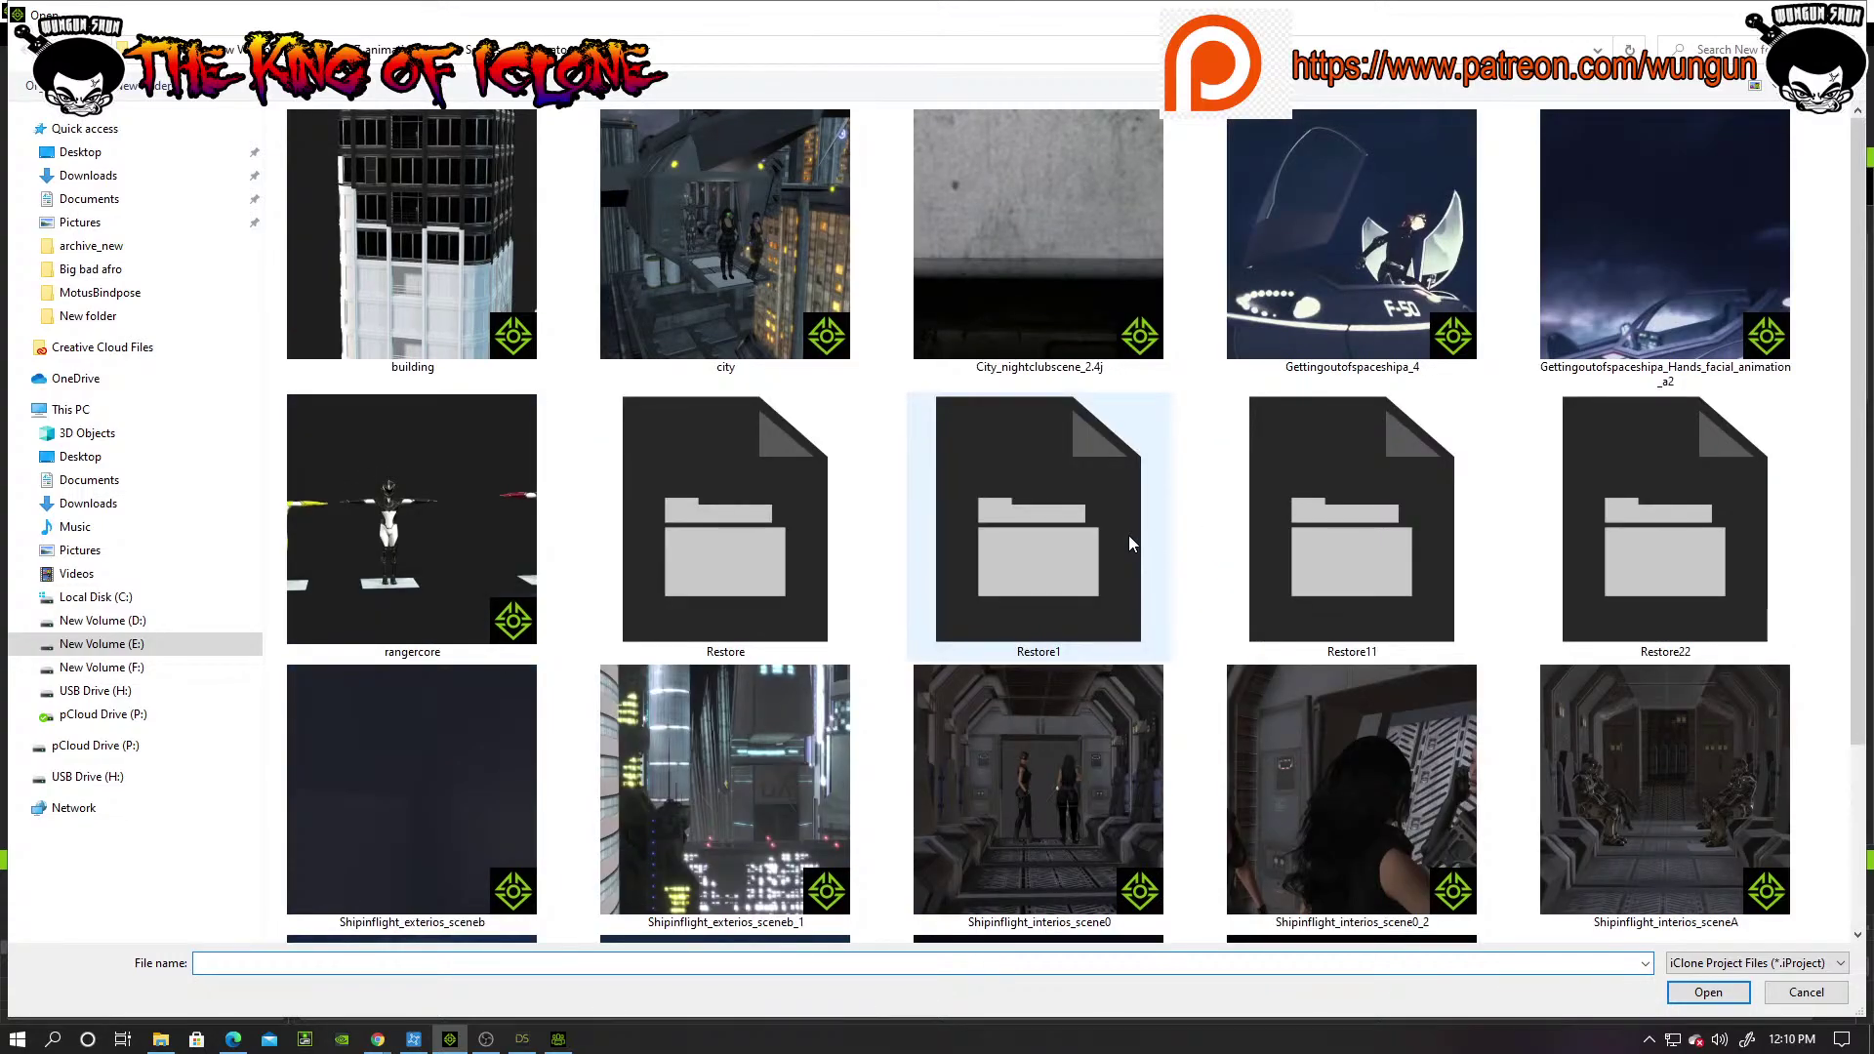
double_click(1028, 256)
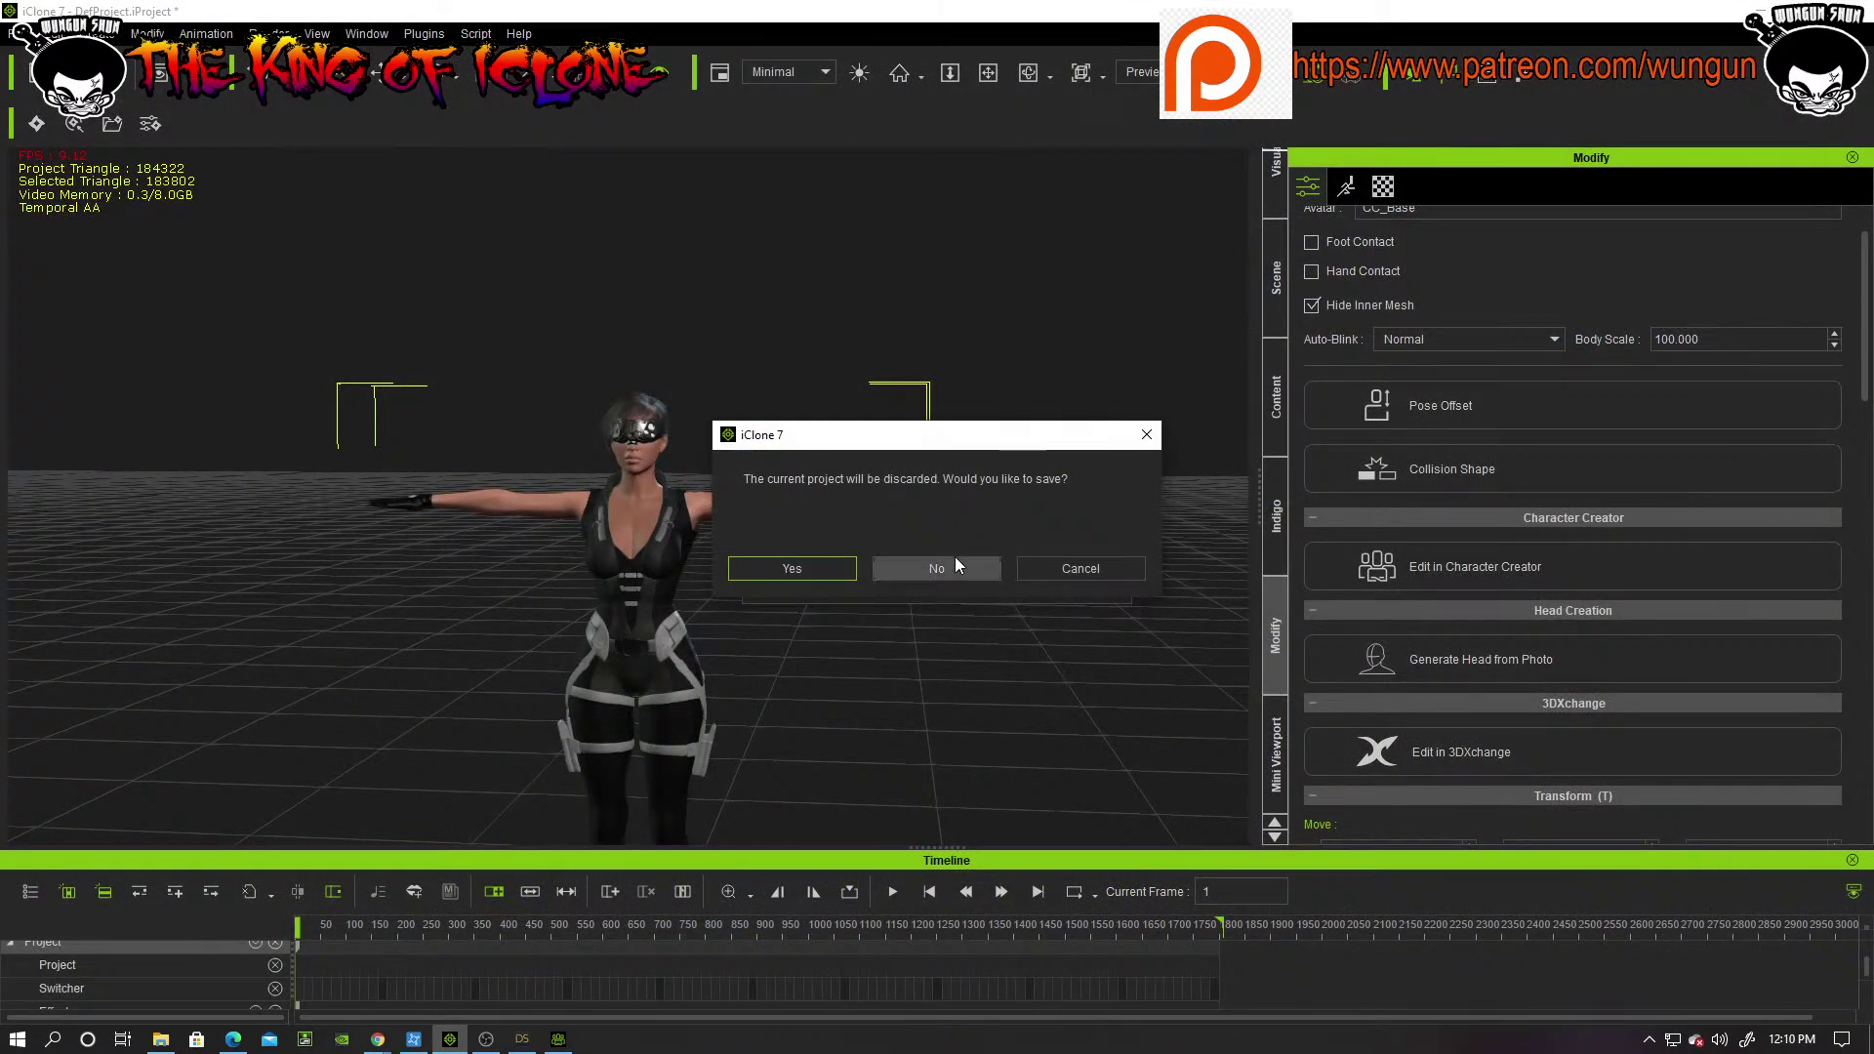
click(952, 569)
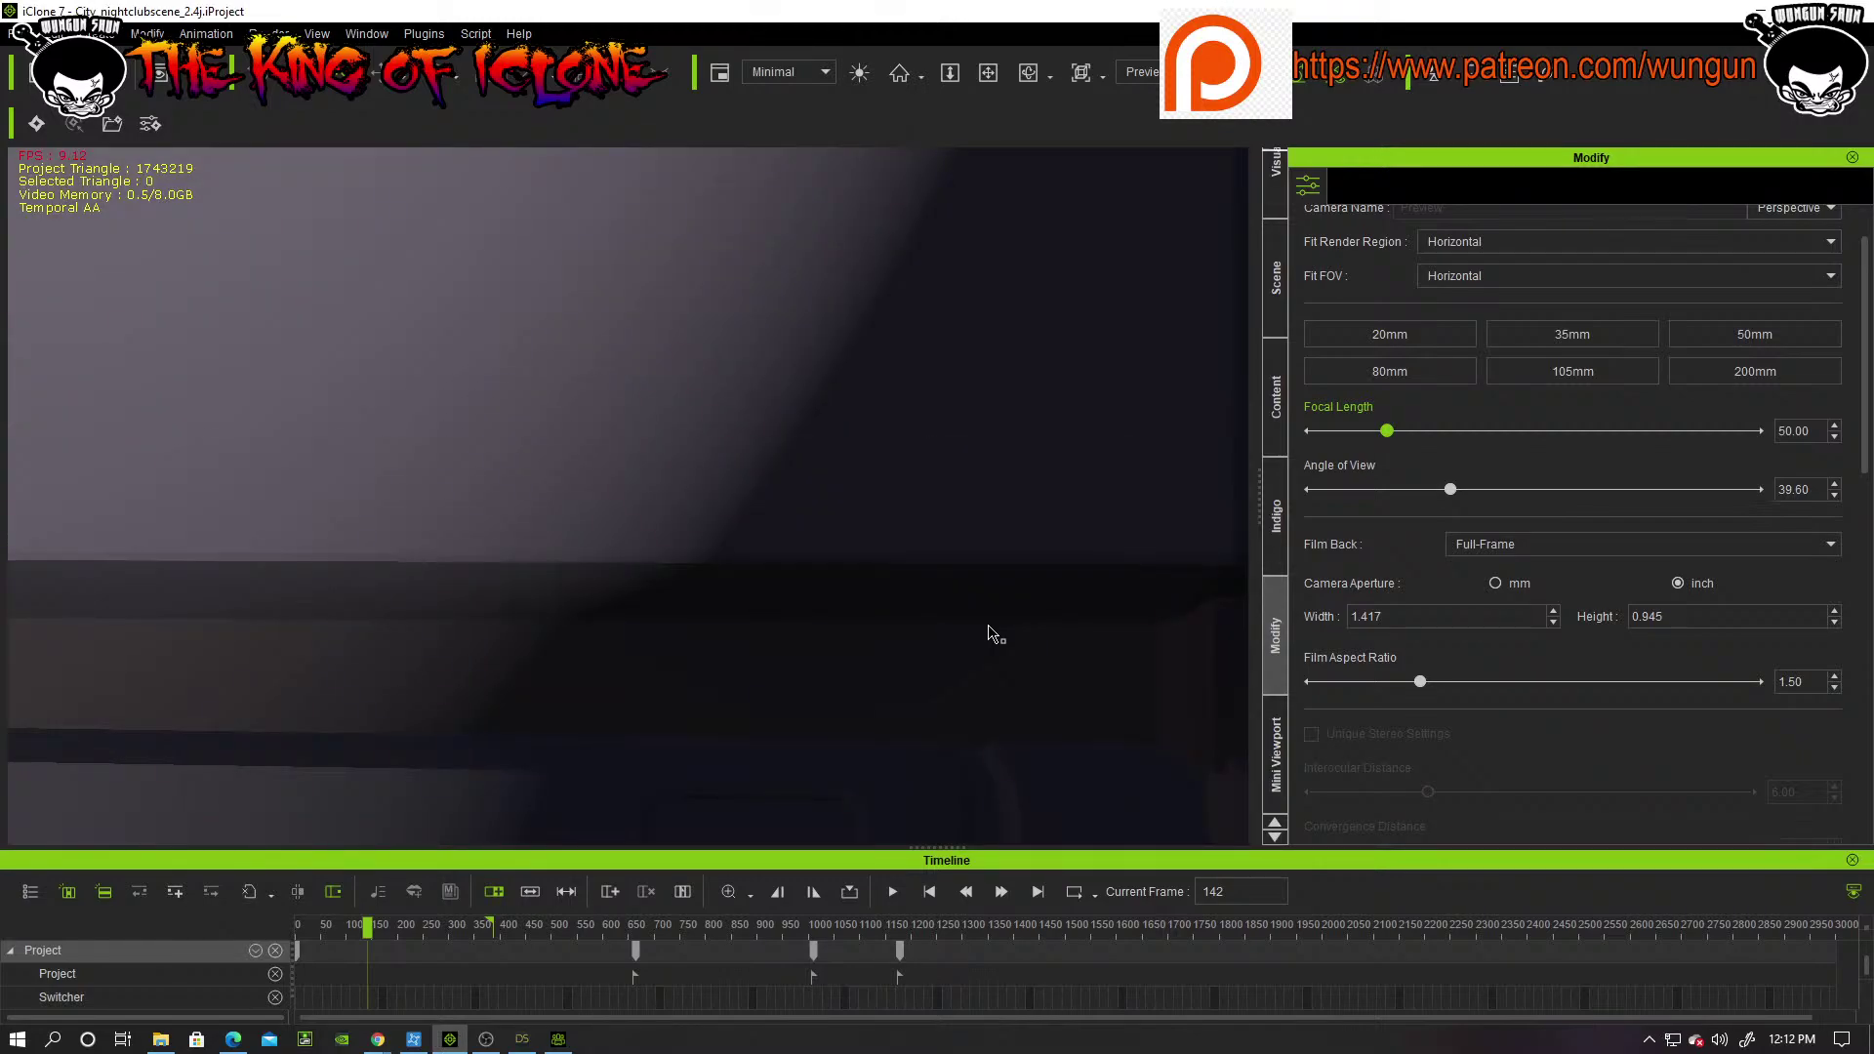
Step: Find and select the female avatar holding a rifle on the raised walkway
scroll(983, 588, down, 8)
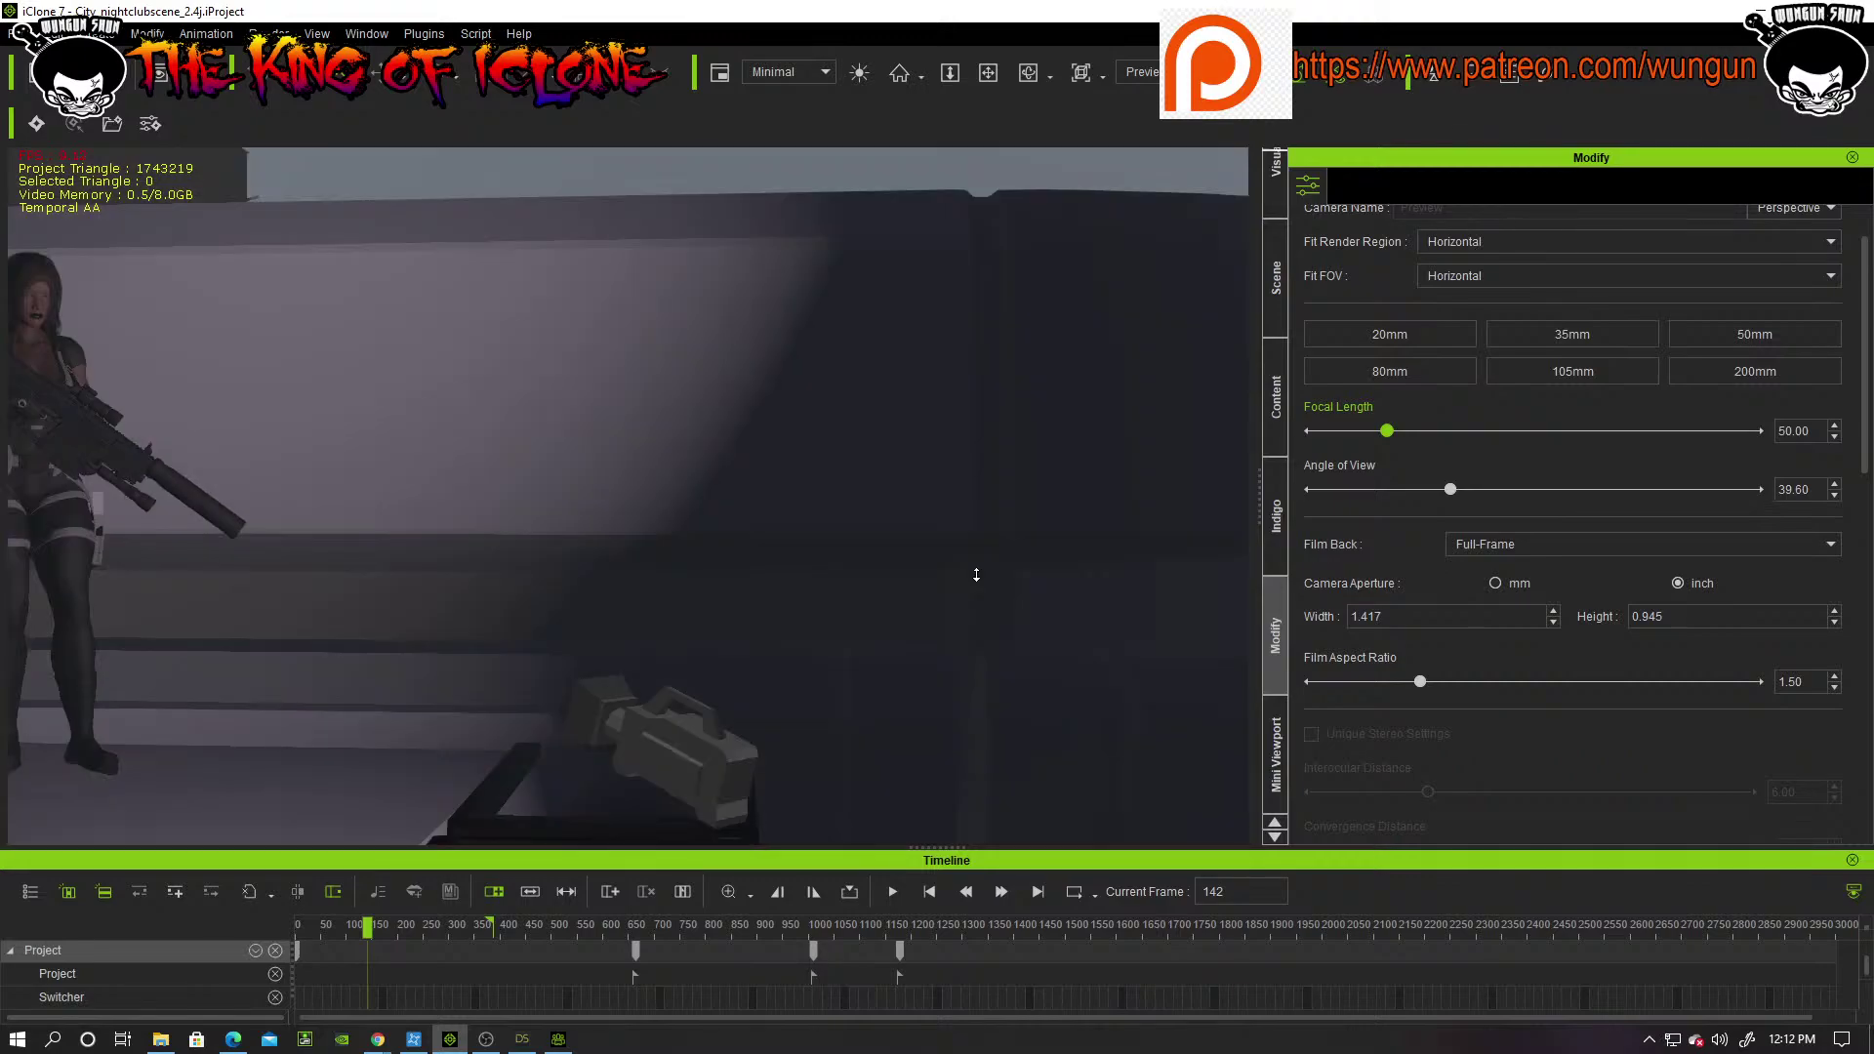
scroll(976, 575, down, 5)
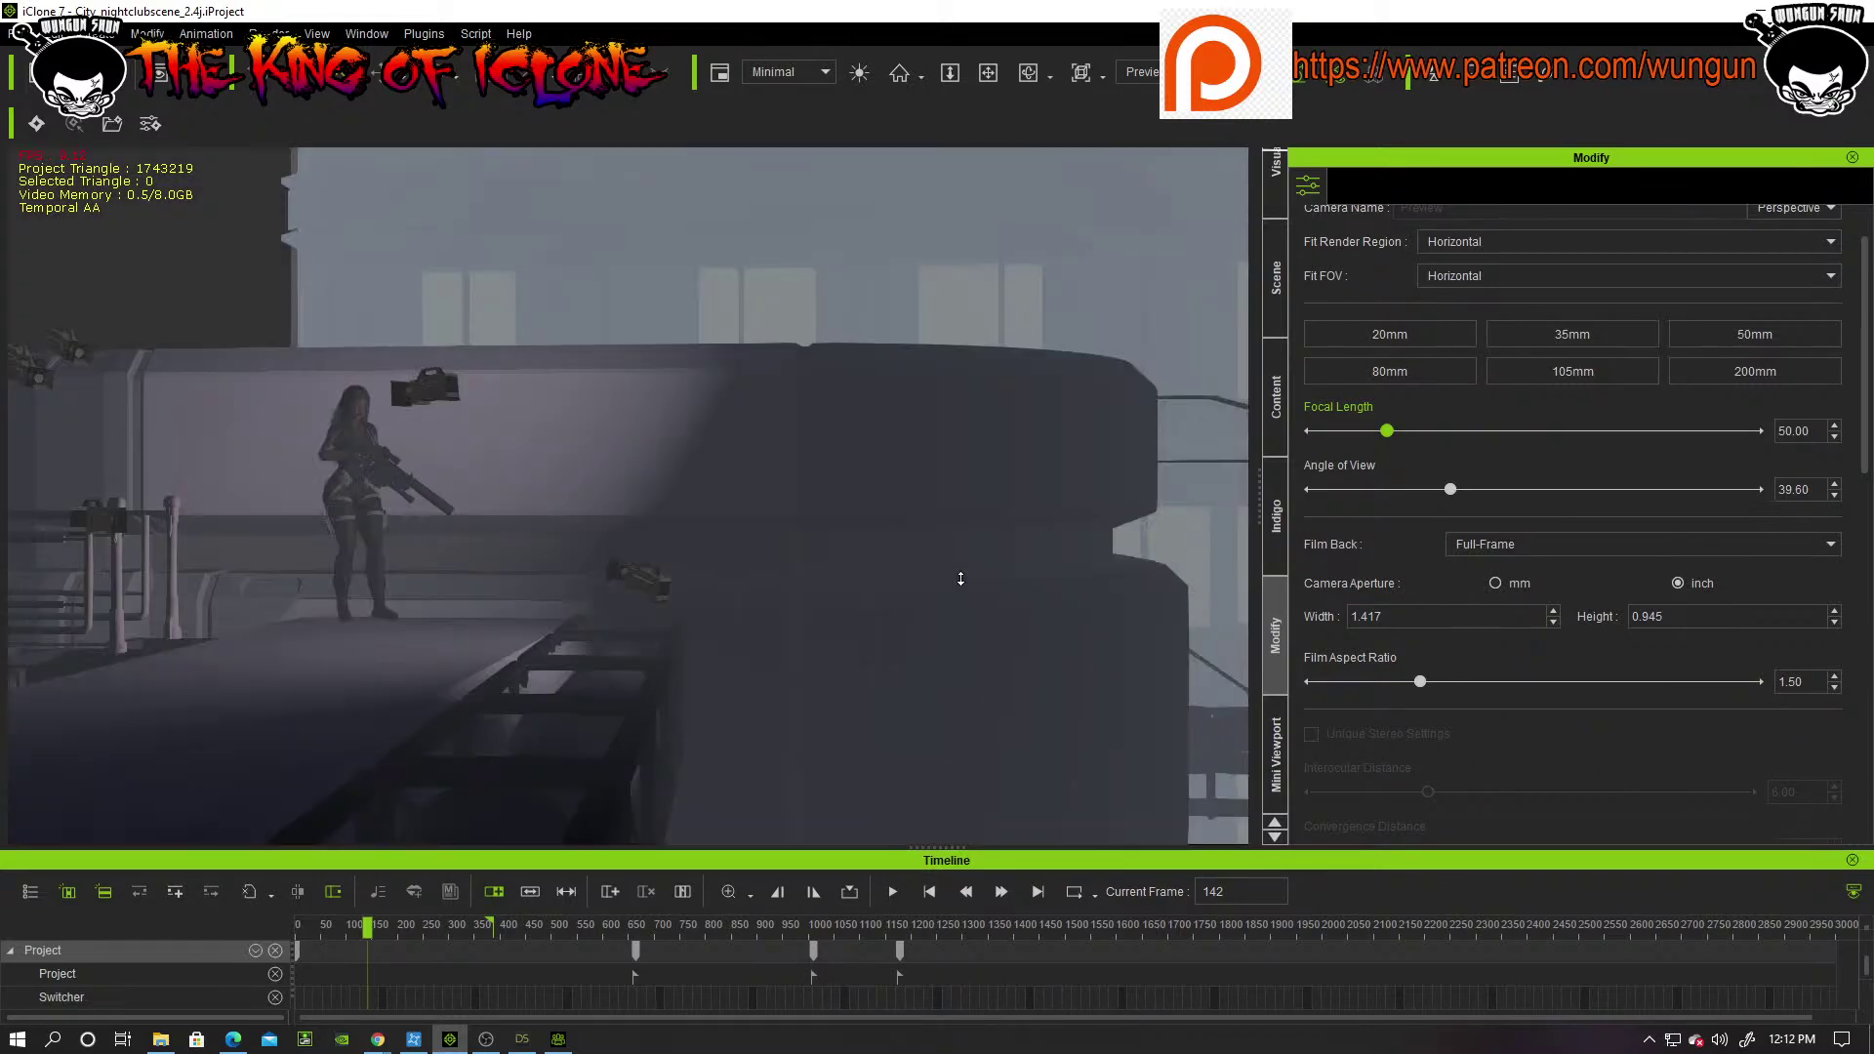
right_drag(912, 610, 786, 564)
scroll(795, 537, up, 3)
middle_drag(870, 619, 892, 660)
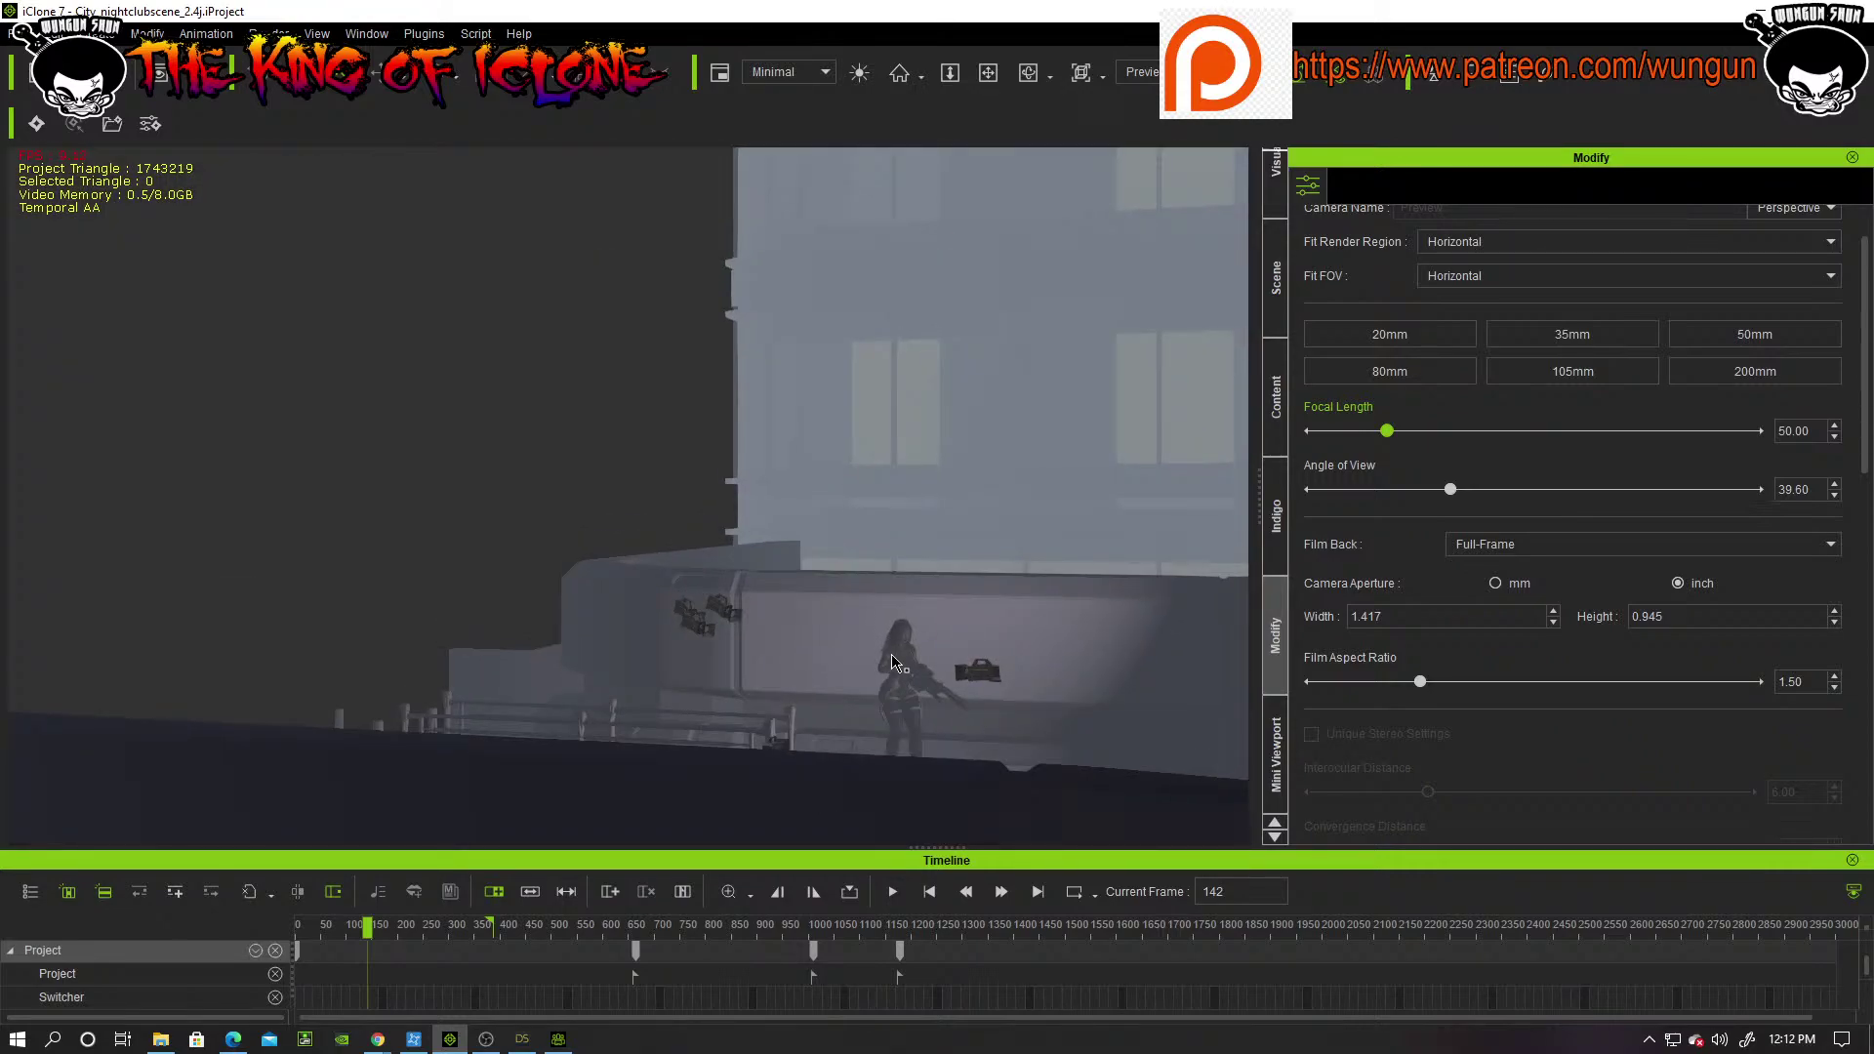
click(892, 662)
Step: Look over the foggy city street down to the group of characters standing near the parked car
right_drag(892, 656, 738, 522)
middle_drag(734, 457, 742, 220)
mouse_move(773, 671)
middle_down()
mouse_move(762, 523)
mouse_move(786, 363)
middle_up()
middle_drag(774, 569, 779, 631)
right_drag(781, 632, 980, 645)
middle_drag(692, 588, 755, 633)
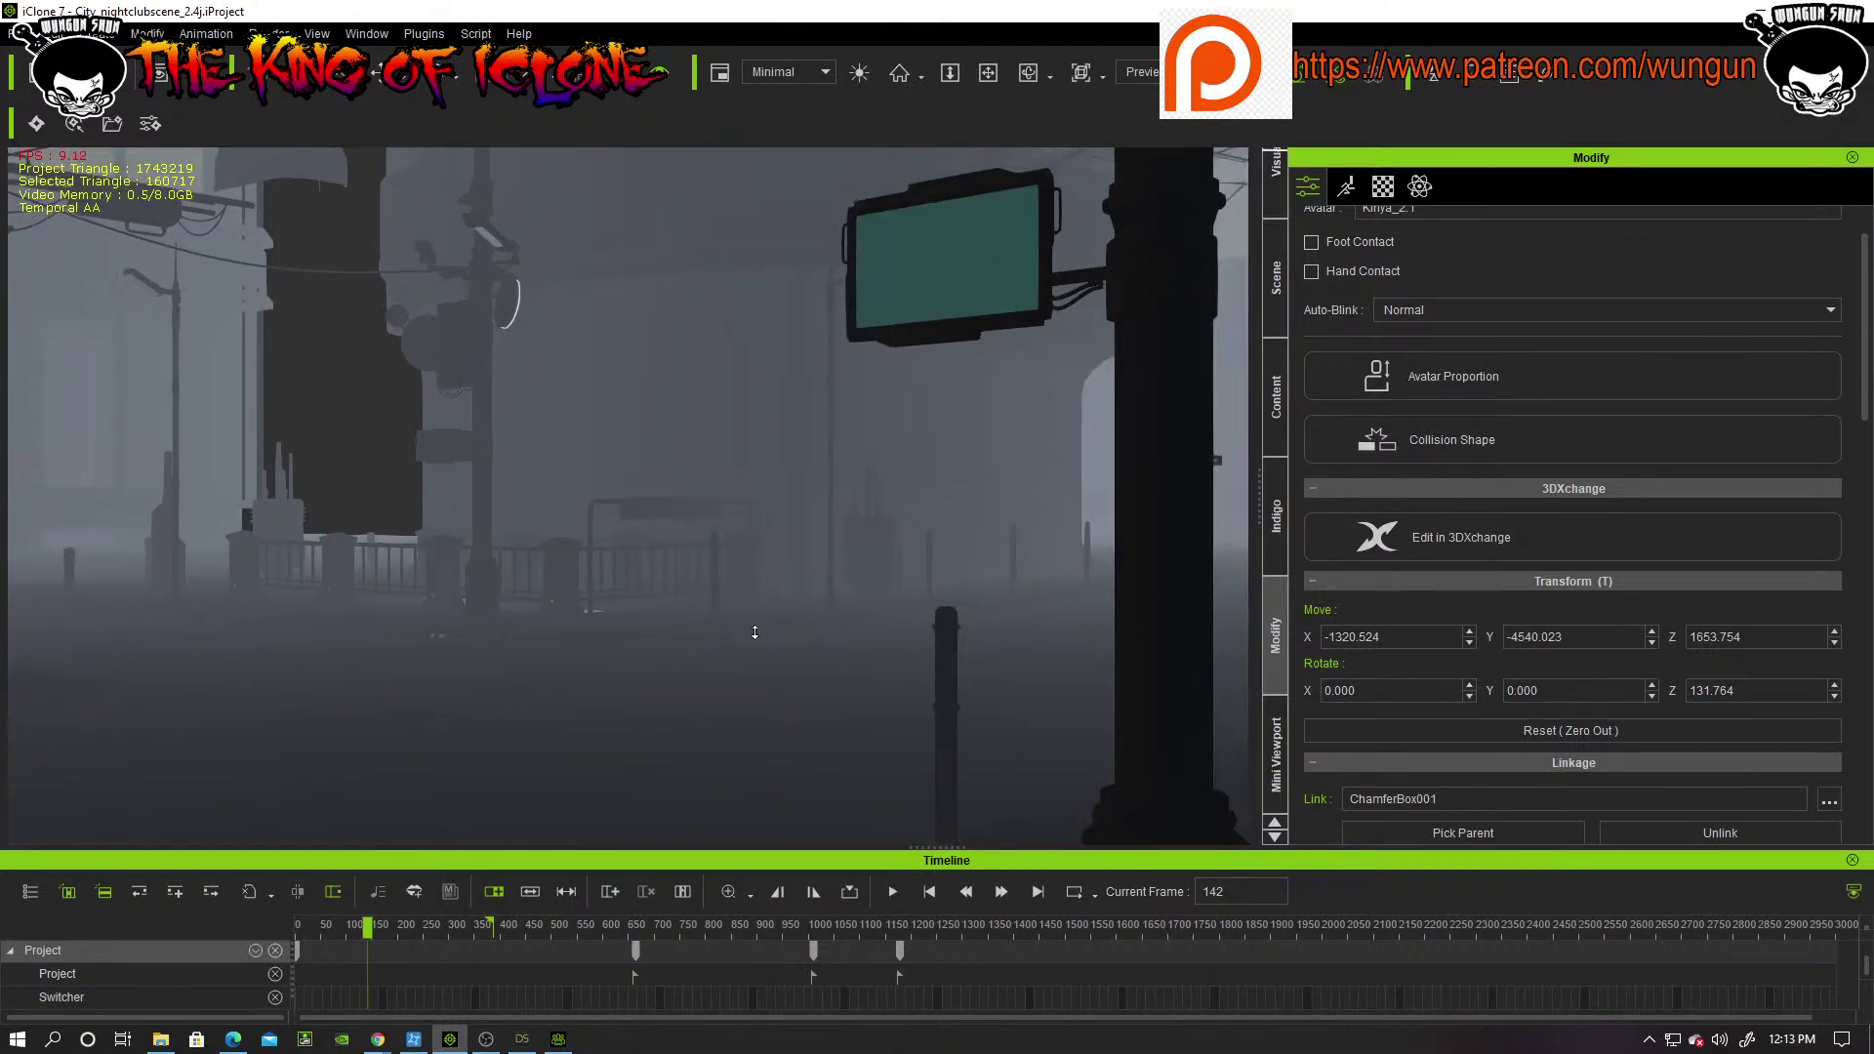
scroll(755, 633, down, 10)
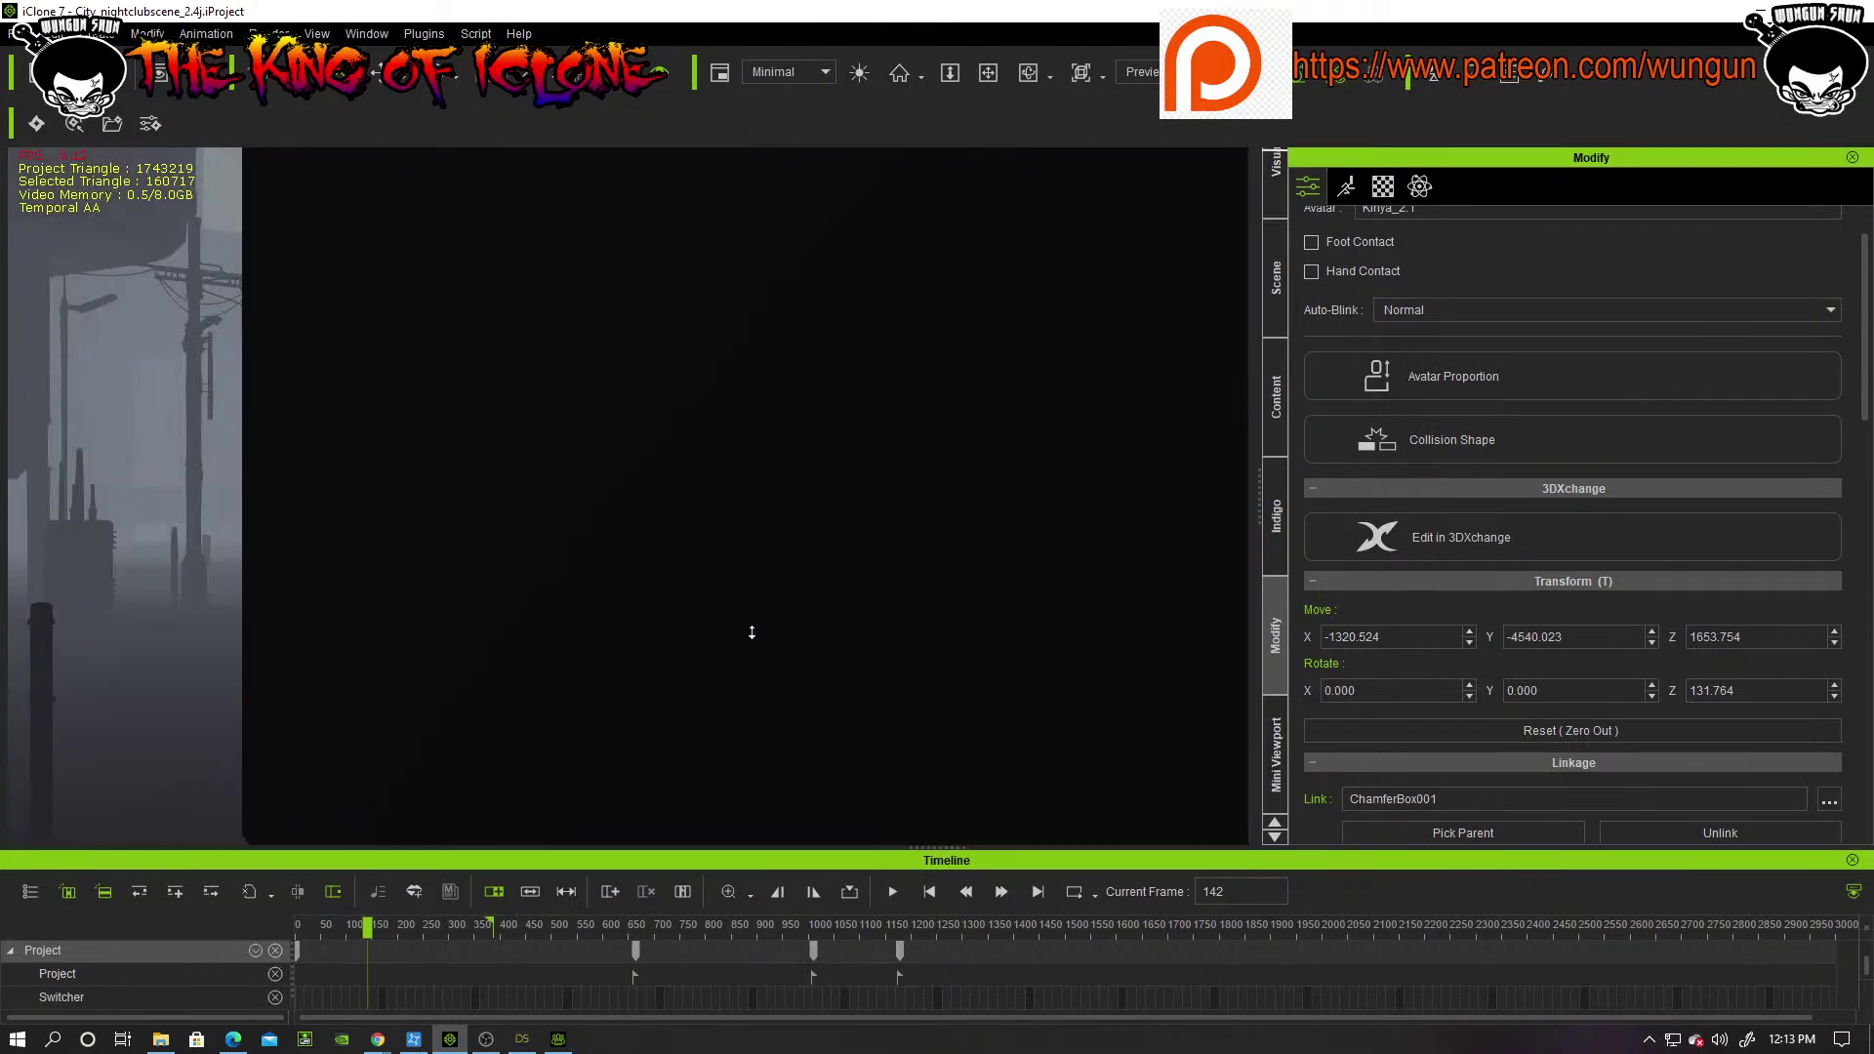
scroll(752, 632, down, 8)
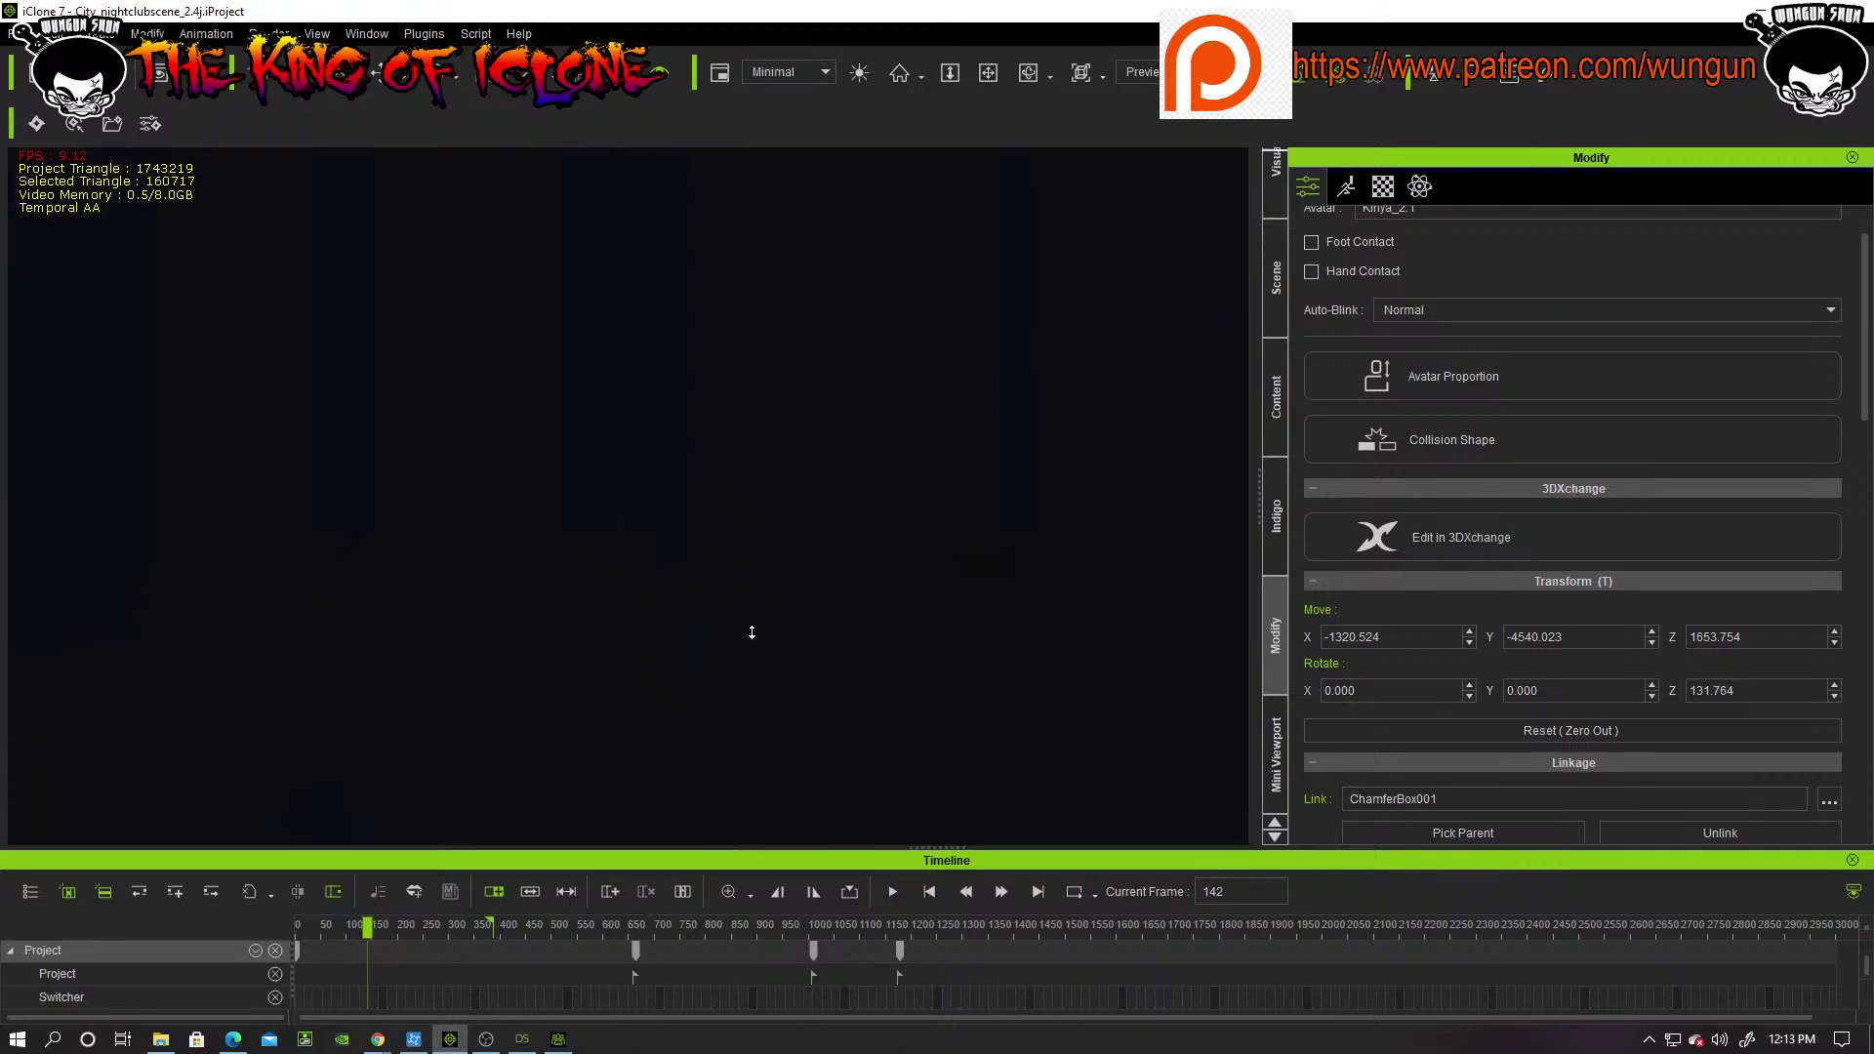
scroll(752, 633, down, 8)
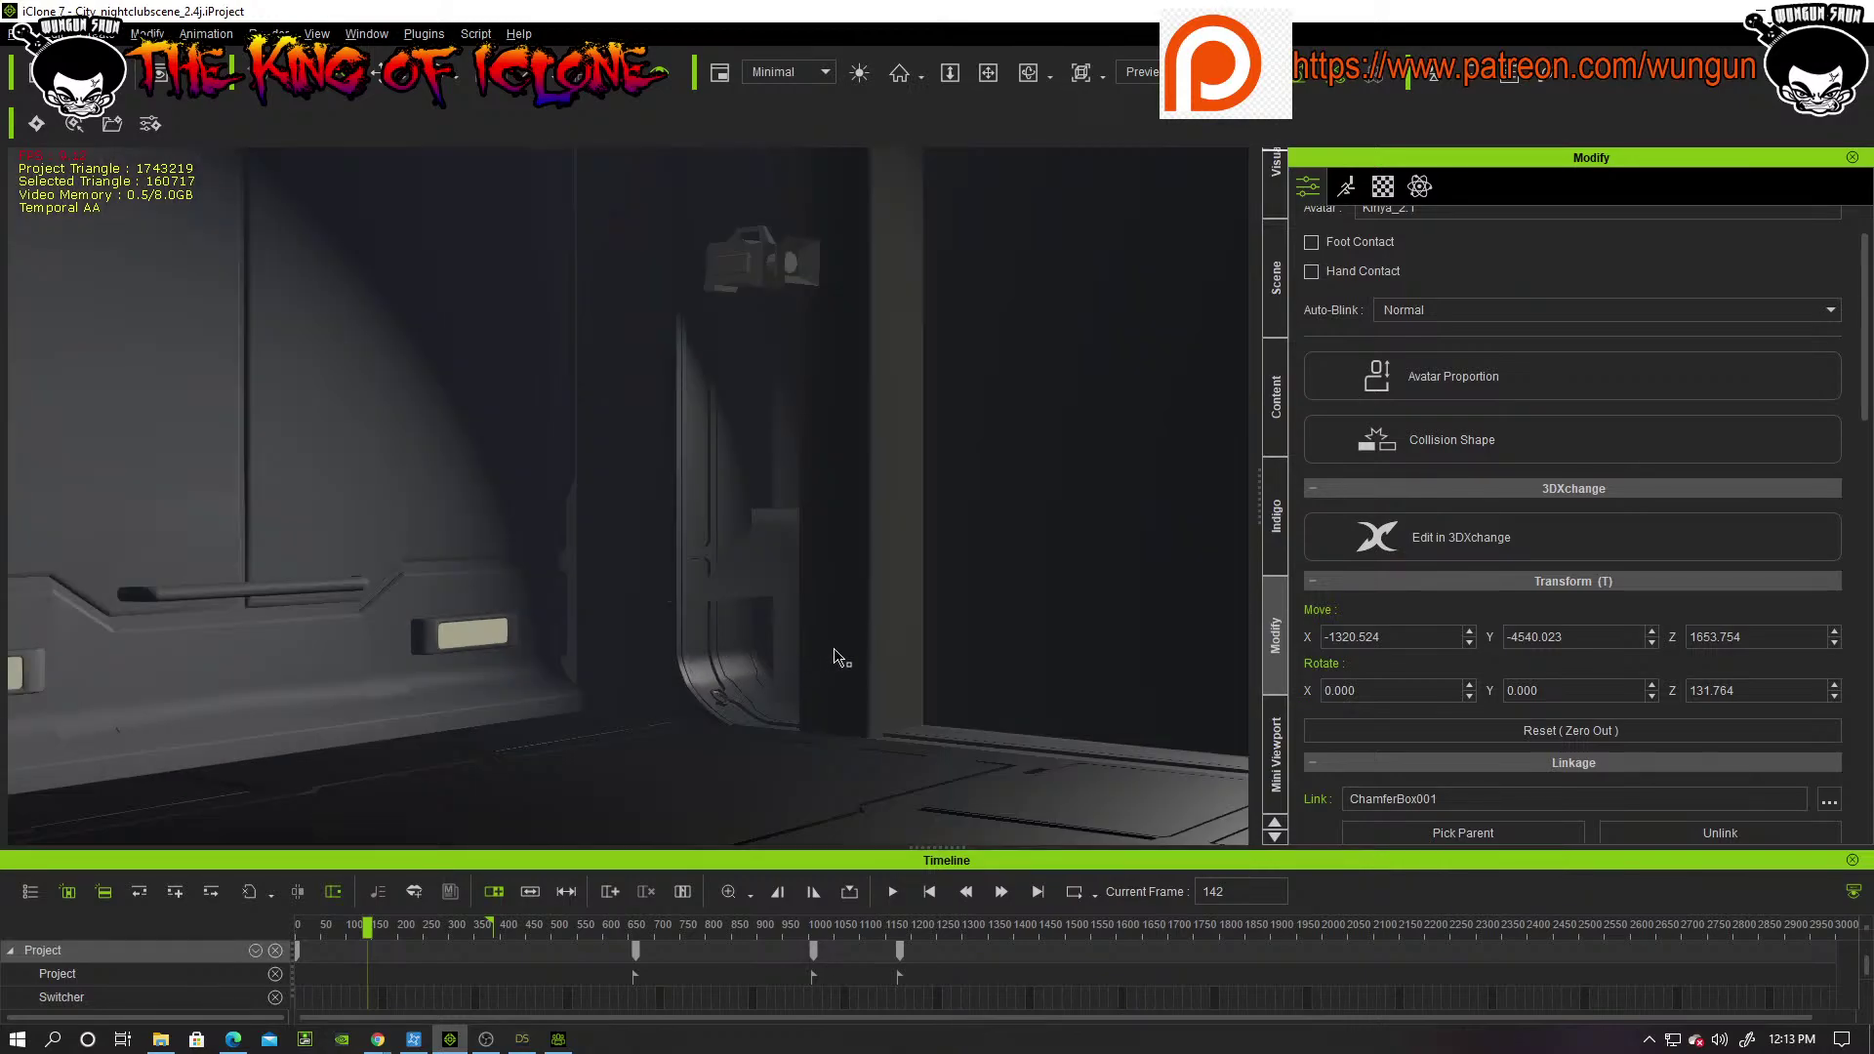
scroll(621, 656, down, 8)
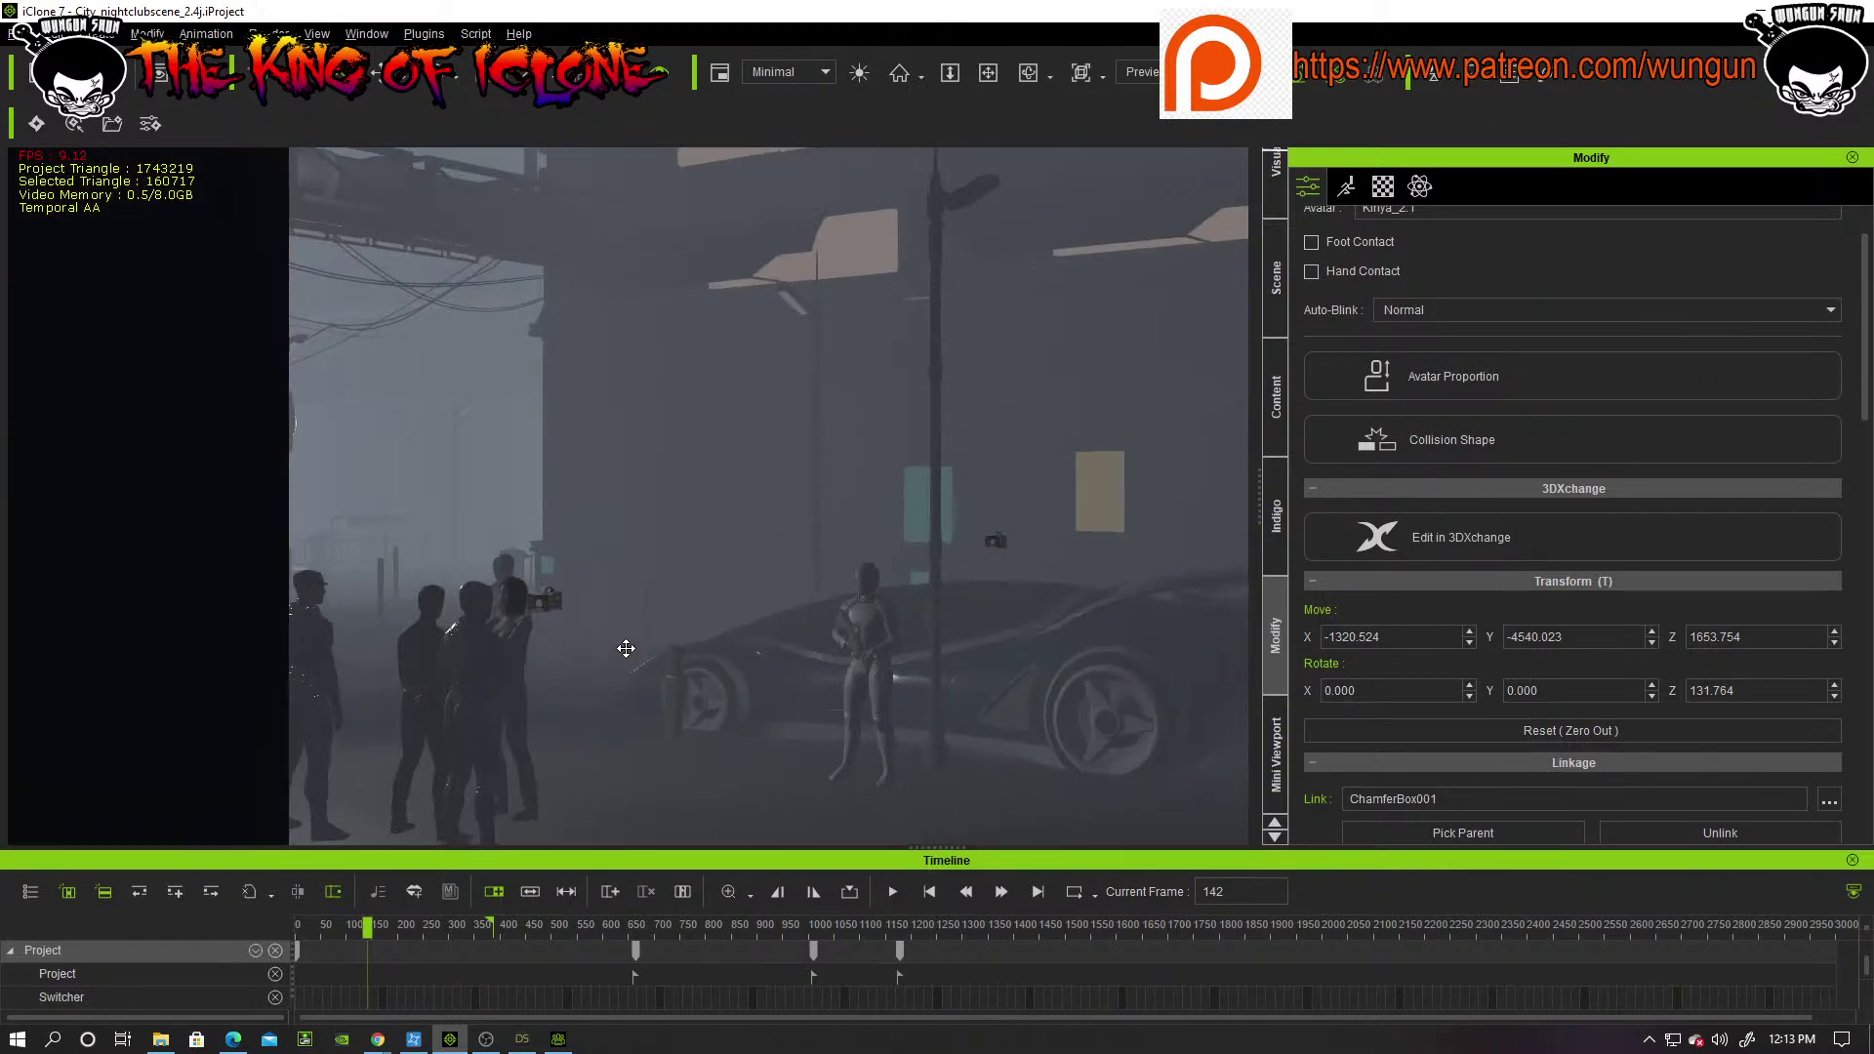
scroll(626, 648, down, 3)
scroll(627, 650, down, 6)
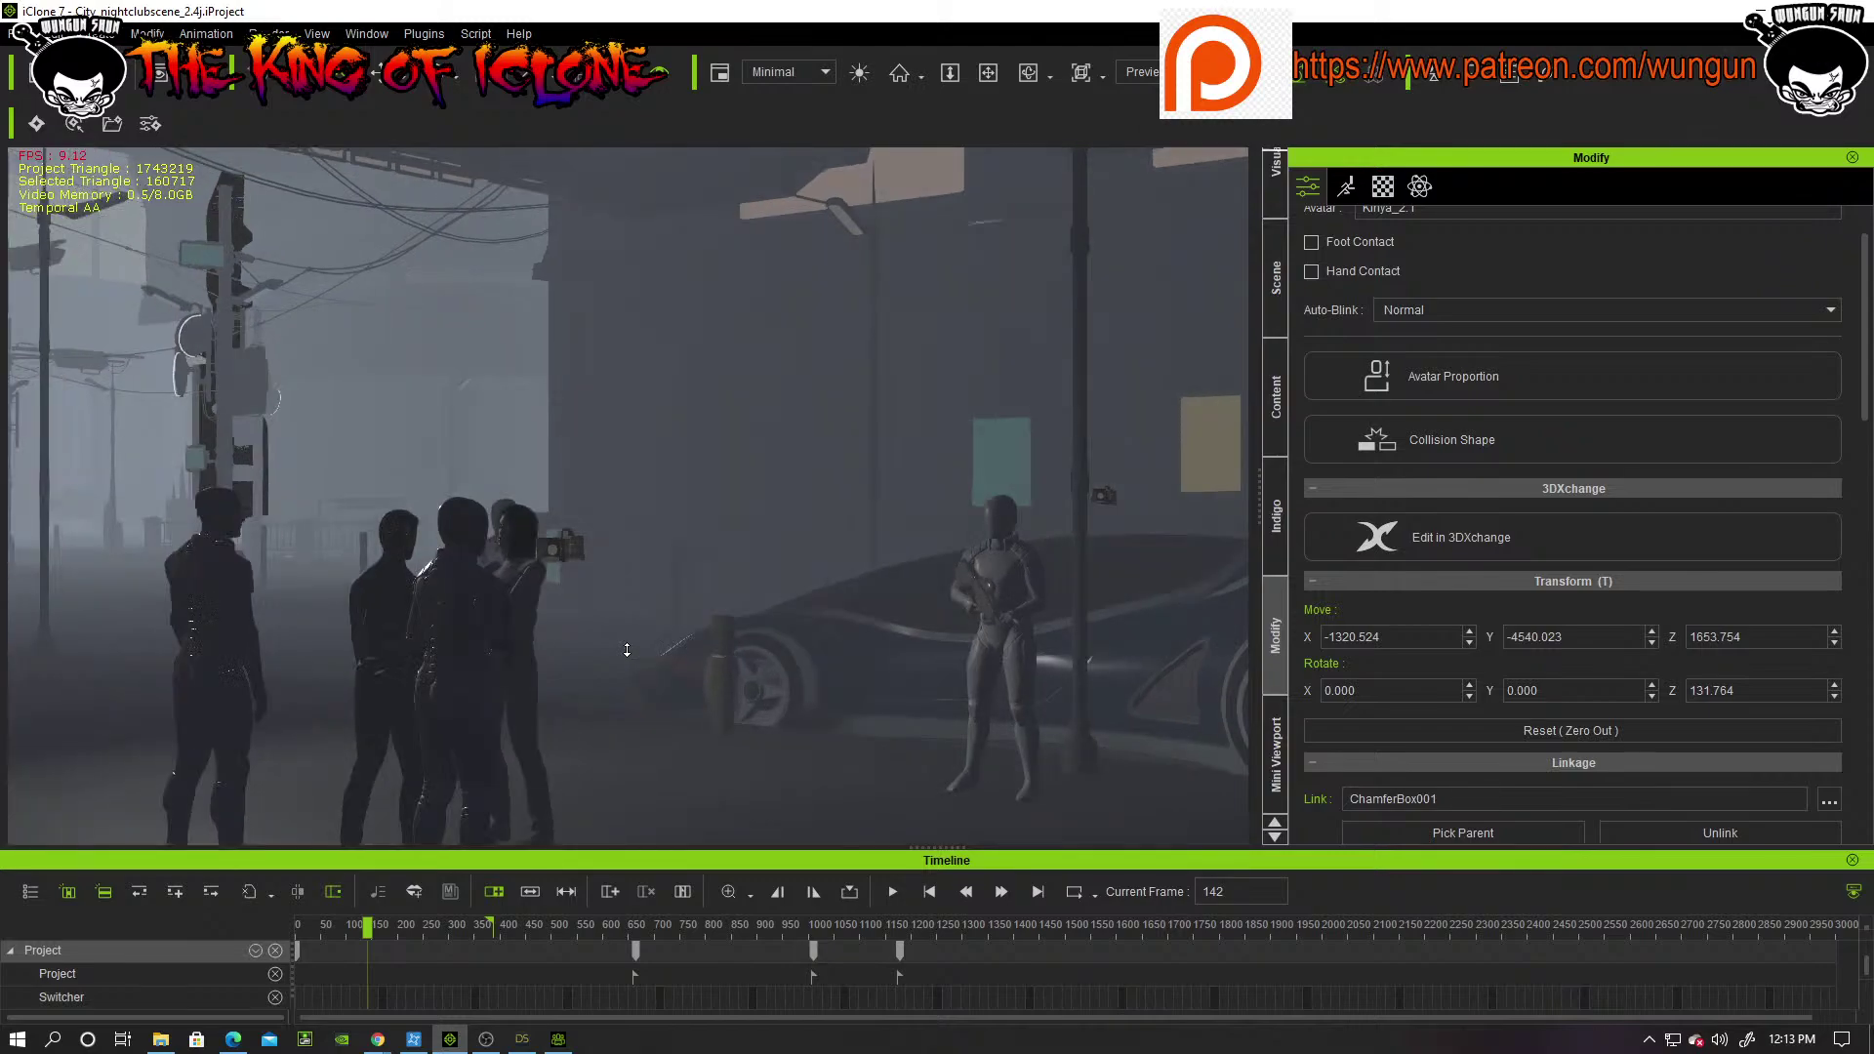
scroll(627, 650, down, 6)
scroll(626, 665, down, 4)
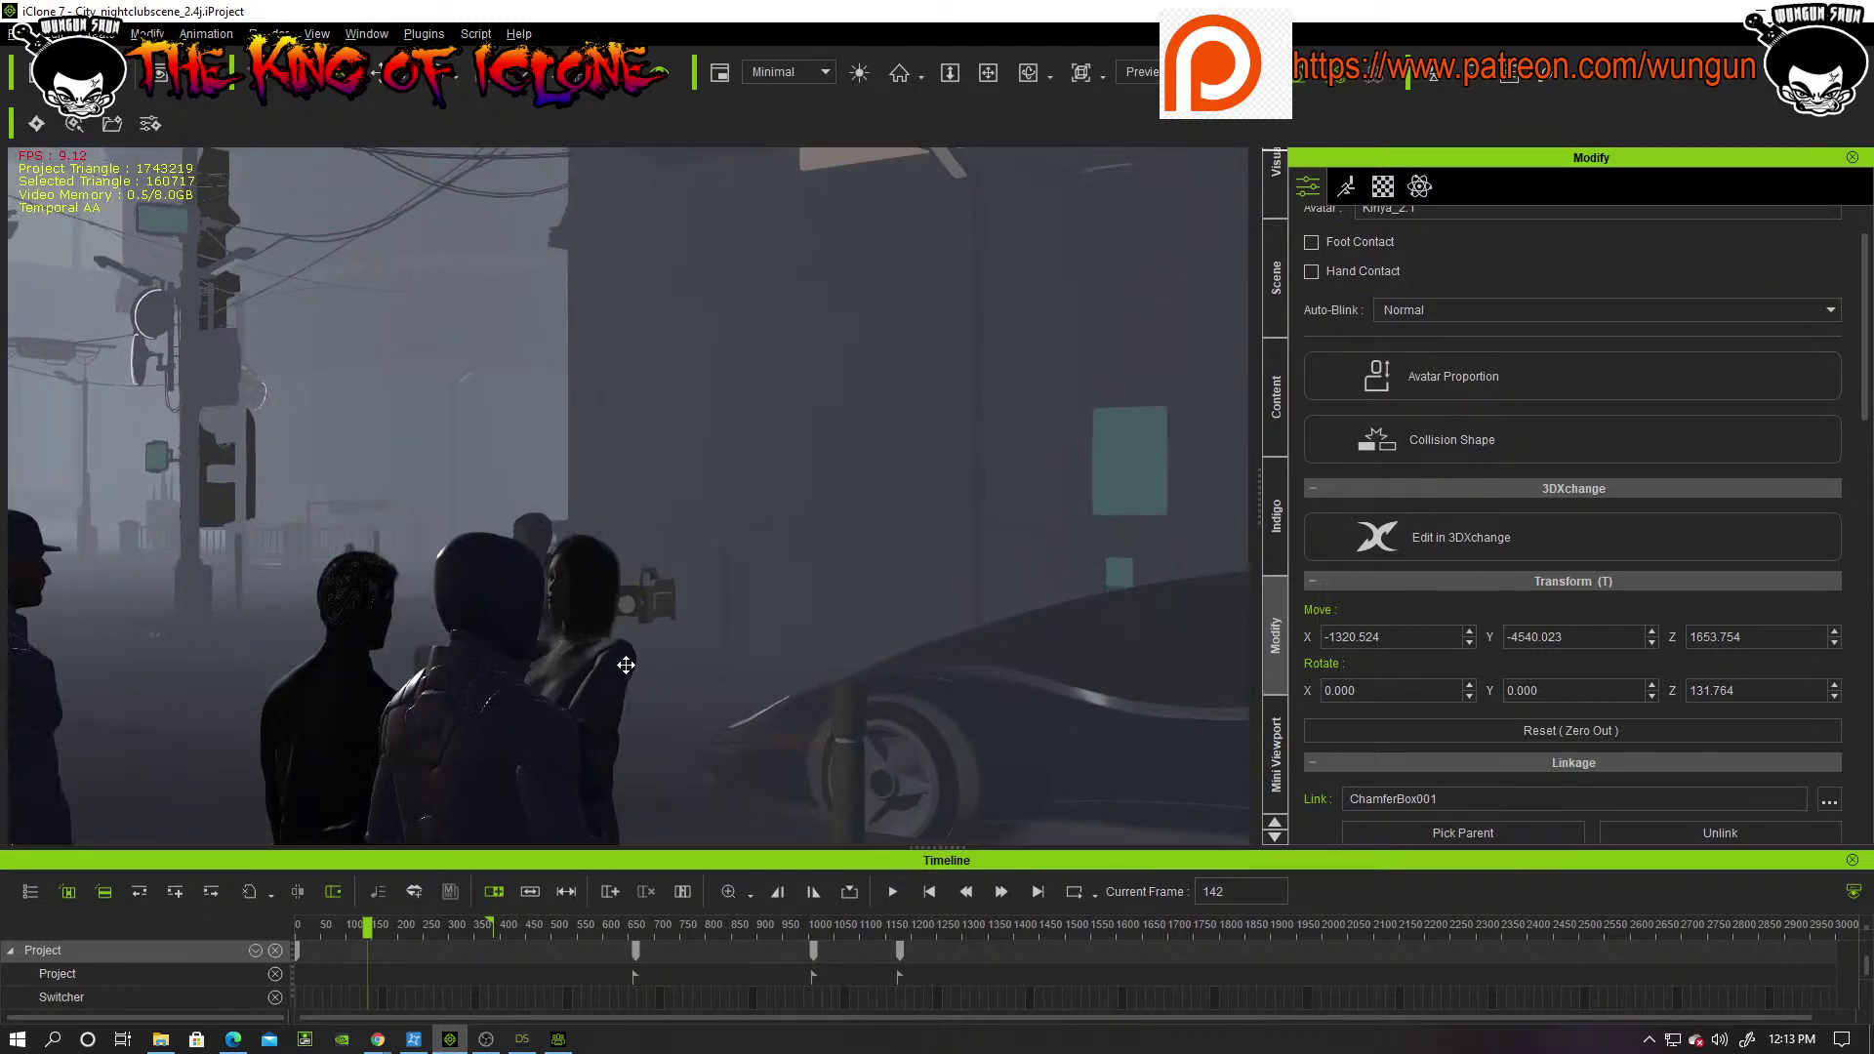
scroll(627, 661, down, 4)
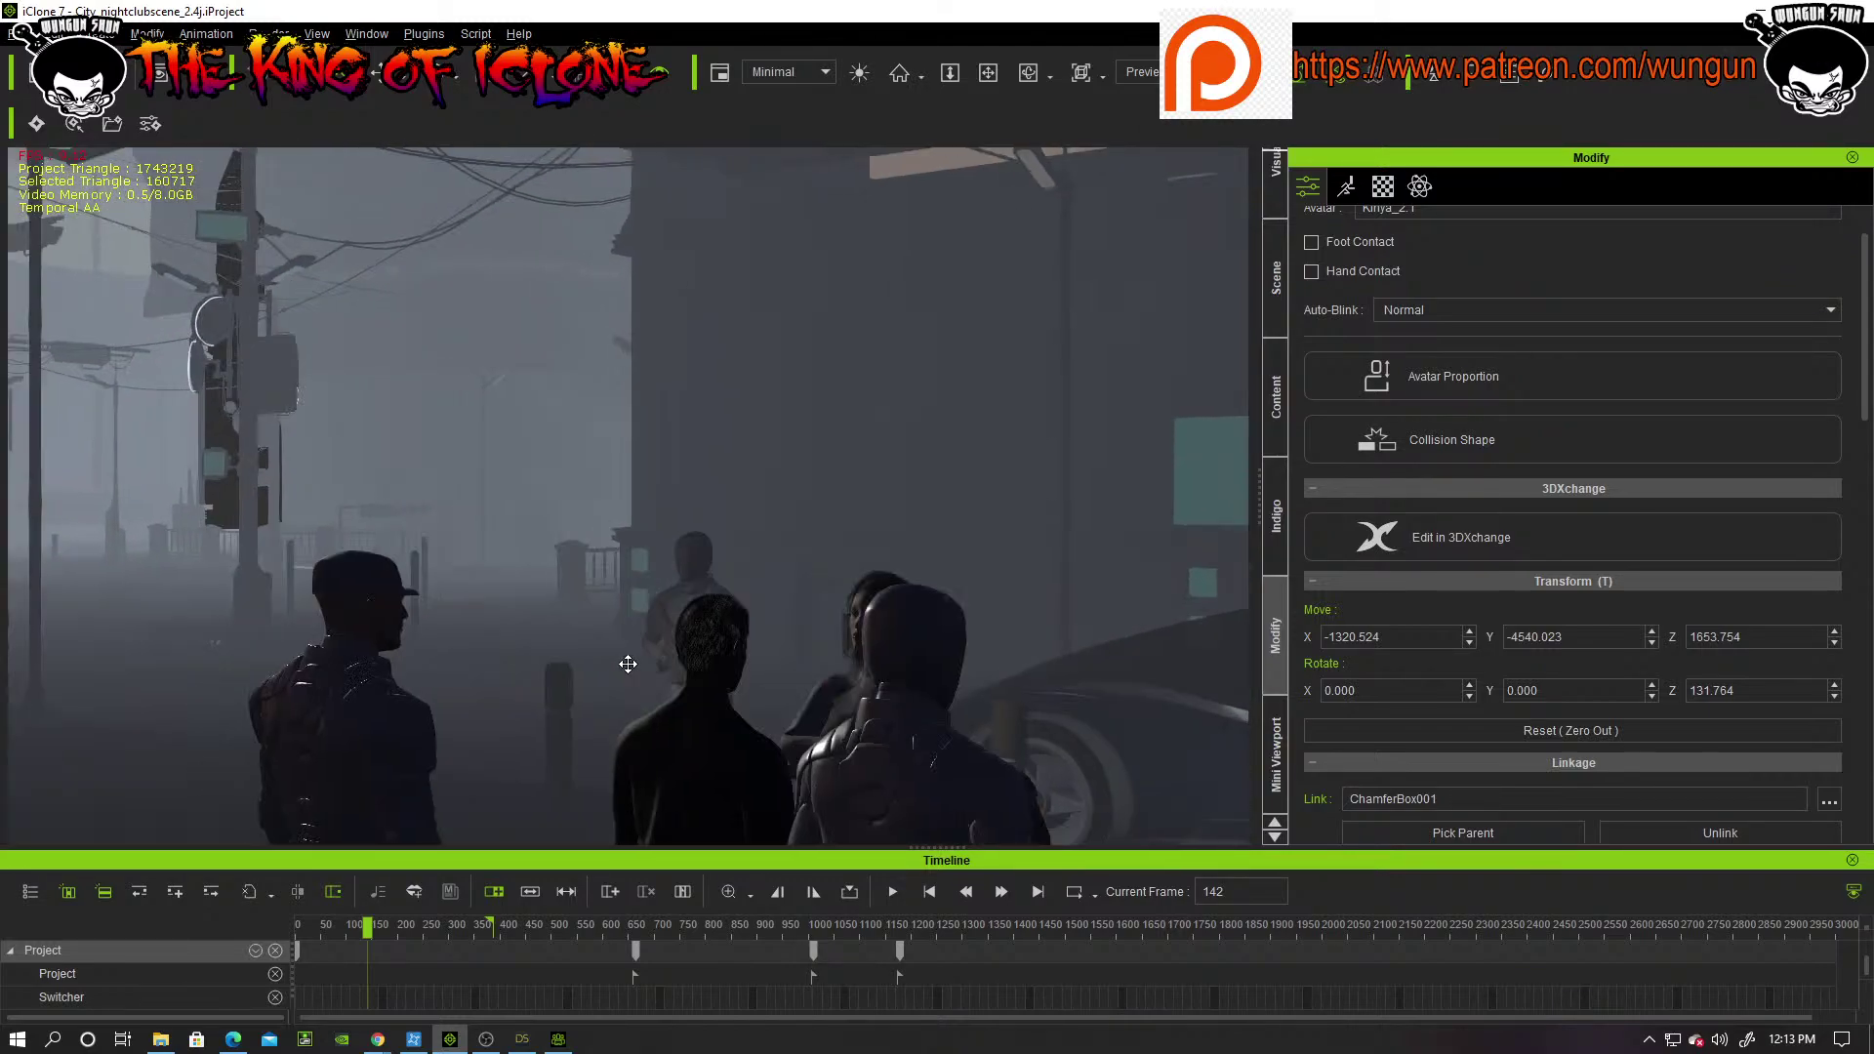
Step: Select the armed guard by the car, show the scene's object list, and examine the guard up close
click(712, 588)
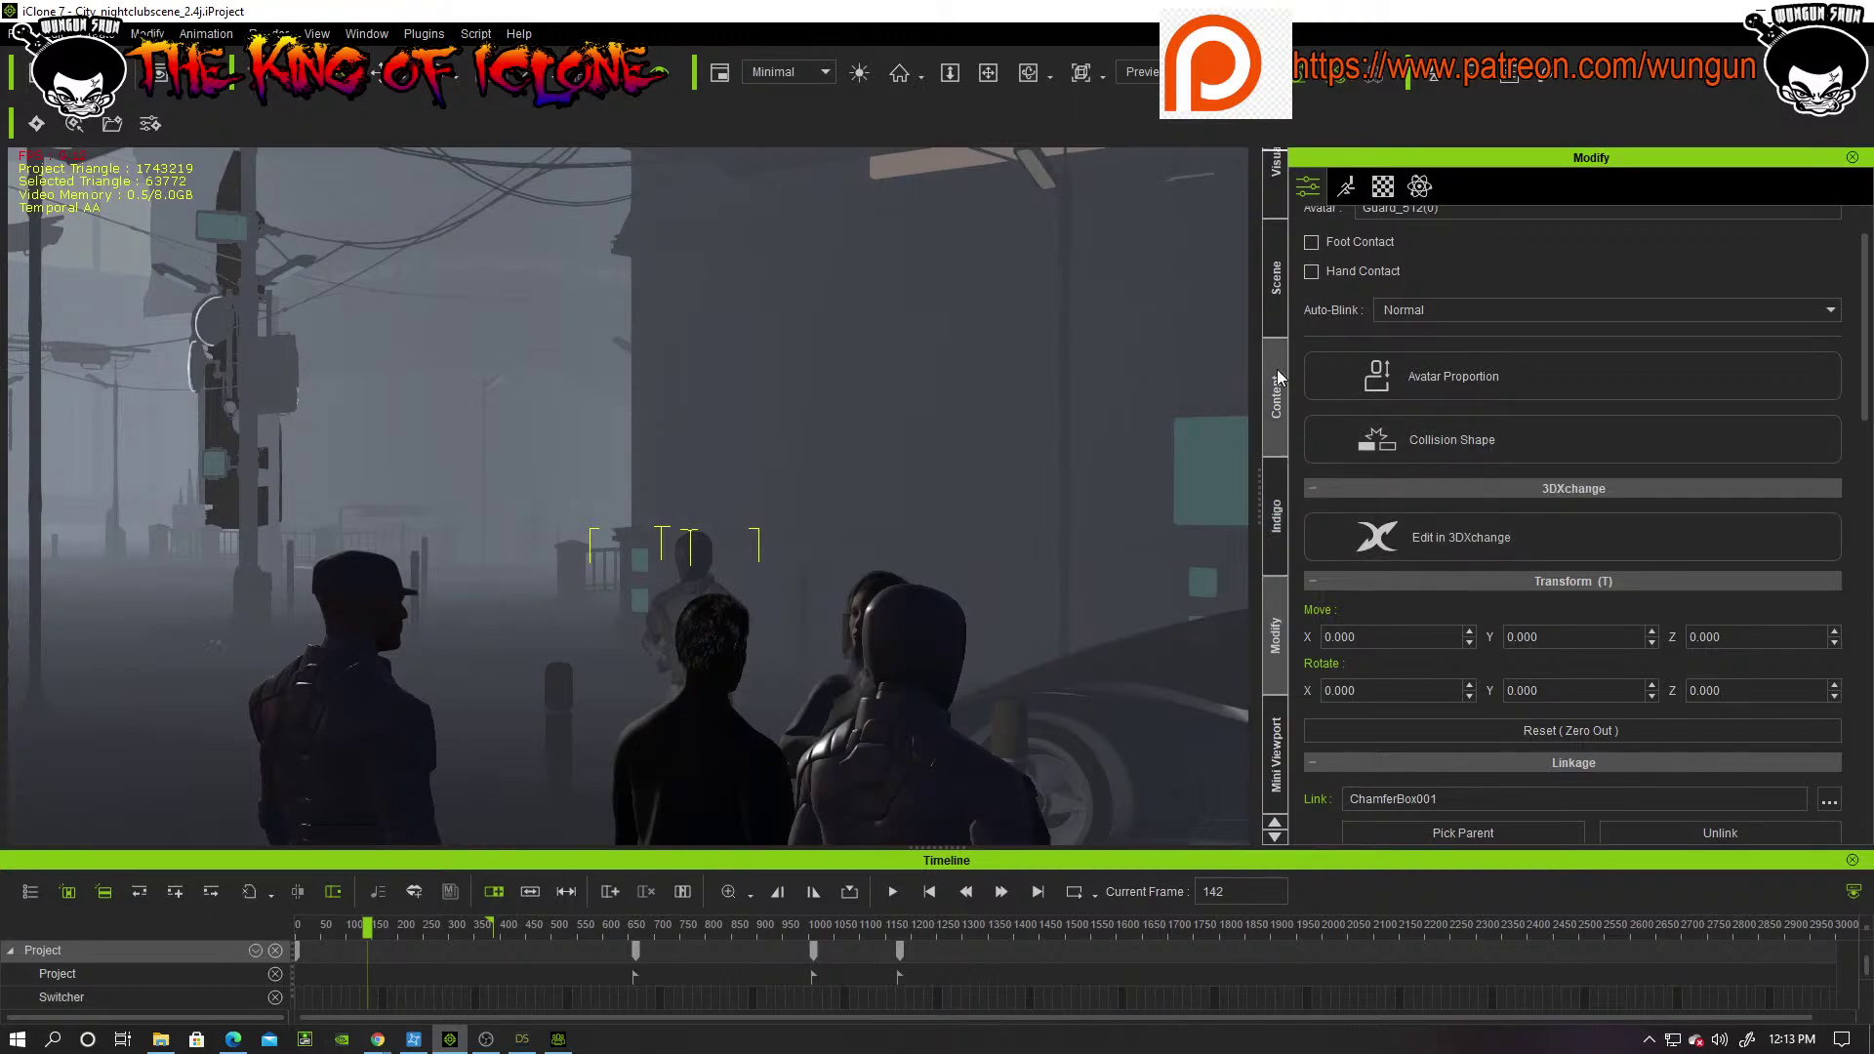
click(1277, 285)
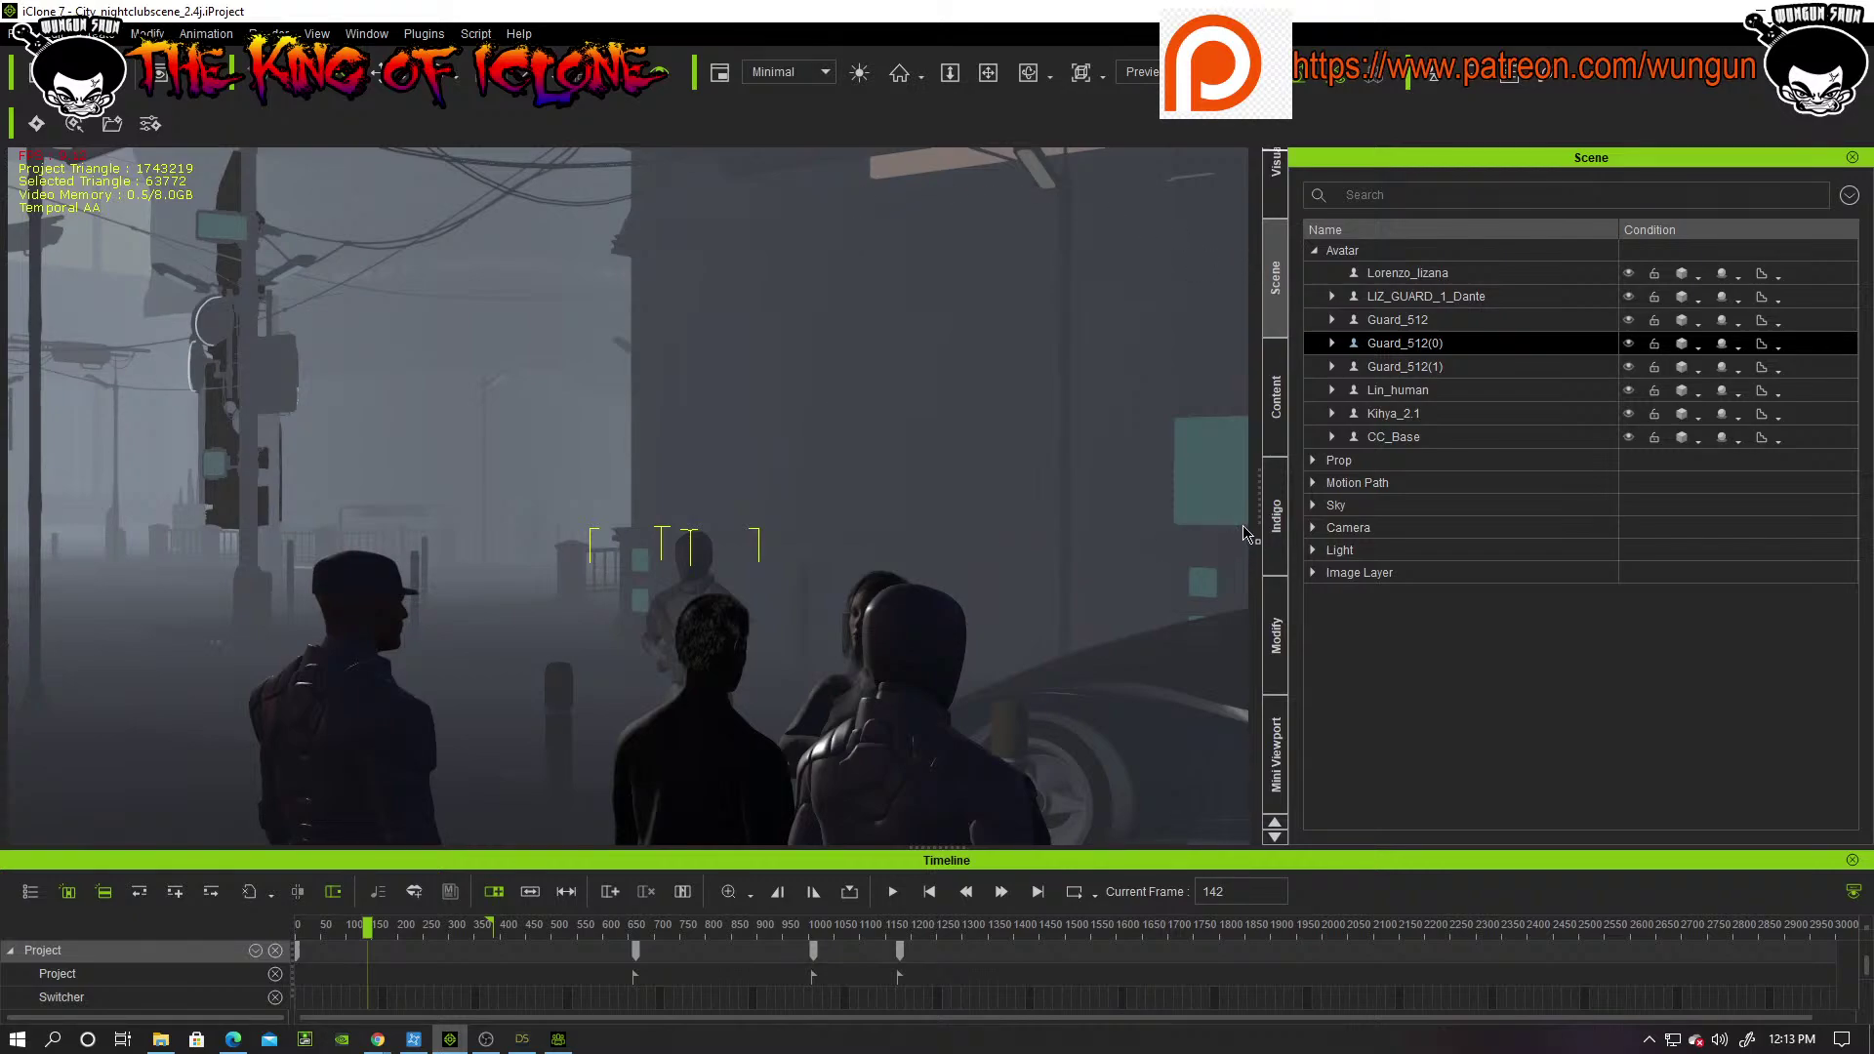
scroll(883, 584, up, 2)
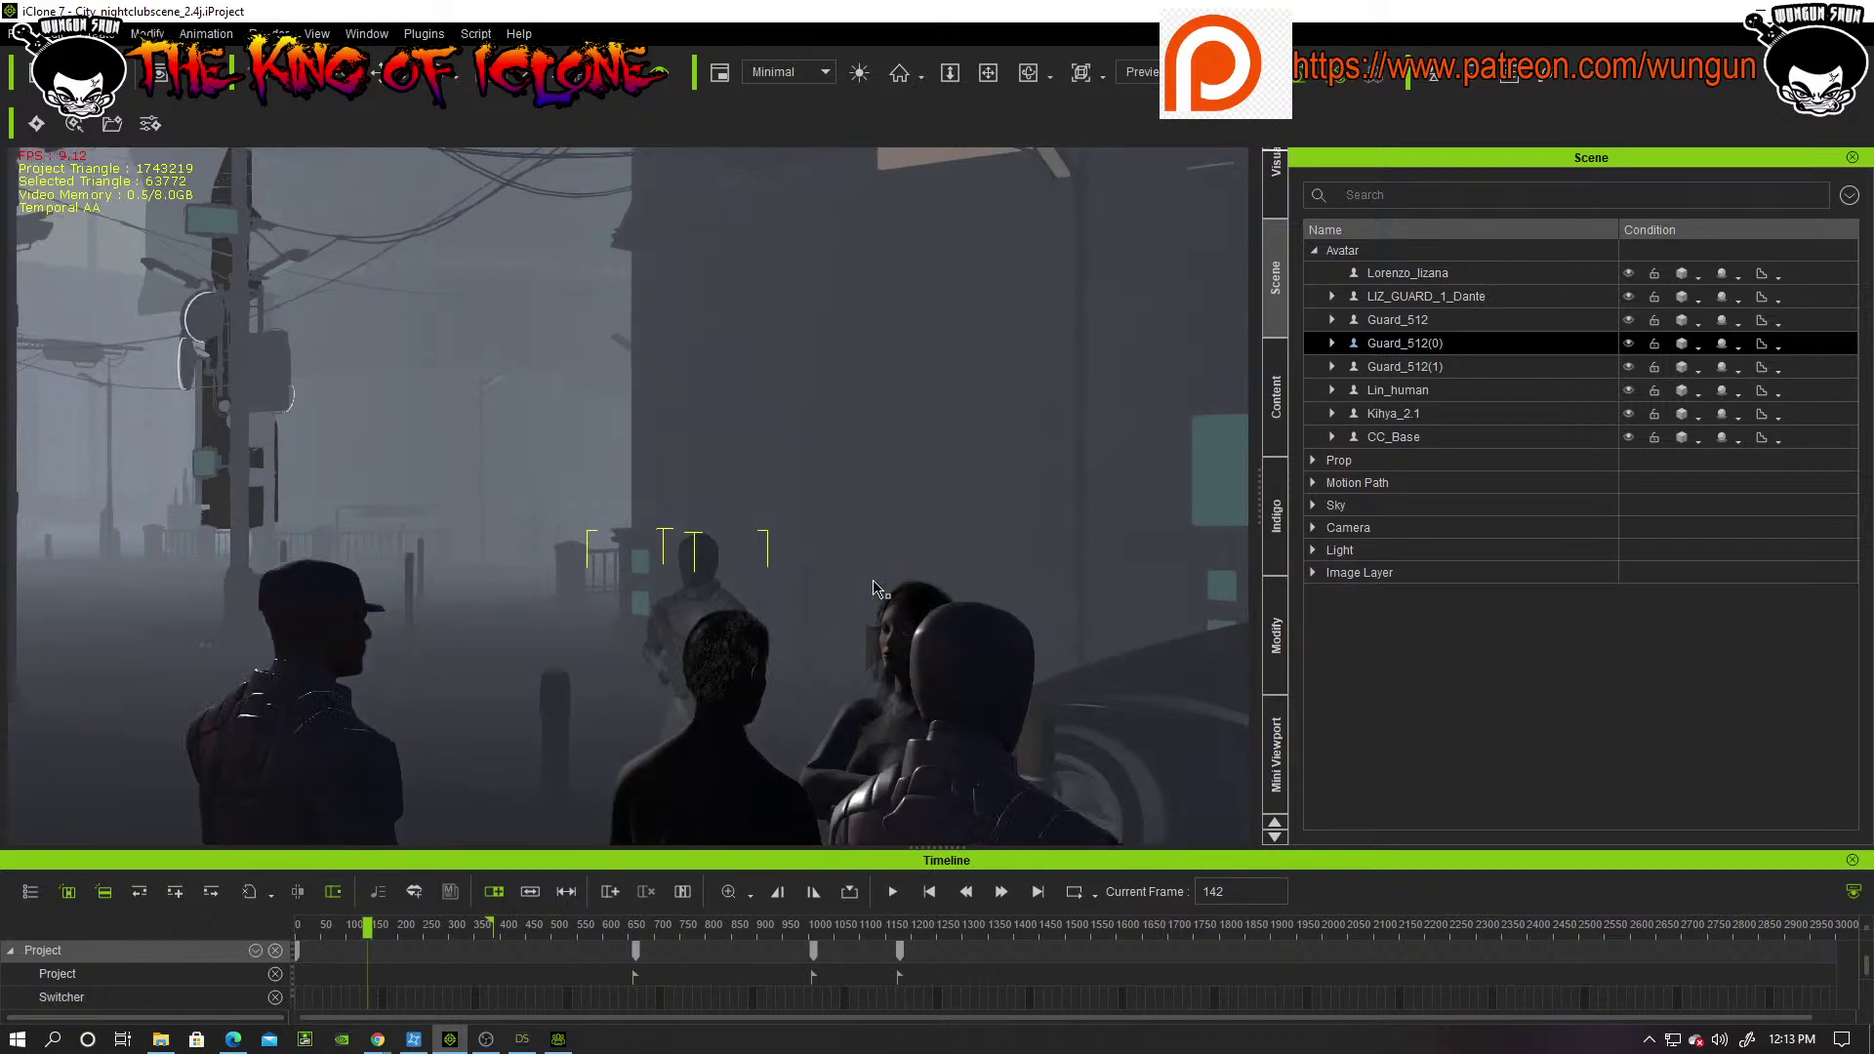
scroll(859, 597, up, 2)
right_drag(806, 610, 1001, 680)
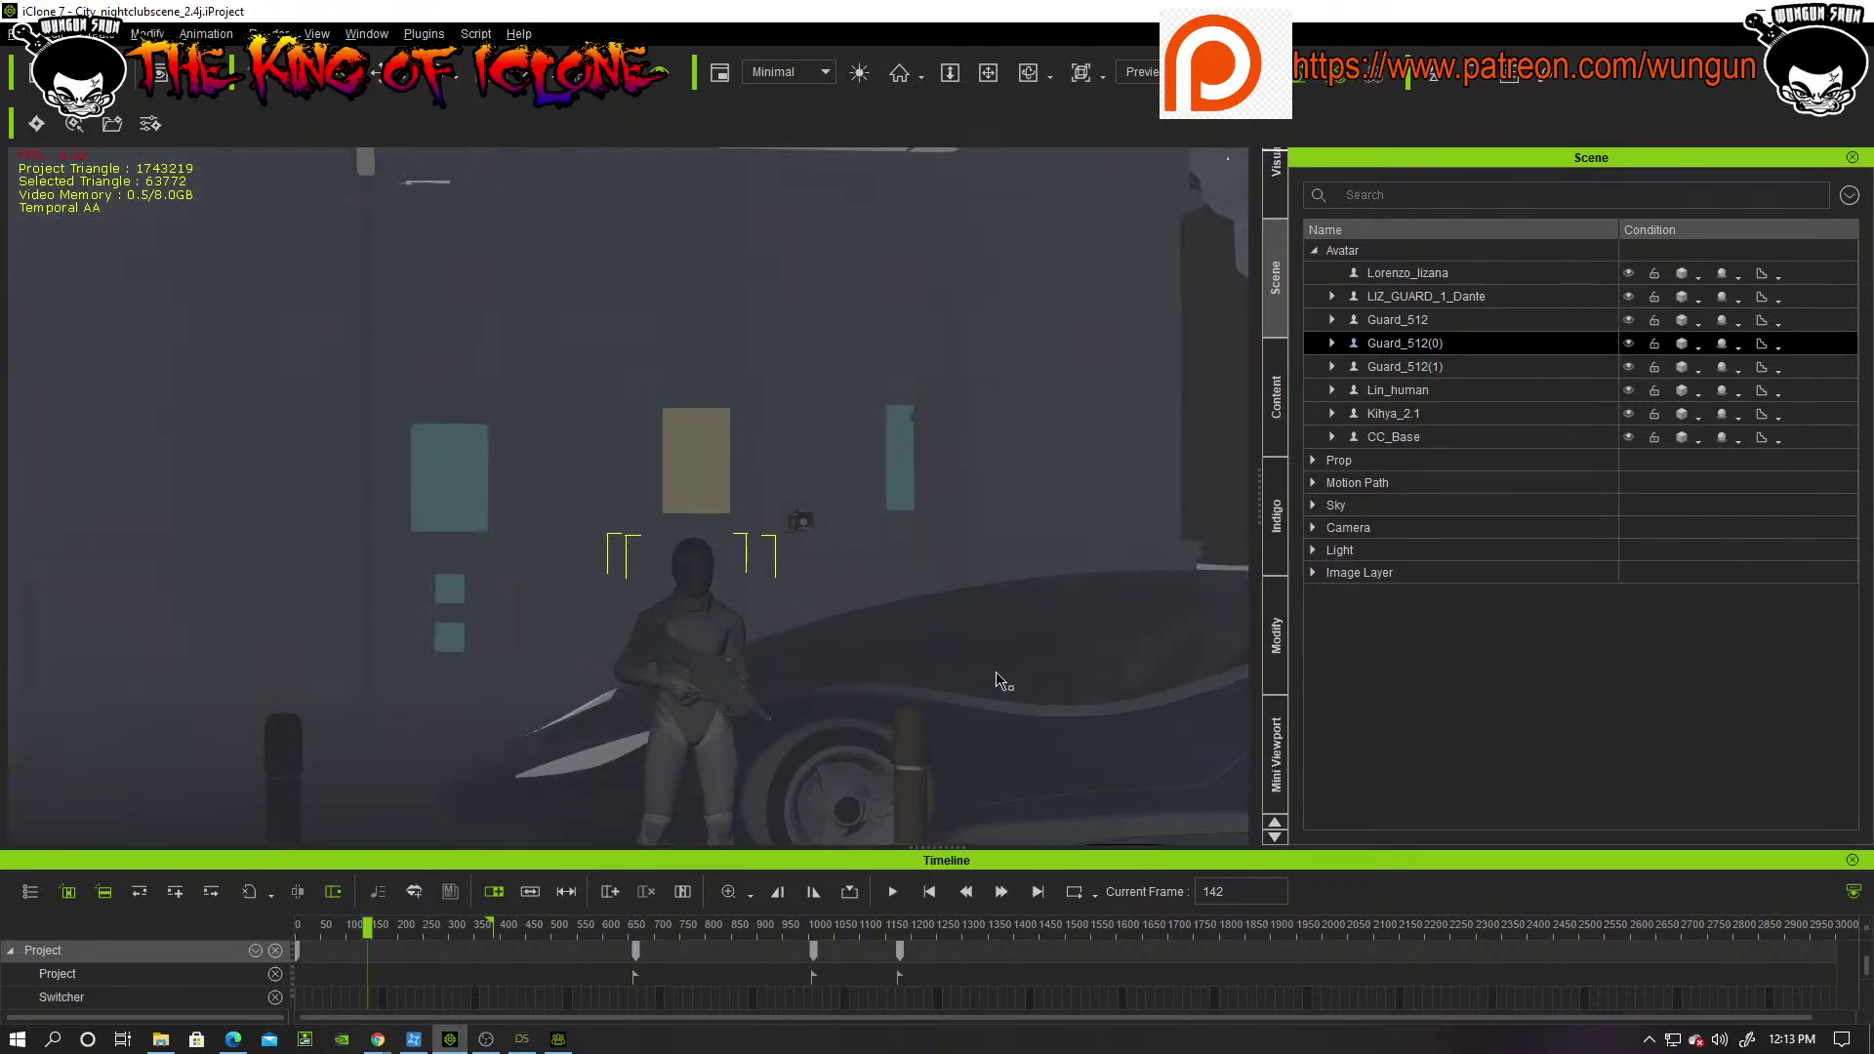
scroll(1018, 660, up, 4)
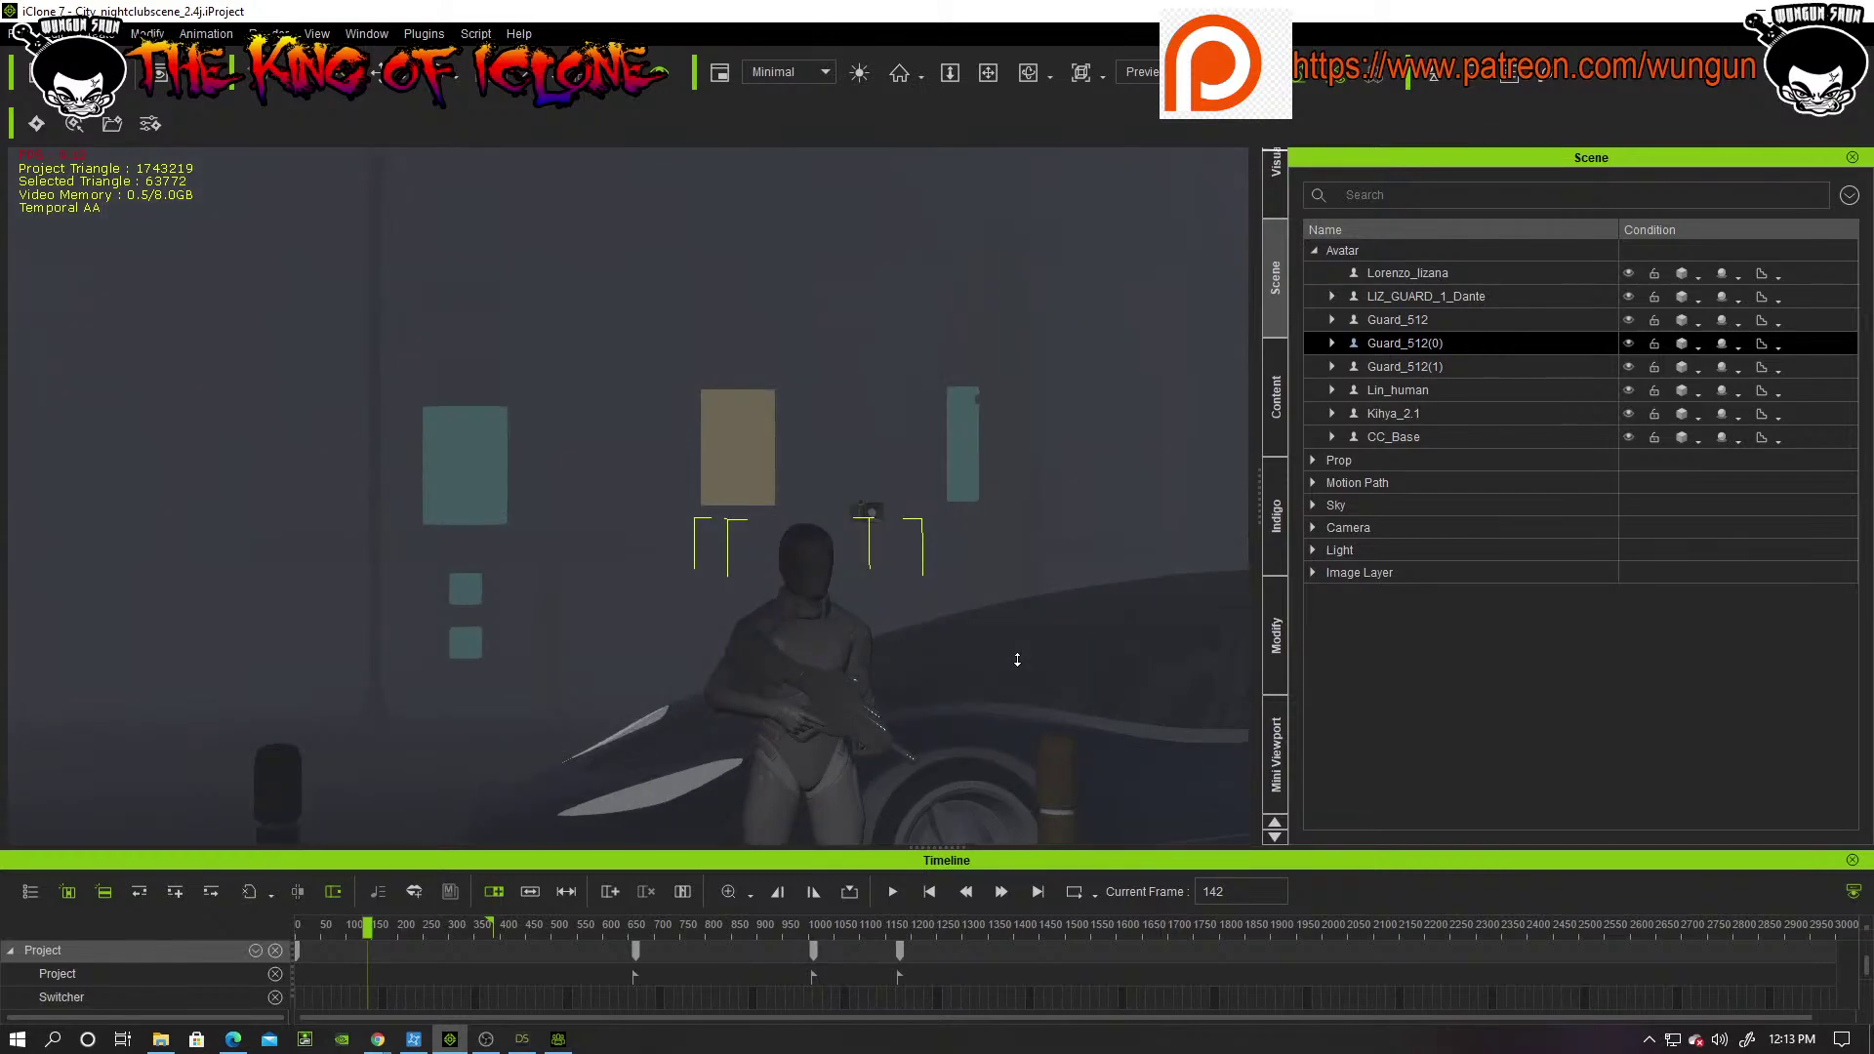
middle_drag(987, 582, 843, 497)
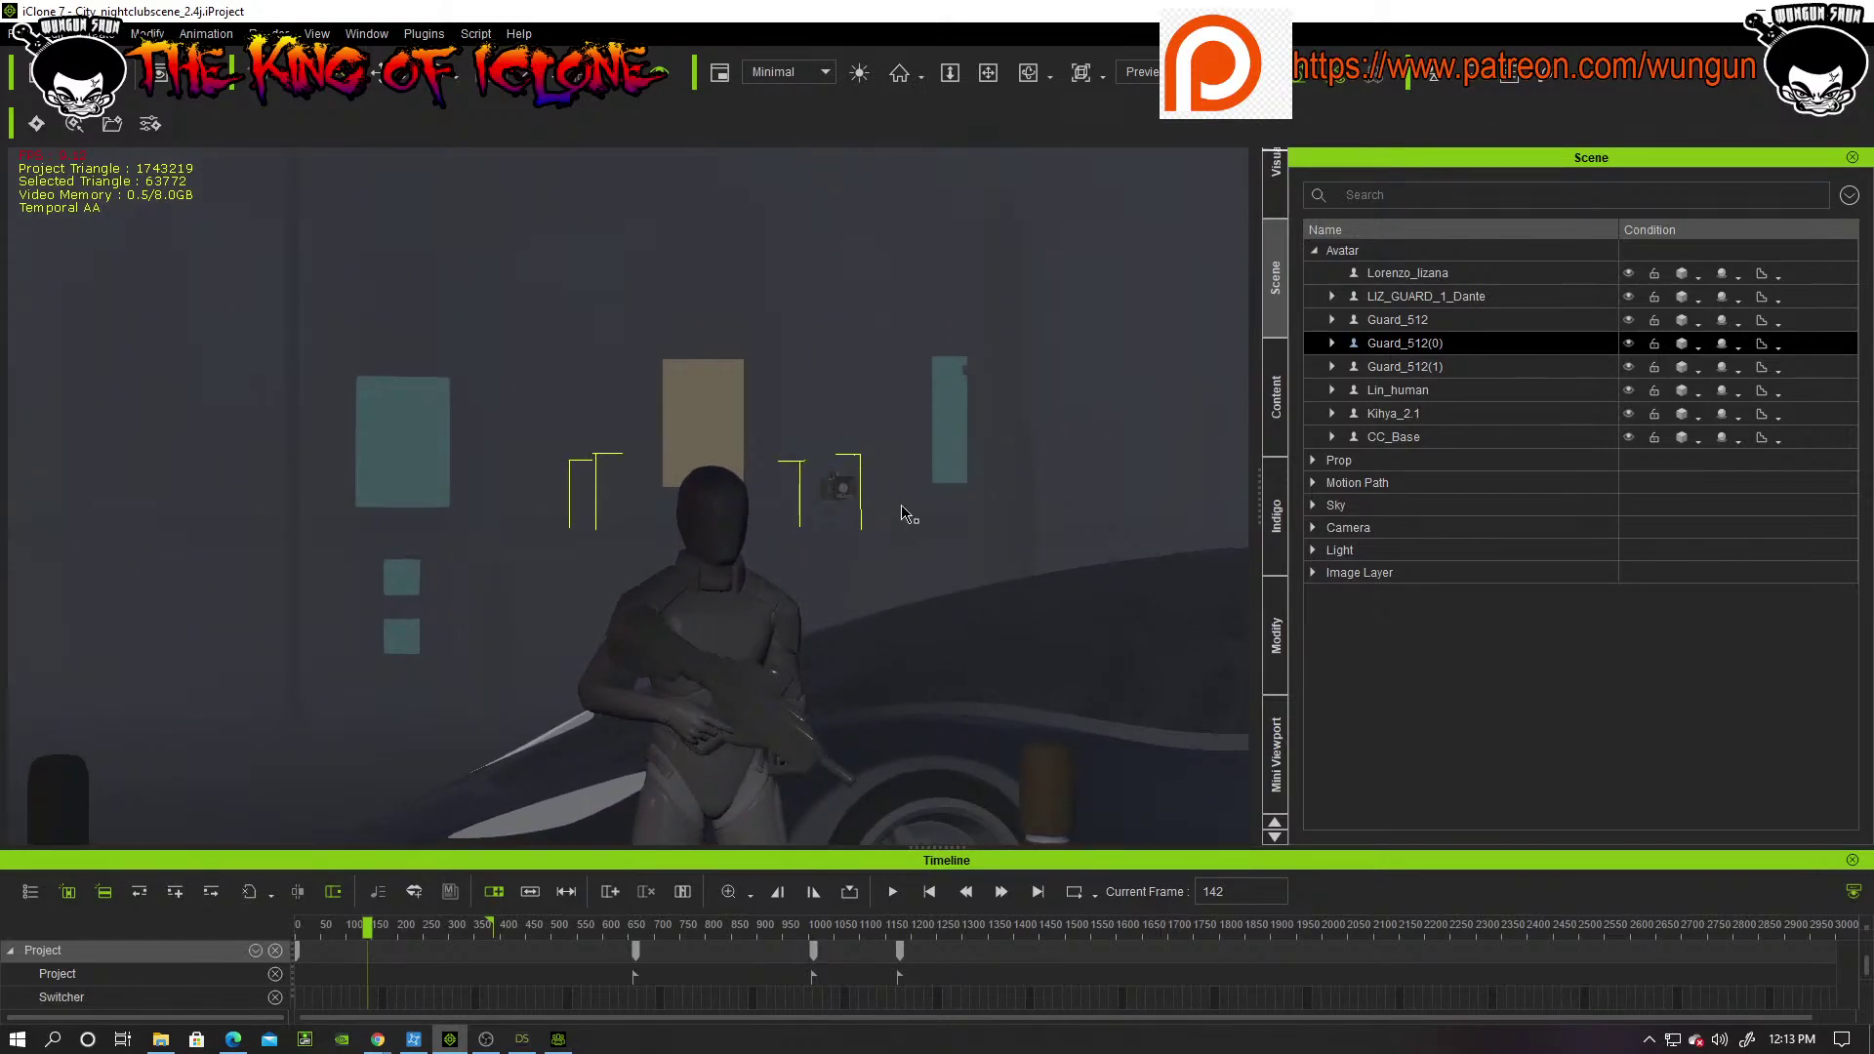
middle_drag(829, 494, 803, 469)
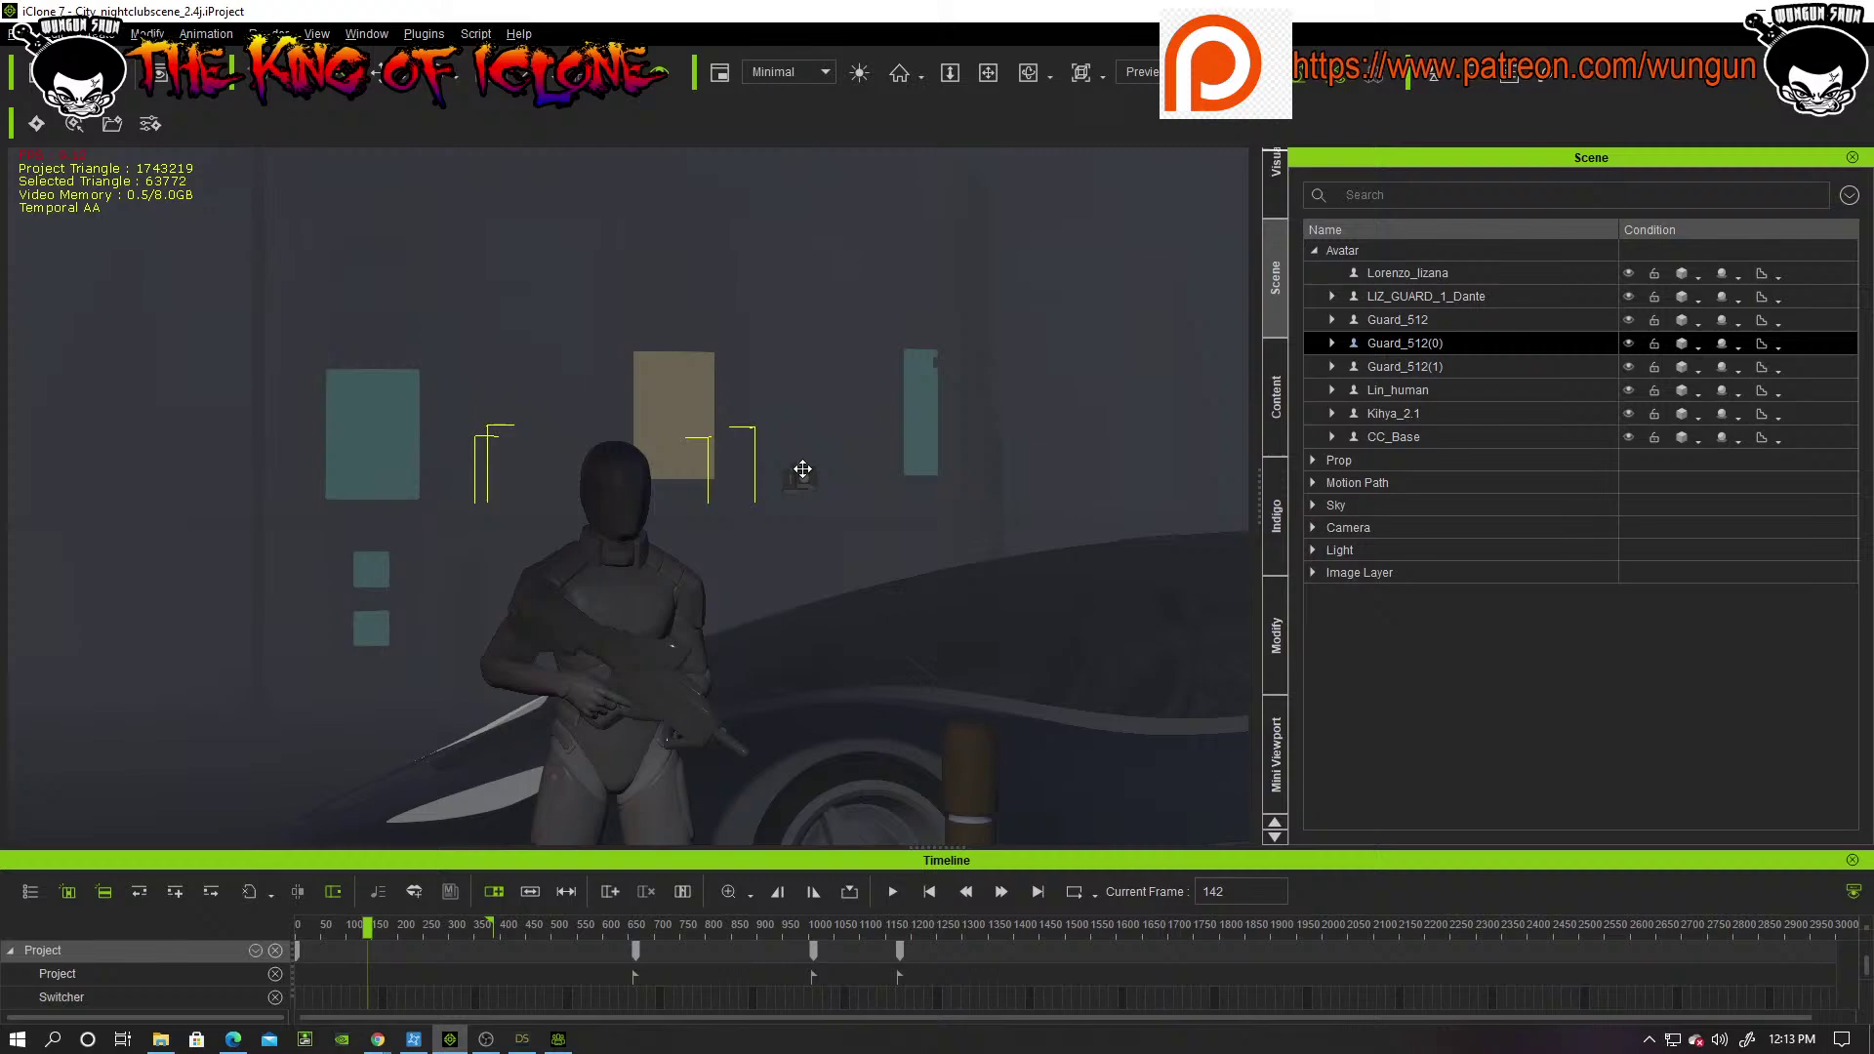
right_drag(803, 469, 781, 472)
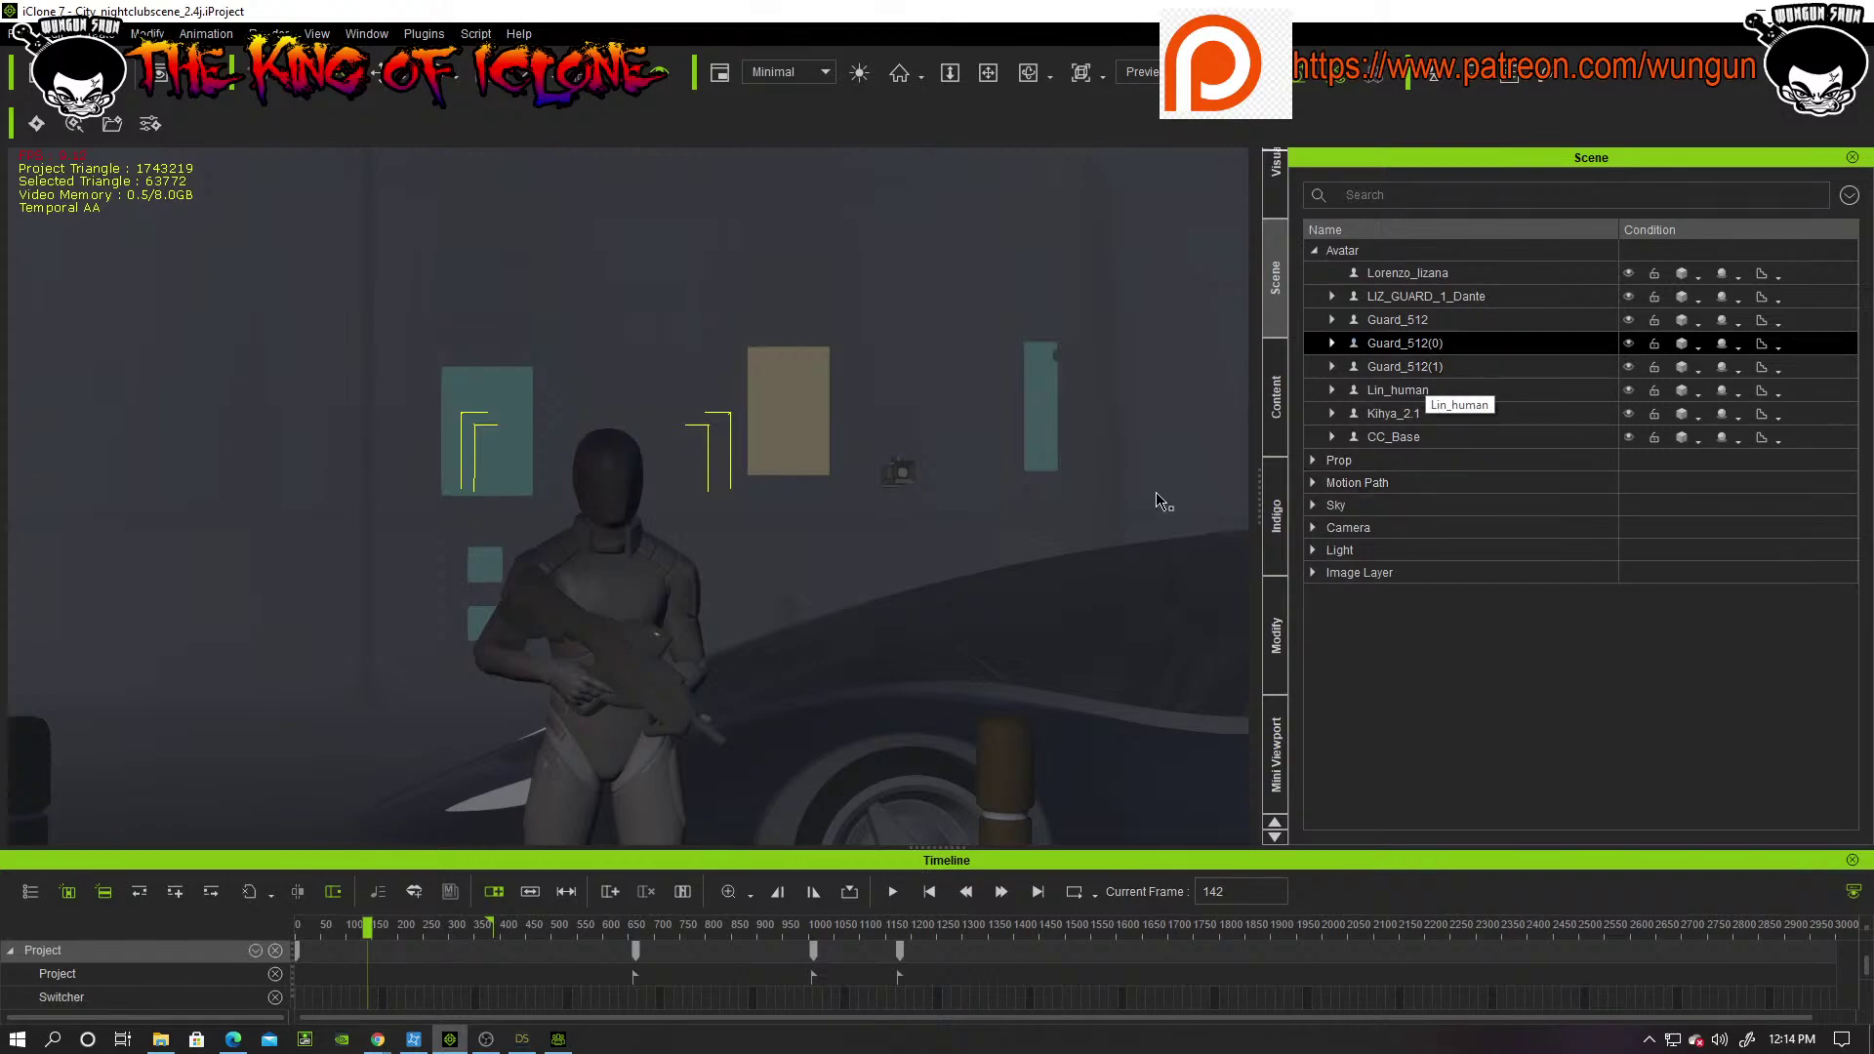
Step: Save the selected armed guard as a new avatar in the custom Avatar library without replacing the existing D_NAE2.0 item
click(1275, 400)
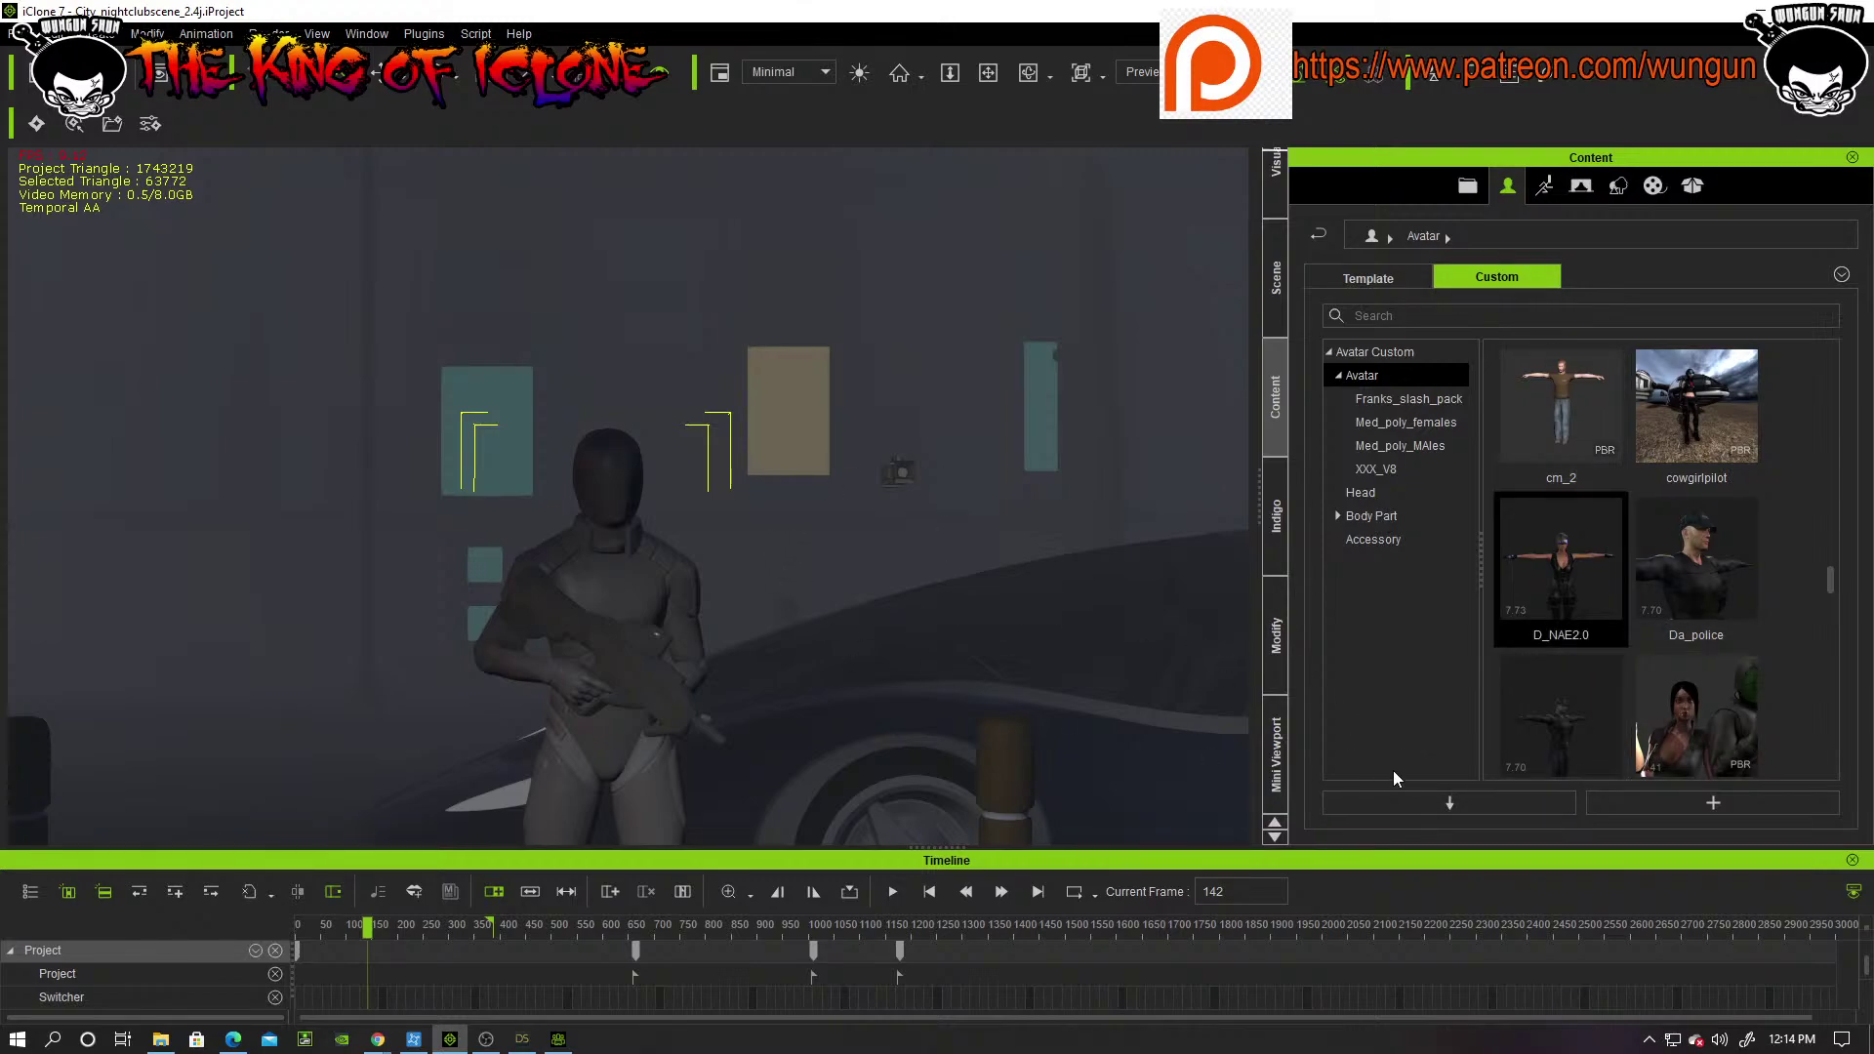
click(1678, 800)
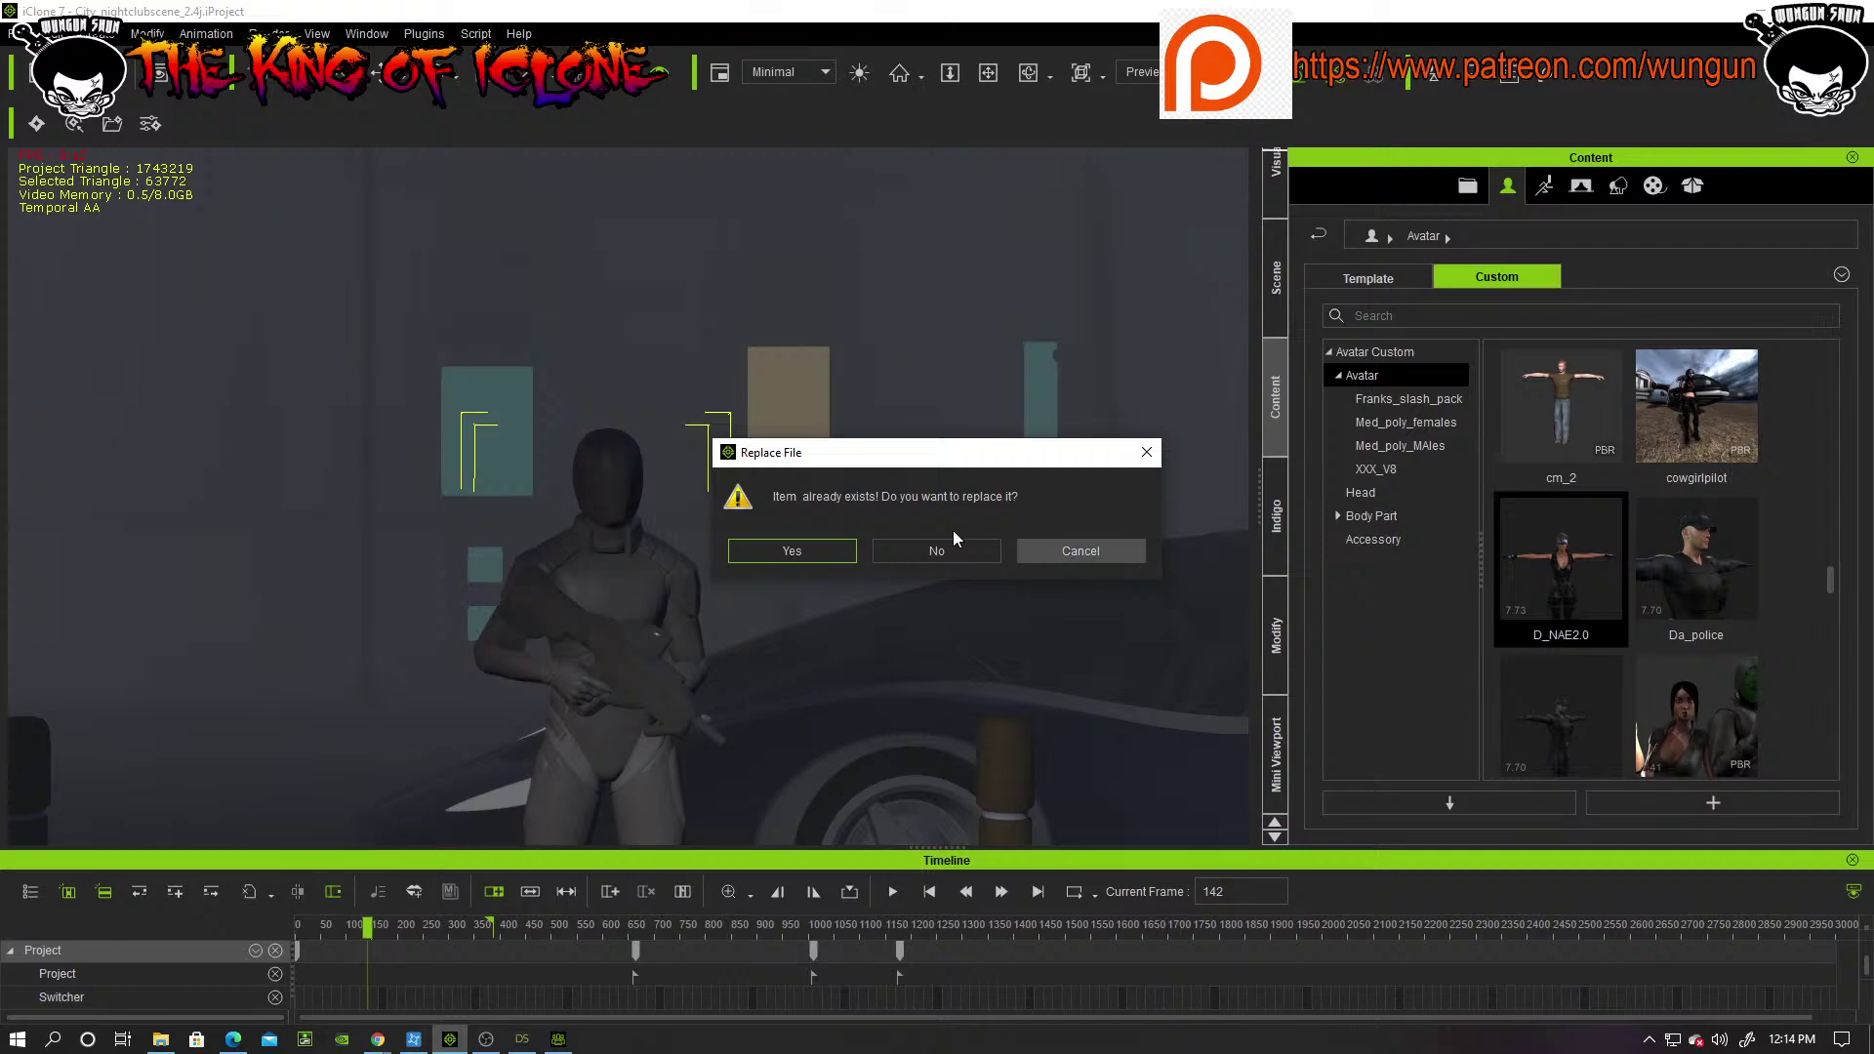
click(1046, 553)
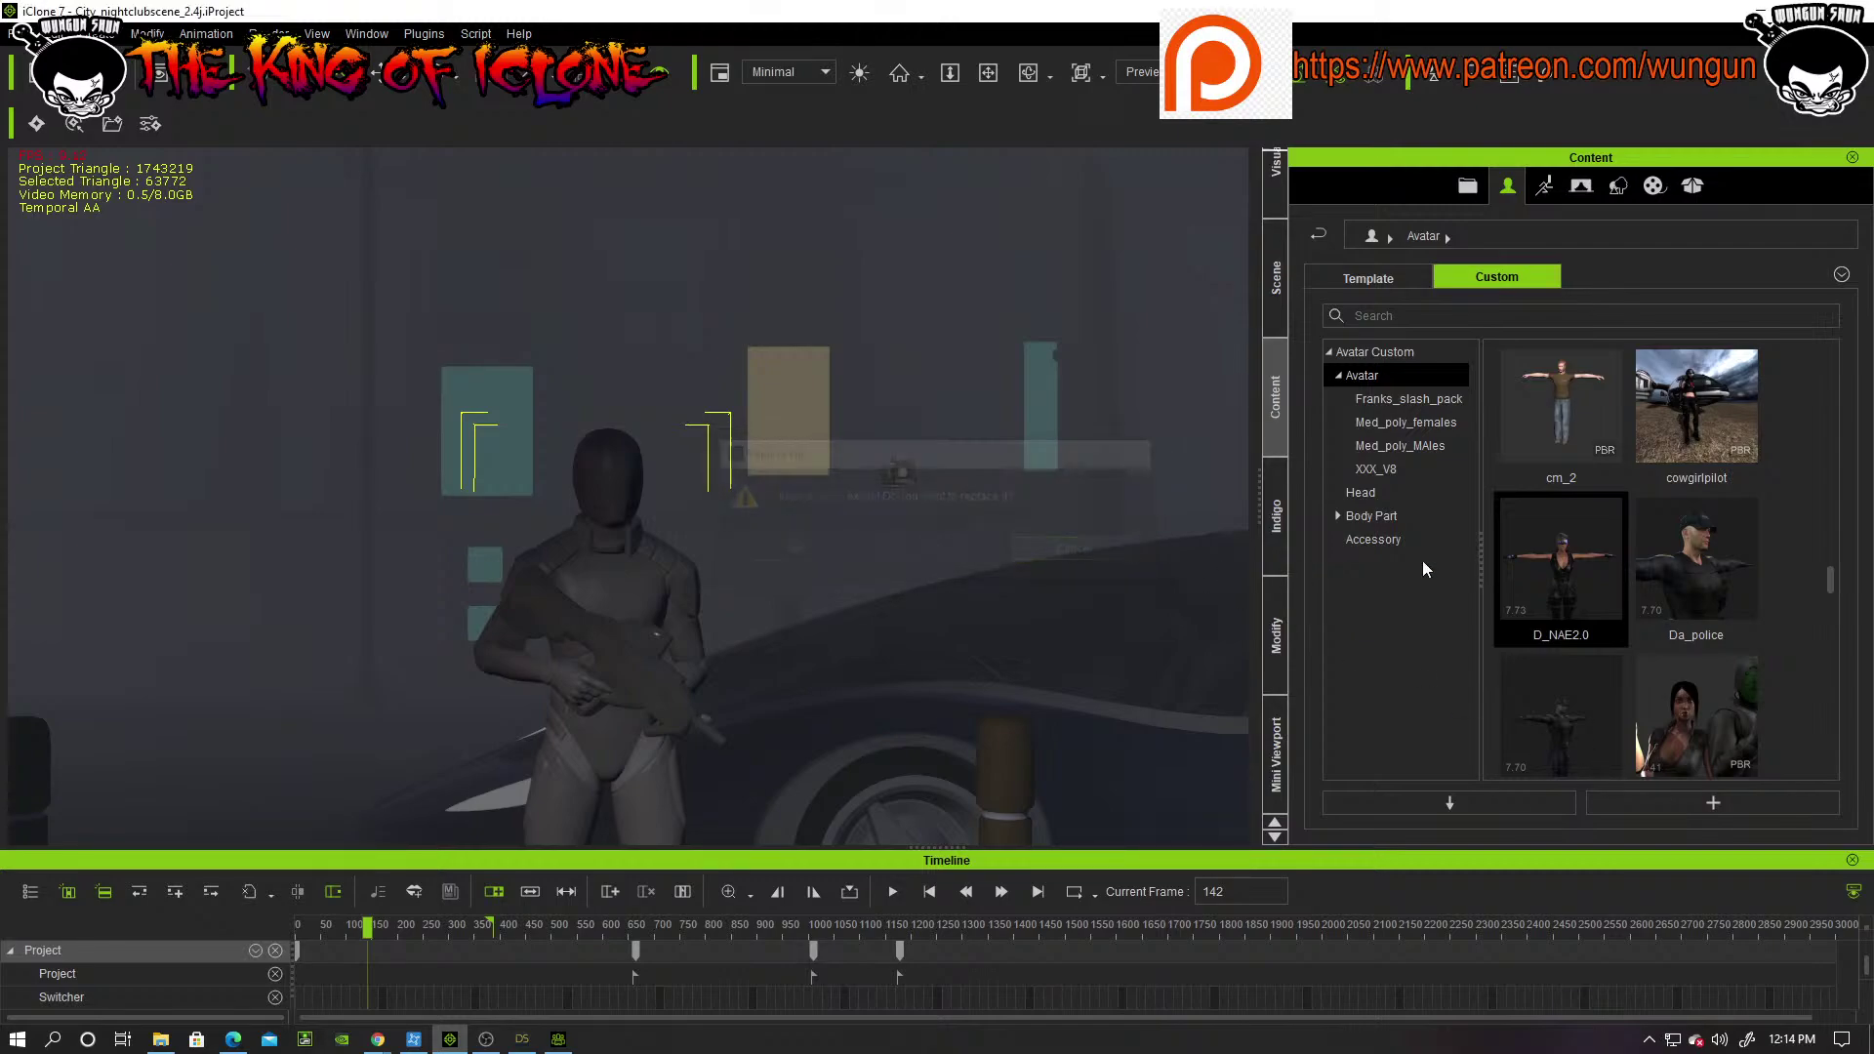
click(1789, 636)
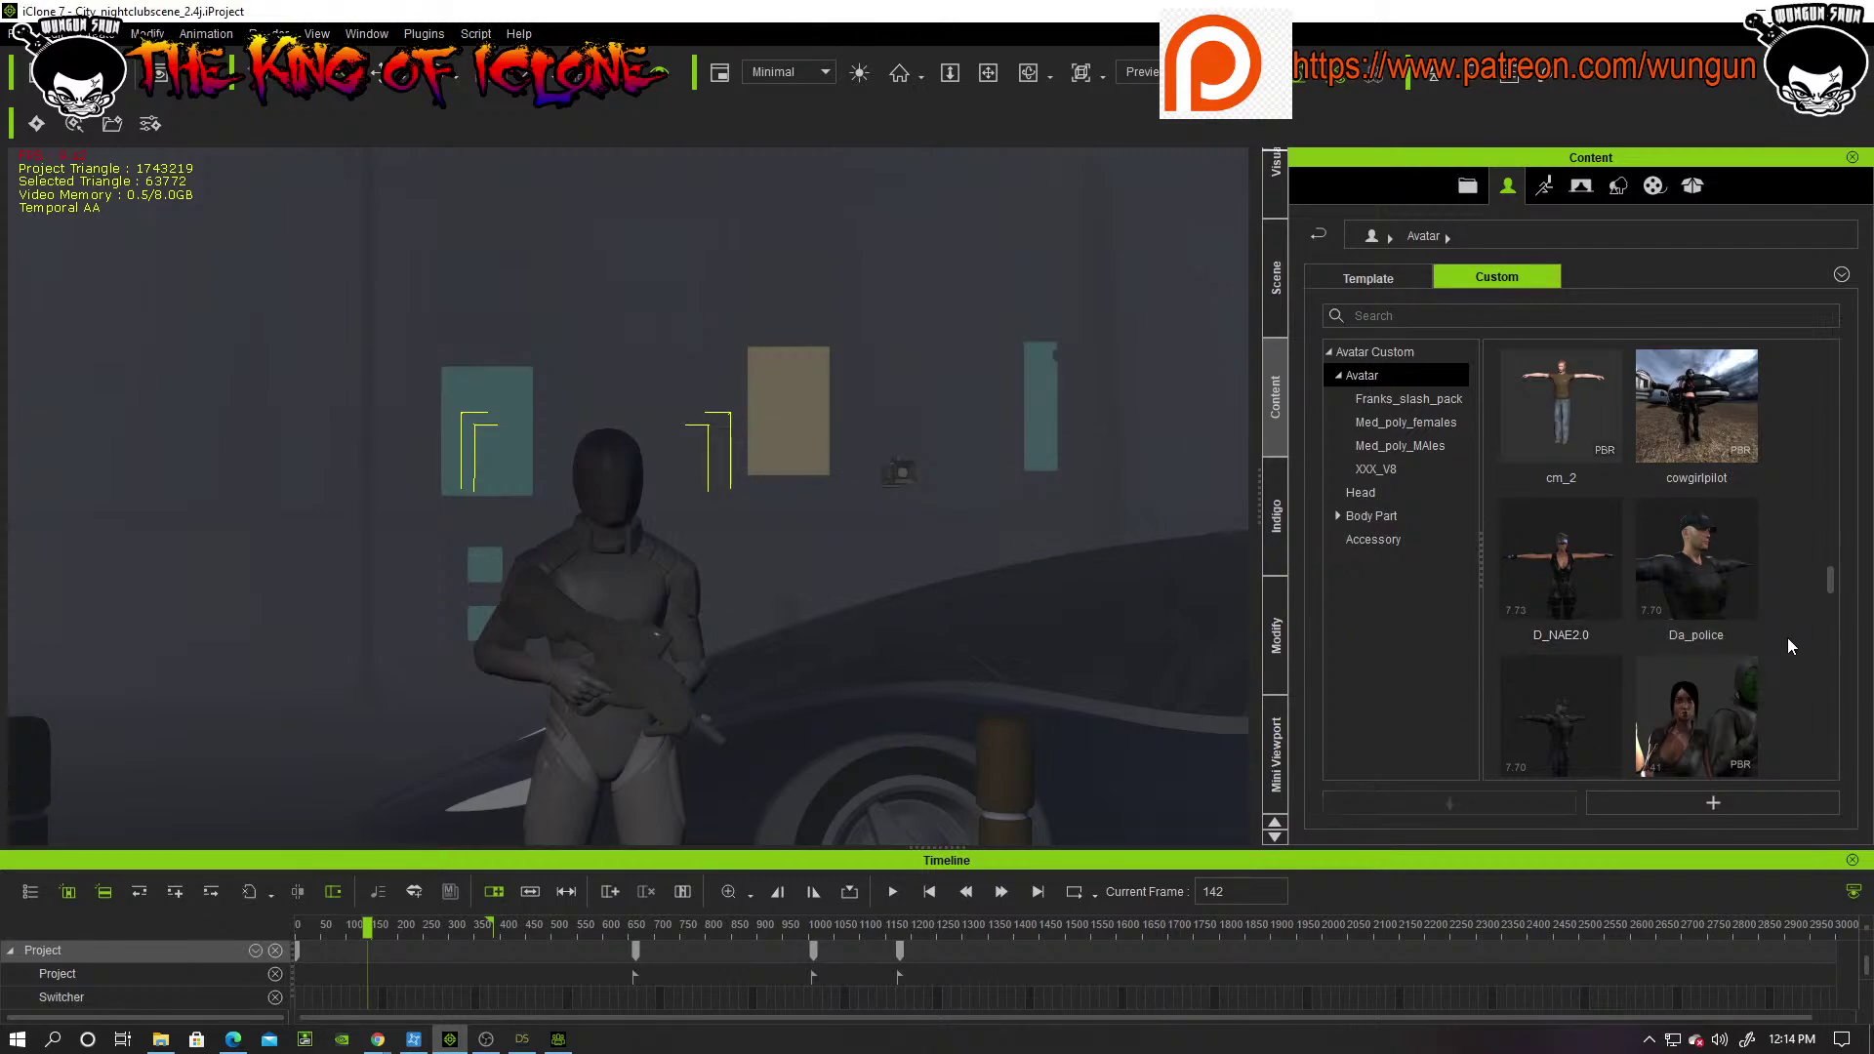
click(1714, 802)
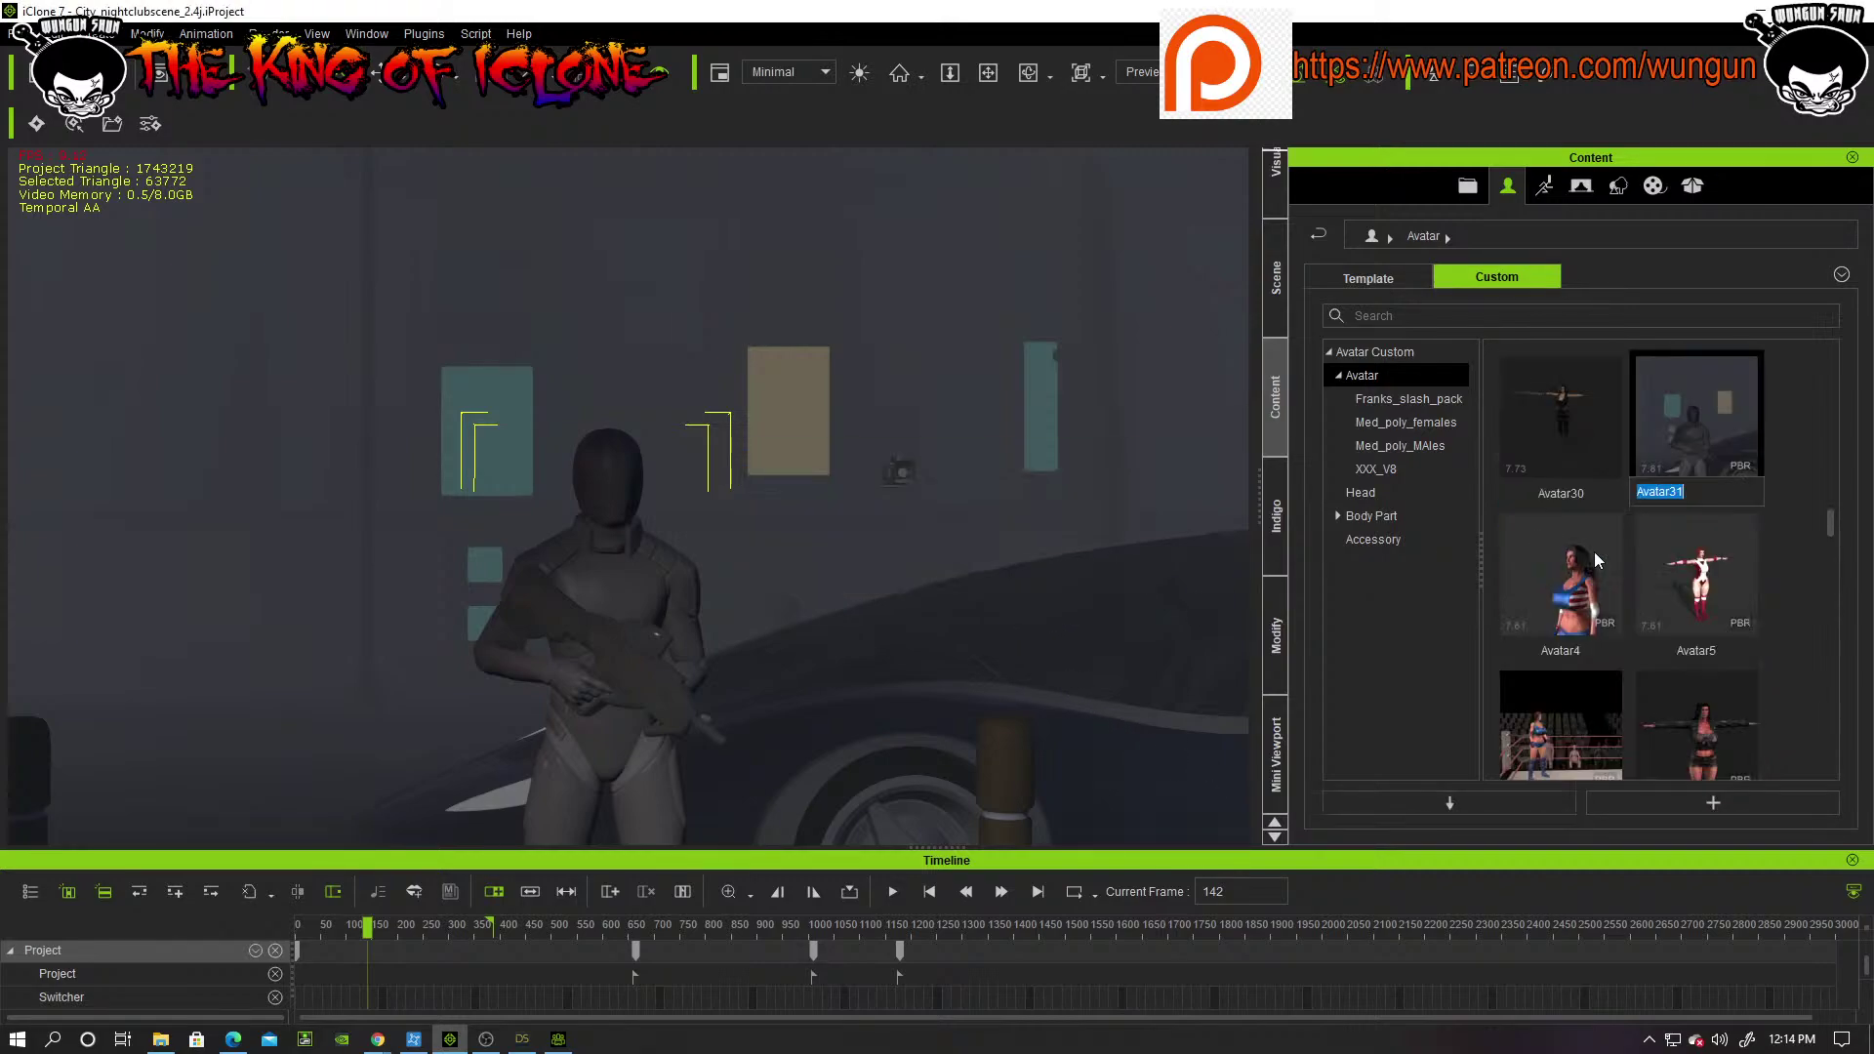
click(1779, 489)
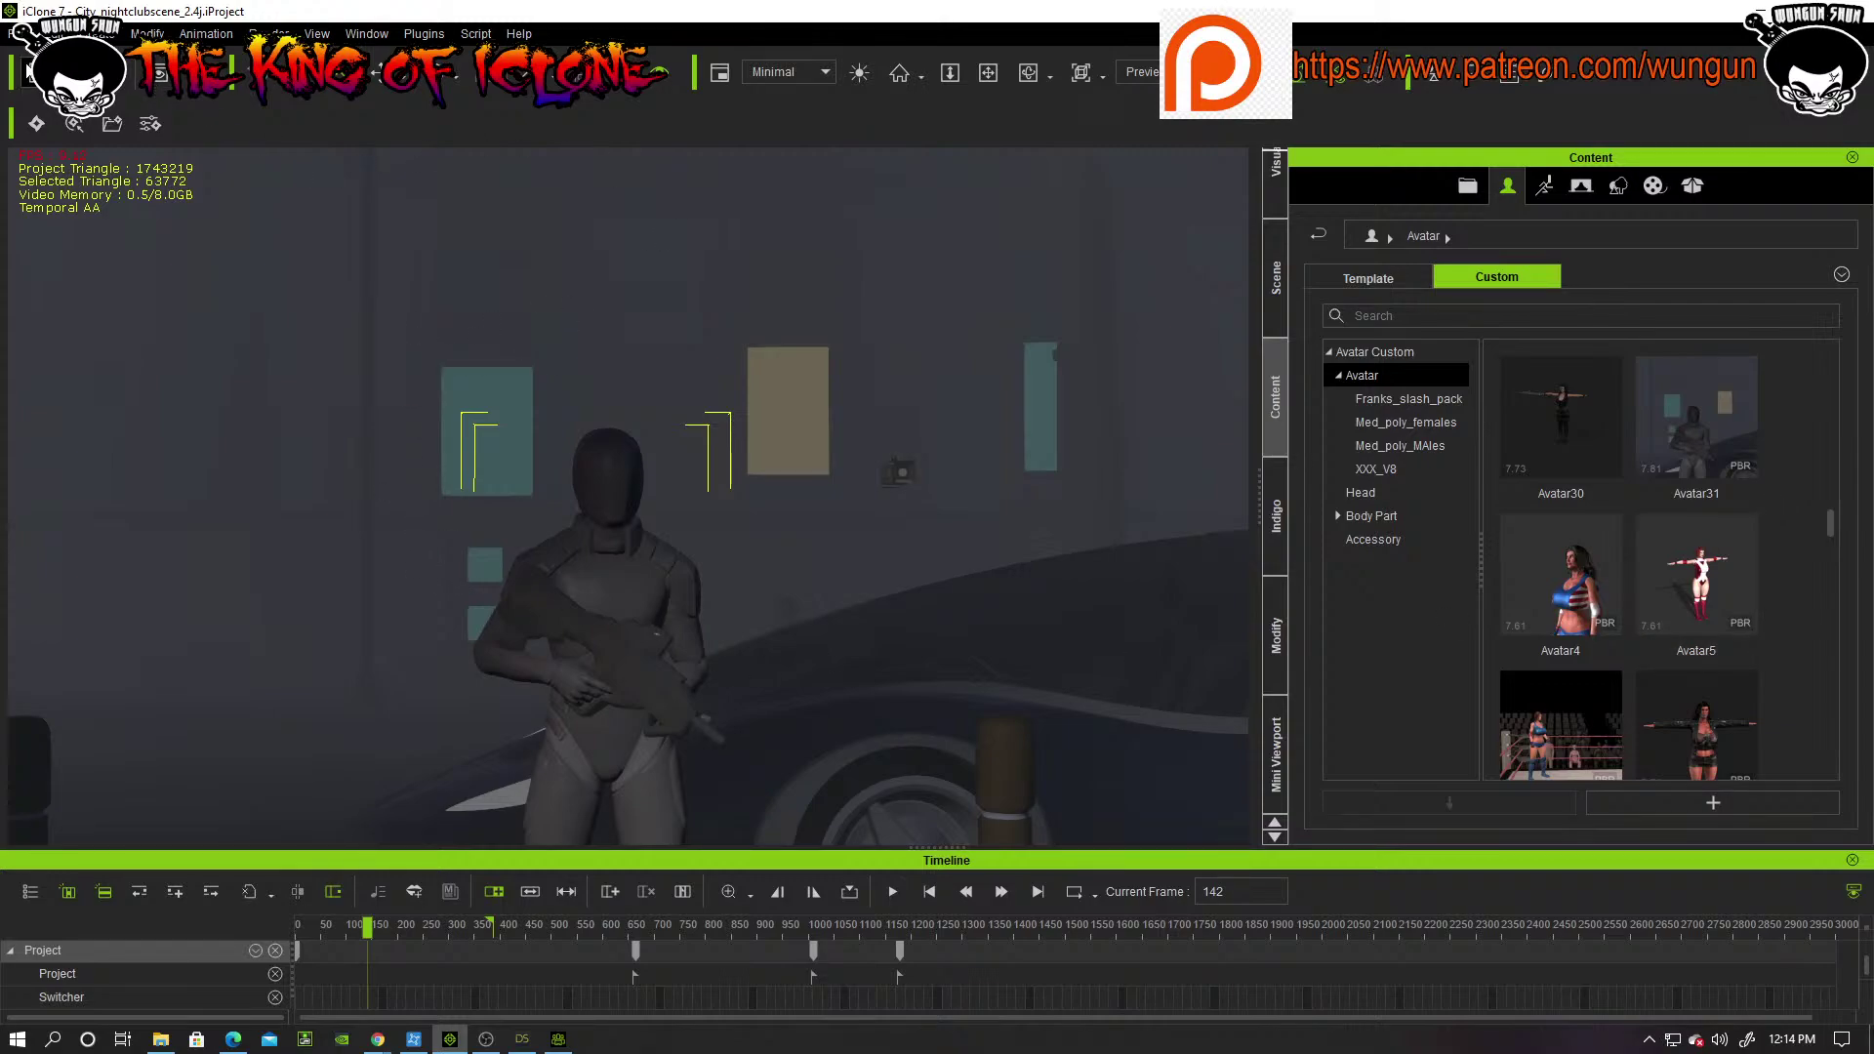
Step: Start a new empty project and load the saved guard avatar, Avatar31, into it
click(37, 73)
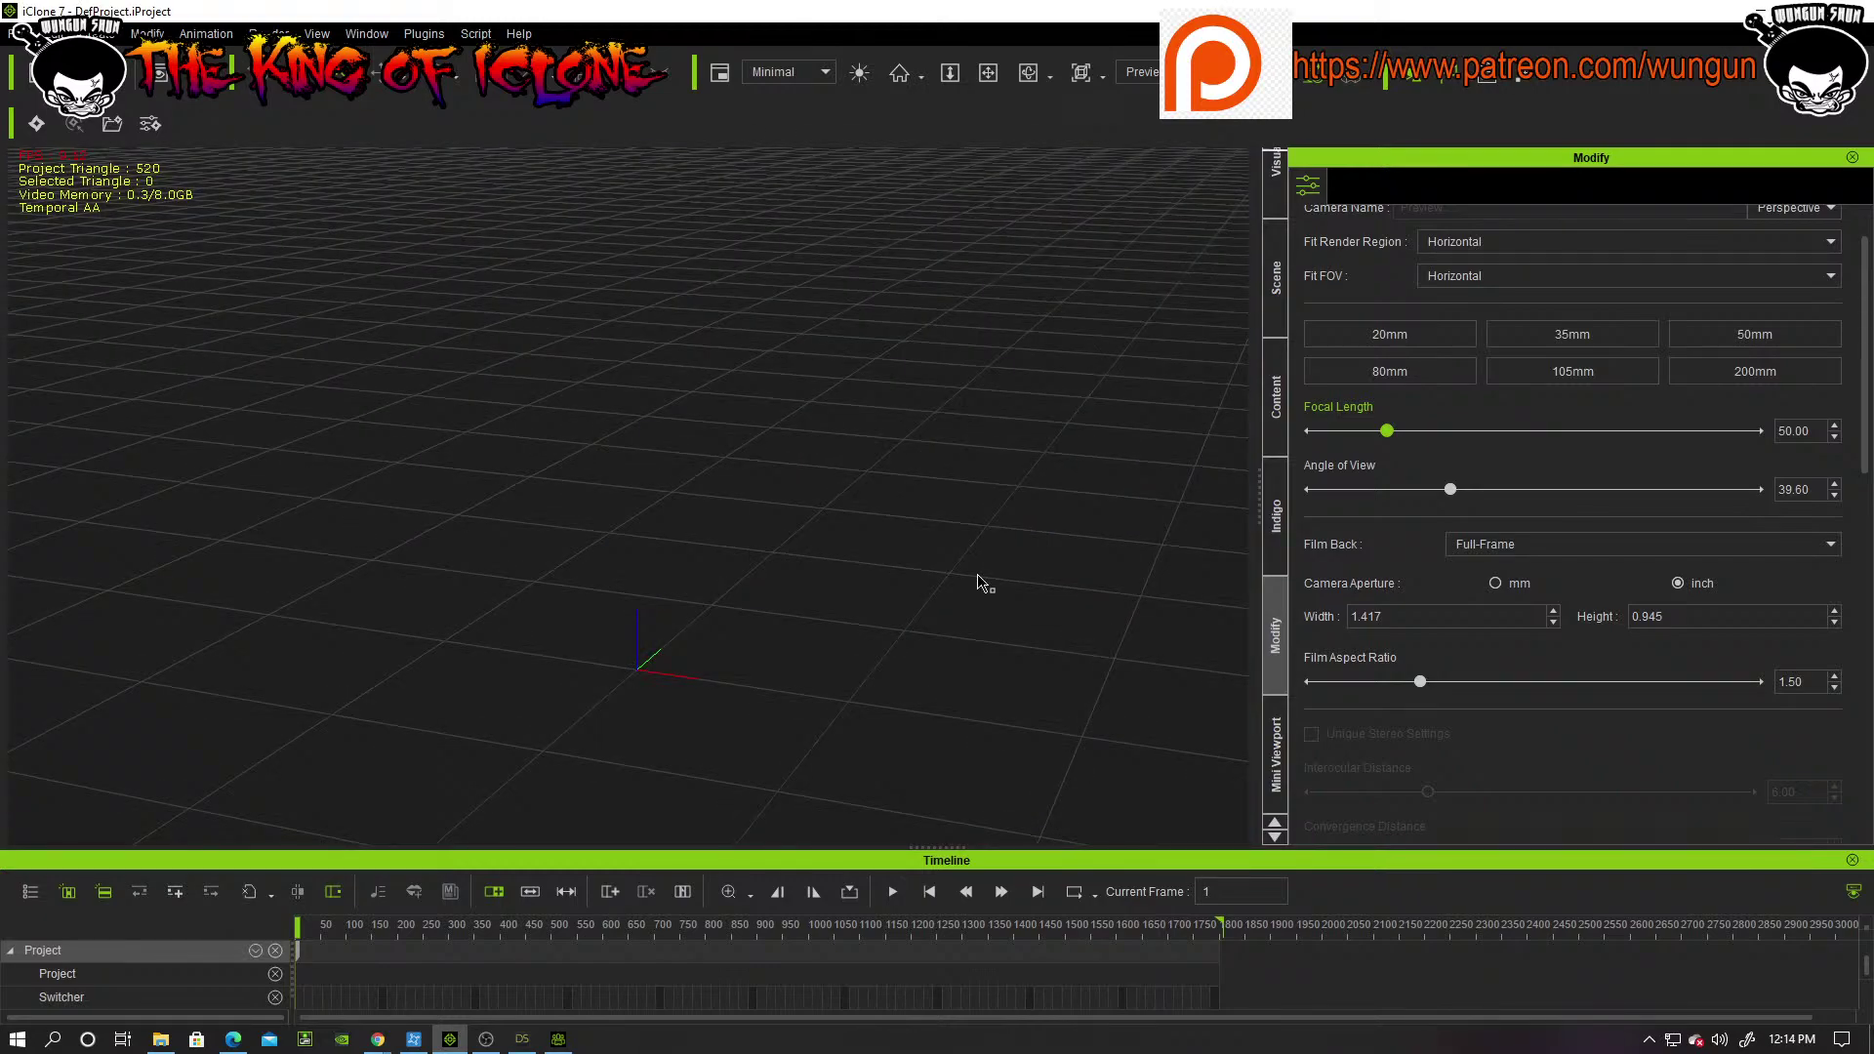
click(486, 1039)
click(1269, 399)
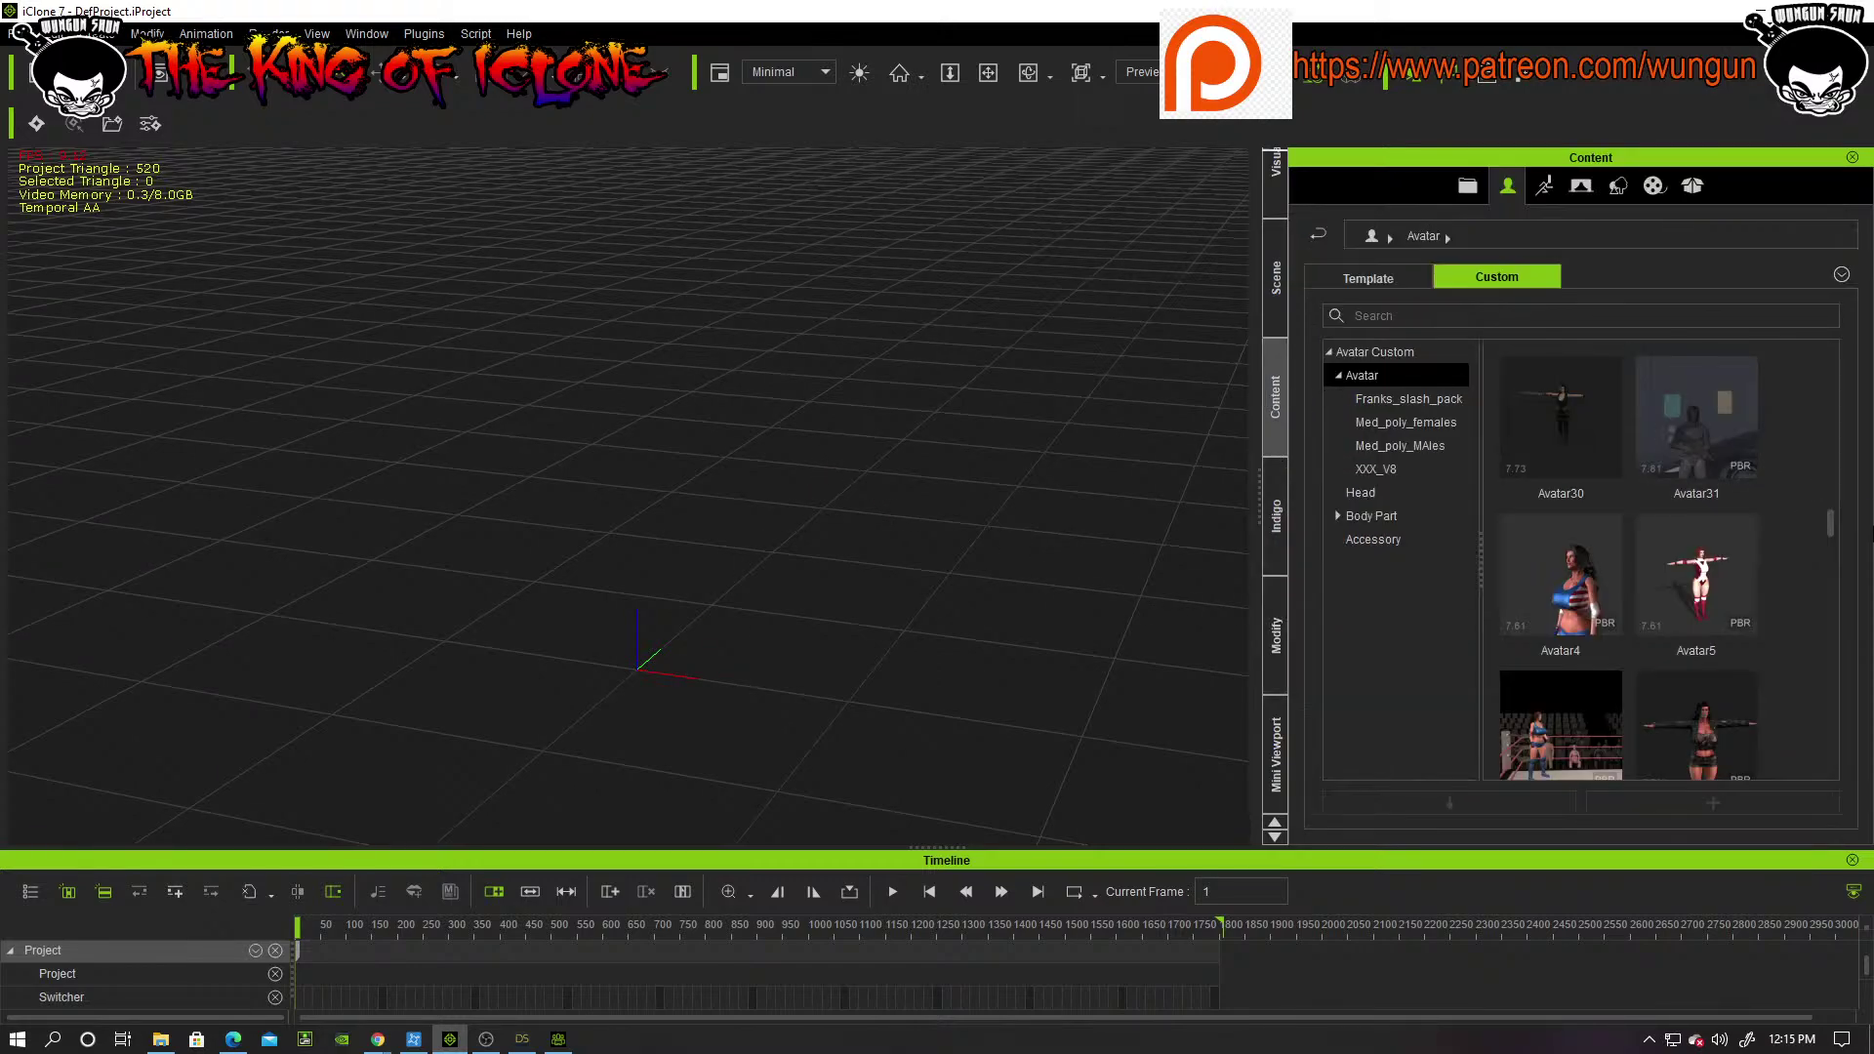
double_click(1689, 419)
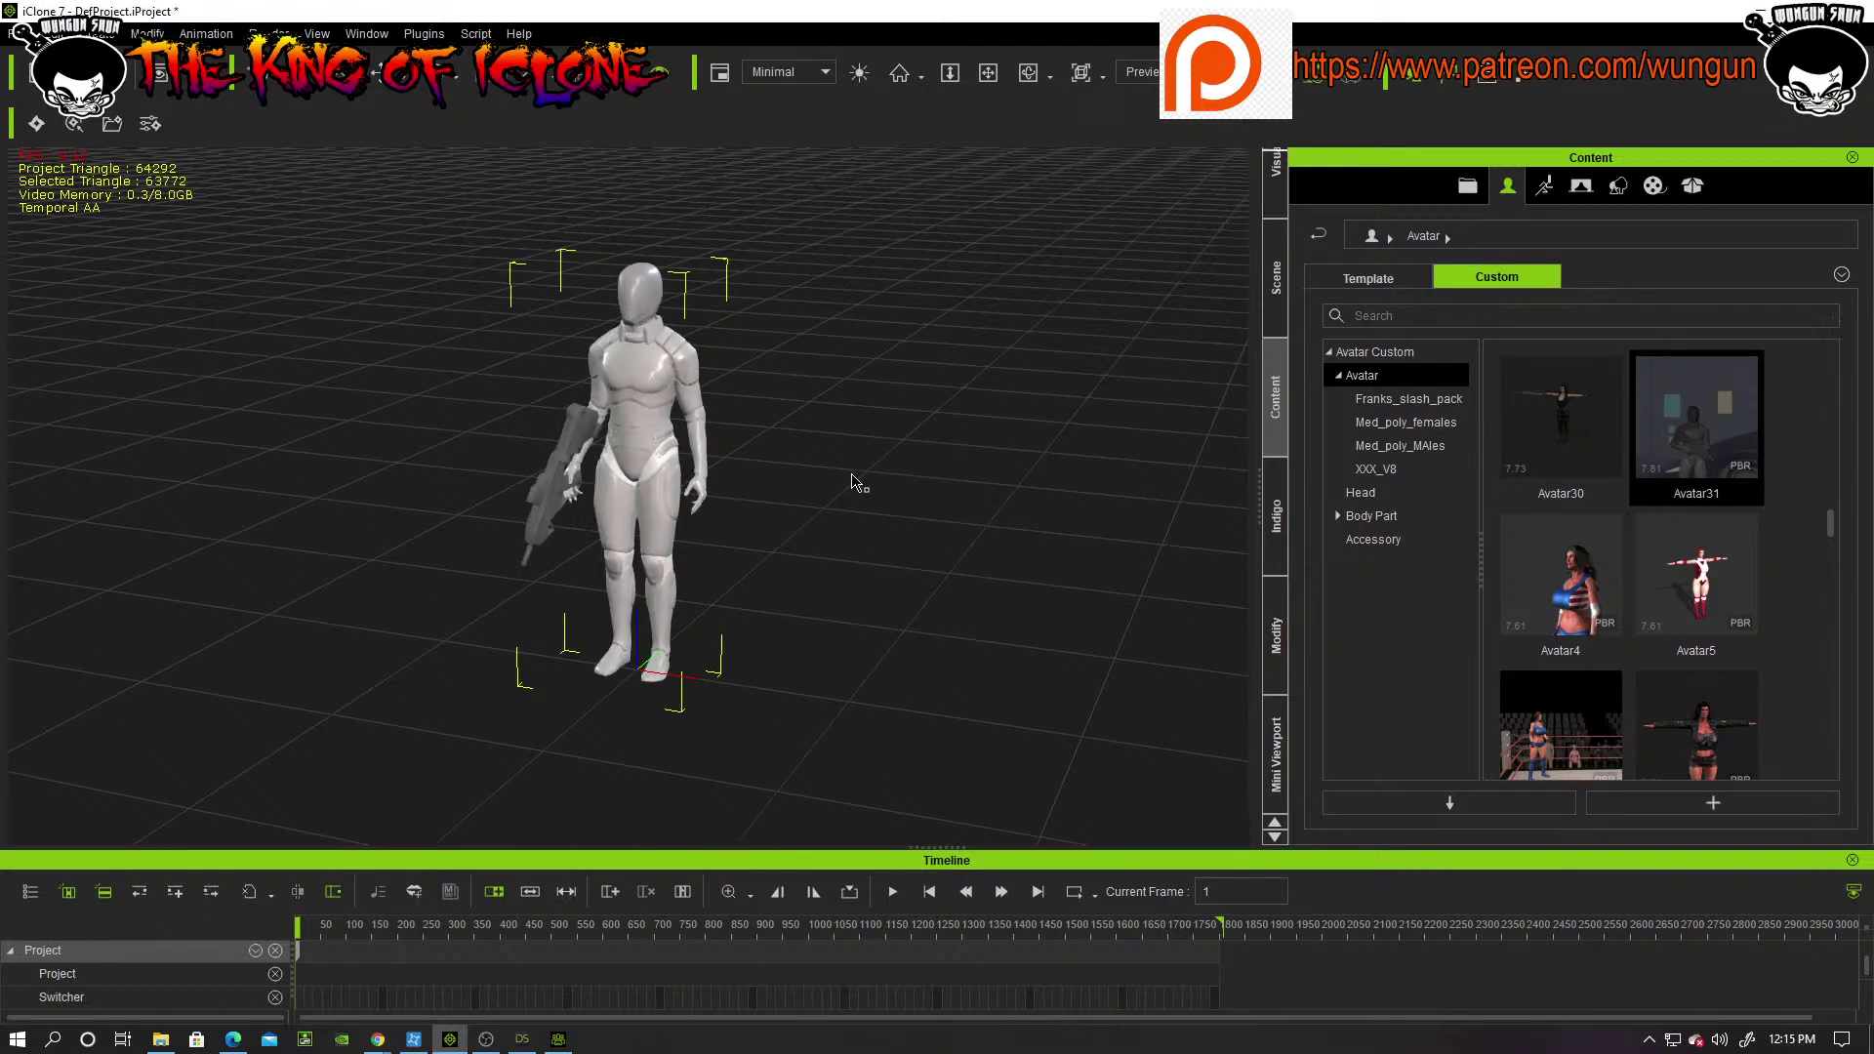
Step: Send the guard avatar to 3DXchange for editing
scroll(859, 484, up, 5)
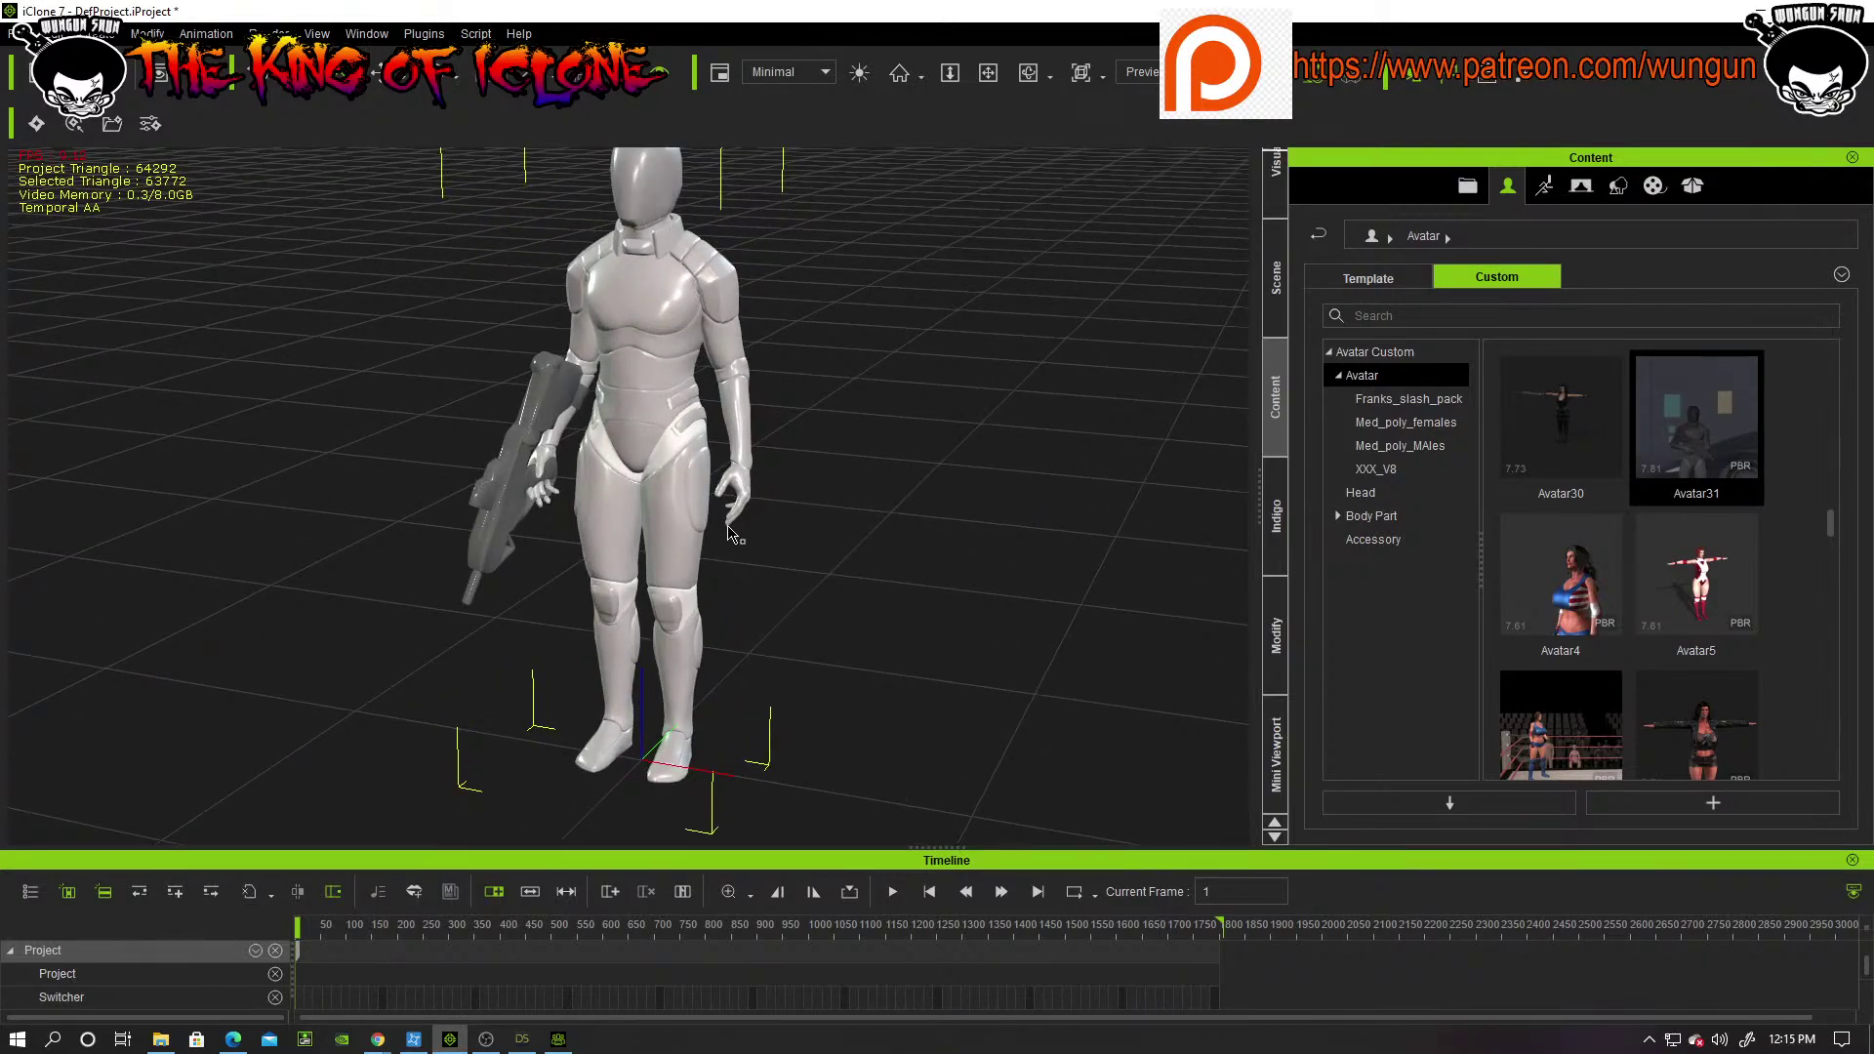
right_drag(730, 525, 928, 522)
middle_drag(841, 535, 839, 589)
right_drag(839, 590, 841, 488)
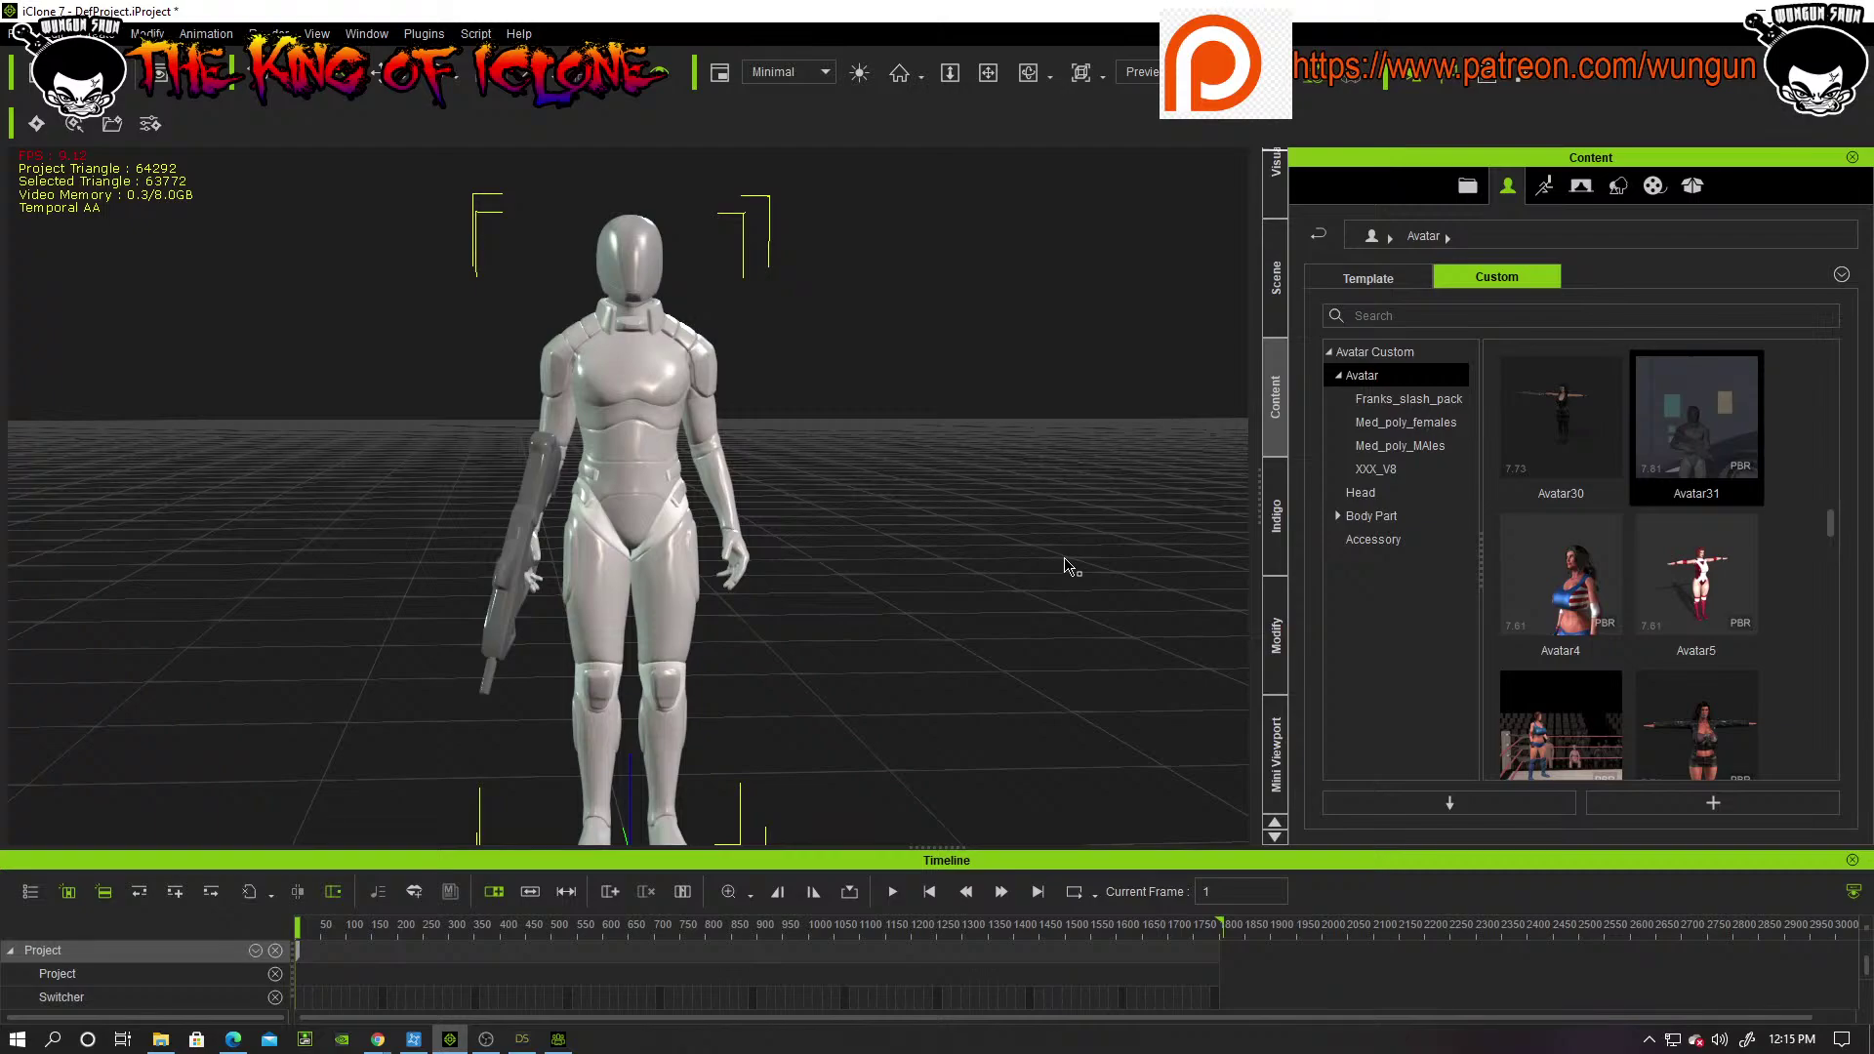
scroll(912, 470, down, 1)
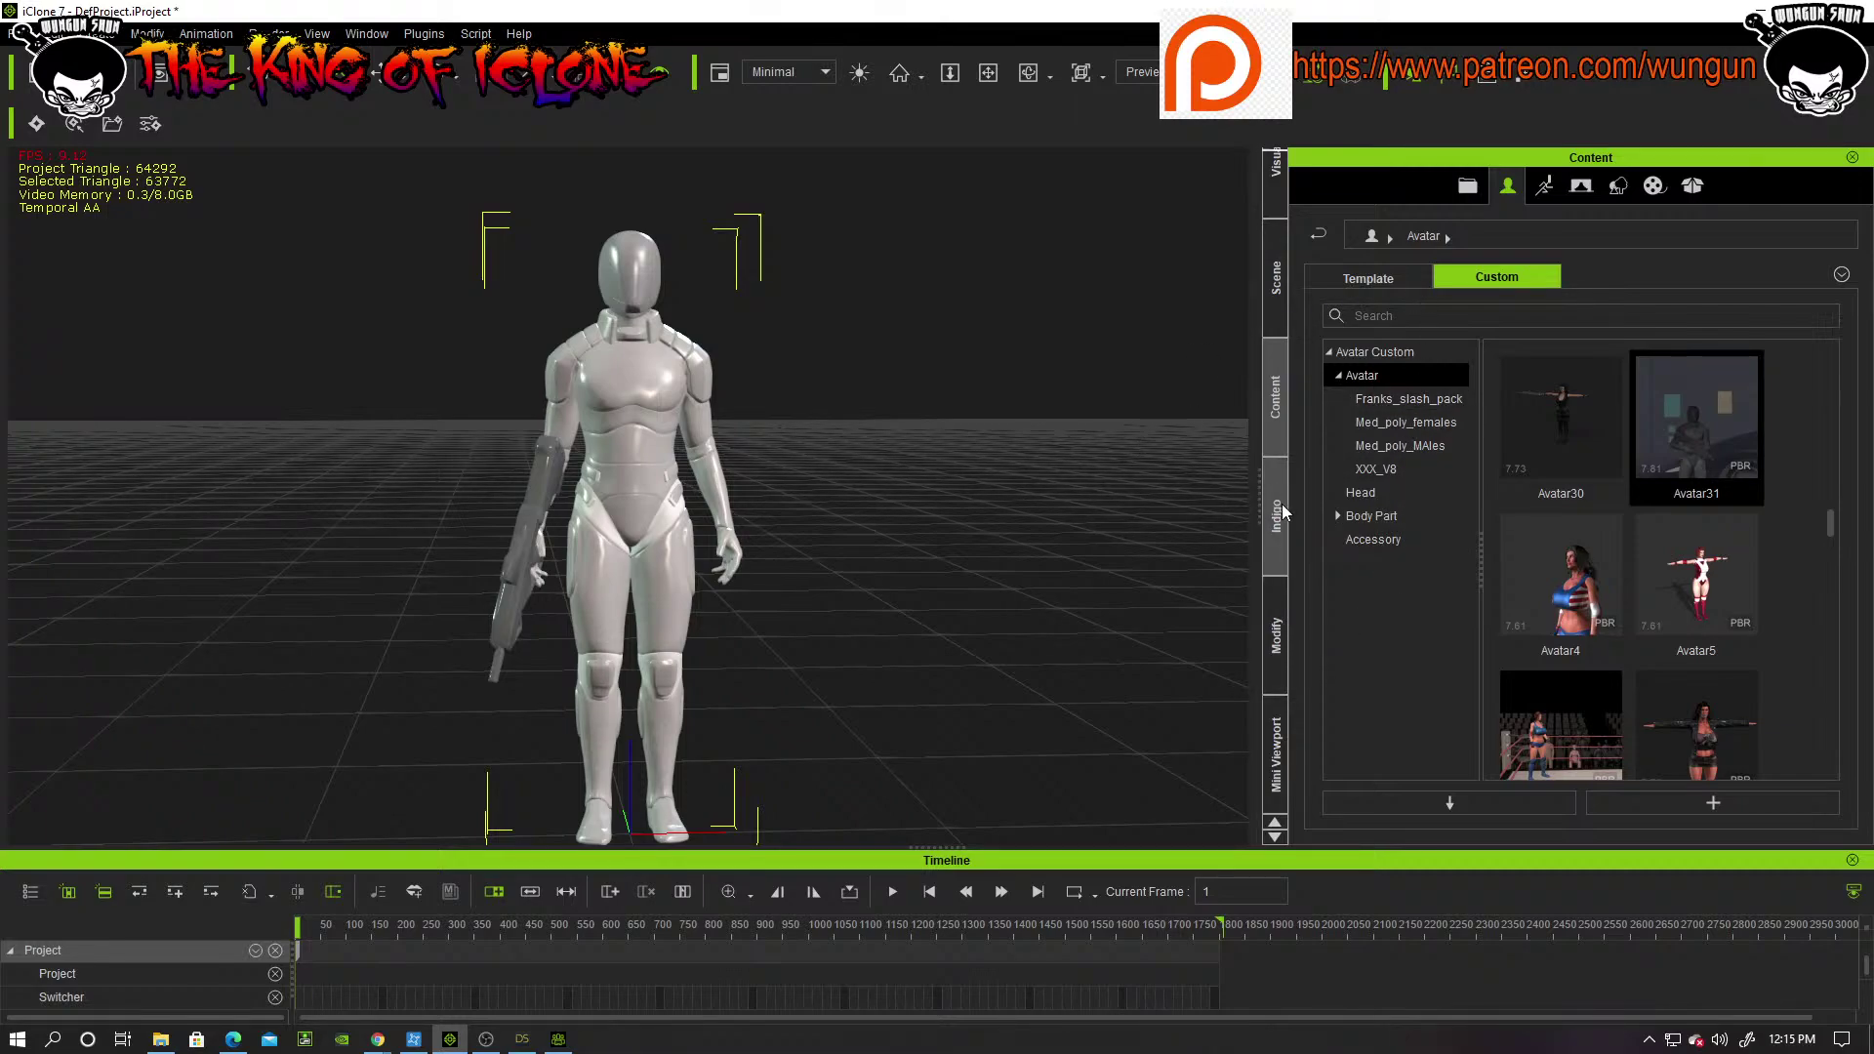
click(1277, 625)
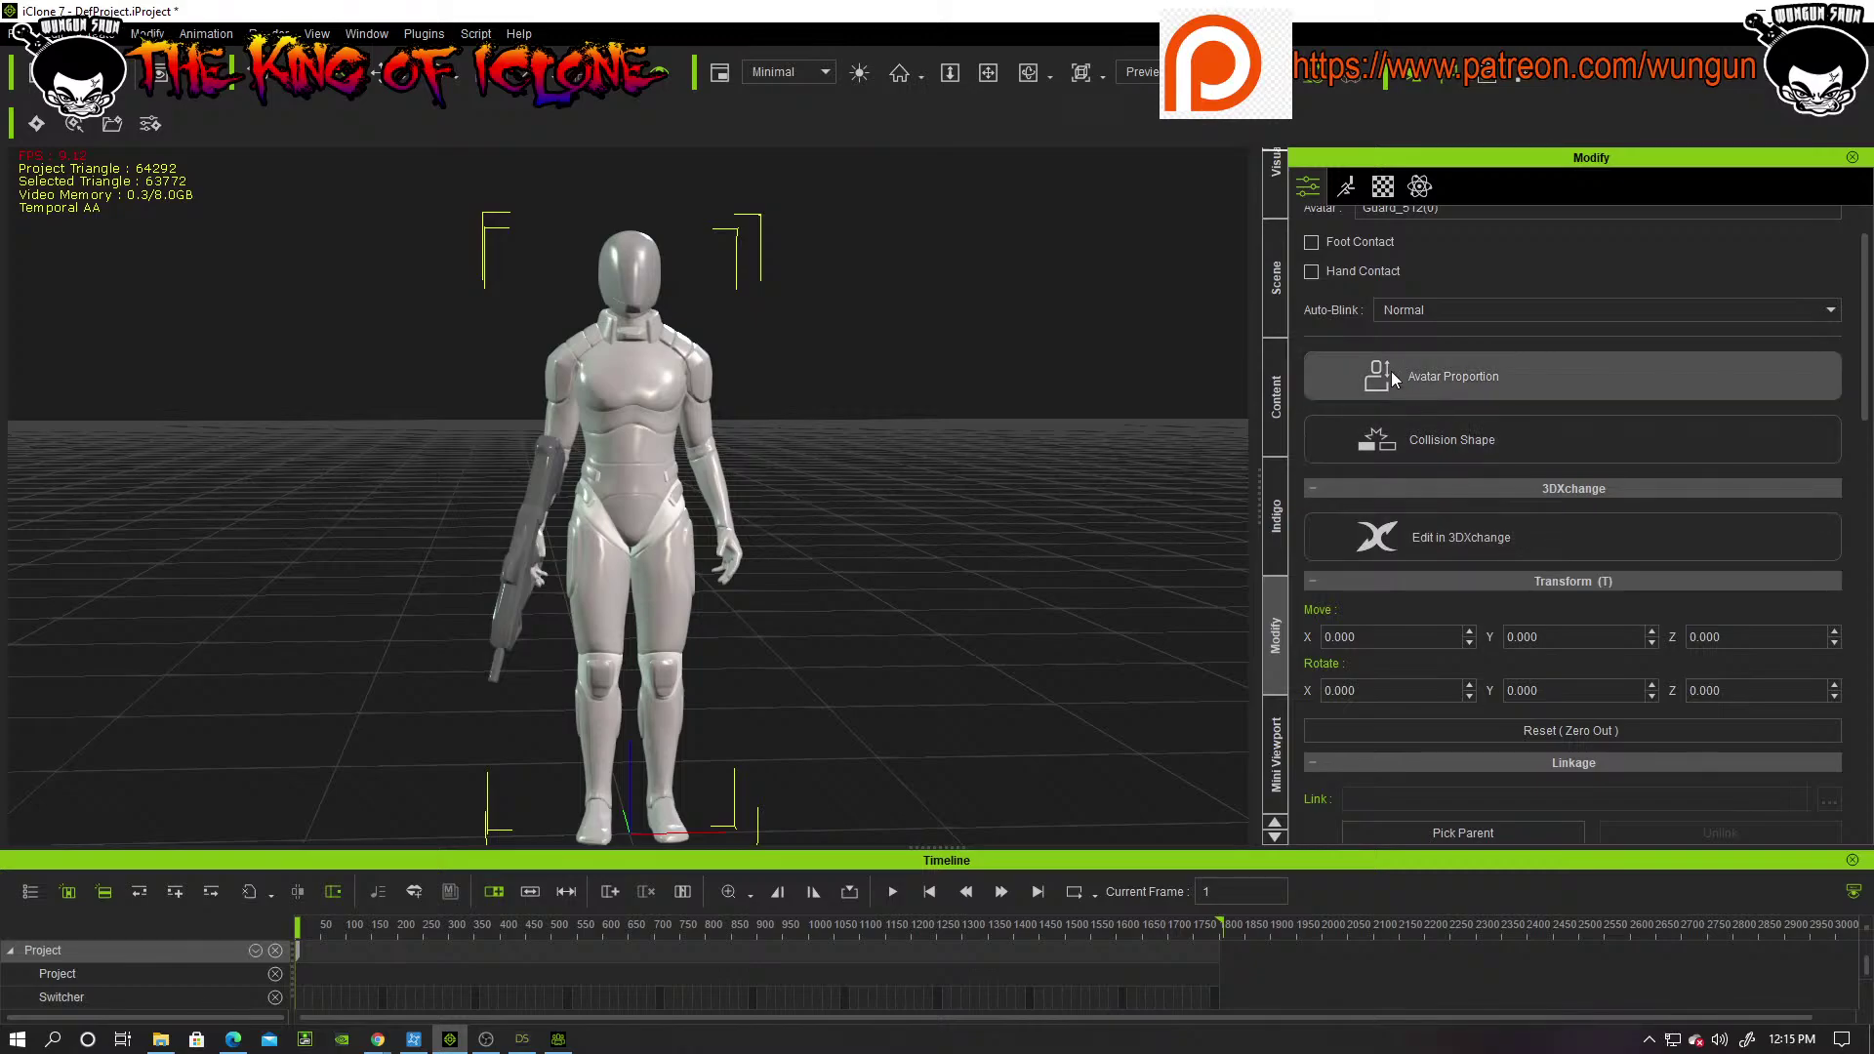
scroll(1368, 429, down, 1)
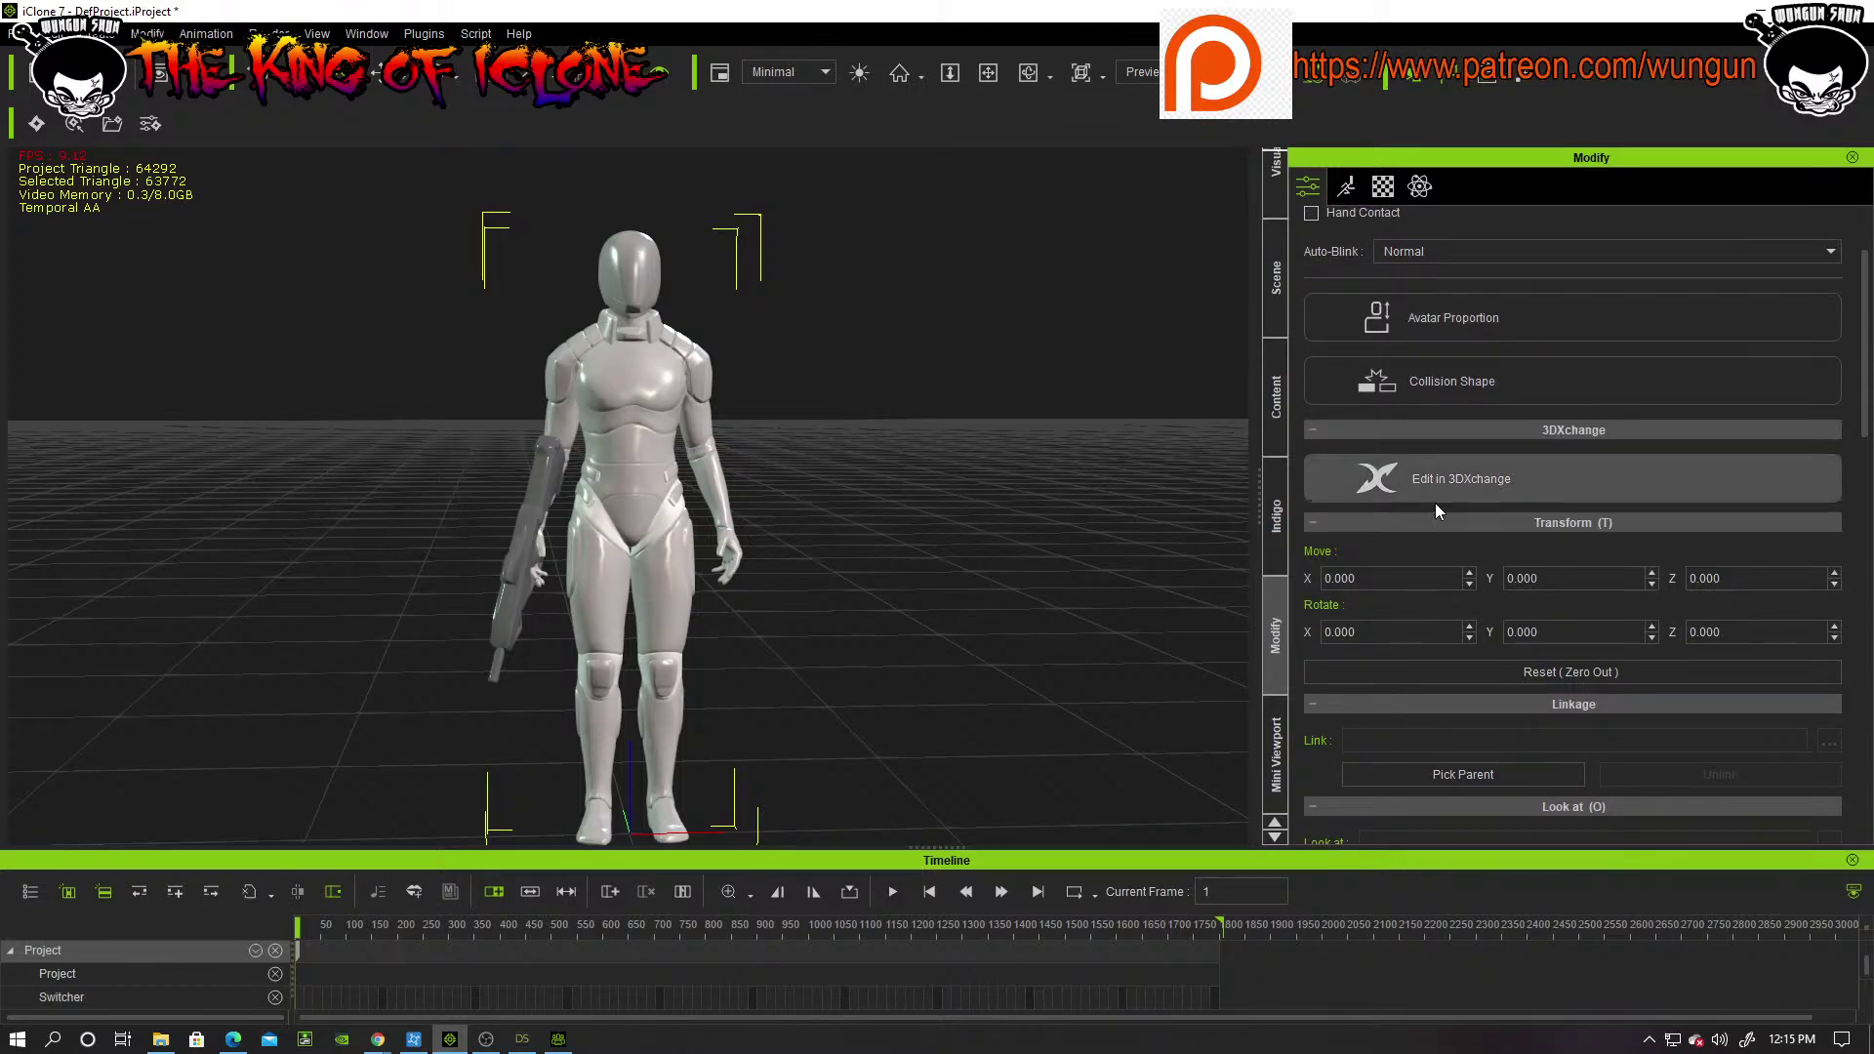
click(1447, 480)
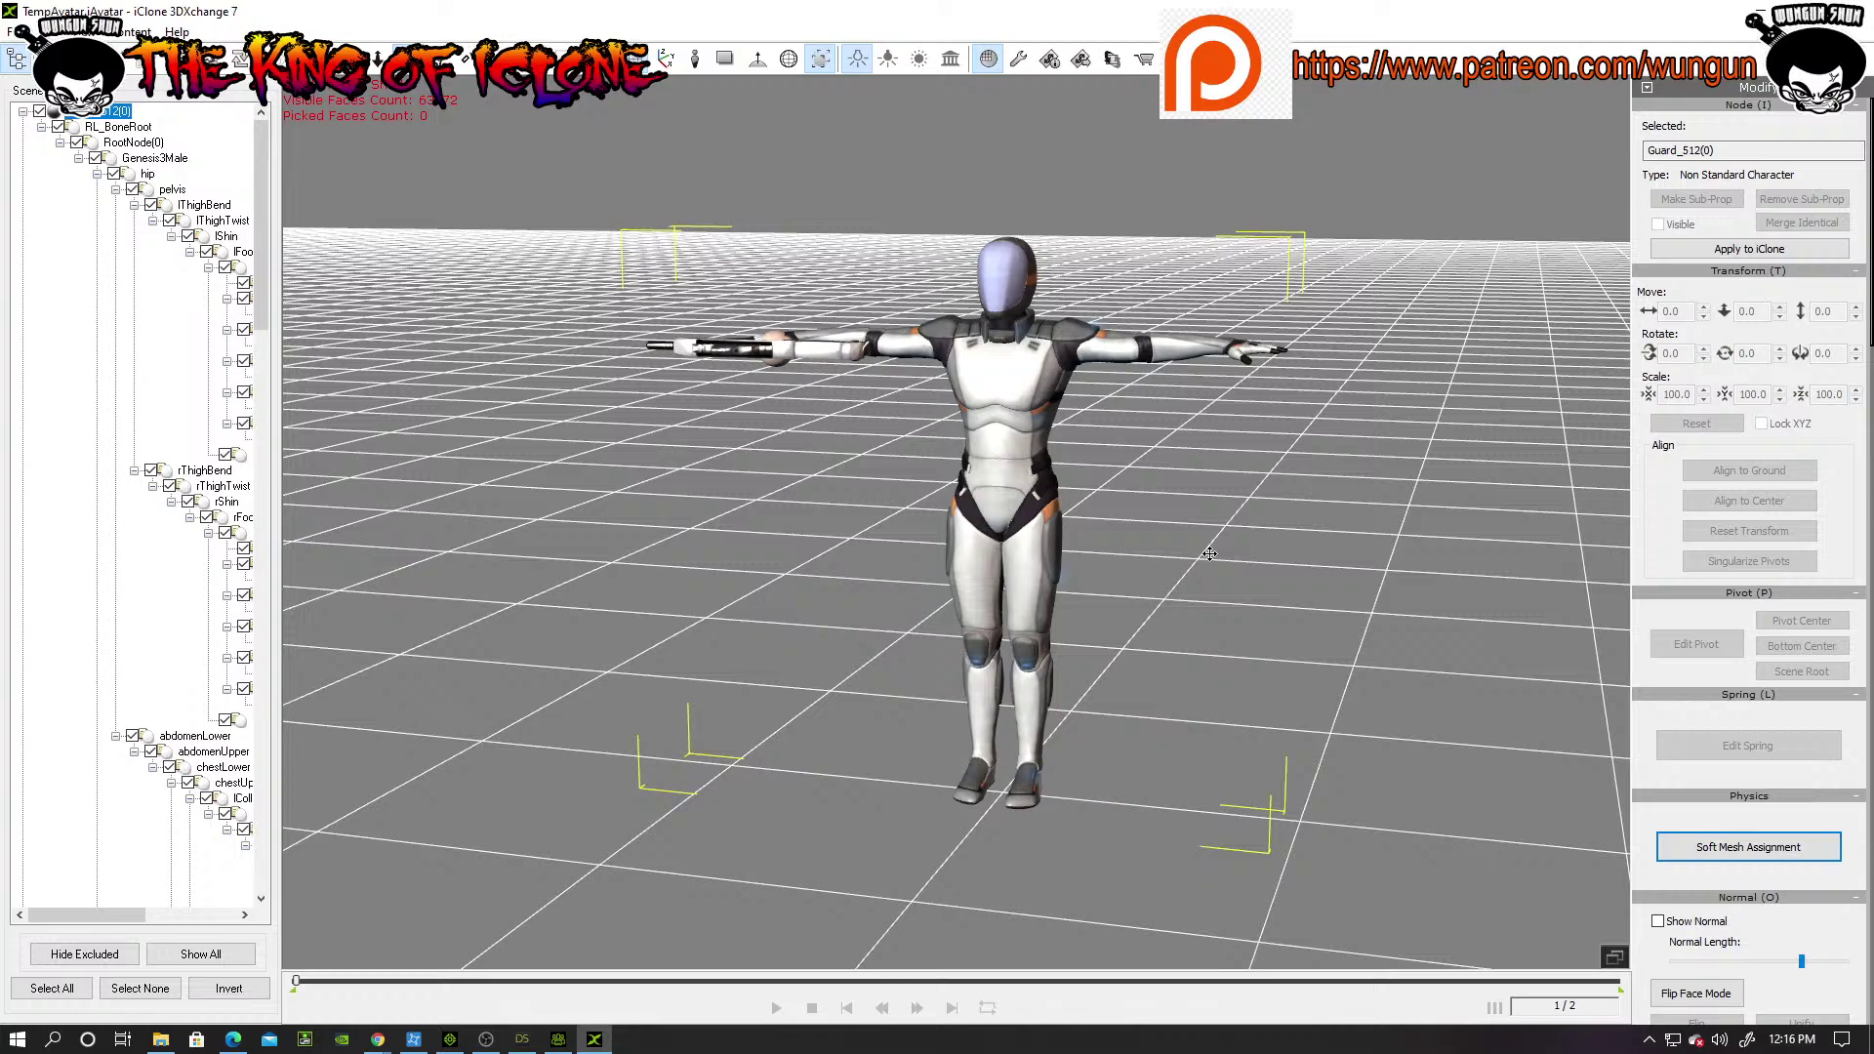
Step: Examine the guard's model from several sides and pick the ball accessory in the hand that holds the rifle
right_drag(1172, 585, 1109, 438)
scroll(1108, 429, up, 3)
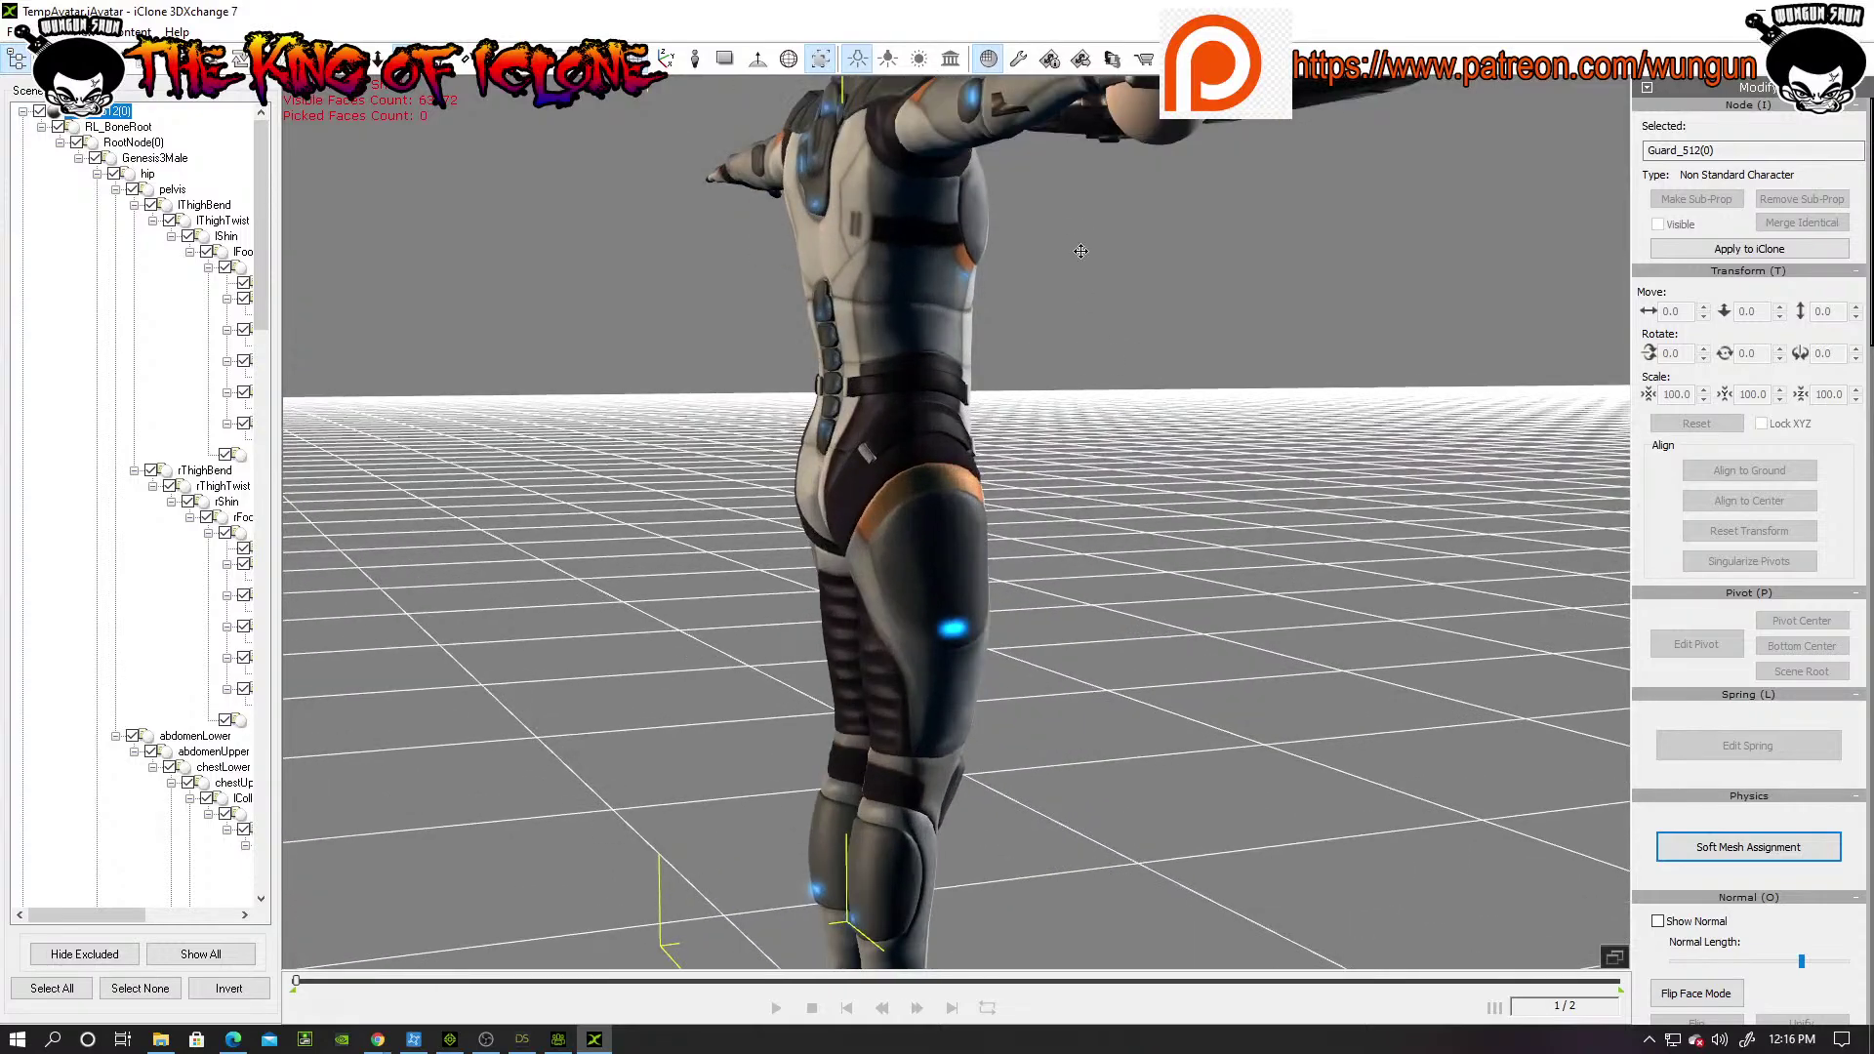
scroll(1118, 141, down, 3)
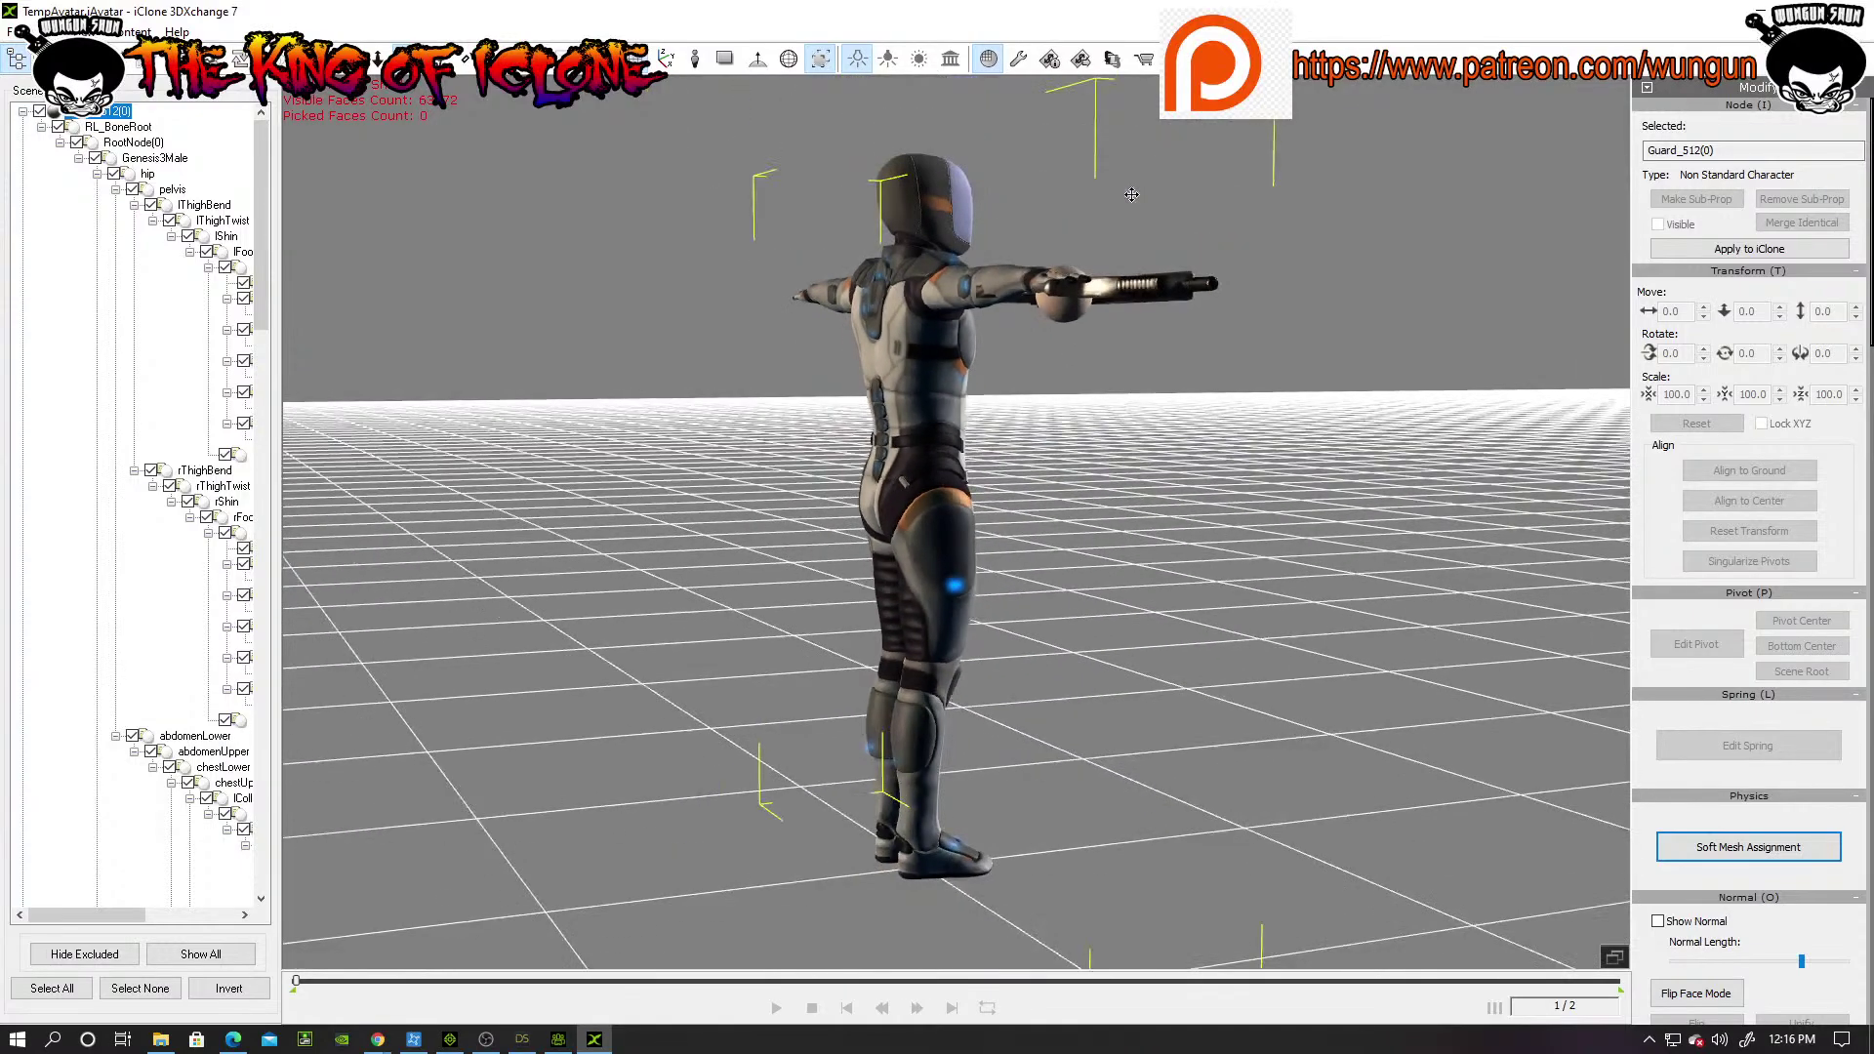
click(1069, 307)
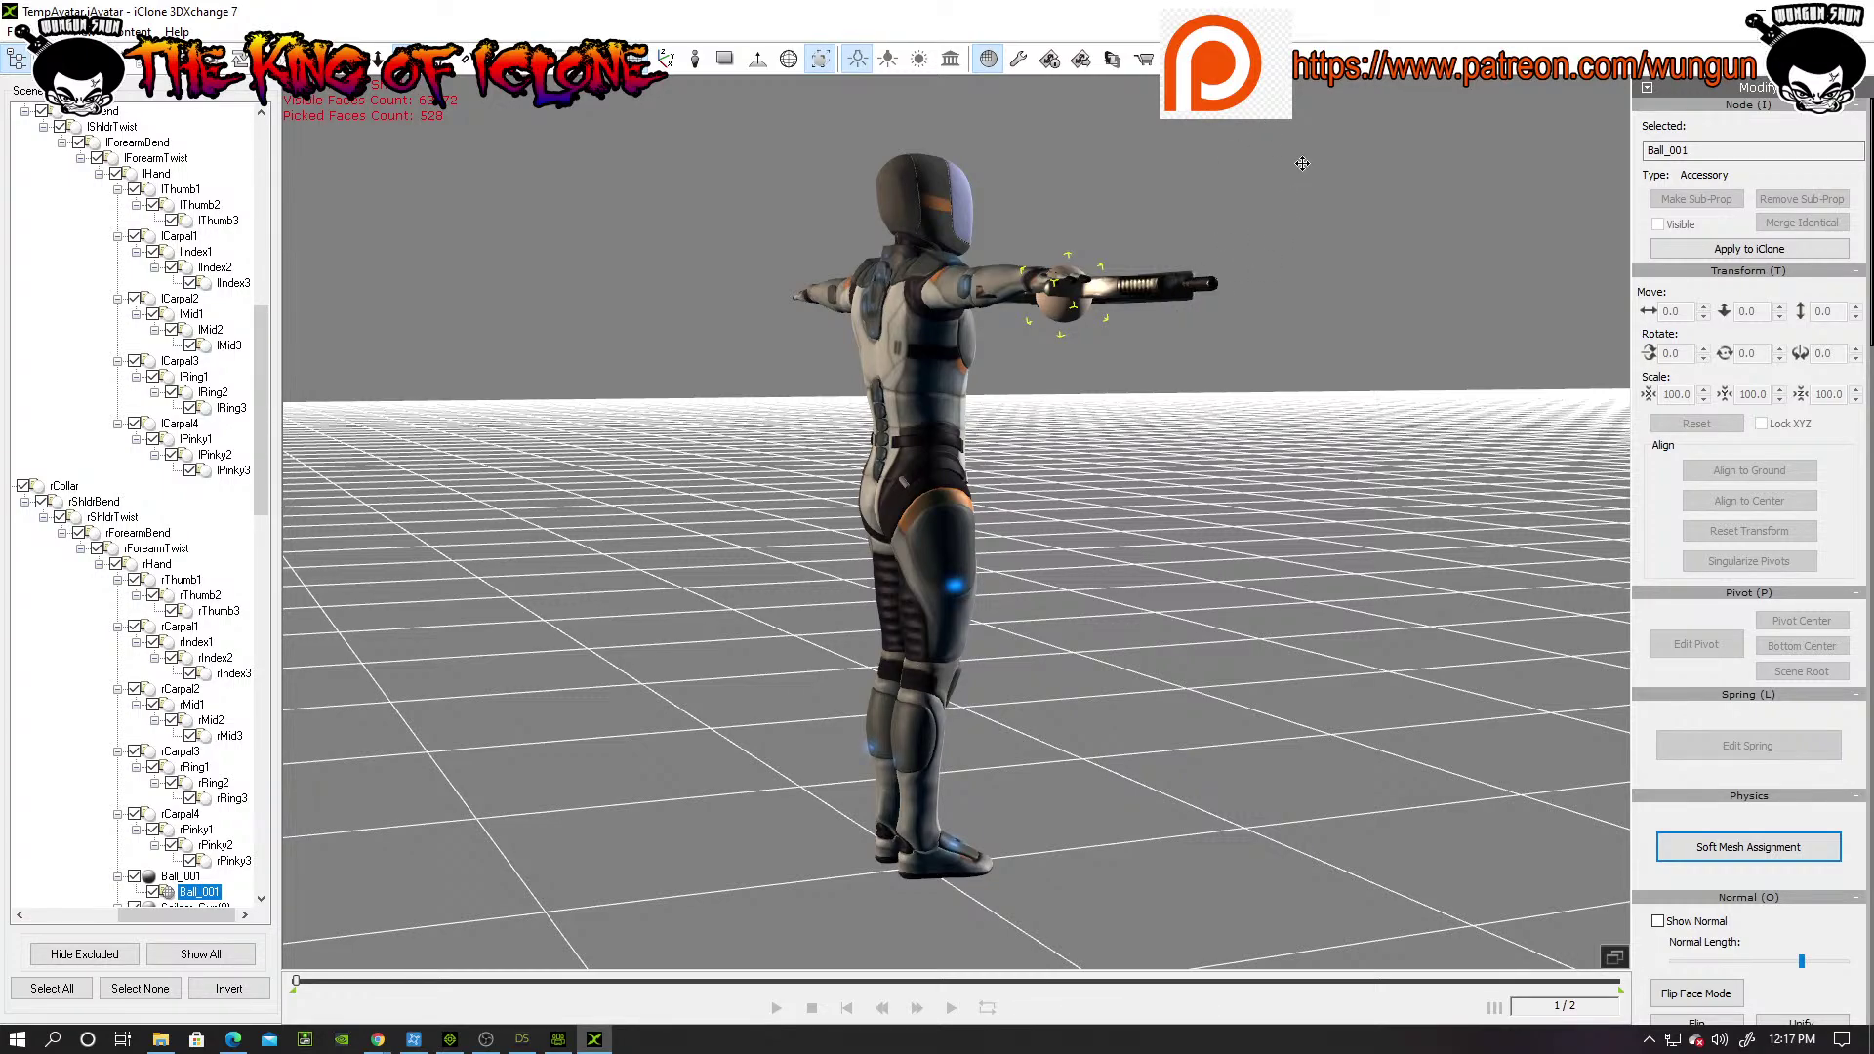
right_drag(1404, 355, 1074, 391)
scroll(1086, 400, up, 5)
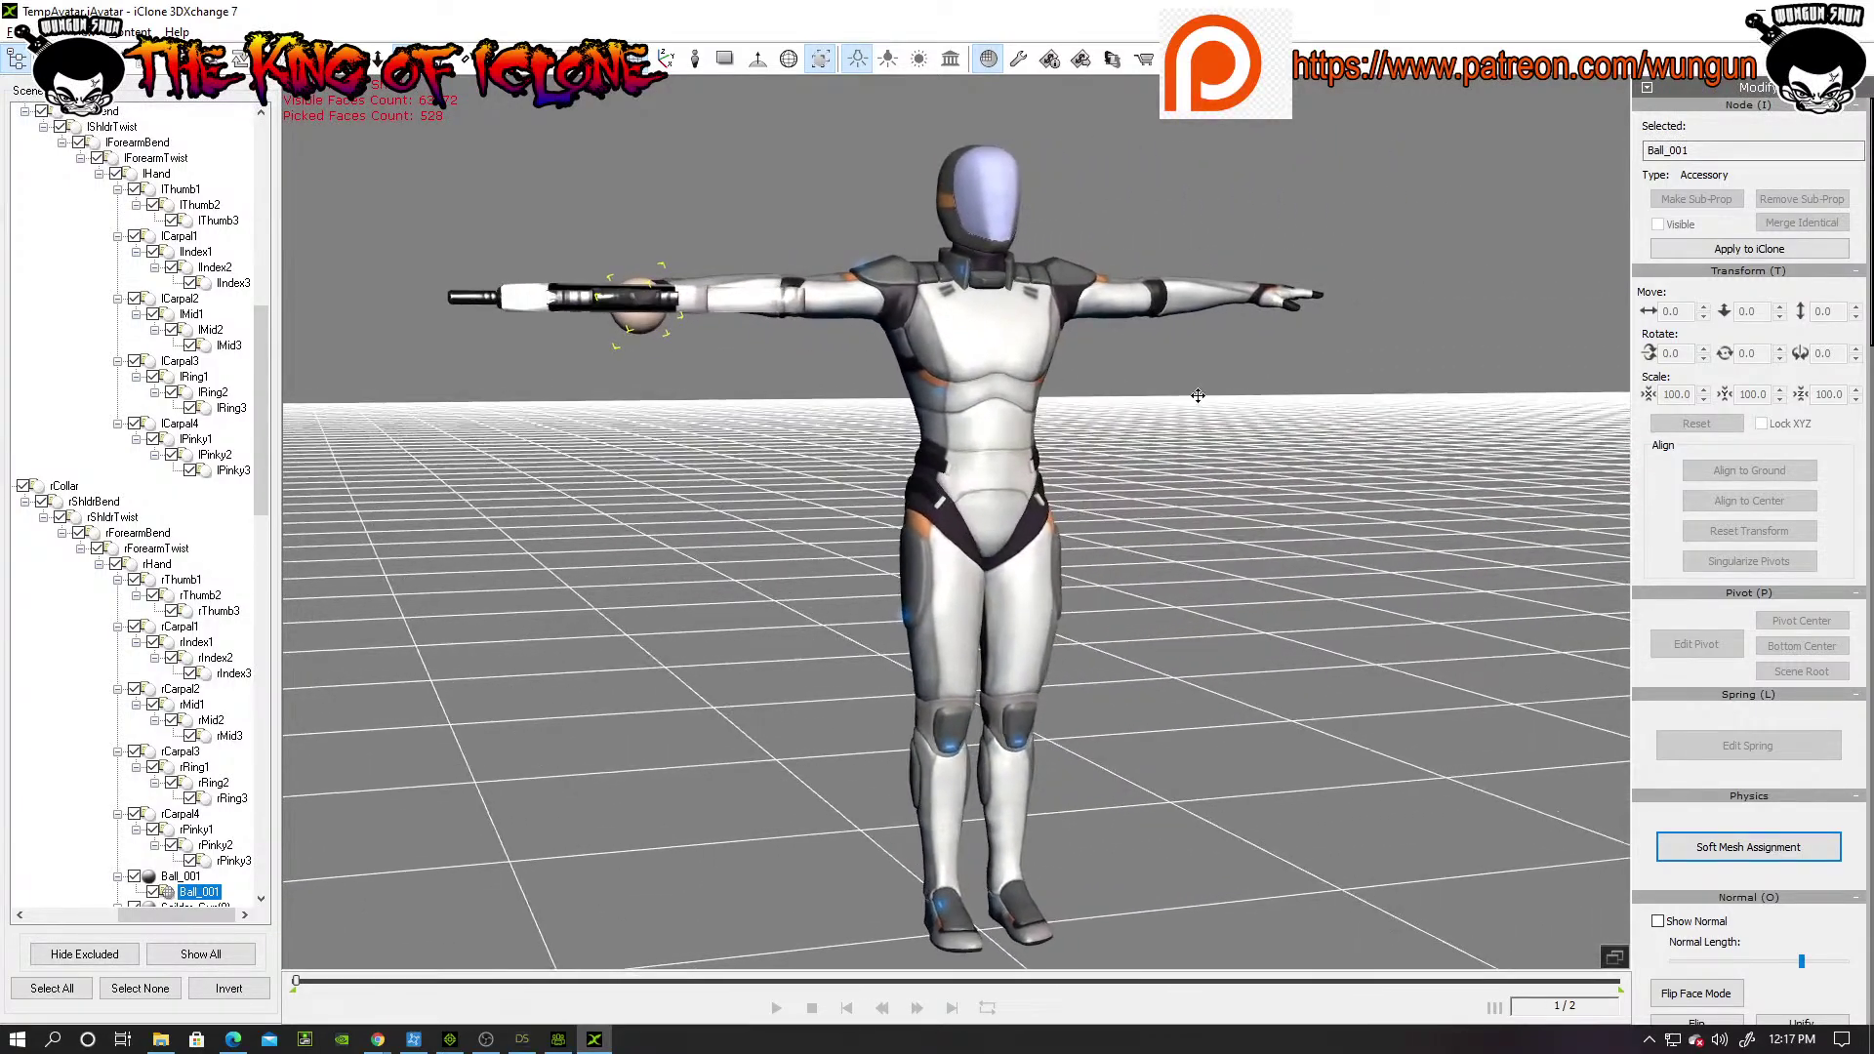
scroll(1086, 400, down, 3)
middle_drag(1262, 340, 1370, 571)
middle_drag(914, 574, 1006, 550)
right_drag(1007, 550, 1347, 597)
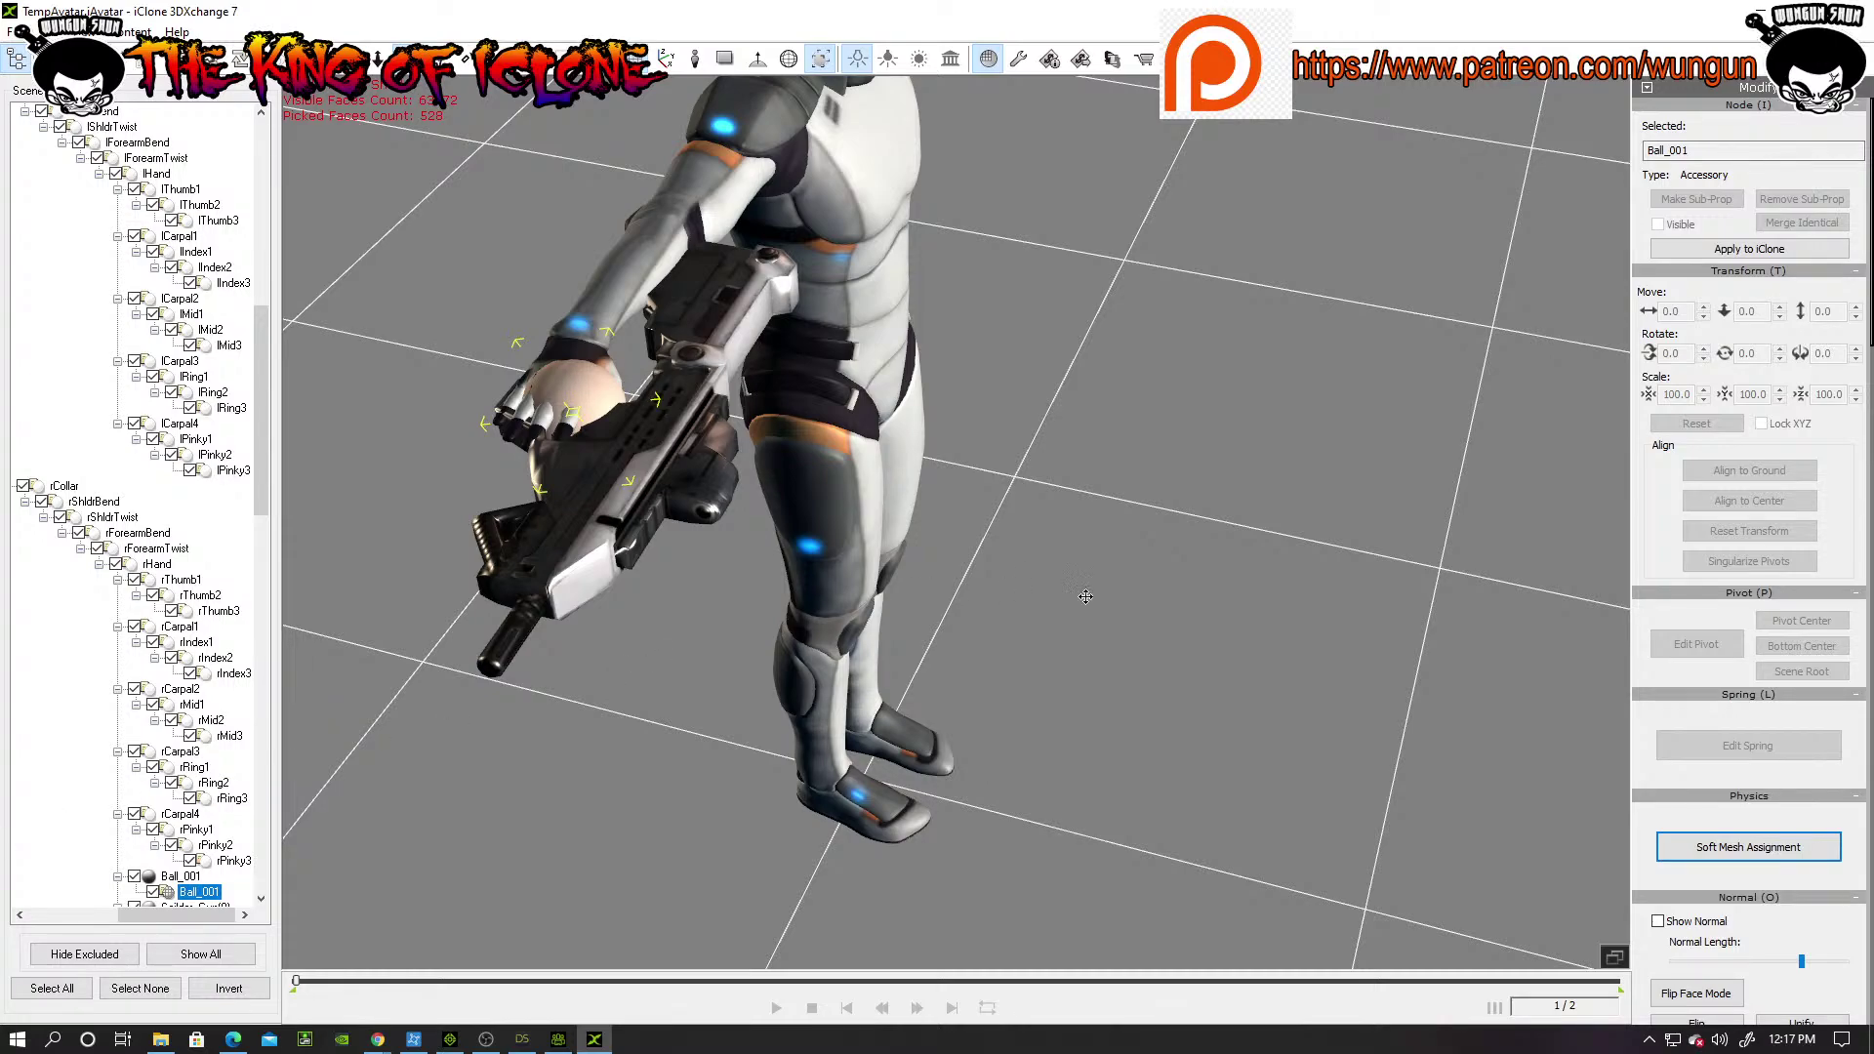
drag(1658, 756, 1658, 751)
scroll(1658, 750, down, 5)
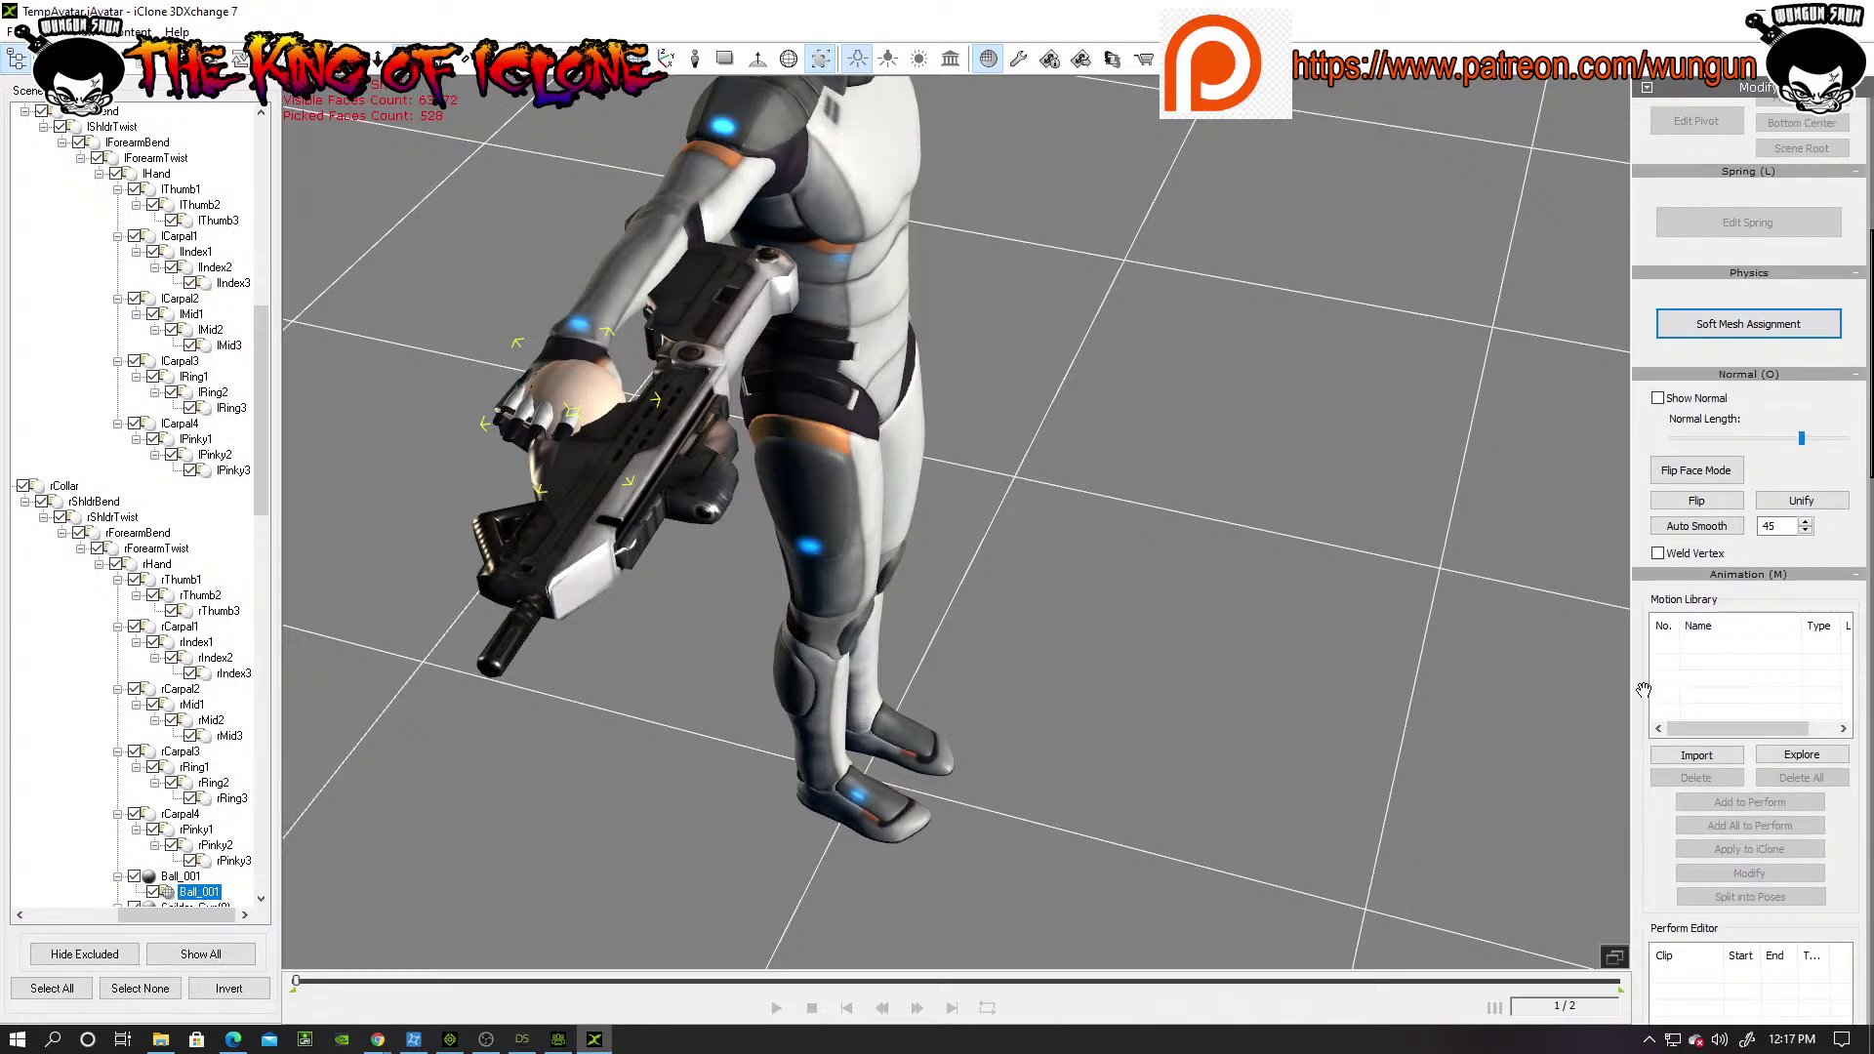
drag(1643, 692, 1624, 487)
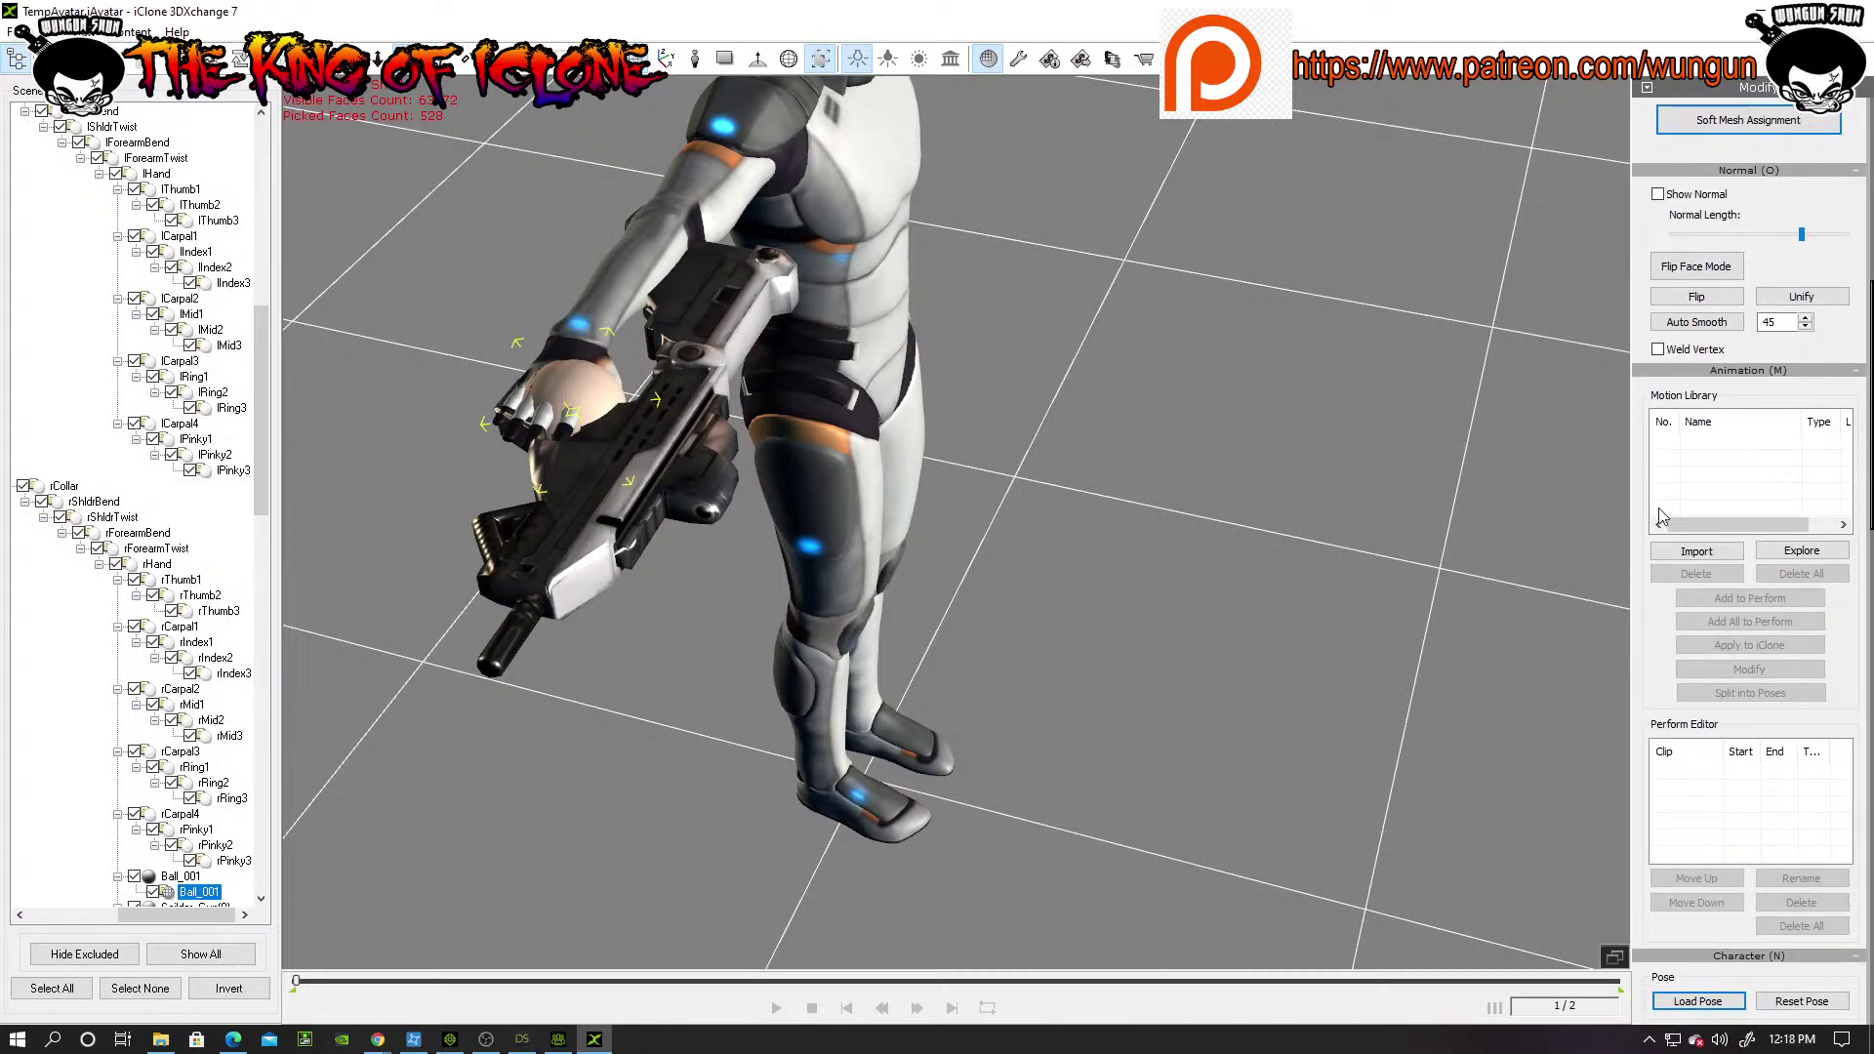
click(1695, 551)
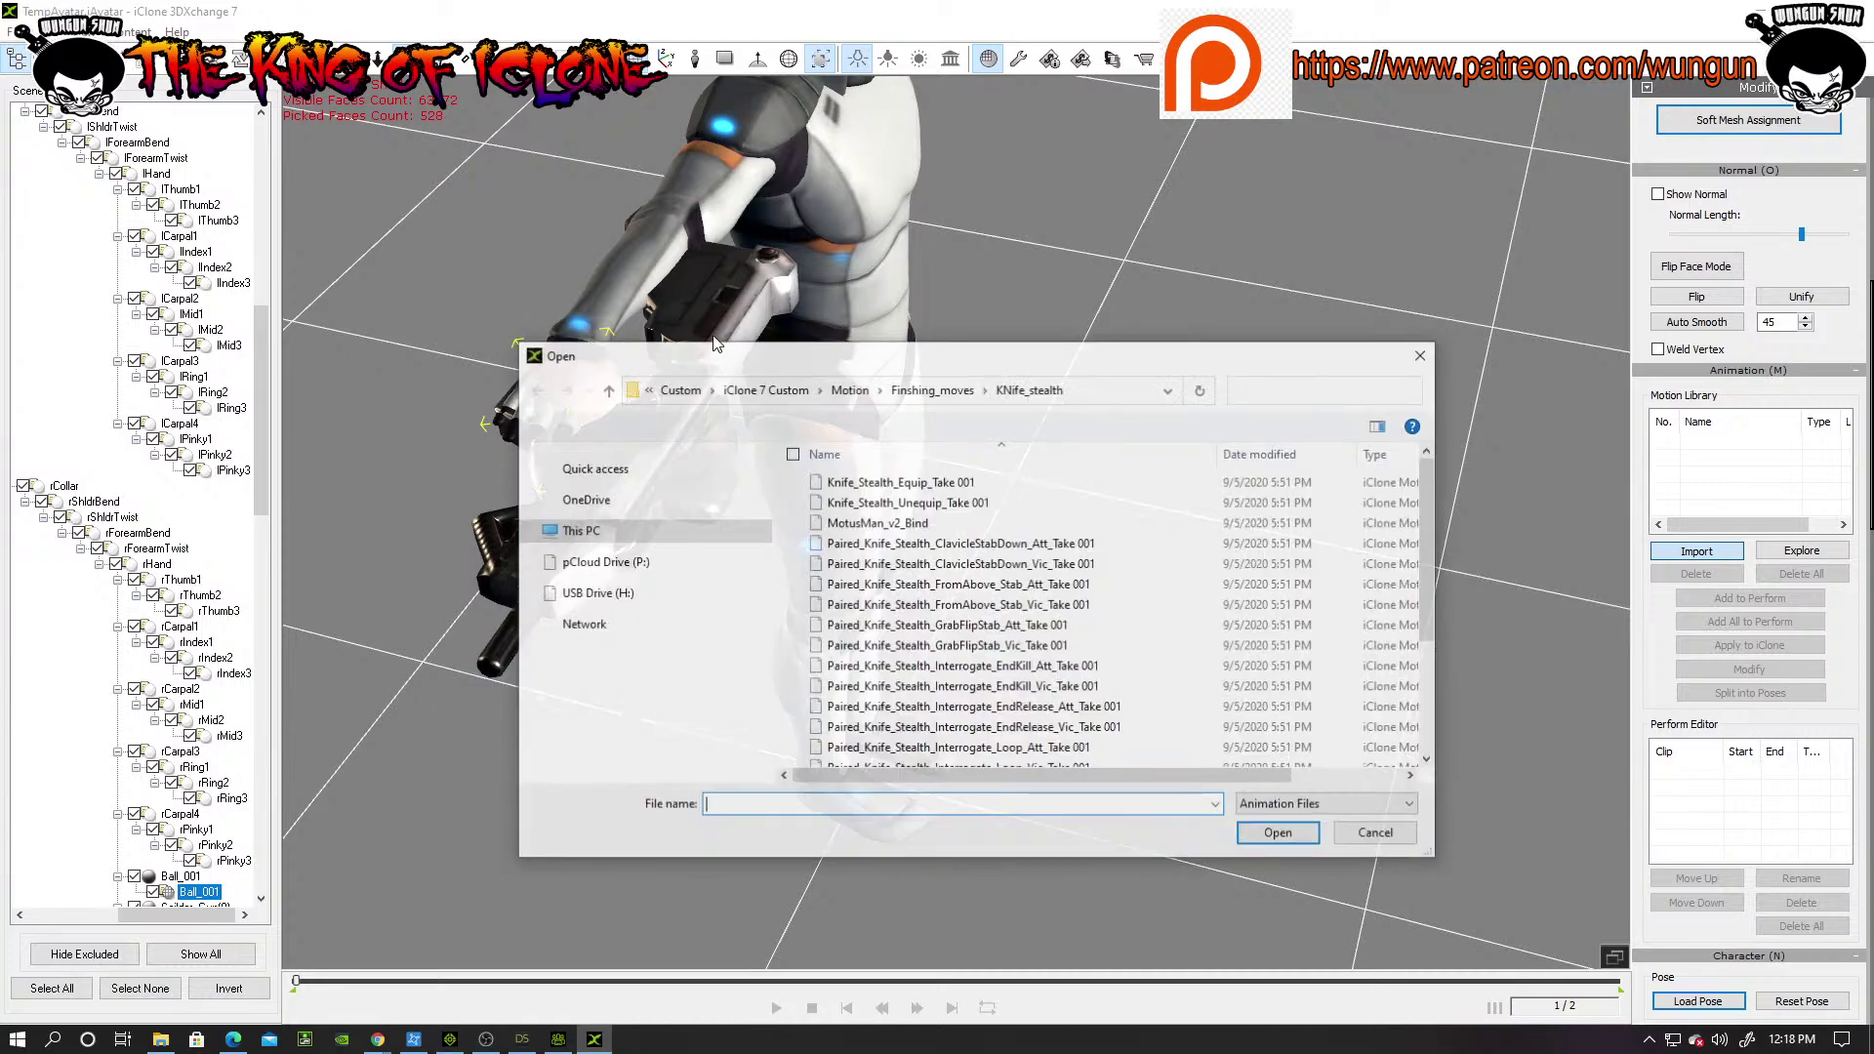
click(942, 488)
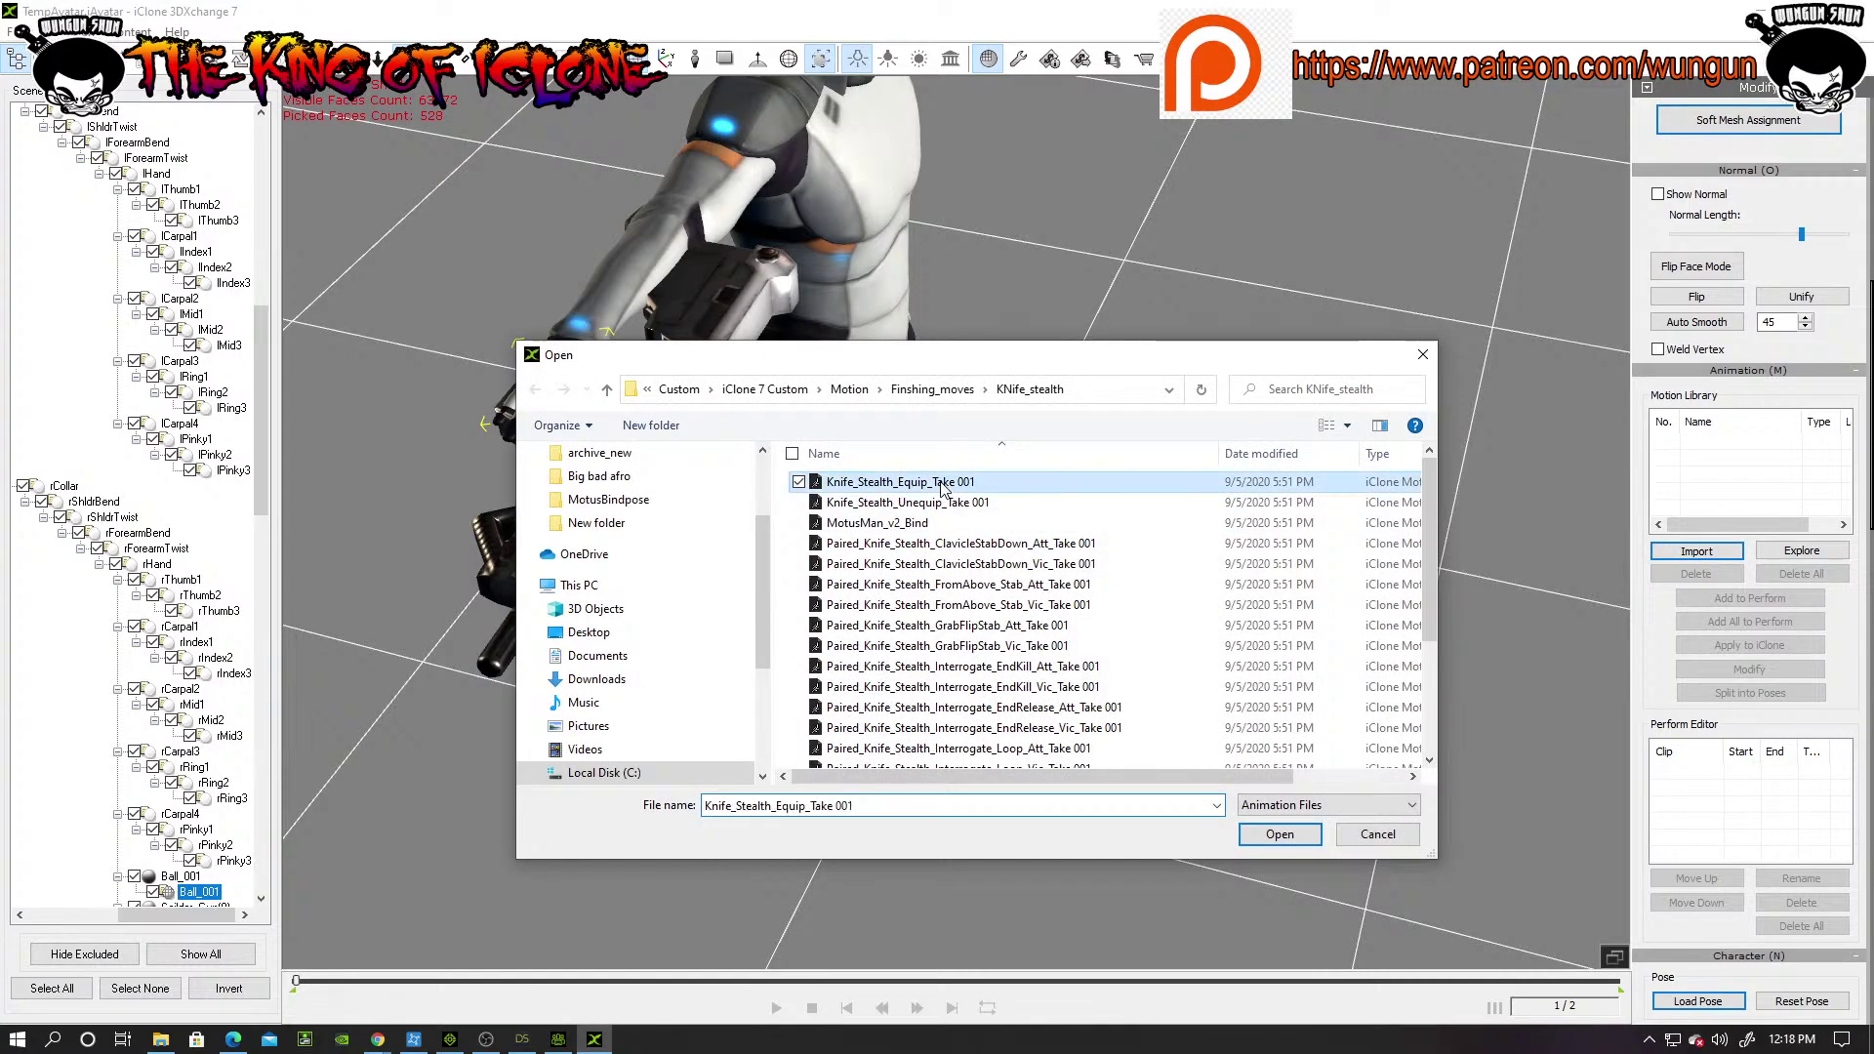
scroll(962, 605, down, 3)
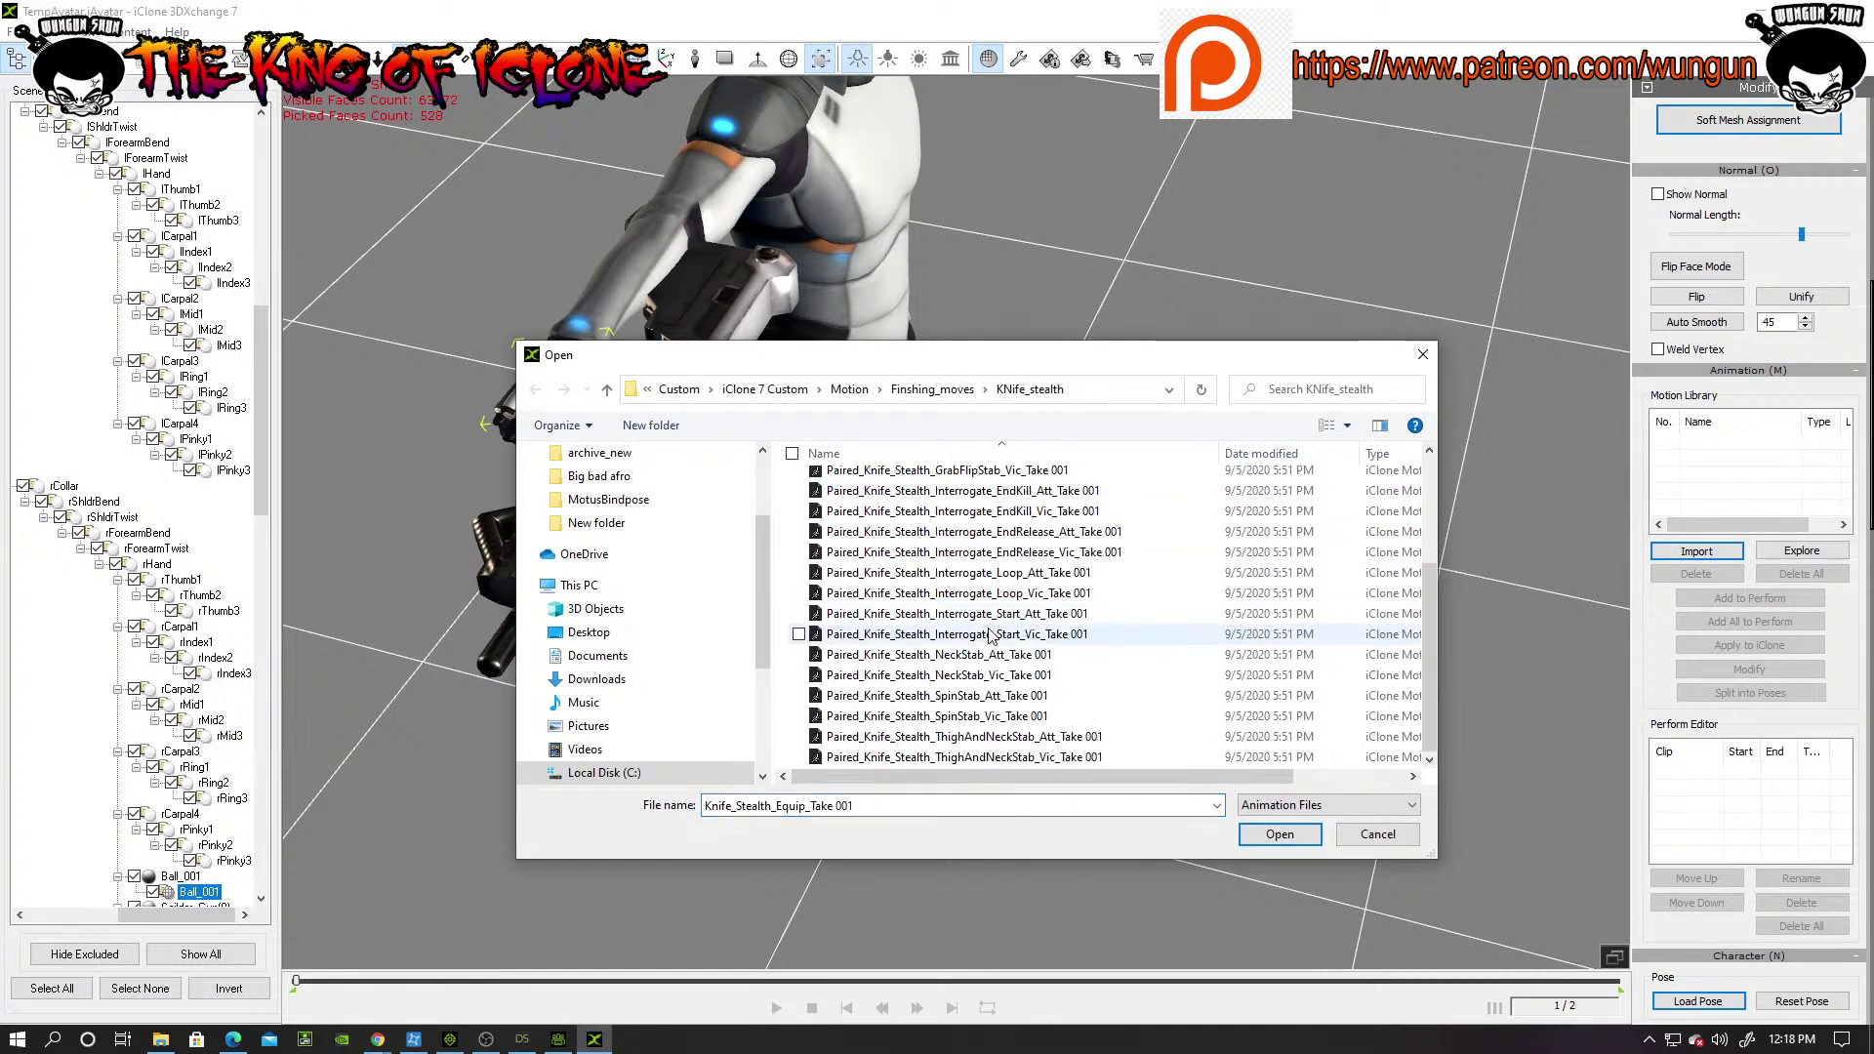
shift+click(962, 758)
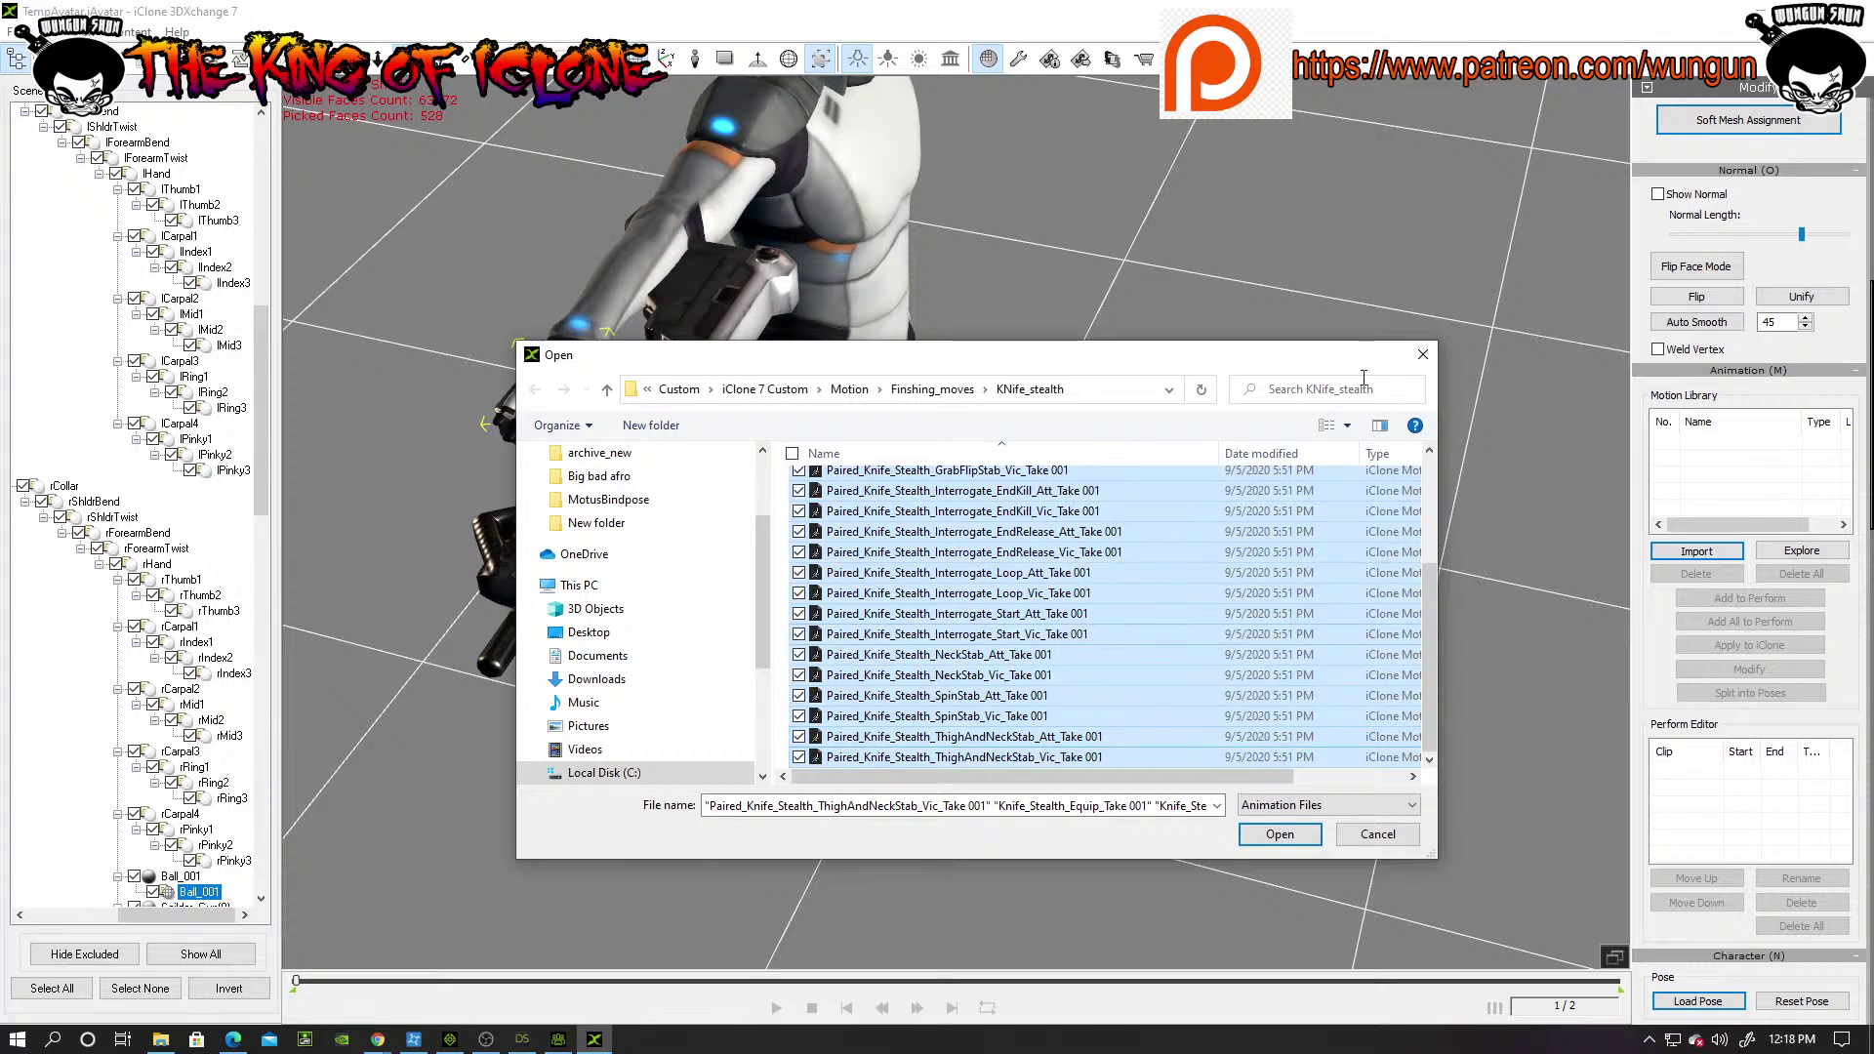
click(1423, 355)
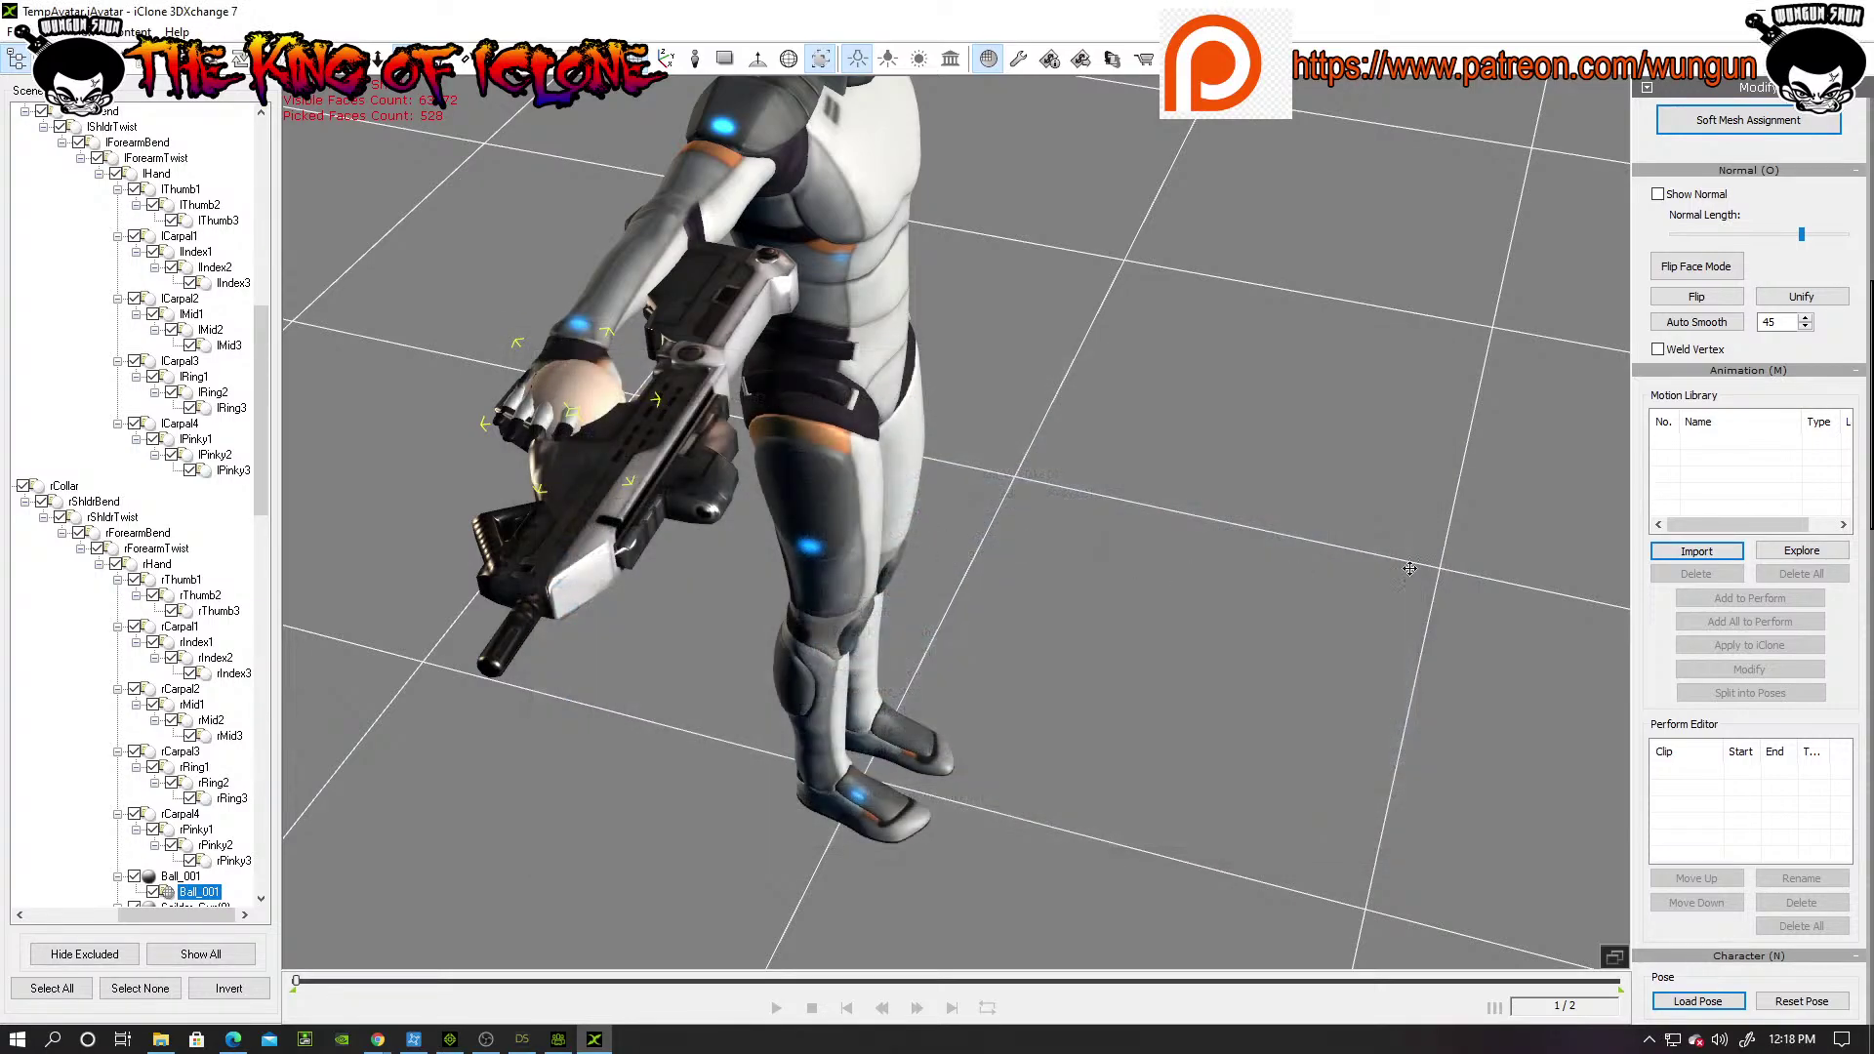
Step: Import the MotusMan_v2_Bind motion from the KNife_stealth folder into the motion library and add it to the guard's perform list
click(1687, 553)
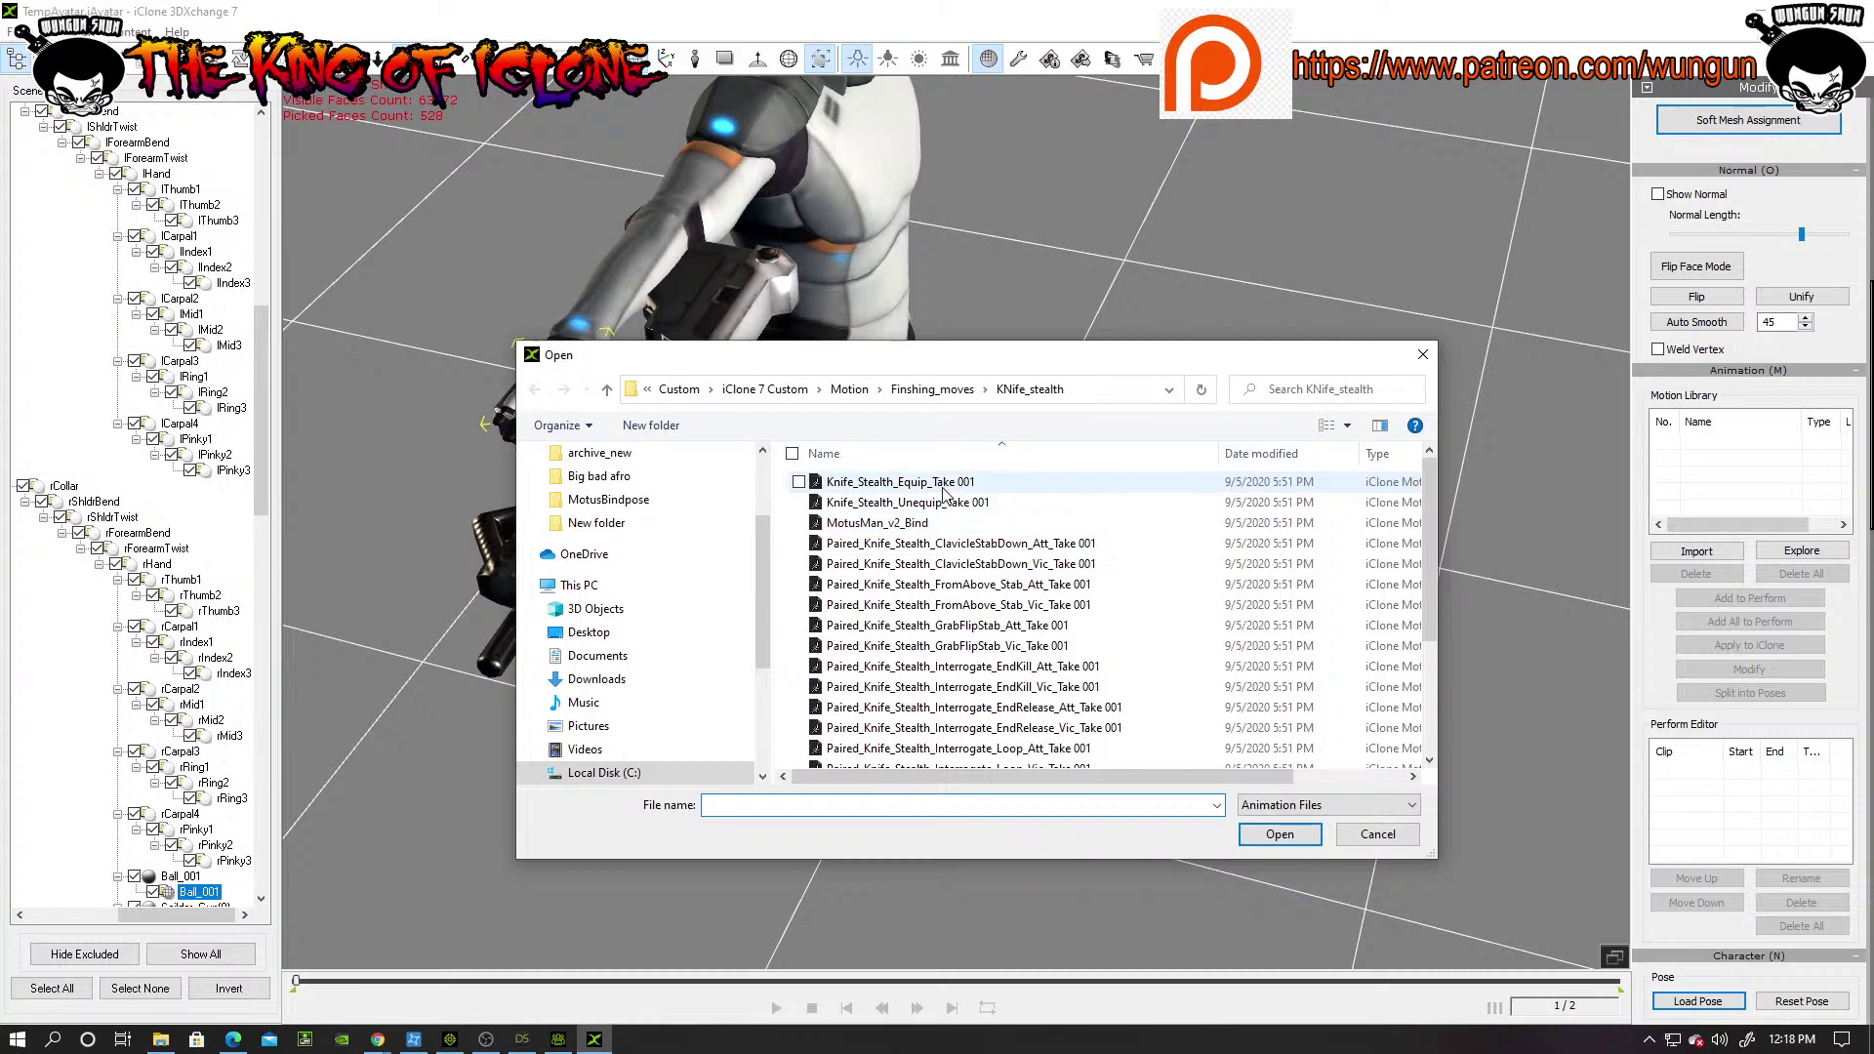
click(928, 524)
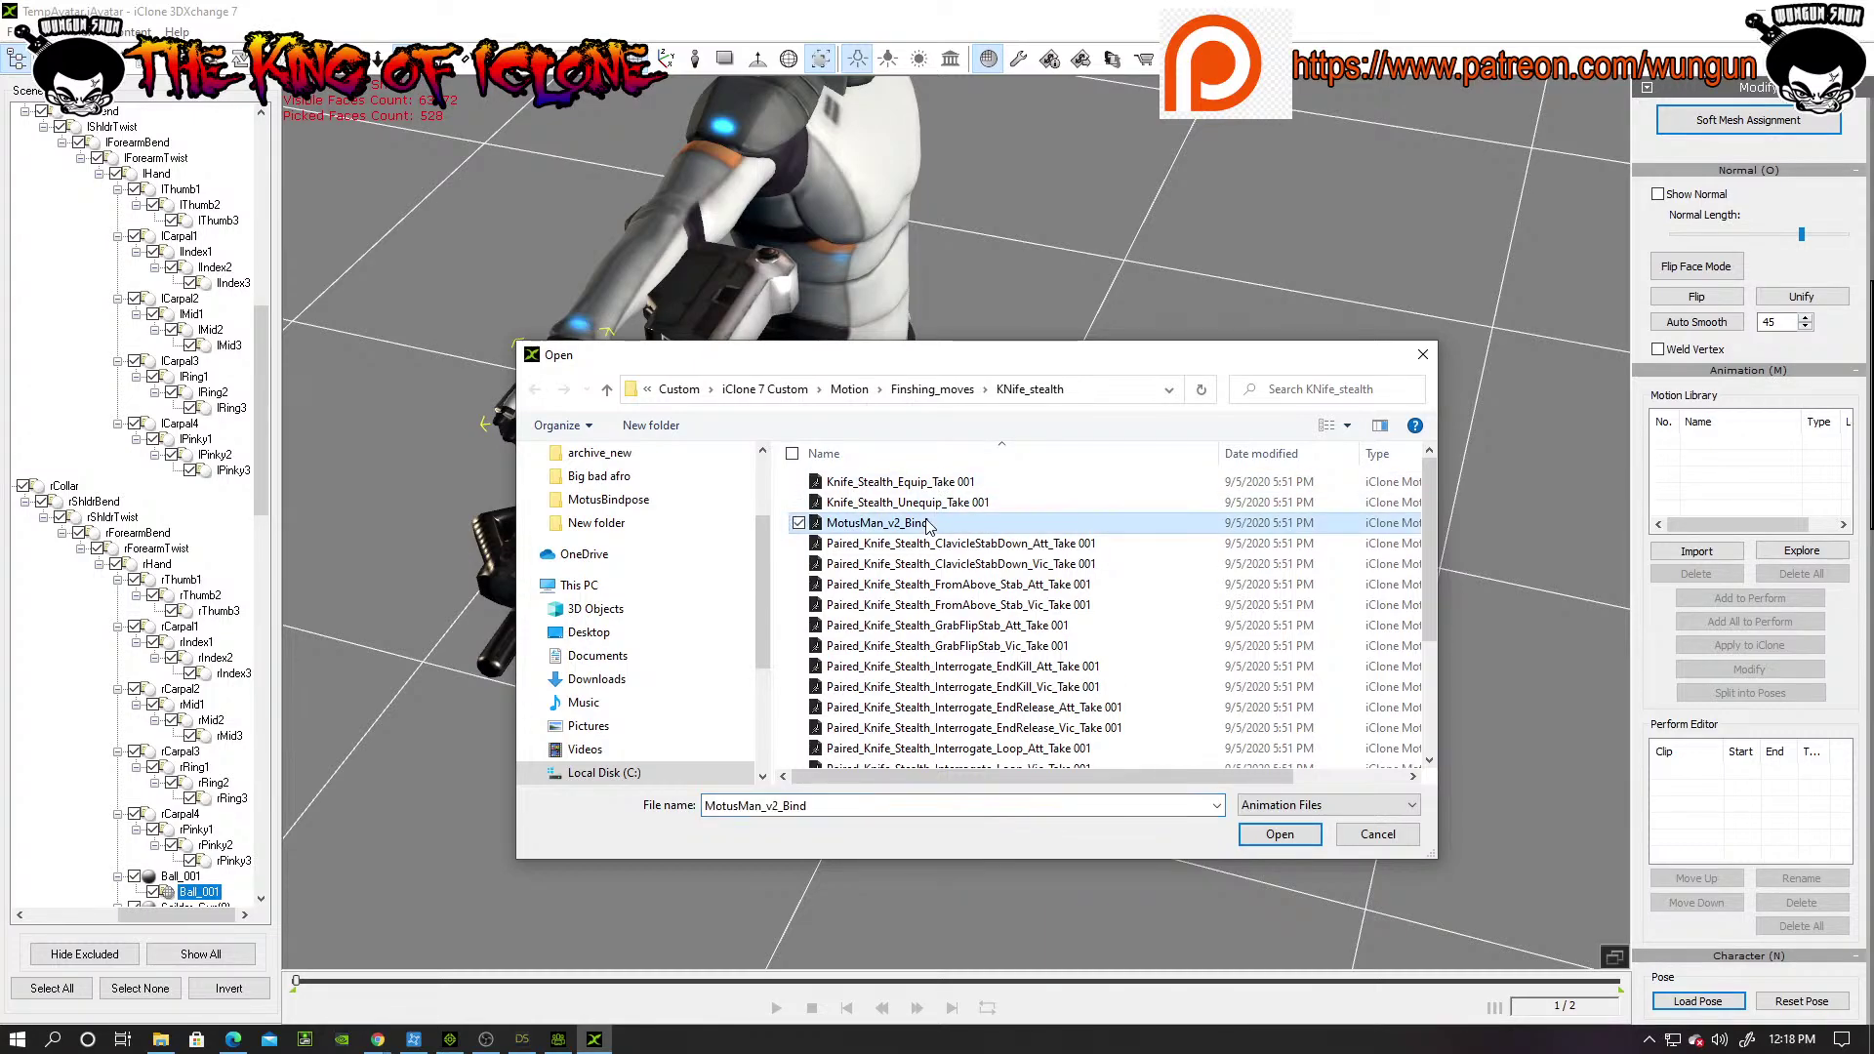
click(1280, 835)
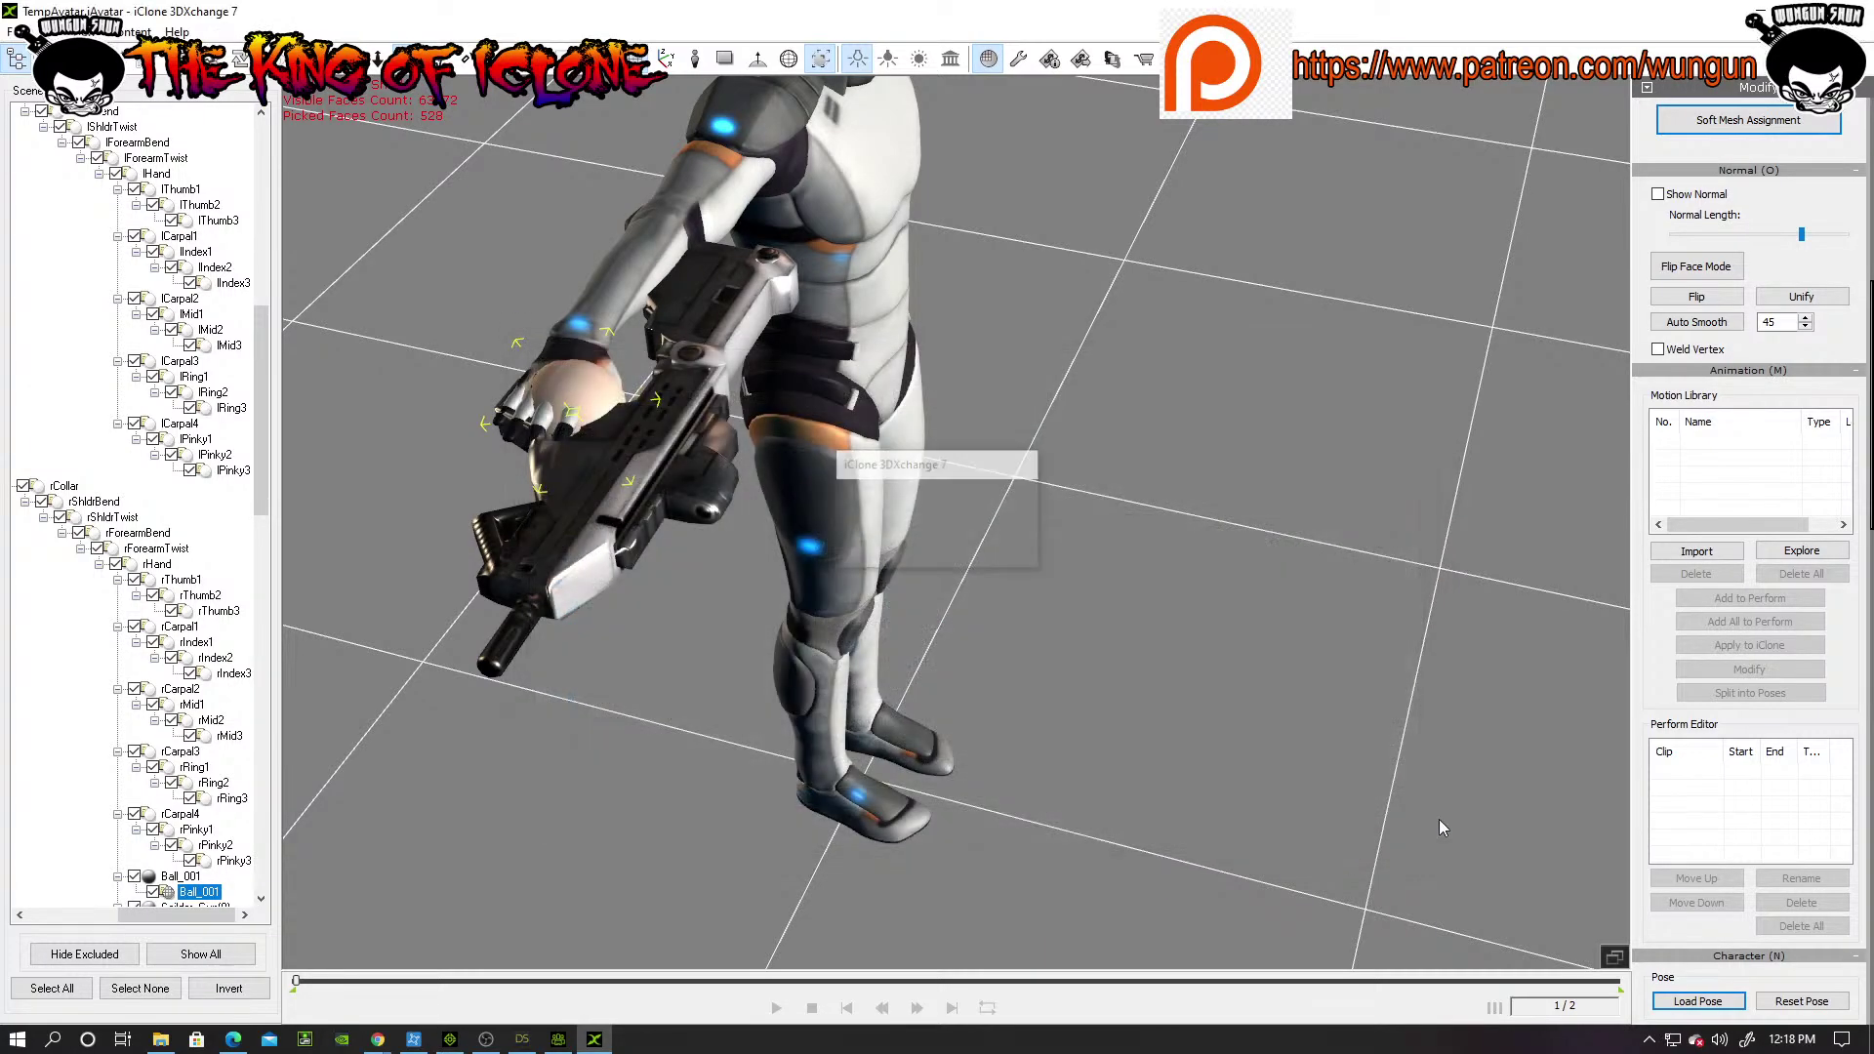
click(1773, 623)
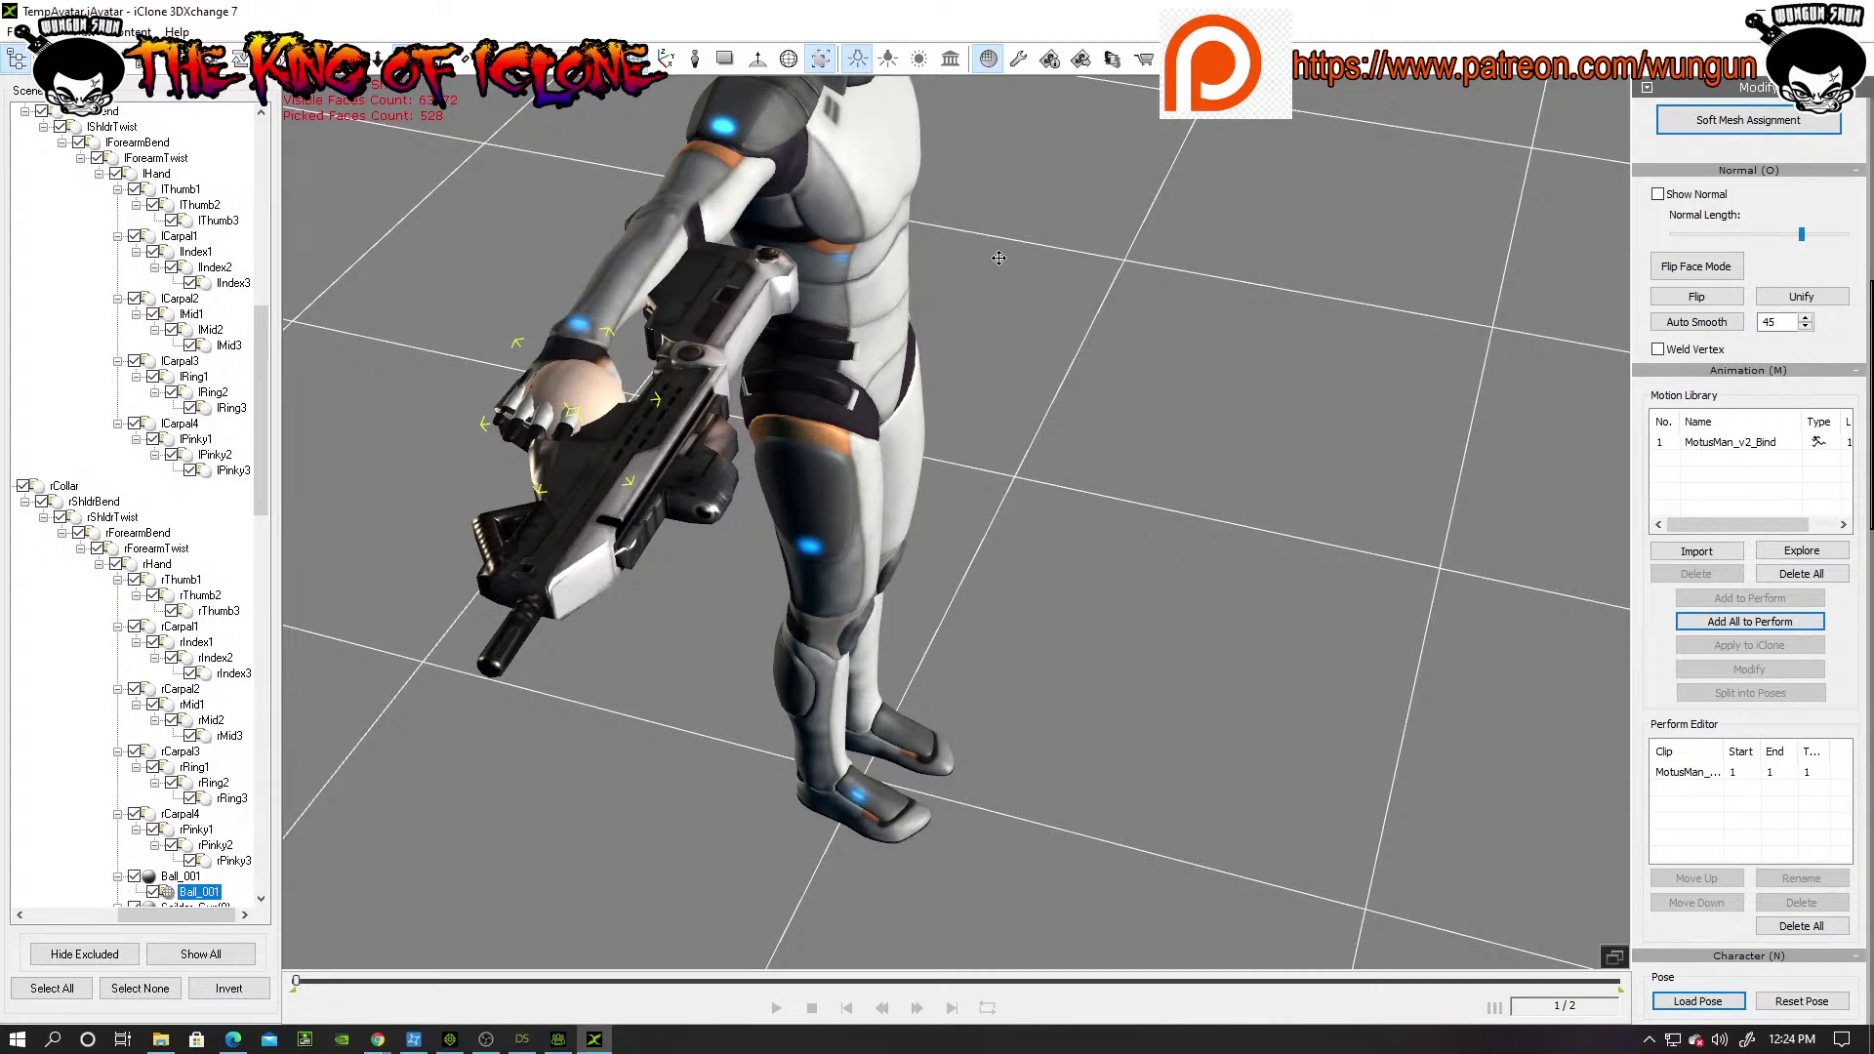
scroll(999, 257, down, 3)
scroll(1025, 293, up, 4)
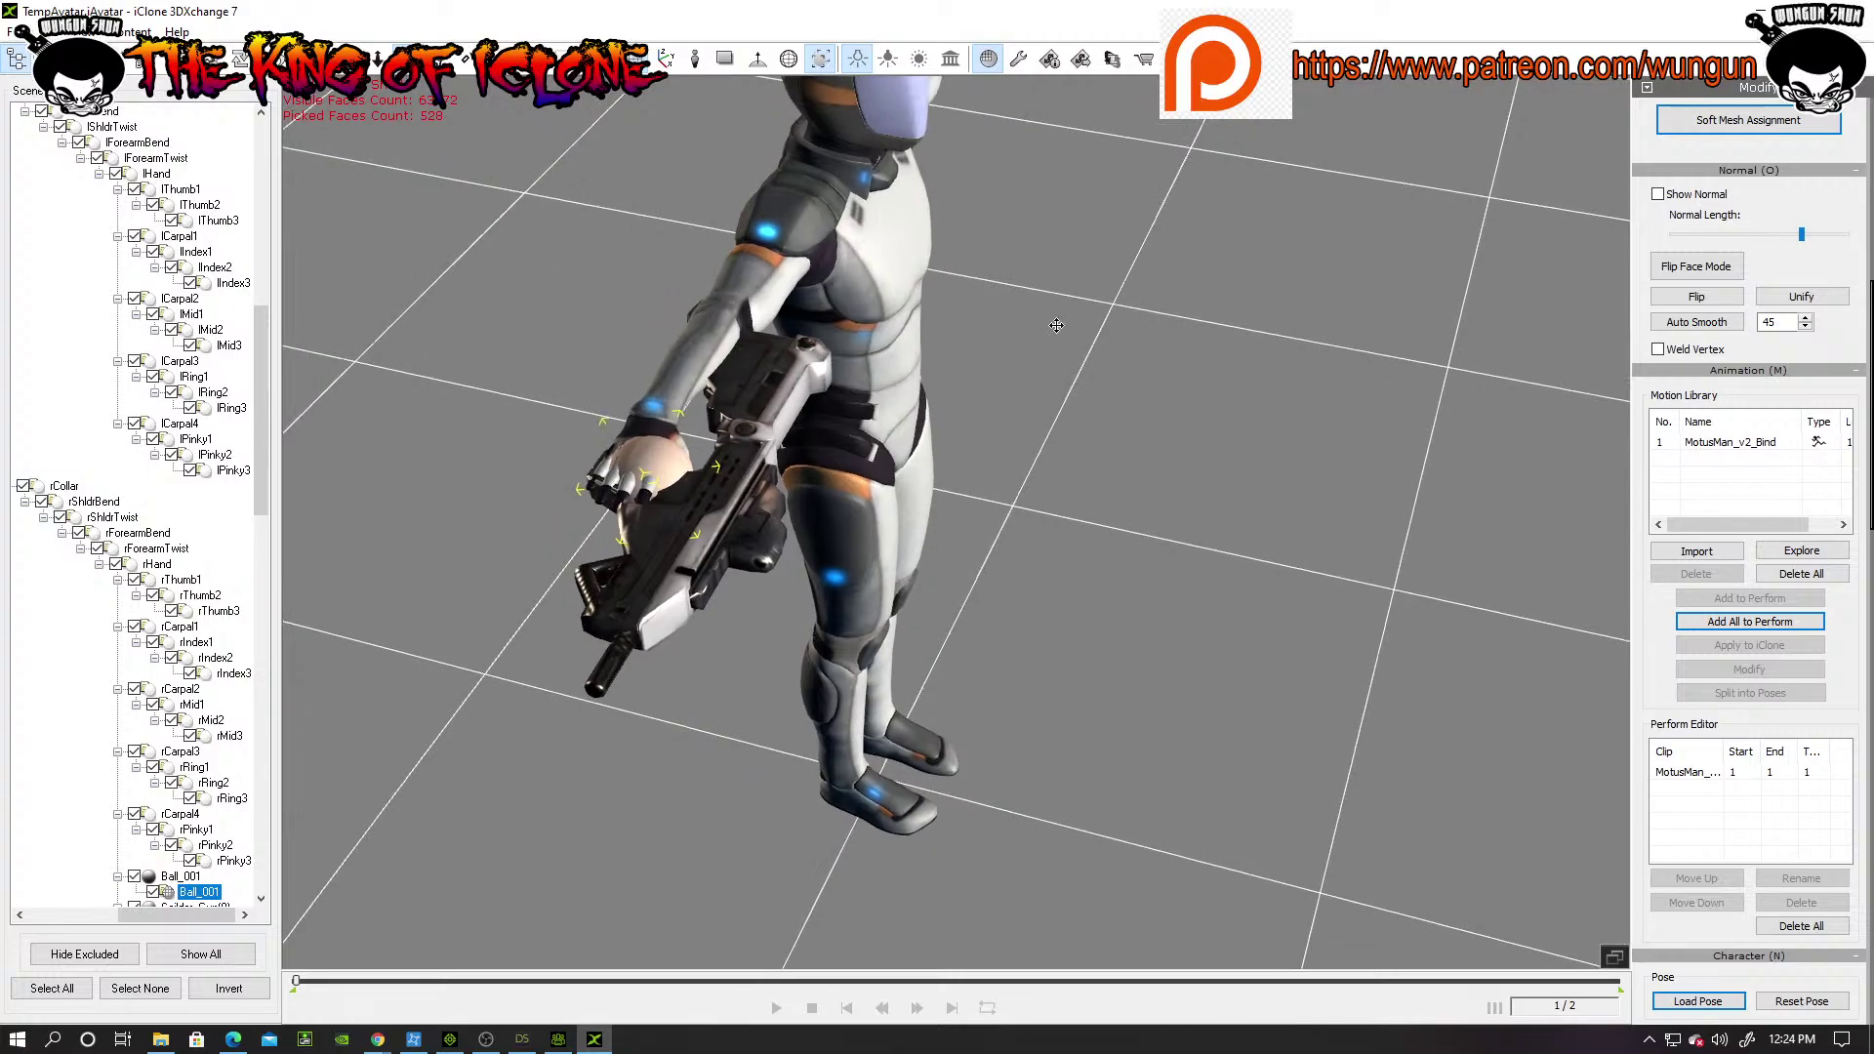
right_drag(1056, 325, 742, 254)
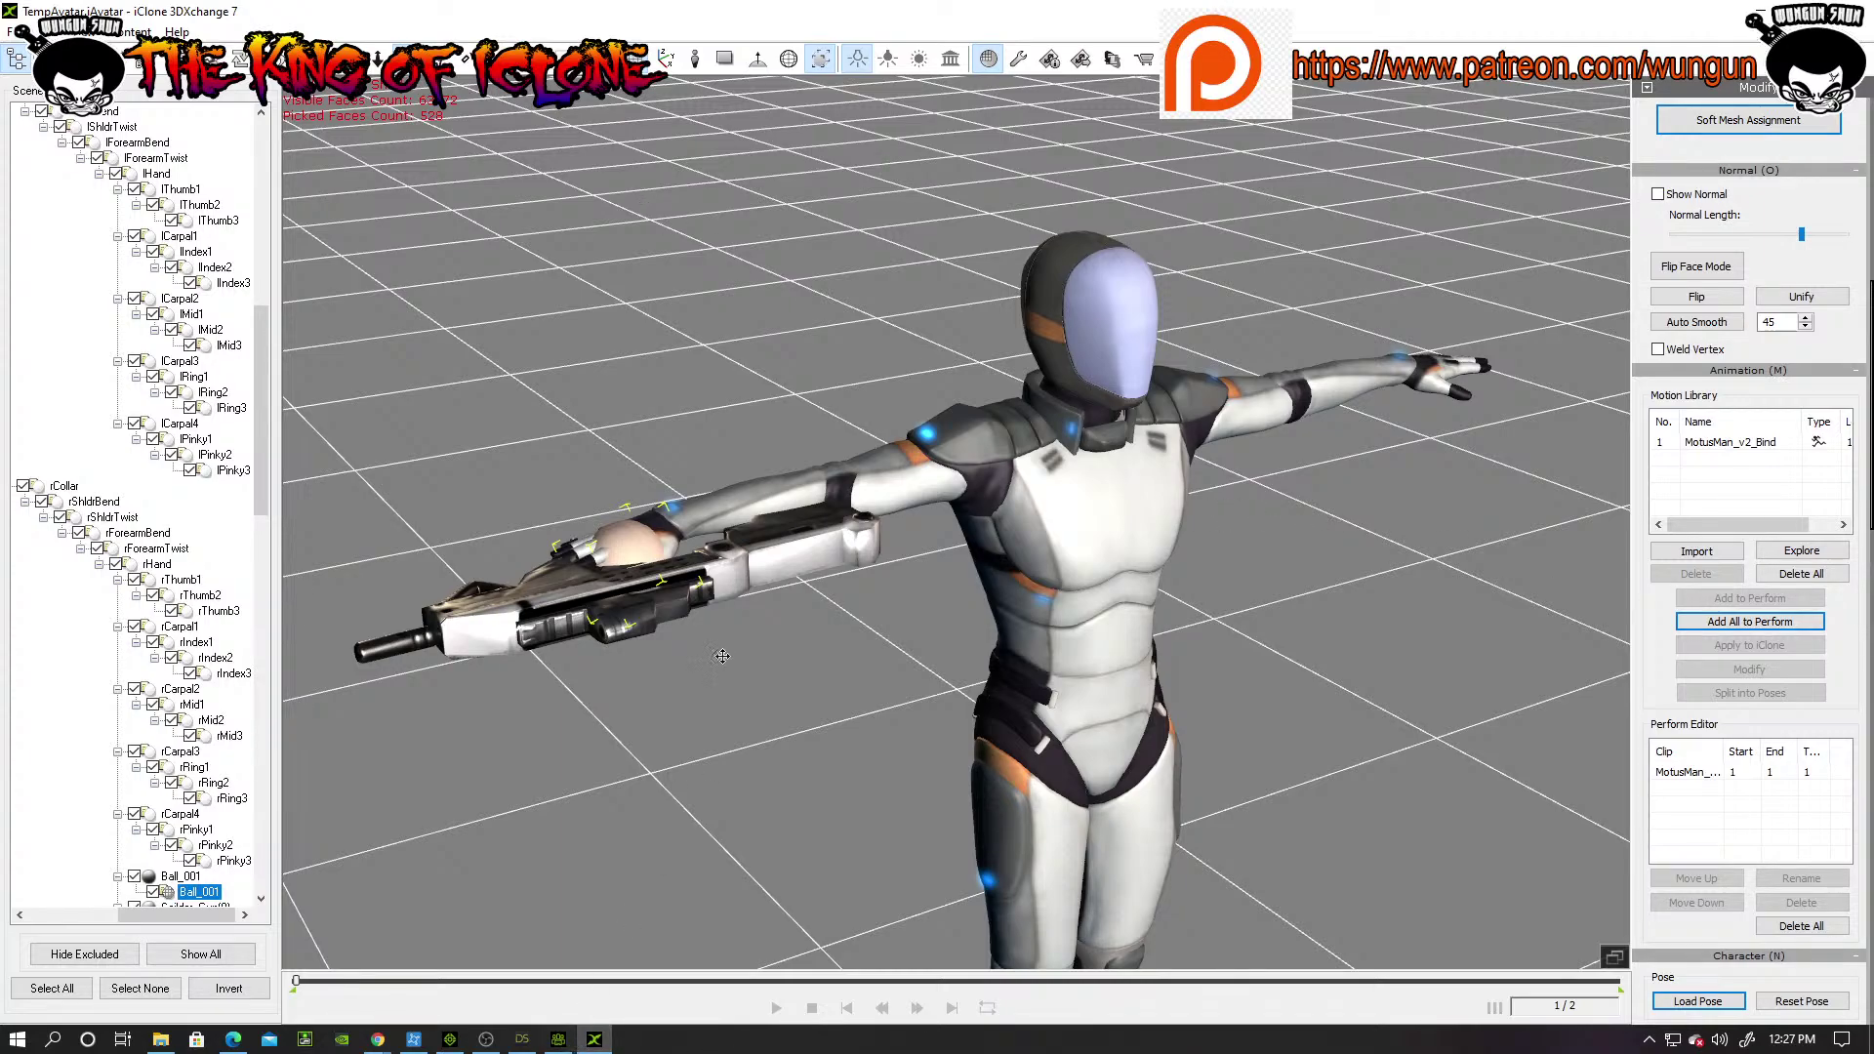
scroll(942, 771, down, 3)
scroll(141, 508, up, 2)
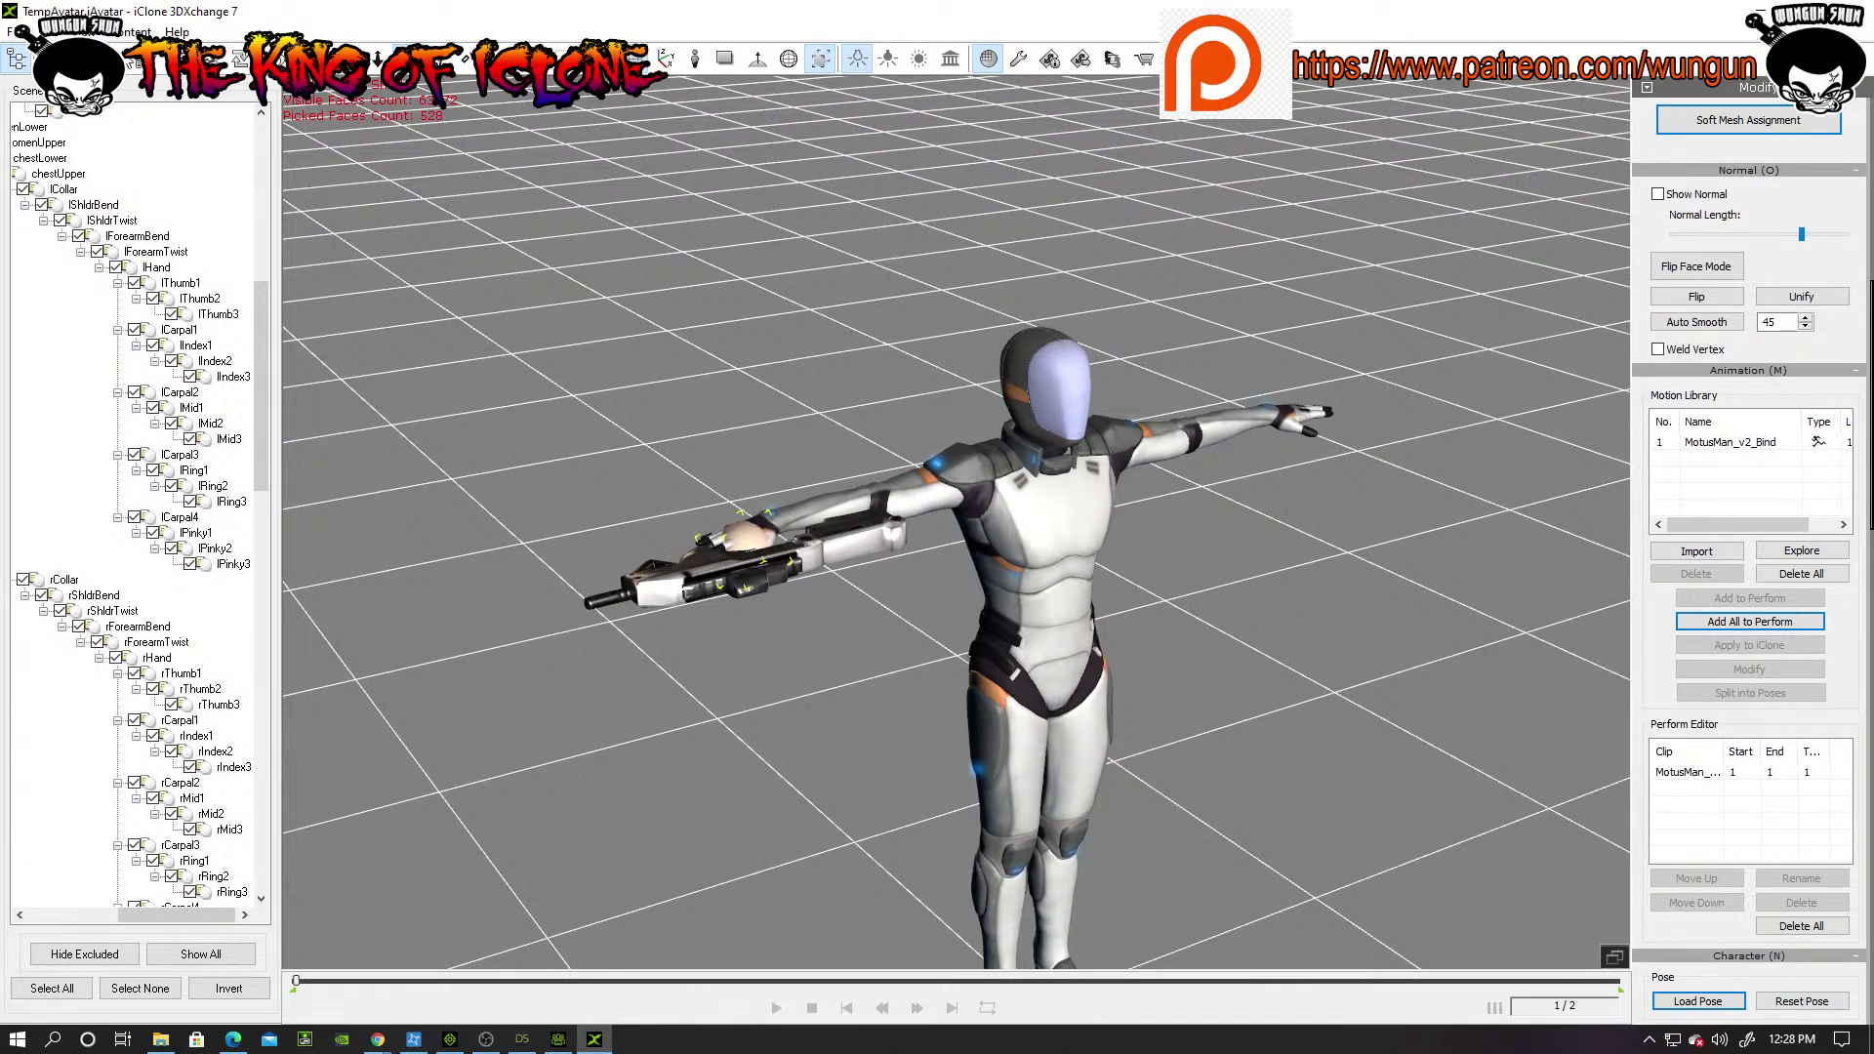
Step: Set up an FBX export of the guard with the file name Hfs_Guard and decline replacing the existing file
click(125, 67)
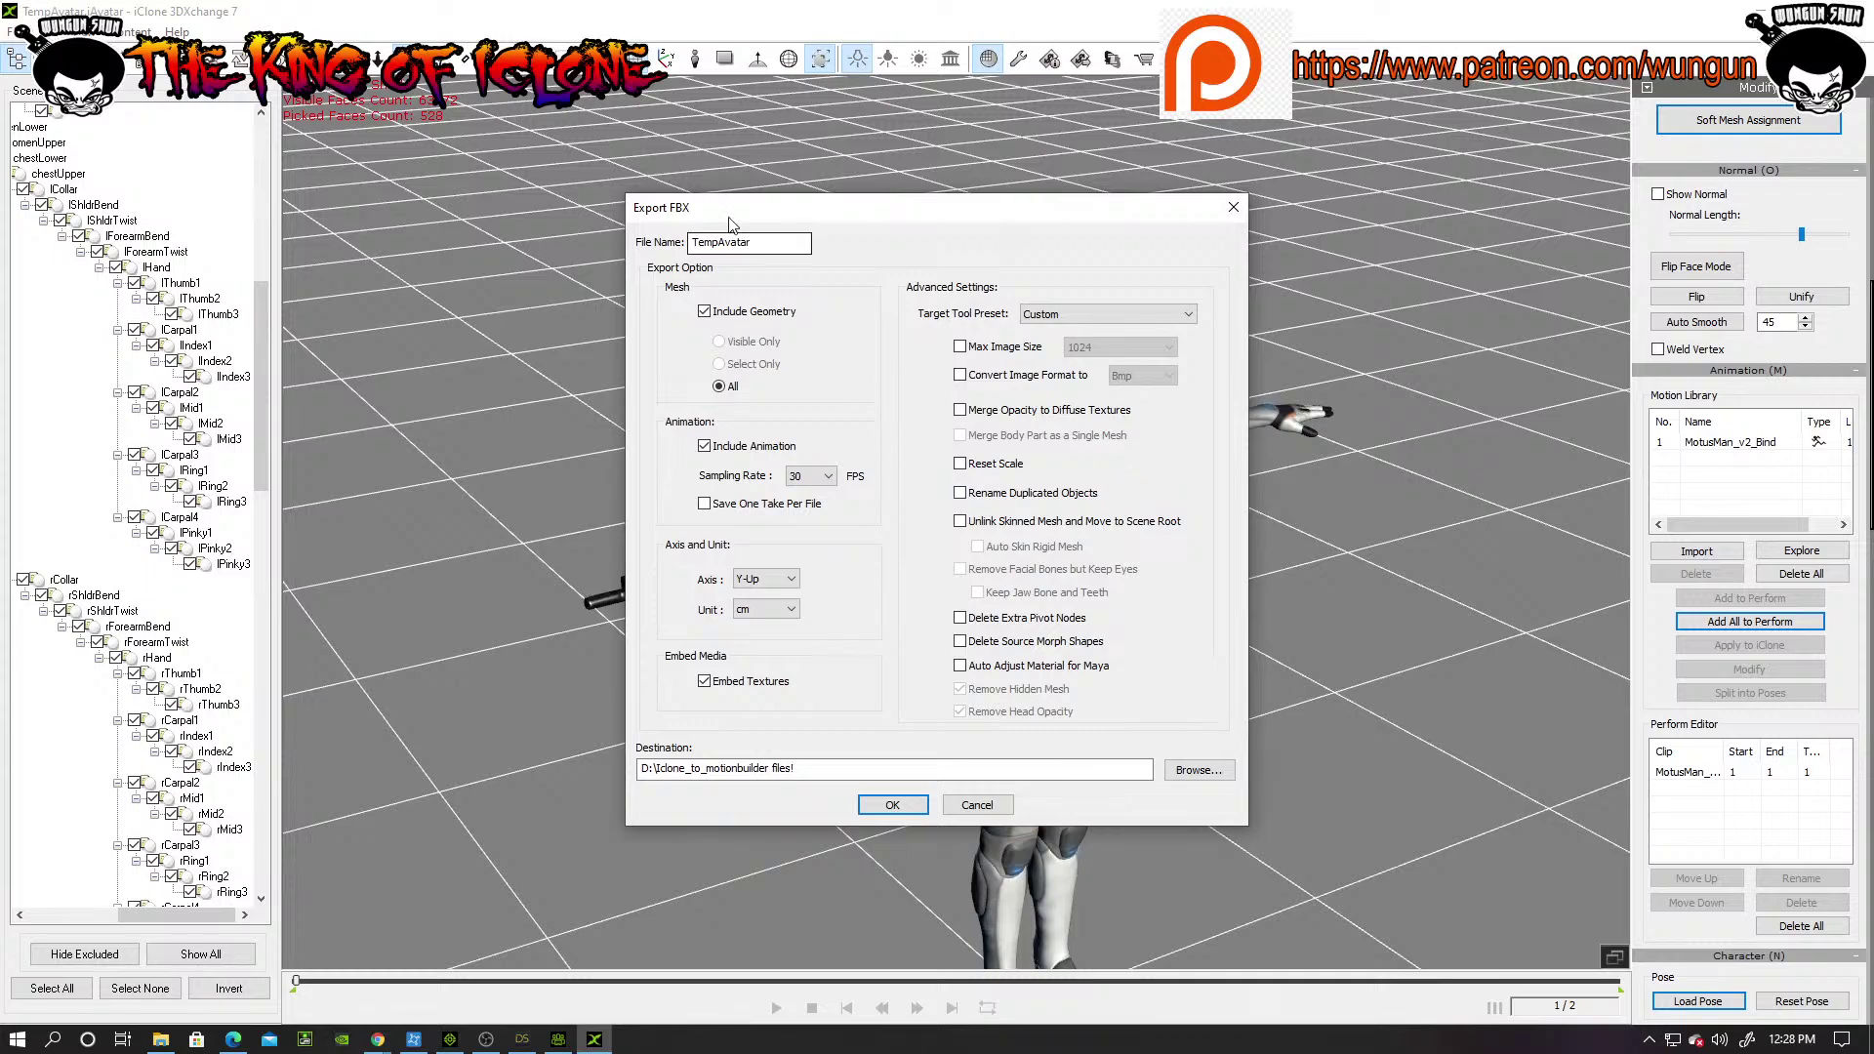
click(770, 244)
key(BackSpace)
key(BackSpace)
key(BackSpace)
key(BackSpace)
key(BackSpace)
key(BackSpace)
key(BackSpace)
key(BackSpace)
text(Hfs_Guard)
key(Return)
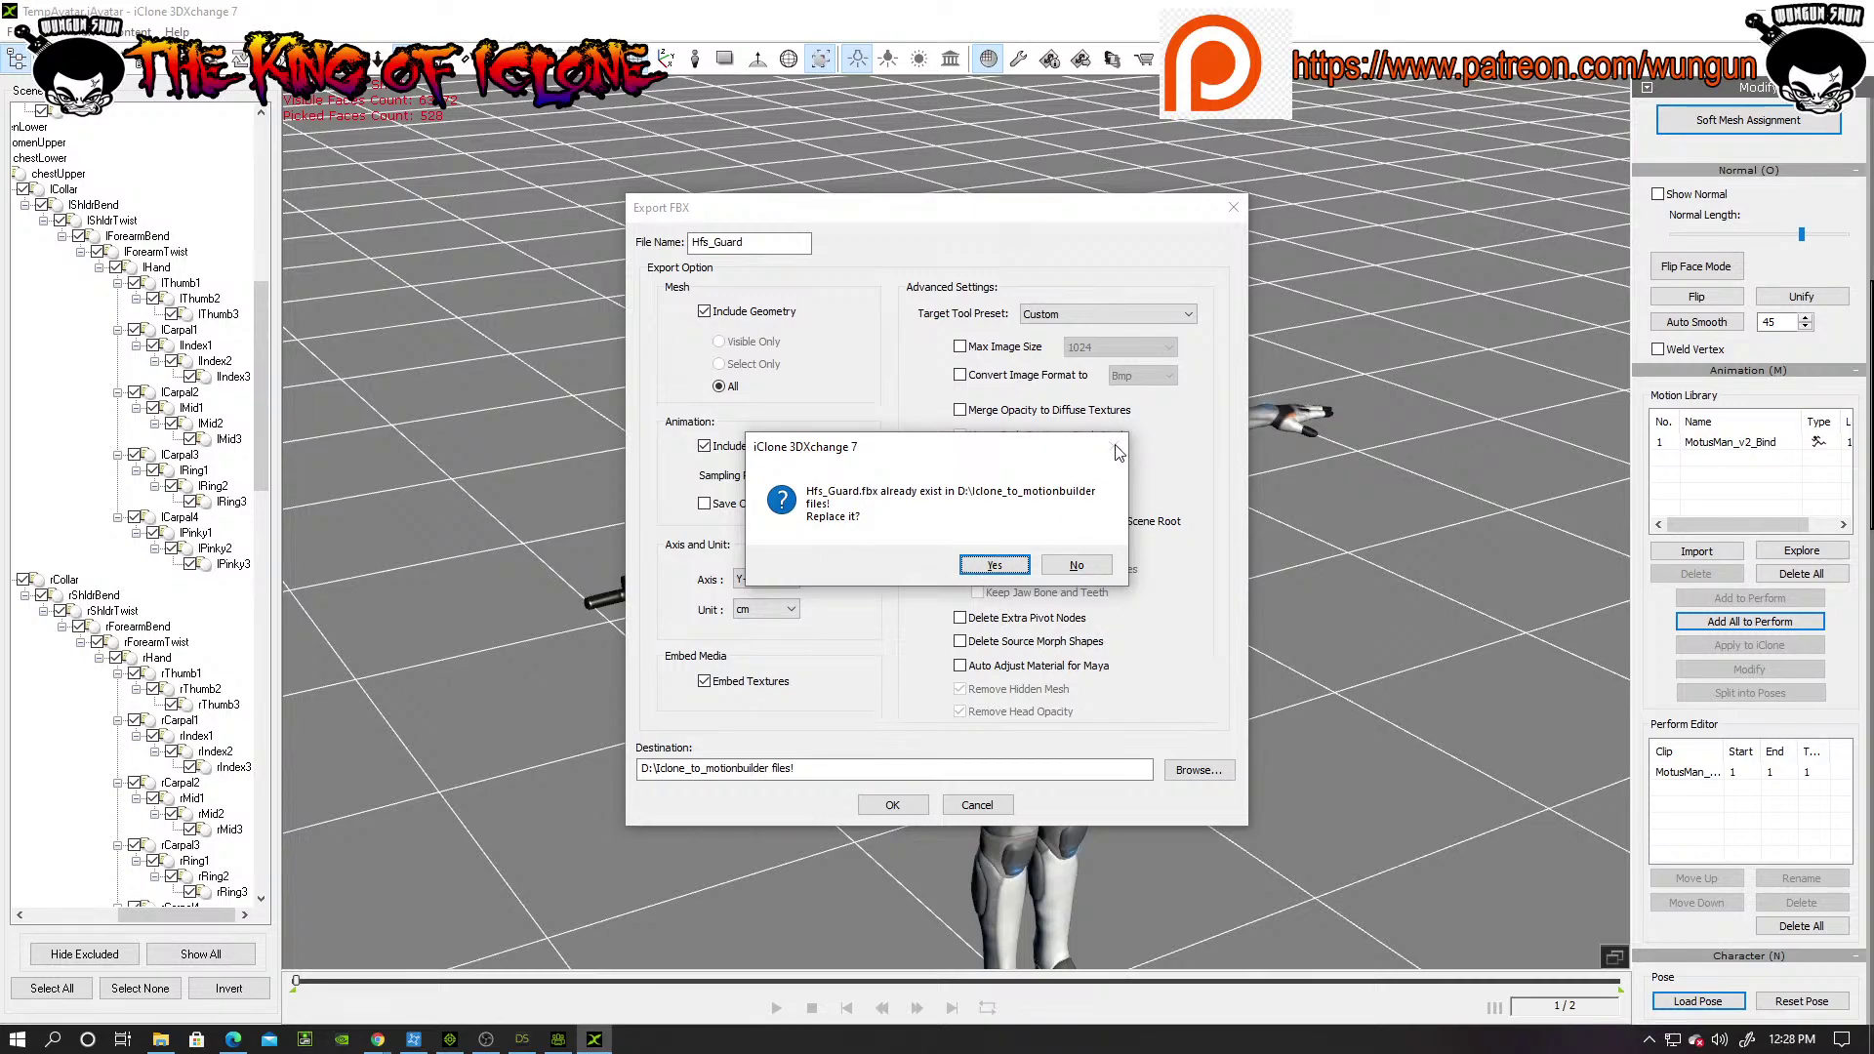
click(1077, 566)
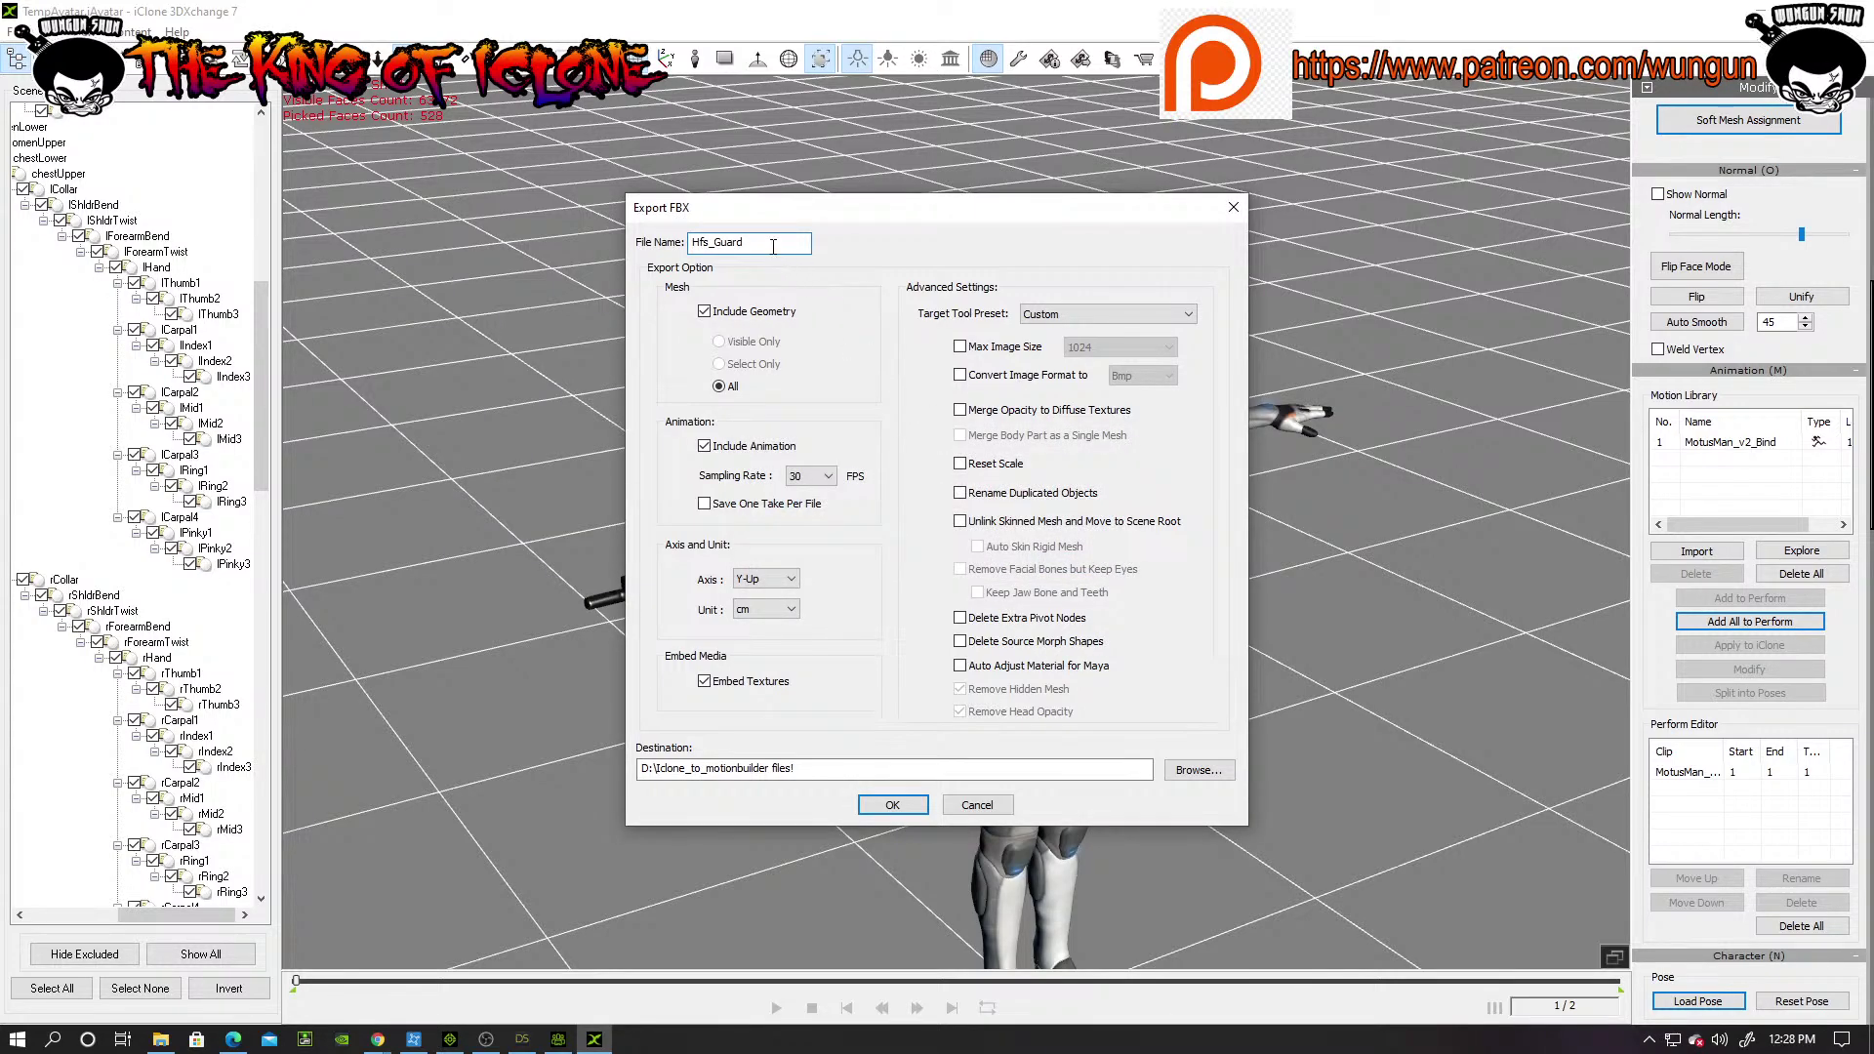
Step: Change the export's file name to Hfs_Guard_2, choose the MotionBuilder target preset and export the guard as FBX
text(_2)
click(1037, 315)
click(1074, 410)
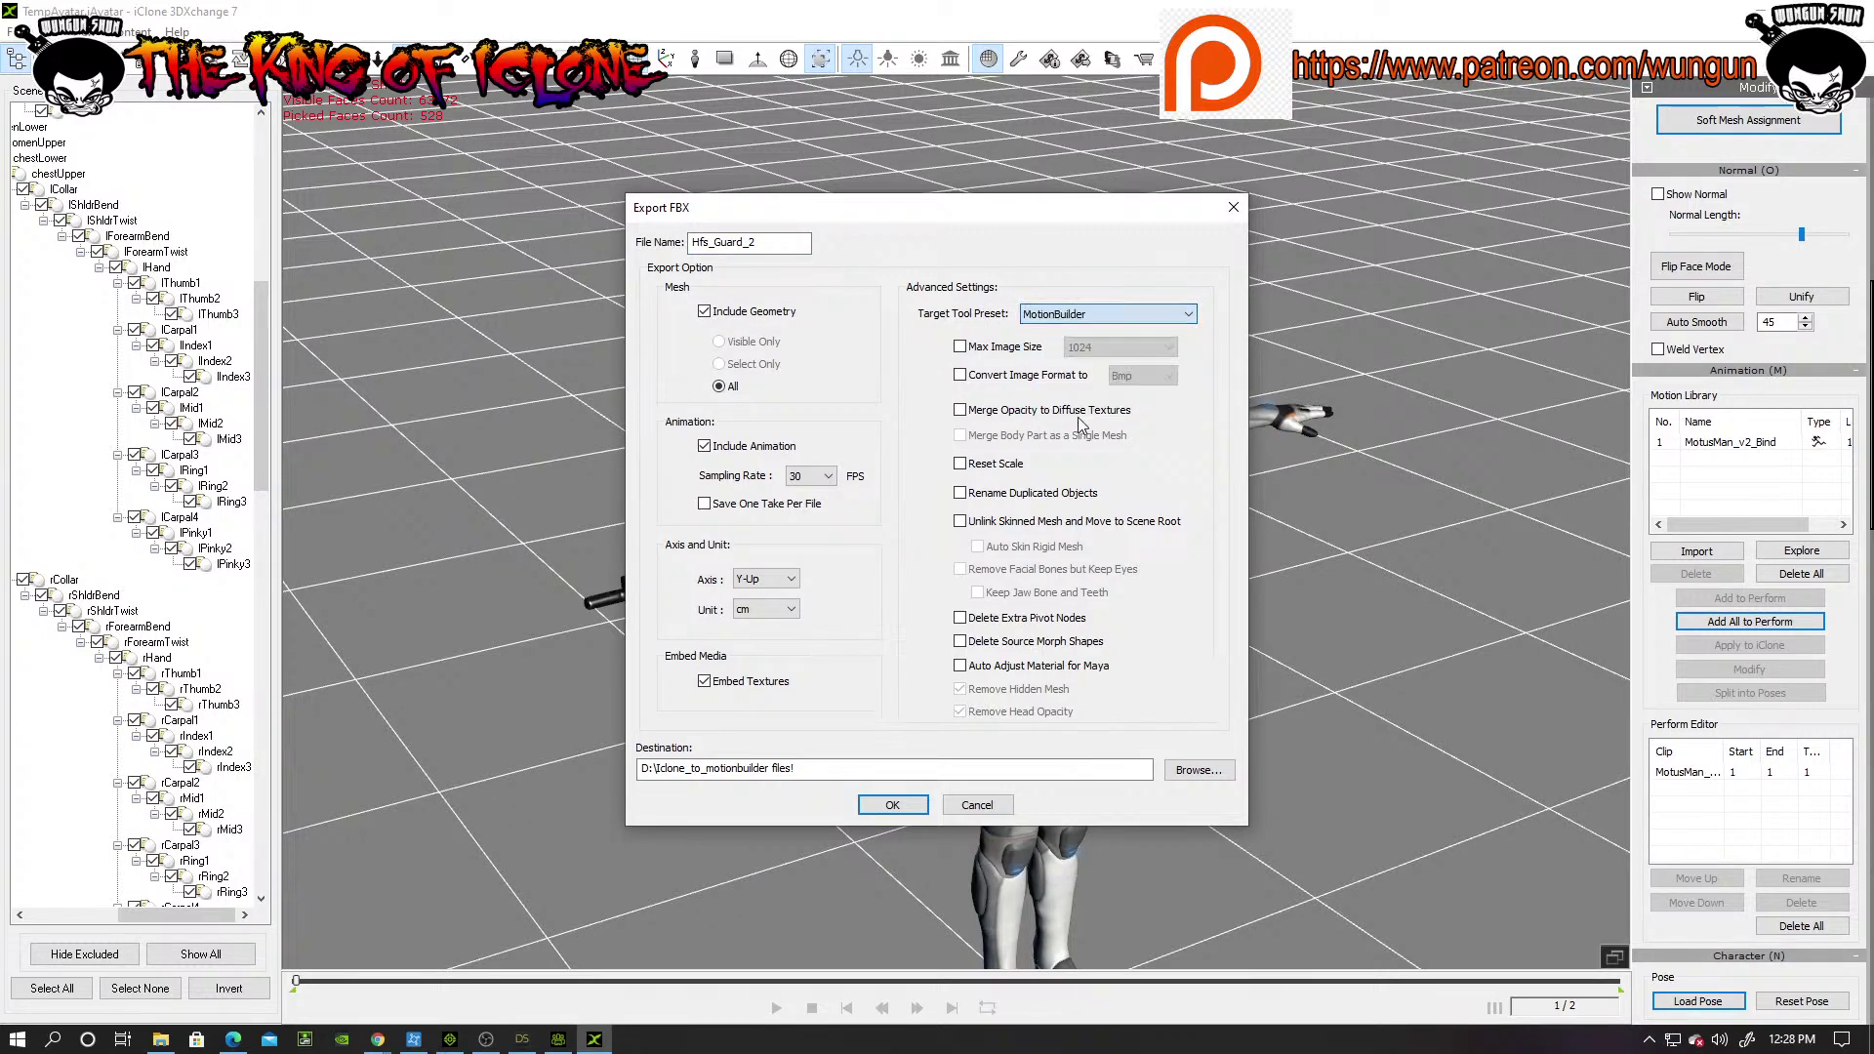
click(895, 809)
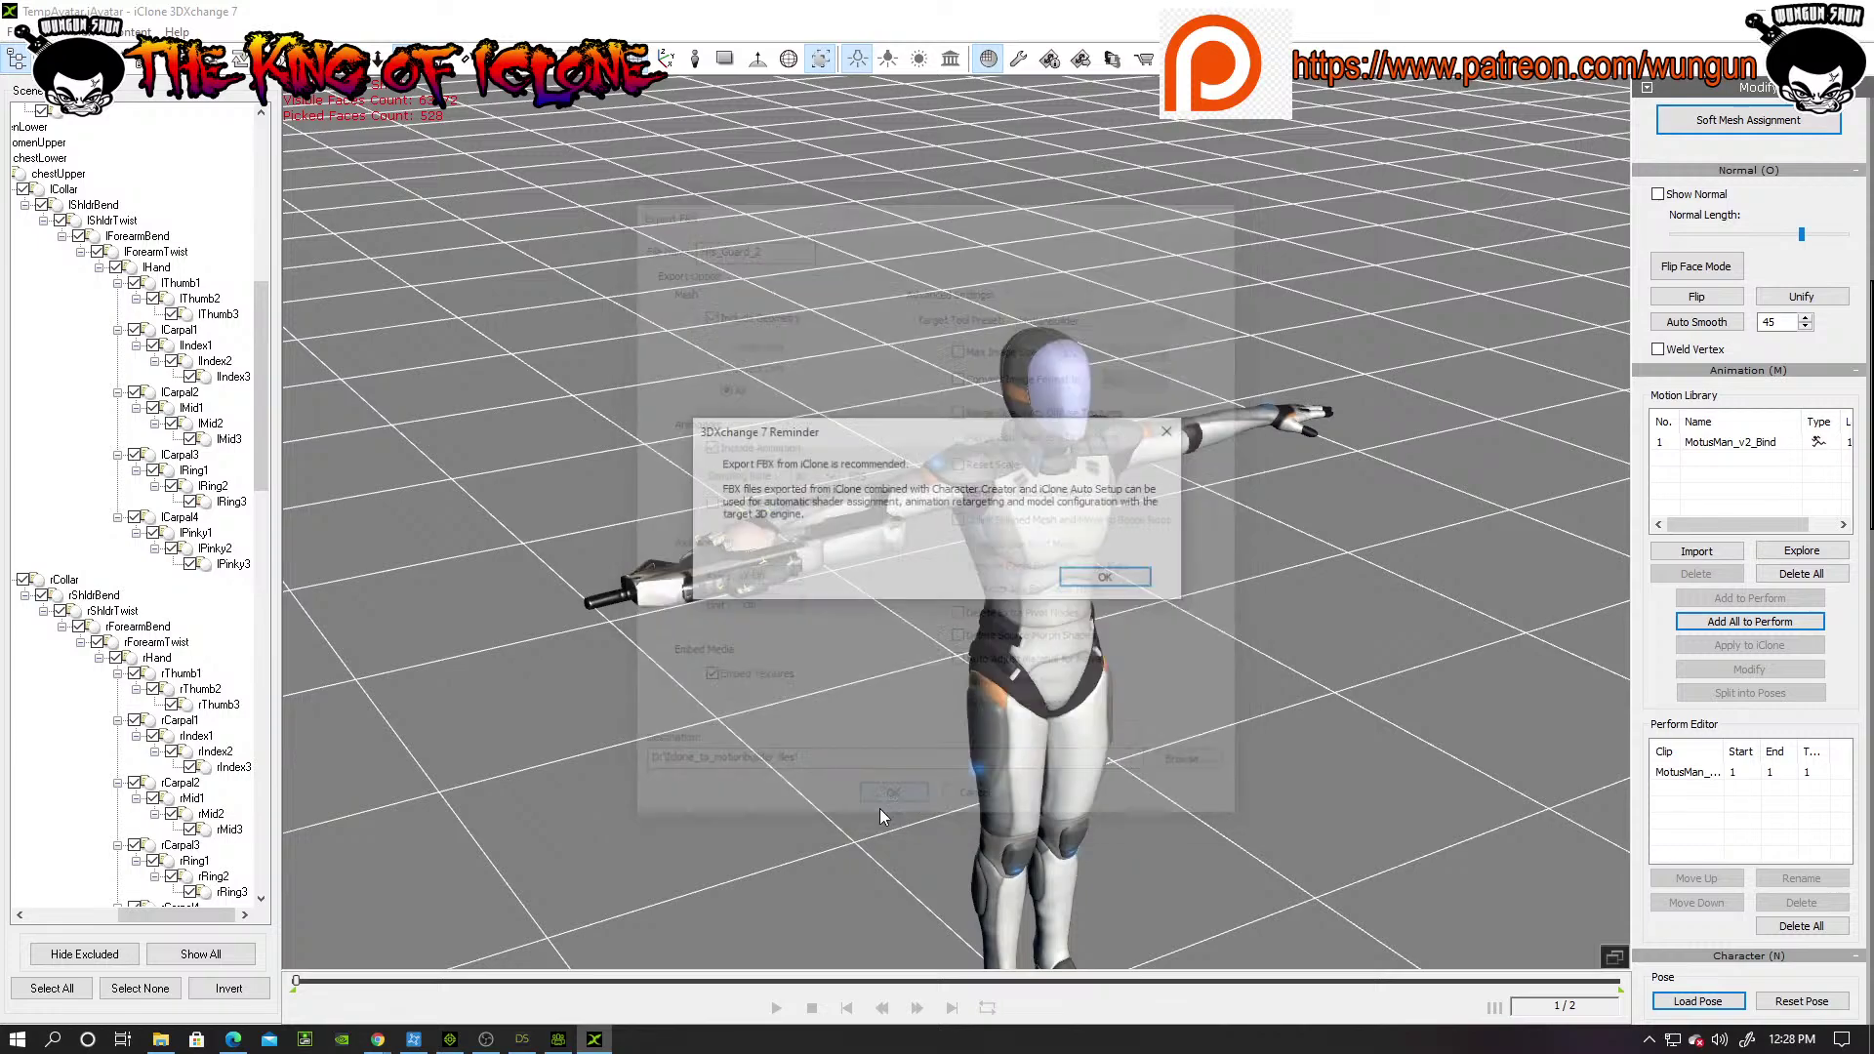
click(1109, 578)
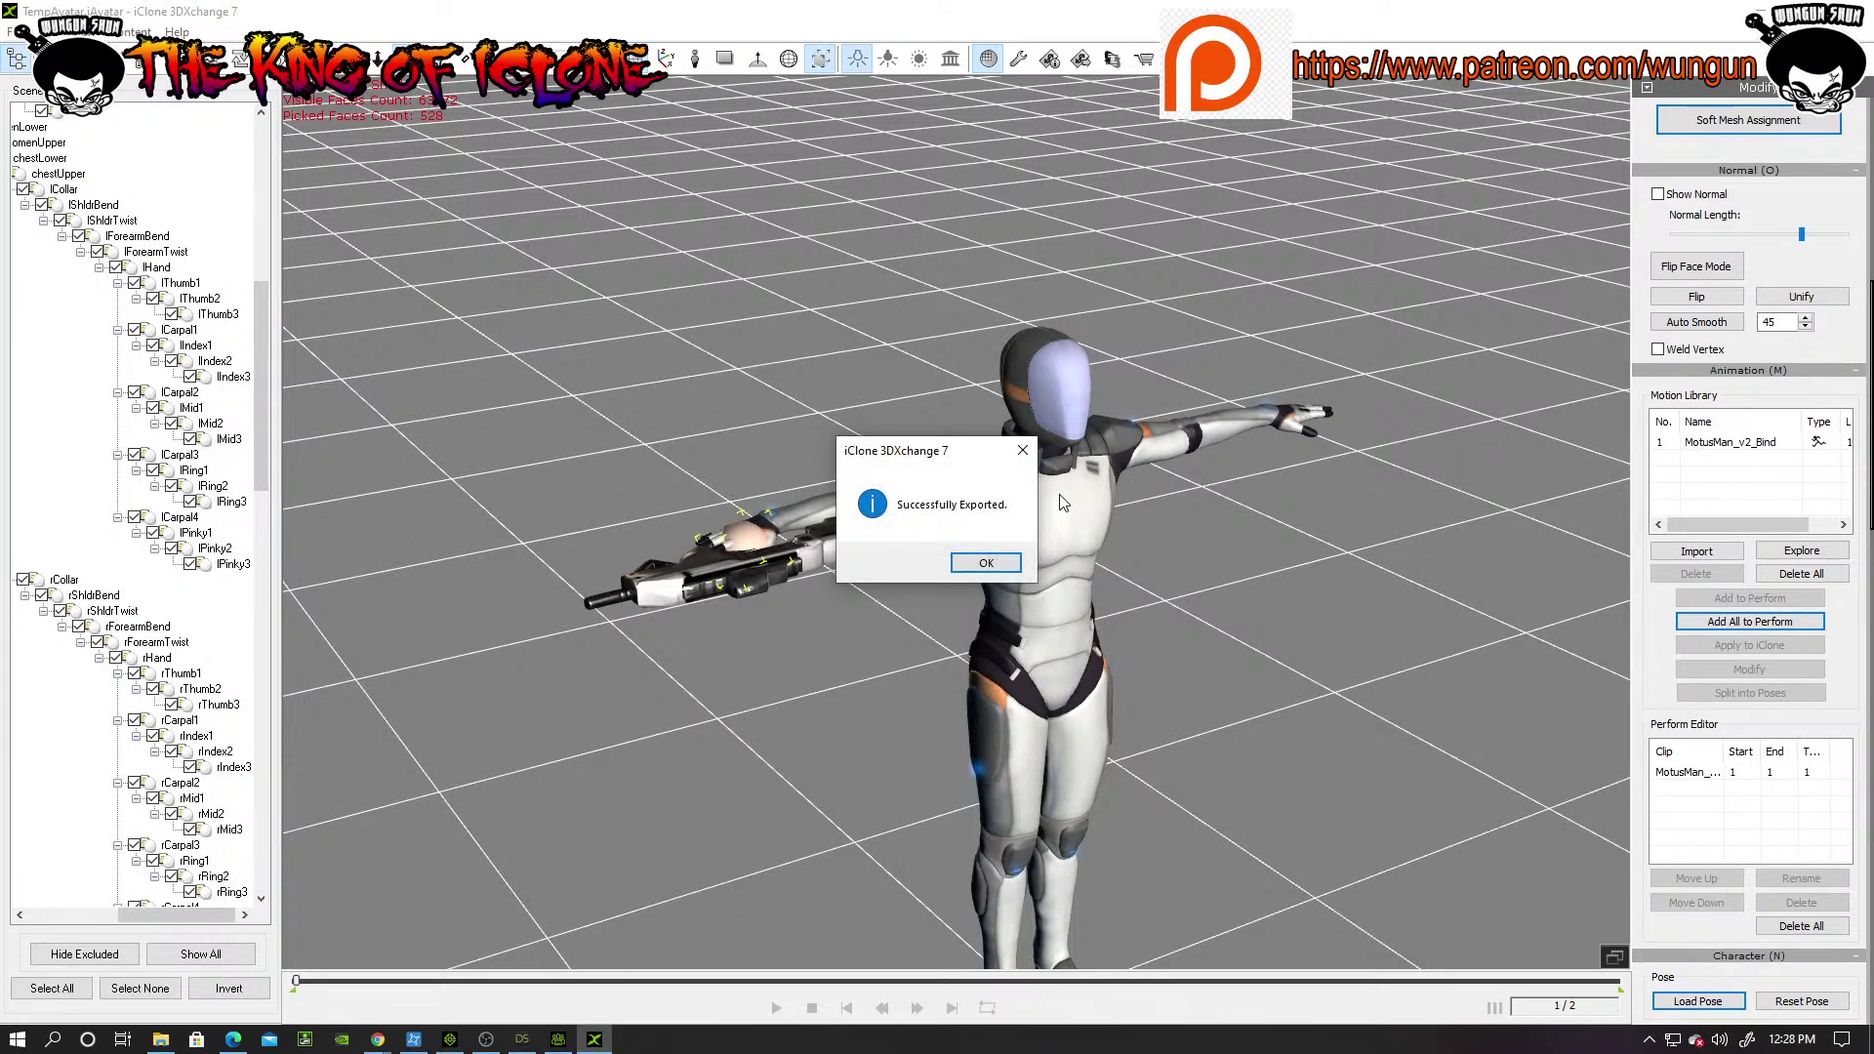
click(986, 564)
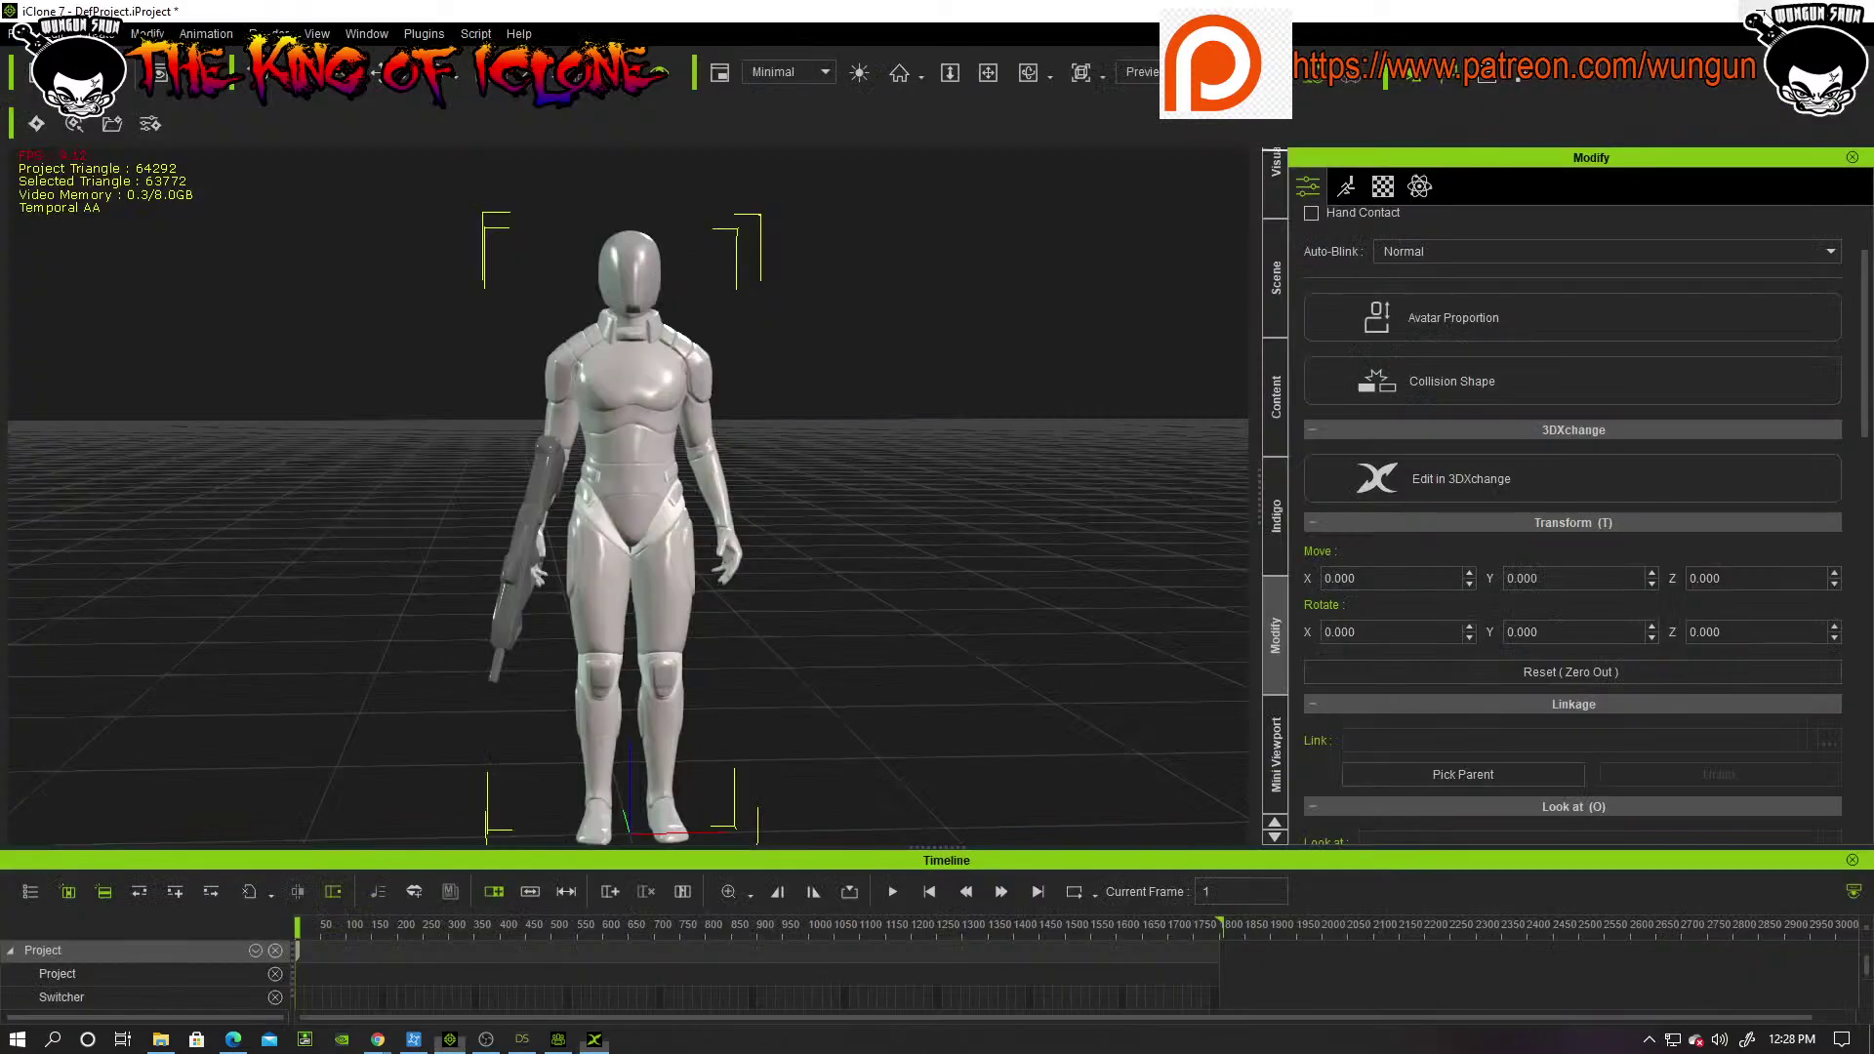
Step: Close iClone, Character Creator and DAZ Studio, discarding the unsaved iClone project and DAZ Studio scene
scroll(811, 519, down, 4)
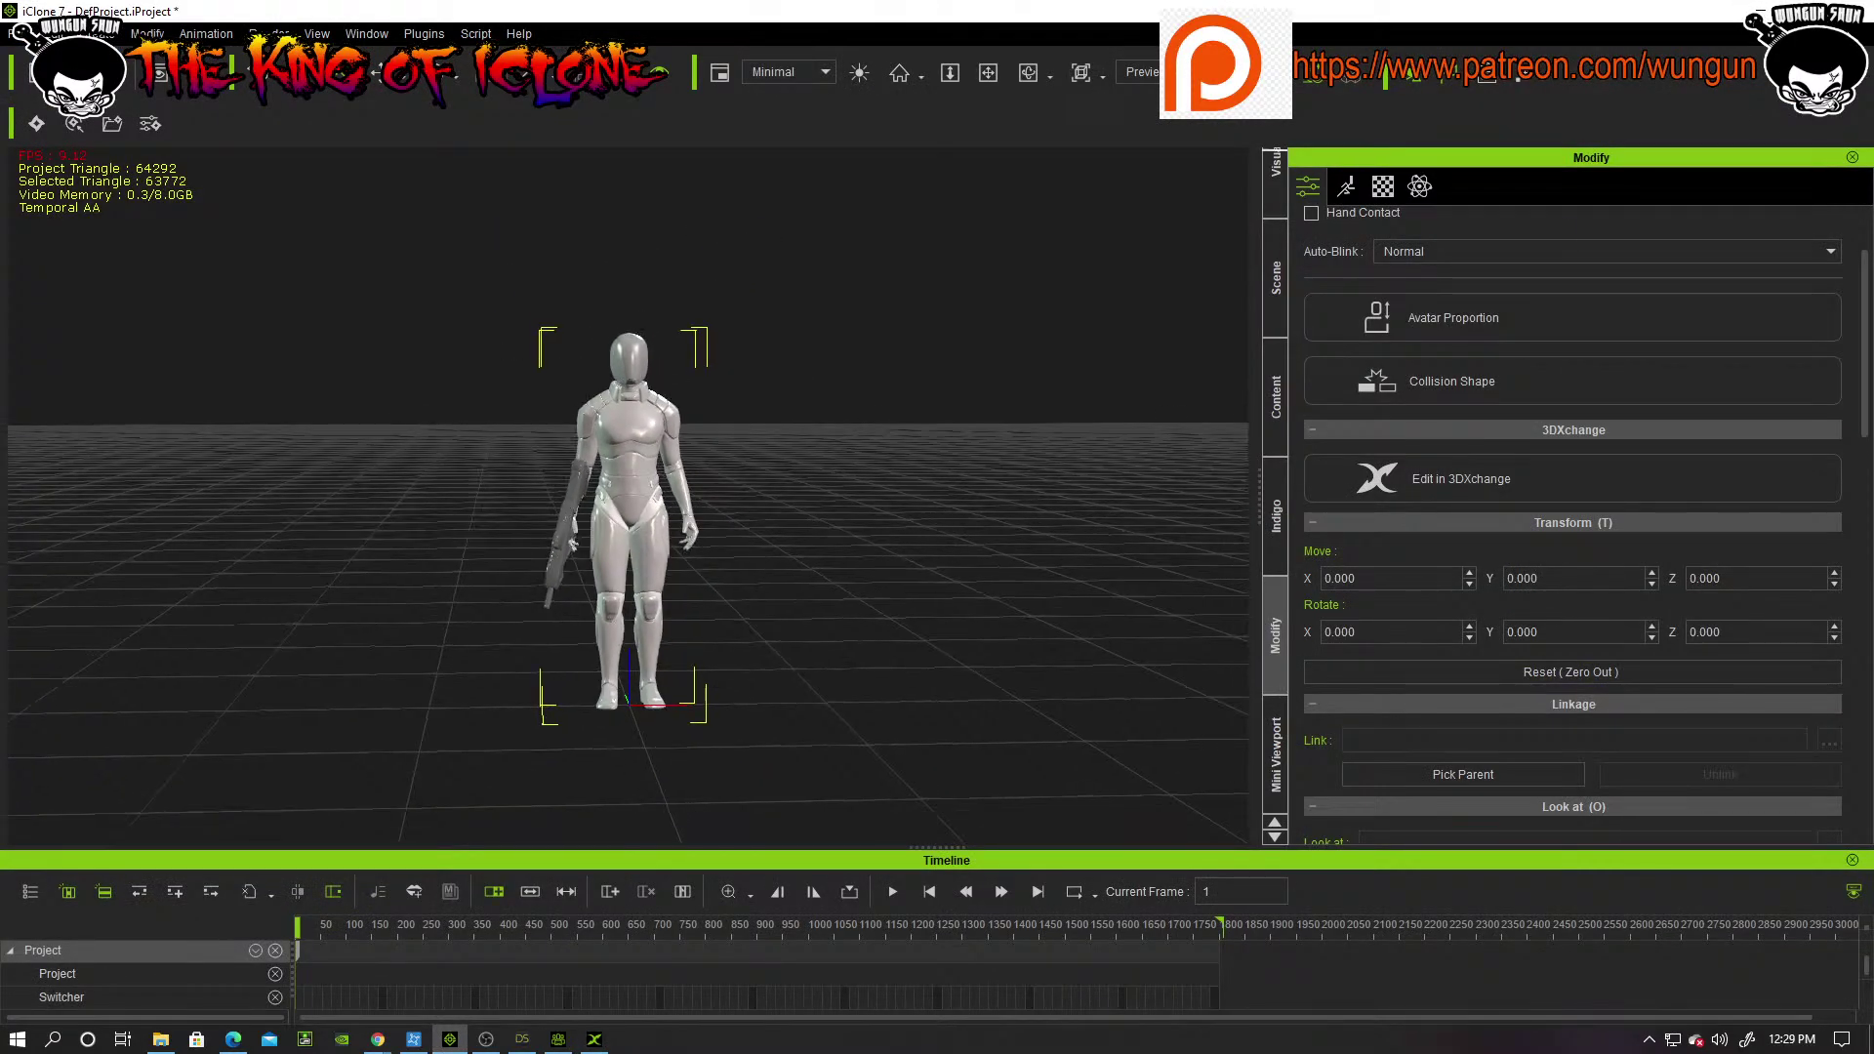
click(1851, 11)
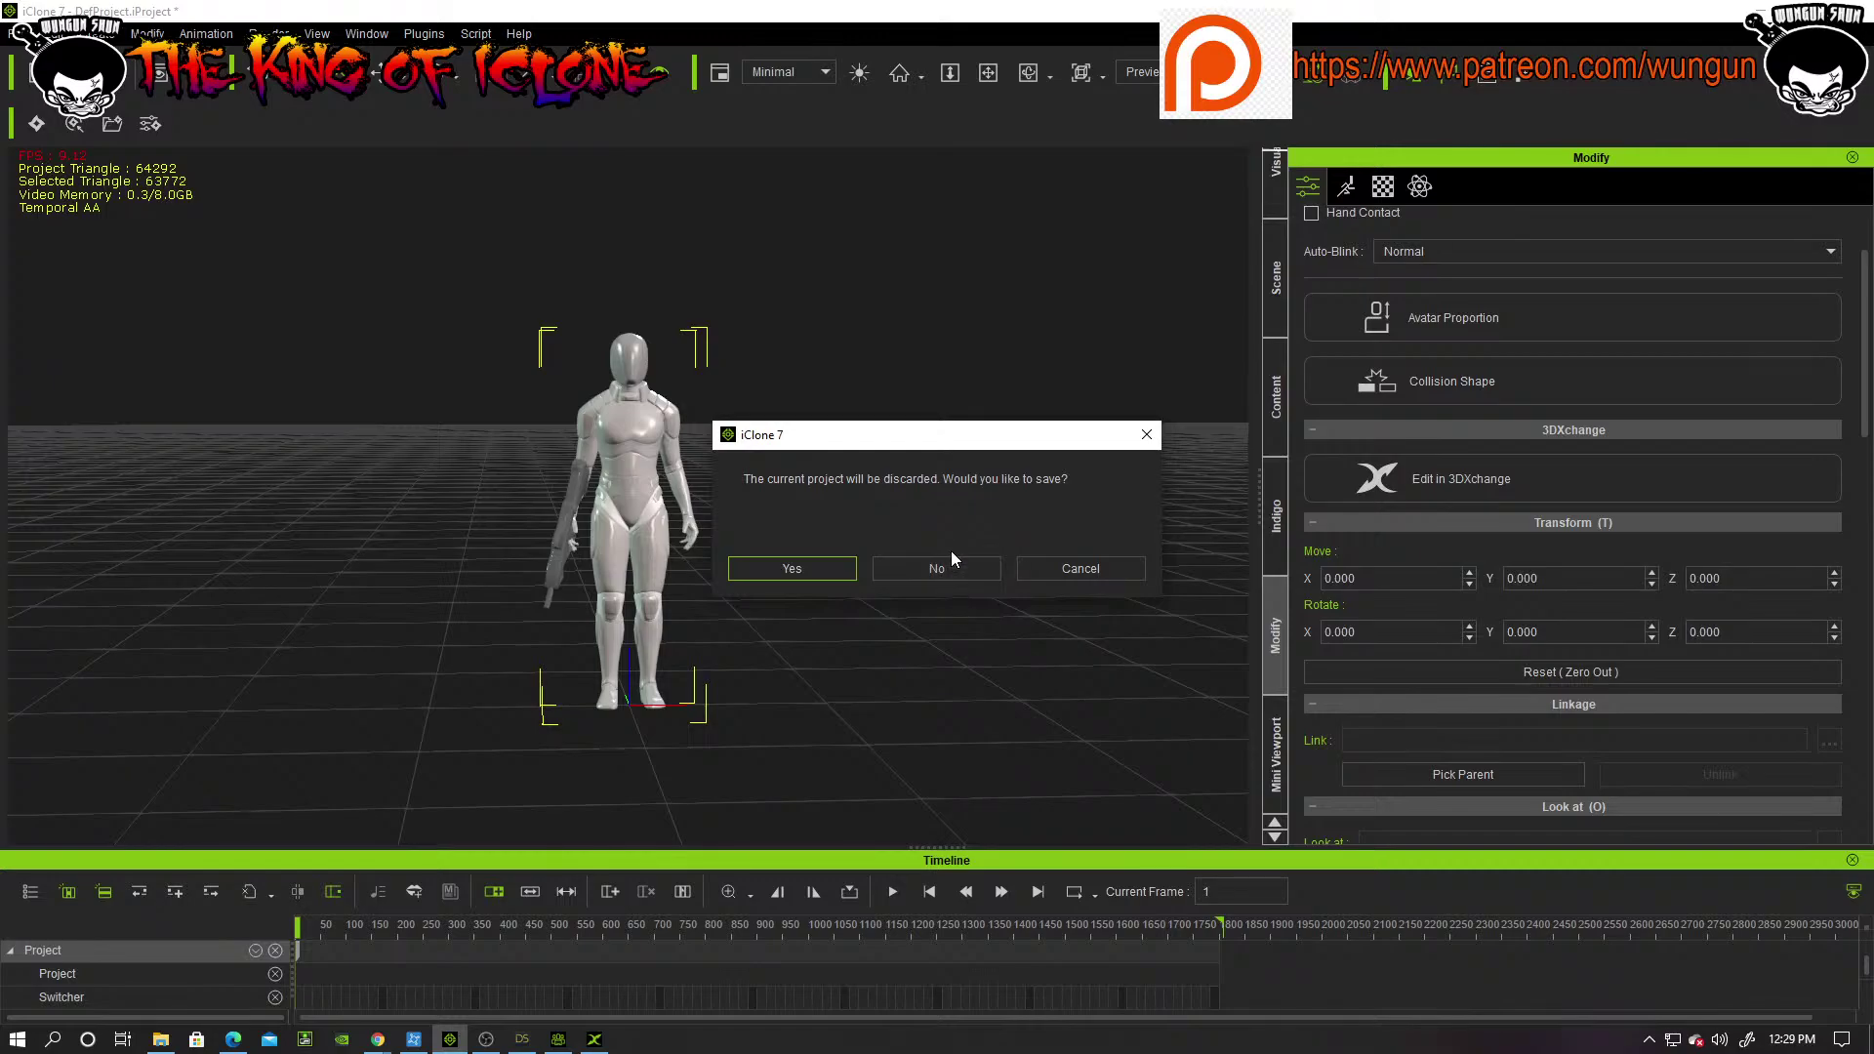
click(939, 569)
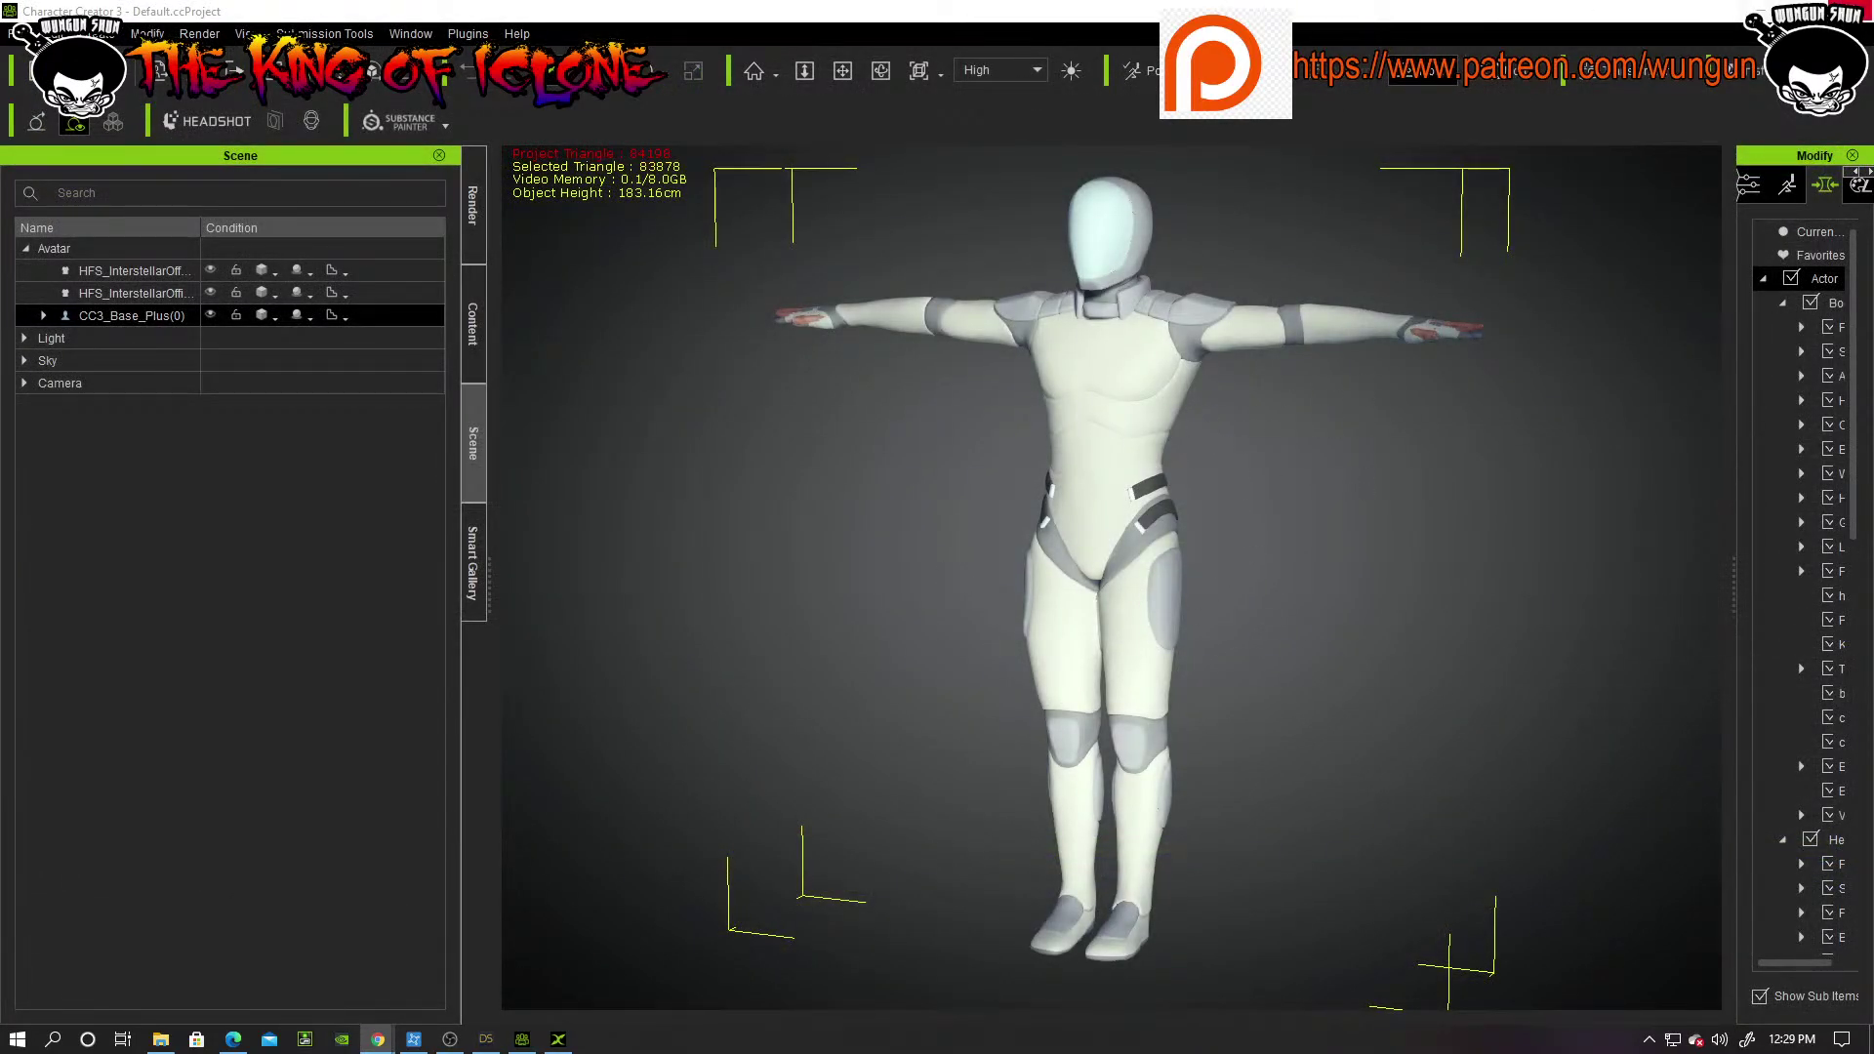
click(1850, 10)
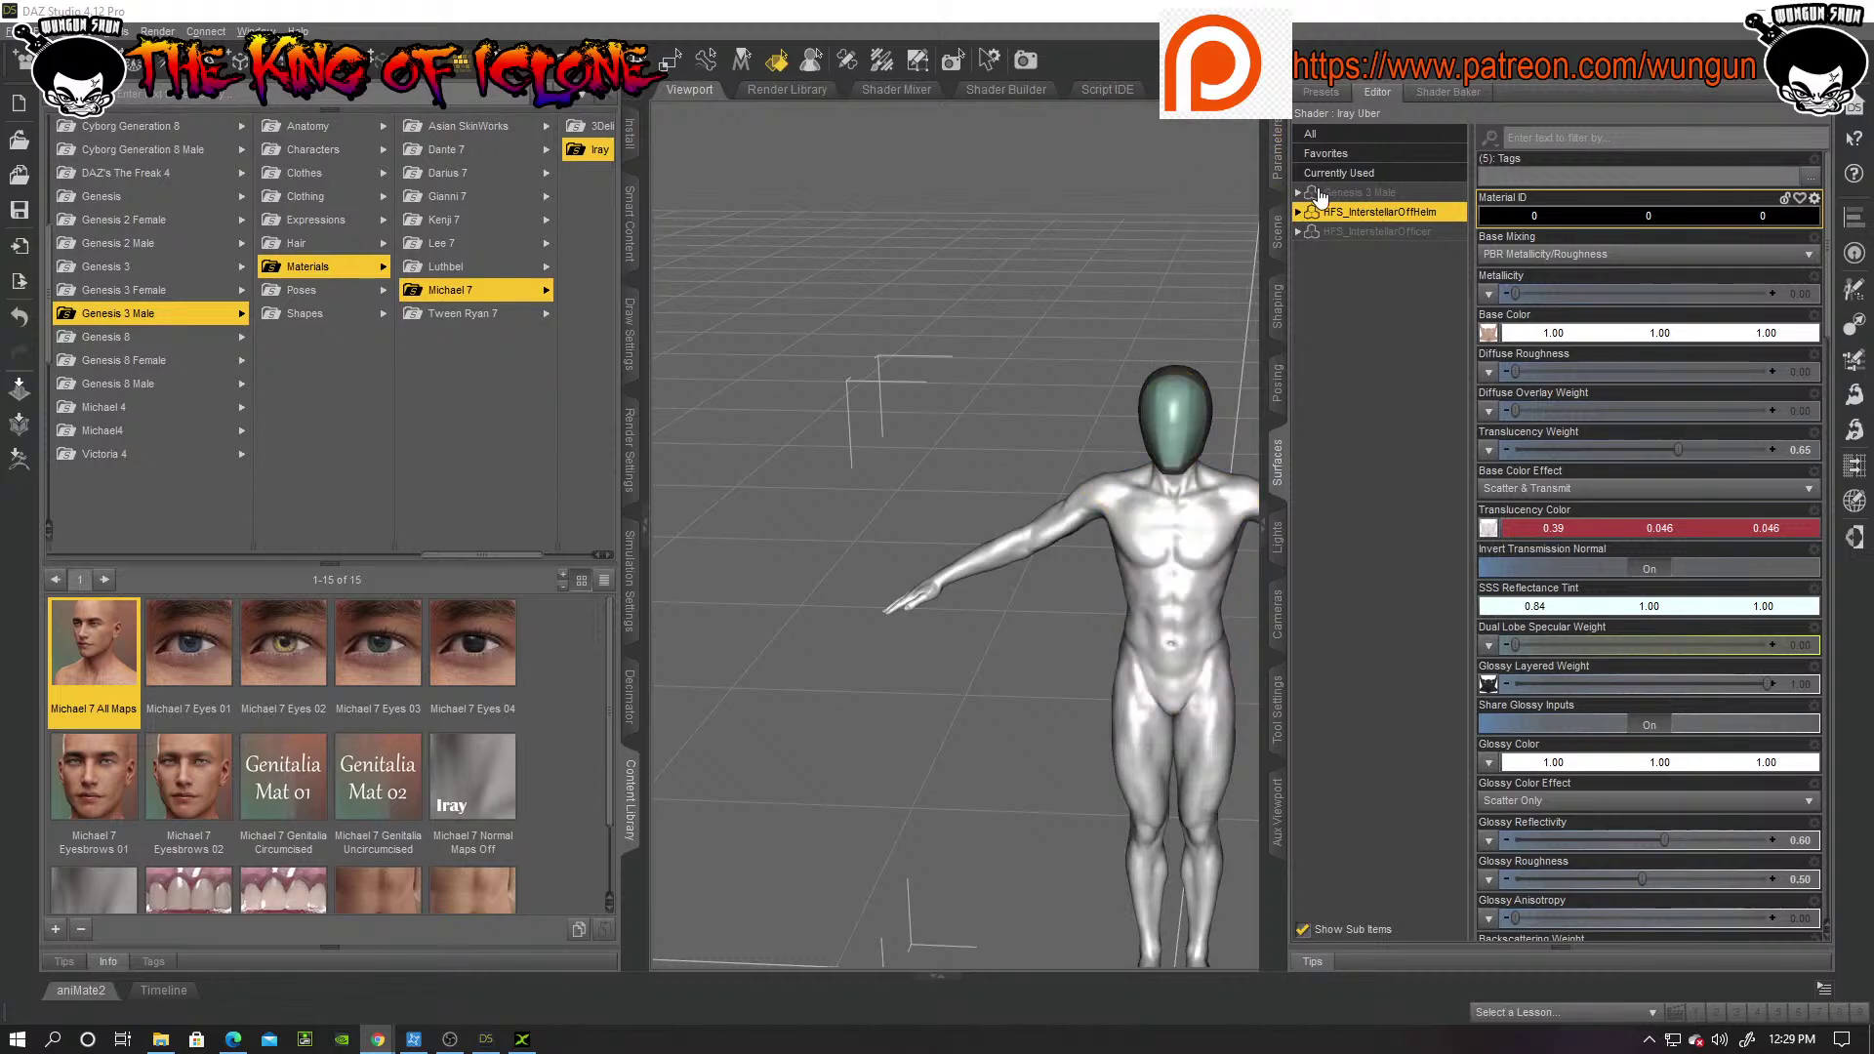
click(1851, 10)
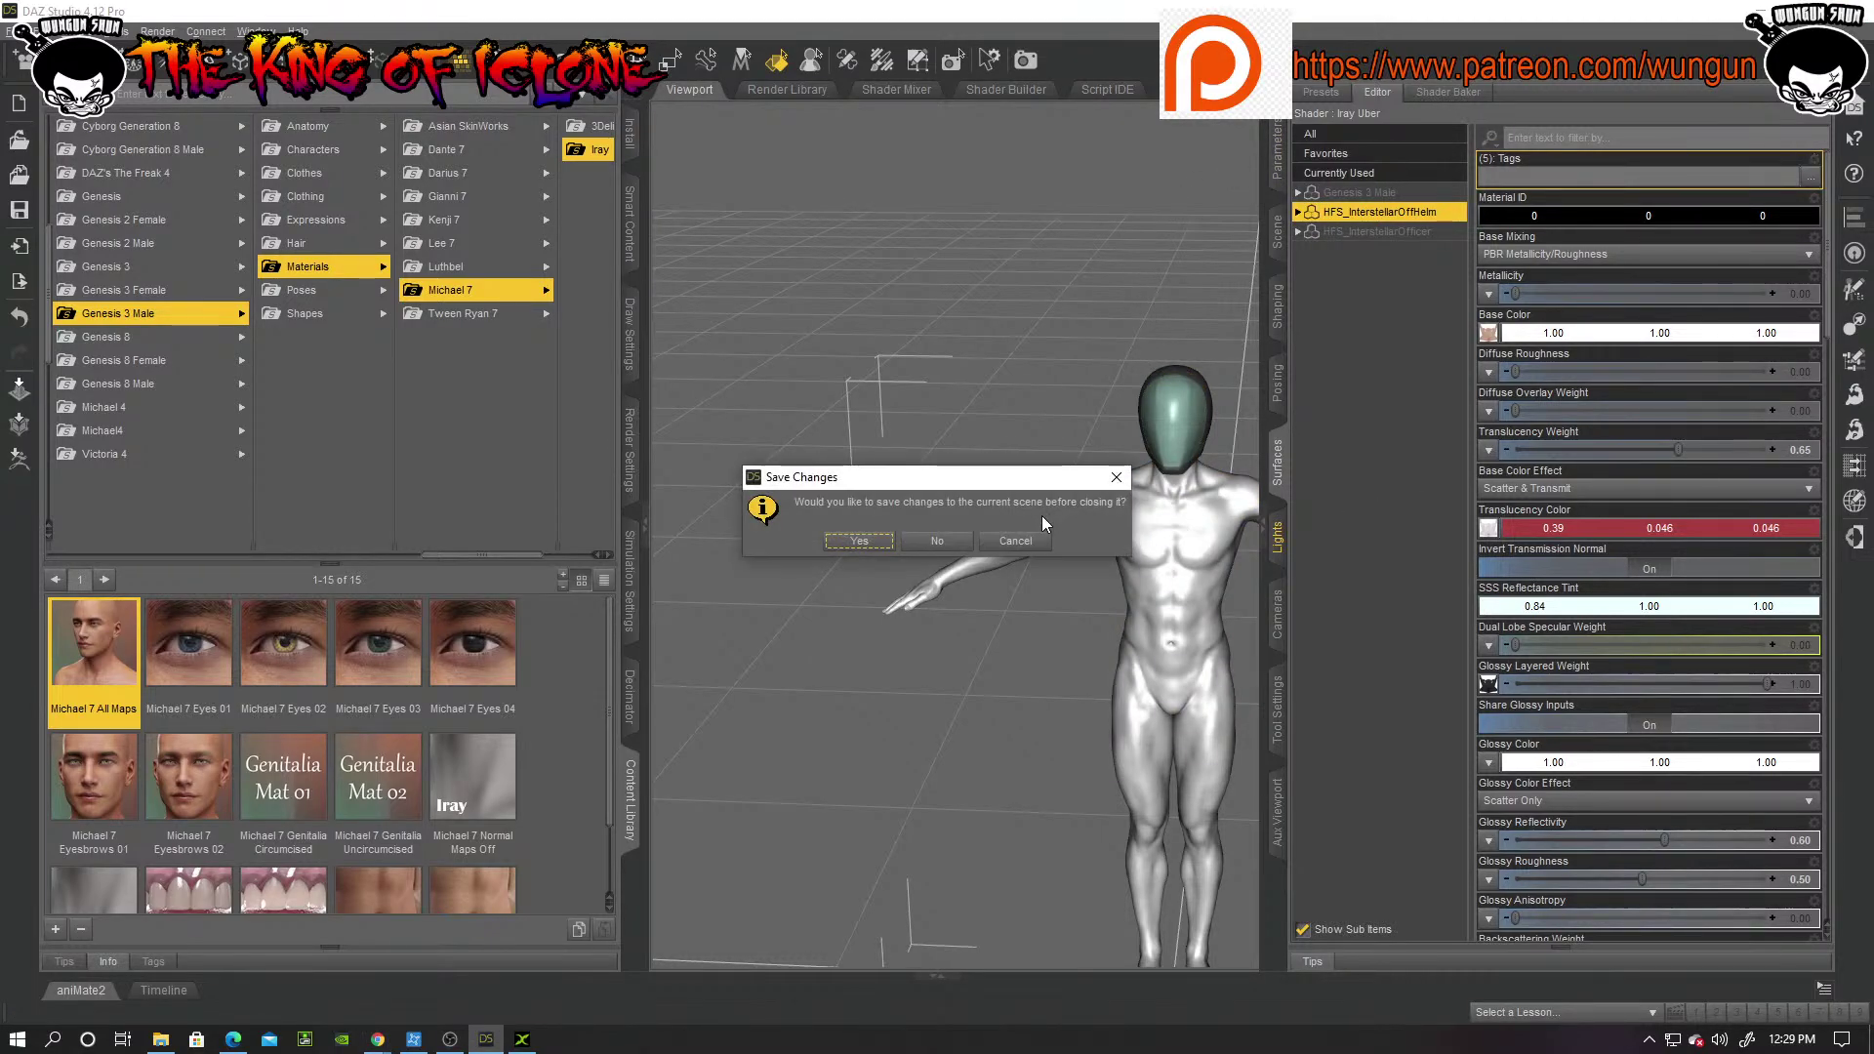
click(937, 540)
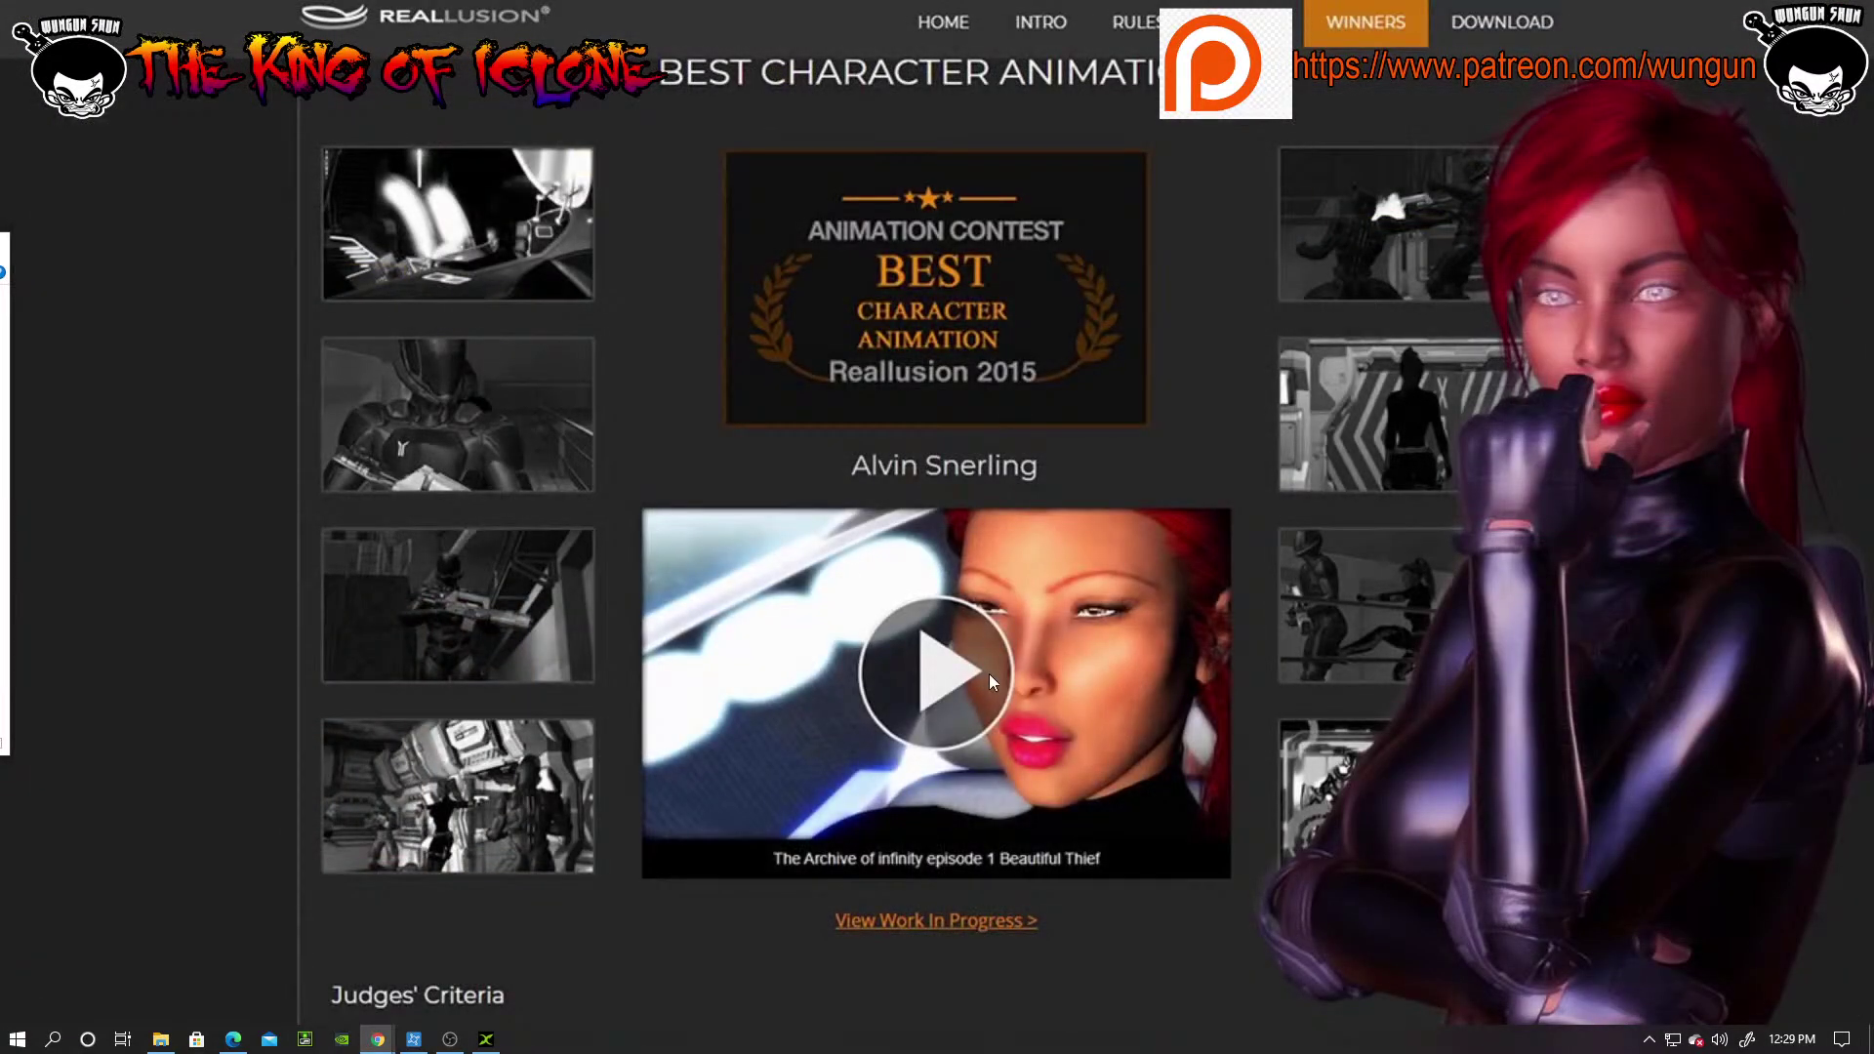